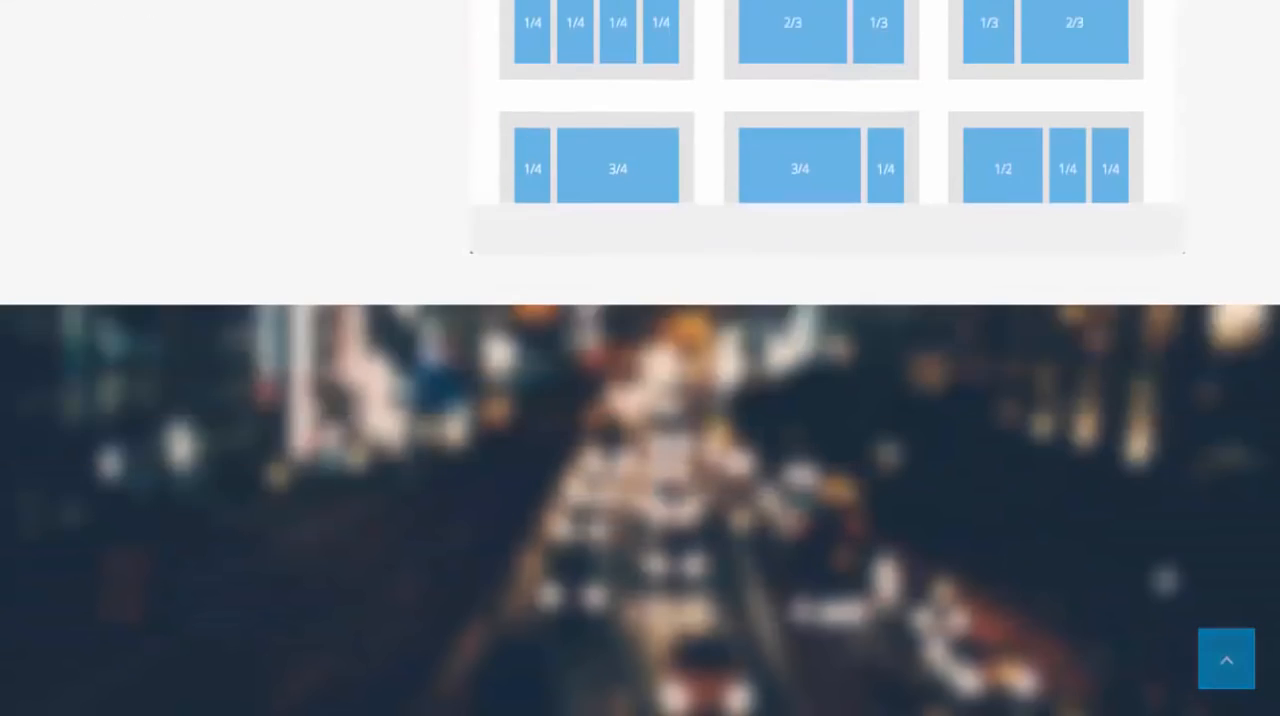
pyautogui.scroll(-3, 640, 358)
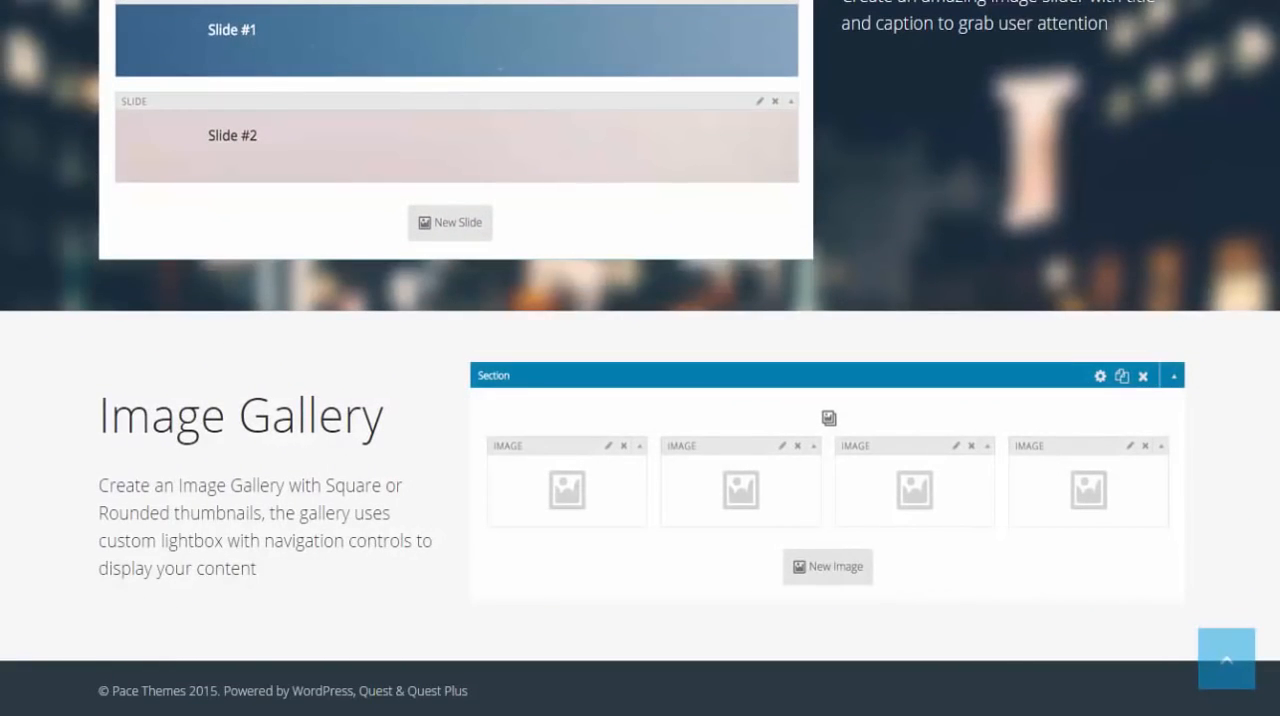
# Examine the column layouts, image slider and image gallery features on the Quest theme page
pyautogui.scroll(7, 640, 358)
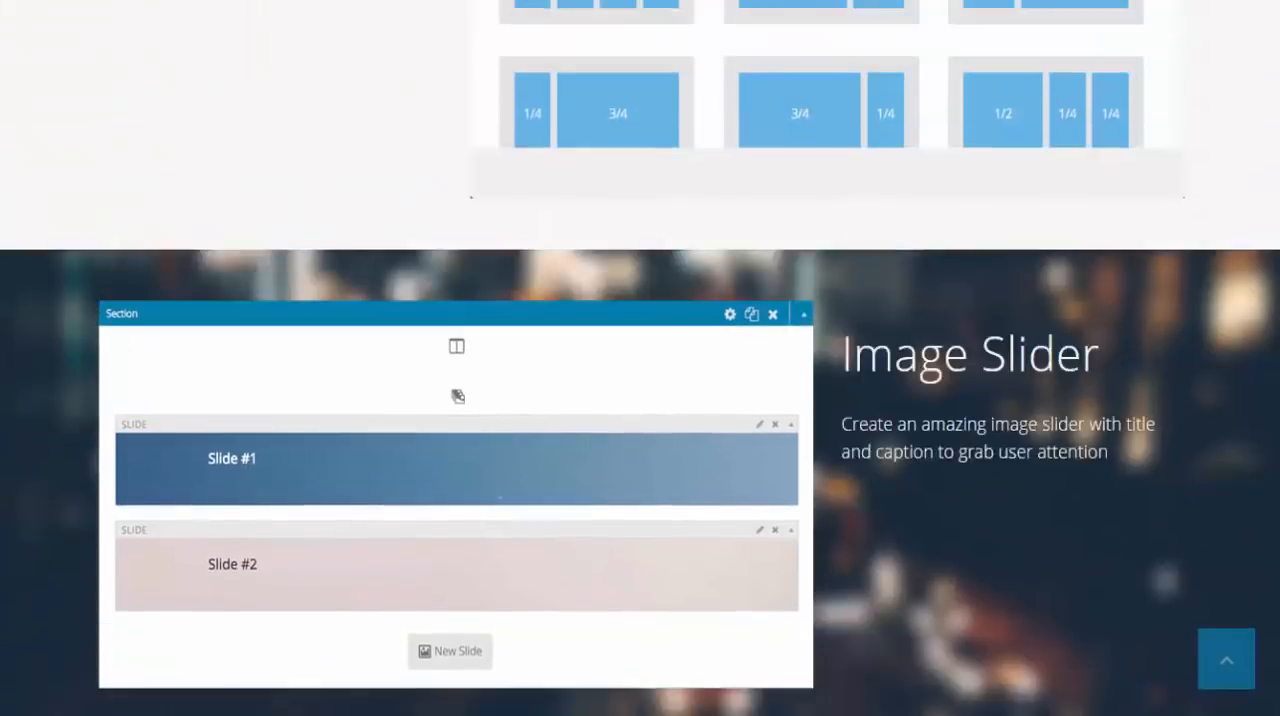
pyautogui.scroll(8, 640, 358)
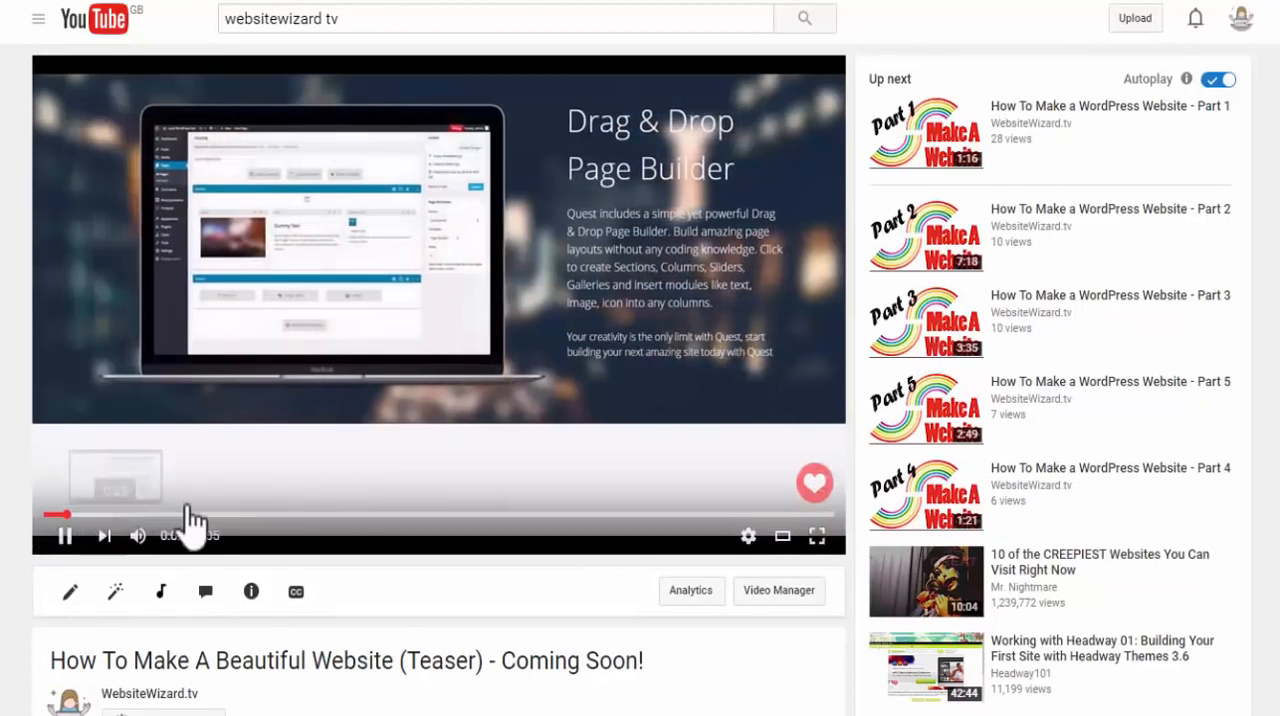
# Add the video "How To Make A Beautiful Website (Teaser)" to the Watch Later playlist
pyautogui.scroll(-3, 190, 520)
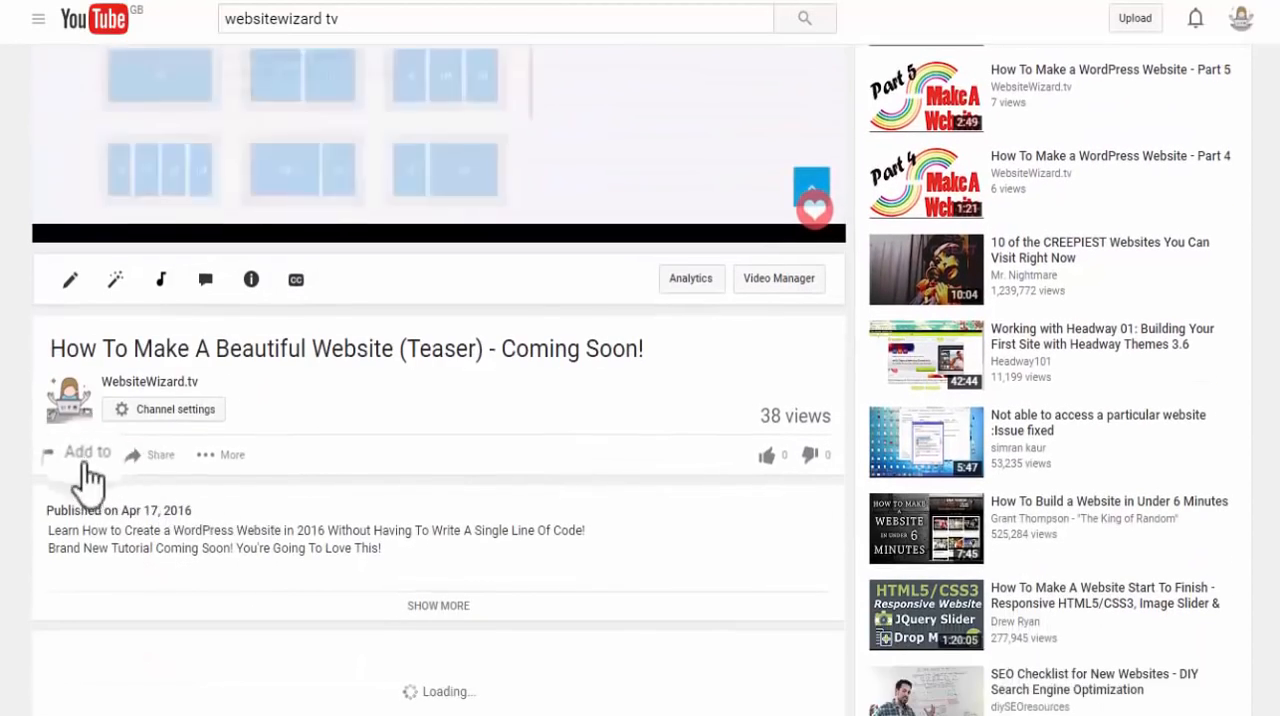
pyautogui.click(86, 455)
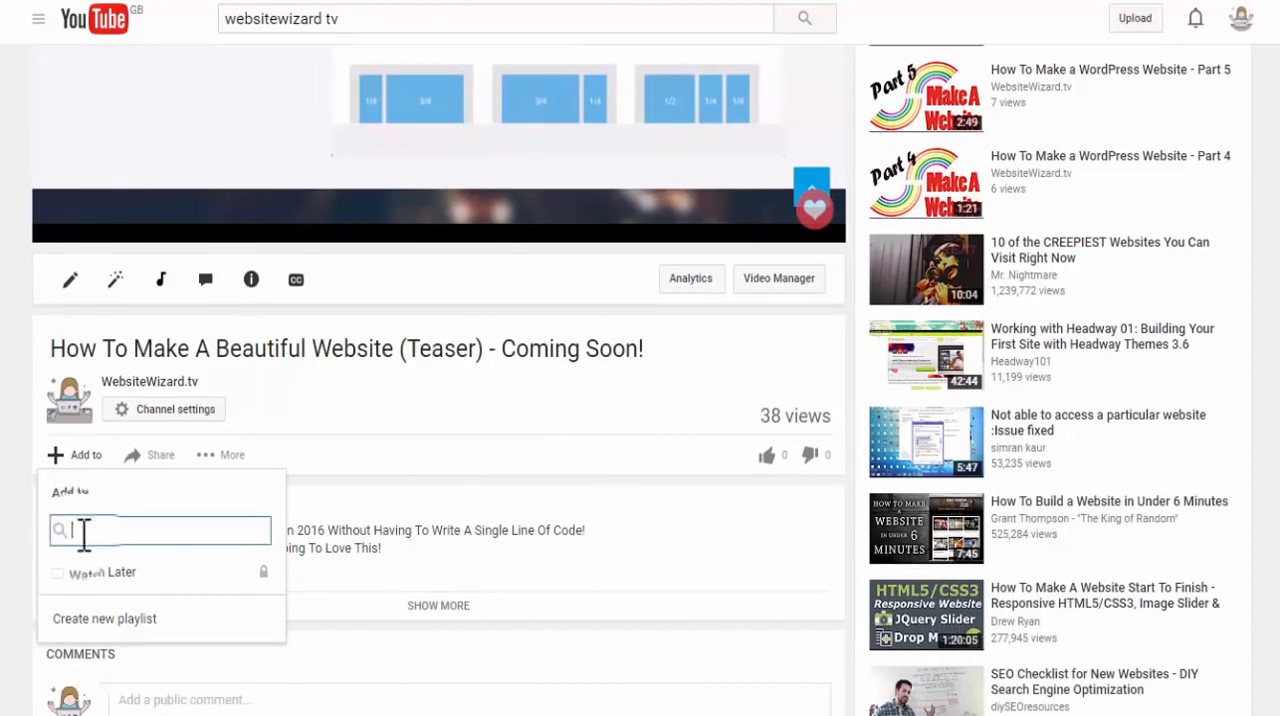
pyautogui.click(100, 574)
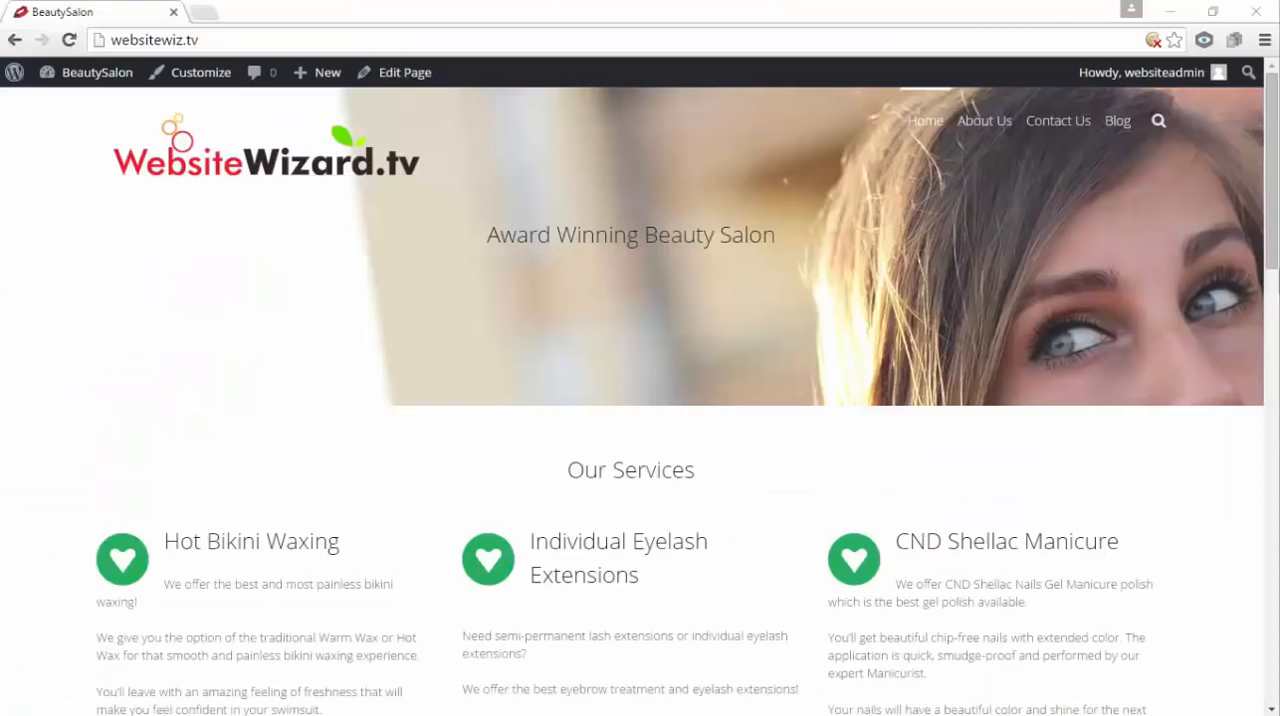
# Examine the BeautySalon home page from the header through services, team, testimonials and facts to the footer, and return to its beginning
pyautogui.moveTo(1276, 205)
pyautogui.mouseDown()
pyautogui.moveTo(1276, 652)
pyautogui.moveTo(1277, 185)
pyautogui.mouseUp()
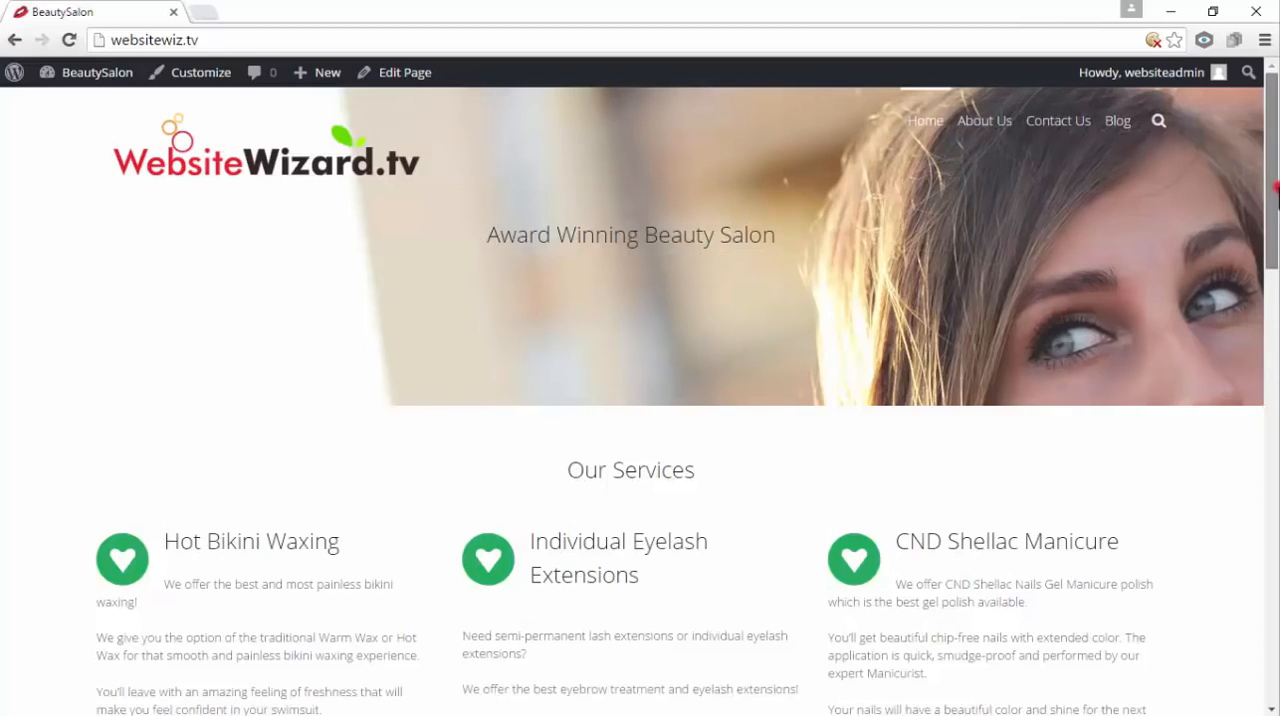
pyautogui.scroll(-3, 726, 285)
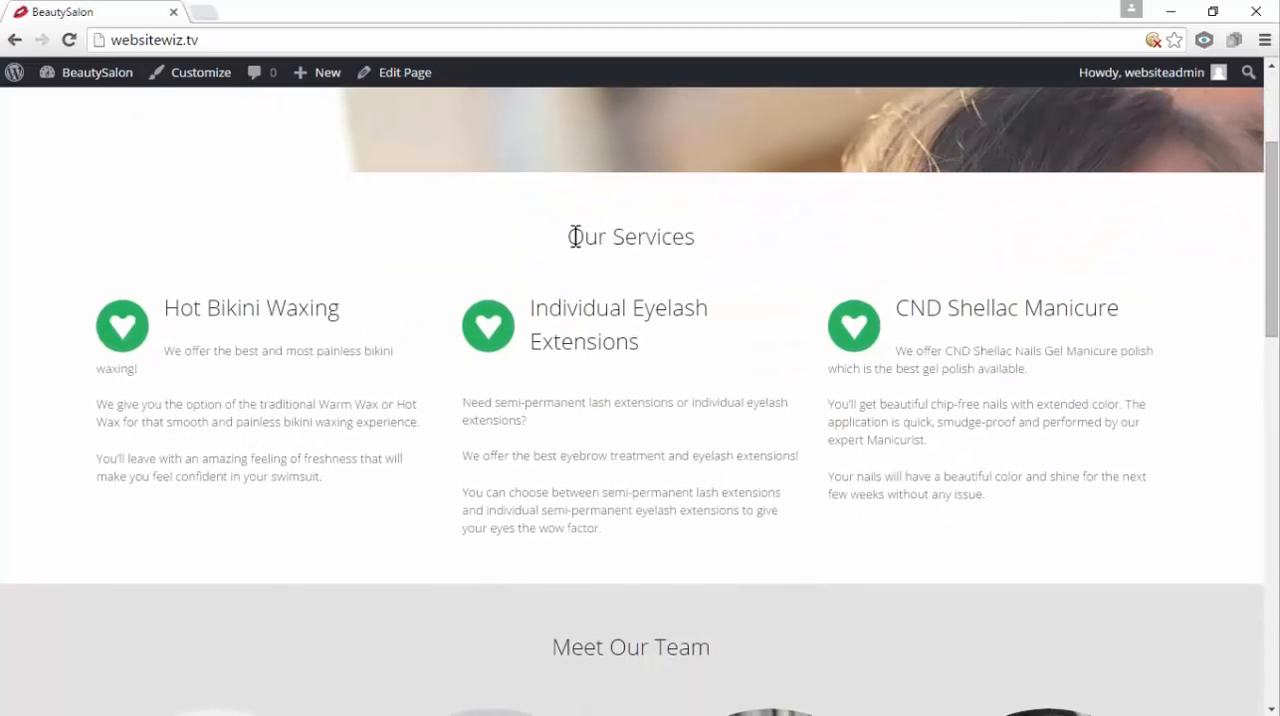
pyautogui.click(737, 242)
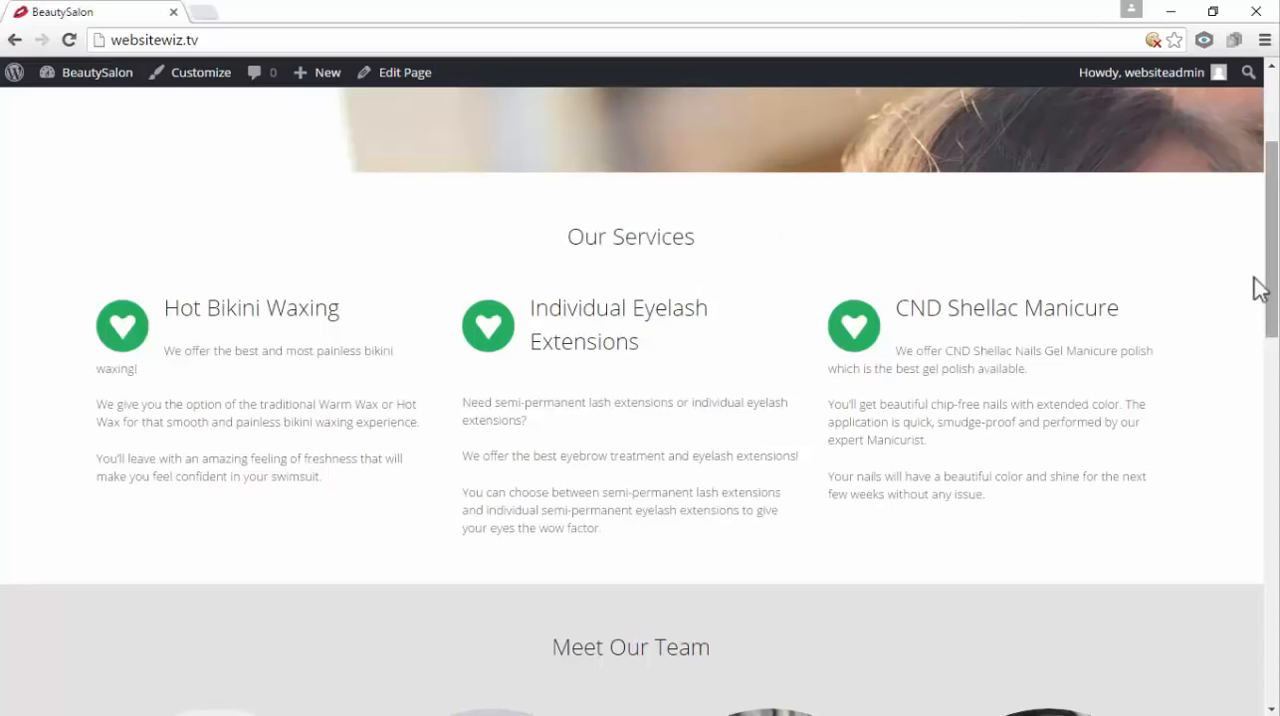
pyautogui.moveTo(1275, 217); pyautogui.dragTo(1275, 355)
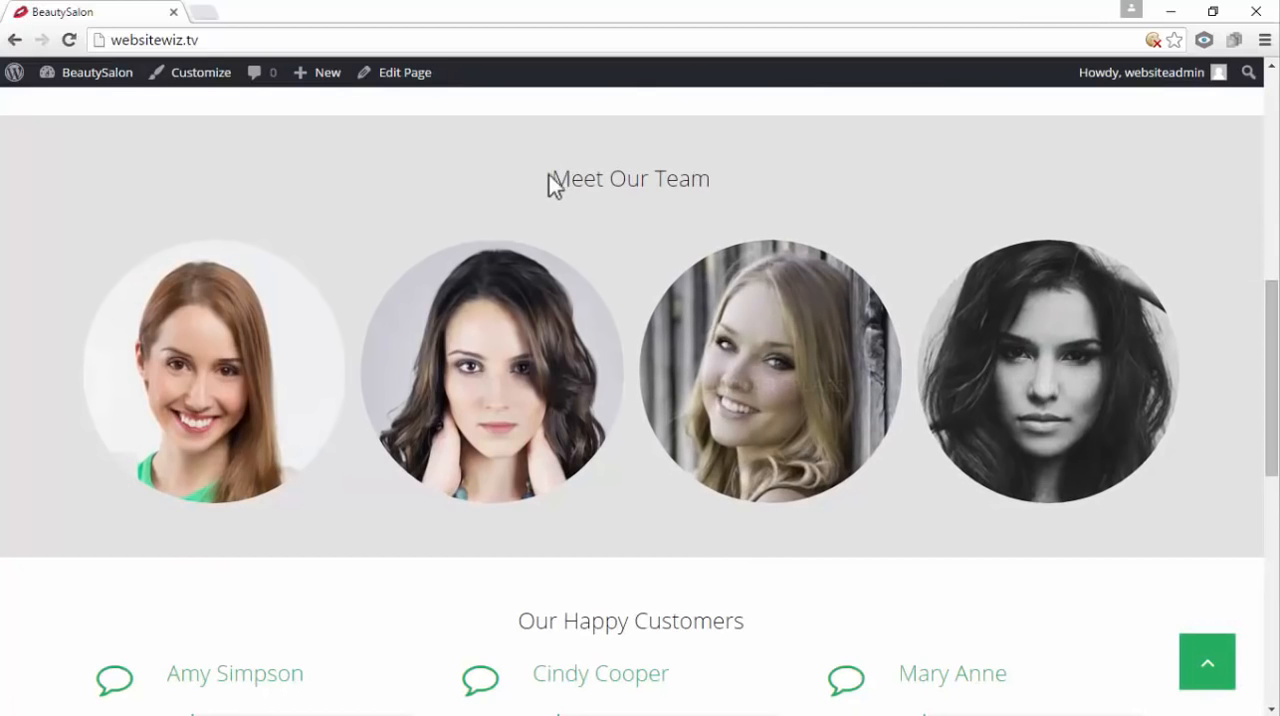
pyautogui.moveTo(667, 182); pyautogui.dragTo(762, 188)
pyautogui.click(787, 184)
pyautogui.moveTo(1275, 329); pyautogui.dragTo(1275, 548)
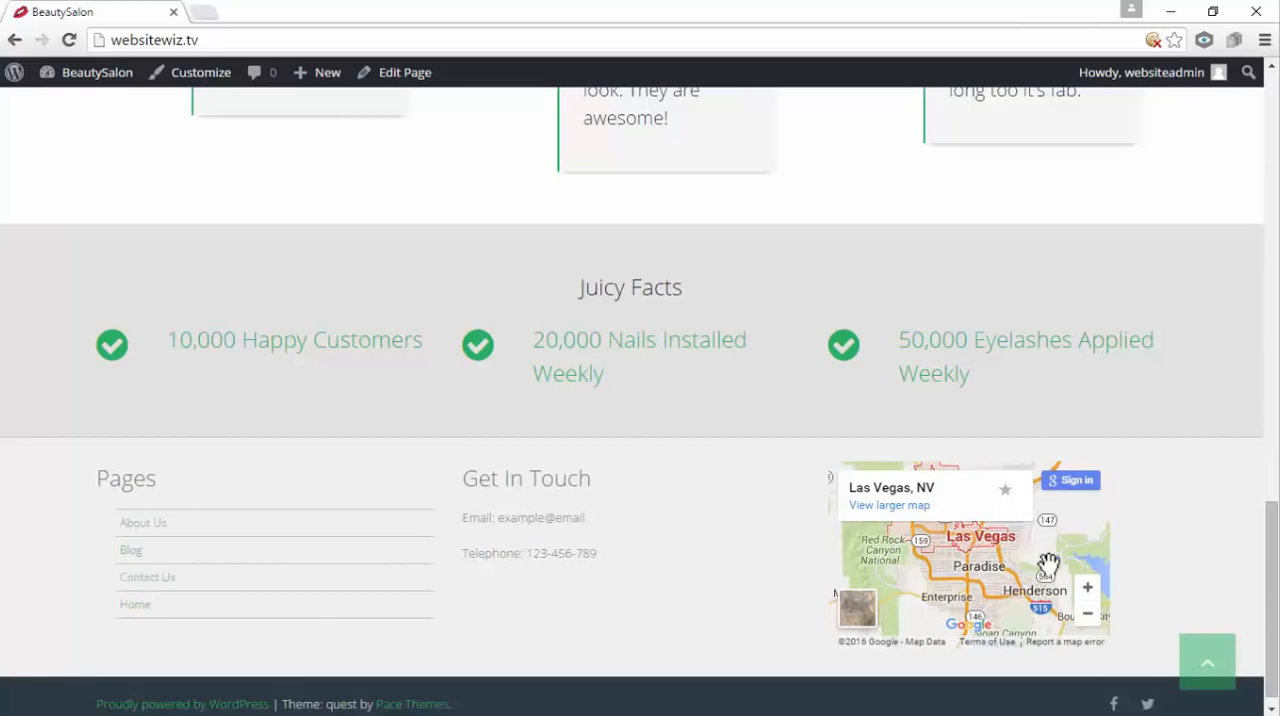
pyautogui.moveTo(1275, 553); pyautogui.dragTo(1276, 556)
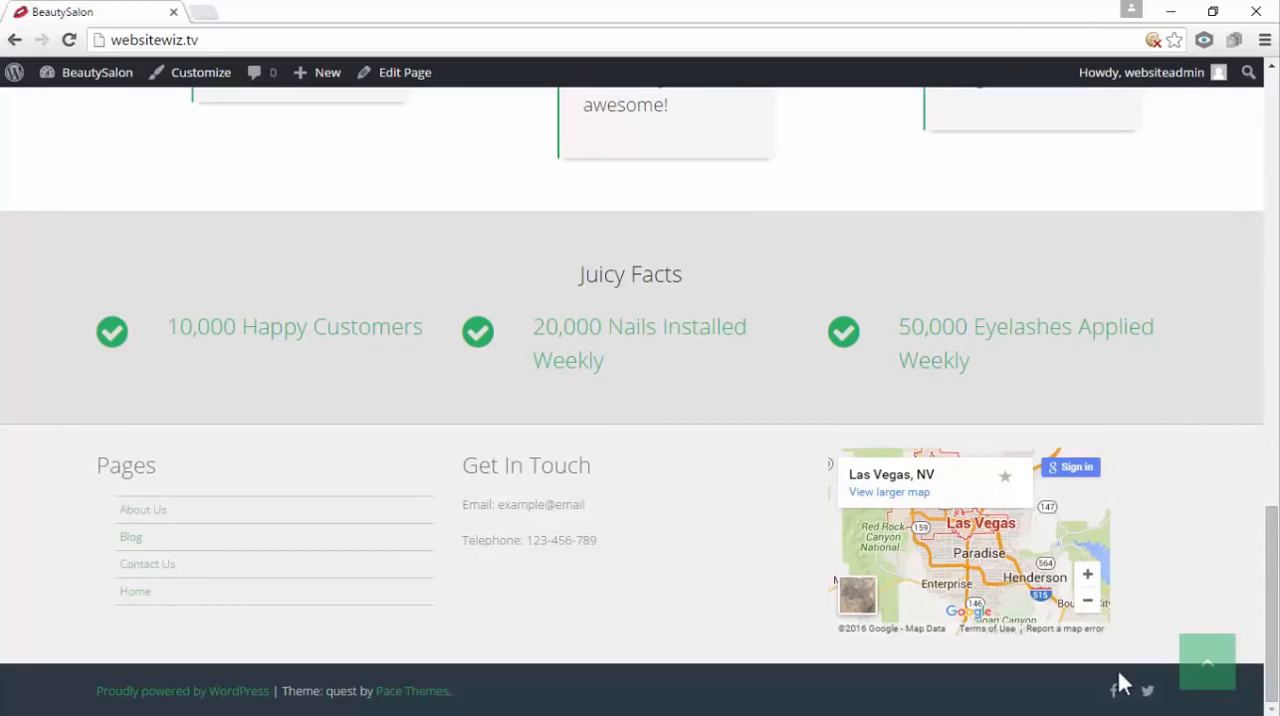
pyautogui.click(1205, 678)
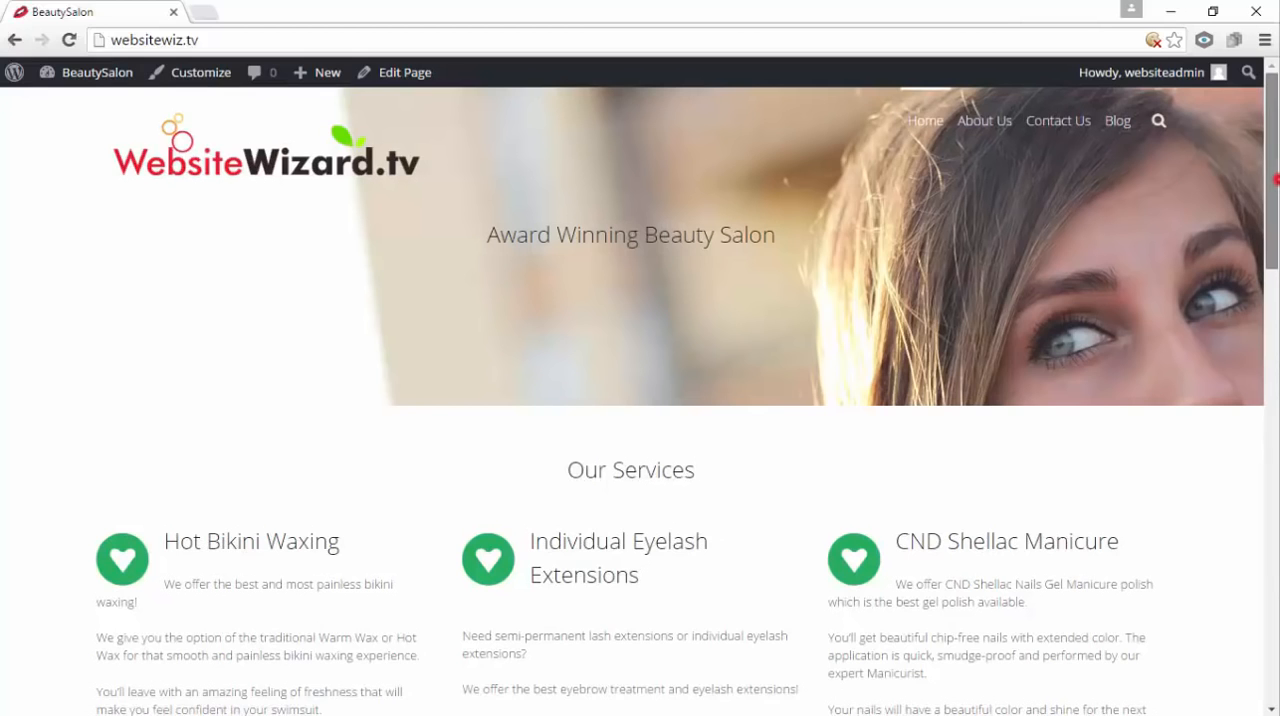
pyautogui.moveTo(1274, 178)
pyautogui.mouseDown()
pyautogui.moveTo(1272, 528)
pyautogui.moveTo(1272, 155)
pyautogui.mouseUp()
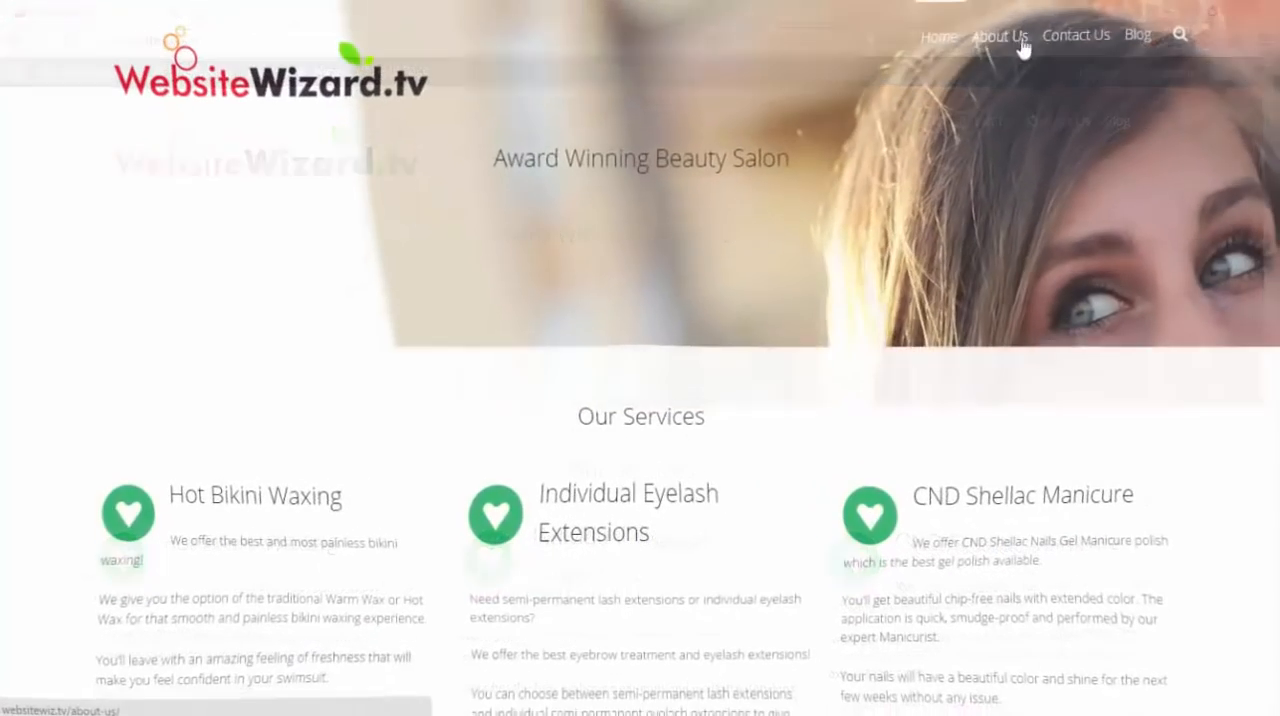
# Open the About Us page and cycle through the images of its slider
pyautogui.click(1003, 38)
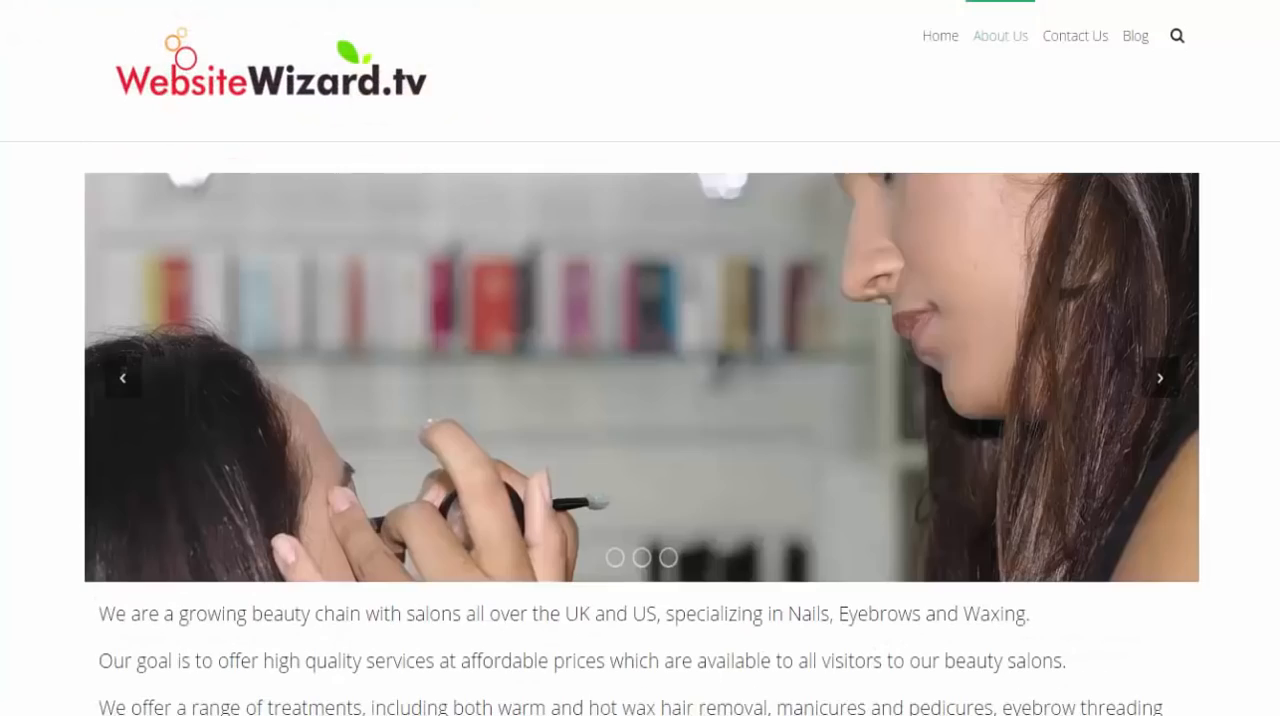
pyautogui.click(1160, 385)
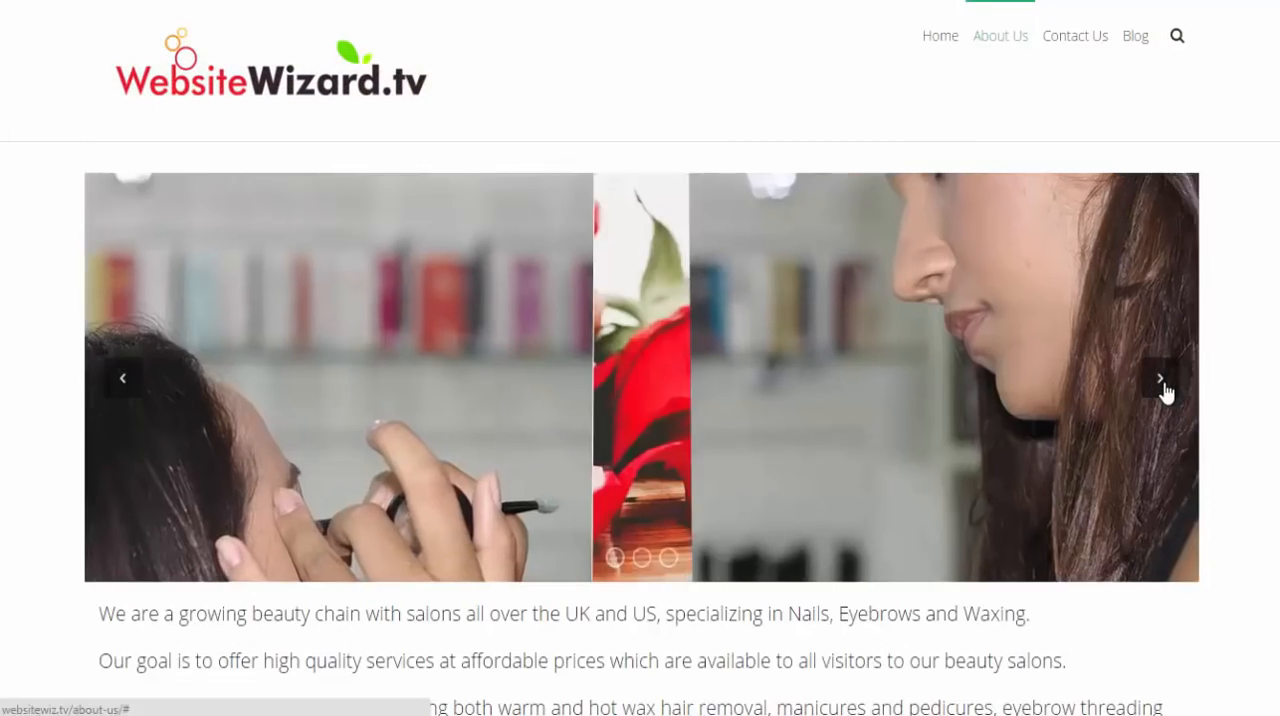
pyautogui.click(1162, 385)
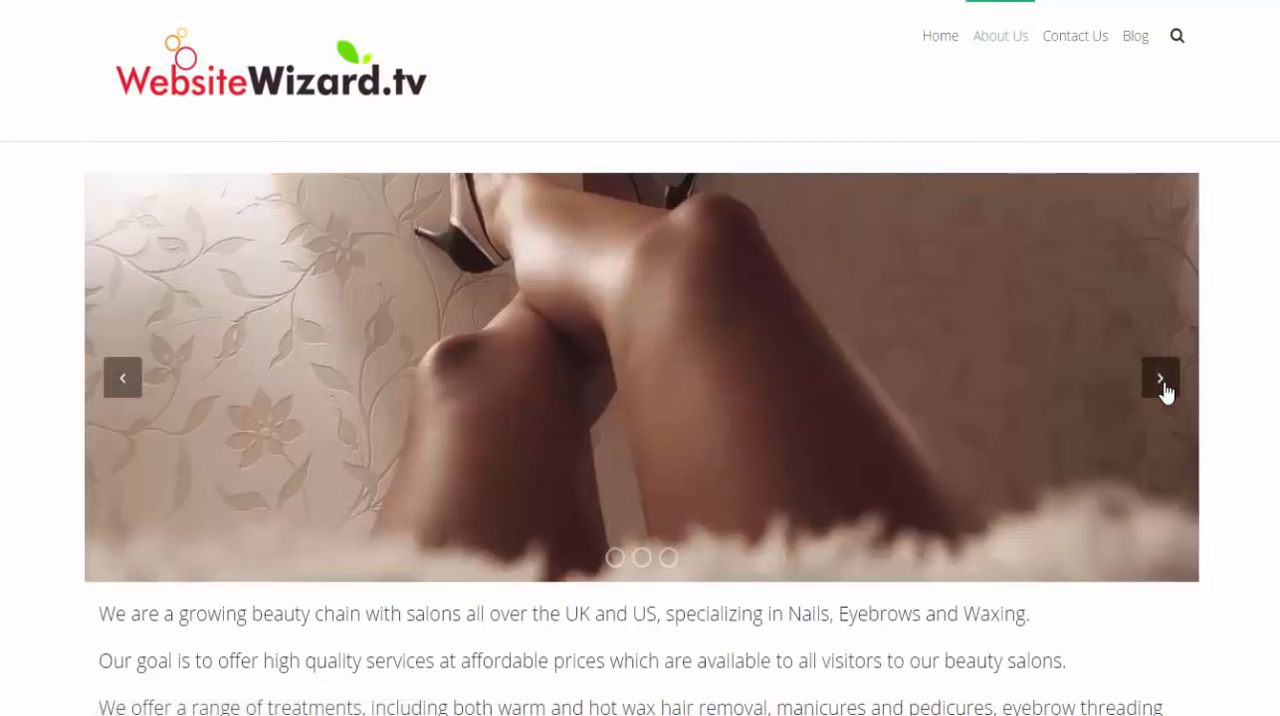
pyautogui.click(1160, 380)
pyautogui.click(1160, 380)
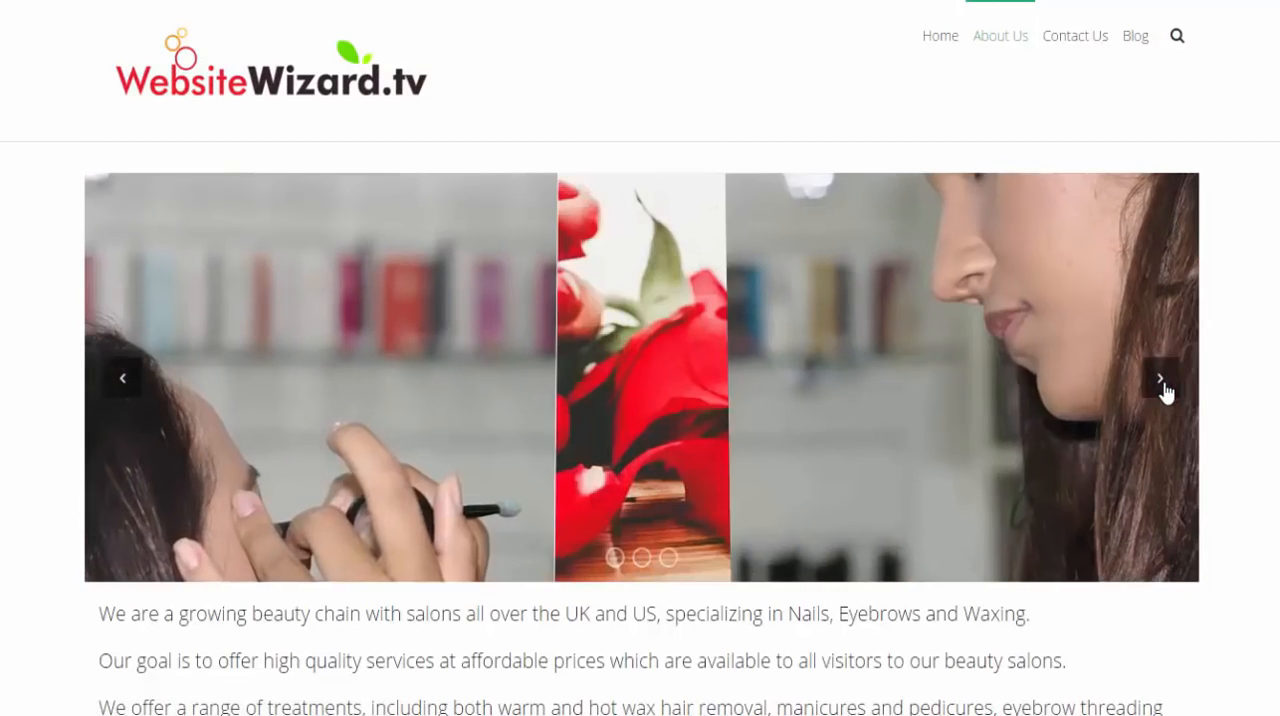
pyautogui.click(1162, 385)
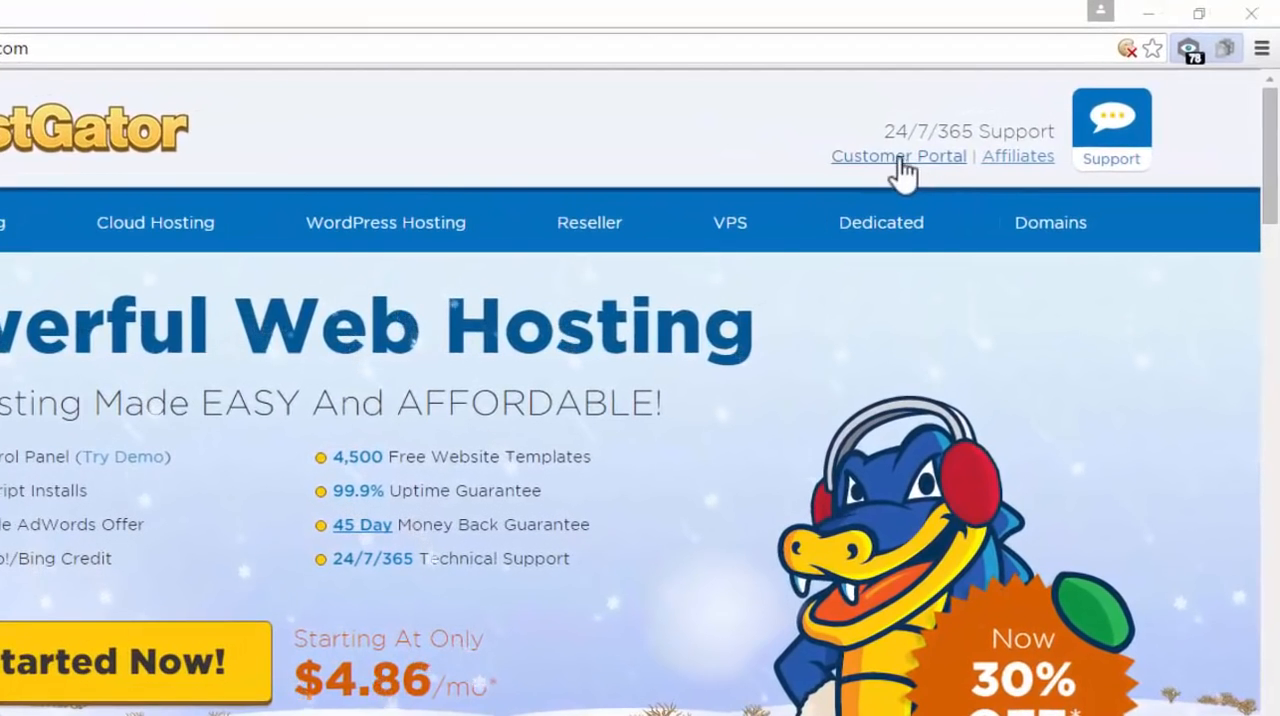
# Go from the HostGator home page to the list of shared web hosting plans
pyautogui.moveTo(889, 130); pyautogui.dragTo(1051, 123)
pyautogui.click(1249, 148)
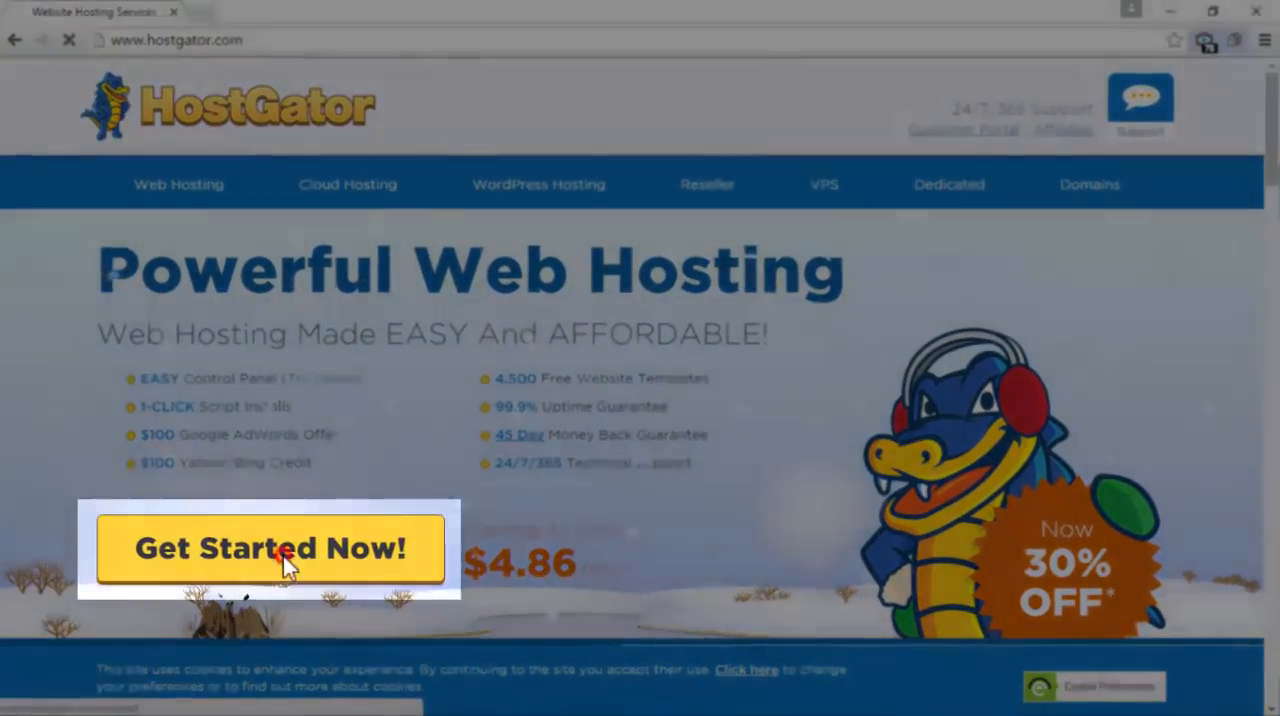
pyautogui.click(298, 566)
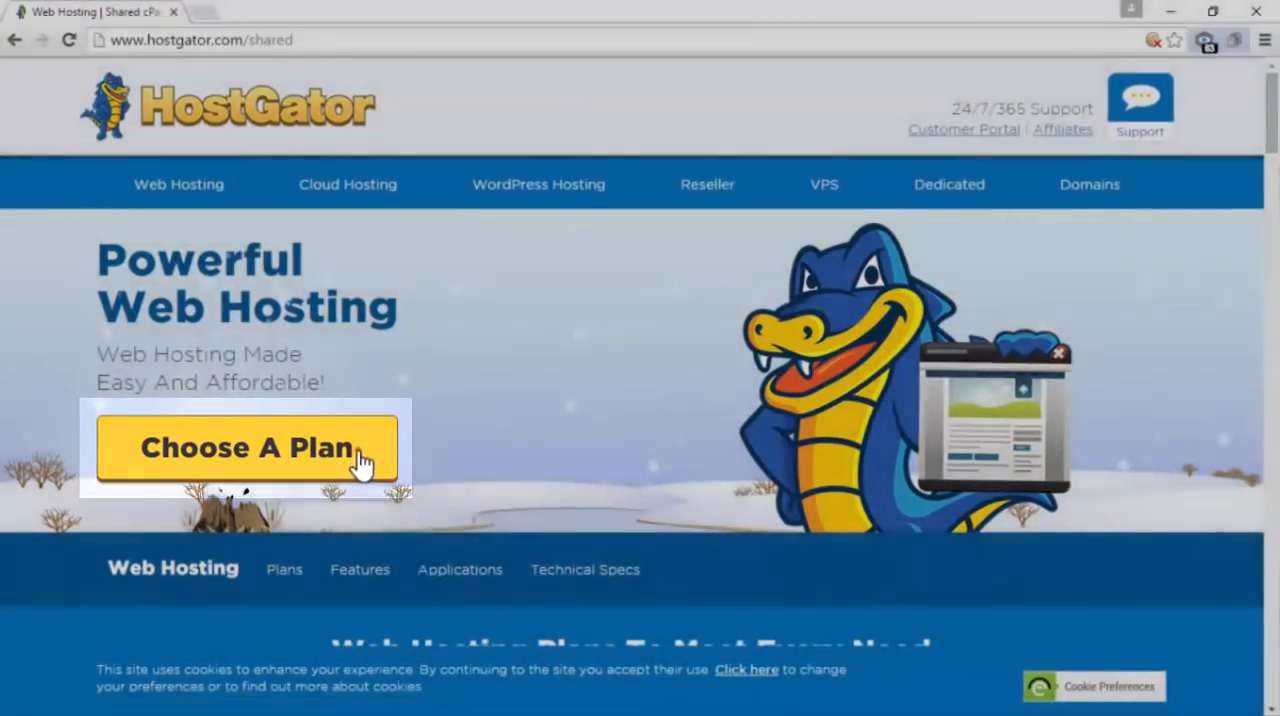
pyautogui.click(360, 452)
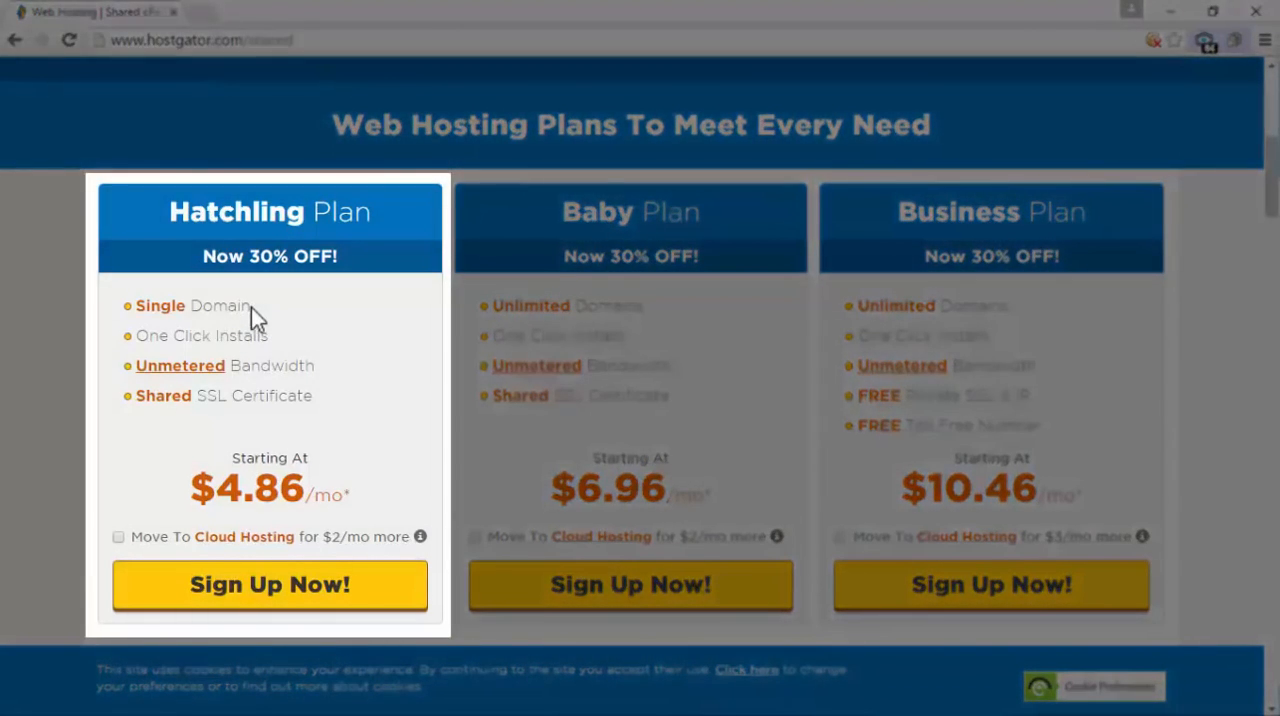
# Compare the domain allowances and monthly prices of the Hatchling and Baby hosting plans
pyautogui.click(250, 307)
pyautogui.moveTo(250, 307); pyautogui.dragTo(136, 311)
pyautogui.click(294, 292)
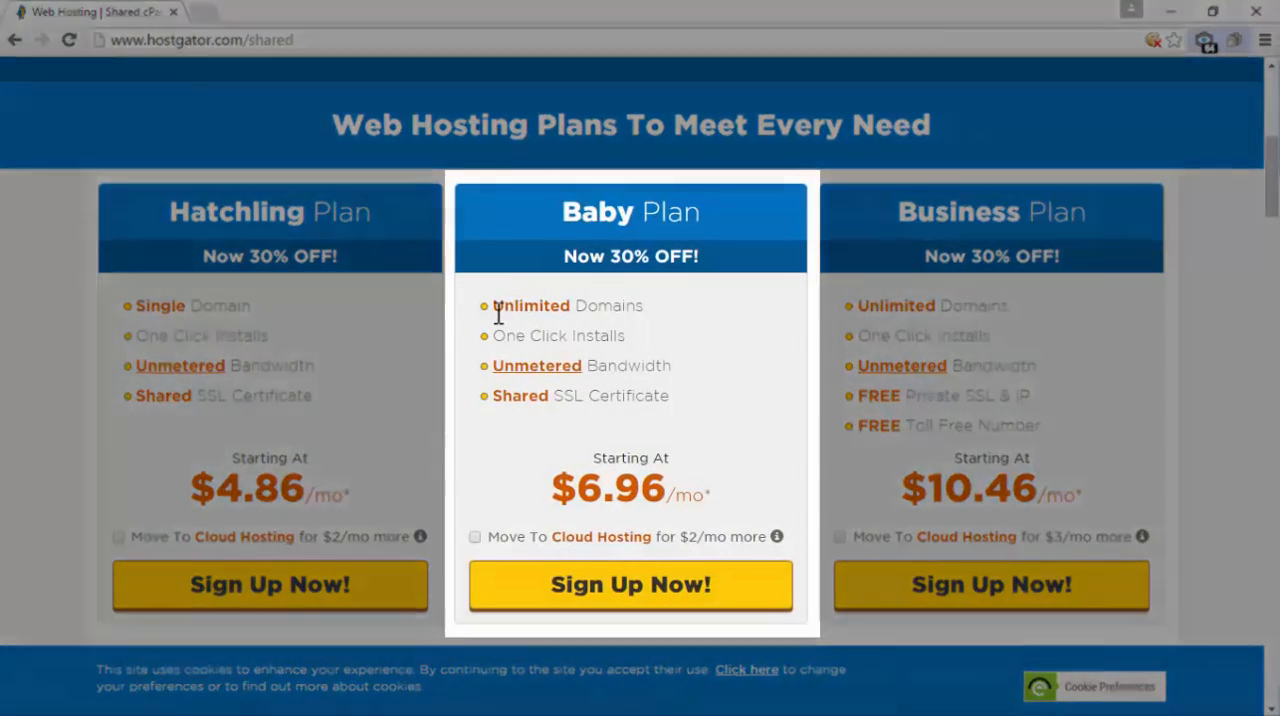
pyautogui.moveTo(494, 306); pyautogui.dragTo(651, 294)
pyautogui.click(680, 304)
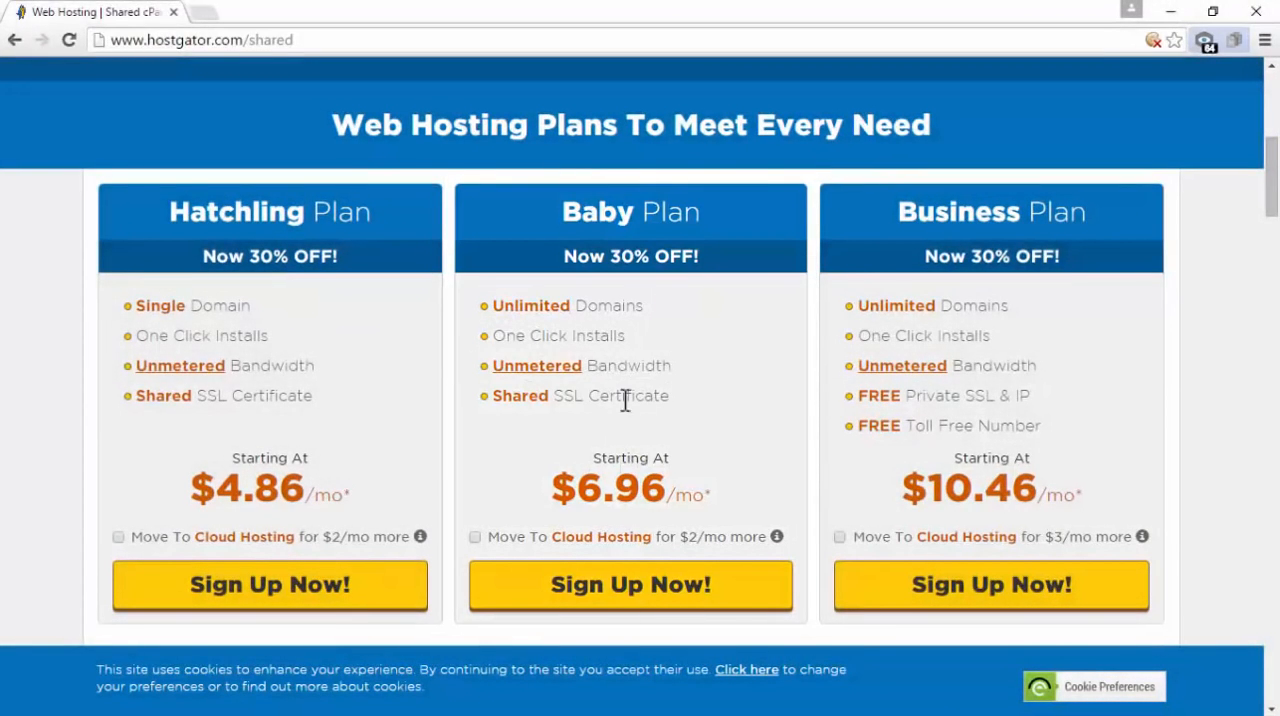
pyautogui.moveTo(709, 494); pyautogui.dragTo(580, 489)
pyautogui.click(704, 439)
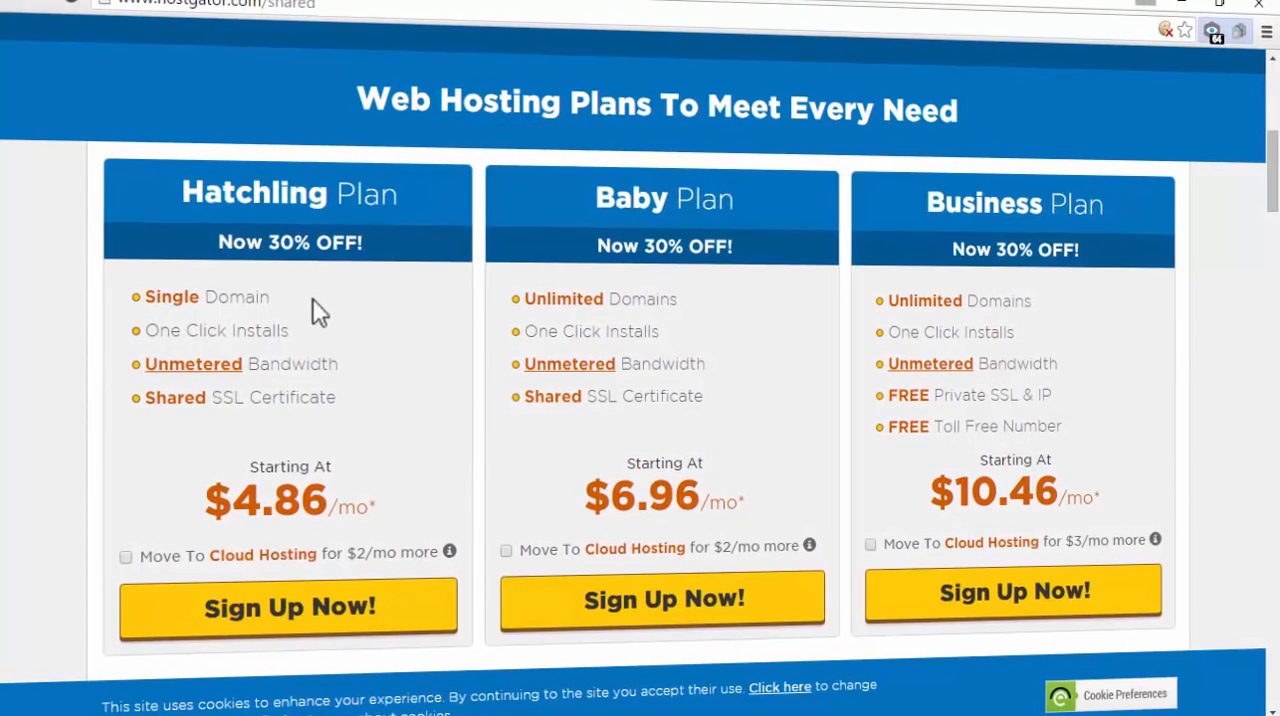
pyautogui.moveTo(528, 298); pyautogui.dragTo(674, 286)
pyautogui.click(703, 297)
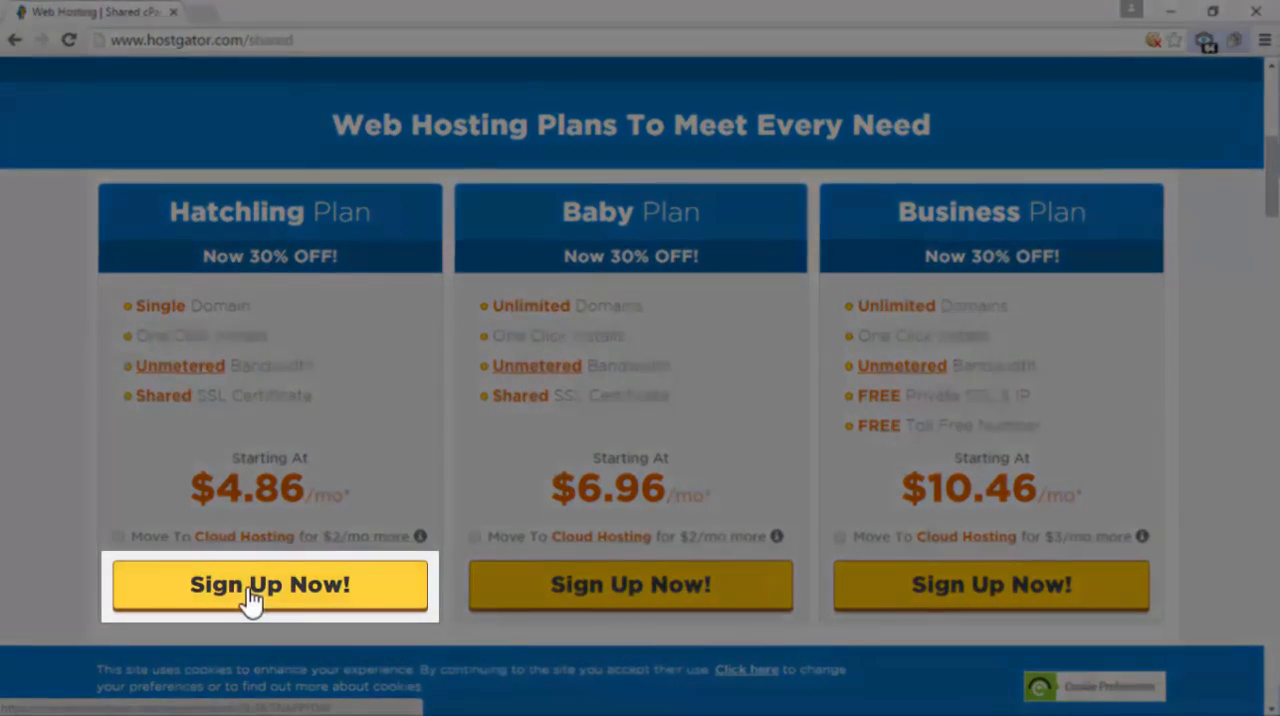
# Start the sign-up for the Hatchling plan and check the domain section of the order form
pyautogui.click(250, 598)
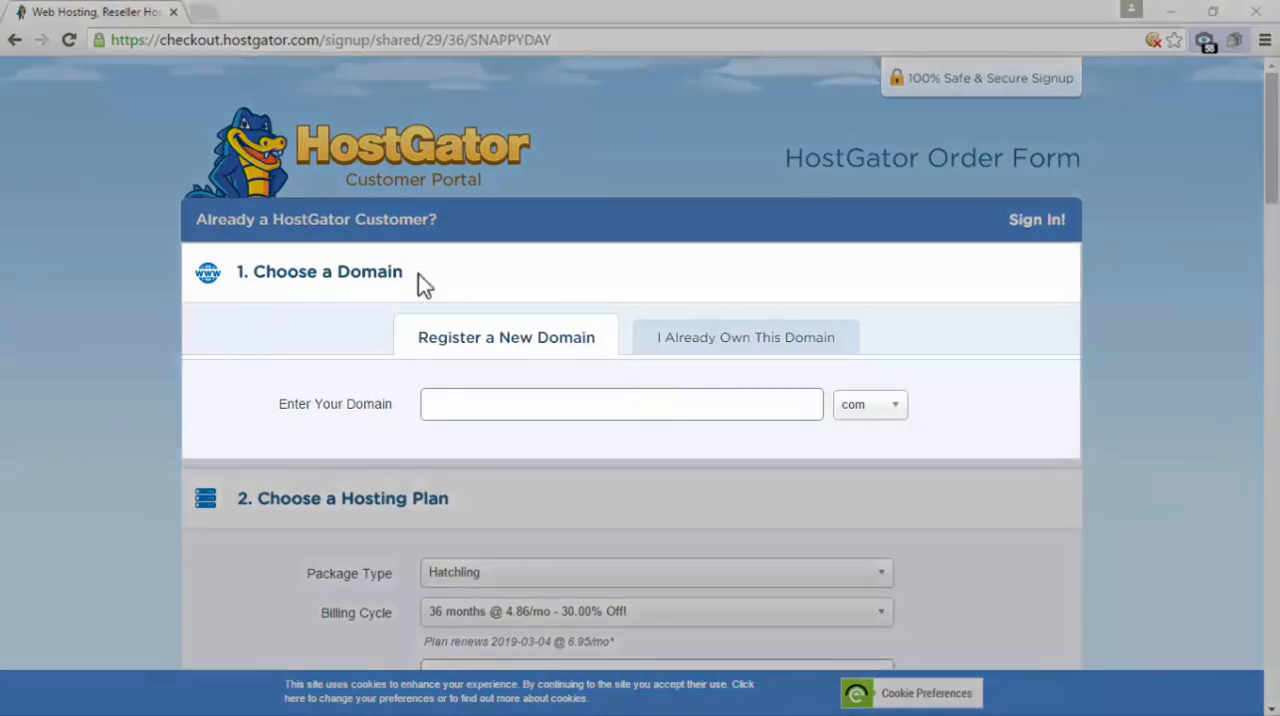
pyautogui.moveTo(410, 274); pyautogui.dragTo(240, 272)
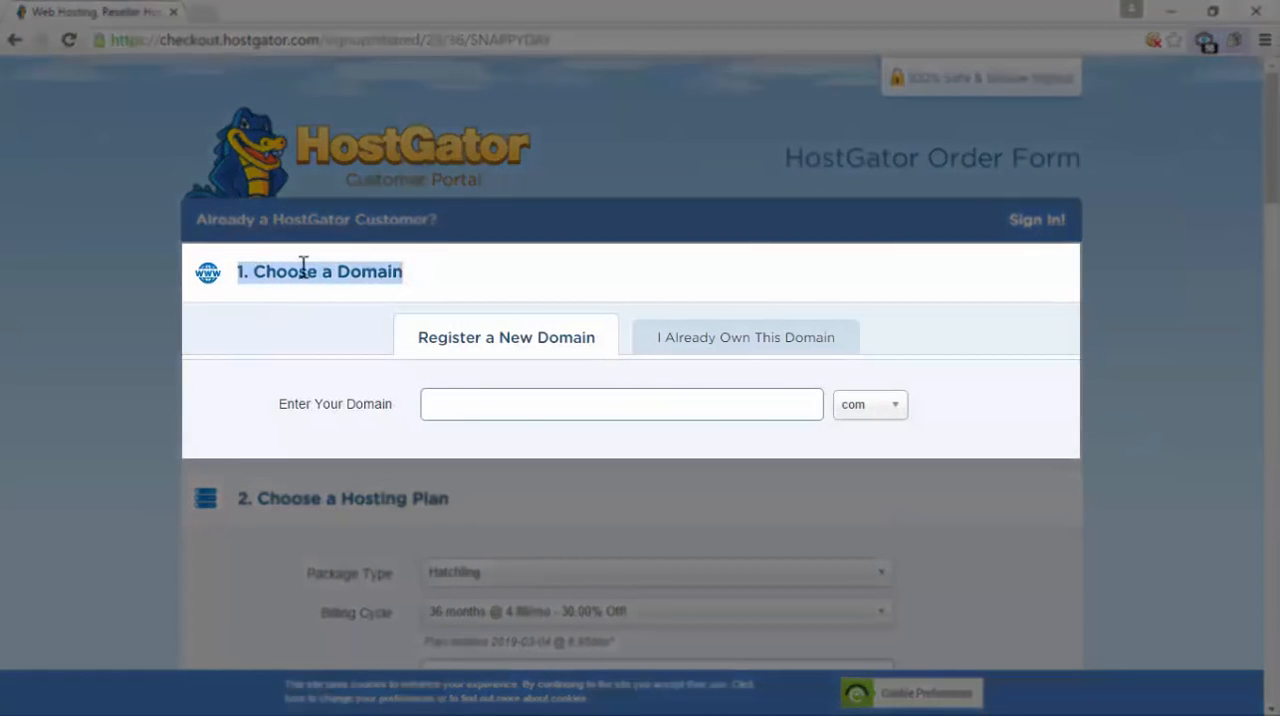
pyautogui.click(411, 276)
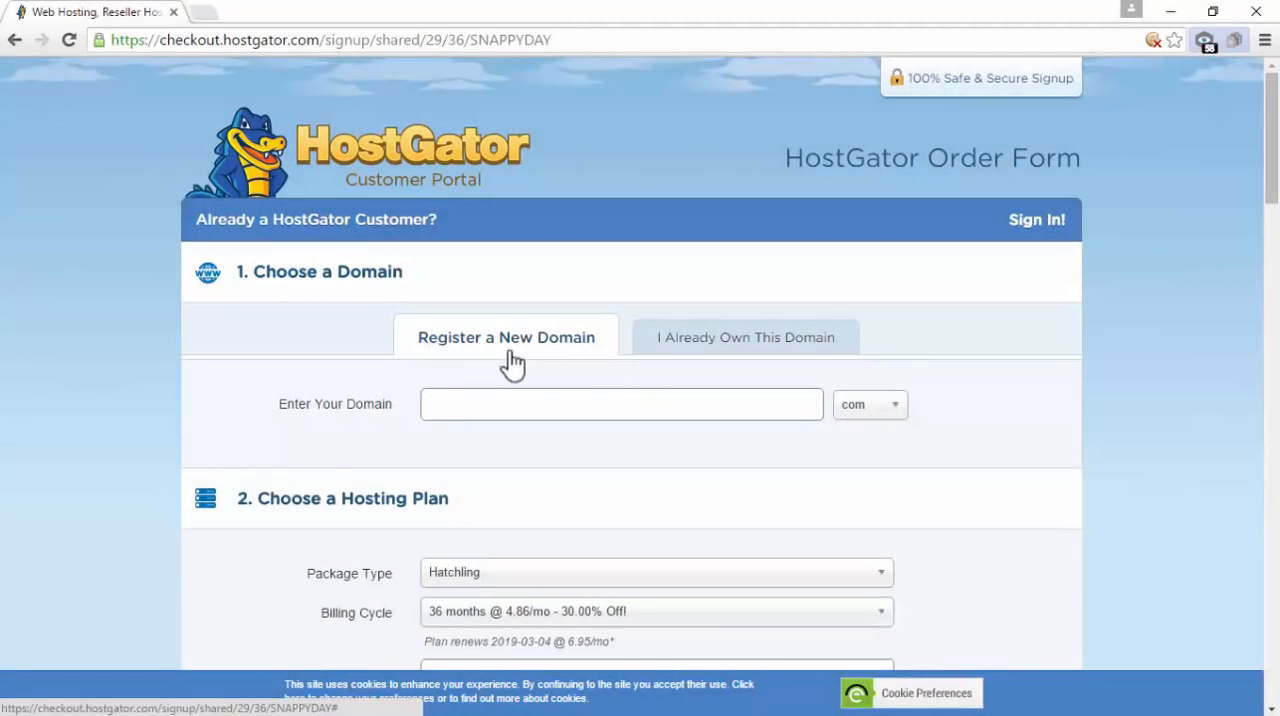
# Inspect the order form's option for an already owned domain and return to registering a new domain
pyautogui.click(676, 346)
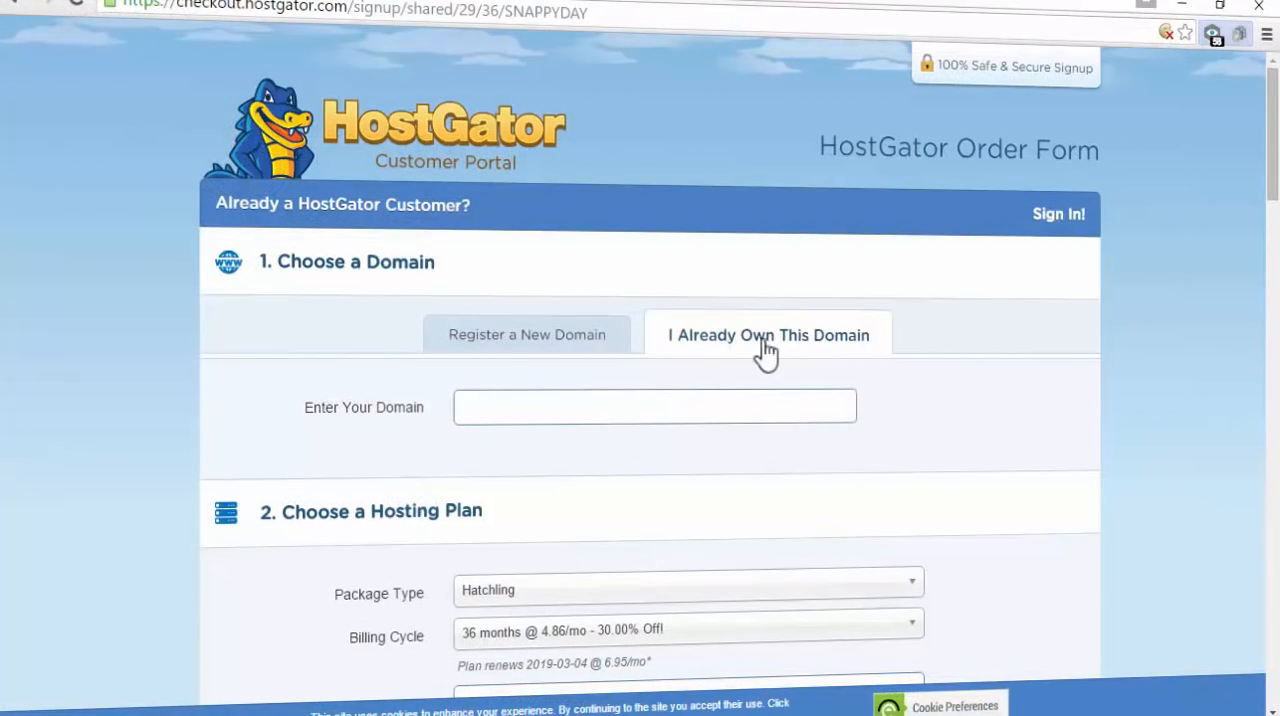
pyautogui.click(515, 401)
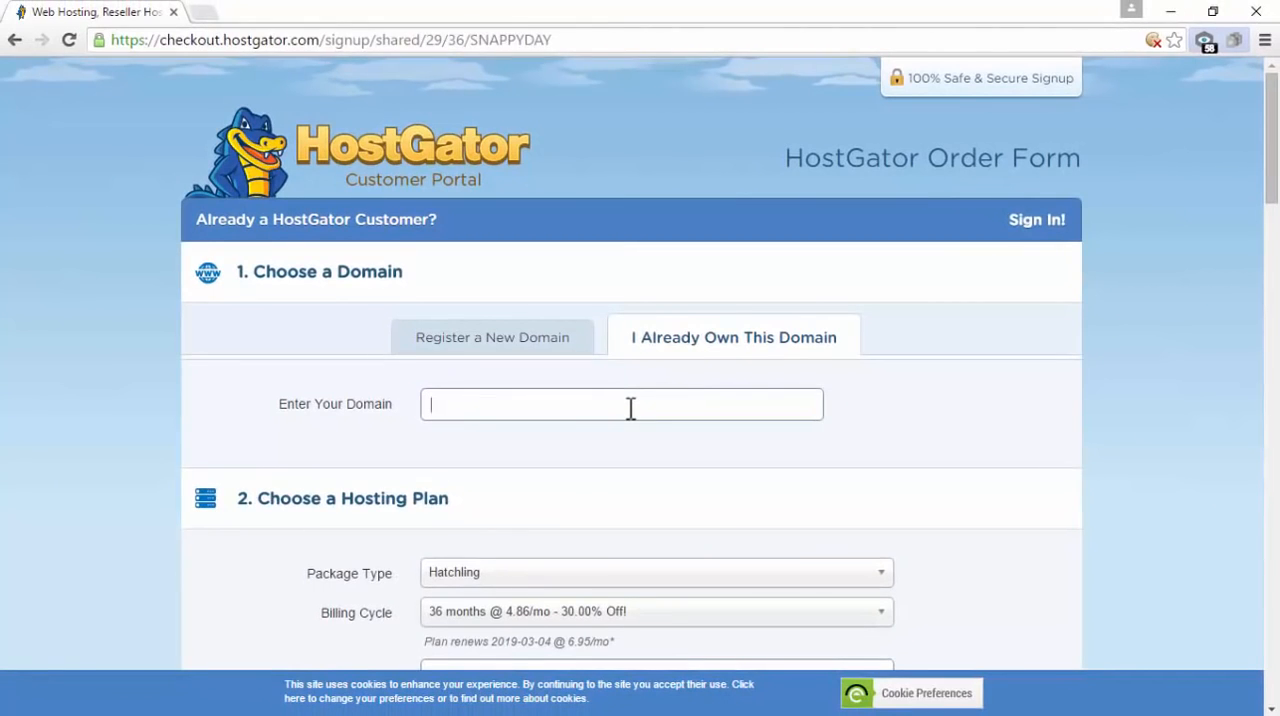
pyautogui.click(479, 348)
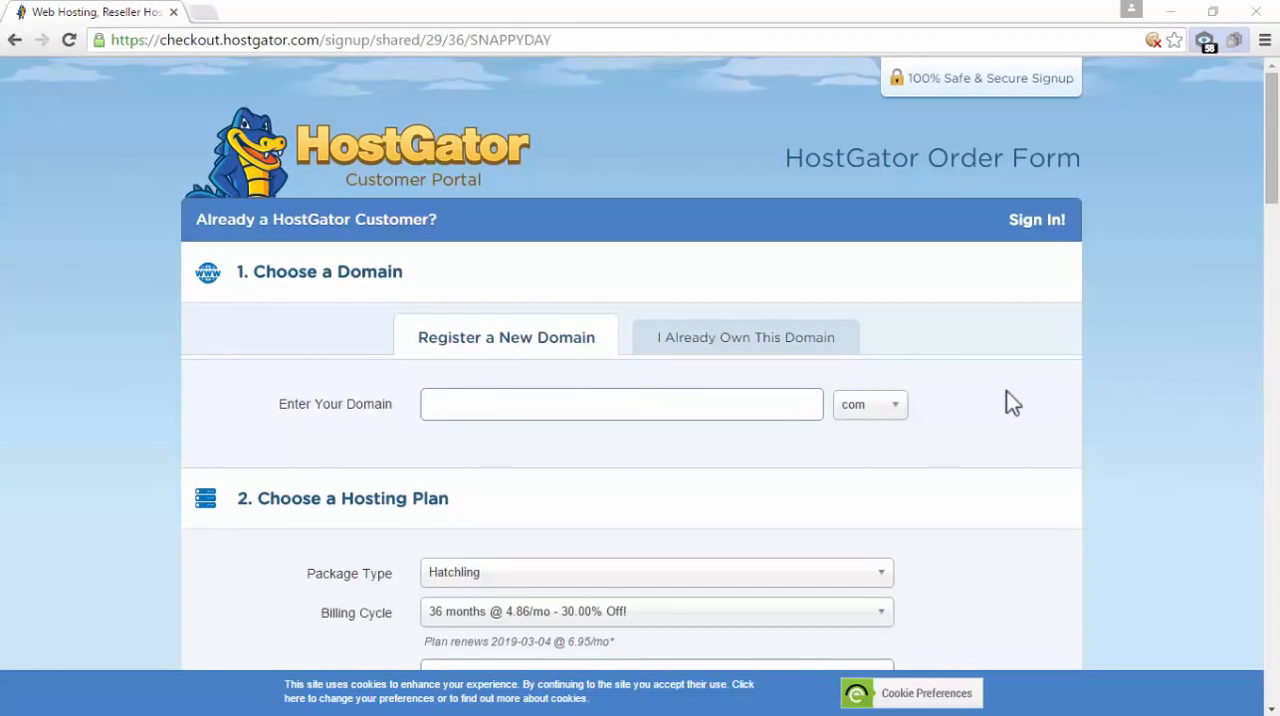
# Check the availability of the new domain "mywebsite" with the com extension and look through the search results
pyautogui.click(454, 396)
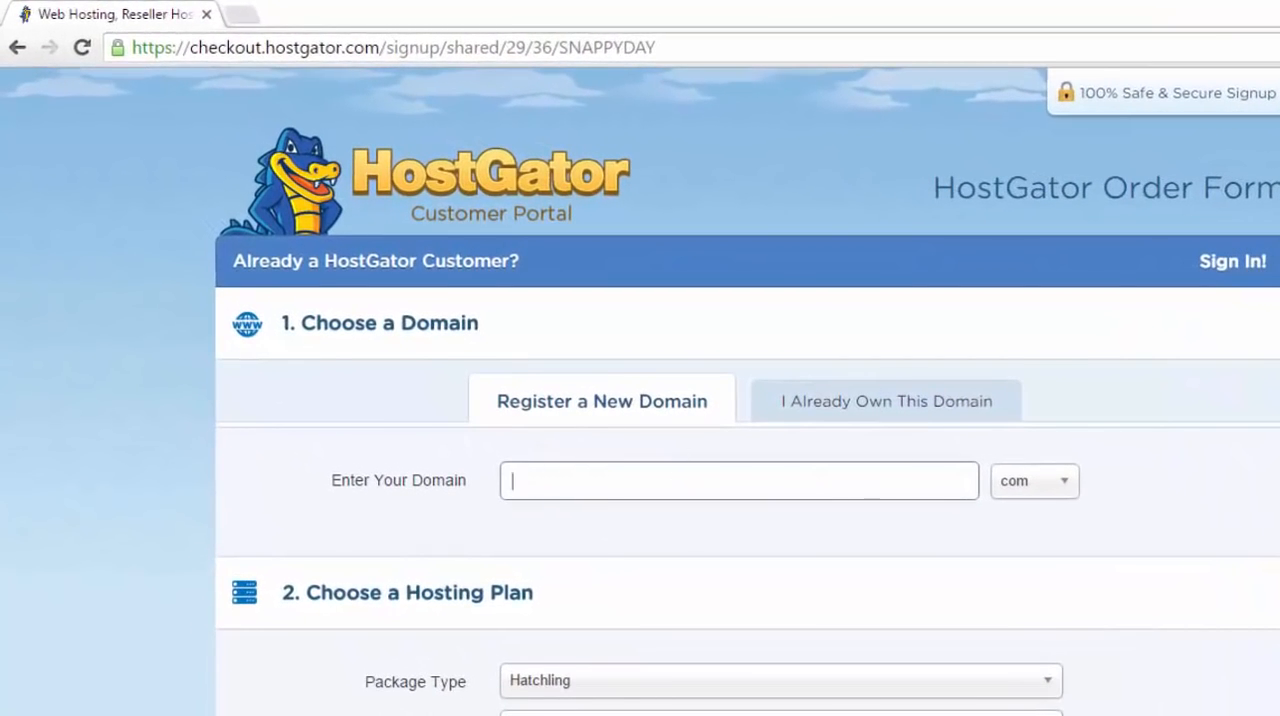
pyautogui.write('mywebsite')
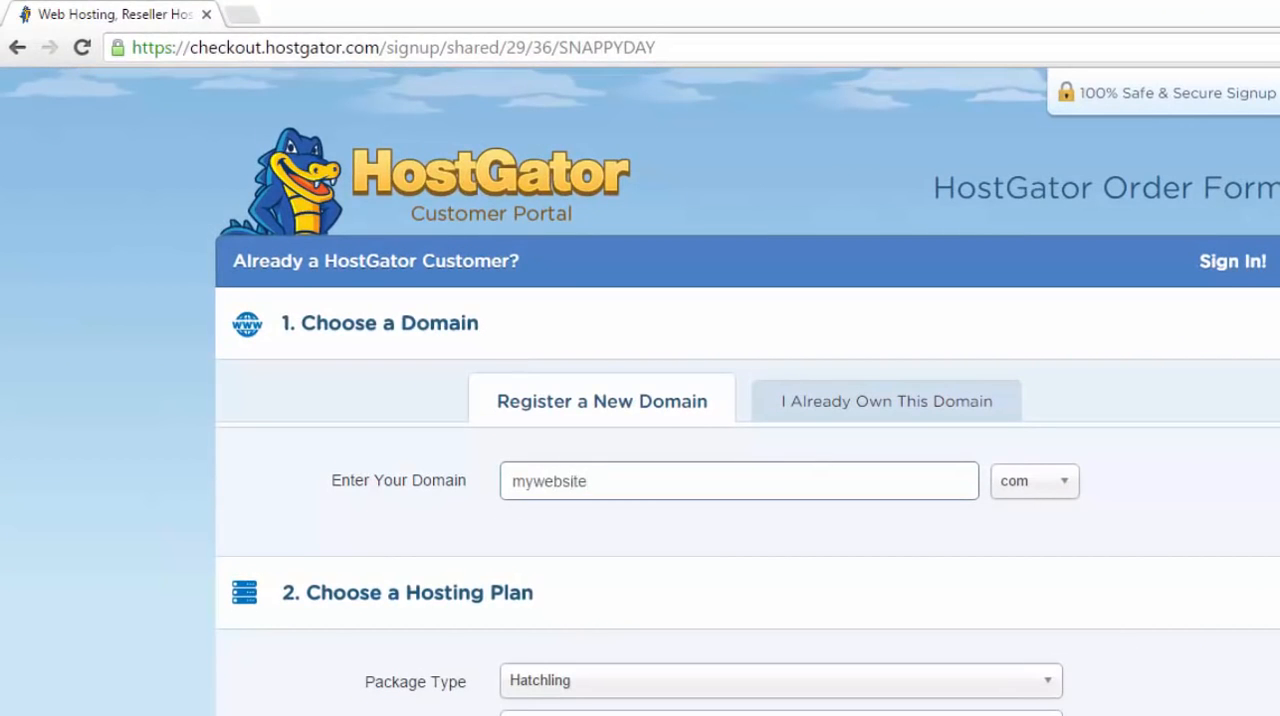
pyautogui.click(1043, 488)
pyautogui.click(1020, 560)
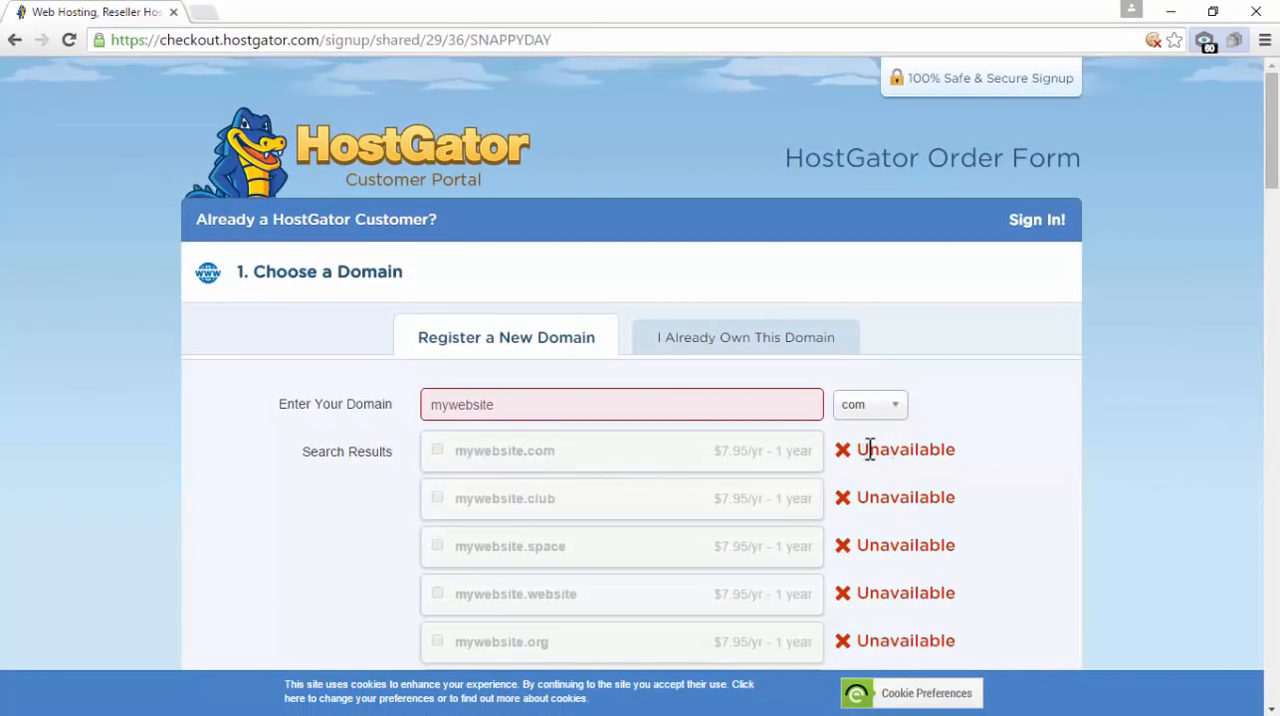
pyautogui.scroll(-1, 866, 450)
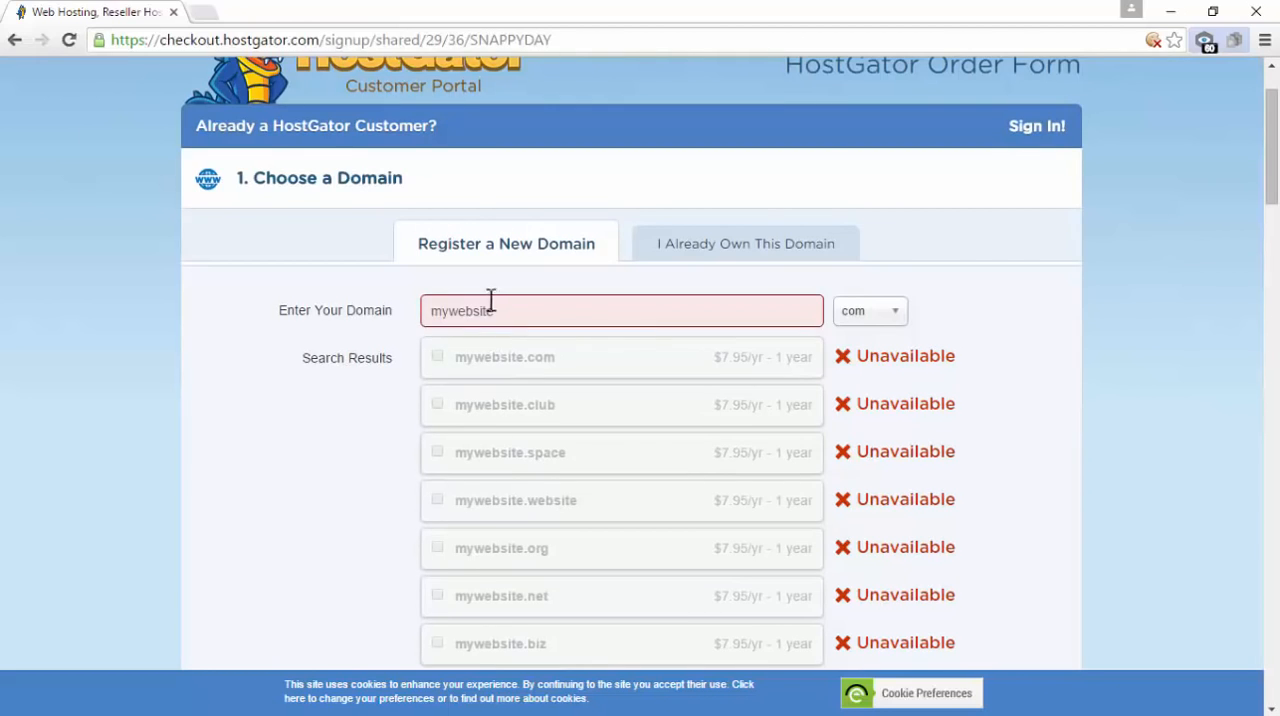
# Change the new domain name to "mysuperwebsite" with the com extension and check its availability
pyautogui.scroll(-2, 643, 451)
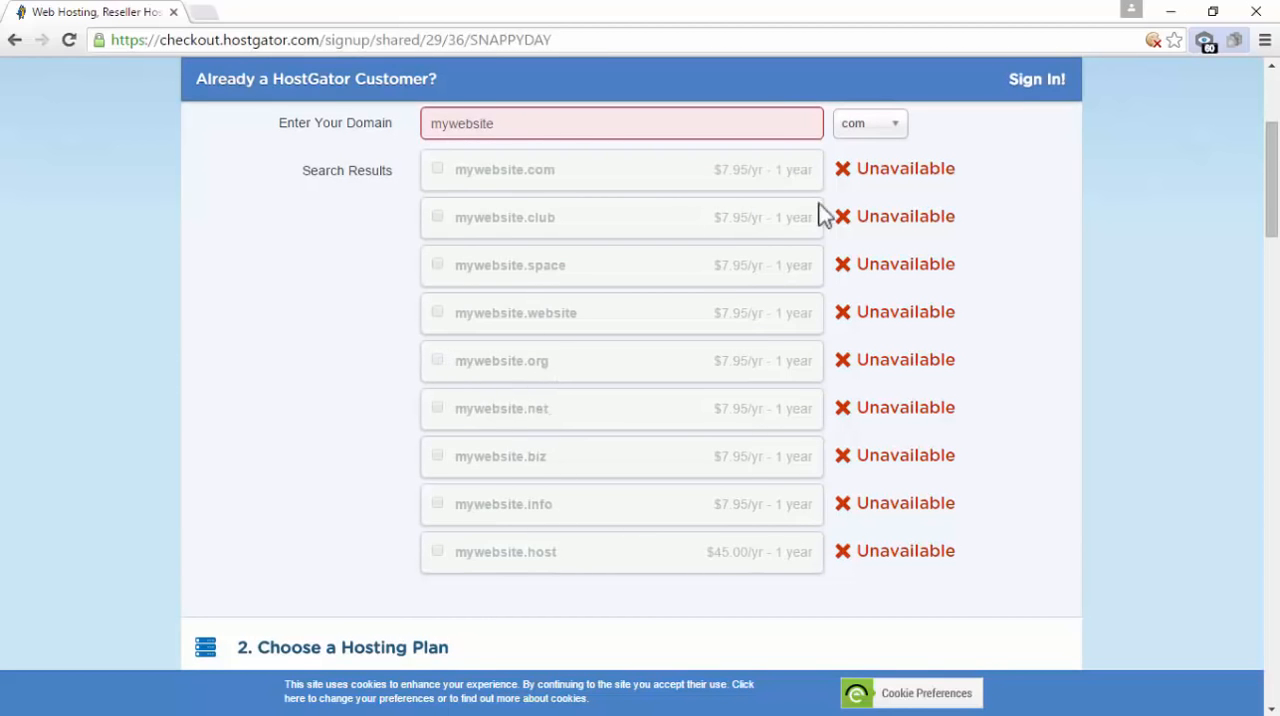
pyautogui.scroll(2, 860, 382)
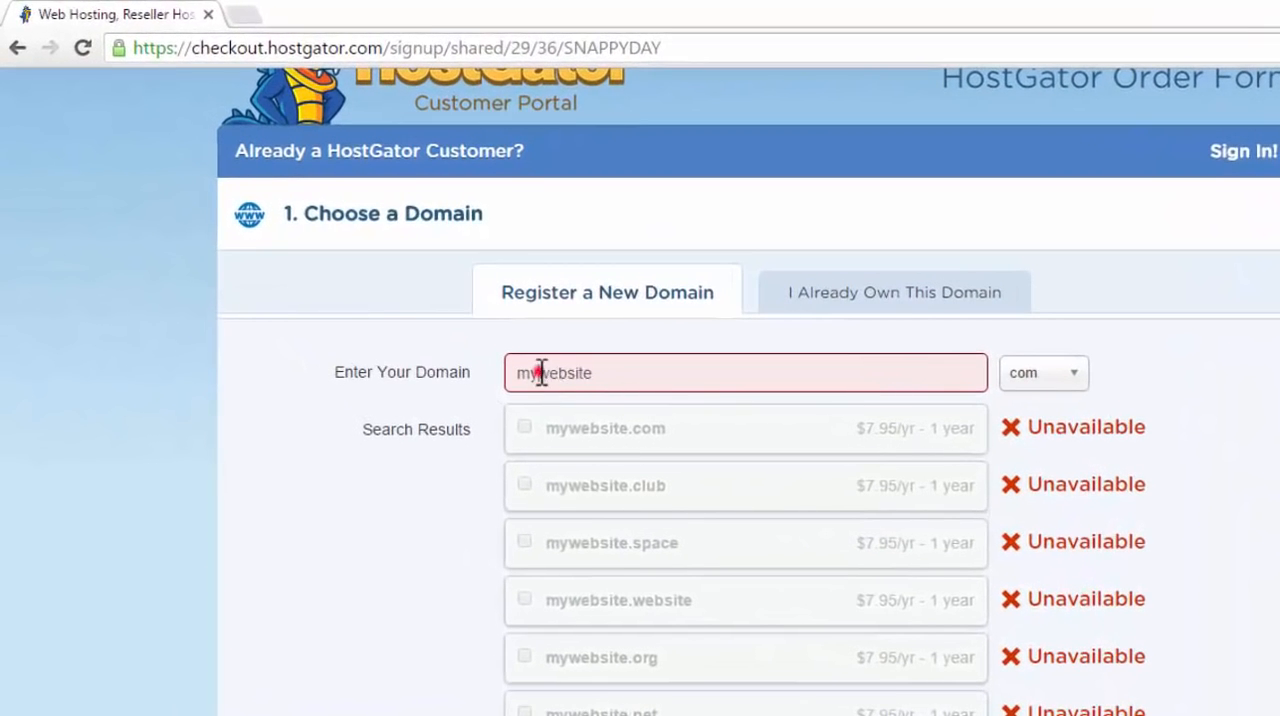
pyautogui.click(537, 372)
pyautogui.write('super')
pyautogui.click(1038, 378)
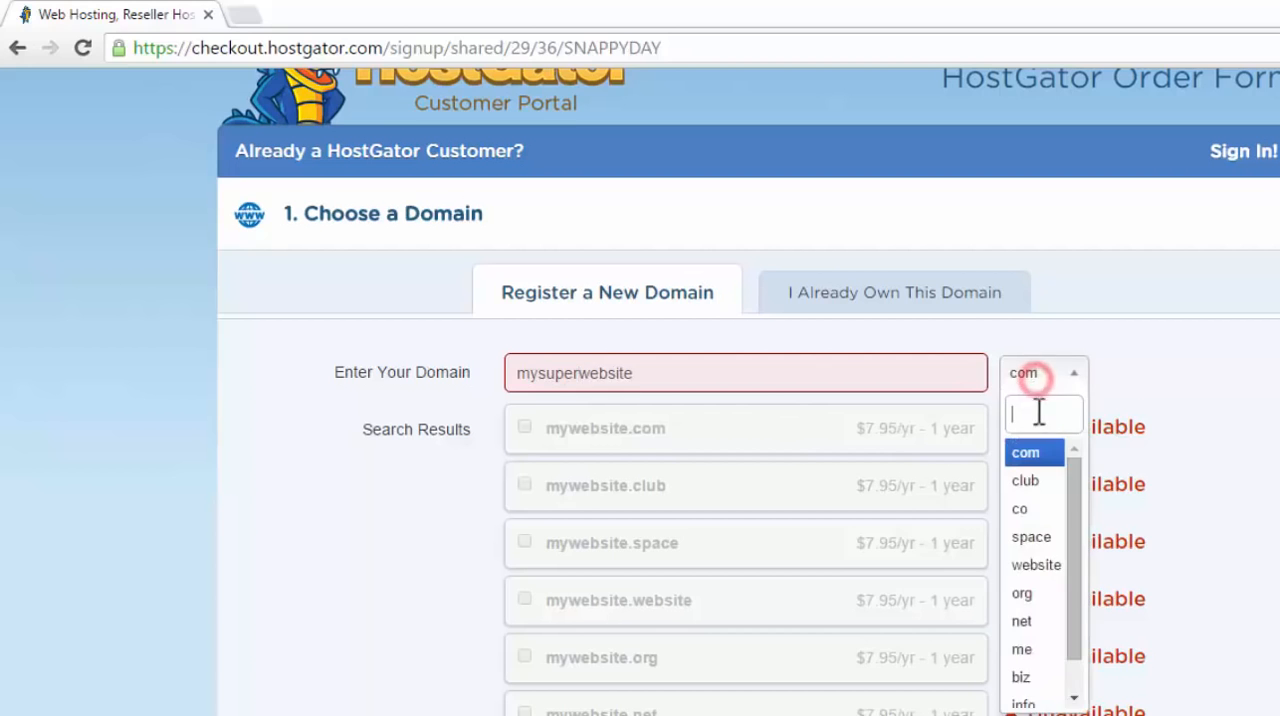
pyautogui.click(1043, 466)
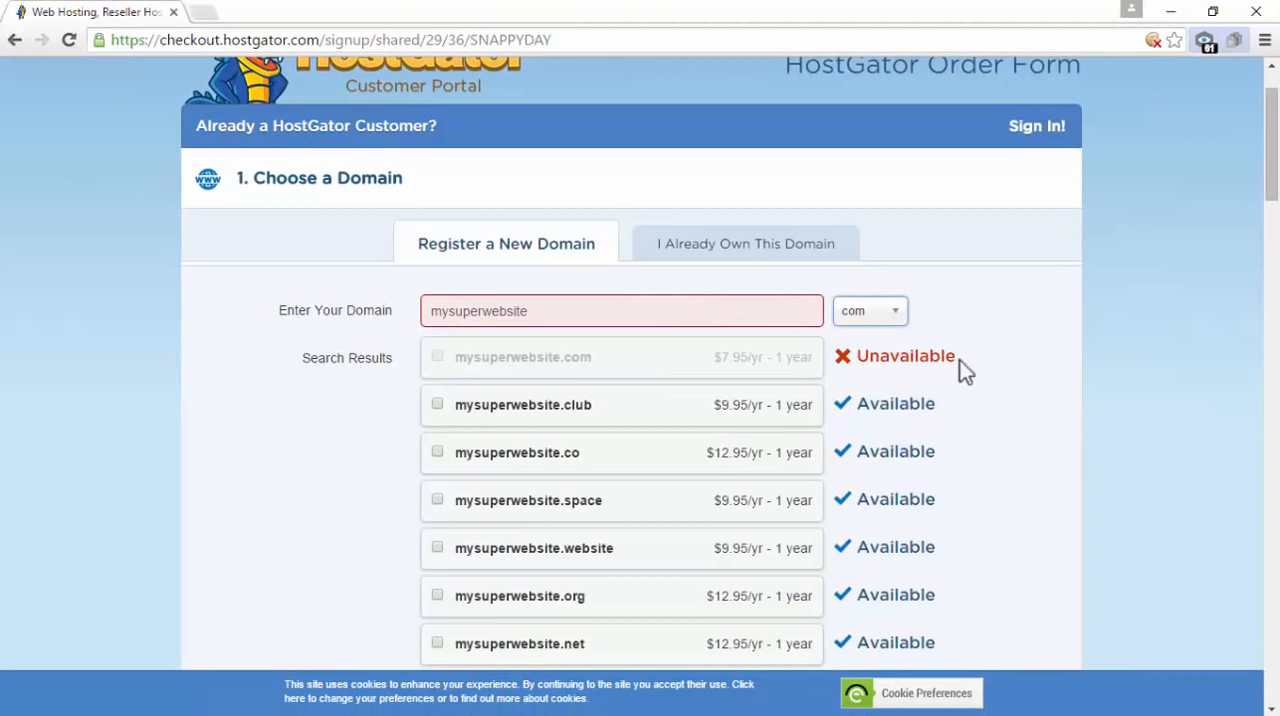
# Look through the domain search results and add mysuperwebsite.net to the order
pyautogui.scroll(-2, 964, 392)
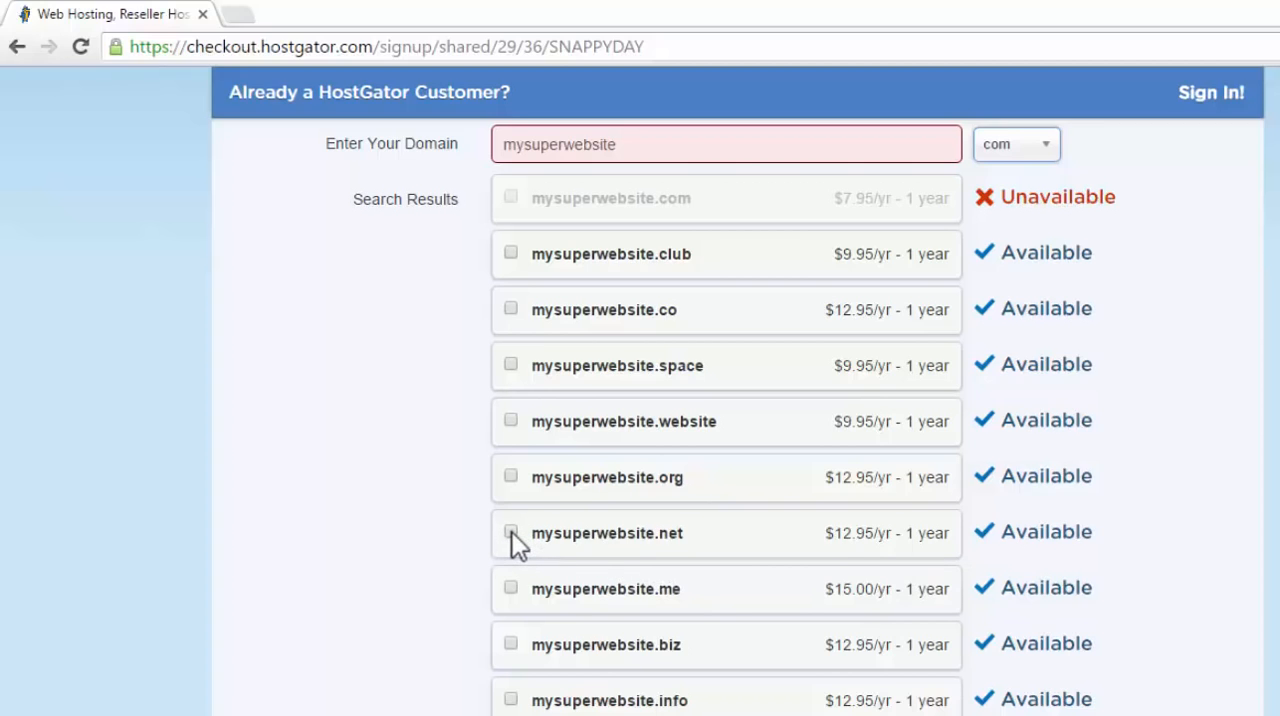
pyautogui.scroll(1, 514, 543)
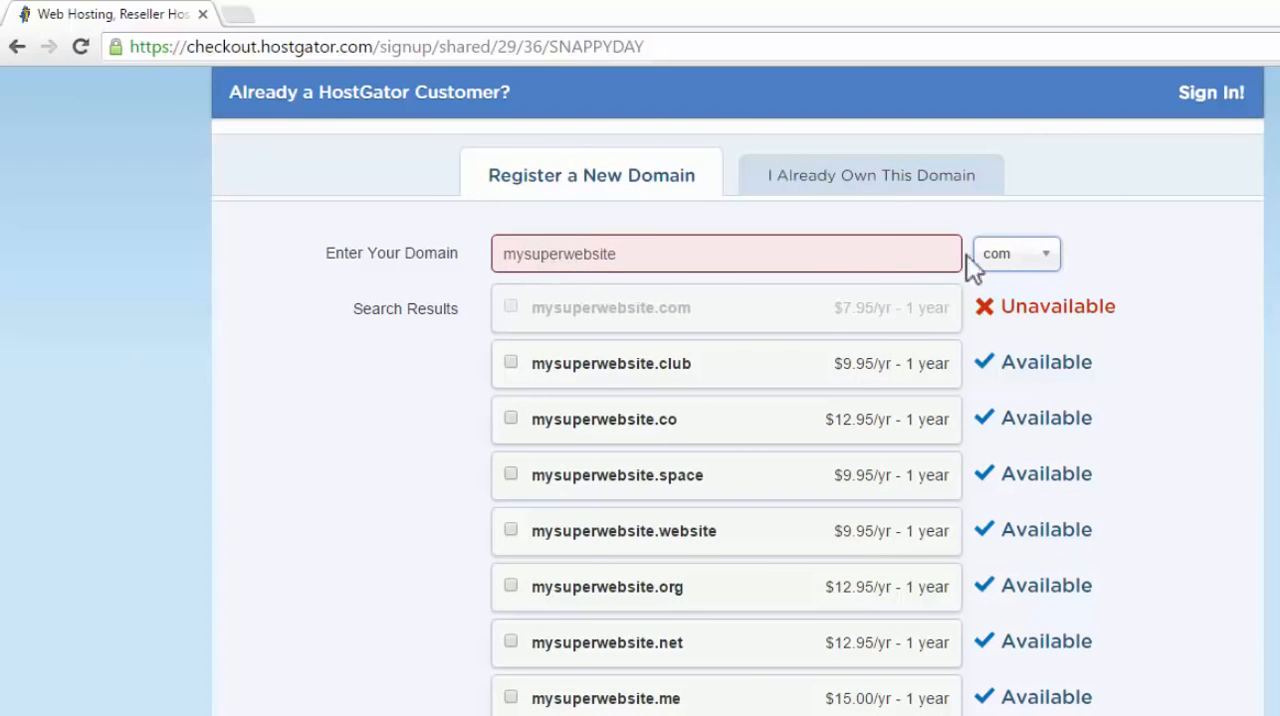
pyautogui.click(512, 640)
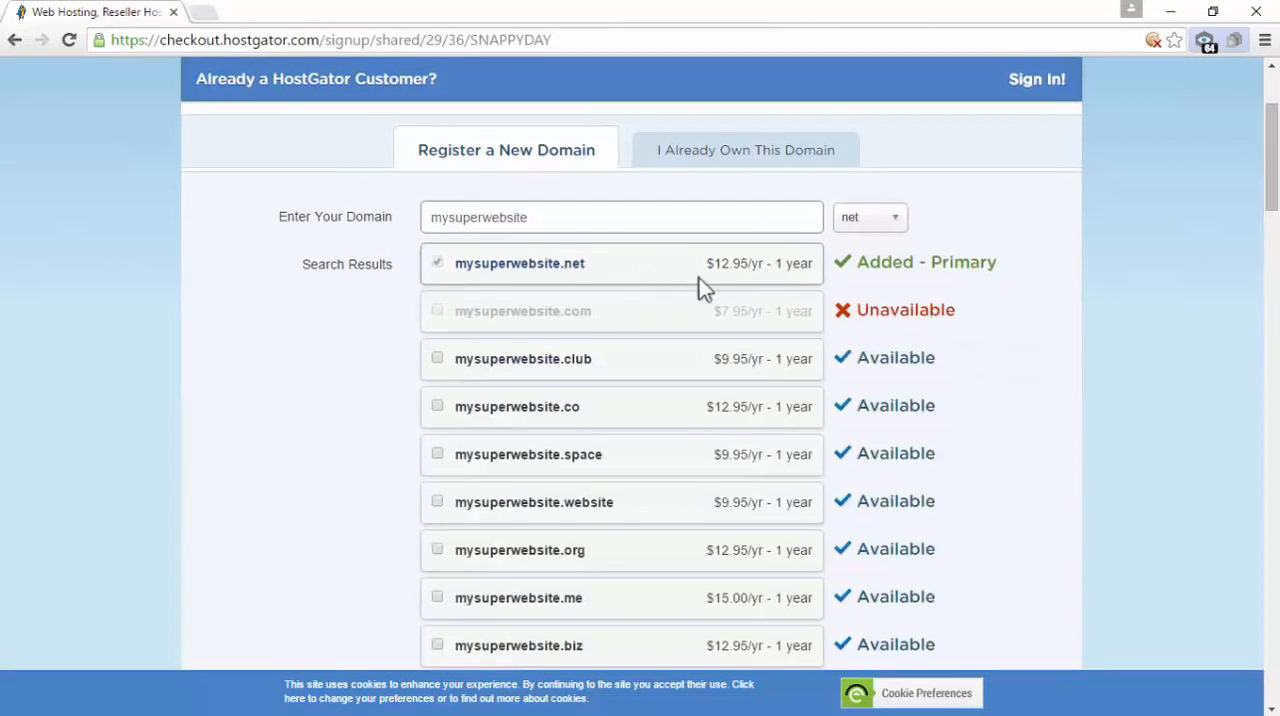
# Remove Domain Privacy Protection for mysuperwebsite.net from the order
pyautogui.moveTo(1274, 164); pyautogui.dragTo(1277, 272)
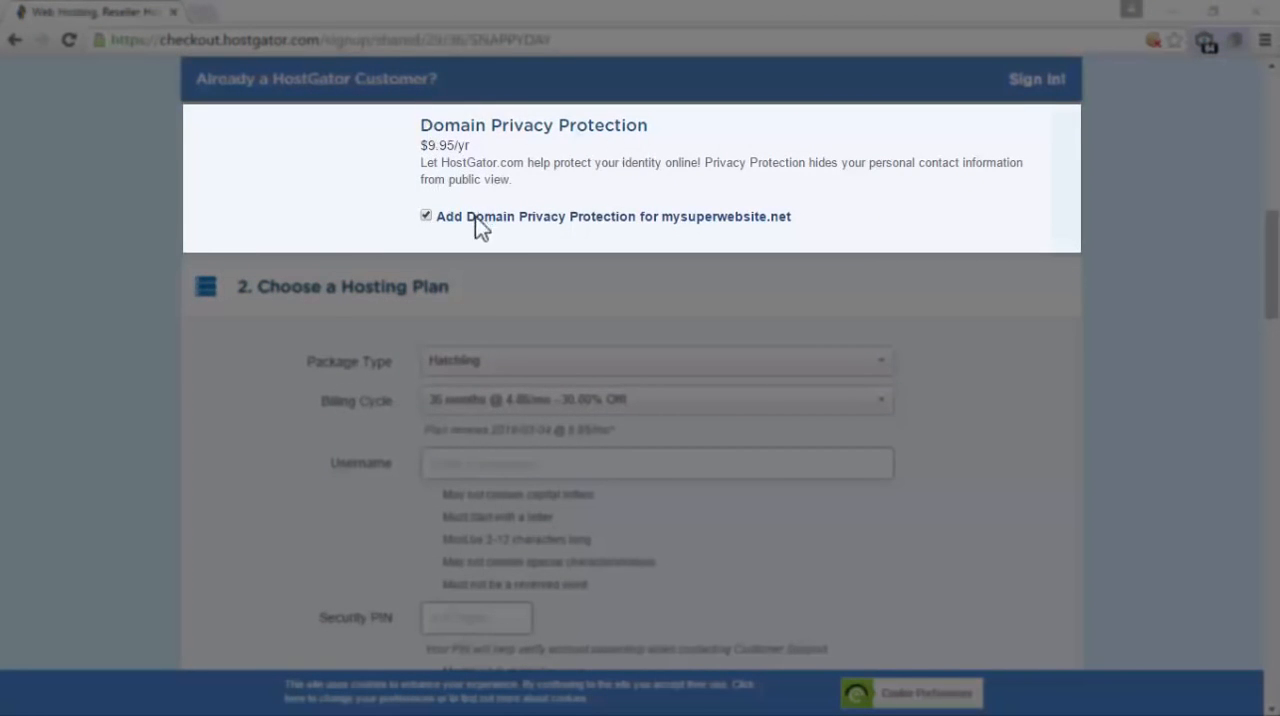
pyautogui.click(422, 143)
pyautogui.moveTo(432, 144); pyautogui.dragTo(491, 150)
pyautogui.click(540, 191)
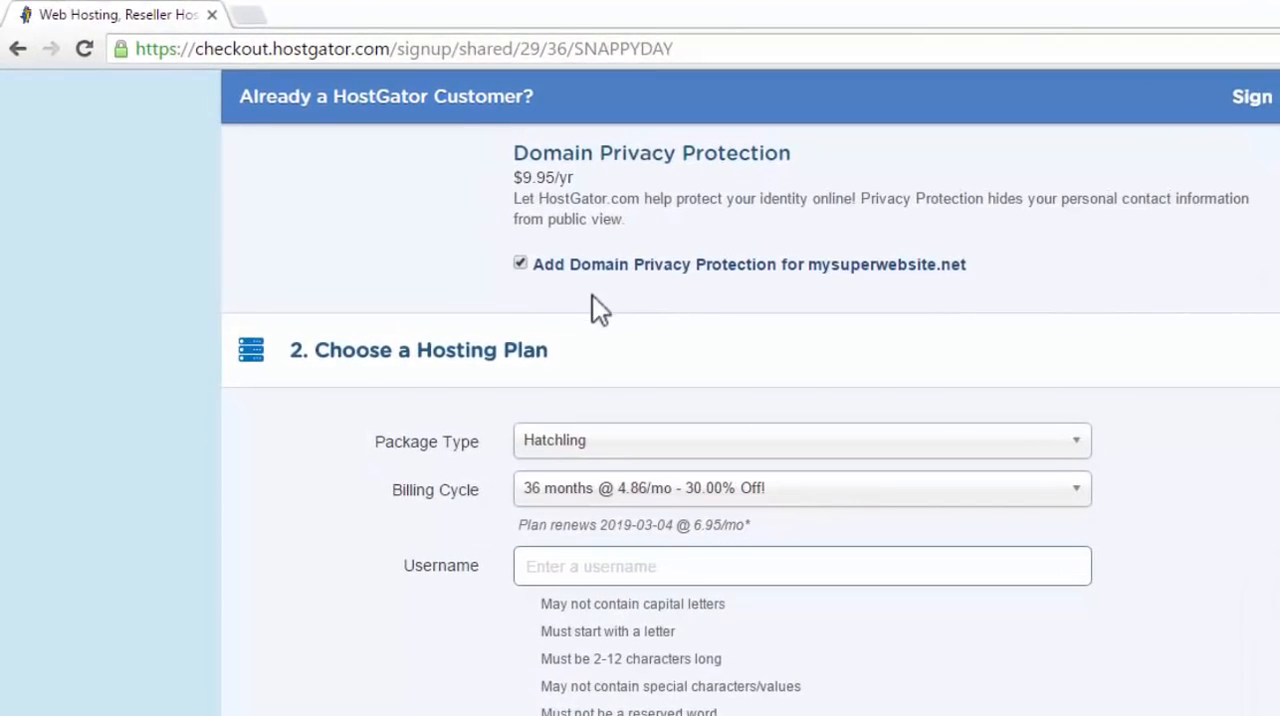
pyautogui.click(521, 263)
pyautogui.click(521, 264)
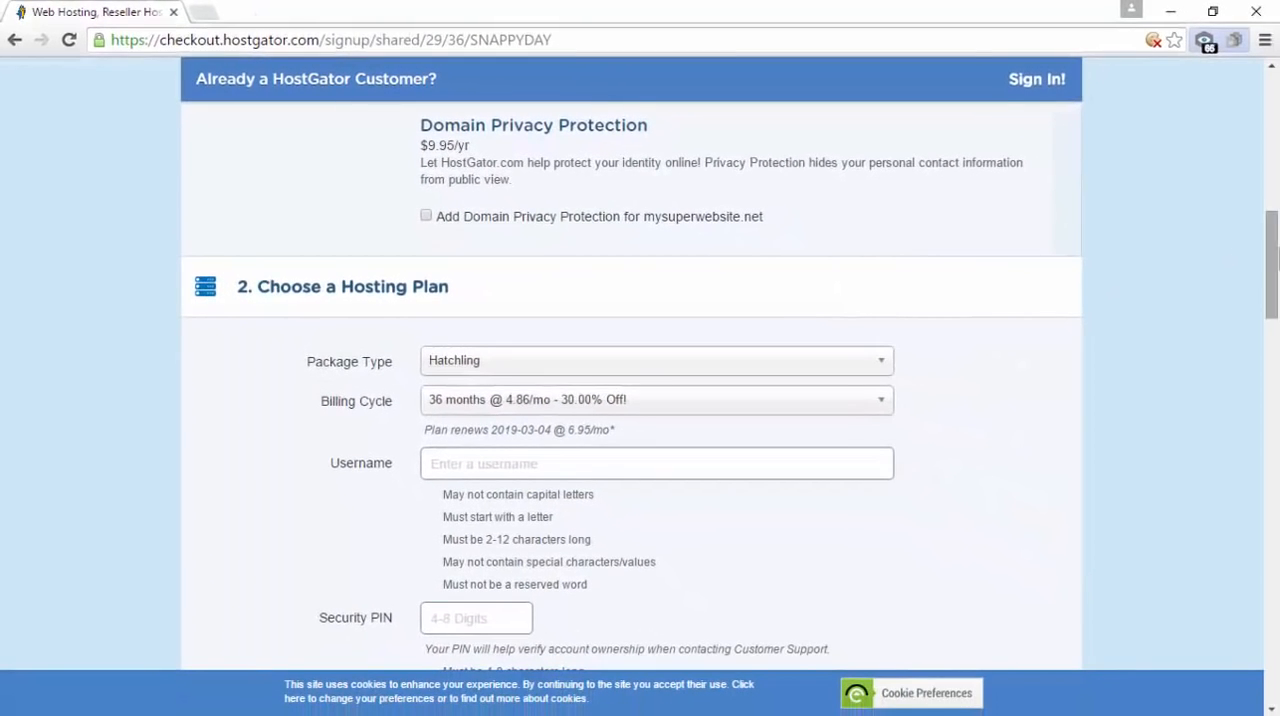
# Set the Hatchling plan's billing cycle to 1 month at 10.95/mo
pyautogui.moveTo(1272, 262); pyautogui.dragTo(1277, 281)
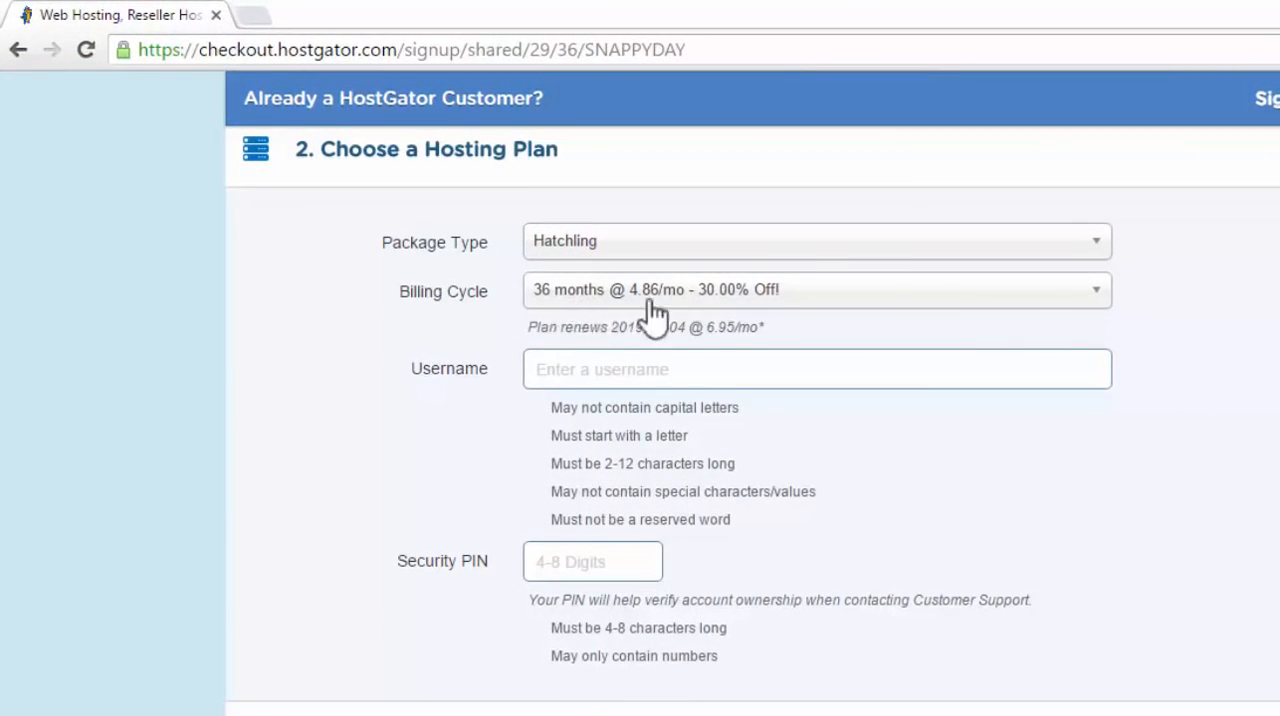
pyautogui.click(1096, 292)
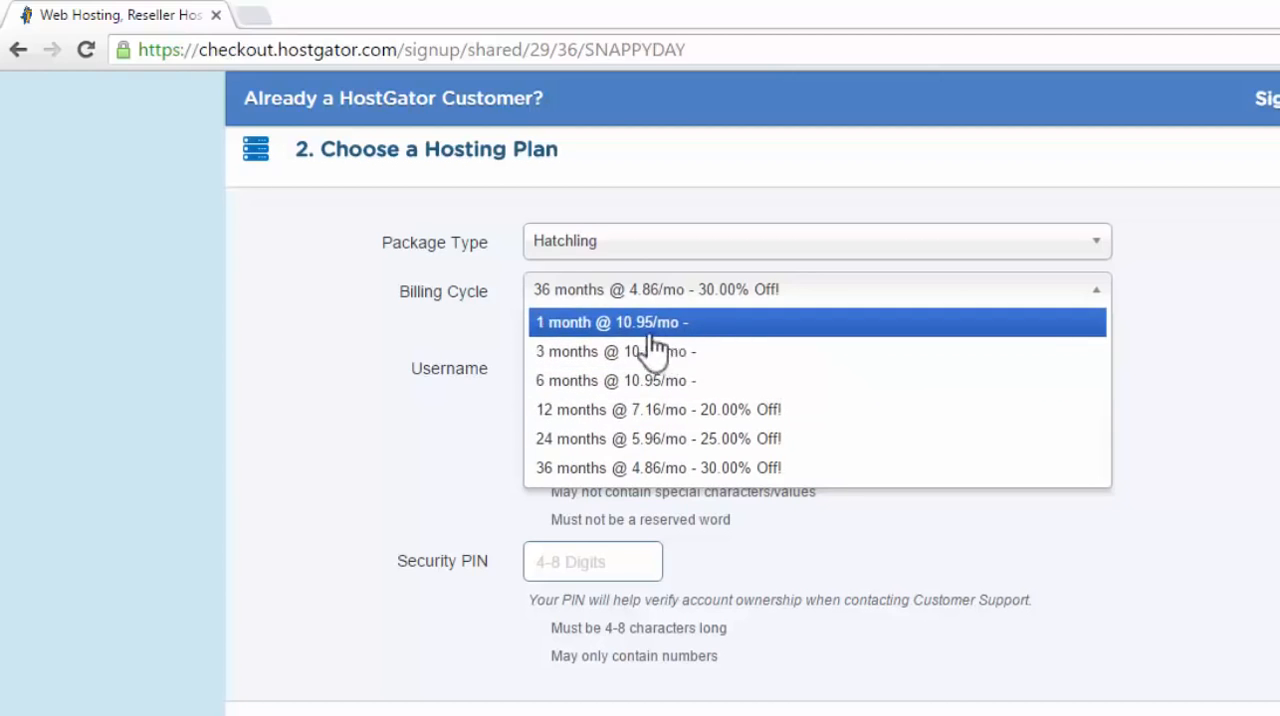
pyautogui.click(706, 325)
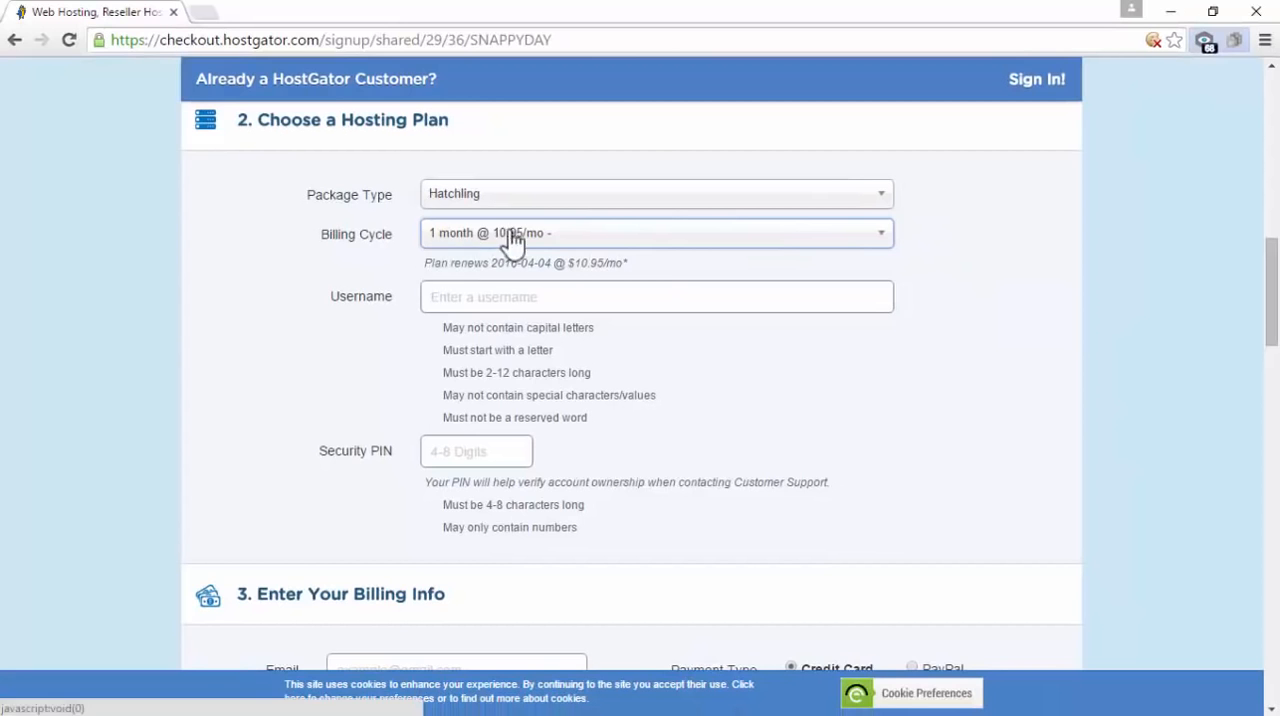
# Inspect the requirements for the username and security PIN in the hosting plan section
pyautogui.doubleClick(395, 305)
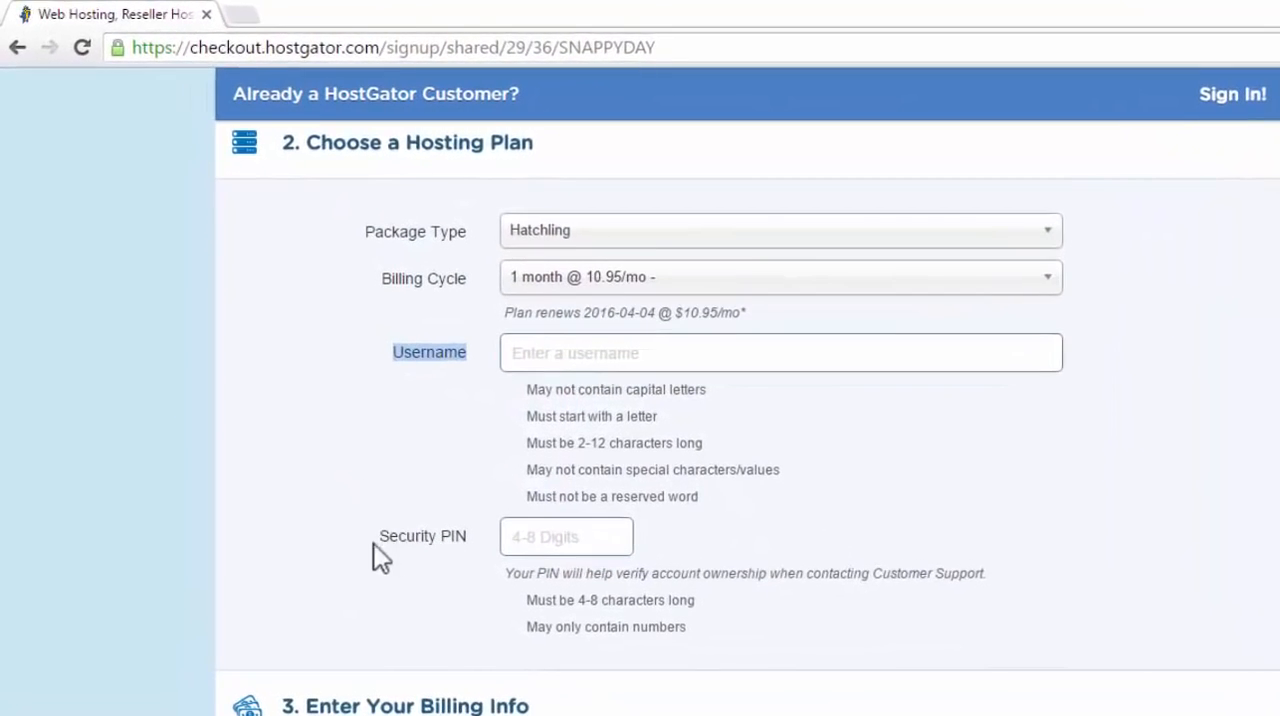
pyautogui.moveTo(381, 531); pyautogui.dragTo(474, 528)
pyautogui.click(903, 469)
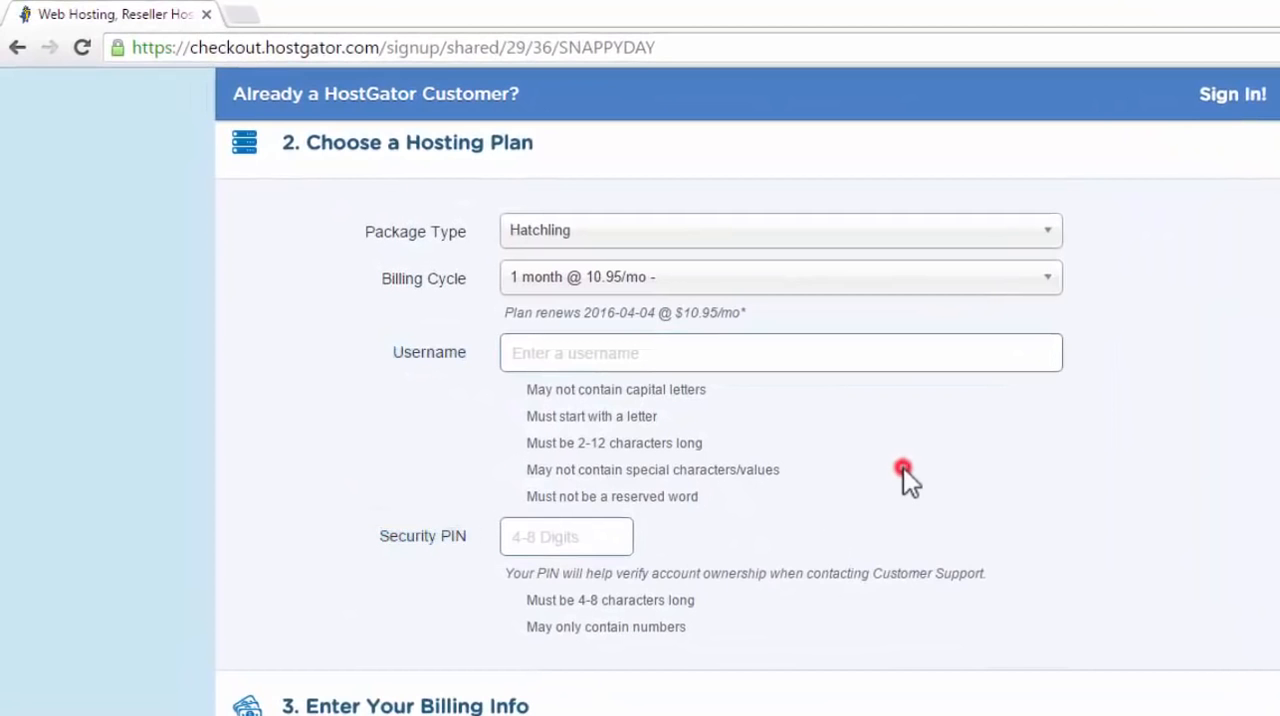
pyautogui.click(585, 352)
pyautogui.click(571, 530)
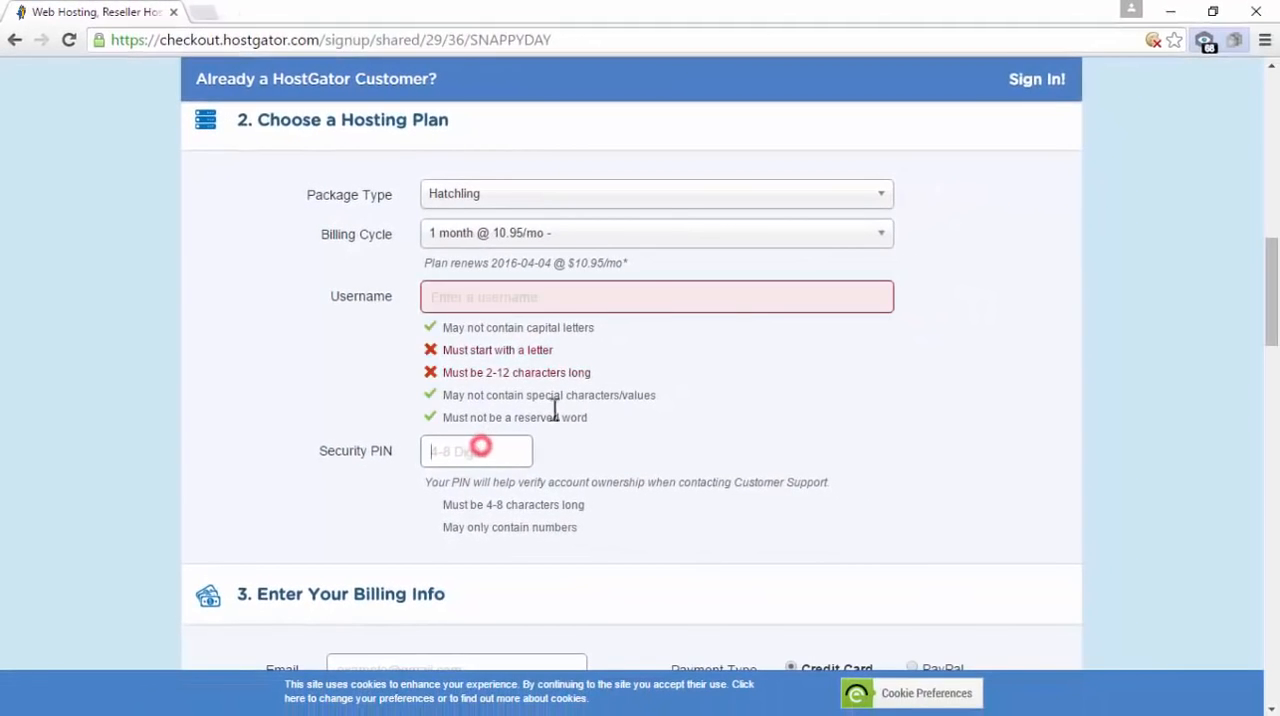
pyautogui.click(744, 366)
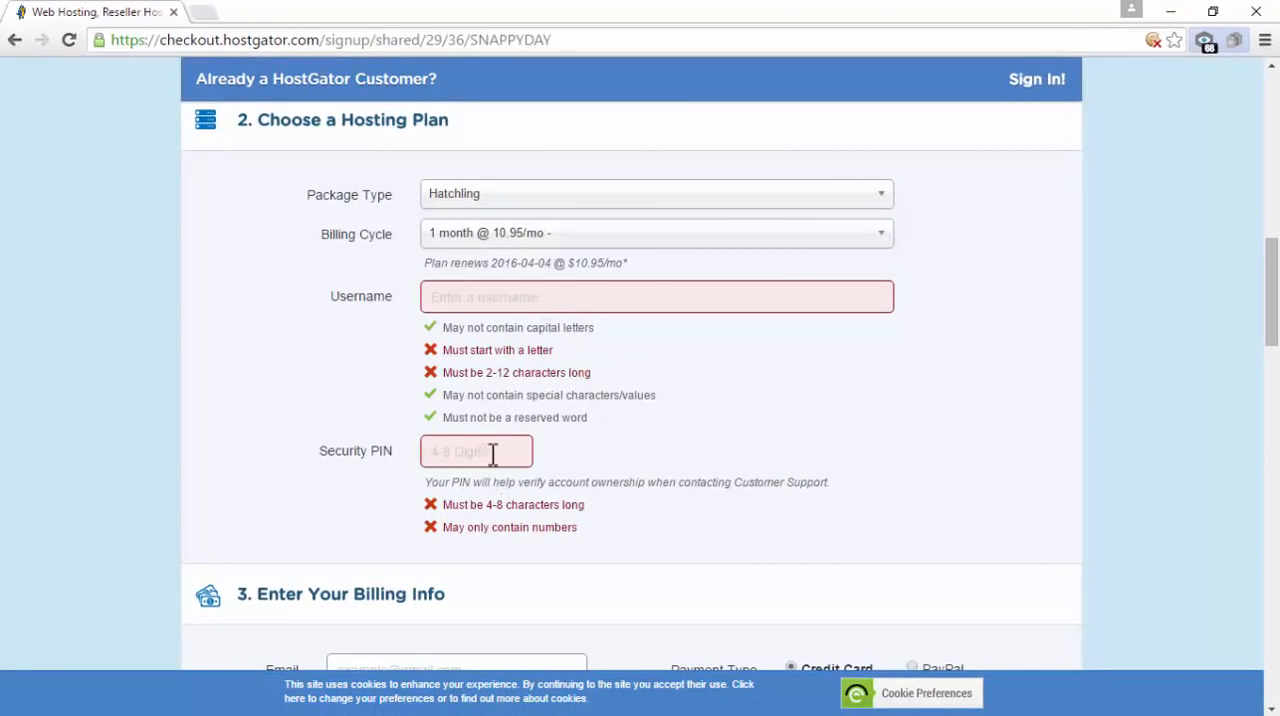
# Inspect the PayPal payment option in the billing section and return to Credit Card
pyautogui.moveTo(1272, 282); pyautogui.dragTo(1276, 402)
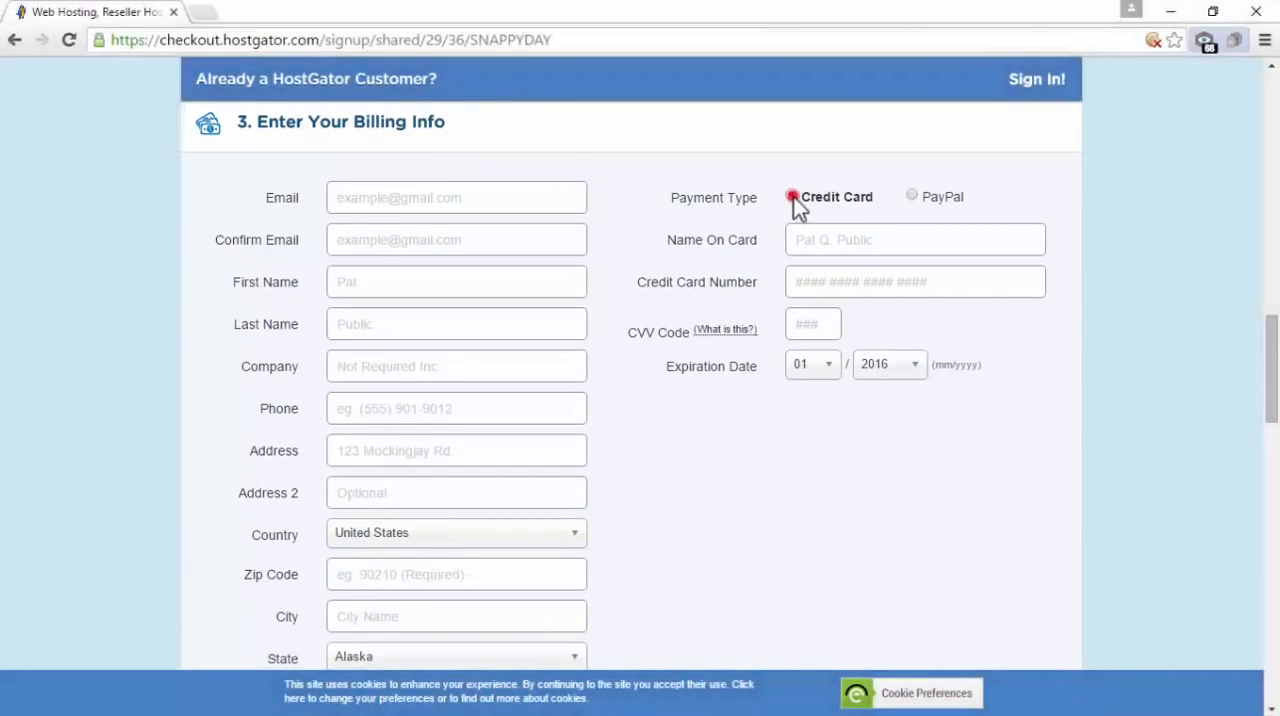
pyautogui.click(911, 195)
pyautogui.click(791, 196)
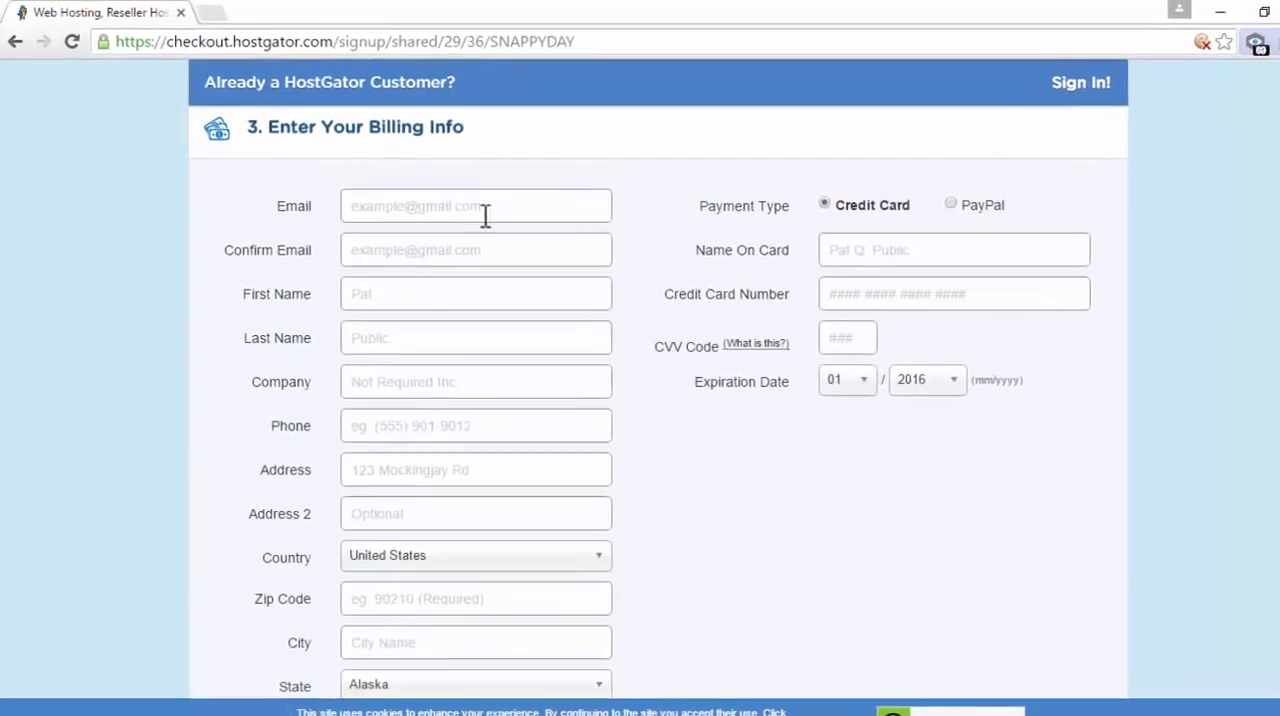
# Examine the email, name and company fields of the billing form without filling them in, keeping Credit Card as payment type
pyautogui.click(484, 207)
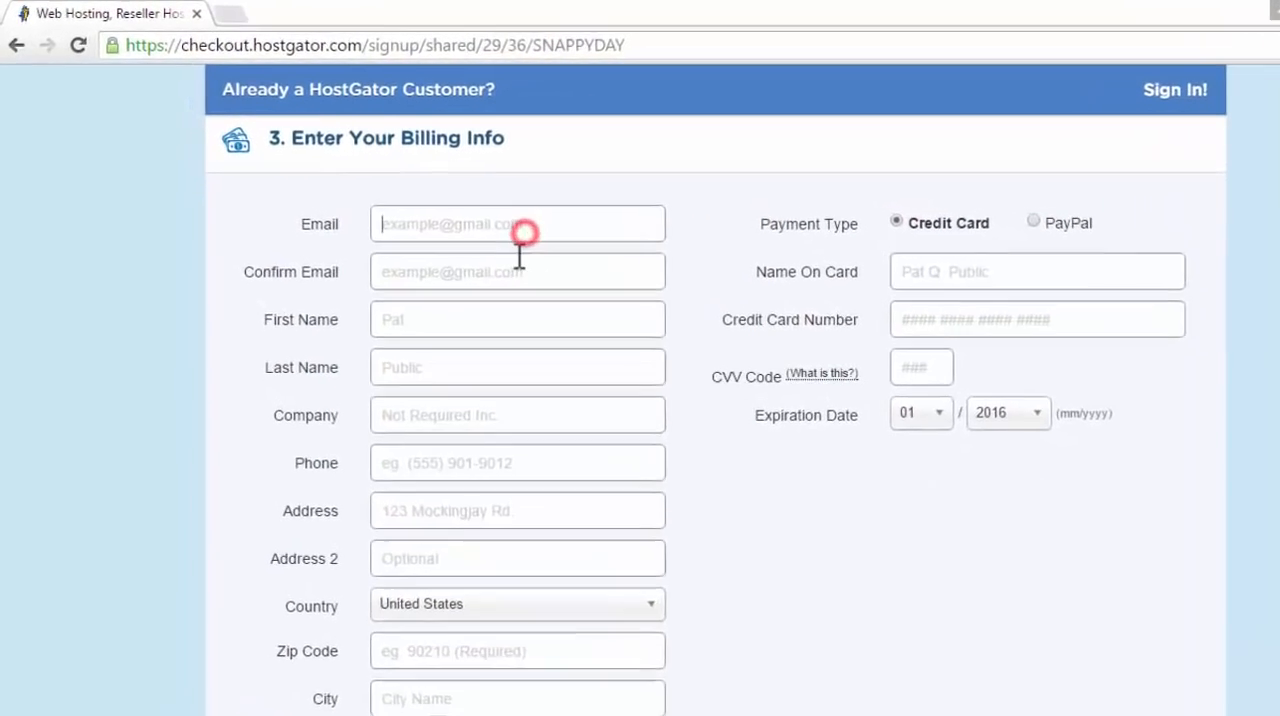
pyautogui.click(473, 250)
pyautogui.click(433, 294)
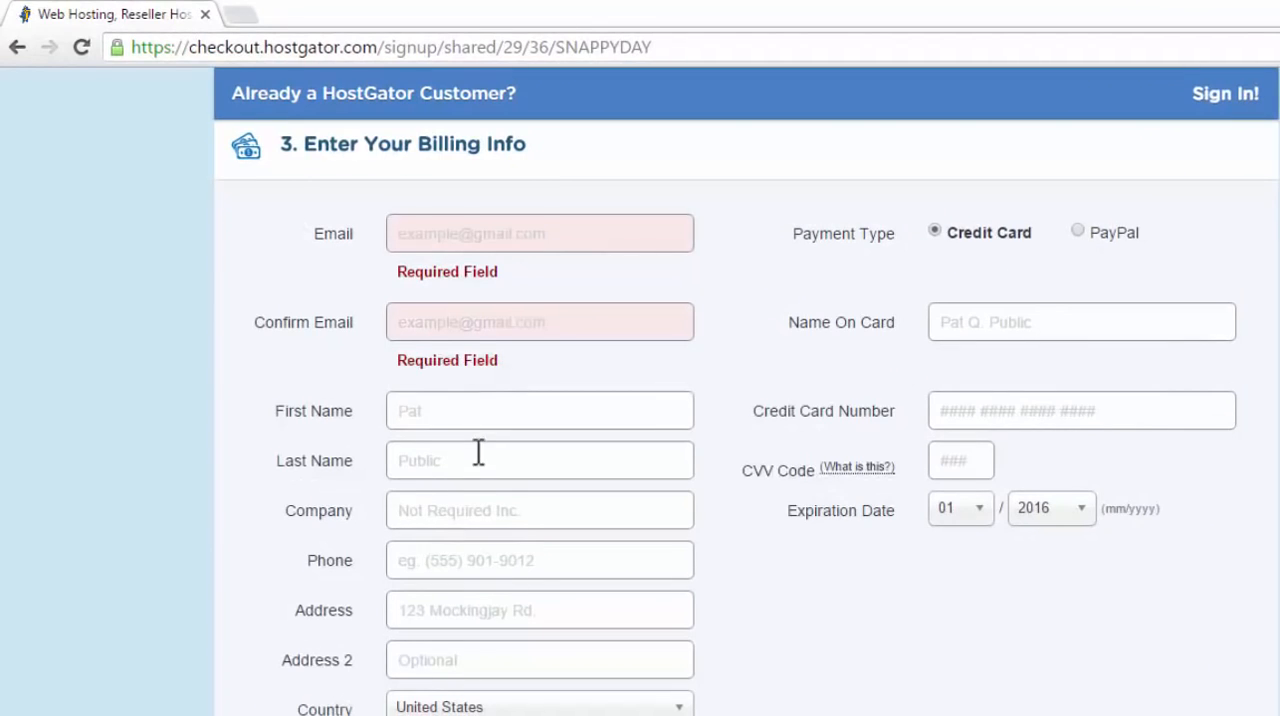
pyautogui.click(477, 451)
pyautogui.click(488, 511)
pyautogui.doubleClick(315, 233)
pyautogui.click(425, 217)
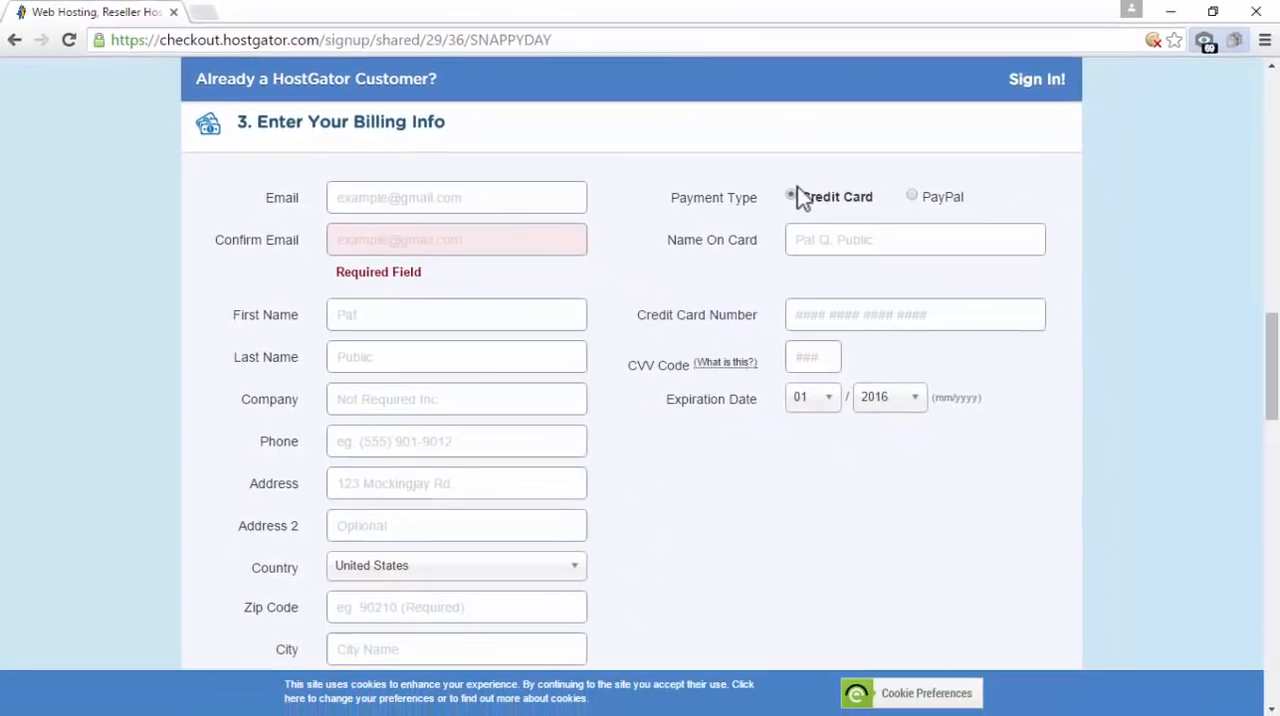
pyautogui.click(792, 195)
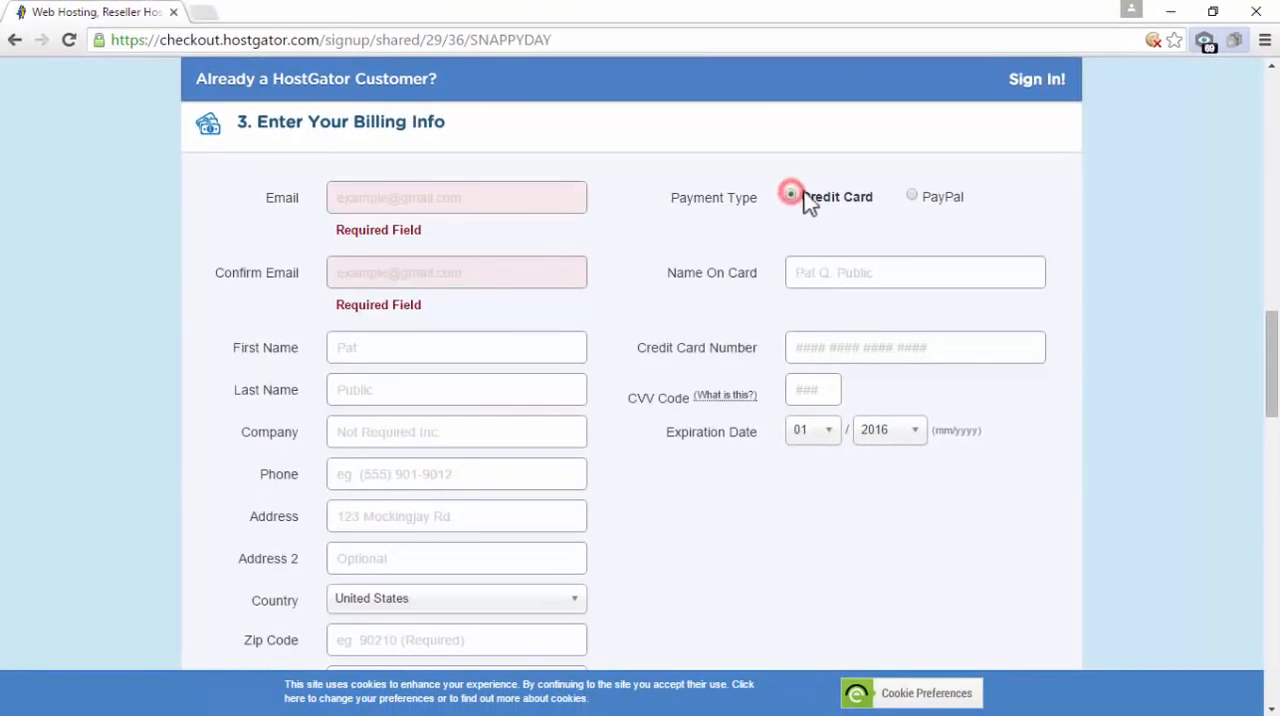
pyautogui.click(449, 197)
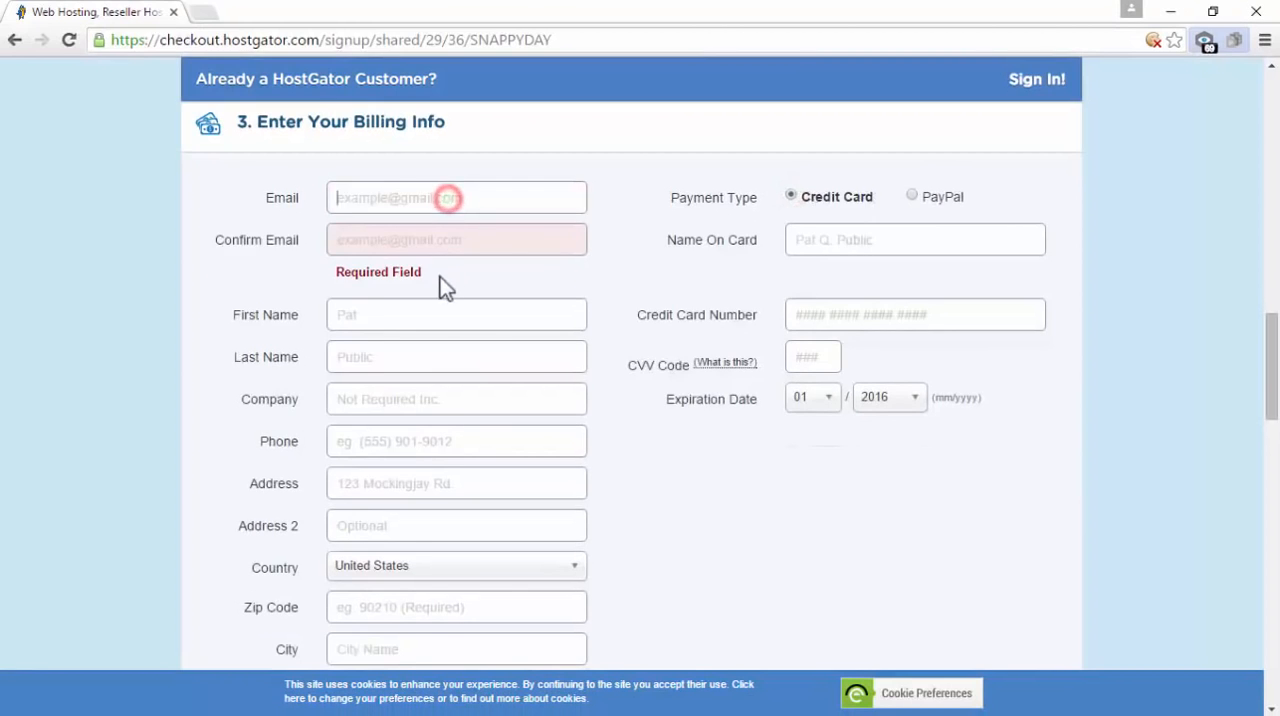
pyautogui.click(440, 240)
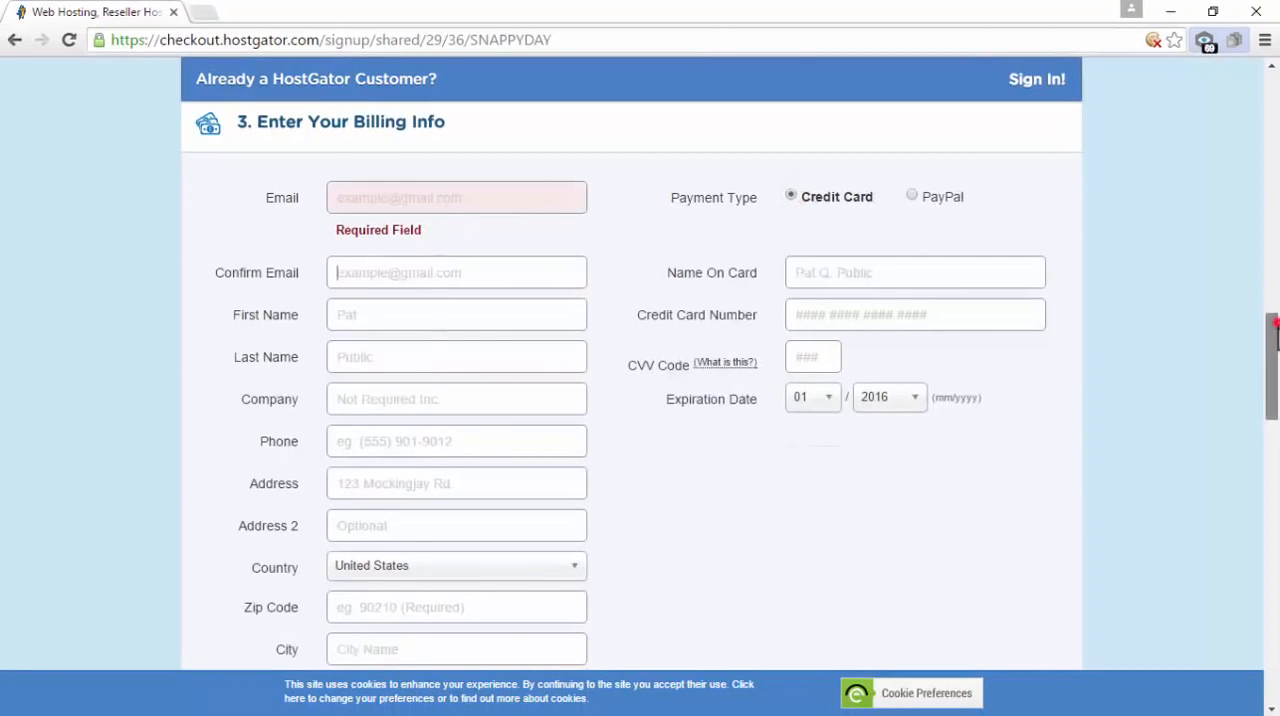
# Review the additional services and deselect the CodeGuard site backup and the SiteLock security service
pyautogui.scroll(-4, 1272, 320)
pyautogui.moveTo(1276, 408); pyautogui.dragTo(1277, 440)
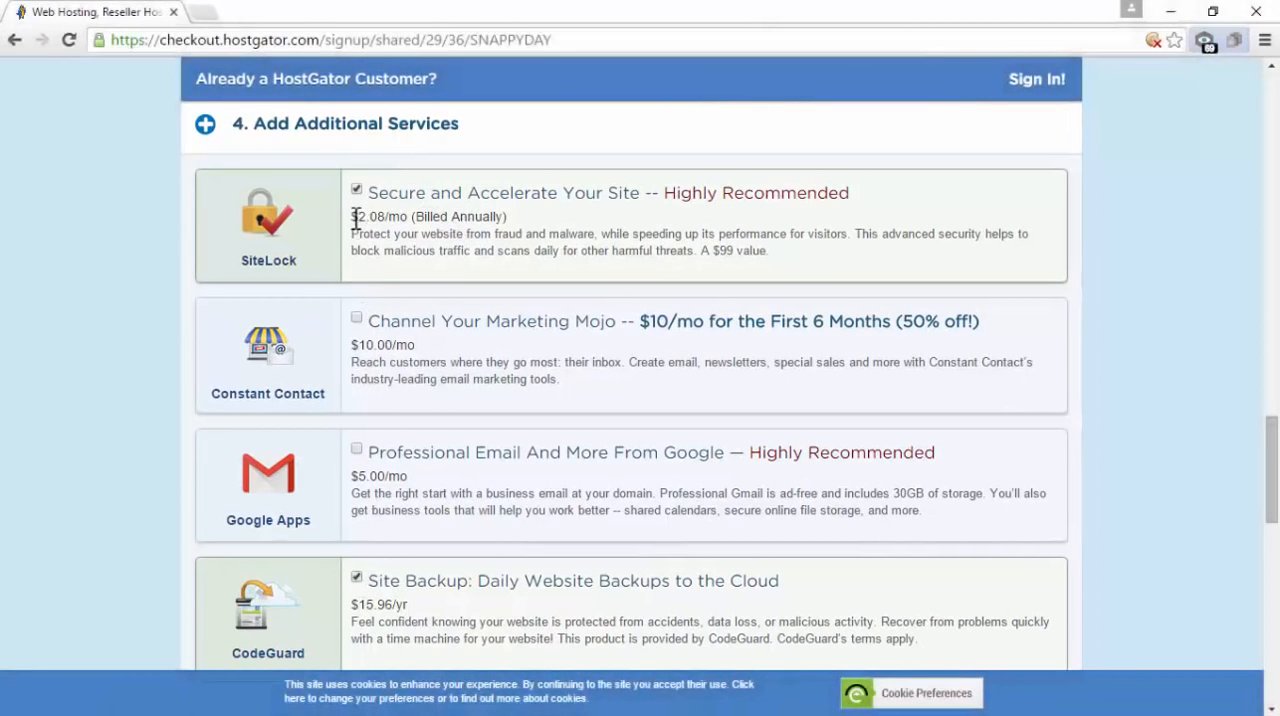
pyautogui.scroll(1, 354, 218)
pyautogui.doubleClick(352, 218)
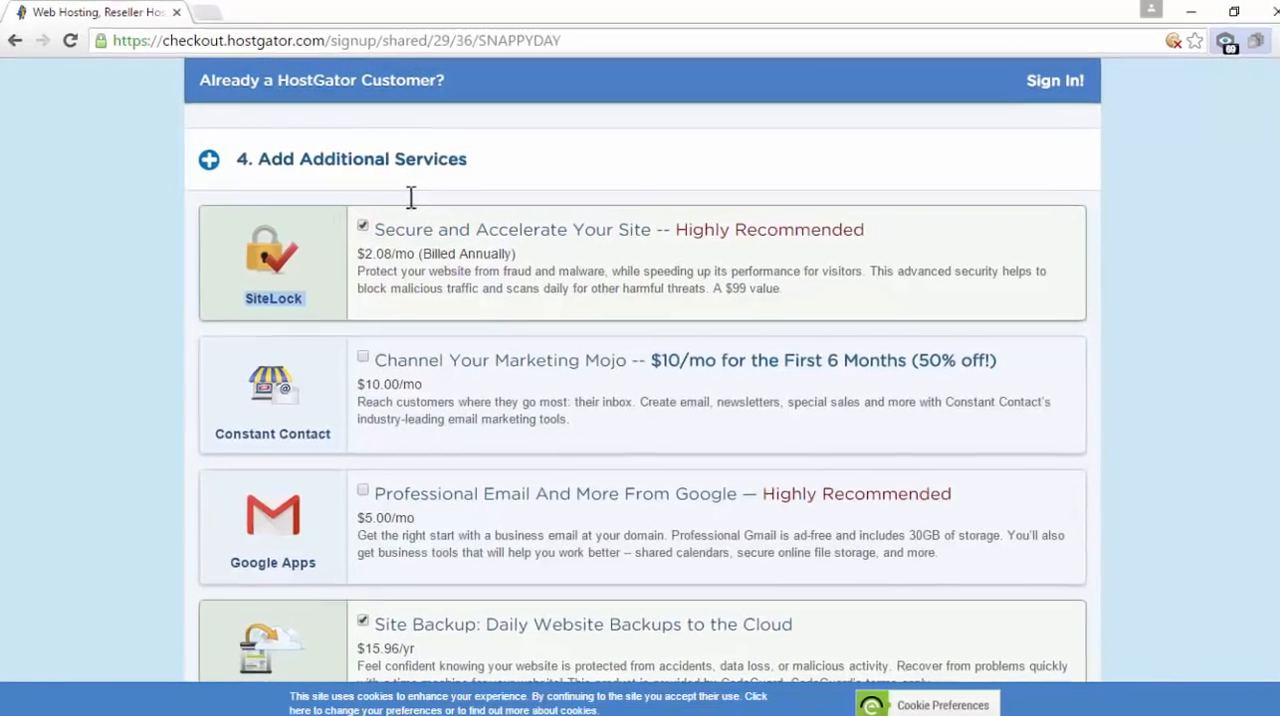
pyautogui.scroll(-1, 478, 345)
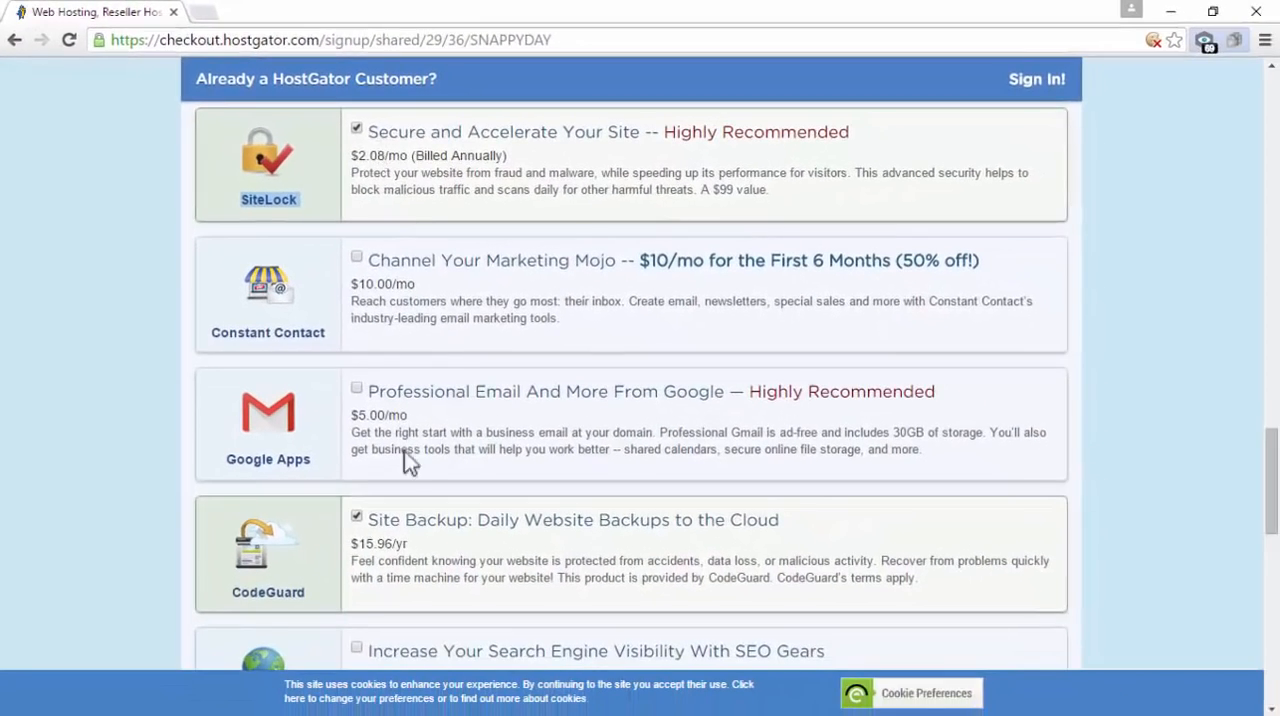
pyautogui.click(356, 517)
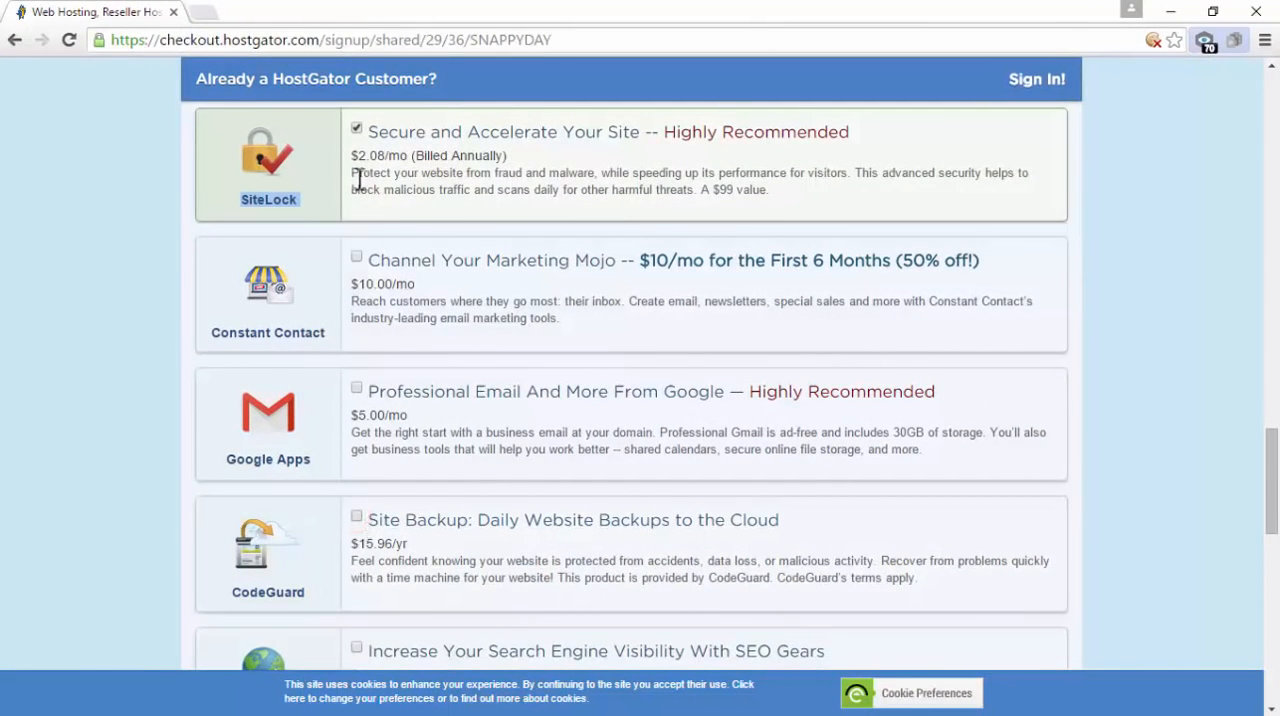
pyautogui.click(356, 128)
pyautogui.scroll(1, 428, 258)
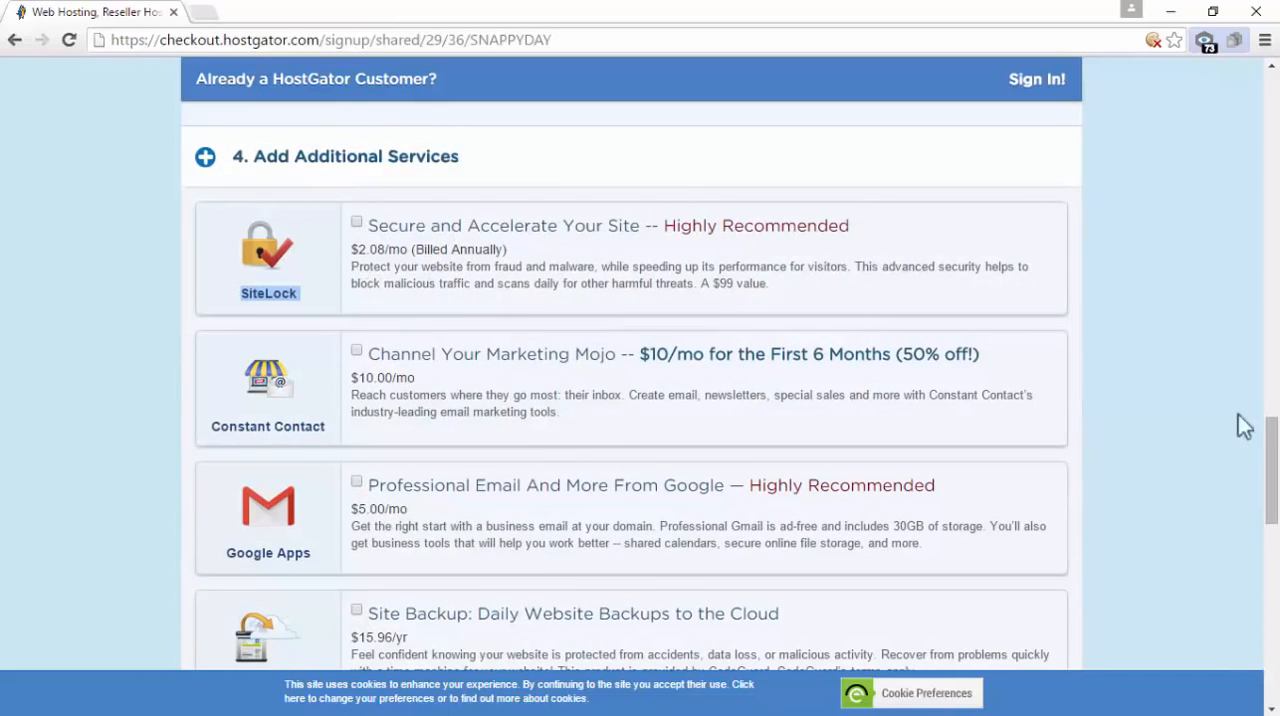
# Replace the order's coupon code with FlowerPower, validate it and check the amount due
pyautogui.moveTo(1274, 465); pyautogui.dragTo(1278, 581)
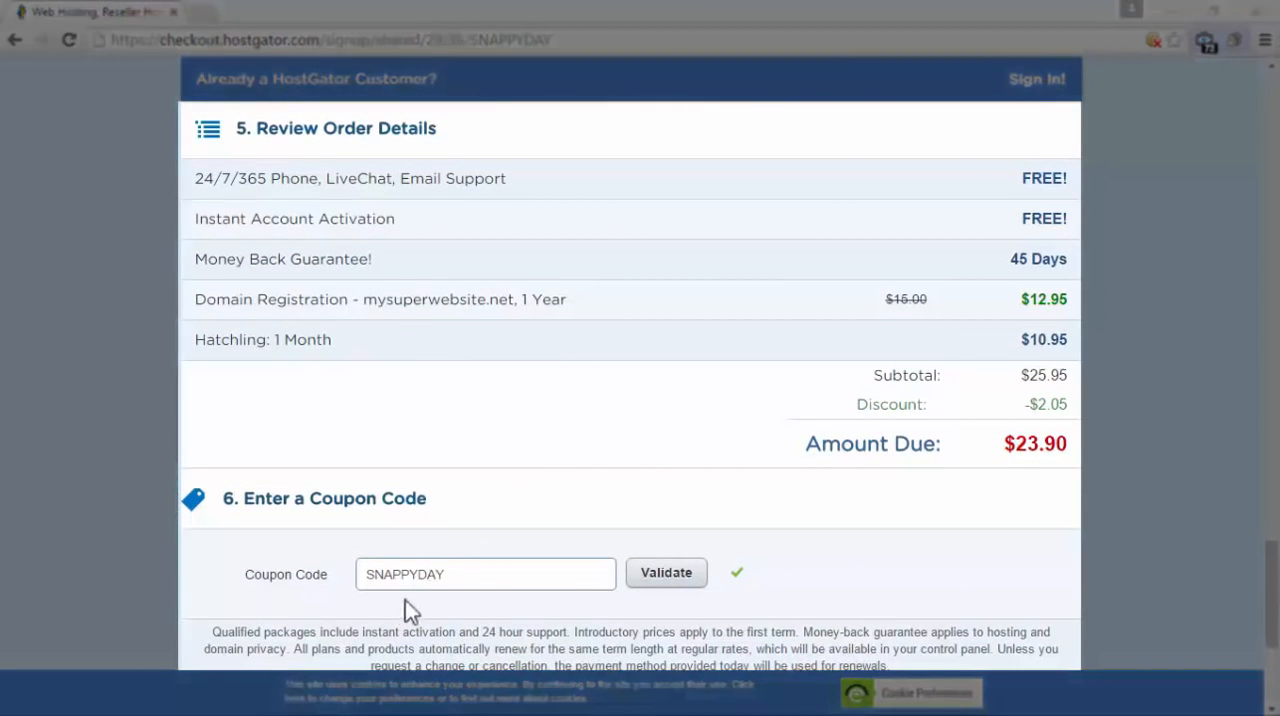
pyautogui.moveTo(486, 576); pyautogui.dragTo(353, 568)
pyautogui.click(542, 539)
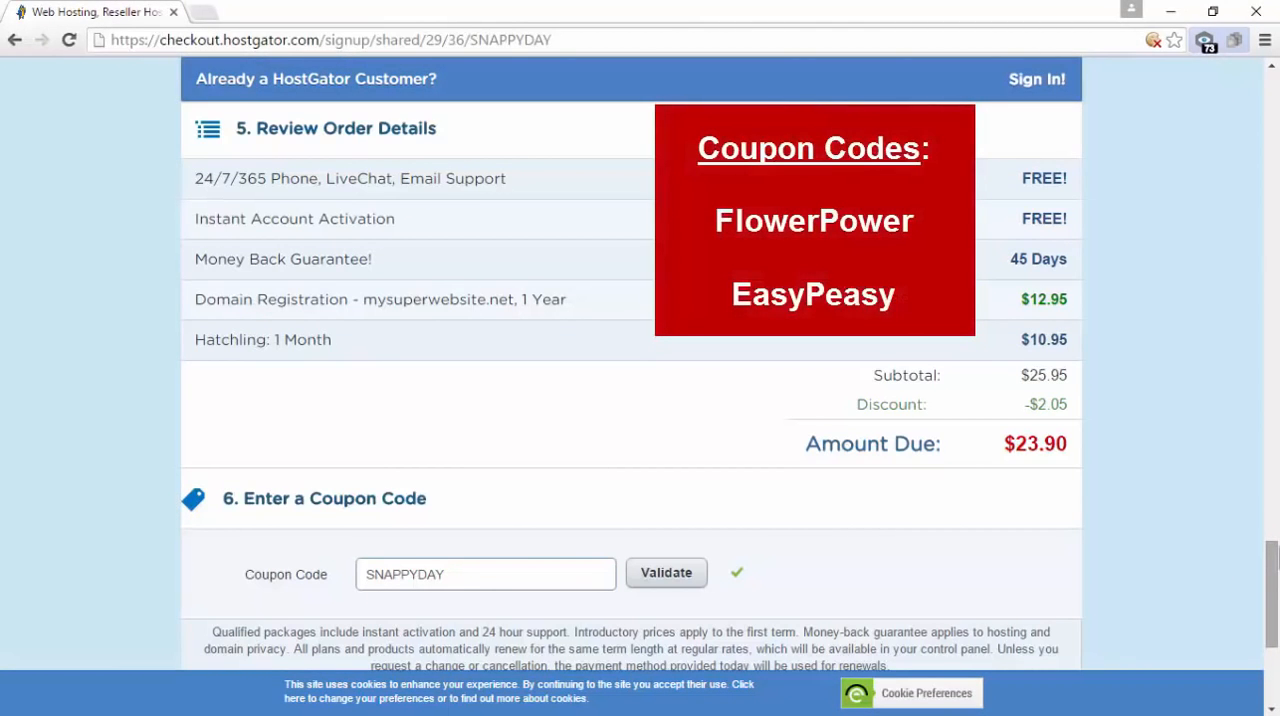
pyautogui.doubleClick(512, 575)
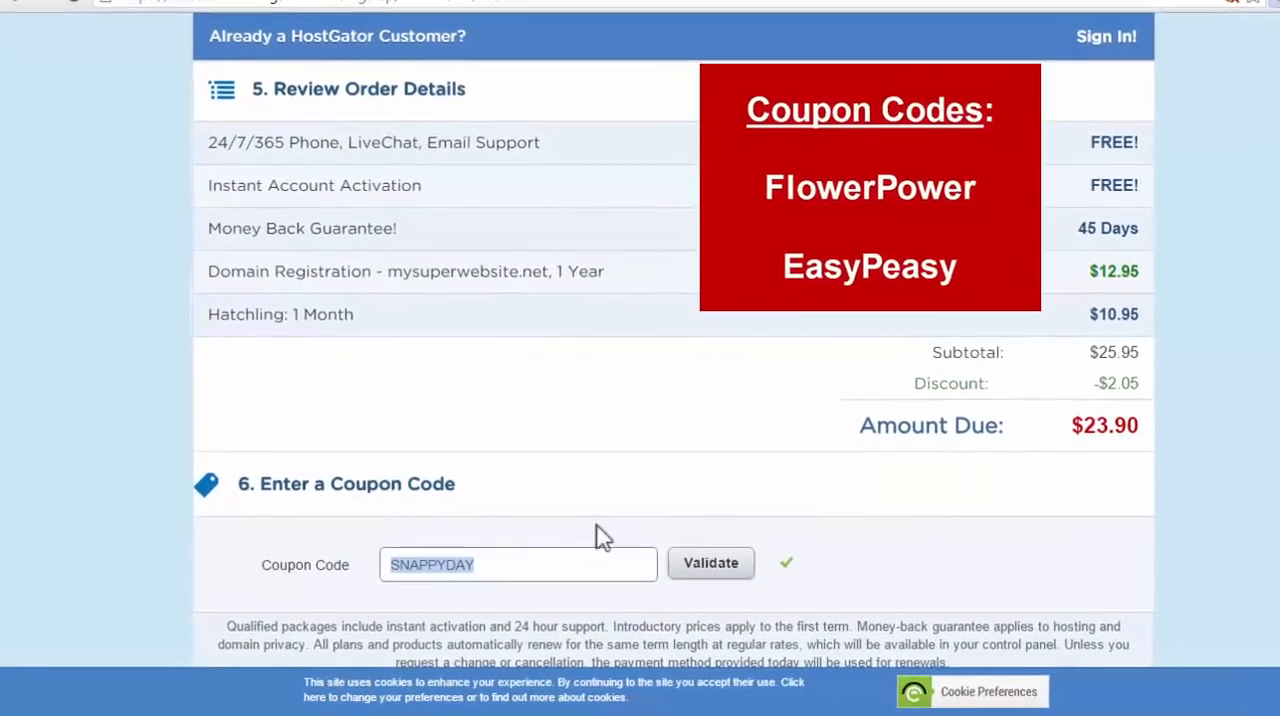
pyautogui.press('BackSpace')
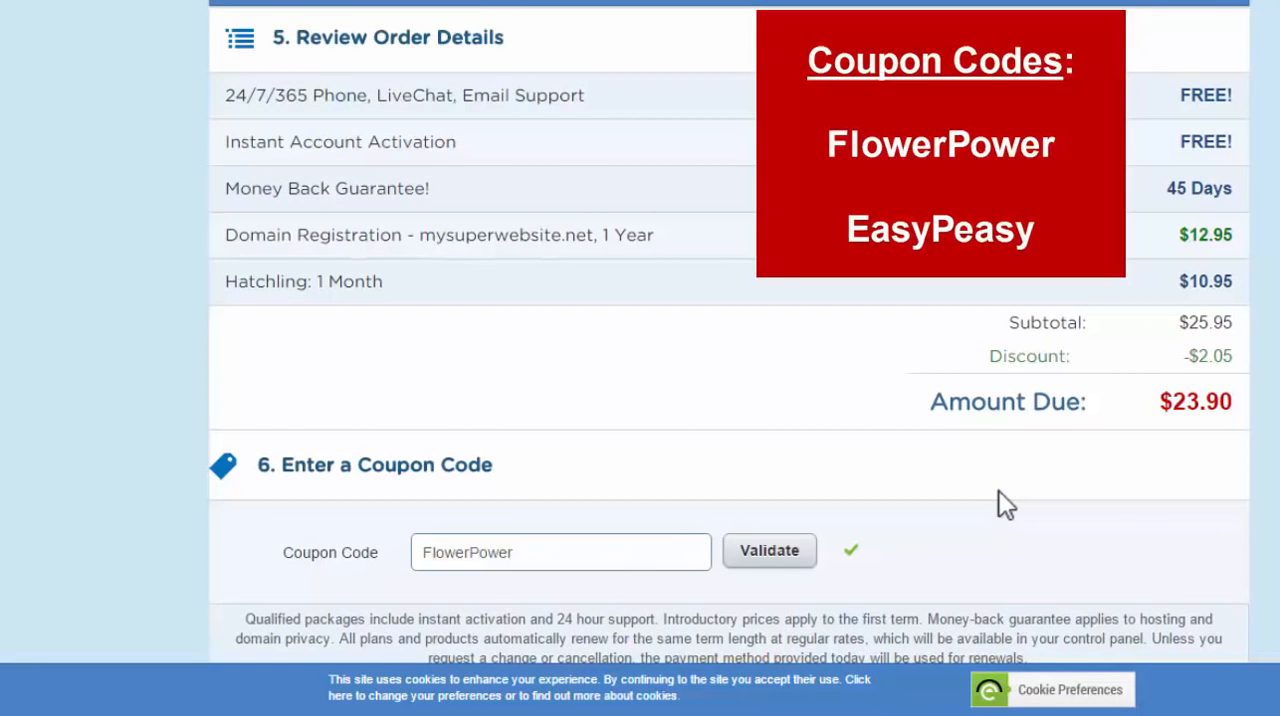
pyautogui.moveTo(527, 557); pyautogui.dragTo(425, 558)
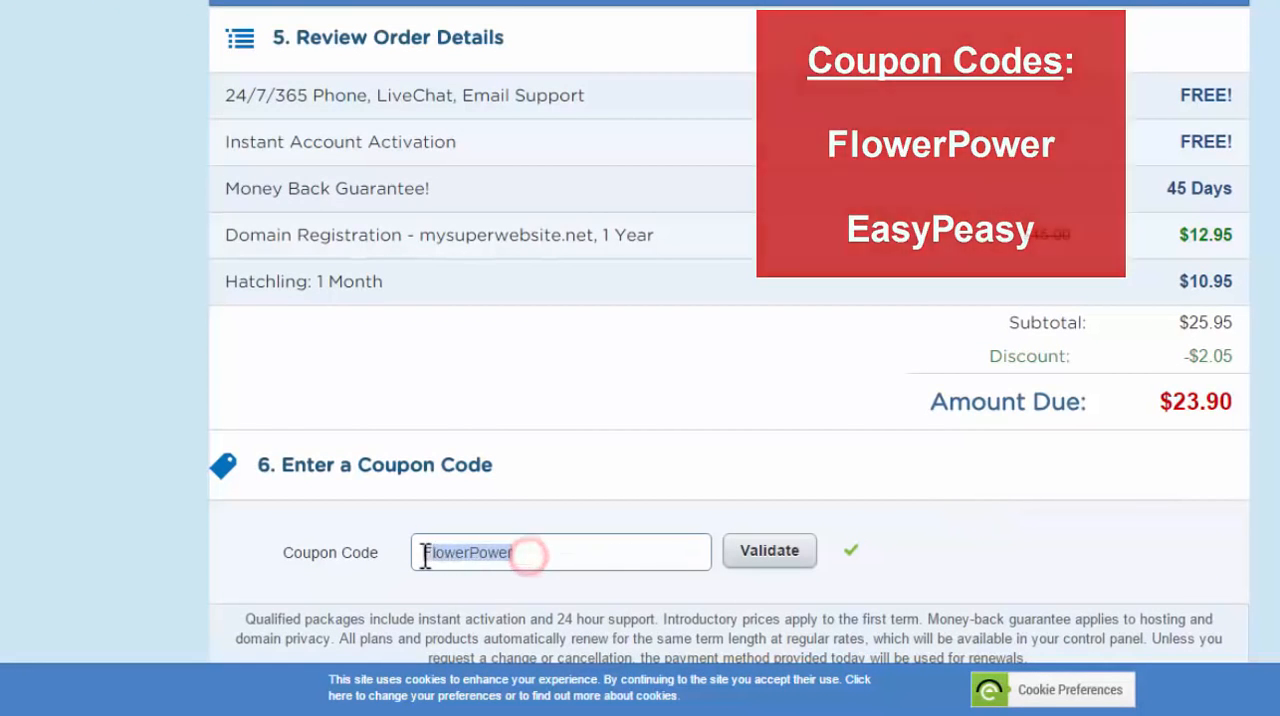
pyautogui.click(563, 551)
pyautogui.click(752, 553)
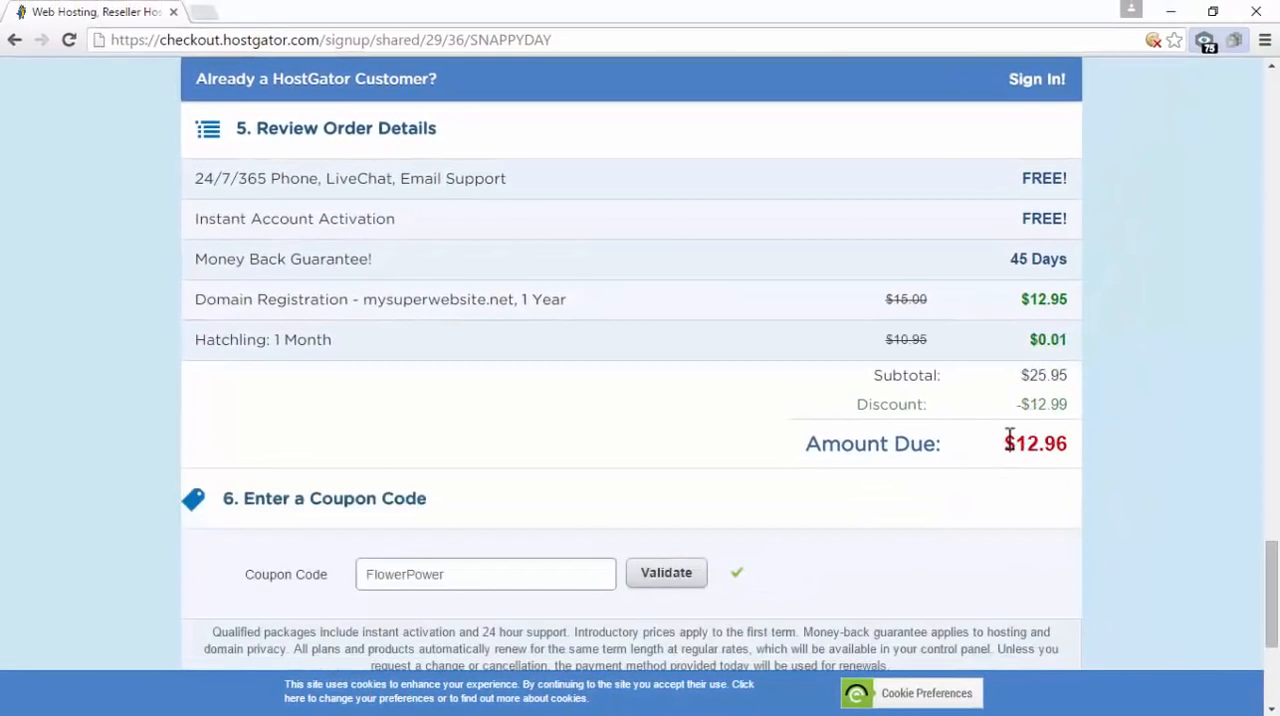
pyautogui.moveTo(1006, 440); pyautogui.dragTo(1066, 447)
pyautogui.click(1113, 447)
# Enter EasyPeasy as an alternative coupon code, and restore FlowerPower in the field
pyautogui.moveTo(487, 583); pyautogui.dragTo(350, 587)
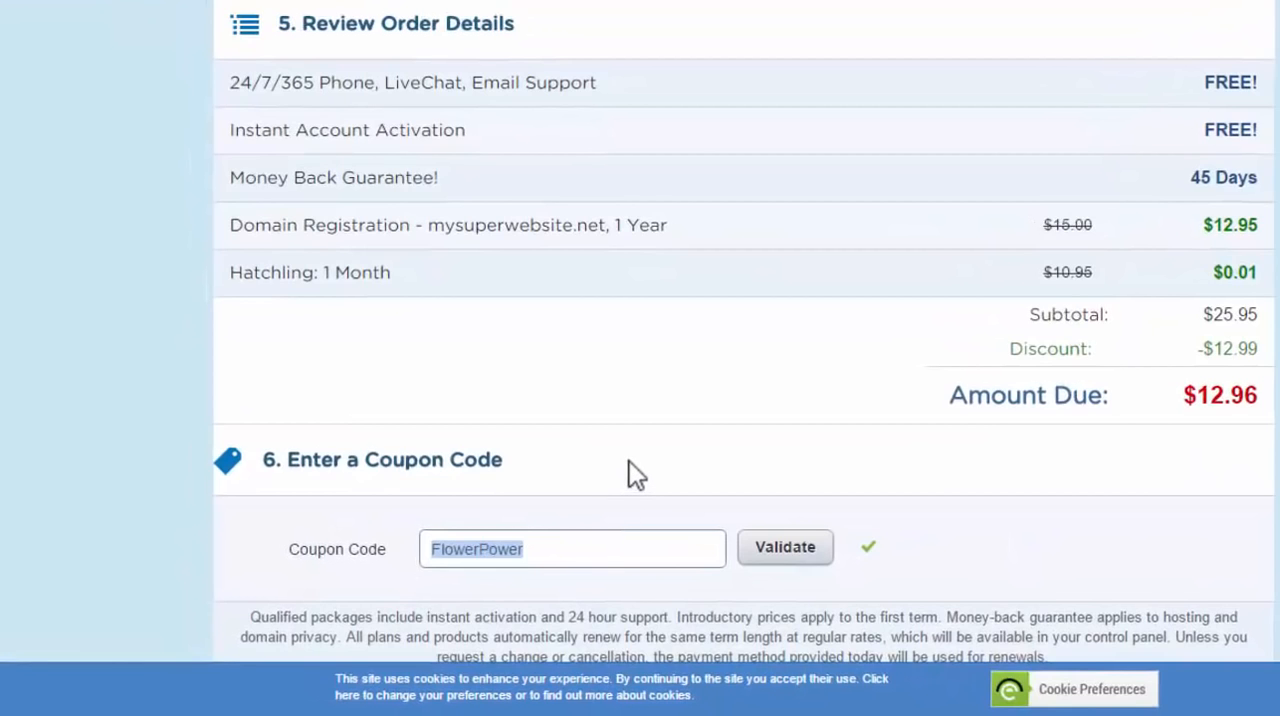
pyautogui.write('EasyPeasy')
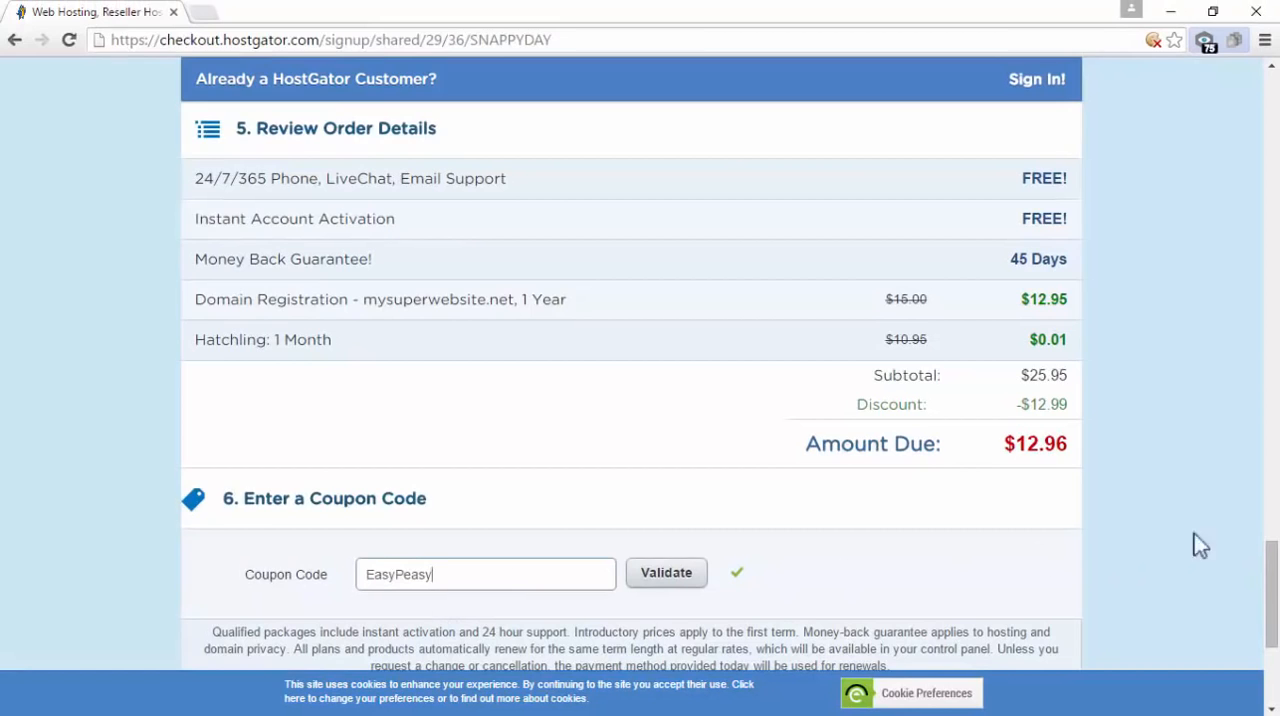
pyautogui.moveTo(497, 577); pyautogui.dragTo(277, 582)
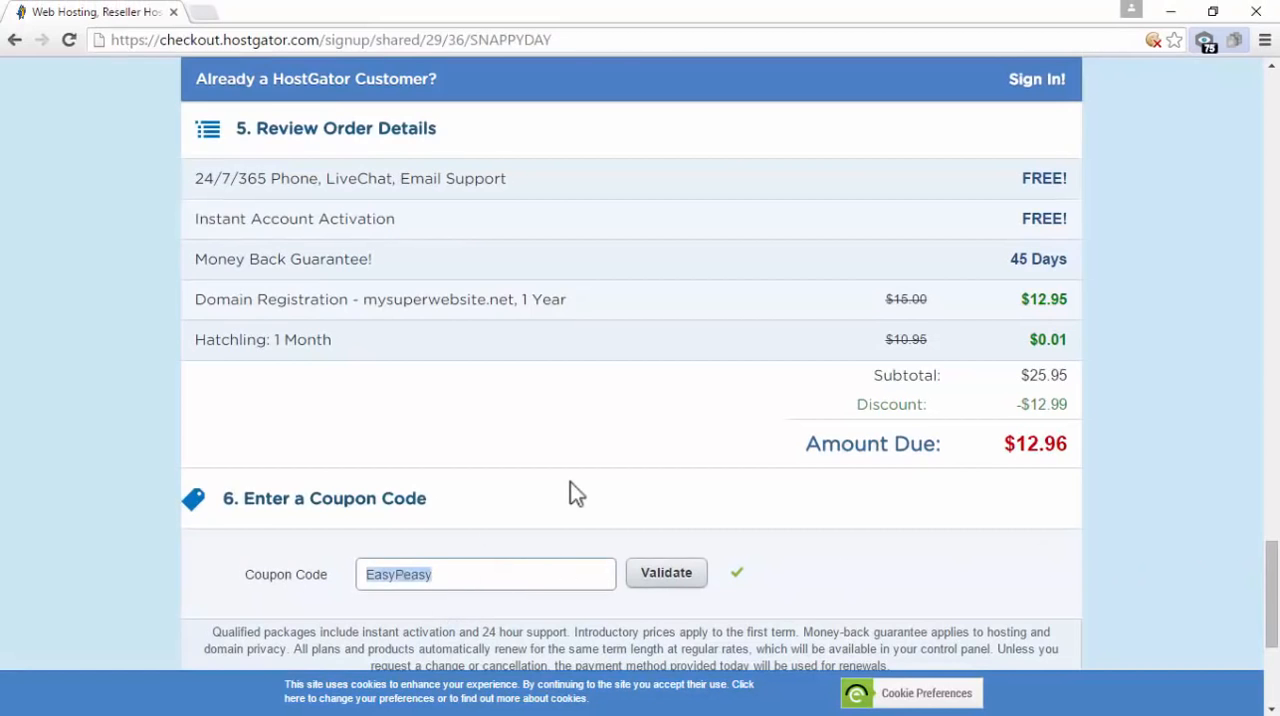
pyautogui.write('FlowerPower')
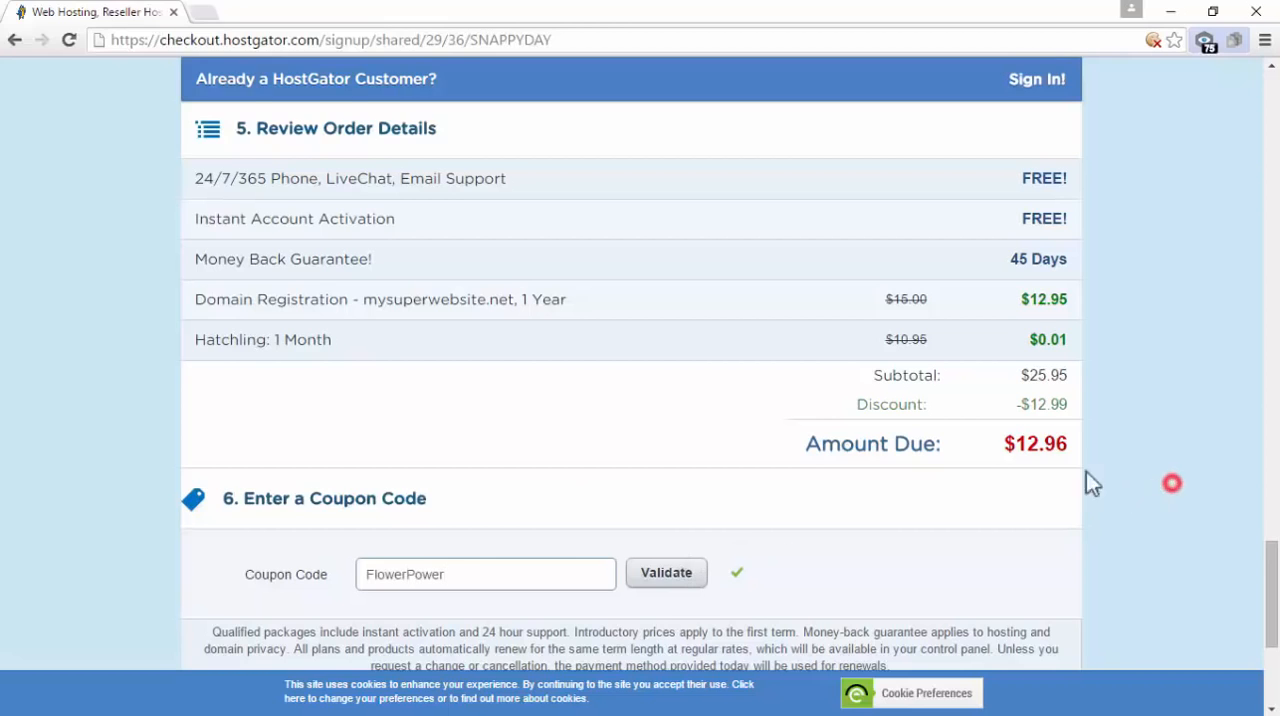
# Check the amount due and agree to the Terms of Service, Cancellation Policy and Privacy Policy
pyautogui.moveTo(1002, 444); pyautogui.dragTo(1075, 455)
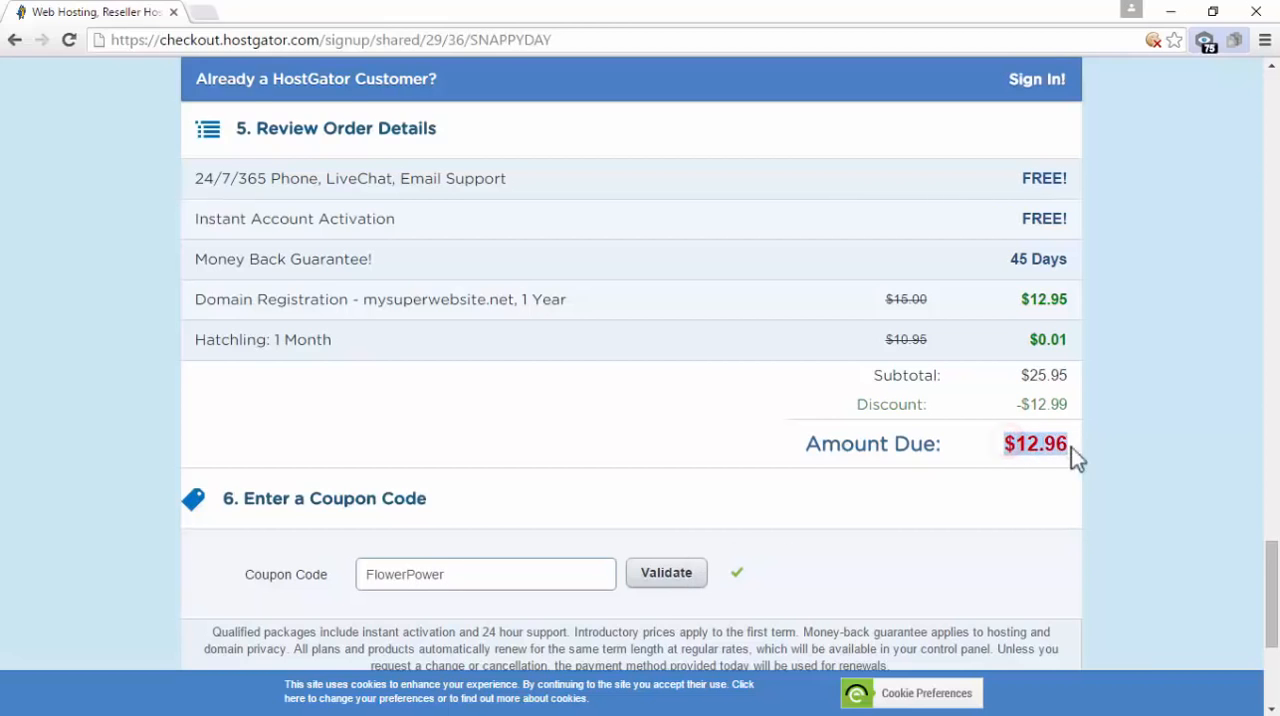
pyautogui.click(1143, 466)
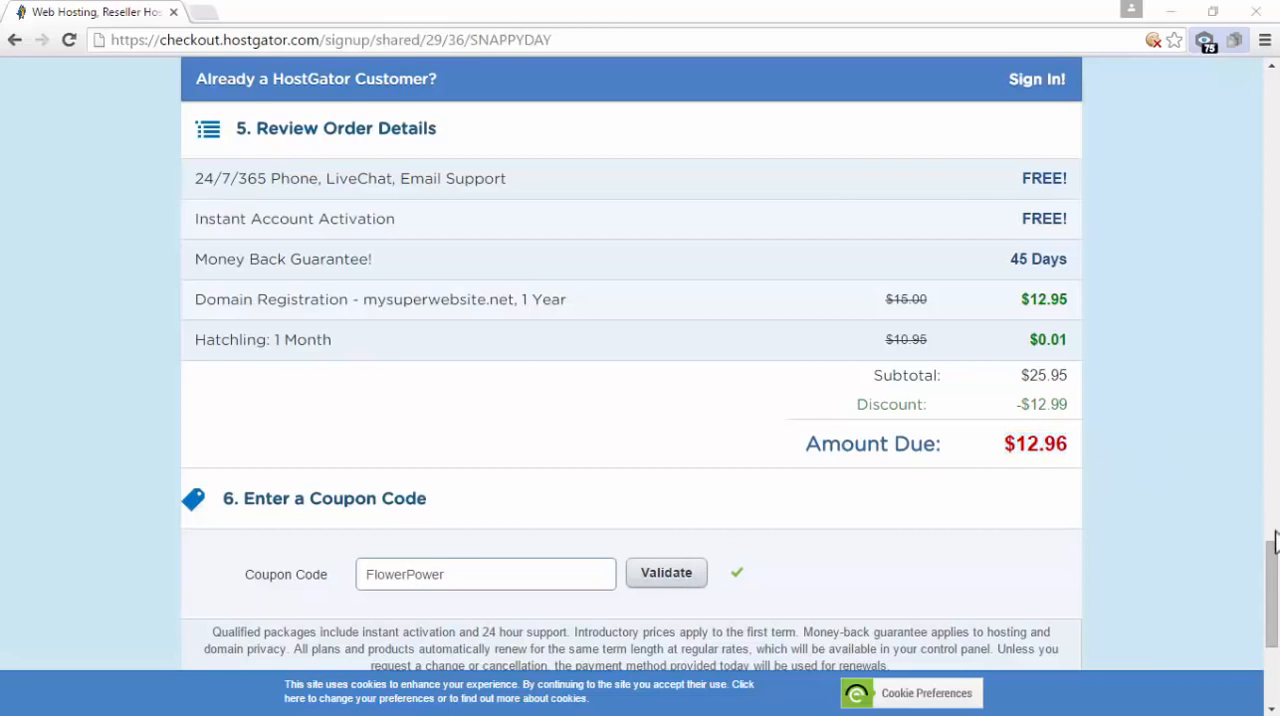
pyautogui.scroll(-3, 1275, 540)
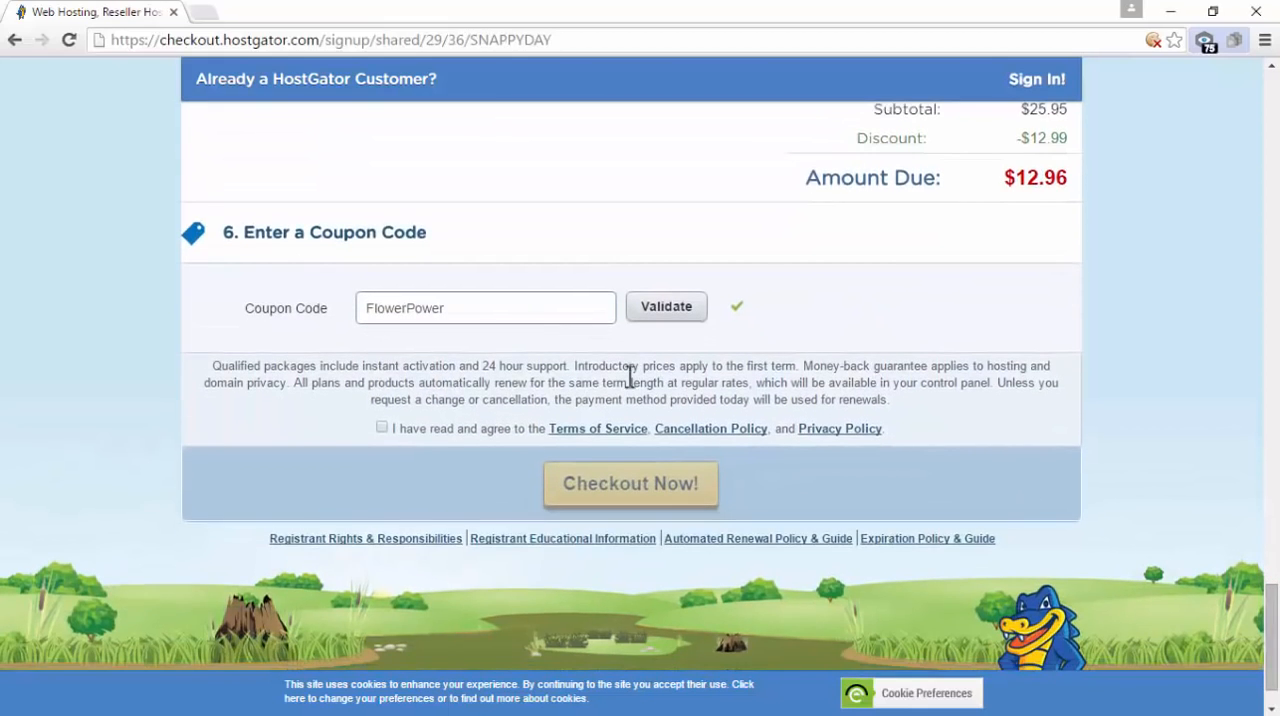
pyautogui.click(383, 428)
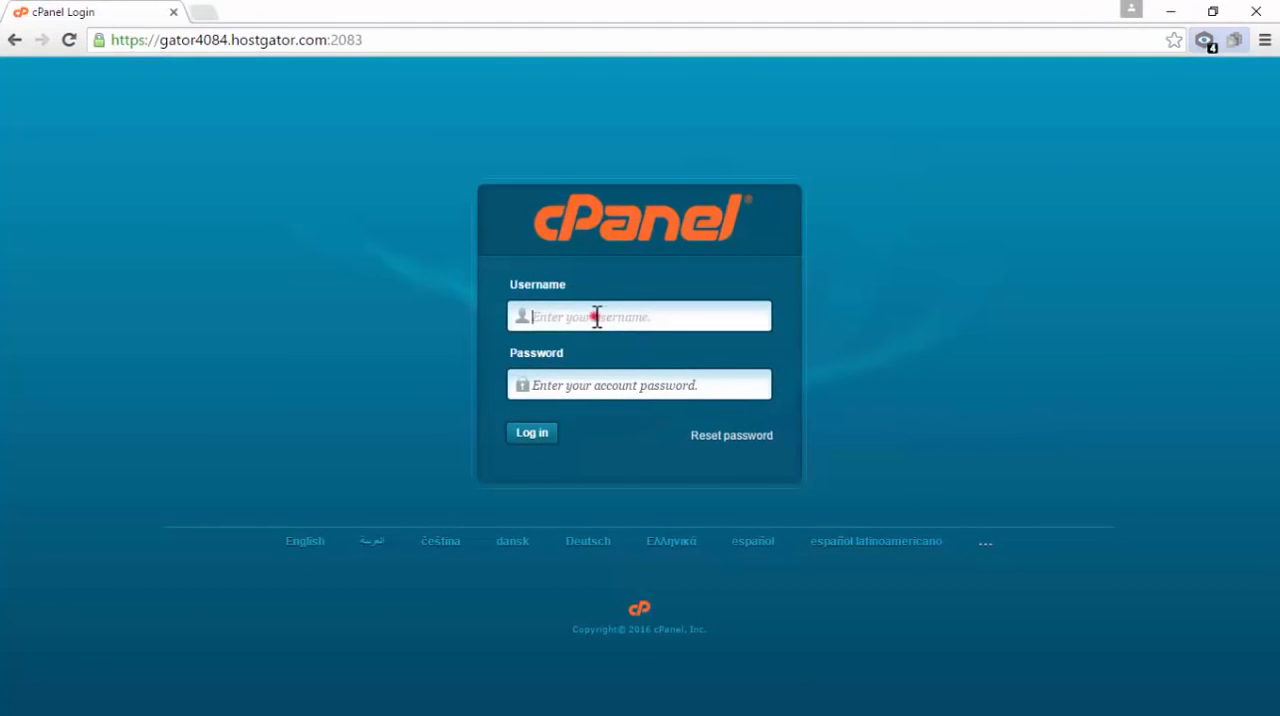
# Log in to cPanel with the account username and password, and decline the Getting Started Wizard
pyautogui.click(568, 388)
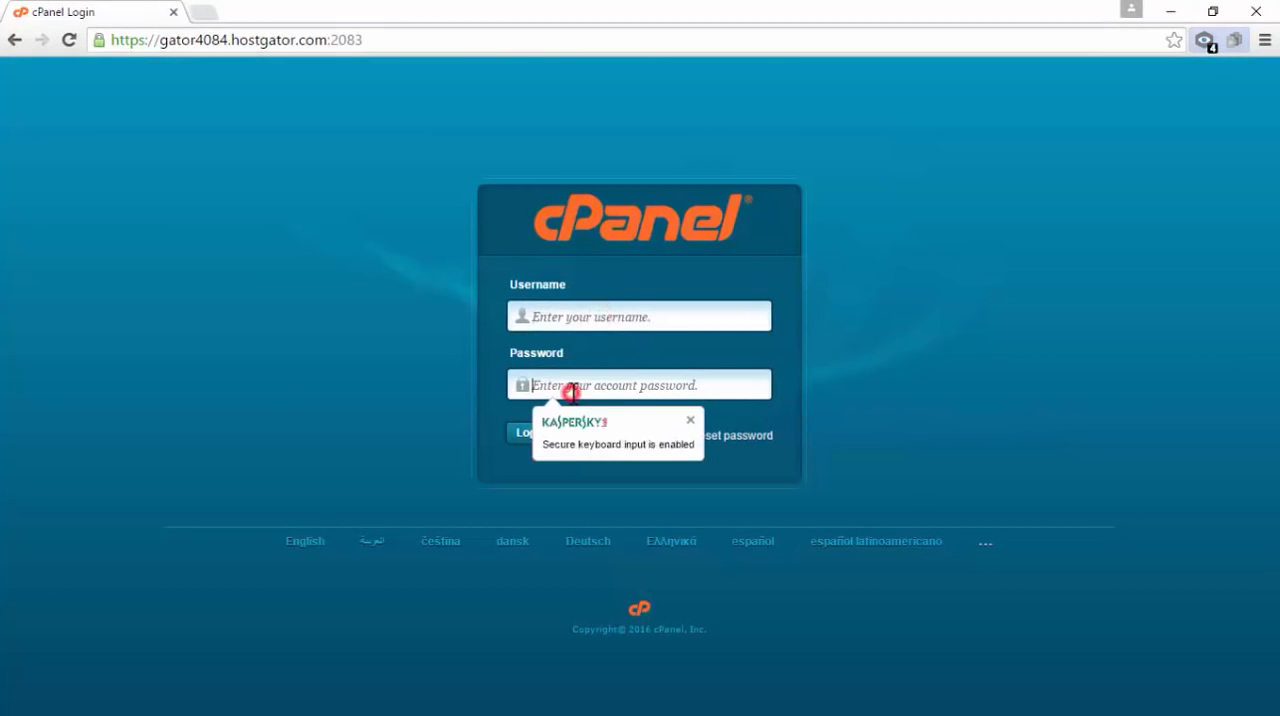
pyautogui.click(690, 420)
pyautogui.click(925, 353)
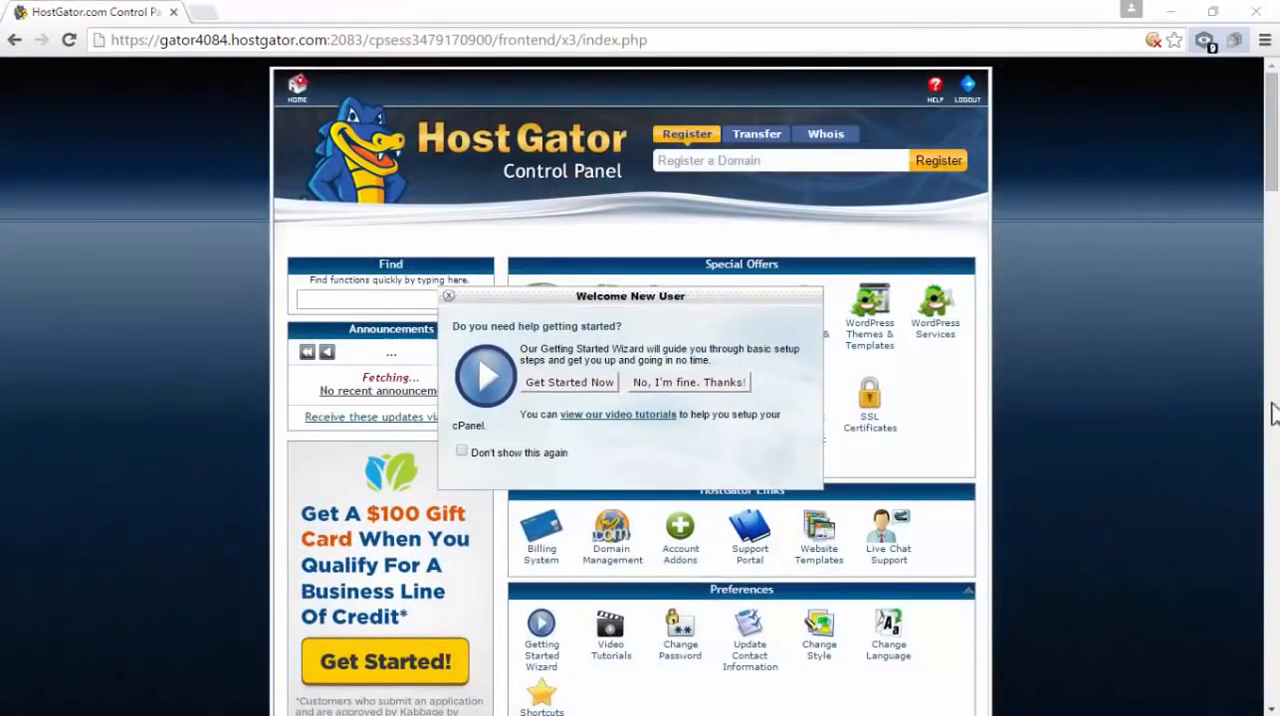
pyautogui.click(737, 386)
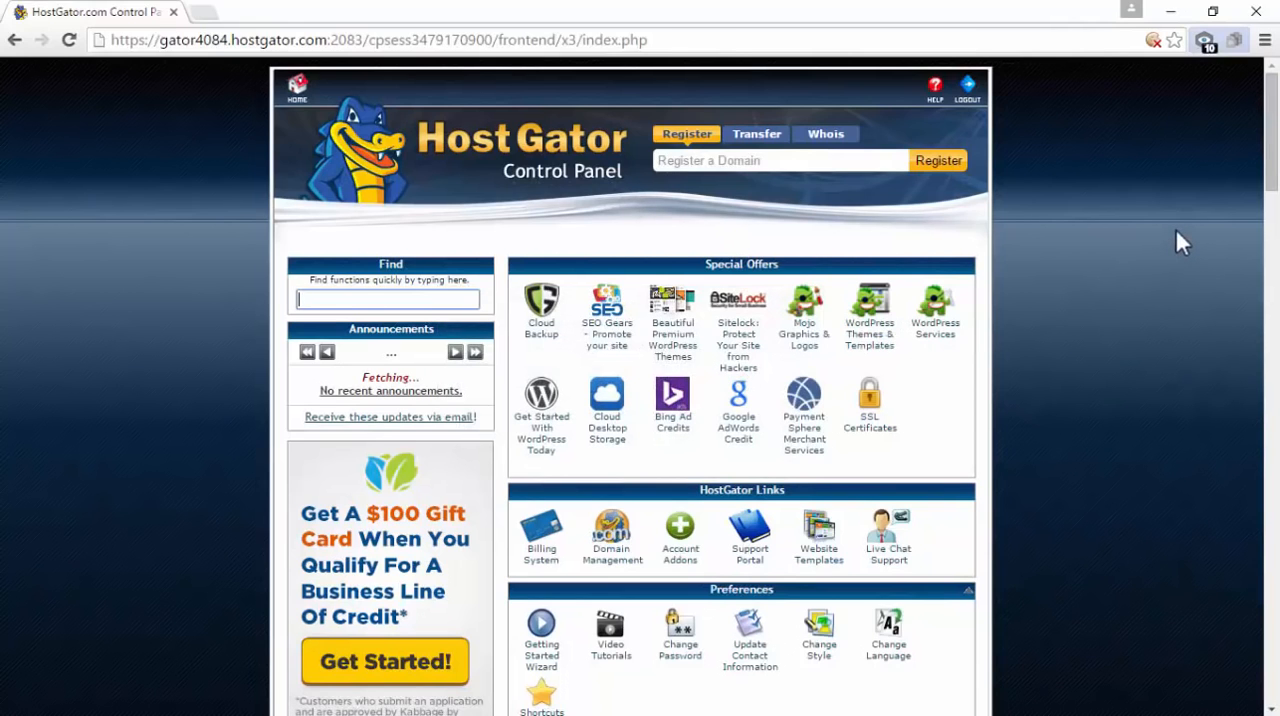
# Open QuickInstall from Software and Services and select WordPress among the popular installs
pyautogui.moveTo(1270, 94); pyautogui.dragTo(1272, 360)
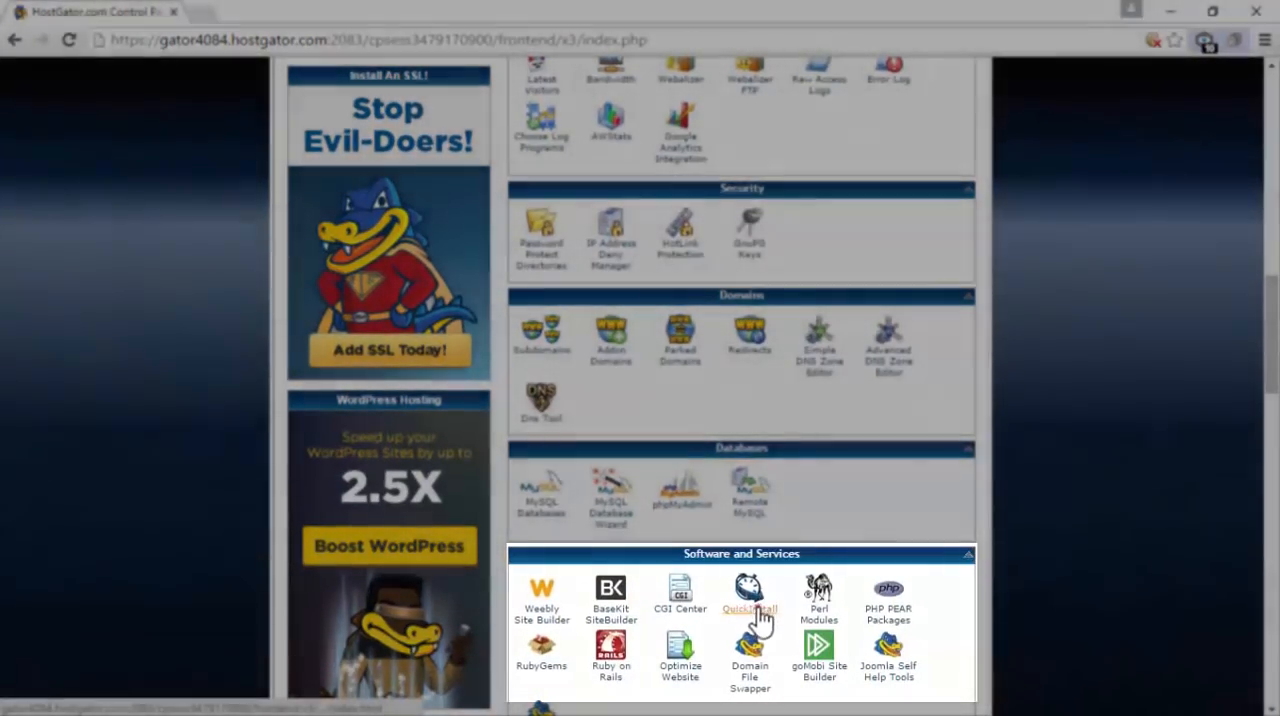
pyautogui.click(757, 612)
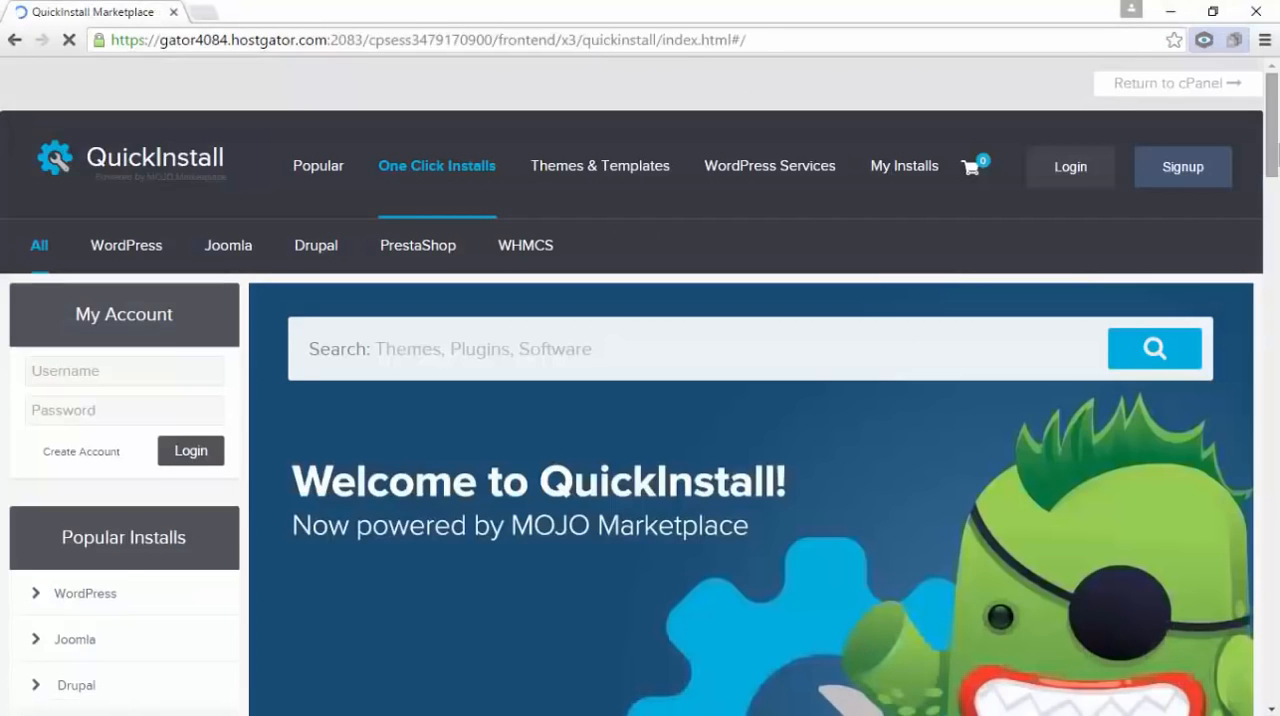
pyautogui.scroll(-2, 640, 386)
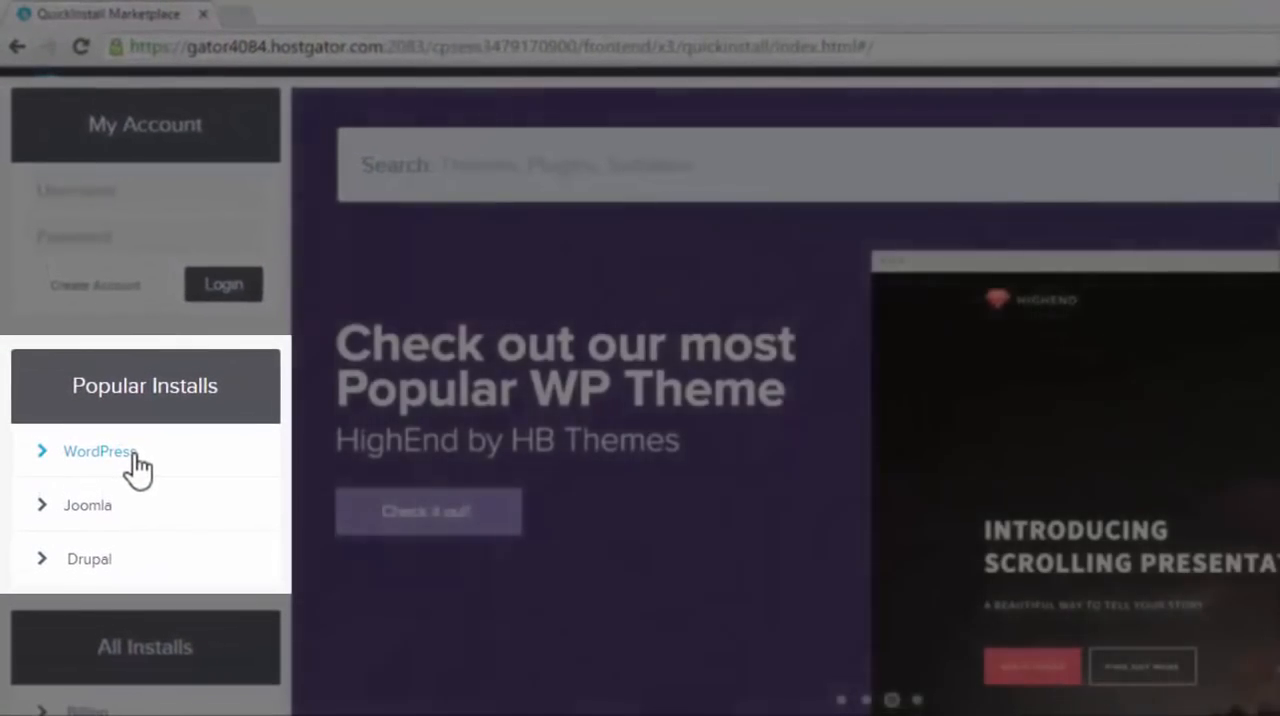
pyautogui.click(122, 451)
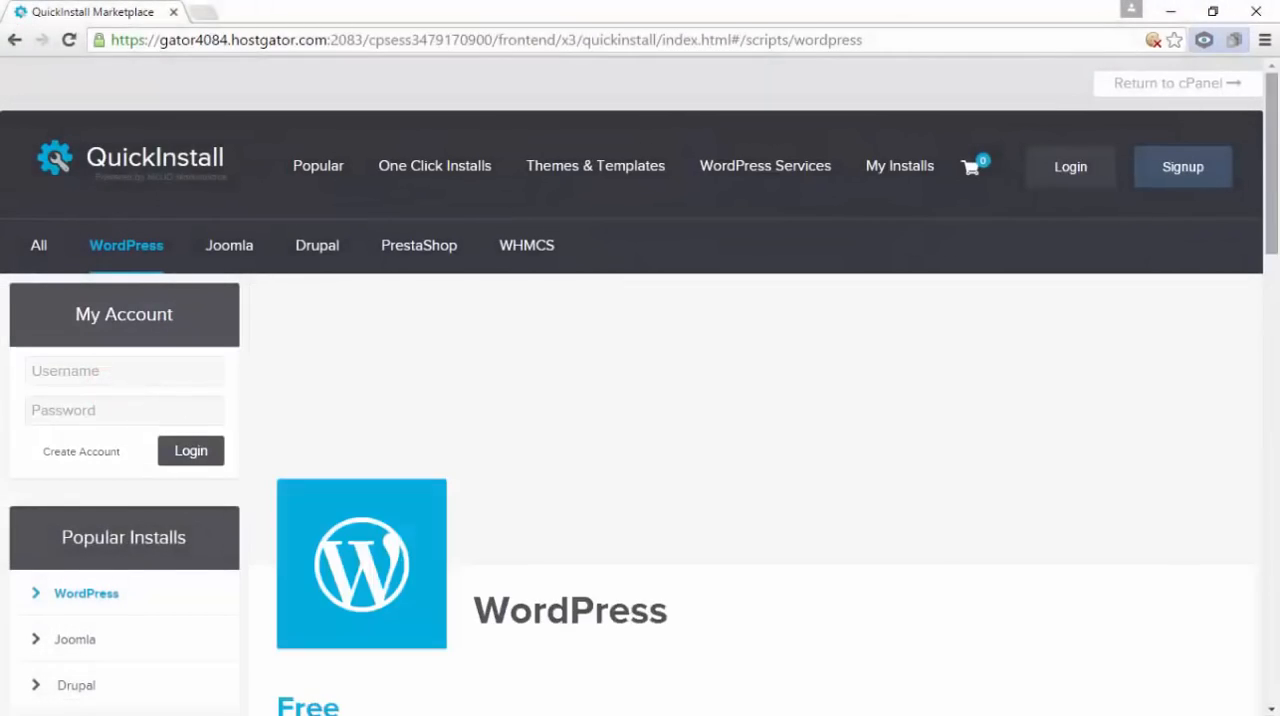
# Start the free WordPress installation to bring up its setup form
pyautogui.moveTo(1274, 84); pyautogui.dragTo(1278, 188)
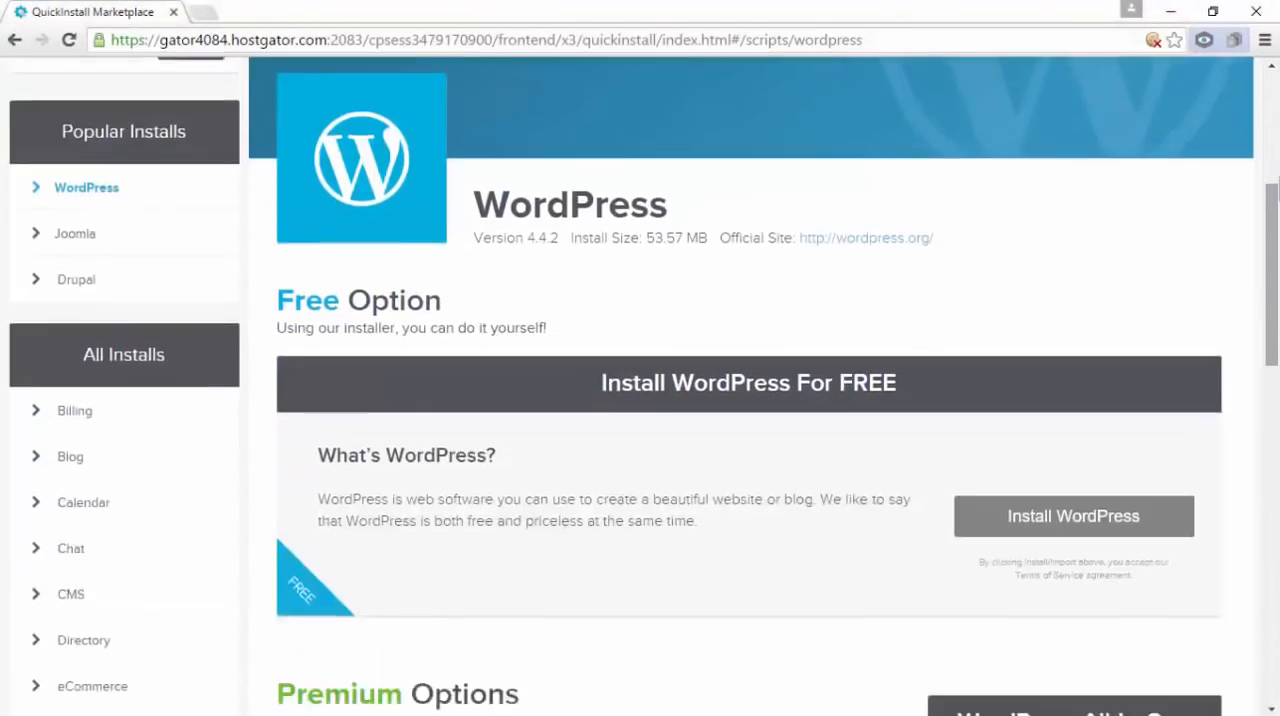
pyautogui.scroll(-2, 1274, 190)
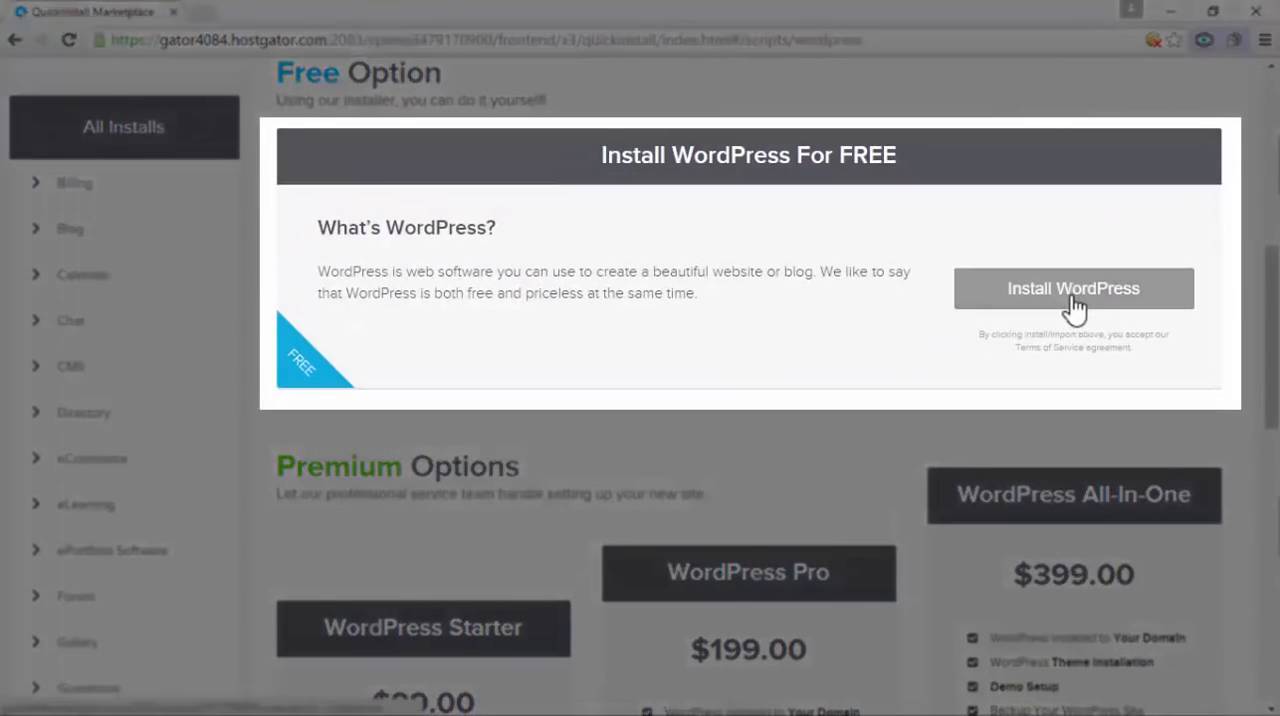
pyautogui.click(1072, 292)
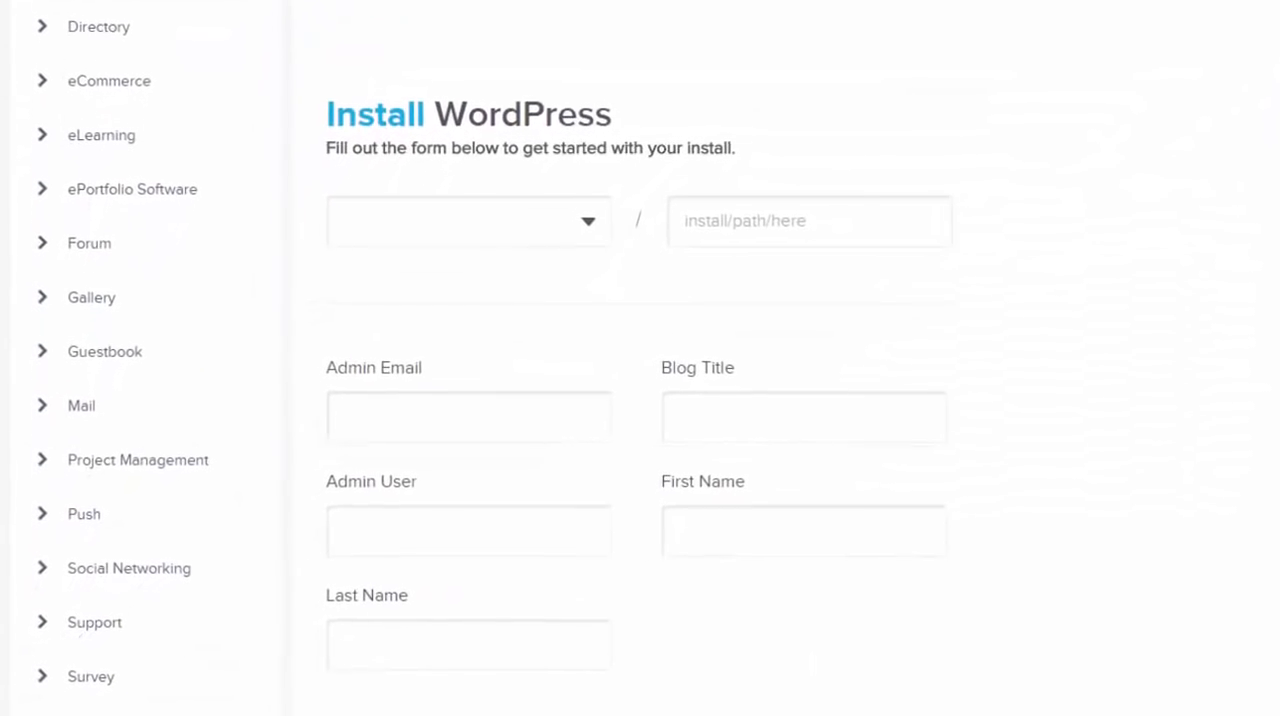
# Choose websitewiz.tv as the install domain, leave the install path empty and fill in the admin email
pyautogui.click(588, 222)
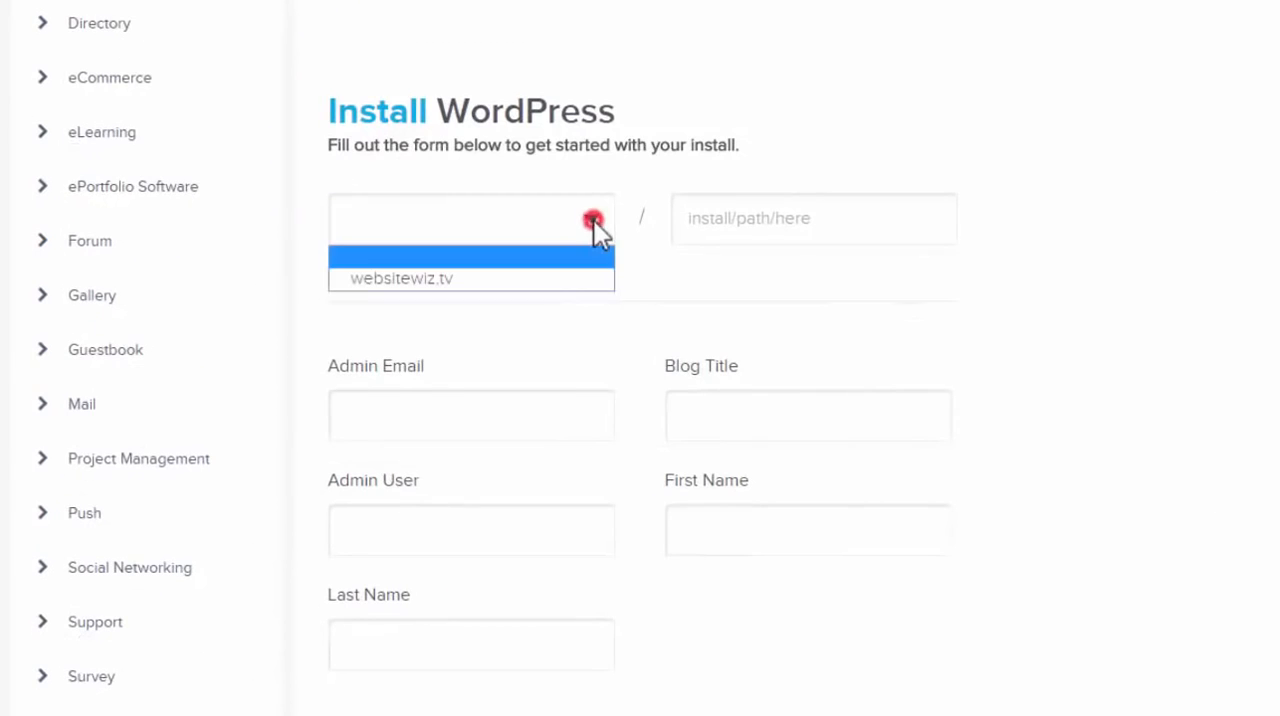
pyautogui.click(536, 278)
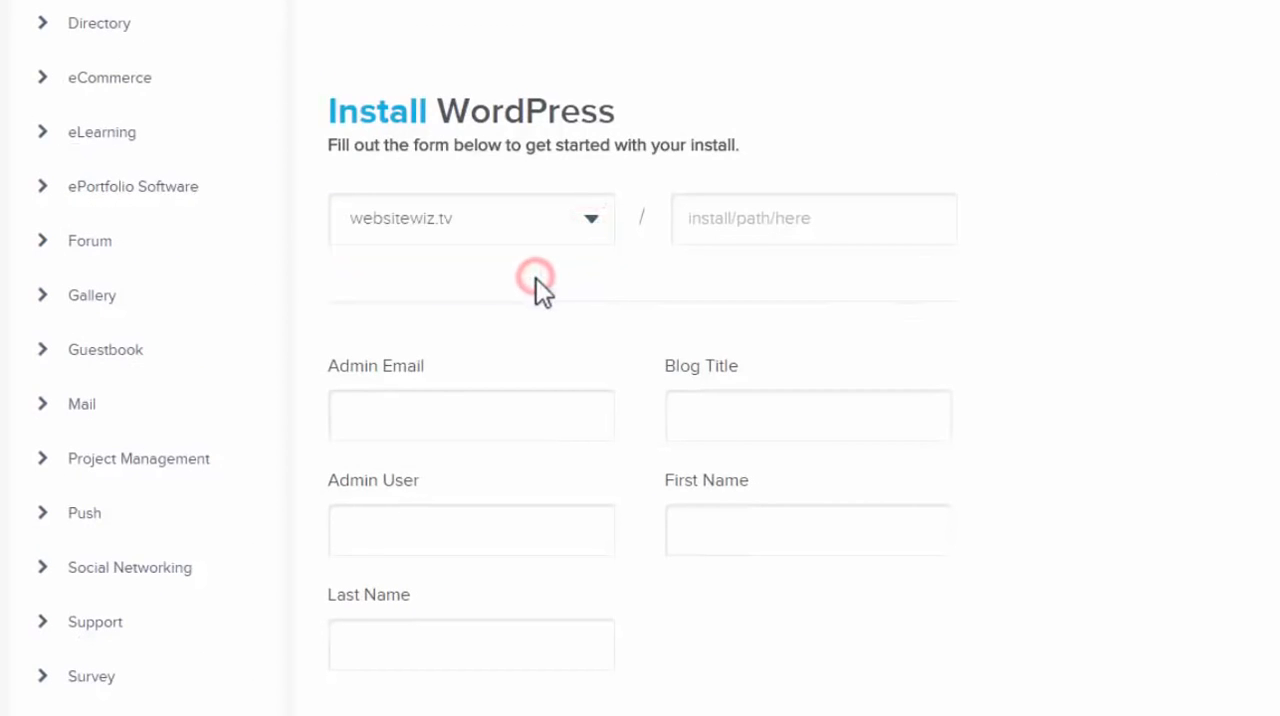
pyautogui.click(749, 217)
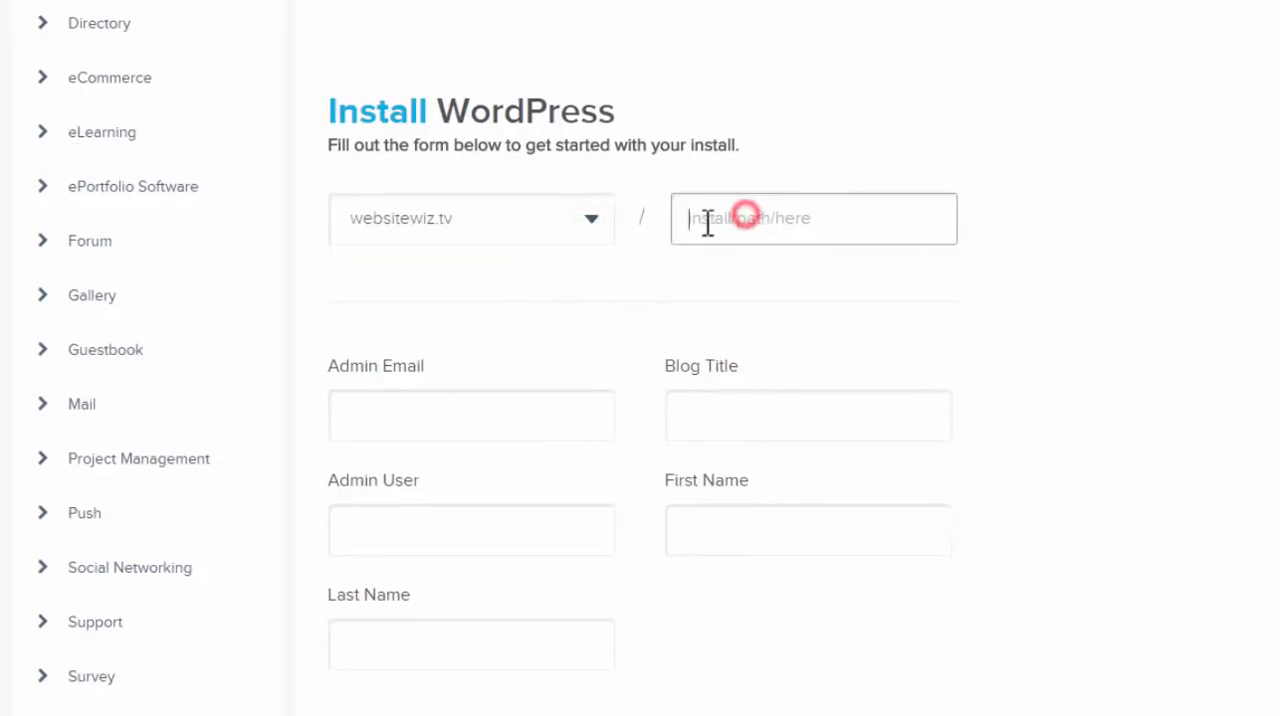
pyautogui.click(436, 414)
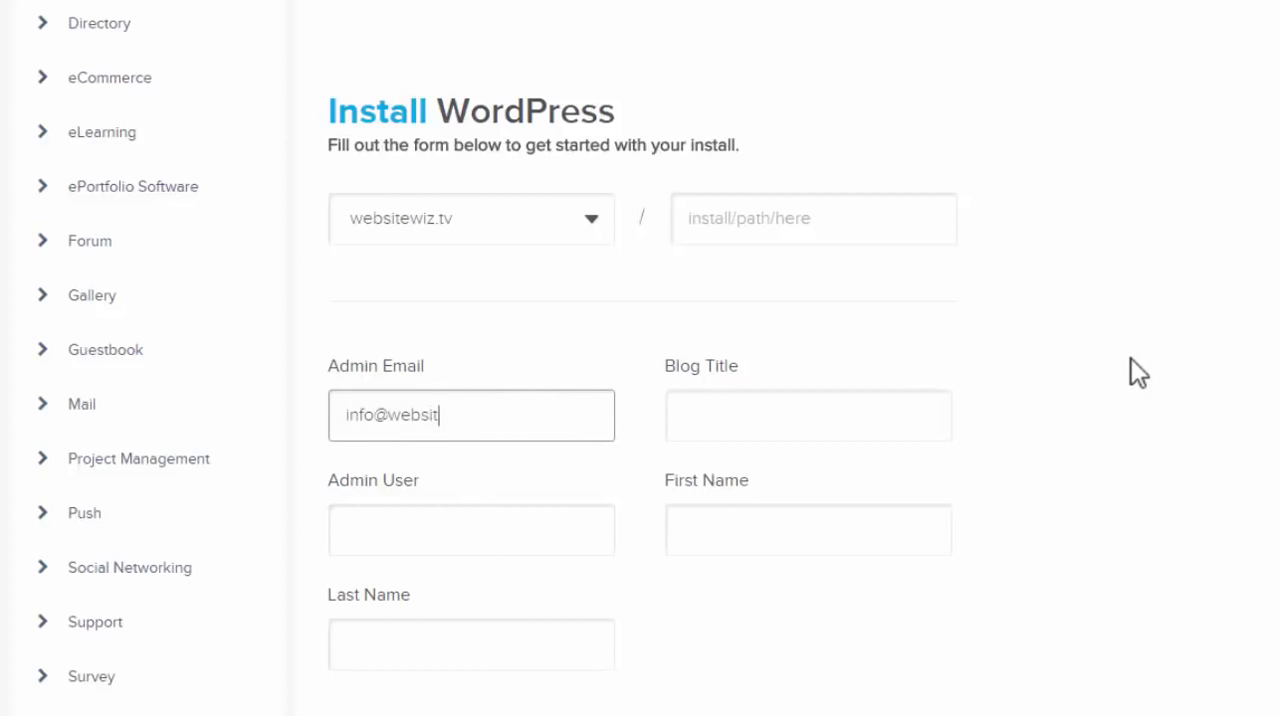
pyautogui.write('.tv')
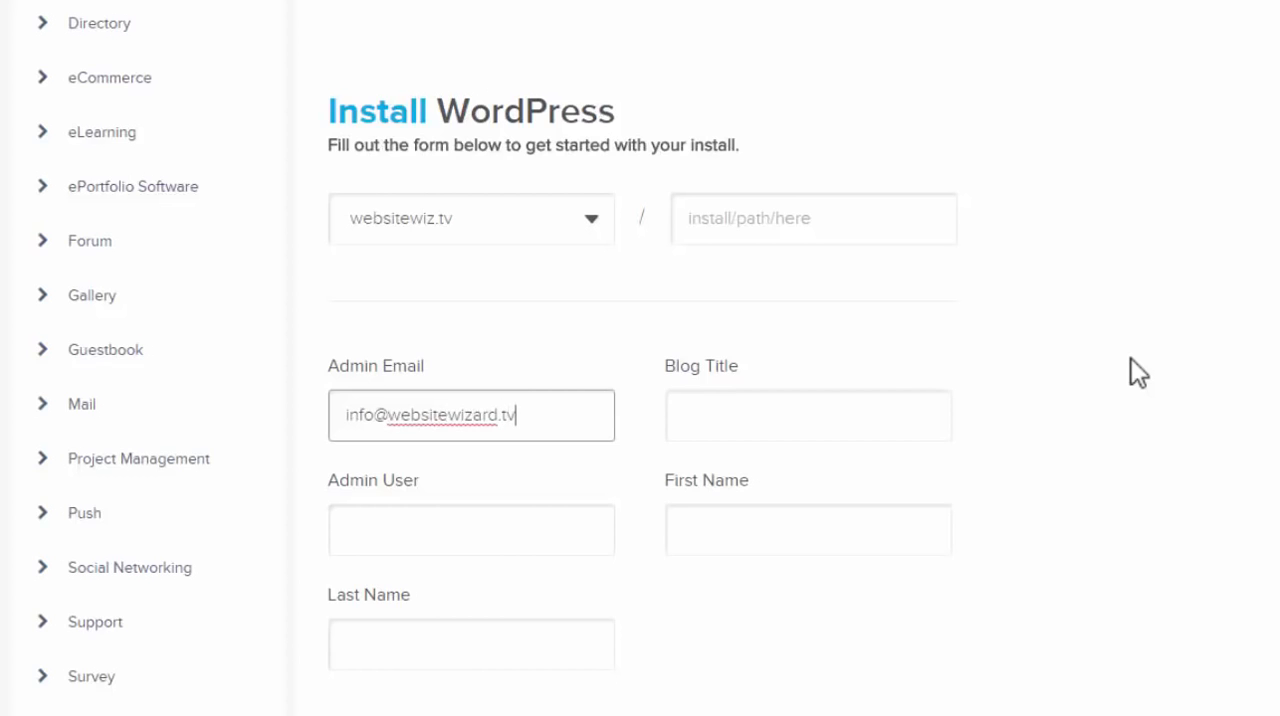
pyautogui.click(1129, 361)
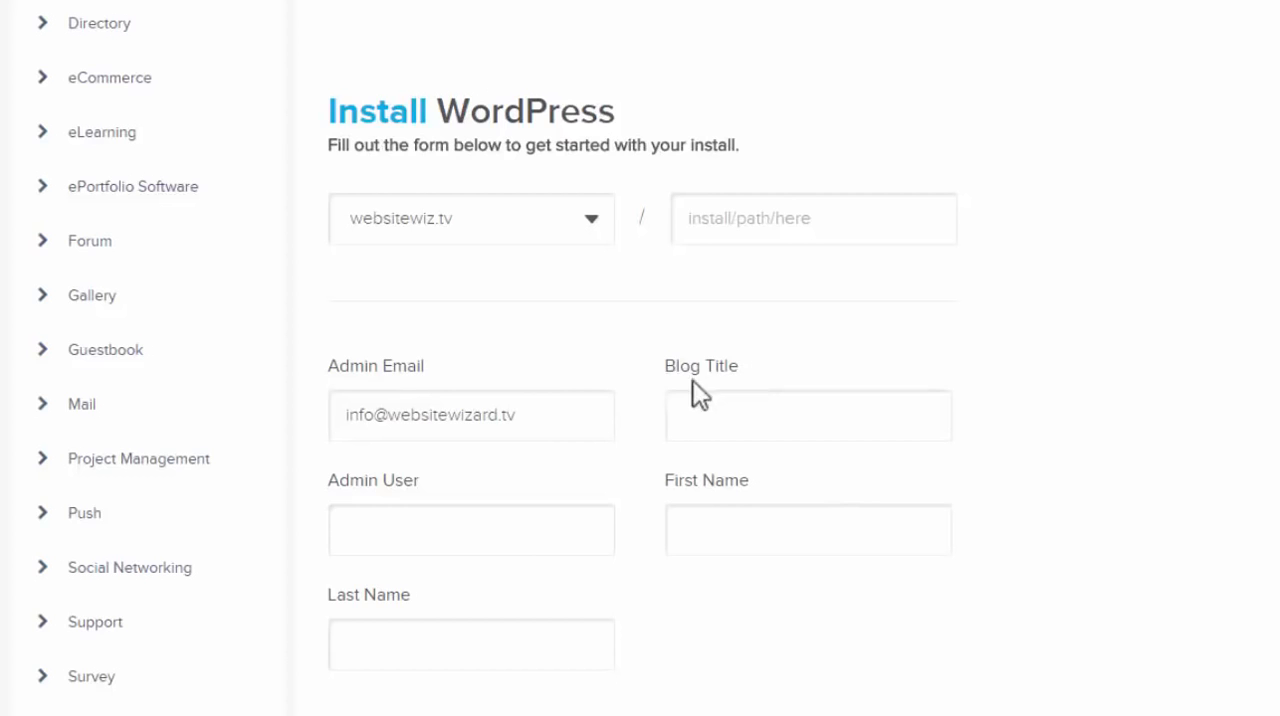
# Set the blog title to WebsiteWizard
pyautogui.click(702, 417)
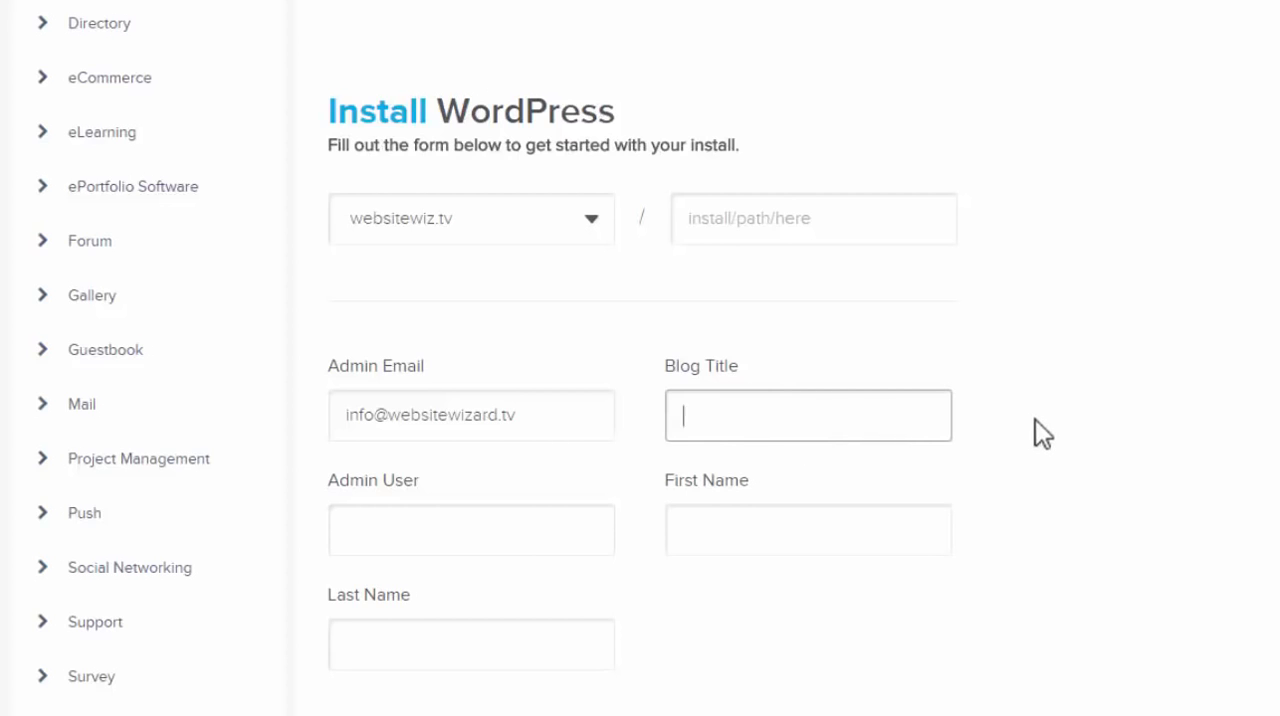
pyautogui.write('WebsiteWizard')
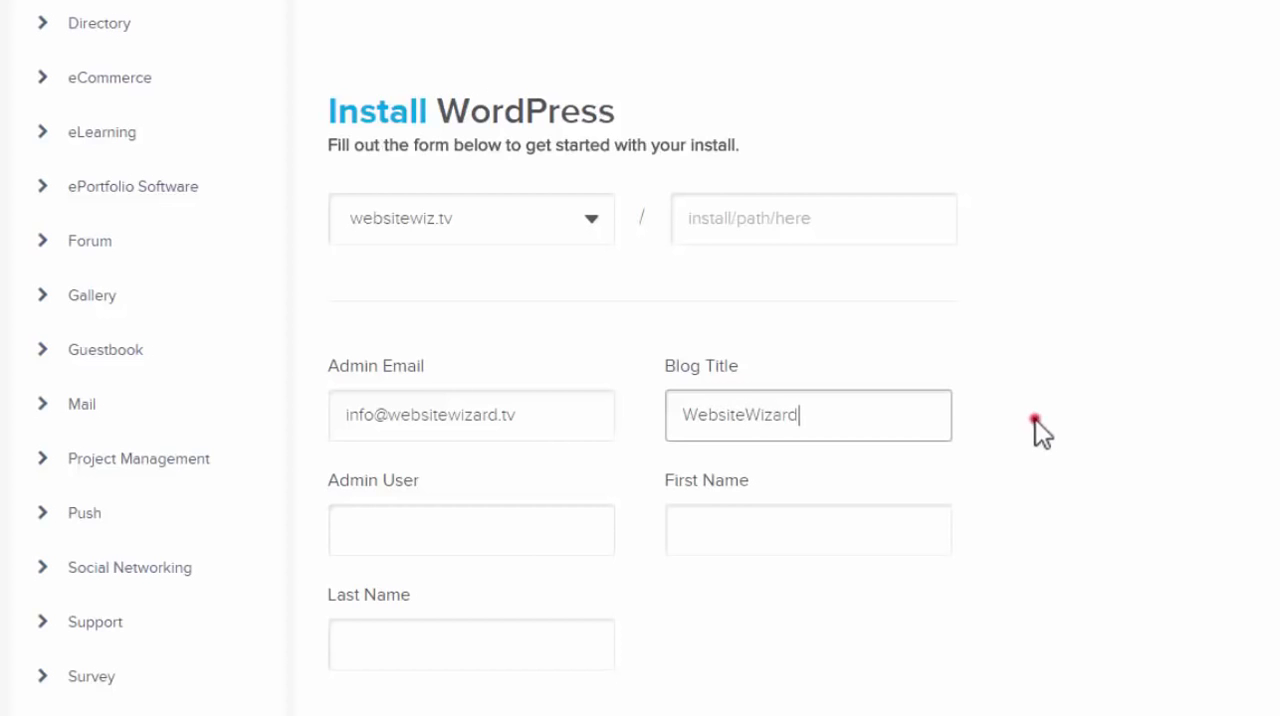
pyautogui.click(1035, 419)
# Set the admin user to websiteadmin and fill in the administrator's first and last name
pyautogui.scroll(-2, 874, 277)
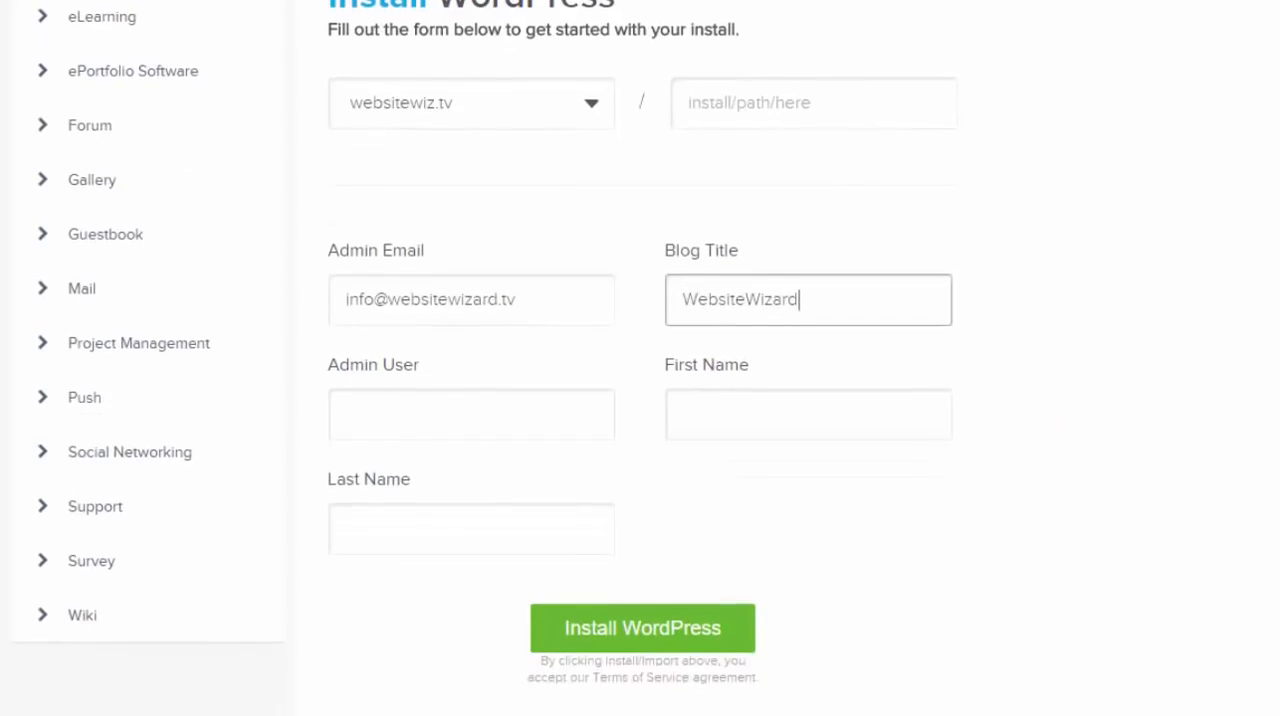
pyautogui.click(352, 402)
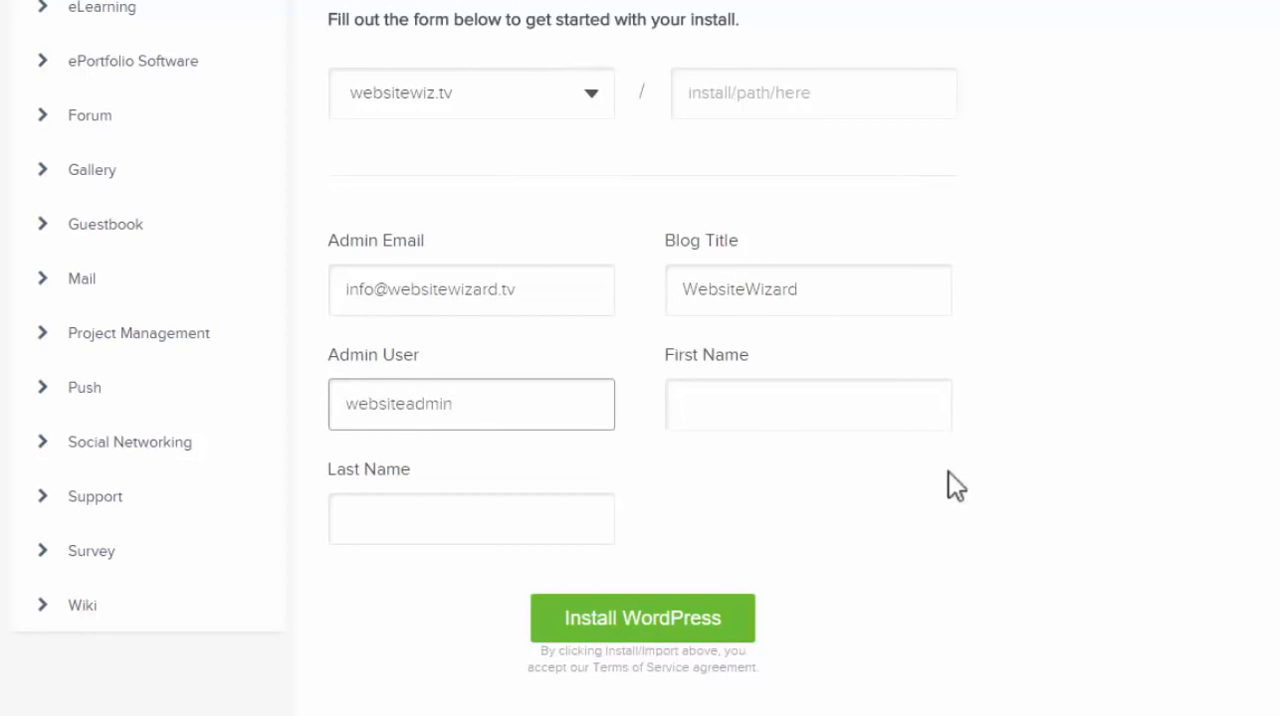
pyautogui.click(697, 413)
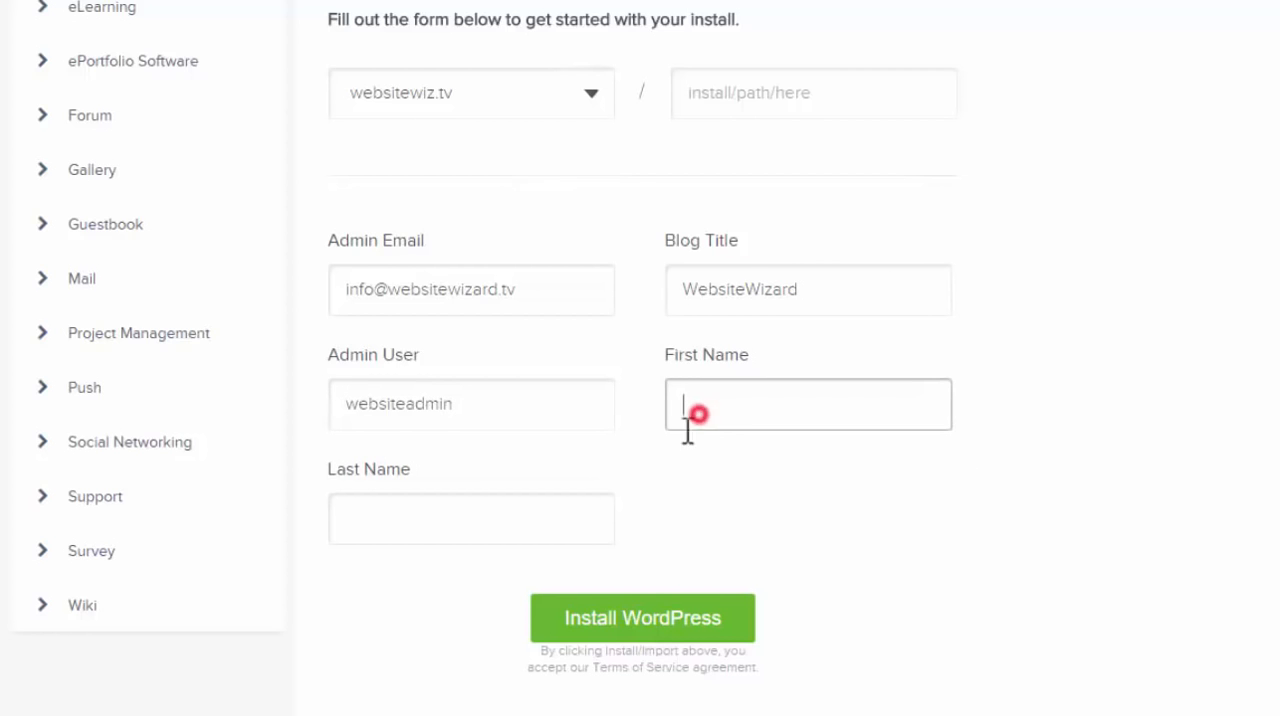
pyautogui.click(520, 537)
pyautogui.click(709, 409)
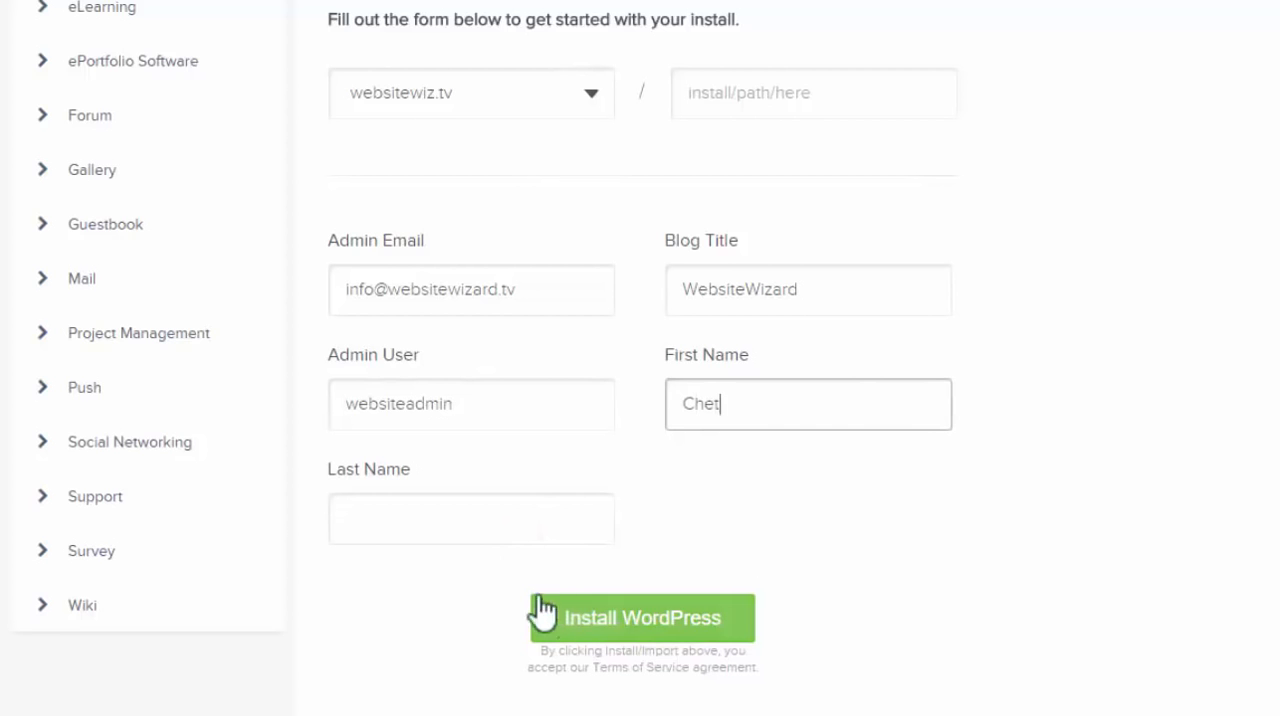
pyautogui.click(517, 514)
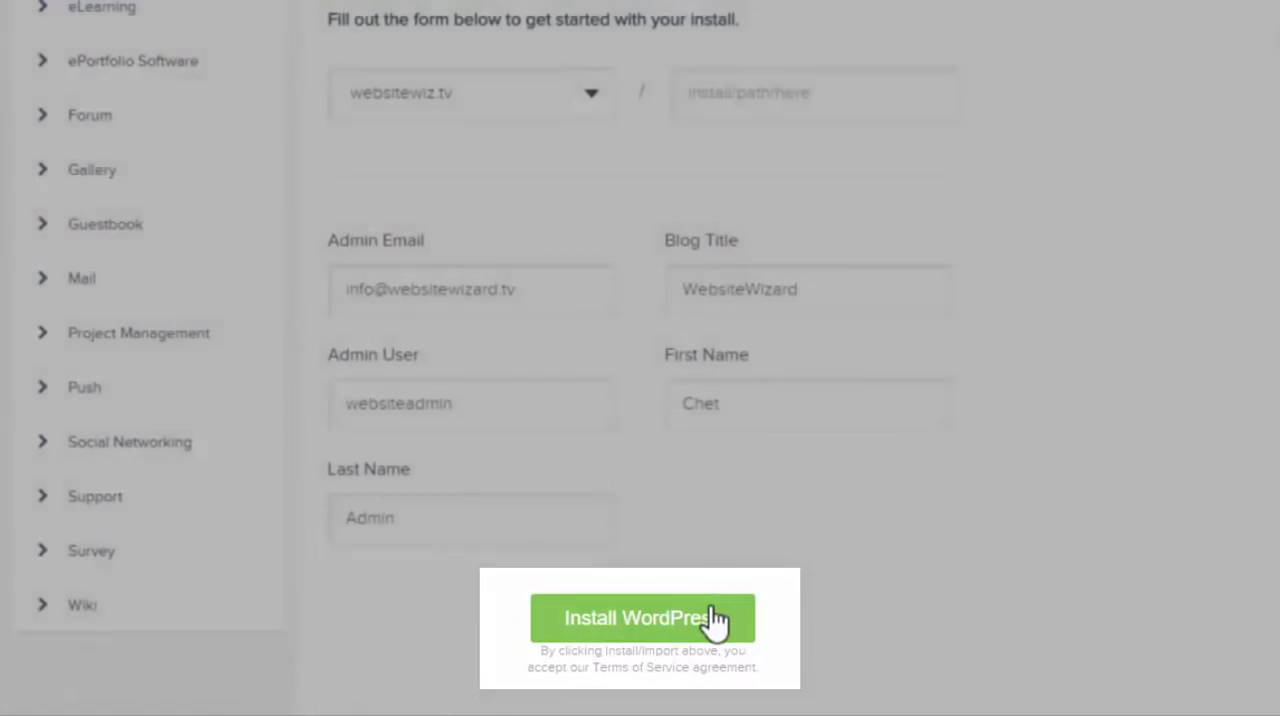
# Install WordPress, dismiss the theme offer and display the new install's login credentials
pyautogui.click(710, 610)
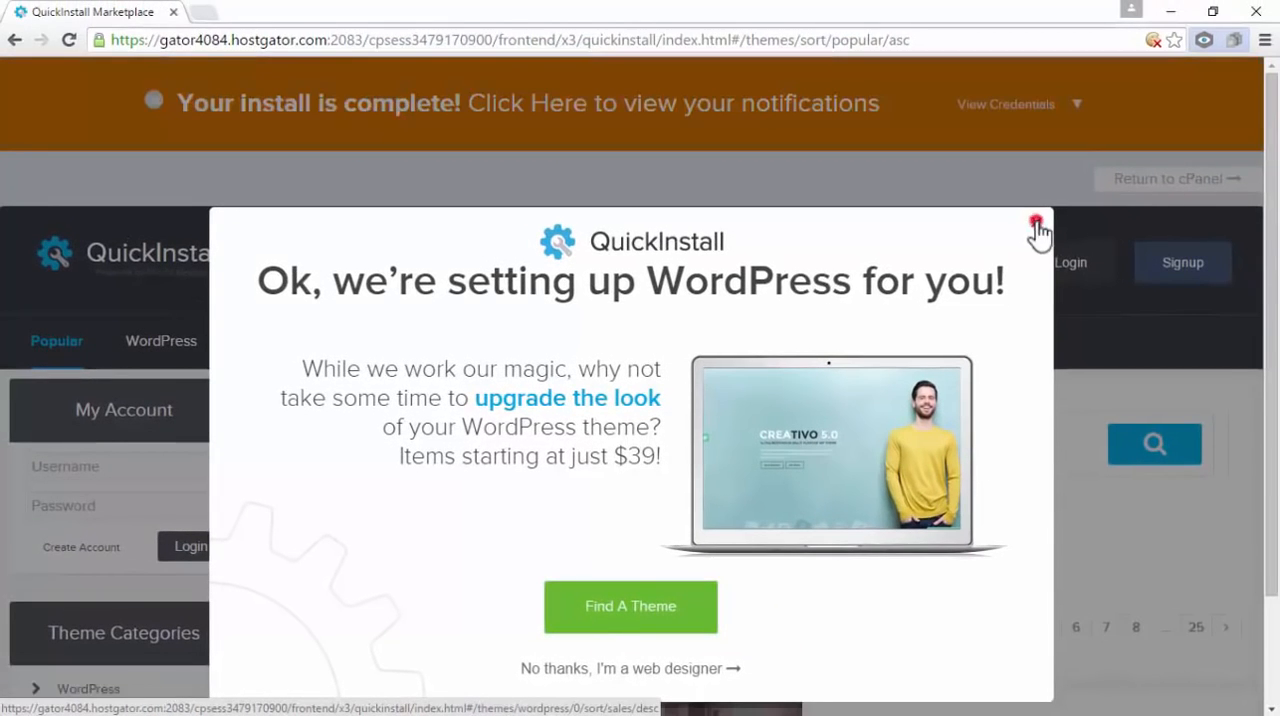
pyautogui.click(1037, 228)
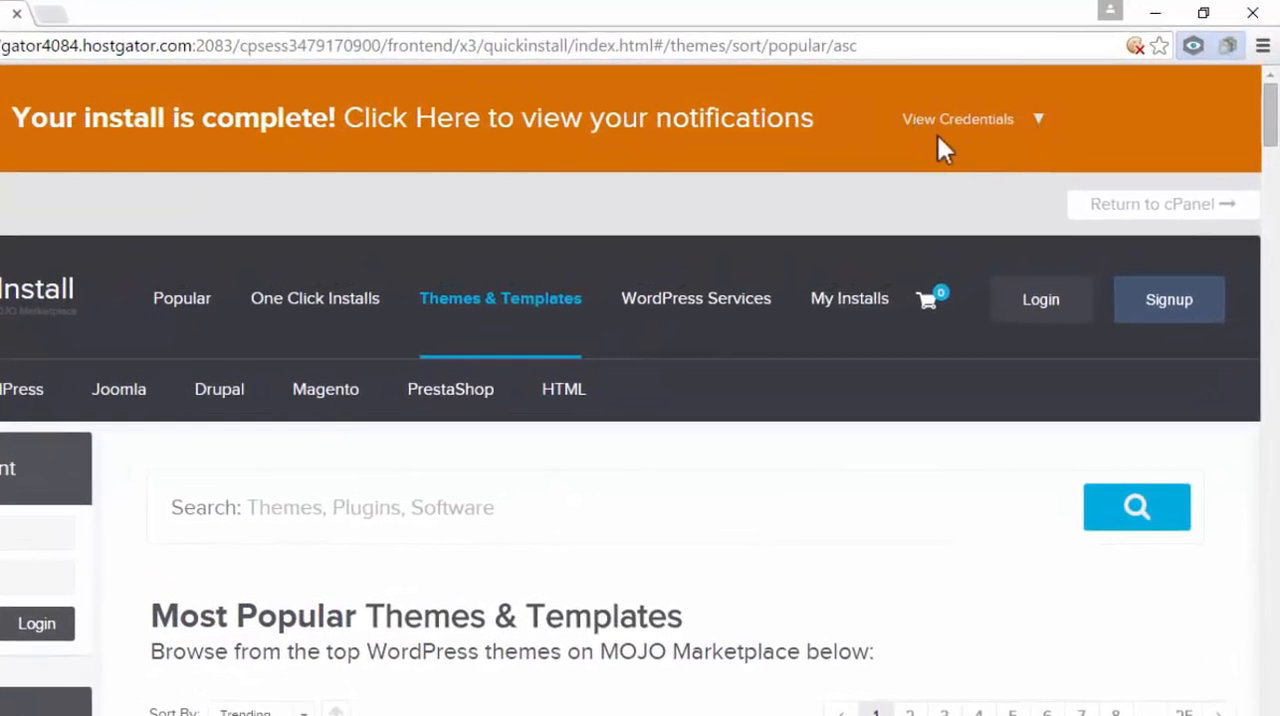
pyautogui.click(1039, 120)
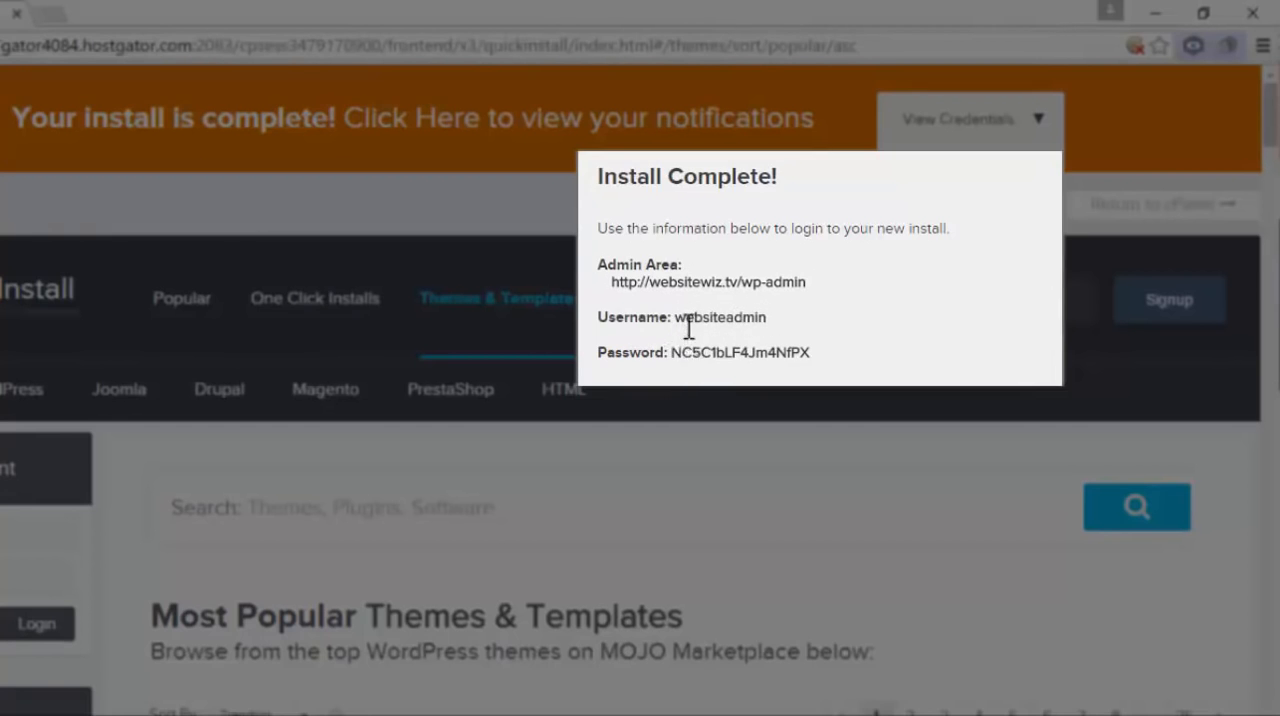
# Copy the generated admin password from the install credentials
pyautogui.moveTo(673, 350); pyautogui.dragTo(828, 345)
pyautogui.click(833, 348)
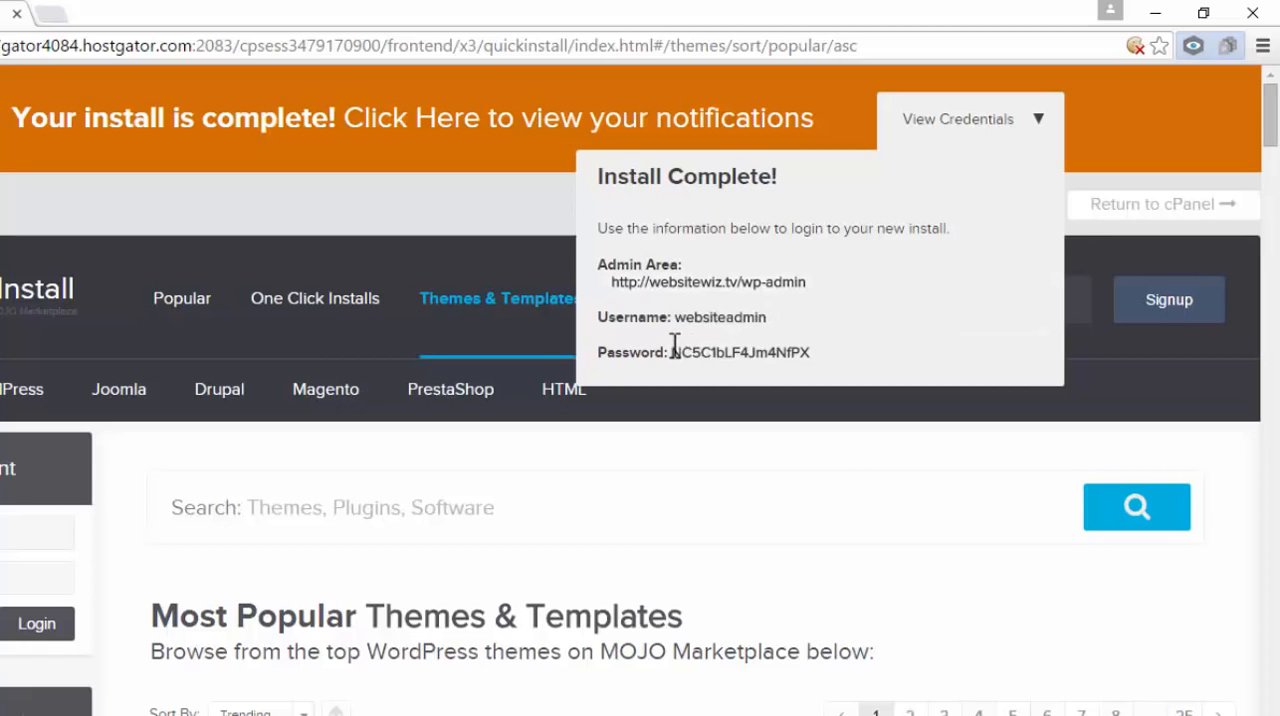
pyautogui.moveTo(673, 344); pyautogui.dragTo(812, 356)
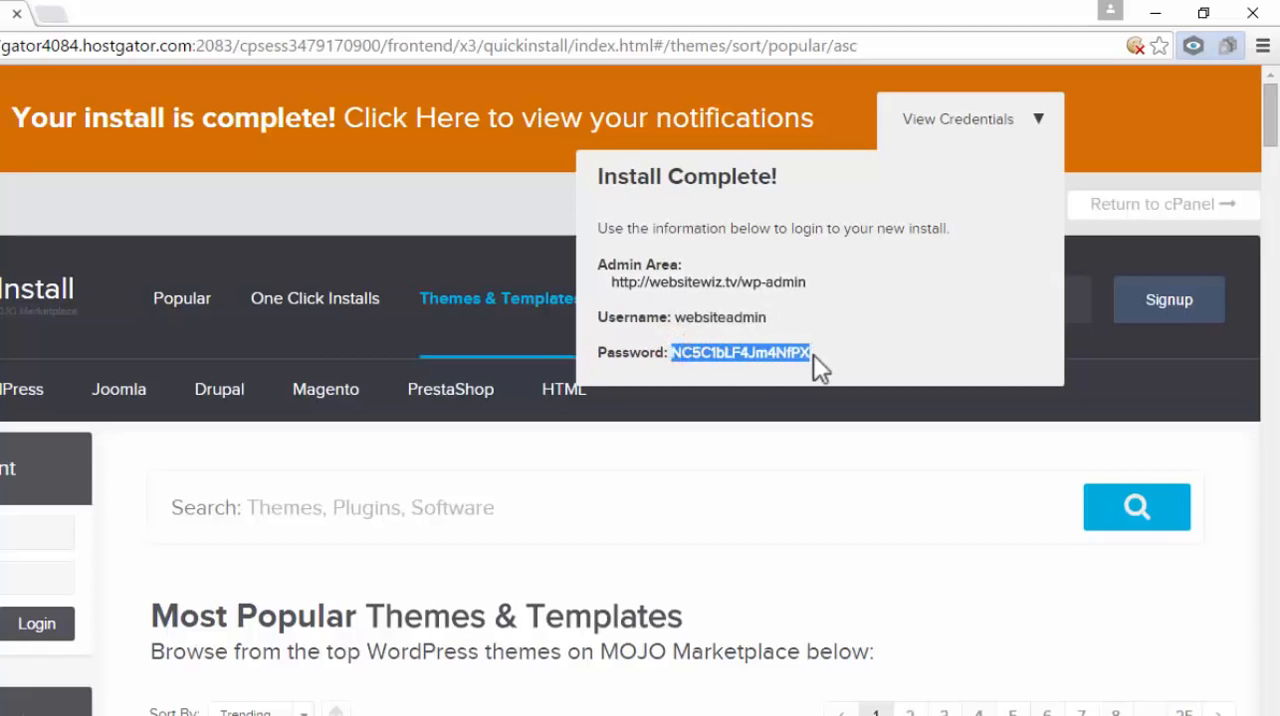
pyautogui.rightClick(803, 368)
pyautogui.click(826, 372)
pyautogui.rightClick(797, 363)
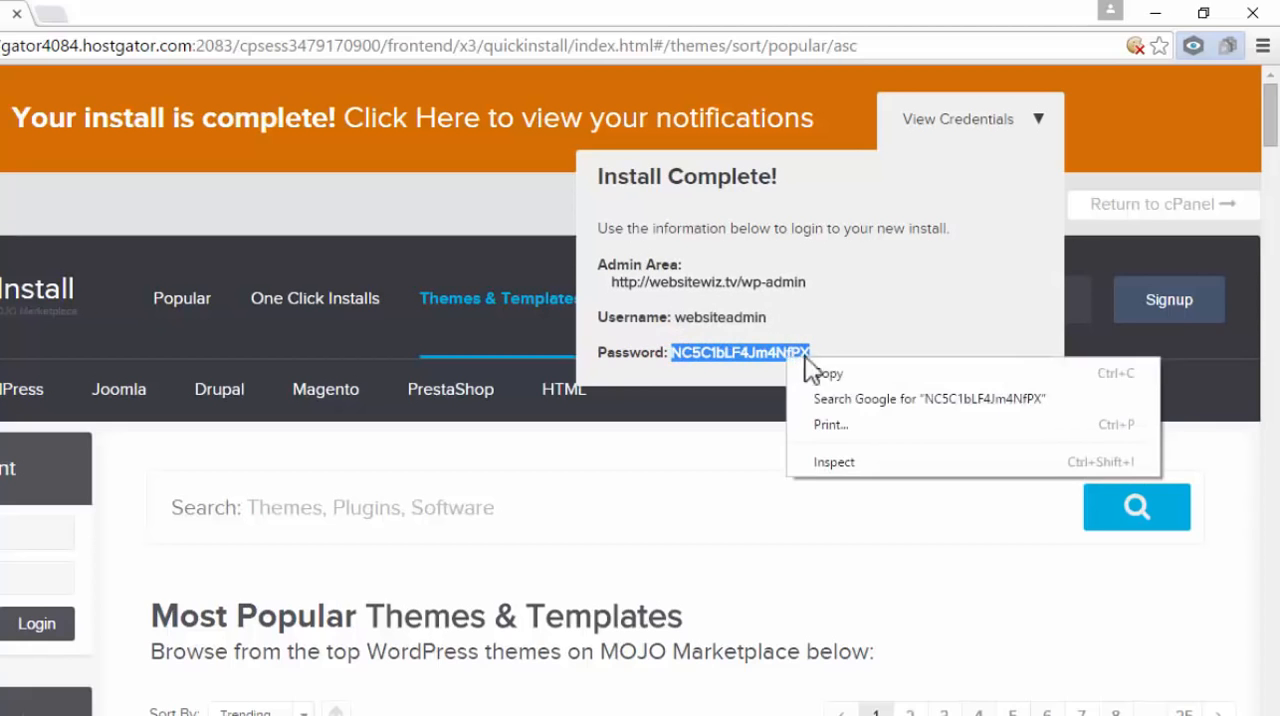
pyautogui.click(824, 372)
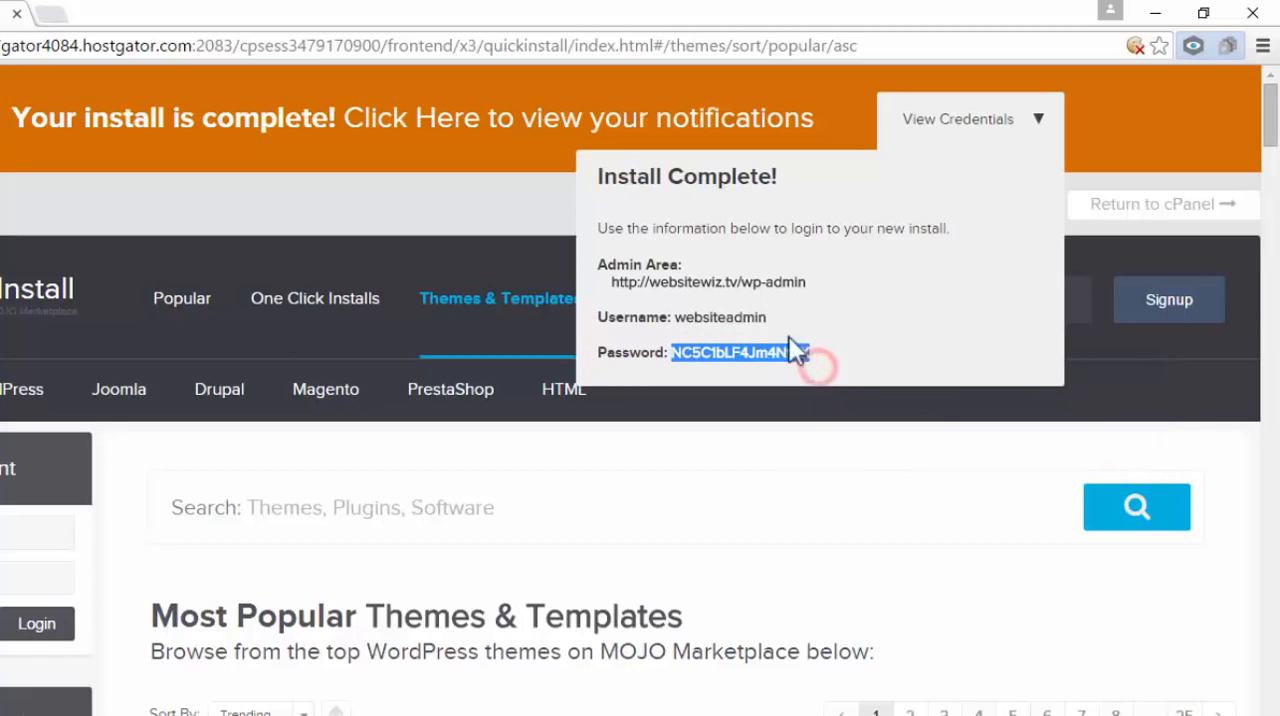
# Open the websitewiz.tv/wp-admin login page and log in as websiteadmin with the copied account password
pyautogui.click(705, 284)
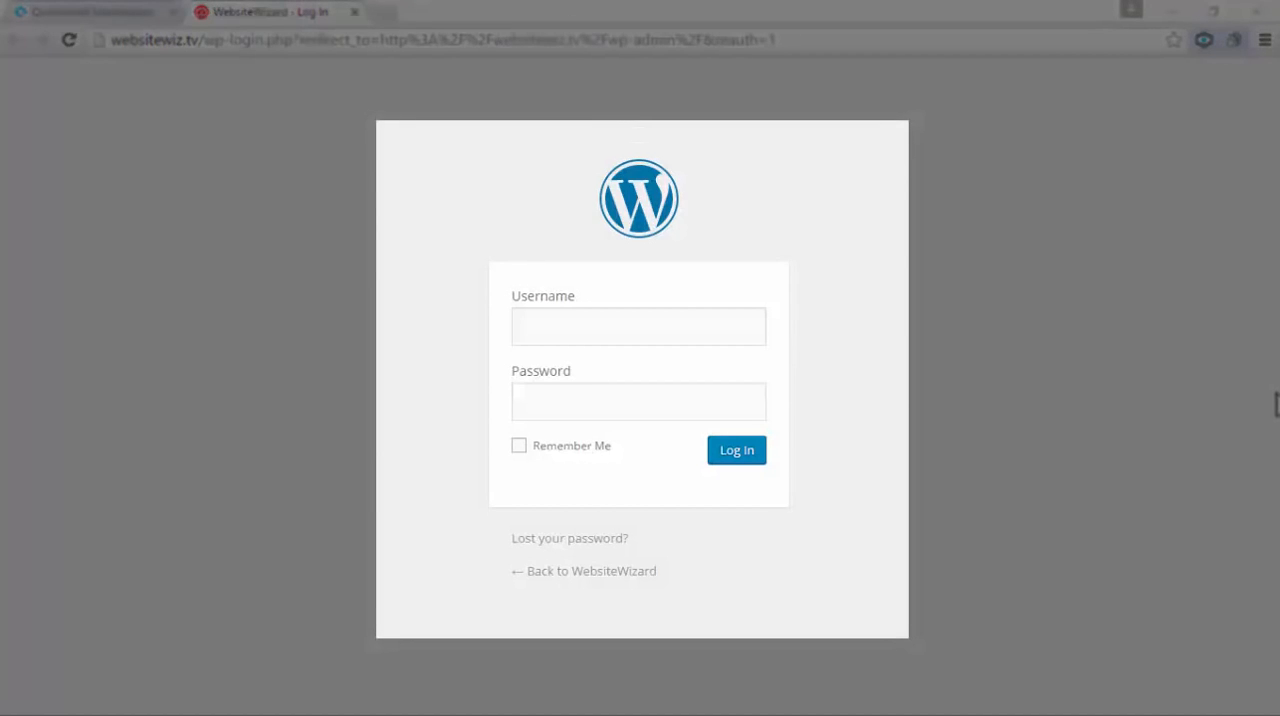
pyautogui.click(629, 329)
pyautogui.click(615, 391)
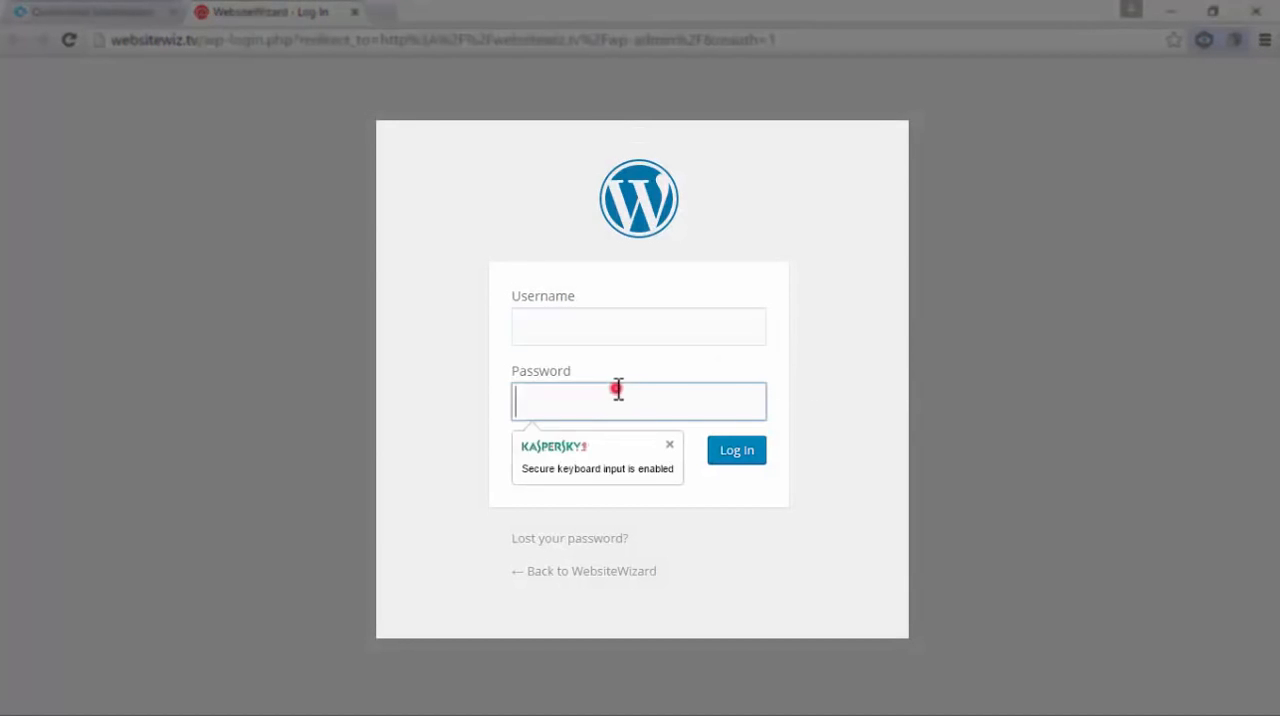
pyautogui.click(594, 314)
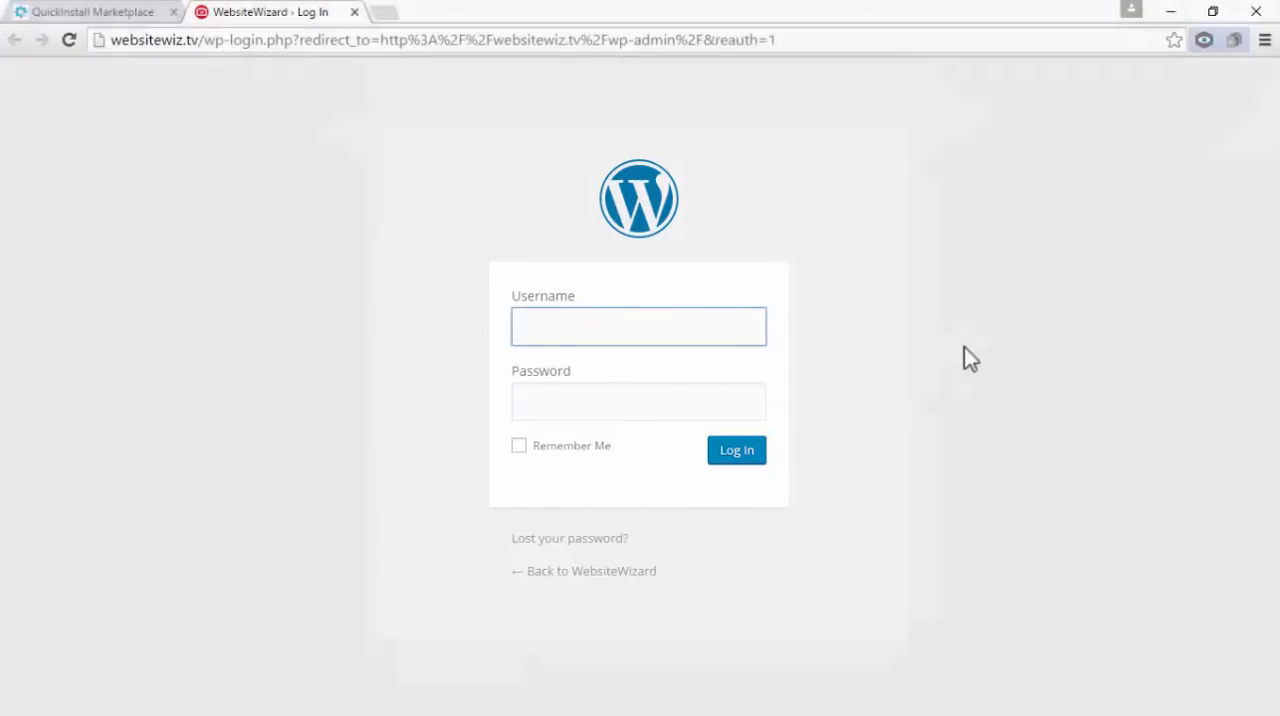
pyautogui.write('websiteadmin')
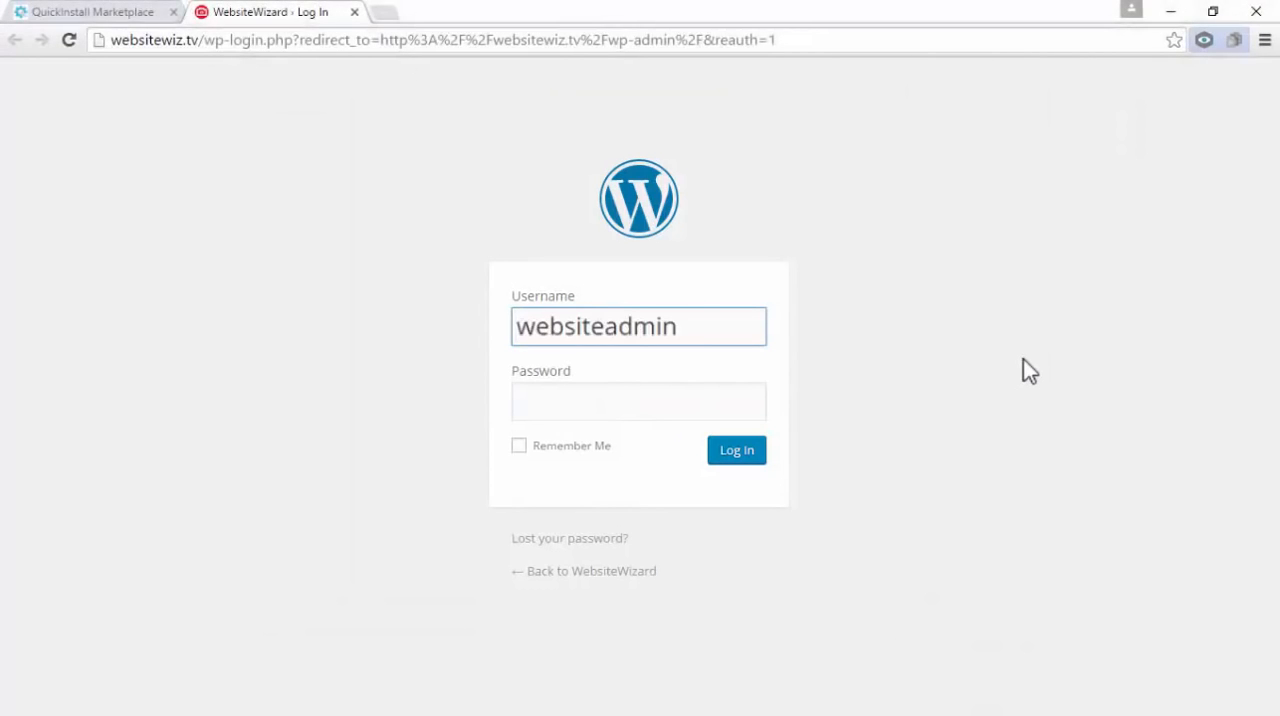
pyautogui.press('Tab')
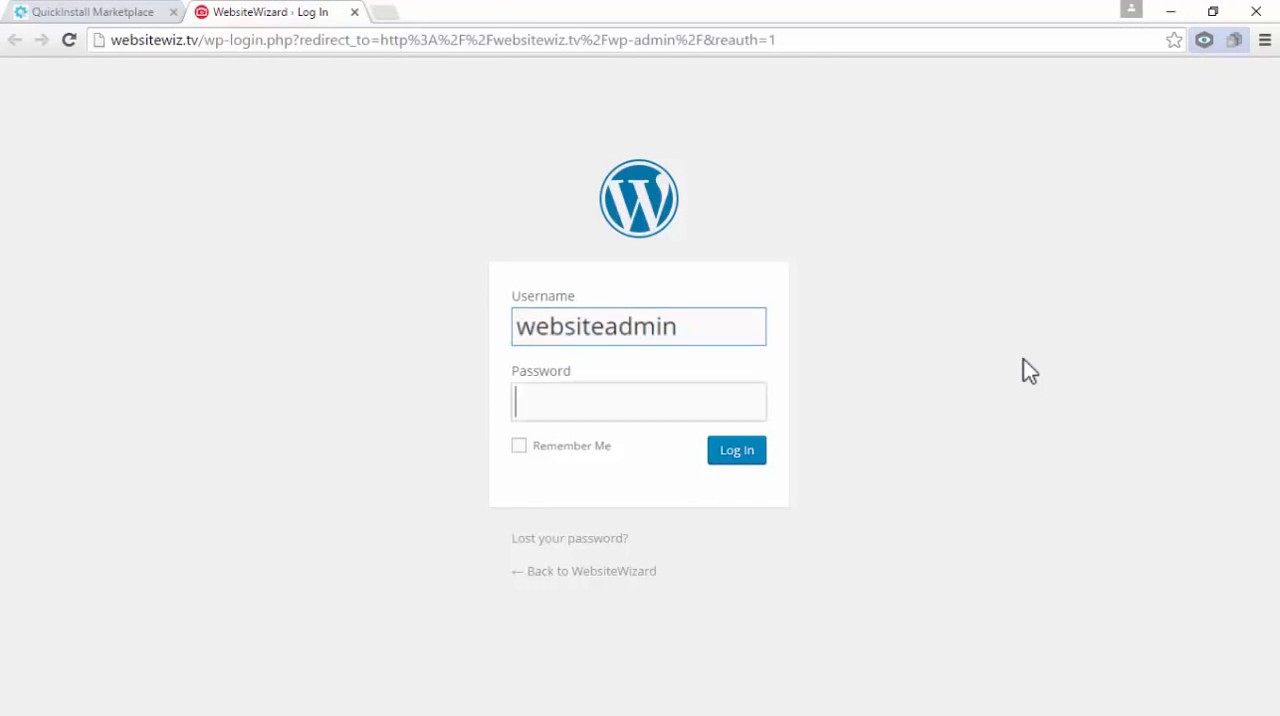
pyautogui.hotkey('ctrl', 'v')
pyautogui.press('Return')
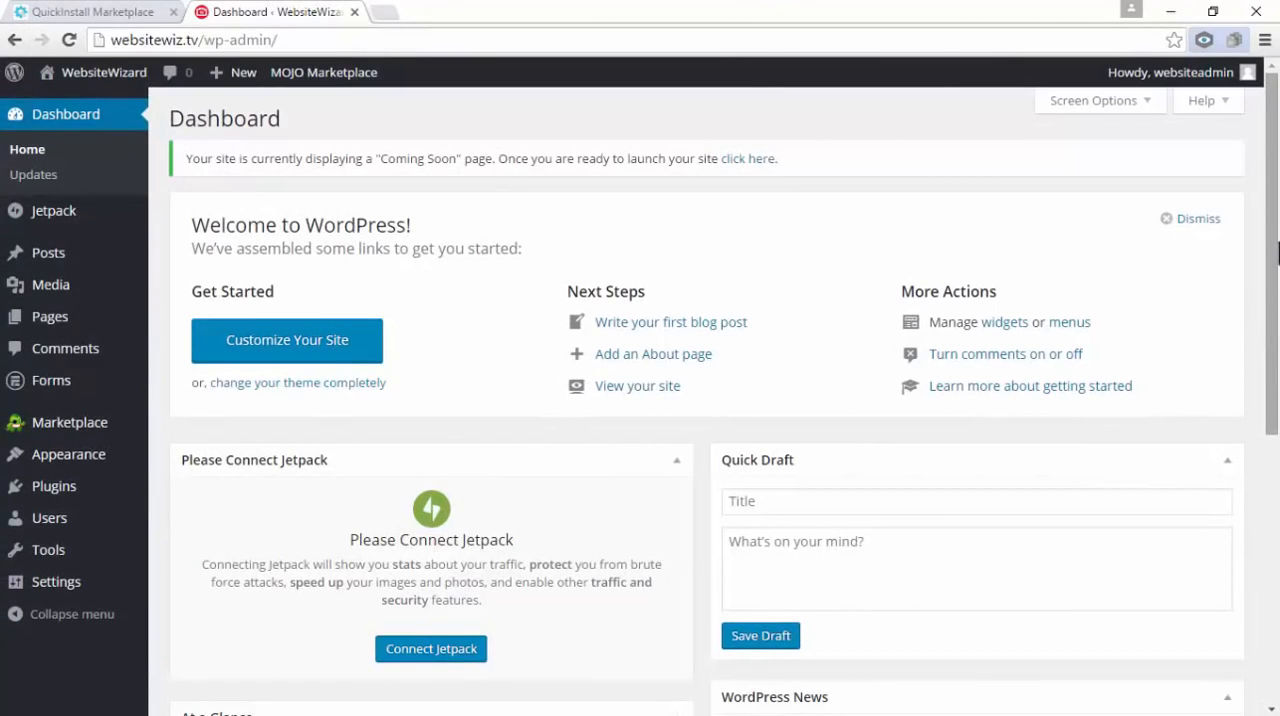
# Open the list of all posts and move the "Hello world!" post to the trash
pyautogui.click(1279, 313)
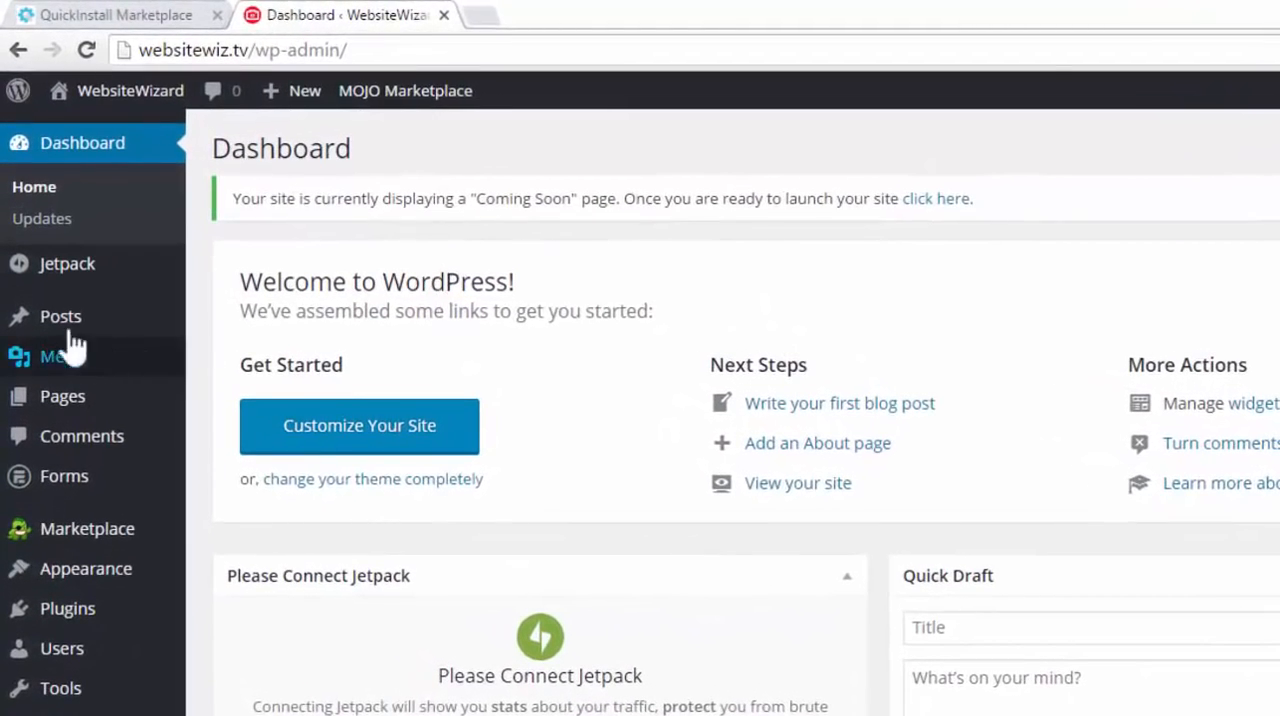
pyautogui.moveTo(52, 325)
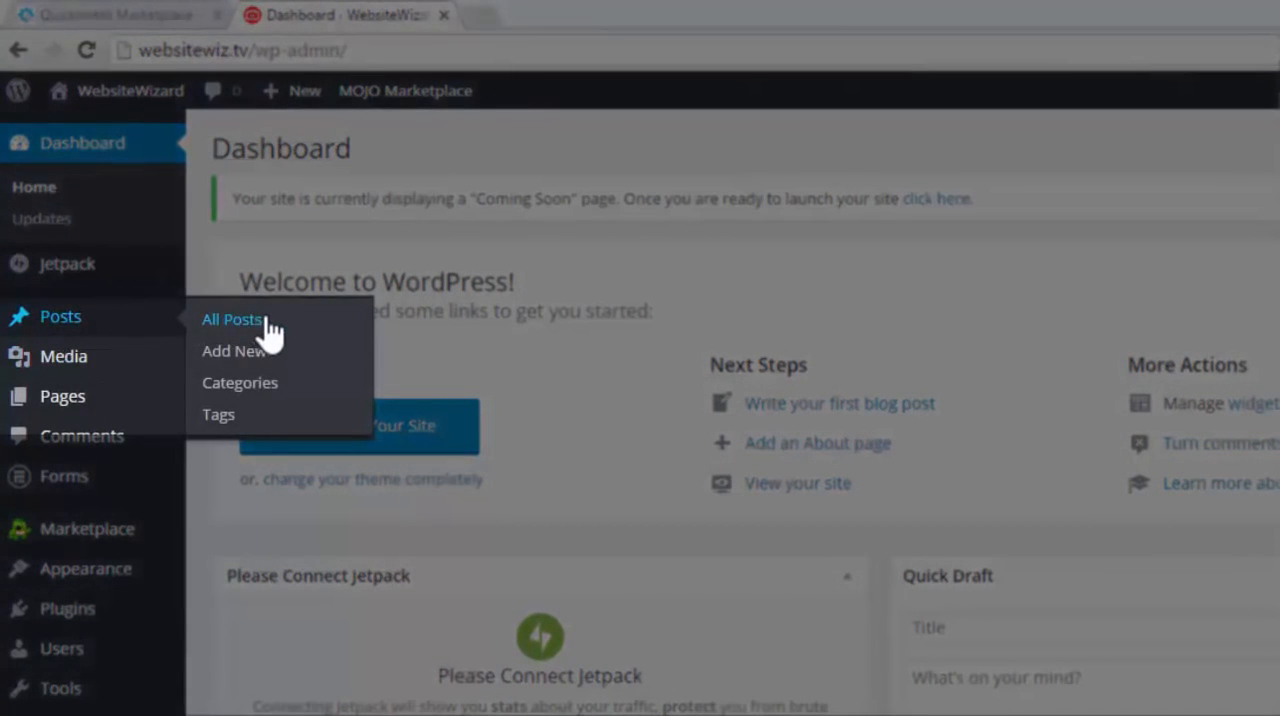
pyautogui.click(271, 320)
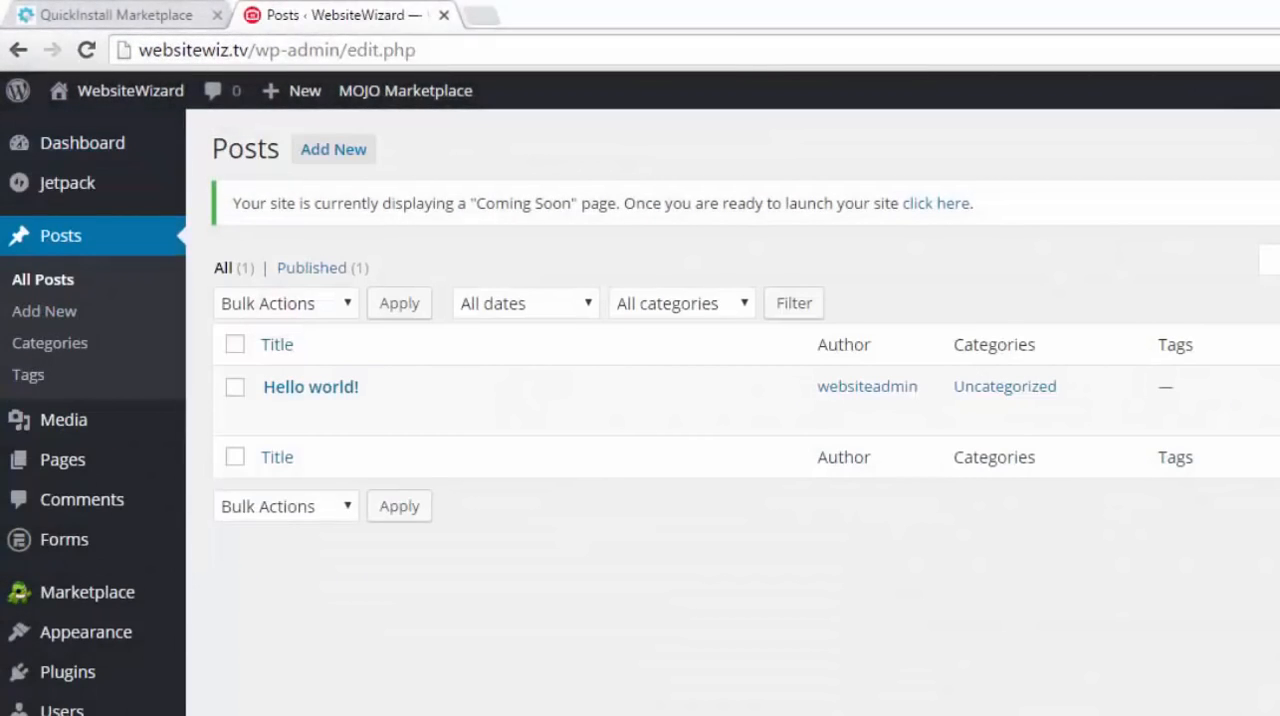
pyautogui.click(234, 387)
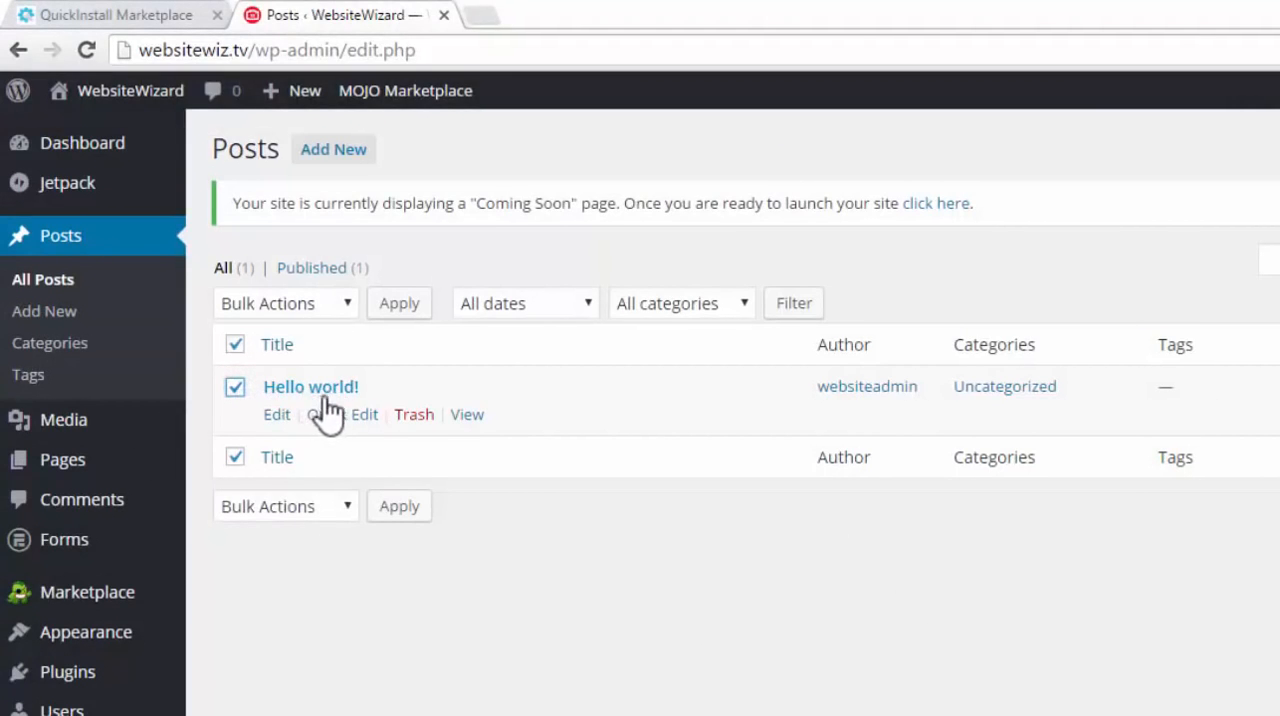
pyautogui.click(421, 425)
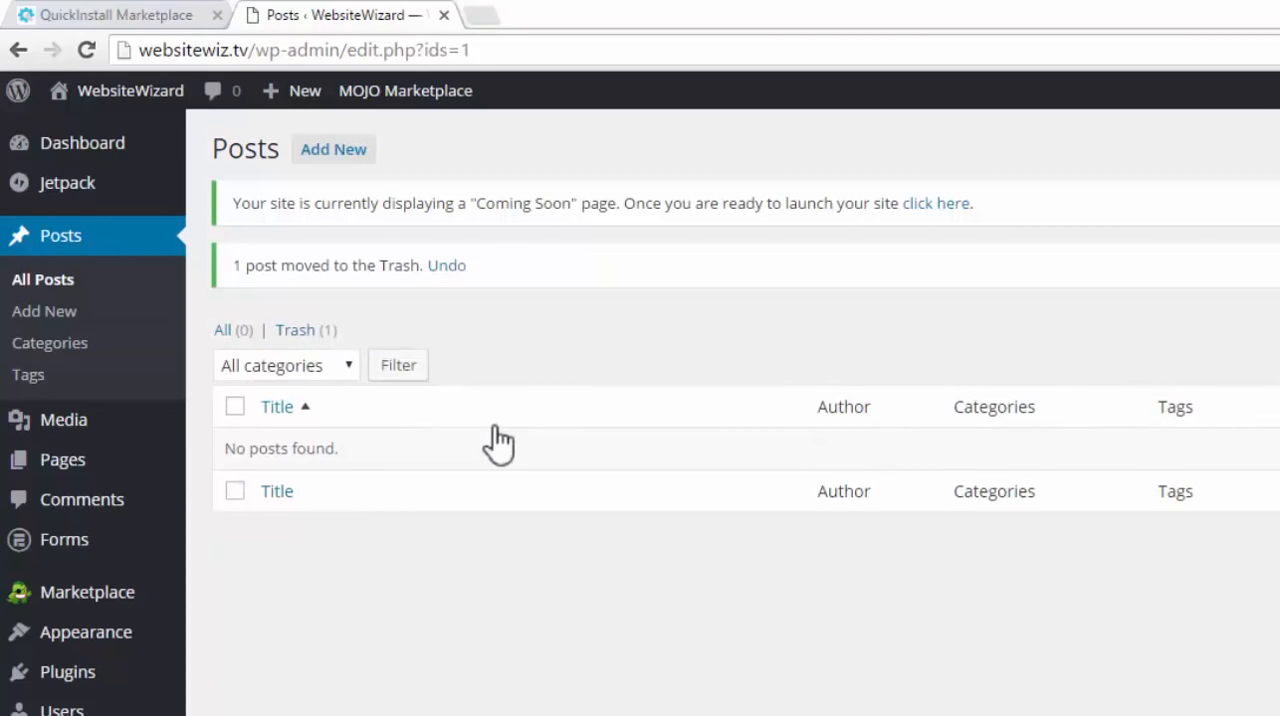
# Open the list of all pages and move "Sample Page" to the trash
pyautogui.moveTo(60, 478)
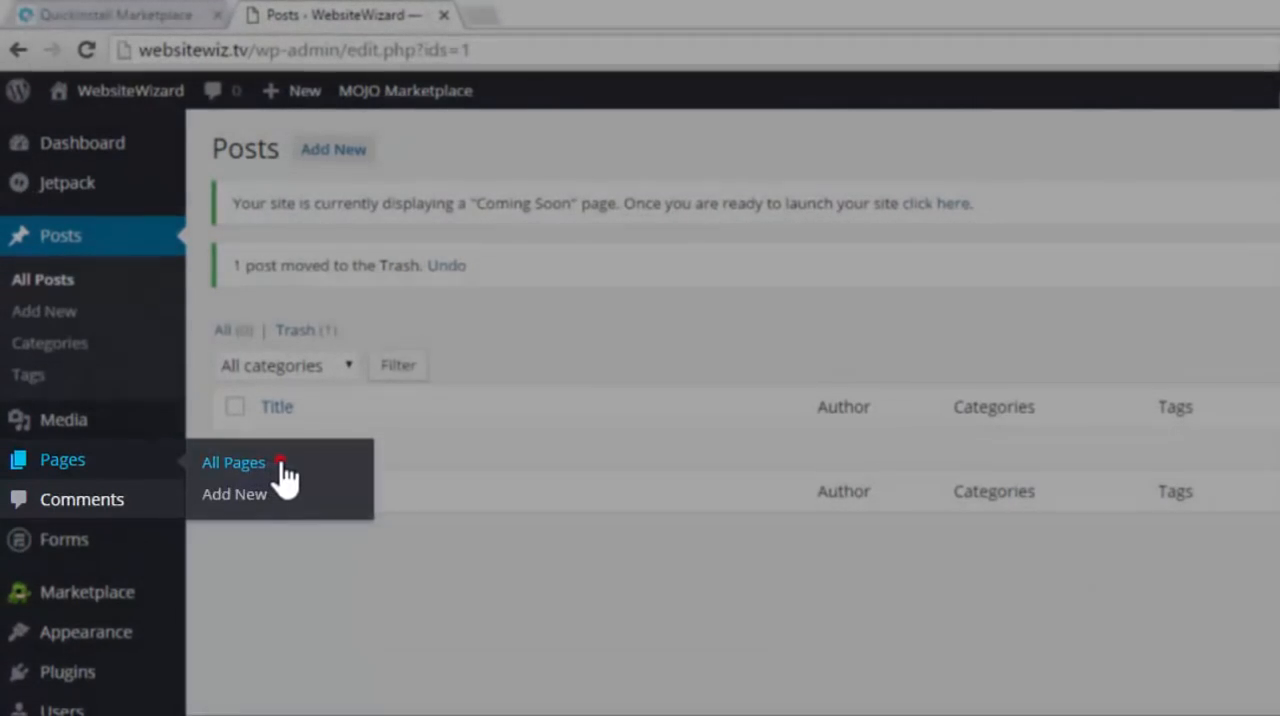
pyautogui.click(283, 463)
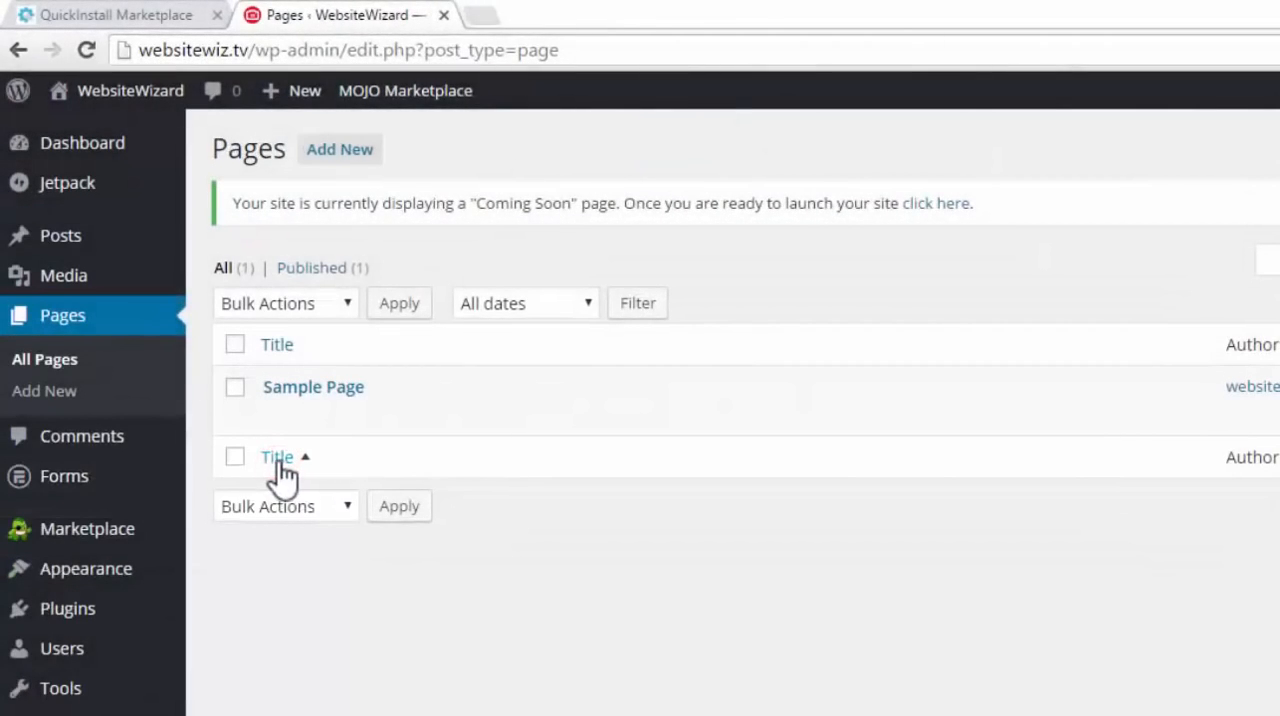
pyautogui.click(235, 388)
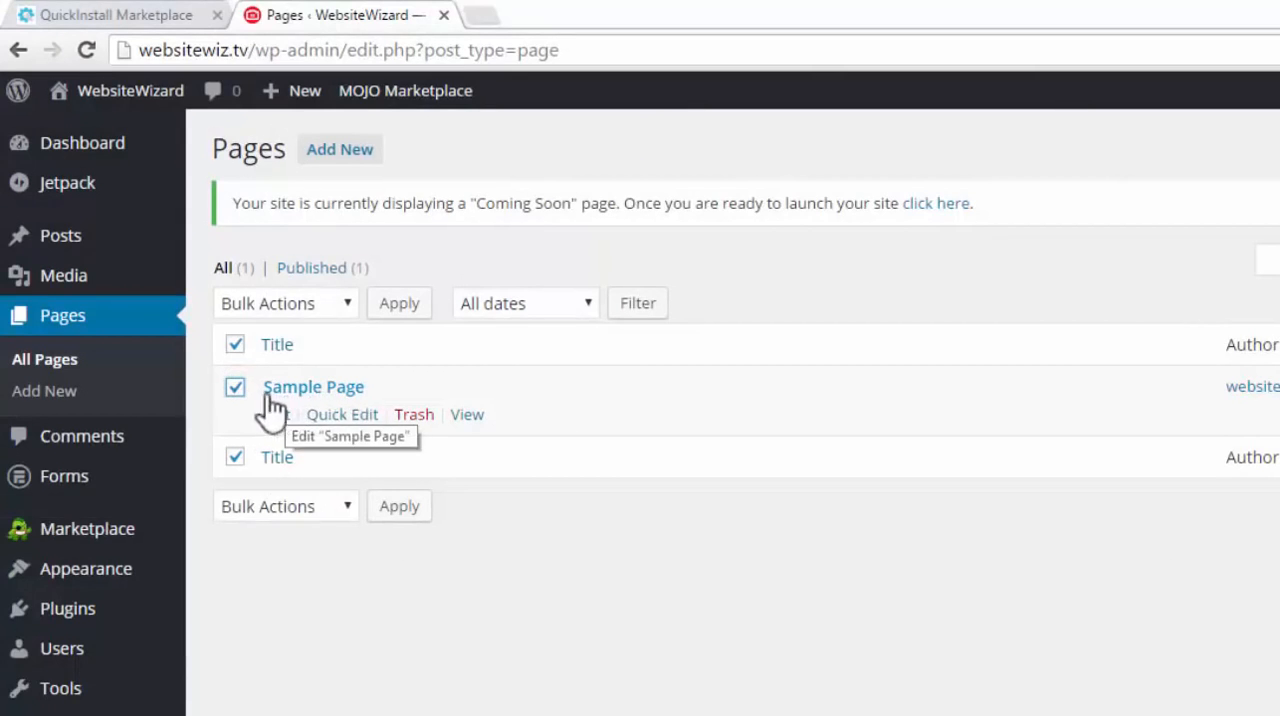
pyautogui.click(416, 418)
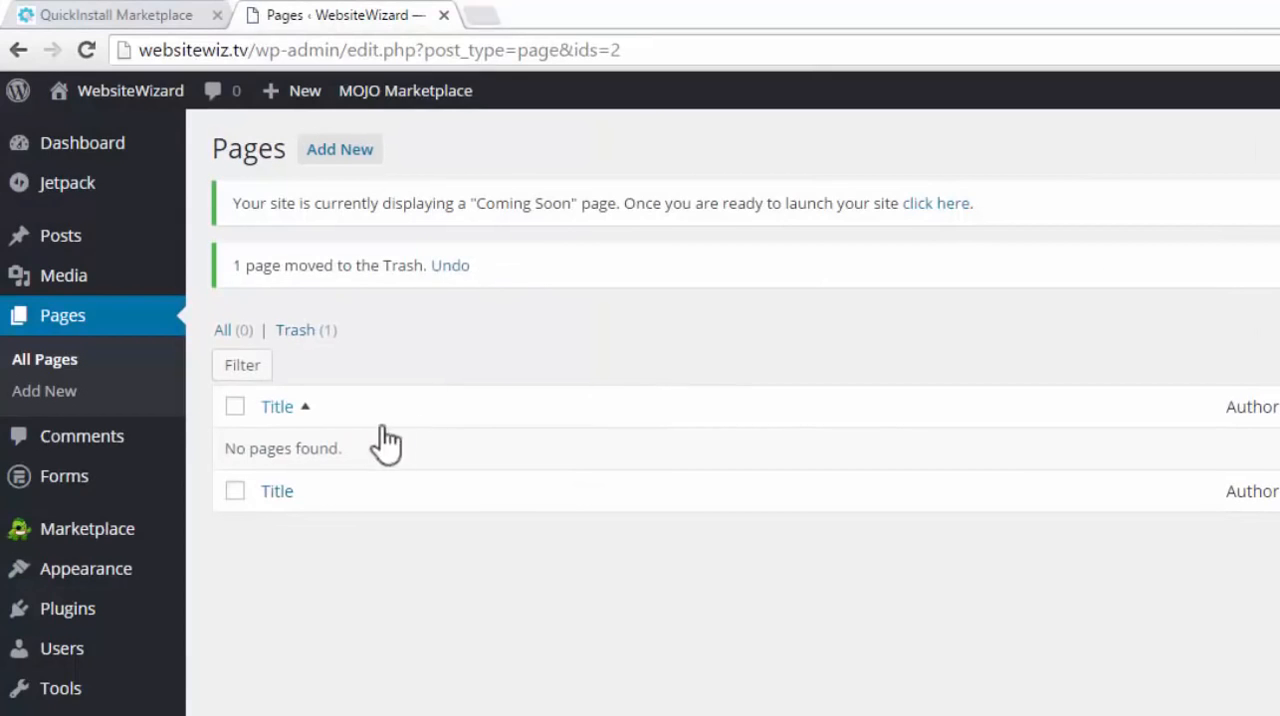
# Open the installed plugins, select all of them and deactivate them with a bulk action
pyautogui.moveTo(90, 621)
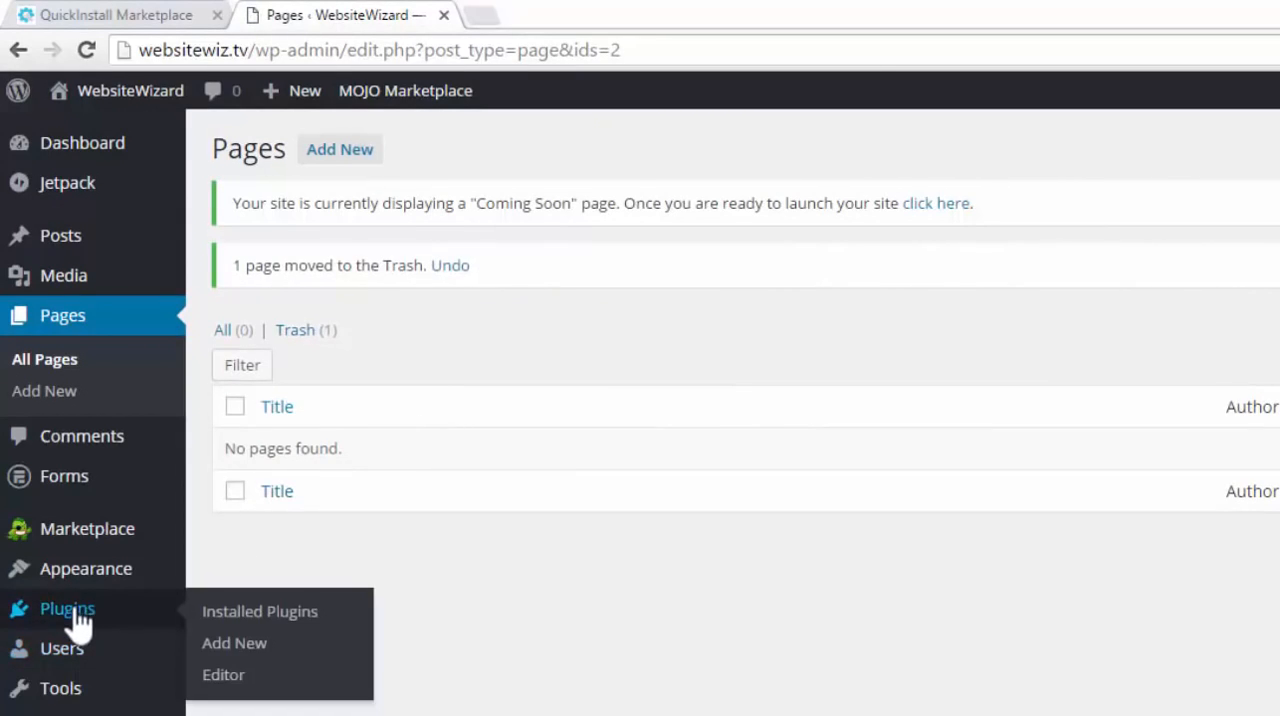
pyautogui.click(326, 620)
pyautogui.scroll(-2, 502, 392)
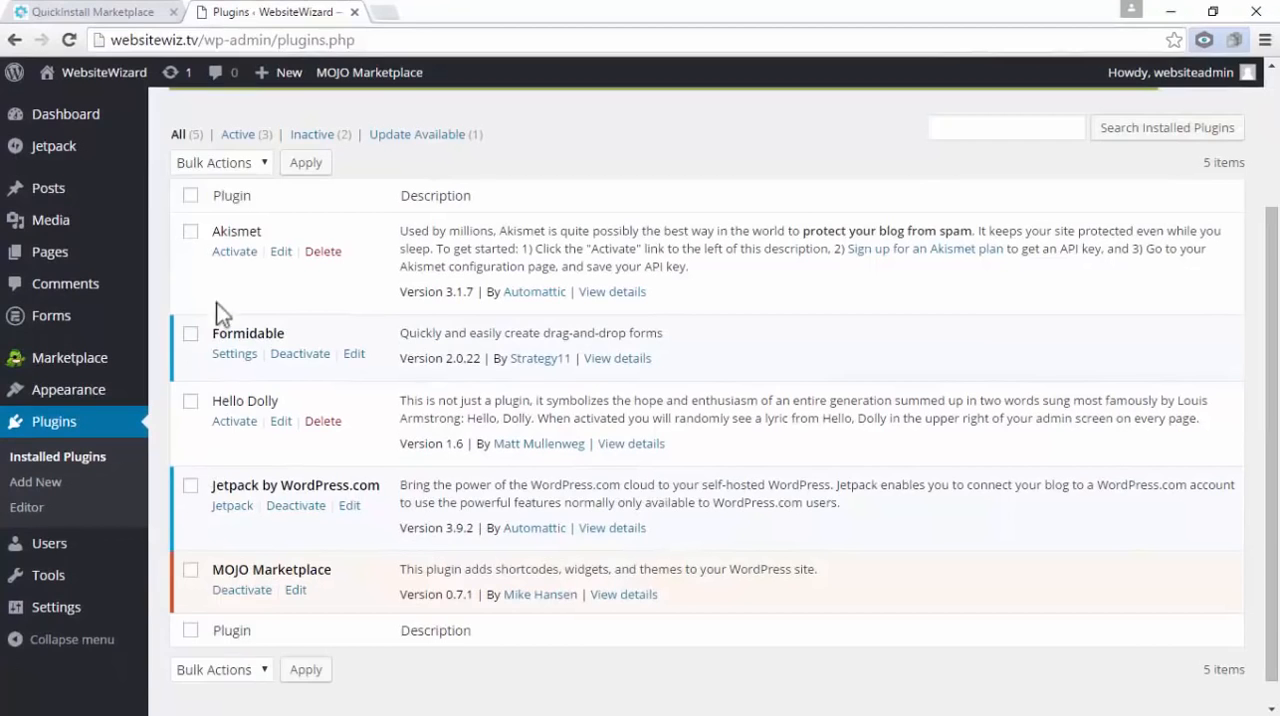
pyautogui.click(194, 573)
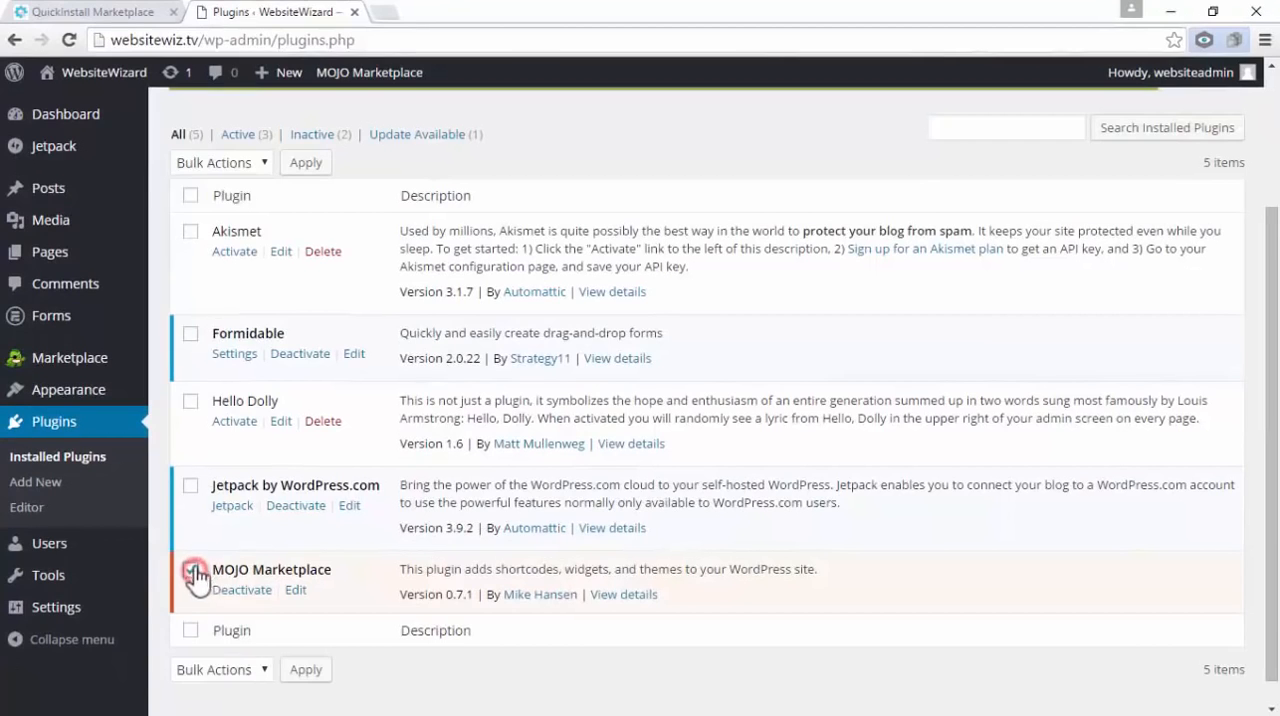
pyautogui.click(191, 486)
pyautogui.click(191, 486)
pyautogui.click(191, 400)
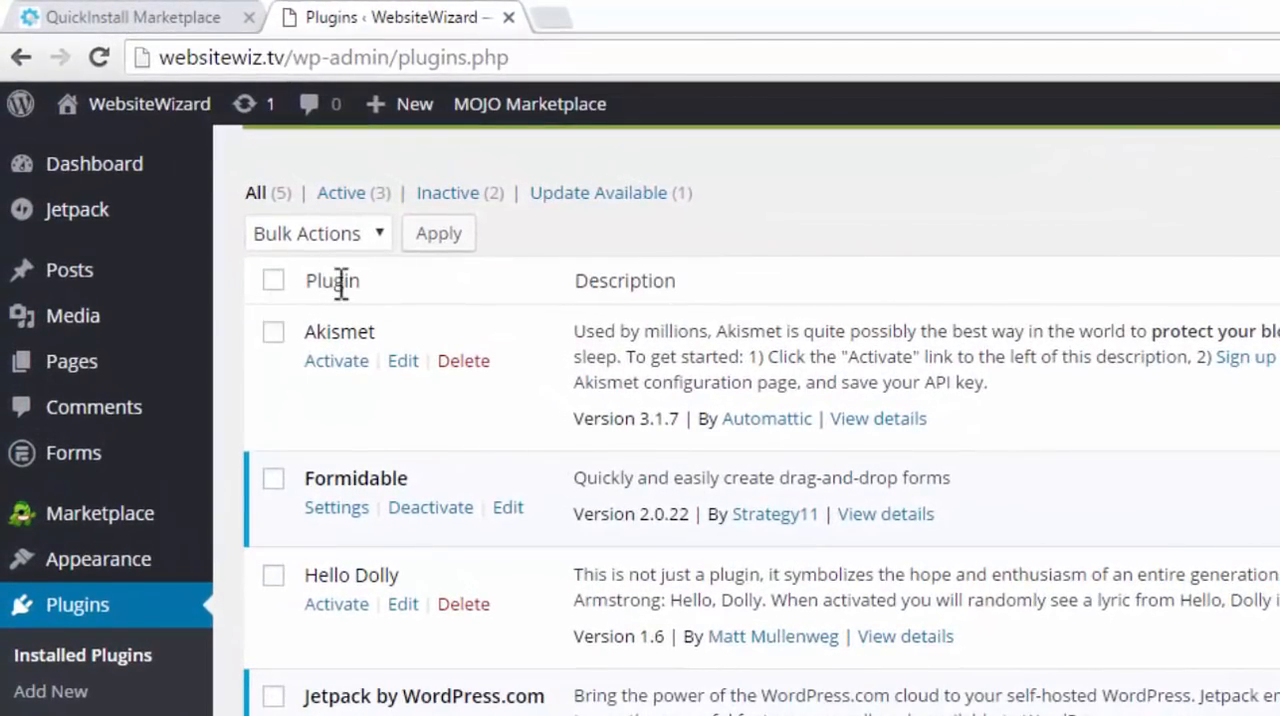
pyautogui.click(273, 281)
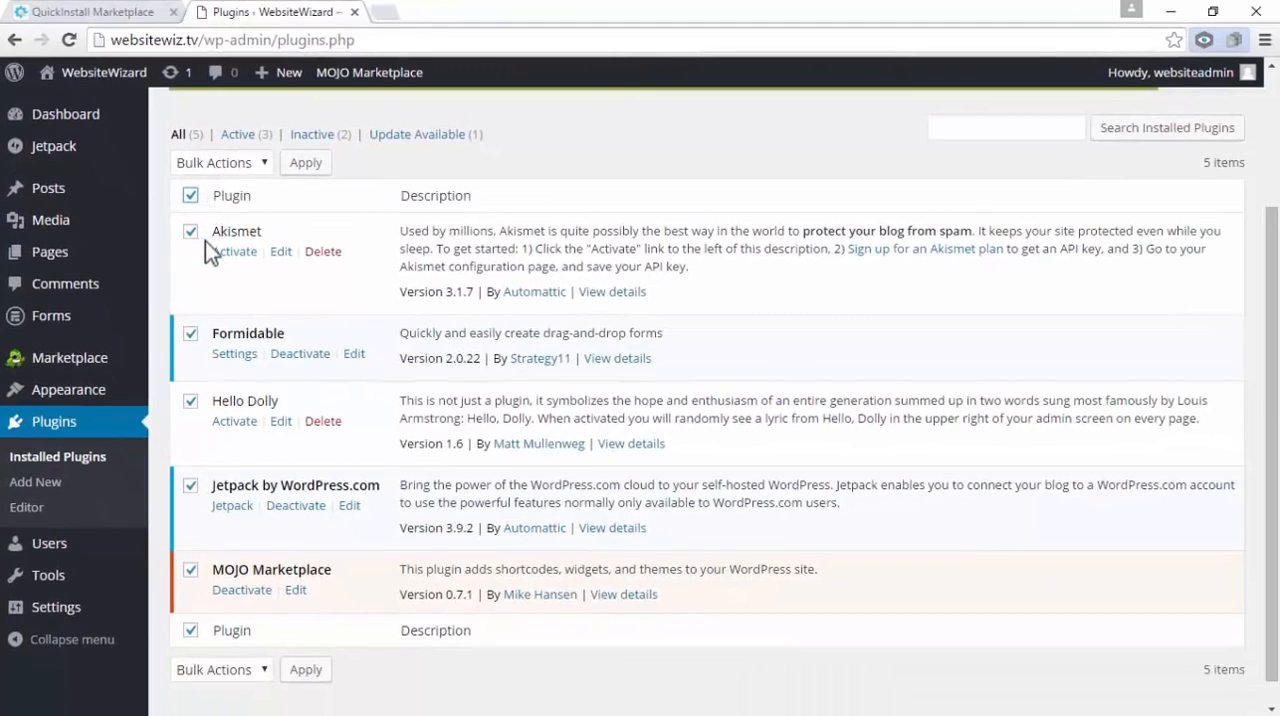
pyautogui.scroll(2, 234, 253)
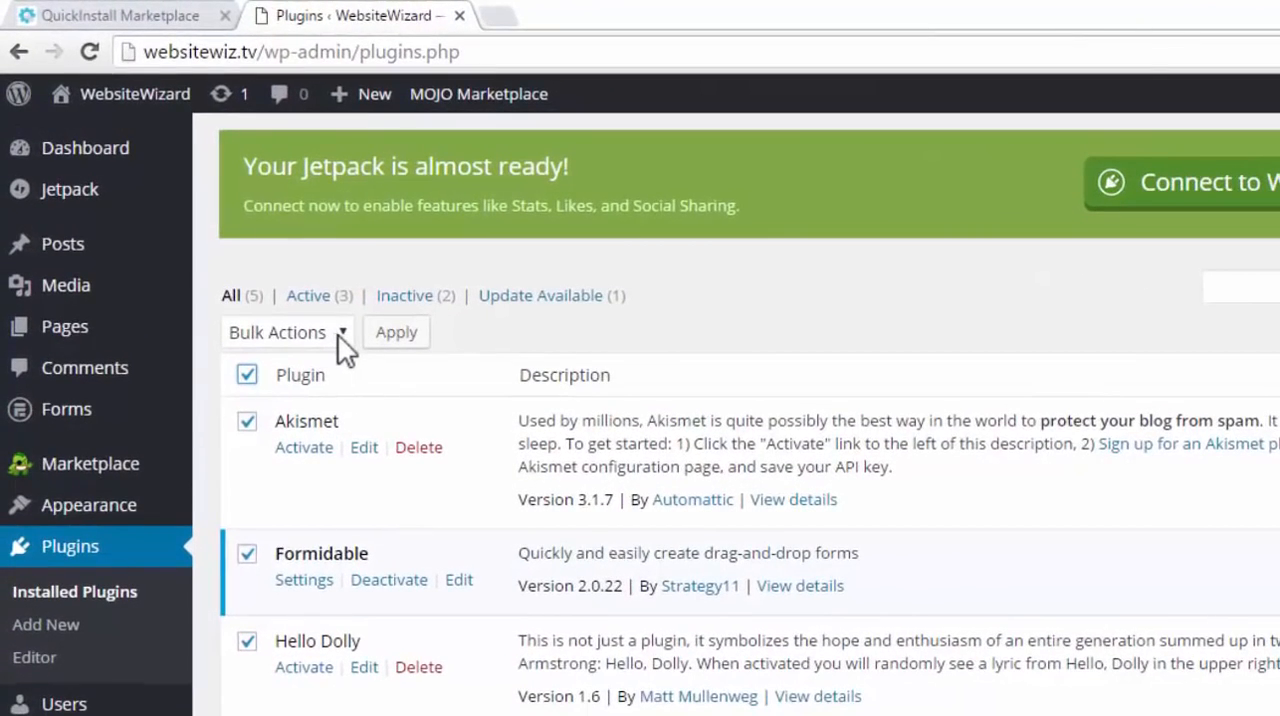
pyautogui.click(346, 331)
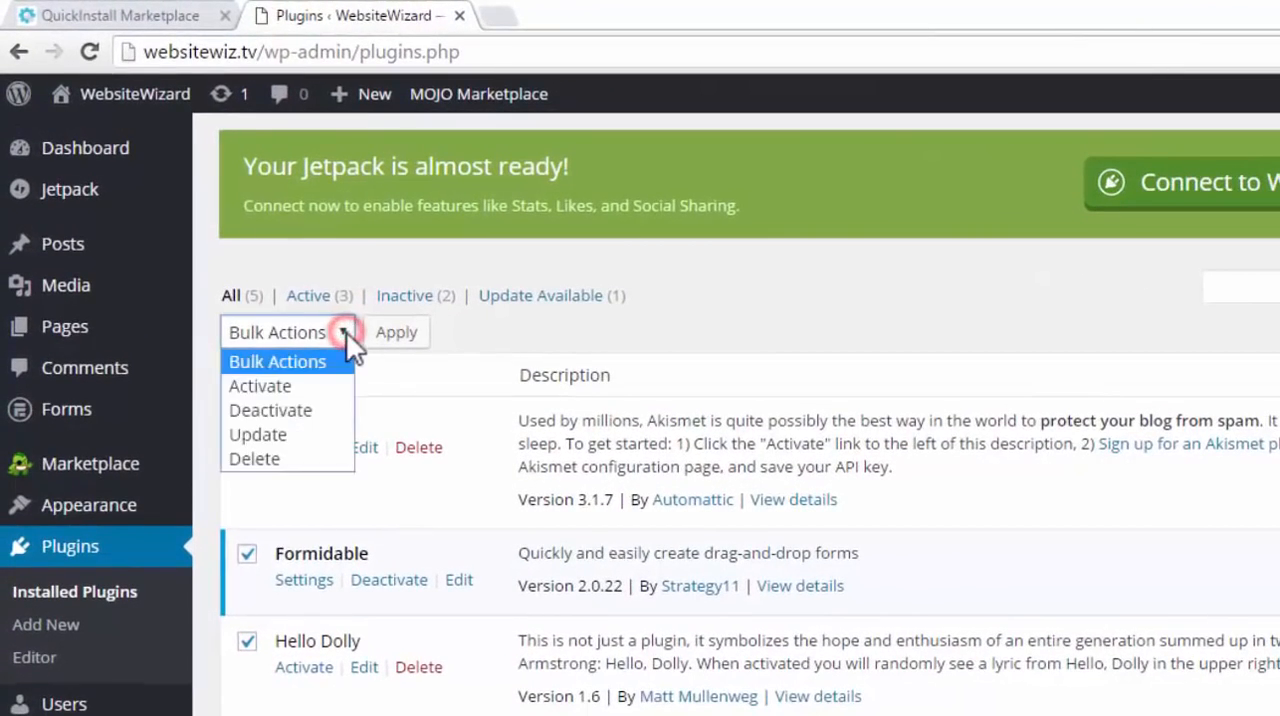
pyautogui.click(300, 412)
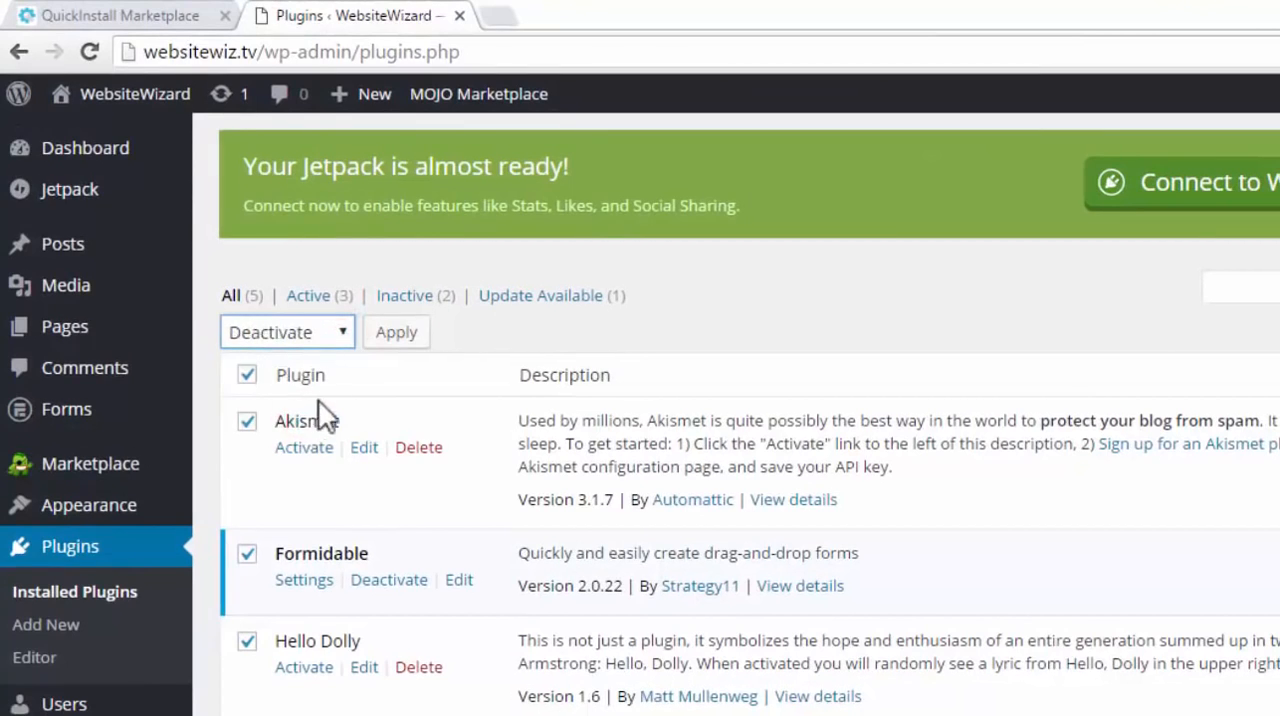
pyautogui.click(408, 338)
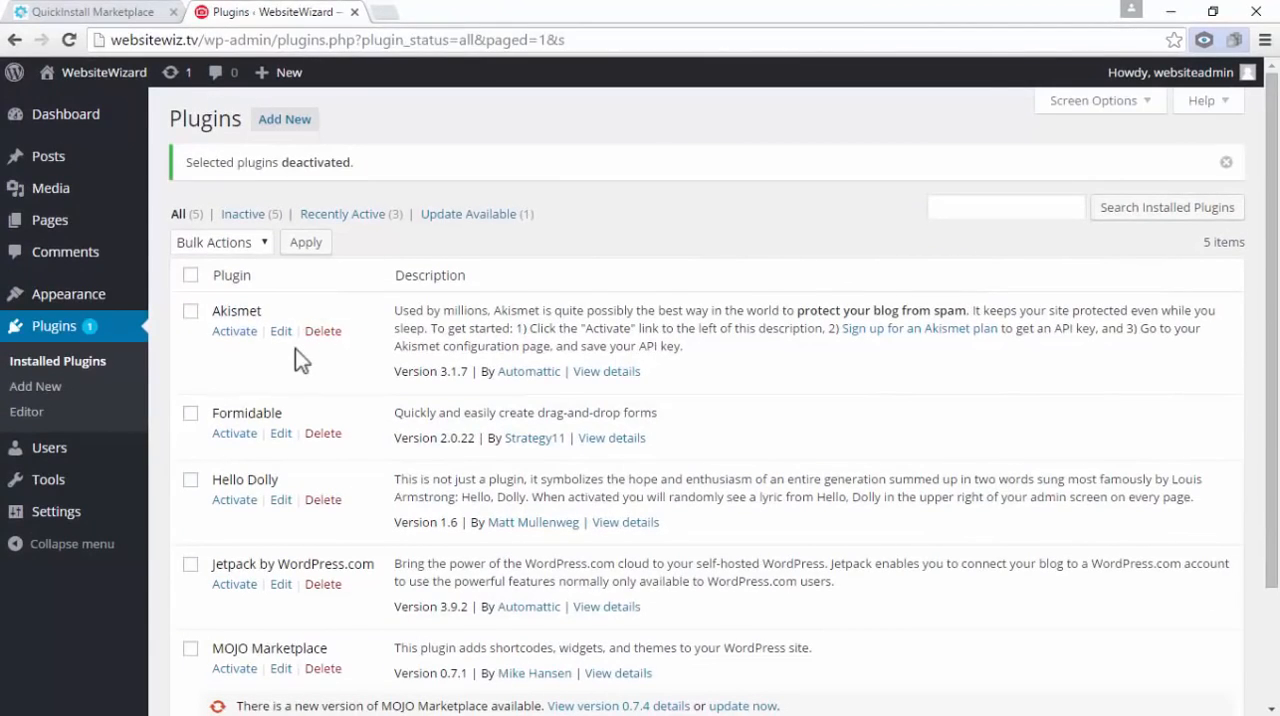
# Delete all five installed plugins with a bulk action, including their files and data
pyautogui.scroll(-2, 295, 348)
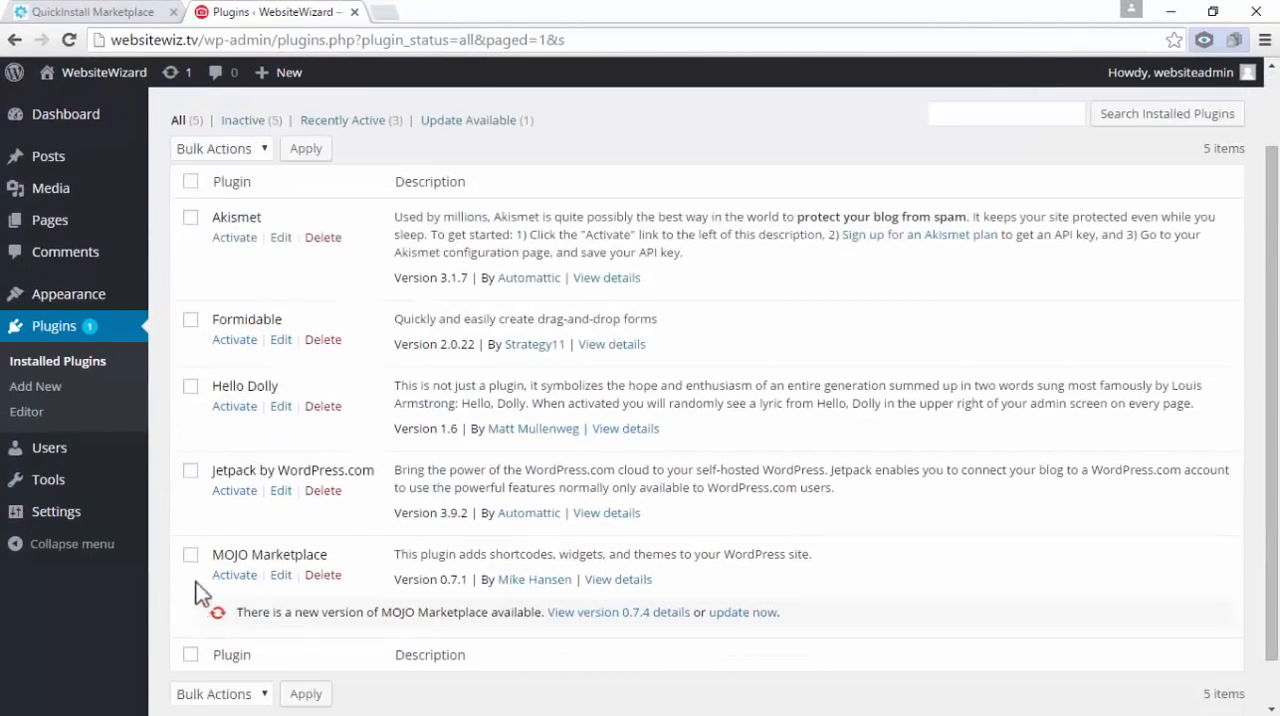
pyautogui.scroll(2, 194, 460)
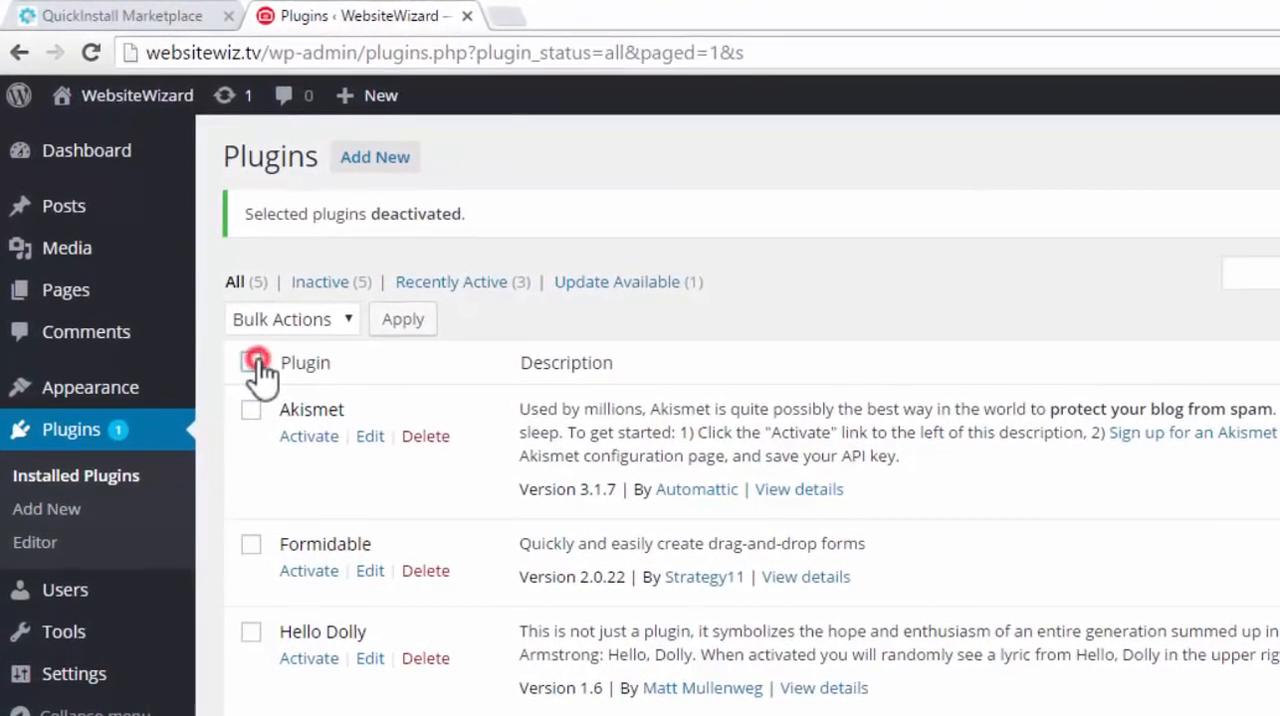
pyautogui.click(233, 337)
pyautogui.click(350, 319)
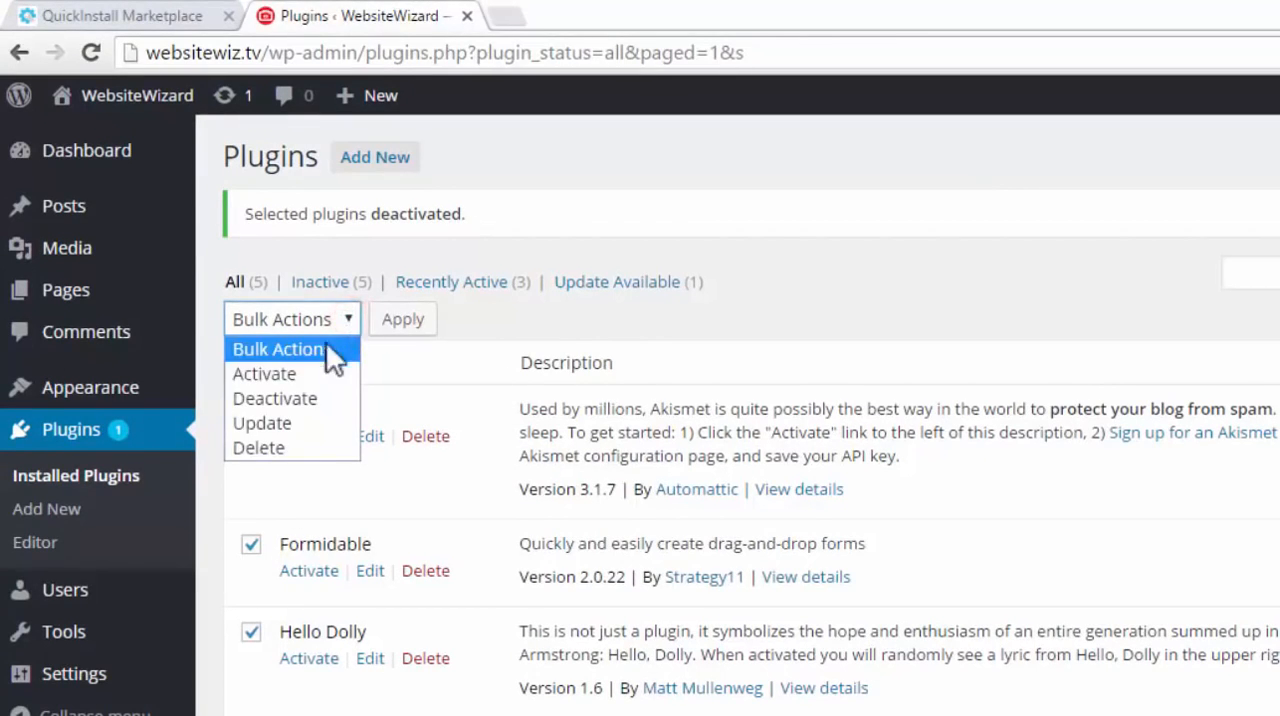
pyautogui.click(295, 447)
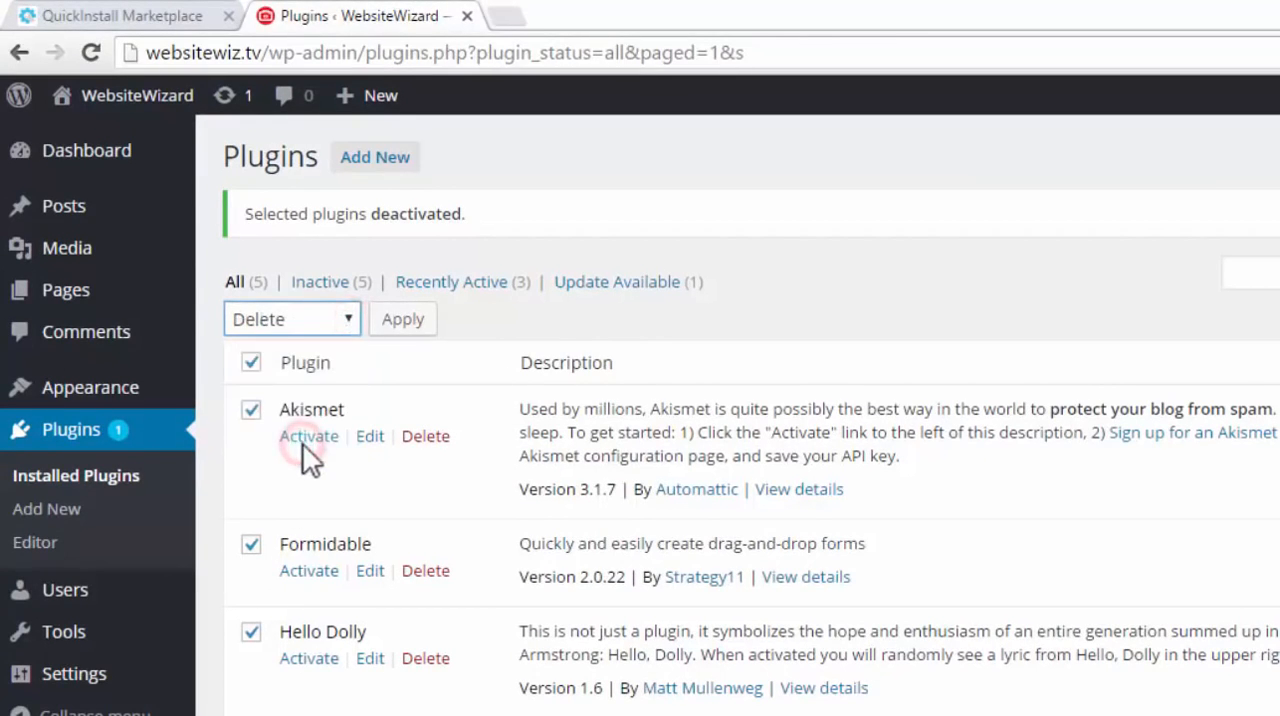
pyautogui.click(418, 331)
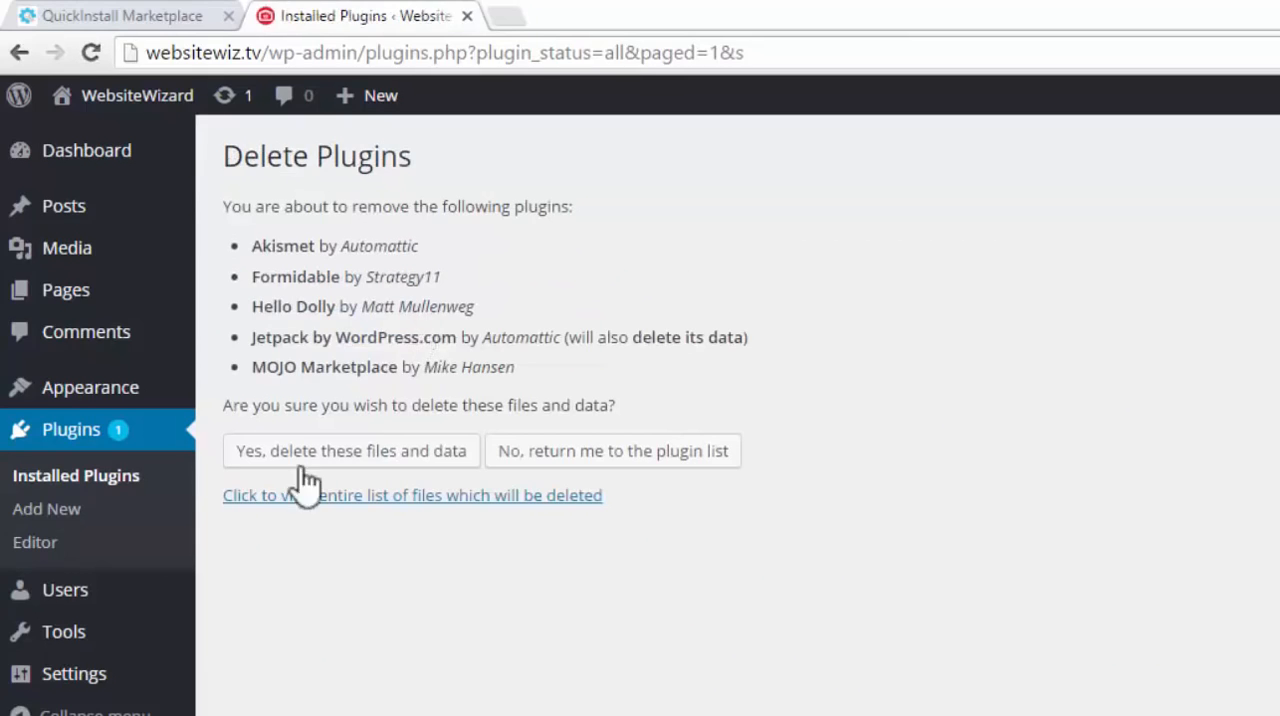
pyautogui.click(429, 451)
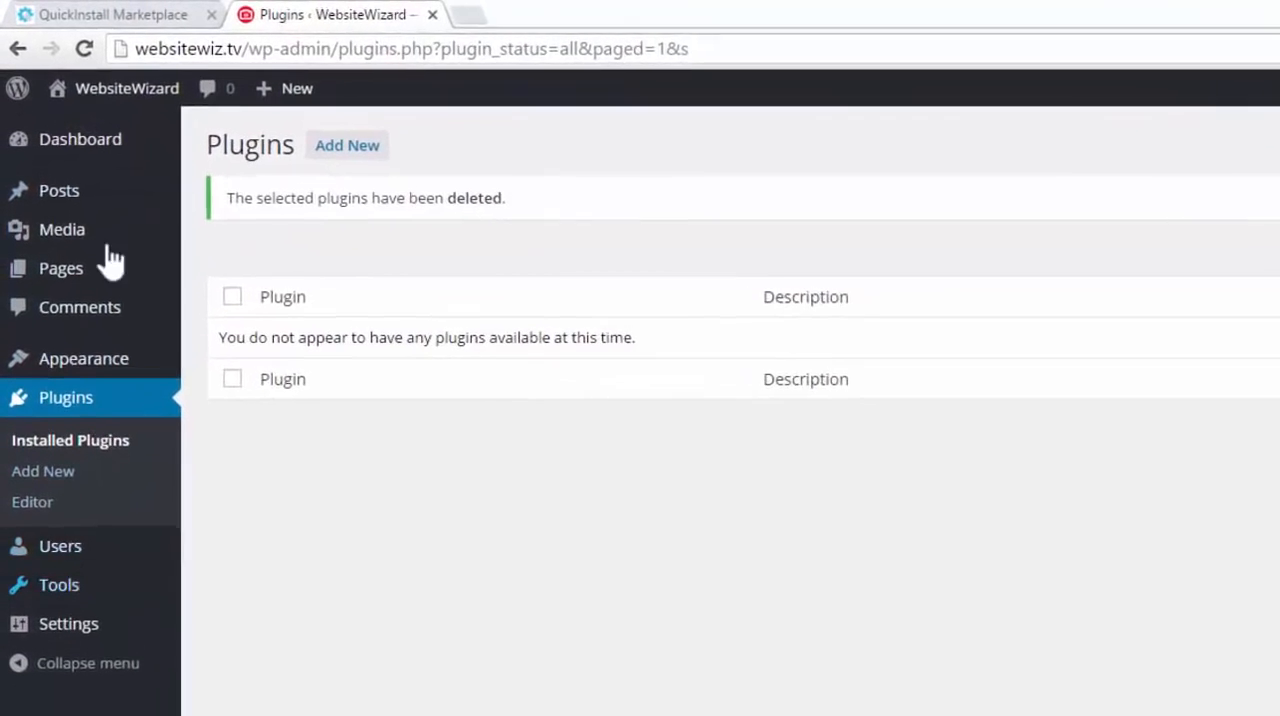
pyautogui.moveTo(75, 205)
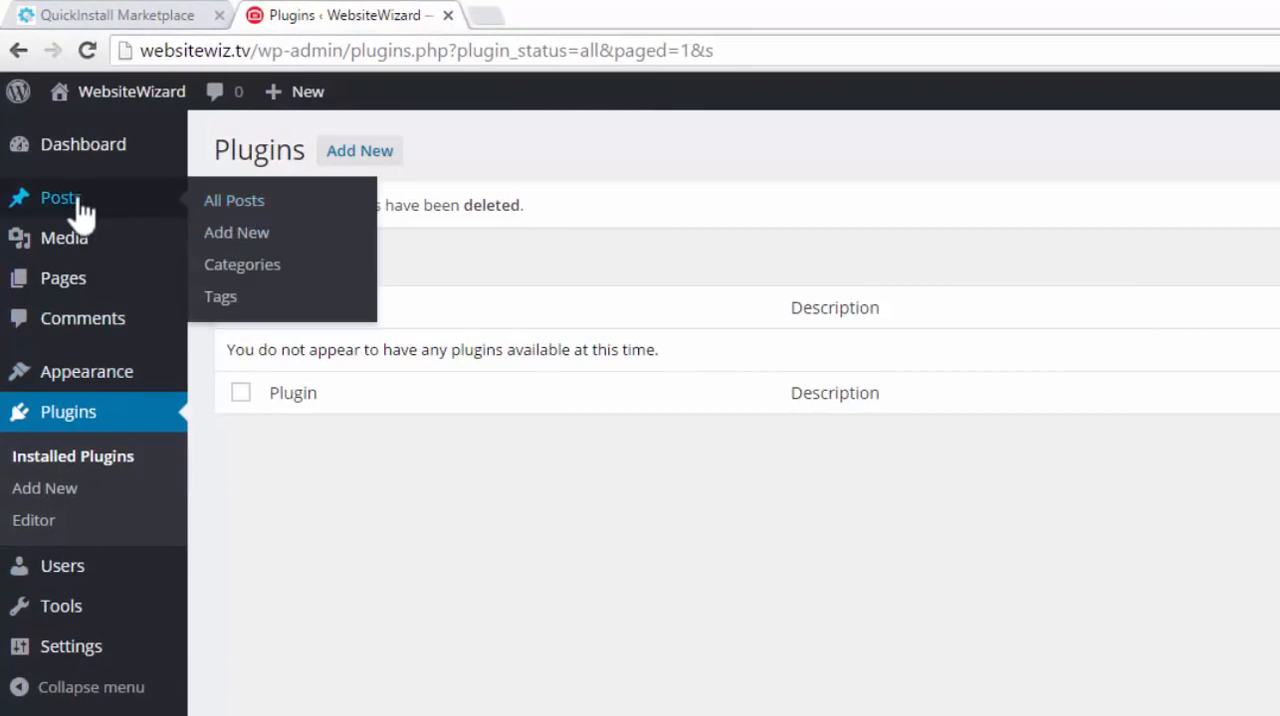
pyautogui.moveTo(62, 292)
pyautogui.moveTo(69, 257)
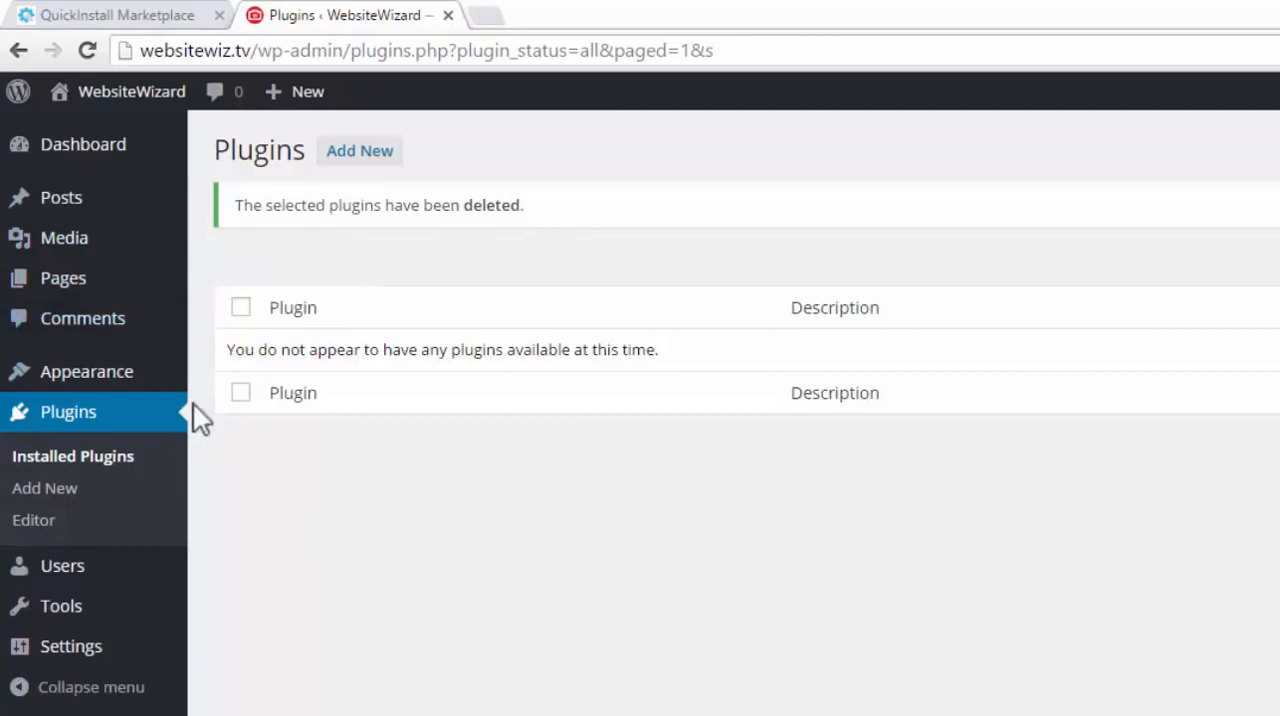
pyautogui.moveTo(114, 374)
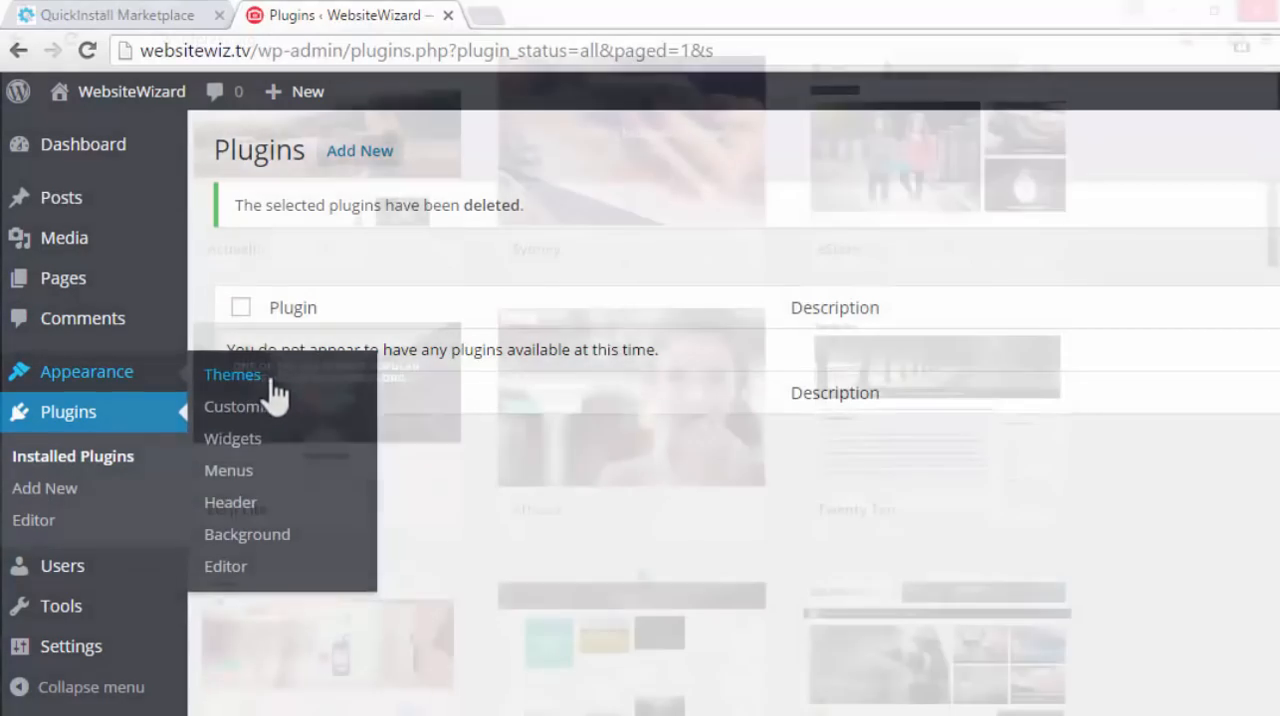
# Look through the popular themes on wordpress.org and the plugin search results for "contact form"
pyautogui.scroll(-4, 640, 400)
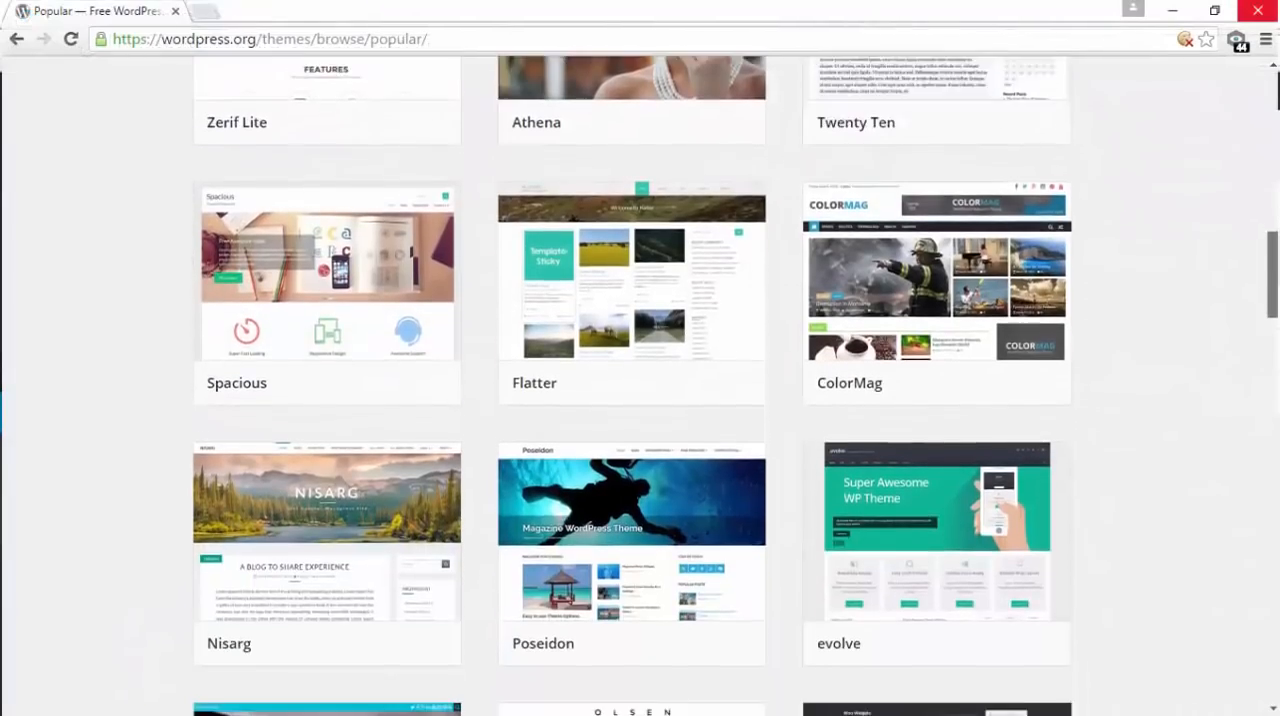
pyautogui.scroll(-5, 640, 400)
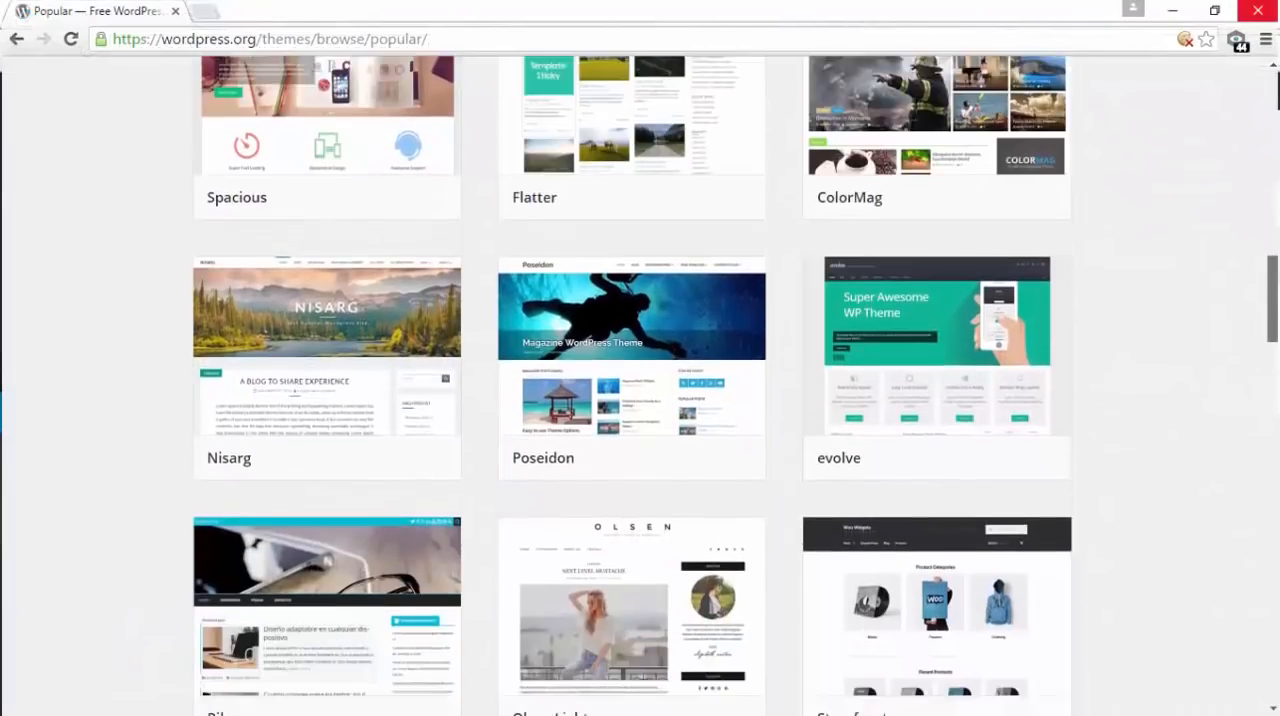
pyautogui.scroll(-5, 640, 400)
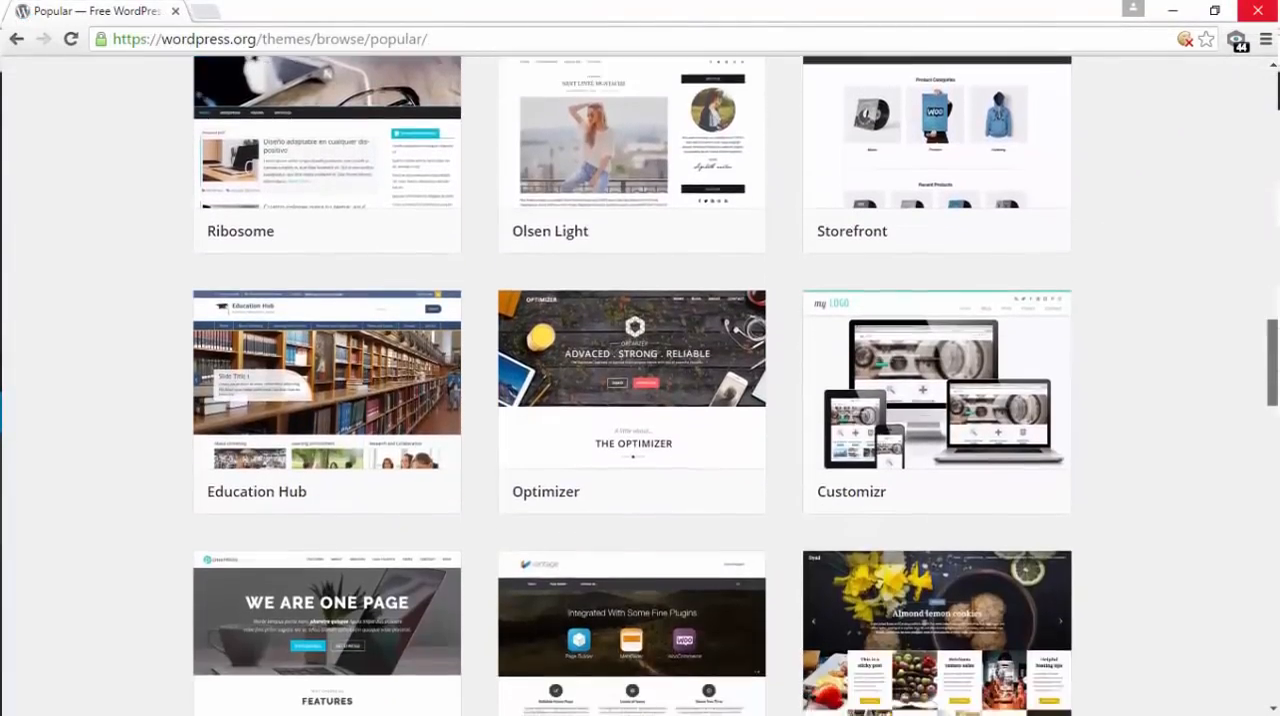
pyautogui.scroll(-2, 640, 400)
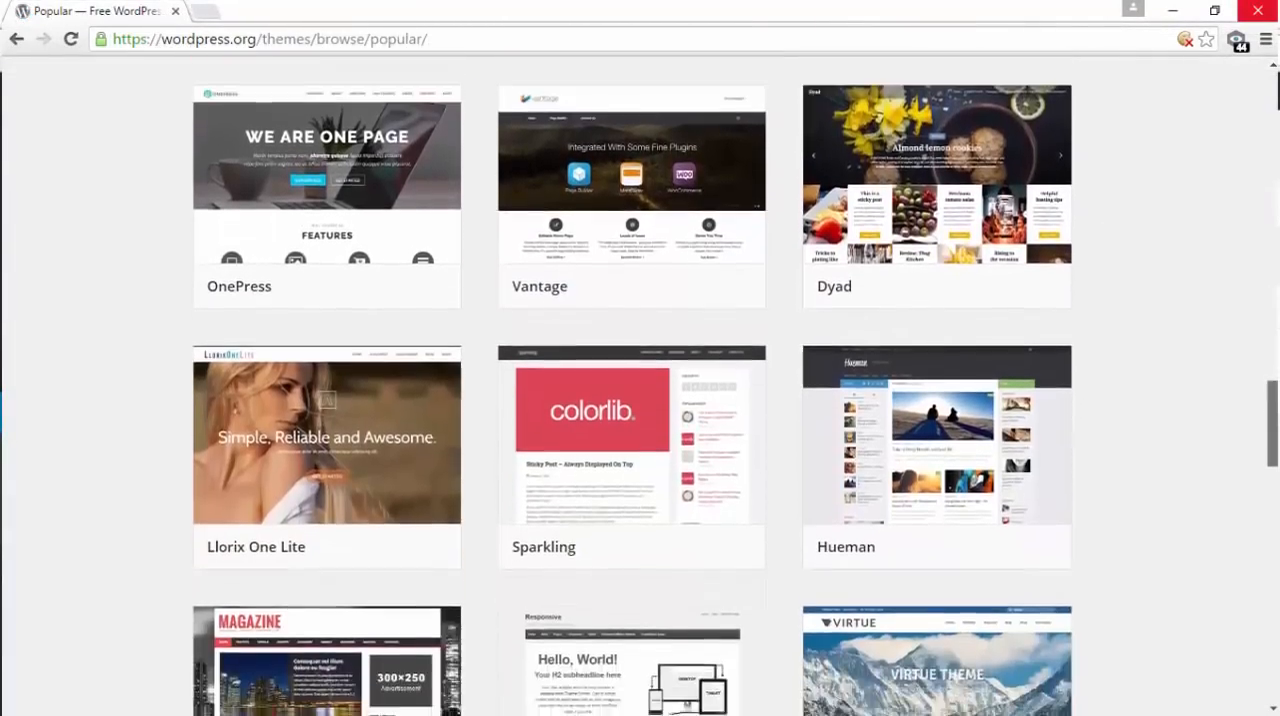
pyautogui.scroll(1, 640, 400)
pyautogui.scroll(3, 640, 400)
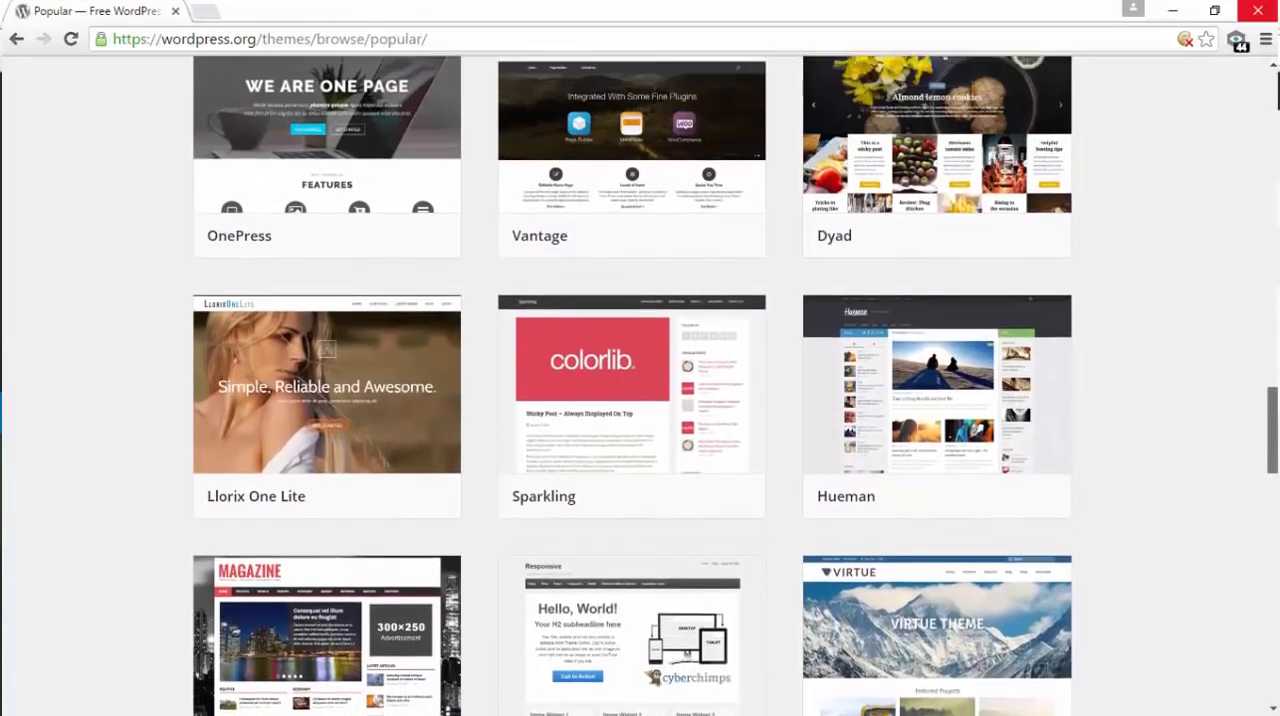
pyautogui.scroll(4, 640, 400)
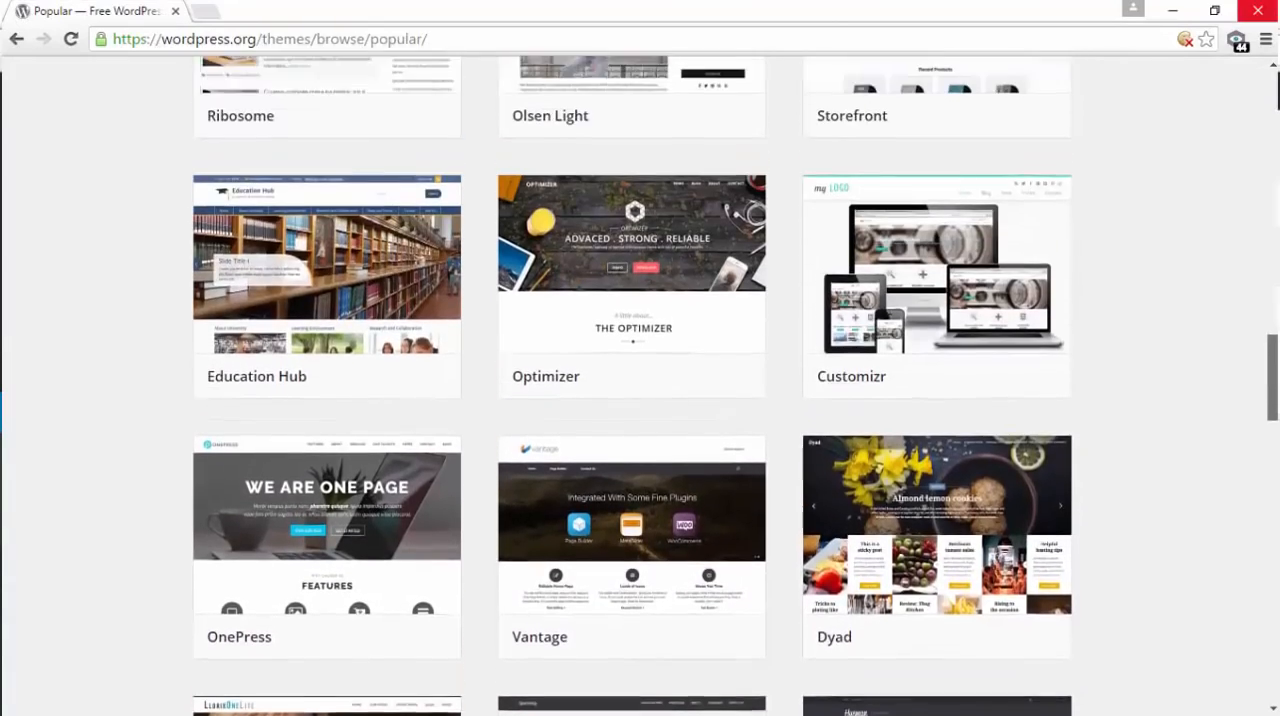
pyautogui.scroll(1, 640, 400)
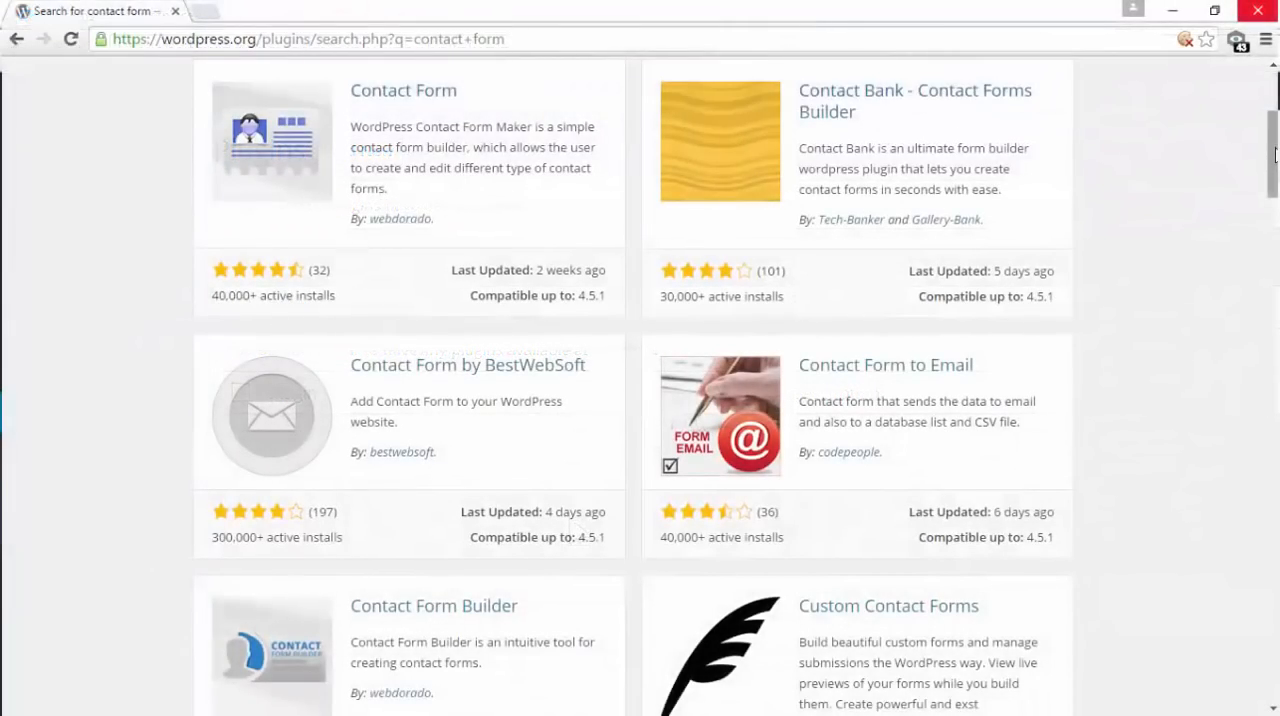
pyautogui.moveTo(1274, 152)
pyautogui.mouseDown()
pyautogui.moveTo(1274, 300)
pyautogui.moveTo(1274, 166)
pyautogui.mouseUp()
pyautogui.moveTo(1274, 166); pyautogui.dragTo(1274, 161)
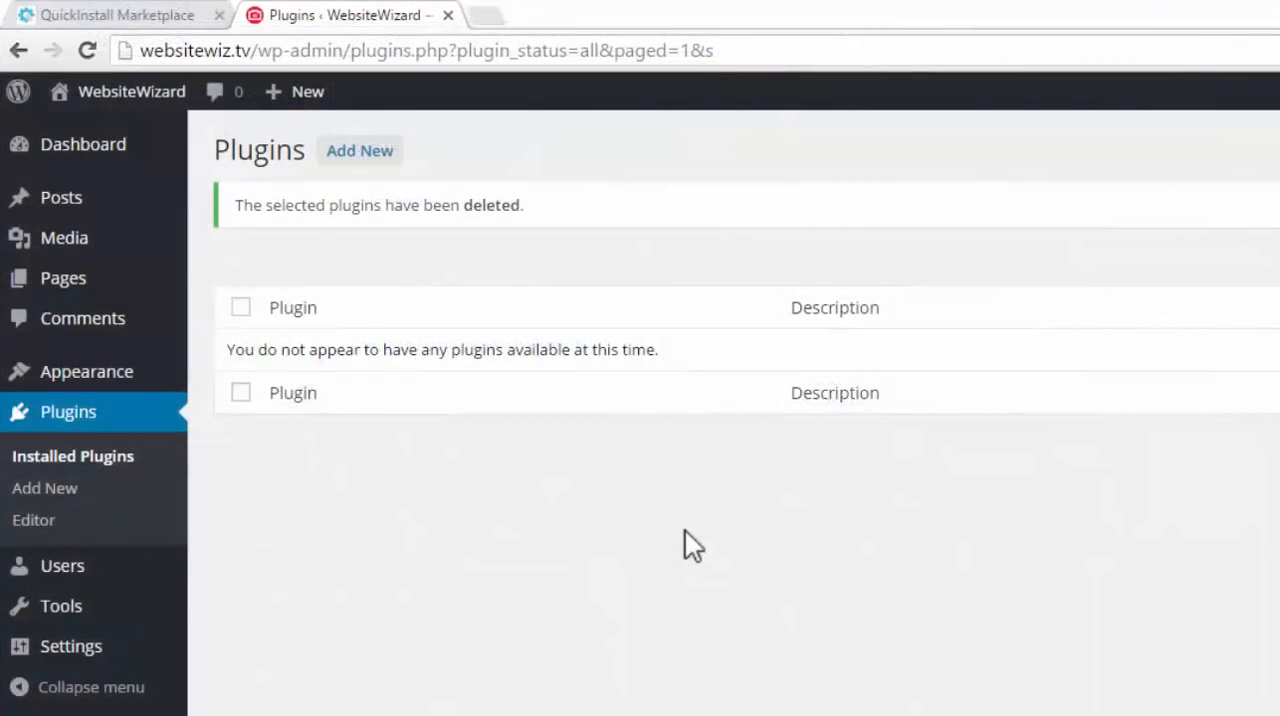
# Open the permalink settings, choose the Post name structure and save the changes
pyautogui.moveTo(97, 379)
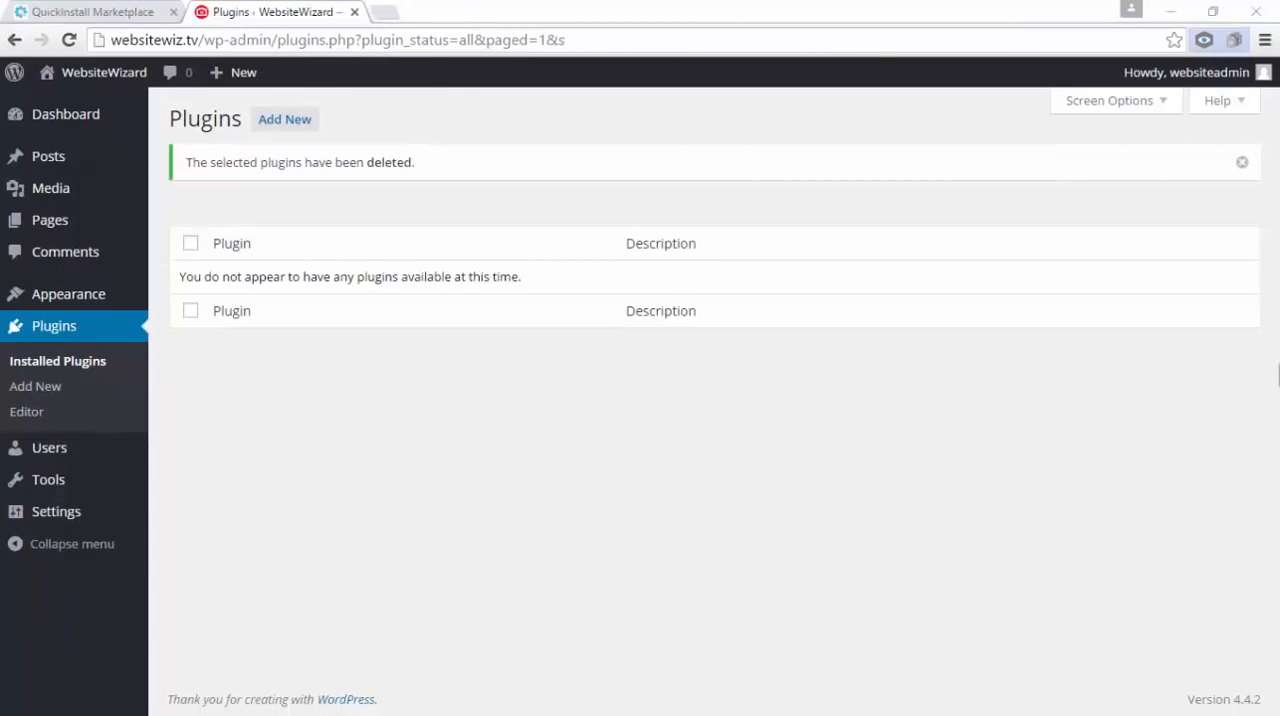
pyautogui.moveTo(72, 514)
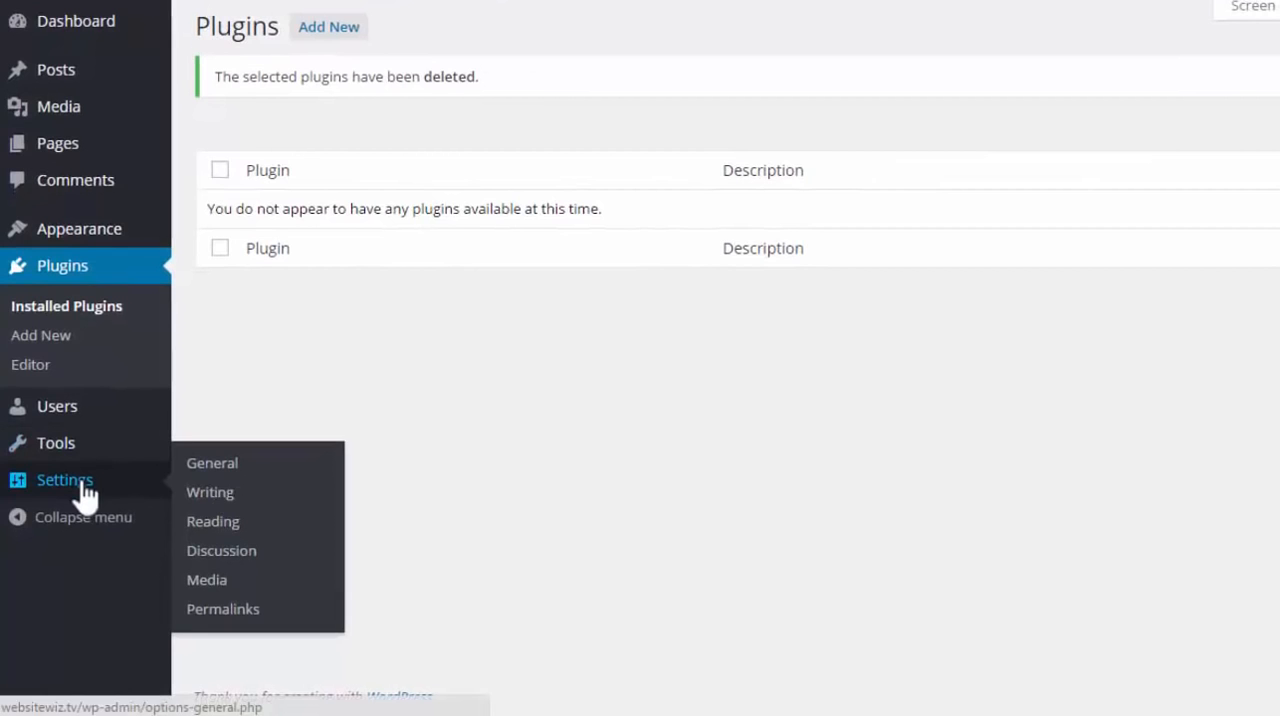
pyautogui.click(245, 610)
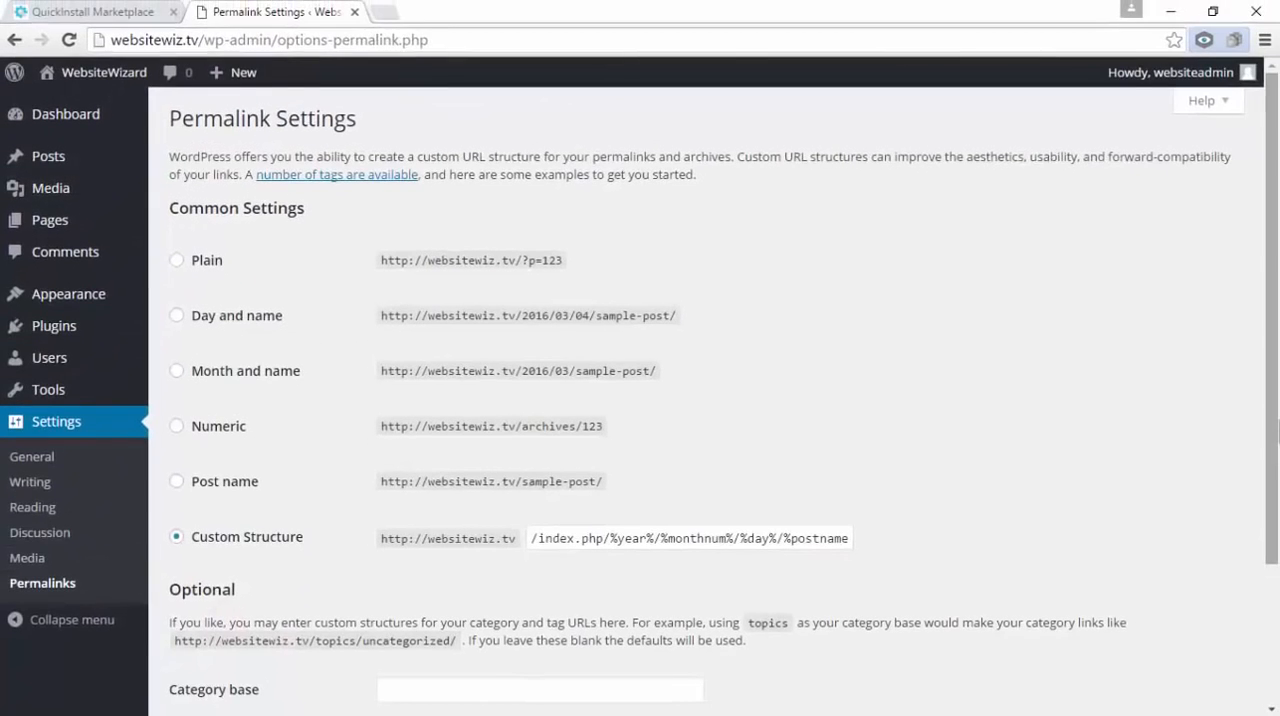
pyautogui.click(177, 482)
pyautogui.scroll(-2, 181, 481)
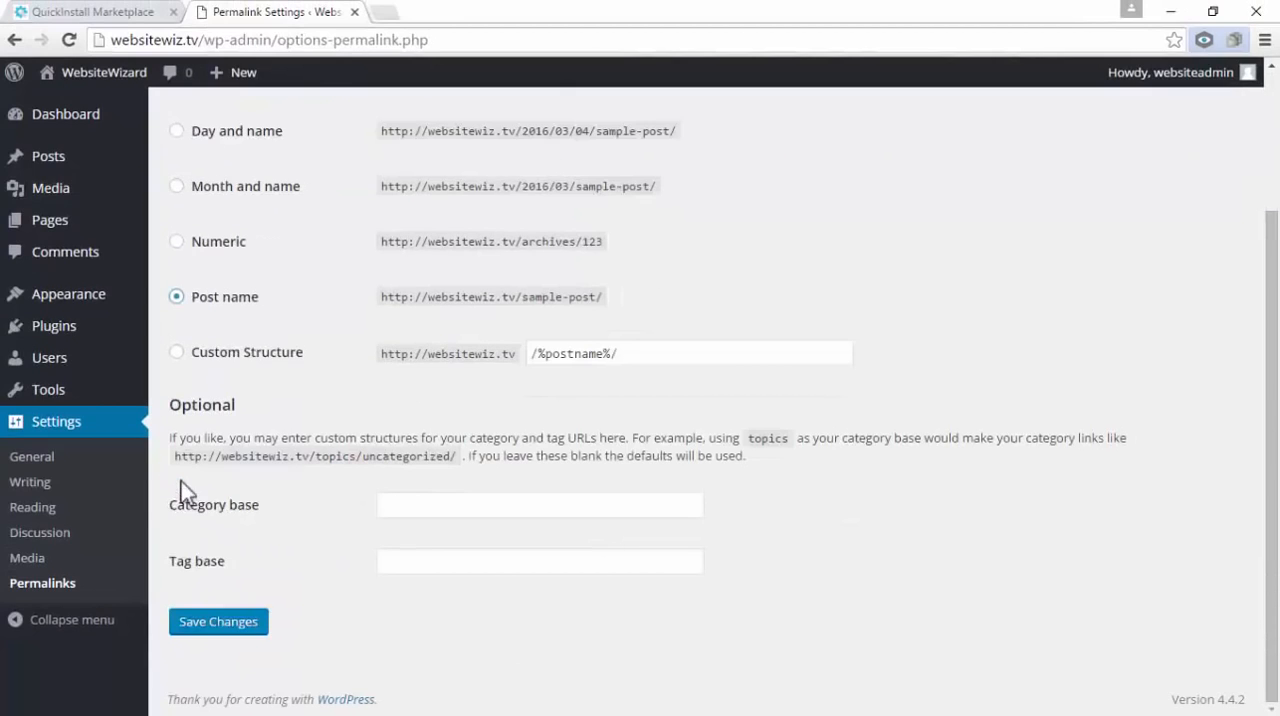
pyautogui.click(243, 623)
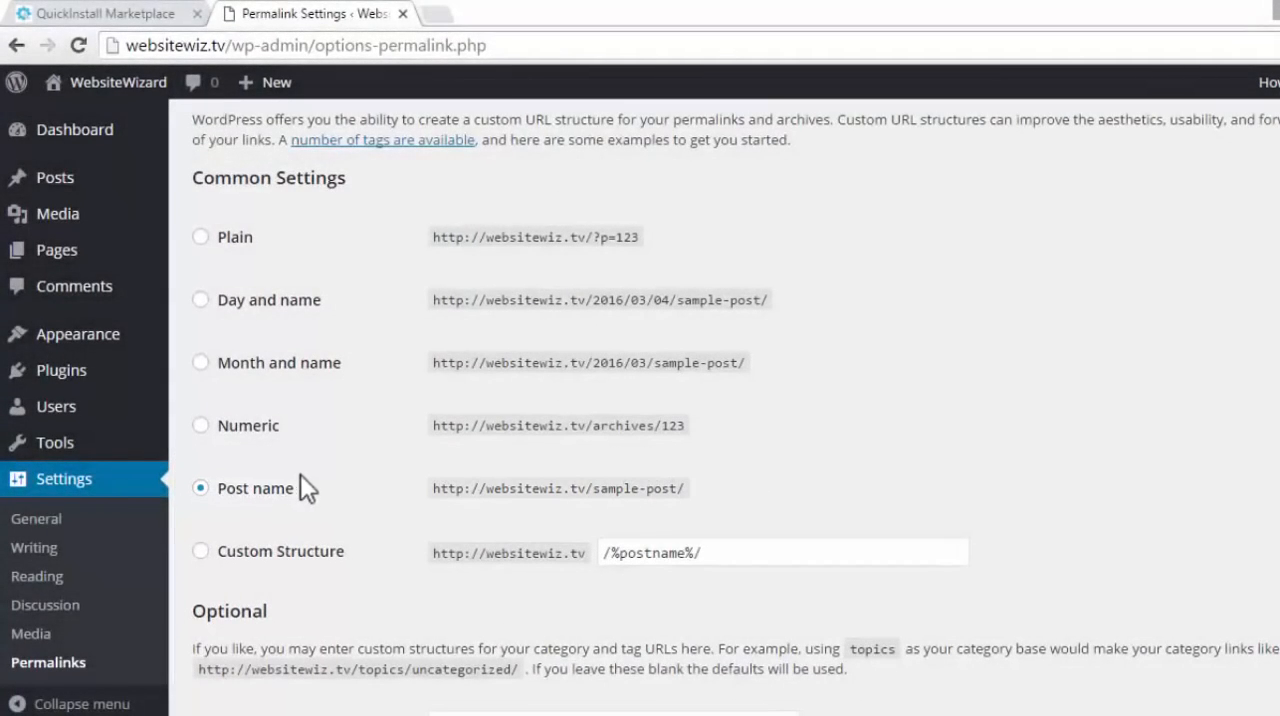
# Examine the Post name permalink option and the domain and post parts of its sample URL
pyautogui.moveTo(299, 489); pyautogui.dragTo(214, 492)
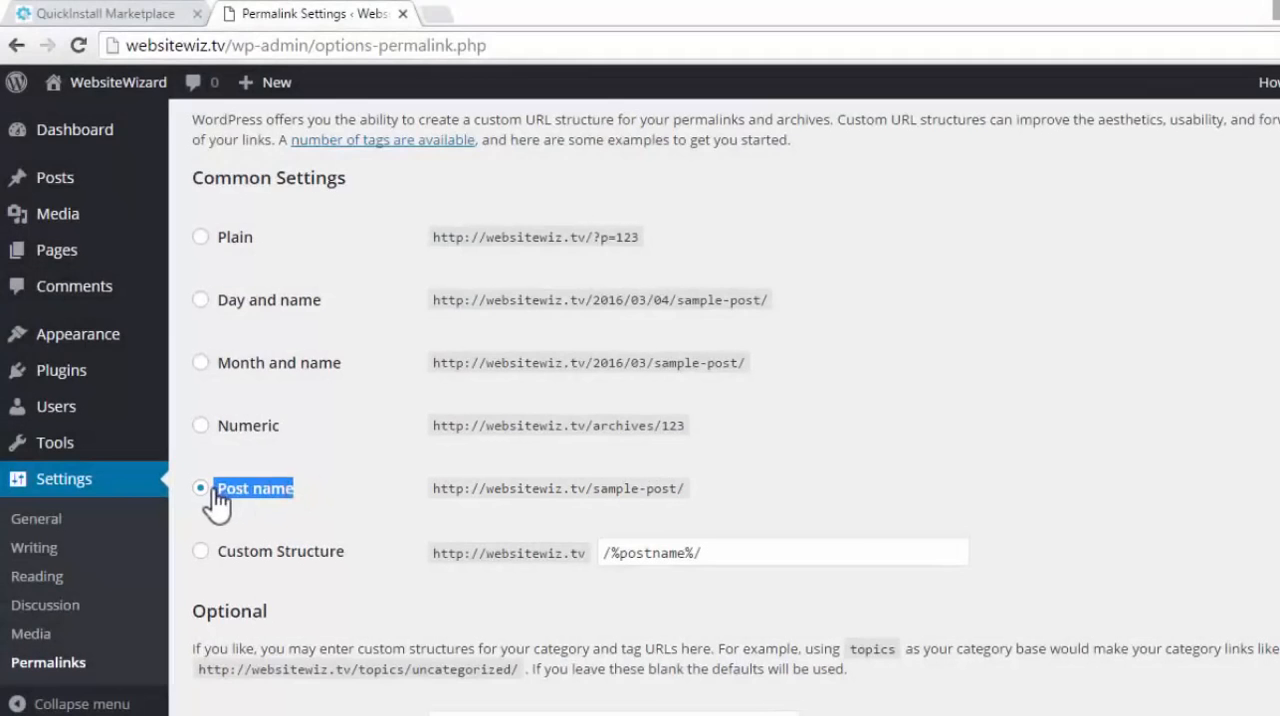
pyautogui.click(354, 476)
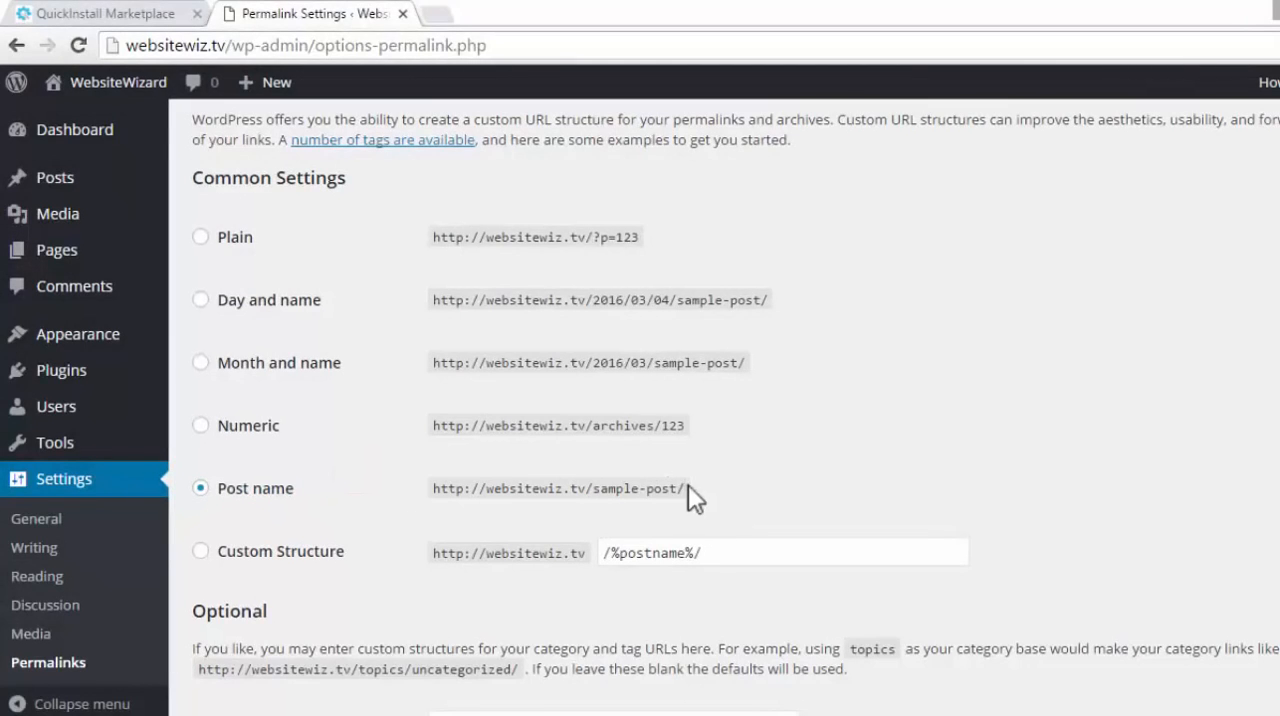
pyautogui.moveTo(687, 488); pyautogui.dragTo(599, 506)
pyautogui.click(808, 452)
pyautogui.moveTo(301, 488); pyautogui.dragTo(214, 489)
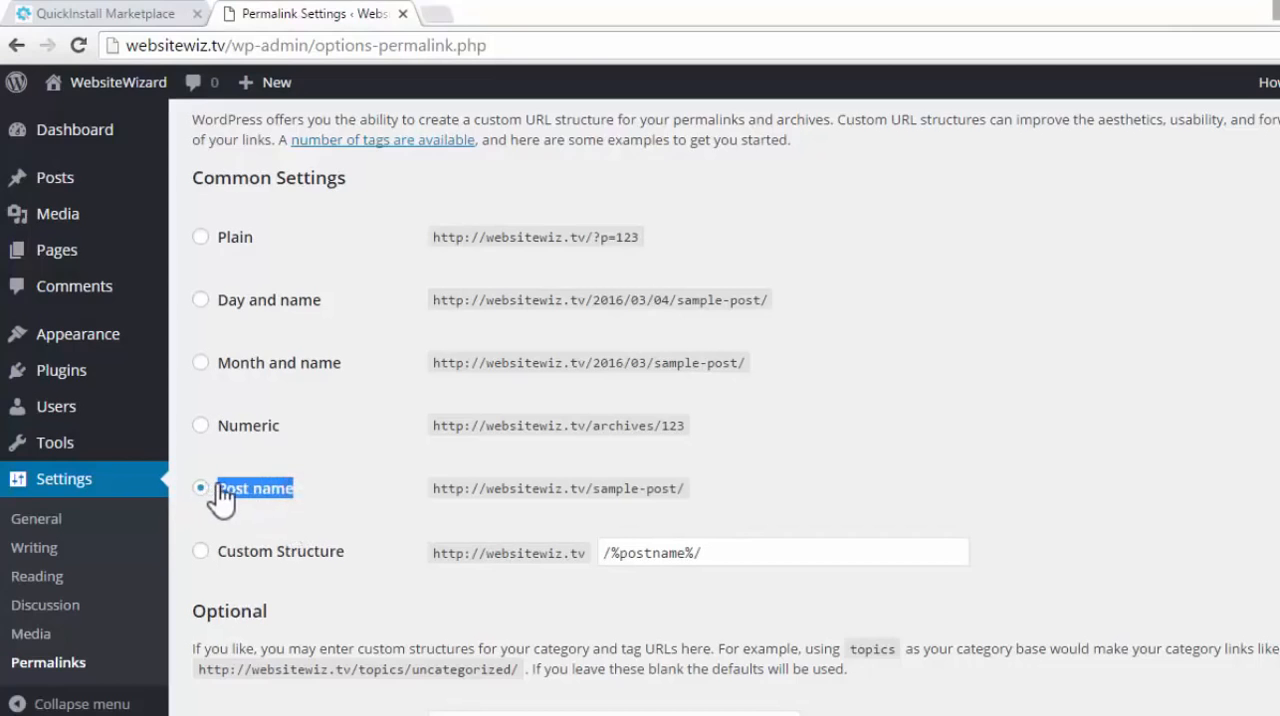
pyautogui.click(760, 480)
pyautogui.moveTo(436, 488); pyautogui.dragTo(578, 488)
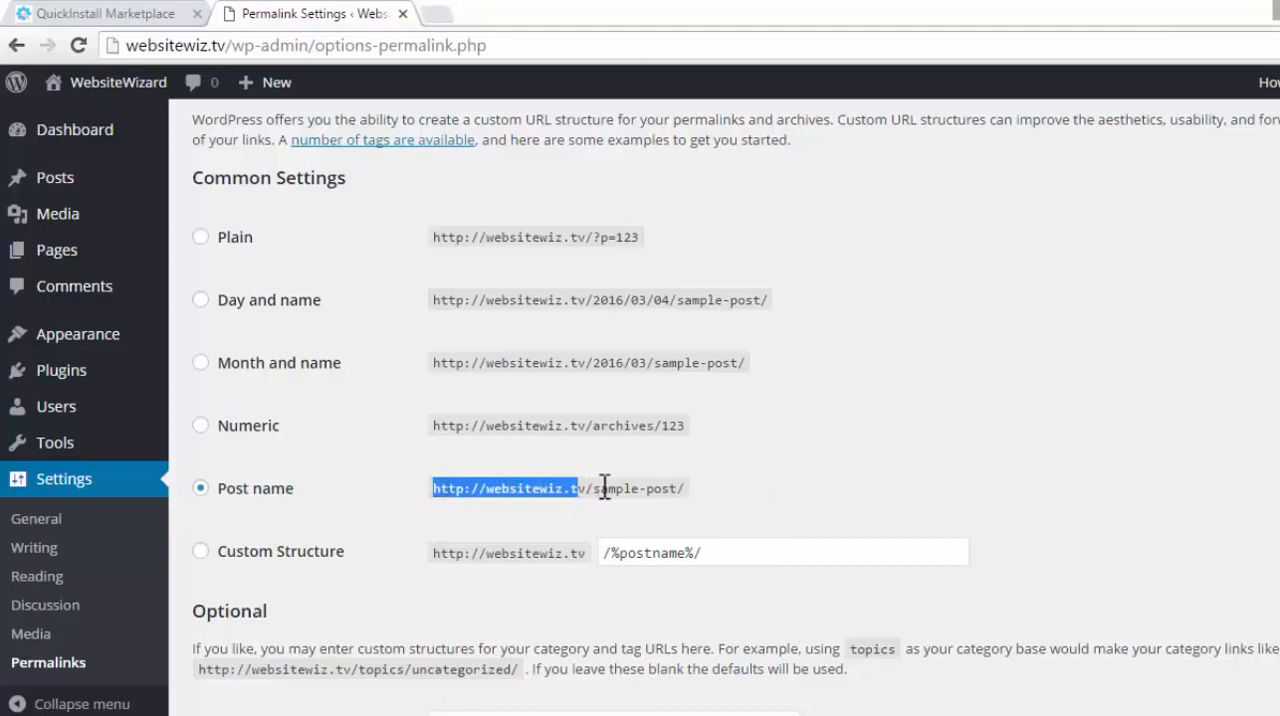
pyautogui.click(763, 489)
pyautogui.moveTo(684, 488); pyautogui.dragTo(593, 488)
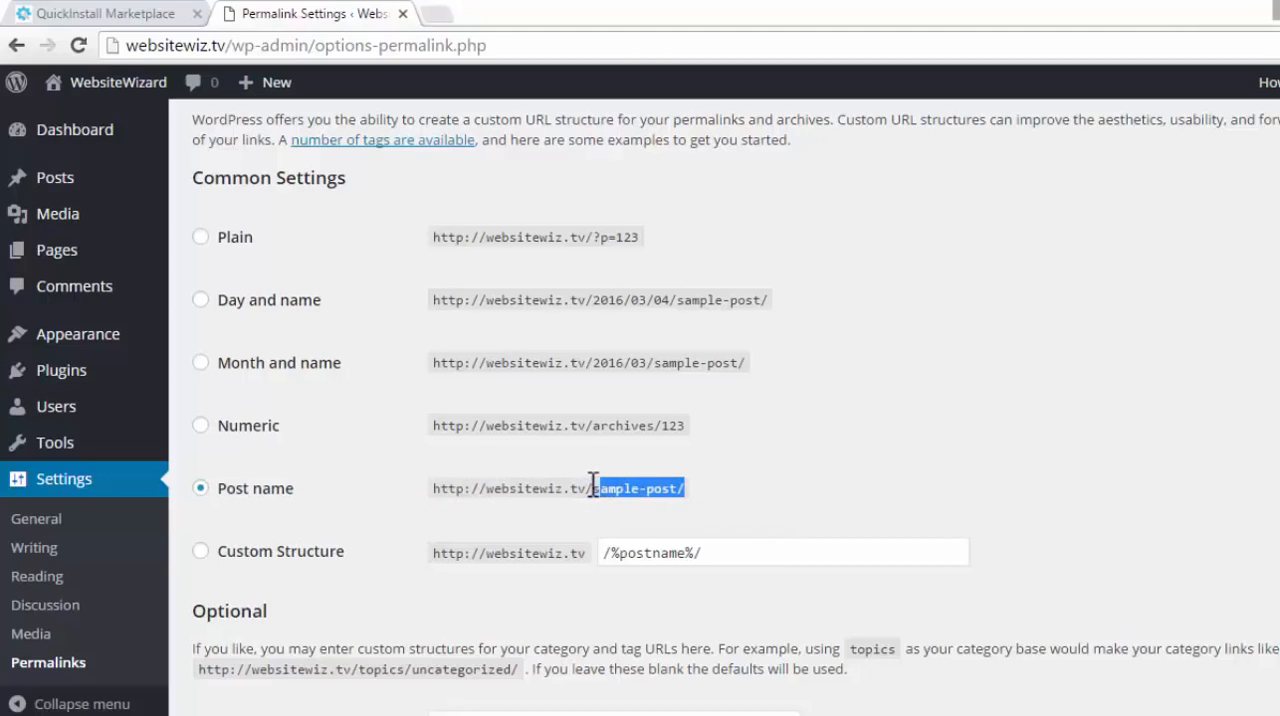
pyautogui.click(748, 470)
pyautogui.scroll(1, 748, 470)
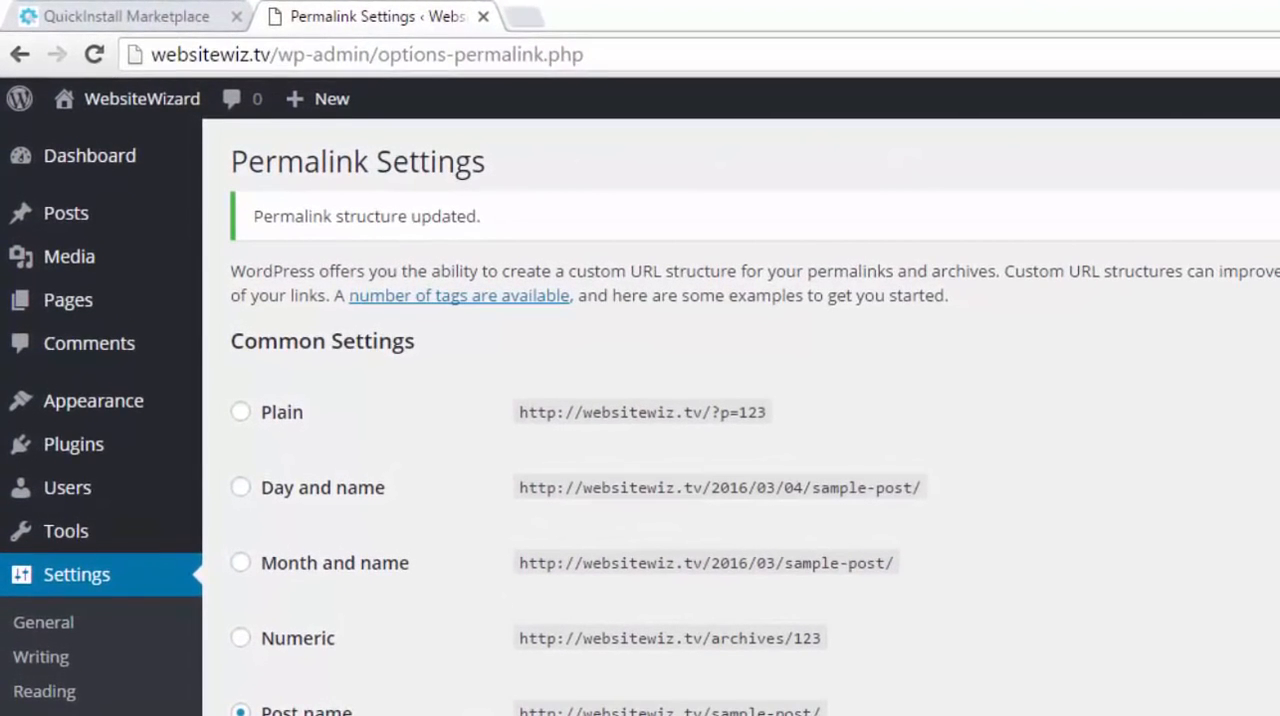
# Visit the WebsiteWizard site's front page to view it, and return to the admin dashboard
pyautogui.moveTo(75, 105)
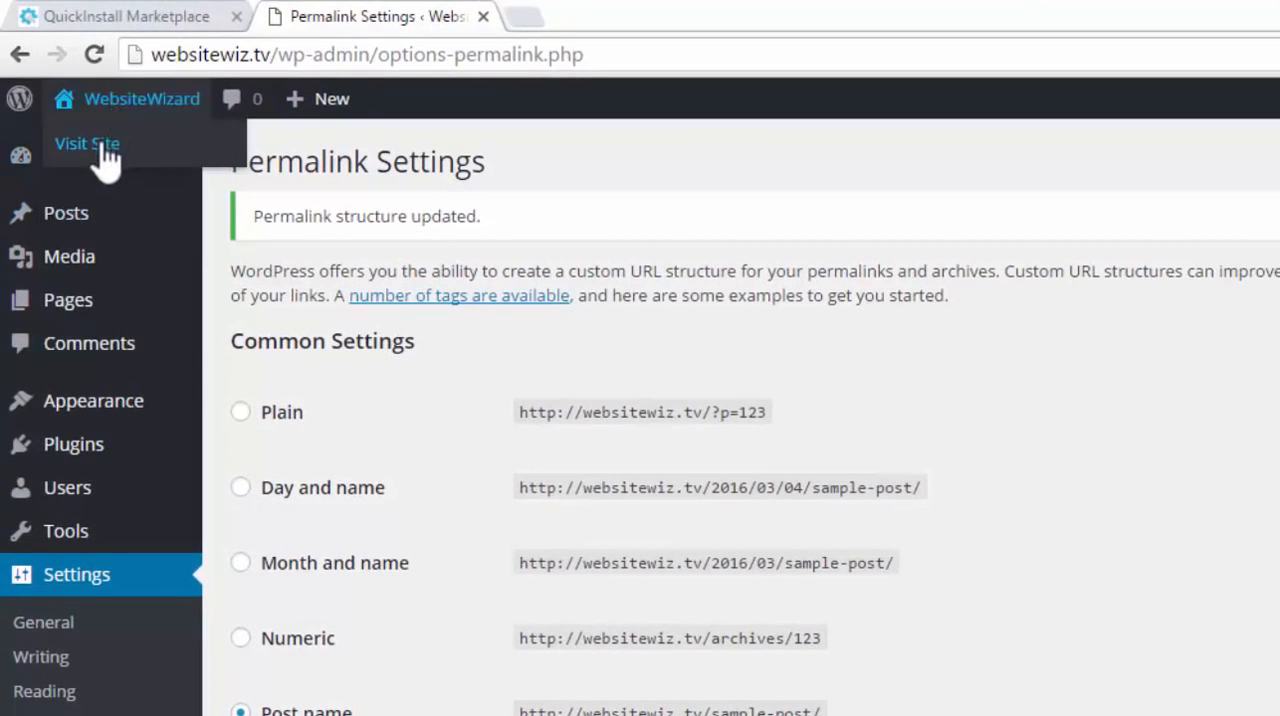
pyautogui.click(112, 146)
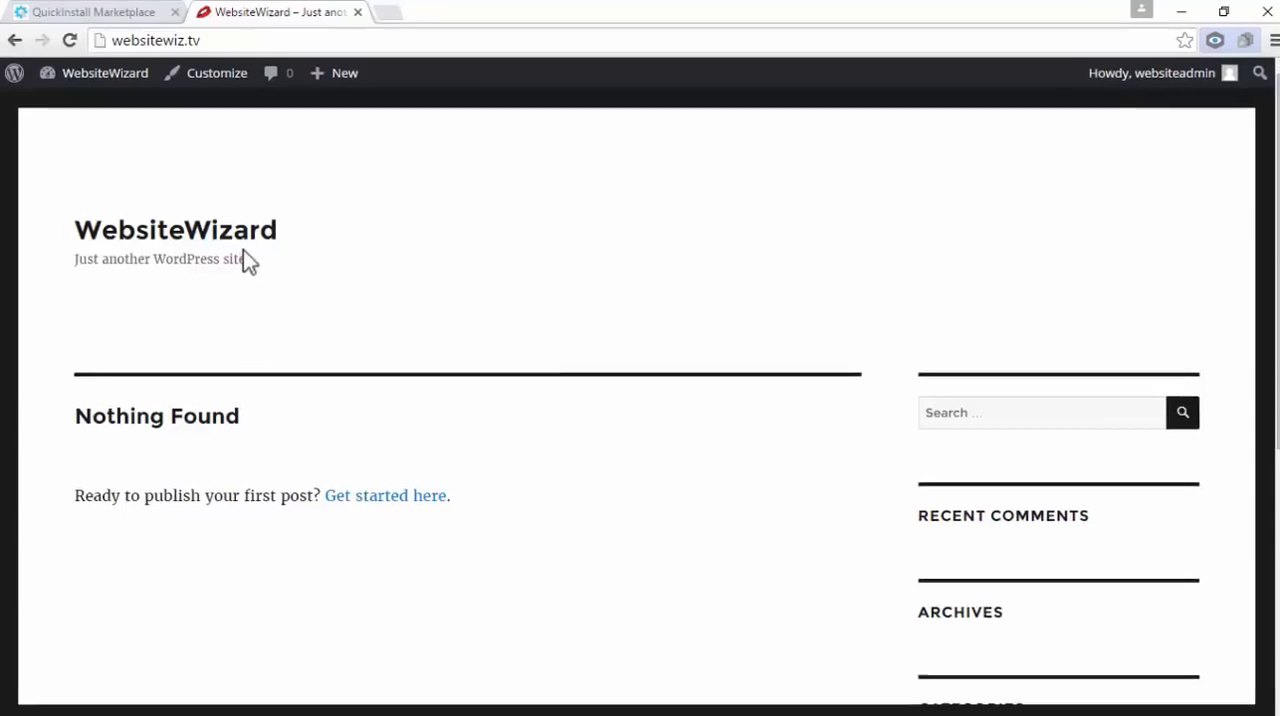
pyautogui.moveTo(118, 88)
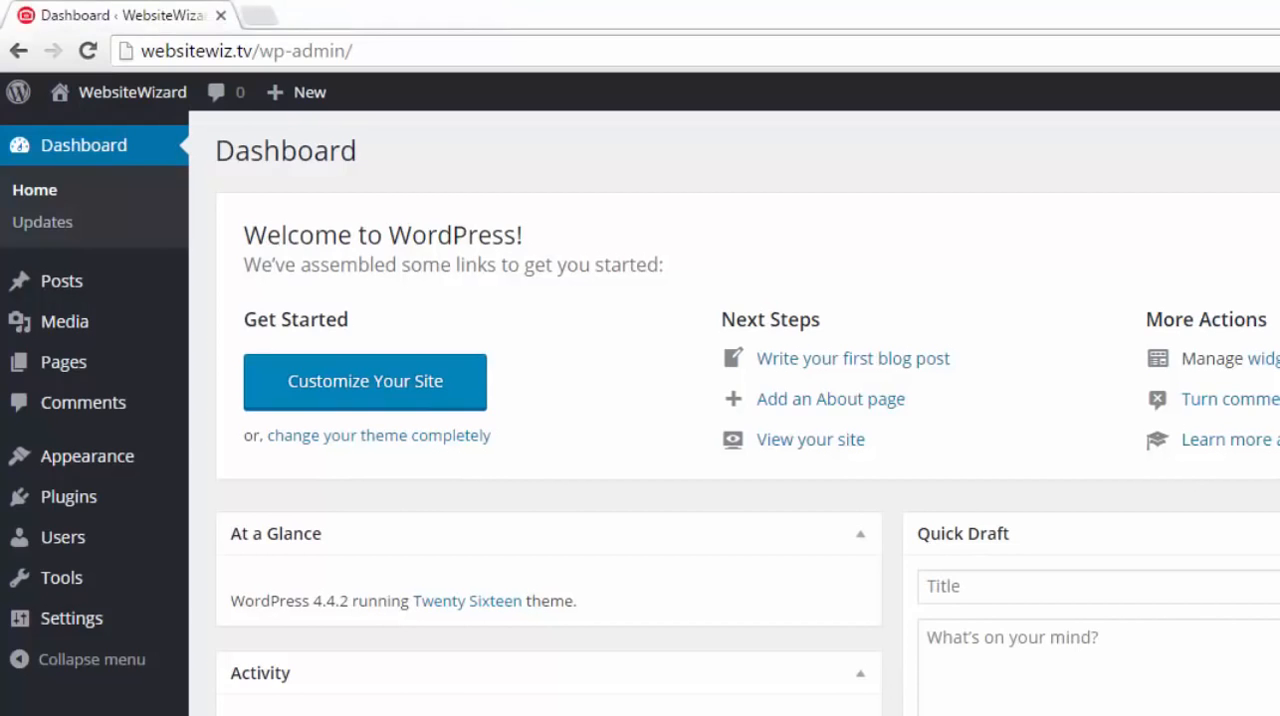
# Open the installed themes and go to the page for adding new themes
pyautogui.moveTo(88, 458)
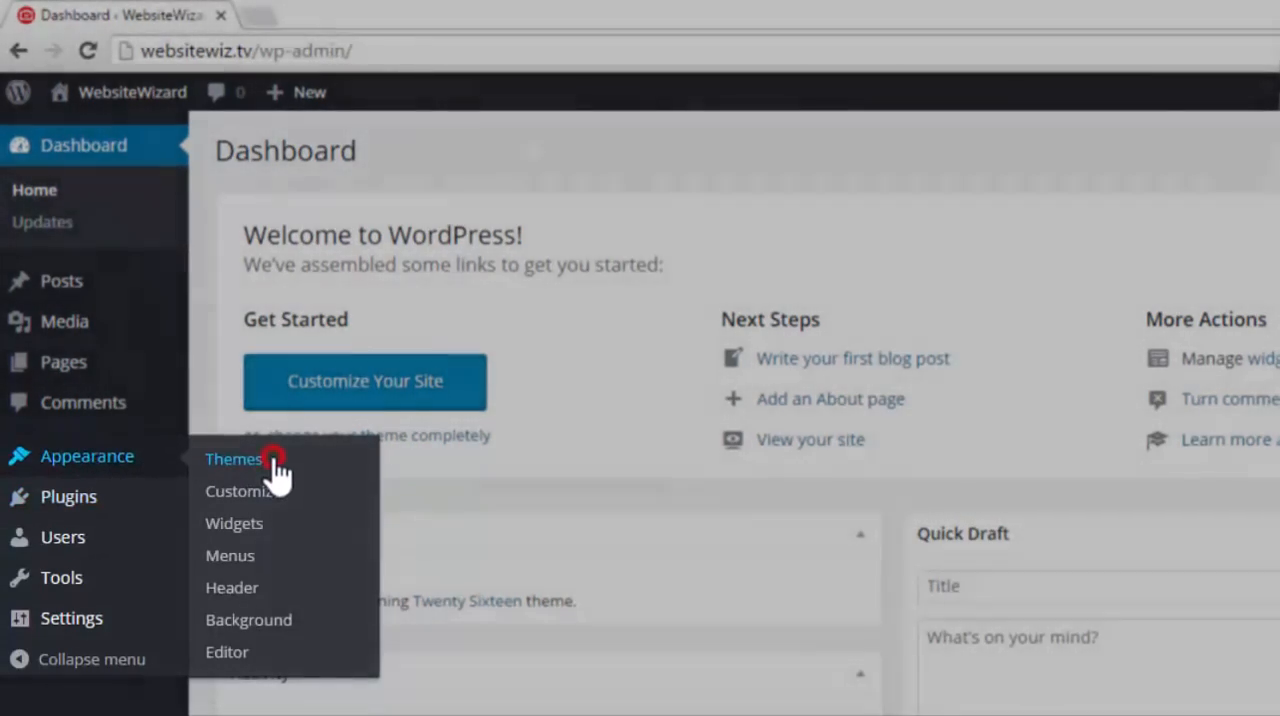
pyautogui.click(276, 466)
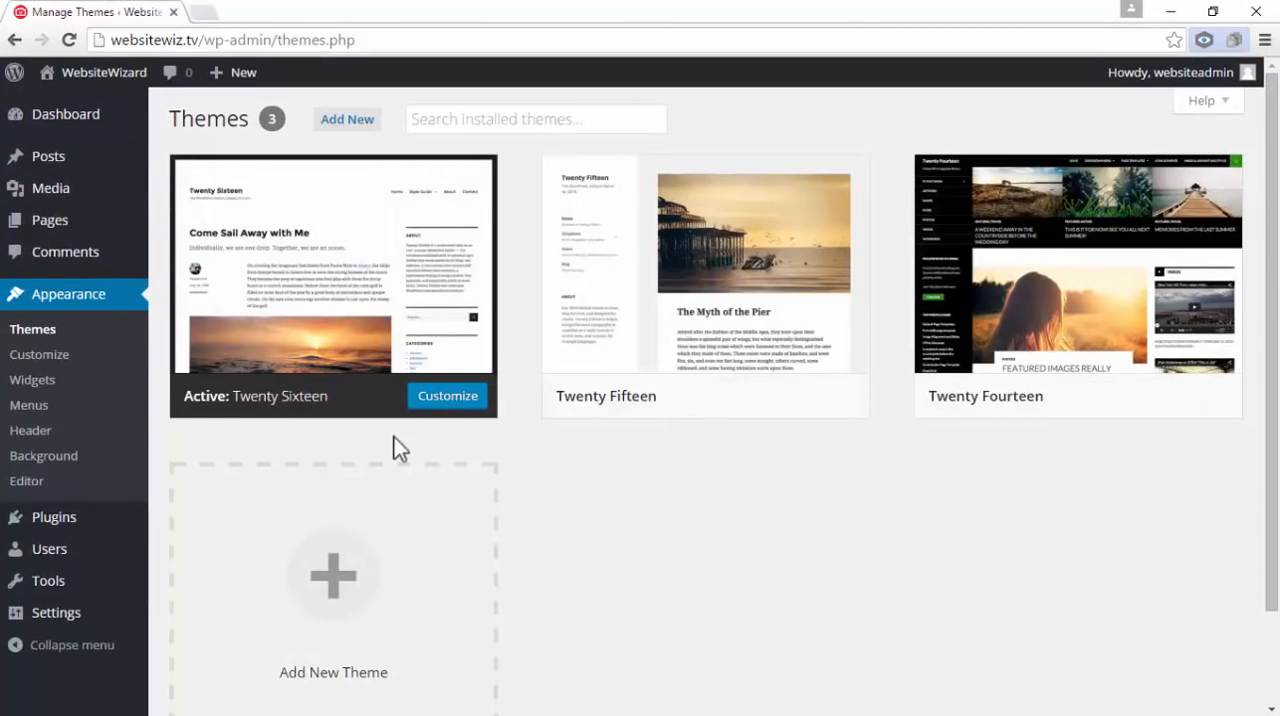
pyautogui.click(352, 122)
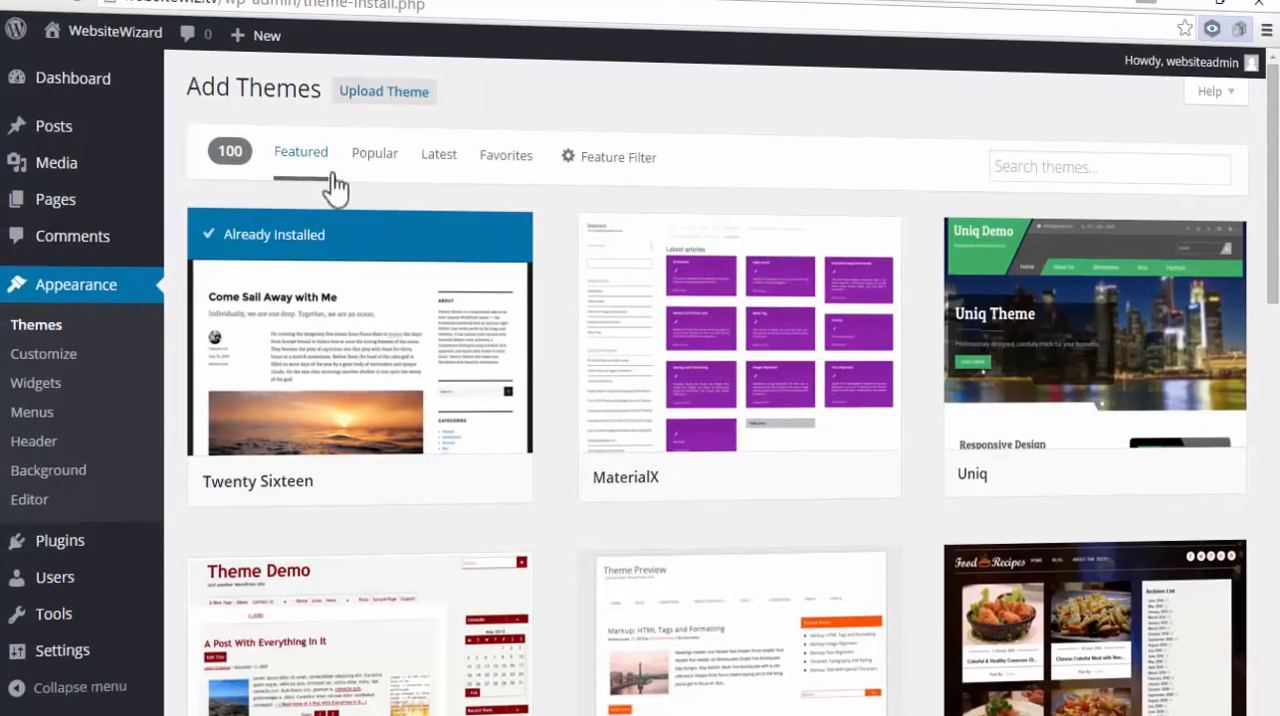
# Browse the featured themes and the popular themes available for installation
pyautogui.moveTo(1275, 182)
pyautogui.mouseDown()
pyautogui.moveTo(1278, 575)
pyautogui.moveTo(1273, 170)
pyautogui.mouseUp()
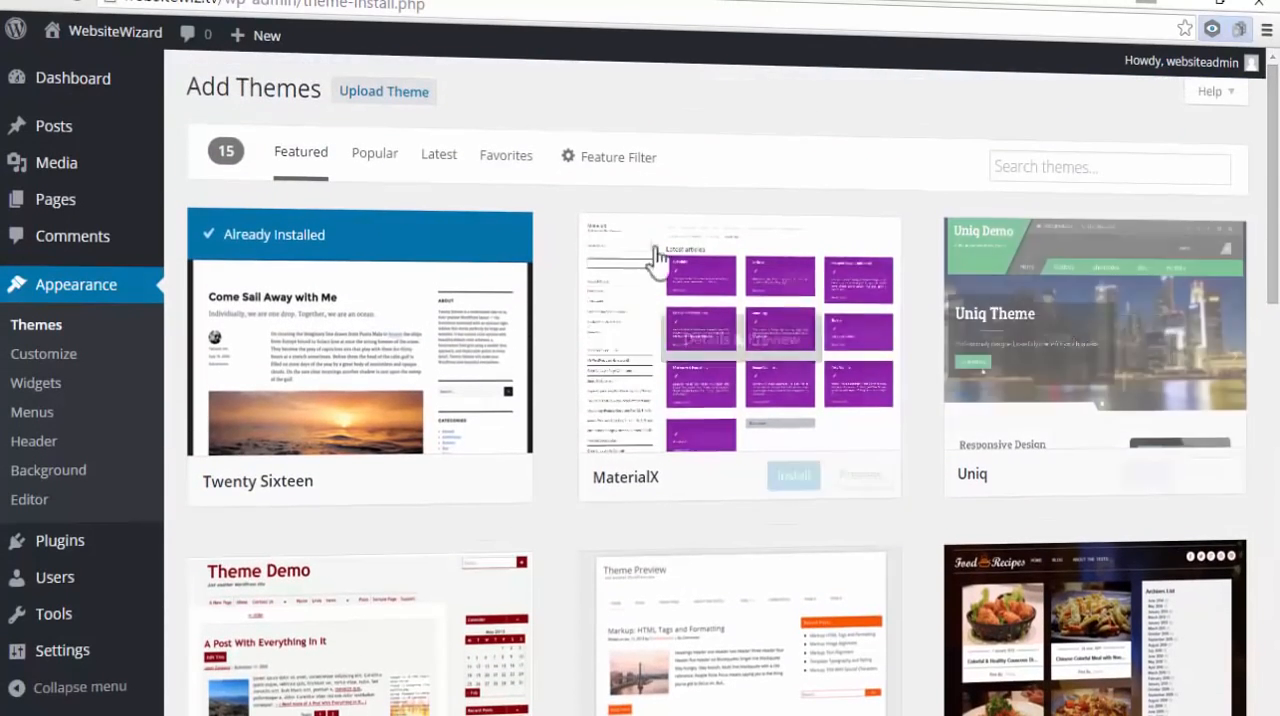
pyautogui.click(375, 158)
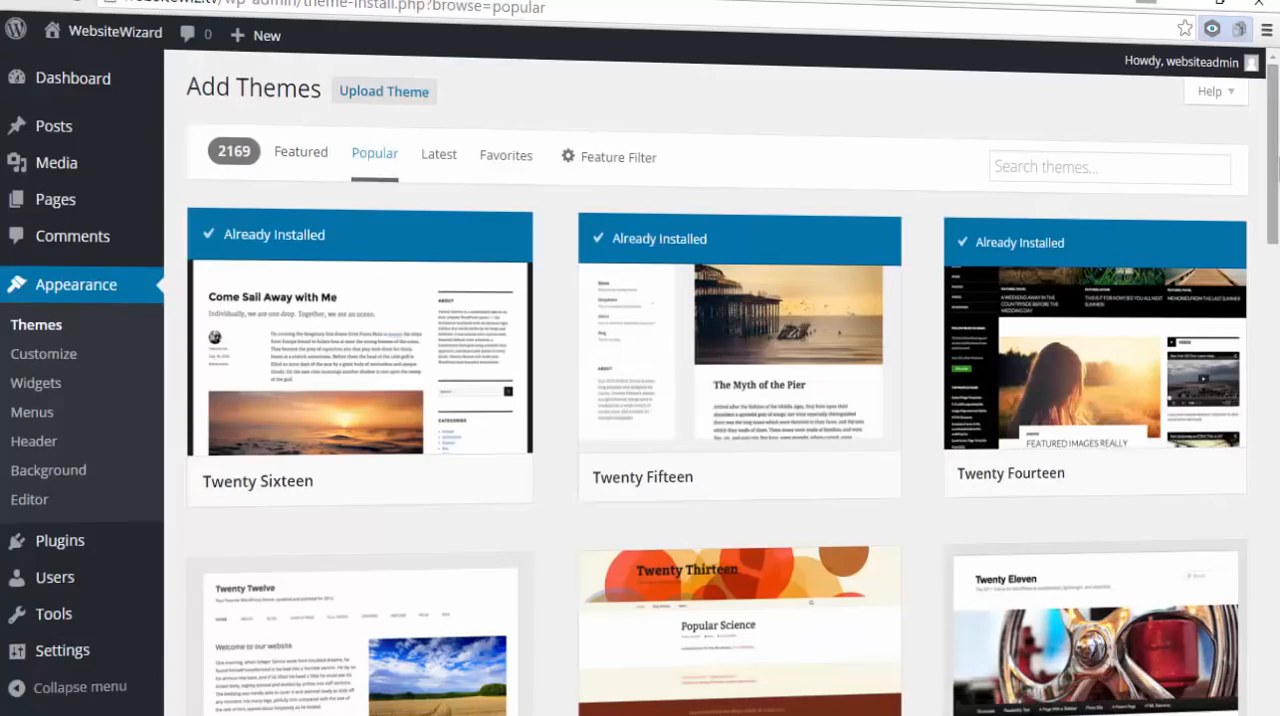
pyautogui.moveTo(1276, 158)
pyautogui.mouseDown()
pyautogui.moveTo(1277, 525)
pyautogui.moveTo(1276, 285)
pyautogui.mouseUp()
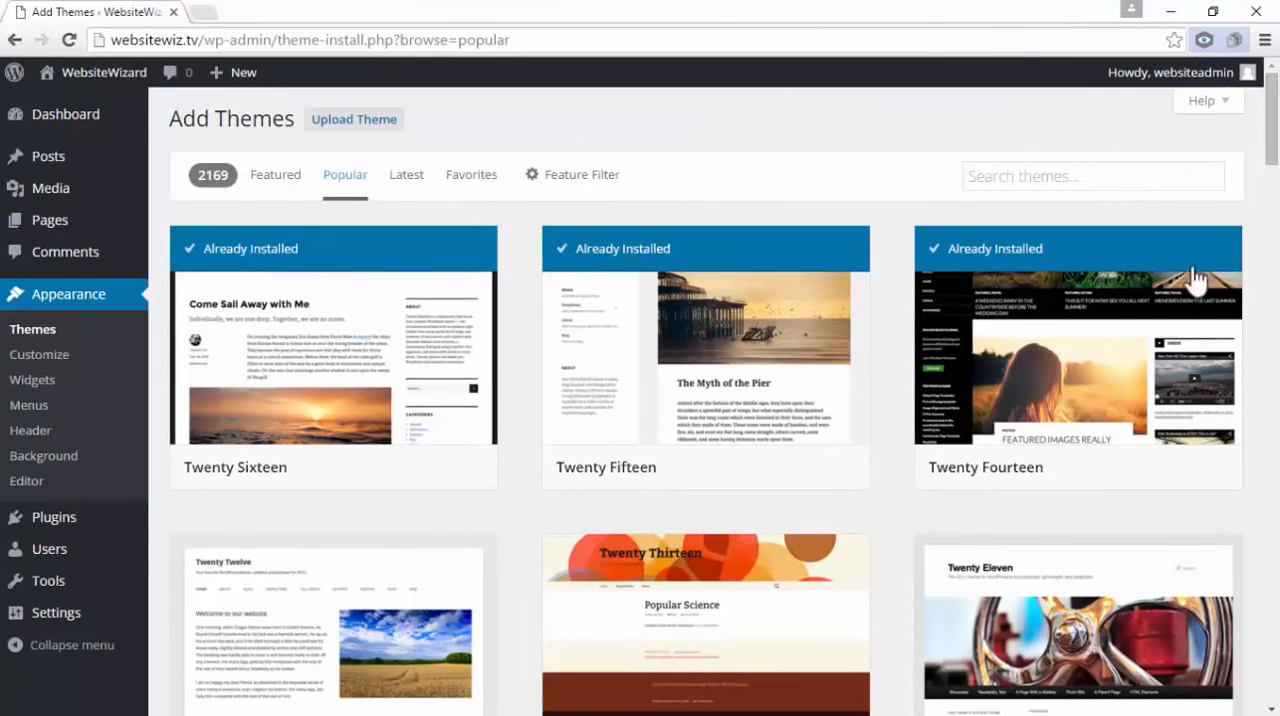
# Search the available themes for "Quest", then install and activate the Quest theme
pyautogui.click(986, 176)
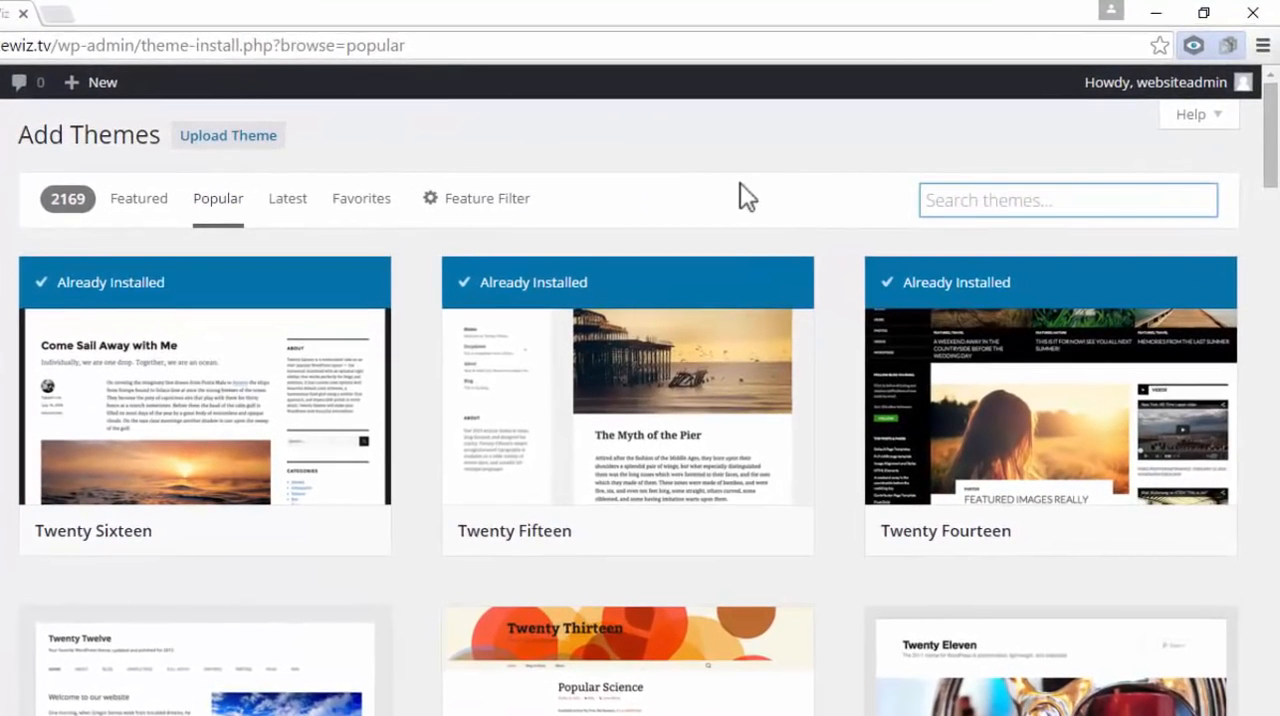
pyautogui.write('Quest')
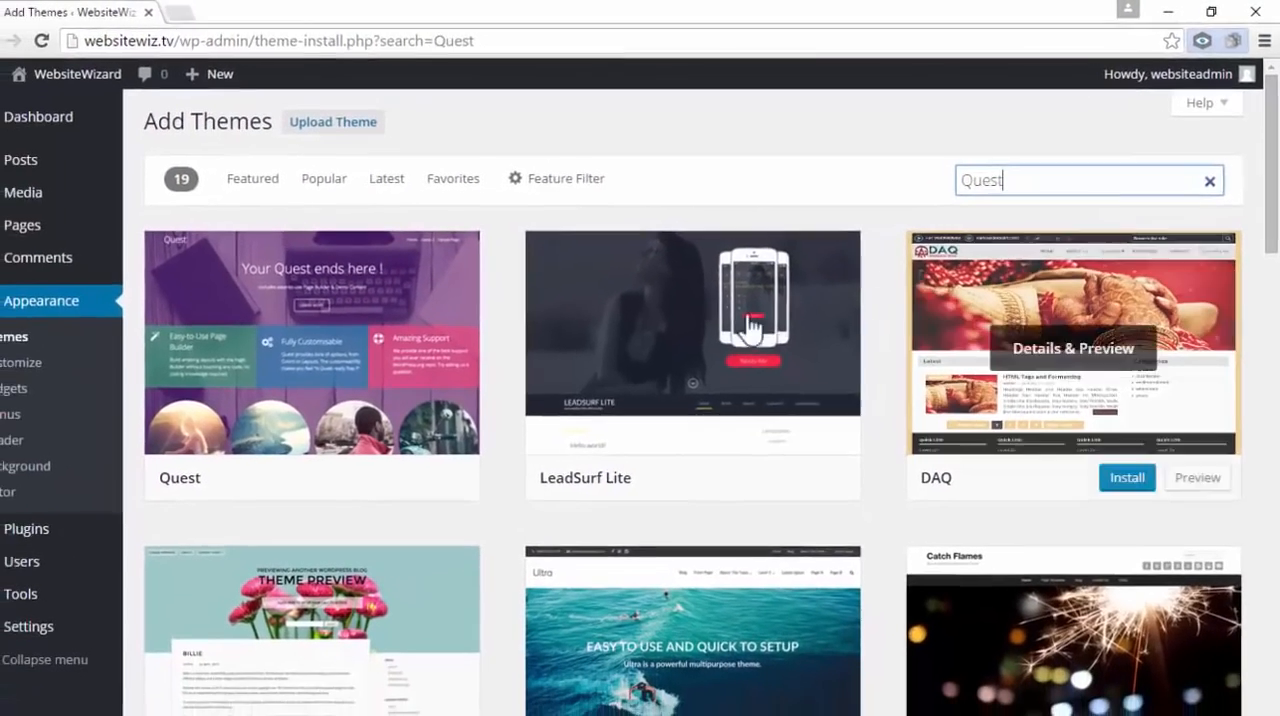
pyautogui.moveTo(75, 543)
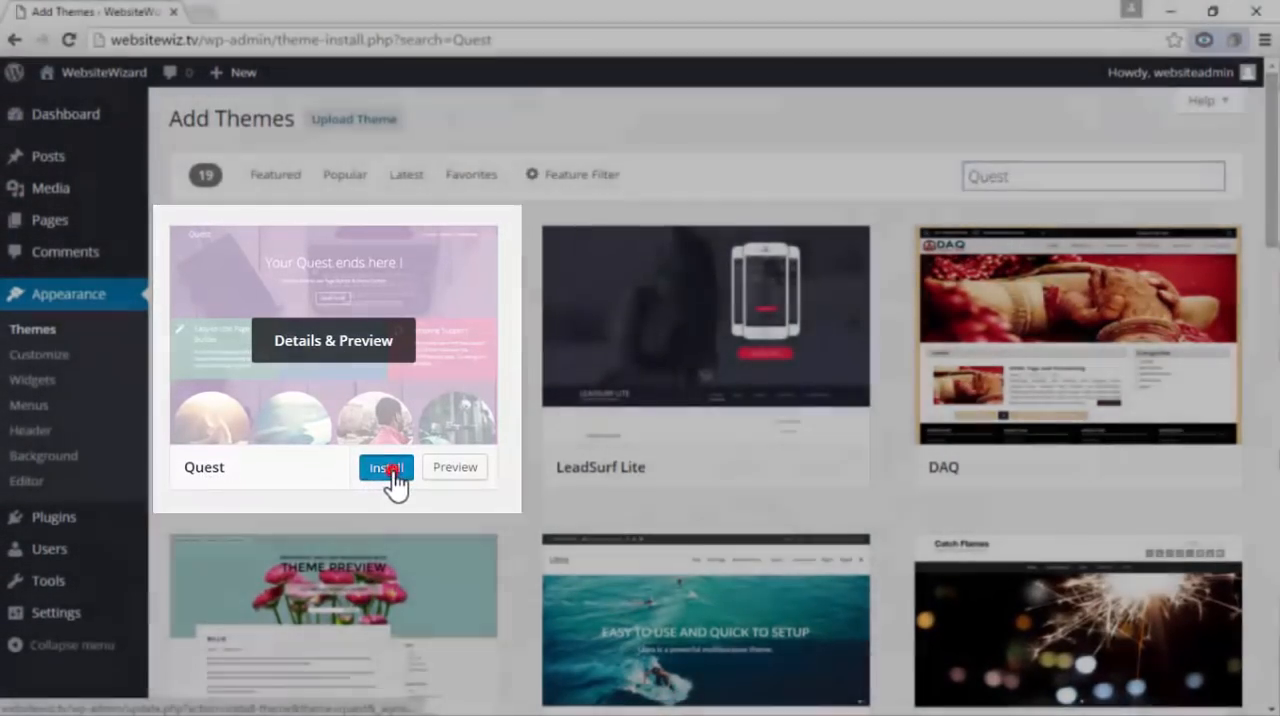
pyautogui.click(391, 480)
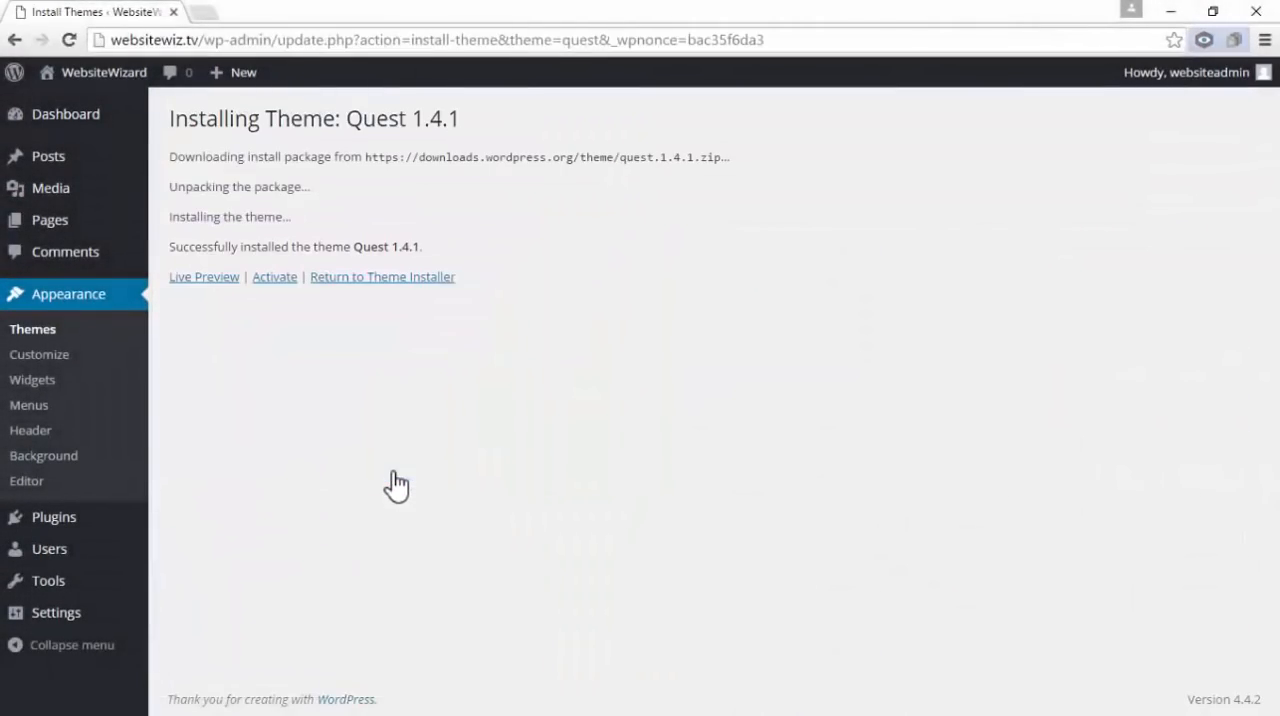
pyautogui.click(278, 280)
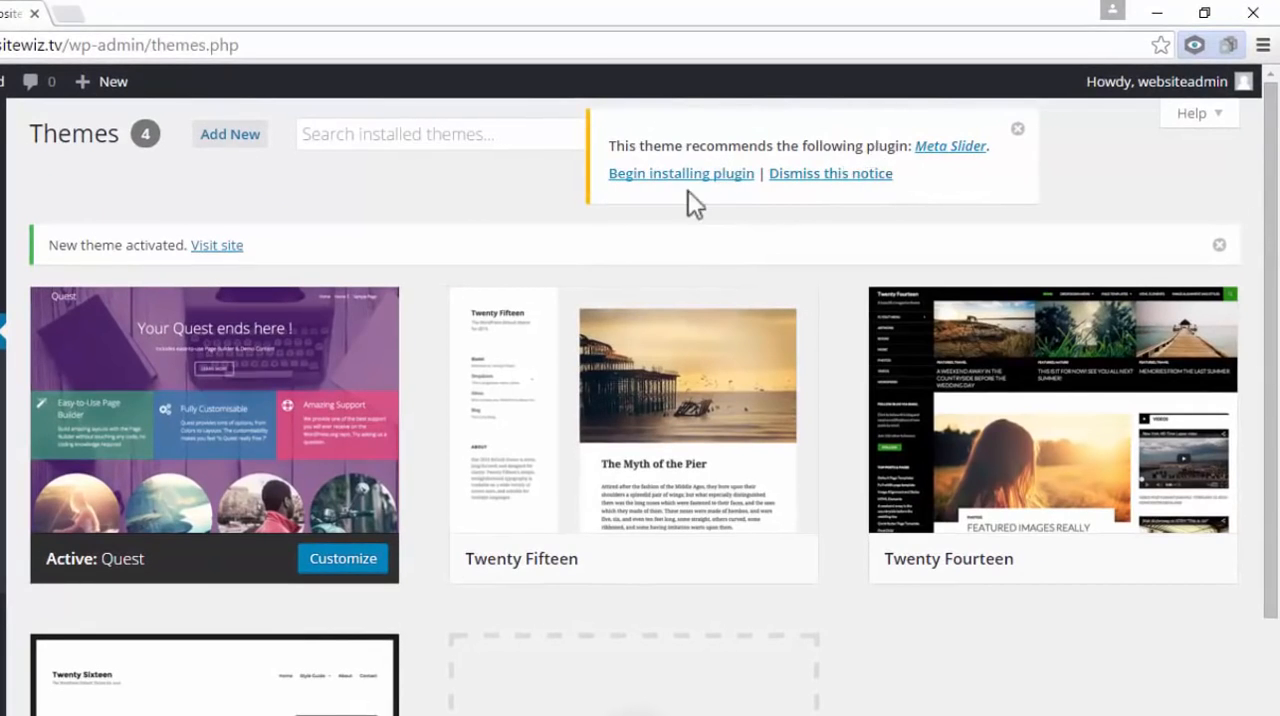
# Install the recommended Meta Slider plugin and activate it from the required plugins list
pyautogui.click(718, 190)
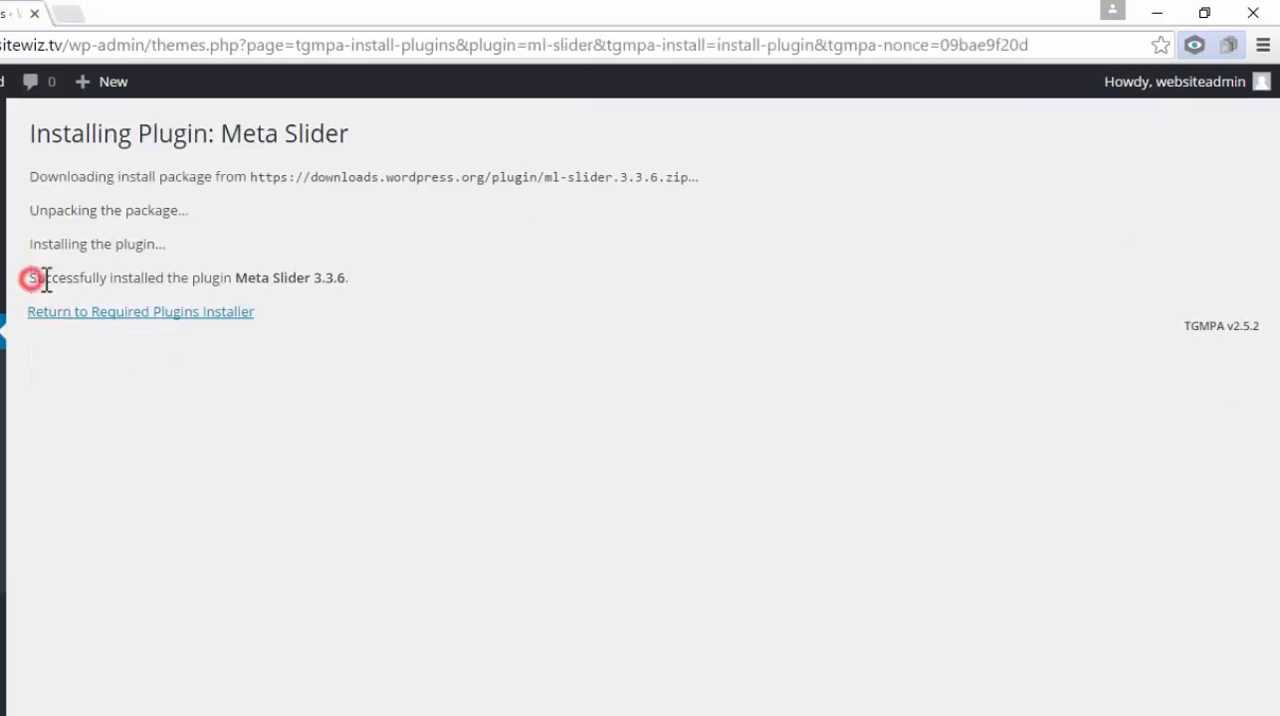
pyautogui.moveTo(45, 279); pyautogui.dragTo(345, 290)
pyautogui.click(352, 332)
pyautogui.click(70, 320)
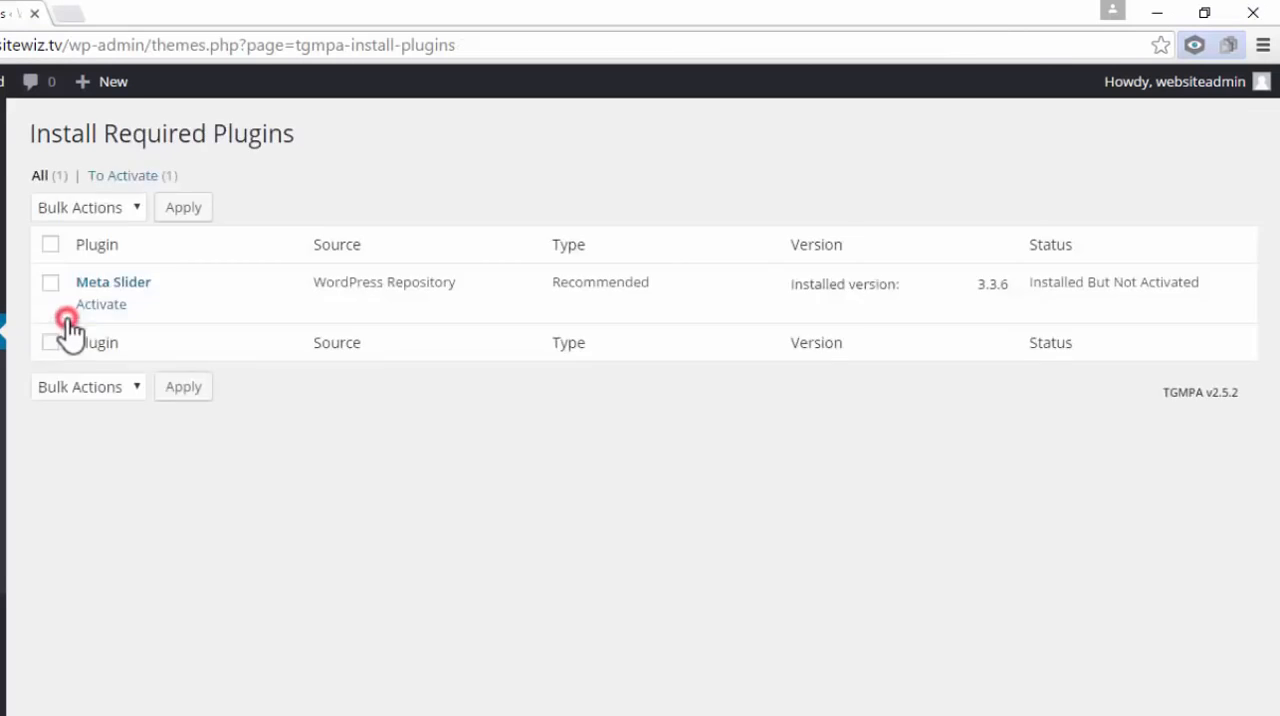
pyautogui.click(114, 304)
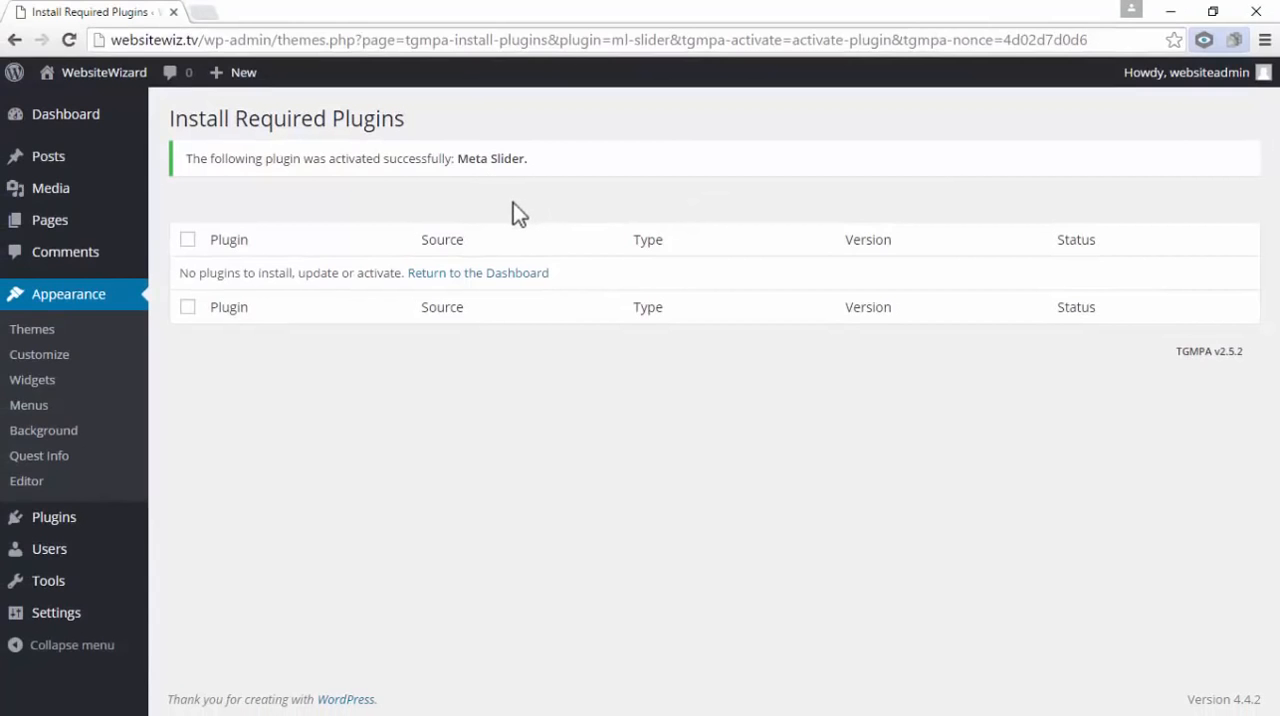
# Open the page for adding plugins and search the plugin directory for "meta slider"
pyautogui.moveTo(53, 519)
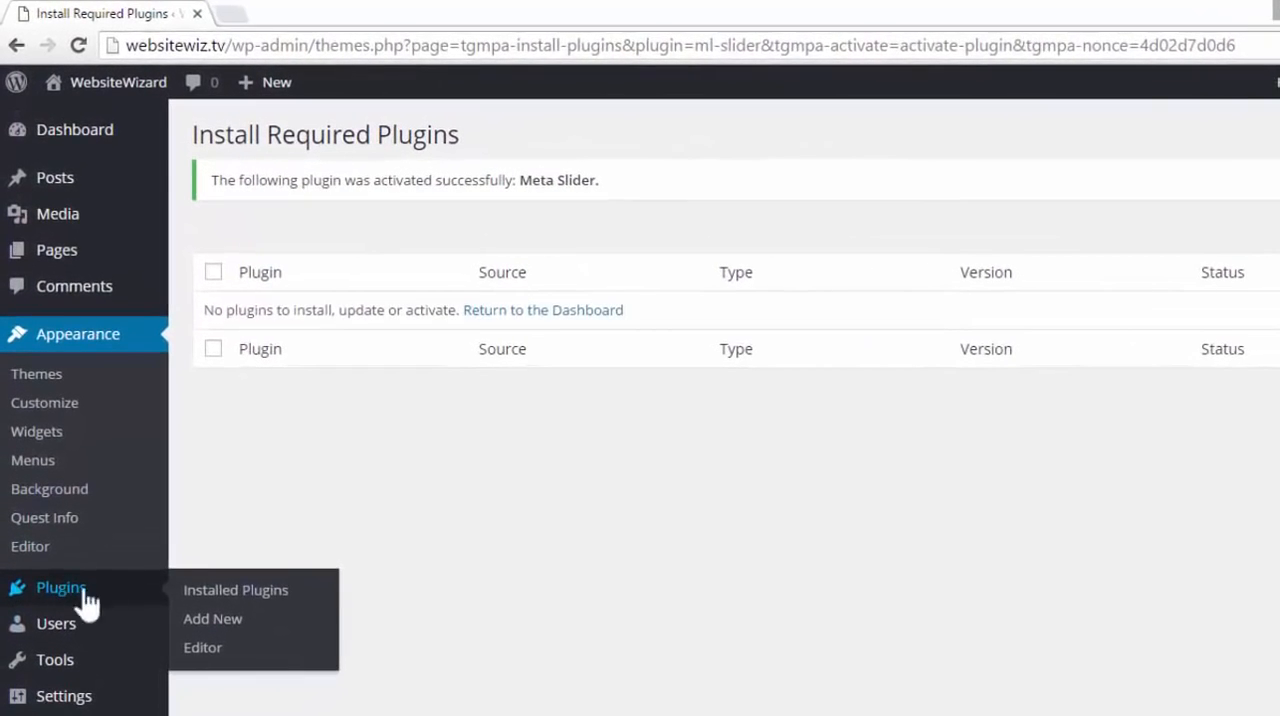
pyautogui.click(226, 620)
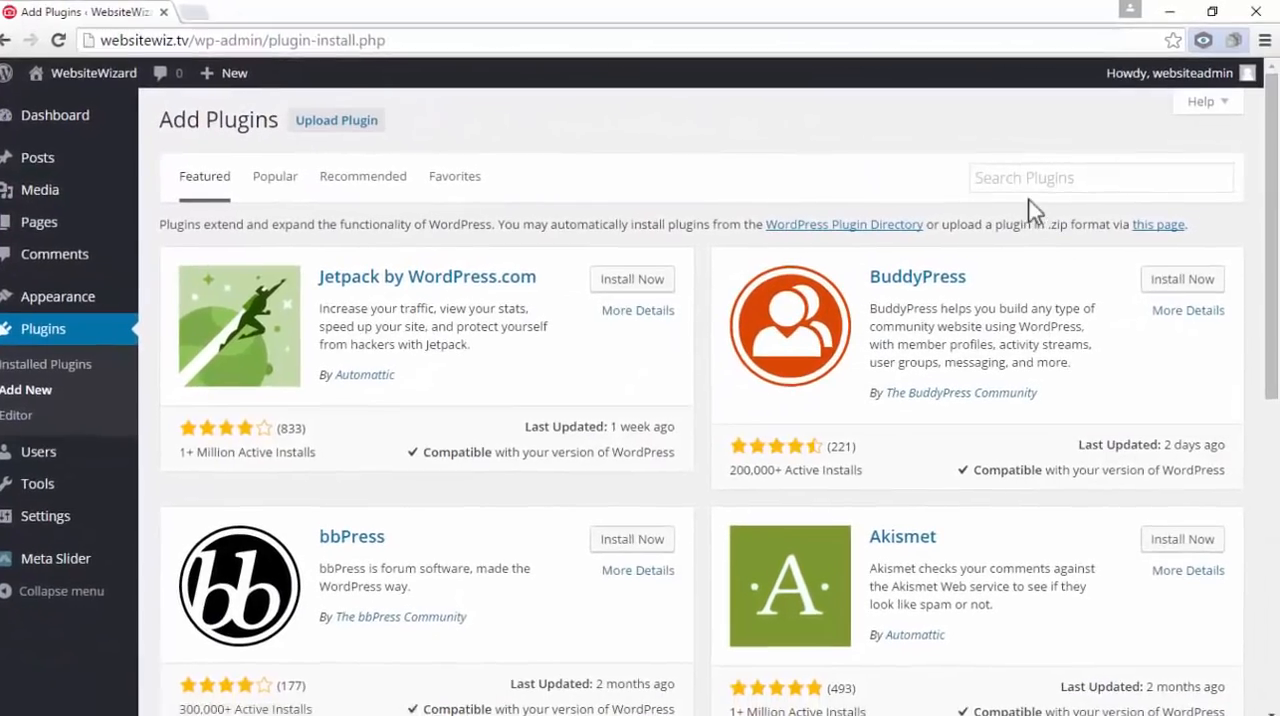
pyautogui.click(1130, 195)
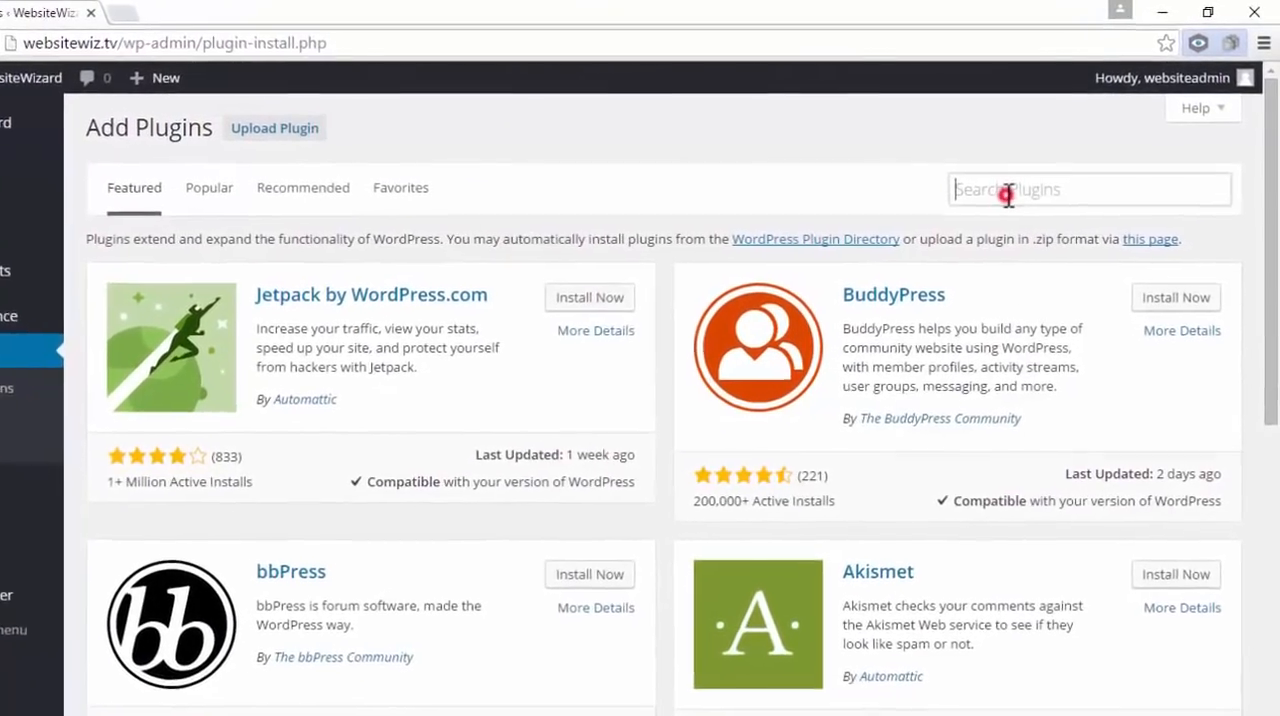
pyautogui.write('meta slider')
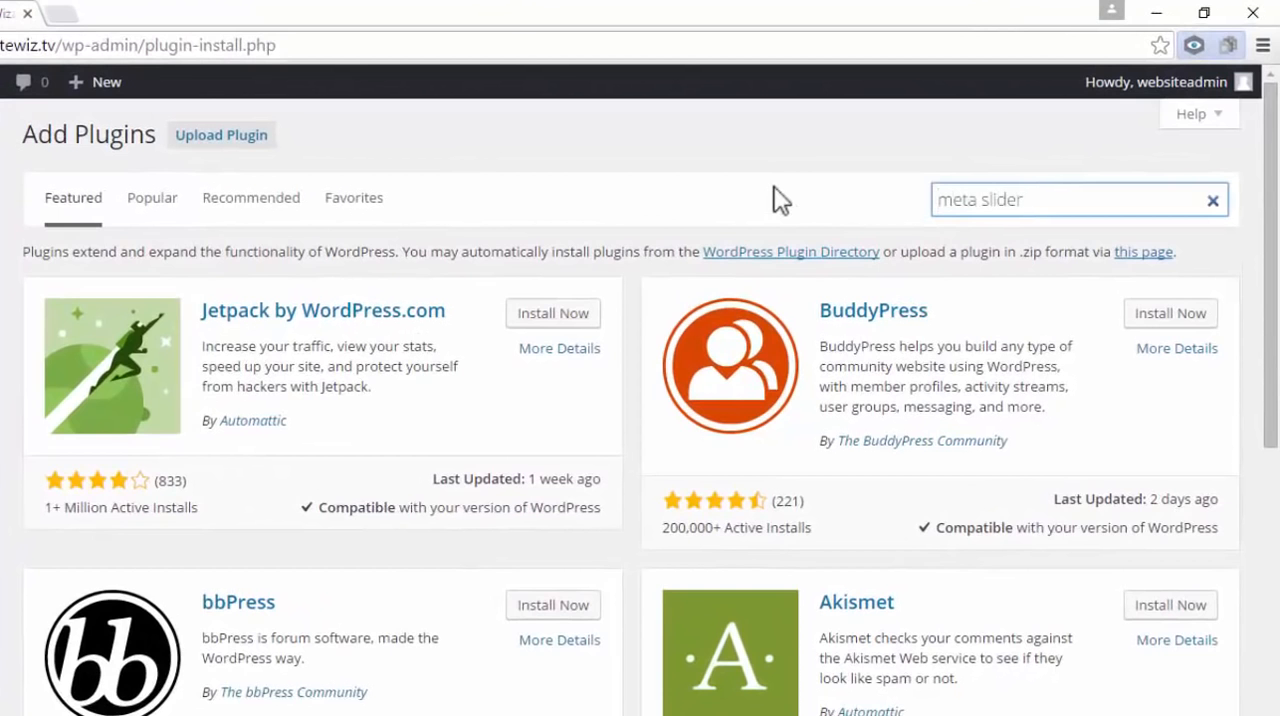
pyautogui.press('Return')
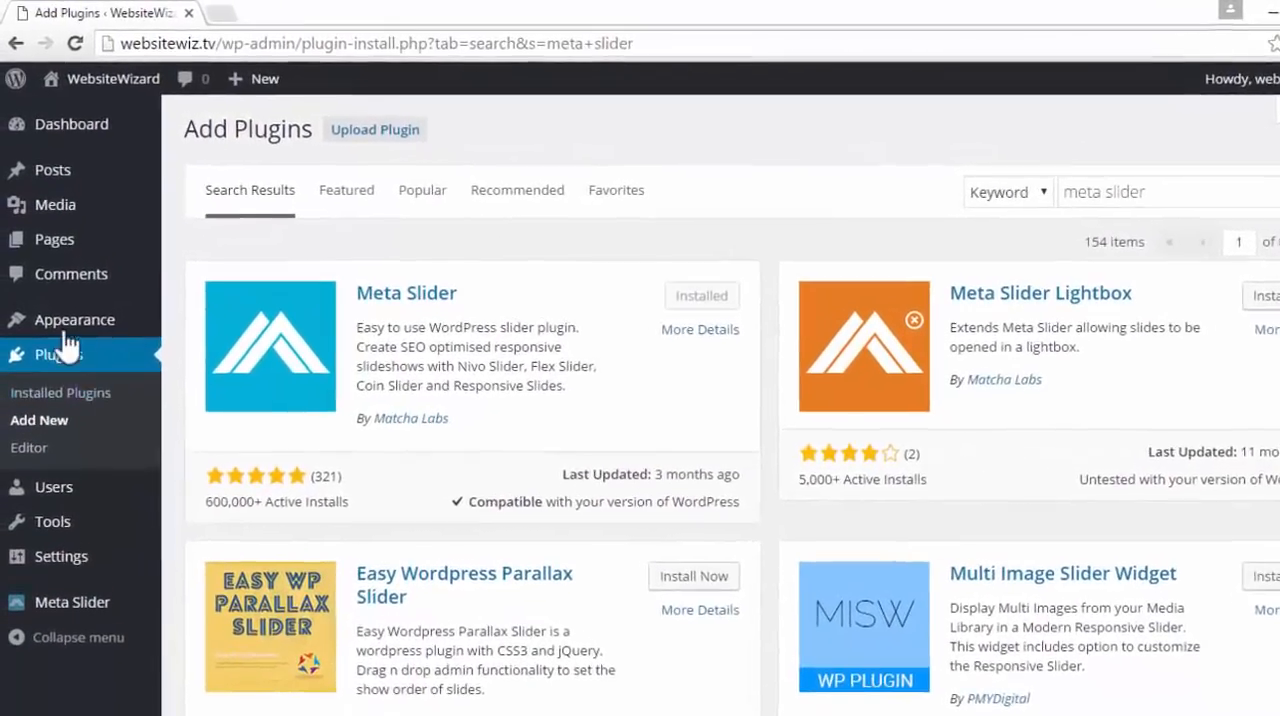
# Open the installed themes, visit the site's front page to view the Quest theme, and return to the dashboard
pyautogui.moveTo(50, 298)
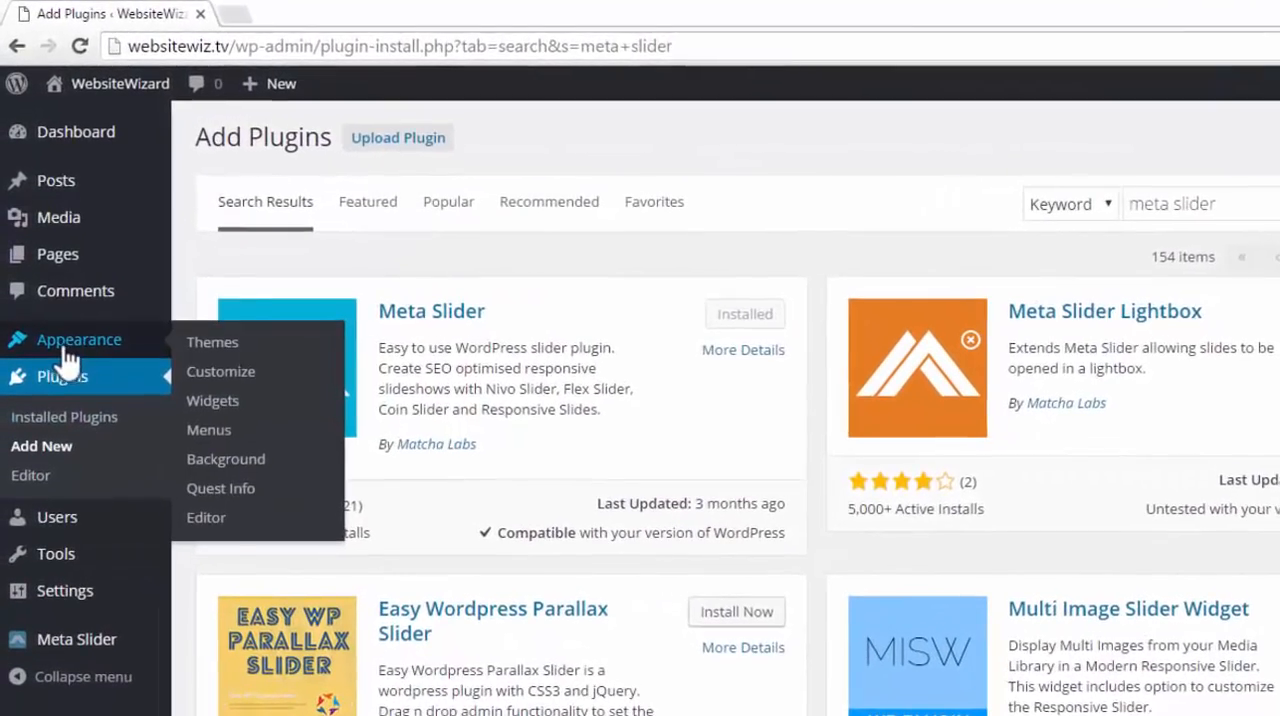
pyautogui.click(213, 343)
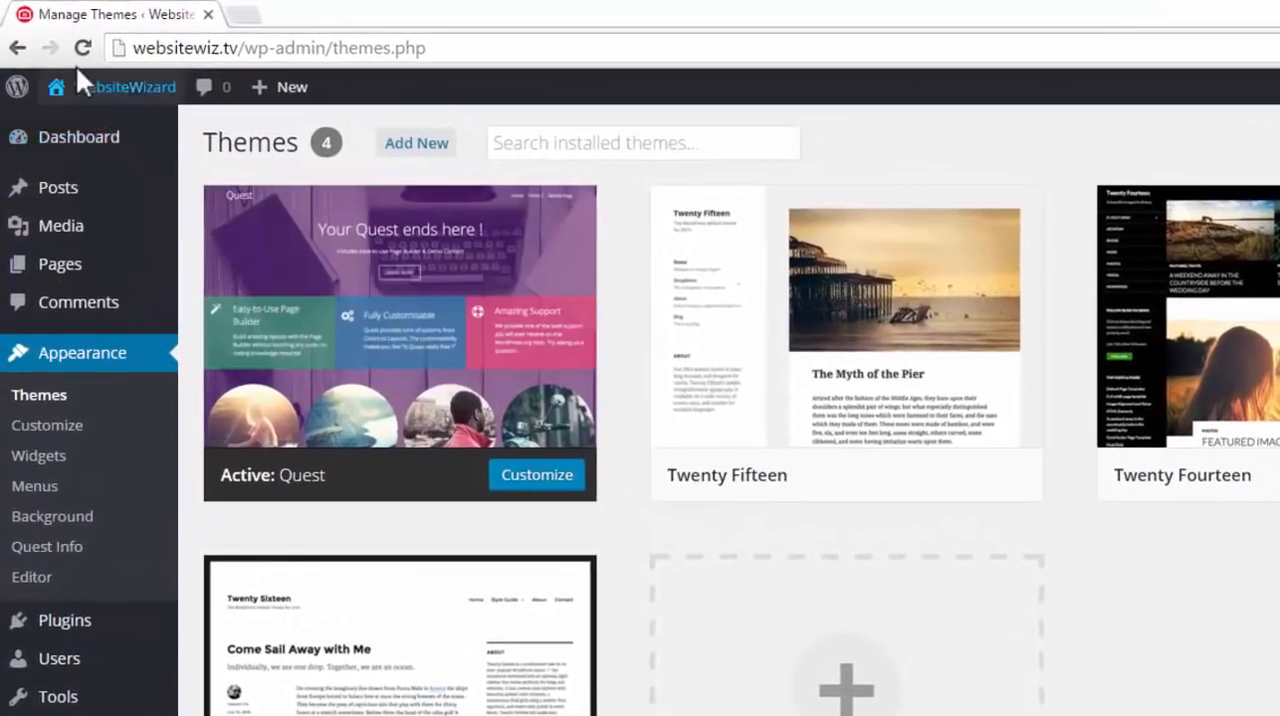
pyautogui.moveTo(86, 82)
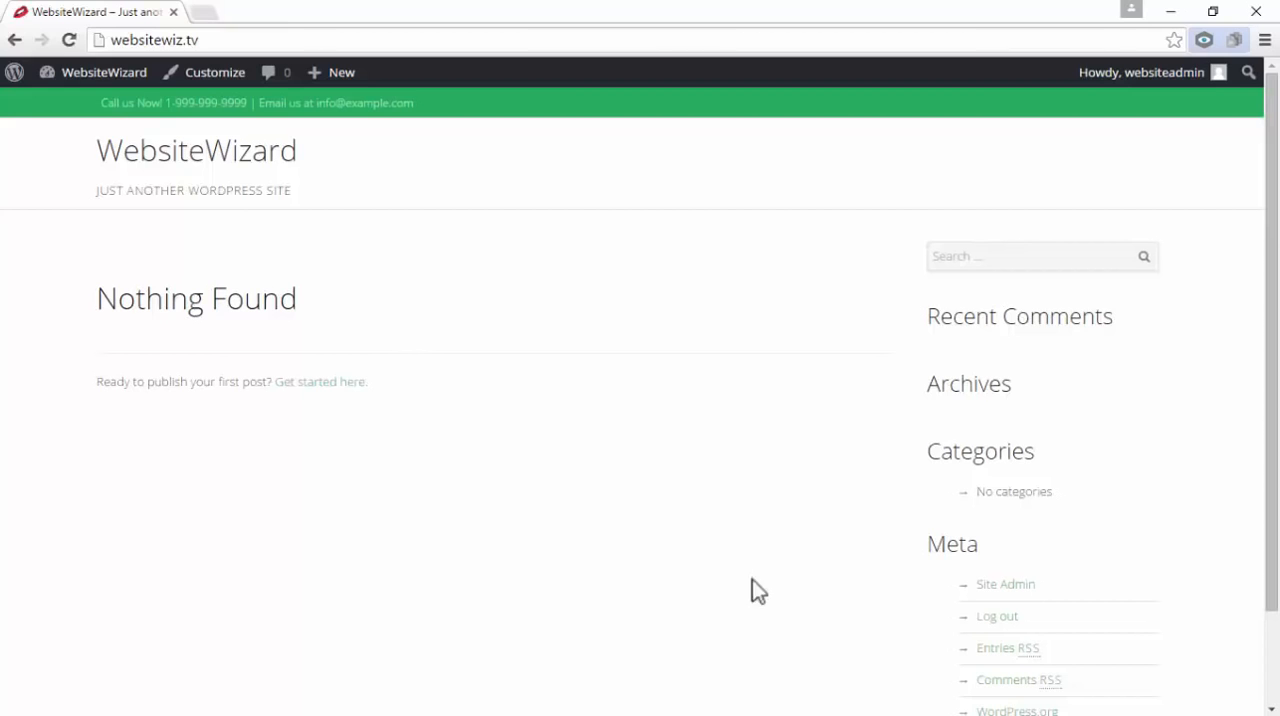
pyautogui.moveTo(93, 77)
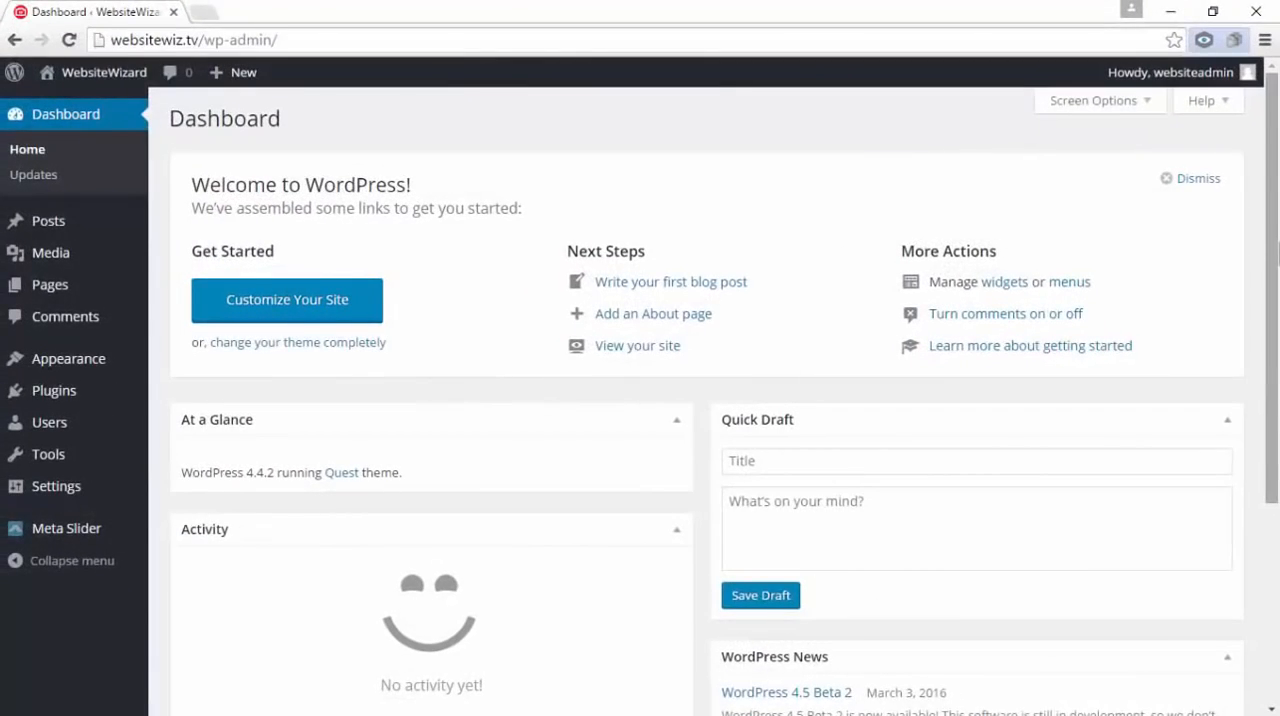
# Start a new page and show the second row of formatting tools in its editor
pyautogui.moveTo(12, 285)
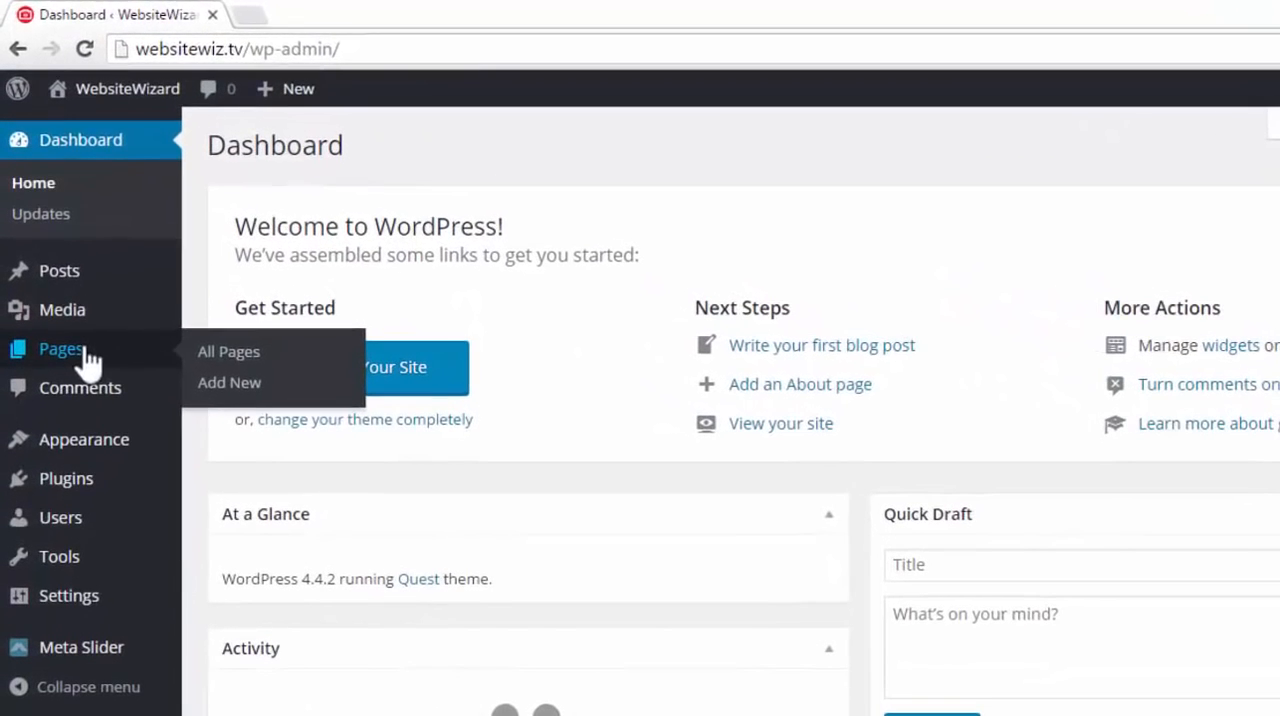
pyautogui.click(271, 386)
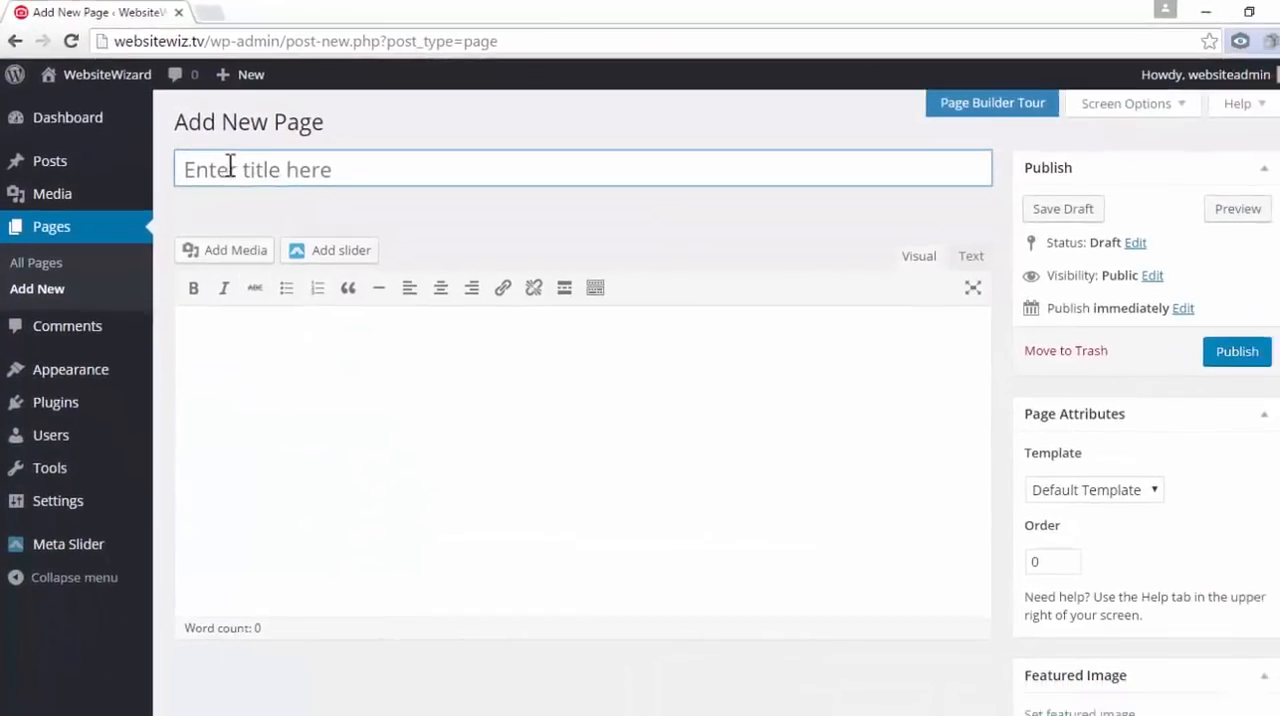
pyautogui.click(214, 158)
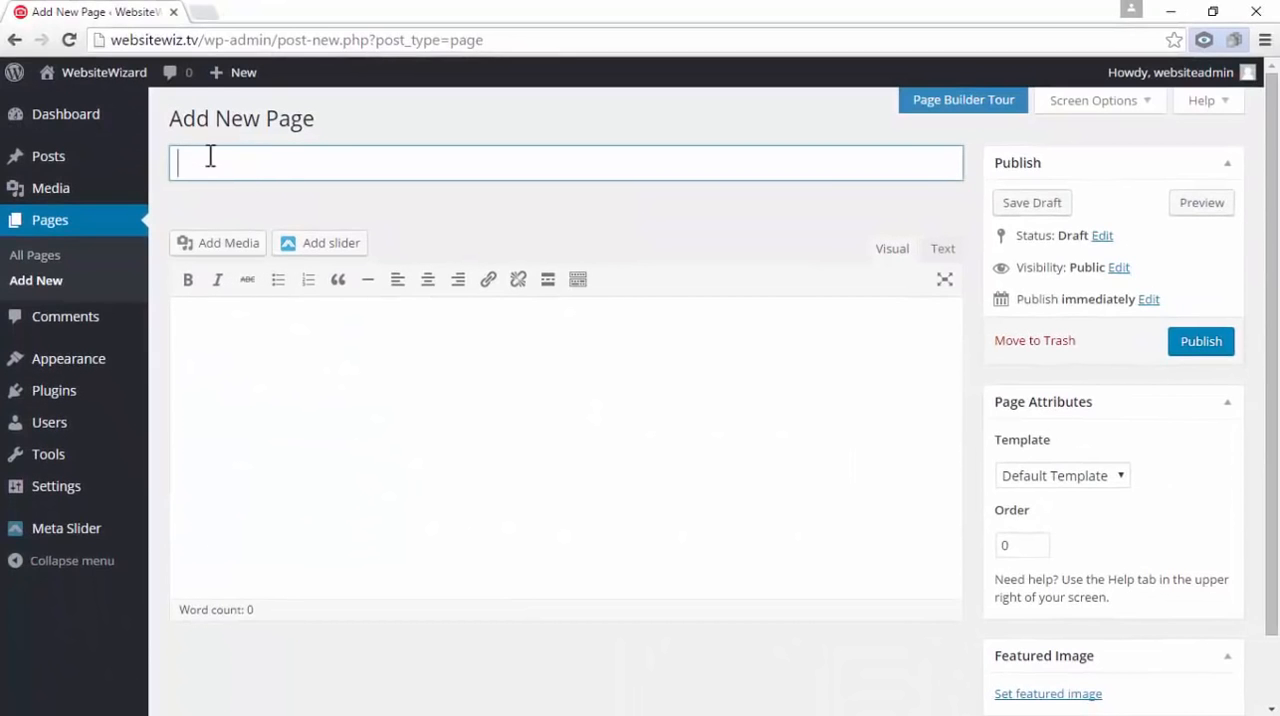
pyautogui.click(241, 350)
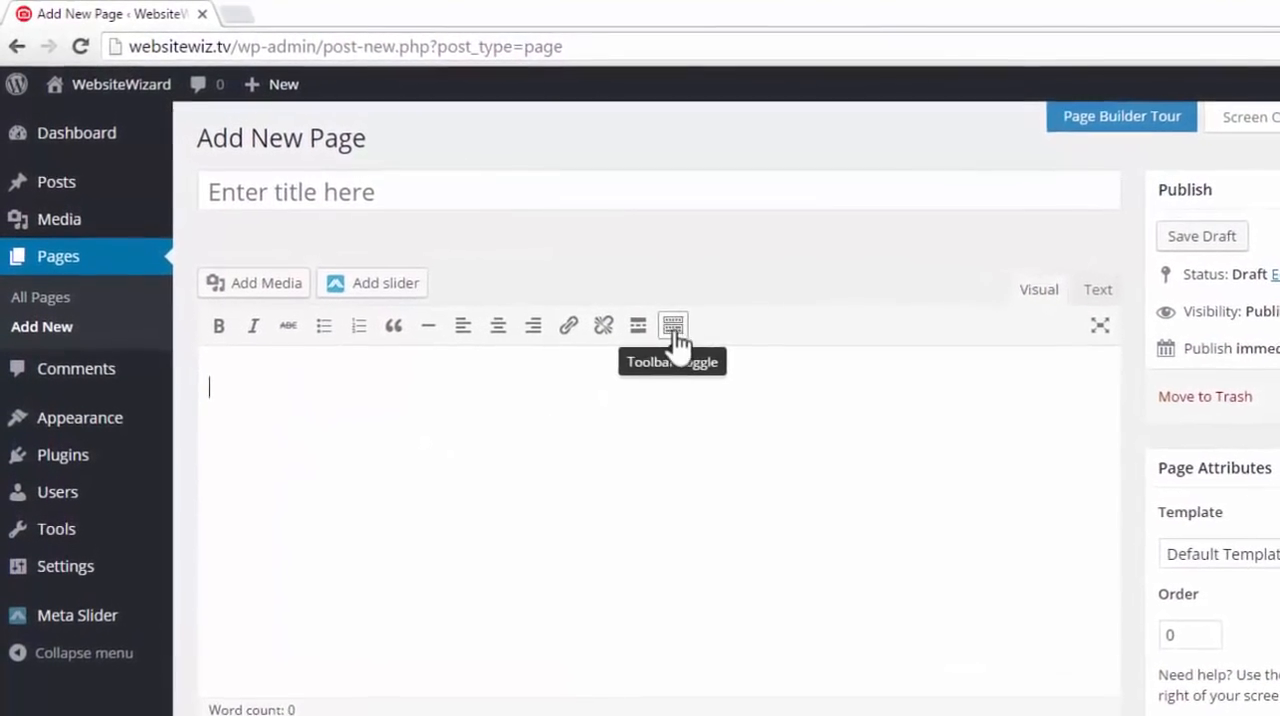
pyautogui.click(677, 330)
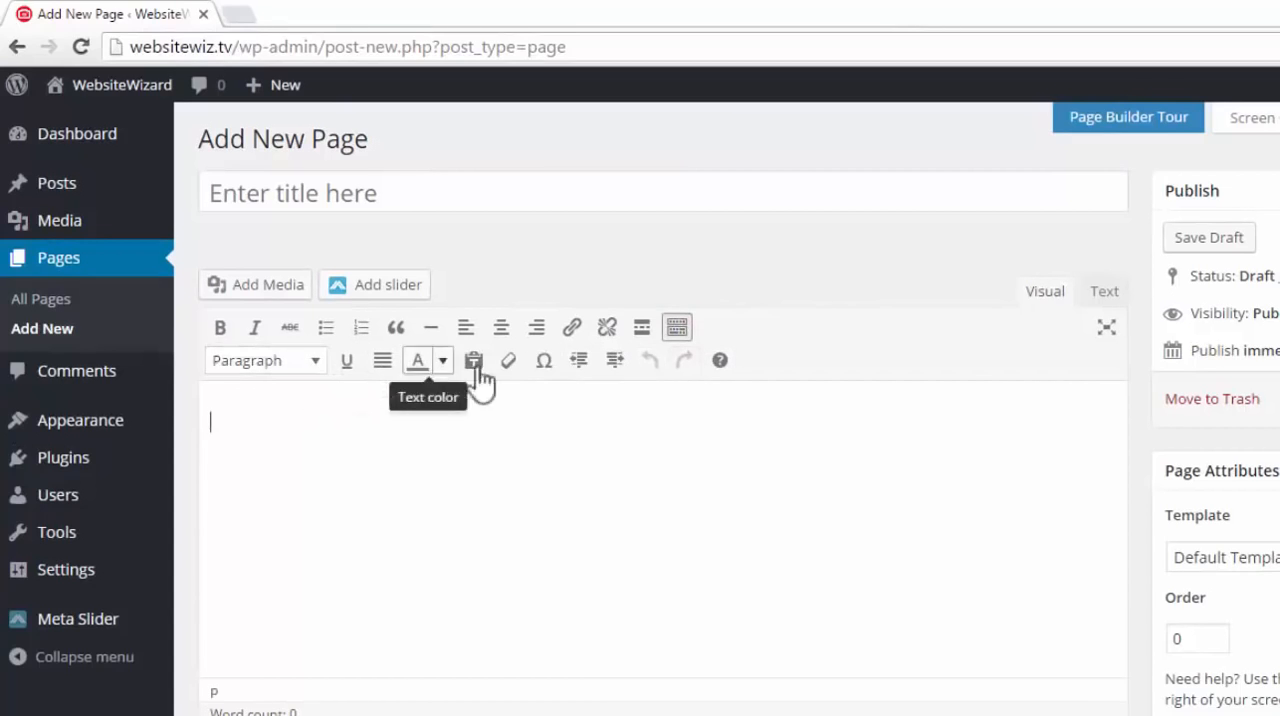
# Title the new page "Home", leave its body empty and publish it
pyautogui.click(304, 193)
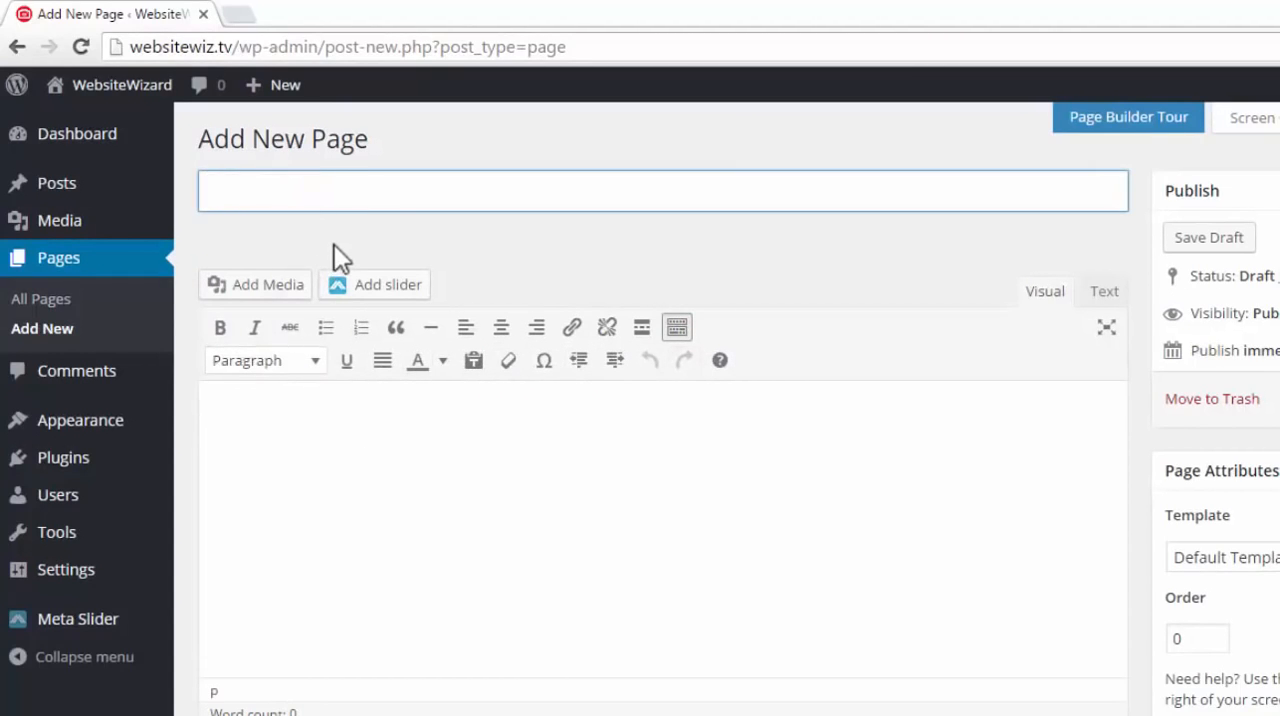
pyautogui.write('Home')
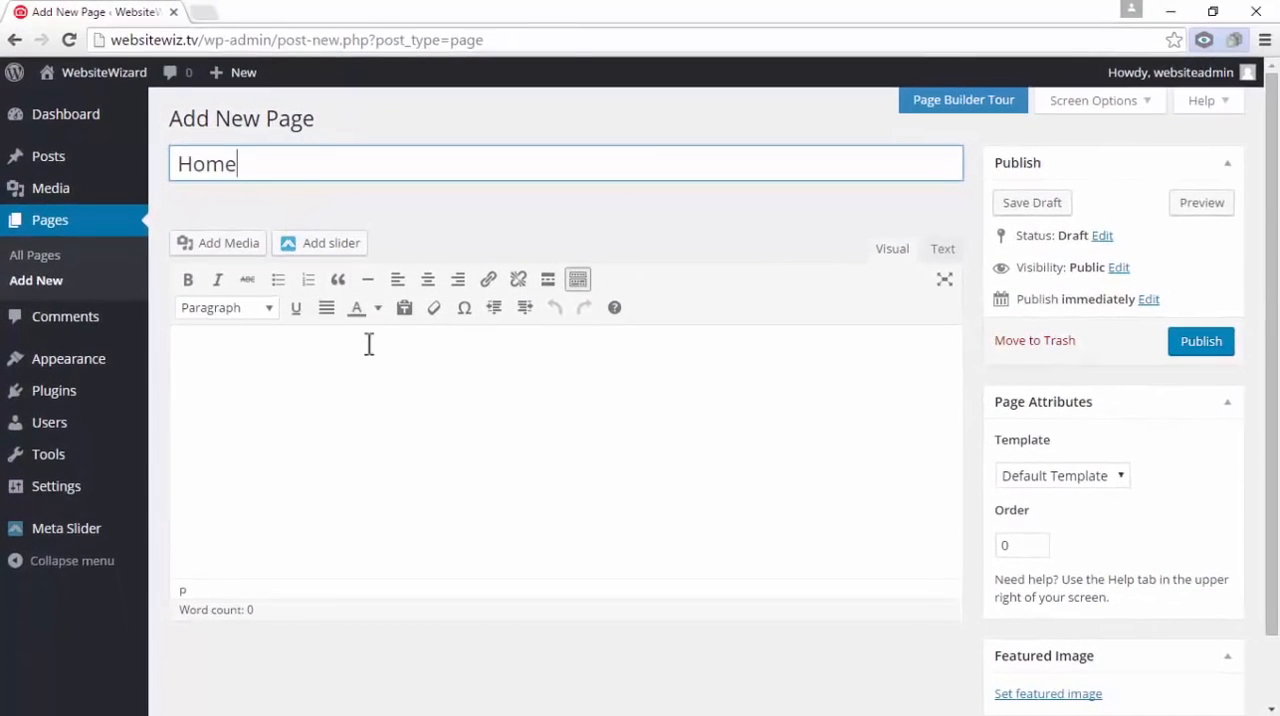
pyautogui.click(369, 350)
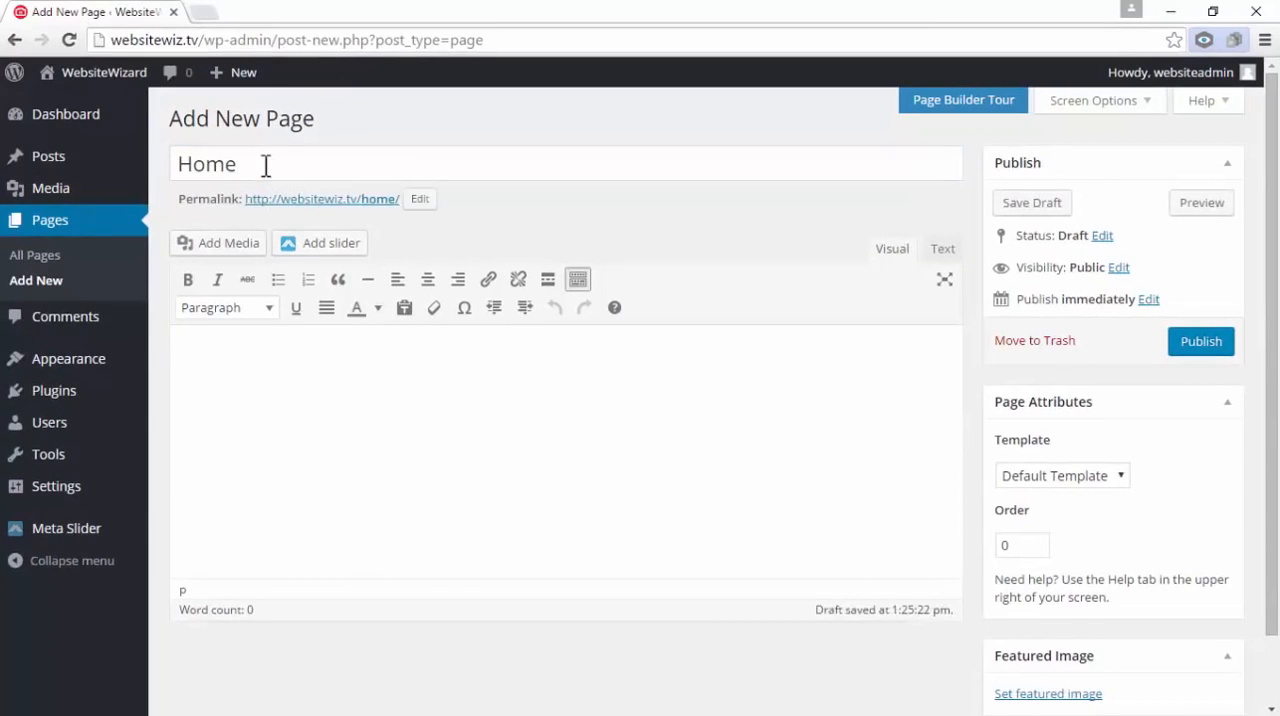
pyautogui.moveTo(262, 164); pyautogui.dragTo(174, 164)
pyautogui.click(317, 416)
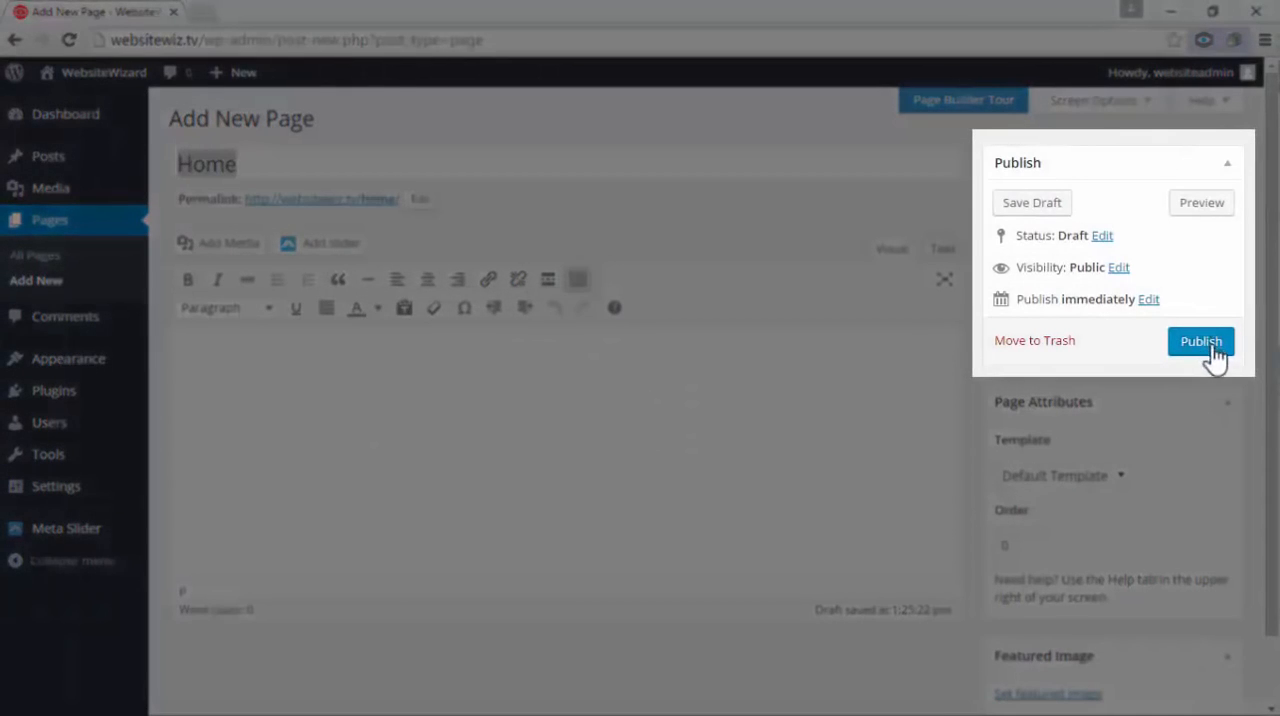
pyautogui.click(1212, 343)
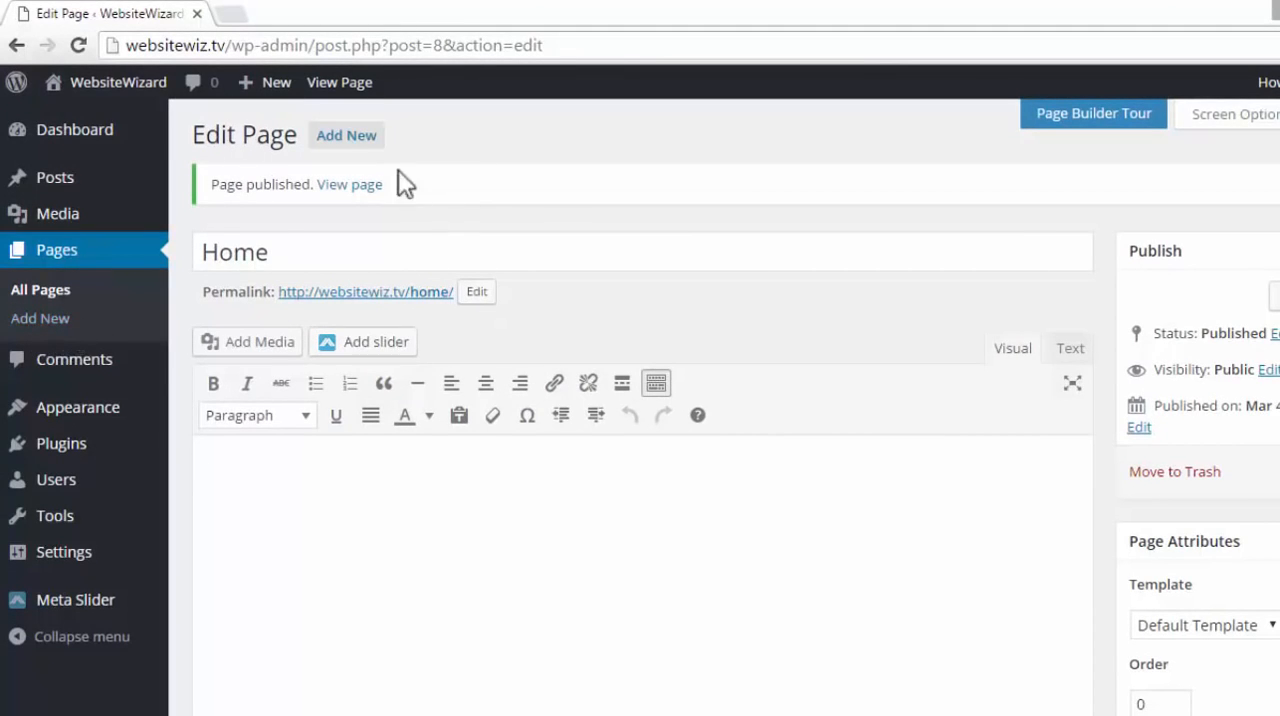
# Add another page titled "About Us" with an empty body and publish it
pyautogui.click(342, 137)
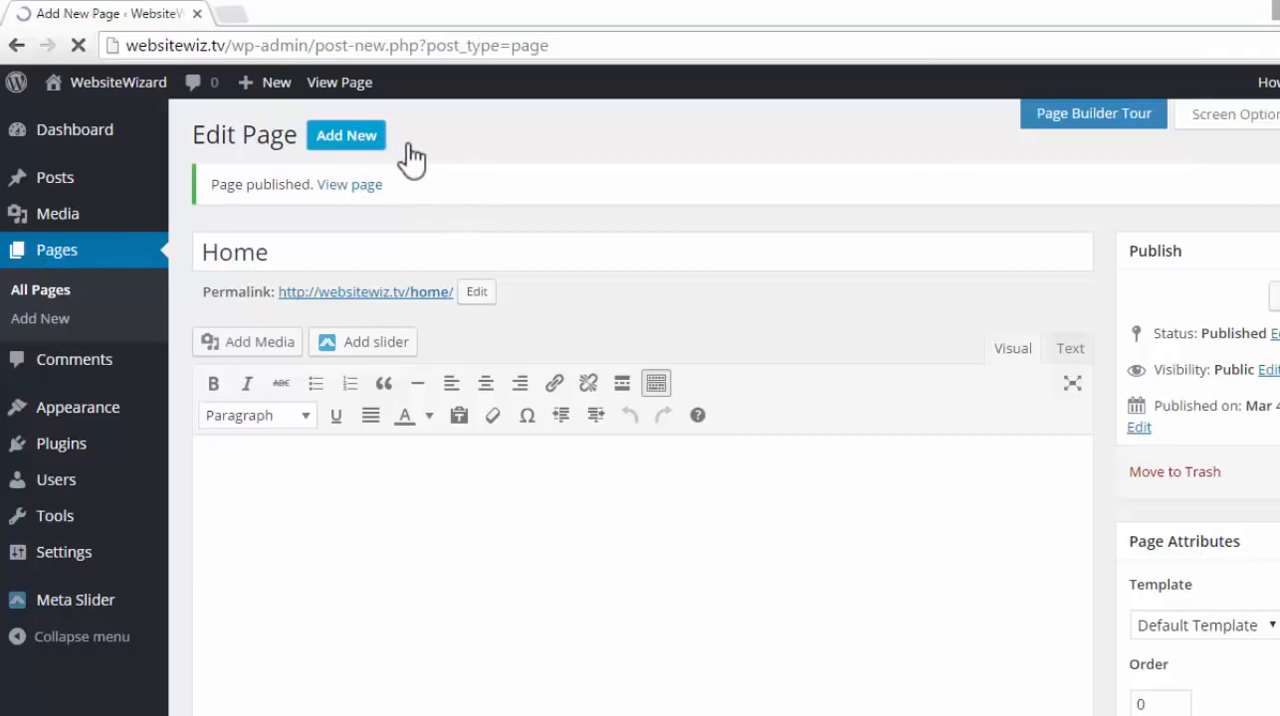
pyautogui.click(346, 194)
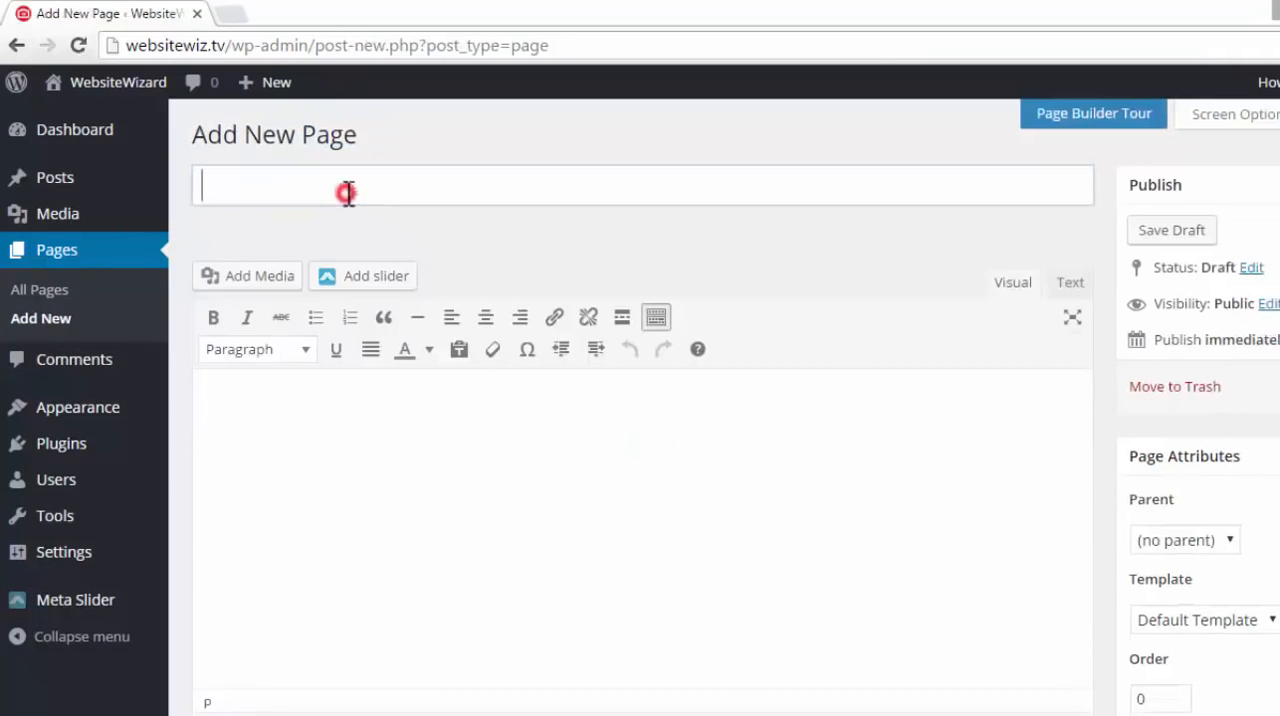
pyautogui.click(452, 410)
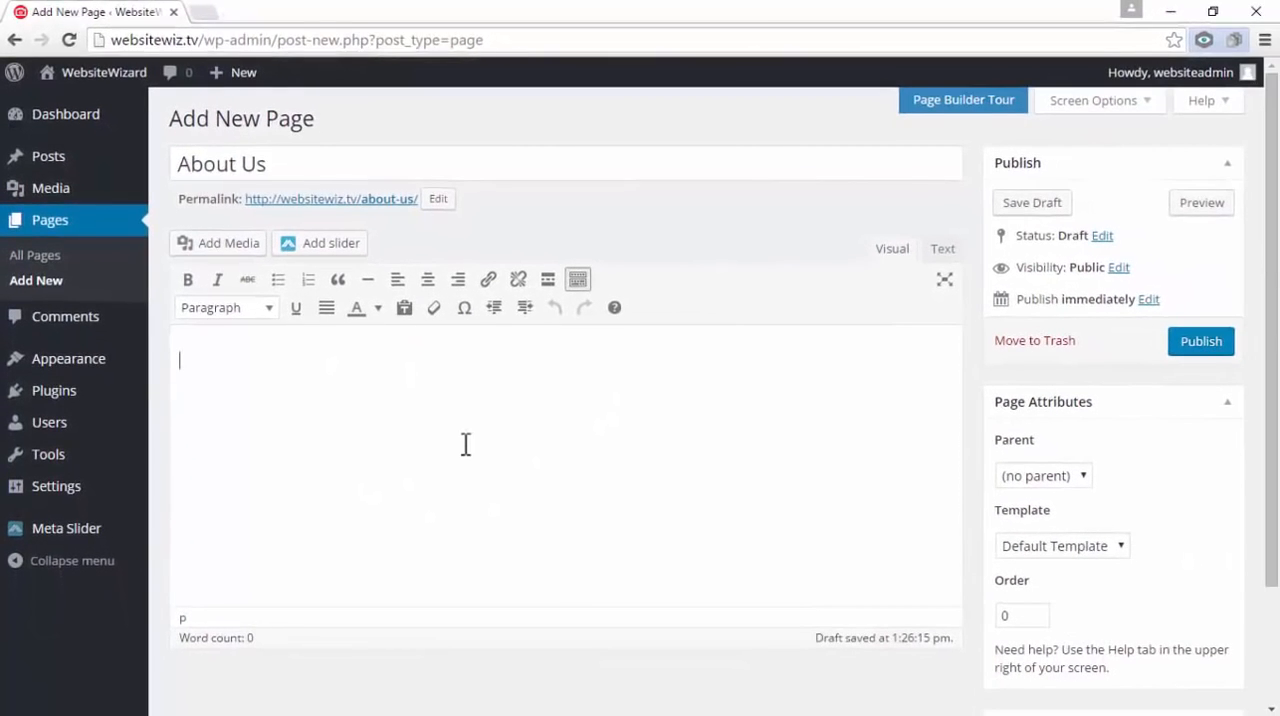
pyautogui.moveTo(297, 163); pyautogui.dragTo(186, 163)
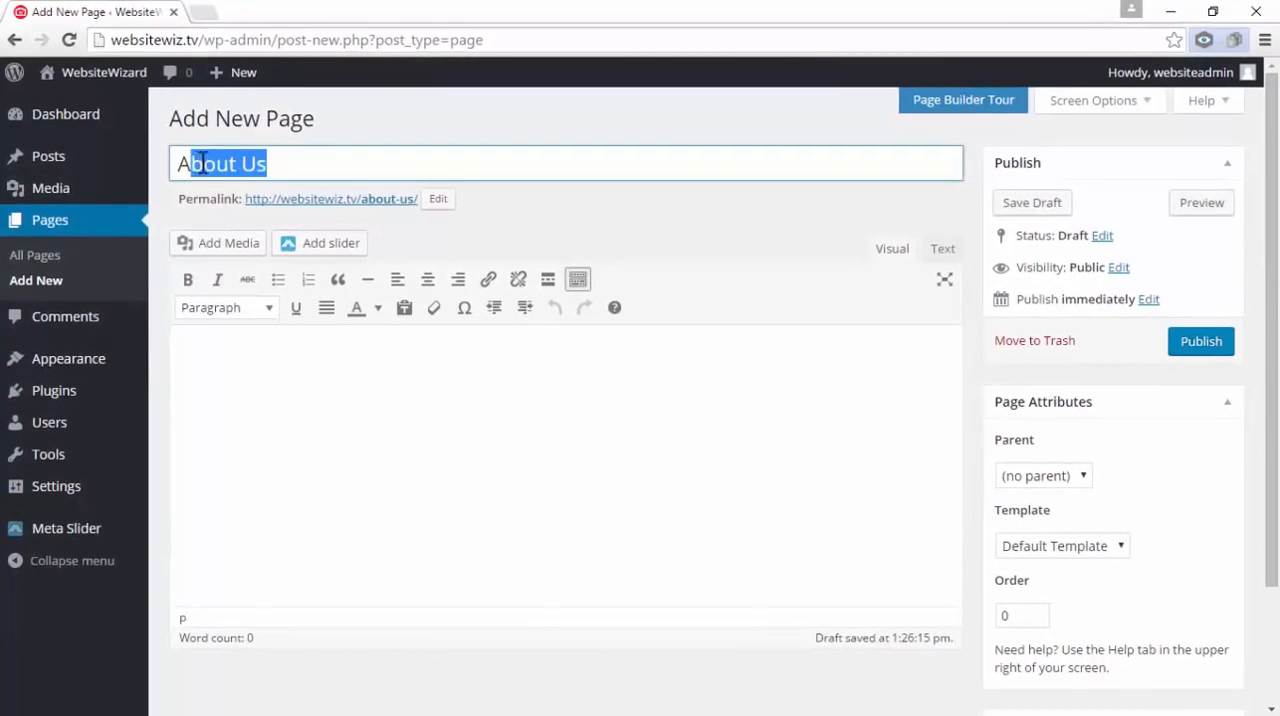
pyautogui.click(200, 163)
pyautogui.click(1222, 342)
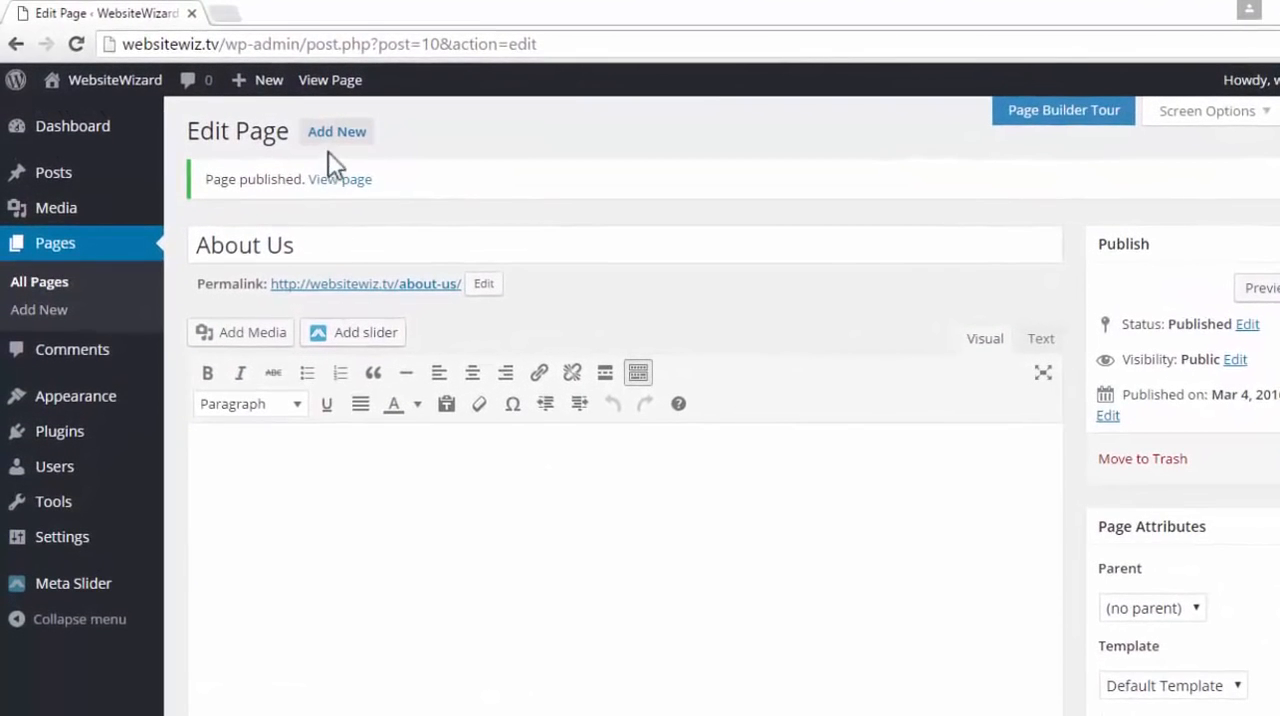
# Add a new page titled "Contact Us" with an empty body and publish it
pyautogui.click(357, 142)
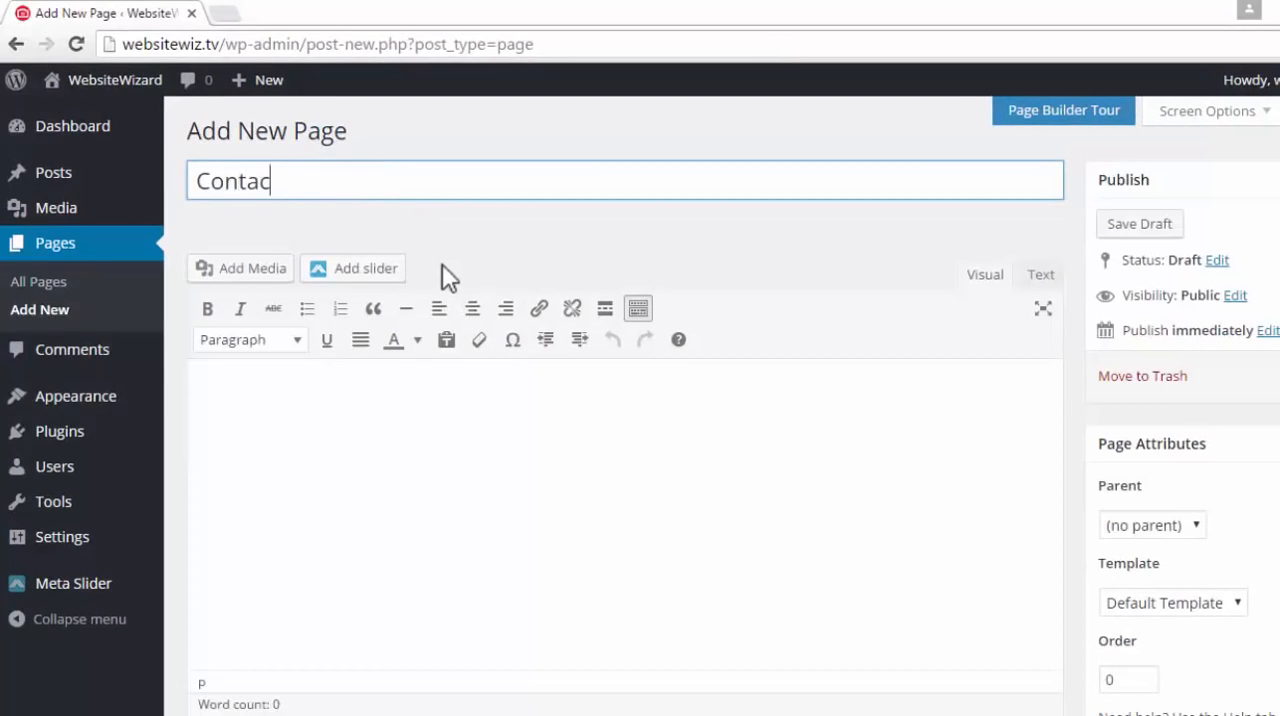
pyautogui.write('Contact Us')
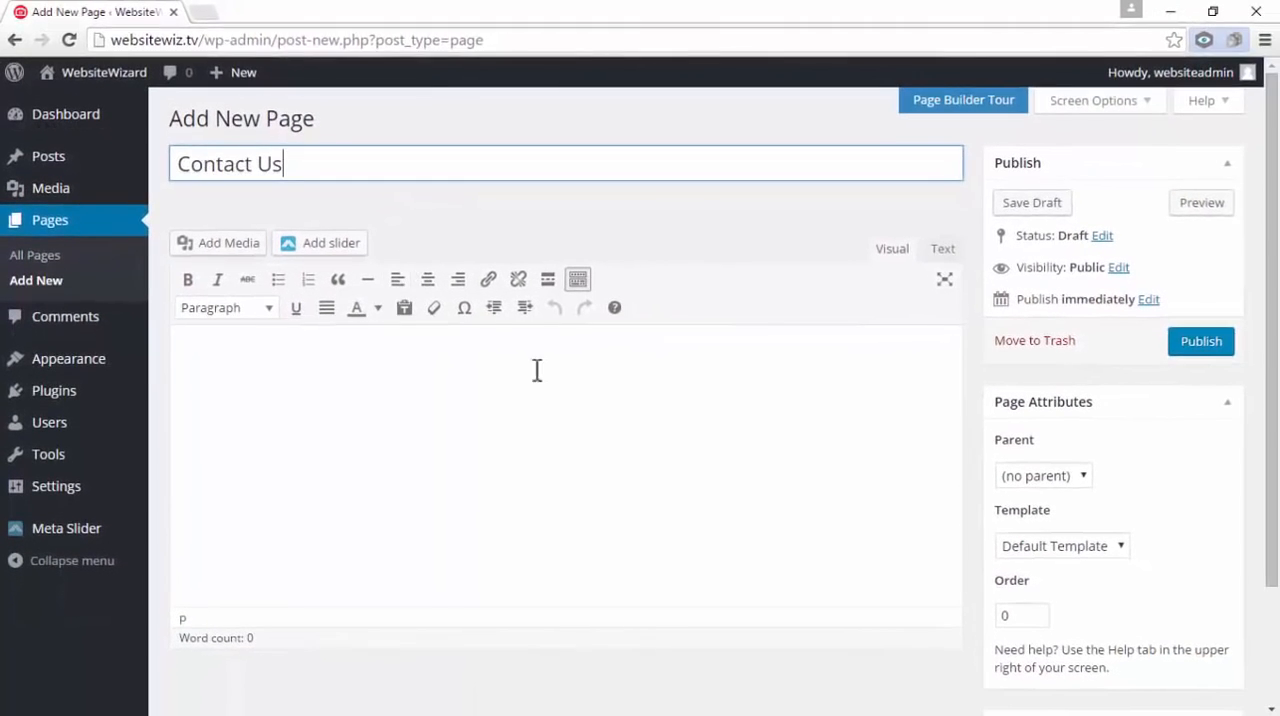
pyautogui.click(602, 413)
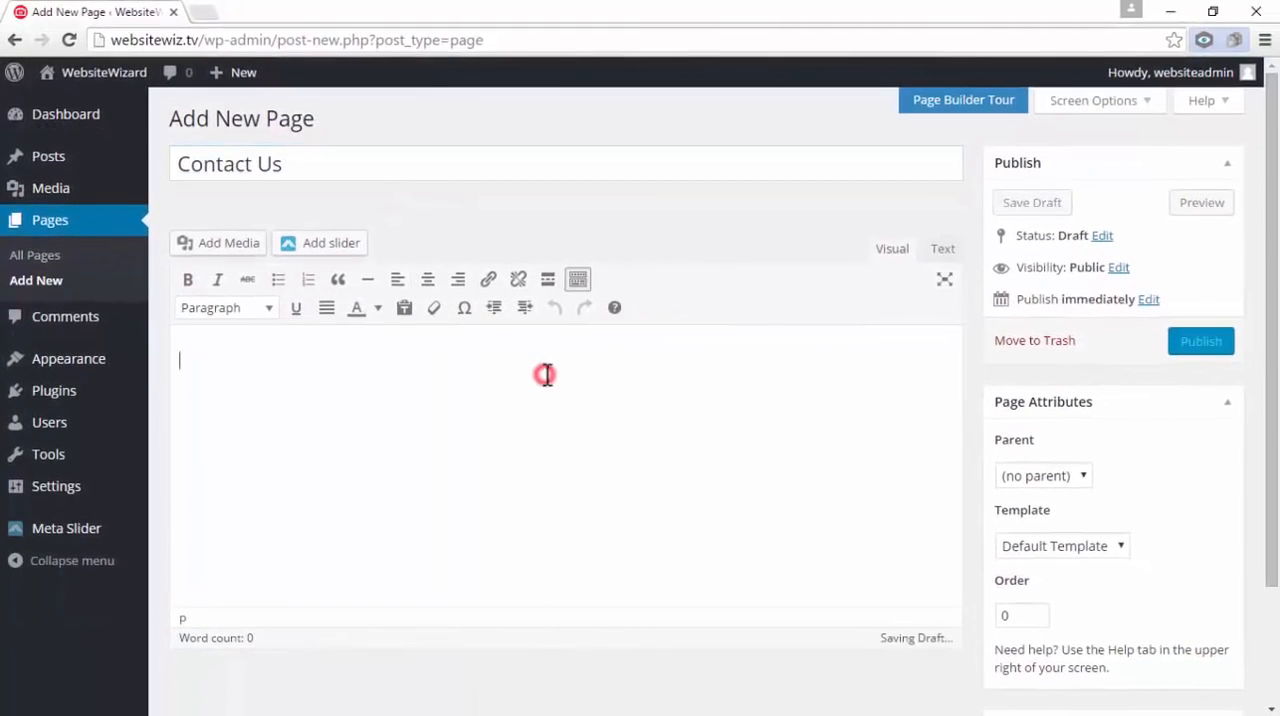
pyautogui.click(1220, 362)
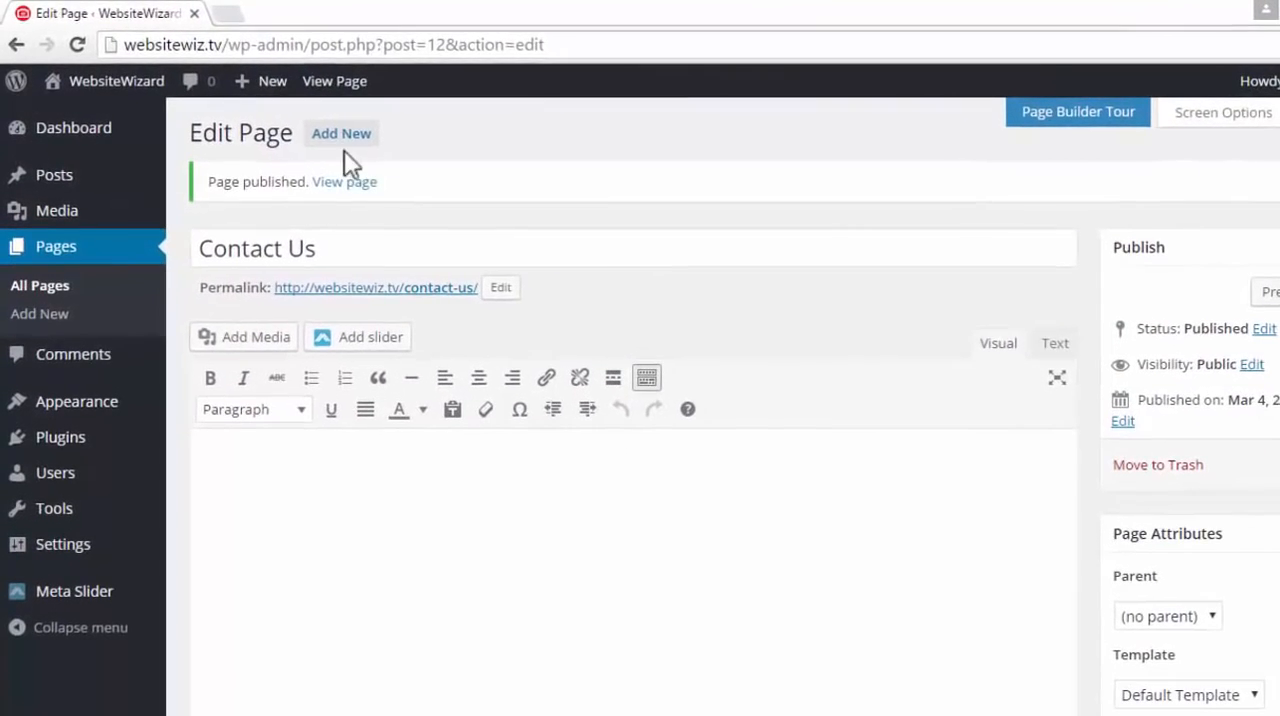
# Create a page titled "Blog", leave its body empty and publish it
pyautogui.click(368, 134)
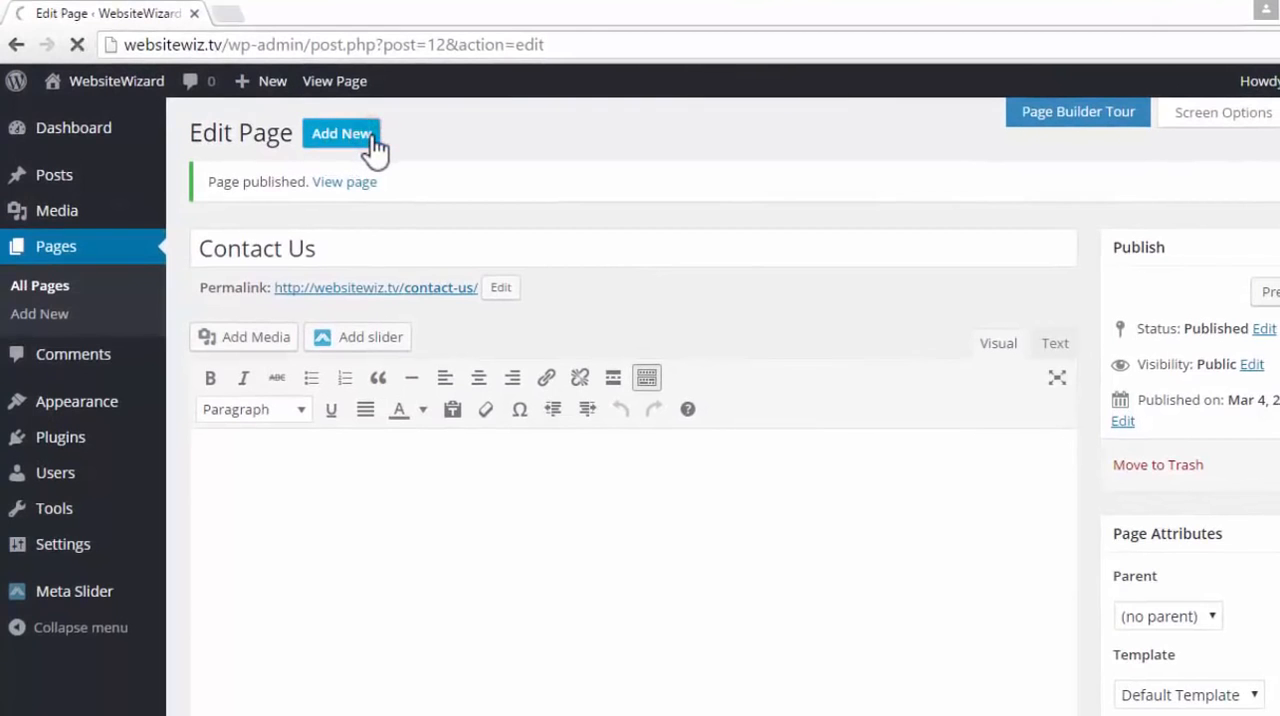
pyautogui.click(368, 179)
pyautogui.write('Blo')
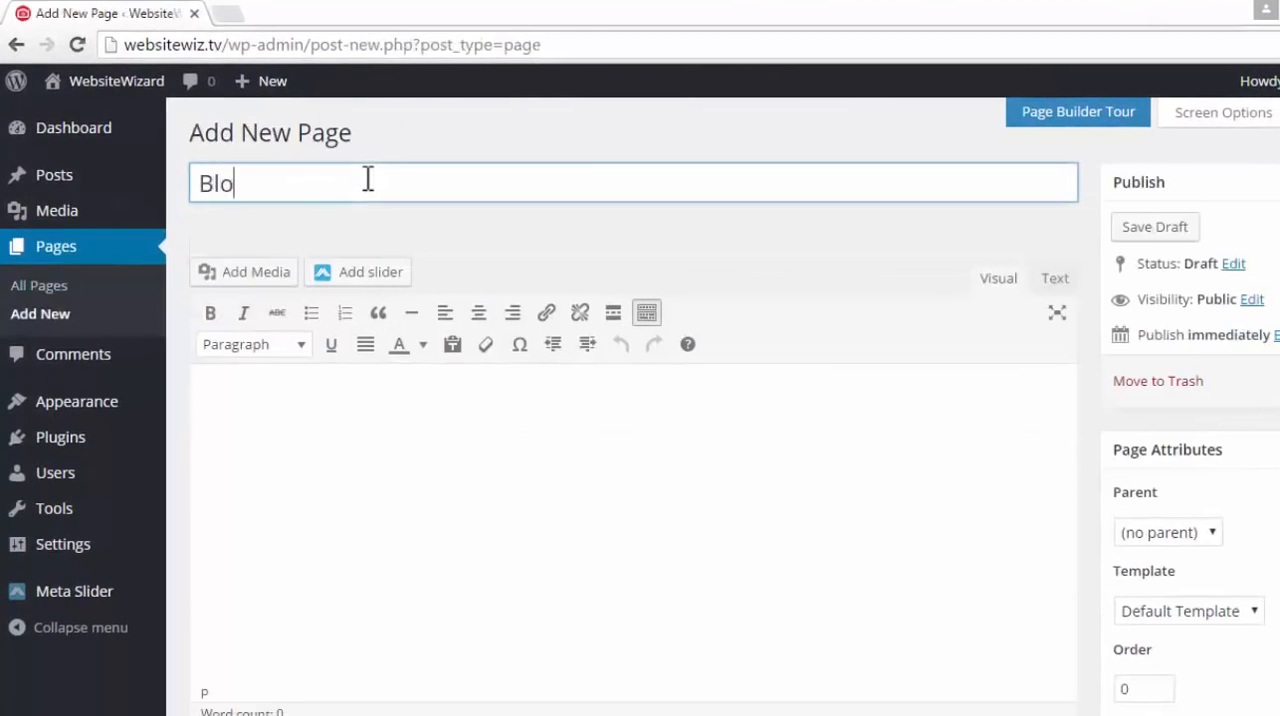
pyautogui.write('g')
pyautogui.click(585, 432)
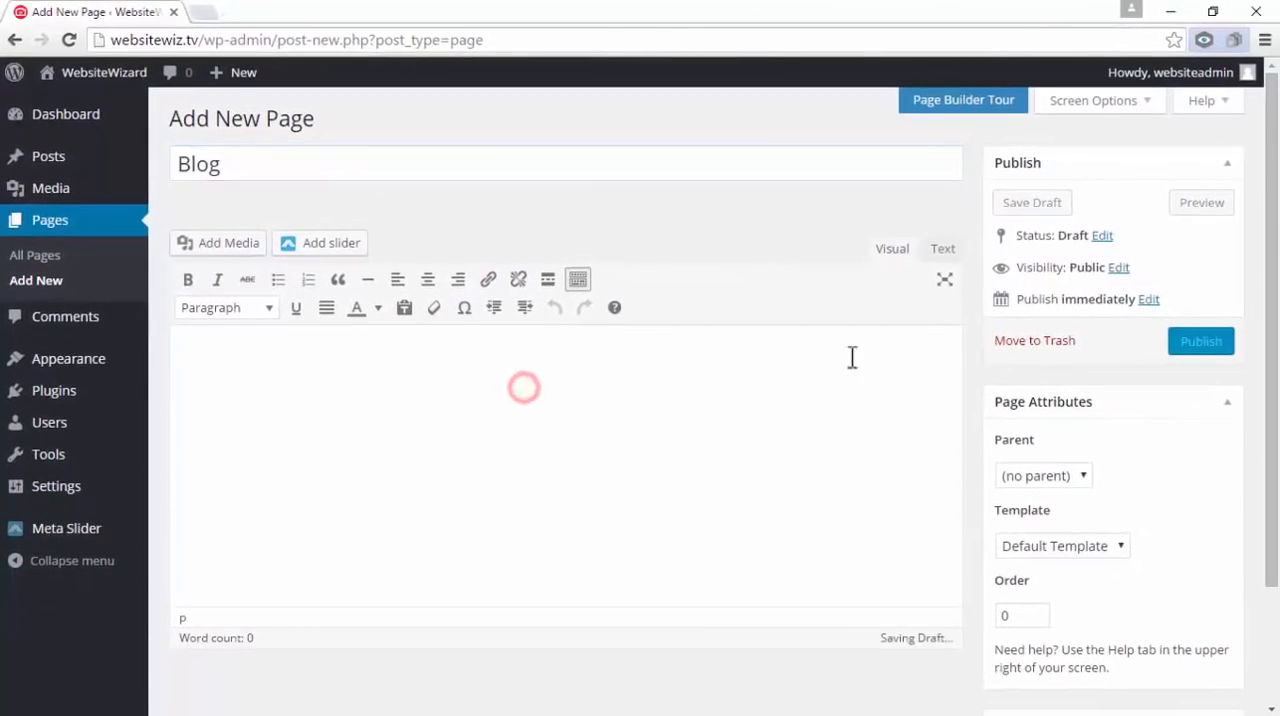
pyautogui.click(1204, 345)
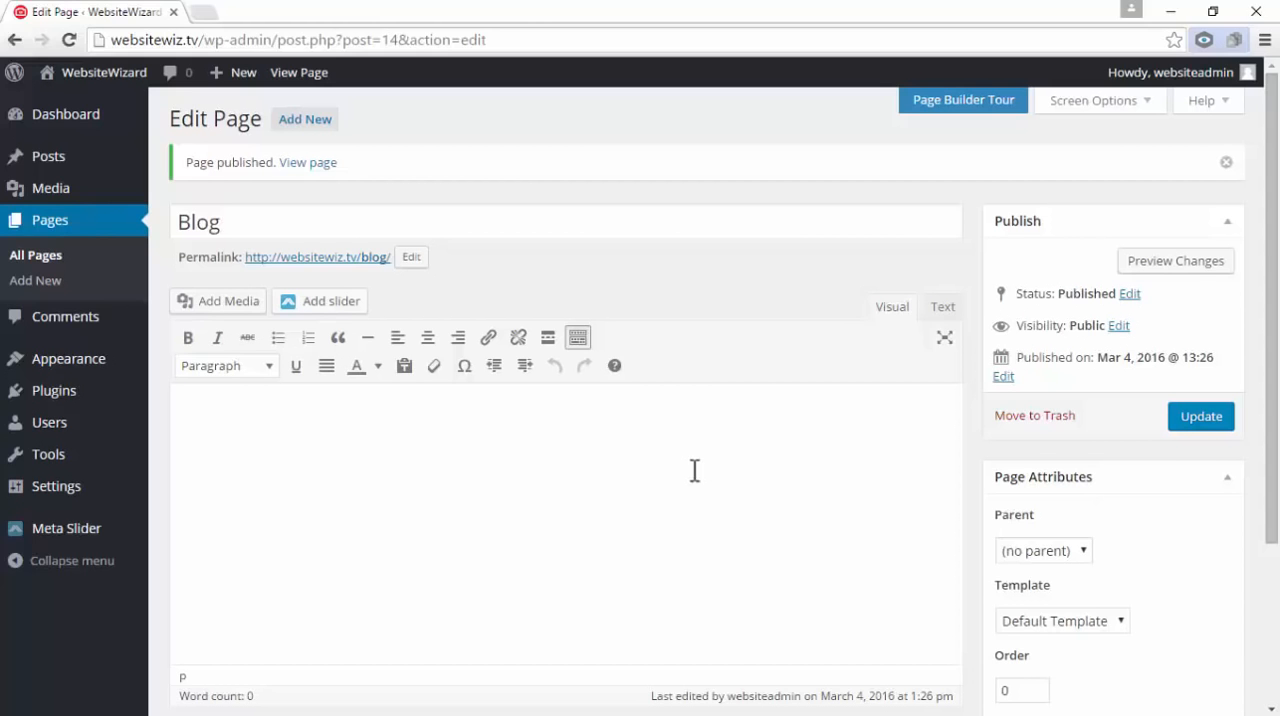
# View the site's front page in a separate browser tab to check its navigation, and return to the Blog page editor
pyautogui.moveTo(116, 111)
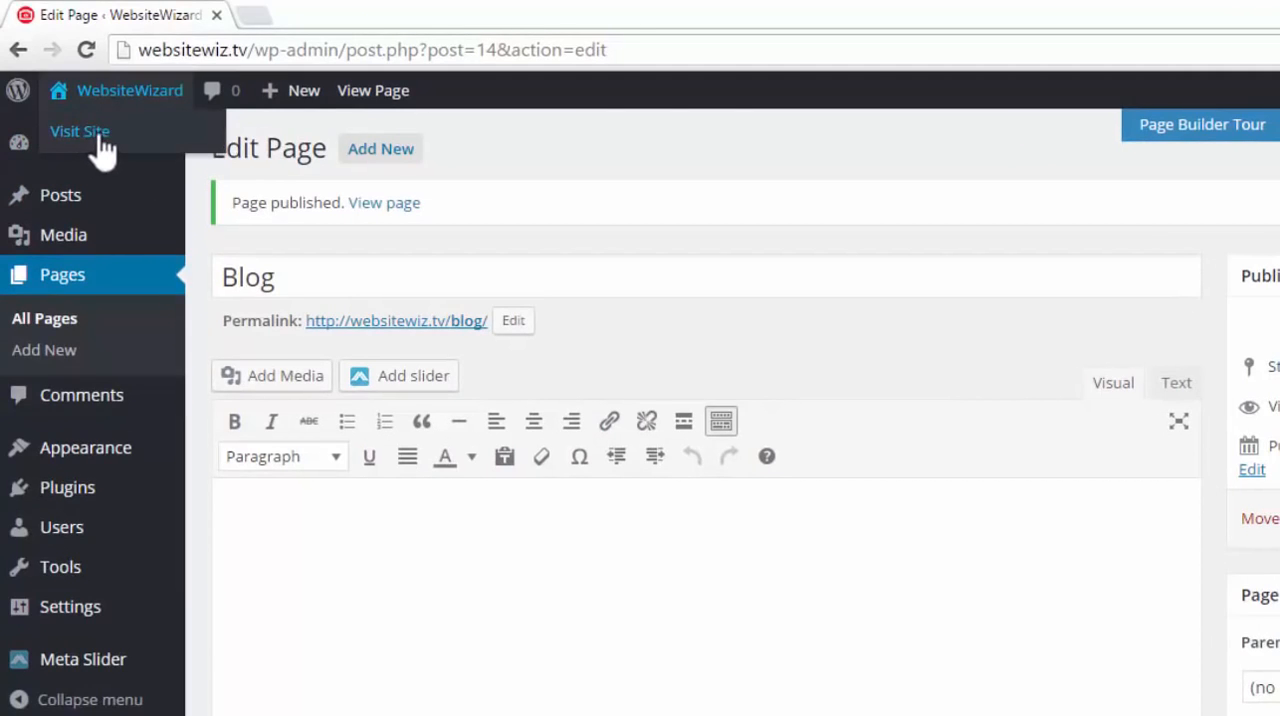
pyautogui.rightClick(98, 146)
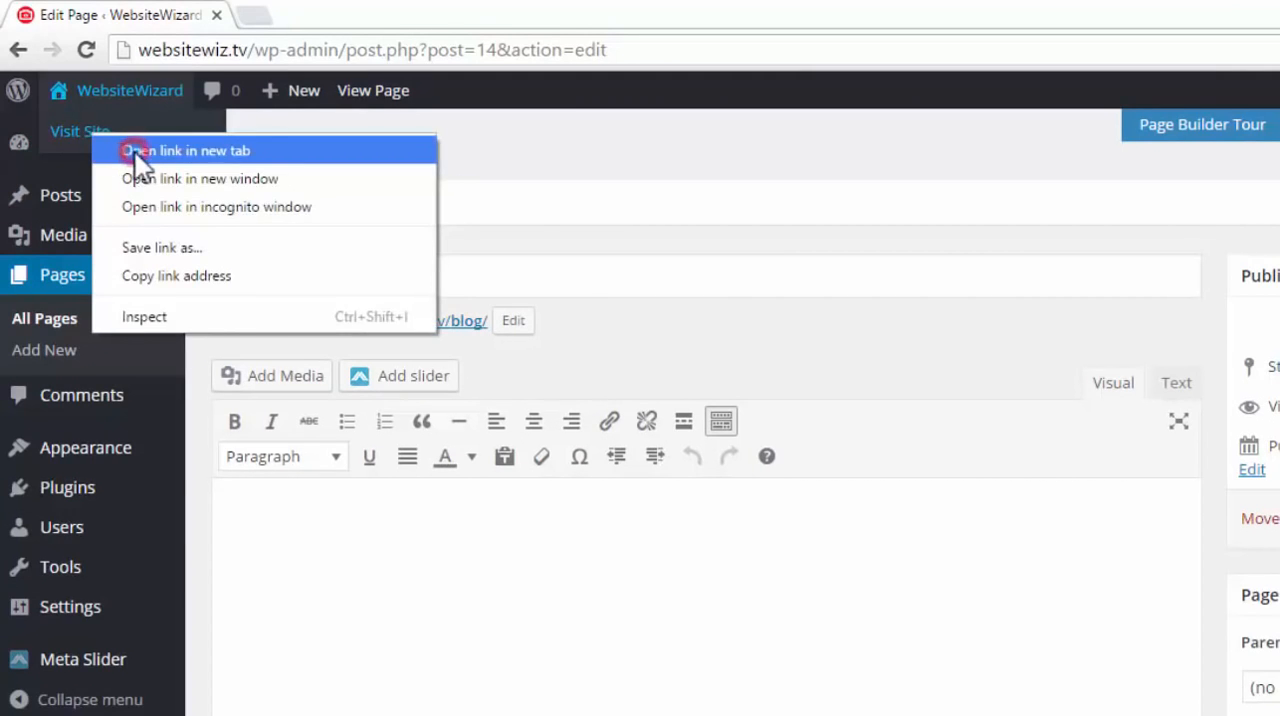
pyautogui.click(135, 152)
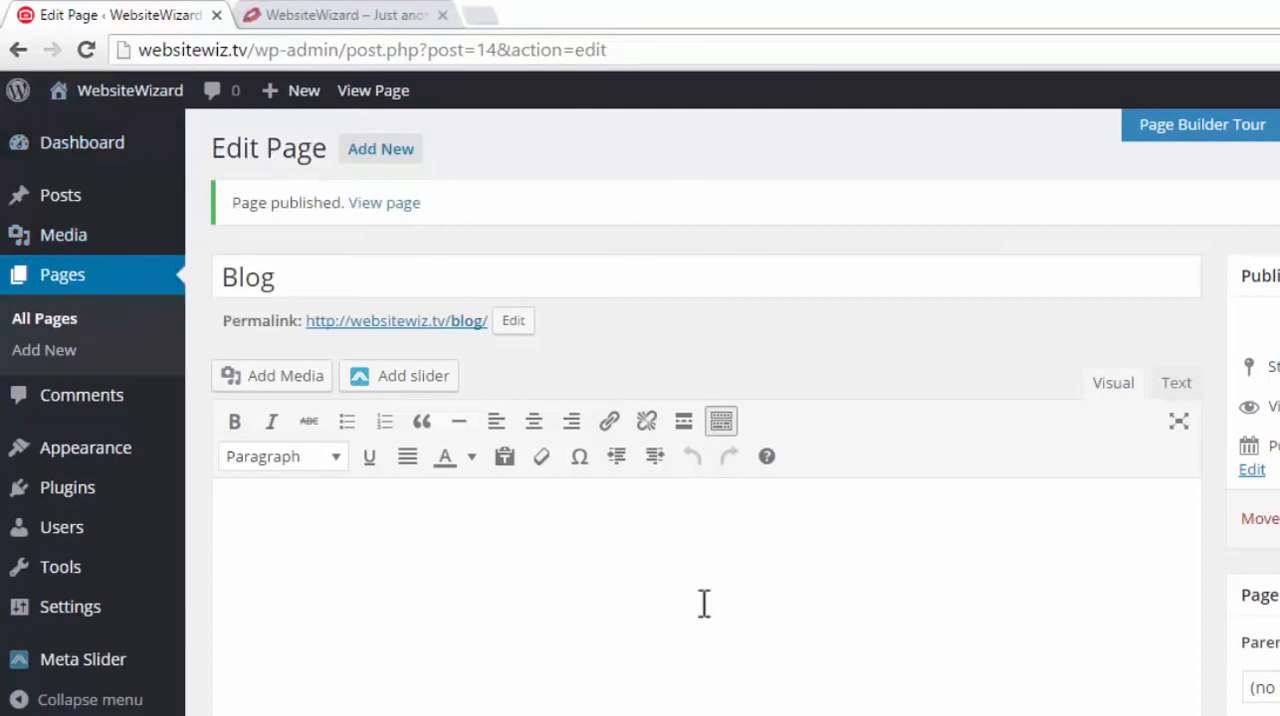
pyautogui.click(345, 14)
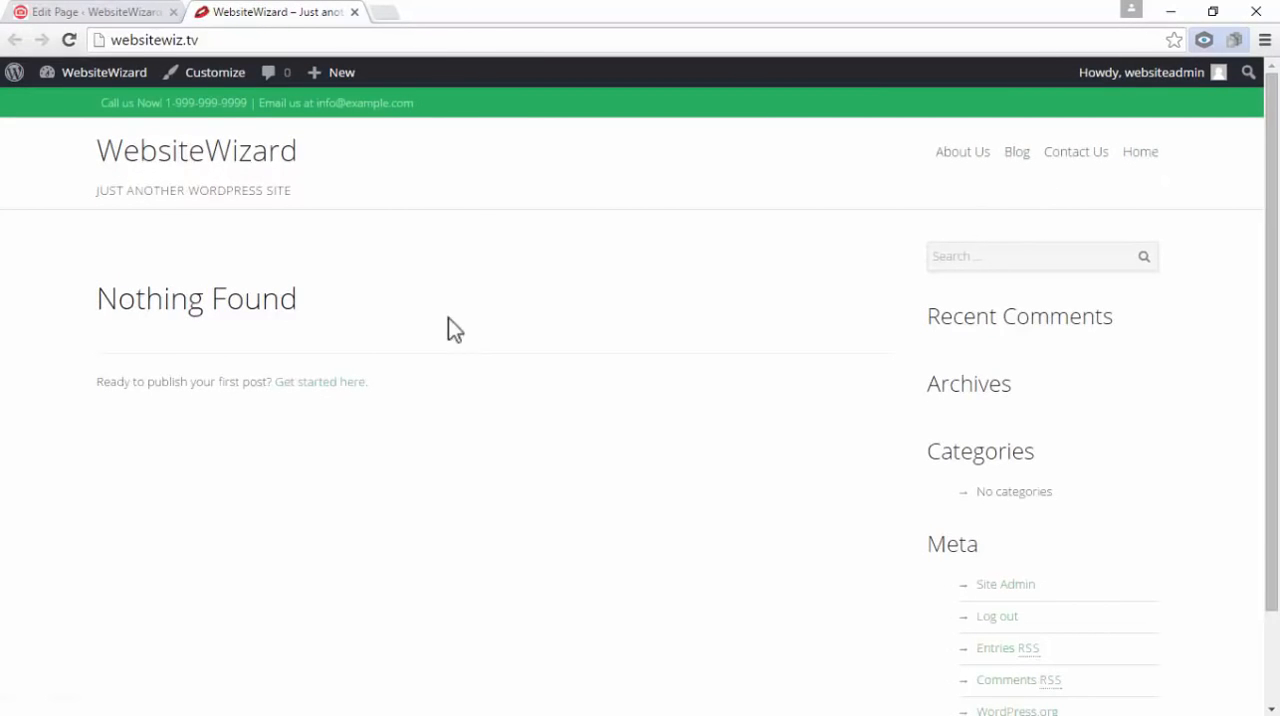
pyautogui.click(62, 11)
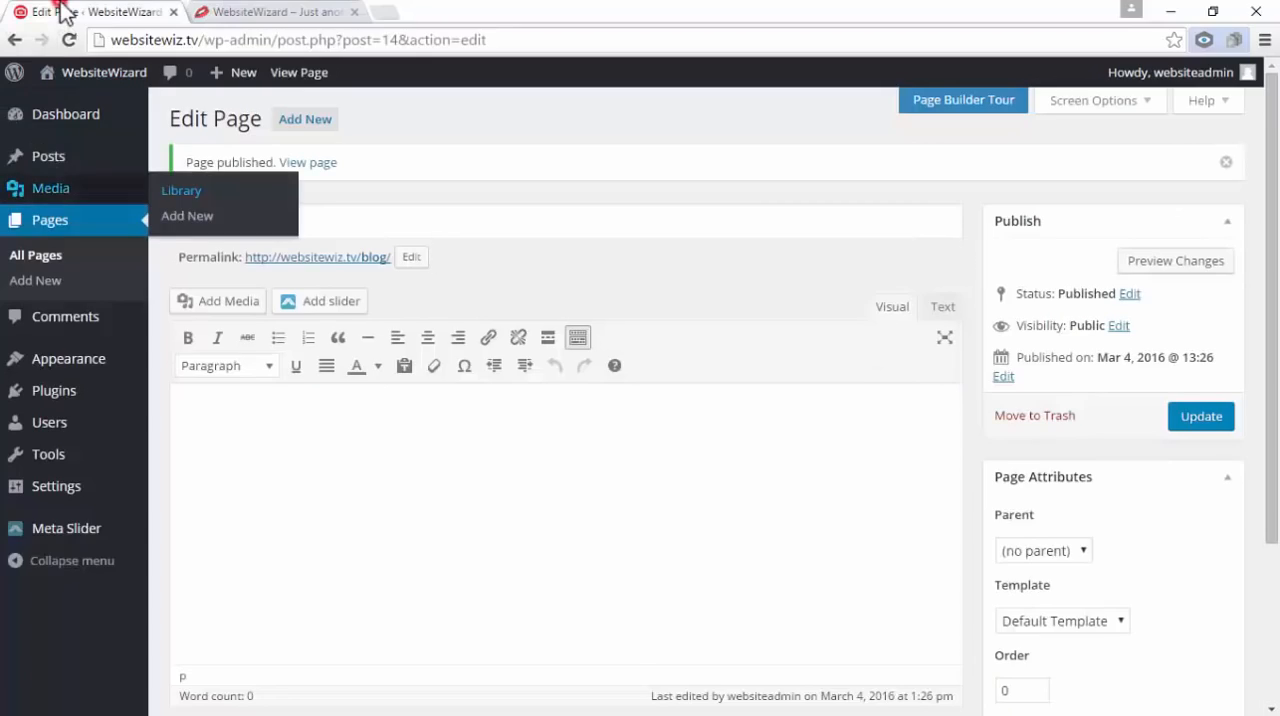
pyautogui.click(266, 11)
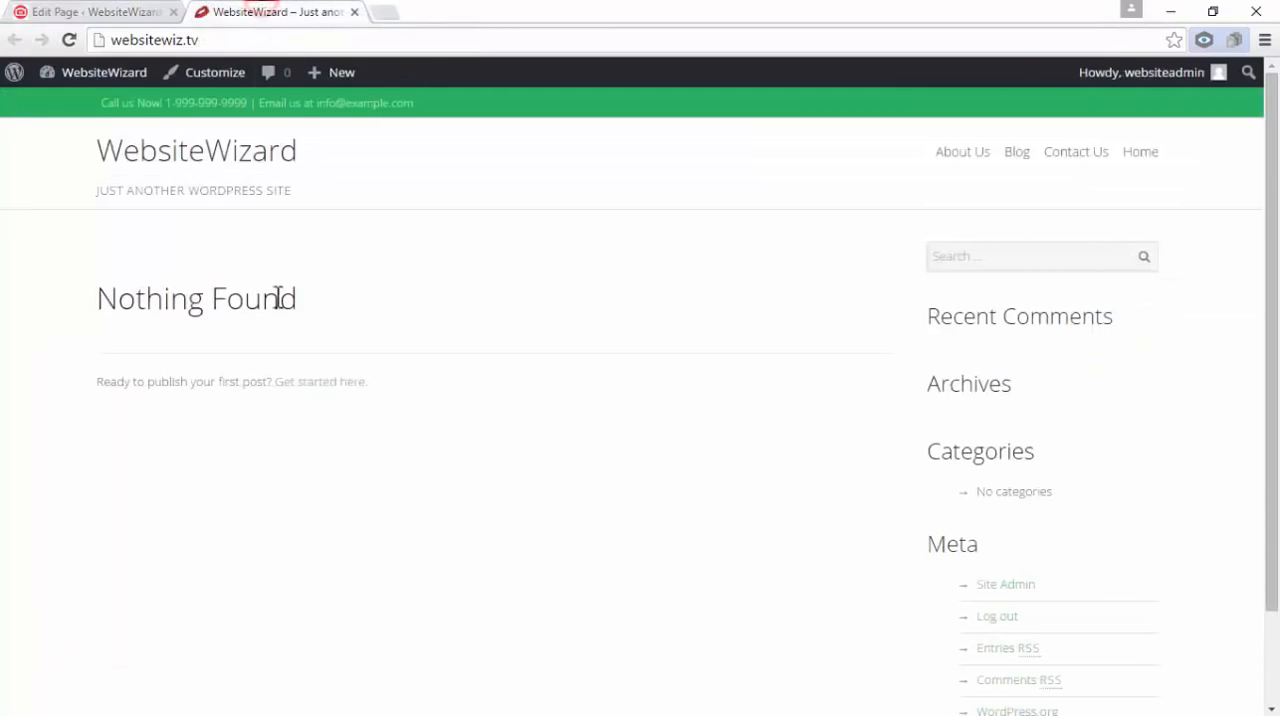
pyautogui.moveTo(86, 80)
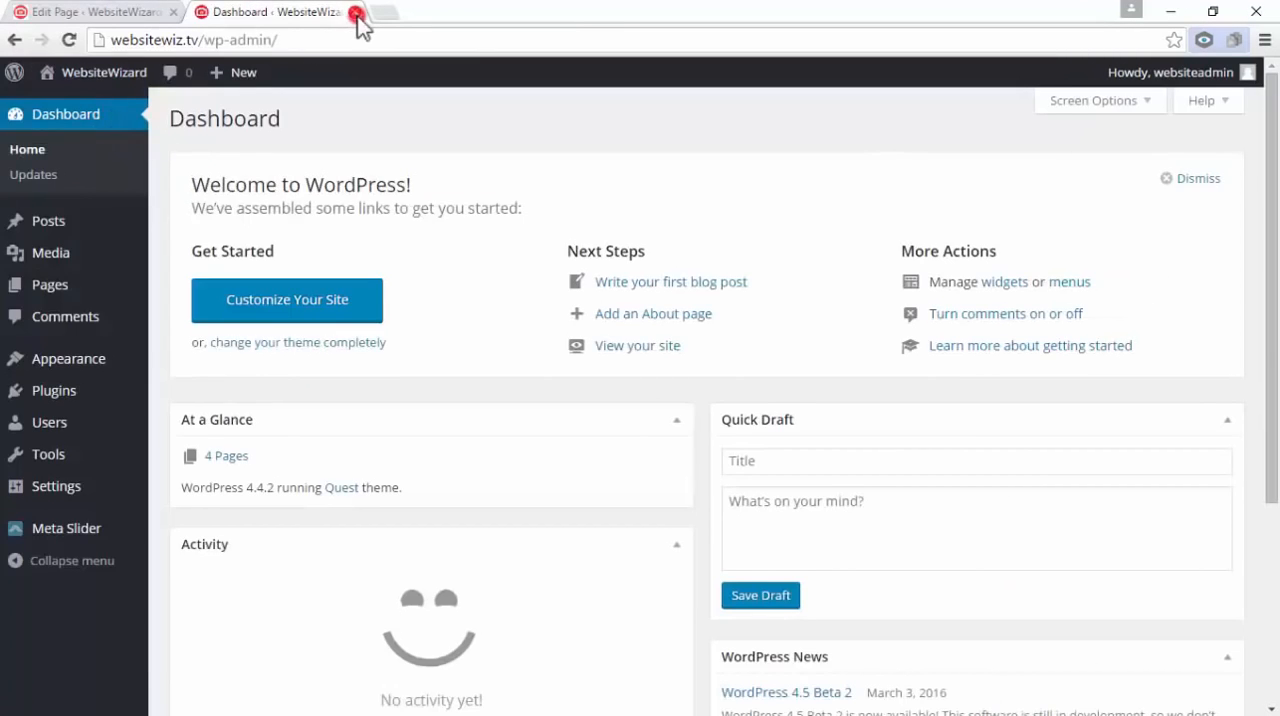
pyautogui.click(356, 12)
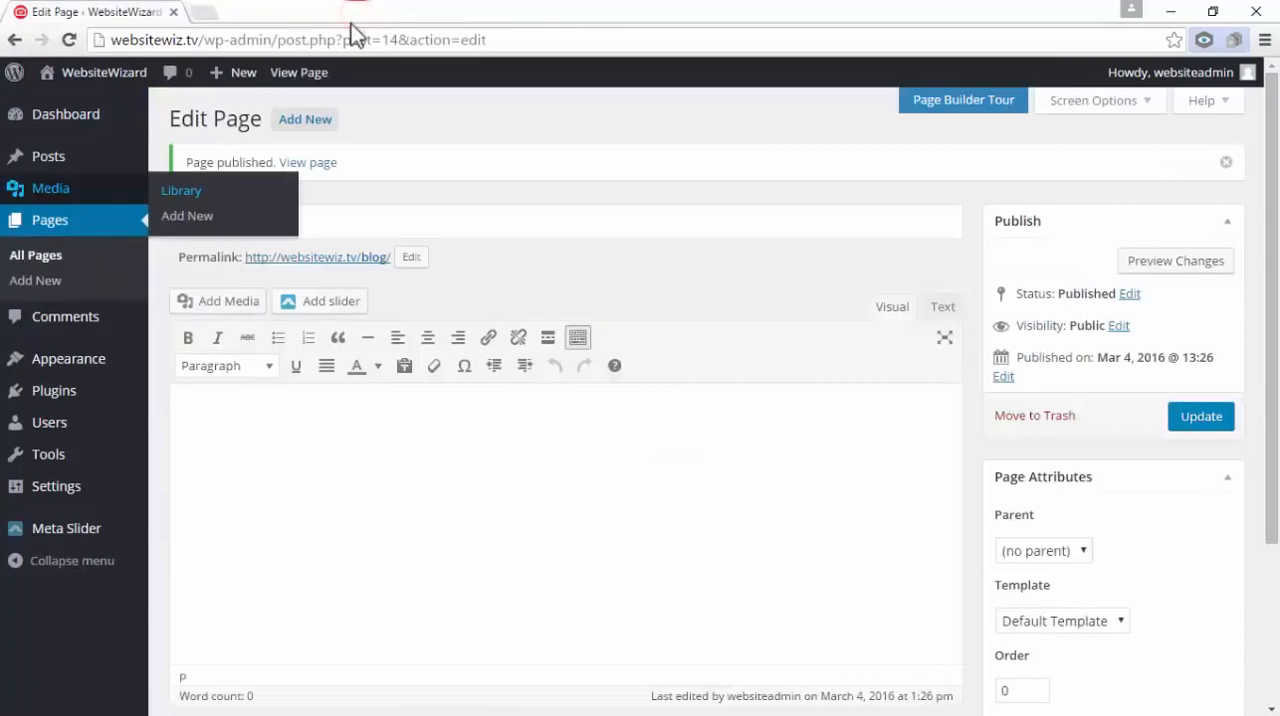
pyautogui.click(422, 536)
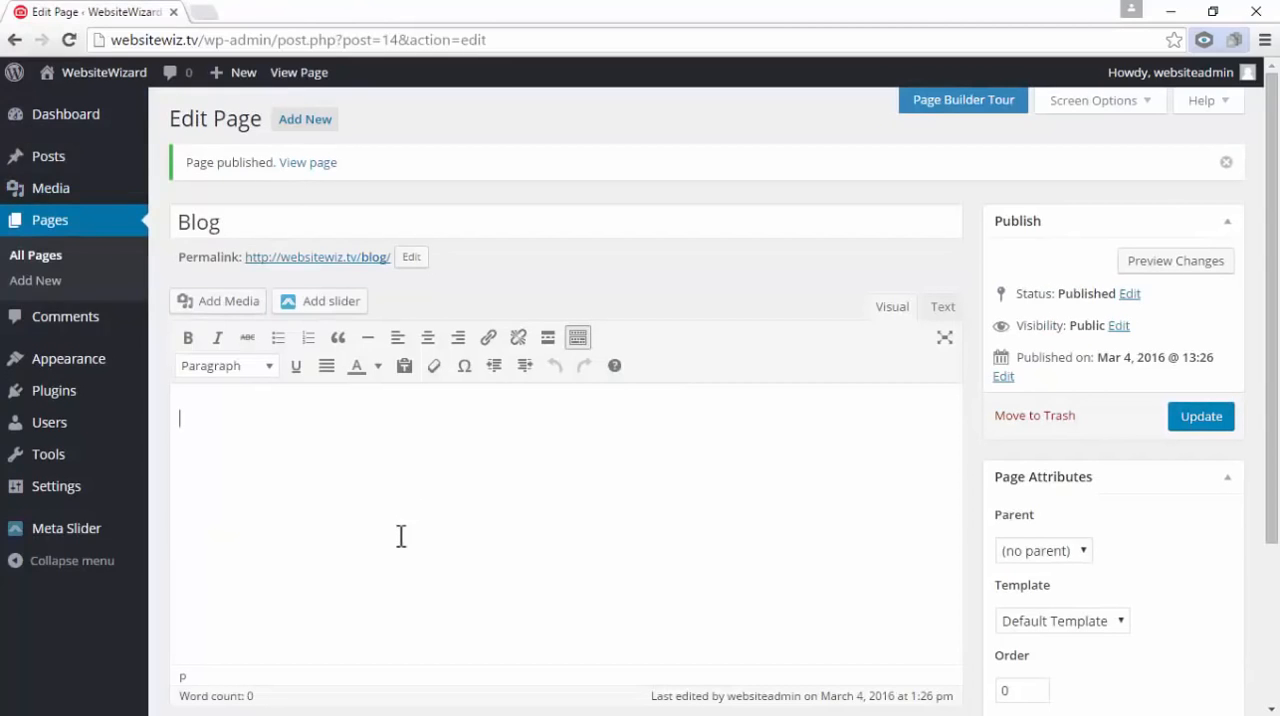
# Open the menu management page for the site's appearance and create a menu named "Top Menu" from the default items
pyautogui.moveTo(98, 365)
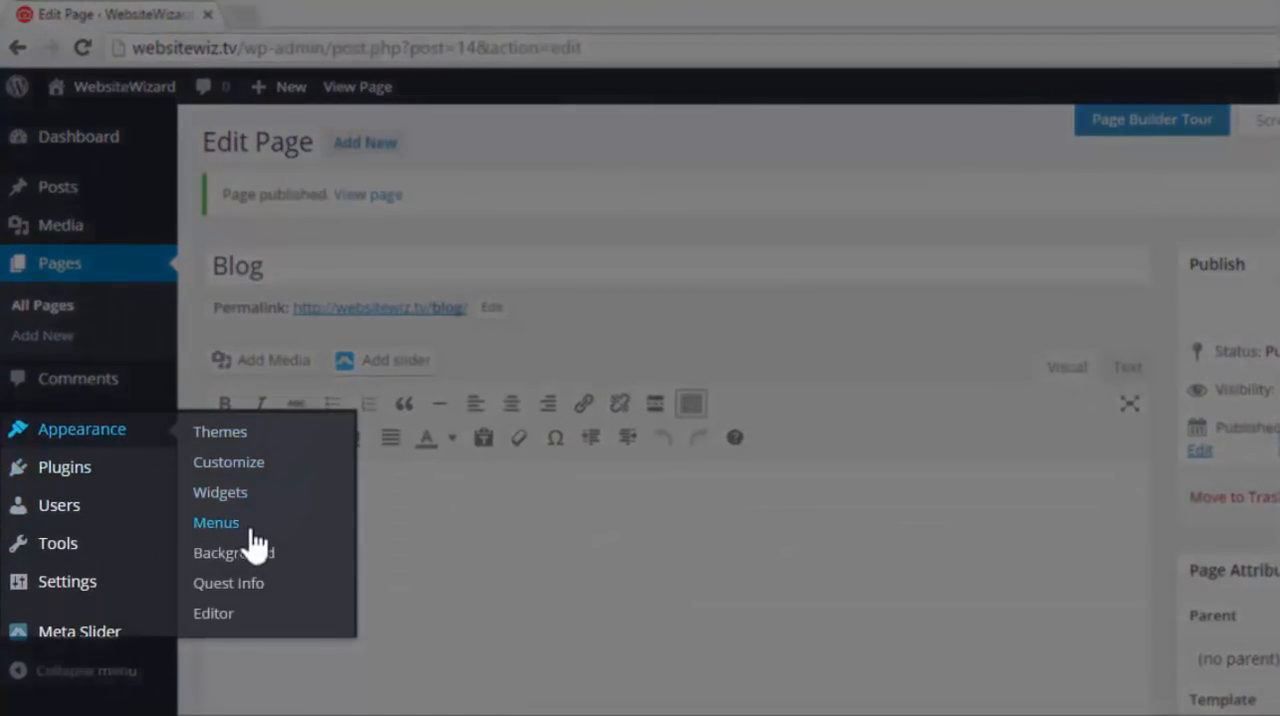
pyautogui.click(216, 522)
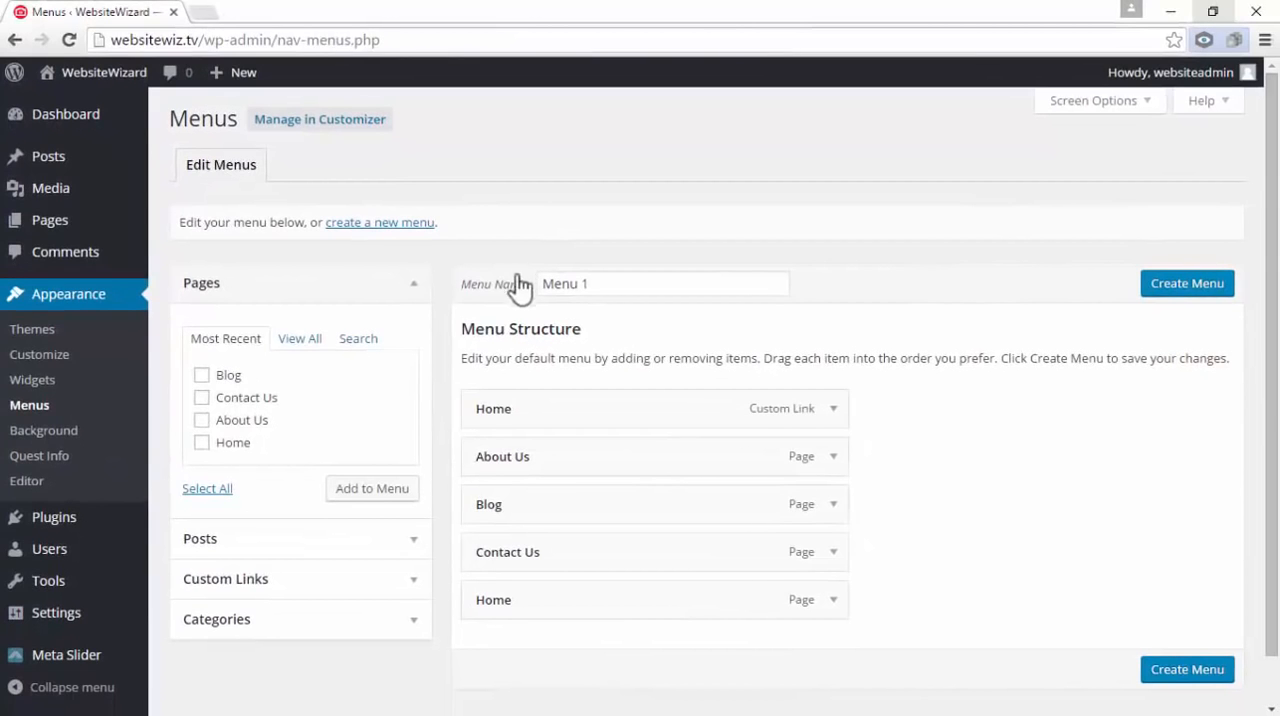
pyautogui.tripleClick(615, 284)
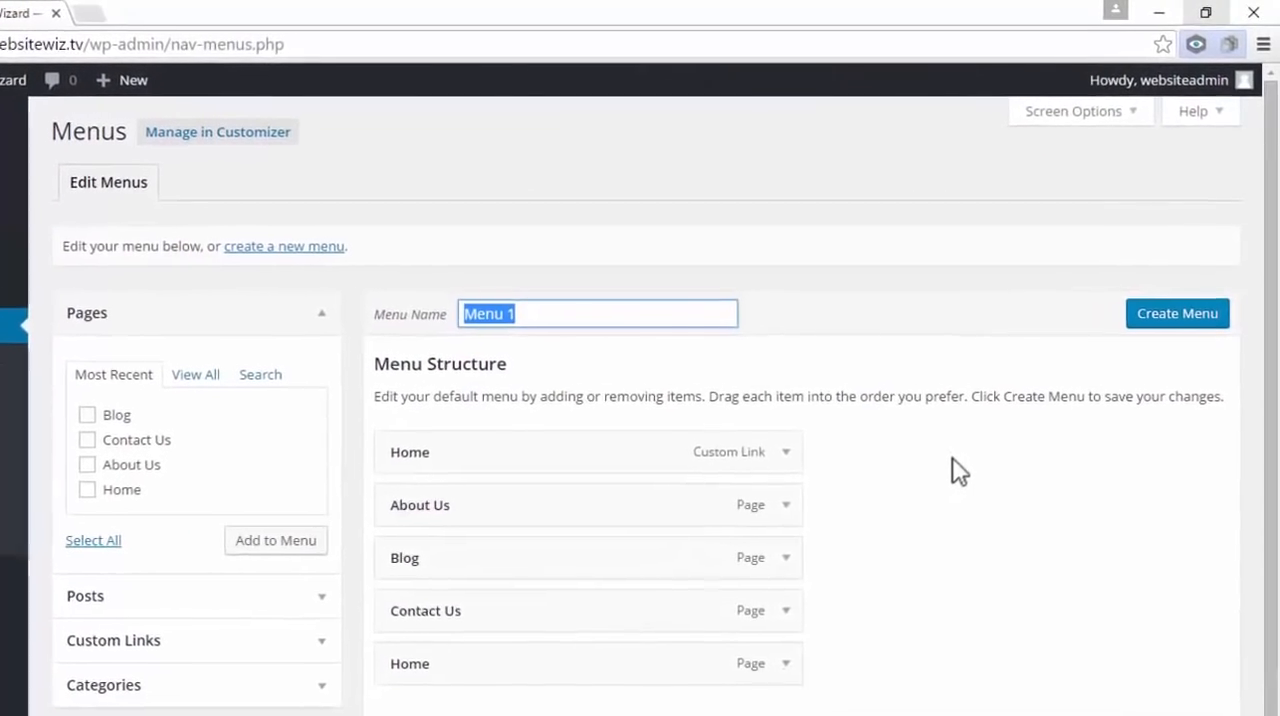
pyautogui.write('Top Me')
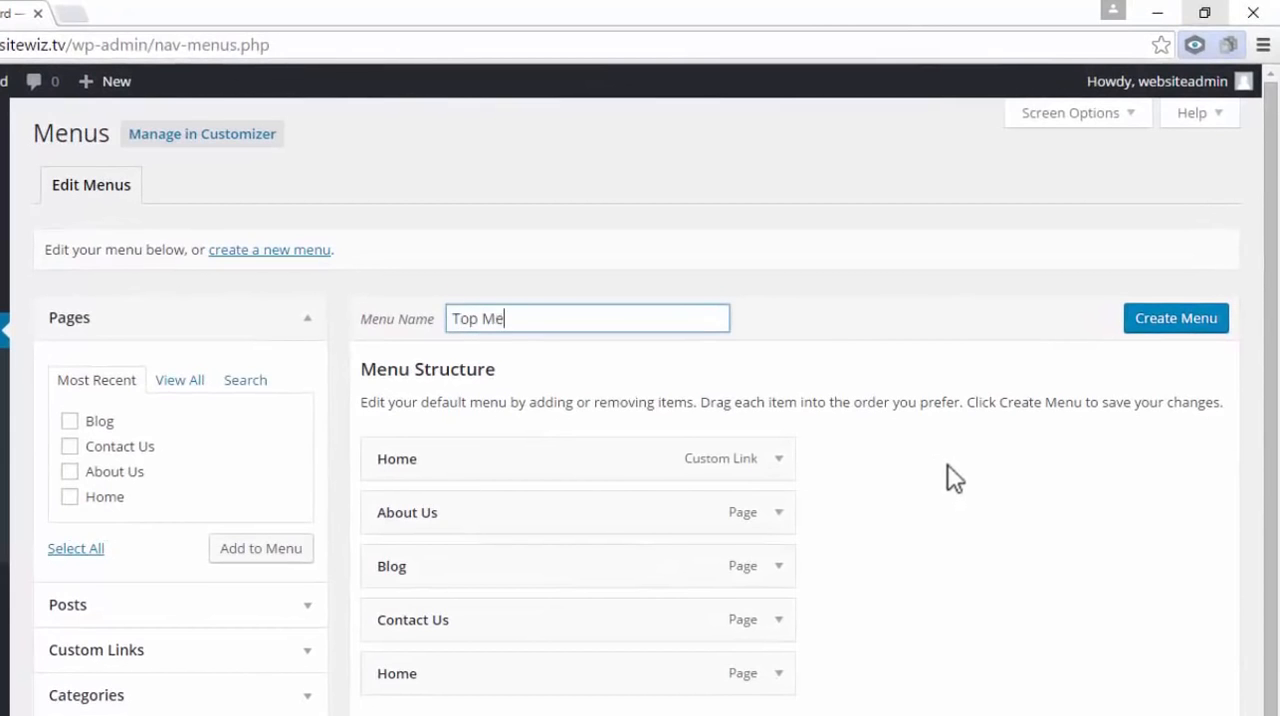
pyautogui.write('nu')
pyautogui.click(1160, 508)
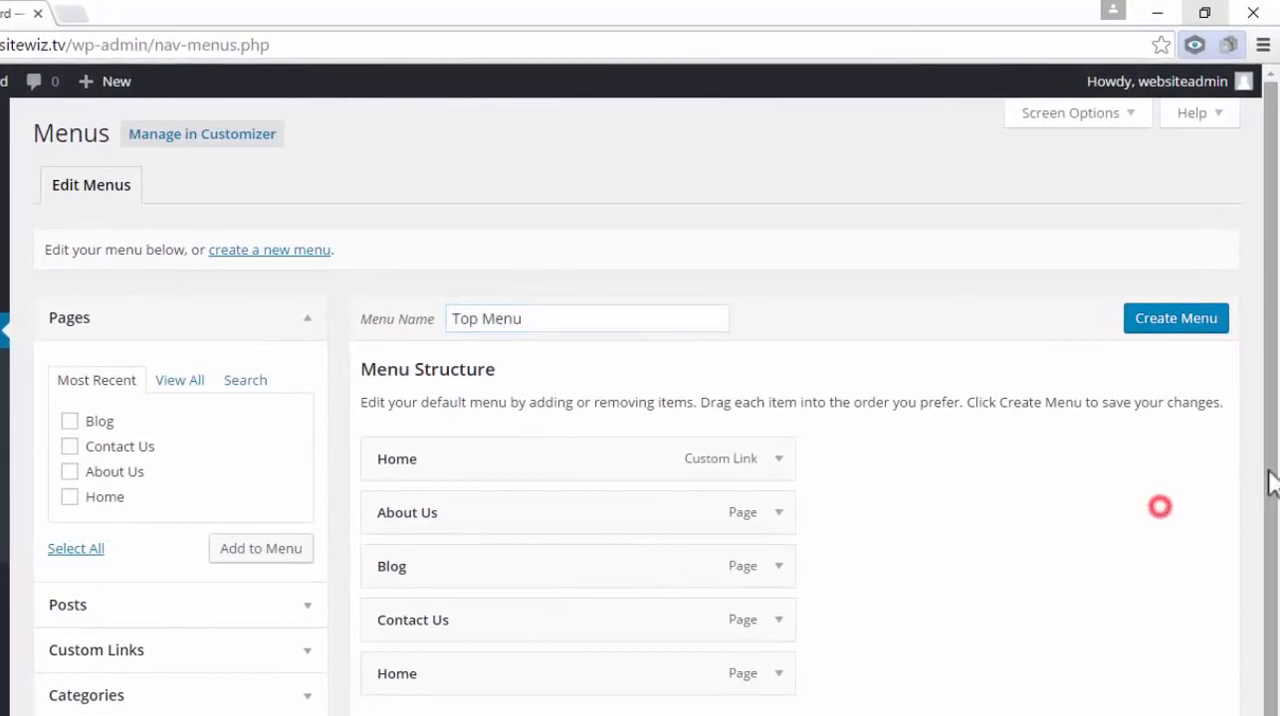
pyautogui.click(1158, 320)
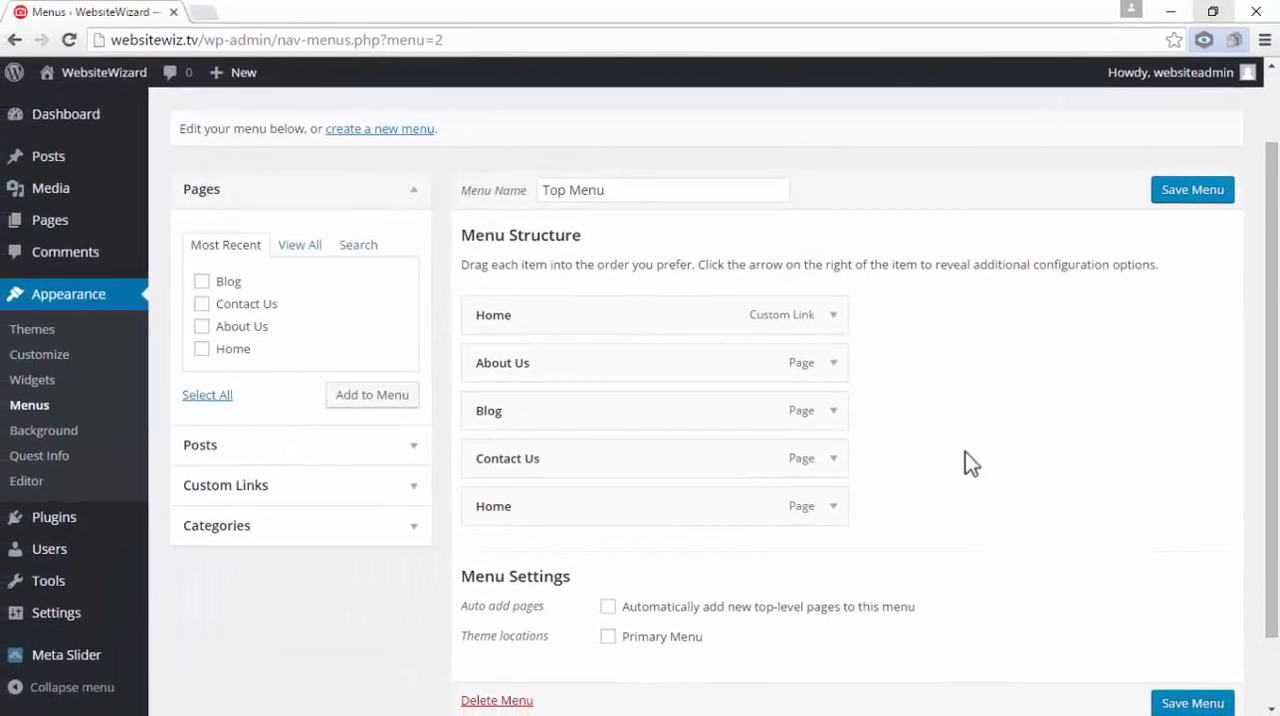
# Remove the Home custom link from the Top Menu structure
pyautogui.moveTo(577, 314)
pyautogui.mouseDown()
pyautogui.moveTo(608, 314)
pyautogui.moveTo(574, 317)
pyautogui.mouseUp()
pyautogui.moveTo(555, 364)
pyautogui.mouseDown()
pyautogui.moveTo(572, 361)
pyautogui.moveTo(556, 364)
pyautogui.mouseUp()
pyautogui.click(553, 413)
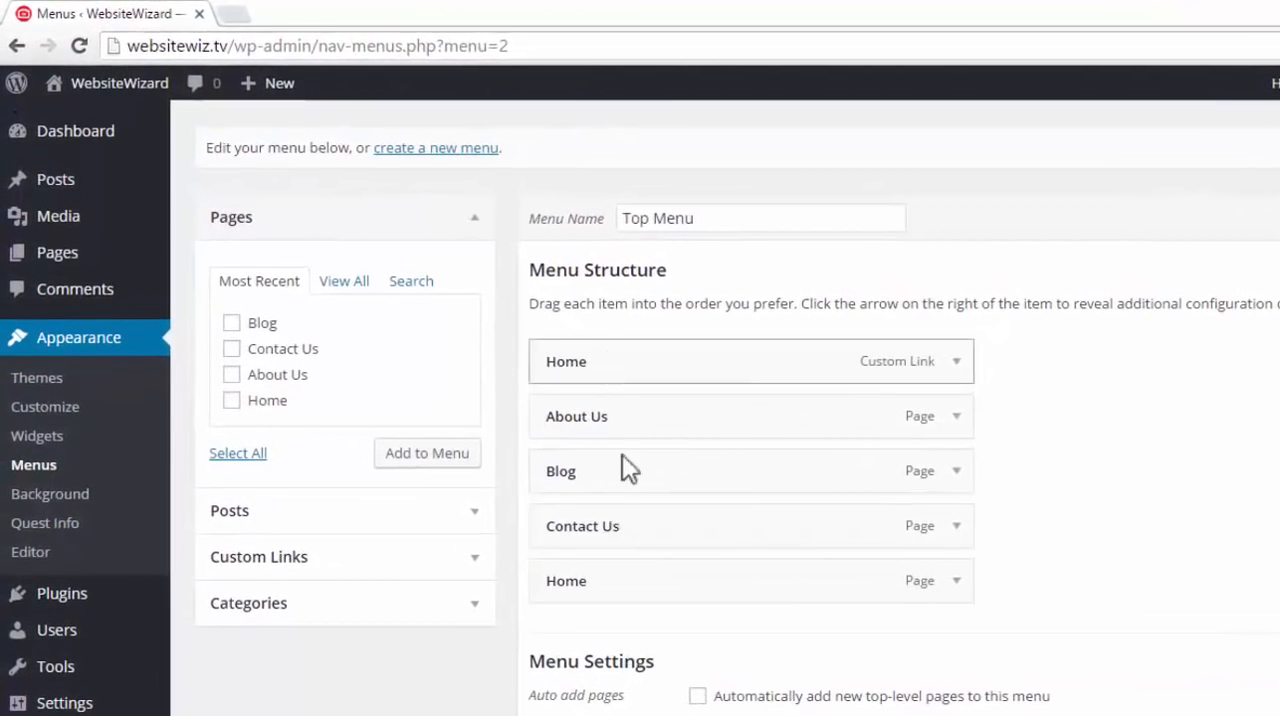
pyautogui.click(962, 370)
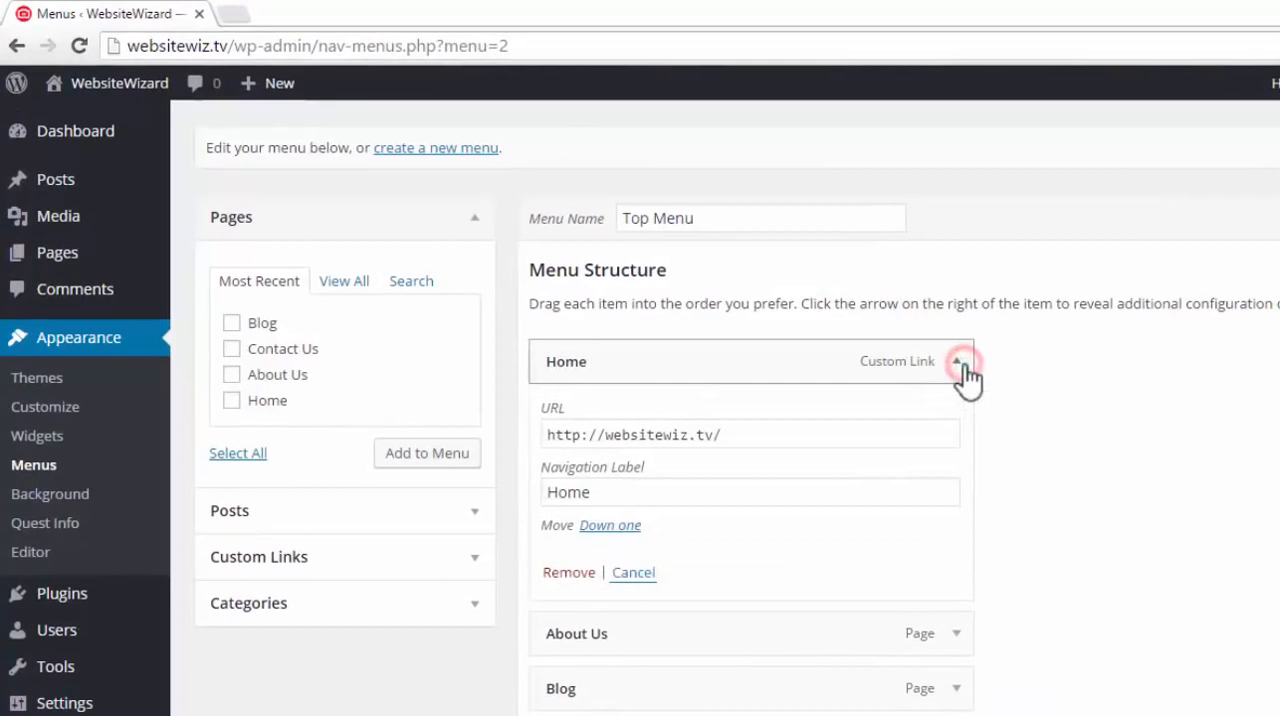
pyautogui.click(572, 572)
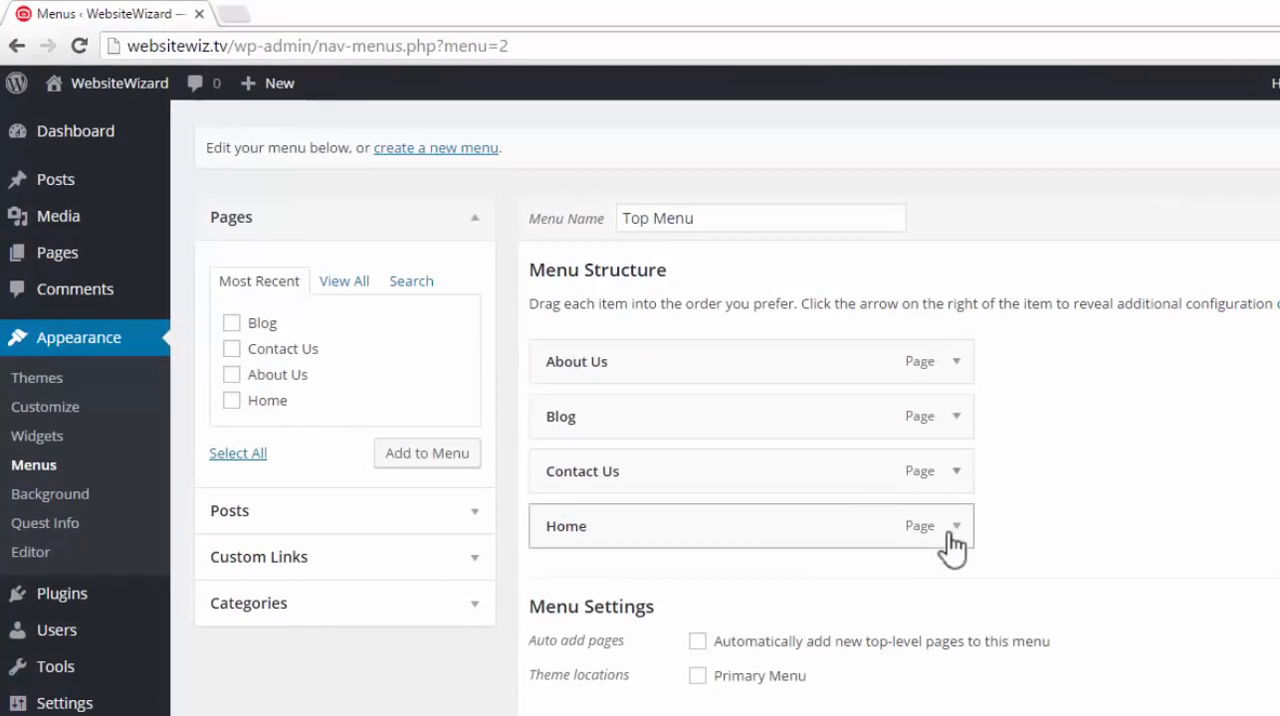
# Remove the About Us, Blog, Contact Us and Home page items from the Top Menu structure
pyautogui.click(956, 362)
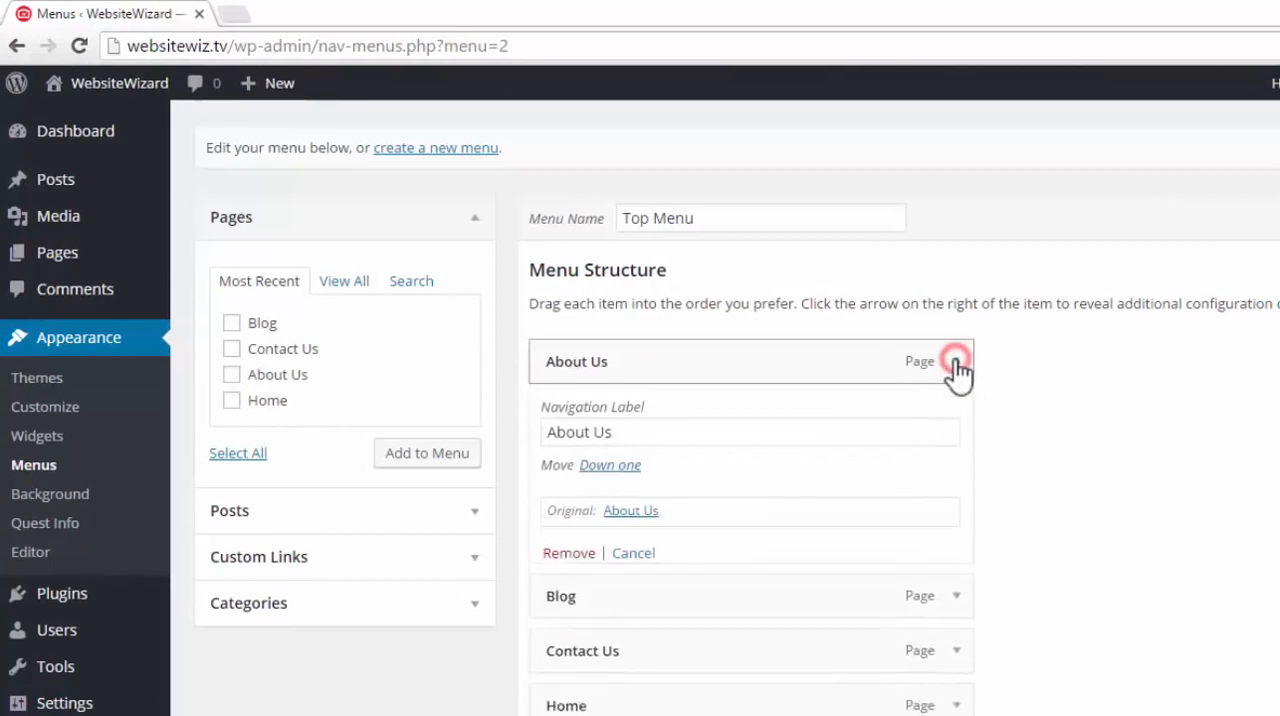
pyautogui.click(569, 553)
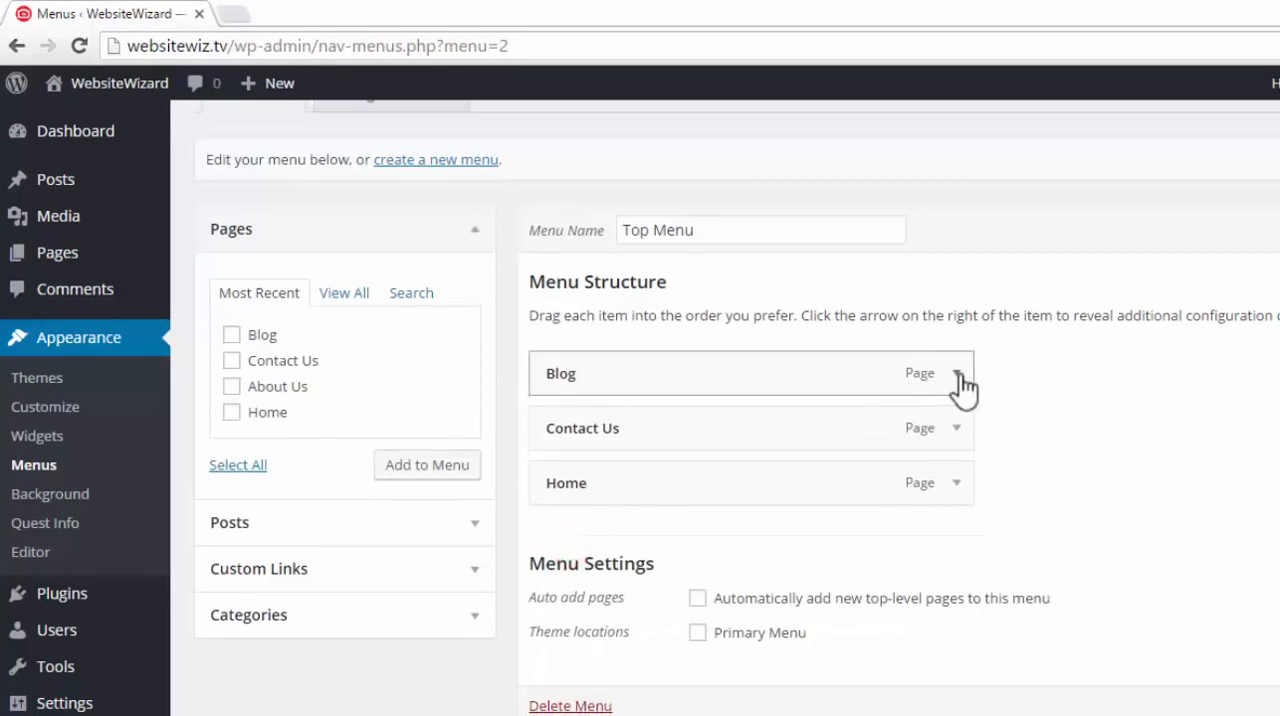
pyautogui.click(961, 373)
pyautogui.click(571, 558)
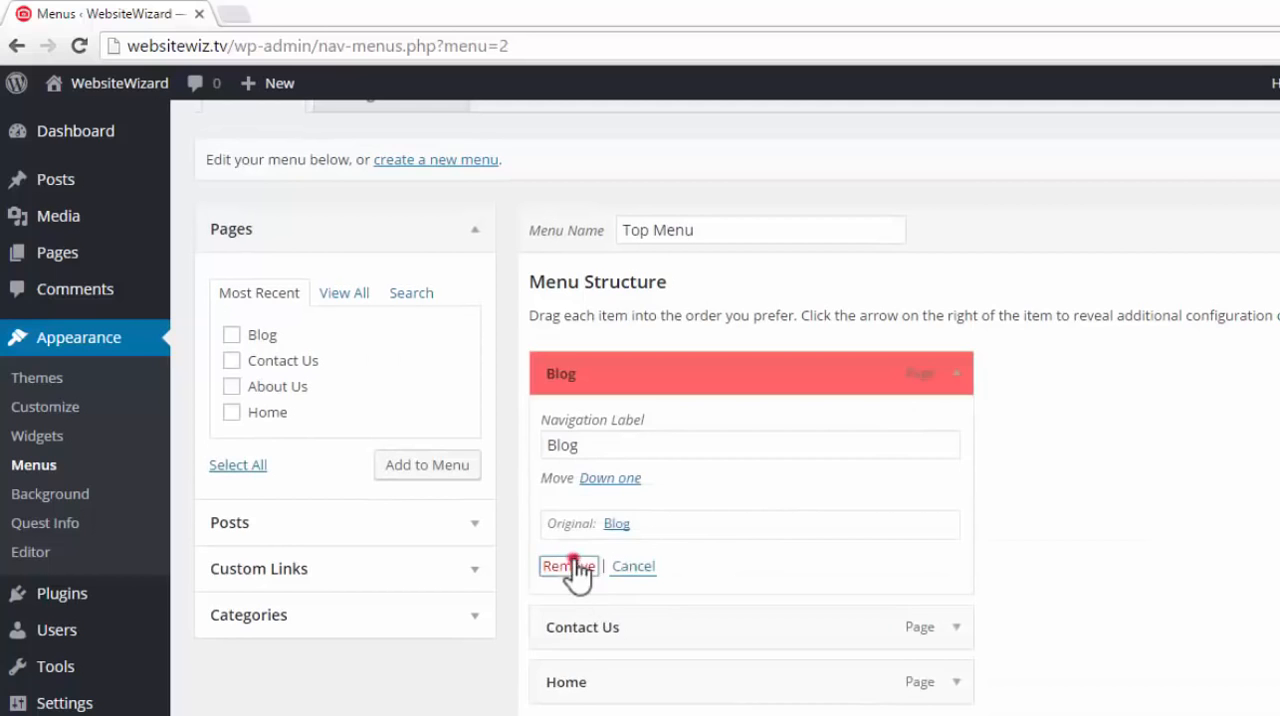
pyautogui.click(956, 428)
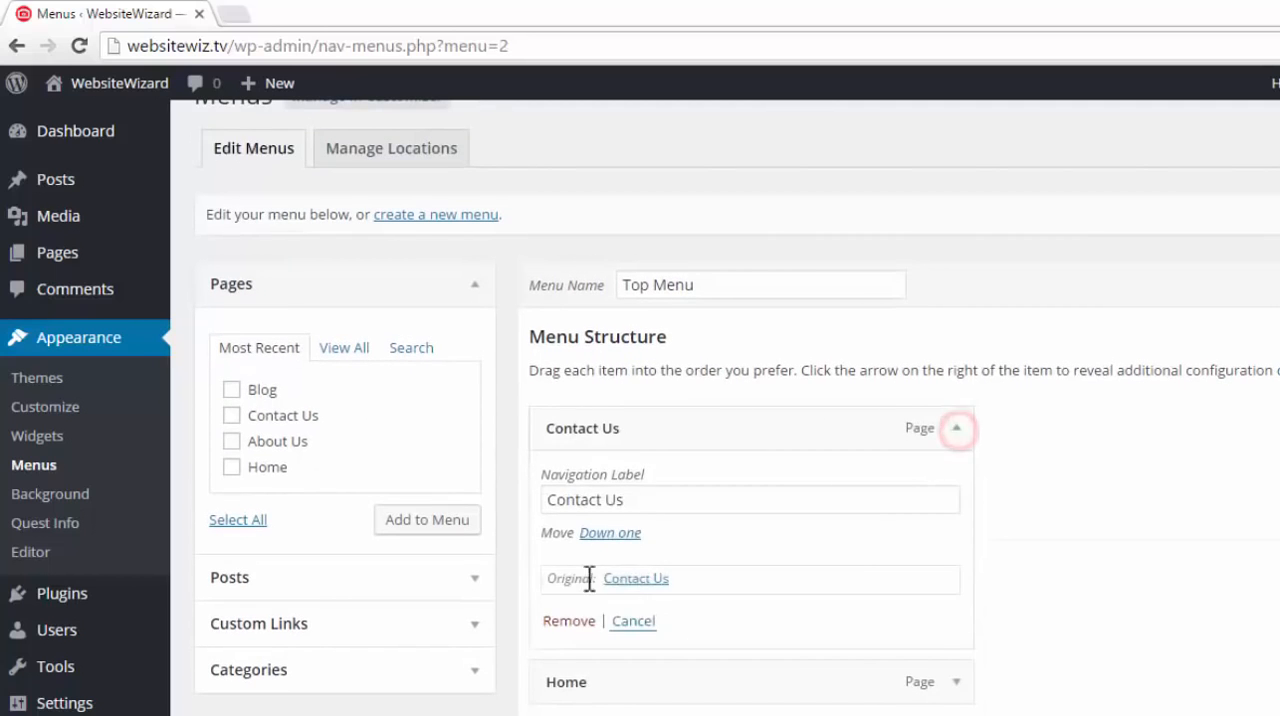
pyautogui.click(570, 620)
pyautogui.click(956, 468)
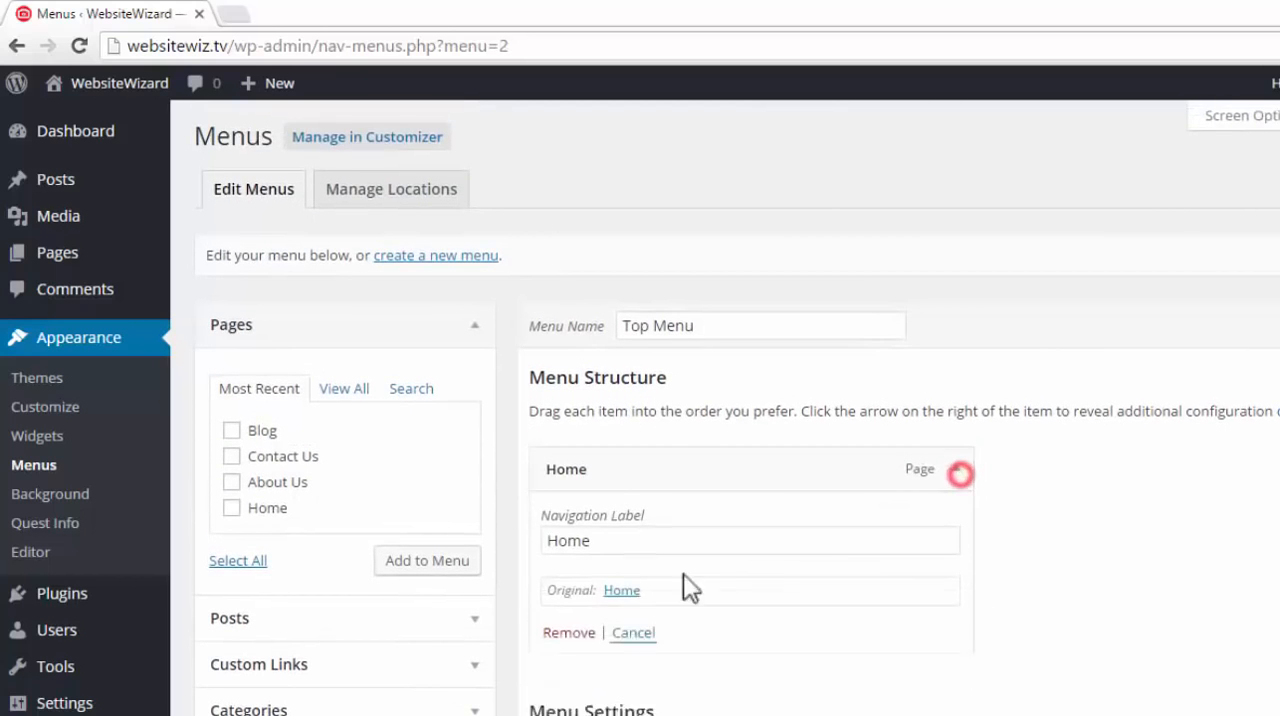
pyautogui.click(577, 638)
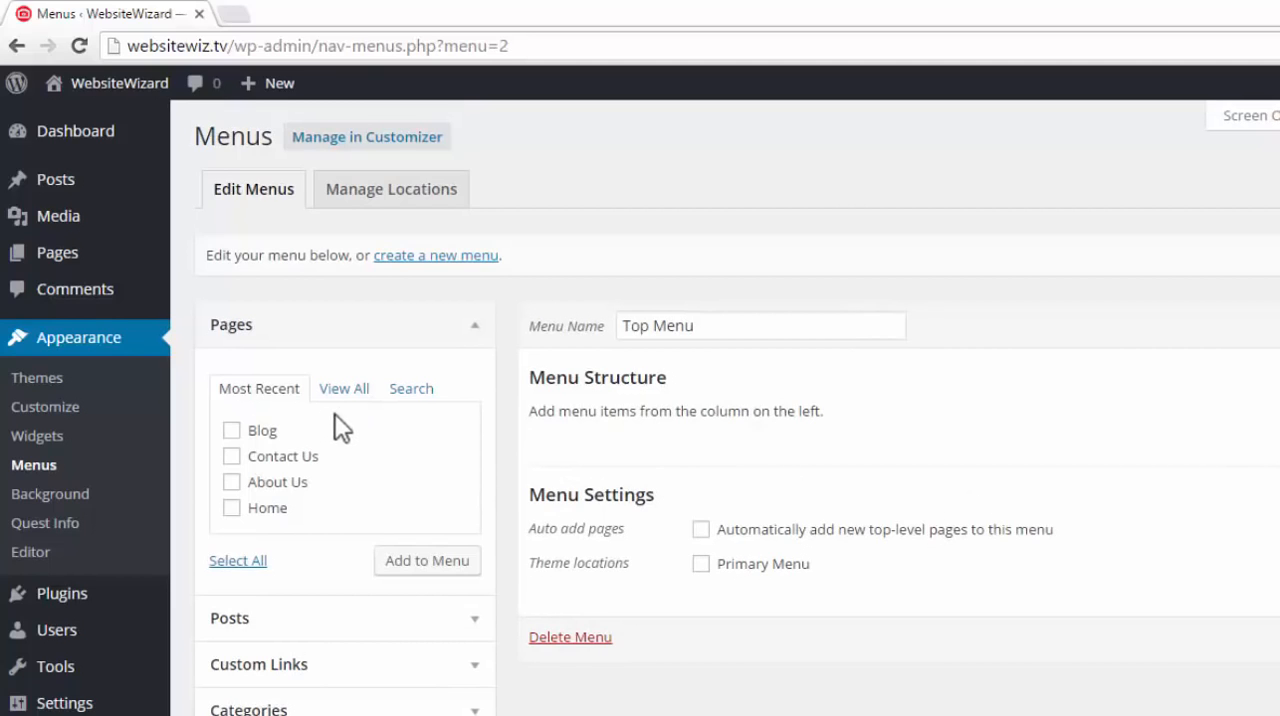
# Add the Home, About Us, Contact Us and Blog pages to the Top Menu structure
pyautogui.click(476, 327)
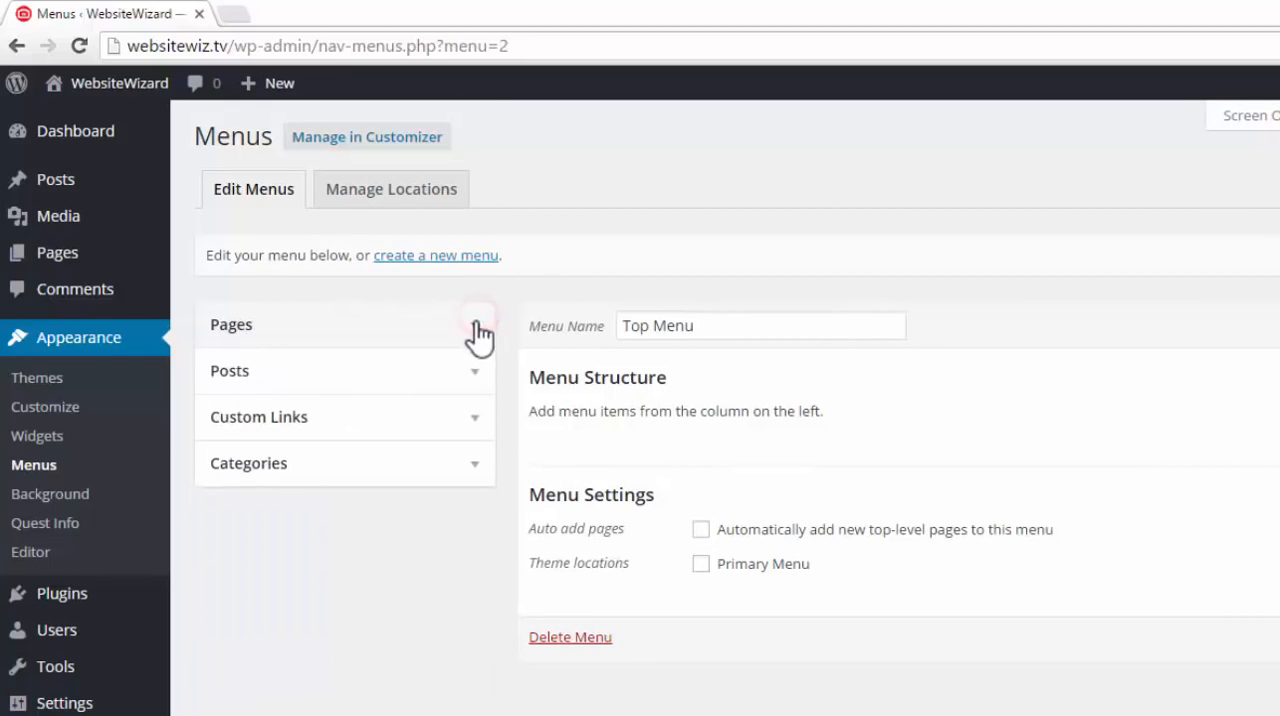
pyautogui.click(470, 328)
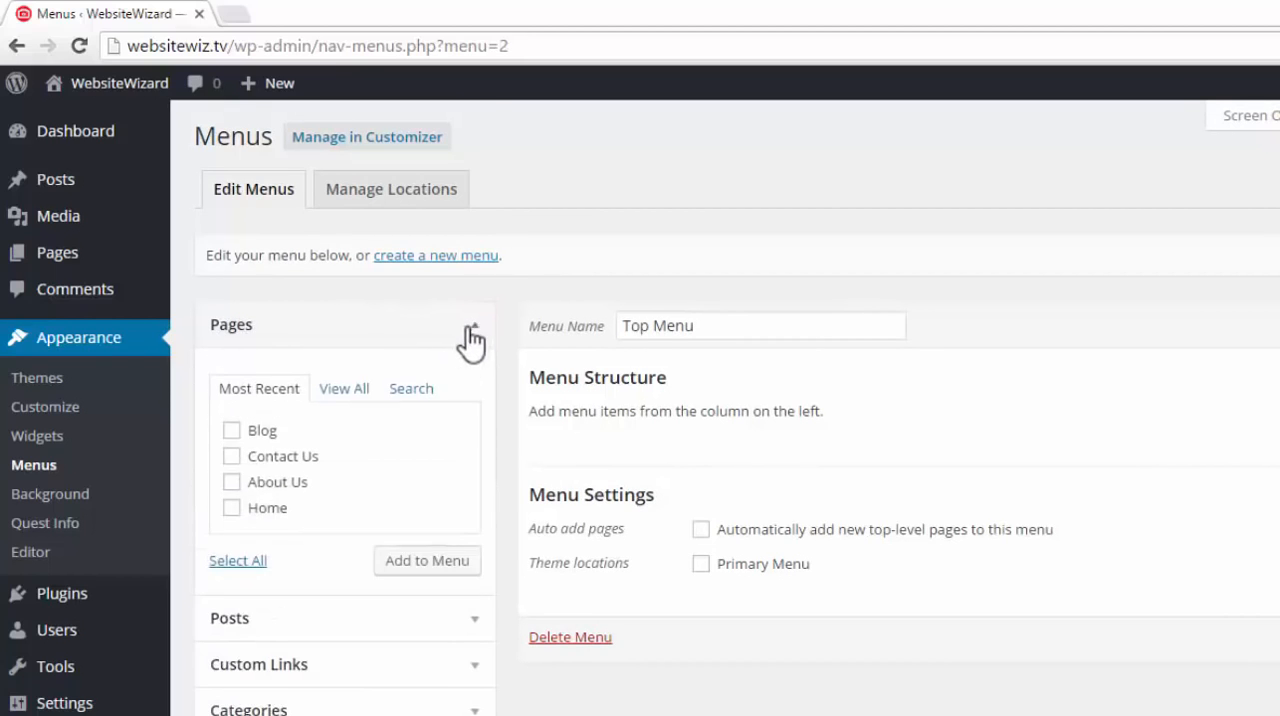
pyautogui.click(231, 508)
pyautogui.click(231, 482)
pyautogui.click(231, 456)
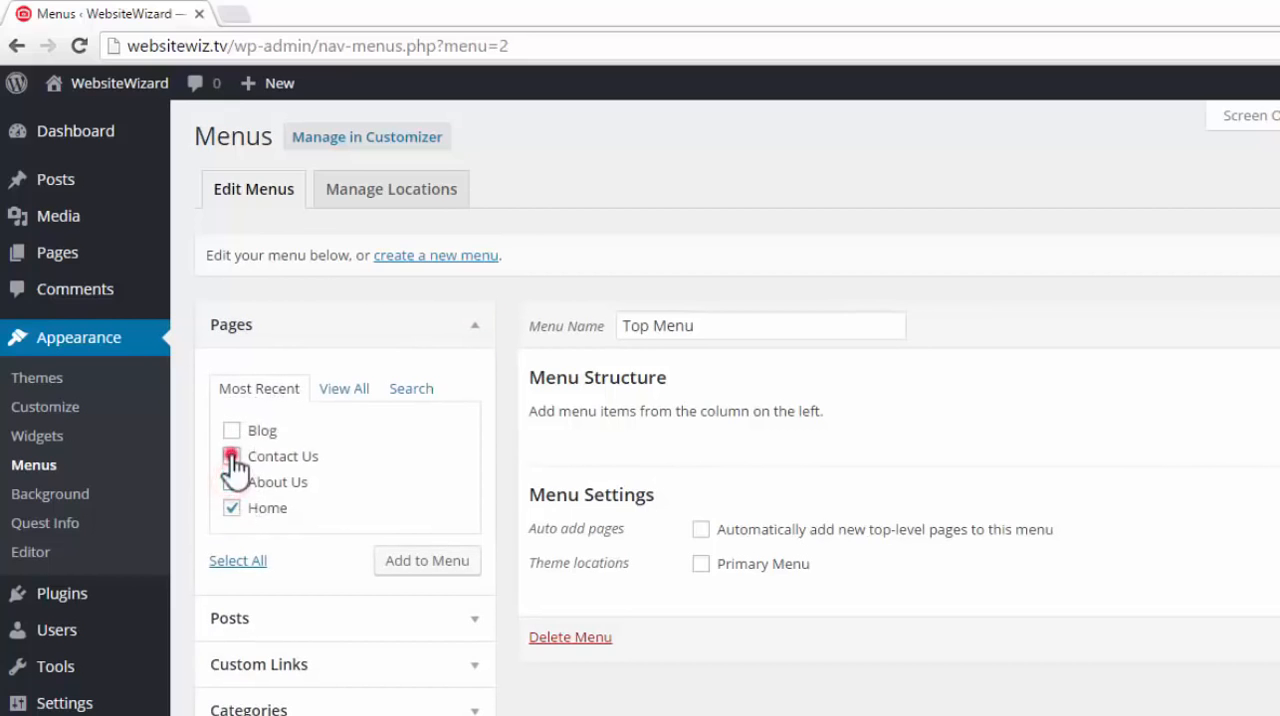
pyautogui.click(233, 431)
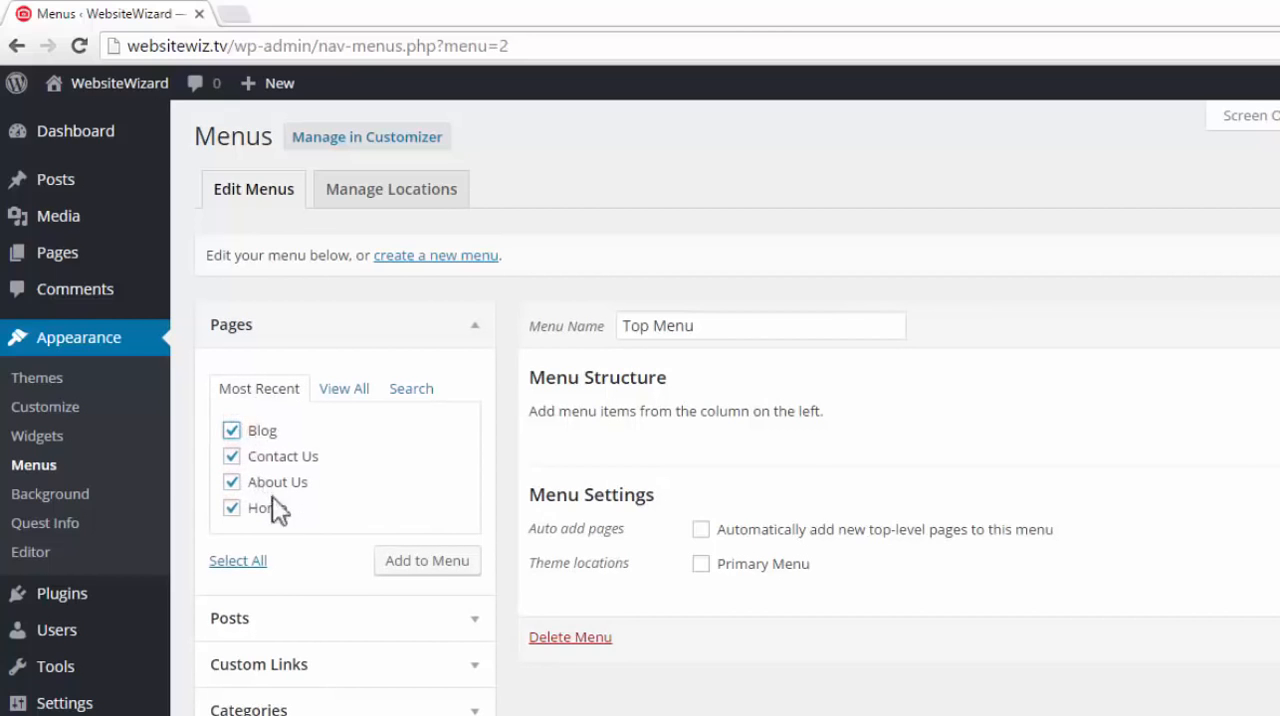
pyautogui.click(441, 578)
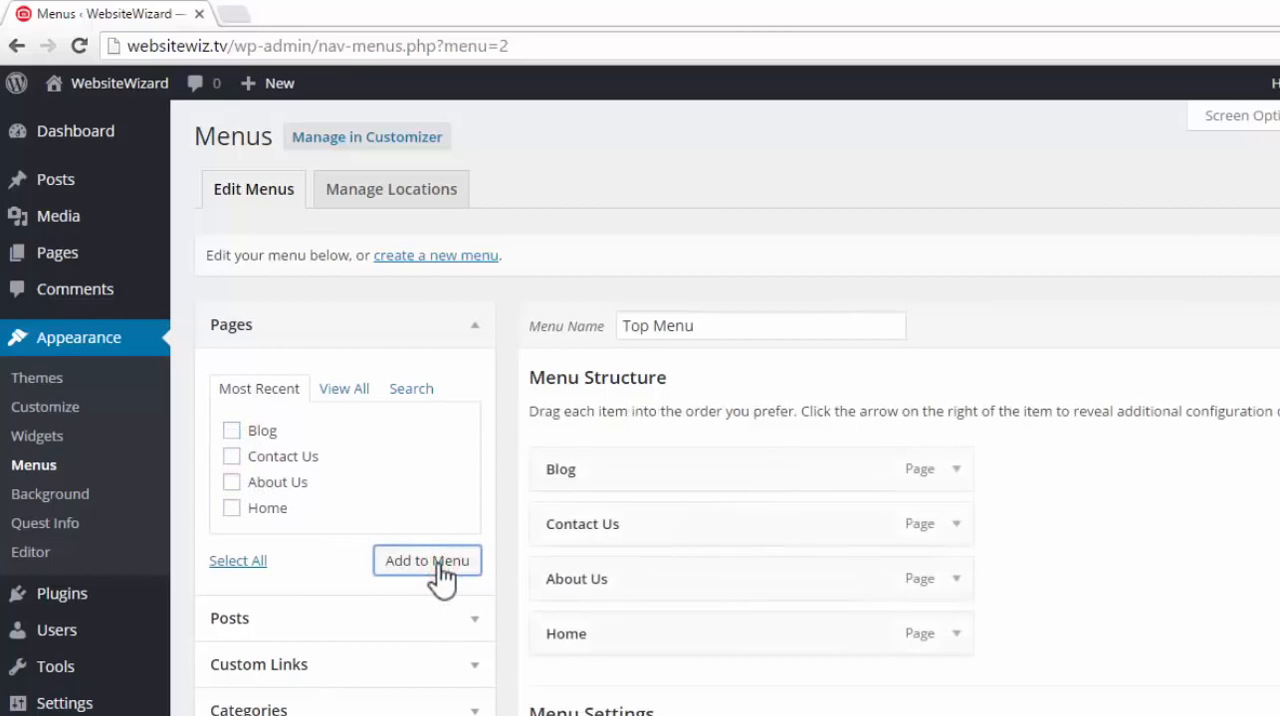
pyautogui.click(1165, 514)
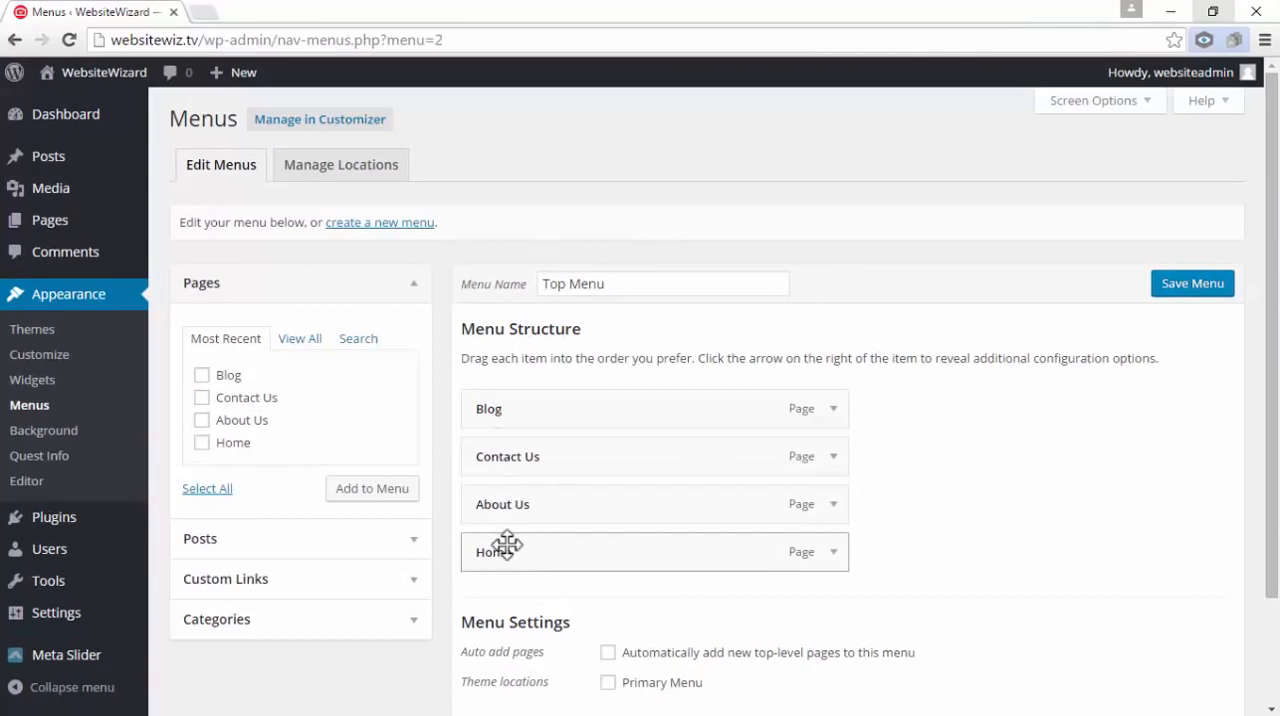
# Reorder the Top Menu items as Home, About Us, Contact Us, Blog
pyautogui.moveTo(558, 549); pyautogui.dragTo(554, 398)
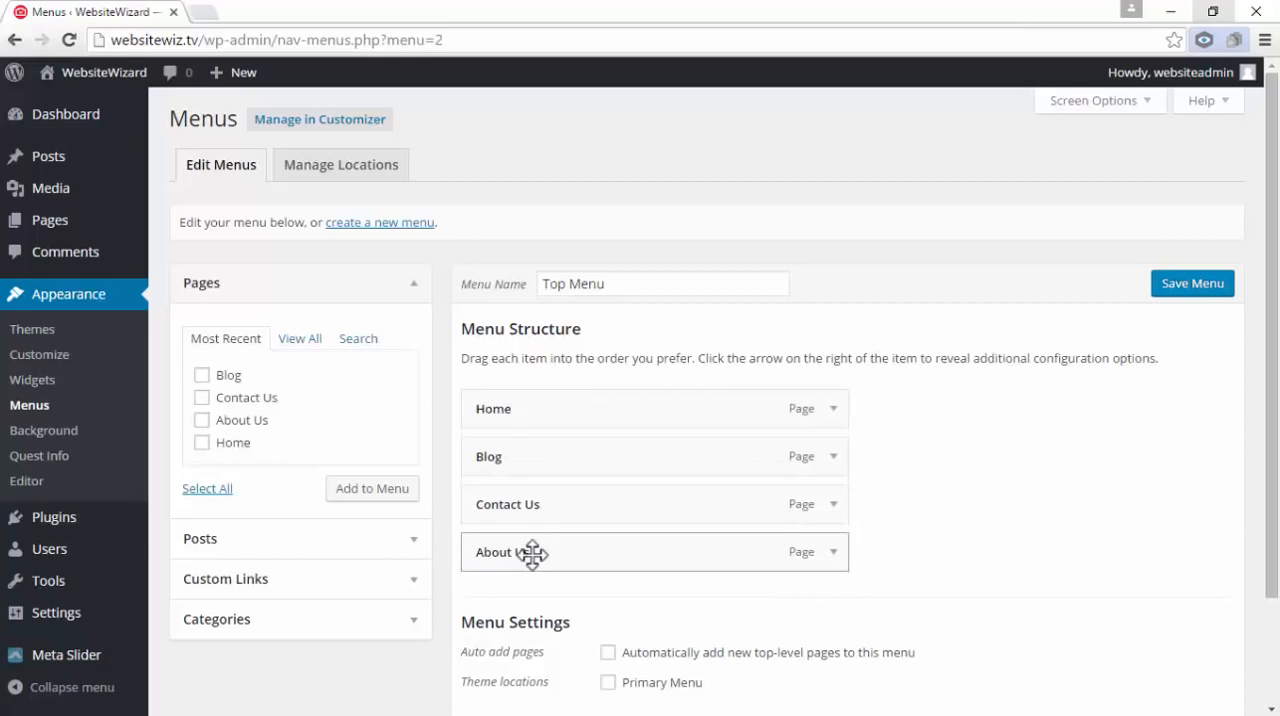
pyautogui.moveTo(531, 550); pyautogui.dragTo(560, 455)
pyautogui.moveTo(562, 553); pyautogui.dragTo(552, 506)
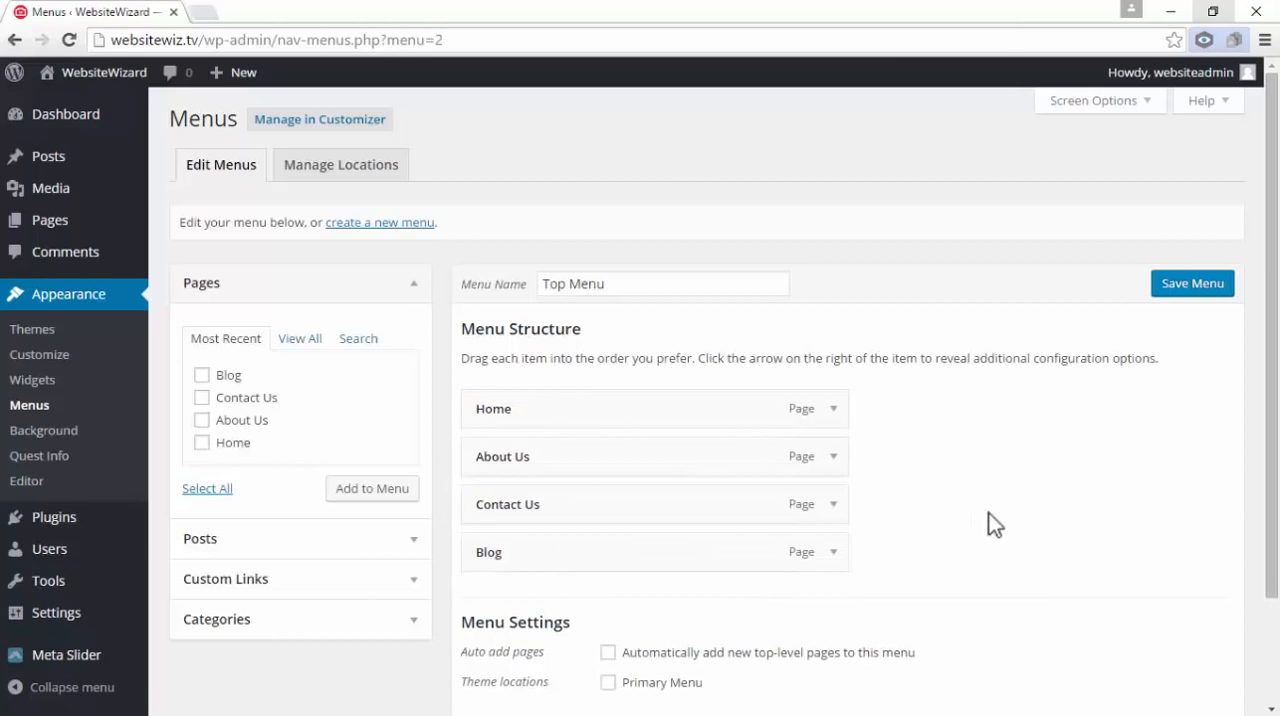
# Assign the Top Menu to the Primary Menu theme location and save the menu
pyautogui.scroll(-1, 993, 505)
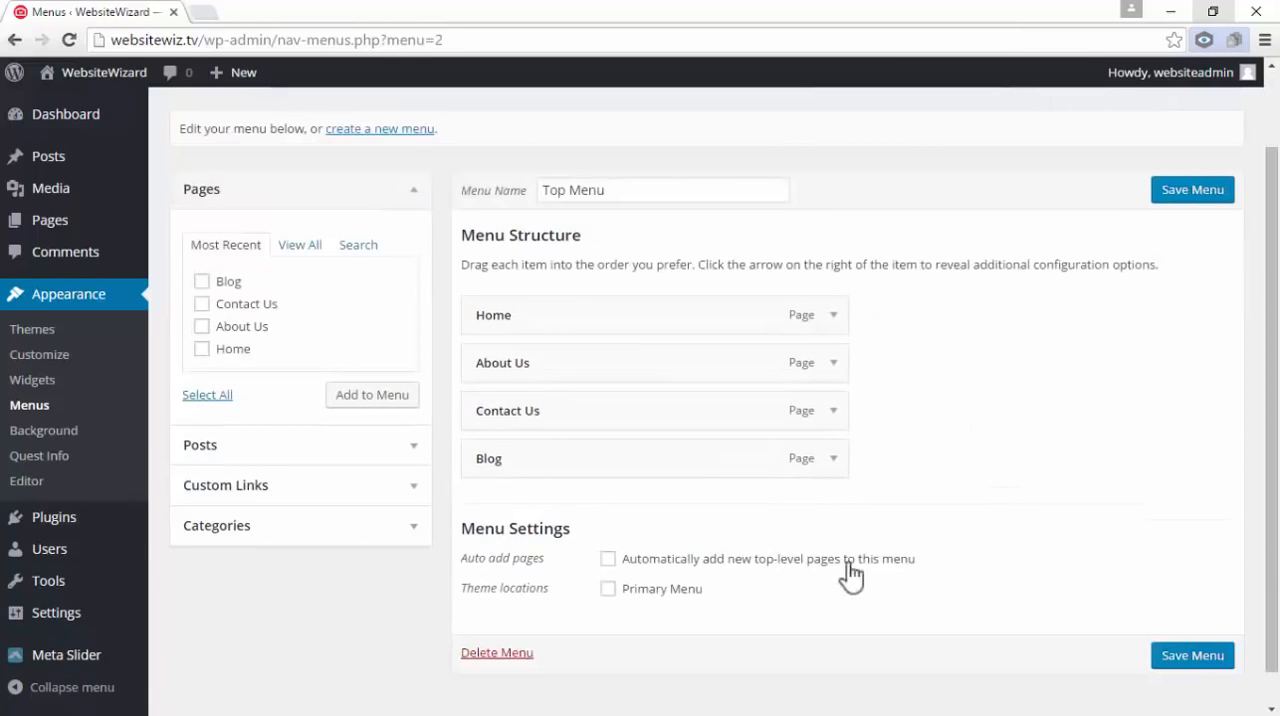
pyautogui.click(694, 572)
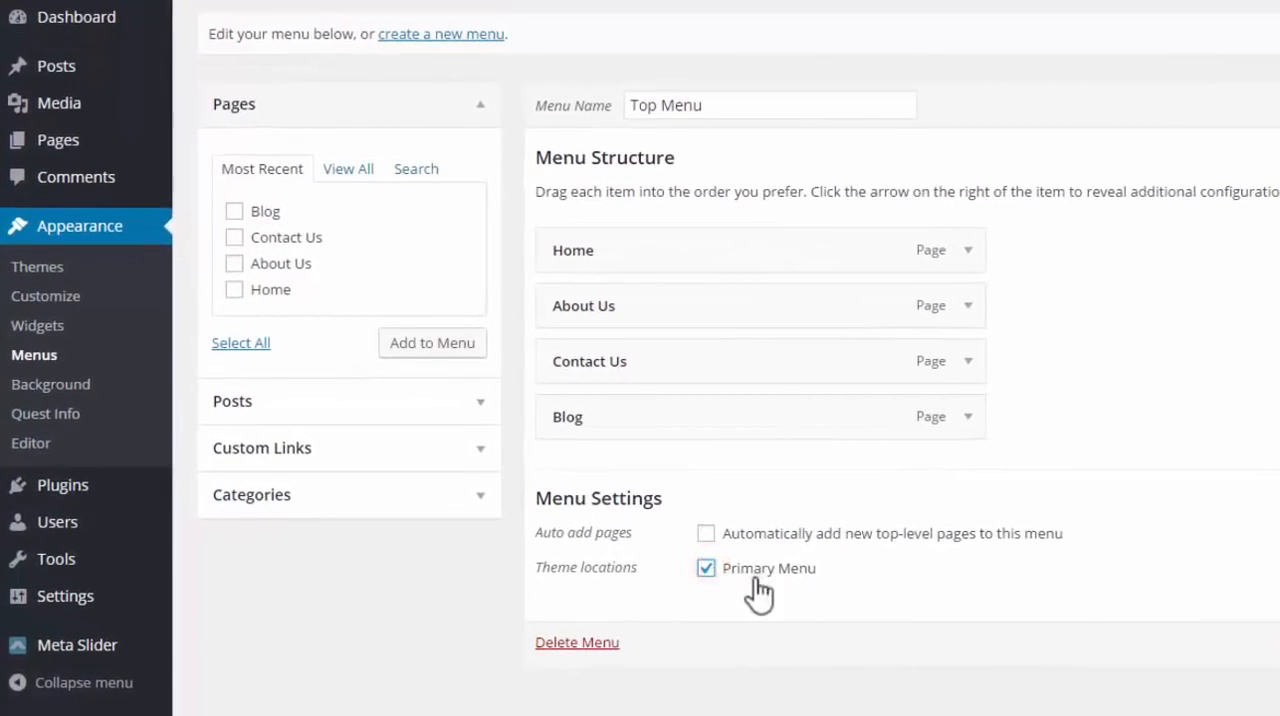
pyautogui.scroll(1, 935, 525)
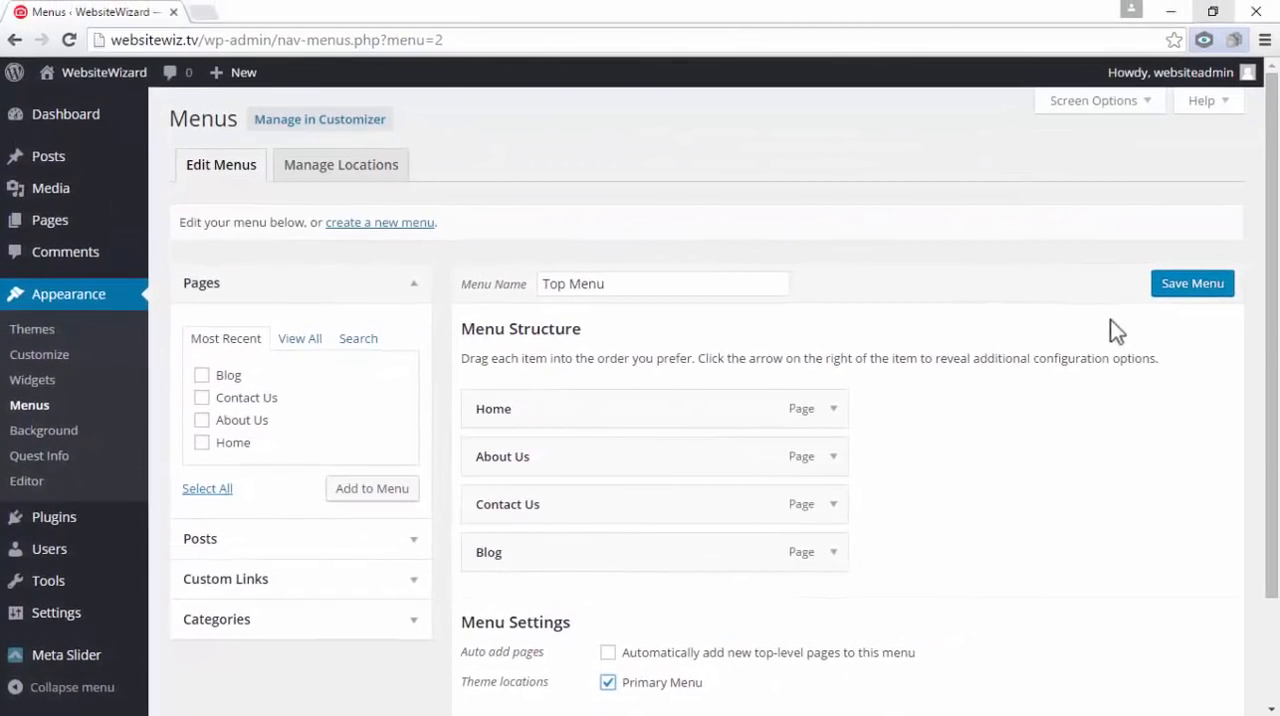
pyautogui.click(1180, 290)
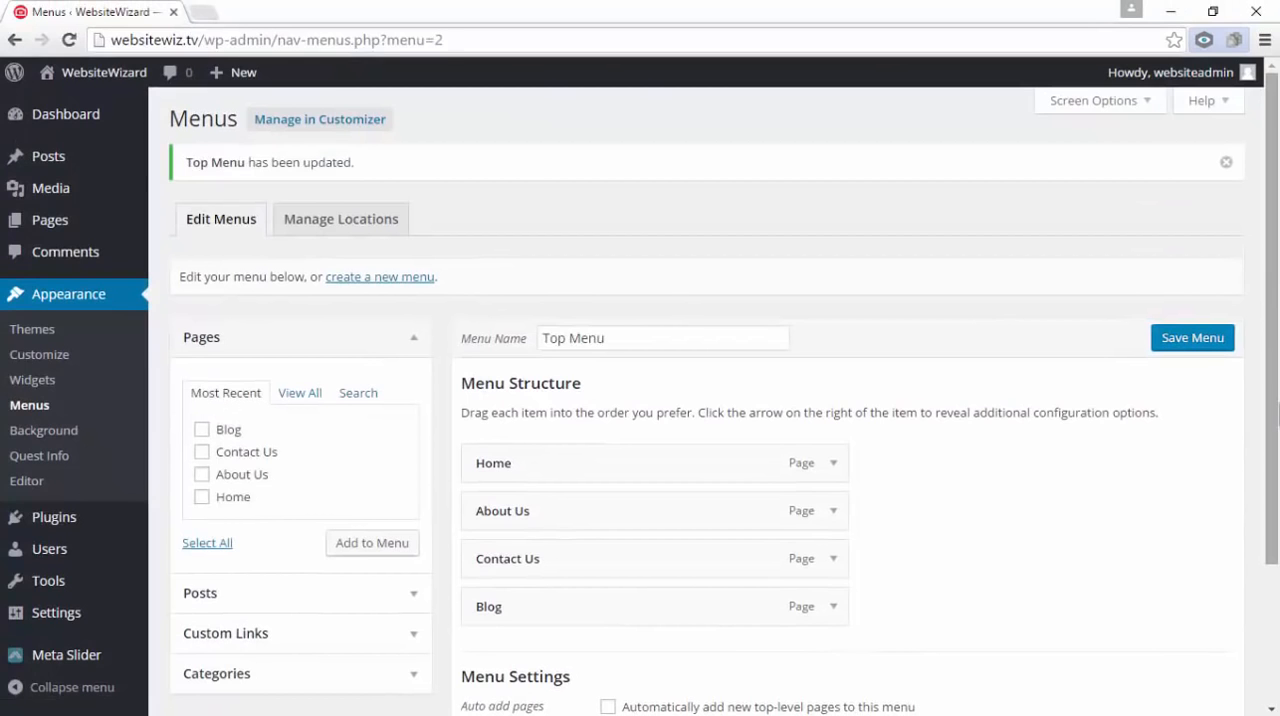
# Open the site's Reading settings and make the front page display the static page Home
pyautogui.moveTo(45, 614)
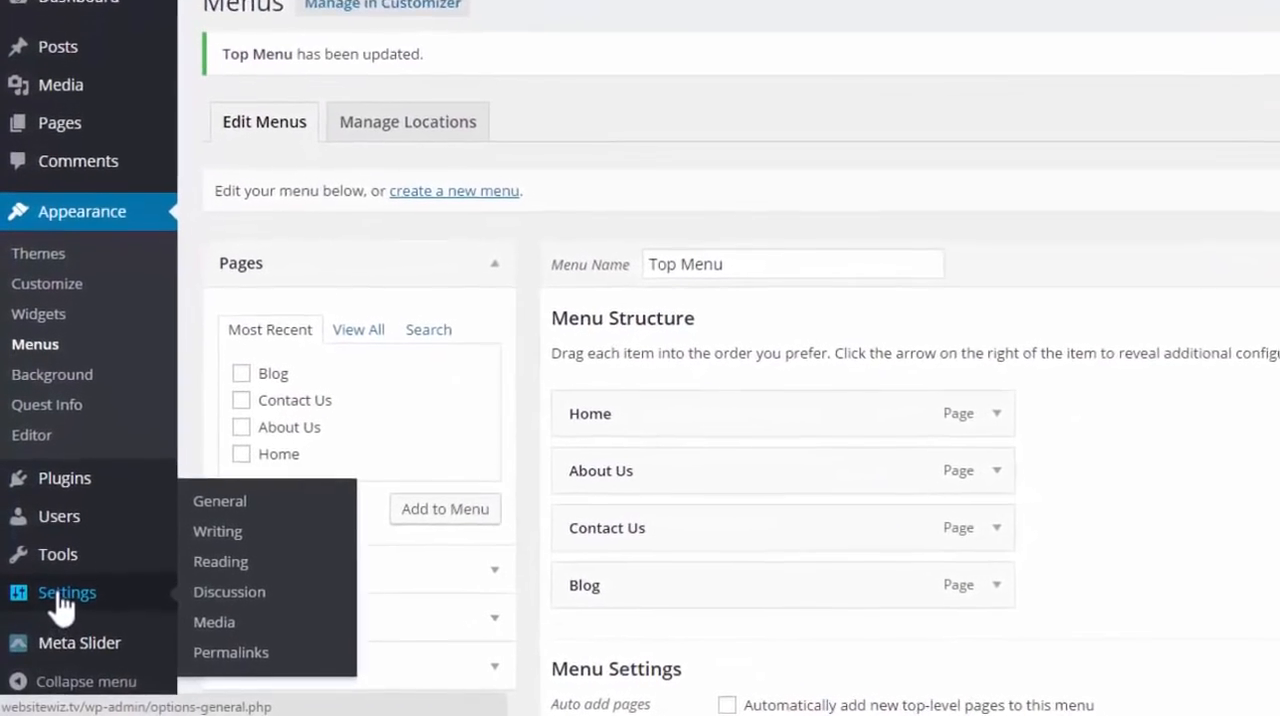
pyautogui.click(268, 563)
pyautogui.moveTo(170, 169); pyautogui.dragTo(310, 194)
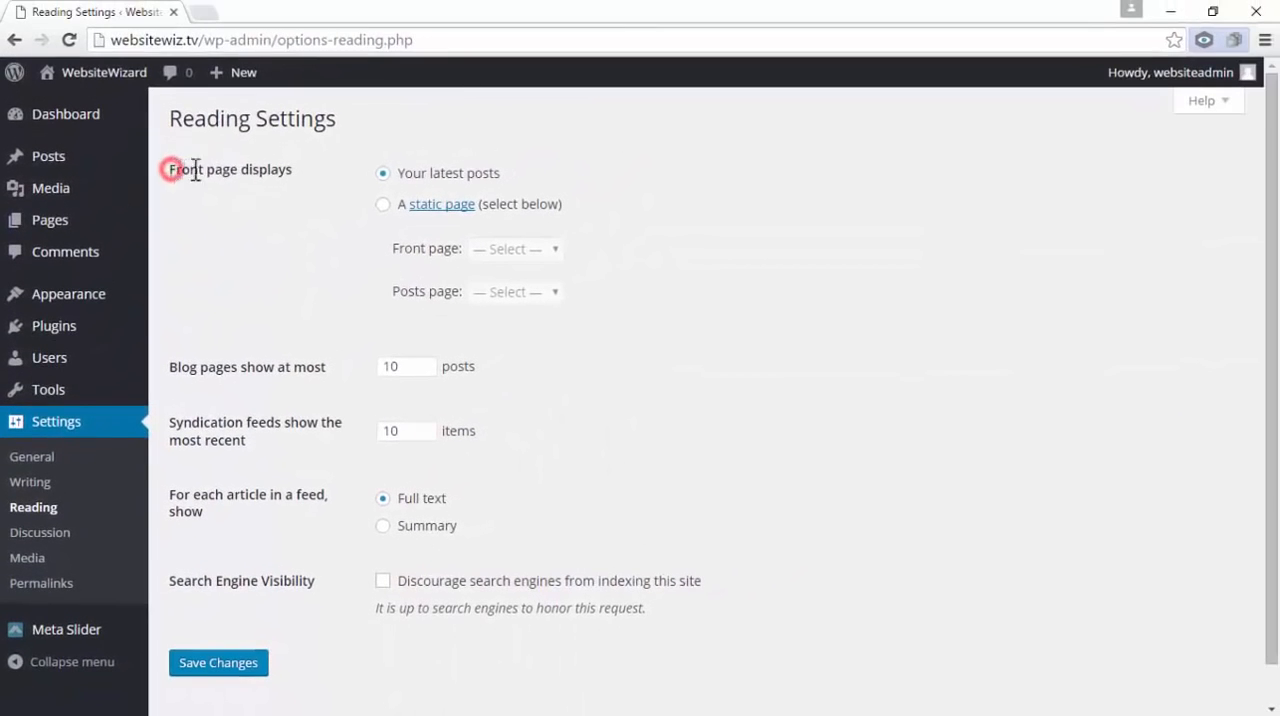
pyautogui.click(308, 204)
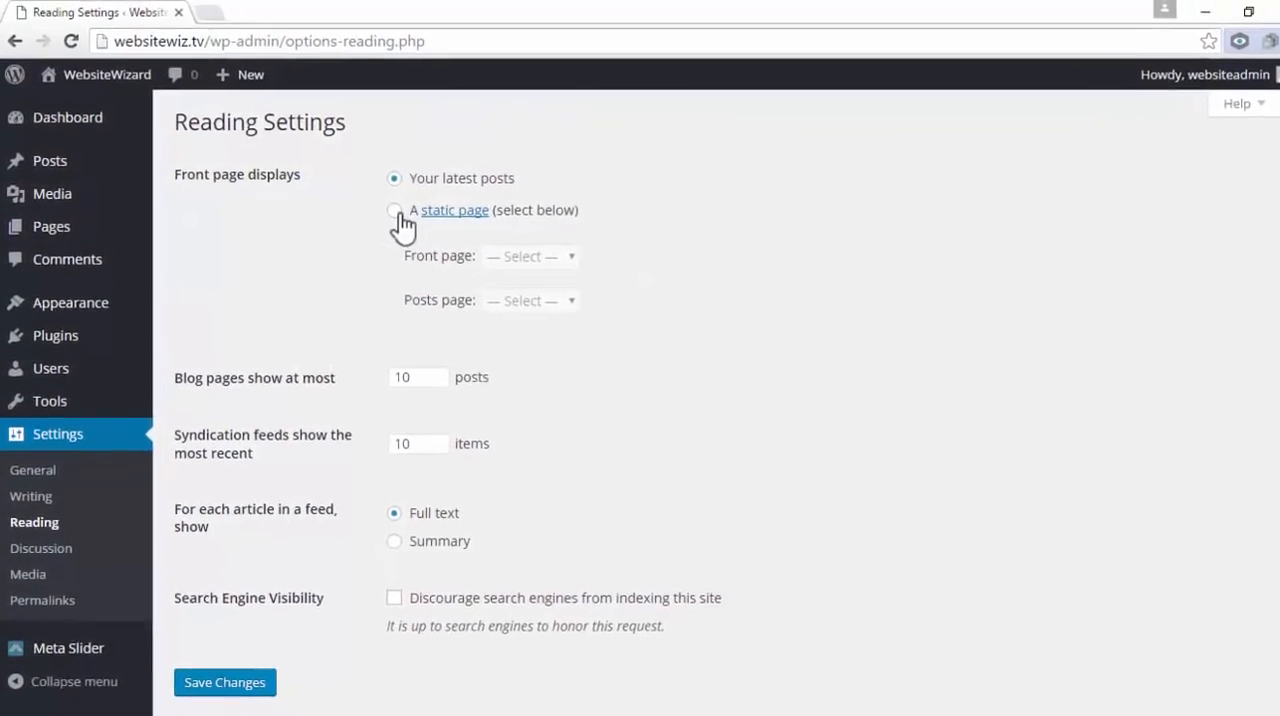
pyautogui.click(384, 205)
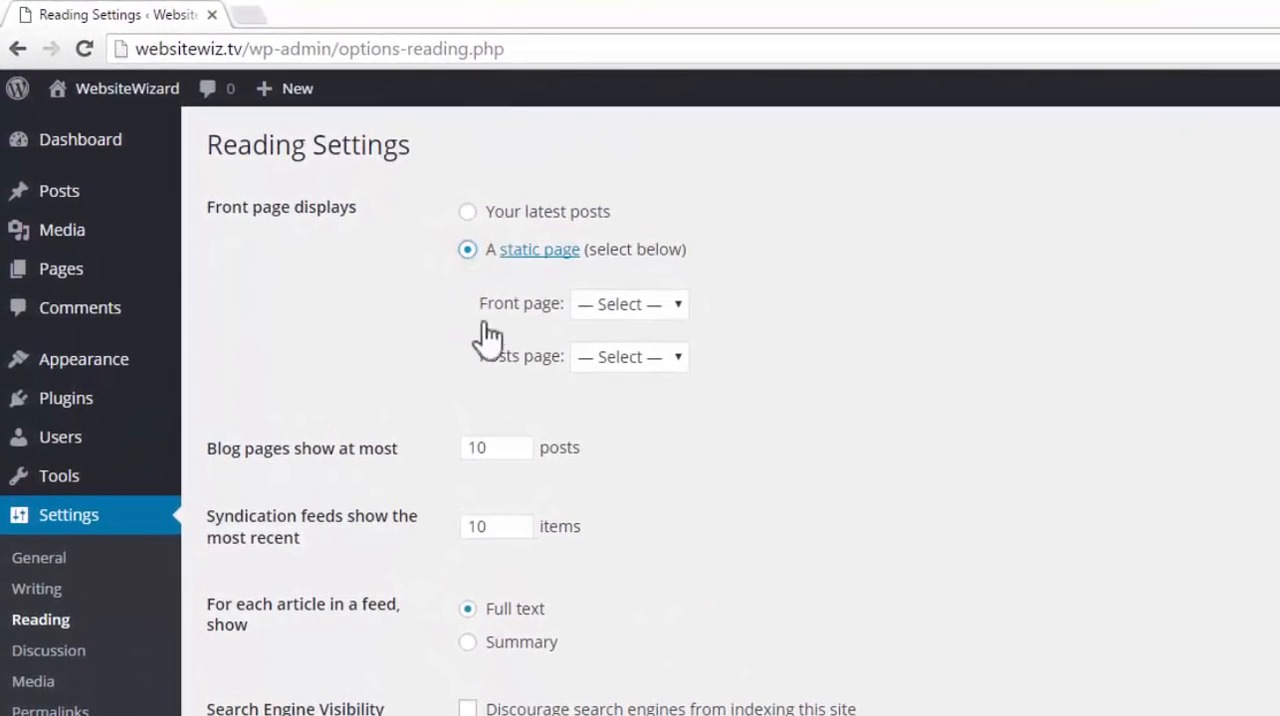
pyautogui.click(677, 303)
pyautogui.click(652, 430)
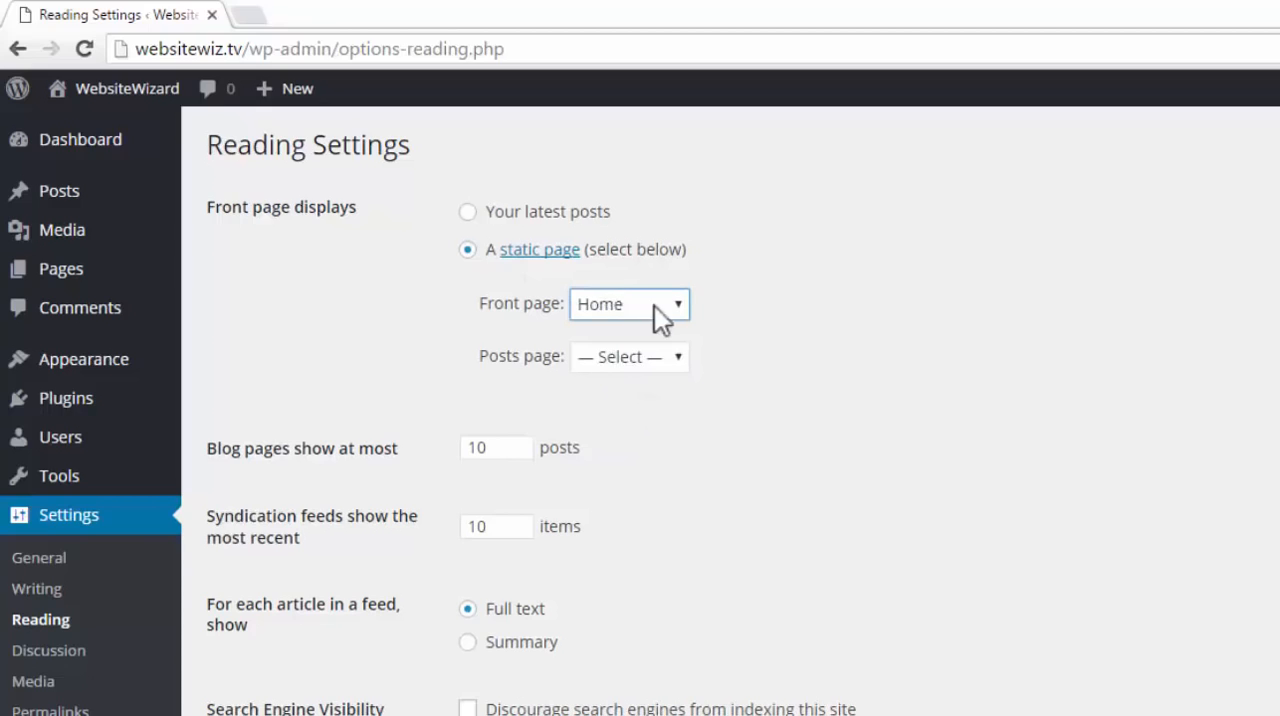
# Set the posts page to Blog and save the Reading settings
pyautogui.moveTo(473, 359); pyautogui.dragTo(576, 357)
pyautogui.click(835, 350)
pyautogui.click(686, 352)
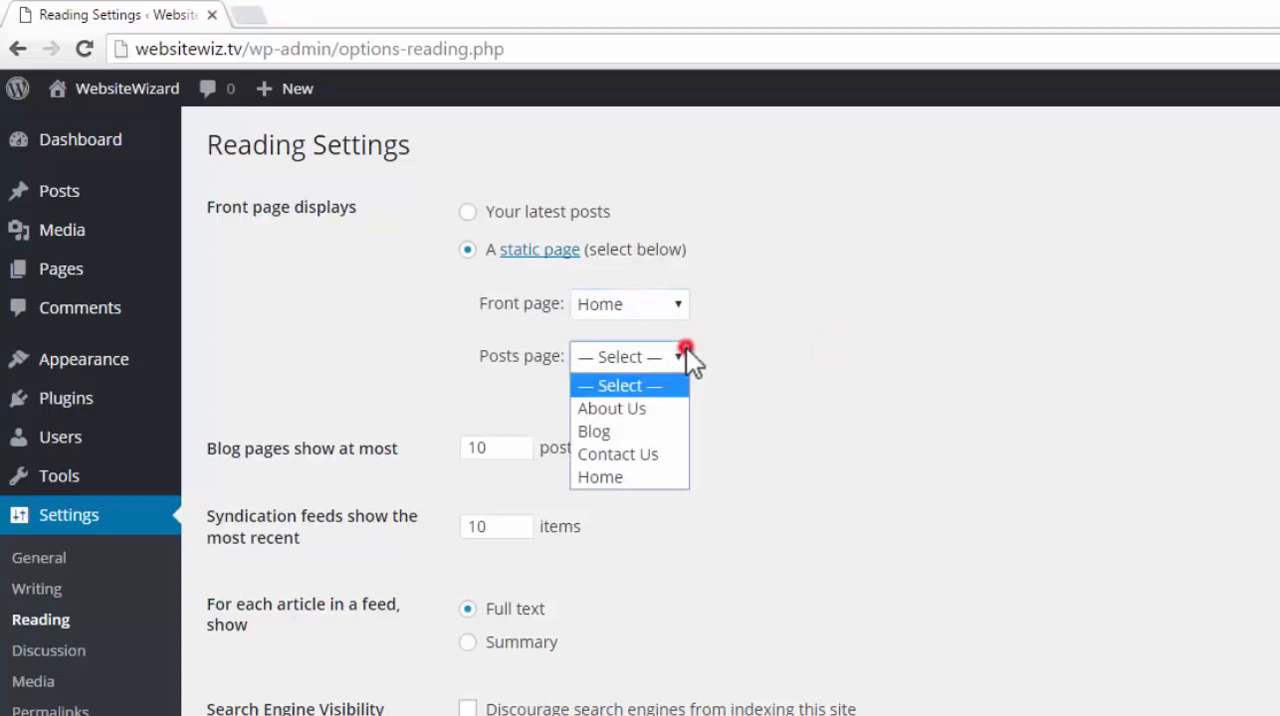
pyautogui.click(612, 432)
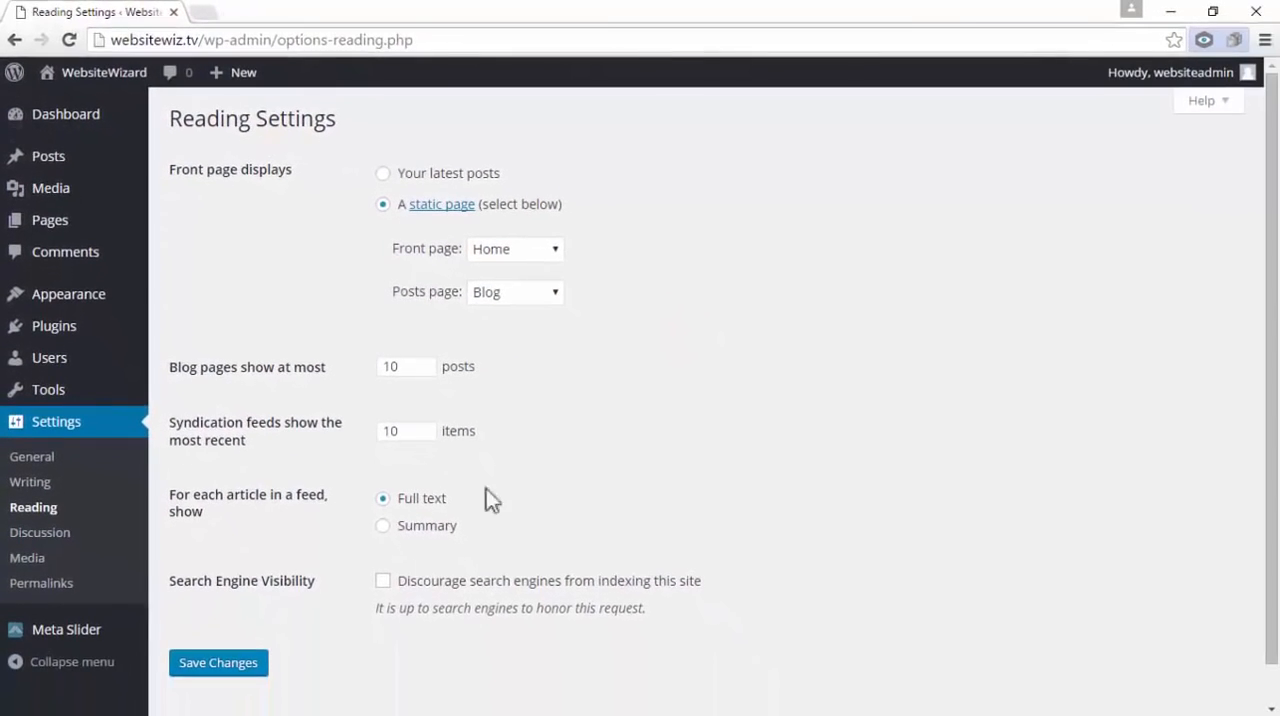
pyautogui.click(250, 665)
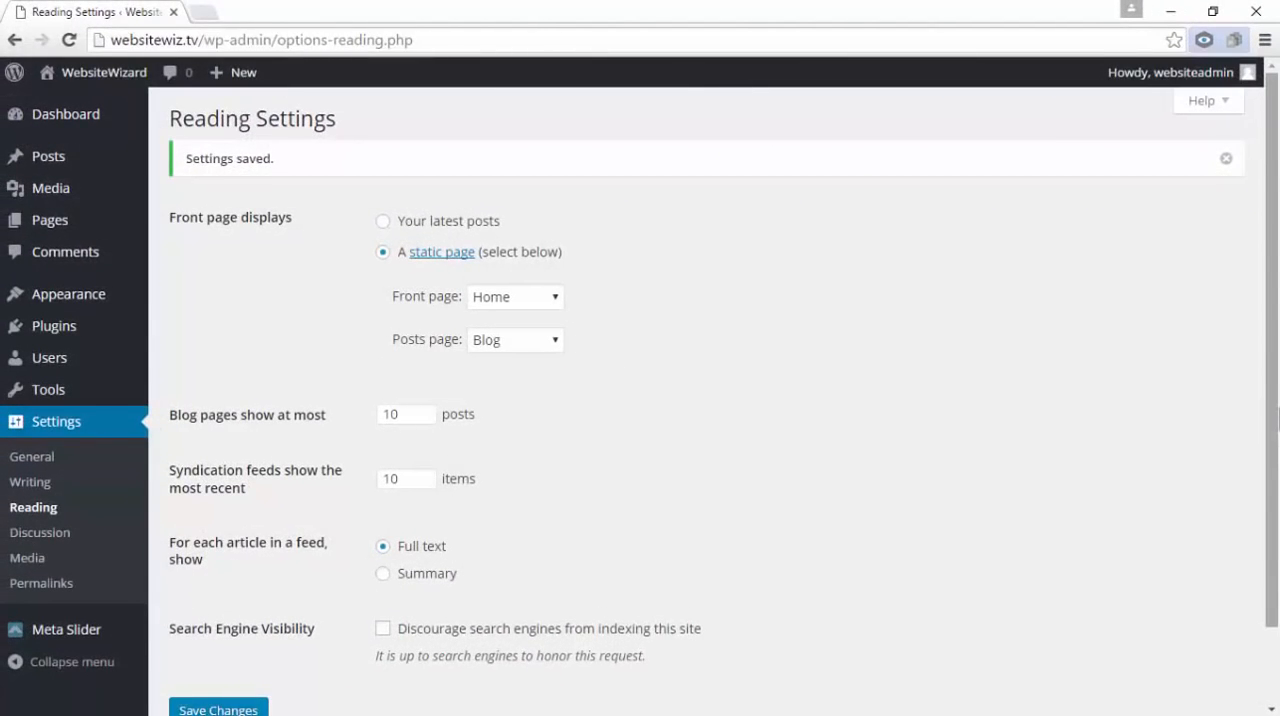
# Open the theme customizer and go to the Site Identity settings in its General section
pyautogui.moveTo(87, 297)
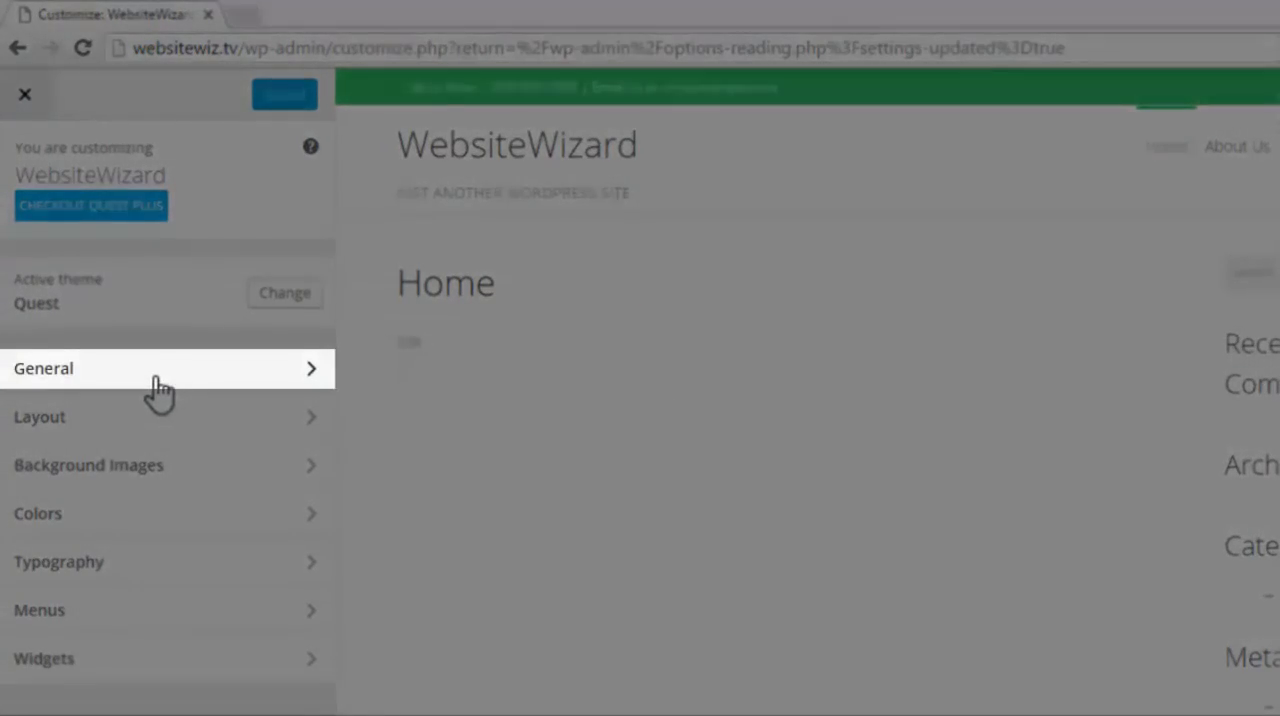
pyautogui.click(155, 377)
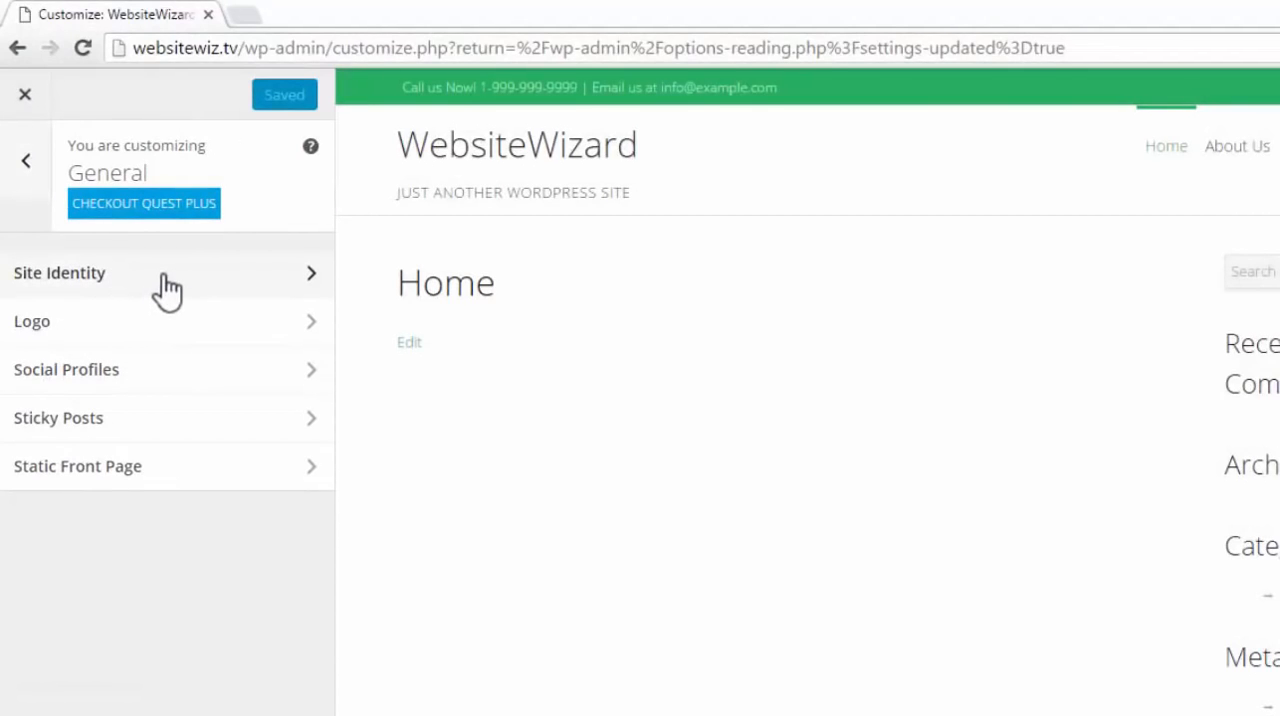
pyautogui.click(163, 275)
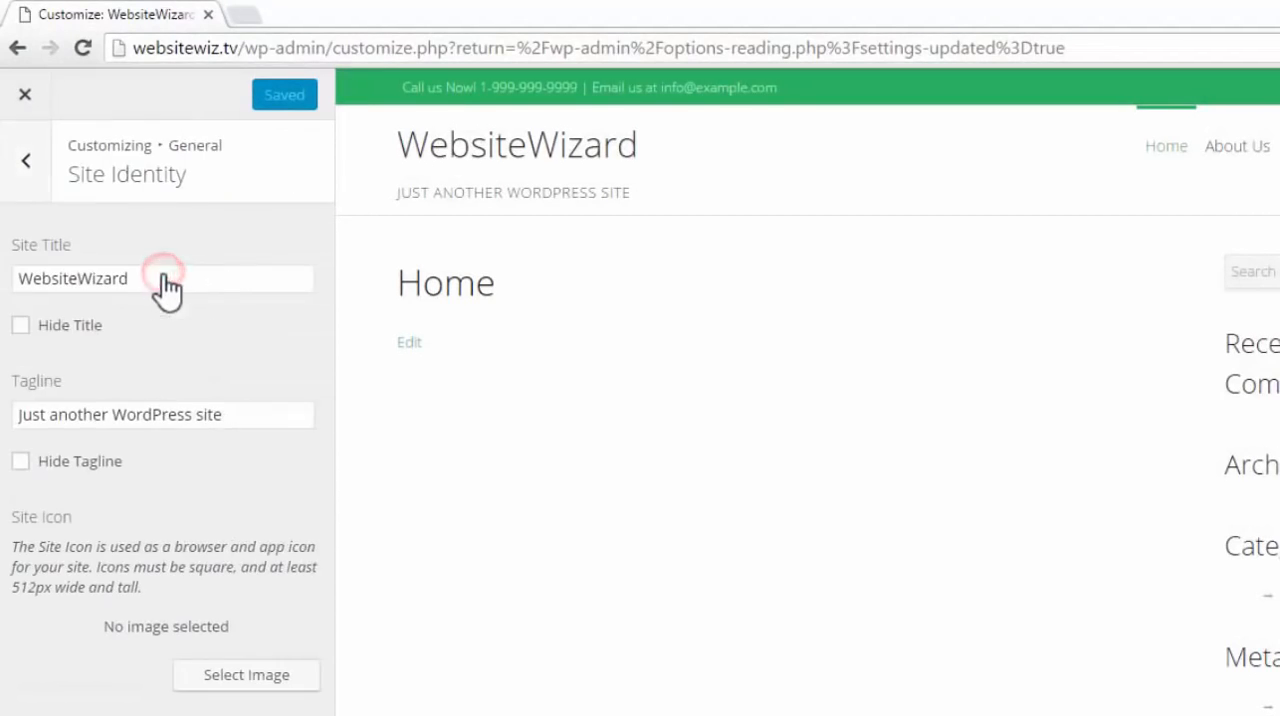
pyautogui.moveTo(75, 243); pyautogui.dragTo(12, 249)
pyautogui.click(20, 247)
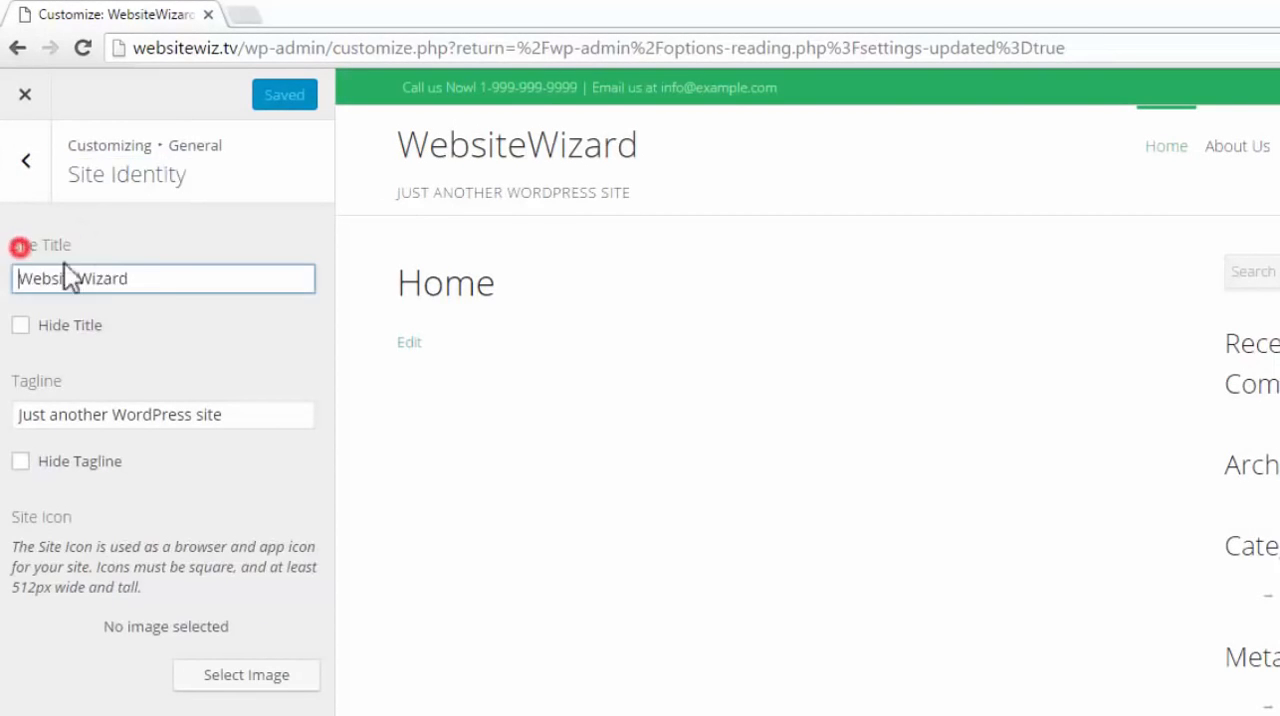
pyautogui.doubleClick(154, 278)
pyautogui.click(167, 336)
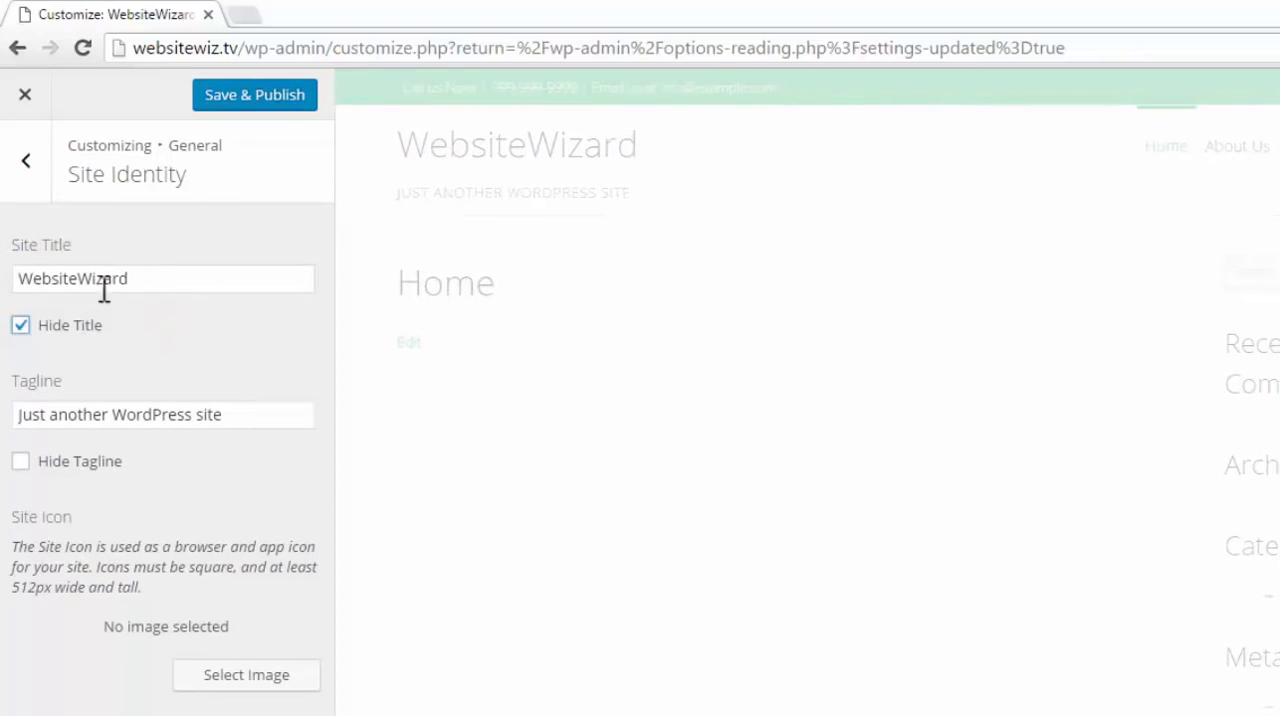
pyautogui.click(20, 325)
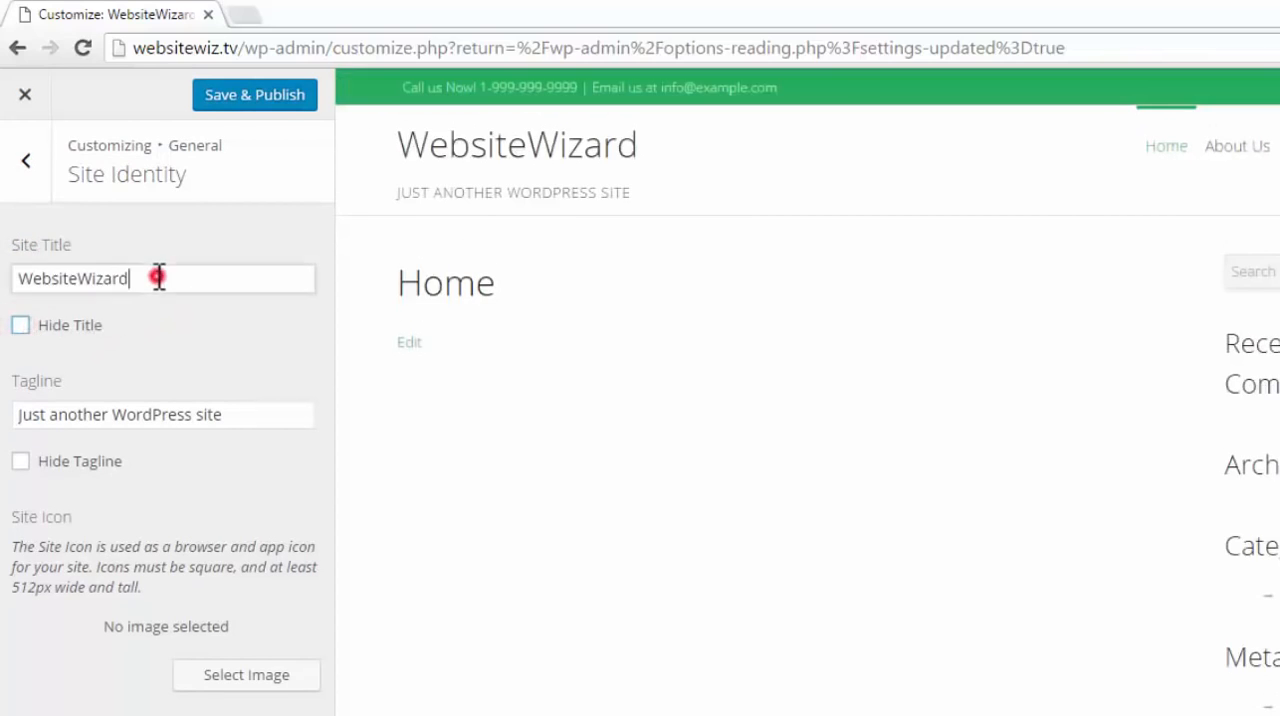
pyautogui.doubleClick(157, 277)
pyautogui.click(1182, 378)
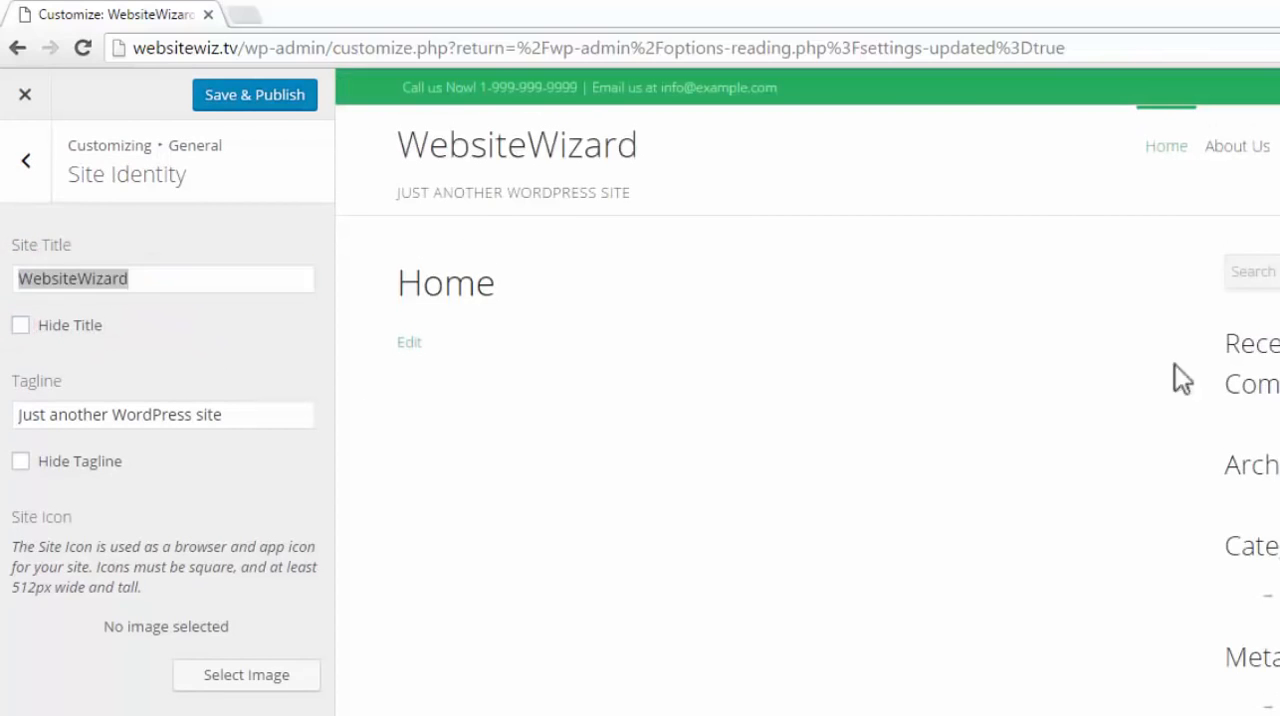
pyautogui.click(189, 378)
pyautogui.click(154, 280)
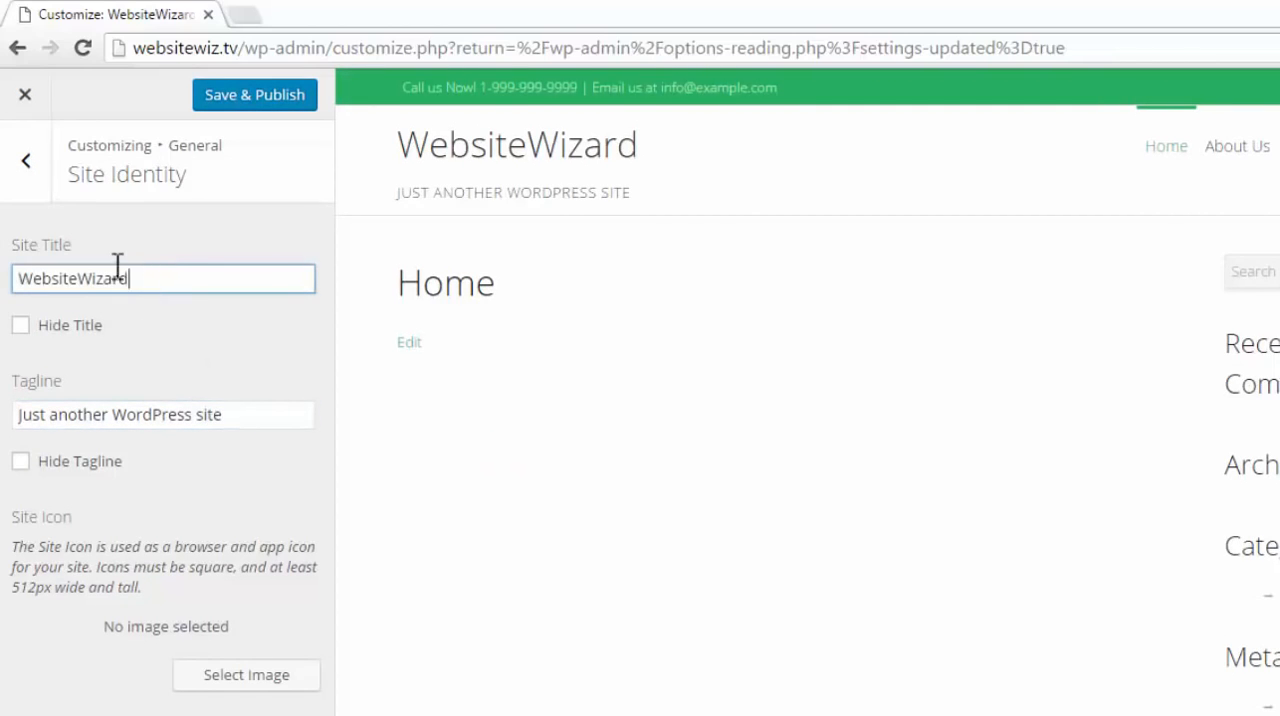
# Change the site title to "BeautySalon" and hide the title on the site
pyautogui.doubleClick(162, 278)
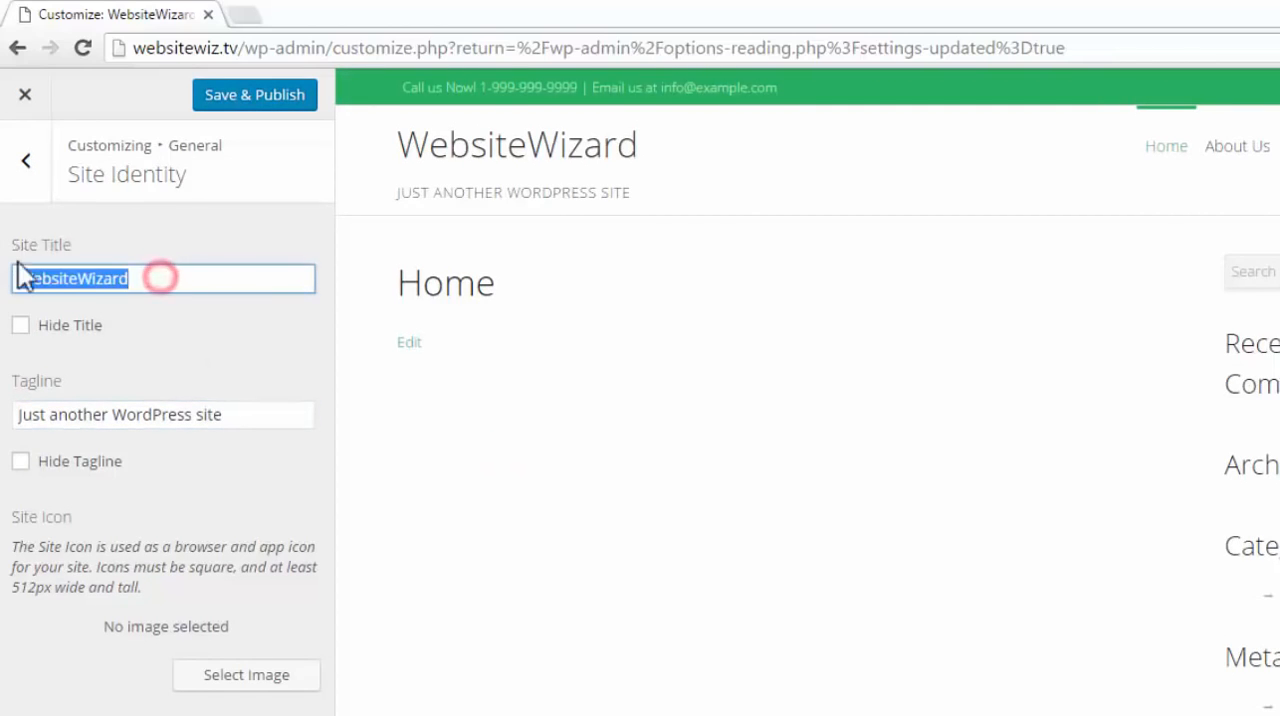
pyautogui.write('BeautySalon')
pyautogui.click(224, 320)
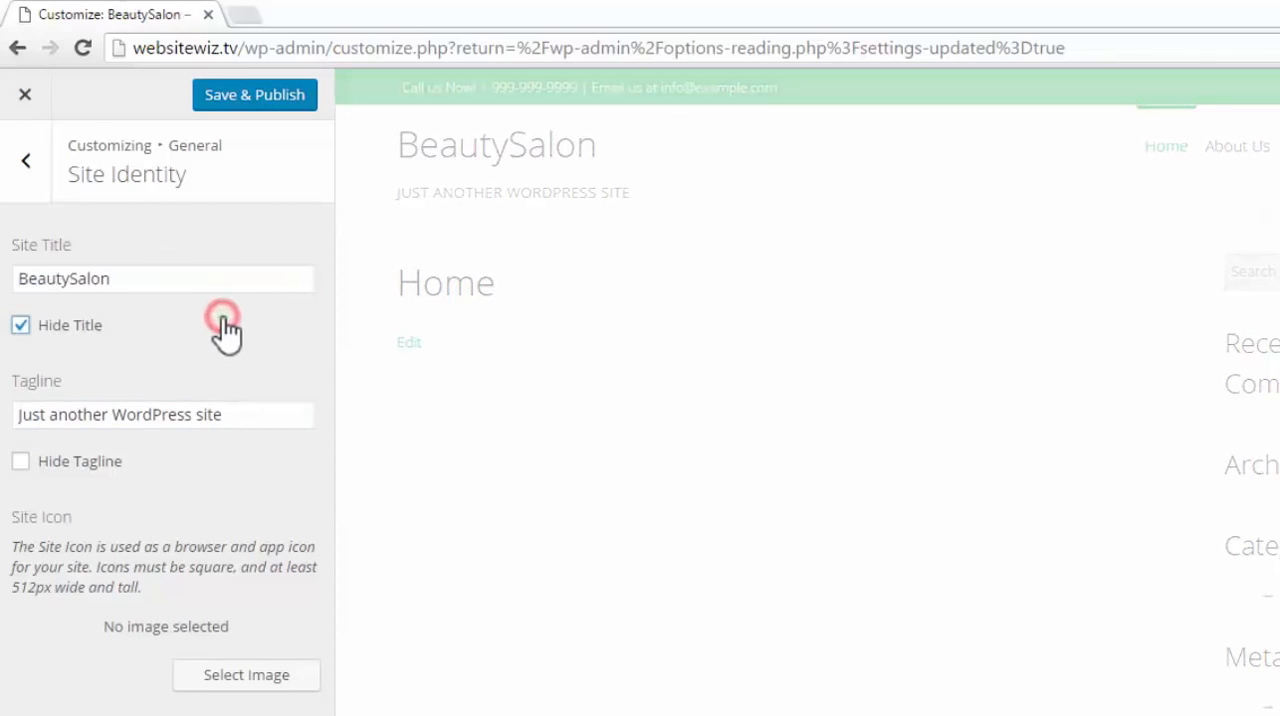
pyautogui.moveTo(130, 280); pyautogui.dragTo(26, 286)
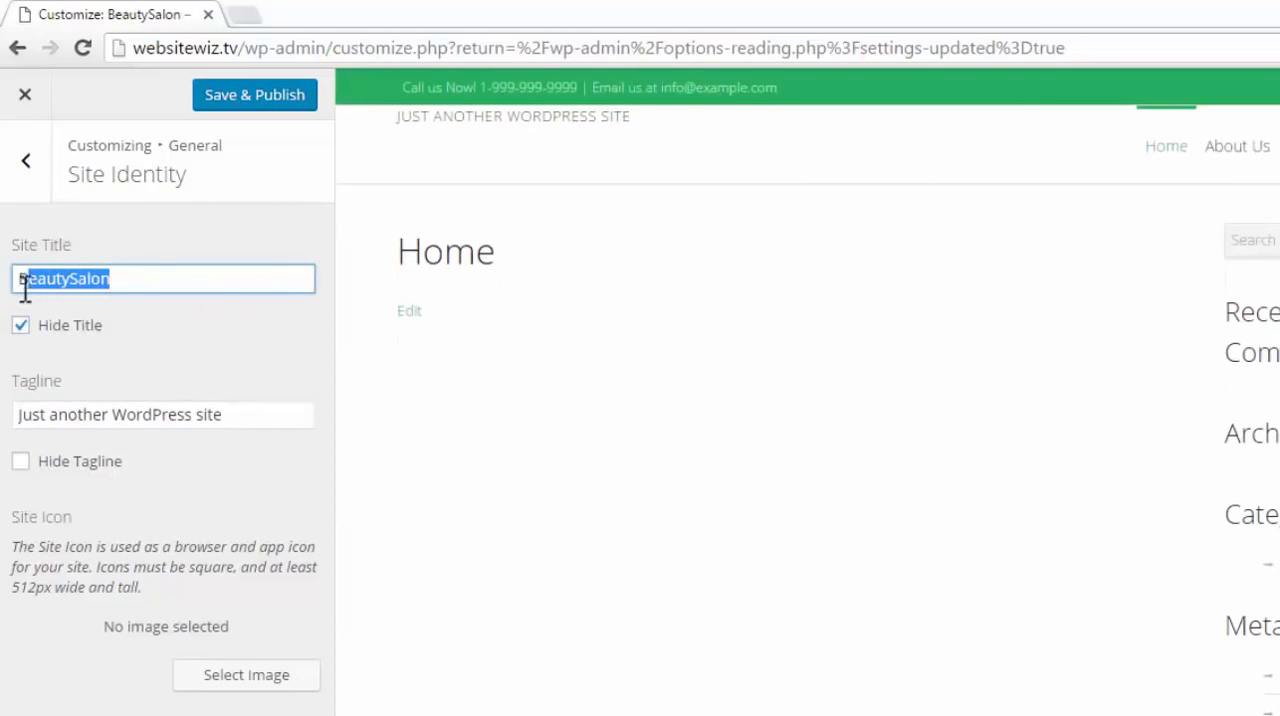
pyautogui.click(221, 328)
pyautogui.click(221, 328)
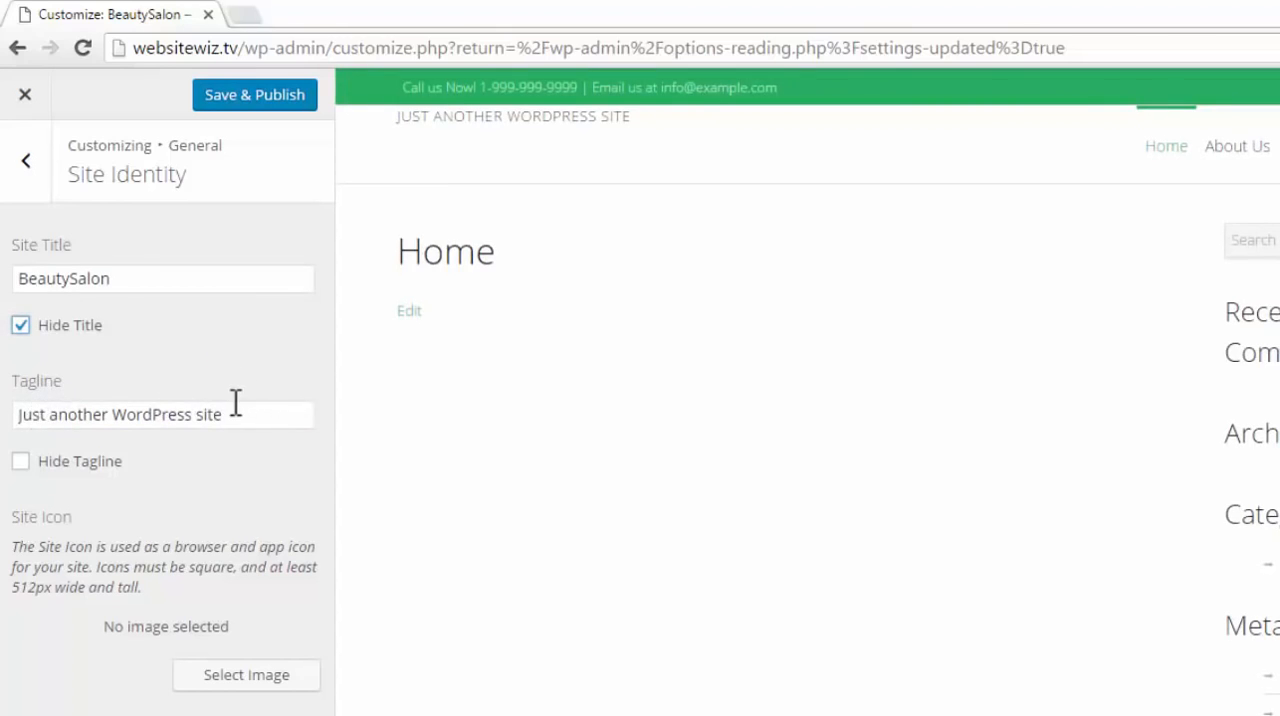
# Clear the site's tagline and open the image selection for the site icon
pyautogui.moveTo(235, 405); pyautogui.dragTo(6, 428)
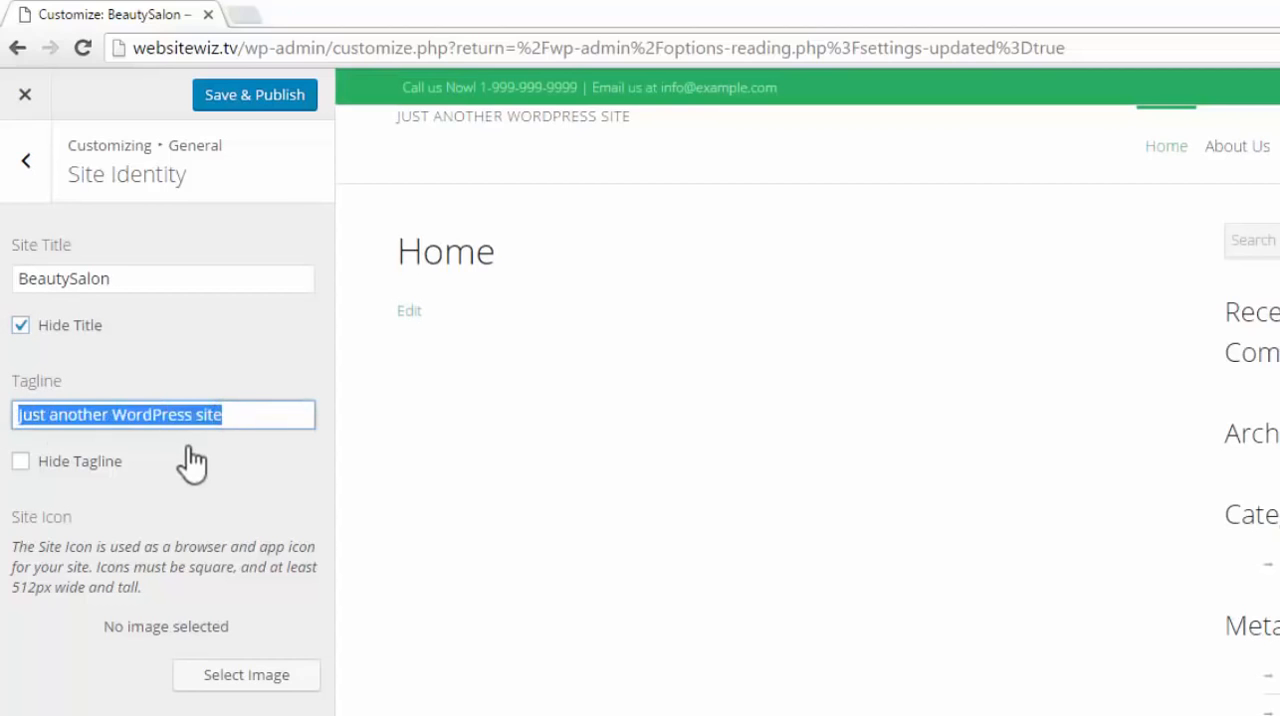
pyautogui.press('BackSpace')
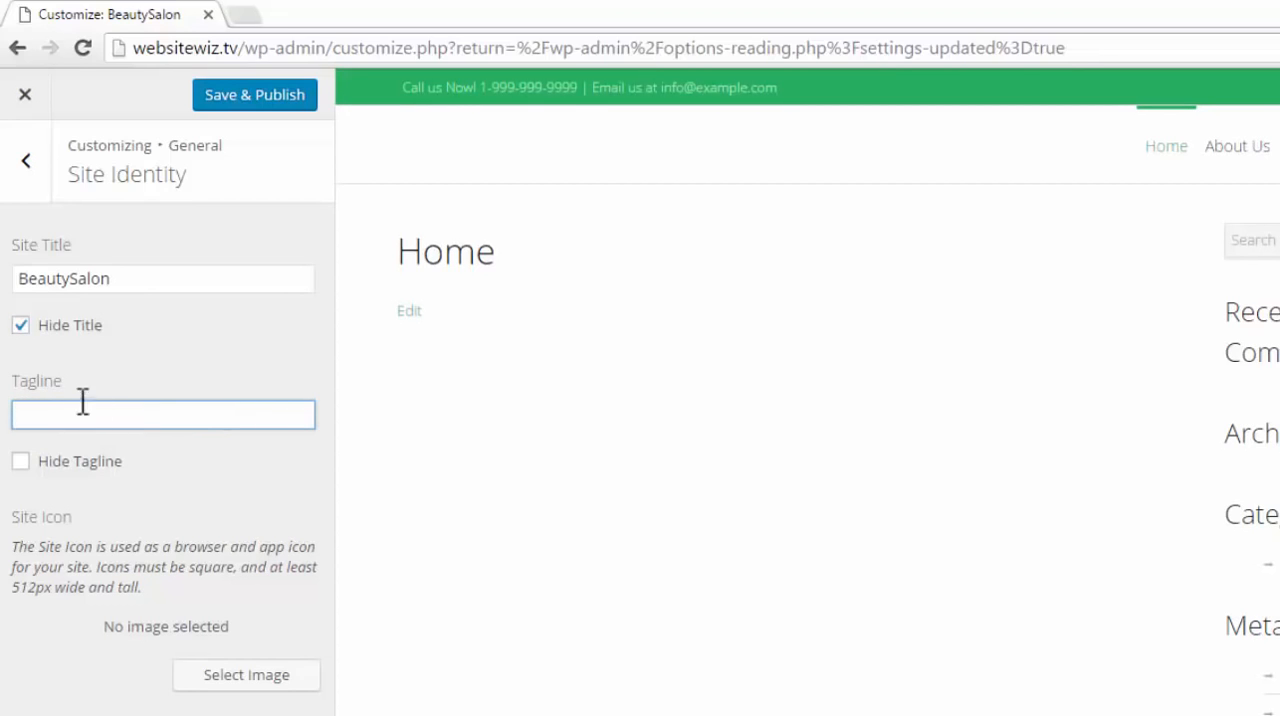
pyautogui.click(144, 515)
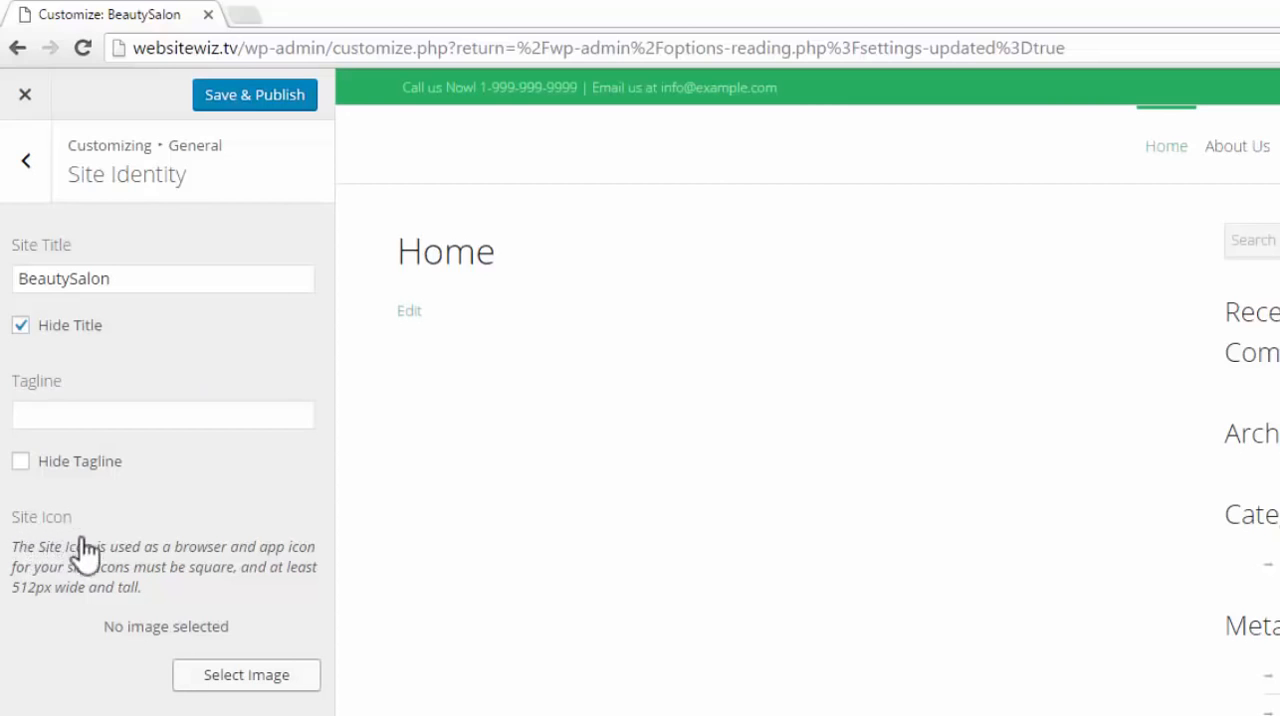
pyautogui.click(298, 688)
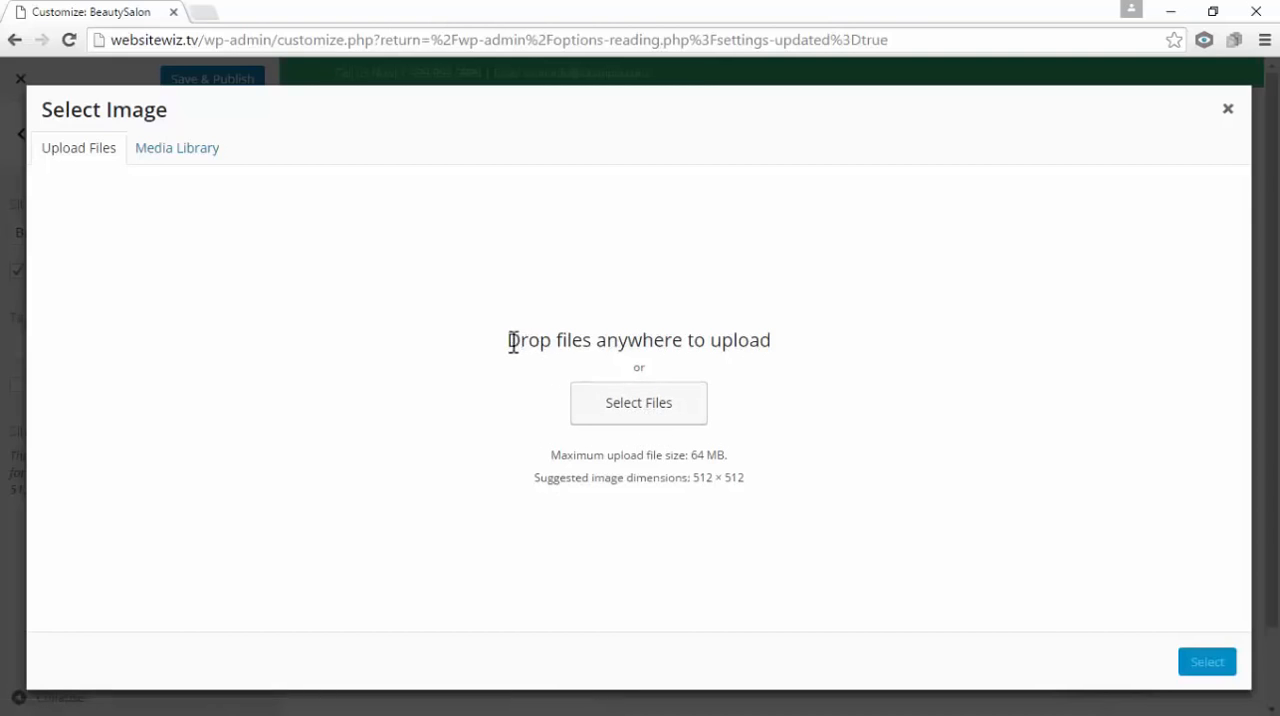
pyautogui.moveTo(516, 341); pyautogui.dragTo(773, 320)
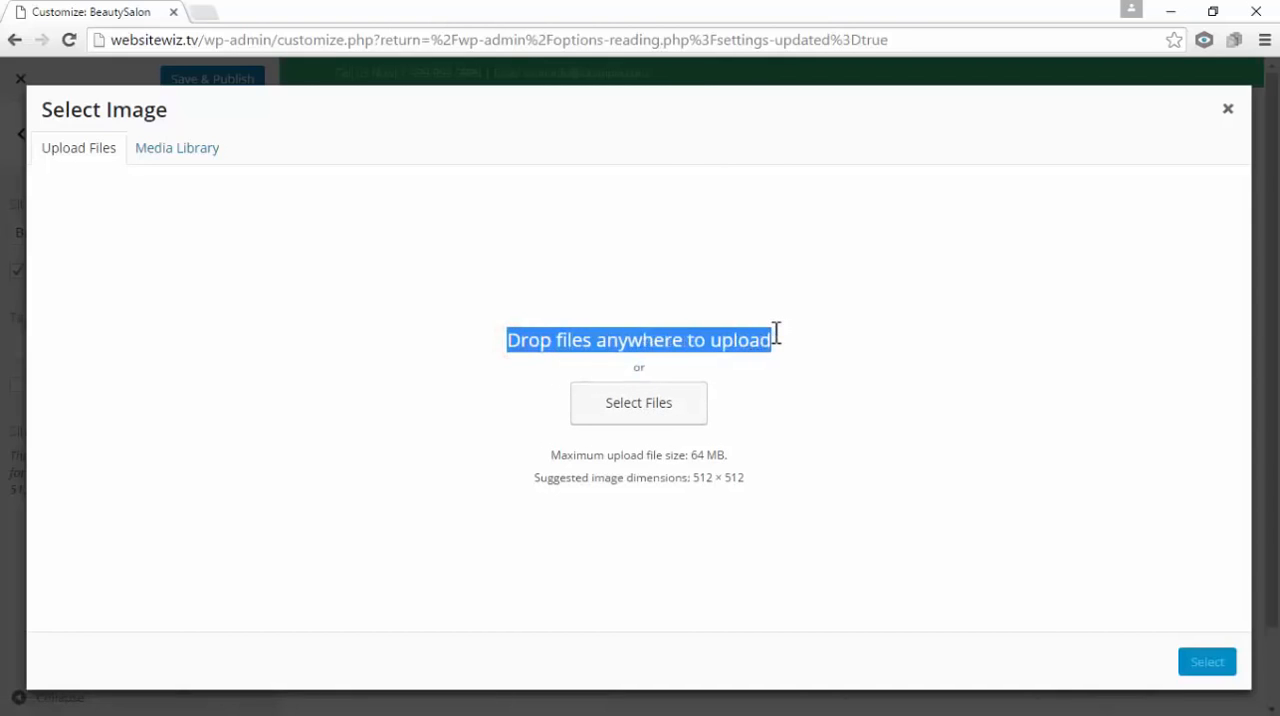
pyautogui.click(883, 394)
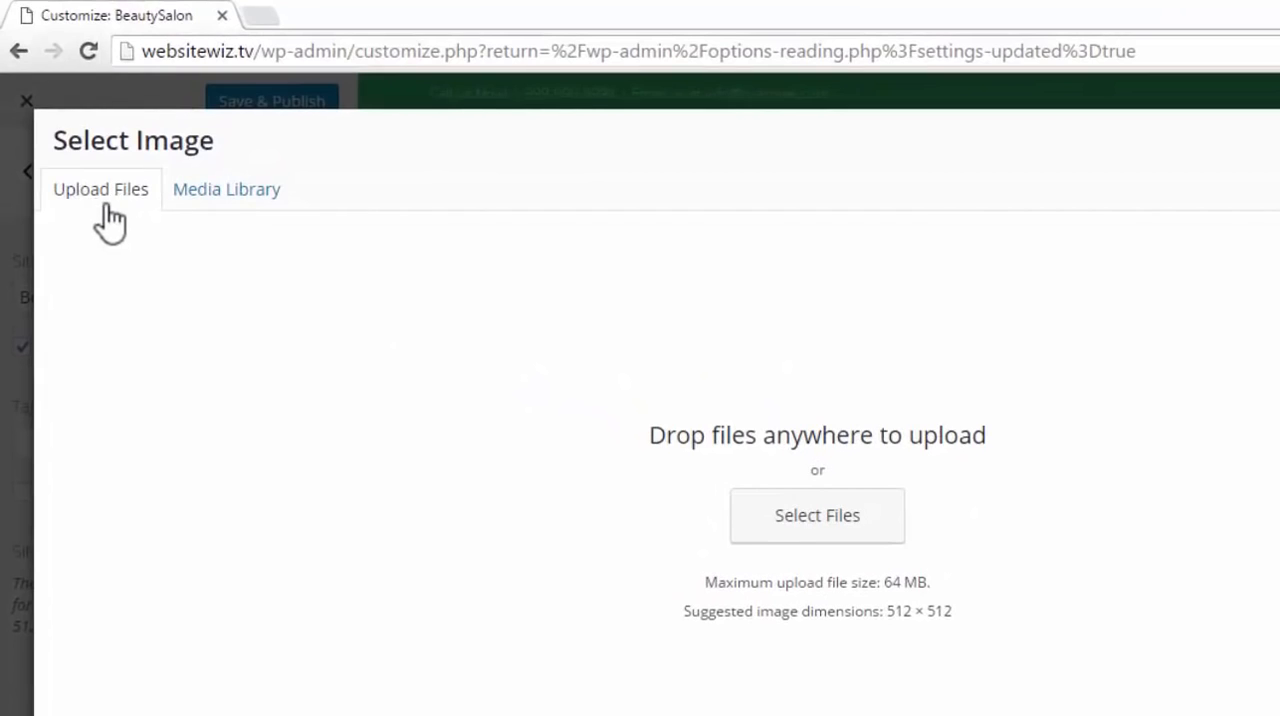
pyautogui.click(228, 202)
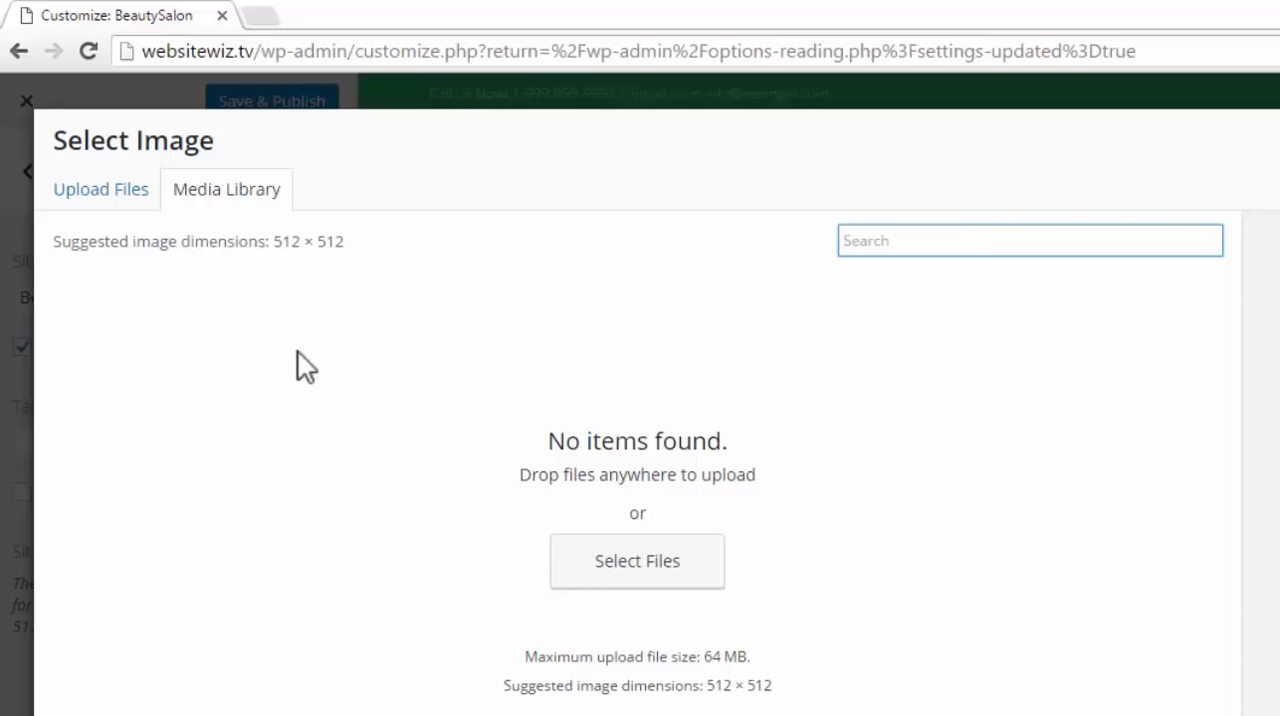
pyautogui.click(80, 205)
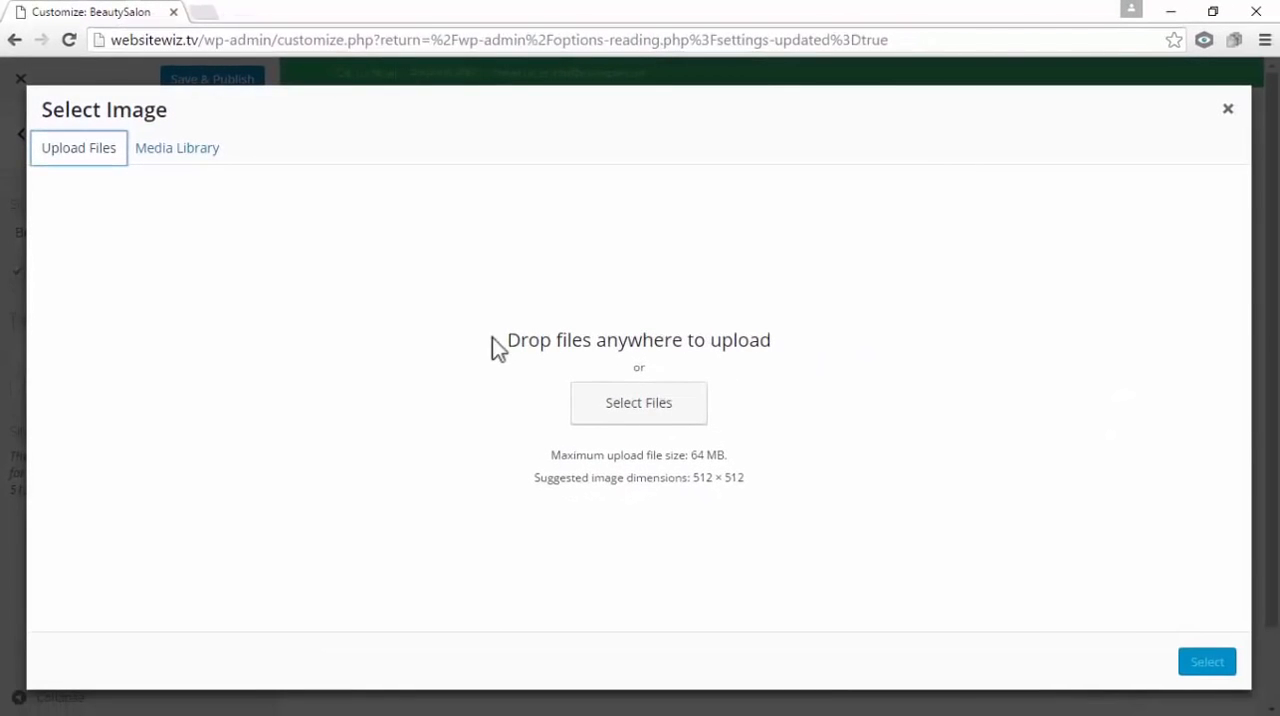
pyautogui.moveTo(508, 340); pyautogui.dragTo(774, 323)
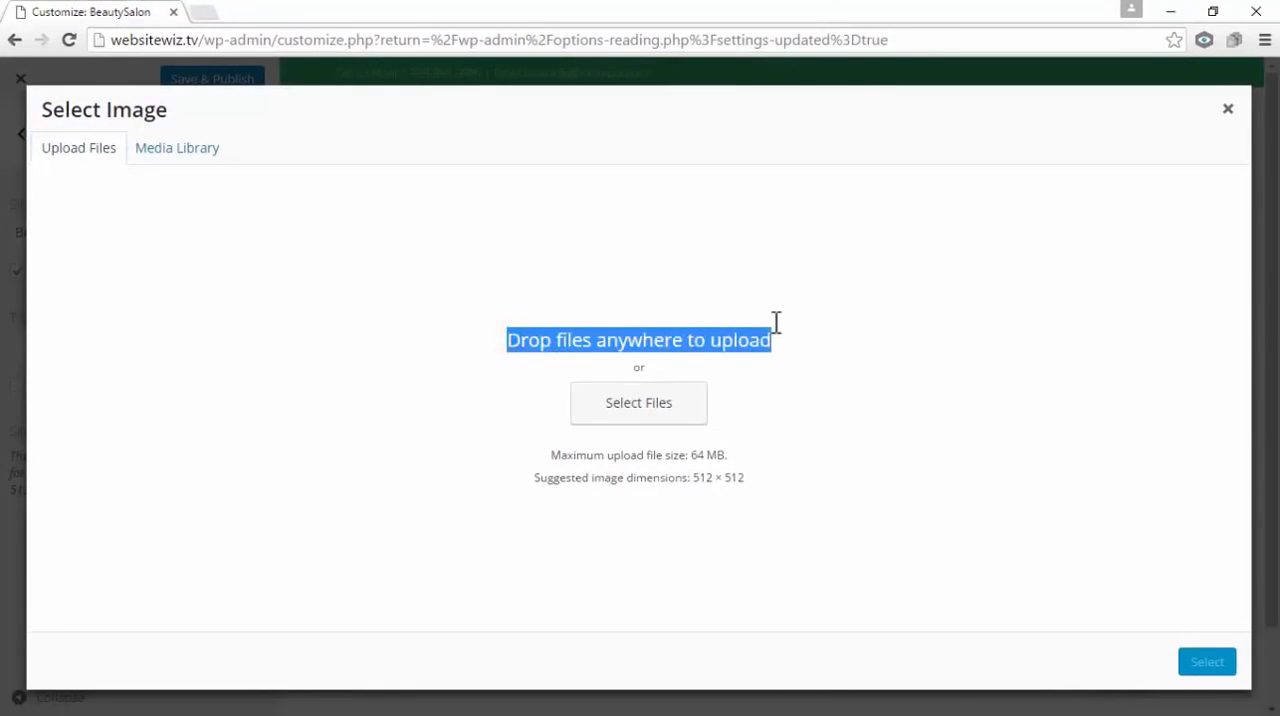
pyautogui.click(910, 328)
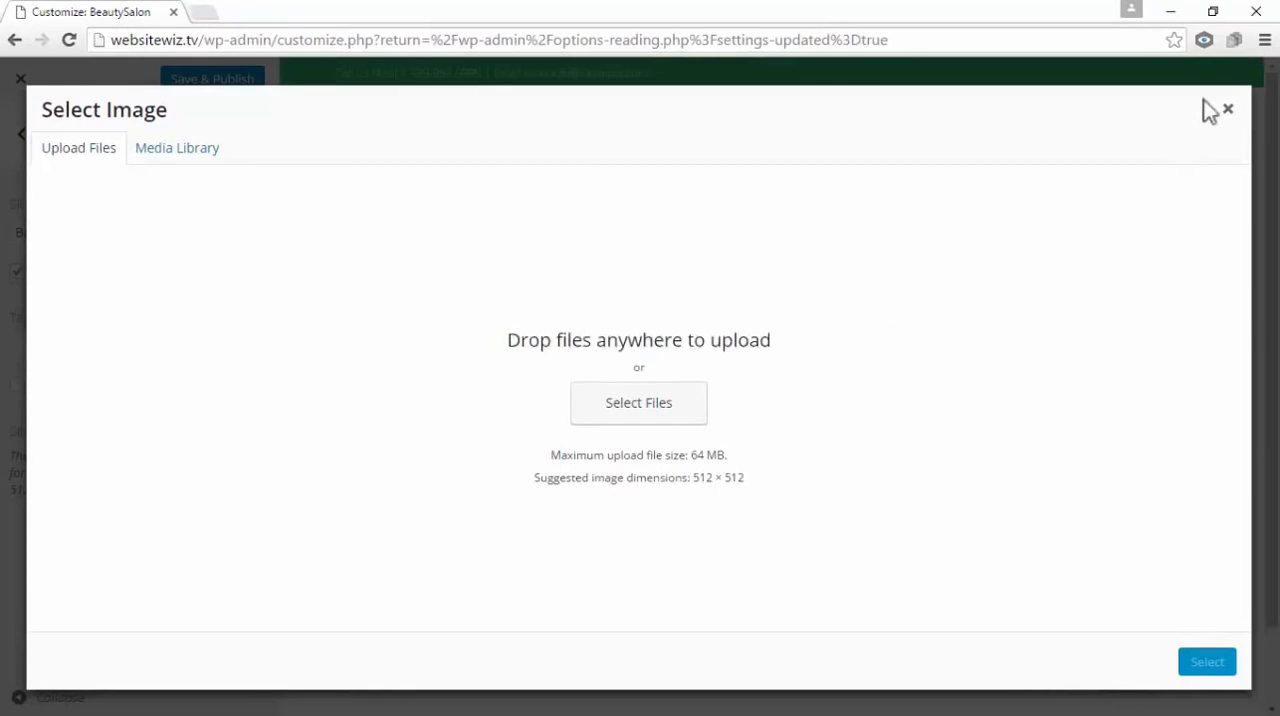
# Upload the site-icon PNG from the desktop's Quest Theme Assets folder to the media library
pyautogui.click(1211, 14)
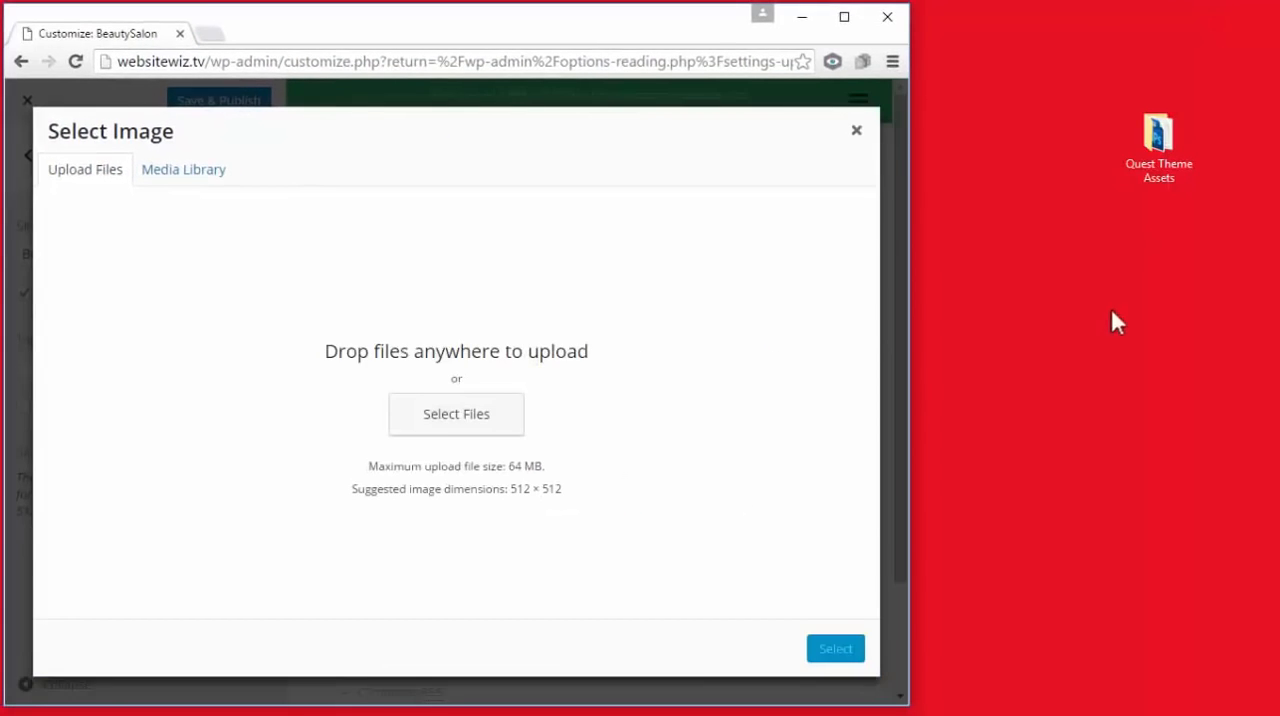
pyautogui.doubleClick(1157, 150)
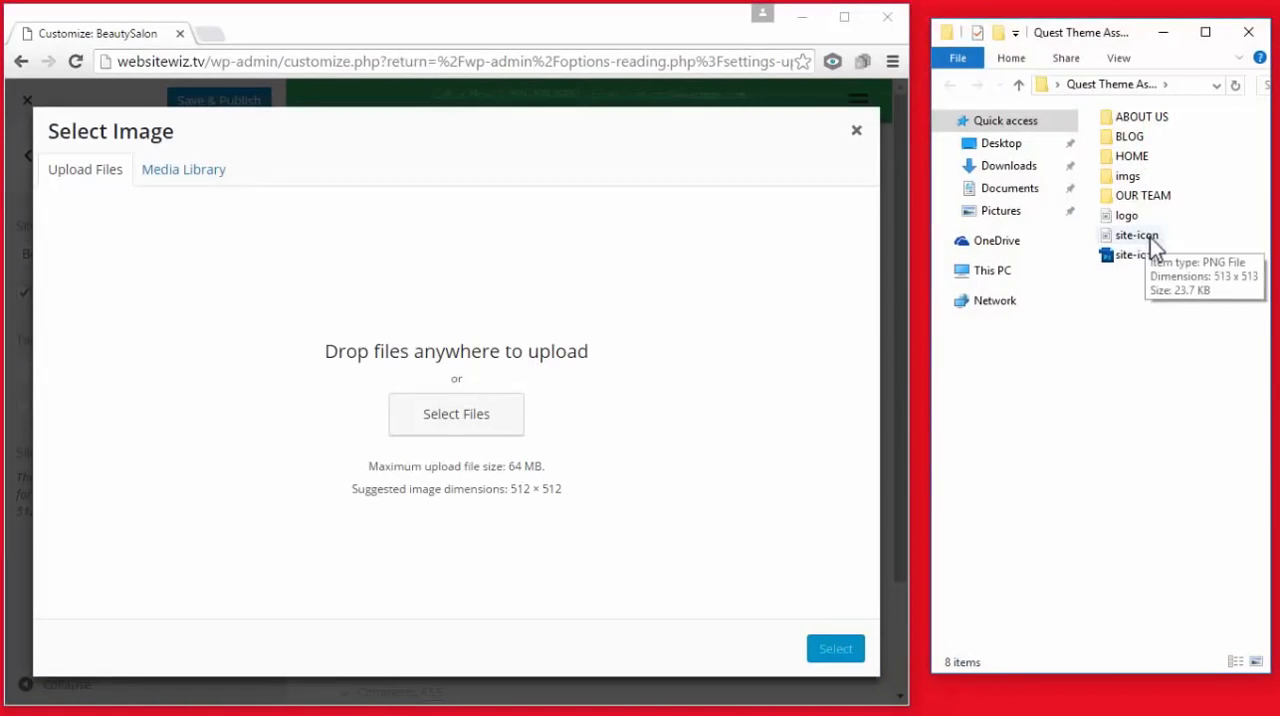
pyautogui.moveTo(1144, 238); pyautogui.dragTo(565, 325)
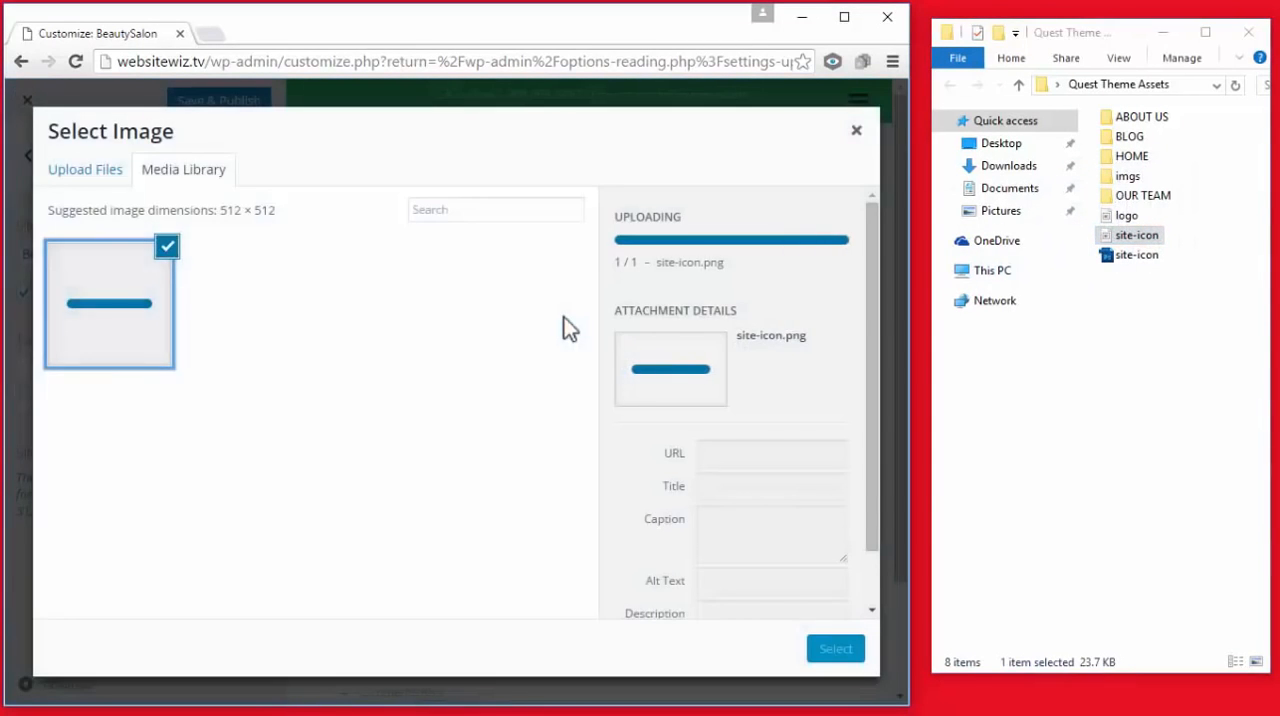
pyautogui.click(845, 18)
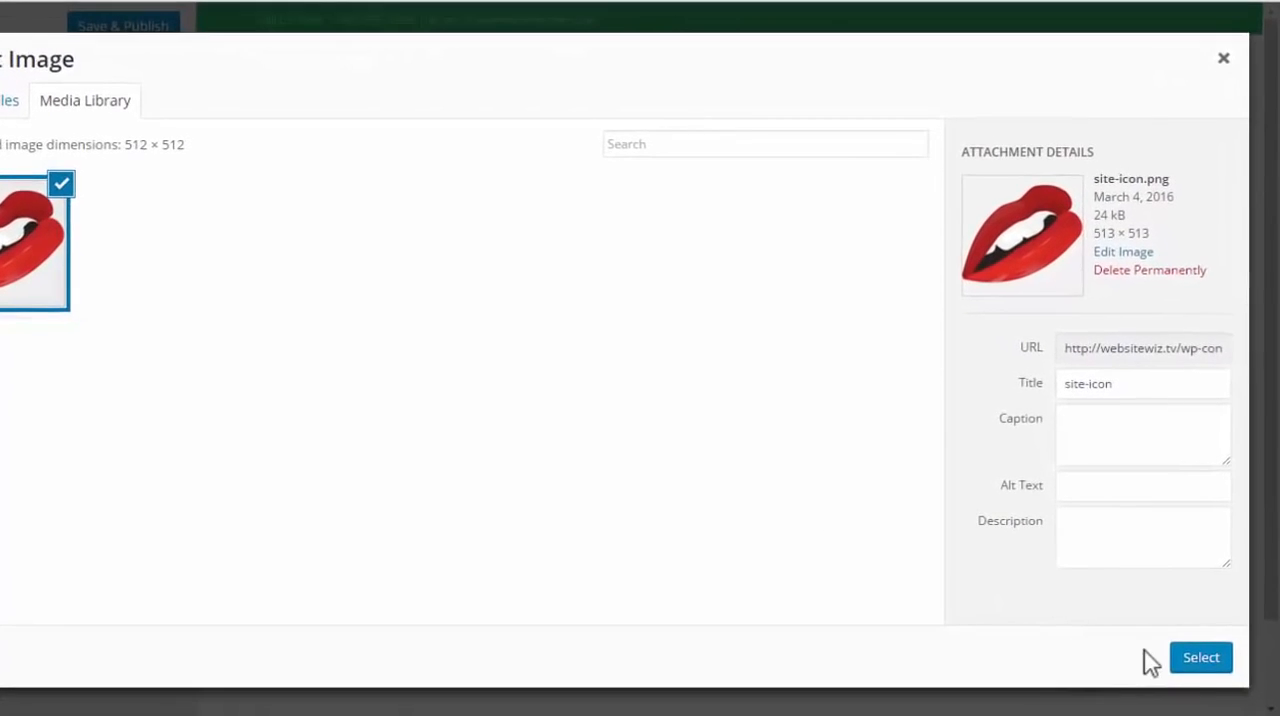
# Set site-icon.png as the site icon, cropped to the full lips image, and publish the change
pyautogui.click(1195, 664)
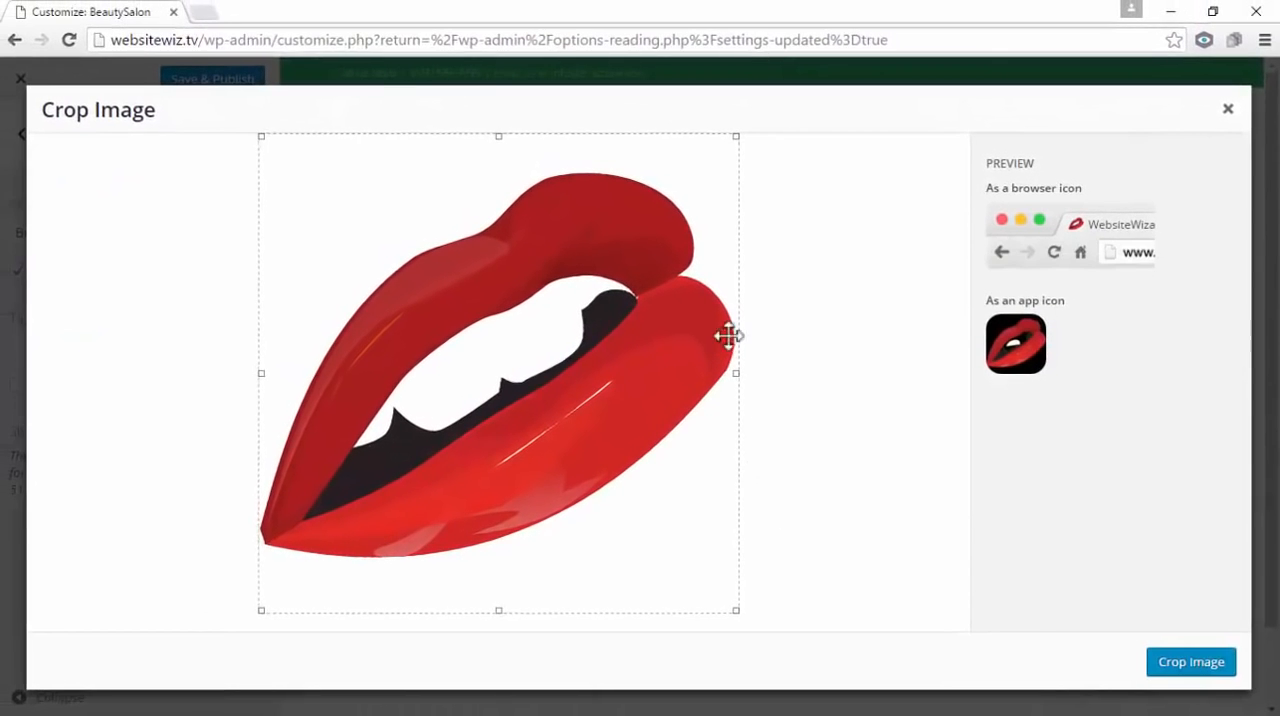
pyautogui.moveTo(737, 607)
pyautogui.mouseDown()
pyautogui.moveTo(706, 586)
pyautogui.moveTo(743, 612)
pyautogui.mouseUp()
pyautogui.click(1199, 665)
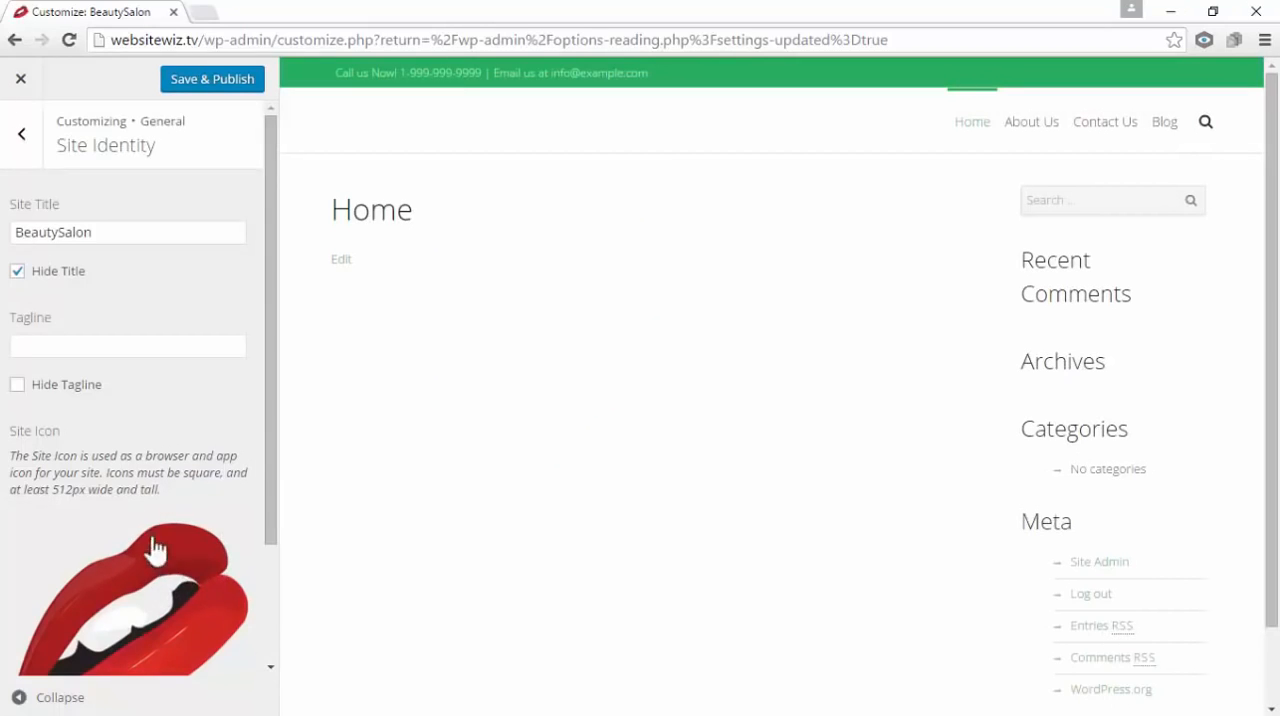
pyautogui.scroll(-1, 165, 545)
pyautogui.scroll(-1, 180, 520)
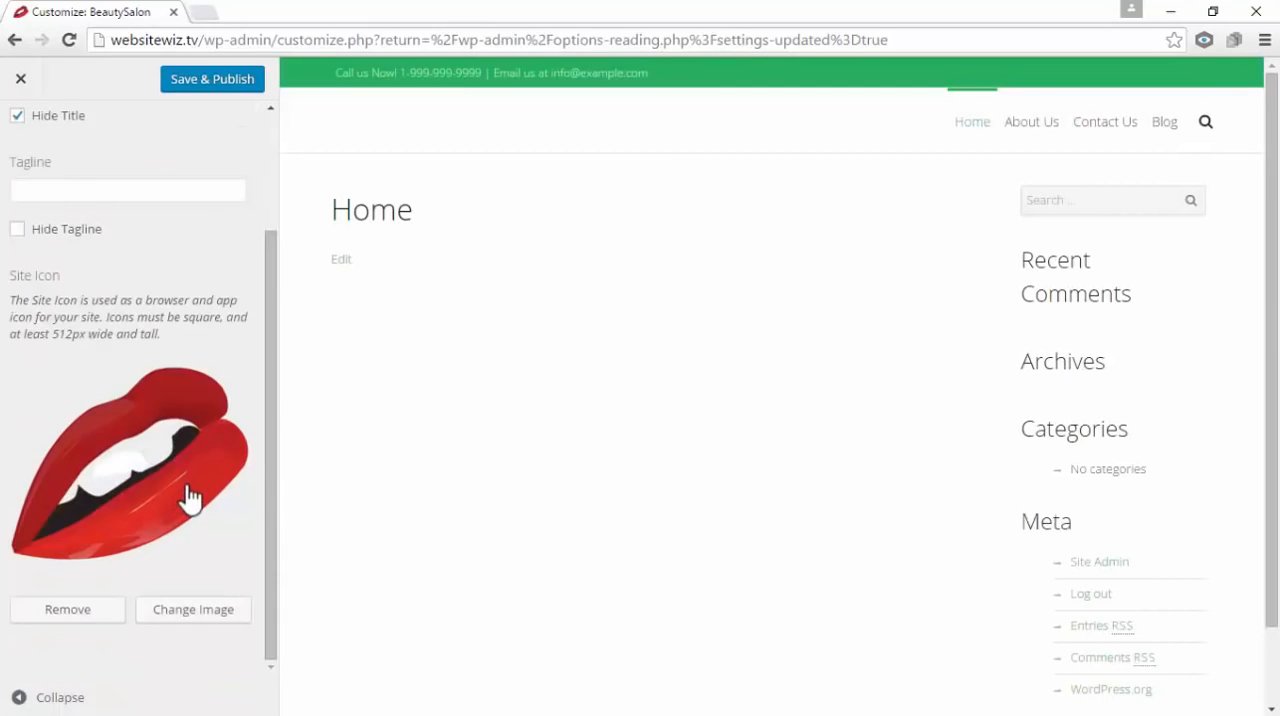
pyautogui.scroll(2, 190, 498)
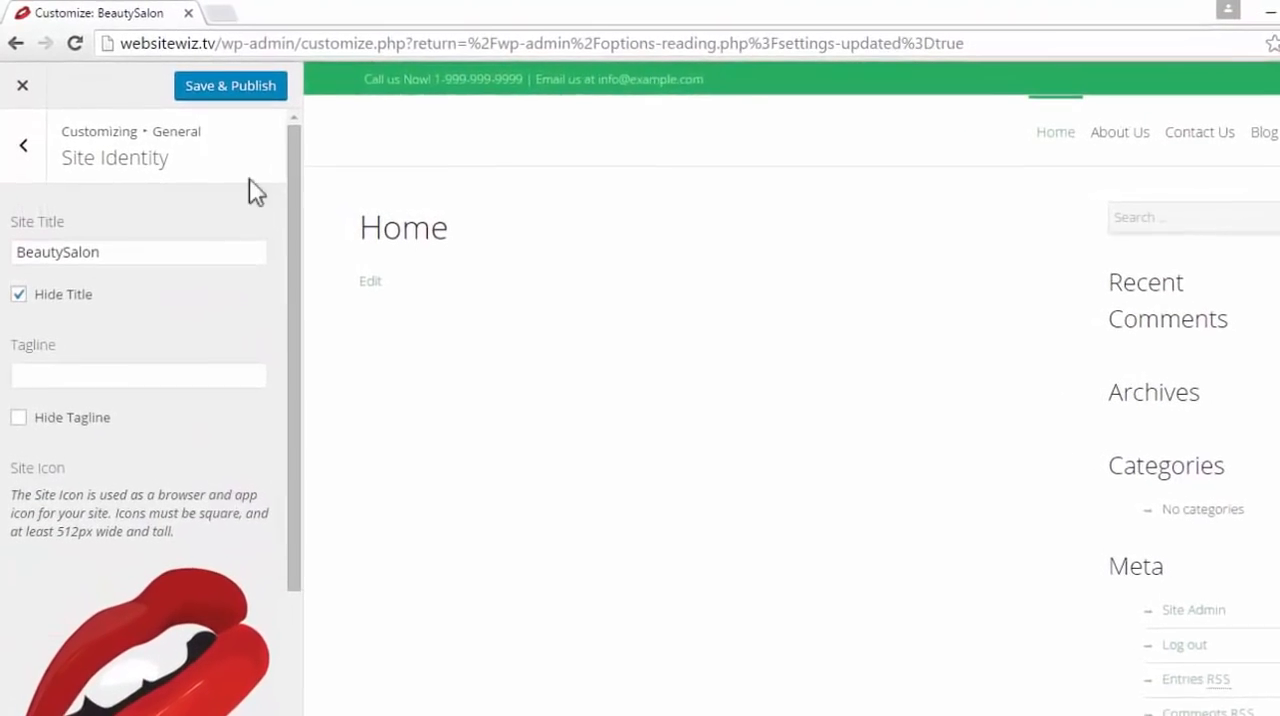
pyautogui.click(231, 91)
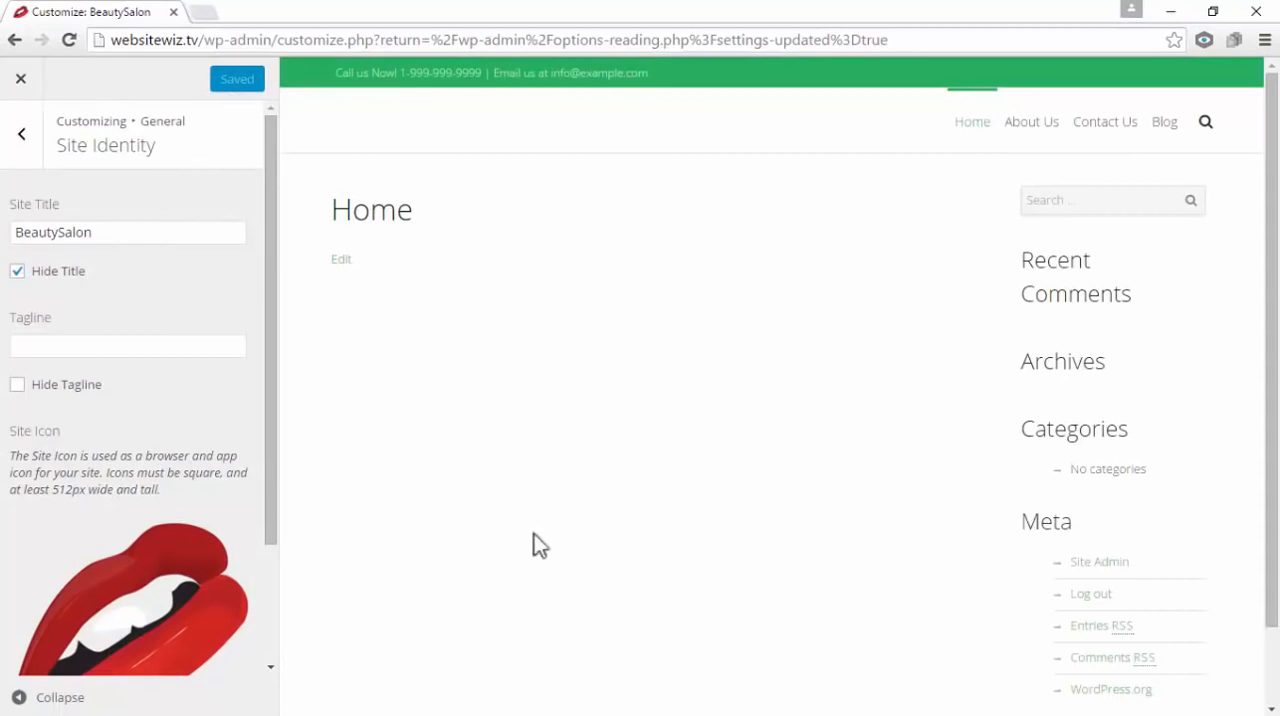
pyautogui.moveTo(1271, 345)
pyautogui.mouseDown()
pyautogui.moveTo(1272, 384)
pyautogui.moveTo(1271, 345)
pyautogui.mouseUp()
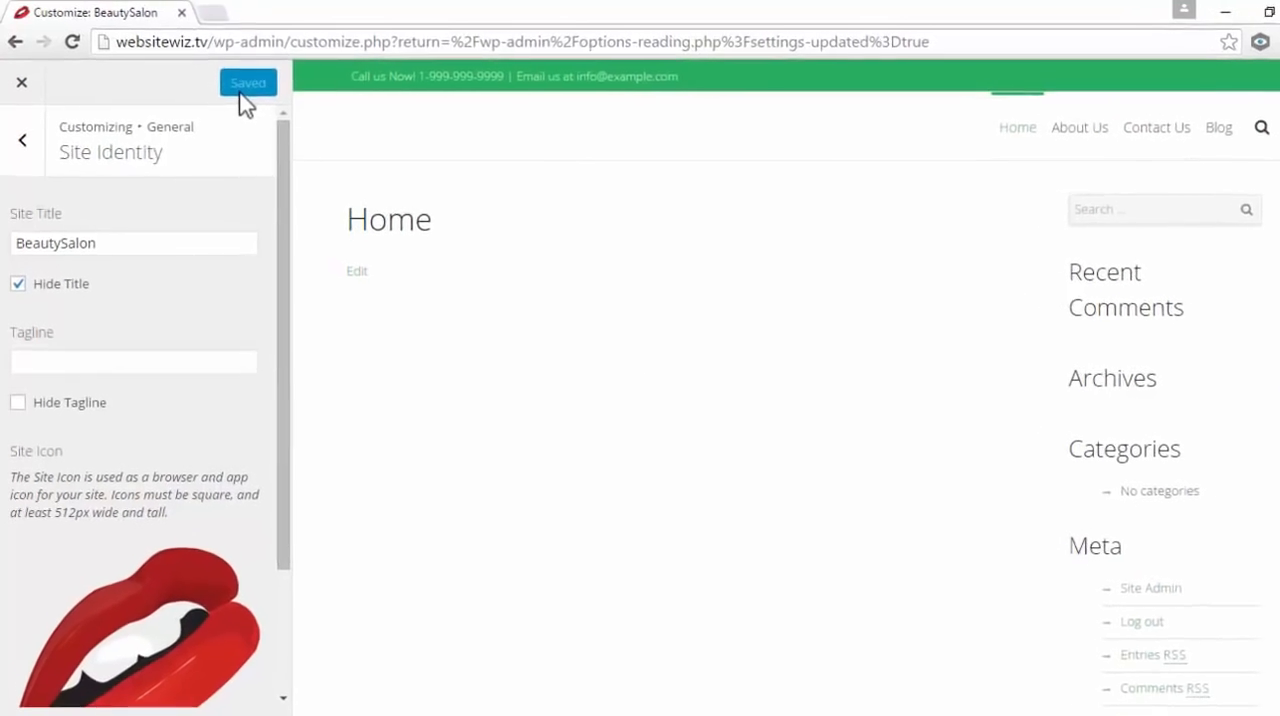
# Go to the Logo settings in the General section and open the file upload for the main logo
pyautogui.click(28, 172)
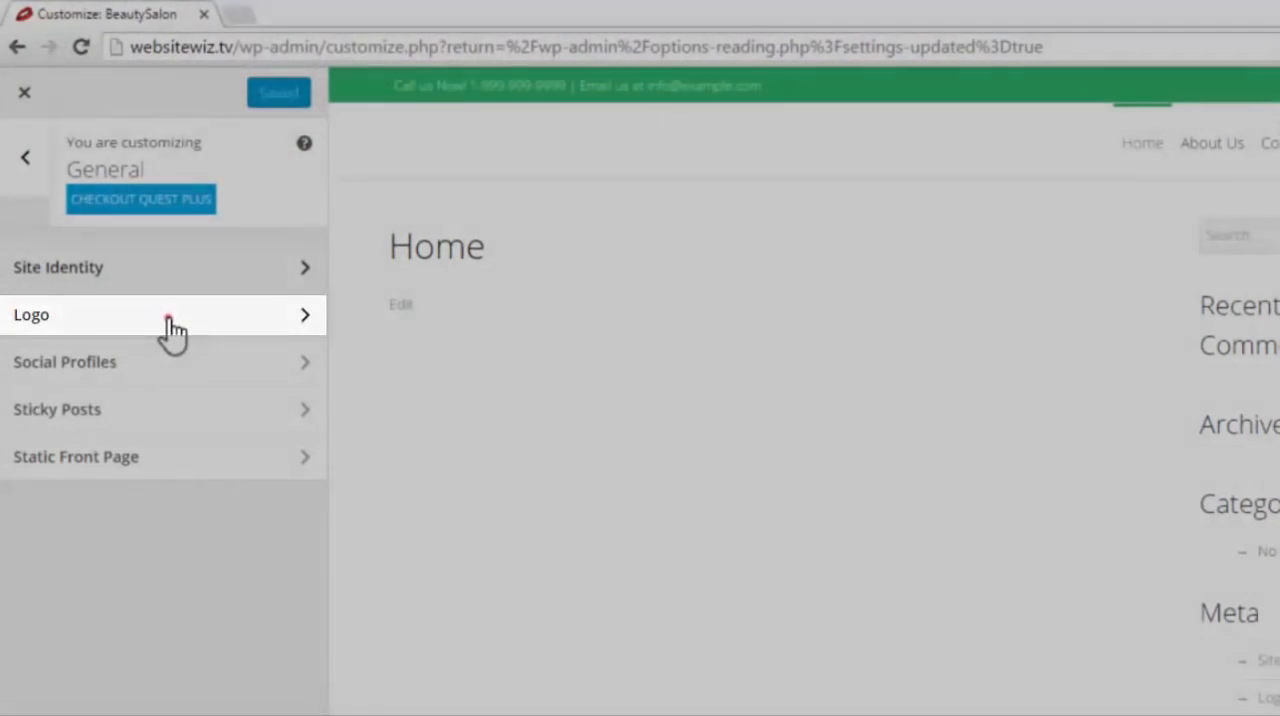
pyautogui.click(168, 320)
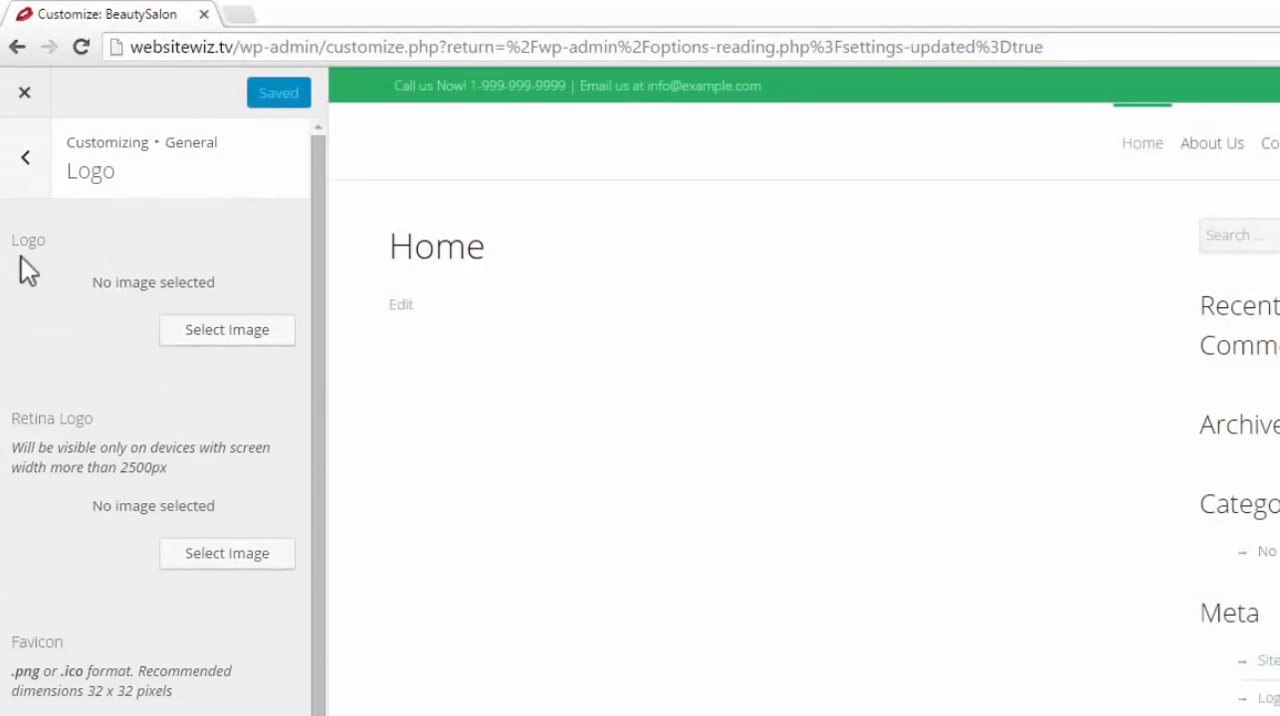
pyautogui.click(262, 334)
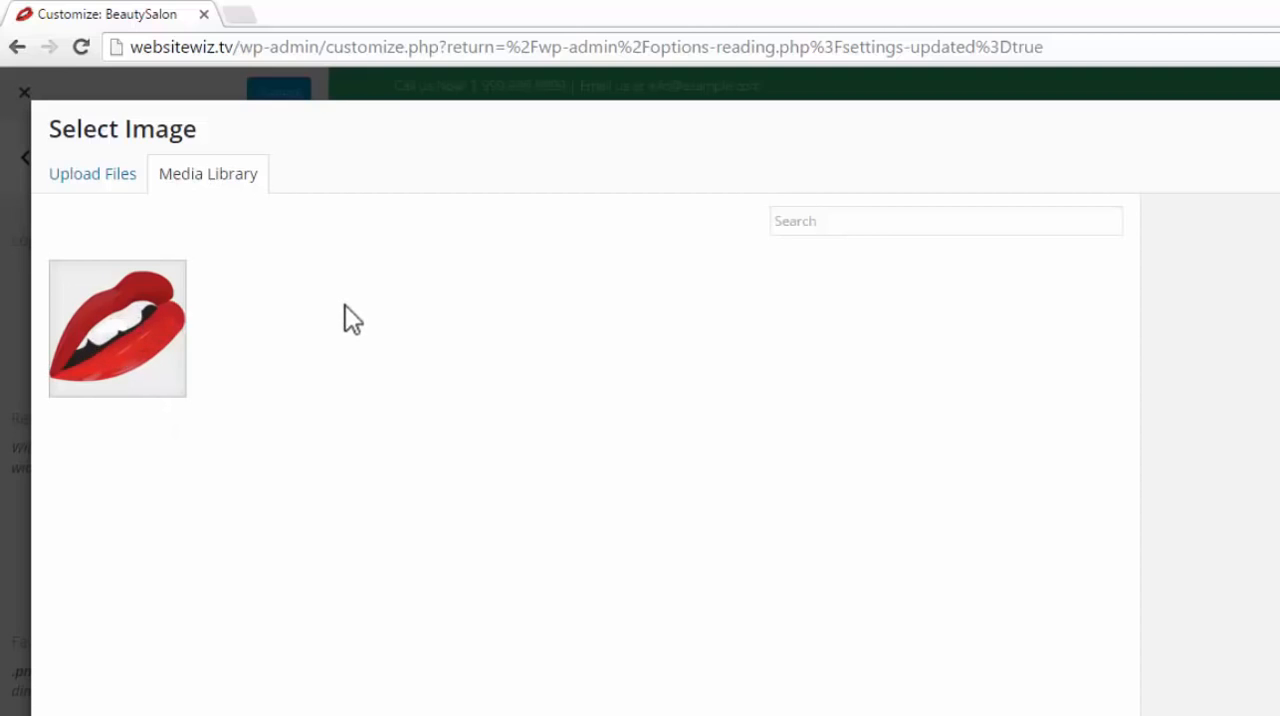
pyautogui.click(87, 186)
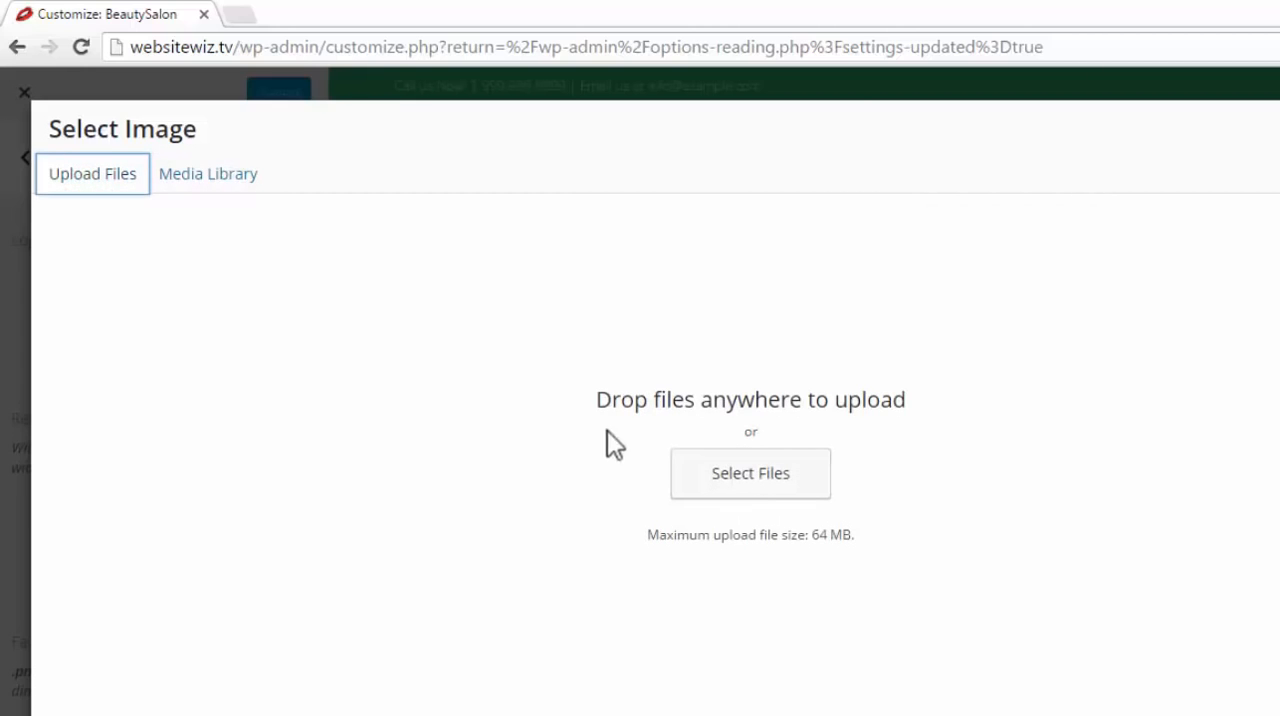
pyautogui.moveTo(591, 403); pyautogui.dragTo(955, 421)
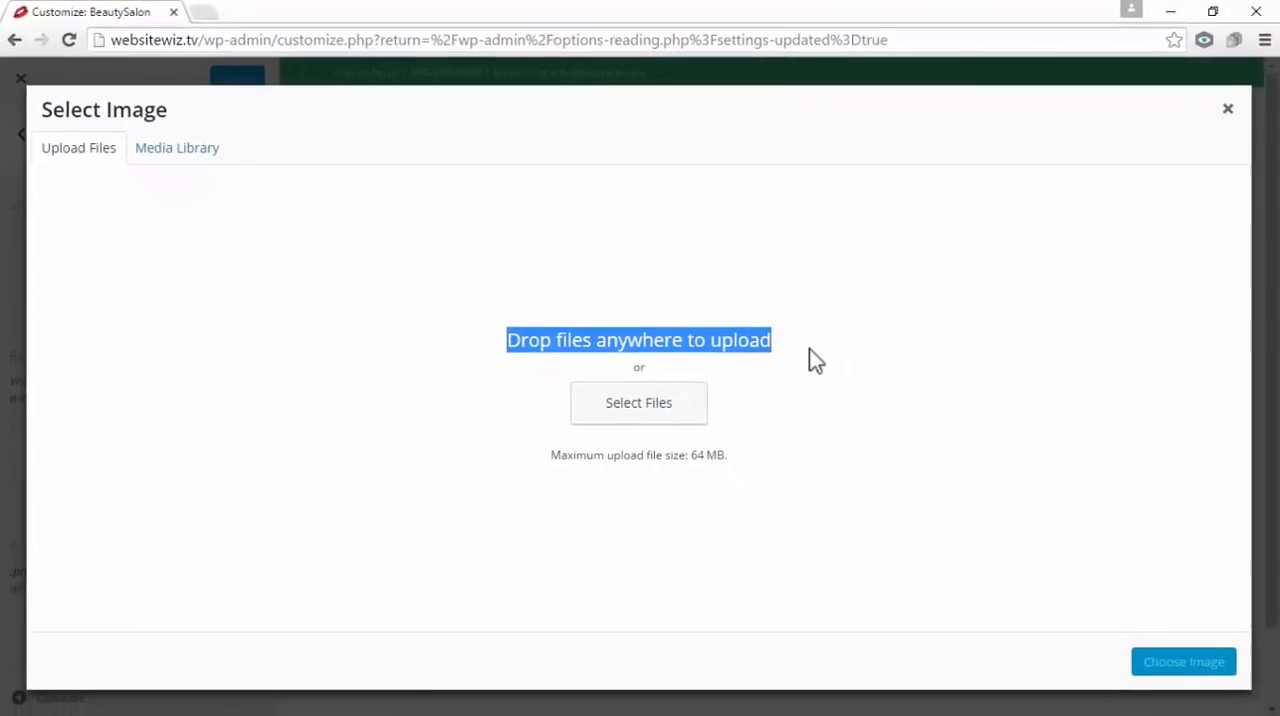
pyautogui.click(948, 408)
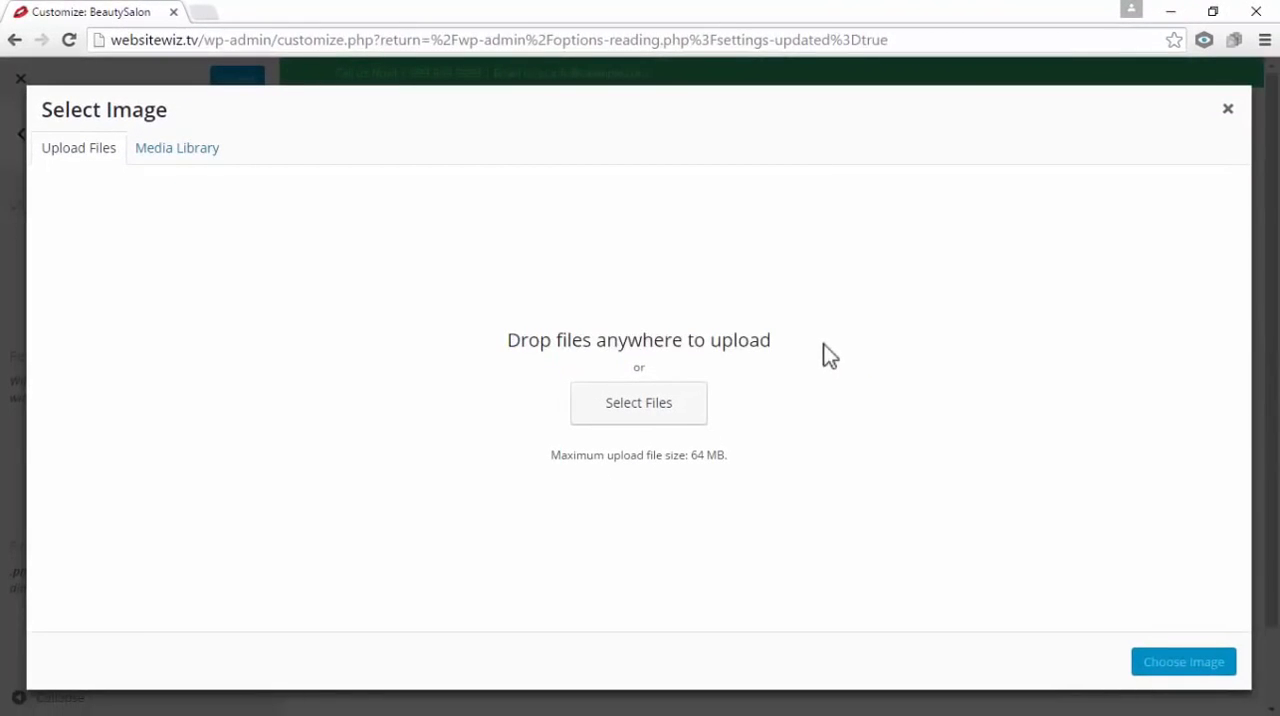
# Upload the logo image from the Quest Theme Assets folder to the media library
pyautogui.click(1220, 20)
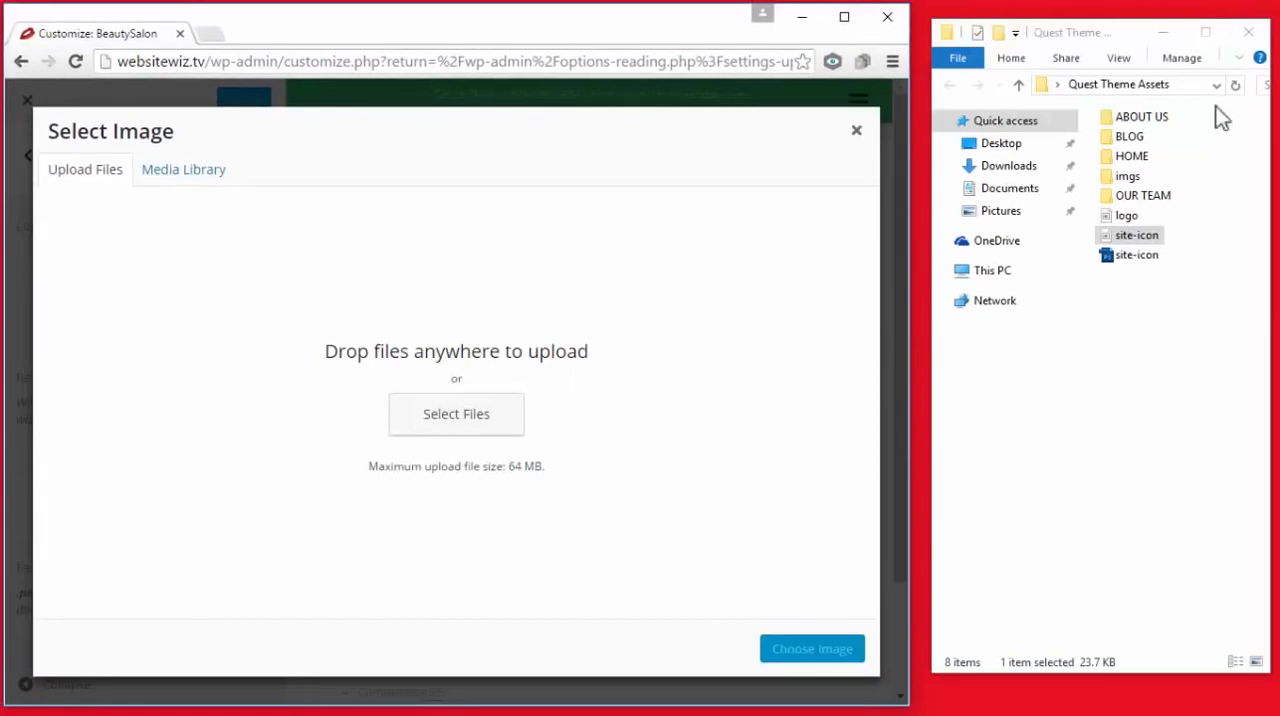
pyautogui.click(1127, 219)
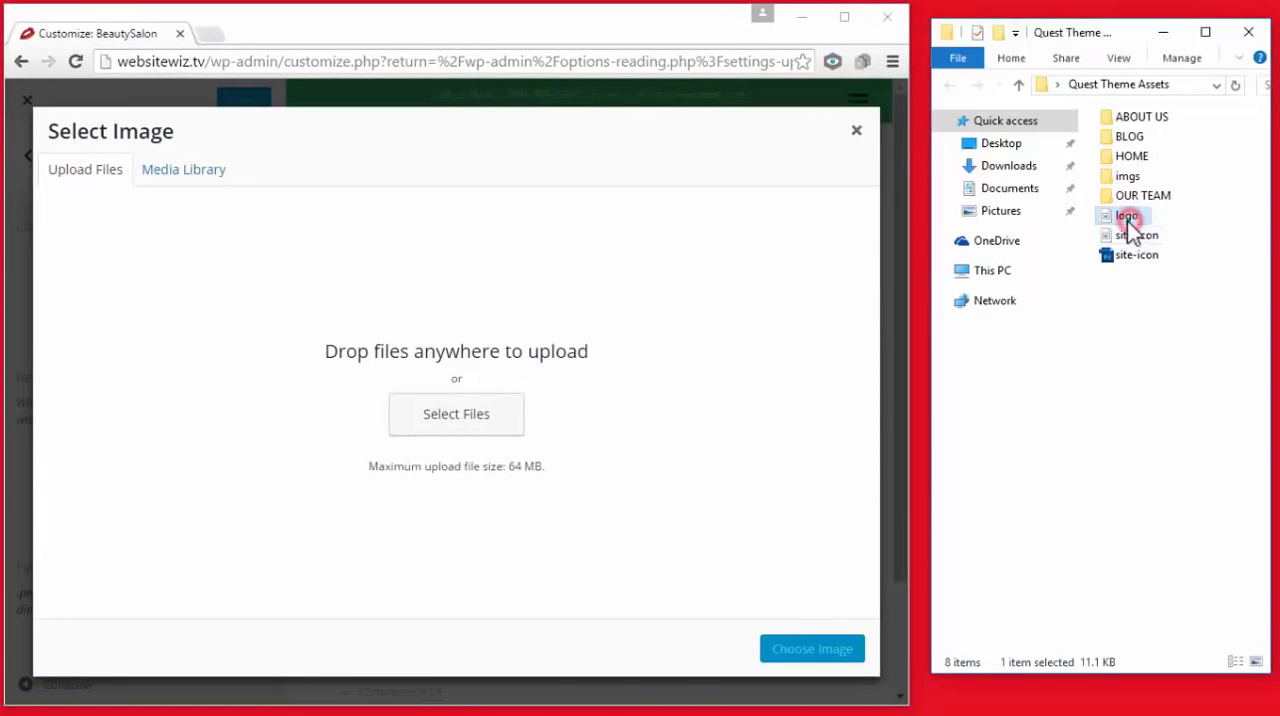
pyautogui.moveTo(1127, 222); pyautogui.dragTo(636, 273)
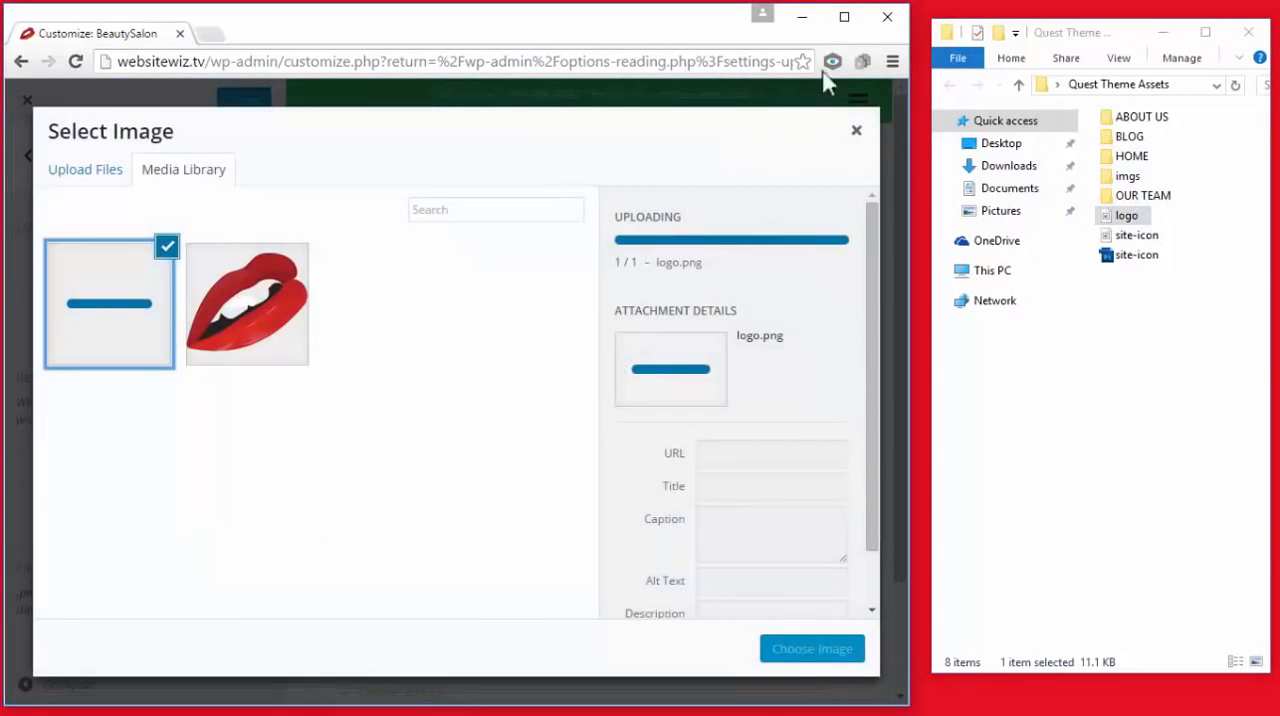
pyautogui.click(844, 17)
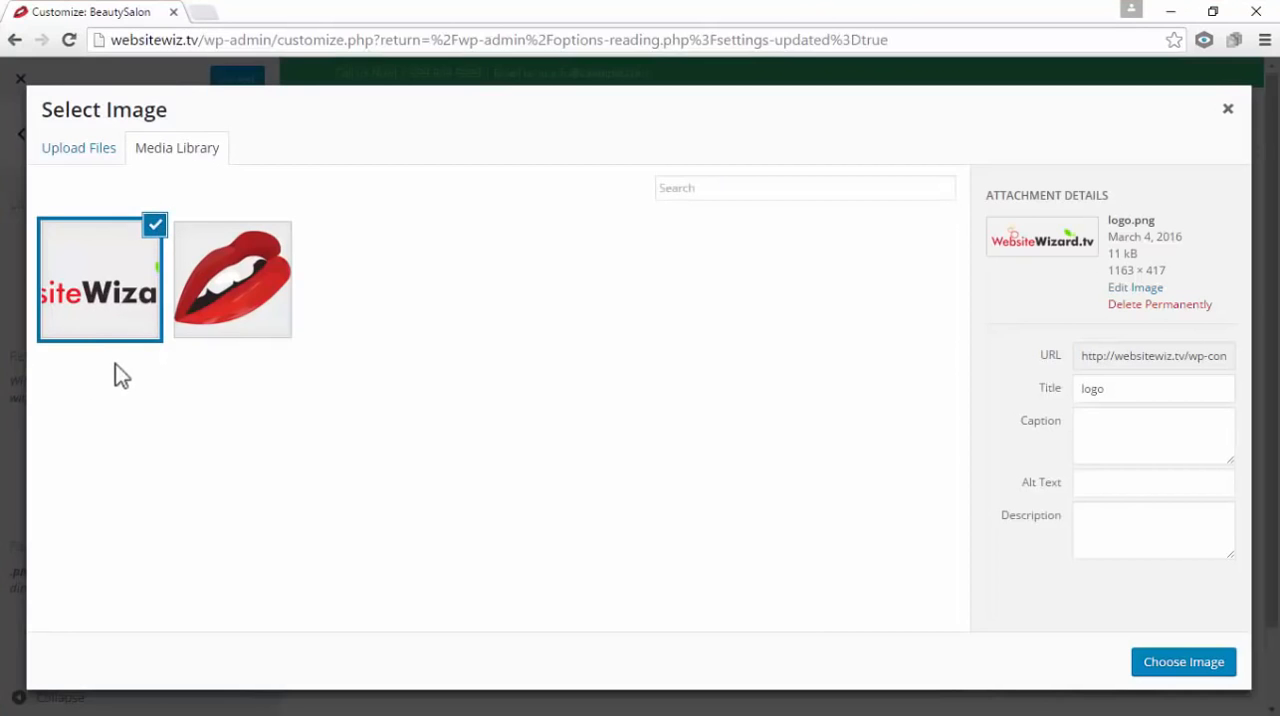
# Choose logo.png from the media library as the site's logo and publish the change
pyautogui.click(262, 337)
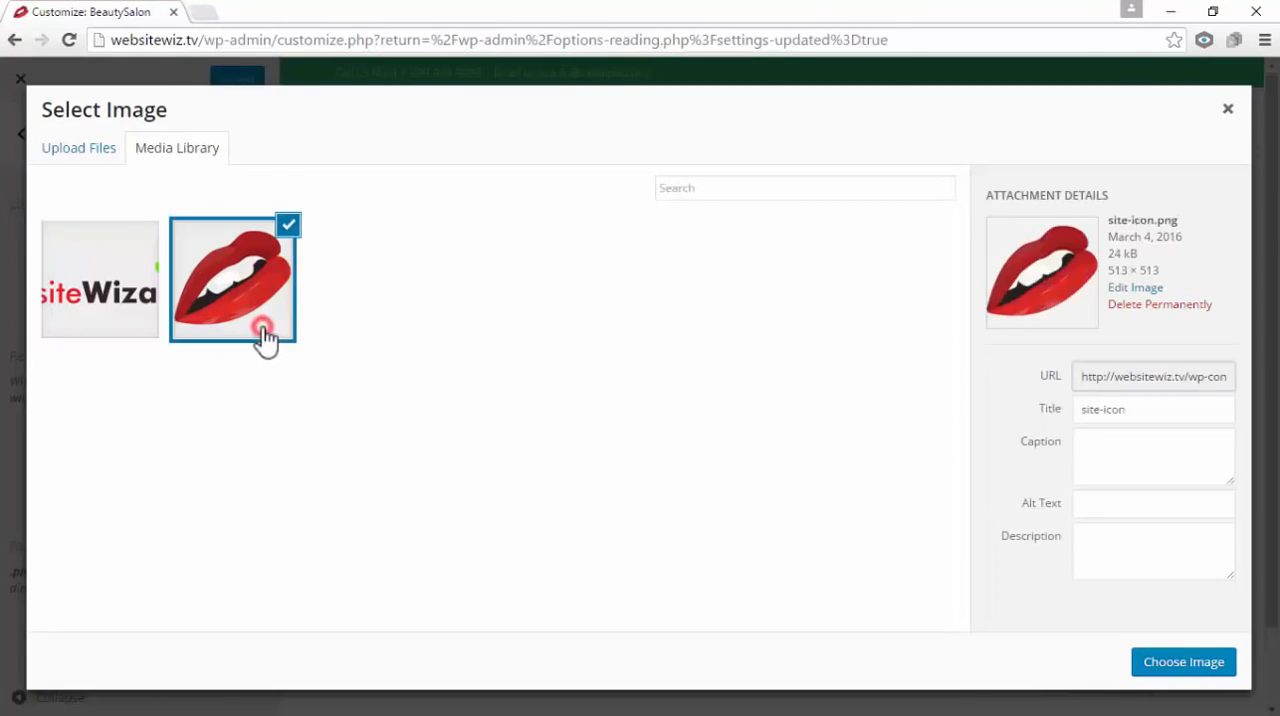
pyautogui.click(129, 326)
pyautogui.click(200, 329)
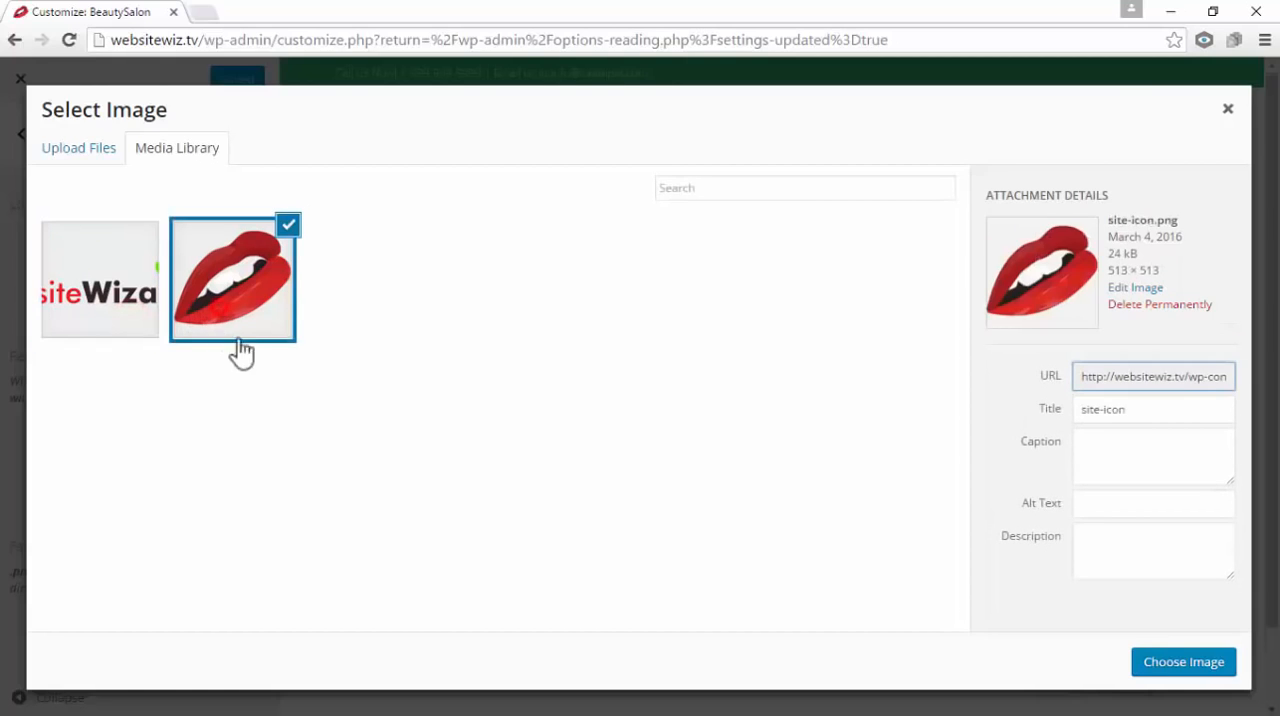
pyautogui.click(104, 343)
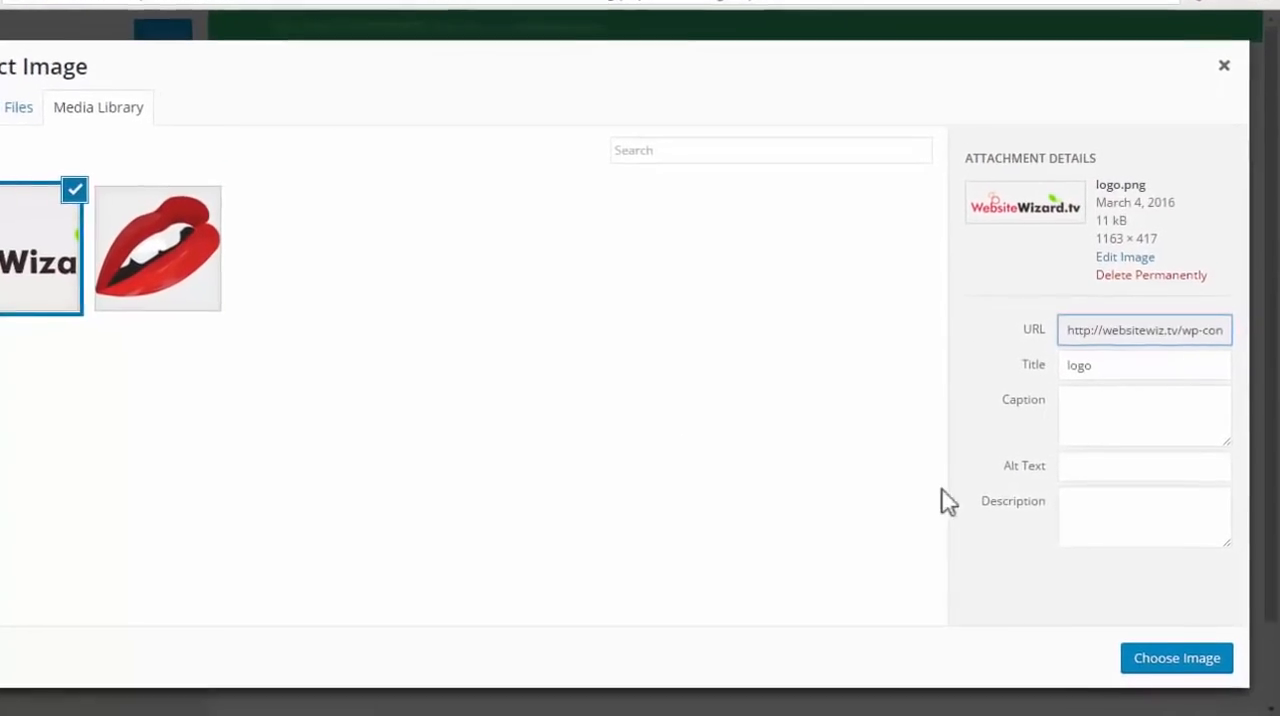
pyautogui.click(1150, 660)
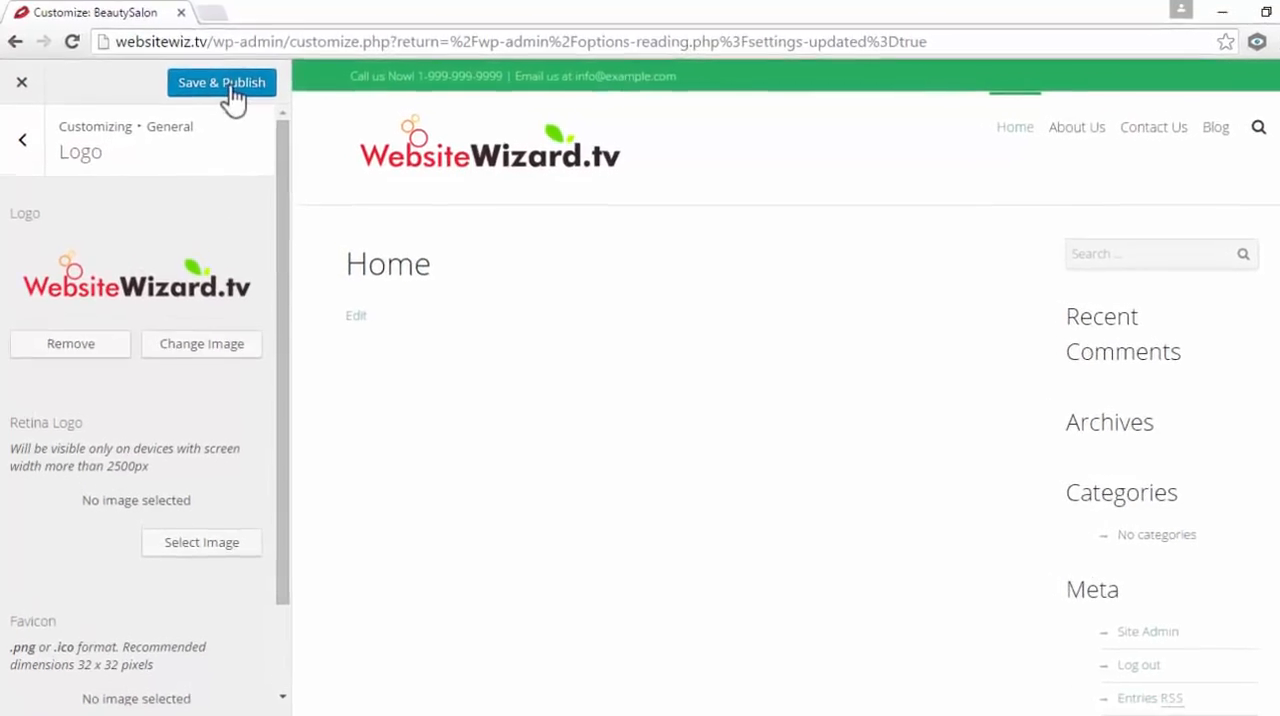
pyautogui.click(231, 88)
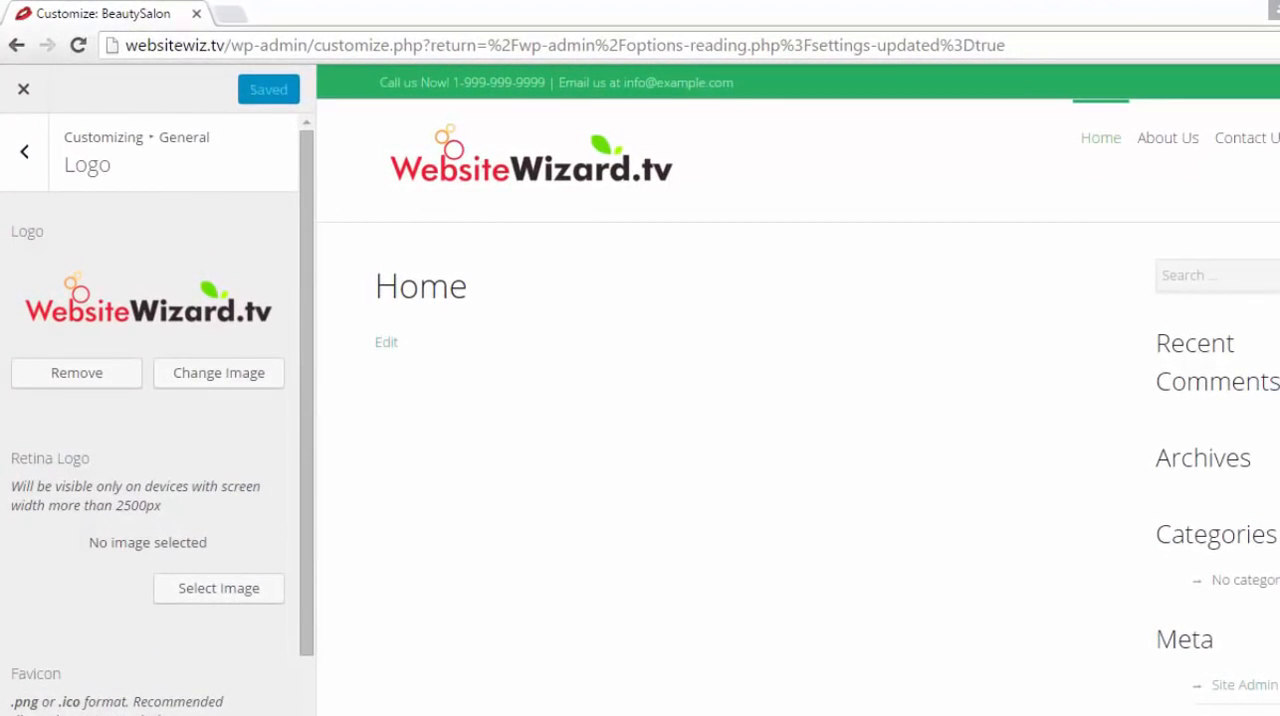
# In the Site Identity settings, show the site title, hide it again, publish, and return to the General section
pyautogui.click(32, 176)
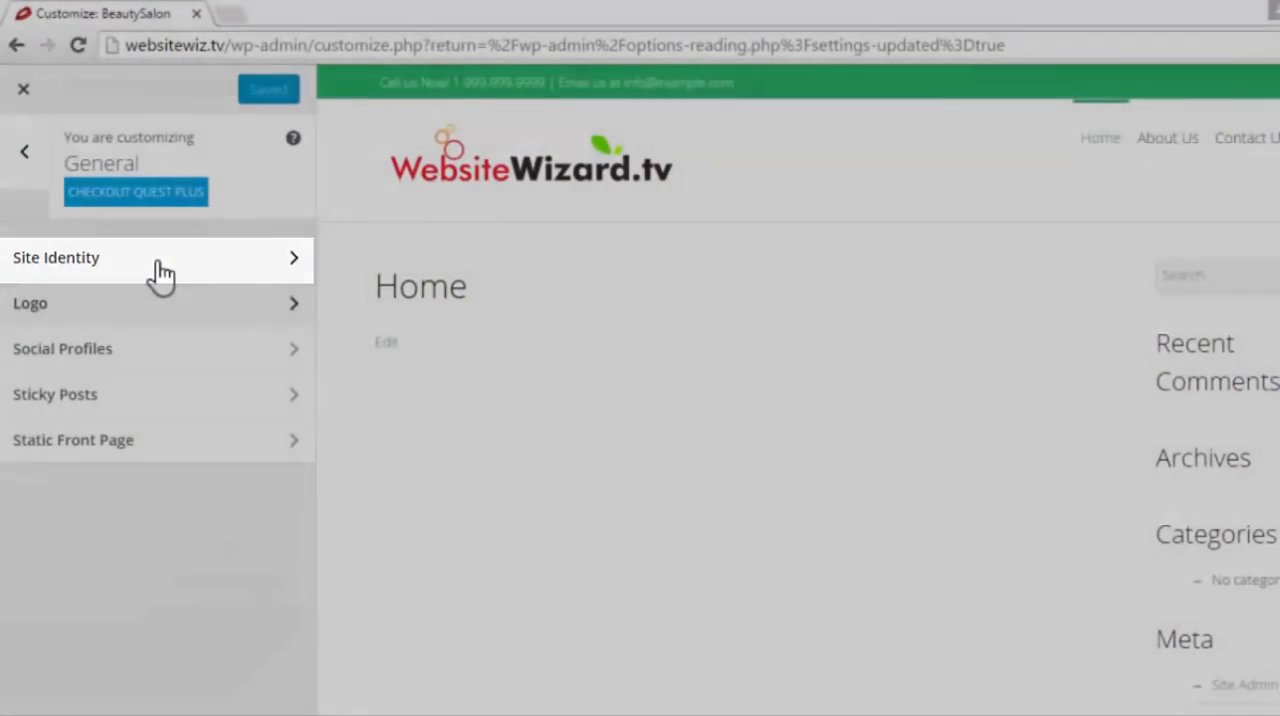
pyautogui.click(157, 262)
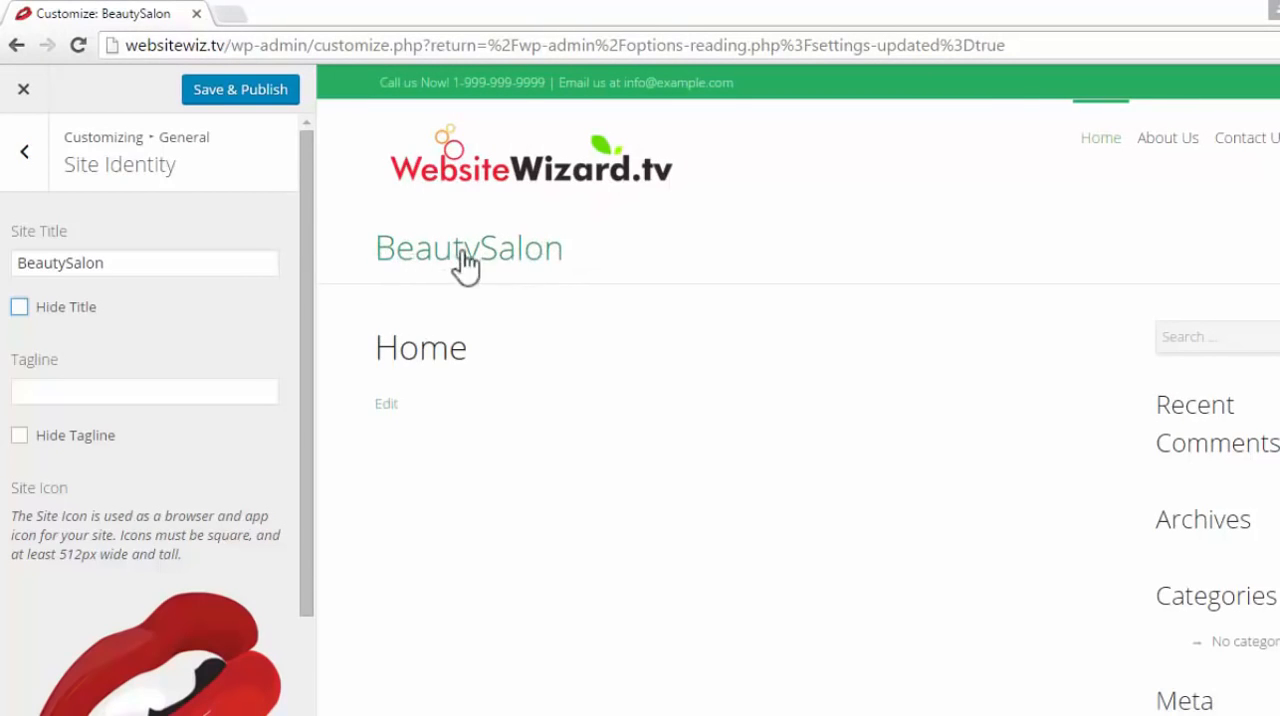
pyautogui.click(19, 308)
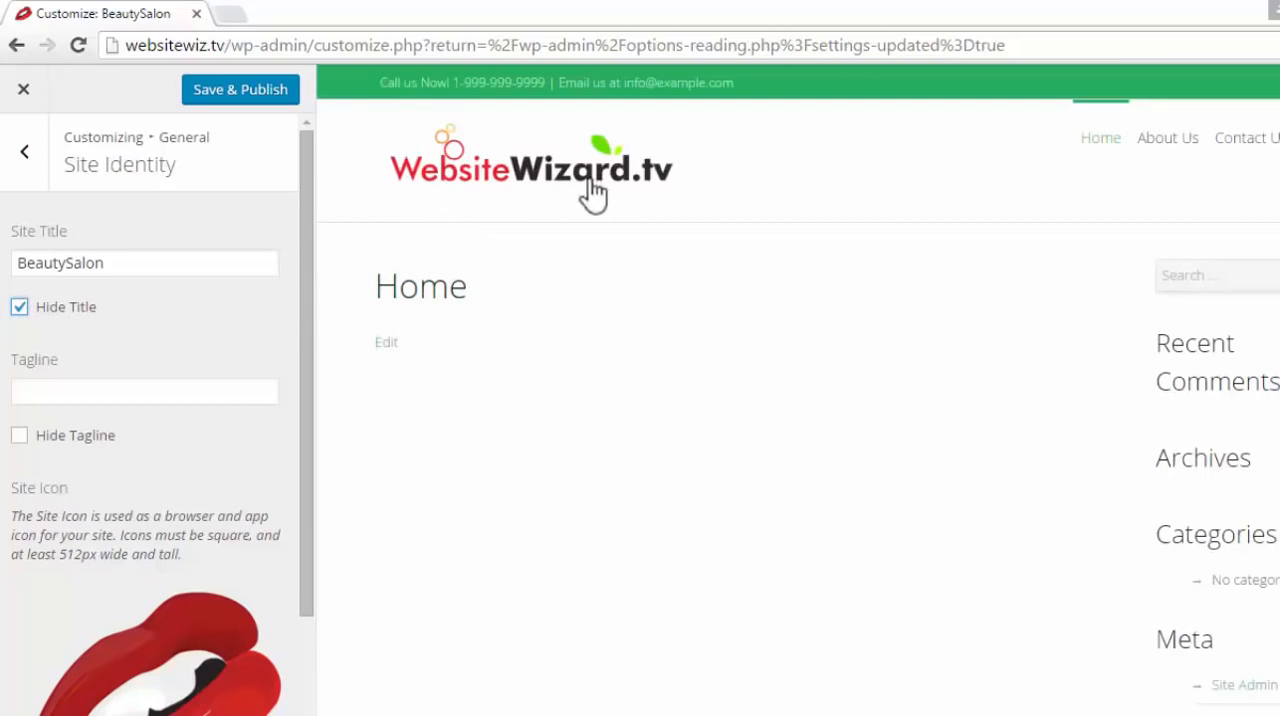
pyautogui.click(238, 92)
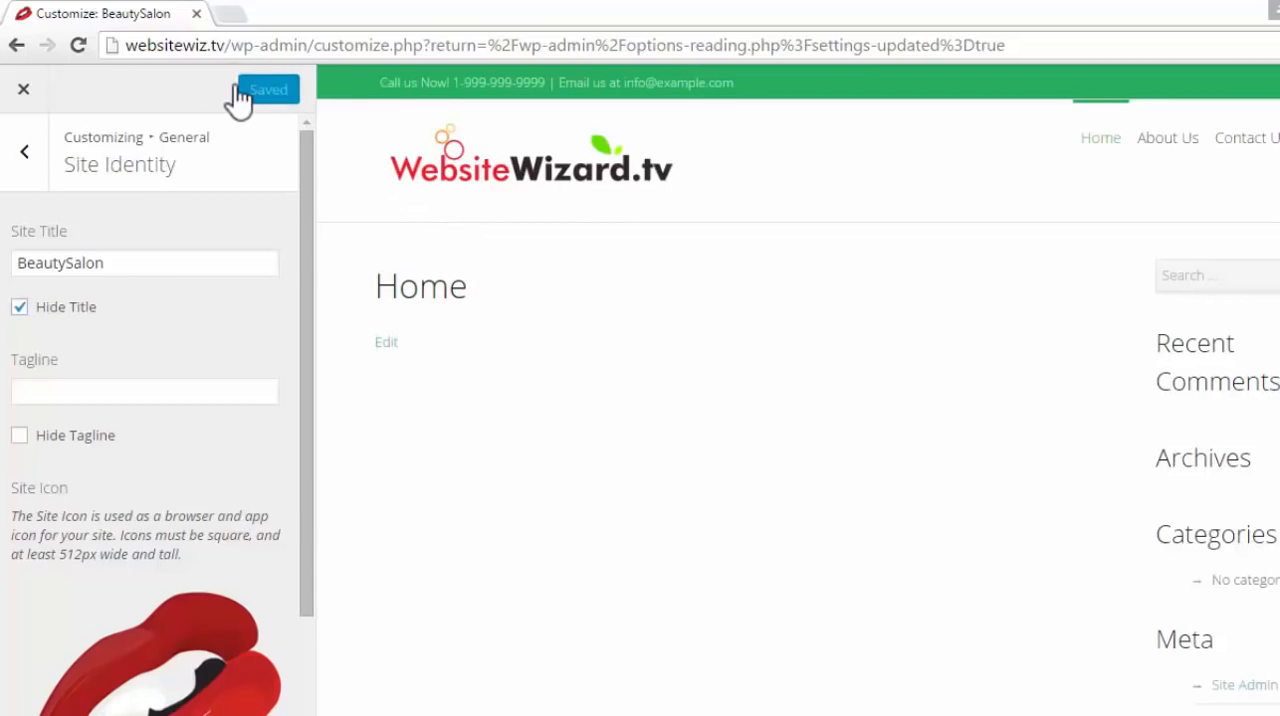
pyautogui.click(22, 158)
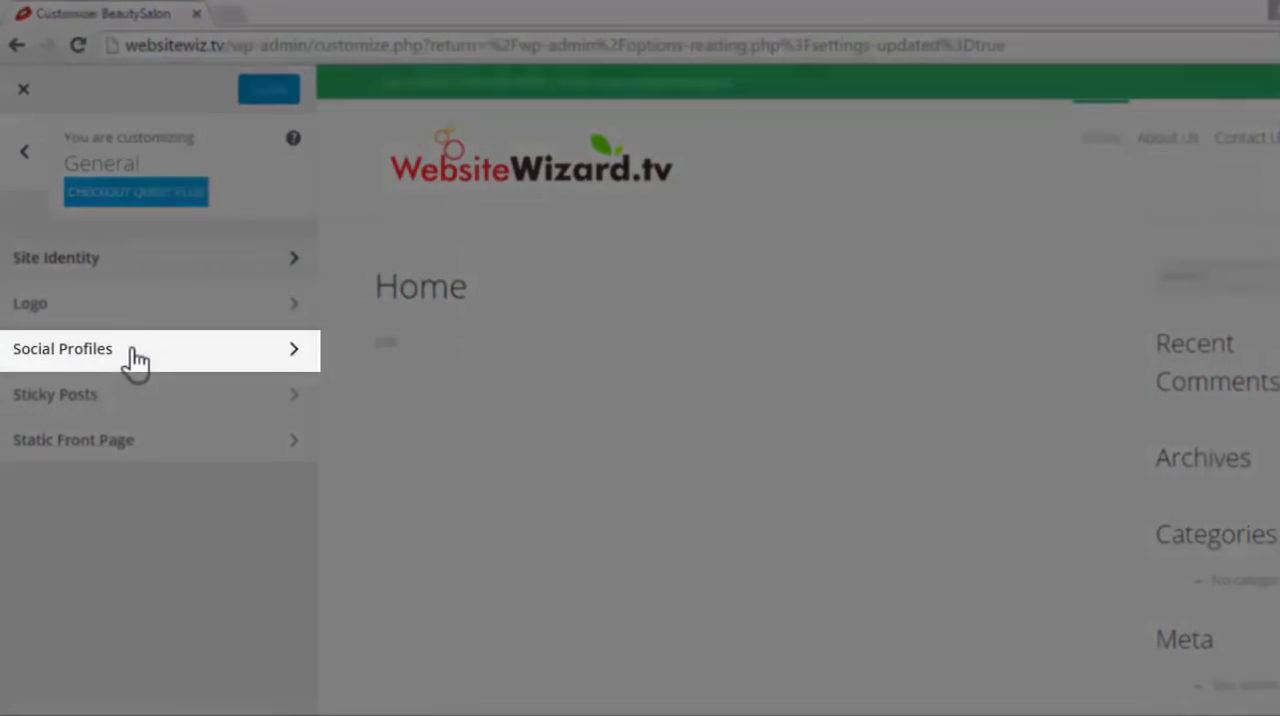
pyautogui.click(145, 360)
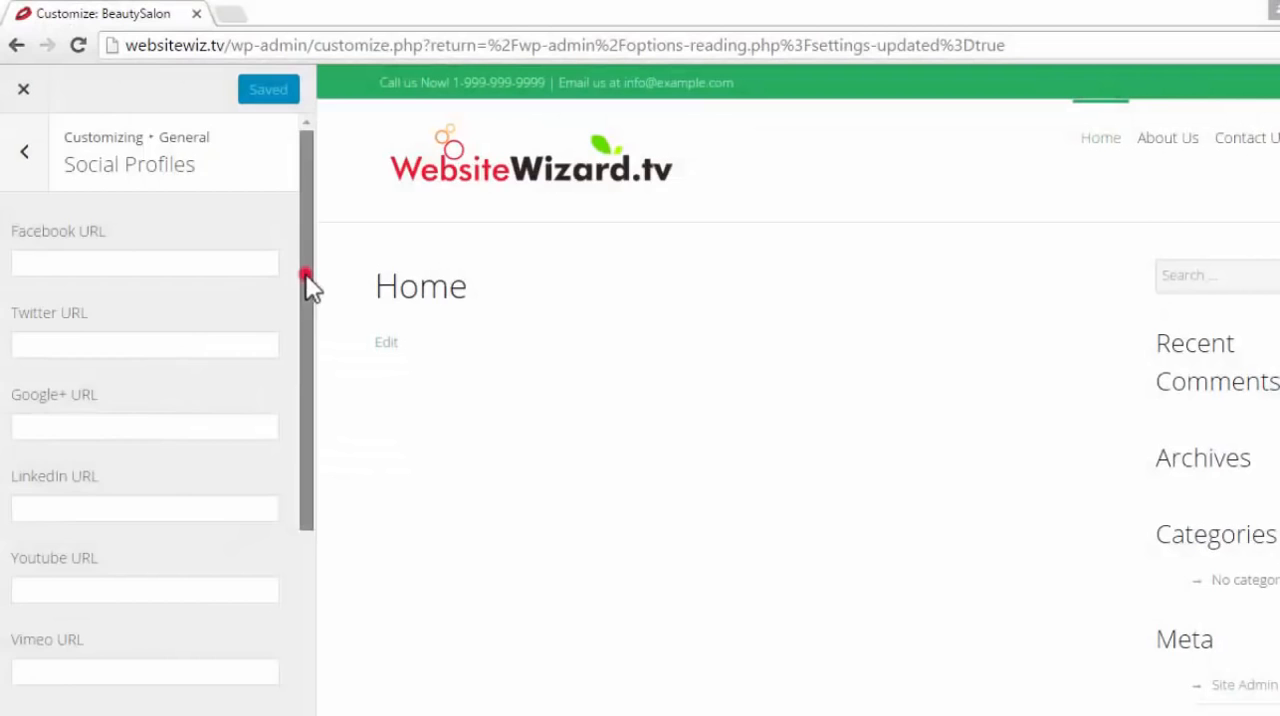
pyautogui.moveTo(306, 278)
pyautogui.mouseDown()
pyautogui.moveTo(326, 497)
pyautogui.moveTo(284, 267)
pyautogui.mouseUp()
pyautogui.click(130, 266)
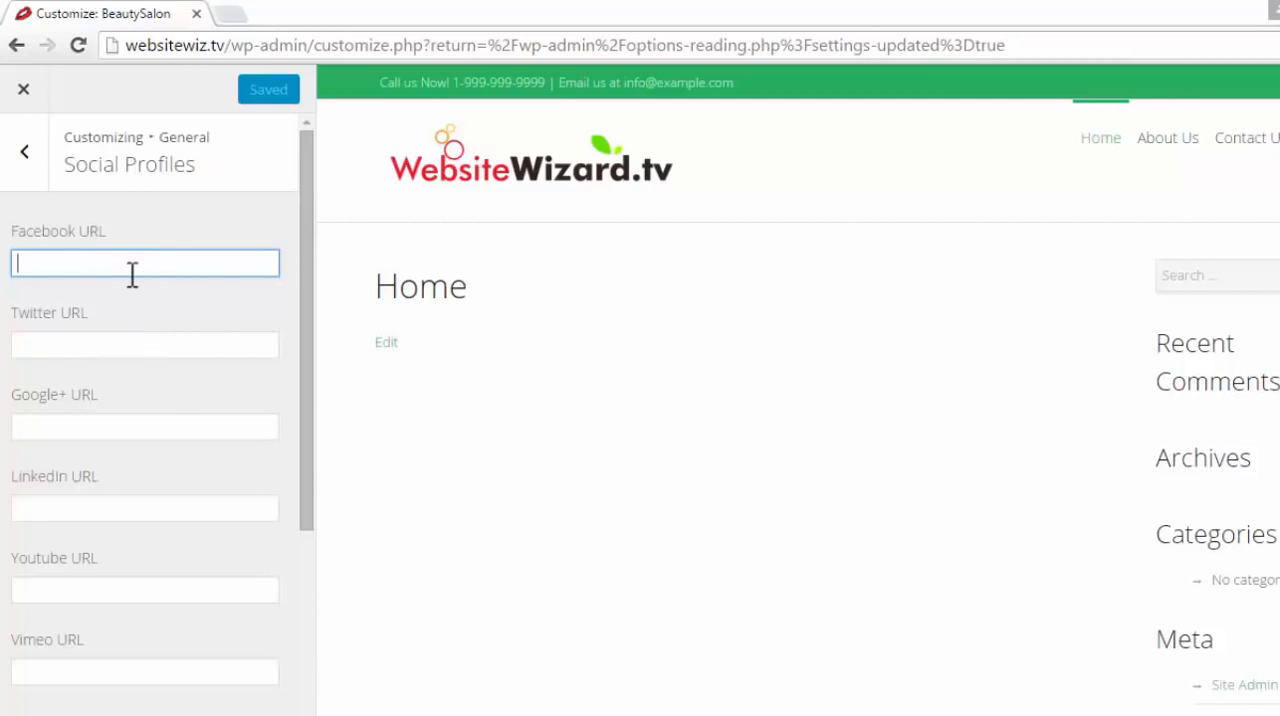
pyautogui.write('http')
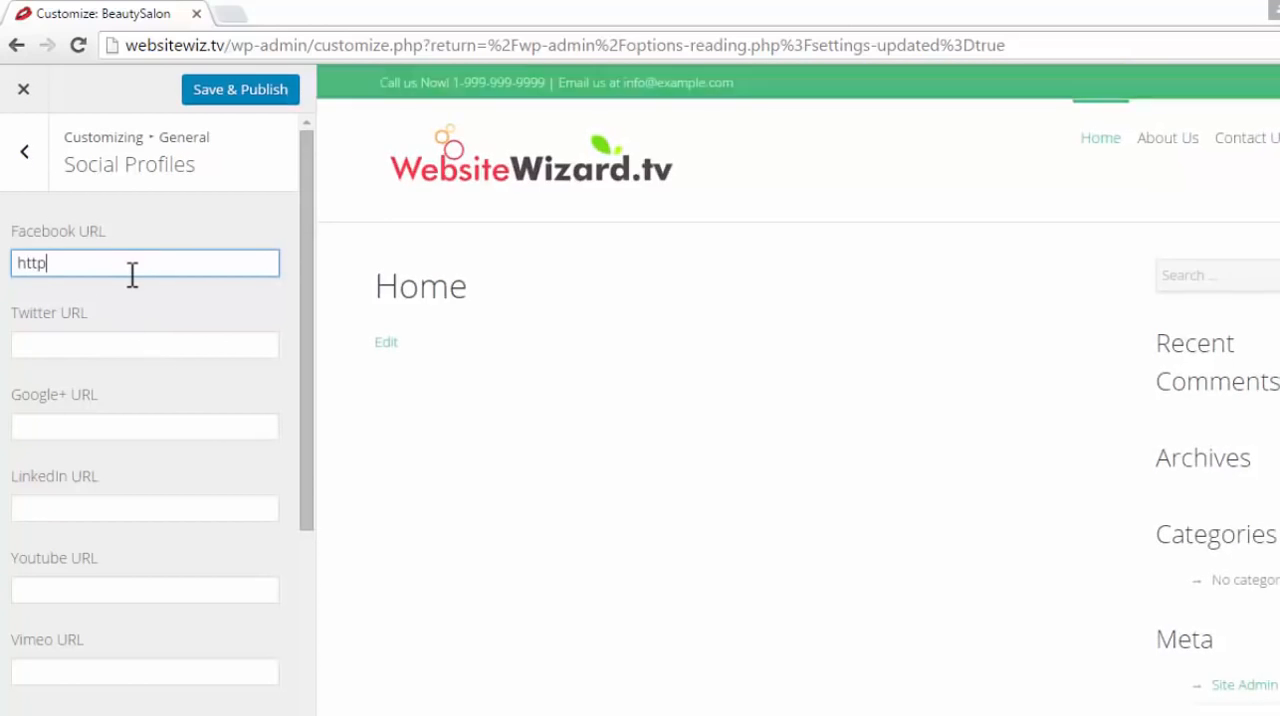
pyautogui.write('://ww')
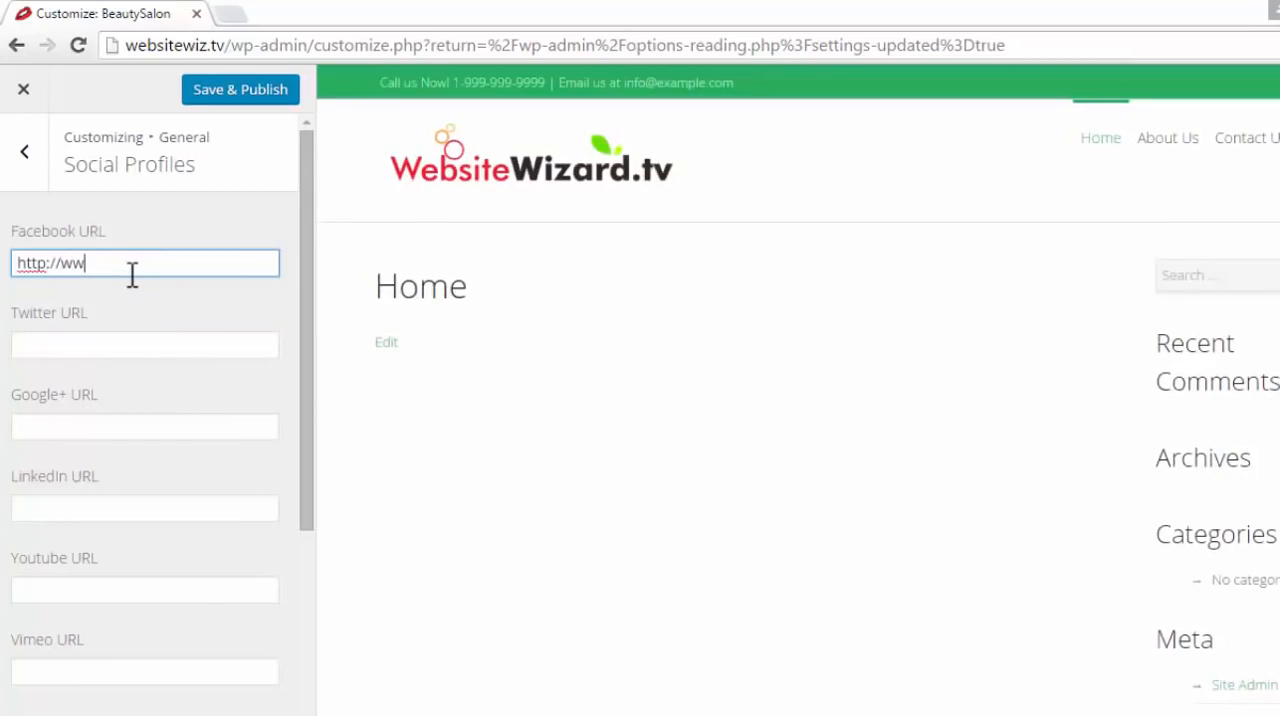
pyautogui.write('w.facebook.com')
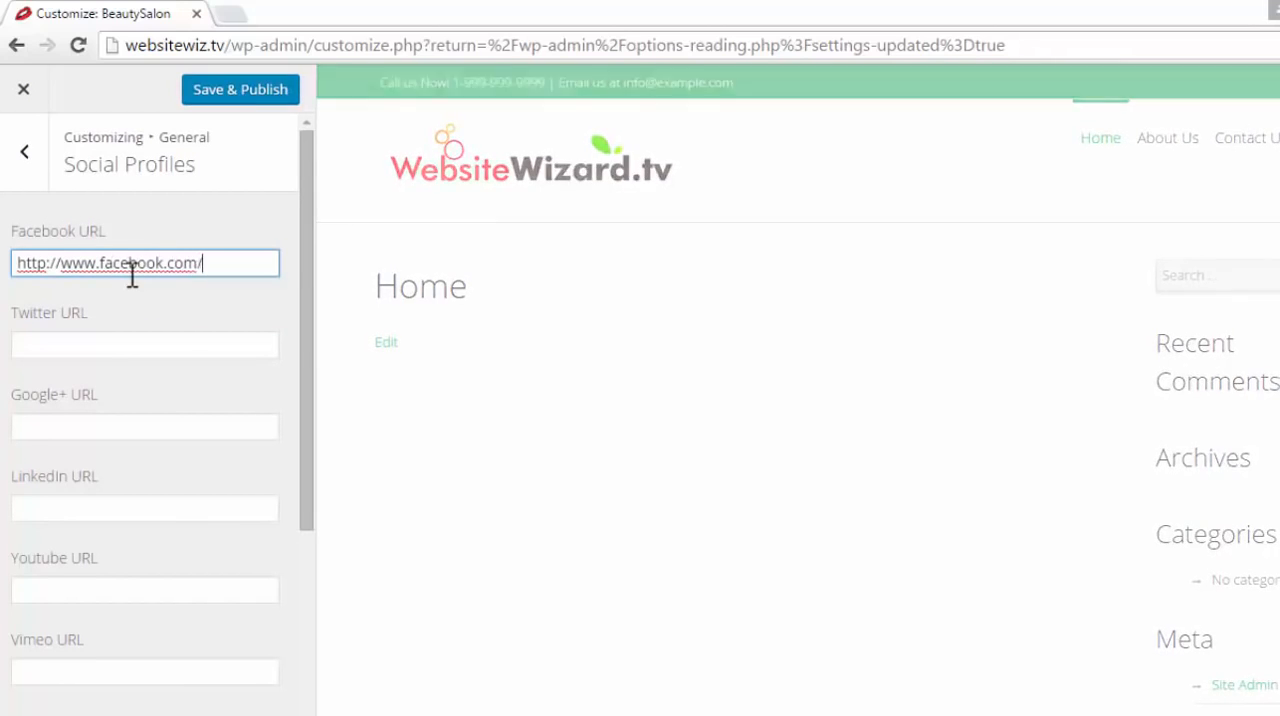
pyautogui.write('/yourpagen')
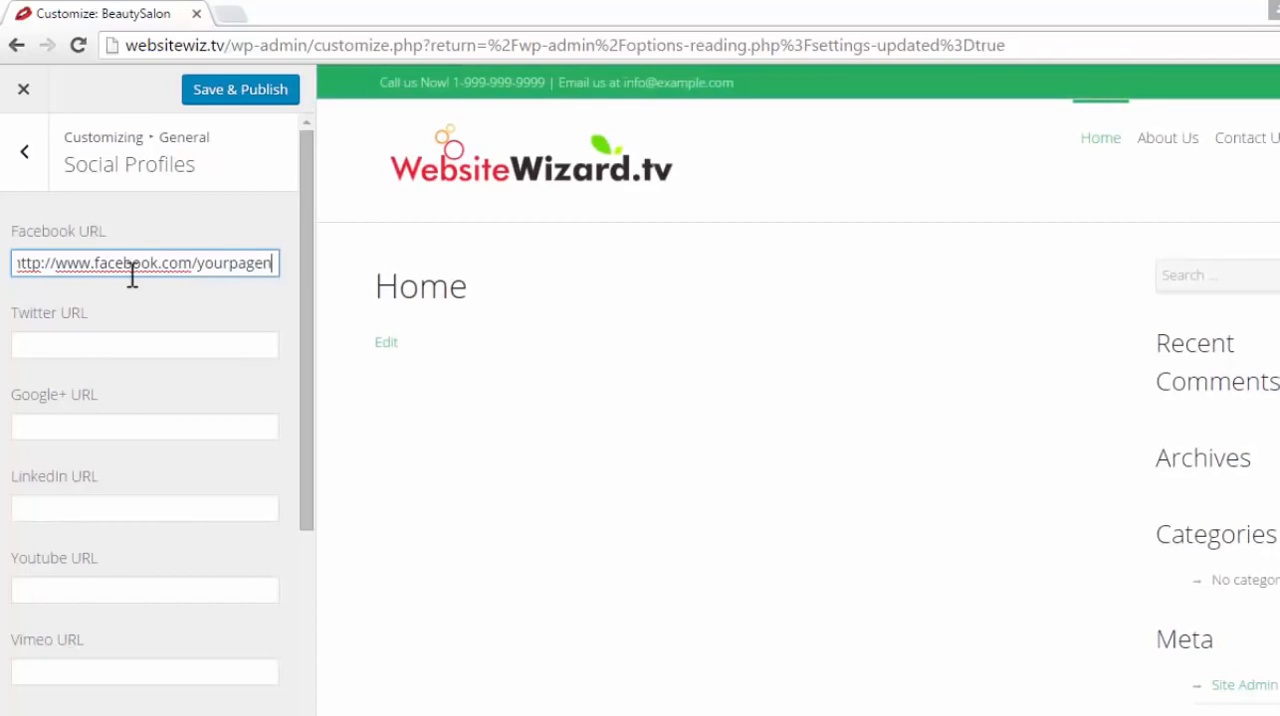
pyautogui.write('ame')
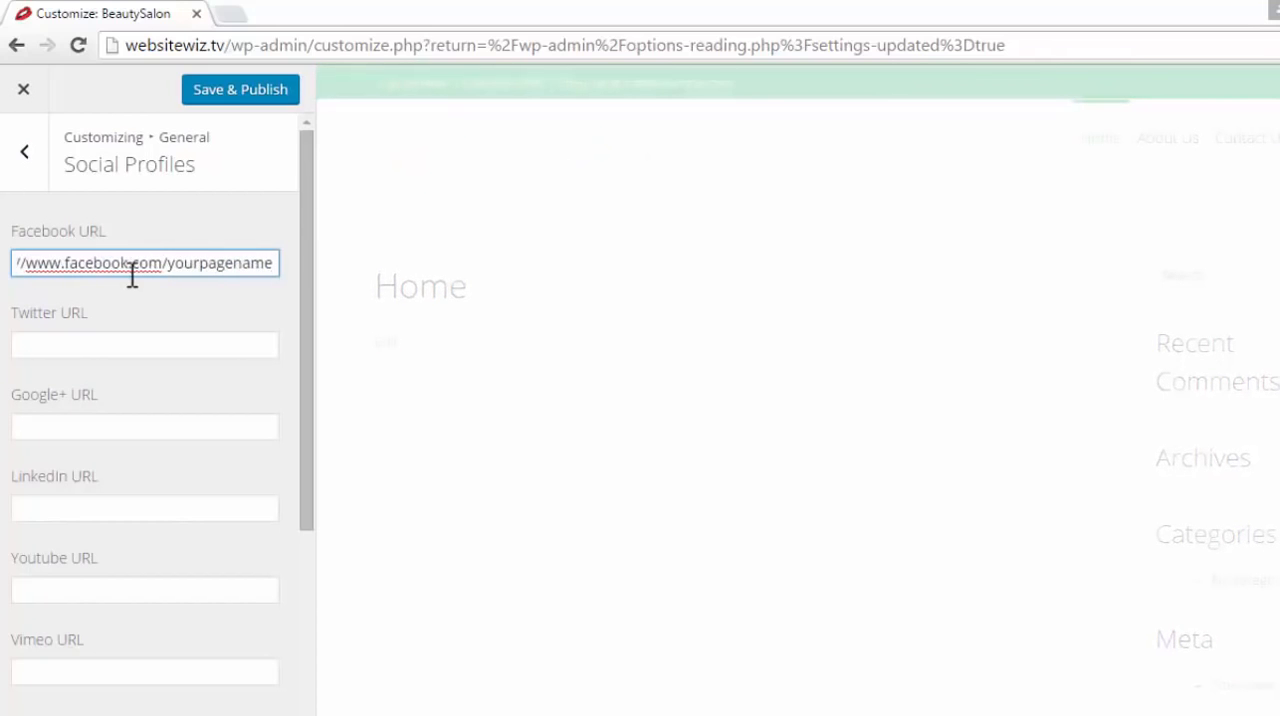
pyautogui.click(226, 348)
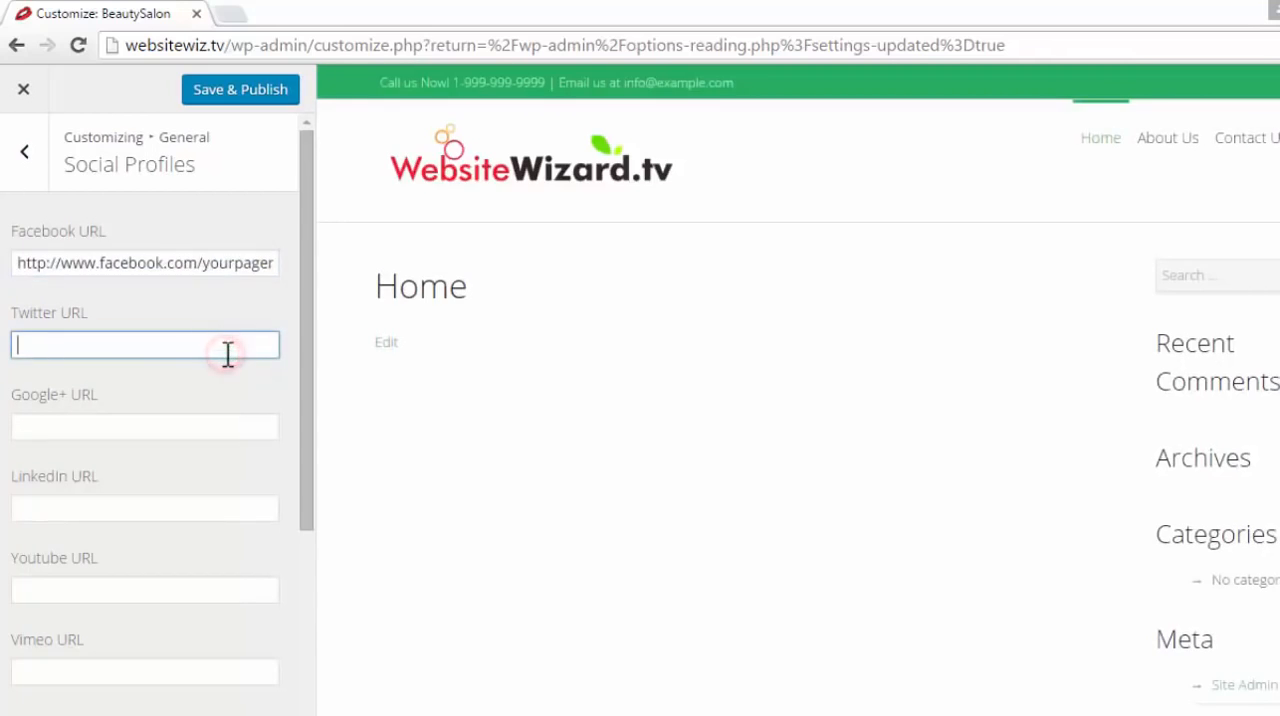
pyautogui.write('ht')
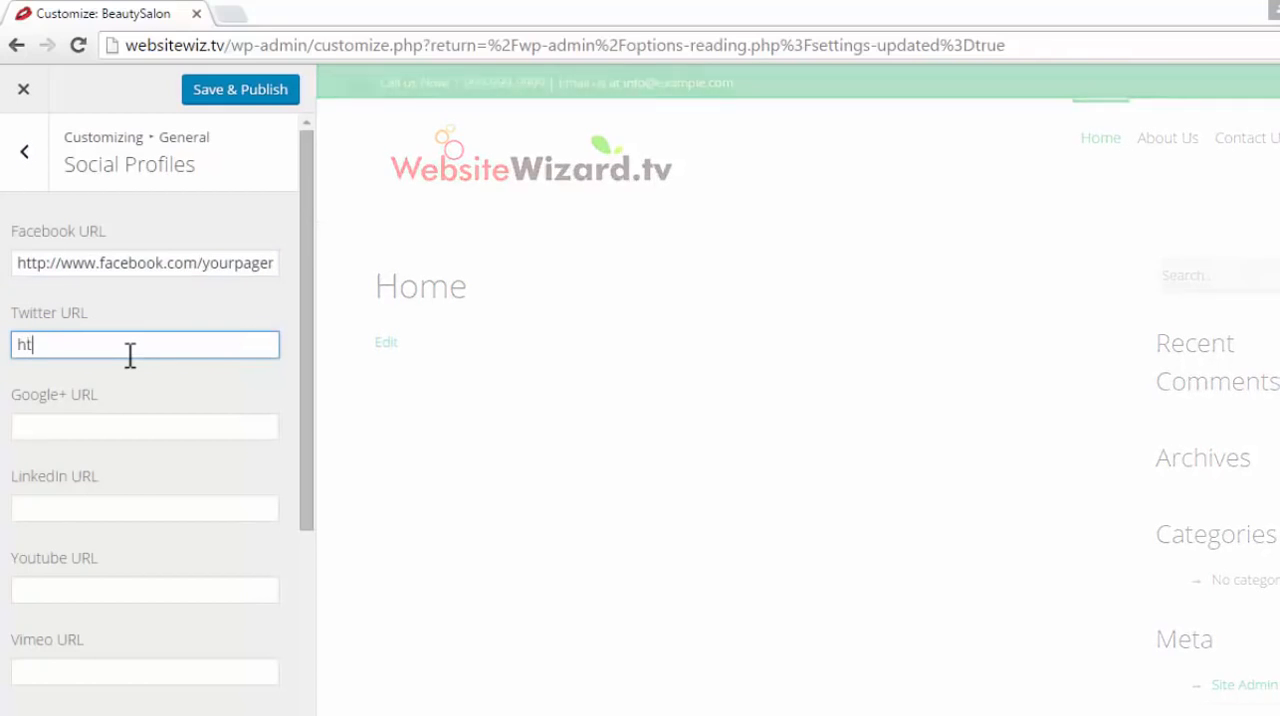
pyautogui.write('tp://www.twitter')
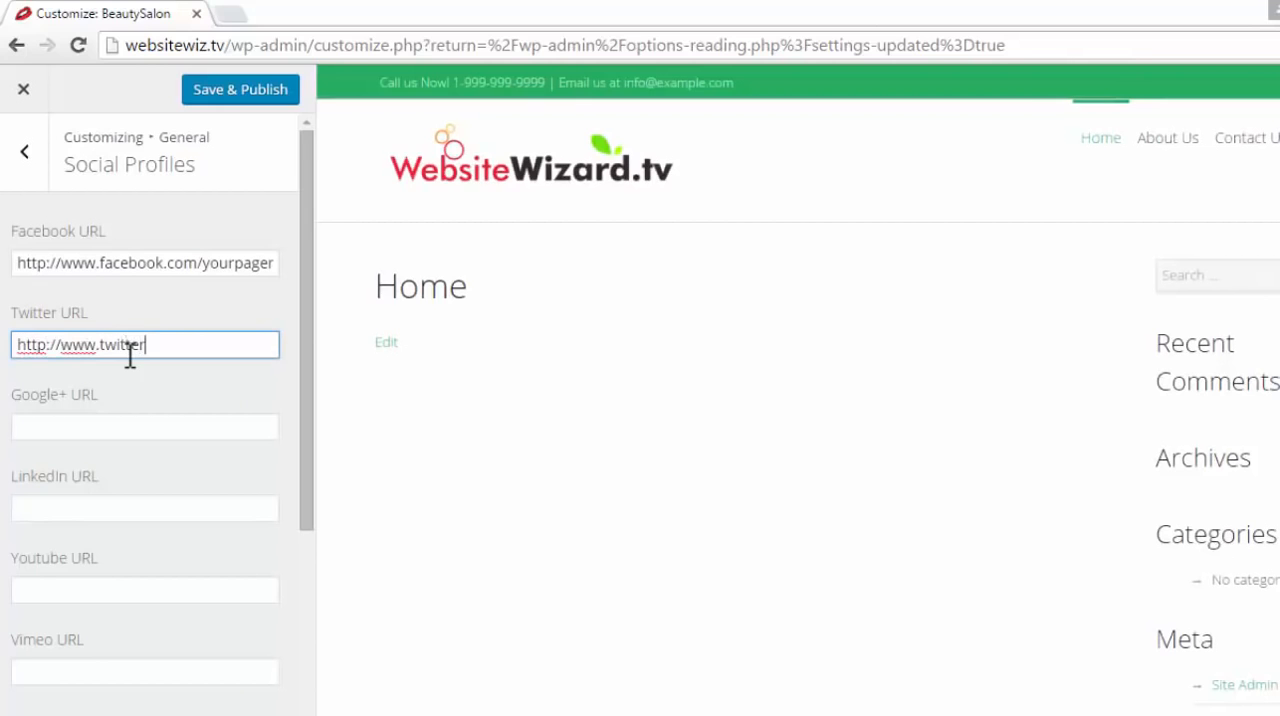
pyautogui.write('.com/')
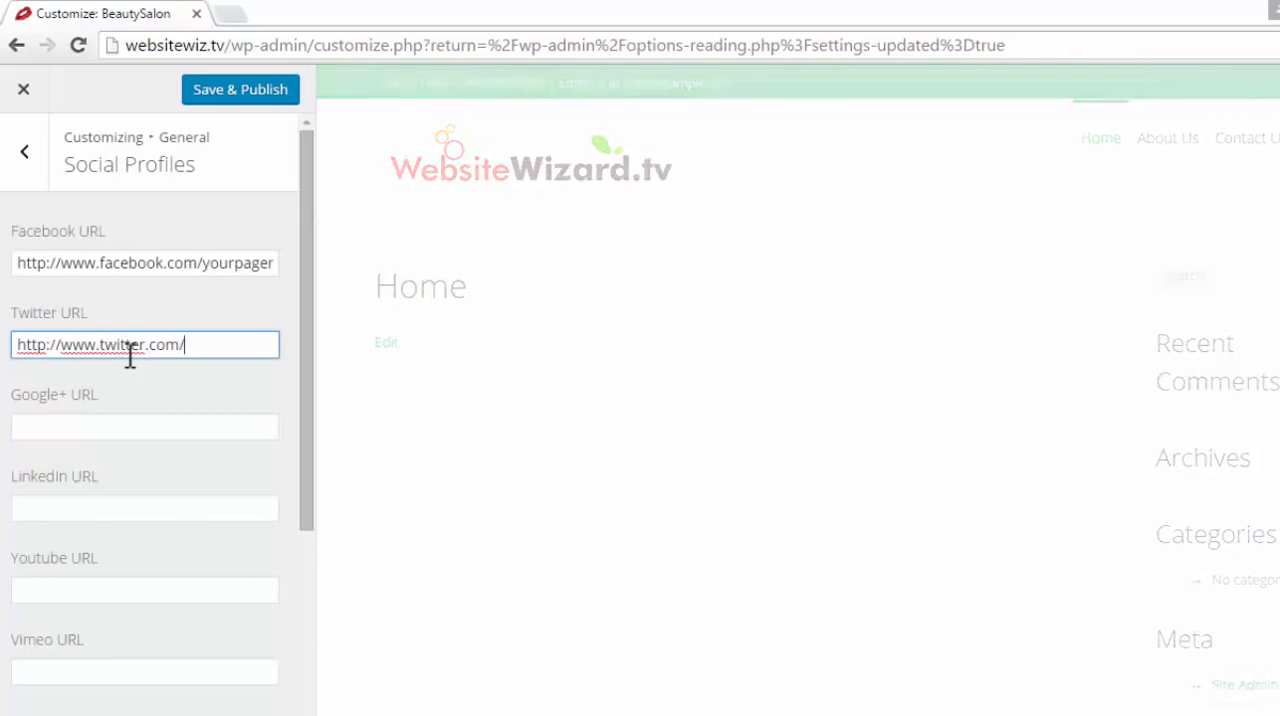
pyautogui.write('yourpag')
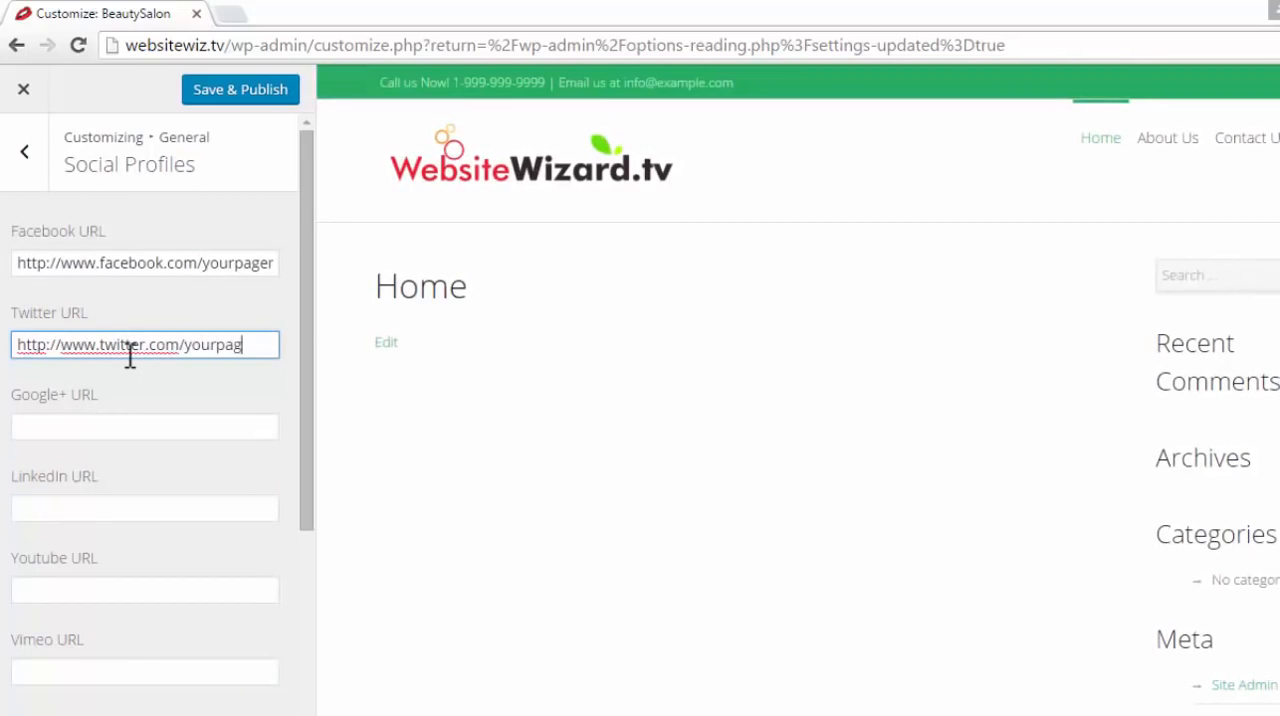
pyautogui.write('e')
pyautogui.write('url')
pyautogui.press('BackSpace')
pyautogui.press('BackSpace')
pyautogui.press('BackSpace')
pyautogui.write('name')
# Publish the social profile links, then leave the customizer and visit the live site
pyautogui.click(53, 428)
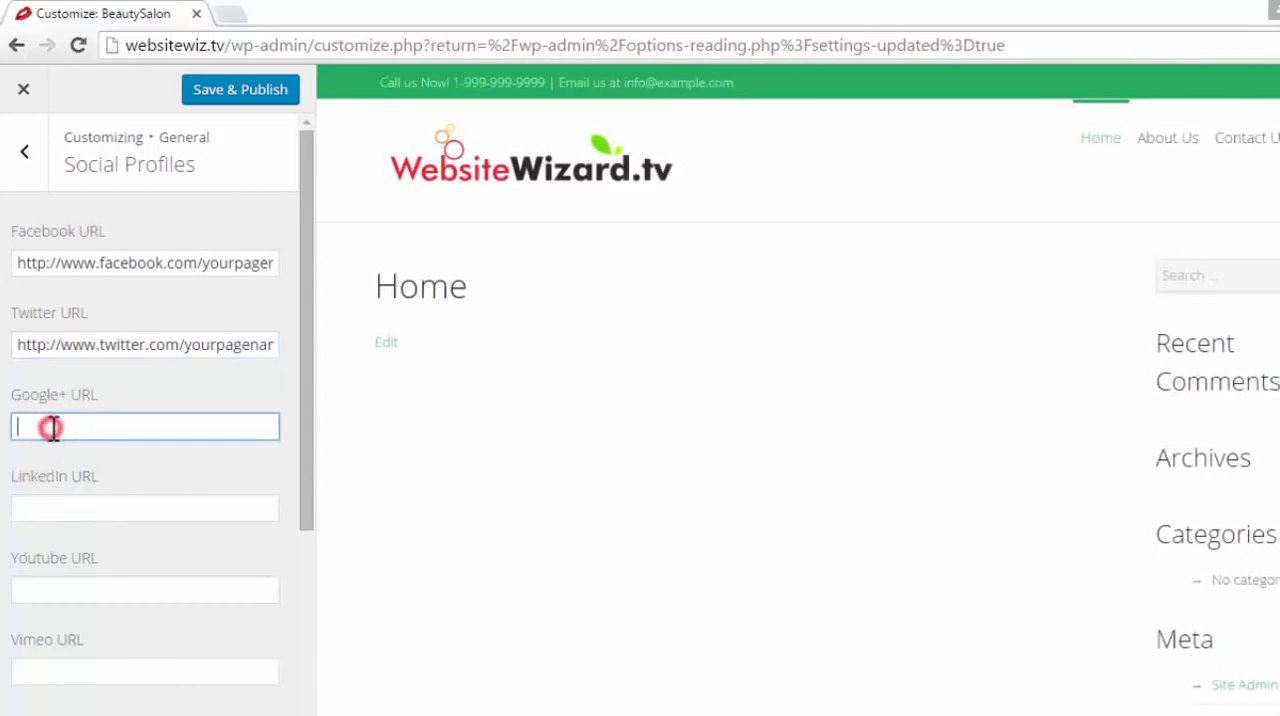
pyautogui.scroll(-4, 286, 580)
pyautogui.scroll(5, 283, 423)
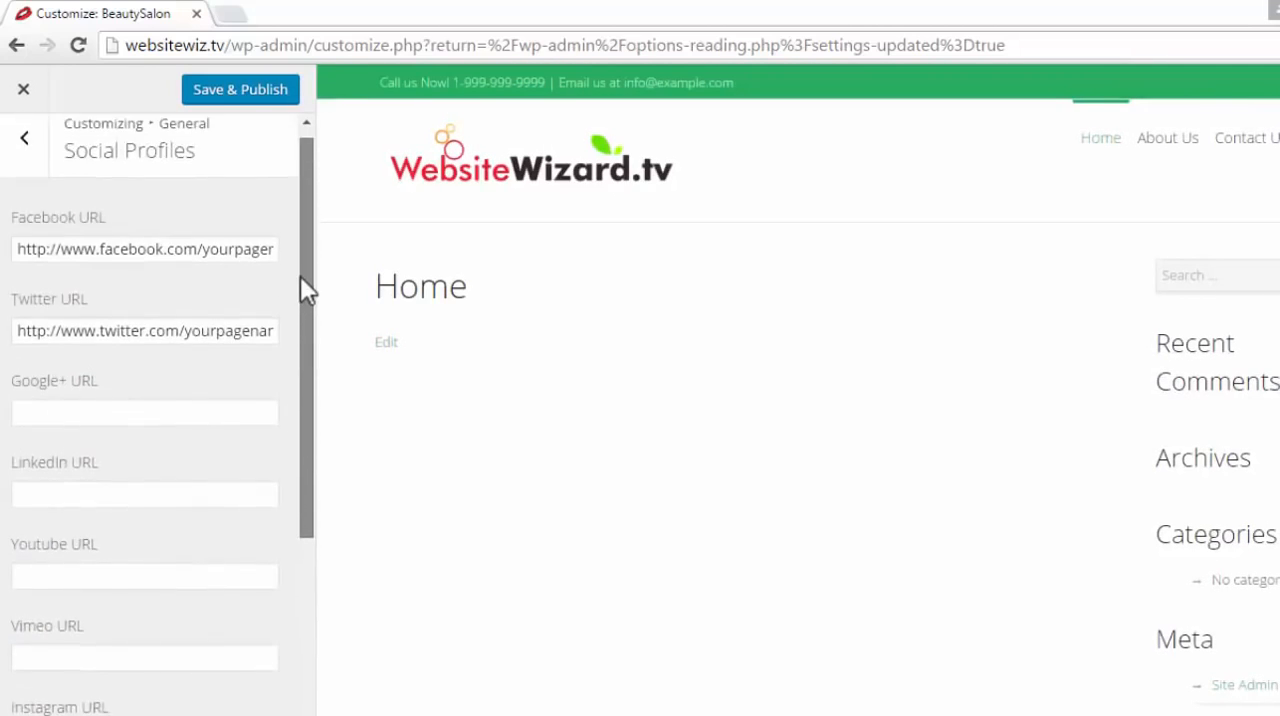
pyautogui.click(243, 93)
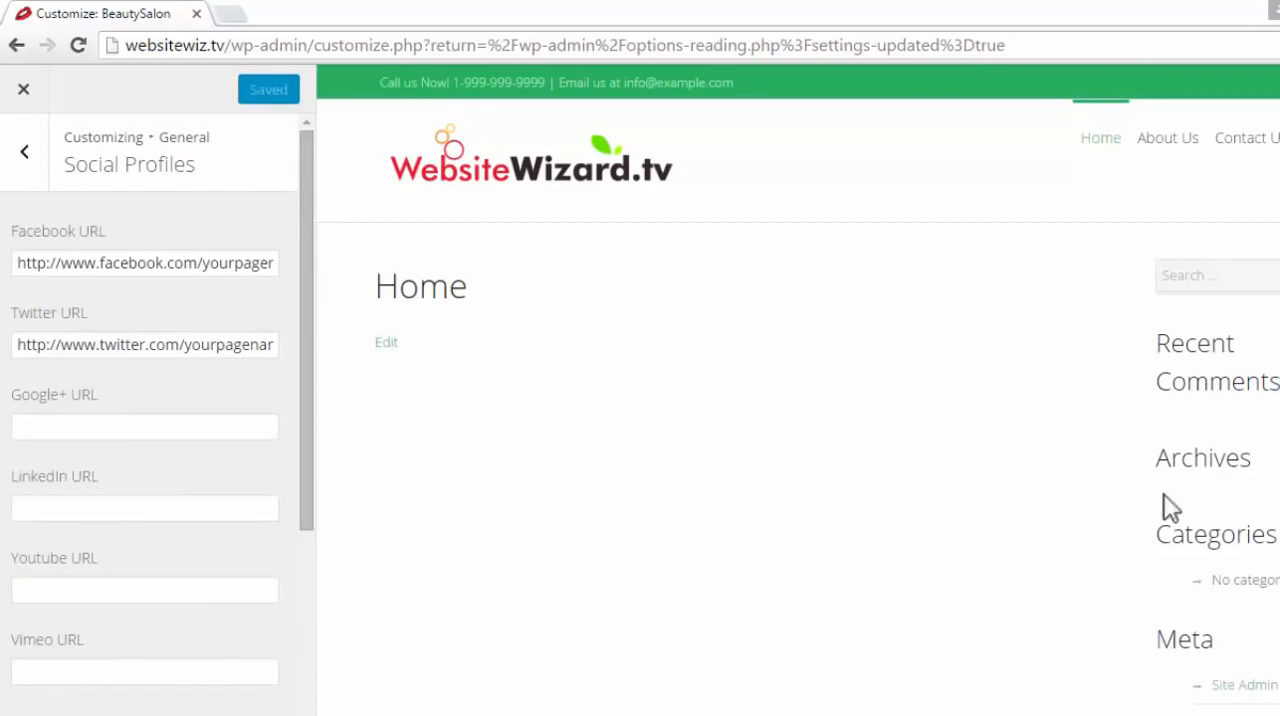
pyautogui.click(23, 89)
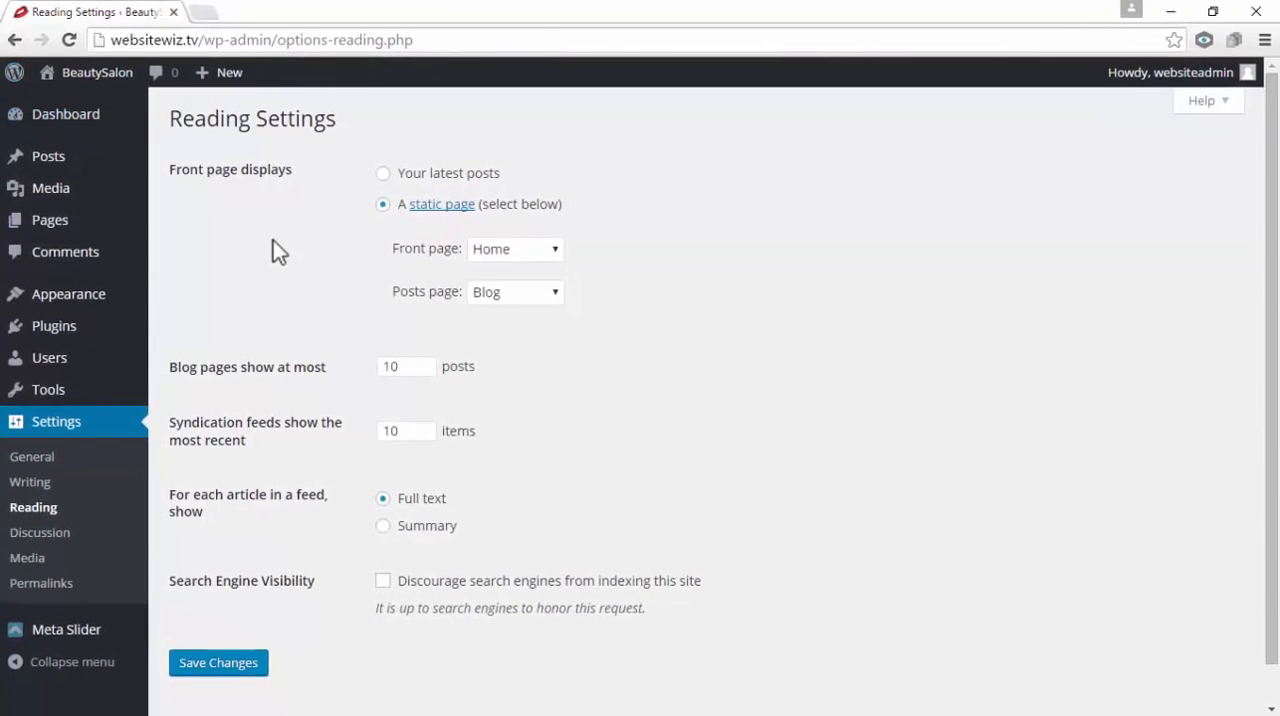
pyautogui.moveTo(94, 72)
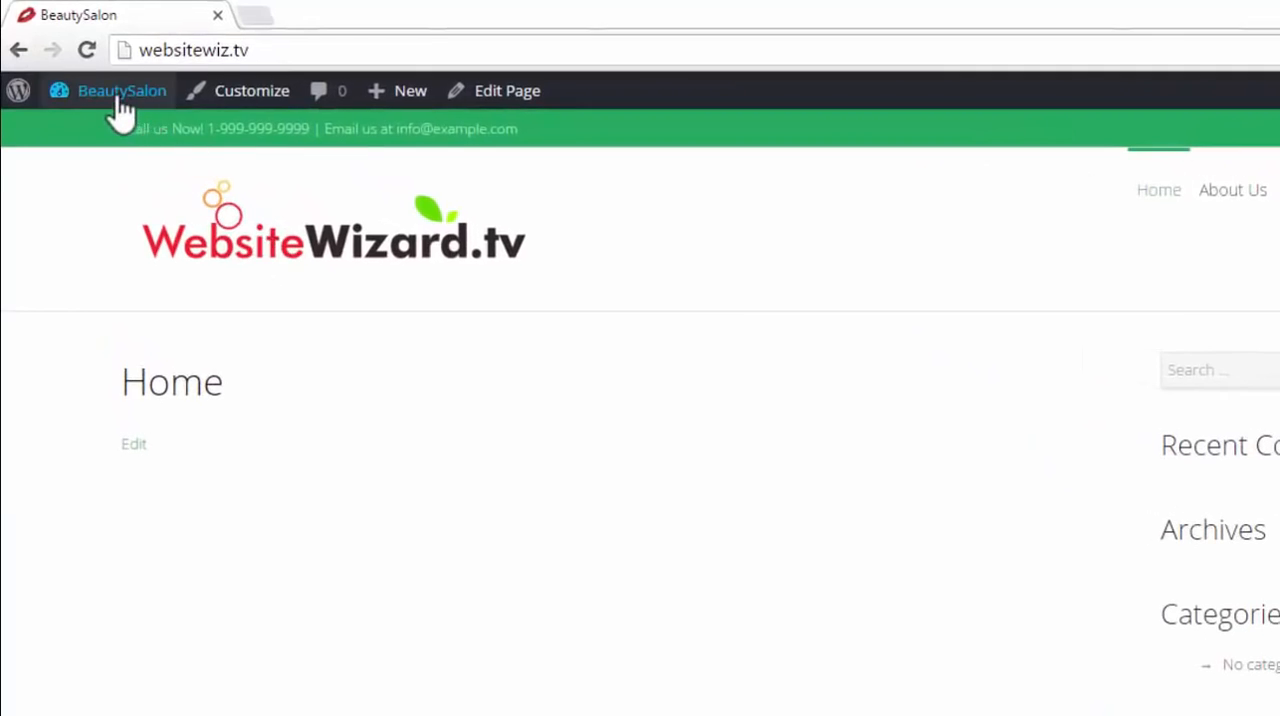
# Return to the dashboard and reopen the theme customizer at the Header settings of the Layout section
pyautogui.moveTo(121, 110)
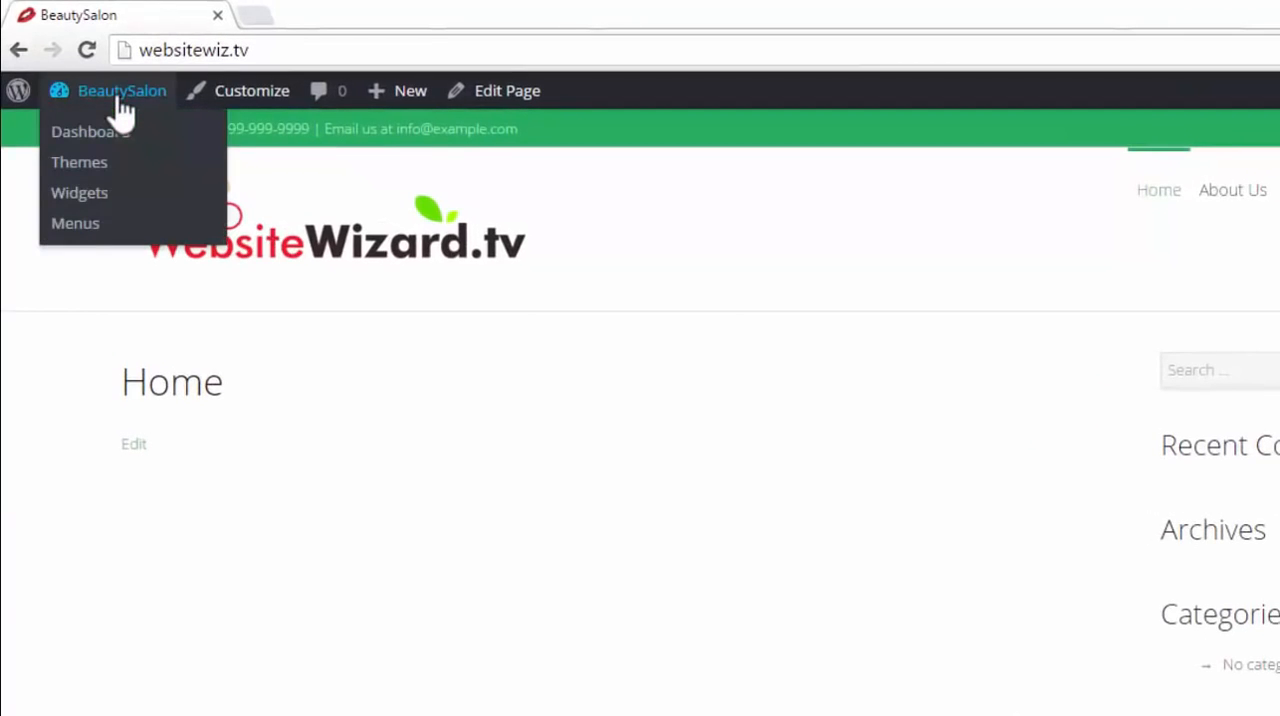
pyautogui.click(110, 131)
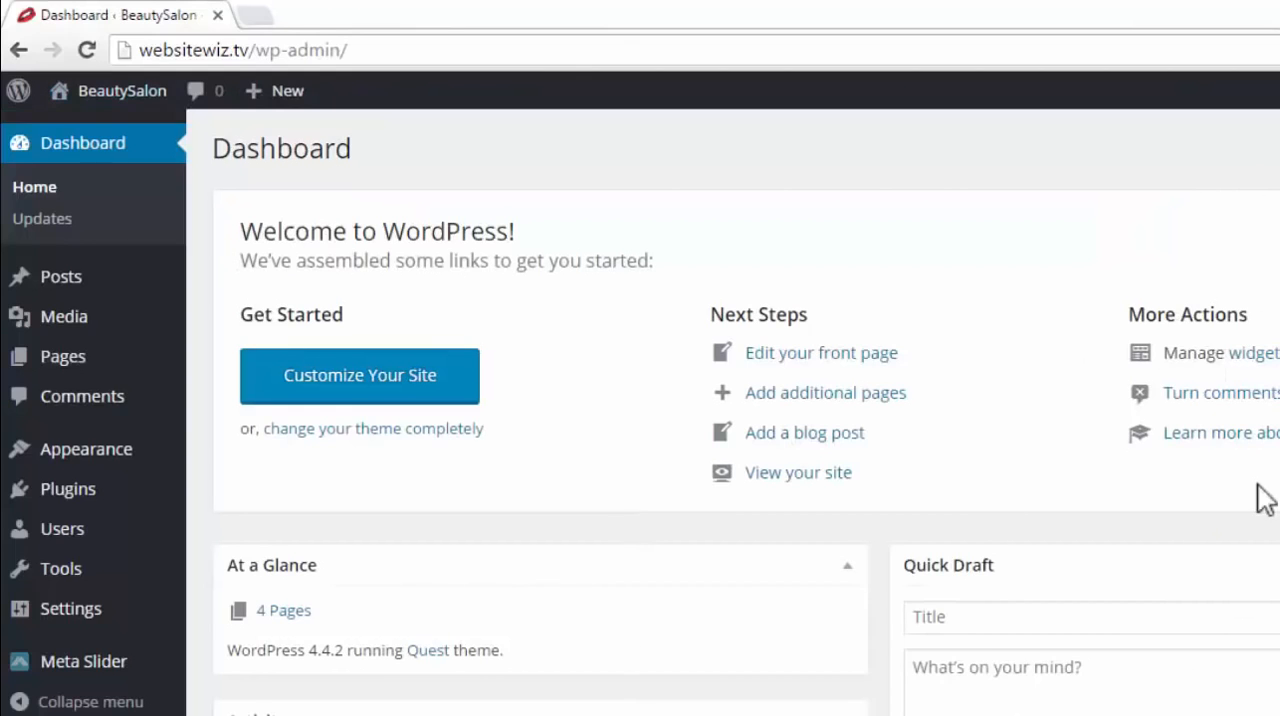
pyautogui.moveTo(103, 452)
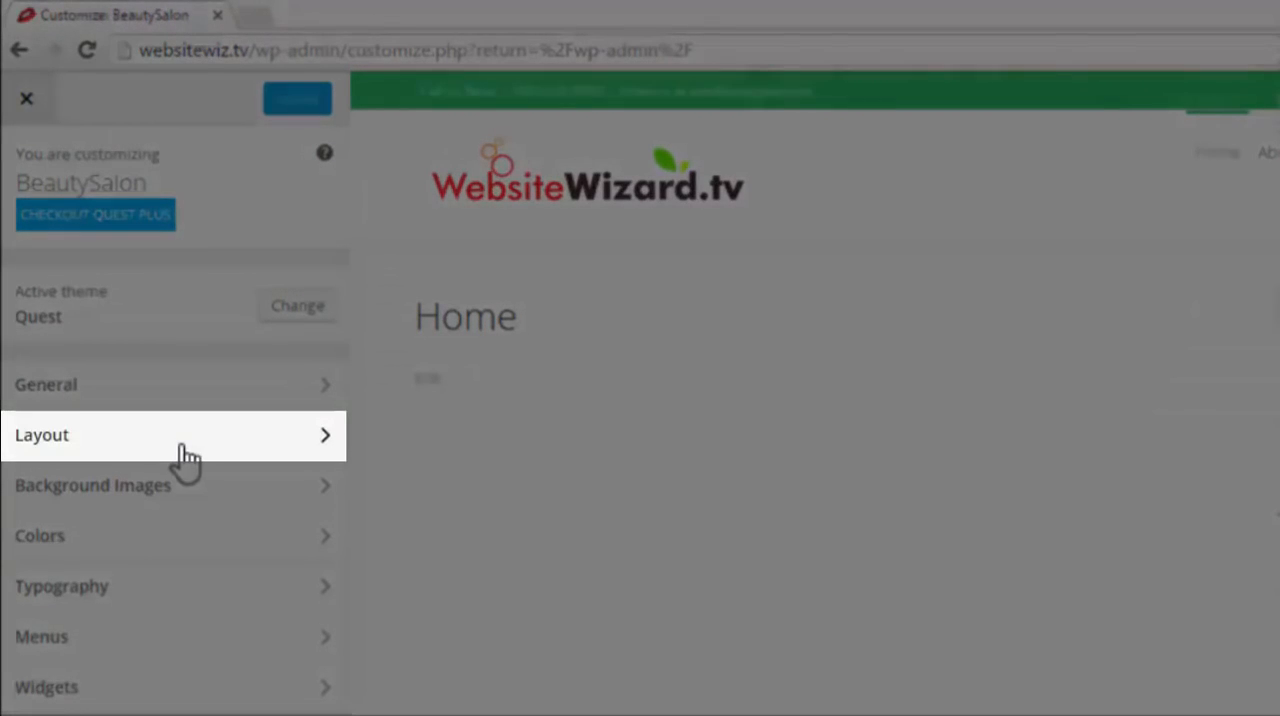
pyautogui.click(160, 440)
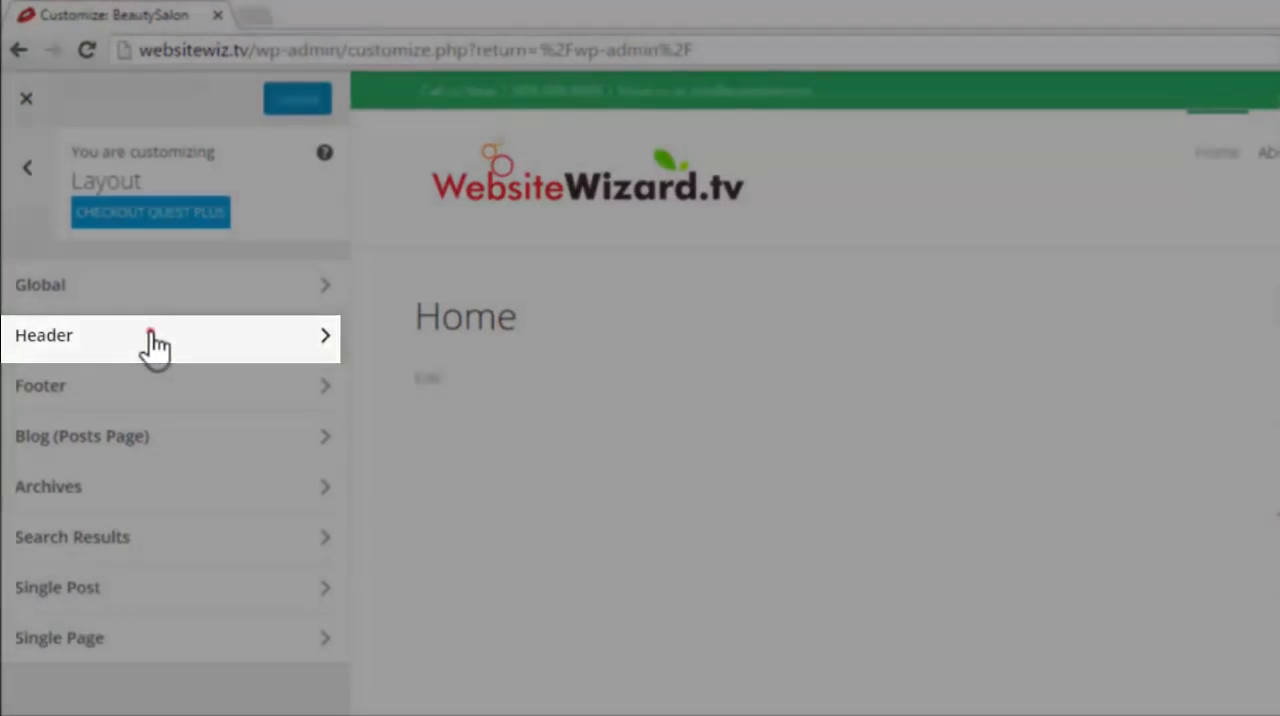
pyautogui.click(147, 337)
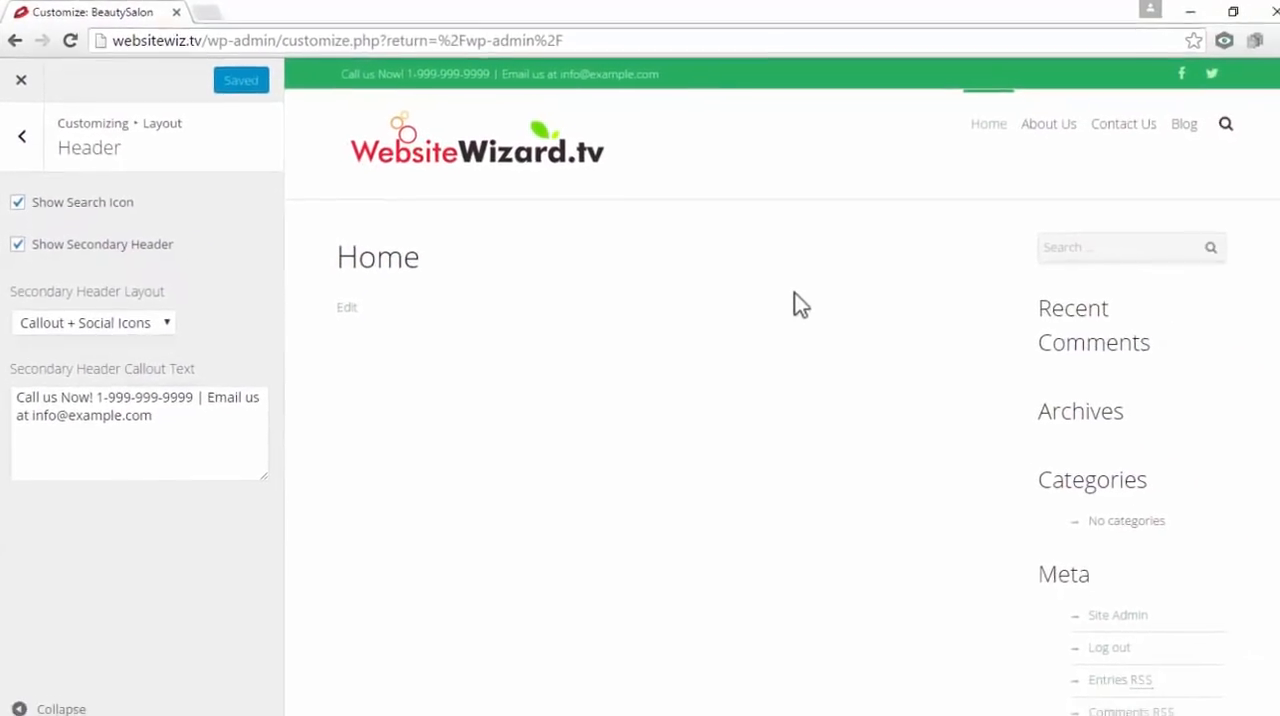
# Try out the header's search box in the preview, hiding the search icon and showing it again
pyautogui.click(1210, 128)
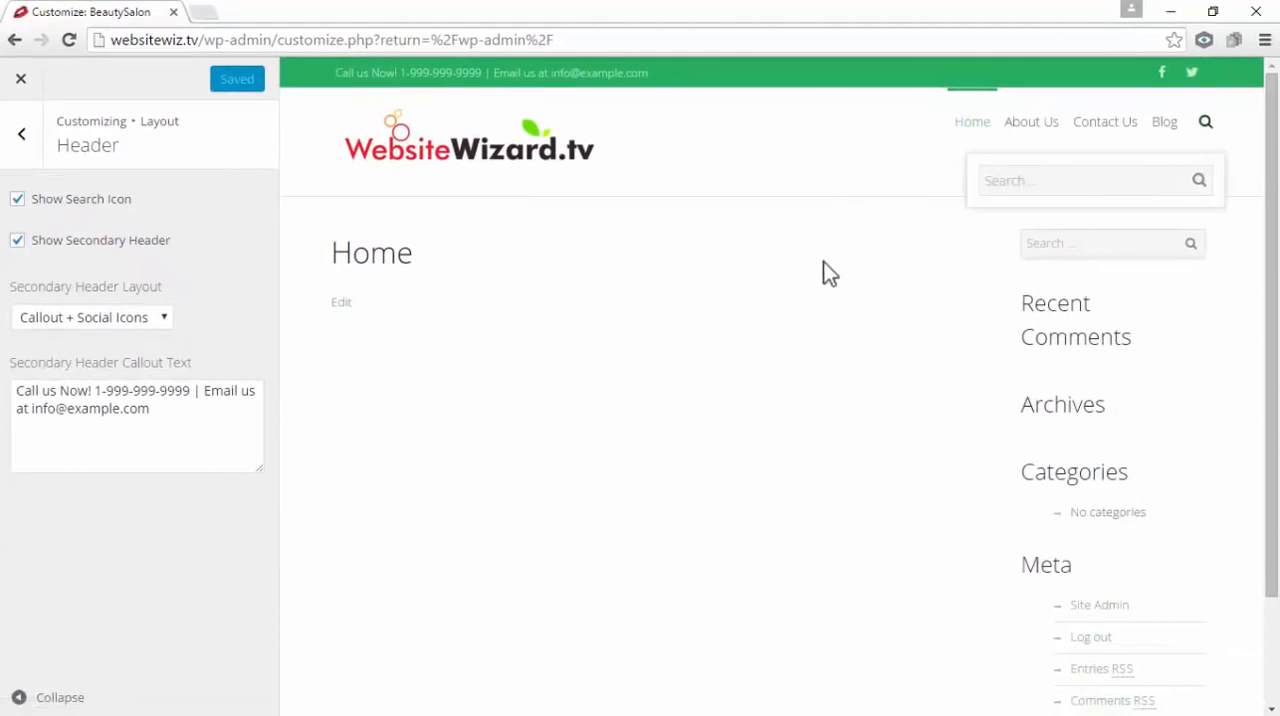
pyautogui.click(1207, 125)
pyautogui.moveTo(1208, 125)
pyautogui.click(17, 200)
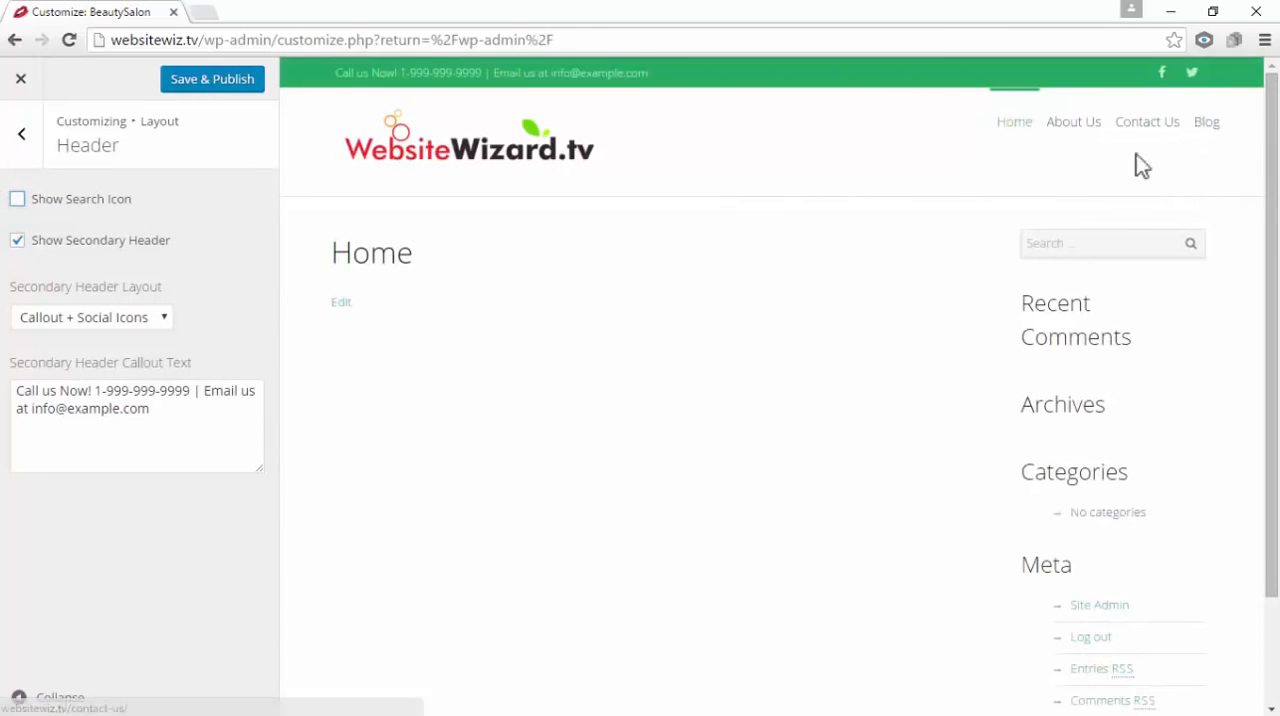
pyautogui.click(19, 201)
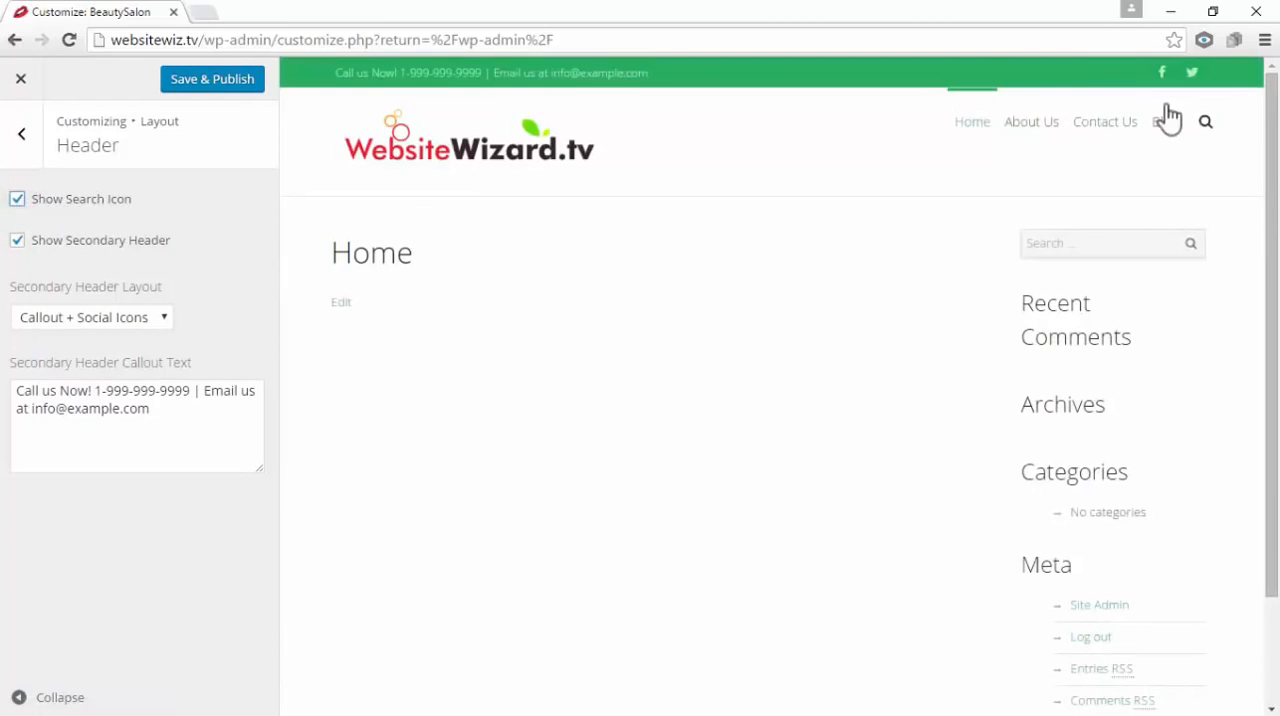
pyautogui.click(1206, 124)
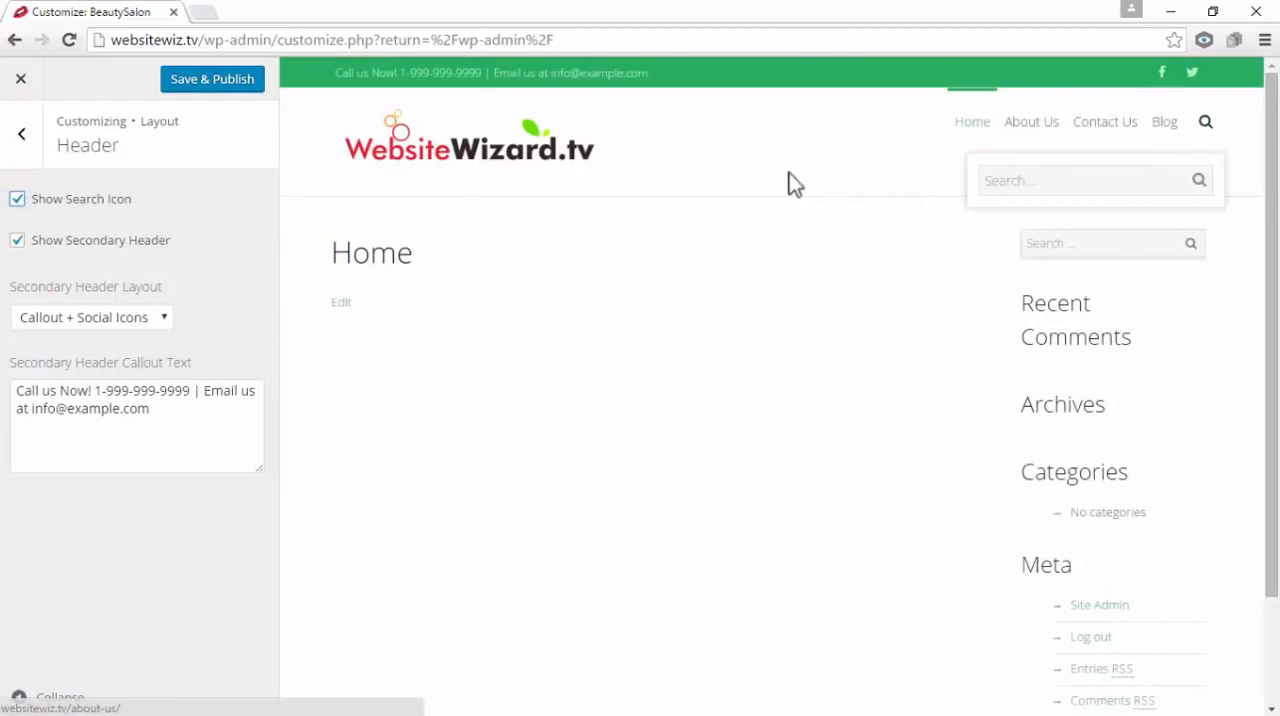
pyautogui.click(728, 302)
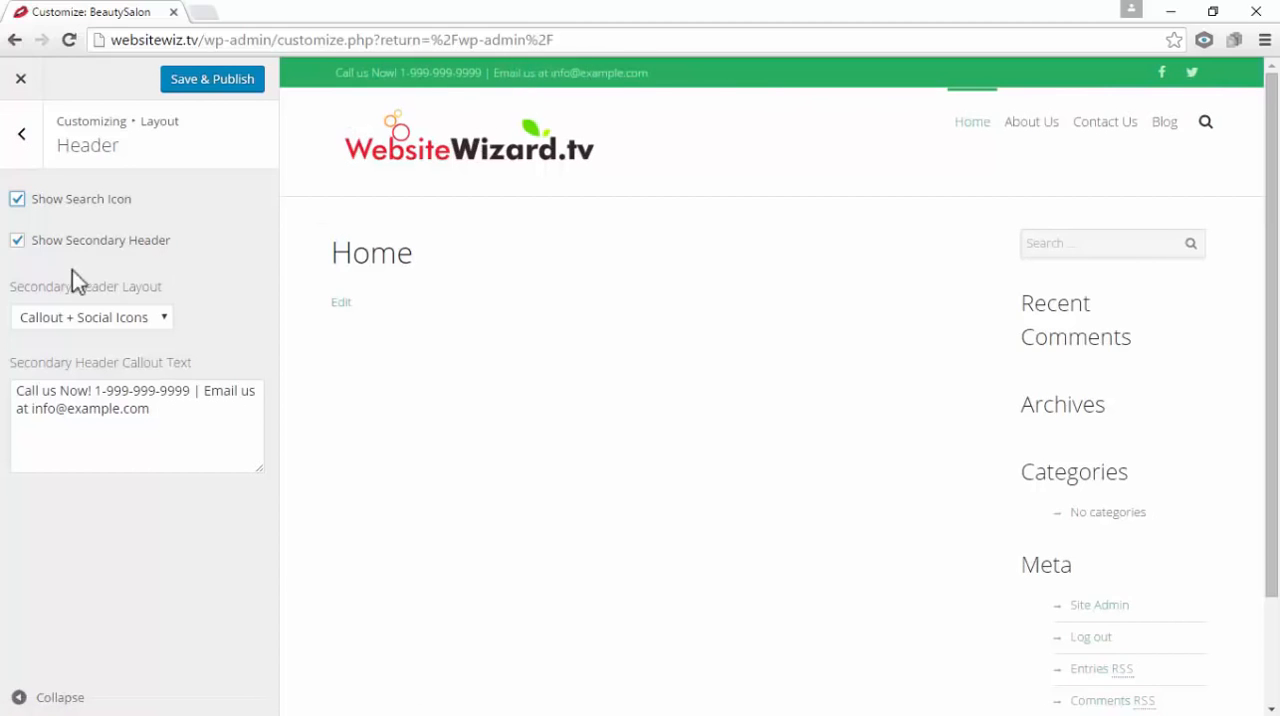
# Hide the secondary header and show it again
pyautogui.click(17, 242)
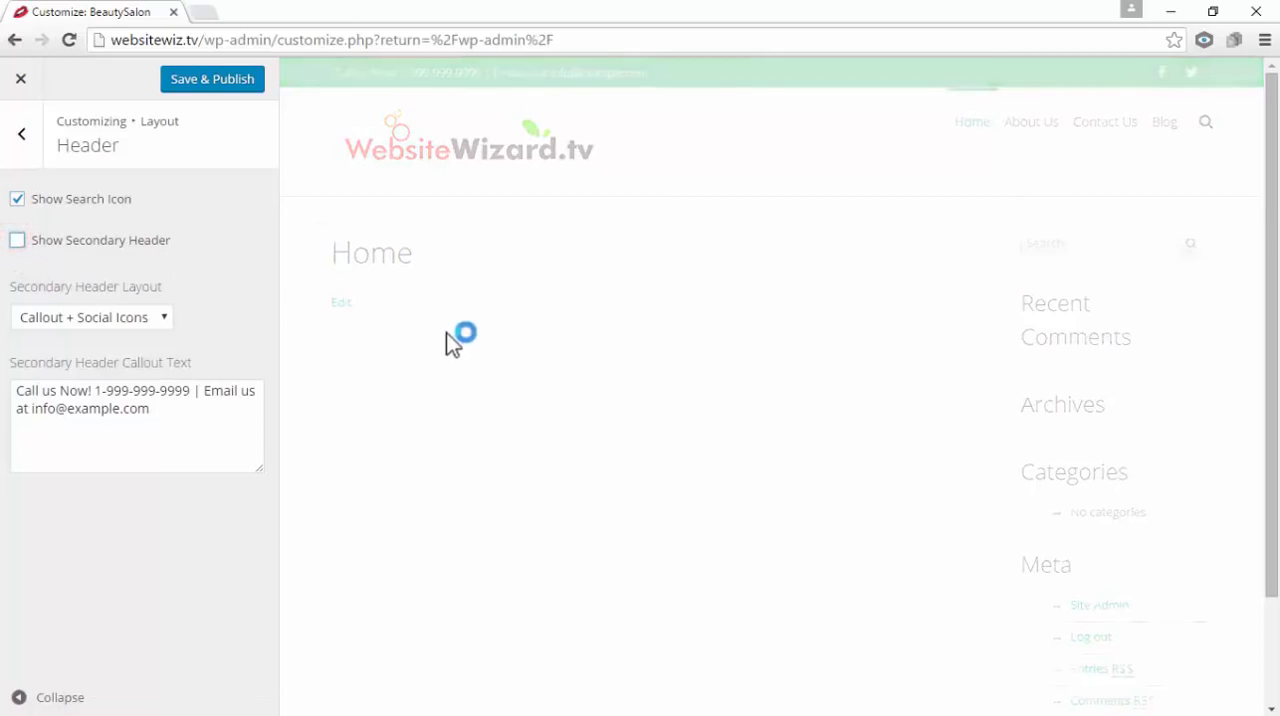
pyautogui.click(17, 241)
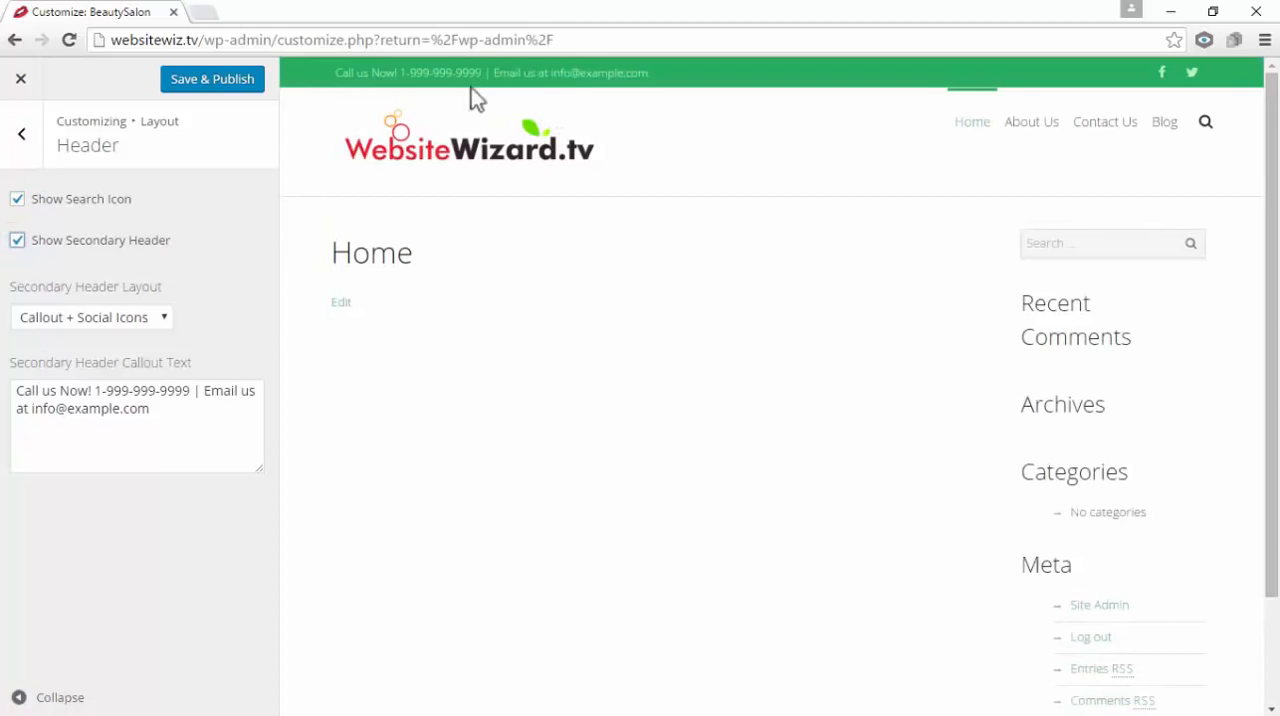
# Replace the secondary header's callout text with a contact e-mail address, and turn off the secondary header
pyautogui.moveTo(185, 411); pyautogui.dragTo(15, 375)
pyautogui.click(182, 418)
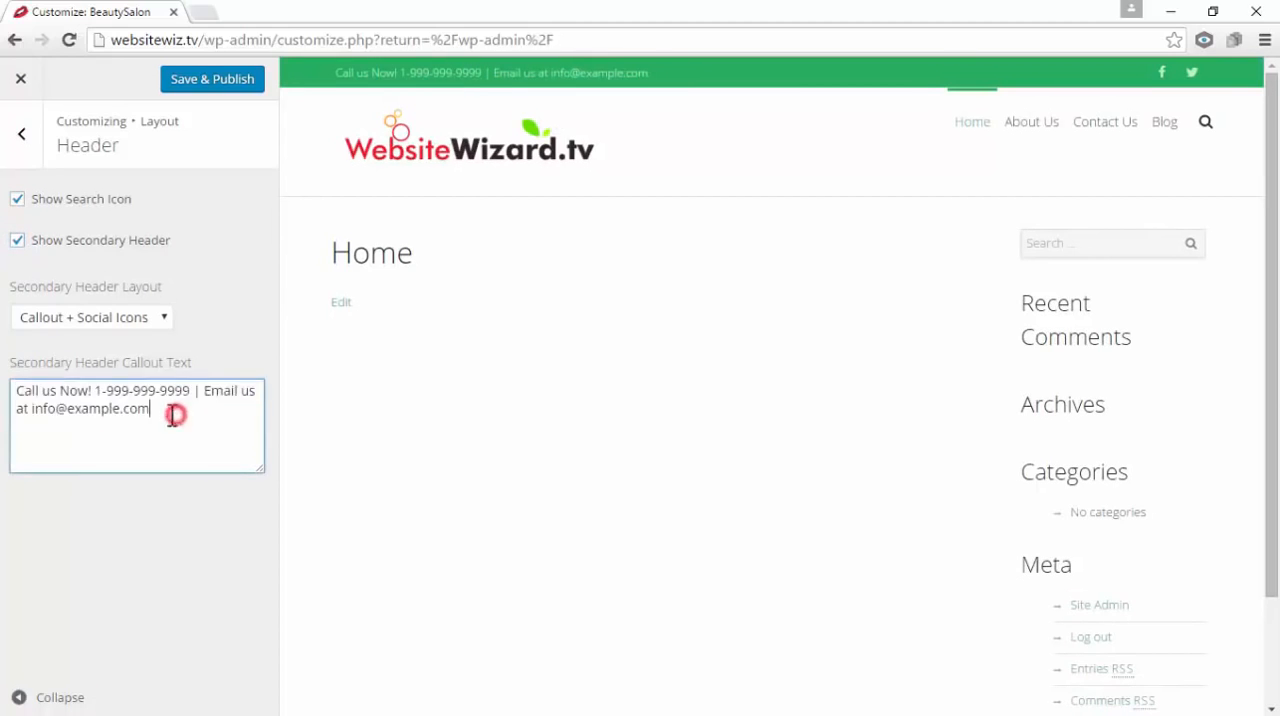
pyautogui.moveTo(166, 413); pyautogui.dragTo(23, 374)
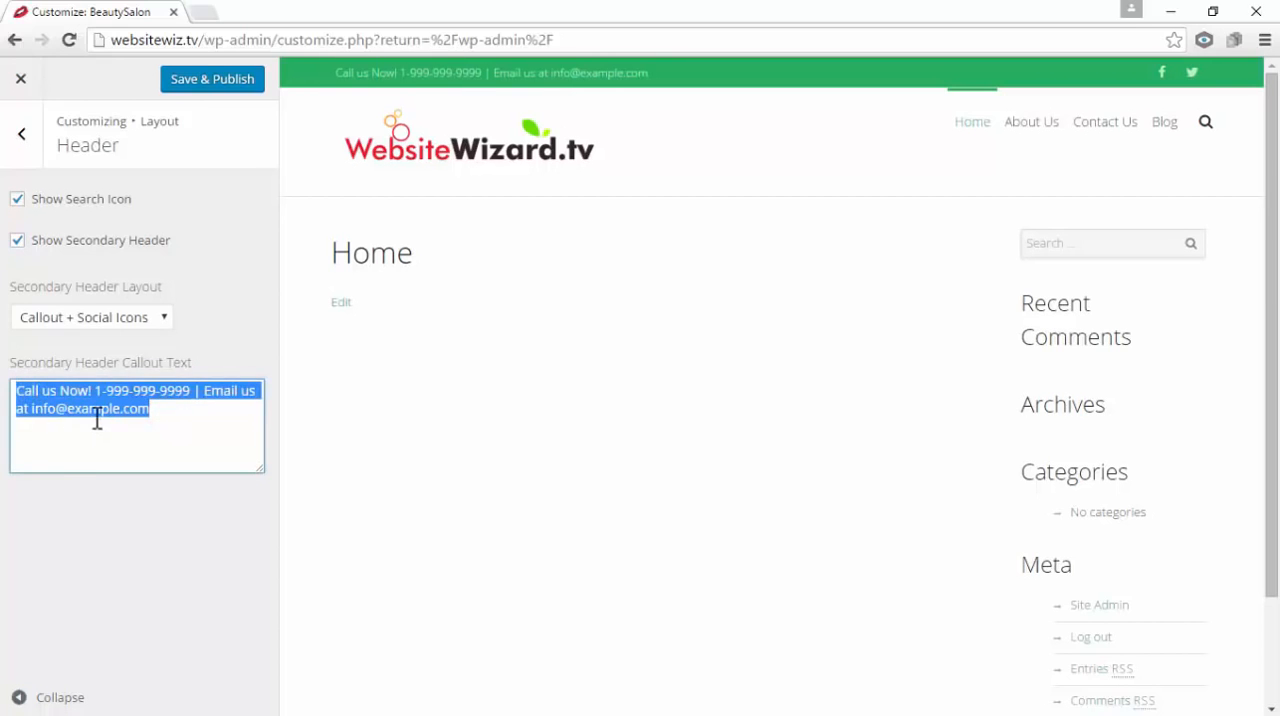
pyautogui.write('example')
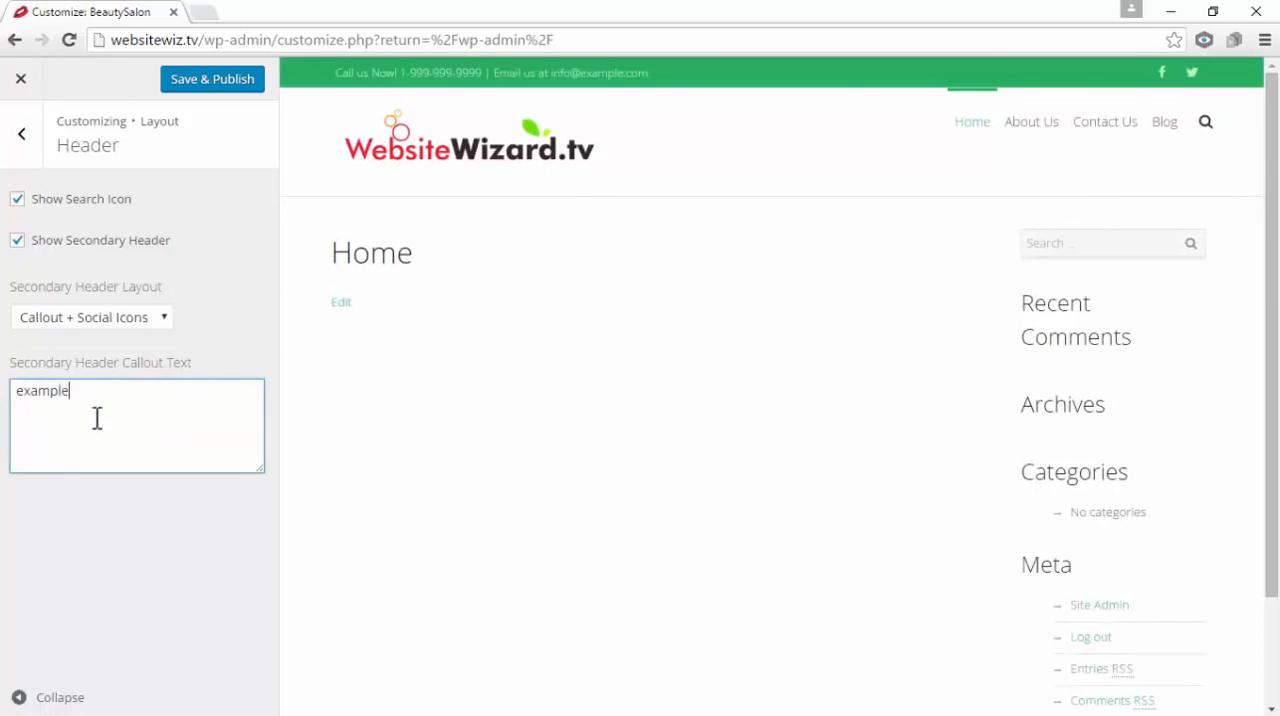
pyautogui.write('@email.com')
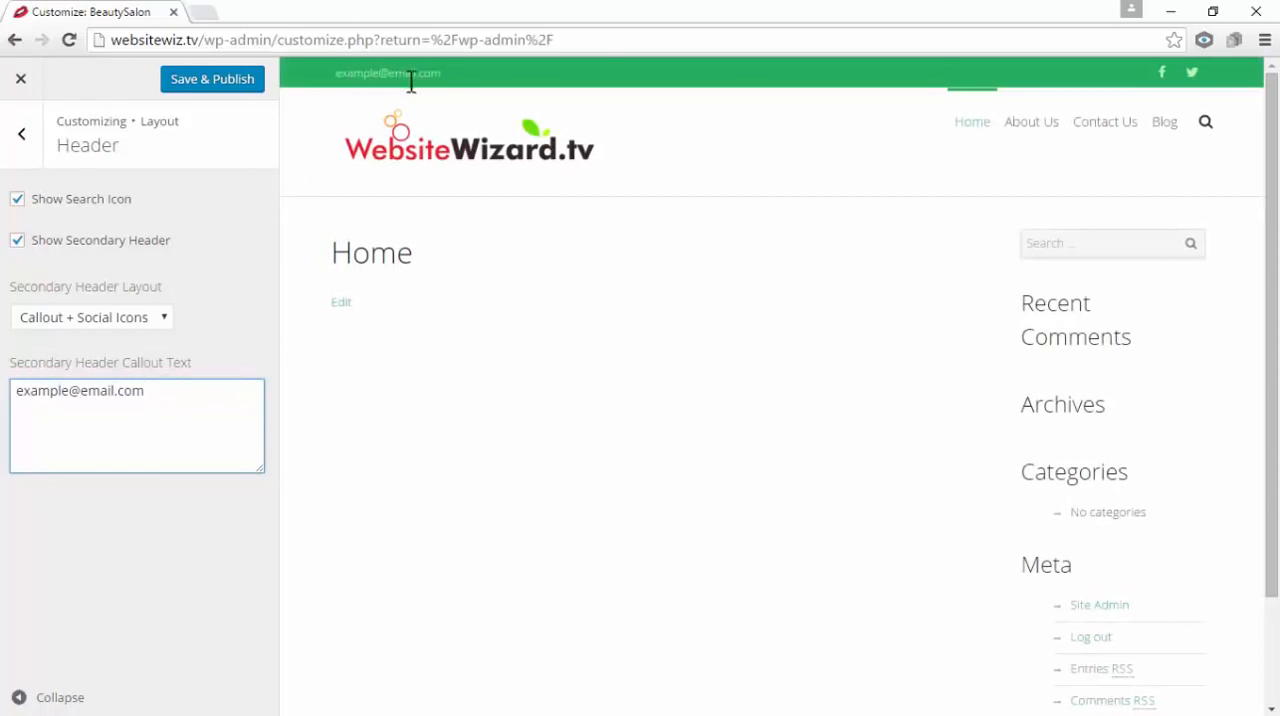
pyautogui.click(510, 402)
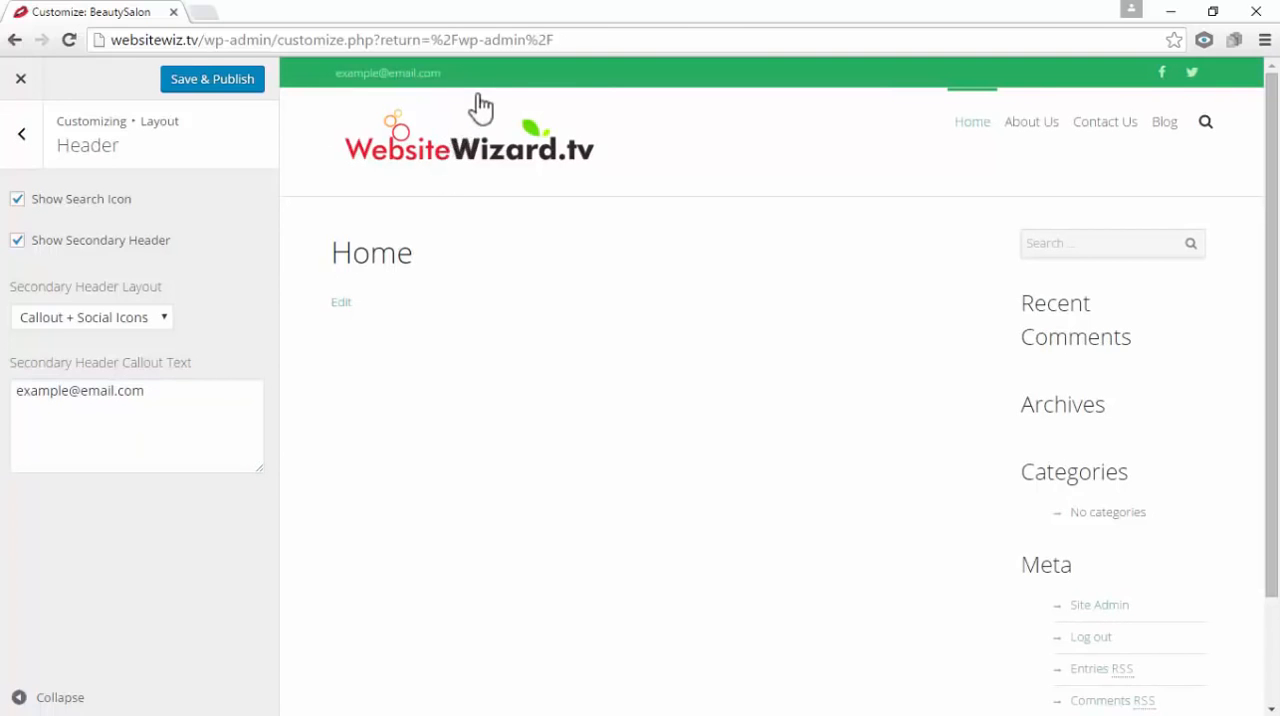
pyautogui.click(18, 240)
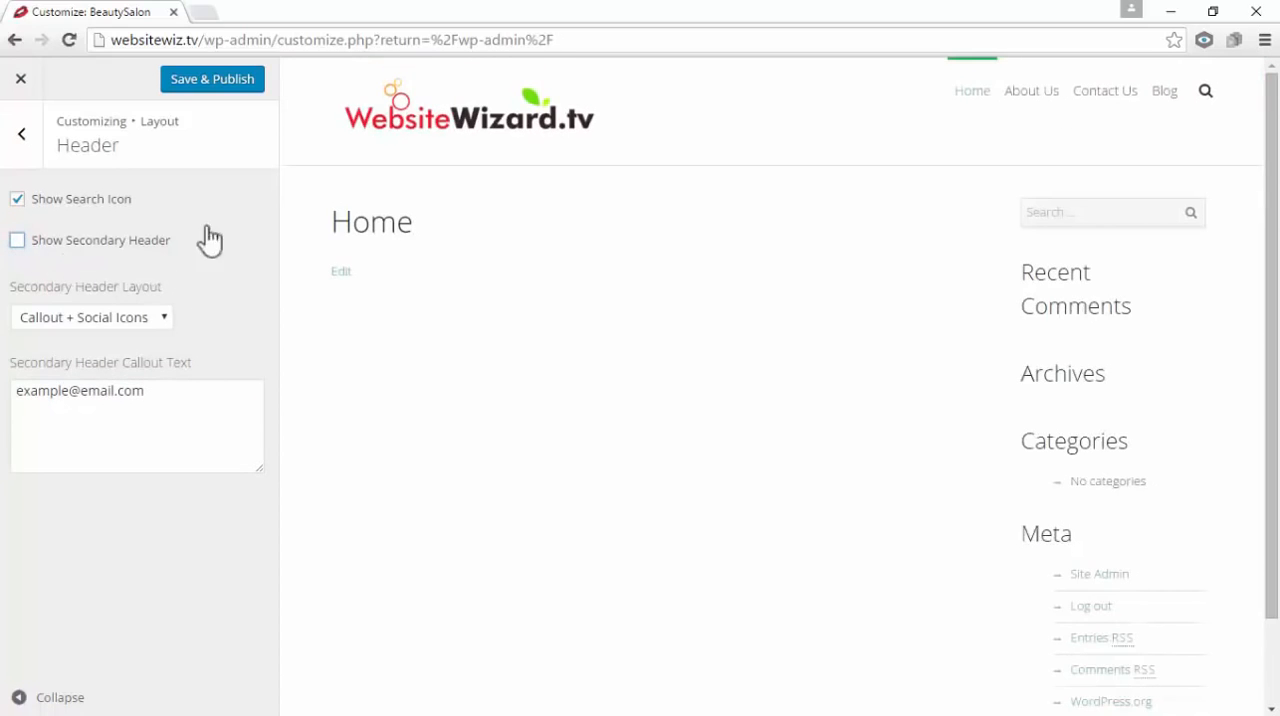
# Publish the header changes, and turn on and publish the social icons in the footer layout settings
pyautogui.click(213, 84)
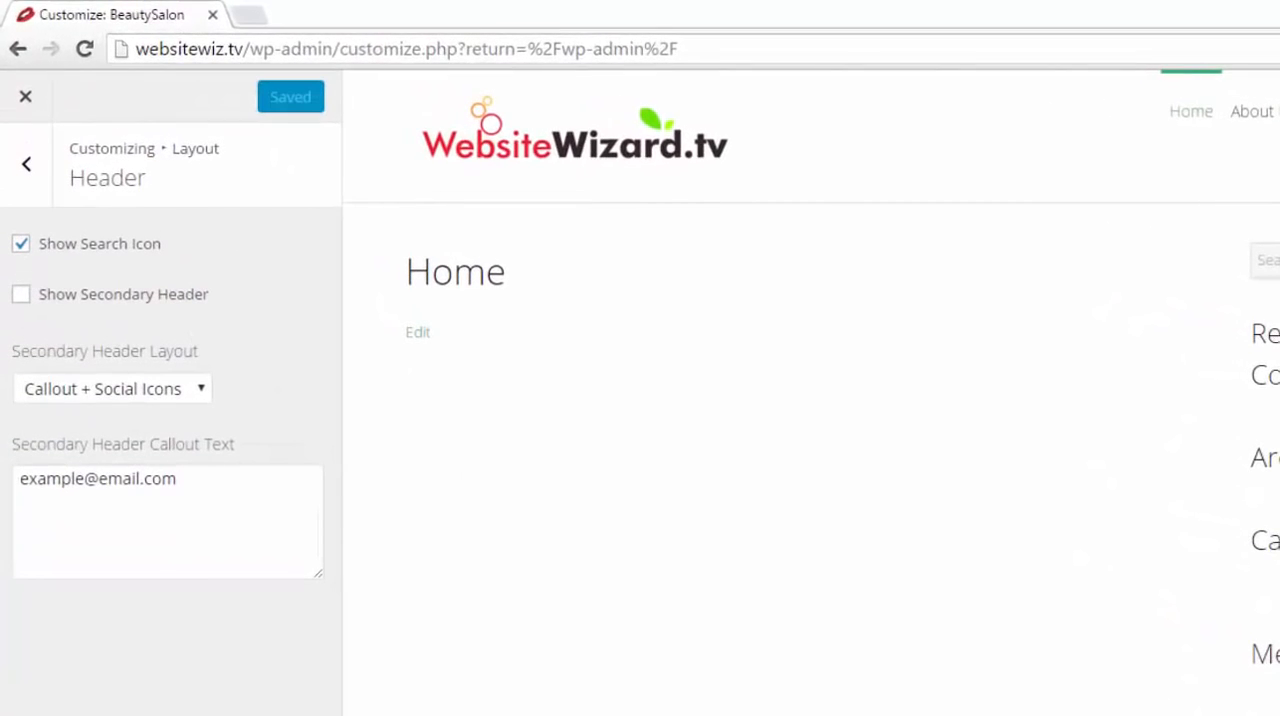
pyautogui.click(30, 172)
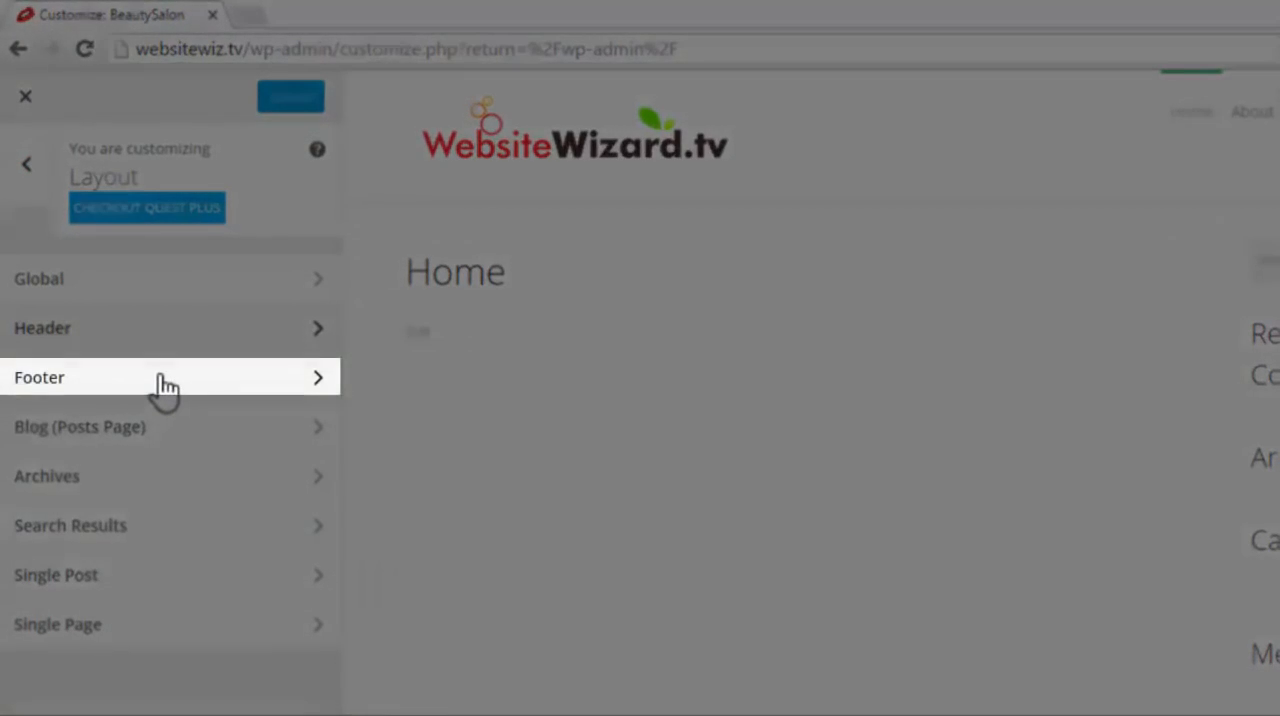
pyautogui.click(161, 380)
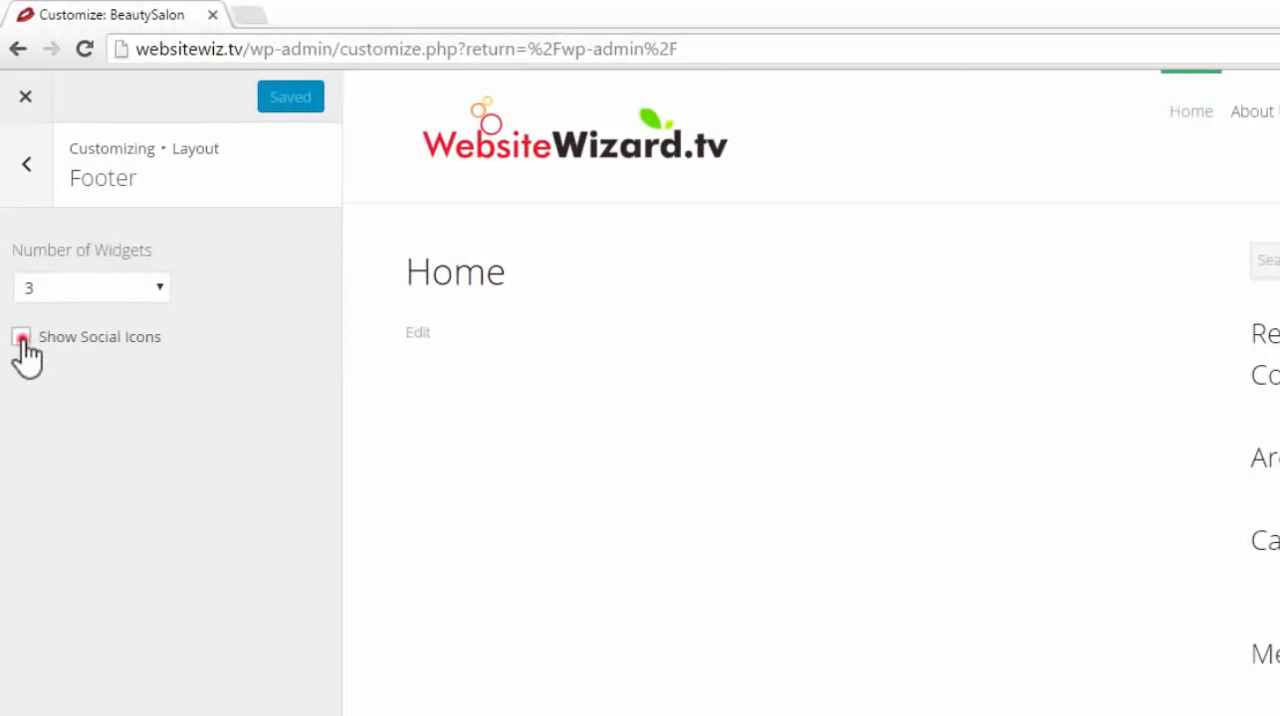
pyautogui.click(21, 339)
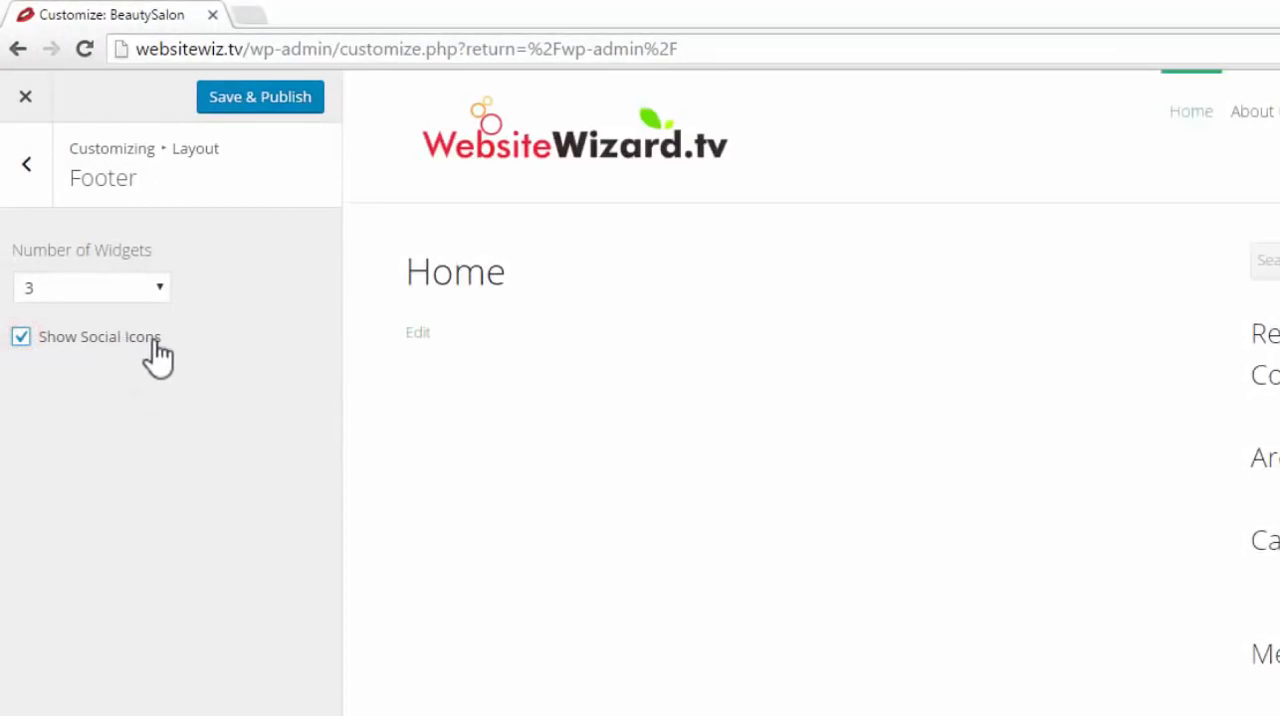
pyautogui.click(280, 100)
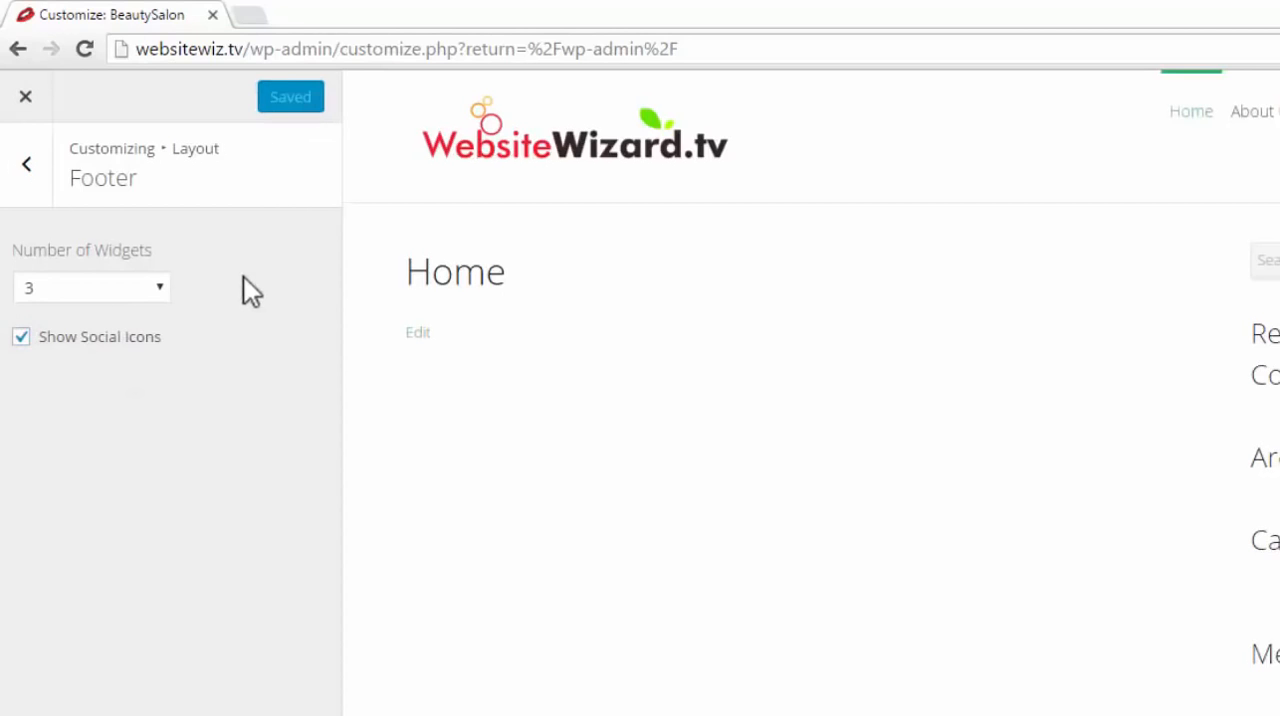
pyautogui.moveTo(1272, 248); pyautogui.dragTo(1276, 355)
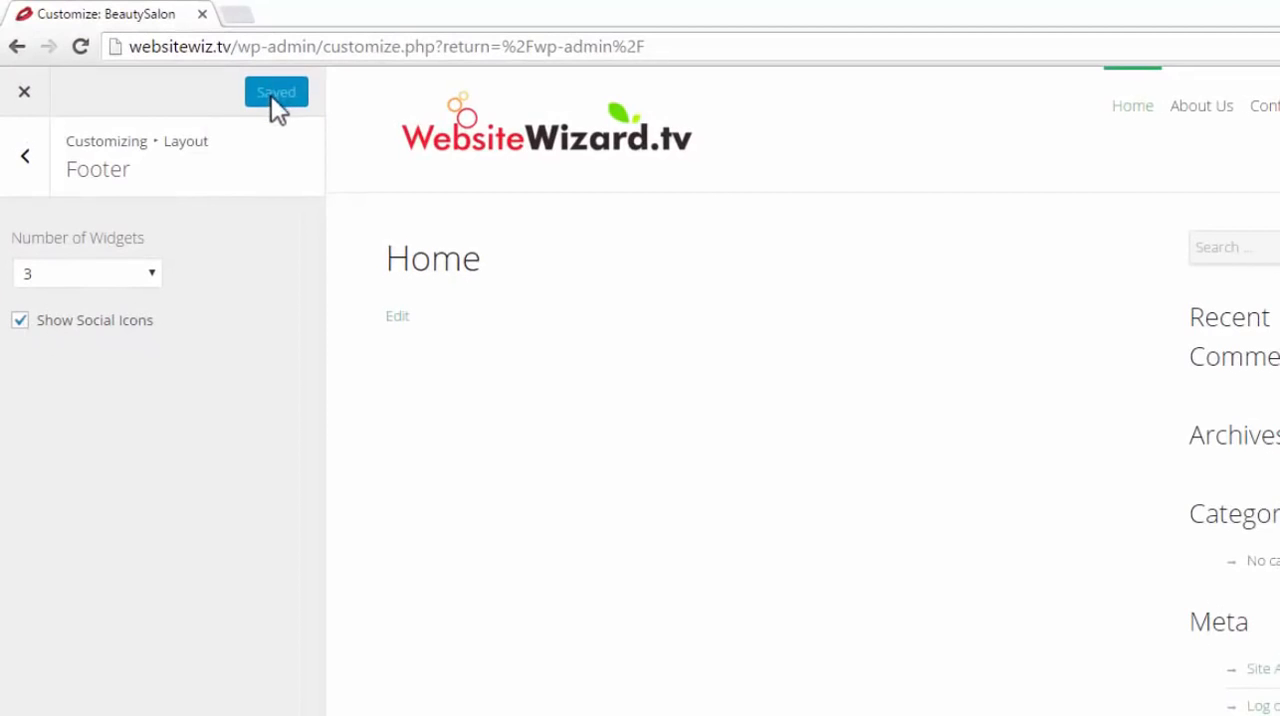
# Open the Blog (Posts Page) layout settings and examine the available sidebar position options without changing them
pyautogui.click(30, 160)
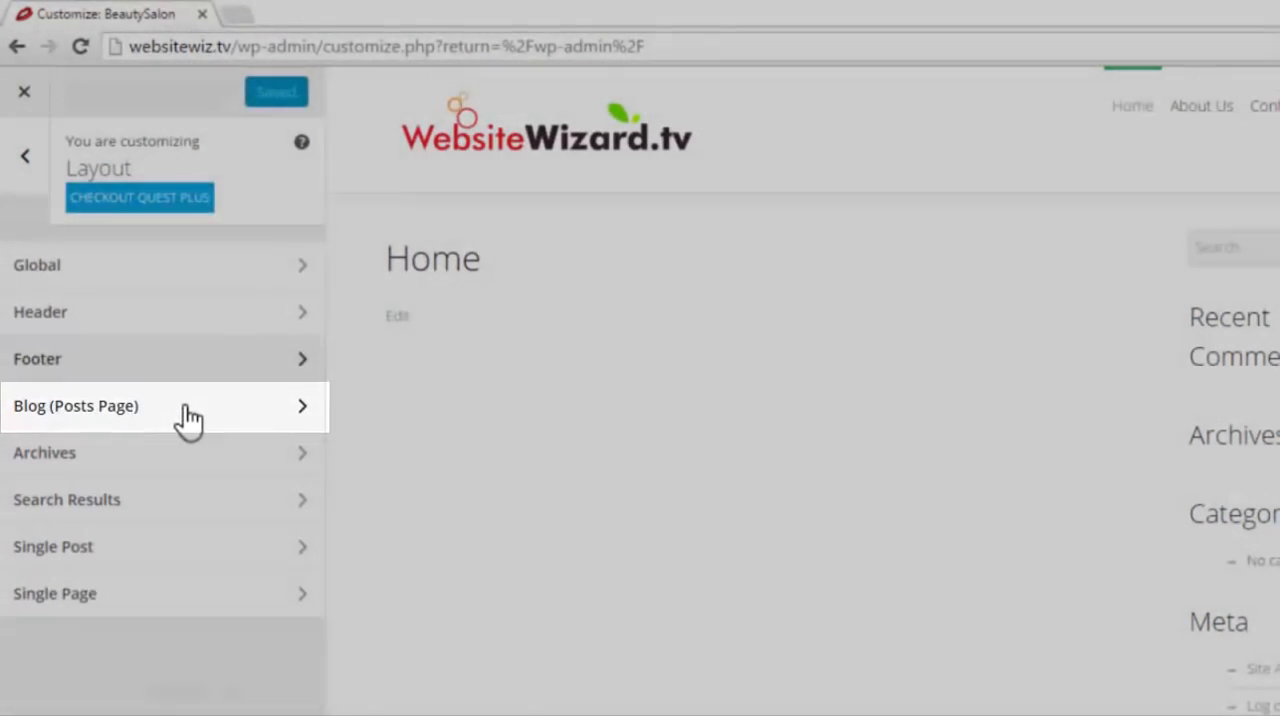
pyautogui.click(182, 410)
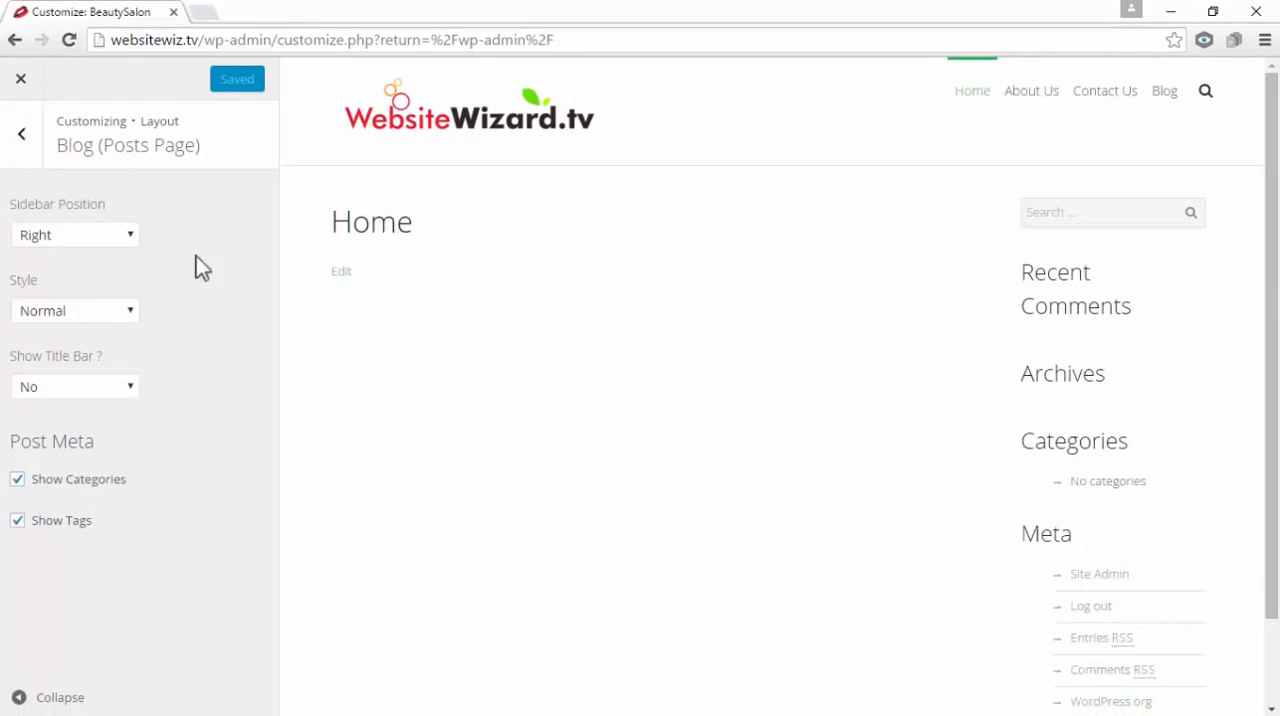
pyautogui.click(133, 235)
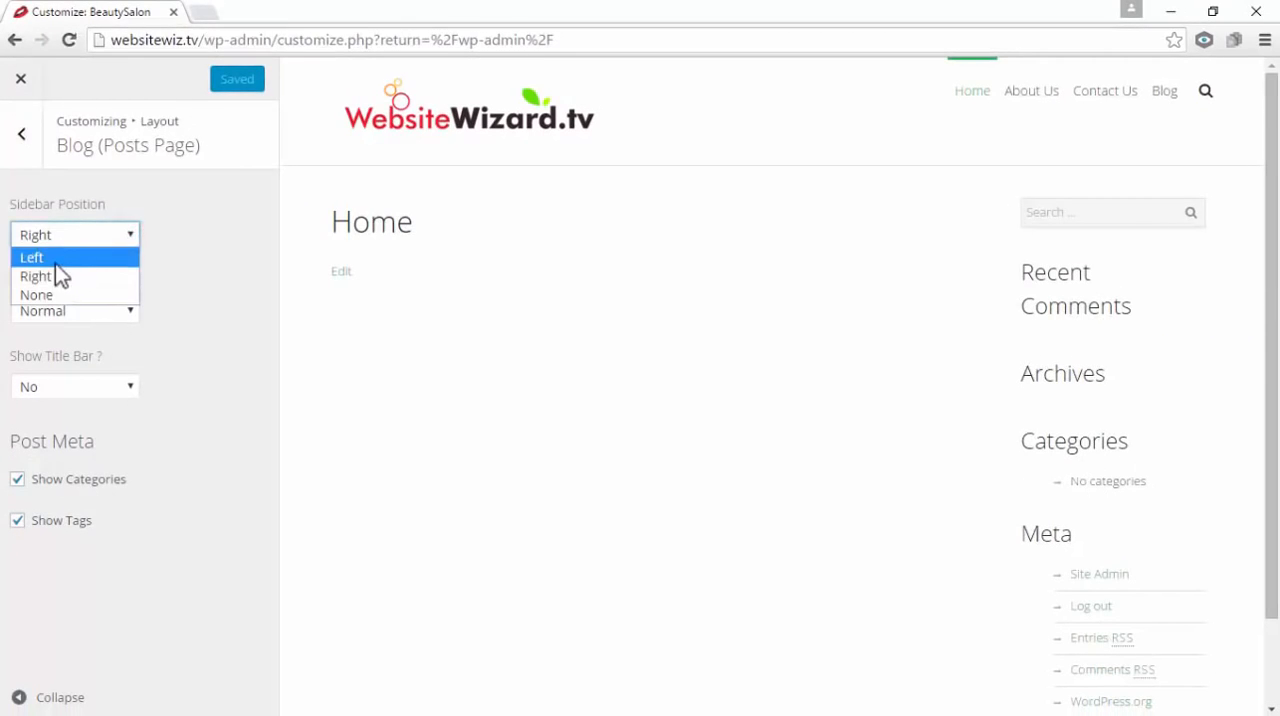
pyautogui.click(726, 374)
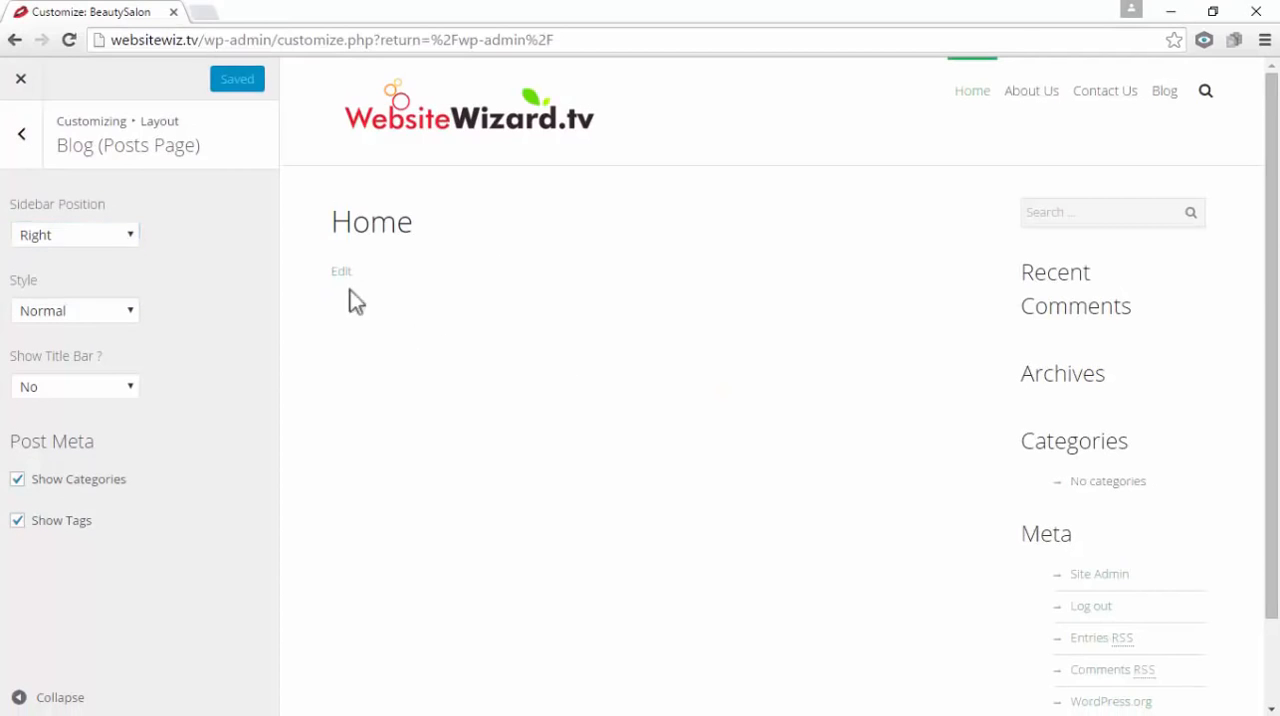
pyautogui.click(127, 236)
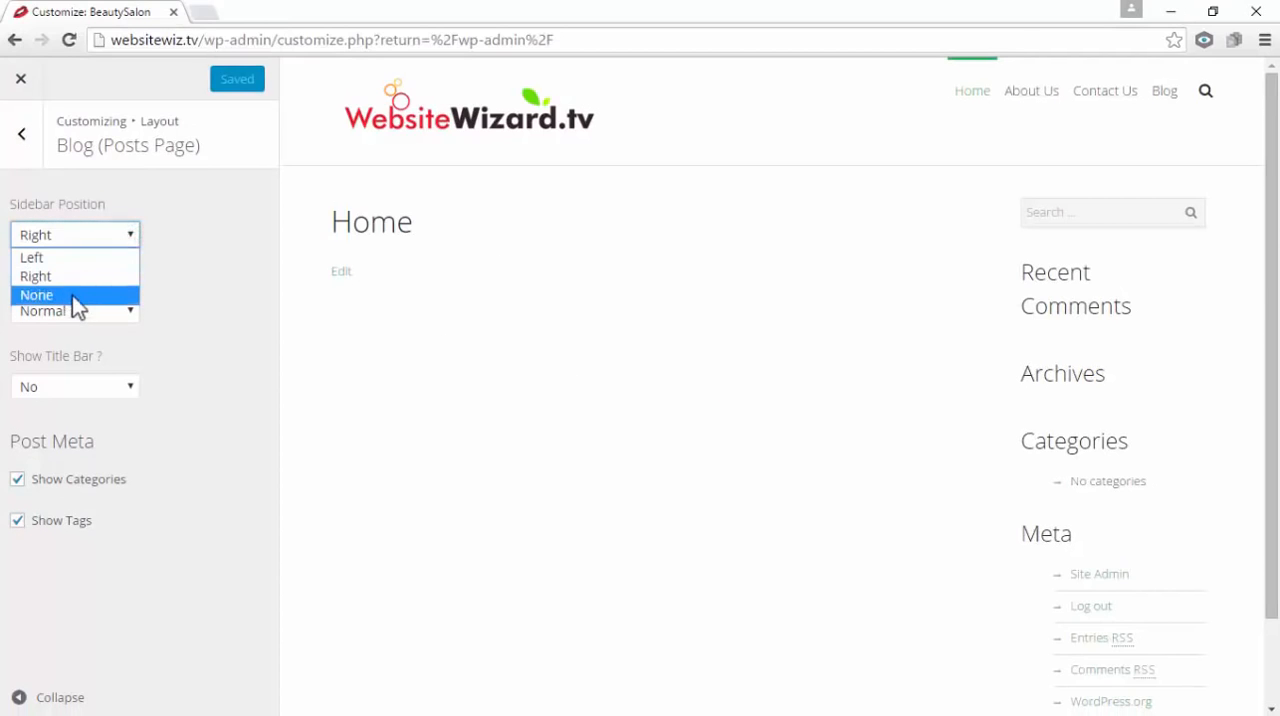
pyautogui.click(211, 262)
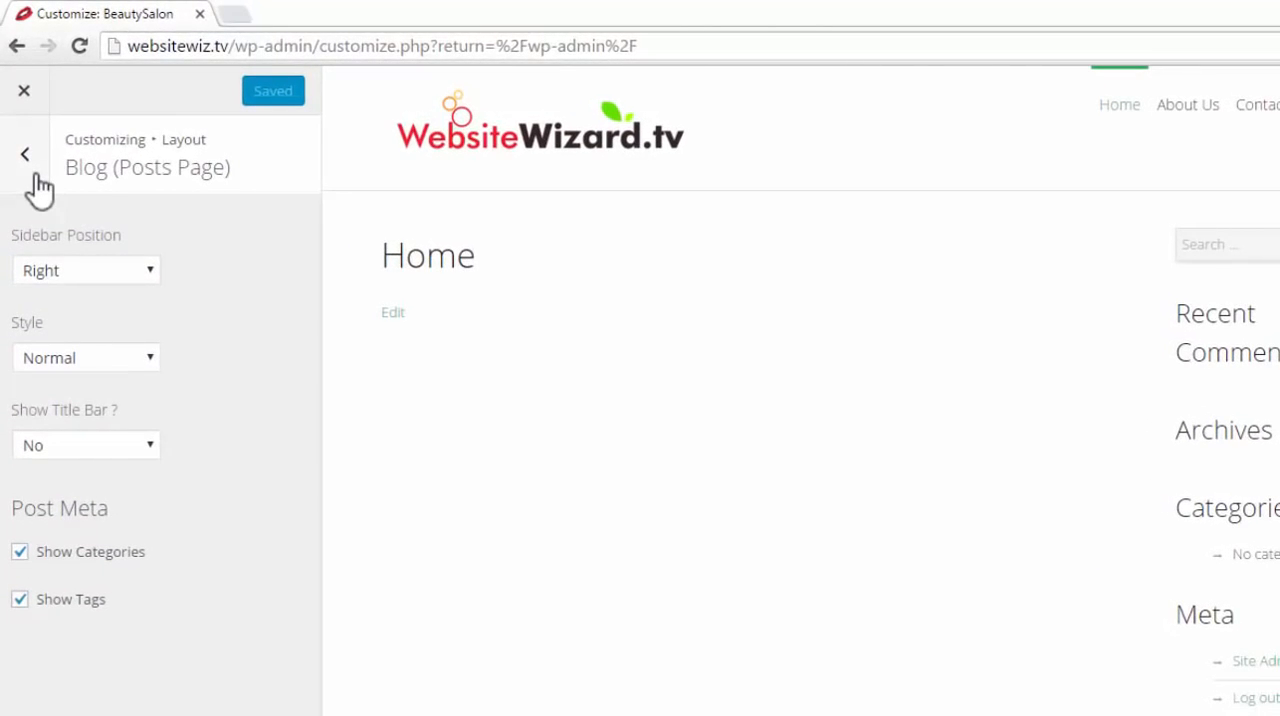
# Open the Typography settings for Site Title & Tagline and look through the font families offered for the site title
pyautogui.click(35, 174)
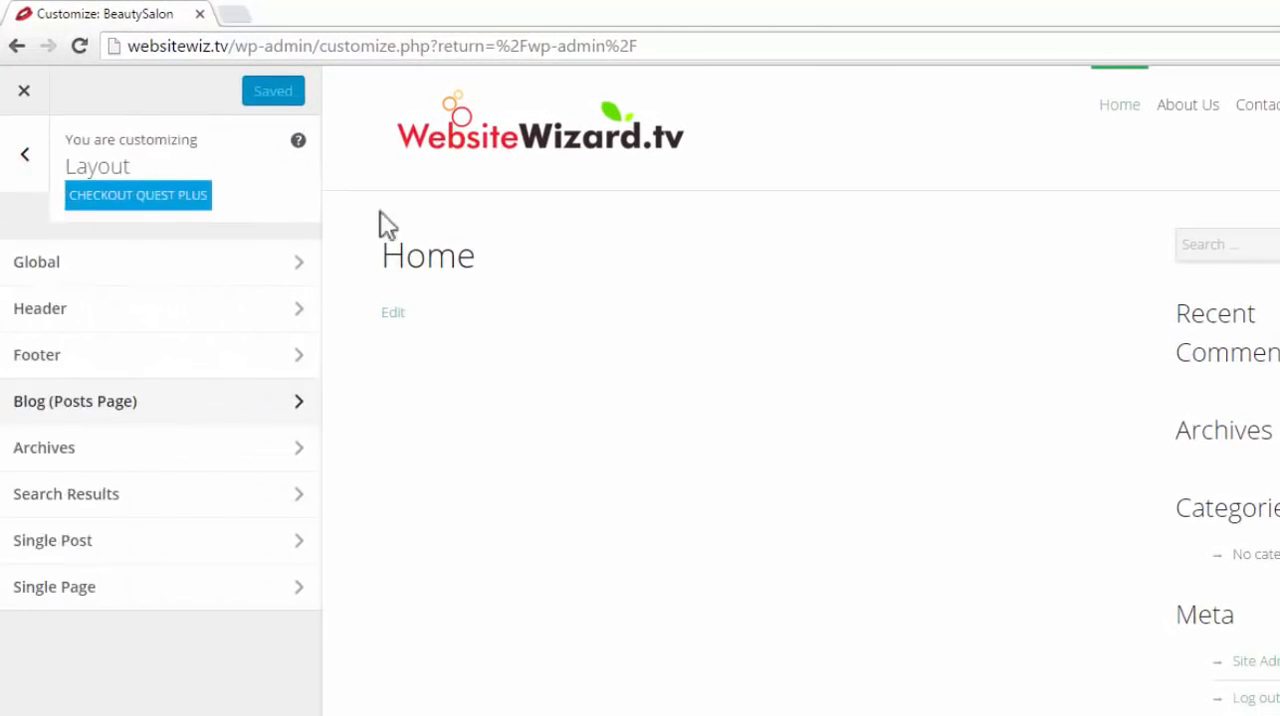
pyautogui.click(20, 154)
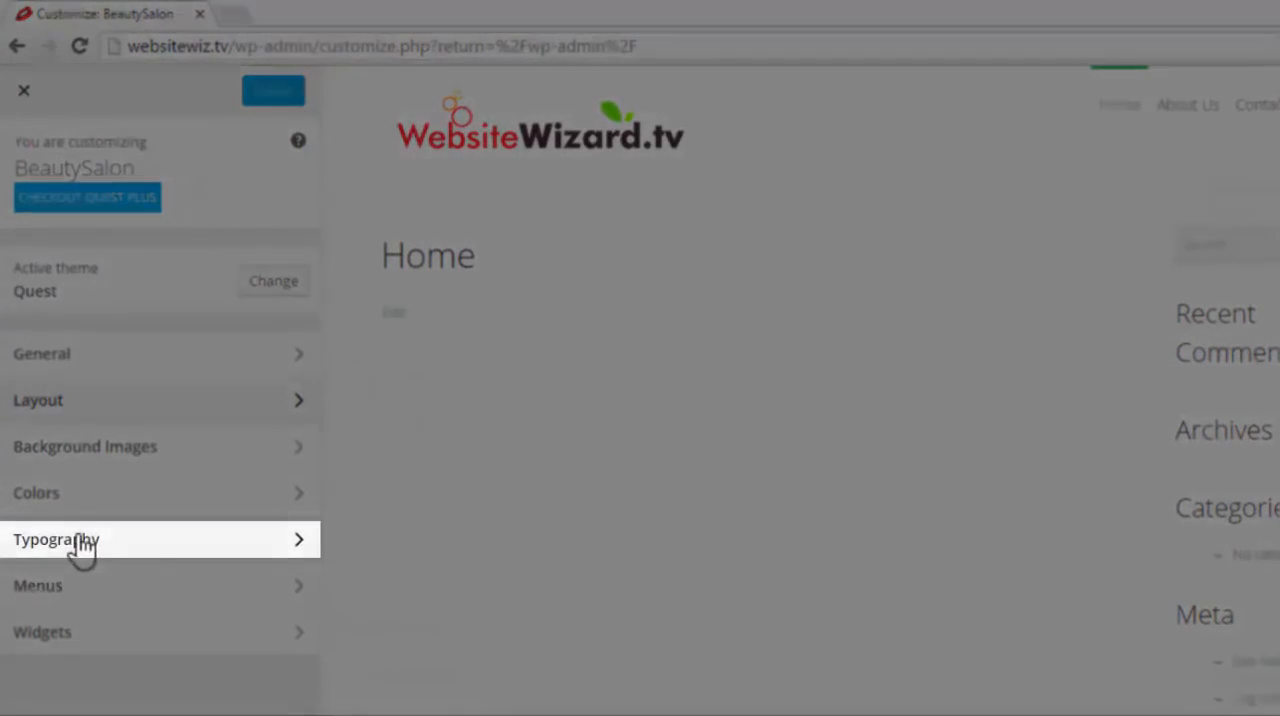
pyautogui.click(132, 542)
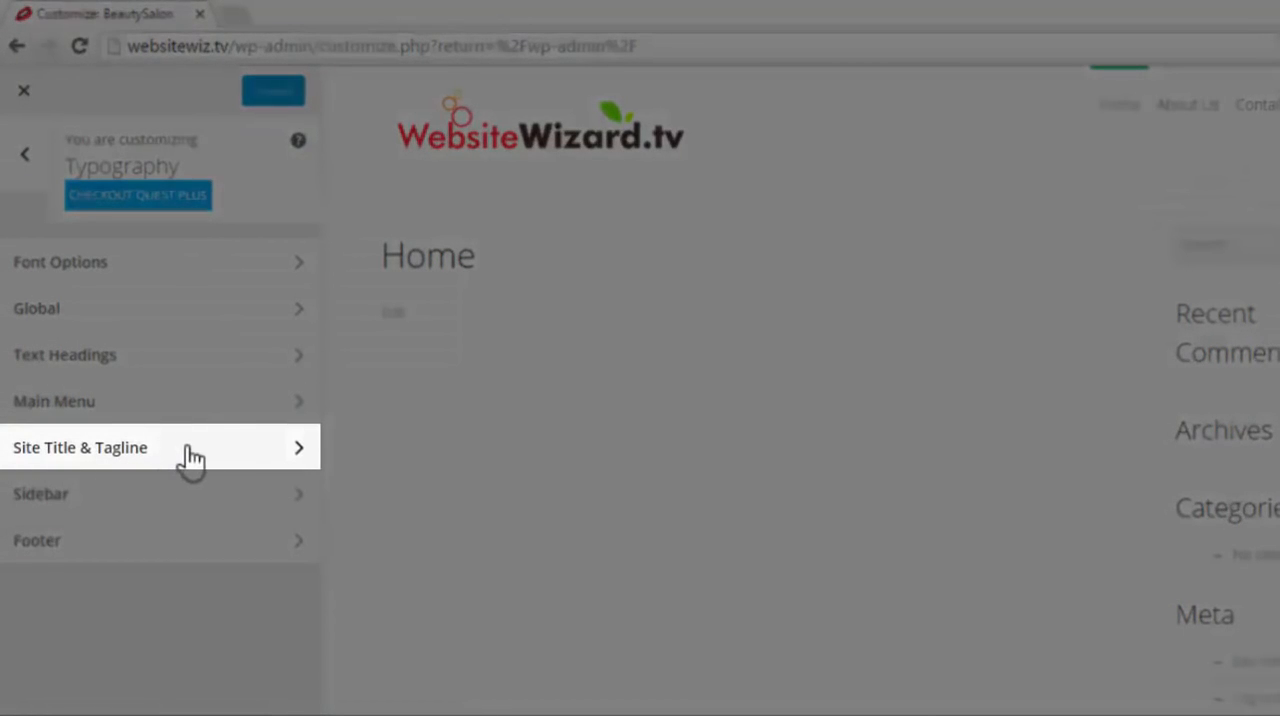
pyautogui.click(187, 447)
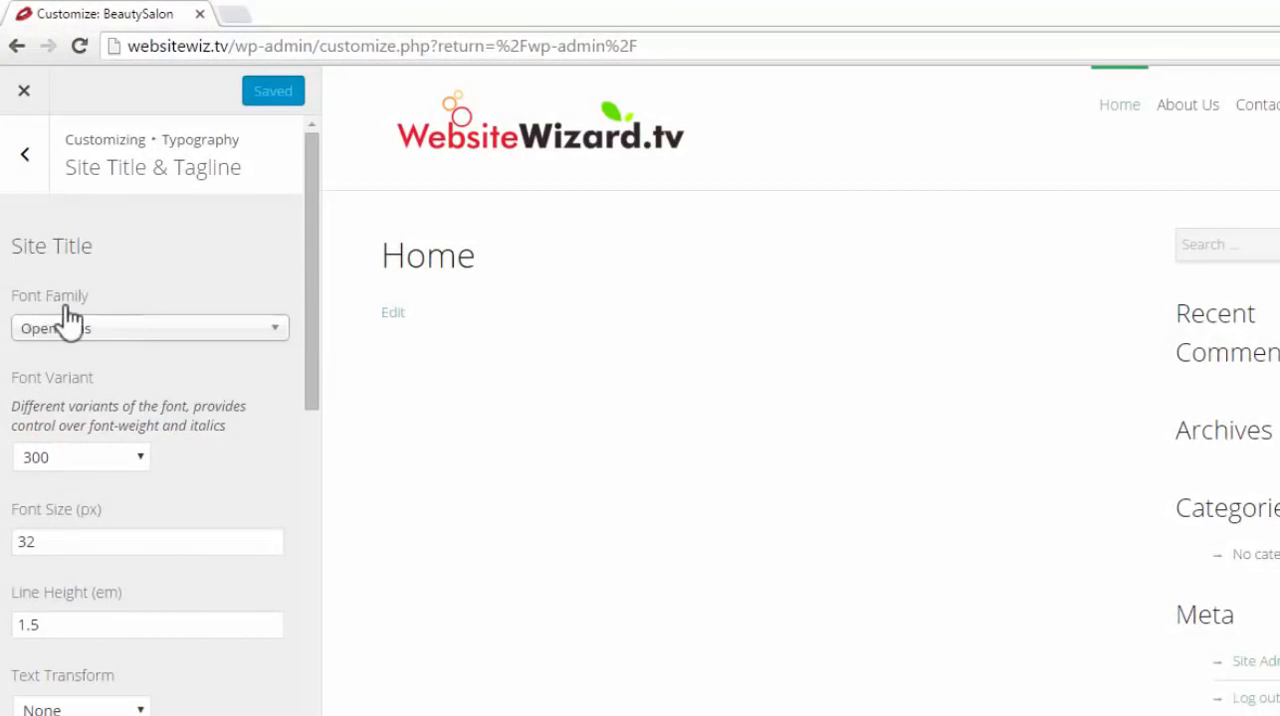
pyautogui.click(275, 330)
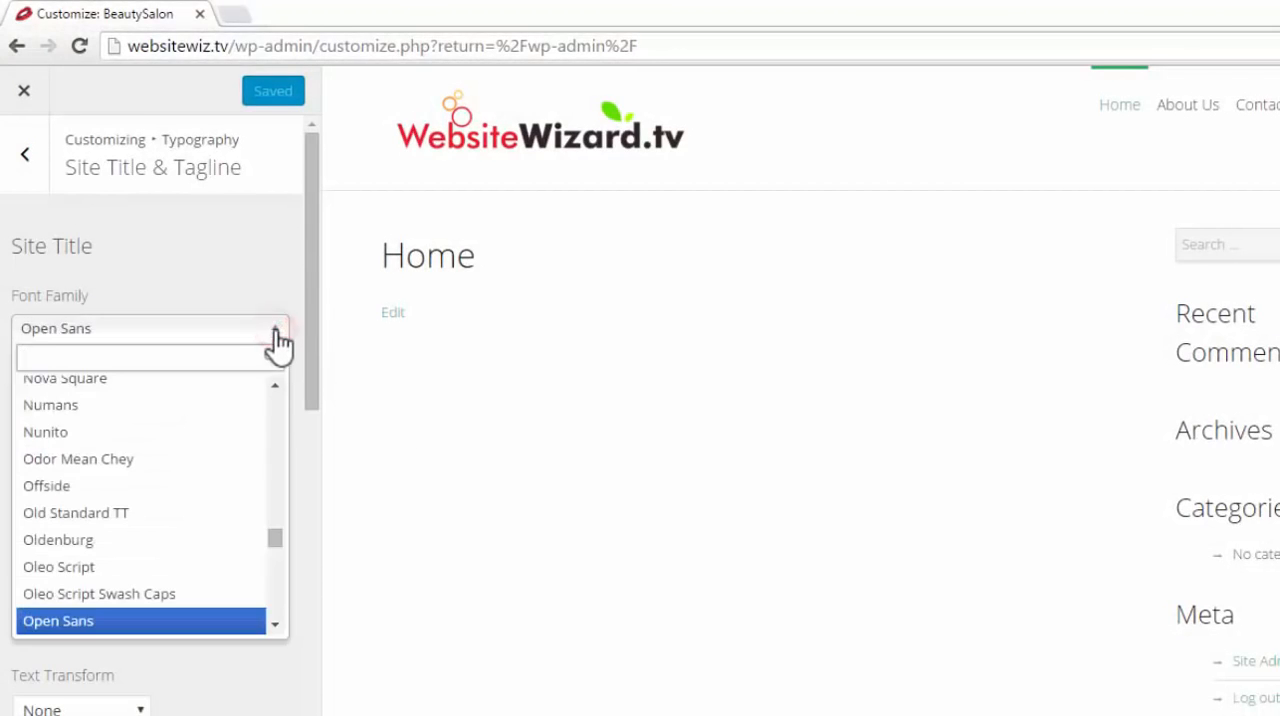
pyautogui.scroll(-2, 255, 470)
pyautogui.scroll(-3, 258, 480)
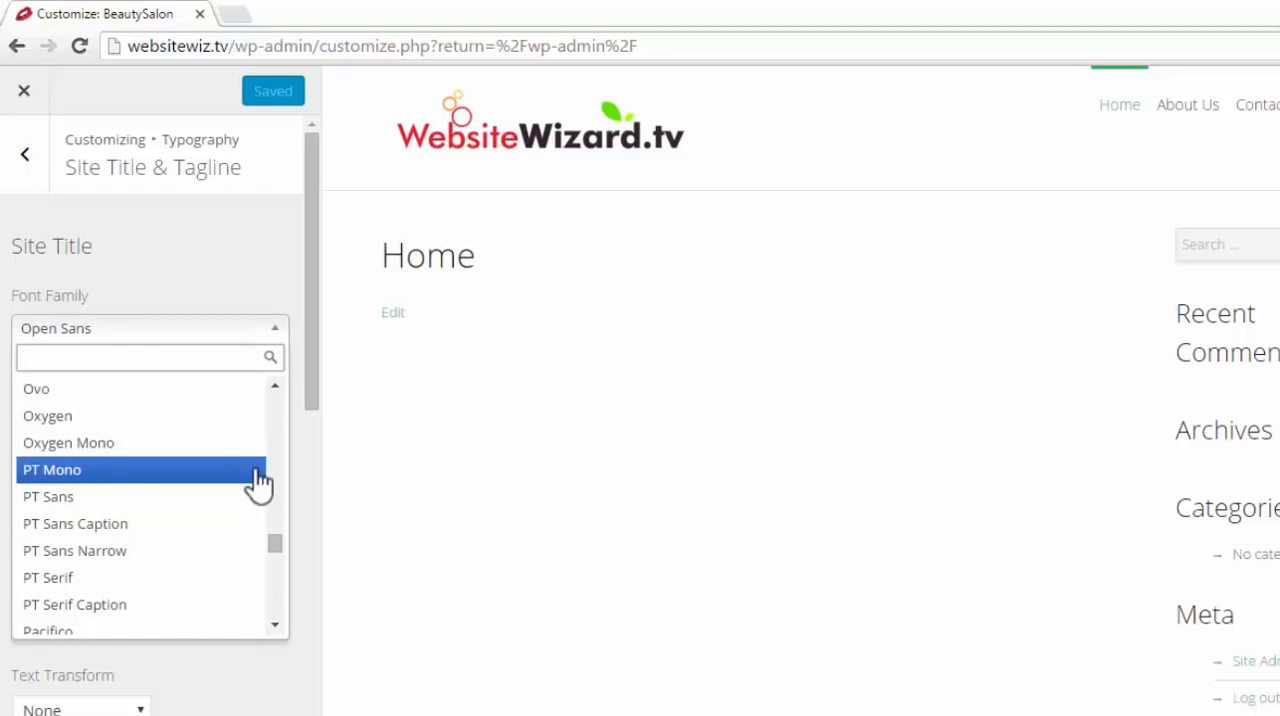
pyautogui.scroll(-15, 258, 480)
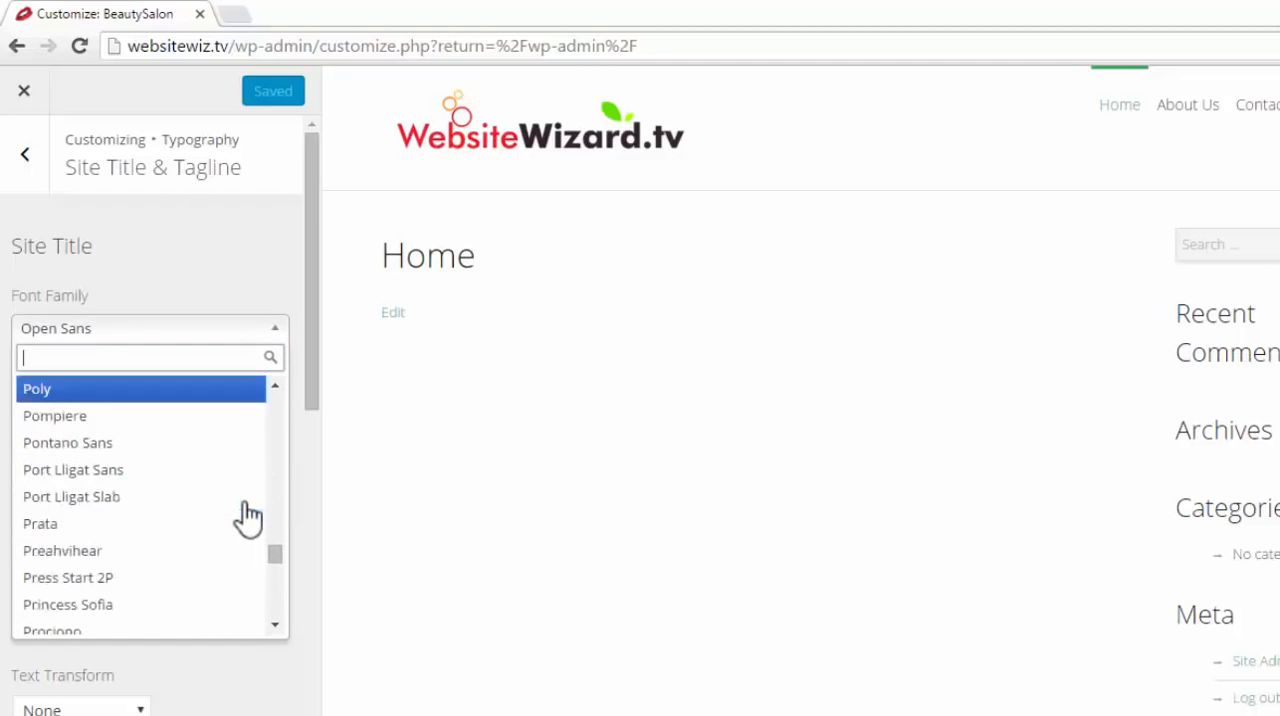
pyautogui.scroll(10, 249, 510)
pyautogui.click(648, 462)
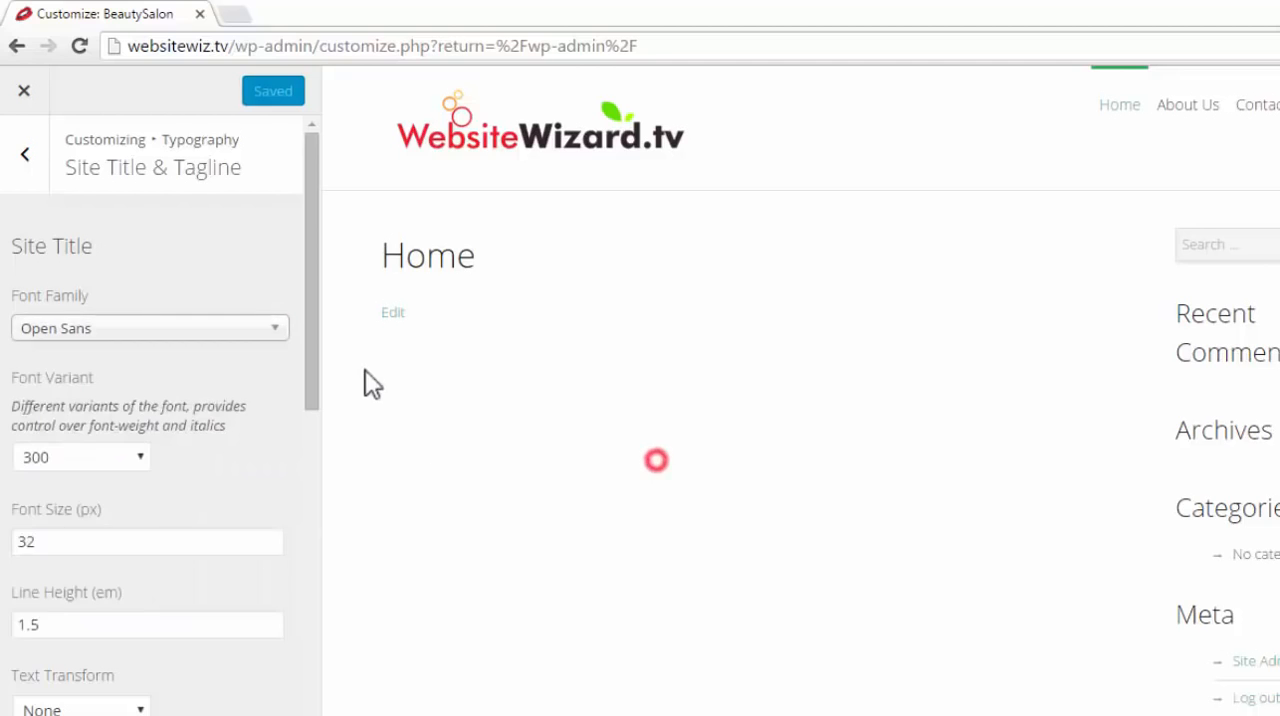
# Set the site title's font family to Yesteryear and publish the change
pyautogui.click(280, 332)
pyautogui.scroll(-8, 258, 515)
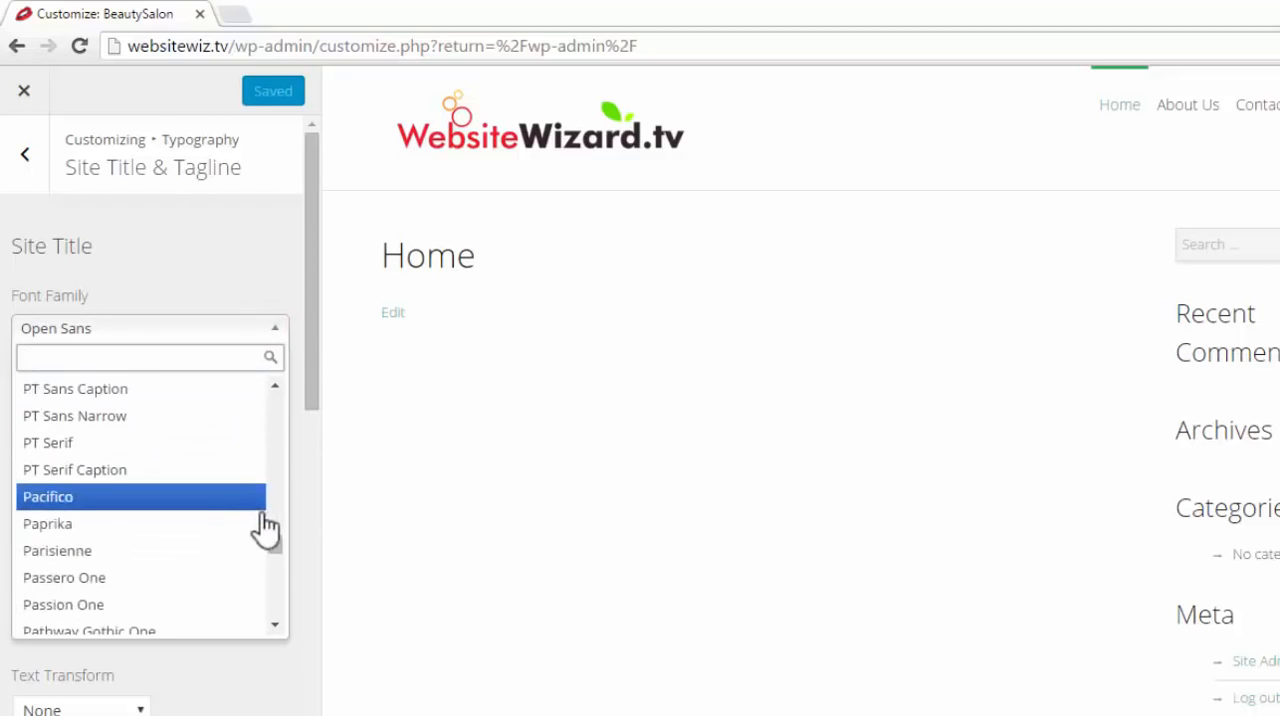
pyautogui.moveTo(280, 550); pyautogui.dragTo(280, 643)
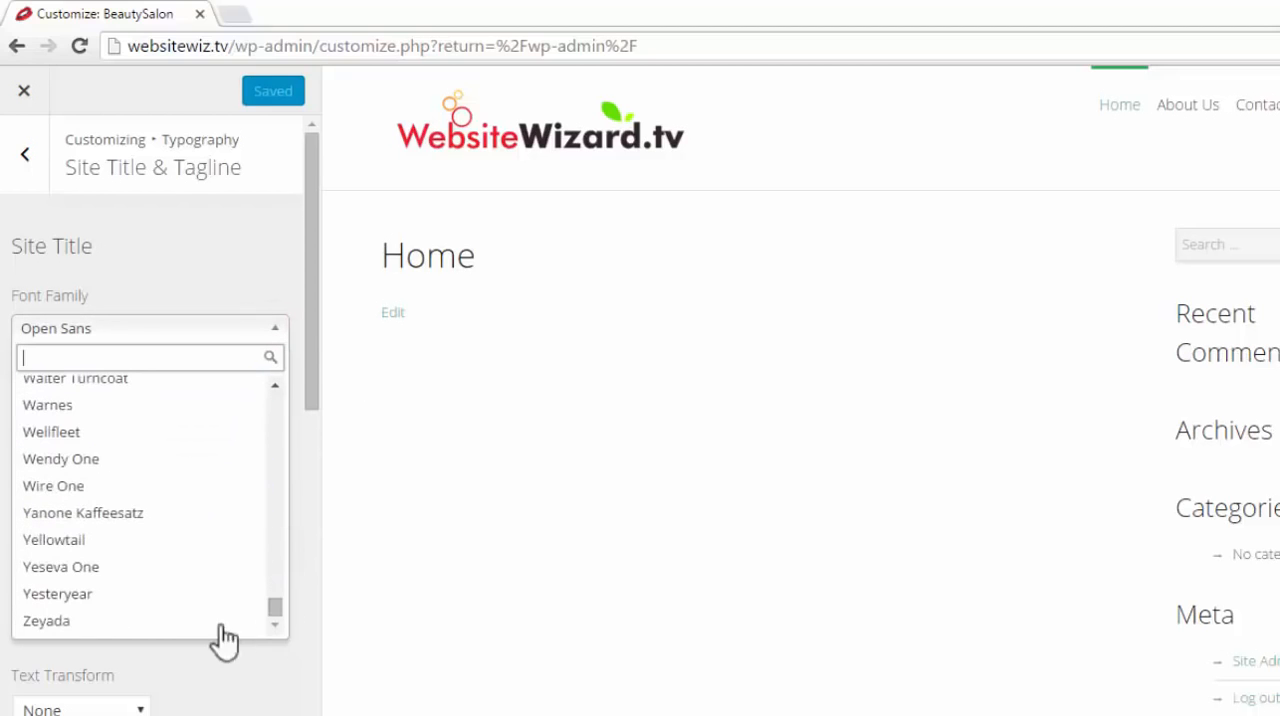
pyautogui.click(122, 593)
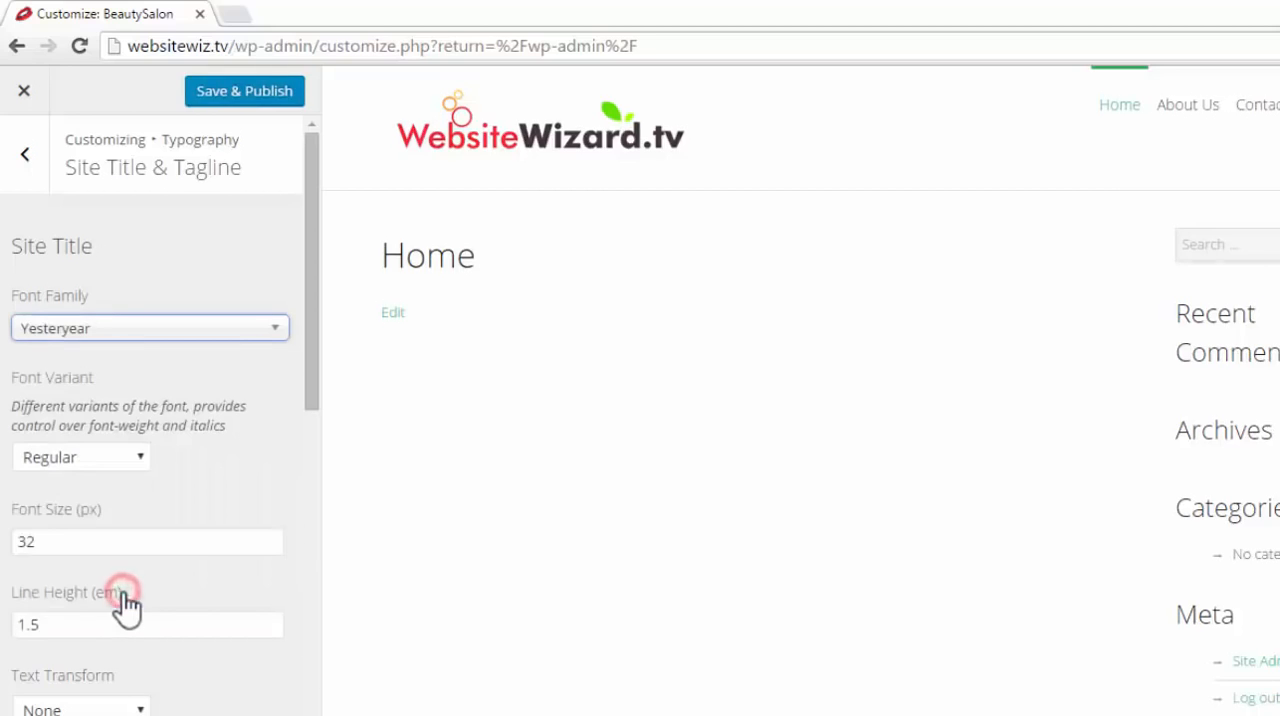
pyautogui.click(284, 93)
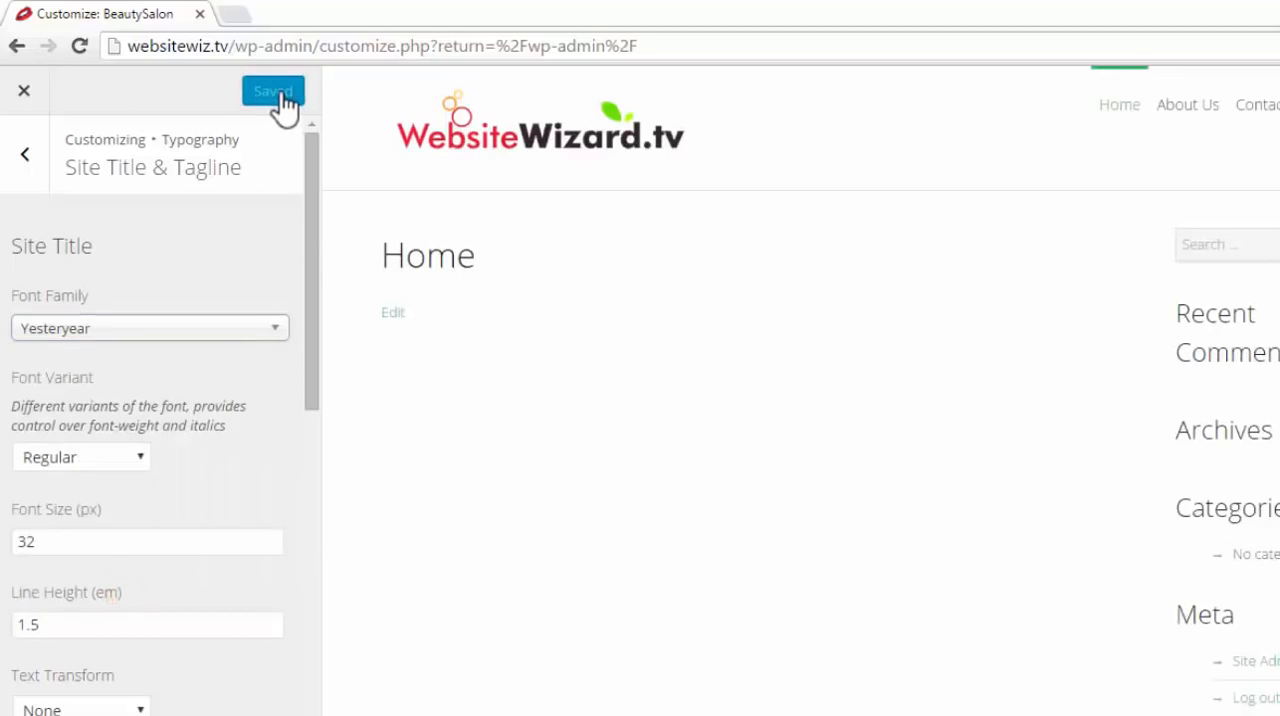
# Leave the customizer, open the Home page for editing and switch its template to Page Builder
pyautogui.click(24, 93)
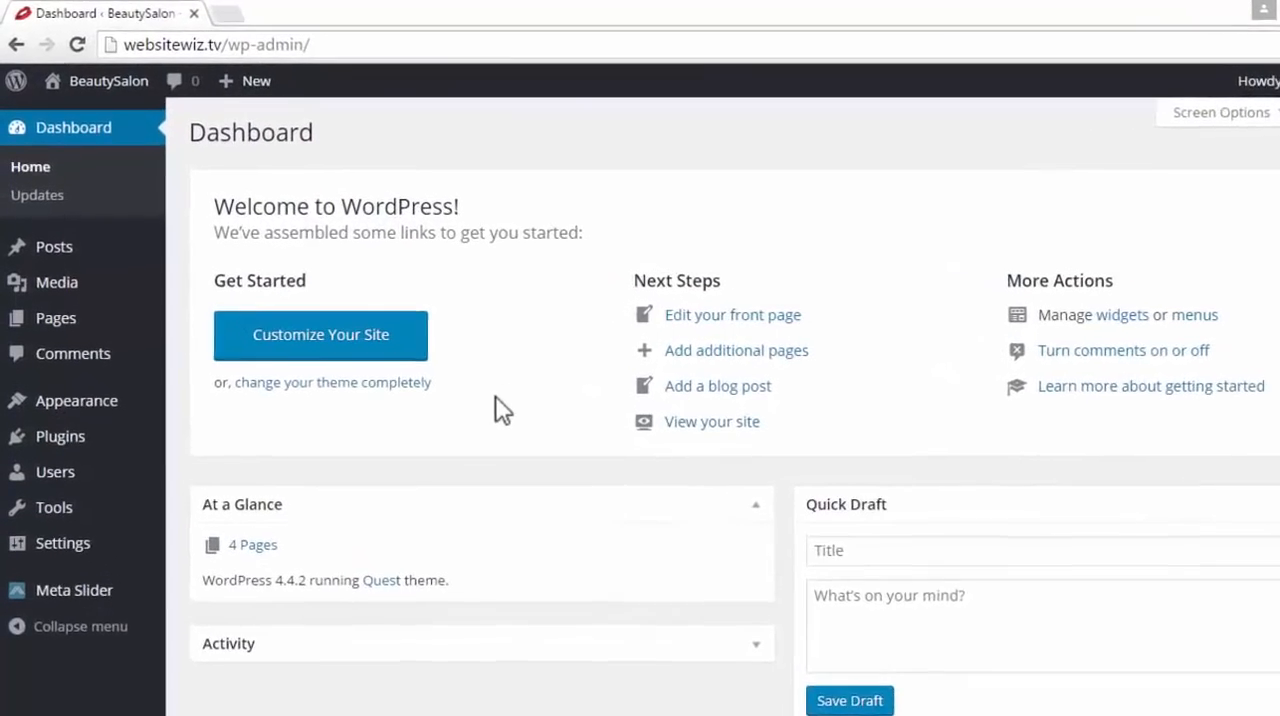
pyautogui.moveTo(62, 324)
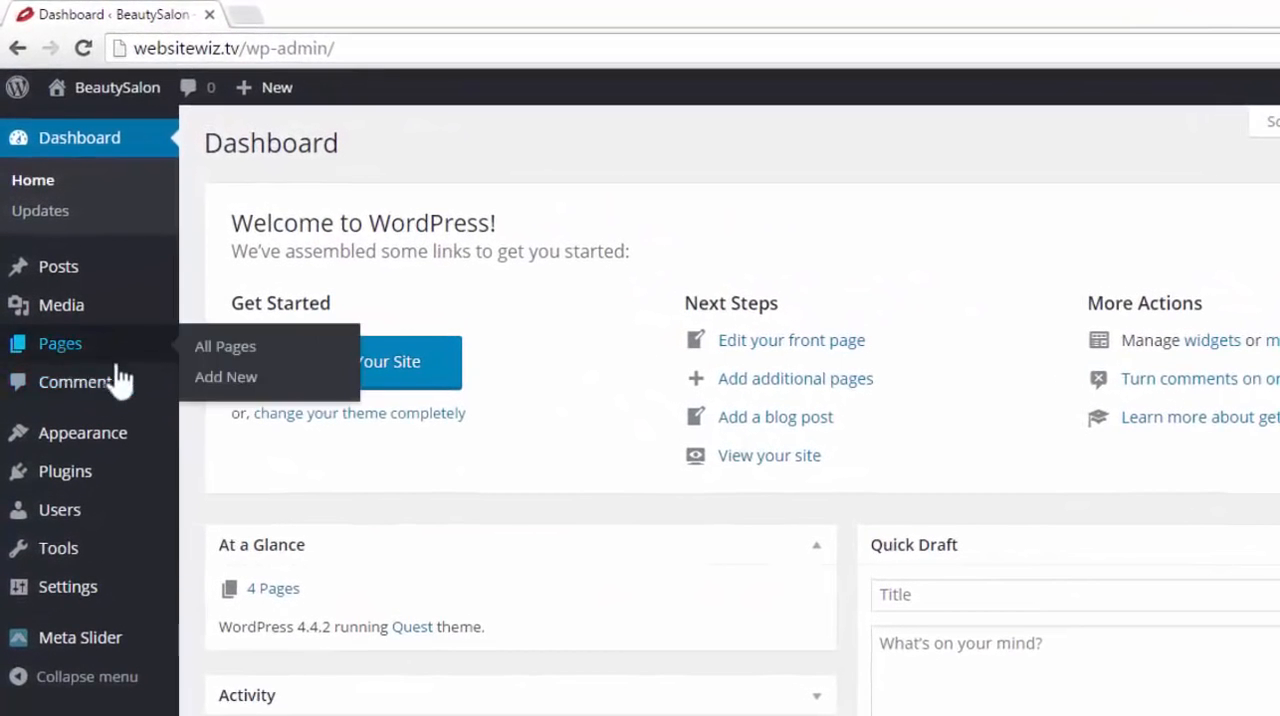
pyautogui.click(272, 345)
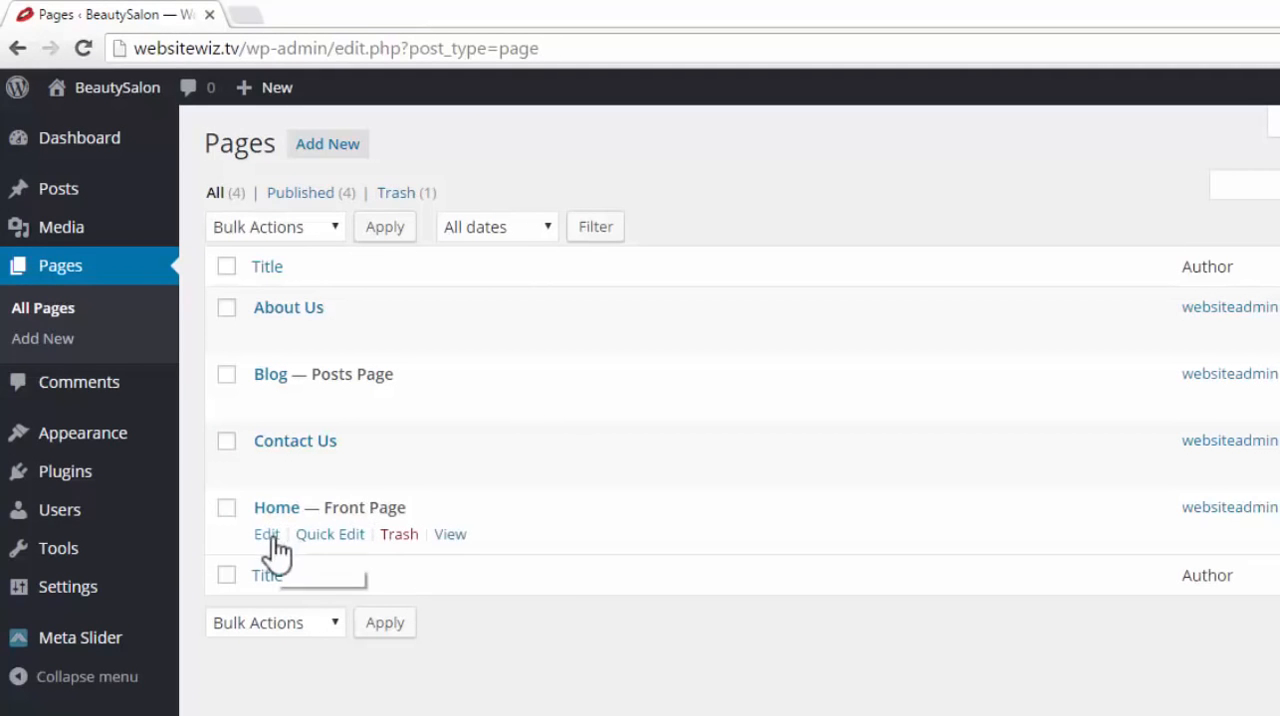
pyautogui.click(270, 536)
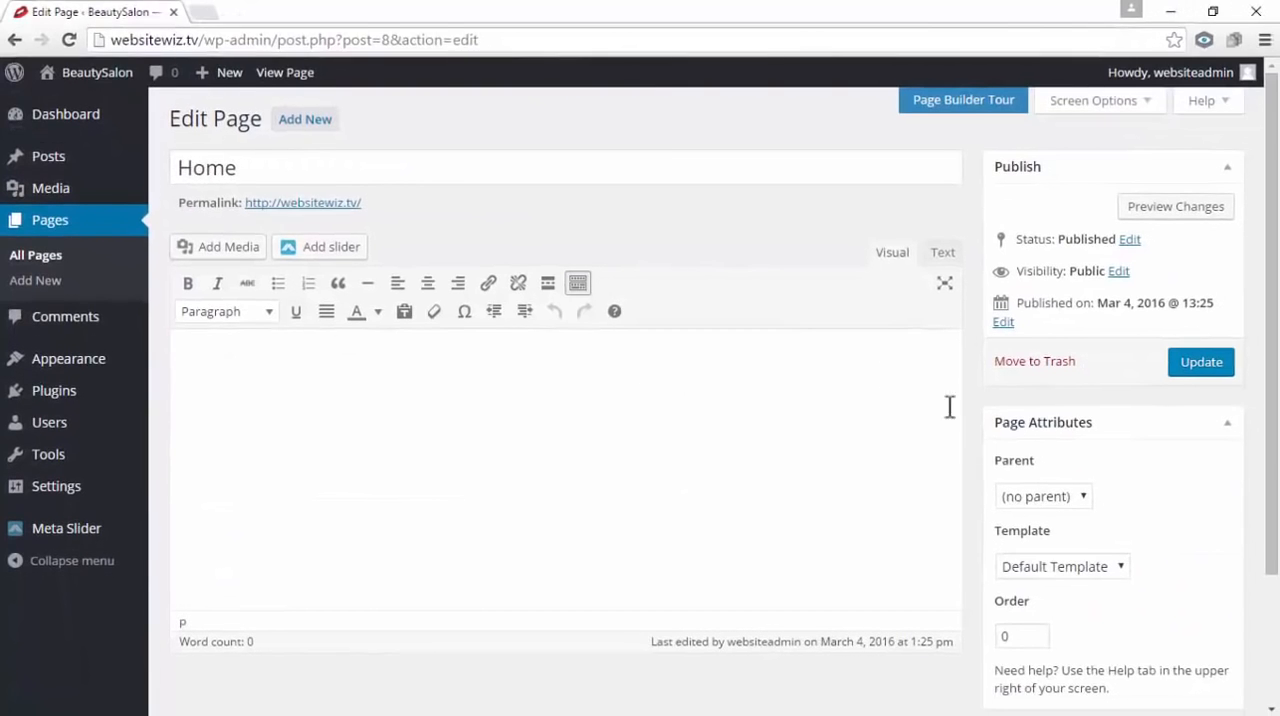
pyautogui.click(1127, 562)
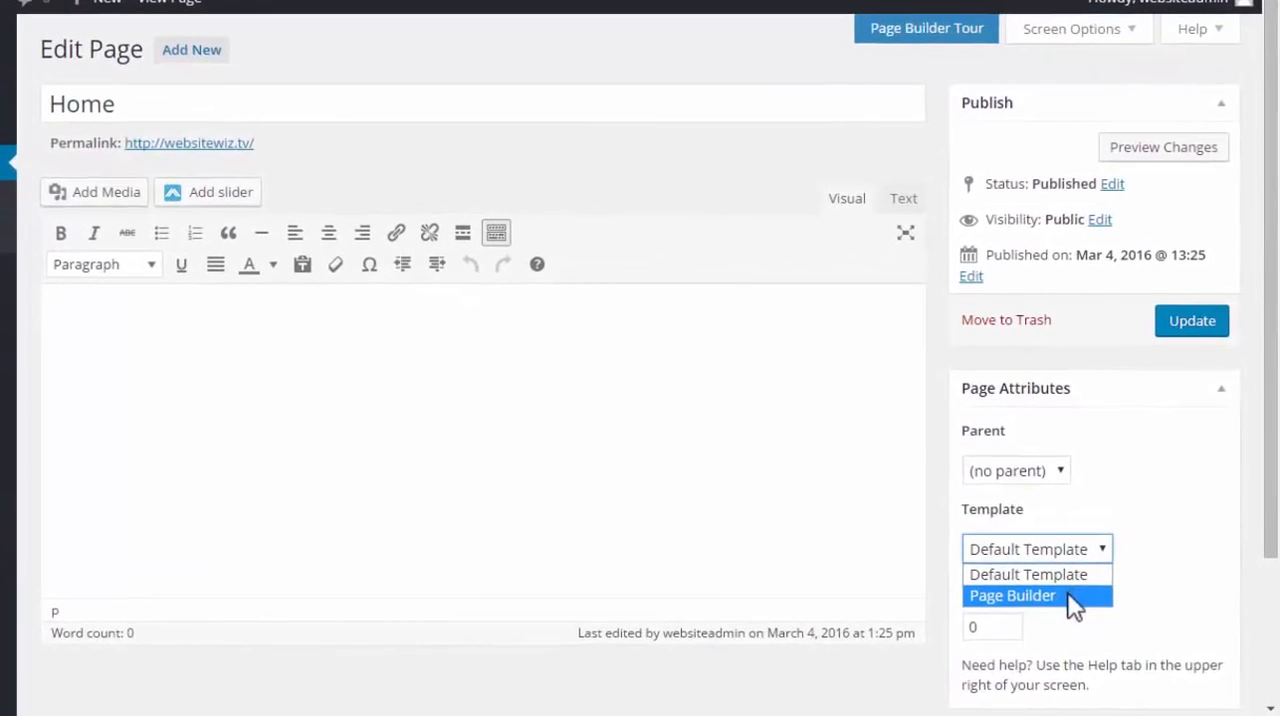
pyautogui.click(1070, 598)
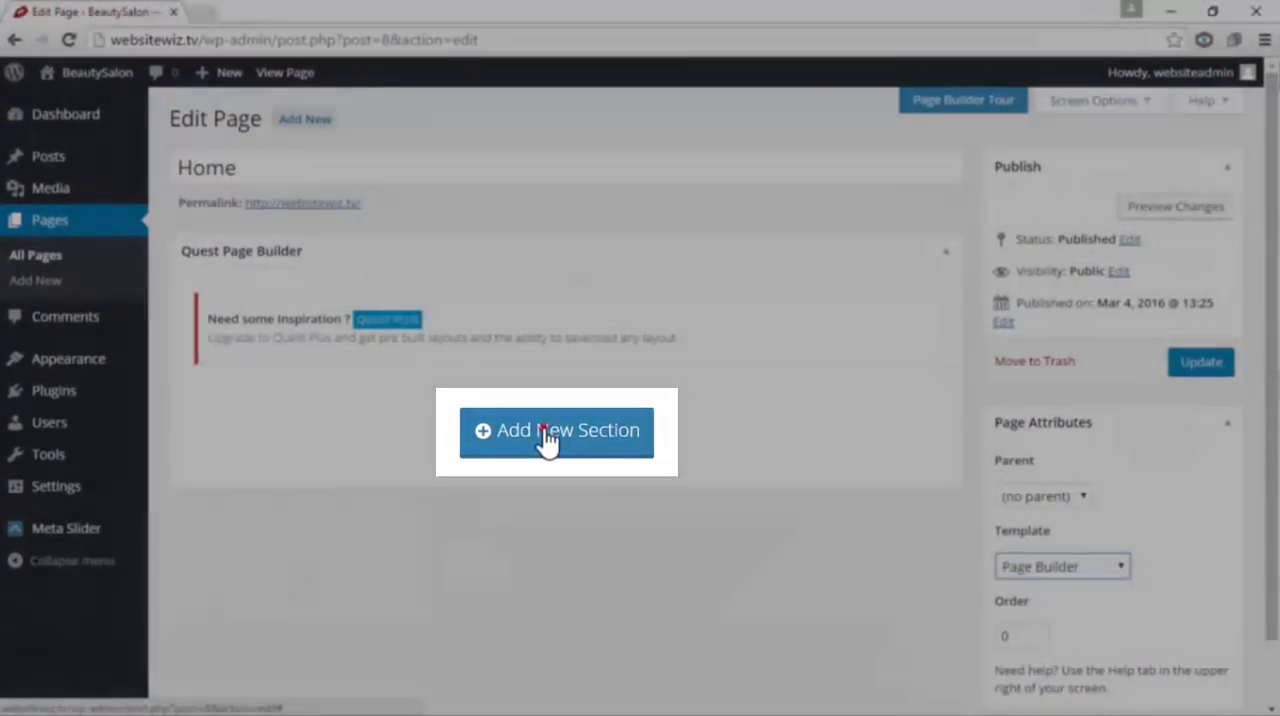
# Add a new section to the Home page containing a row with a single full-width 1/1 column
pyautogui.click(546, 432)
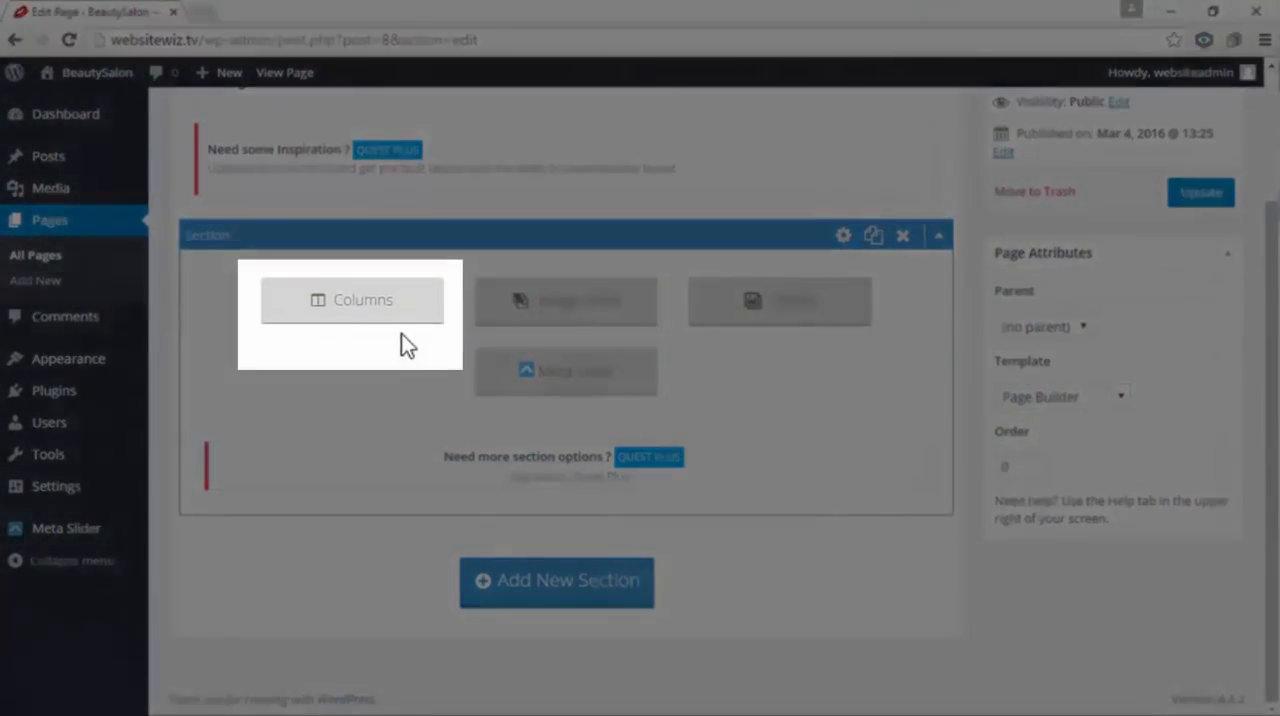
pyautogui.click(395, 312)
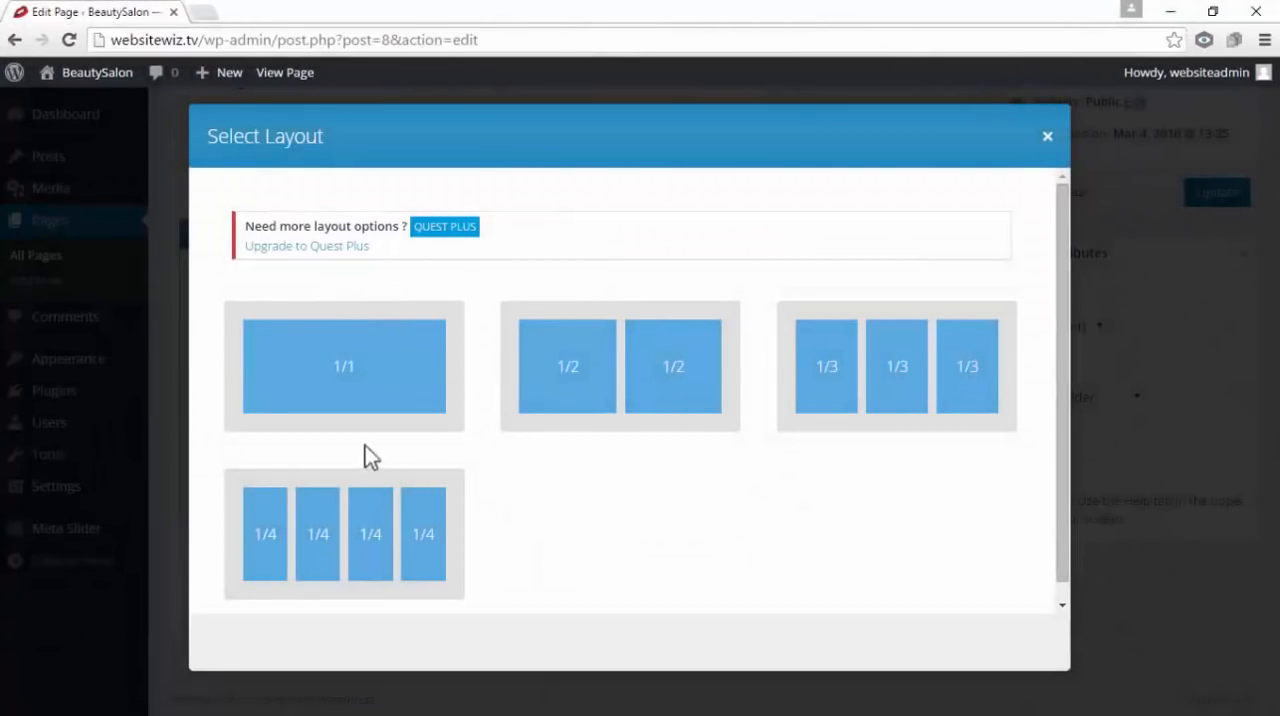
pyautogui.click(343, 382)
pyautogui.scroll(1, 1257, 537)
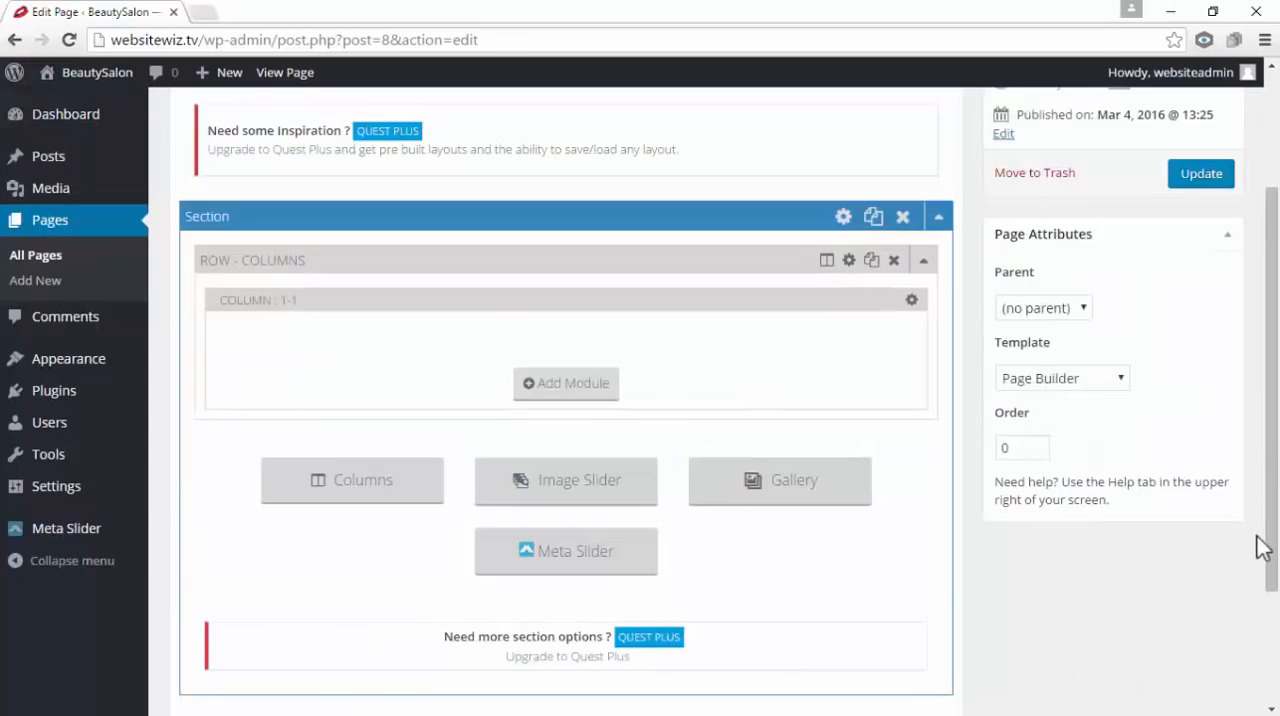
# Open the section's settings and bring up the file upload view for its background image
pyautogui.click(843, 218)
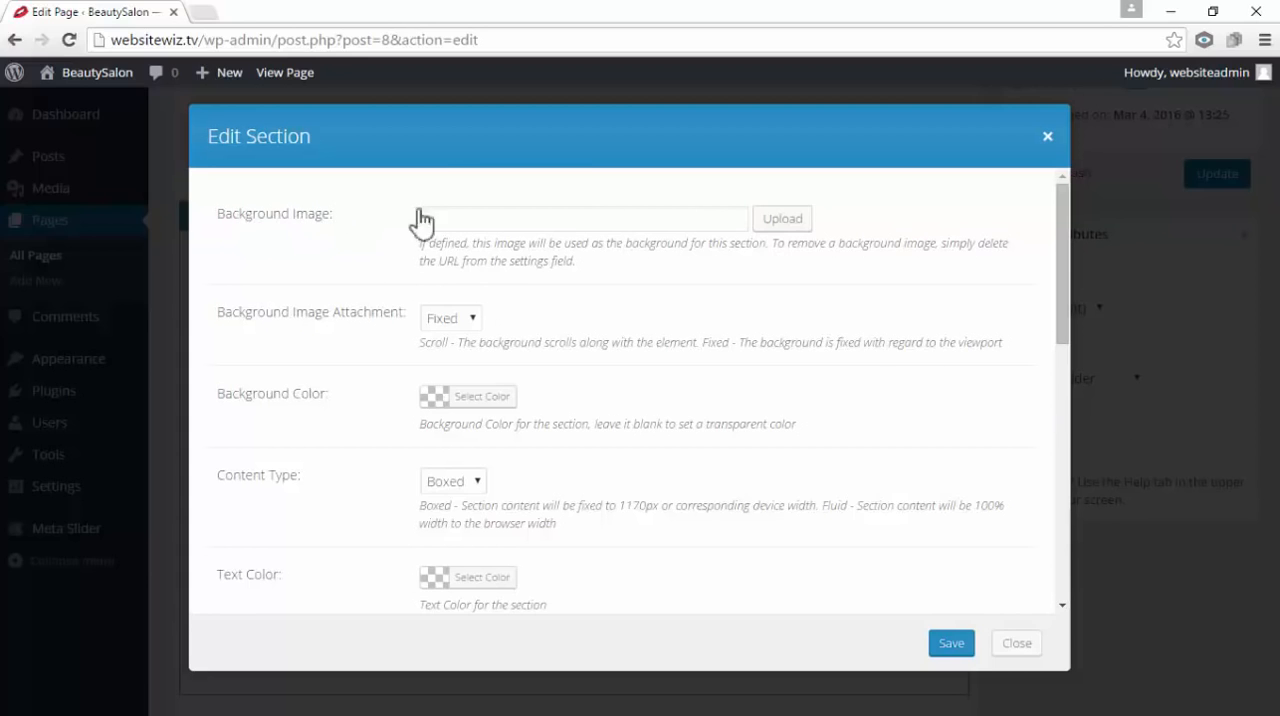
pyautogui.click(804, 222)
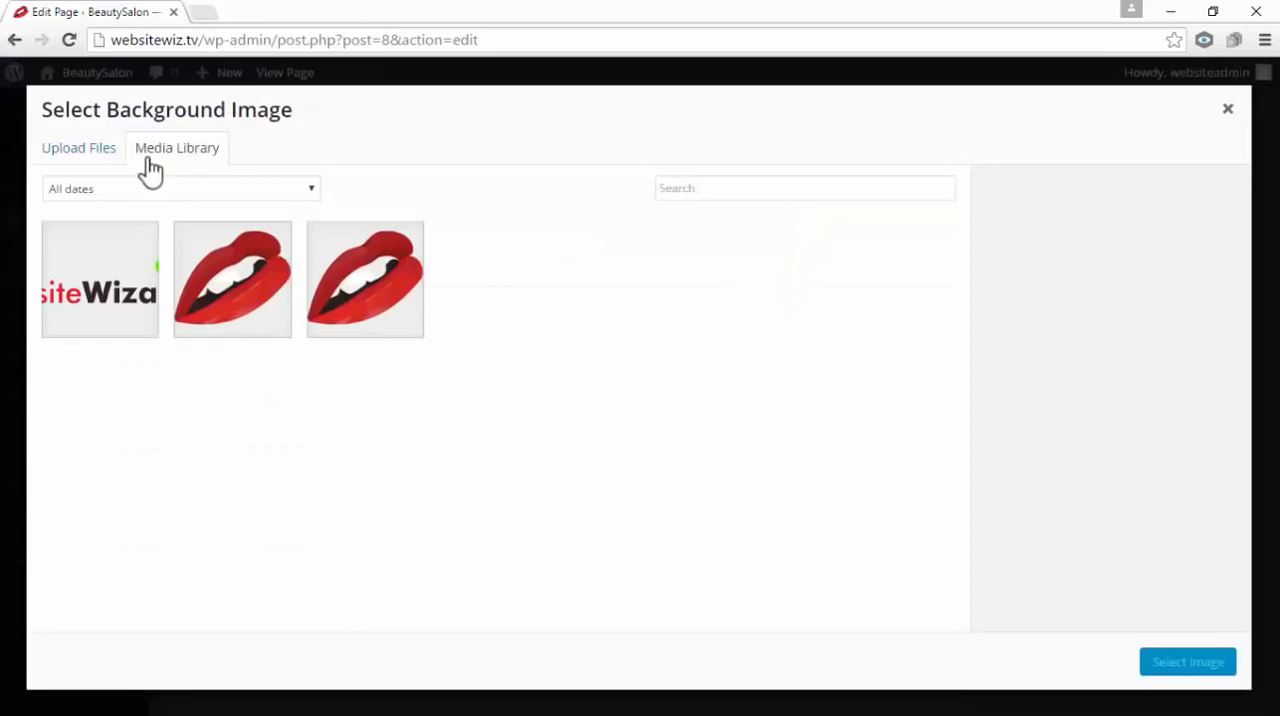
pyautogui.click(55, 163)
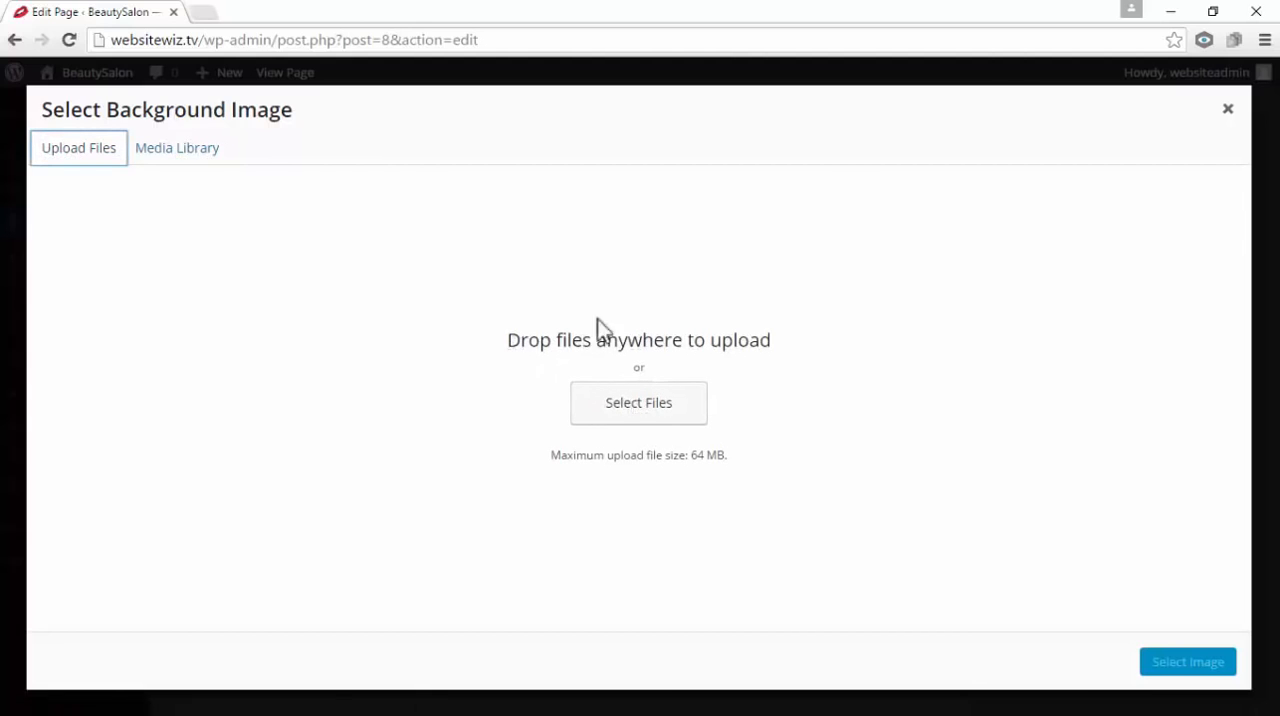
pyautogui.moveTo(508, 340); pyautogui.dragTo(797, 362)
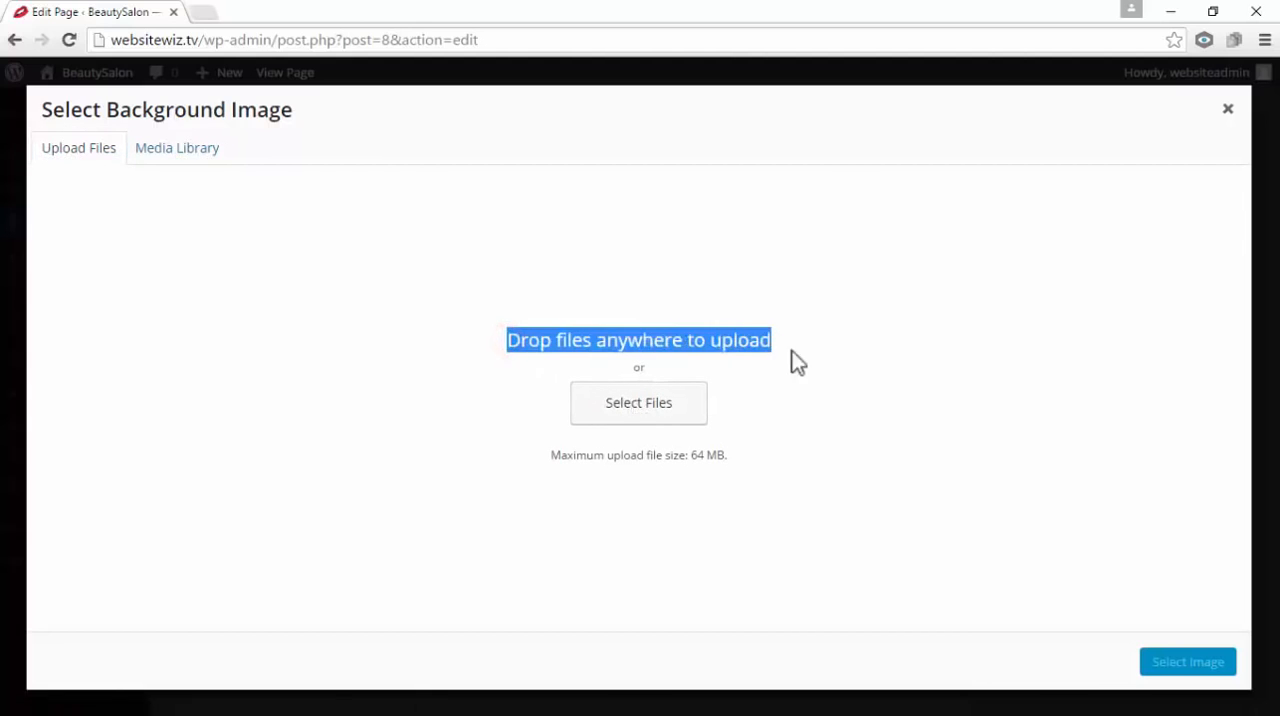
pyautogui.click(800, 358)
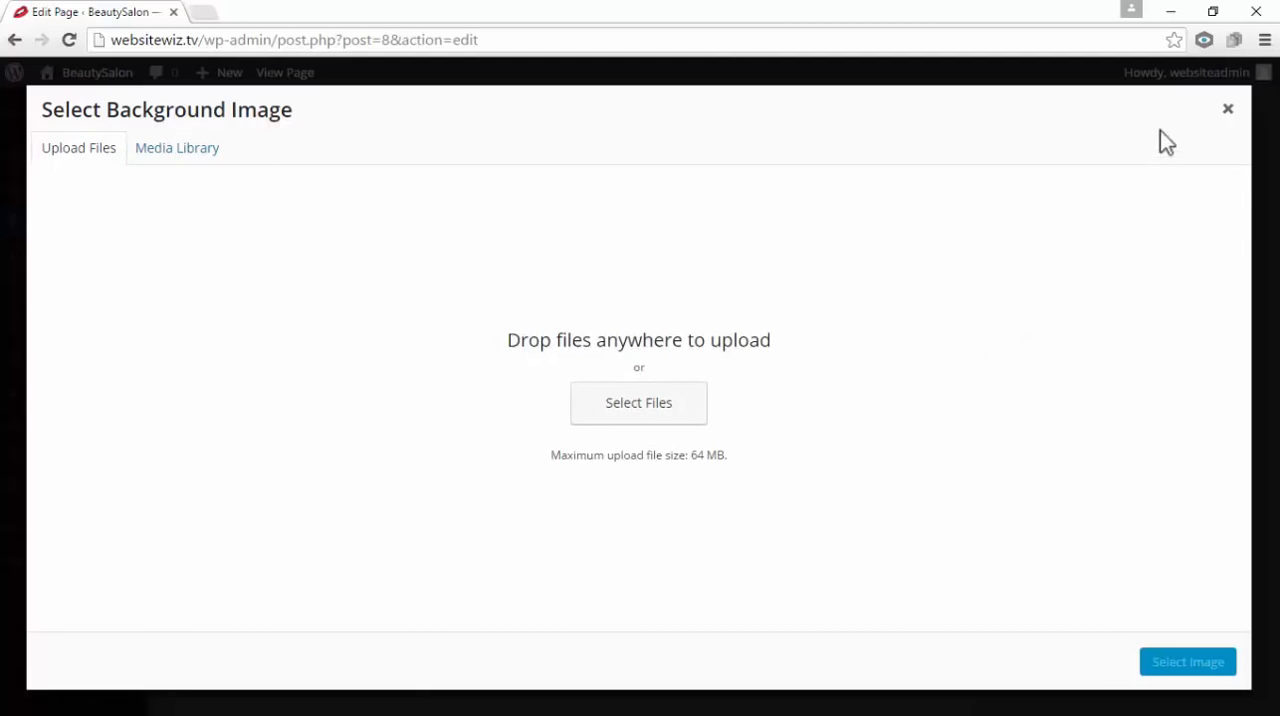
# Upload the background image from the HOME folder of Quest Theme Assets, use it as the section's background and save the section
pyautogui.click(1216, 14)
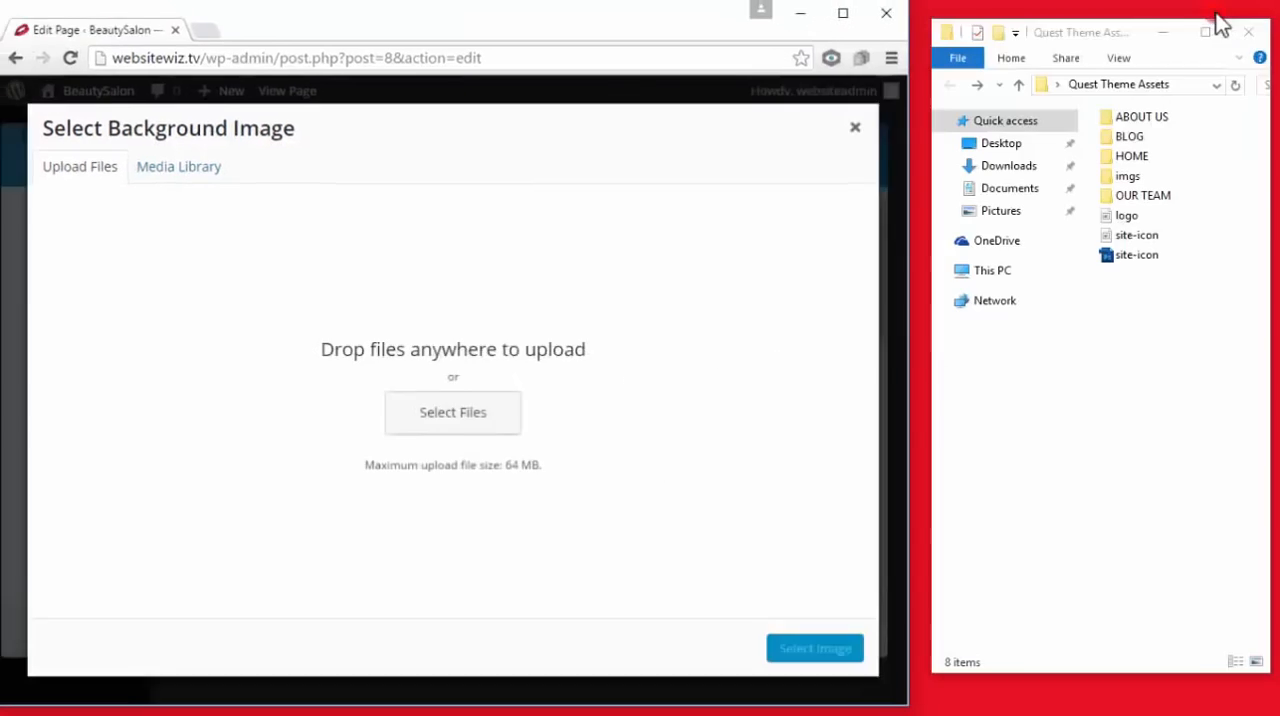
pyautogui.doubleClick(1131, 162)
pyautogui.moveTo(1118, 137); pyautogui.dragTo(640, 290)
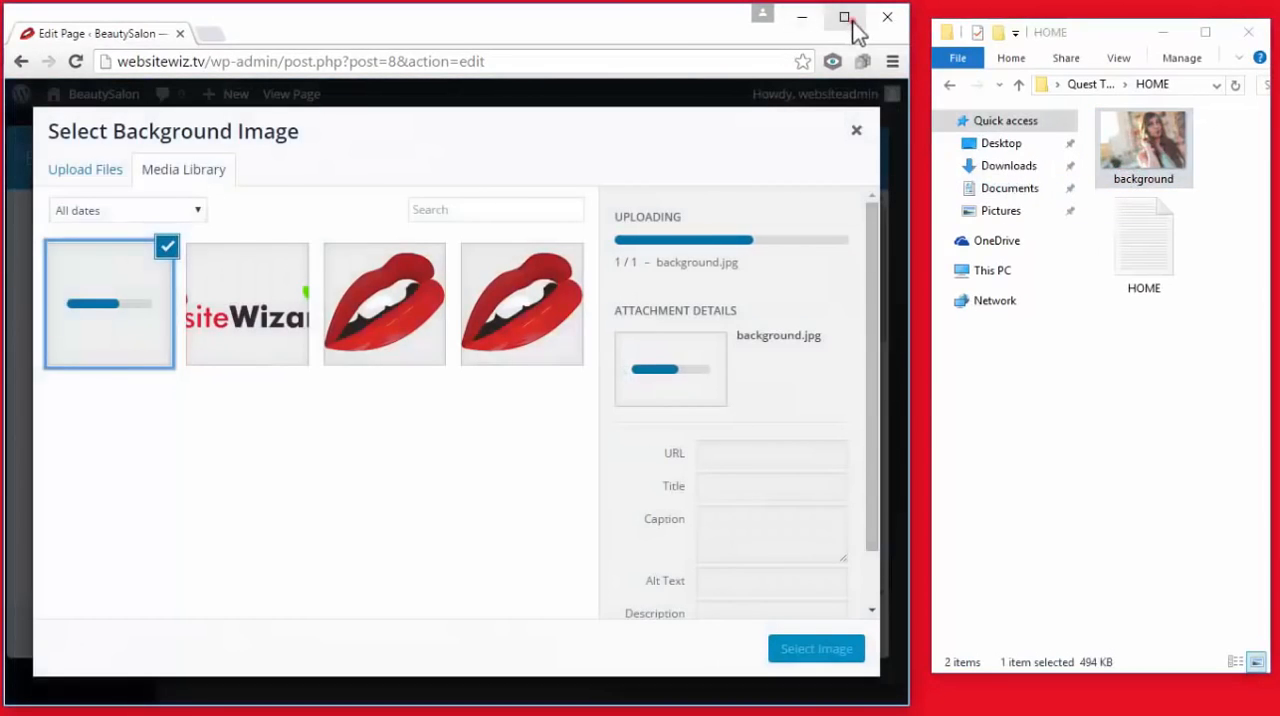
pyautogui.click(848, 22)
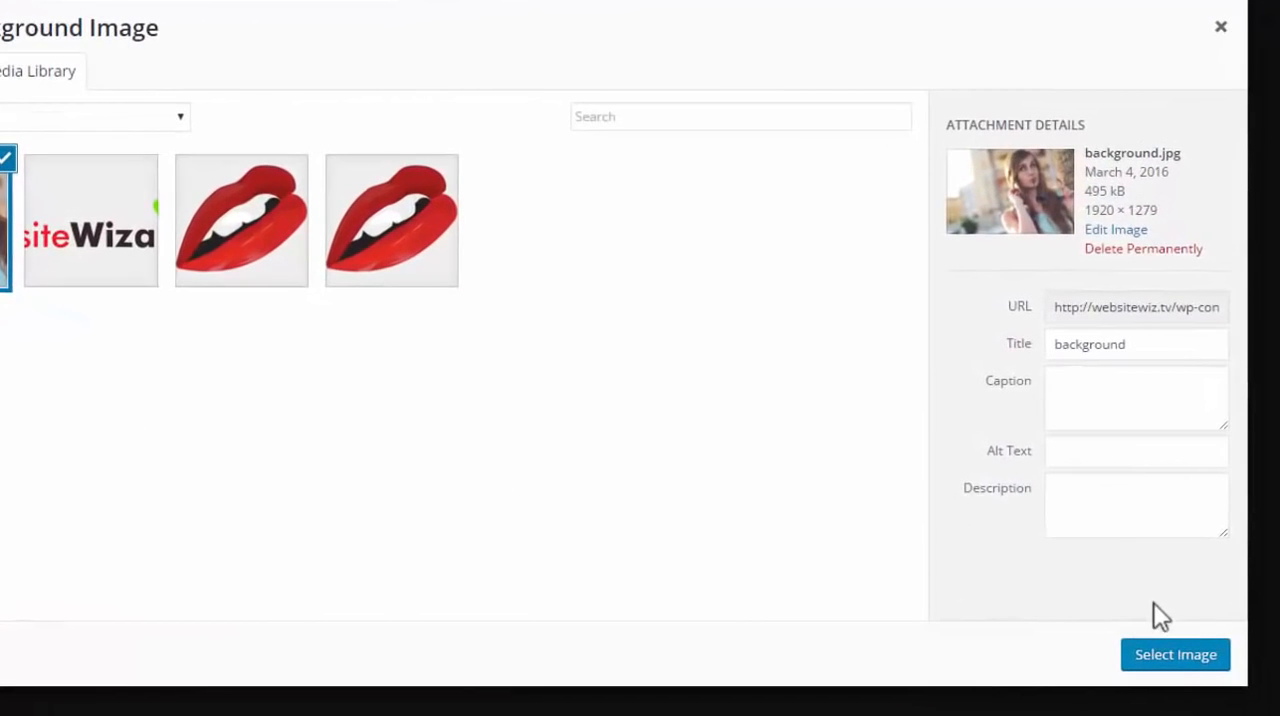
pyautogui.click(1165, 659)
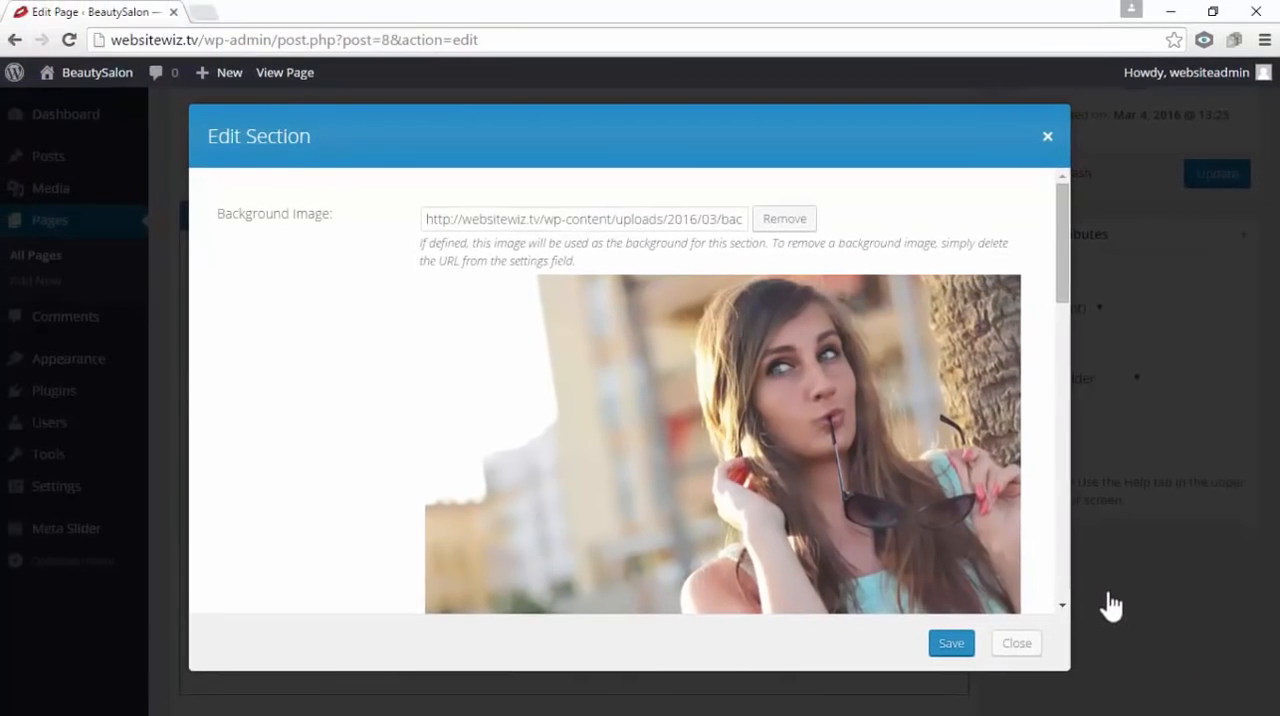
pyautogui.click(951, 644)
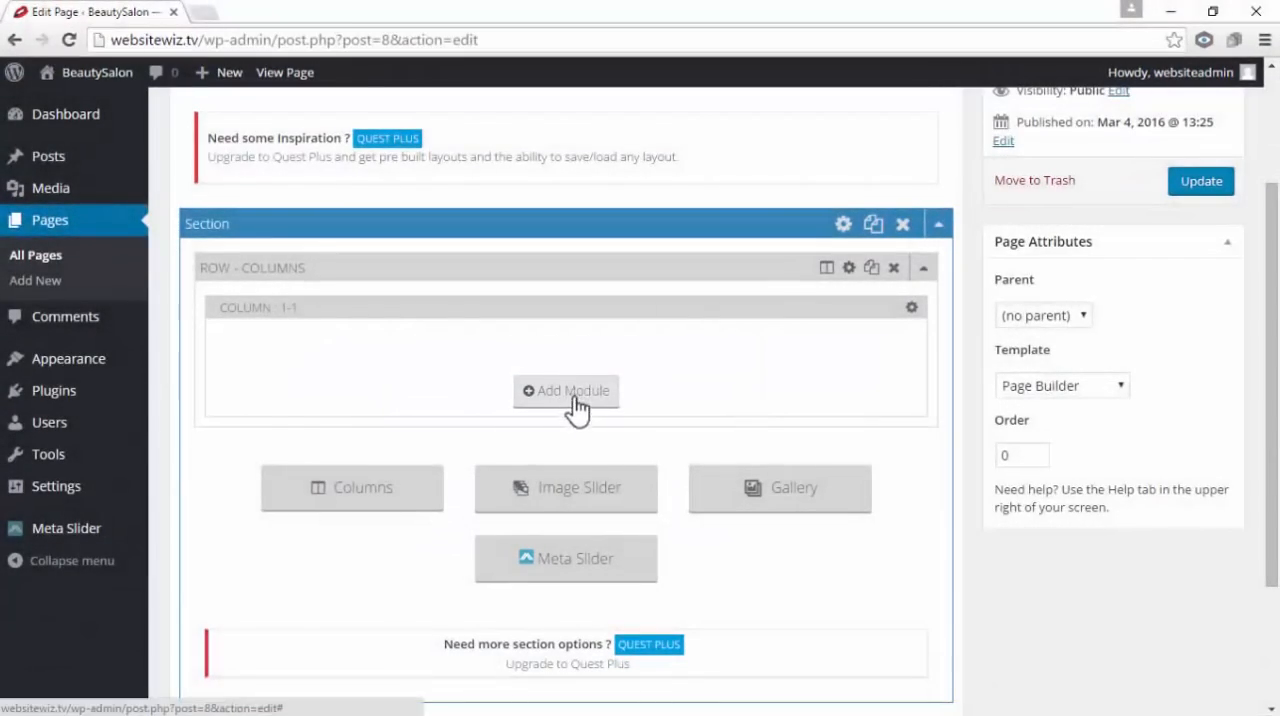
# Add a Text module to the 1-1 column and paste "Award Winning Beauty Salon" as its content
pyautogui.click(577, 400)
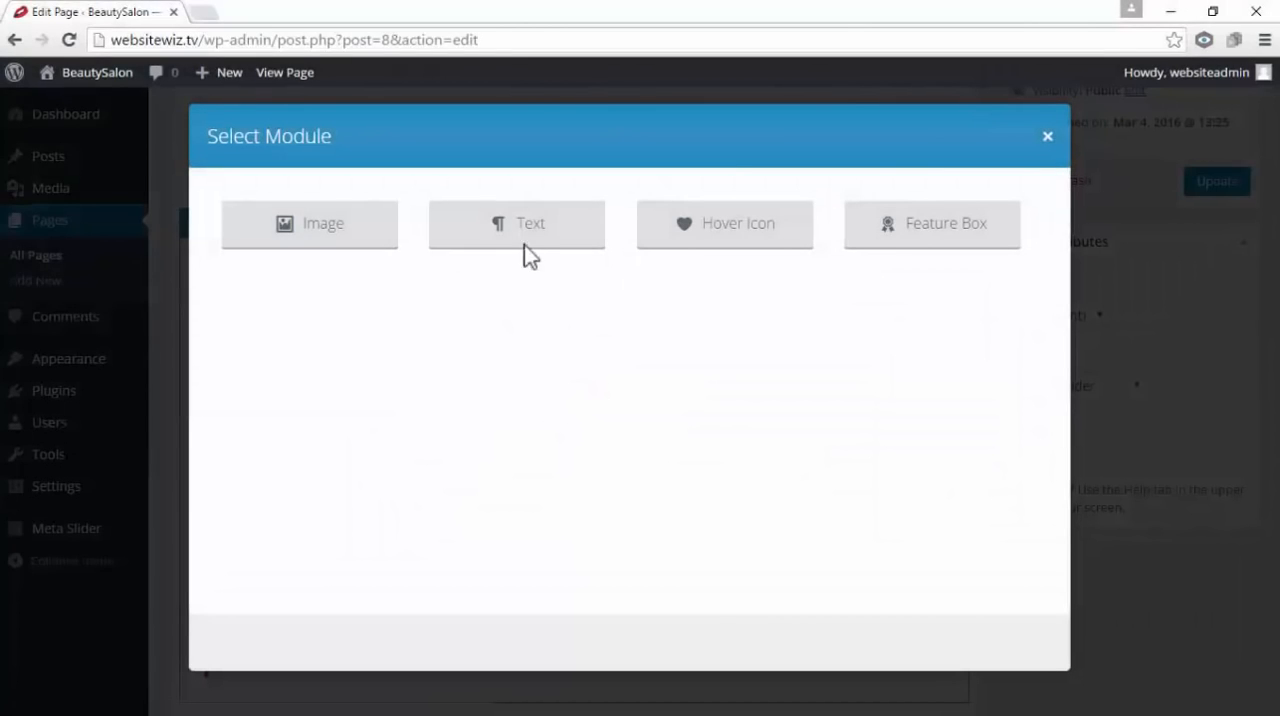
pyautogui.click(519, 226)
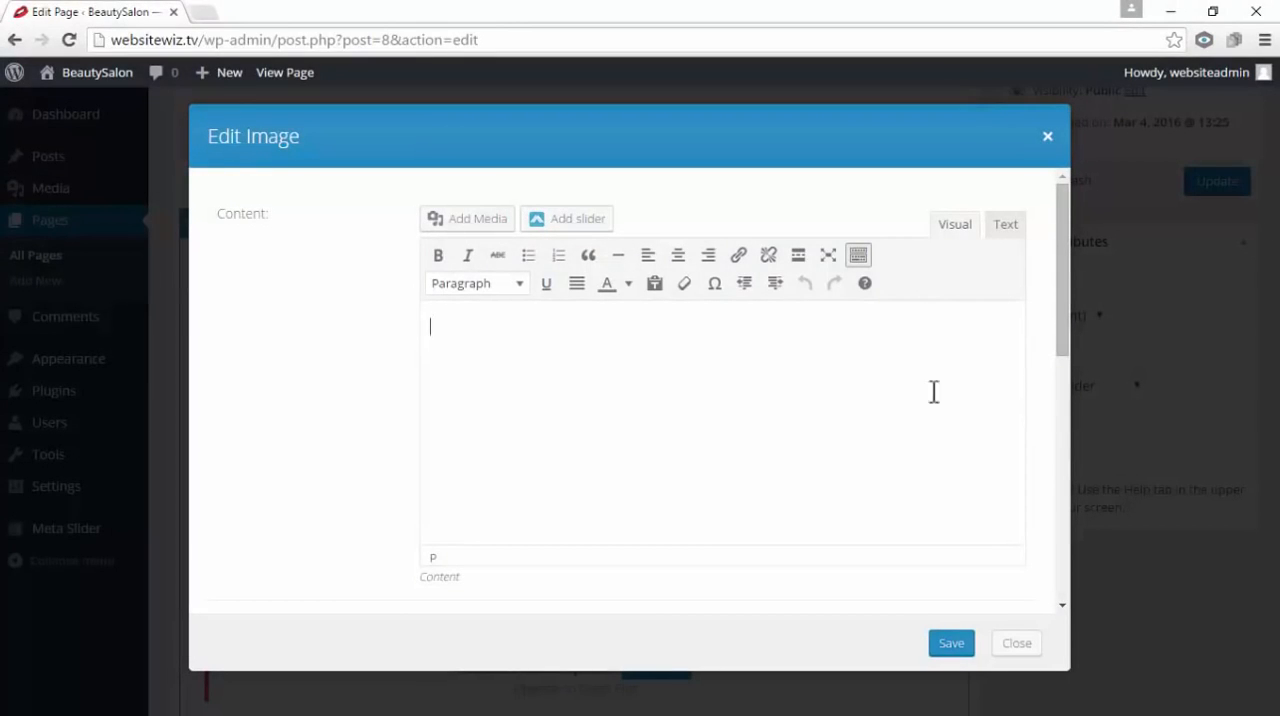
pyautogui.rightClick(484, 328)
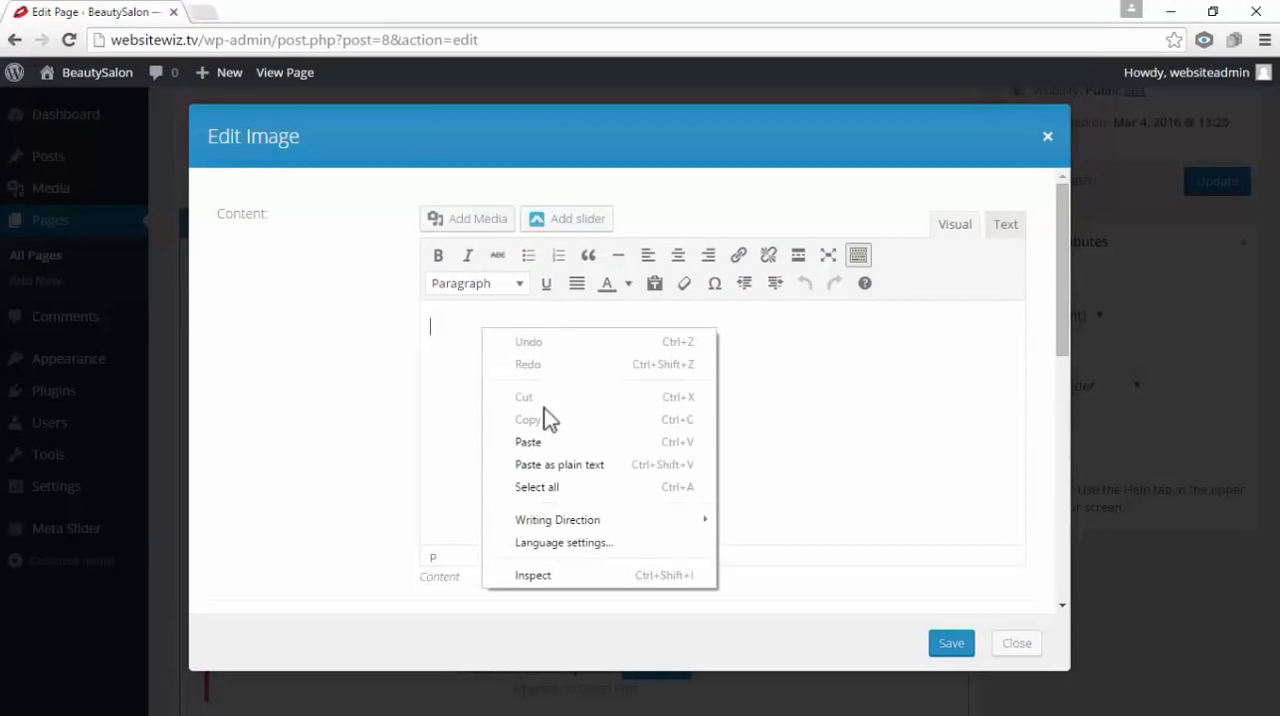
pyautogui.click(553, 443)
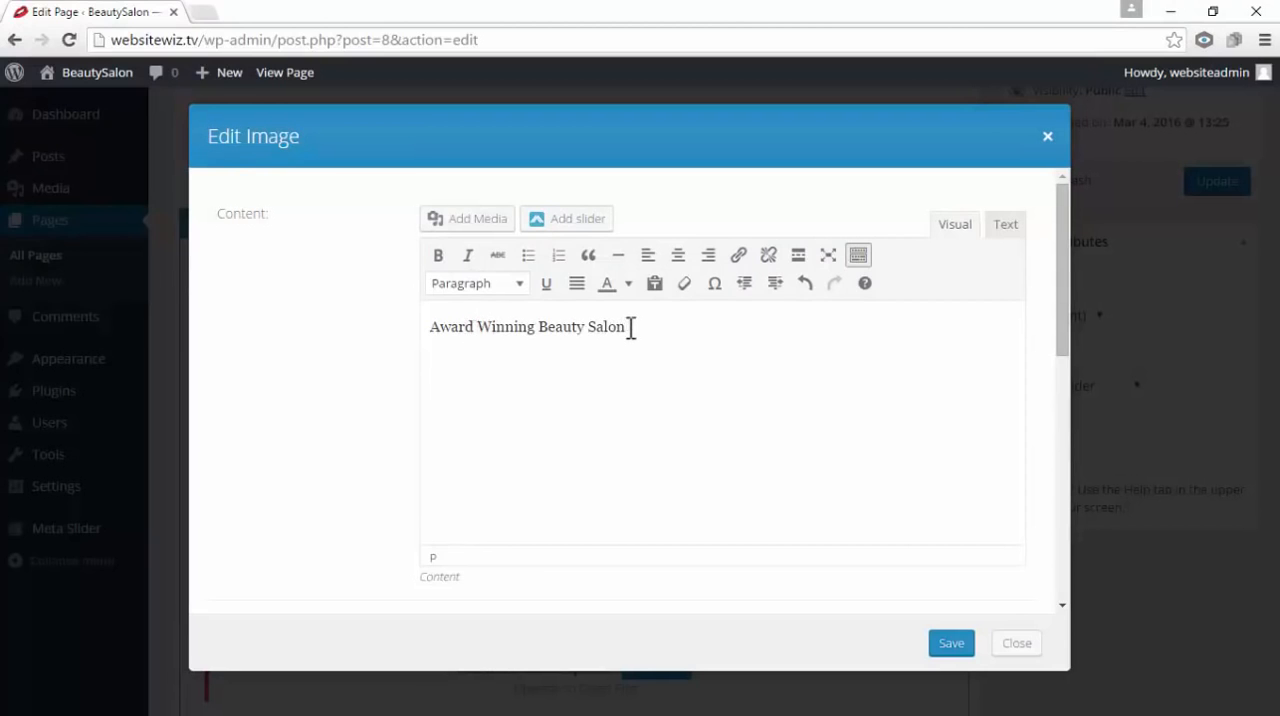
# Format the "Award Winning Beauty Salon" line as Heading 3 and center it
pyautogui.moveTo(630, 328); pyautogui.dragTo(415, 342)
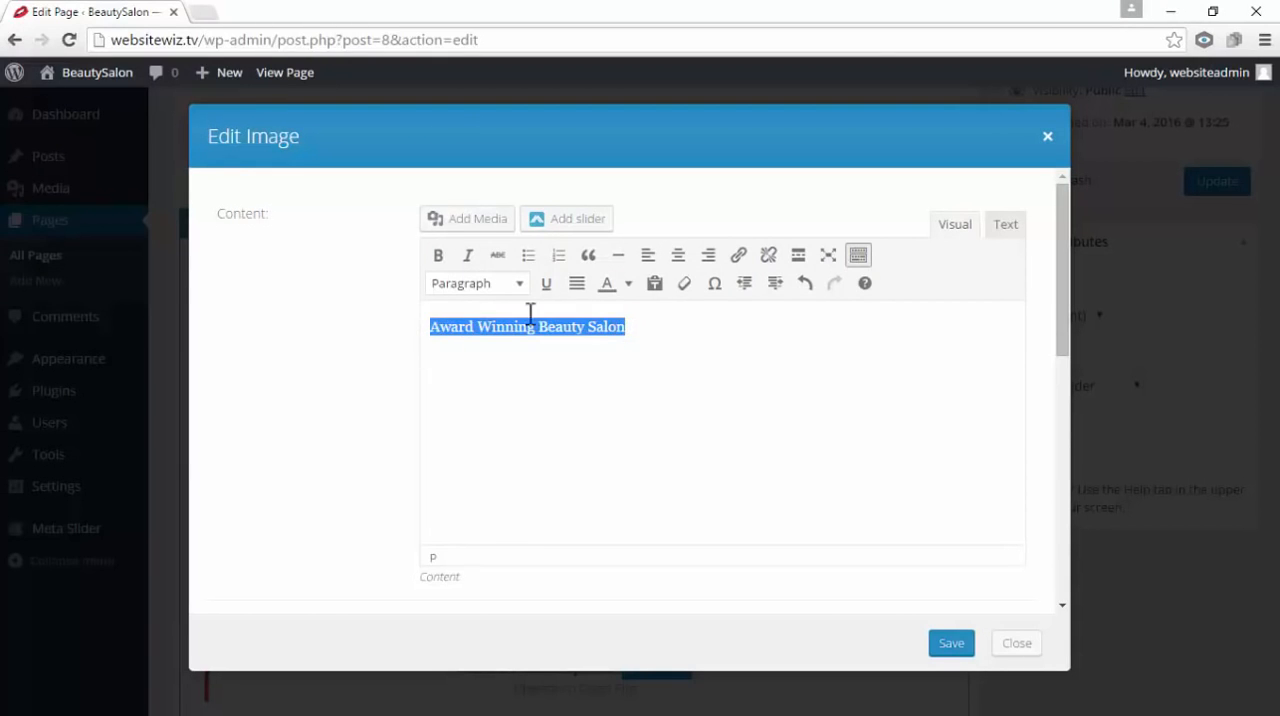
pyautogui.moveTo(656, 342); pyautogui.dragTo(401, 333)
pyautogui.click(519, 284)
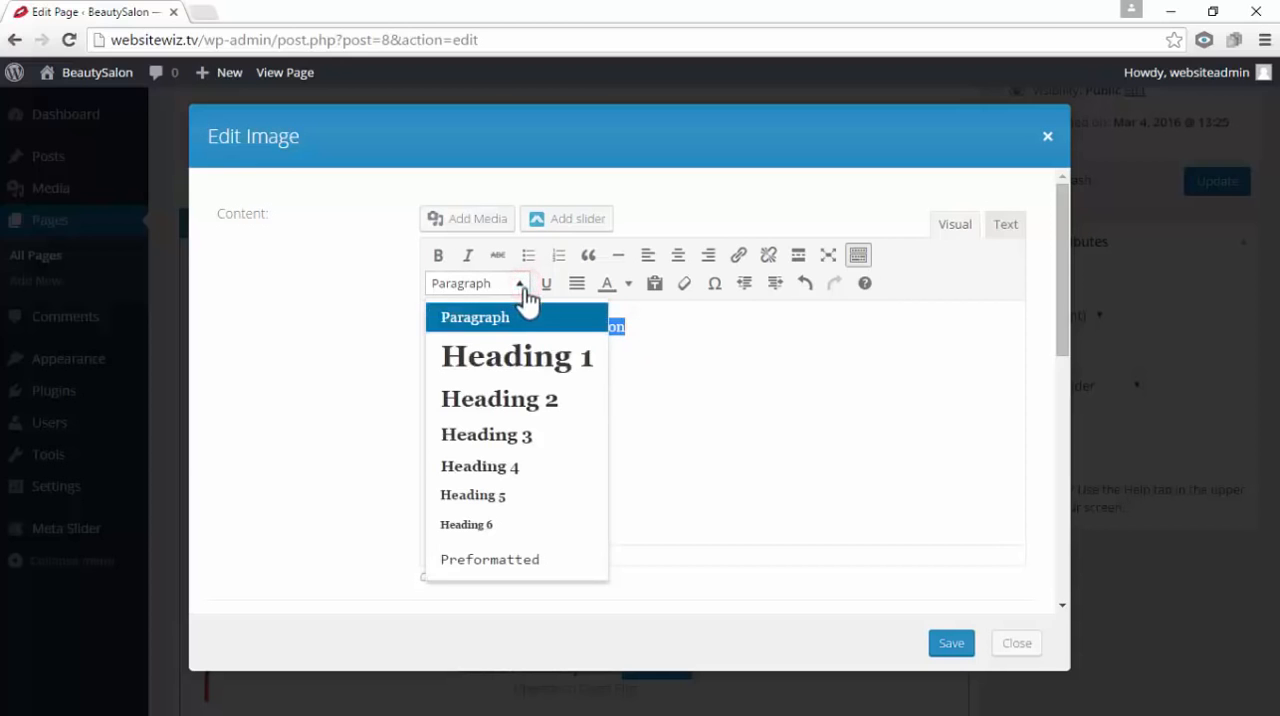
pyautogui.click(529, 436)
pyautogui.click(531, 332)
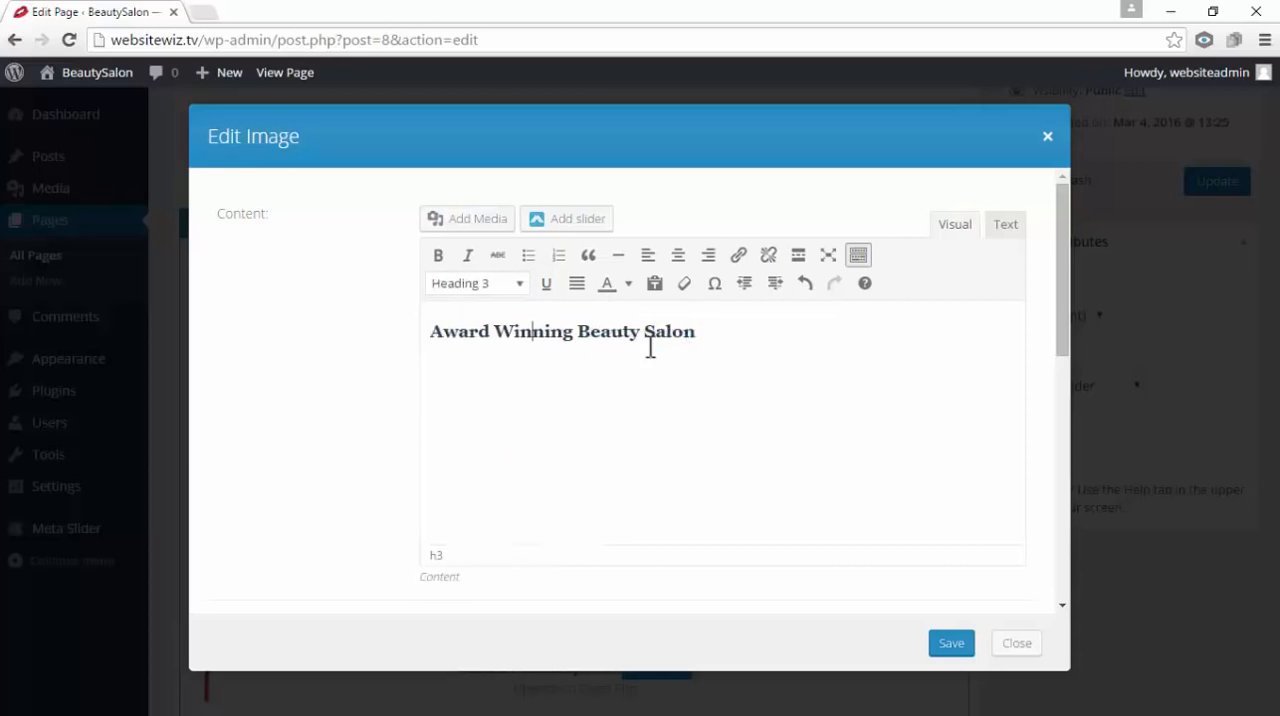
pyautogui.moveTo(716, 327); pyautogui.dragTo(430, 325)
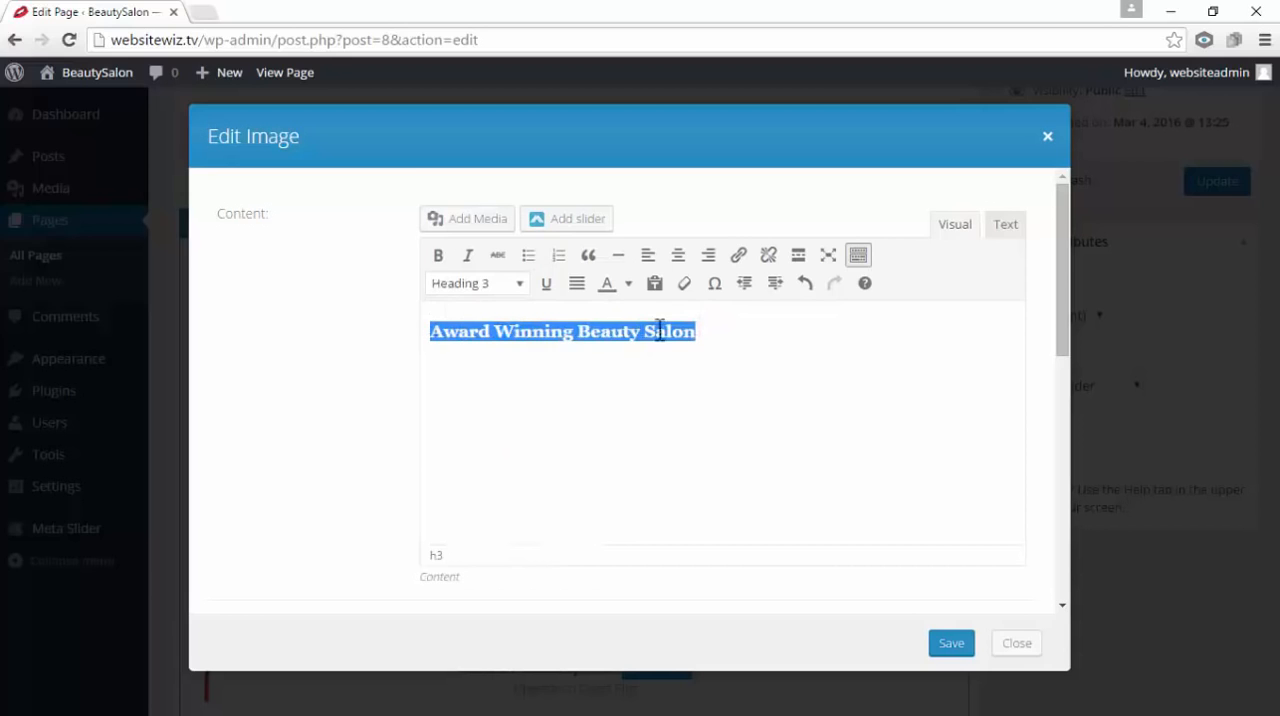
pyautogui.click(680, 260)
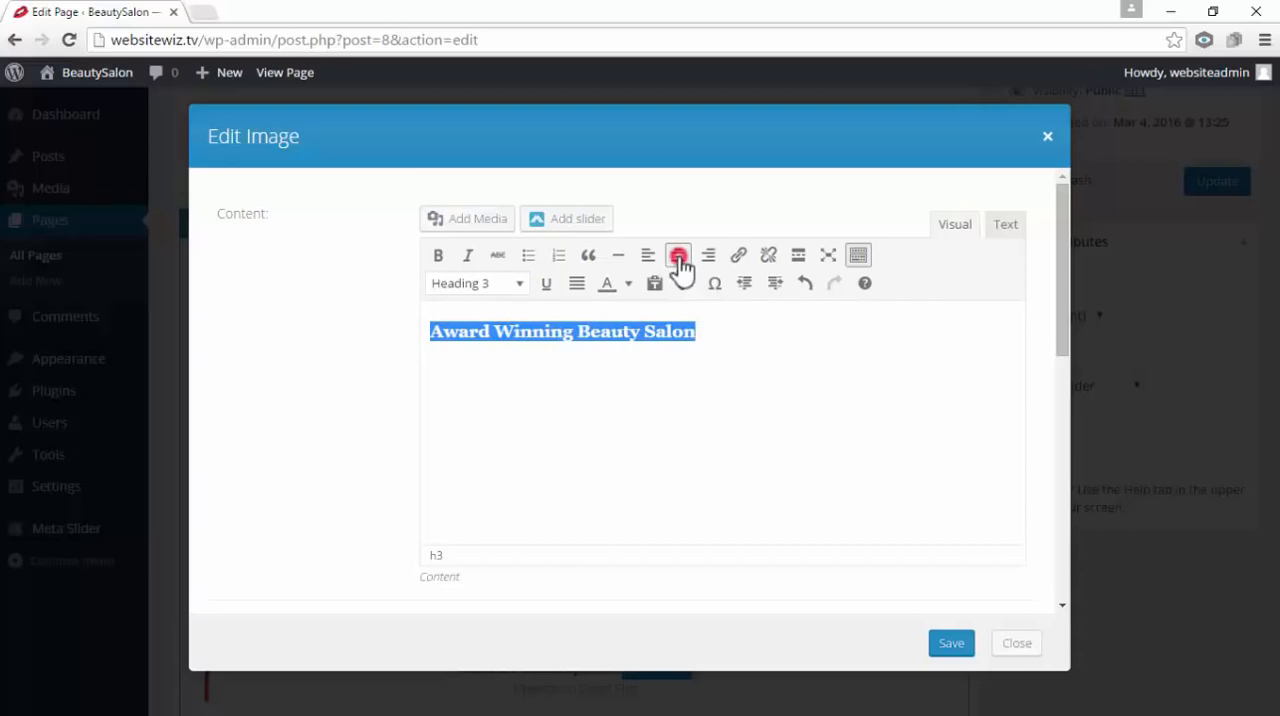
pyautogui.click(790, 373)
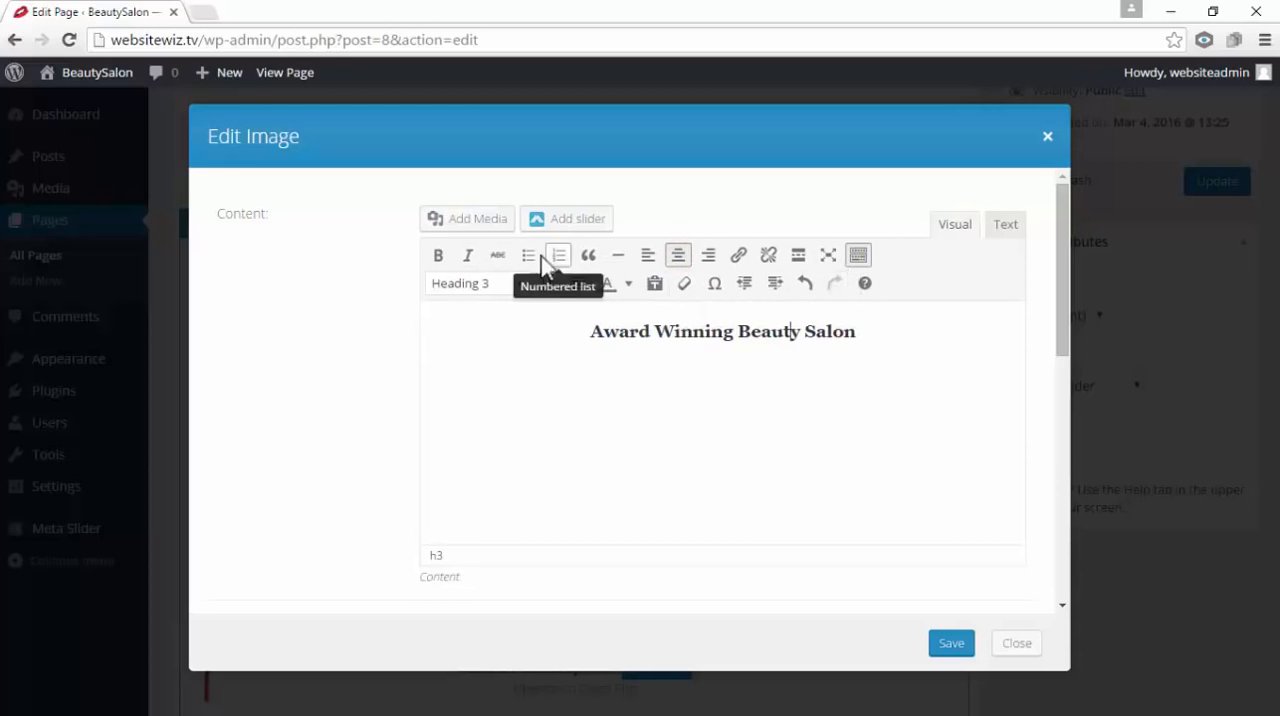
# Add a line of filler text and the line "This is an example paragraph." below the heading
pyautogui.click(809, 374)
pyautogui.click(866, 369)
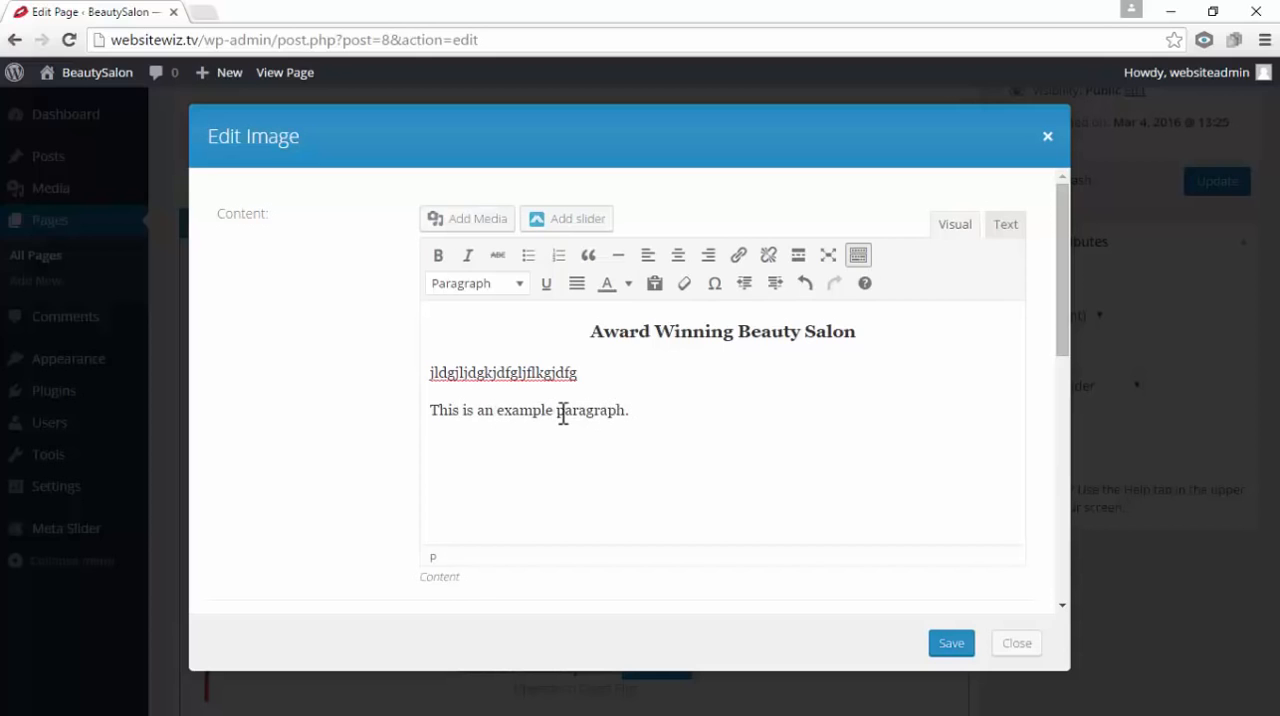
# Try bold formatting on the word "paragraph" in the example sentence and remove it again
pyautogui.moveTo(557, 413); pyautogui.dragTo(626, 410)
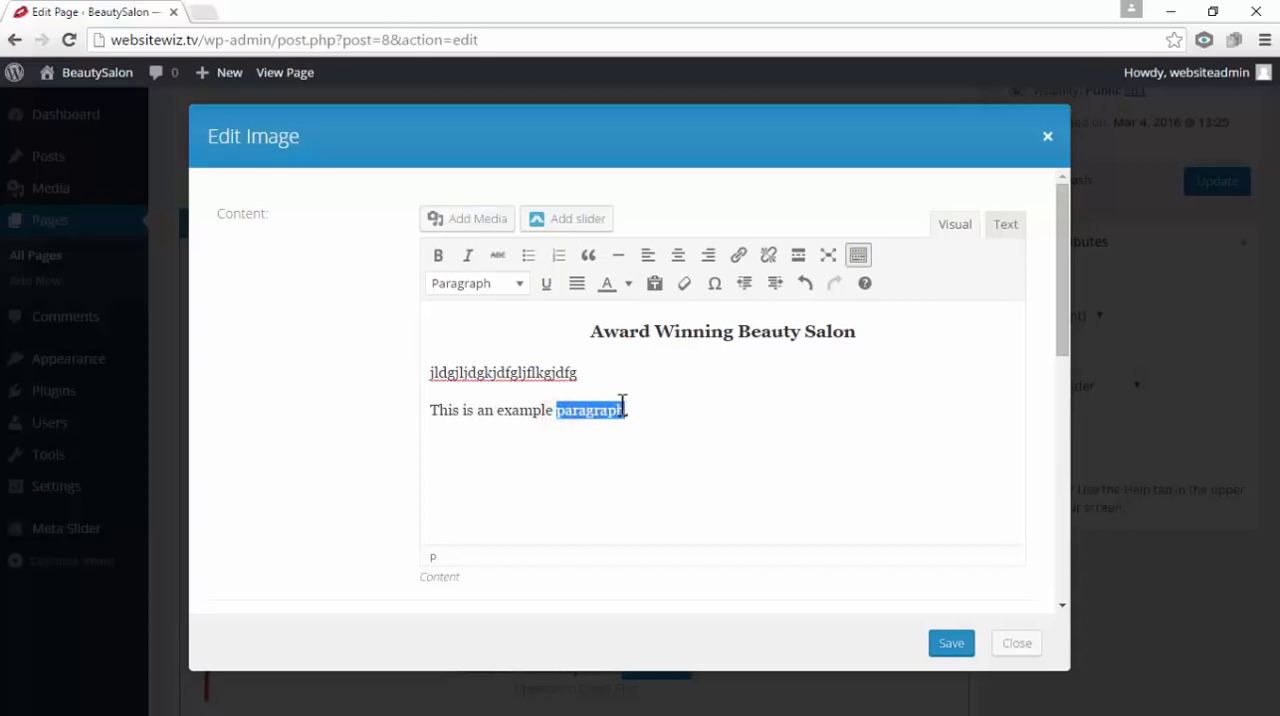
pyautogui.click(441, 255)
pyautogui.click(685, 431)
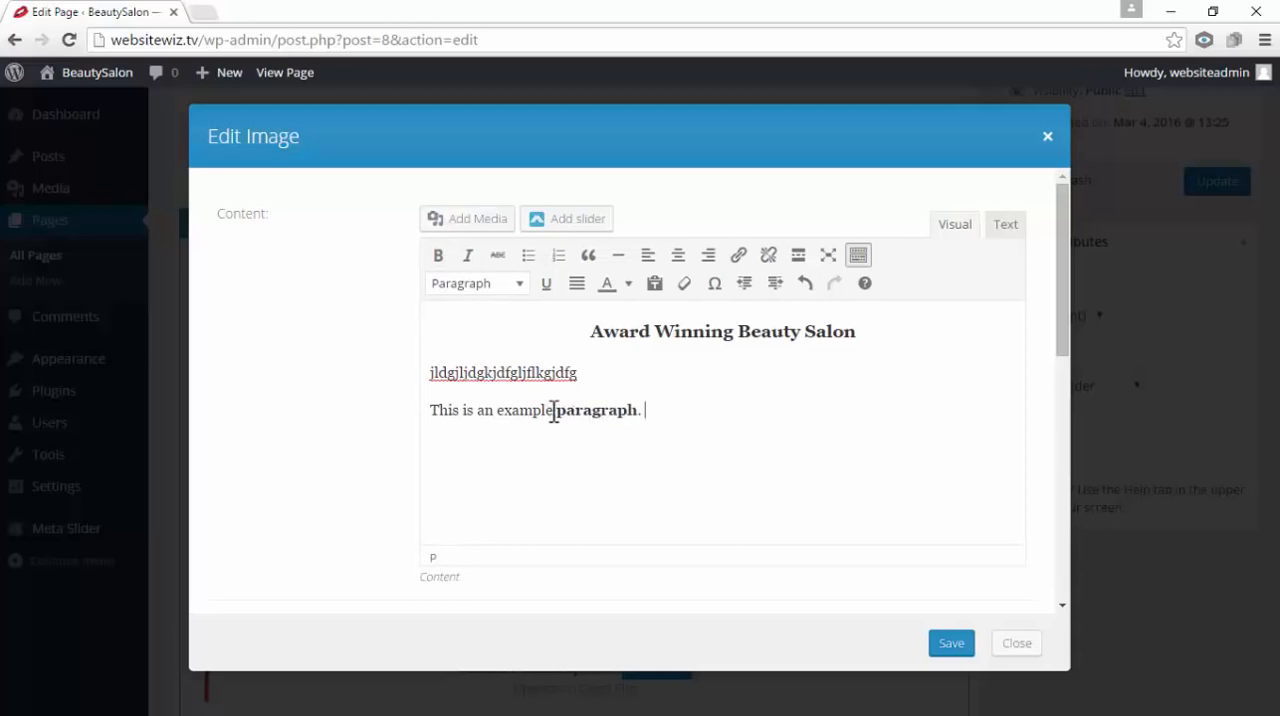
pyautogui.moveTo(558, 412); pyautogui.dragTo(641, 420)
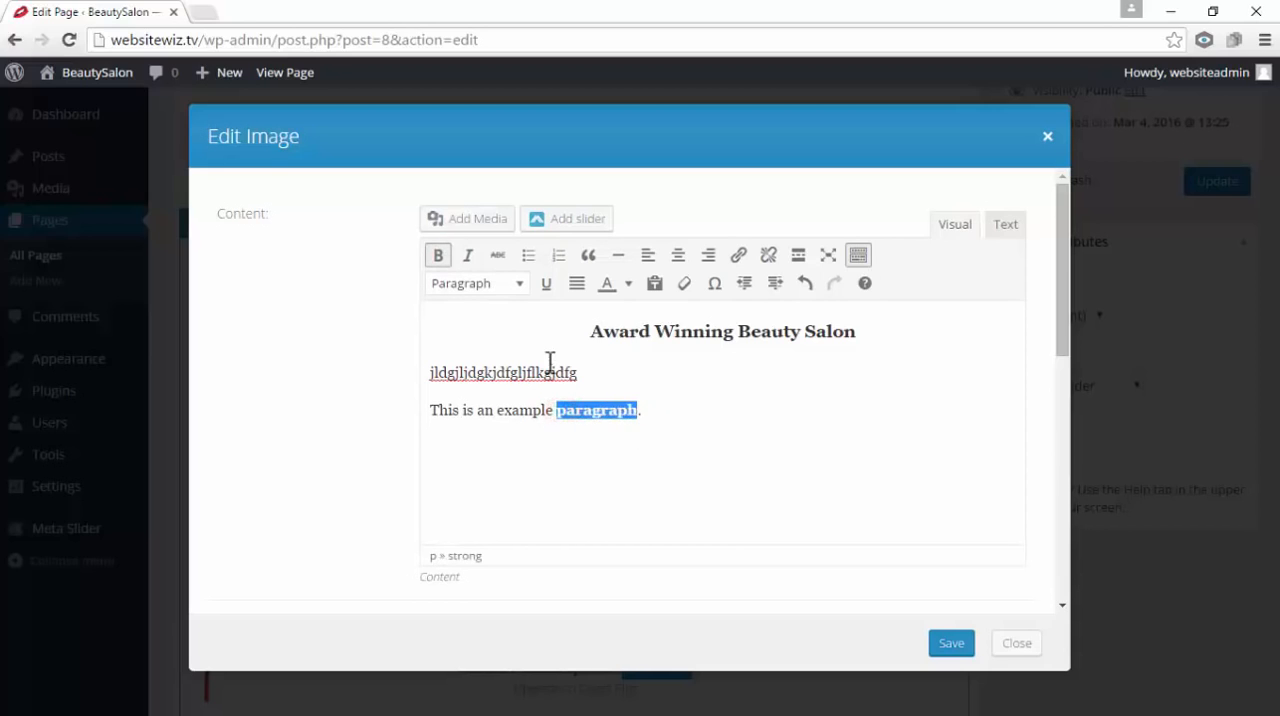
pyautogui.click(440, 257)
pyautogui.click(663, 446)
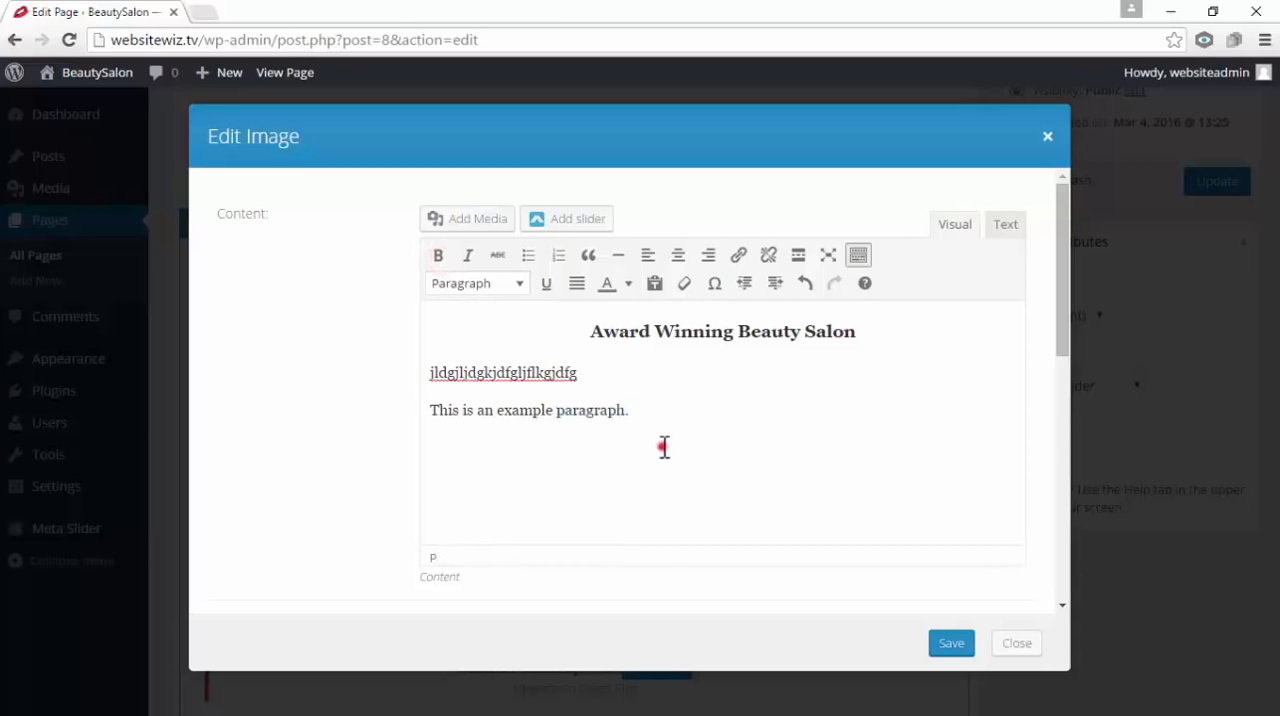
# Try turning the example paragraph into a bulleted list item and revert it to a plain paragraph
pyautogui.moveTo(557, 410); pyautogui.dragTo(674, 416)
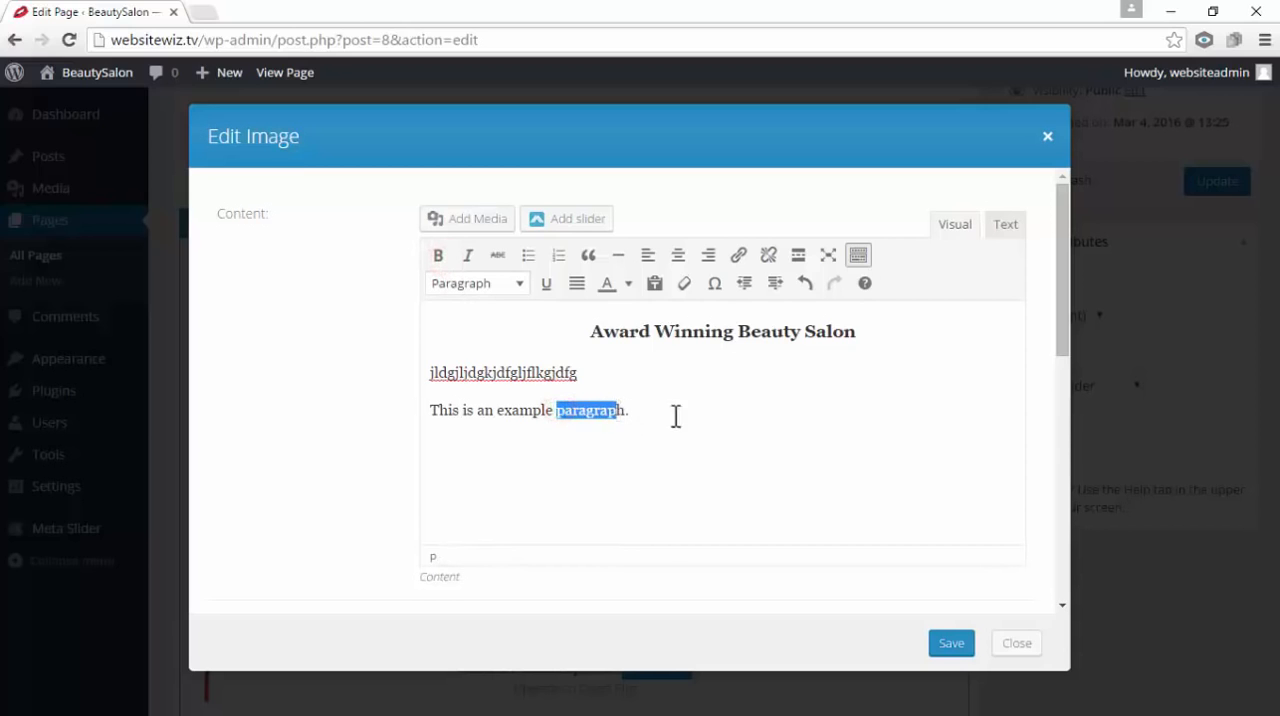
pyautogui.click(694, 419)
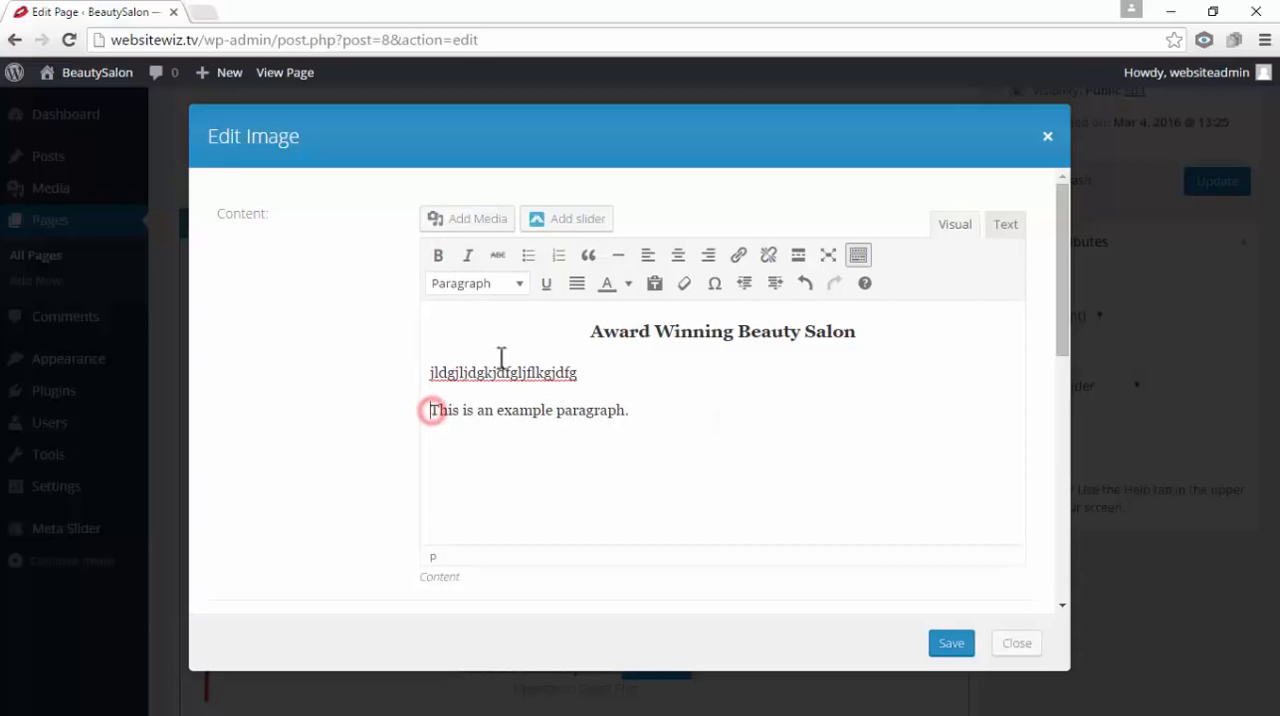
pyautogui.click(528, 256)
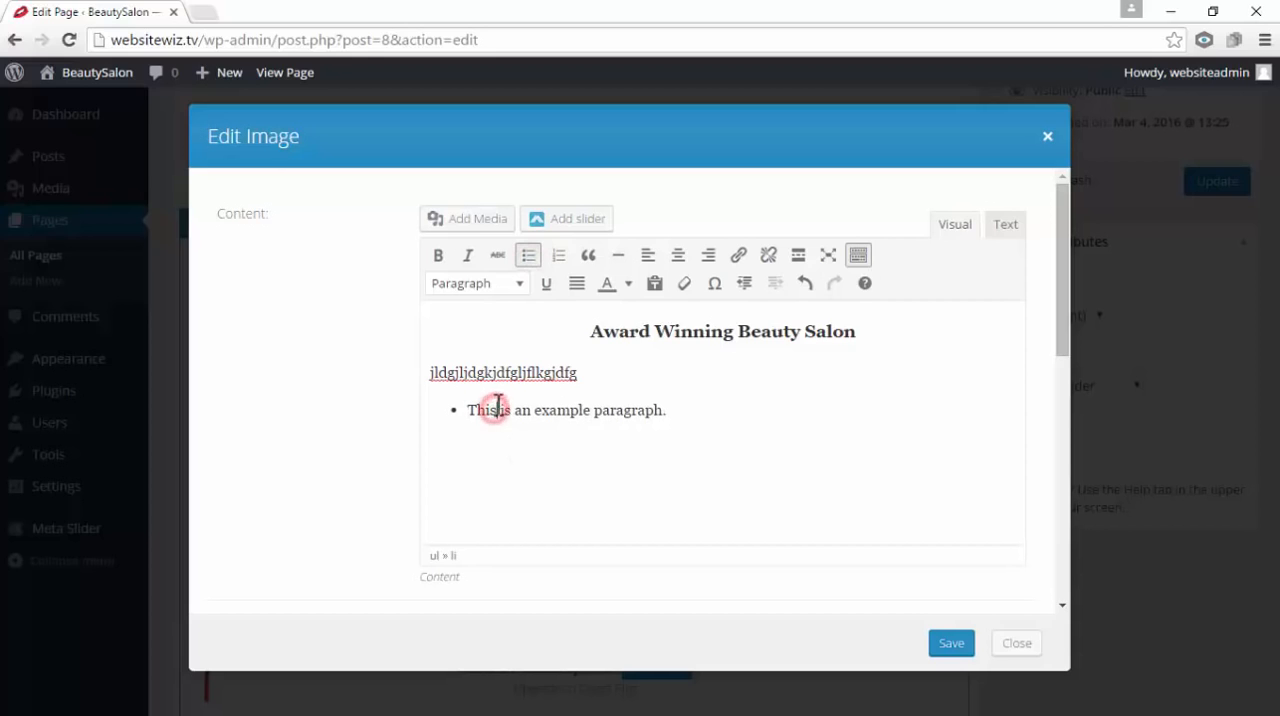
pyautogui.click(529, 262)
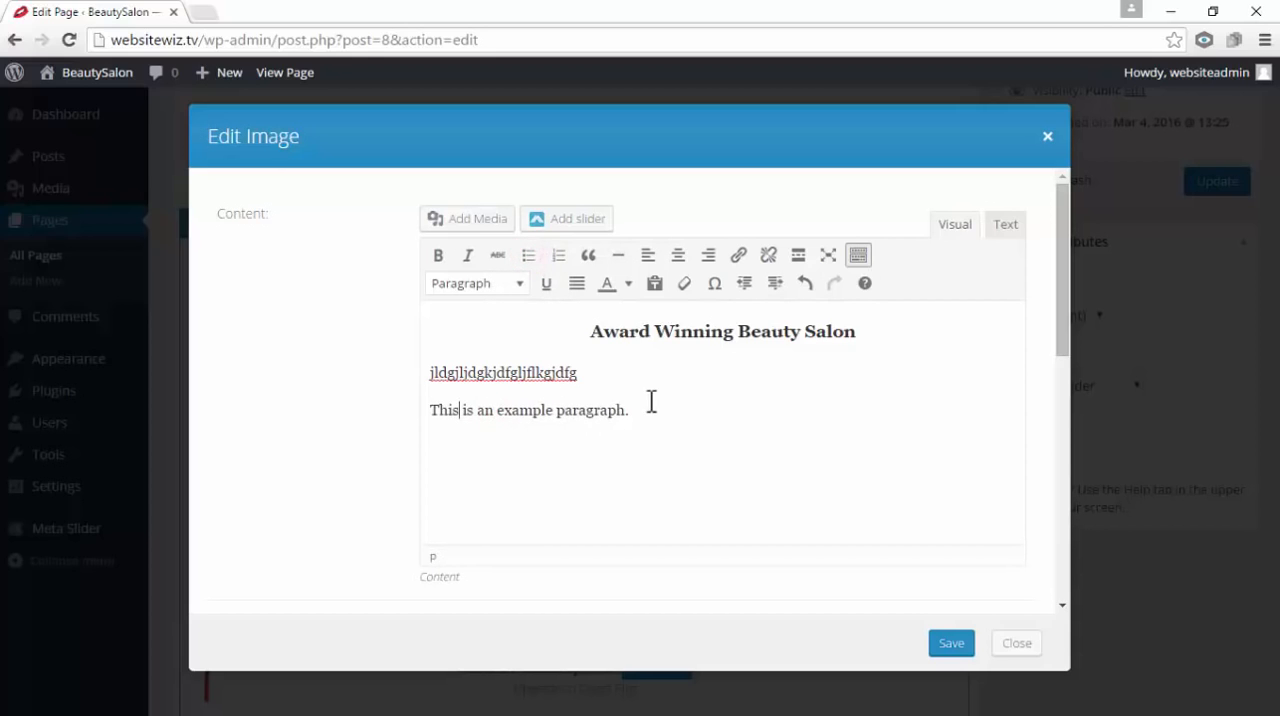
# Try center and right alignment on the example paragraph, and return it to left alignment
pyautogui.moveTo(633, 413); pyautogui.dragTo(437, 431)
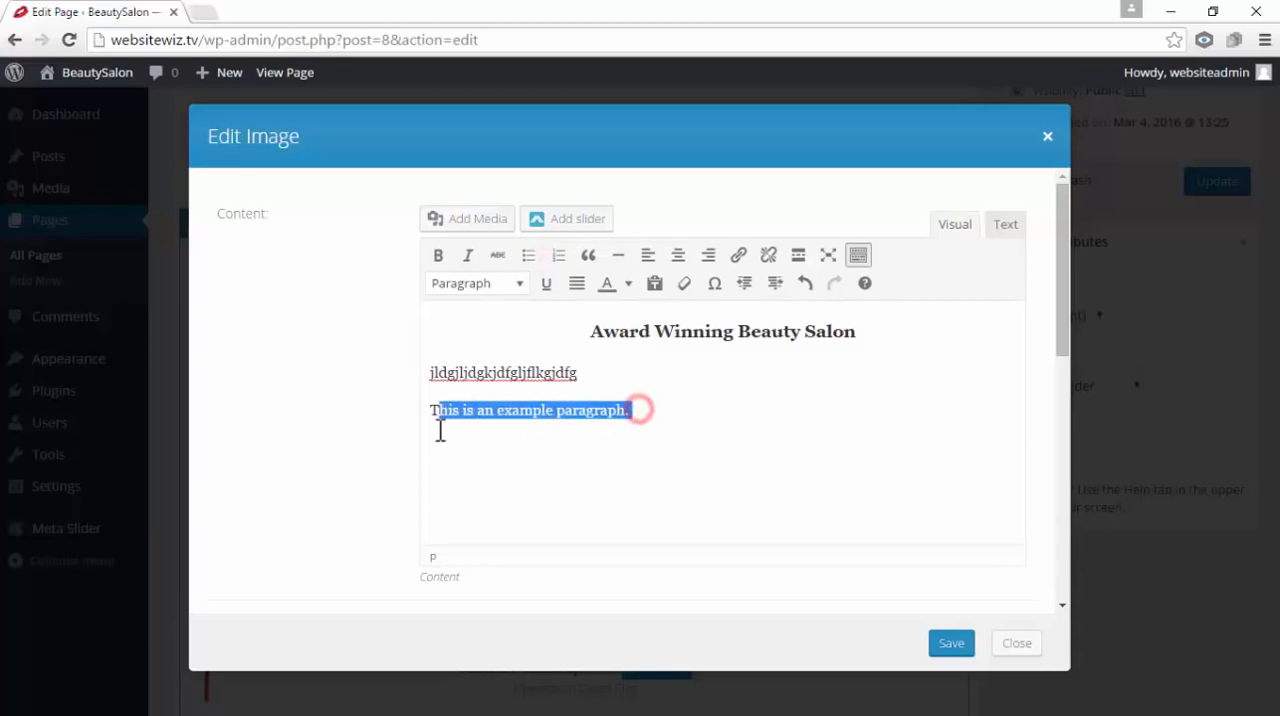
pyautogui.click(677, 256)
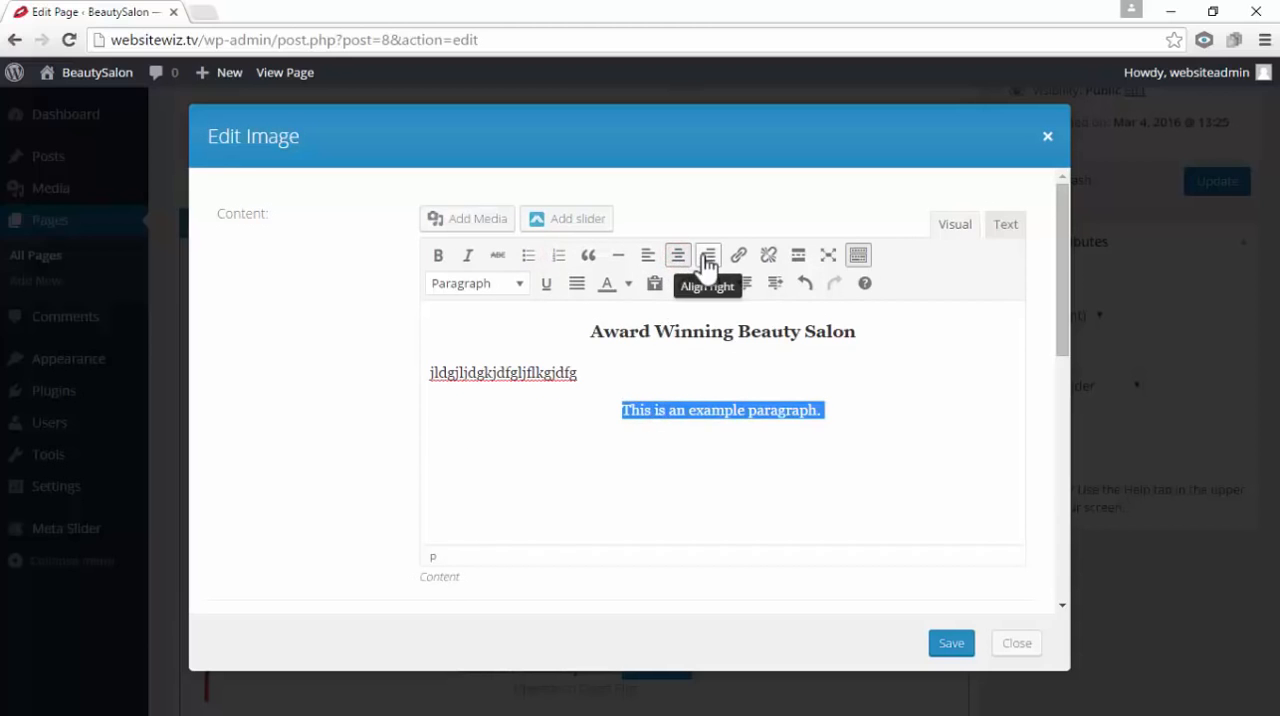
pyautogui.click(707, 257)
pyautogui.click(648, 258)
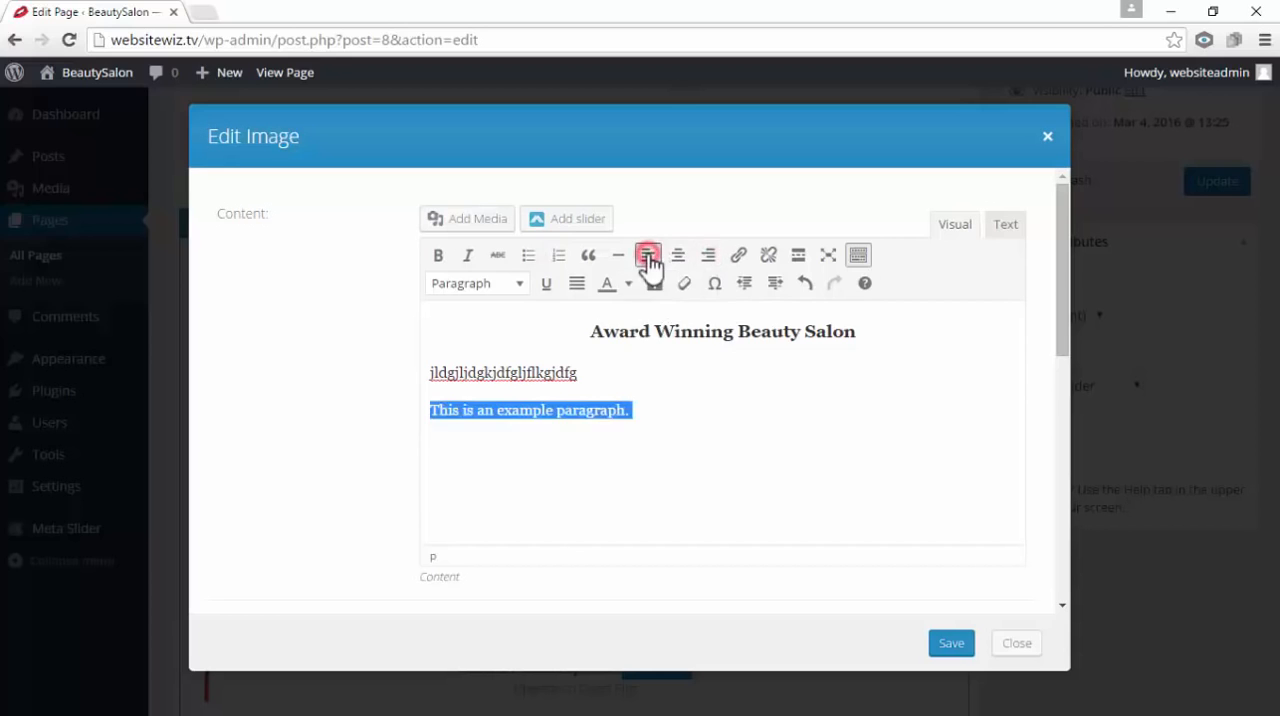
# Try formatting the example paragraph as a blockquote and remove the blockquote again
pyautogui.moveTo(663, 411); pyautogui.dragTo(429, 422)
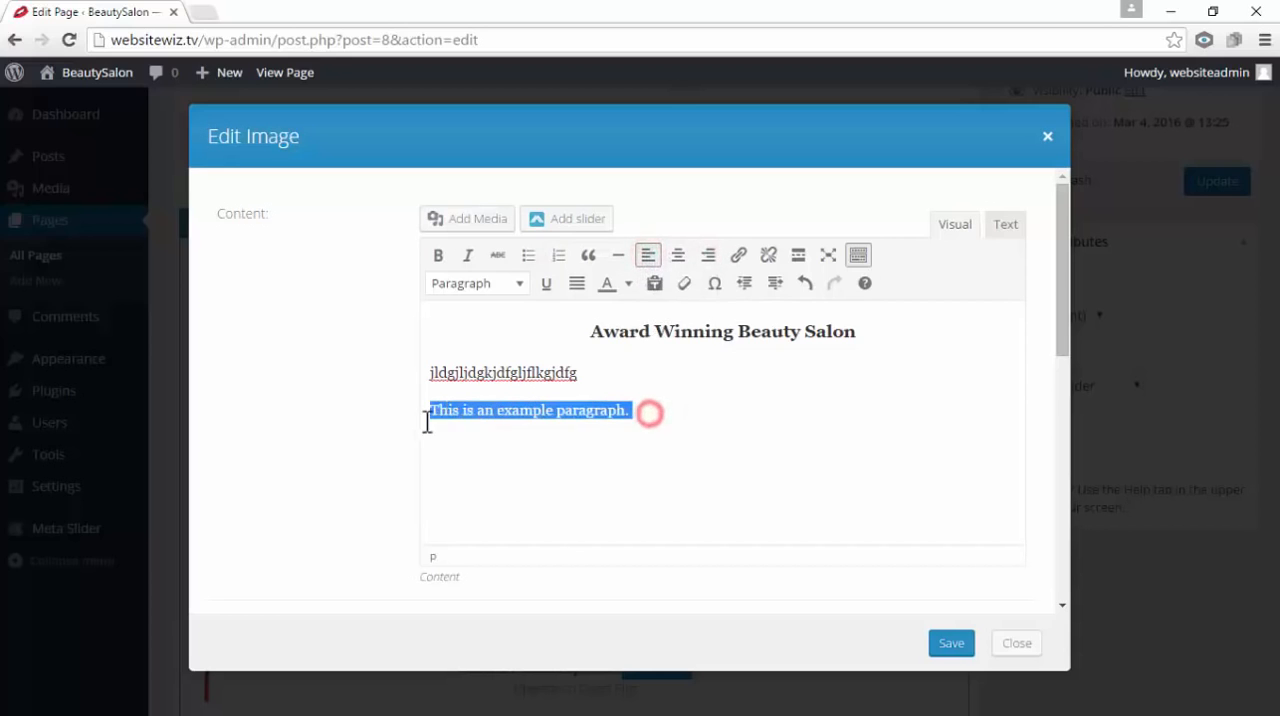
pyautogui.click(589, 258)
pyautogui.click(640, 494)
pyautogui.click(686, 405)
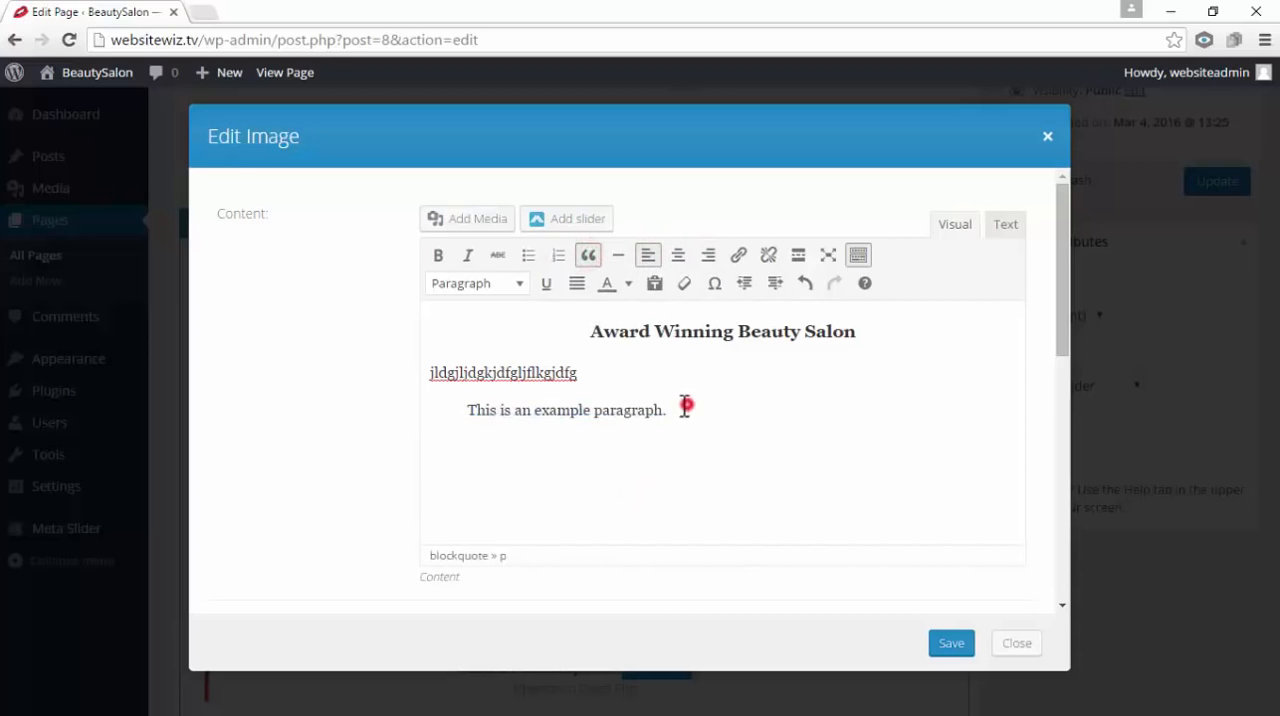
pyautogui.moveTo(686, 405); pyautogui.dragTo(466, 410)
pyautogui.click(592, 257)
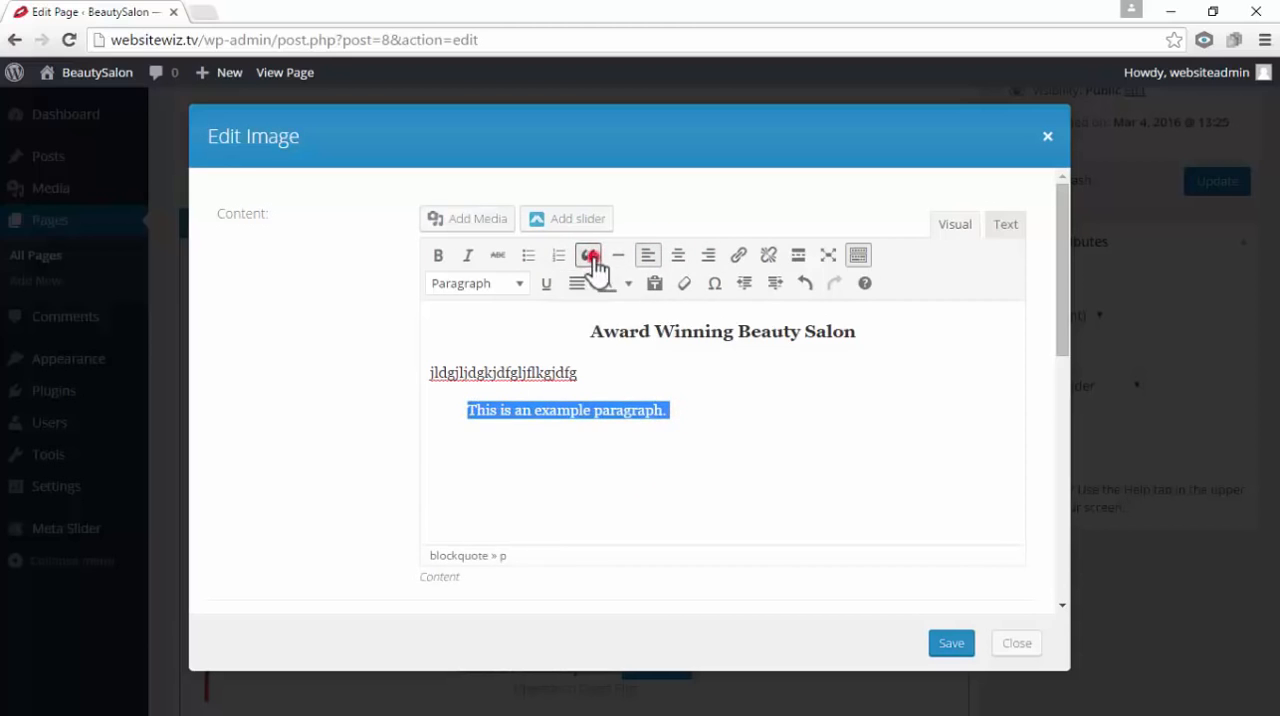
# Try underlining the example paragraph and remove the underline again
pyautogui.click(735, 420)
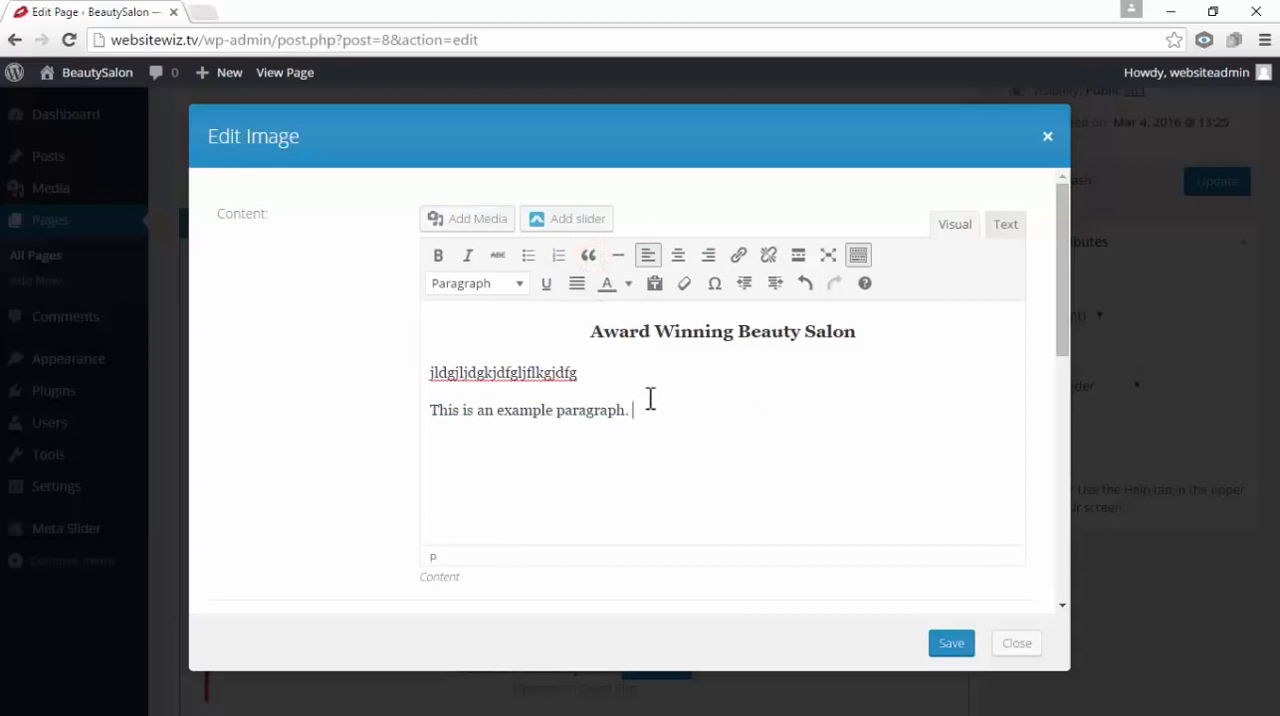
pyautogui.moveTo(651, 412); pyautogui.dragTo(432, 423)
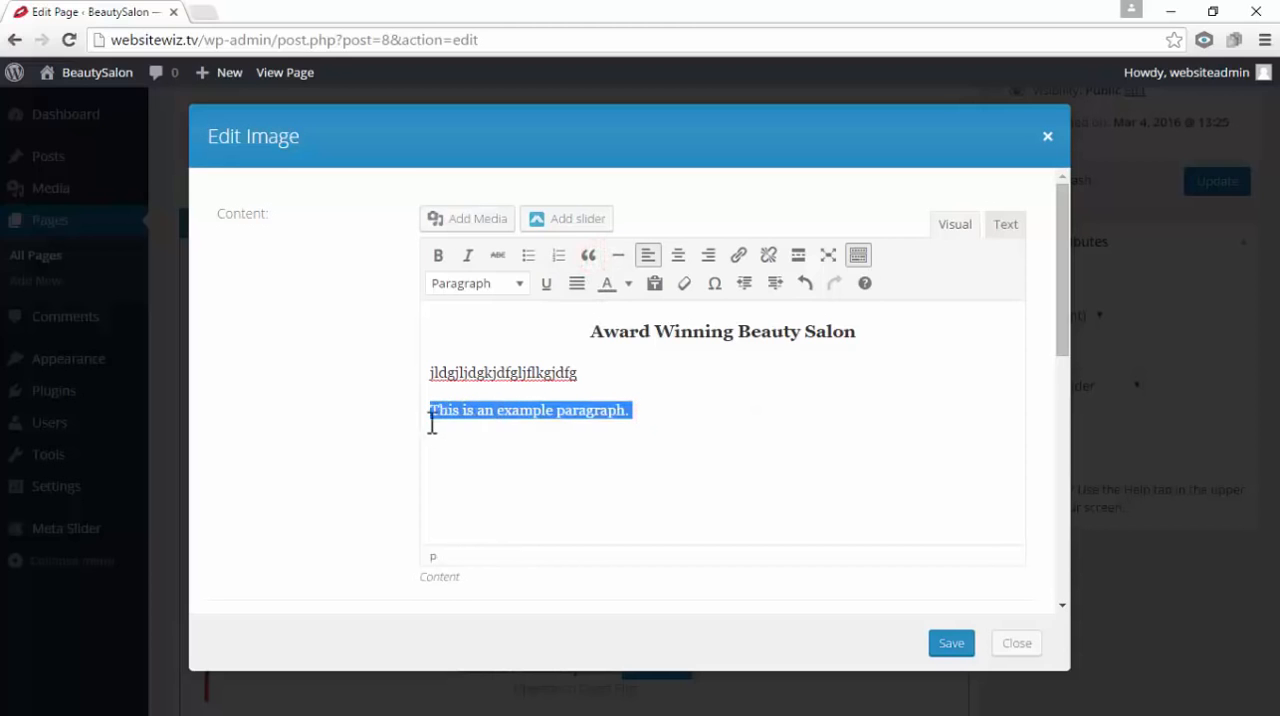
pyautogui.click(548, 284)
pyautogui.click(715, 452)
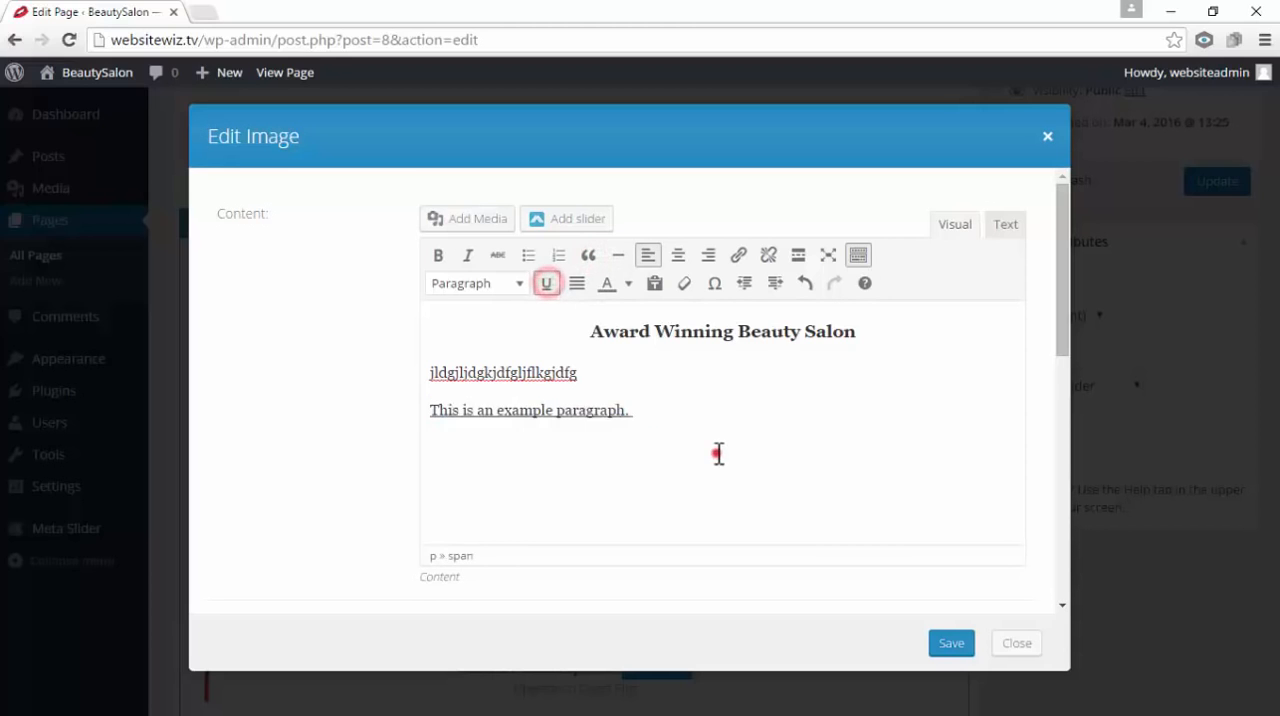
pyautogui.click(641, 410)
pyautogui.moveTo(643, 410); pyautogui.dragTo(429, 442)
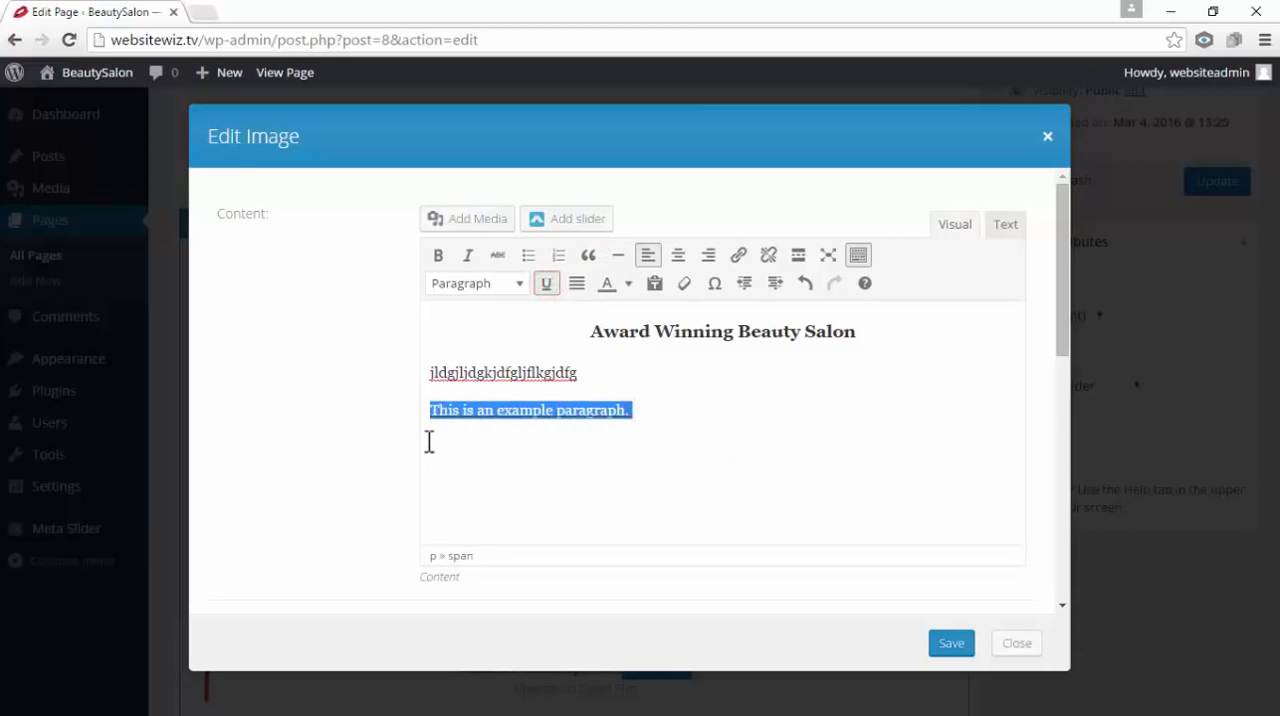
pyautogui.click(546, 284)
pyautogui.click(734, 480)
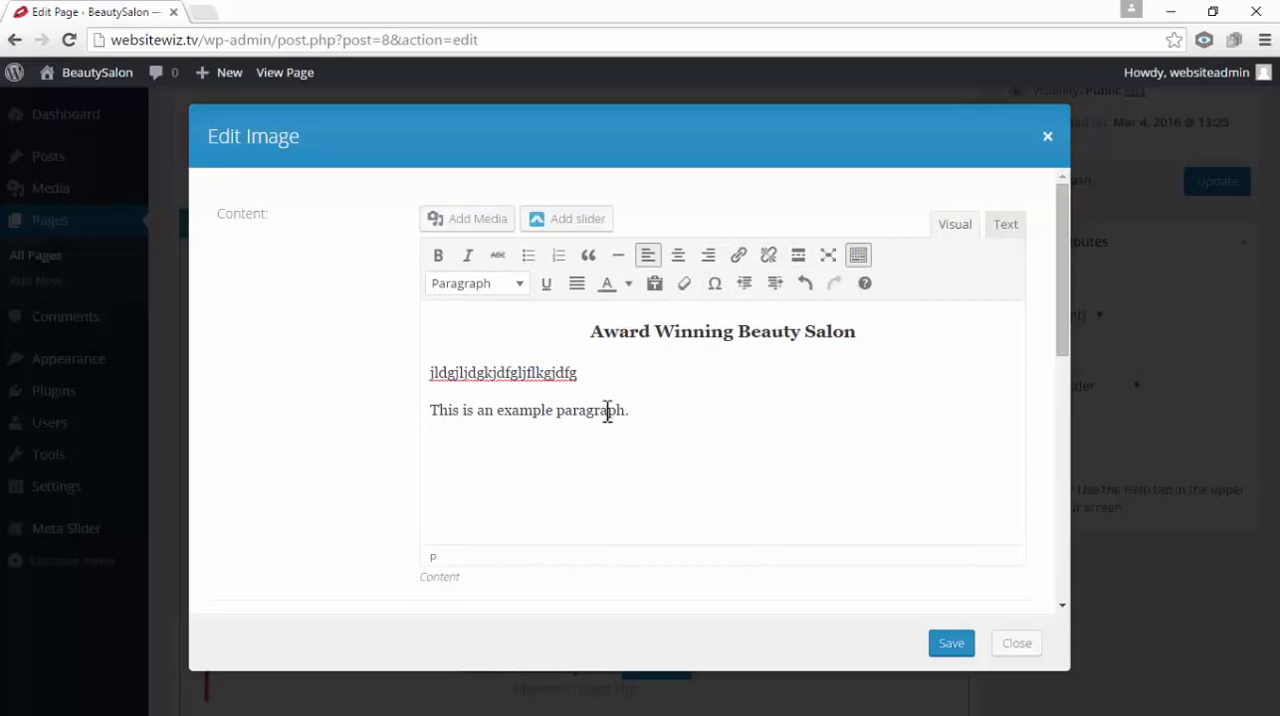
pyautogui.moveTo(558, 412); pyautogui.dragTo(628, 410)
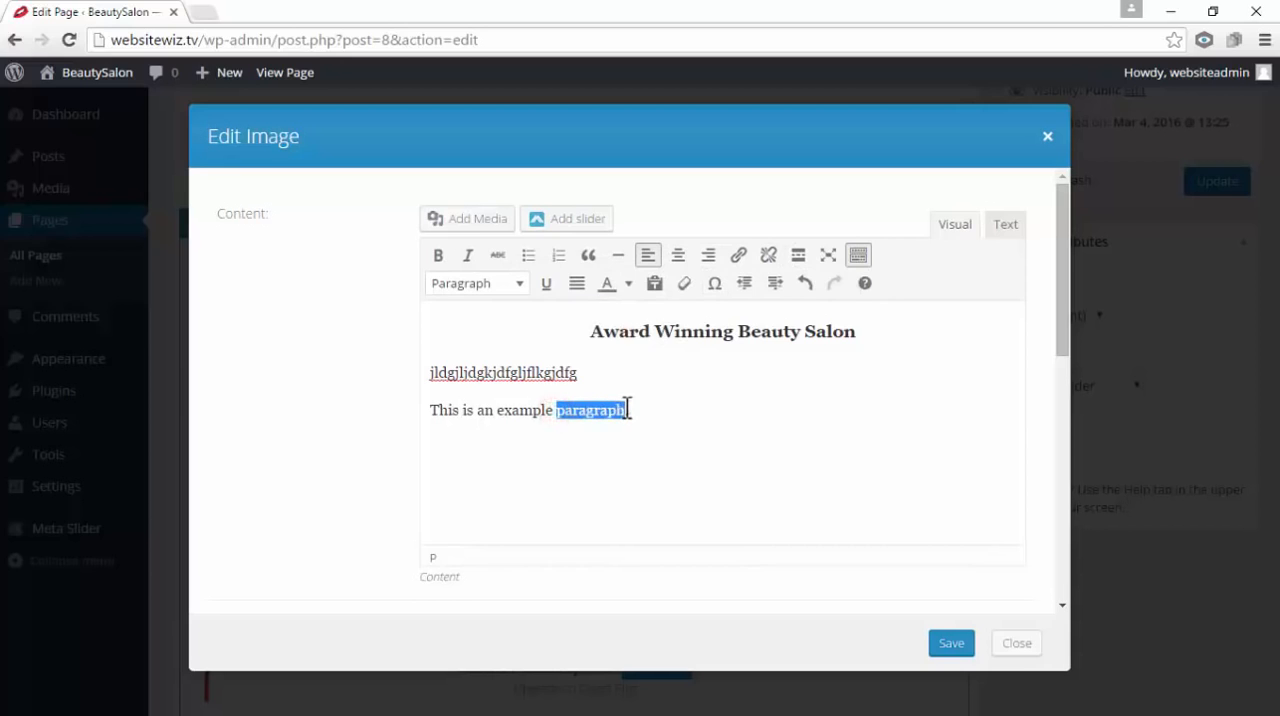
pyautogui.click(741, 260)
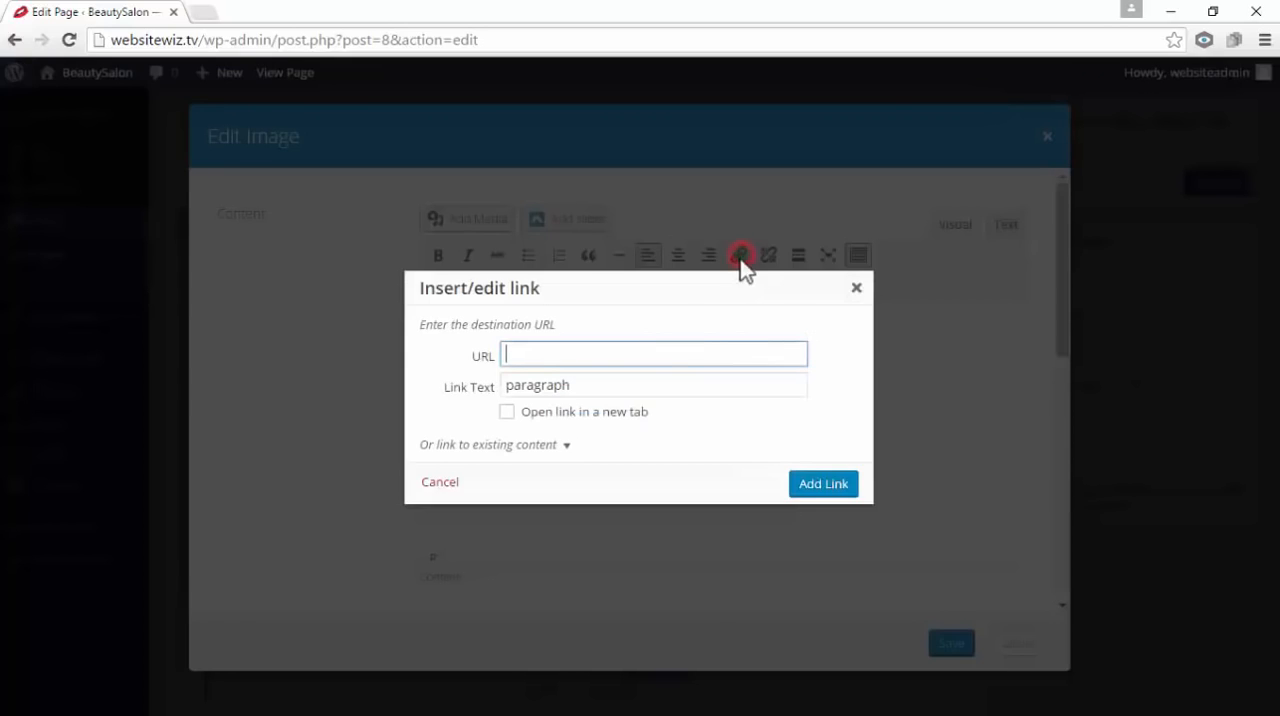
pyautogui.write('hfkds')
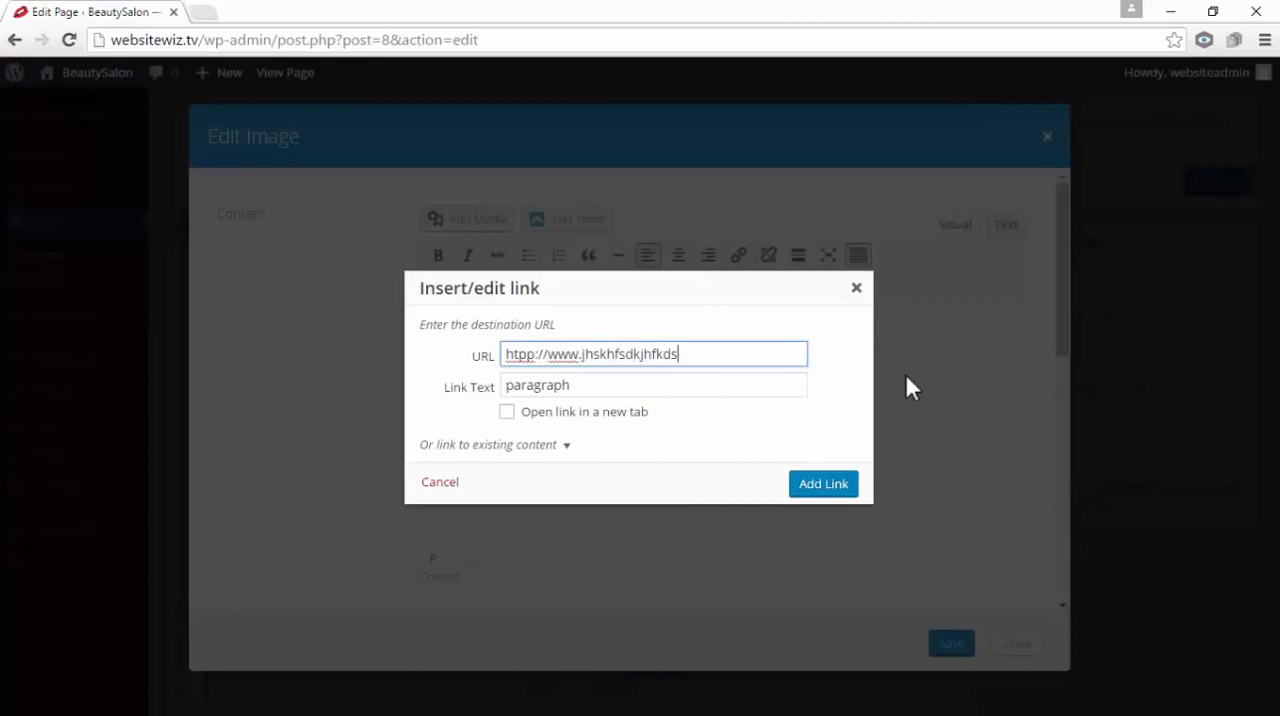
pyautogui.write('.com')
pyautogui.click(820, 488)
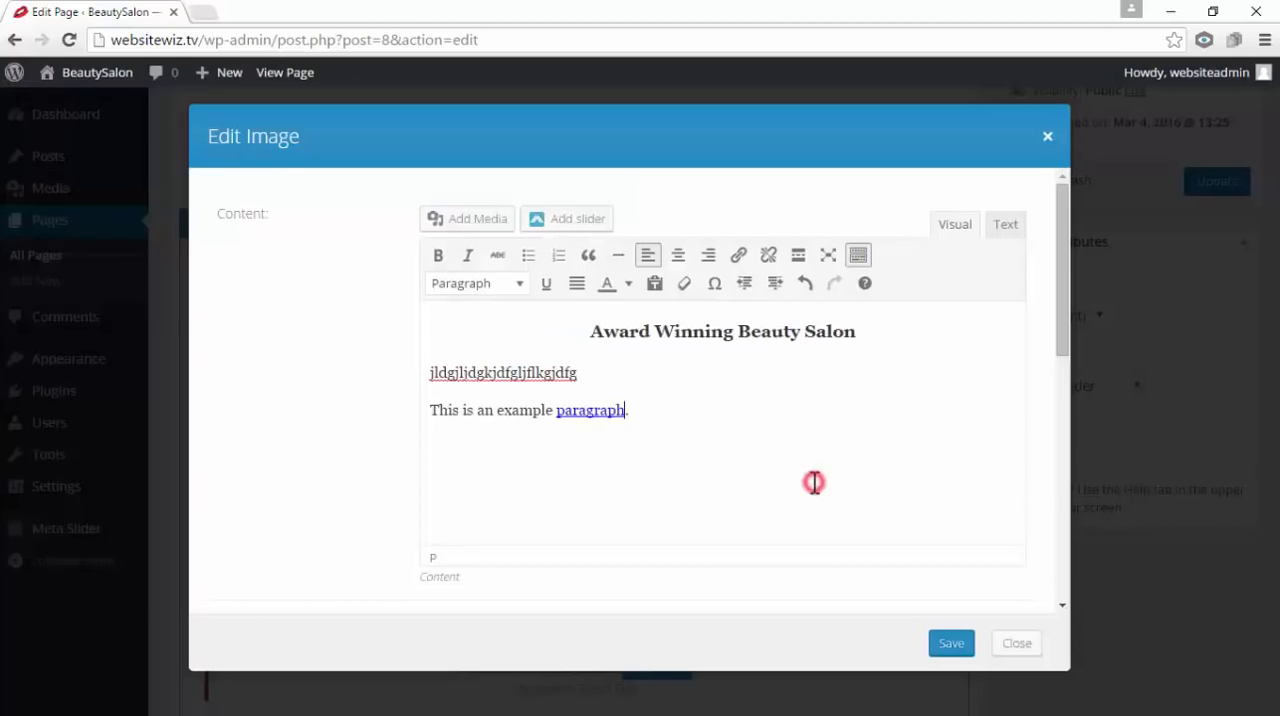
pyautogui.click(612, 466)
pyautogui.click(738, 414)
pyautogui.moveTo(559, 418); pyautogui.dragTo(635, 433)
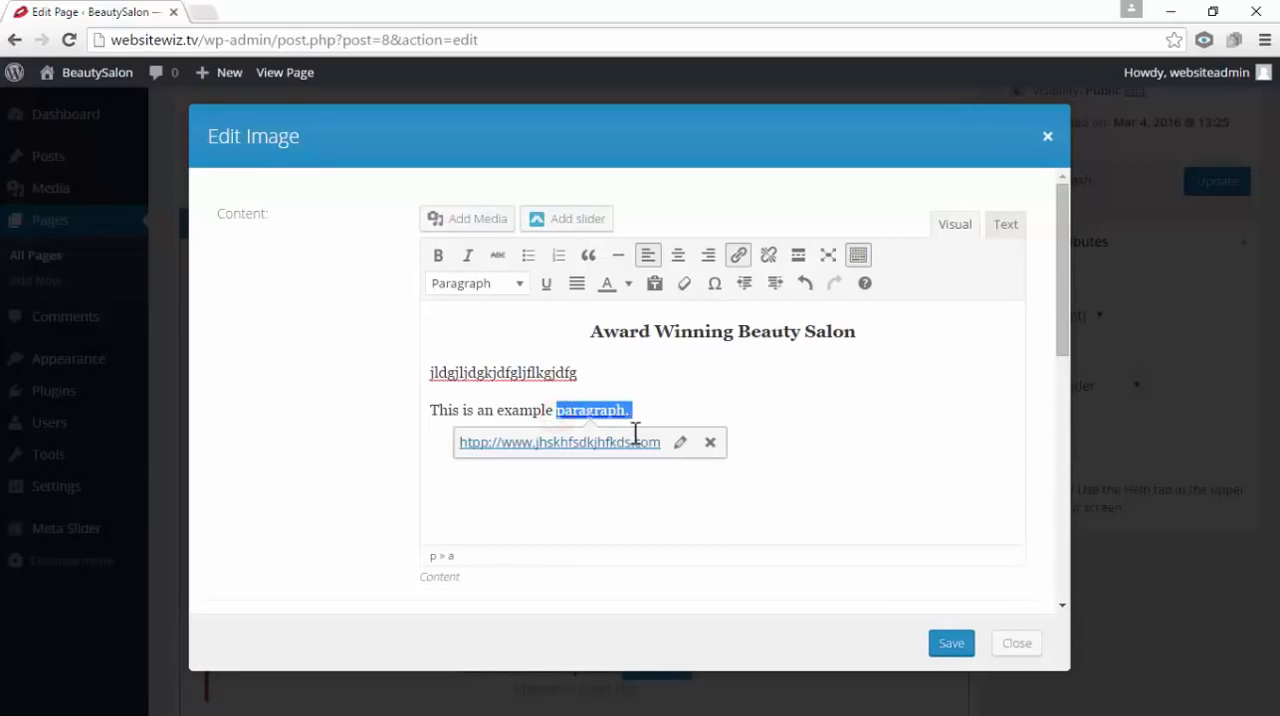
pyautogui.click(769, 256)
pyautogui.click(805, 426)
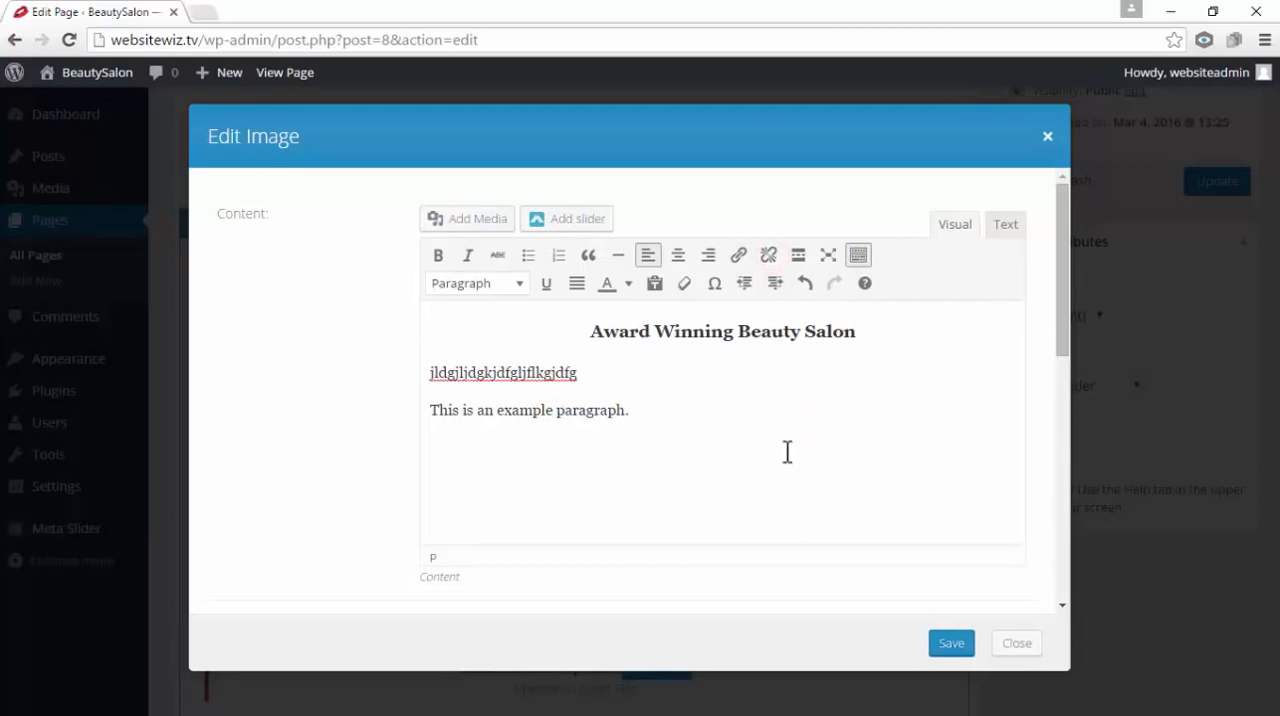
# Delete both test lines below the "Award Winning Beauty Salon" heading and save the text module
pyautogui.moveTo(664, 409); pyautogui.dragTo(408, 349)
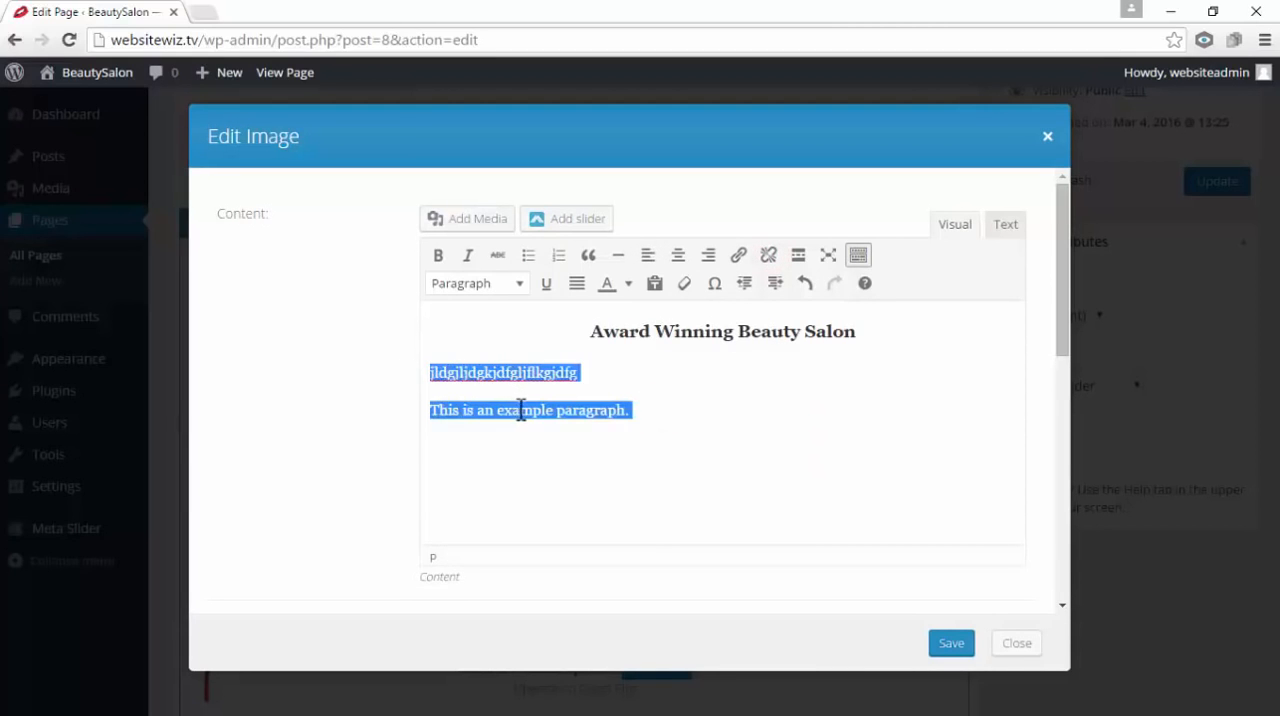
pyautogui.press('BackSpace')
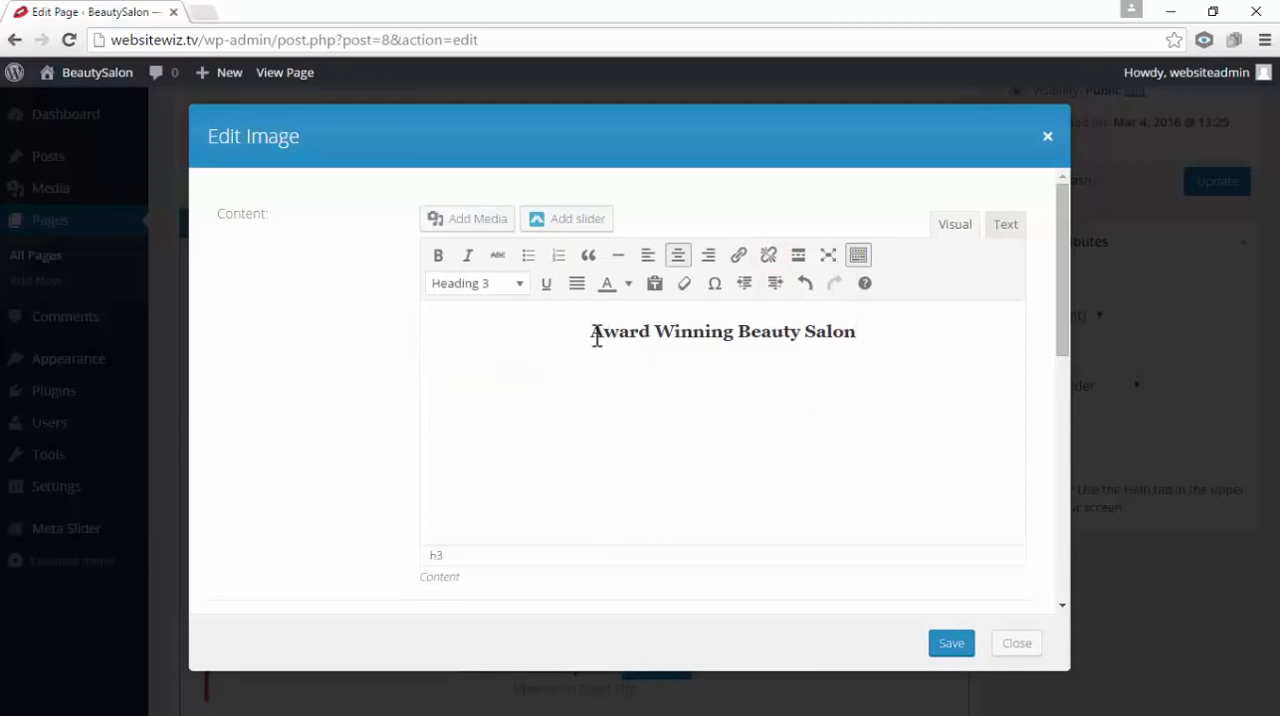
pyautogui.moveTo(586, 334); pyautogui.dragTo(874, 327)
pyautogui.click(840, 391)
pyautogui.click(627, 359)
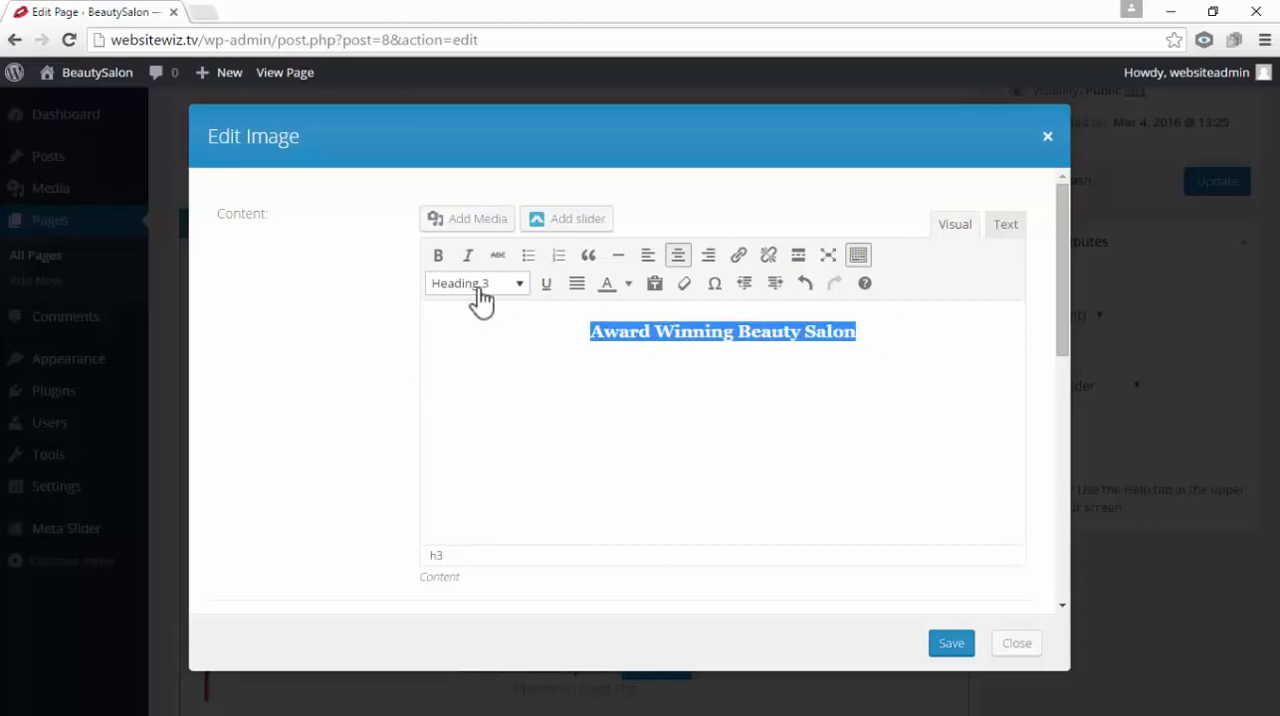
pyautogui.click(836, 424)
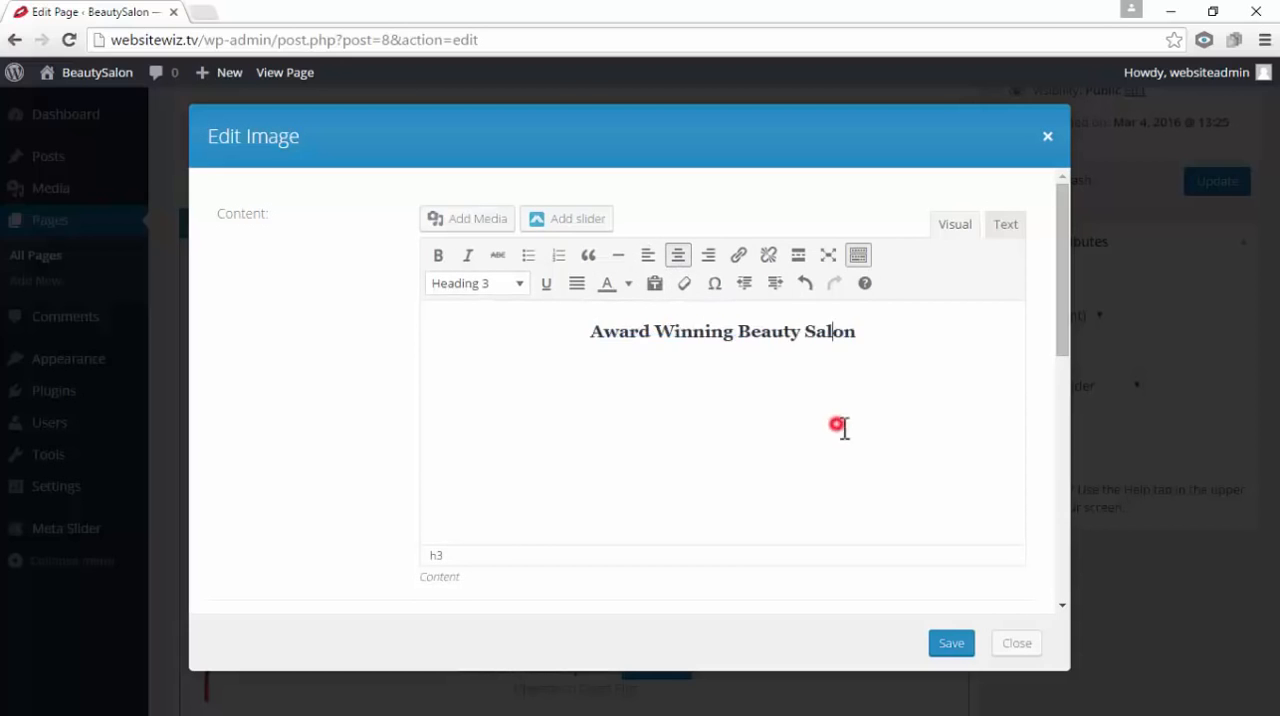
pyautogui.click(950, 641)
pyautogui.click(944, 645)
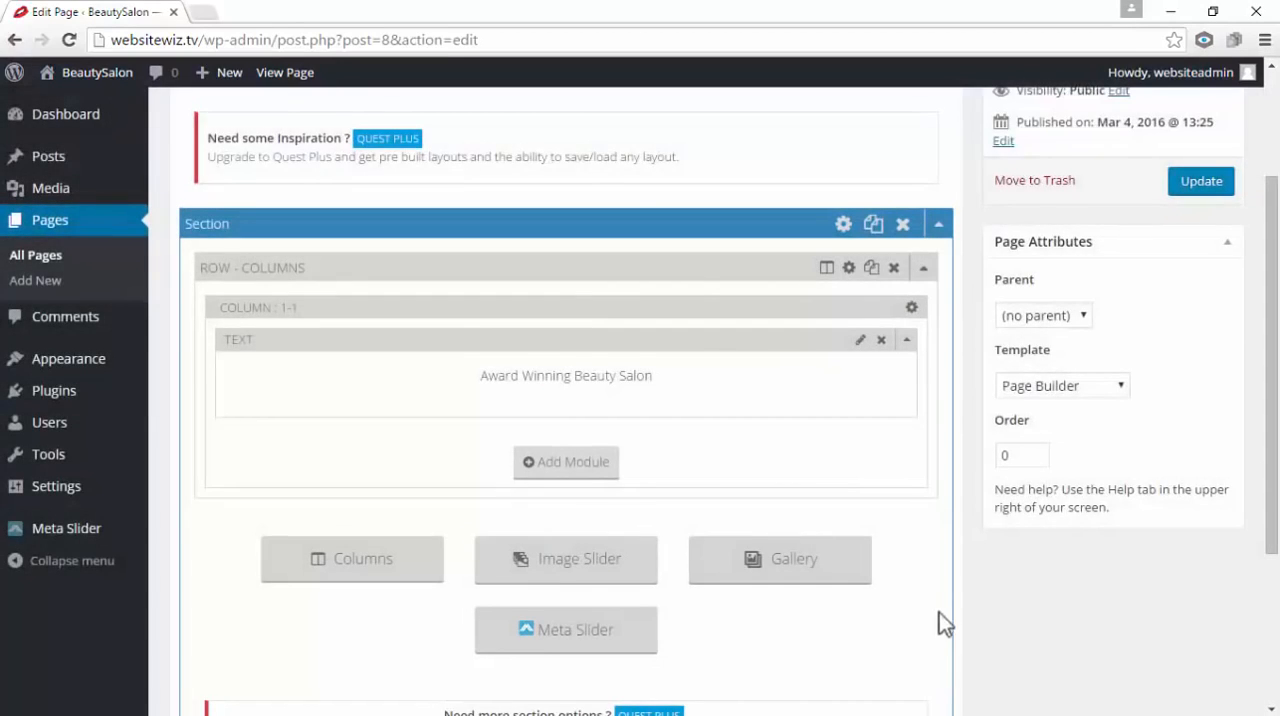
# Update the Home page and open the live site in a new tab to check the heading over the background image
pyautogui.scroll(2, 1095, 333)
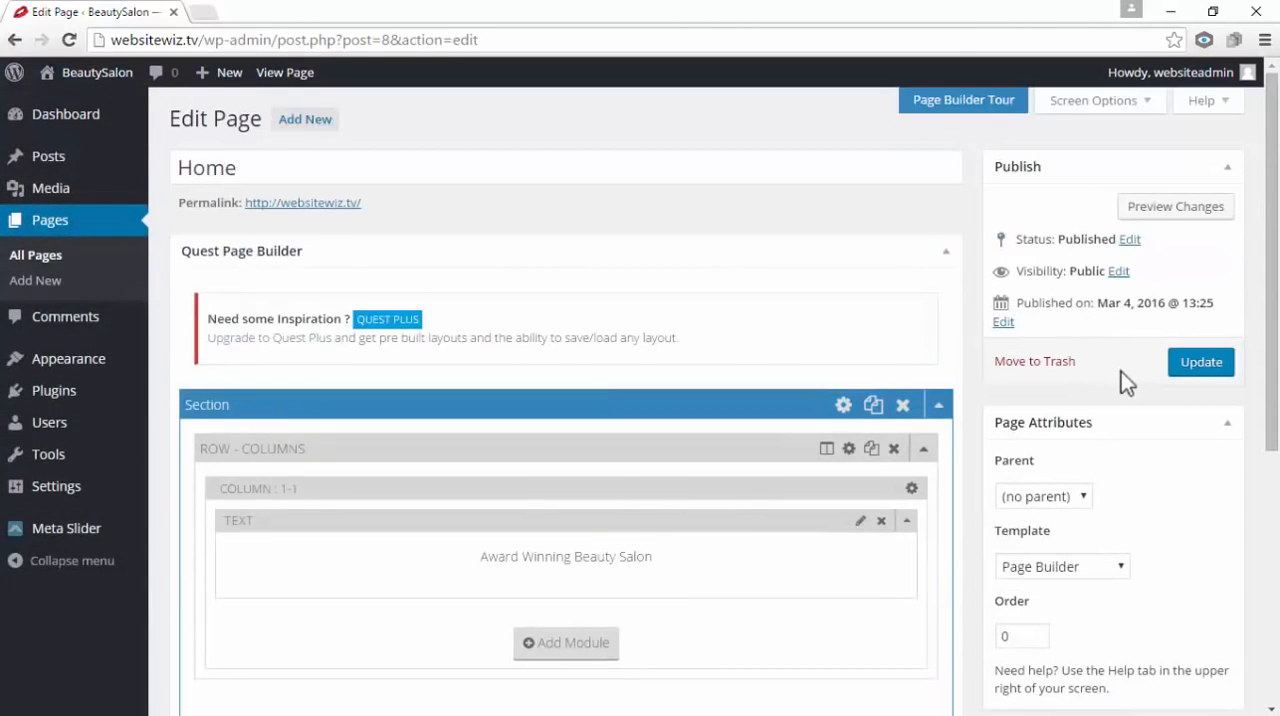
pyautogui.click(1197, 372)
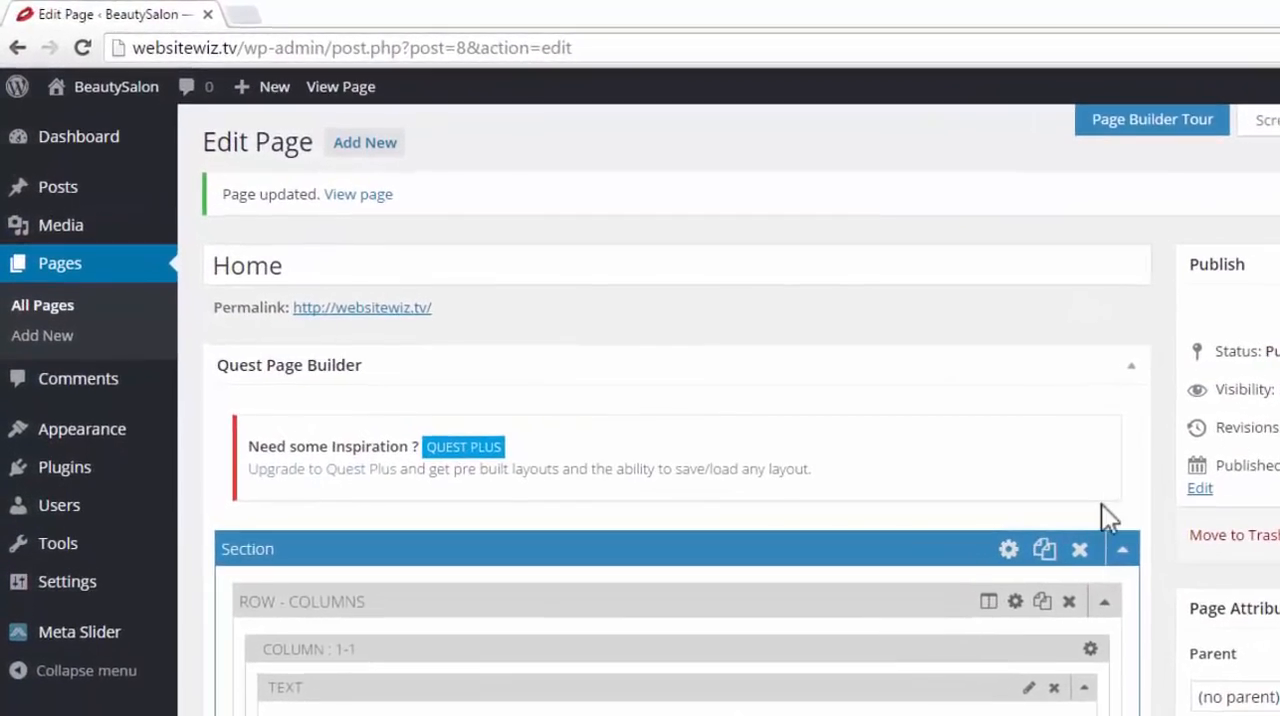
pyautogui.moveTo(116, 96)
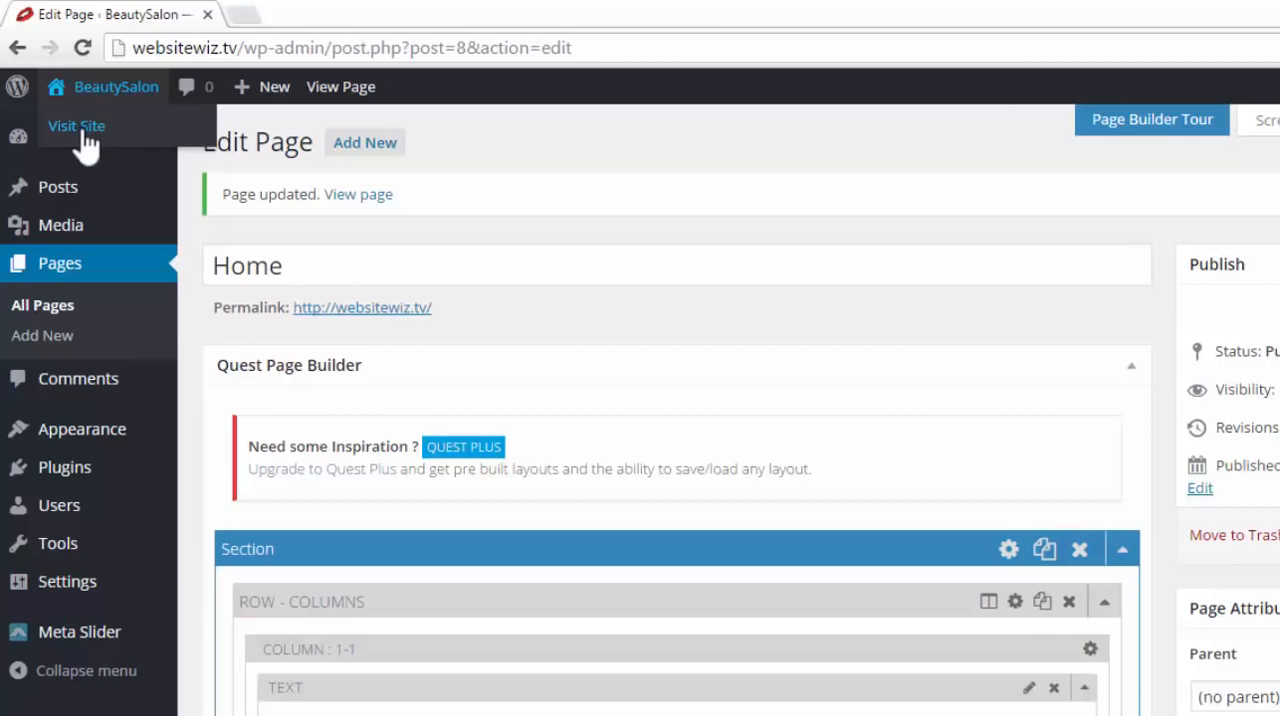
pyautogui.rightClick(82, 130)
pyautogui.click(123, 144)
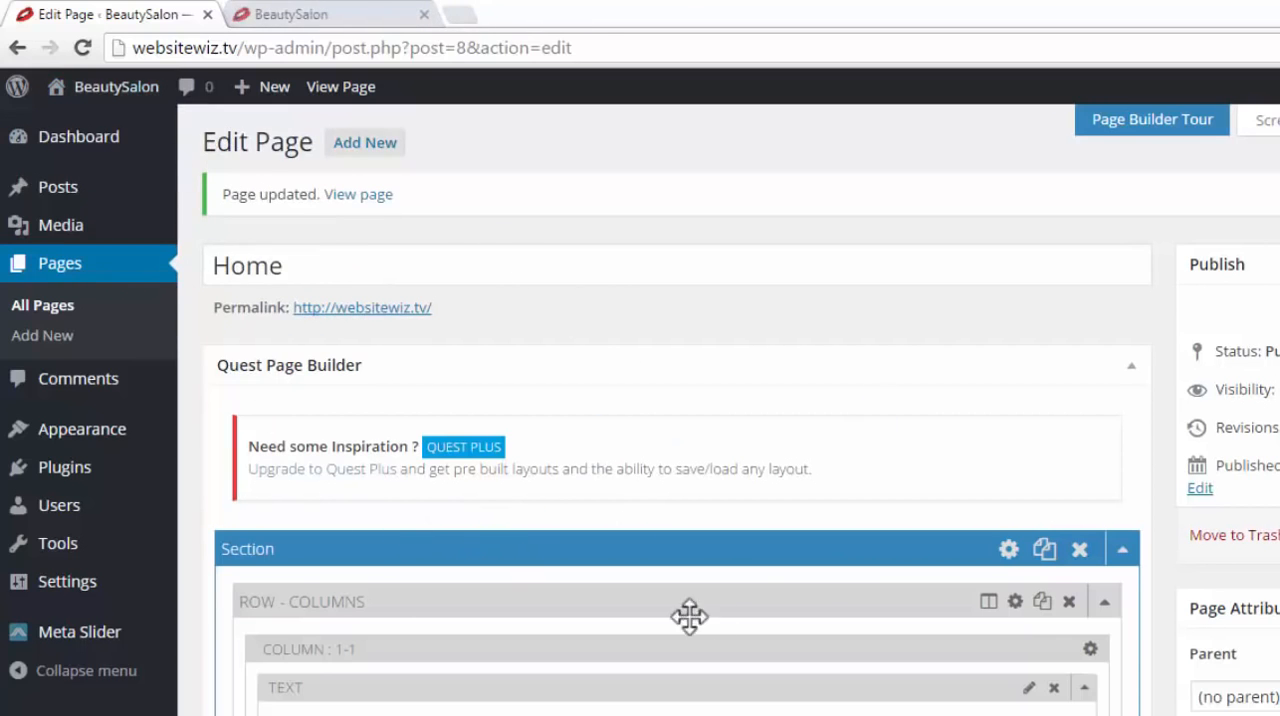
pyautogui.click(321, 18)
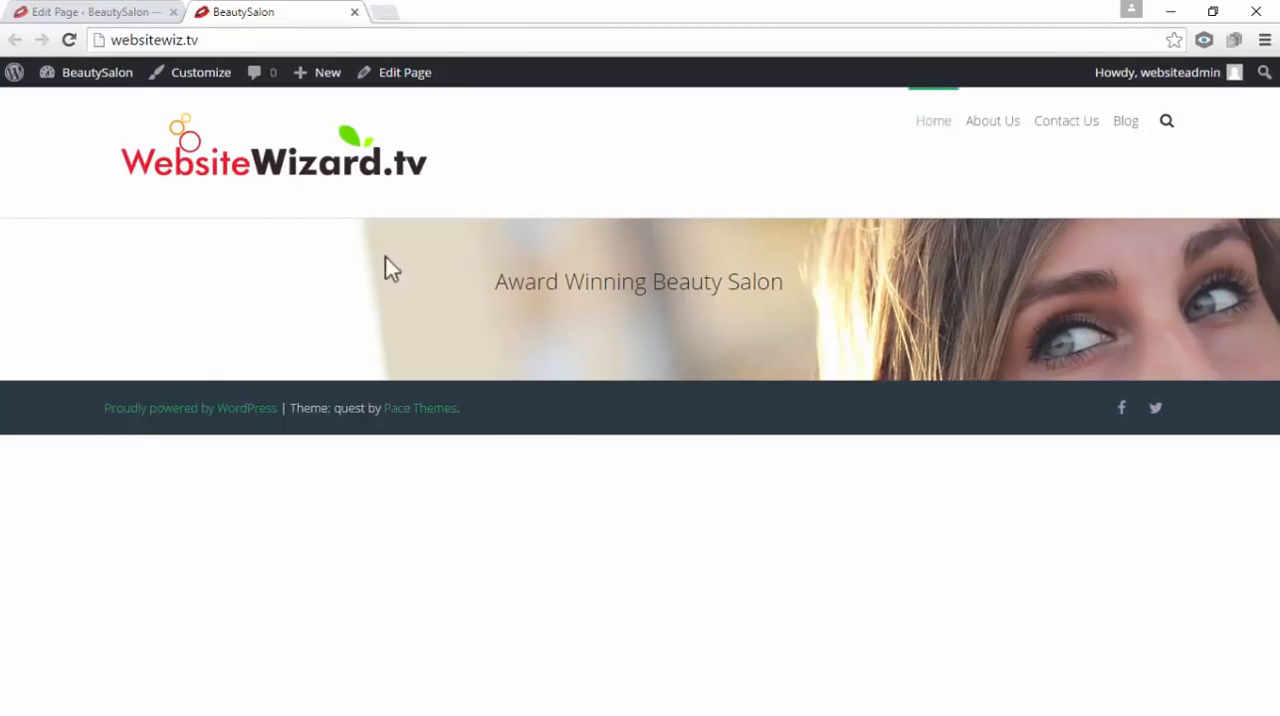
pyautogui.moveTo(489, 286); pyautogui.dragTo(454, 282)
pyautogui.click(785, 495)
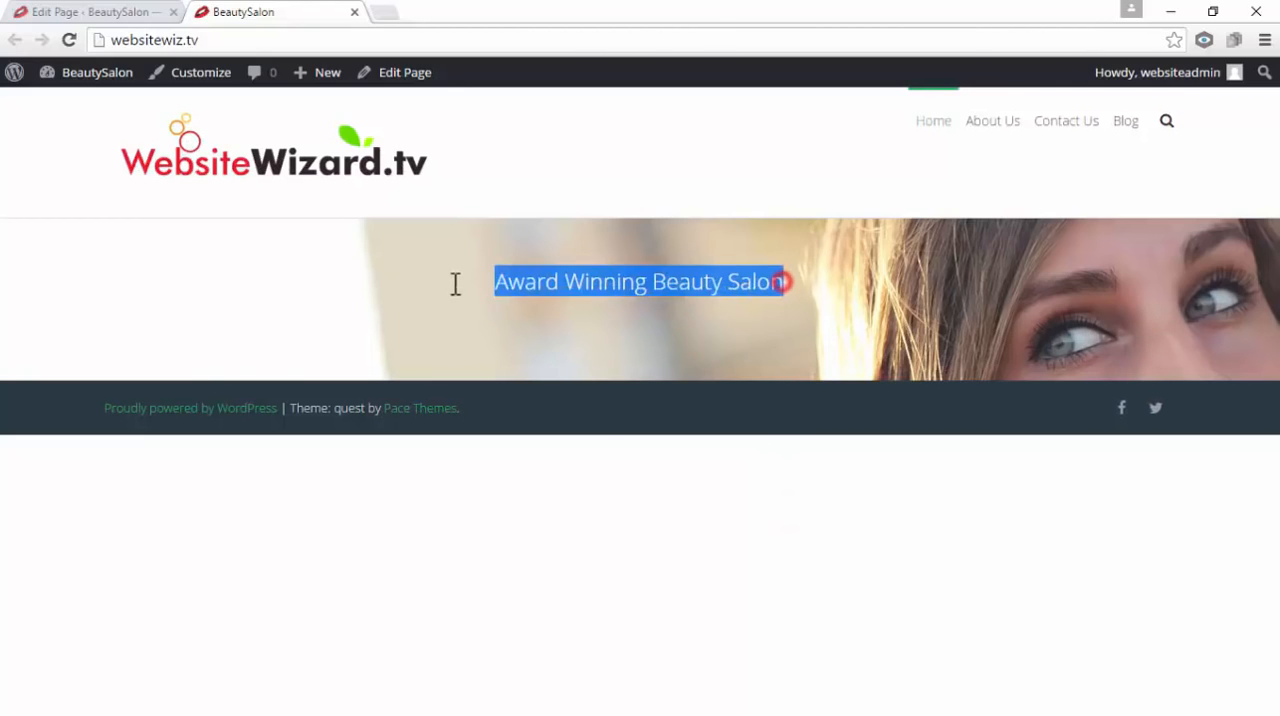
pyautogui.click(697, 555)
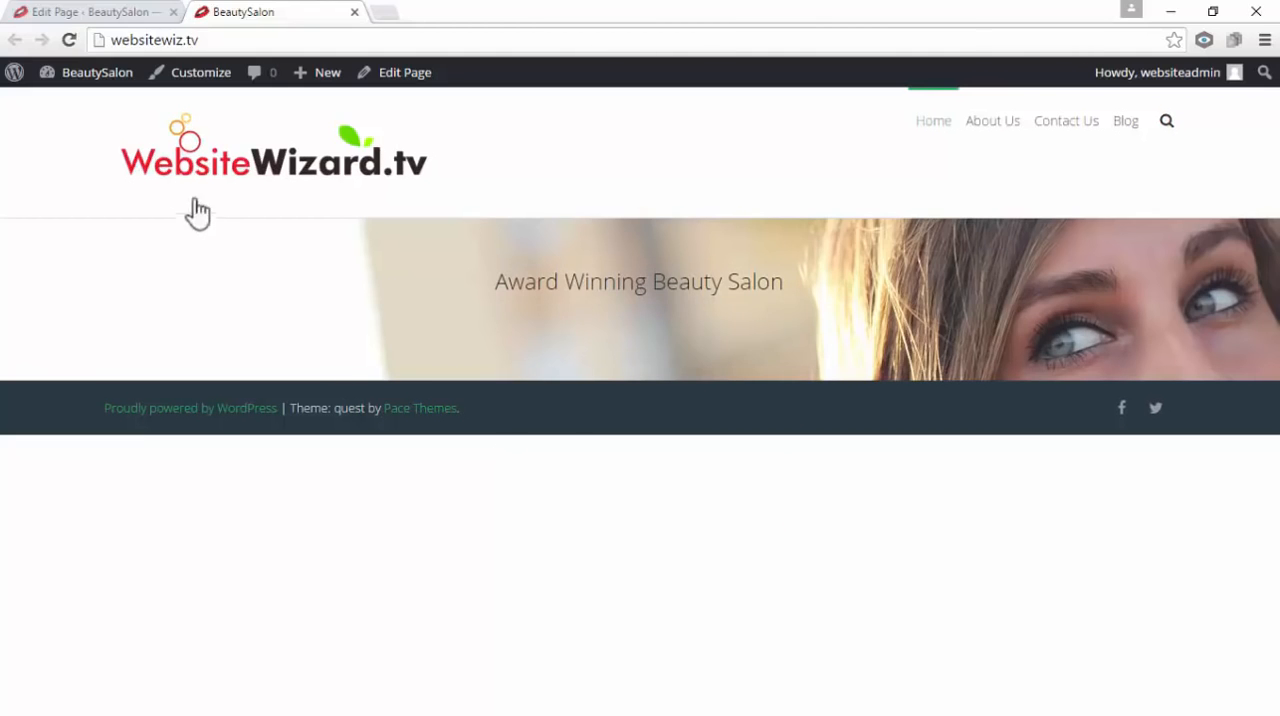
# Return to the Home page editor, set the page's header type to Transparent, and update the page
pyautogui.click(112, 14)
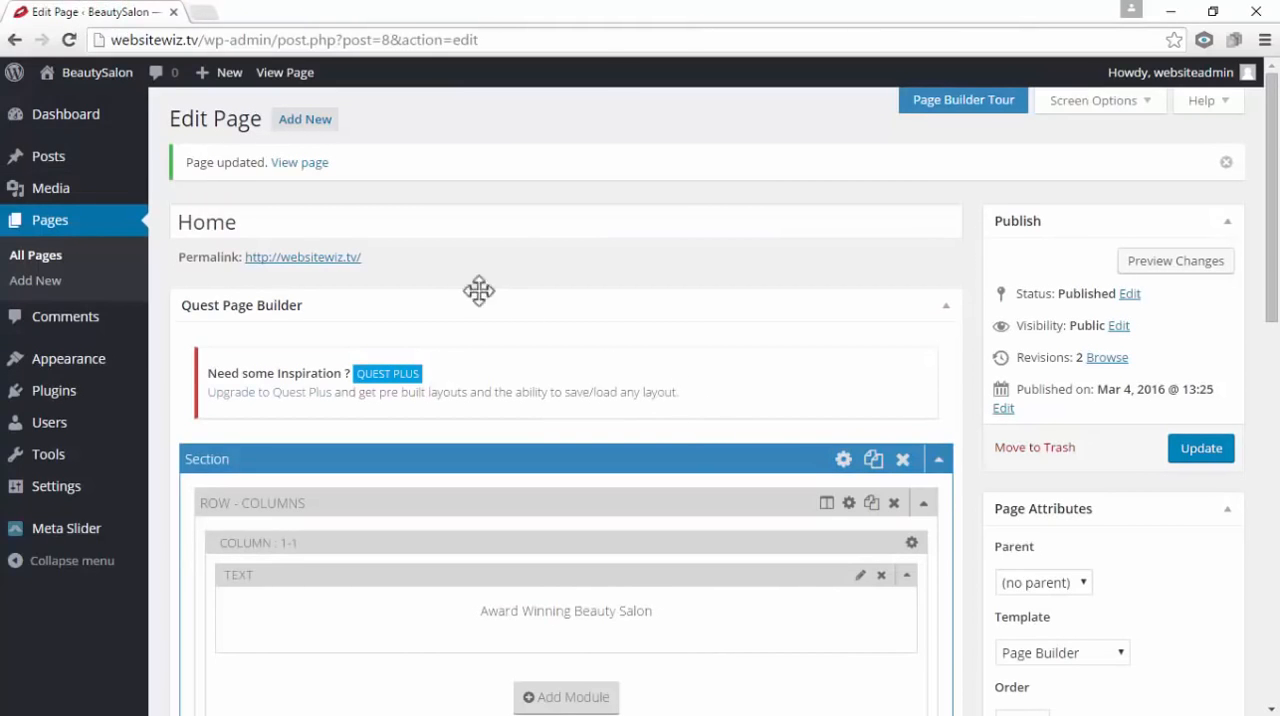
pyautogui.doubleClick(252, 216)
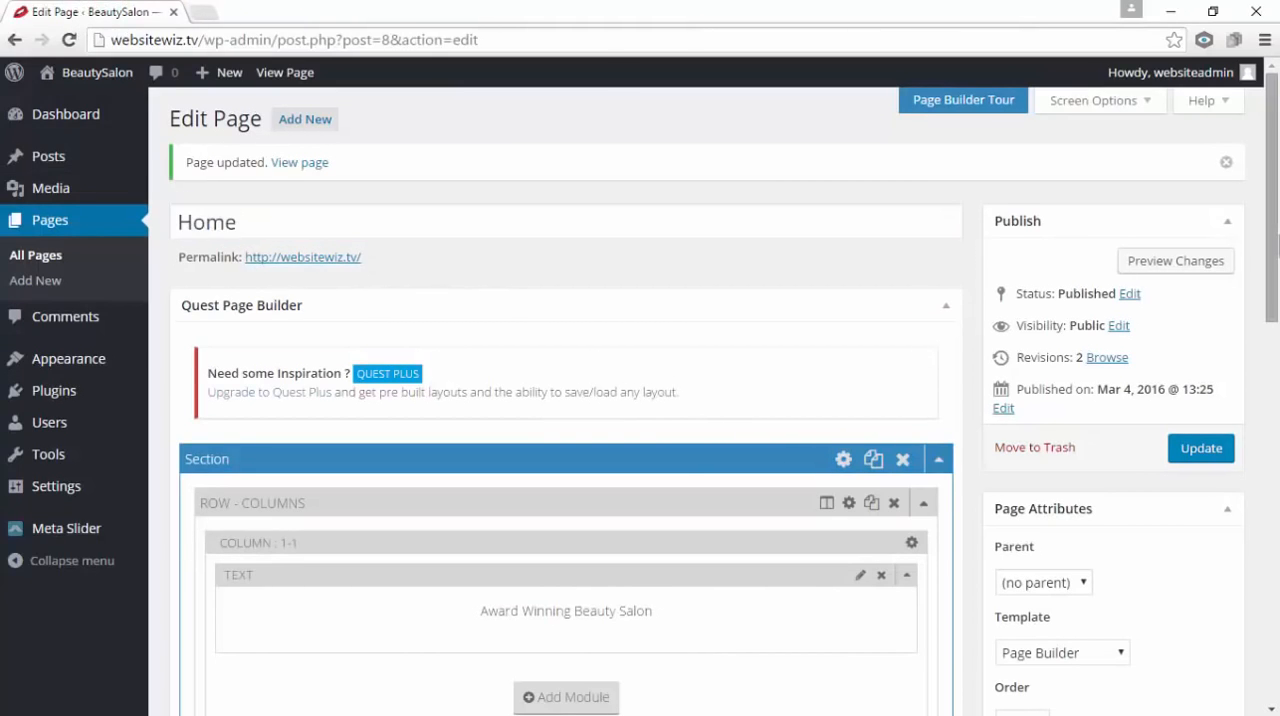
pyautogui.moveTo(1277, 245); pyautogui.dragTo(1277, 600)
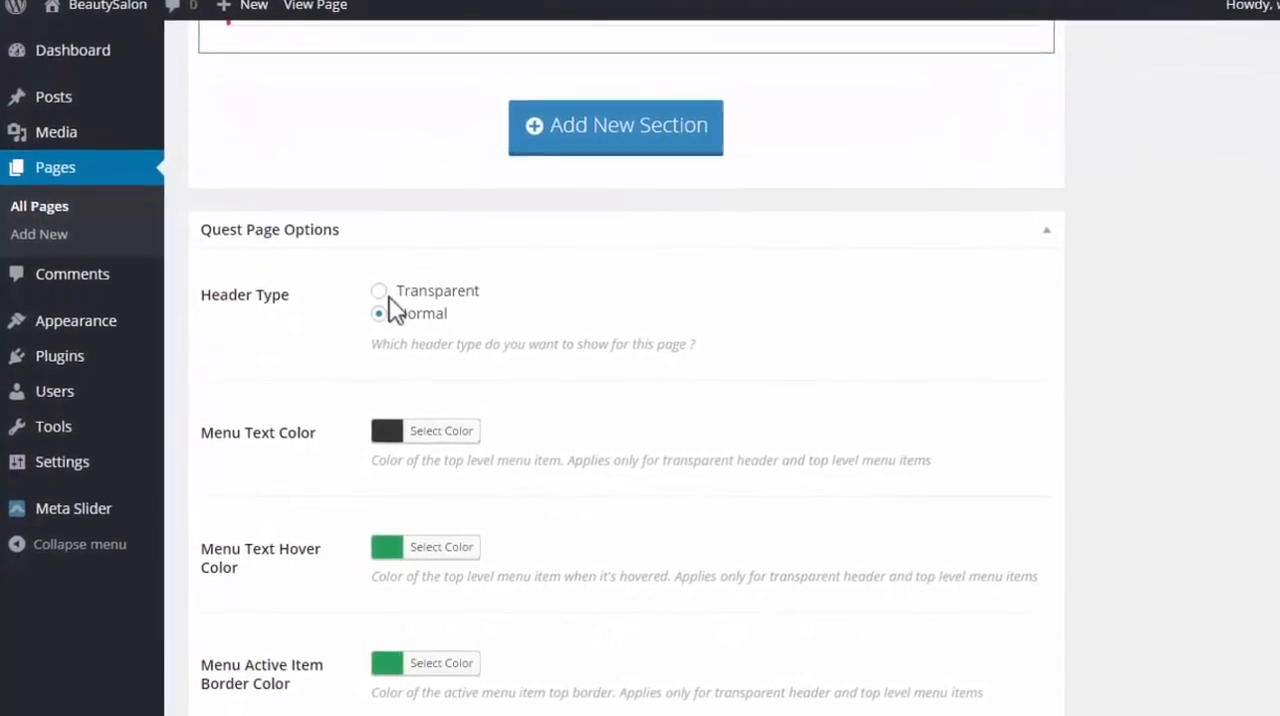
pyautogui.click(341, 332)
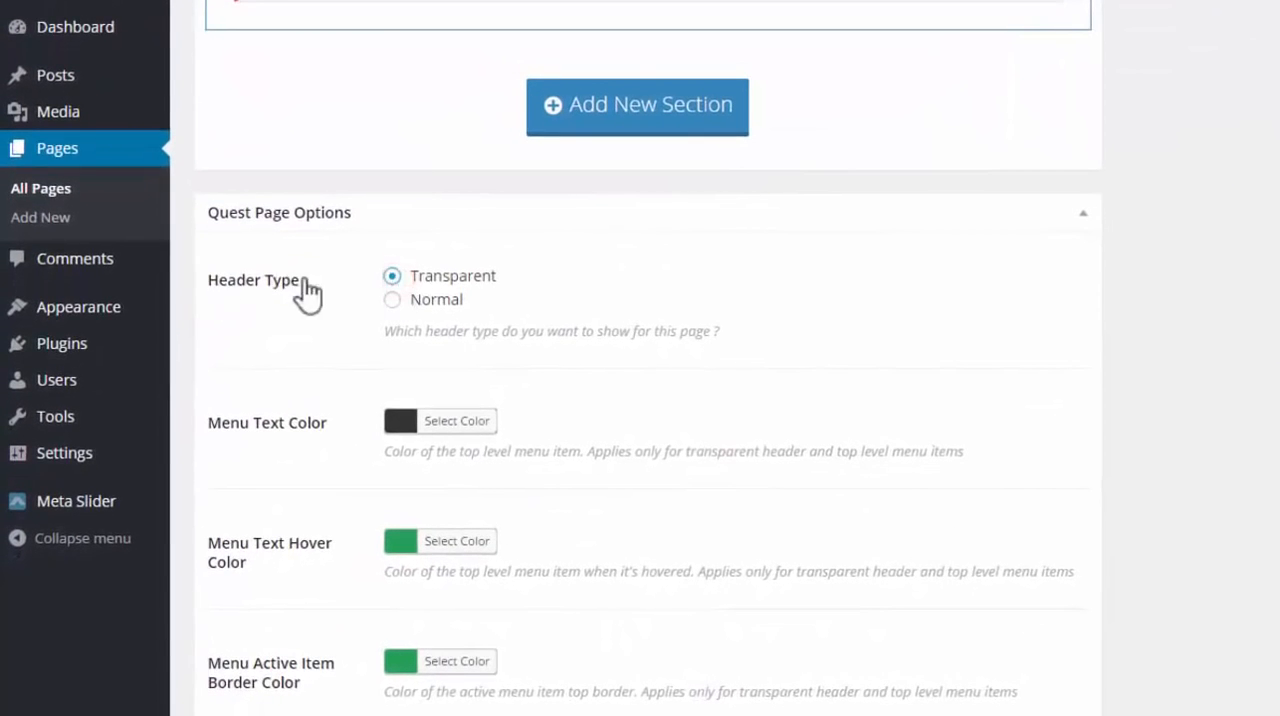
pyautogui.scroll(10, 537, 288)
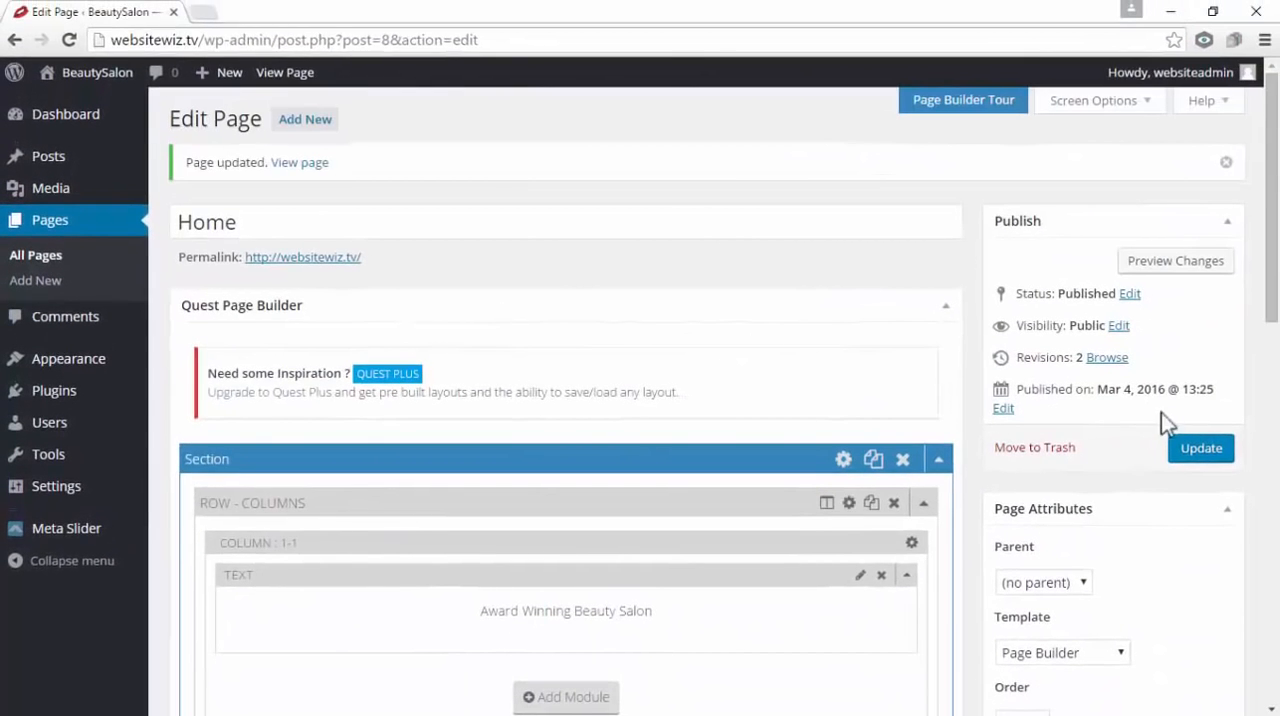
pyautogui.click(1200, 455)
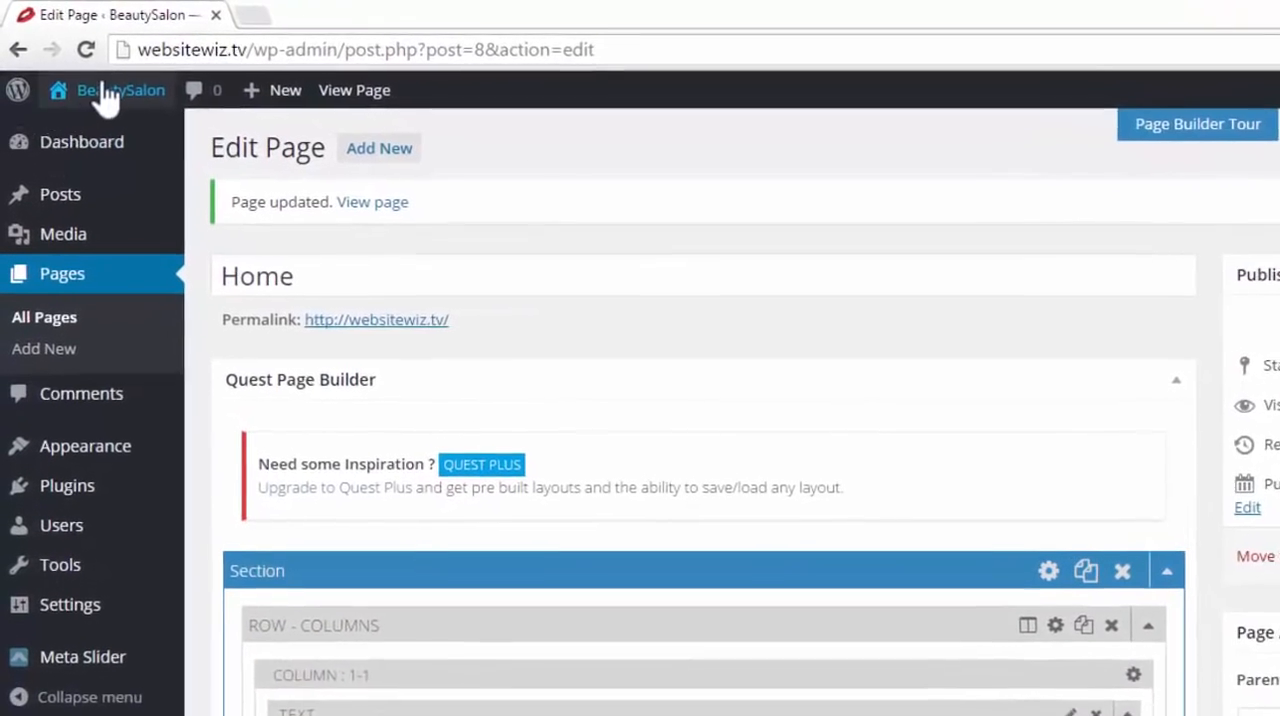
# View the live site in a new tab to check its header, then close it and return to the page's section layout
pyautogui.moveTo(90, 72)
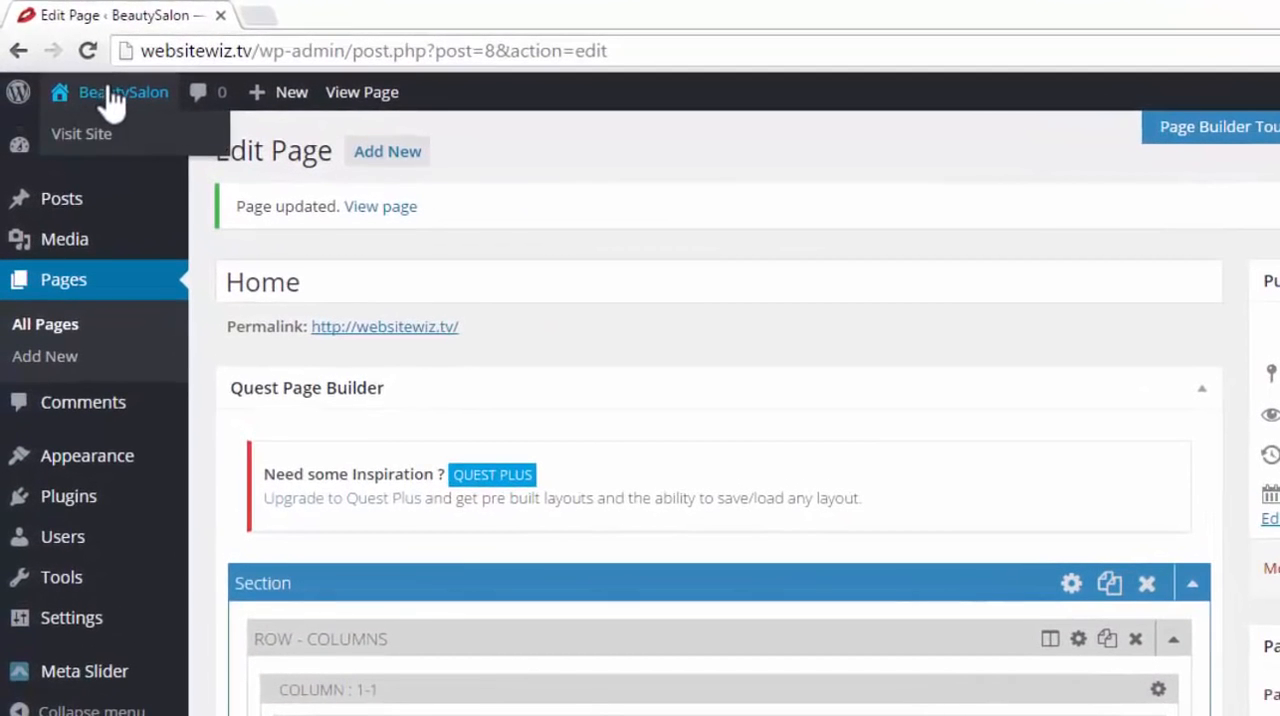
pyautogui.rightClick(91, 136)
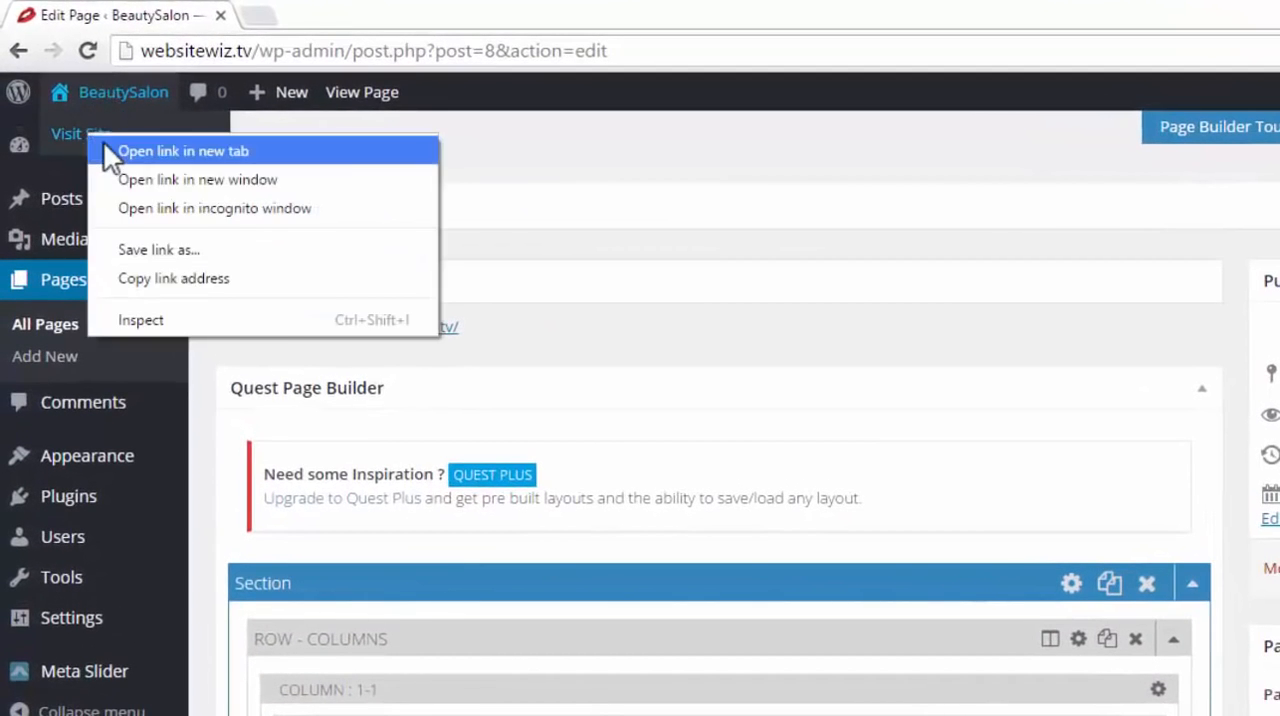
pyautogui.click(183, 151)
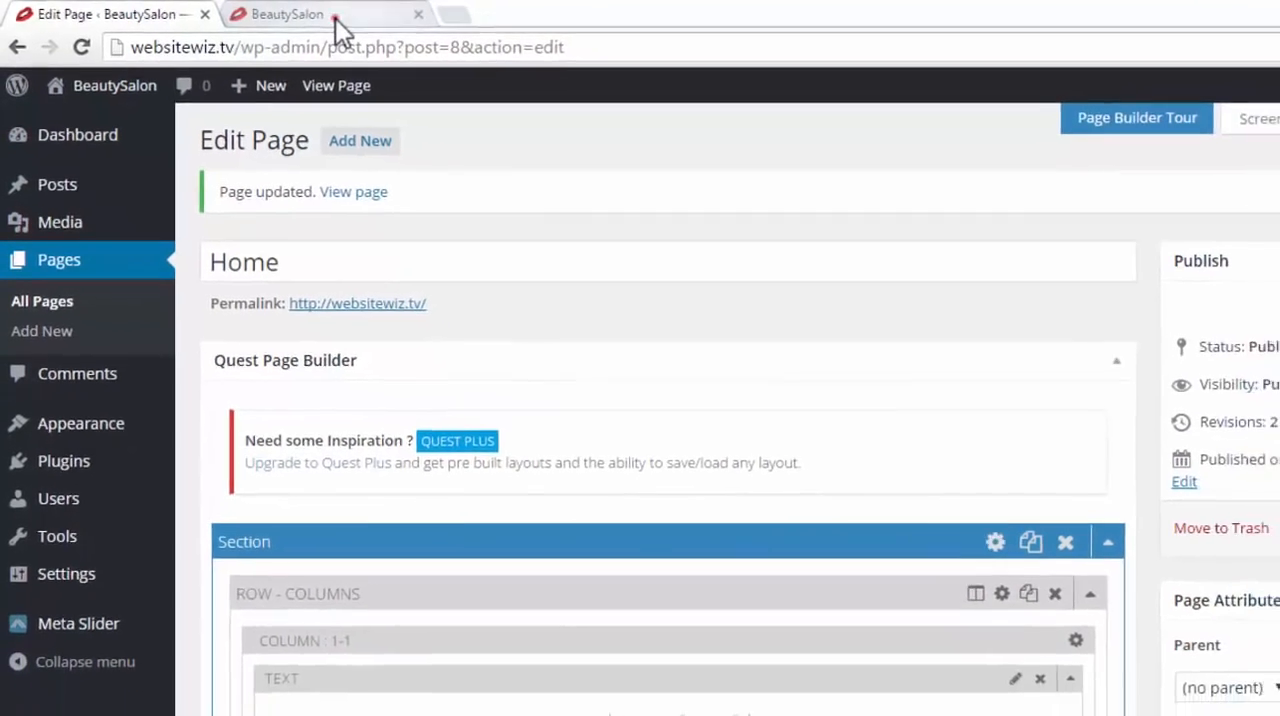
pyautogui.click(330, 16)
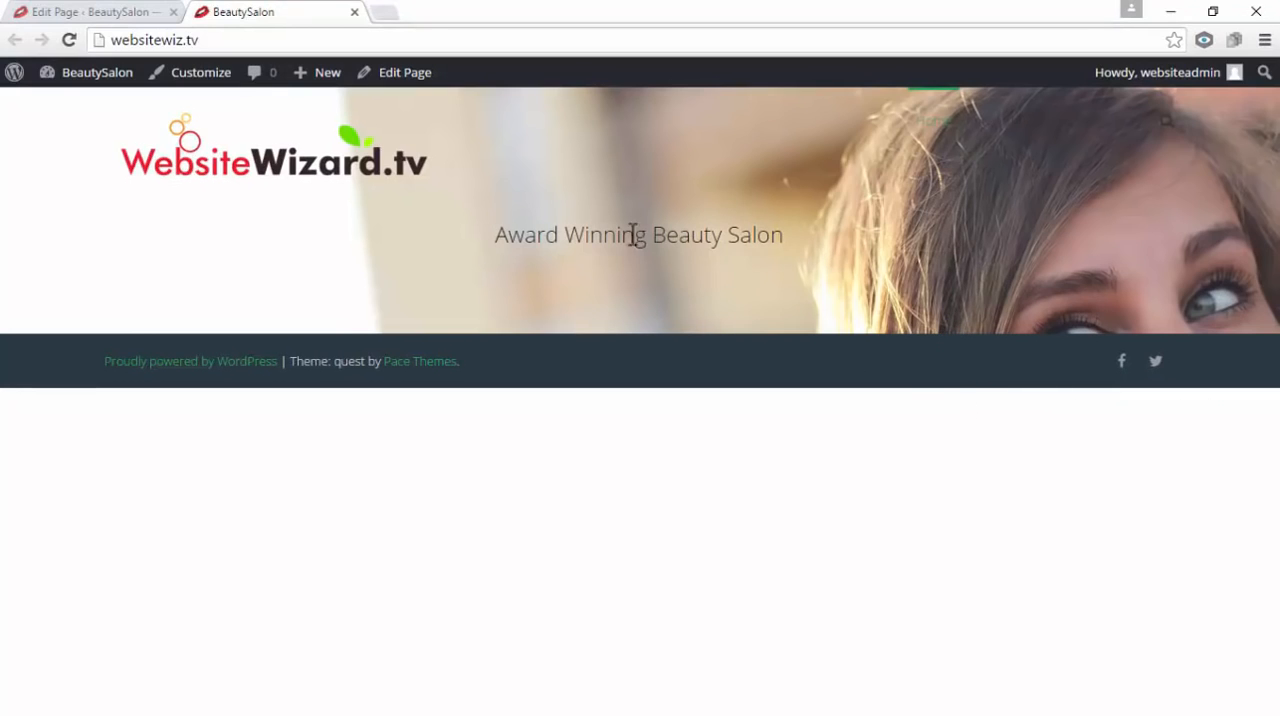
pyautogui.click(100, 12)
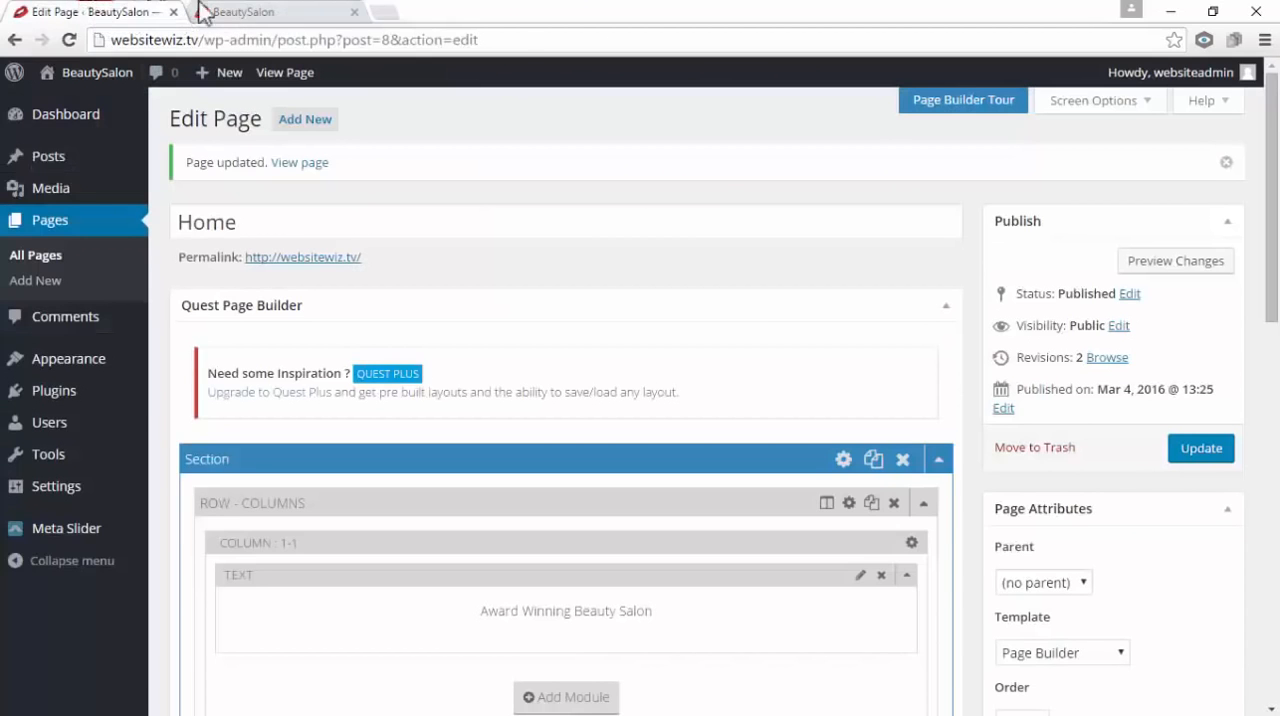
pyautogui.click(353, 12)
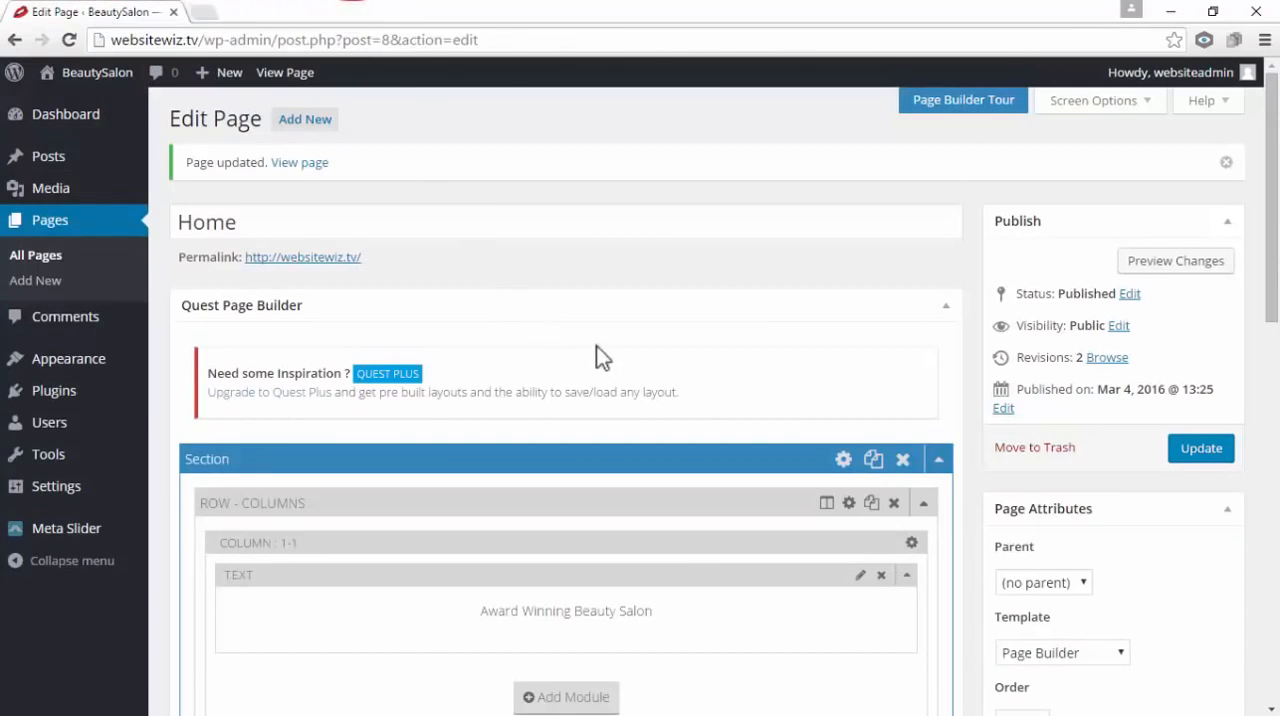
pyautogui.scroll(-3, 583, 355)
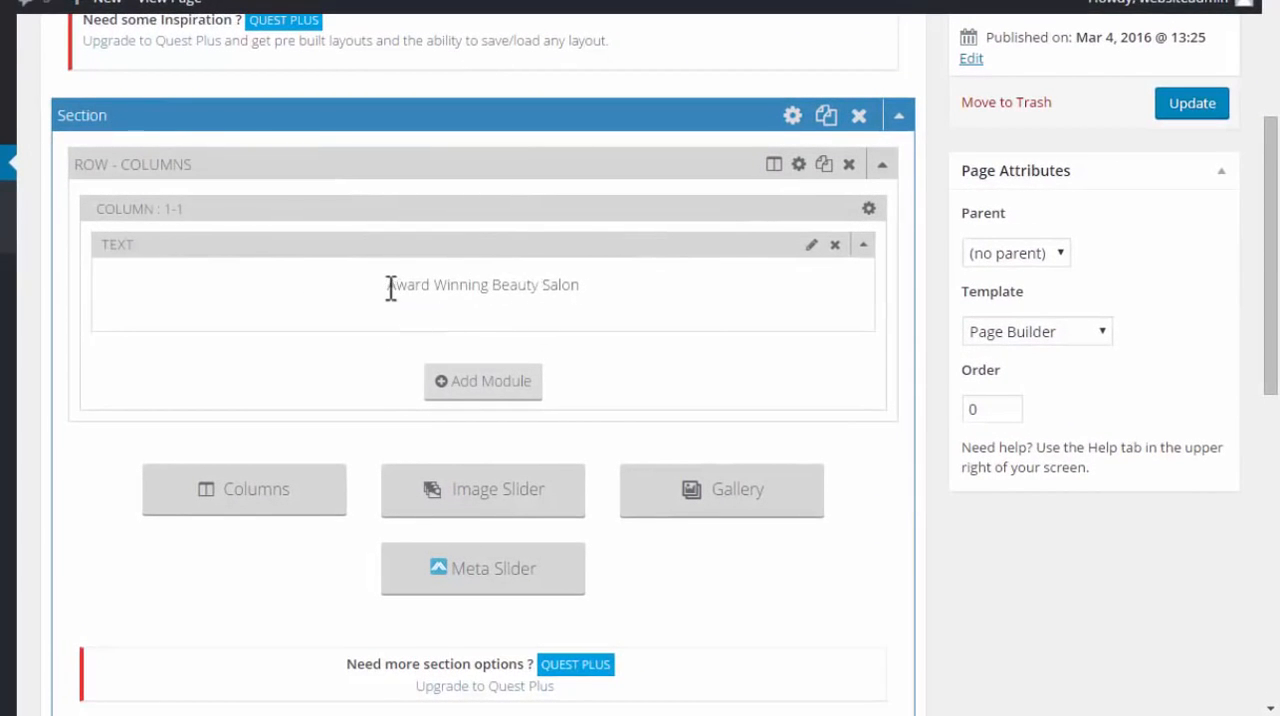
pyautogui.moveTo(388, 287); pyautogui.dragTo(586, 285)
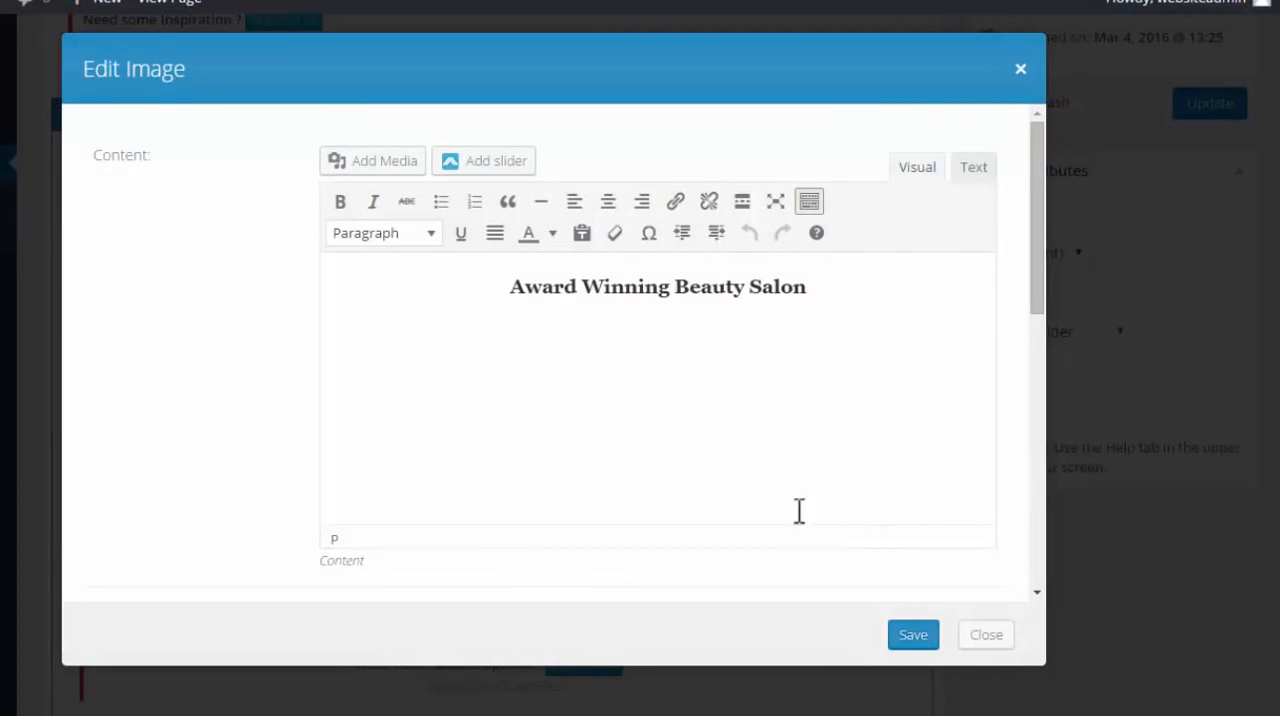
pyautogui.click(986, 638)
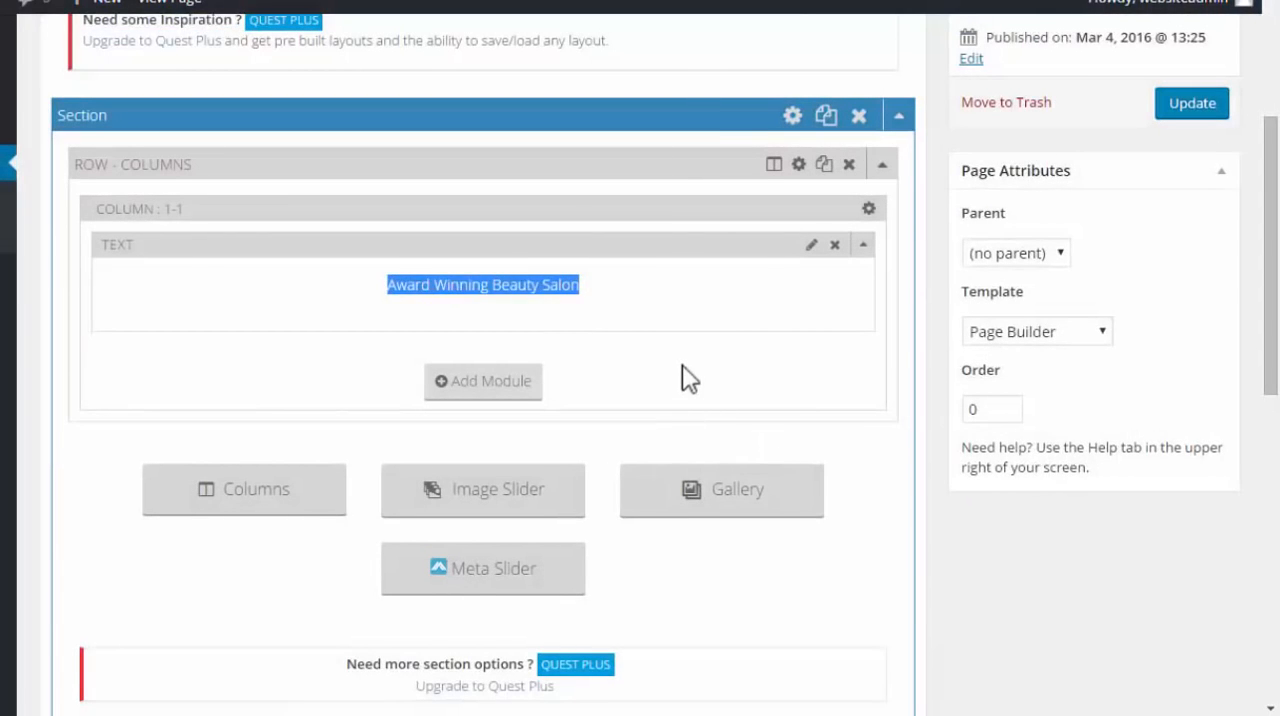
pyautogui.click(681, 364)
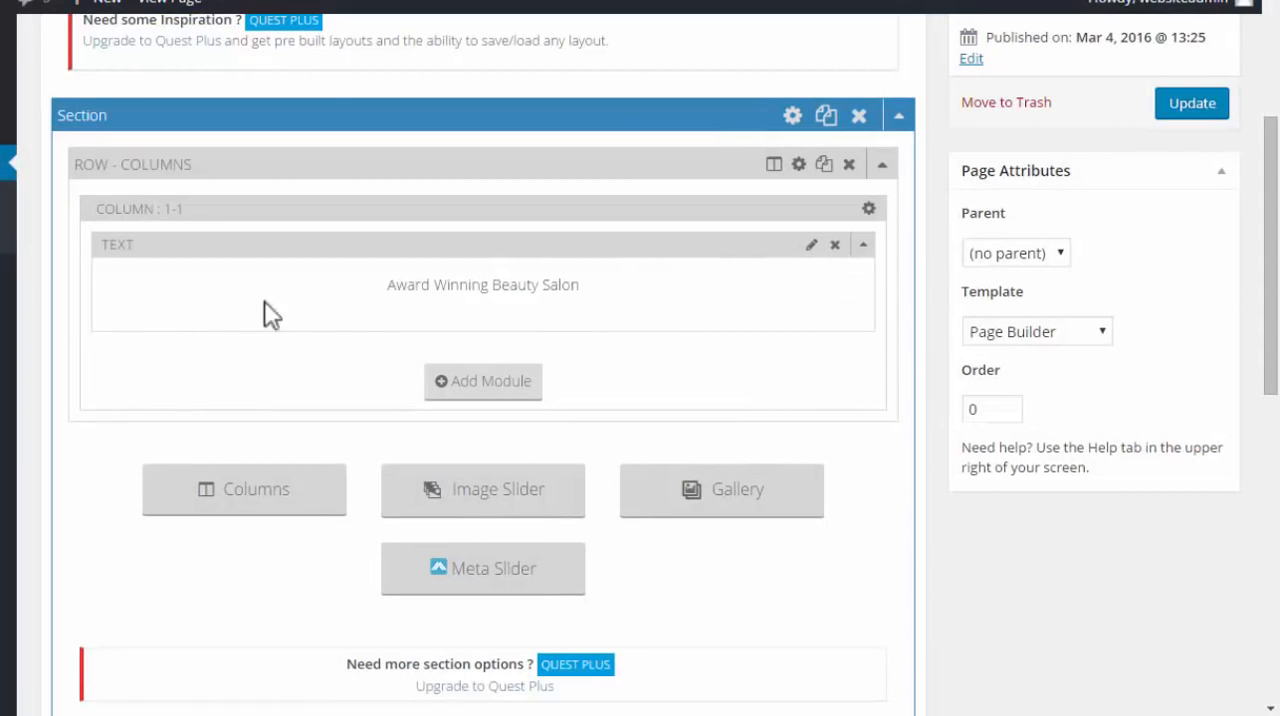
# Add blank lines below the "Award Winning Beauty Salon" heading in its text module and update the Home page
pyautogui.click(812, 250)
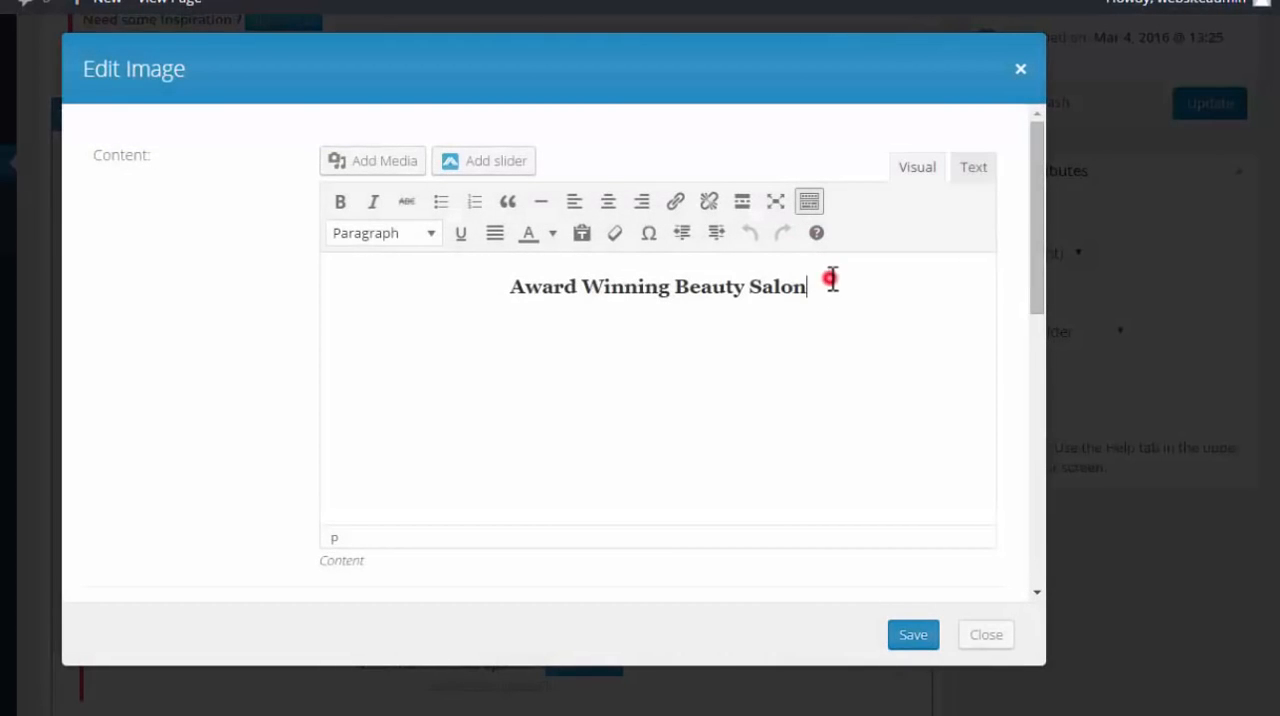
pyautogui.click(831, 280)
pyautogui.click(810, 284)
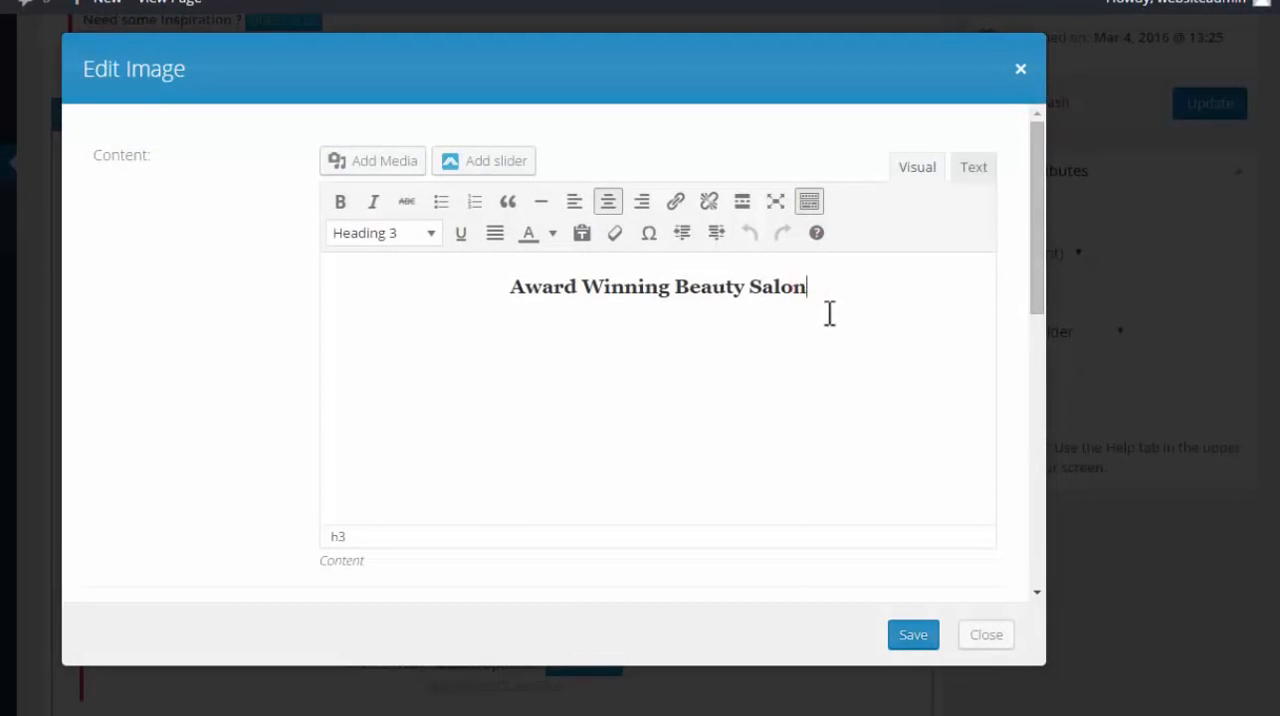
pyautogui.press('Return')
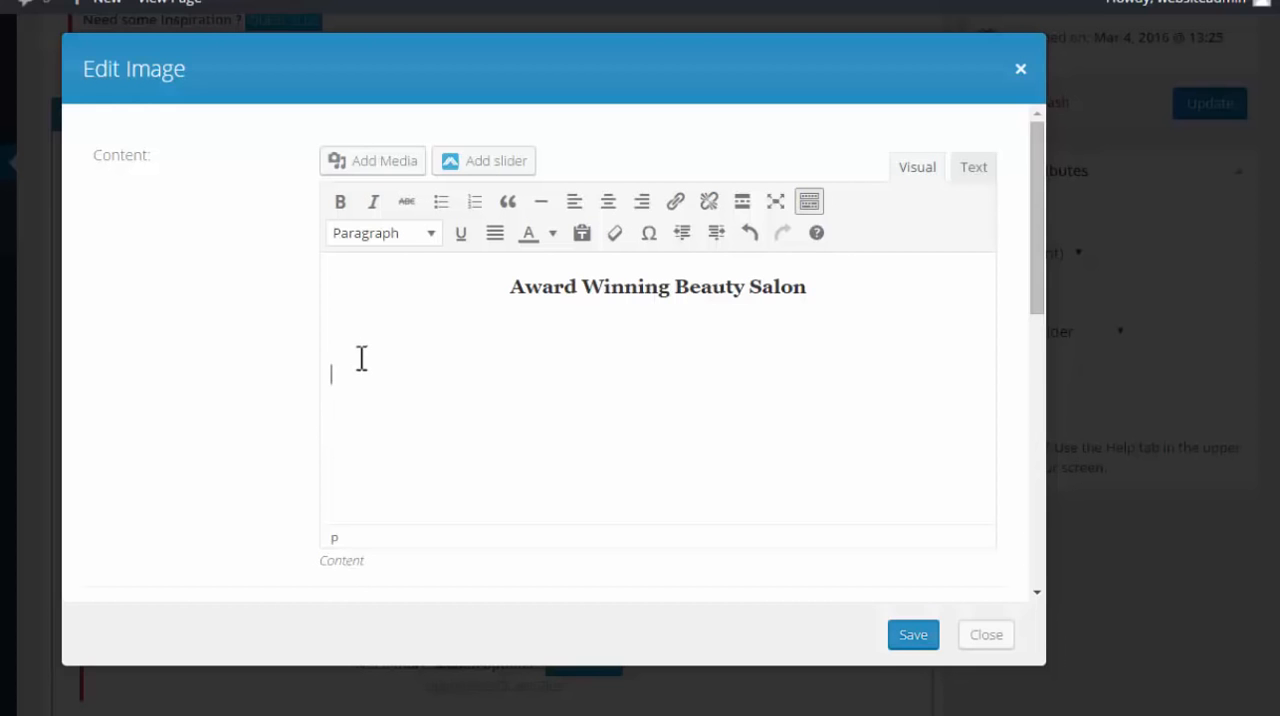
pyautogui.click(905, 638)
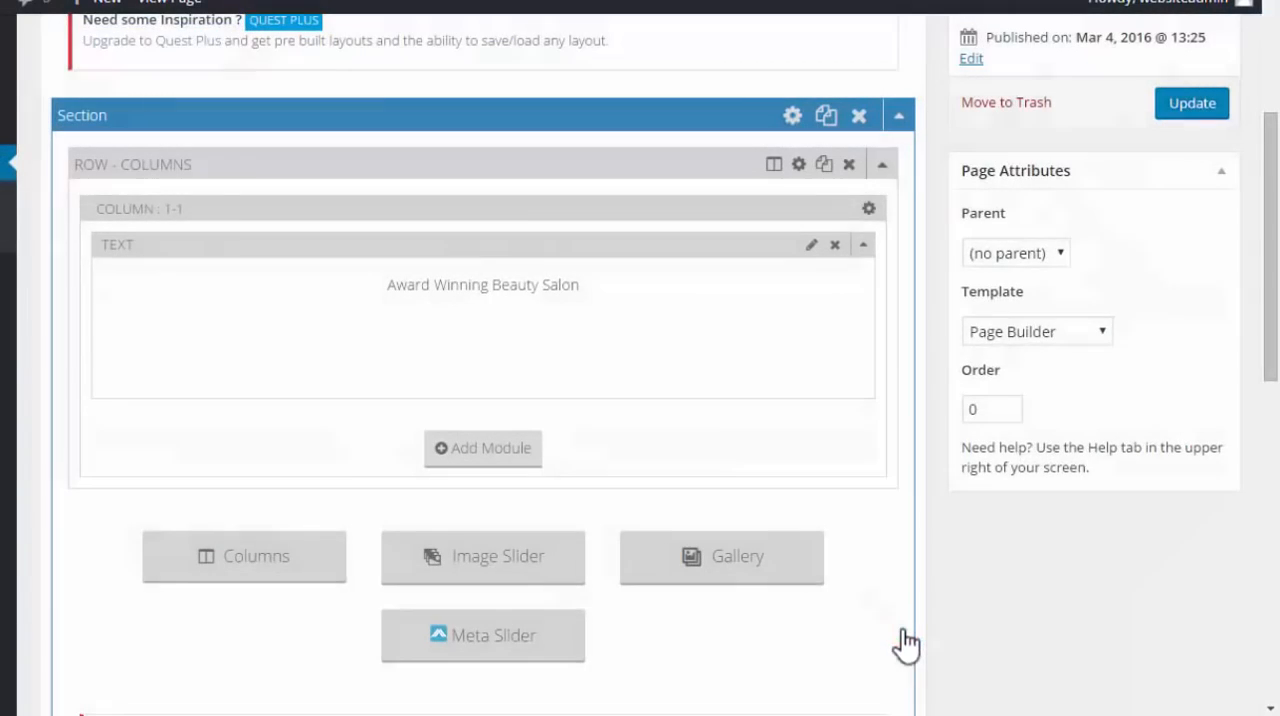
pyautogui.scroll(3, 913, 614)
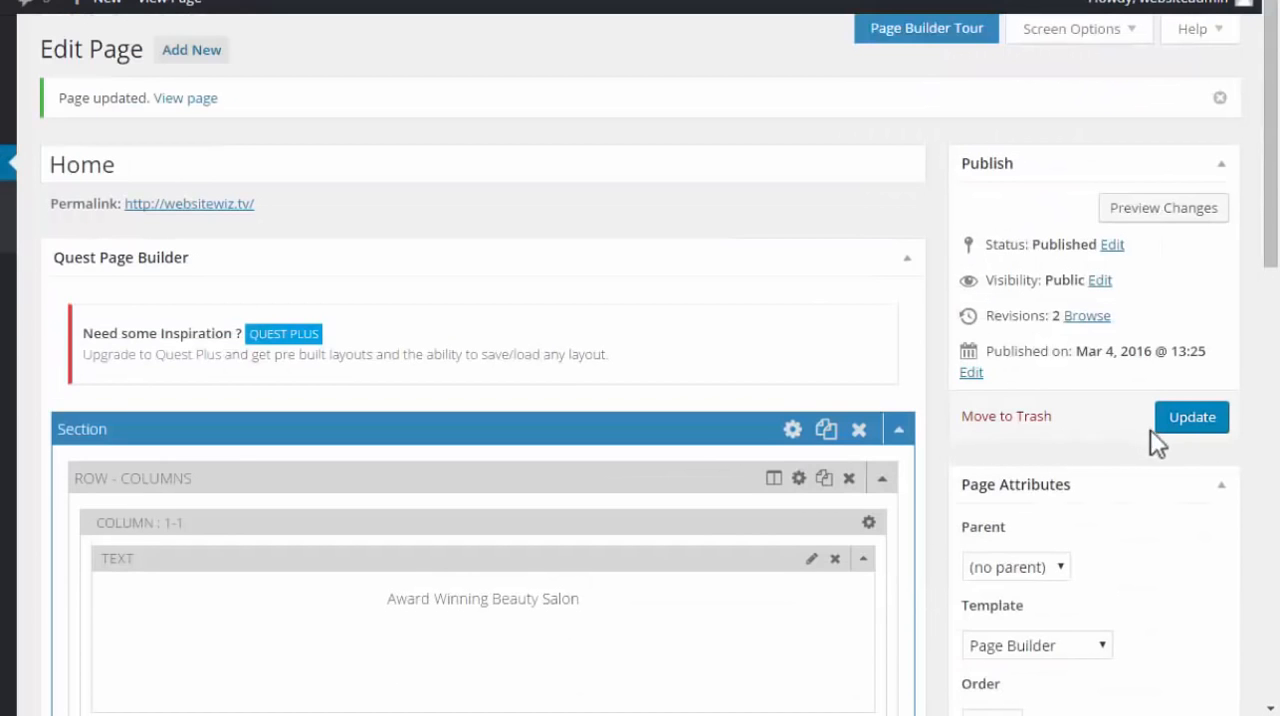
pyautogui.click(1188, 430)
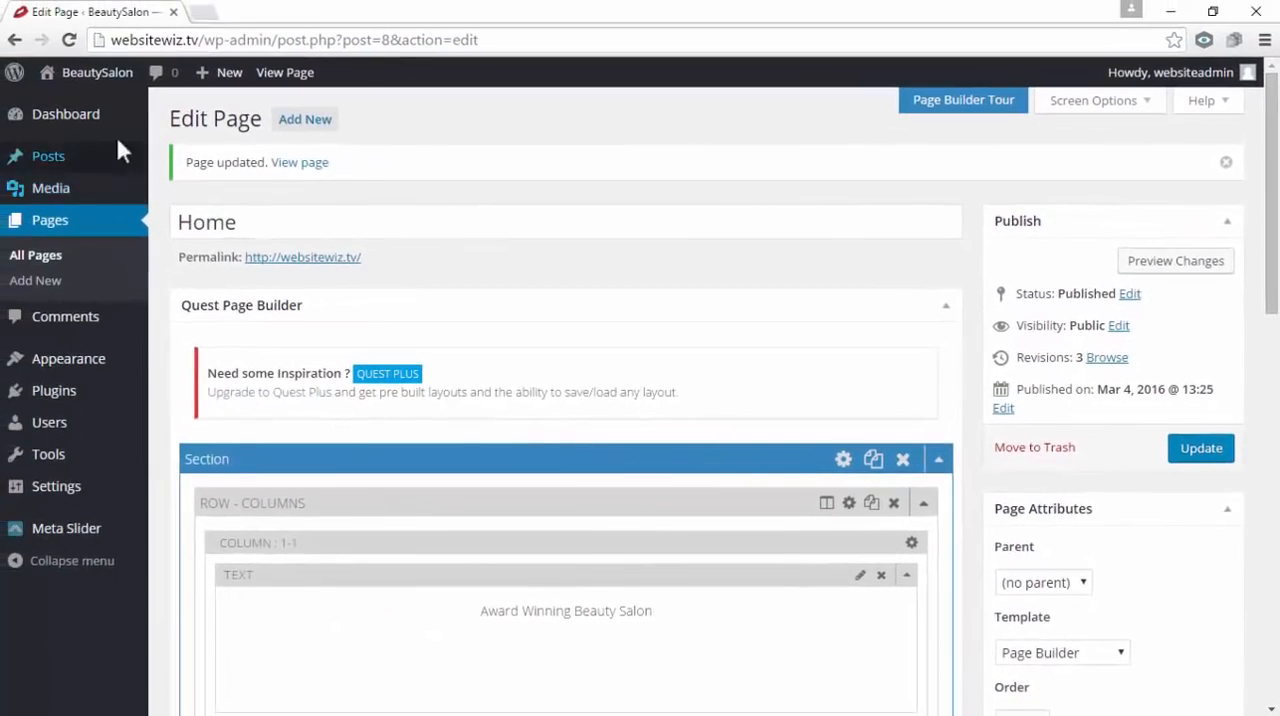
# View the live site in a new tab to check the section's spacing below the heading, then close it
pyautogui.moveTo(82, 88)
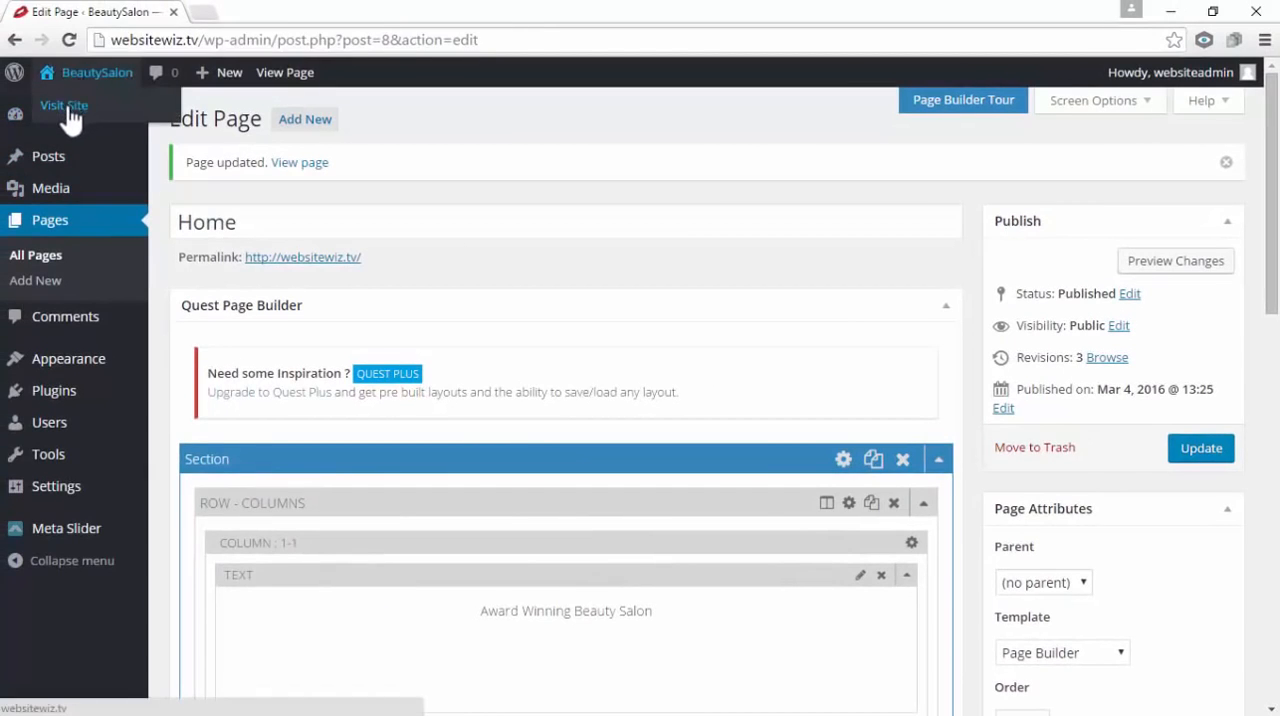
pyautogui.rightClick(73, 112)
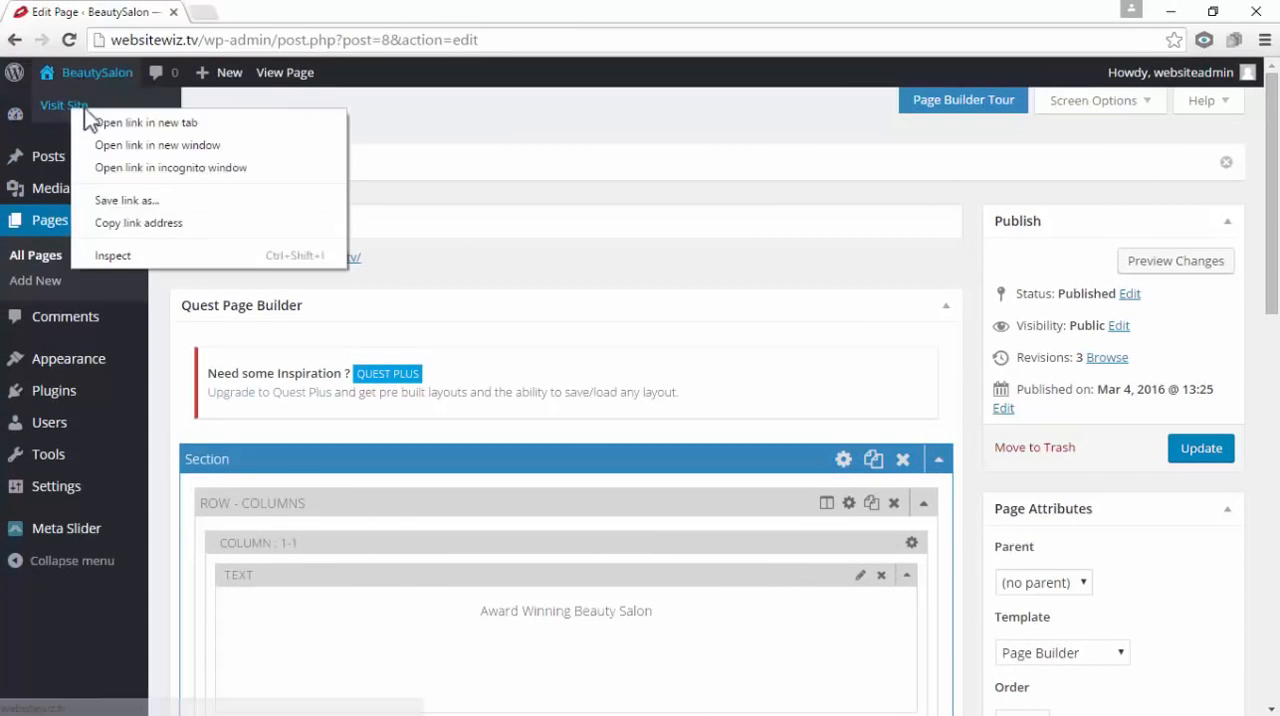
pyautogui.click(99, 124)
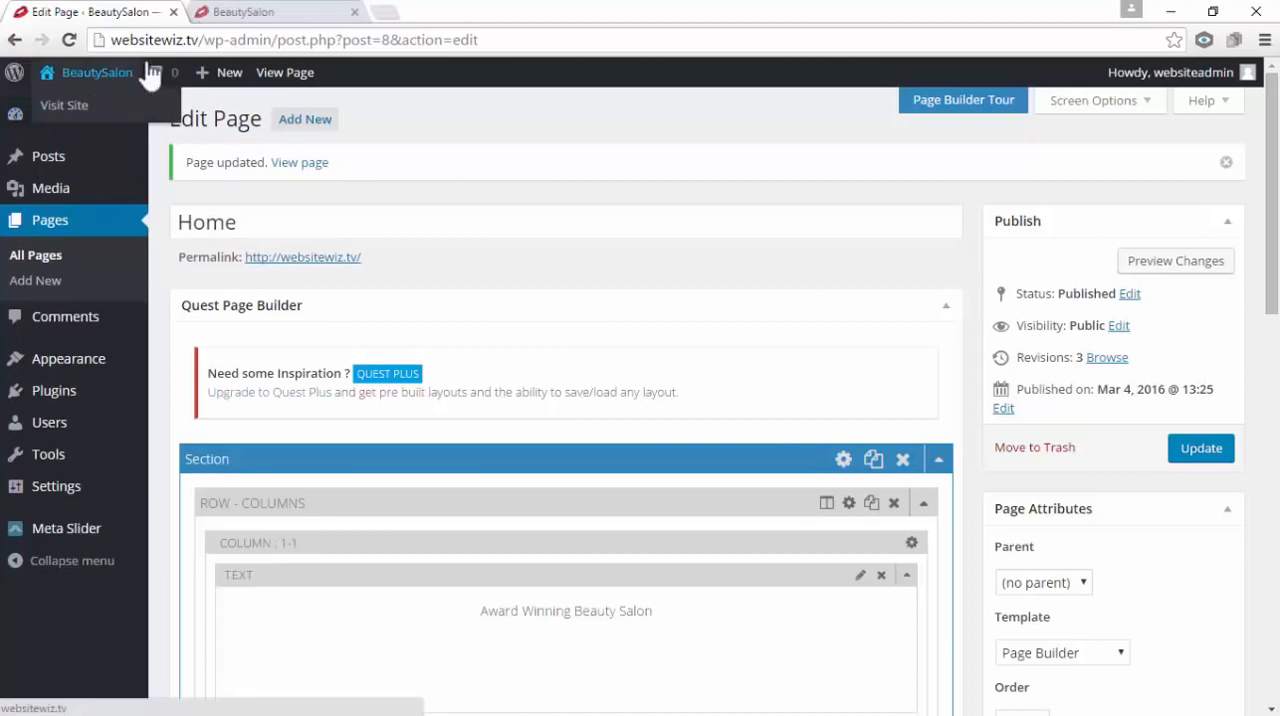
pyautogui.click(230, 16)
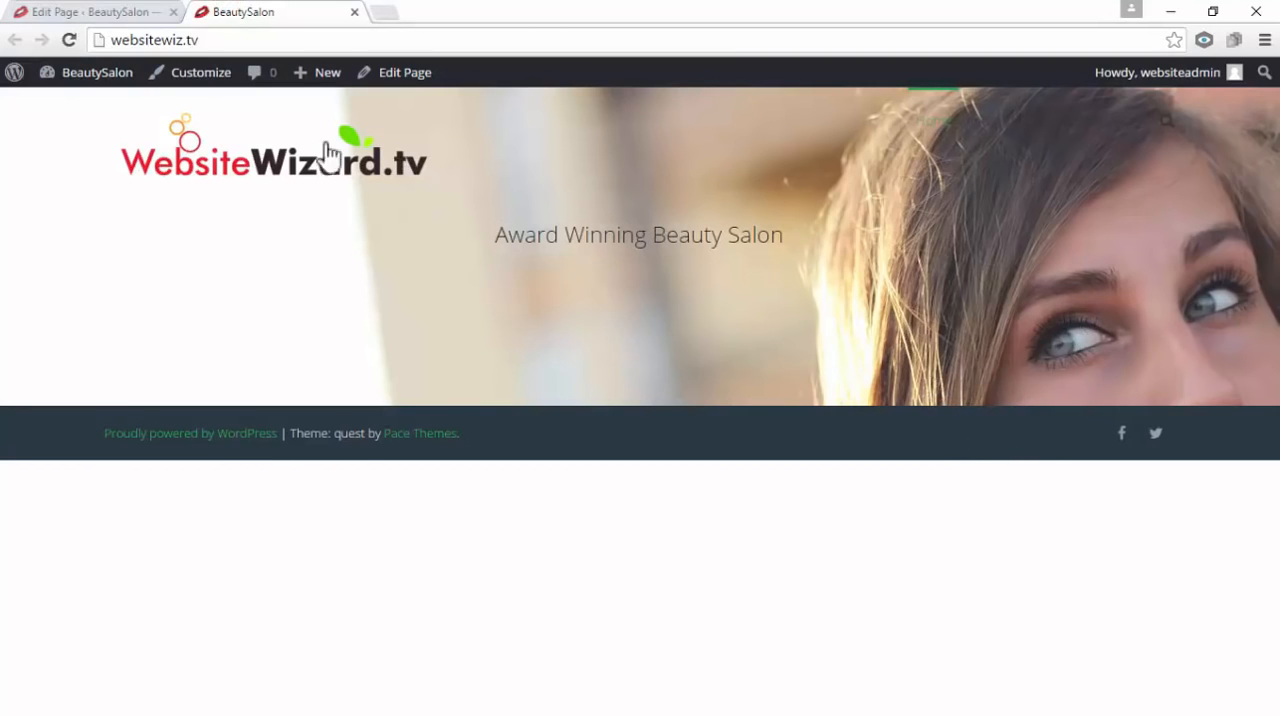
pyautogui.click(112, 12)
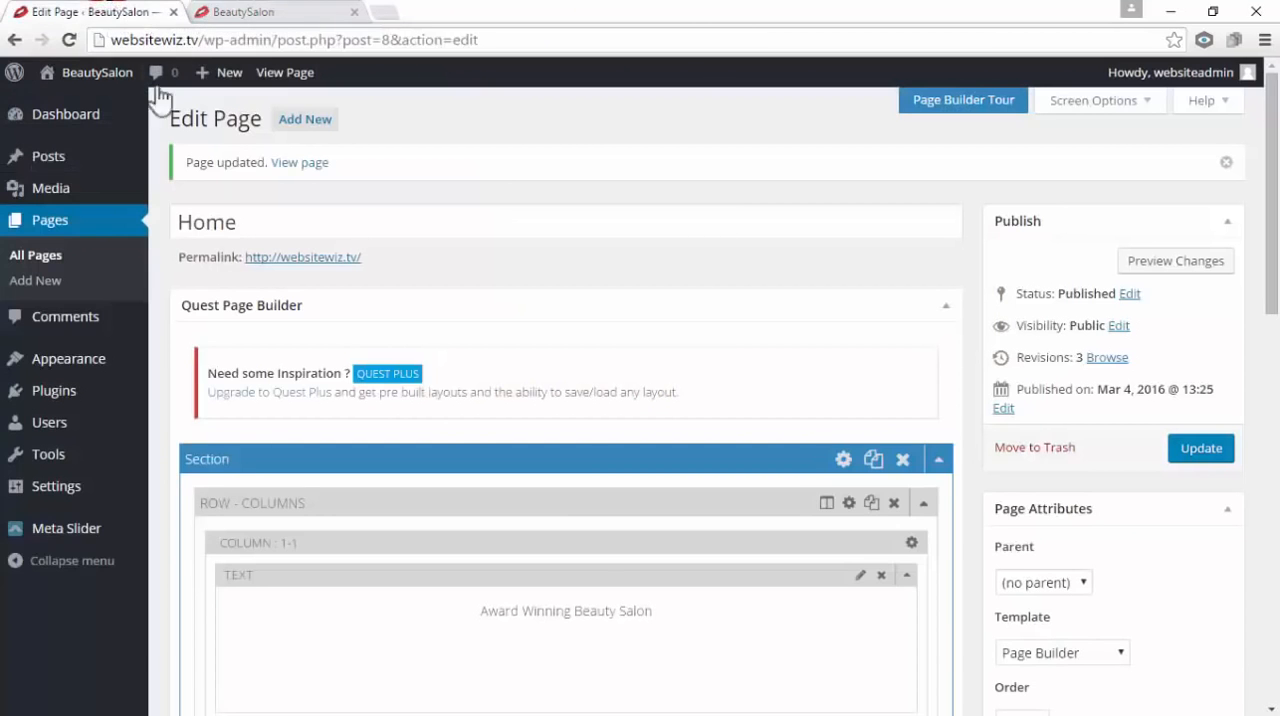
pyautogui.click(355, 12)
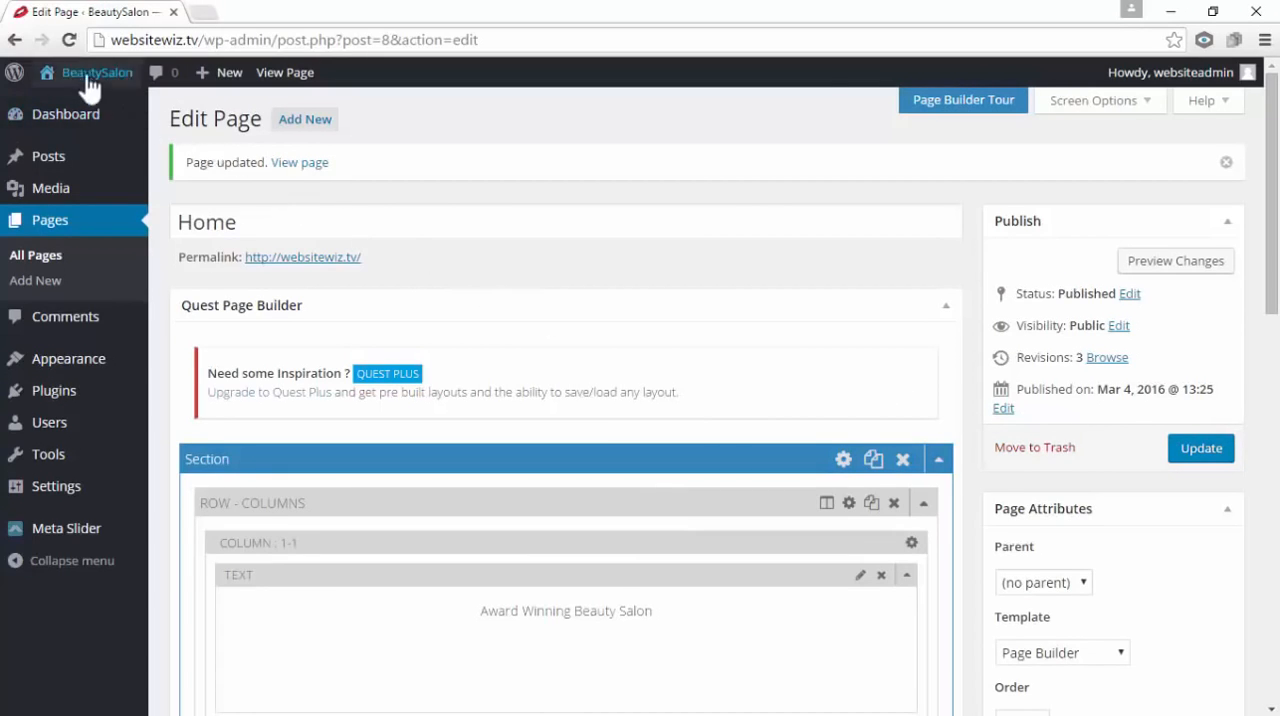
# Reopen the live site in a new tab, highlight the header menu items to check their legibility over the image, and close it
pyautogui.moveTo(80, 86)
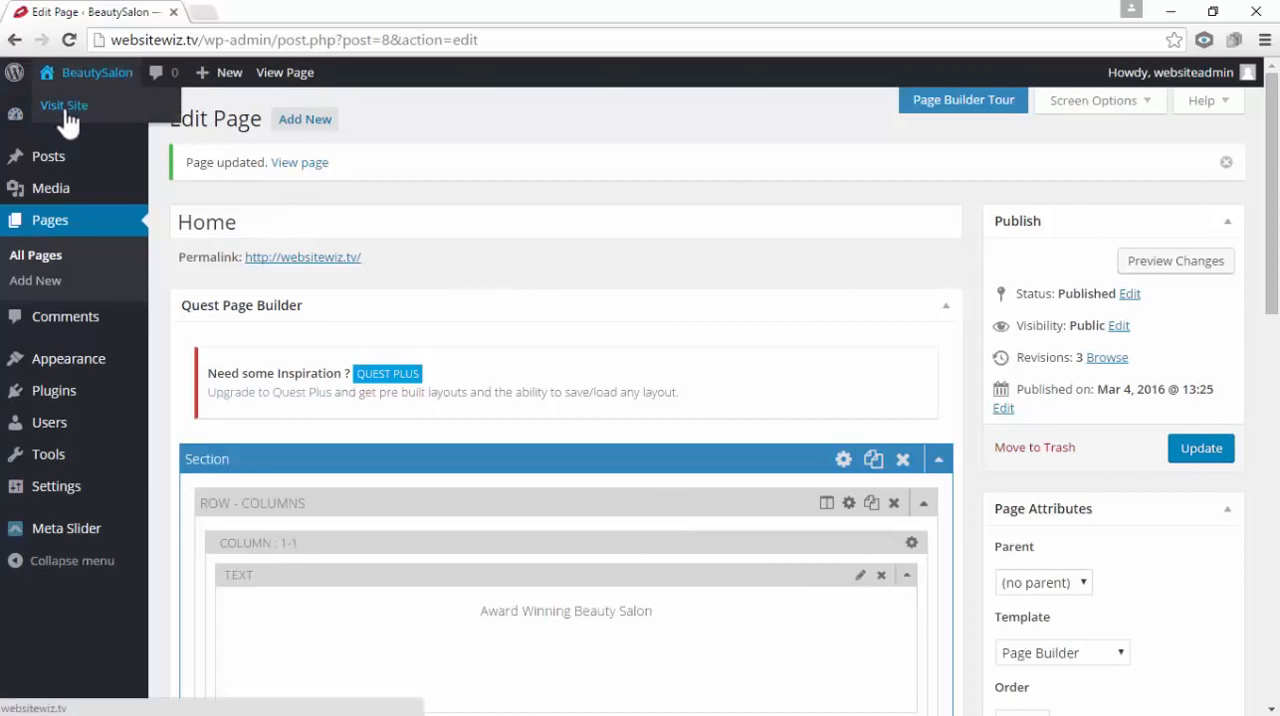
pyautogui.rightClick(64, 109)
pyautogui.click(78, 120)
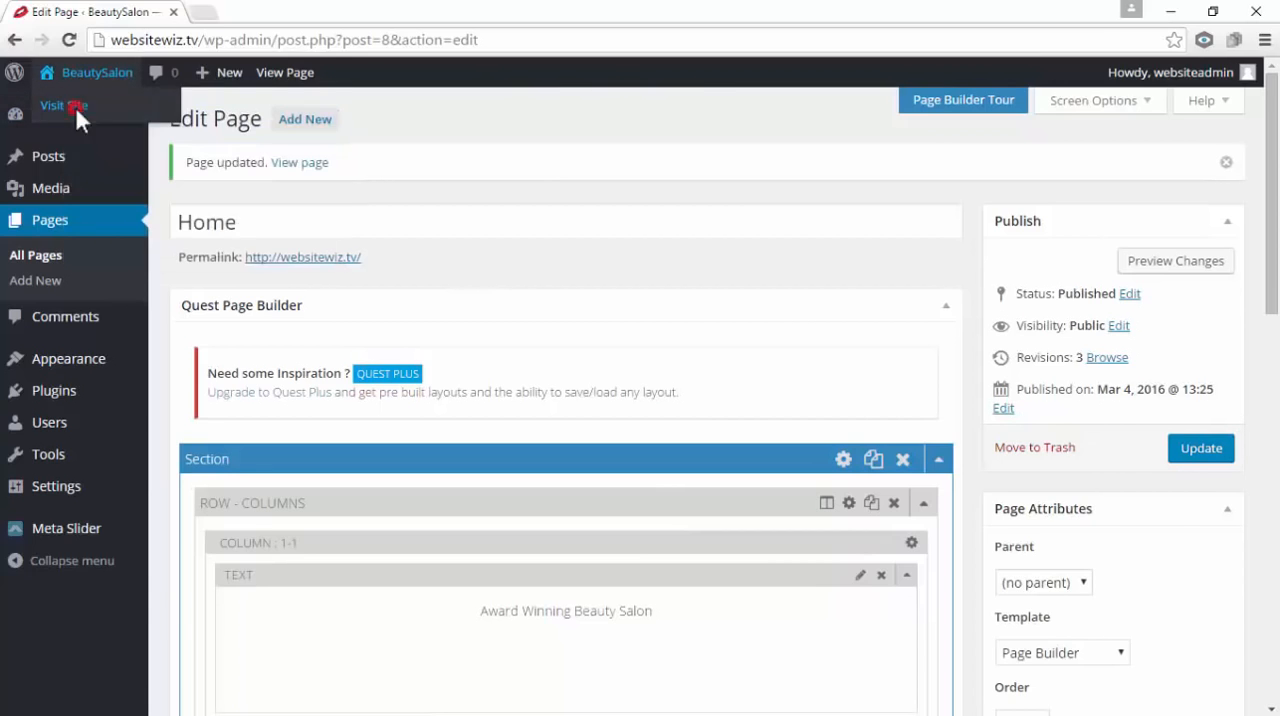
pyautogui.click(275, 14)
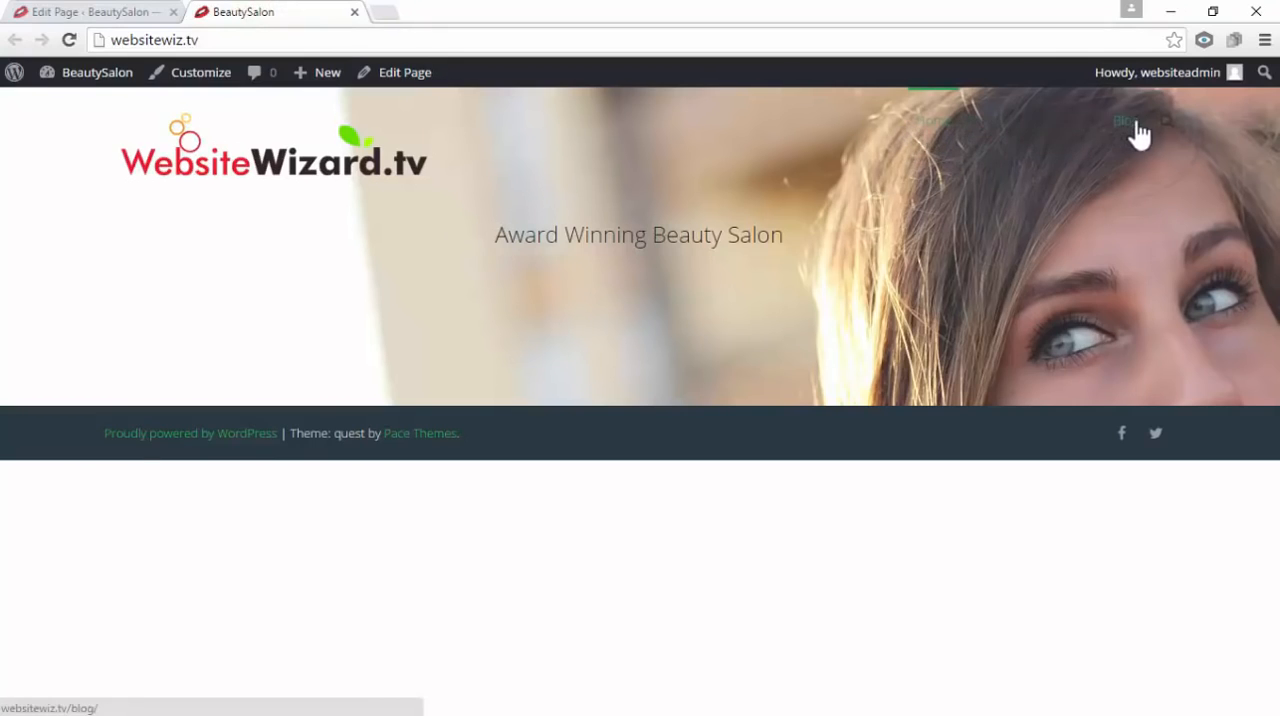
pyautogui.moveTo(884, 123); pyautogui.dragTo(1168, 138)
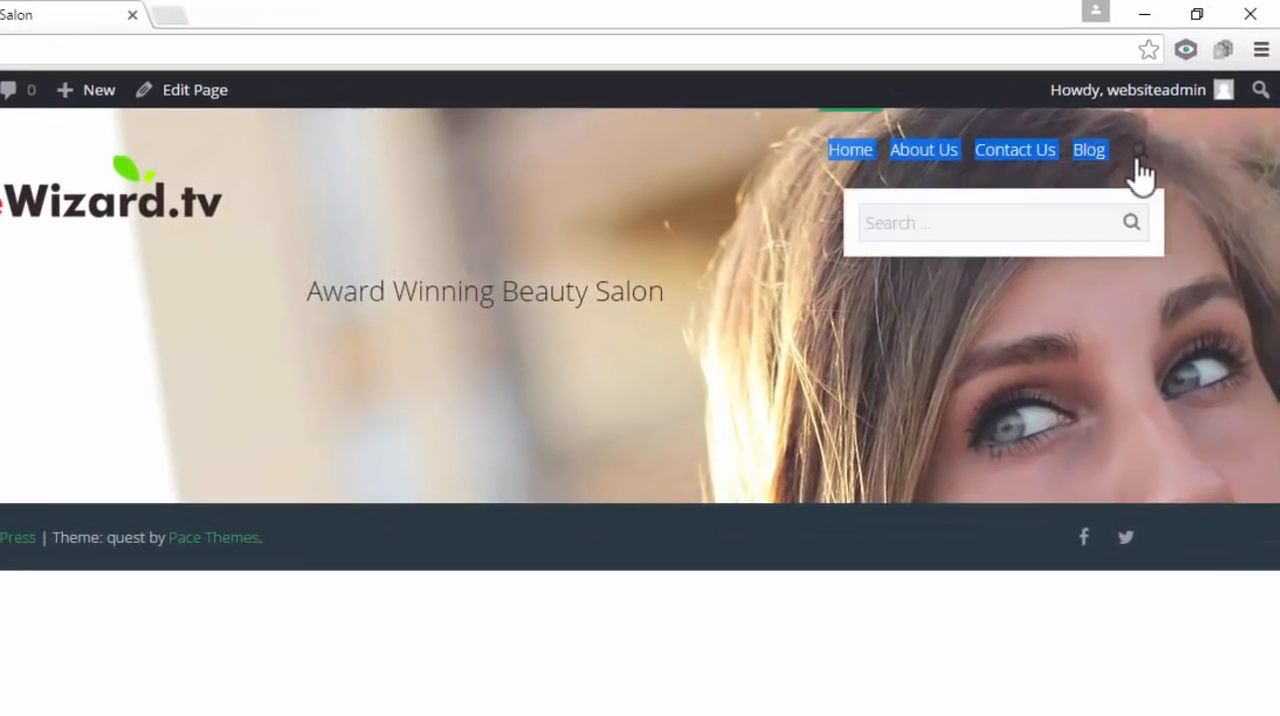
pyautogui.click(628, 211)
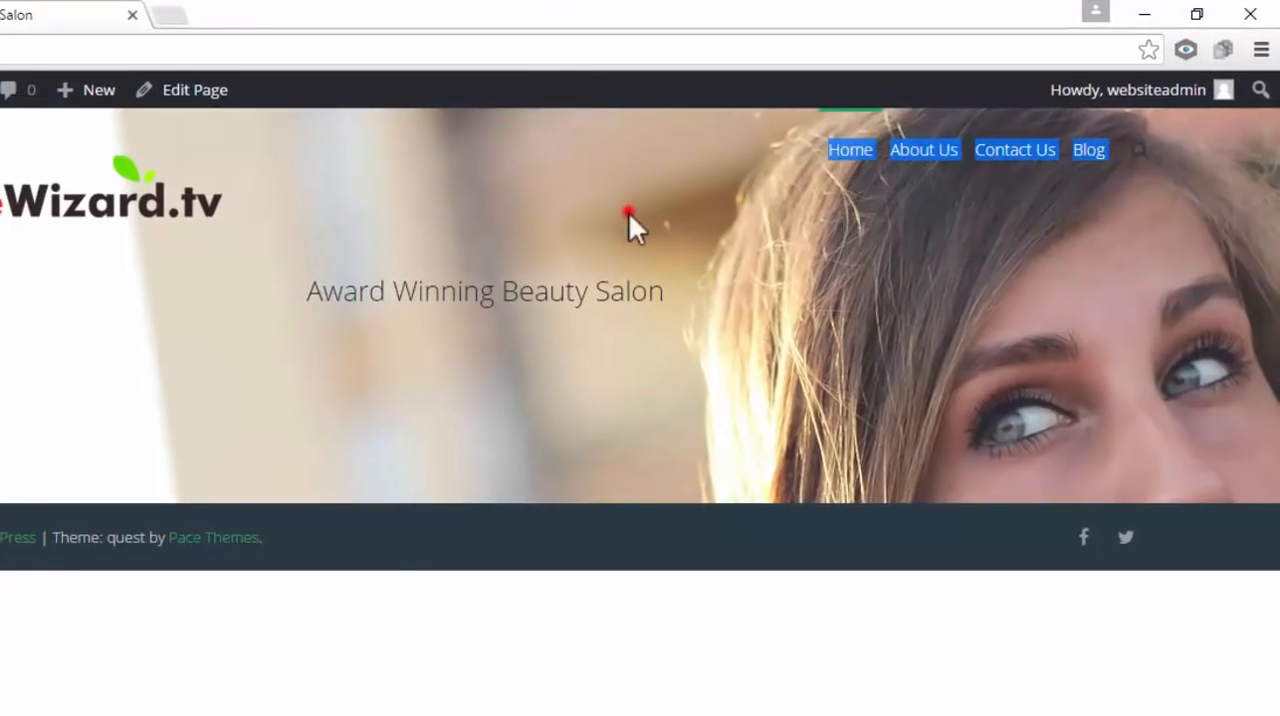
pyautogui.click(691, 188)
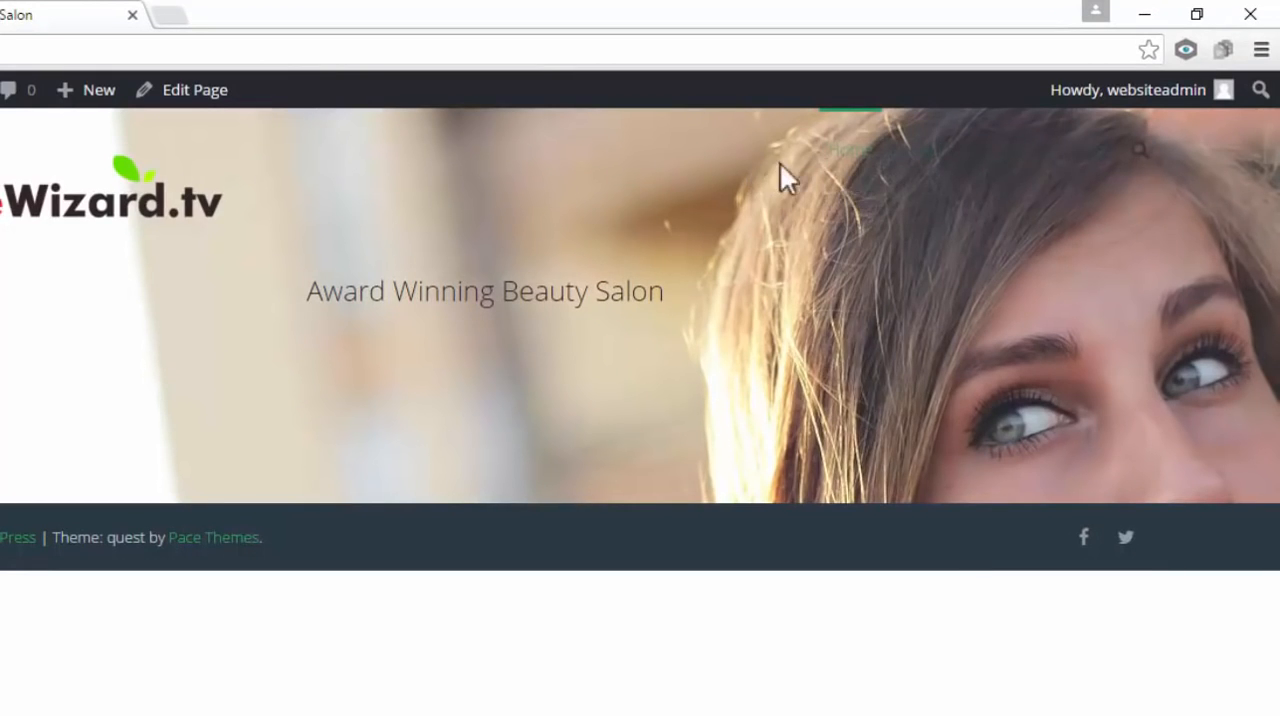
pyautogui.moveTo(780, 163); pyautogui.dragTo(1106, 206)
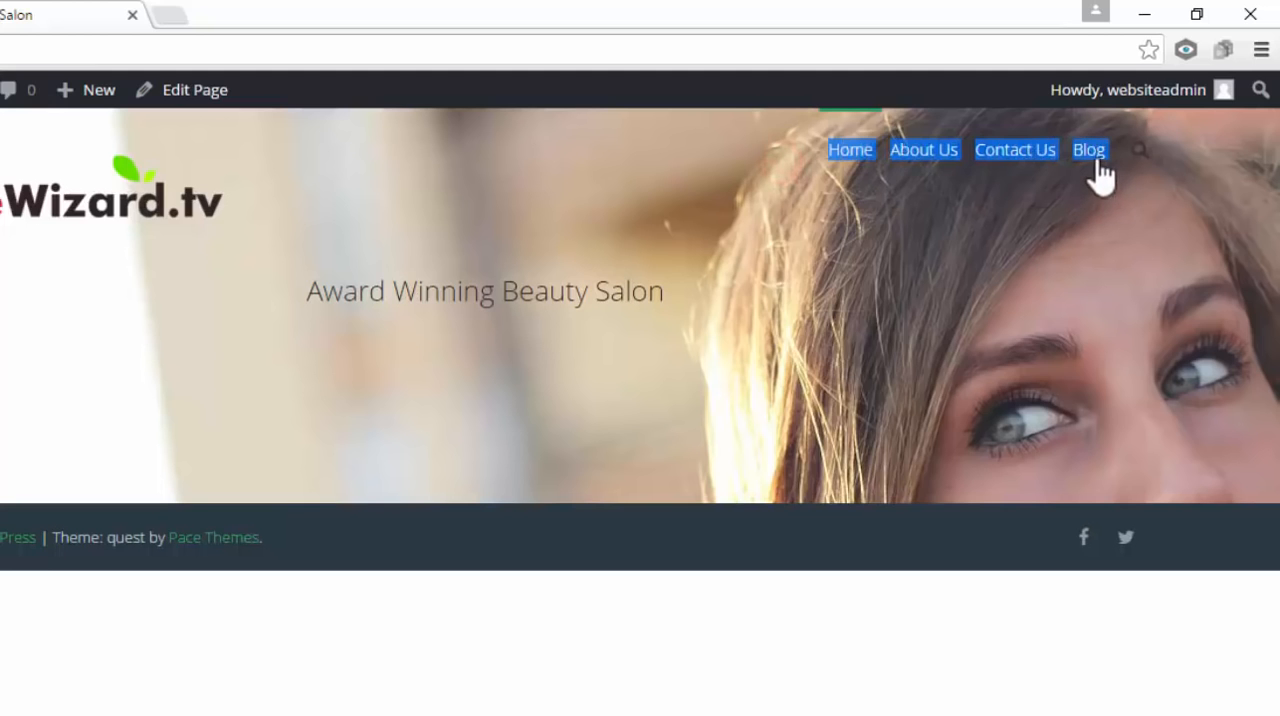
pyautogui.click(879, 208)
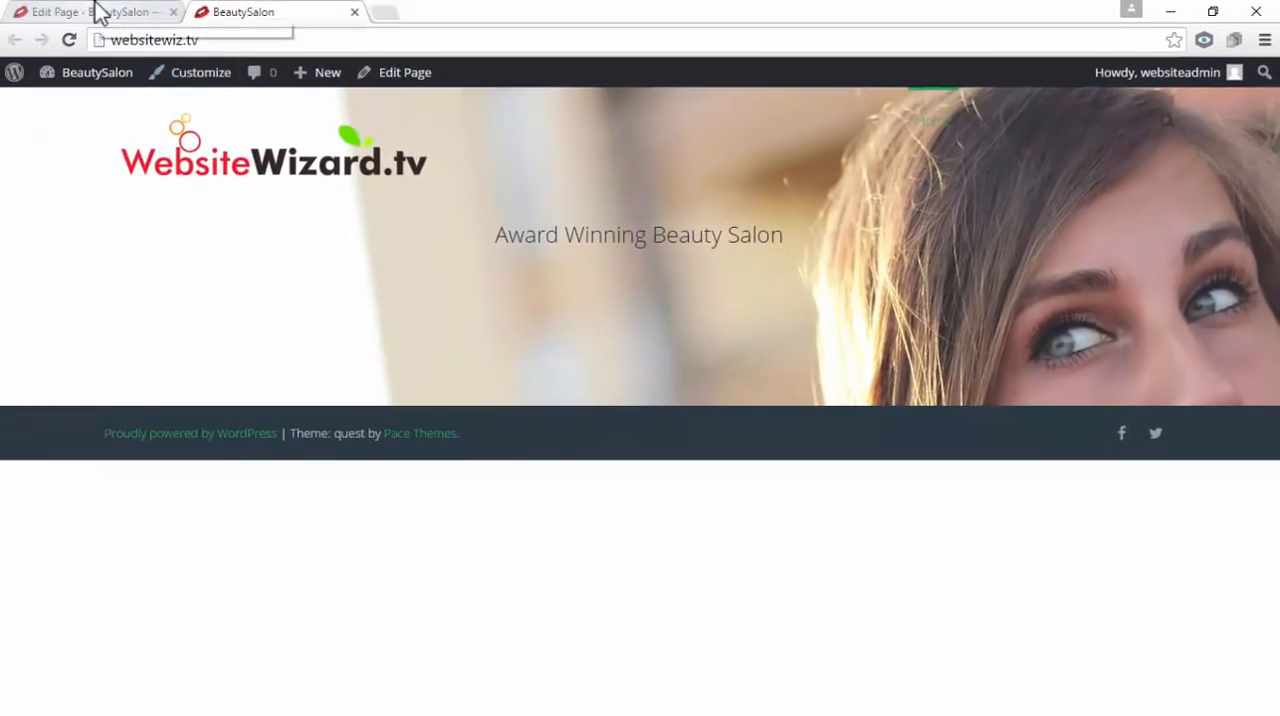
pyautogui.click(95, 12)
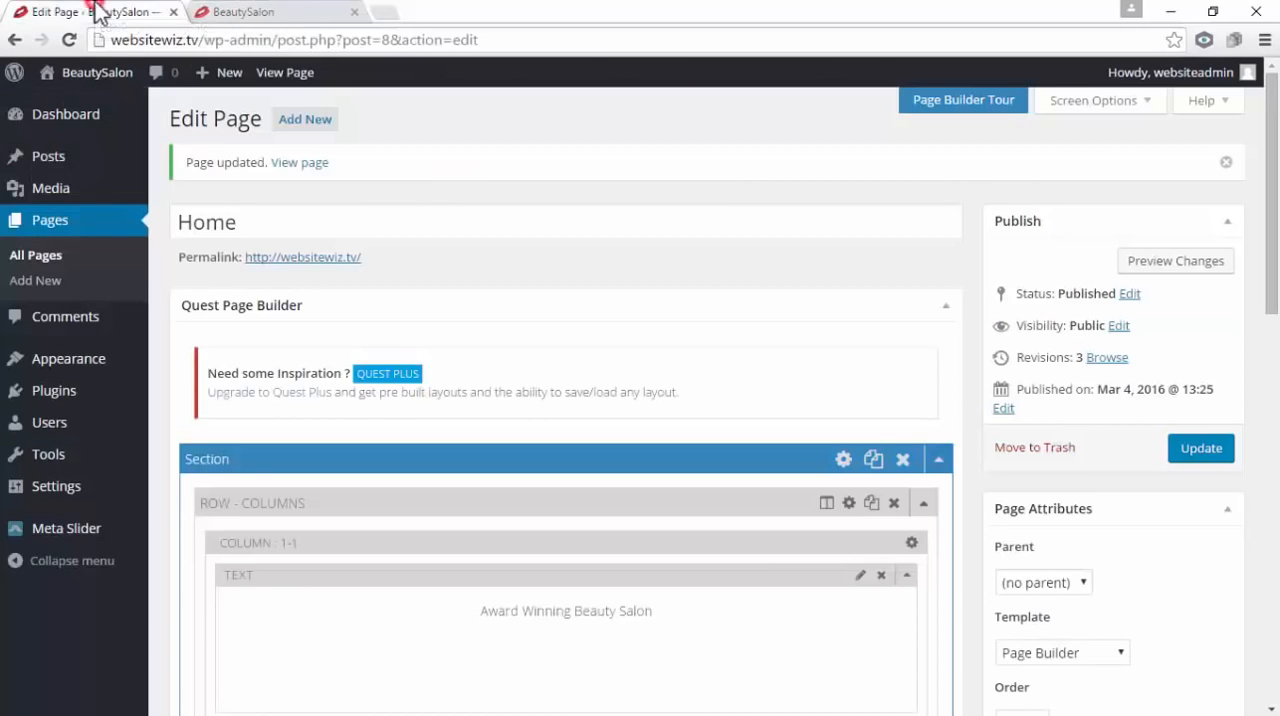
pyautogui.click(354, 11)
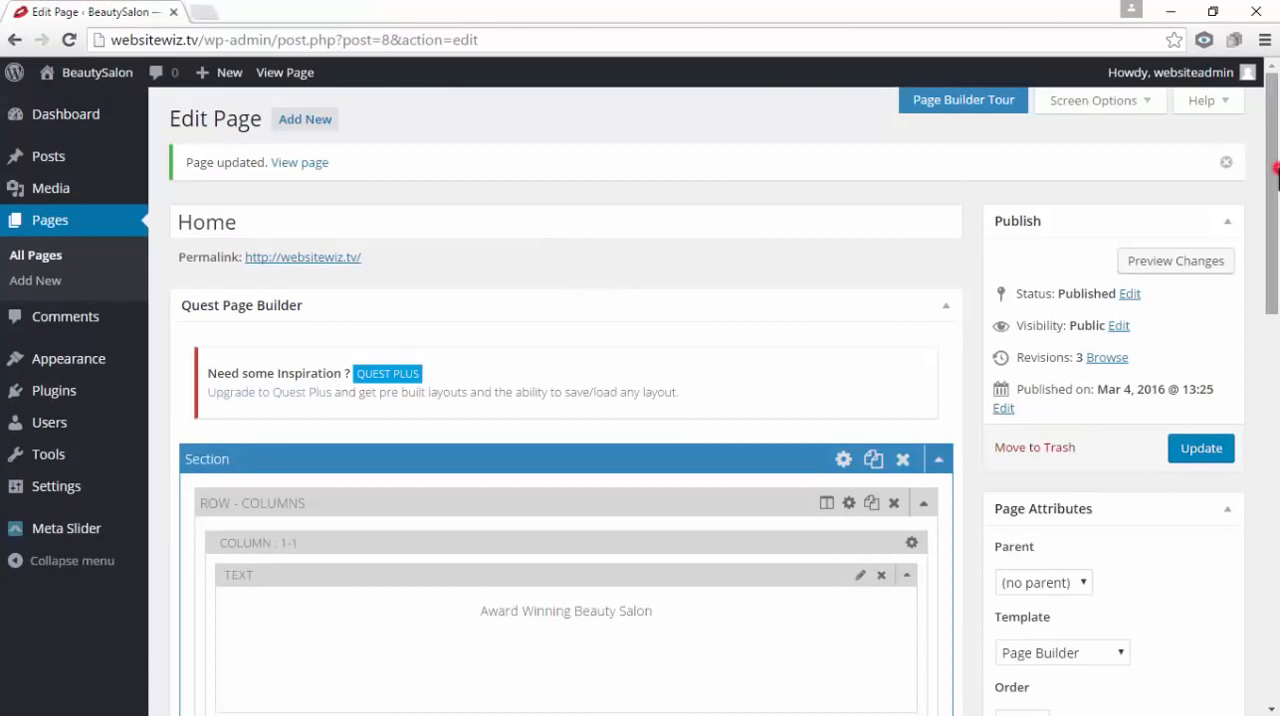
# Set the Home page's Menu Text Color to light grey #e2e2e2 in the Quest Page Options and update the page
pyautogui.moveTo(1276, 172); pyautogui.dragTo(1276, 570)
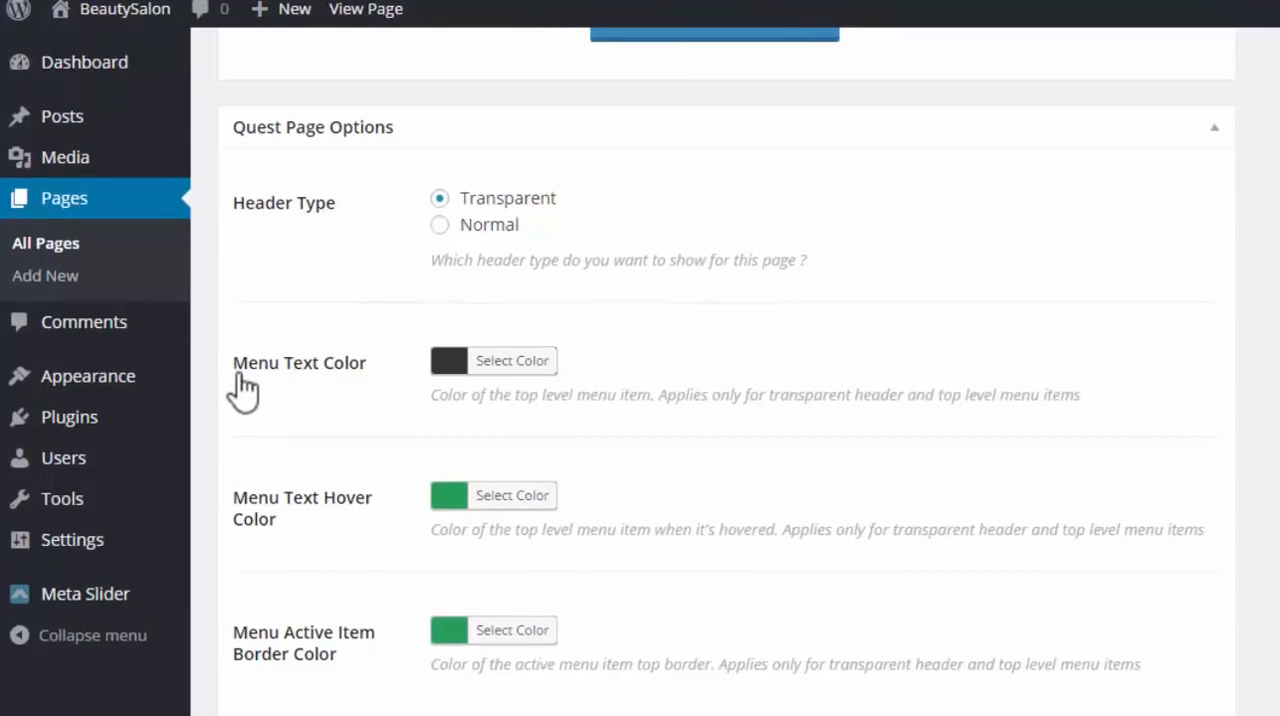
pyautogui.click(450, 365)
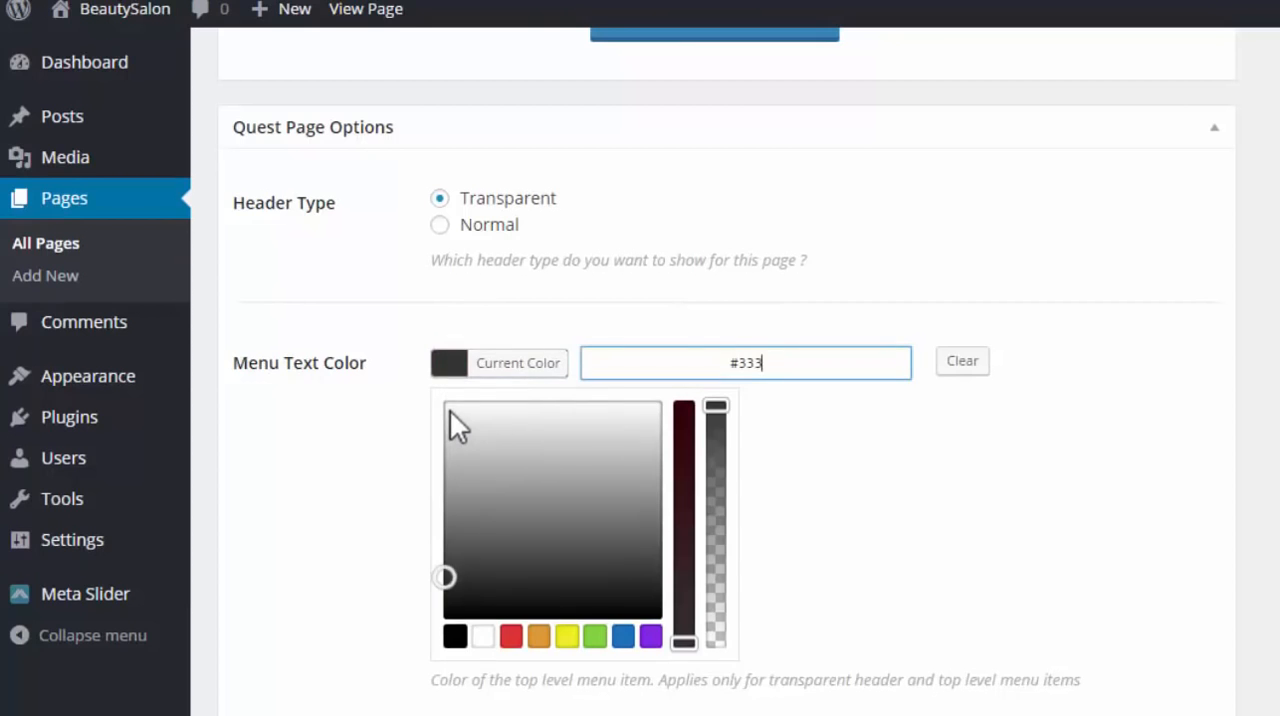
pyautogui.click(450, 410)
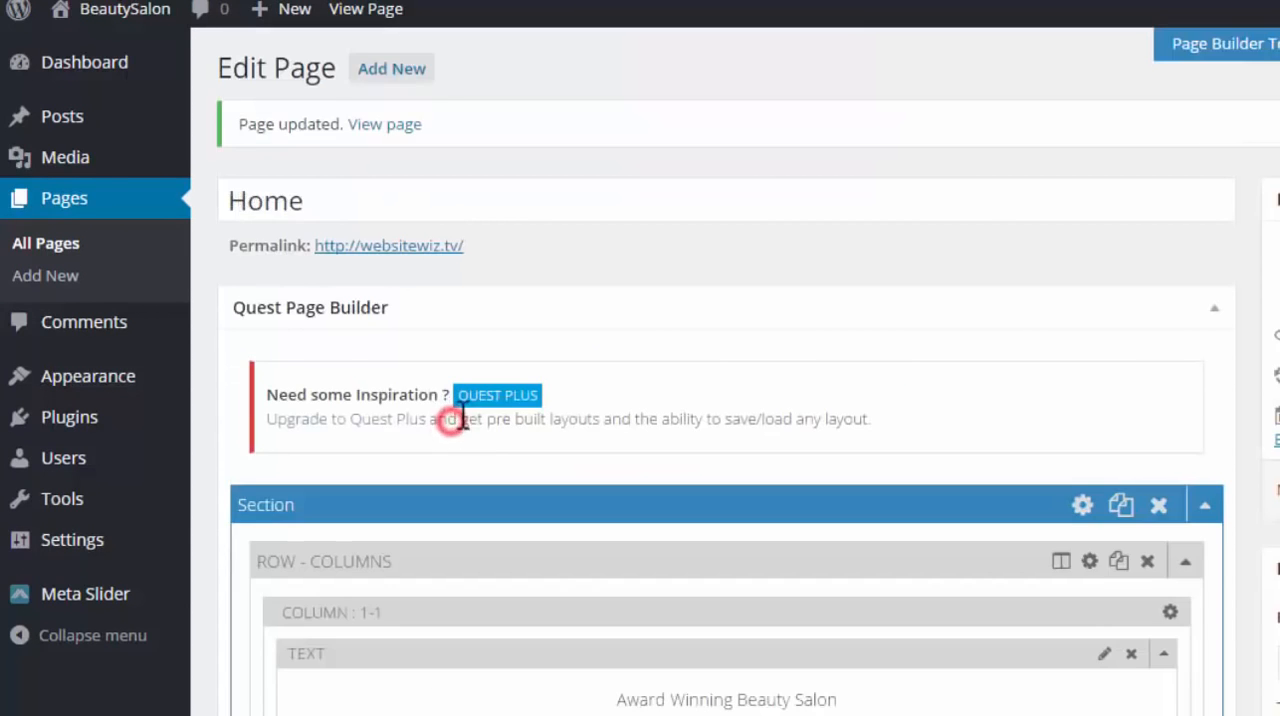
pyautogui.scroll(-15, 727, 400)
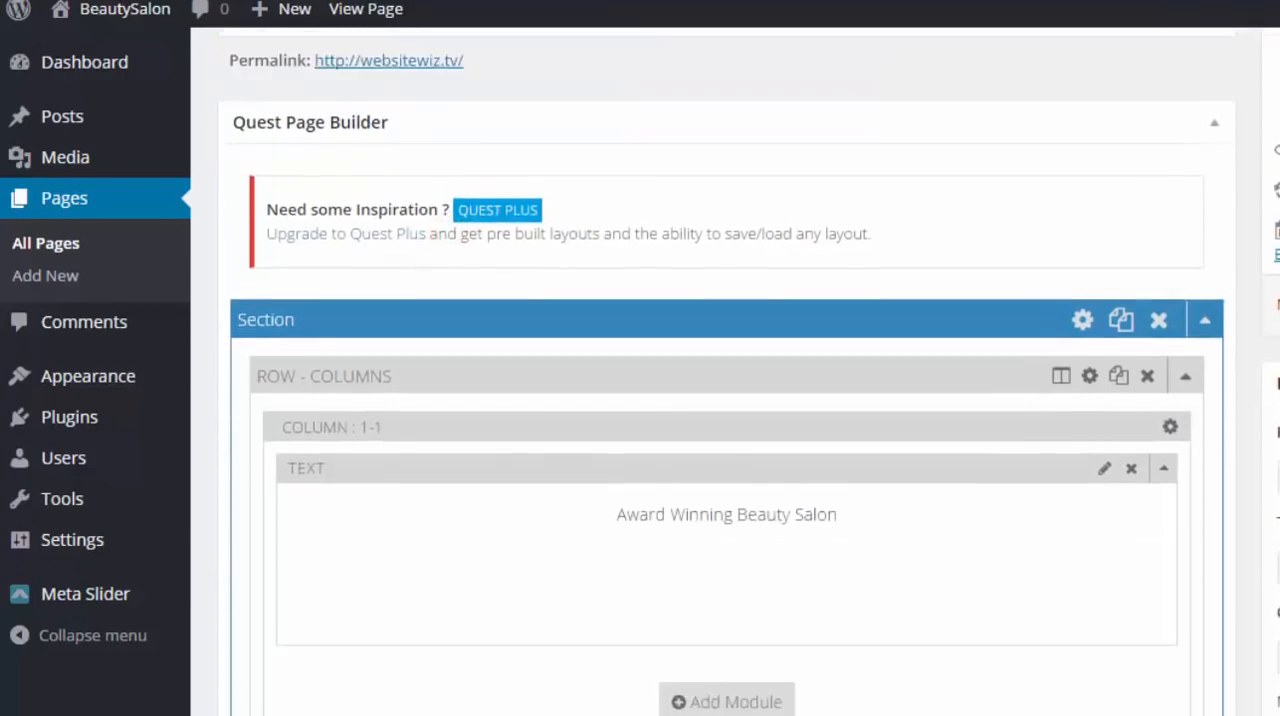
pyautogui.scroll(2, 727, 400)
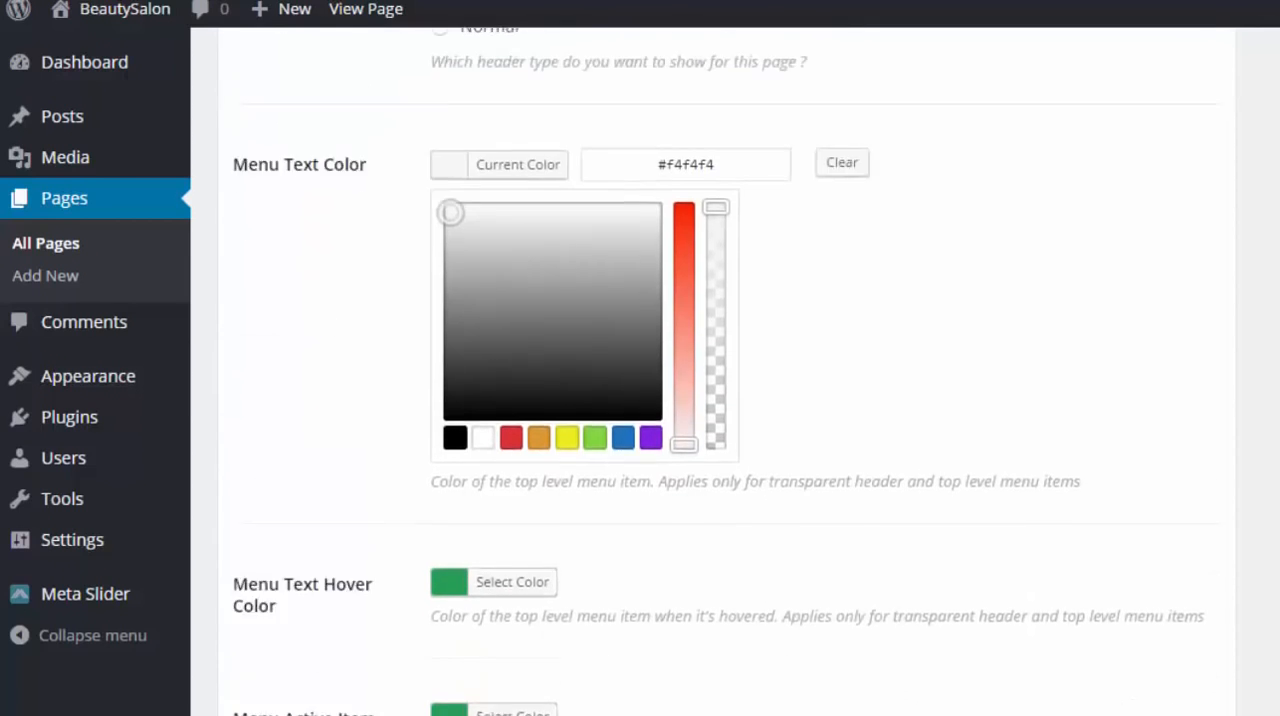
pyautogui.moveTo(469, 333)
pyautogui.mouseDown()
pyautogui.moveTo(457, 320)
pyautogui.moveTo(467, 316)
pyautogui.mouseUp()
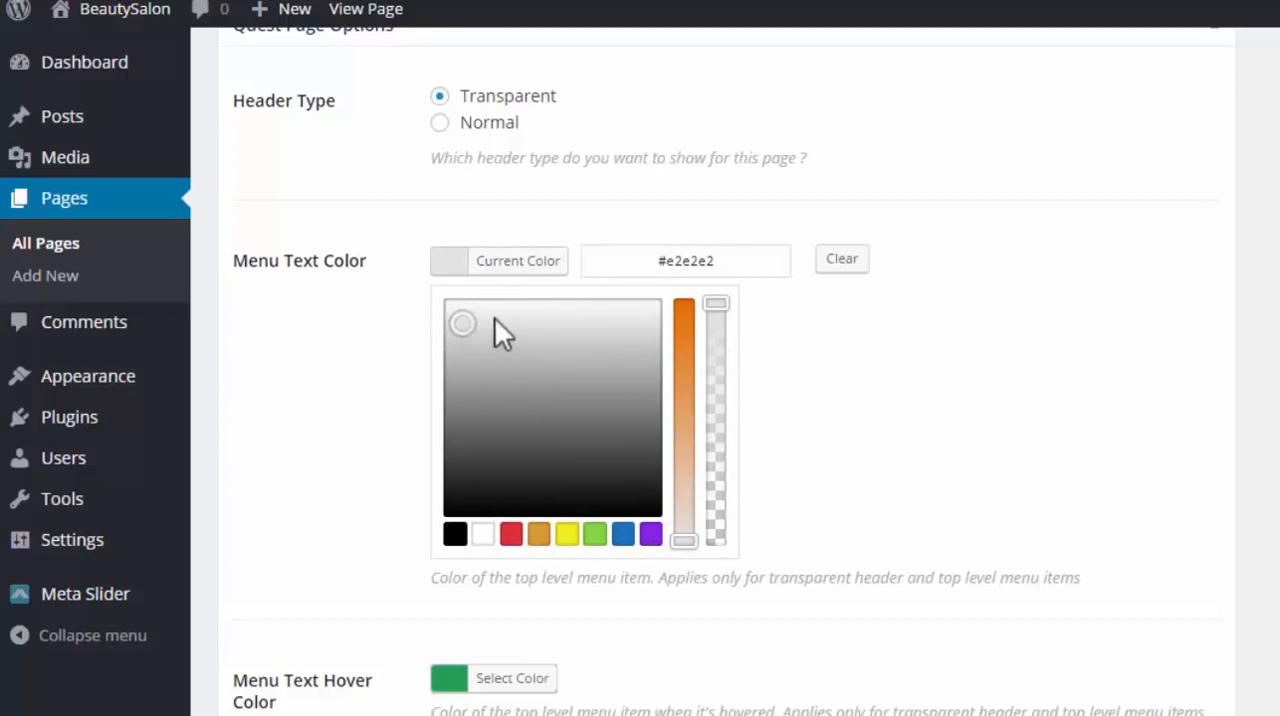
pyautogui.scroll(-2, 872, 488)
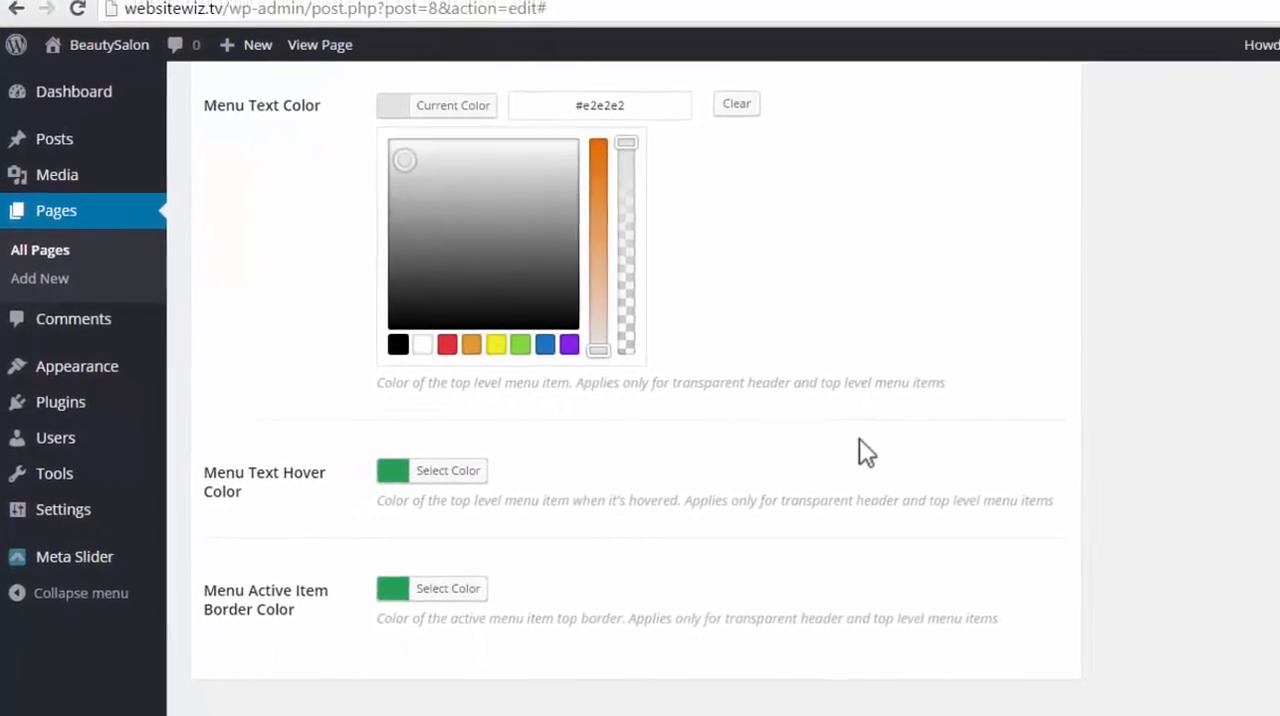
pyautogui.moveTo(1274, 607); pyautogui.dragTo(1274, 195)
pyautogui.click(1208, 460)
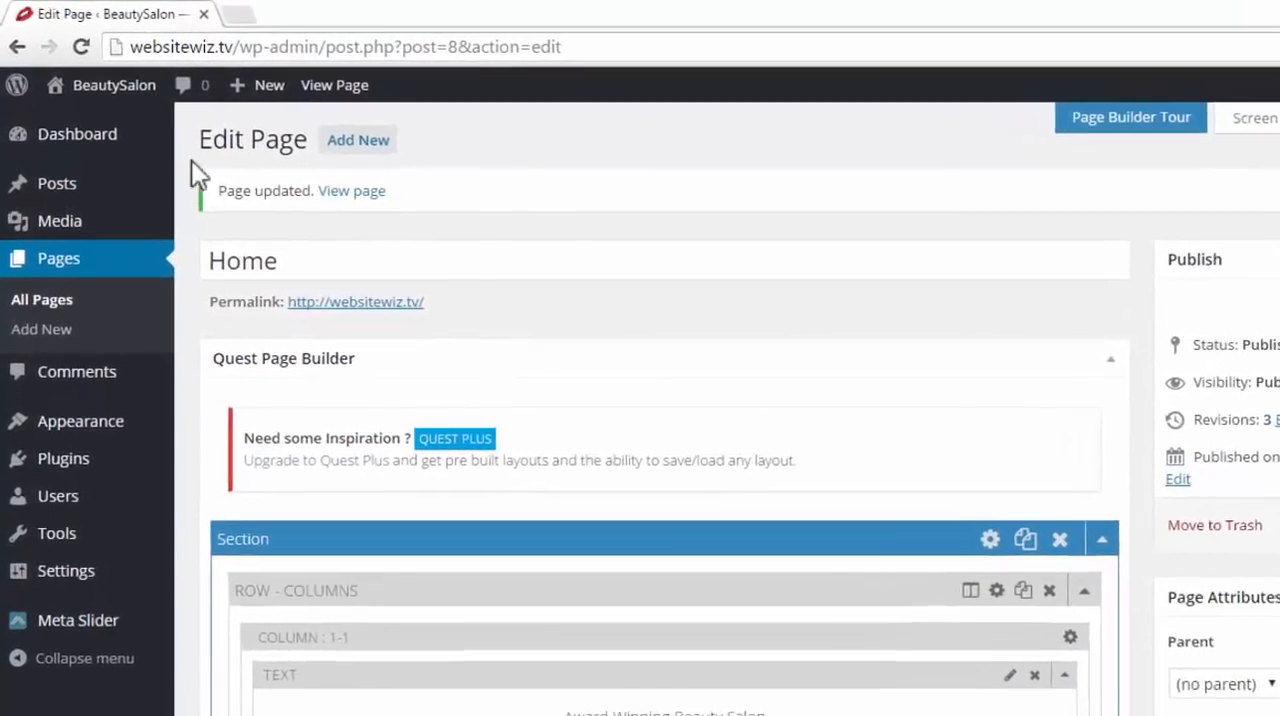
# Open the live site in a new tab and check the menu text color over the background image
pyautogui.moveTo(78, 88)
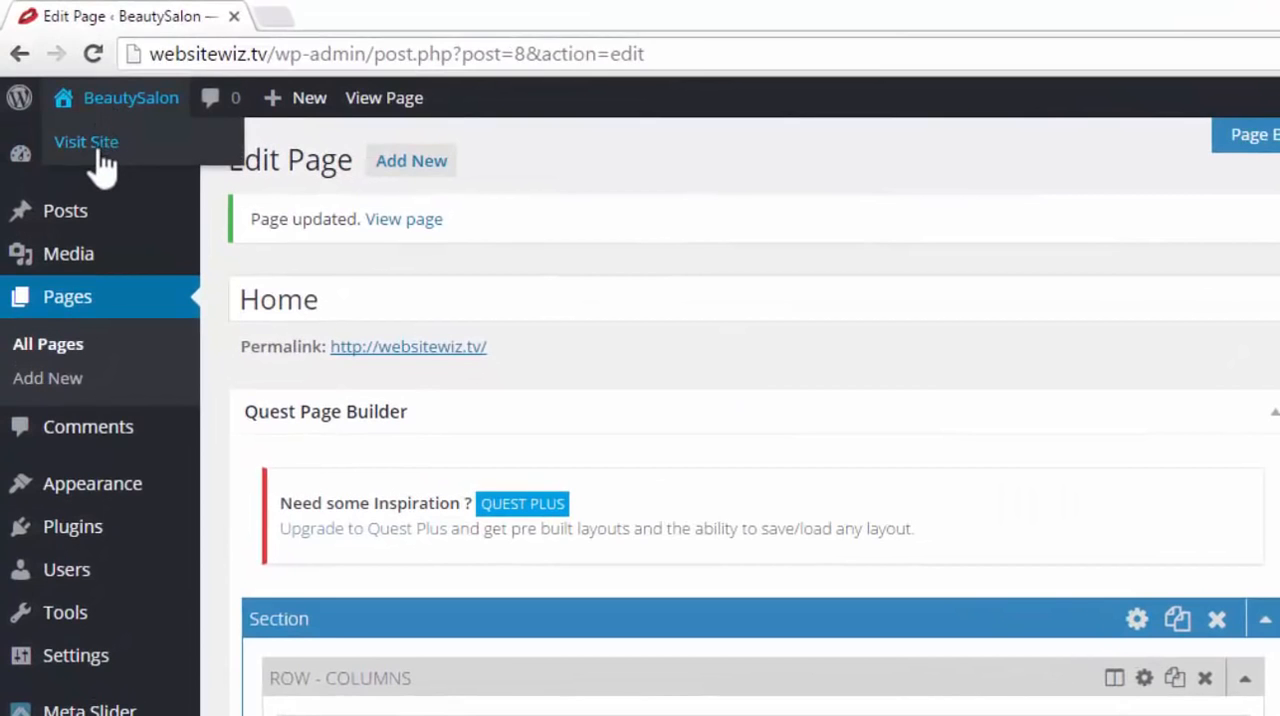
pyautogui.rightClick(102, 153)
pyautogui.click(118, 160)
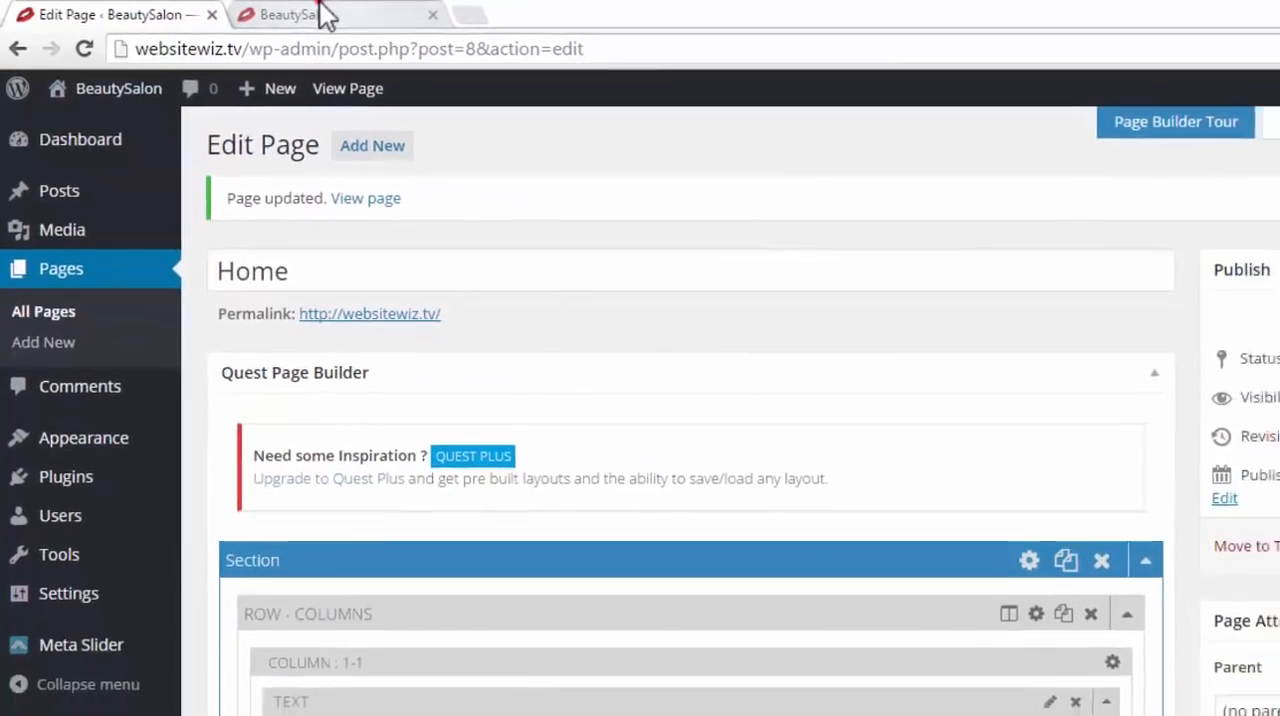
pyautogui.click(328, 16)
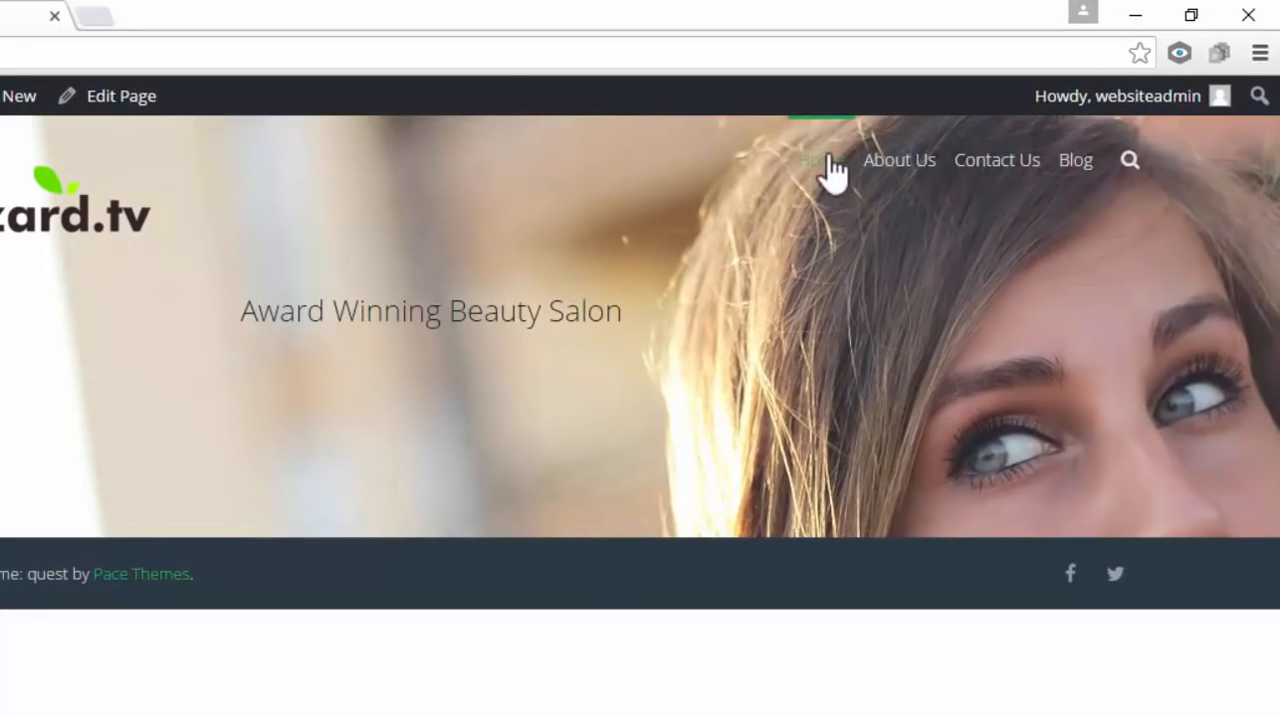
# View the About Us page's header on the live site, return to its Home page, and close the live site tab
pyautogui.click(898, 162)
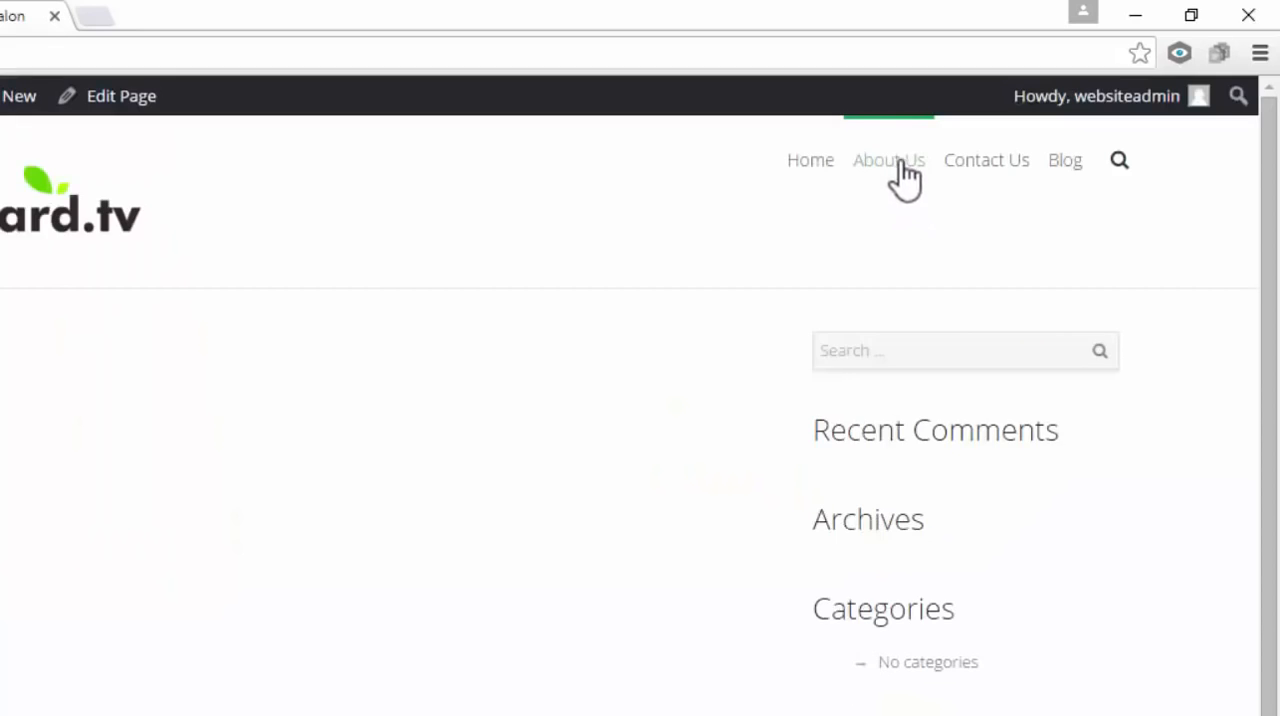
pyautogui.click(807, 162)
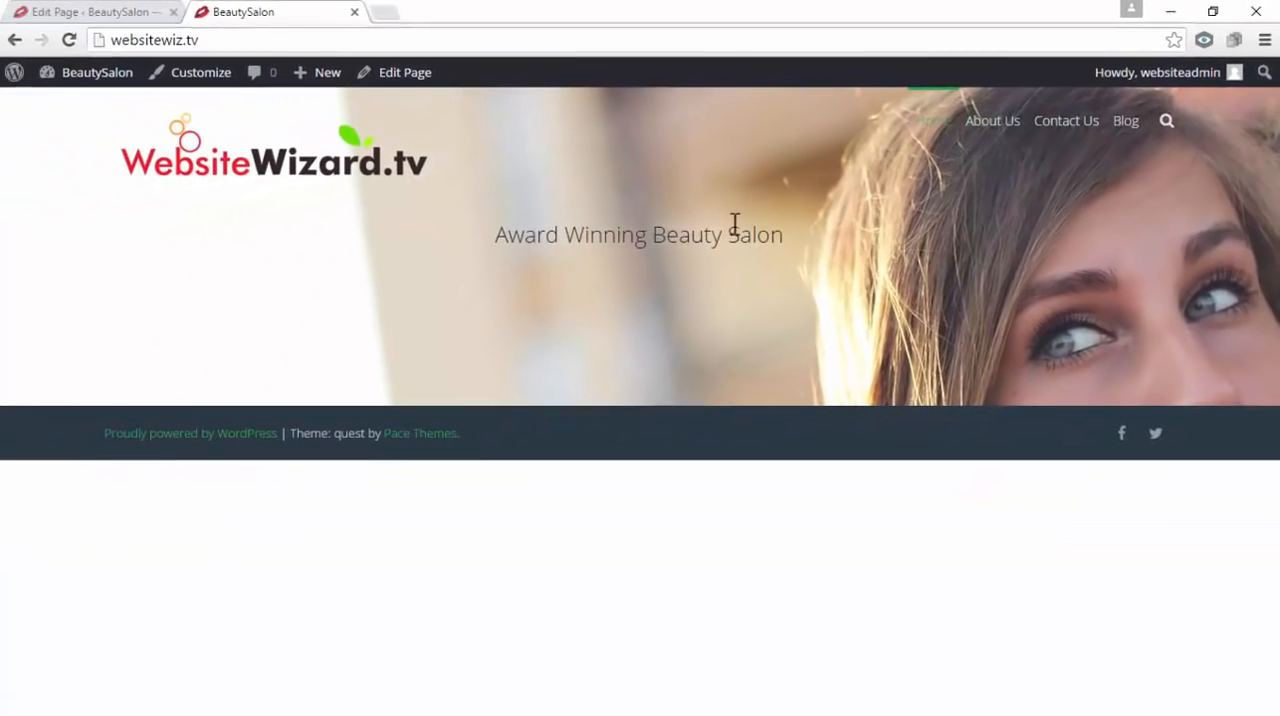
pyautogui.click(100, 14)
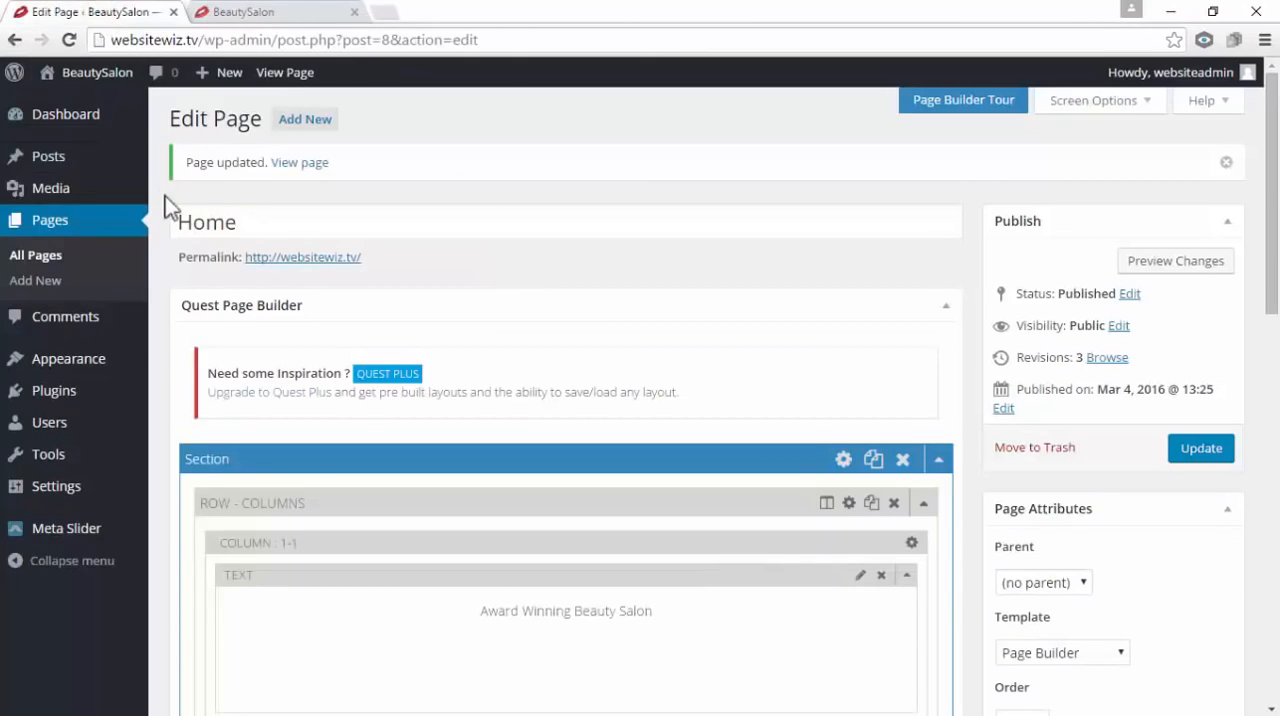
pyautogui.click(353, 12)
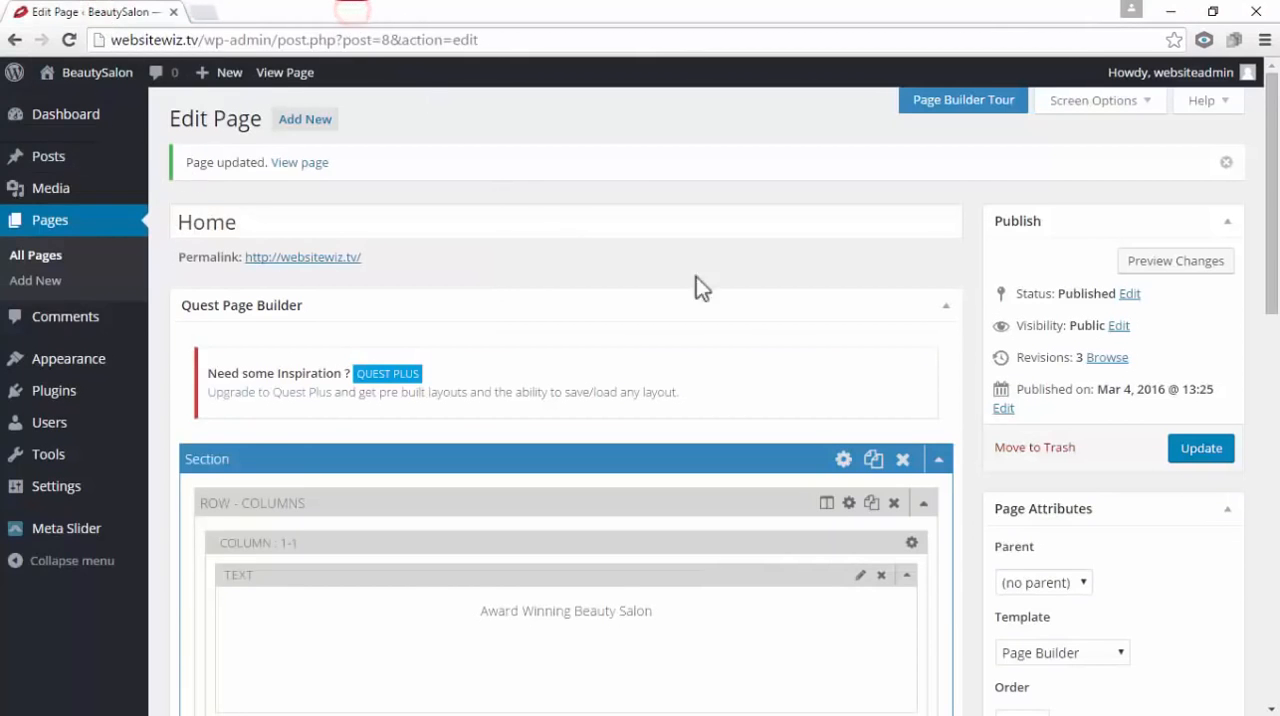
# Copy the Menu Text Color value #e2e2e2 from the Home page's Quest Page Options
pyautogui.moveTo(1274, 212); pyautogui.dragTo(1277, 600)
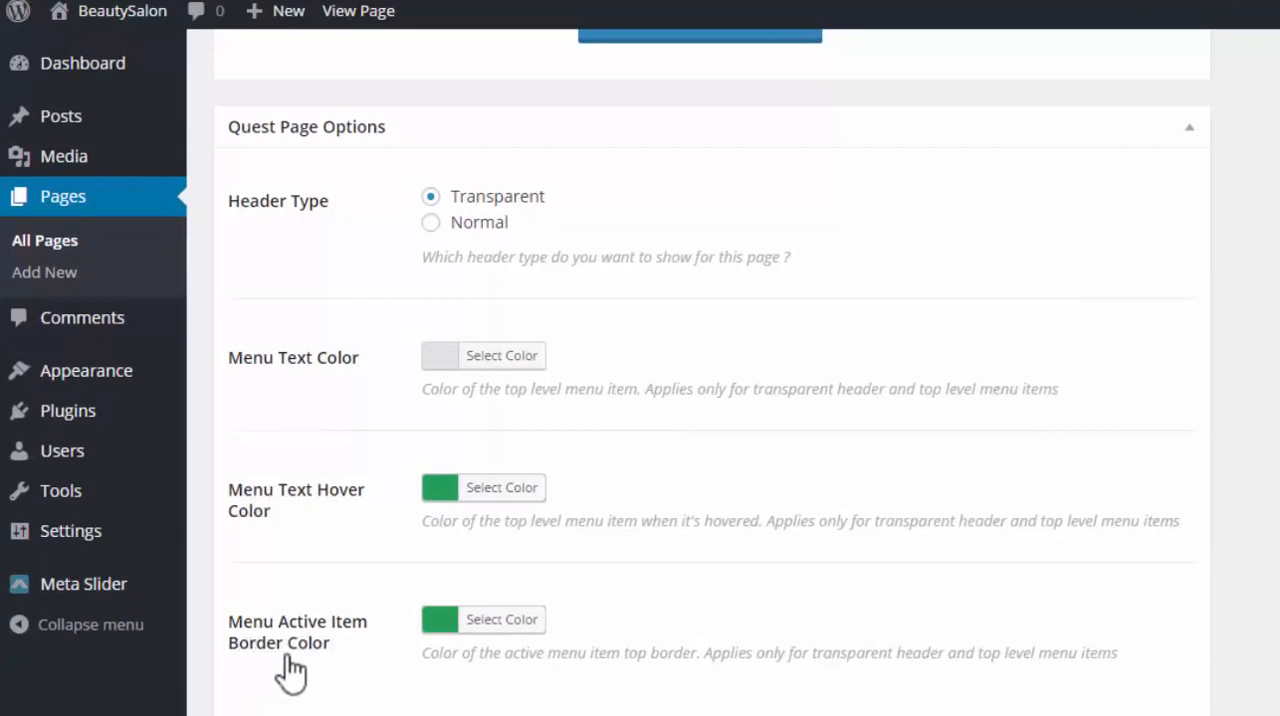
pyautogui.click(440, 360)
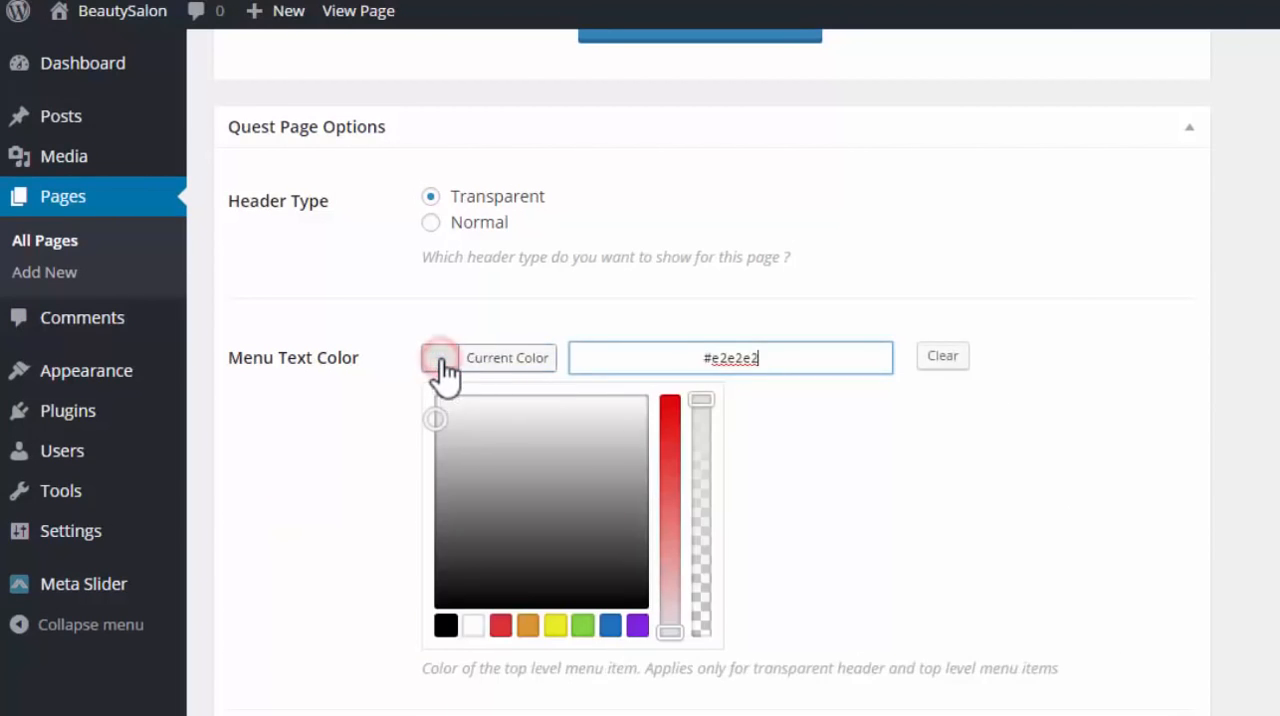
pyautogui.moveTo(786, 358); pyautogui.dragTo(683, 357)
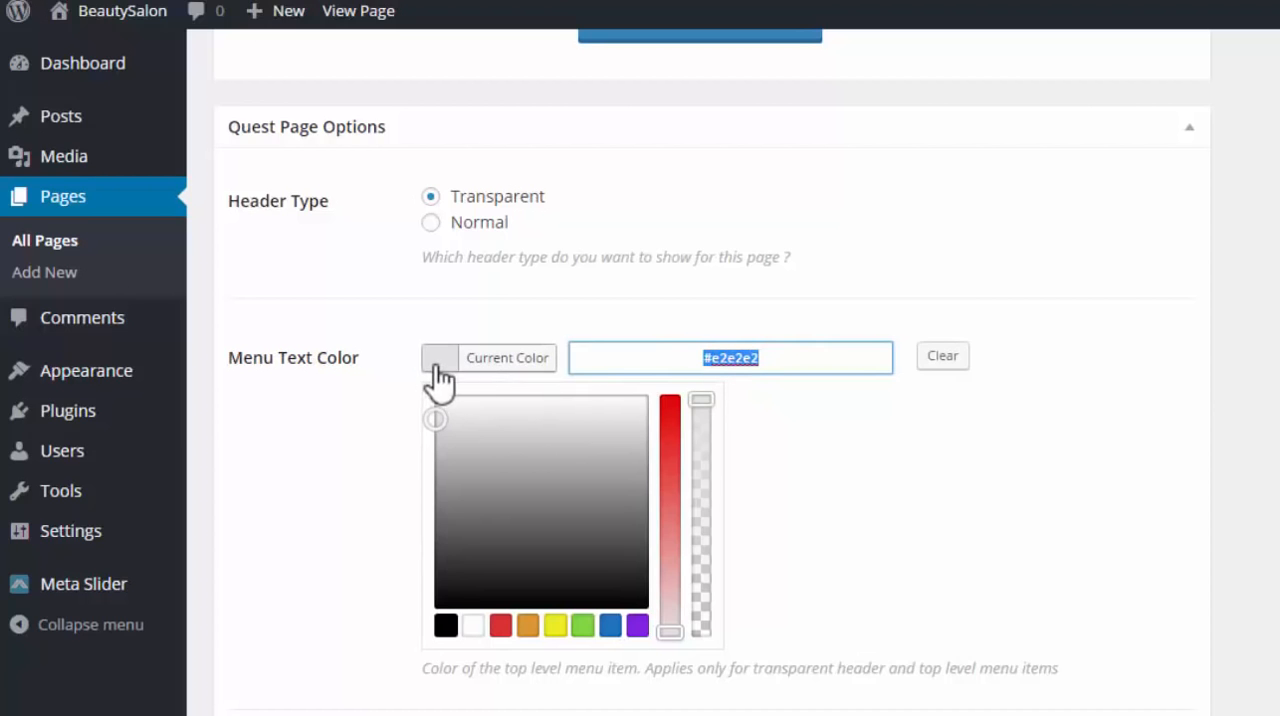
pyautogui.rightClick(733, 351)
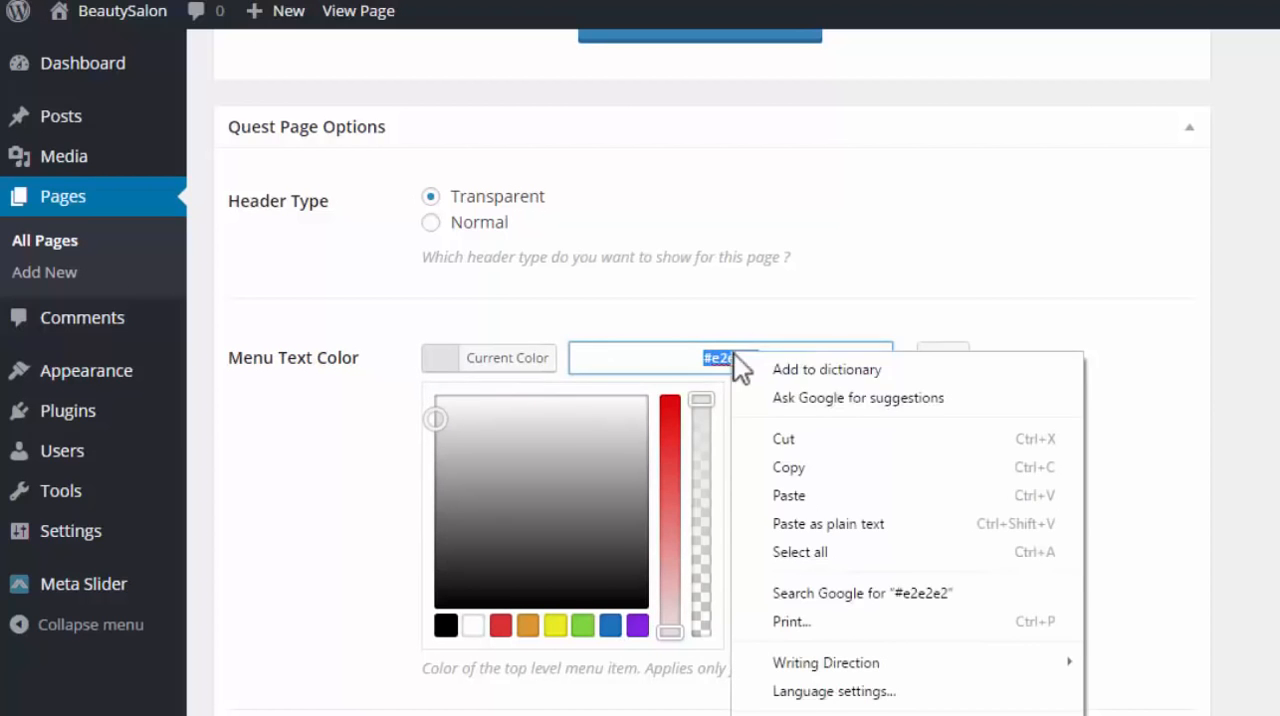
pyautogui.click(800, 467)
pyautogui.click(906, 452)
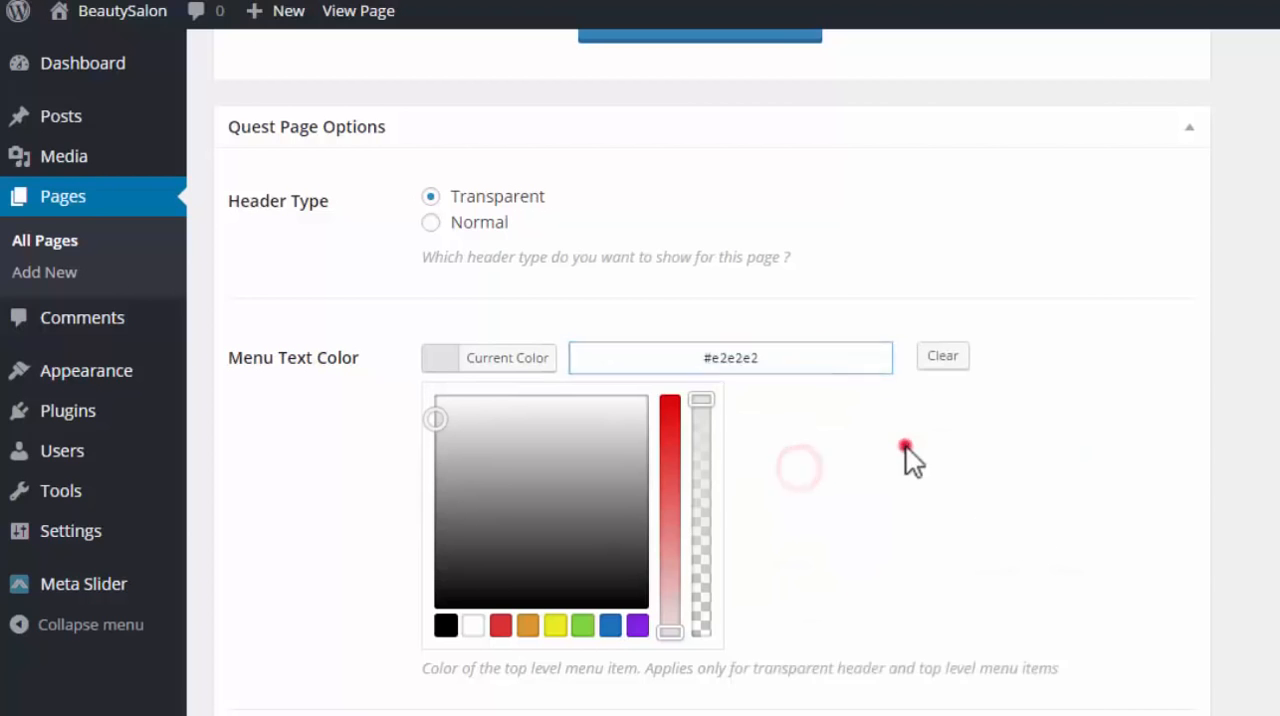
# Set the Menu Text Hover Color to #e2e2e2 using the copied value
pyautogui.scroll(-3, 888, 419)
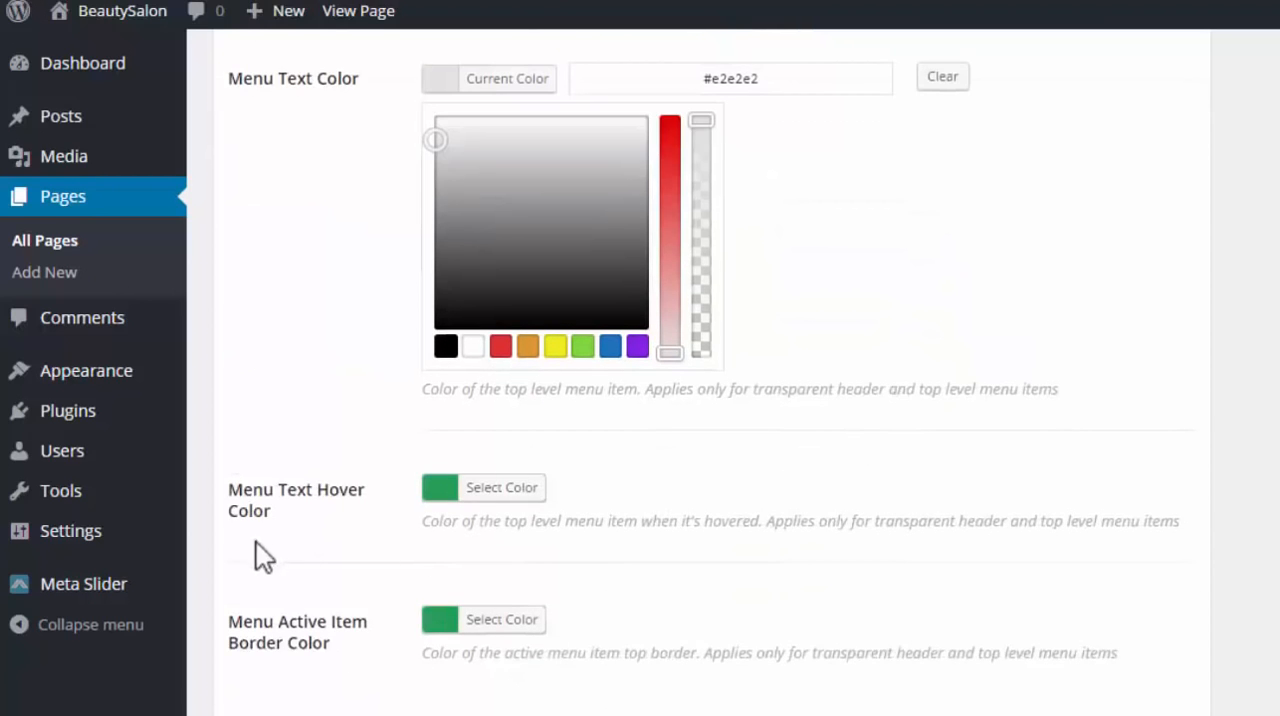
pyautogui.click(443, 488)
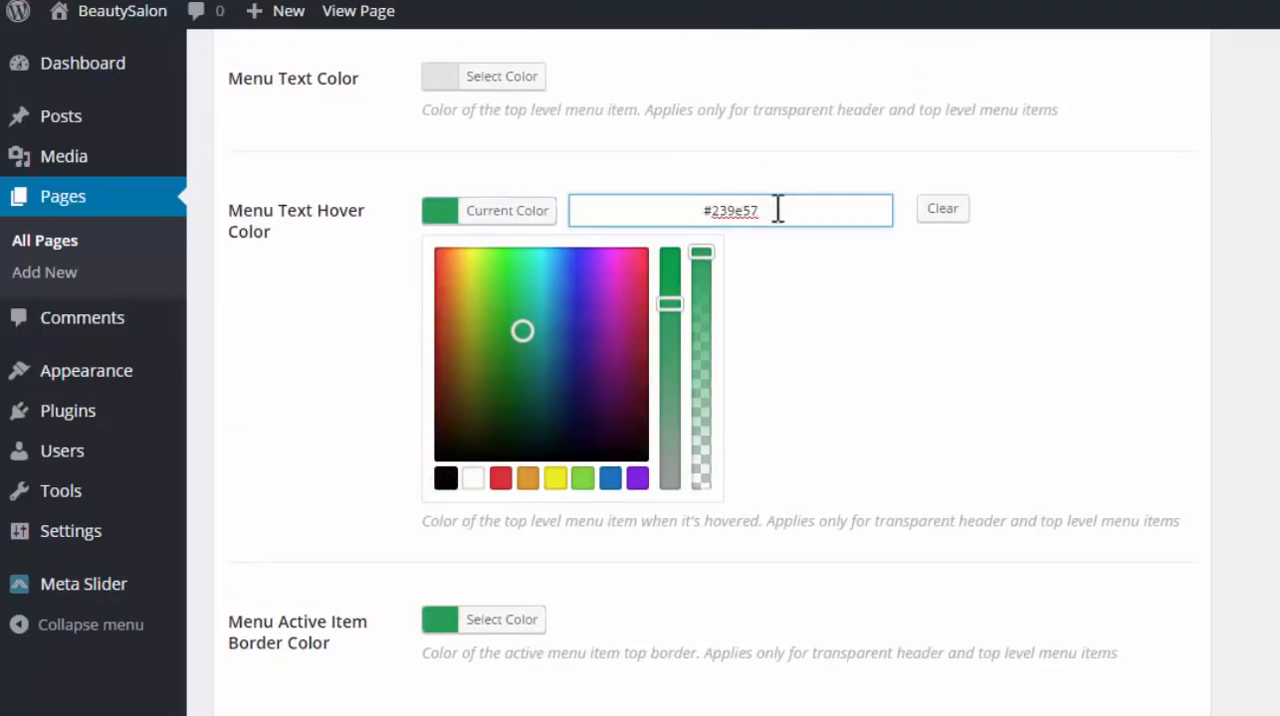
pyautogui.moveTo(774, 208); pyautogui.dragTo(711, 216)
pyautogui.rightClick(715, 217)
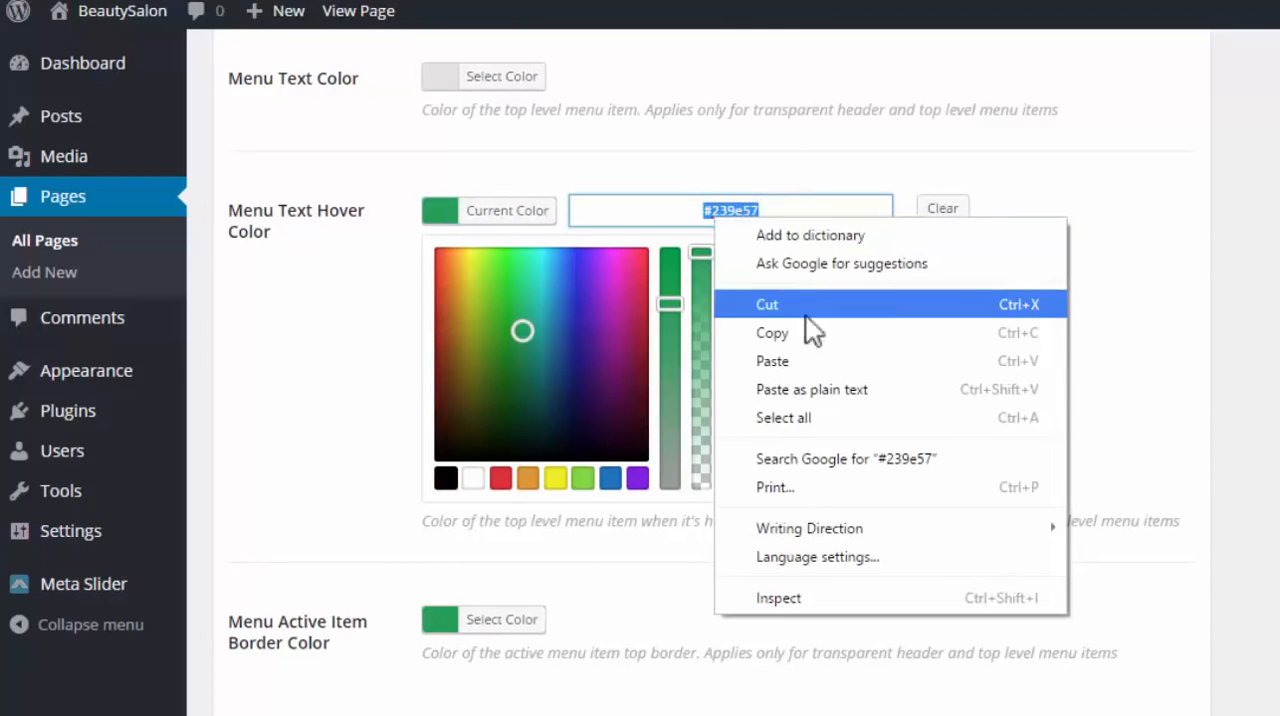
pyautogui.click(813, 366)
pyautogui.click(862, 305)
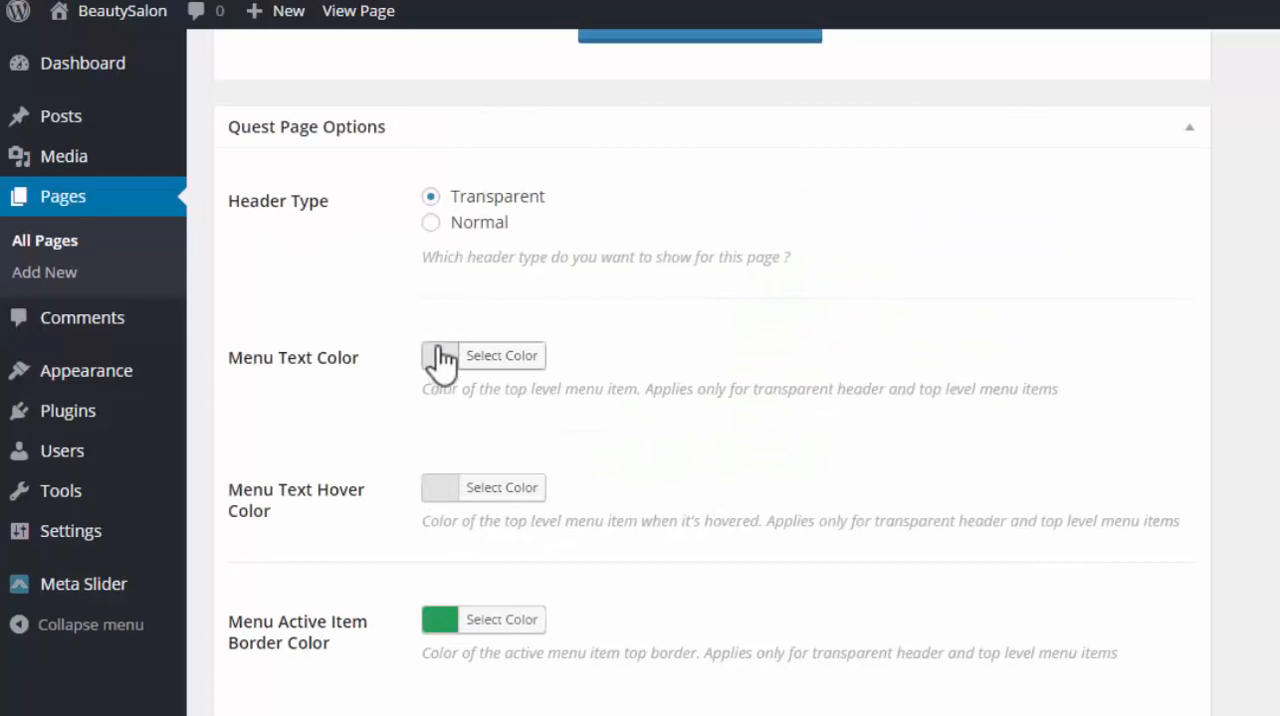
# Try several preset swatches and spectrum colors for the Menu Text Hover Color, ending on olive green #8fad35
pyautogui.click(441, 487)
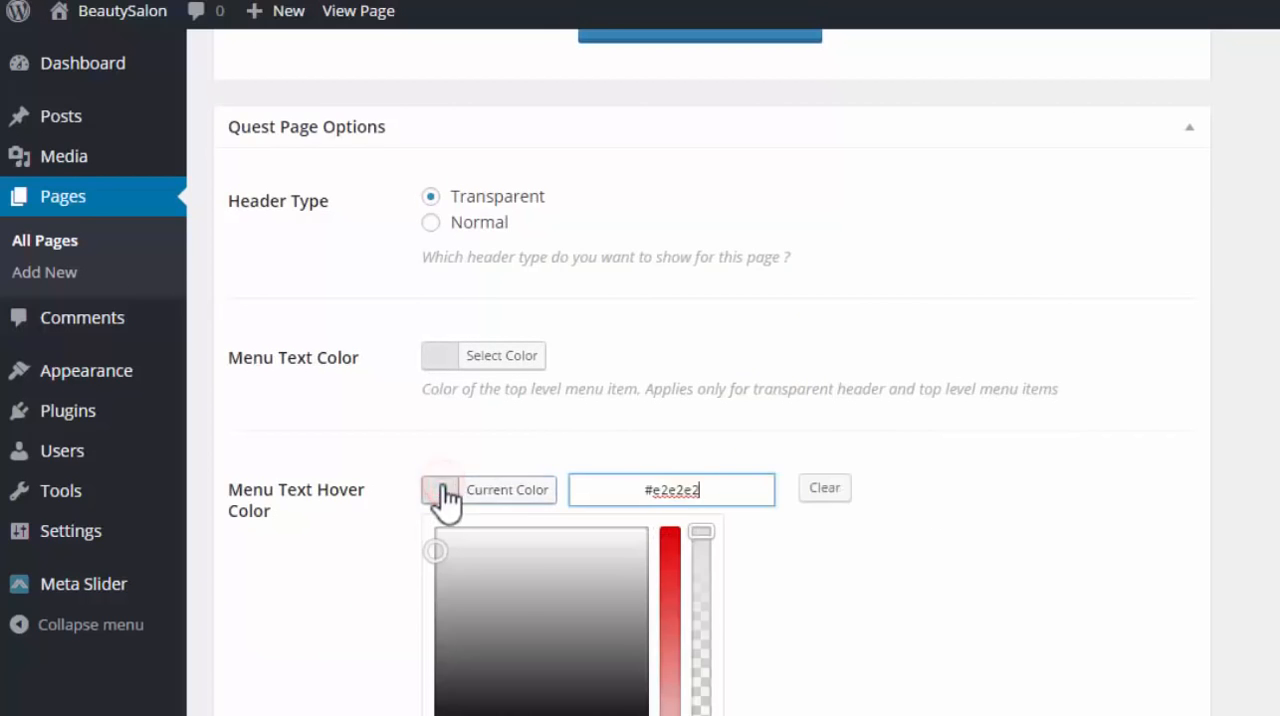
pyautogui.scroll(-2, 490, 490)
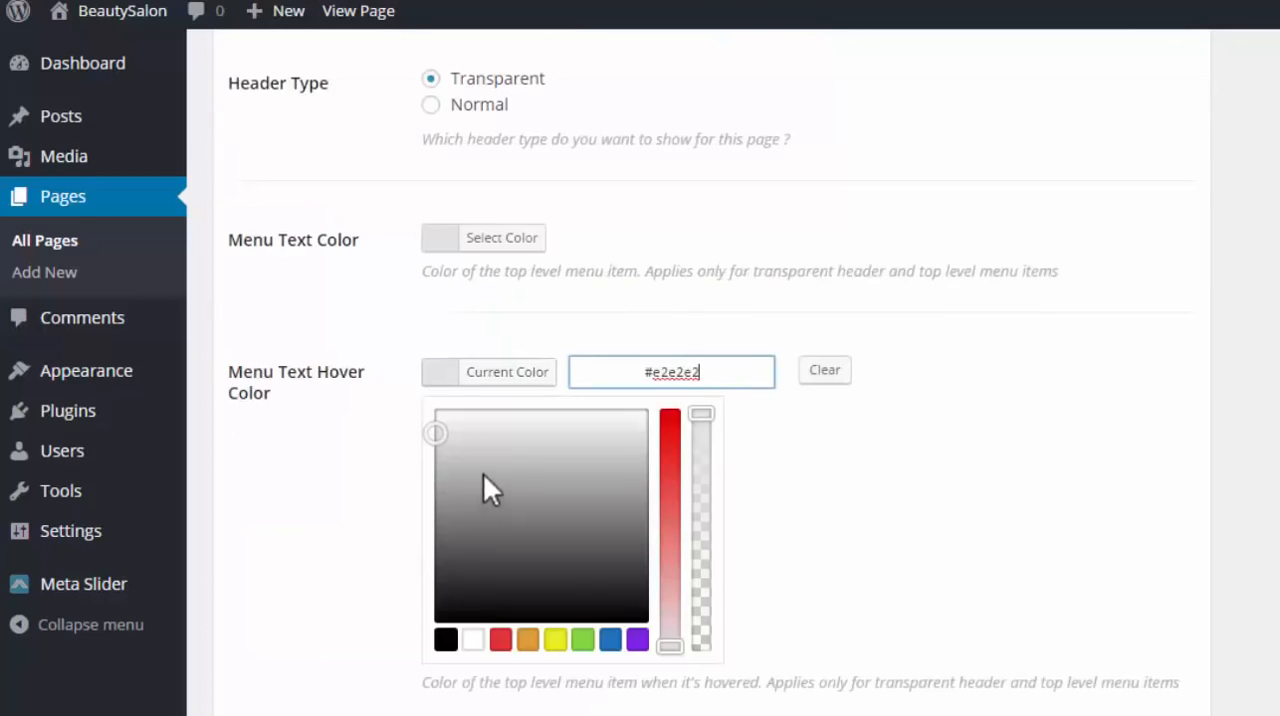
pyautogui.click(527, 640)
pyautogui.click(500, 640)
pyautogui.click(555, 640)
pyautogui.click(583, 640)
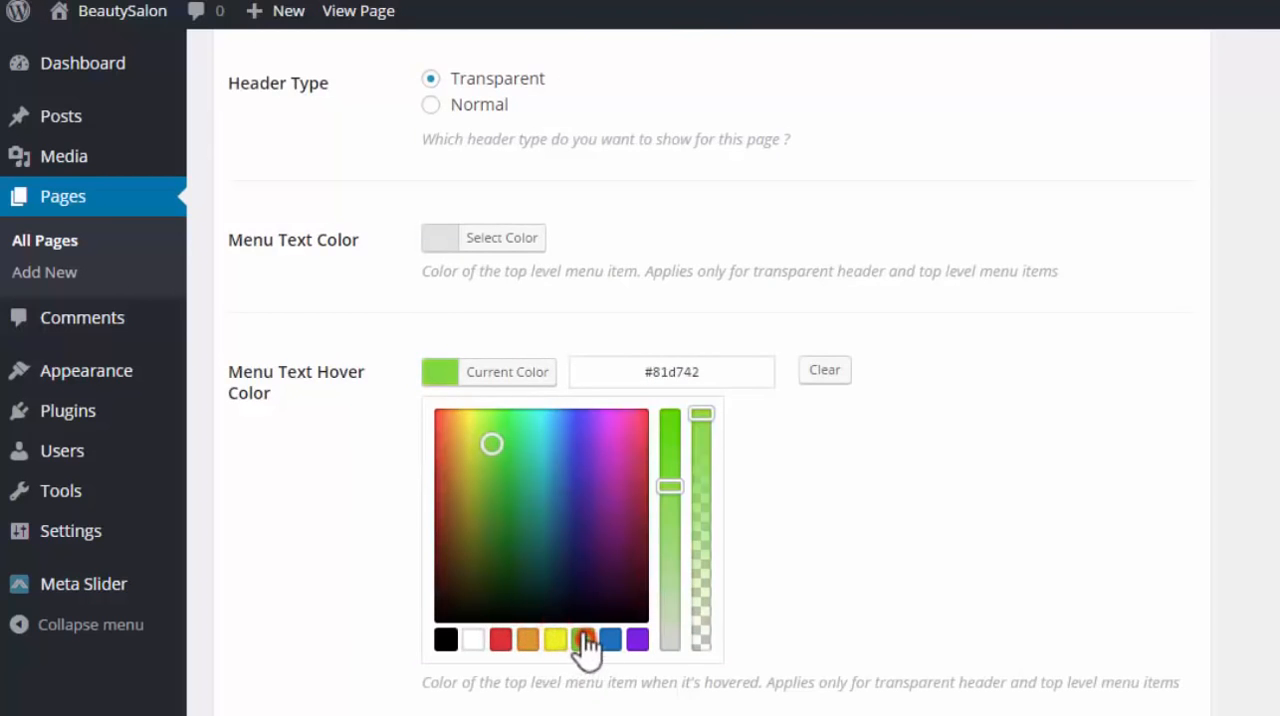
pyautogui.click(517, 466)
pyautogui.click(549, 442)
pyautogui.click(595, 472)
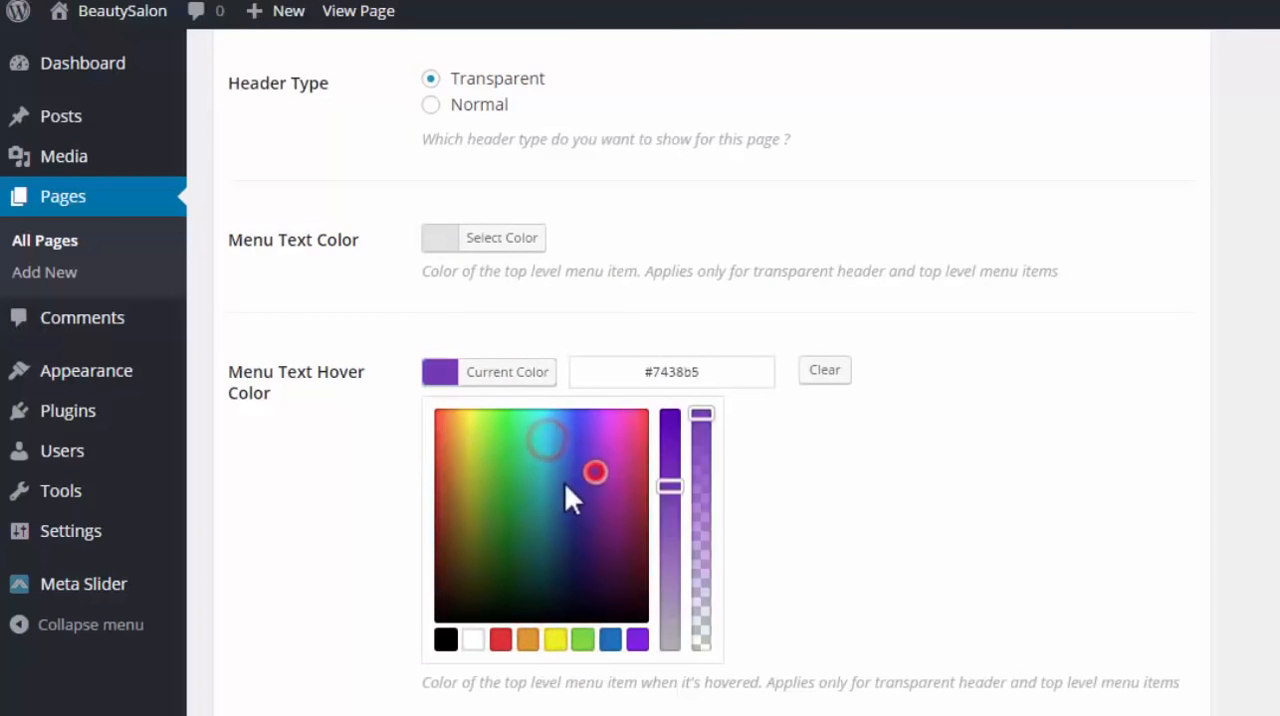
pyautogui.click(550, 494)
pyautogui.click(517, 463)
pyautogui.click(541, 449)
pyautogui.click(585, 431)
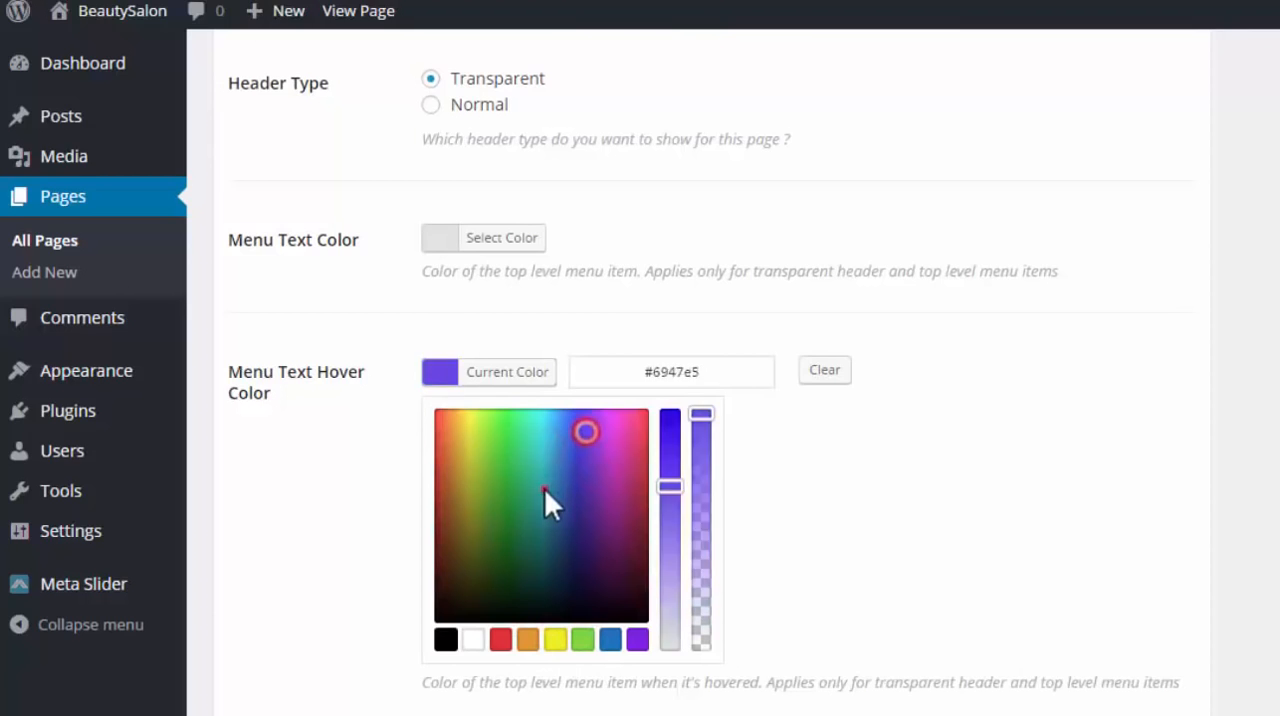
pyautogui.moveTo(544, 490); pyautogui.dragTo(483, 479)
# Restore the Menu Text Hover Color to #e2e2e2 with the copied value
pyautogui.moveTo(722, 378); pyautogui.dragTo(646, 372)
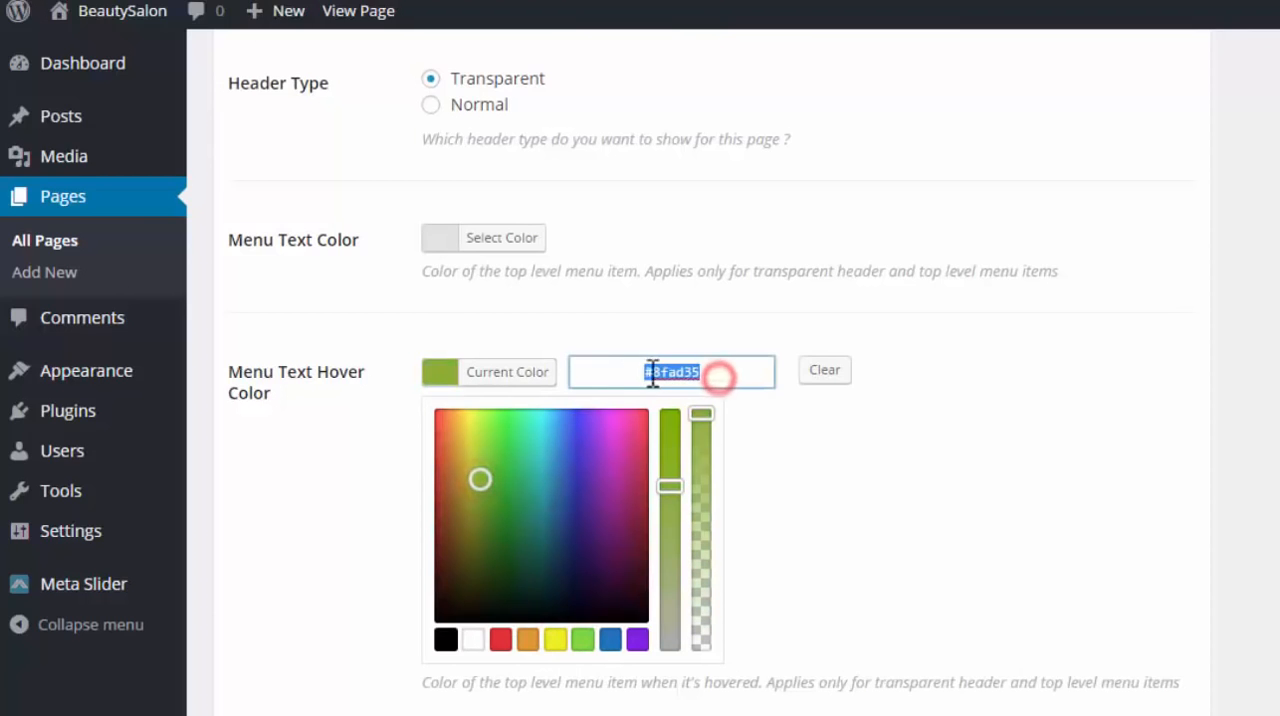
pyautogui.rightClick(656, 372)
pyautogui.click(754, 542)
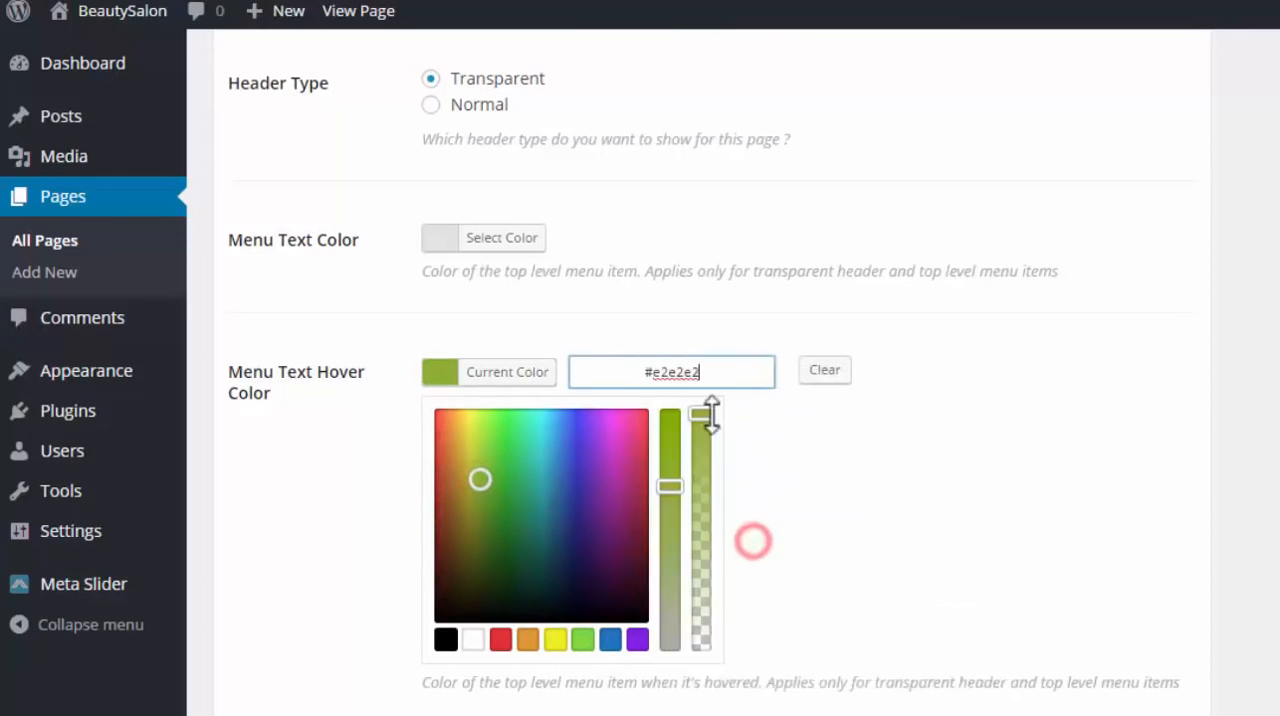
pyautogui.click(851, 475)
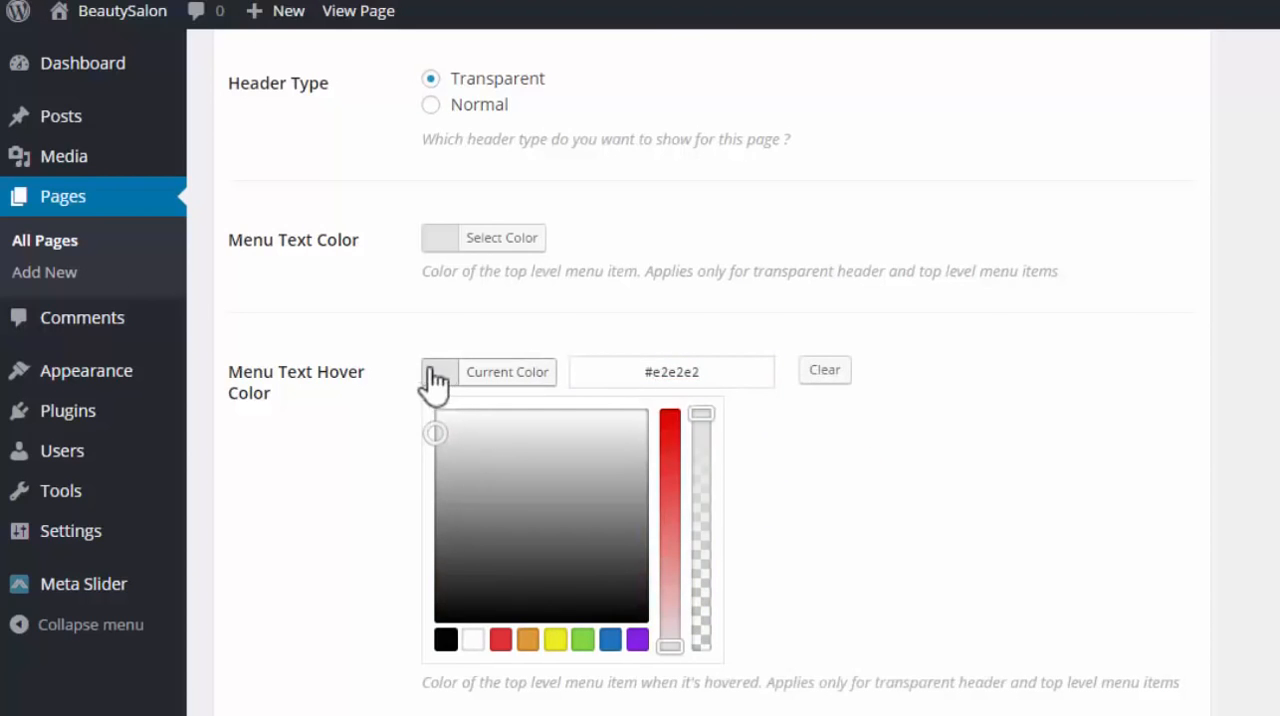
# Set the Menu Active Item Border Color to #e2e2e2 and update the Home page
pyautogui.scroll(-2, 923, 520)
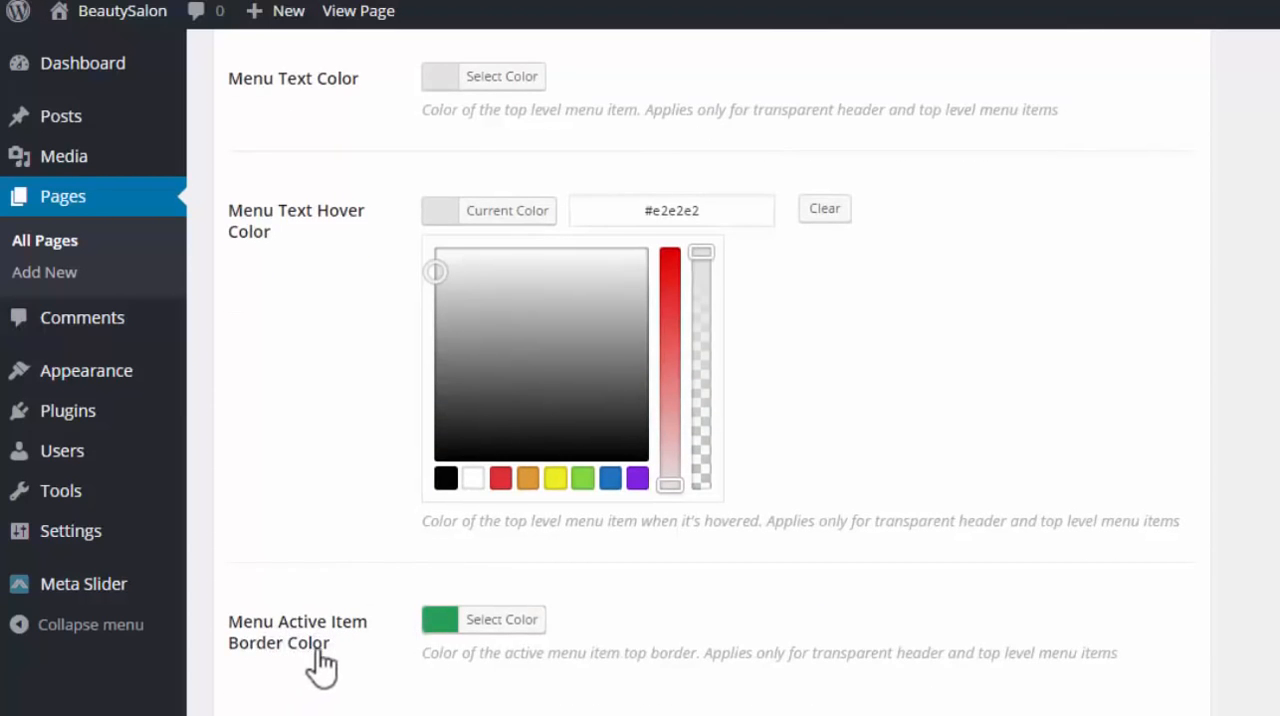
pyautogui.click(436, 621)
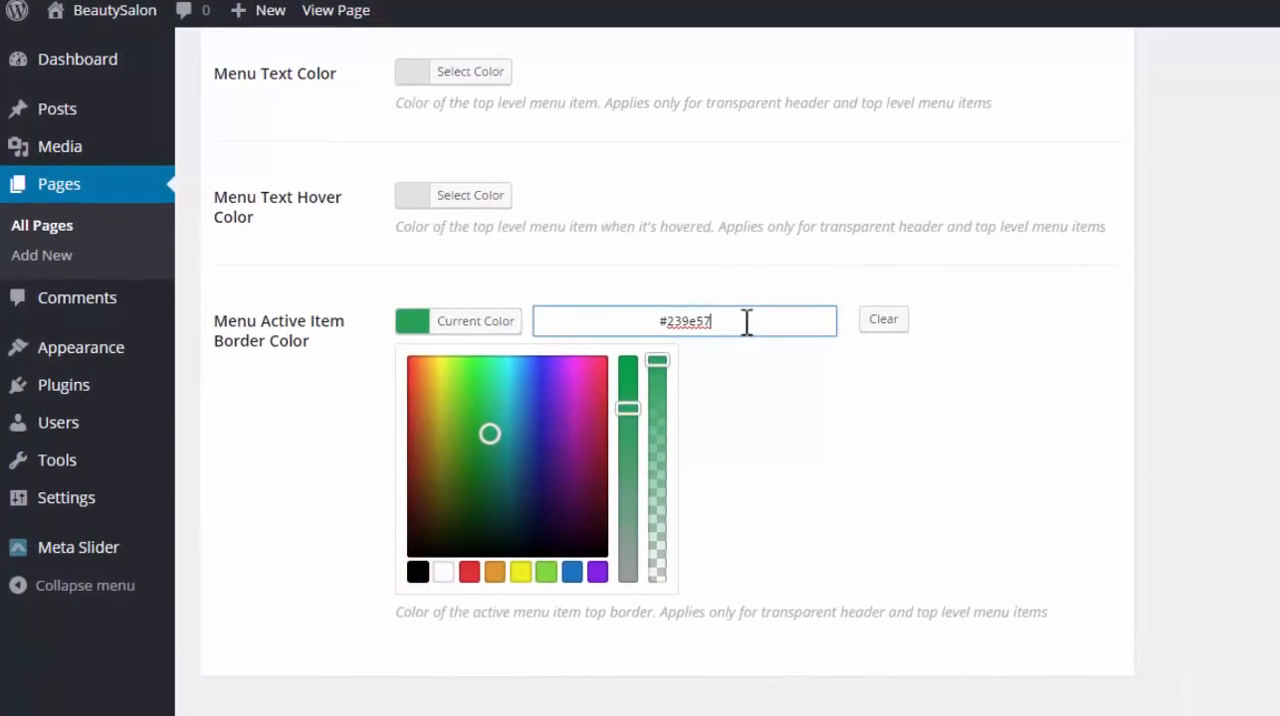
pyautogui.moveTo(746, 321); pyautogui.dragTo(617, 331)
pyautogui.rightClick(677, 322)
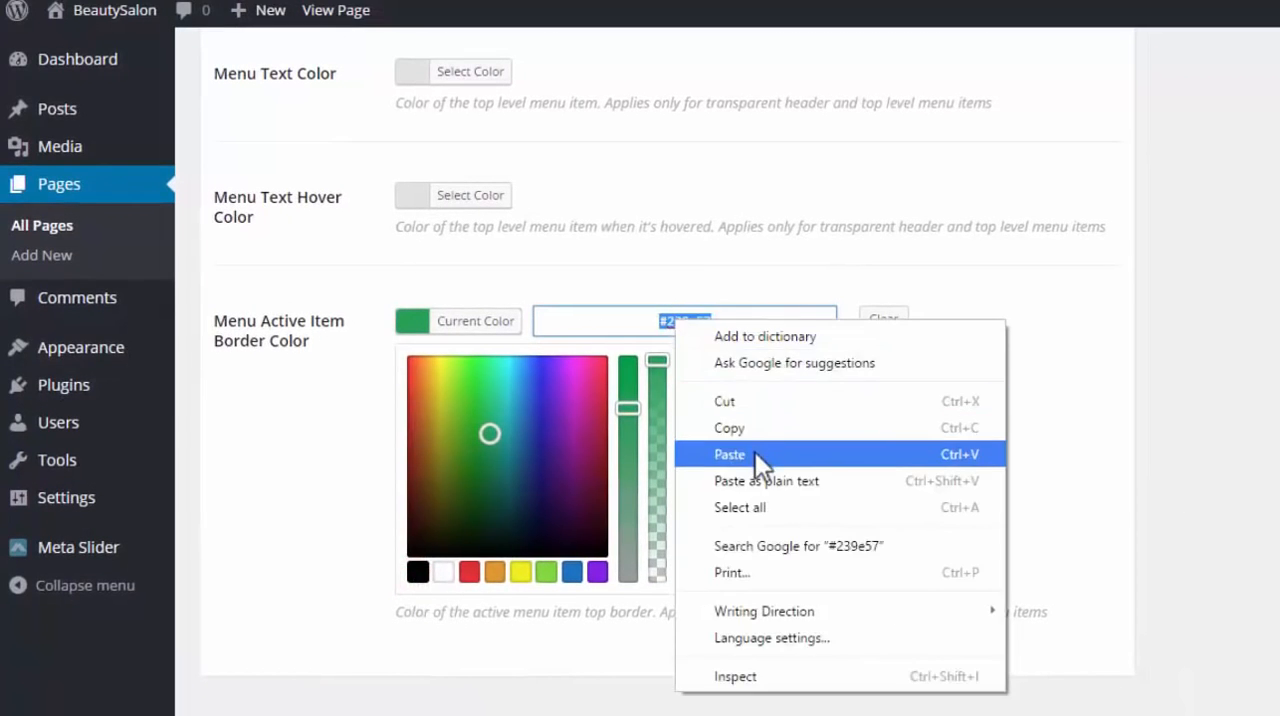
pyautogui.click(755, 452)
pyautogui.click(775, 408)
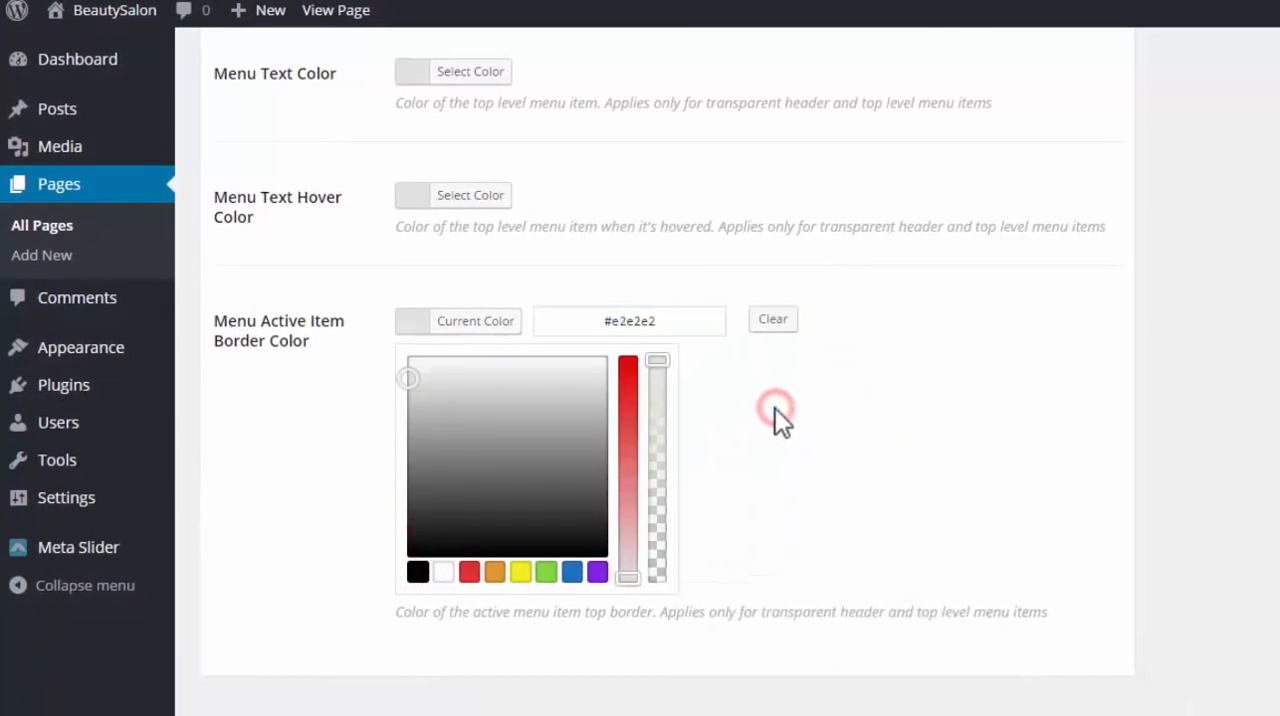
pyautogui.scroll(2, 560, 330)
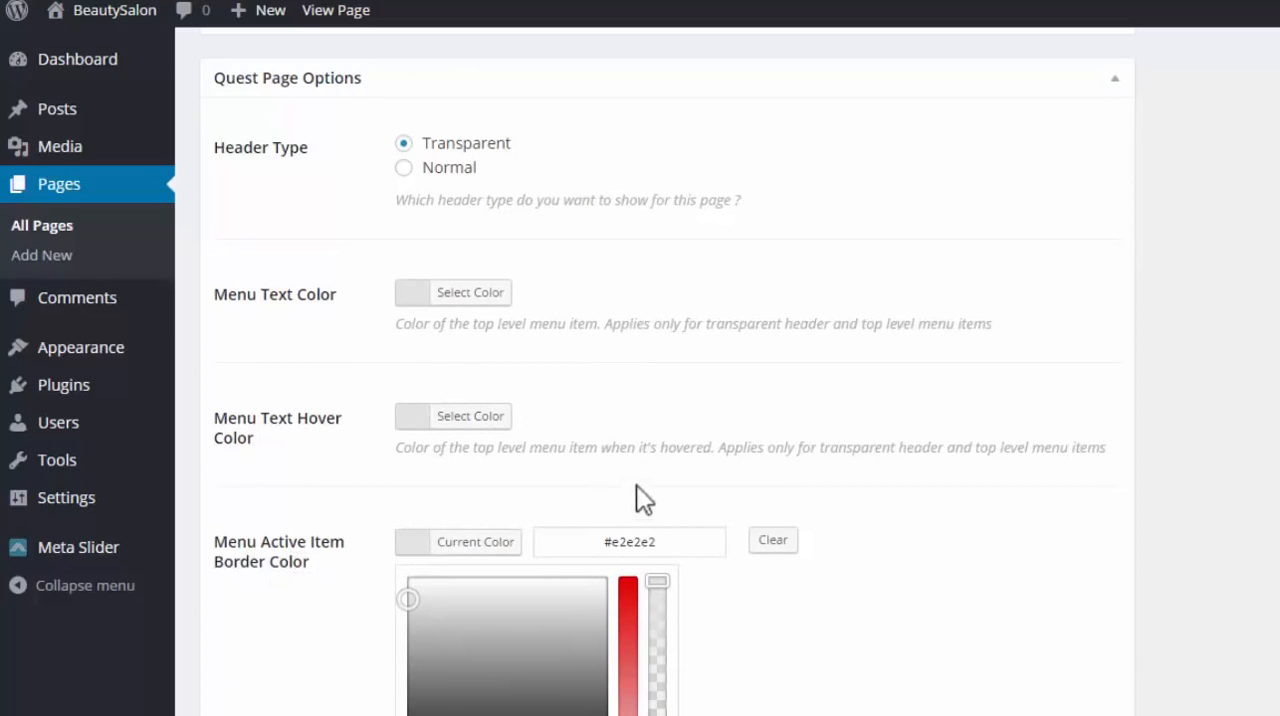
pyautogui.moveTo(1274, 500); pyautogui.dragTo(1278, 156)
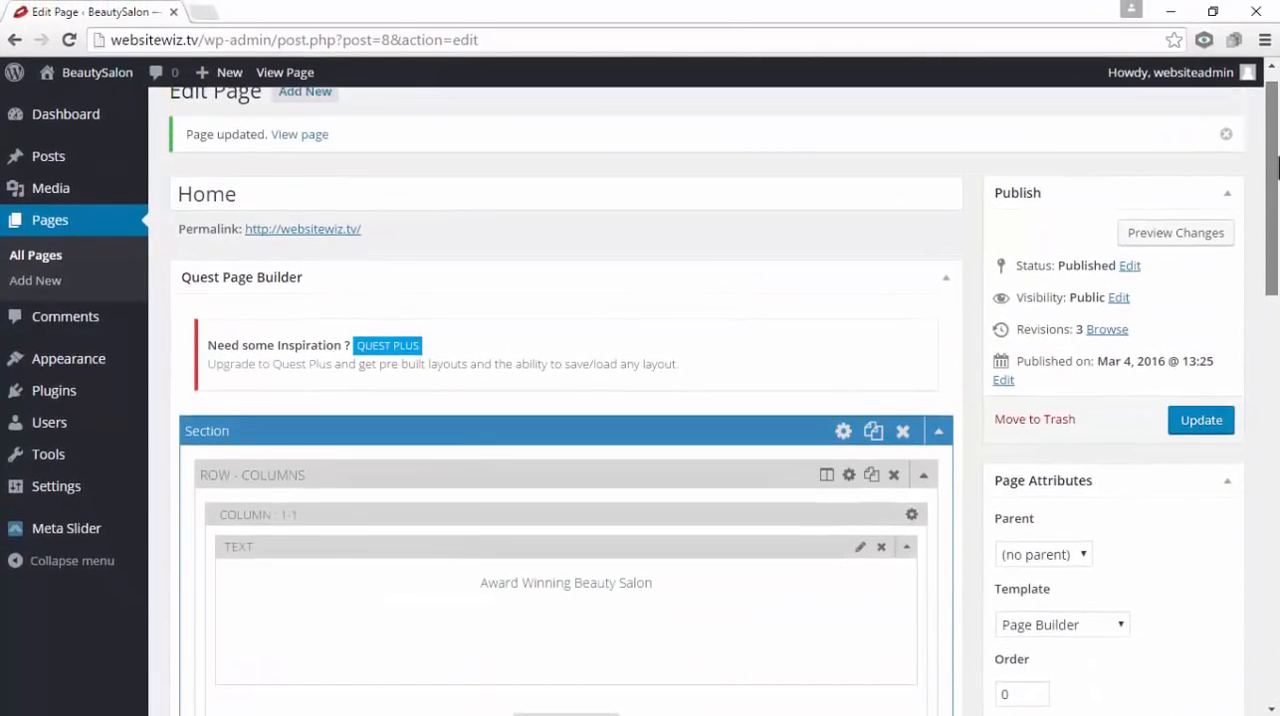
pyautogui.click(1195, 410)
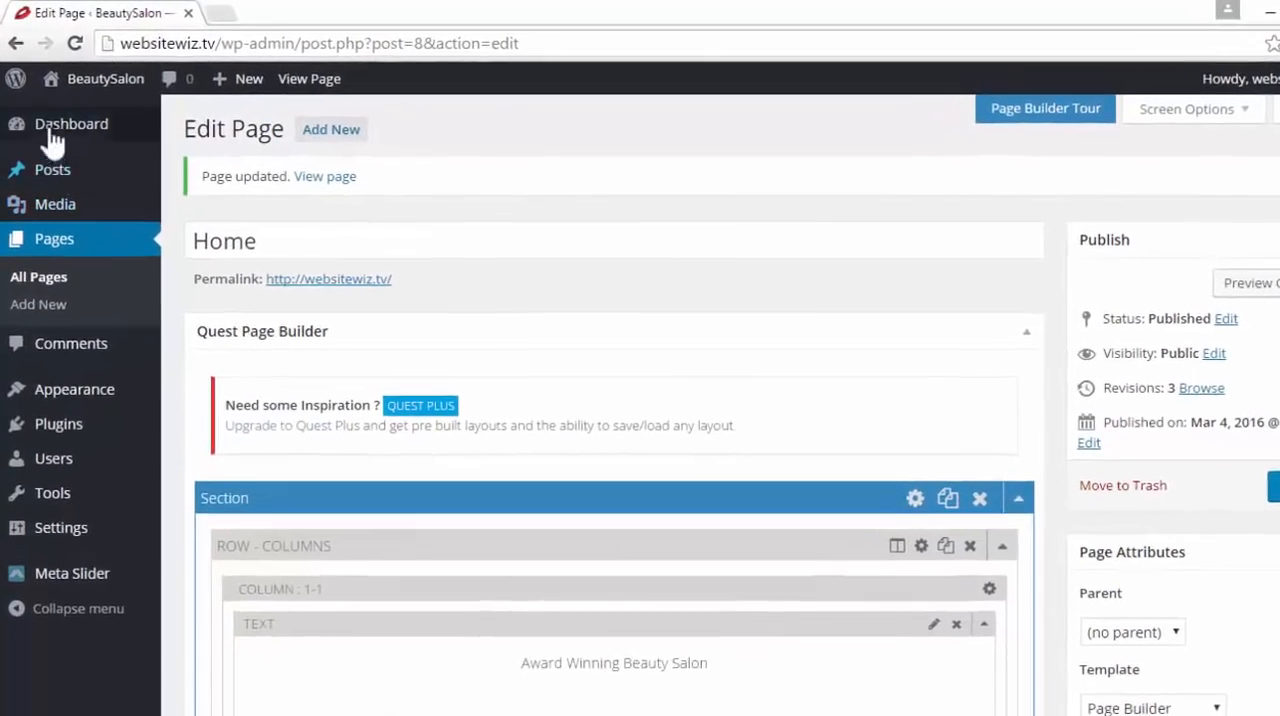
# Open the live site in a new tab to check the header menu's hover and active border colors, then close it
pyautogui.moveTo(92, 77)
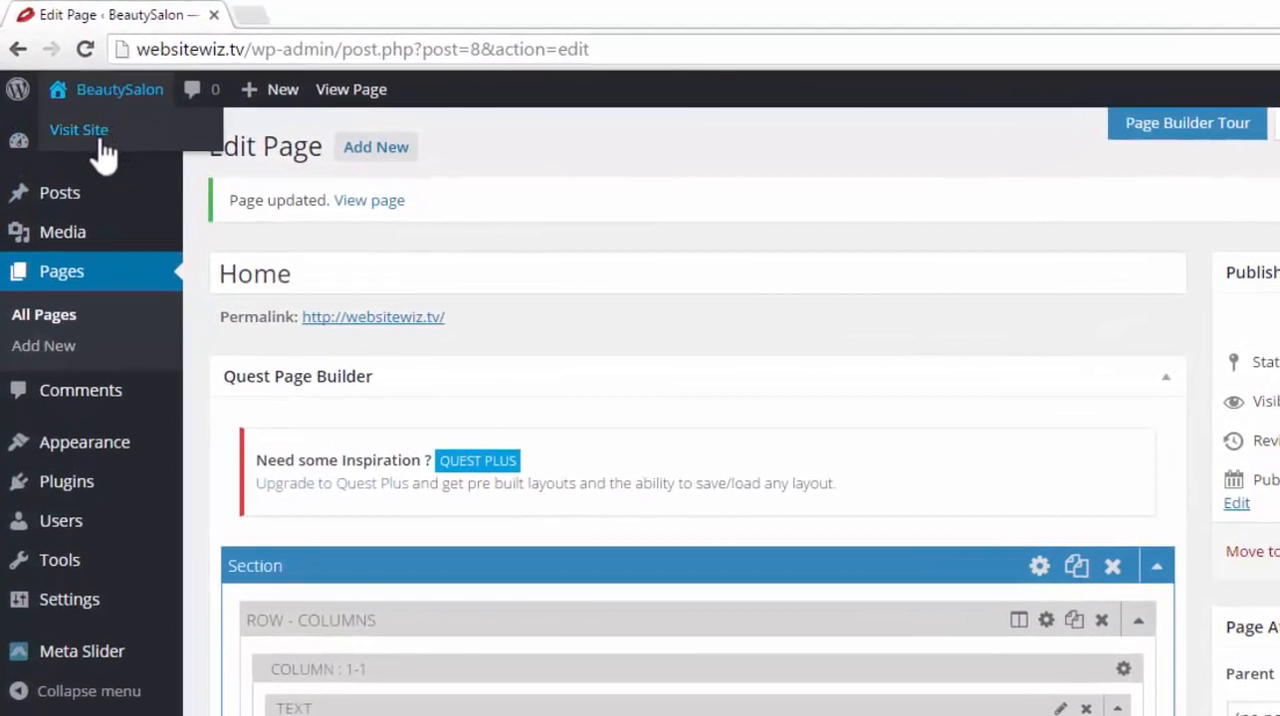
pyautogui.rightClick(96, 145)
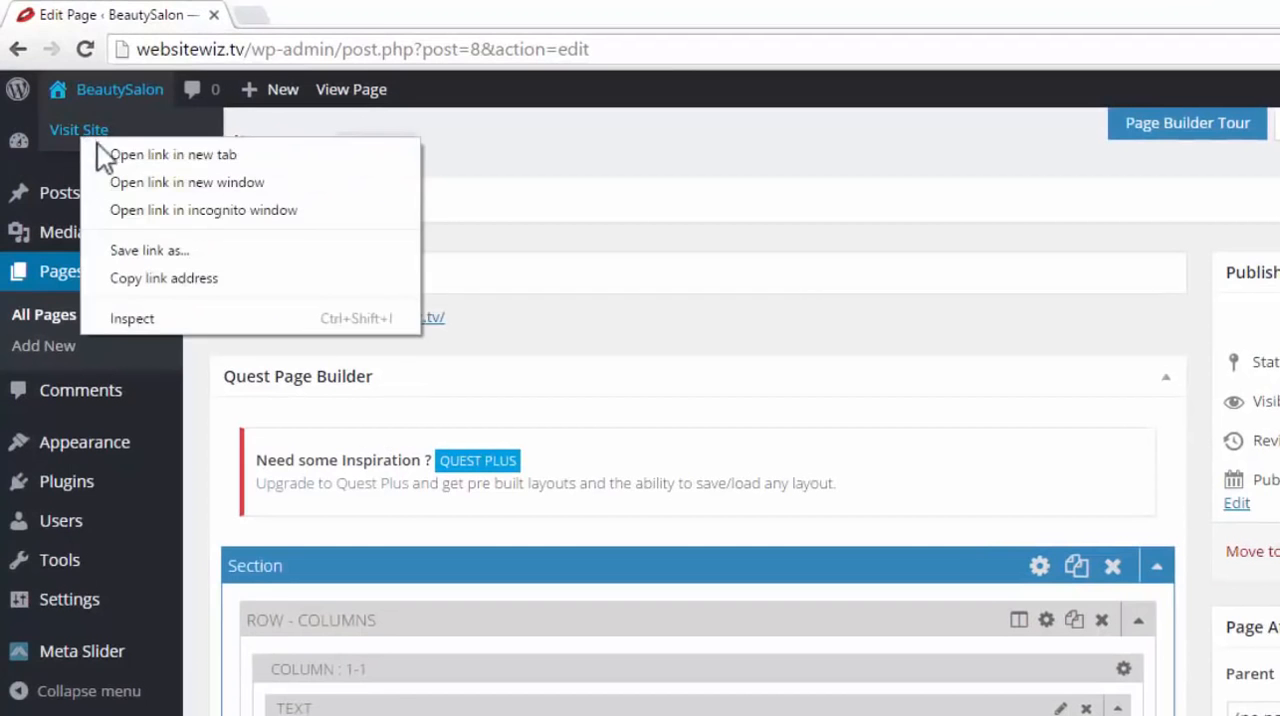
pyautogui.click(105, 152)
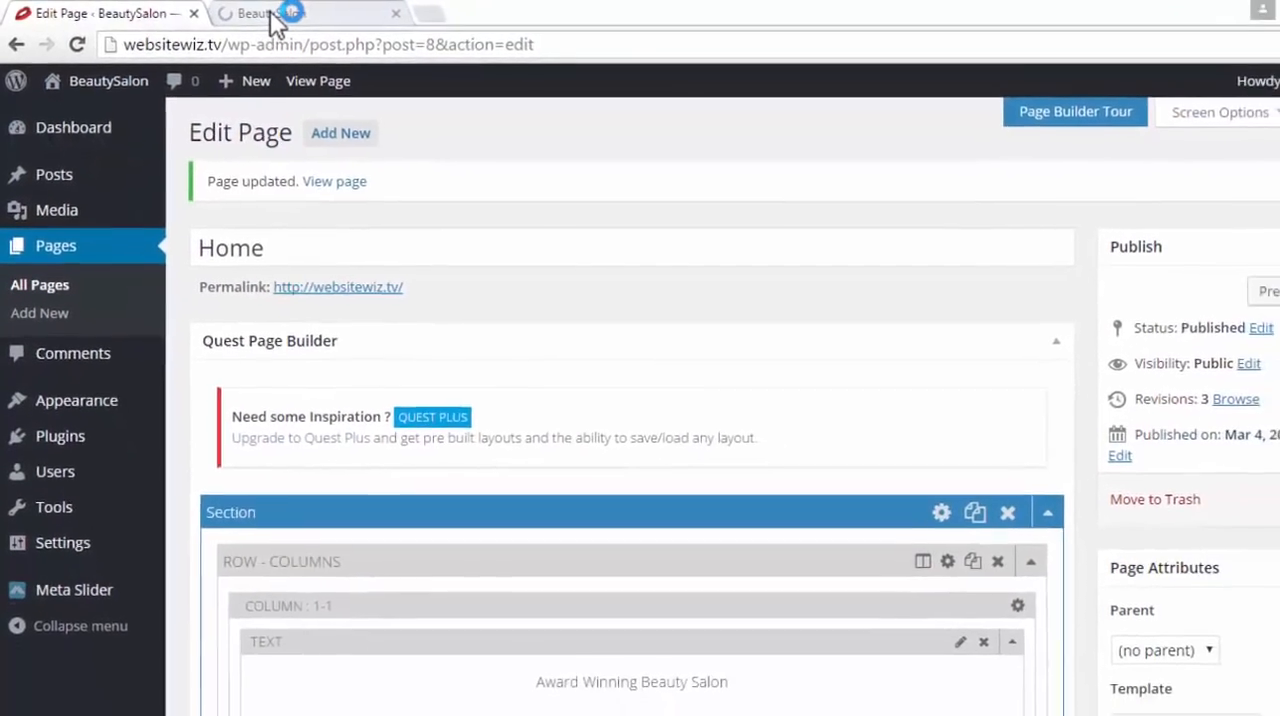
pyautogui.click(320, 15)
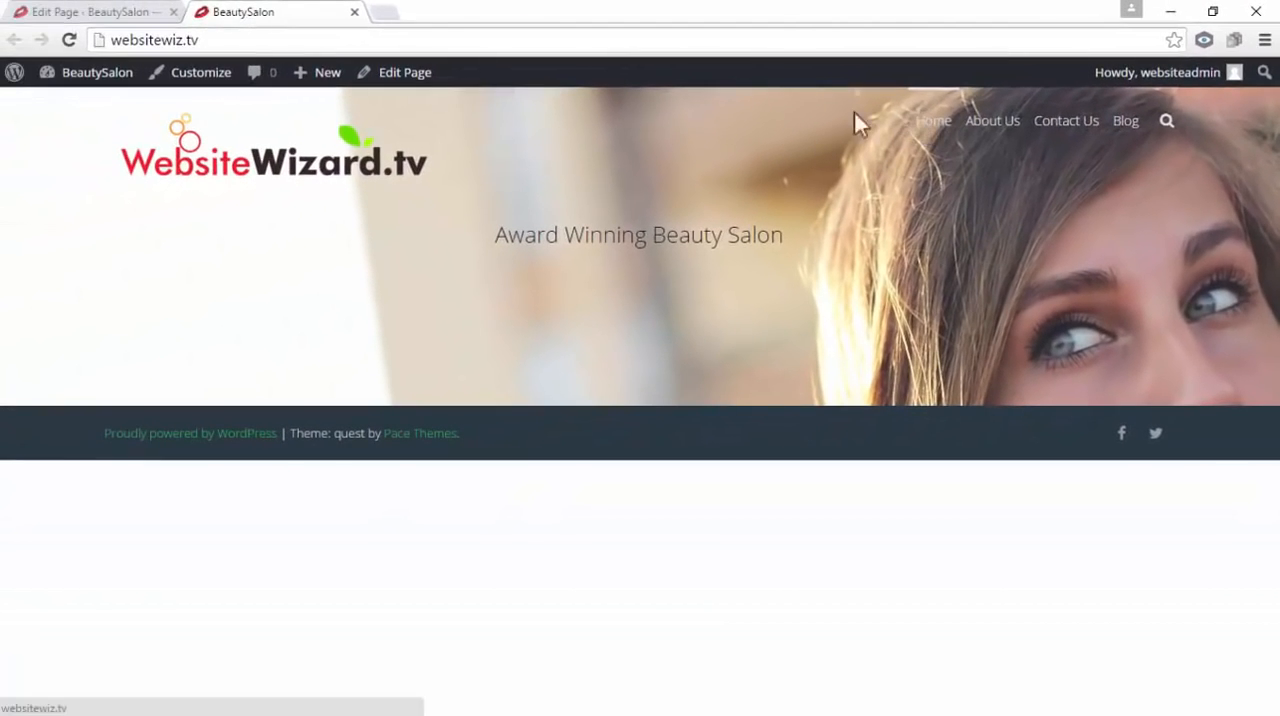
pyautogui.click(123, 14)
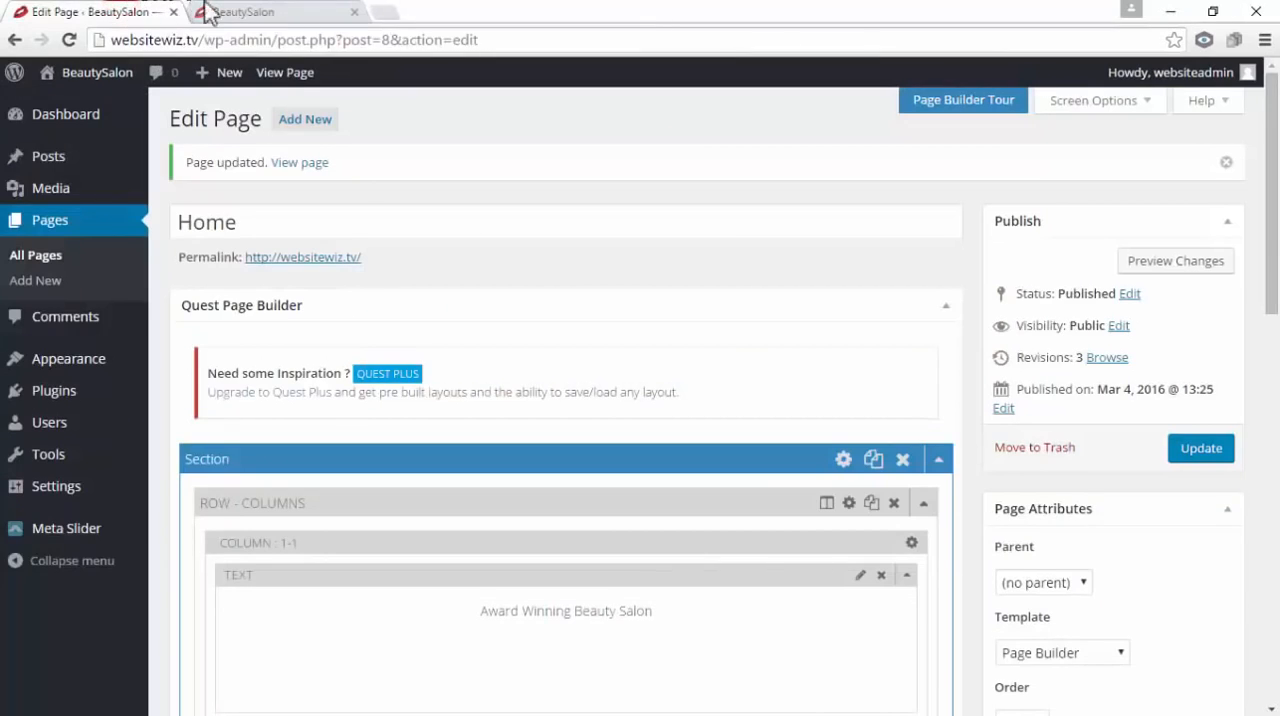
pyautogui.click(355, 12)
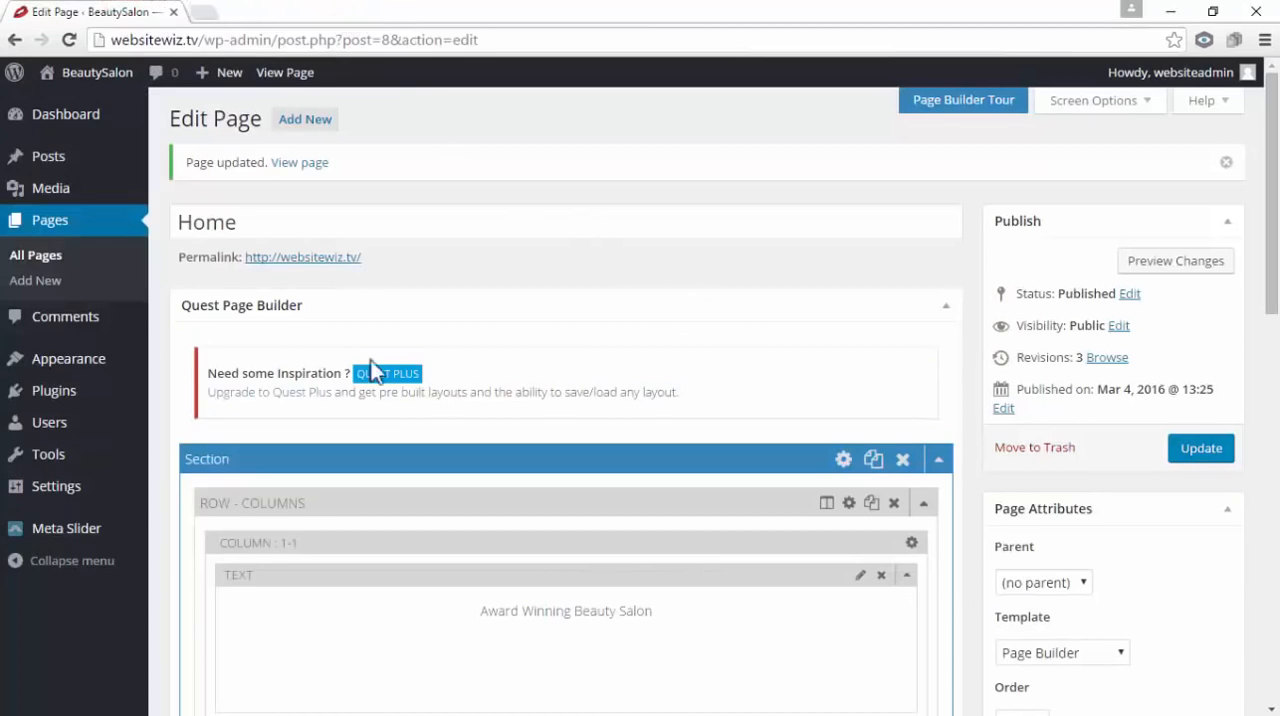
# Set the Menu Text Hover Color in the Quest Page Options to white #ffffff
pyautogui.doubleClick(256, 220)
pyautogui.scroll(-10, 458, 240)
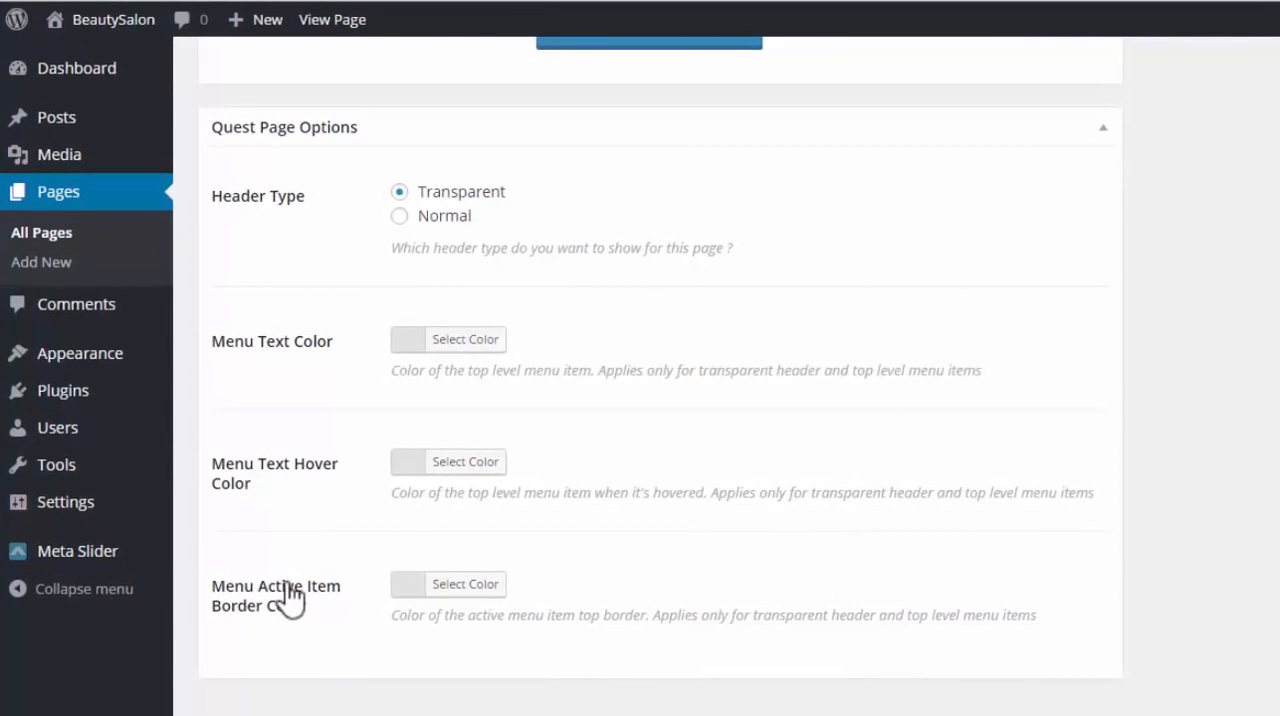
pyautogui.click(403, 463)
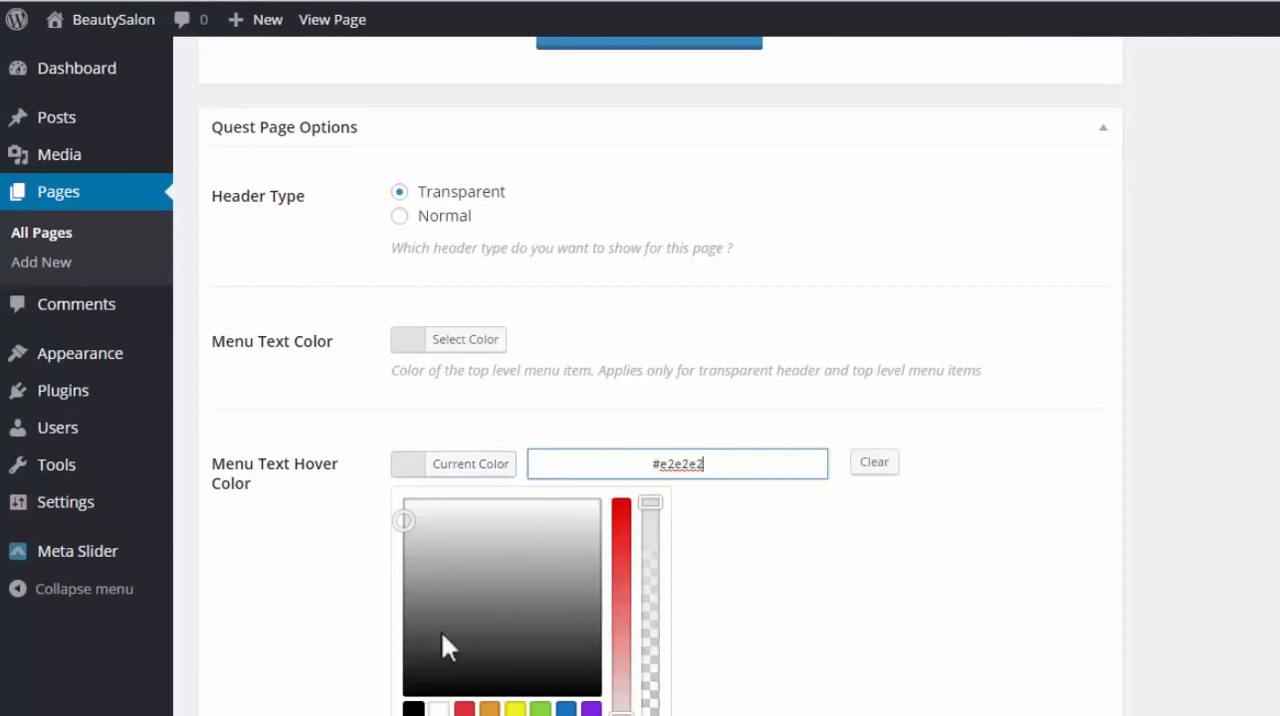
pyautogui.scroll(-1, 447, 708)
pyautogui.click(440, 603)
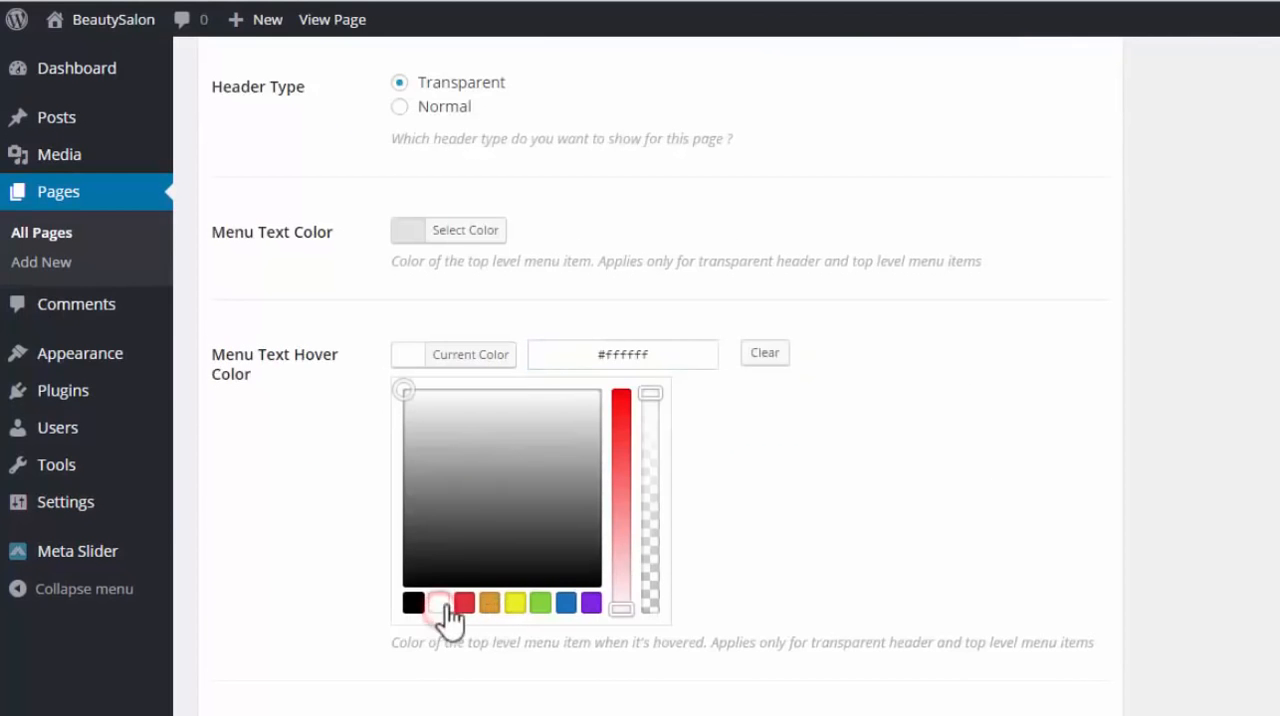
pyautogui.click(825, 468)
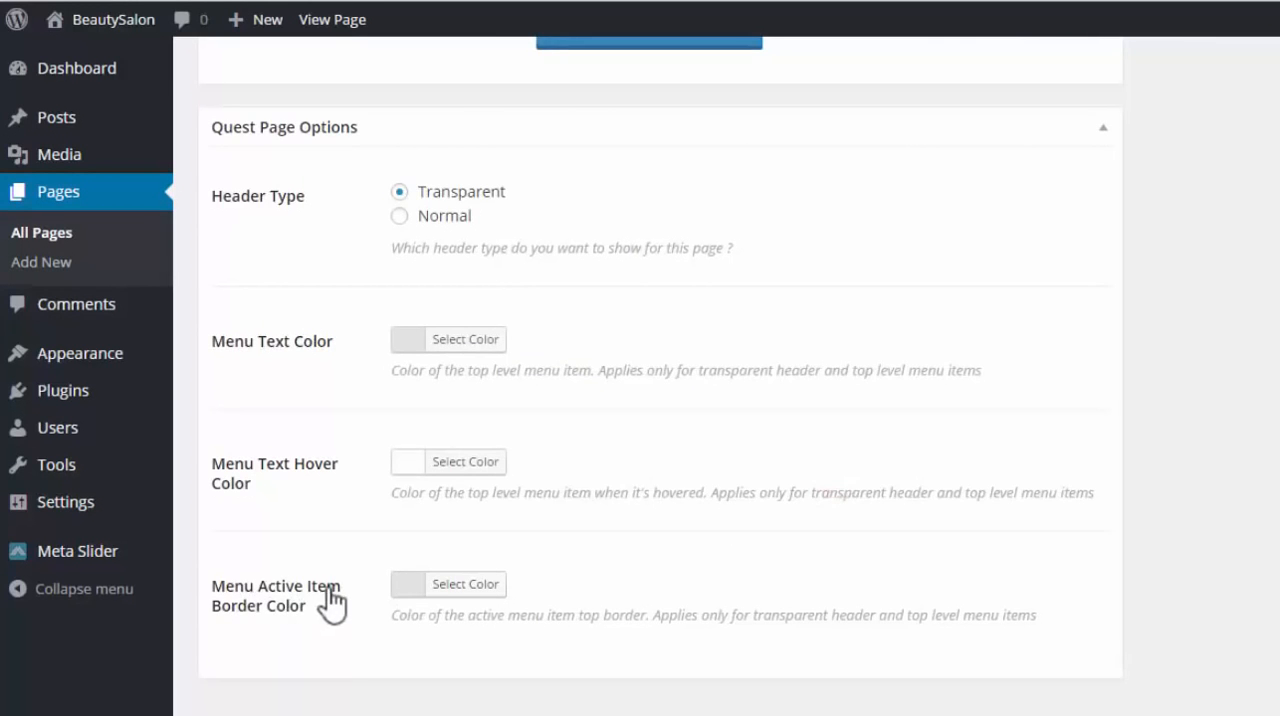
# Set the Menu Active Item Border Color to white #ffffff and update the Home page
pyautogui.click(412, 586)
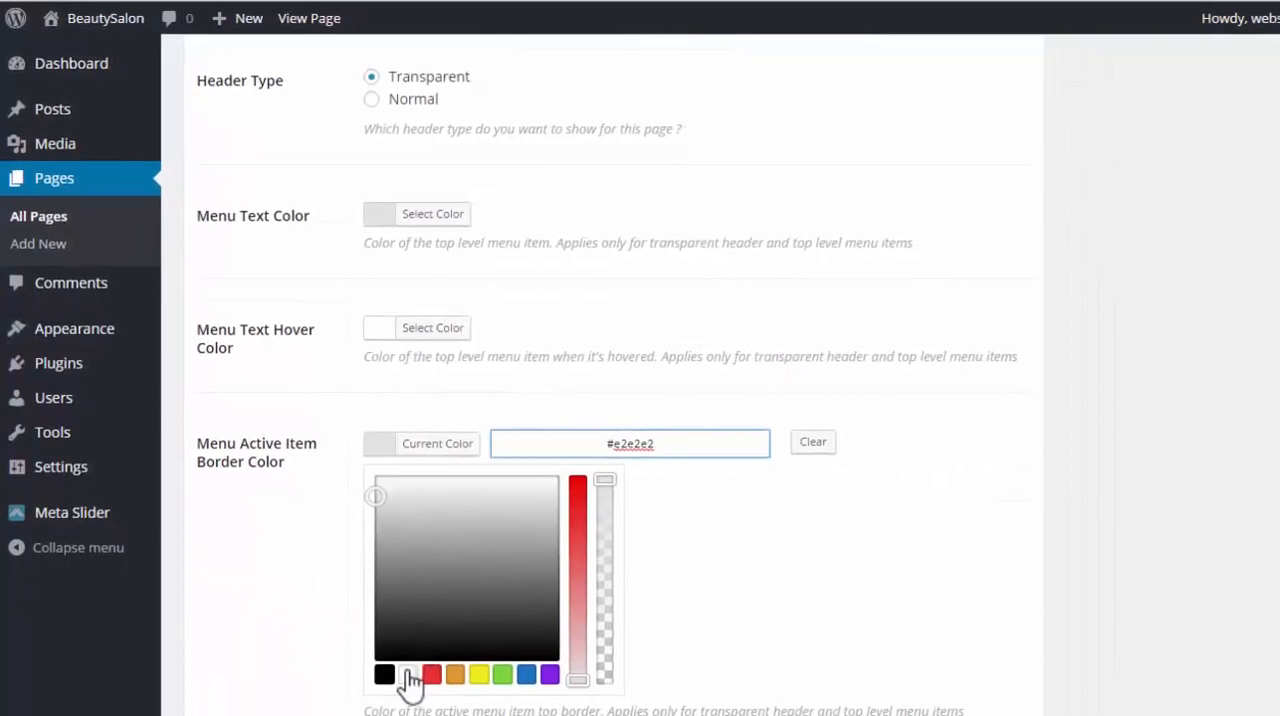
pyautogui.click(410, 678)
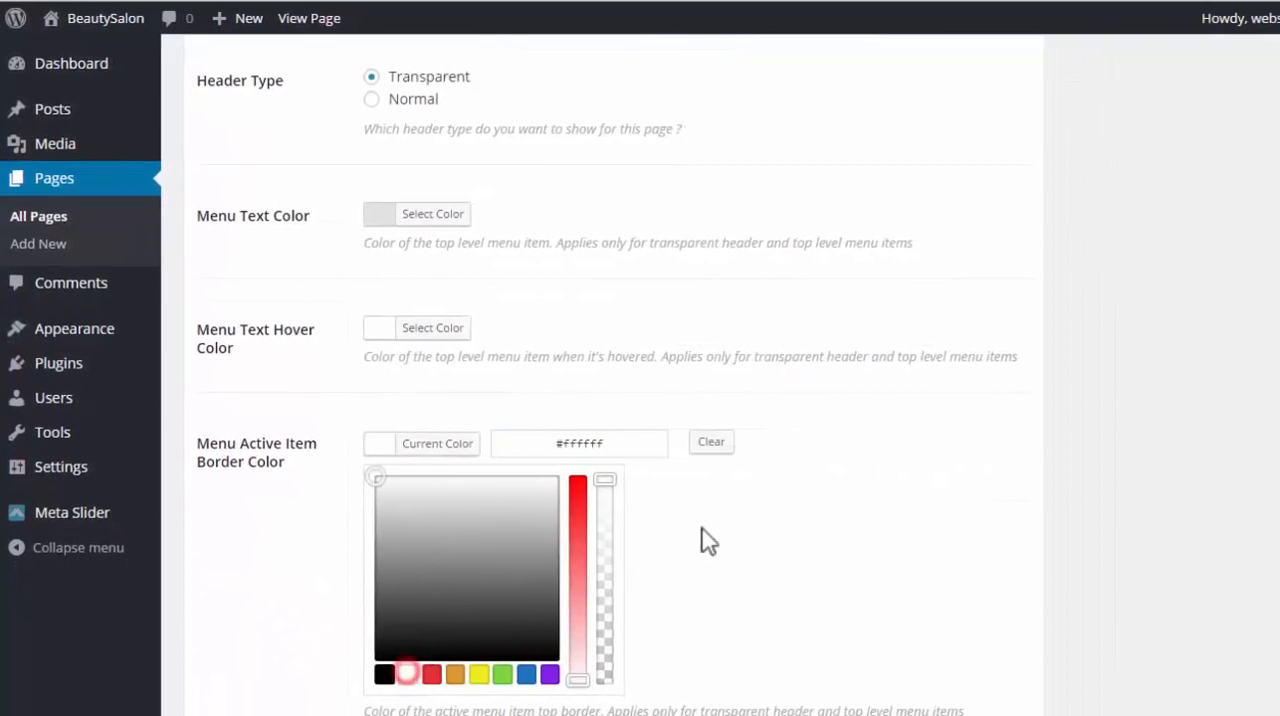
pyautogui.click(846, 540)
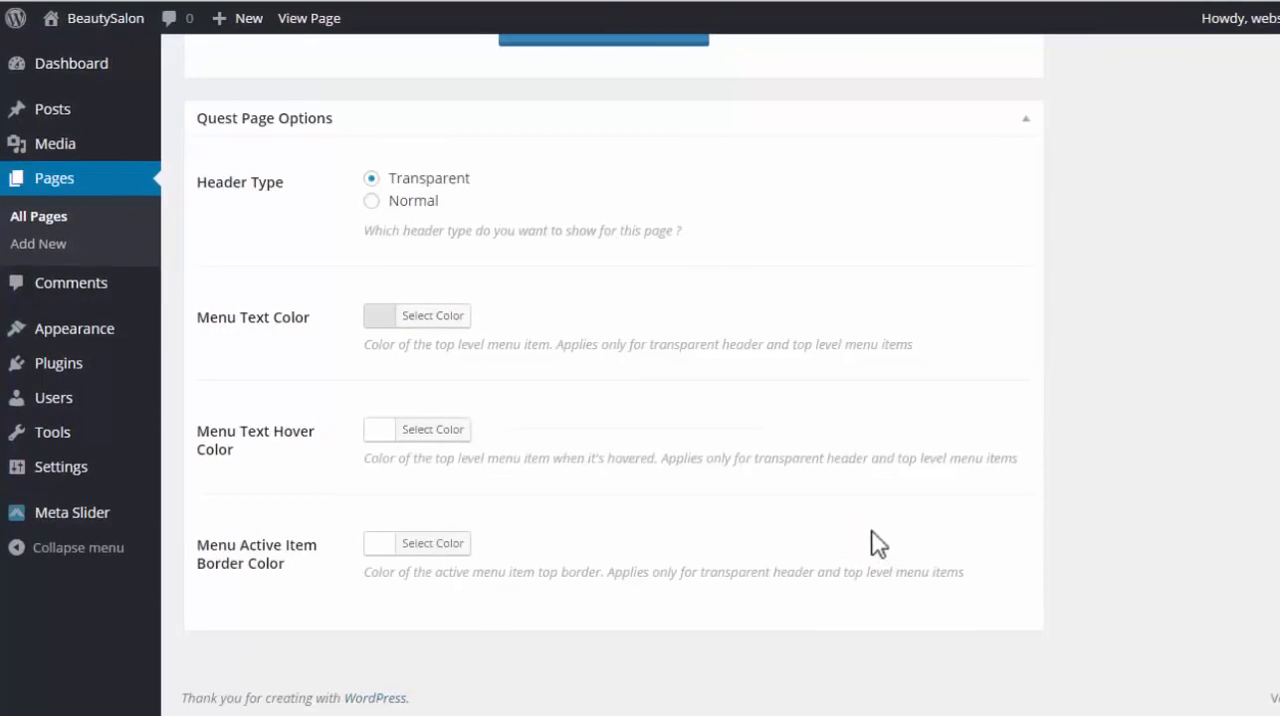
pyautogui.scroll(5, 870, 544)
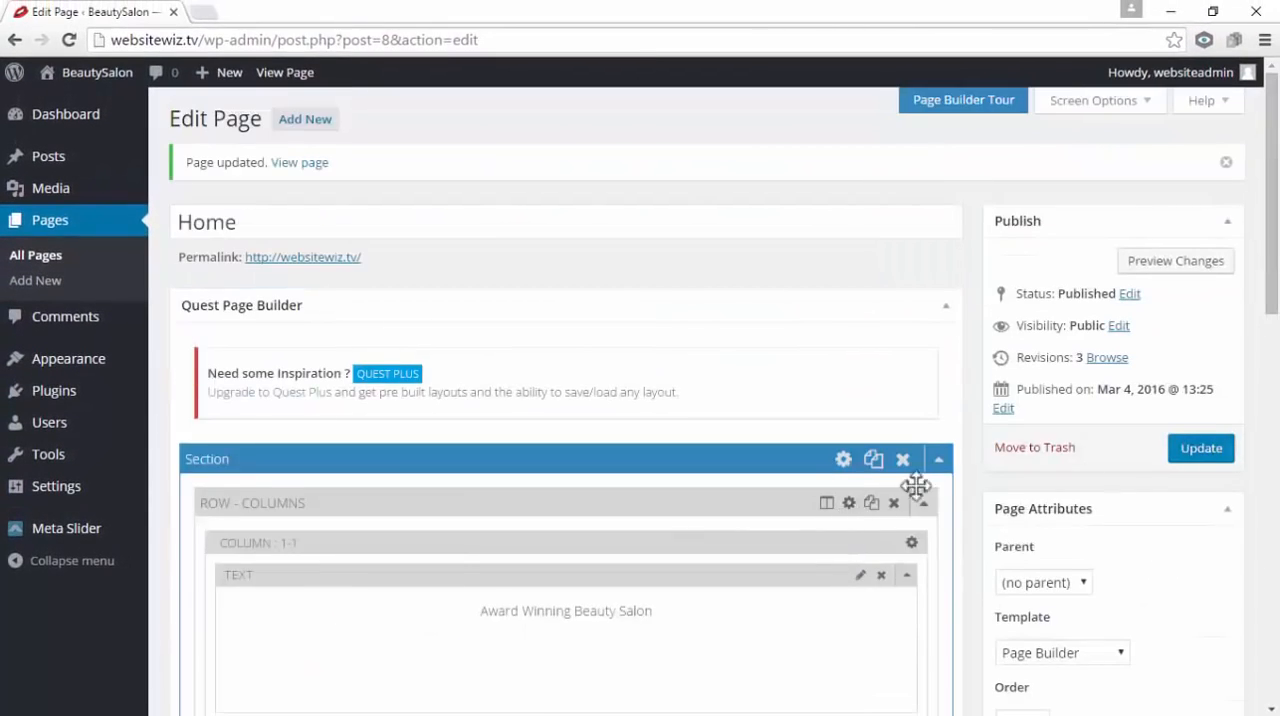
pyautogui.click(1197, 458)
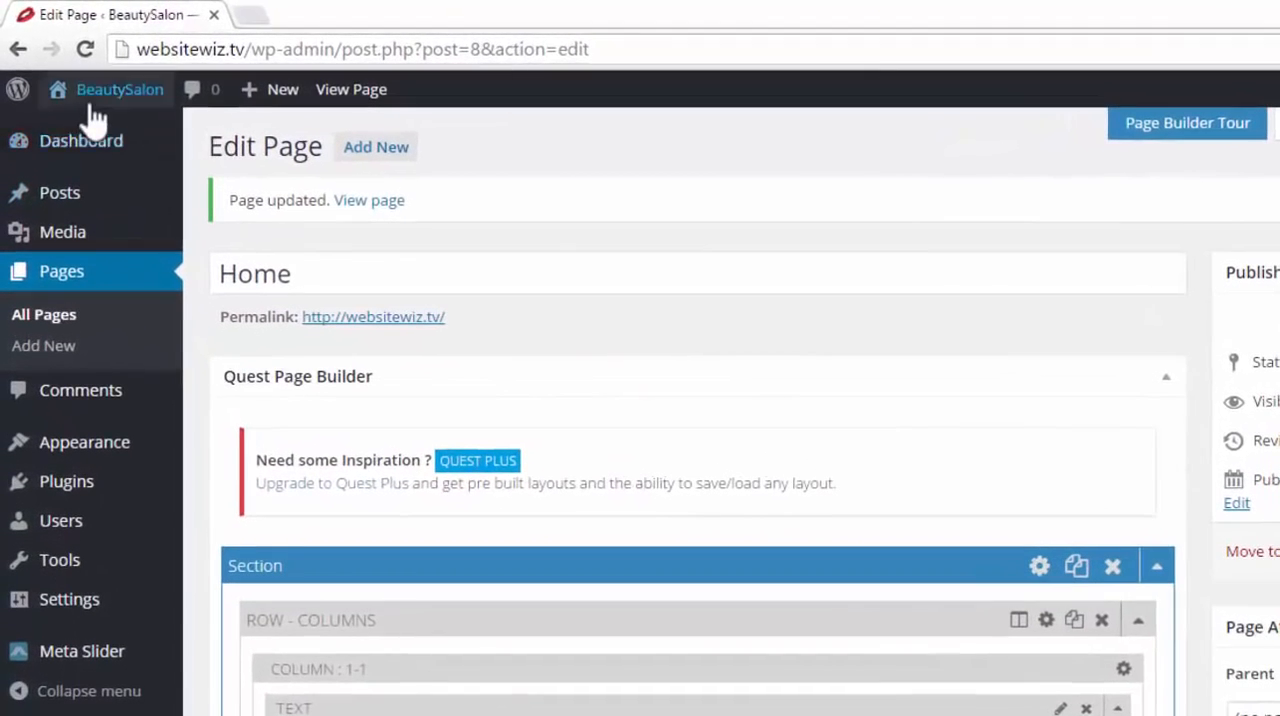
# Open the live site in a new tab and check the header menu's hover and active border colors
pyautogui.moveTo(77, 81)
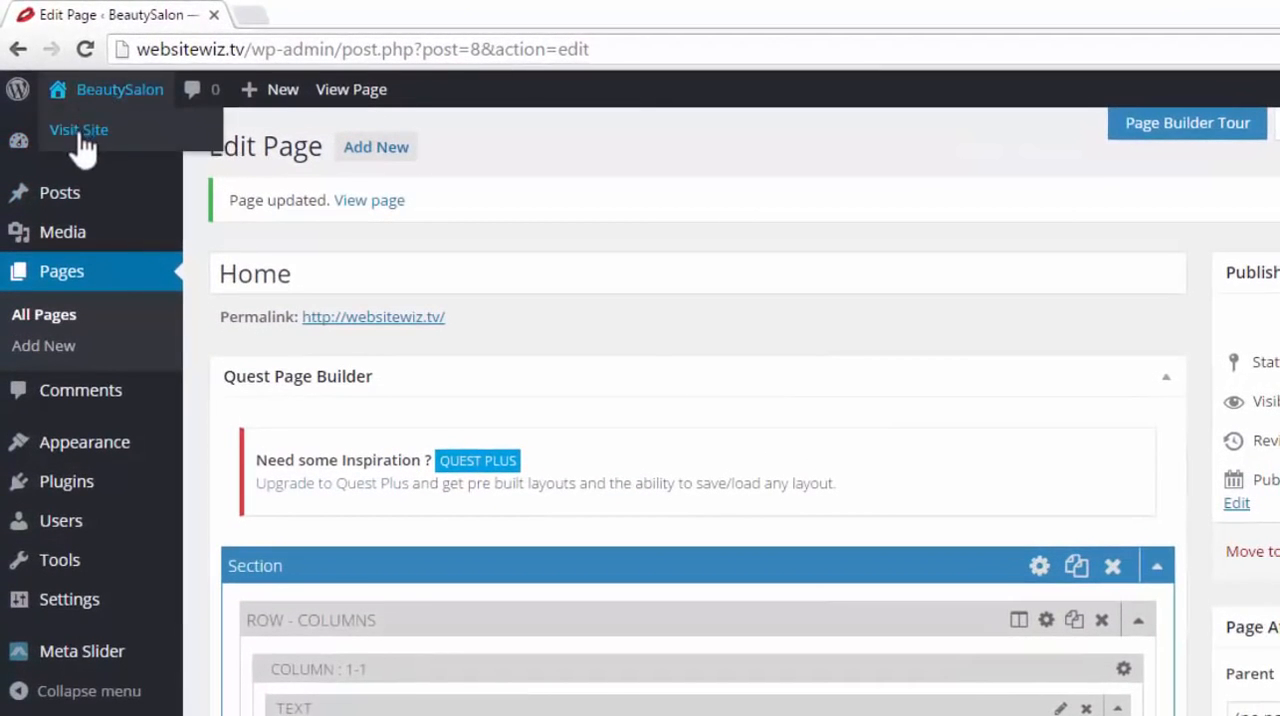
pyautogui.rightClick(85, 150)
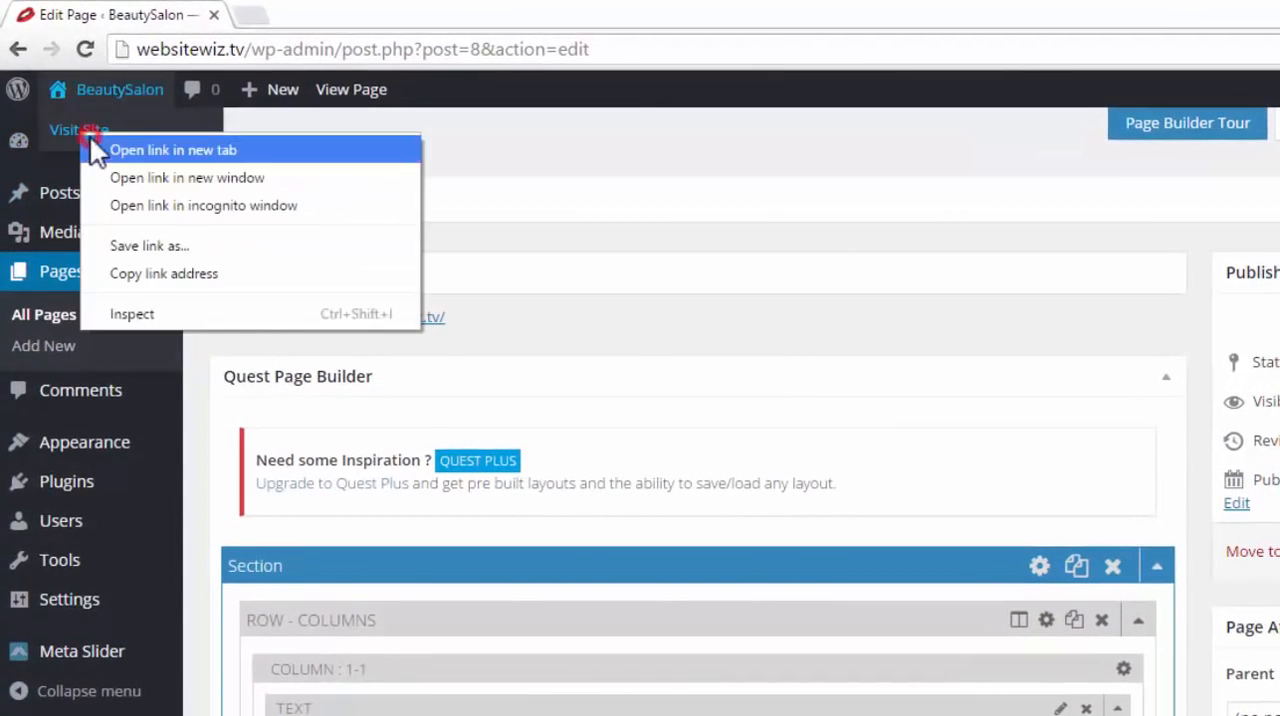
pyautogui.click(100, 151)
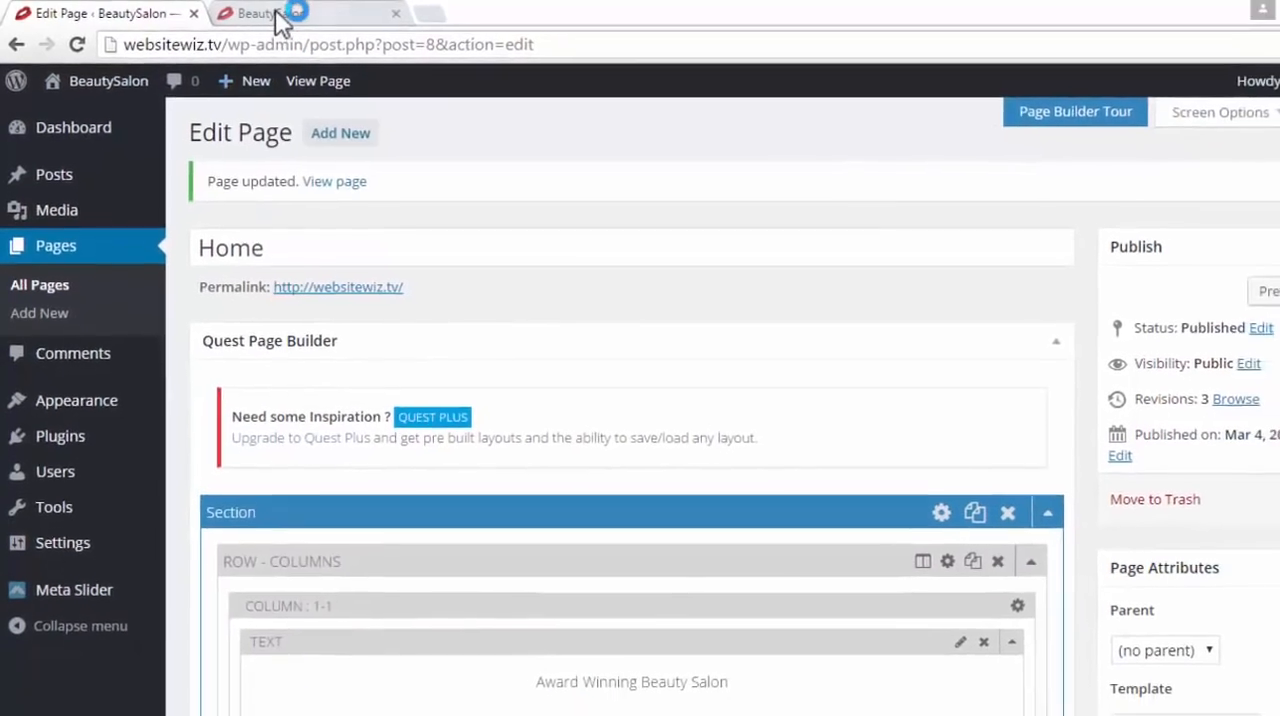
pyautogui.click(290, 14)
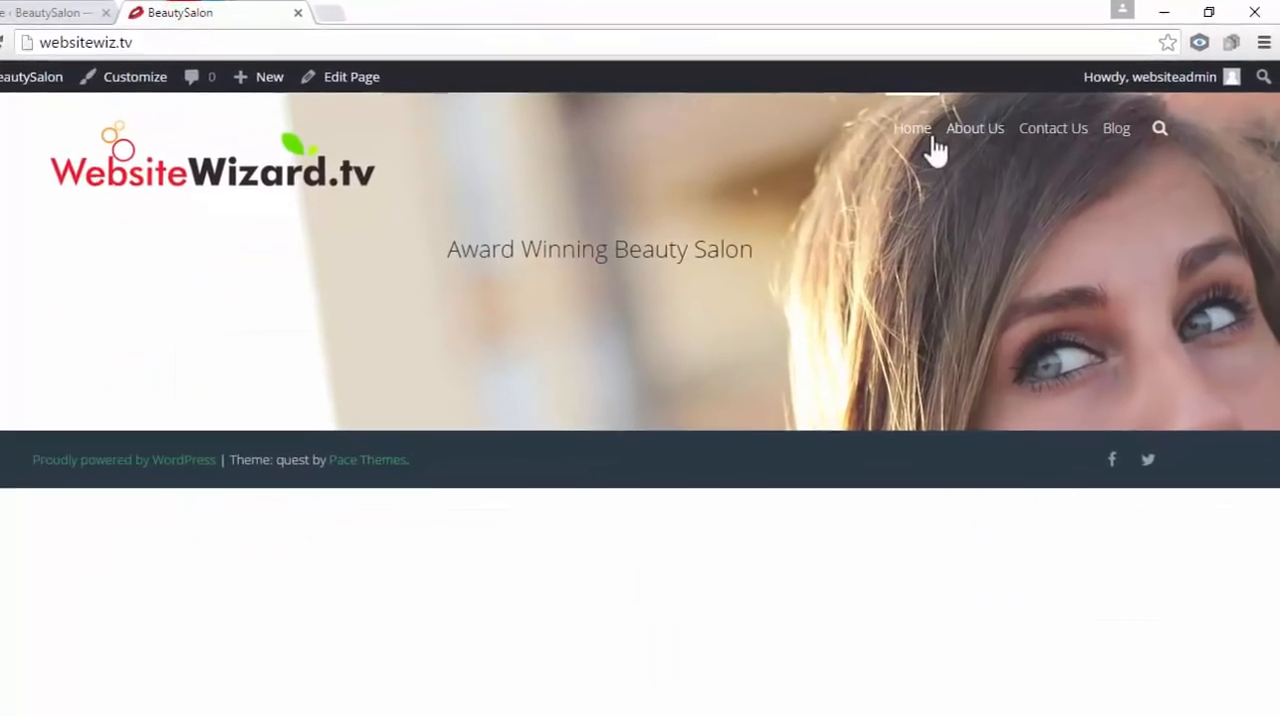
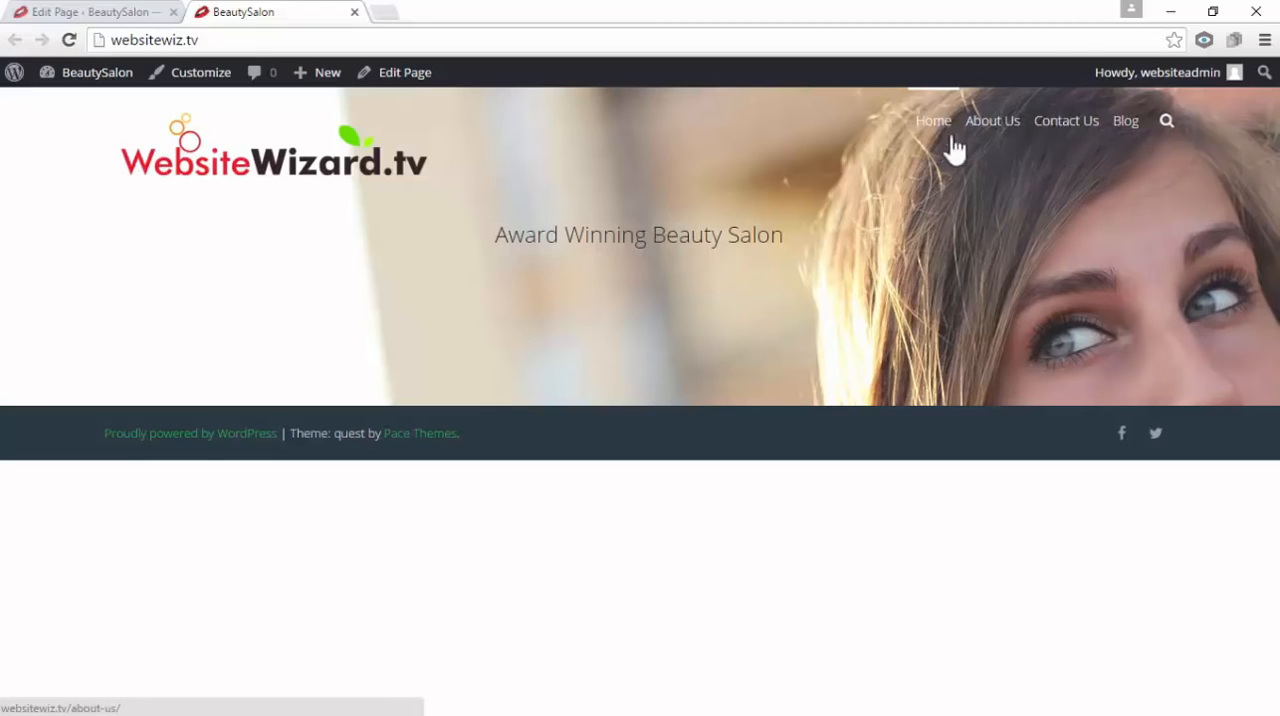
# Return to the Home page editor and close the live site tab
pyautogui.click(88, 18)
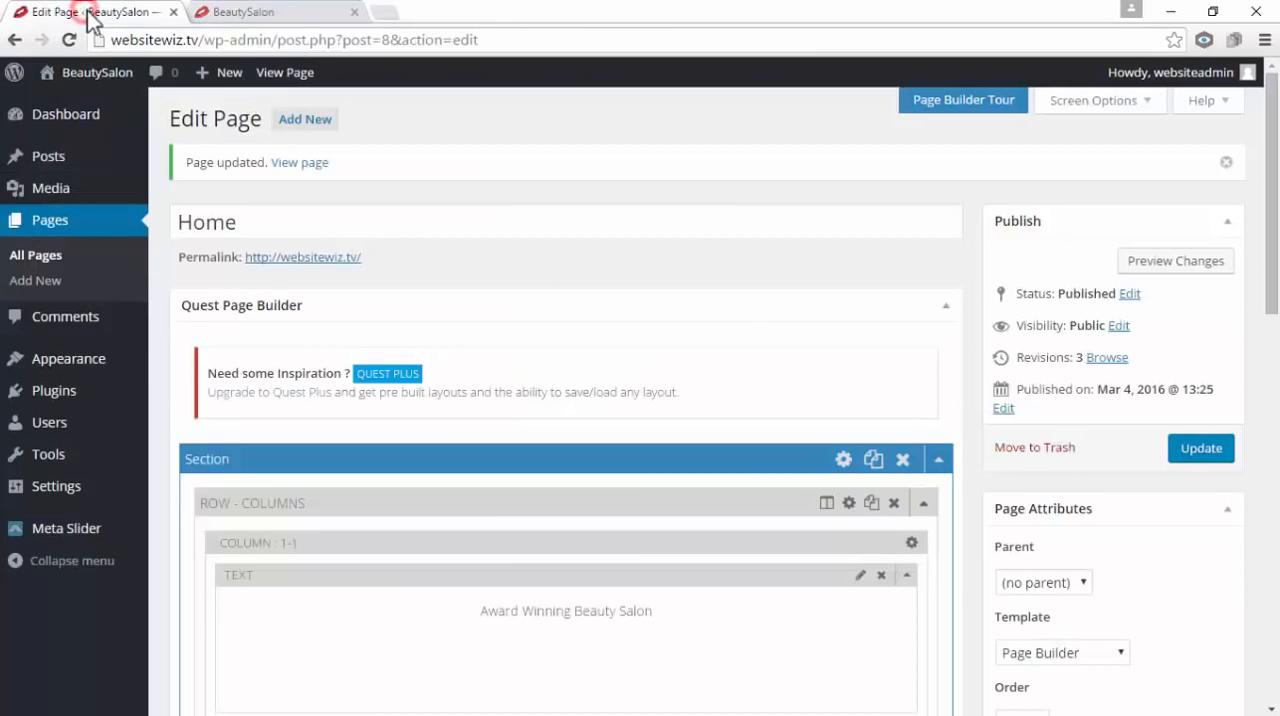
pyautogui.click(356, 14)
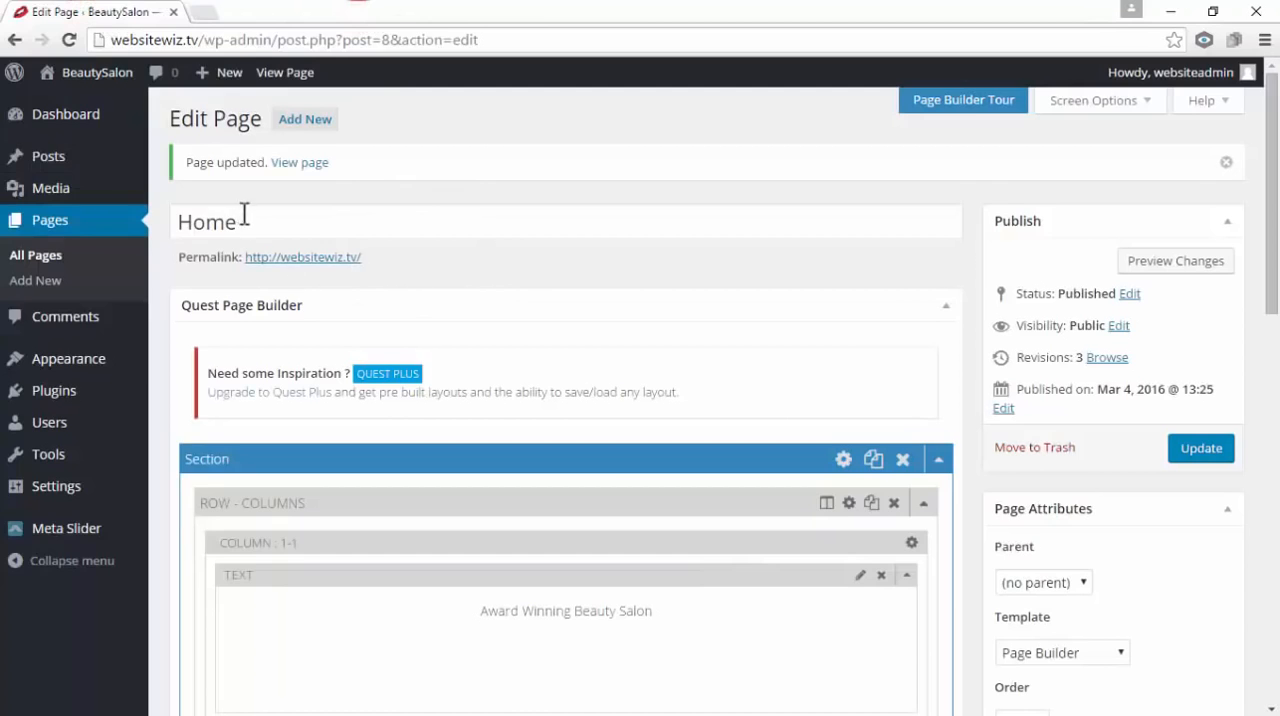
pyautogui.moveTo(244, 214); pyautogui.dragTo(164, 200)
pyautogui.click(477, 223)
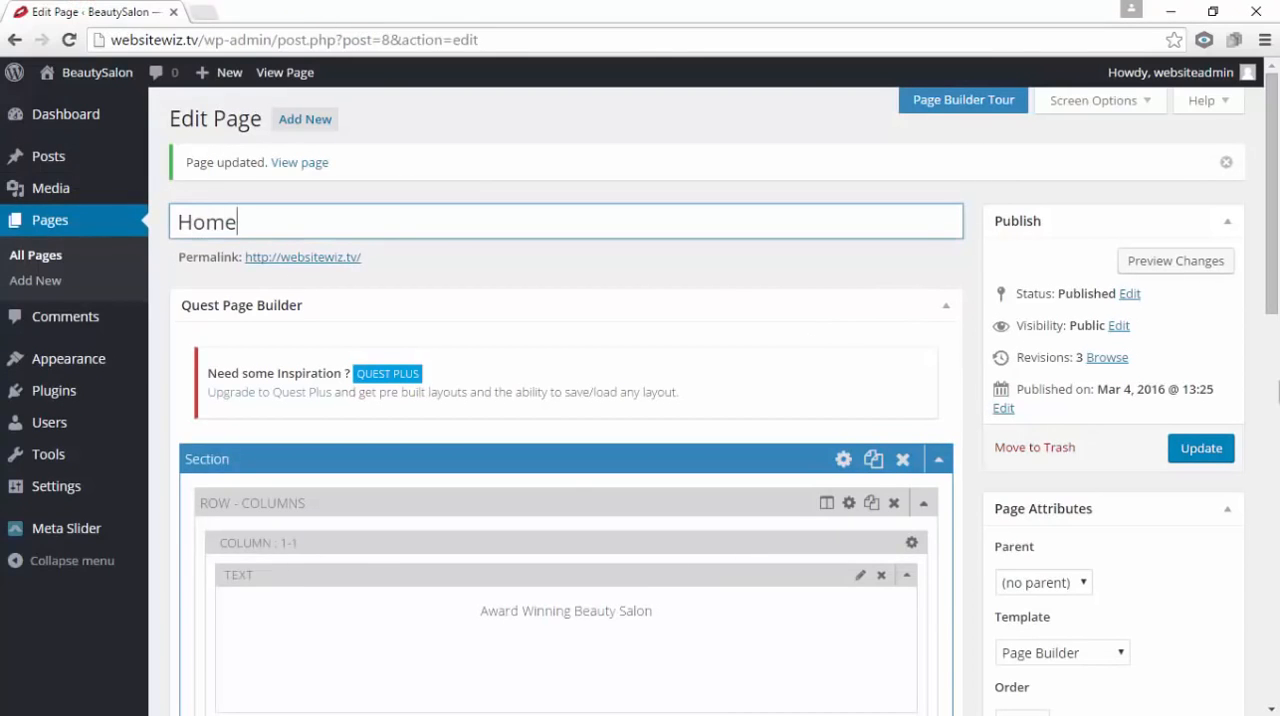
# Collapse the existing section in the Quest Page Builder and add a new section below it
pyautogui.scroll(-2, 1276, 390)
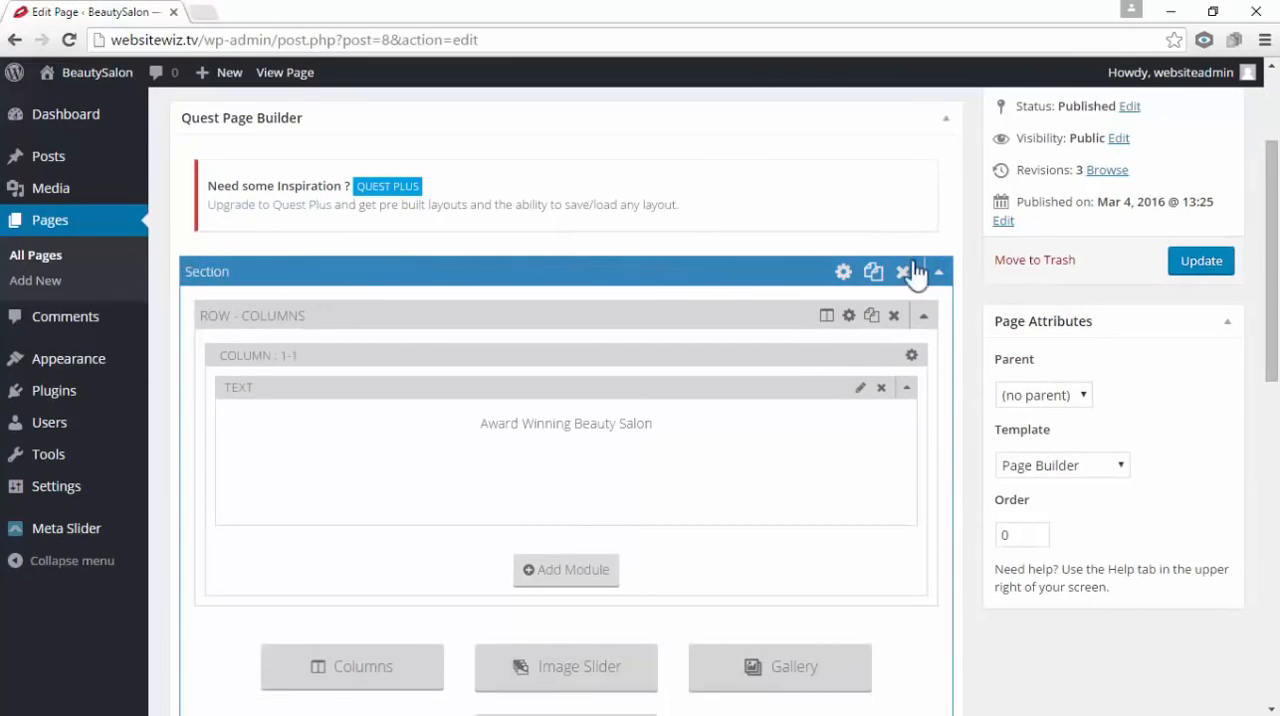
pyautogui.click(941, 273)
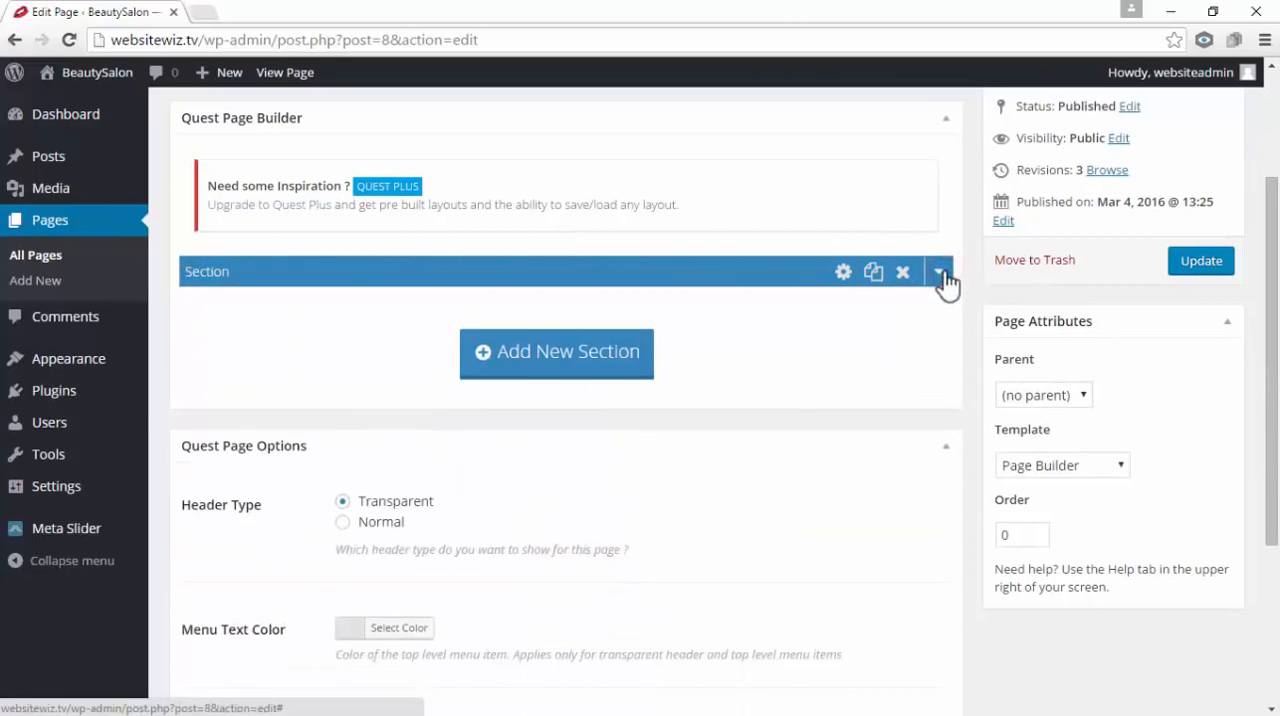
pyautogui.scroll(3, 930, 298)
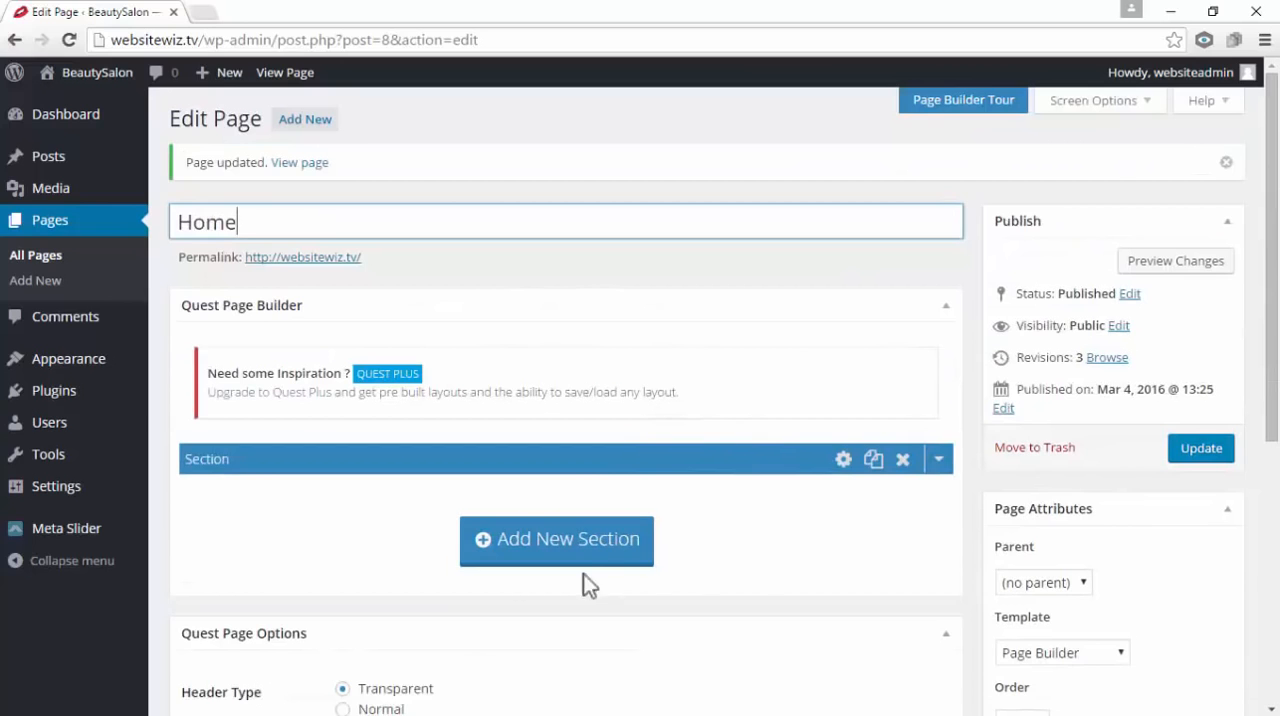
pyautogui.click(553, 560)
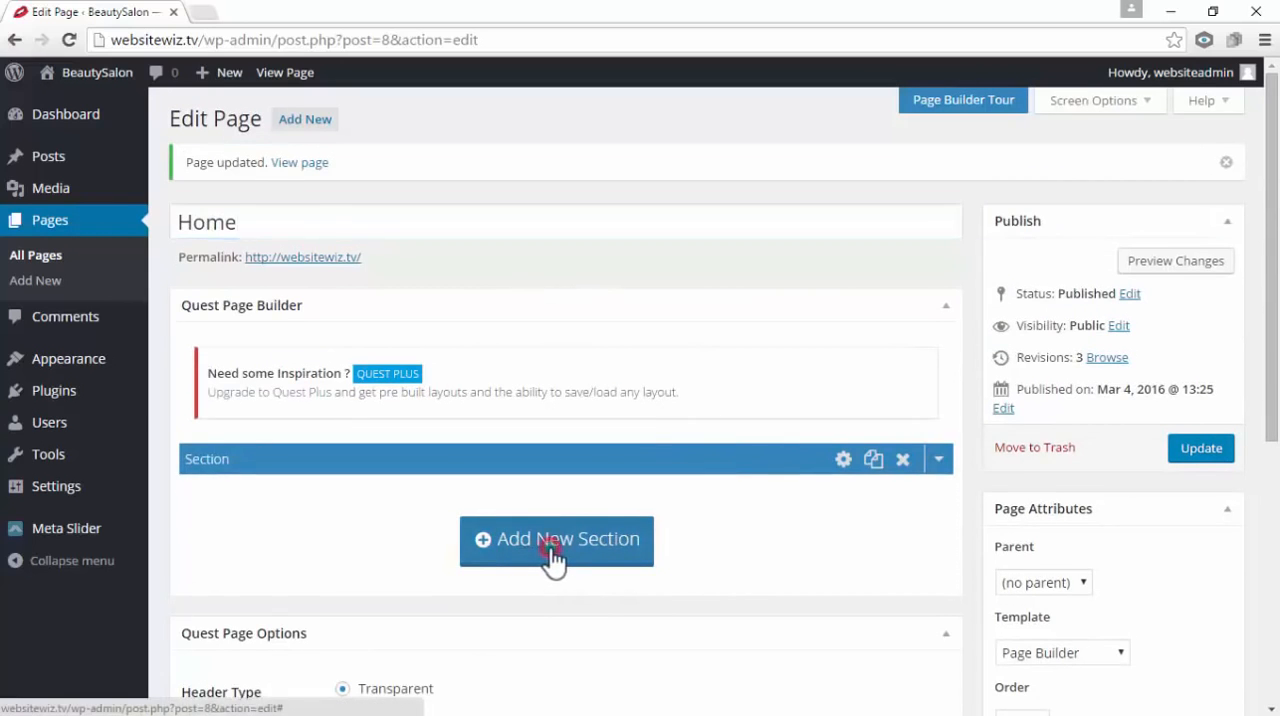
pyautogui.scroll(-3, 553, 562)
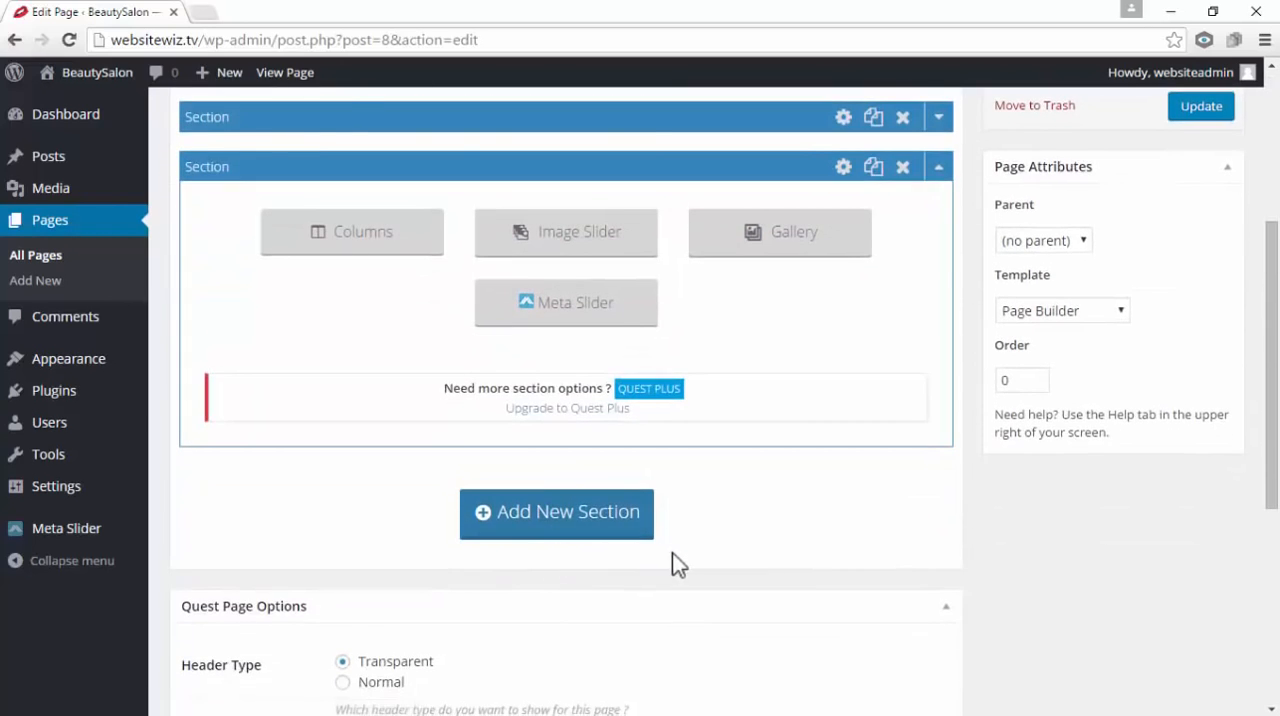
pyautogui.scroll(1, 676, 565)
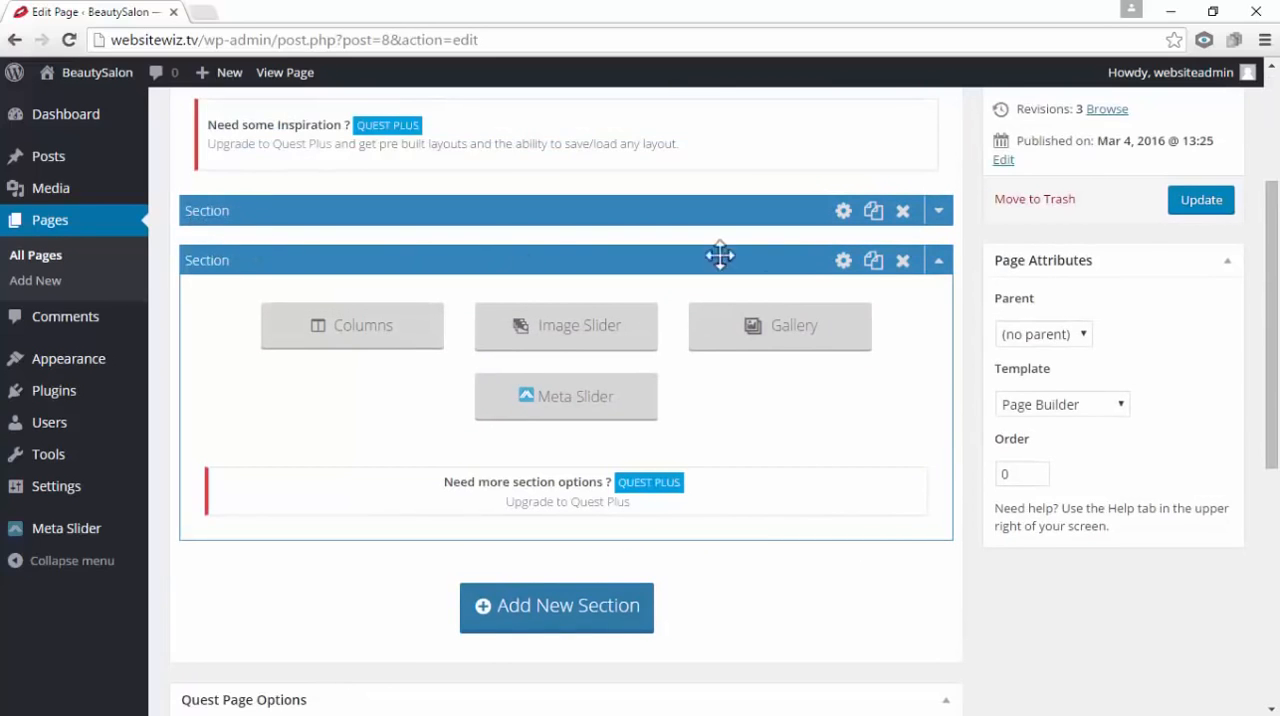
# Review the "Award Winning Beauty Salon" text in the first section, close it without changes, and reopen the new section
pyautogui.click(939, 272)
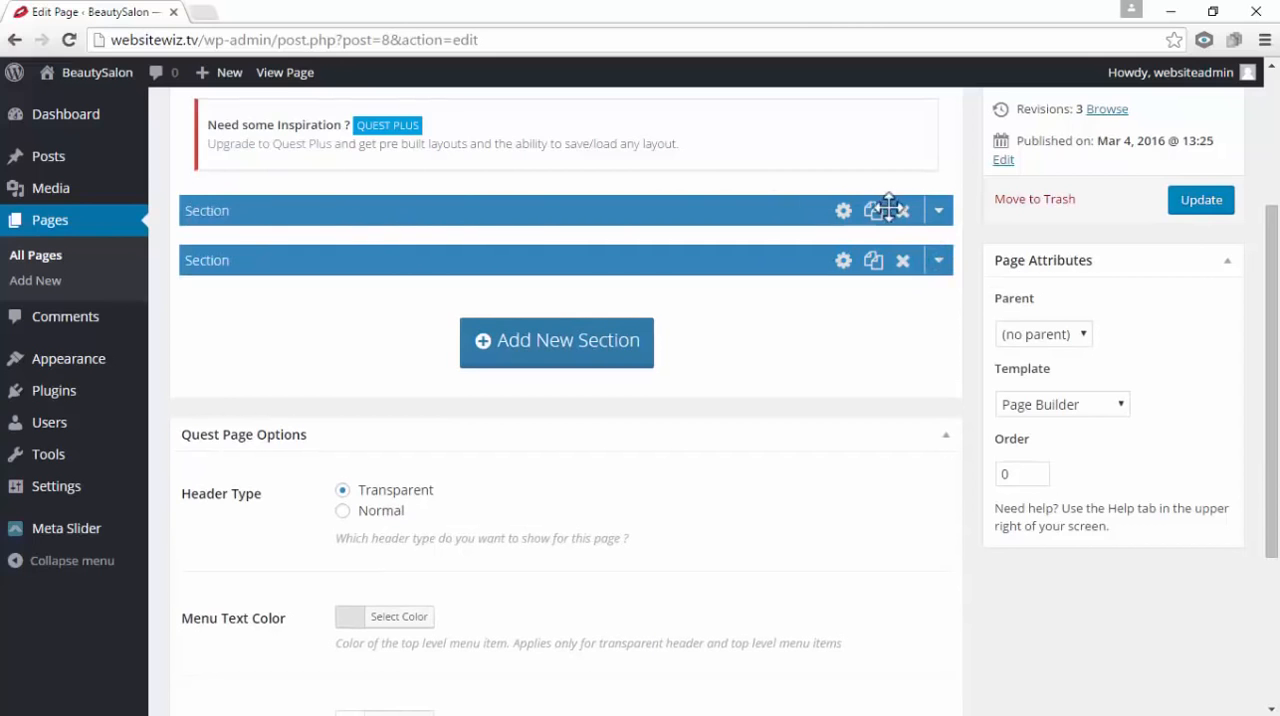
pyautogui.click(945, 214)
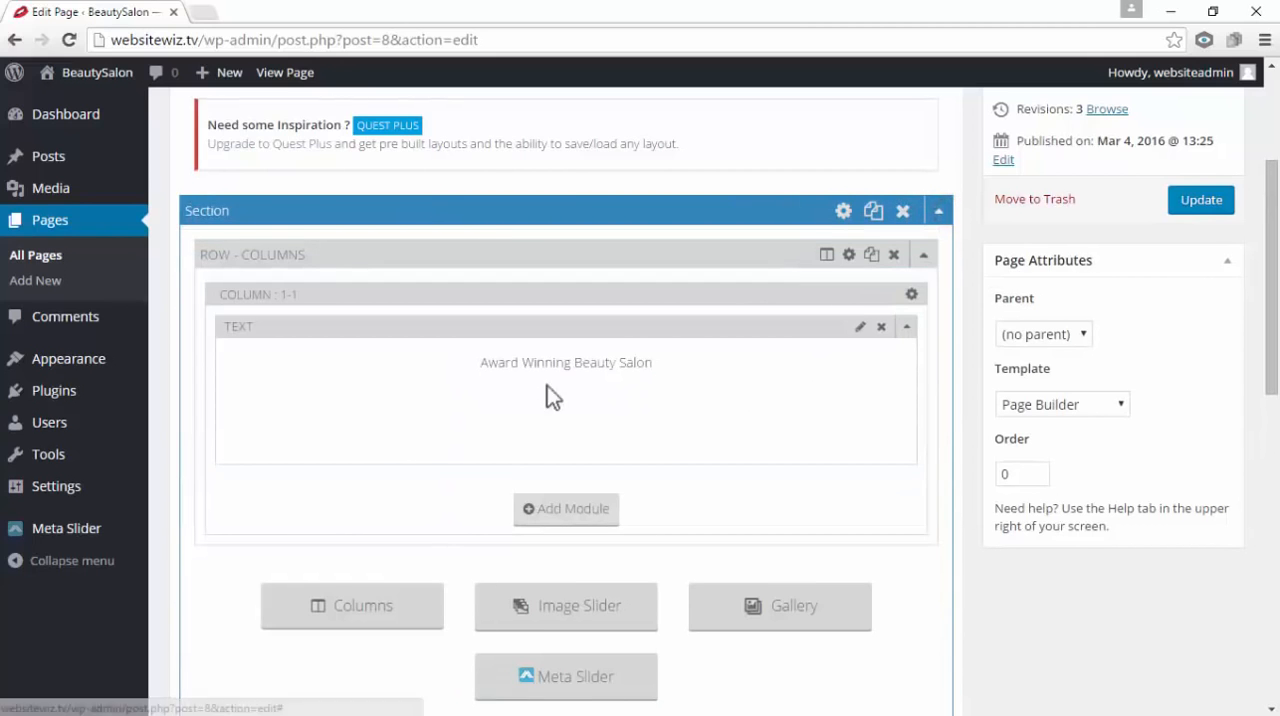
pyautogui.moveTo(482, 362); pyautogui.dragTo(654, 350)
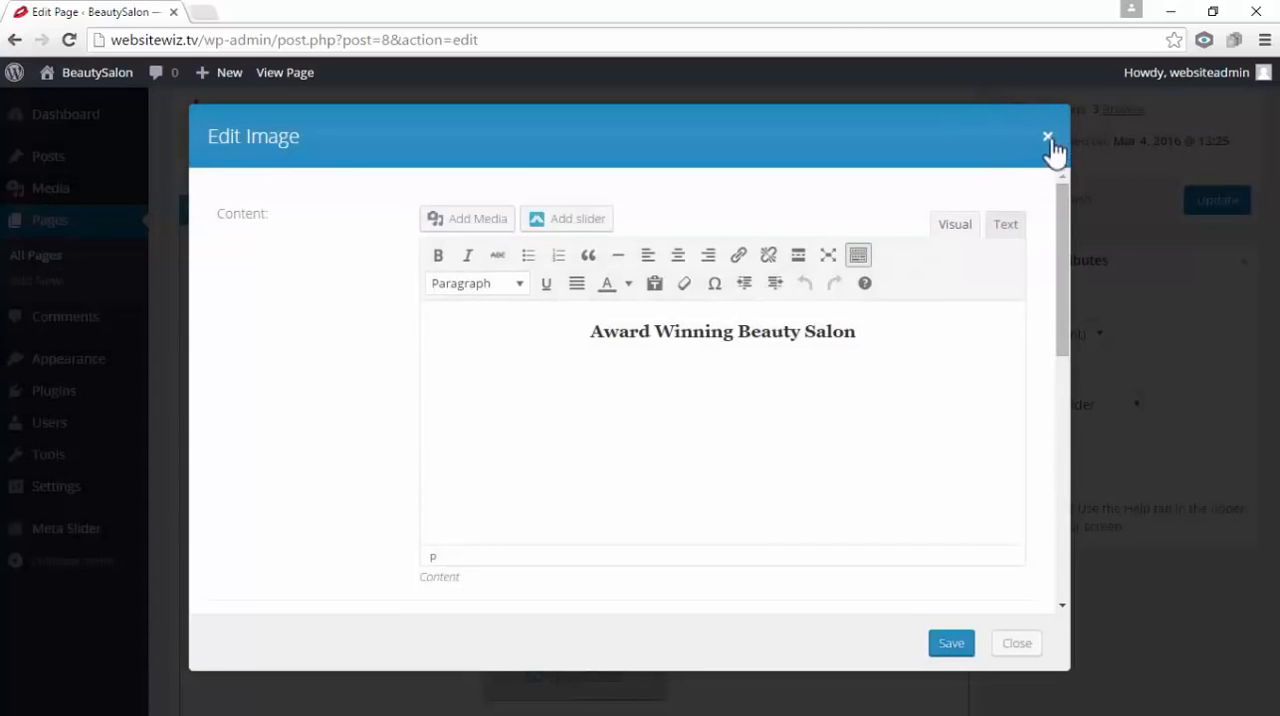
pyautogui.click(1048, 137)
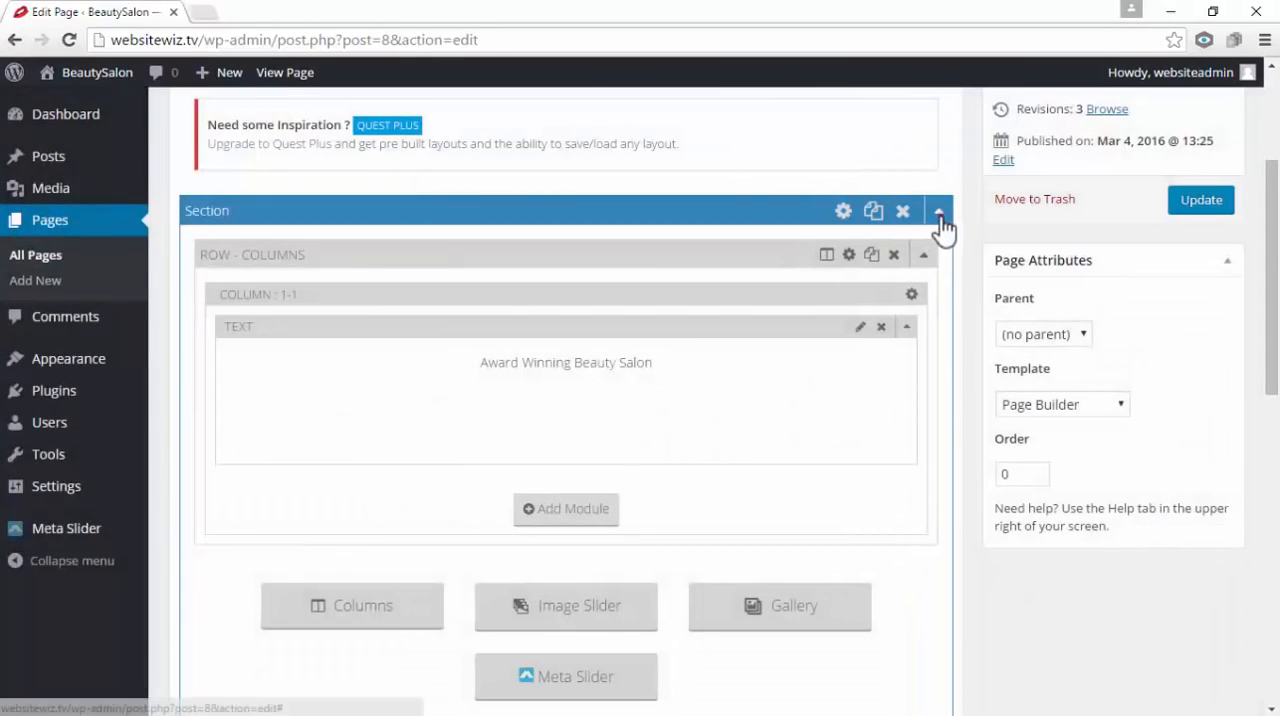
pyautogui.click(938, 211)
pyautogui.click(940, 261)
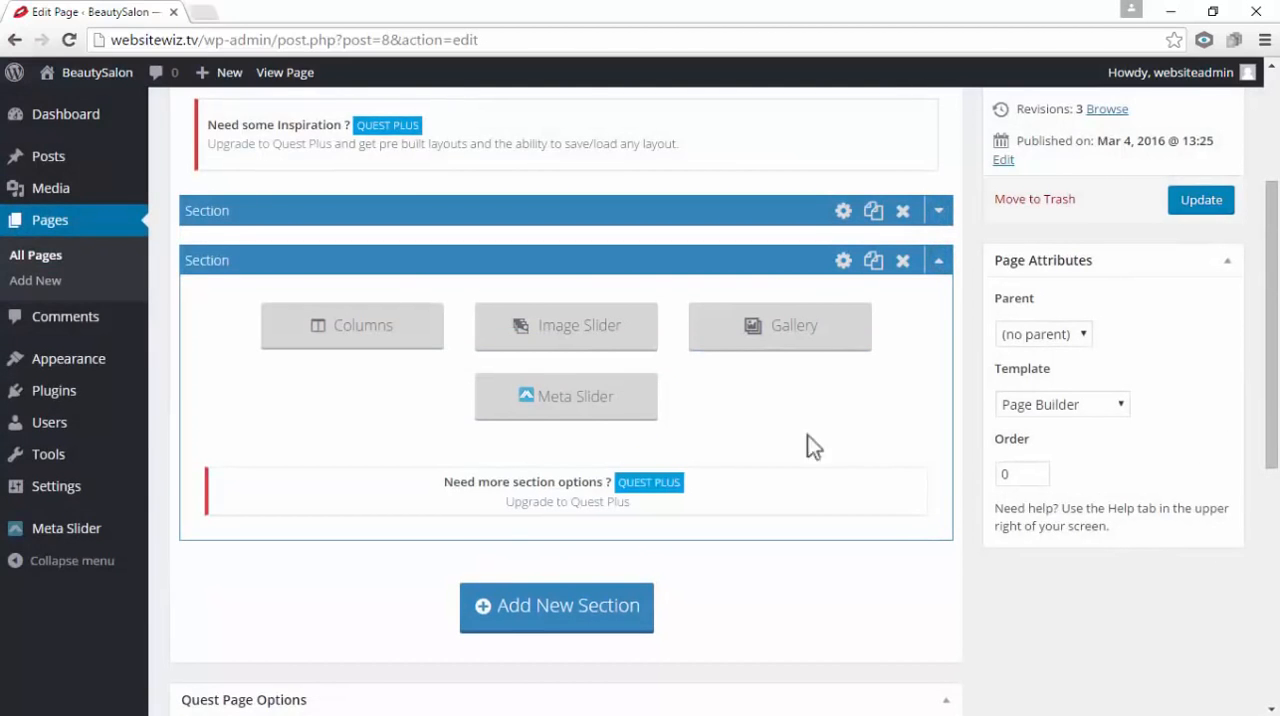
# Add a 1/1 column row to the new section and insert a Text module containing "Our Services"
pyautogui.click(420, 340)
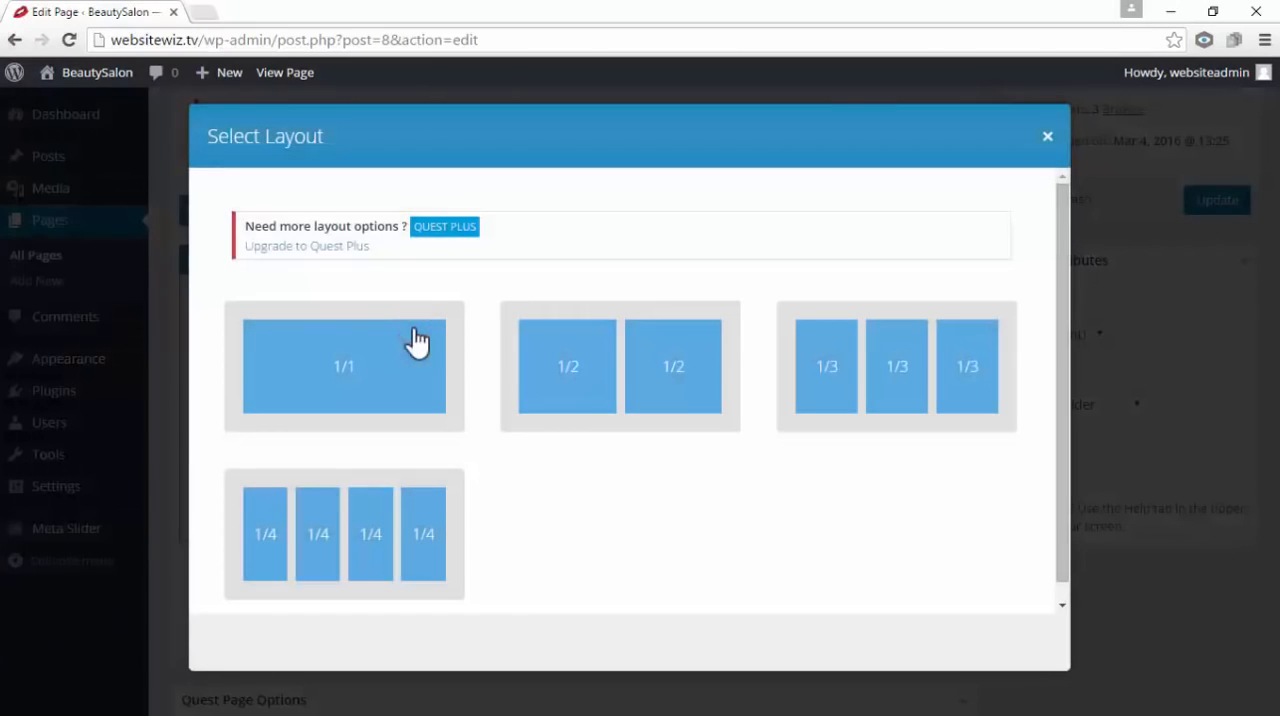
pyautogui.click(348, 380)
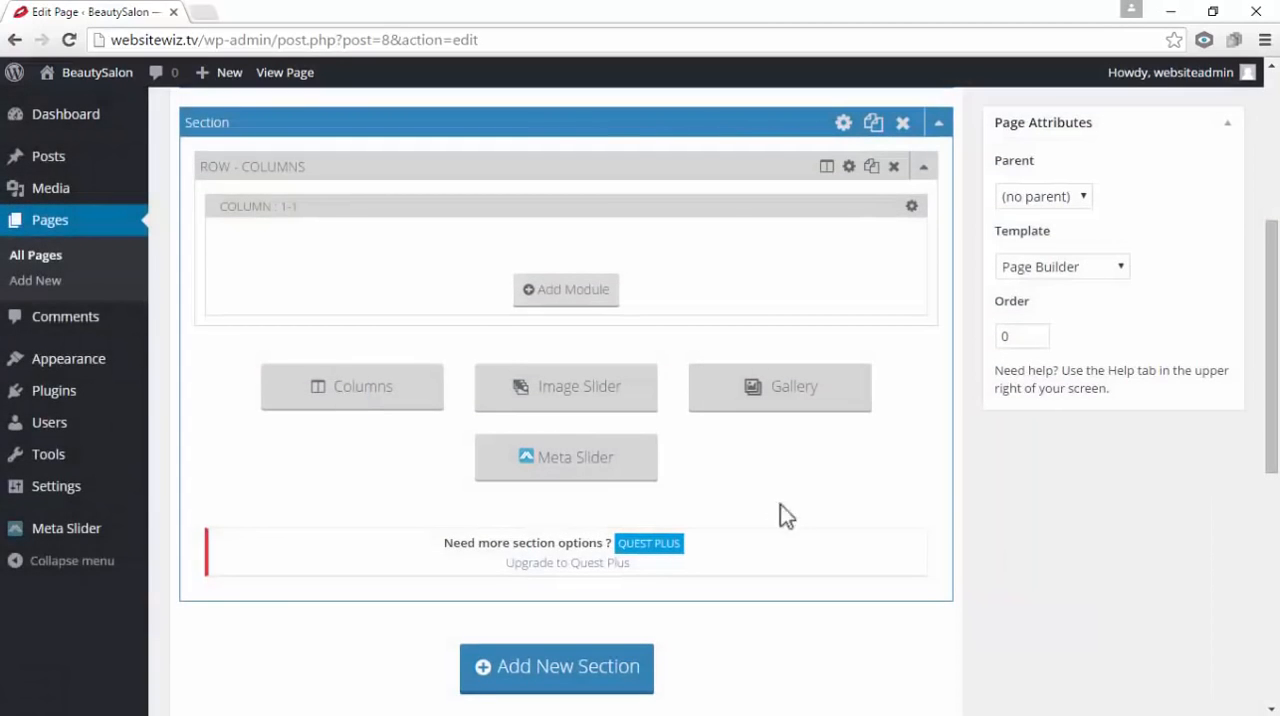
pyautogui.click(583, 293)
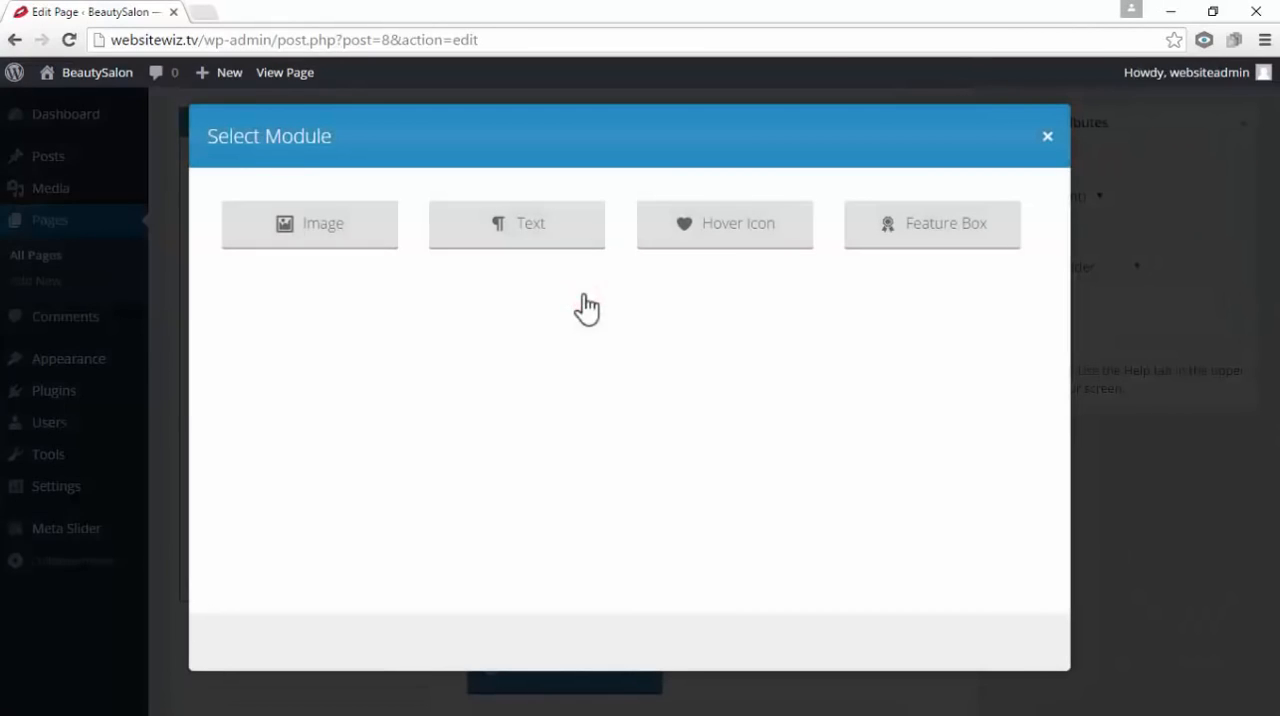
pyautogui.click(560, 226)
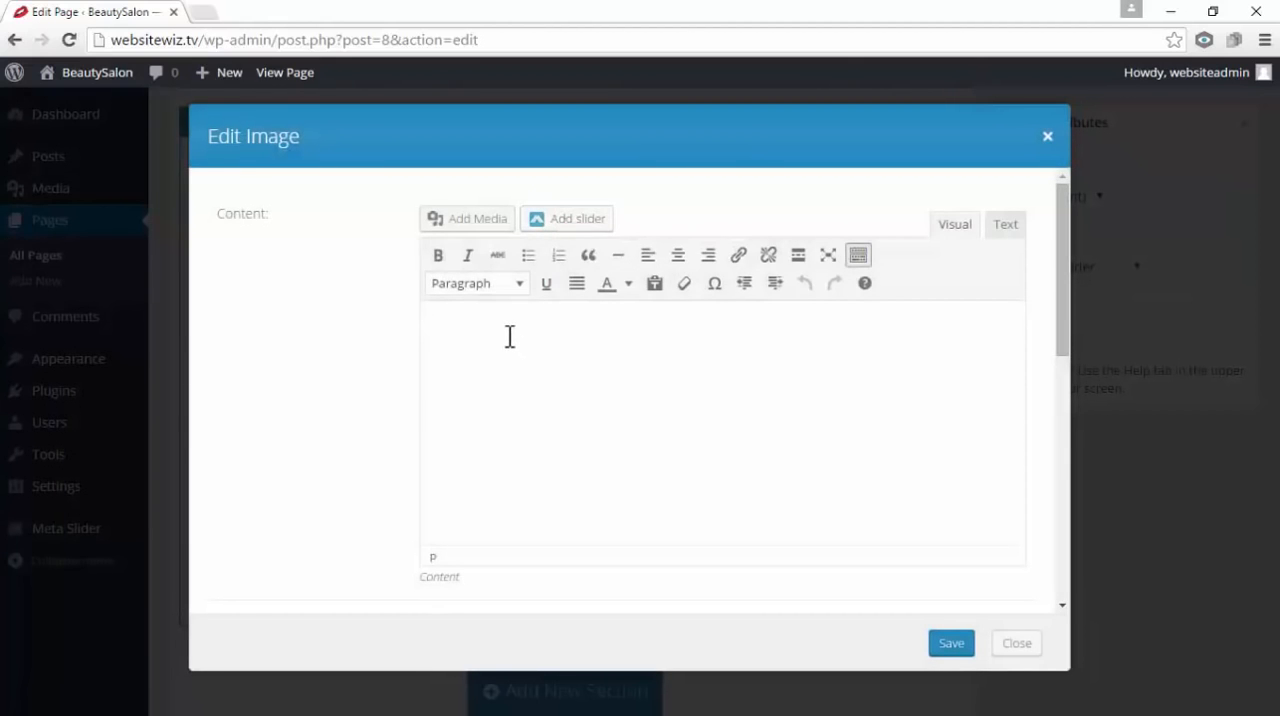
pyautogui.rightClick(510, 337)
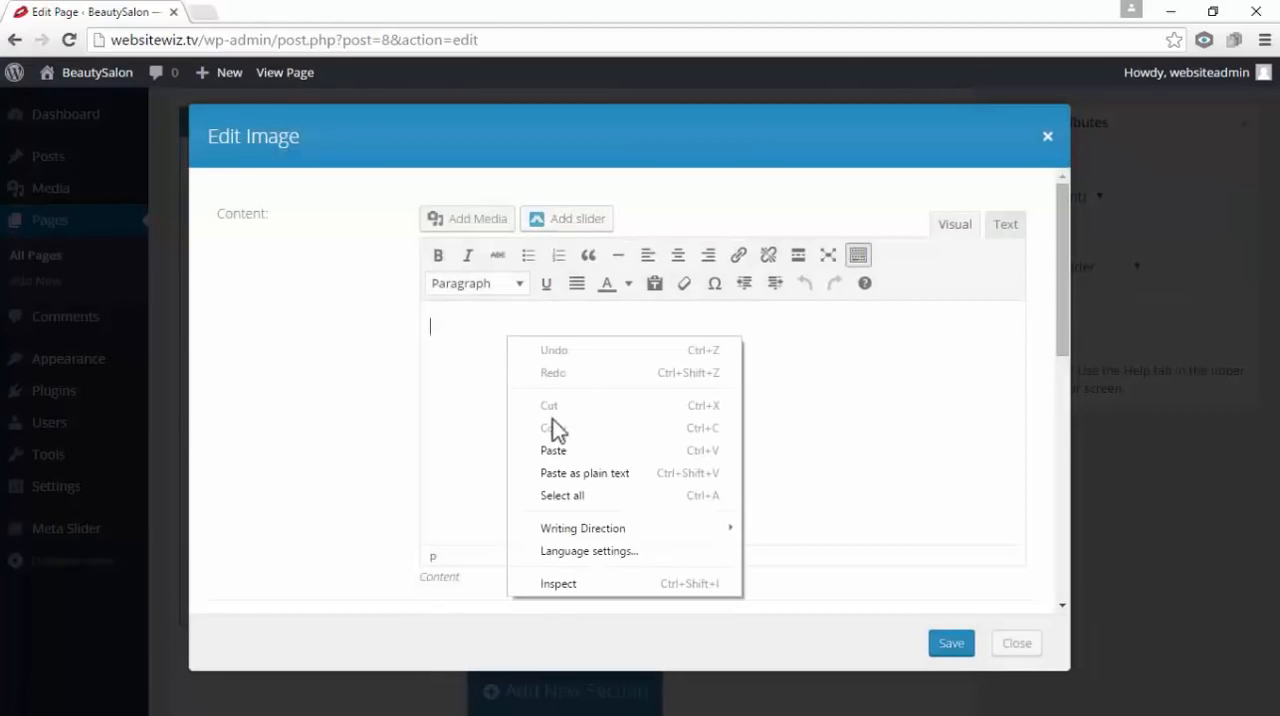
pyautogui.click(567, 448)
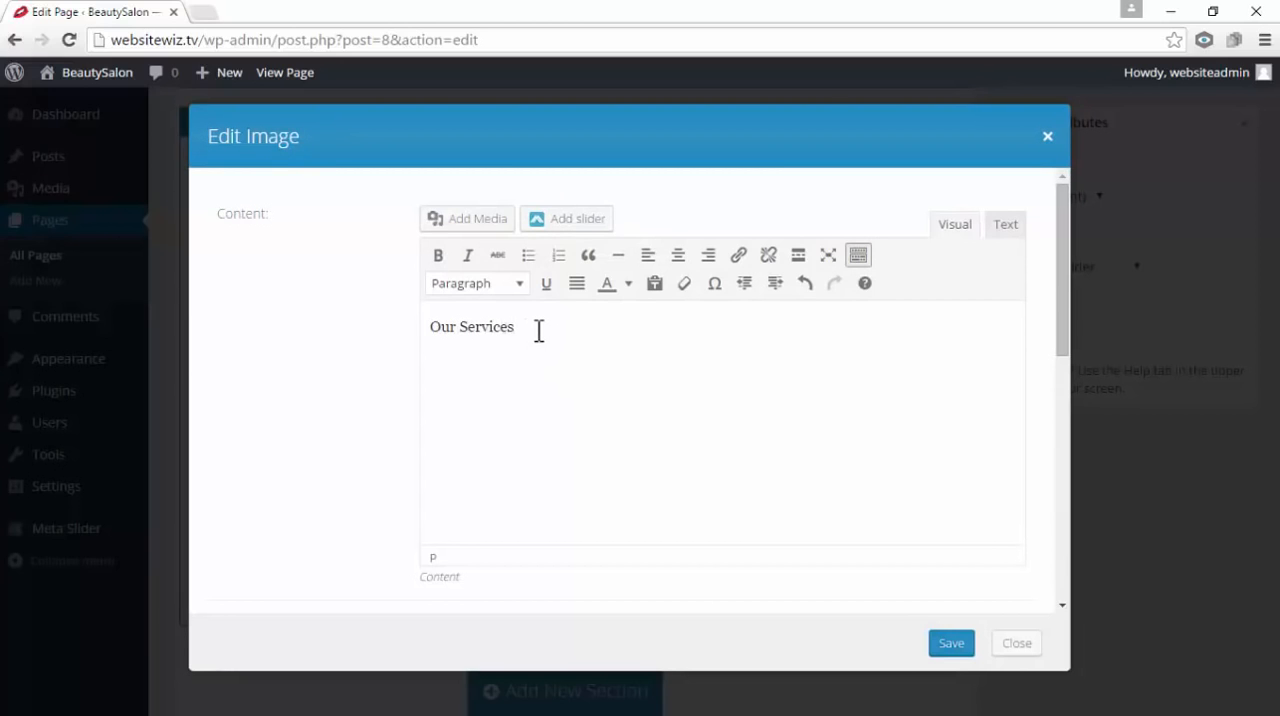
# Format the "Our Services" text as a centered Heading 3 and save the module
pyautogui.moveTo(532, 334); pyautogui.dragTo(429, 354)
pyautogui.click(504, 346)
pyautogui.moveTo(515, 332); pyautogui.dragTo(423, 331)
pyautogui.click(480, 351)
pyautogui.doubleClick(525, 330)
pyautogui.click(580, 349)
pyautogui.moveTo(526, 331); pyautogui.dragTo(454, 330)
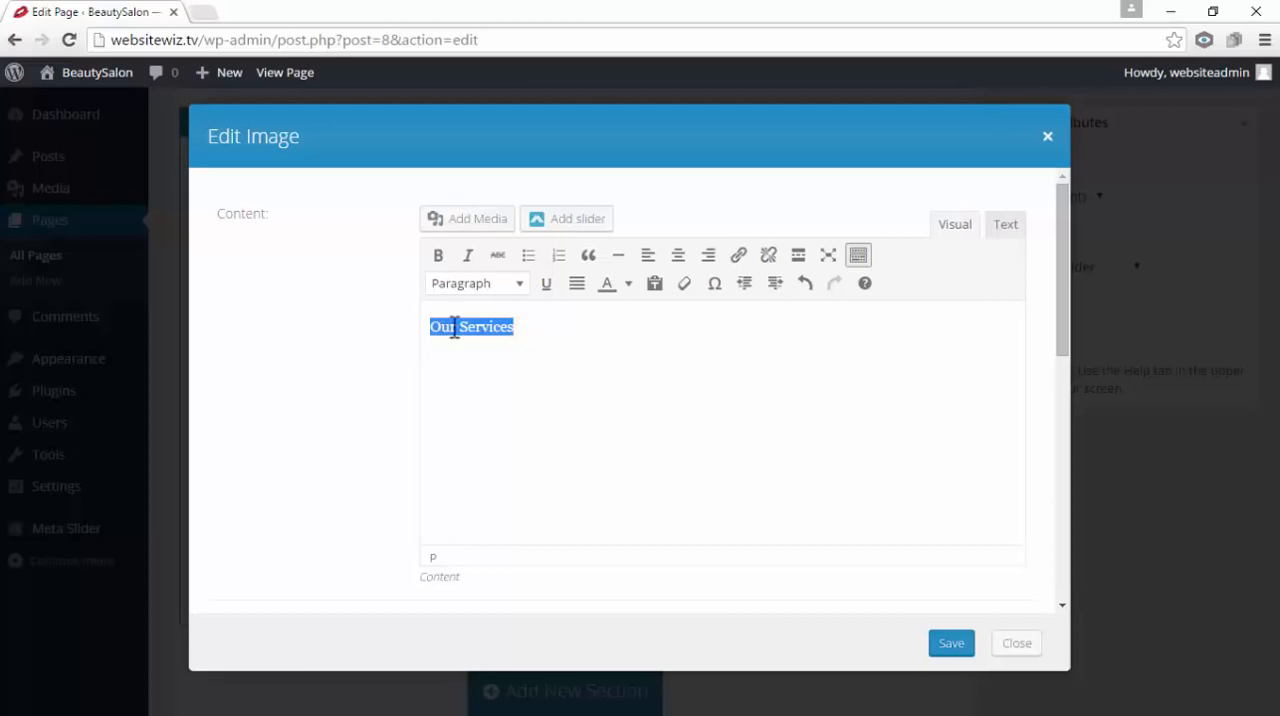
pyautogui.click(520, 285)
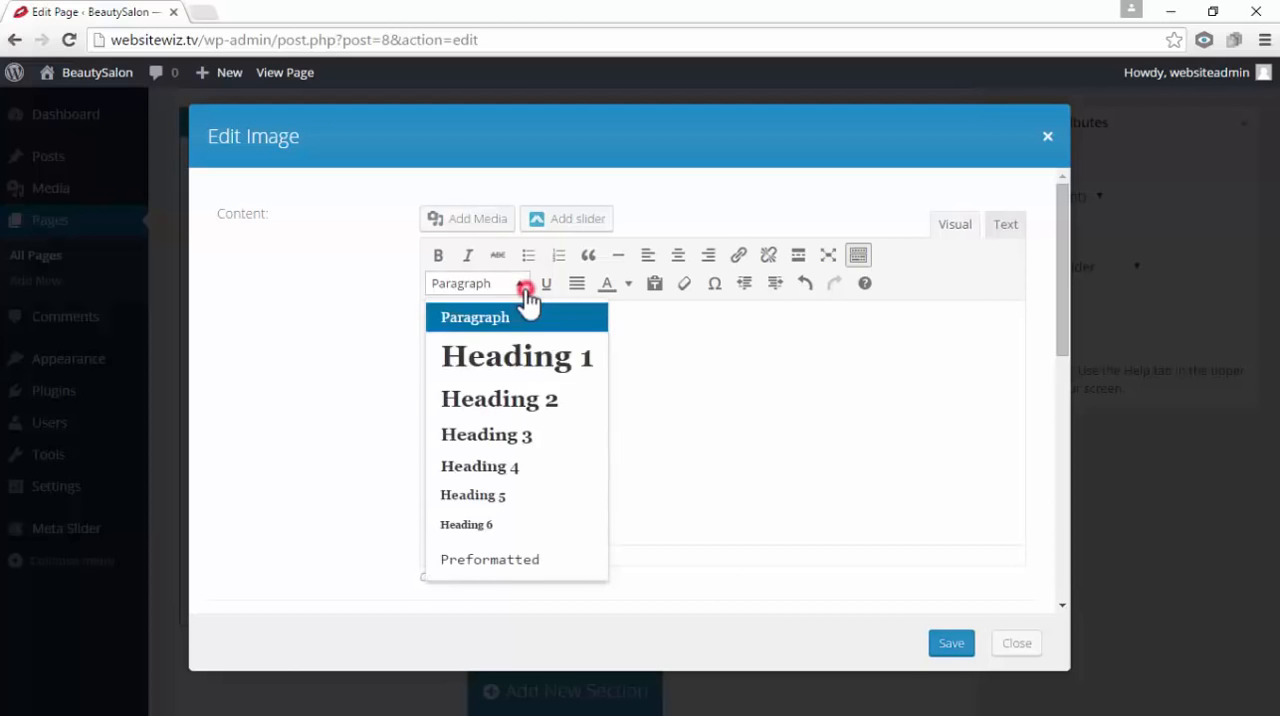
pyautogui.click(529, 443)
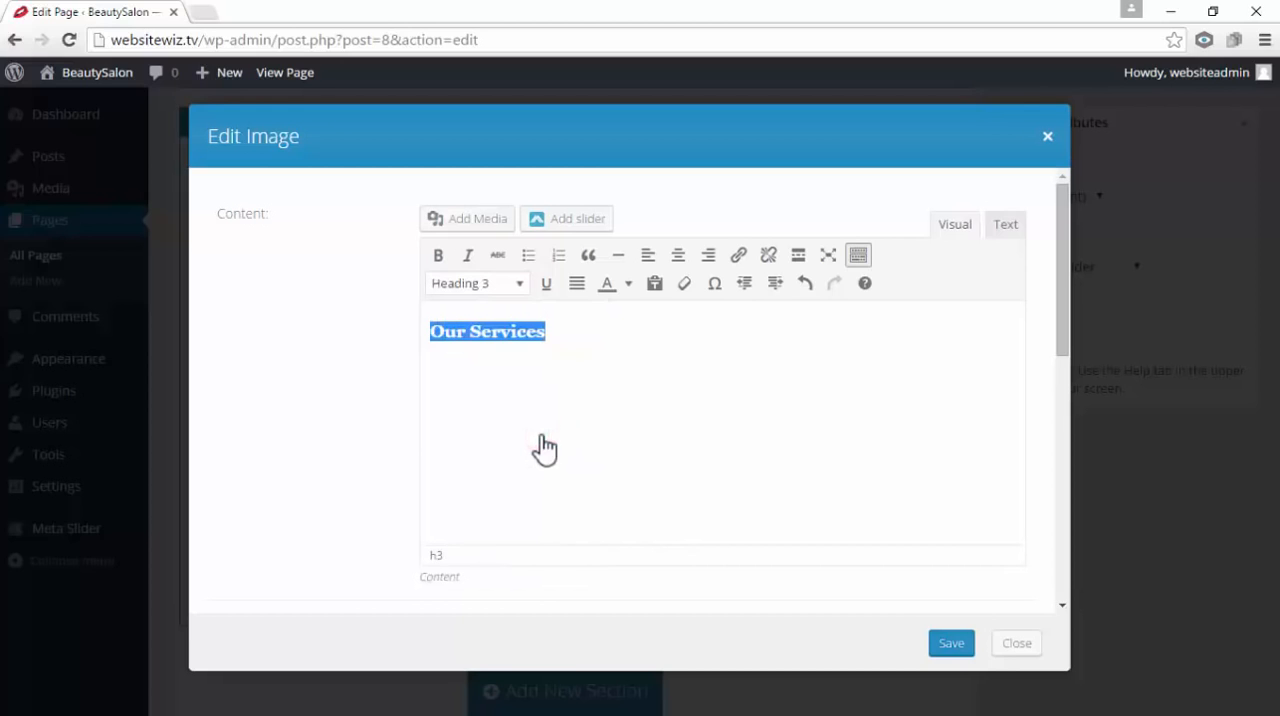
pyautogui.click(680, 262)
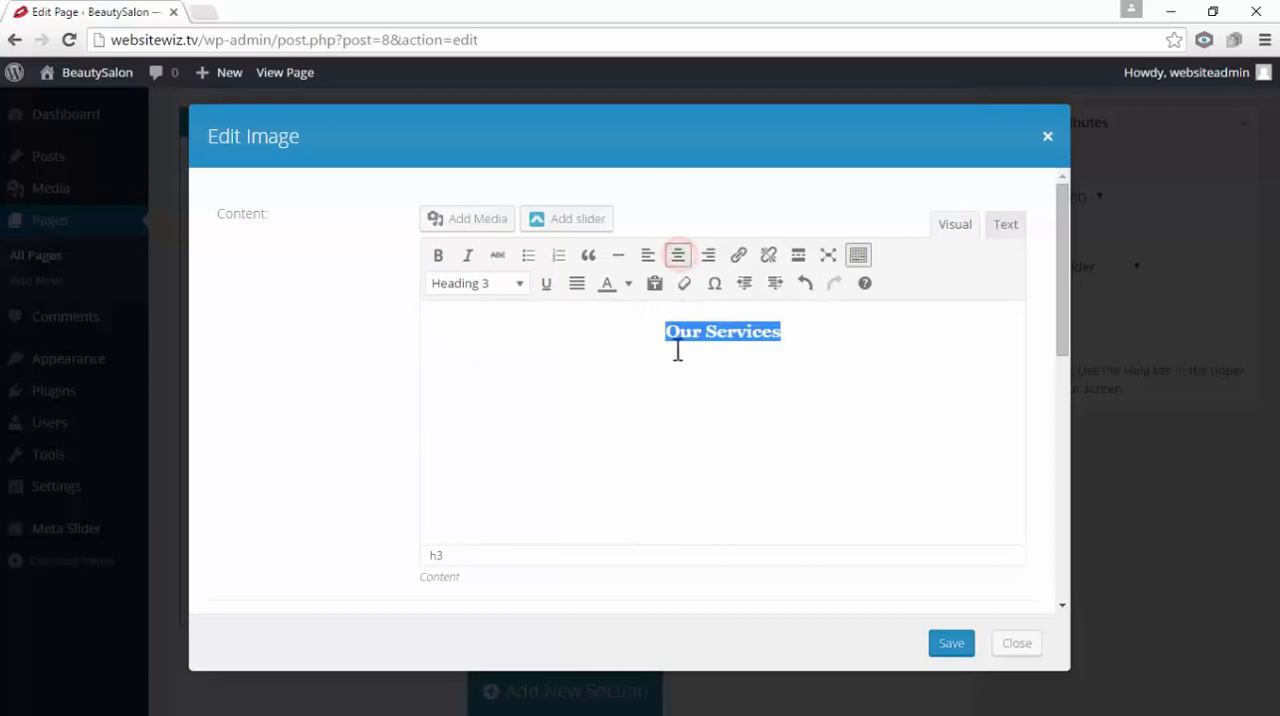
pyautogui.click(722, 350)
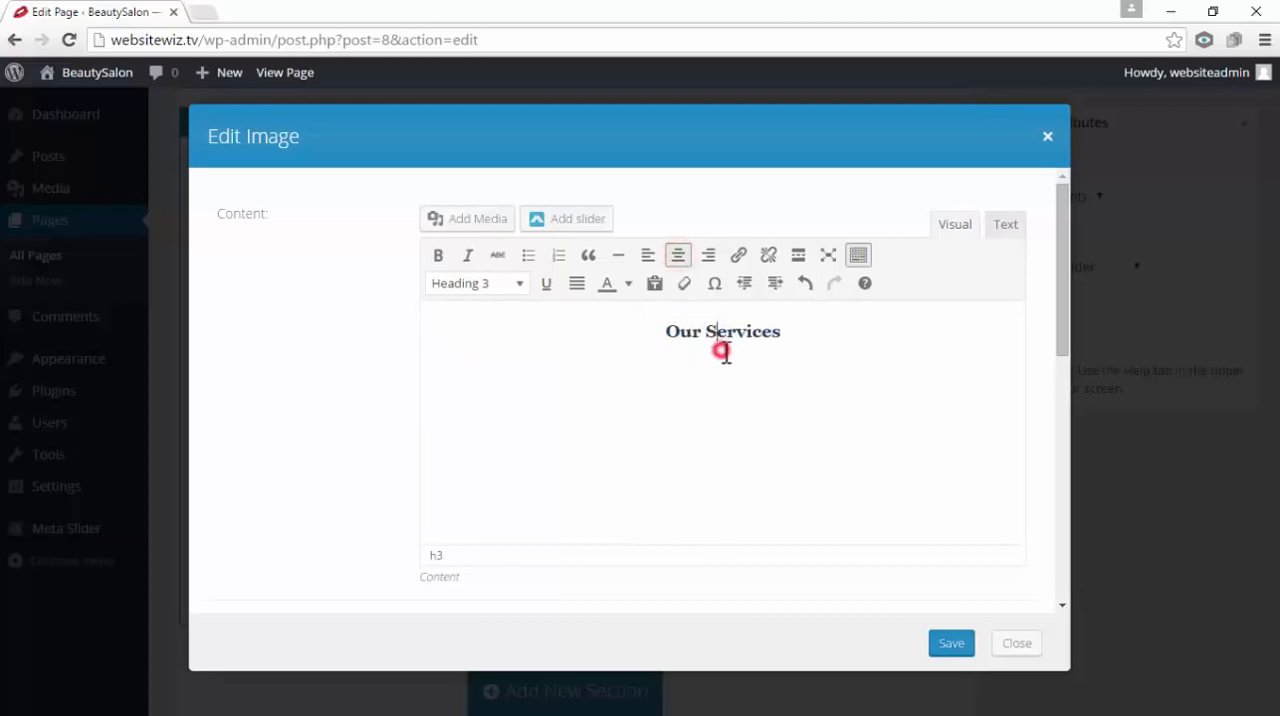
pyautogui.click(951, 644)
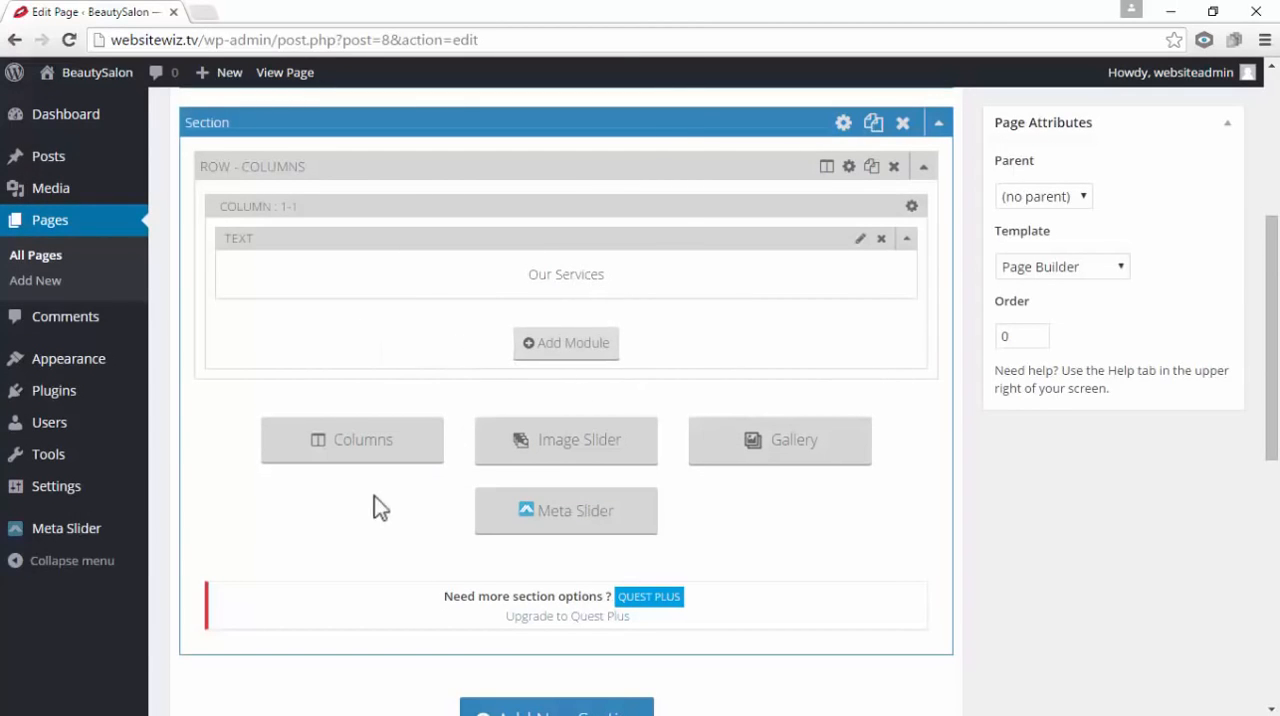
# Add a row of three 1/3 columns below the "Our Services" row
pyautogui.click(366, 447)
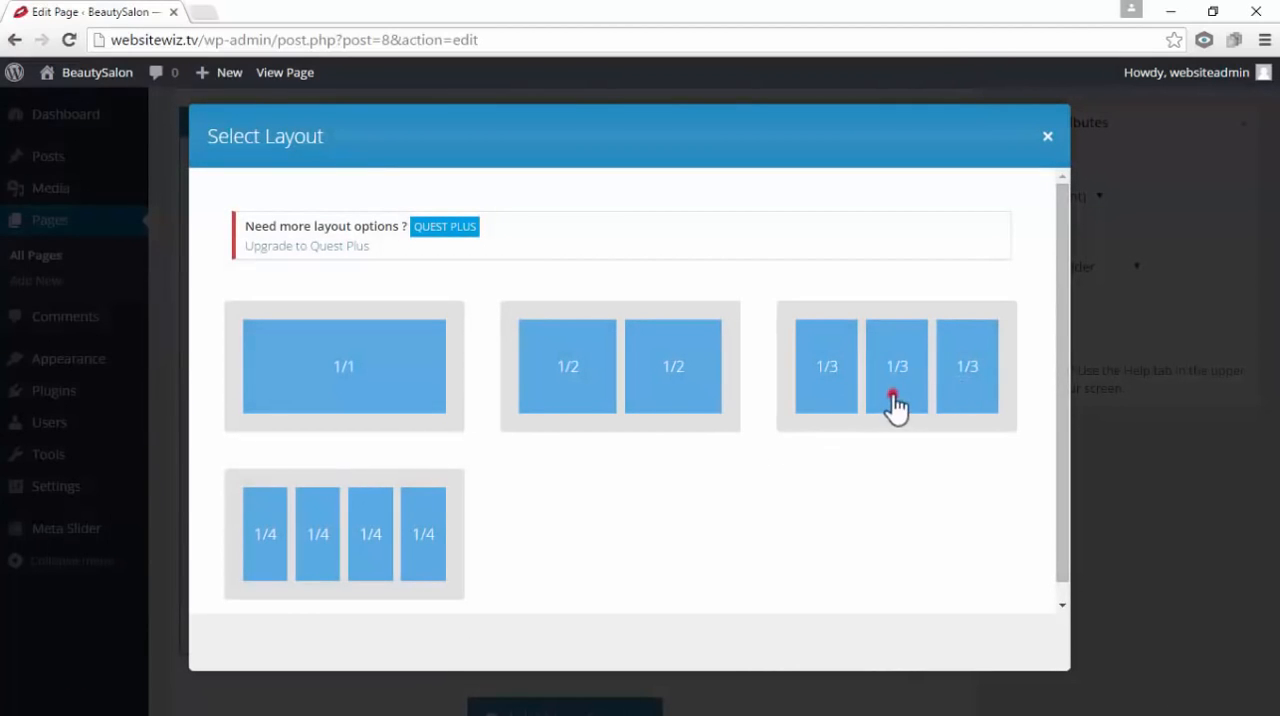
pyautogui.click(894, 408)
pyautogui.scroll(2, 940, 420)
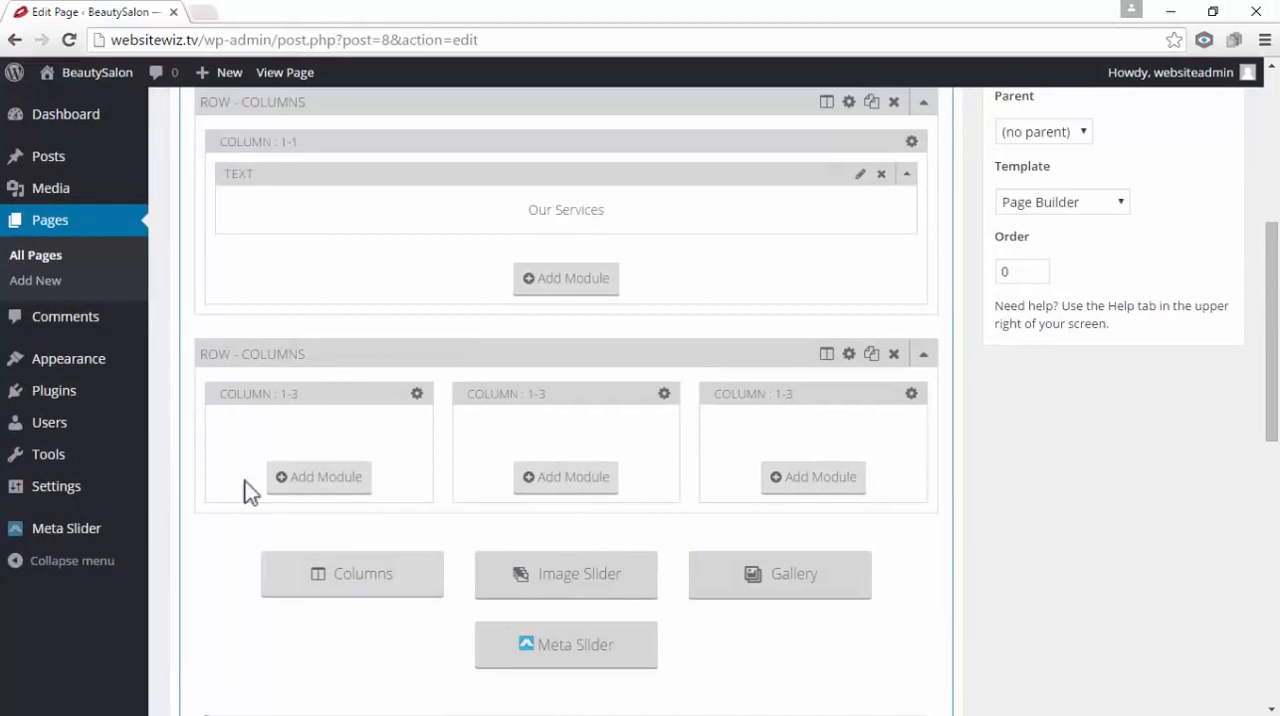
# Add a Feature Box module with the circled heart icon (fa-gratipay) to the first 1/3 column and save it
pyautogui.click(331, 480)
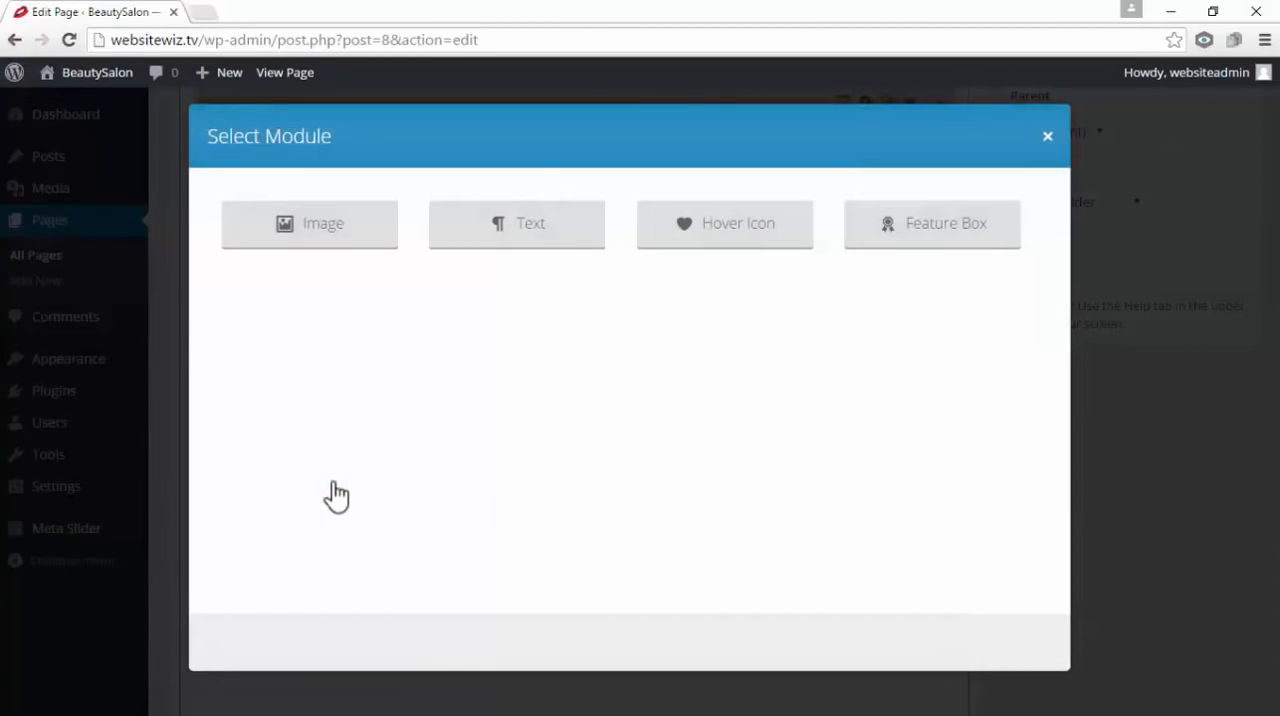
pyautogui.click(930, 238)
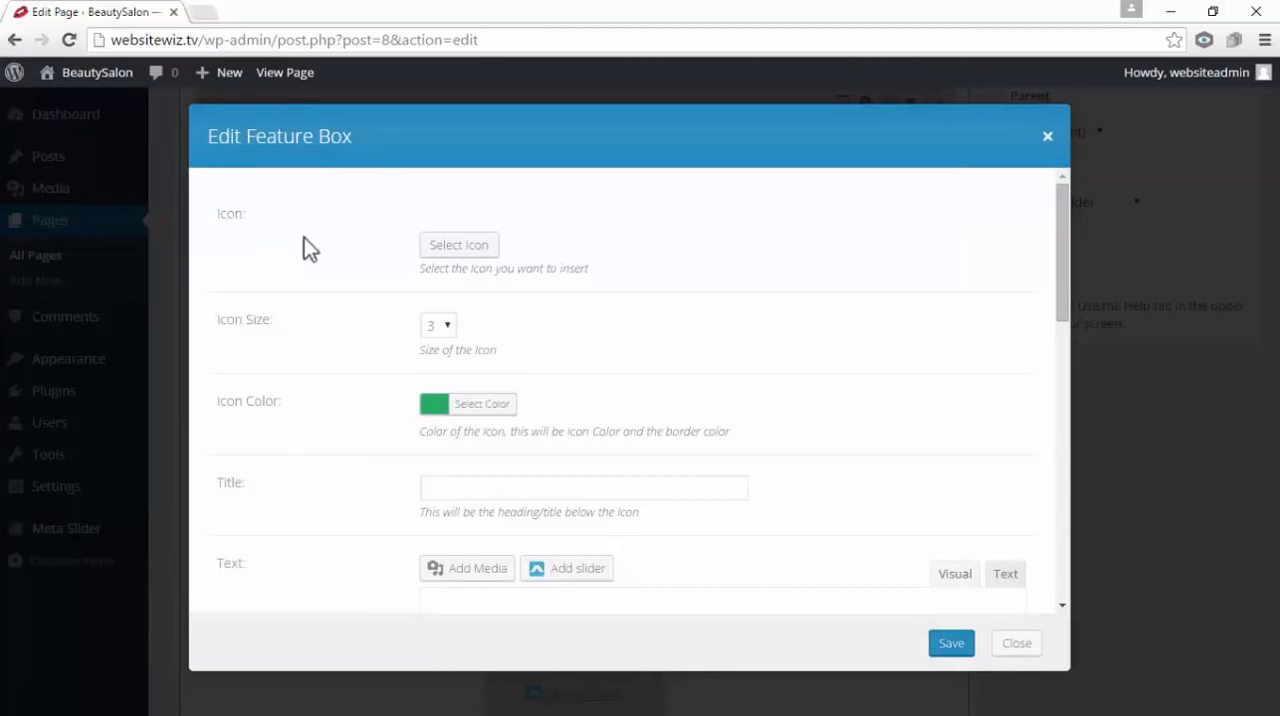
pyautogui.click(483, 248)
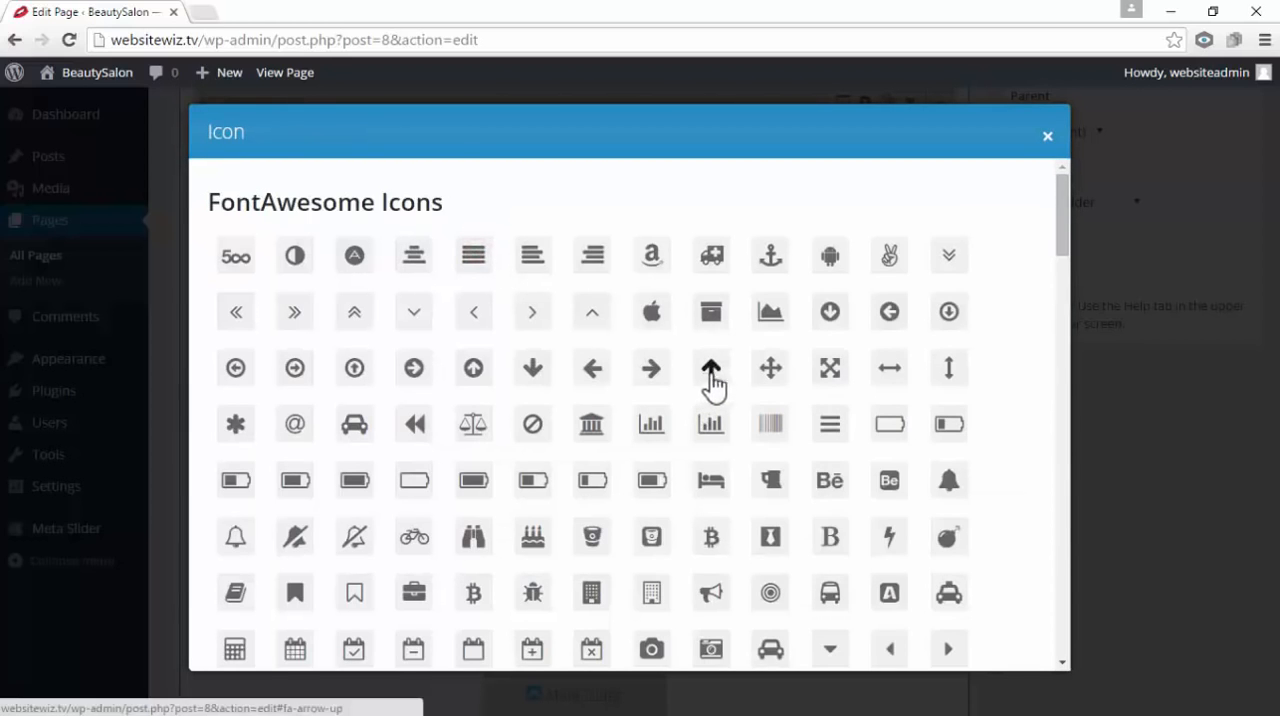
pyautogui.scroll(-1, 728, 383)
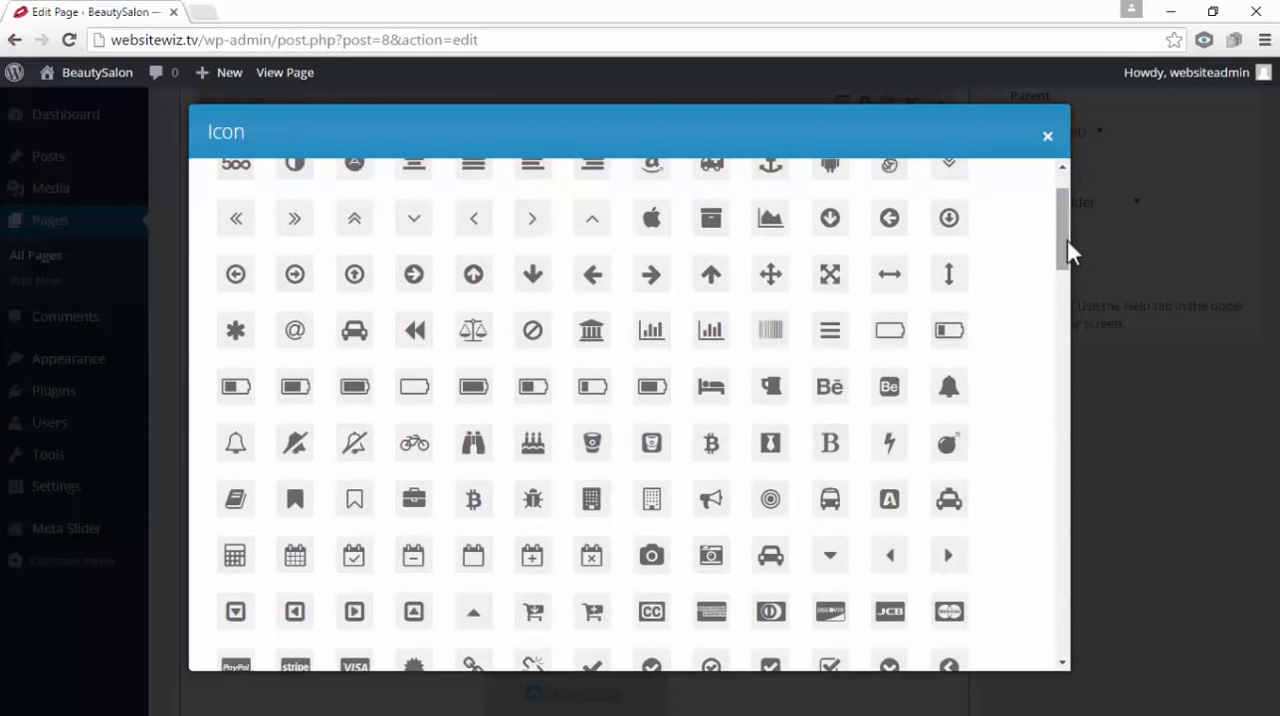
pyautogui.moveTo(1067, 241); pyautogui.dragTo(1063, 399)
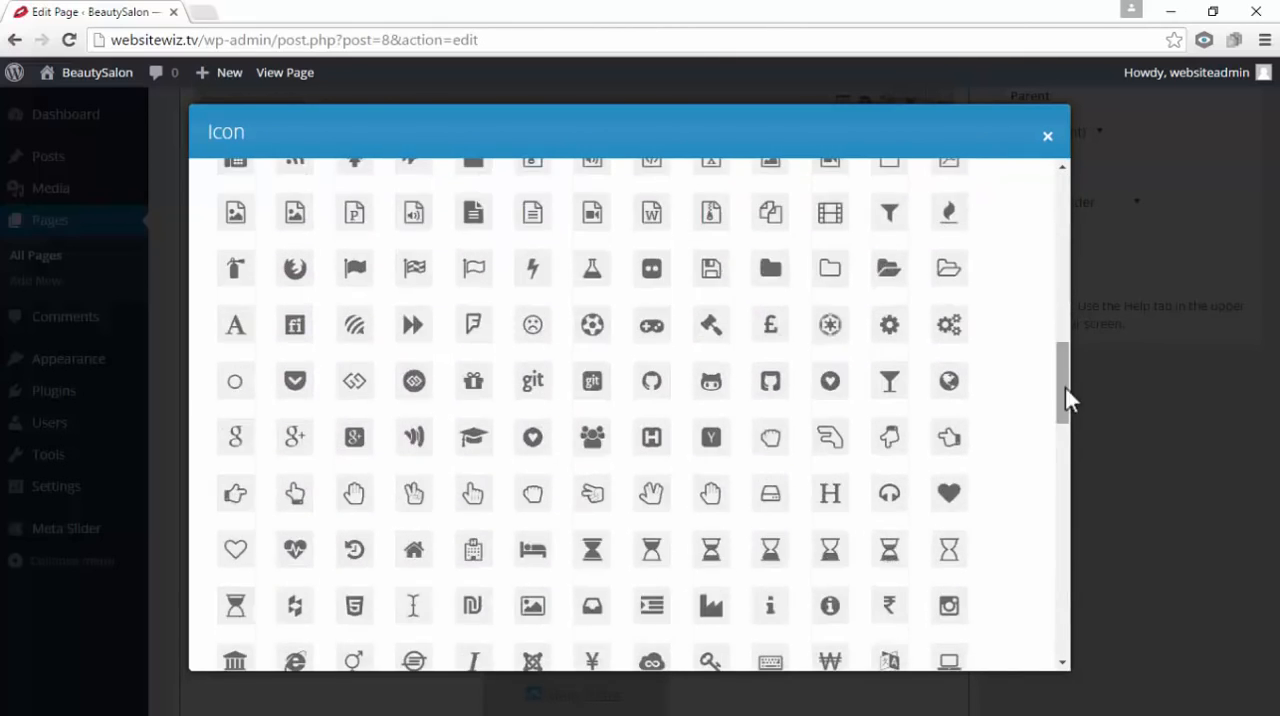
pyautogui.click(533, 447)
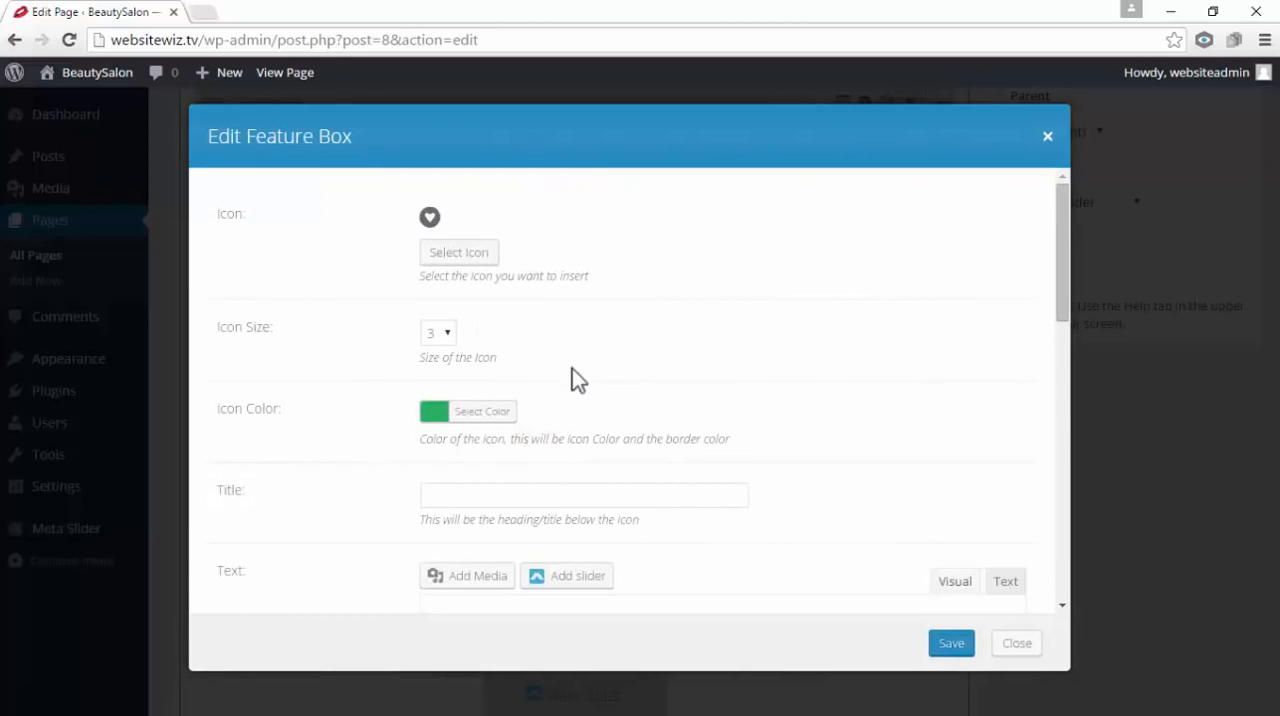
pyautogui.click(951, 644)
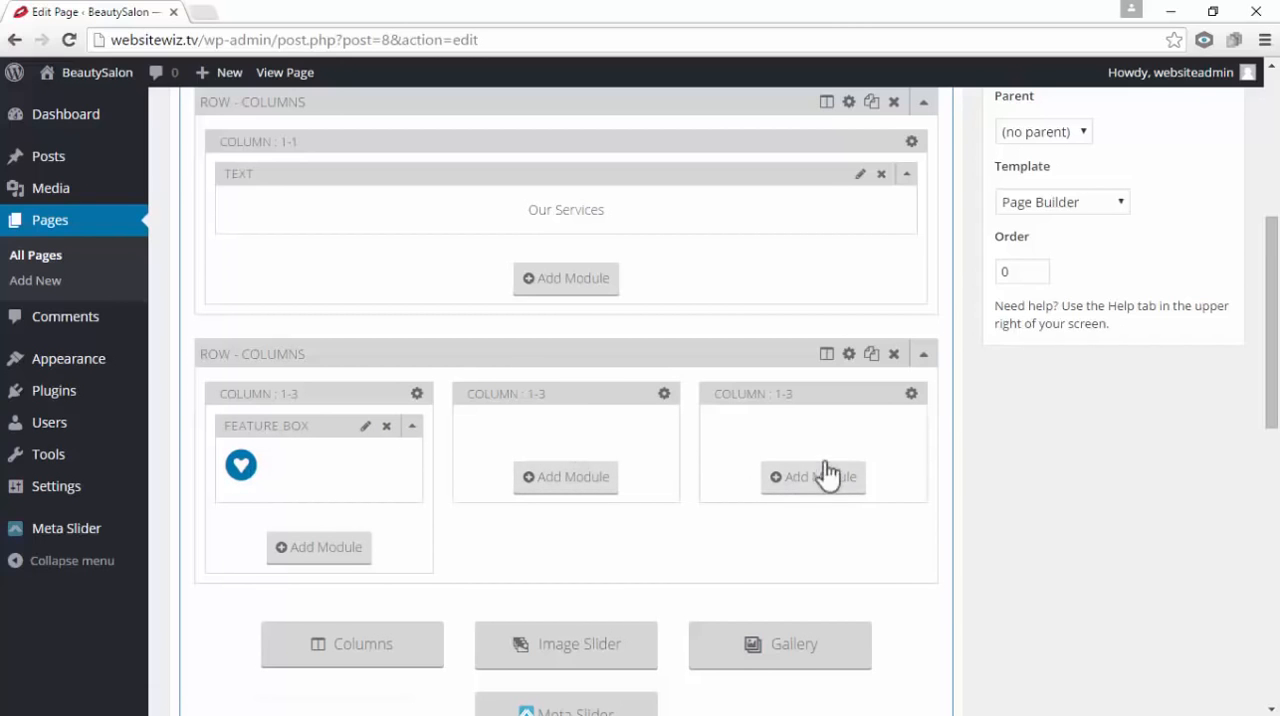
# Add a Feature Box module with the circled heart icon to the second 1/3 column and save it
pyautogui.click(569, 485)
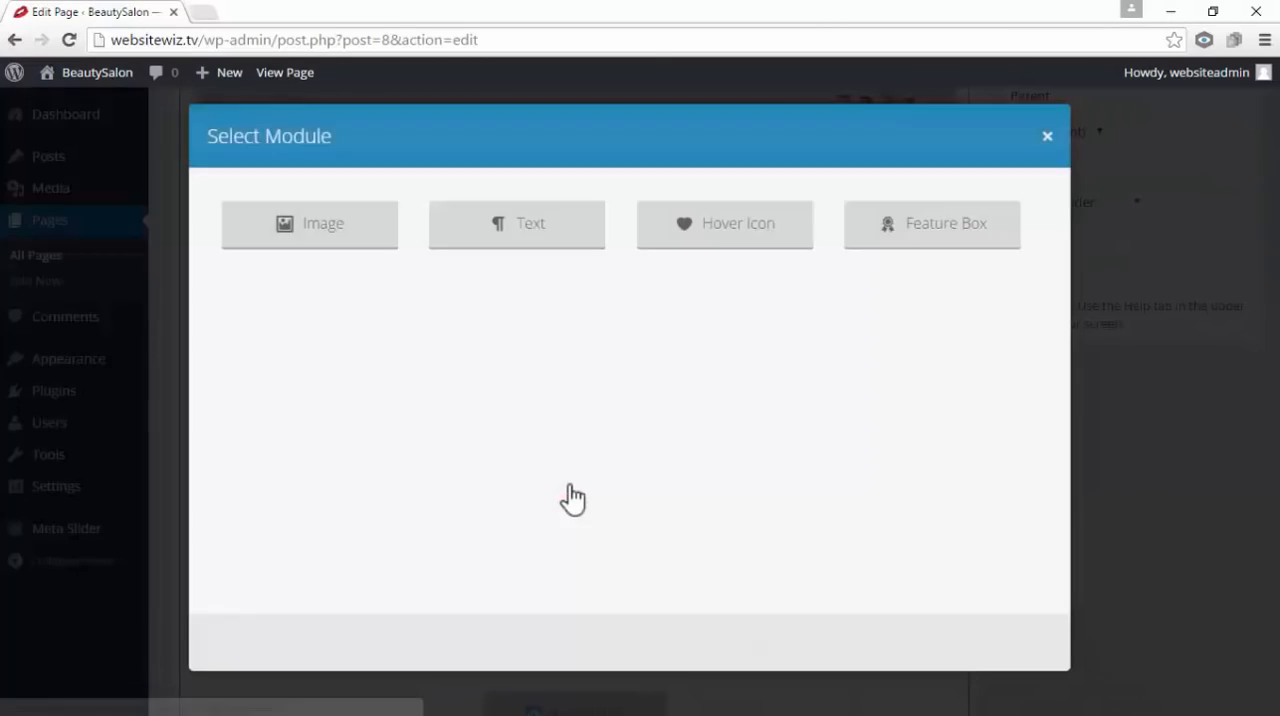
pyautogui.click(969, 241)
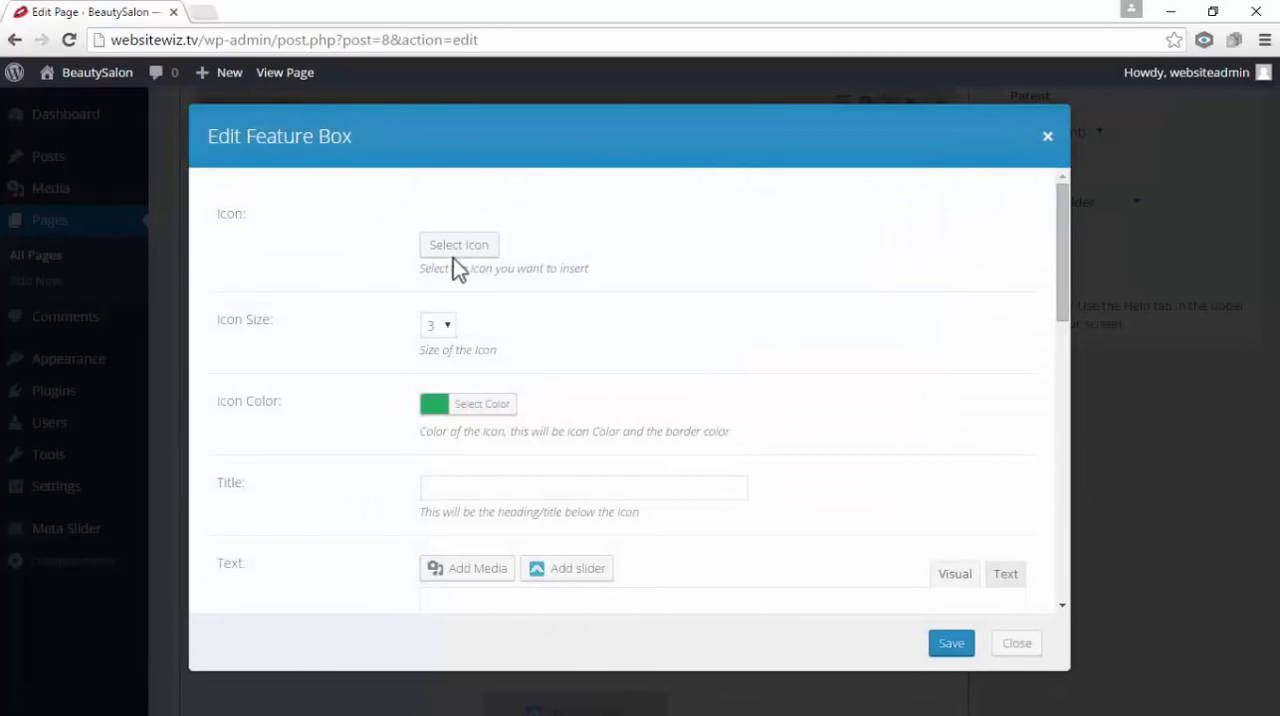
pyautogui.click(457, 250)
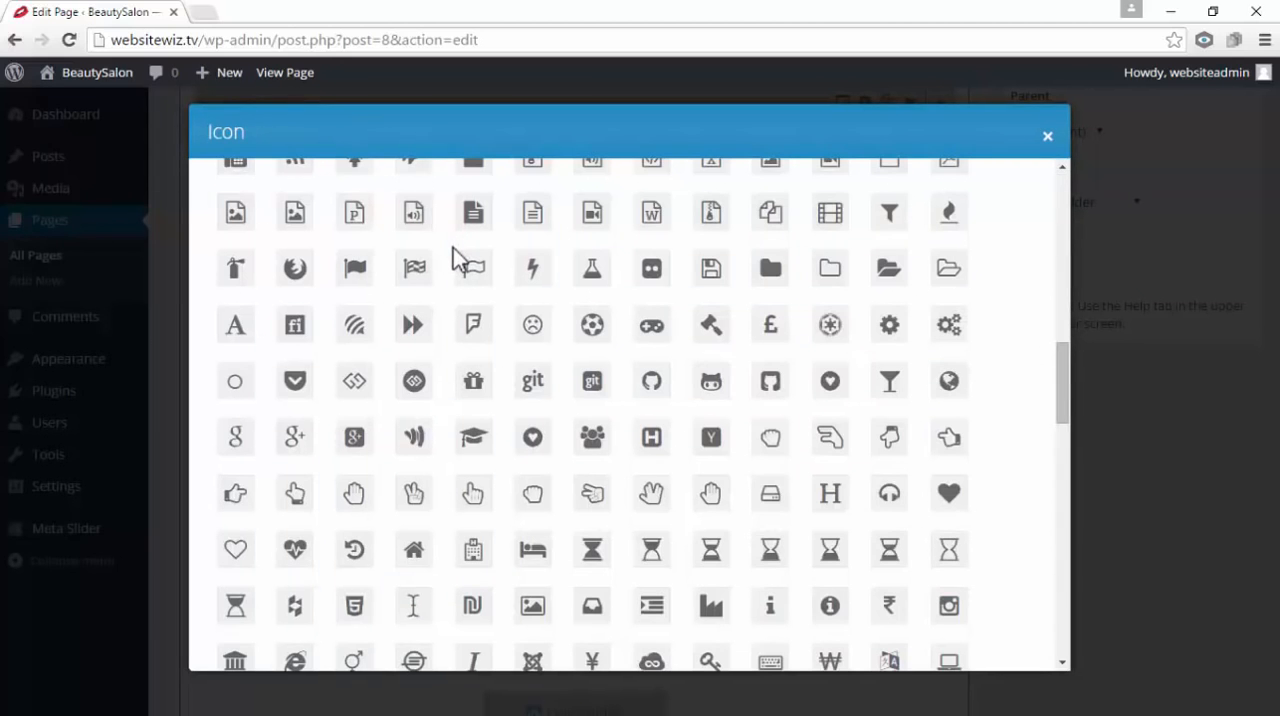
pyautogui.scroll(-4, 1009, 430)
pyautogui.scroll(4, 1007, 395)
pyautogui.scroll(-1, 1005, 377)
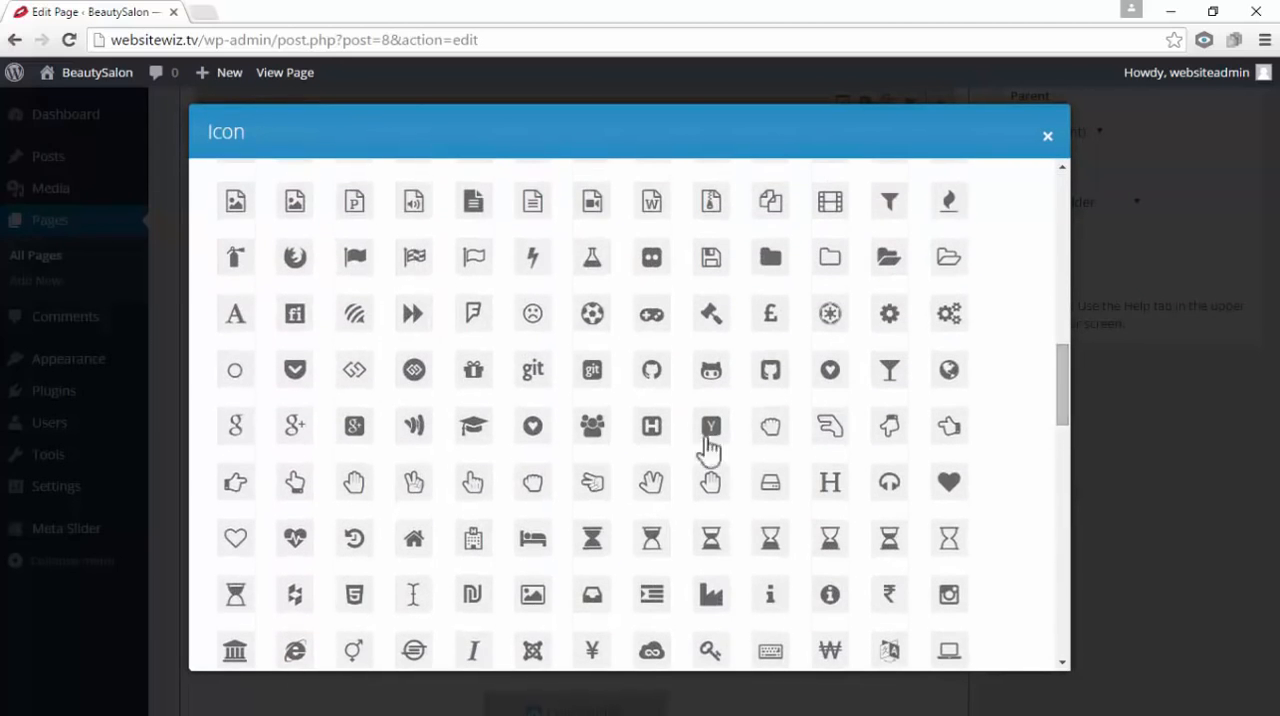
pyautogui.click(533, 430)
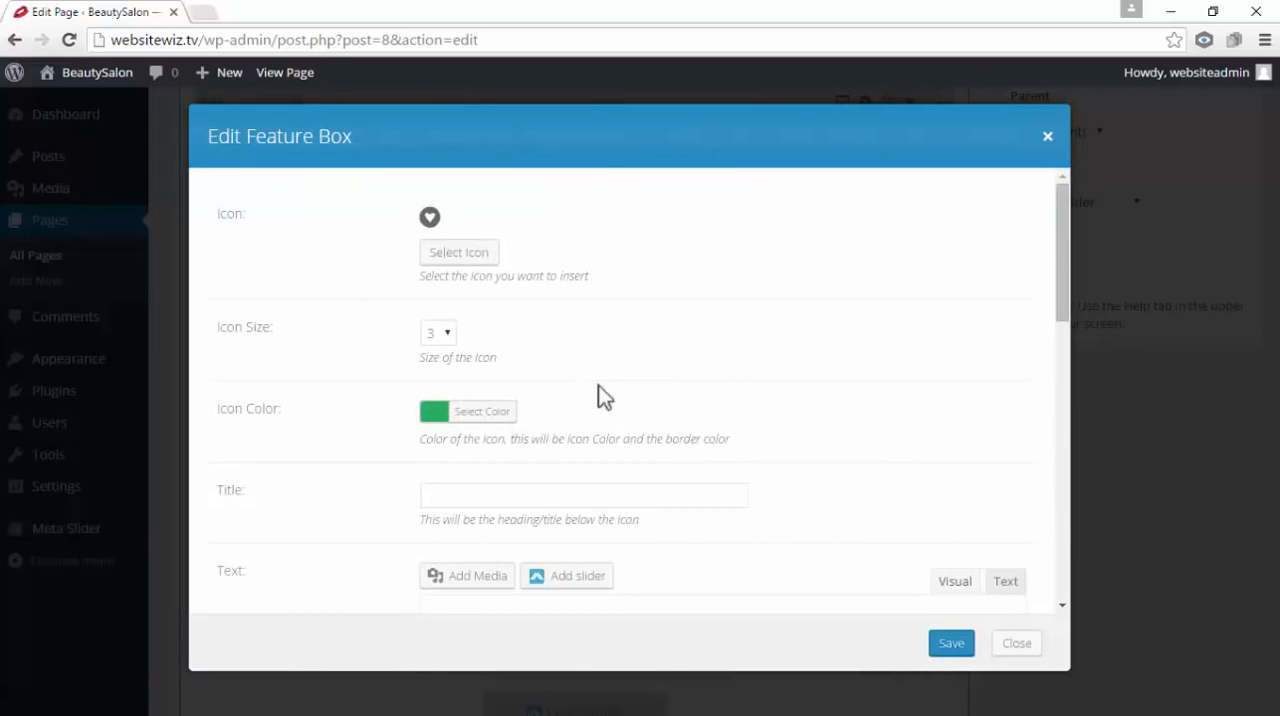
pyautogui.click(951, 645)
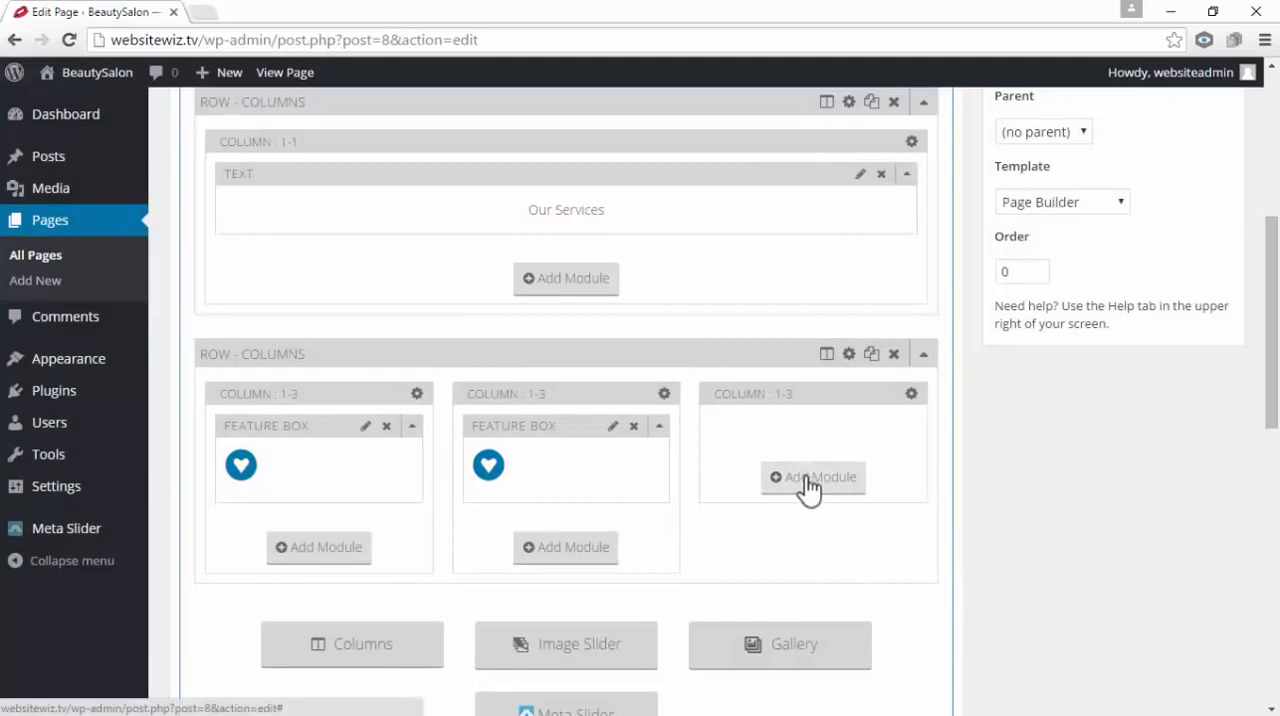
# Add a Feature Box module with the circled heart icon to the third 1/3 column and save it
pyautogui.click(839, 487)
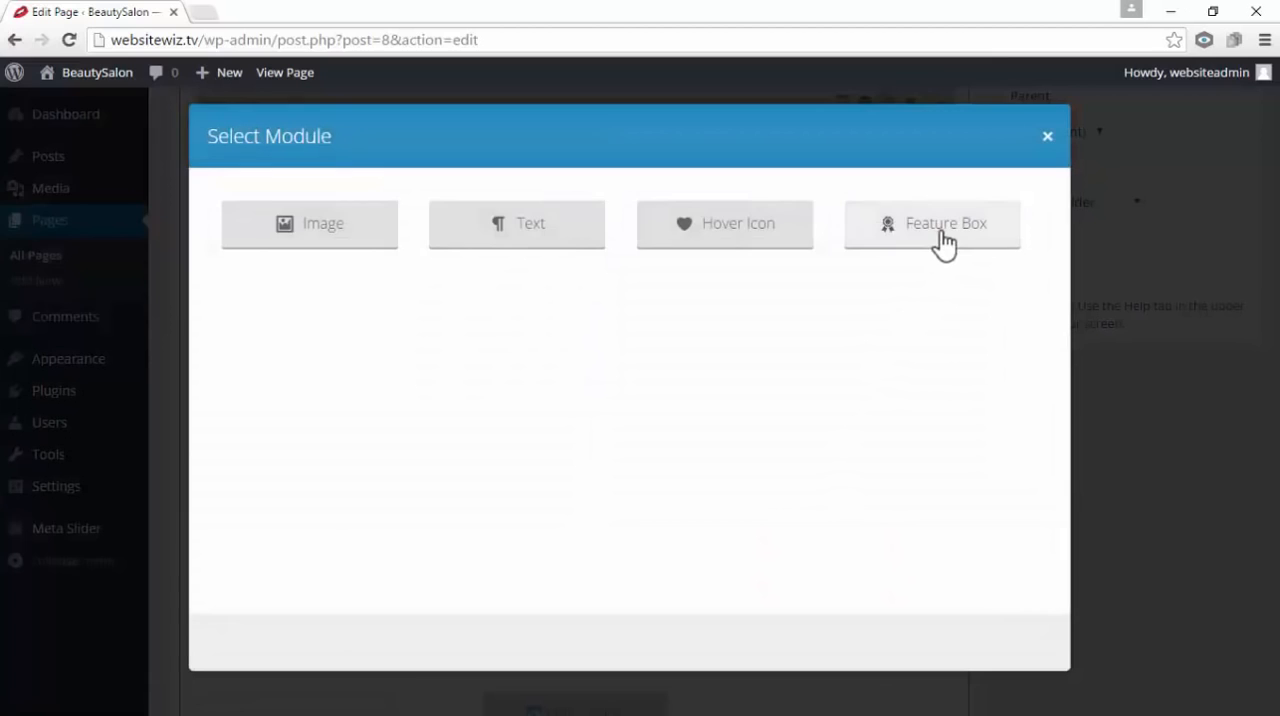
pyautogui.click(944, 244)
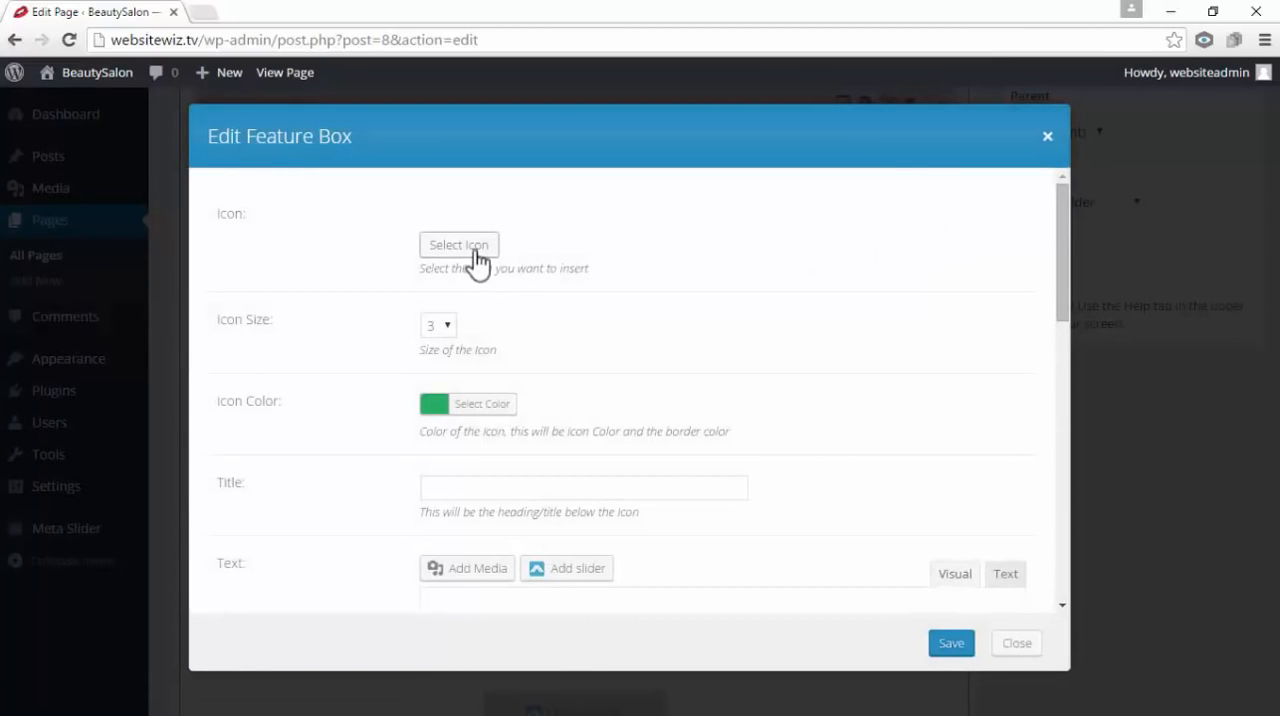
pyautogui.click(474, 252)
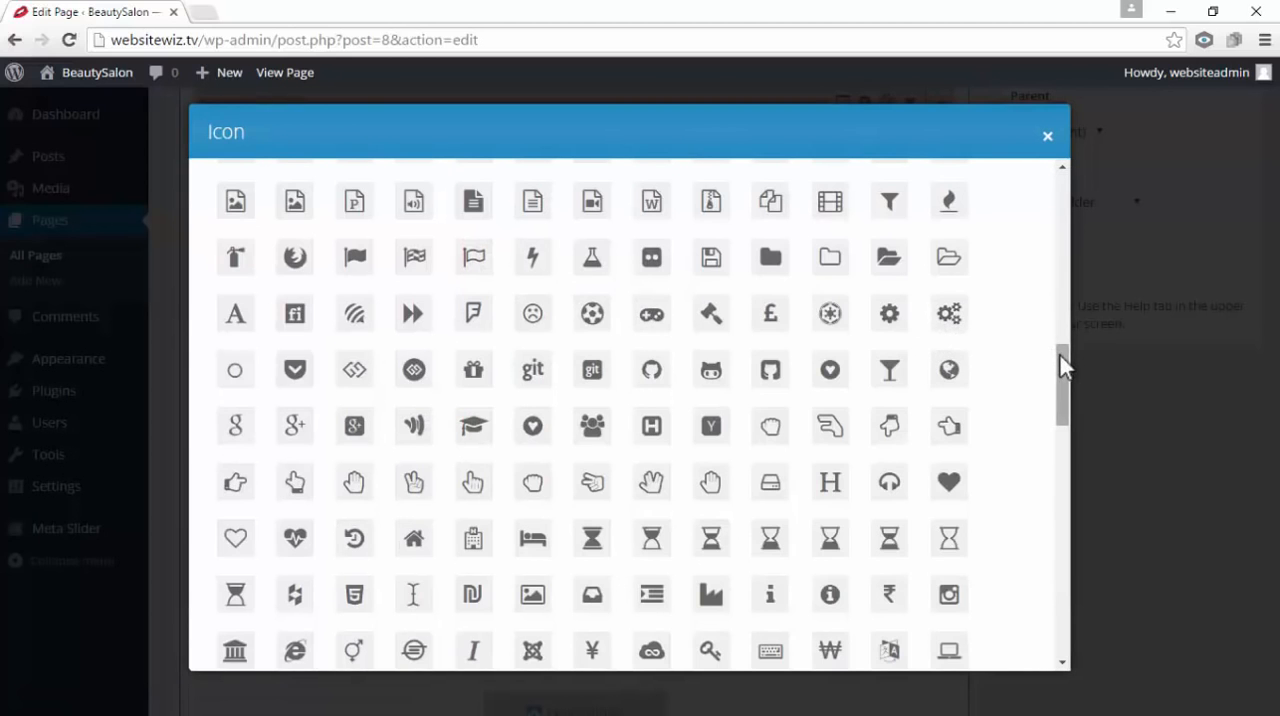
pyautogui.moveTo(1059, 355); pyautogui.dragTo(1042, 334)
pyautogui.click(532, 568)
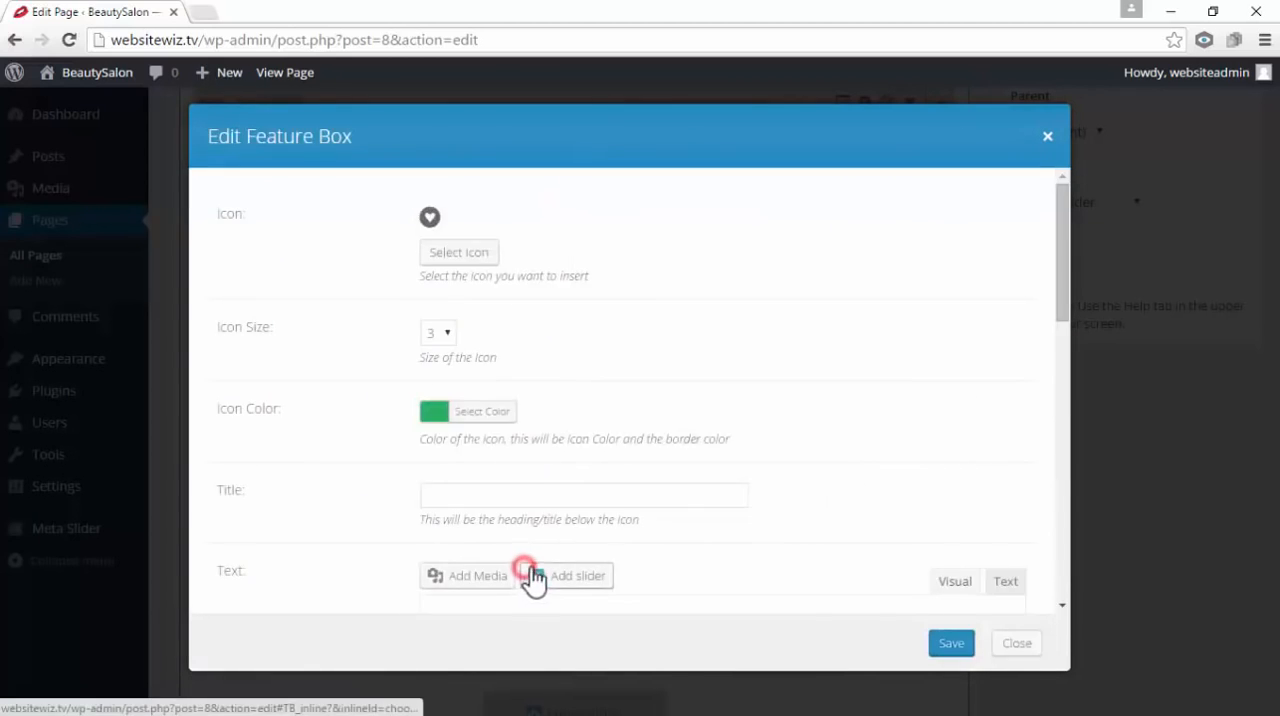
pyautogui.click(950, 645)
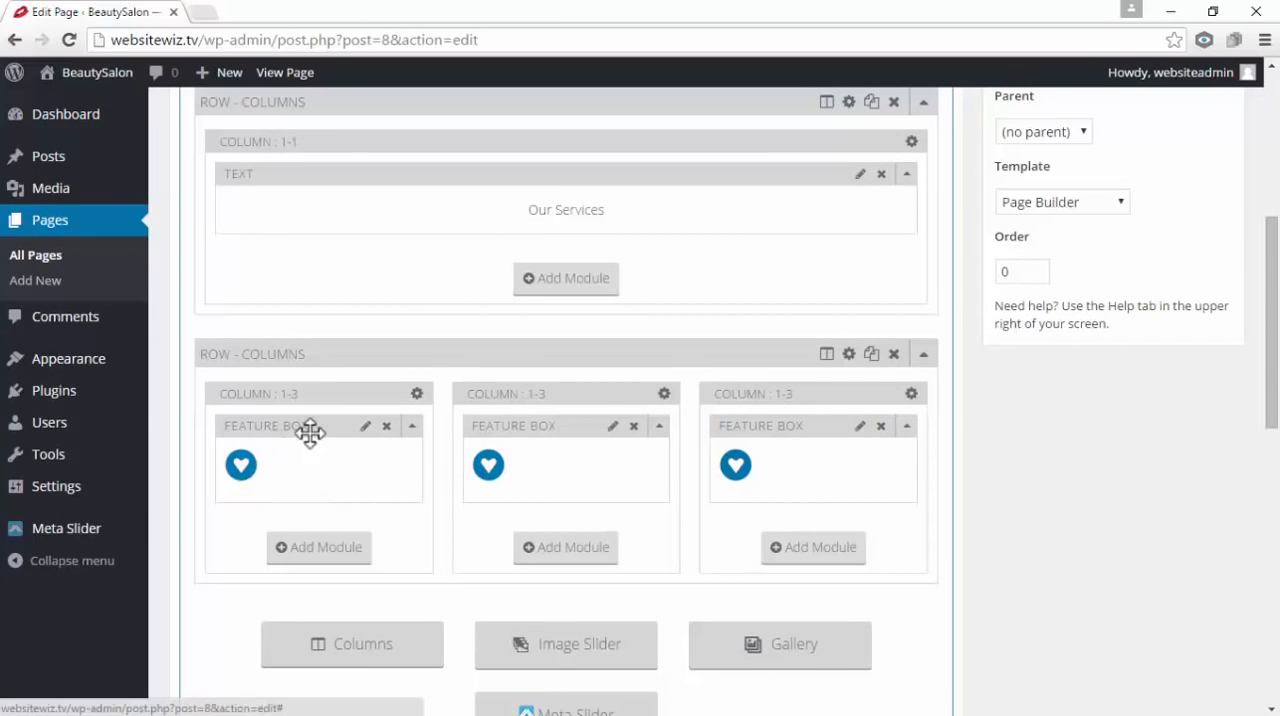
# Set the icon size of the first column's Feature Box to 5 and save the module
pyautogui.click(366, 427)
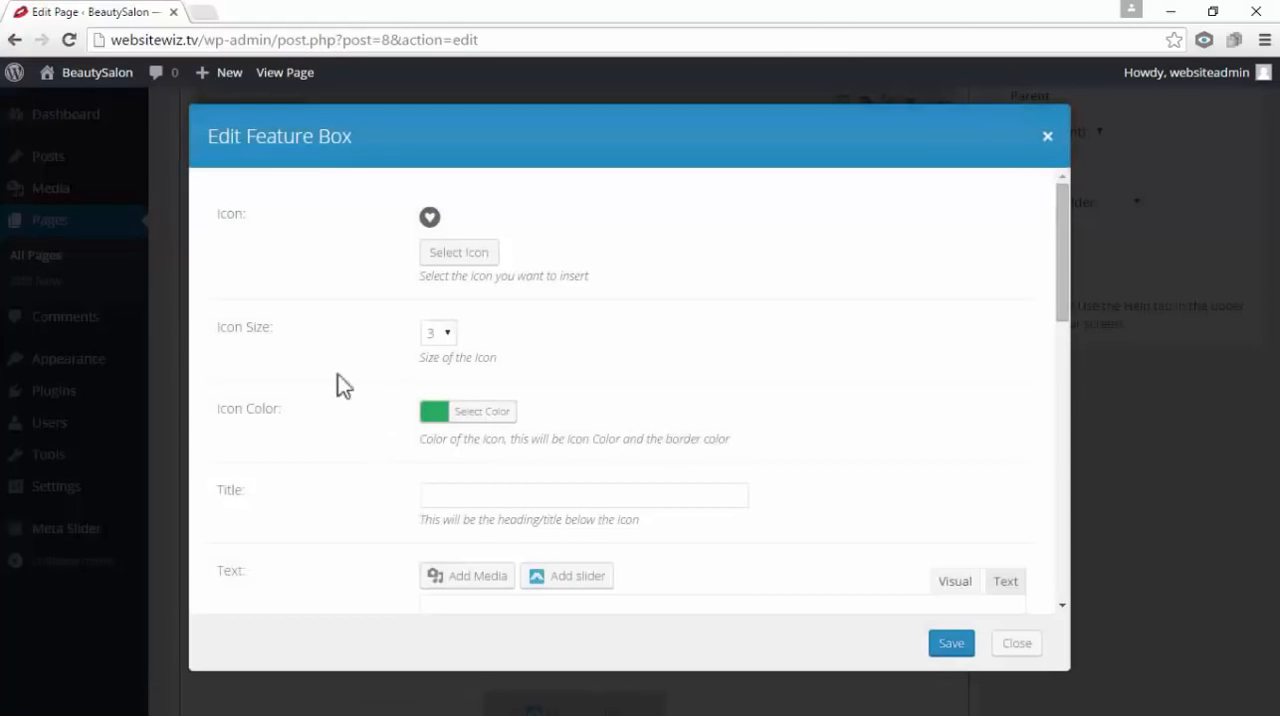
pyautogui.click(448, 331)
pyautogui.click(432, 428)
pyautogui.click(957, 646)
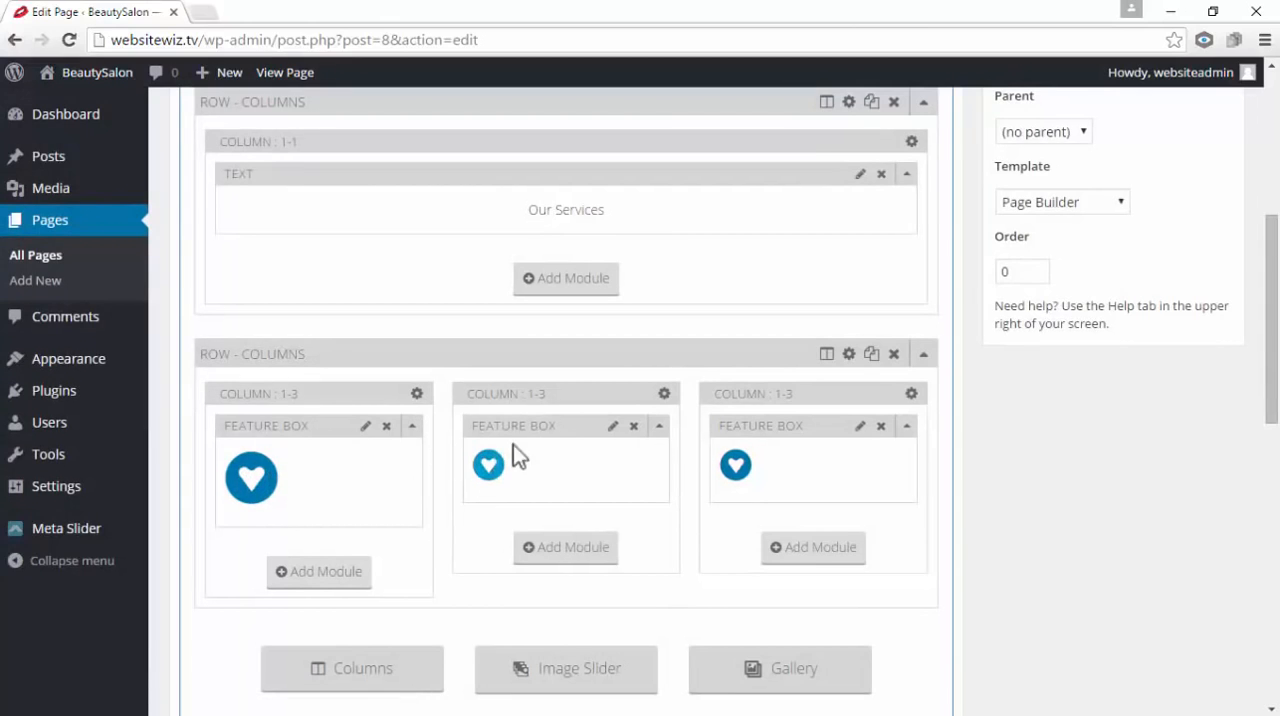
# Set the icon size of the second column's Feature Box to 5 and save the module
pyautogui.click(613, 428)
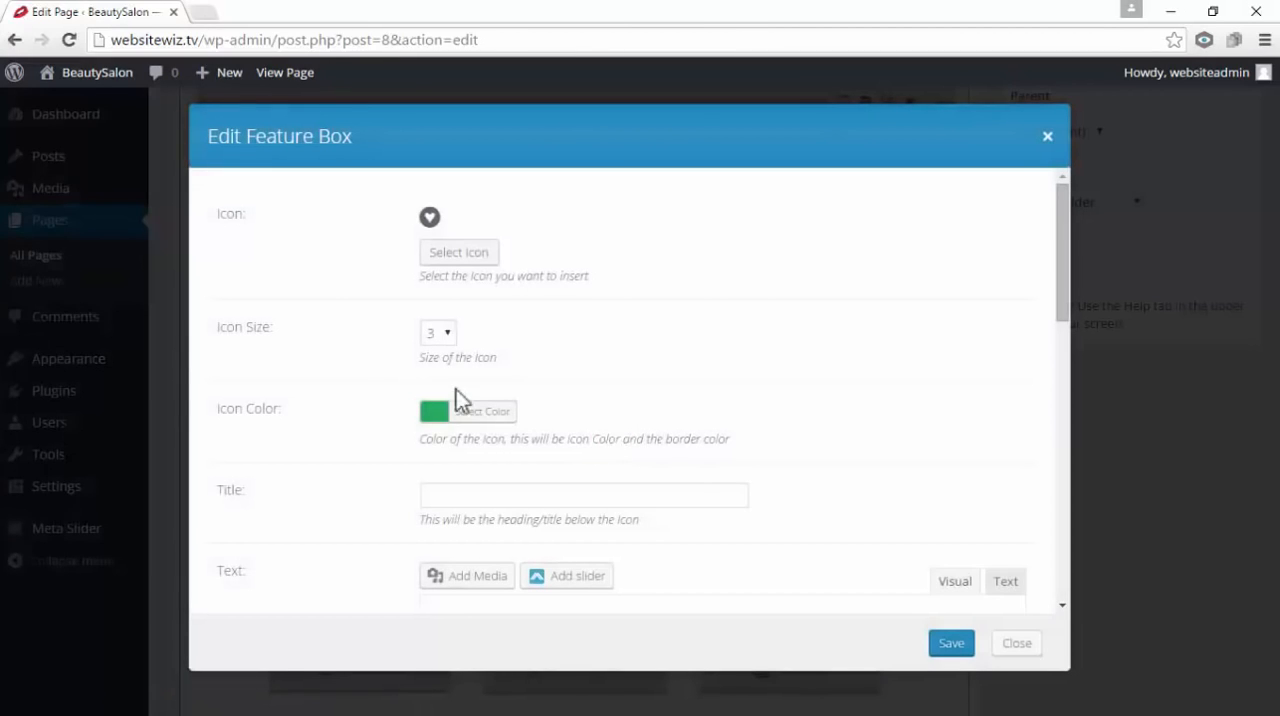
pyautogui.click(446, 334)
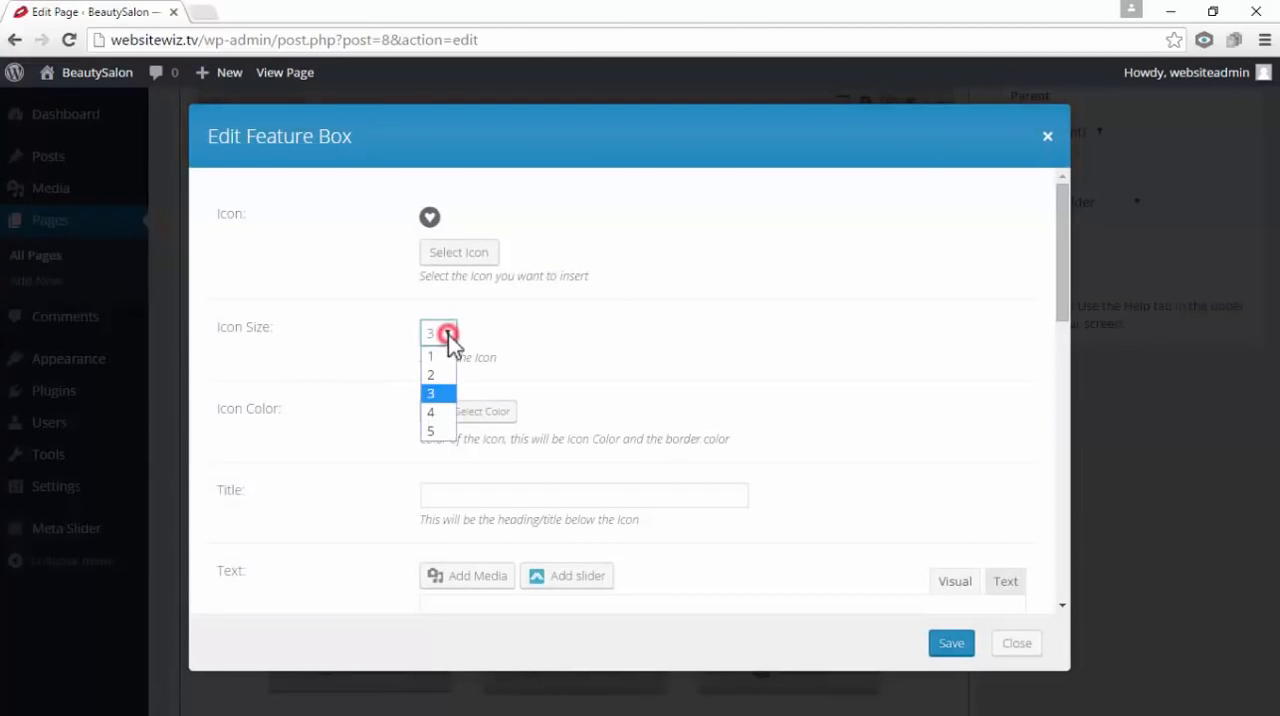
pyautogui.click(441, 431)
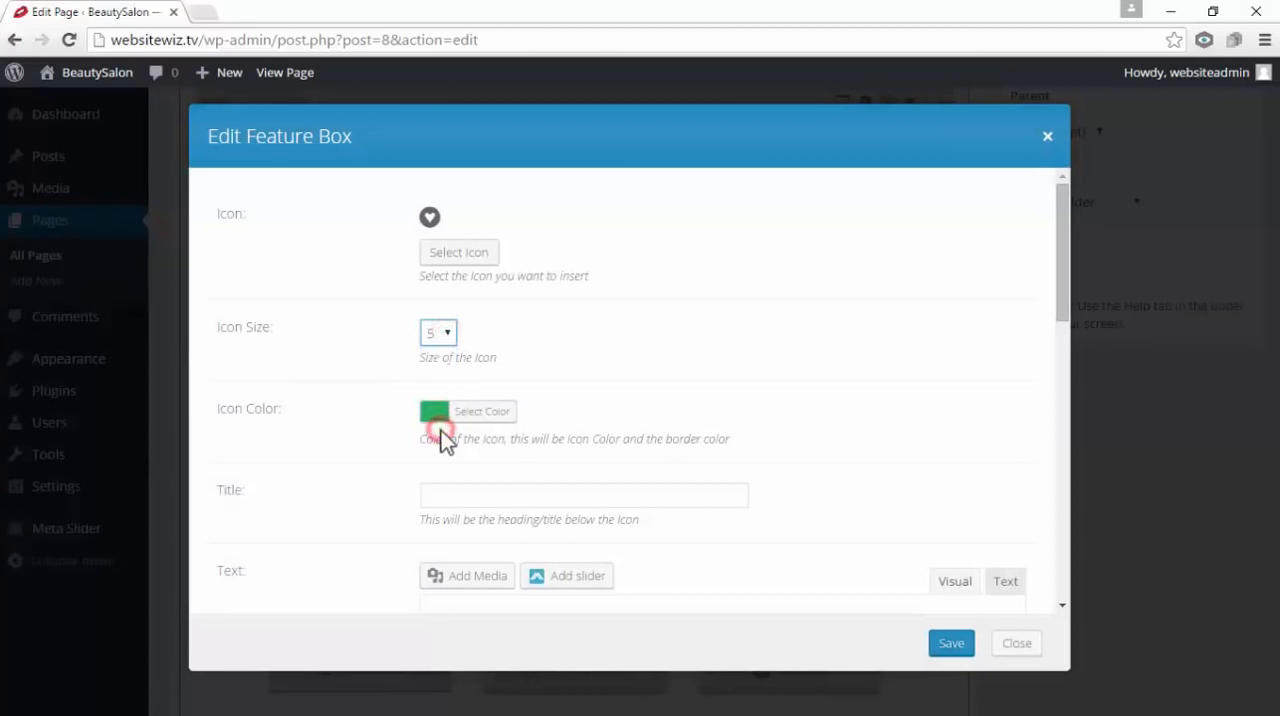
pyautogui.click(951, 645)
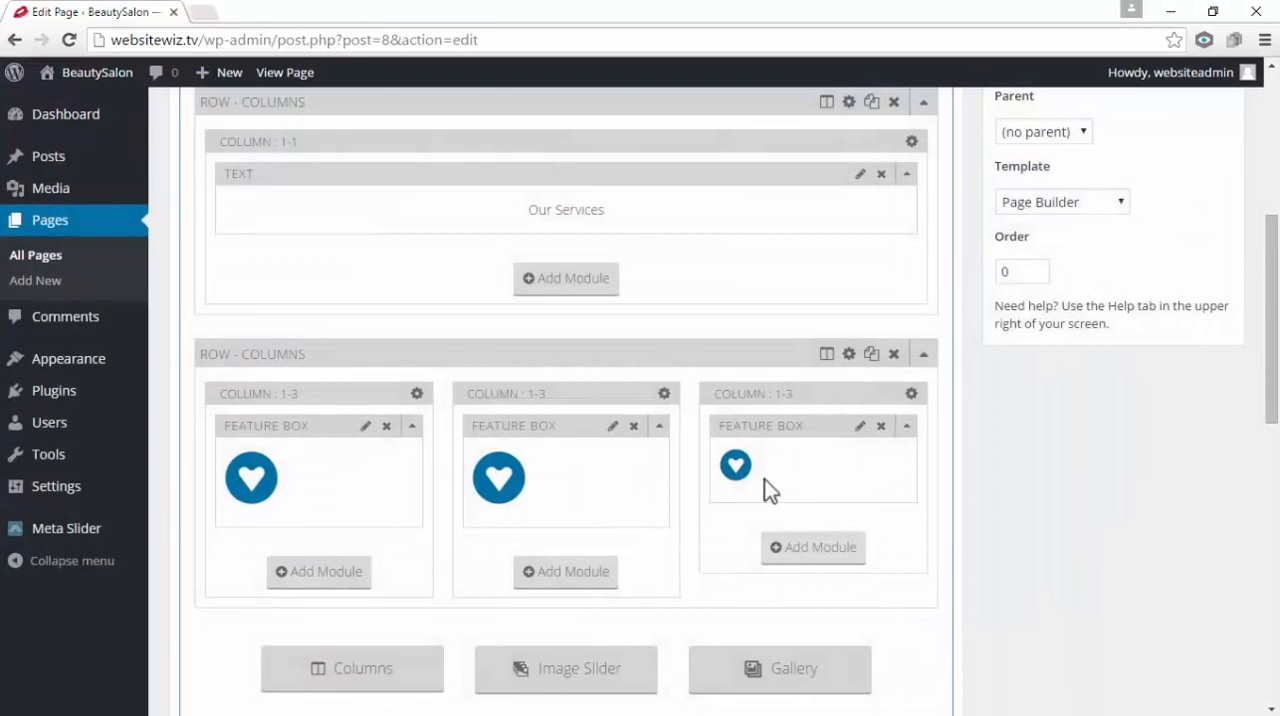
# Set the icon size of the third column's Feature Box to 5 and save the module
pyautogui.click(860, 428)
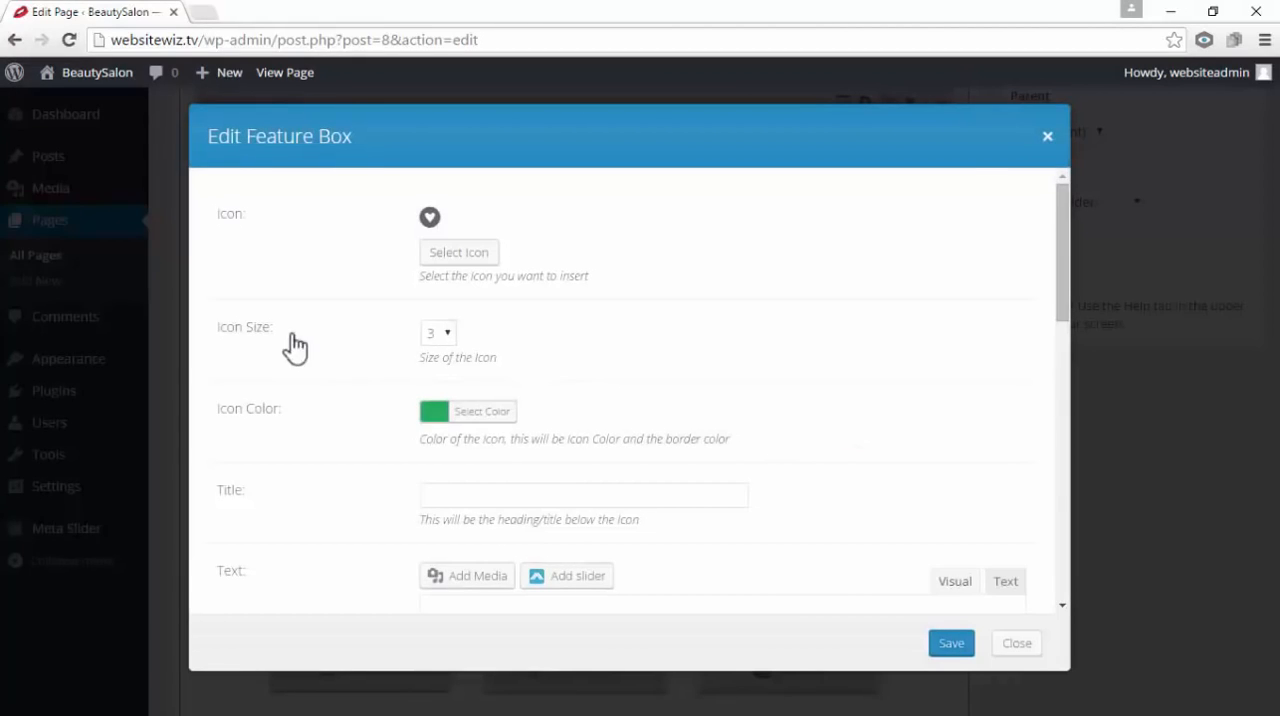
pyautogui.click(449, 336)
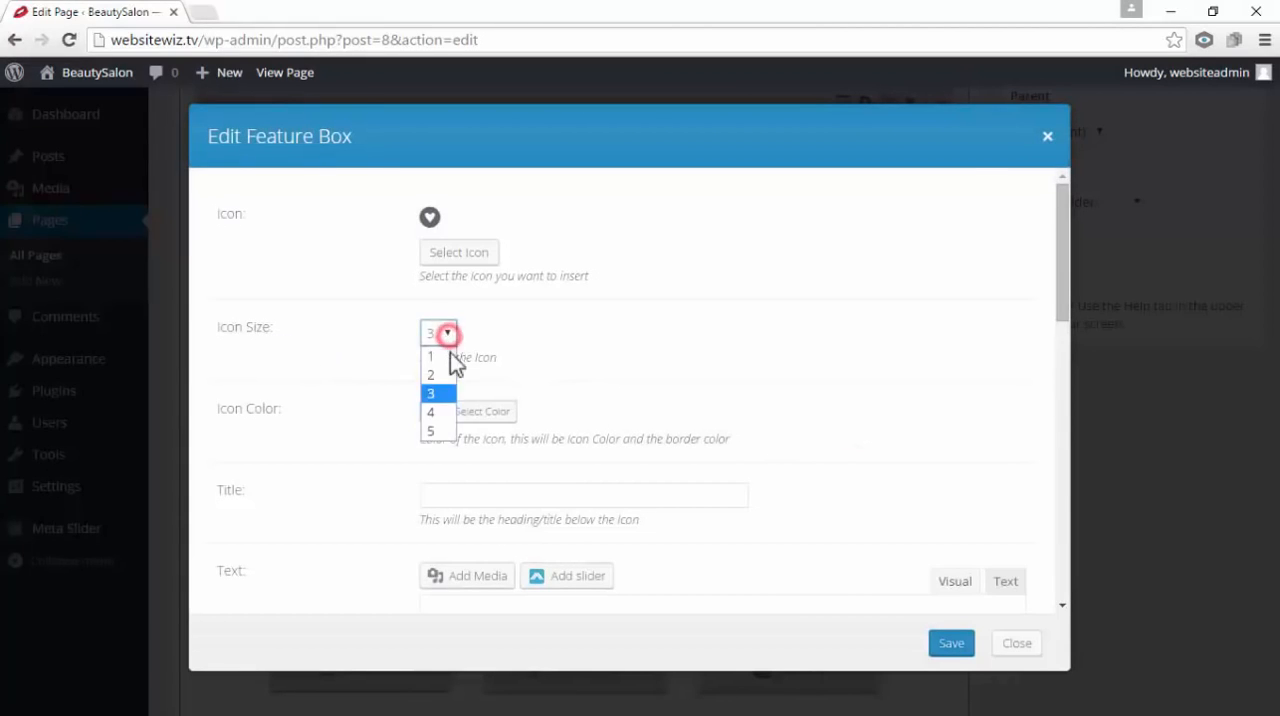
pyautogui.click(440, 431)
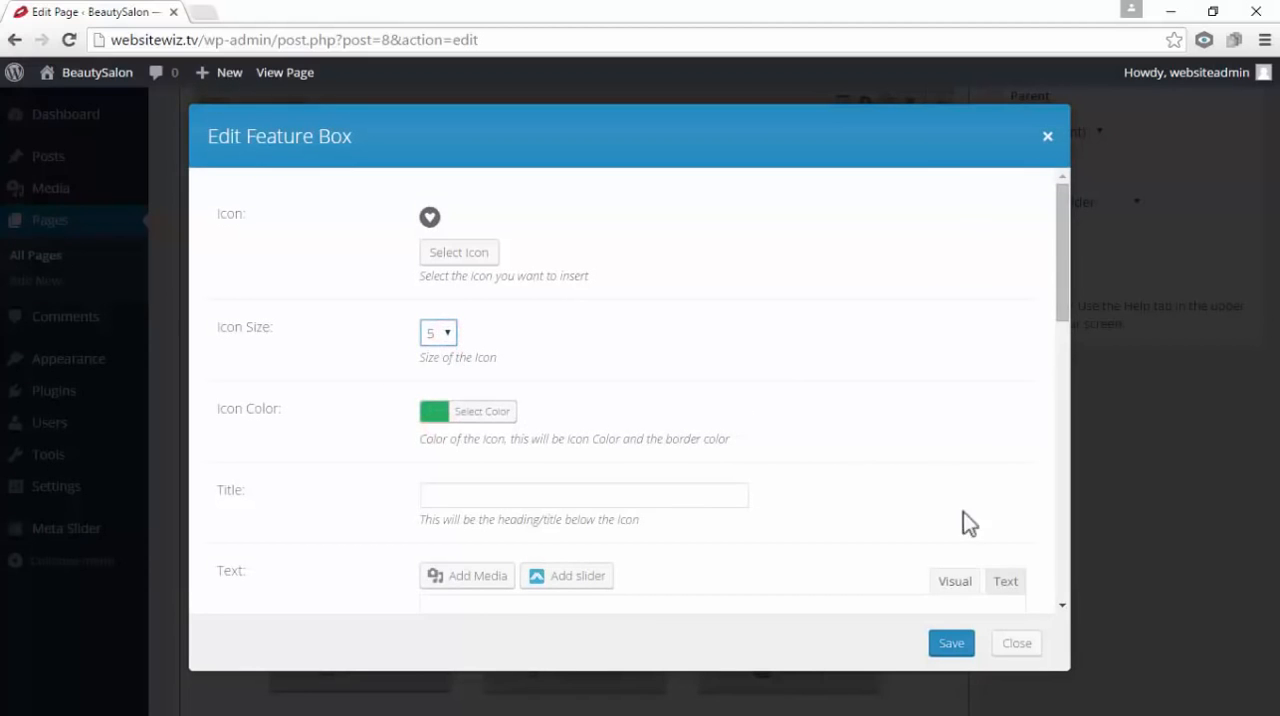
pyautogui.click(955, 645)
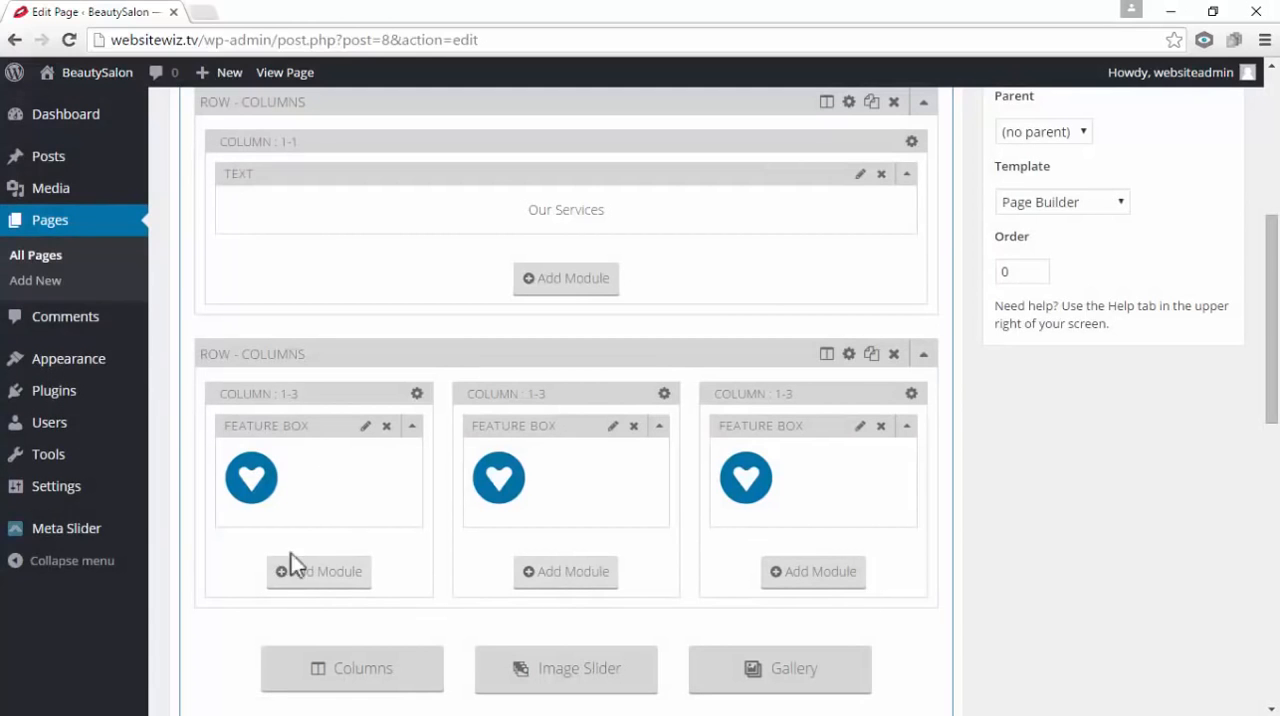
# Add a Text module below the first column's Feature Box and paste in the copied "Hot Bikini Waxing" service description
pyautogui.click(344, 578)
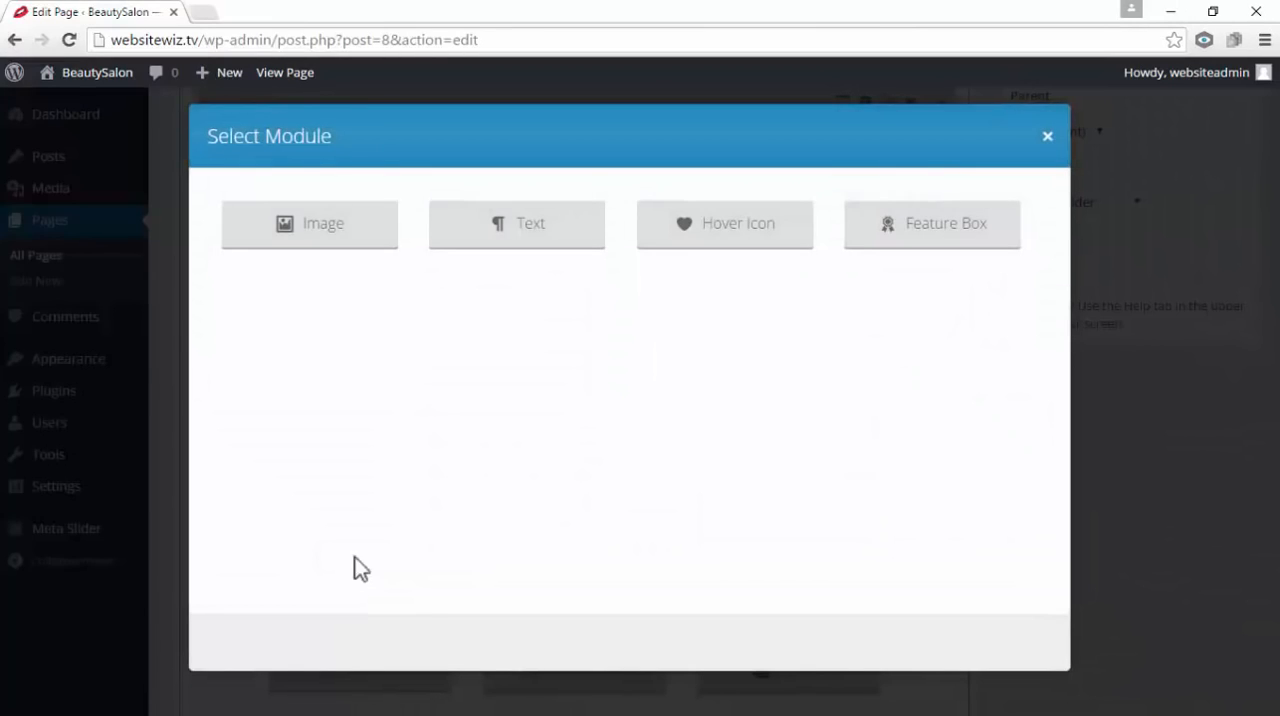
pyautogui.click(575, 228)
pyautogui.click(591, 351)
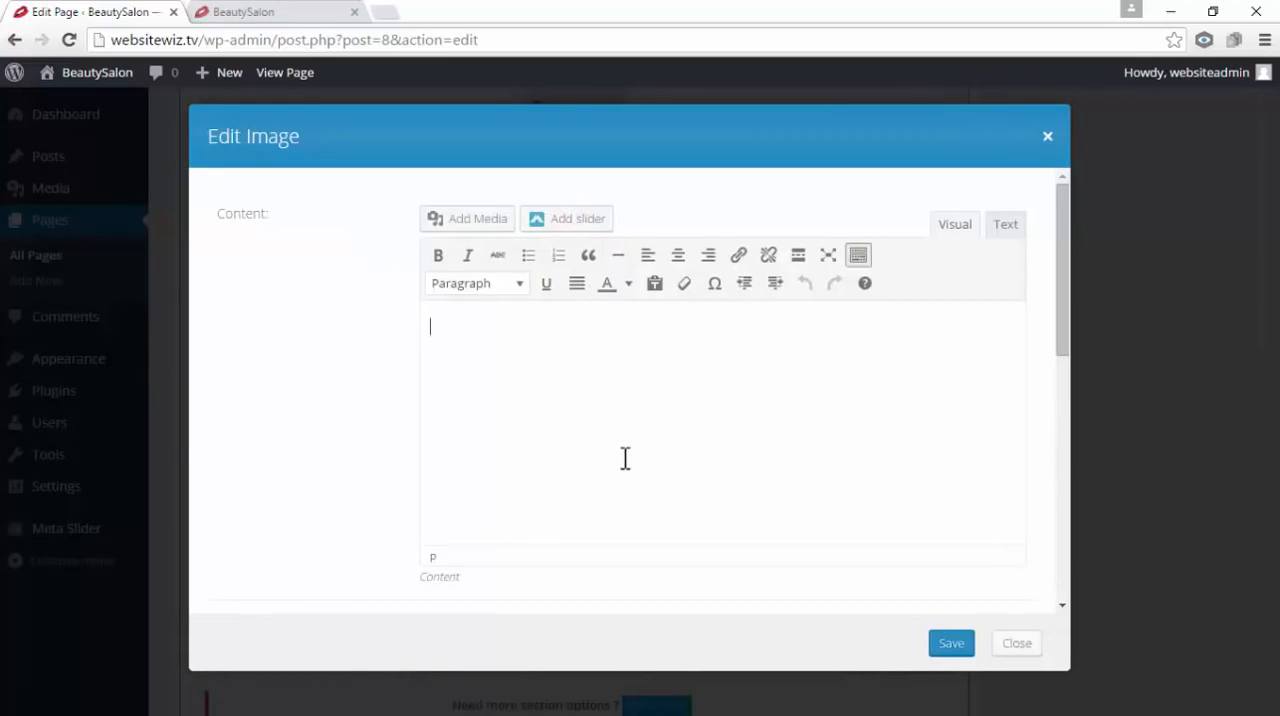
pyautogui.rightClick(477, 327)
pyautogui.click(531, 438)
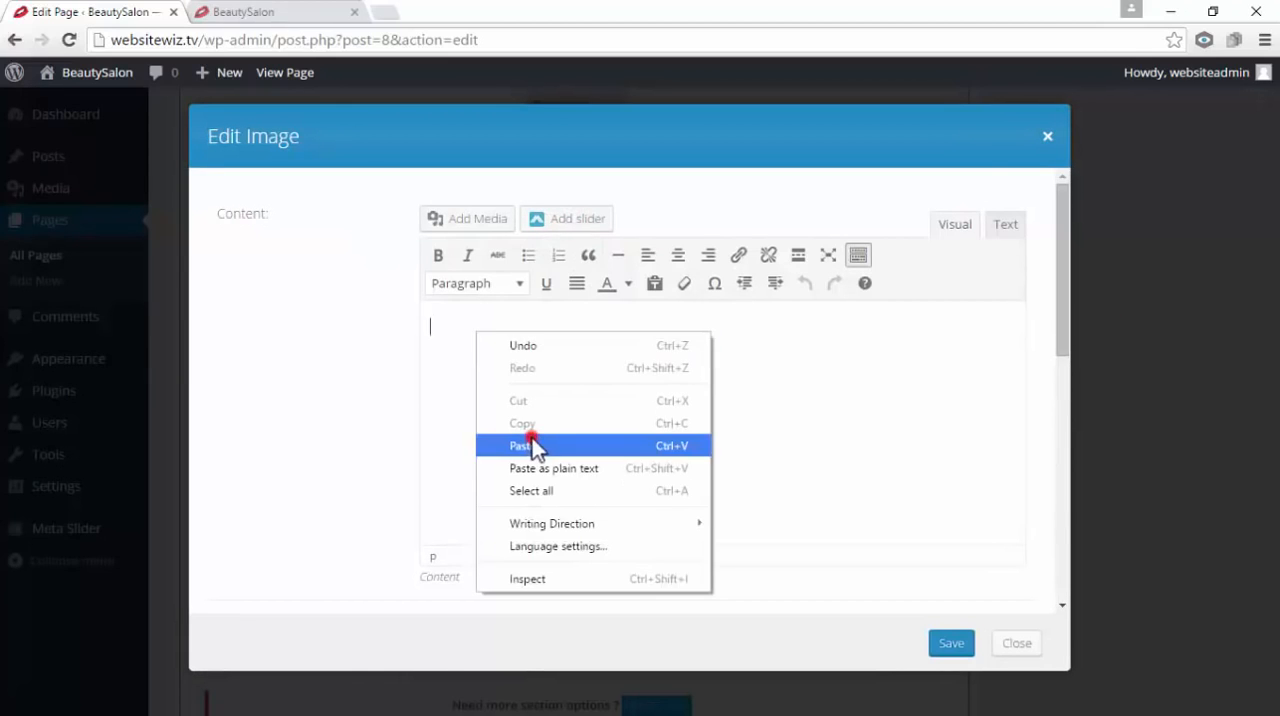
pyautogui.click(598, 402)
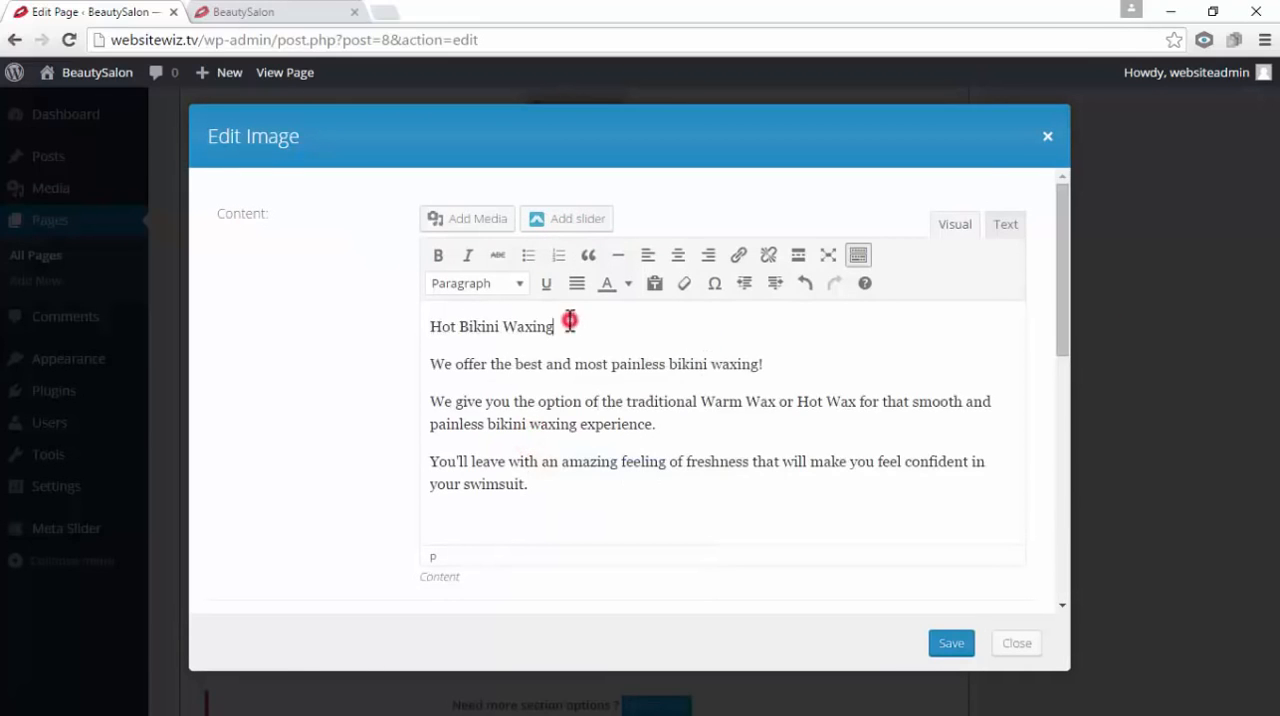
# Format the "Hot Bikini Waxing" line as Heading 3
pyautogui.moveTo(570, 320); pyautogui.dragTo(430, 326)
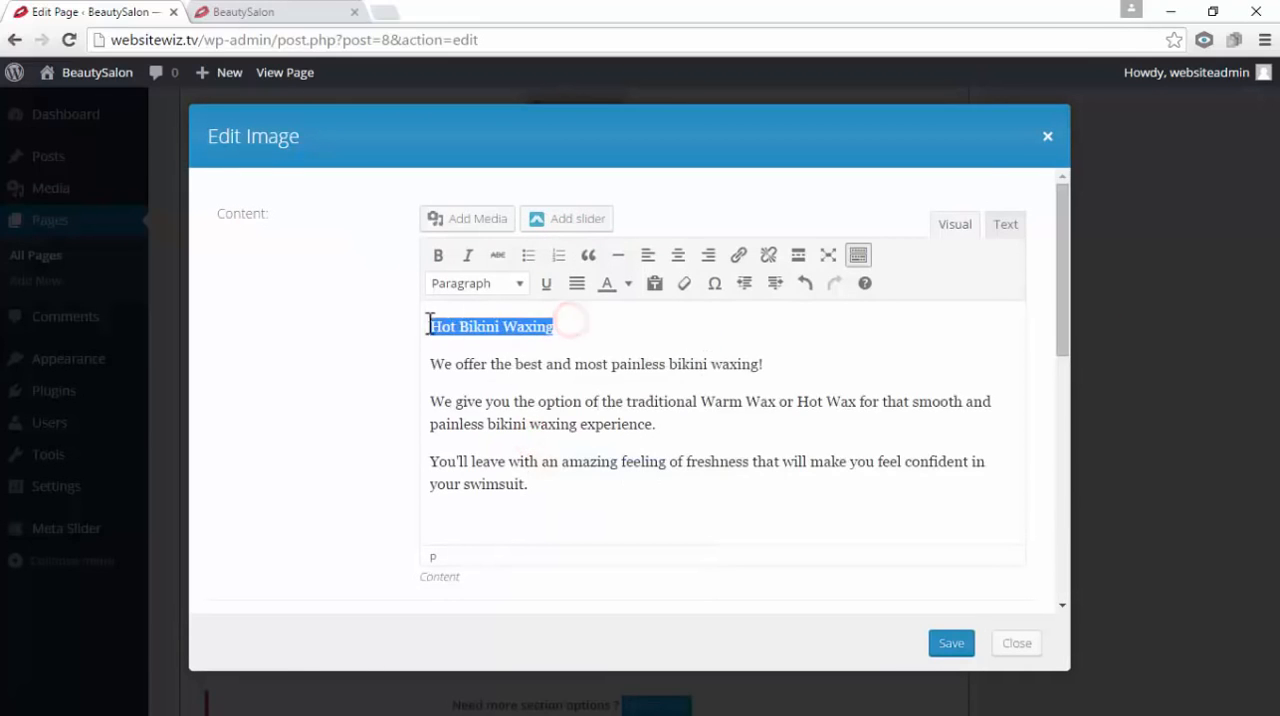
pyautogui.click(518, 285)
pyautogui.click(535, 438)
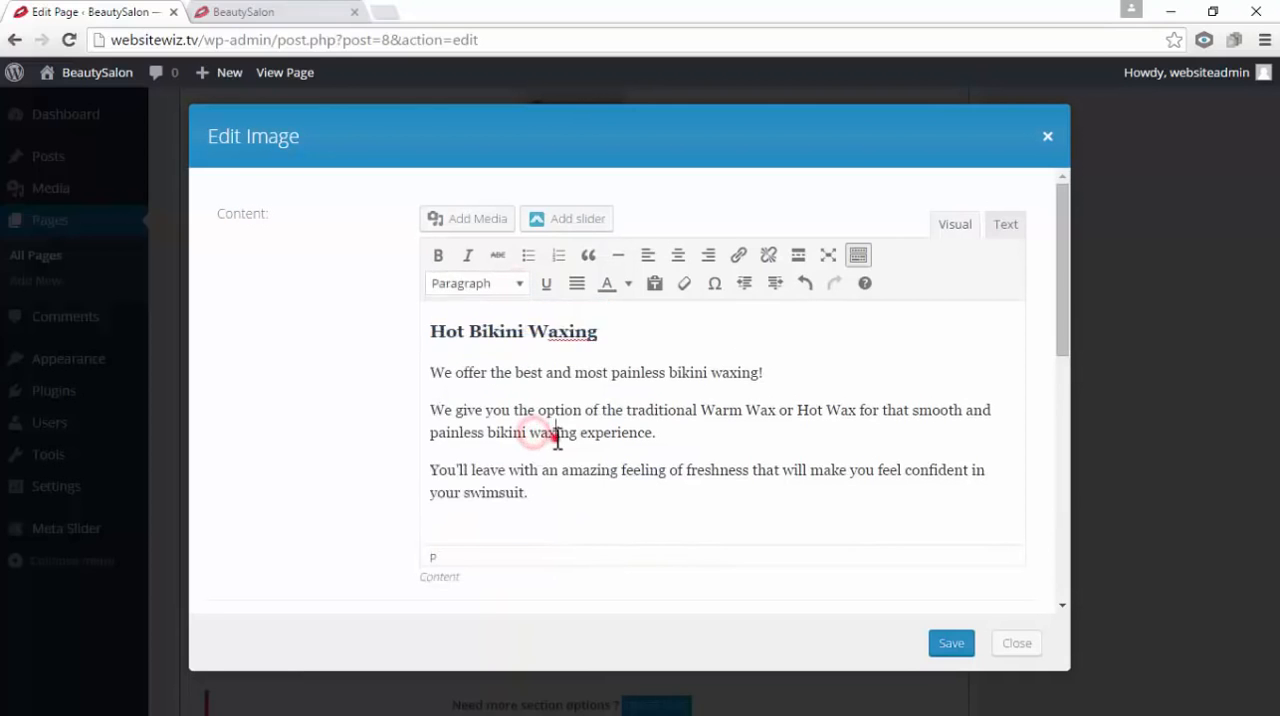
pyautogui.moveTo(600, 332); pyautogui.dragTo(453, 341)
pyautogui.click(552, 390)
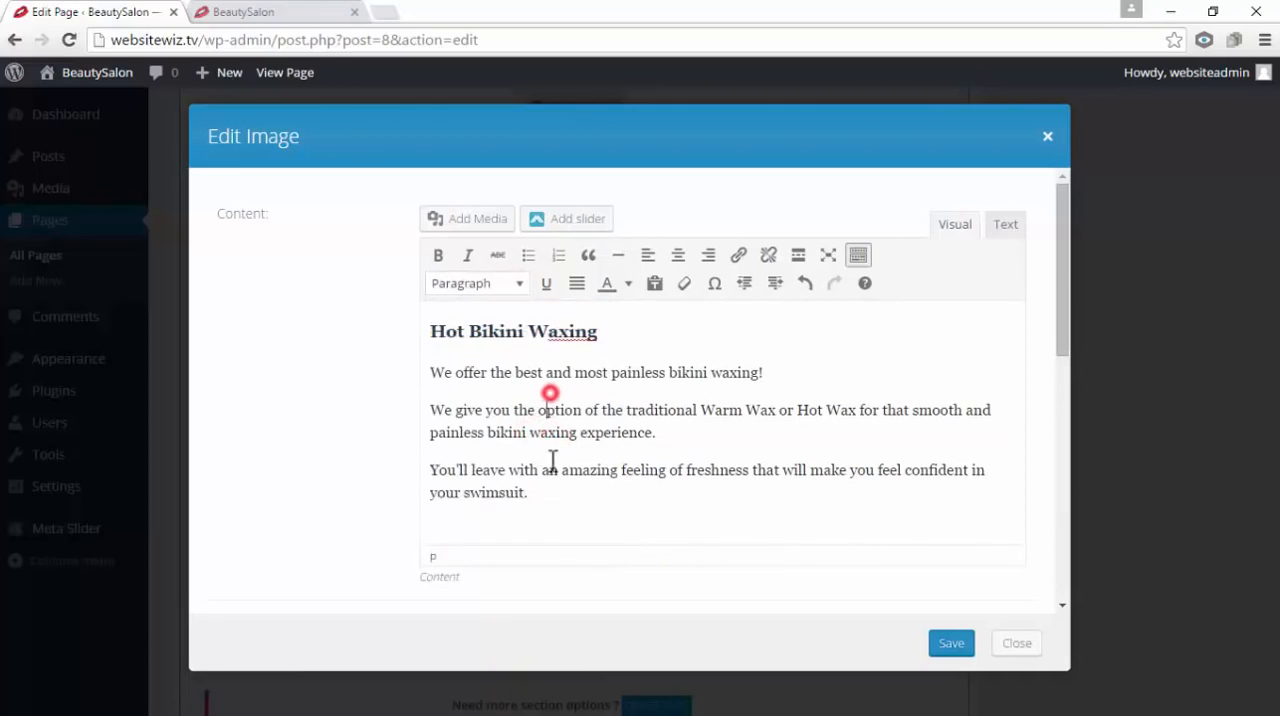
pyautogui.moveTo(549, 490); pyautogui.dragTo(455, 383)
pyautogui.click(609, 418)
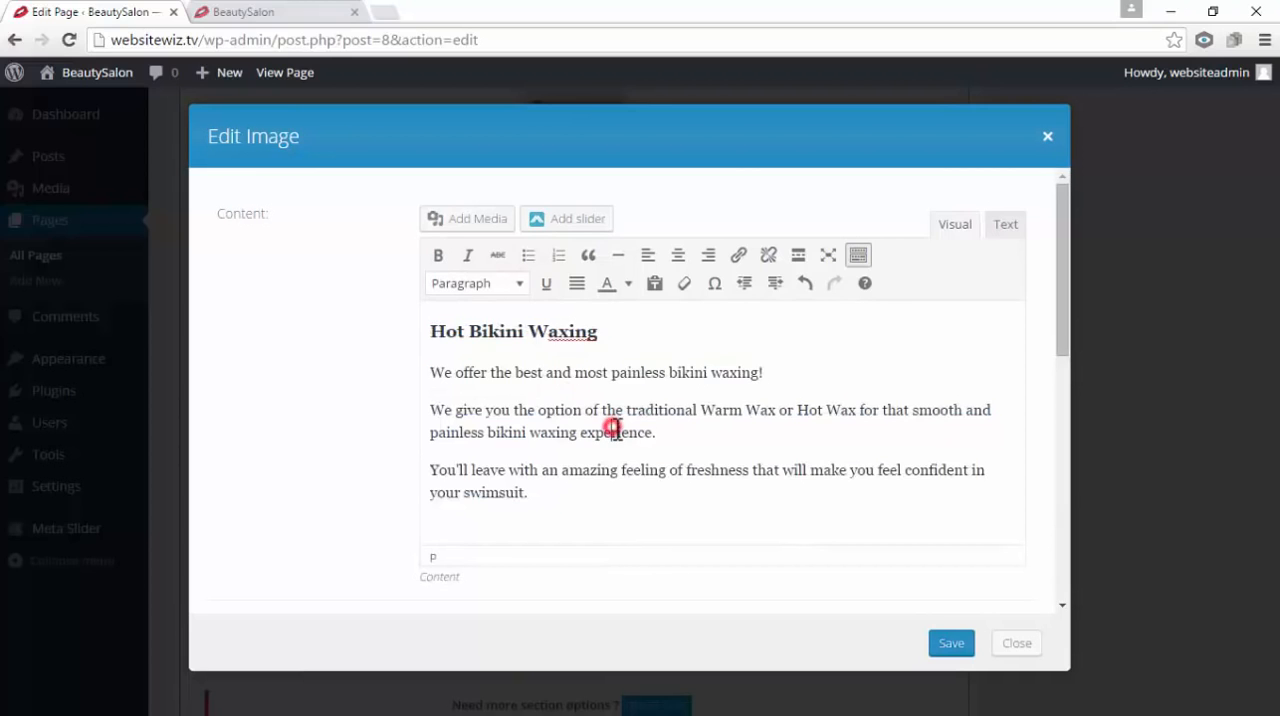
pyautogui.moveTo(603, 334); pyautogui.dragTo(432, 331)
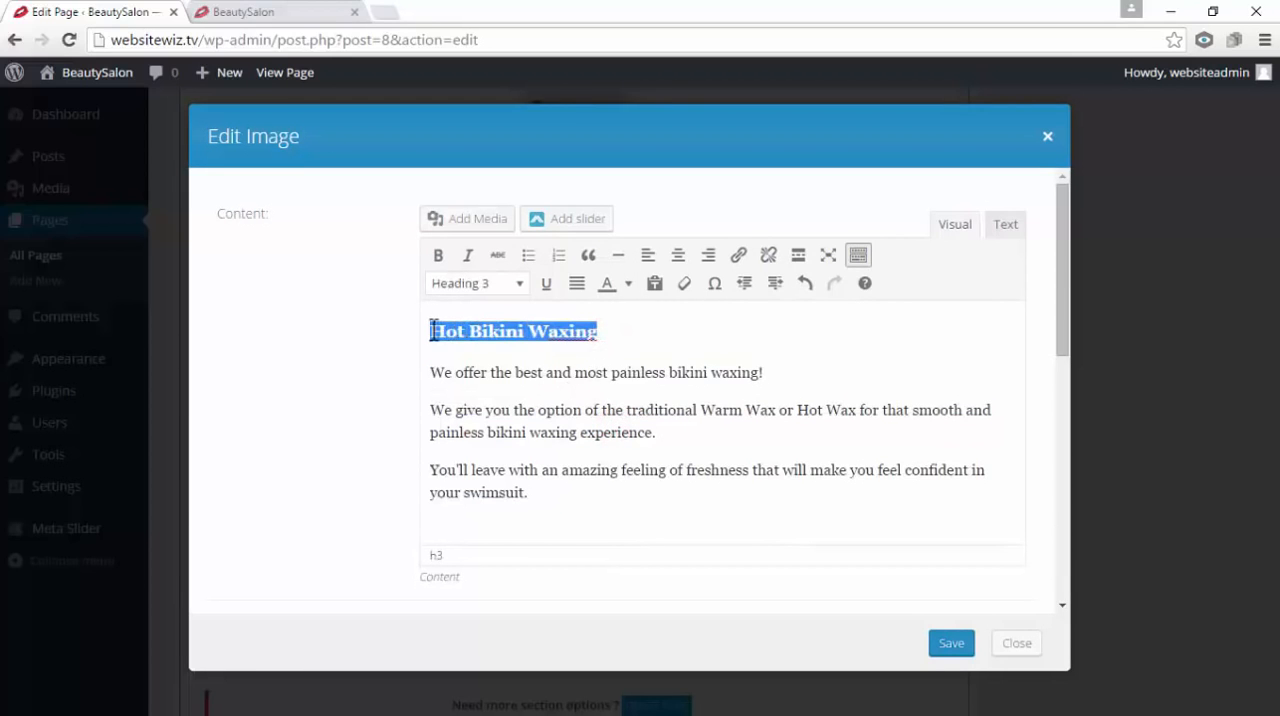
pyautogui.moveTo(545, 488); pyautogui.dragTo(435, 372)
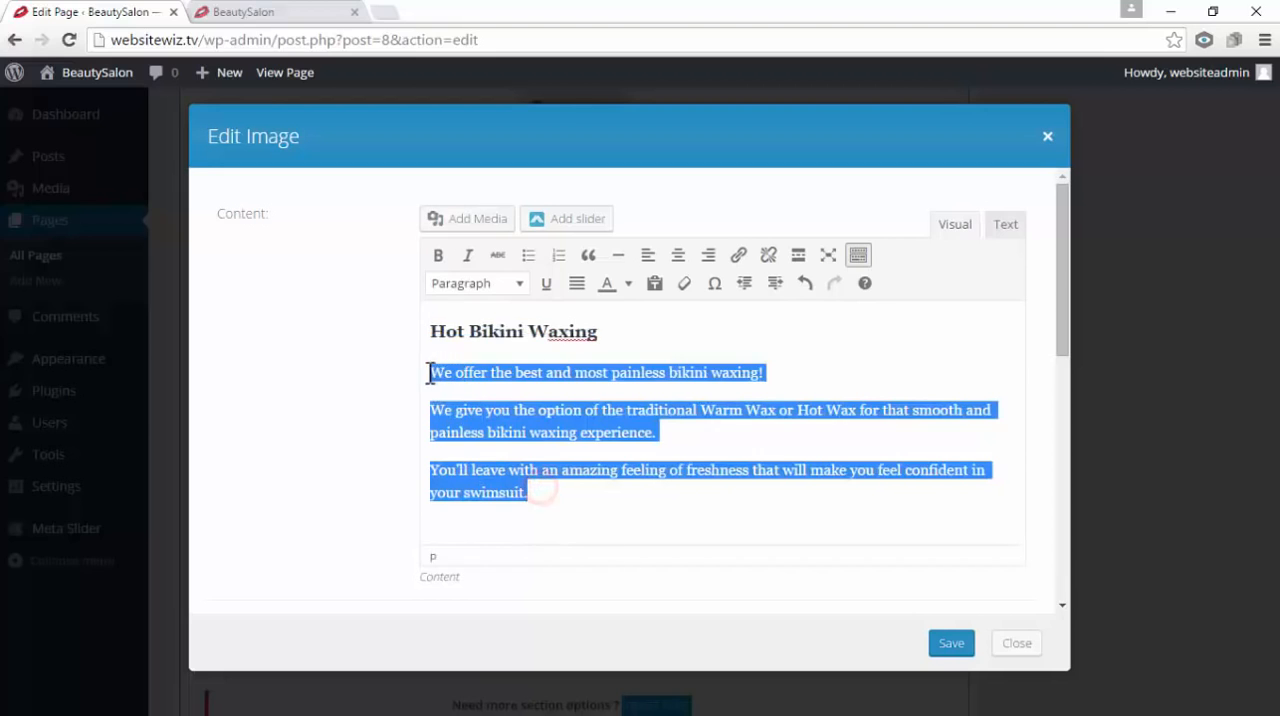
pyautogui.click(566, 417)
pyautogui.click(603, 357)
pyautogui.moveTo(612, 334); pyautogui.dragTo(406, 333)
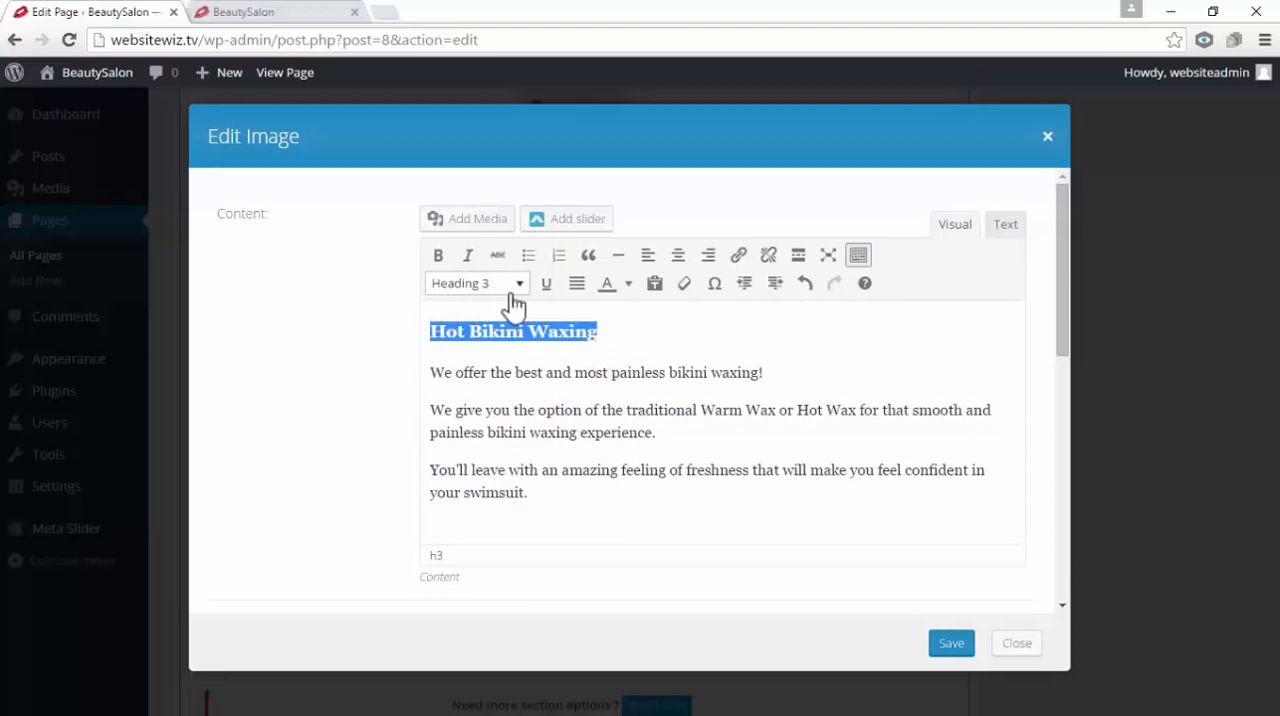
pyautogui.click(663, 386)
pyautogui.moveTo(571, 494); pyautogui.dragTo(428, 343)
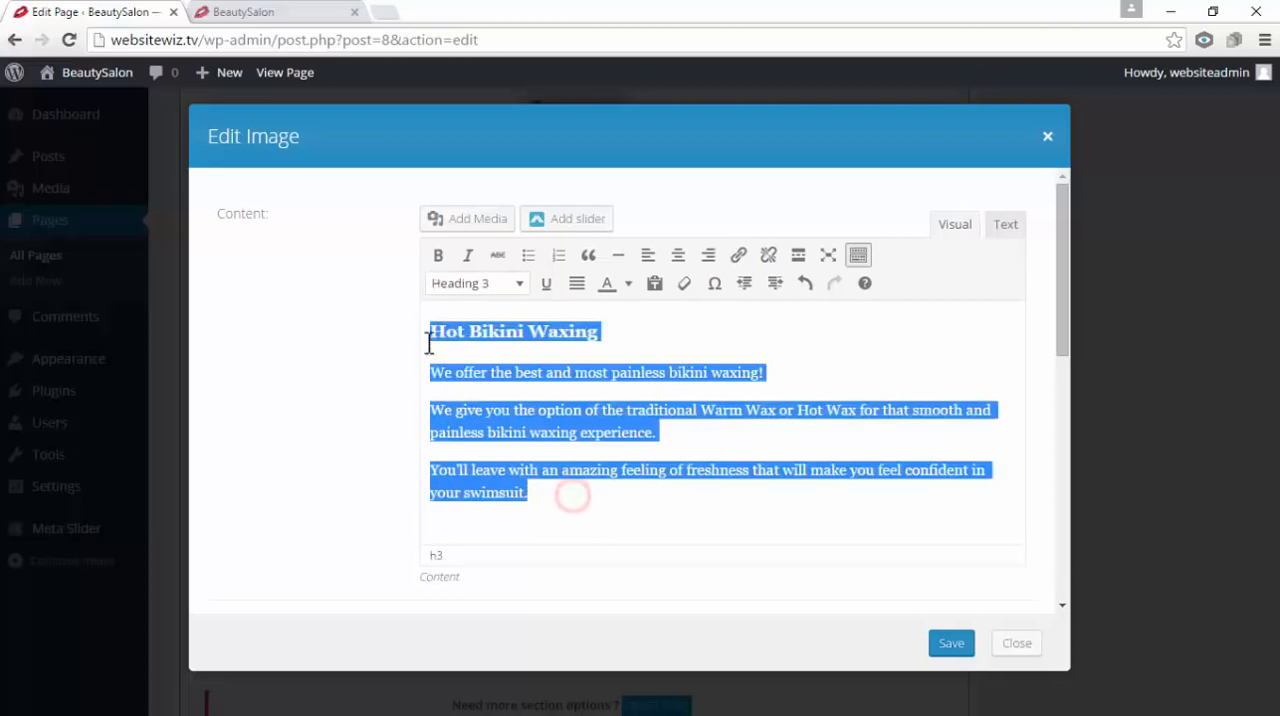
pyautogui.click(620, 444)
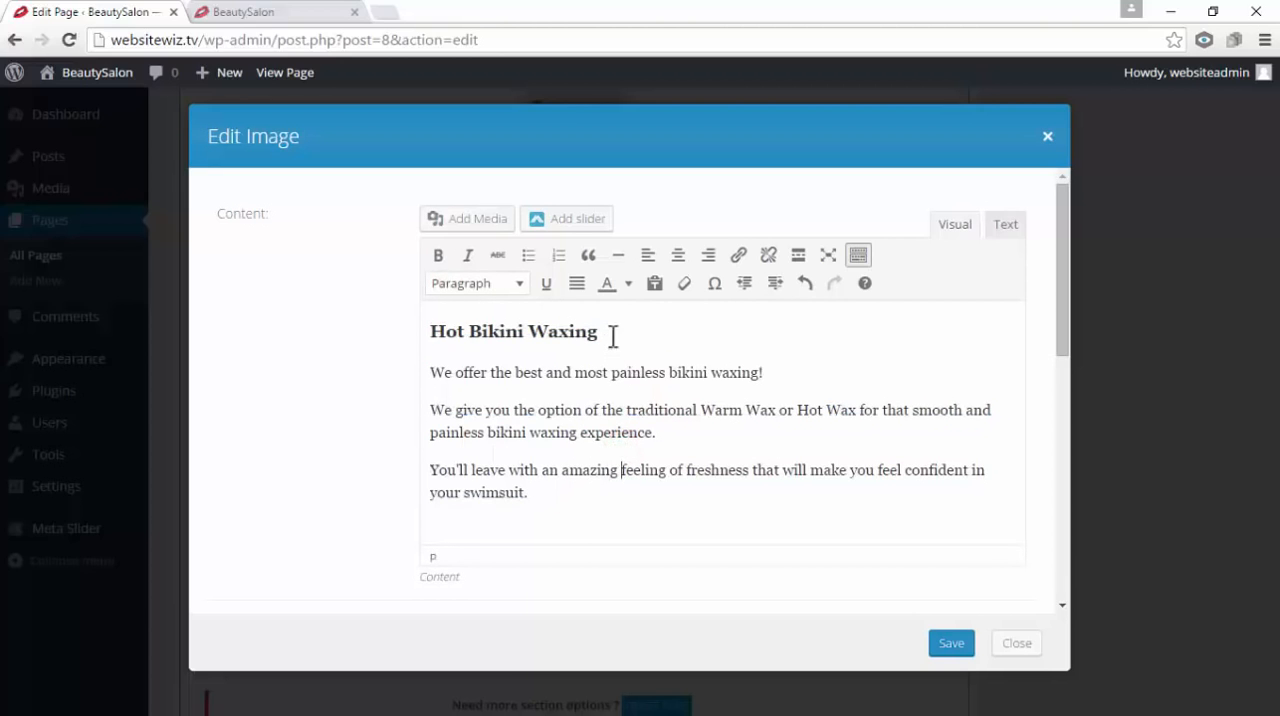
pyautogui.moveTo(608, 330); pyautogui.dragTo(420, 319)
pyautogui.click(550, 494)
pyautogui.moveTo(545, 490); pyautogui.dragTo(432, 404)
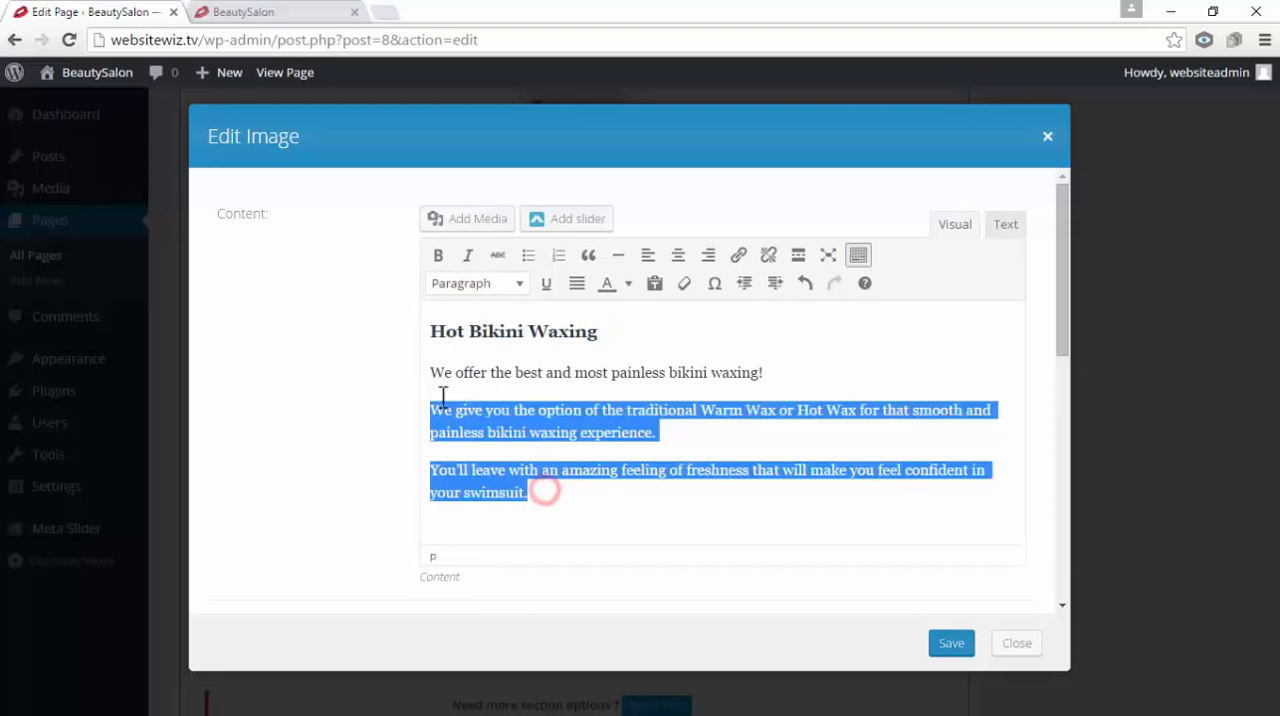
# Save the "Hot Bikini Waxing" Text module in the first 1/3 column
pyautogui.click(572, 414)
pyautogui.click(951, 644)
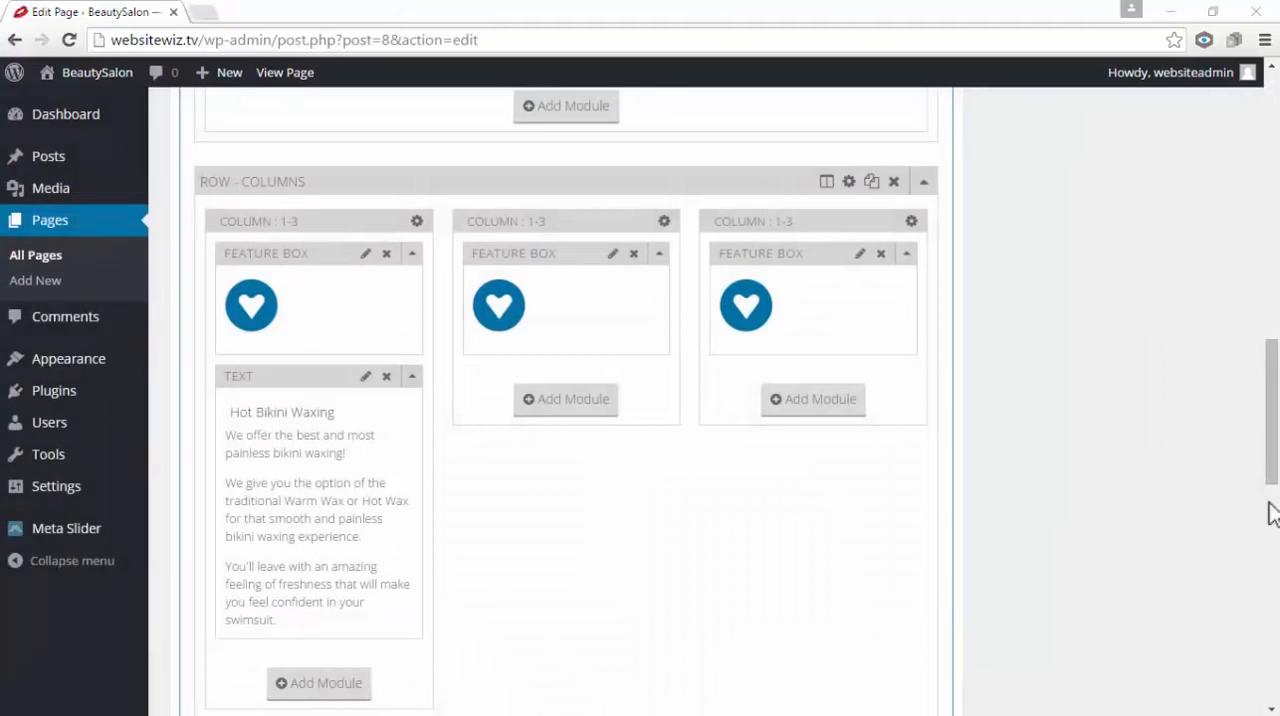
# Add a Text module below the second column's Feature Box and paste in the copied "Individual Eyelash Extensions" service description
pyautogui.click(578, 401)
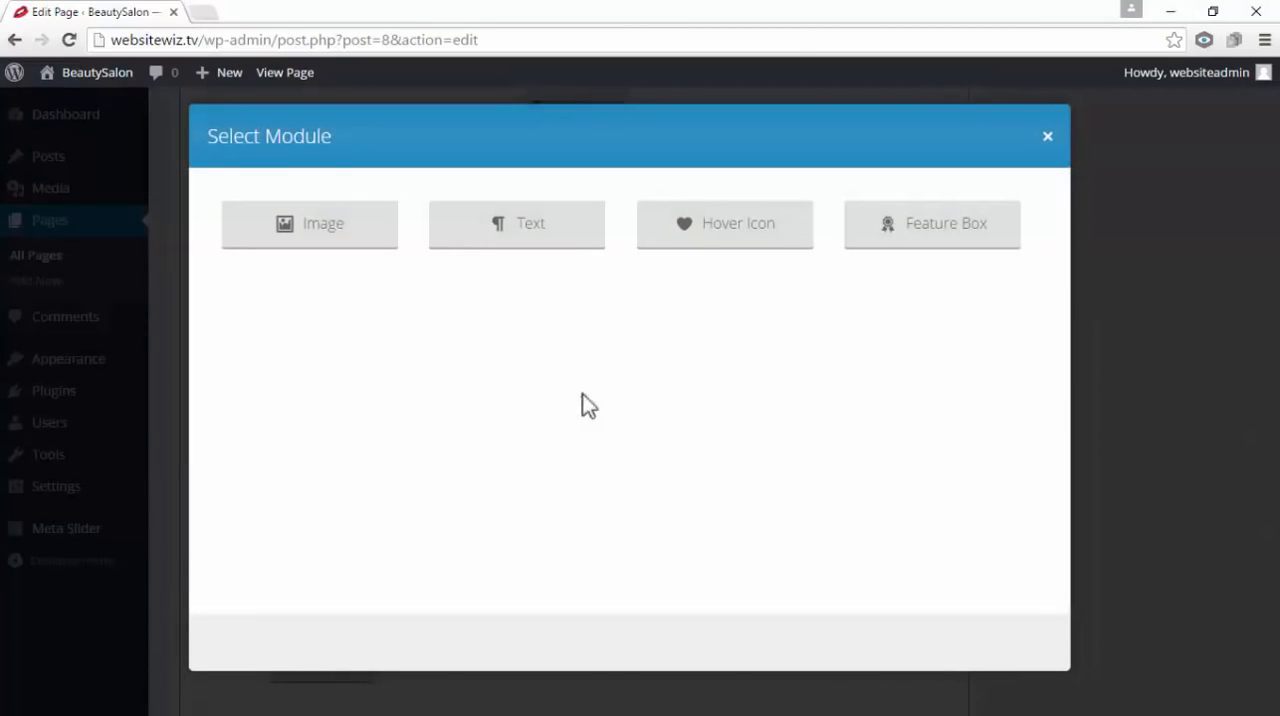
pyautogui.click(557, 236)
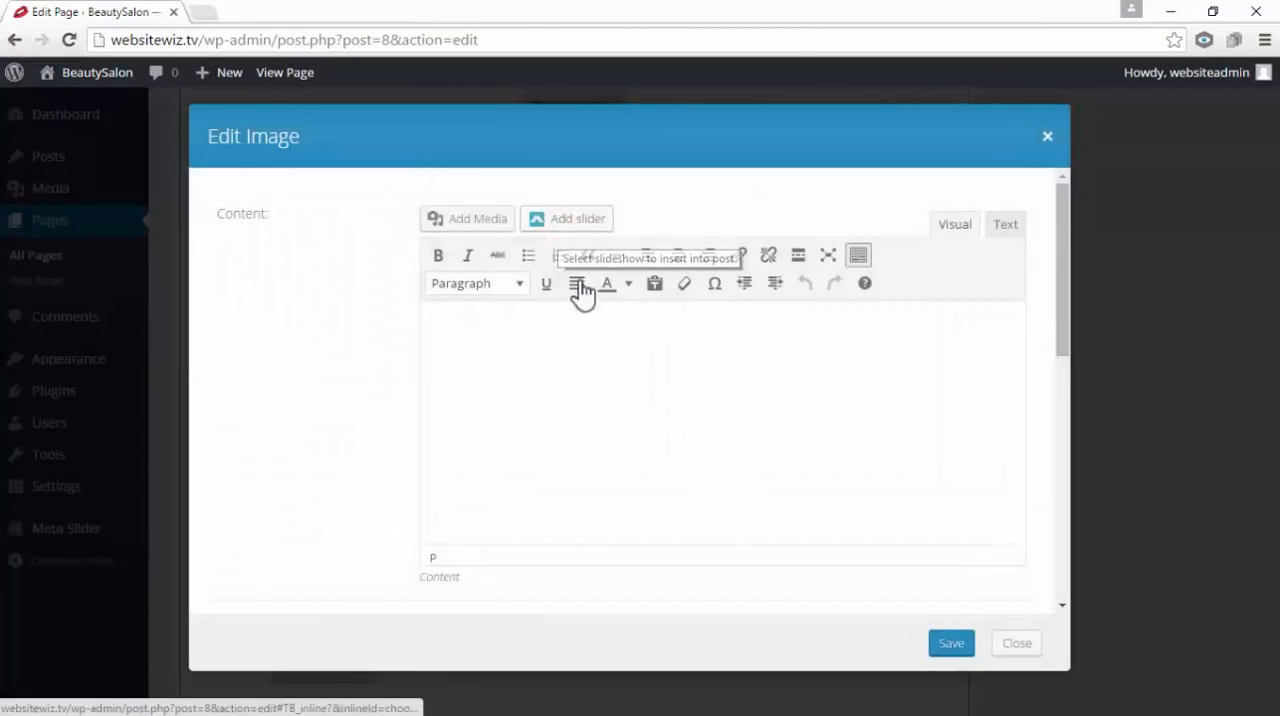
pyautogui.rightClick(590, 346)
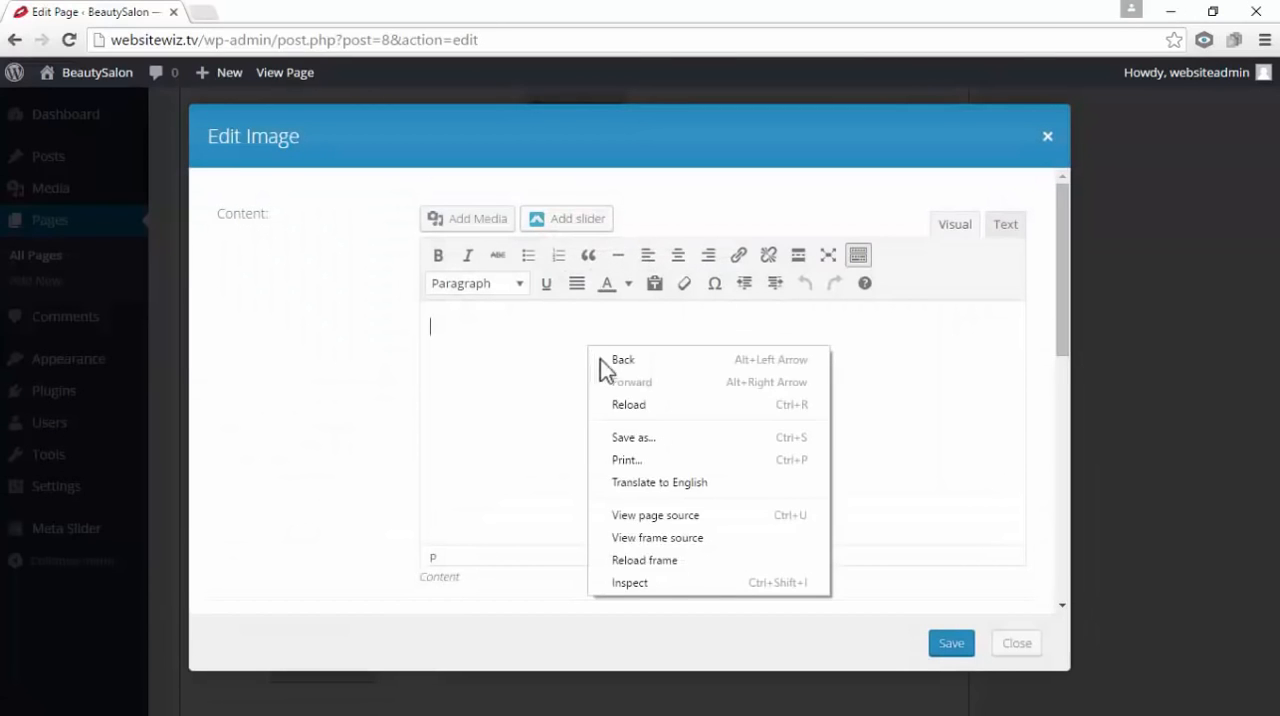
pyautogui.rightClick(537, 320)
pyautogui.rightClick(491, 321)
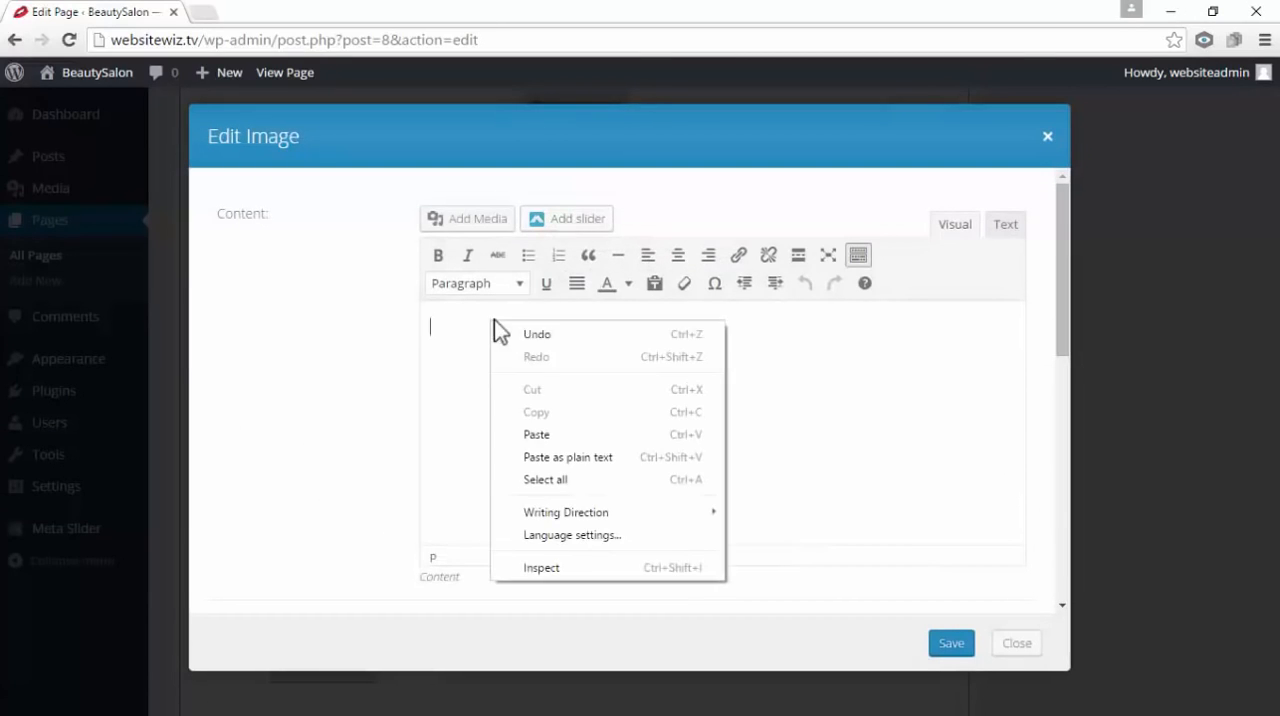
pyautogui.click(540, 432)
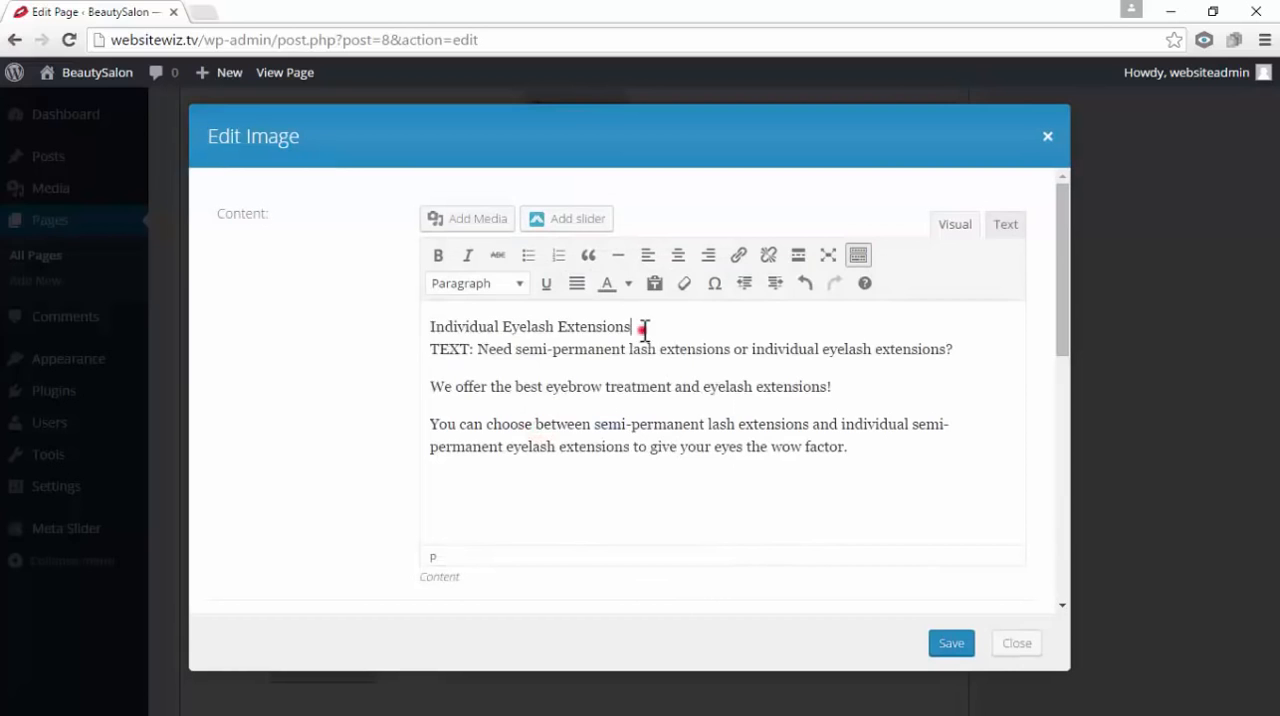
# Separate the "Individual Eyelash Extensions" line from the body text with a paragraph break and format it as Heading 3
pyautogui.moveTo(644, 328); pyautogui.dragTo(430, 328)
pyautogui.click(590, 372)
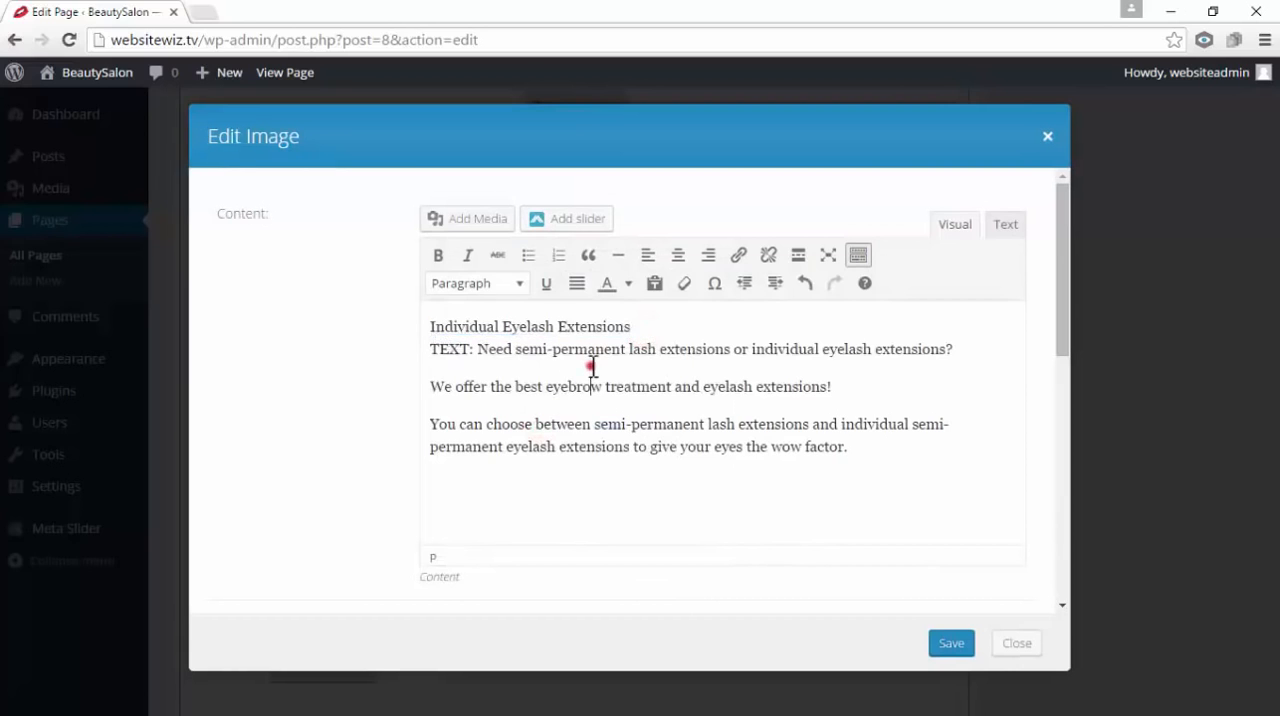
pyautogui.click(645, 327)
pyautogui.press('Return')
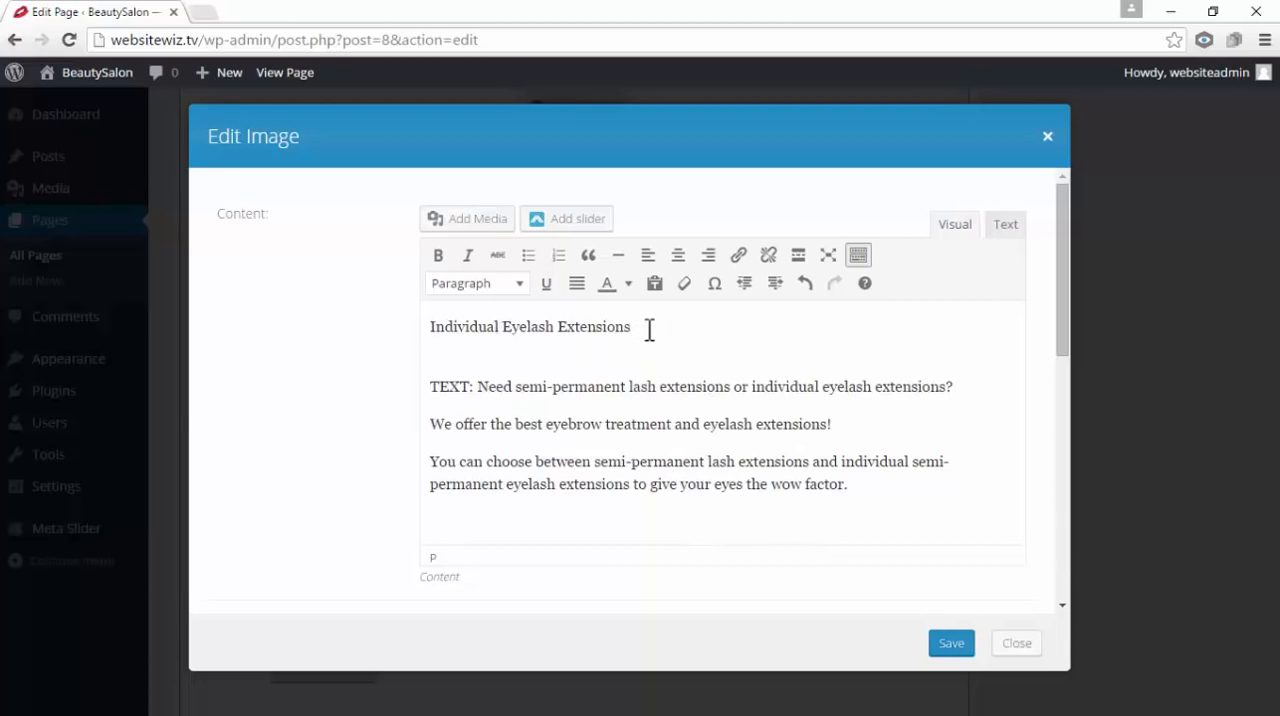
pyautogui.moveTo(649, 328); pyautogui.dragTo(374, 317)
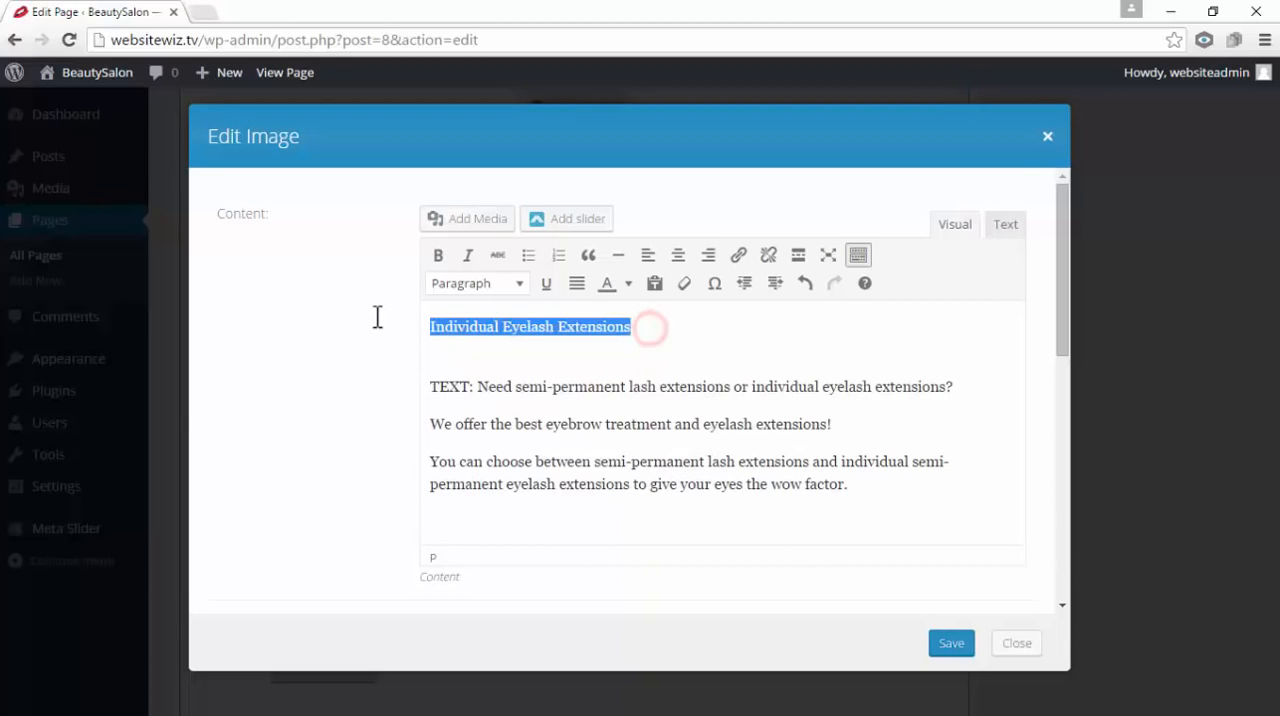
pyautogui.click(519, 284)
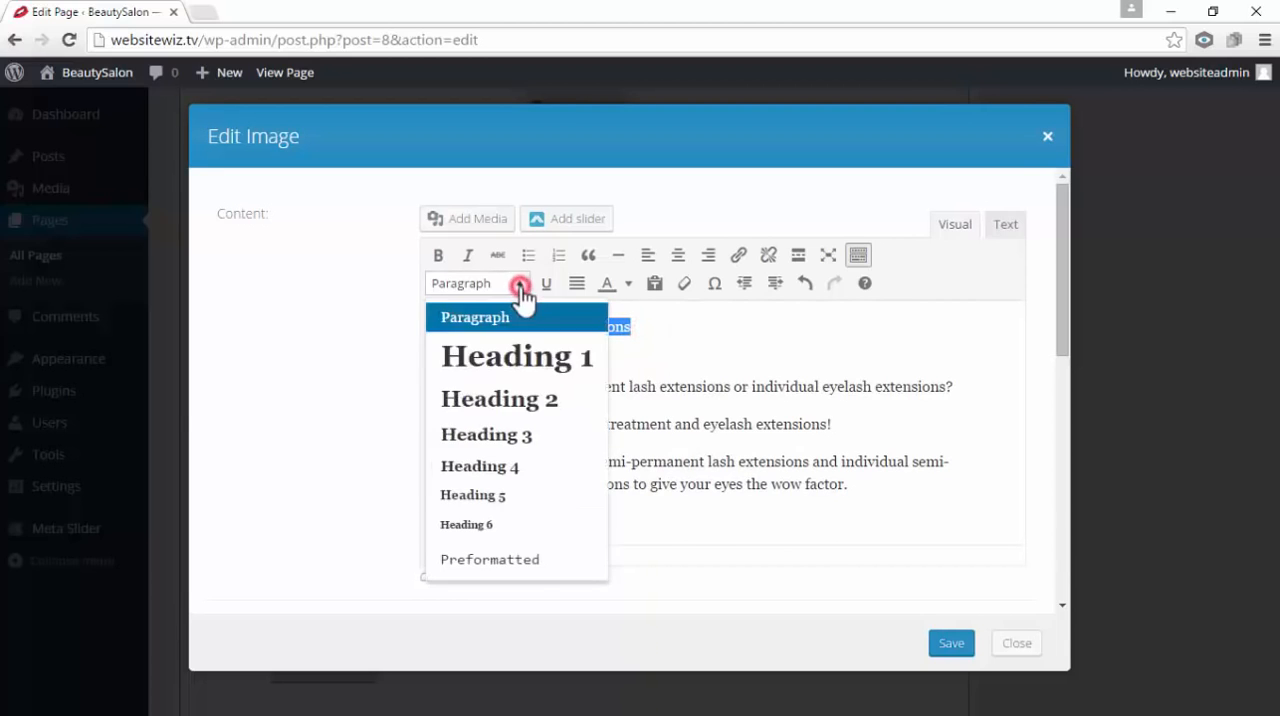
pyautogui.click(540, 440)
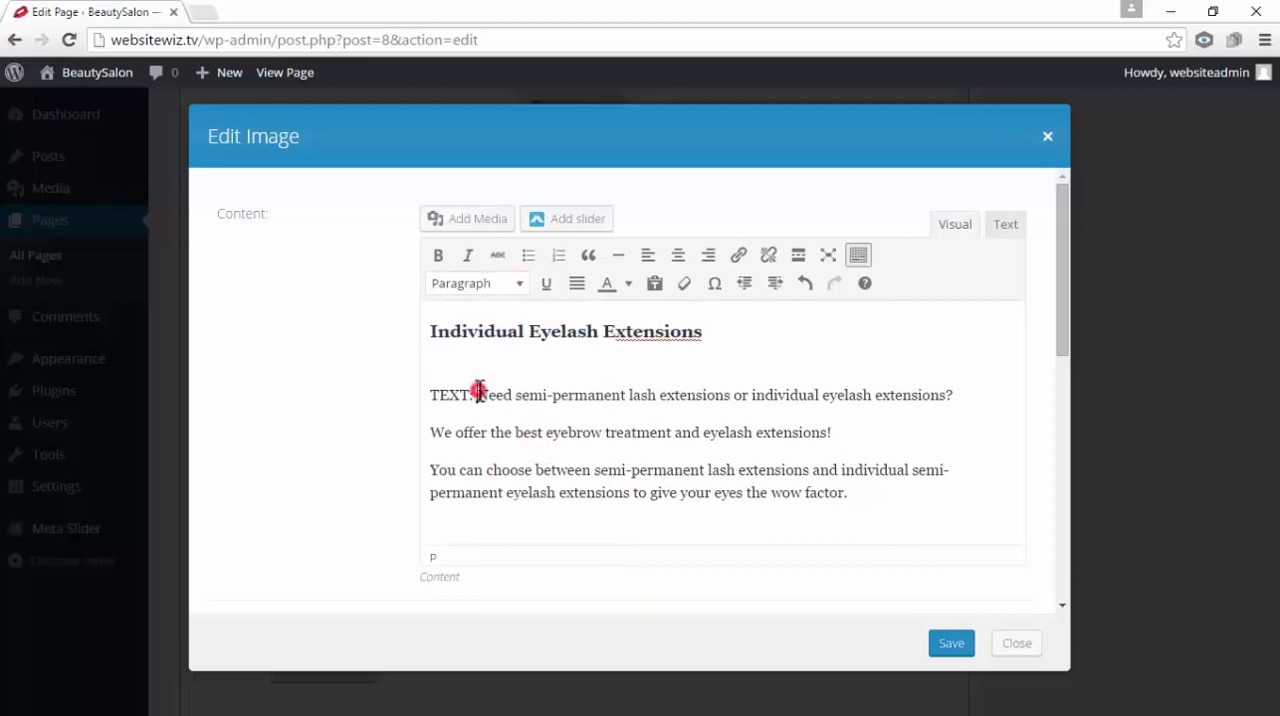
# Delete the "TEXT:" label in front of "Need semi-permanent lash extensions or individual eyelash extensions?"
pyautogui.moveTo(478, 394); pyautogui.dragTo(452, 394)
pyautogui.press('BackSpace')
pyautogui.press('BackSpace')
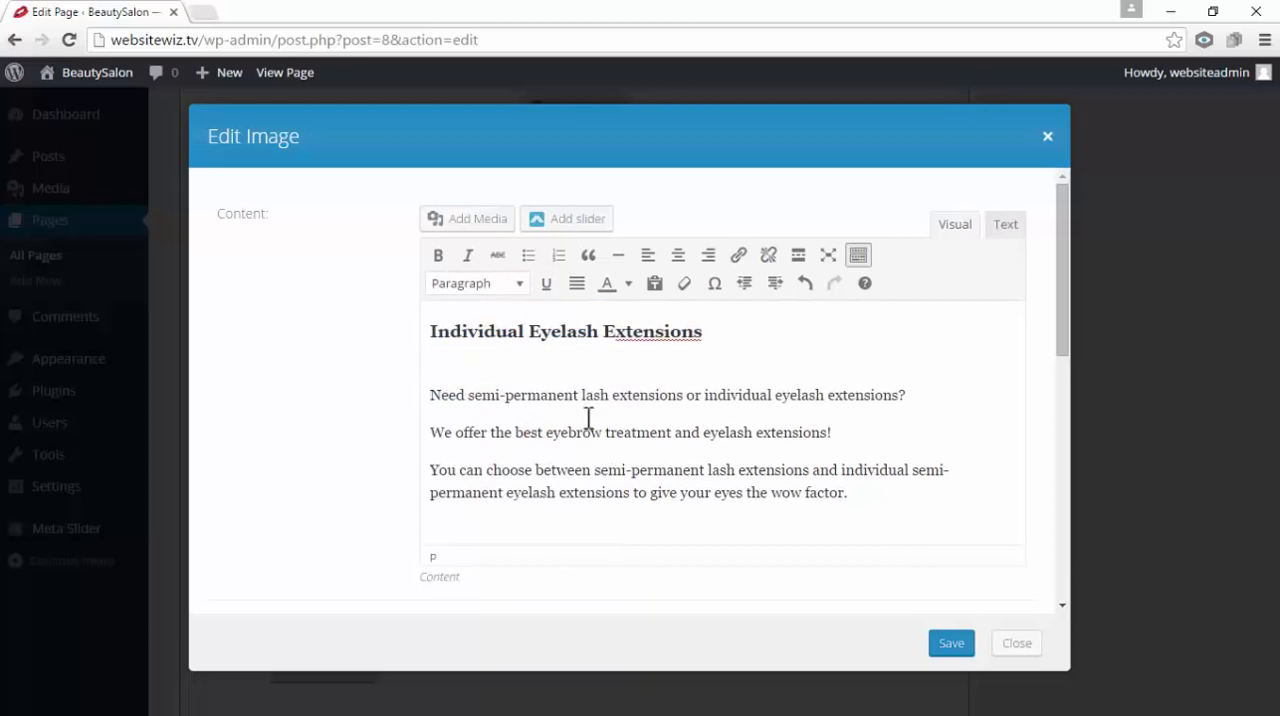
pyautogui.moveTo(866, 494)
pyautogui.mouseDown()
pyautogui.moveTo(554, 454)
pyautogui.moveTo(872, 494)
pyautogui.mouseUp()
pyautogui.moveTo(722, 326); pyautogui.dragTo(422, 308)
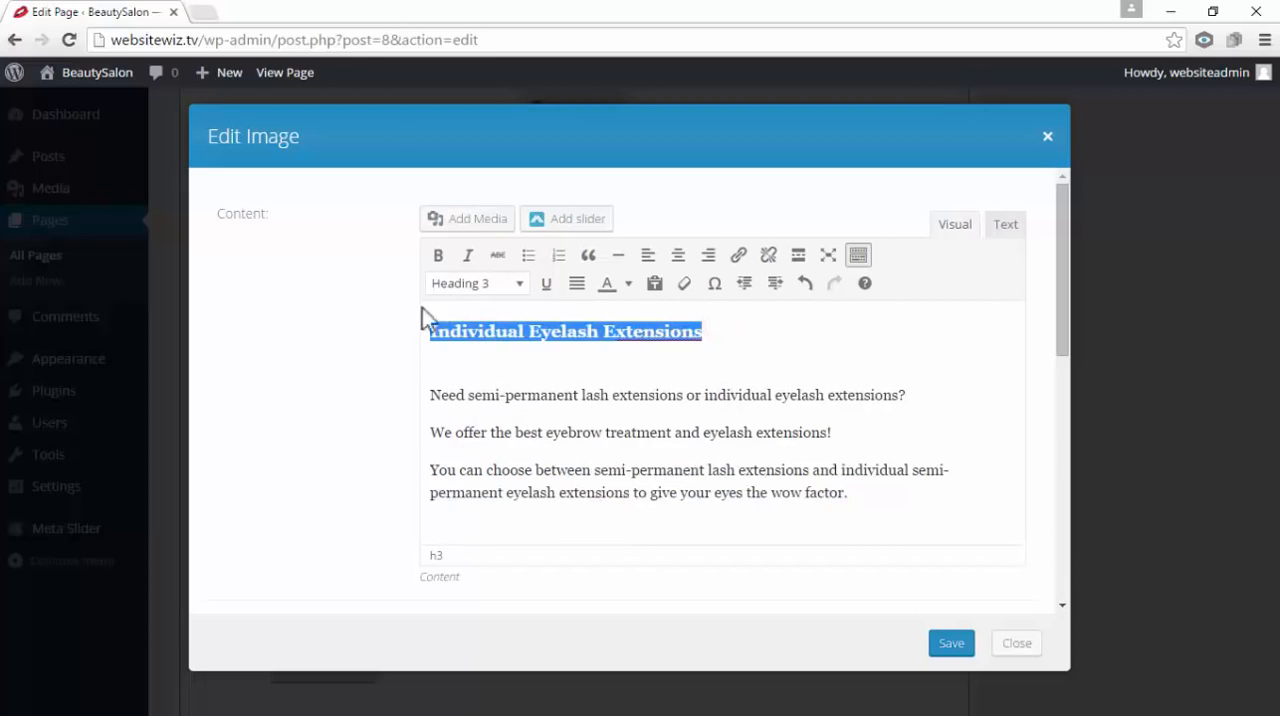
pyautogui.click(720, 334)
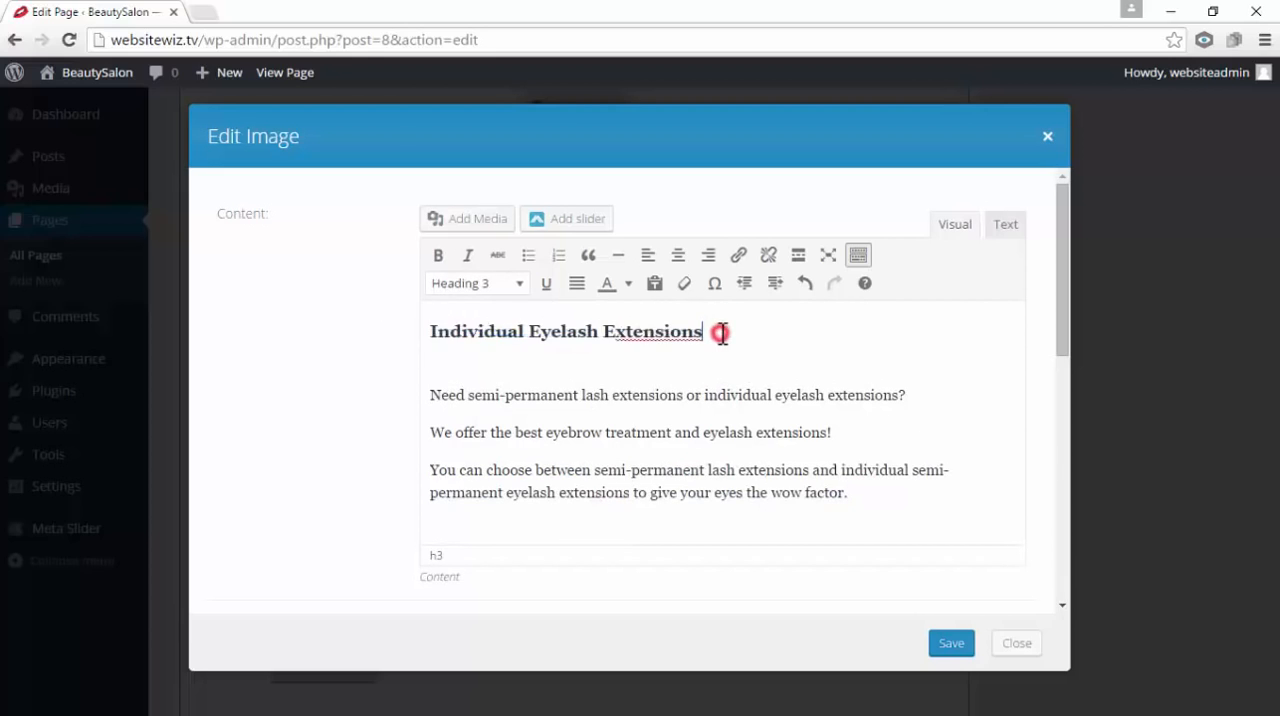
pyautogui.click(736, 326)
pyautogui.moveTo(373, 352); pyautogui.dragTo(358, 335)
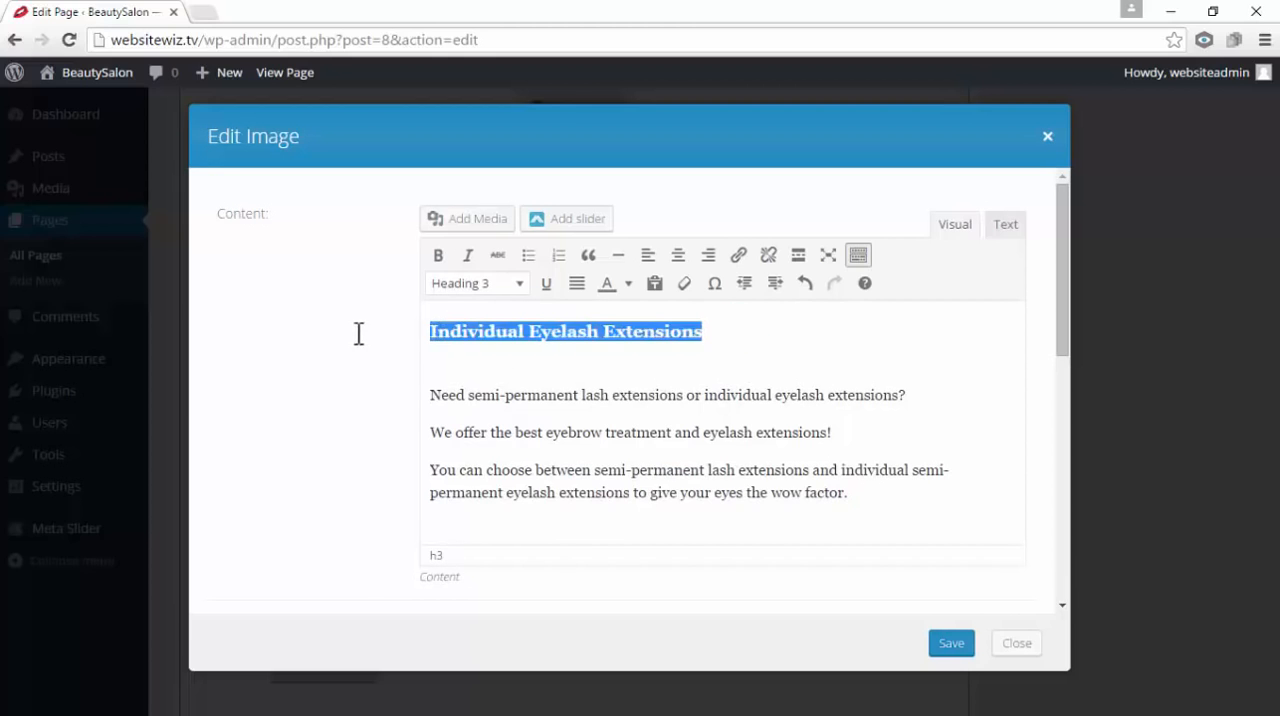
pyautogui.click(691, 412)
pyautogui.moveTo(870, 490); pyautogui.dragTo(424, 386)
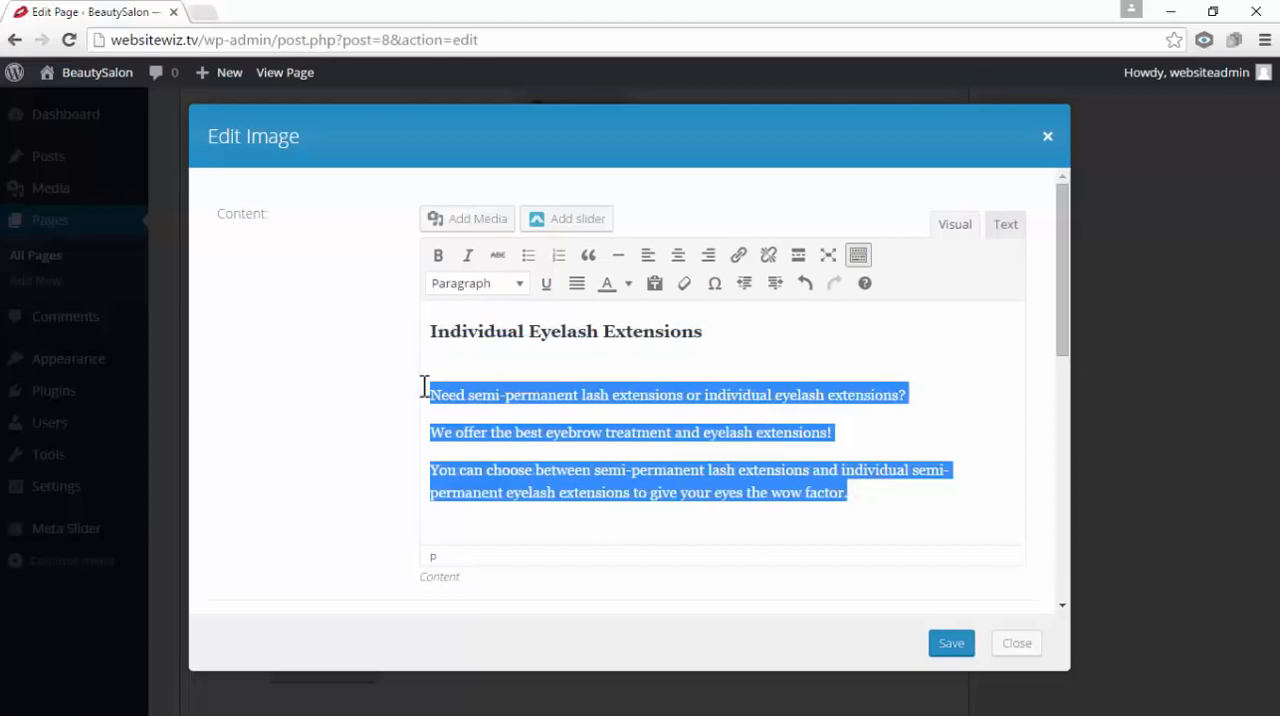
pyautogui.click(553, 418)
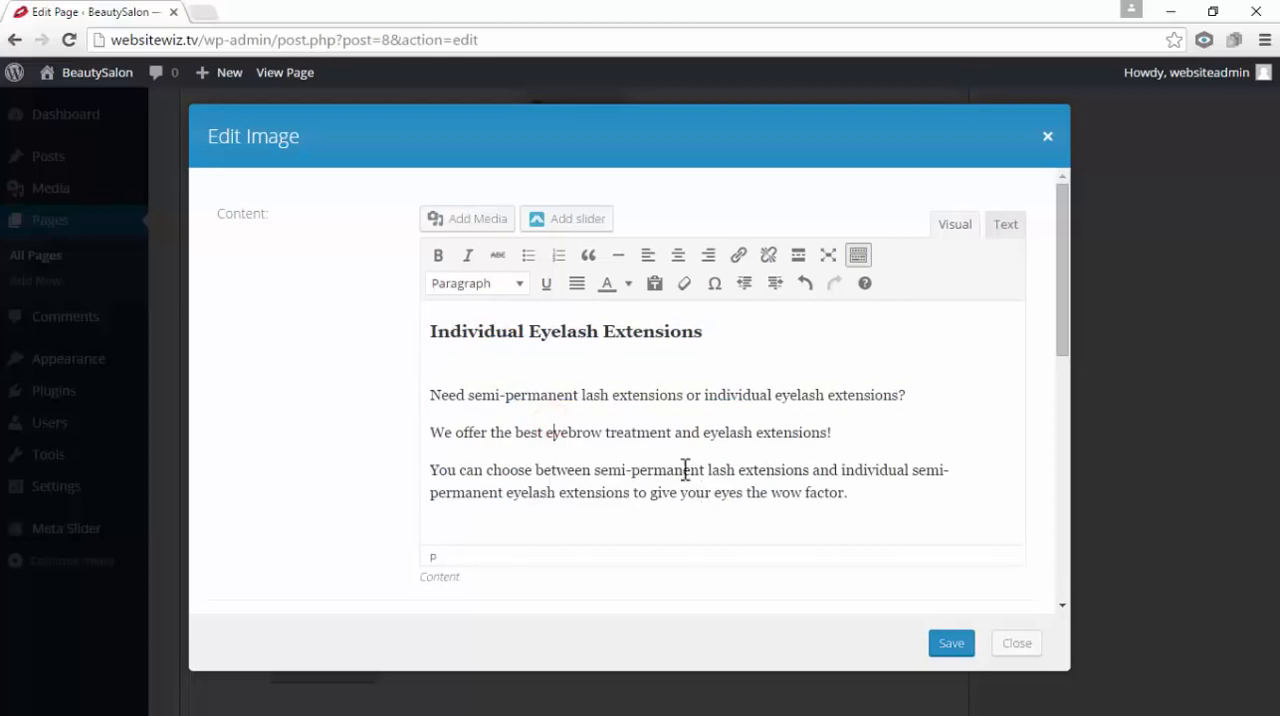
# Choose the Heading 3 style again for the already formatted "Individual Eyelash Extensions" line
pyautogui.moveTo(716, 331); pyautogui.dragTo(389, 303)
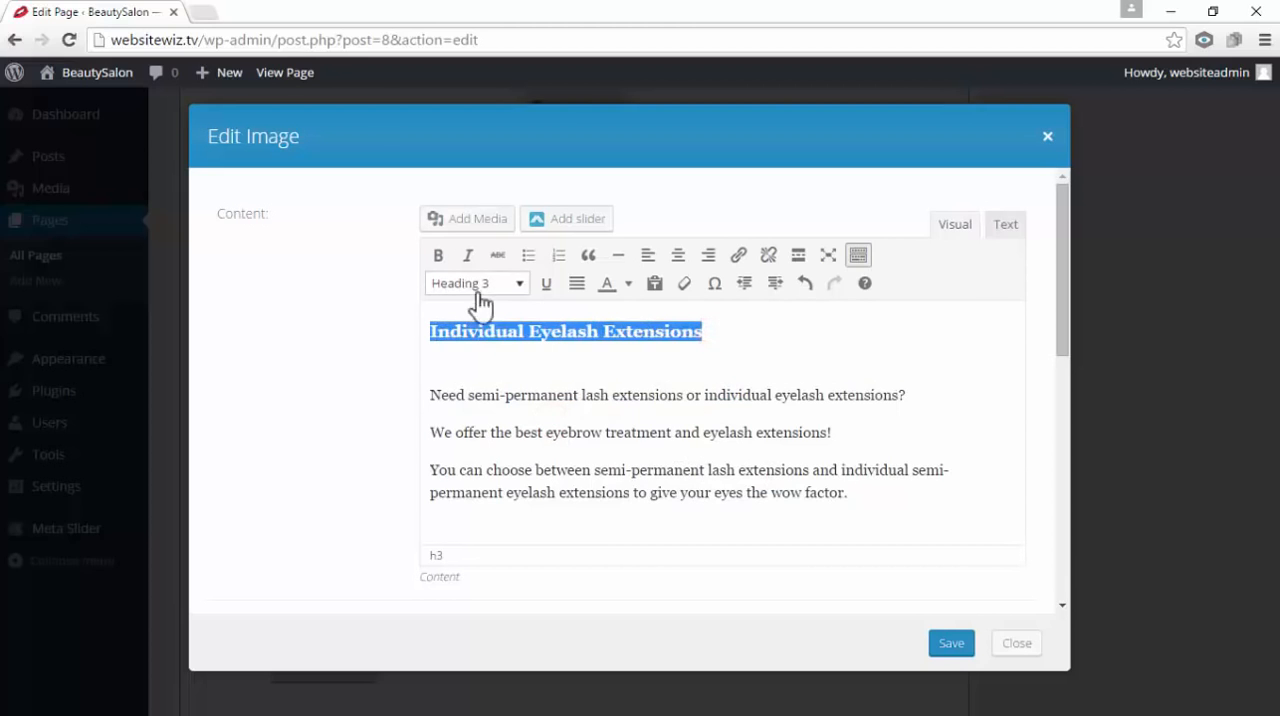
pyautogui.click(522, 285)
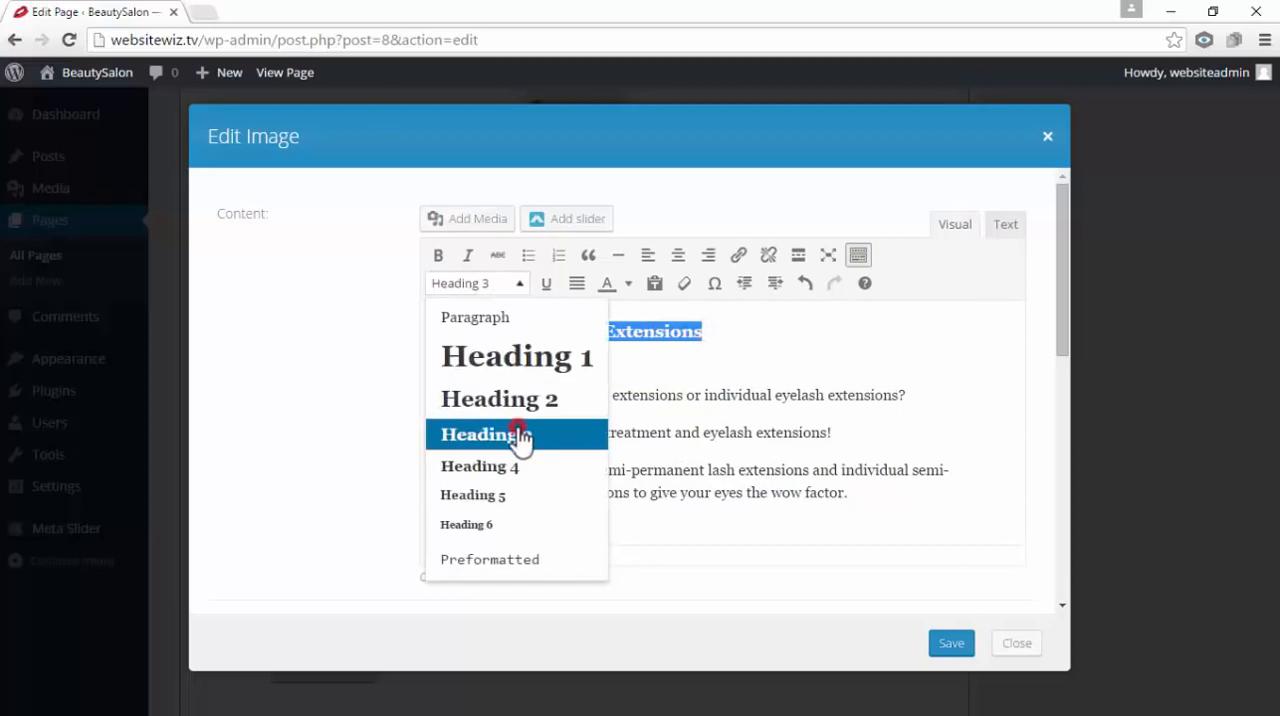
pyautogui.click(523, 434)
pyautogui.click(720, 386)
# Format the "Individual Eyelash Extensions" line as Heading 3 and save the second column's Text module
pyautogui.moveTo(648, 325); pyautogui.dragTo(354, 277)
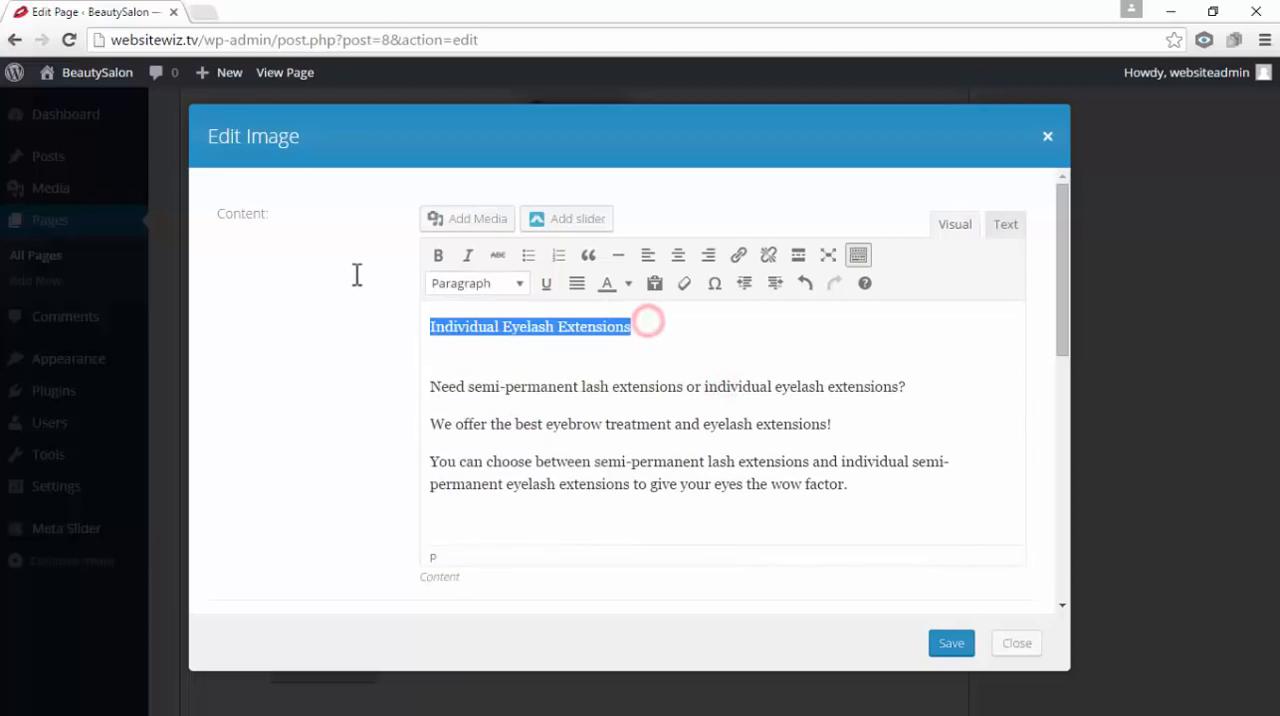
pyautogui.click(525, 290)
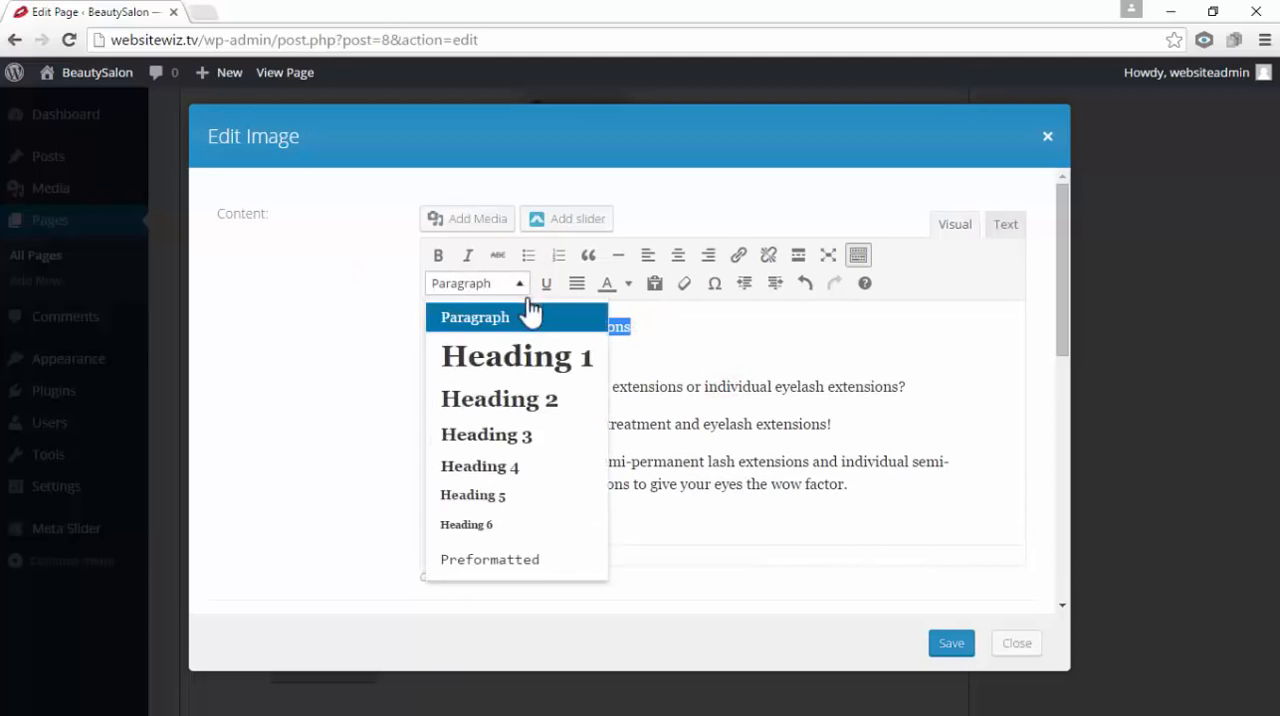
pyautogui.click(544, 442)
pyautogui.click(644, 429)
pyautogui.click(950, 643)
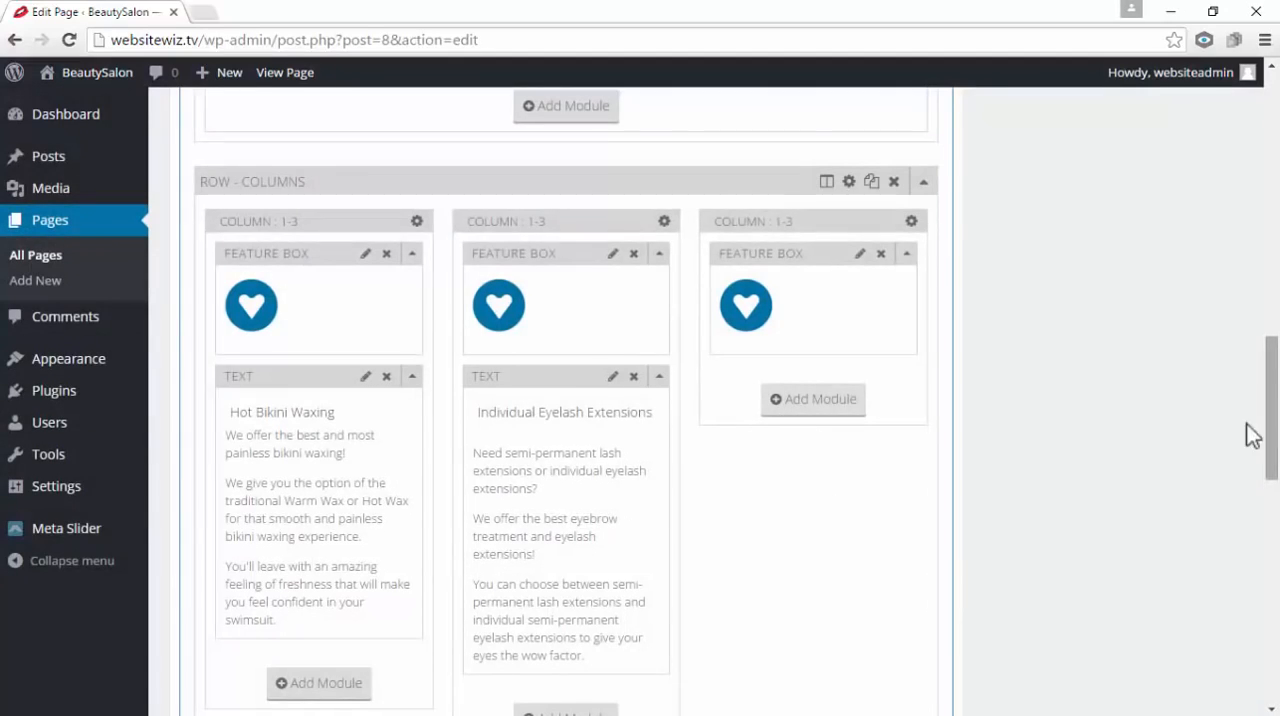
pyautogui.click(822, 410)
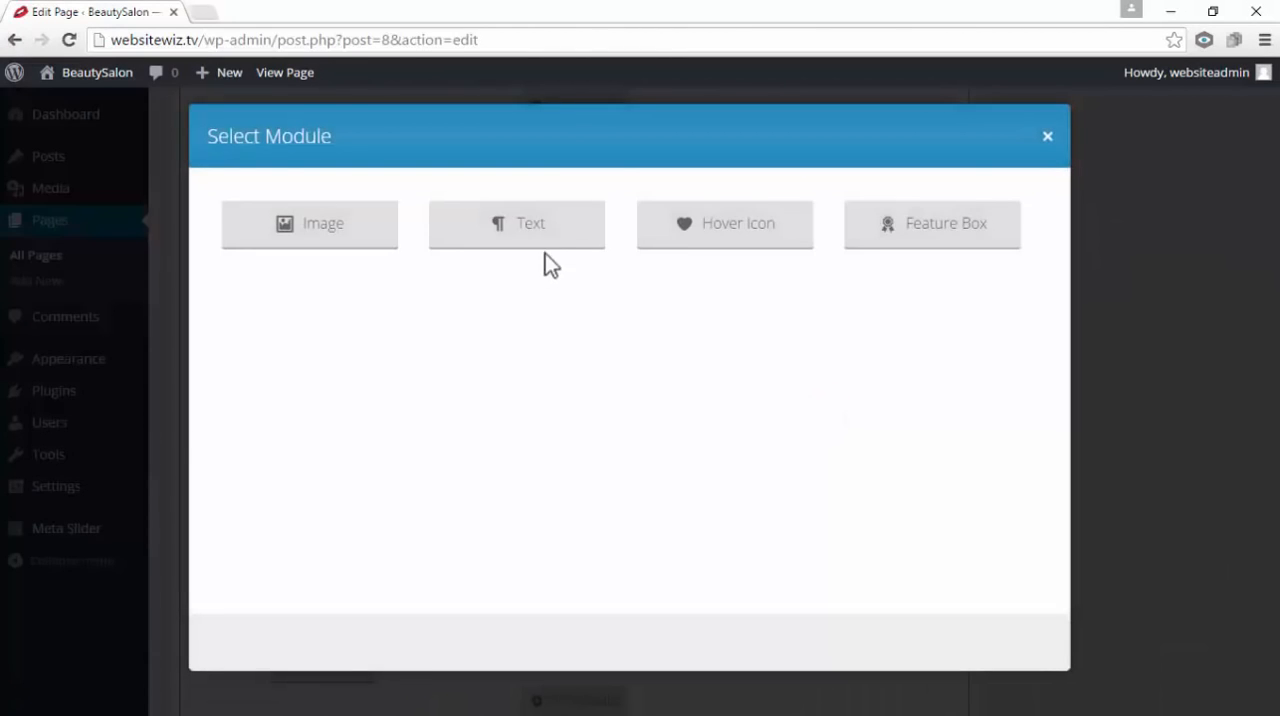
pyautogui.click(544, 241)
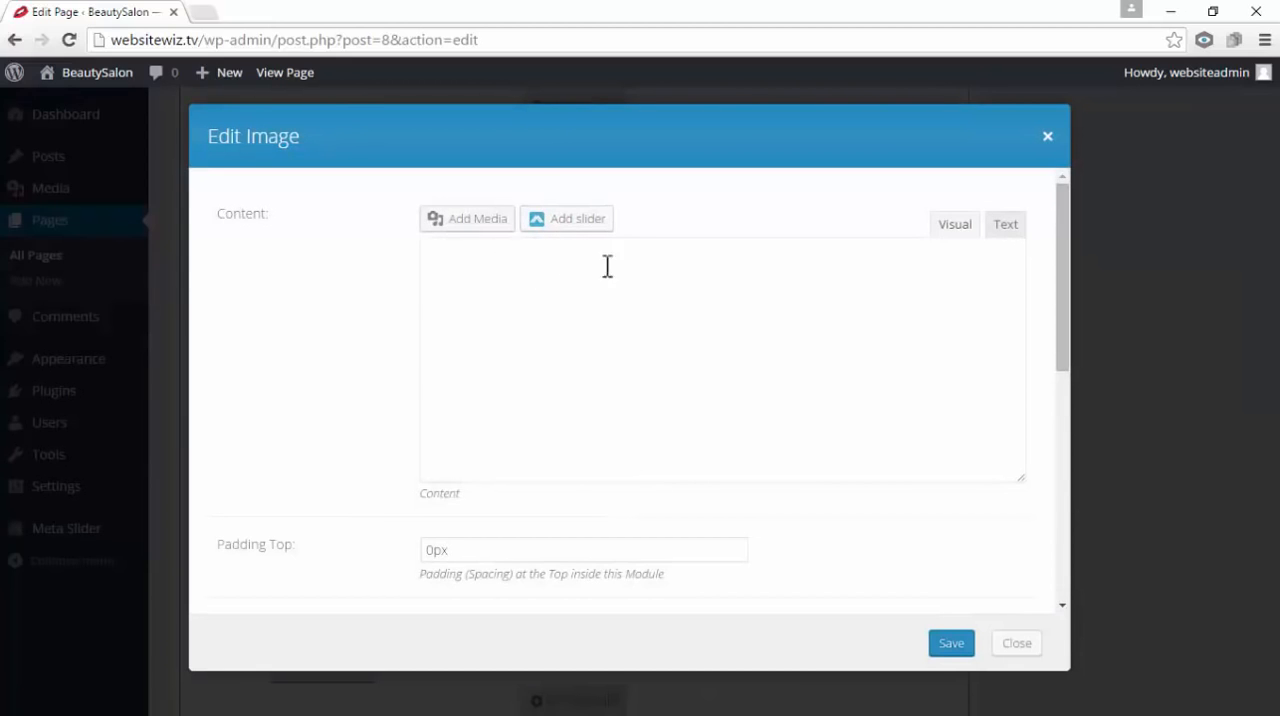
pyautogui.rightClick(490, 271)
pyautogui.click(548, 381)
pyautogui.hotkey('ctrl', 'a')
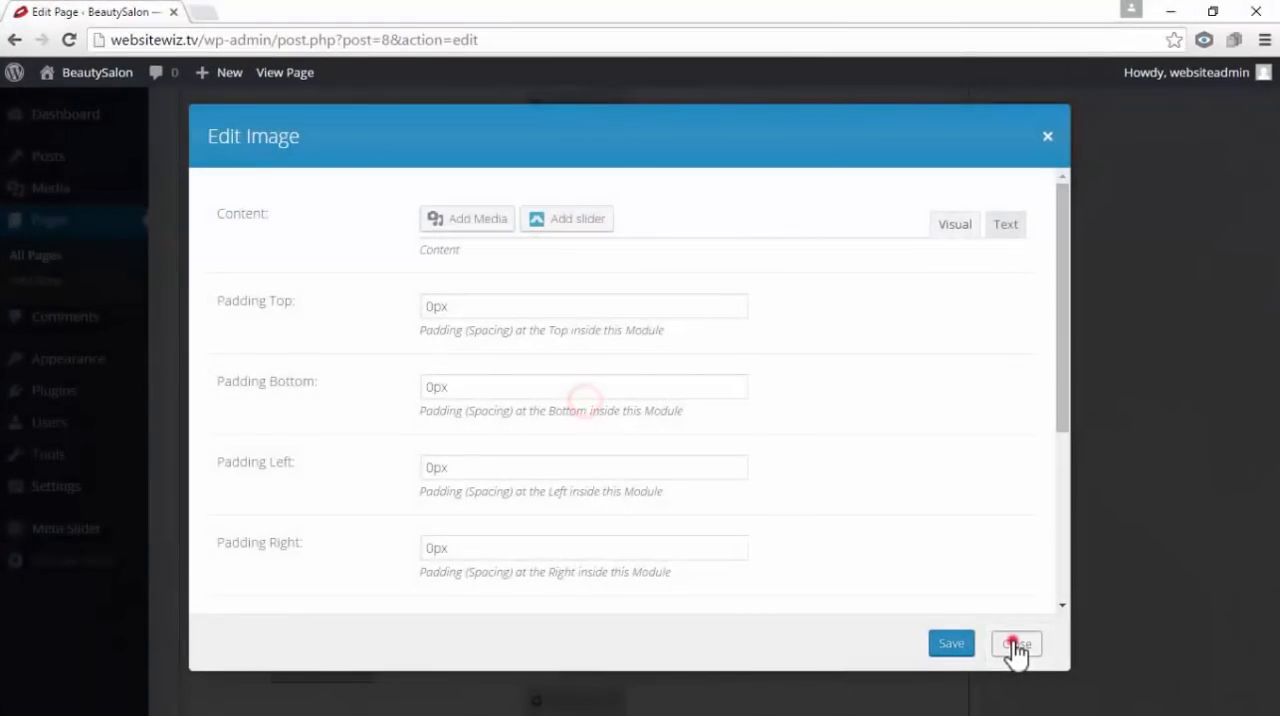
pyautogui.click(1015, 647)
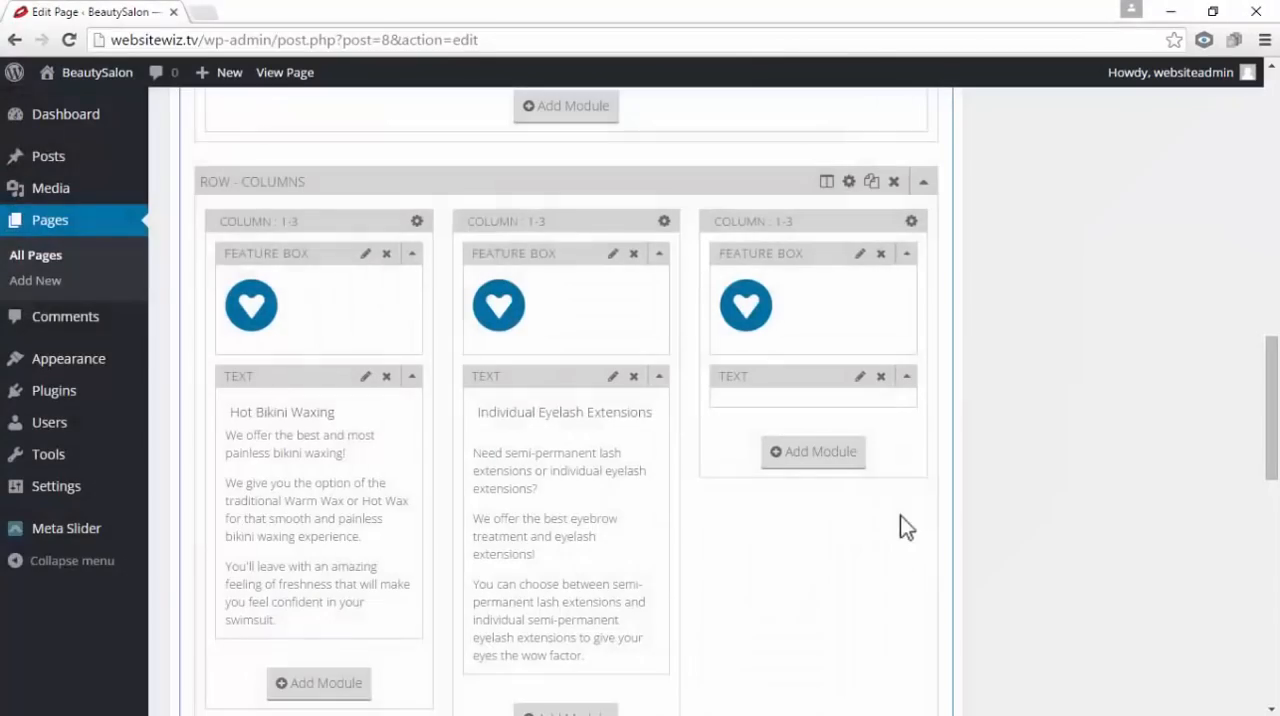
pyautogui.click(881, 377)
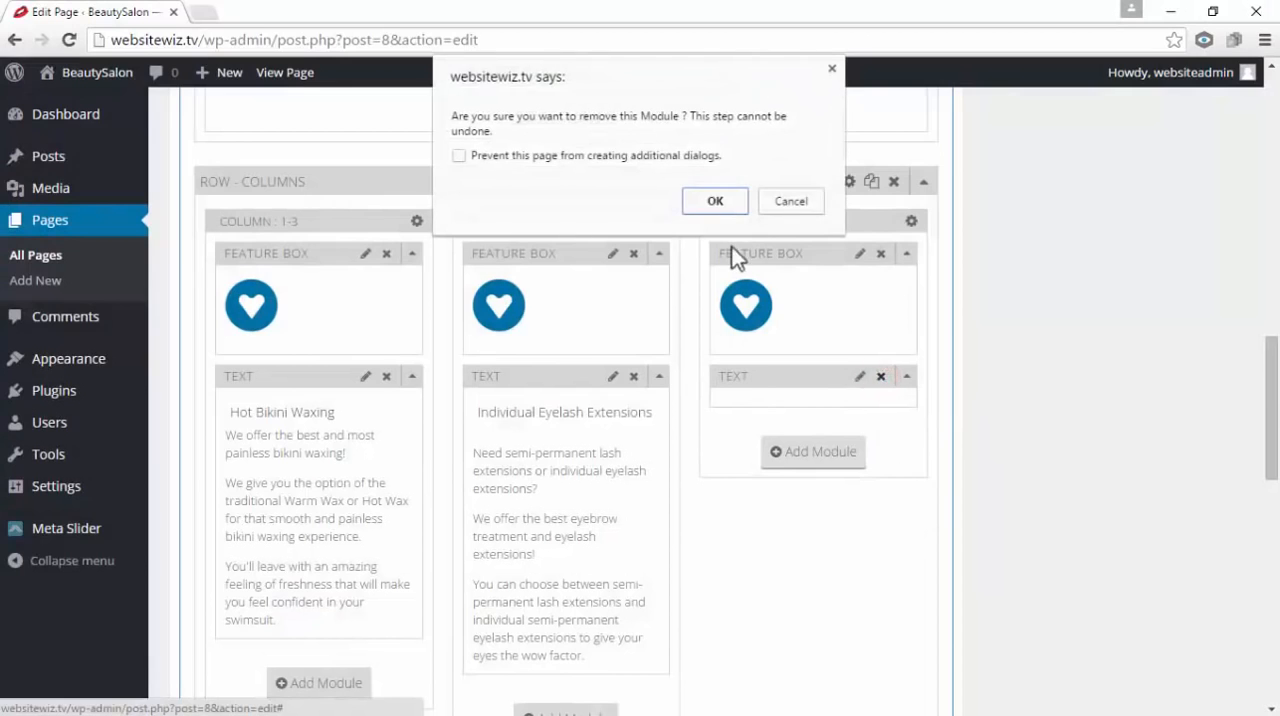
pyautogui.click(715, 203)
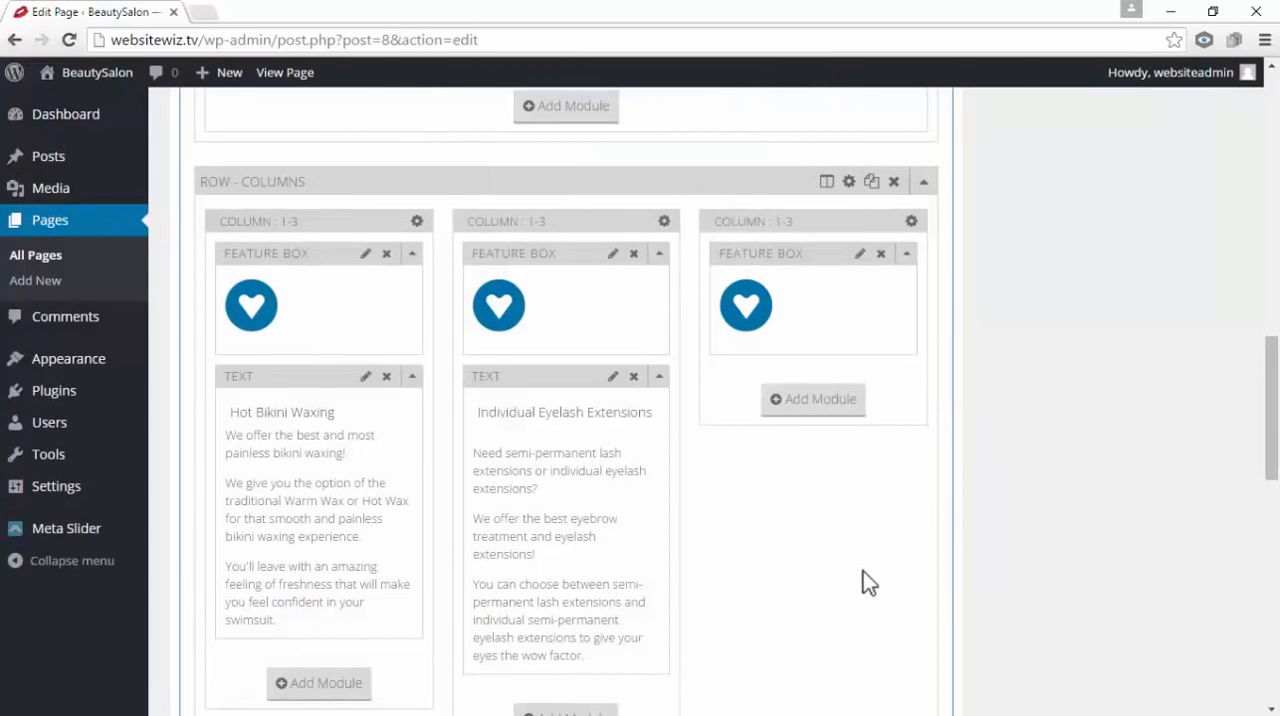
# Add a Text module below the third column's Feature Box and paste in the copied "CND Shellac Manicure" service description
pyautogui.click(832, 400)
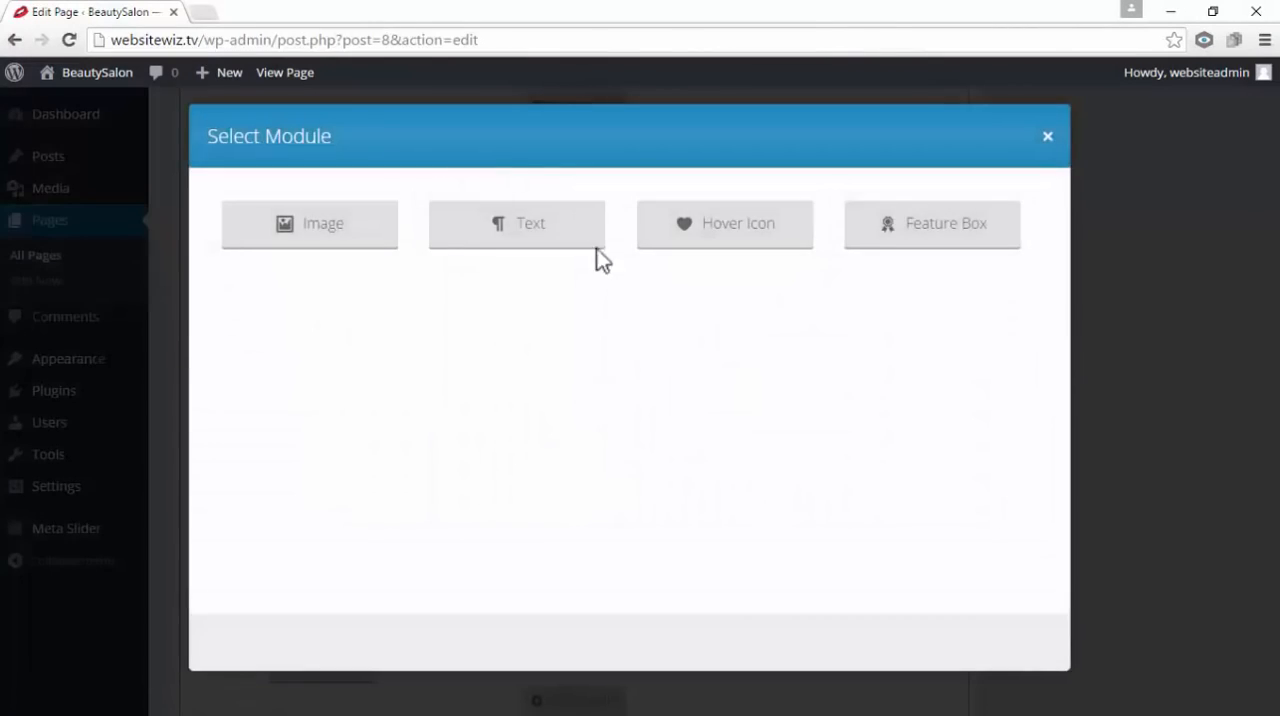
pyautogui.click(574, 223)
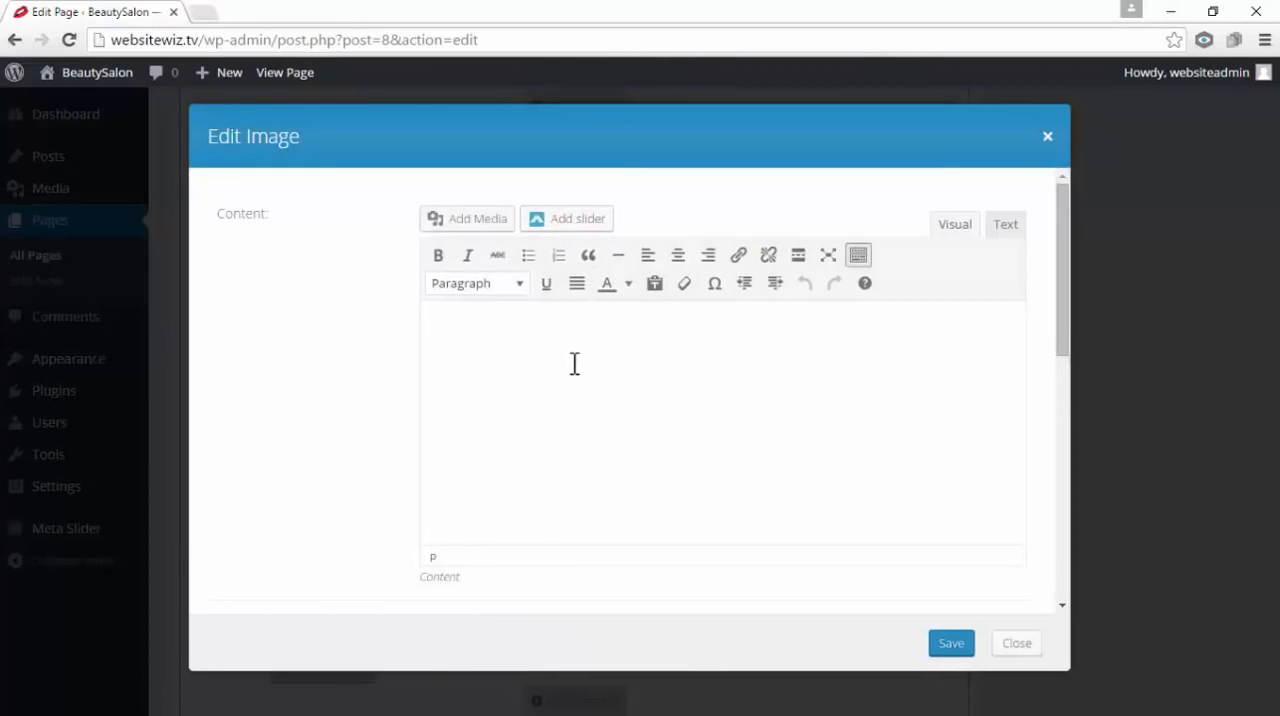
pyautogui.rightClick(497, 333)
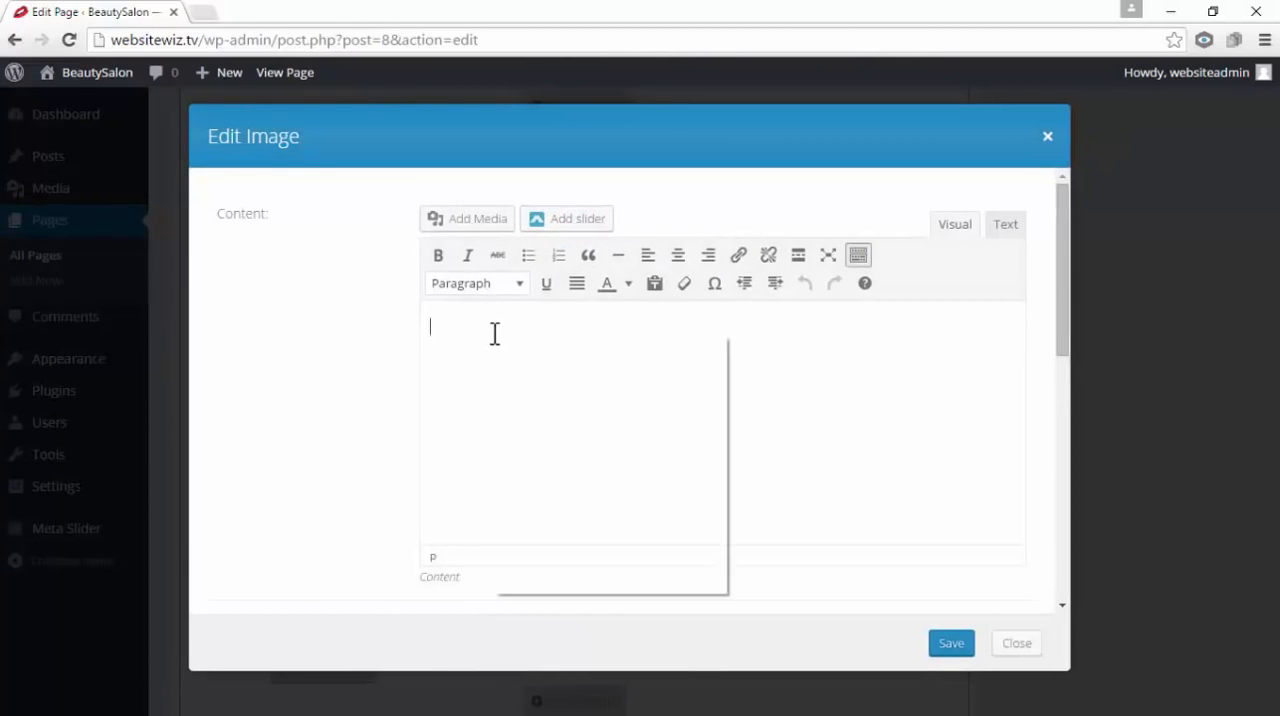
pyautogui.click(549, 449)
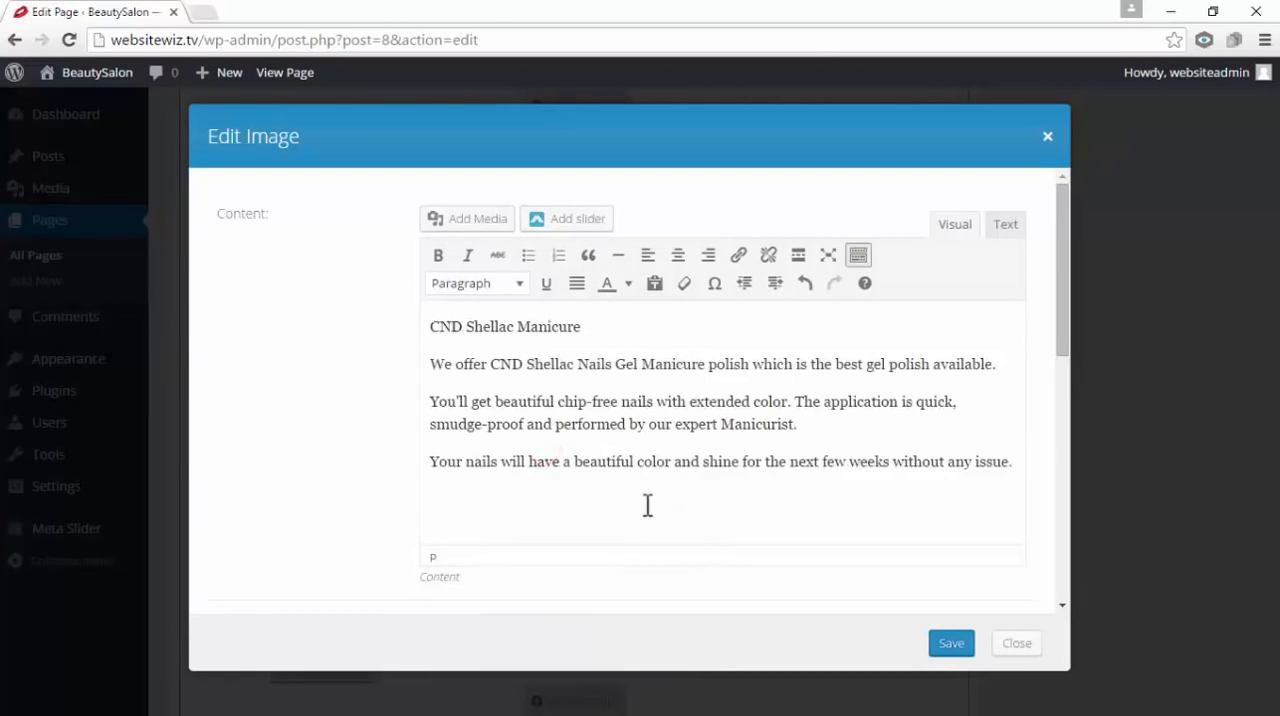
# Format the "CND Shellac Manicure" line as Heading 3
pyautogui.moveTo(594, 326); pyautogui.dragTo(420, 316)
pyautogui.click(587, 366)
pyautogui.moveTo(591, 328); pyautogui.dragTo(433, 318)
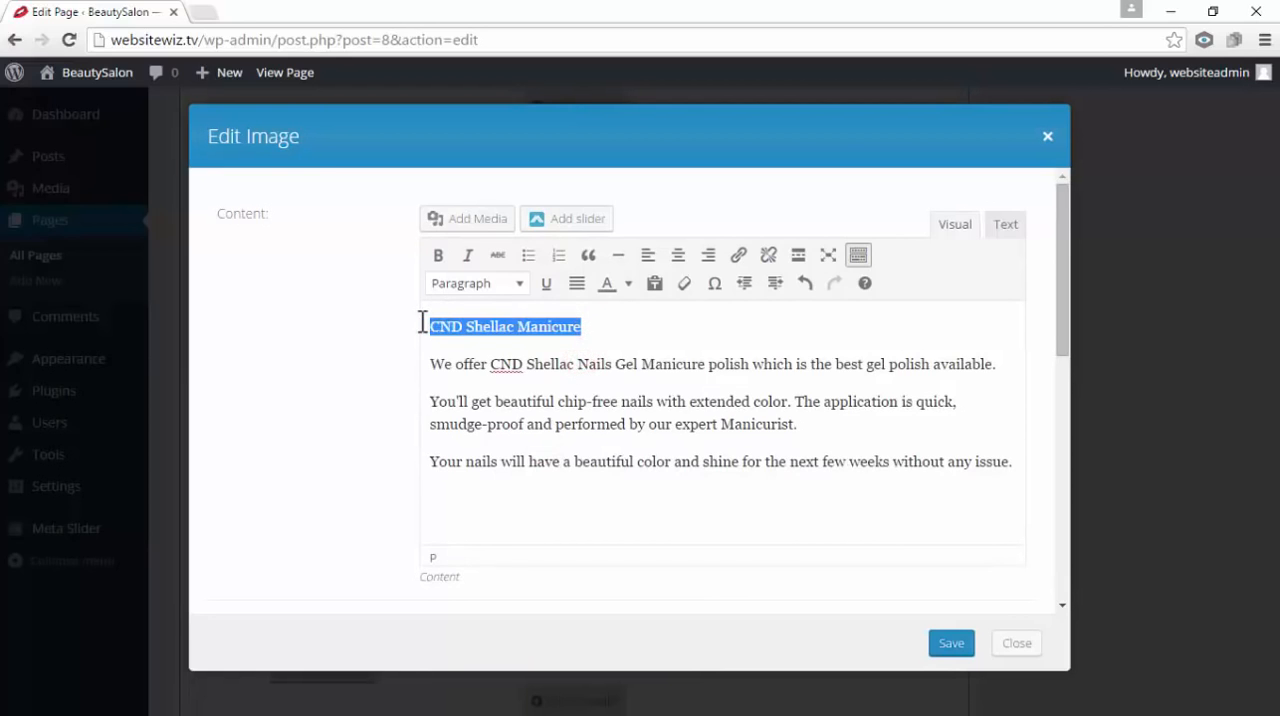
pyautogui.click(525, 288)
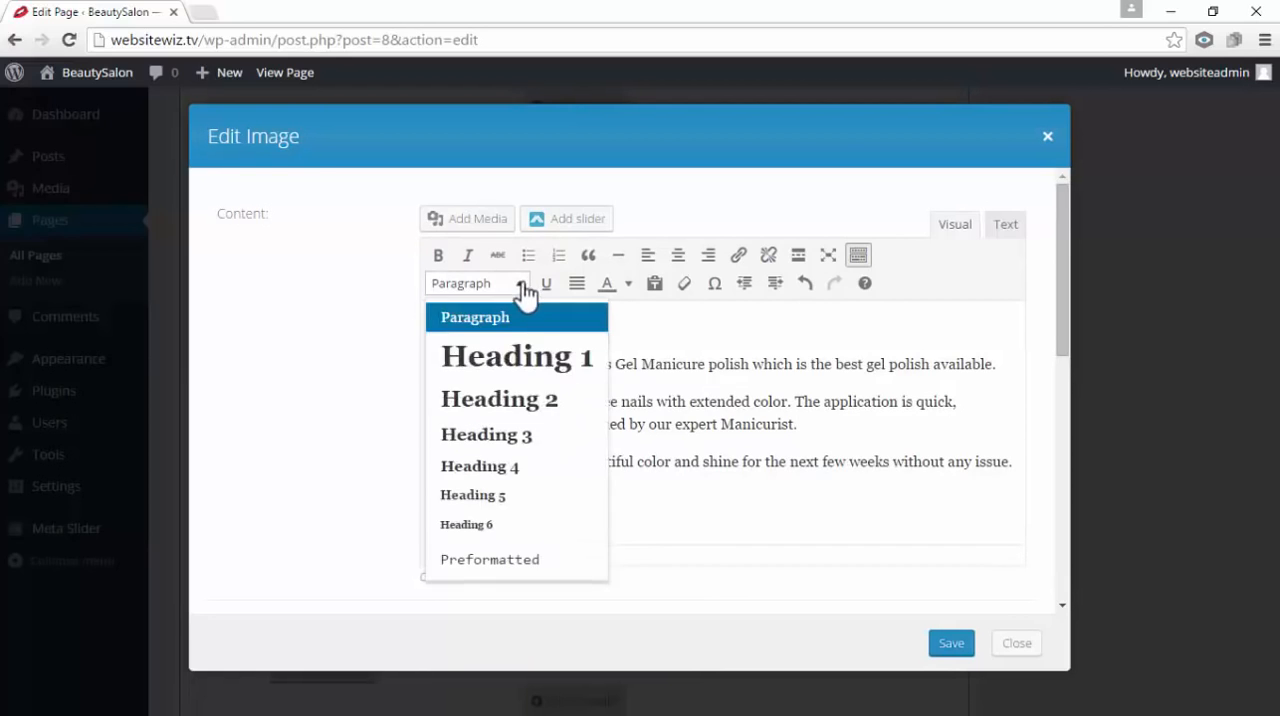
pyautogui.click(545, 438)
pyautogui.click(543, 443)
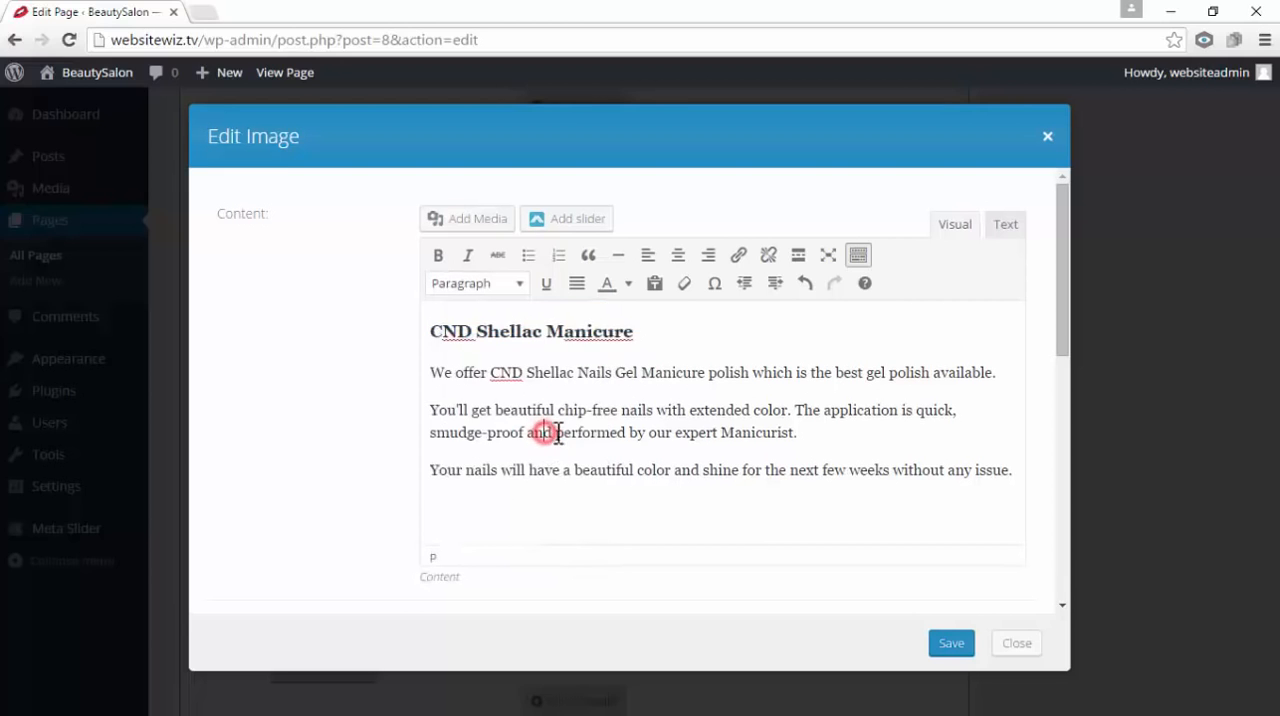
pyautogui.moveTo(667, 457); pyautogui.dragTo(412, 368)
pyautogui.click(540, 409)
pyautogui.click(663, 472)
pyautogui.moveTo(663, 472); pyautogui.dragTo(591, 391)
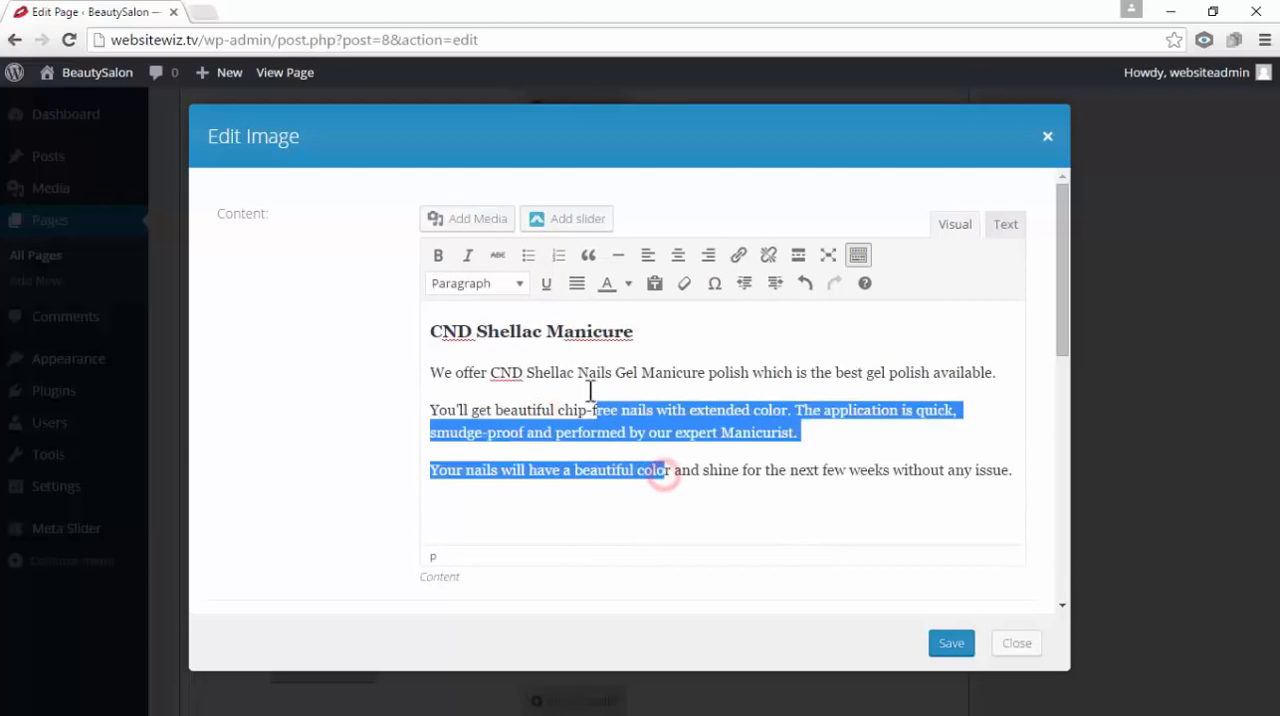
pyautogui.moveTo(508, 331); pyautogui.dragTo(584, 331)
pyautogui.click(592, 426)
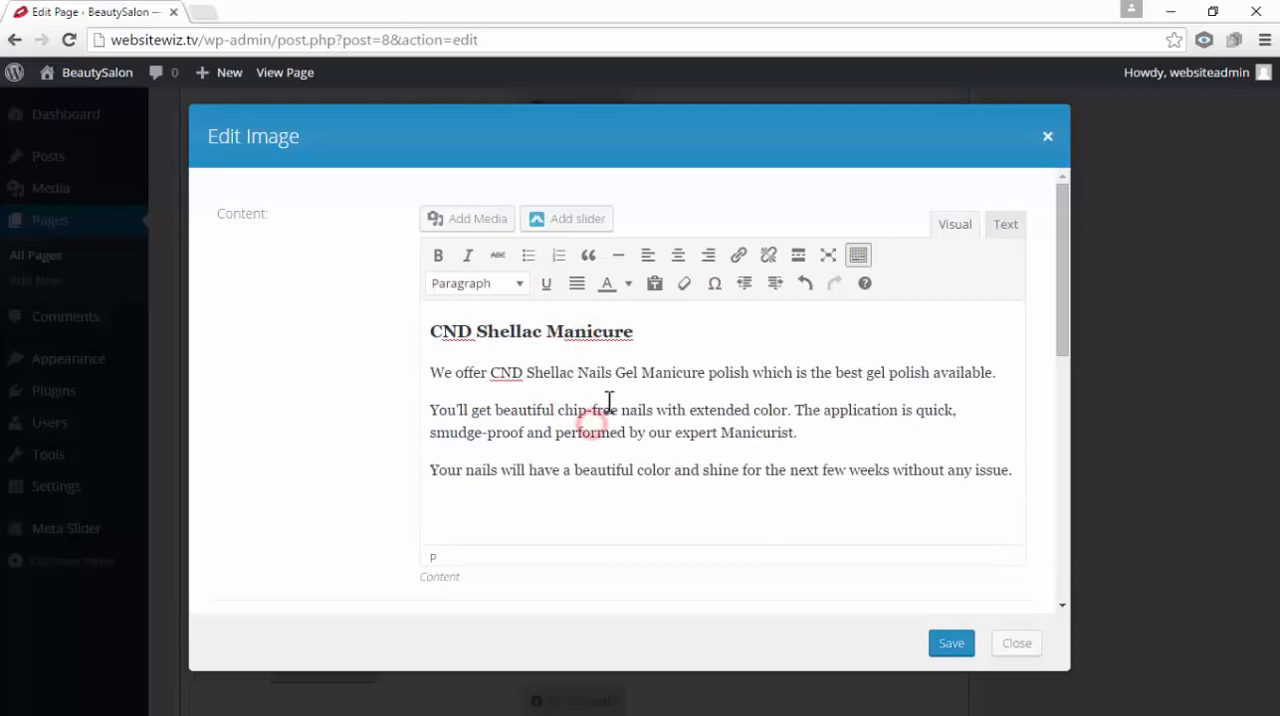
# Save the third column's Text module containing the CND Shellac Manicure description and update the Home page
pyautogui.moveTo(645, 331); pyautogui.dragTo(429, 336)
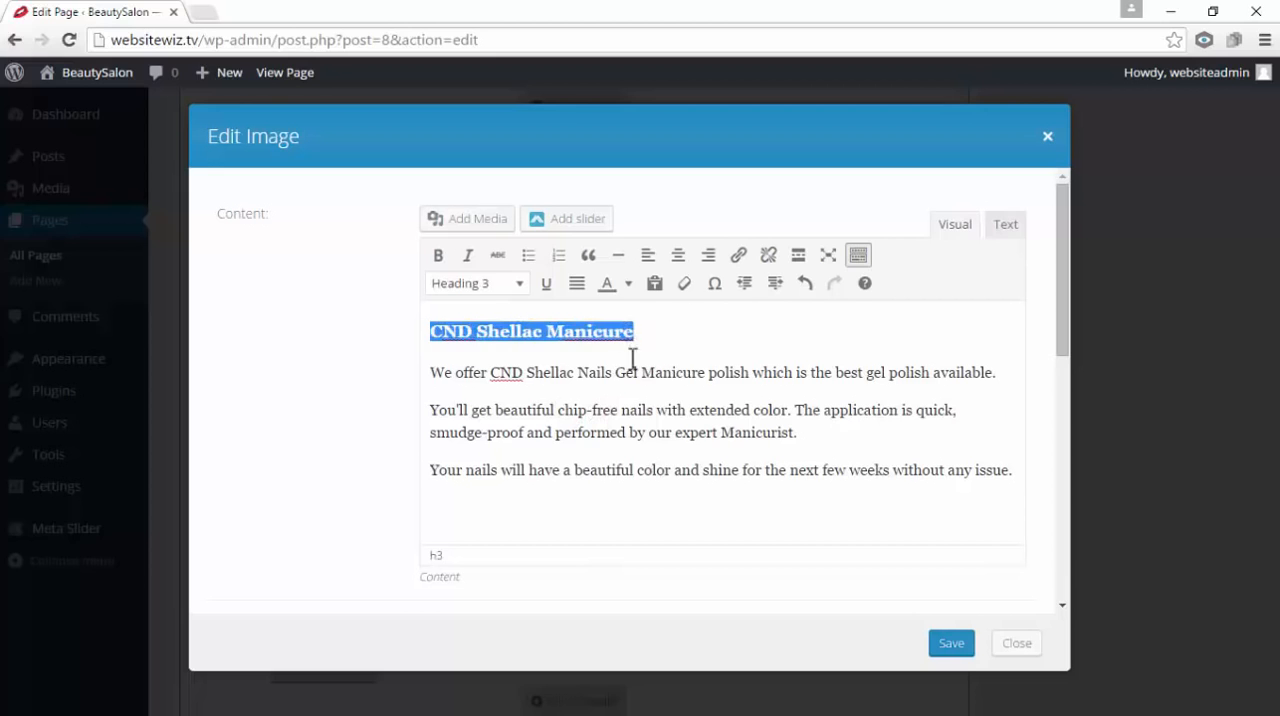
pyautogui.click(678, 437)
pyautogui.moveTo(686, 470); pyautogui.dragTo(545, 372)
pyautogui.click(591, 405)
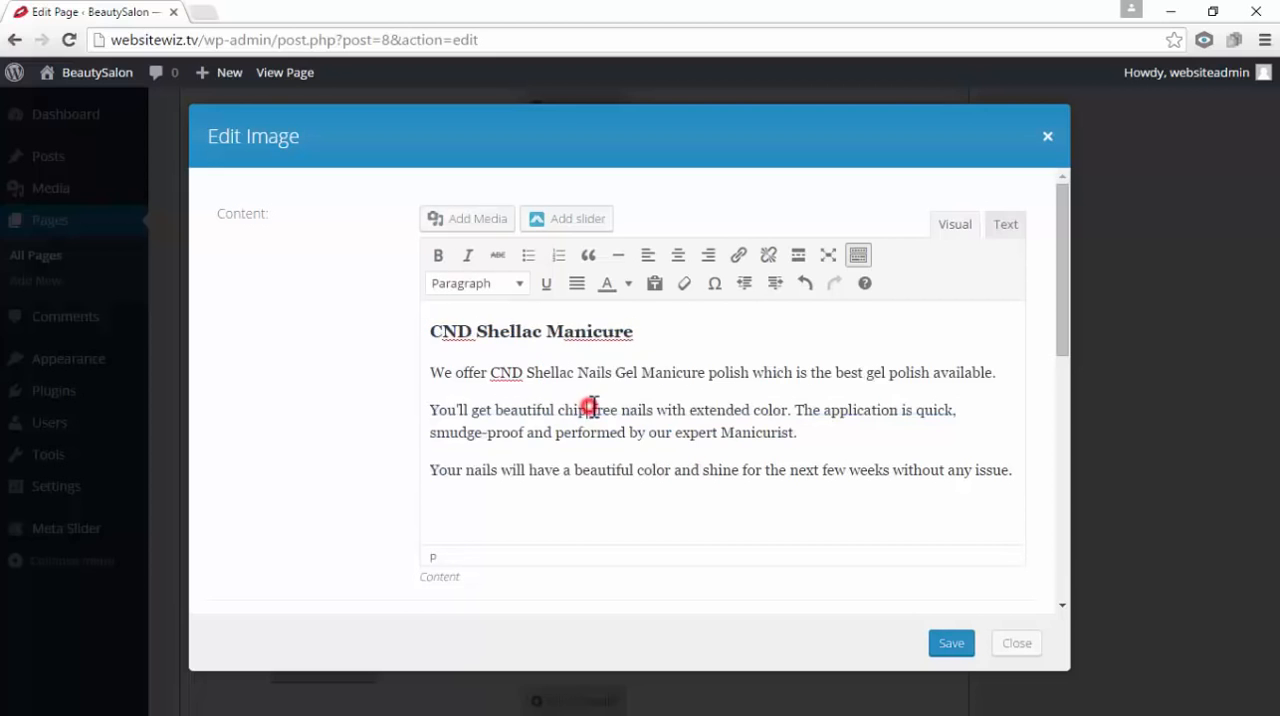
pyautogui.click(945, 645)
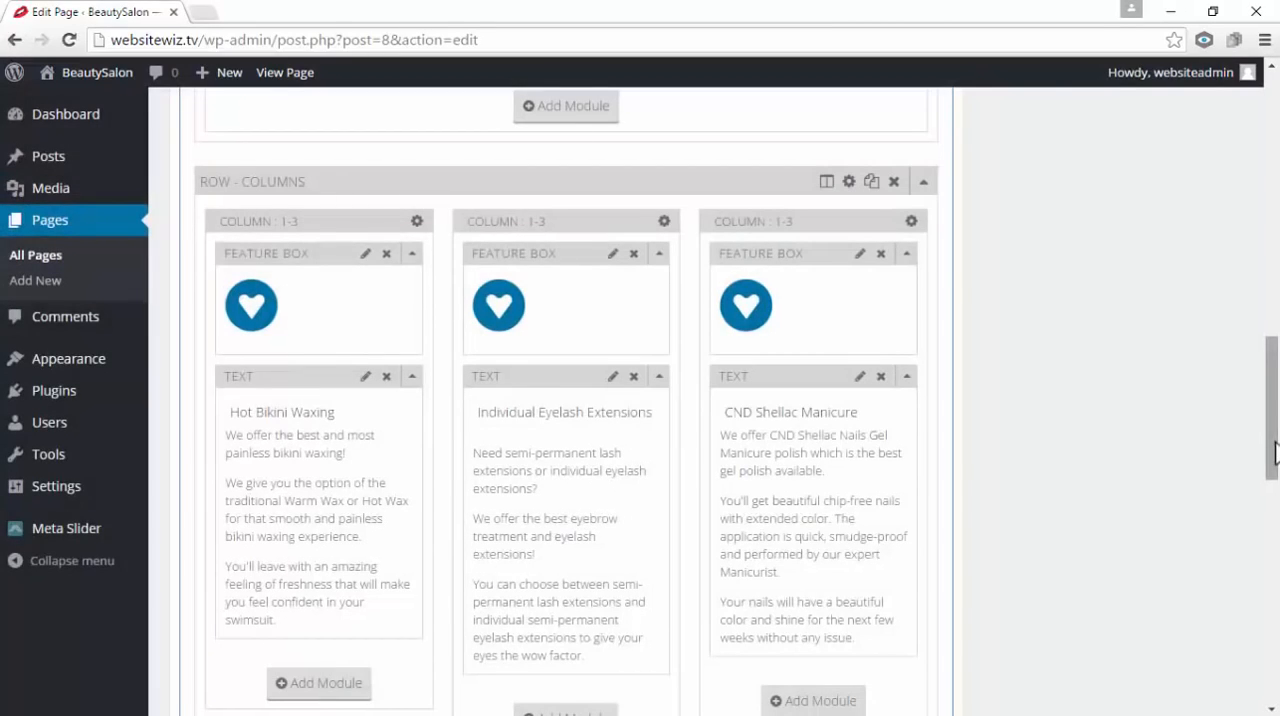
pyautogui.moveTo(1272, 450); pyautogui.dragTo(1272, 200)
pyautogui.click(1199, 398)
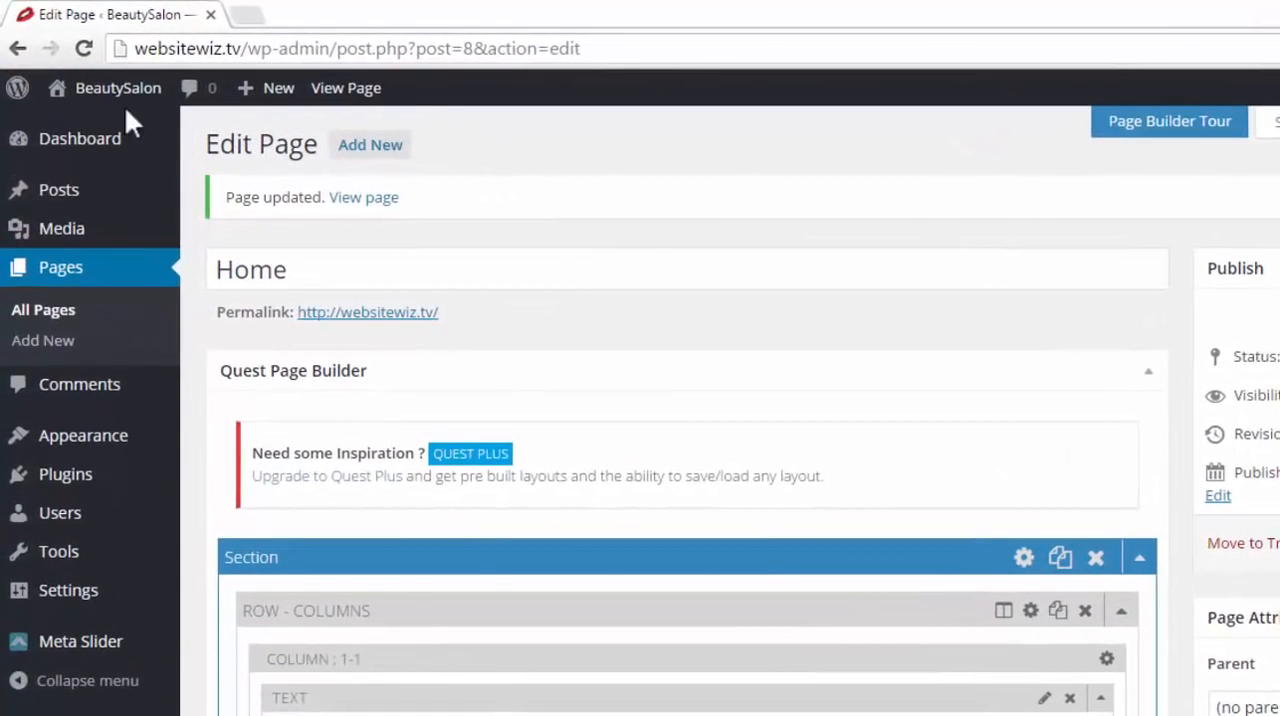
# Open the live BeautySalon site in a new browser tab and switch to it
pyautogui.moveTo(98, 95)
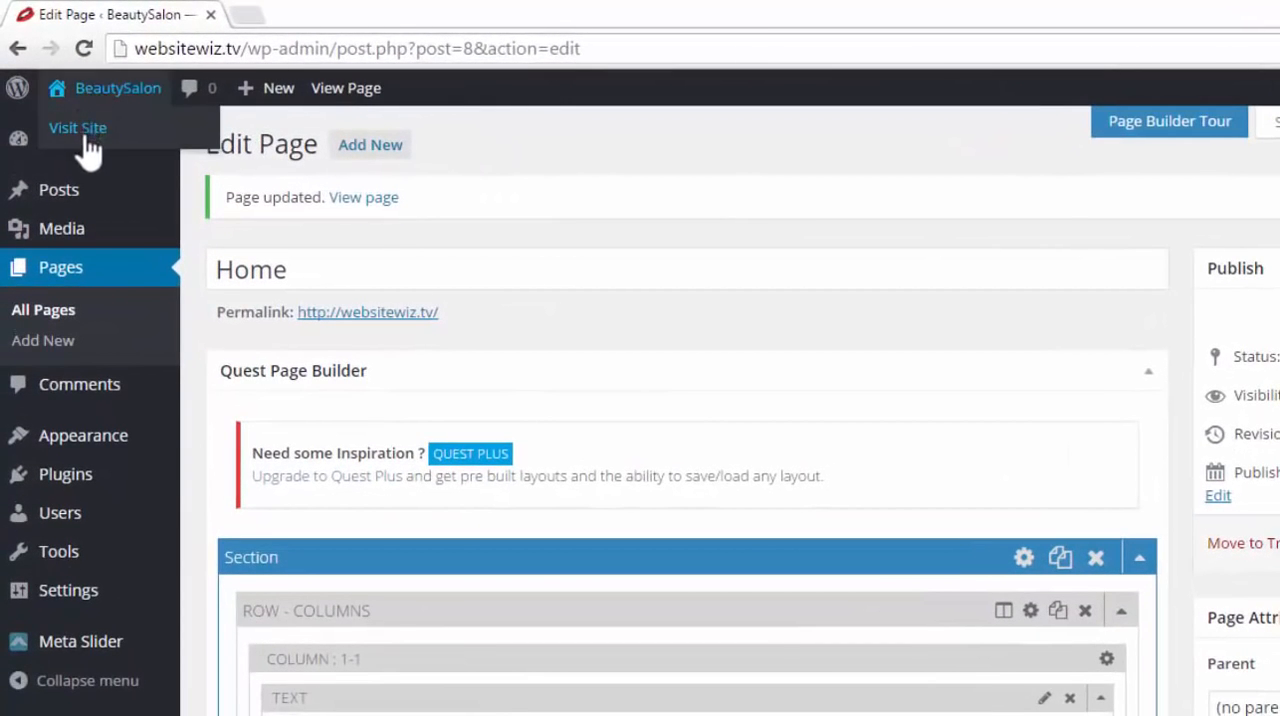
pyautogui.rightClick(87, 137)
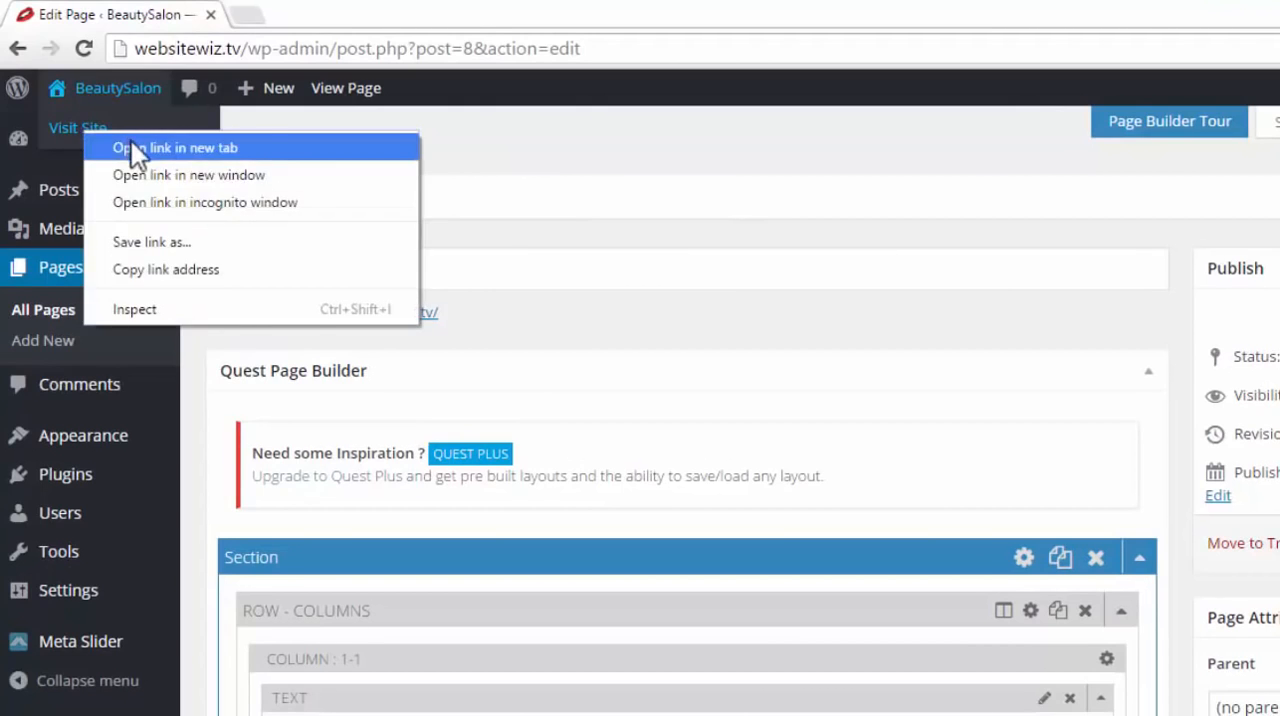
pyautogui.click(131, 141)
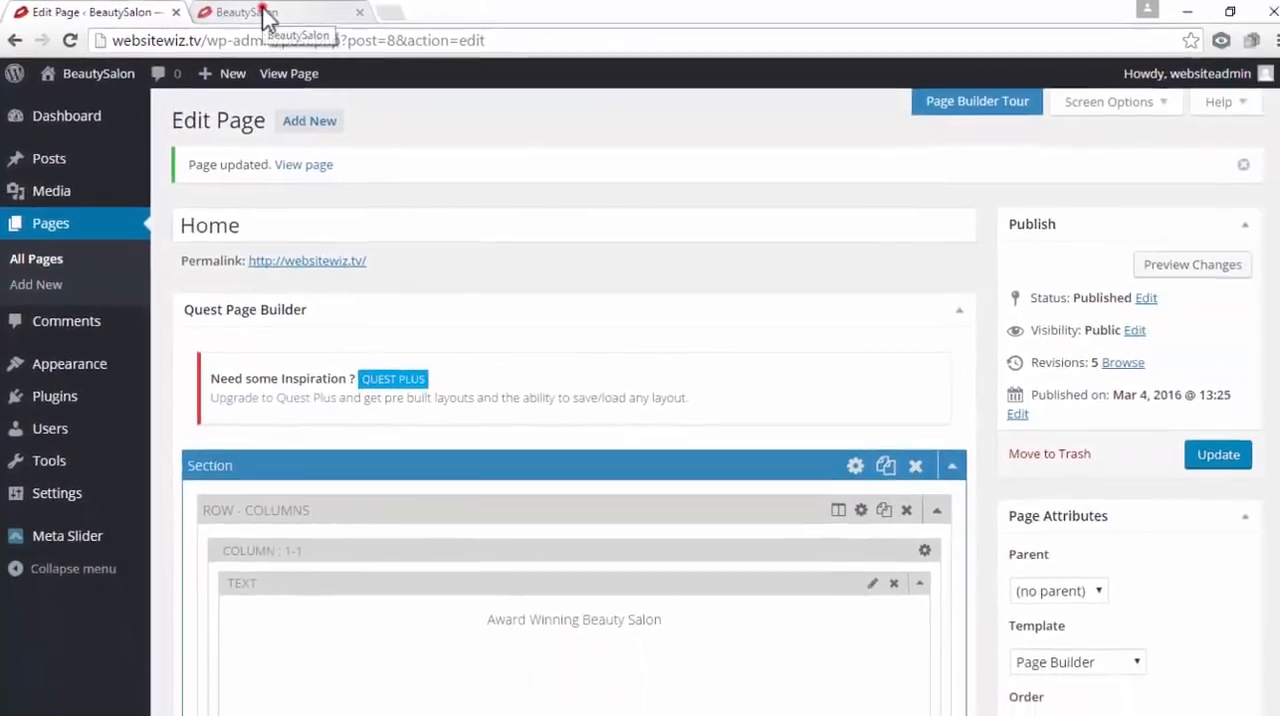
pyautogui.click(265, 13)
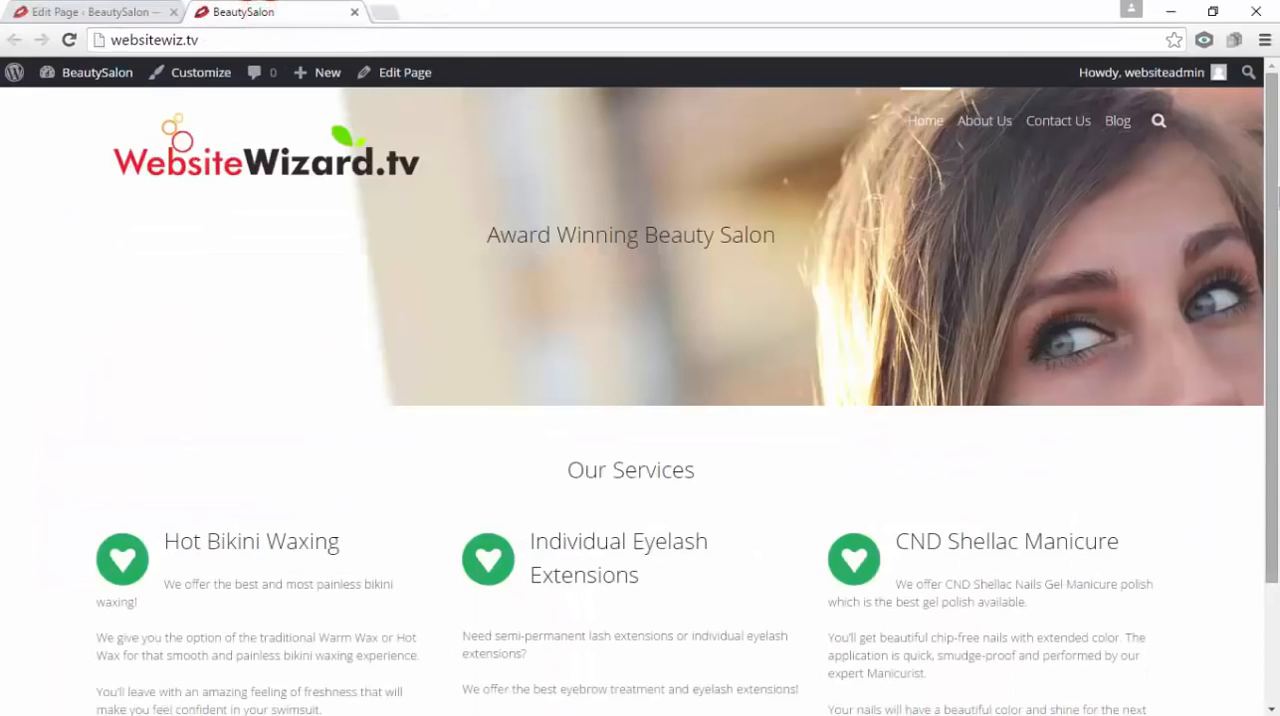
# Review the Our Services heading and the three service columns on the live home page, then close its tab
pyautogui.moveTo(574, 467); pyautogui.dragTo(703, 460)
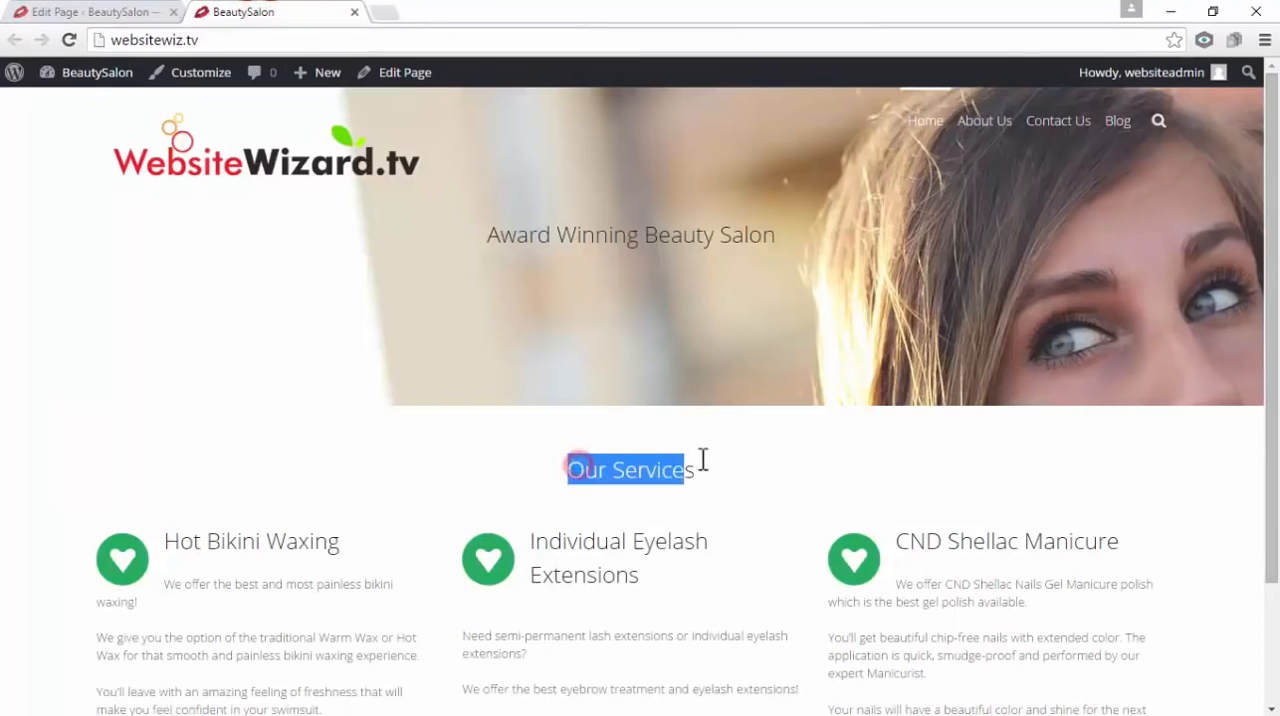
pyautogui.click(808, 456)
pyautogui.scroll(-1, 810, 465)
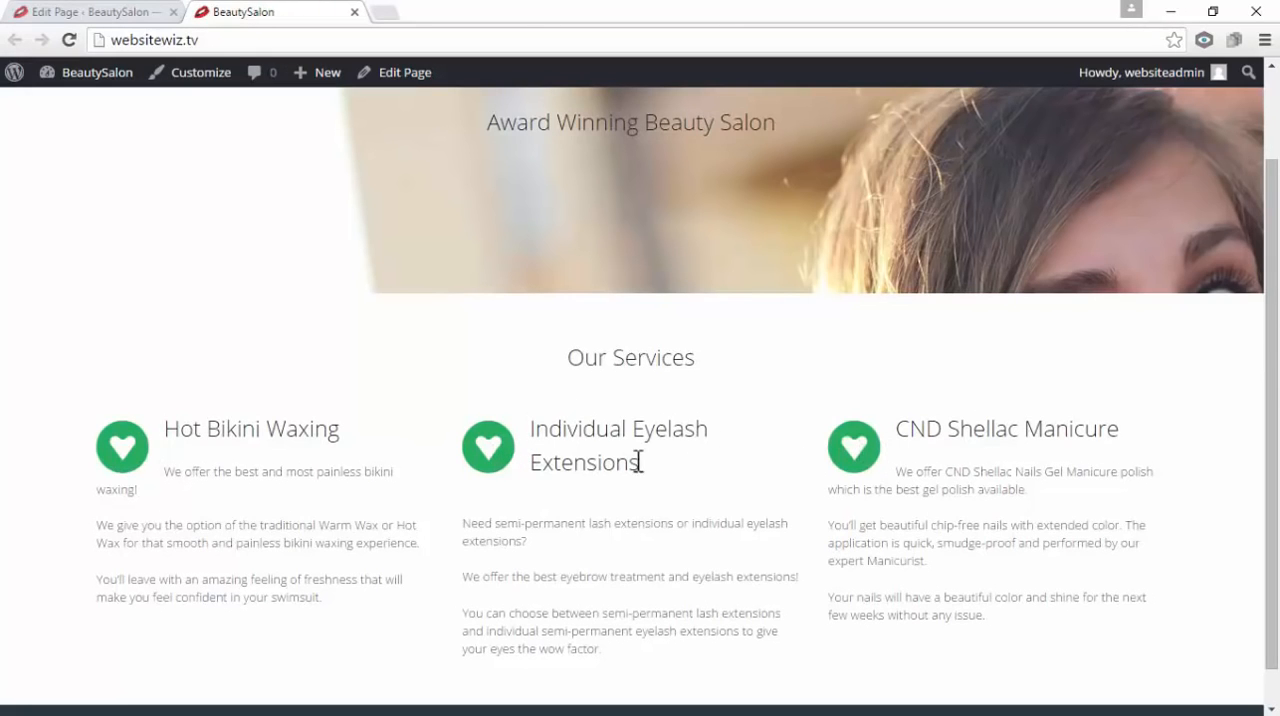
pyautogui.moveTo(656, 463); pyautogui.dragTo(608, 435)
pyautogui.click(546, 566)
pyautogui.moveTo(570, 608); pyautogui.dragTo(525, 541)
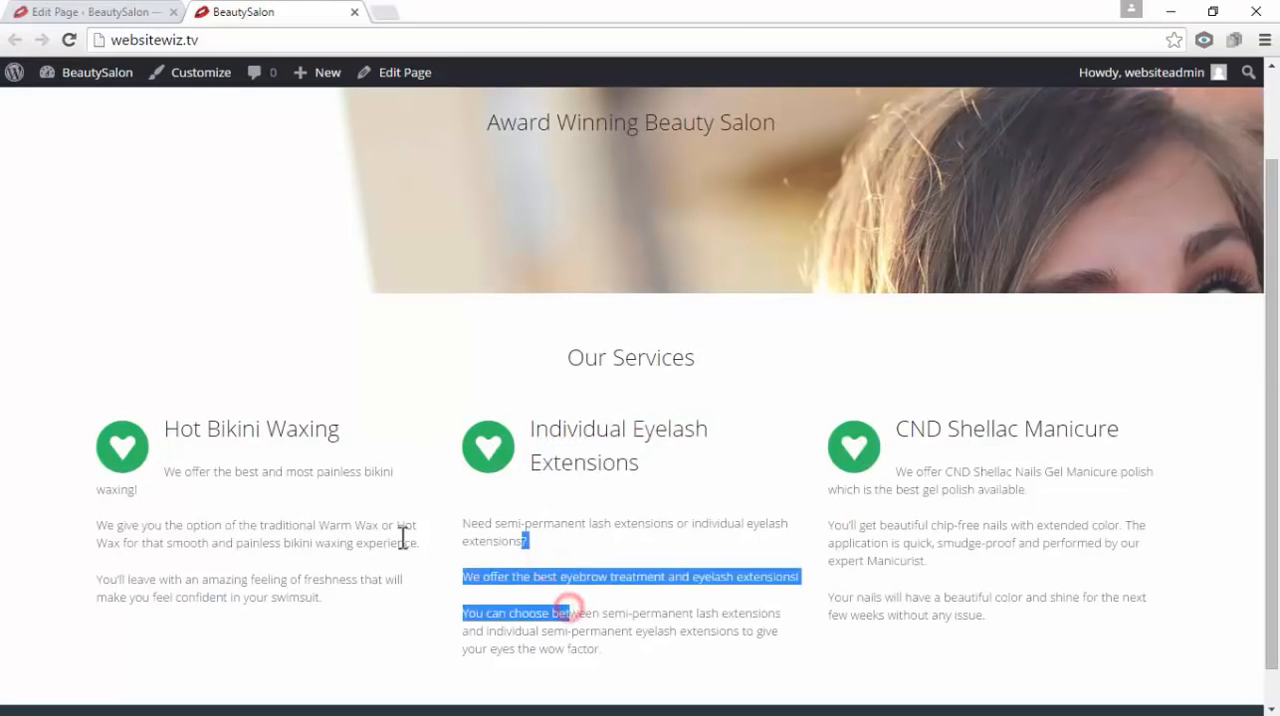
pyautogui.click(400, 538)
pyautogui.scroll(1, 598, 497)
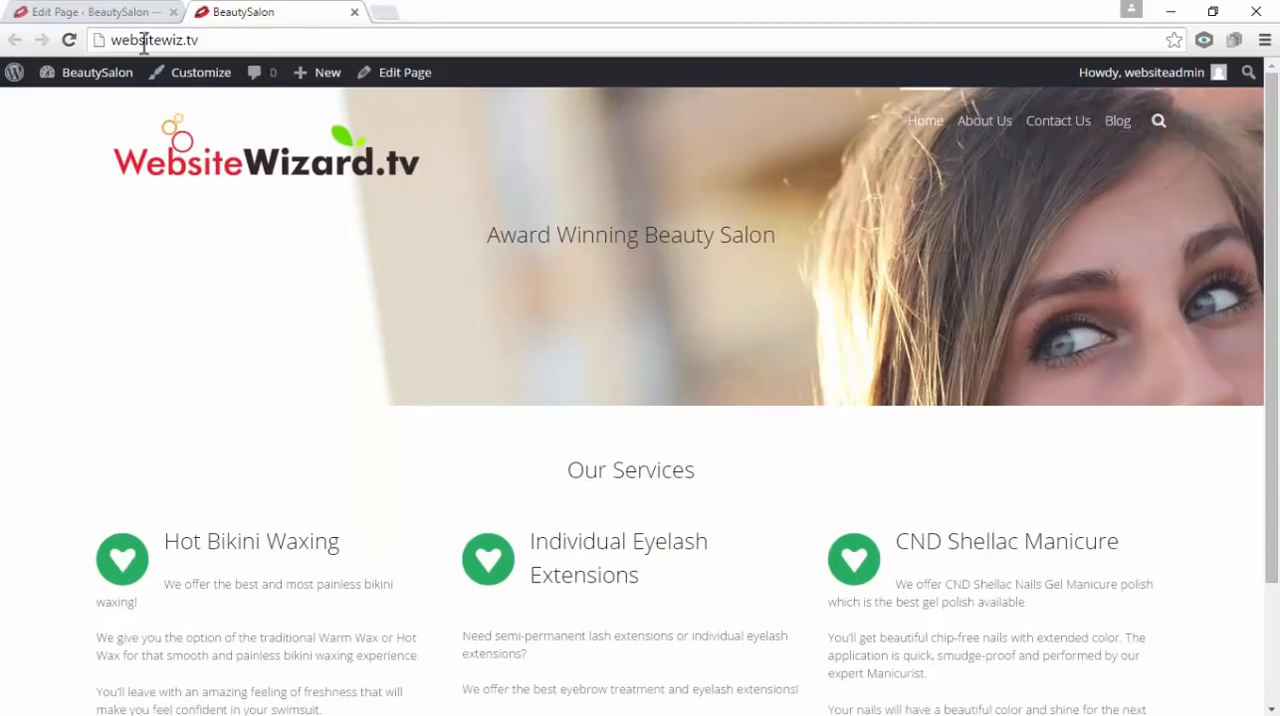
pyautogui.click(131, 12)
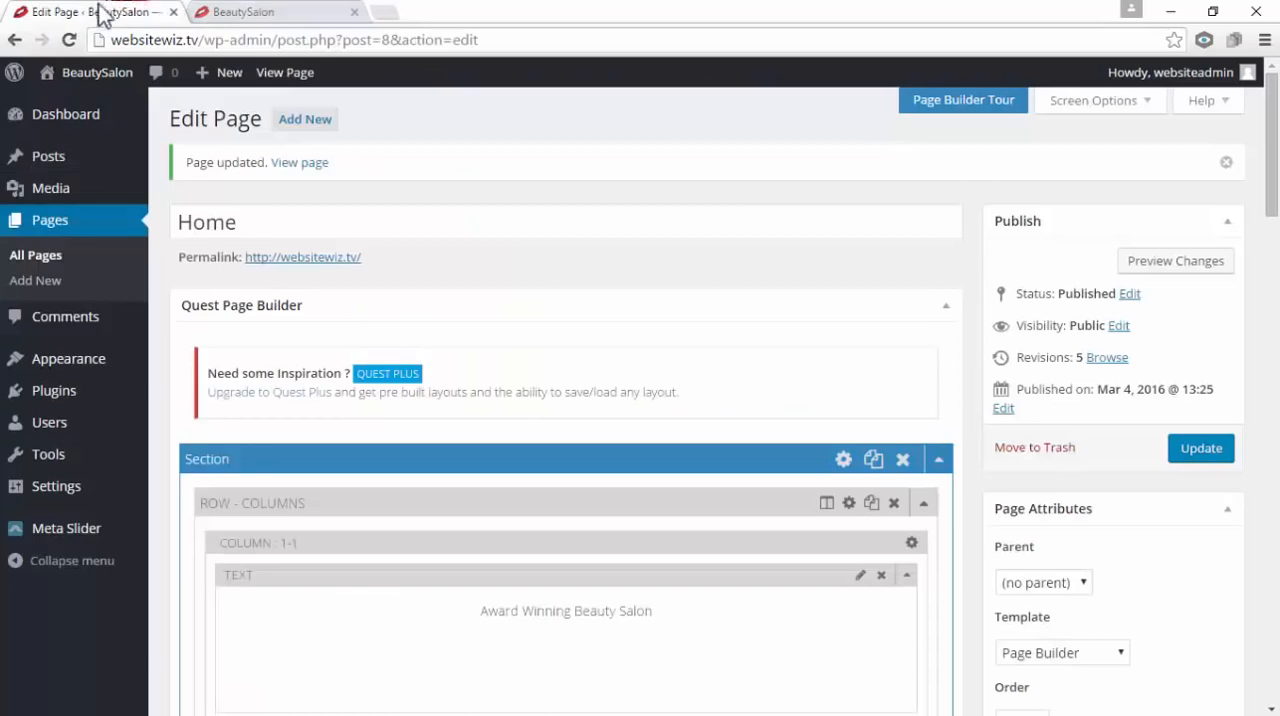
pyautogui.click(353, 12)
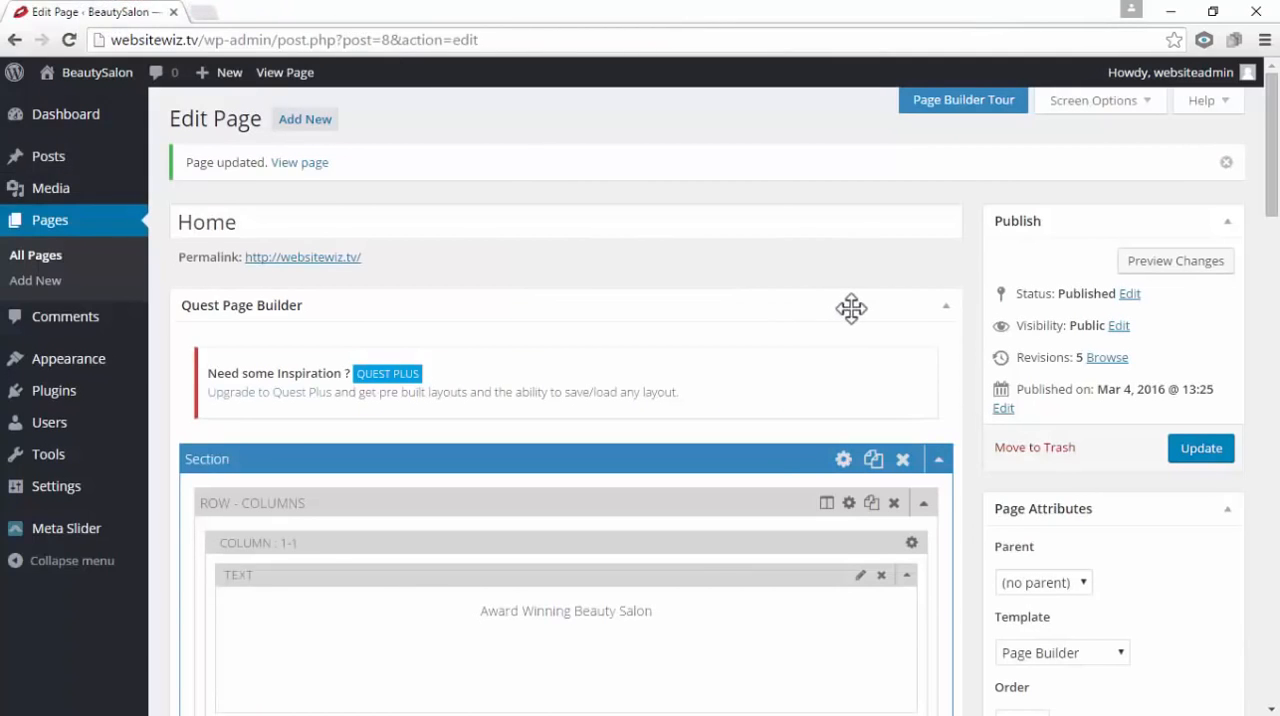
# Collapse both the Our Services section and the Award Winning Beauty Salon section in the page builder
pyautogui.moveTo(1274, 196)
pyautogui.mouseDown()
pyautogui.moveTo(1276, 558)
pyautogui.moveTo(1277, 218)
pyautogui.mouseUp()
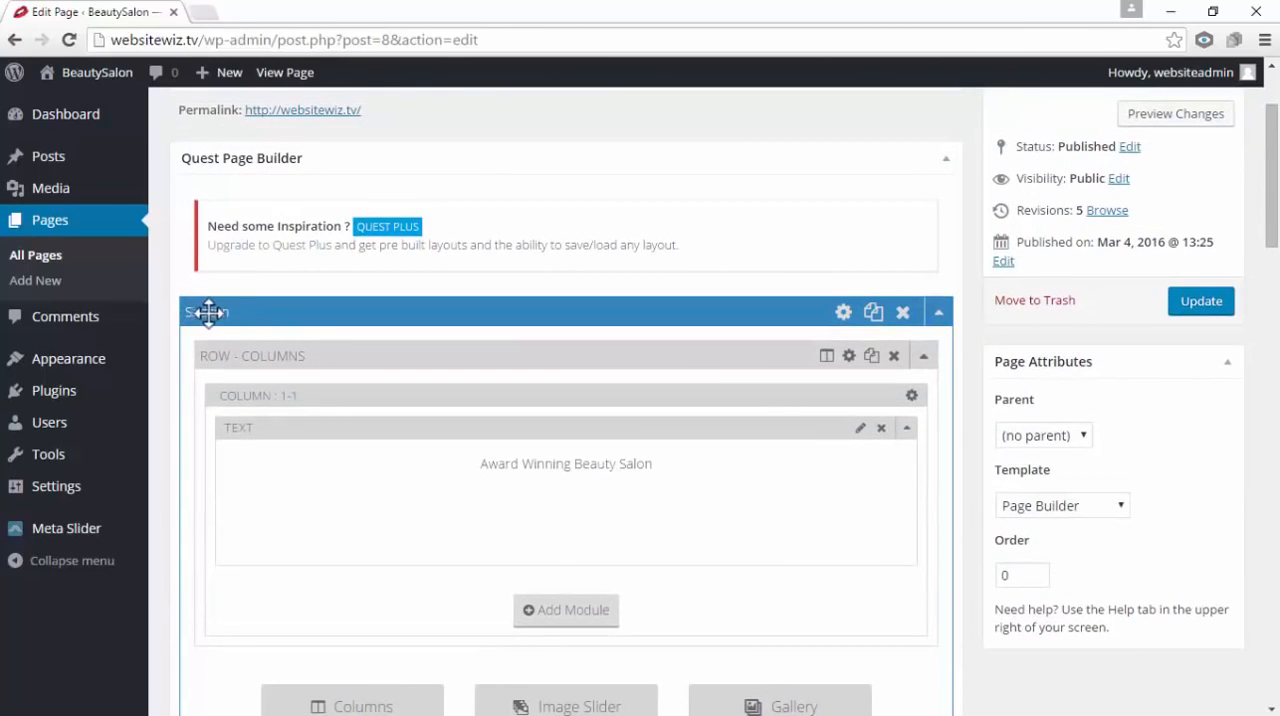
pyautogui.scroll(-2, 265, 330)
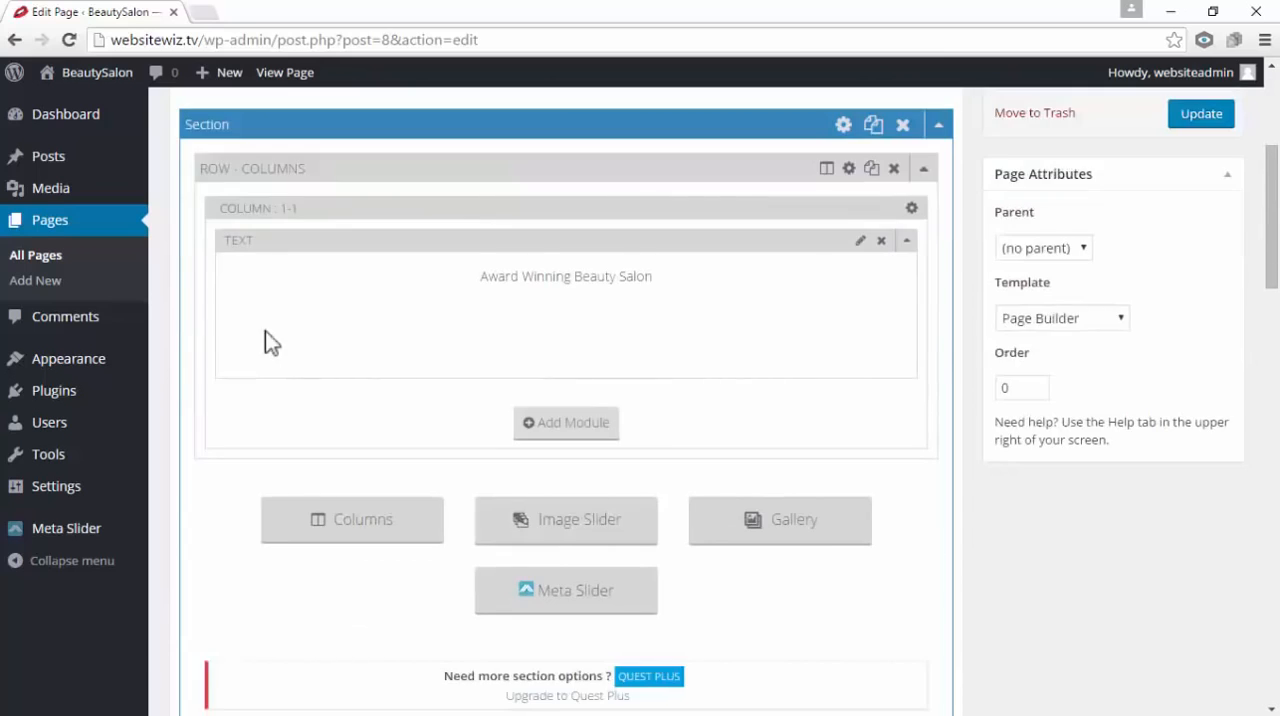
pyautogui.scroll(-4, 265, 345)
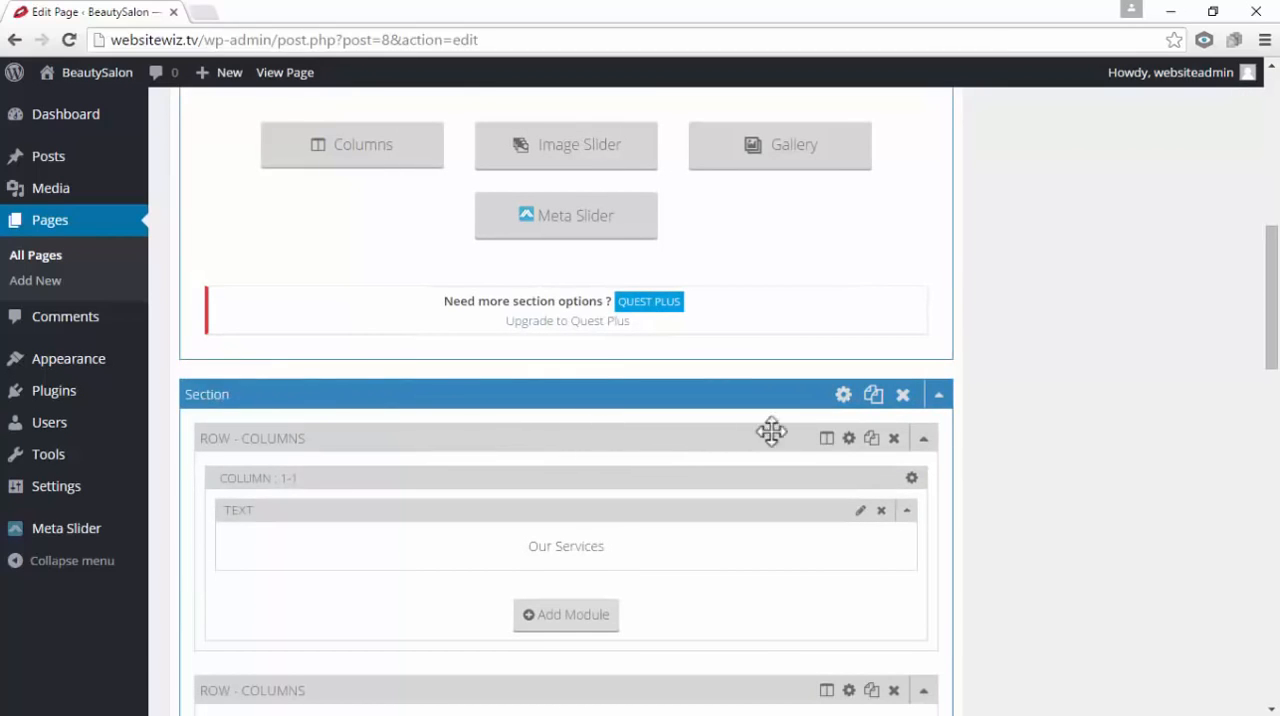
pyautogui.click(940, 397)
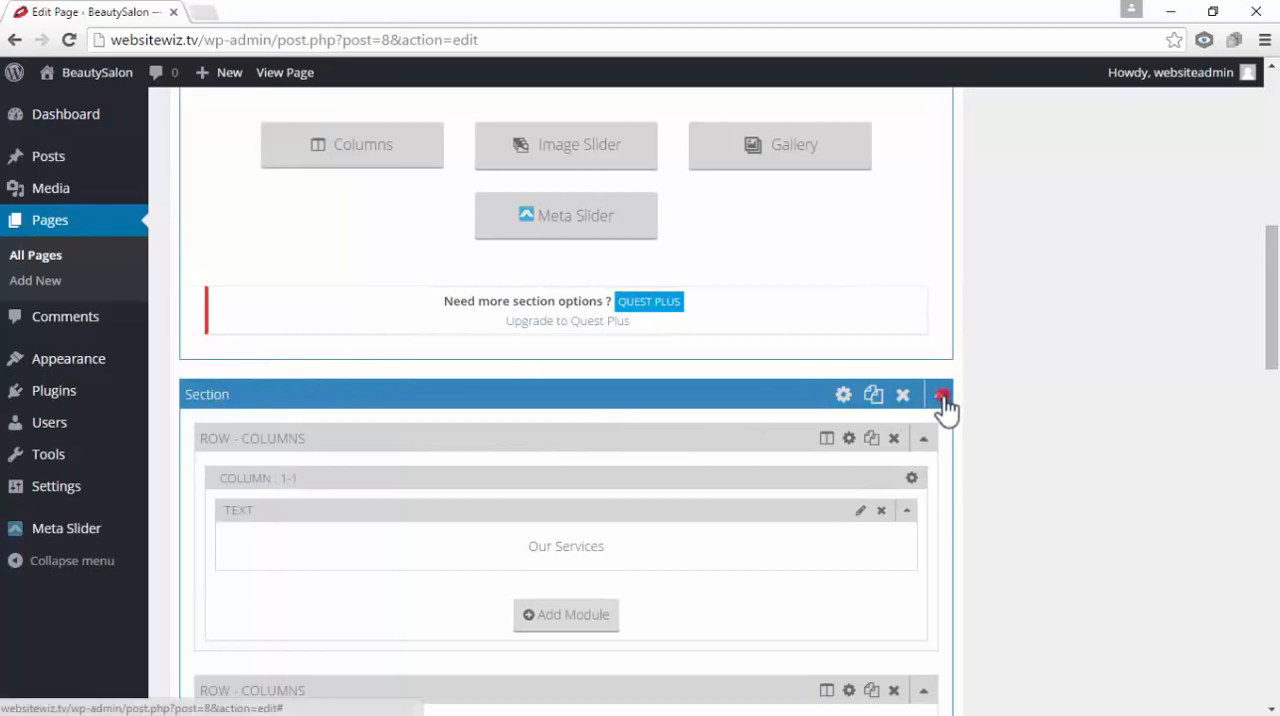
pyautogui.scroll(5, 944, 400)
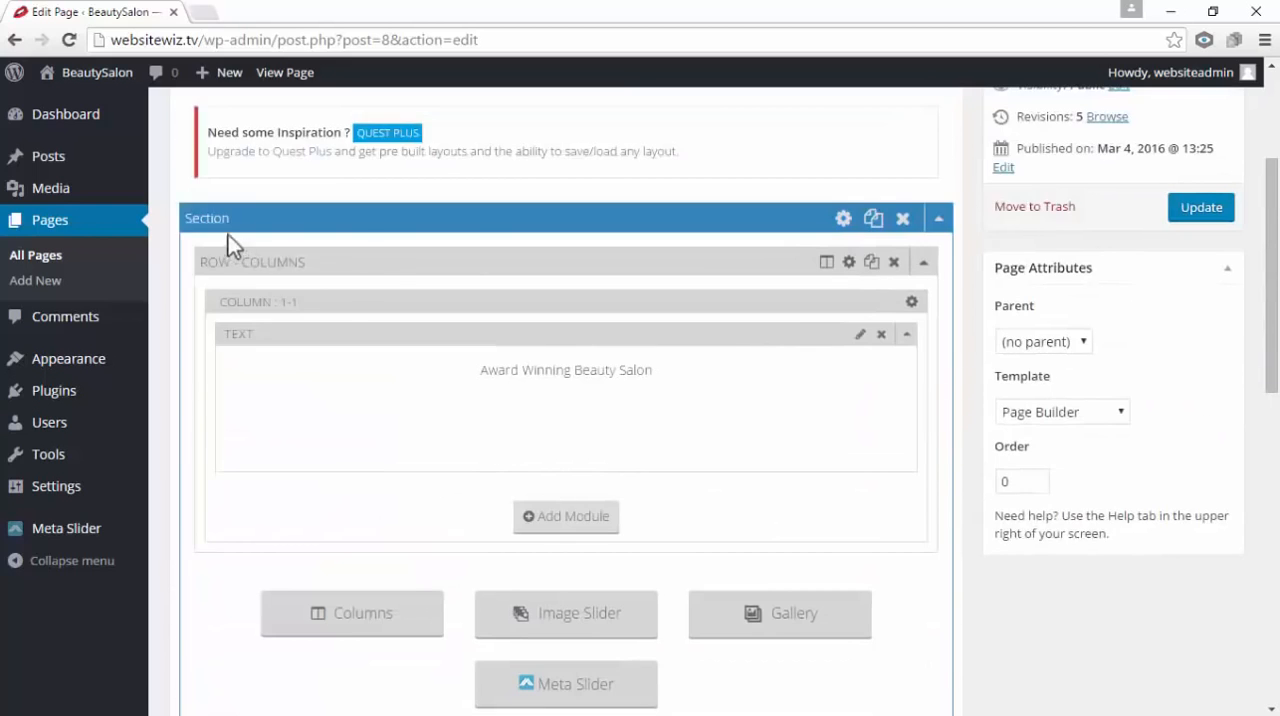
pyautogui.click(941, 218)
pyautogui.scroll(2, 923, 314)
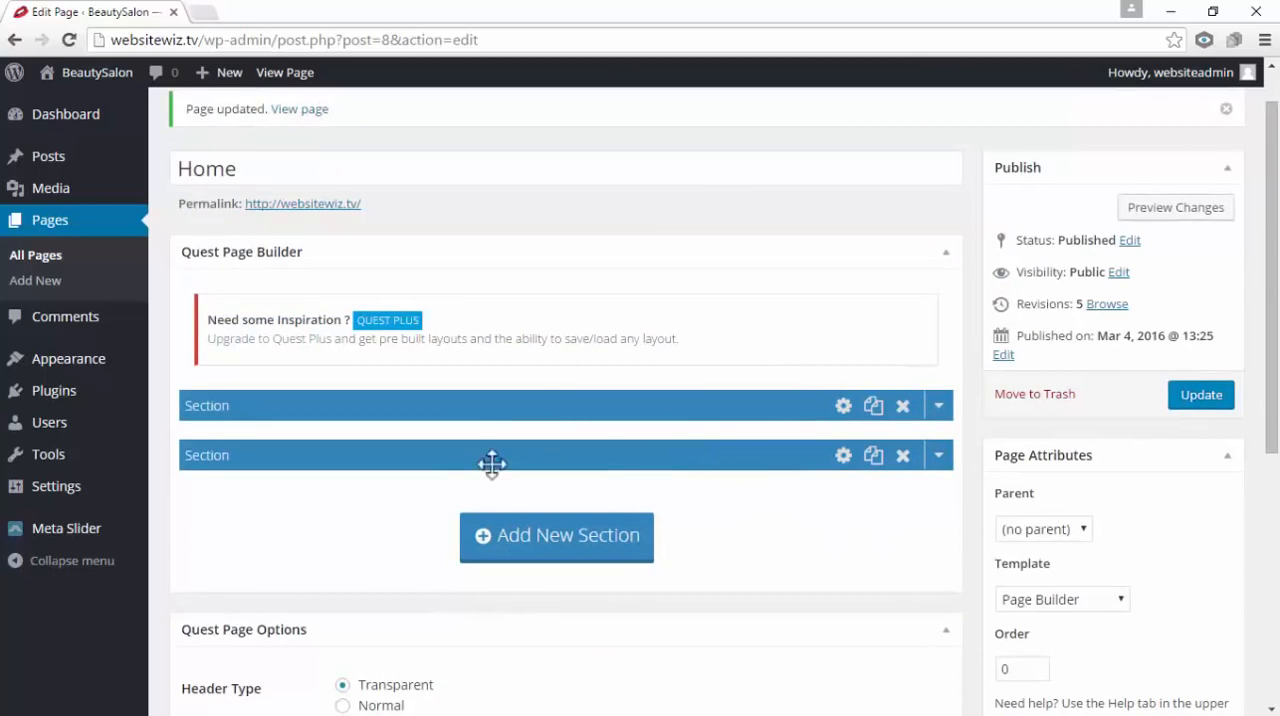
# Expand the second section to review its Our Services rows, and collapse it again
pyautogui.scroll(-1, 892, 534)
pyautogui.click(940, 364)
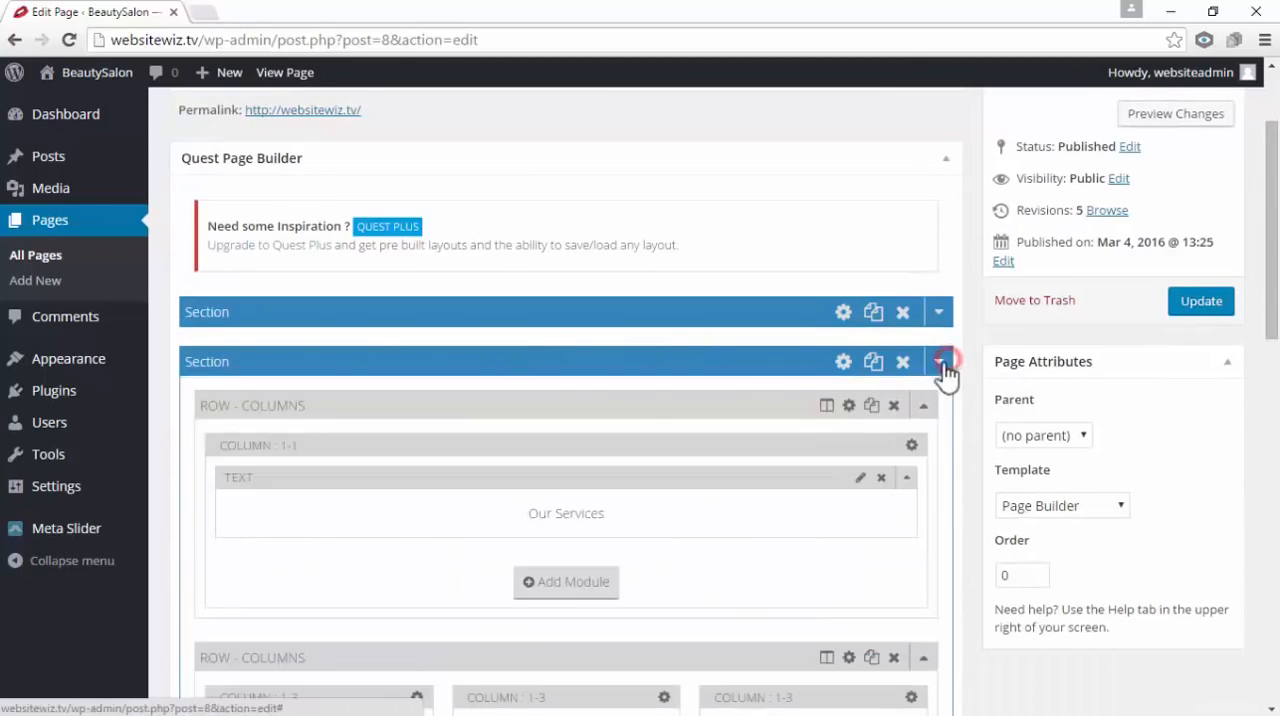
pyautogui.scroll(-1, 724, 420)
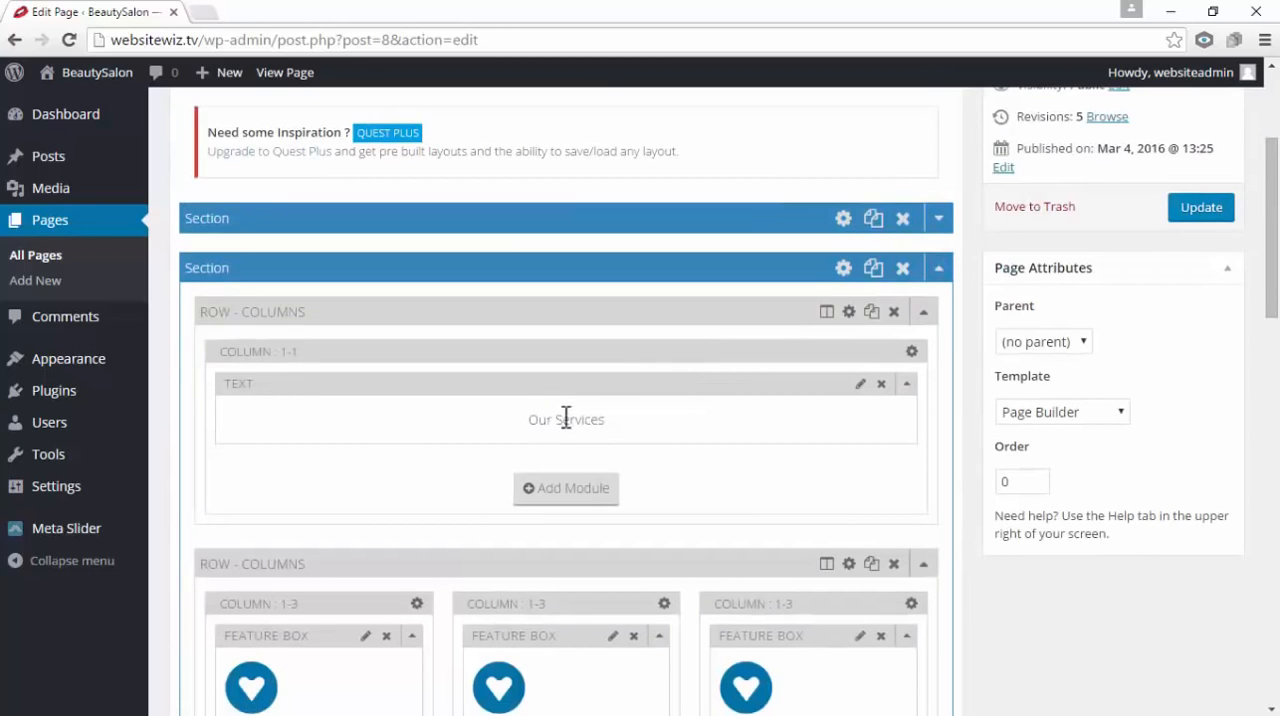
pyautogui.scroll(-2, 749, 467)
pyautogui.scroll(3, 674, 451)
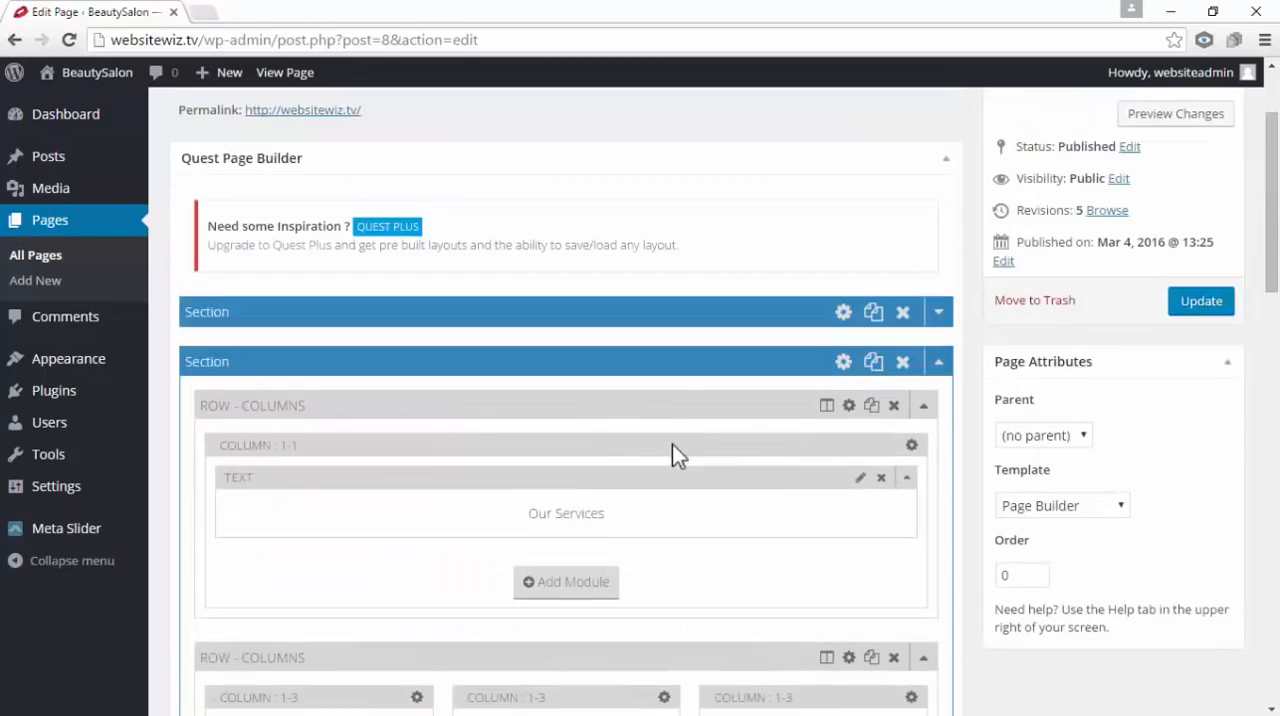
pyautogui.click(938, 372)
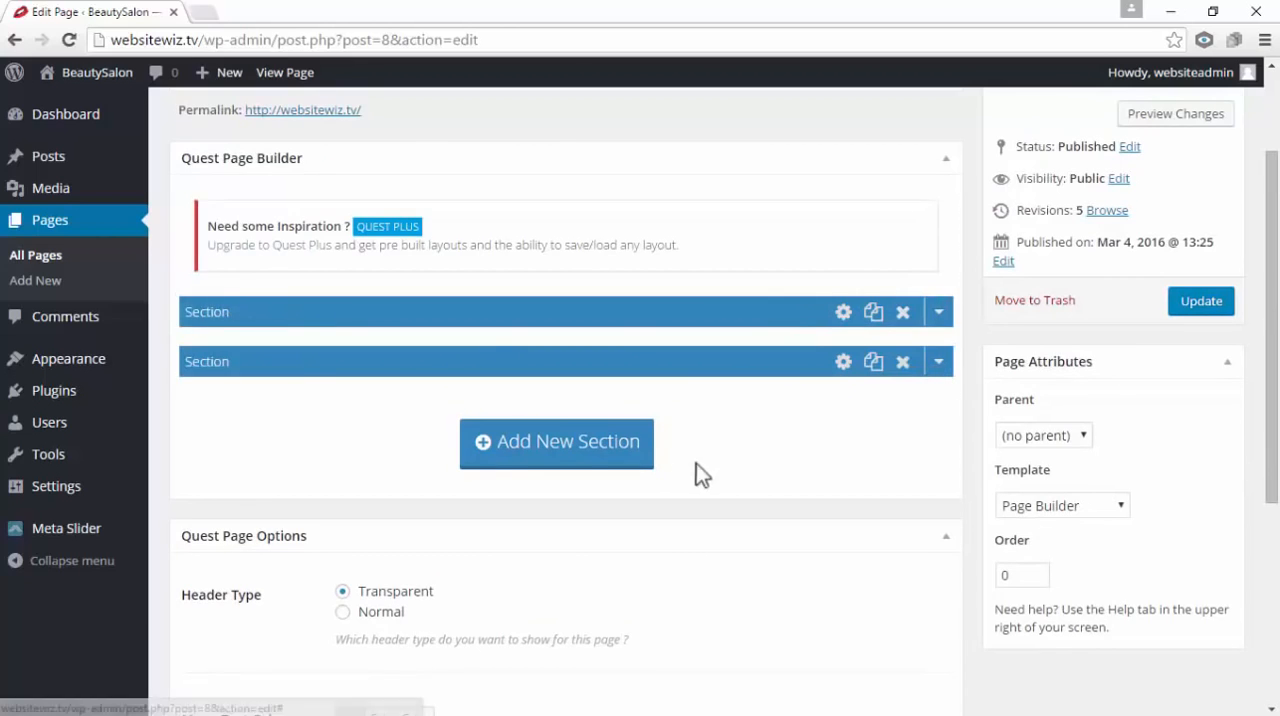
# Add a third section to the Home page and insert a single-column 1/1 row in it
pyautogui.click(603, 460)
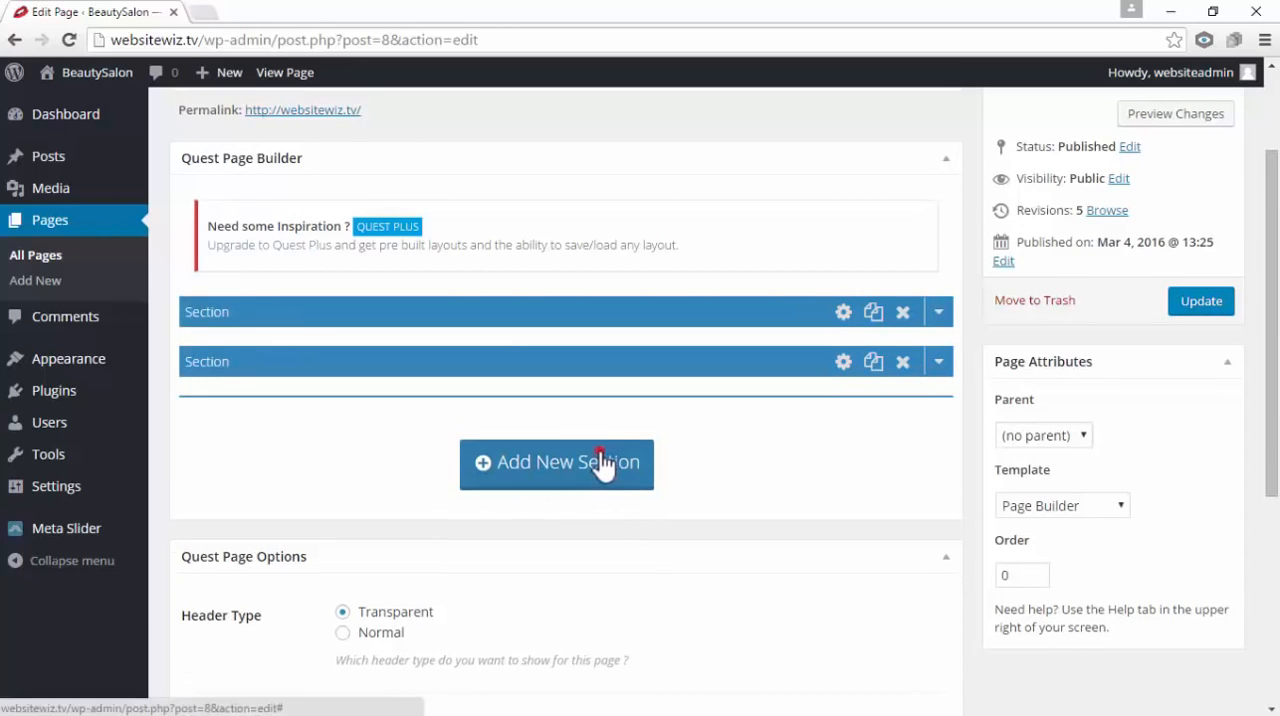
pyautogui.scroll(-3, 601, 462)
pyautogui.scroll(1, 699, 494)
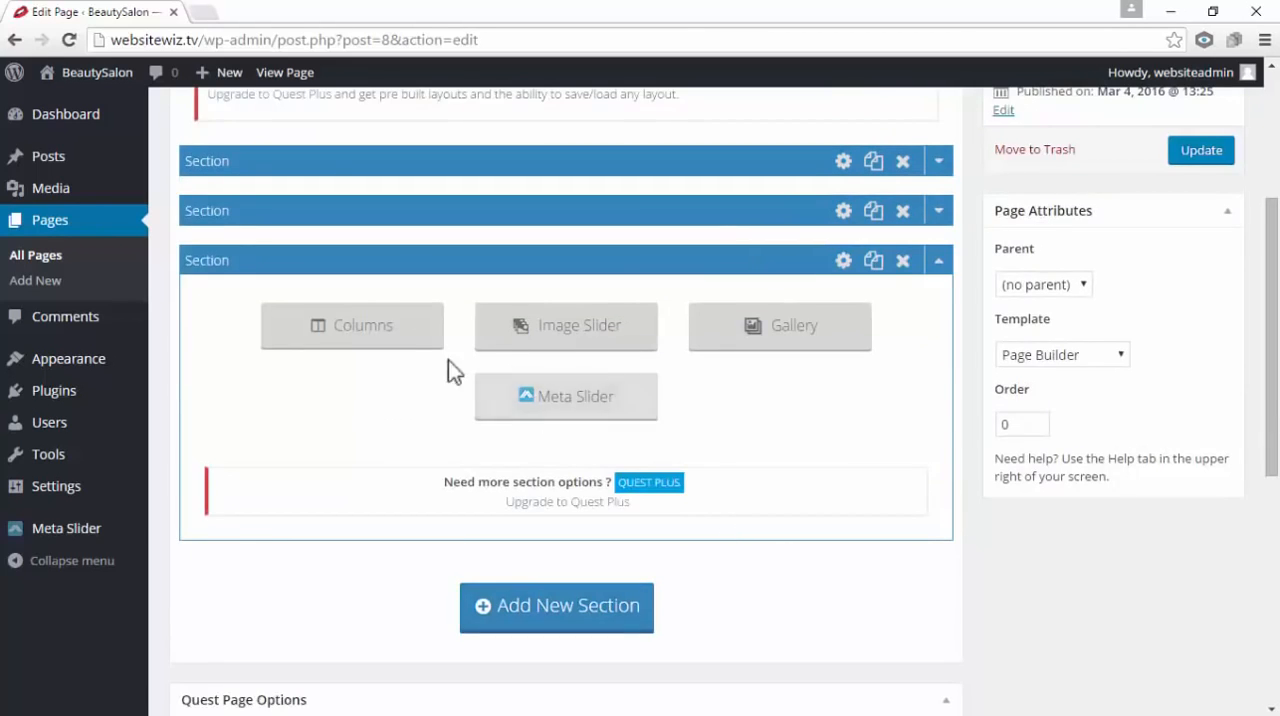
pyautogui.click(400, 340)
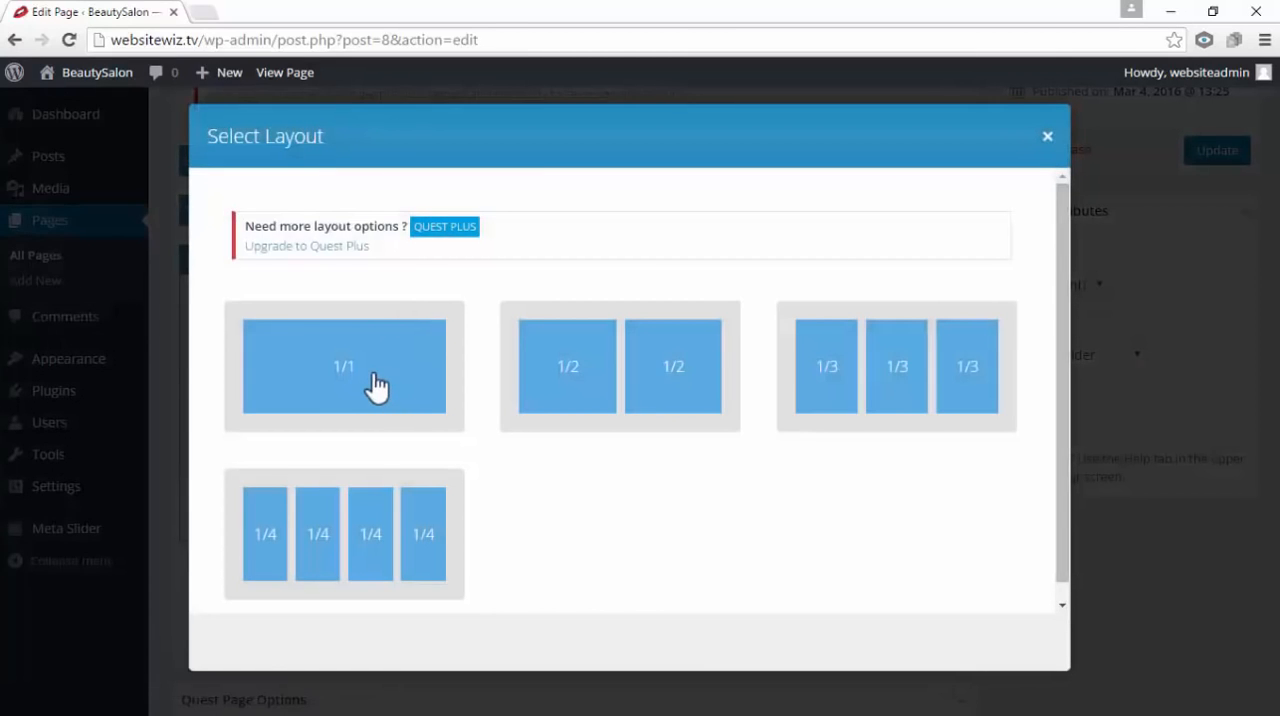
pyautogui.click(373, 376)
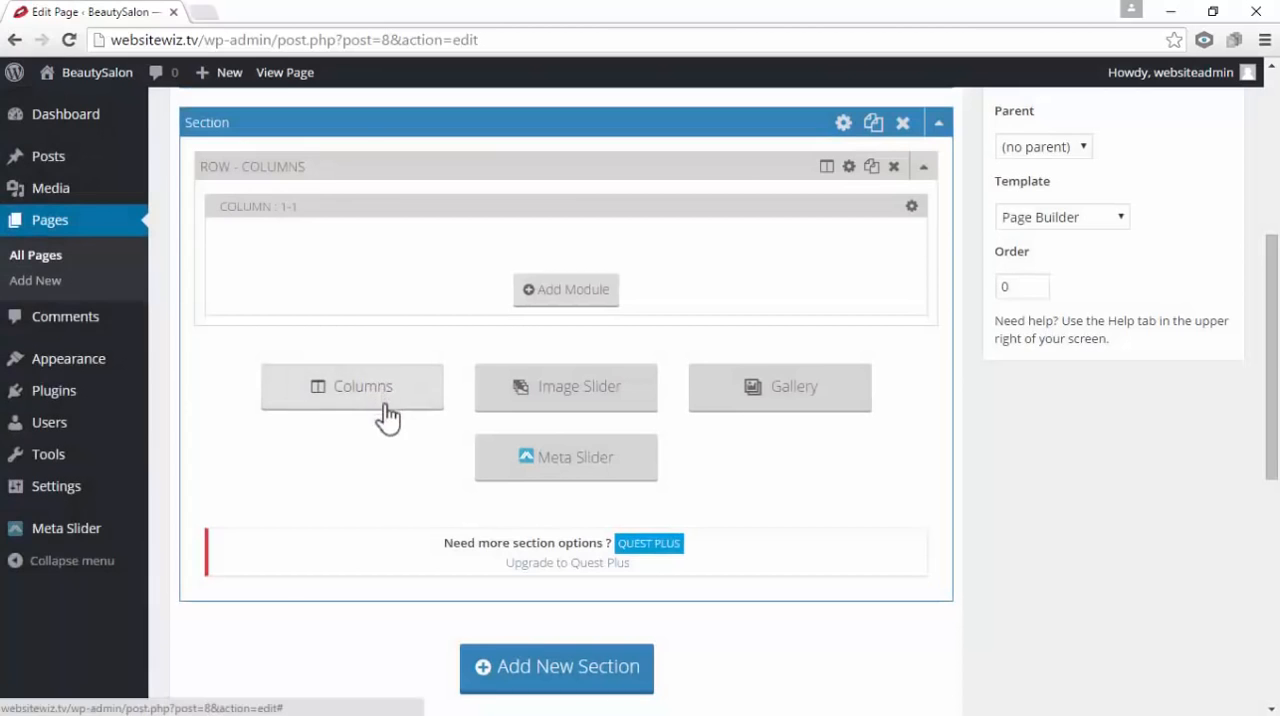
# Add a Text module to the new section's column and paste in the copied "Meet Our Team" title
pyautogui.scroll(1, 387, 426)
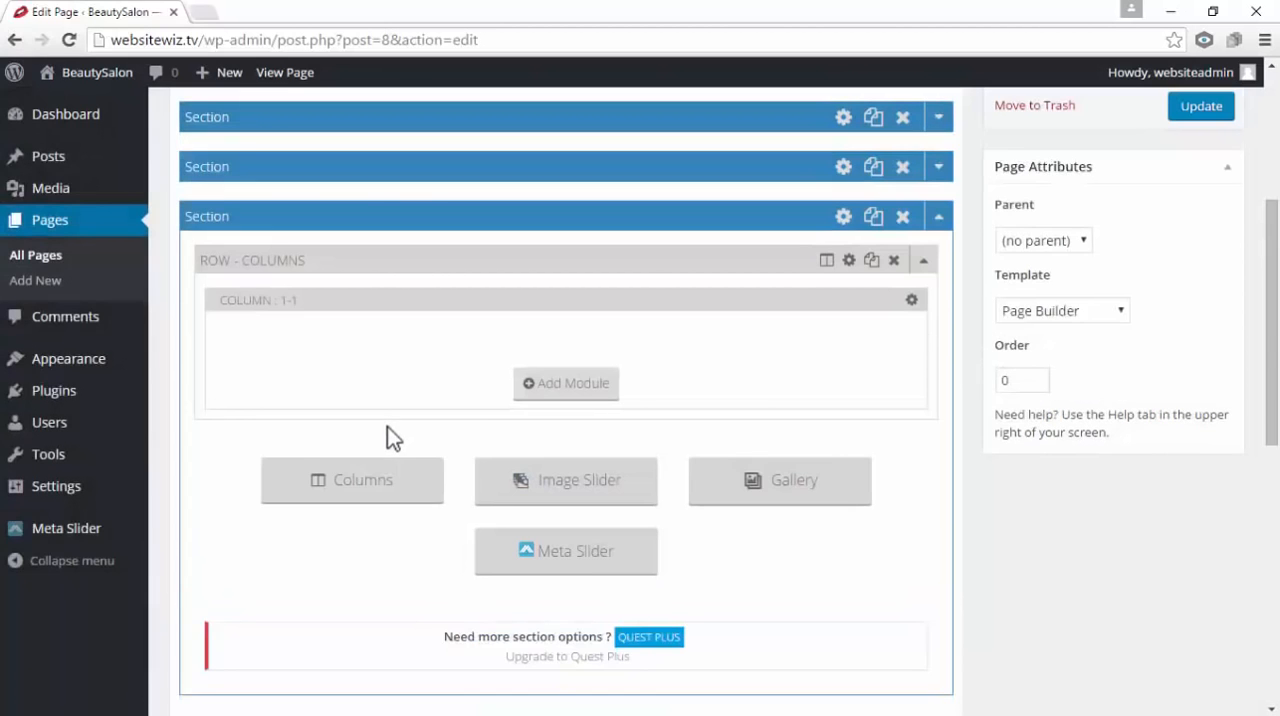
pyautogui.click(575, 390)
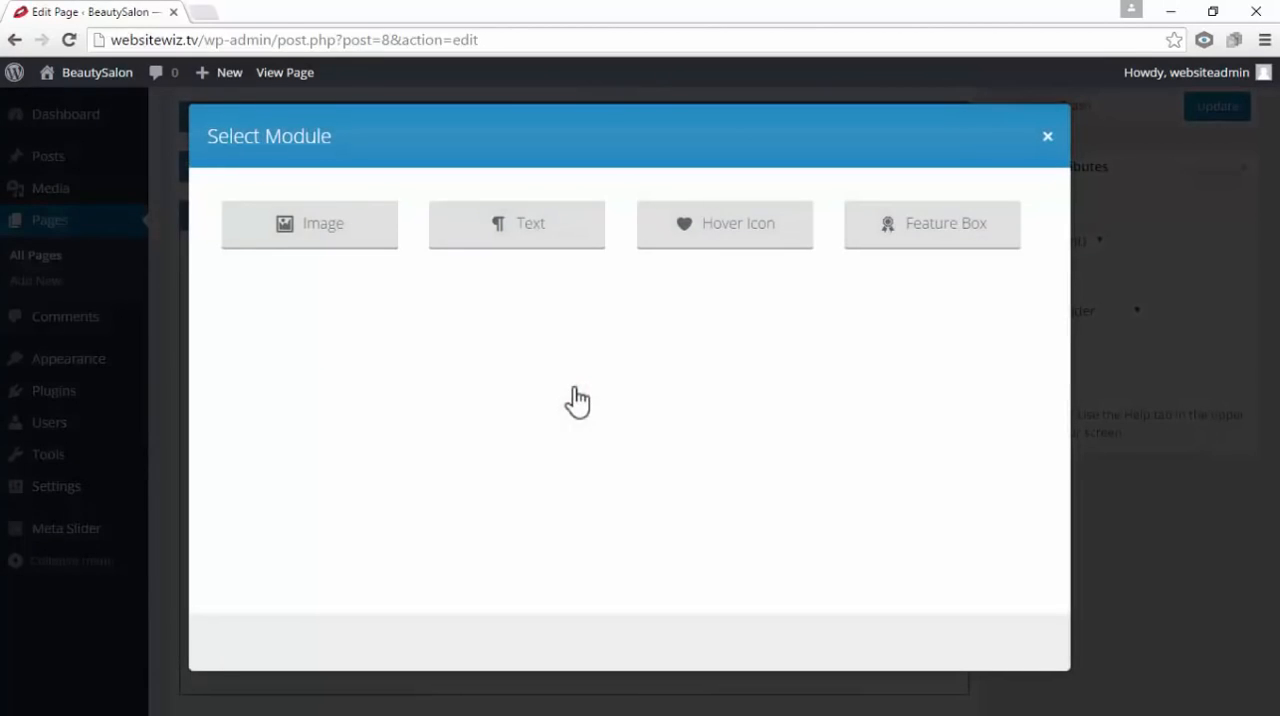
pyautogui.click(565, 226)
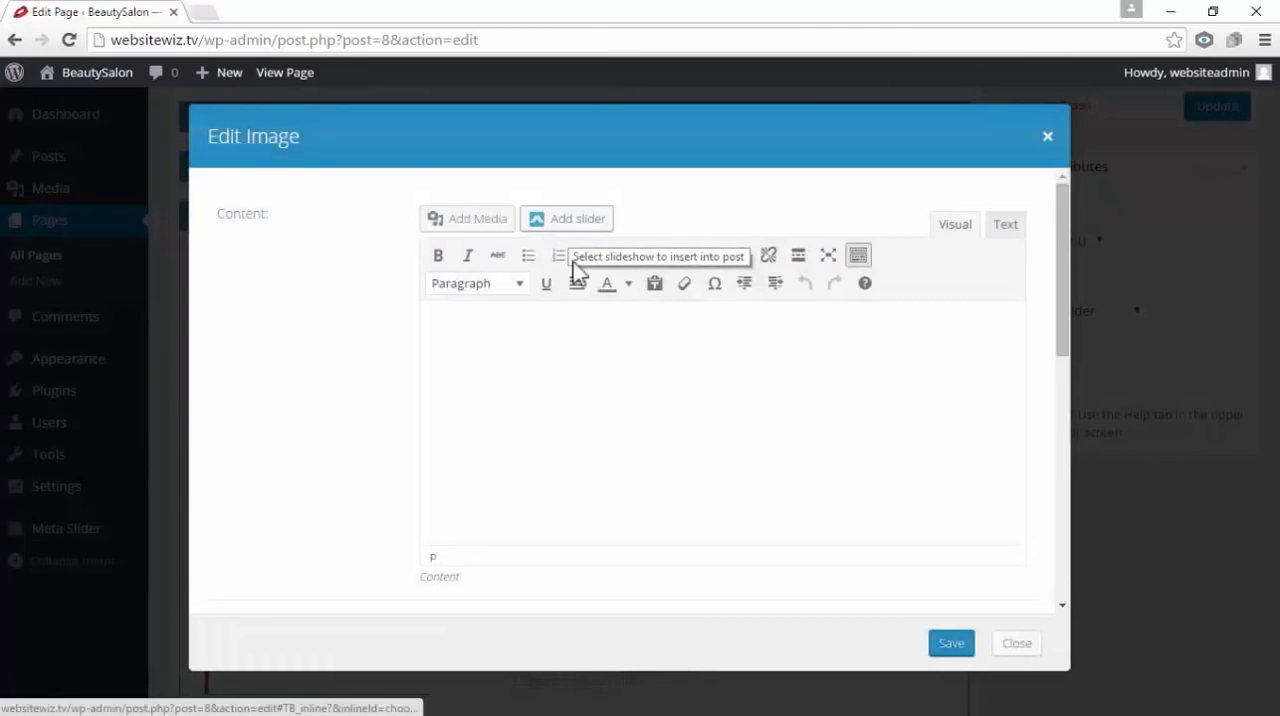
pyautogui.rightClick(550, 346)
pyautogui.rightClick(496, 334)
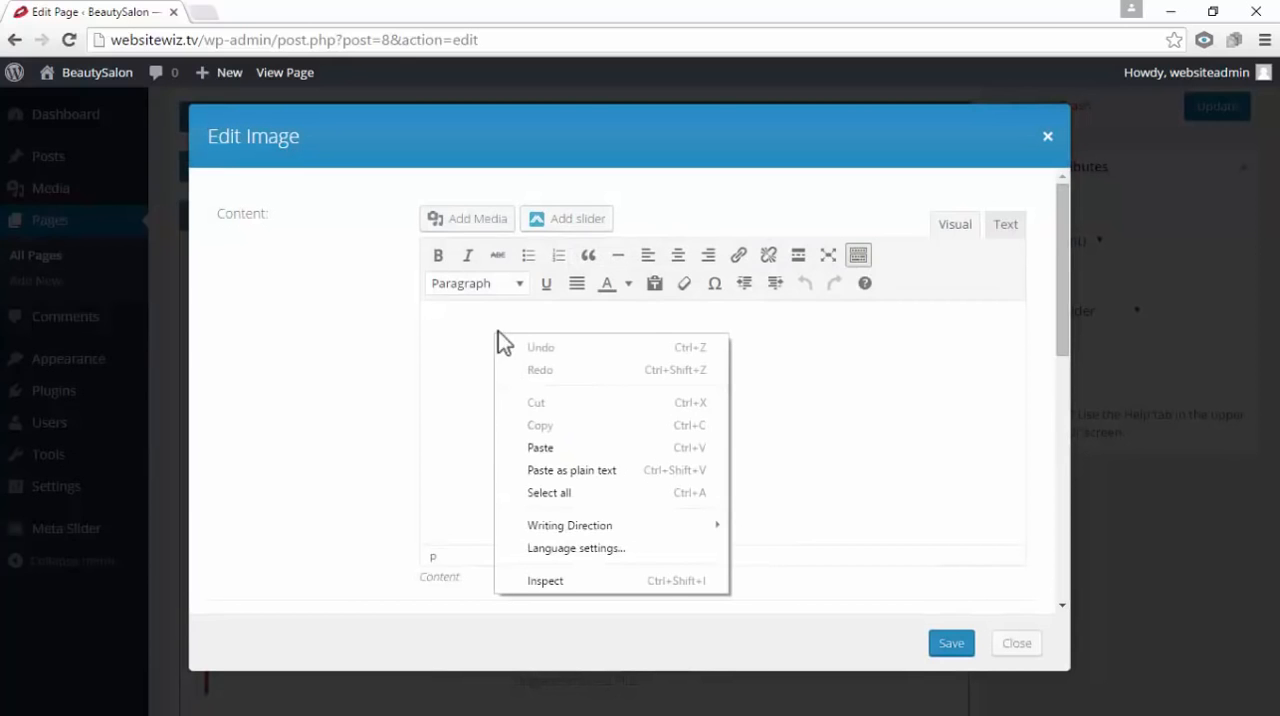
pyautogui.click(545, 447)
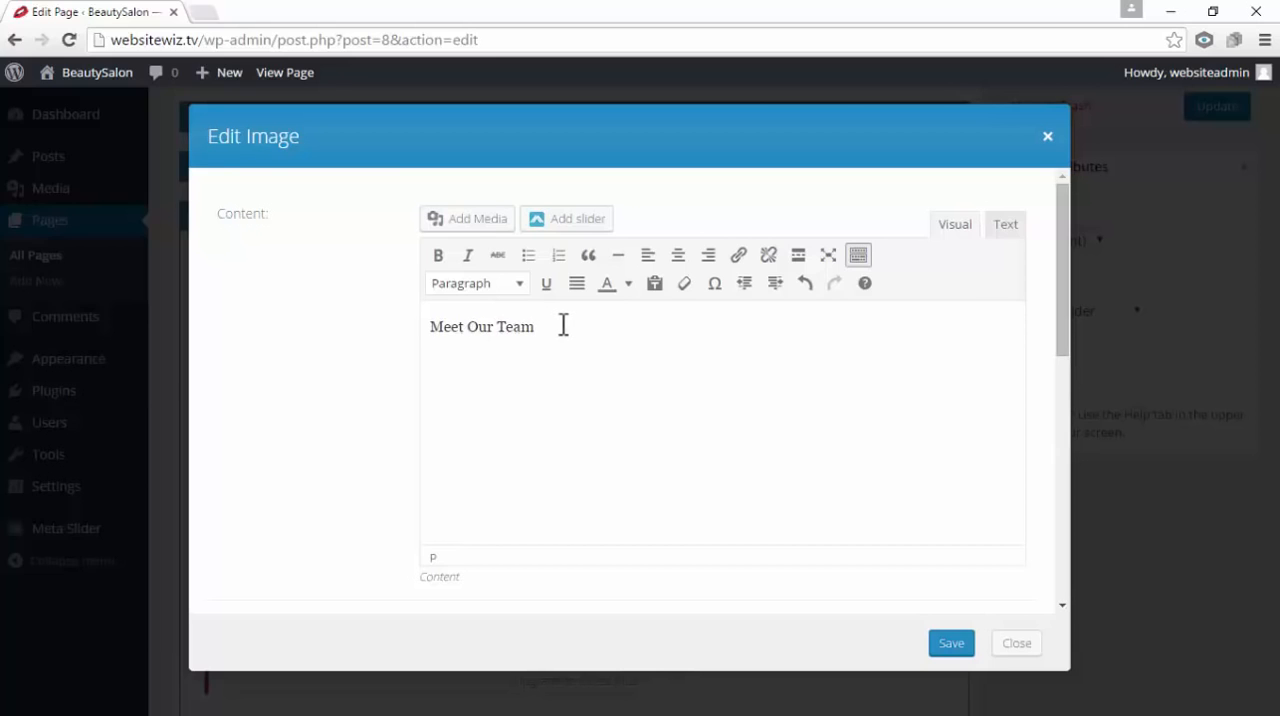
# Format the "Meet Our Team" title as Heading 3, center it, and save the Text module
pyautogui.moveTo(558, 327); pyautogui.dragTo(434, 330)
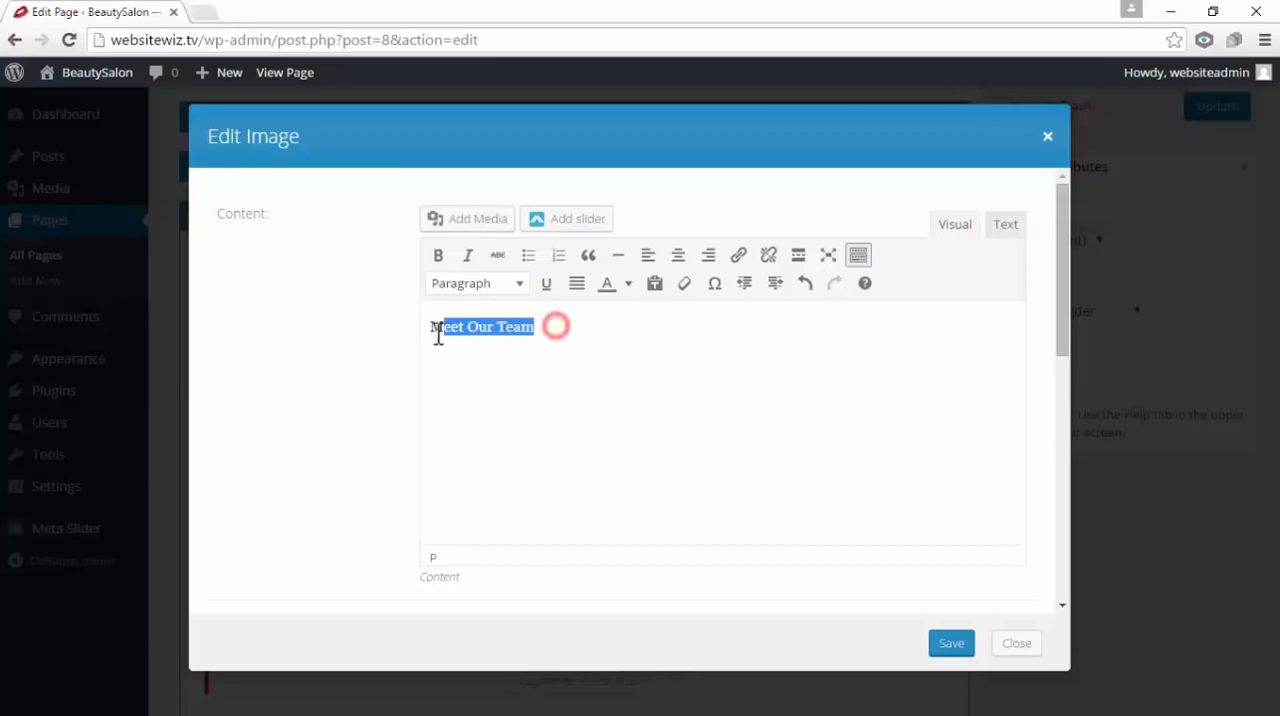
pyautogui.click(521, 285)
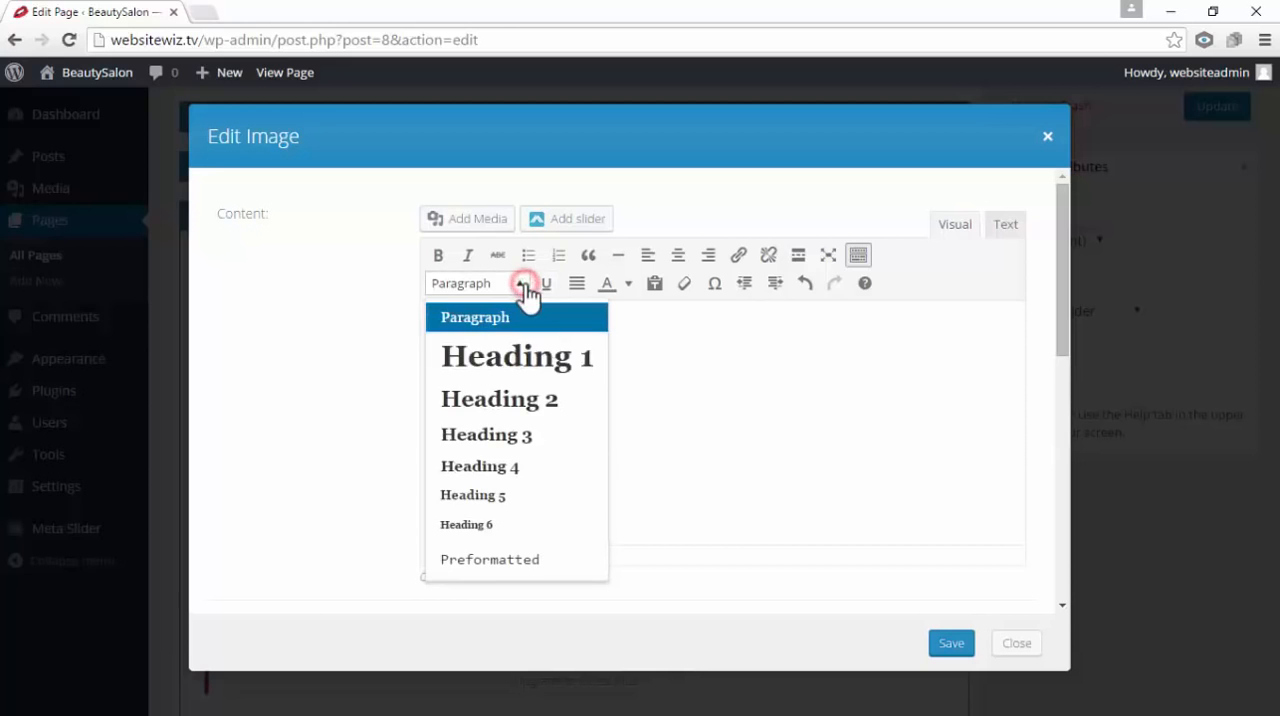
pyautogui.click(524, 437)
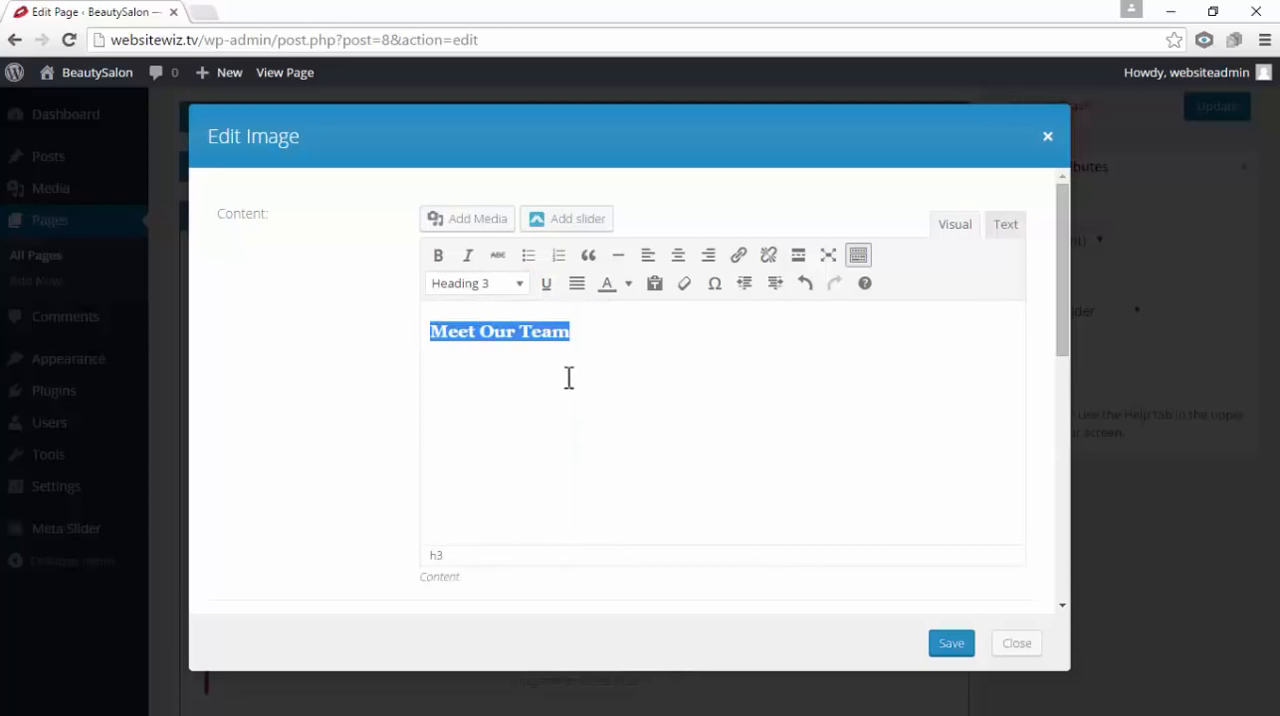
pyautogui.click(680, 262)
pyautogui.click(966, 395)
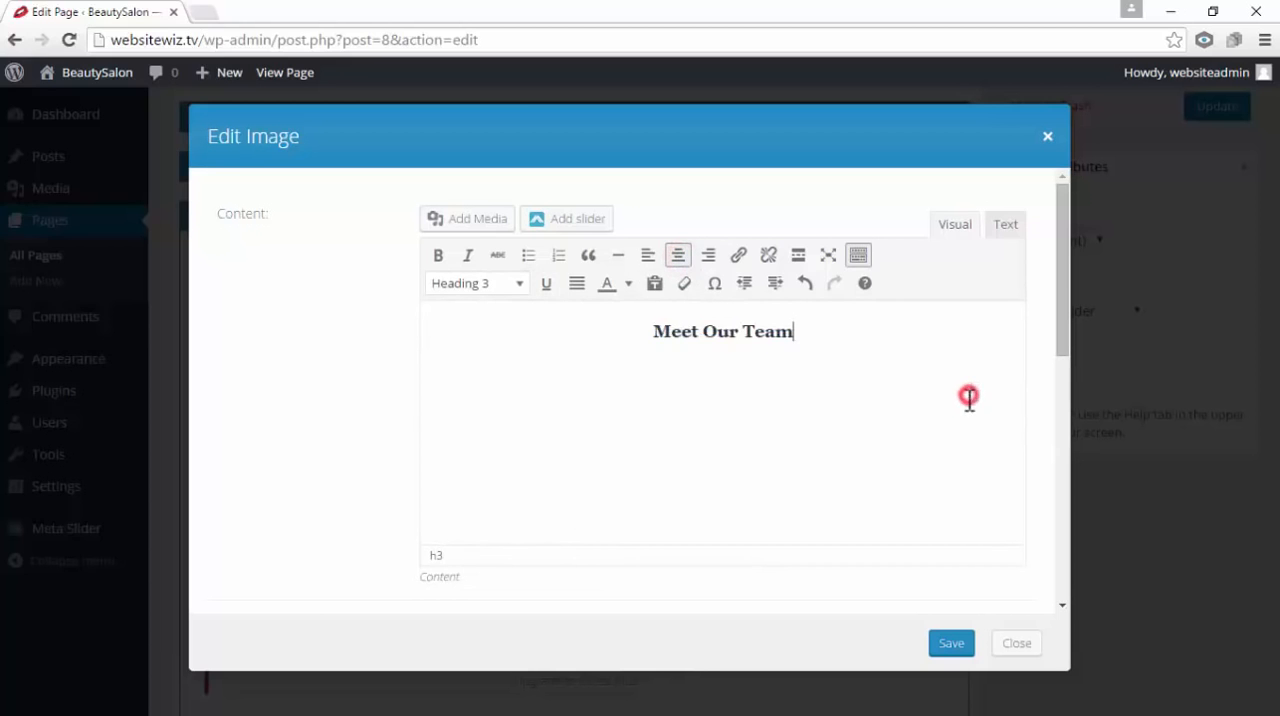
pyautogui.click(958, 645)
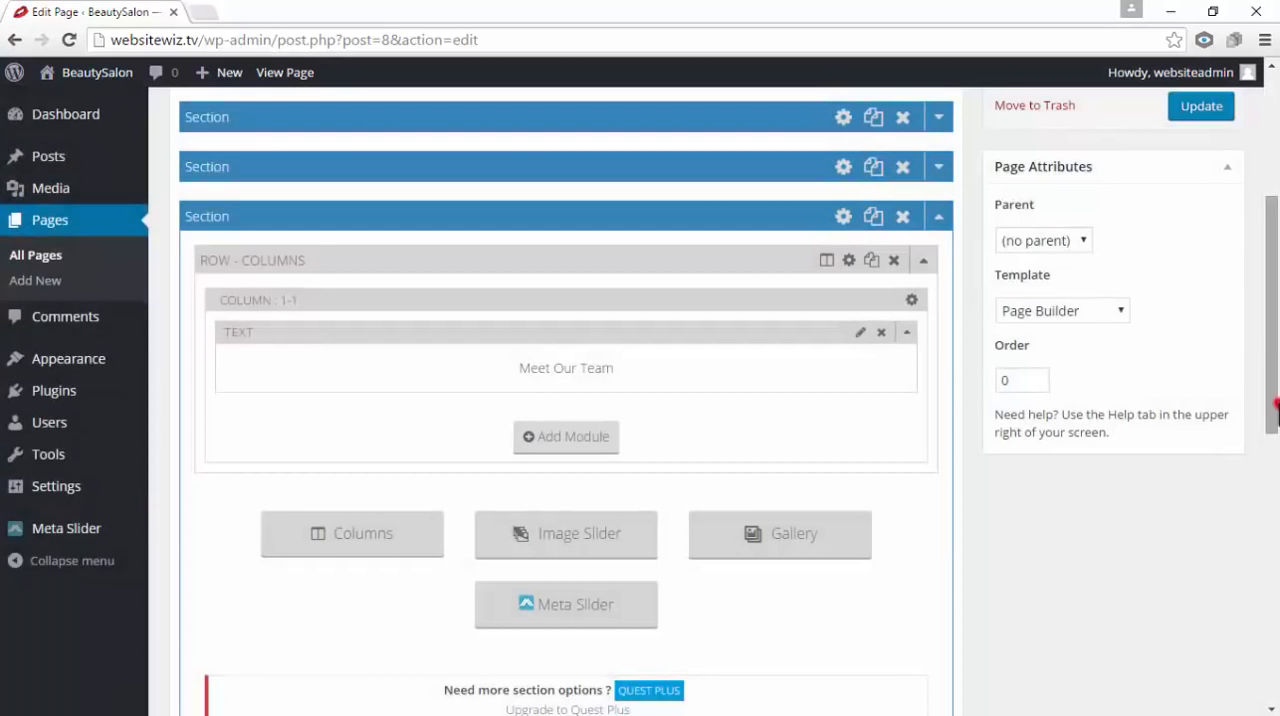
# Update the Home page and open the live site in a new browser tab
pyautogui.moveTo(1274, 404); pyautogui.dragTo(1275, 283)
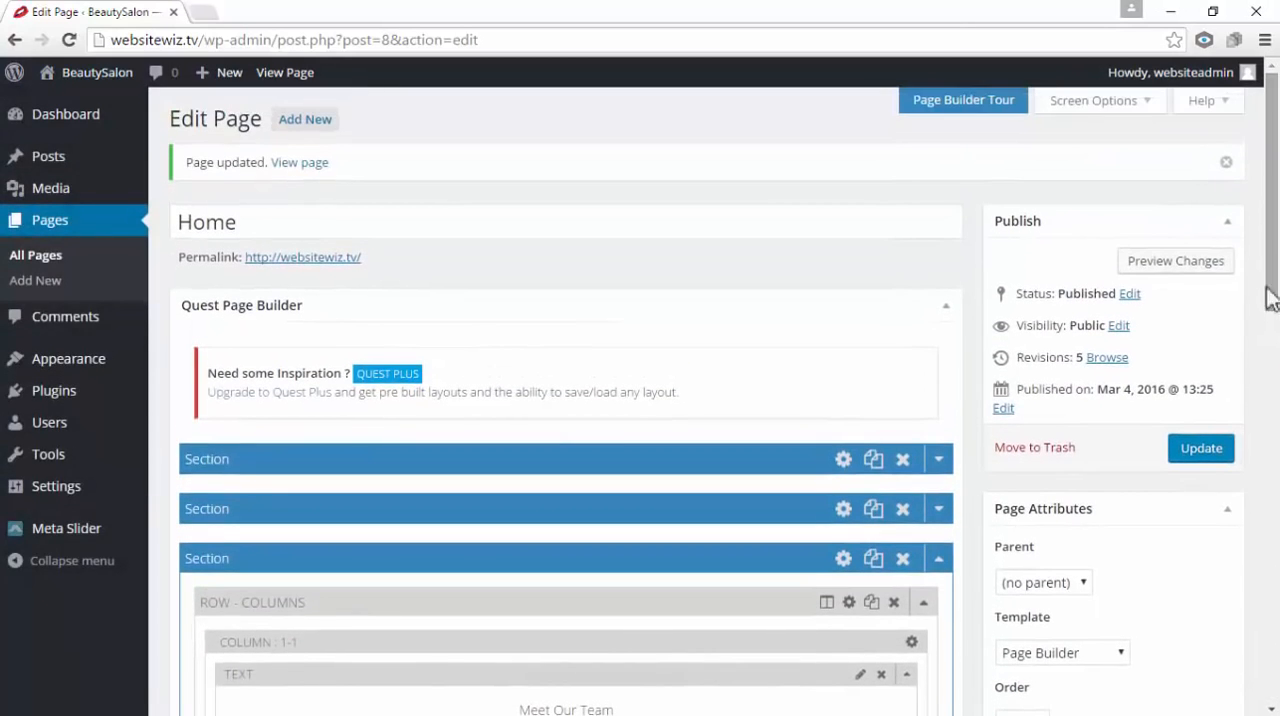
pyautogui.click(1200, 452)
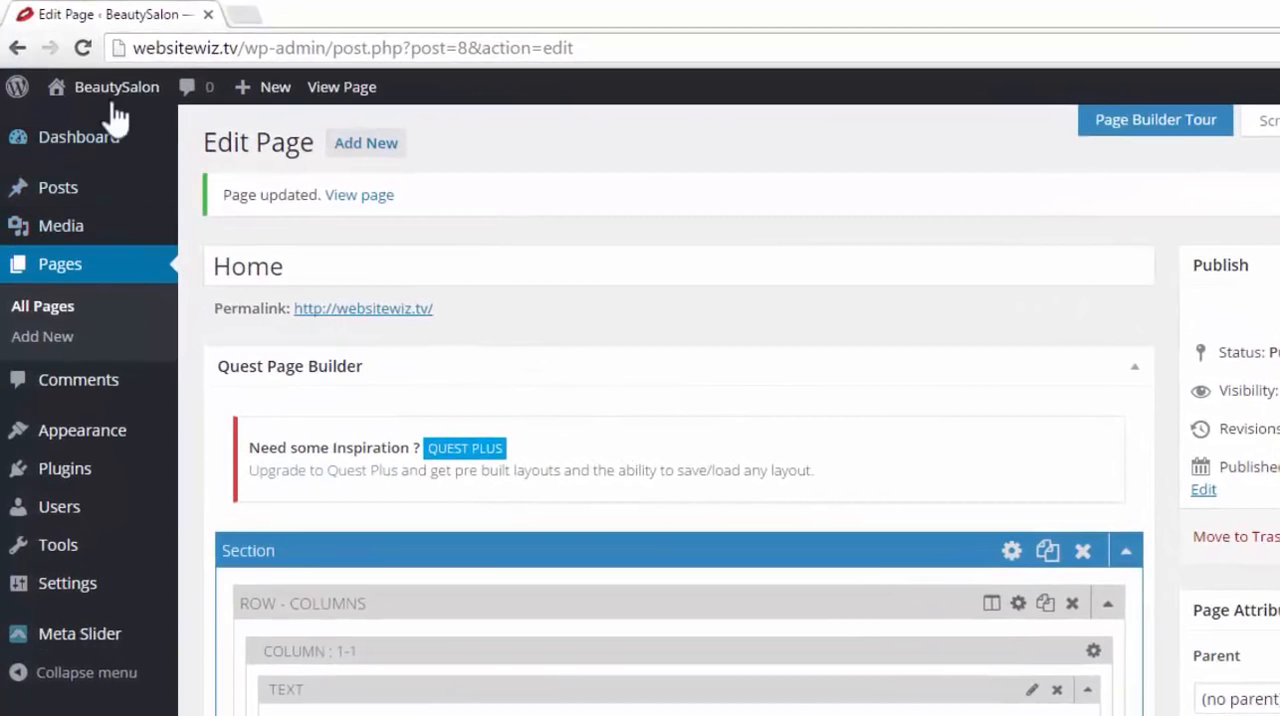
pyautogui.moveTo(108, 110)
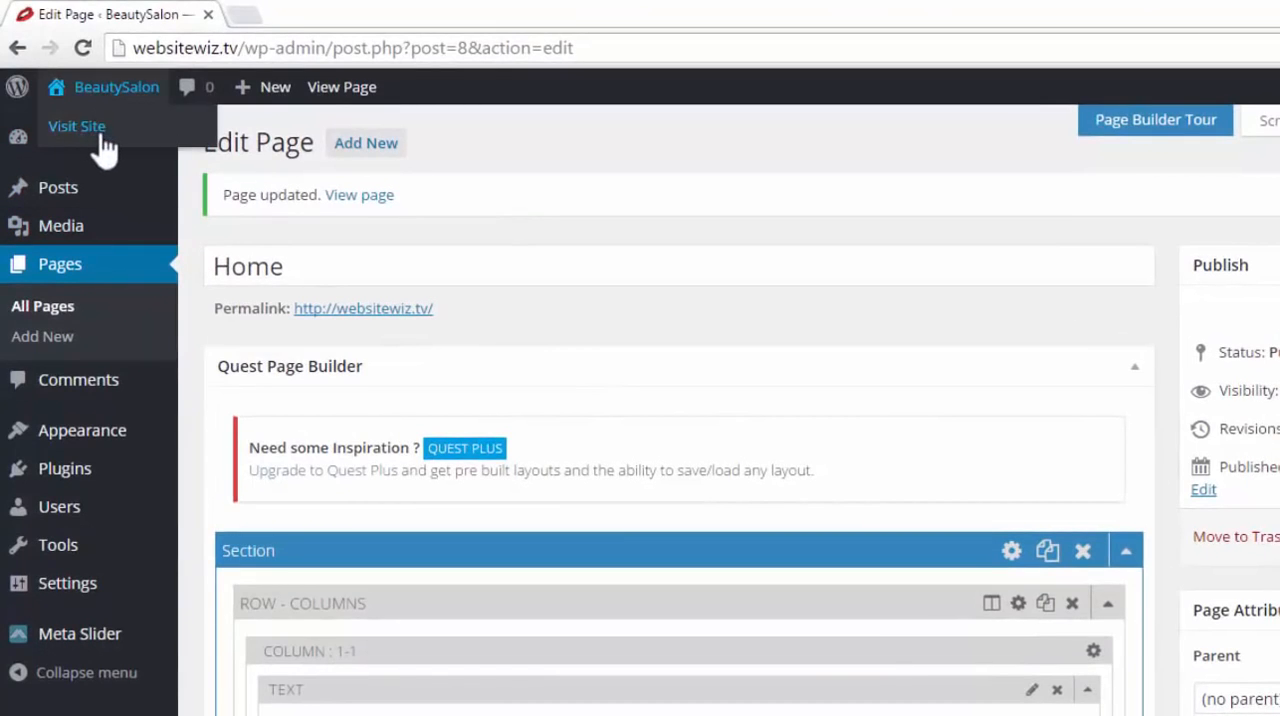
pyautogui.rightClick(101, 133)
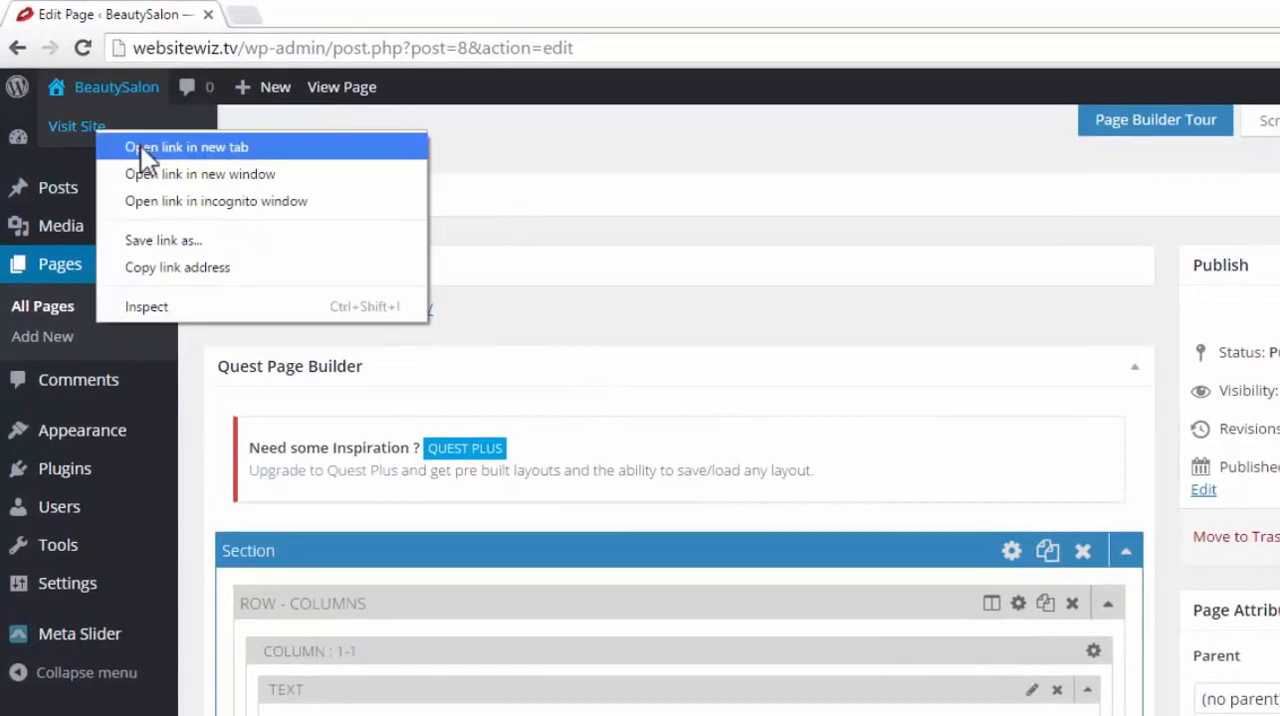
pyautogui.click(141, 147)
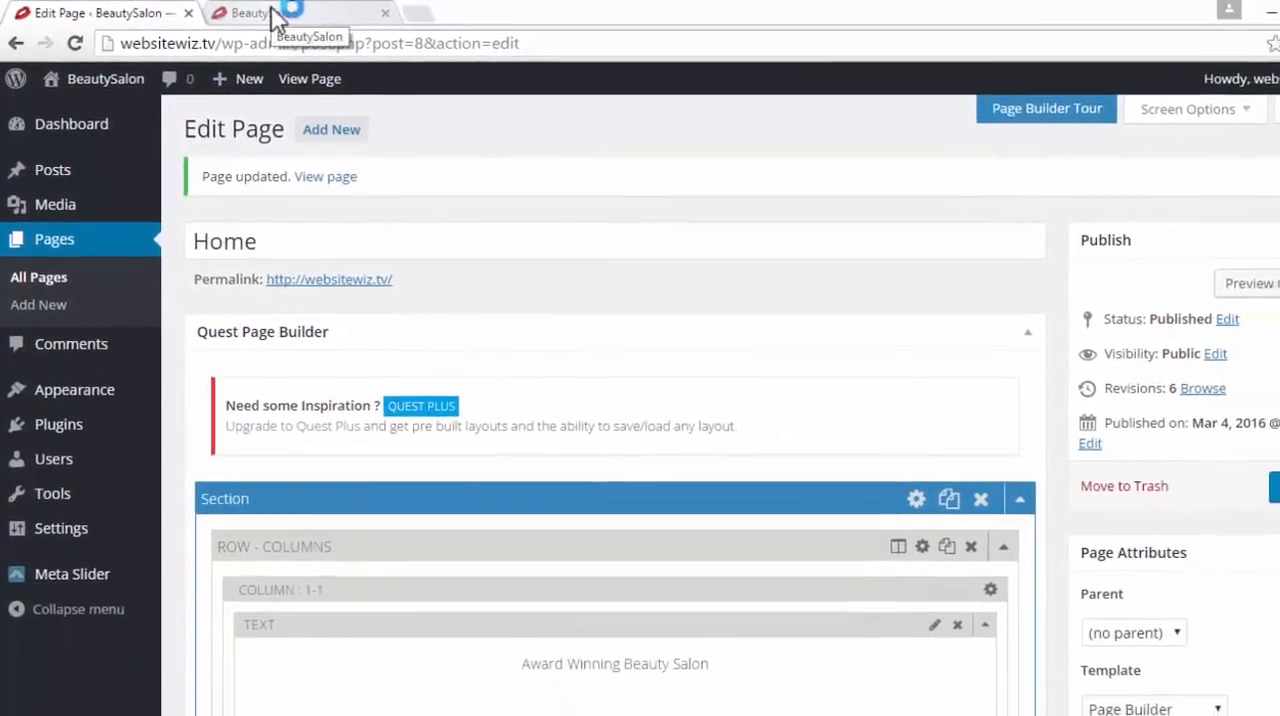
pyautogui.click(255, 12)
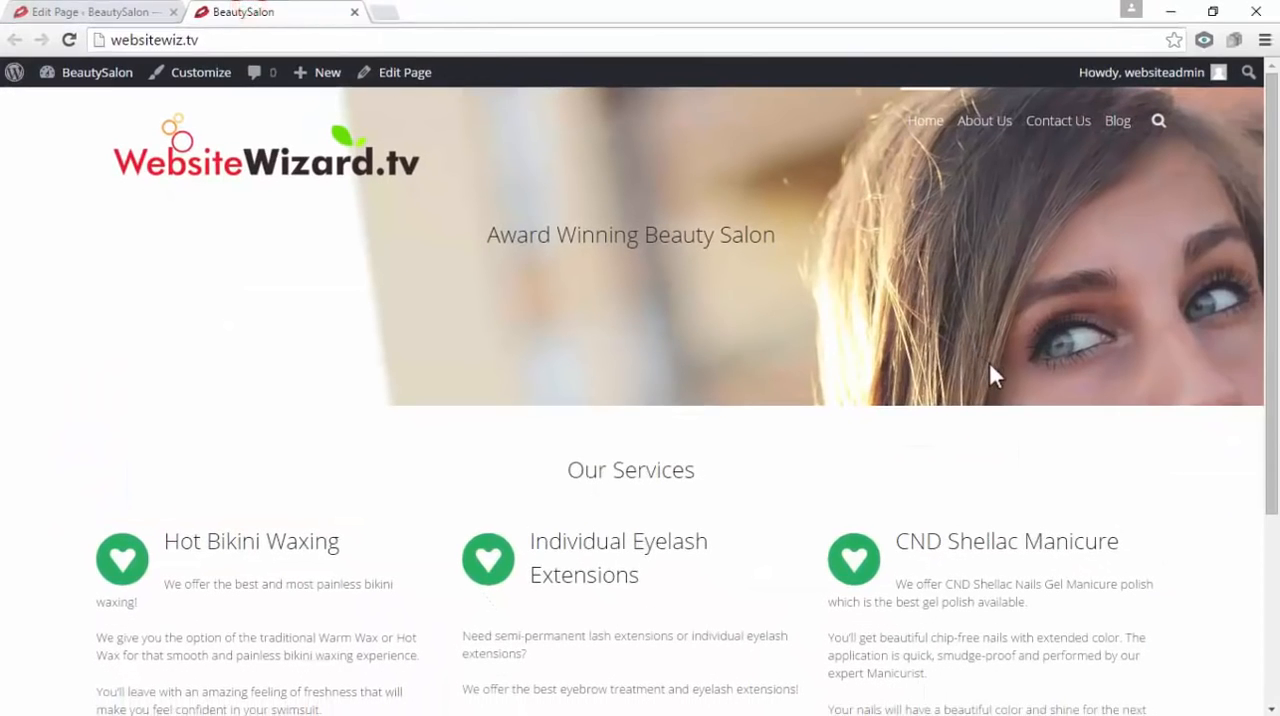
# Check the Our Services and Meet Our Team headings on the live Home page, and close the preview to return to the page editor
pyautogui.scroll(-3, 990, 365)
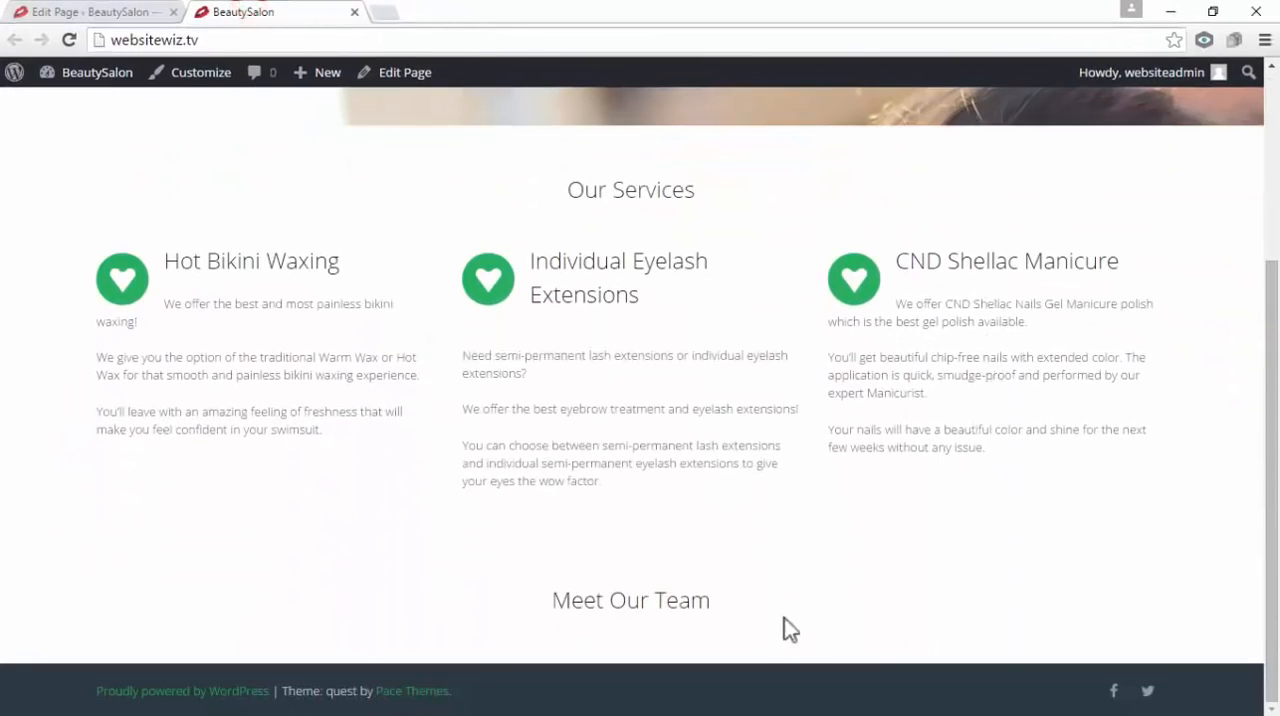
pyautogui.moveTo(572, 190); pyautogui.dragTo(706, 194)
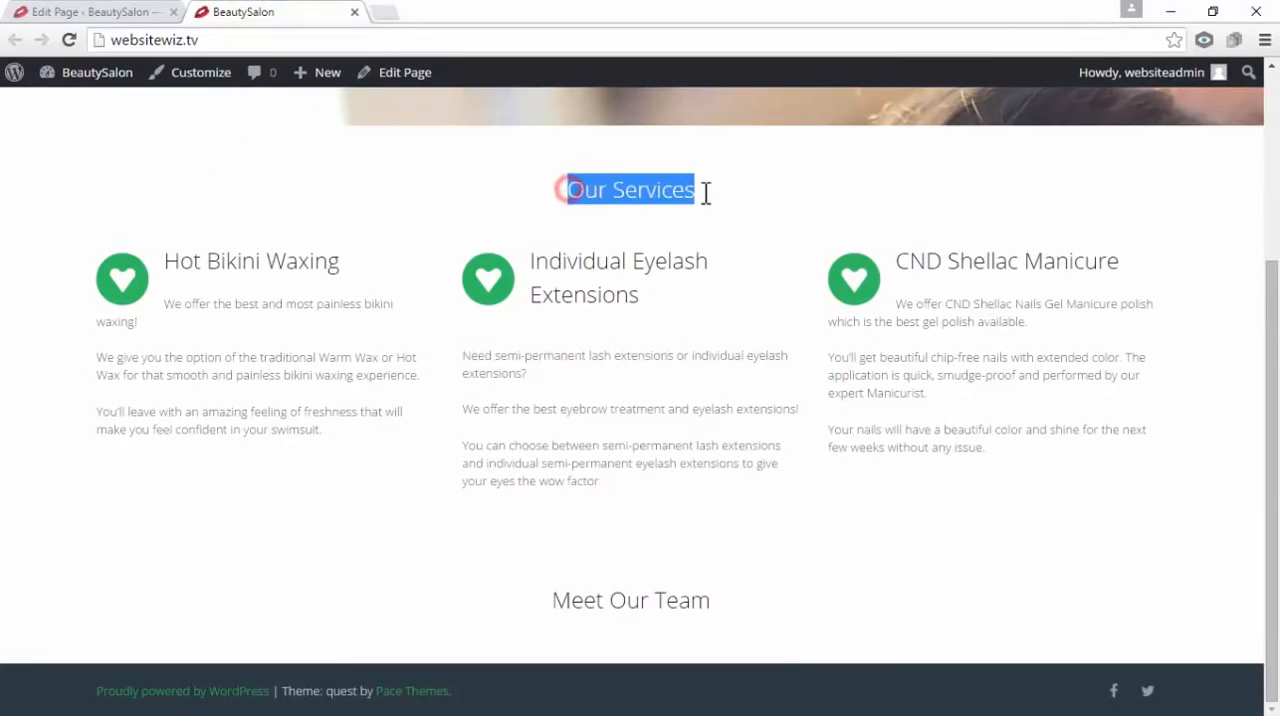
pyautogui.click(728, 200)
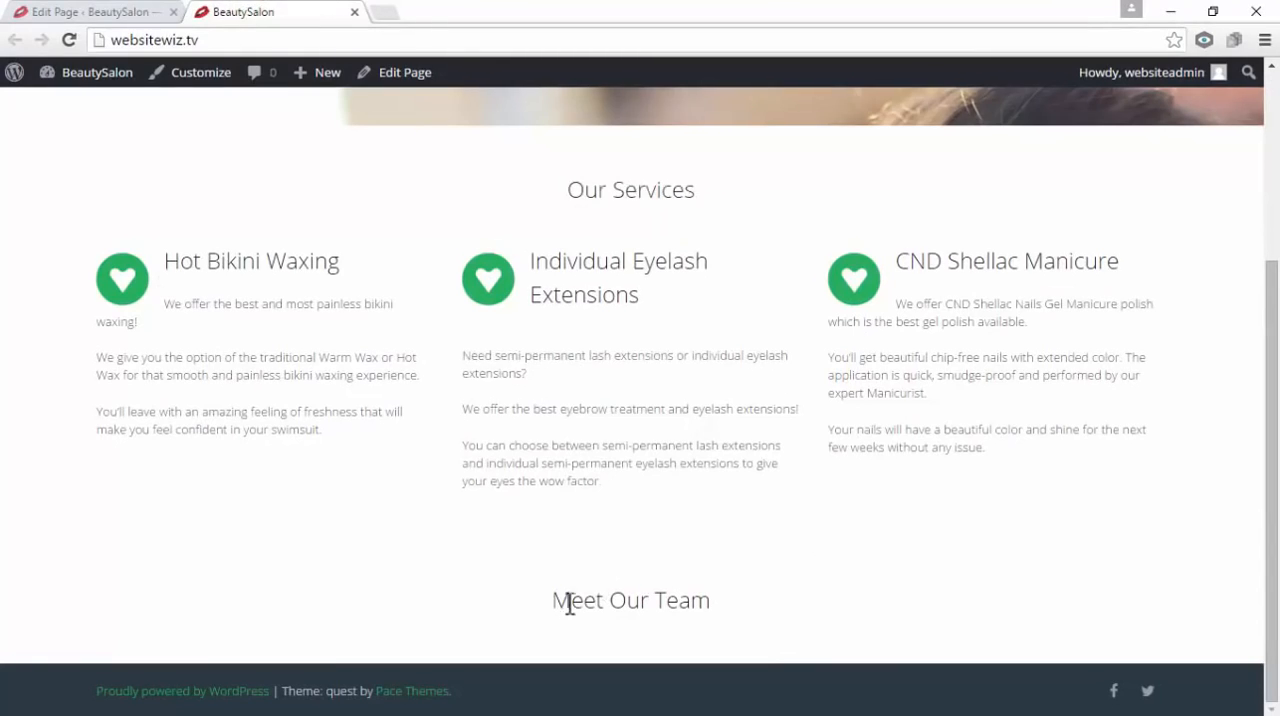
pyautogui.moveTo(557, 605); pyautogui.dragTo(726, 600)
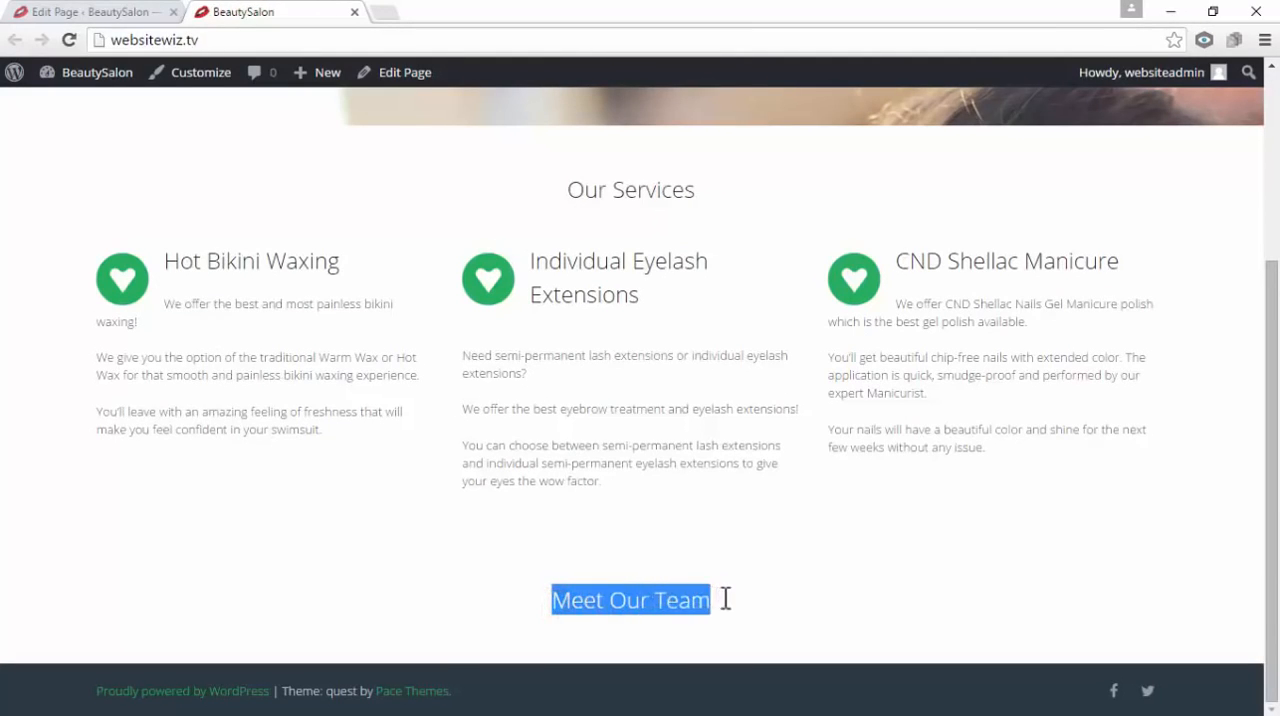
pyautogui.click(745, 592)
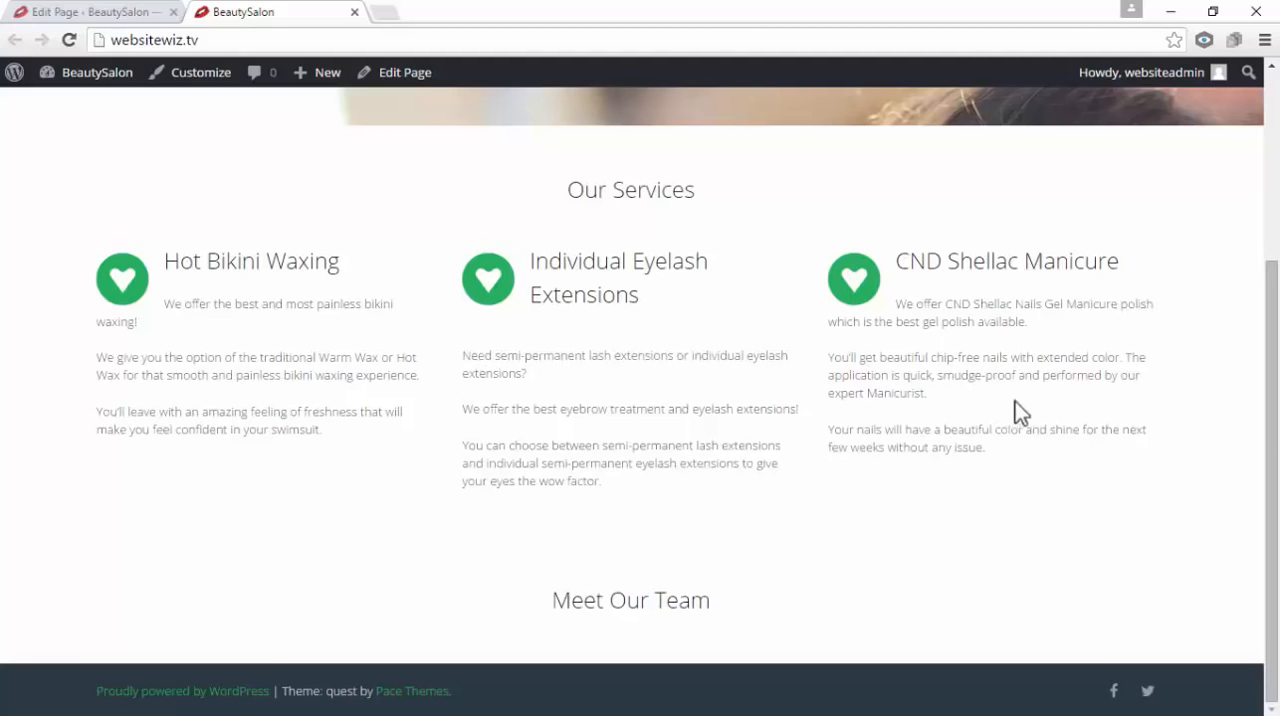
pyautogui.scroll(3, 900, 310)
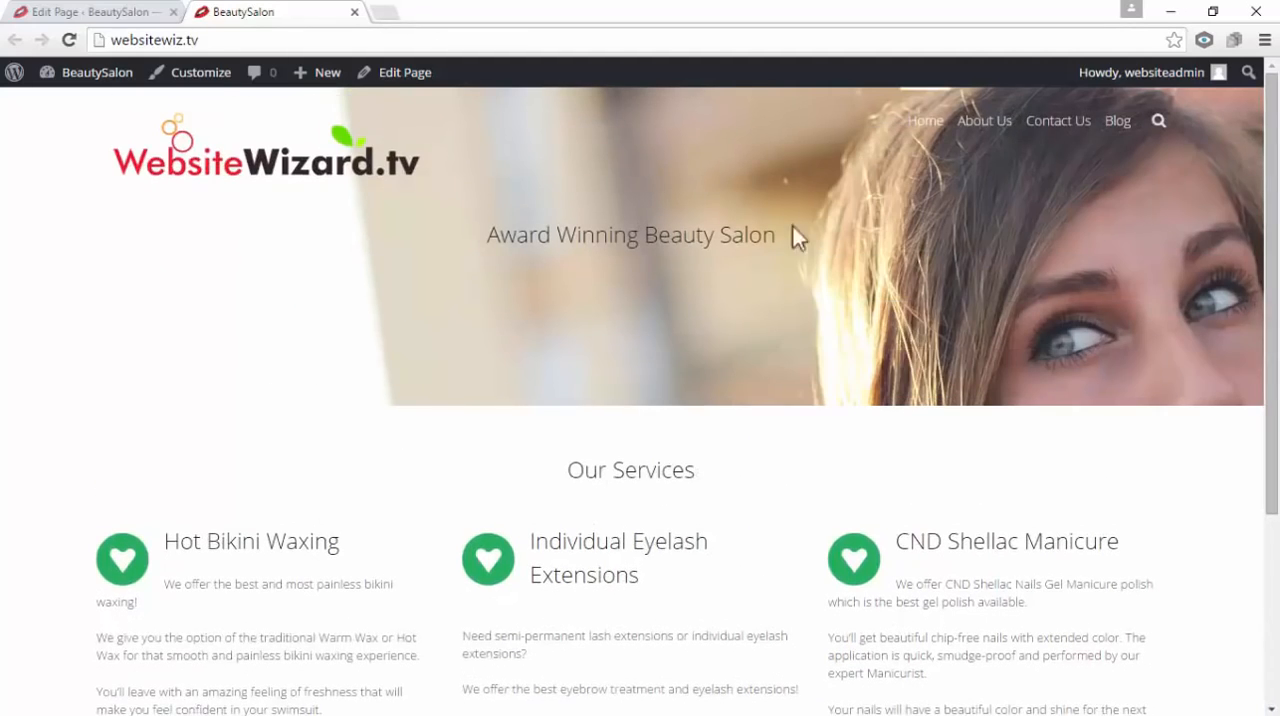
pyautogui.click(72, 12)
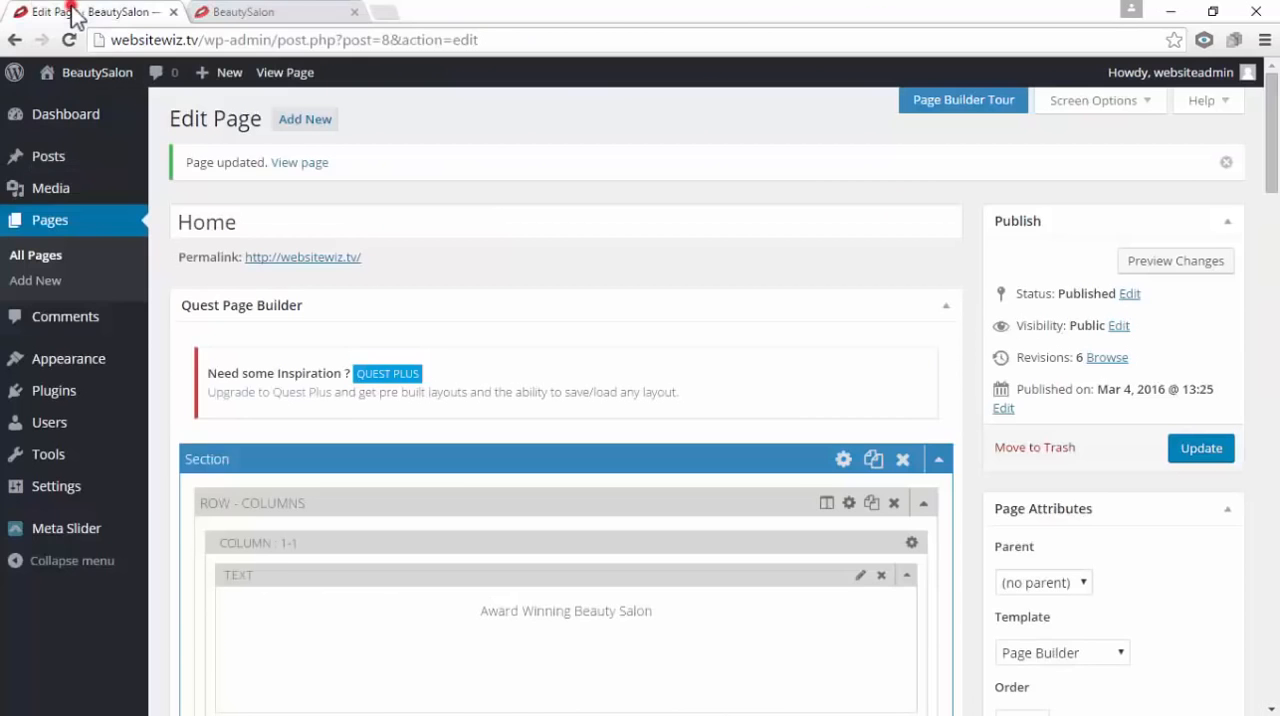
pyautogui.click(355, 12)
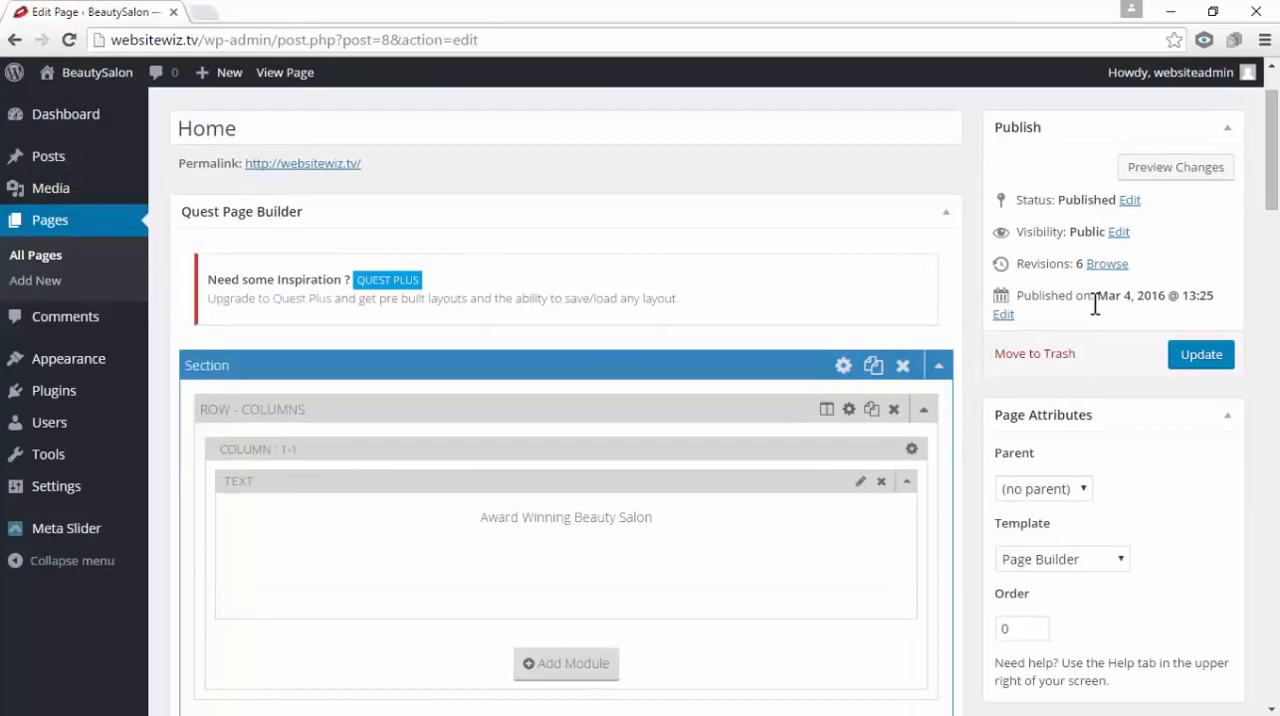
# Collapse the Our Services, Meet Our Team and Award Winning Beauty Salon sections in the page builder
pyautogui.scroll(-11, 1095, 305)
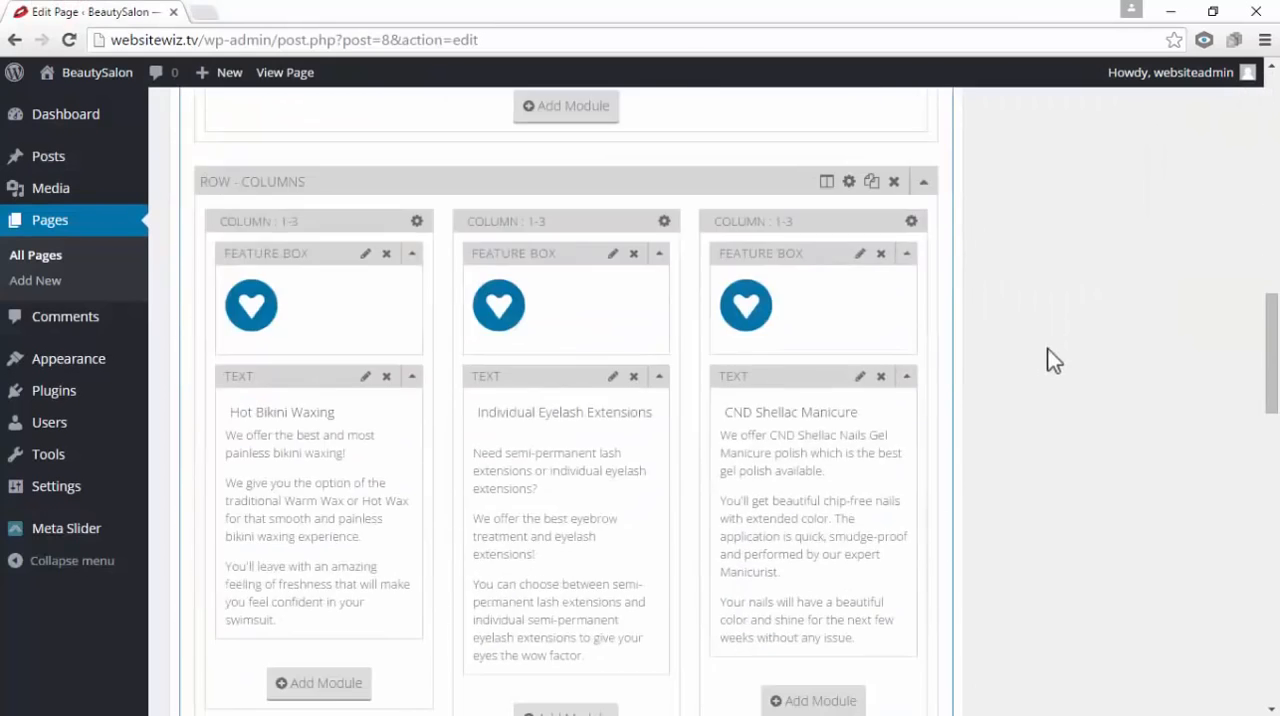
pyautogui.scroll(-3, 1040, 361)
pyautogui.scroll(7, 1036, 362)
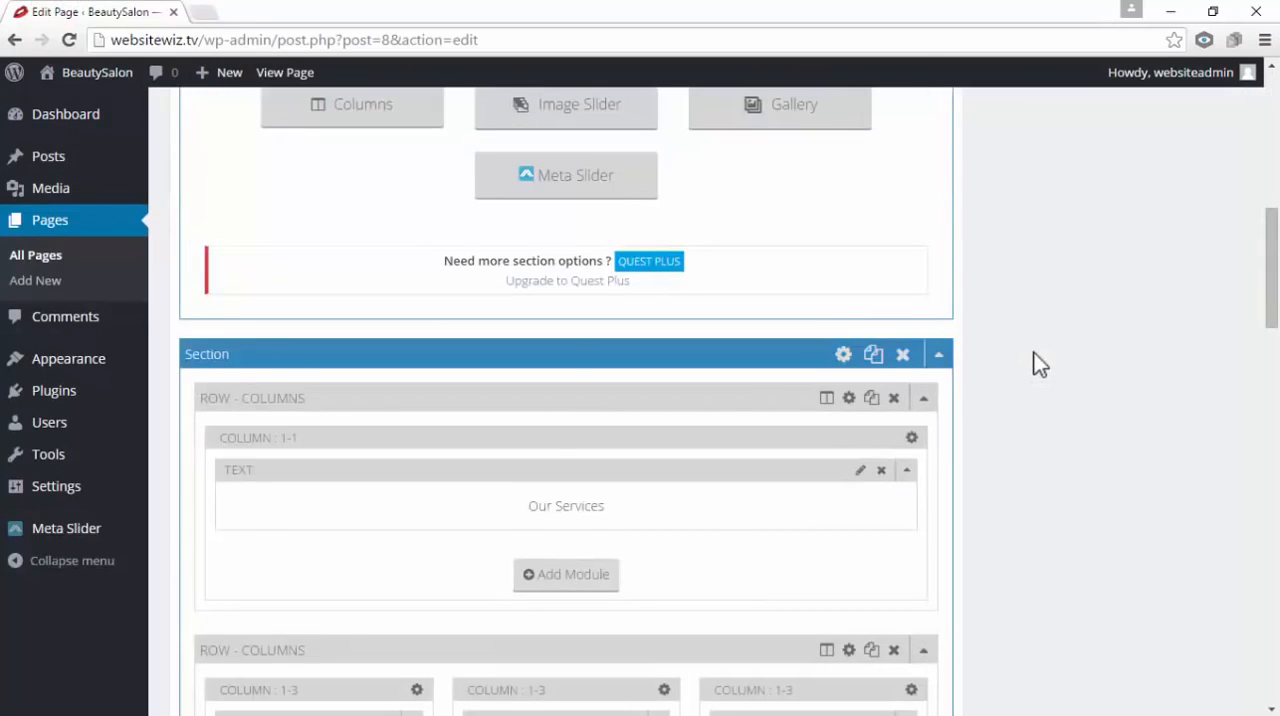
pyautogui.click(940, 355)
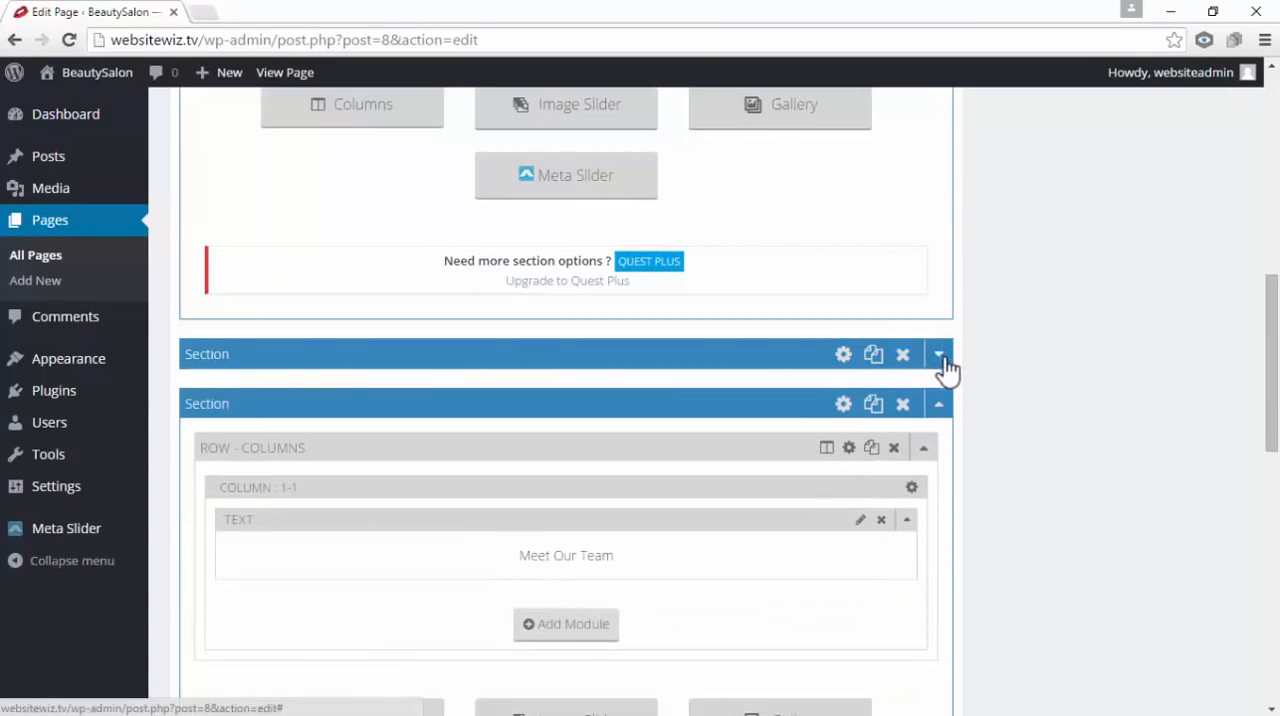
pyautogui.click(940, 404)
pyautogui.scroll(-1, 1019, 381)
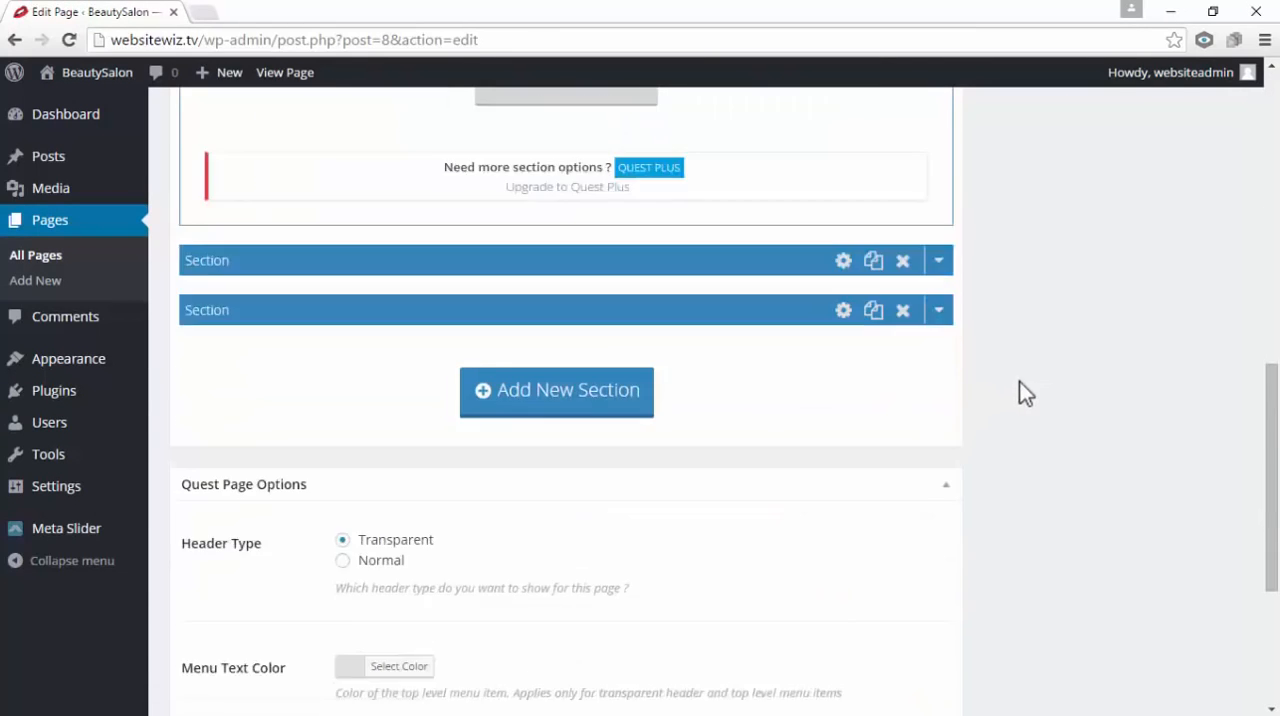
pyautogui.scroll(1, 1019, 381)
pyautogui.scroll(6, 1019, 381)
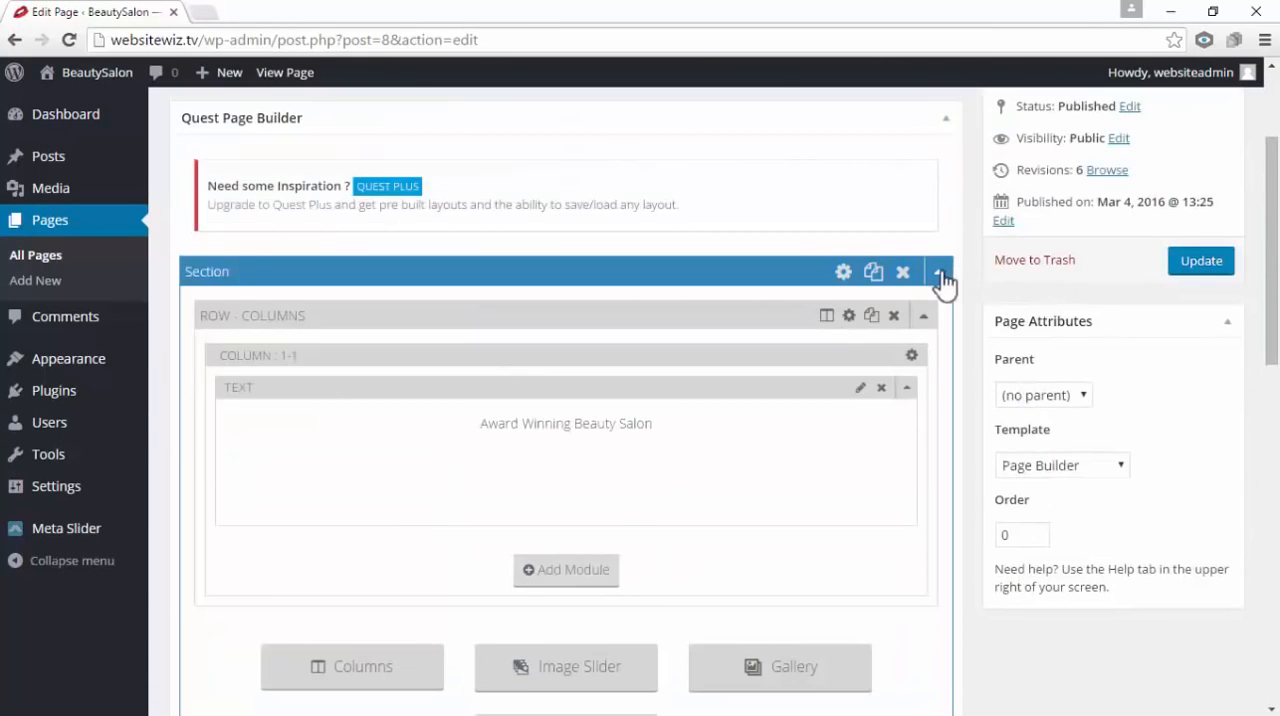
pyautogui.click(940, 271)
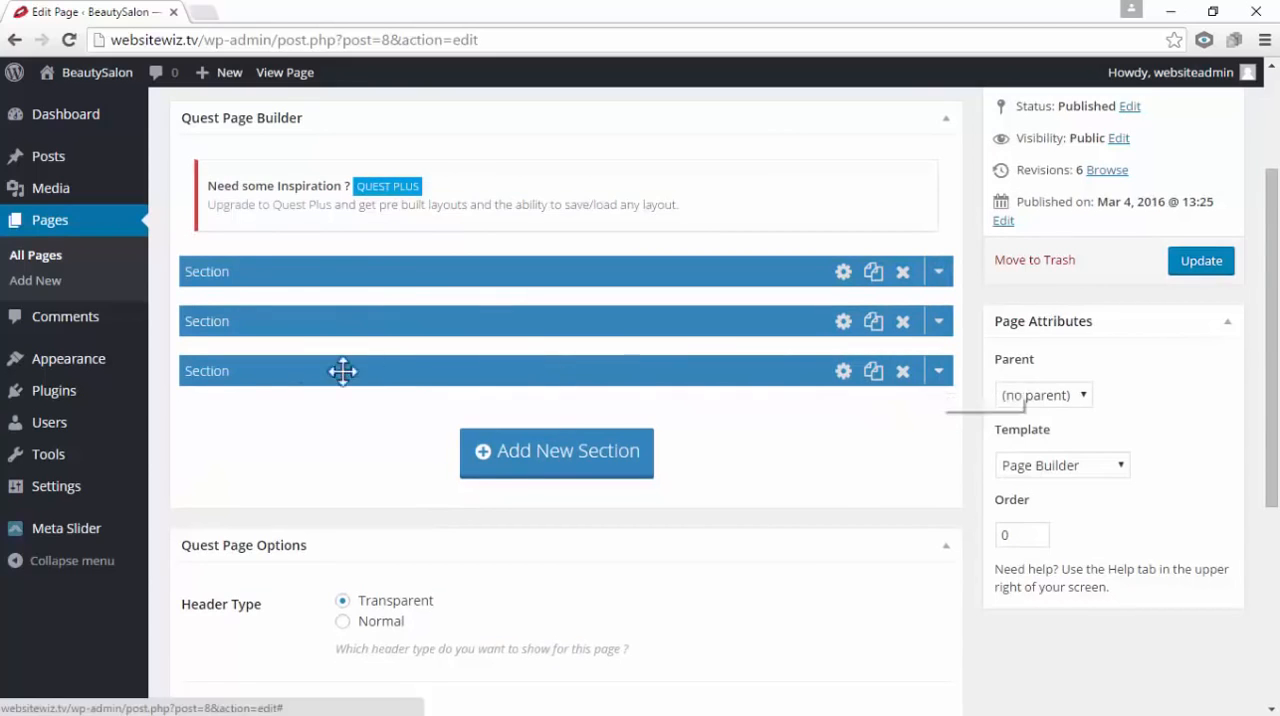
# Expand the Meet Our Team section and insert a Gallery row below its title row
pyautogui.click(943, 375)
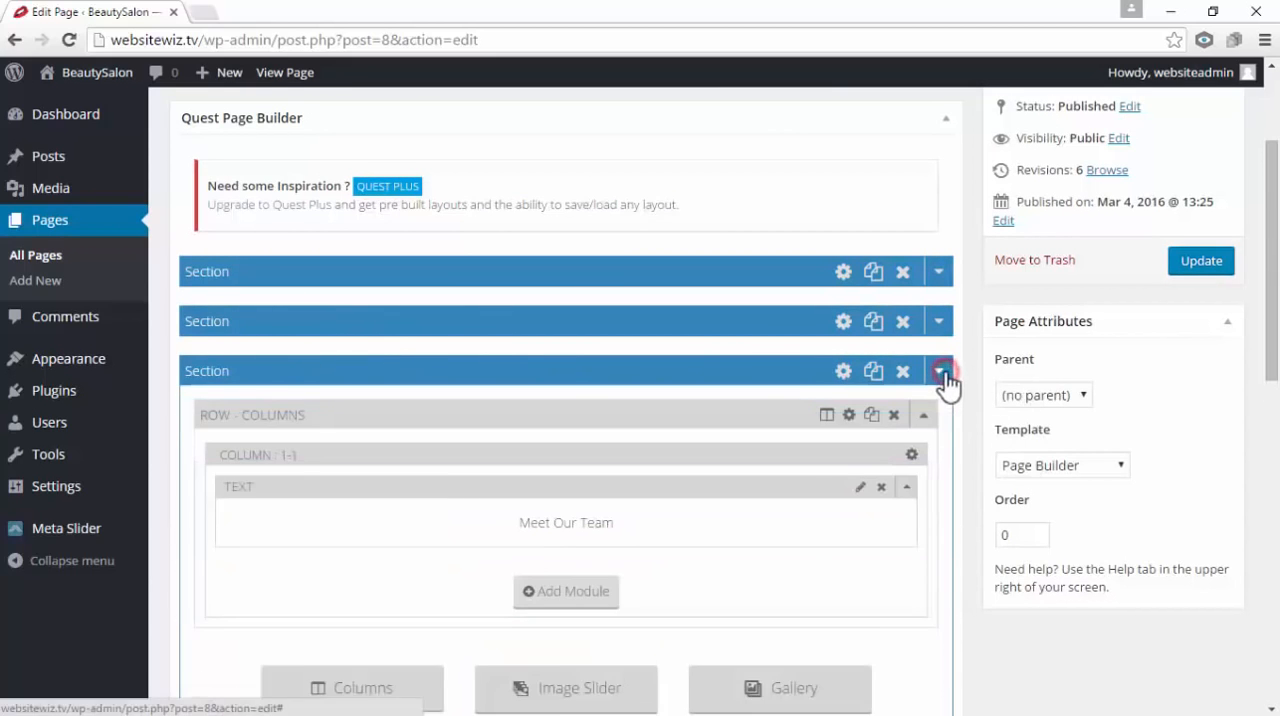
pyautogui.scroll(-1, 945, 372)
pyautogui.scroll(-1, 945, 372)
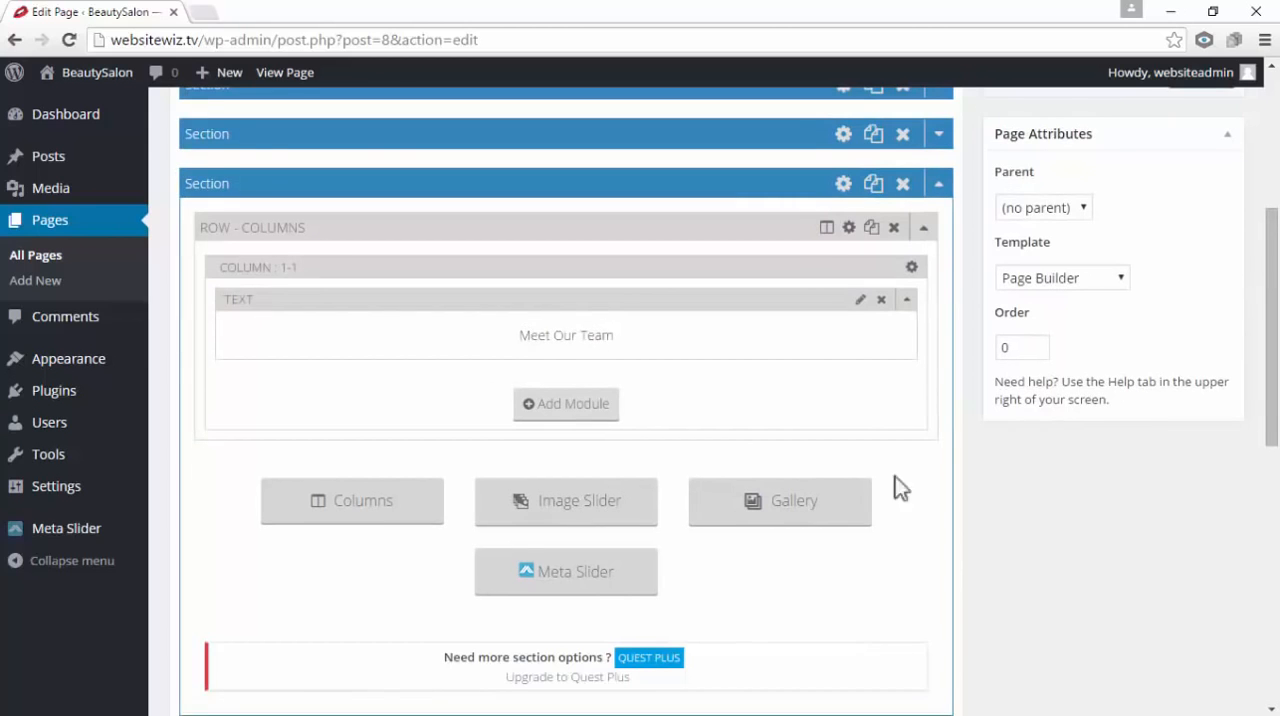
pyautogui.click(785, 520)
pyautogui.scroll(-3, 786, 521)
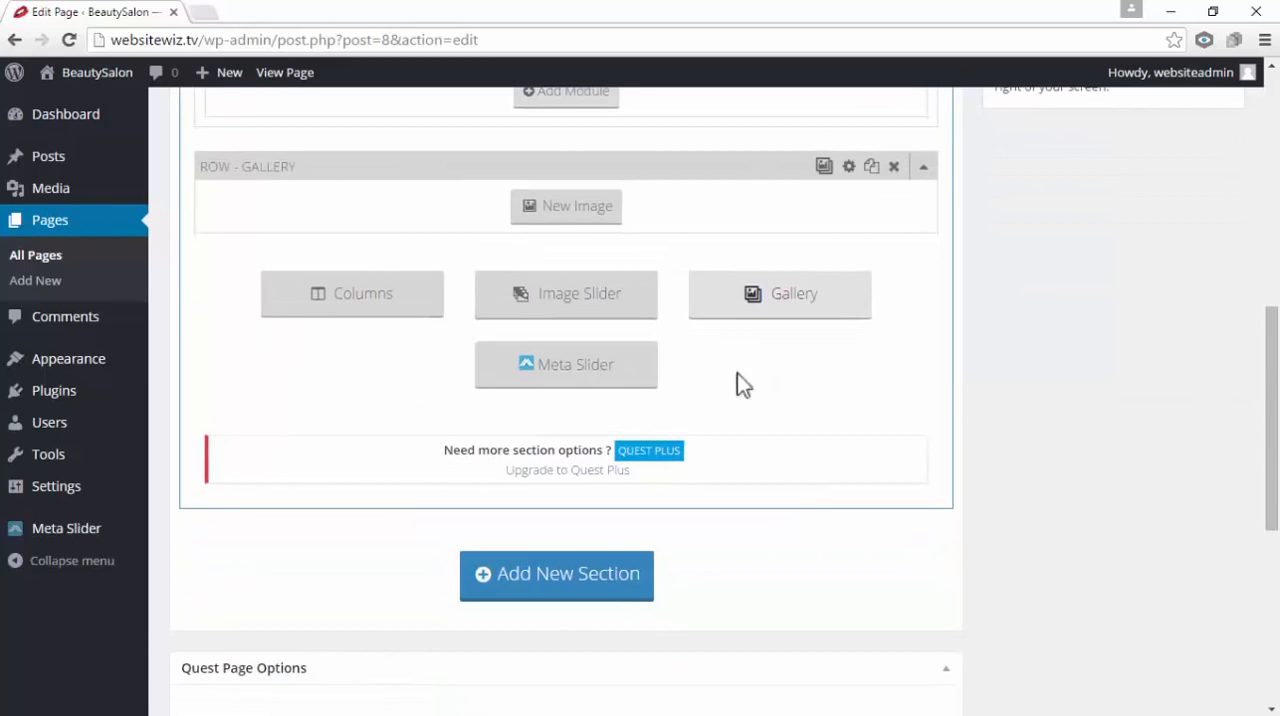
pyautogui.scroll(1, 737, 373)
# Add four image placeholders to the Gallery row of the Meet Our Team section
pyautogui.click(592, 306)
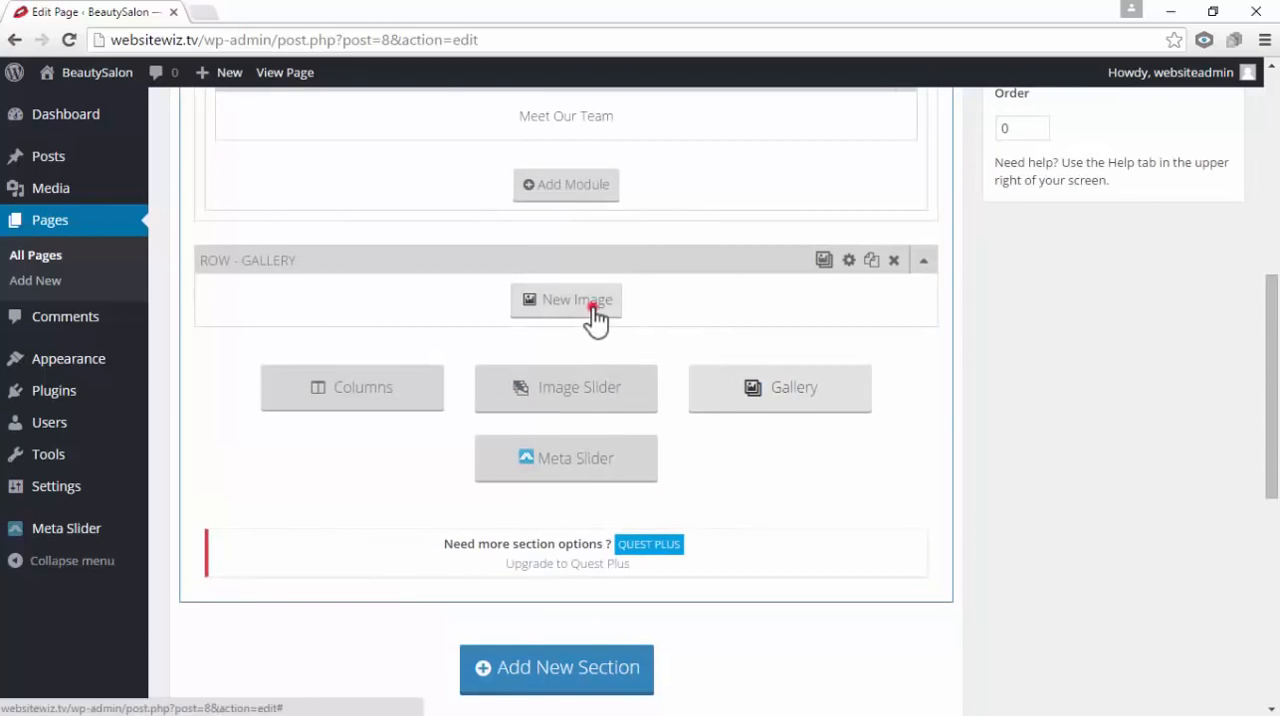
pyautogui.scroll(1, 594, 312)
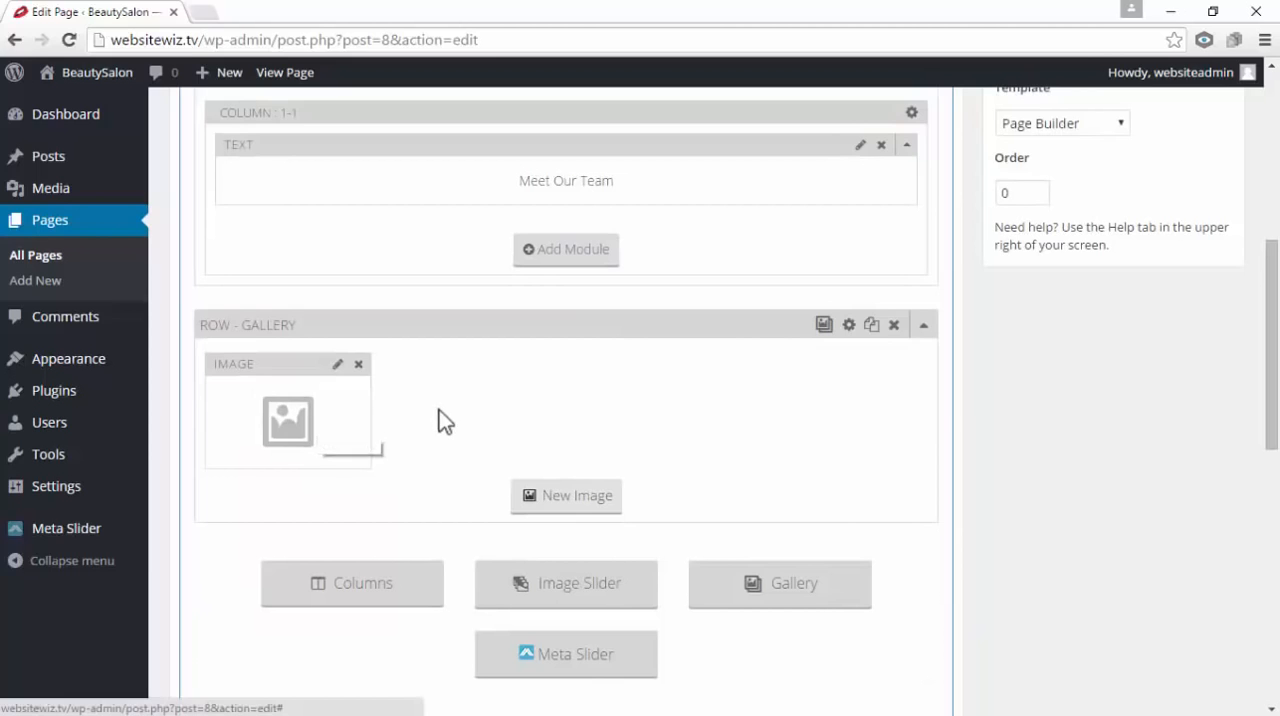
pyautogui.click(580, 495)
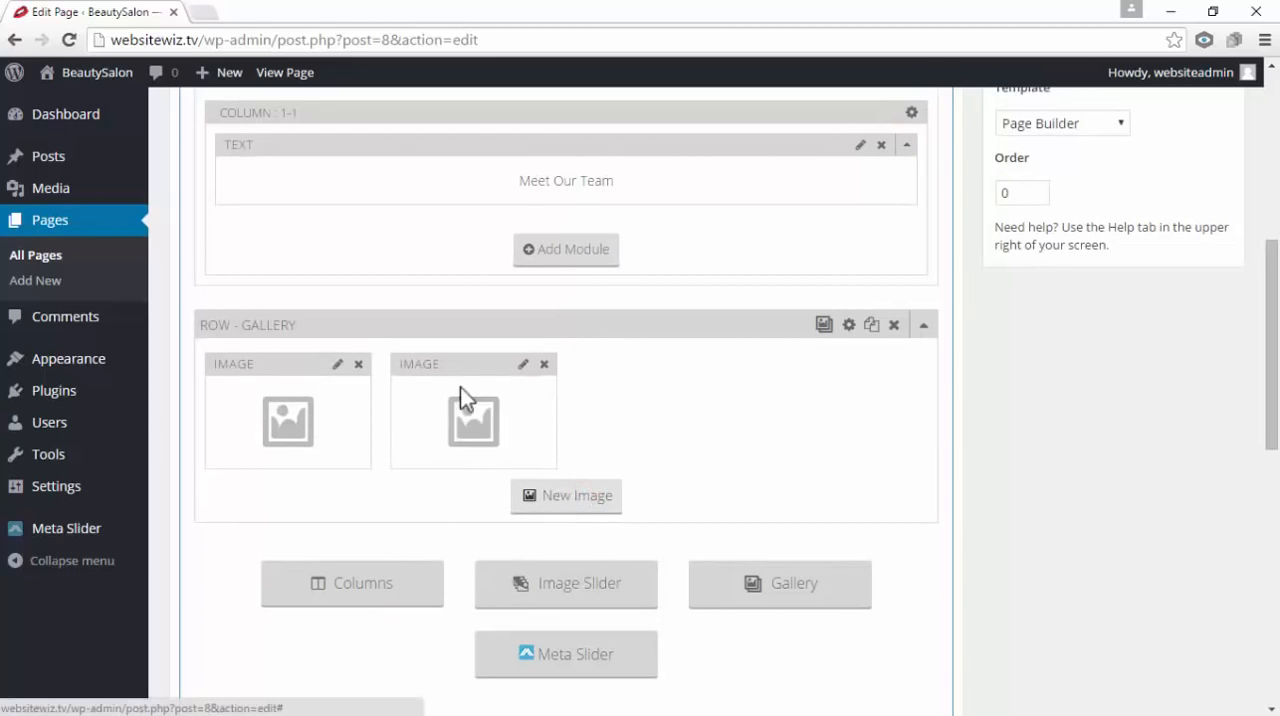
pyautogui.click(580, 497)
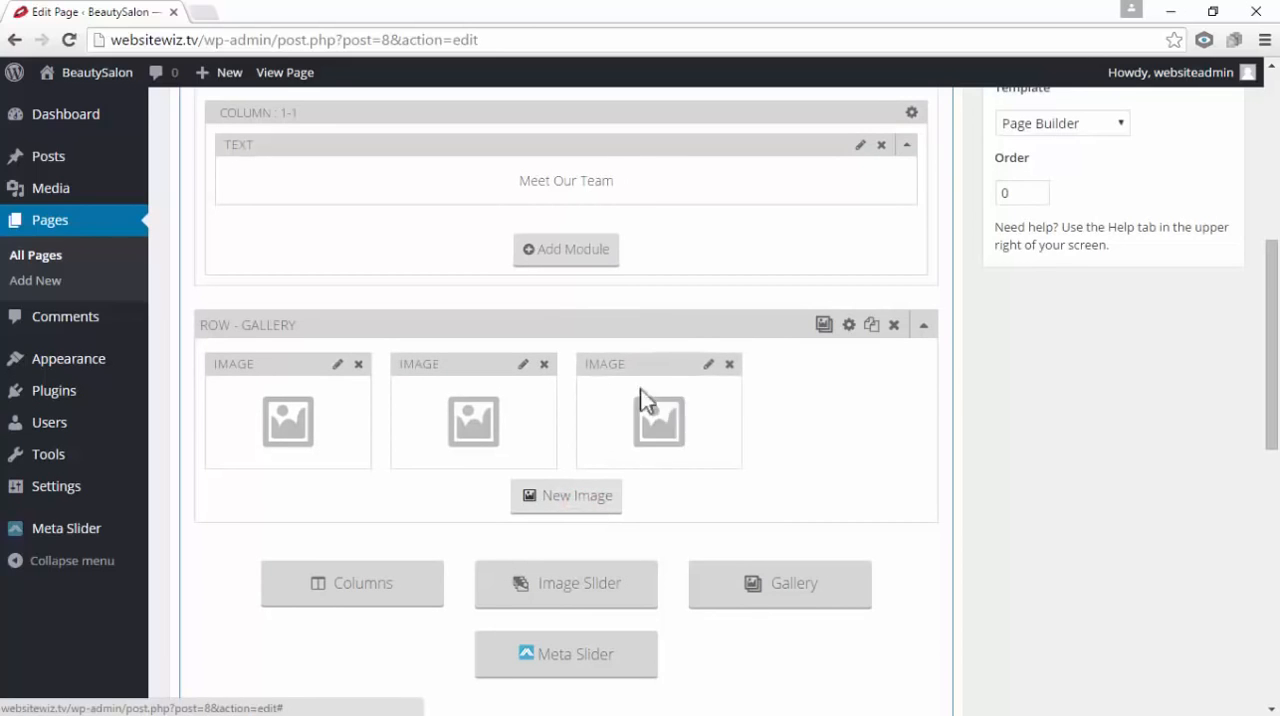
pyautogui.click(568, 497)
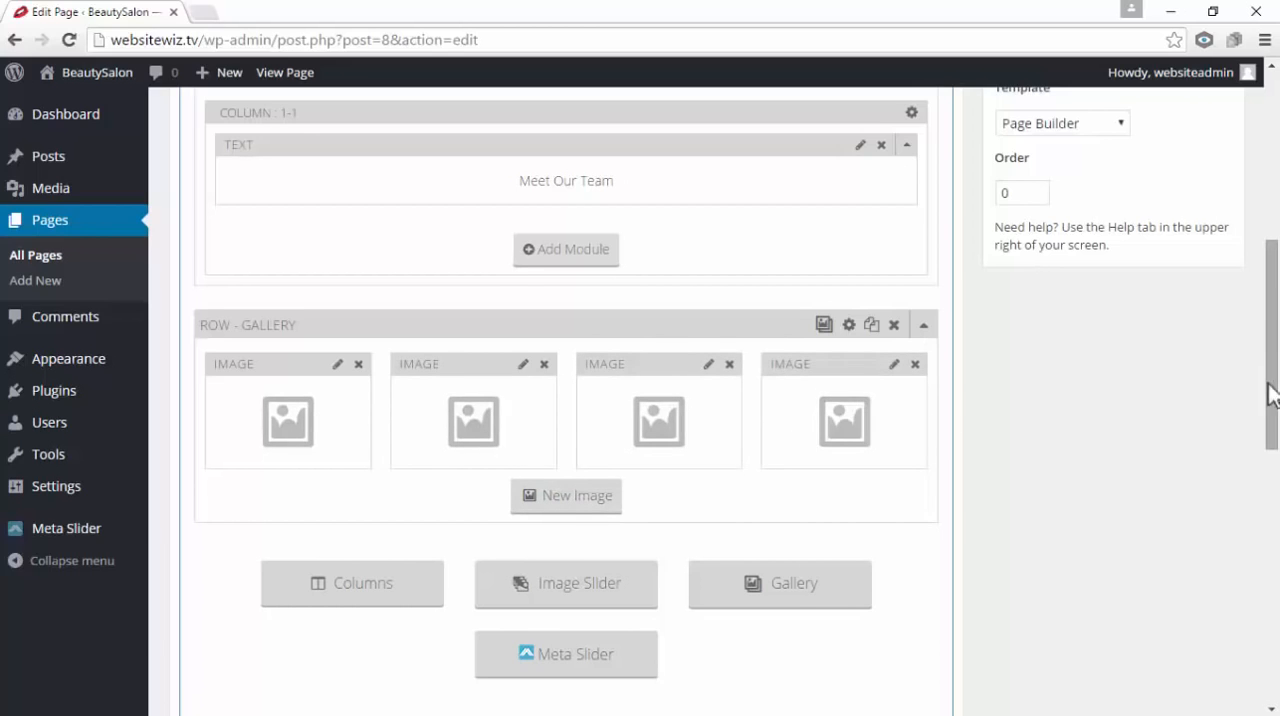
# Open the first image placeholder of the Meet Our Team gallery for editing and go to uploading a file for it
pyautogui.click(338, 366)
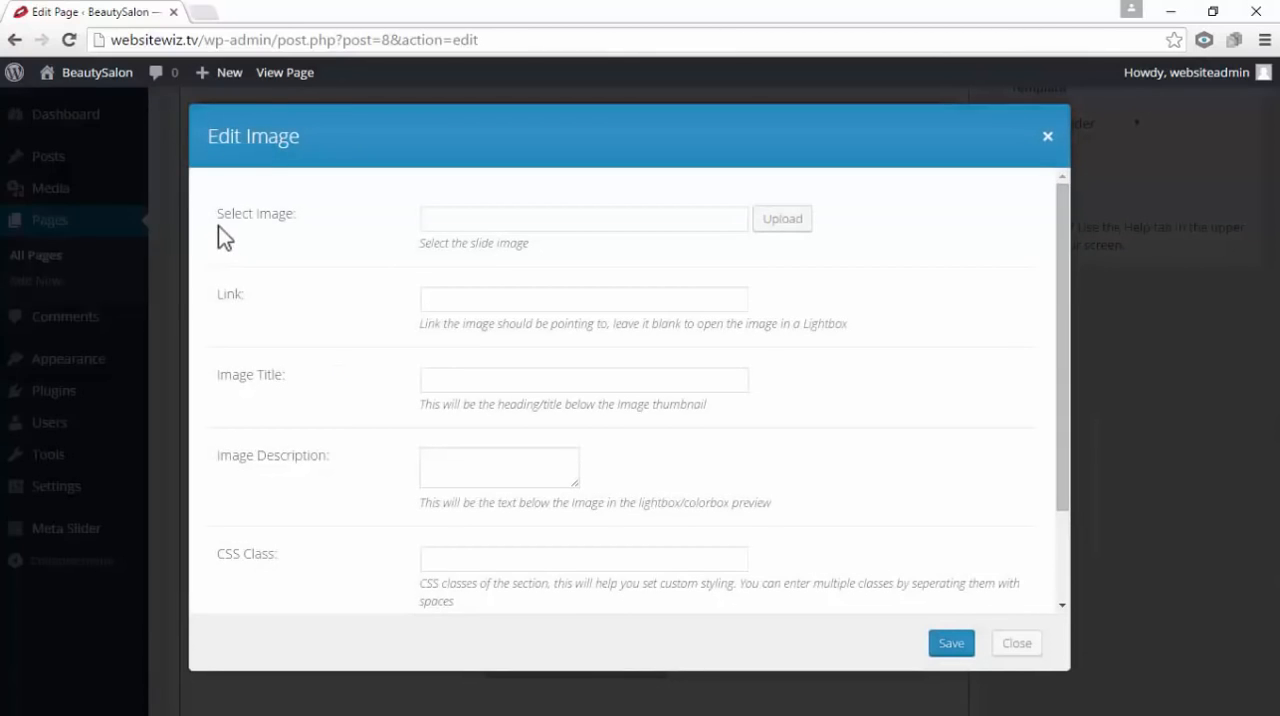
pyautogui.click(789, 220)
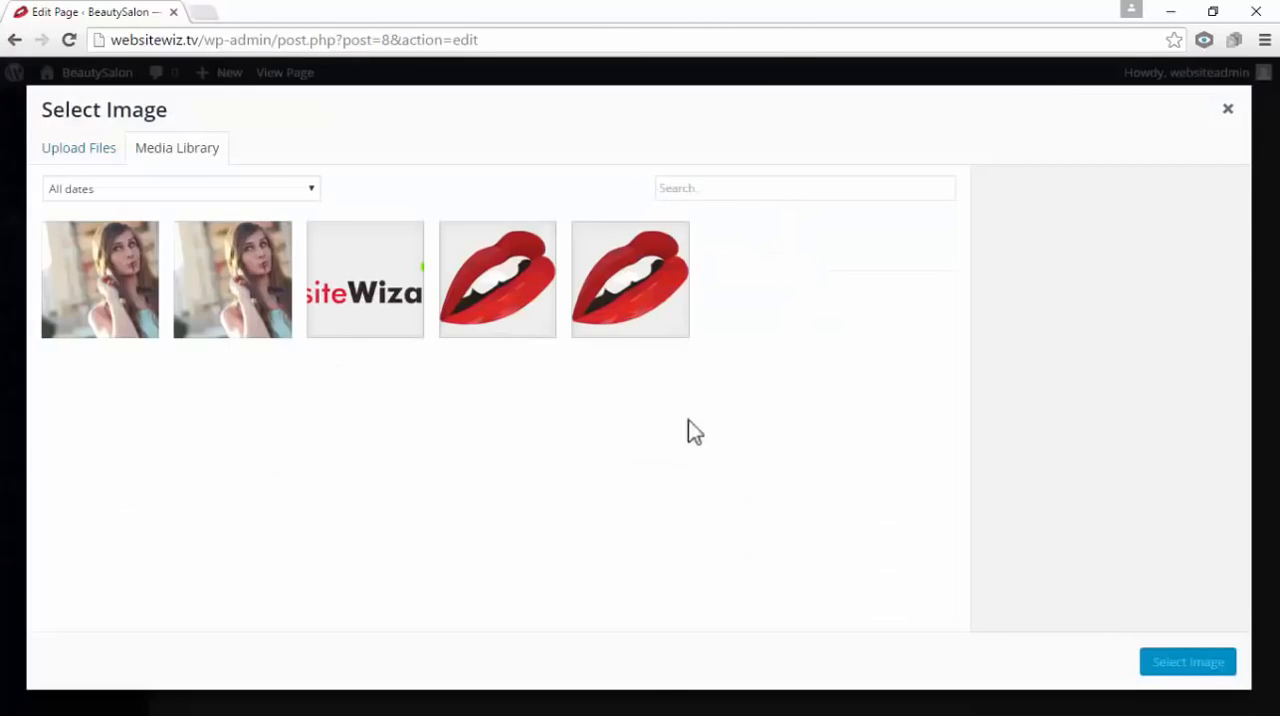
pyautogui.click(72, 147)
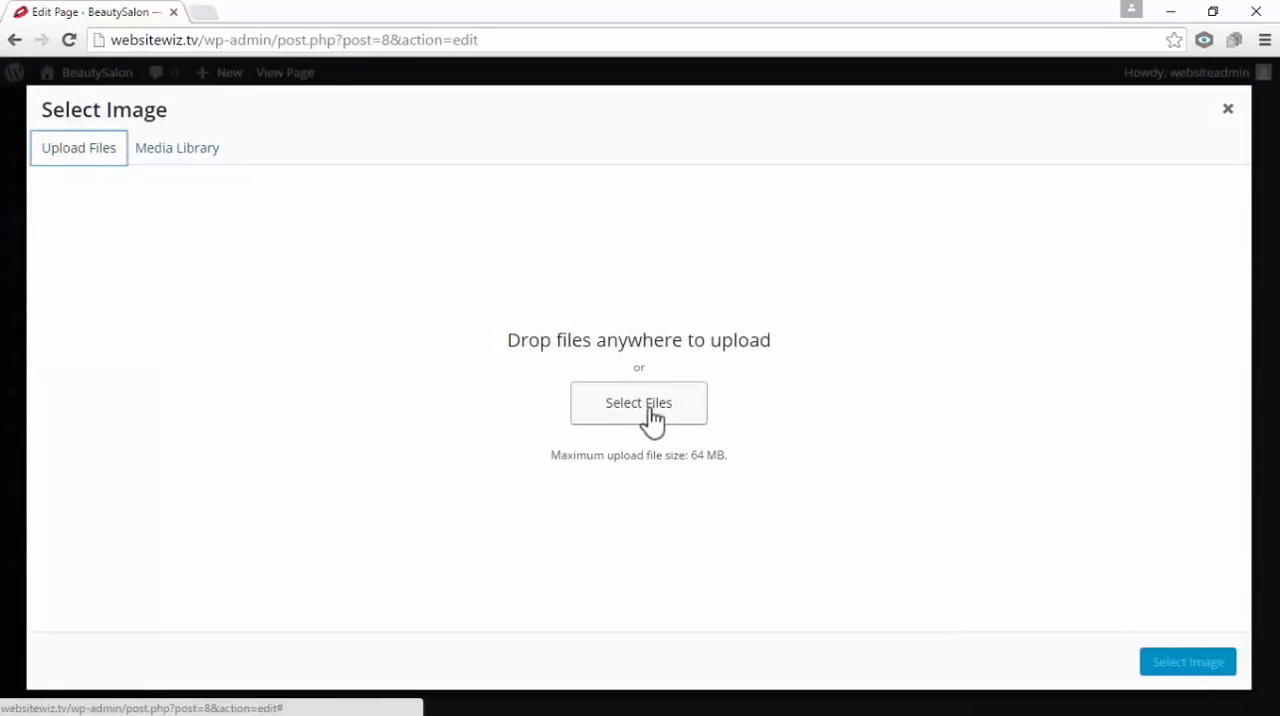
pyautogui.moveTo(511, 347); pyautogui.dragTo(795, 348)
pyautogui.click(781, 412)
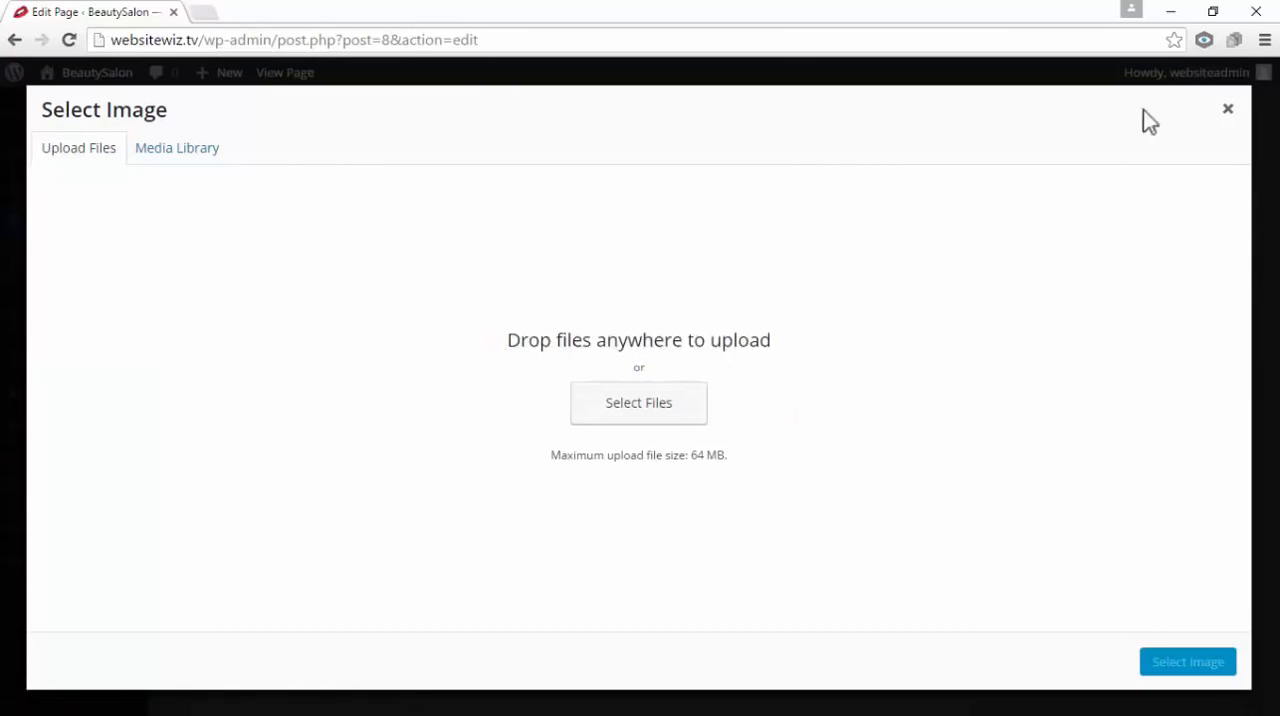
# Shrink the browser window and open the OUR TEAM folder inside Quest Theme Assets beside it
pyautogui.click(1222, 8)
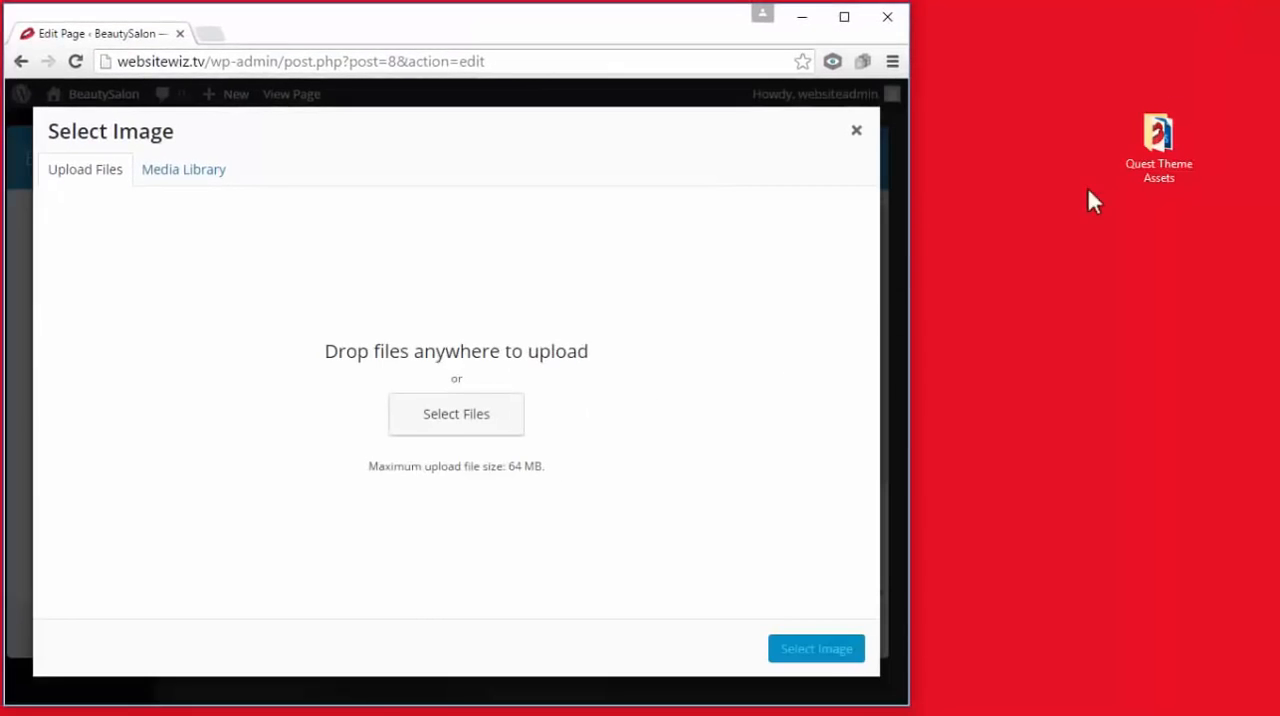
pyautogui.doubleClick(1155, 143)
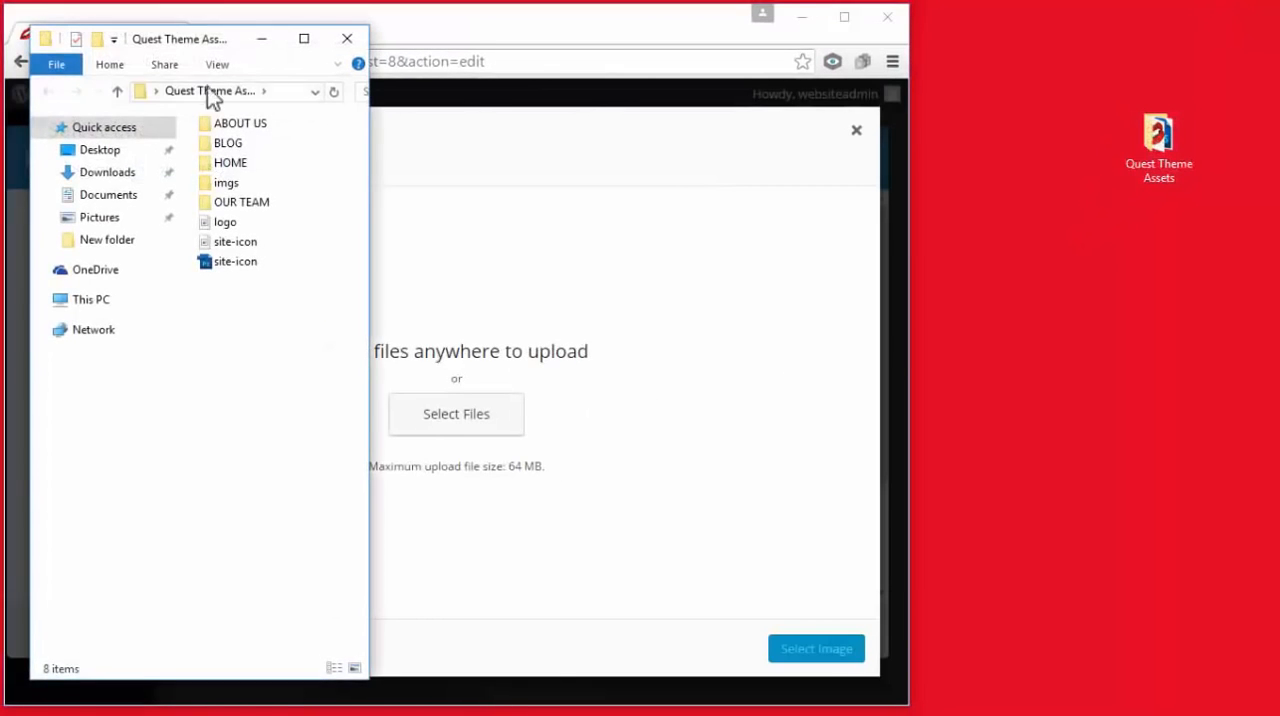
pyautogui.moveTo(235, 35); pyautogui.dragTo(1121, 36)
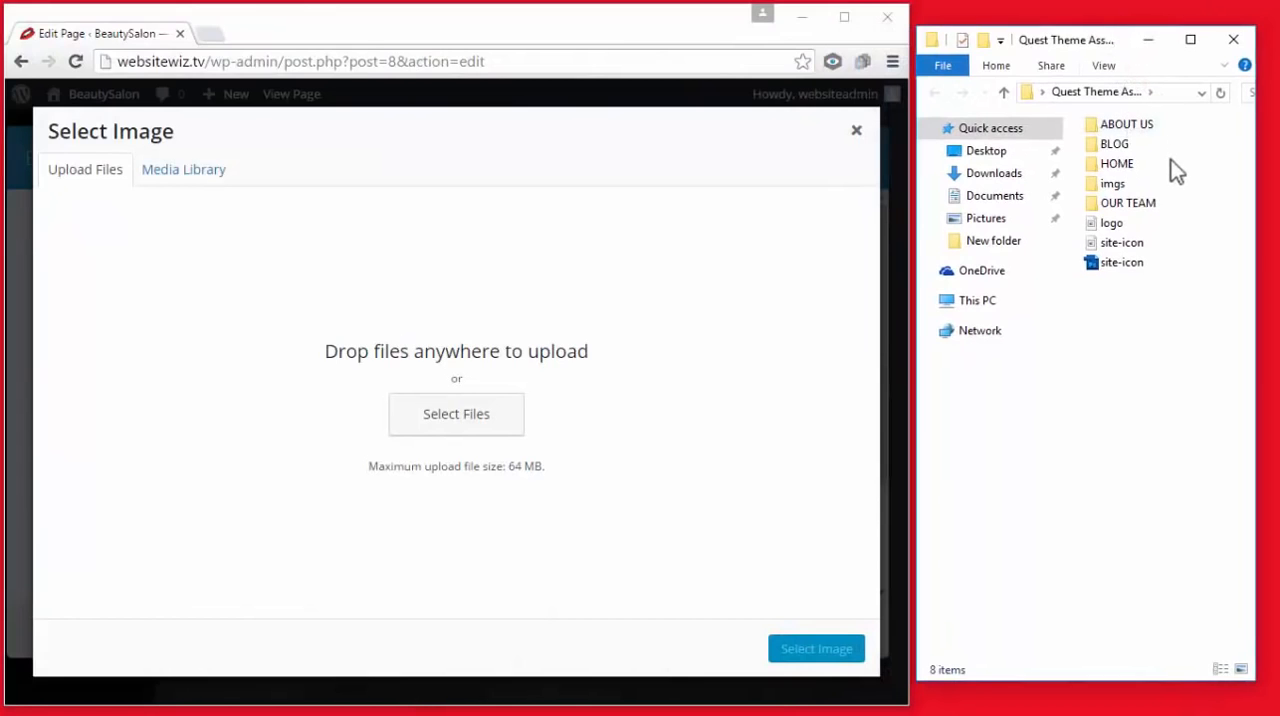
pyautogui.doubleClick(1124, 205)
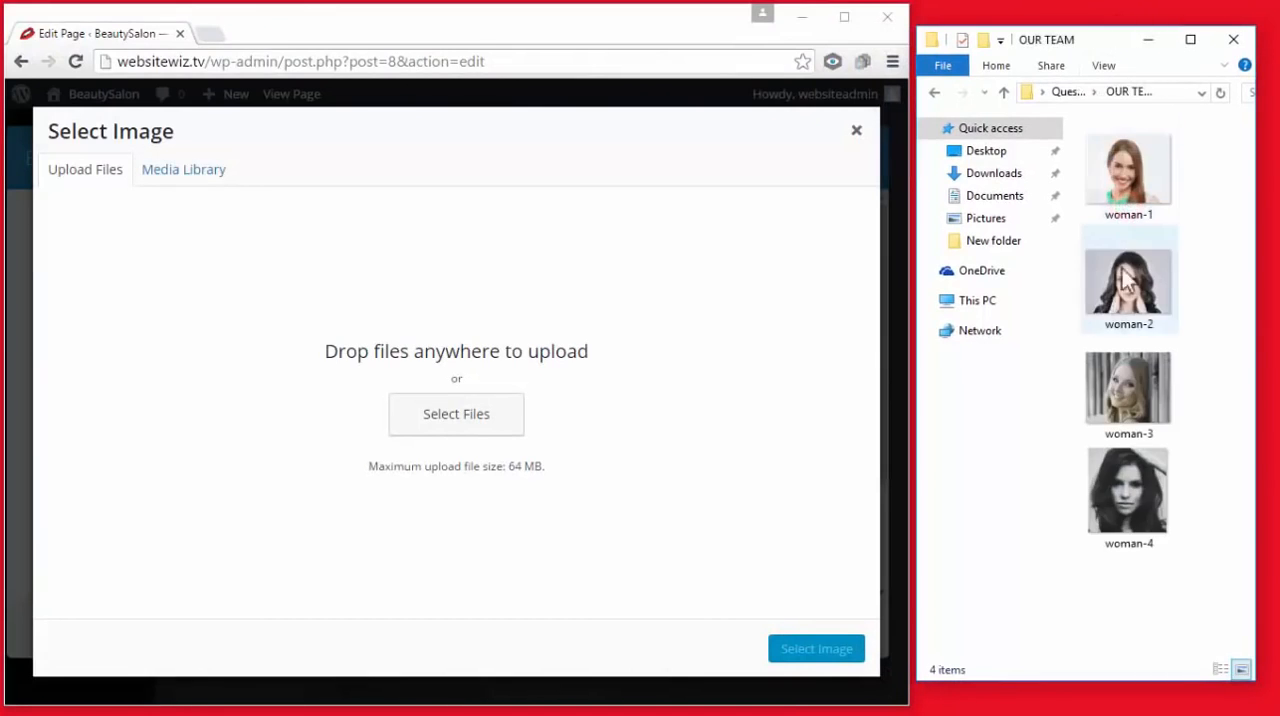
# Upload woman-1 from the OUR TEAM folder and set it as the first gallery image
pyautogui.moveTo(1128, 161); pyautogui.dragTo(686, 326)
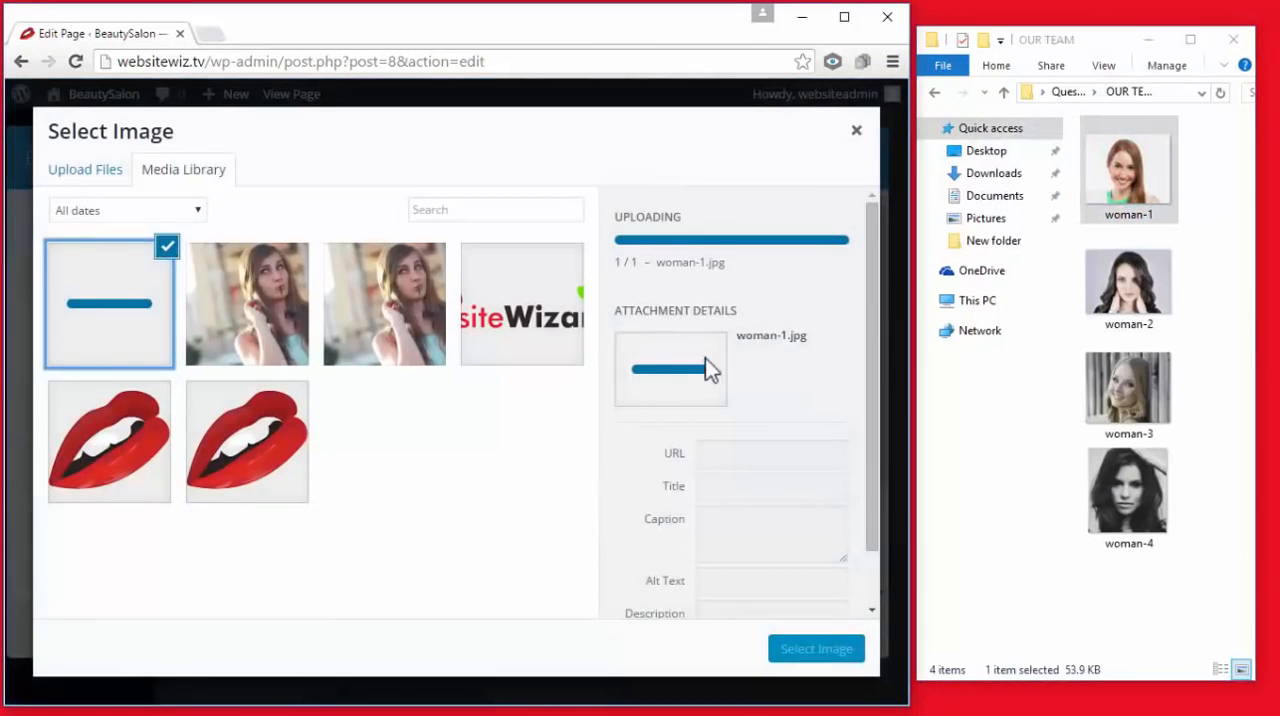
pyautogui.click(843, 20)
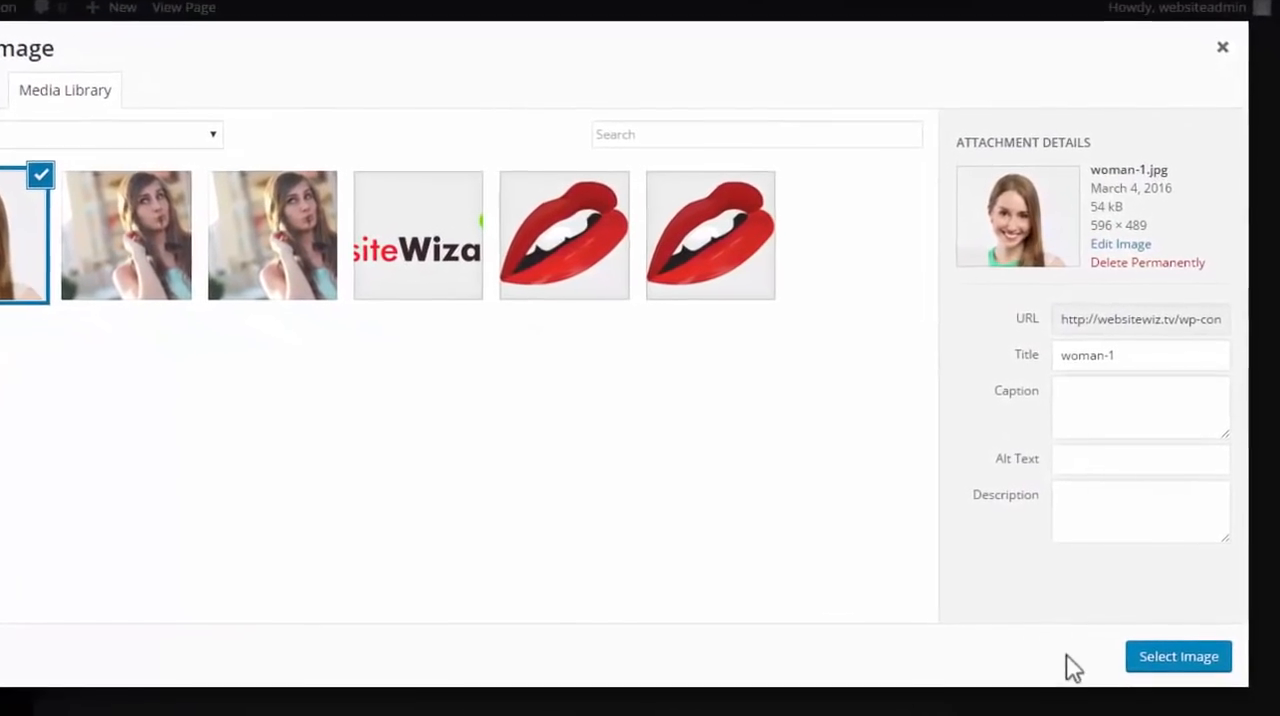
pyautogui.click(1185, 662)
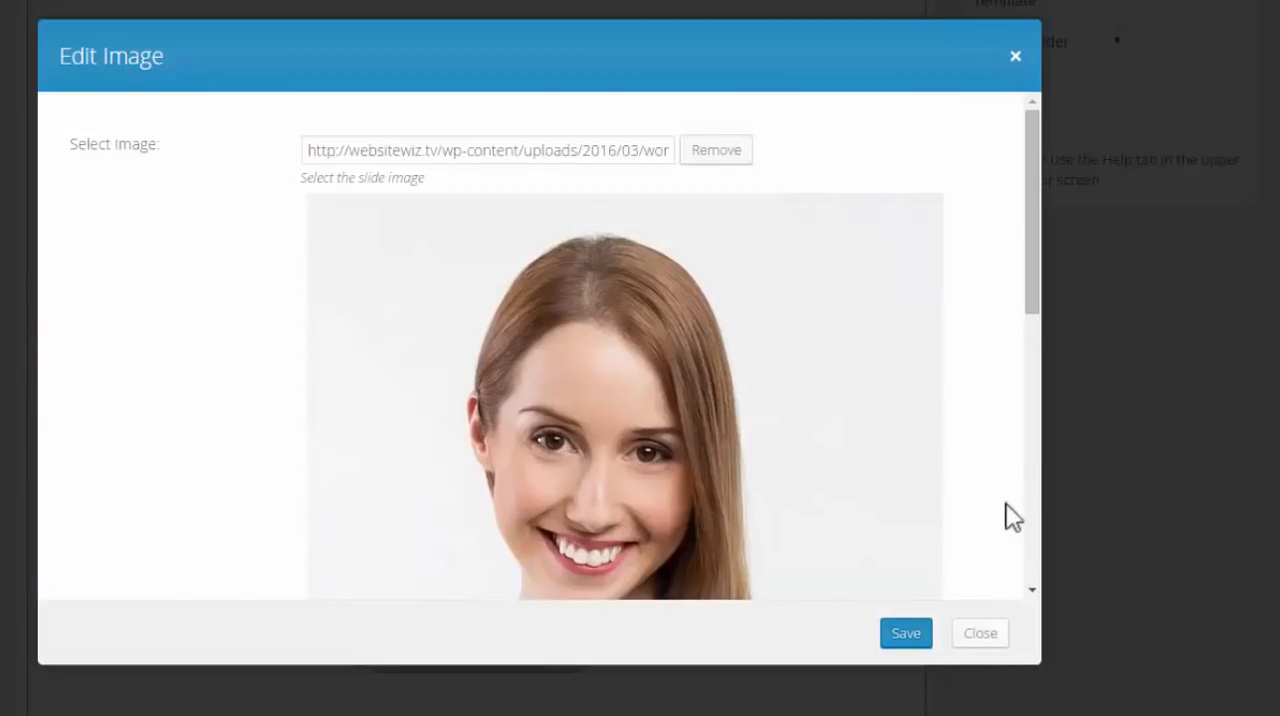
# Enter the team member's name as the first image's title and Beauty Expert as its description, and save the image
pyautogui.moveTo(1032, 219); pyautogui.dragTo(1030, 171)
pyautogui.moveTo(1043, 282); pyautogui.dragTo(1068, 480)
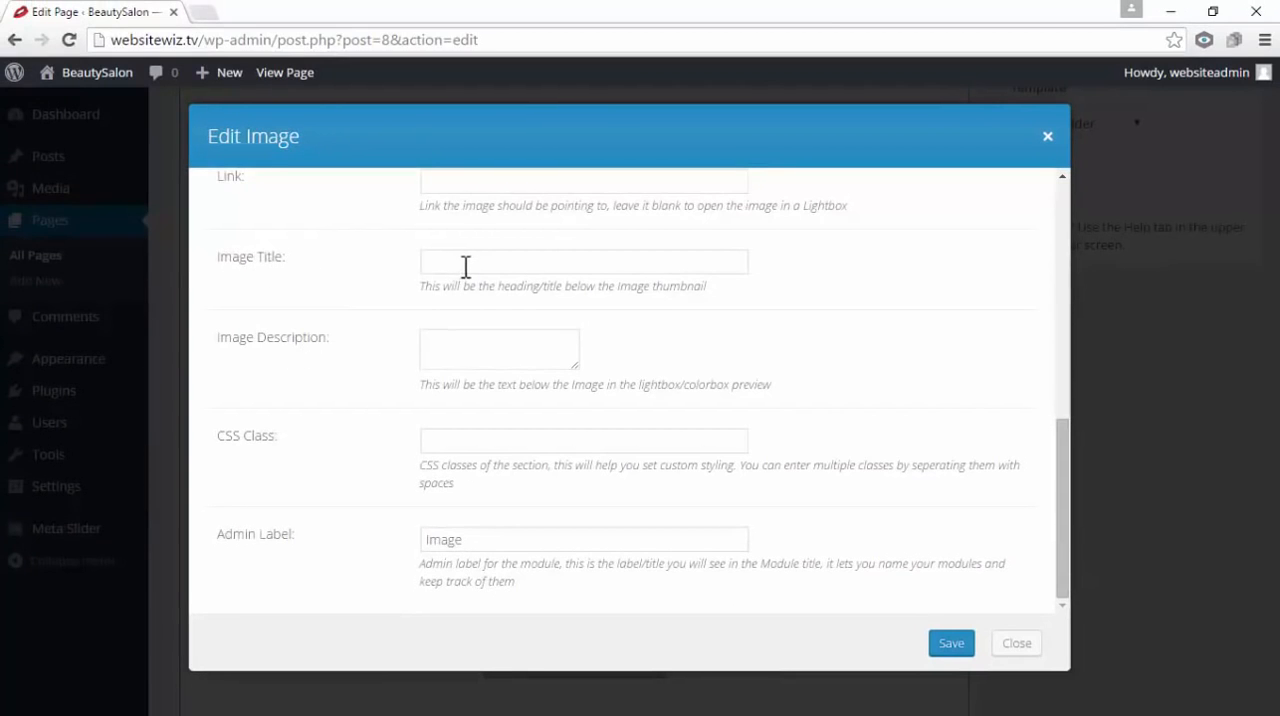
pyautogui.scroll(7, 621, 382)
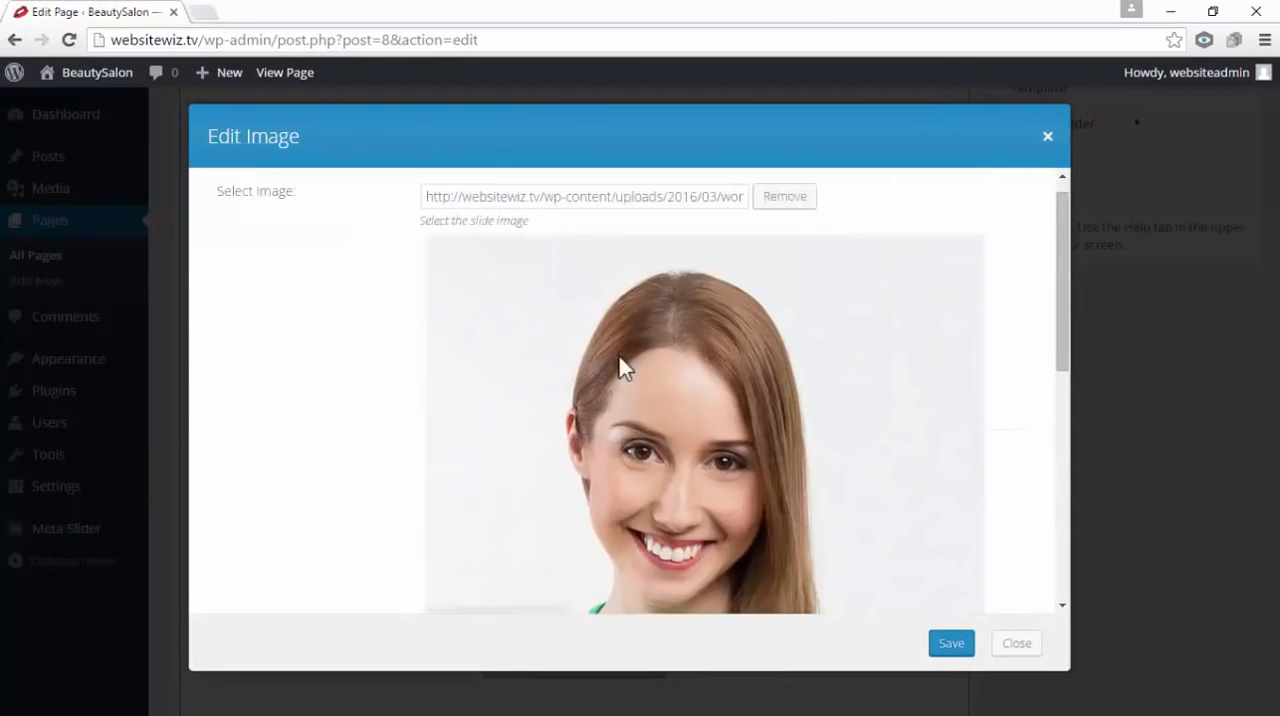
pyautogui.scroll(-5, 620, 366)
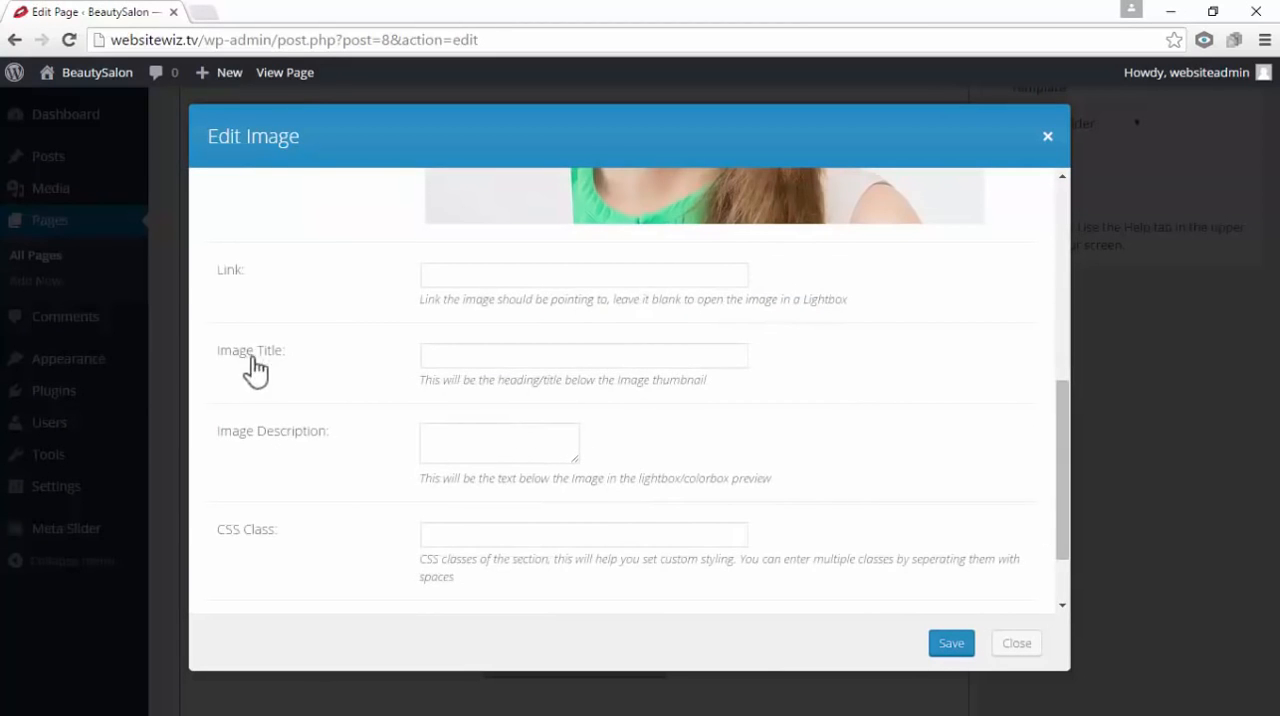
pyautogui.click(471, 353)
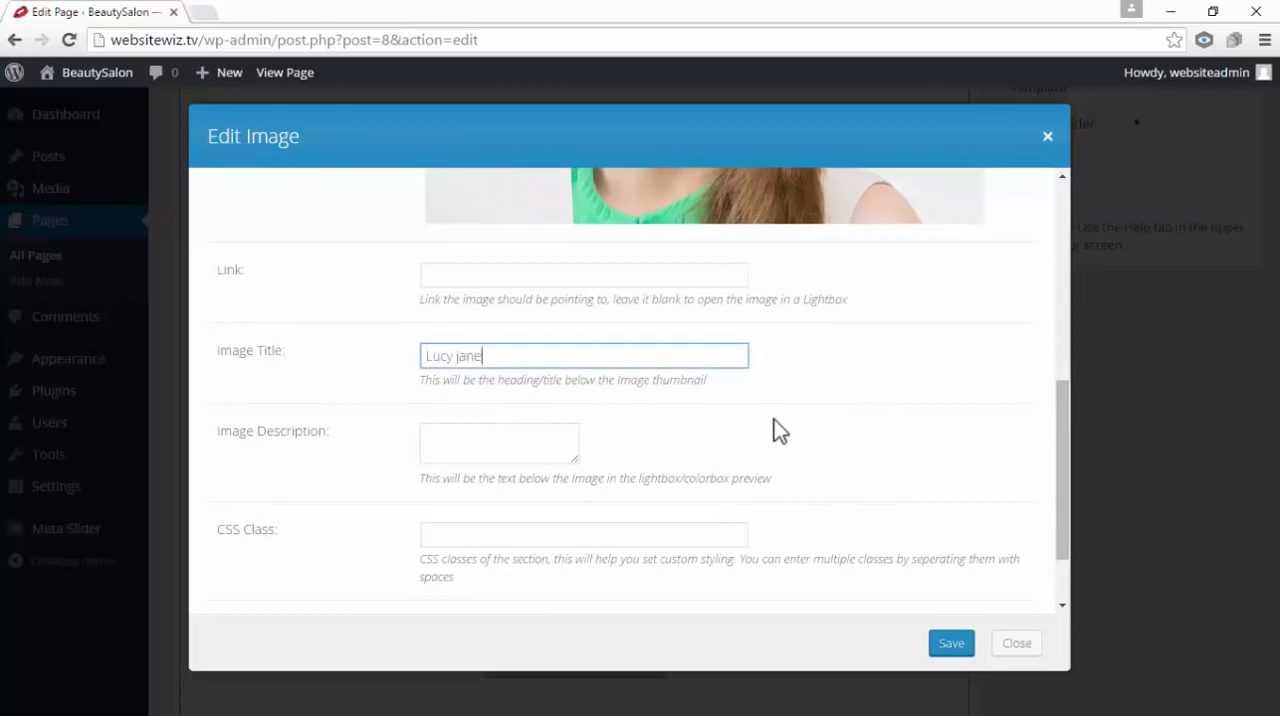
pyautogui.click(446, 438)
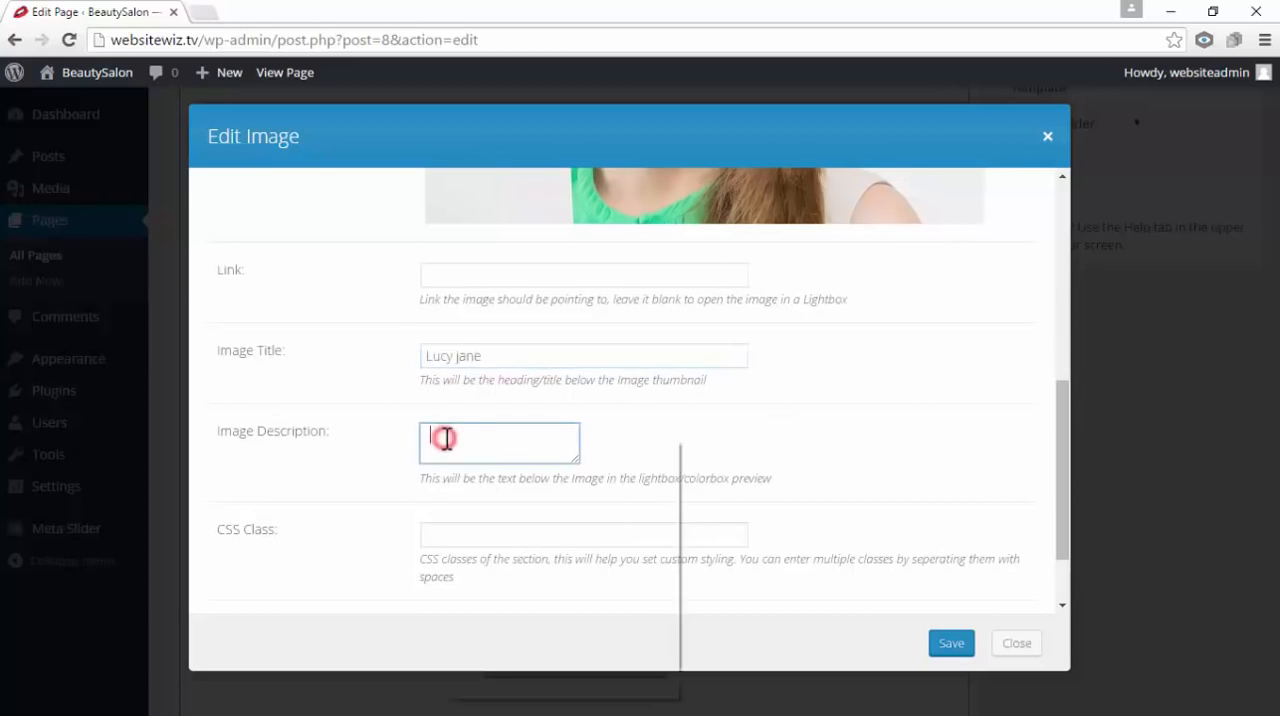
pyautogui.rightClick(446, 440)
pyautogui.click(508, 545)
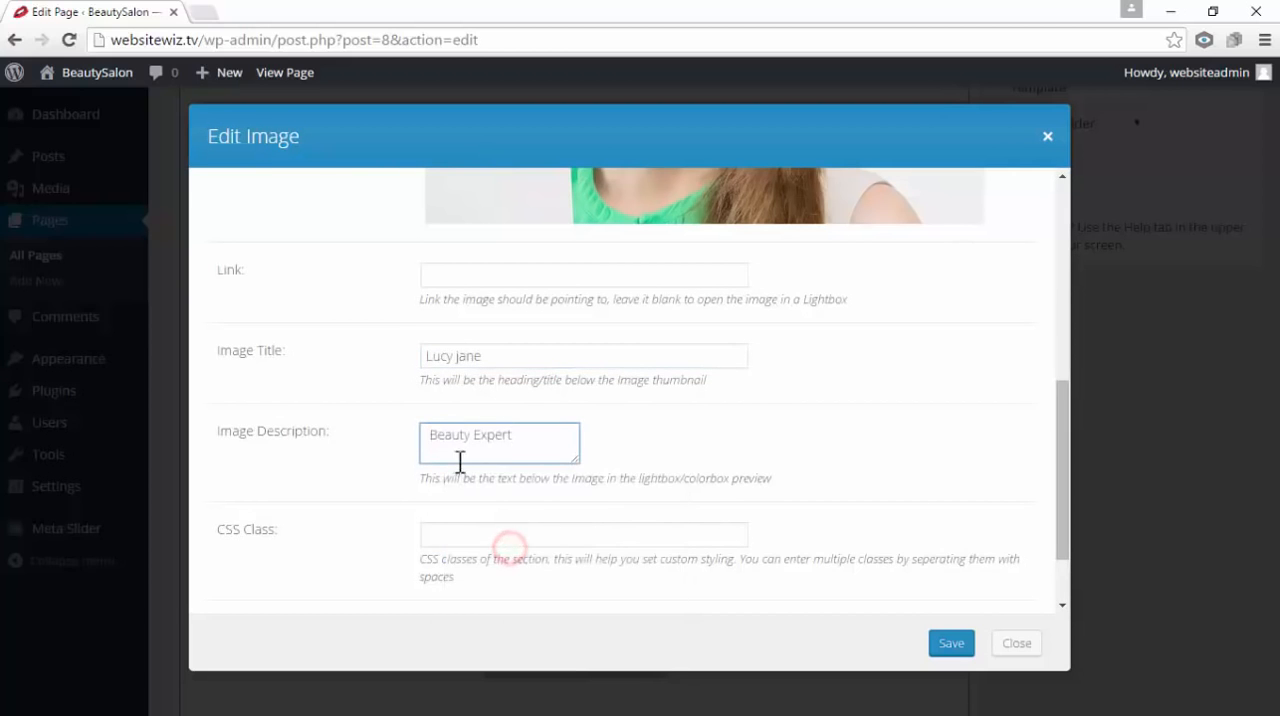
pyautogui.click(646, 426)
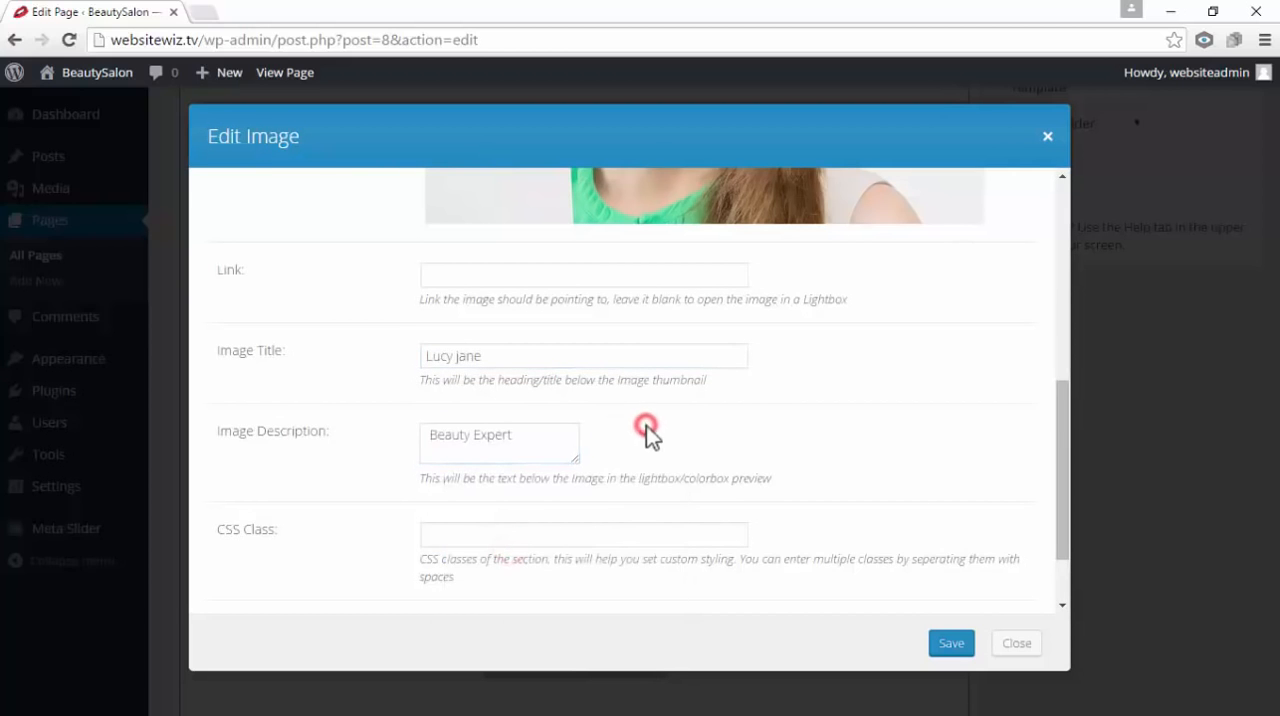
pyautogui.click(950, 643)
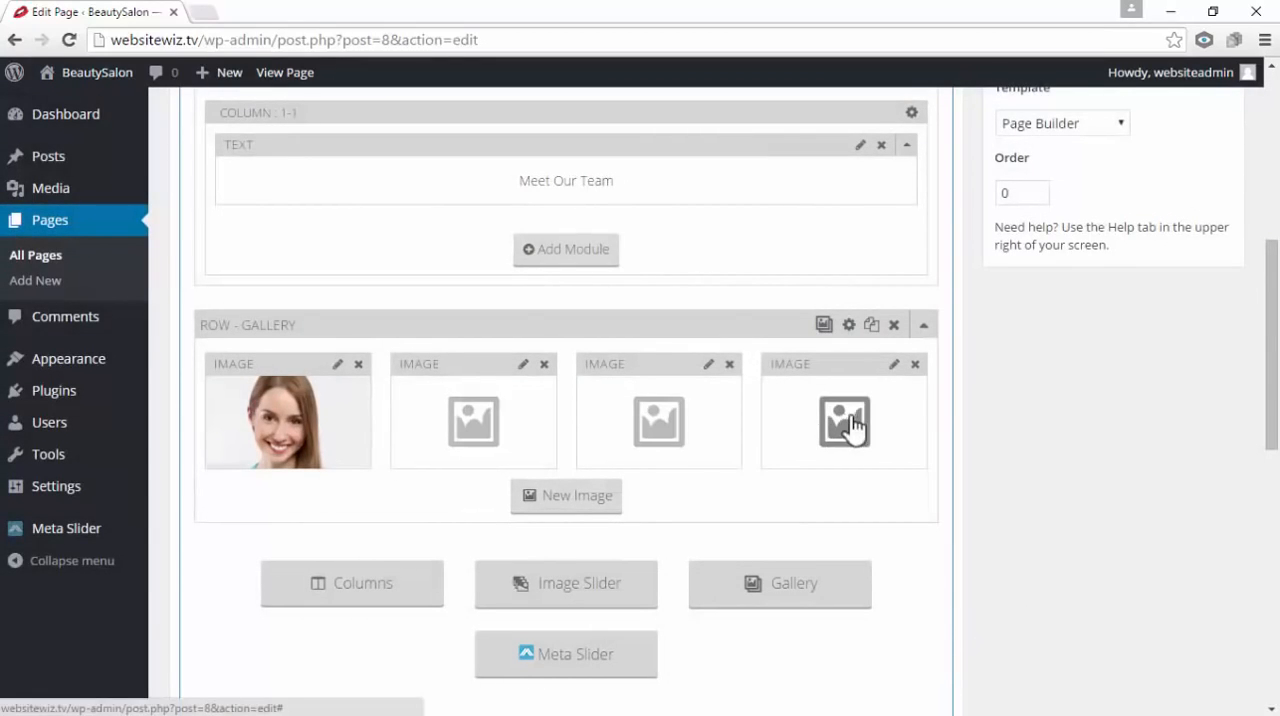
# Upload woman-2 from the OUR TEAM folder and set it as the second gallery image
pyautogui.click(523, 368)
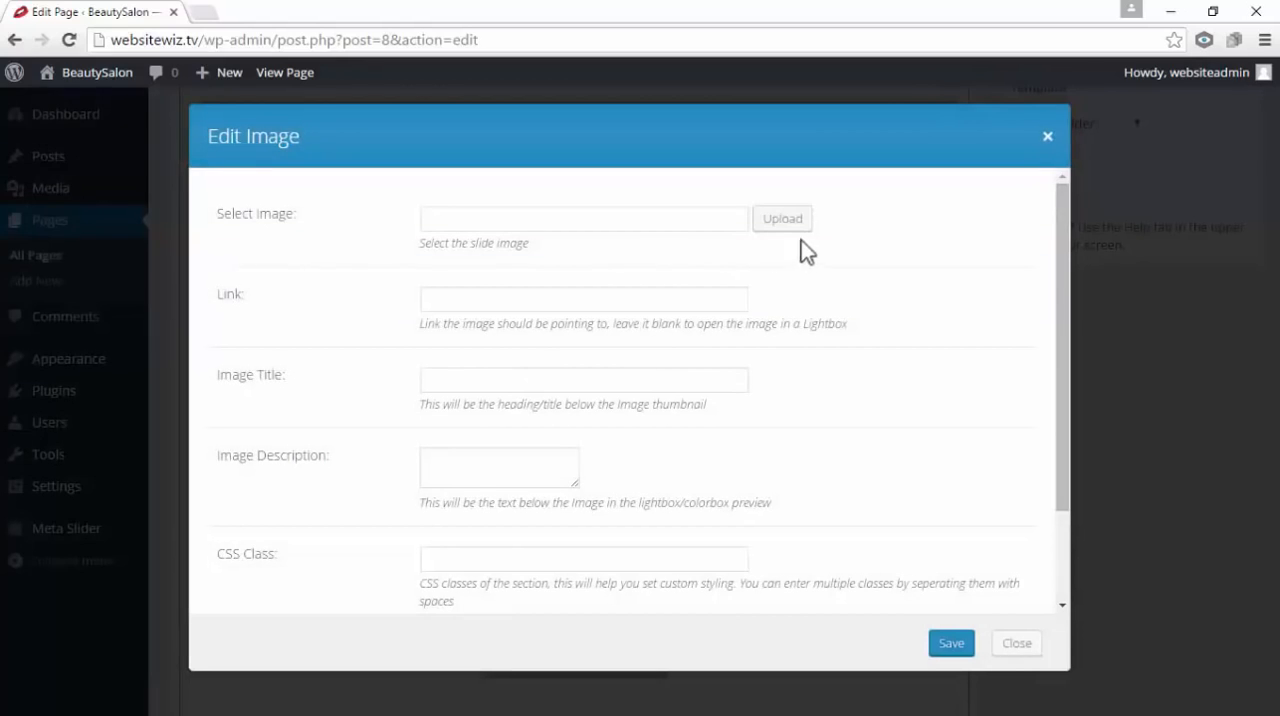
pyautogui.click(785, 222)
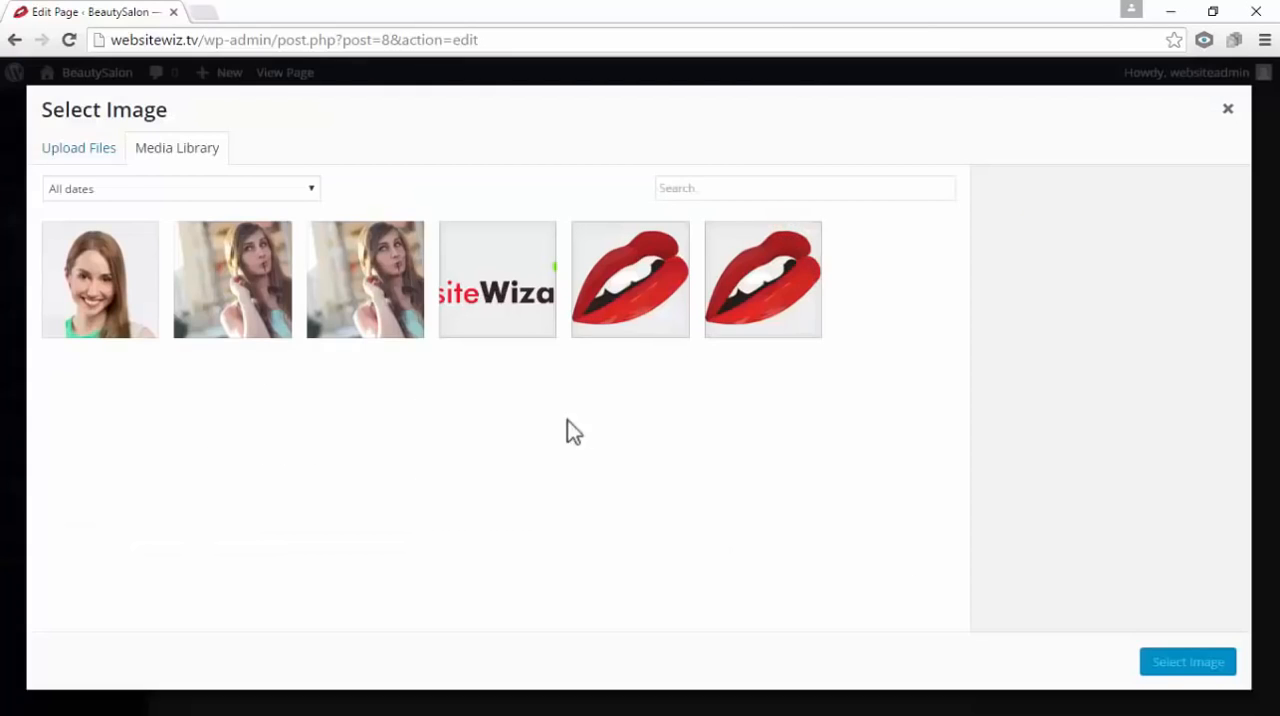
pyautogui.click(92, 148)
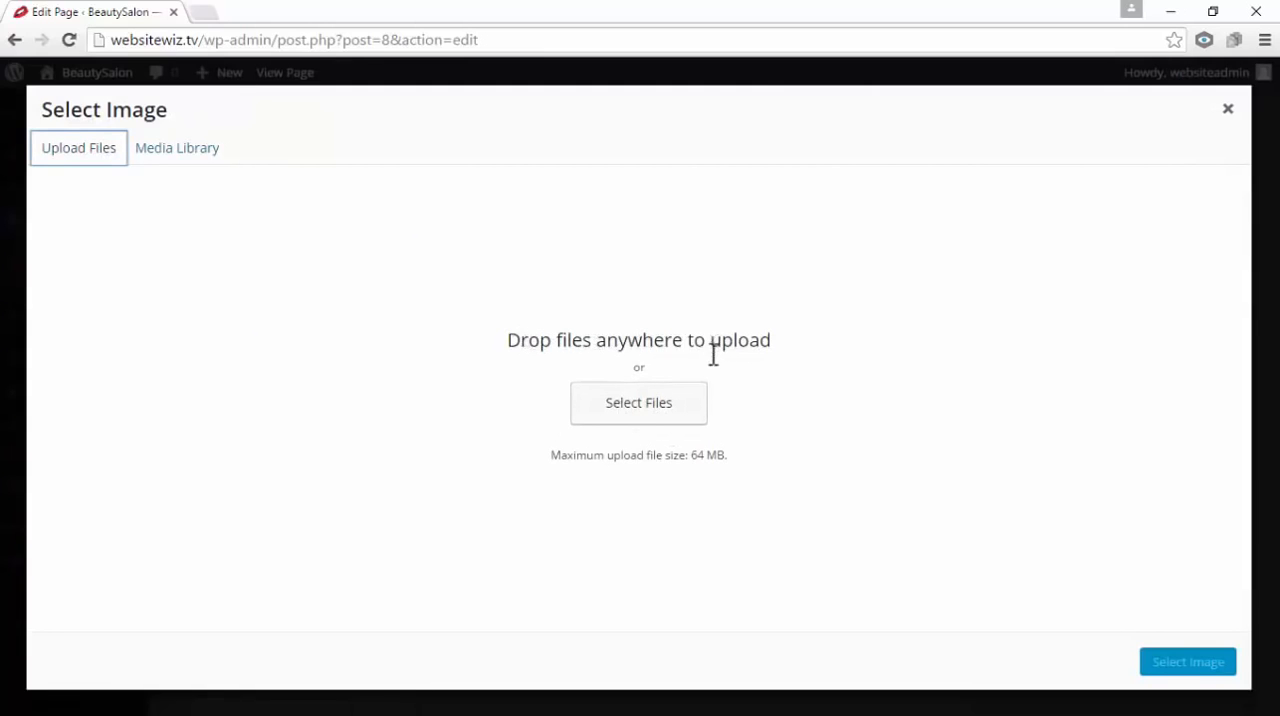
pyautogui.click(1136, 193)
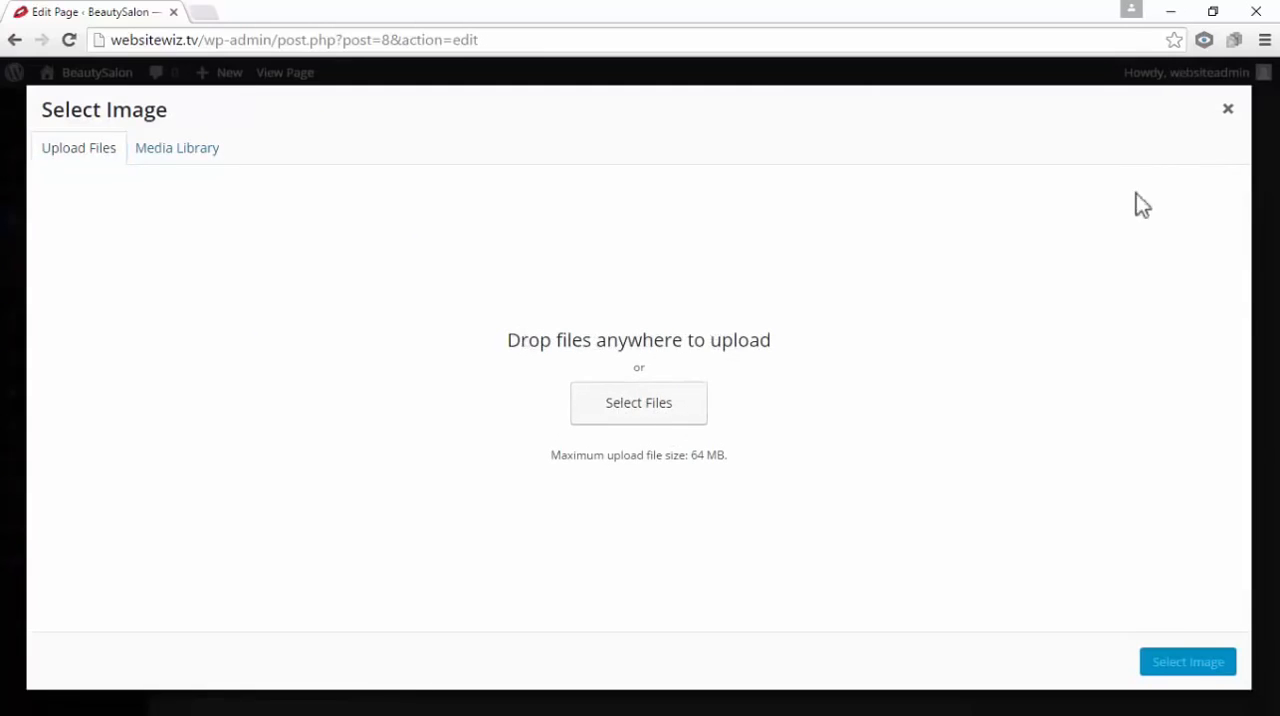
pyautogui.click(1212, 12)
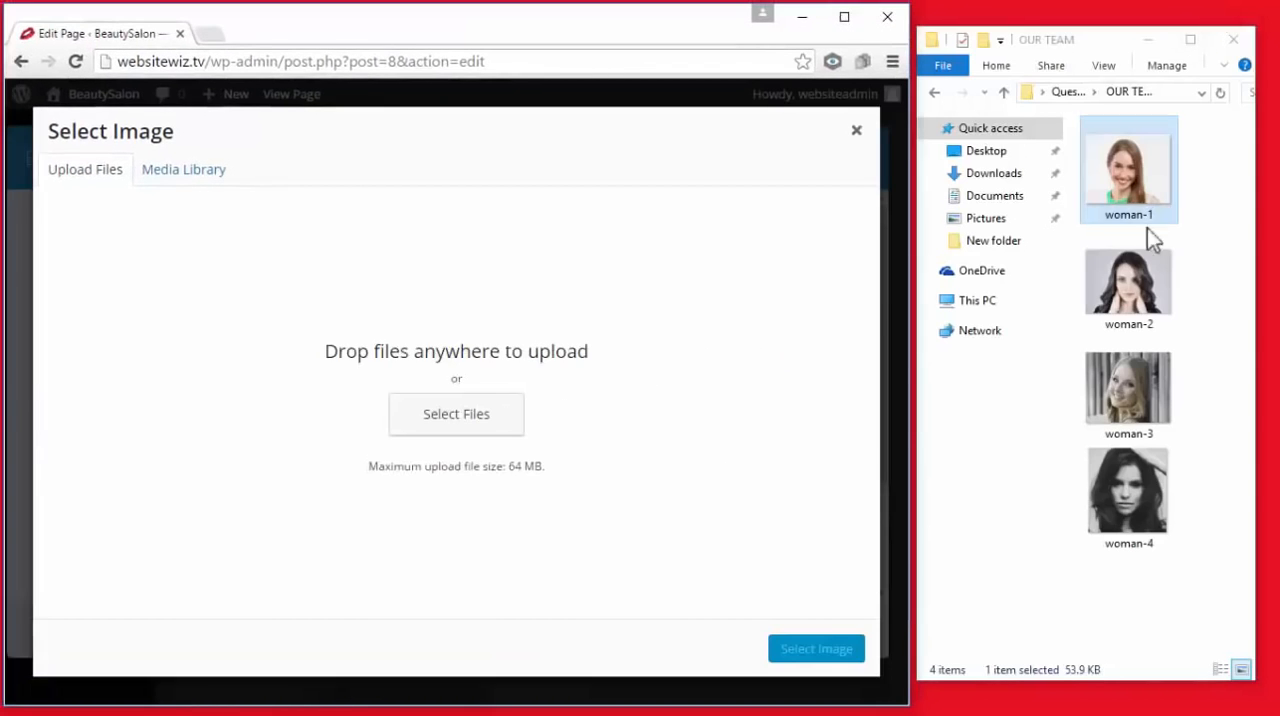
pyautogui.moveTo(1125, 298); pyautogui.dragTo(720, 290)
pyautogui.click(844, 17)
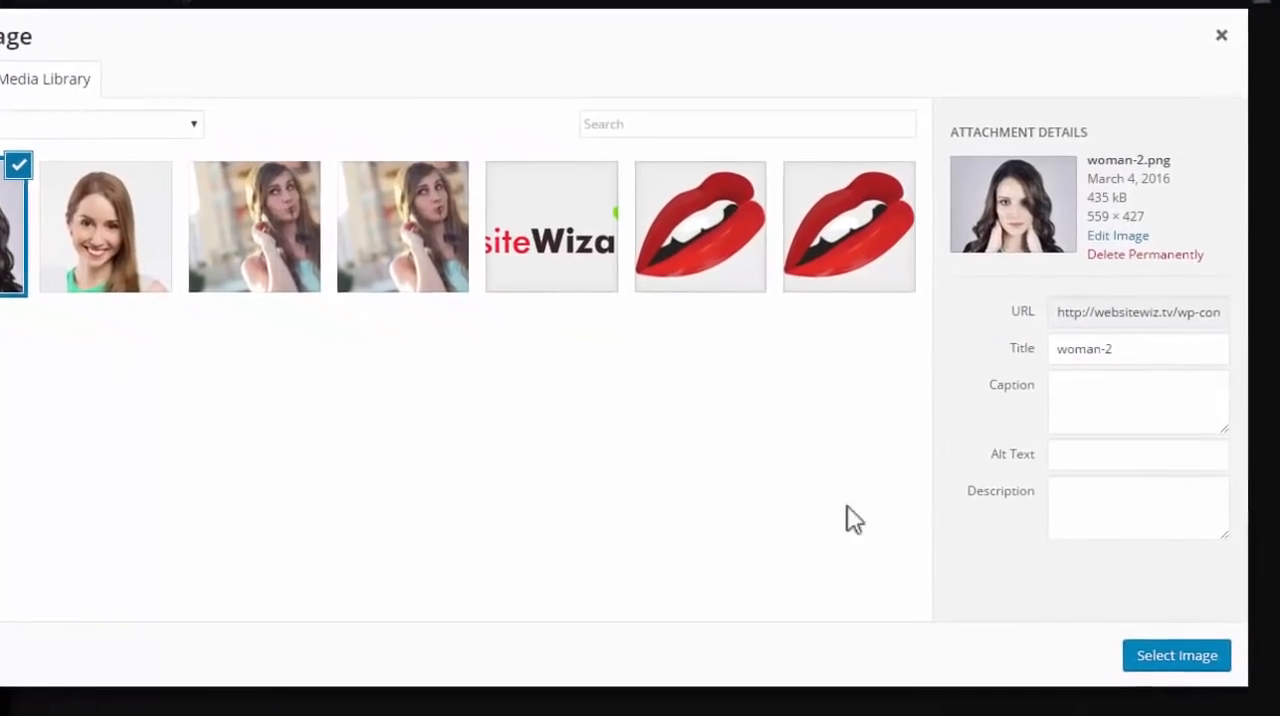
pyautogui.click(1162, 655)
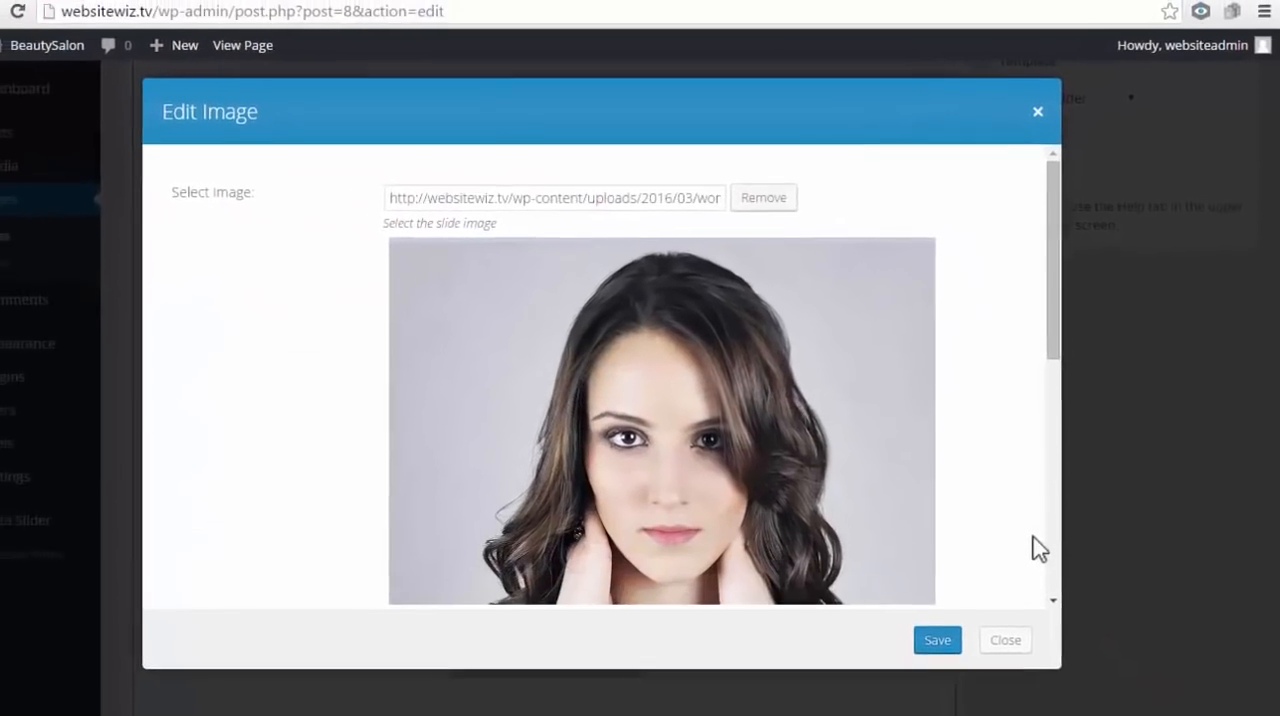
# Enter the team member's name as the second image's title and Nail Artist as its description, and save the image
pyautogui.scroll(-1, 1037, 543)
pyautogui.scroll(-4, 1034, 533)
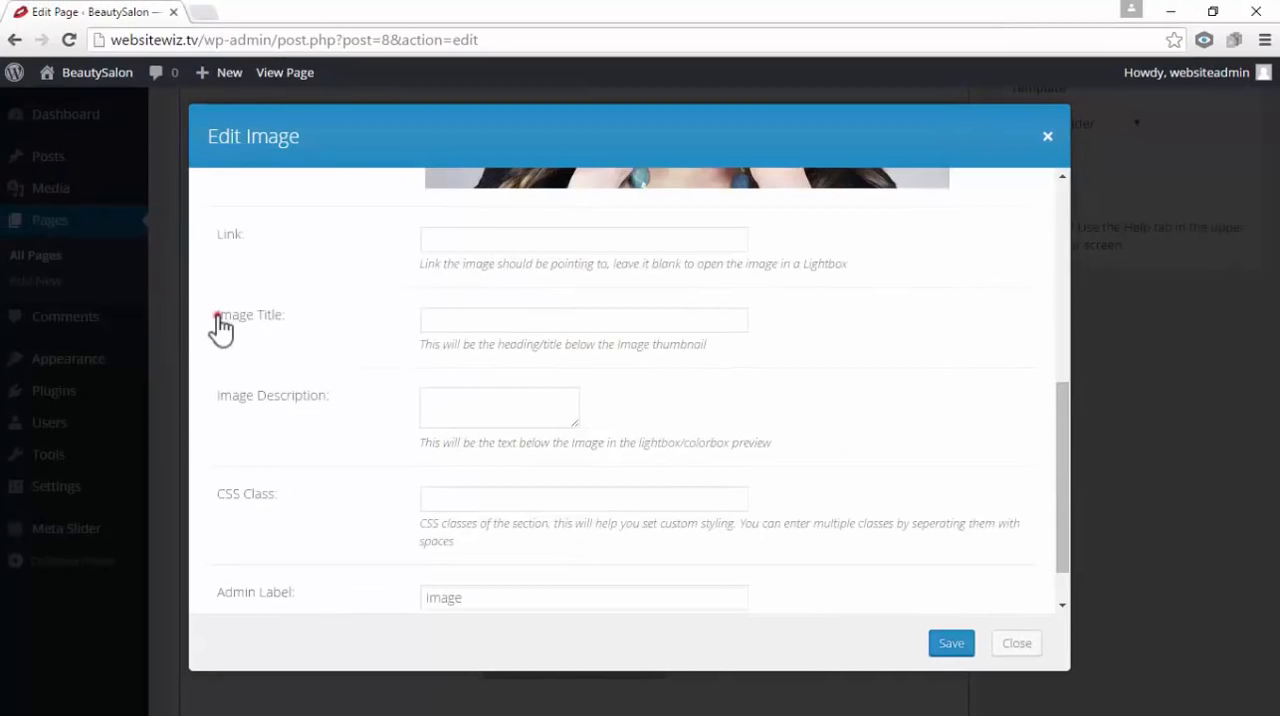
pyautogui.moveTo(216, 317); pyautogui.dragTo(309, 328)
pyautogui.click(450, 318)
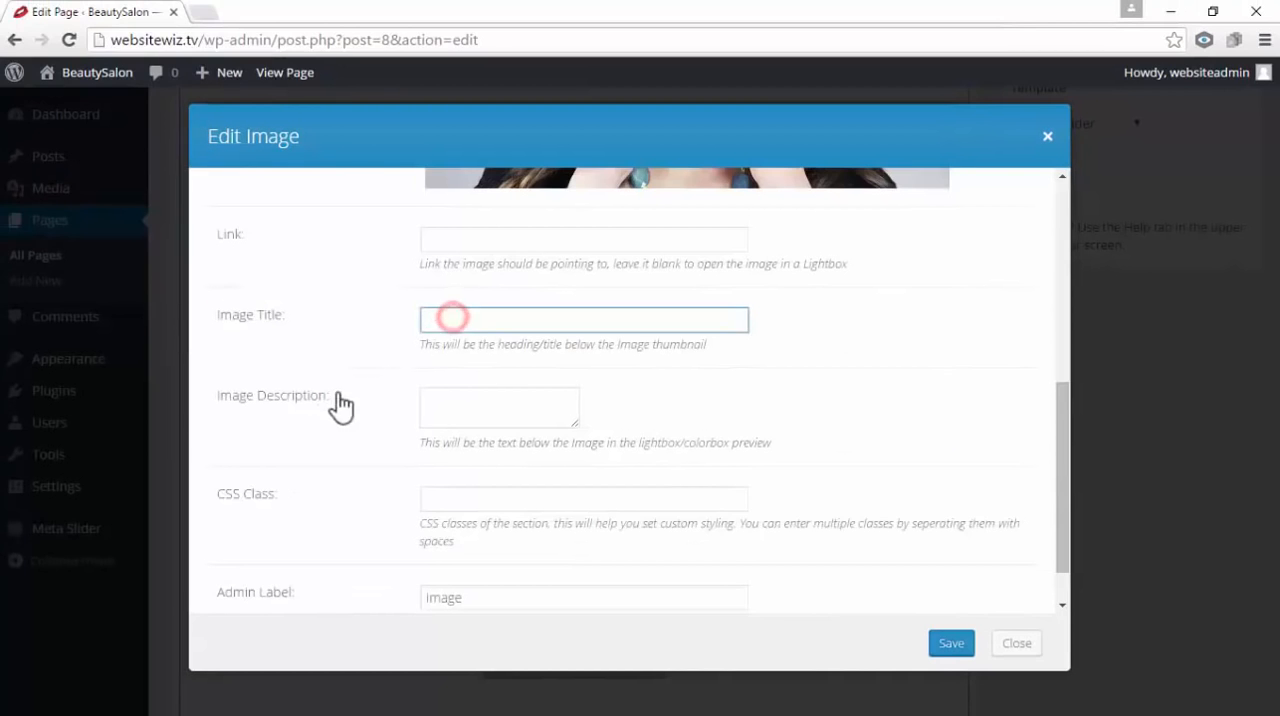
pyautogui.moveTo(338, 396); pyautogui.dragTo(220, 414)
pyautogui.click(468, 412)
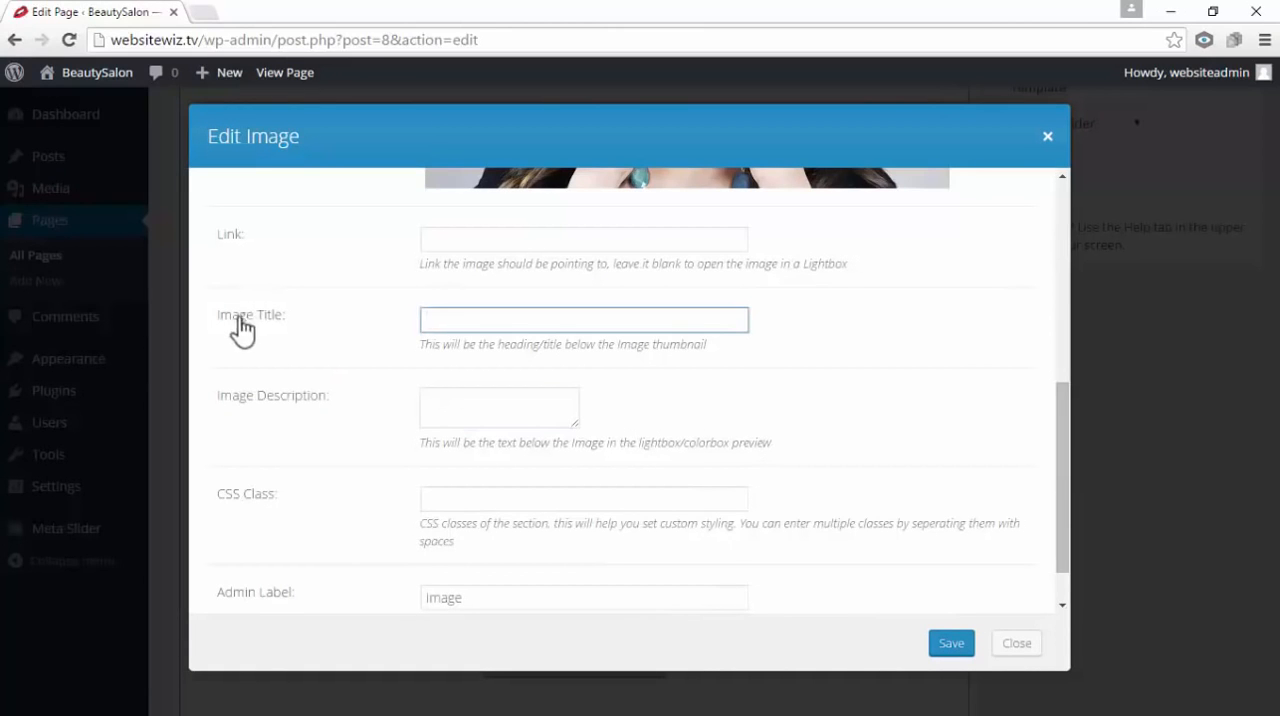
pyautogui.moveTo(219, 317); pyautogui.dragTo(292, 321)
pyautogui.click(509, 326)
pyautogui.moveTo(332, 397); pyautogui.dragTo(216, 398)
pyautogui.rightClick(440, 391)
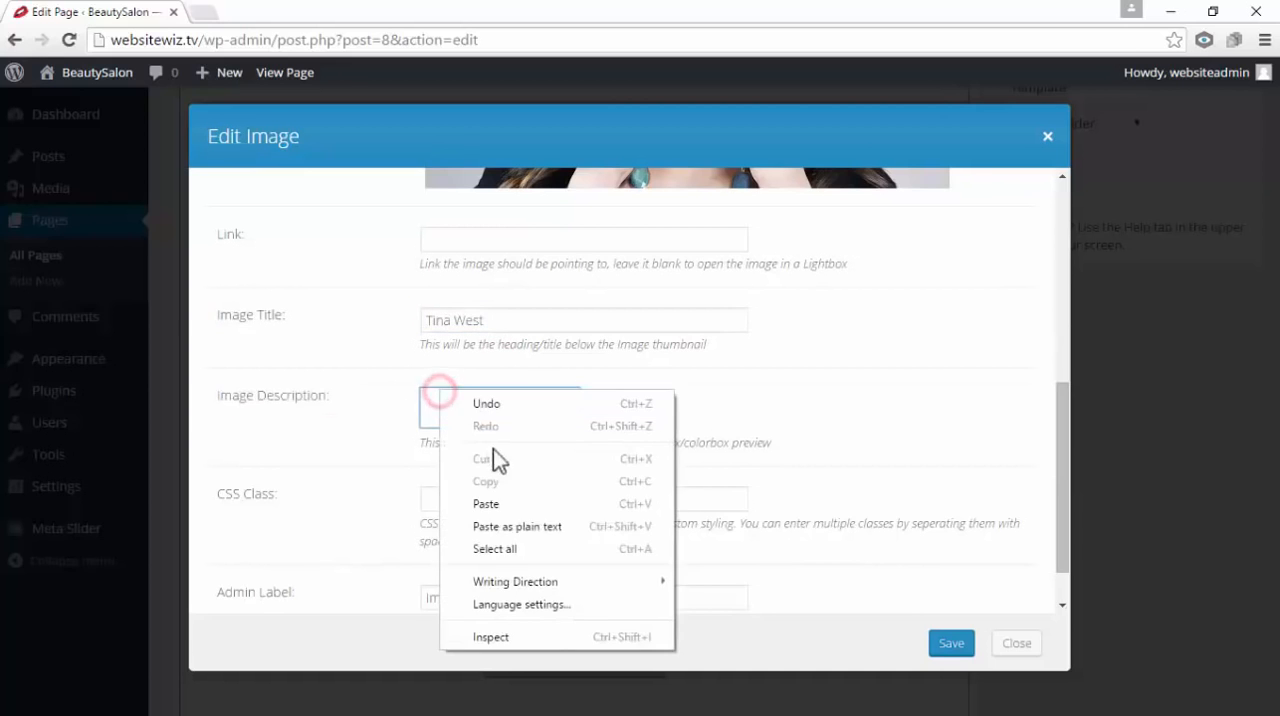
pyautogui.click(520, 503)
pyautogui.tripleClick(492, 406)
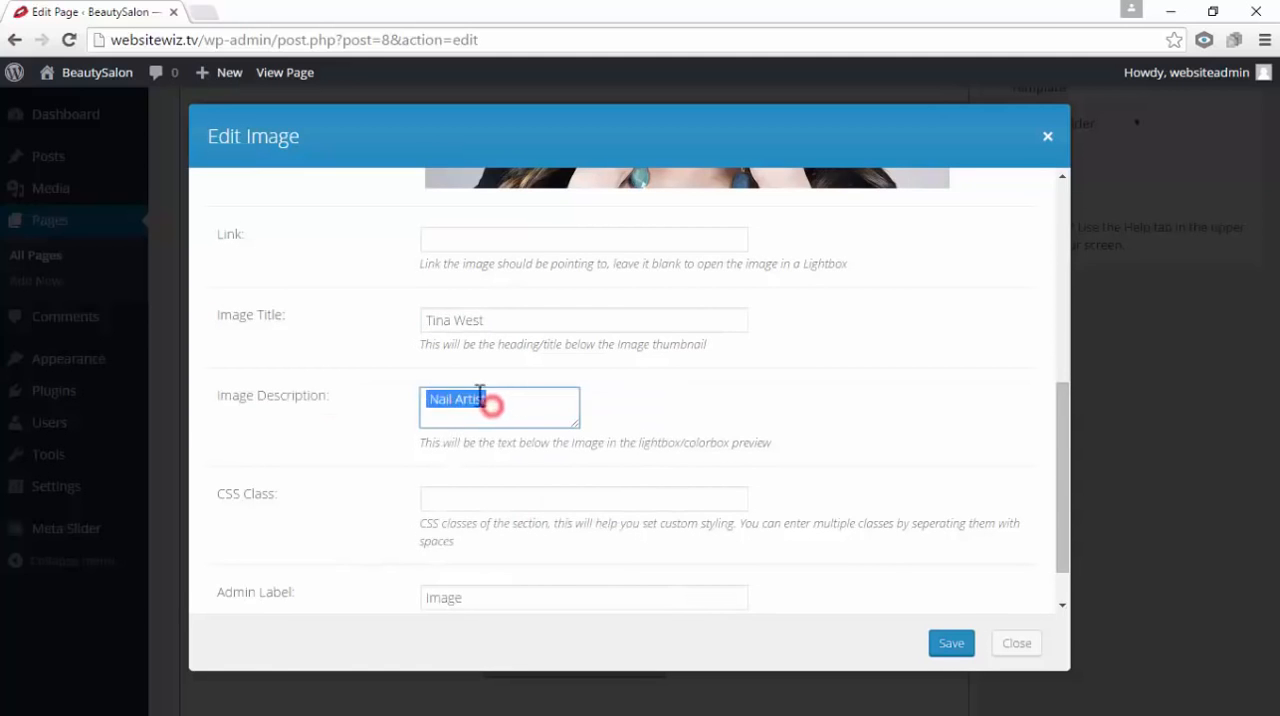
pyautogui.click(623, 403)
pyautogui.click(950, 643)
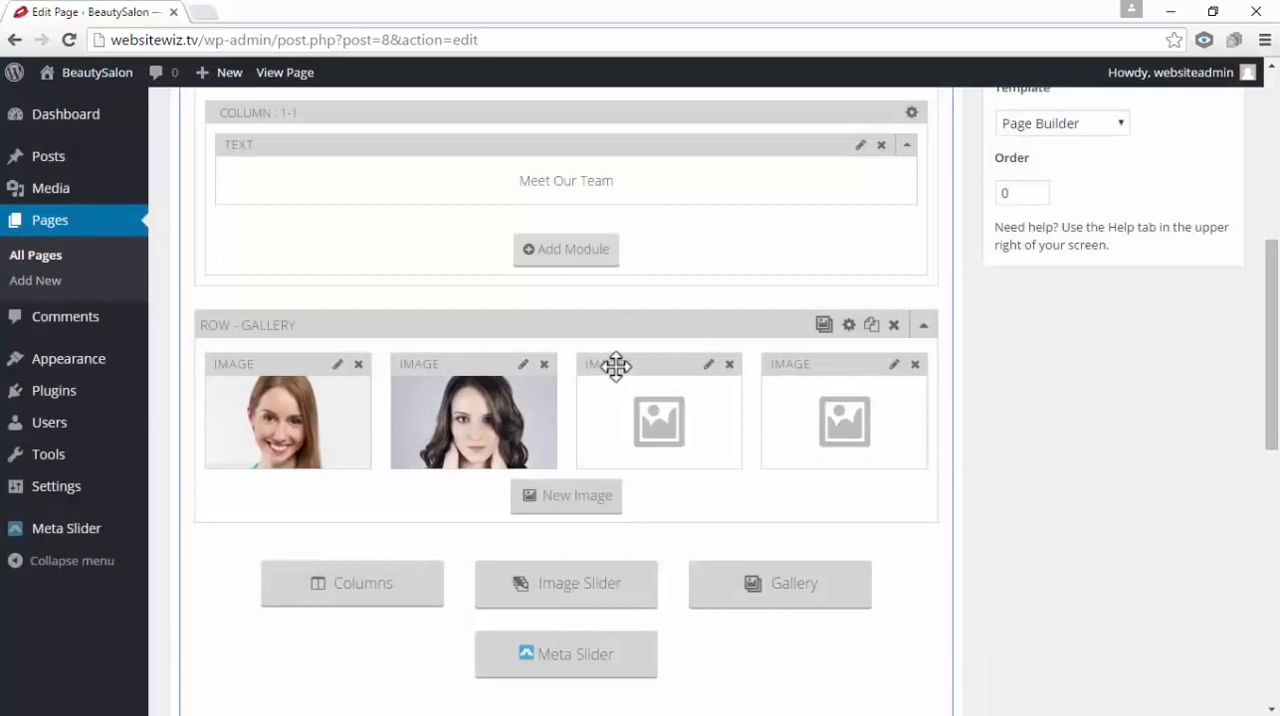
# Upload woman-3 from the OUR TEAM folder and set it as the third gallery image
pyautogui.click(709, 366)
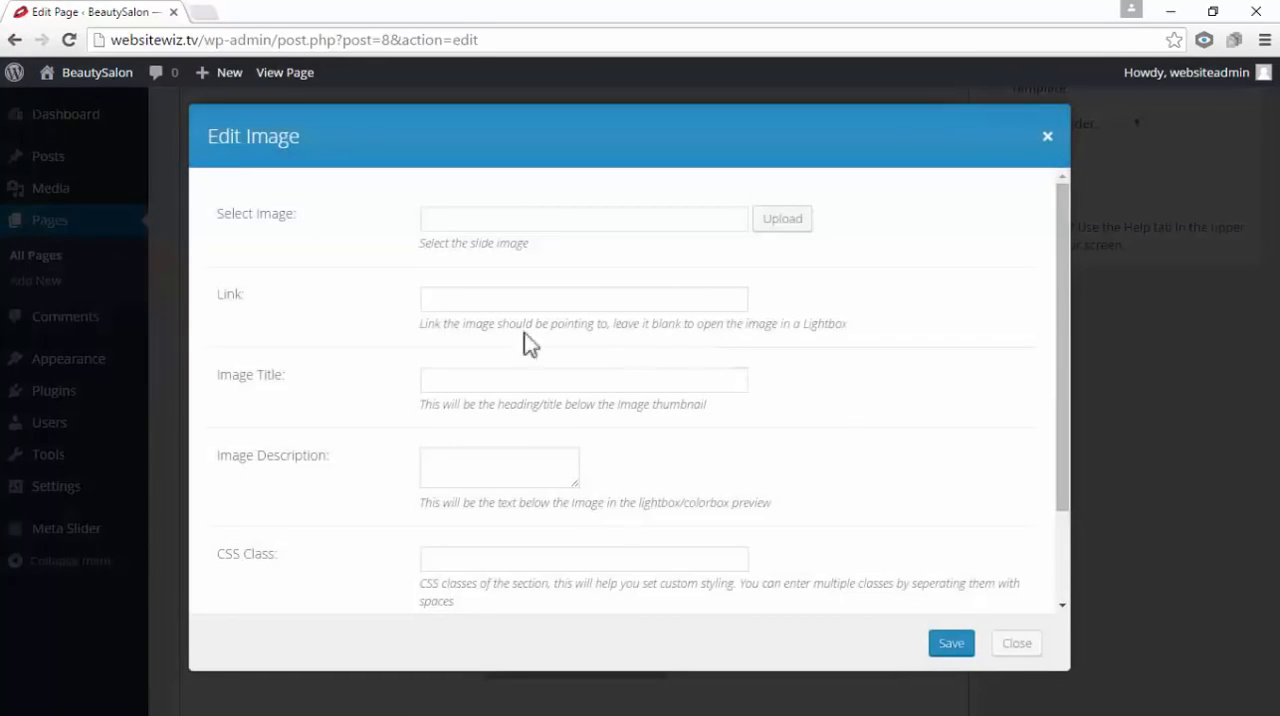
pyautogui.moveTo(310, 214); pyautogui.dragTo(221, 222)
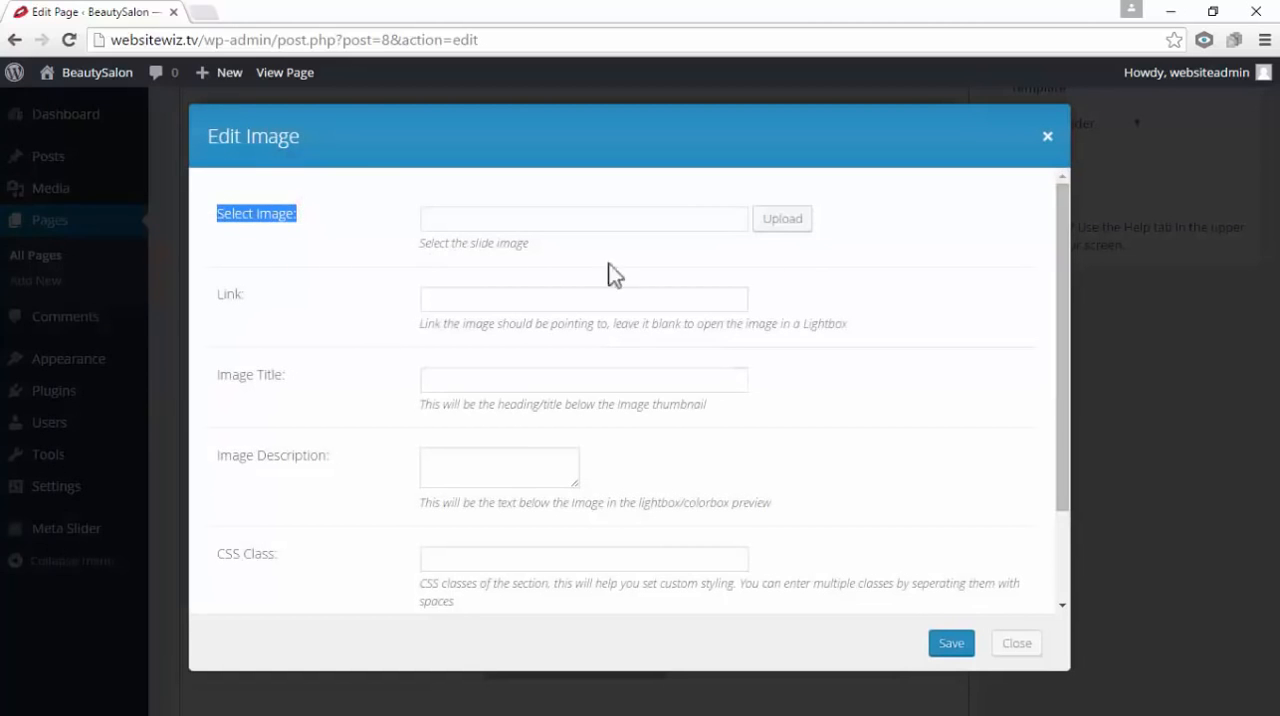
pyautogui.click(784, 222)
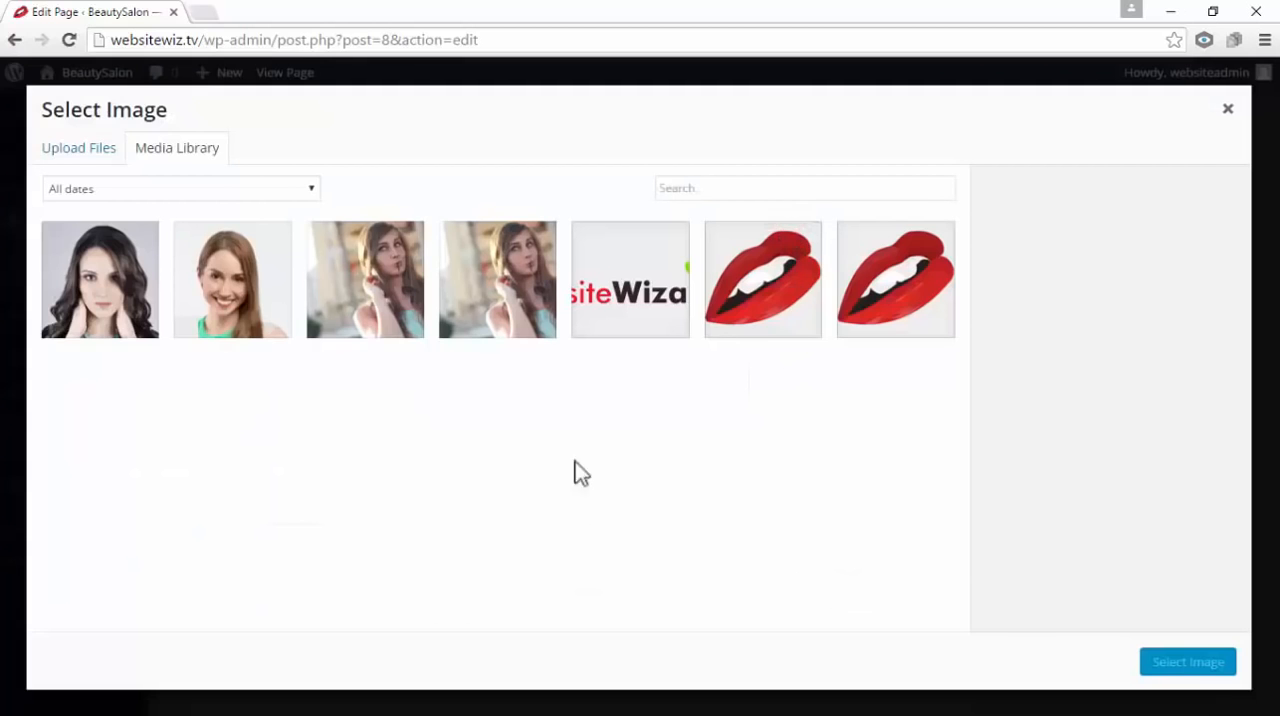
pyautogui.click(79, 157)
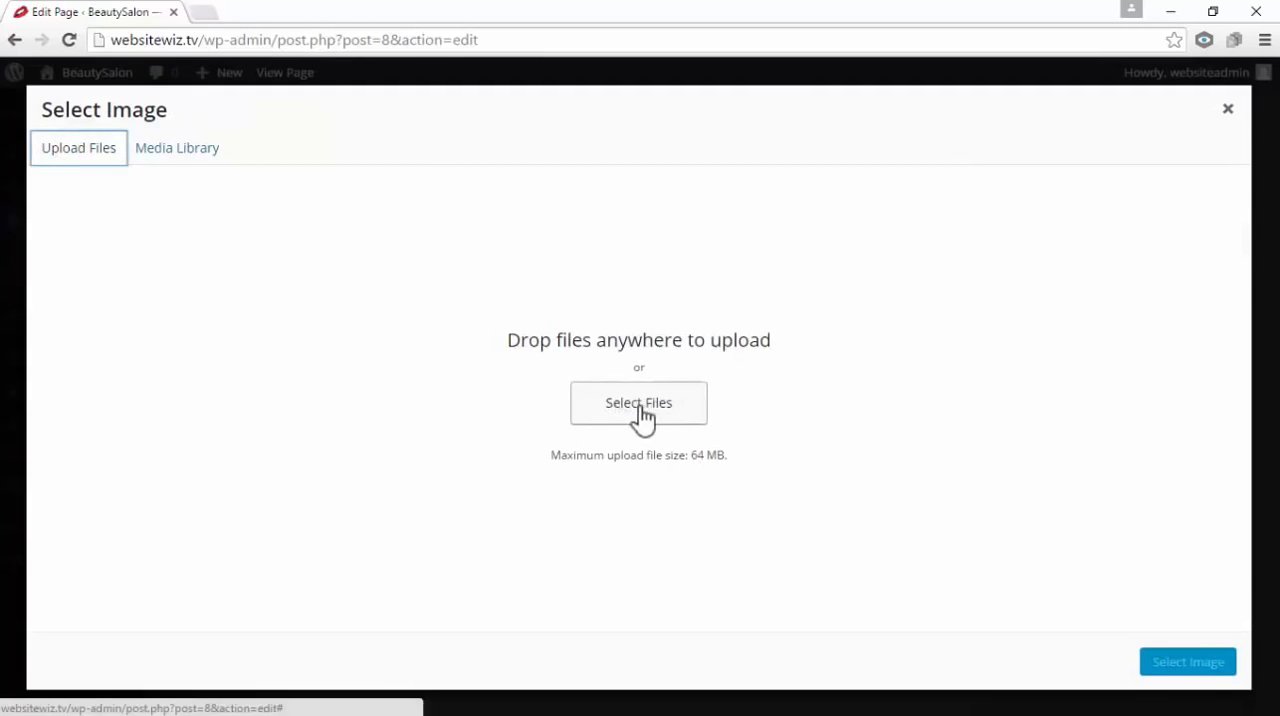
pyautogui.moveTo(502, 340); pyautogui.dragTo(795, 340)
pyautogui.click(954, 340)
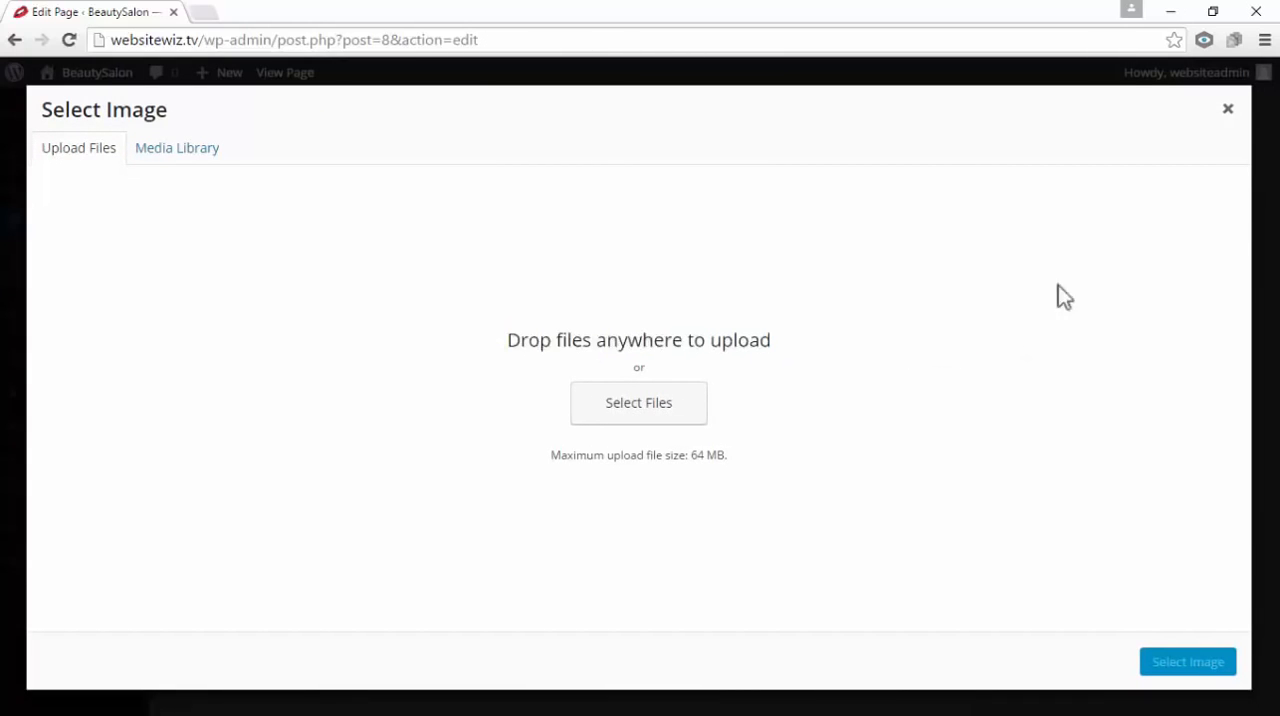
pyautogui.click(1213, 14)
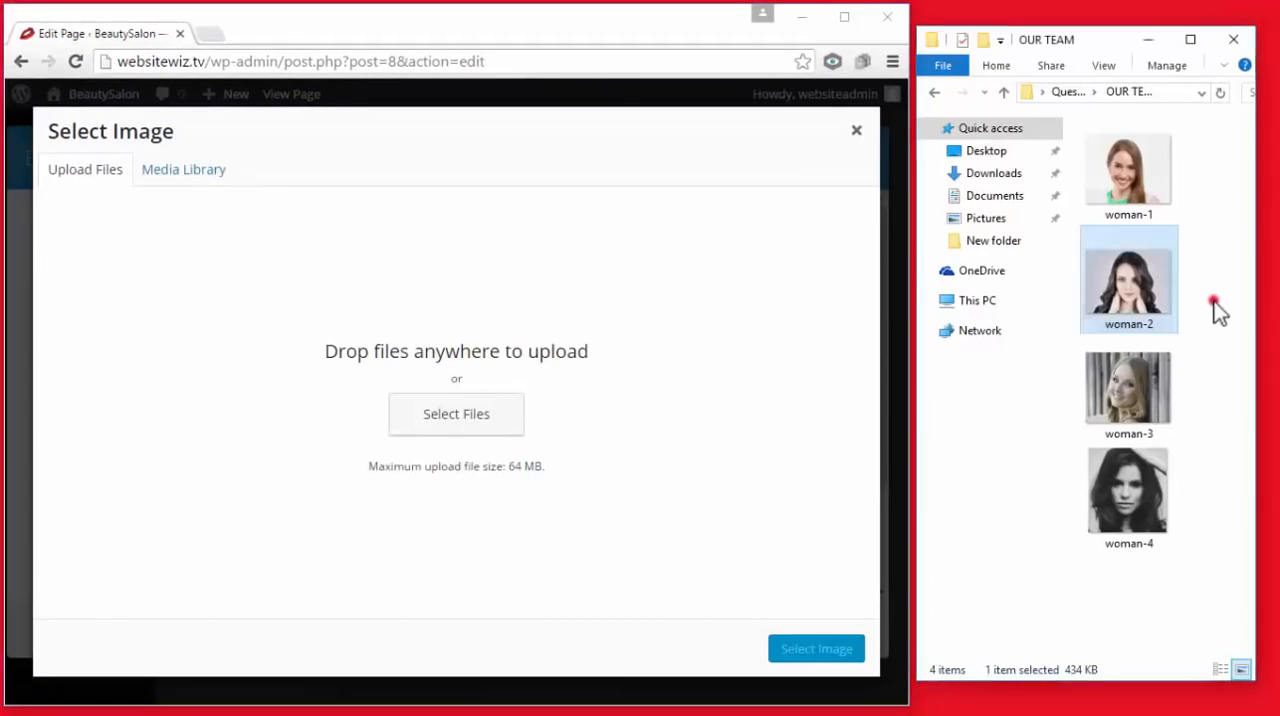
pyautogui.click(1214, 301)
pyautogui.moveTo(1155, 392); pyautogui.dragTo(703, 320)
pyautogui.click(842, 17)
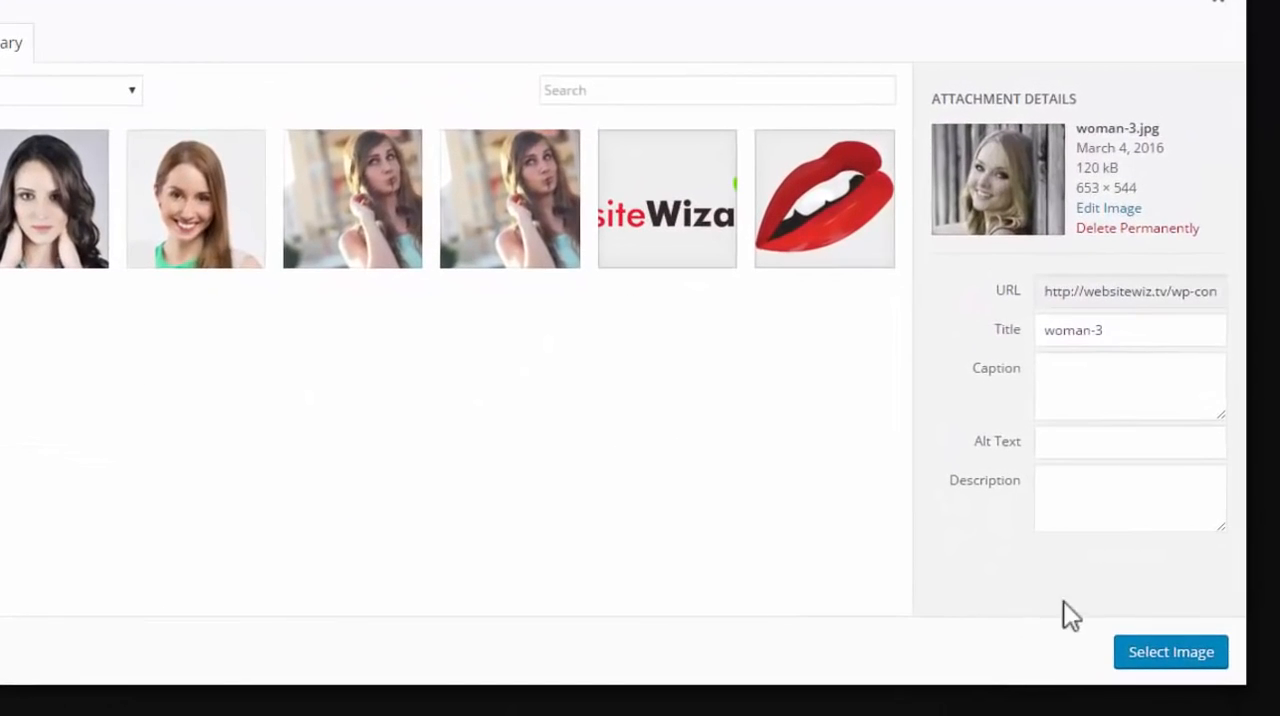
pyautogui.click(1171, 671)
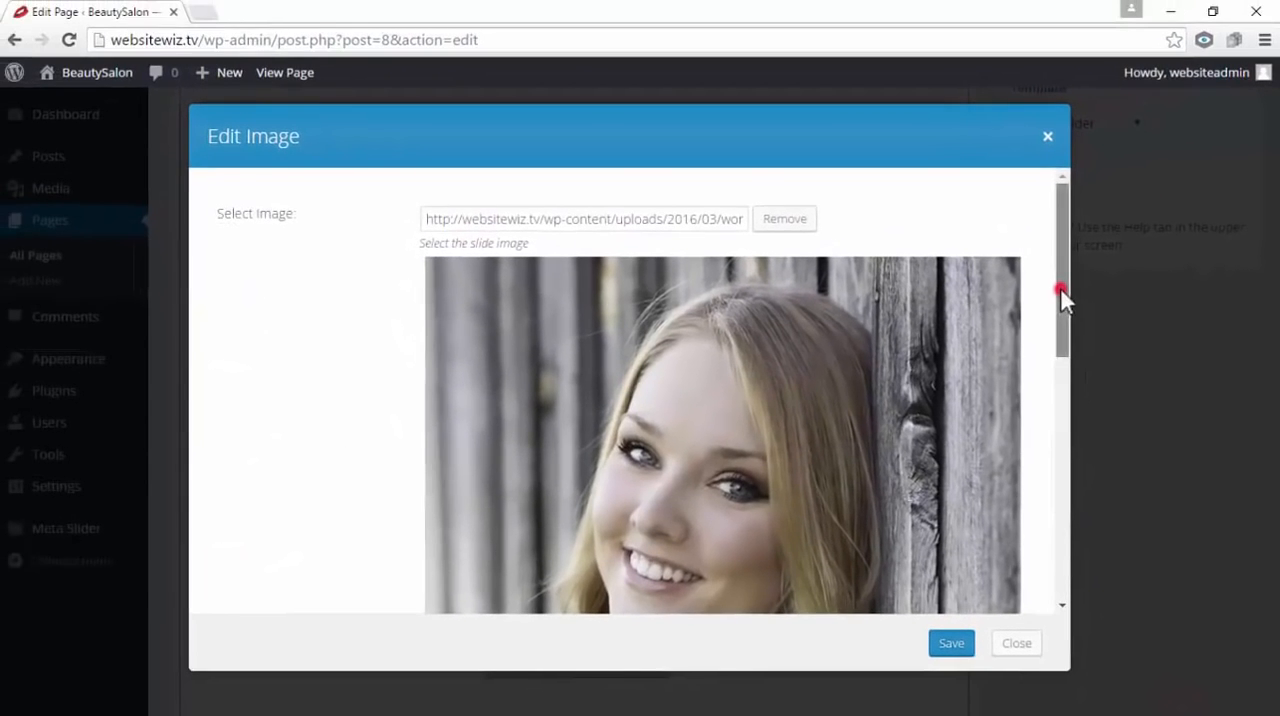
# Enter the team member's name as the third image's title and Eyelash Specialist as its description, and save the image
pyautogui.moveTo(1060, 288); pyautogui.dragTo(1083, 531)
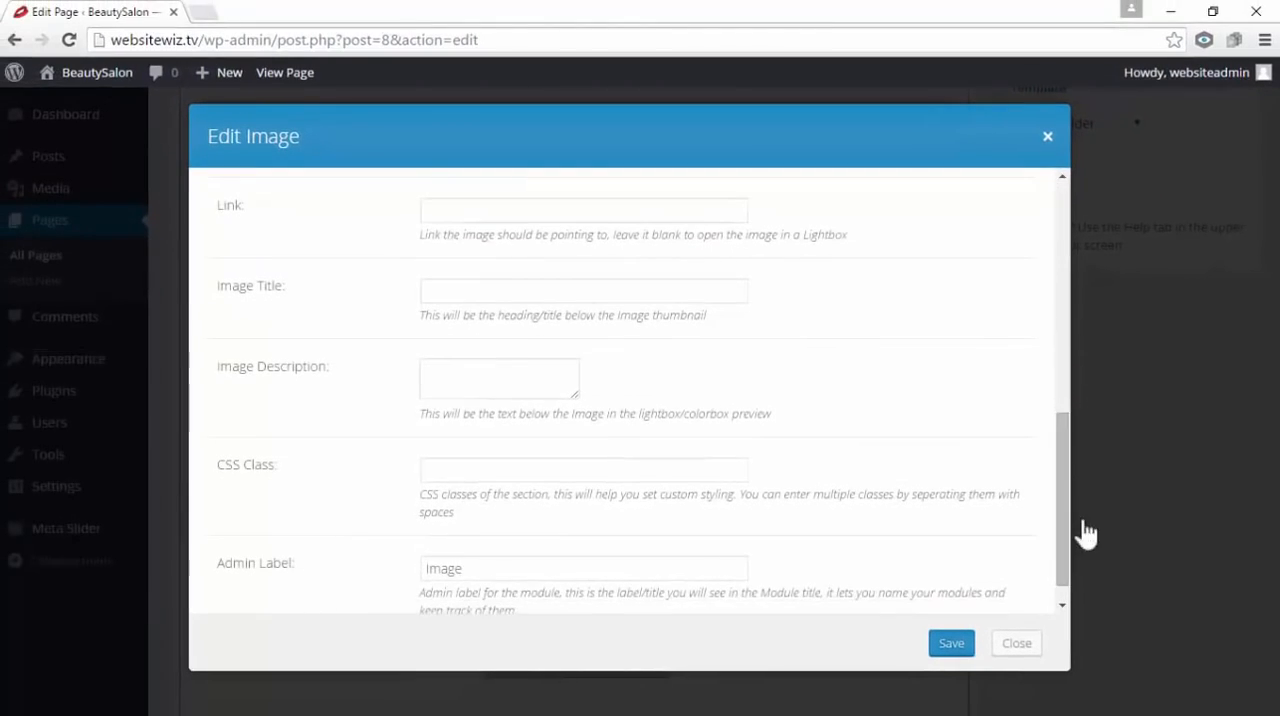
pyautogui.moveTo(286, 288); pyautogui.dragTo(227, 293)
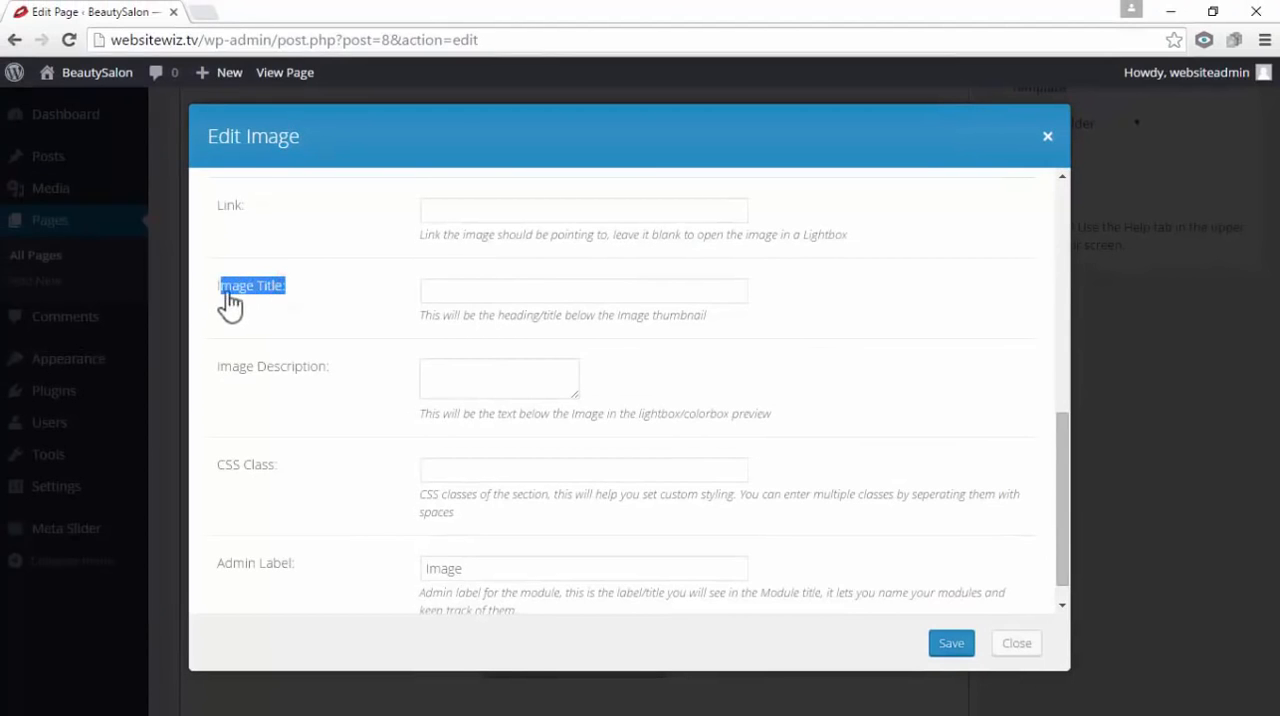
pyautogui.click(490, 293)
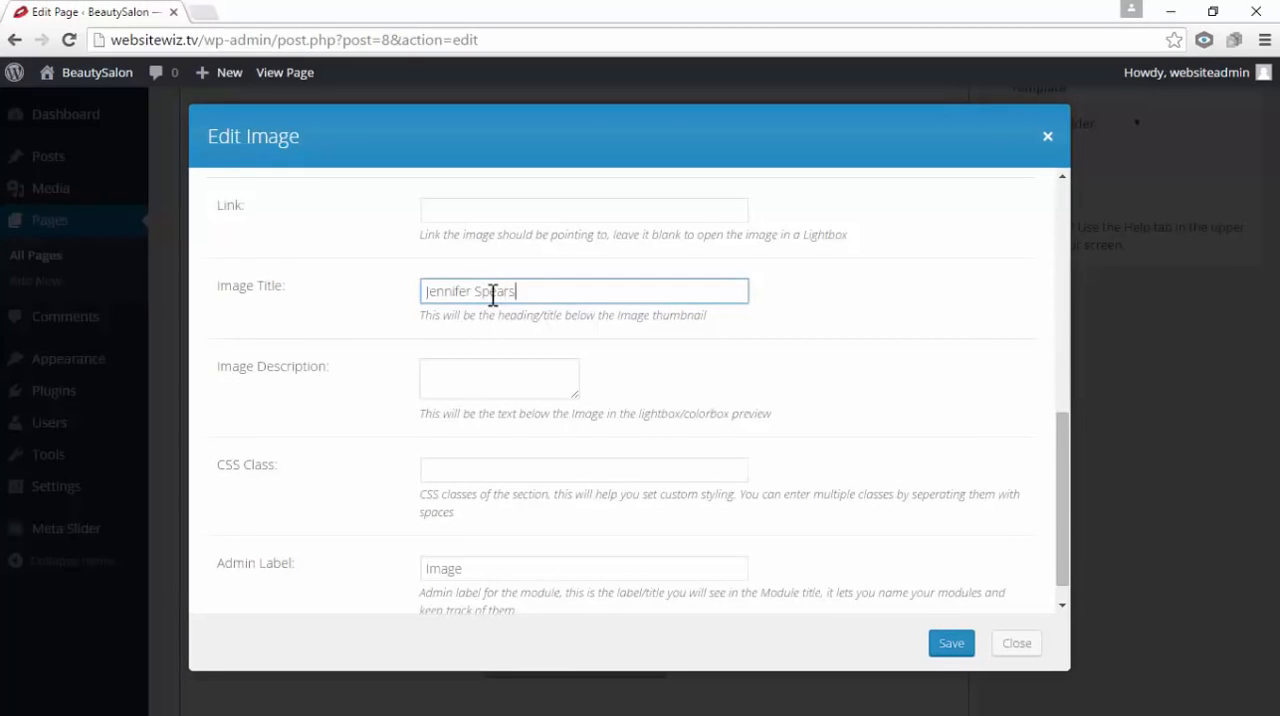
pyautogui.moveTo(332, 367); pyautogui.dragTo(238, 368)
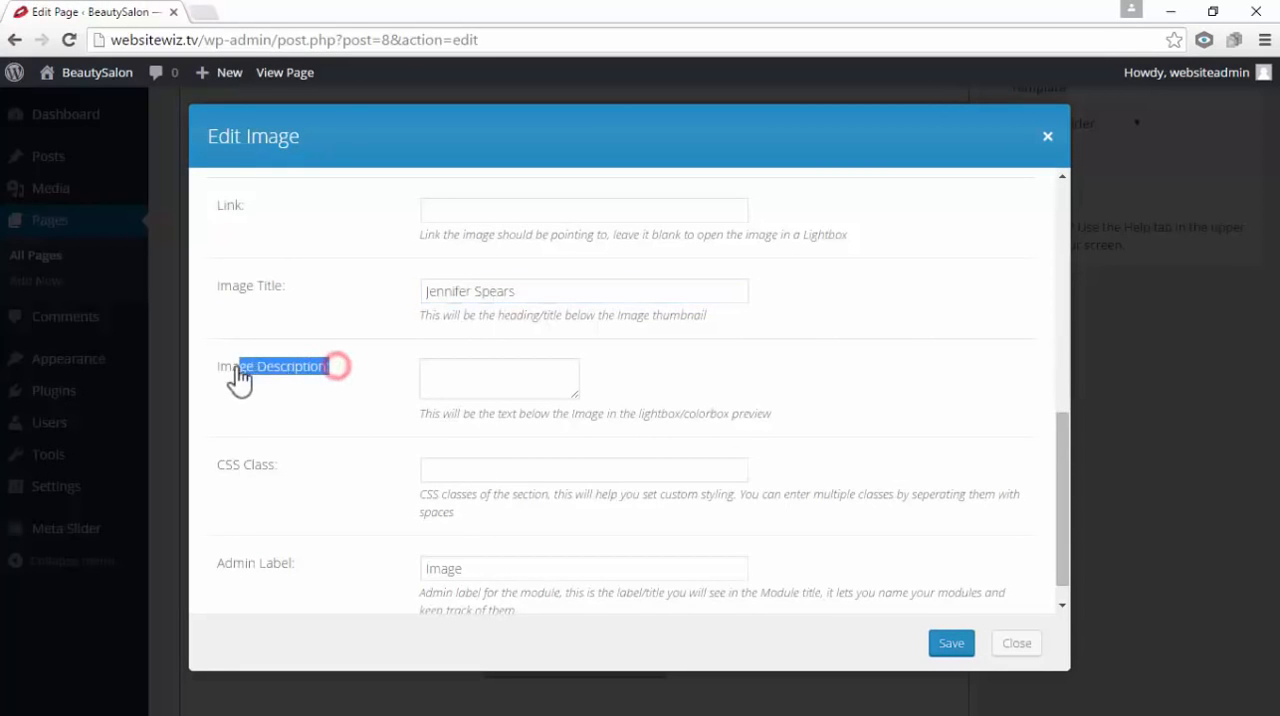
pyautogui.rightClick(451, 377)
pyautogui.click(521, 489)
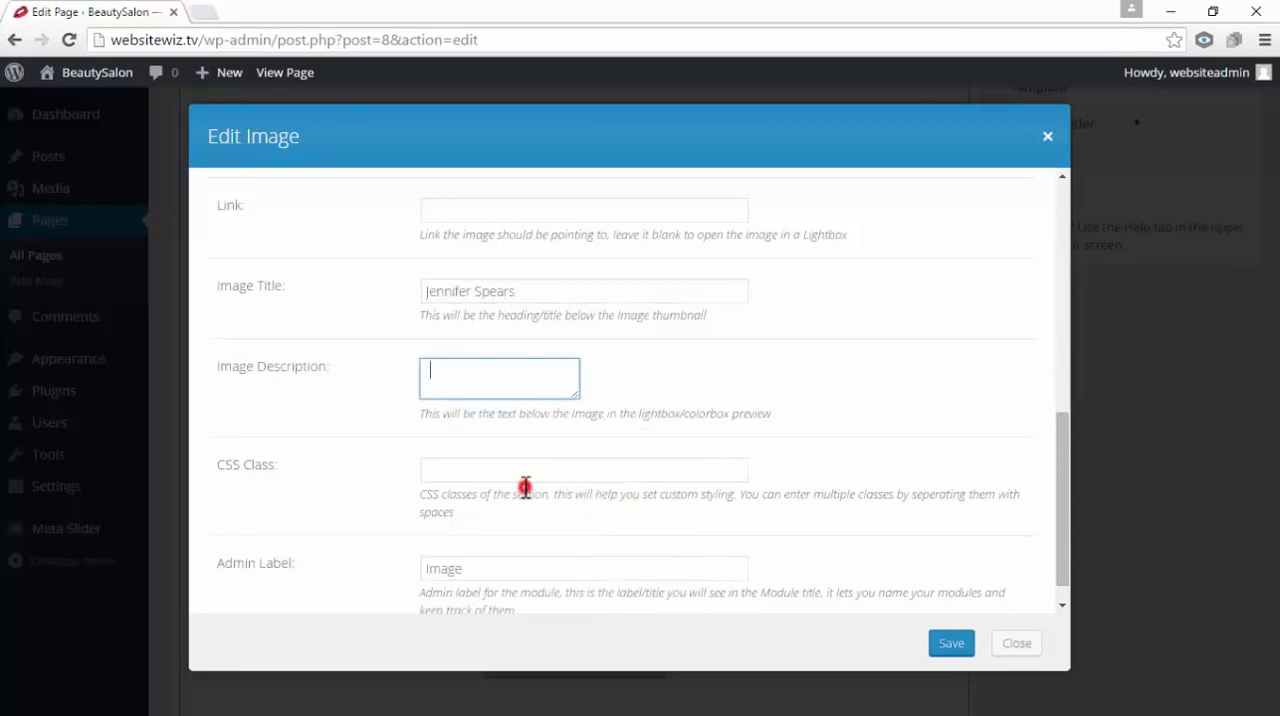
pyautogui.moveTo(545, 372); pyautogui.dragTo(391, 384)
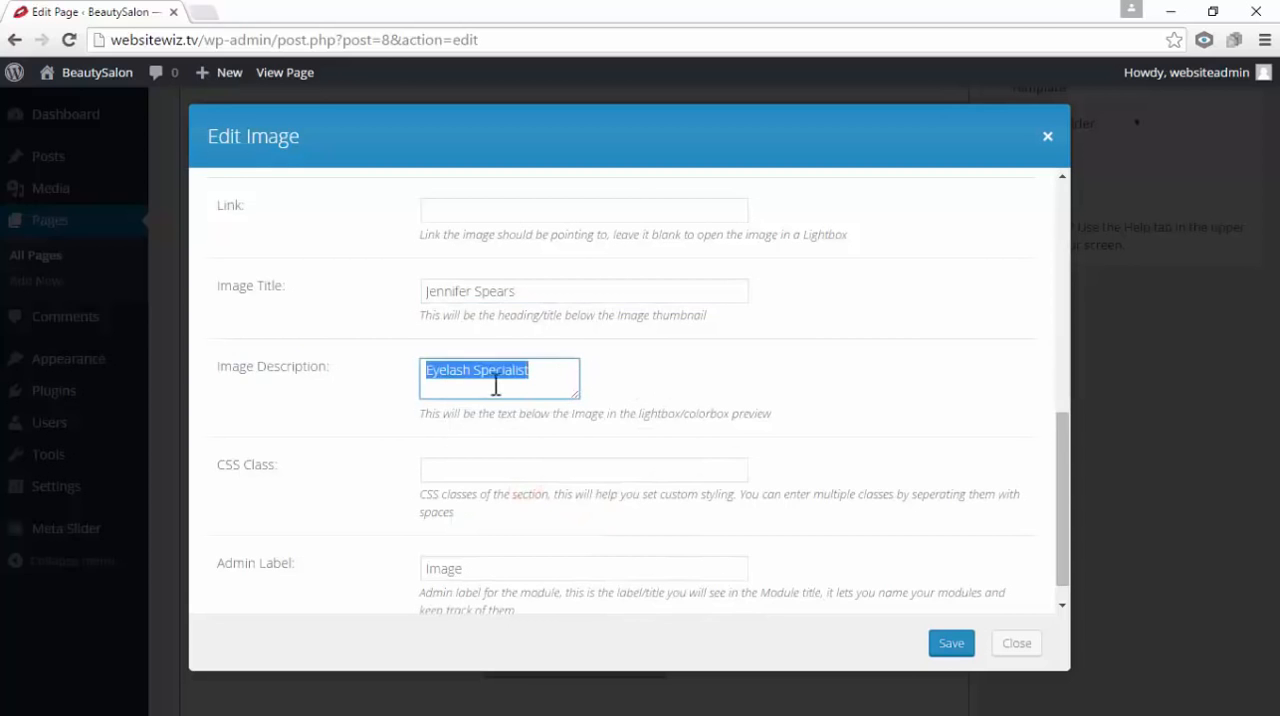
pyautogui.click(617, 367)
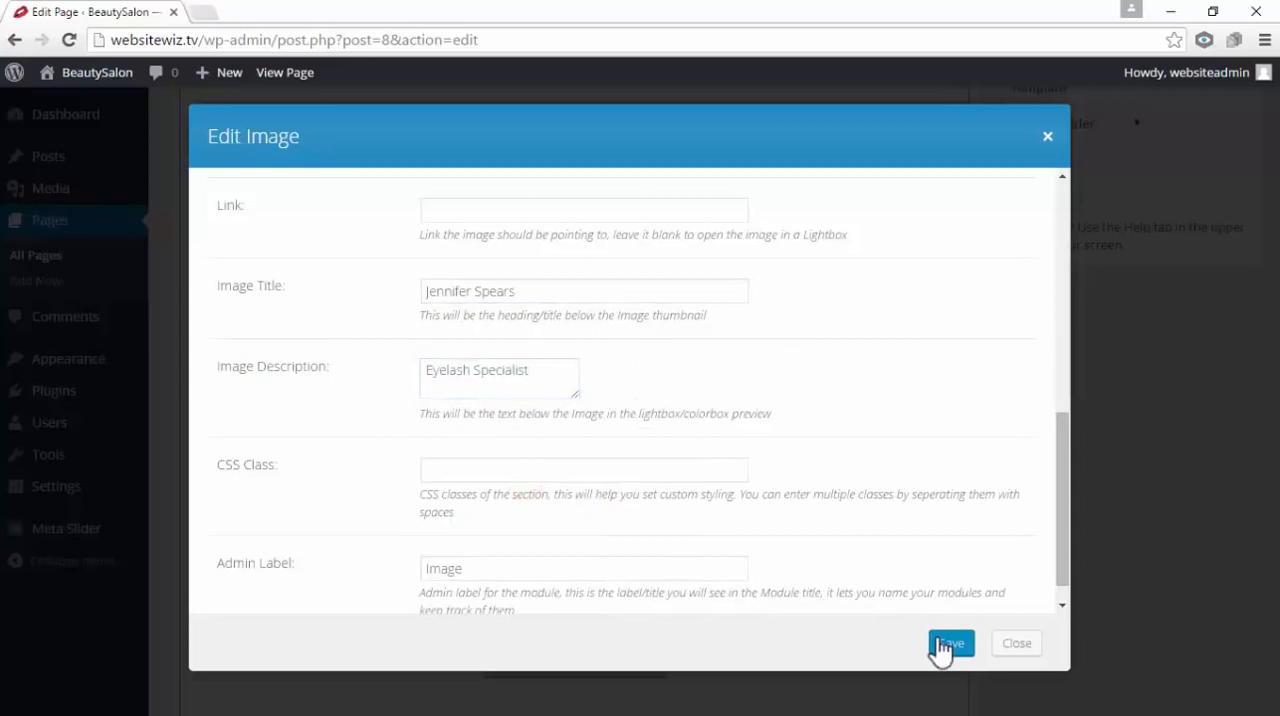
pyautogui.click(947, 643)
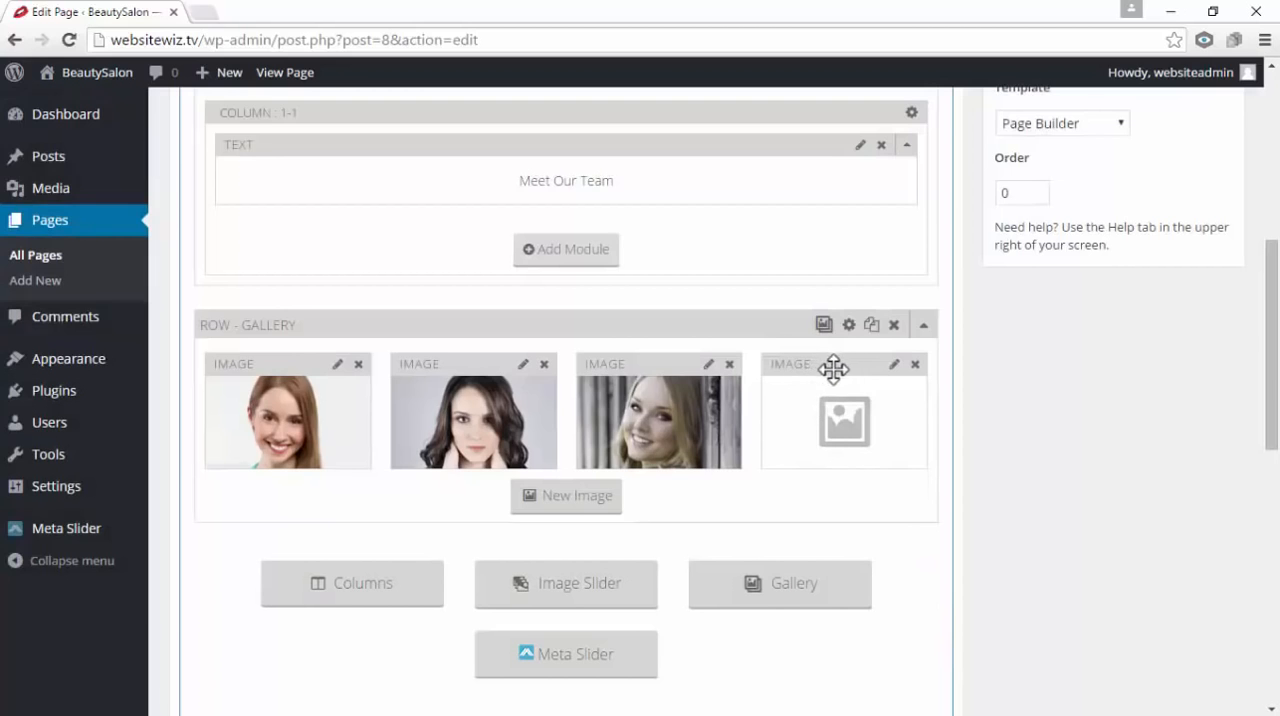
# Upload woman-4 from the OUR TEAM folder for the fourth gallery image
pyautogui.click(895, 366)
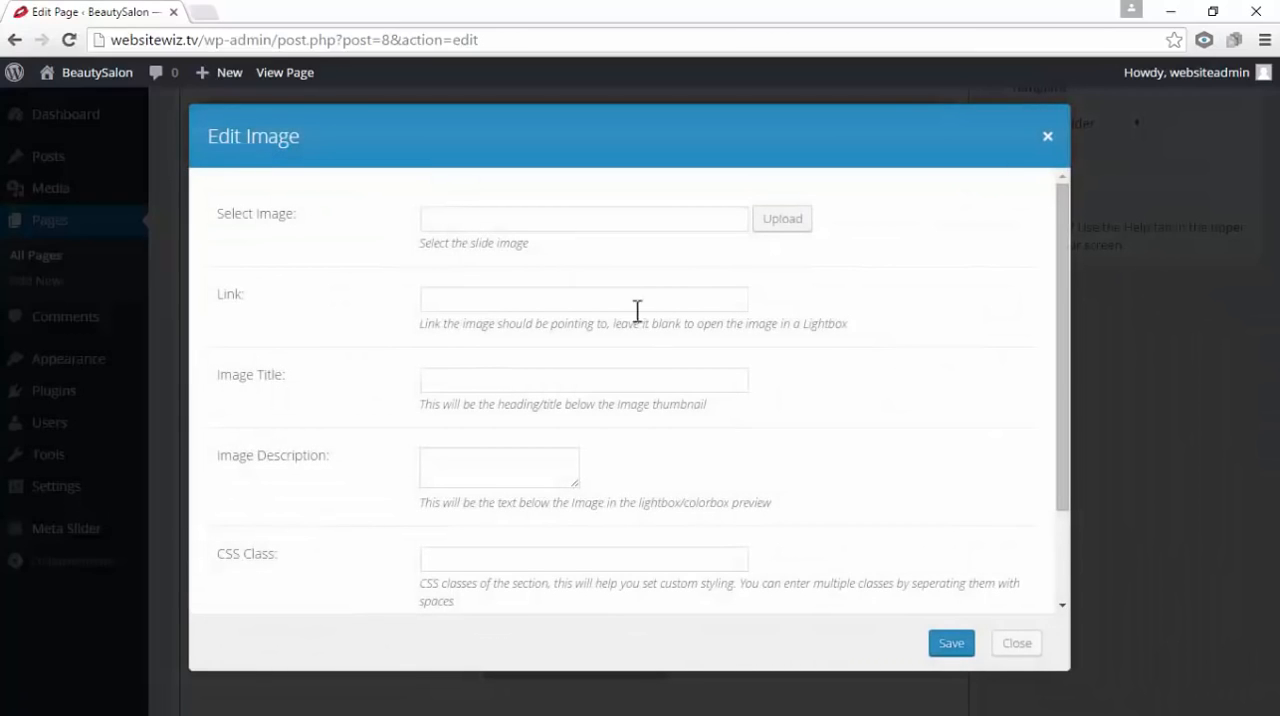
pyautogui.moveTo(328, 216); pyautogui.dragTo(213, 225)
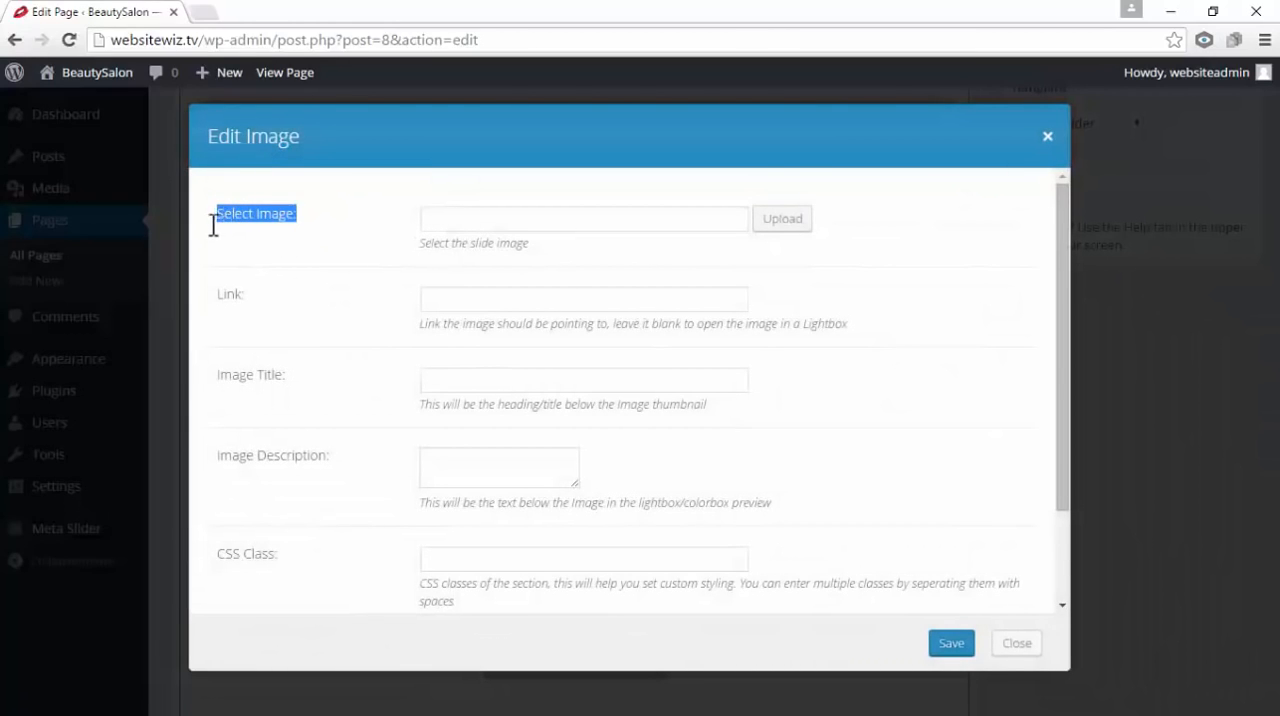
pyautogui.click(796, 226)
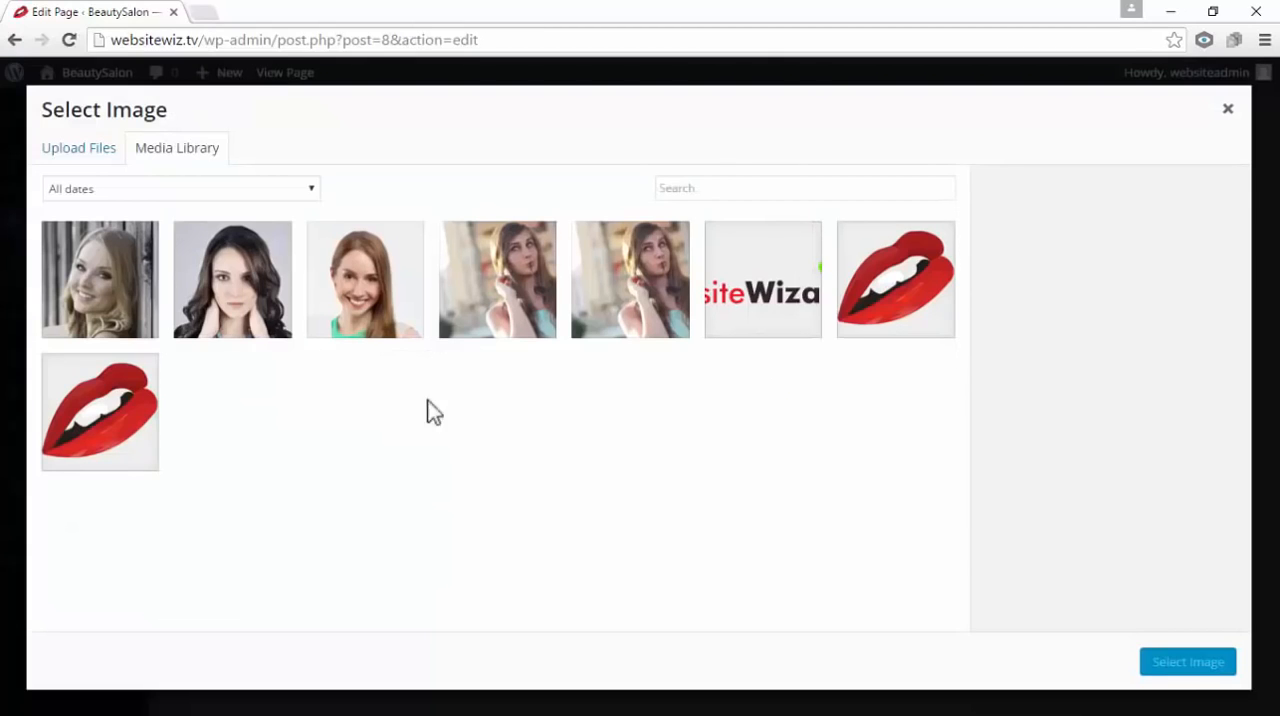
pyautogui.click(105, 149)
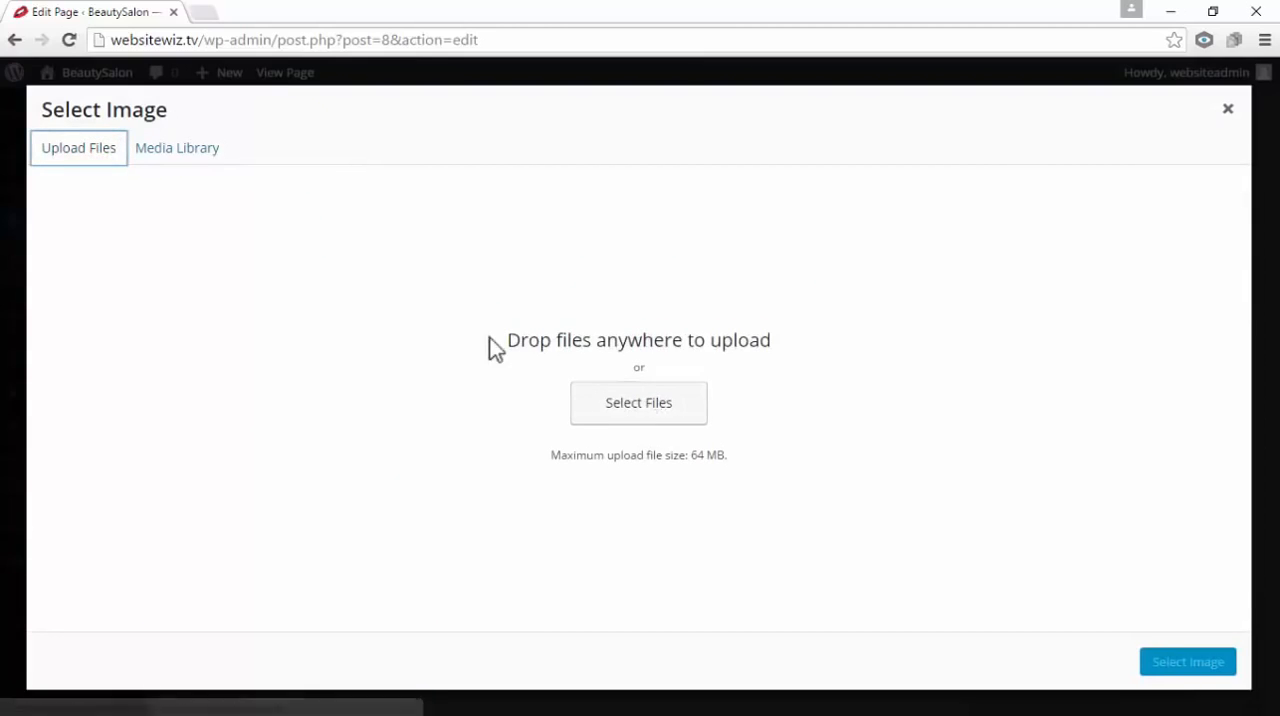
pyautogui.moveTo(490, 340); pyautogui.dragTo(784, 330)
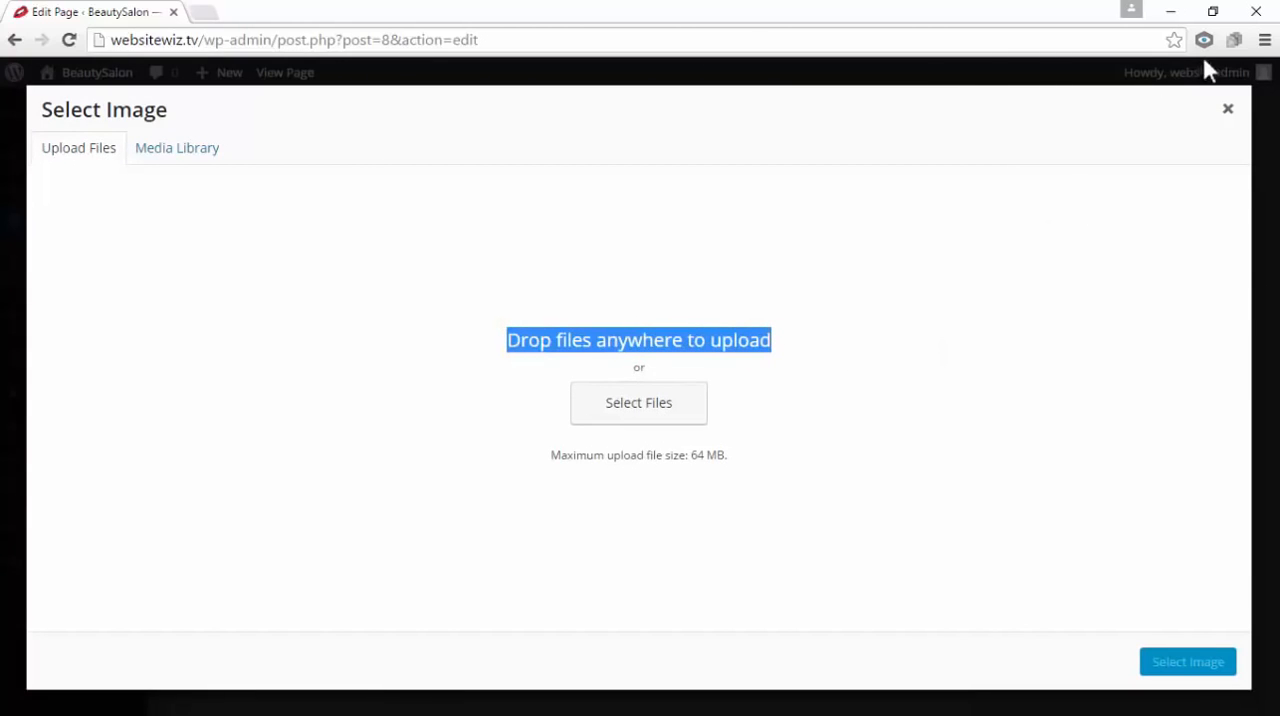
pyautogui.click(1206, 12)
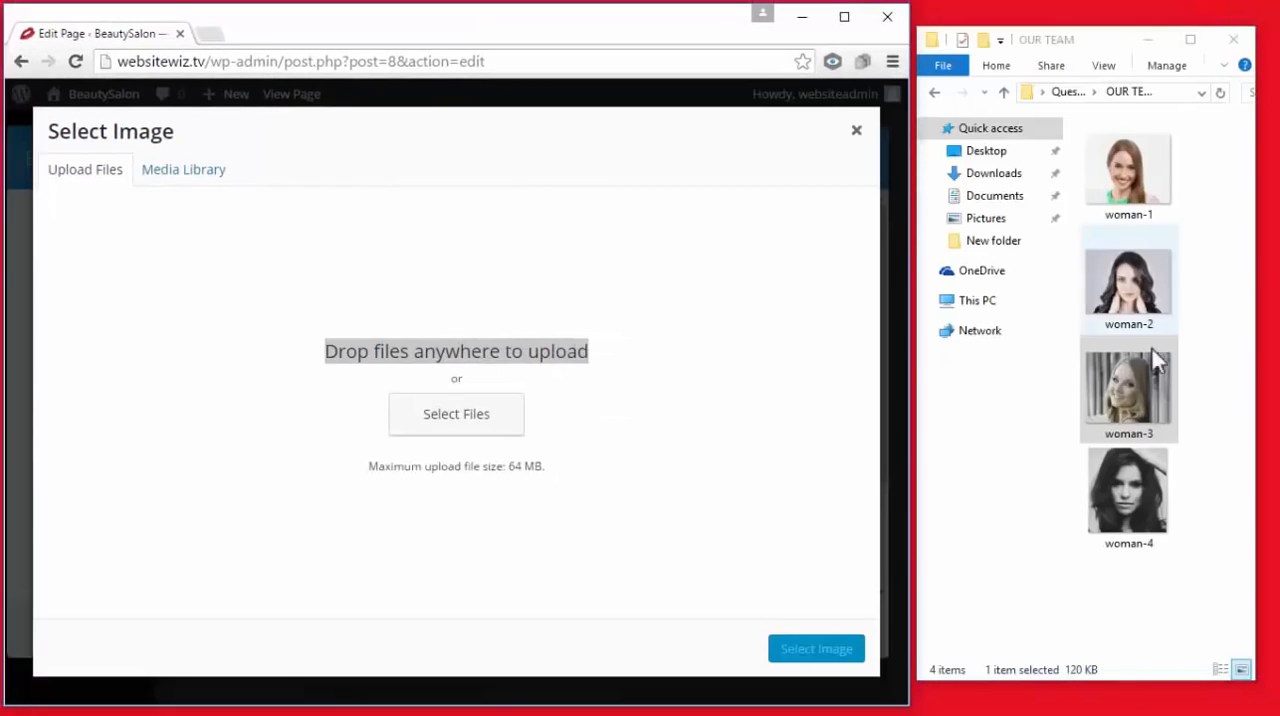
pyautogui.moveTo(1140, 497); pyautogui.dragTo(634, 316)
pyautogui.click(844, 17)
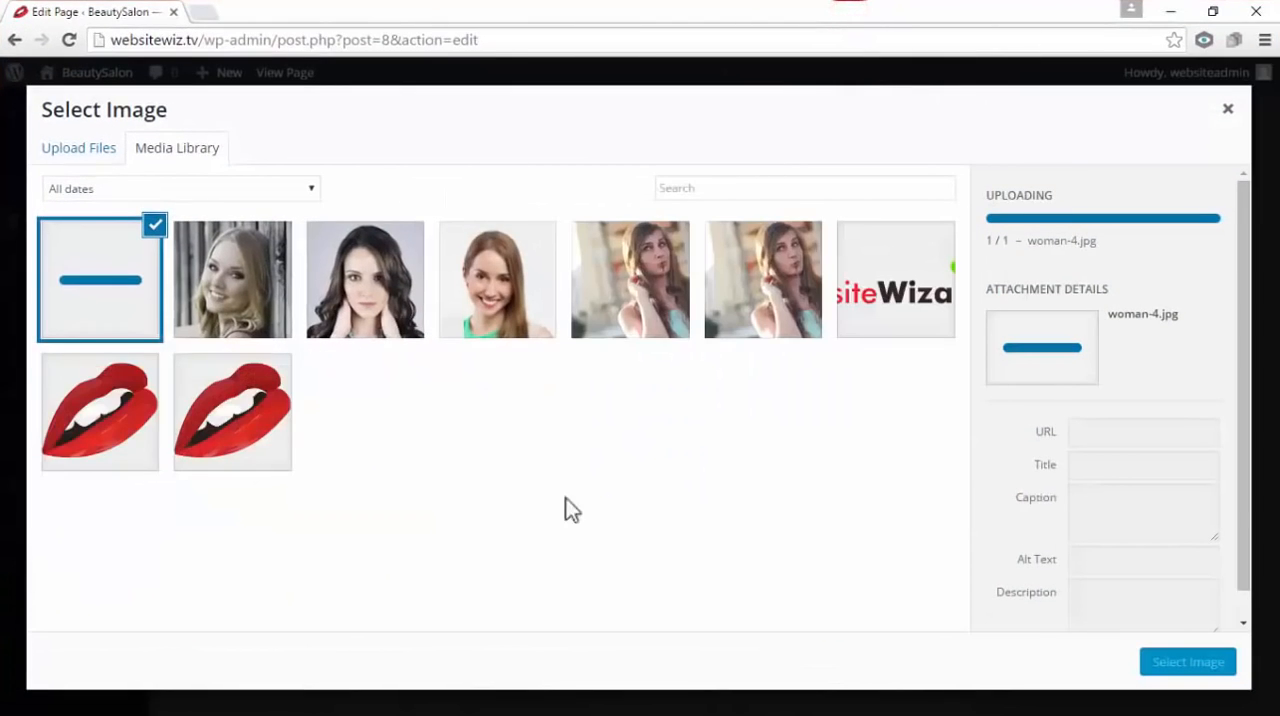
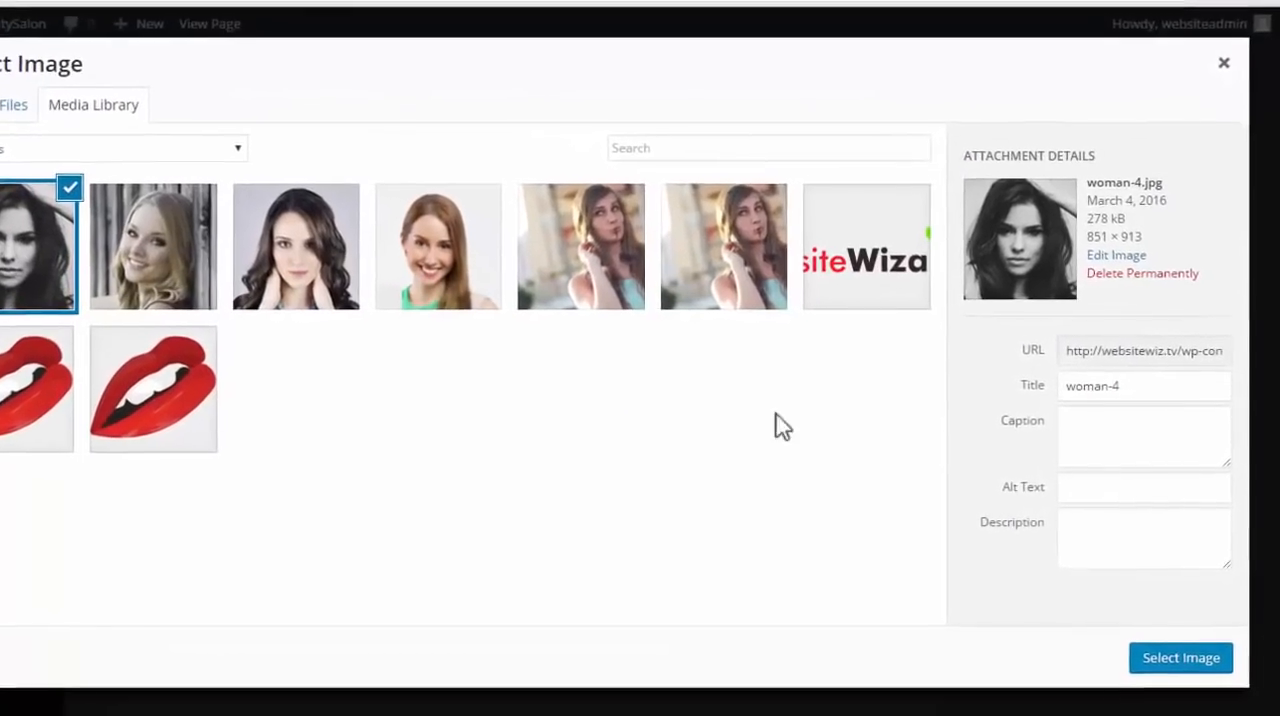
# Set woman-4 as the fourth gallery image and enter the team member's name as its title
pyautogui.click(1150, 658)
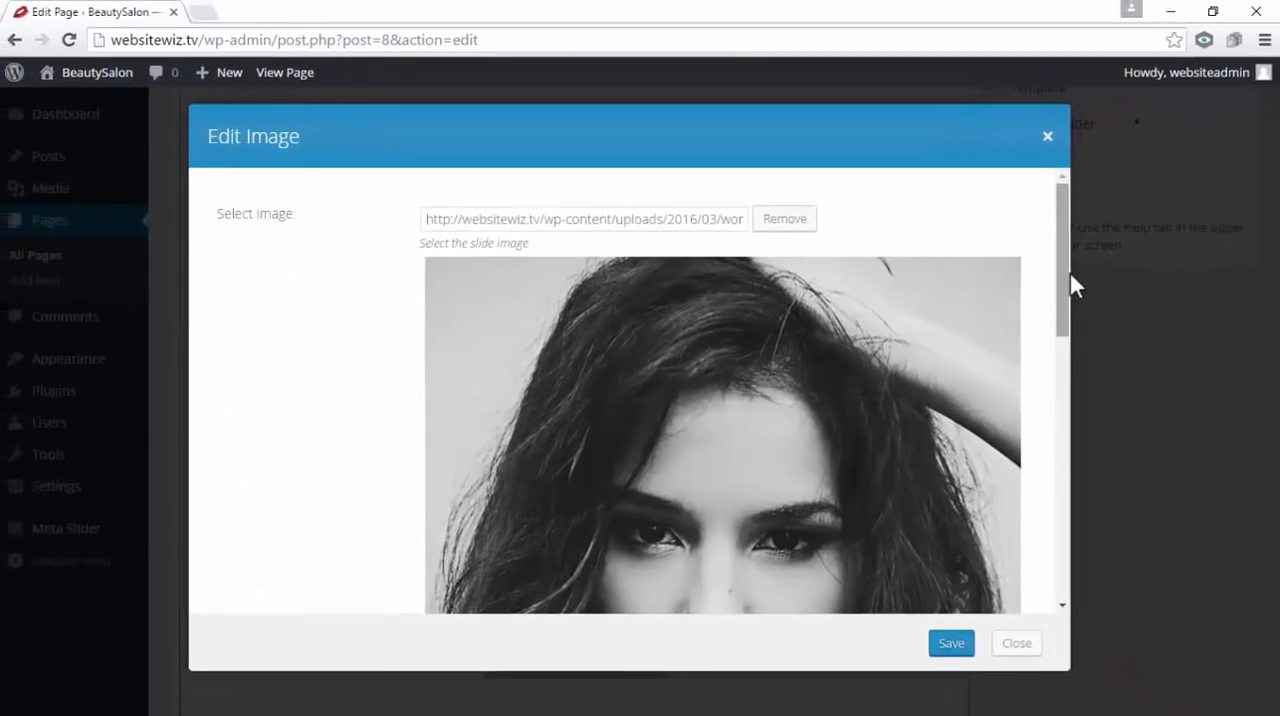
pyautogui.moveTo(1070, 274); pyautogui.dragTo(1097, 531)
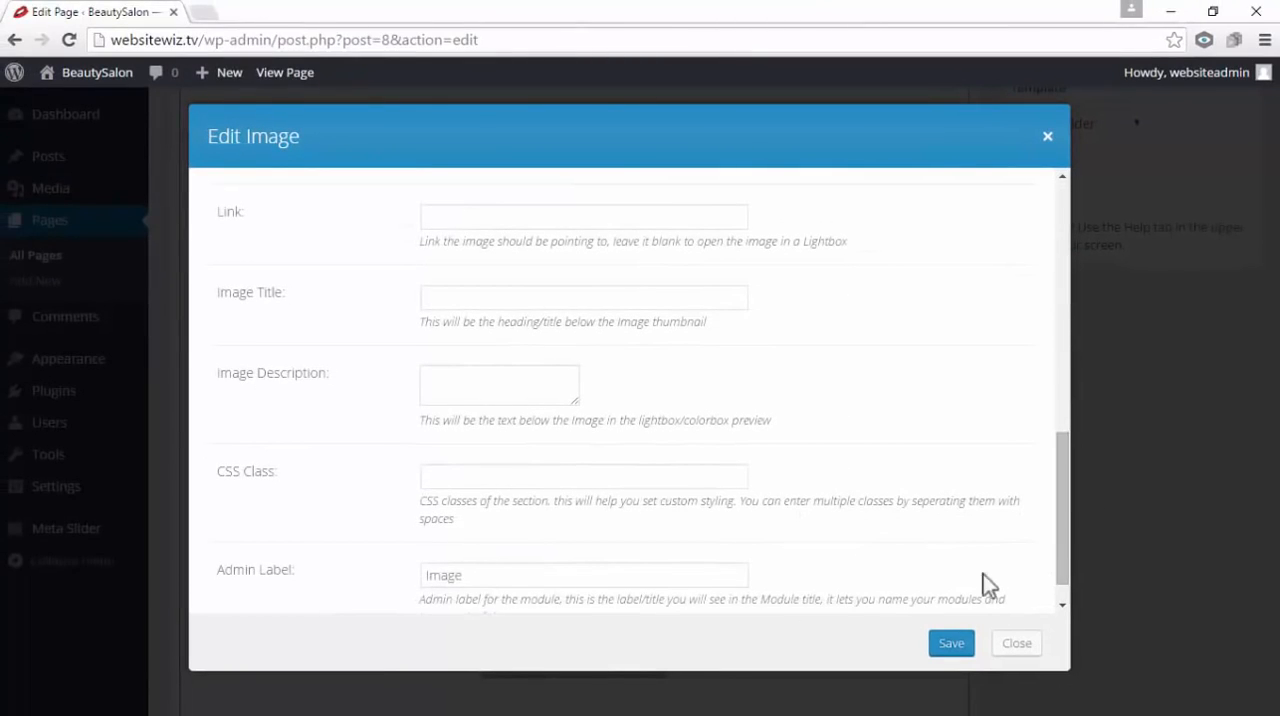
pyautogui.moveTo(297, 294); pyautogui.dragTo(230, 294)
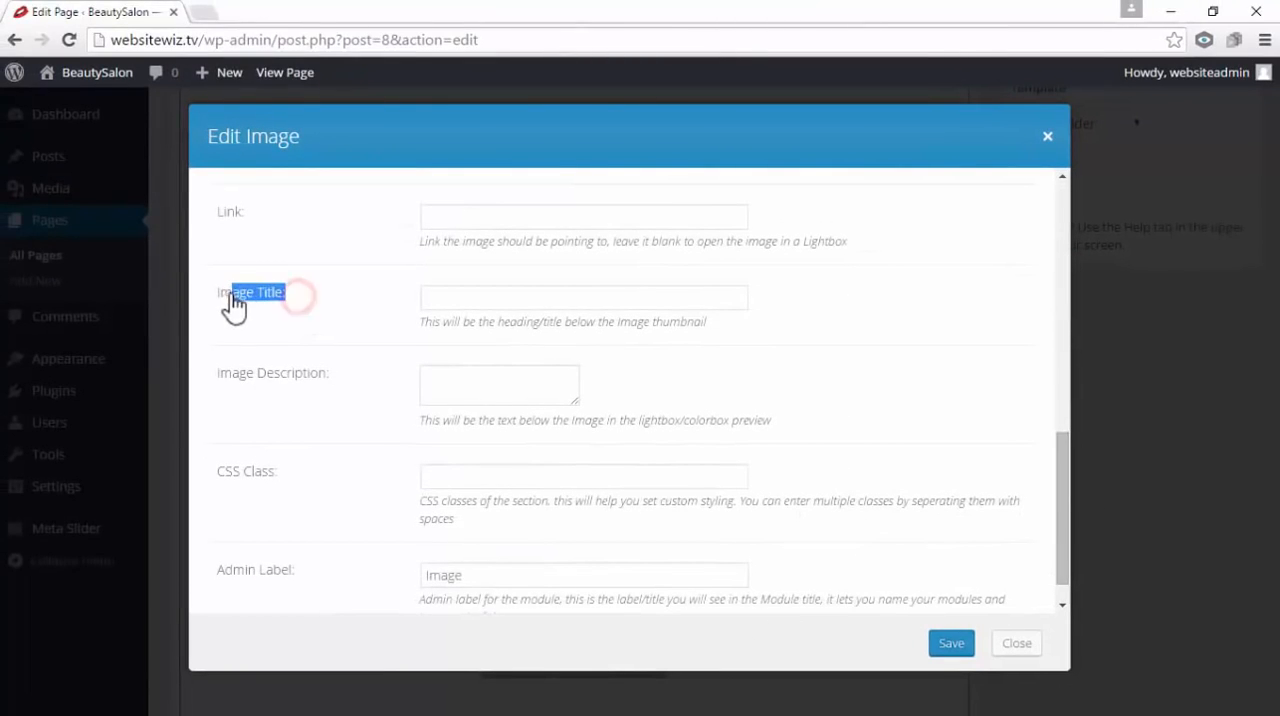
pyautogui.click(451, 294)
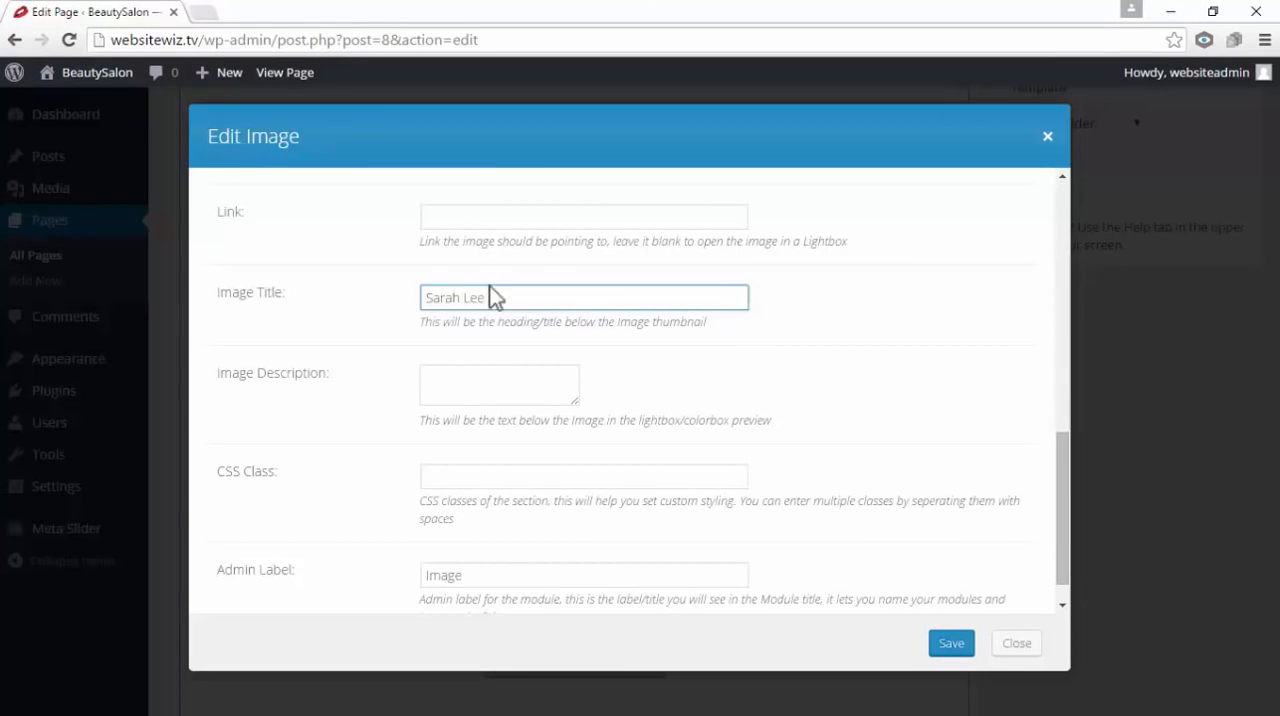
# Enter Beauty Manager as the fourth image's description and save the image
pyautogui.moveTo(345, 372); pyautogui.dragTo(217, 372)
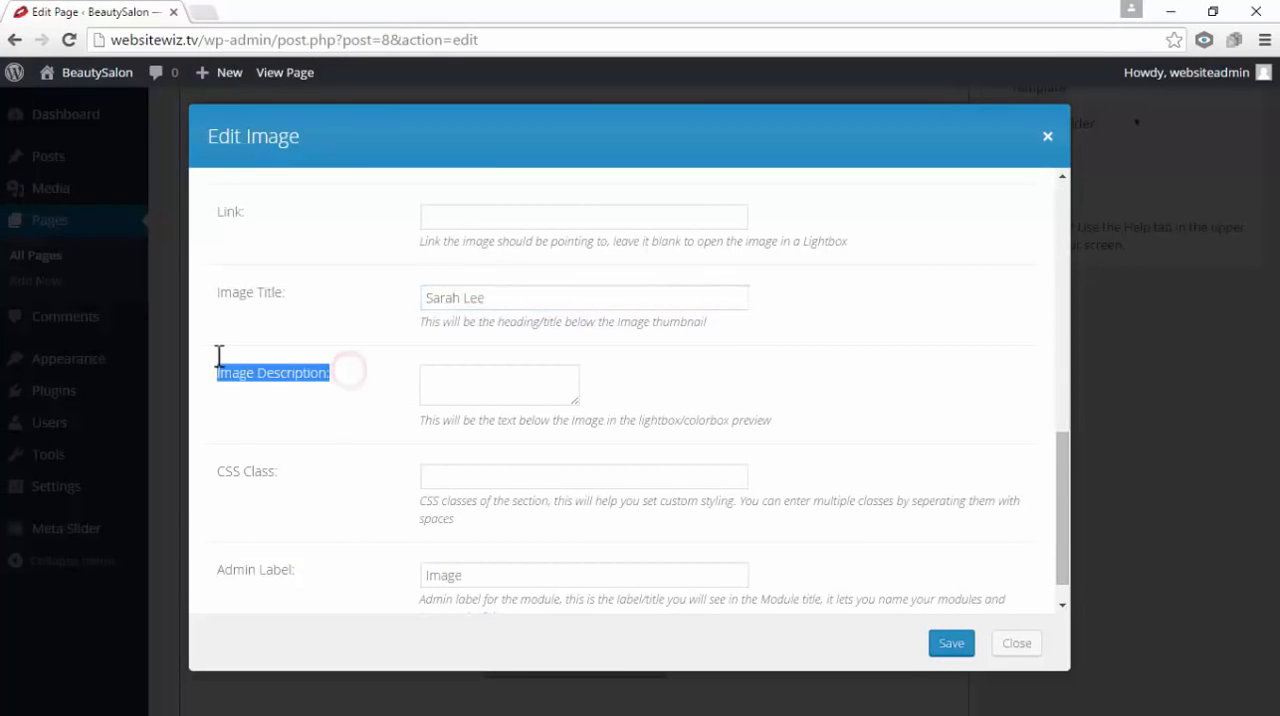
pyautogui.click(445, 373)
pyautogui.rightClick(445, 373)
pyautogui.click(510, 487)
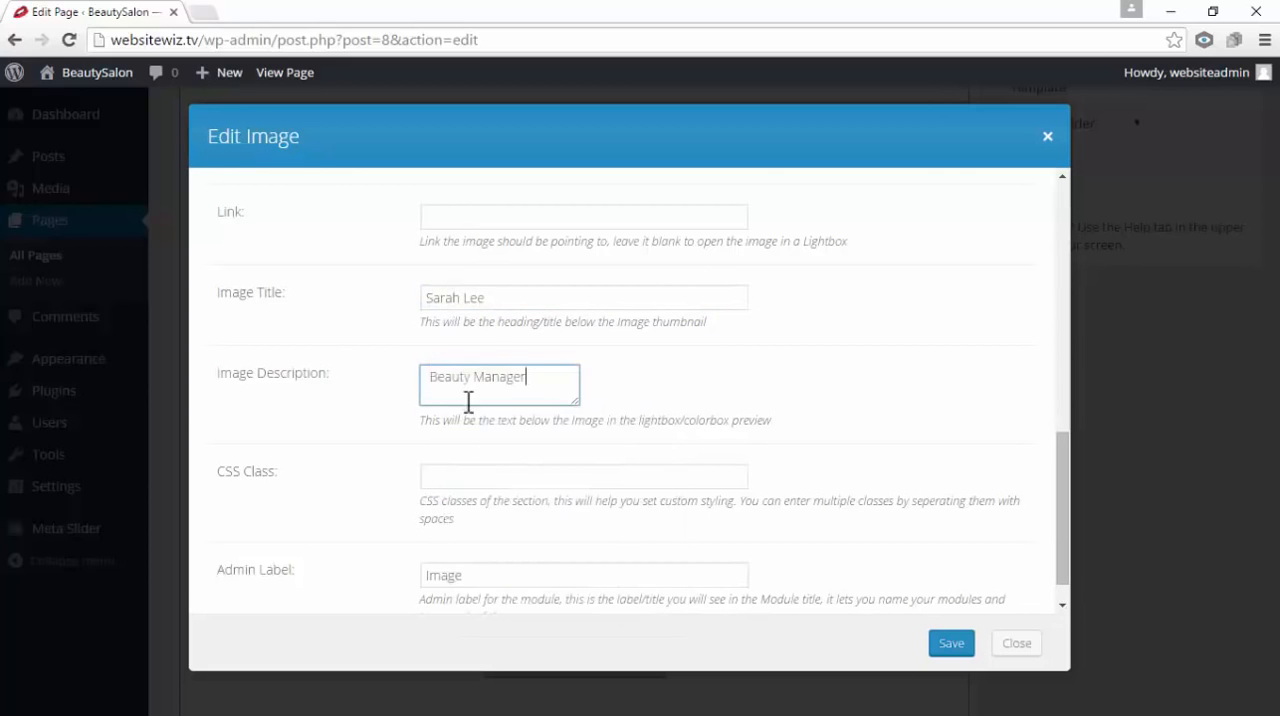
pyautogui.click(620, 372)
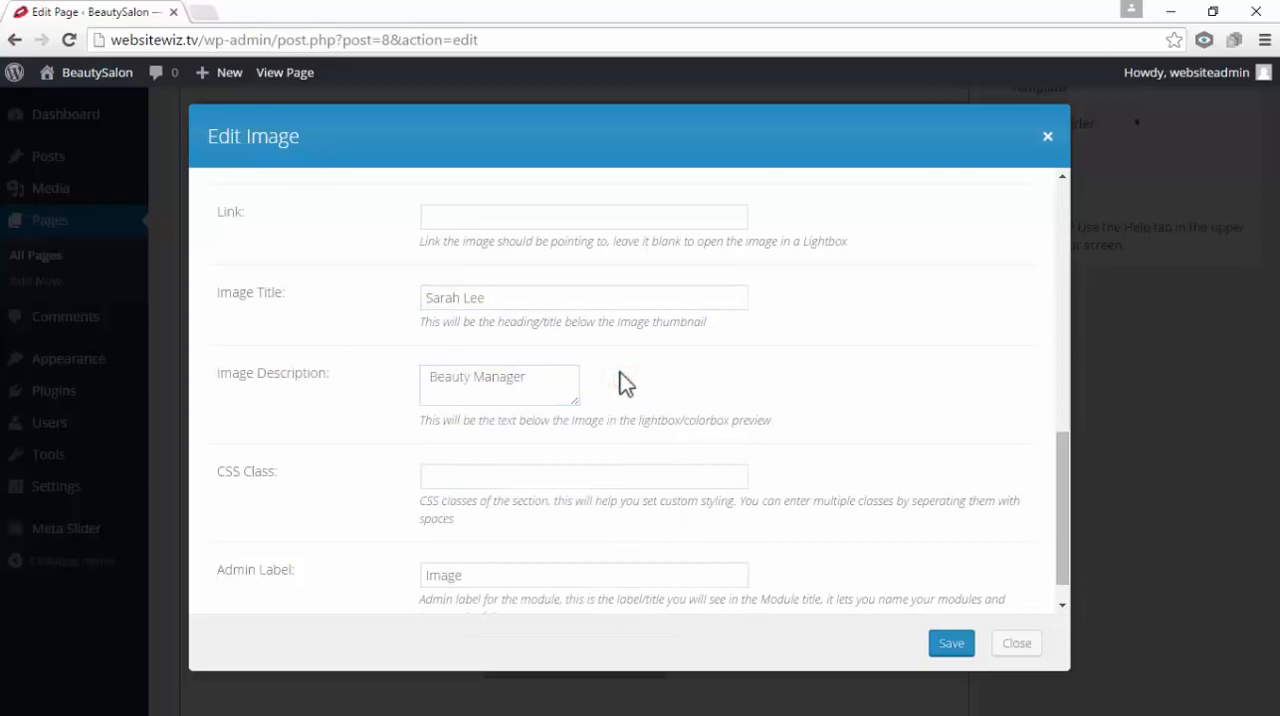
pyautogui.moveTo(545, 378); pyautogui.dragTo(434, 380)
pyautogui.click(625, 376)
pyautogui.click(950, 640)
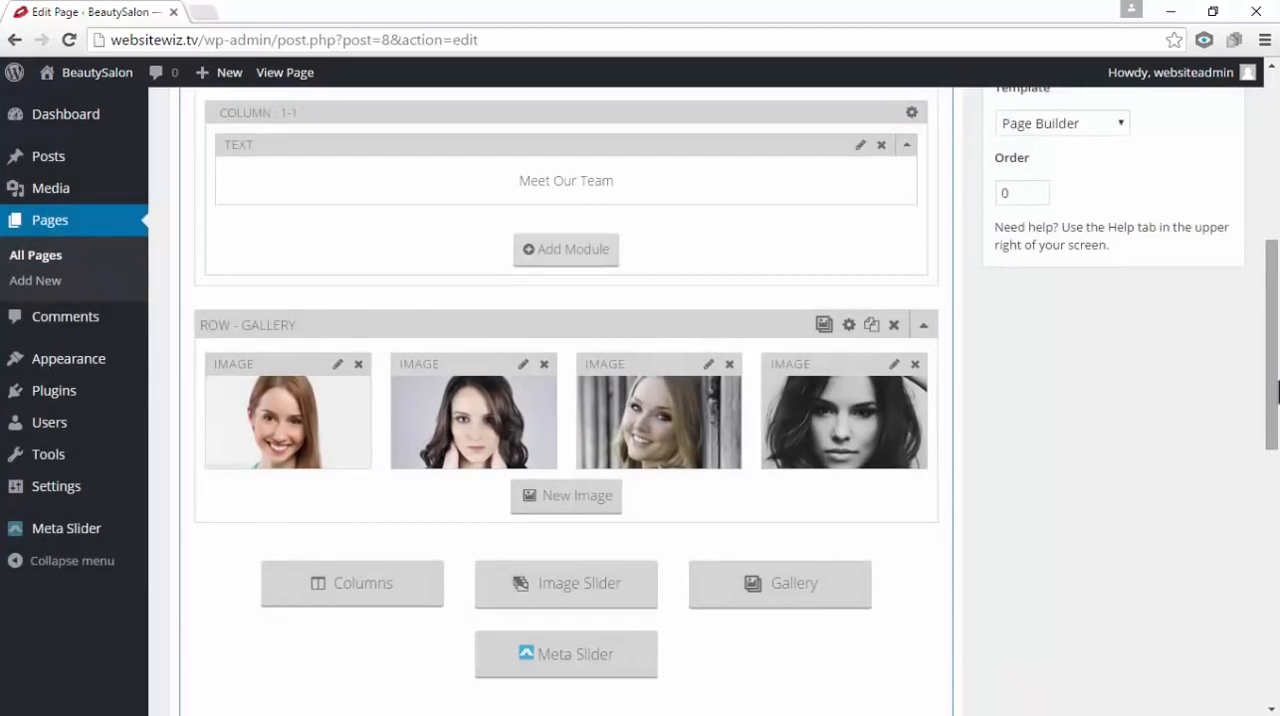
# Update the Home page and open the live site in a new browser tab
pyautogui.moveTo(1278, 392); pyautogui.dragTo(1278, 215)
pyautogui.click(1200, 462)
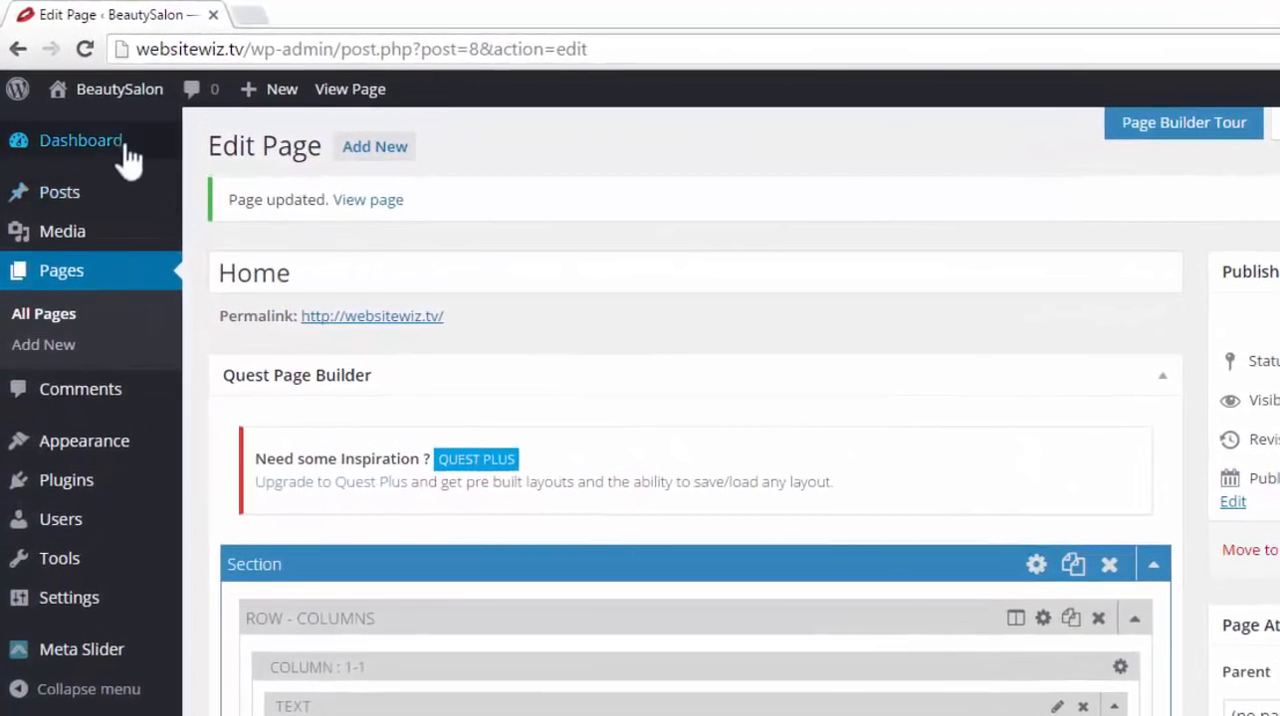
pyautogui.moveTo(95, 100)
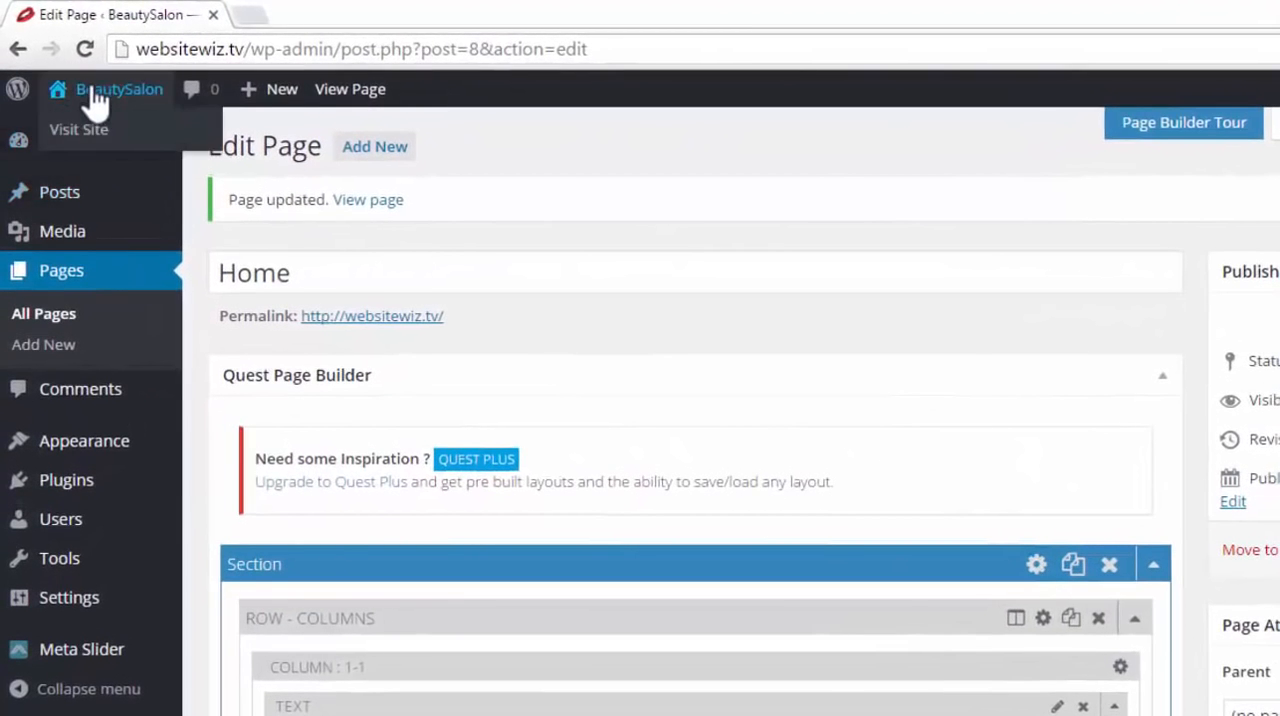
pyautogui.rightClick(98, 133)
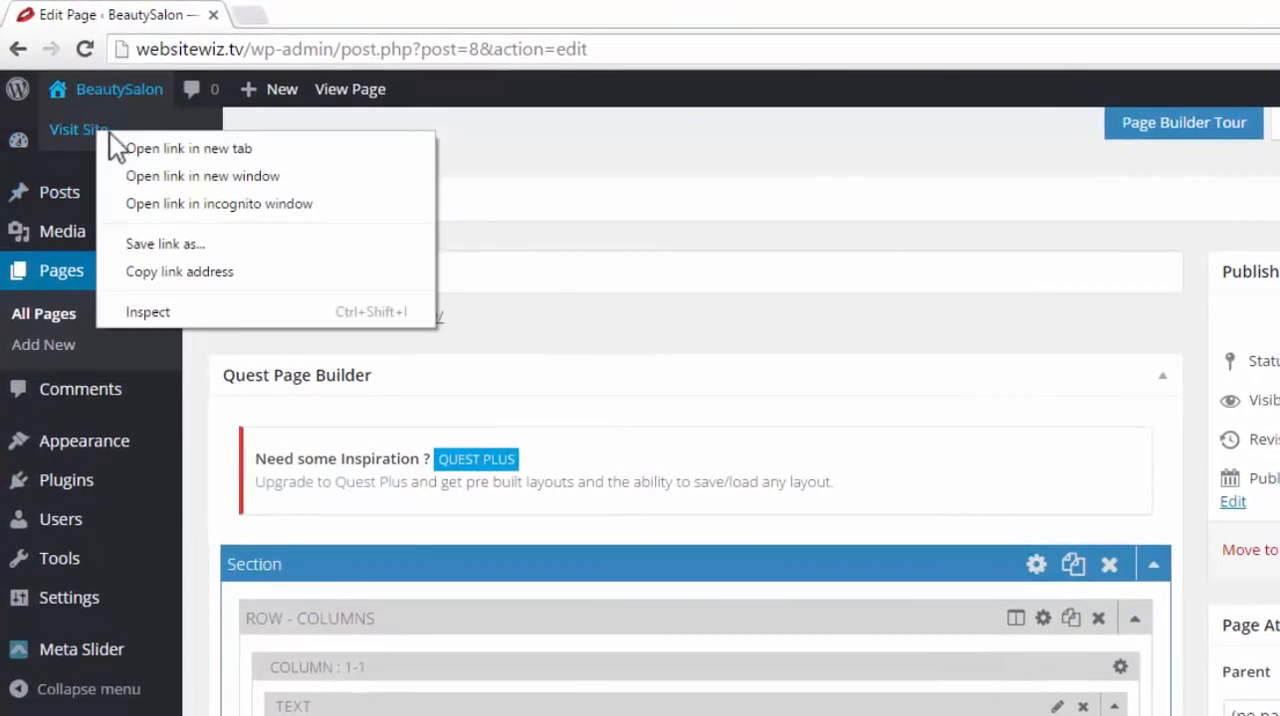
pyautogui.click(158, 149)
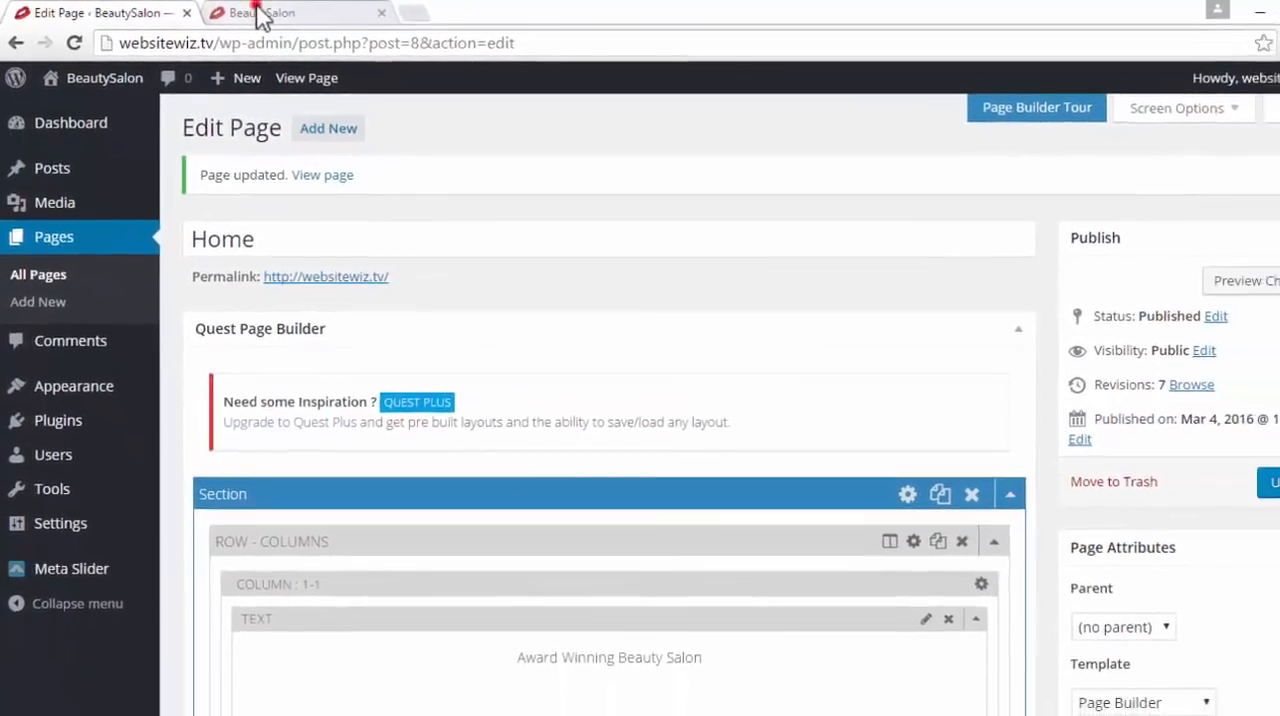
pyautogui.click(260, 15)
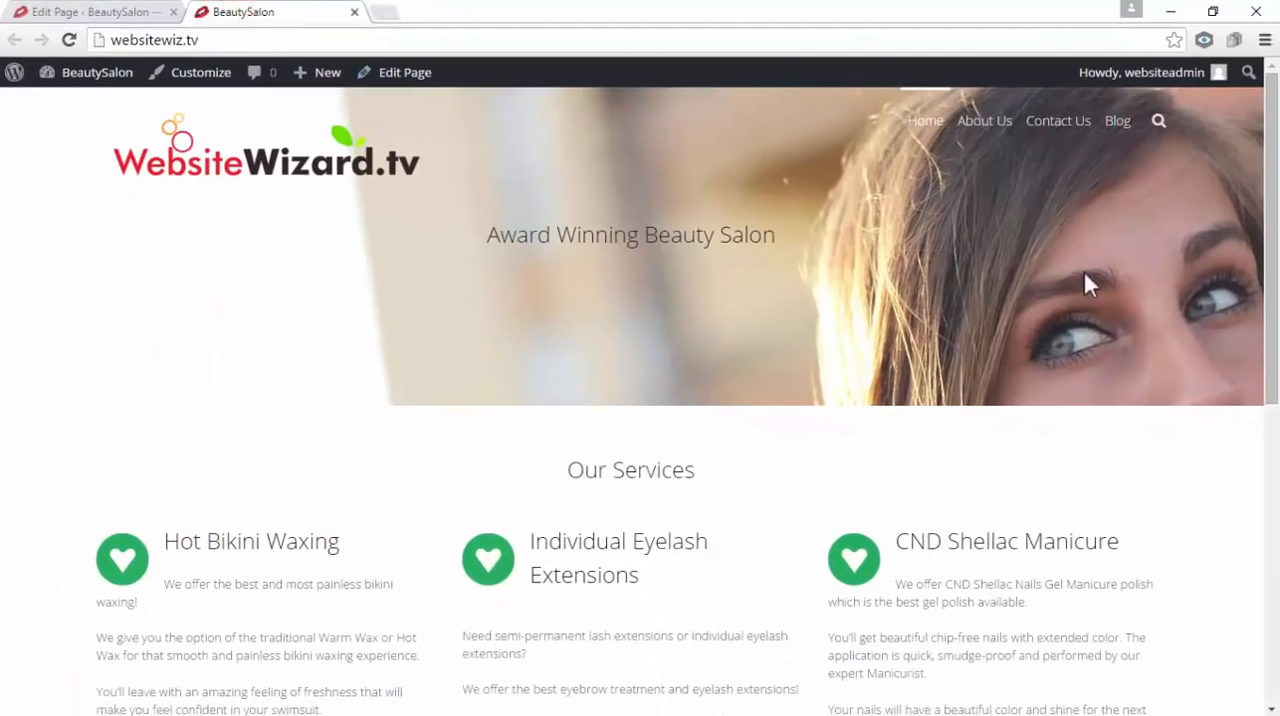
# Check the Meet Our Team gallery and its name captions on the live site, and return to the page editor, closing the site tab
pyautogui.moveTo(1271, 228); pyautogui.dragTo(1276, 530)
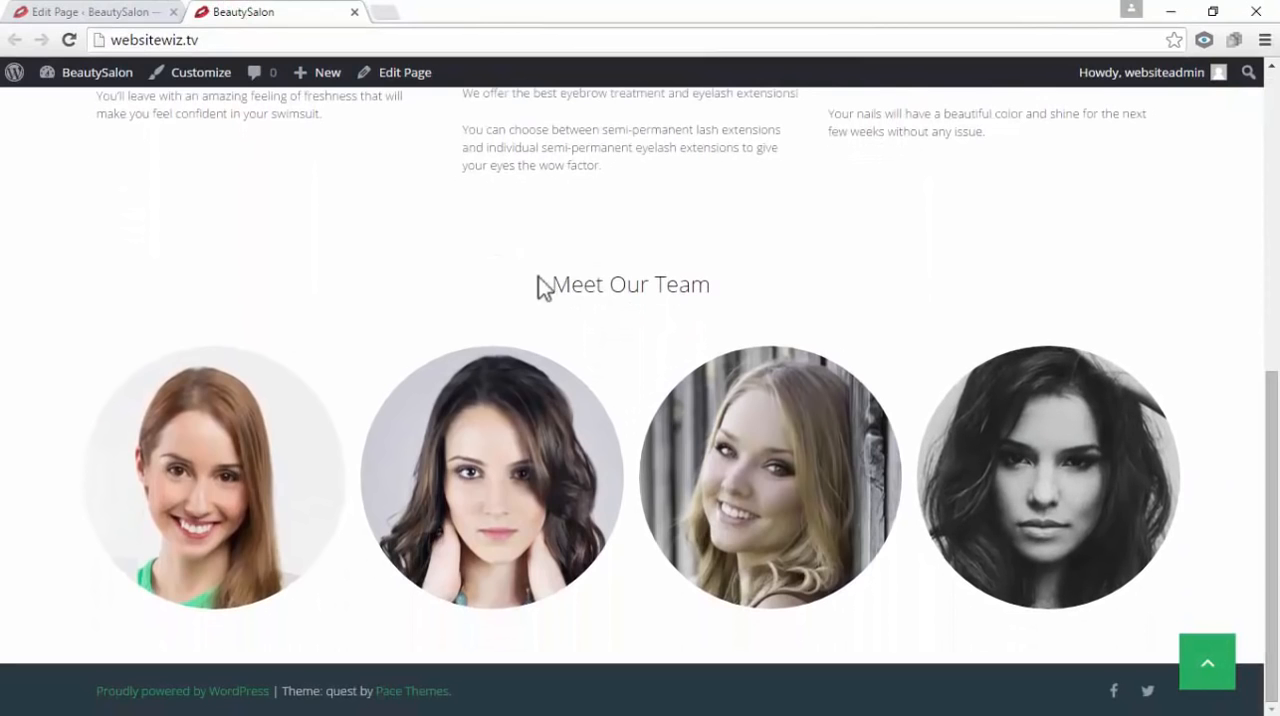
pyautogui.moveTo(545, 284); pyautogui.dragTo(955, 285)
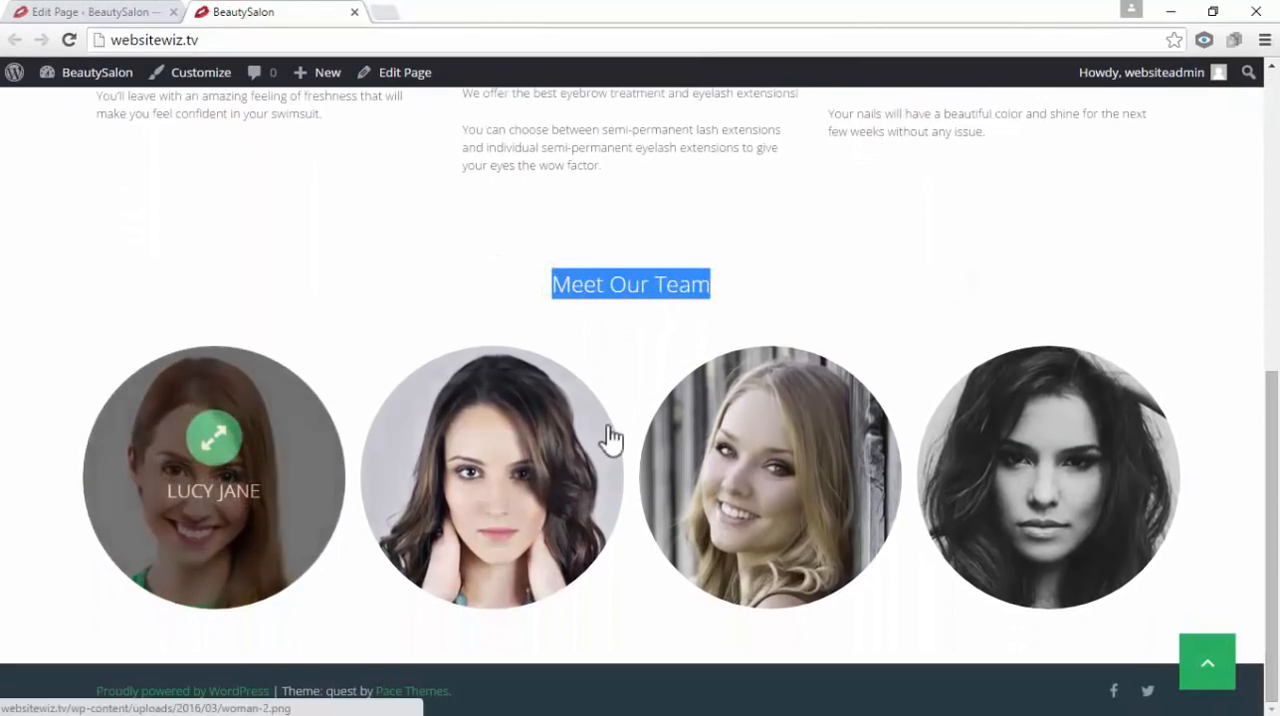
pyautogui.moveTo(606, 441)
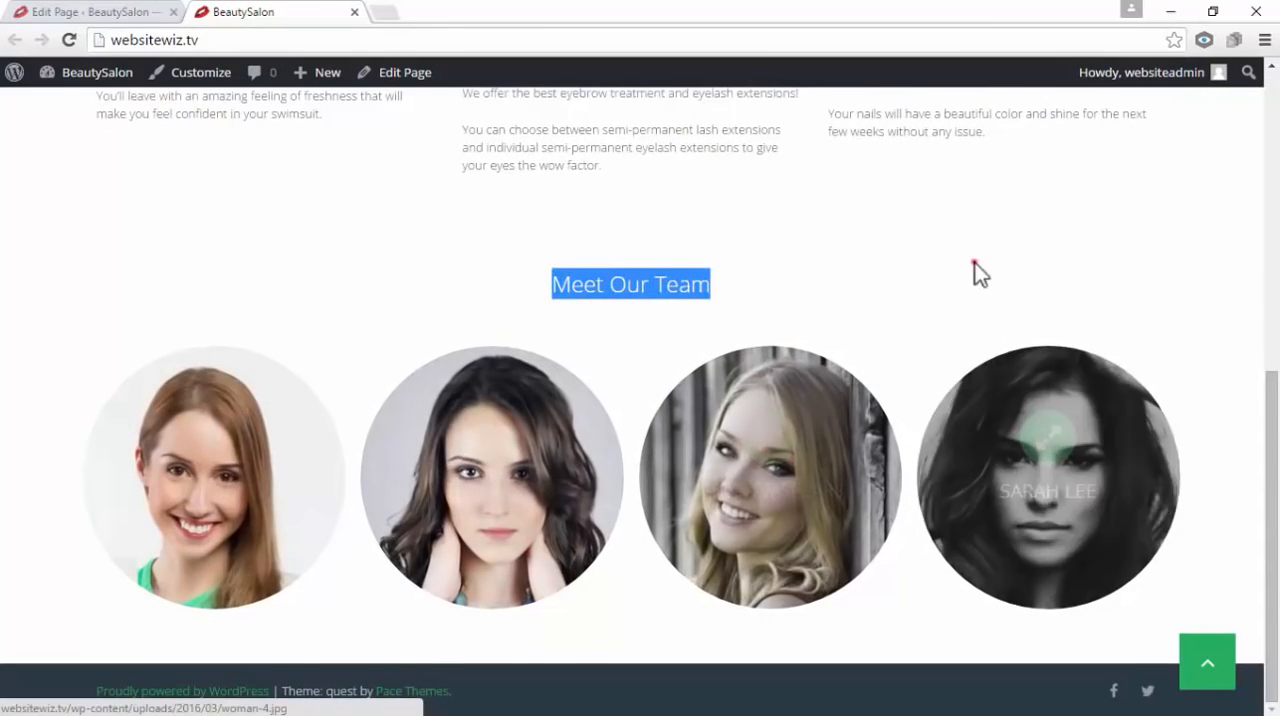
pyautogui.click(975, 262)
pyautogui.click(1209, 672)
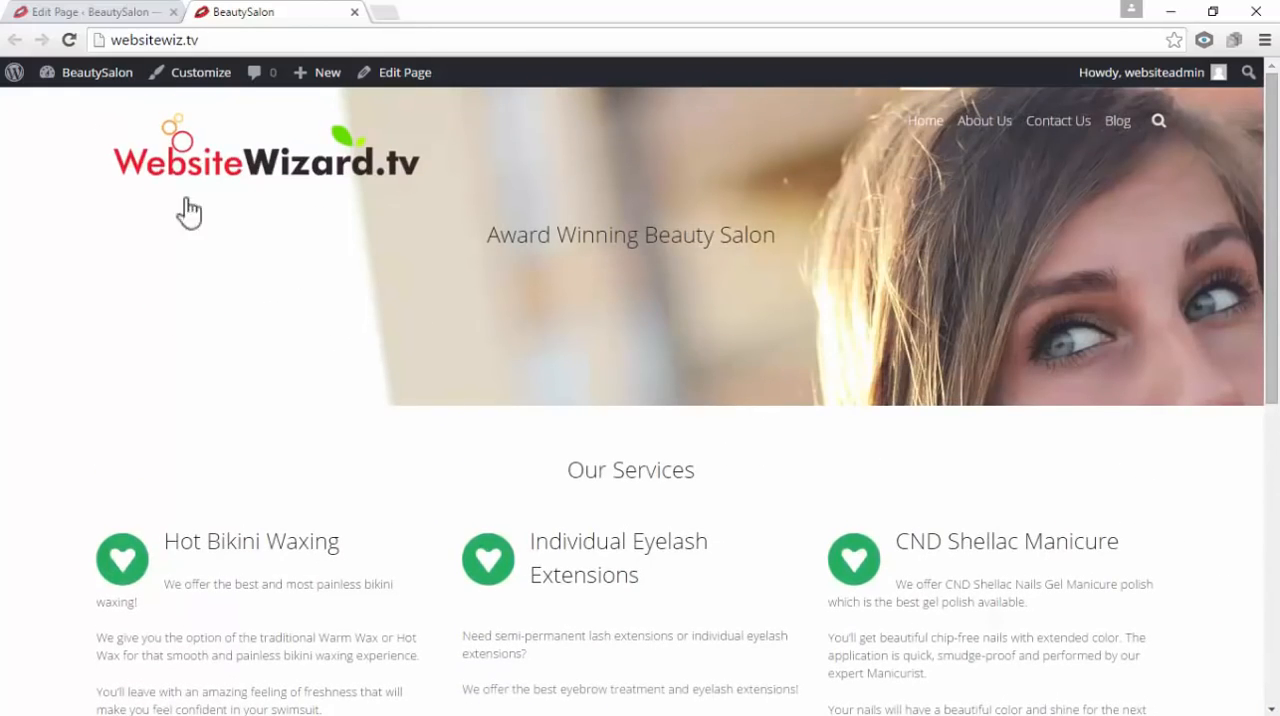
pyautogui.click(88, 12)
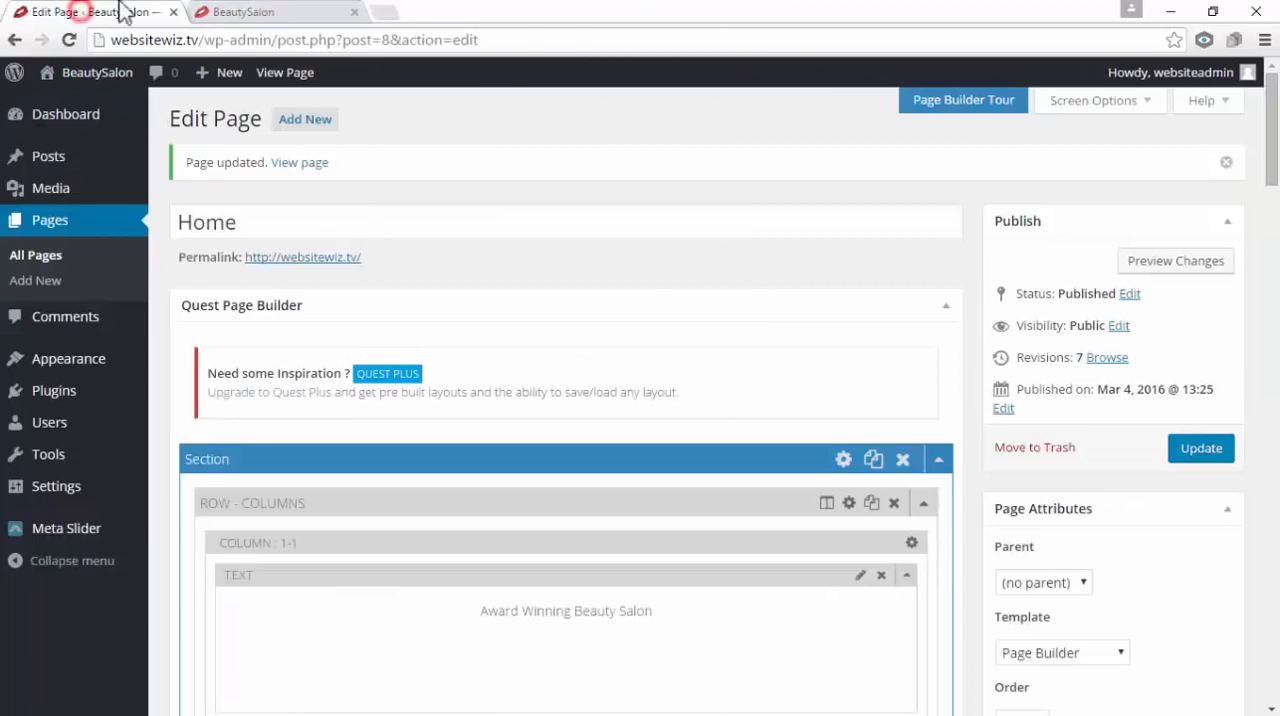
pyautogui.click(354, 12)
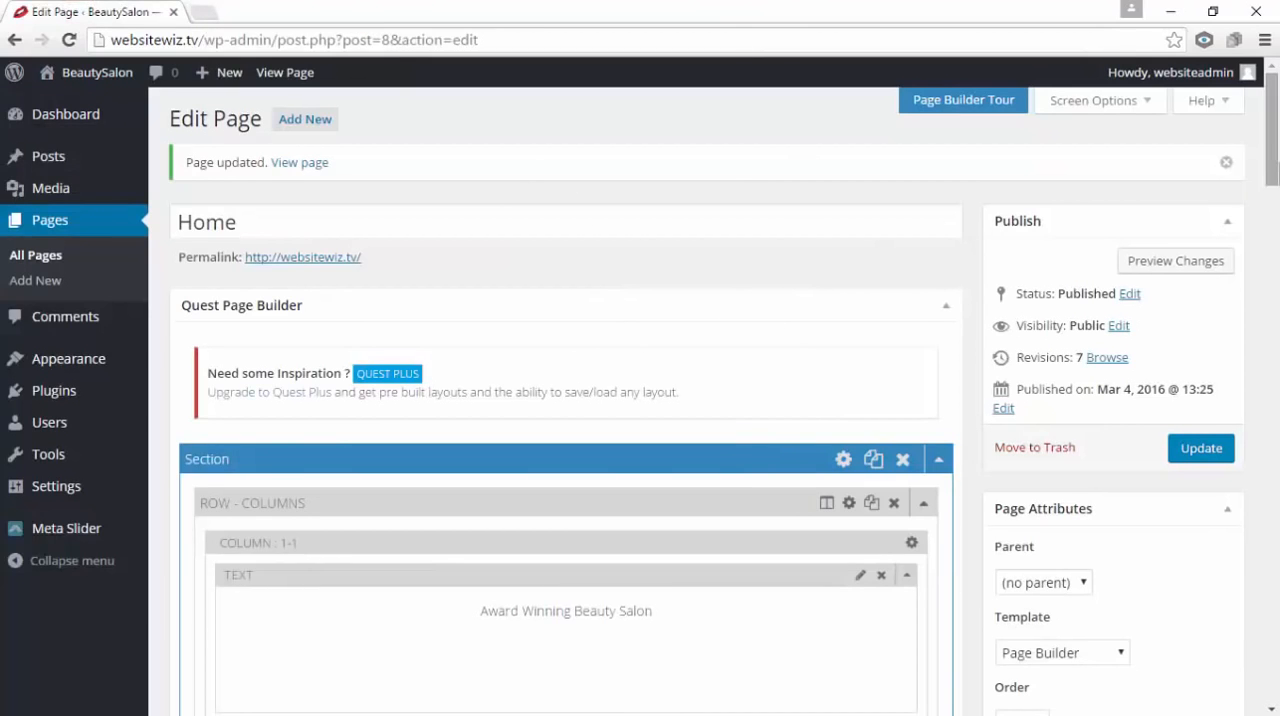
# Collapse all three sections of the Home page in the Quest Page Builder
pyautogui.scroll(-4, 1278, 362)
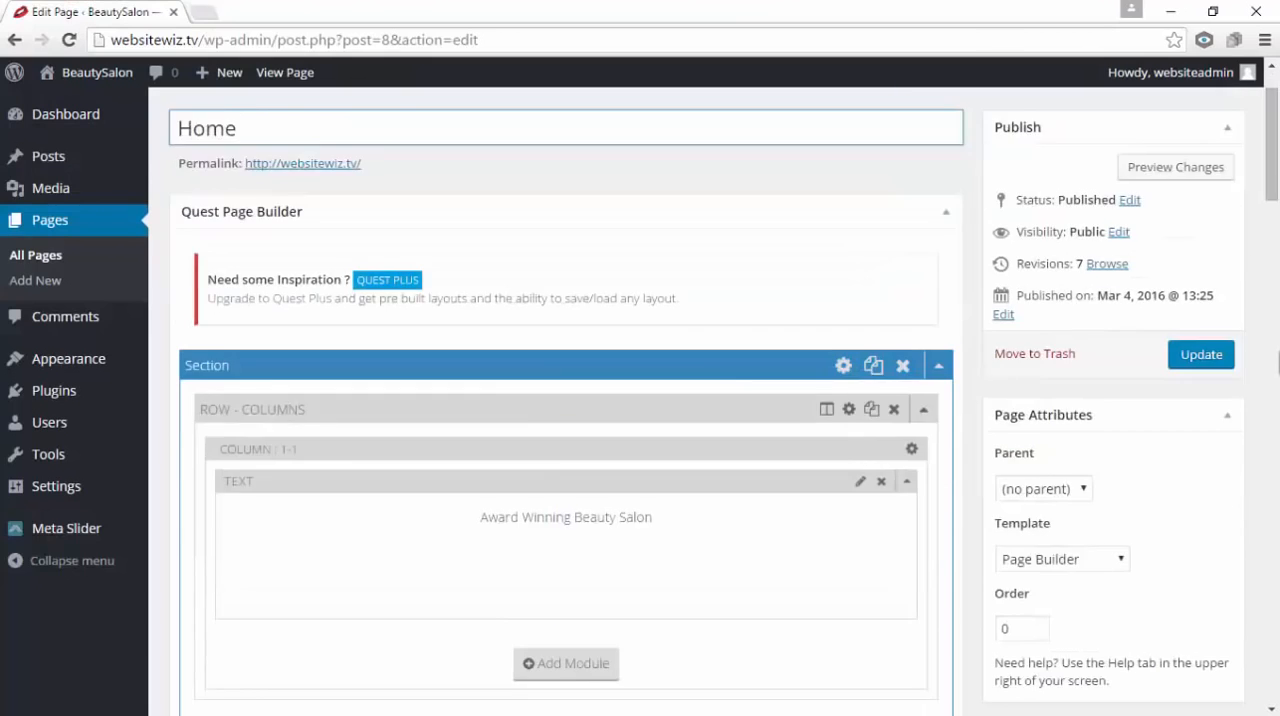
pyautogui.scroll(-2, 1278, 362)
pyautogui.scroll(5, 1278, 362)
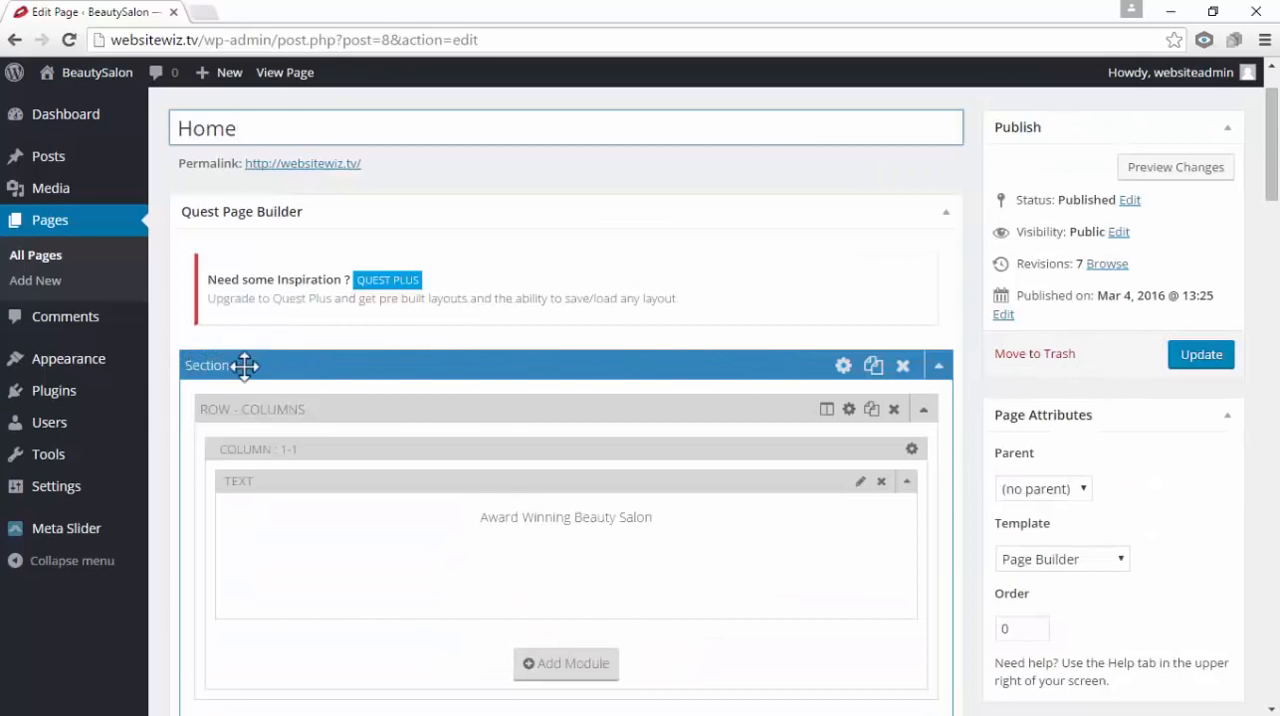
pyautogui.click(938, 370)
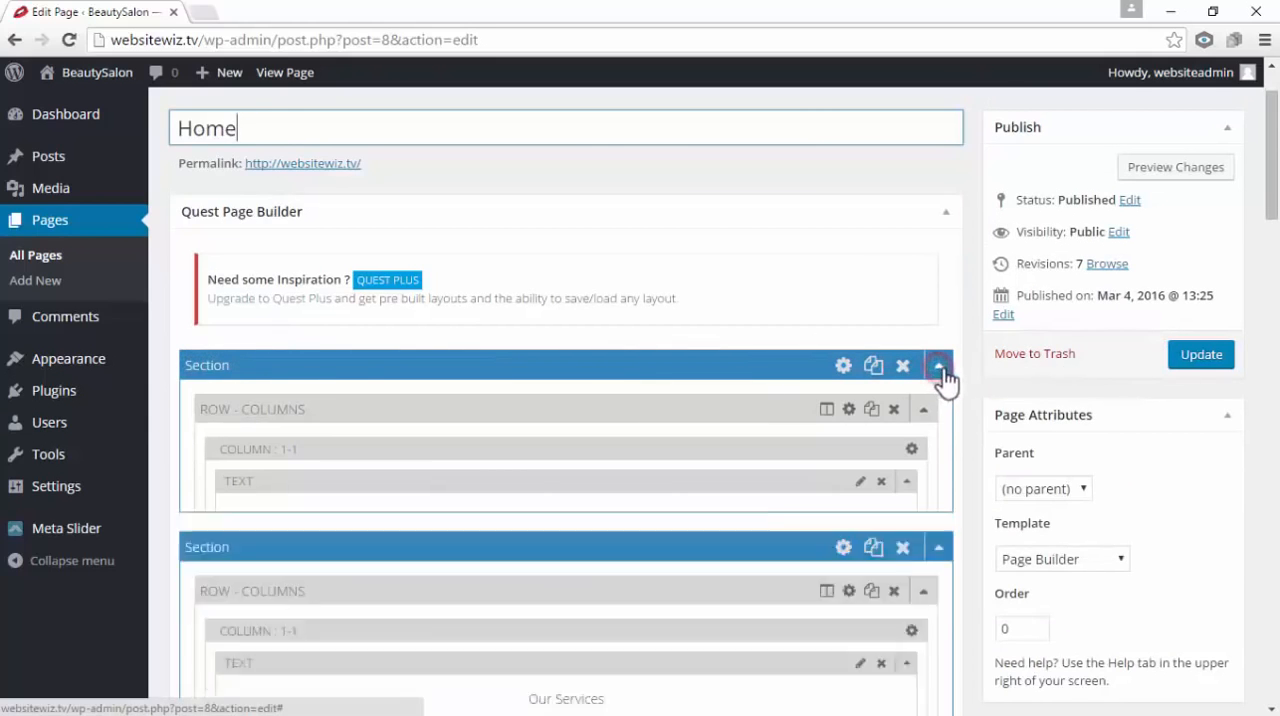
pyautogui.scroll(-1, 940, 380)
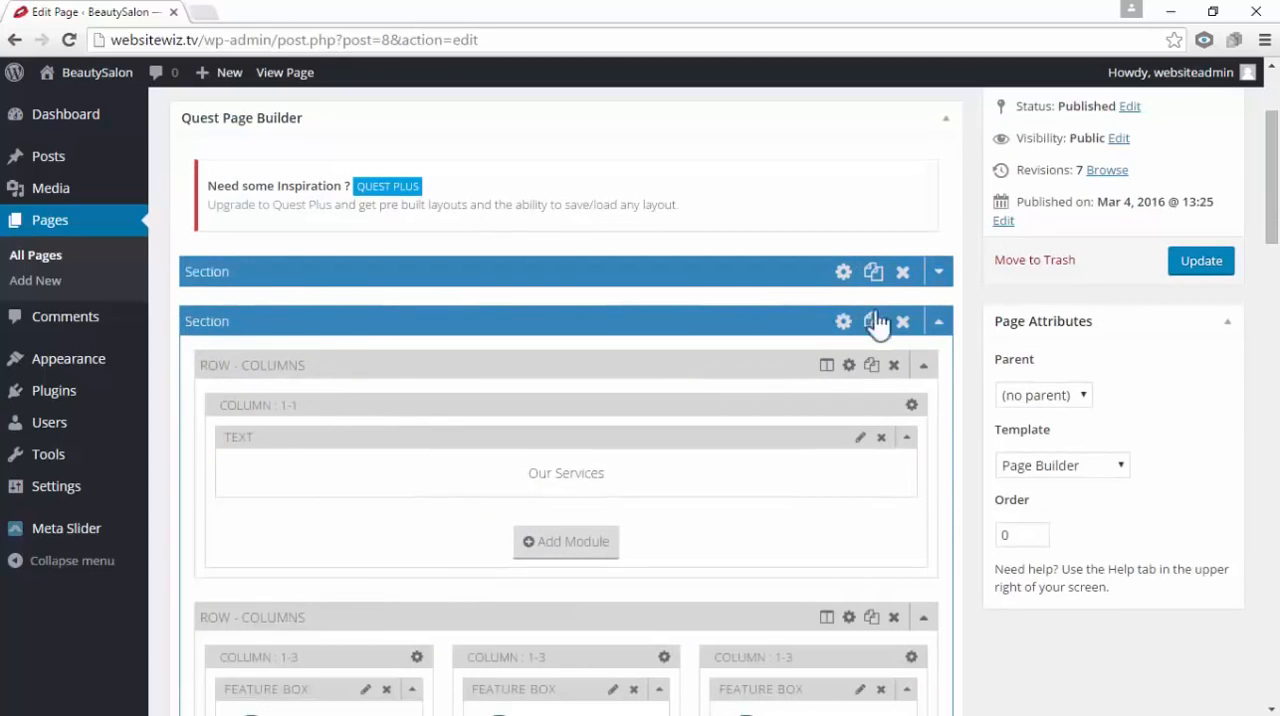
pyautogui.click(938, 321)
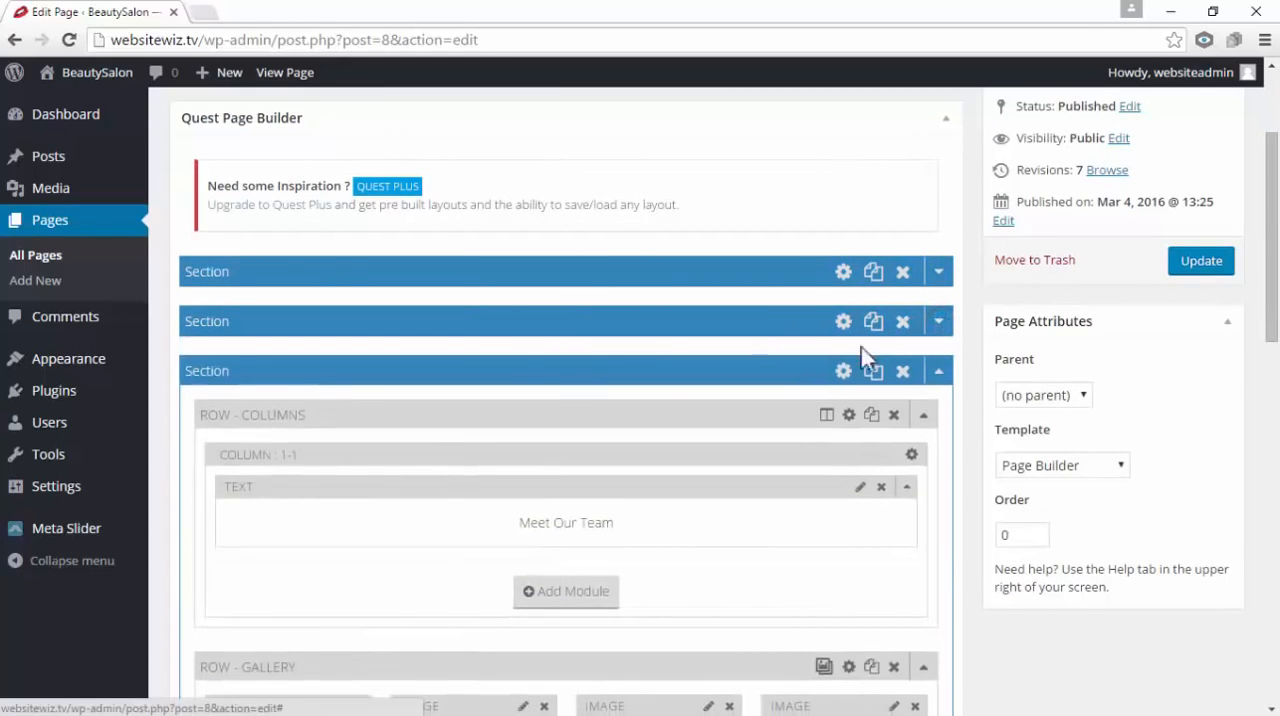
pyautogui.click(938, 371)
pyautogui.scroll(2, 850, 414)
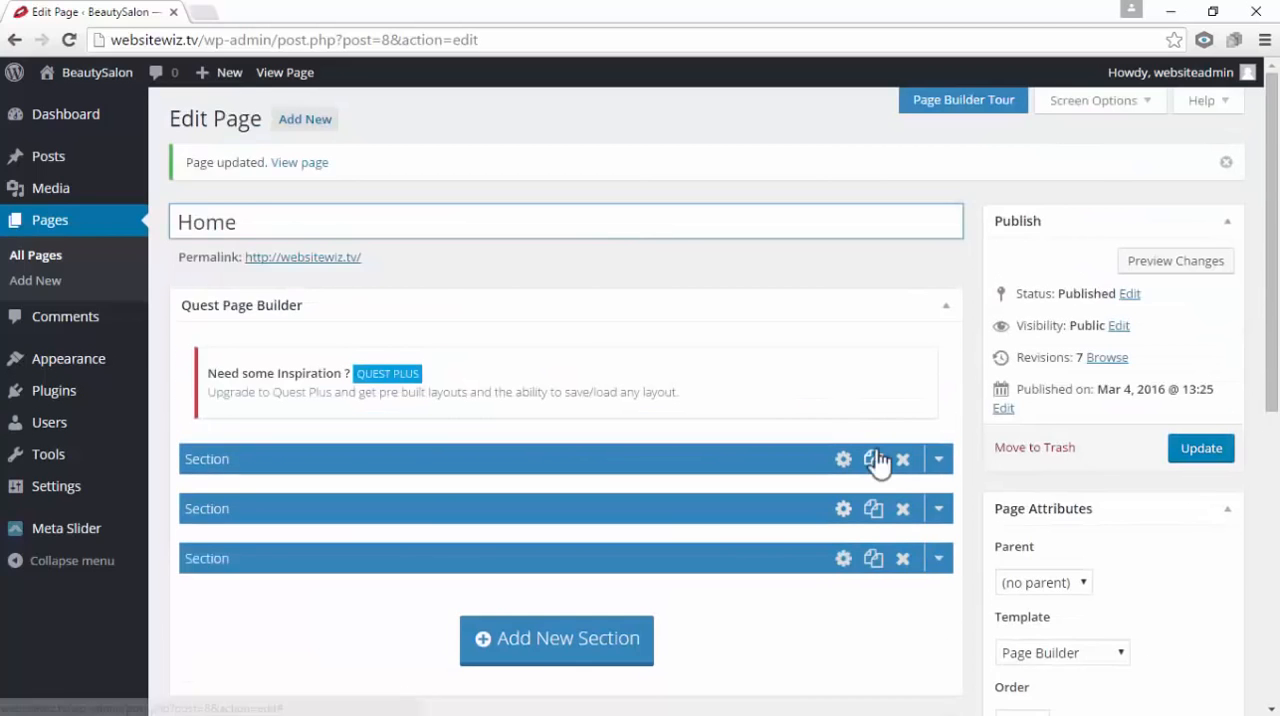
# Expand the third section and review its Meet Our Team text row and gallery row
pyautogui.scroll(-1, 870, 455)
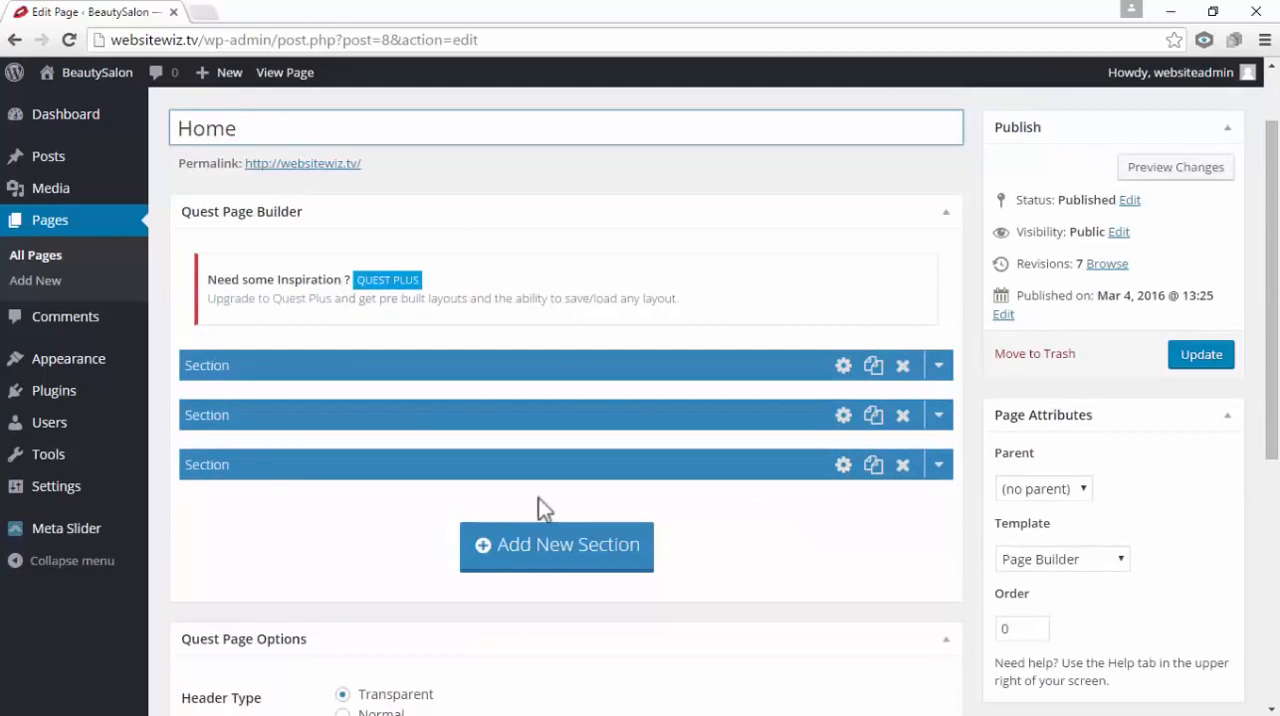
pyautogui.click(944, 464)
pyautogui.scroll(-2, 946, 468)
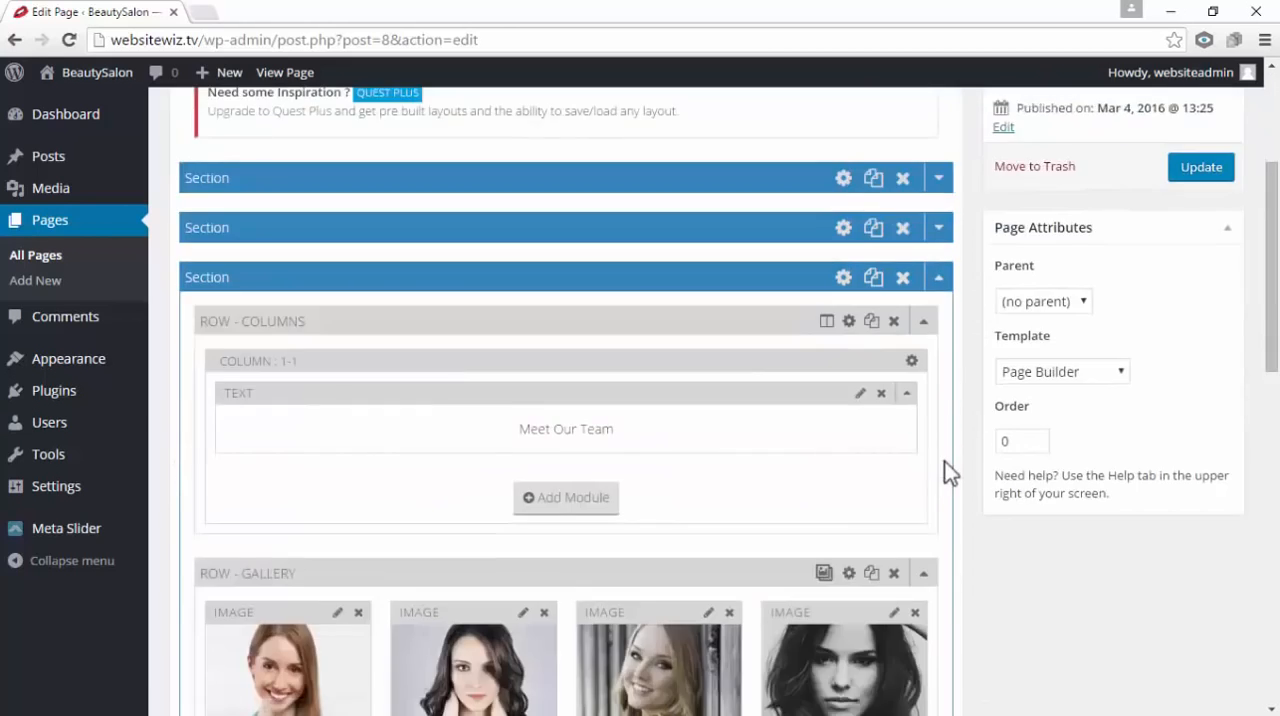
pyautogui.scroll(-1, 944, 461)
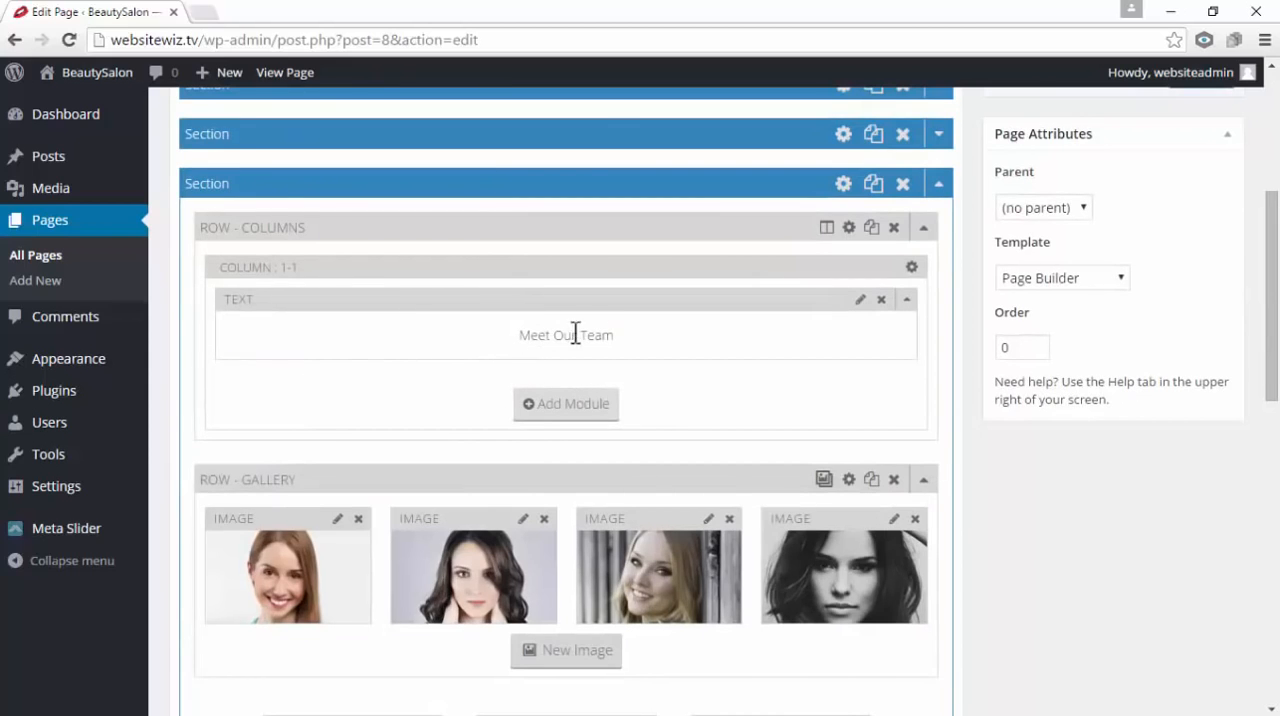
pyautogui.scroll(-1, 688, 375)
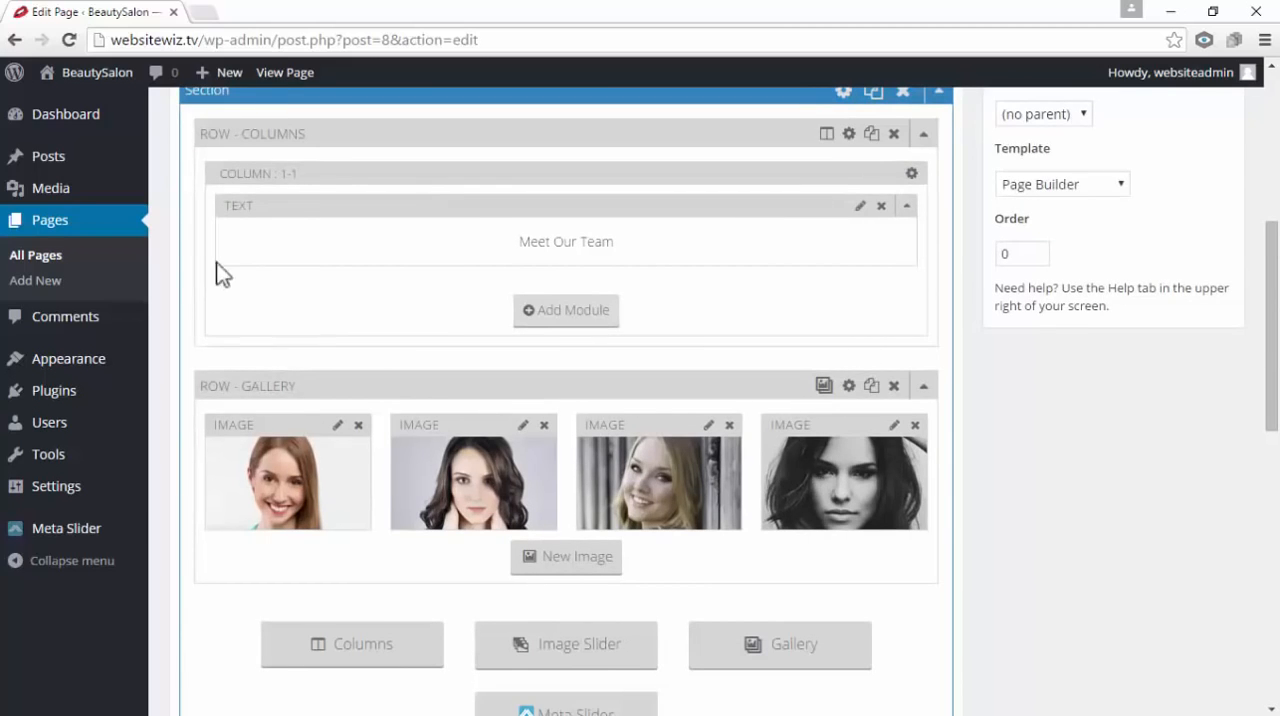
# Open the live site in a new browser tab and review its Our Services and Meet Our Team sections
pyautogui.moveTo(80, 78)
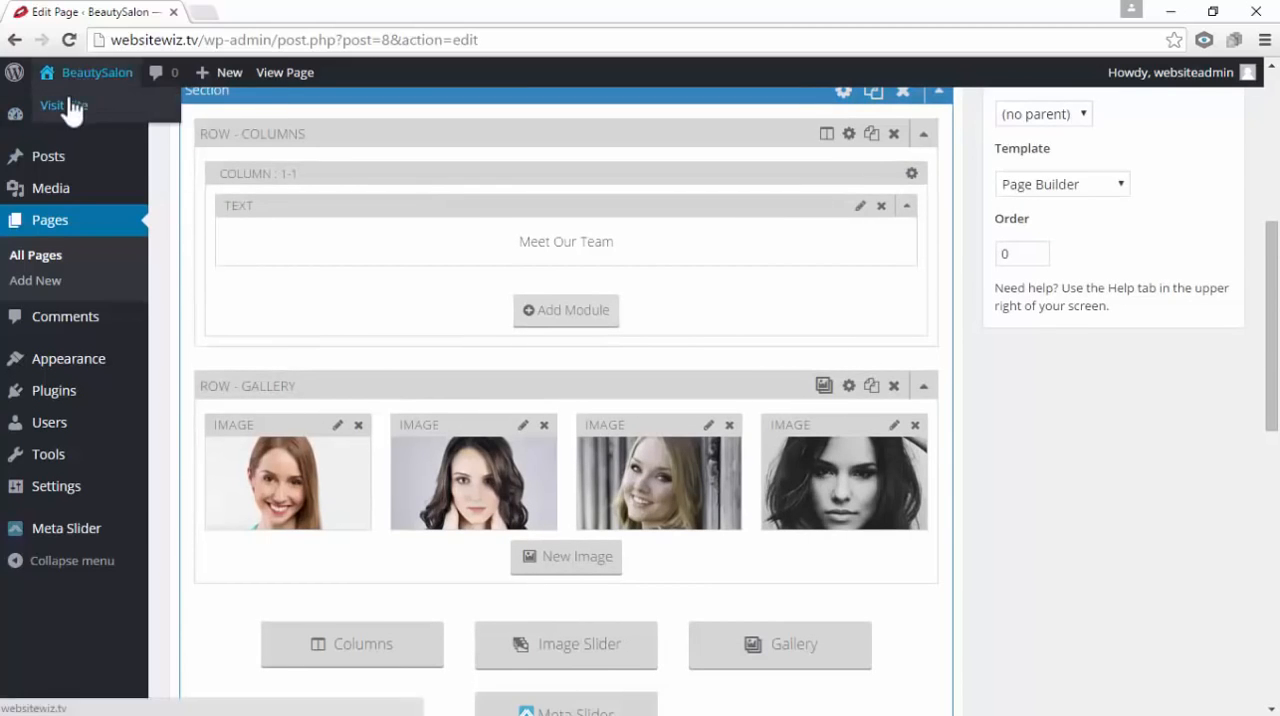
pyautogui.rightClick(84, 118)
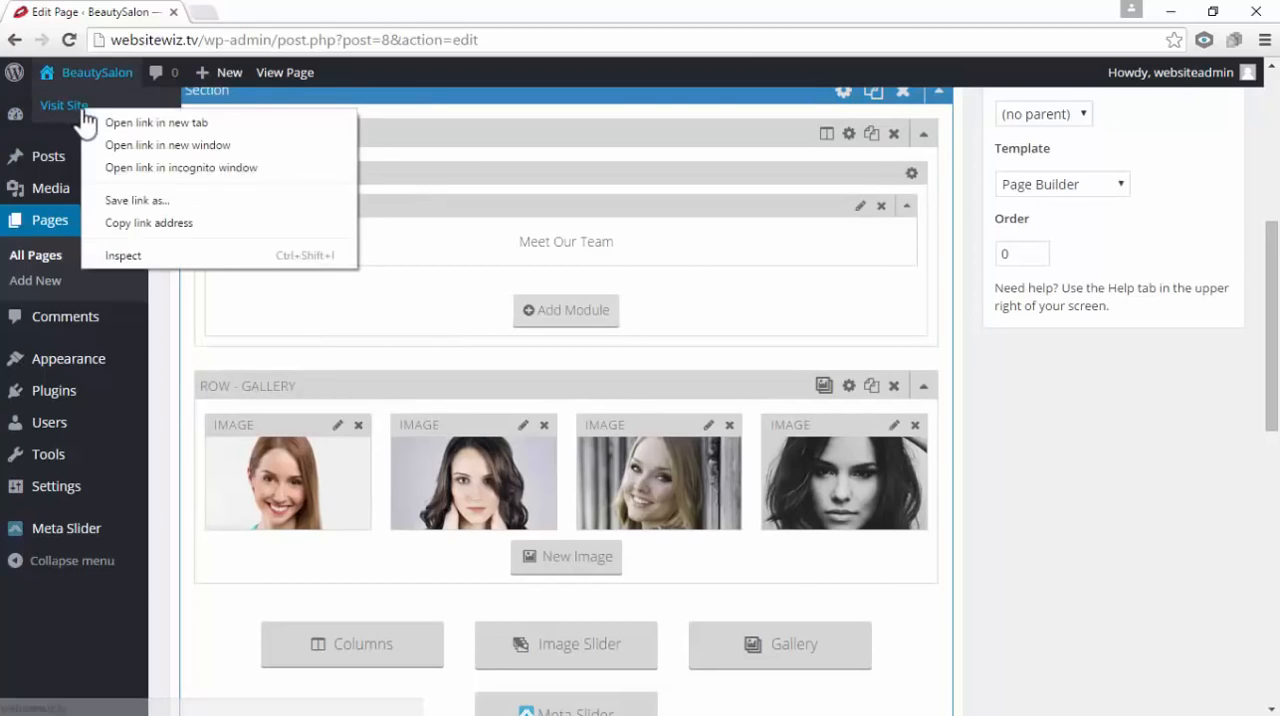
pyautogui.click(111, 128)
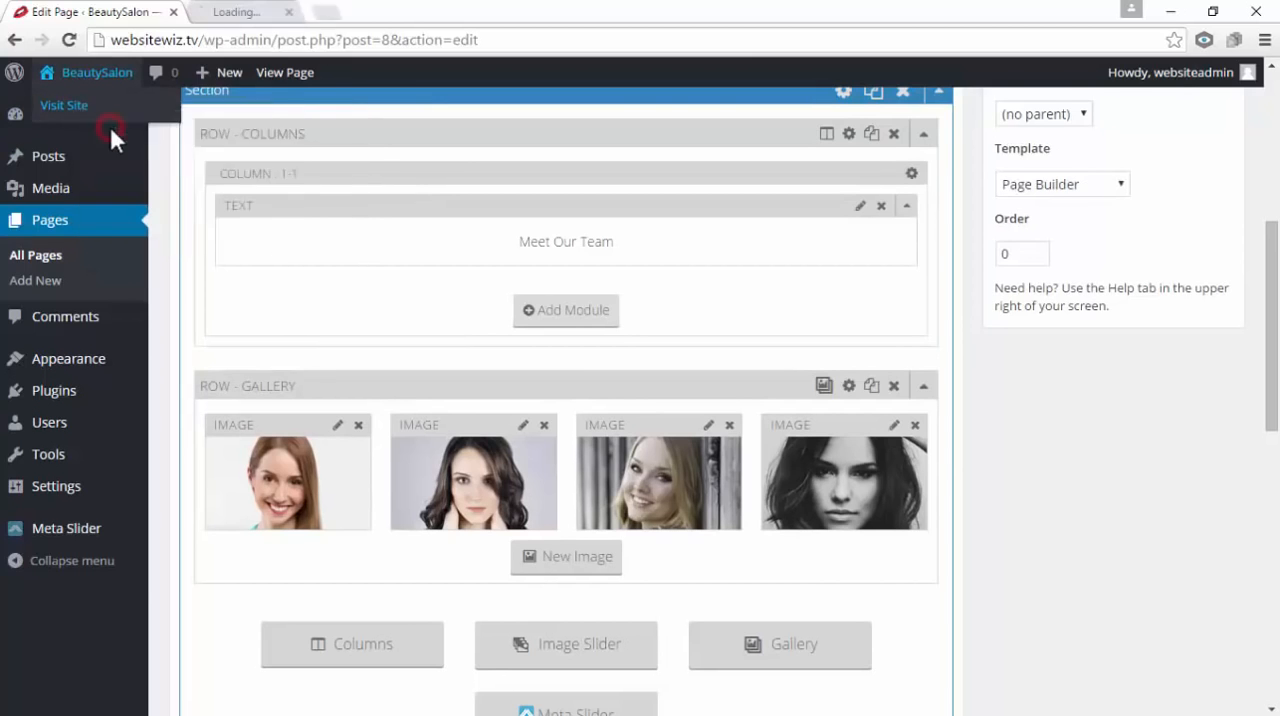
pyautogui.click(265, 18)
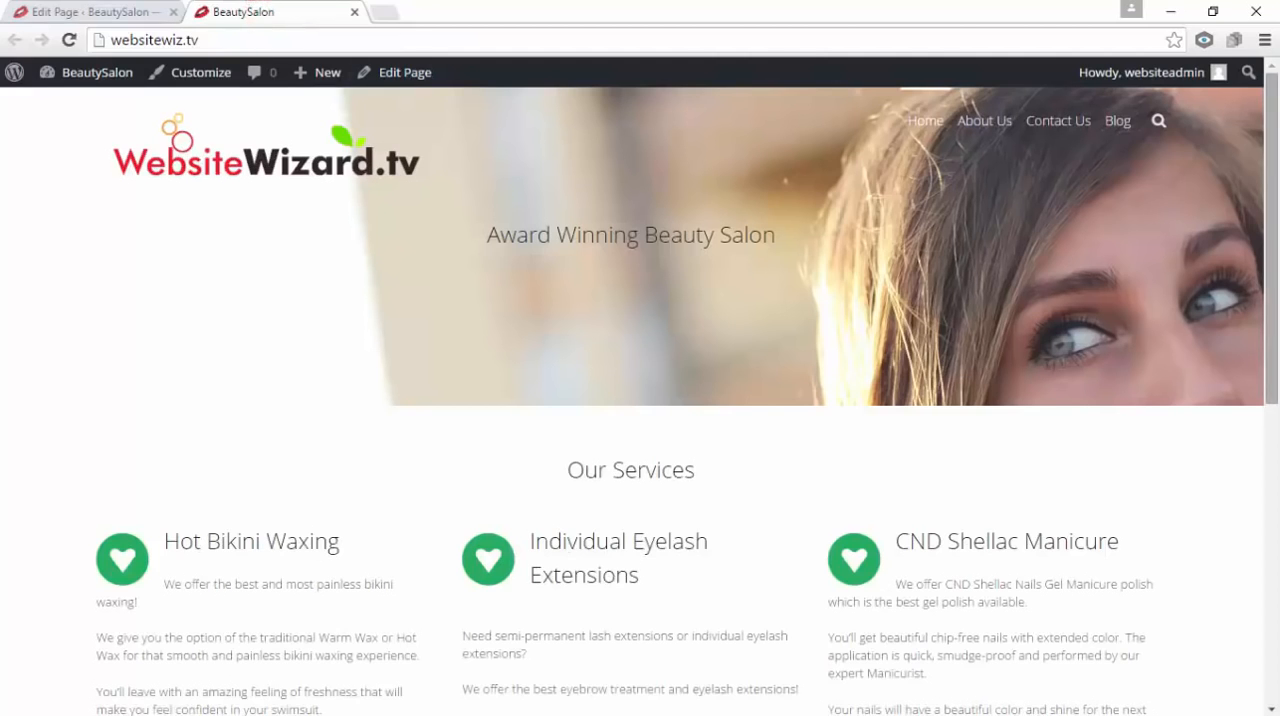
pyautogui.moveTo(1272, 270); pyautogui.dragTo(1275, 541)
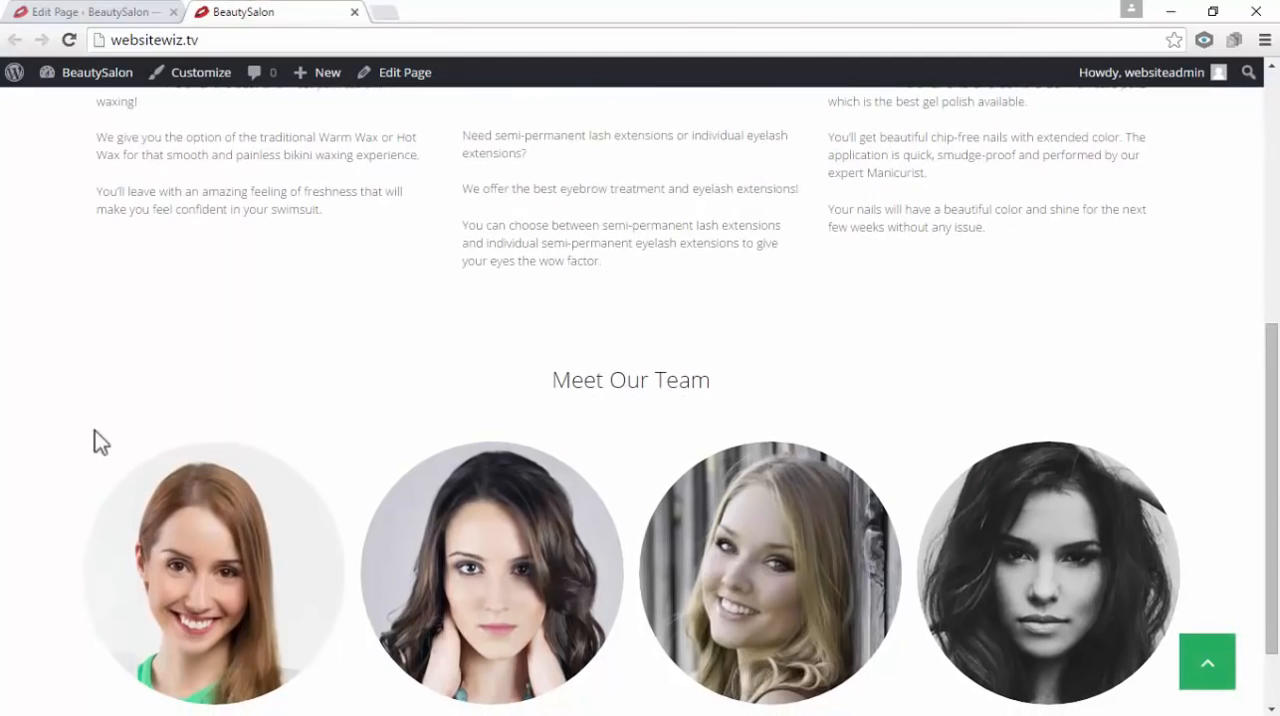
pyautogui.scroll(2, 1061, 430)
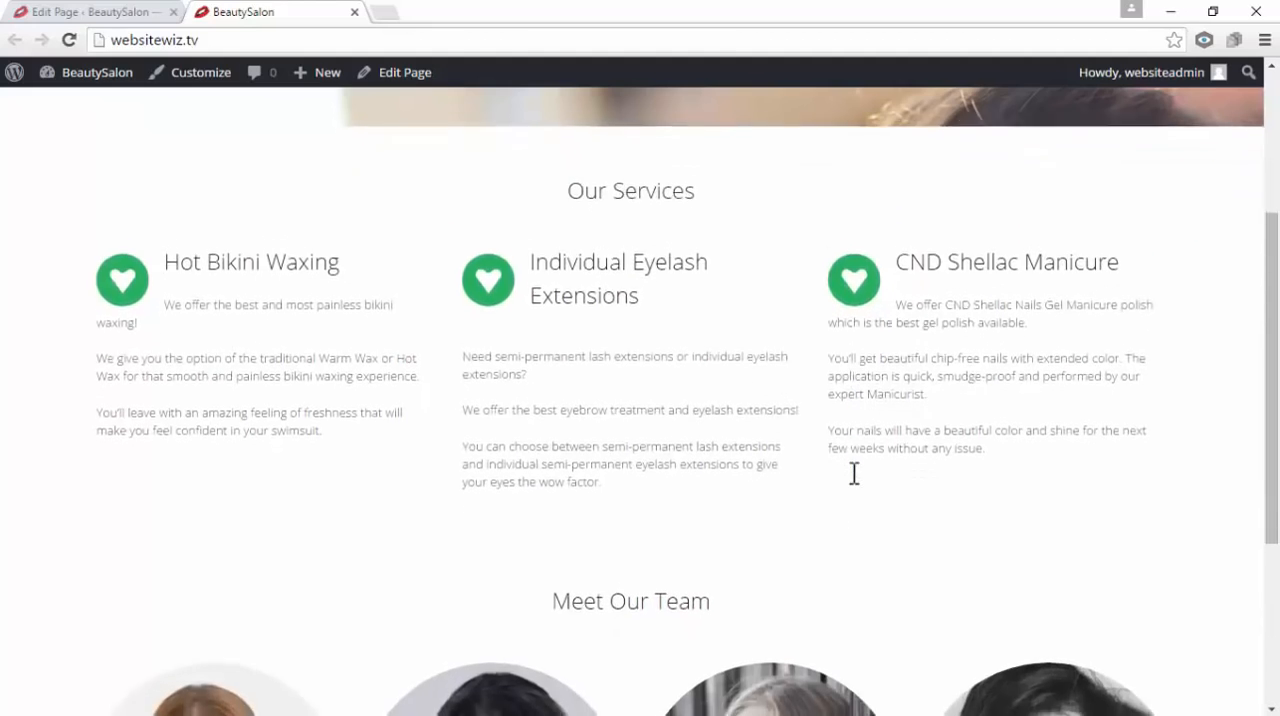
# Review the live Home page from the Meet Our Team section up to the header, and return to the page editor, closing the site tab
pyautogui.scroll(-1, 854, 478)
pyautogui.scroll(3, 856, 480)
pyautogui.scroll(1, 776, 452)
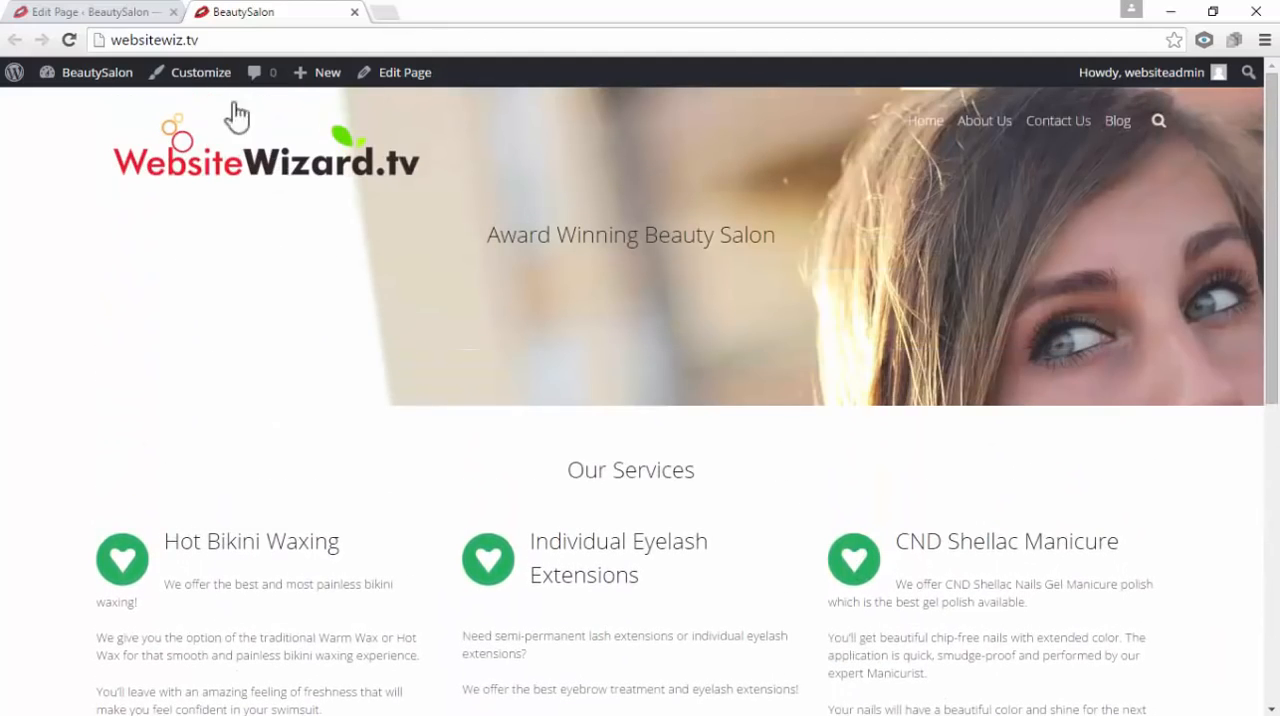
pyautogui.click(109, 14)
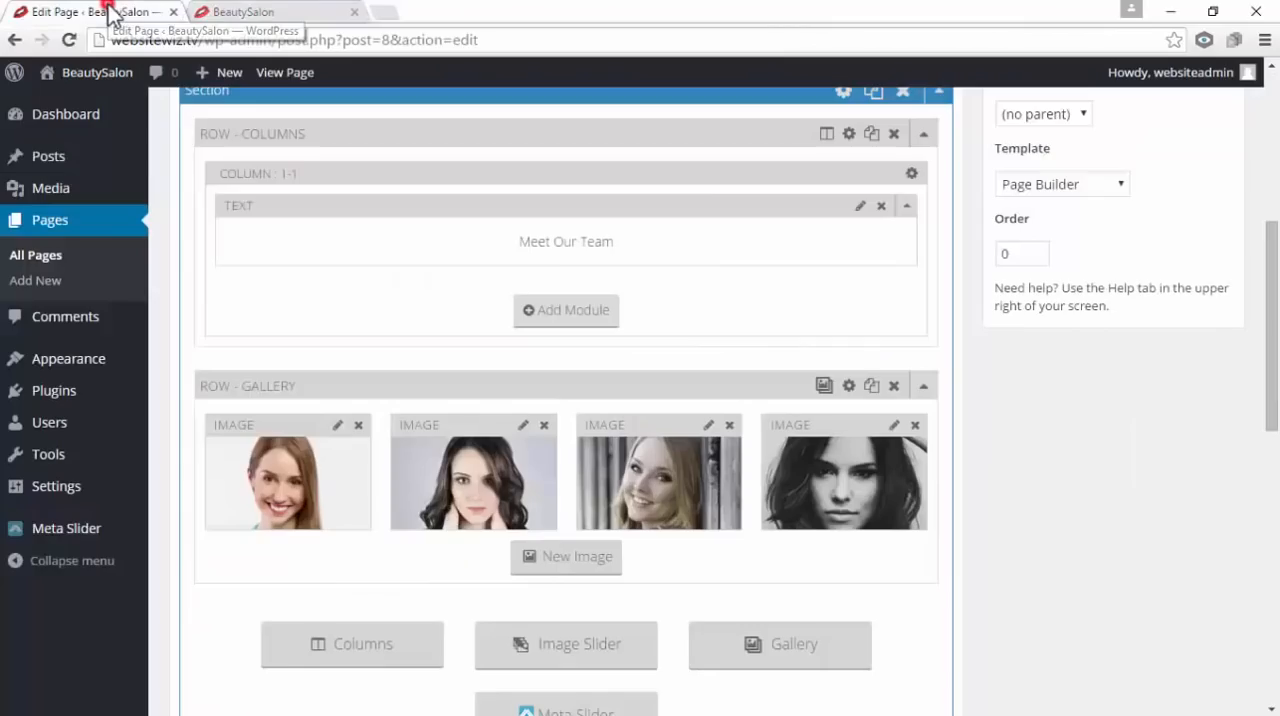
pyautogui.click(353, 12)
# Set the background color of the third section, Meet Our Team, to #e5e5e5, save the section settings and update the Home page
pyautogui.scroll(2, 616, 411)
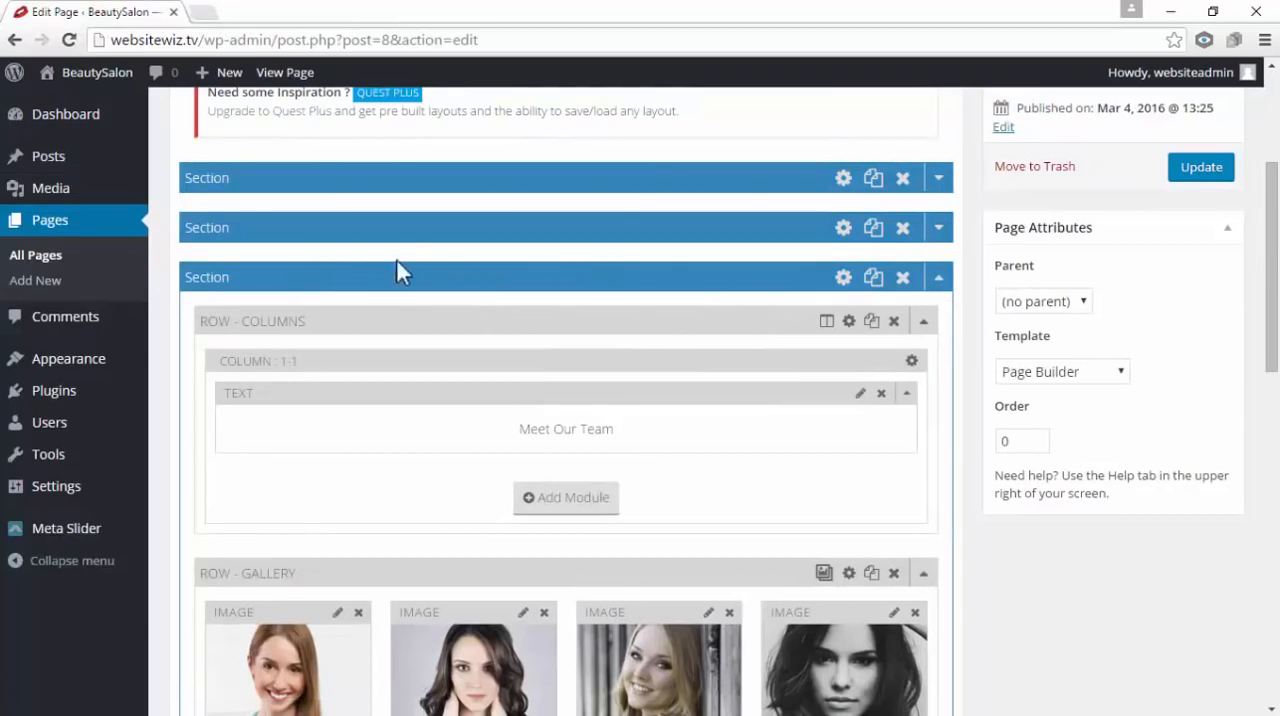
pyautogui.moveTo(246, 177); pyautogui.dragTo(261, 274)
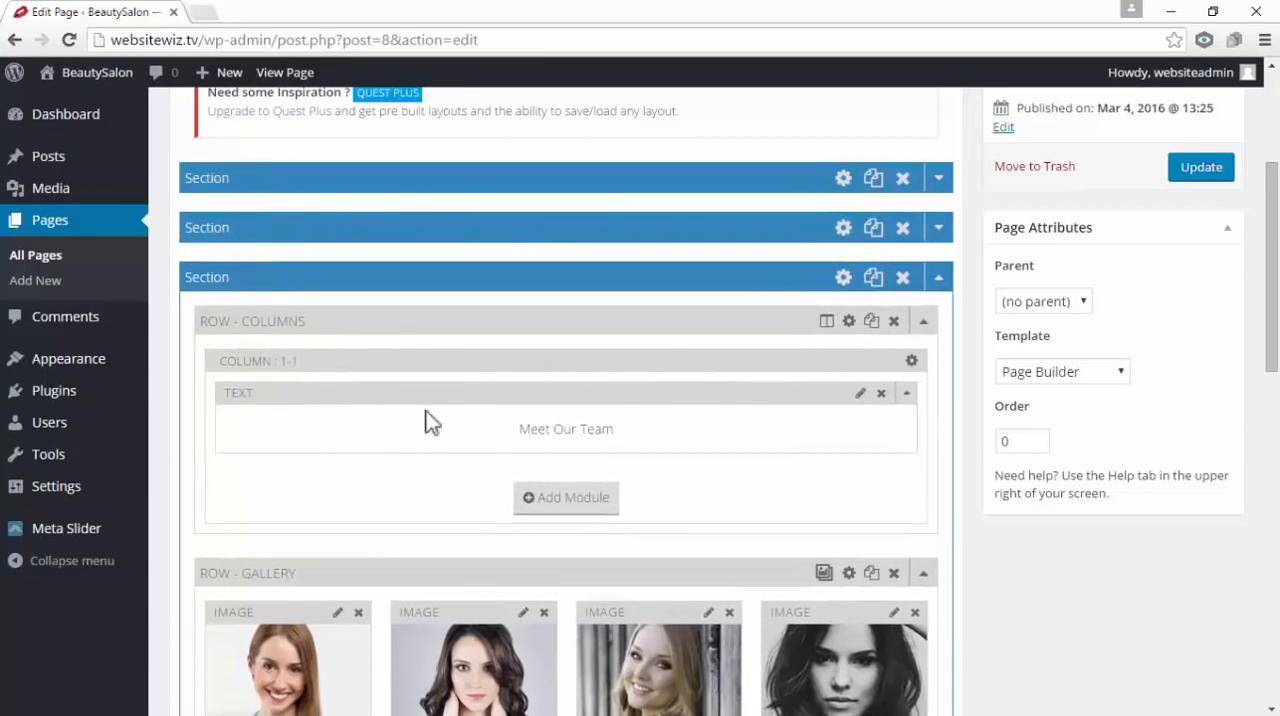
pyautogui.click(843, 280)
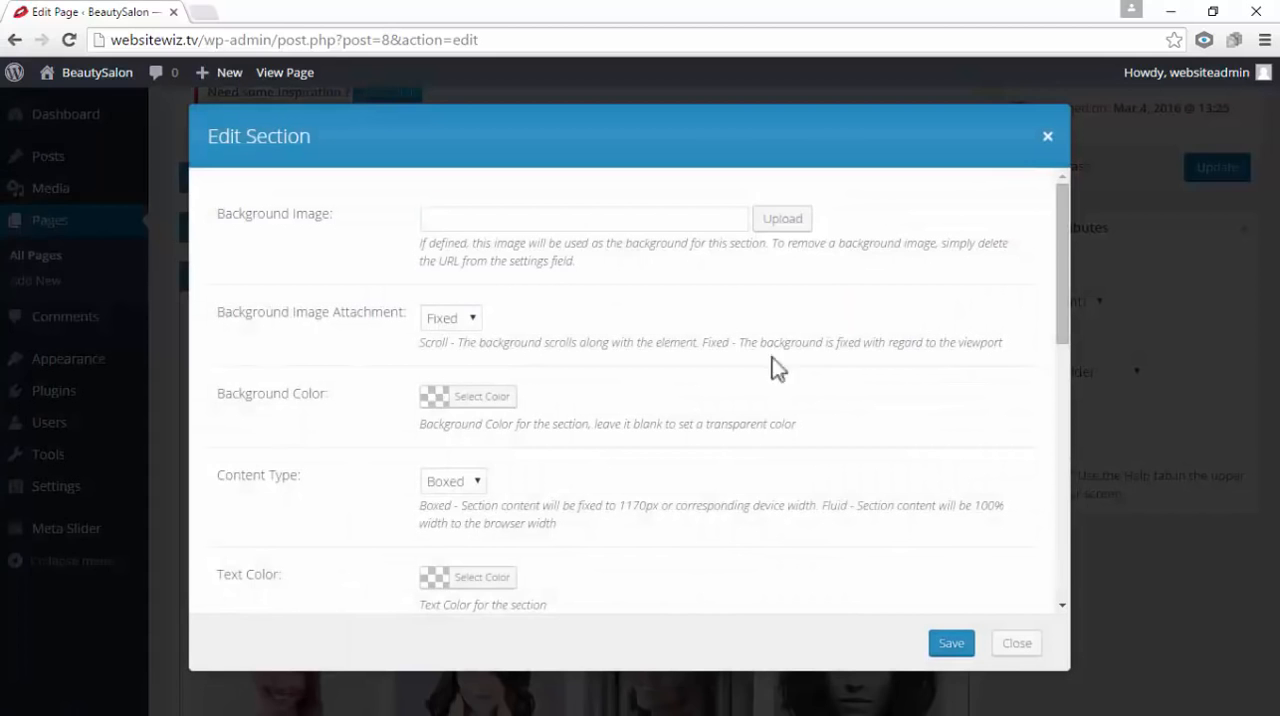
pyautogui.moveTo(363, 385); pyautogui.dragTo(217, 397)
pyautogui.click(365, 405)
pyautogui.click(430, 400)
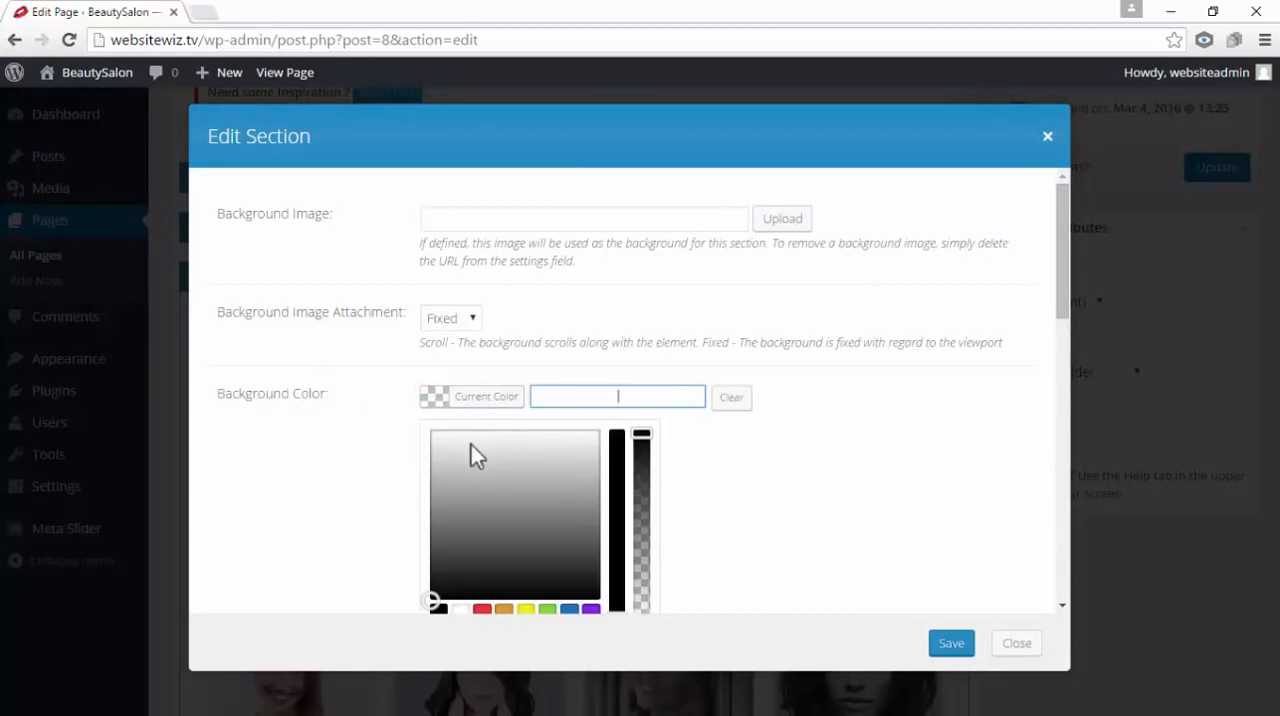
pyautogui.scroll(-1, 471, 445)
pyautogui.click(441, 355)
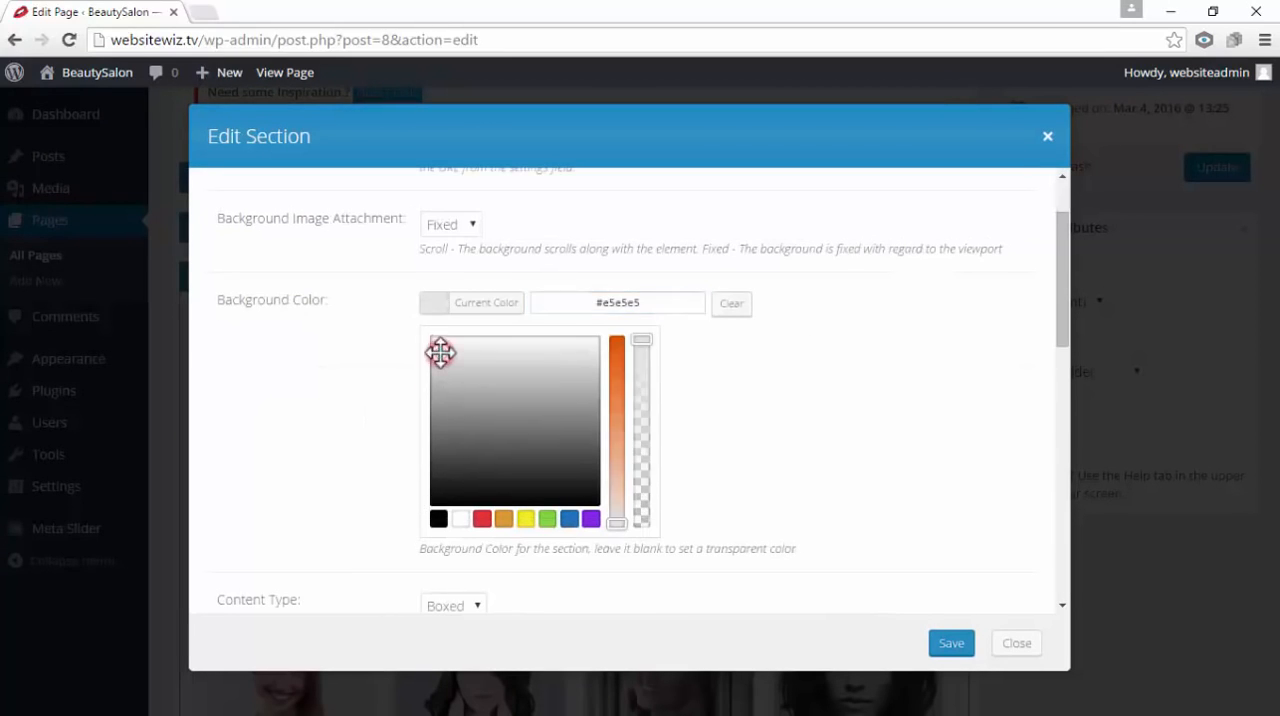
pyautogui.click(441, 346)
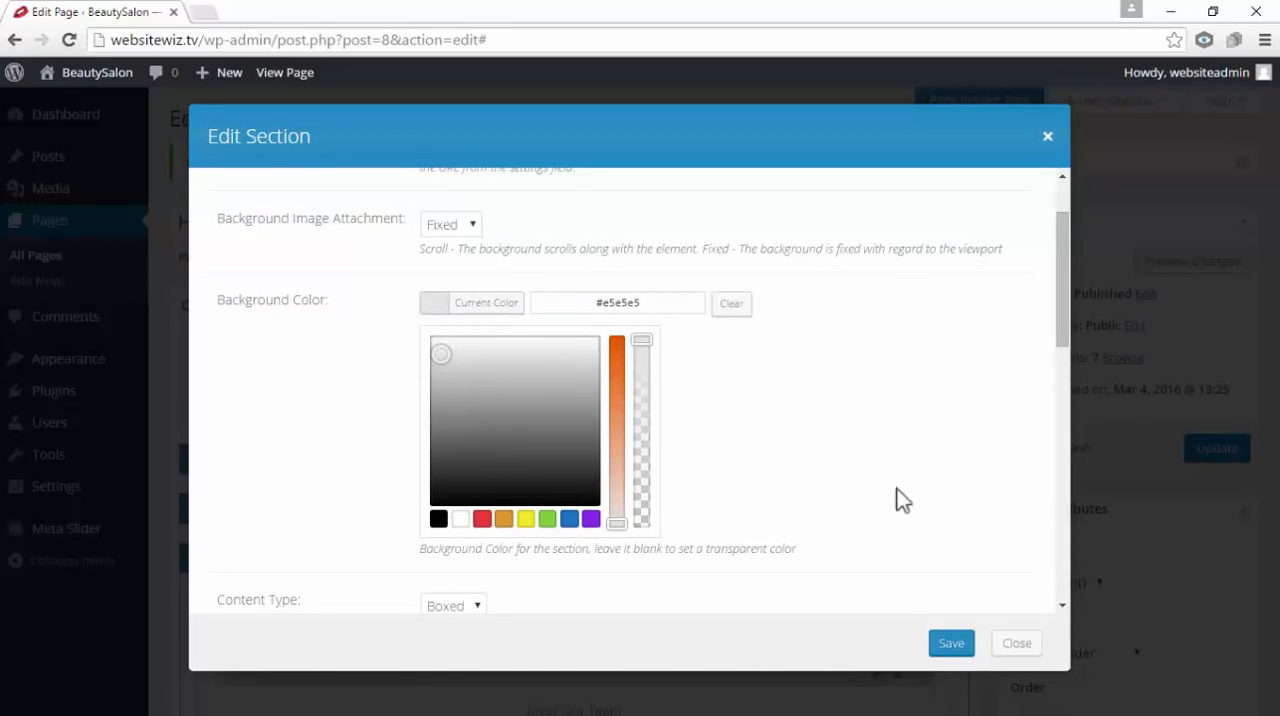
pyautogui.click(950, 644)
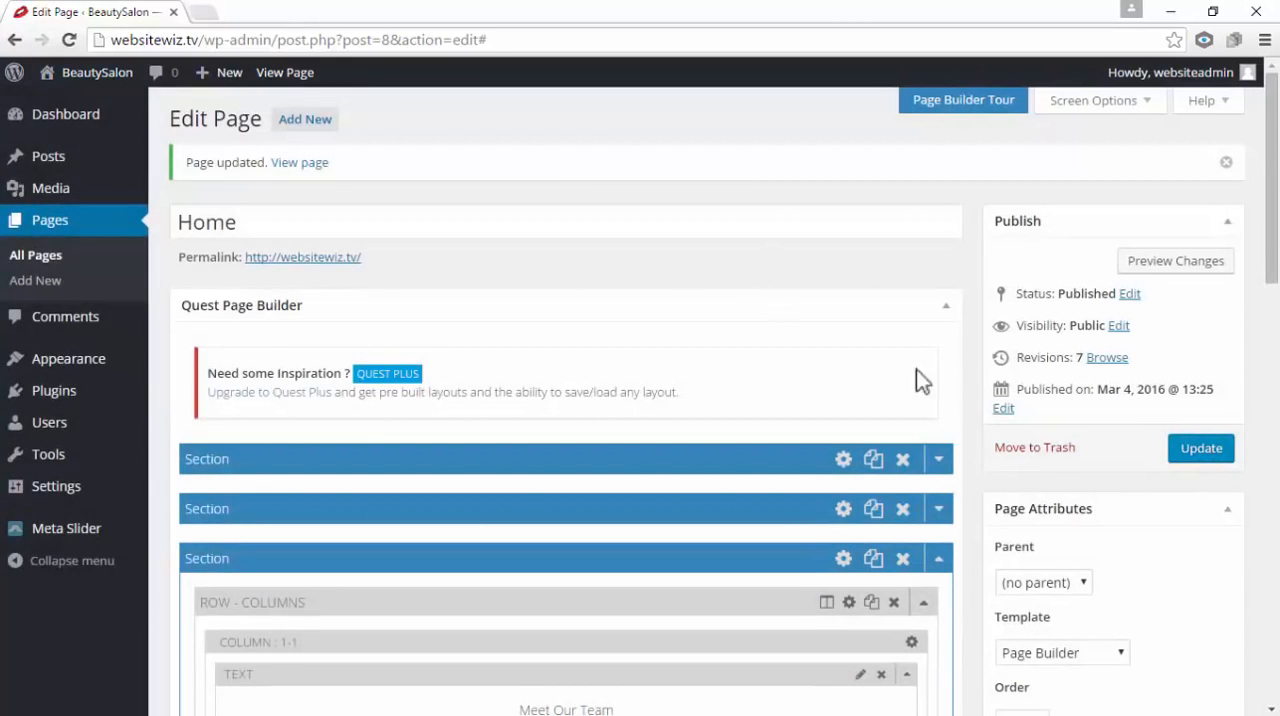
pyautogui.click(1200, 452)
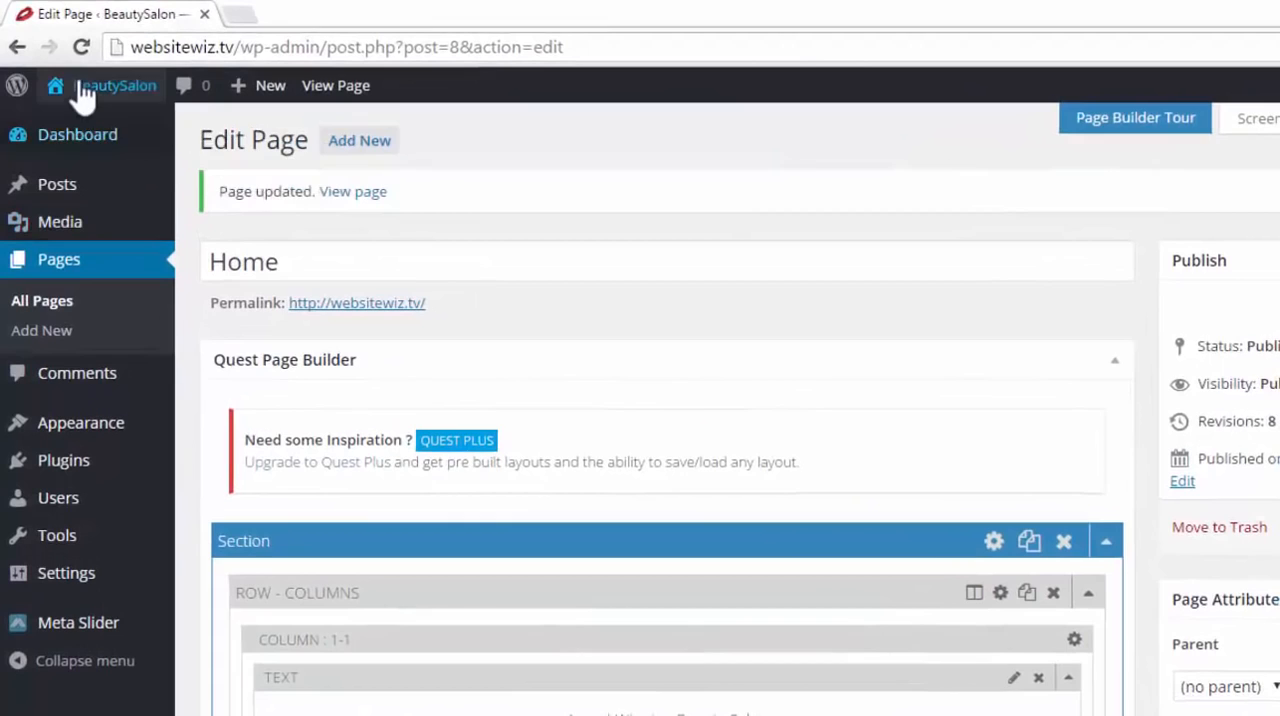
# Check the Meet Our Team section's background on the live site in a new tab, and return to the page editor, closing the site tab
pyautogui.moveTo(97, 100)
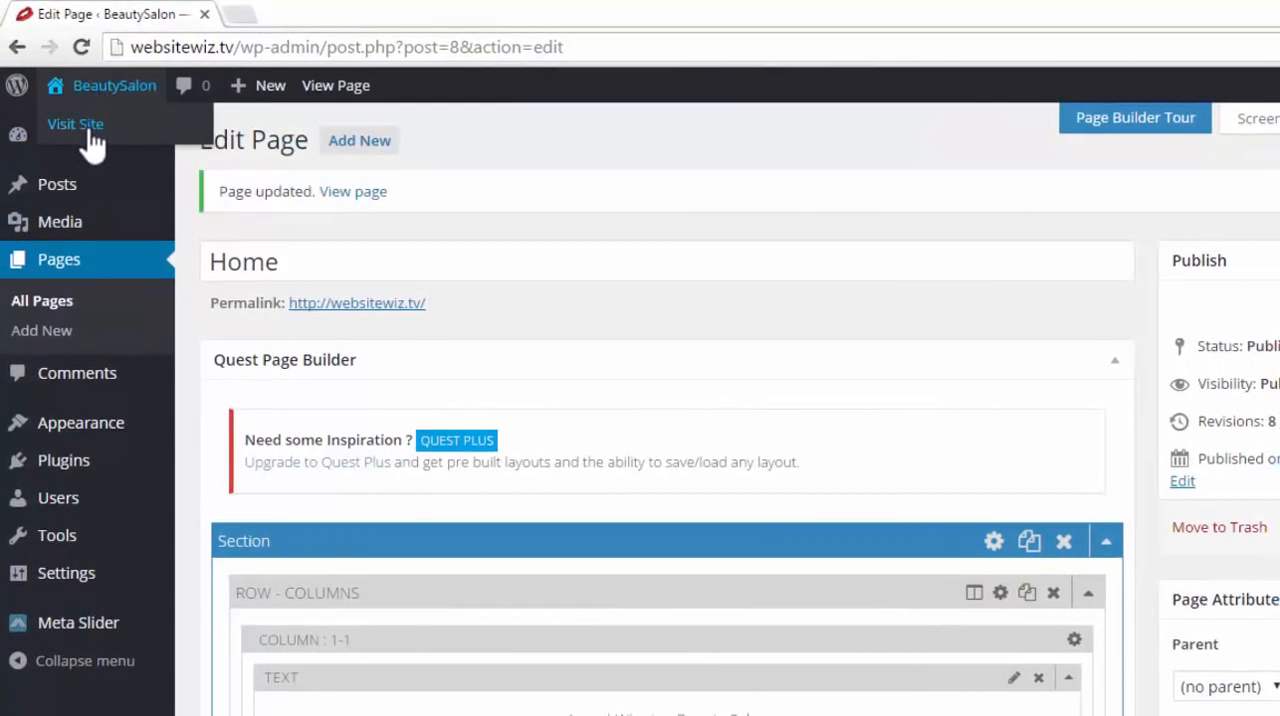
pyautogui.rightClick(89, 134)
pyautogui.click(109, 141)
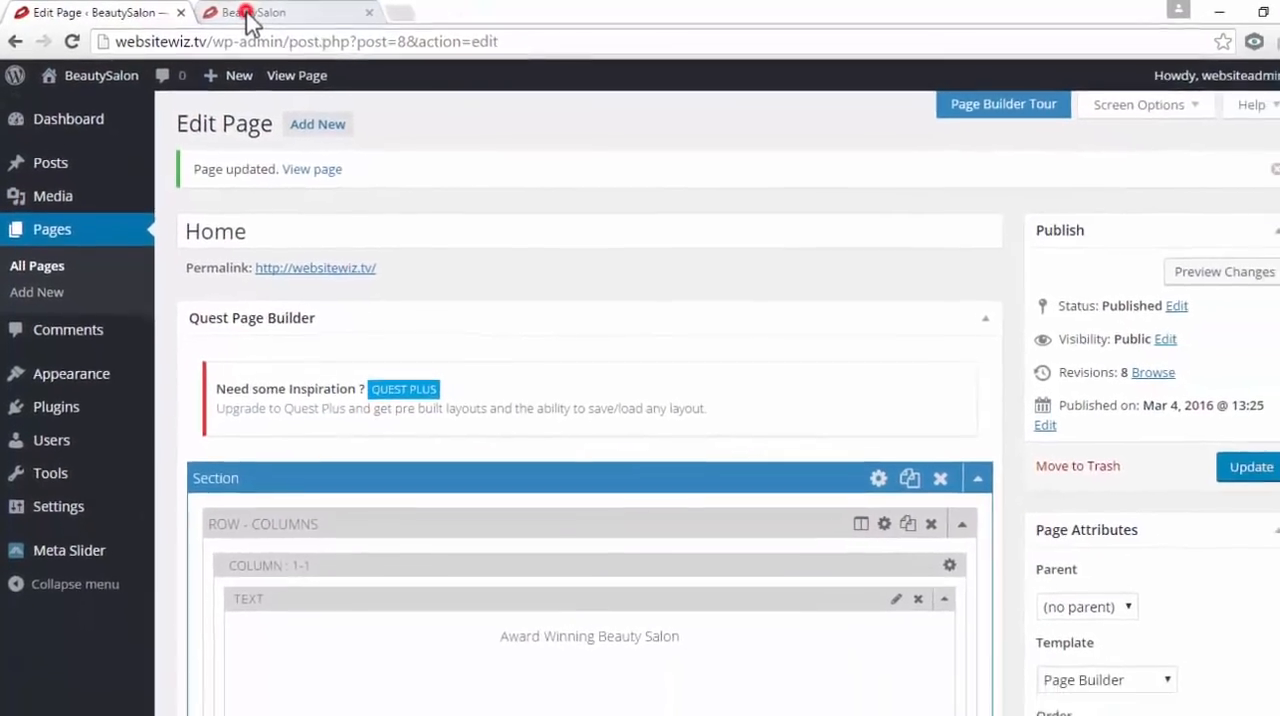
pyautogui.click(245, 14)
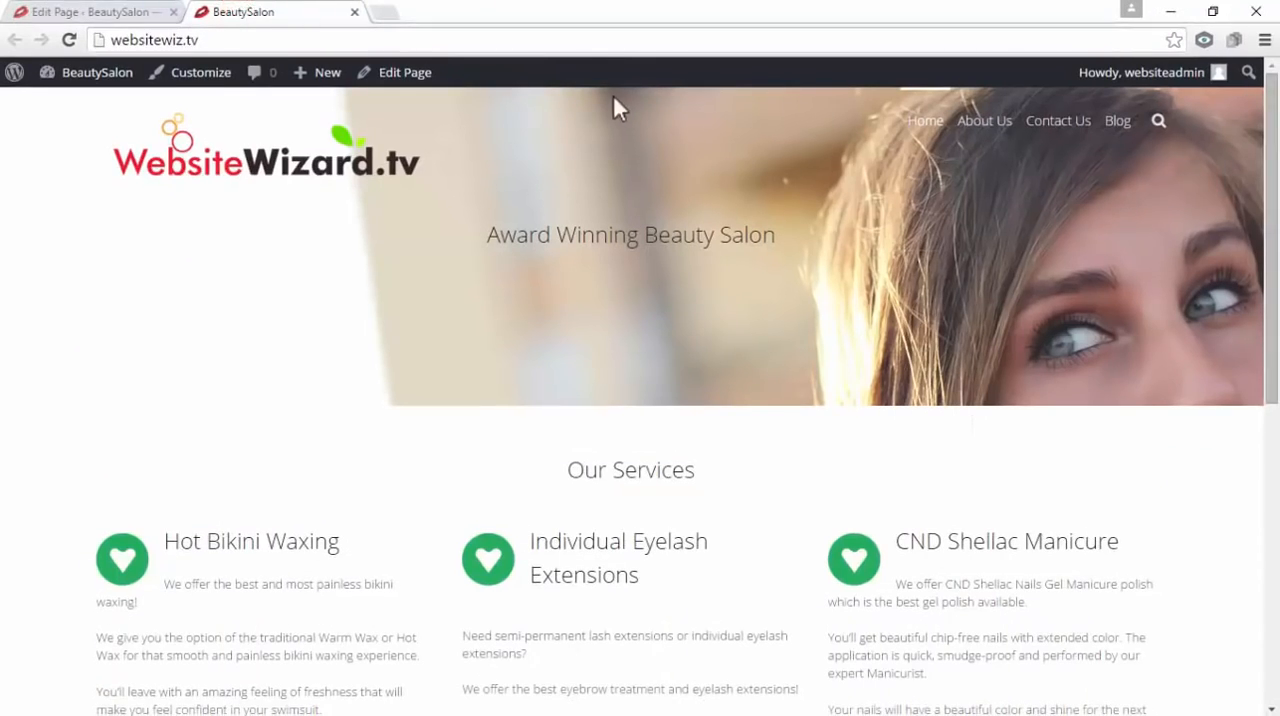
pyautogui.scroll(-5, 1149, 447)
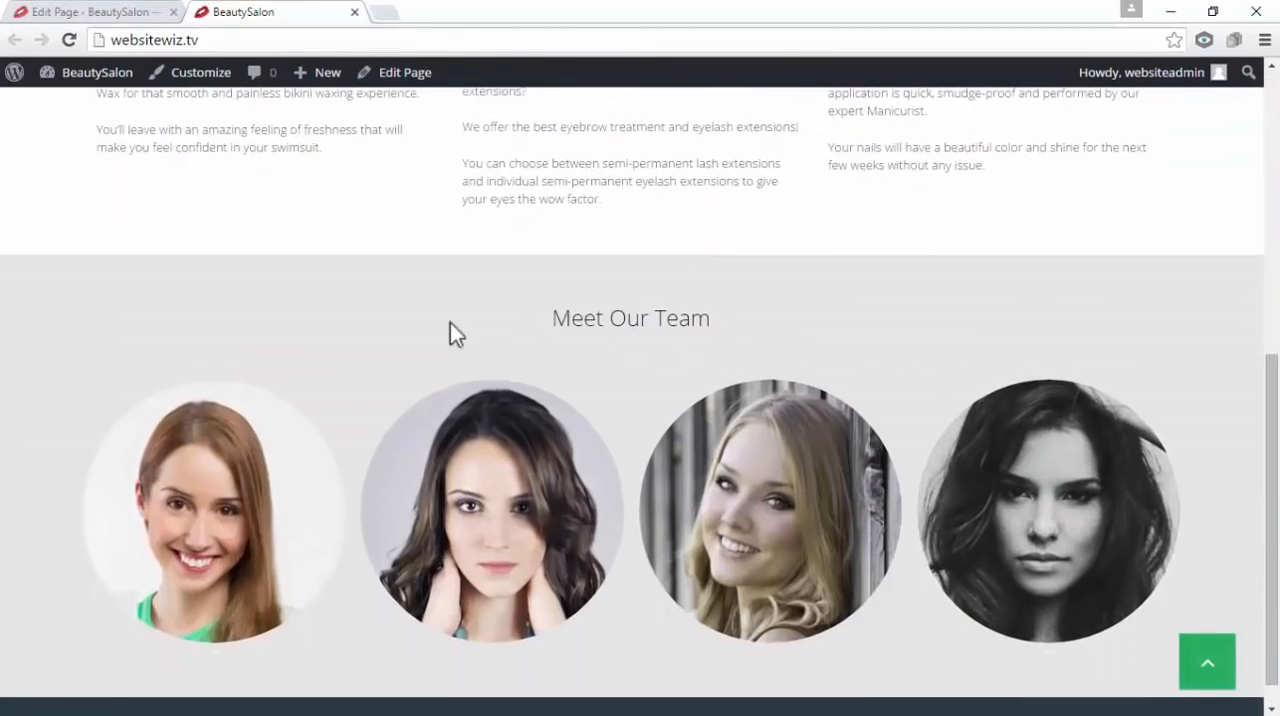
pyautogui.scroll(-1, 386, 353)
pyautogui.scroll(10, 385, 355)
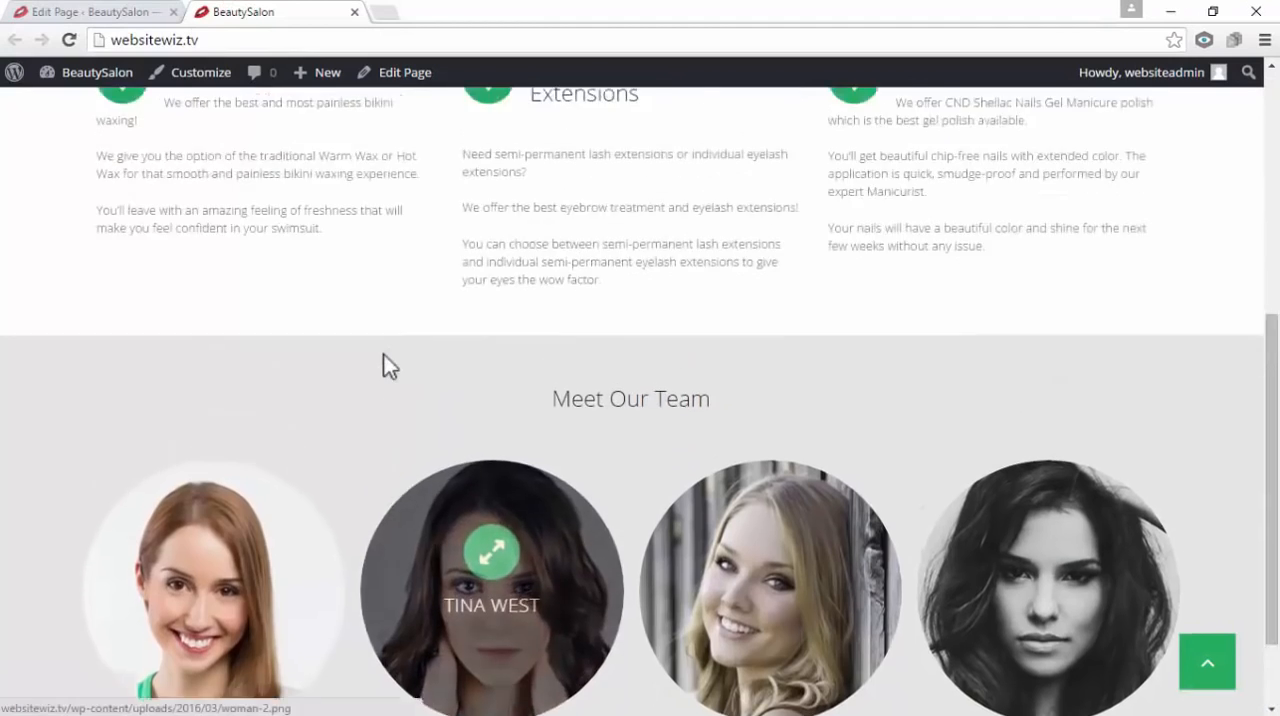
pyautogui.scroll(-3, 421, 466)
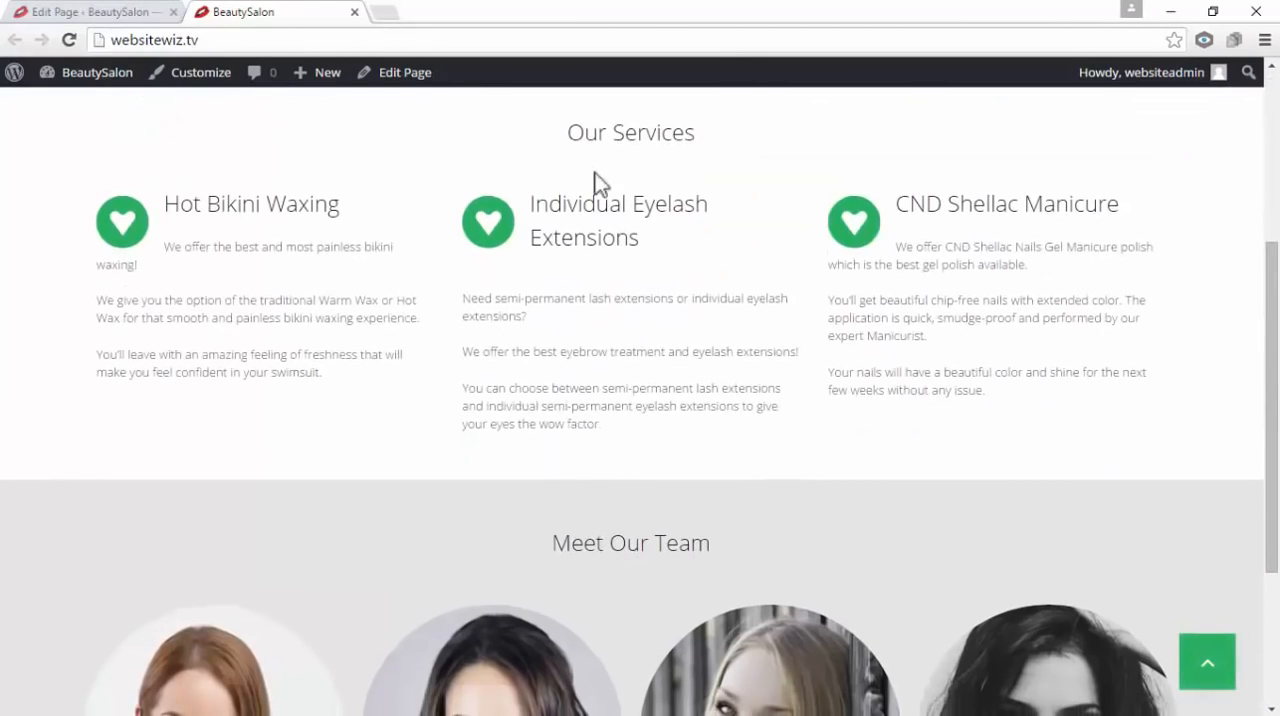
pyautogui.scroll(-2, 632, 528)
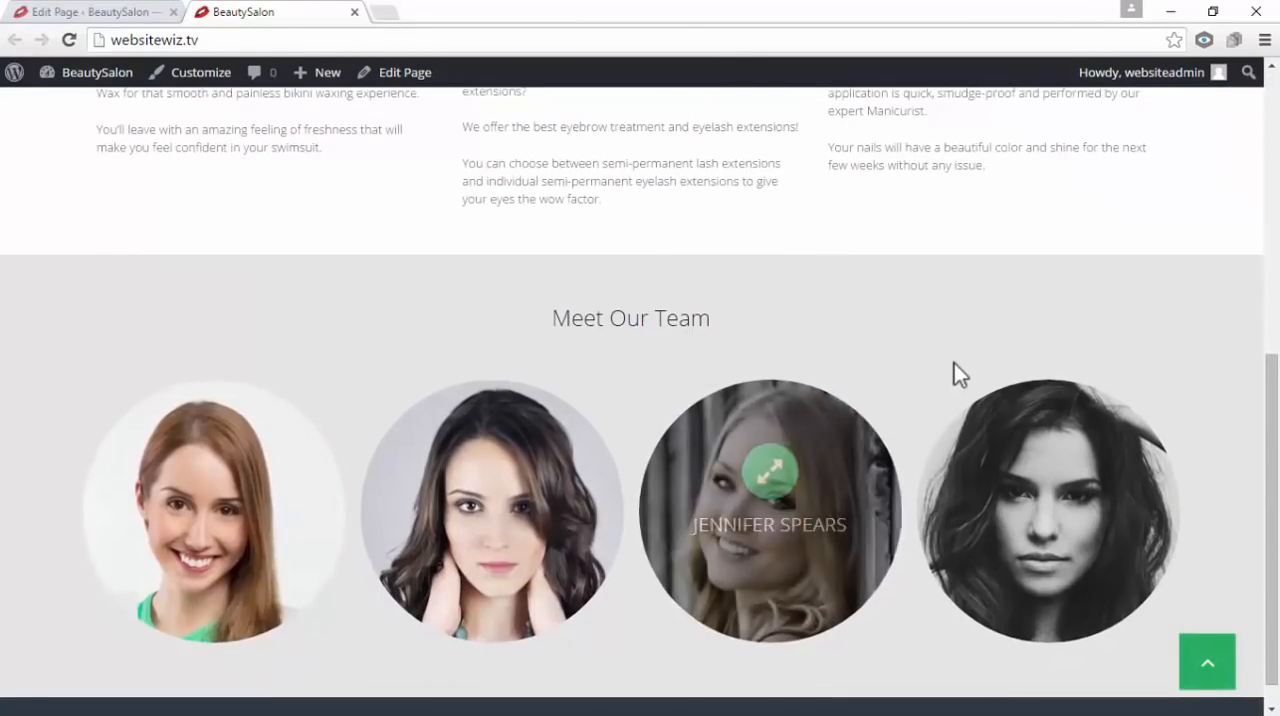
pyautogui.scroll(5, 836, 353)
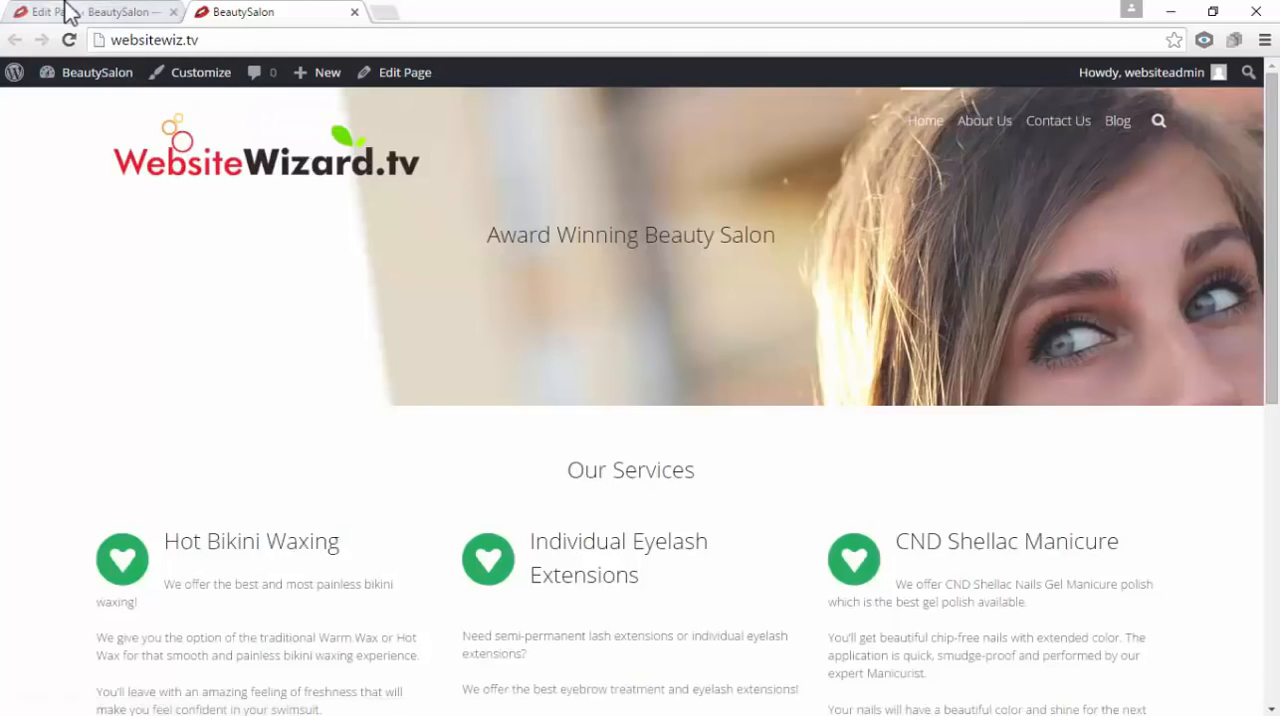
pyautogui.click(68, 12)
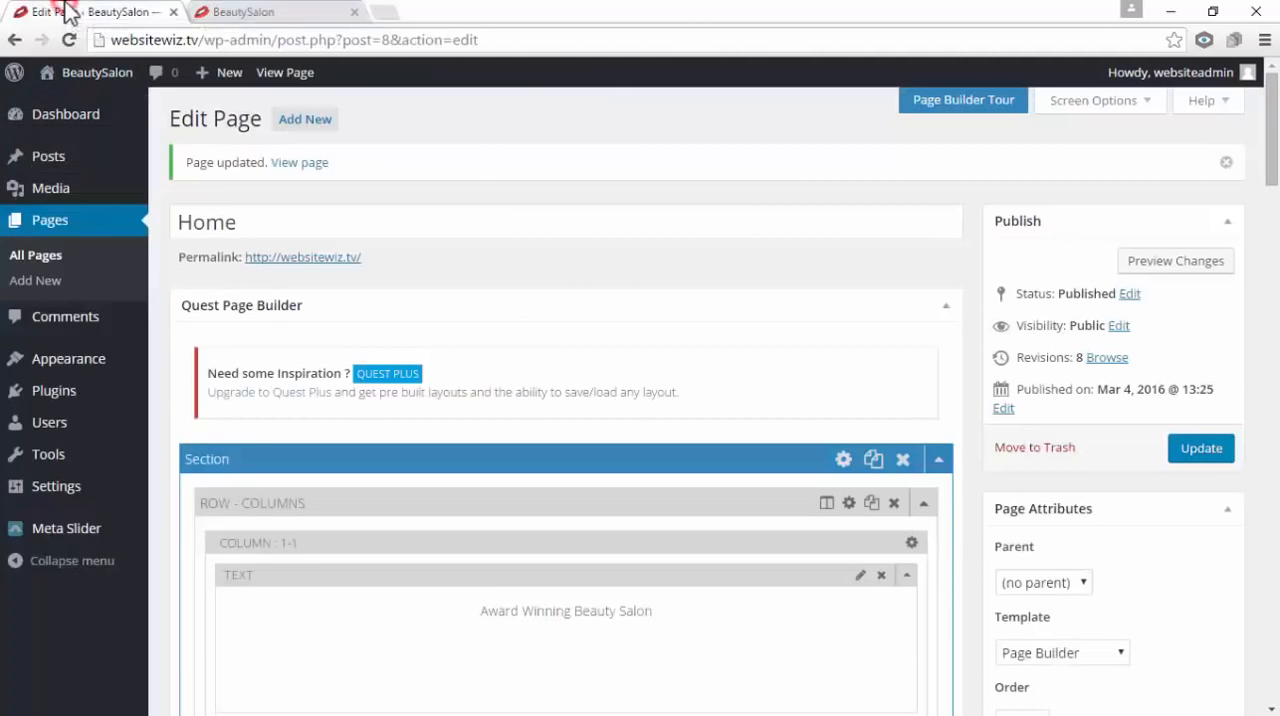
pyautogui.click(355, 12)
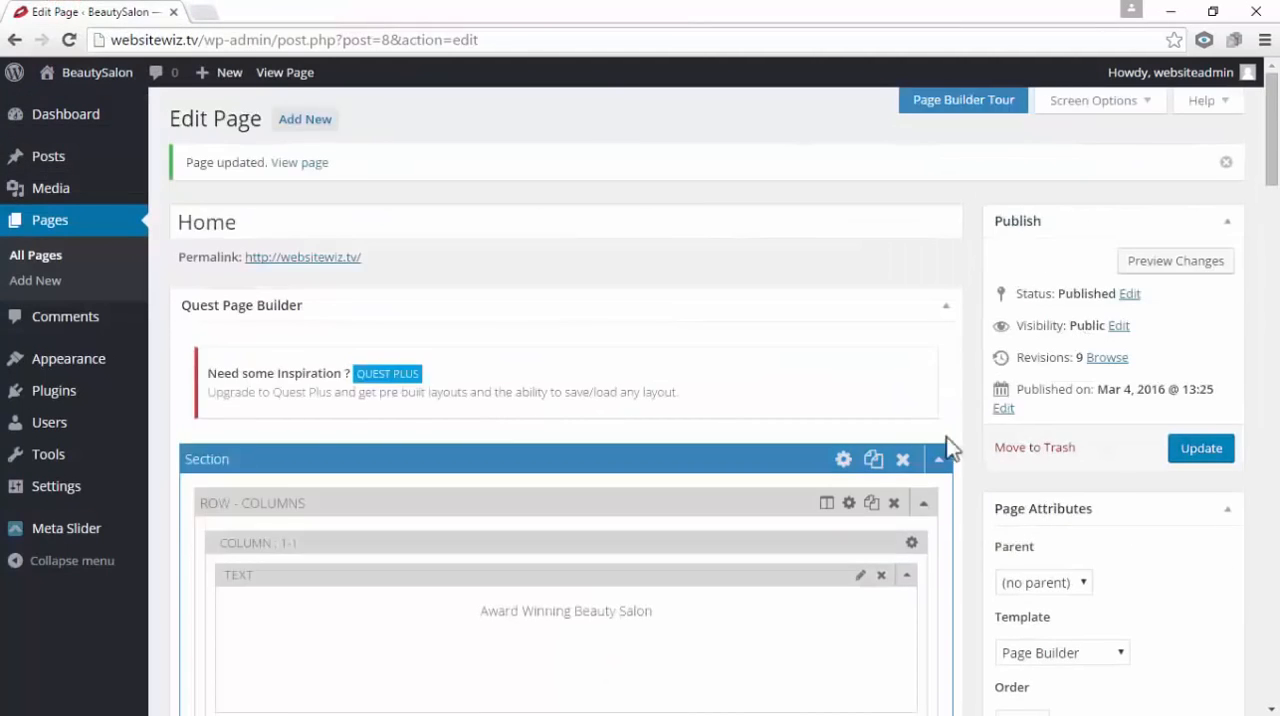
# Collapse the Award Winning Beauty Salon, Our Services and Meet Our Team sections in the Quest Page Builder
pyautogui.scroll(-1, 263, 478)
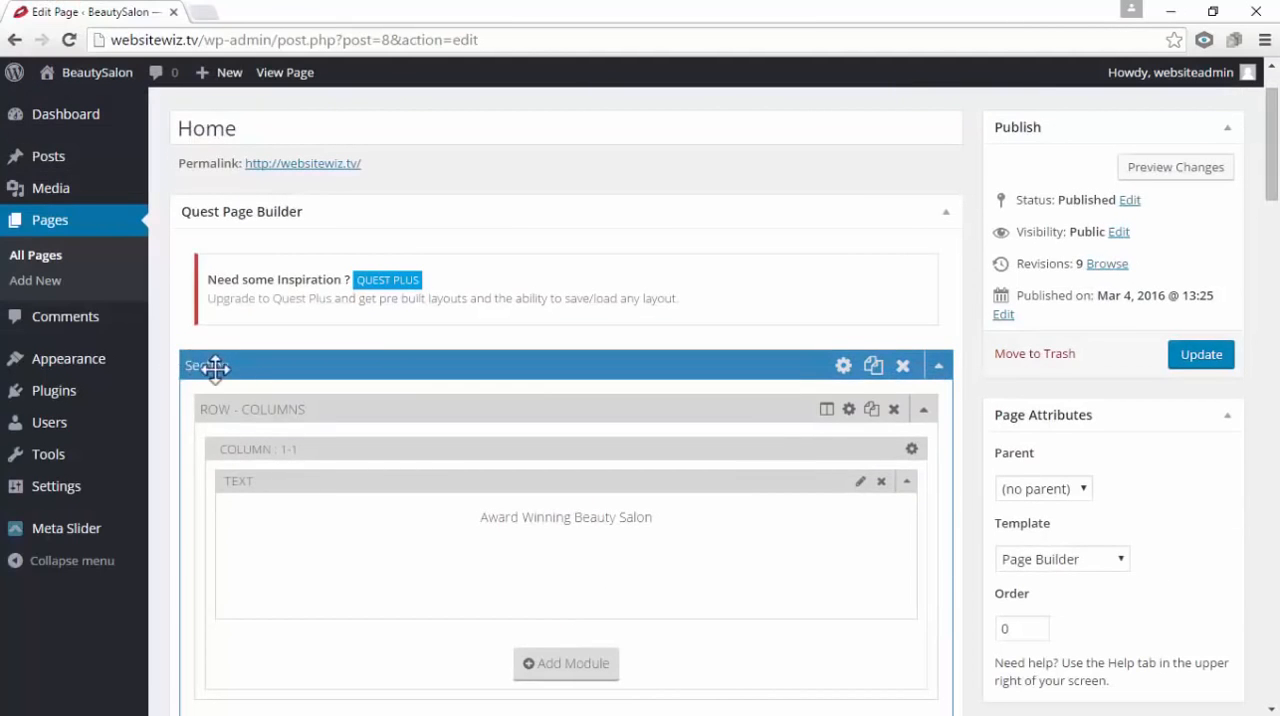
pyautogui.scroll(-8, 480, 394)
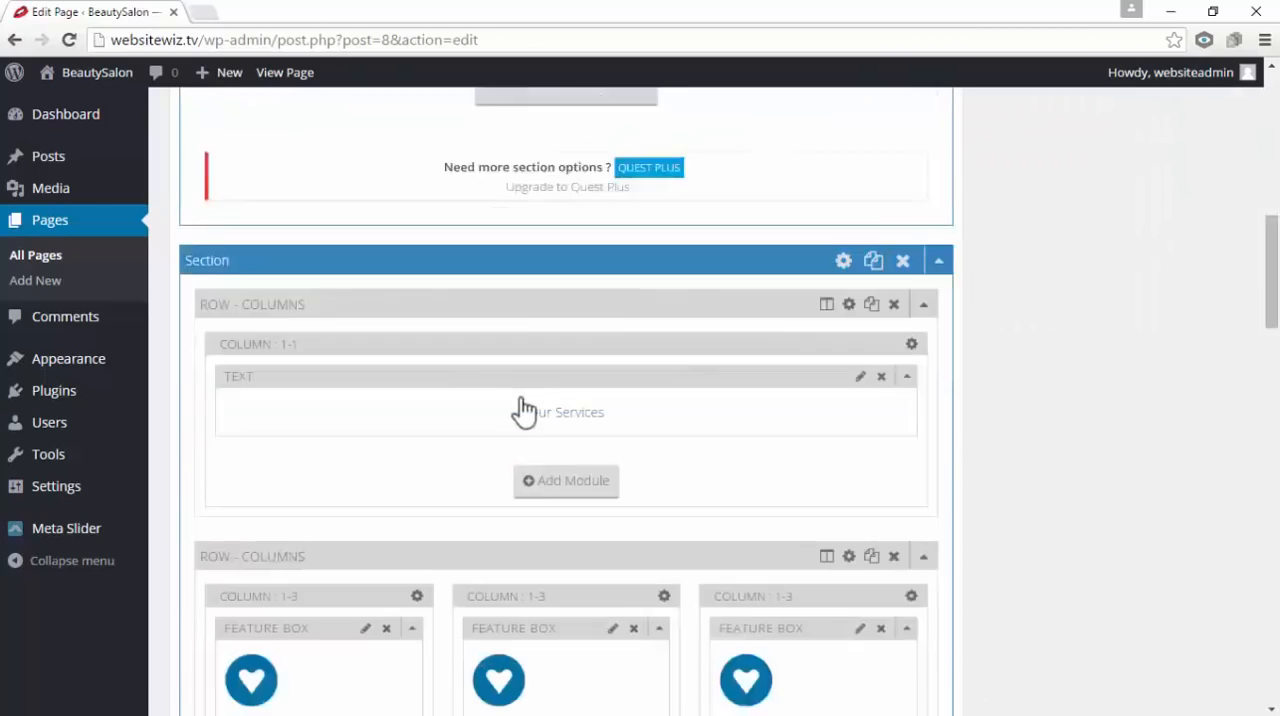
pyautogui.scroll(-10, 521, 400)
pyautogui.scroll(7, 532, 396)
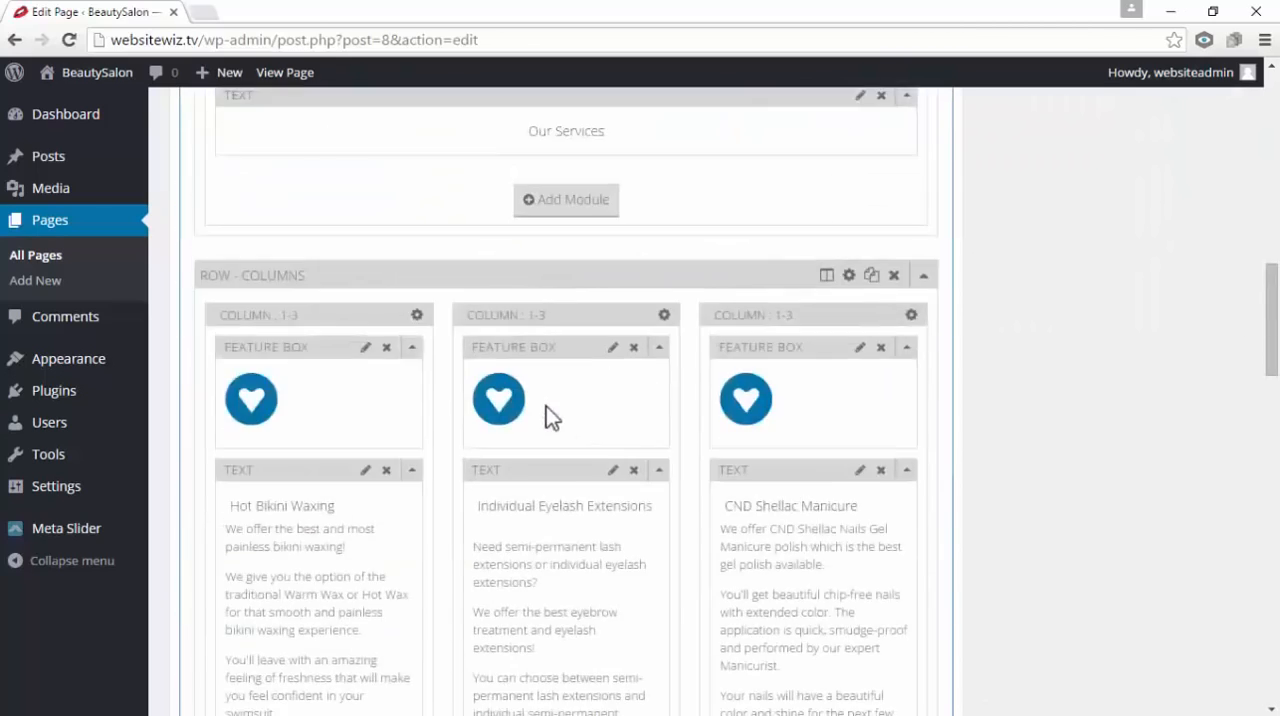
pyautogui.scroll(10, 546, 406)
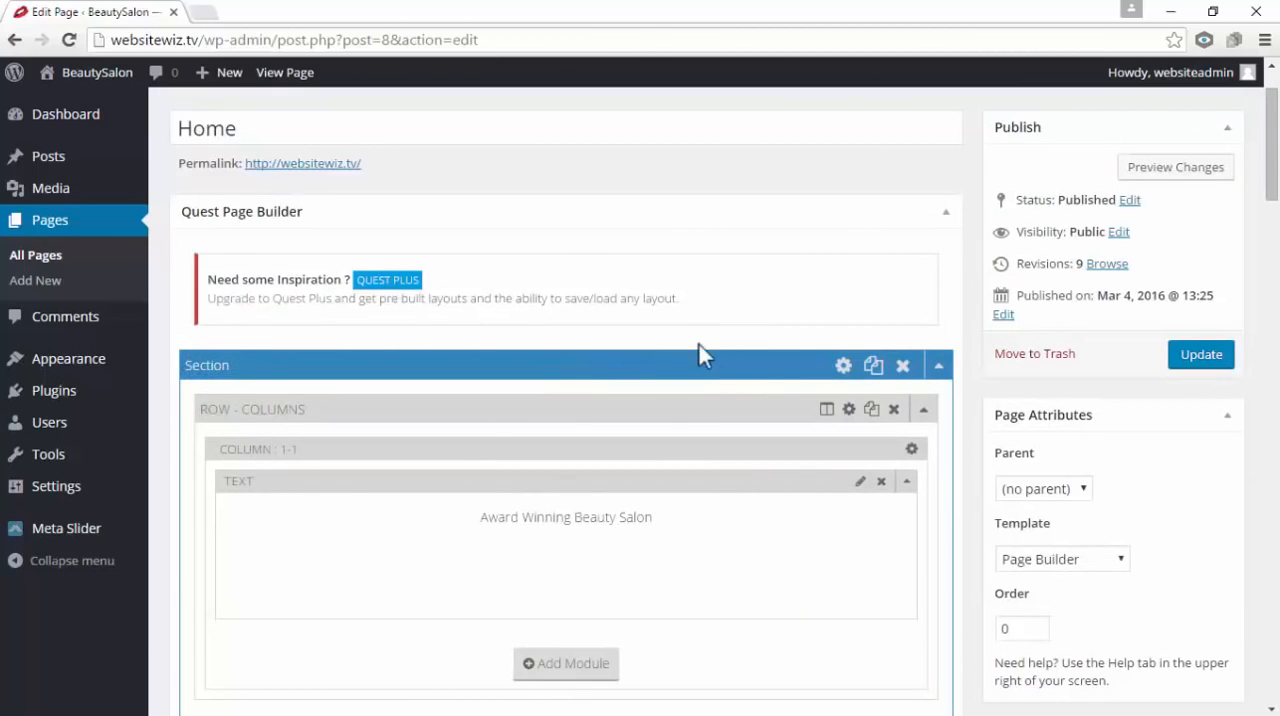
pyautogui.click(940, 367)
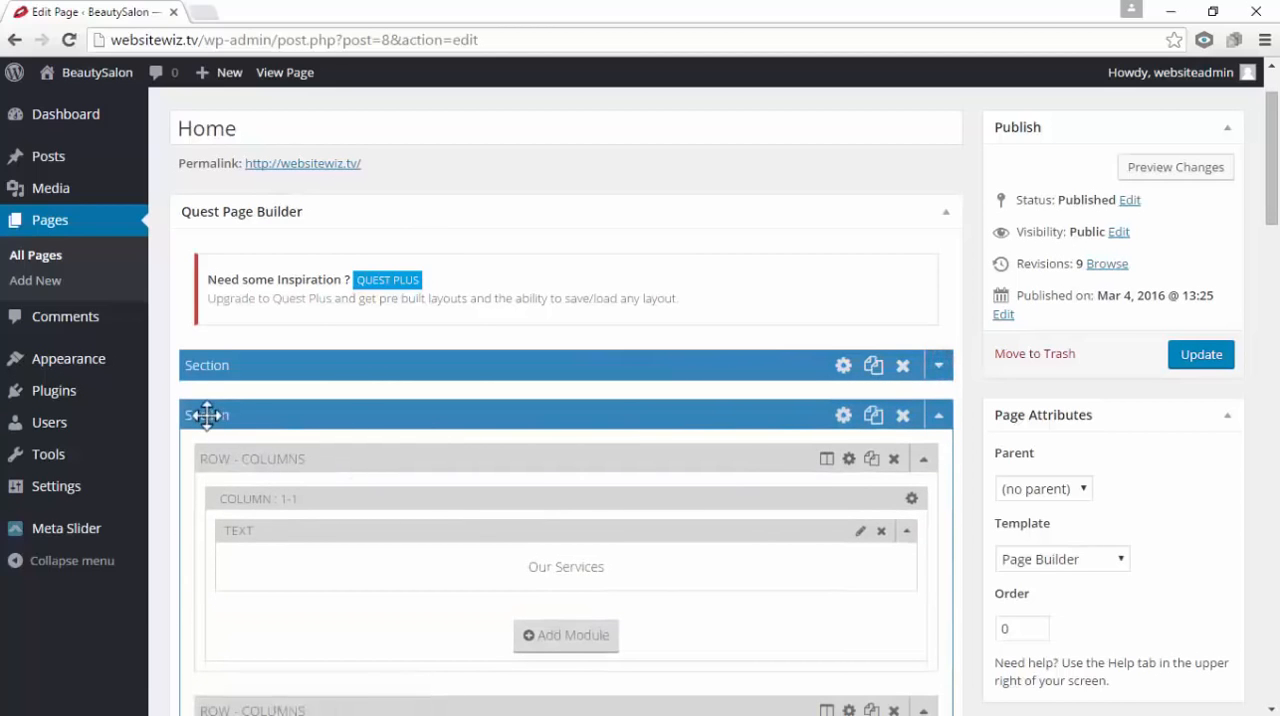
pyautogui.click(940, 420)
pyautogui.click(941, 422)
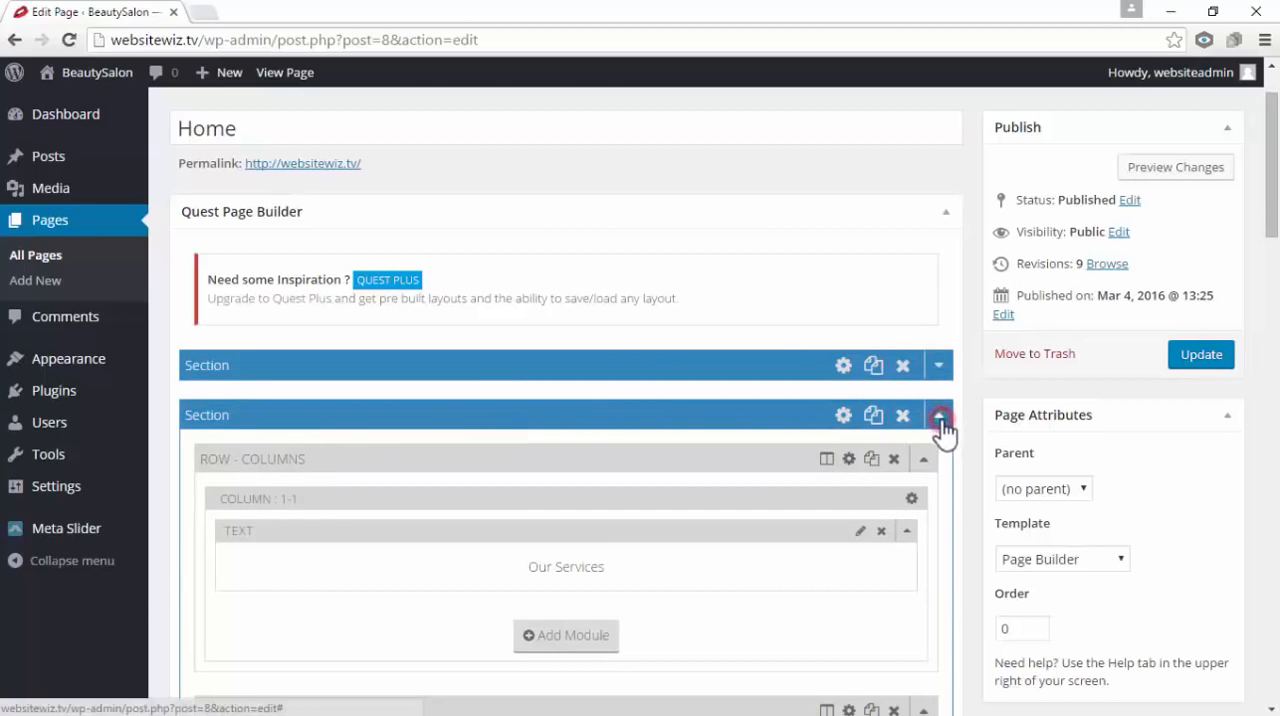
pyautogui.scroll(-1, 943, 428)
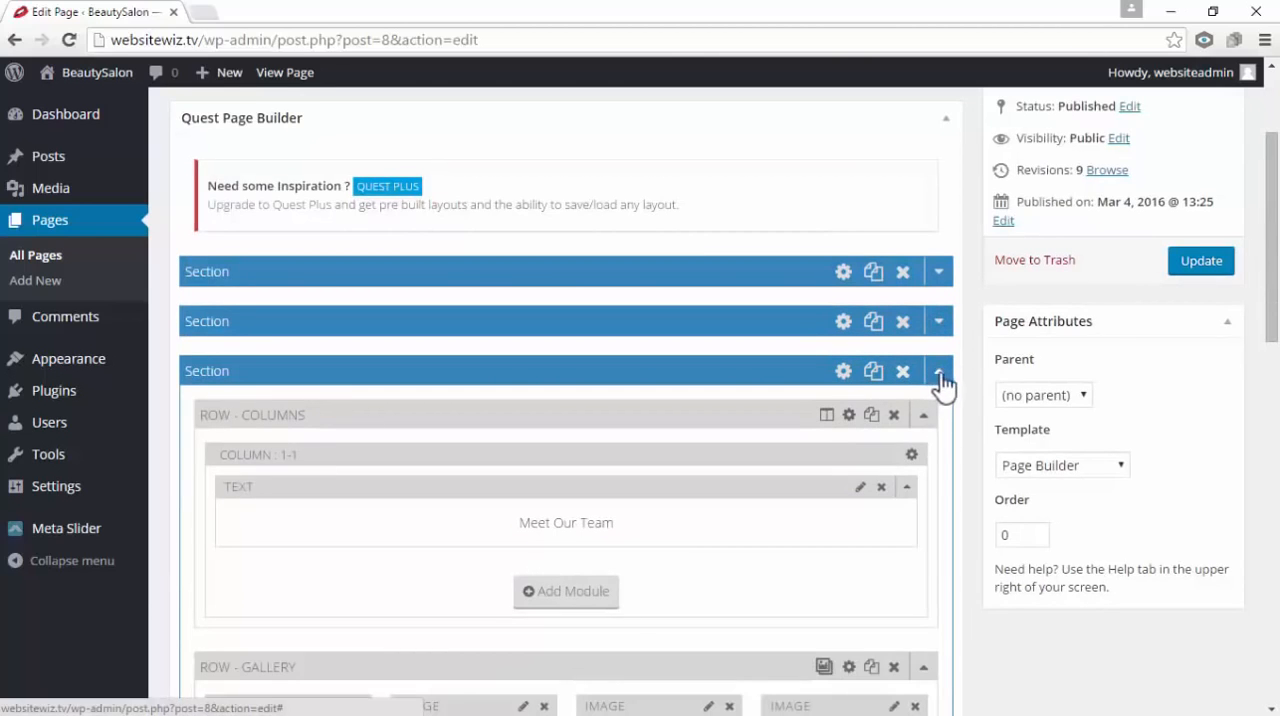
pyautogui.scroll(1, 663, 331)
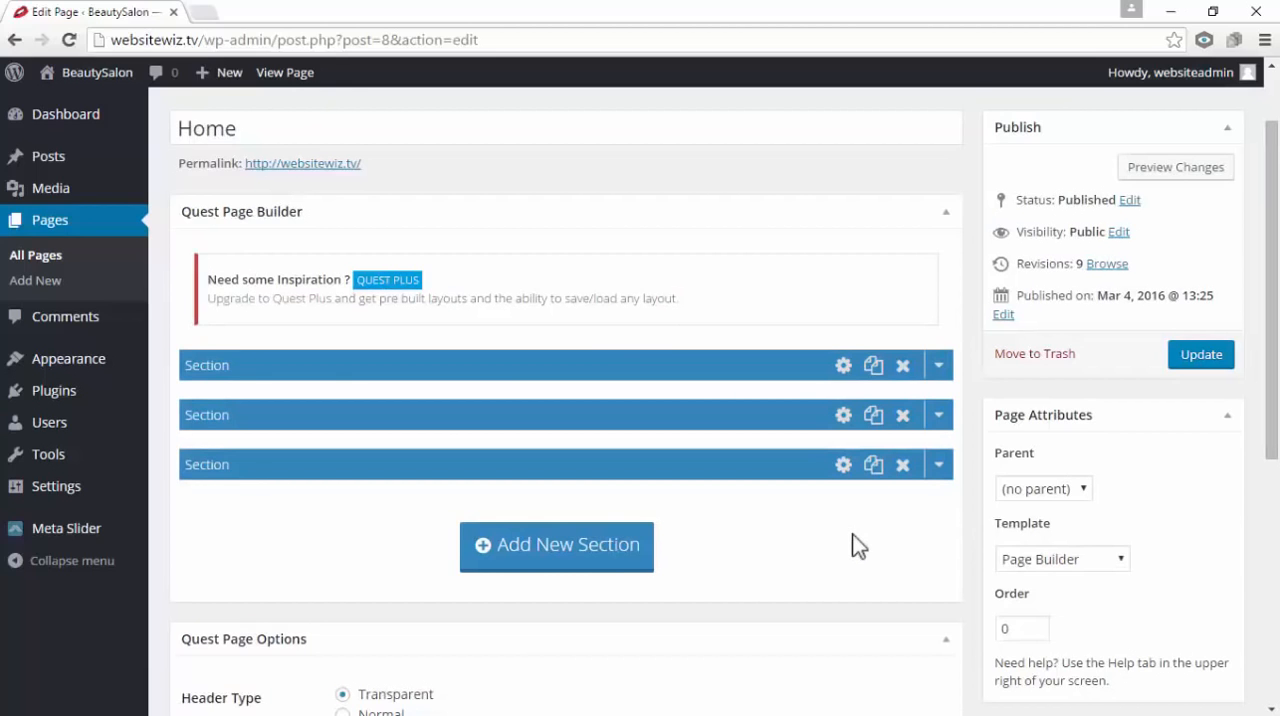
# Add a fourth section below Meet Our Team and insert a columns row with the 1/1 layout
pyautogui.click(553, 558)
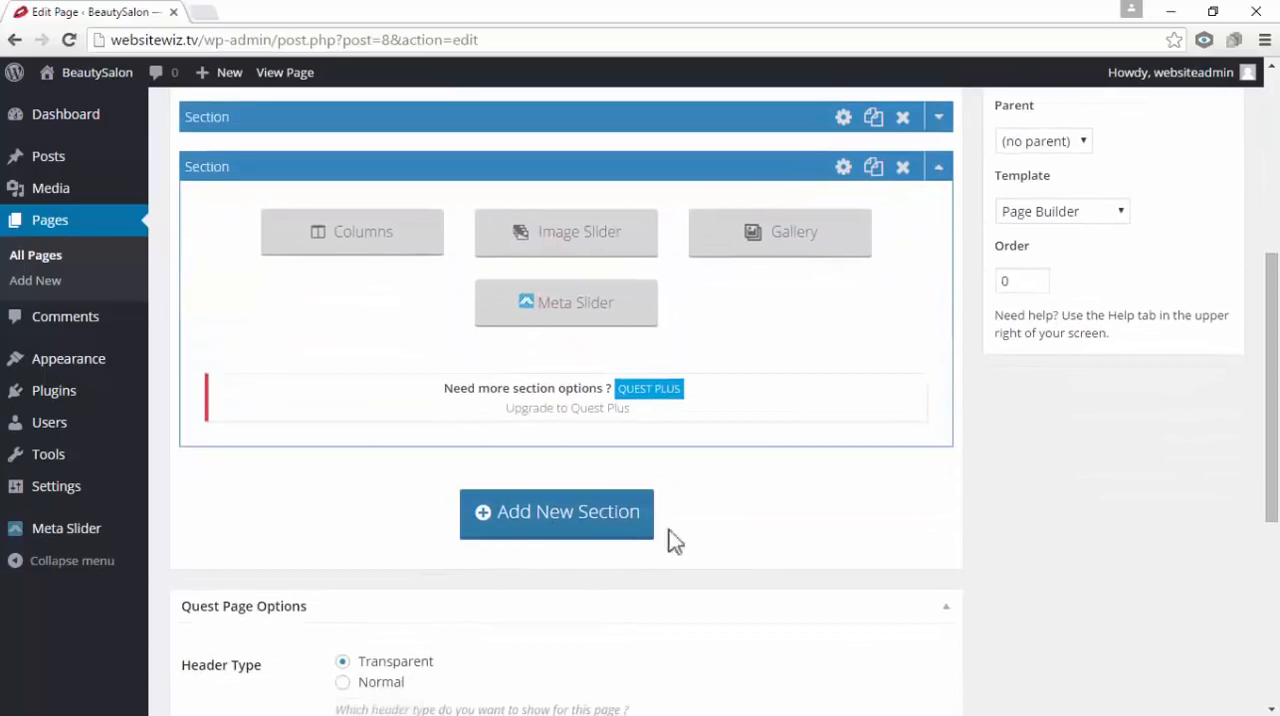
pyautogui.click(346, 244)
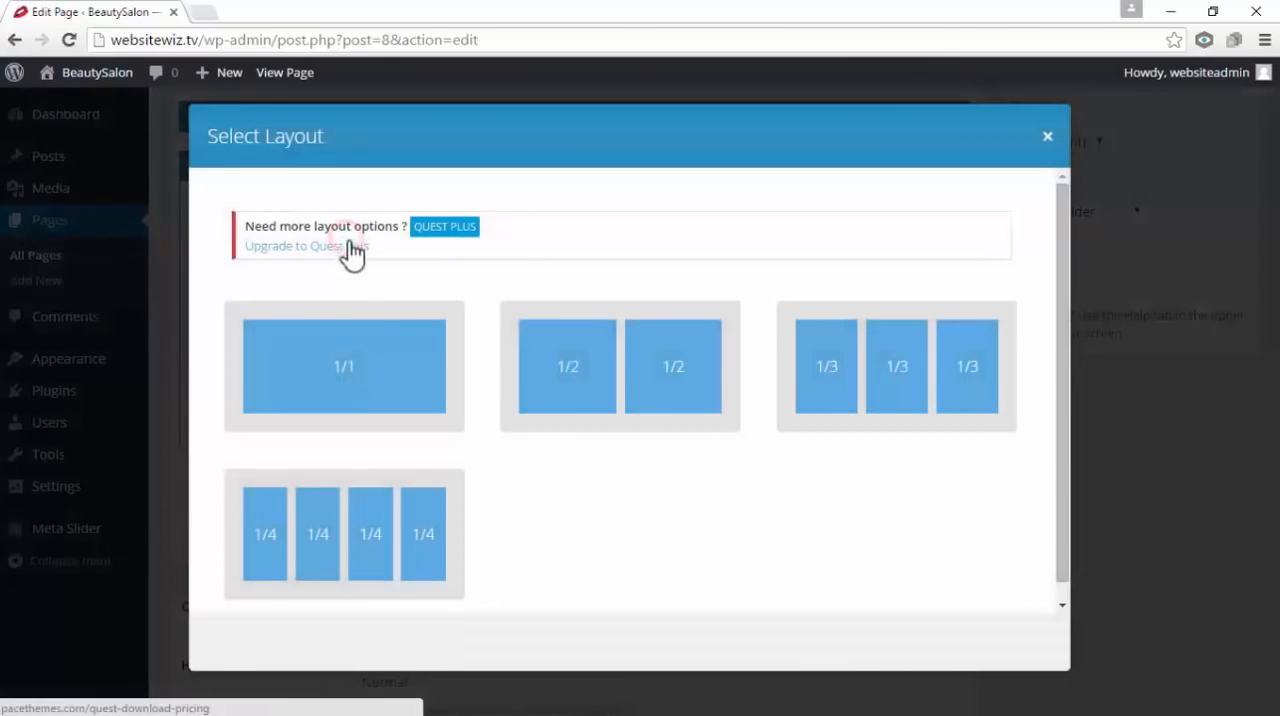
pyautogui.click(384, 384)
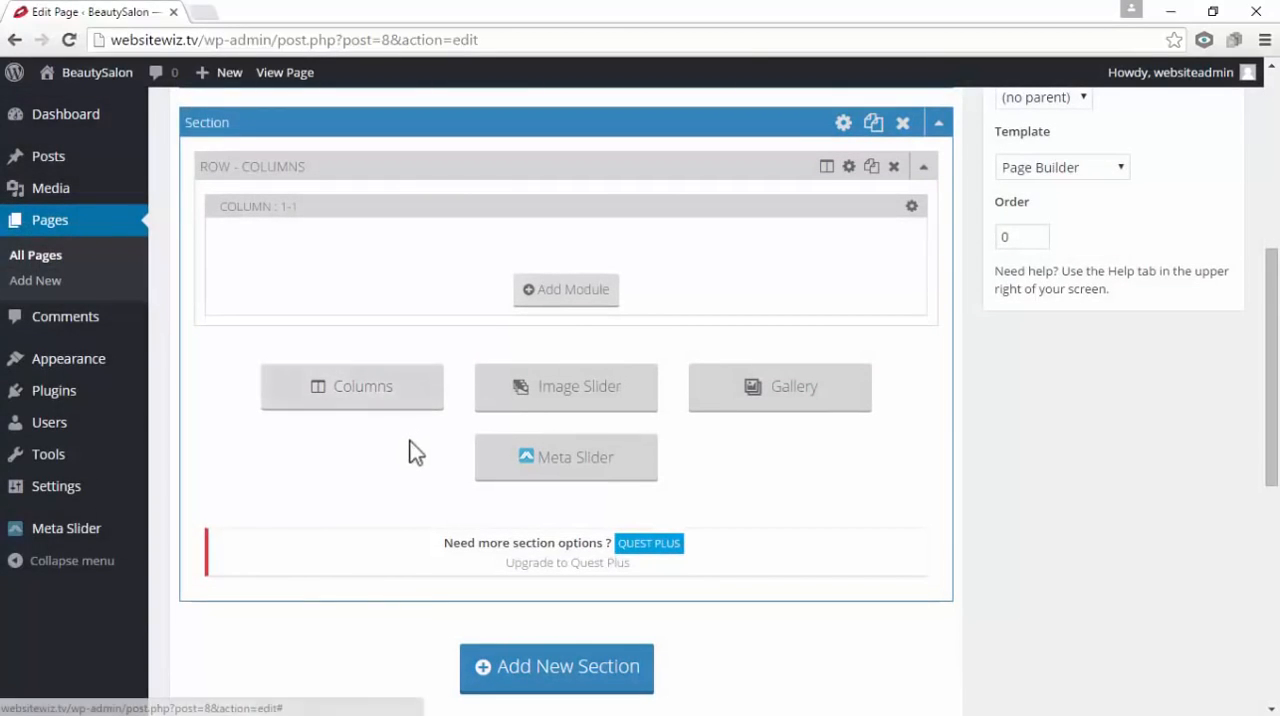
# Add a text module to the new section's column and paste "Our Happy Customers" as its content
pyautogui.click(590, 292)
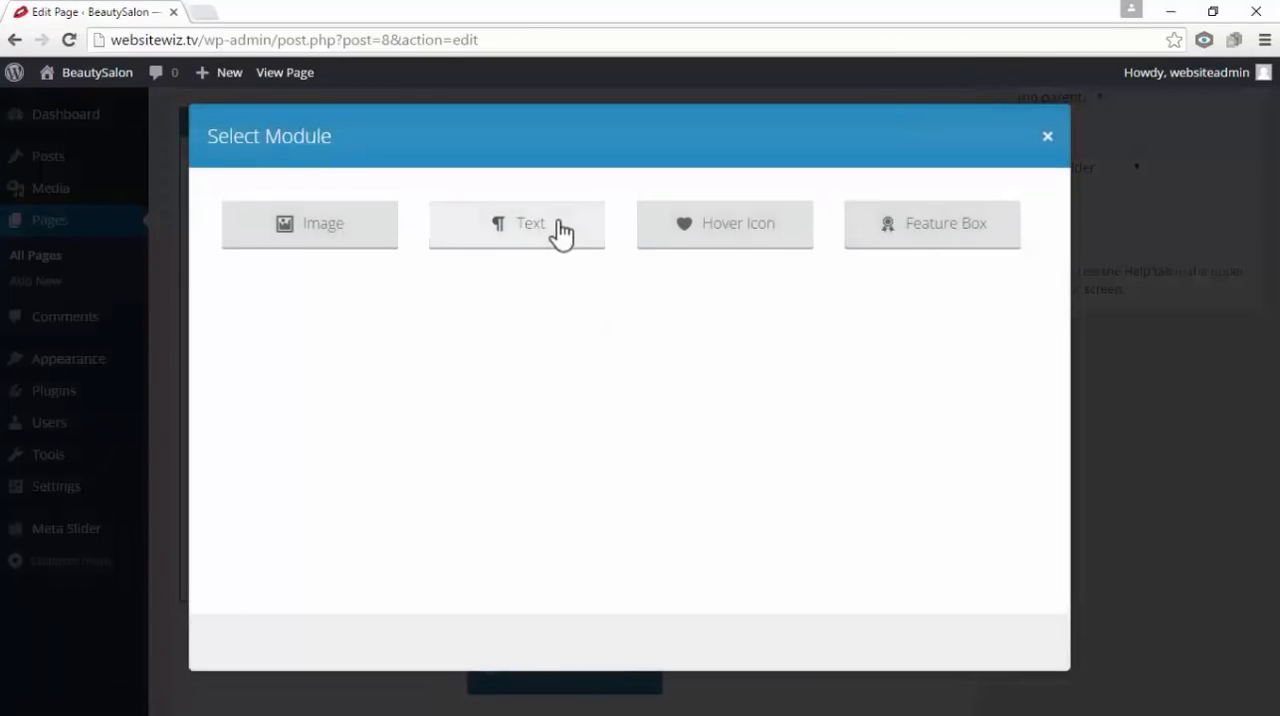
pyautogui.click(558, 224)
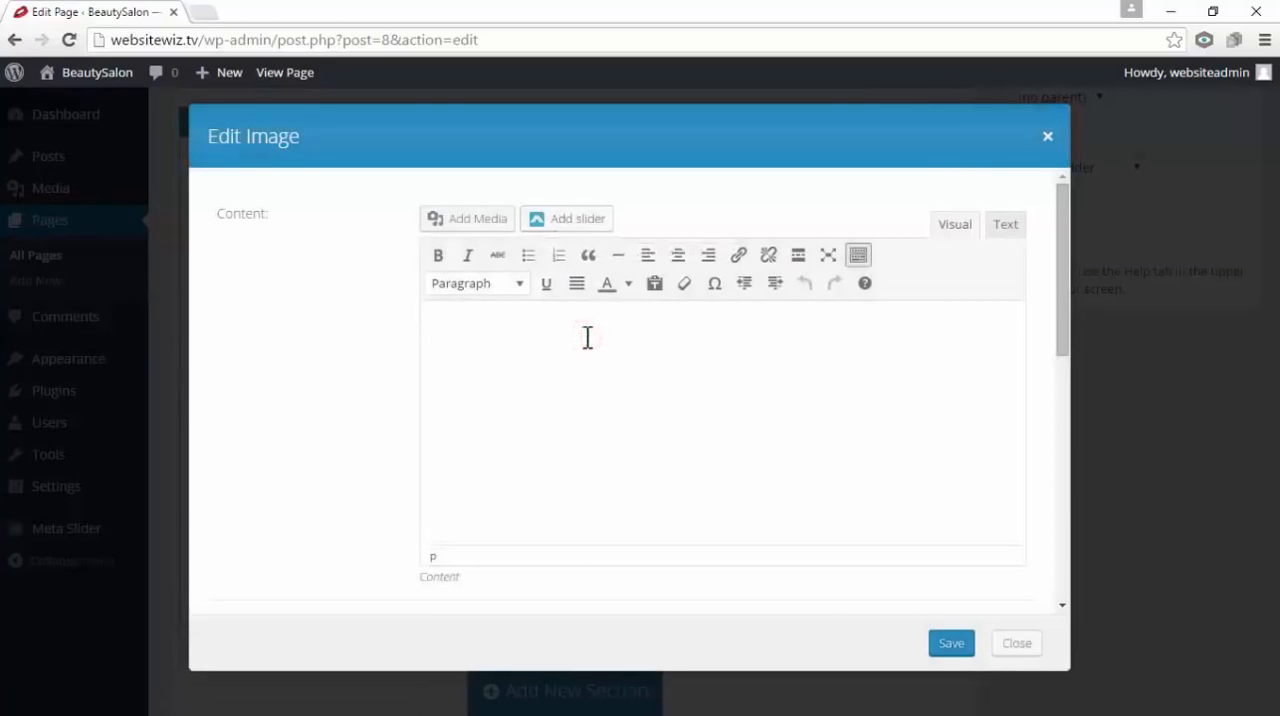
pyautogui.rightClick(588, 338)
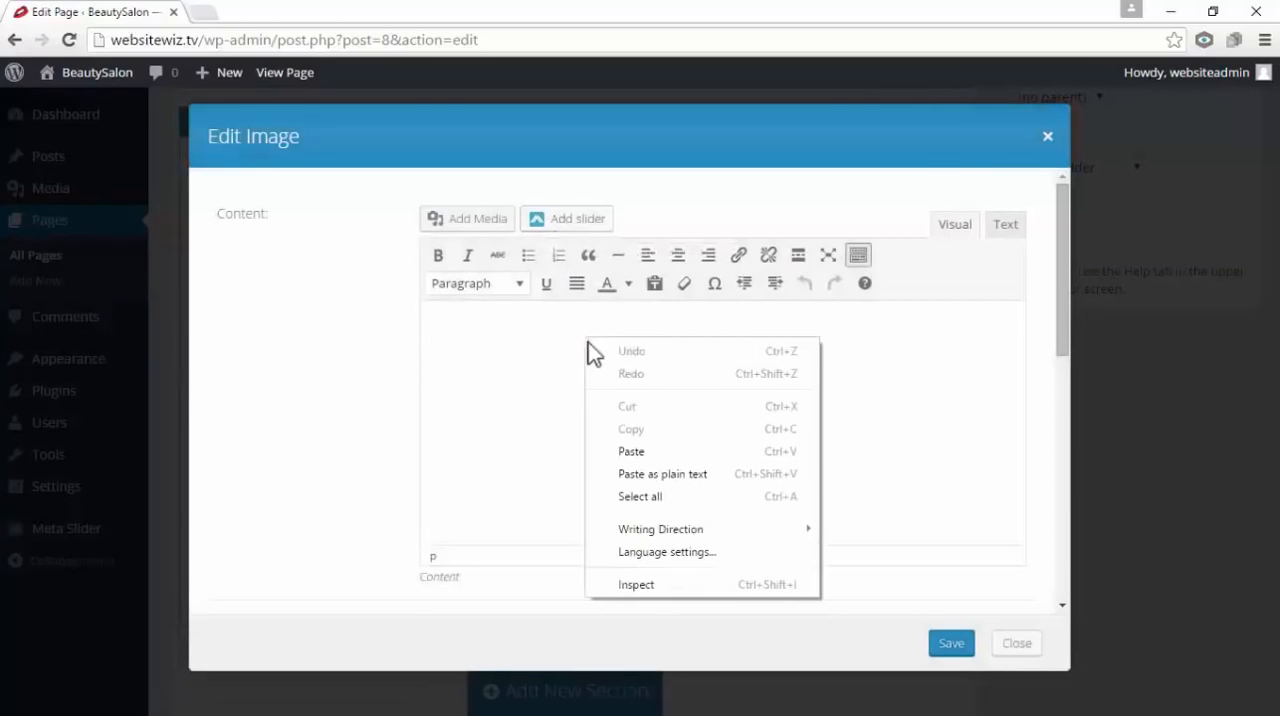
pyautogui.click(663, 452)
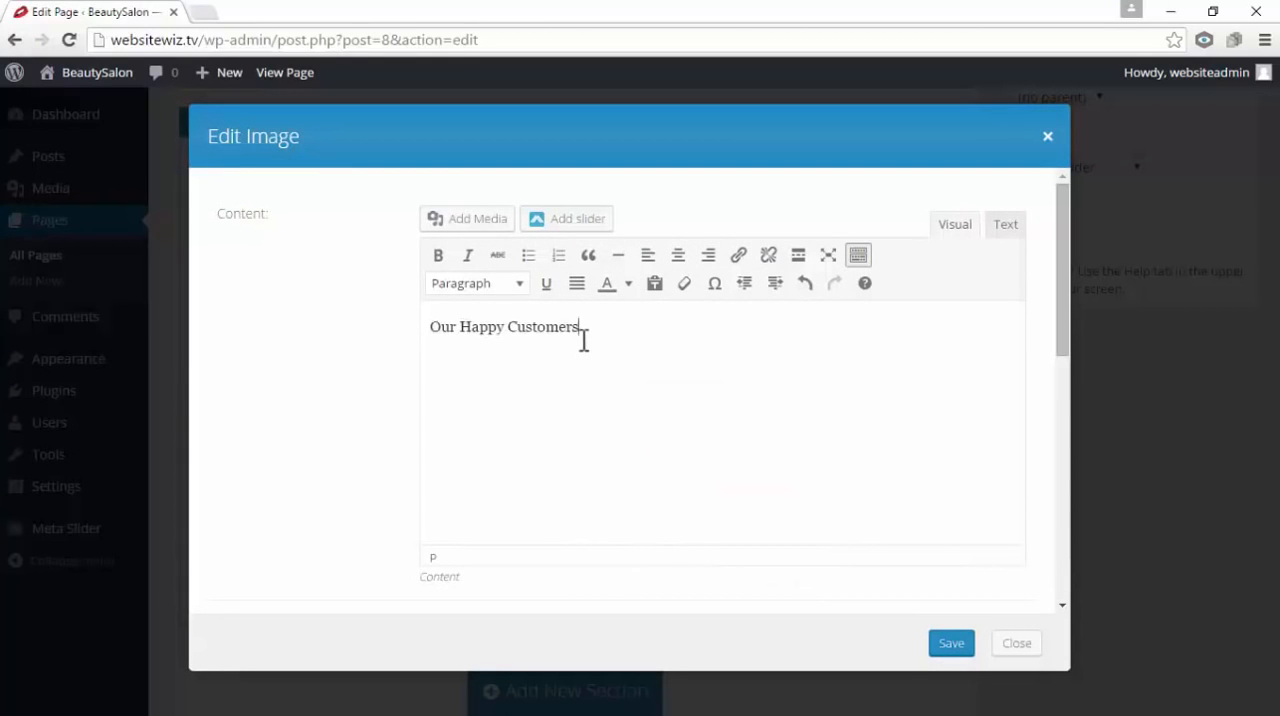
# Format the "Our Happy Customers" text as Heading 3
pyautogui.moveTo(596, 335); pyautogui.dragTo(432, 326)
pyautogui.click(504, 367)
pyautogui.moveTo(597, 337); pyautogui.dragTo(437, 340)
pyautogui.click(527, 372)
pyautogui.moveTo(607, 331); pyautogui.dragTo(437, 339)
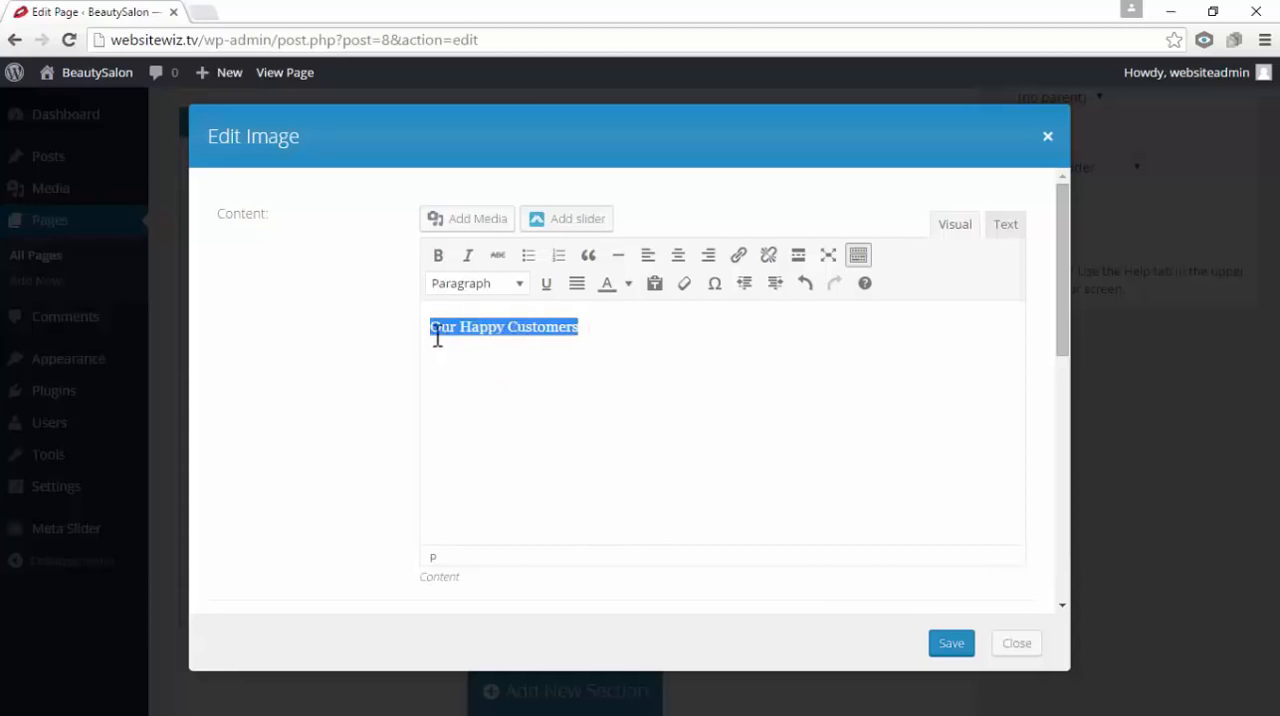
pyautogui.click(521, 284)
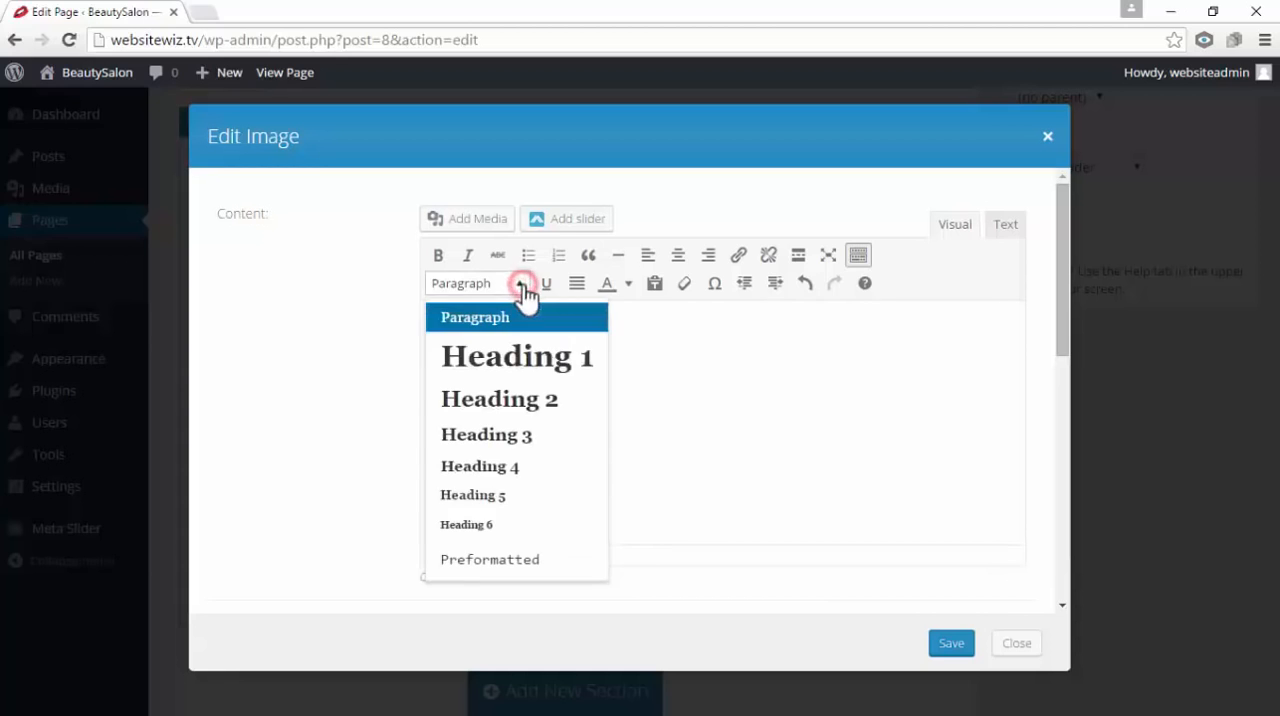
pyautogui.click(560, 436)
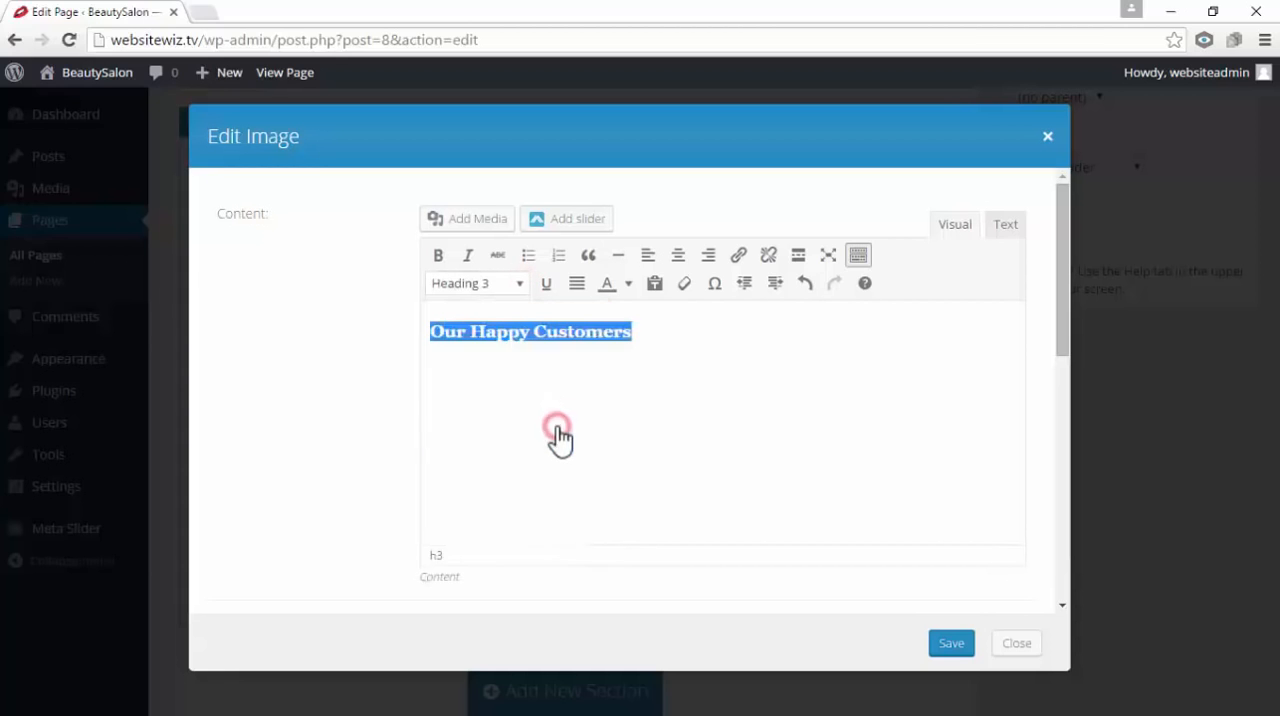
# Center the "Our Happy Customers" heading and save the text module
pyautogui.click(610, 400)
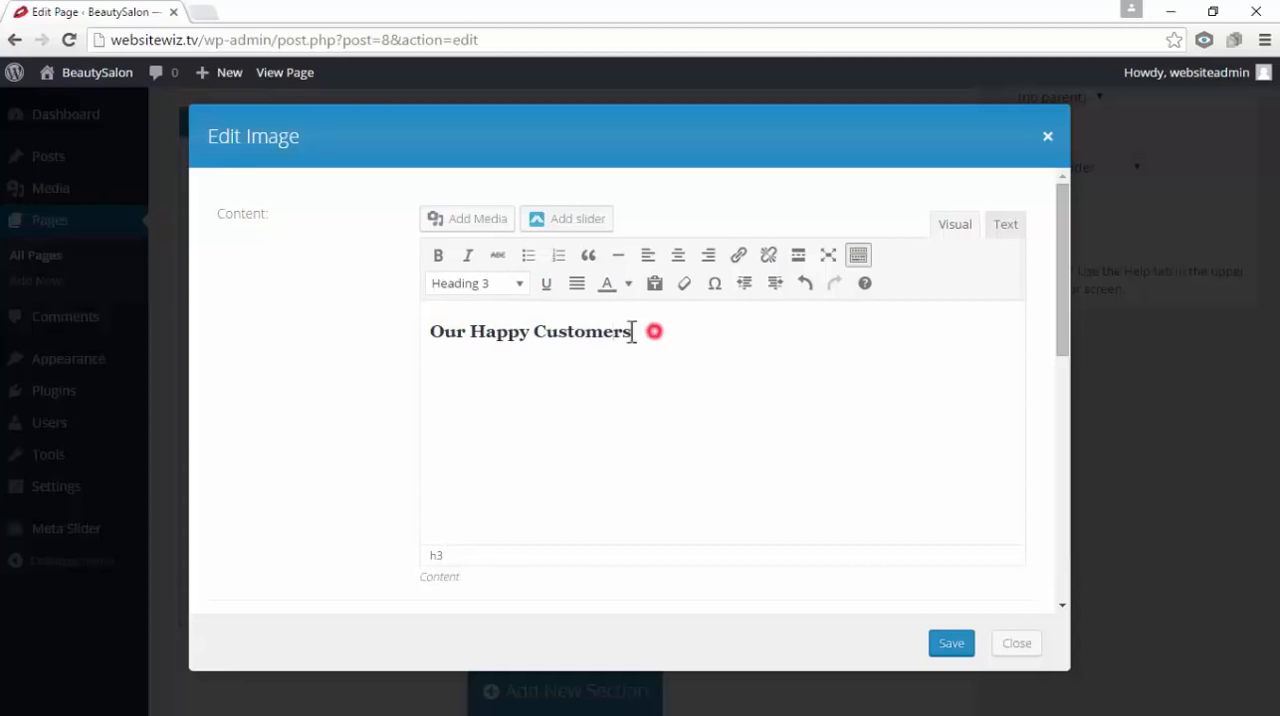
pyautogui.moveTo(632, 332); pyautogui.dragTo(430, 334)
pyautogui.click(679, 257)
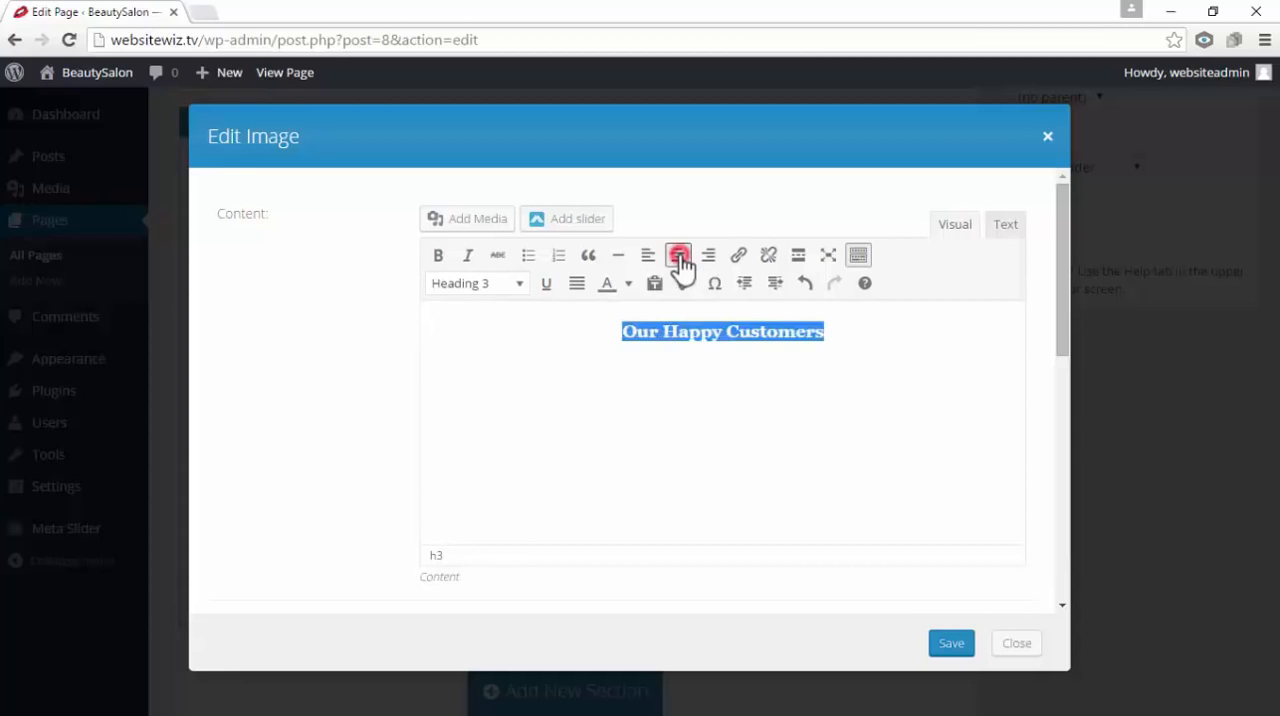
pyautogui.click(908, 413)
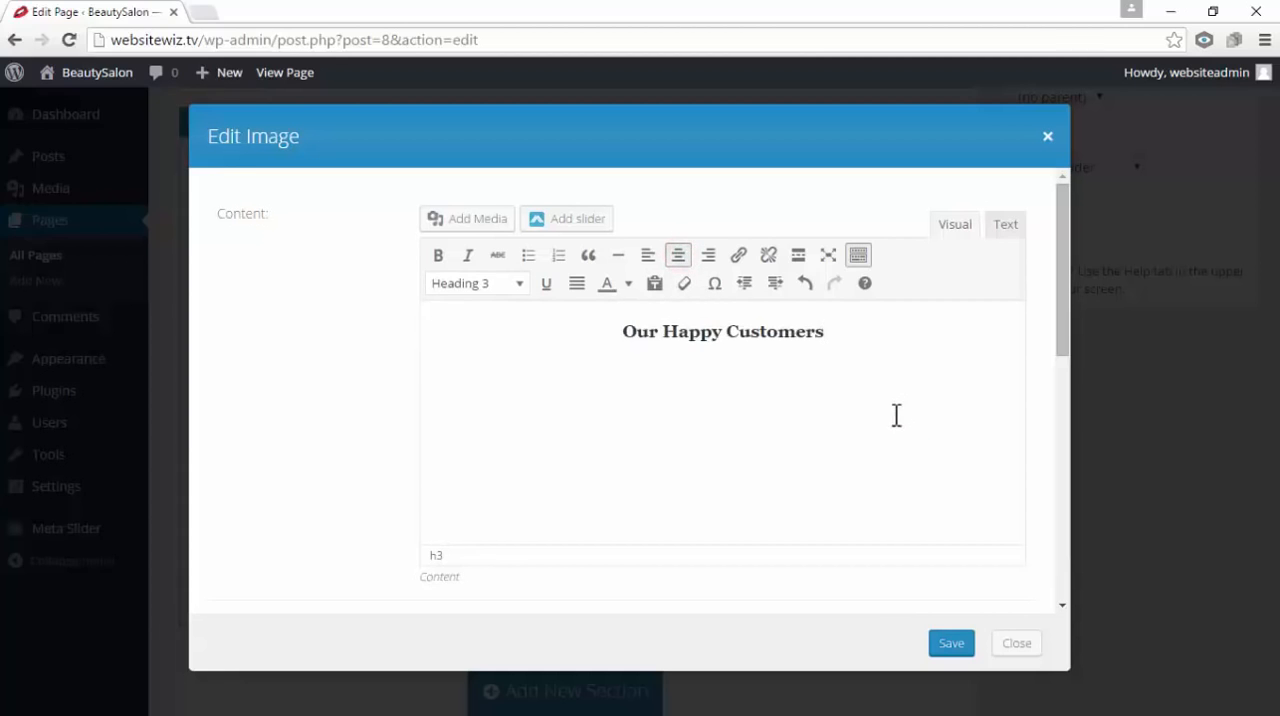
pyautogui.click(945, 640)
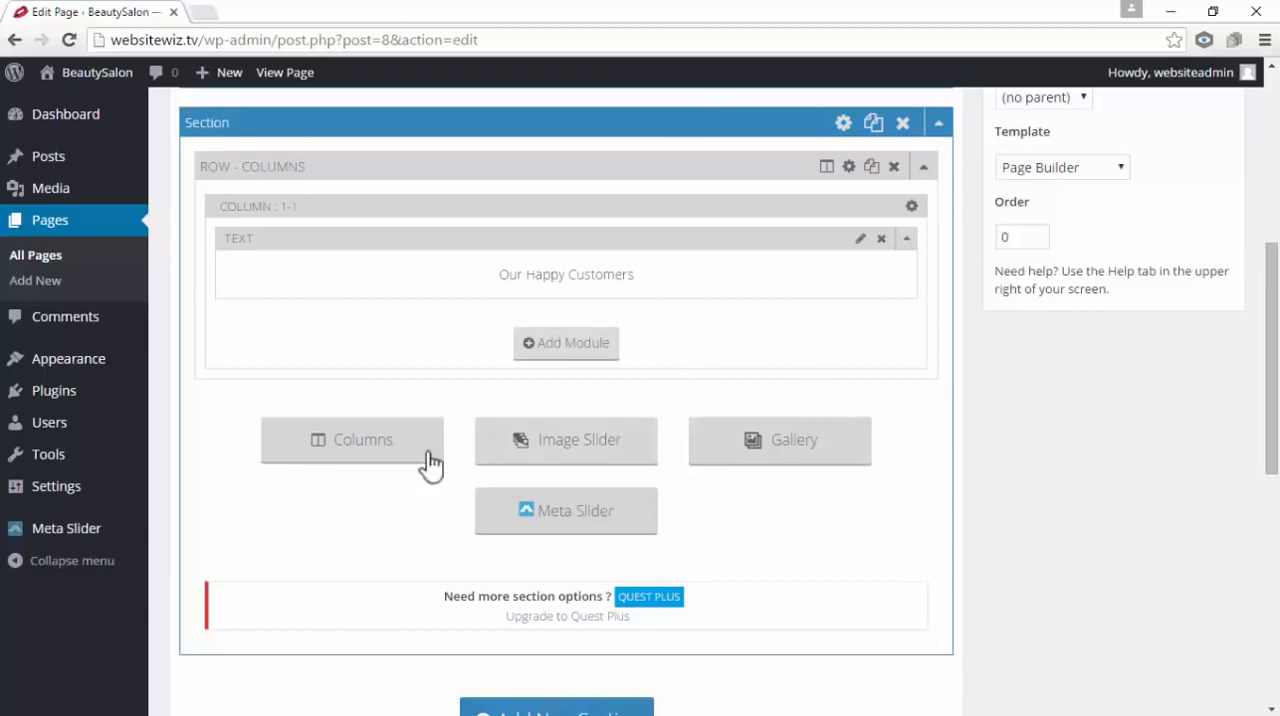
# Insert a second columns row with the three-column 1/3 layout below the Our Happy Customers heading
pyautogui.click(365, 448)
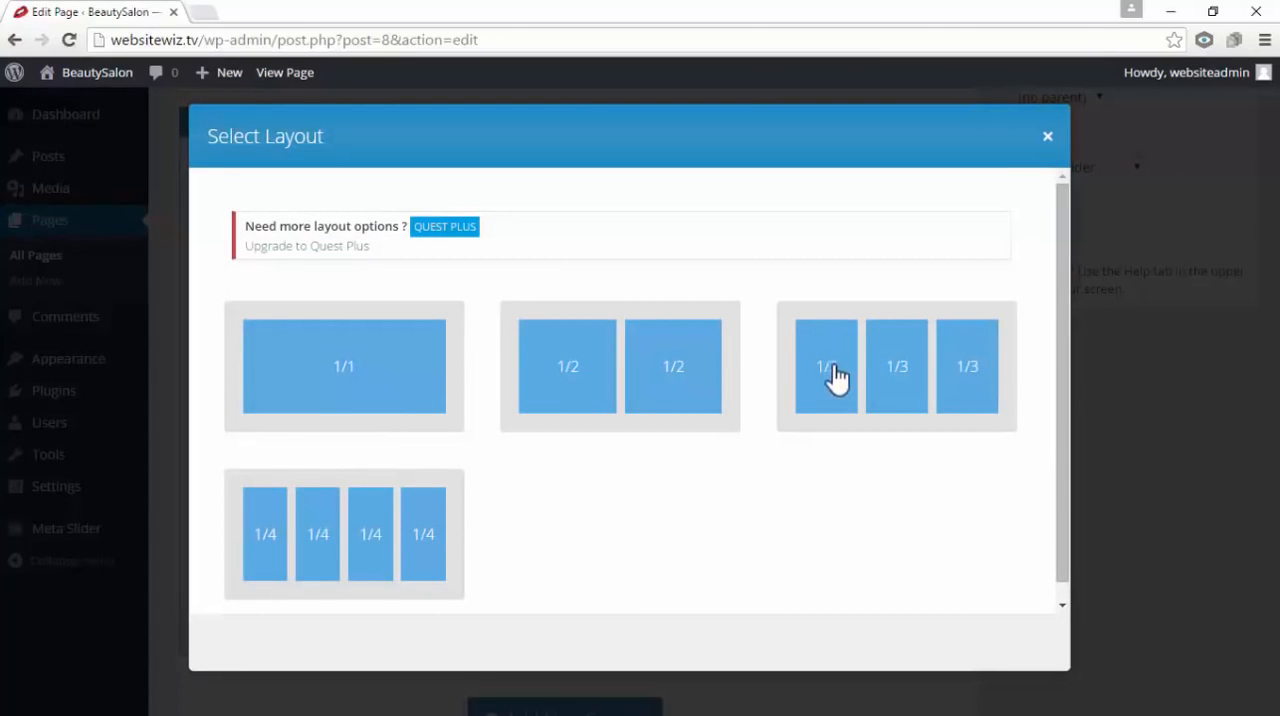
pyautogui.click(890, 380)
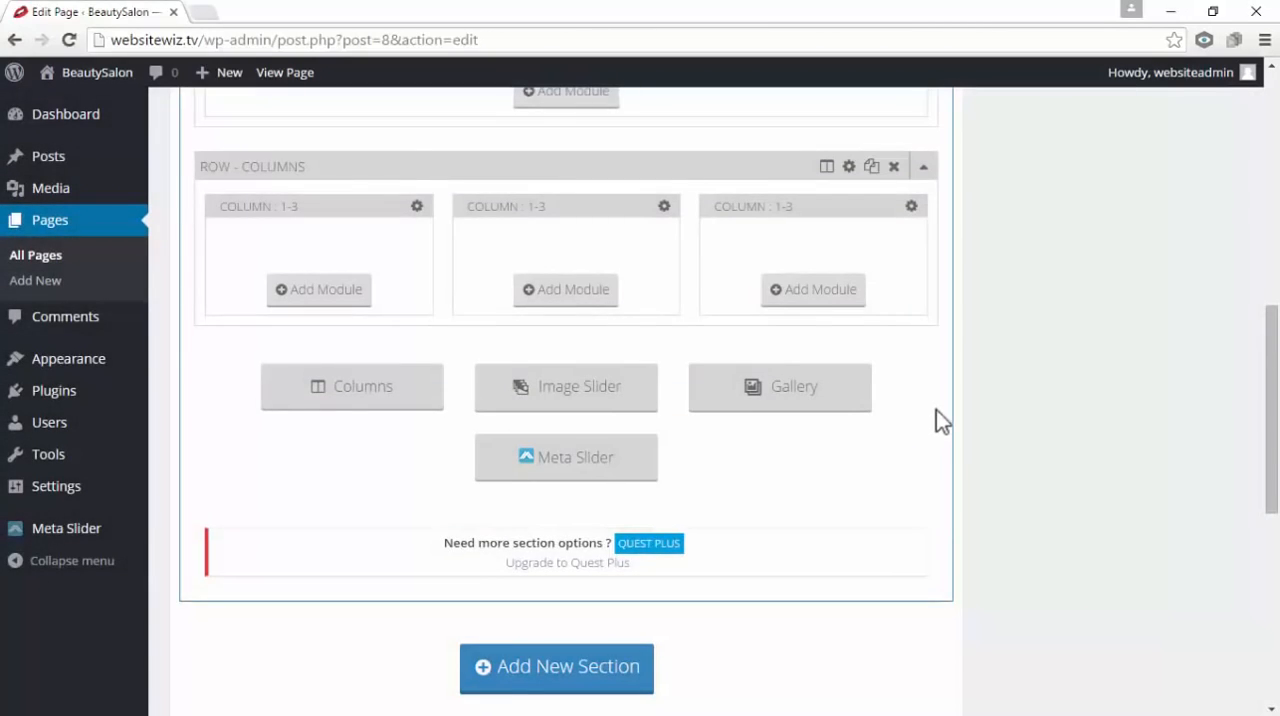
pyautogui.scroll(3, 940, 415)
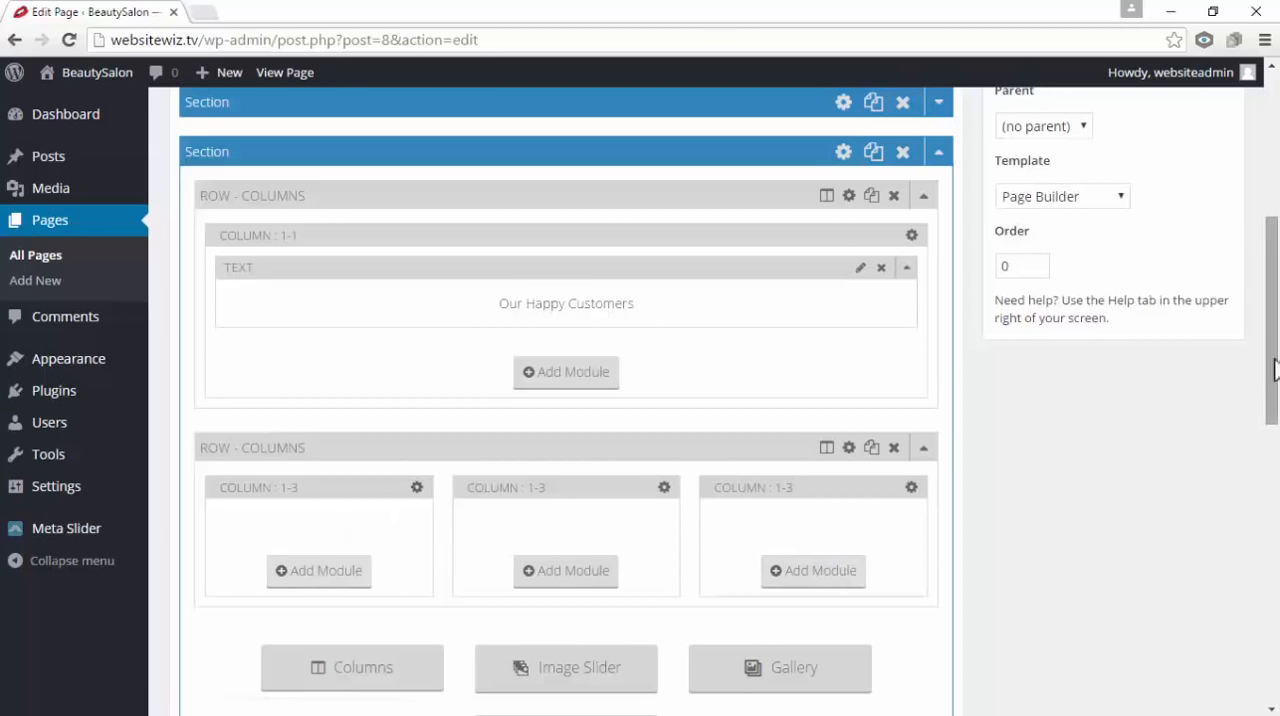
pyautogui.scroll(-1, 436, 537)
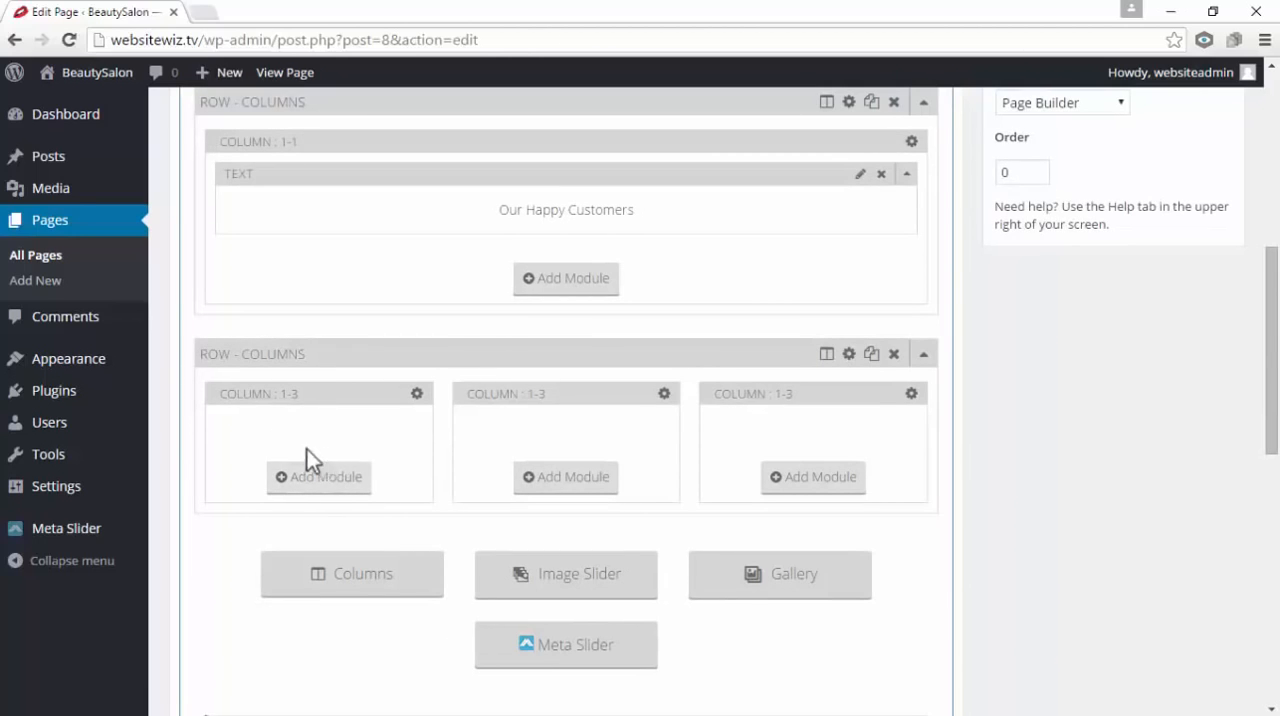
# Add a Feature Box module to the first 1/3 column and choose the outlined speech bubble as its icon
pyautogui.click(320, 488)
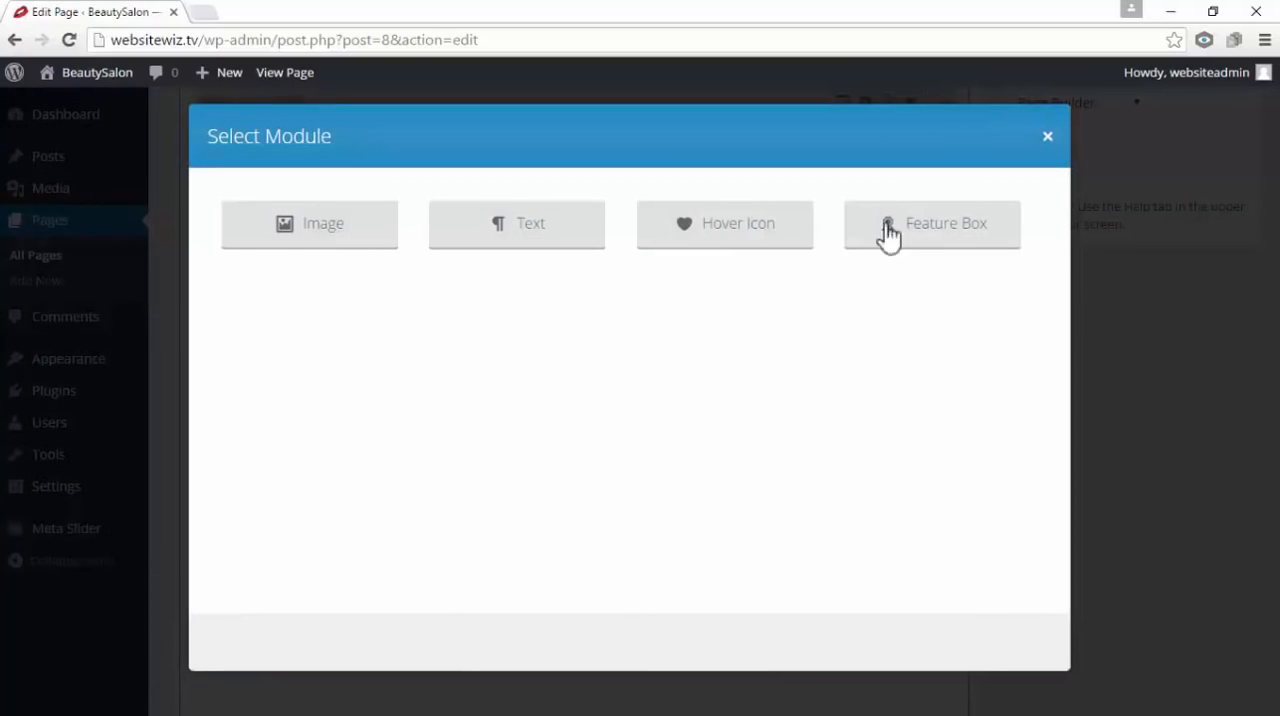
pyautogui.click(945, 234)
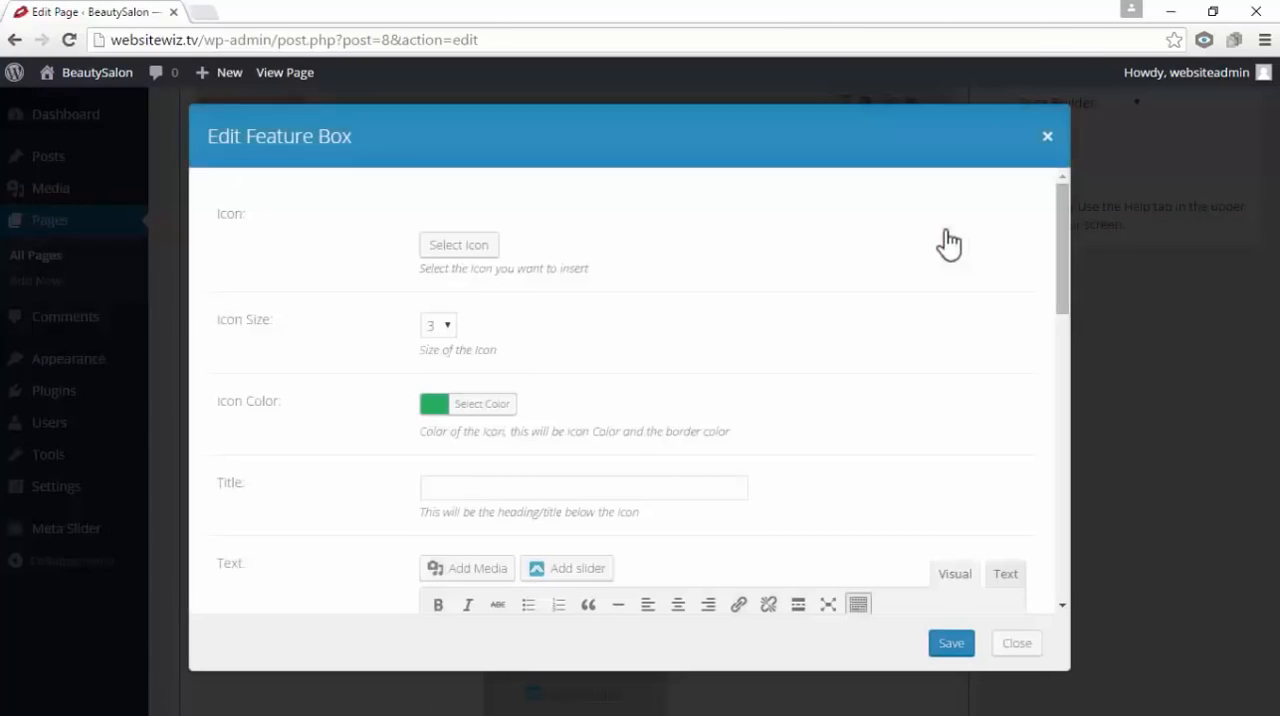
pyautogui.moveTo(266, 210); pyautogui.dragTo(221, 212)
pyautogui.click(249, 228)
pyautogui.click(485, 248)
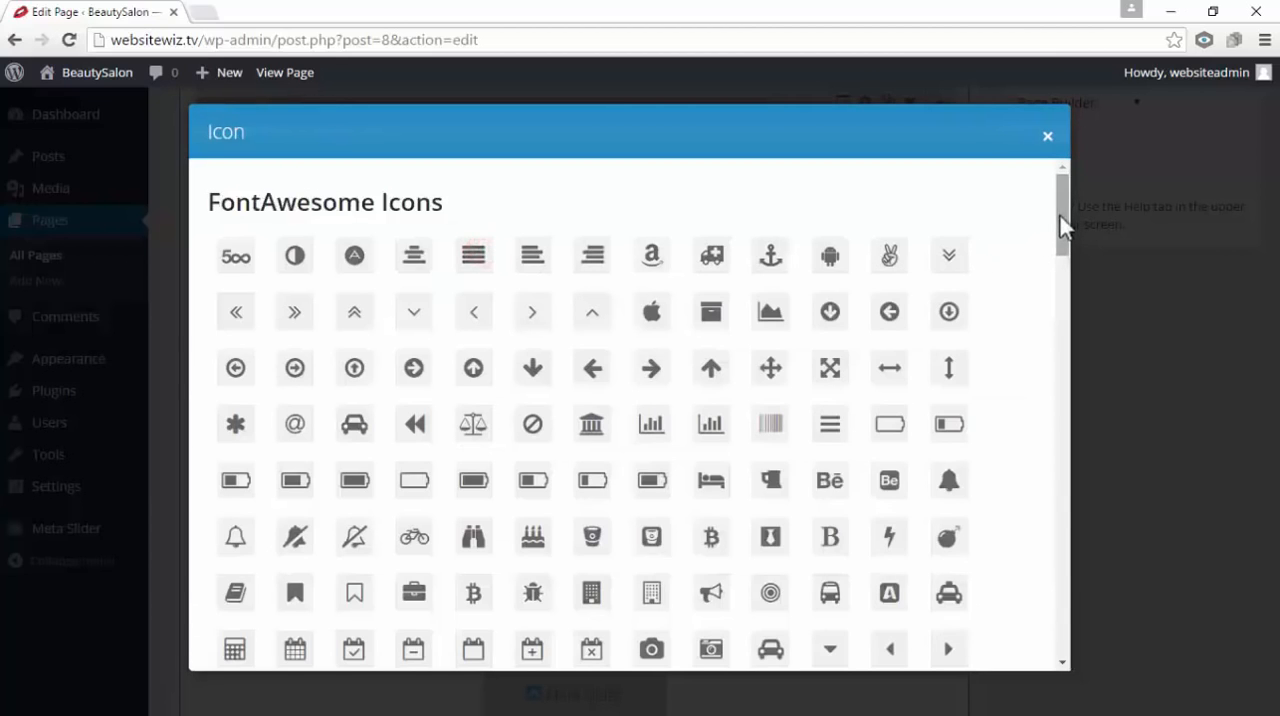
pyautogui.moveTo(1062, 225); pyautogui.dragTo(1107, 306)
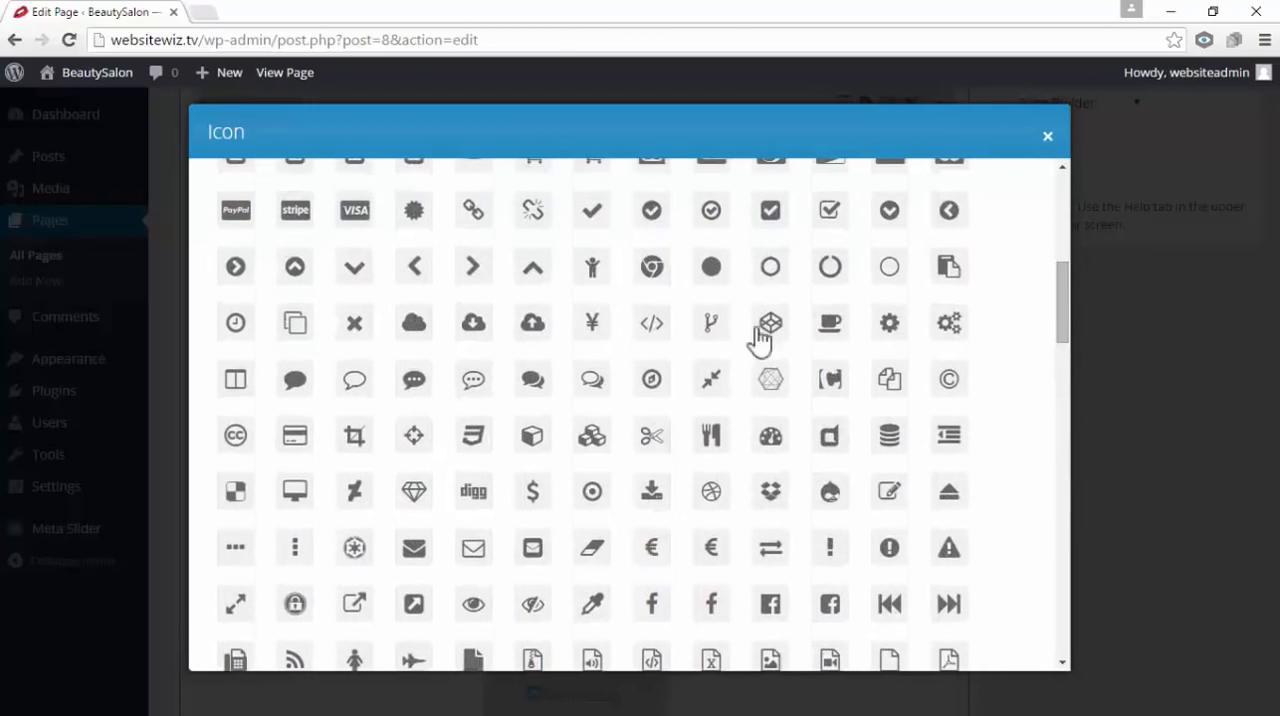
pyautogui.click(360, 376)
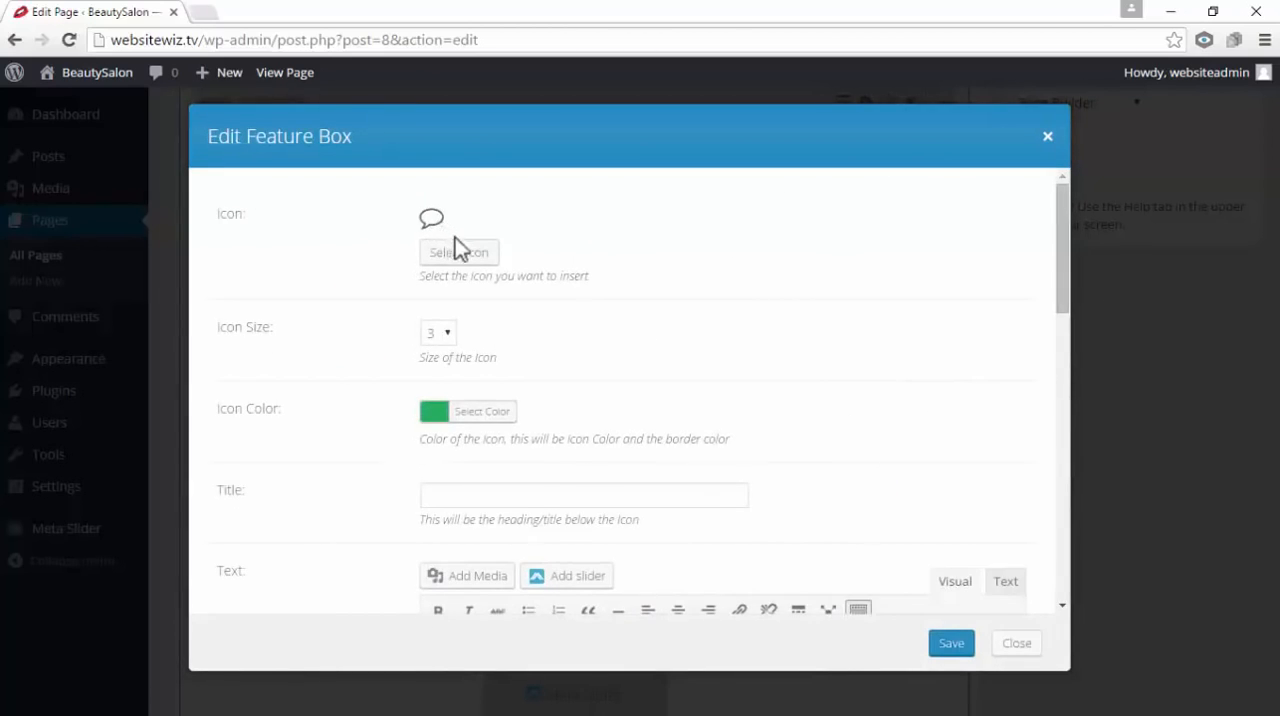
# Enter the customer's name as the feature box title and paste "I absolutely love this place, the best I've been too!" as its text
pyautogui.scroll(-1, 578, 380)
pyautogui.click(489, 400)
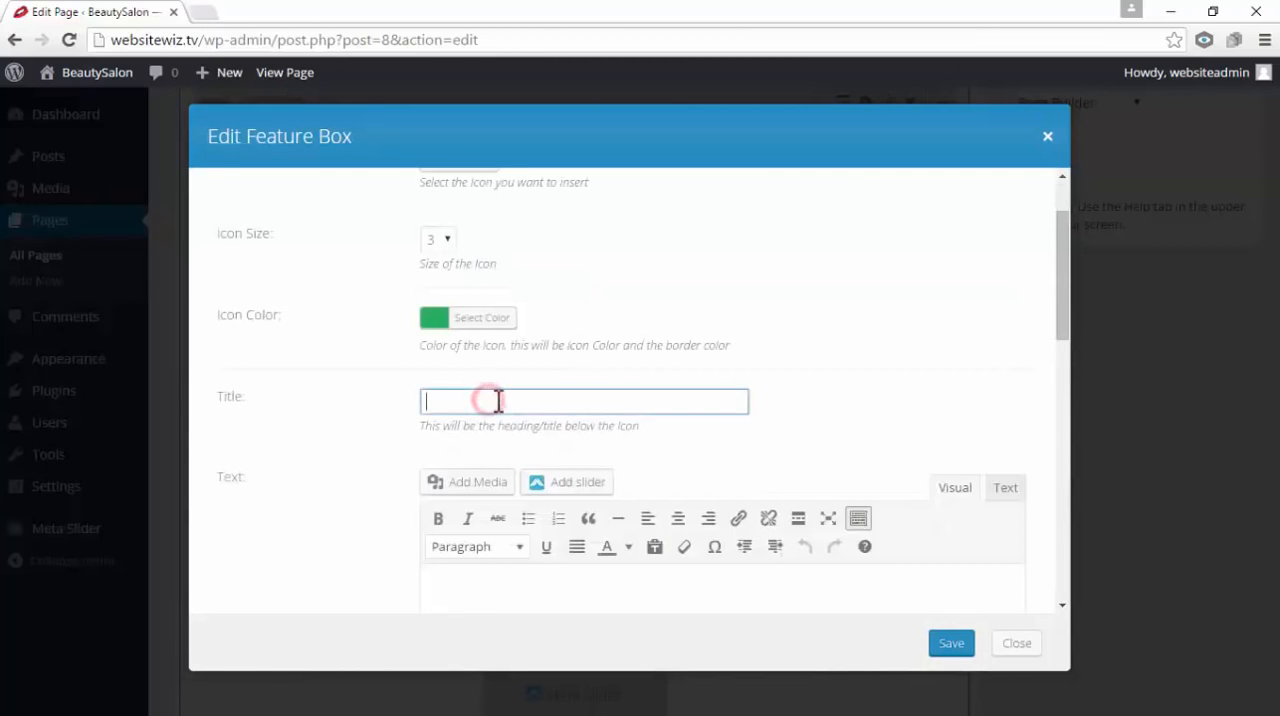
pyautogui.click(486, 400)
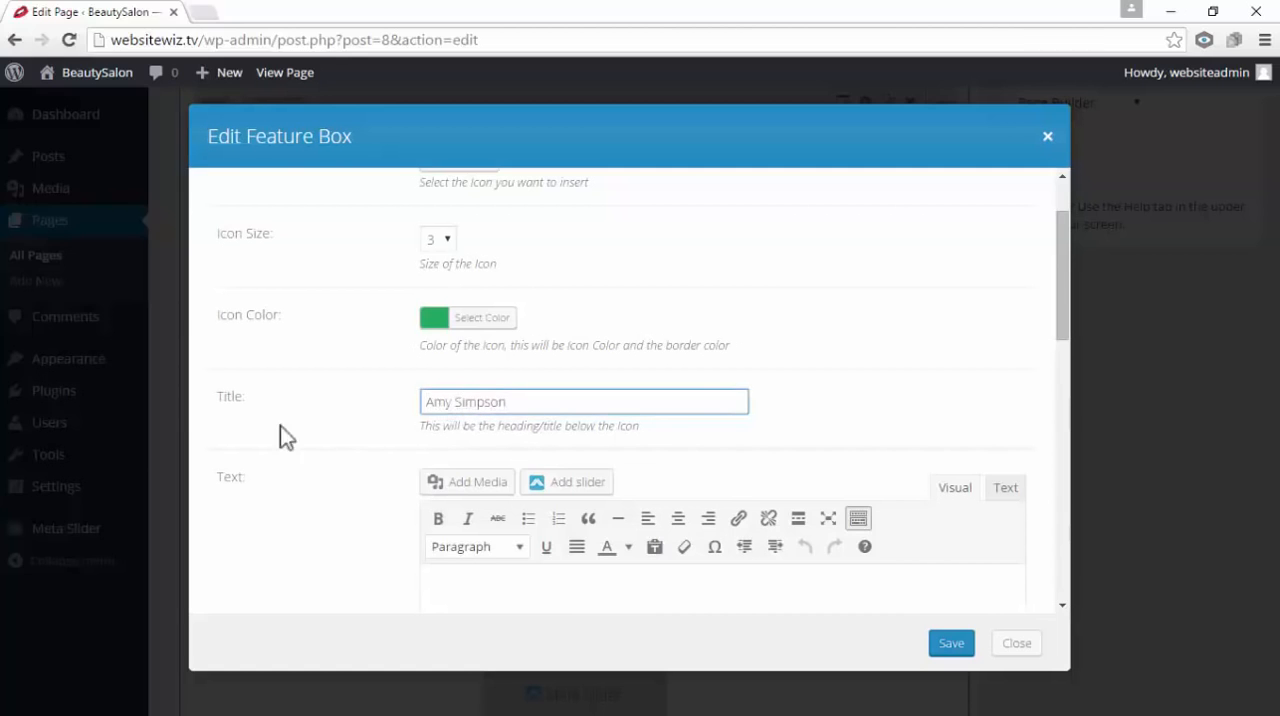
pyautogui.scroll(-1, 250, 405)
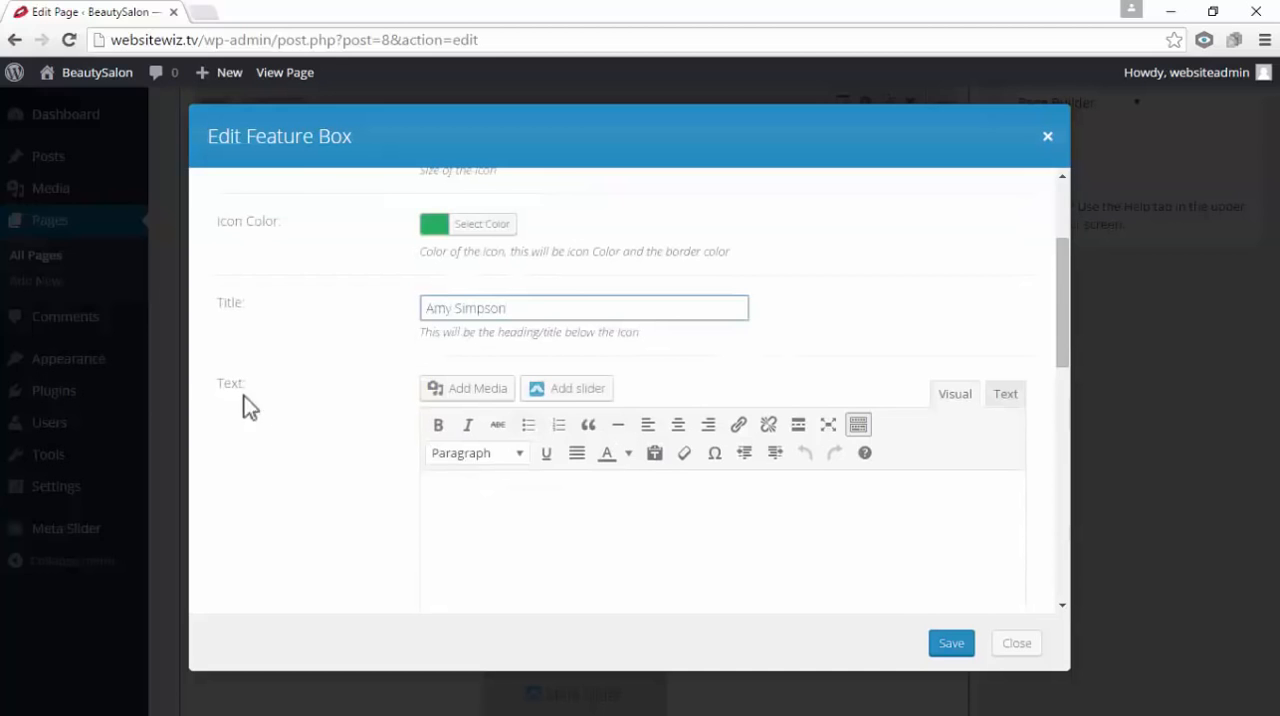
pyautogui.click(512, 500)
pyautogui.rightClick(517, 497)
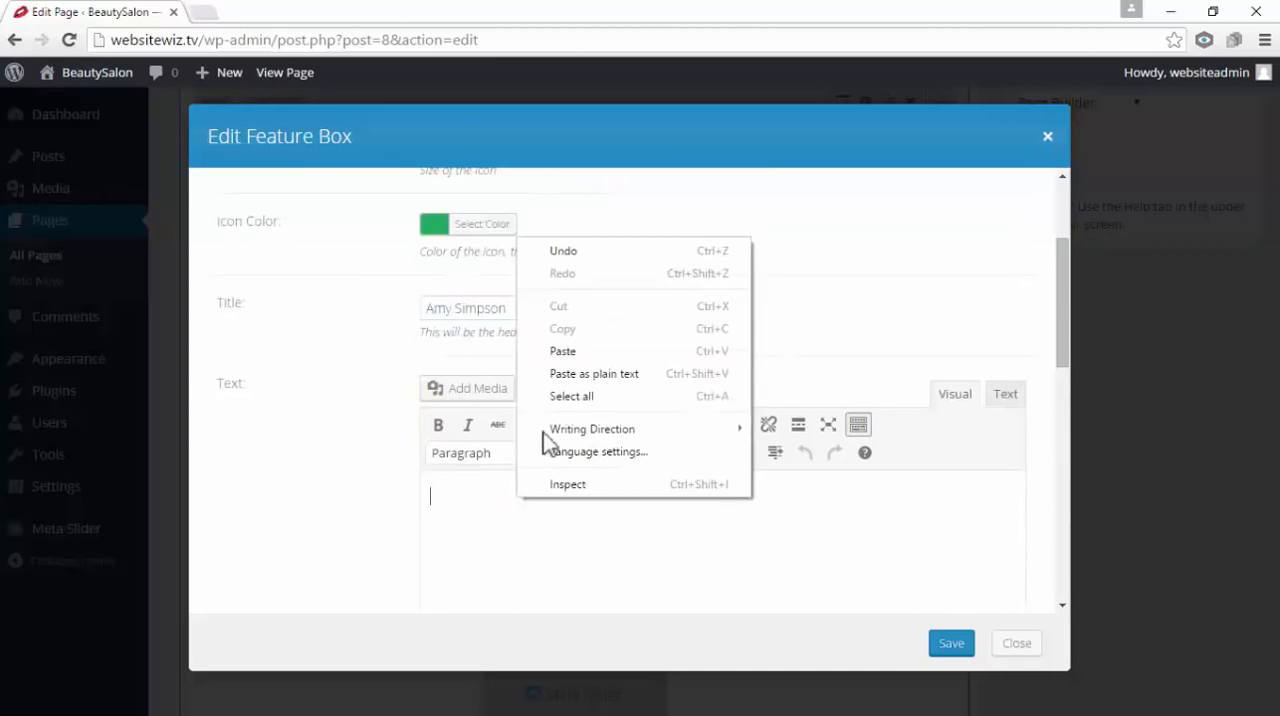
pyautogui.click(563, 351)
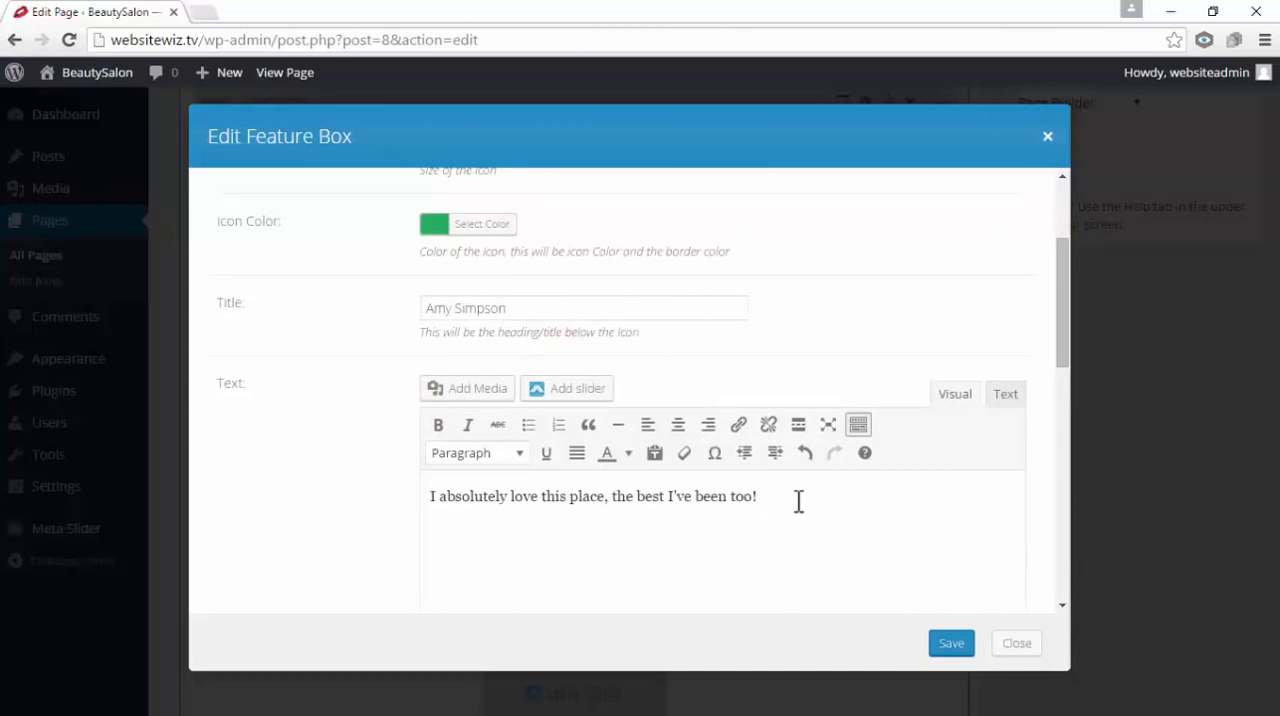
# Format the testimonial text as a blockquote and save the feature box
pyautogui.scroll(-1, 729, 521)
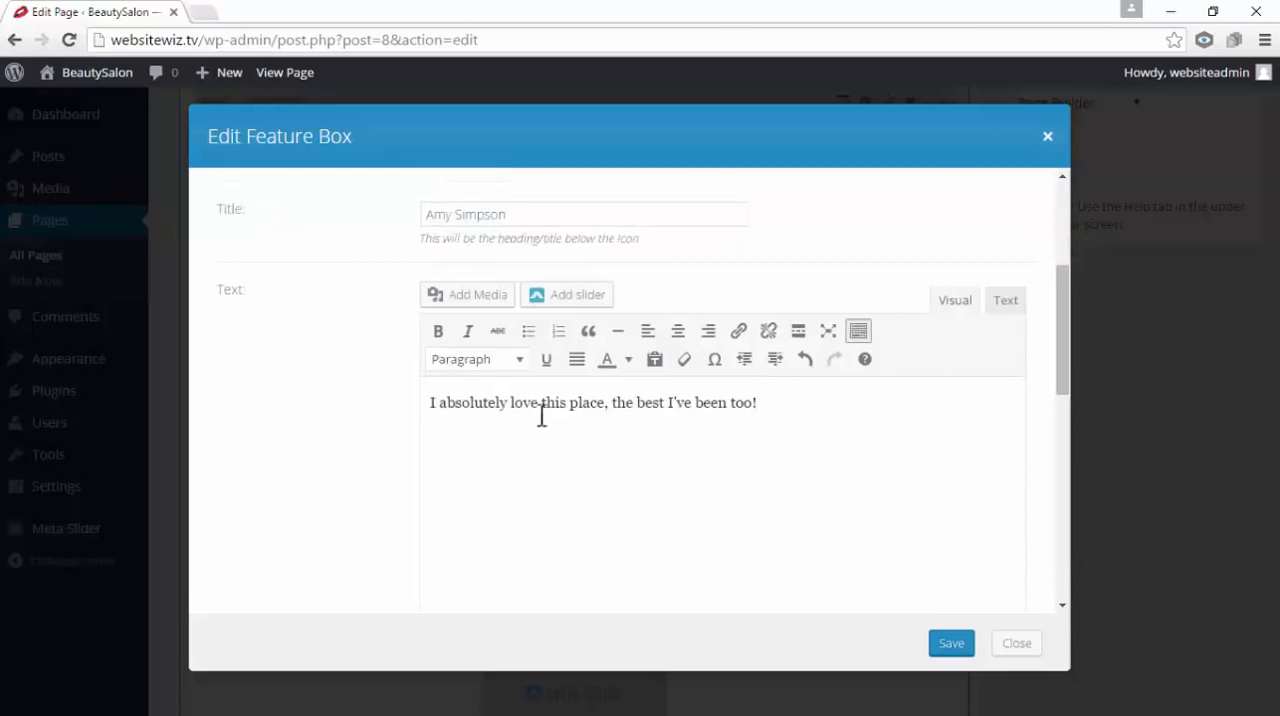
pyautogui.moveTo(782, 401); pyautogui.dragTo(389, 371)
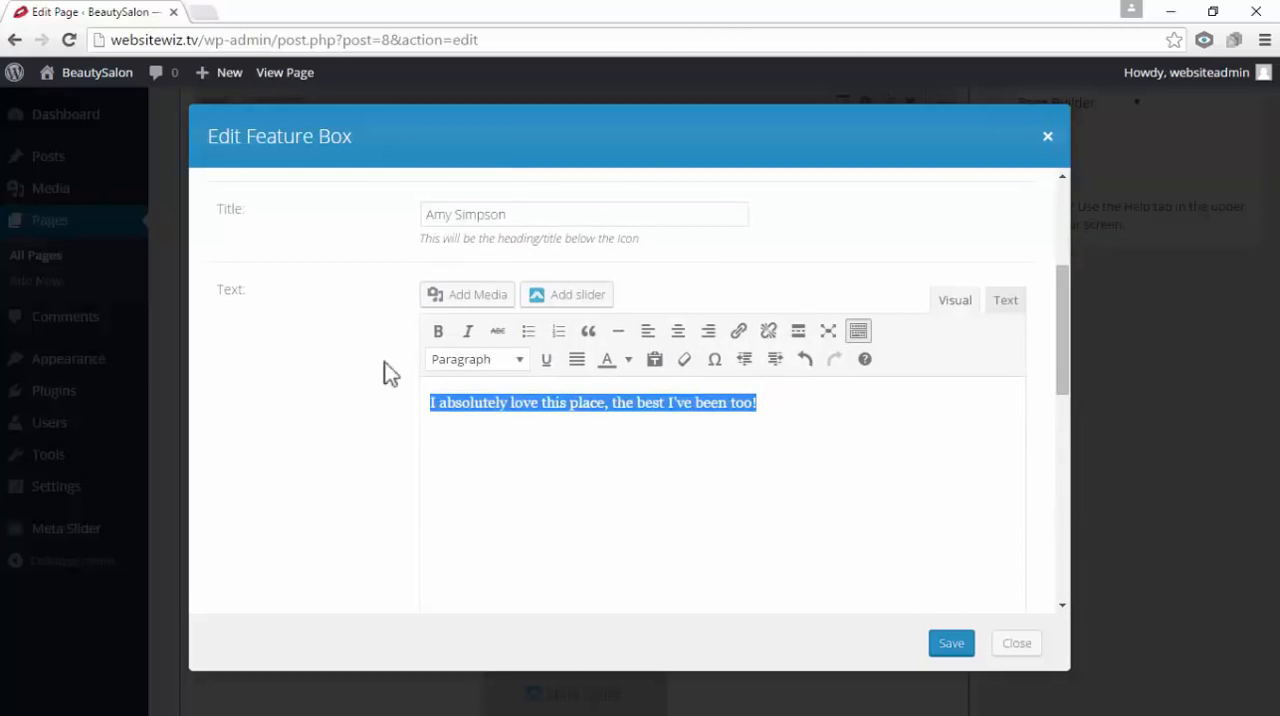
pyautogui.click(584, 340)
pyautogui.click(641, 496)
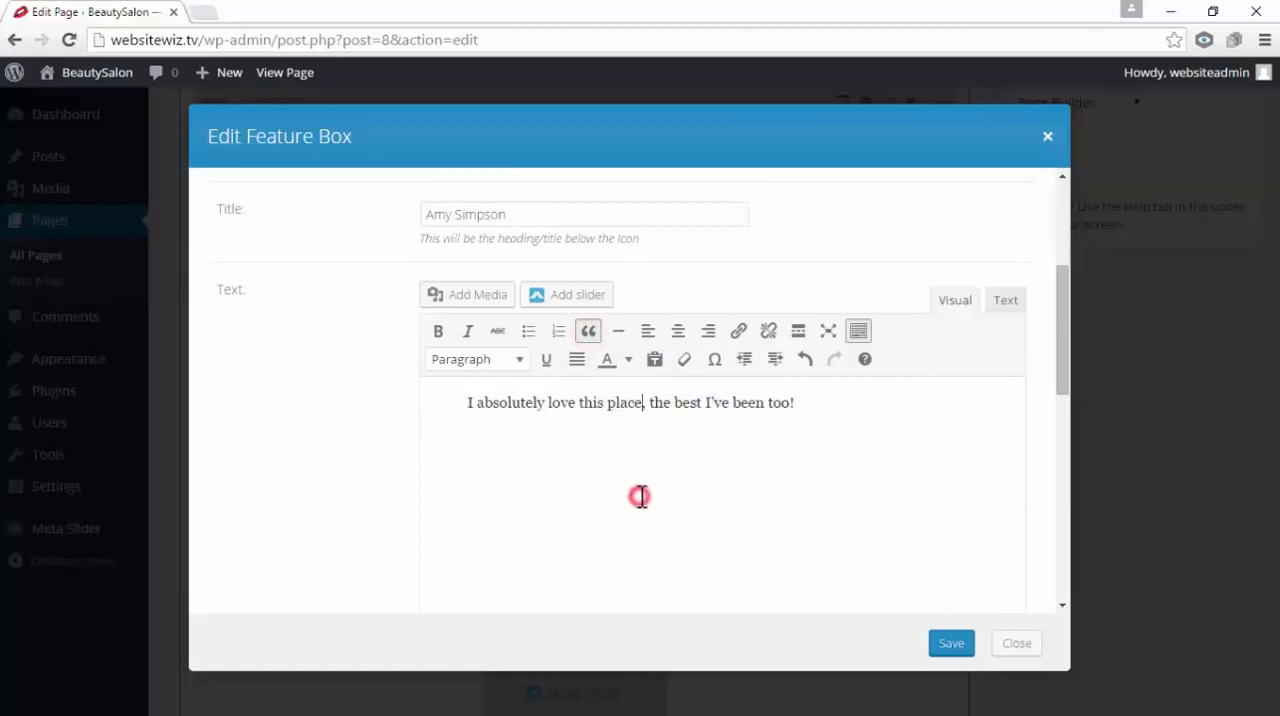
pyautogui.click(947, 645)
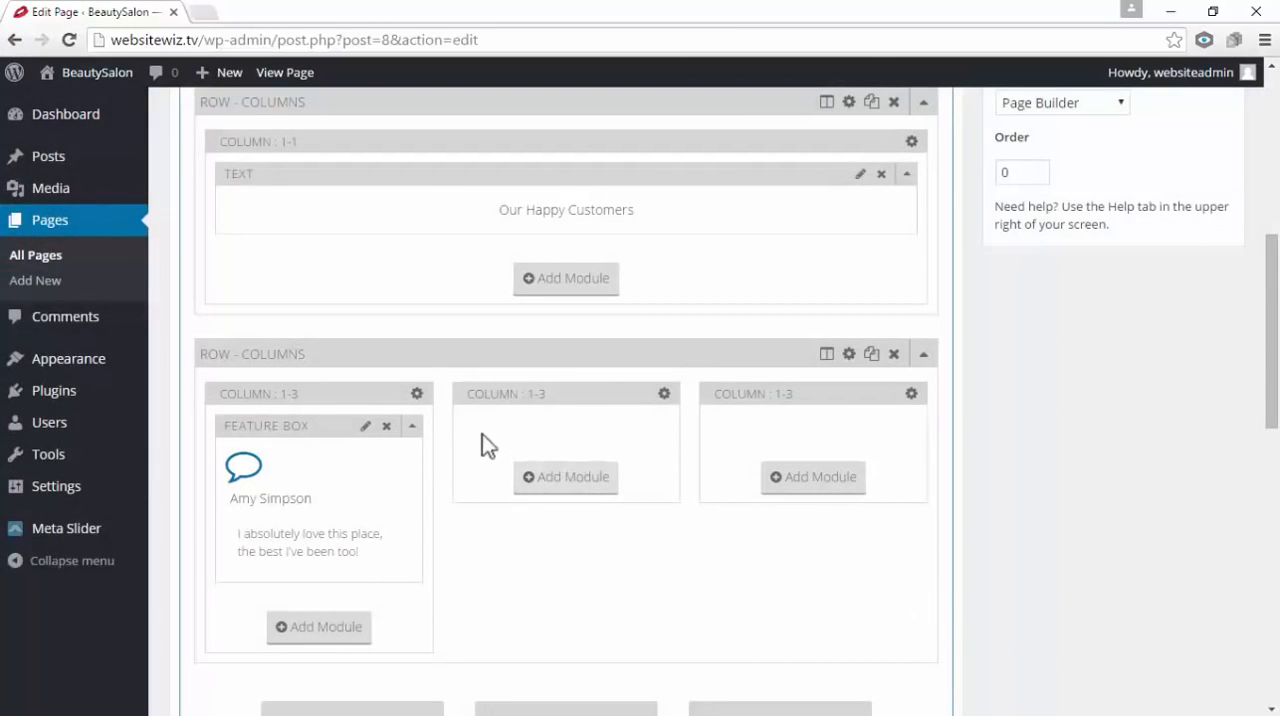
# Add a Feature Box module to the second 1/3 column with the outlined speech bubble icon
pyautogui.click(569, 478)
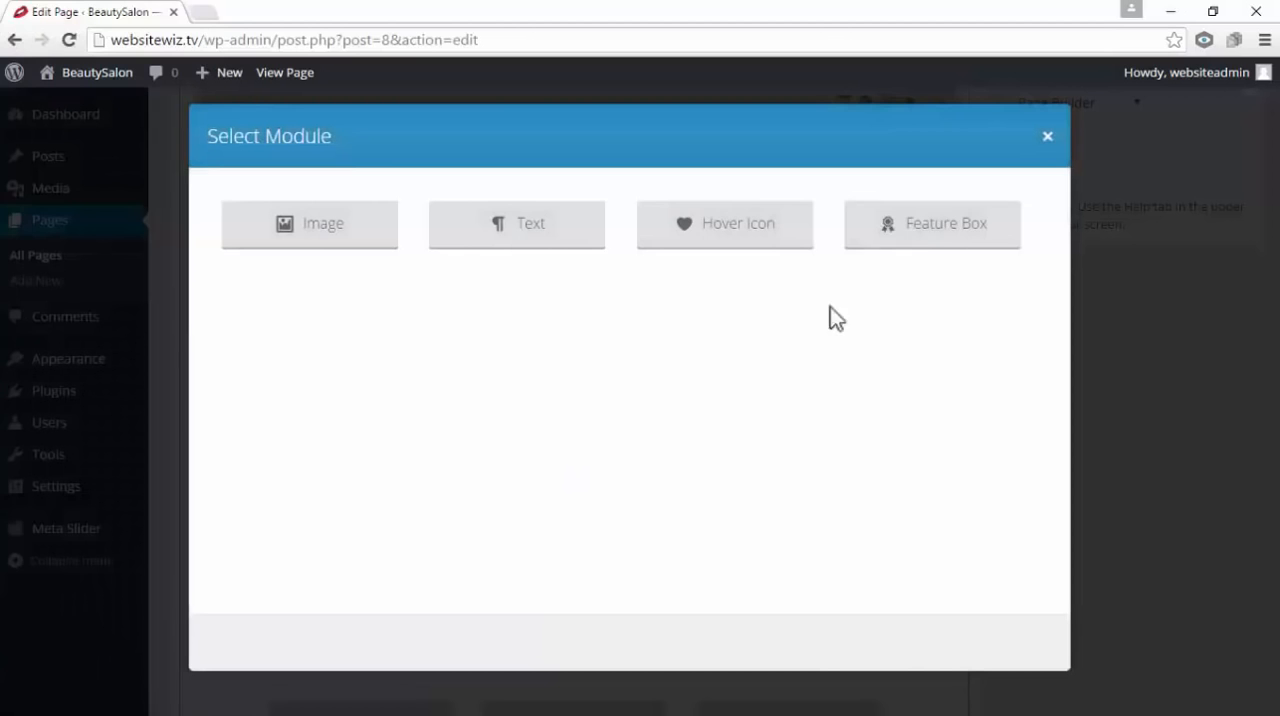
pyautogui.click(940, 225)
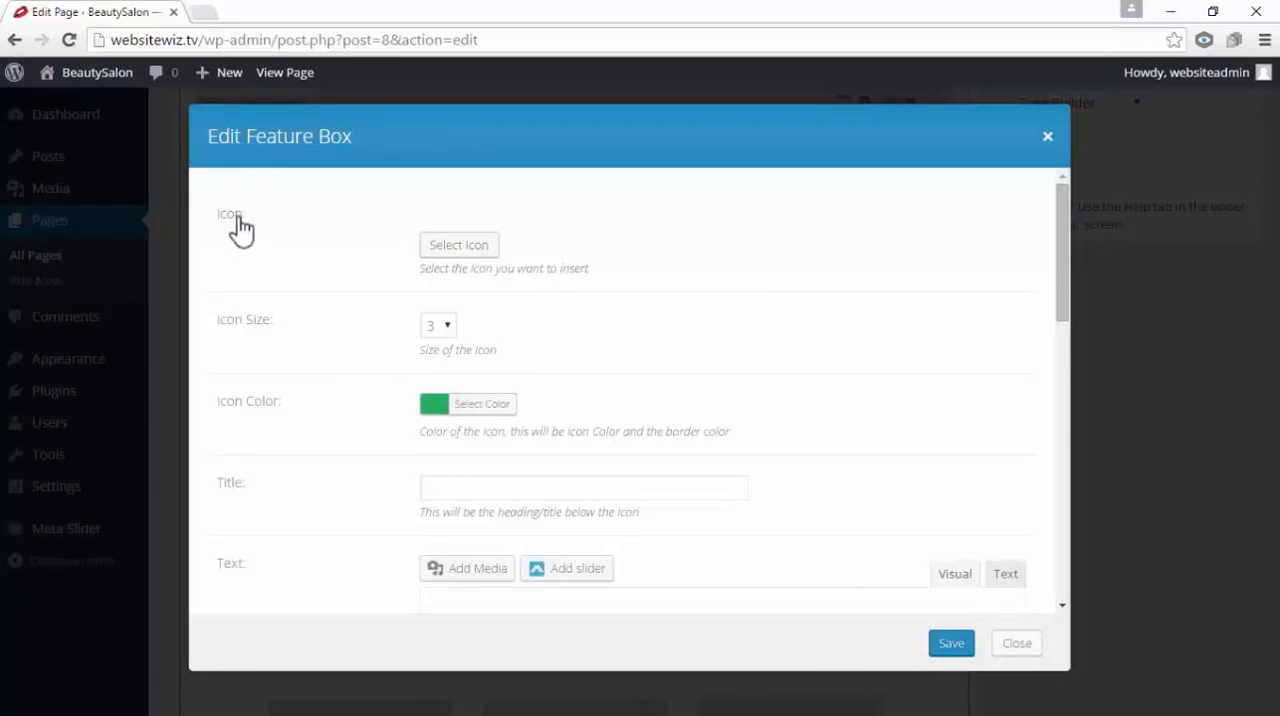
pyautogui.click(452, 250)
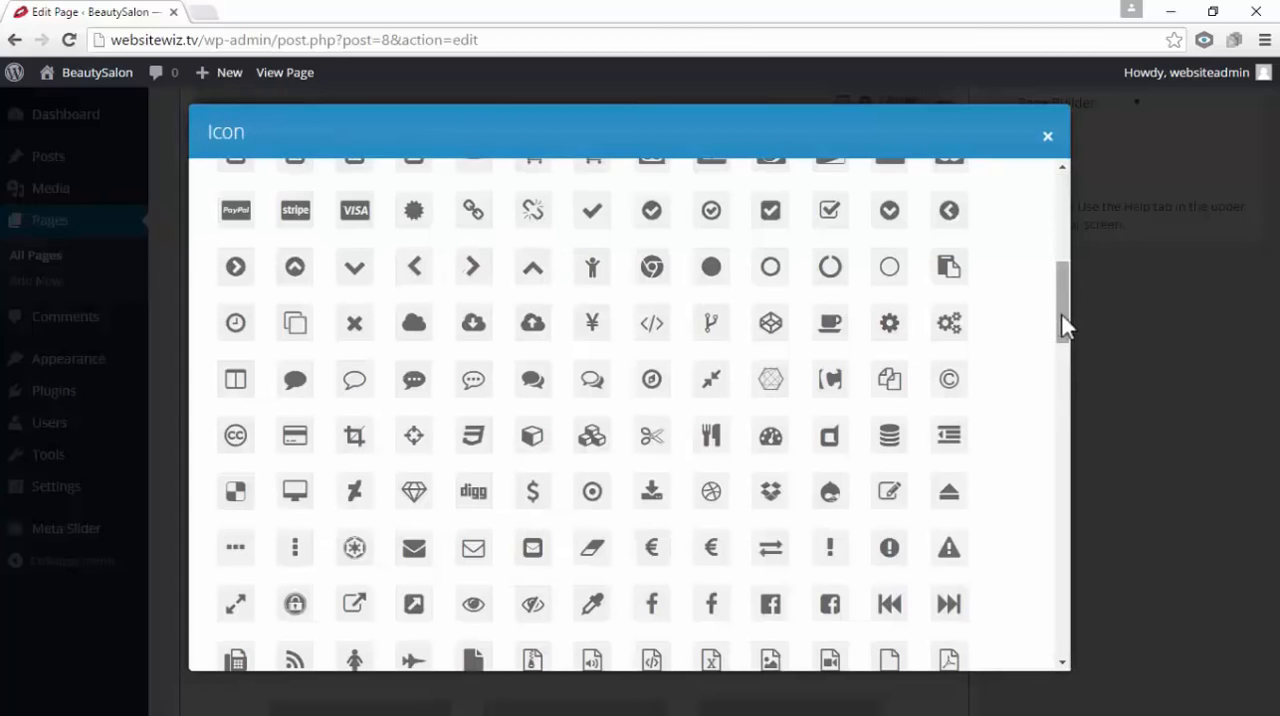
pyautogui.moveTo(1062, 324); pyautogui.dragTo(1062, 314)
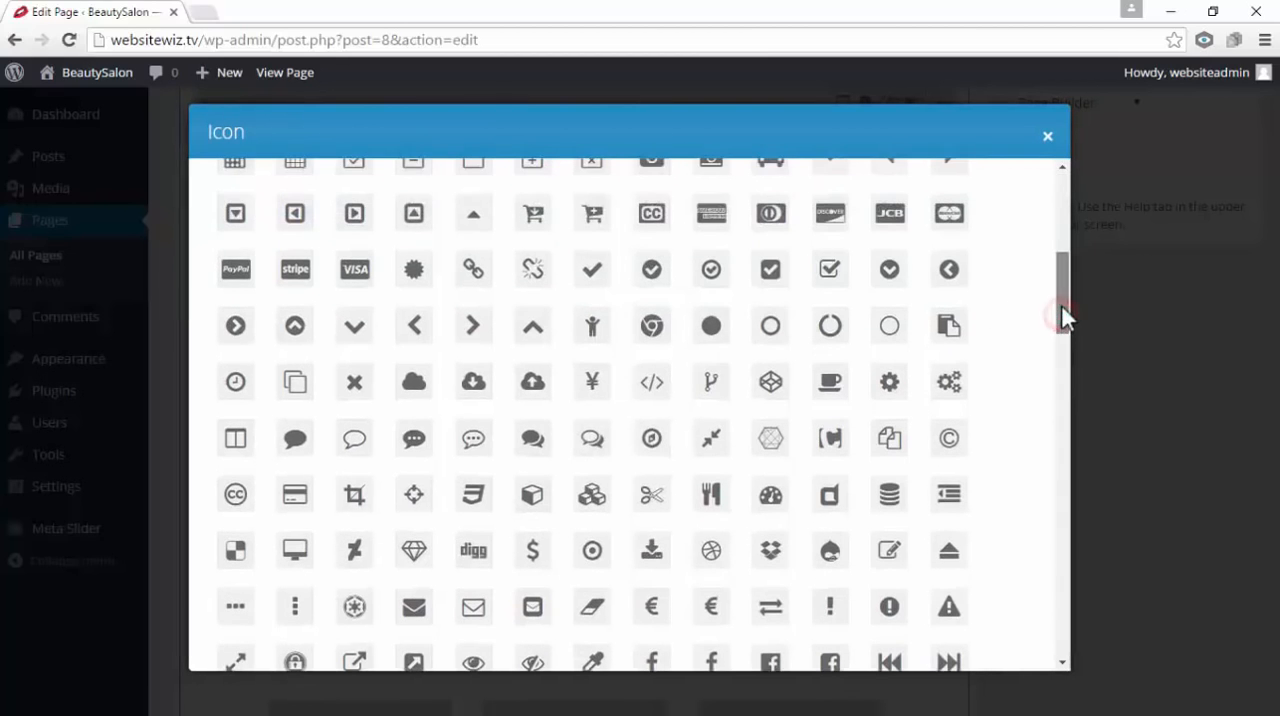
pyautogui.click(355, 442)
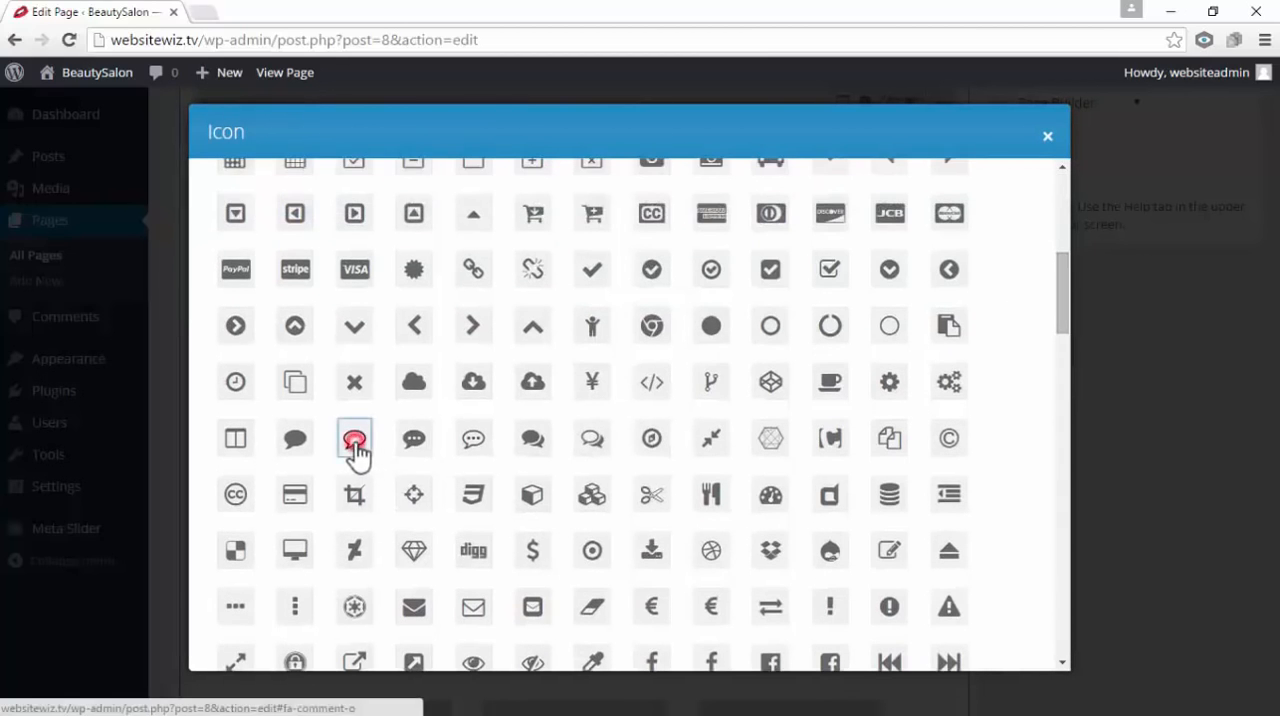
# Enter the second customer's name as the title of the new feature box
pyautogui.scroll(-1, 520, 410)
pyautogui.scroll(-1, 527, 408)
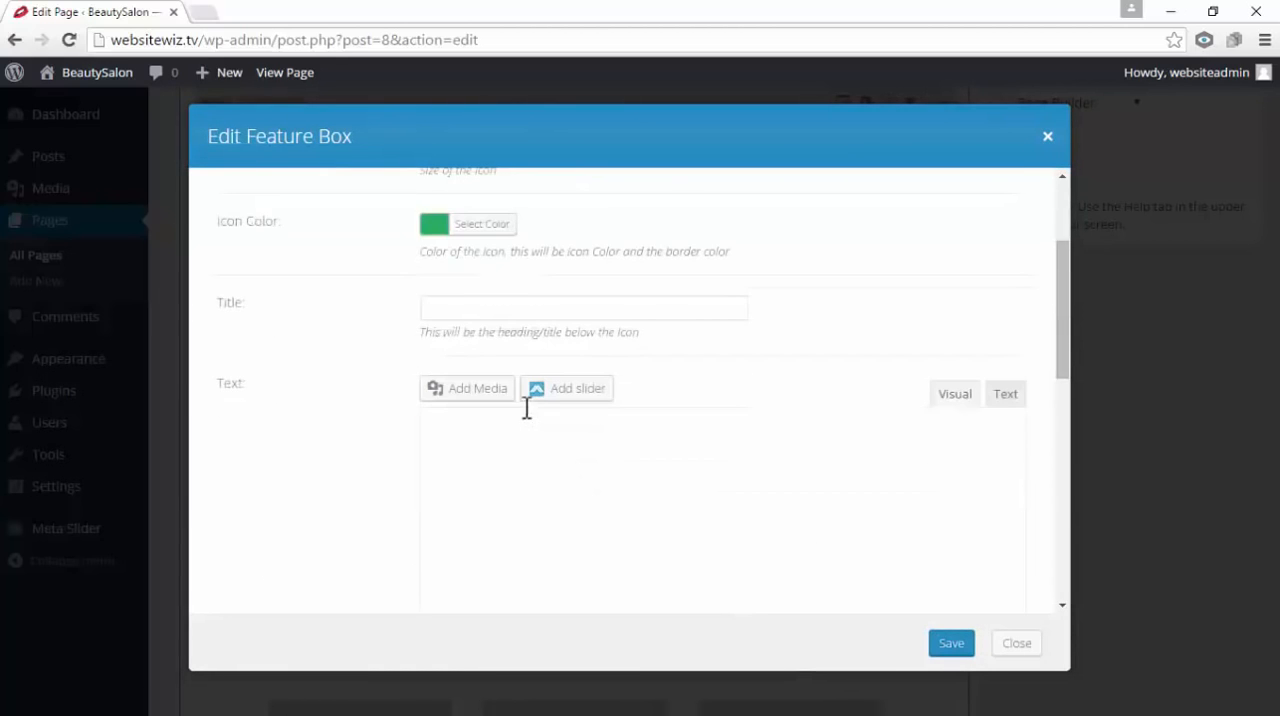
pyautogui.moveTo(250, 312); pyautogui.dragTo(230, 314)
pyautogui.click(464, 316)
pyautogui.click(251, 323)
pyautogui.click(624, 304)
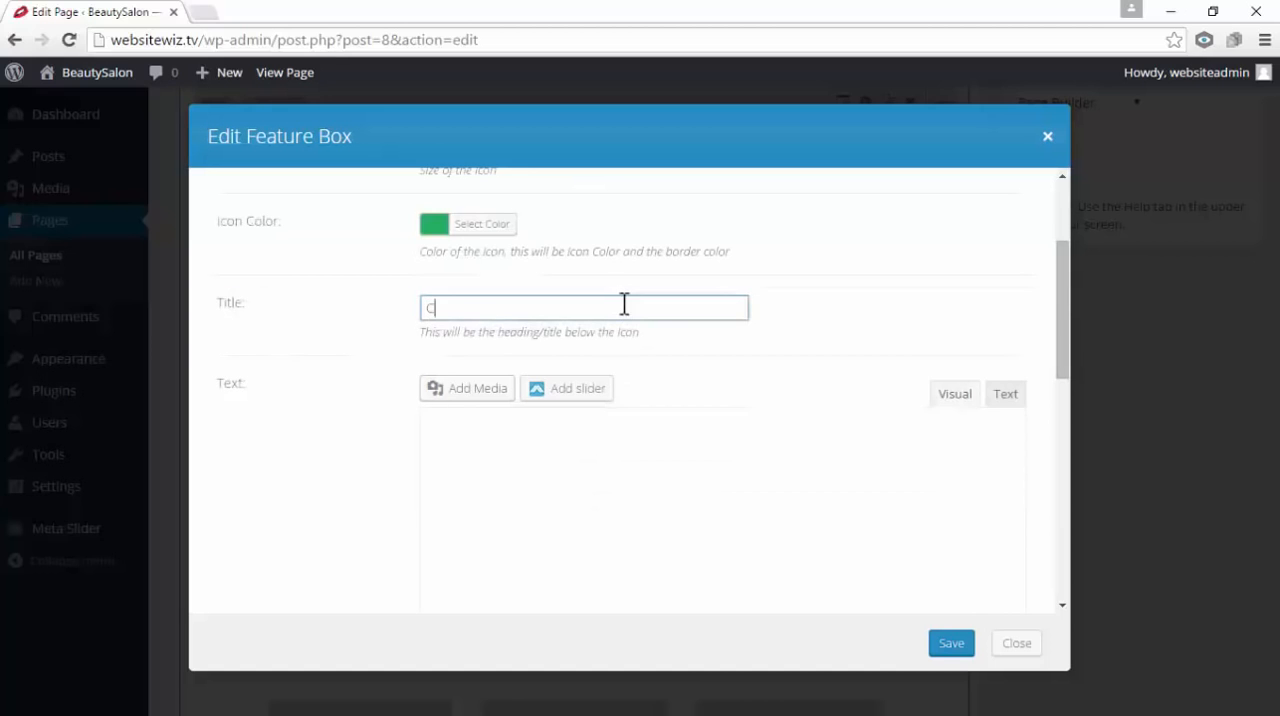
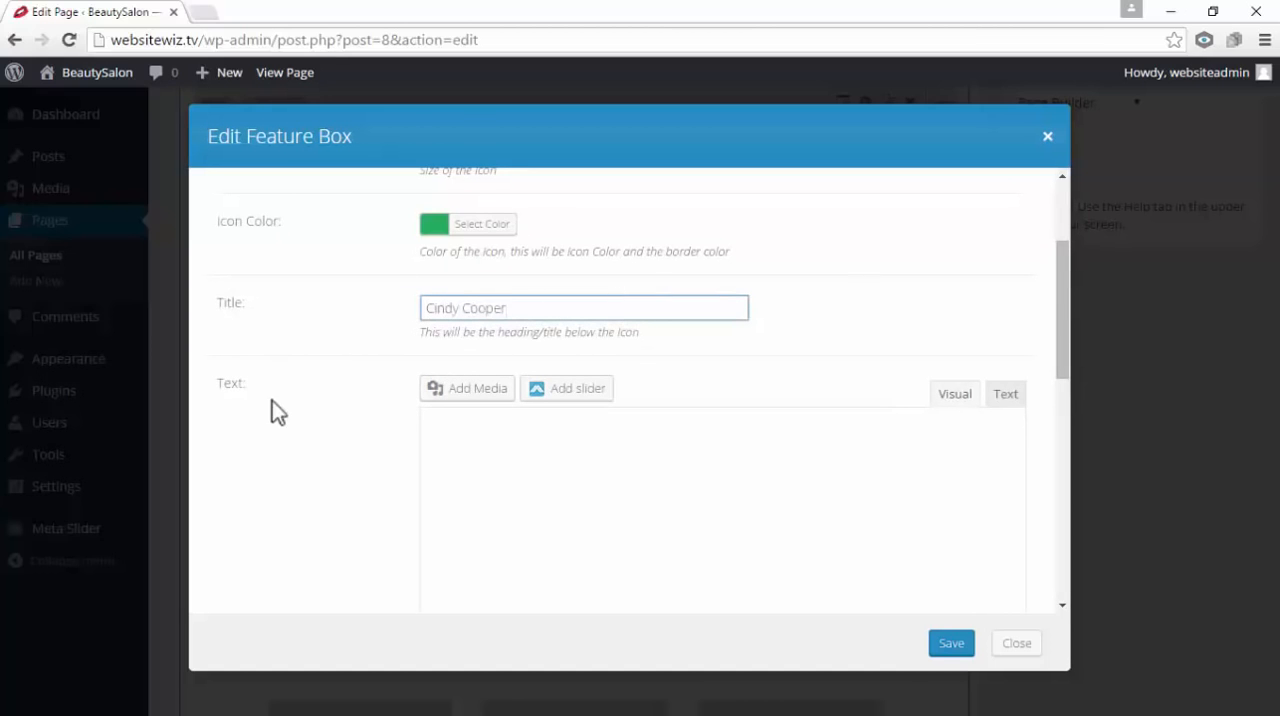
# Try to paste "Every time I come here everyone tells me how beautiful I look. They are awesome!" as the feature box text and save it
pyautogui.doubleClick(251, 392)
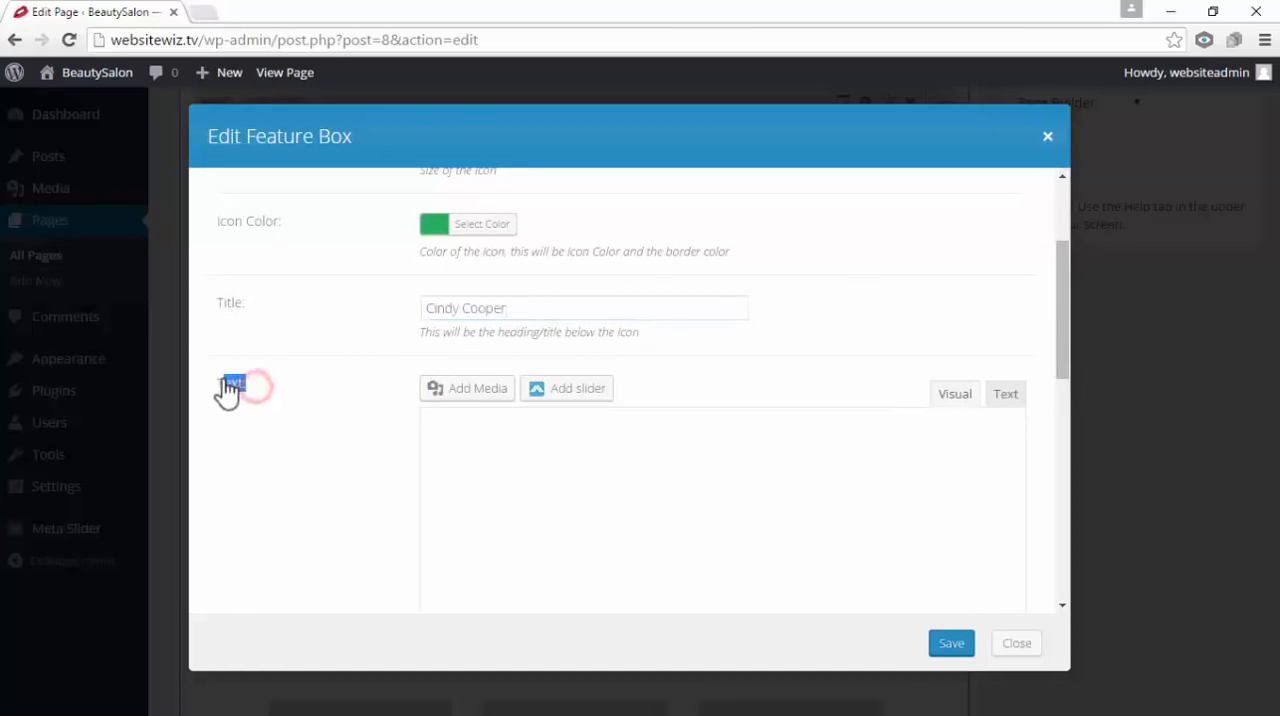
pyautogui.click(511, 465)
pyautogui.click(511, 464)
pyautogui.scroll(-1, 515, 462)
pyautogui.rightClick(500, 351)
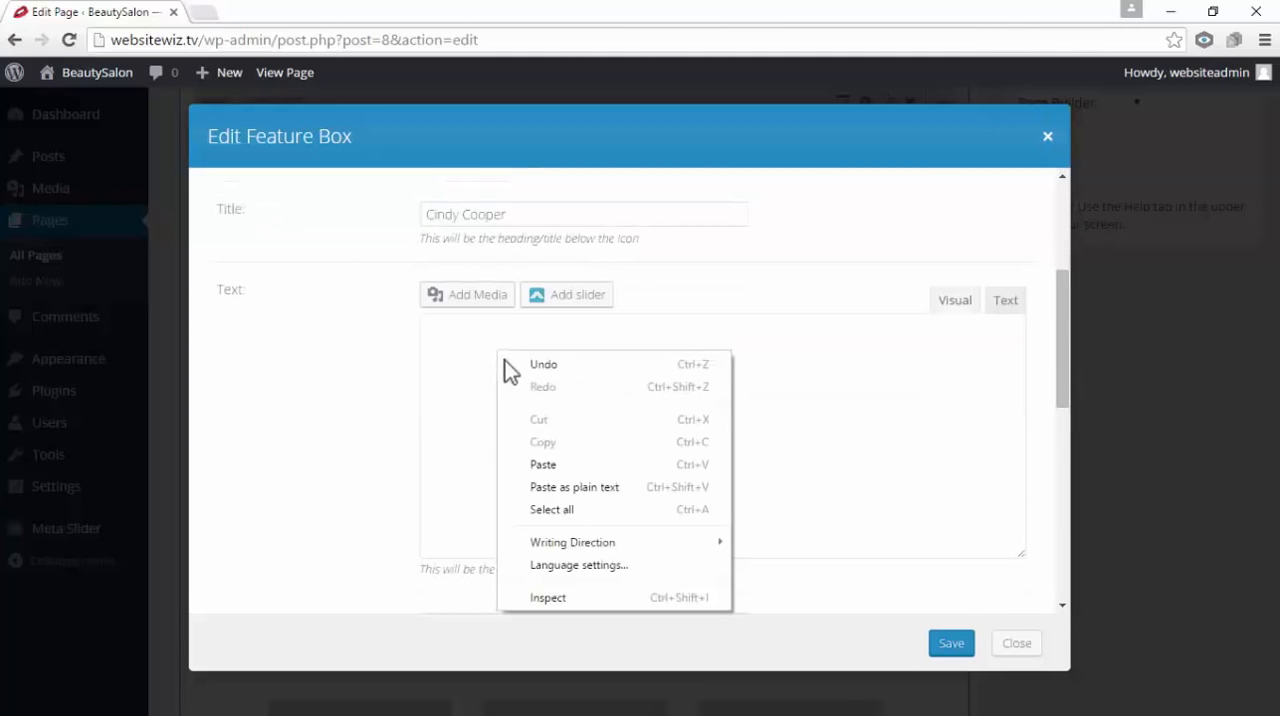
pyautogui.click(545, 464)
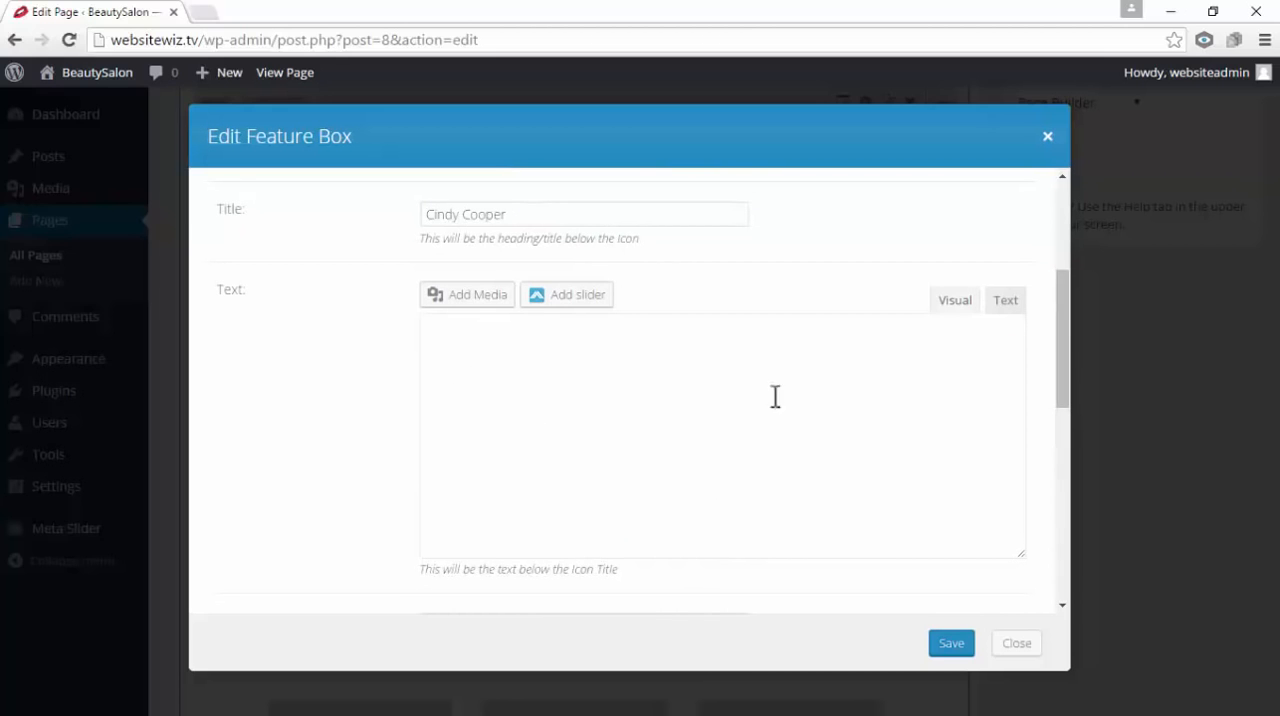
pyautogui.moveTo(776, 488); pyautogui.dragTo(496, 338)
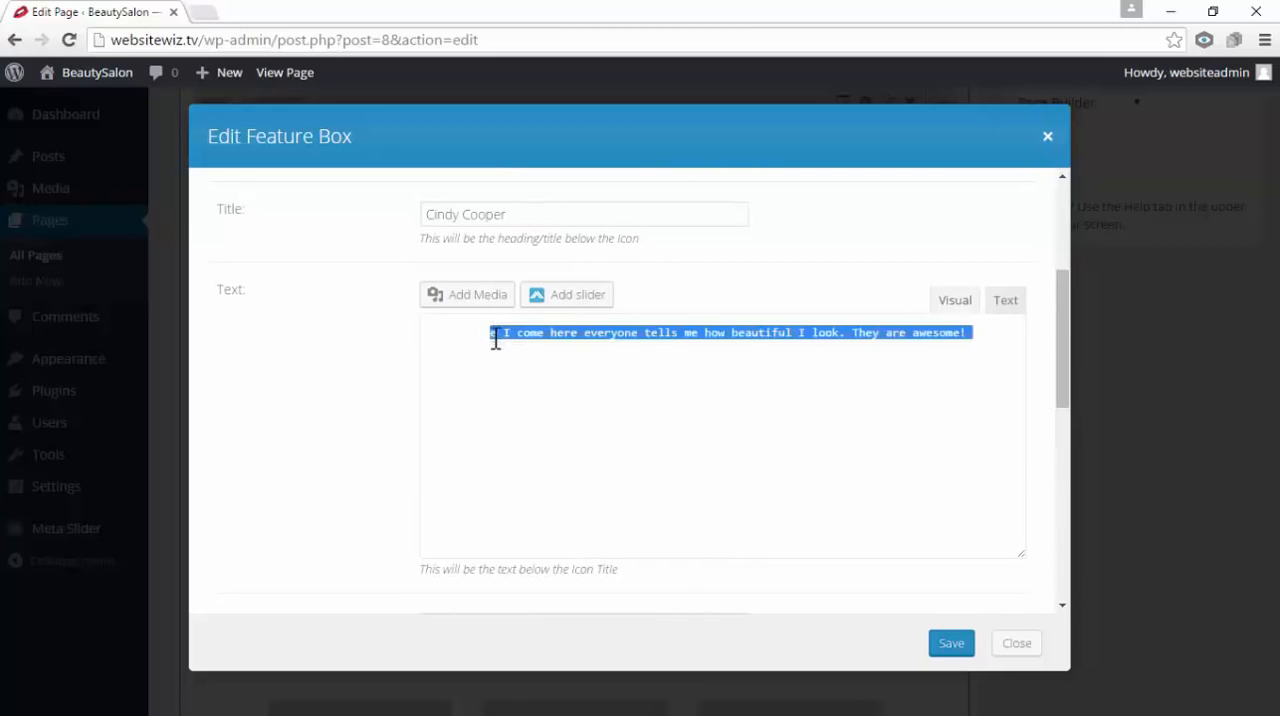
pyautogui.click(718, 433)
pyautogui.click(735, 380)
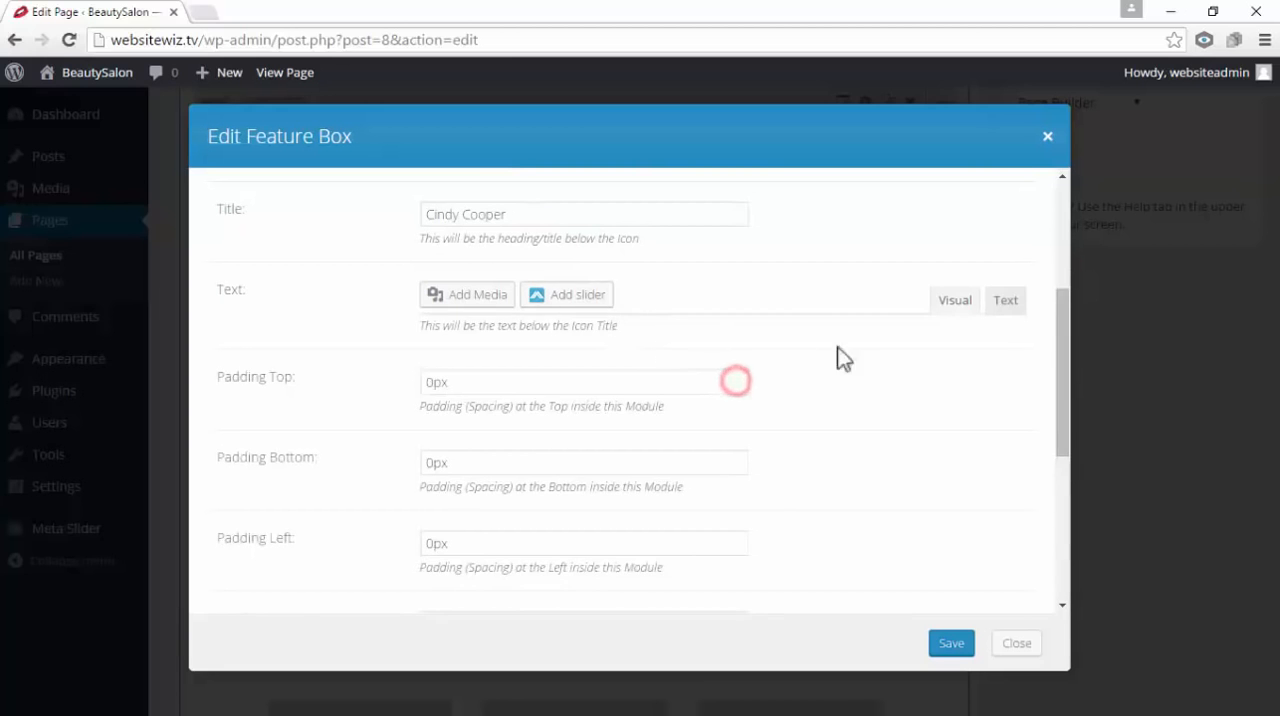
pyautogui.click(955, 643)
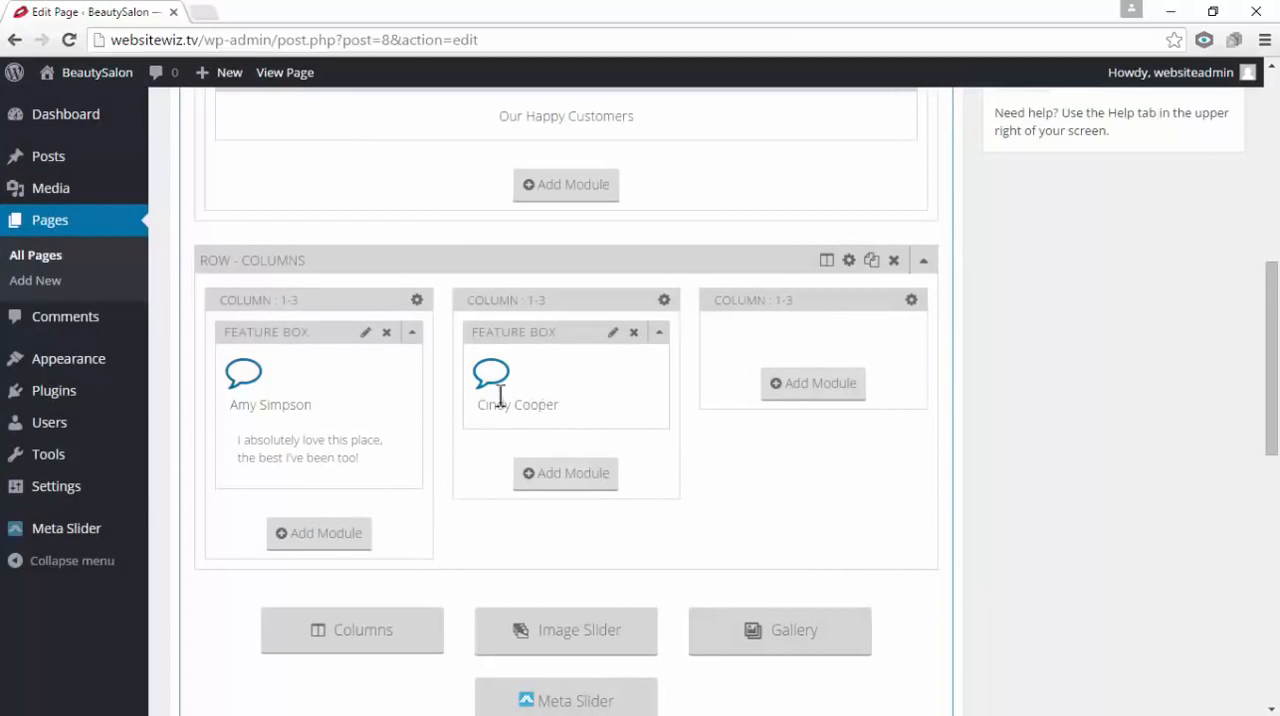
# Reopen the second column's feature box, switch its text editor between Visual and Text modes, and close it without saving
pyautogui.click(613, 334)
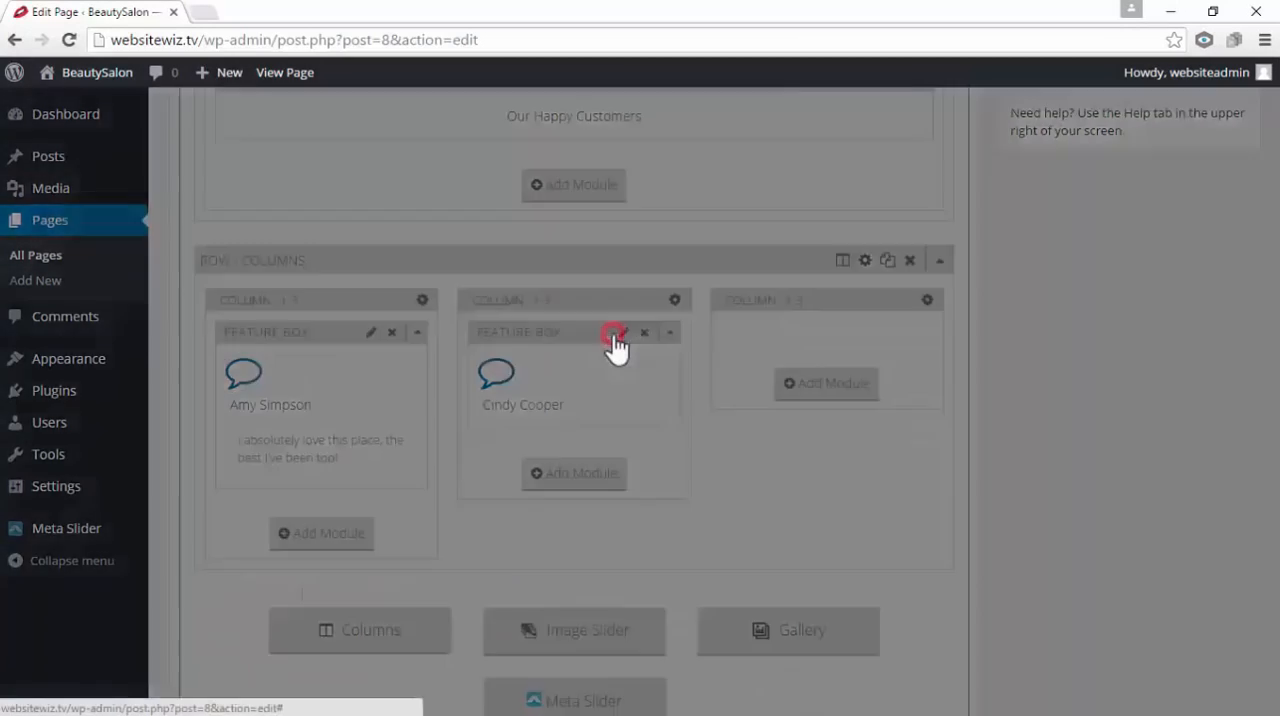
pyautogui.scroll(-5, 632, 339)
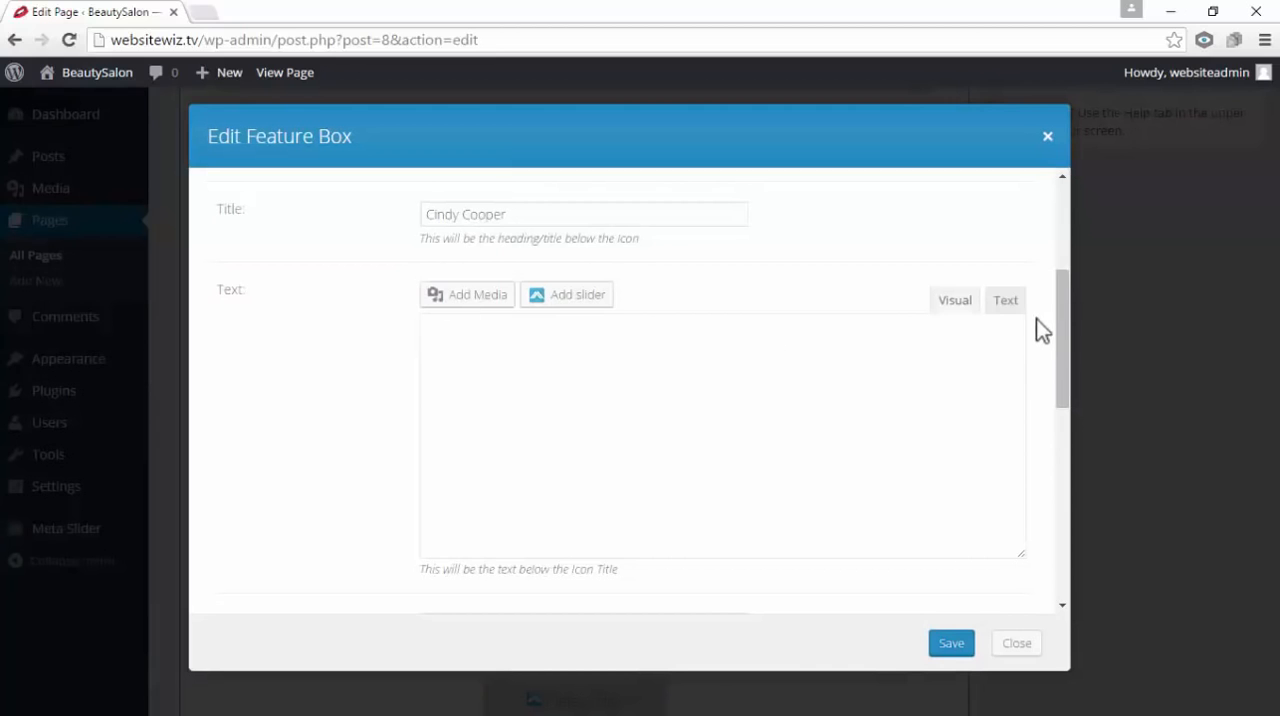
pyautogui.click(969, 305)
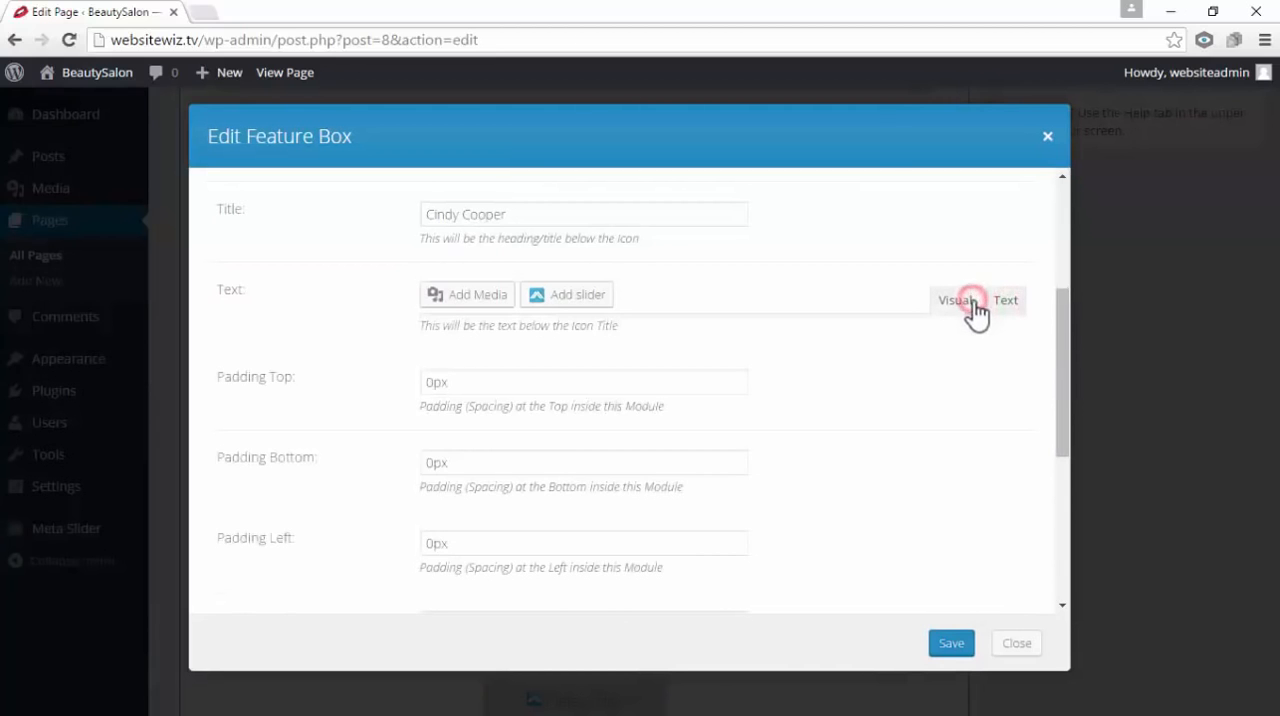
pyautogui.click(994, 303)
pyautogui.click(948, 305)
pyautogui.click(1006, 304)
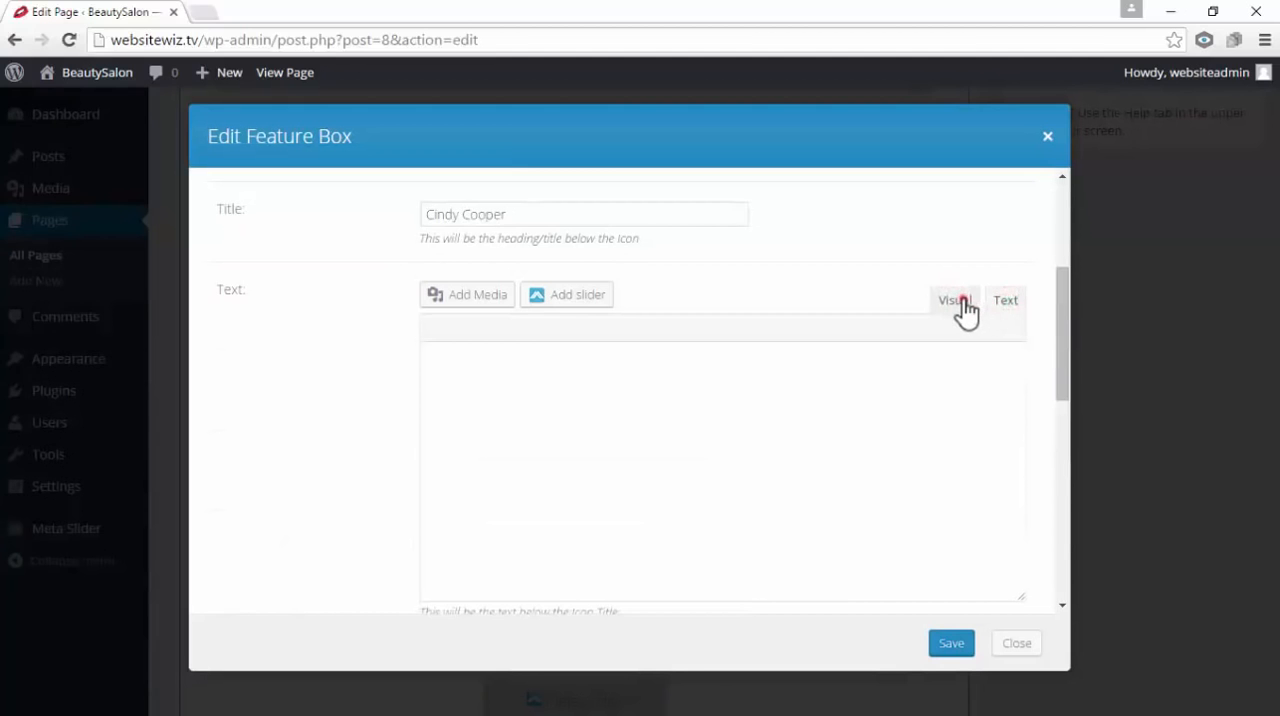
pyautogui.click(962, 304)
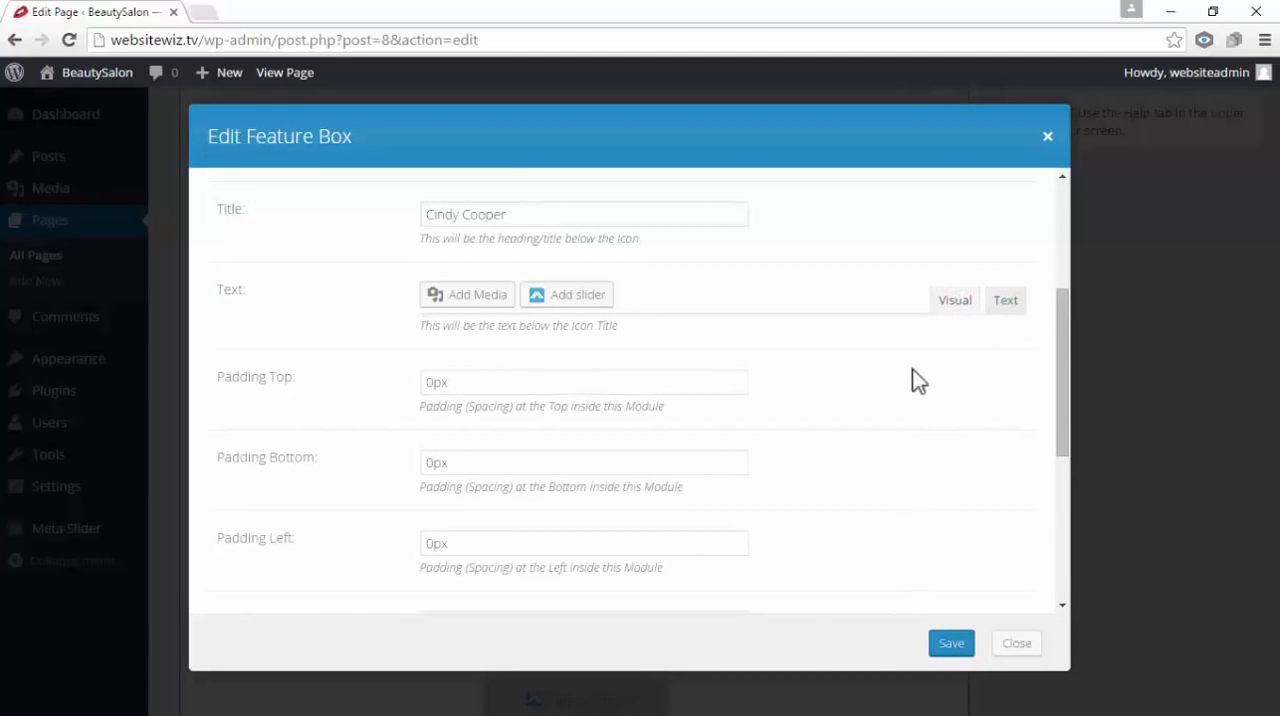
pyautogui.click(1046, 139)
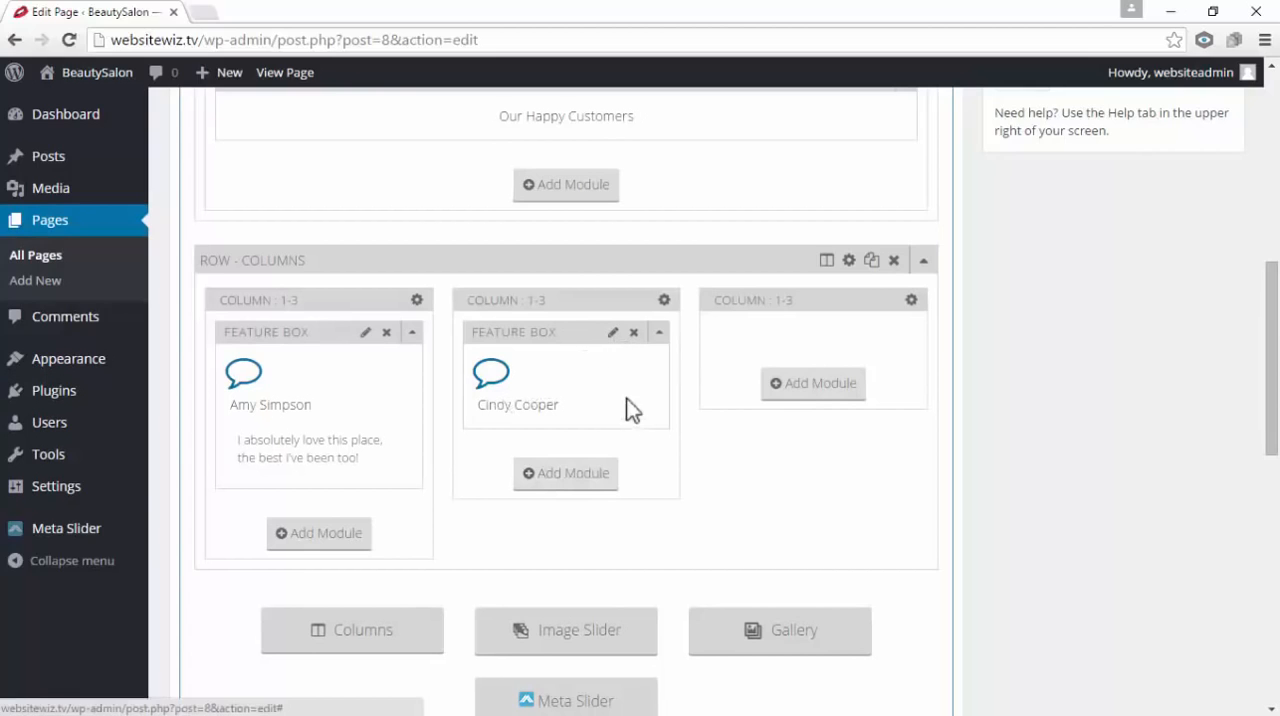
# Replace the second 1/3 column's feature box with a new Feature Box module using the outlined speech bubble icon
pyautogui.click(633, 333)
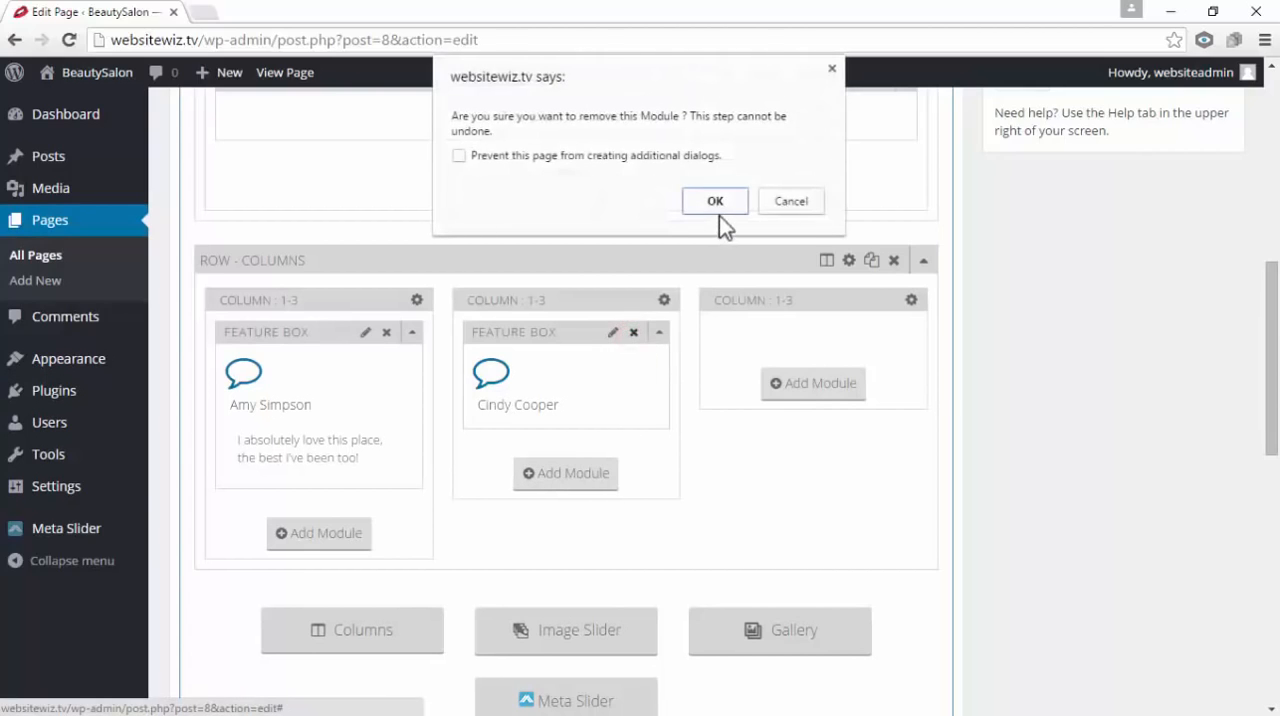
pyautogui.click(716, 206)
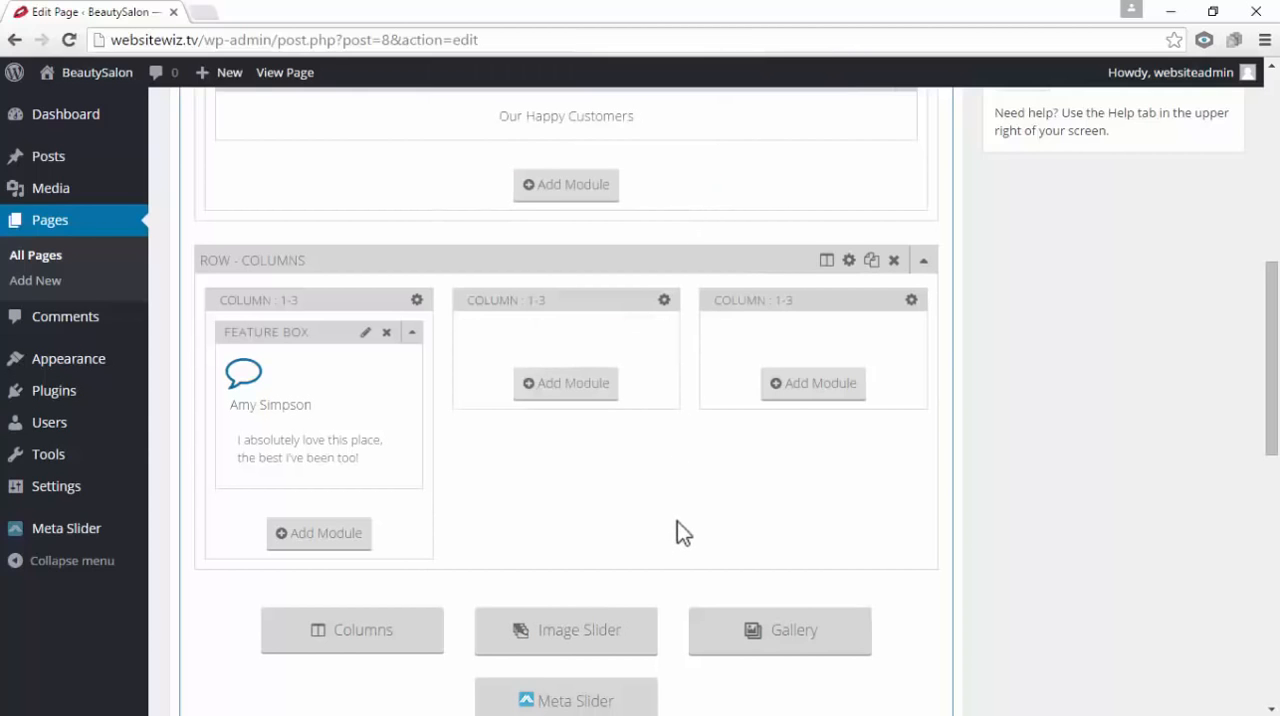
pyautogui.click(581, 392)
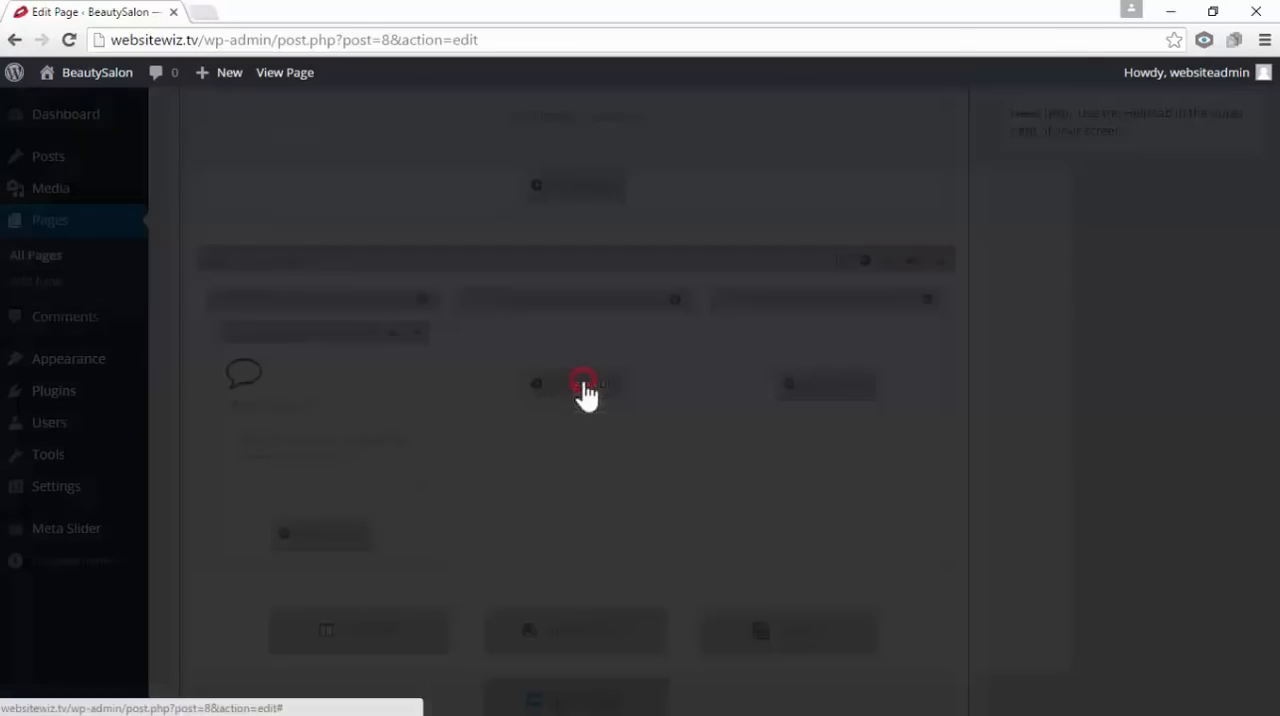
pyautogui.click(947, 241)
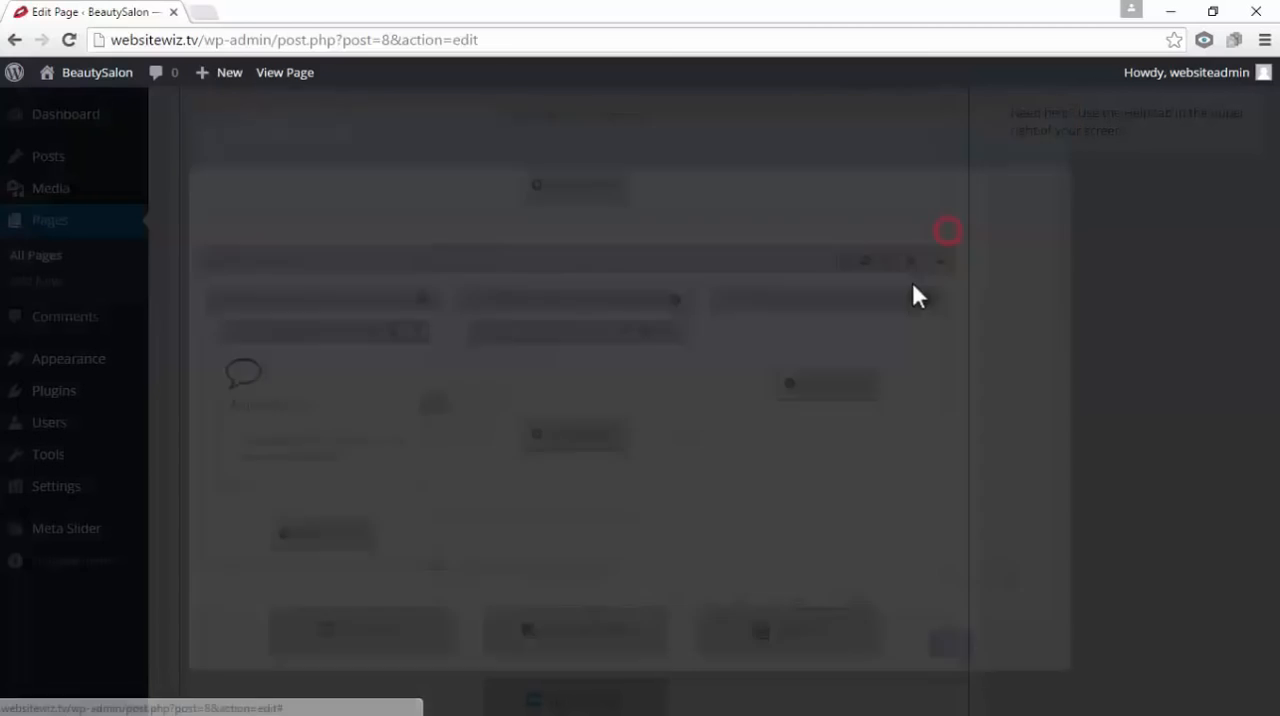
pyautogui.doubleClick(230, 214)
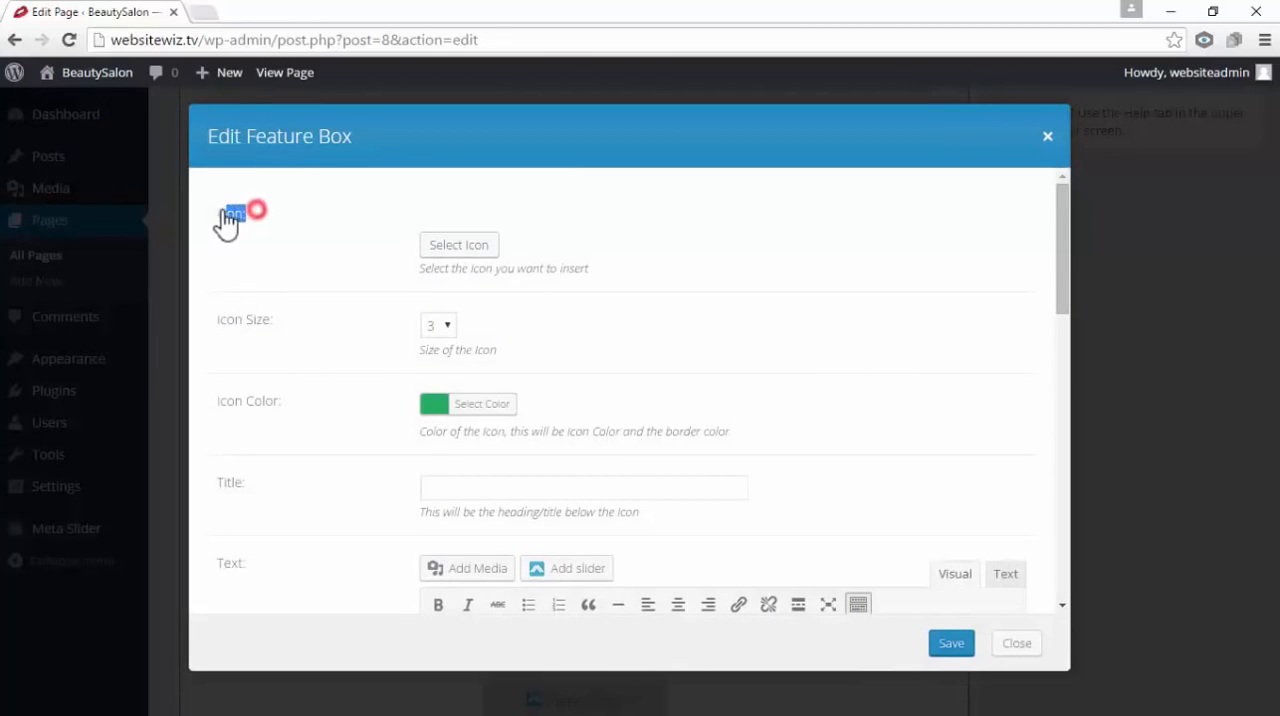
pyautogui.click(347, 272)
pyautogui.click(462, 250)
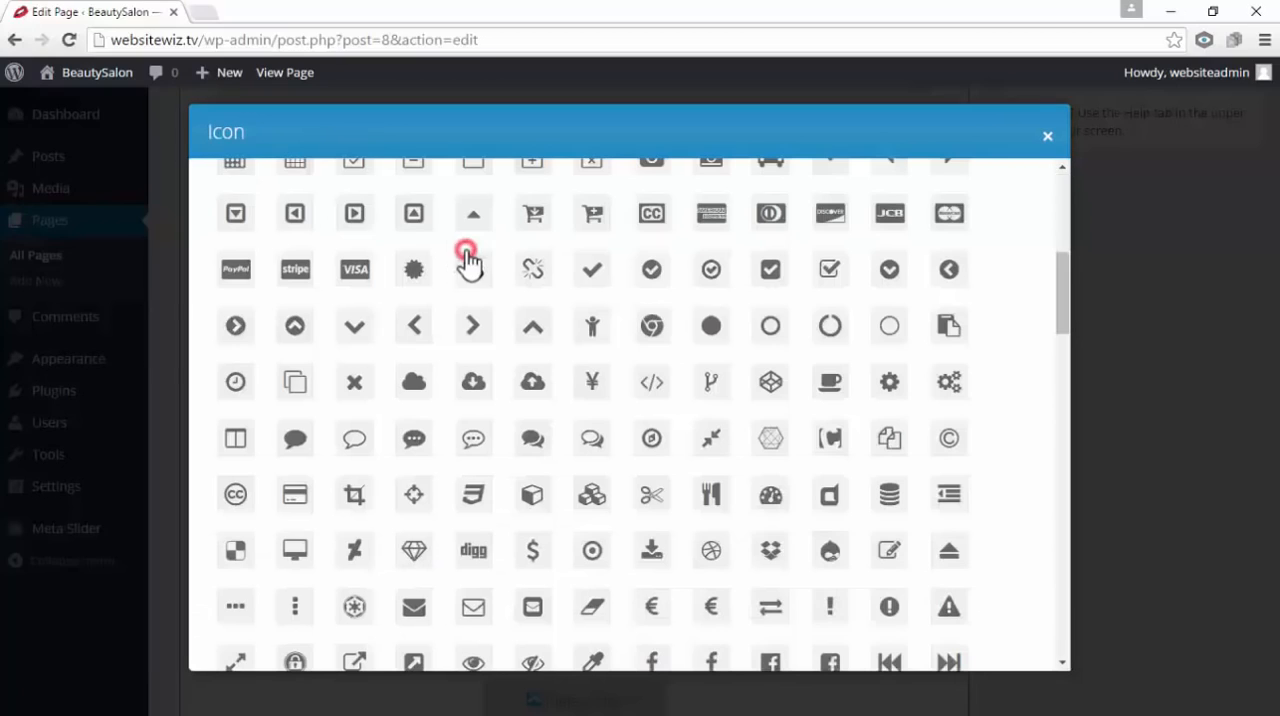
pyautogui.click(363, 443)
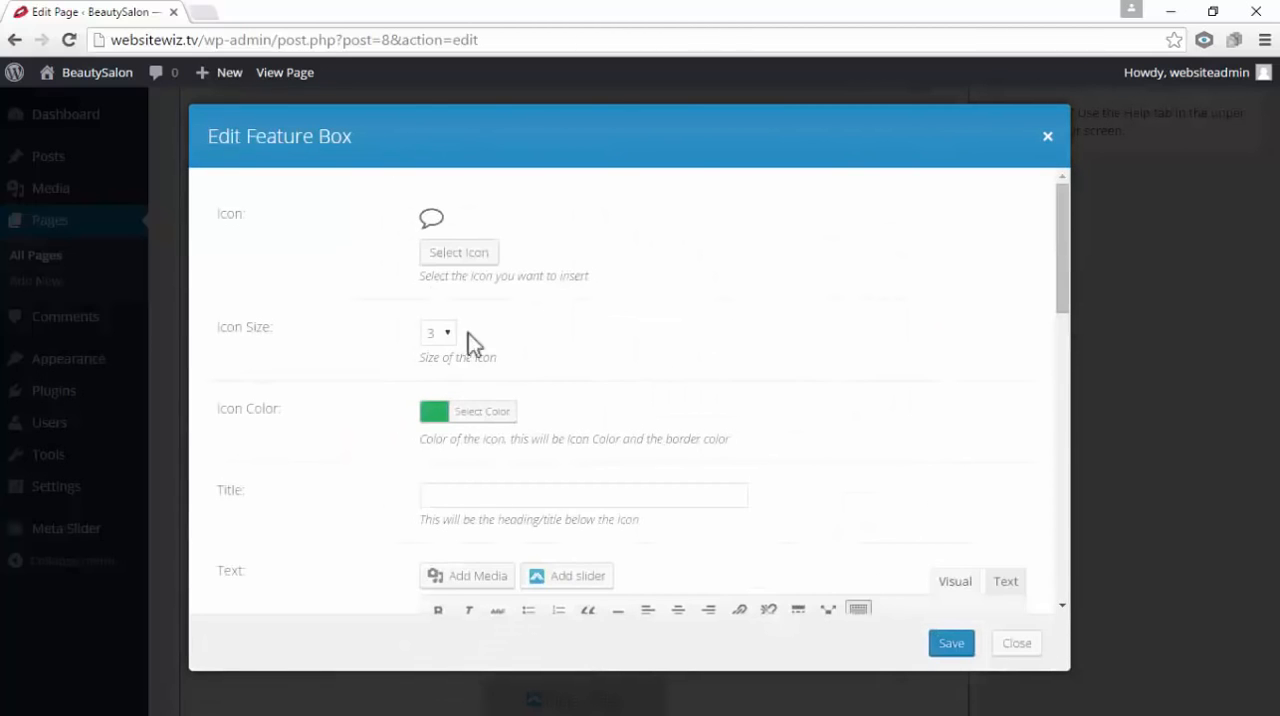
# Enter the customer's name as the title and paste "Every time I come here everyone tells me how beautiful I look. They are awesome!" as the text
pyautogui.scroll(-2, 505, 355)
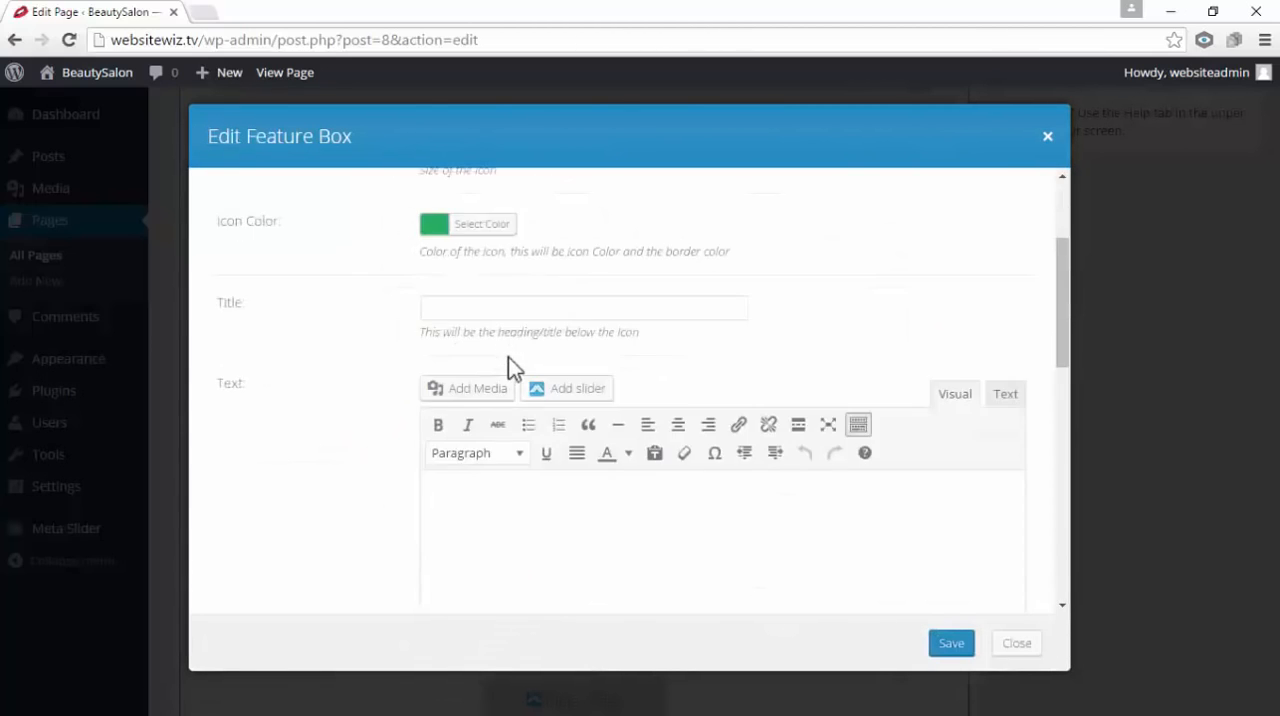
pyautogui.doubleClick(238, 303)
pyautogui.click(470, 310)
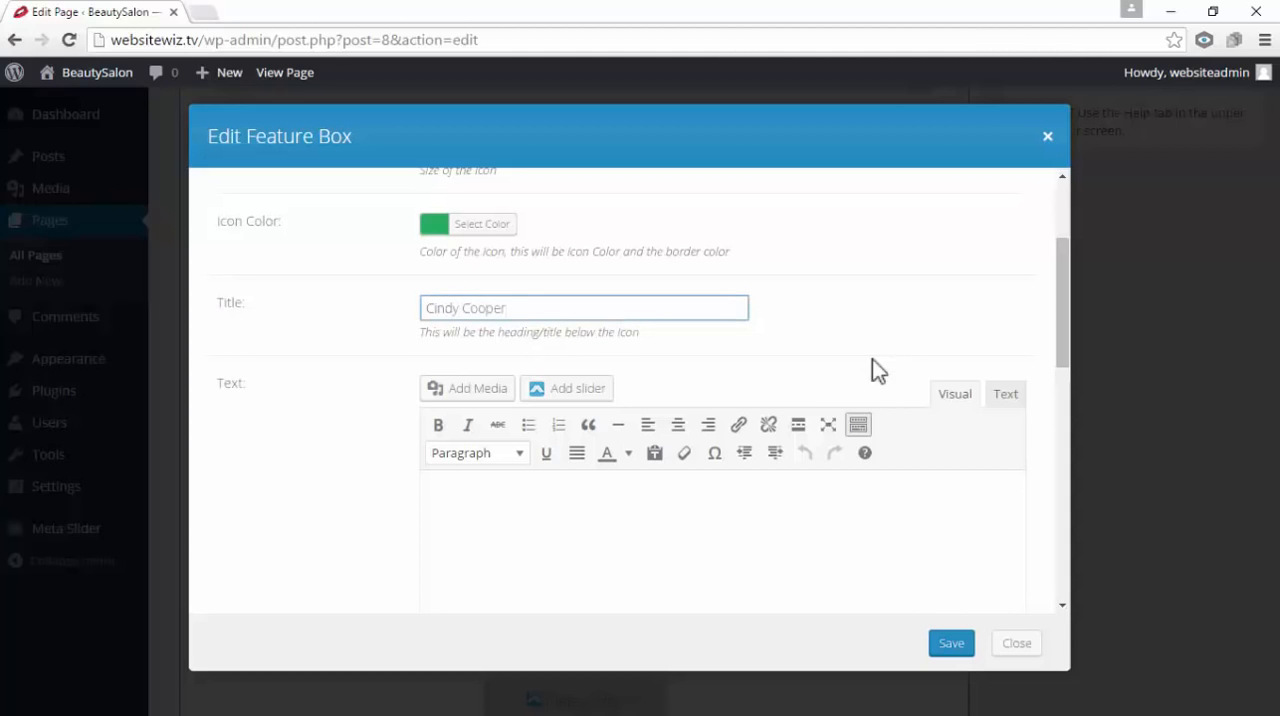
pyautogui.scroll(-1, 872, 362)
pyautogui.doubleClick(231, 291)
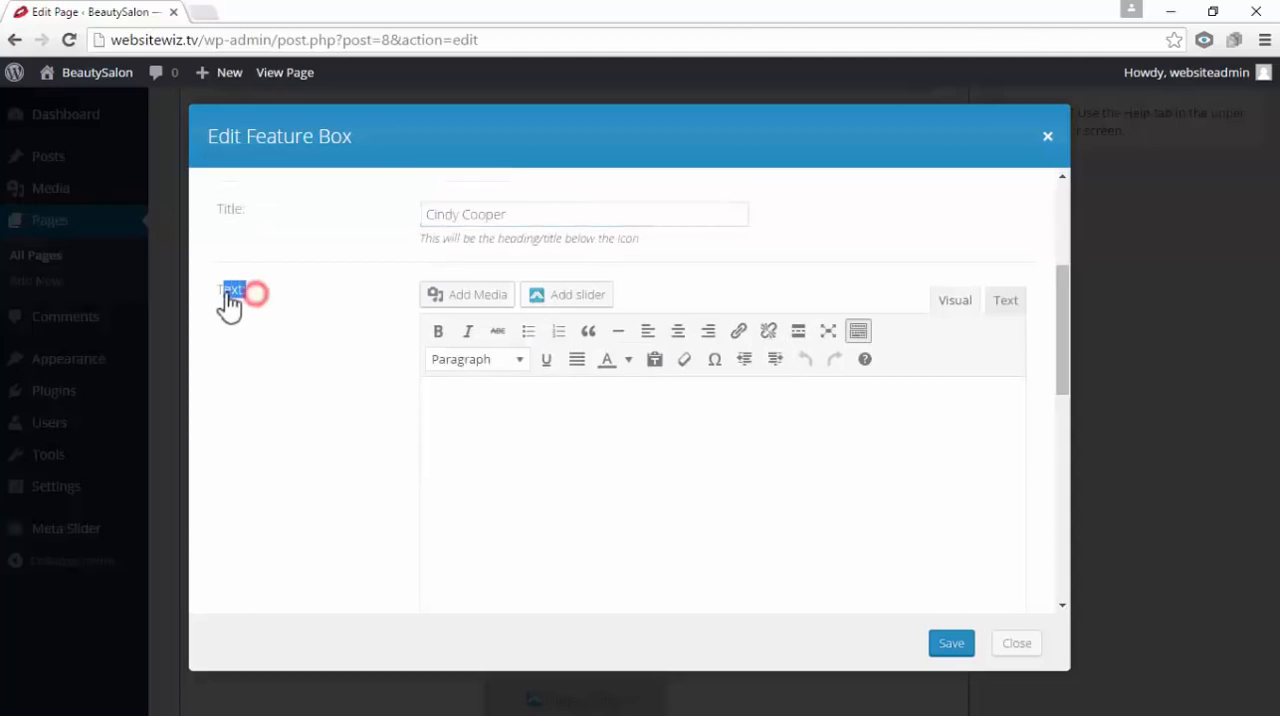
pyautogui.click(505, 426)
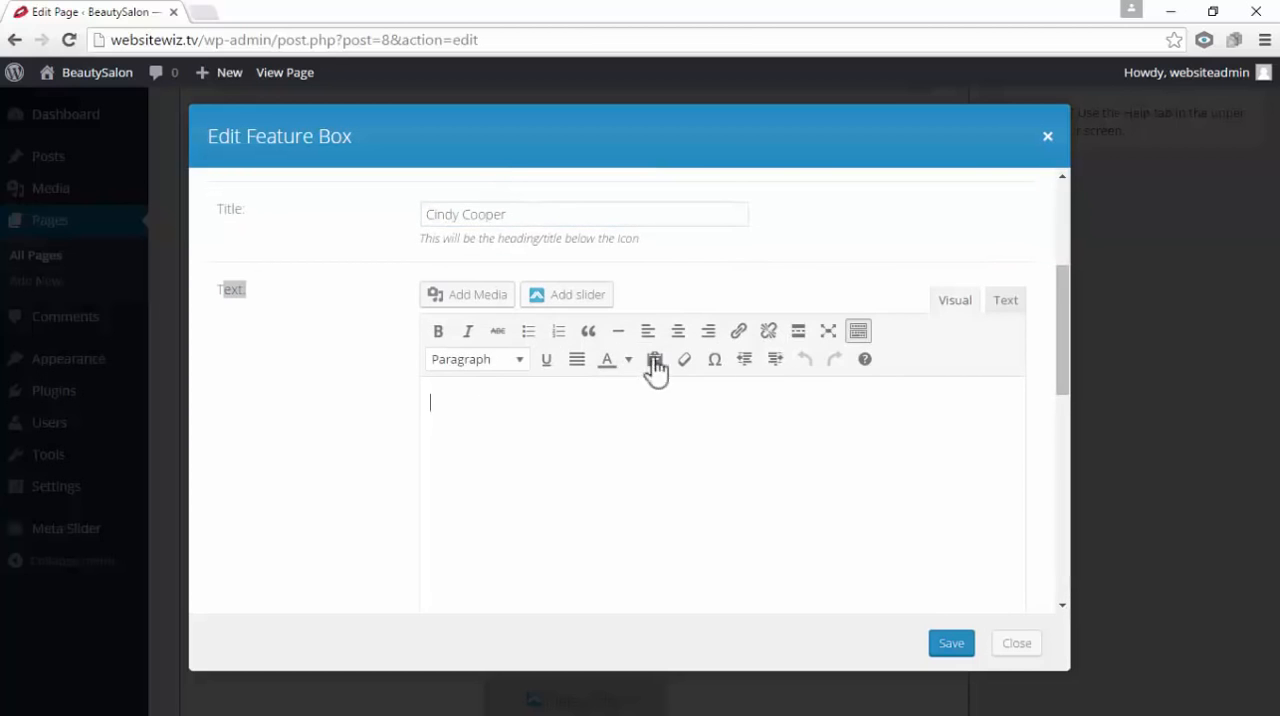
pyautogui.rightClick(556, 424)
pyautogui.click(465, 397)
pyautogui.rightClick(465, 397)
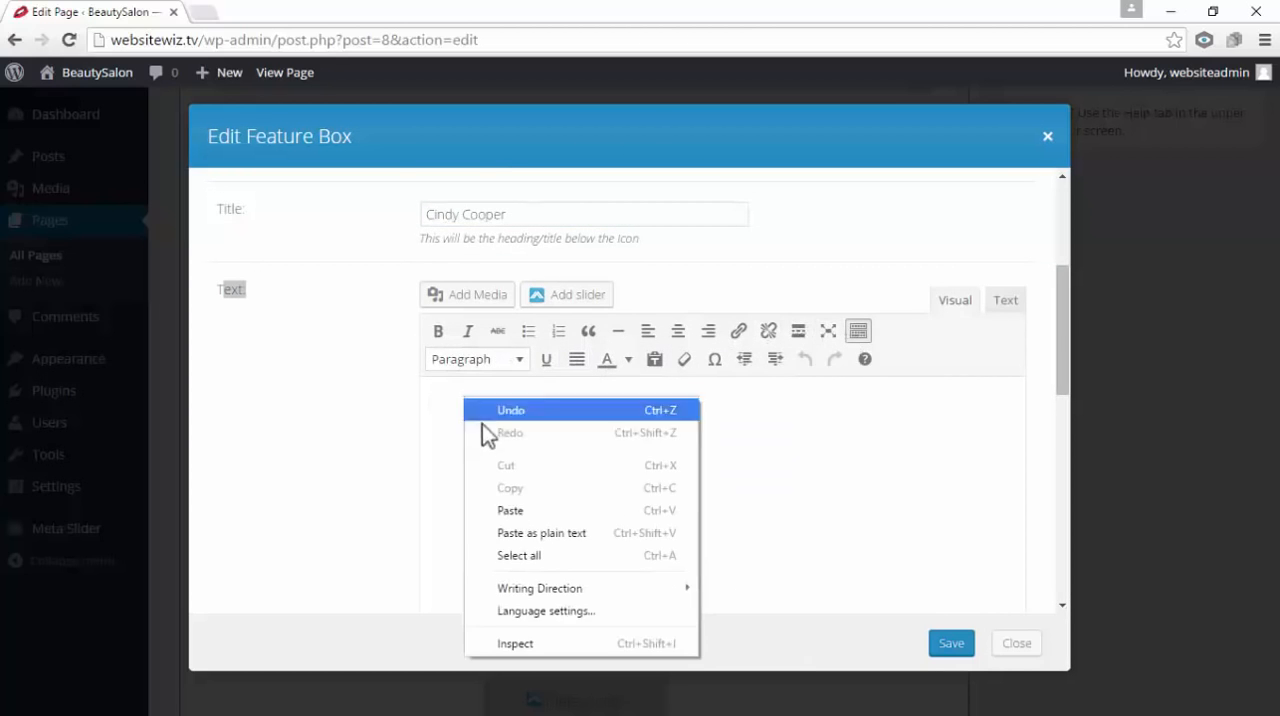
pyautogui.click(527, 510)
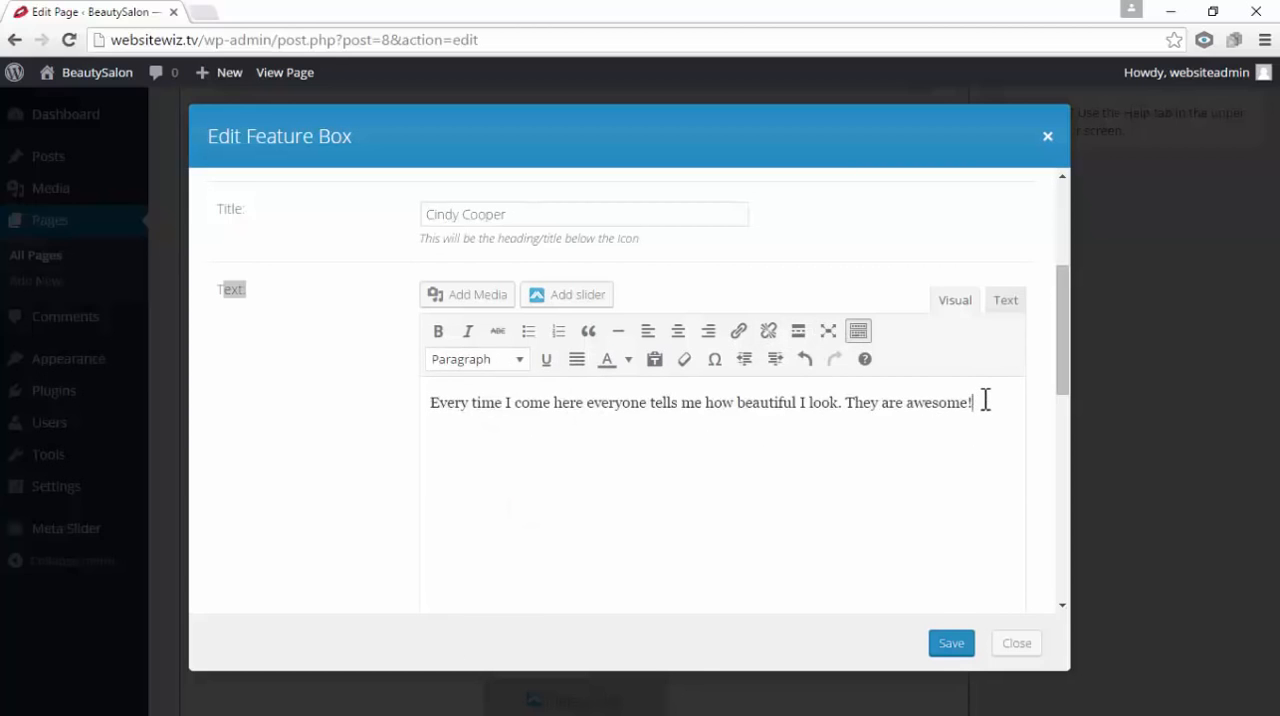
# Format the second column's testimonial text as a blockquote and save the feature box
pyautogui.moveTo(985, 402); pyautogui.dragTo(422, 430)
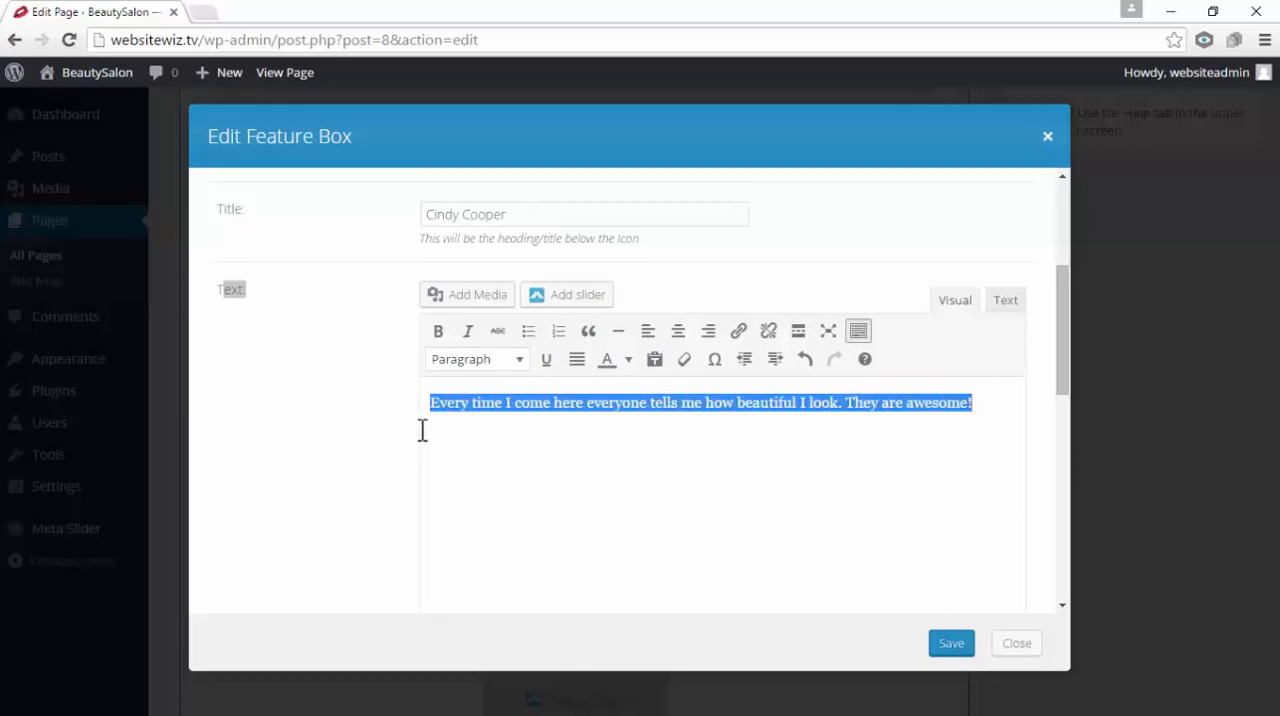
pyautogui.click(589, 331)
pyautogui.click(668, 491)
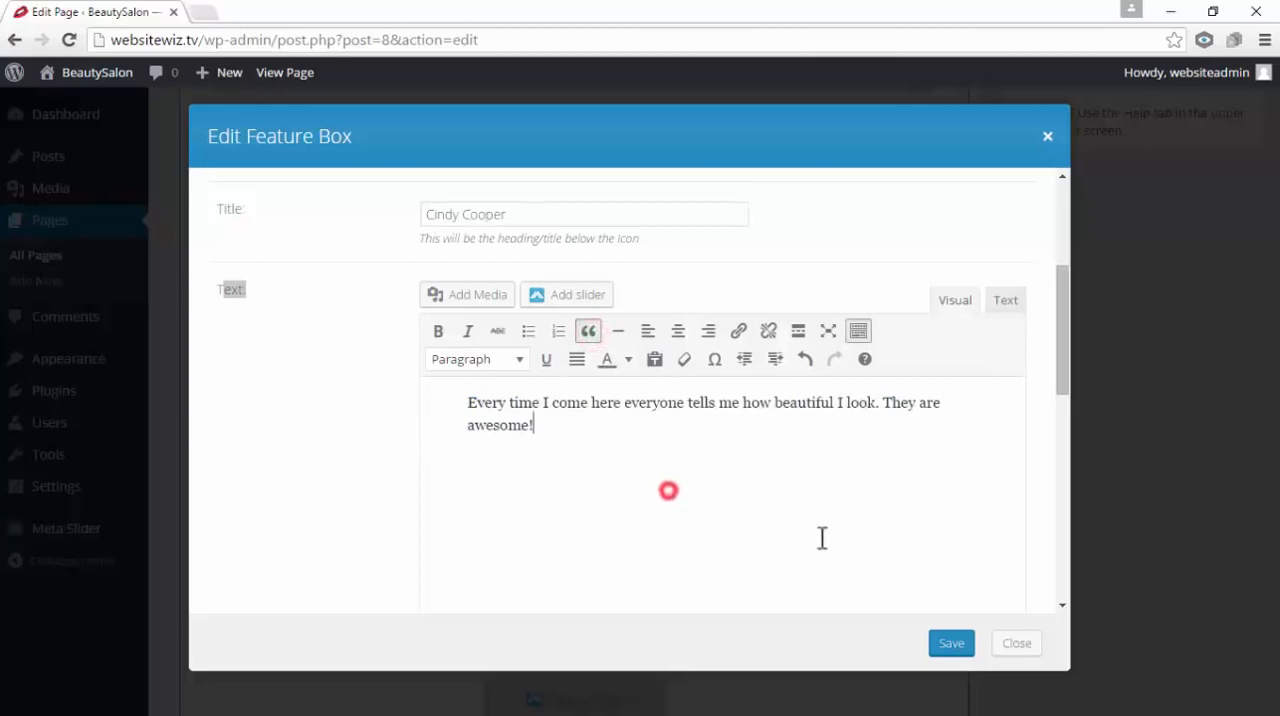
pyautogui.click(960, 648)
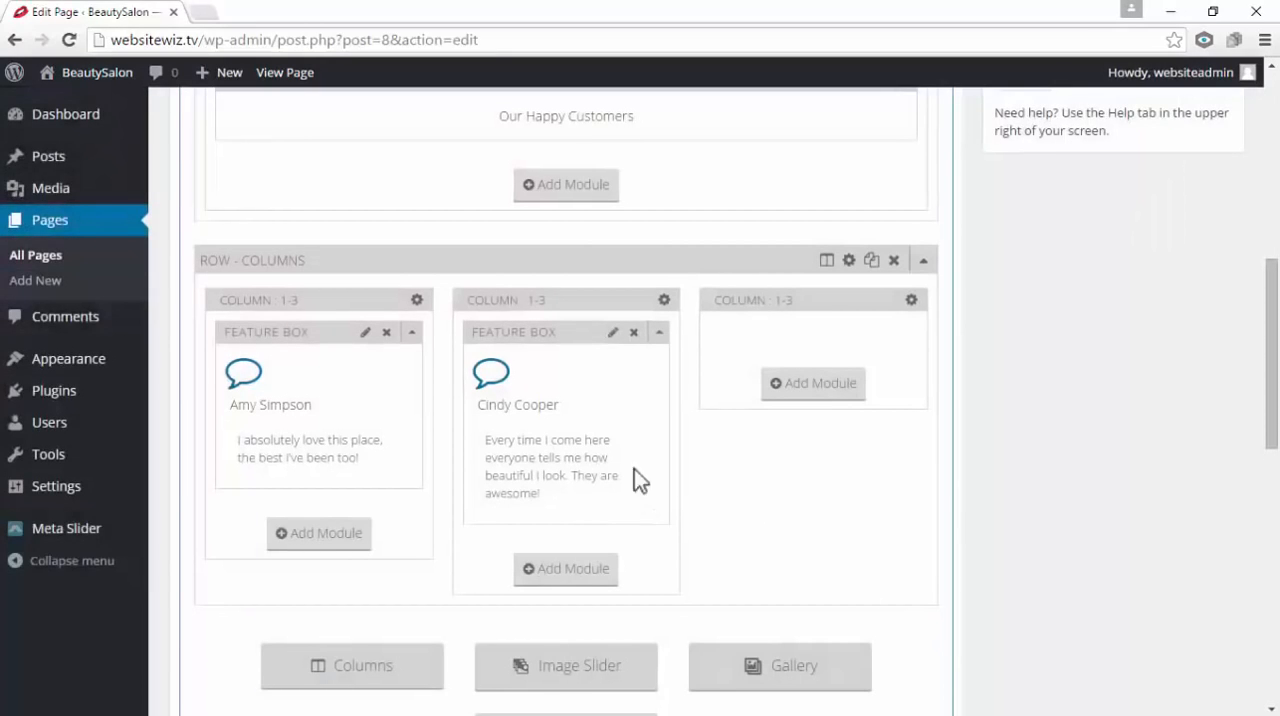
# Add a Feature Box module to the third 1/3 column with the outlined speech bubble icon
pyautogui.click(834, 383)
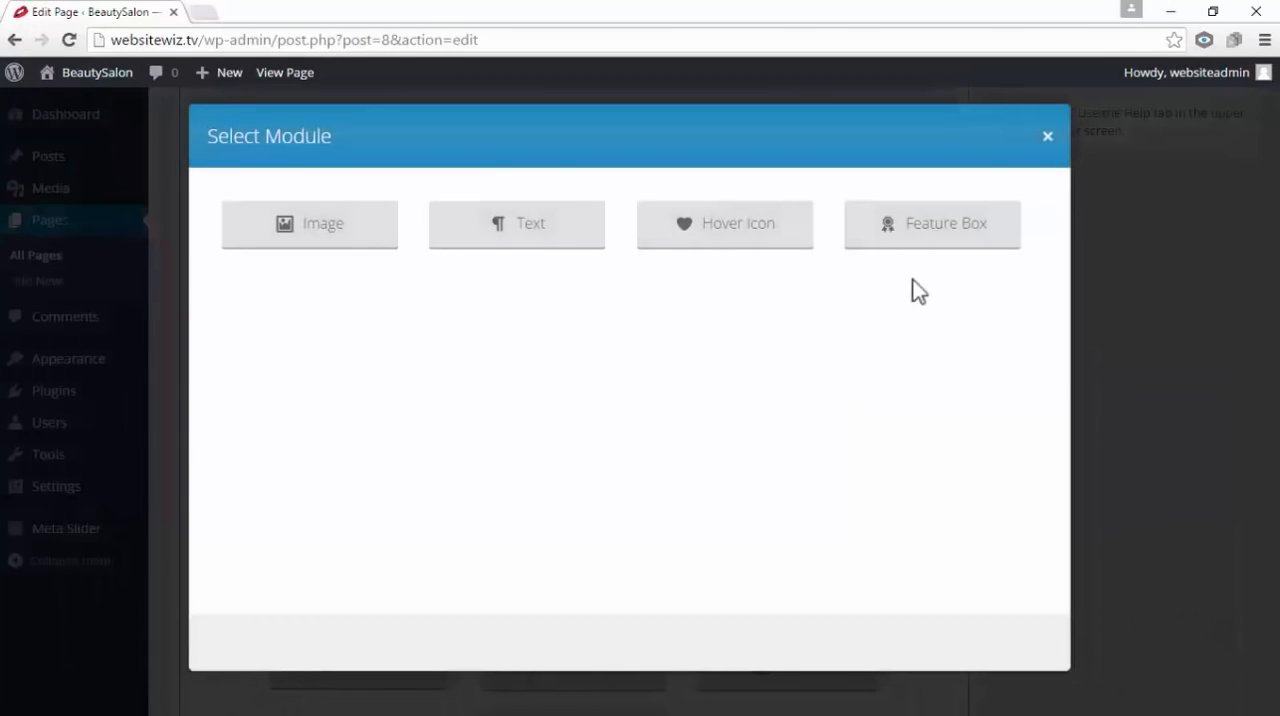
pyautogui.click(998, 240)
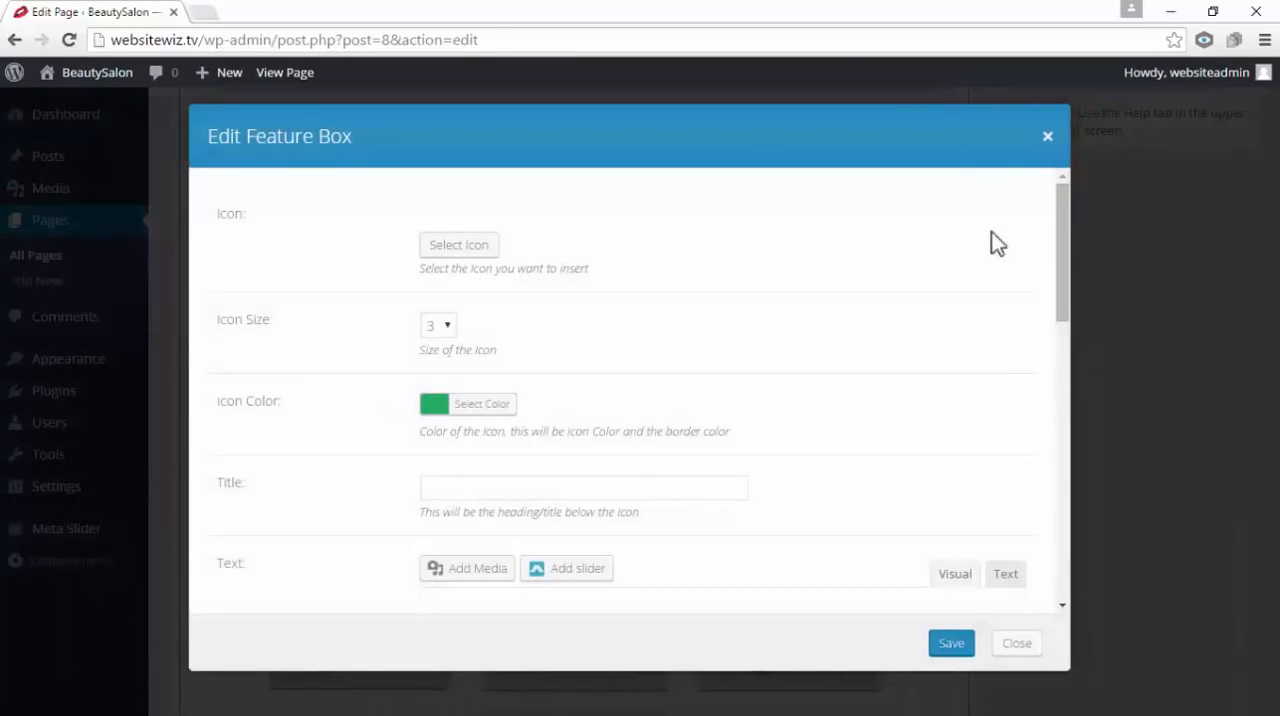
pyautogui.doubleClick(250, 225)
pyautogui.click(700, 250)
pyautogui.click(478, 246)
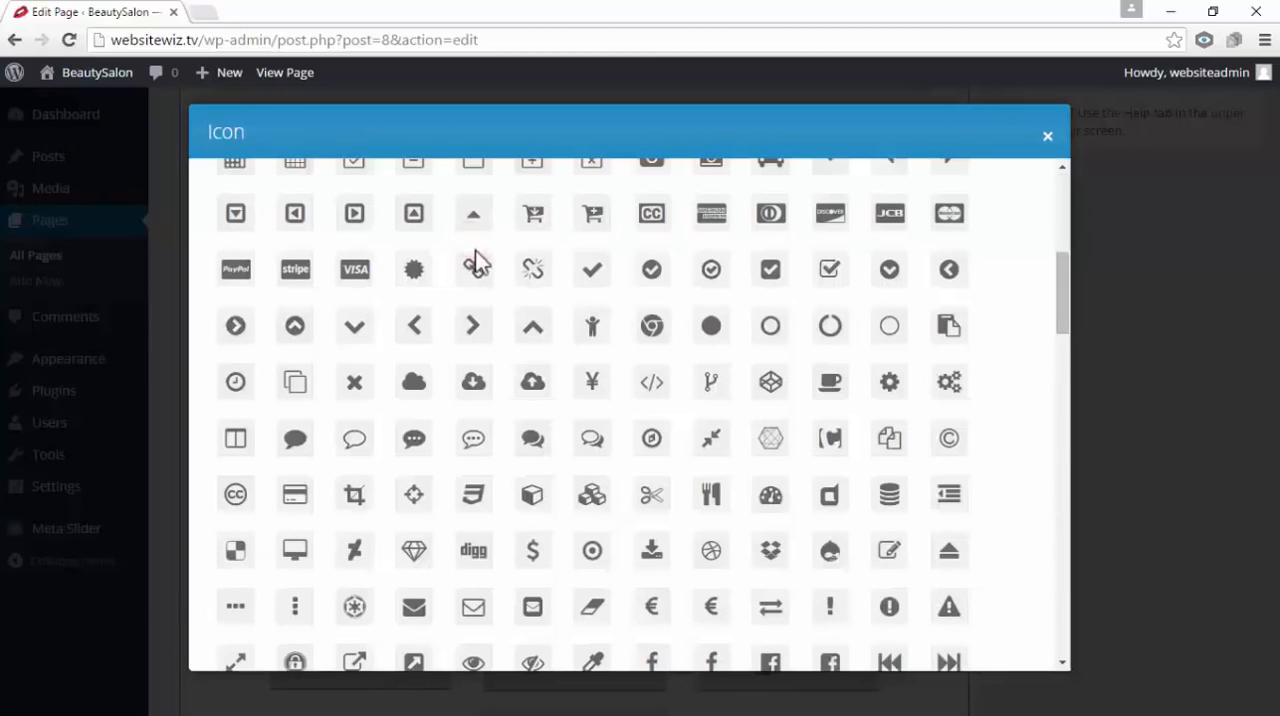
pyautogui.click(355, 440)
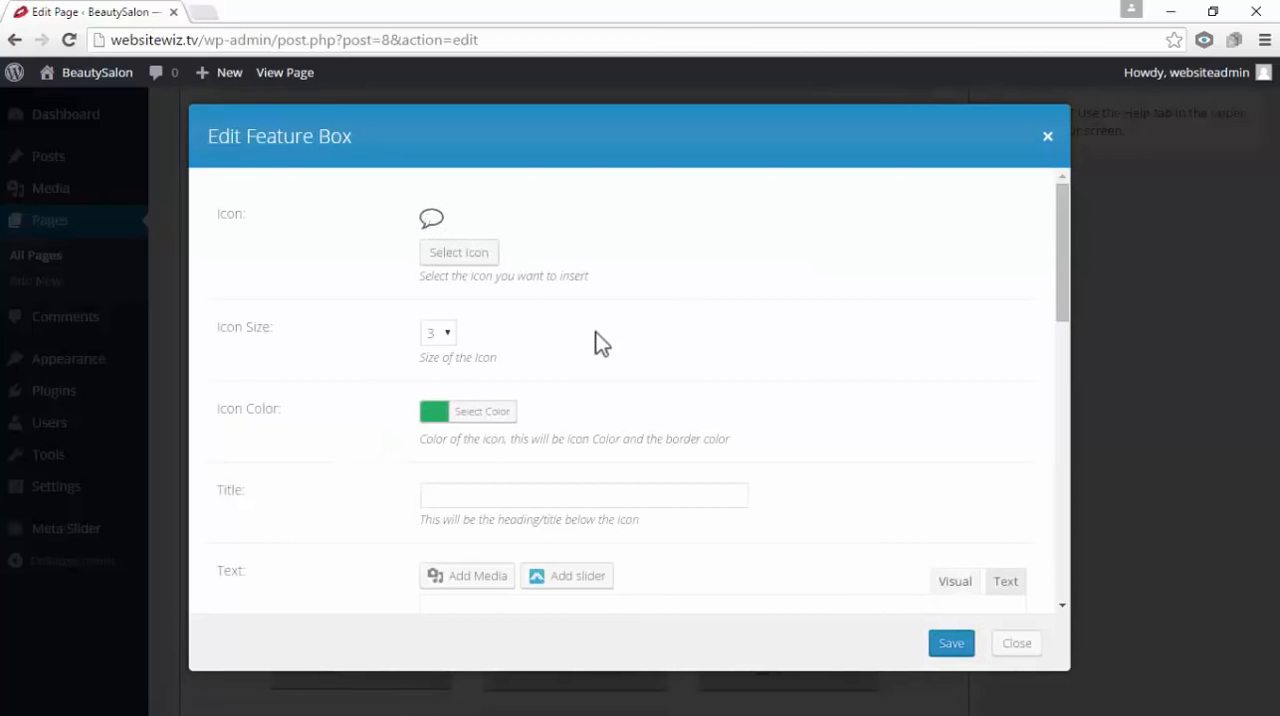
pyautogui.scroll(-2, 600, 343)
pyautogui.scroll(-1, 604, 341)
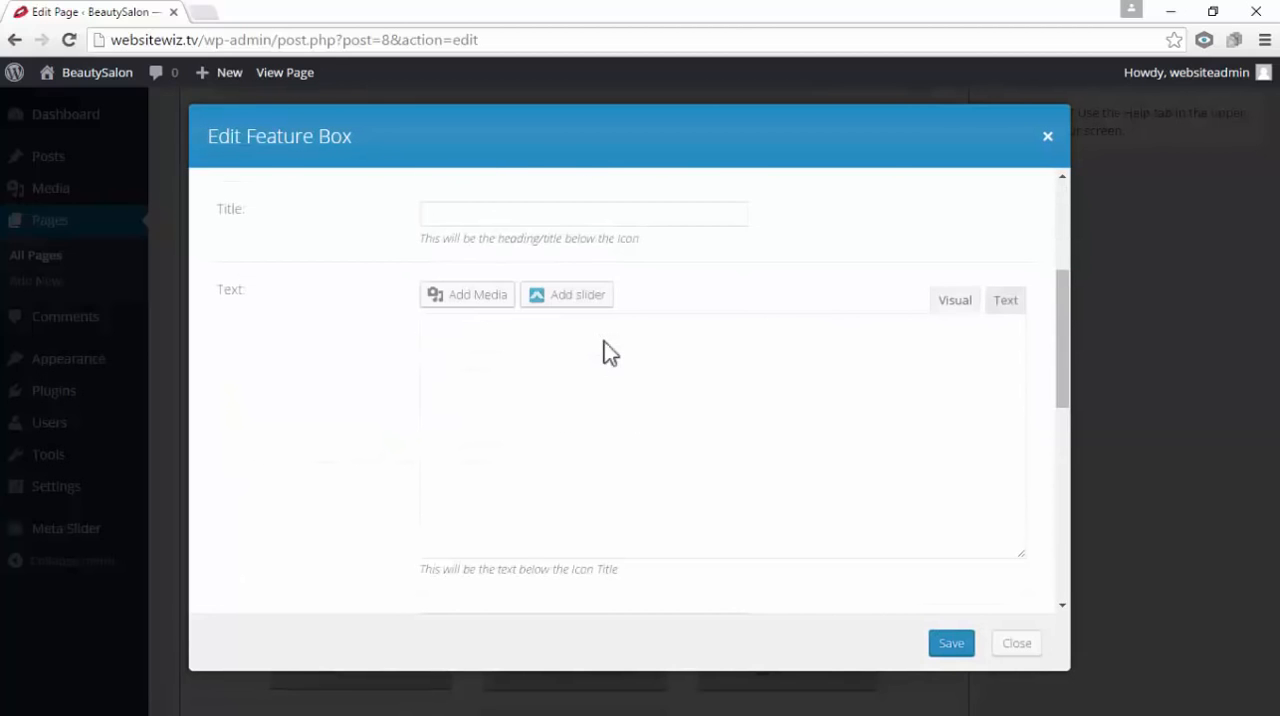
pyautogui.doubleClick(232, 210)
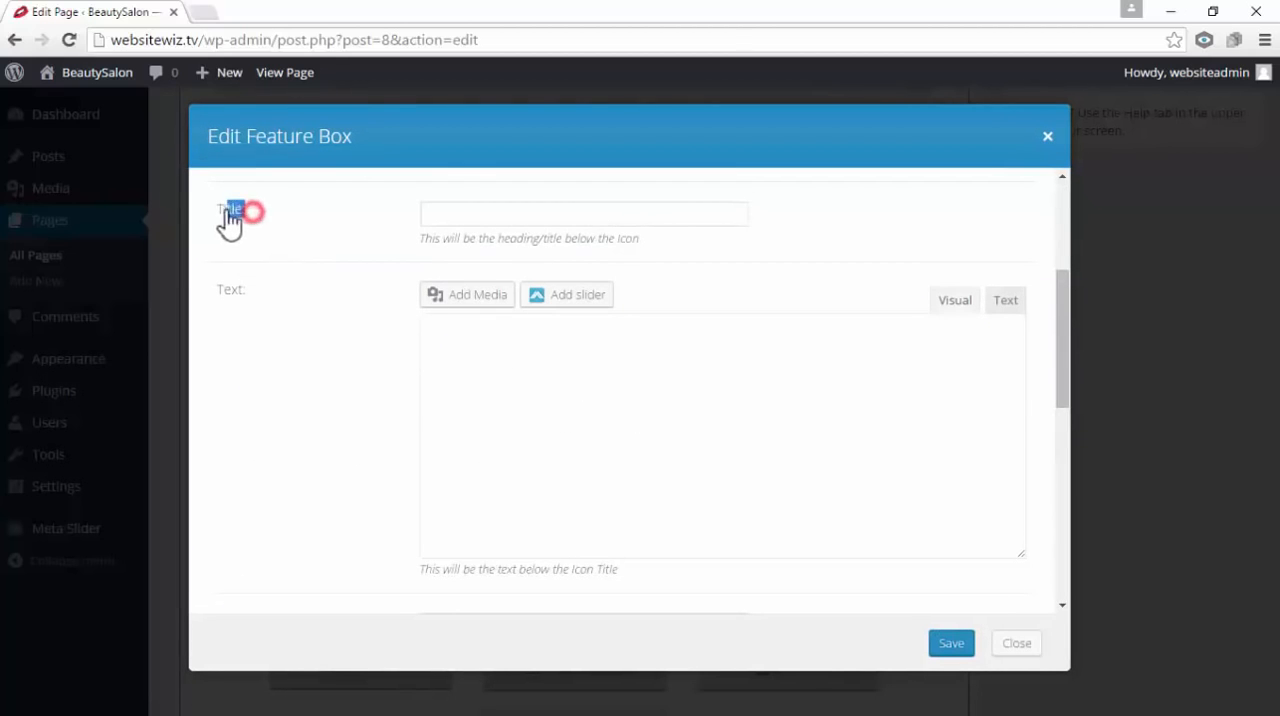
pyautogui.click(457, 214)
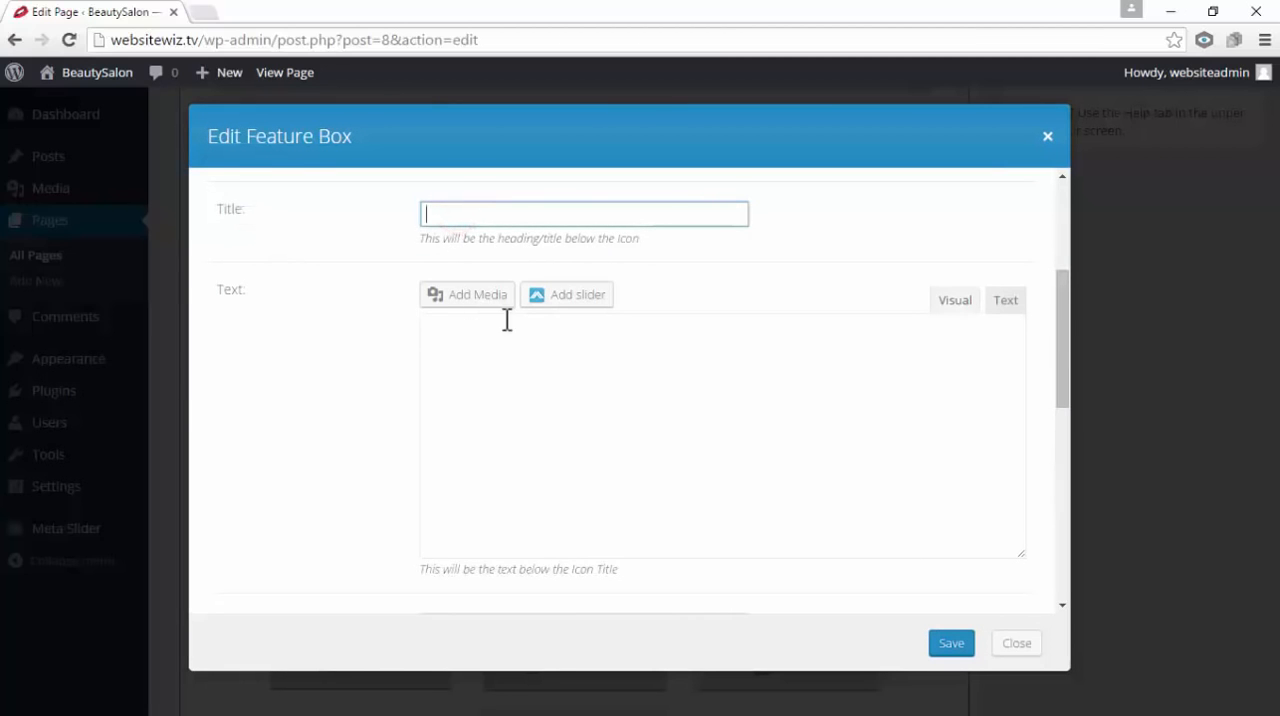
pyautogui.click(549, 353)
pyautogui.moveTo(246, 290); pyautogui.dragTo(231, 293)
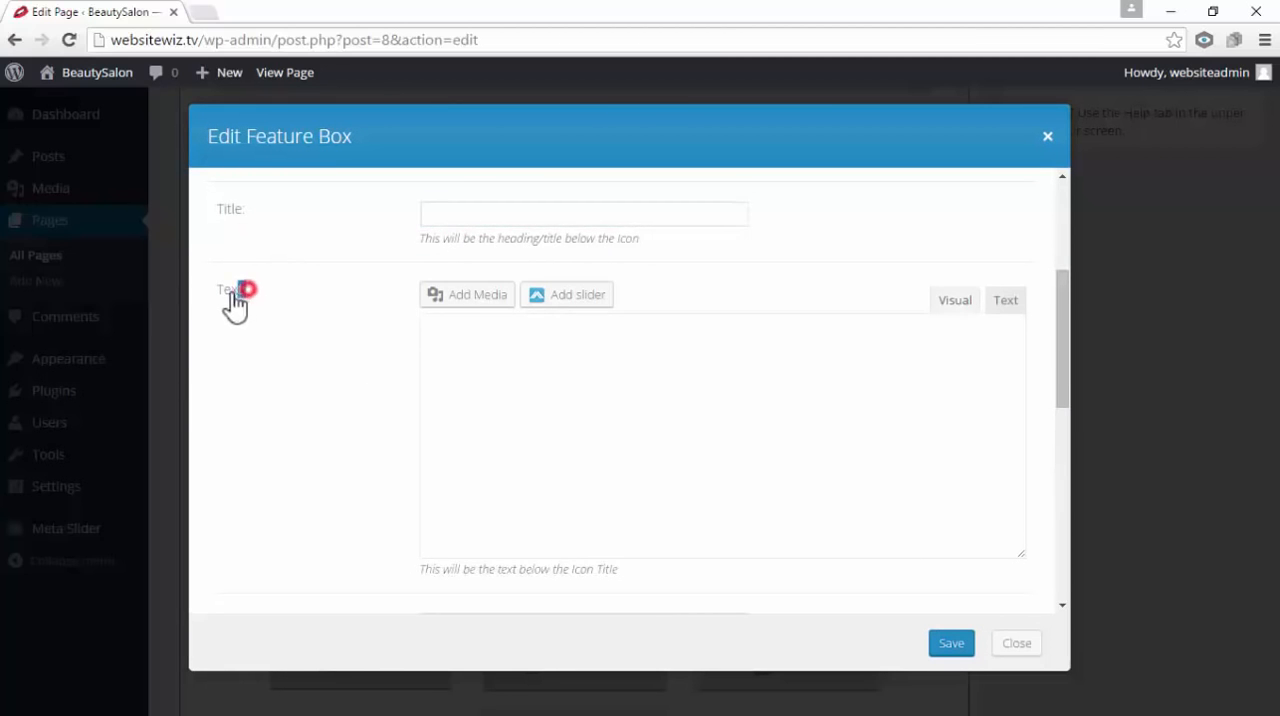
pyautogui.click(540, 356)
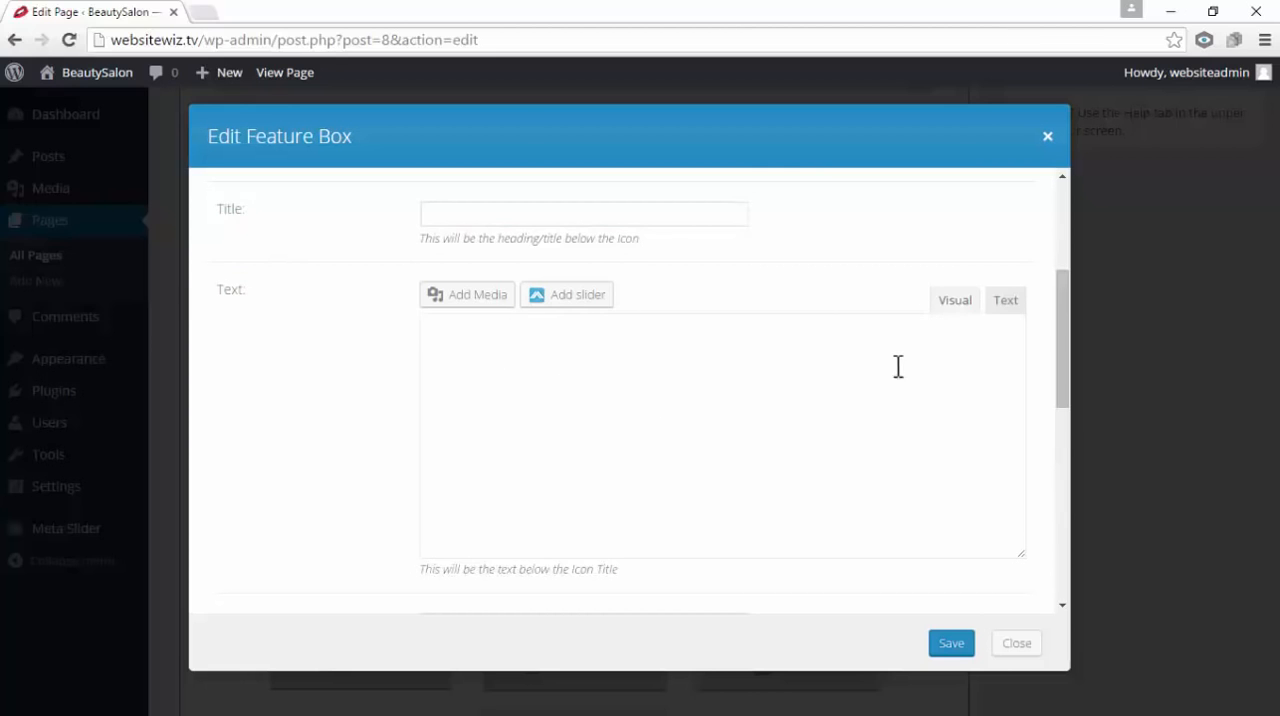
pyautogui.click(1045, 138)
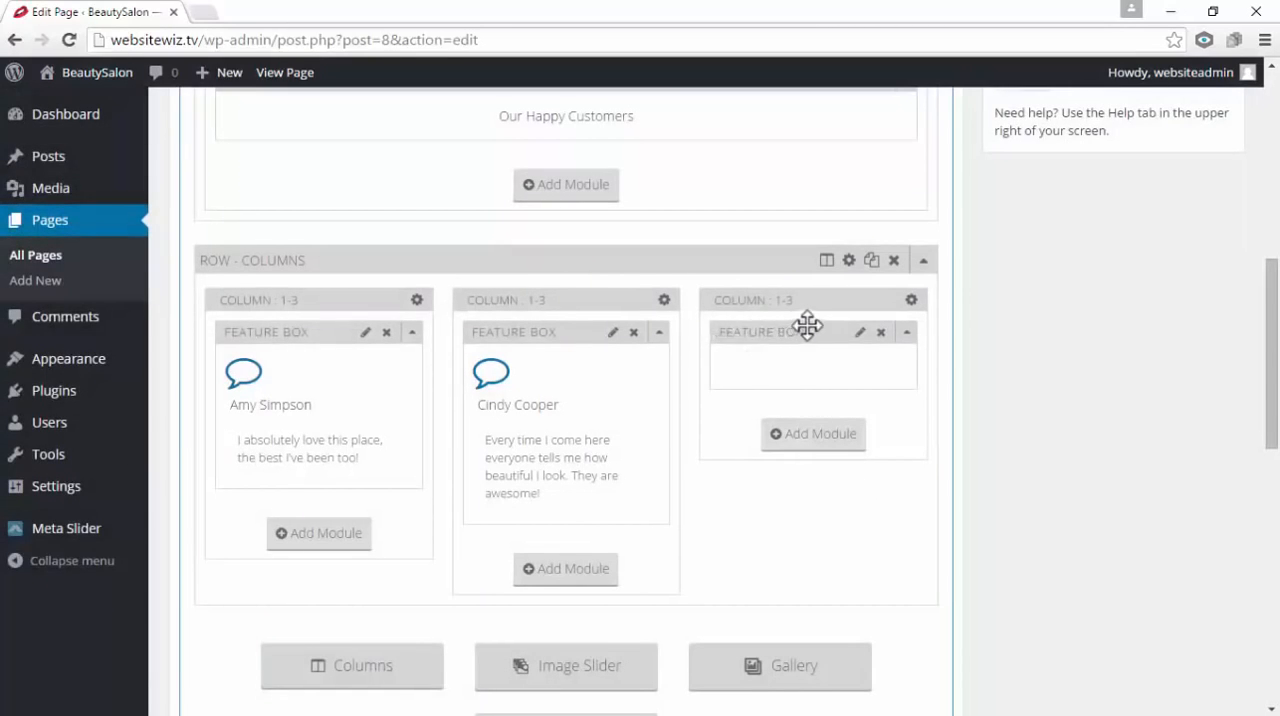
# Replace the third 1/3 column's feature box with a new Feature Box module using the outlined speech bubble icon
pyautogui.click(881, 333)
pyautogui.click(708, 200)
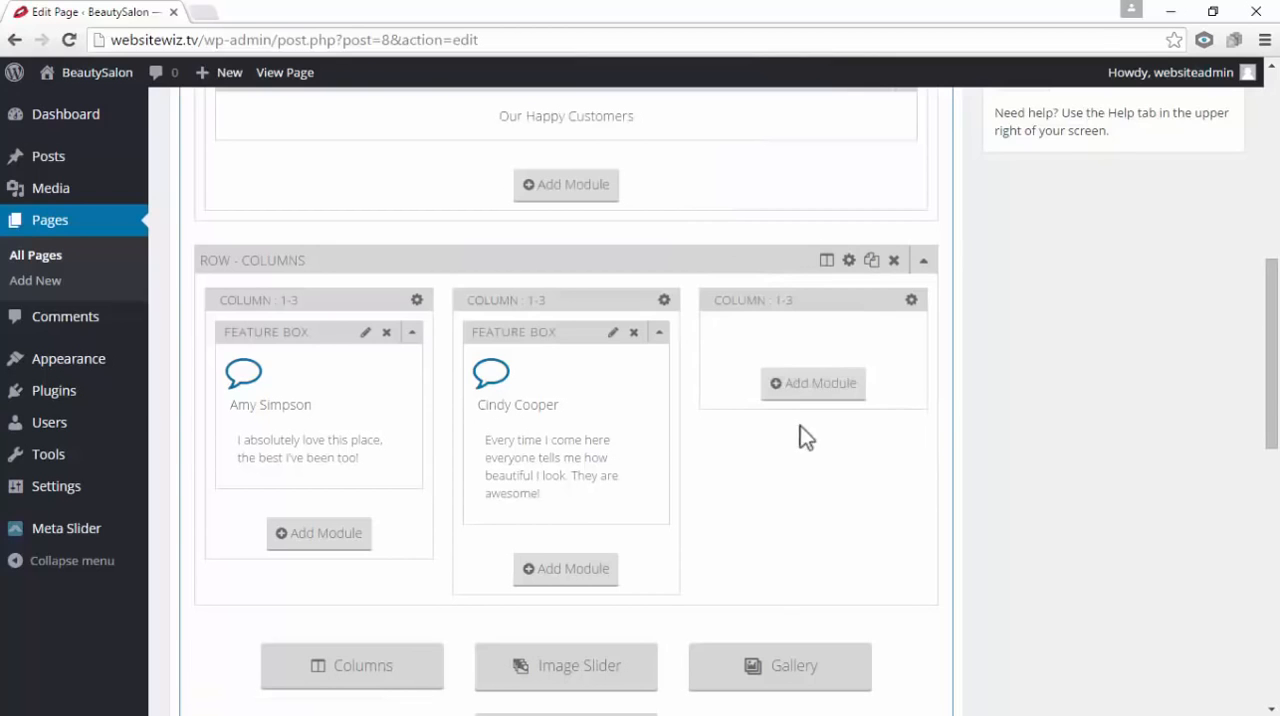
pyautogui.click(813, 384)
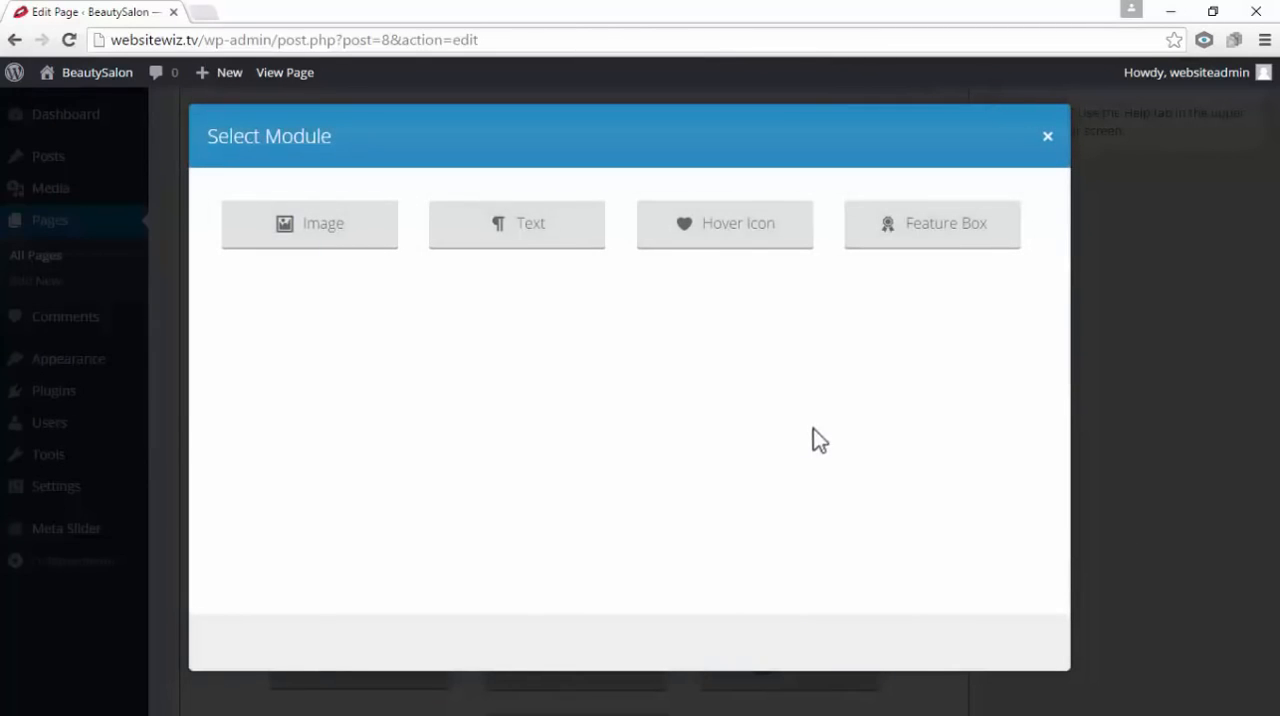
pyautogui.click(1000, 230)
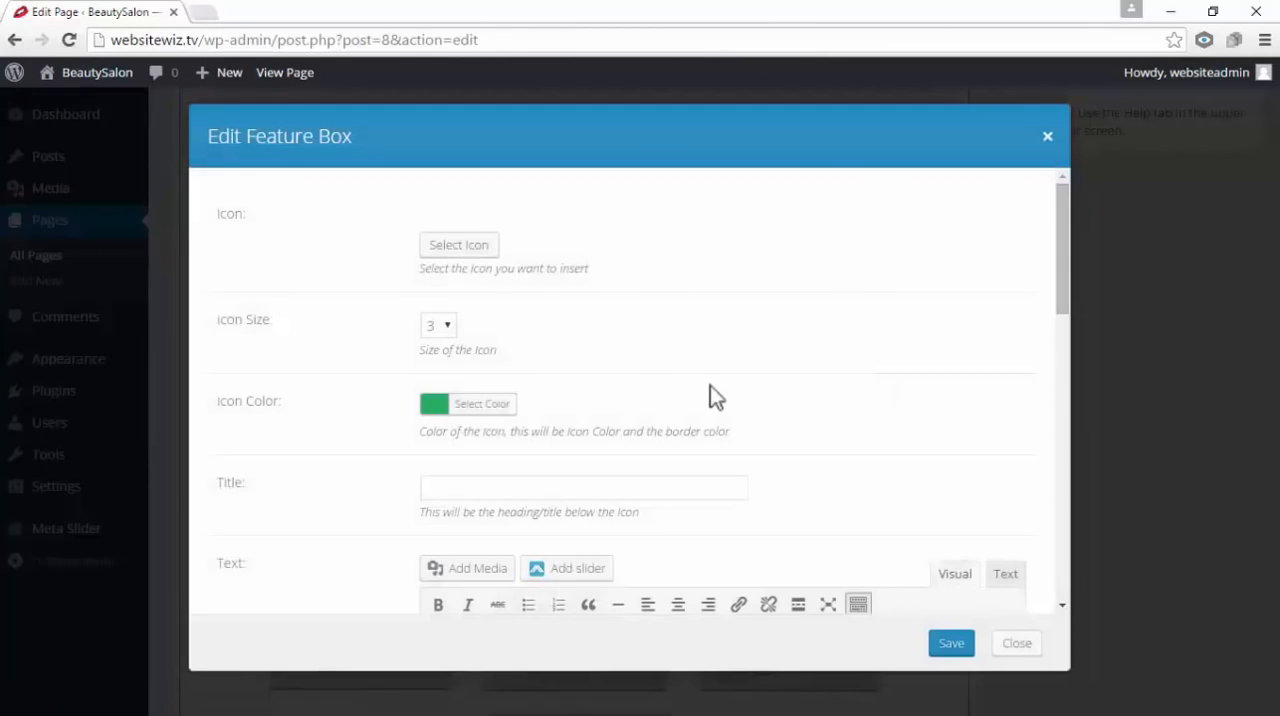
pyautogui.scroll(-2, 651, 377)
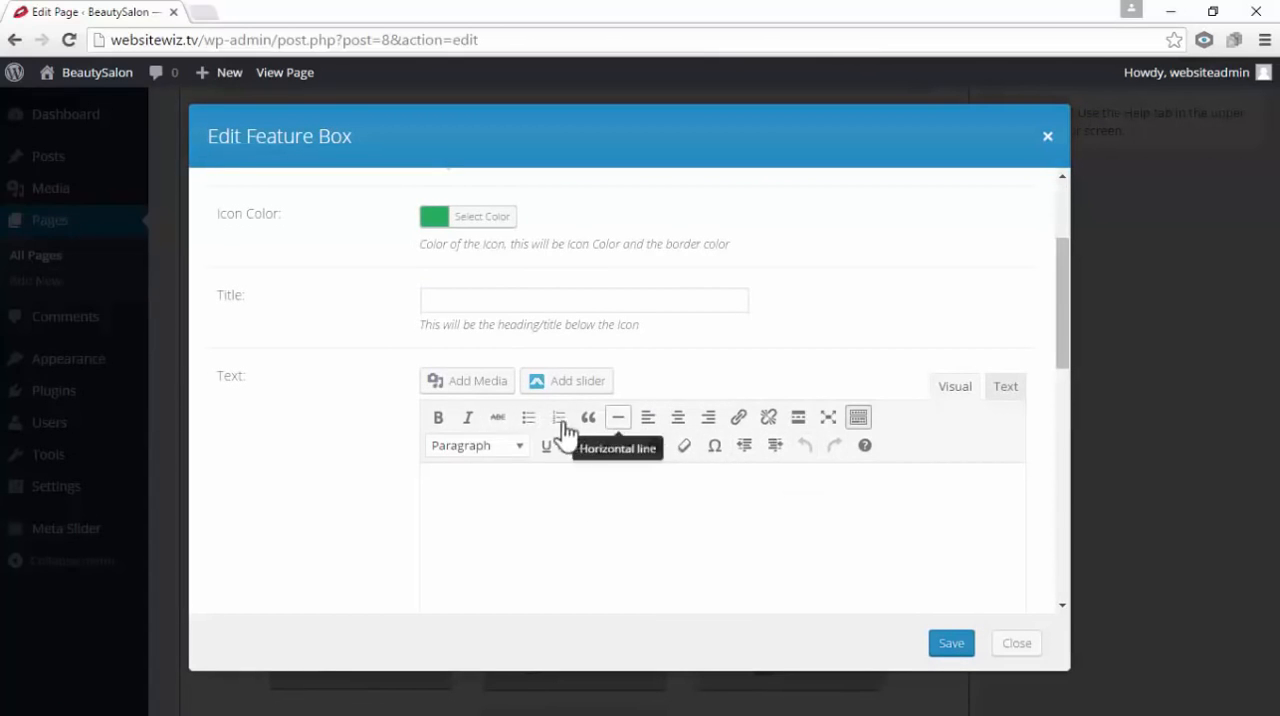
pyautogui.scroll(2, 640, 428)
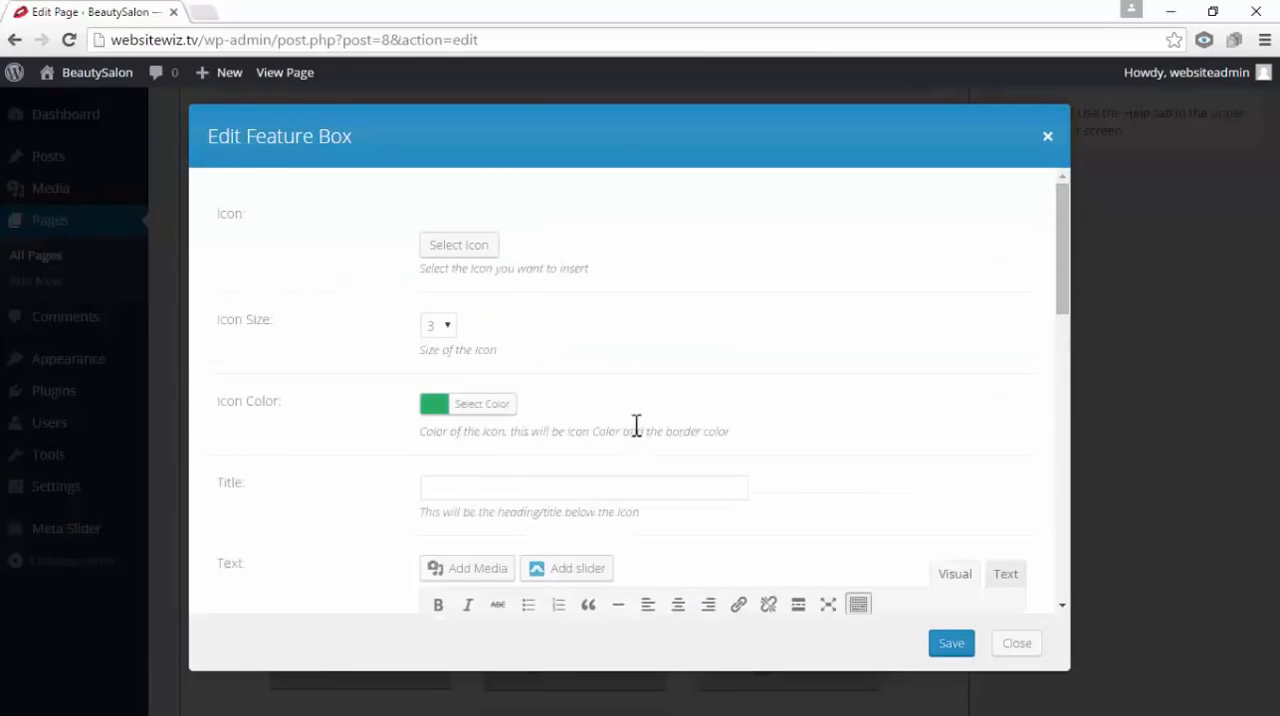
pyautogui.moveTo(252, 212); pyautogui.dragTo(217, 223)
pyautogui.click(314, 235)
pyautogui.click(476, 245)
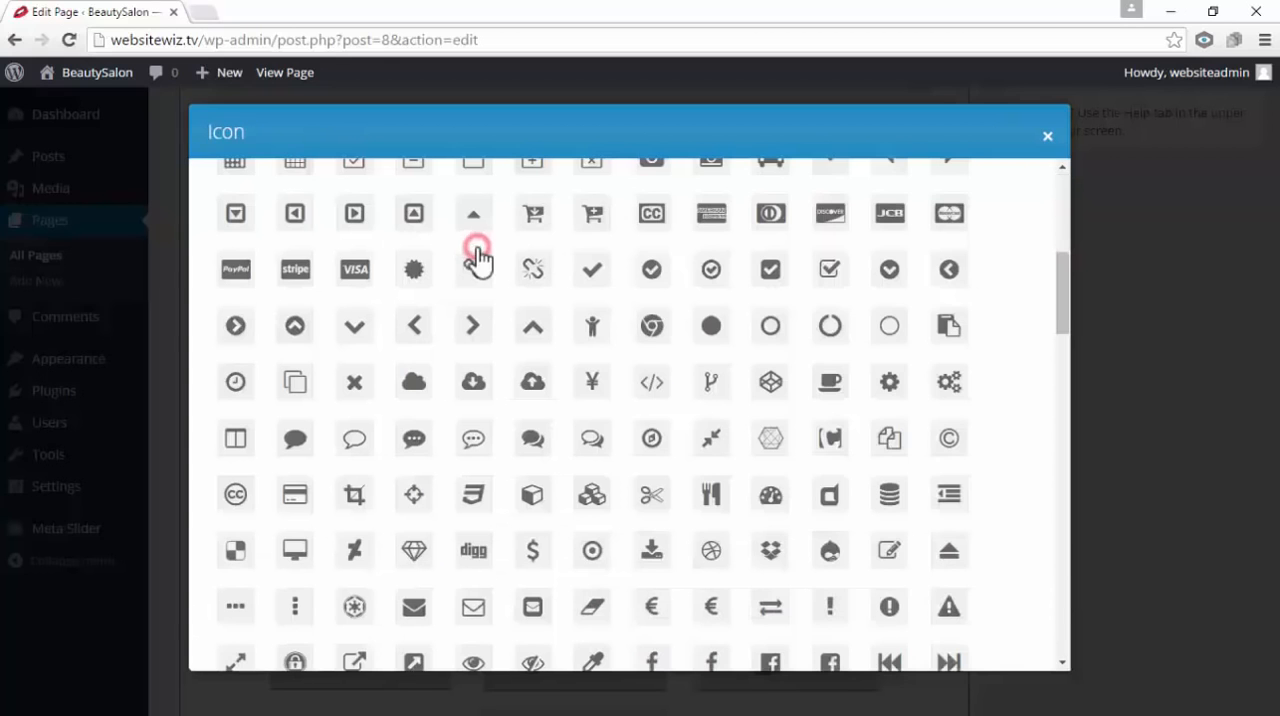
pyautogui.click(352, 438)
# Enter the customer's name as the title of the third column's feature box
pyautogui.scroll(-2, 530, 355)
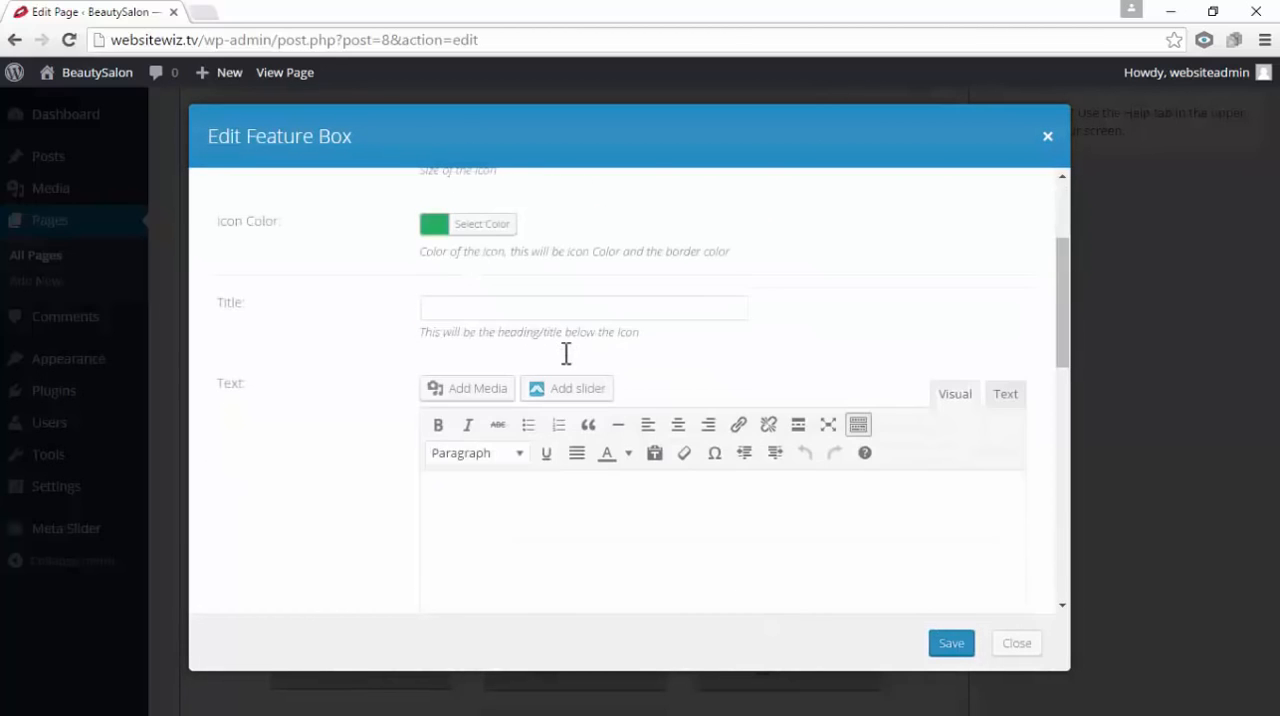
pyautogui.moveTo(262, 305); pyautogui.dragTo(218, 305)
pyautogui.click(437, 310)
pyautogui.click(437, 312)
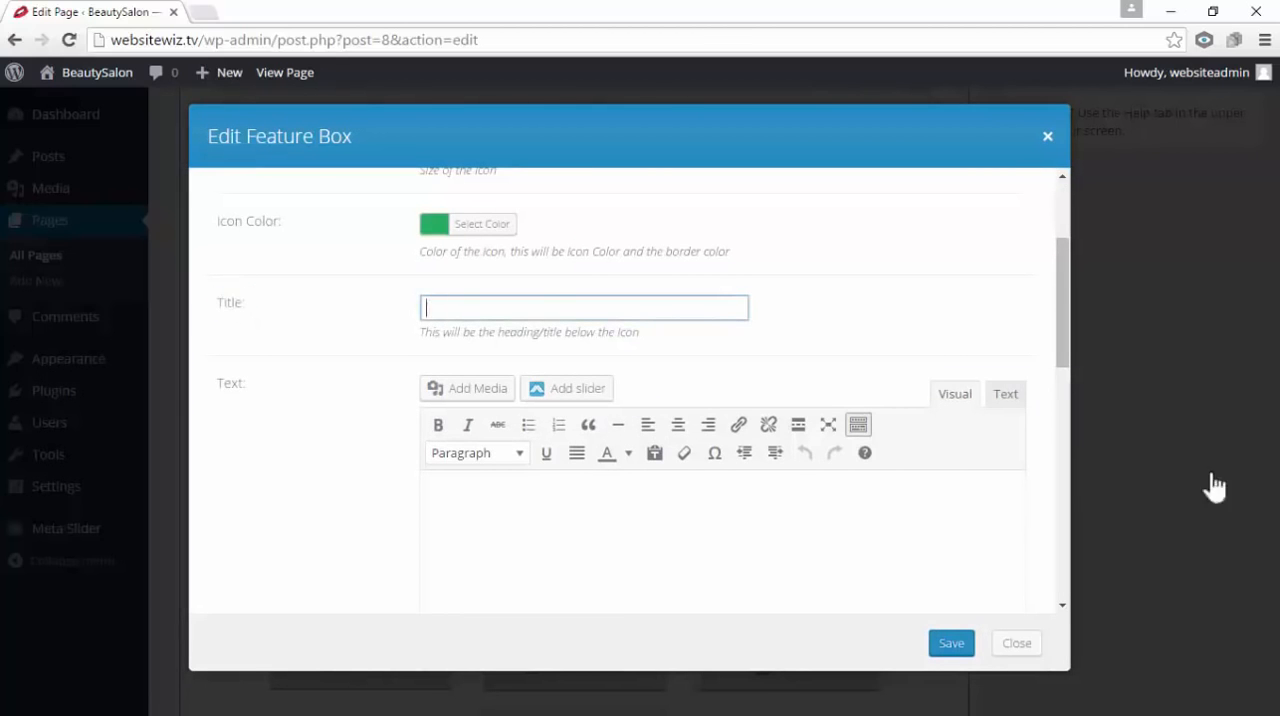
pyautogui.click(540, 307)
pyautogui.scroll(-2, 317, 300)
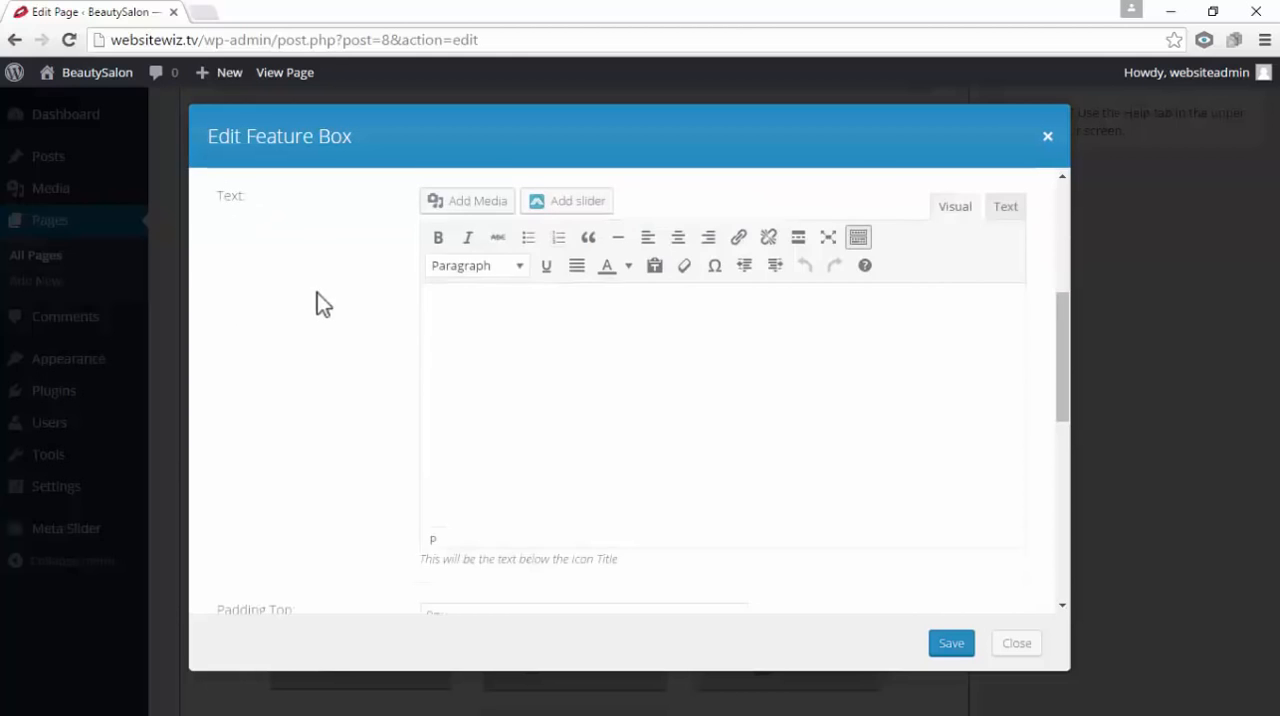
# Paste "My nails and eyes look amazing after my visit, they last so long too it's fab." as the feature box text
pyautogui.scroll(1, 310, 300)
pyautogui.moveTo(252, 291); pyautogui.dragTo(231, 291)
pyautogui.click(503, 437)
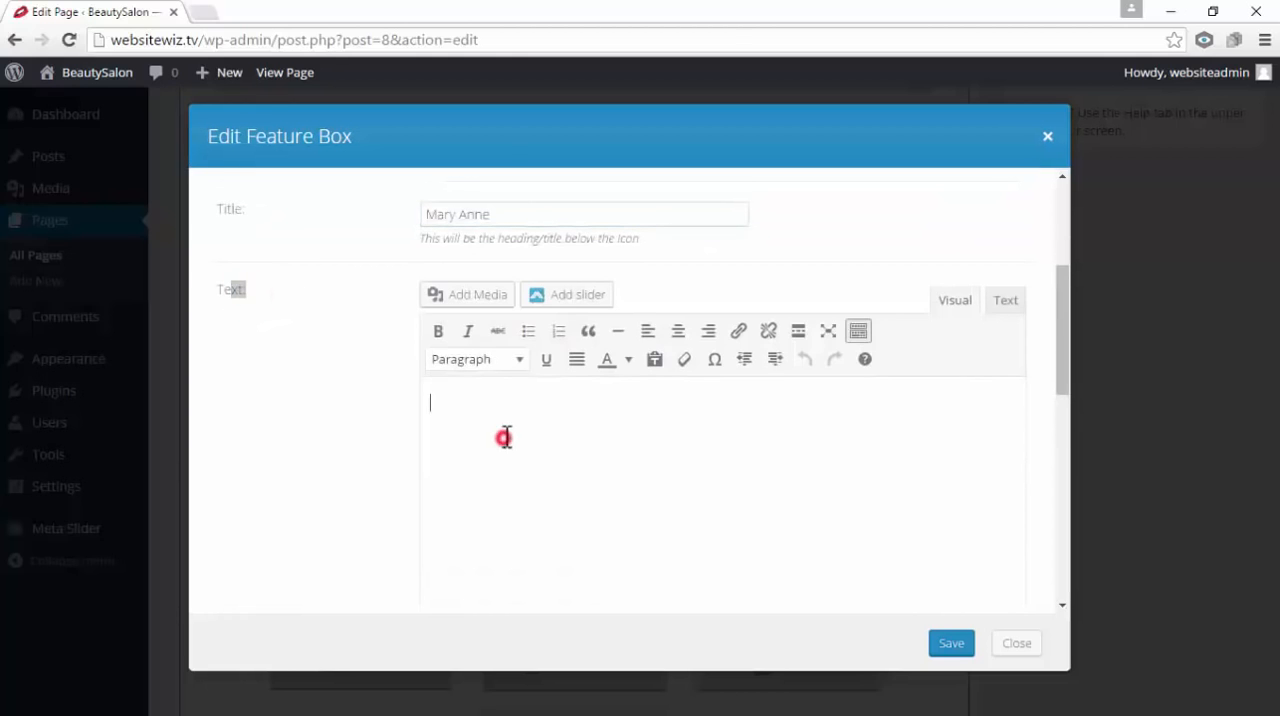
pyautogui.rightClick(502, 432)
pyautogui.rightClick(453, 388)
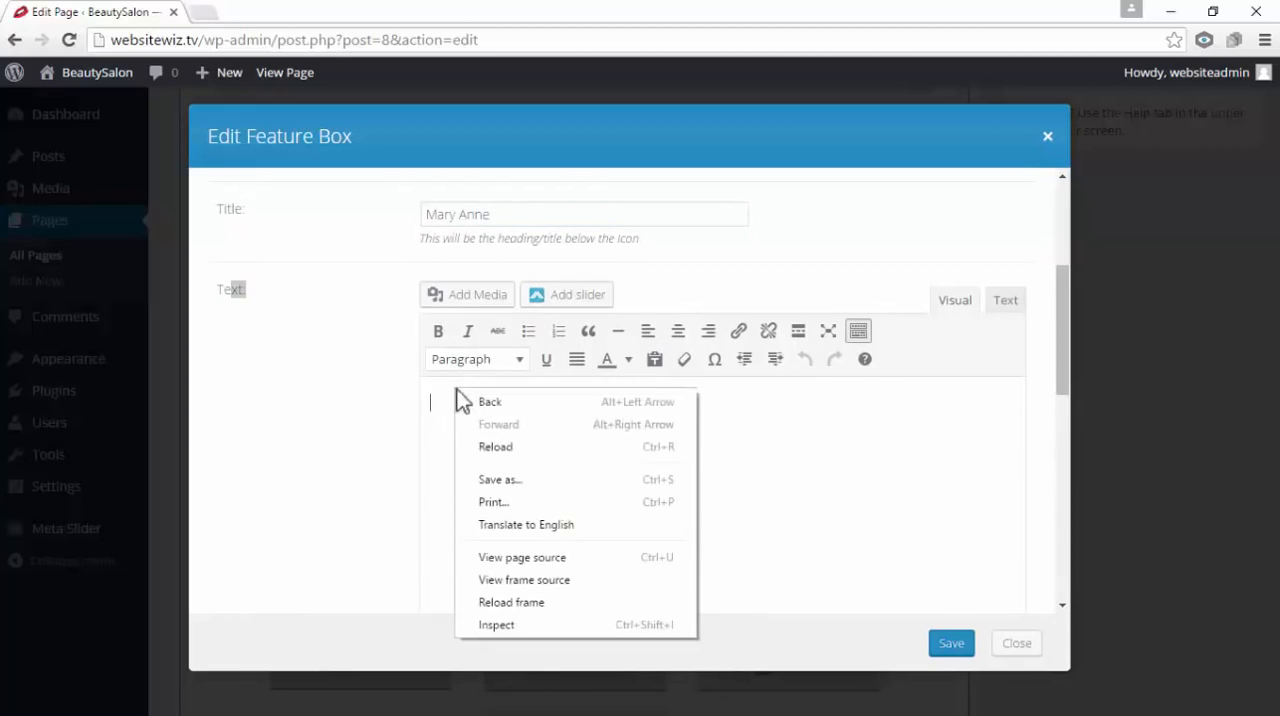
pyautogui.rightClick(438, 400)
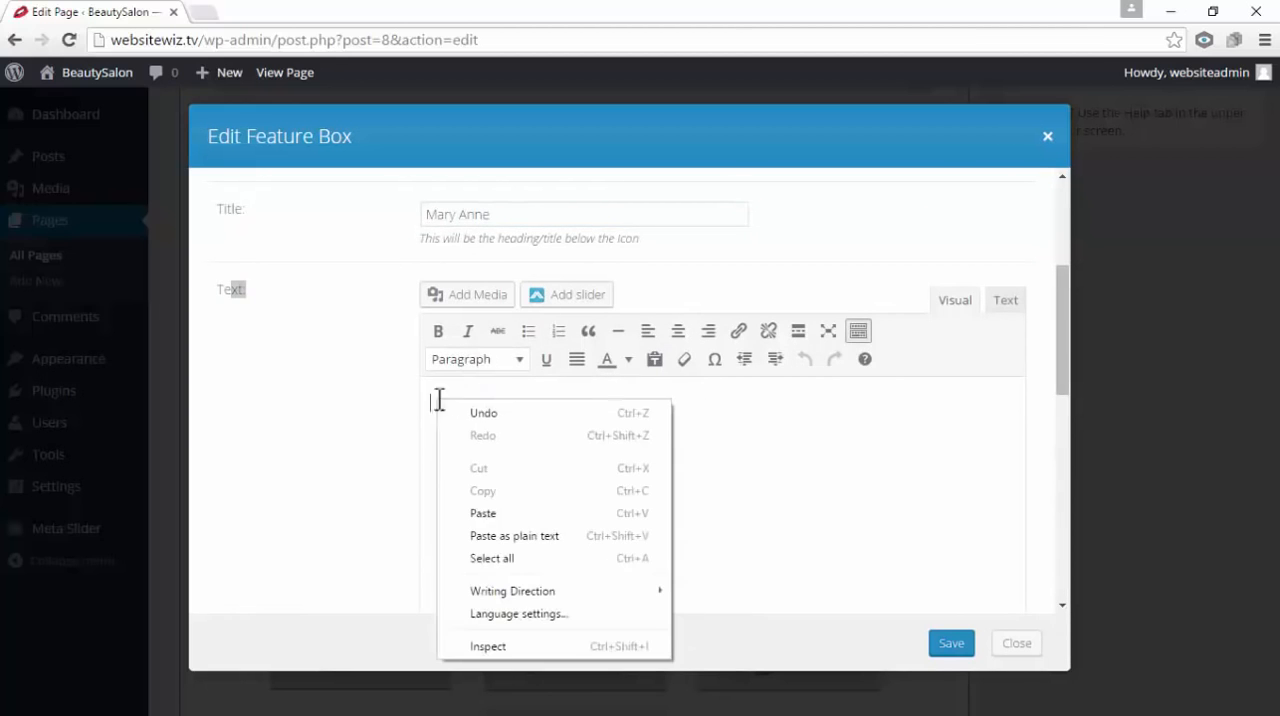
pyautogui.click(495, 513)
# Format the third column's testimonial text as a blockquote and save the feature box
pyautogui.moveTo(939, 397); pyautogui.dragTo(366, 374)
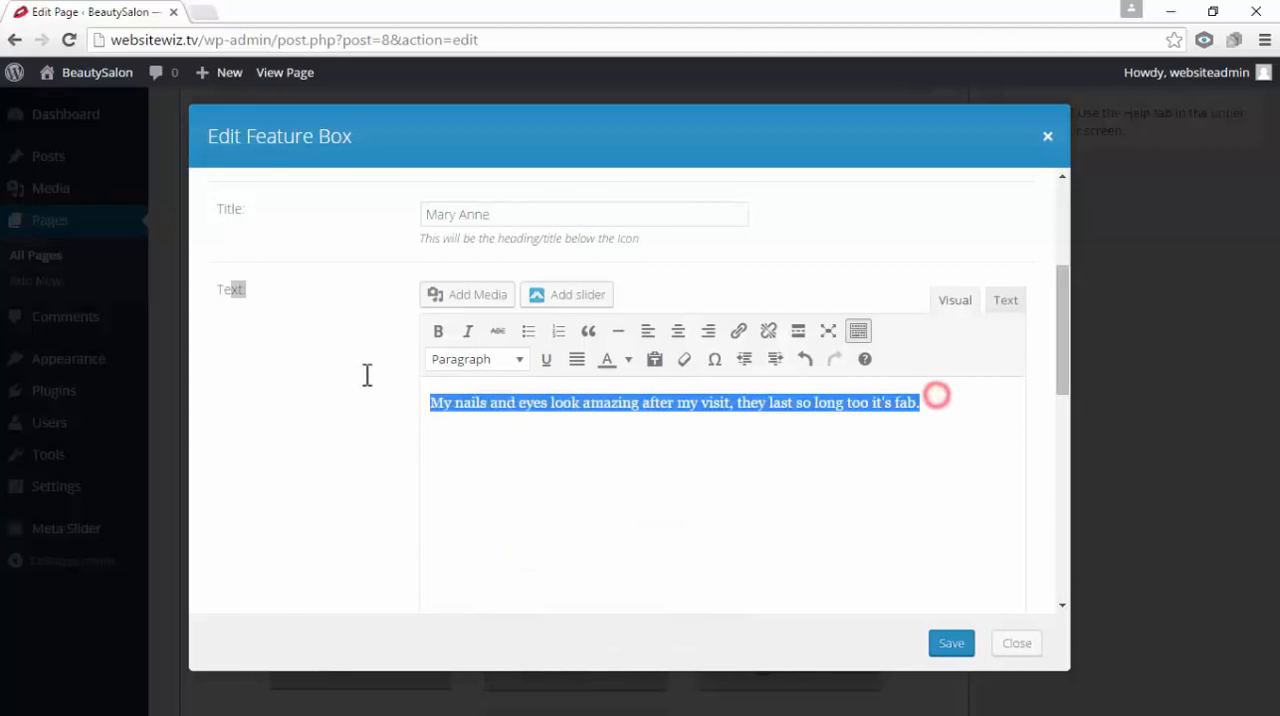
pyautogui.click(590, 332)
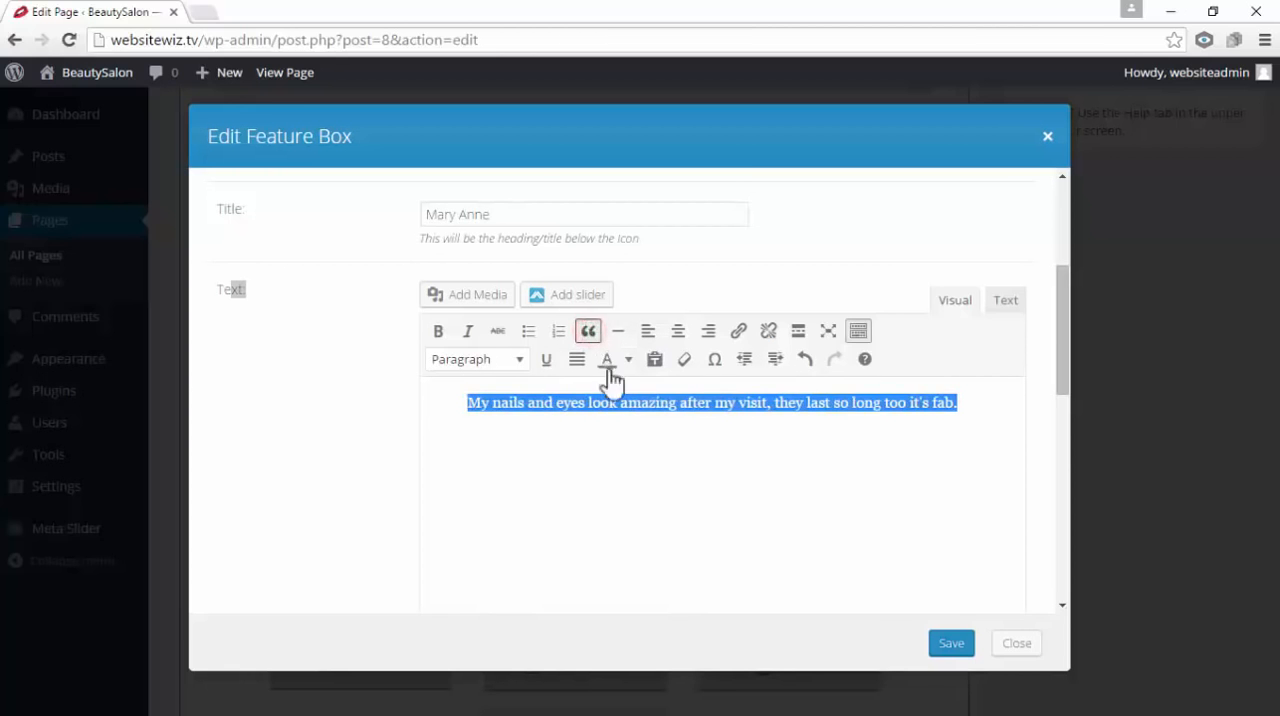
pyautogui.click(699, 452)
pyautogui.click(951, 645)
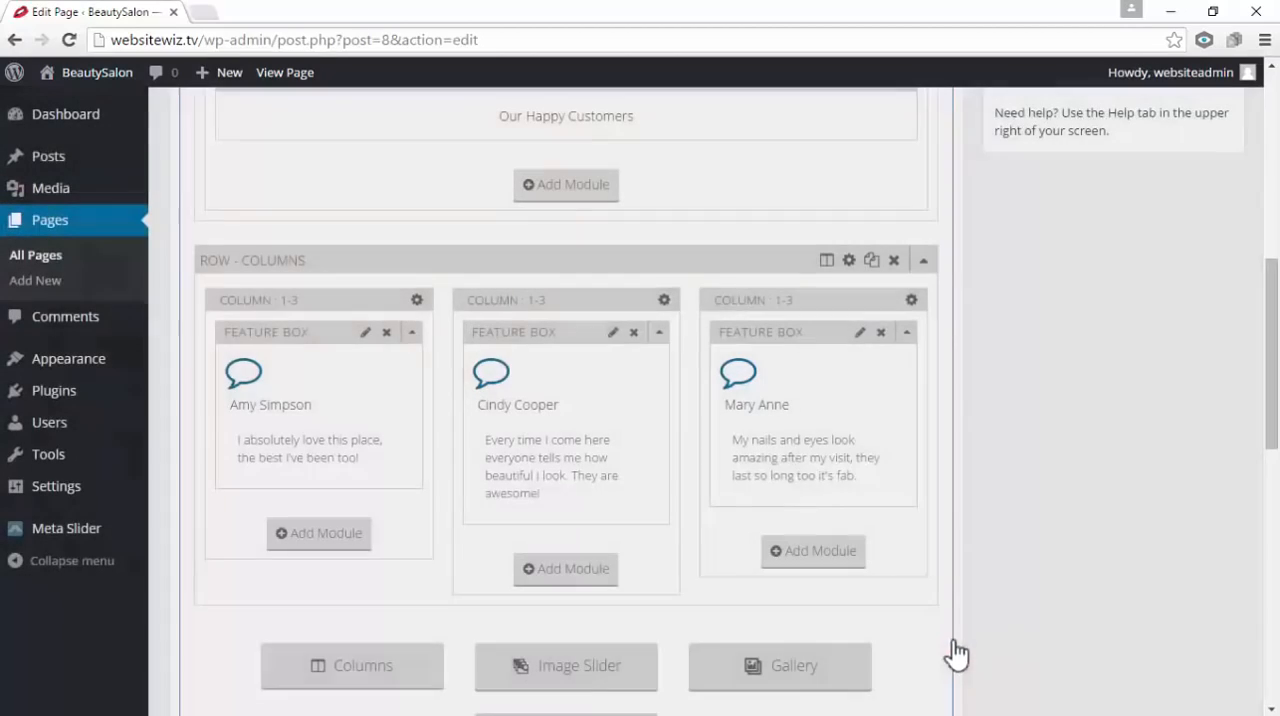
# Update the Home page to publish the Our Happy Customers section with its three testimonials
pyautogui.scroll(1, 936, 605)
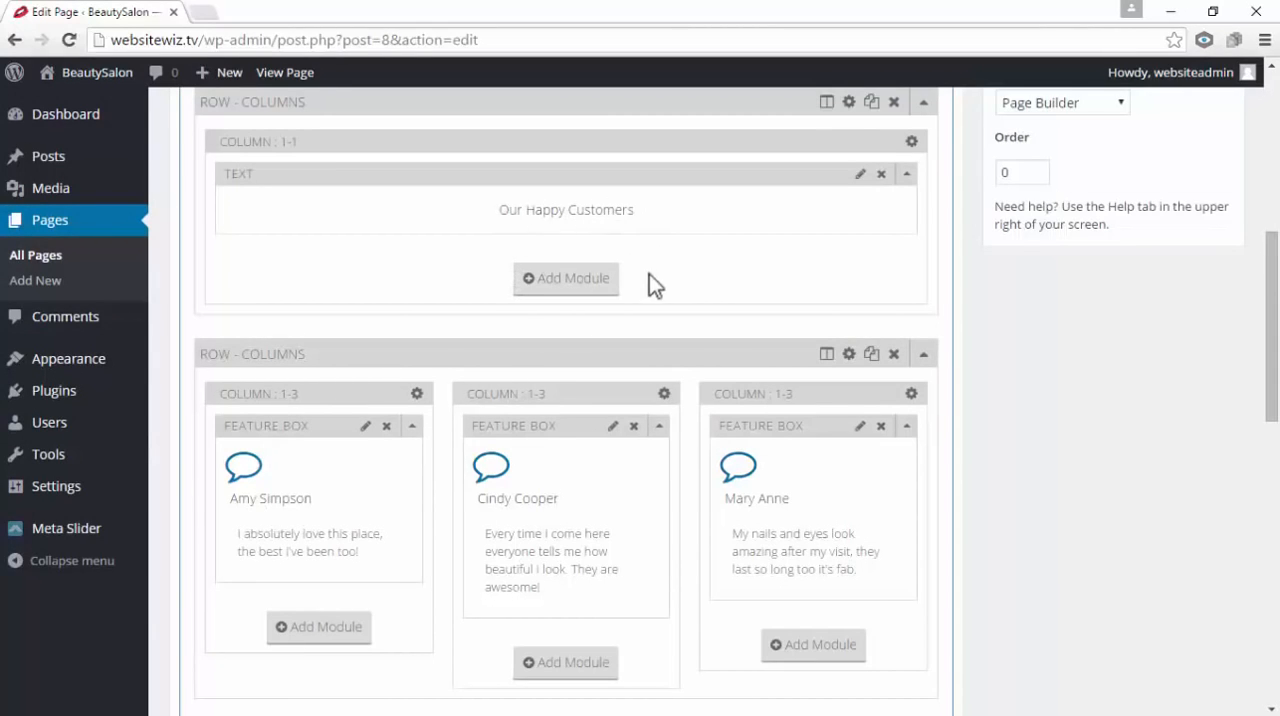
pyautogui.scroll(6, 984, 496)
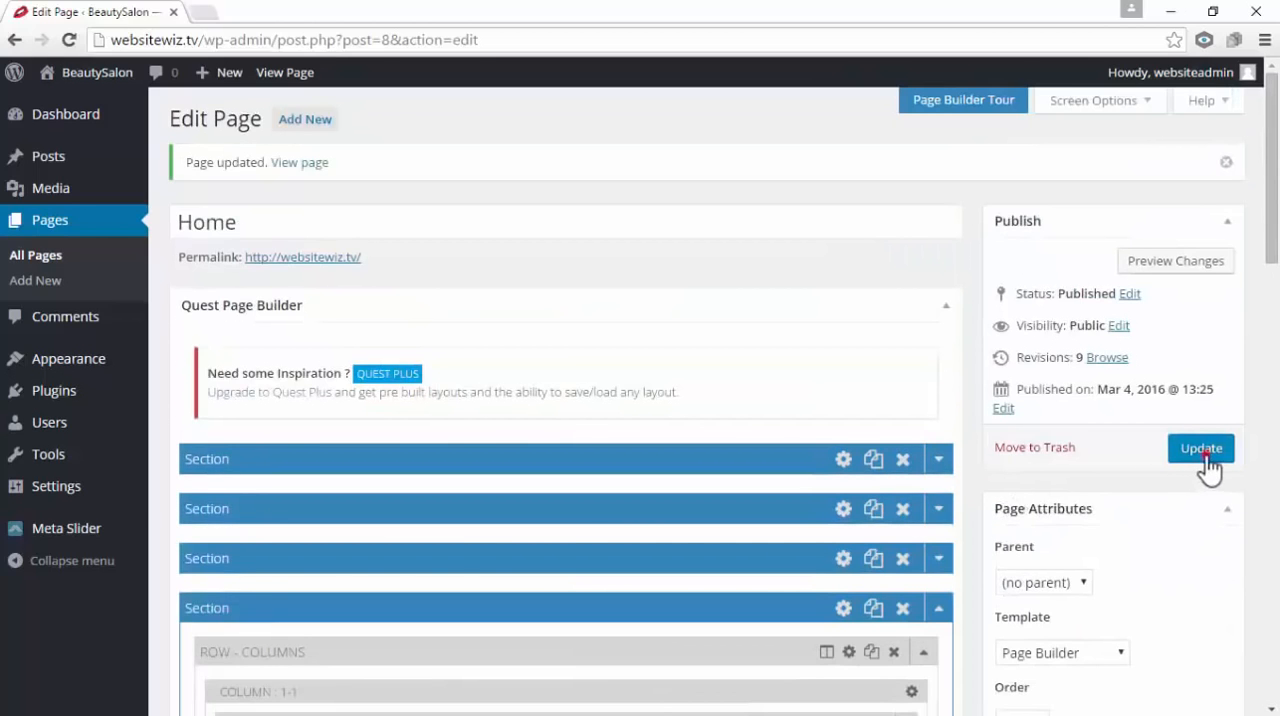
pyautogui.click(1208, 455)
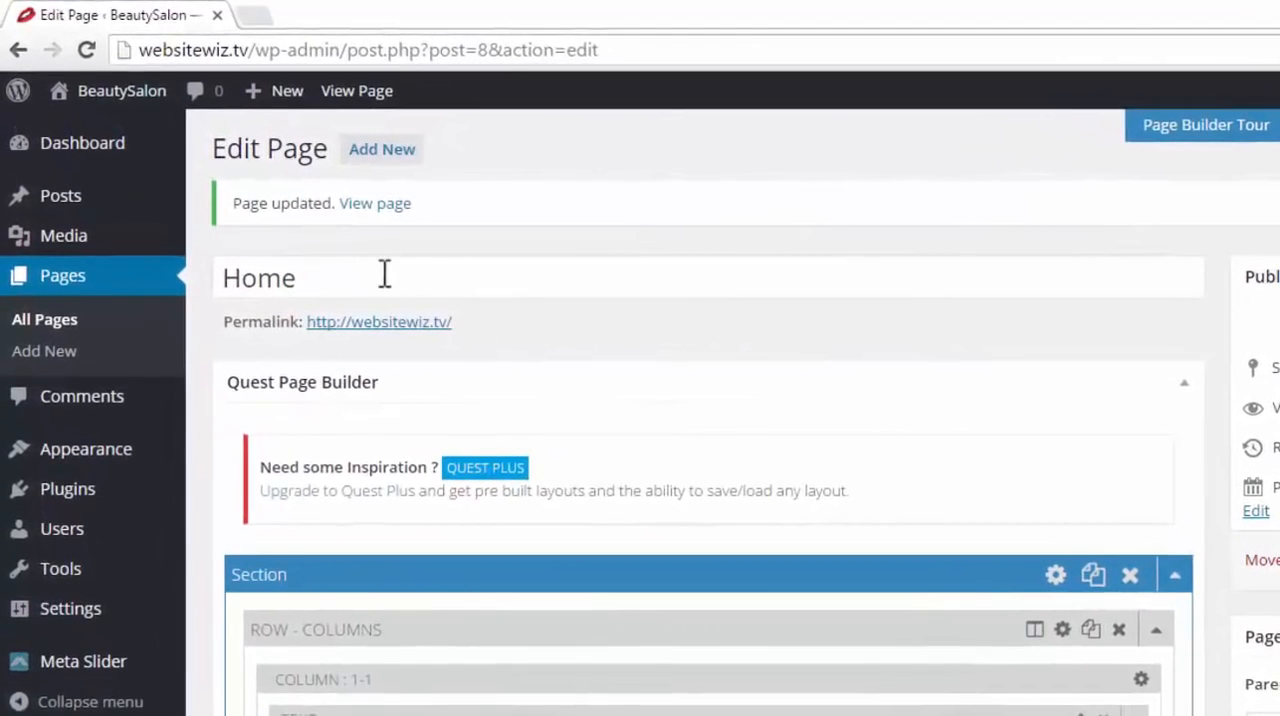
# Open the live BeautySalon site in a new browser tab and switch to it
pyautogui.moveTo(100, 100)
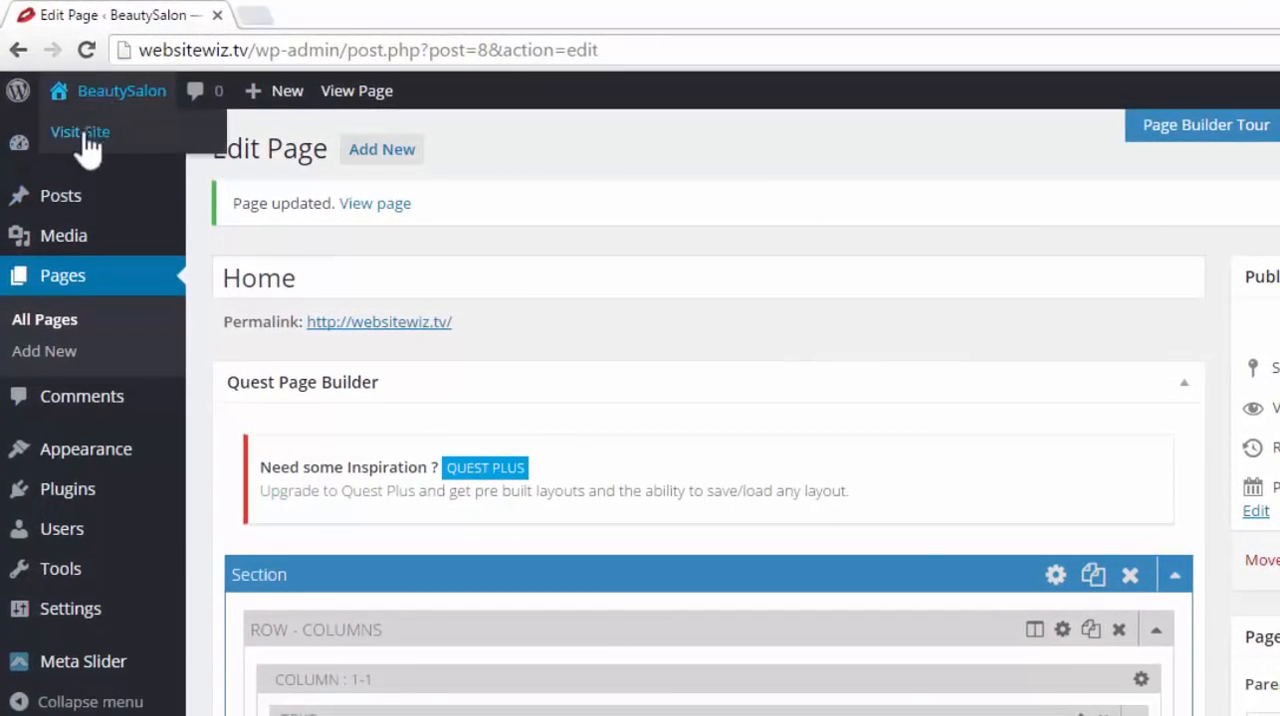
pyautogui.rightClick(105, 148)
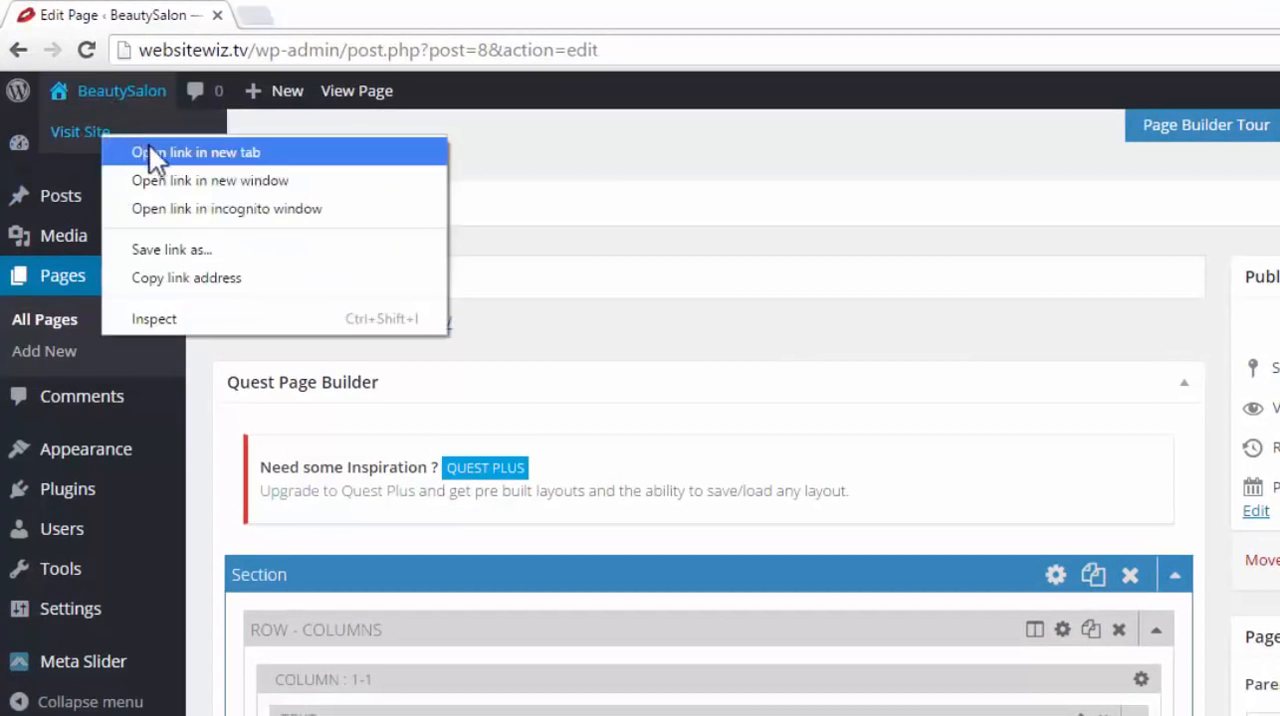
pyautogui.click(150, 154)
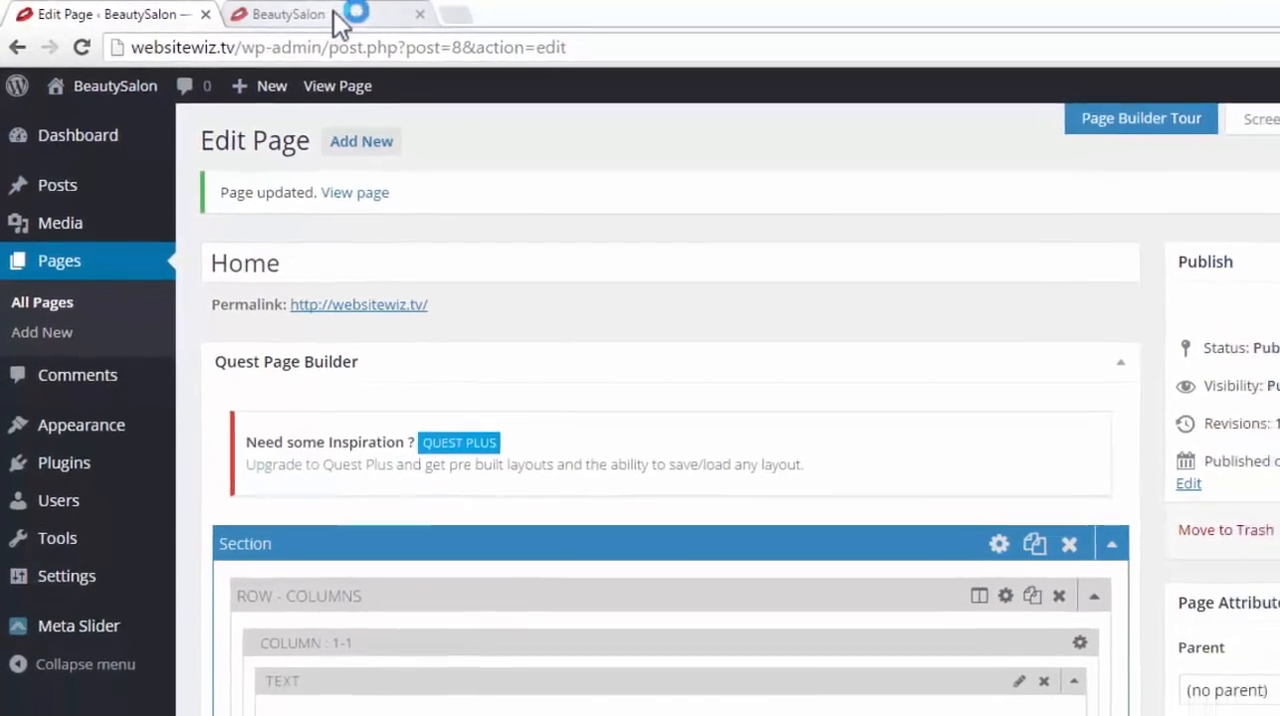
pyautogui.click(345, 15)
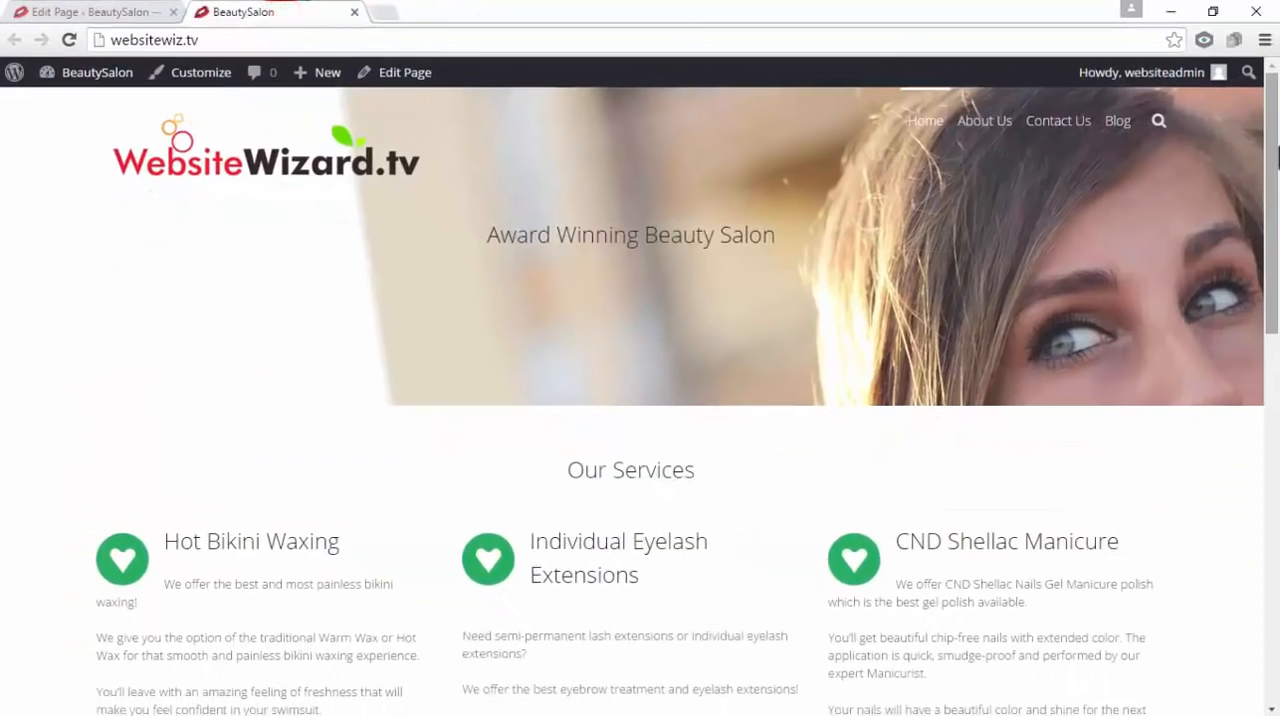
# Examine the Our Happy Customers heading, customer names and blockquoted testimonials on the live home page
pyautogui.moveTo(1278, 158); pyautogui.dragTo(1268, 543)
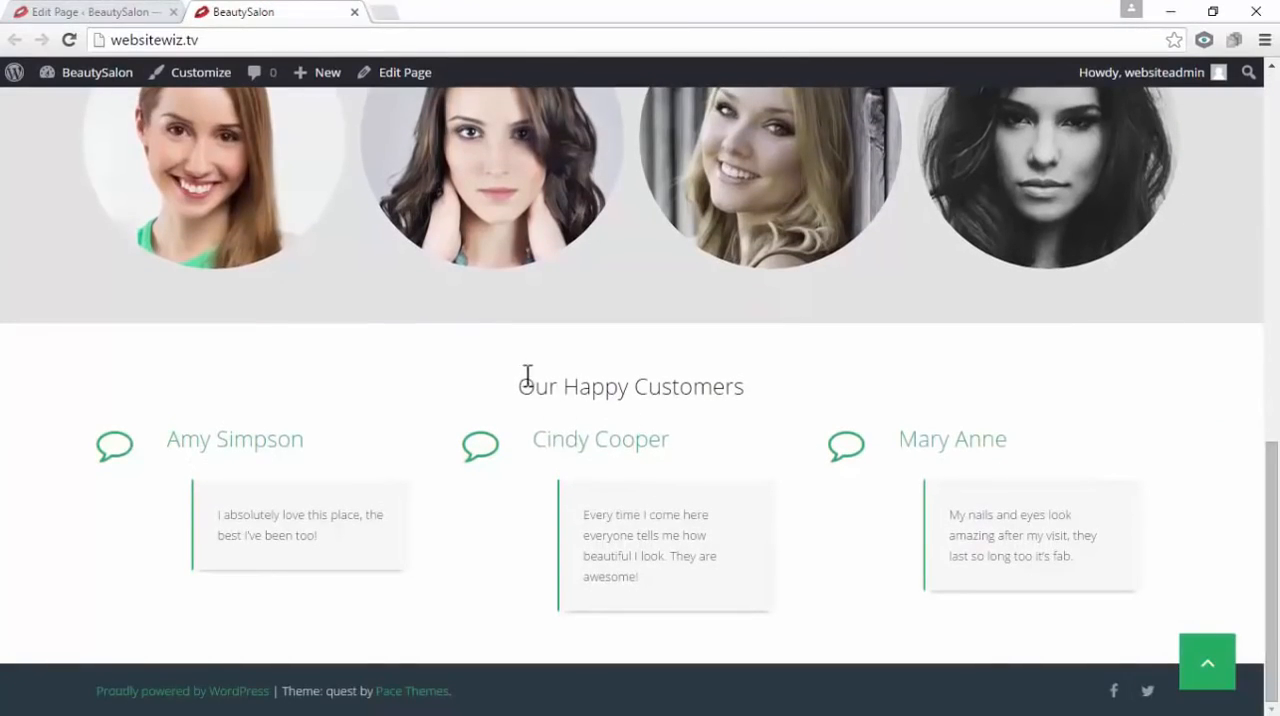
pyautogui.moveTo(527, 374); pyautogui.dragTo(789, 380)
pyautogui.click(790, 376)
pyautogui.moveTo(329, 440); pyautogui.dragTo(216, 446)
pyautogui.moveTo(681, 443); pyautogui.dragTo(606, 441)
pyautogui.moveTo(660, 580); pyautogui.dragTo(612, 536)
pyautogui.moveTo(335, 537); pyautogui.dragTo(209, 514)
pyautogui.click(1171, 397)
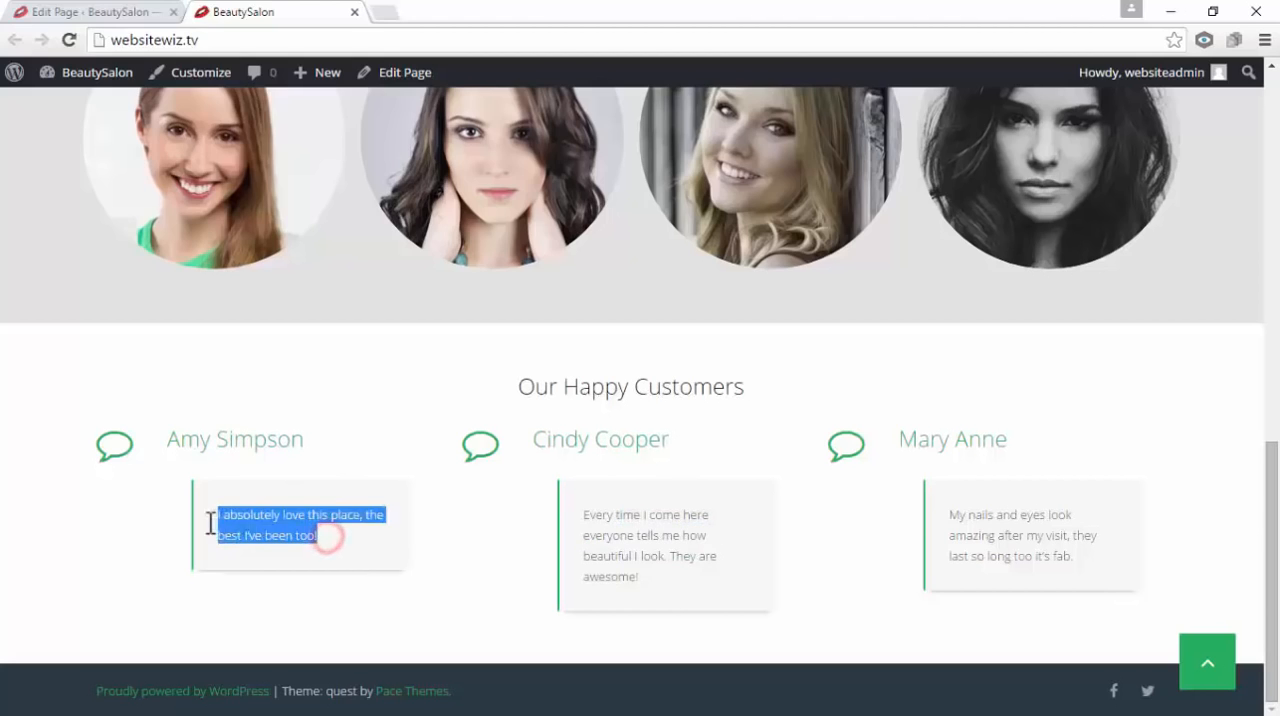
pyautogui.click(475, 499)
pyautogui.tripleClick(643, 575)
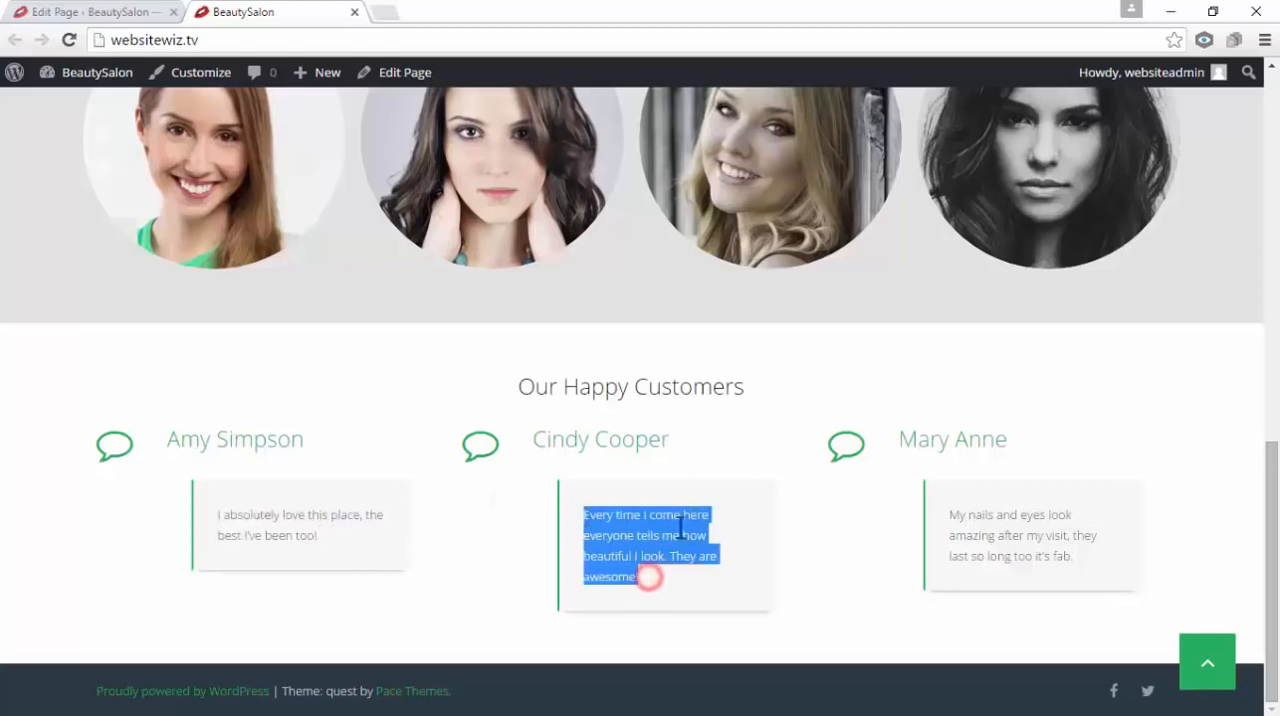
pyautogui.click(1170, 504)
pyautogui.moveTo(1273, 508); pyautogui.dragTo(1273, 132)
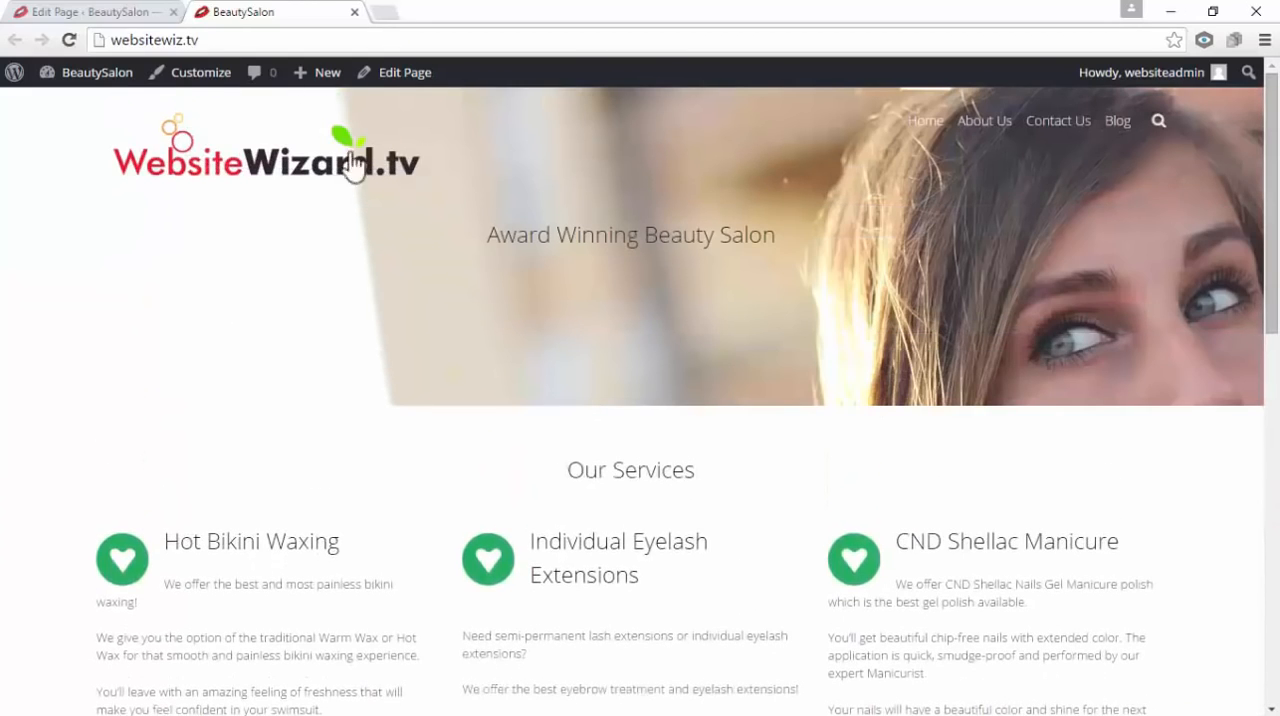
# Close the live site's tab and look through the Home page's sections in the page editor
pyautogui.click(60, 12)
pyautogui.click(355, 12)
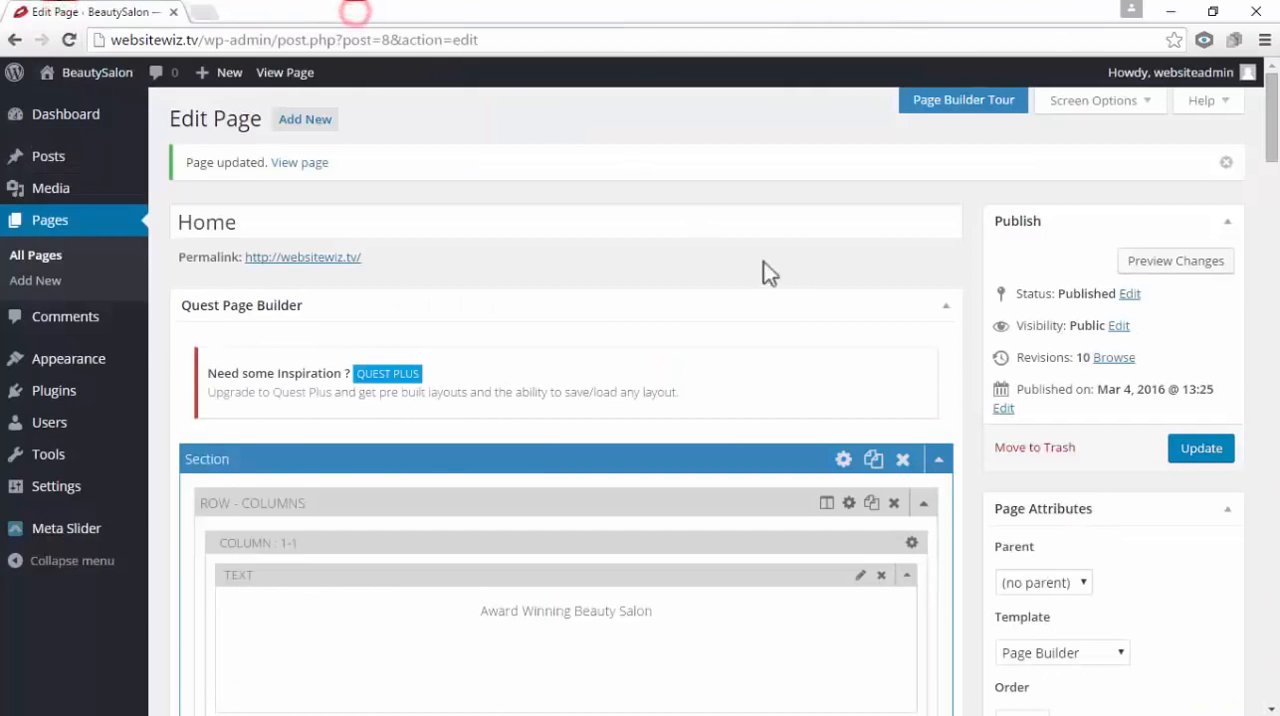
pyautogui.scroll(-4, 536, 425)
pyautogui.scroll(-15, 536, 425)
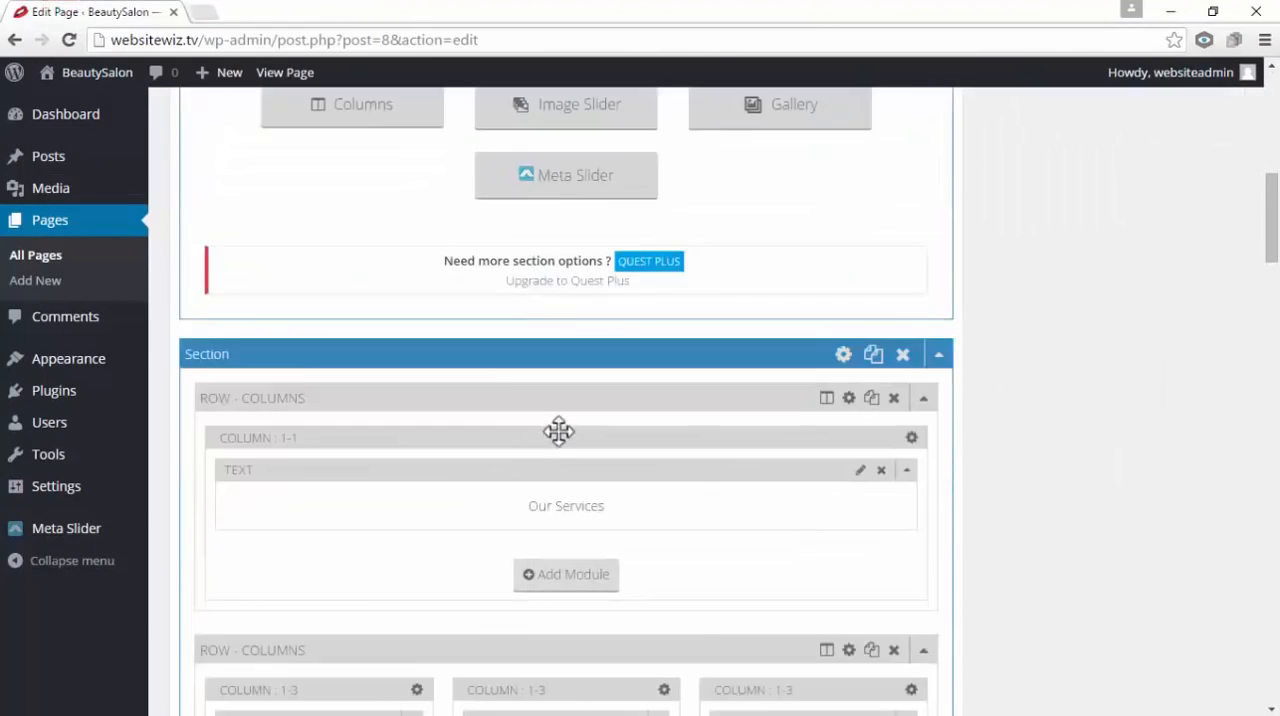
pyautogui.scroll(6, 577, 423)
pyautogui.scroll(10, 587, 418)
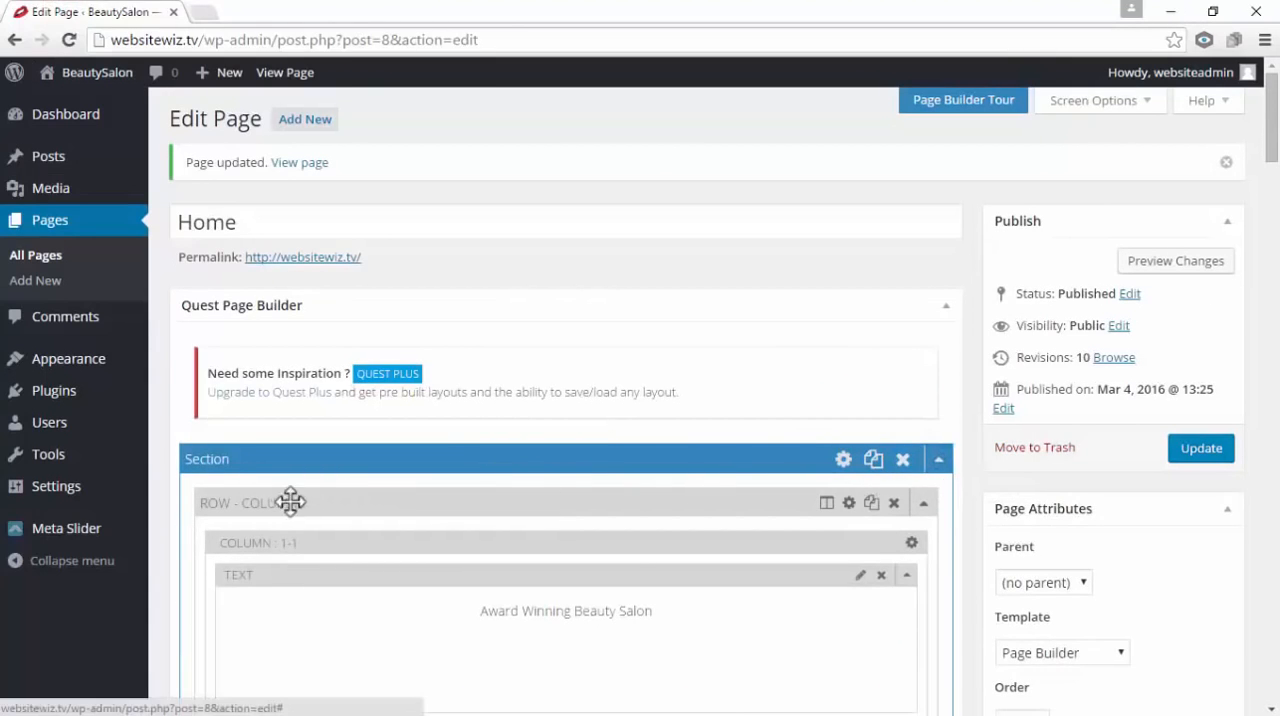
# Collapse all four sections of the Home page in the Quest Page Builder
pyautogui.click(940, 461)
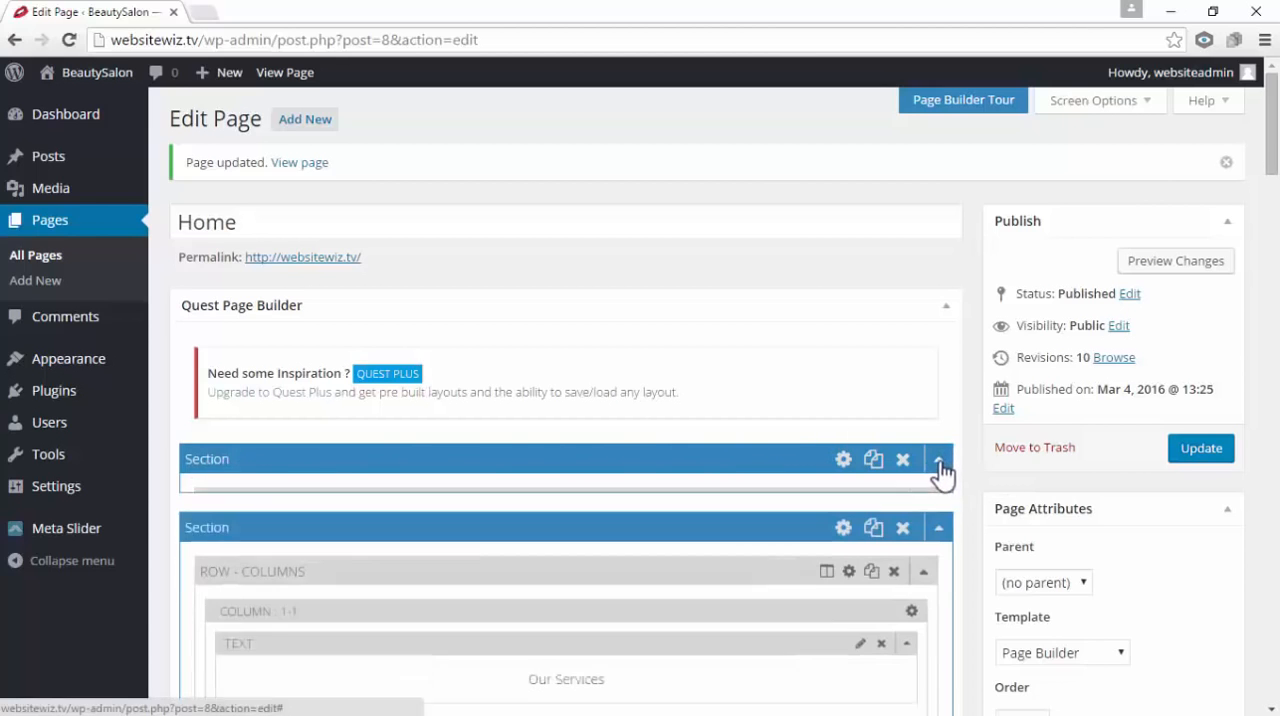
pyautogui.scroll(-1, 940, 470)
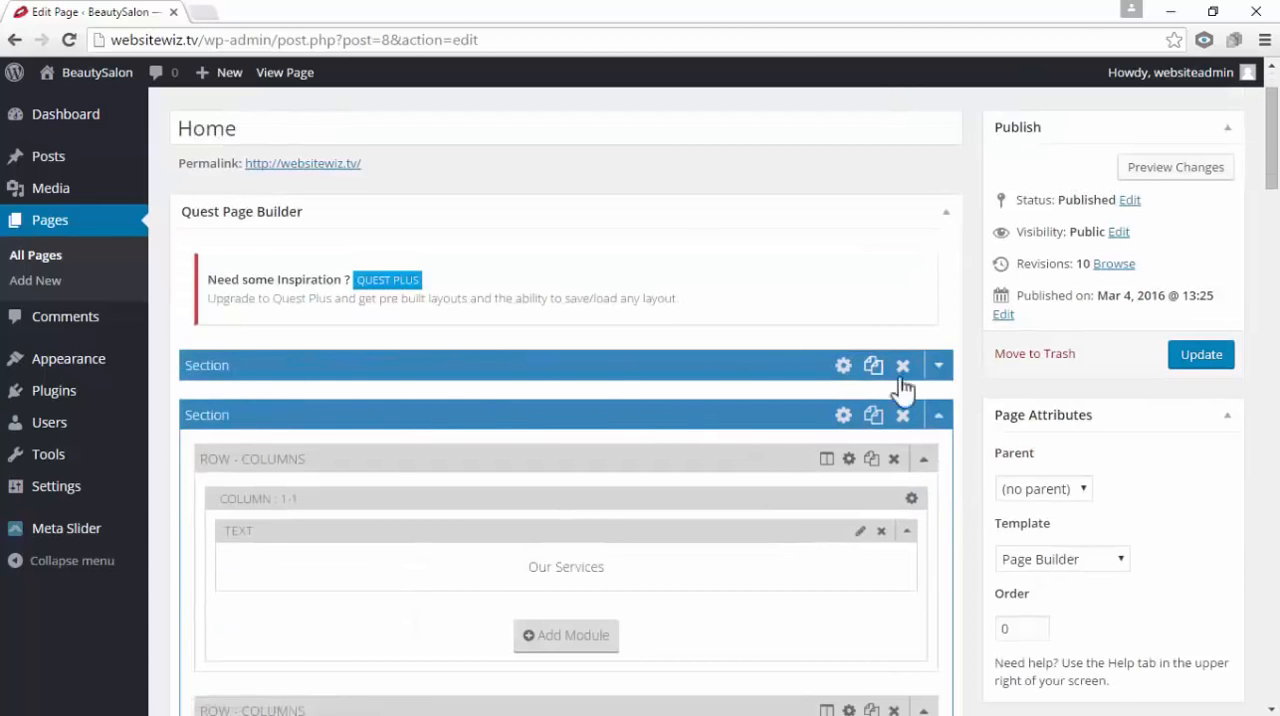
pyautogui.click(939, 414)
pyautogui.scroll(-1, 755, 408)
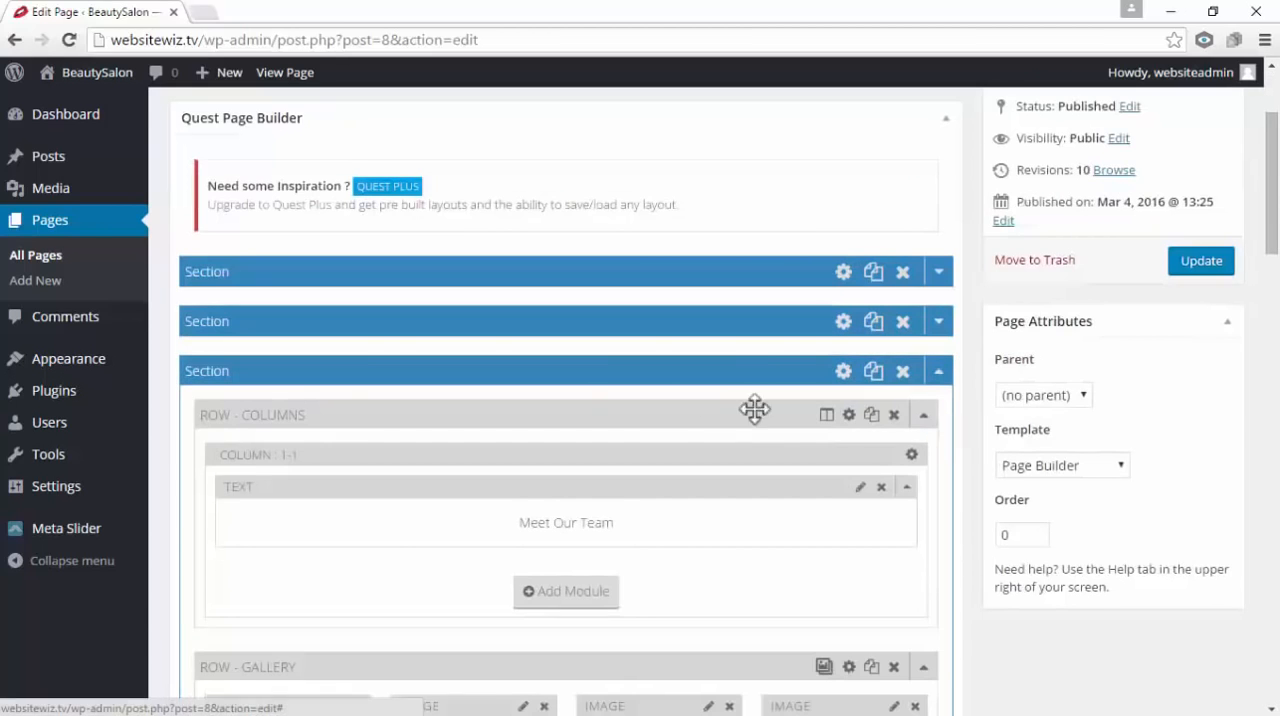
pyautogui.click(940, 371)
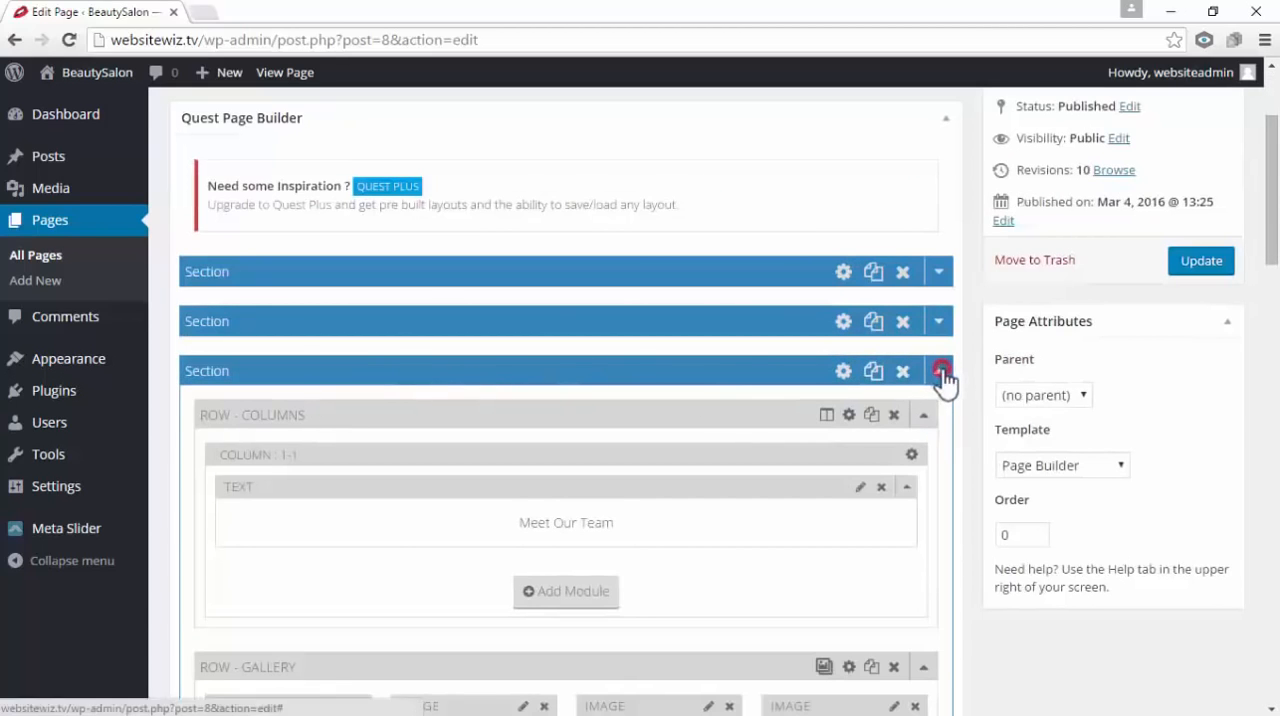
pyautogui.click(941, 424)
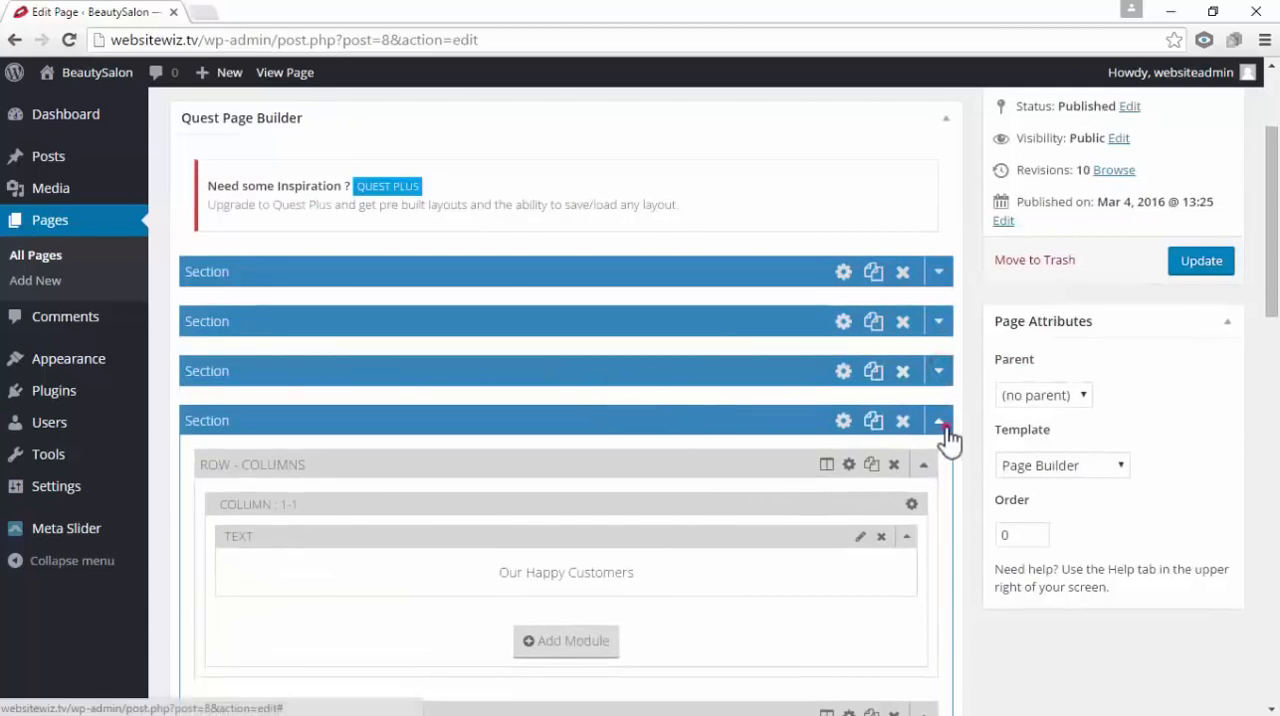
pyautogui.scroll(1, 920, 323)
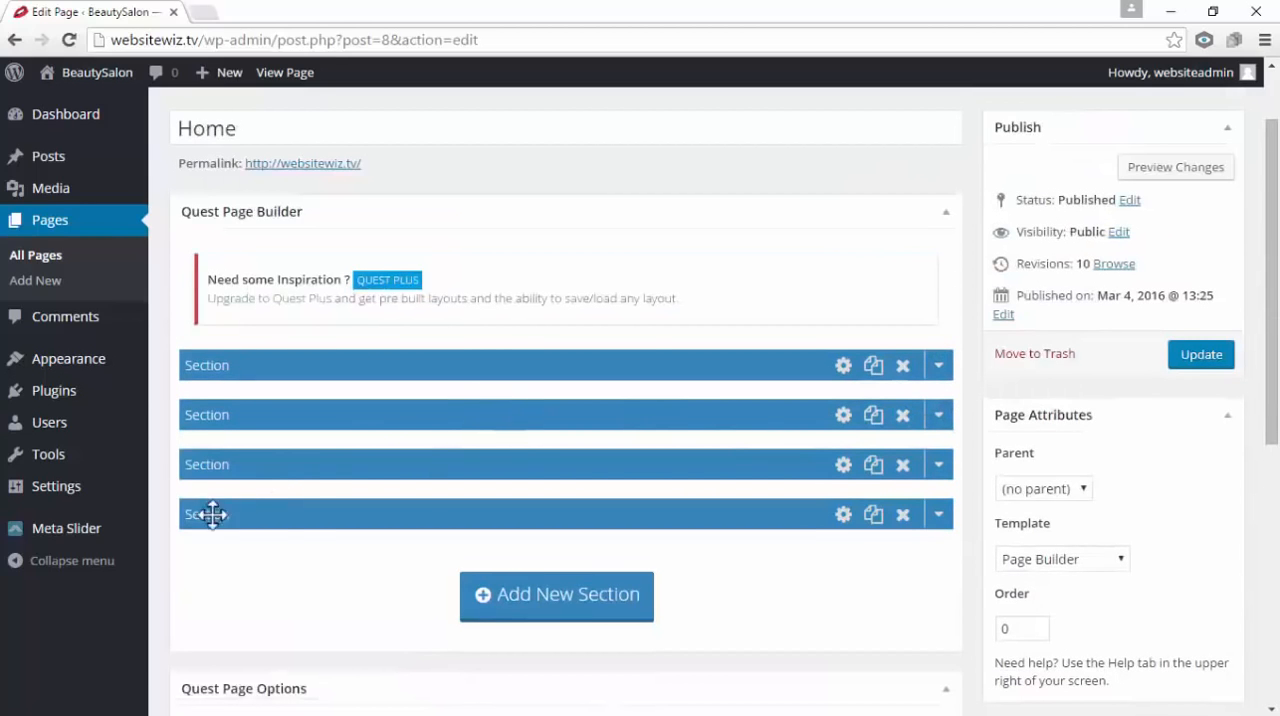
pyautogui.moveTo(300, 517)
pyautogui.mouseDown()
pyautogui.moveTo(300, 534)
pyautogui.moveTo(305, 508)
pyautogui.mouseUp()
# Expand the fourth section, Our Happy Customers, and bring its row of three testimonial columns into view
pyautogui.scroll(-2, 574, 452)
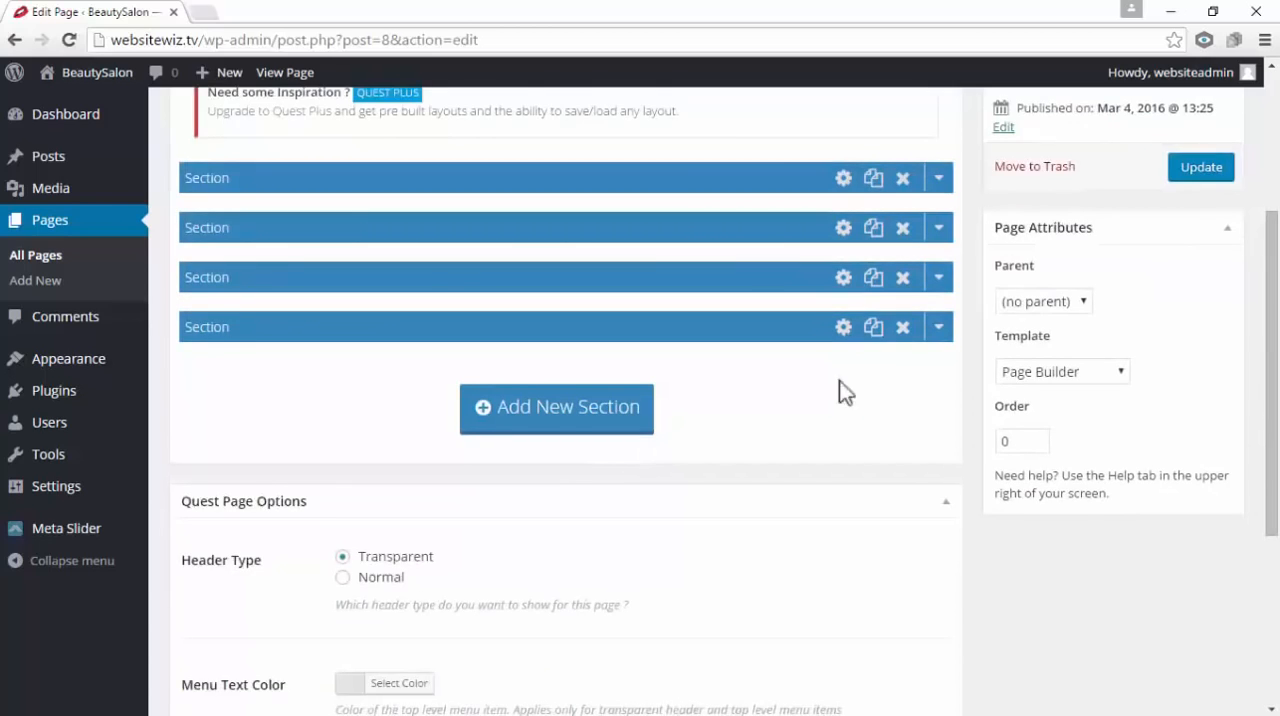
pyautogui.click(940, 331)
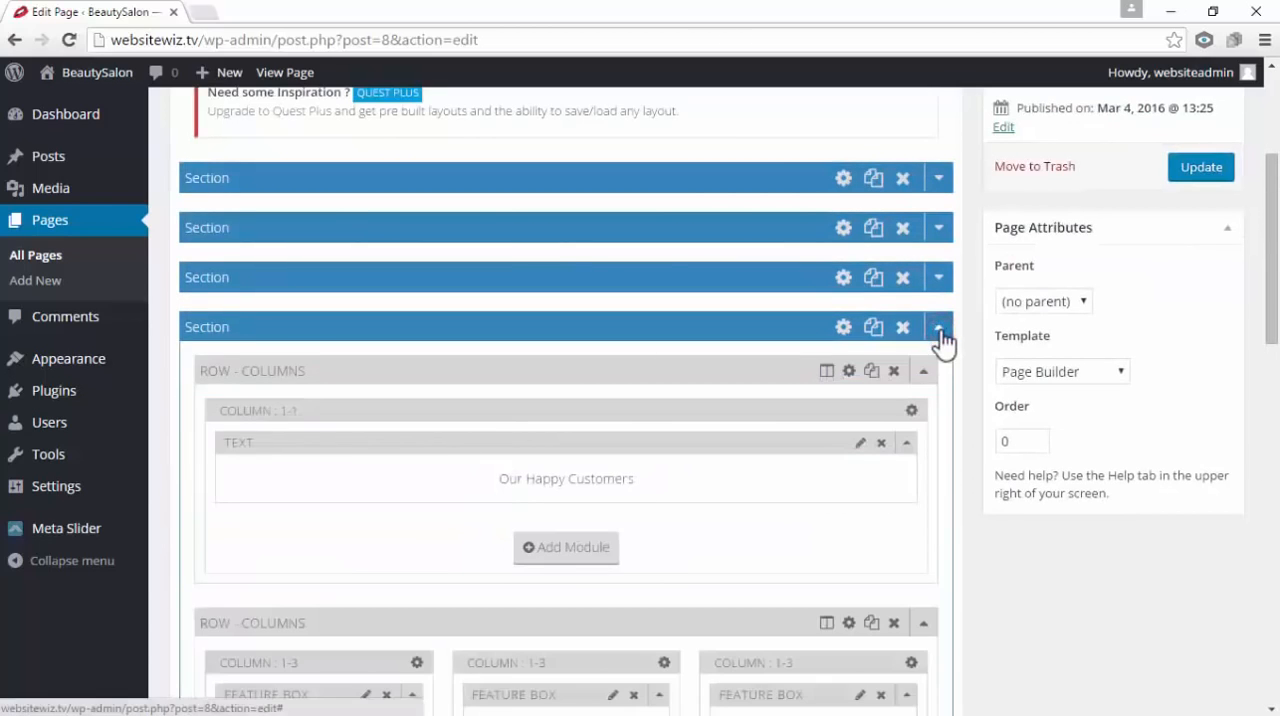
pyautogui.scroll(-2, 942, 340)
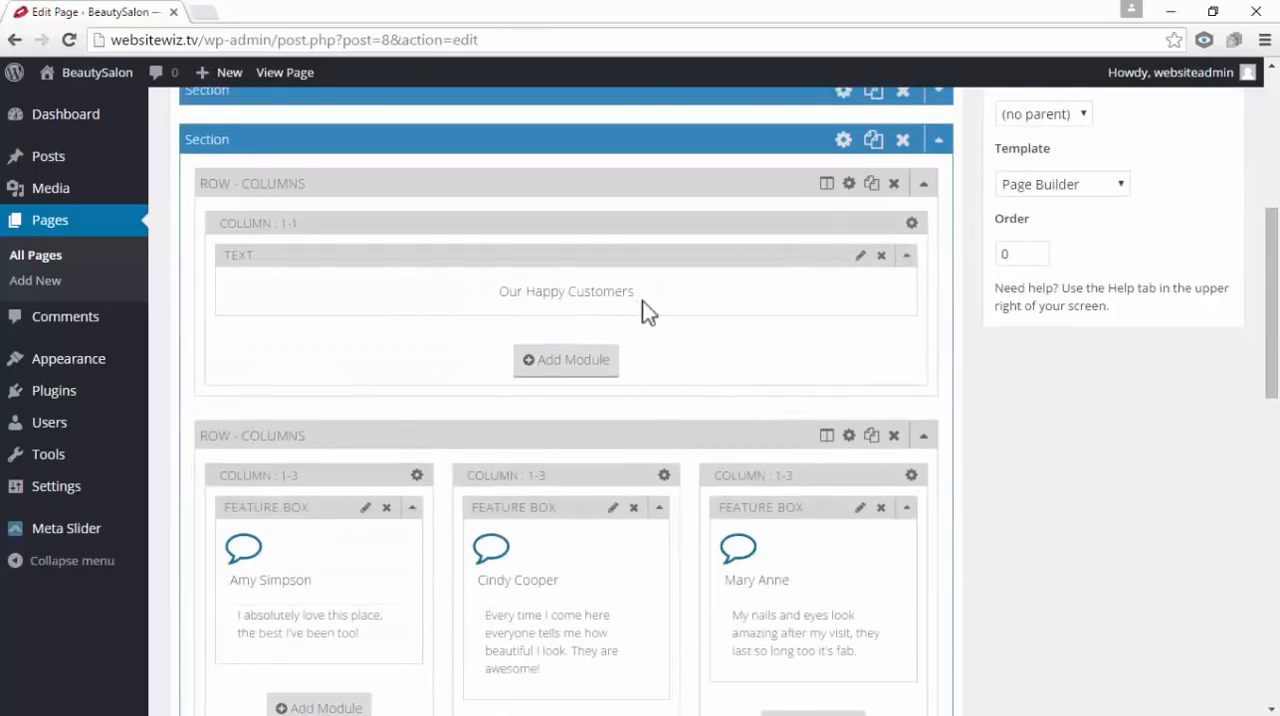
pyautogui.scroll(-1, 650, 340)
pyautogui.scroll(-1, 668, 395)
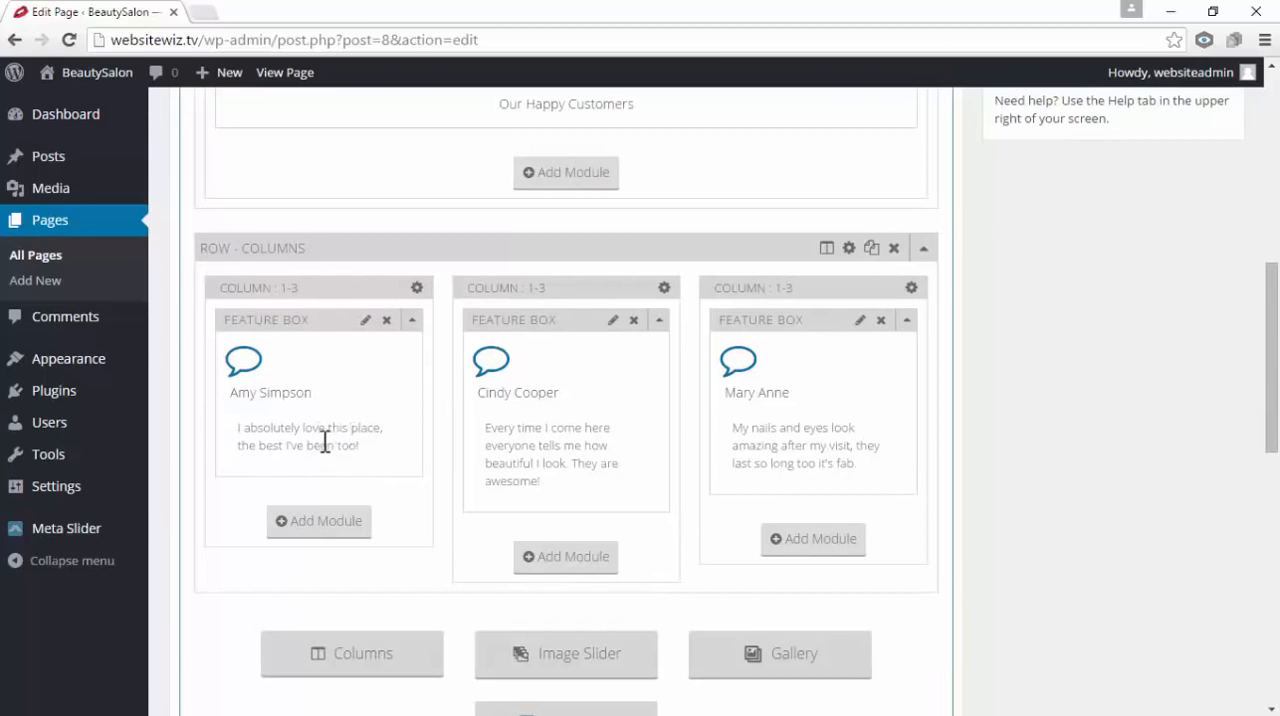
# Format the testimonial text in the first column's feature box as Heading 4 and save the box
pyautogui.click(365, 321)
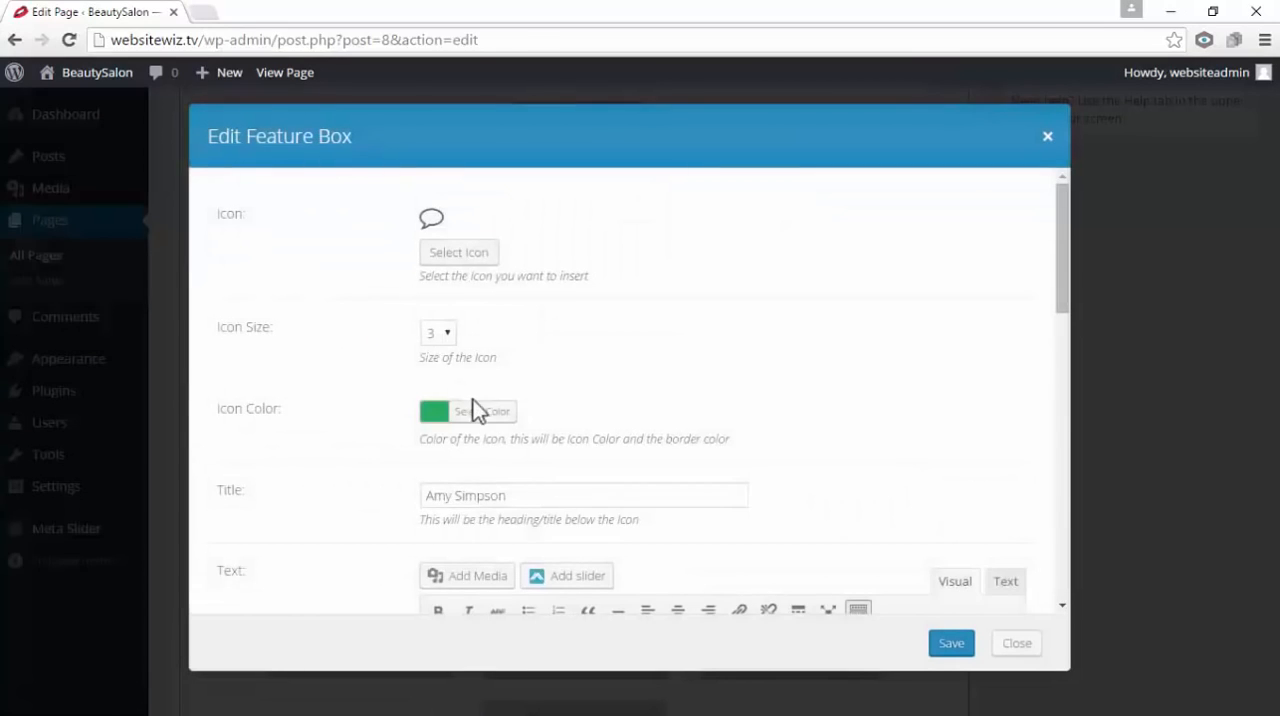
pyautogui.scroll(-5, 482, 400)
pyautogui.scroll(1, 738, 358)
pyautogui.moveTo(843, 406); pyautogui.dragTo(434, 403)
pyautogui.click(520, 364)
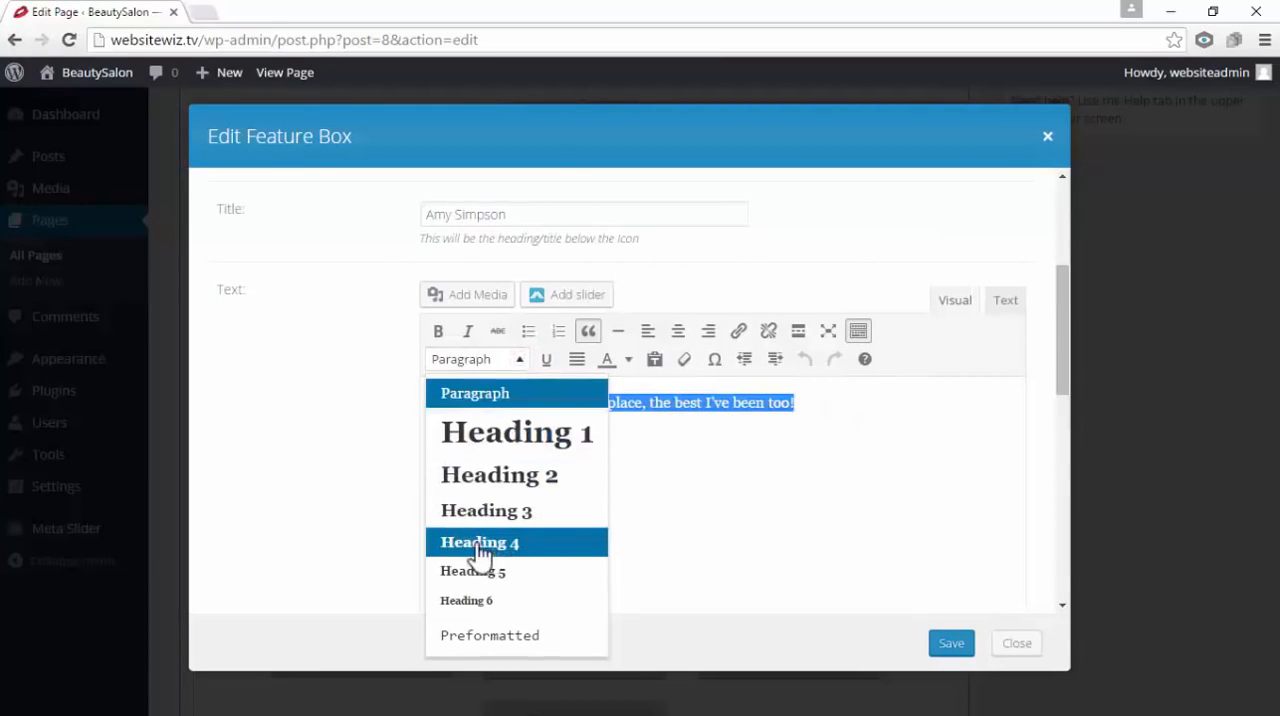
pyautogui.click(535, 546)
pyautogui.click(520, 441)
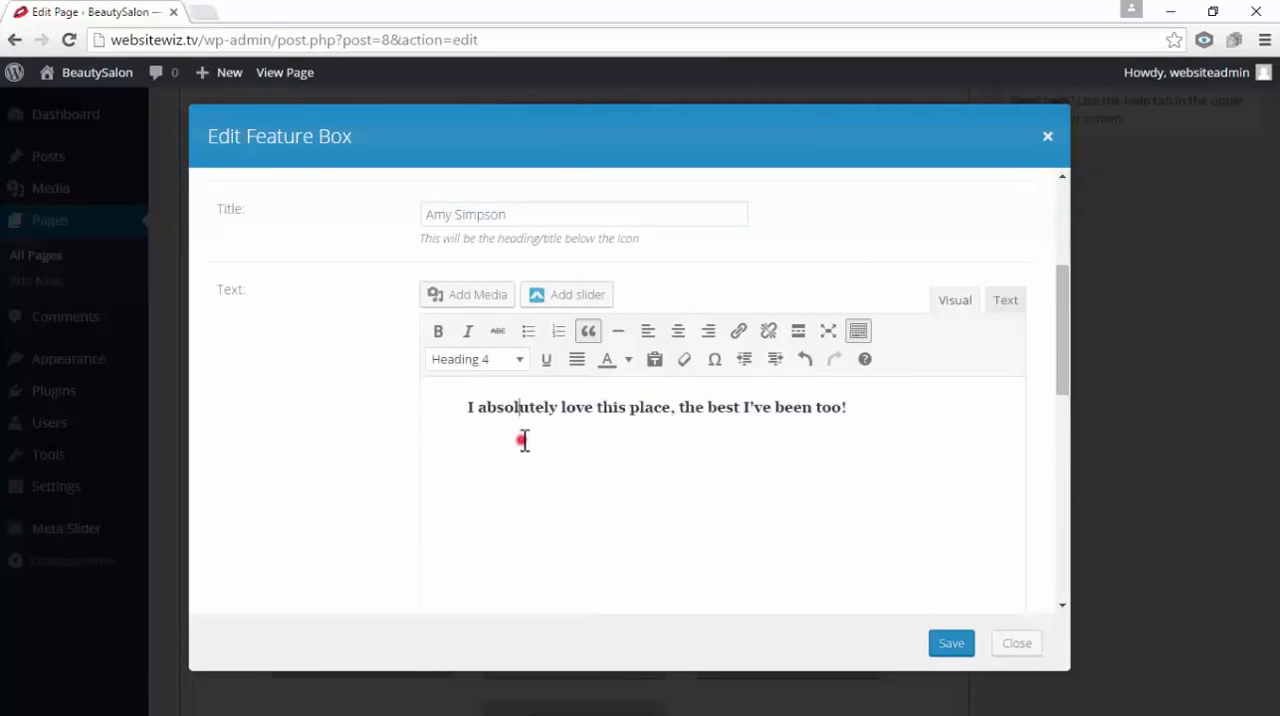
pyautogui.click(948, 645)
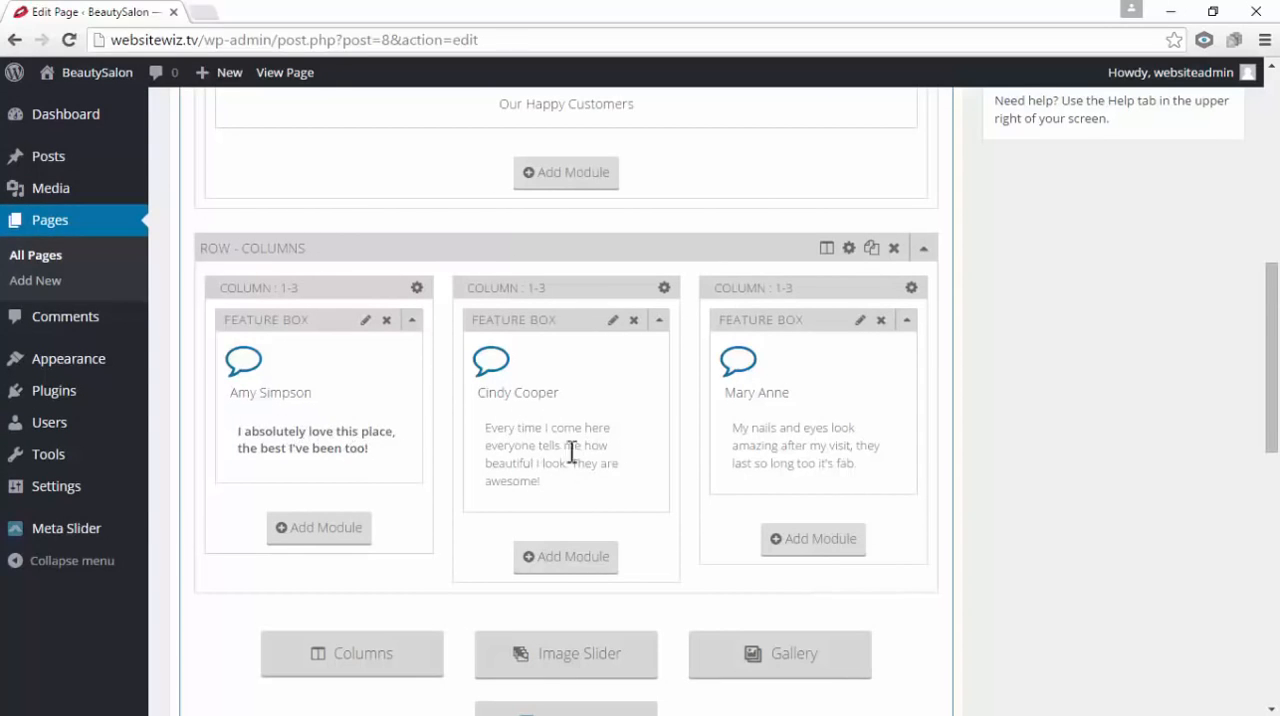
pyautogui.click(616, 322)
pyautogui.scroll(-3, 622, 332)
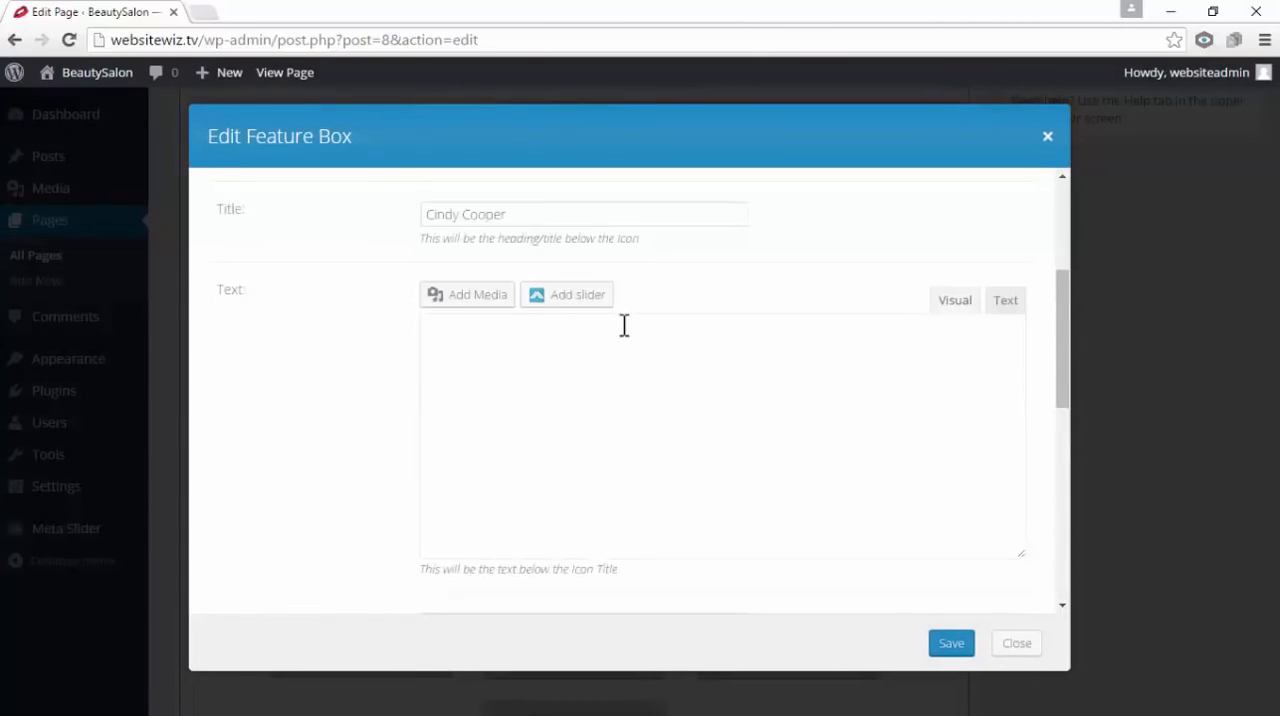
pyautogui.scroll(-3, 623, 325)
pyautogui.scroll(6, 623, 329)
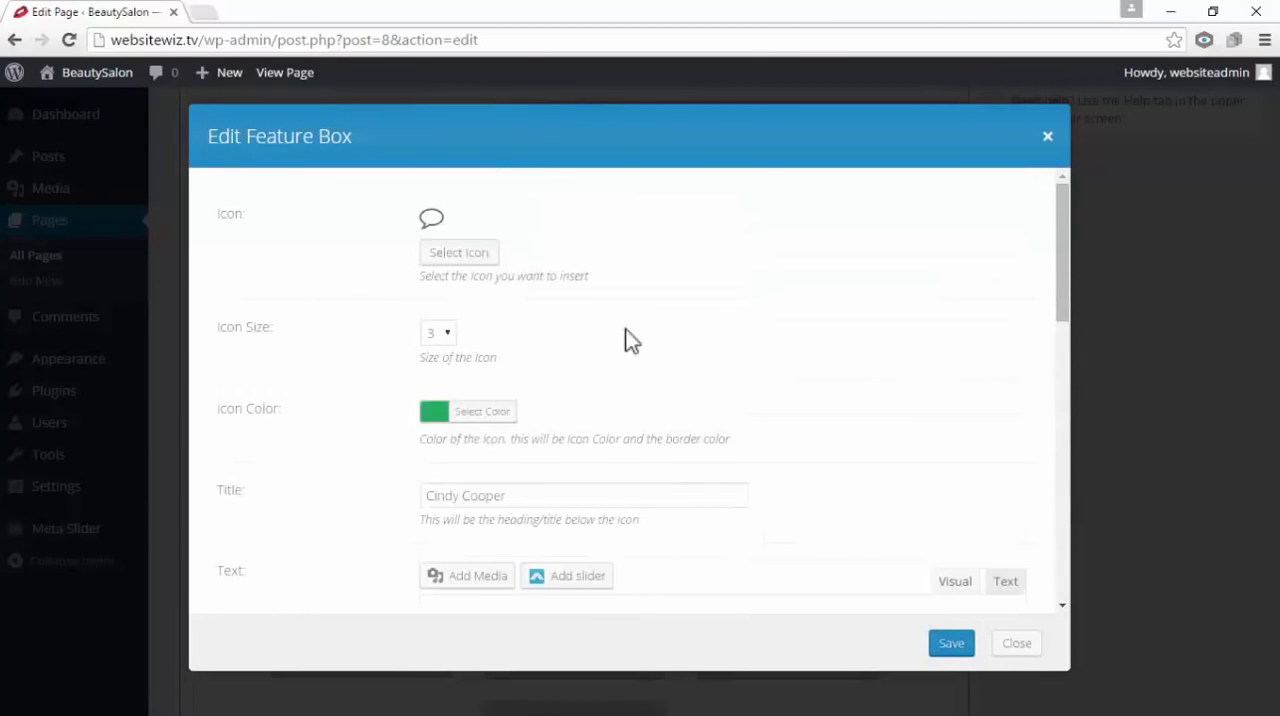
pyautogui.scroll(-2, 630, 341)
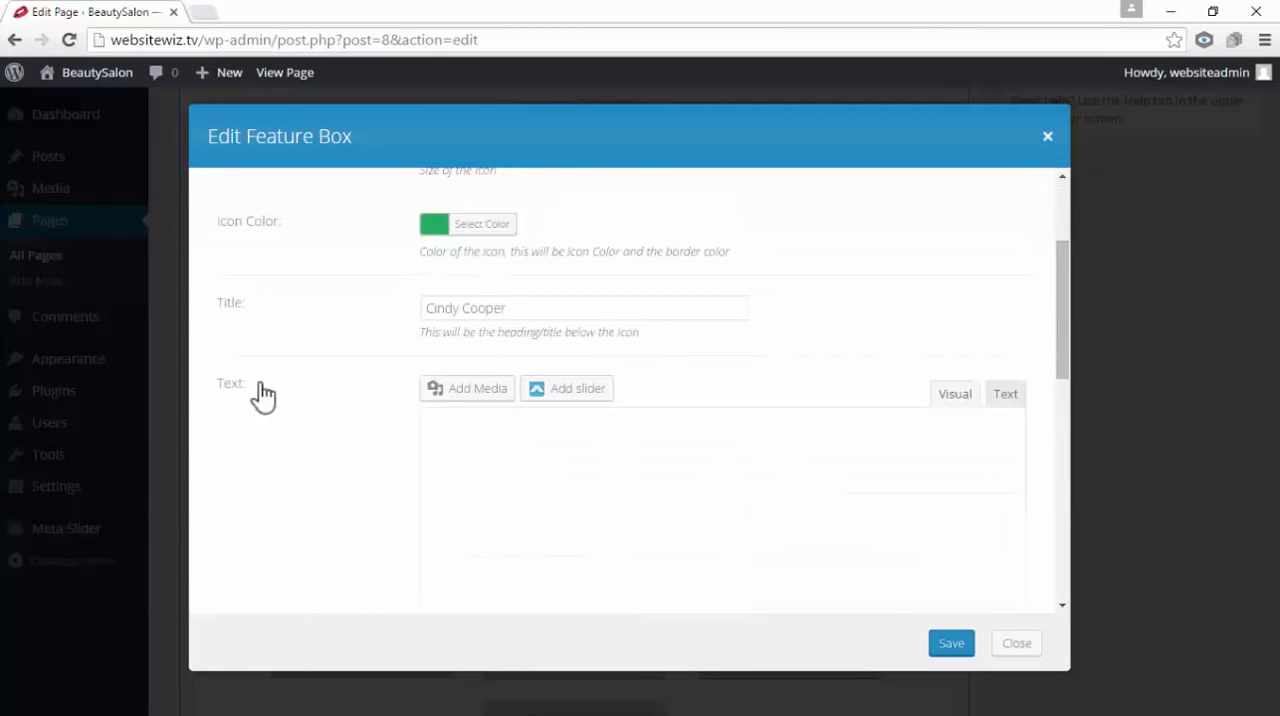
pyautogui.scroll(-1, 813, 433)
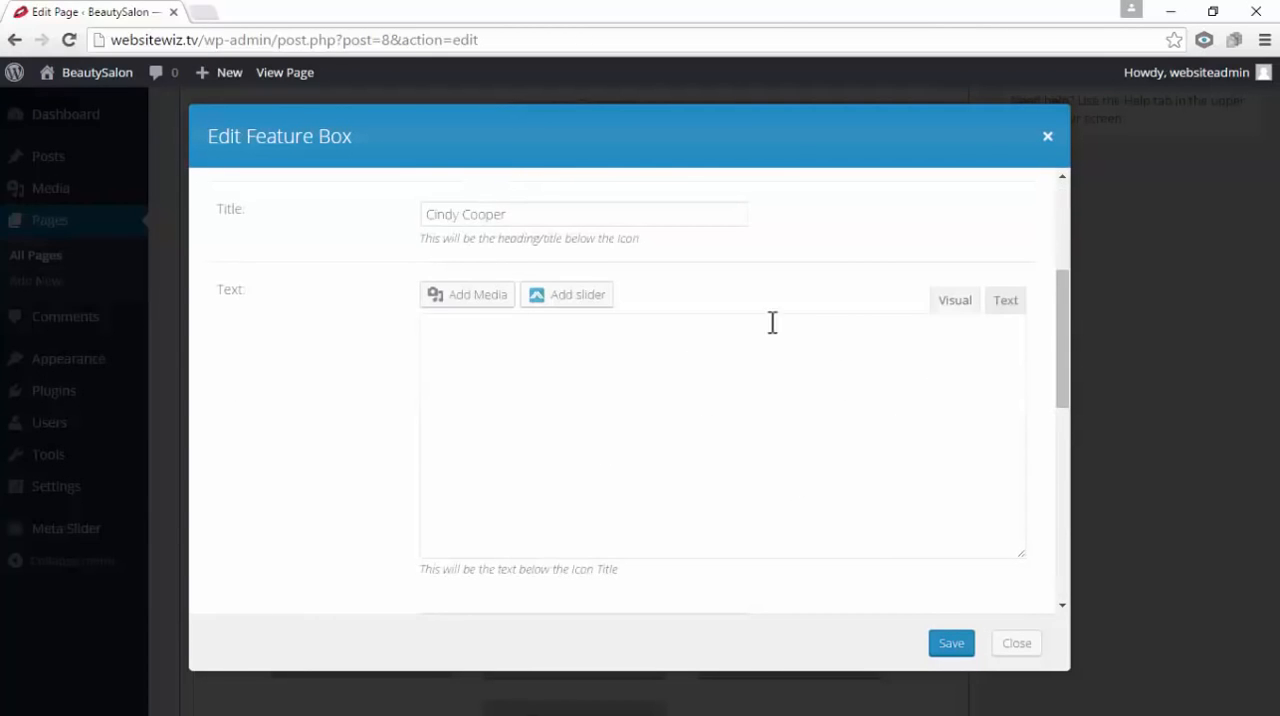
pyautogui.click(1046, 137)
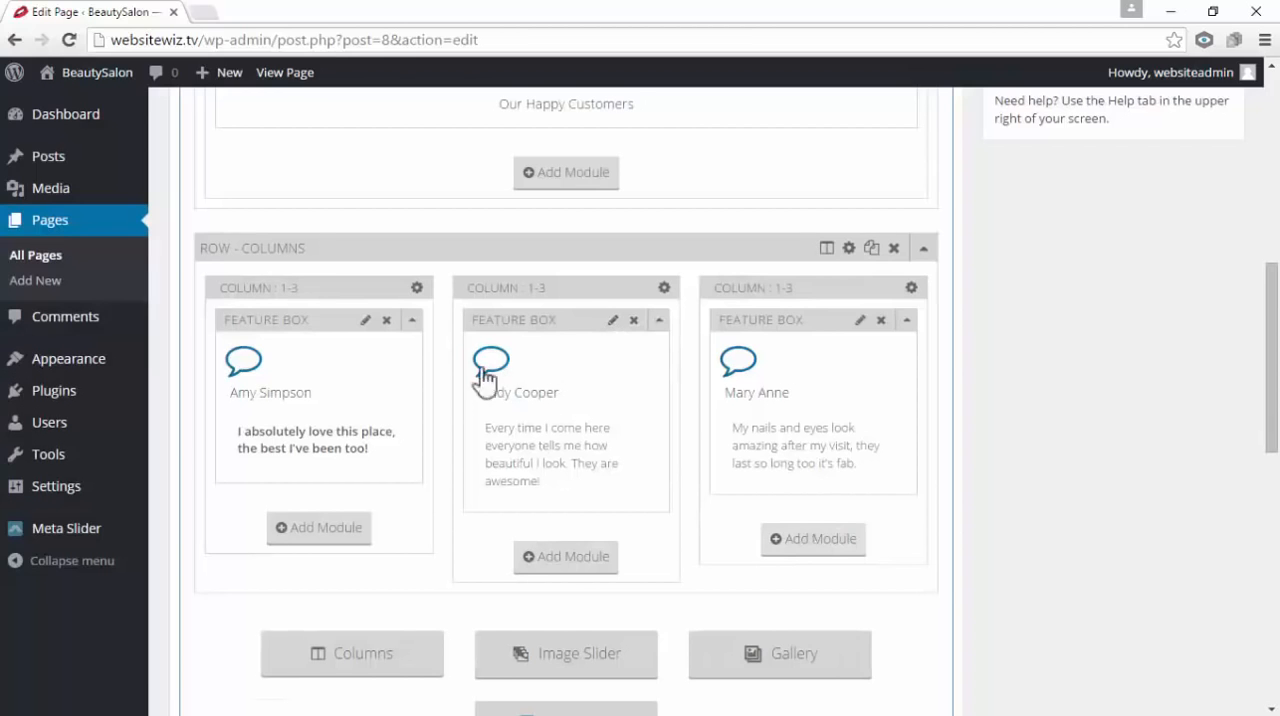
# Format the testimonial text in the second column's feature box as Heading 4 and save the box
pyautogui.click(611, 321)
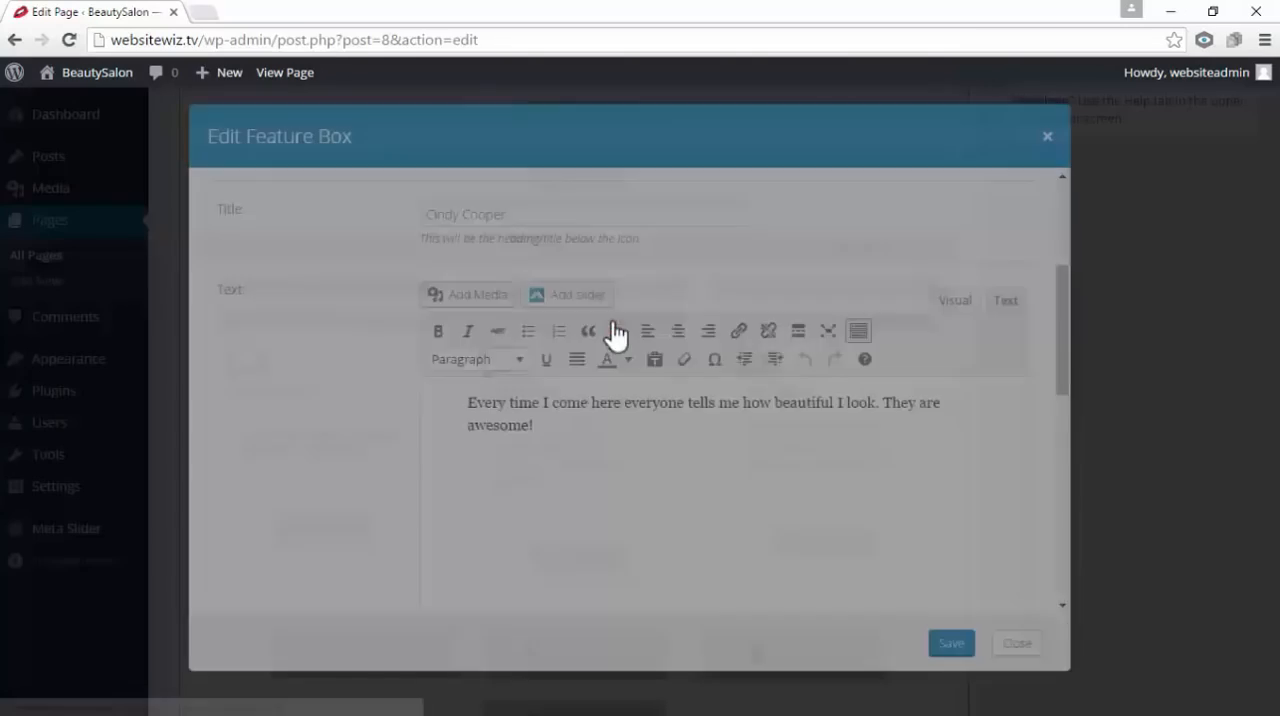
pyautogui.scroll(2, 466, 380)
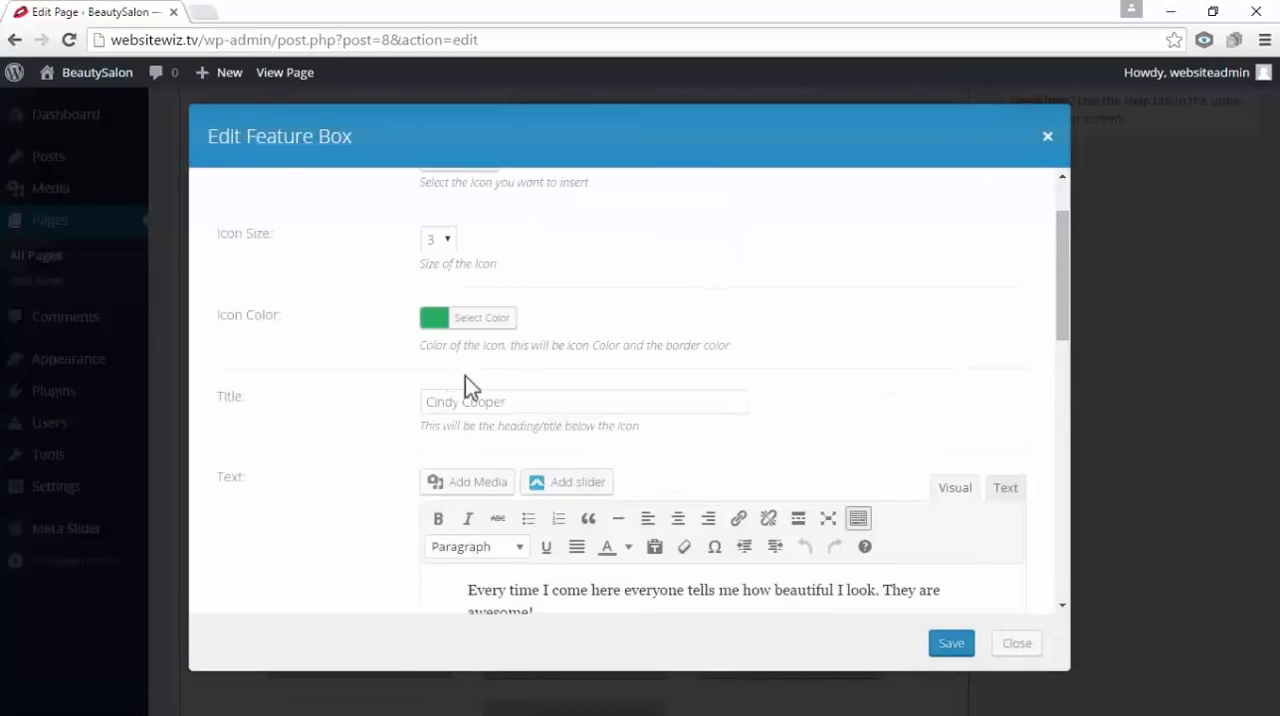
pyautogui.scroll(-3, 520, 390)
pyautogui.scroll(2, 590, 402)
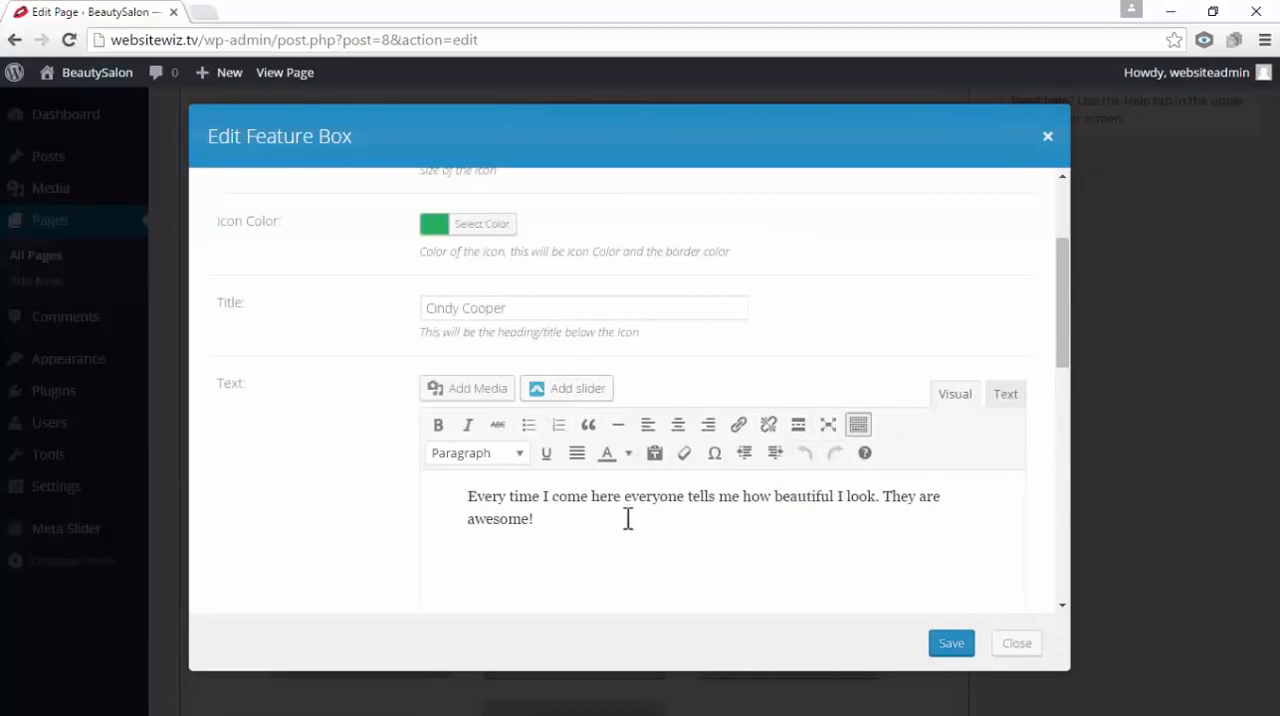
pyautogui.moveTo(626, 525); pyautogui.dragTo(483, 480)
pyautogui.scroll(-1, 540, 483)
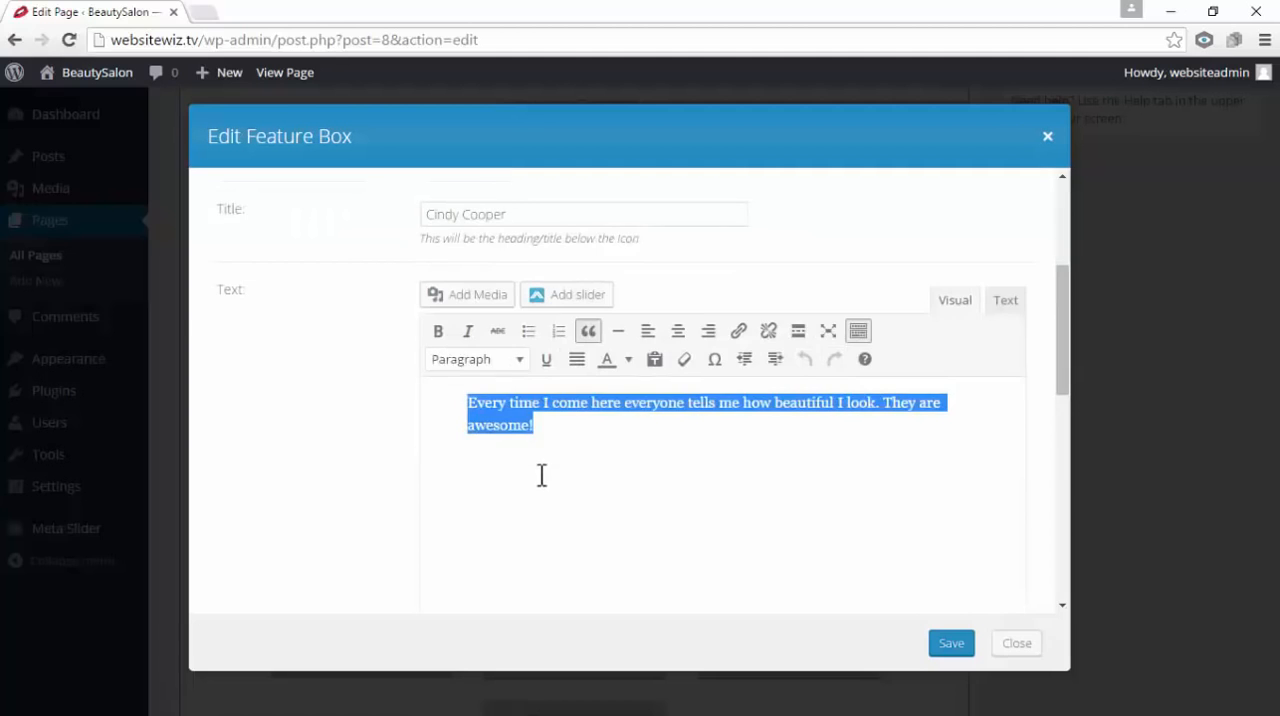
pyautogui.click(519, 362)
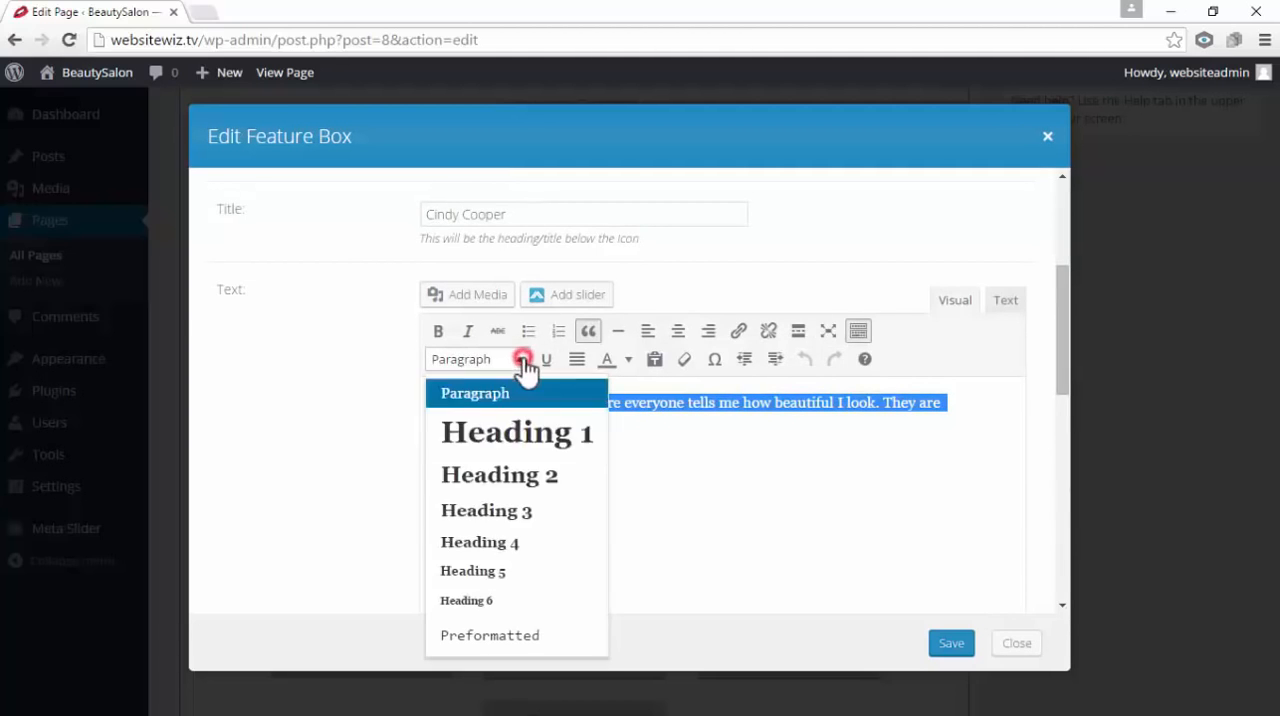
pyautogui.click(548, 552)
pyautogui.click(665, 508)
pyautogui.click(951, 645)
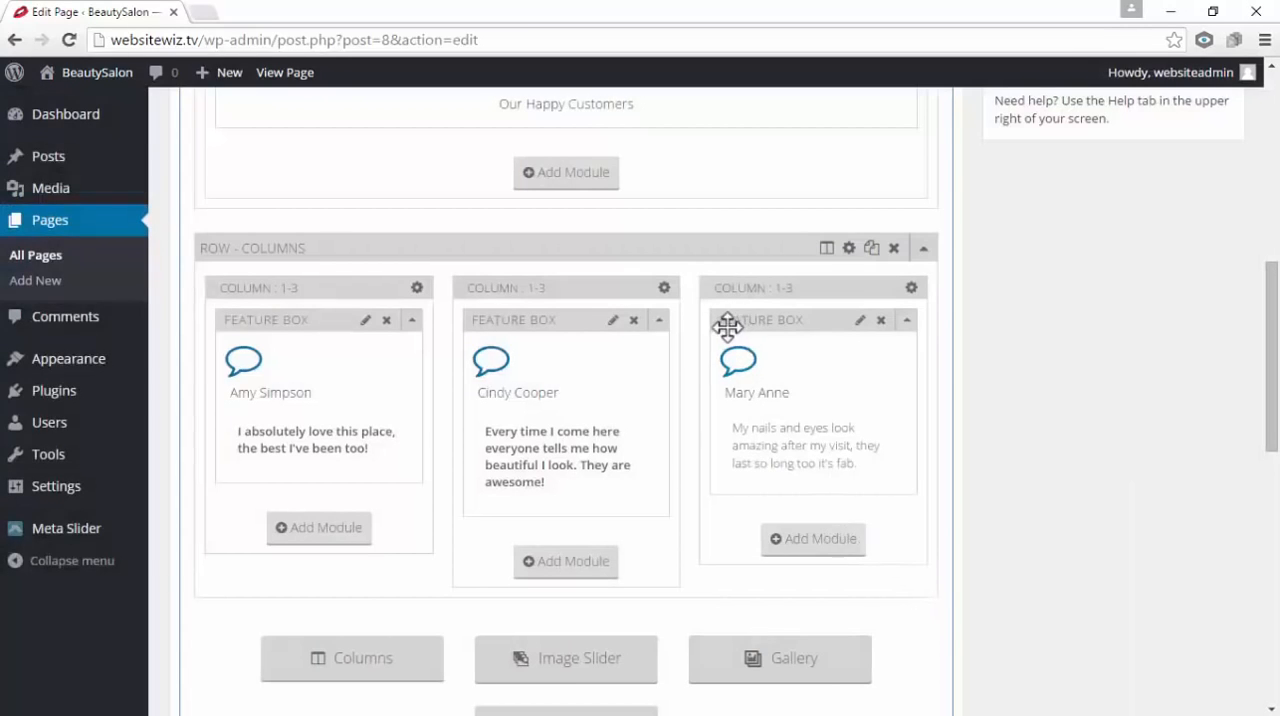
pyautogui.click(859, 323)
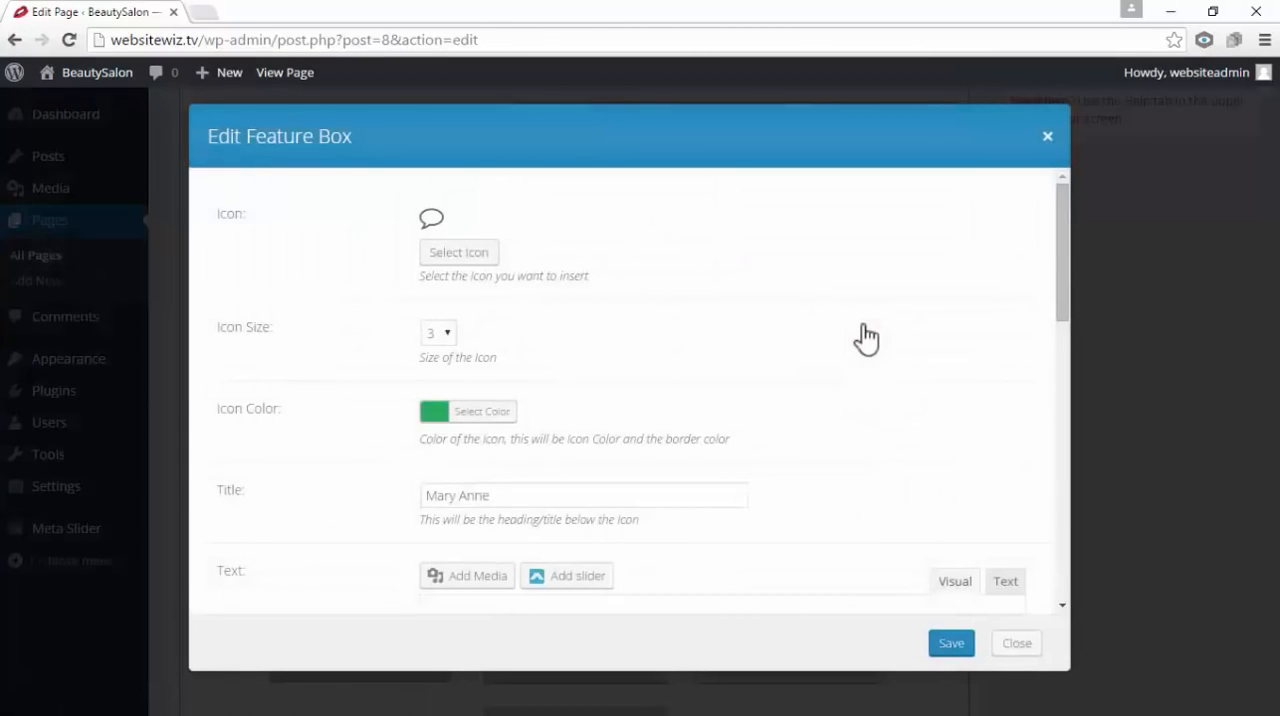
pyautogui.scroll(-3, 866, 336)
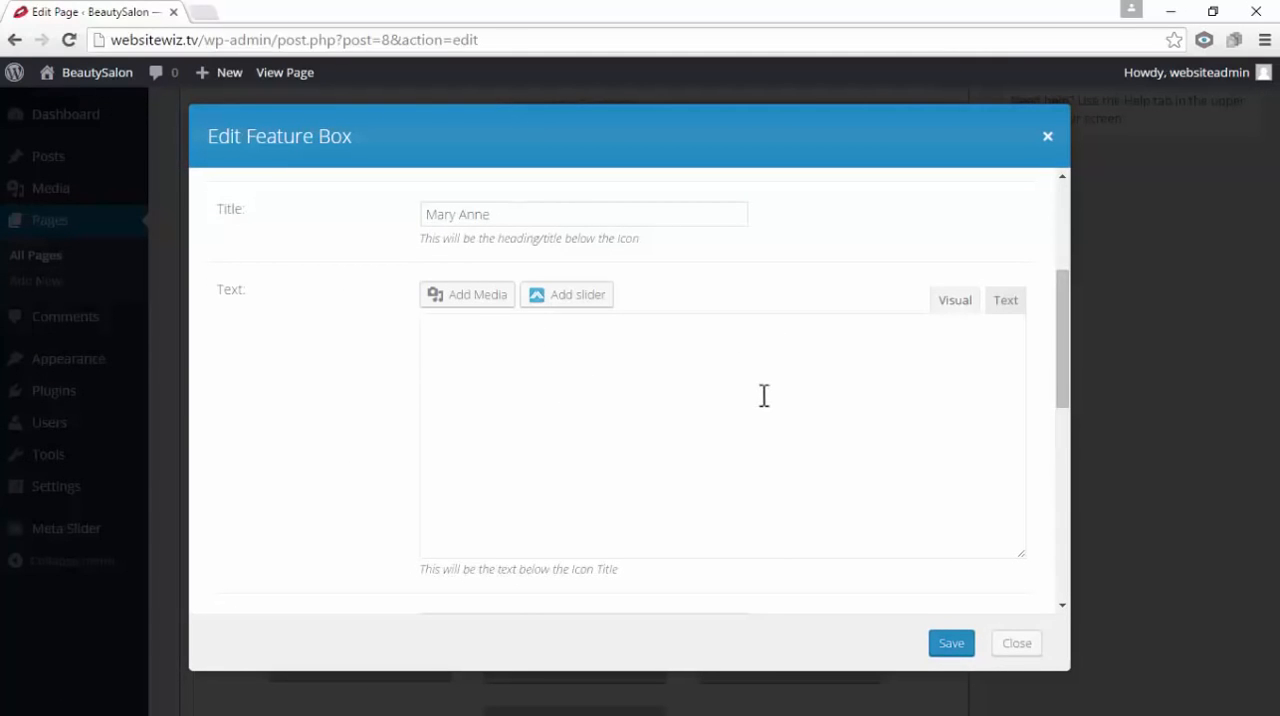
pyautogui.click(1048, 137)
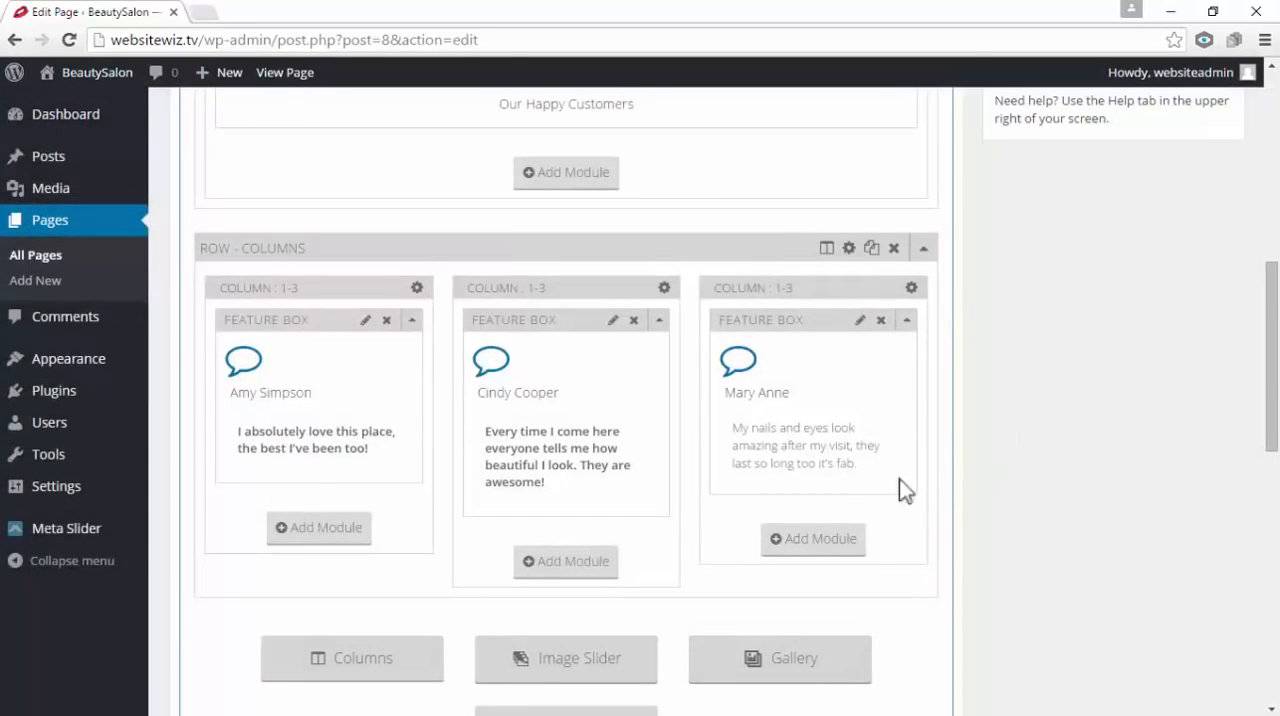
# Format the third column's testimonial text as Heading 4 in its feature box, then update the Home page
pyautogui.click(860, 322)
pyautogui.scroll(3, 827, 392)
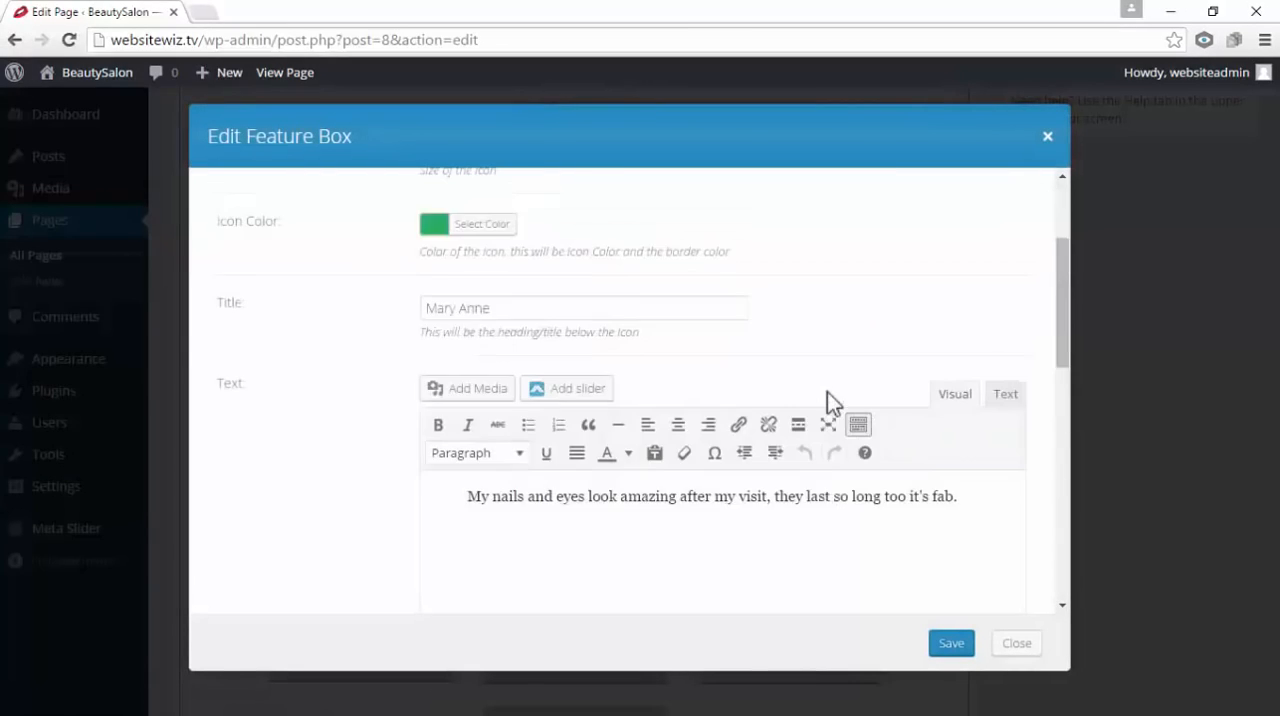
pyautogui.scroll(1, 820, 437)
pyautogui.scroll(-3, 822, 434)
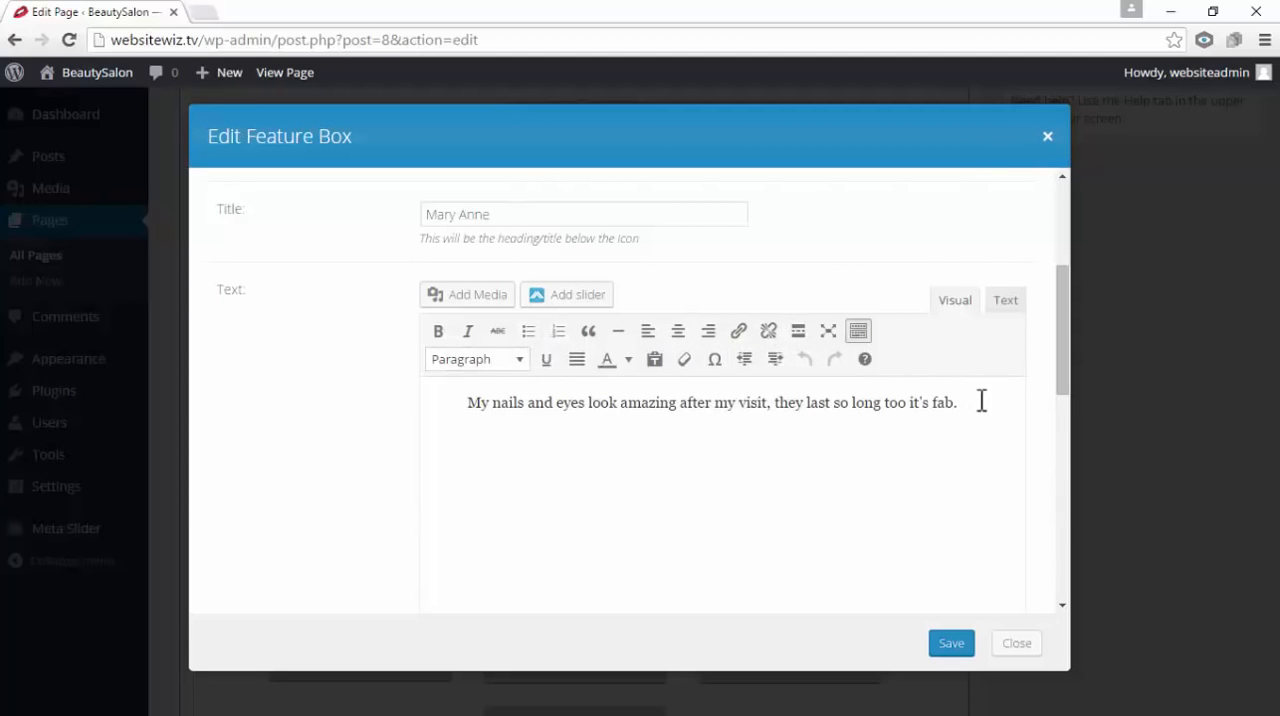
pyautogui.moveTo(982, 400); pyautogui.dragTo(449, 443)
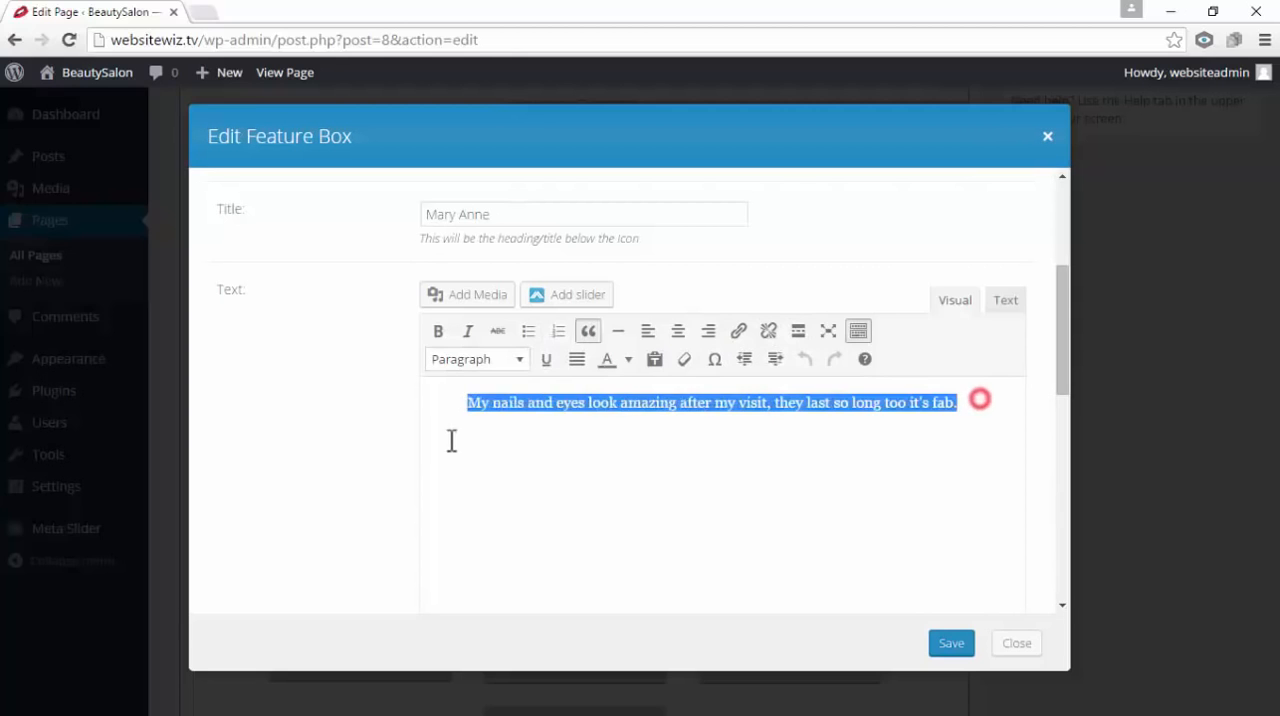
pyautogui.click(520, 359)
pyautogui.click(552, 538)
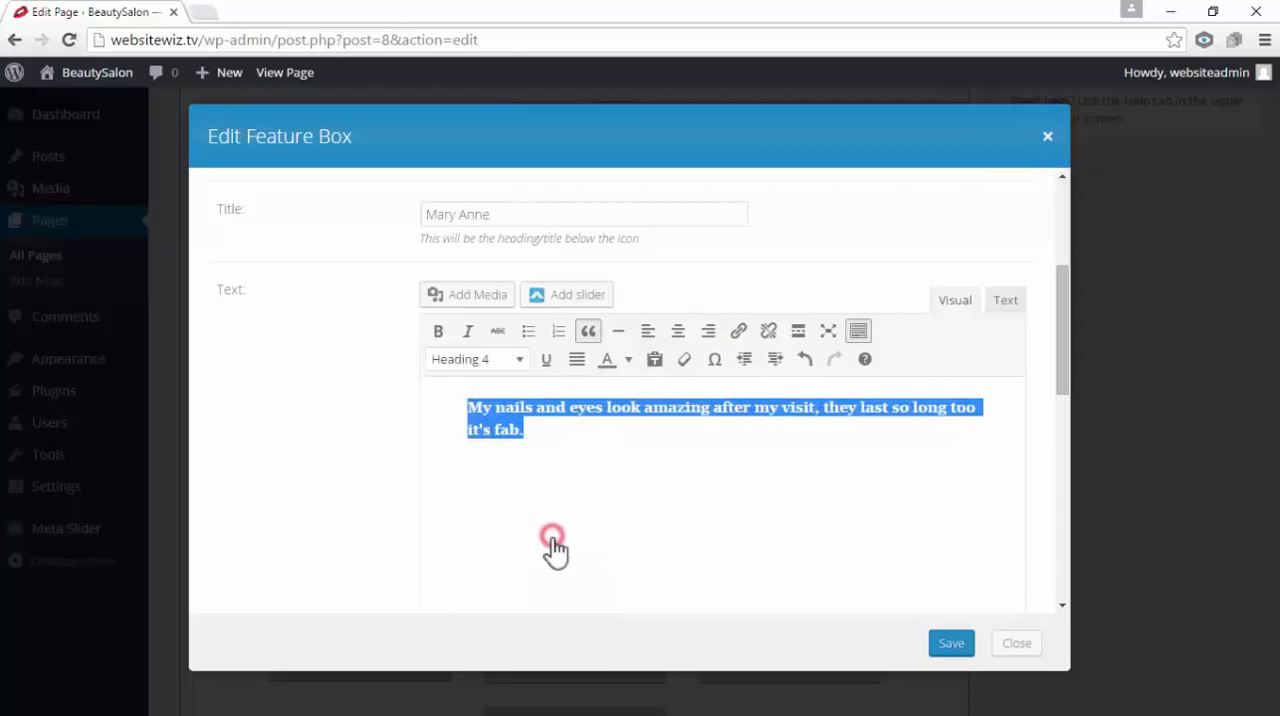
pyautogui.click(958, 645)
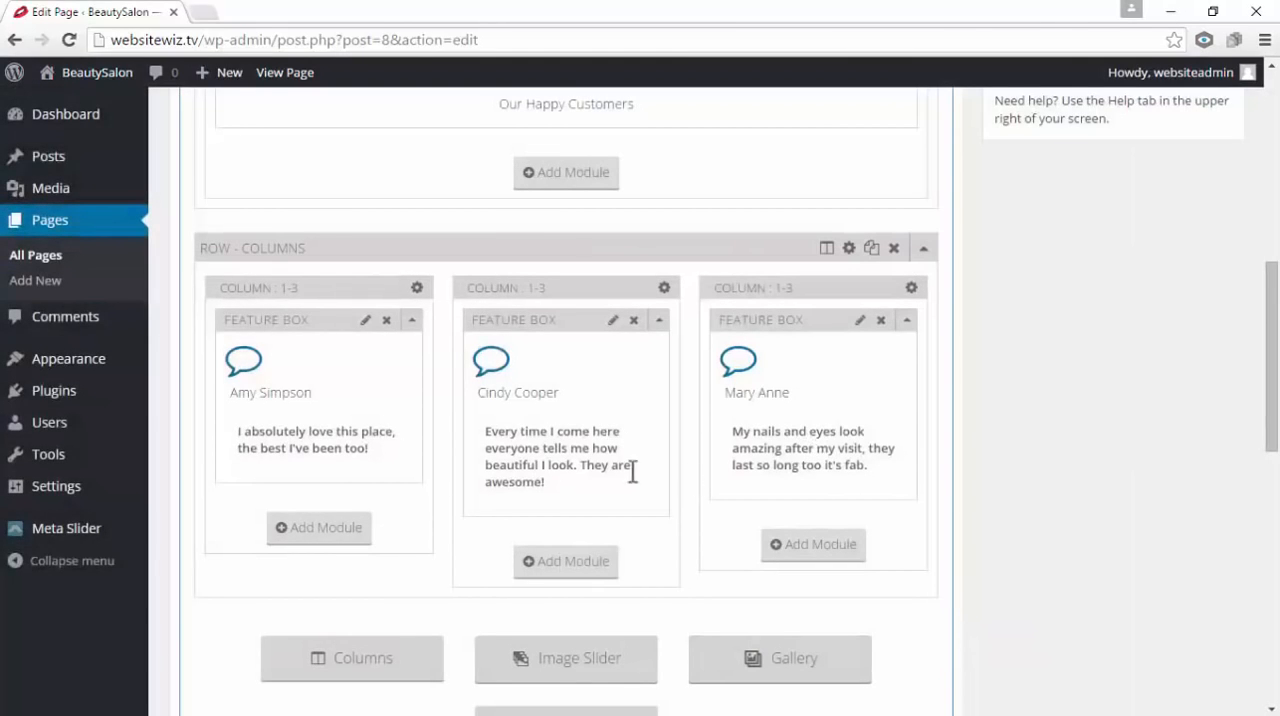
pyautogui.moveTo(1272, 392); pyautogui.dragTo(1276, 190)
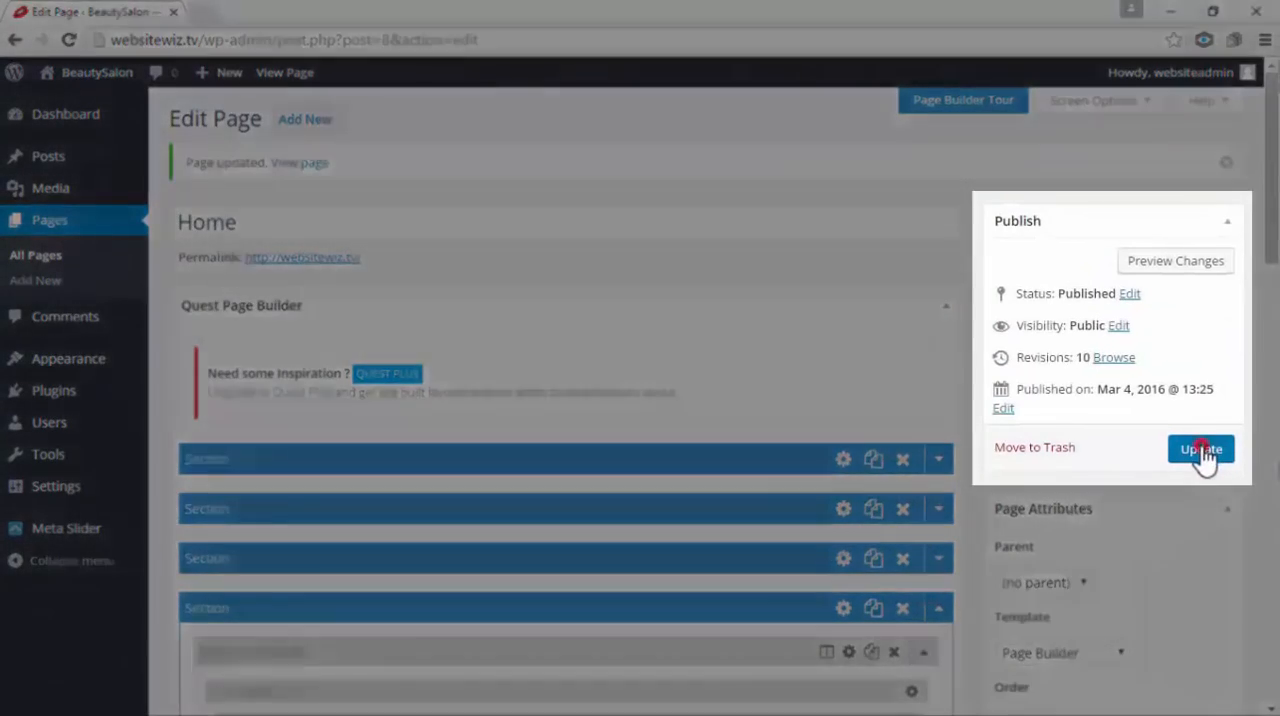
pyautogui.click(1205, 450)
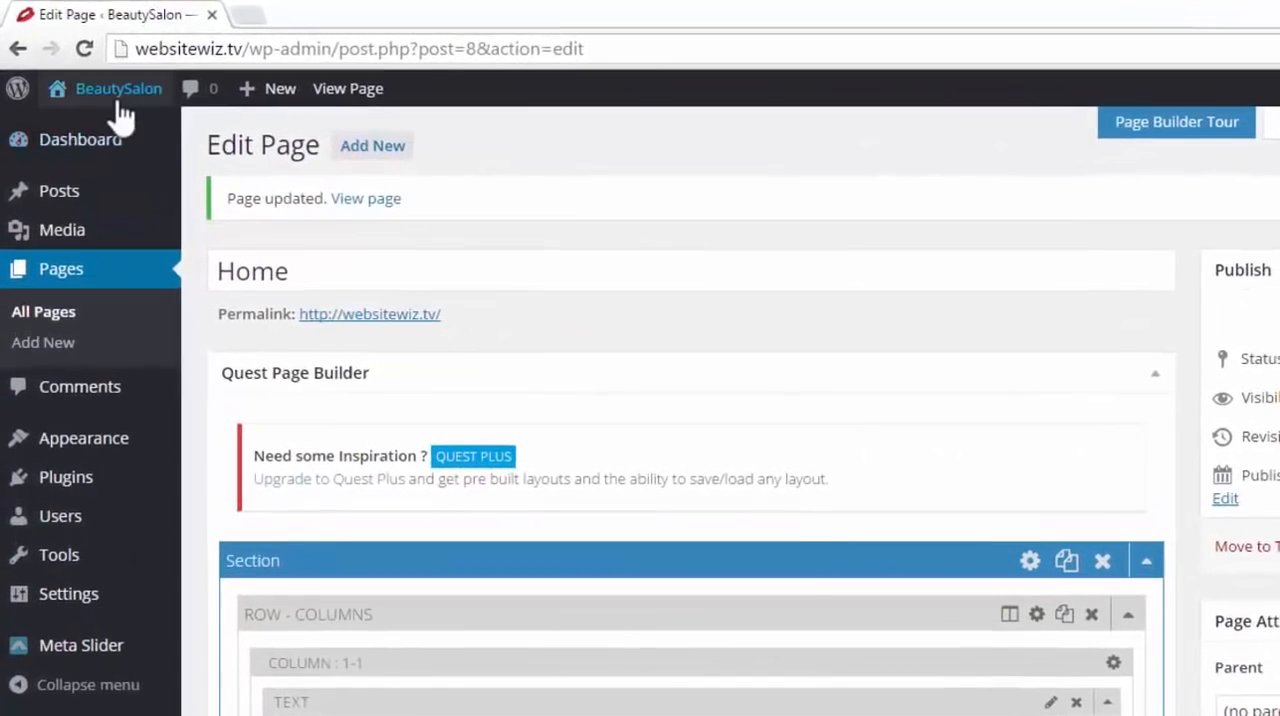
# View the live site in a new browser tab, check the three testimonials under Our Happy Customers, and return to the page editor
pyautogui.moveTo(90, 80)
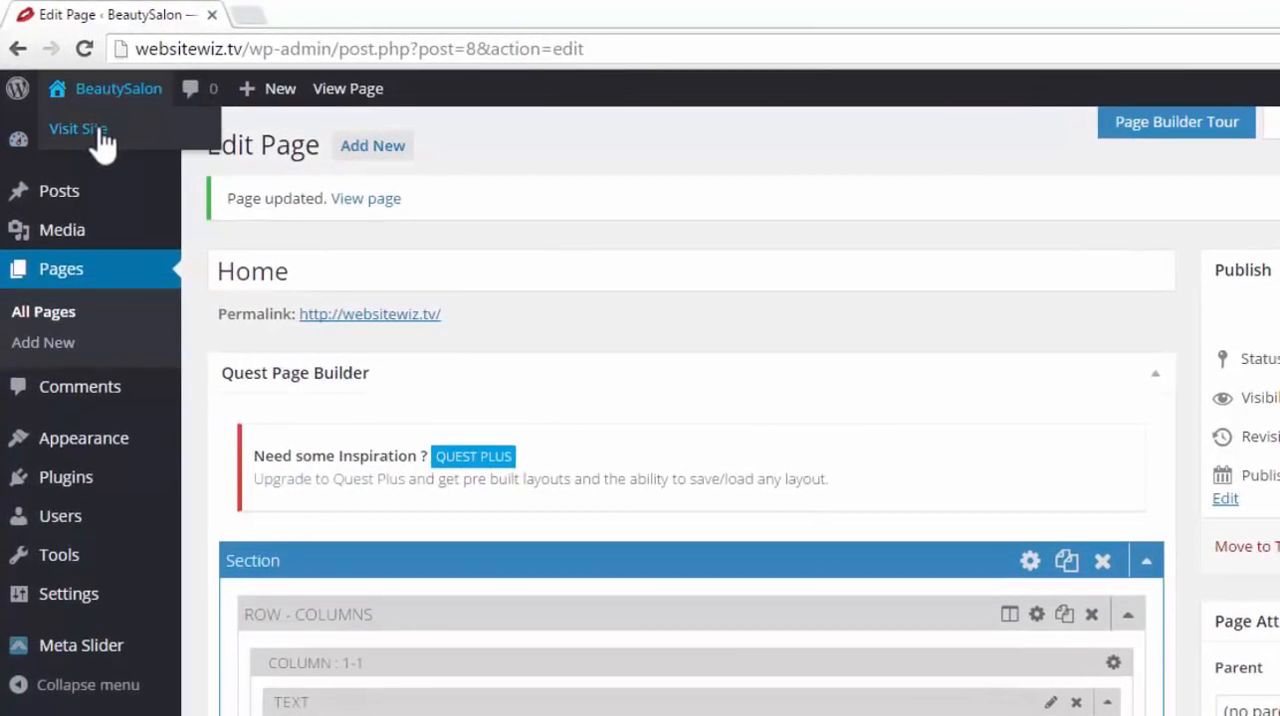
pyautogui.rightClick(91, 130)
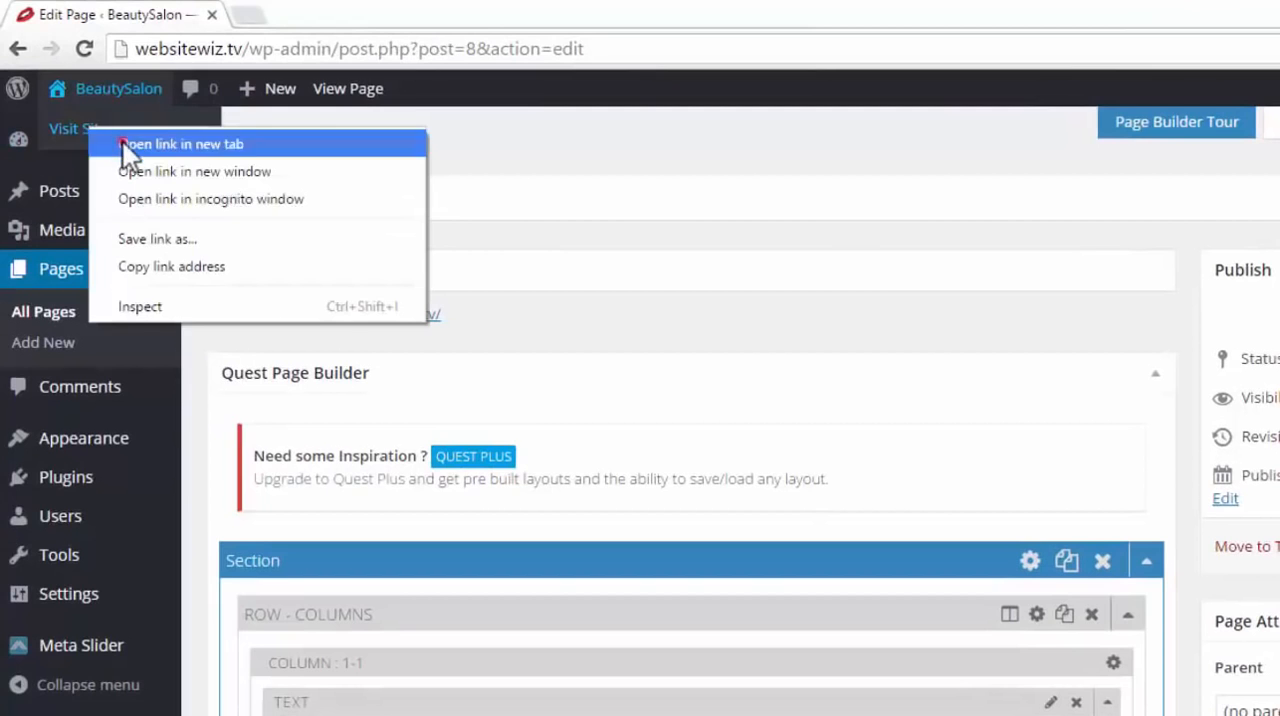
pyautogui.click(123, 142)
pyautogui.click(298, 20)
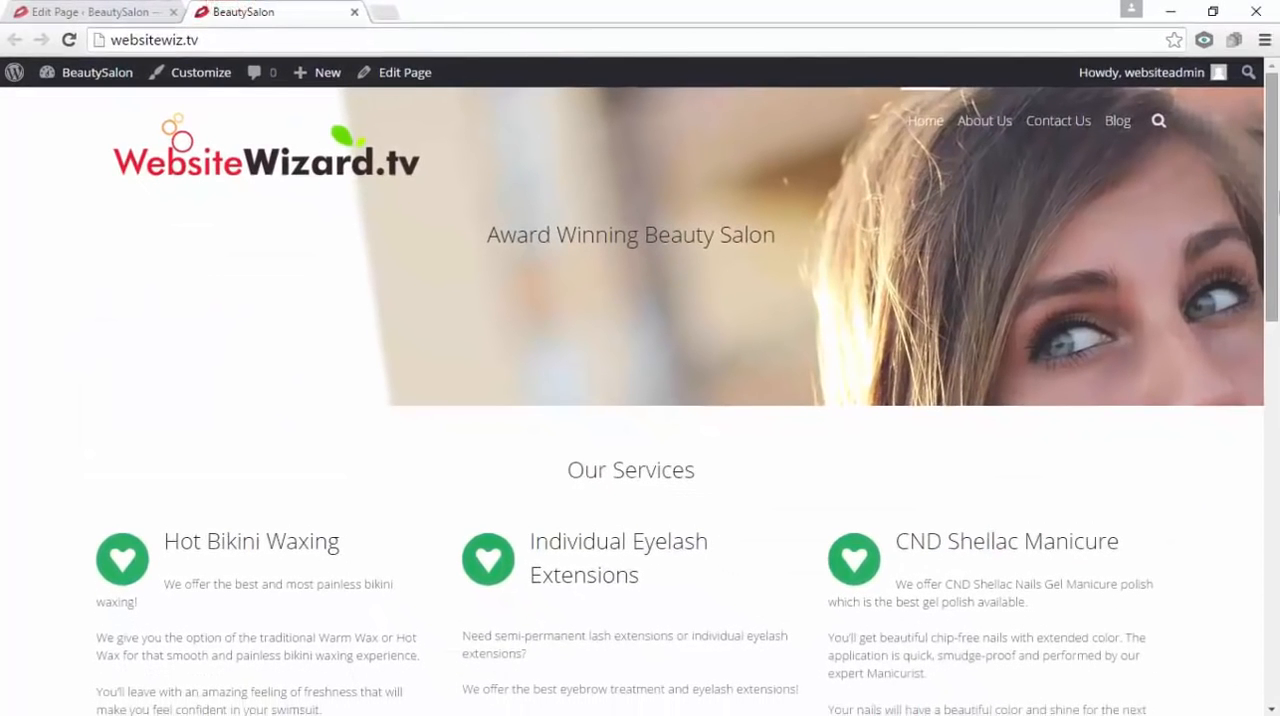
pyautogui.moveTo(1277, 195); pyautogui.dragTo(1277, 590)
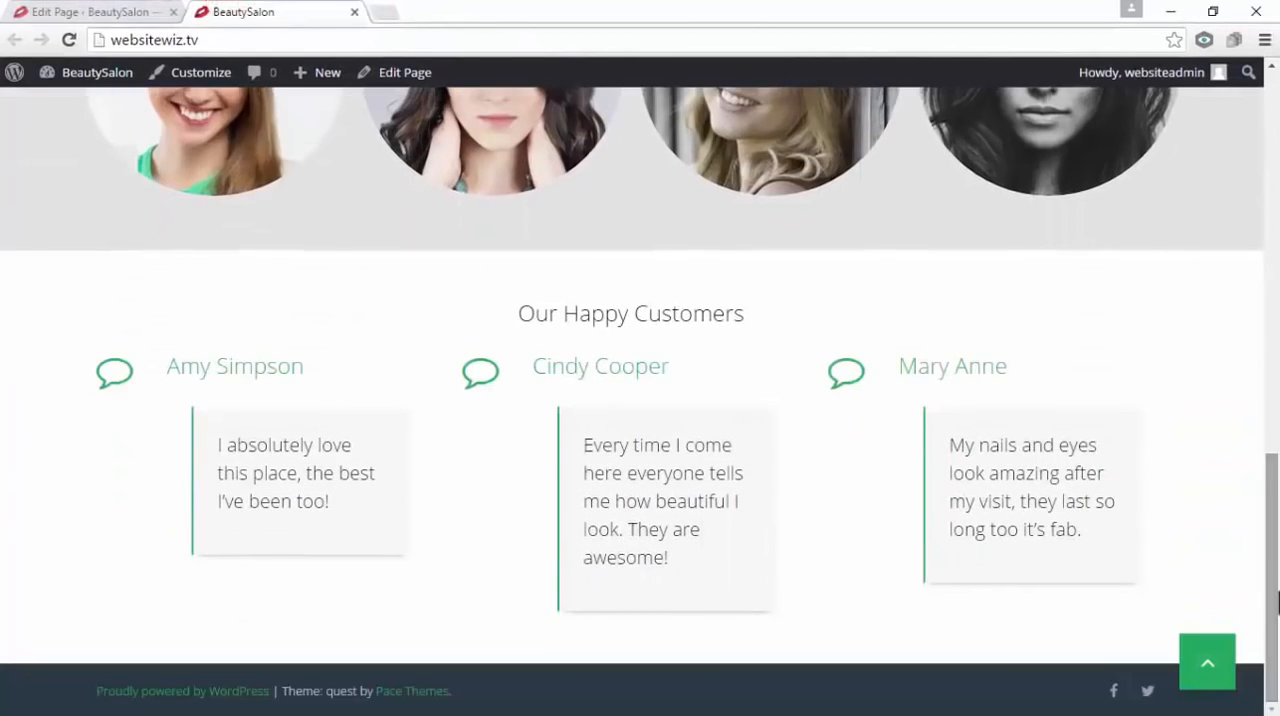
pyautogui.moveTo(350, 497); pyautogui.dragTo(217, 451)
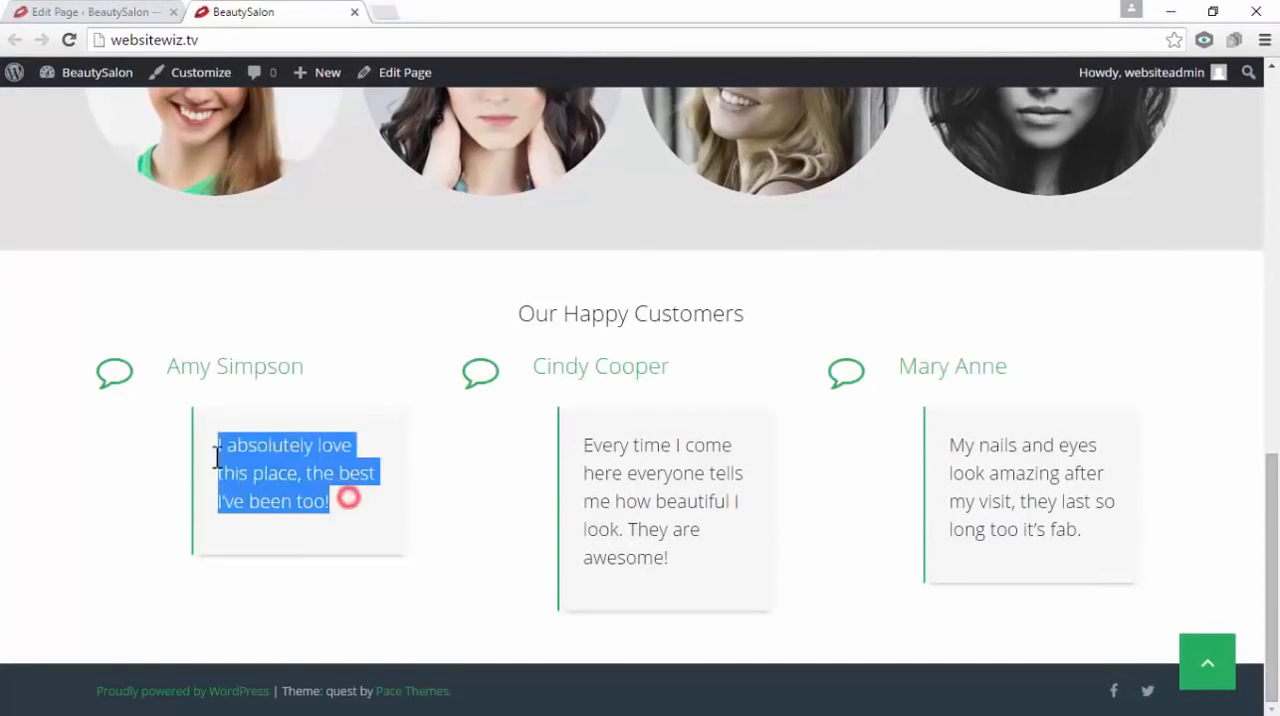
pyautogui.moveTo(690, 556); pyautogui.dragTo(604, 450)
pyautogui.moveTo(1104, 532); pyautogui.dragTo(937, 439)
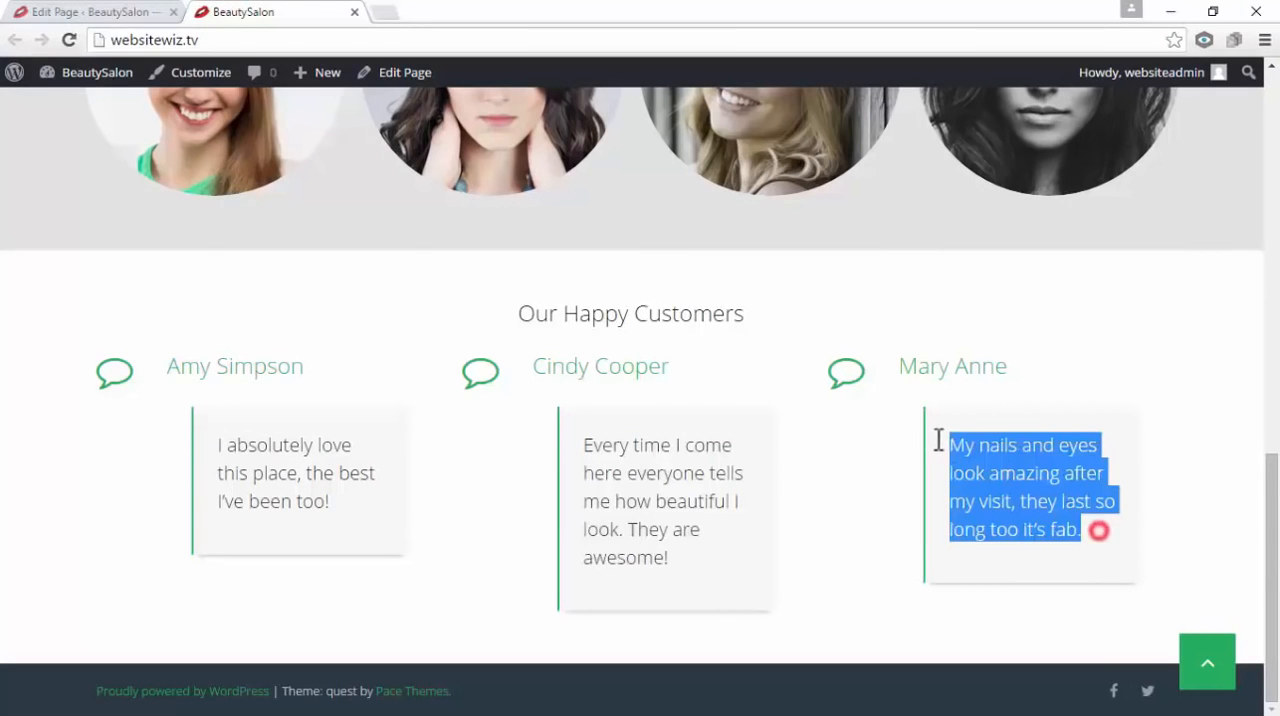
pyautogui.click(1067, 382)
pyautogui.moveTo(1272, 560); pyautogui.dragTo(1270, 160)
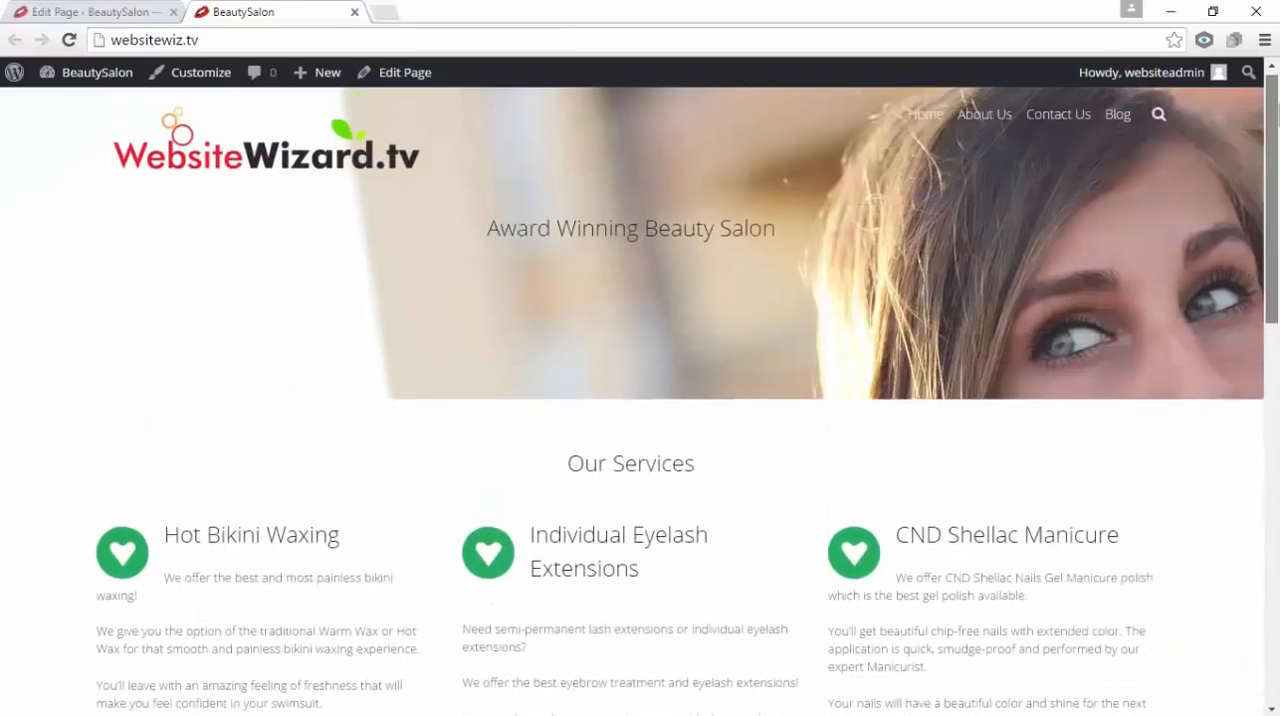
pyautogui.click(158, 12)
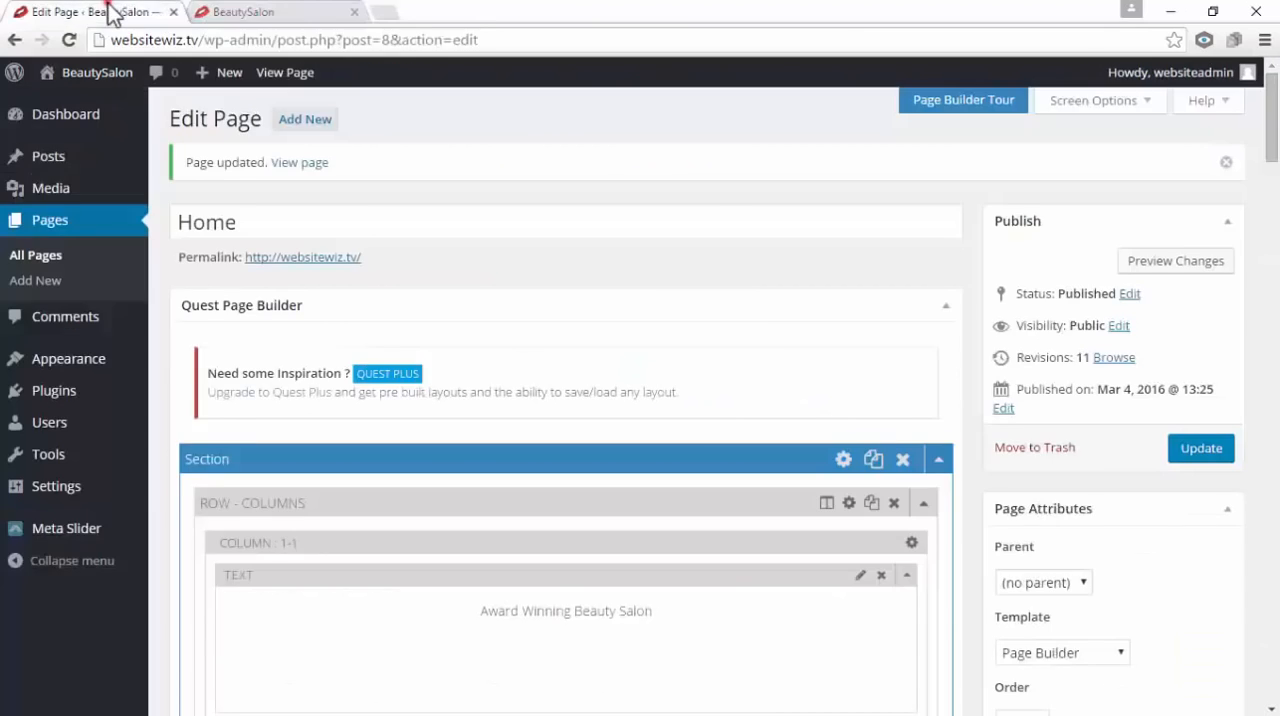
pyautogui.click(354, 12)
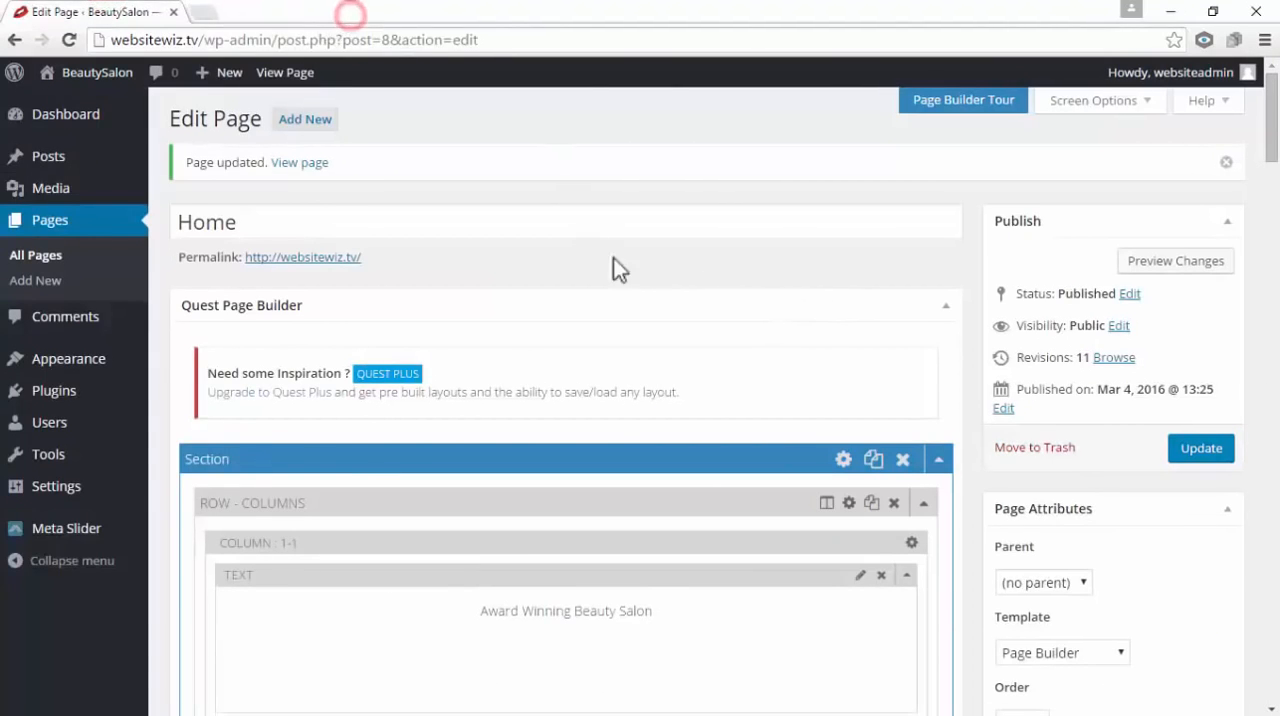
# Collapse all four existing sections of the Home page in the Quest Page Builder
pyautogui.scroll(-1, 397, 434)
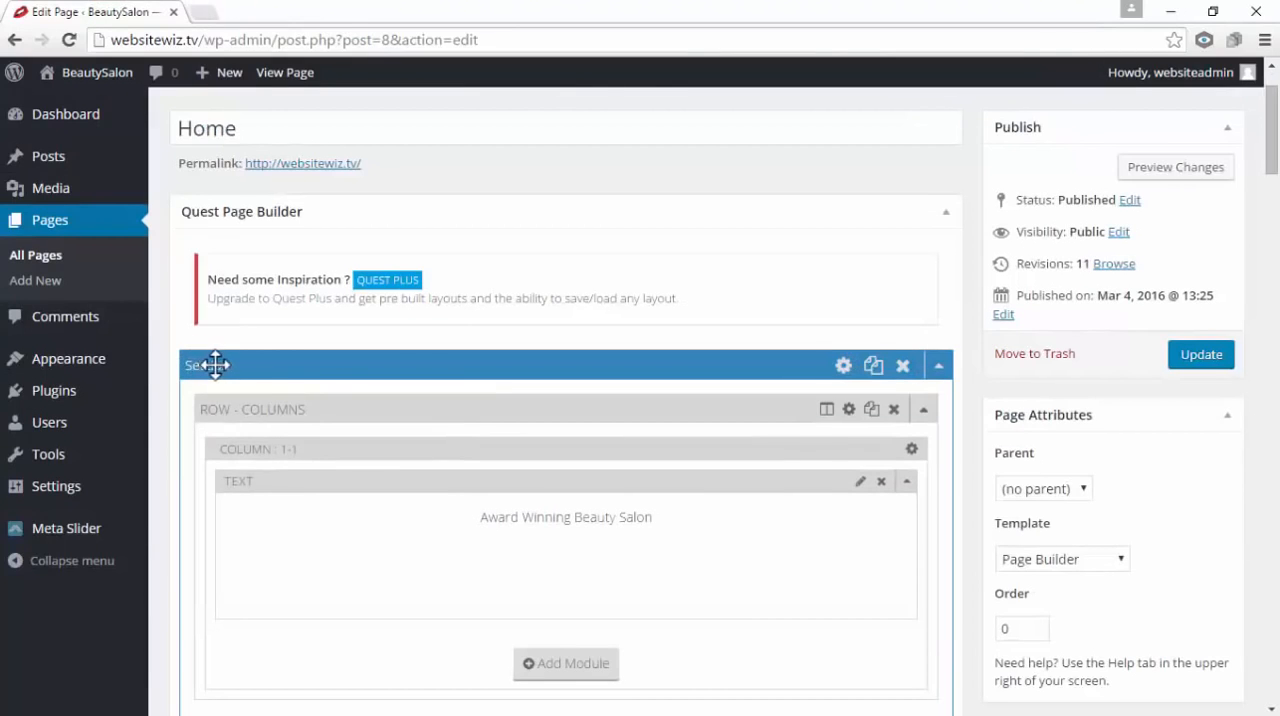
pyautogui.click(940, 370)
pyautogui.scroll(-1, 940, 374)
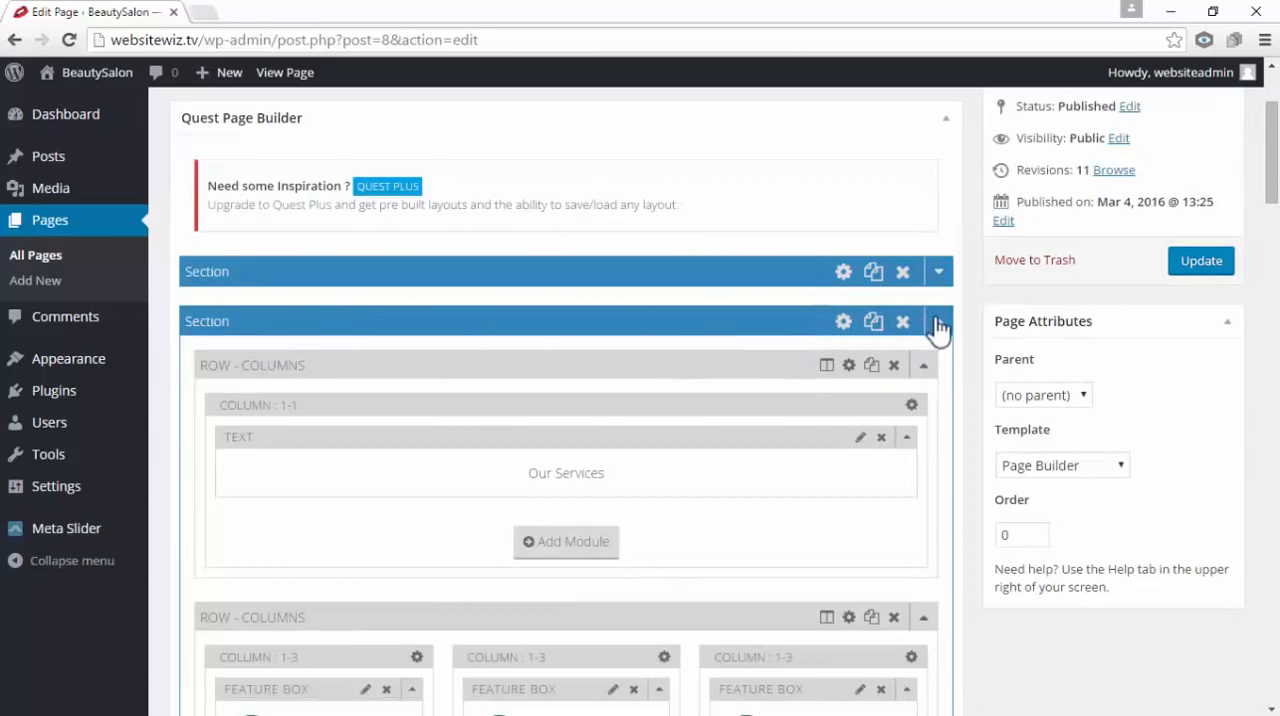
pyautogui.click(938, 322)
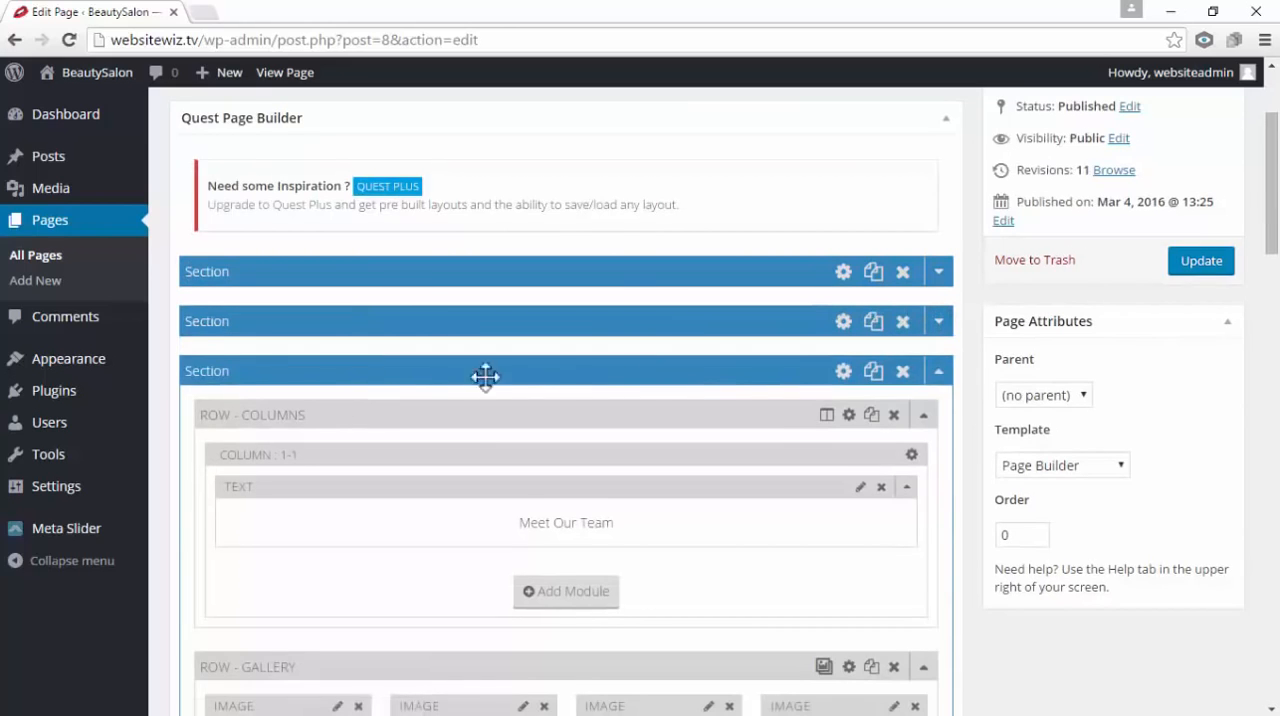
pyautogui.click(939, 372)
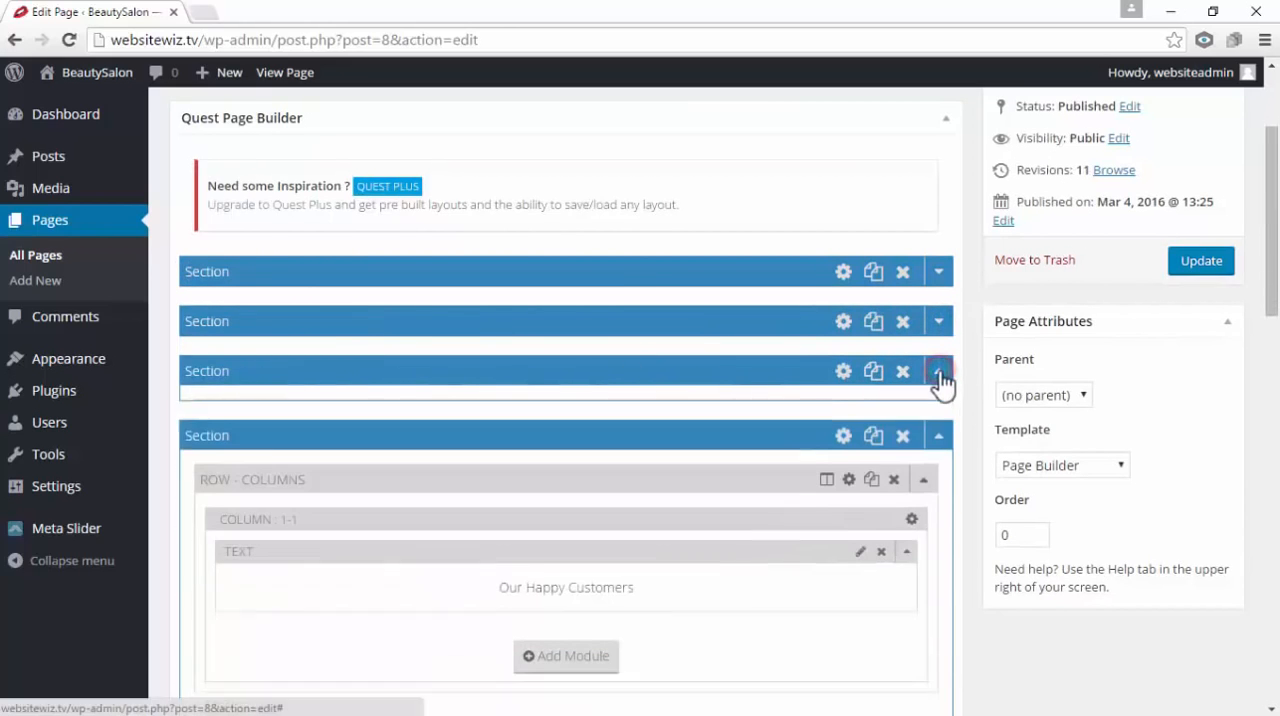
pyautogui.click(939, 421)
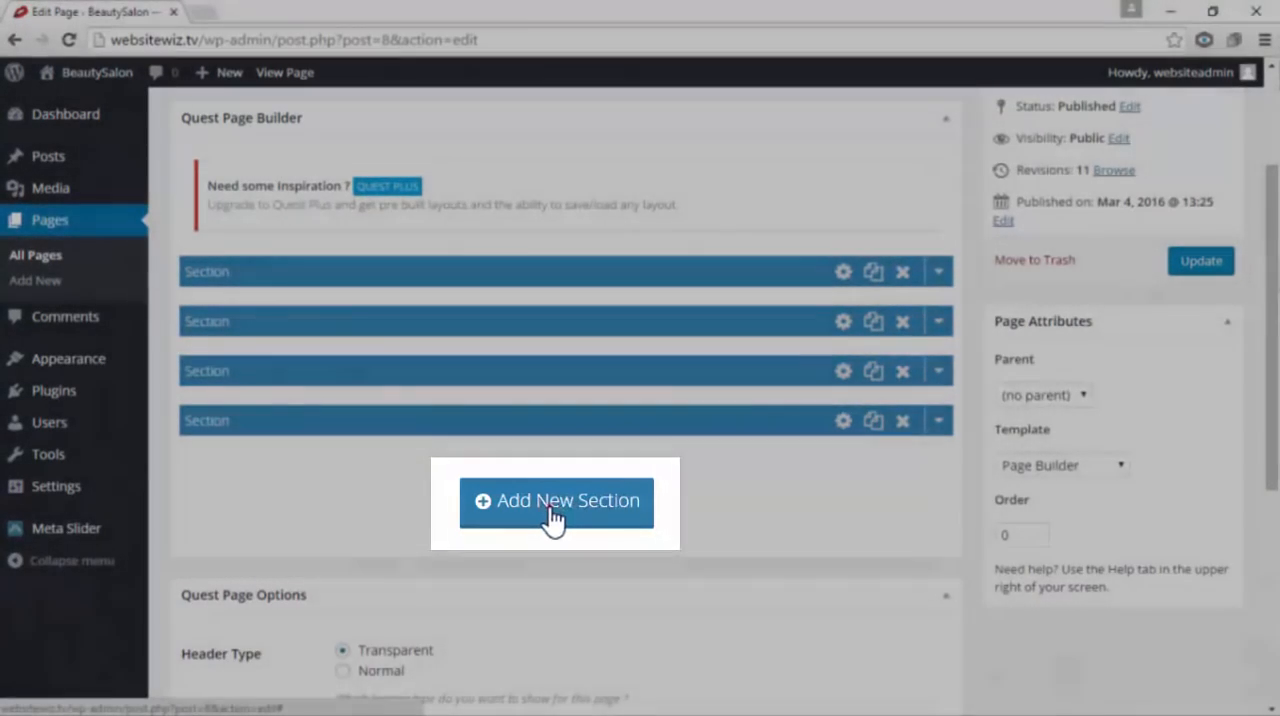
# Add a fifth section to the Home page and insert a row with the single-column 1/1 layout
pyautogui.click(541, 505)
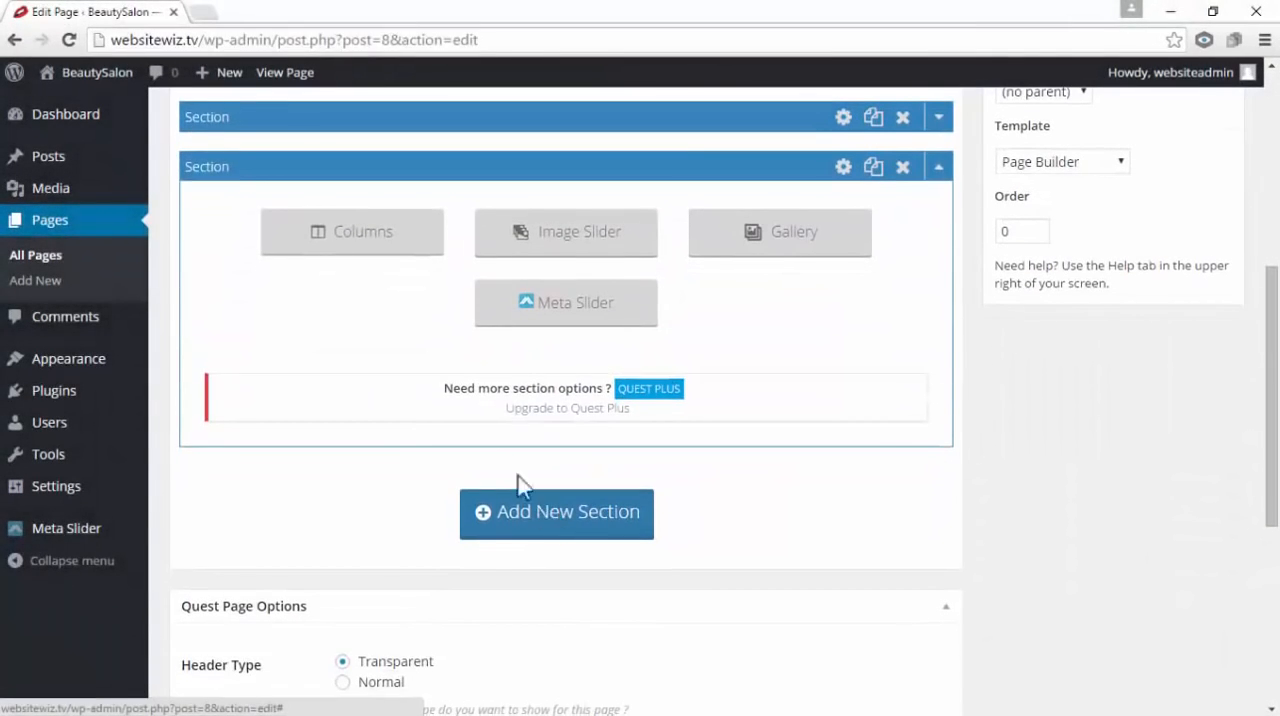
pyautogui.scroll(1, 484, 446)
pyautogui.click(355, 334)
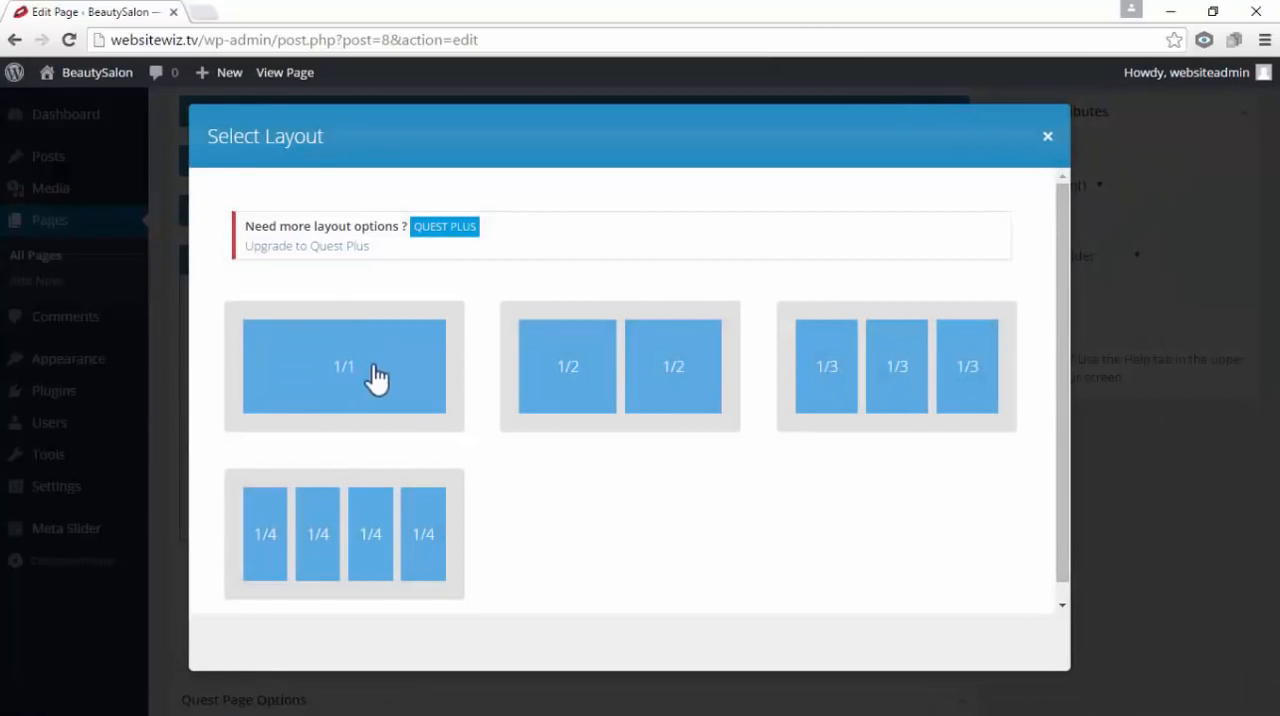
pyautogui.click(372, 372)
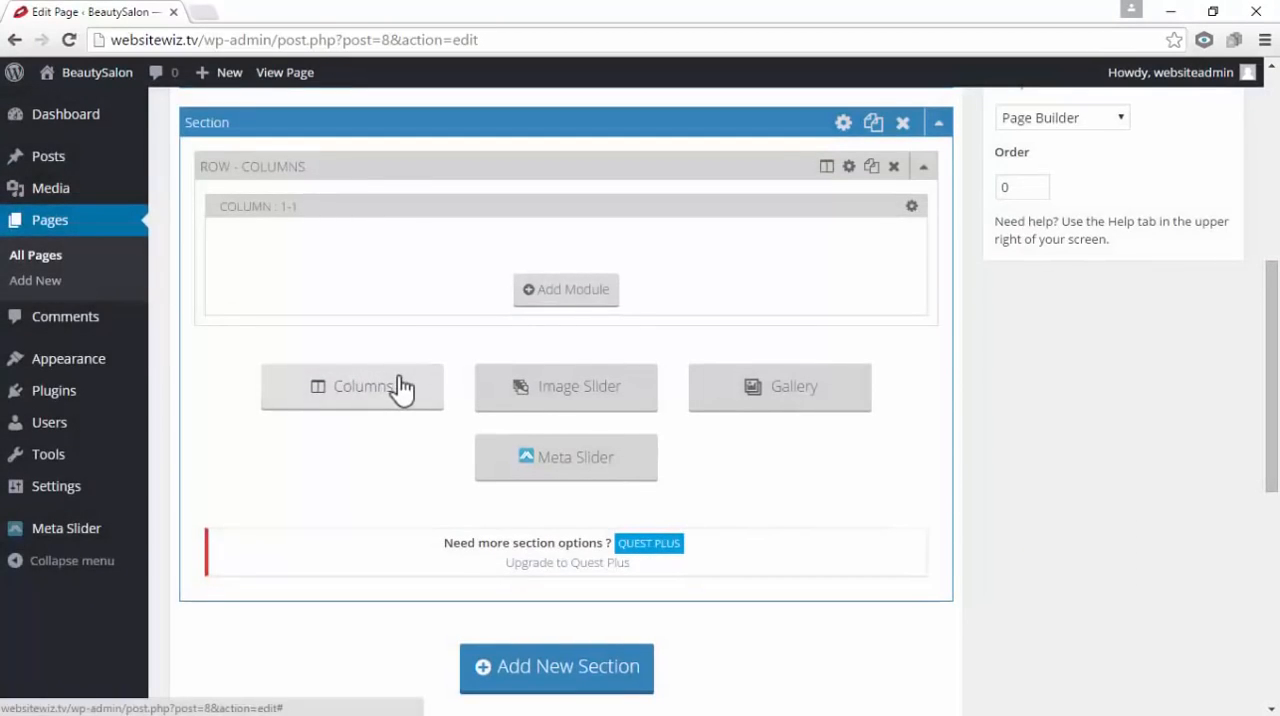
# Add a Text module to the new section's column and enter "Juicy Facts" as its content
pyautogui.scroll(1, 406, 390)
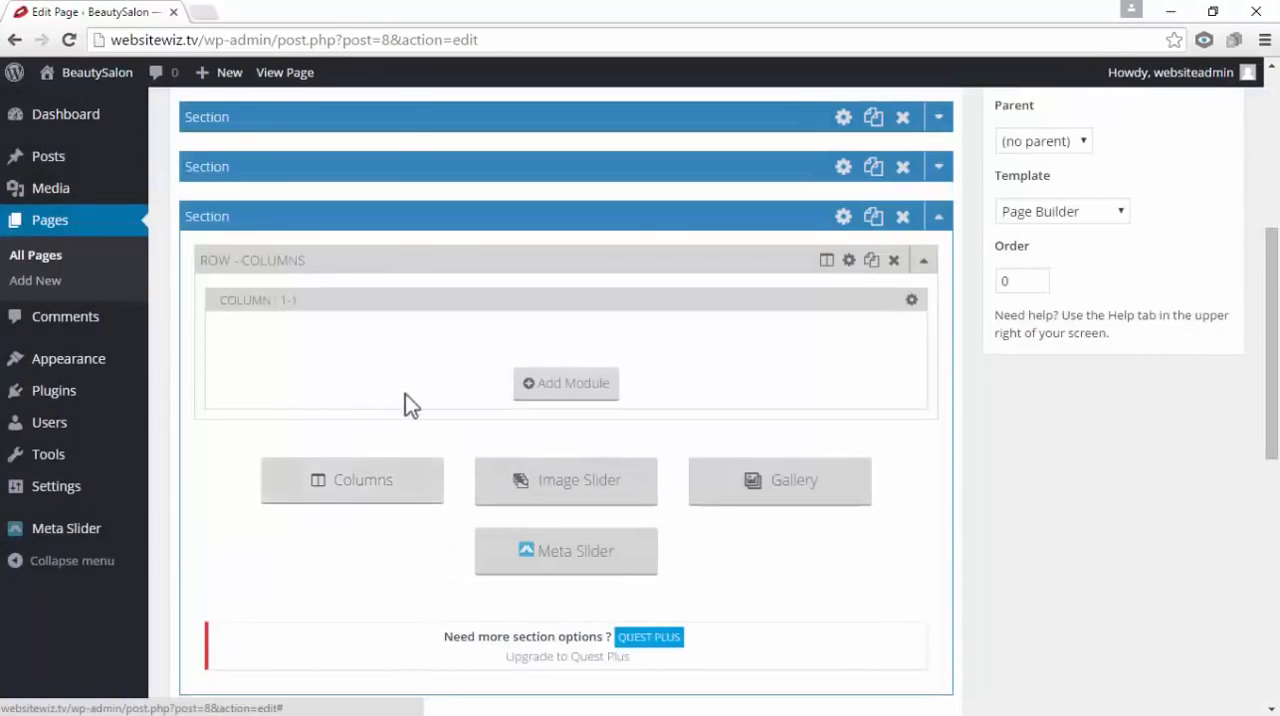
pyautogui.click(578, 395)
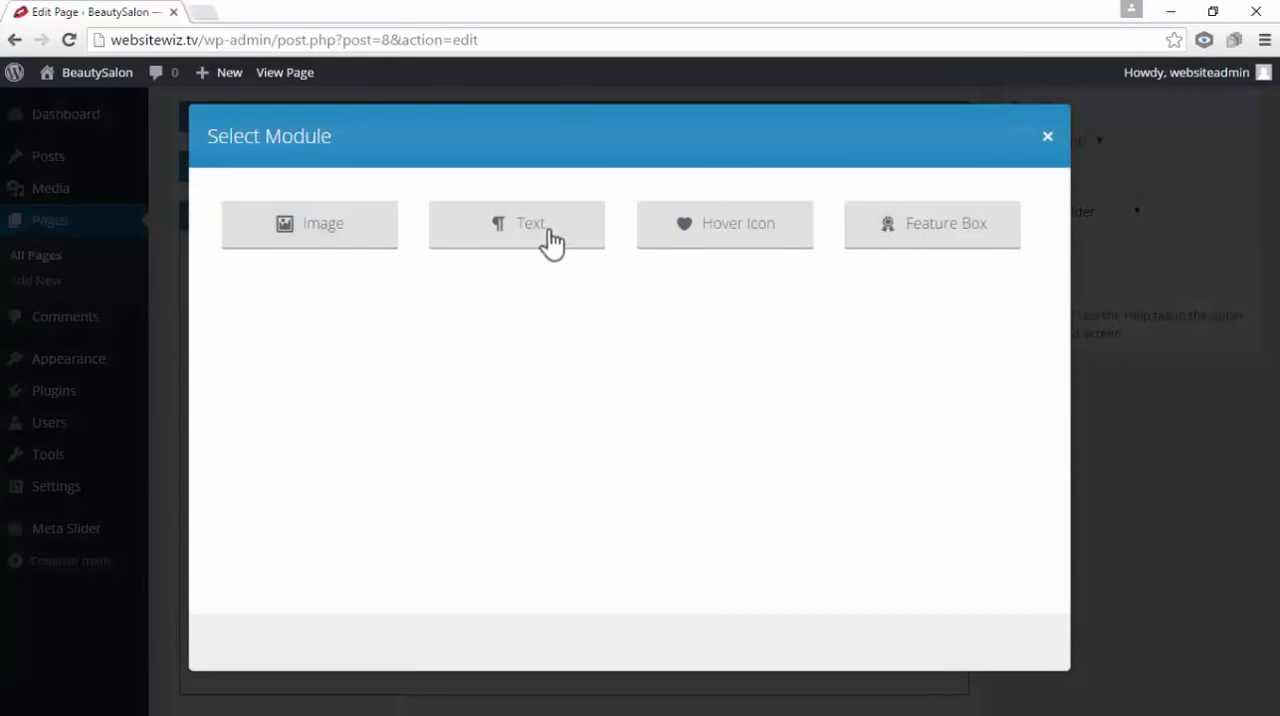
pyautogui.click(549, 236)
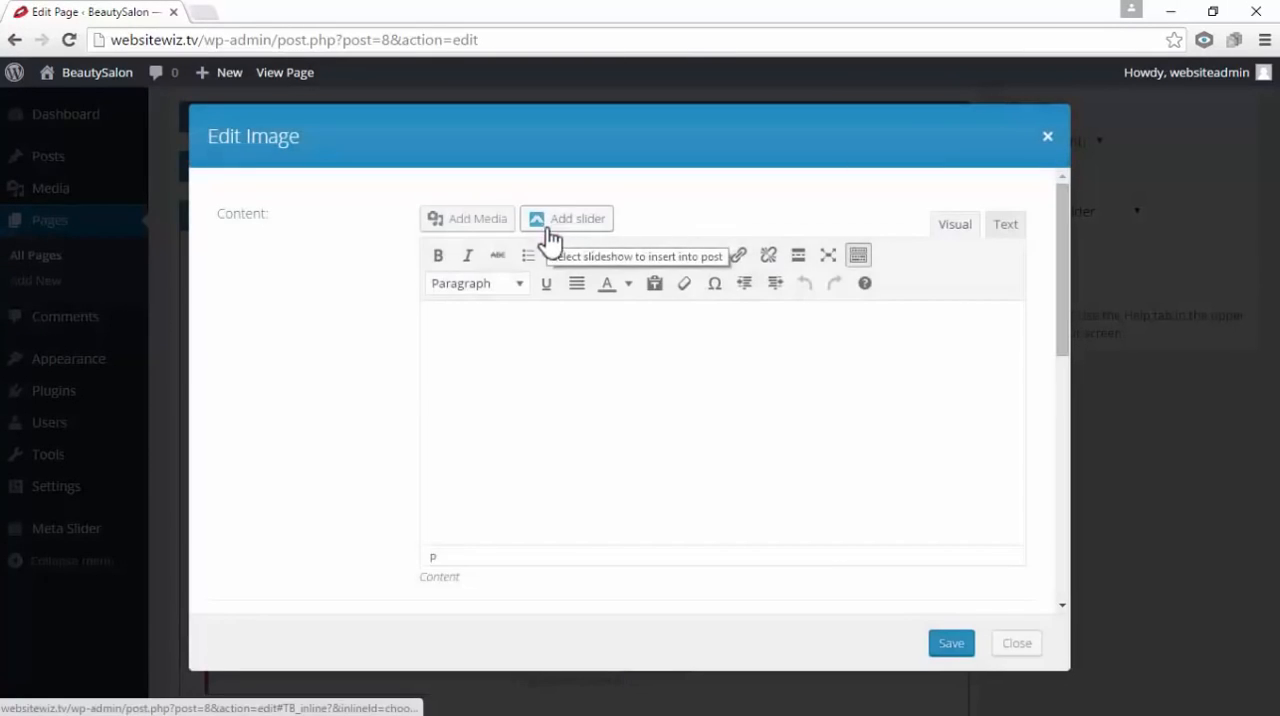
pyautogui.click(675, 375)
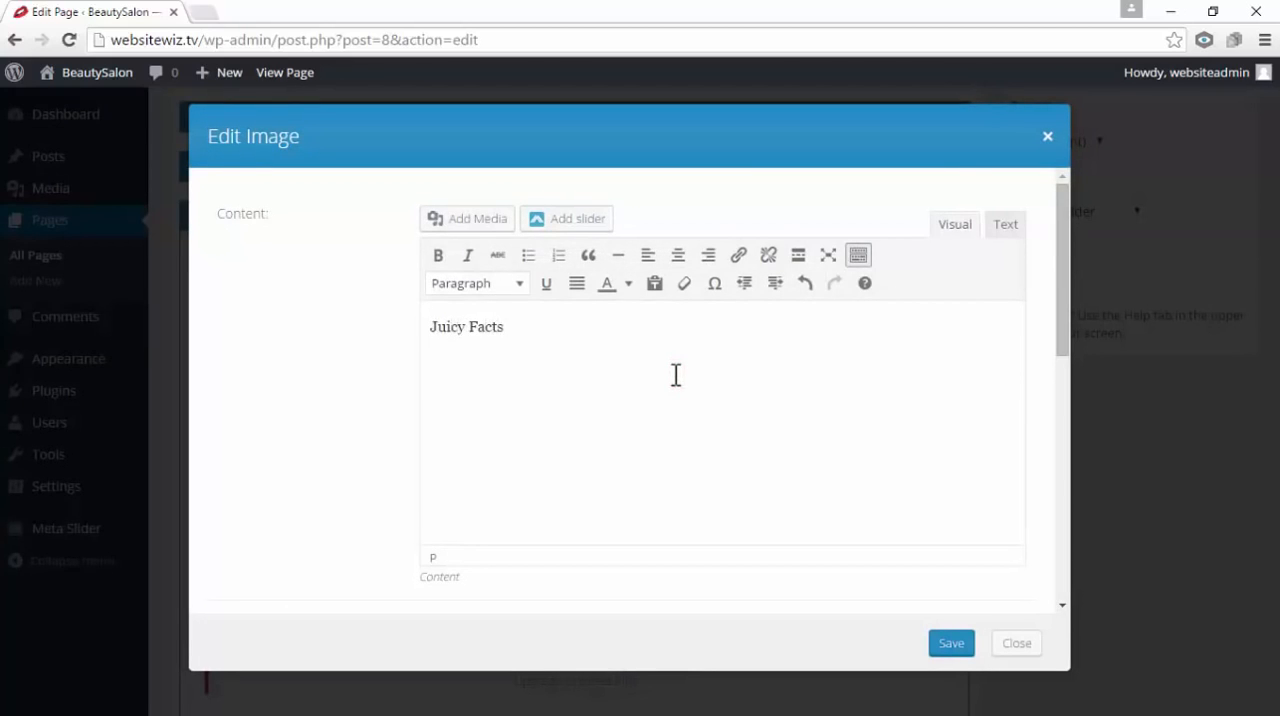
# Format the "Juicy Facts" text as Heading 3
pyautogui.tripleClick(567, 357)
pyautogui.click(621, 343)
pyautogui.tripleClick(606, 345)
pyautogui.click(563, 342)
pyautogui.moveTo(577, 334); pyautogui.dragTo(380, 354)
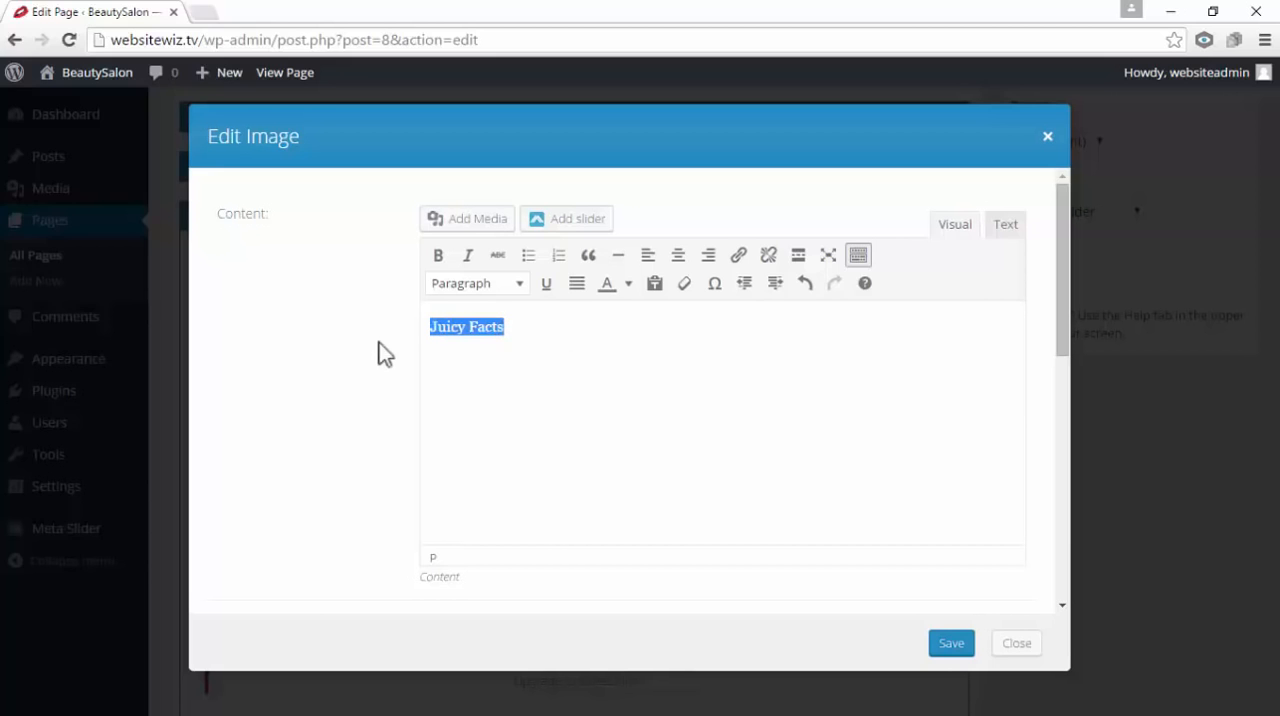
pyautogui.click(518, 284)
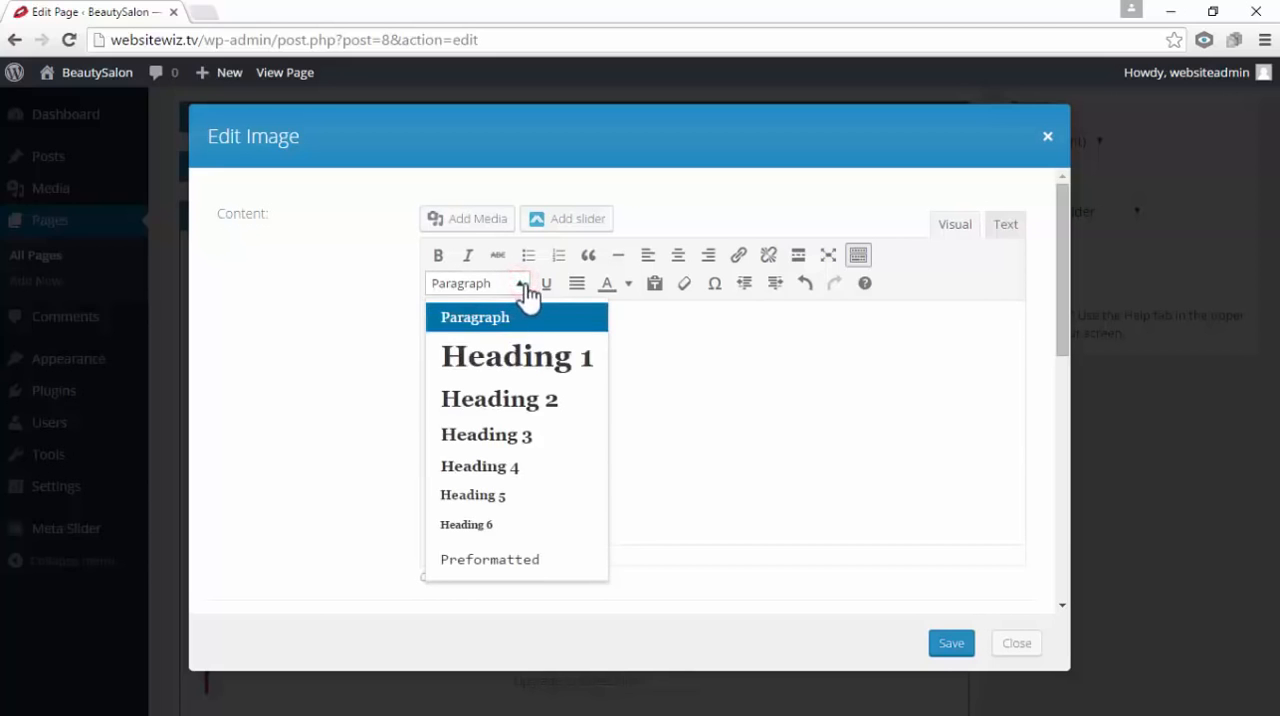
pyautogui.click(563, 436)
pyautogui.click(628, 373)
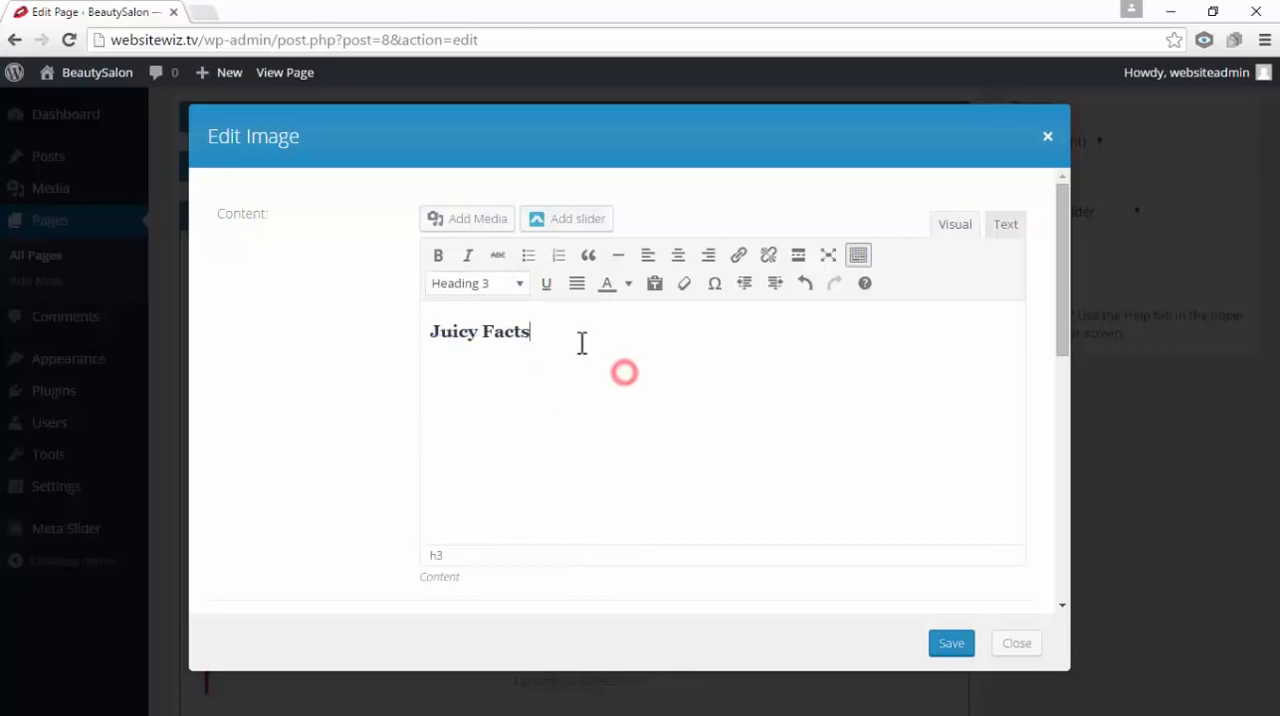
# Center the "Juicy Facts" heading and save the text module
pyautogui.moveTo(575, 335); pyautogui.dragTo(430, 333)
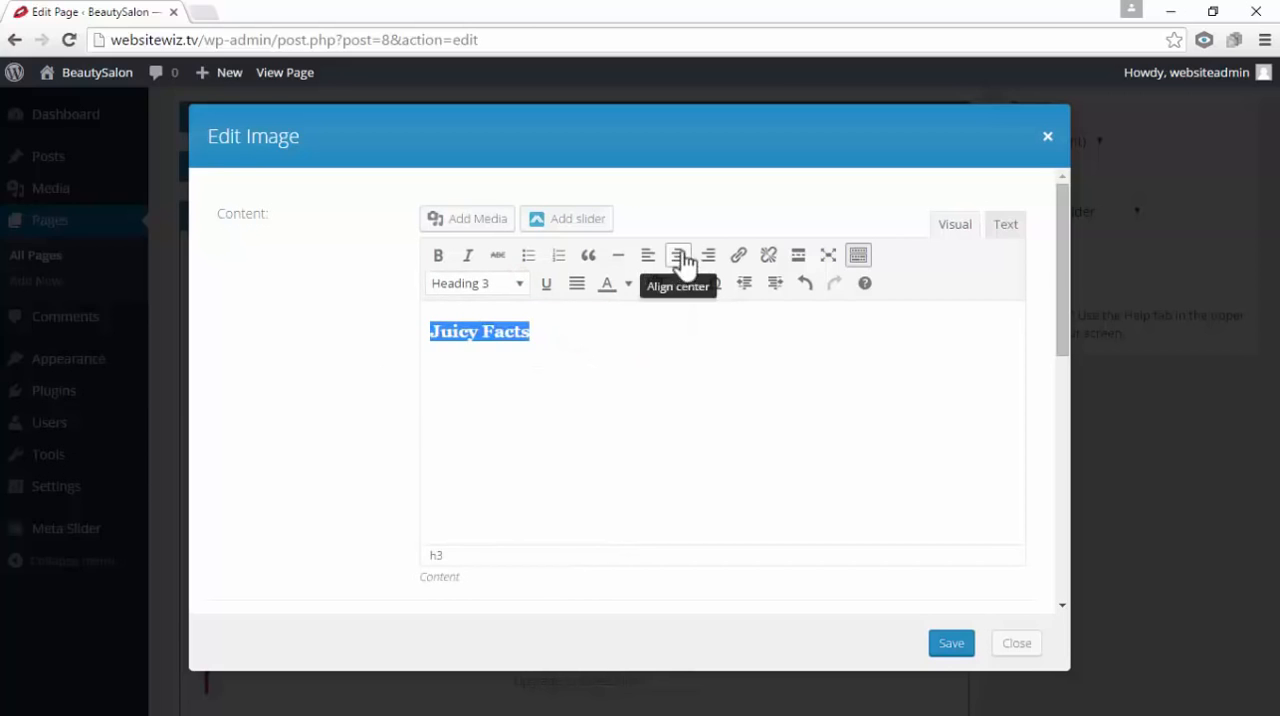
pyautogui.click(682, 260)
pyautogui.click(786, 410)
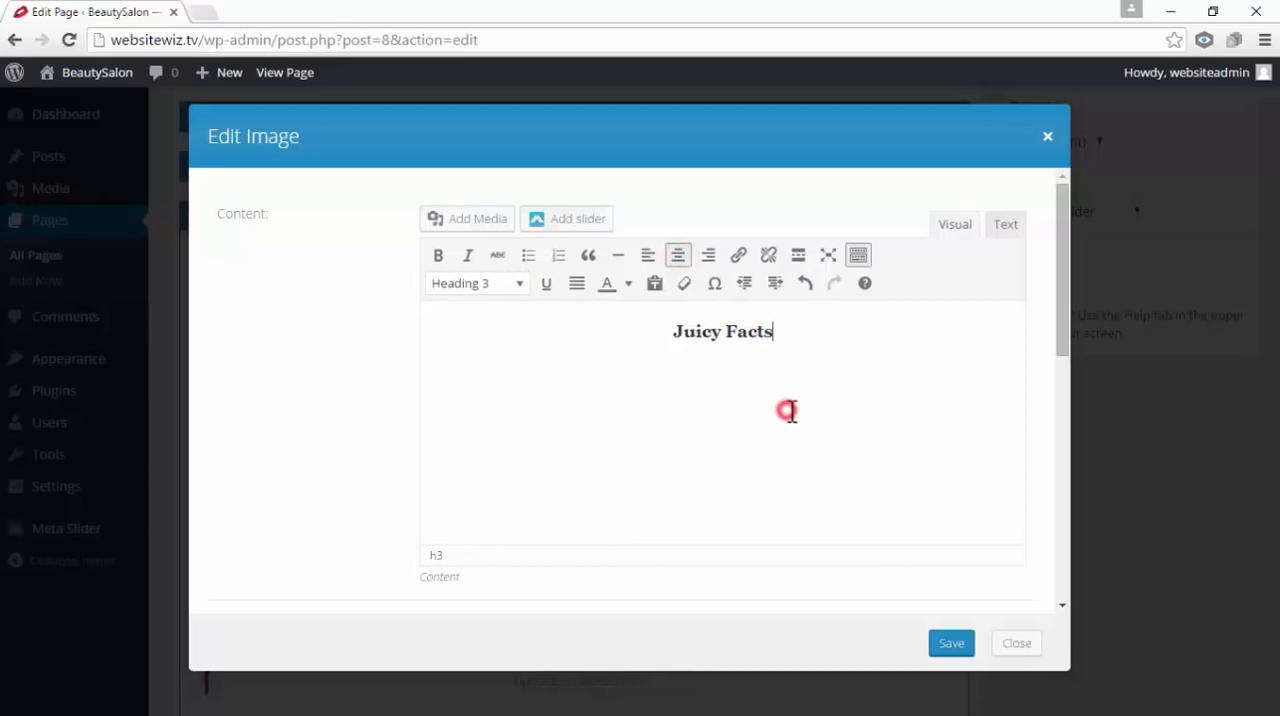
pyautogui.click(952, 643)
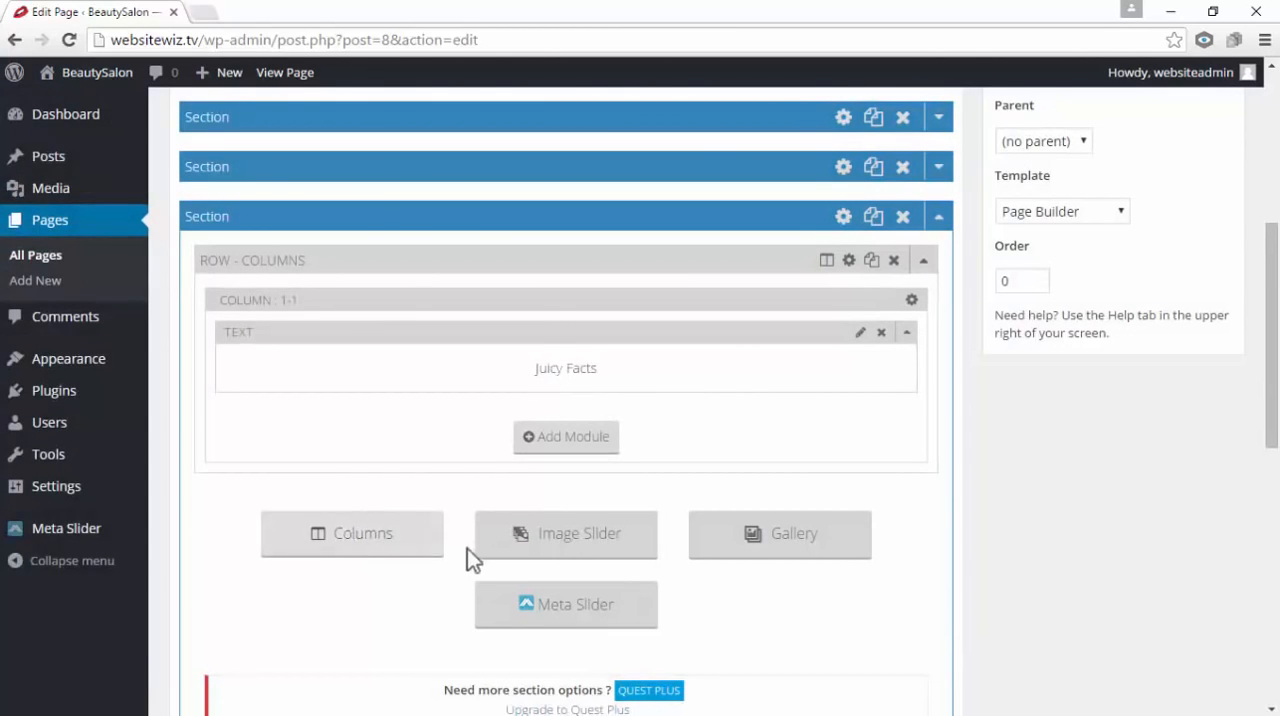
# Insert a row of three 1/3 columns below the Juicy Facts row
pyautogui.click(368, 527)
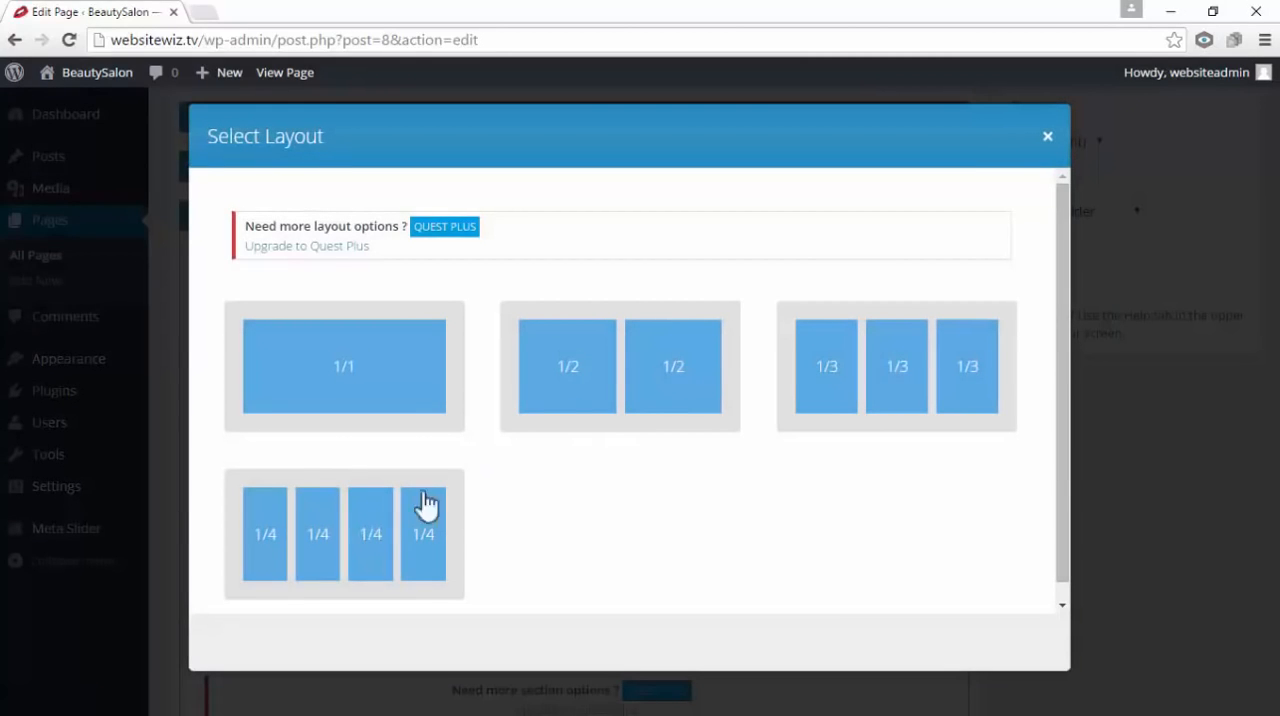
pyautogui.click(957, 372)
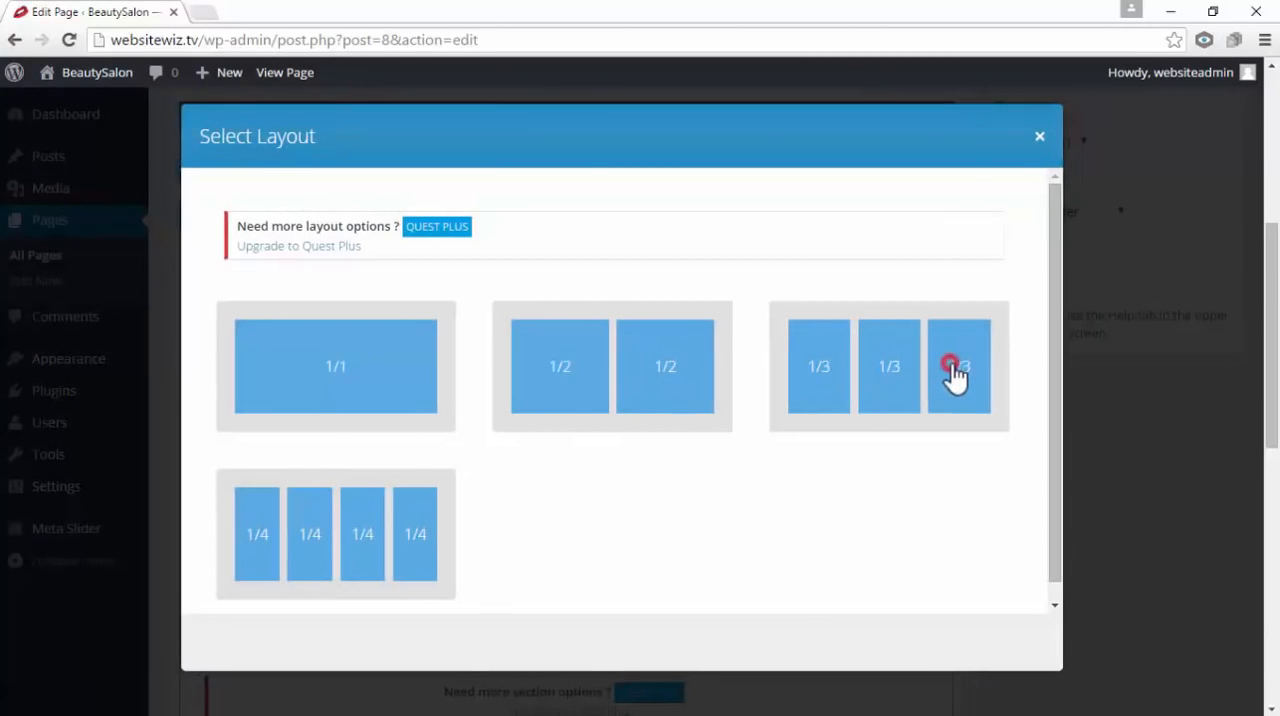
pyautogui.scroll(2, 971, 374)
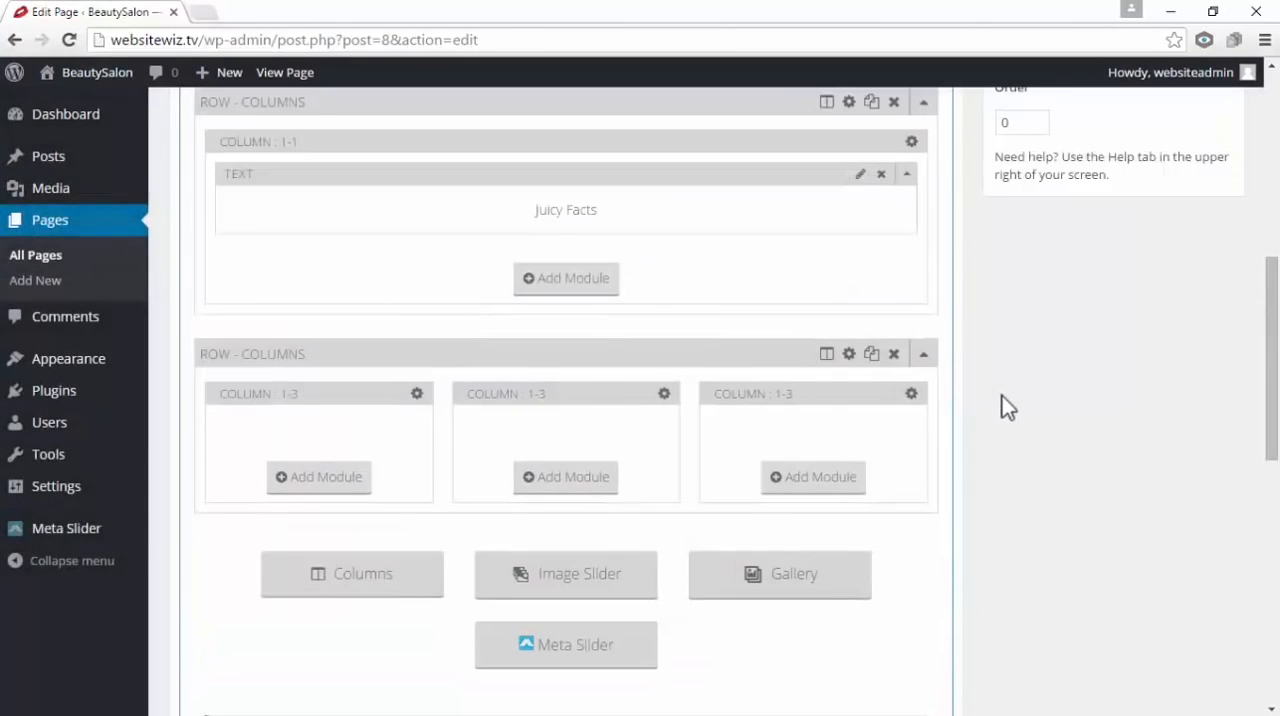
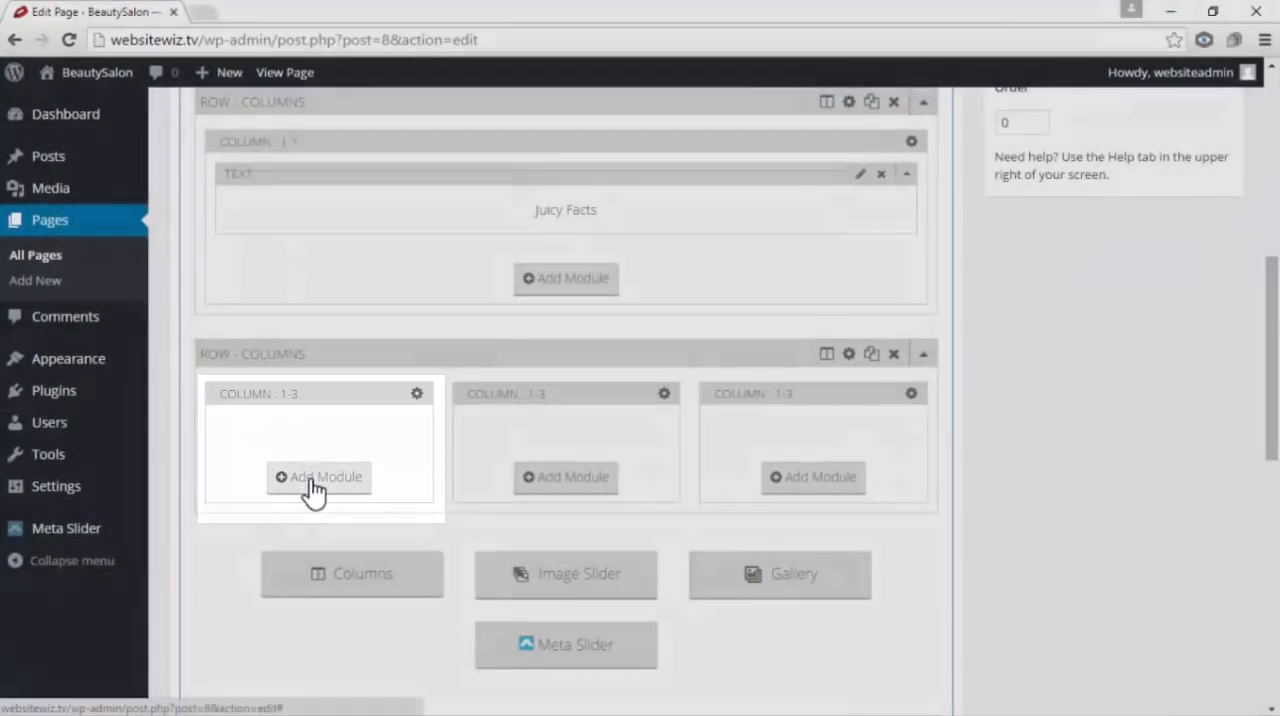
# Add a Feature Box module to the first column of the row below Juicy Facts, with the check-circle icon
pyautogui.click(311, 478)
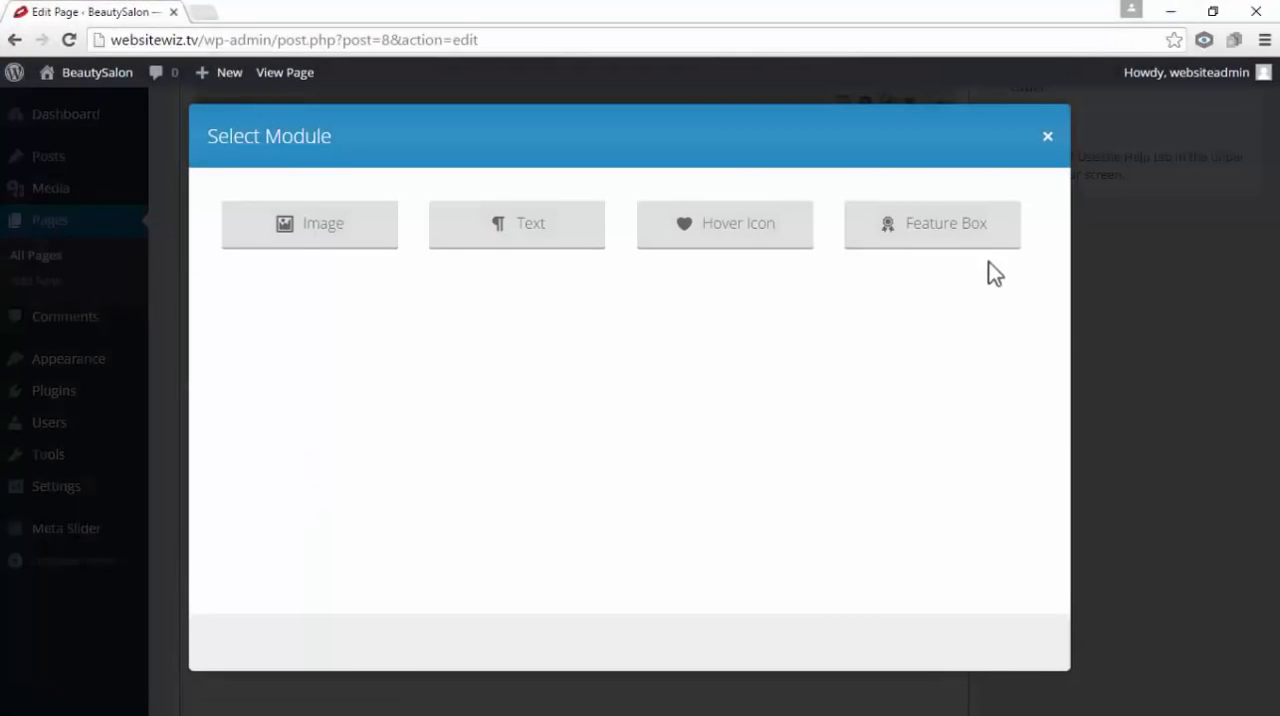
pyautogui.click(988, 232)
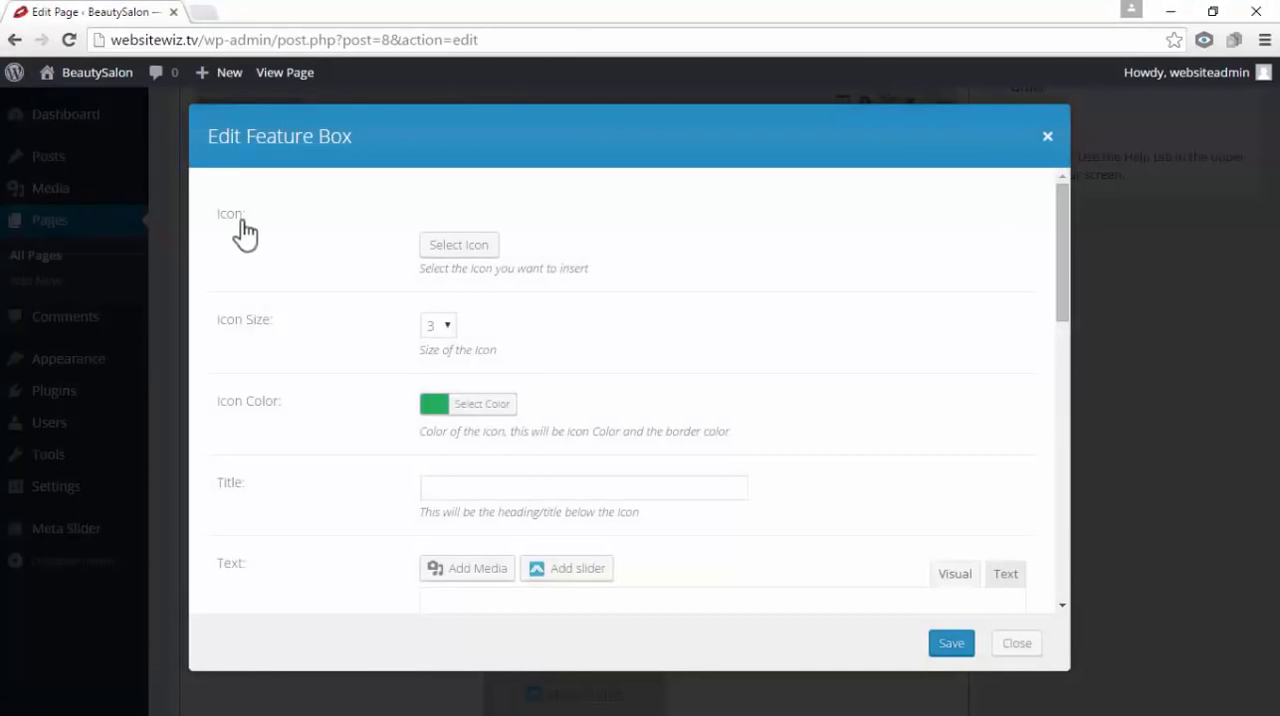
pyautogui.click(462, 248)
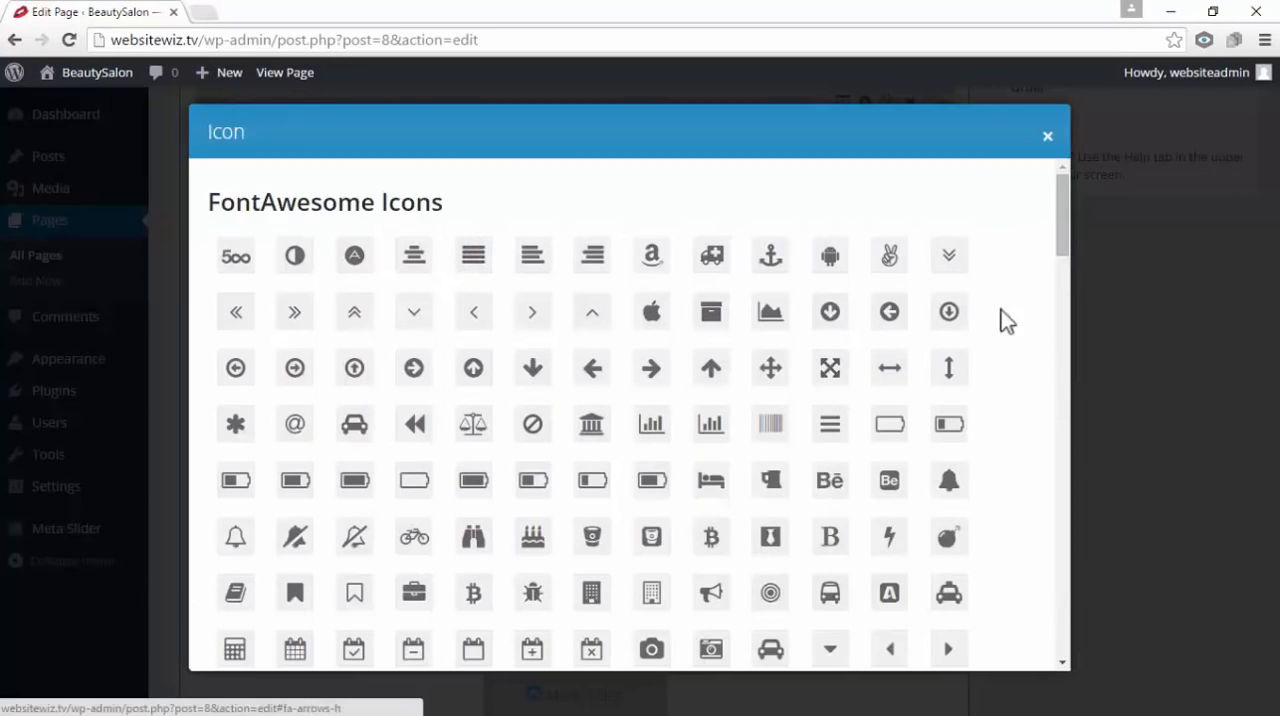
pyautogui.moveTo(1057, 231); pyautogui.dragTo(1050, 304)
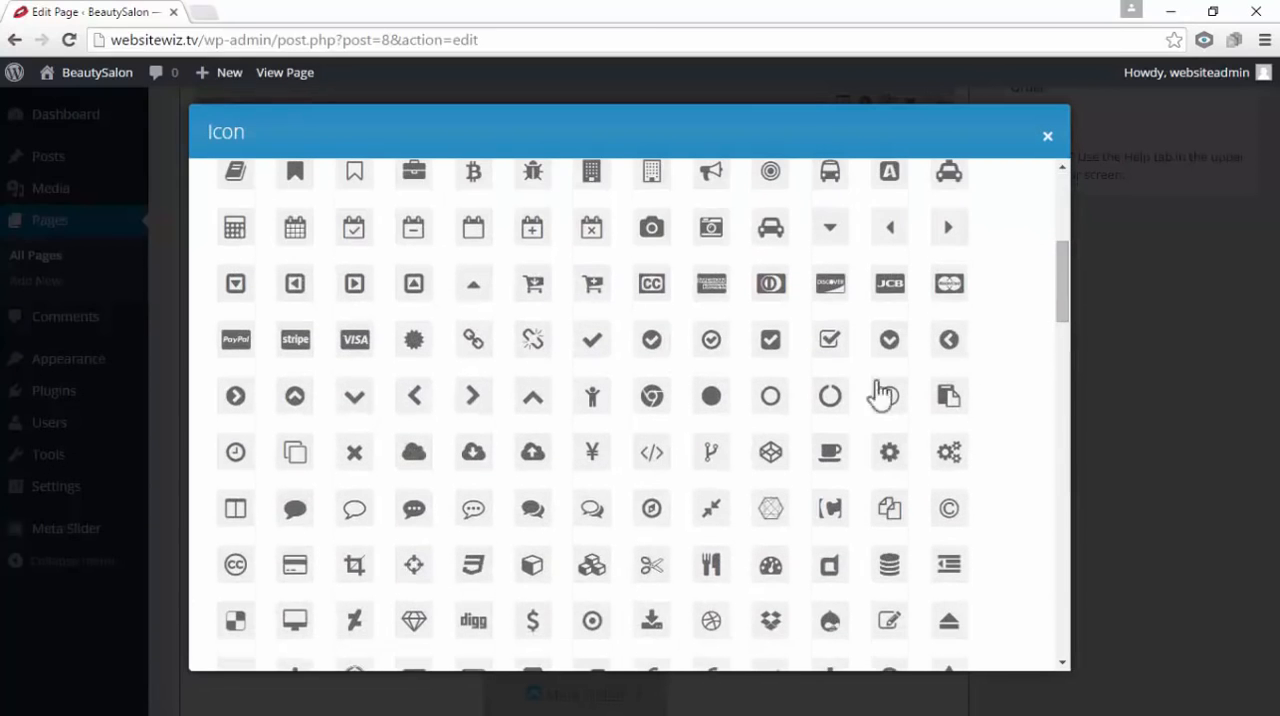
pyautogui.click(652, 341)
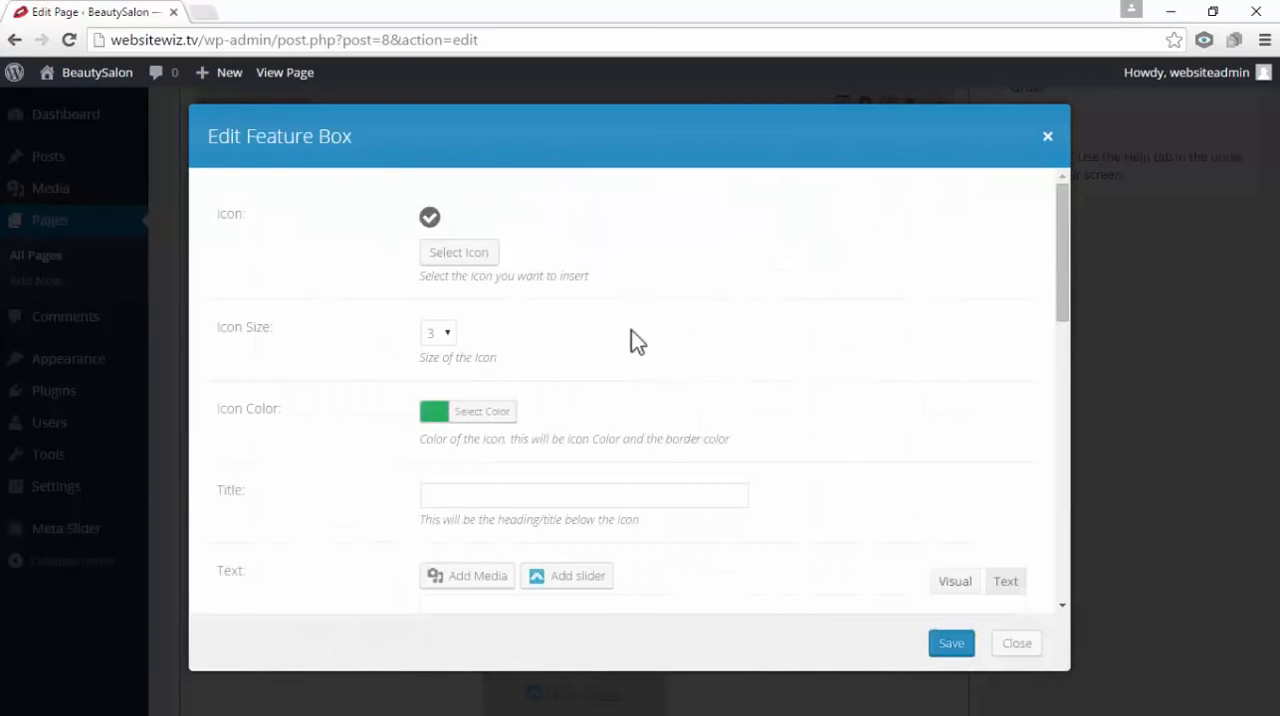
# Title the first column's feature box "10,000 Happy Customers" and save it
pyautogui.scroll(-1, 631, 330)
pyautogui.moveTo(258, 400); pyautogui.dragTo(218, 400)
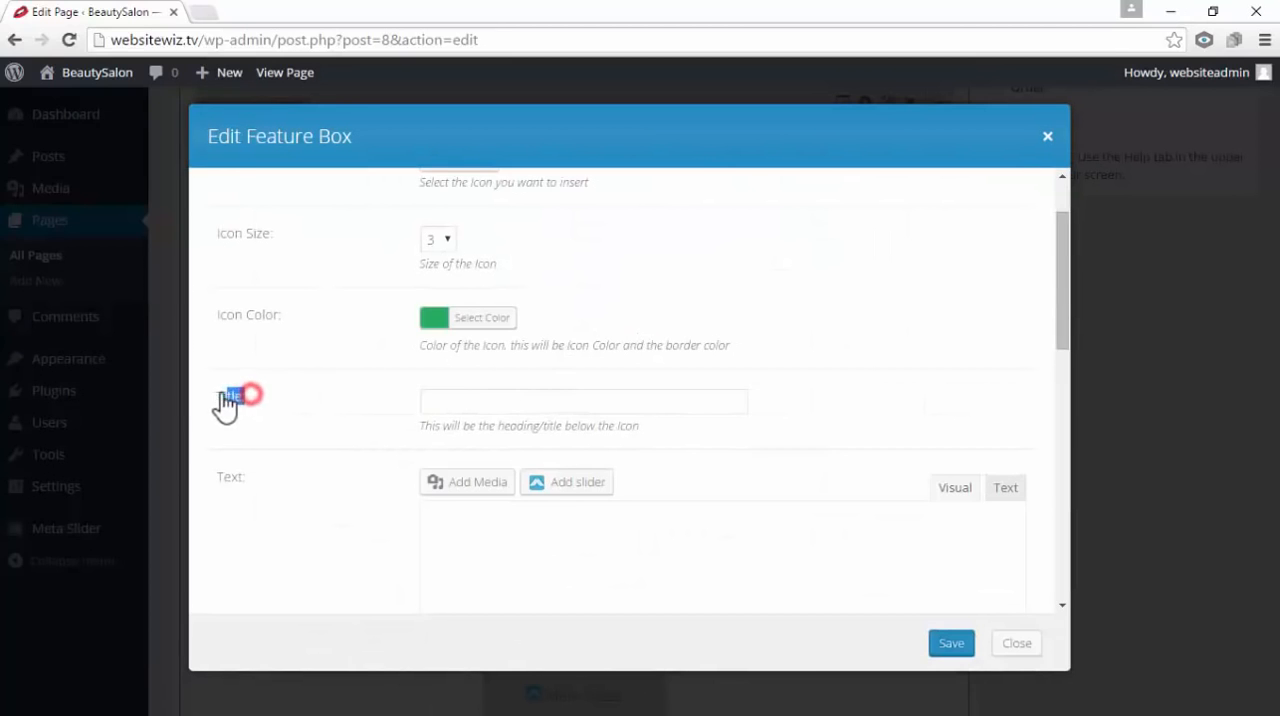
pyautogui.click(443, 403)
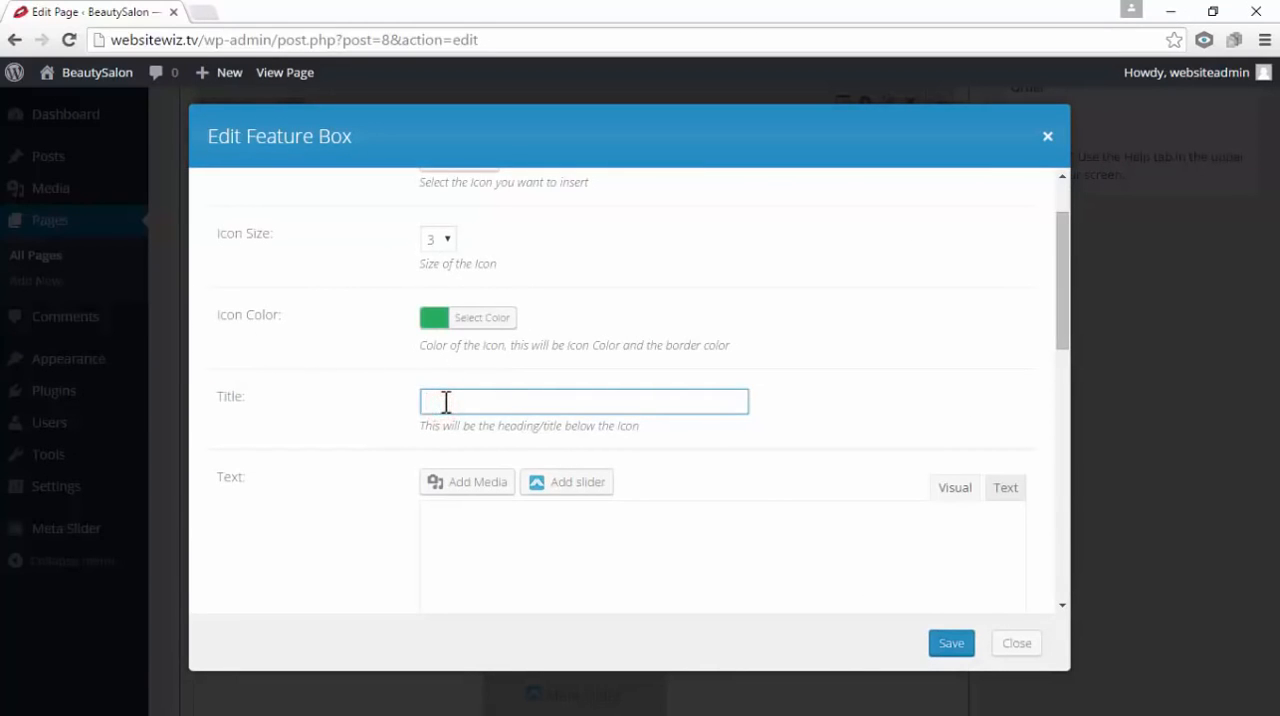
pyautogui.rightClick(446, 402)
pyautogui.click(523, 517)
pyautogui.moveTo(588, 404); pyautogui.dragTo(436, 392)
pyautogui.click(757, 390)
pyautogui.scroll(-1, 940, 580)
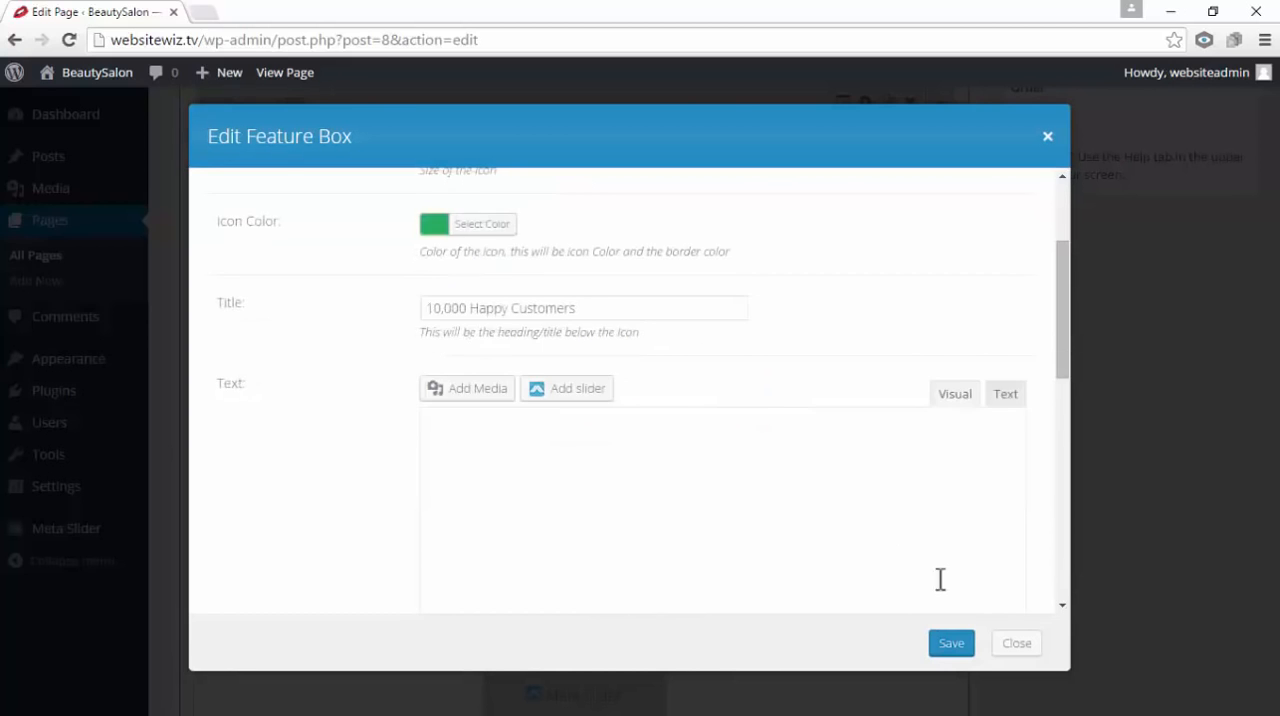
pyautogui.click(958, 645)
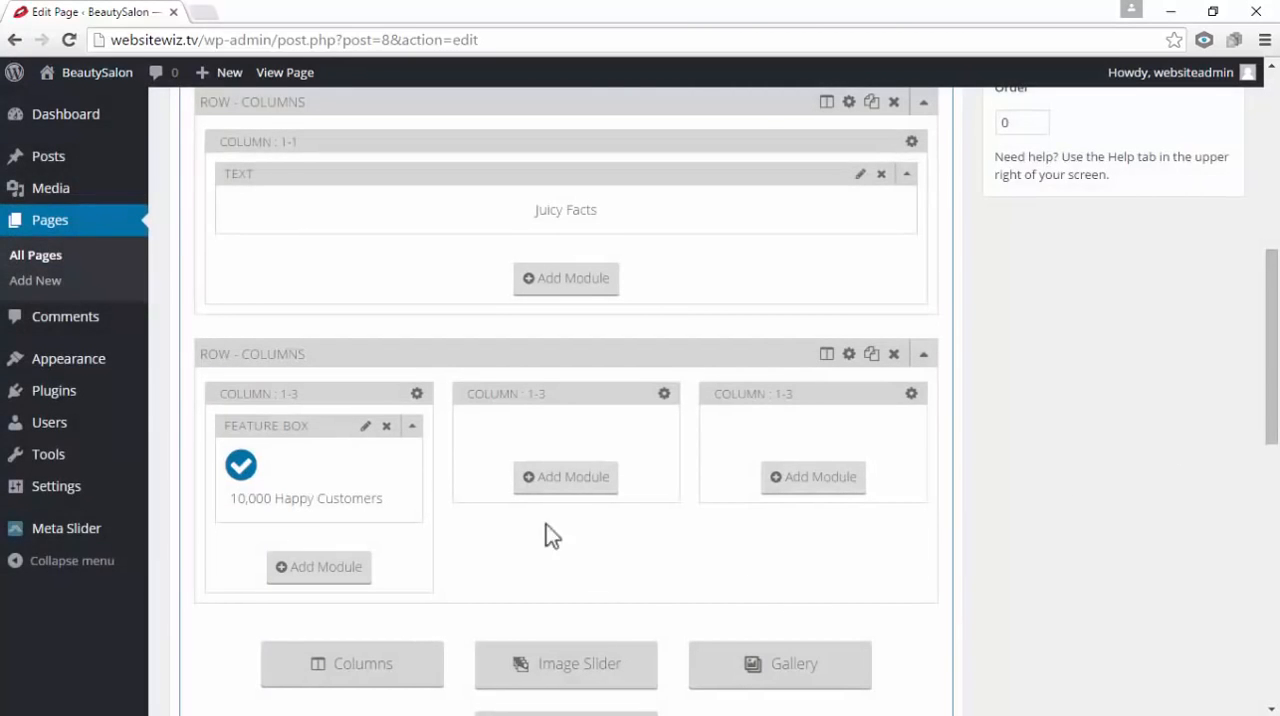
# Add a Feature Box module with the check-circle icon to the middle column of the same row
pyautogui.click(578, 480)
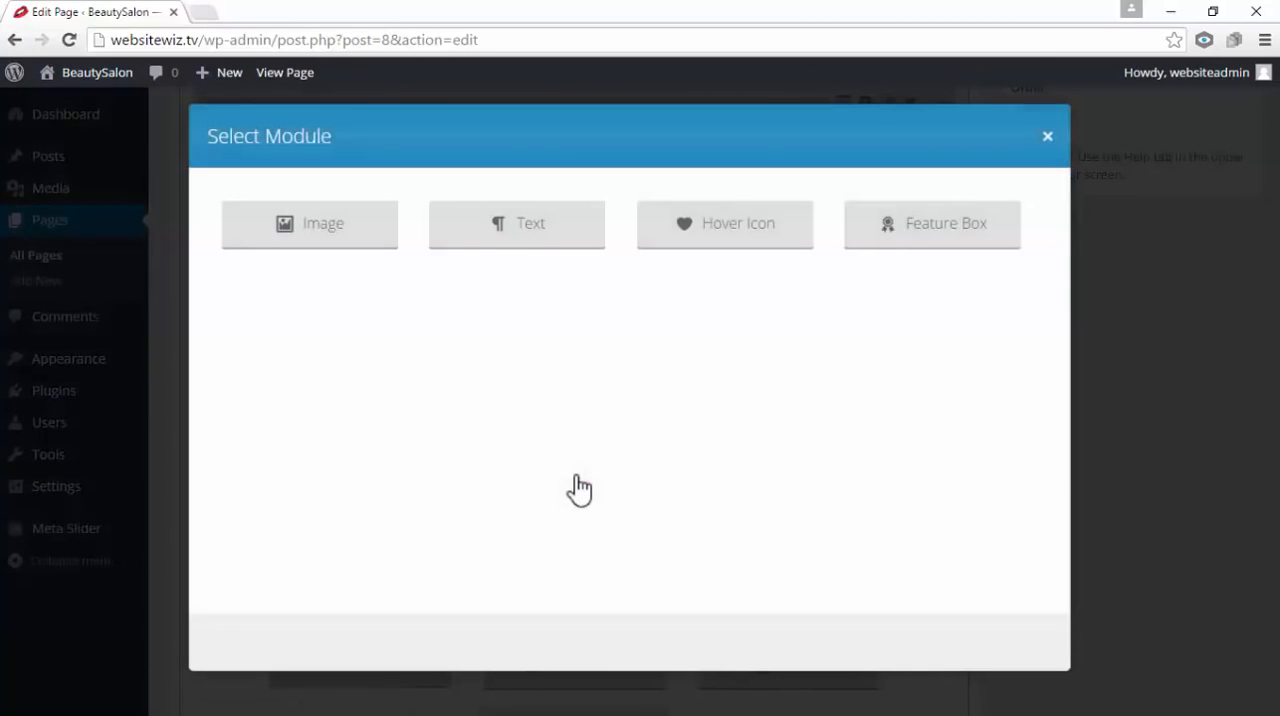
pyautogui.click(980, 236)
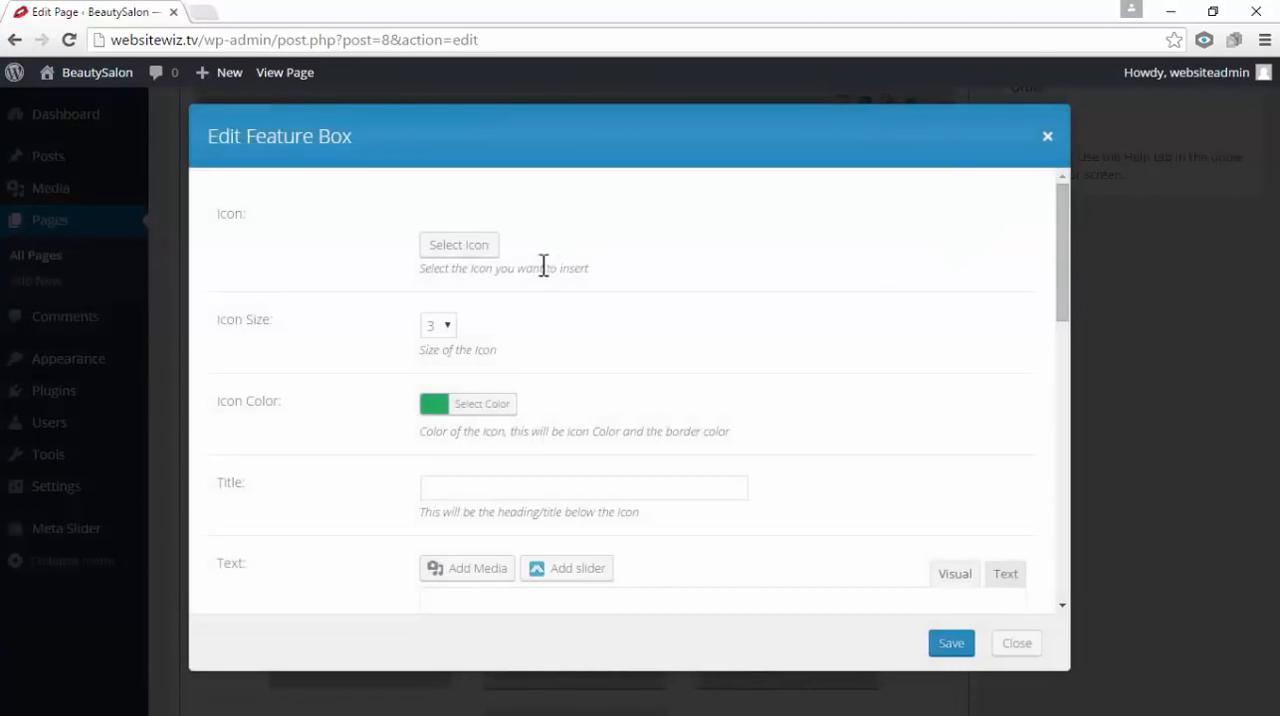
pyautogui.click(458, 247)
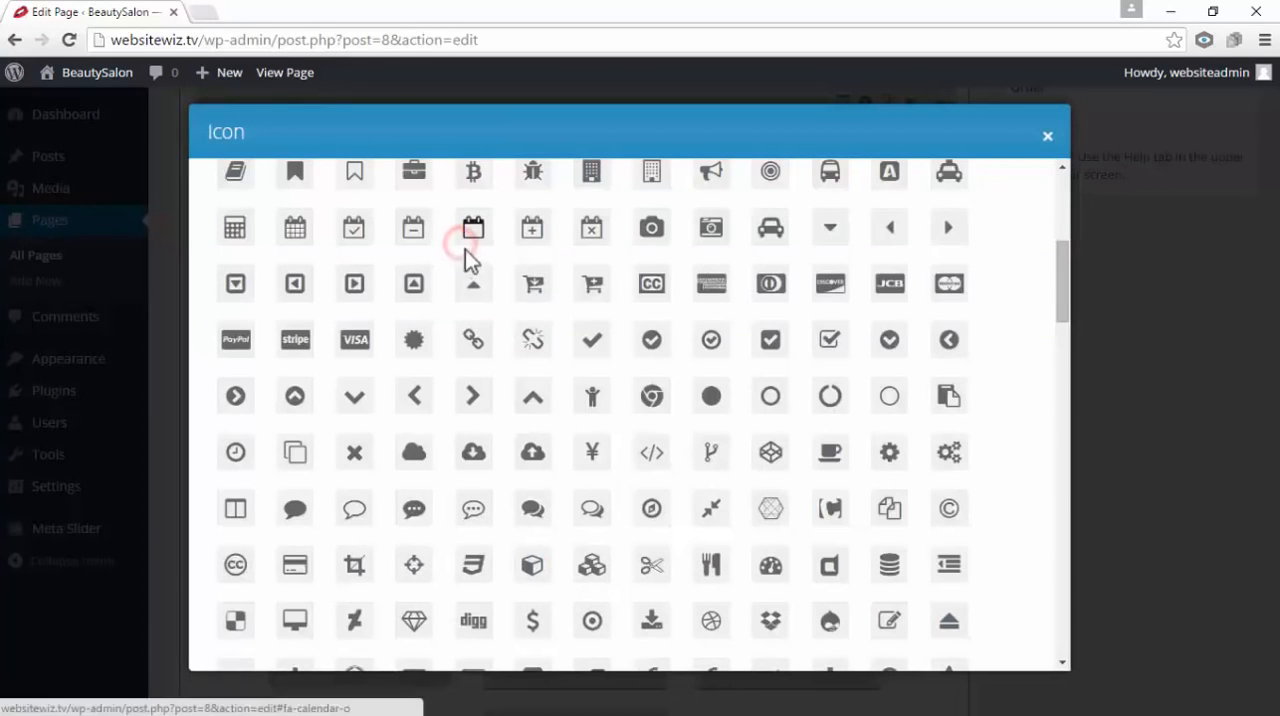
pyautogui.click(663, 350)
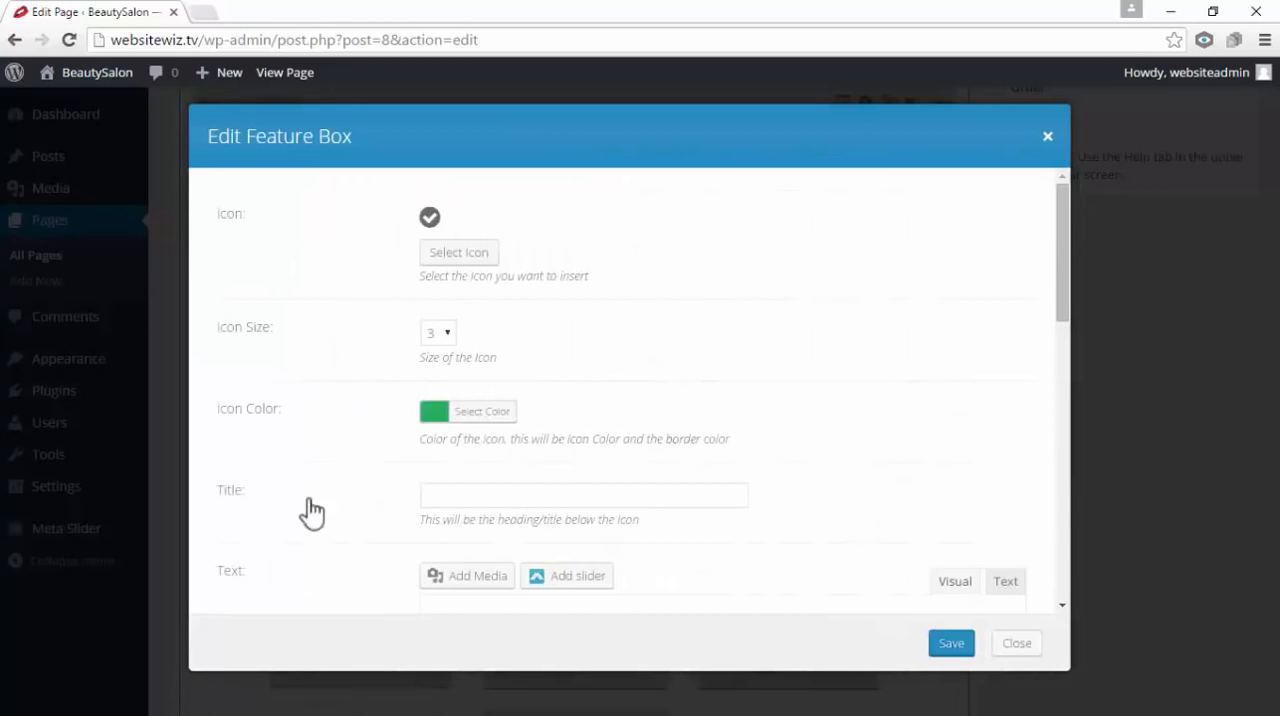
# Title the middle column's feature box "20,000 Nails Installed Weekly" and save it
pyautogui.moveTo(266, 494); pyautogui.dragTo(236, 492)
pyautogui.click(469, 489)
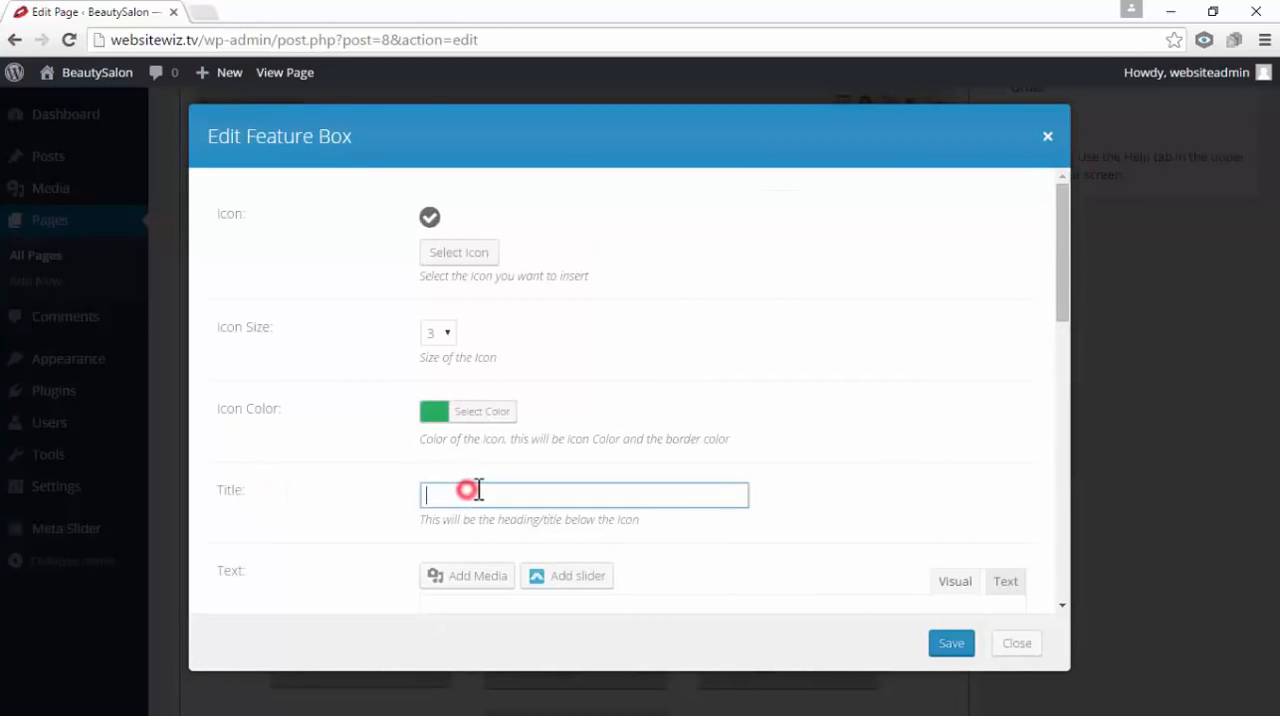
pyautogui.rightClick(477, 490)
pyautogui.click(543, 342)
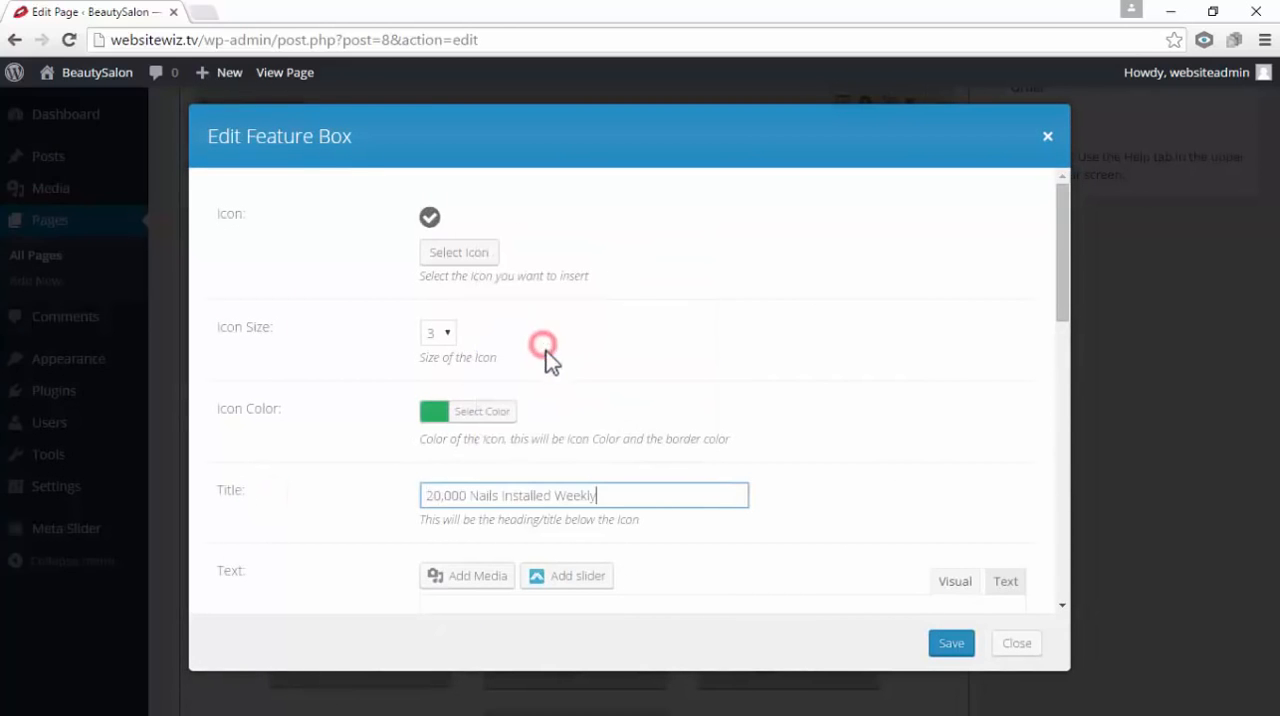
pyautogui.moveTo(613, 494); pyautogui.dragTo(429, 496)
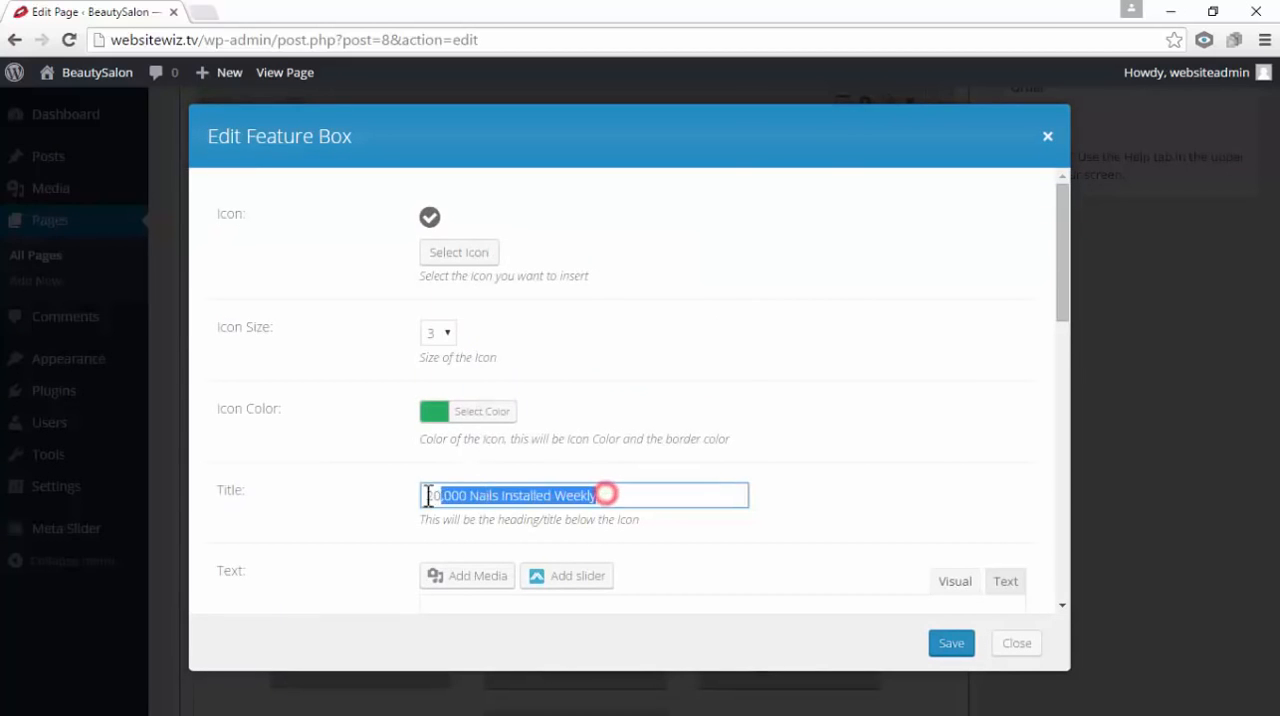
pyautogui.click(837, 383)
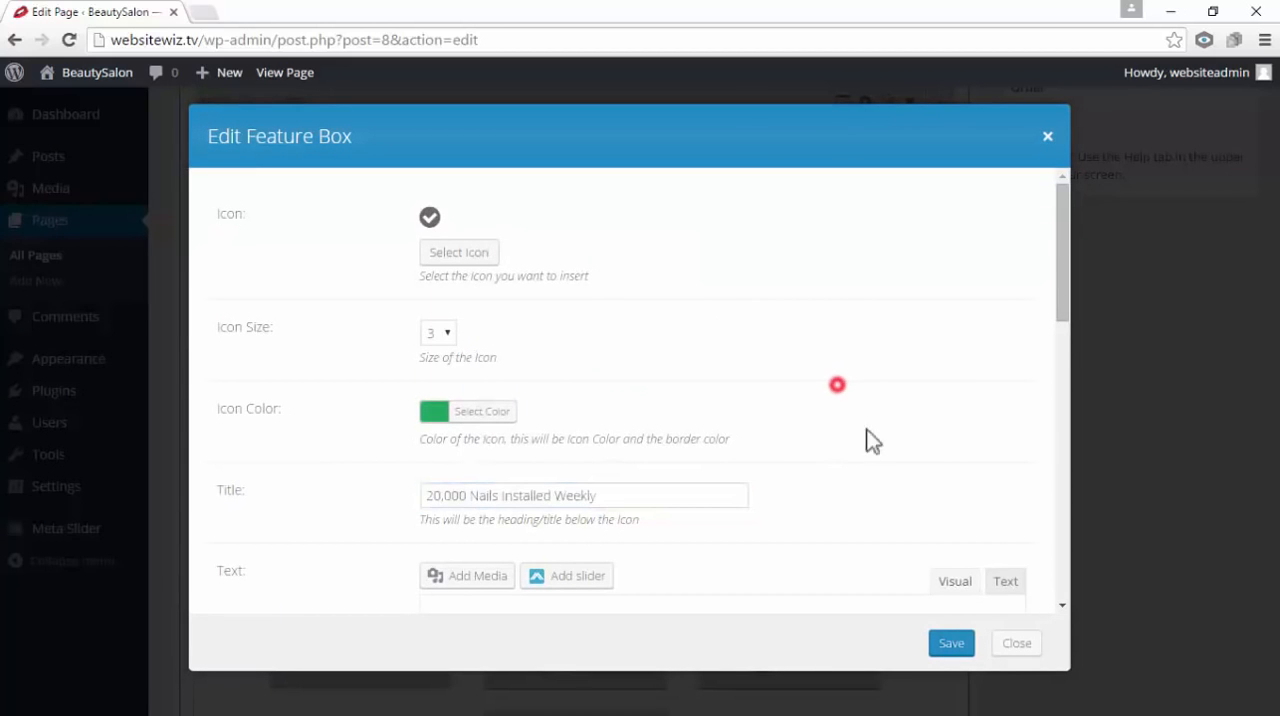
pyautogui.click(952, 643)
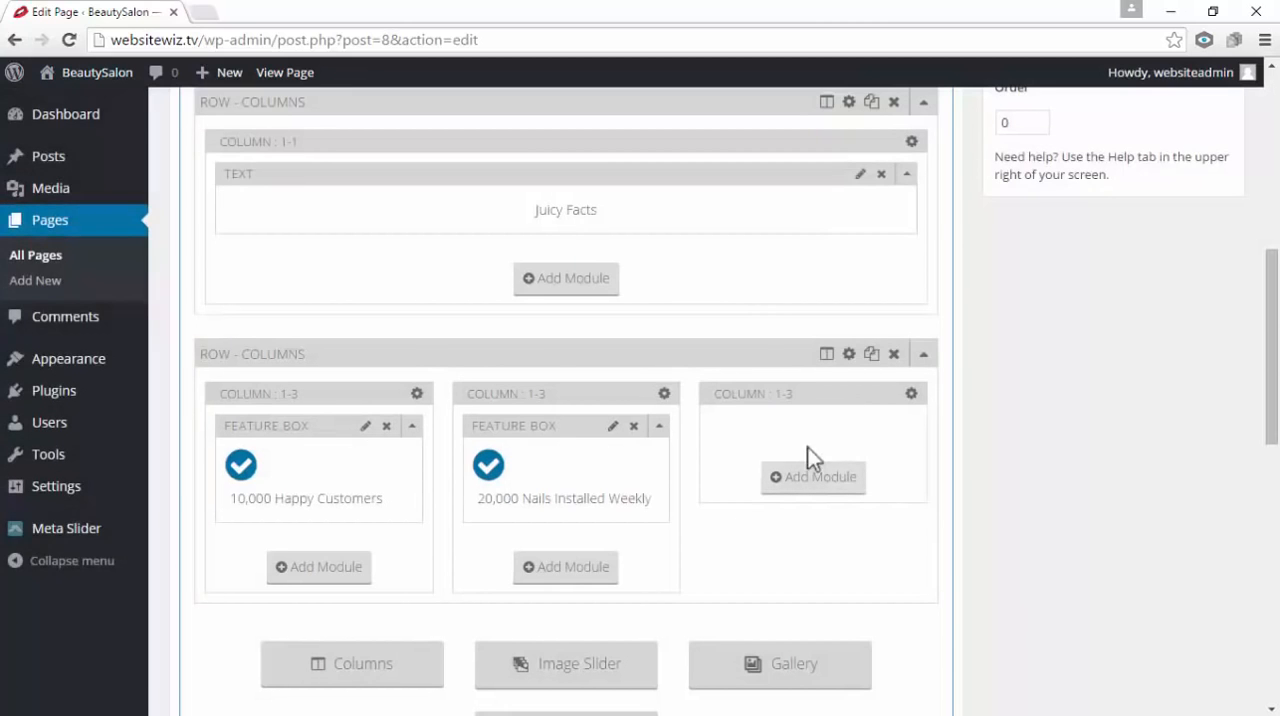
# Add a Feature Box module with the check-circle icon to the third column of the row
pyautogui.click(815, 479)
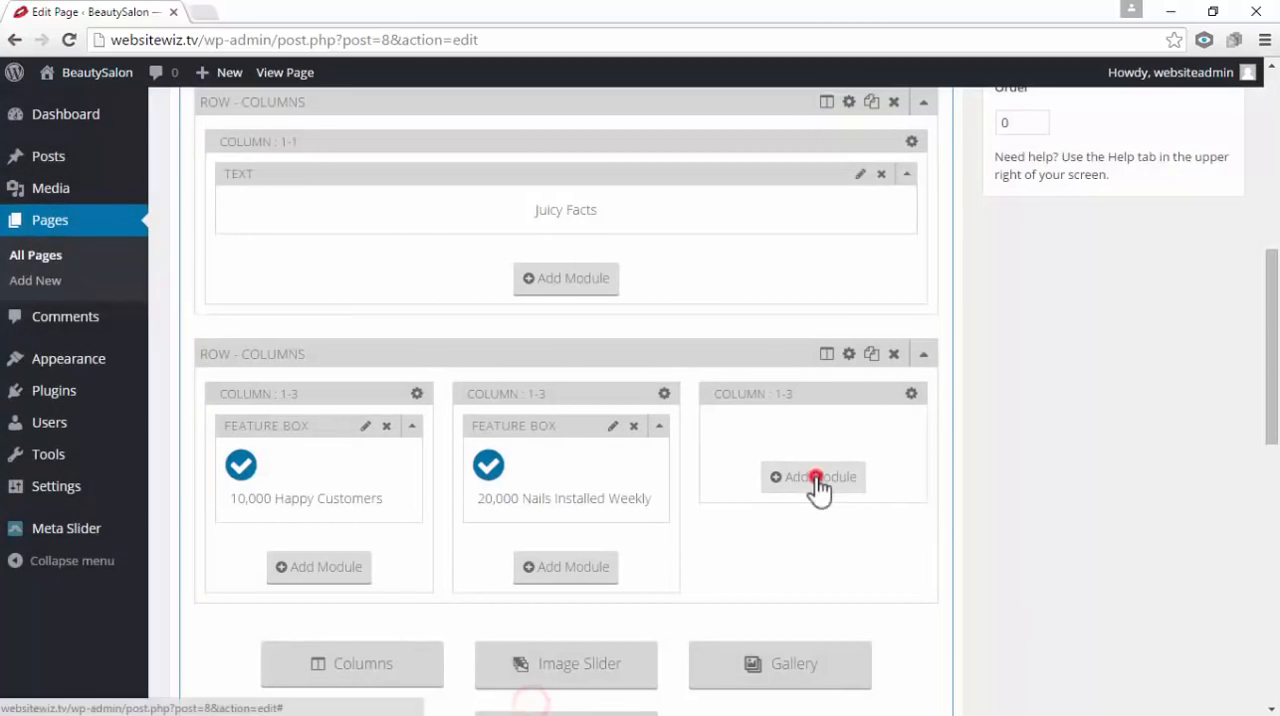
pyautogui.click(988, 240)
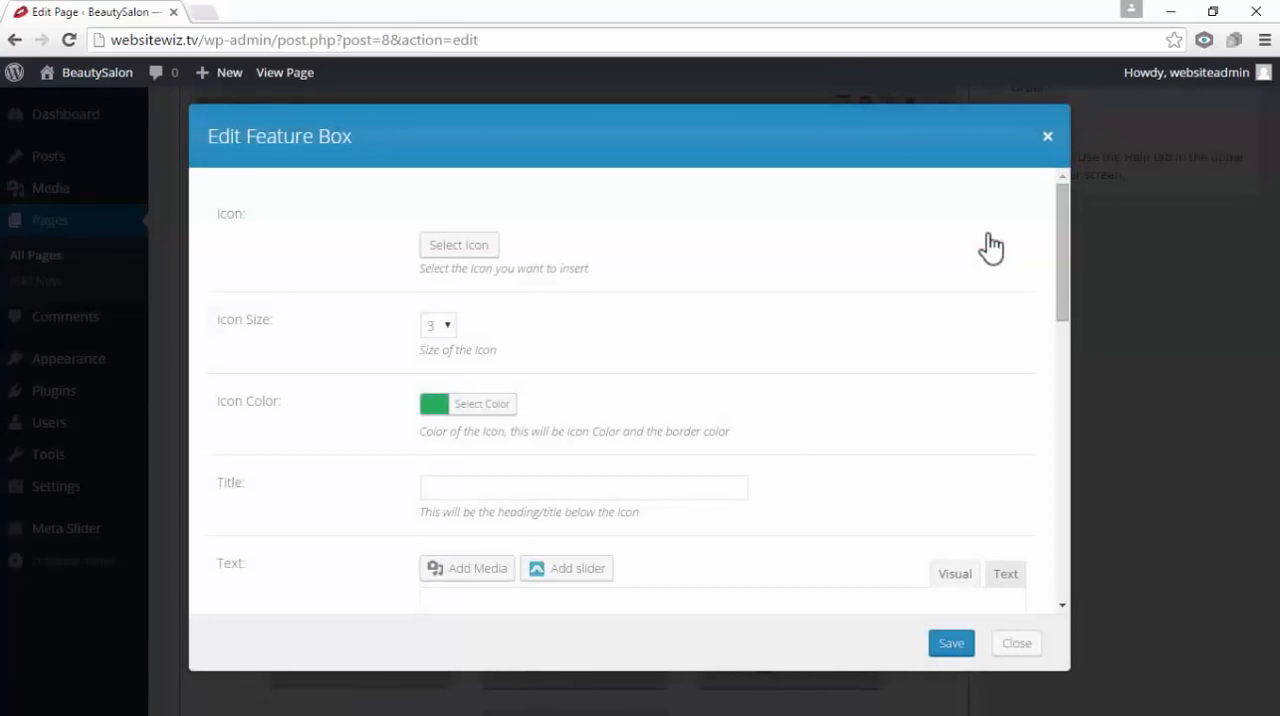
pyautogui.click(482, 250)
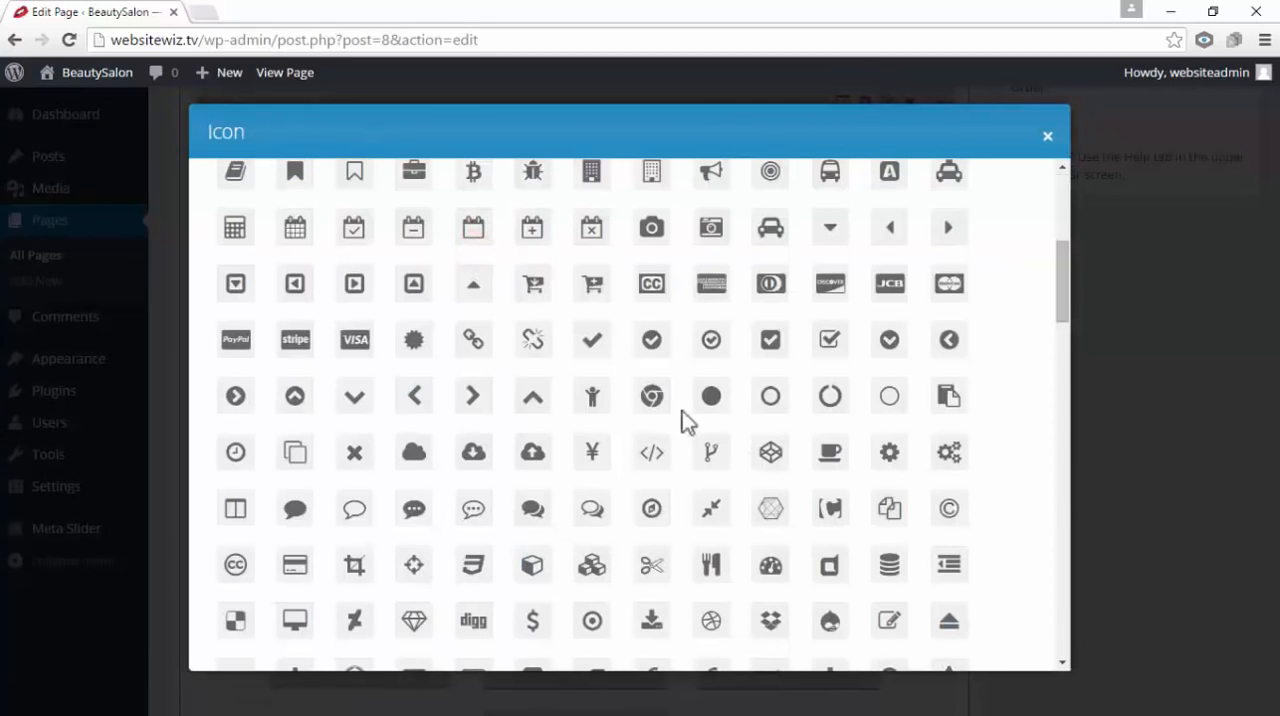
pyautogui.click(660, 345)
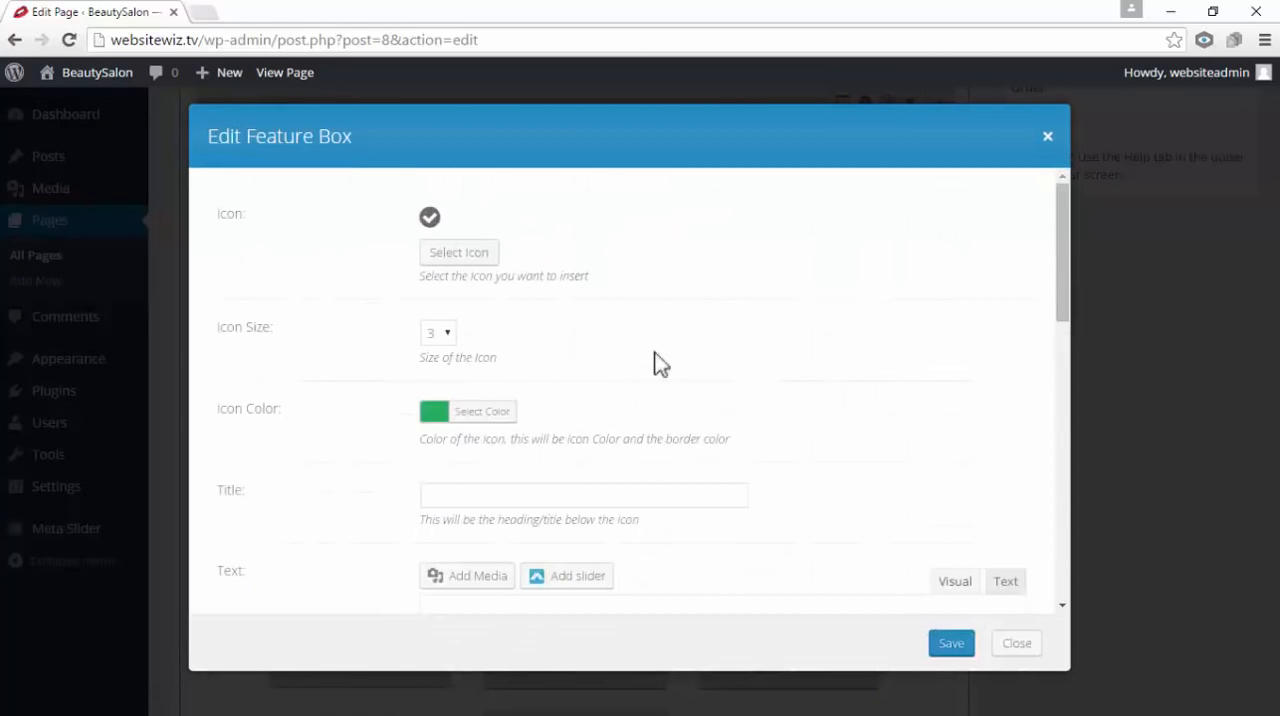
# Title the third column's feature box "50,000 Eyelashes Applied Weekly" and save it
pyautogui.doubleClick(231, 491)
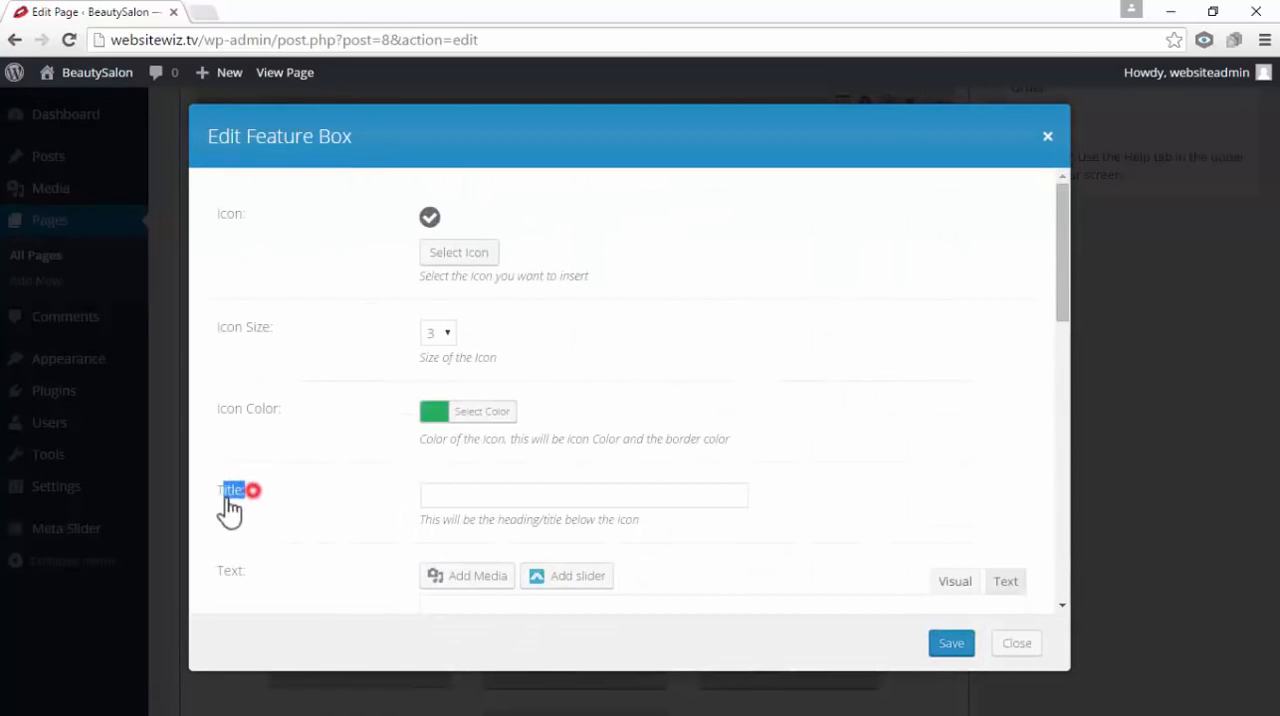
pyautogui.click(512, 490)
pyautogui.rightClick(512, 490)
pyautogui.click(603, 340)
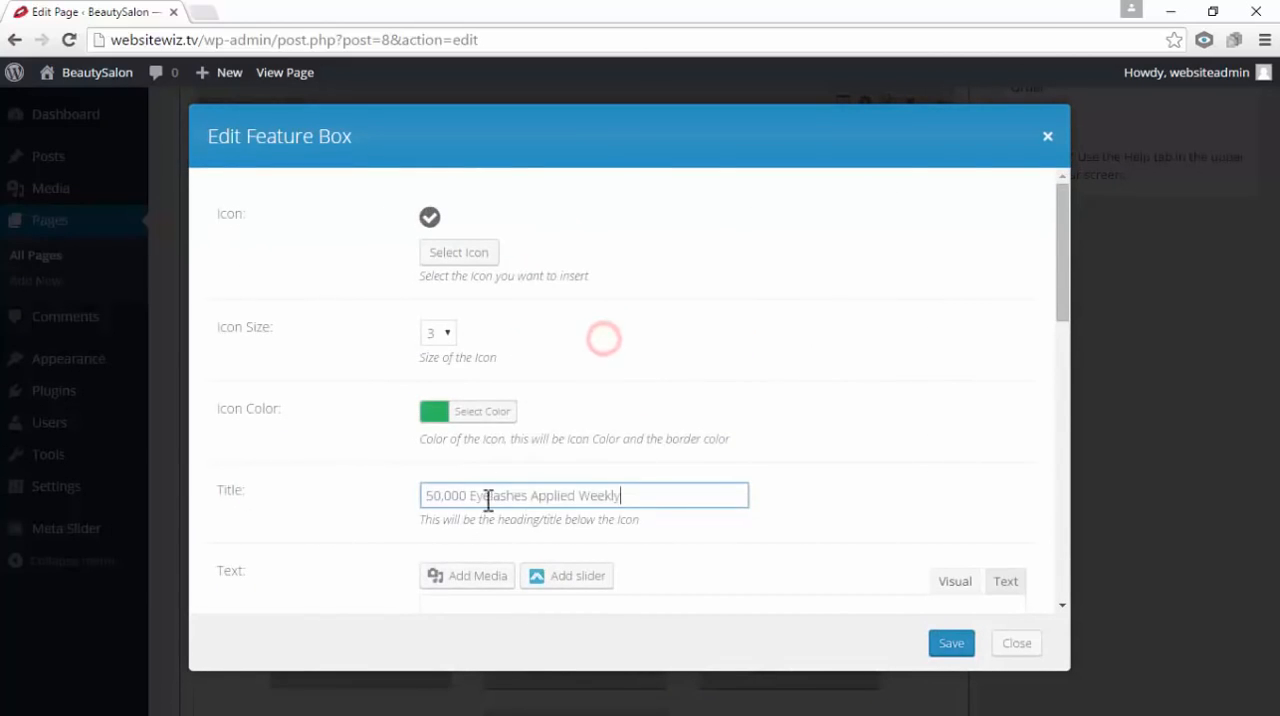
pyautogui.moveTo(639, 497); pyautogui.dragTo(410, 500)
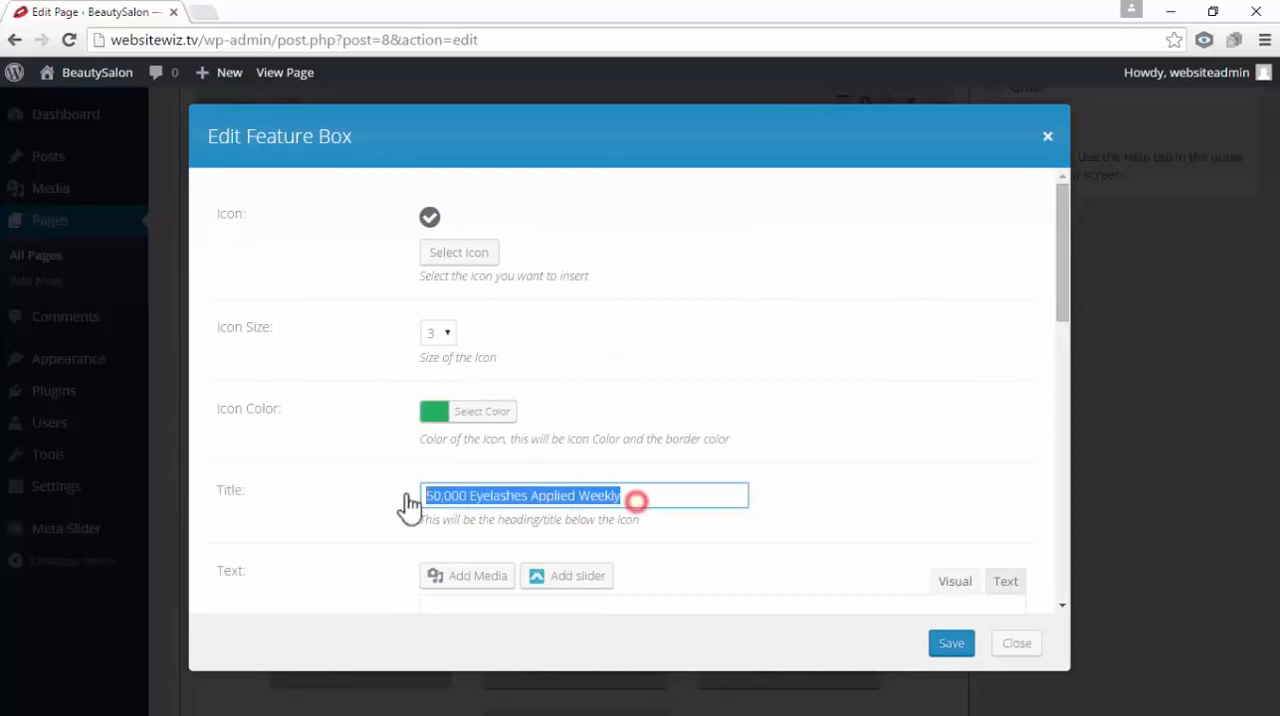
pyautogui.click(834, 503)
pyautogui.click(955, 643)
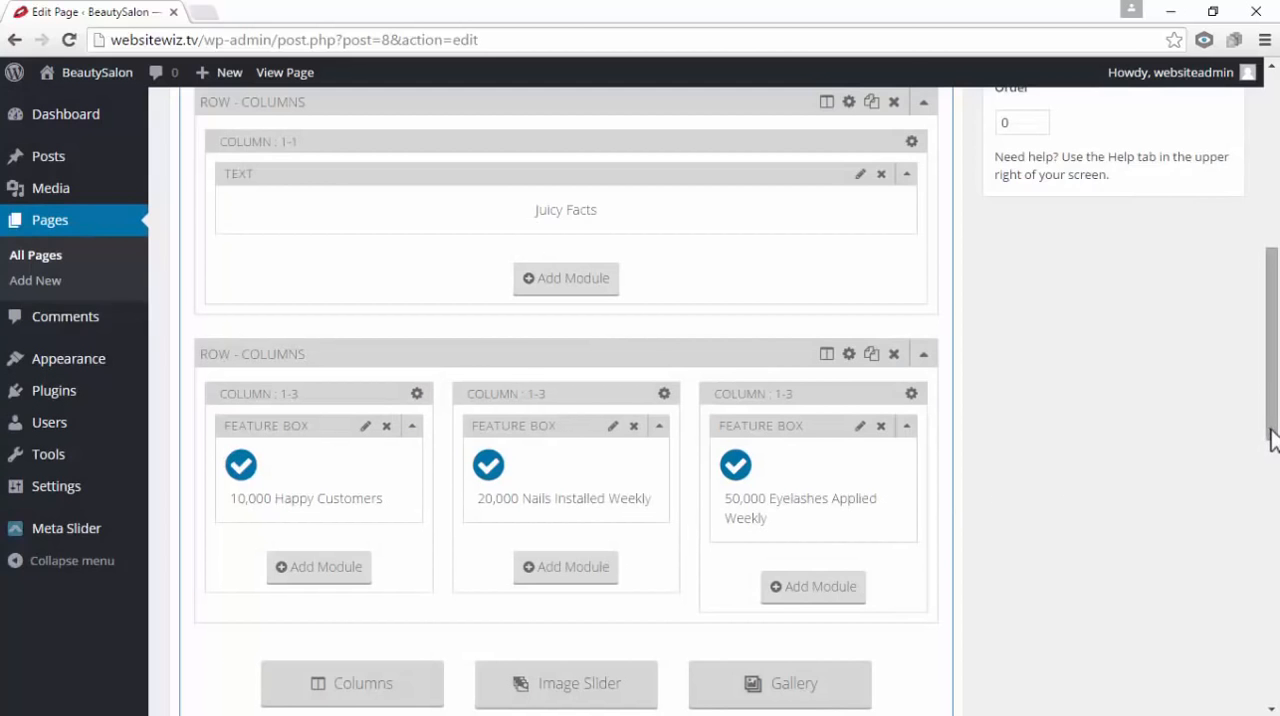
# Update the Home page and open the live site in a new browser tab
pyautogui.moveTo(1273, 428); pyautogui.dragTo(1272, 250)
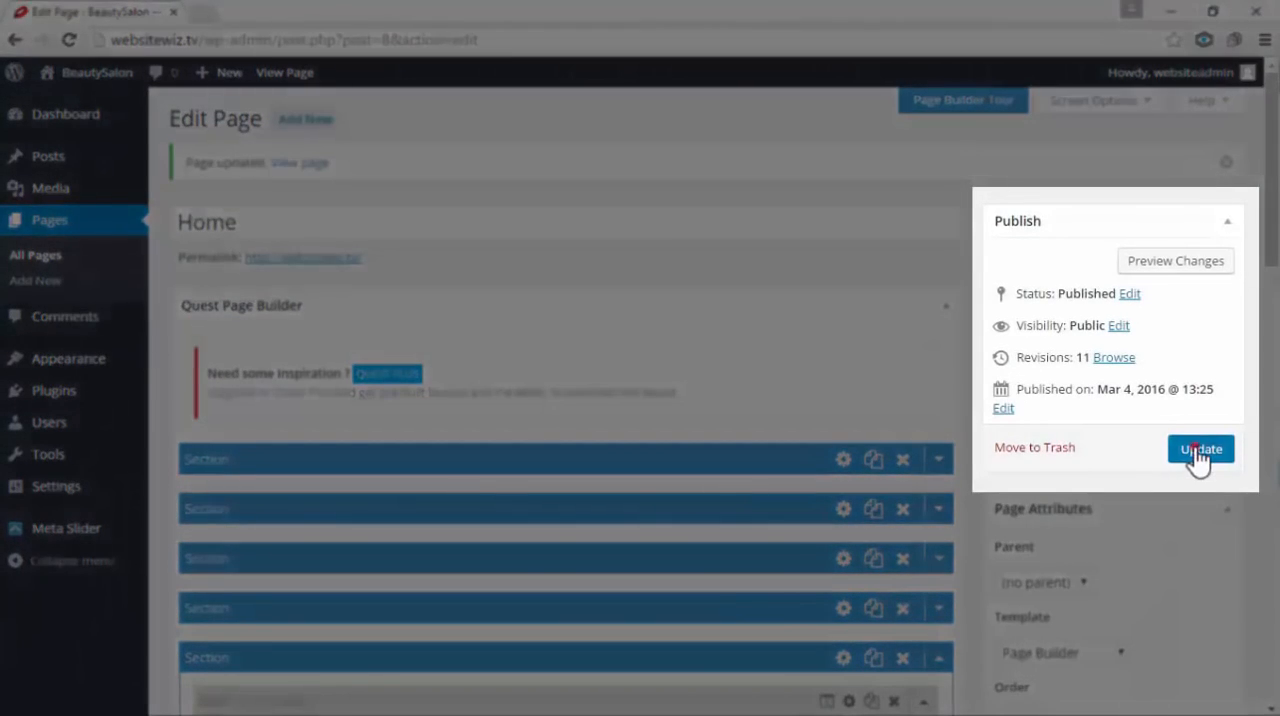
pyautogui.click(1199, 450)
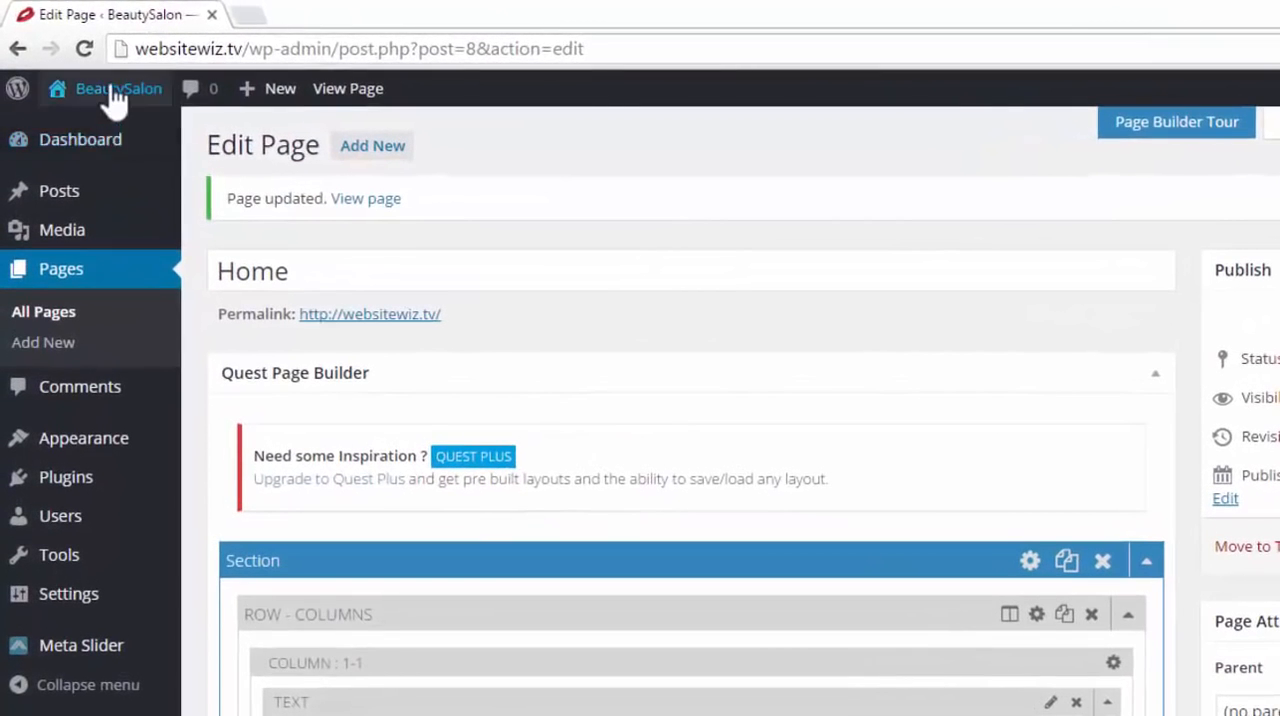
pyautogui.moveTo(103, 84)
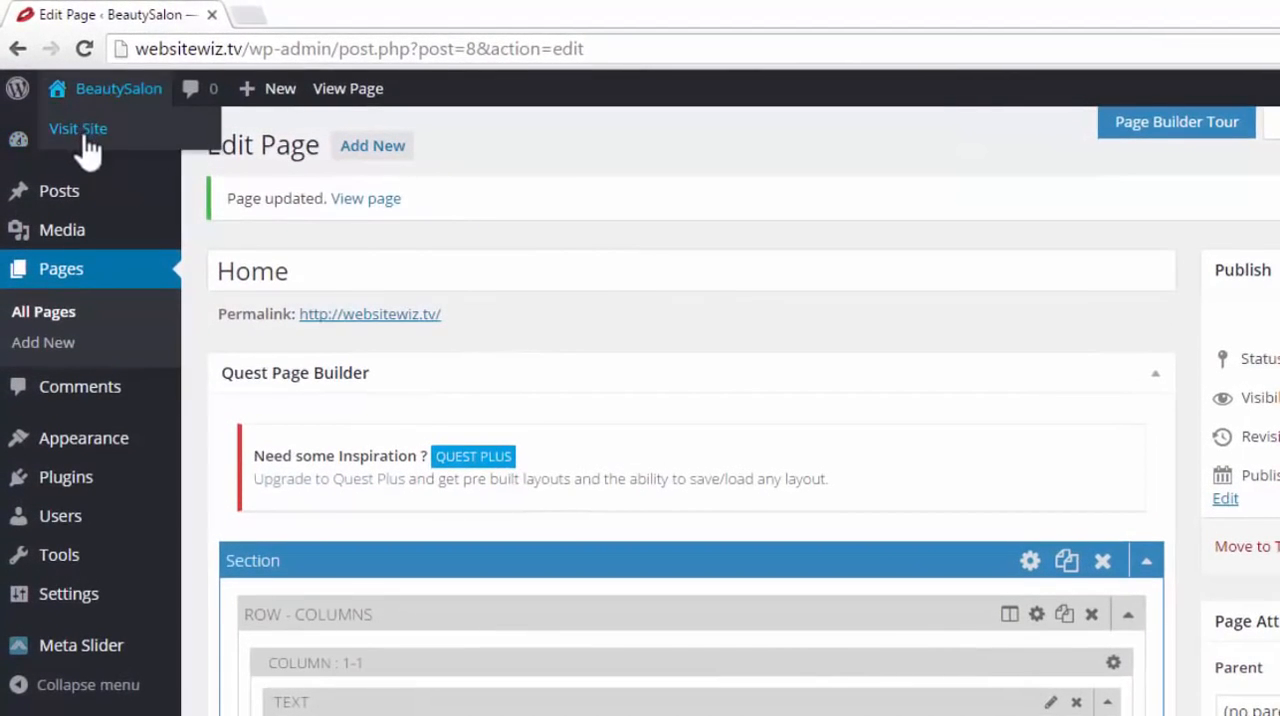
pyautogui.rightClick(88, 140)
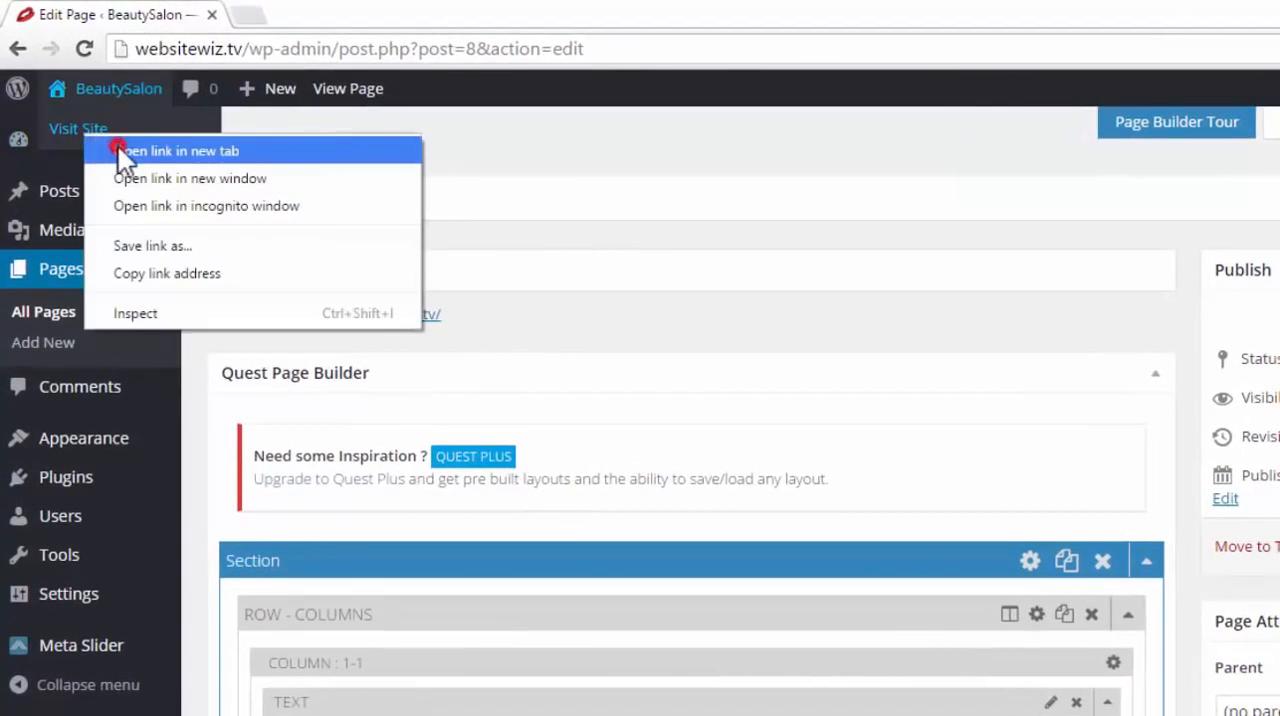
pyautogui.click(117, 148)
pyautogui.click(310, 16)
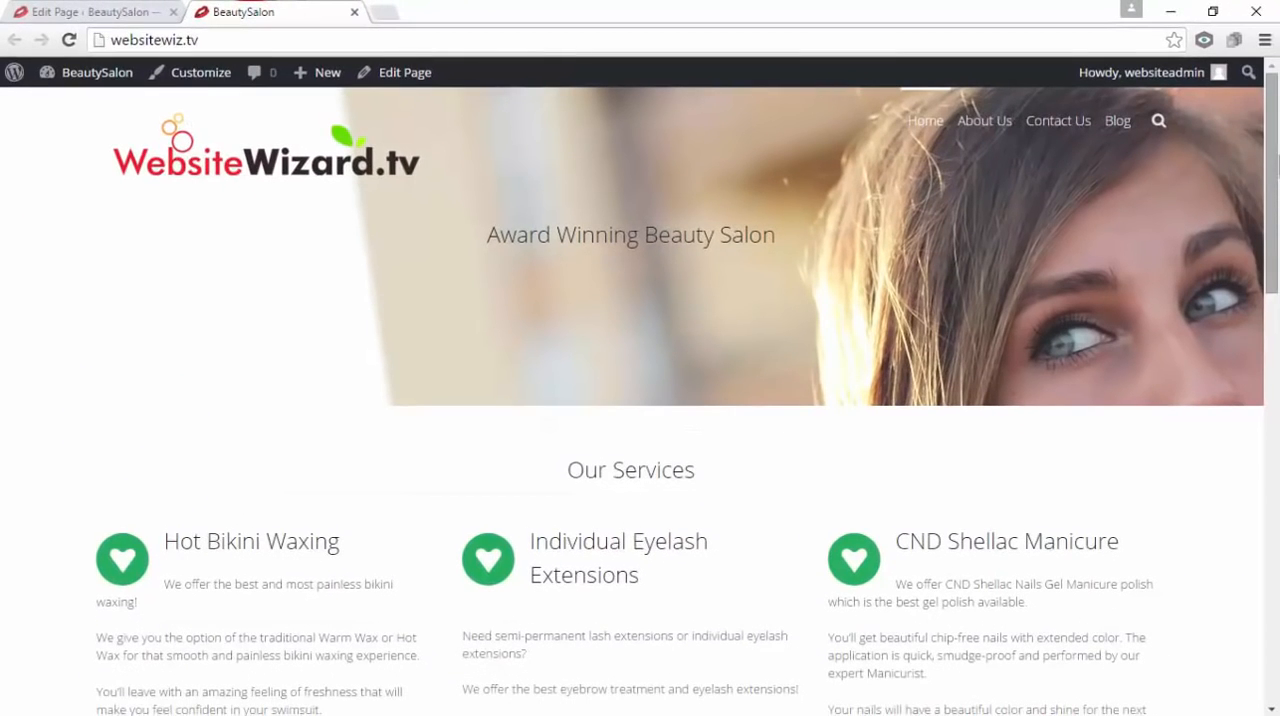
# Review the published home page, checking the Juicy Facts feature boxes and the services, team and customer testimonial sections
pyautogui.moveTo(1276, 160); pyautogui.dragTo(1276, 566)
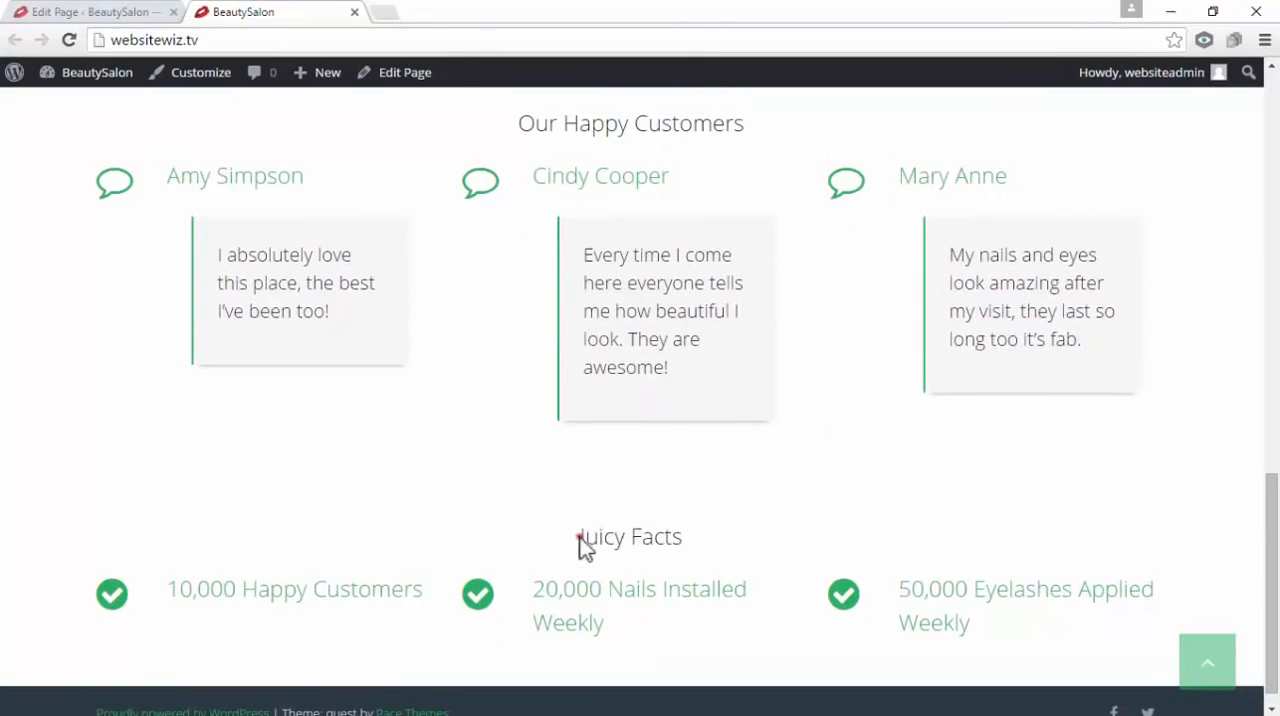
pyautogui.moveTo(579, 538); pyautogui.dragTo(751, 531)
pyautogui.click(723, 600)
pyautogui.moveTo(1003, 622); pyautogui.dragTo(232, 598)
pyautogui.click(258, 516)
pyautogui.moveTo(1271, 566); pyautogui.dragTo(1276, 270)
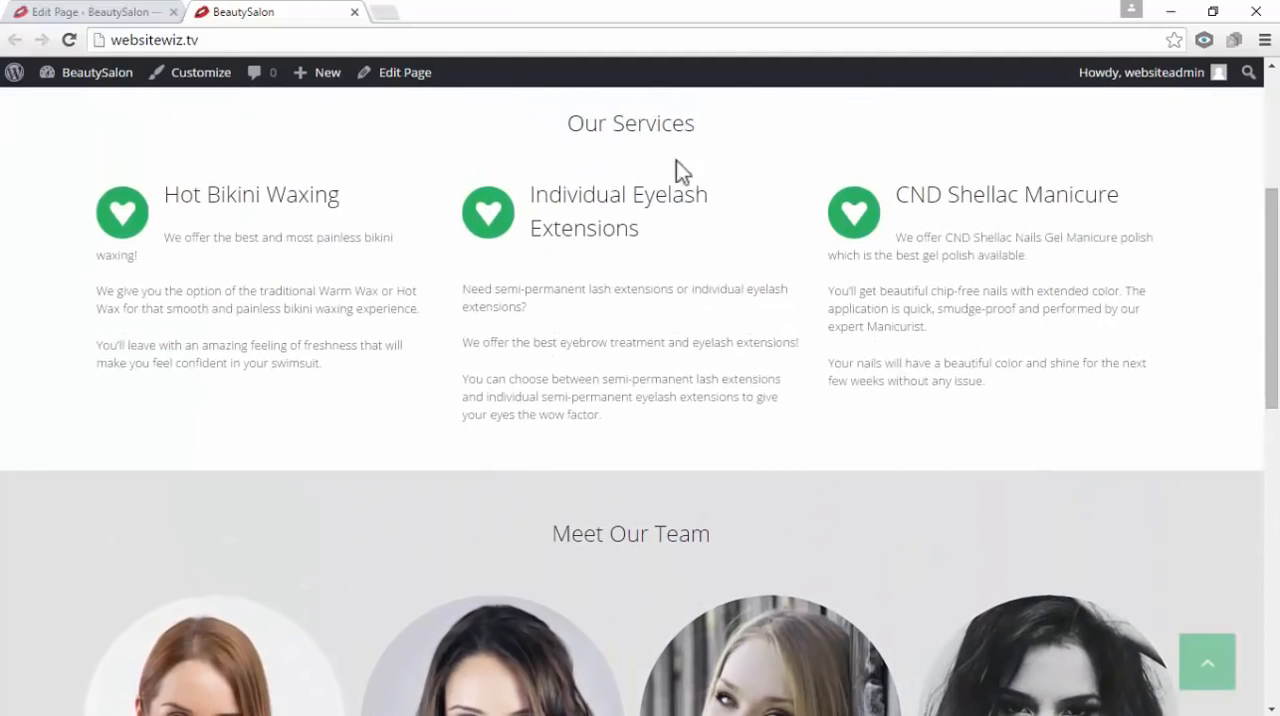
pyautogui.scroll(-2, 758, 523)
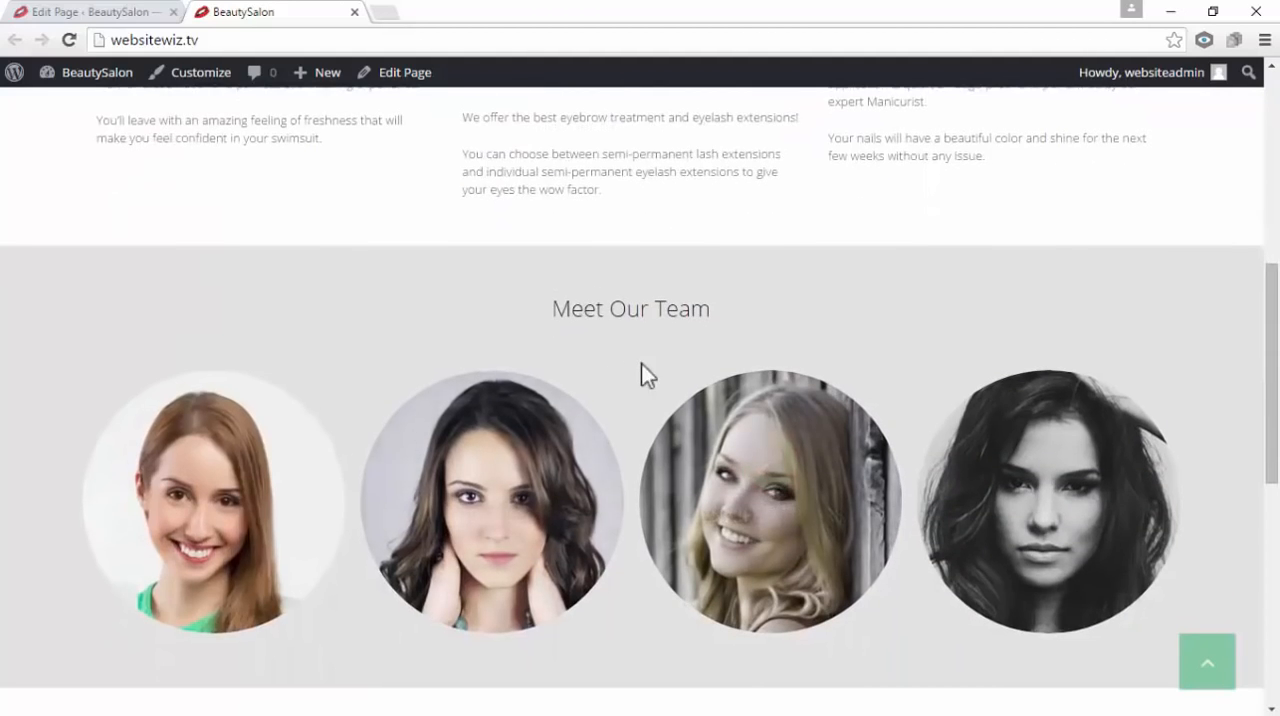
pyautogui.scroll(-3, 641, 363)
pyautogui.moveTo(540, 410); pyautogui.dragTo(743, 414)
pyautogui.scroll(-3, 743, 418)
pyautogui.click(806, 506)
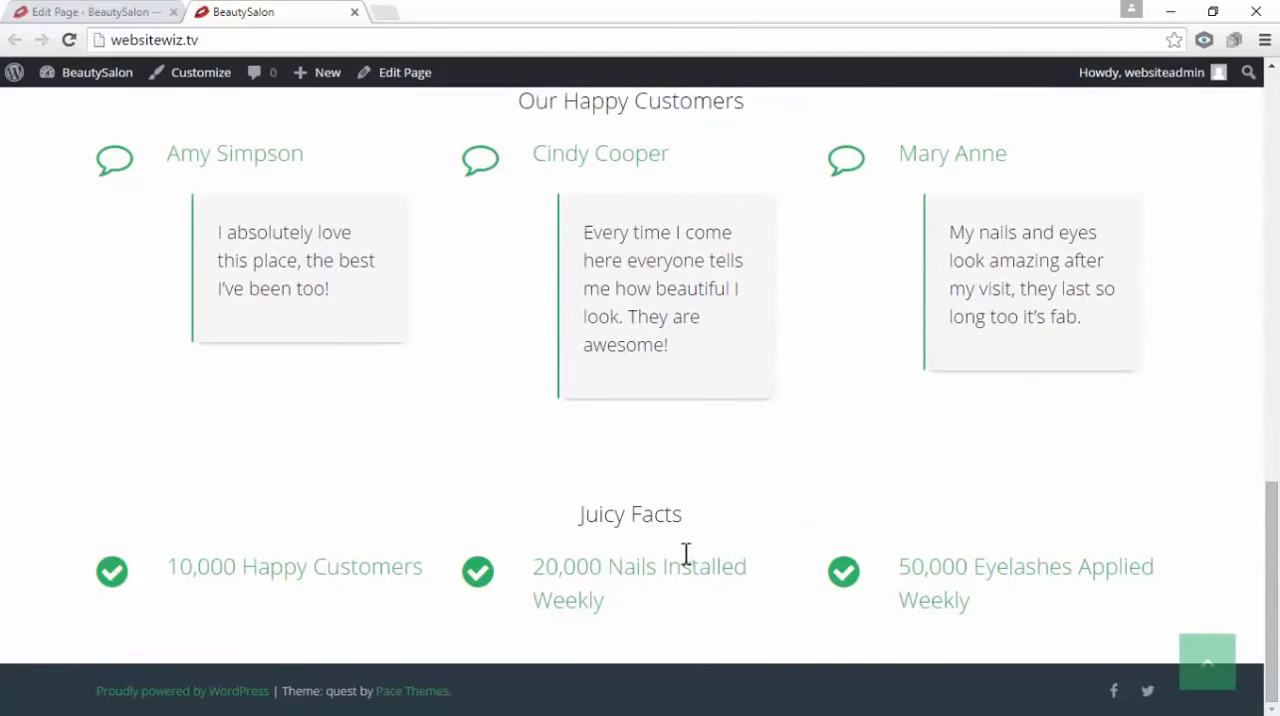
pyautogui.scroll(6, 686, 553)
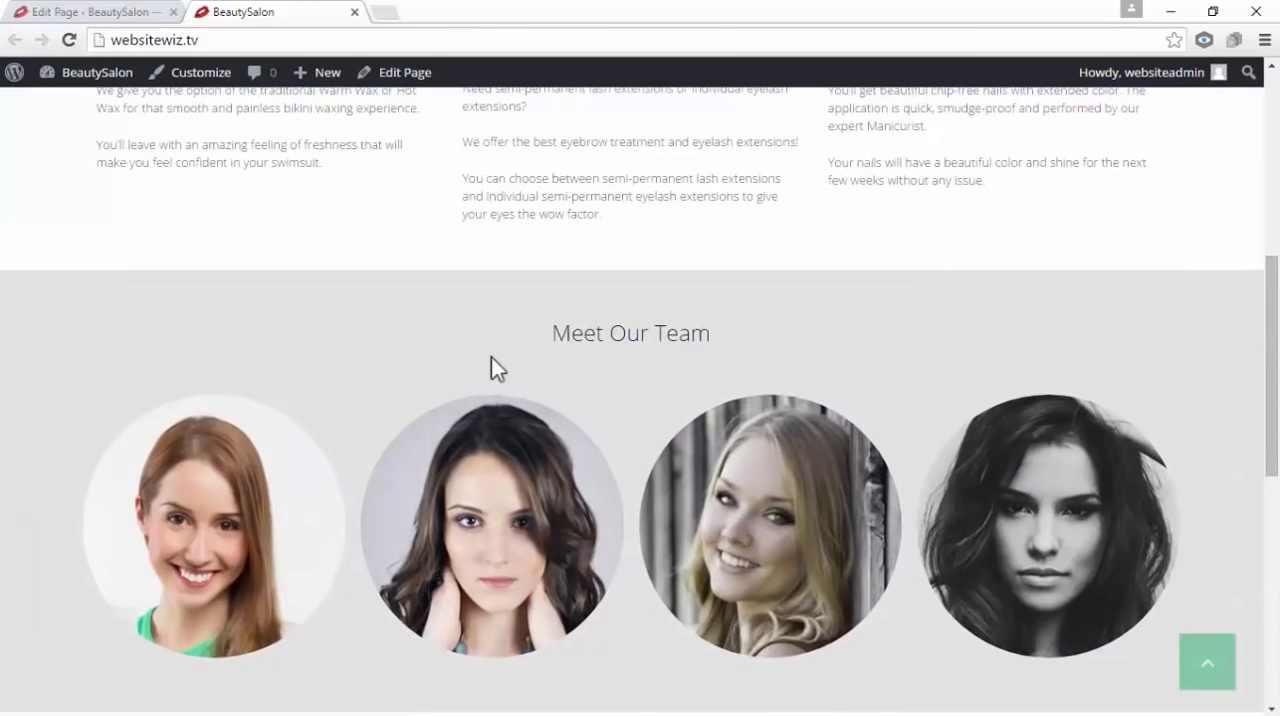
# Close the live site tab and collapse all five sections of the Home page in the page builder
pyautogui.click(82, 14)
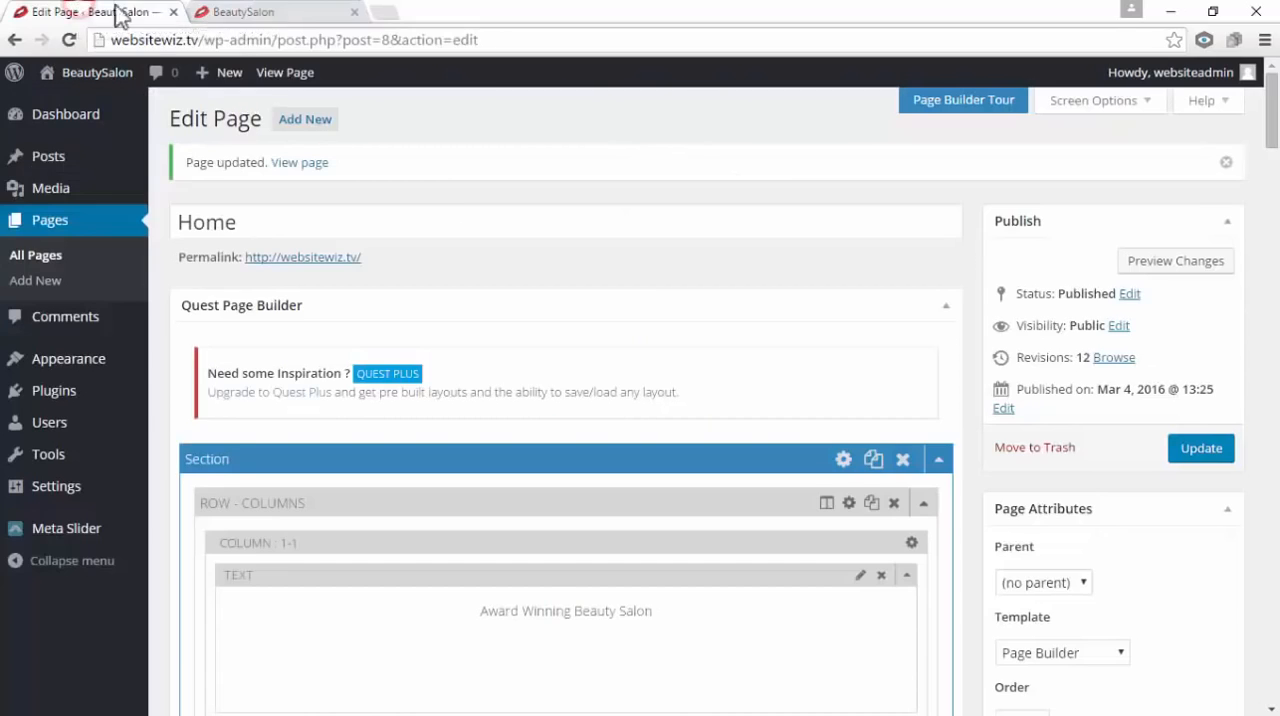
pyautogui.click(354, 12)
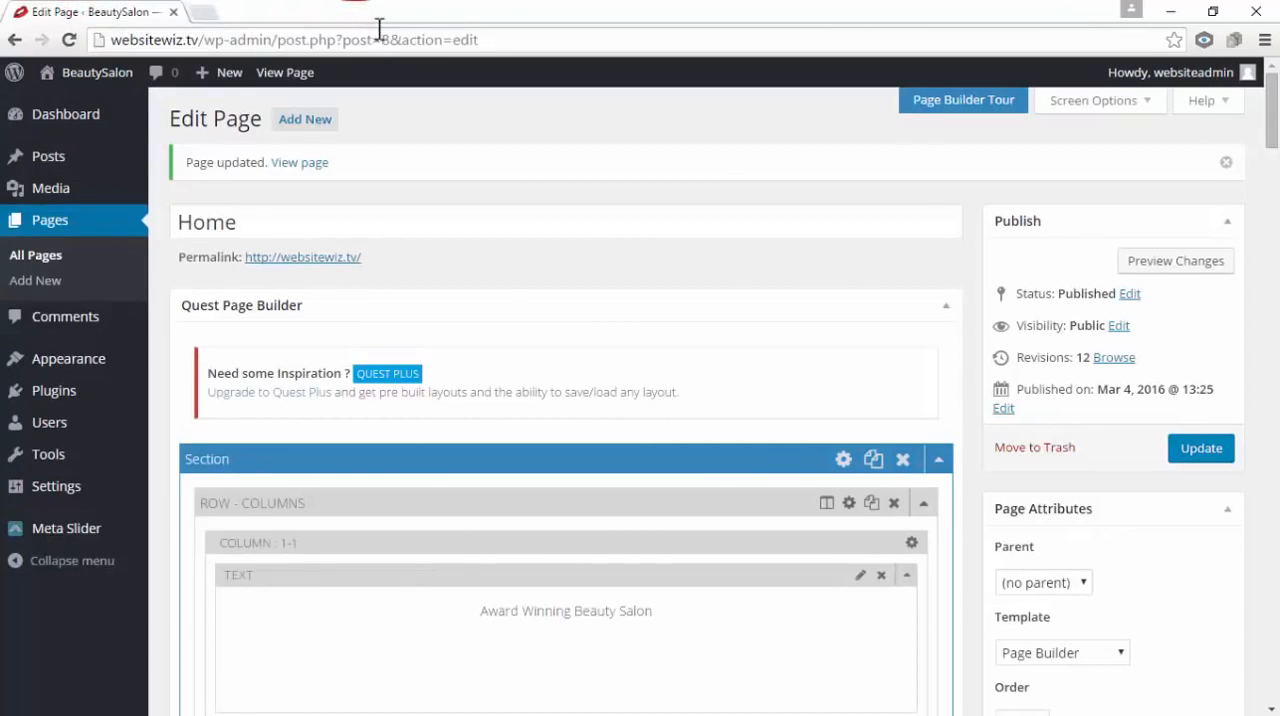
pyautogui.scroll(-1, 206, 371)
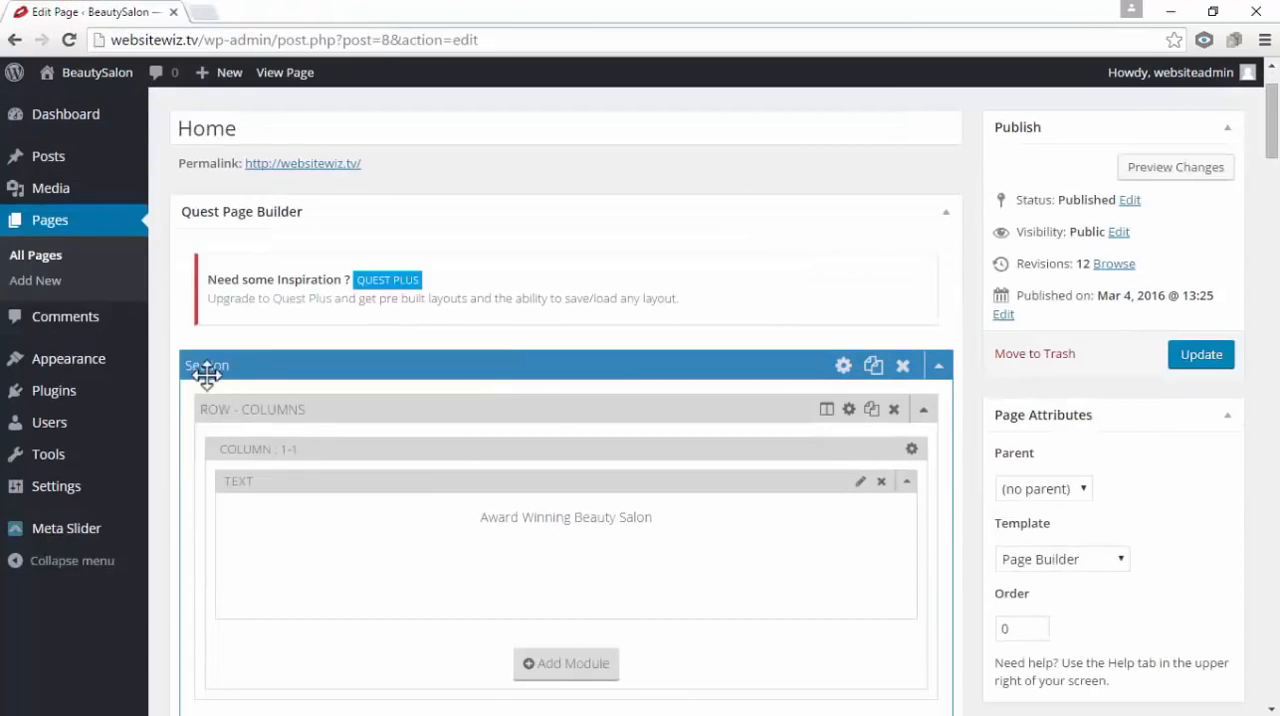
pyautogui.click(940, 367)
pyautogui.scroll(-1, 945, 375)
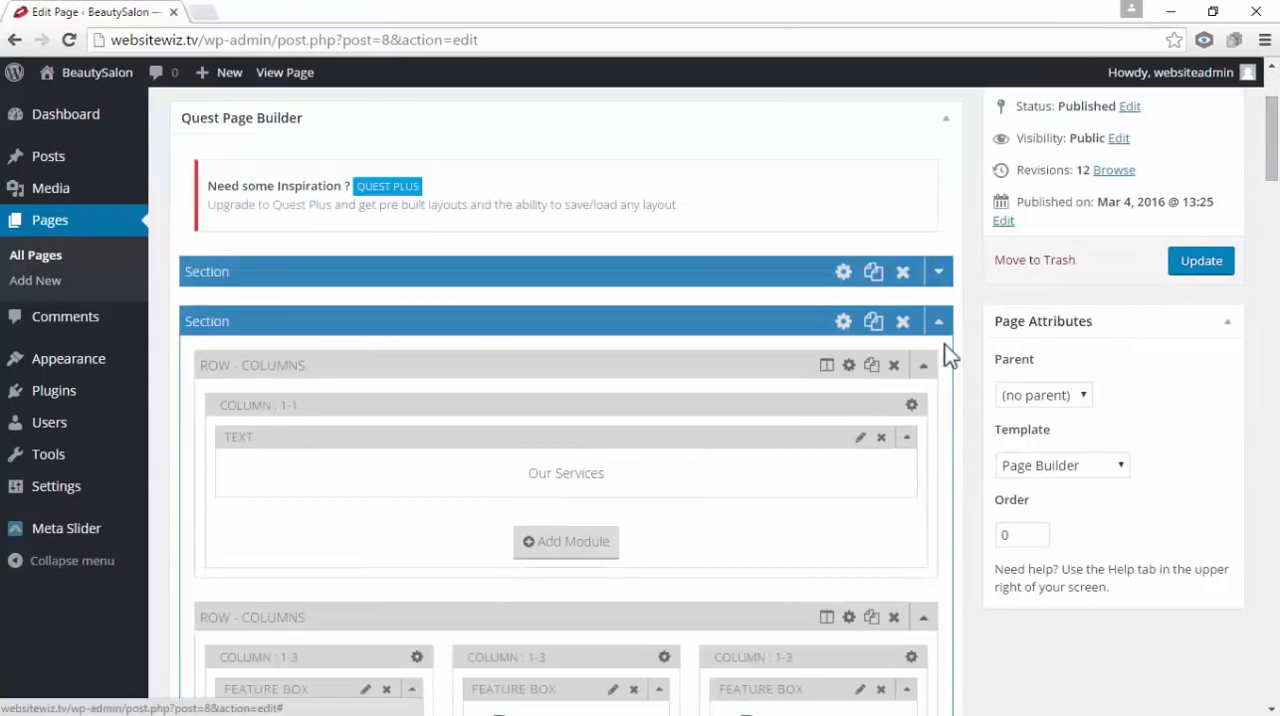
pyautogui.click(941, 322)
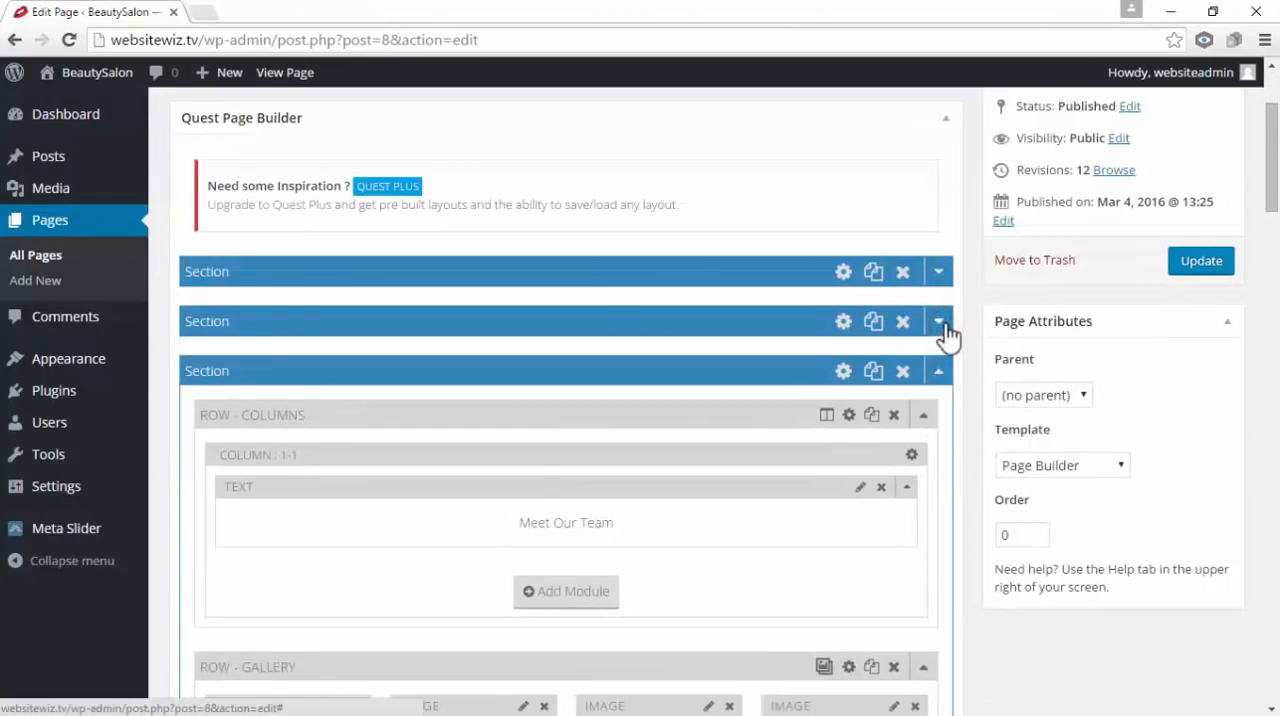
pyautogui.click(940, 372)
pyautogui.scroll(-1, 946, 370)
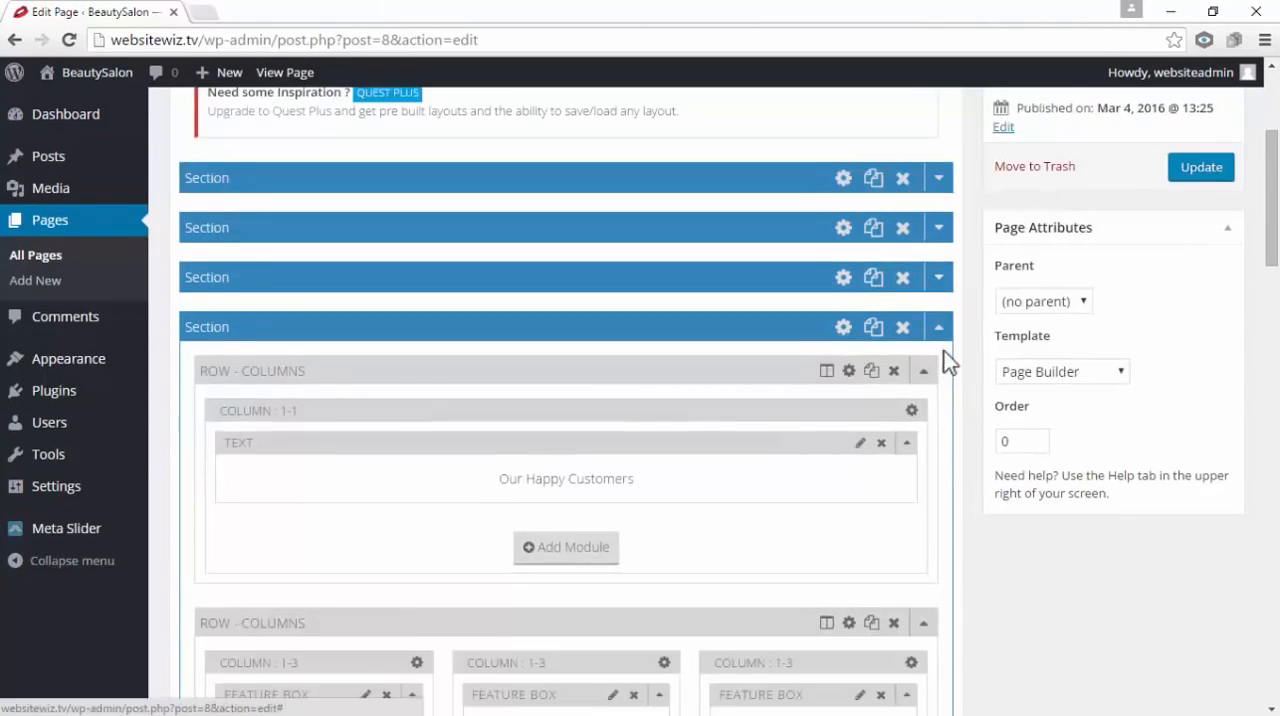
pyautogui.click(940, 329)
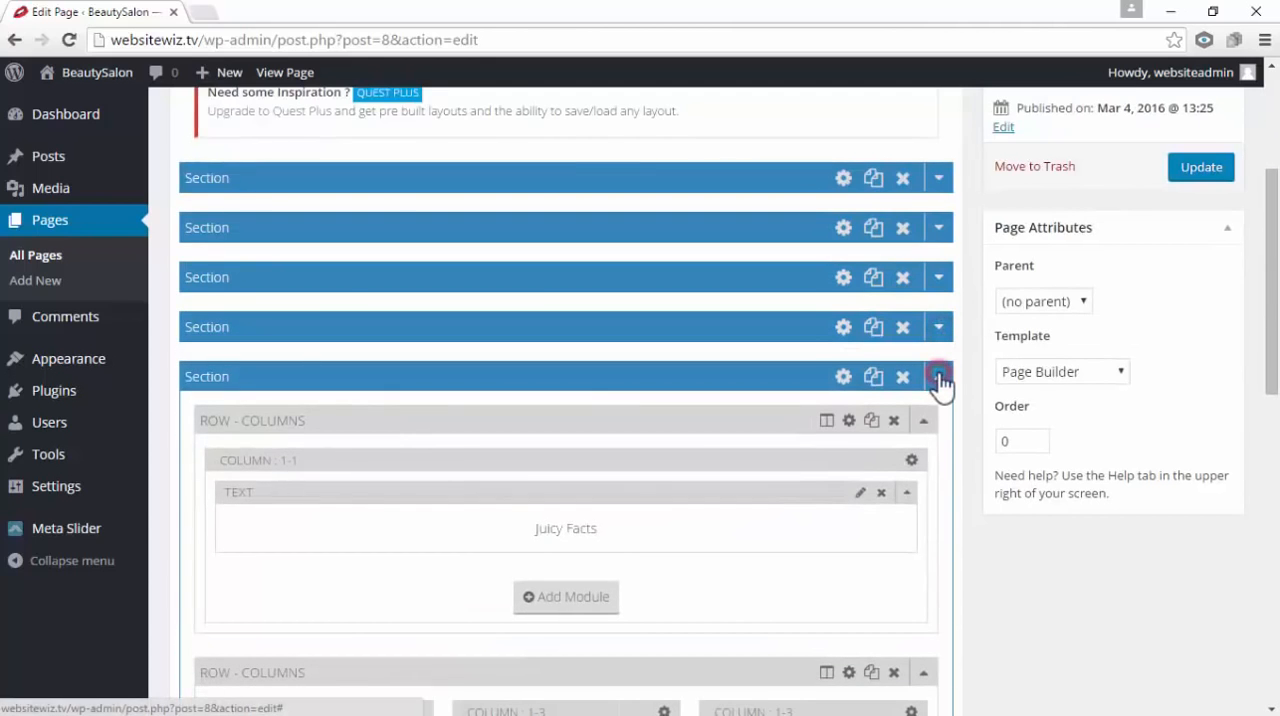
pyautogui.click(941, 380)
pyautogui.scroll(1, 936, 376)
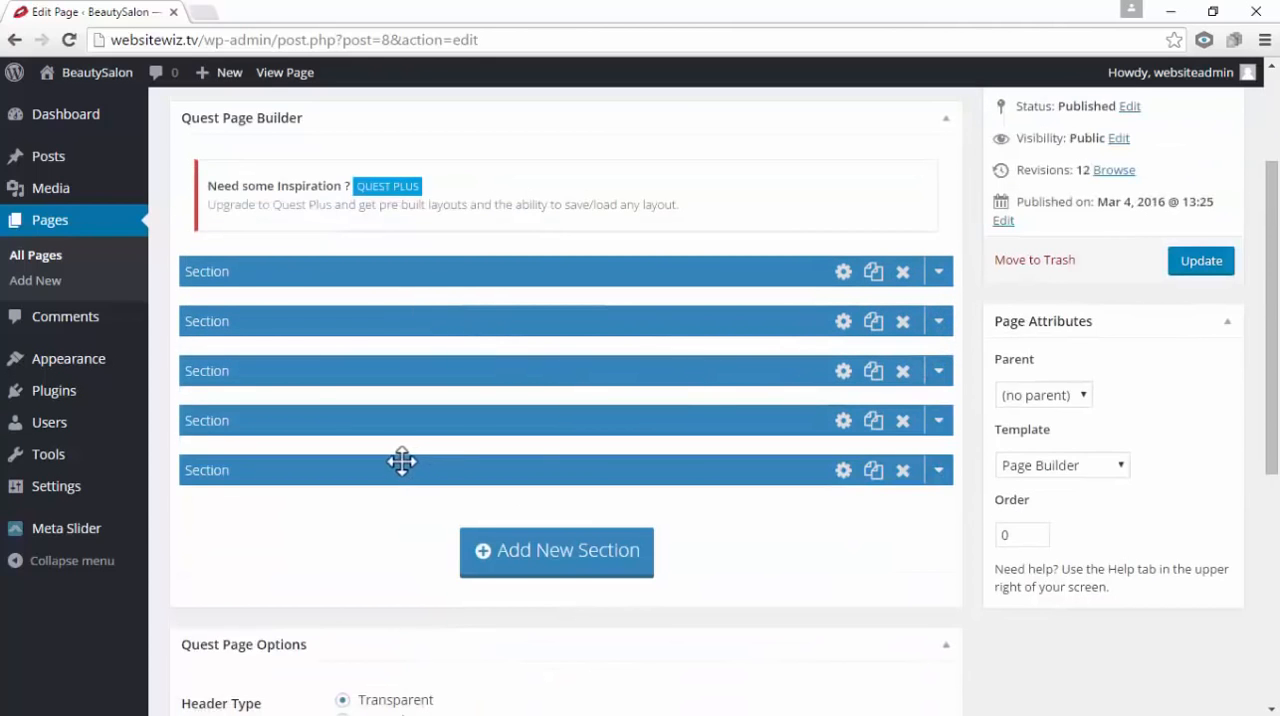
pyautogui.moveTo(403, 463)
pyautogui.mouseDown()
pyautogui.moveTo(417, 466)
pyautogui.moveTo(386, 466)
pyautogui.moveTo(400, 462)
pyautogui.mouseUp()
# Copy the Menu Text Color hex value #e2e2e2 from the Quest Page Options without changing it
pyautogui.moveTo(1268, 335); pyautogui.dragTo(1278, 497)
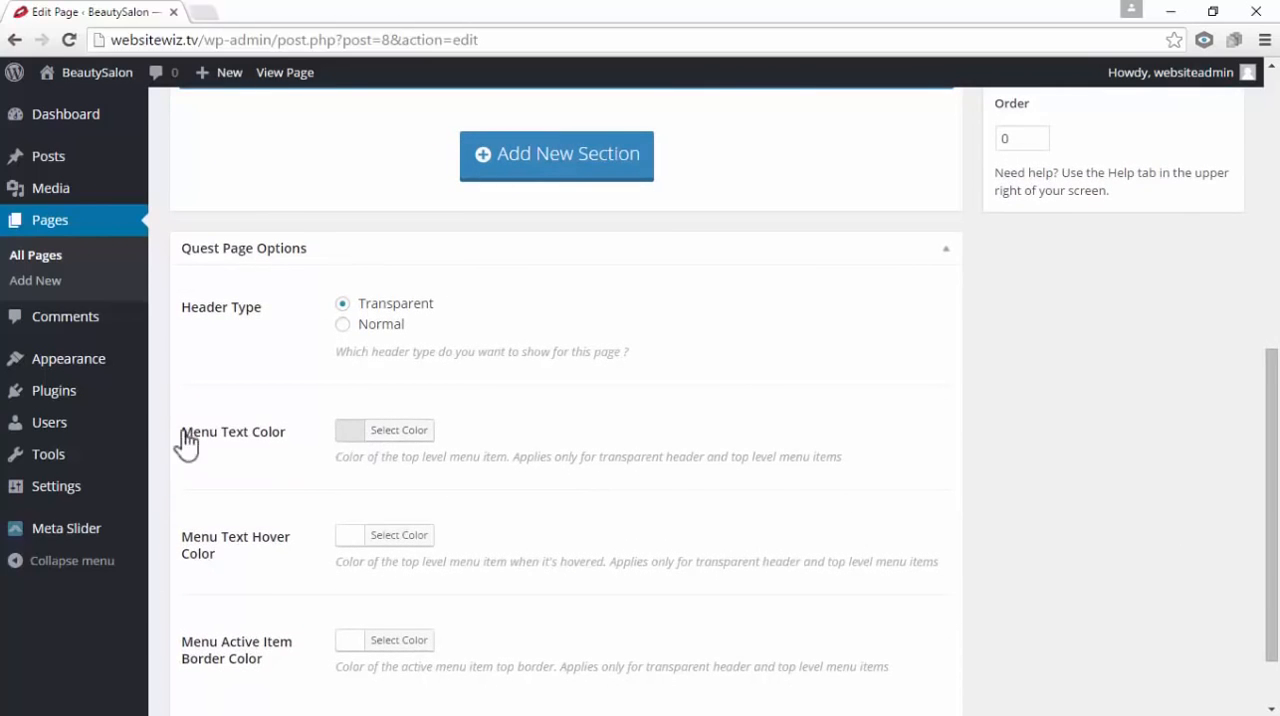
pyautogui.click(352, 440)
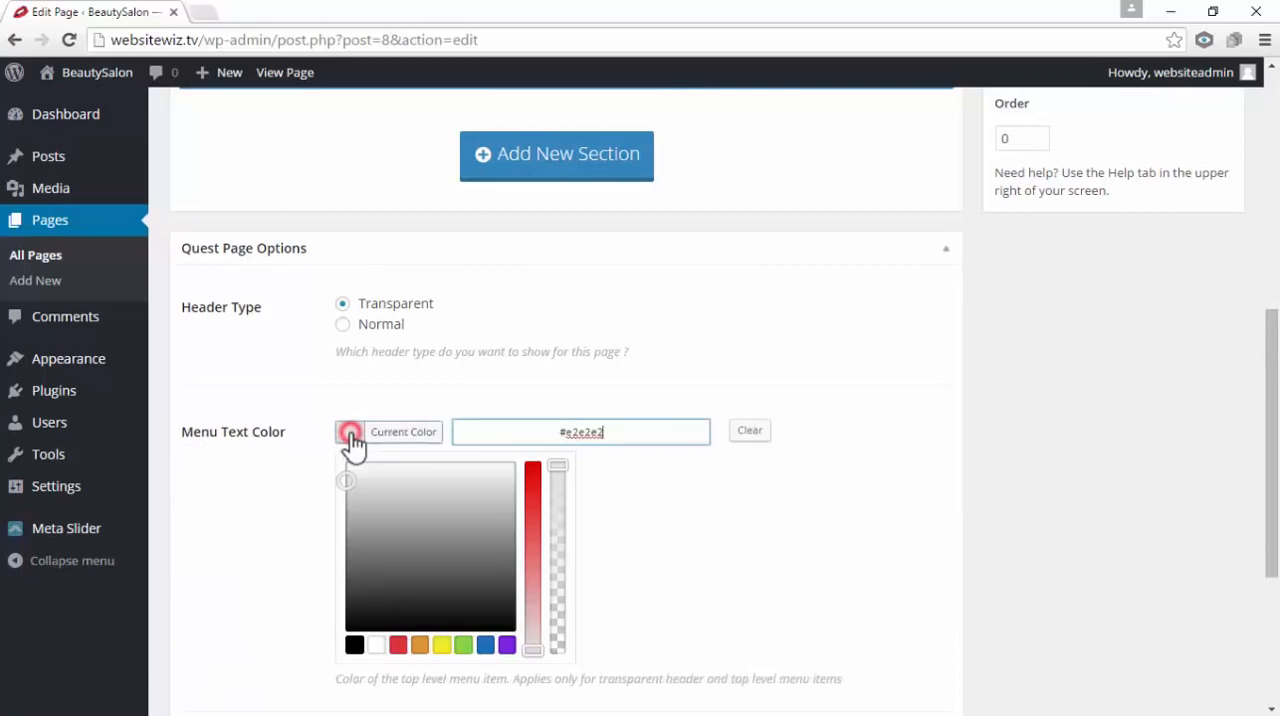
pyautogui.moveTo(646, 432); pyautogui.dragTo(556, 432)
pyautogui.rightClick(592, 436)
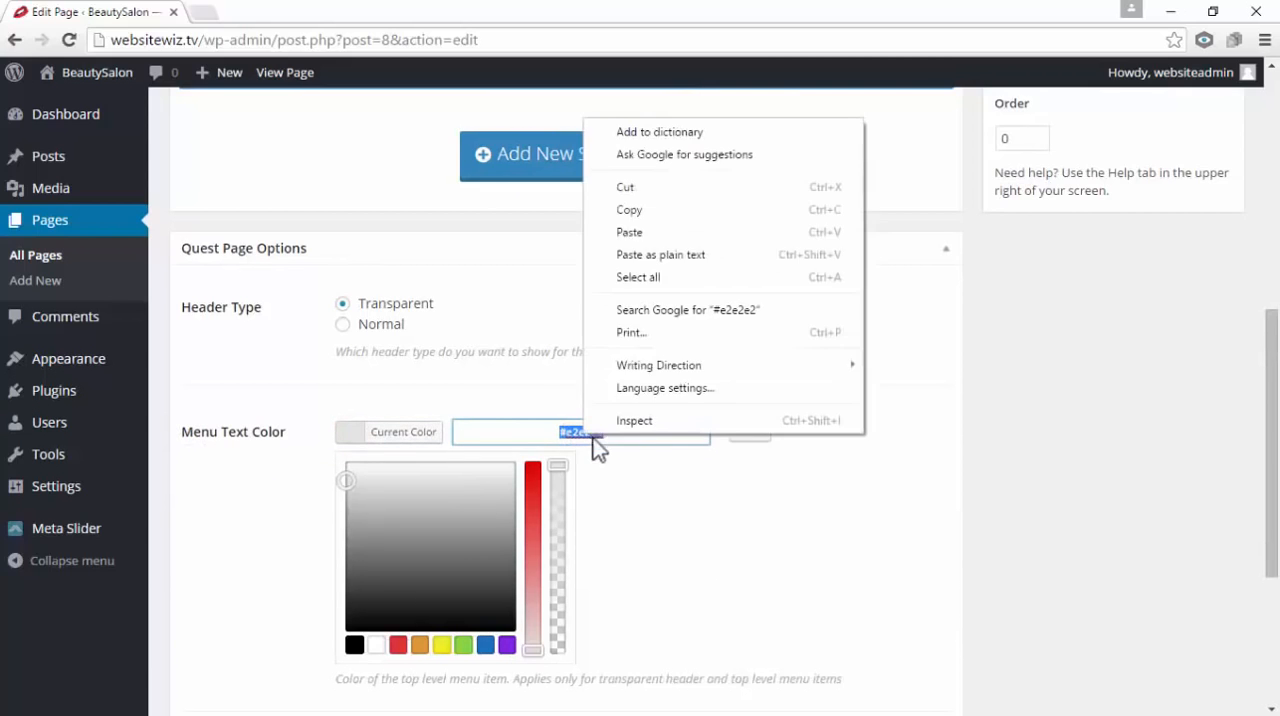
pyautogui.click(614, 210)
pyautogui.click(837, 434)
# Open the settings of the fifth section, Juicy Facts, and paste #e2e2e2 as its background color
pyautogui.scroll(4, 1270, 420)
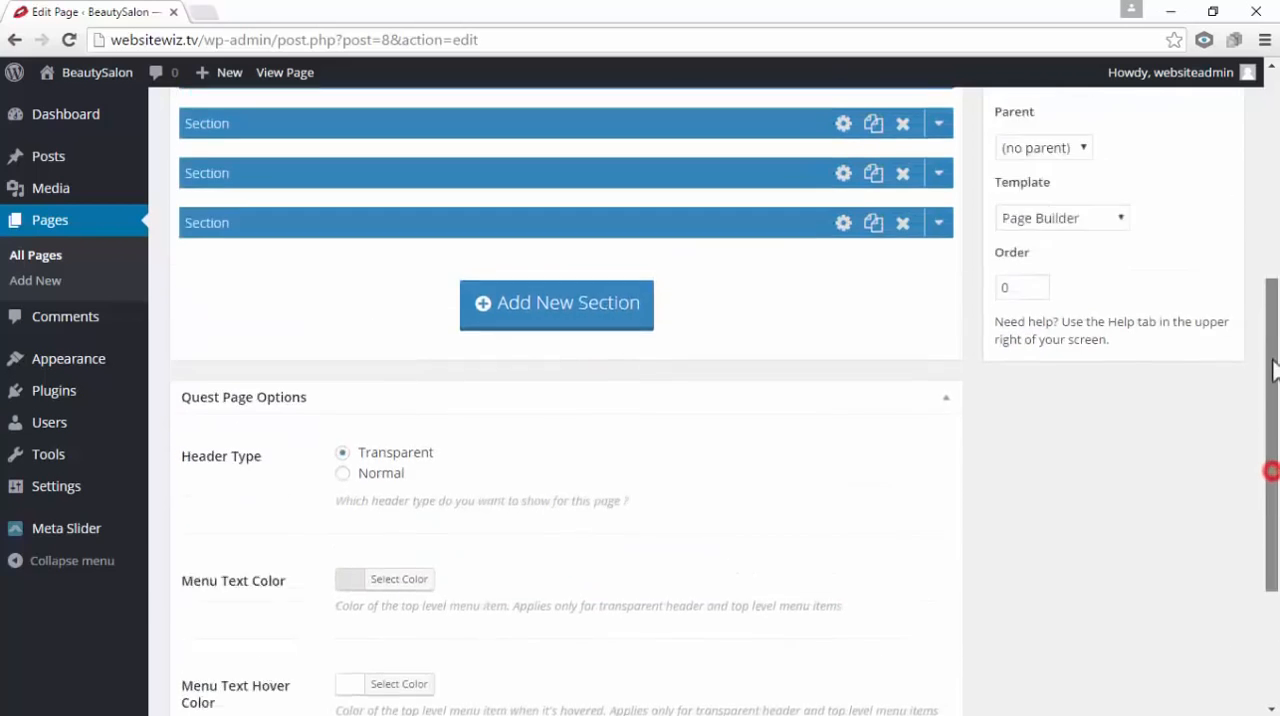
pyautogui.moveTo(571, 425)
pyautogui.mouseDown()
pyautogui.moveTo(583, 428)
pyautogui.moveTo(569, 420)
pyautogui.mouseUp()
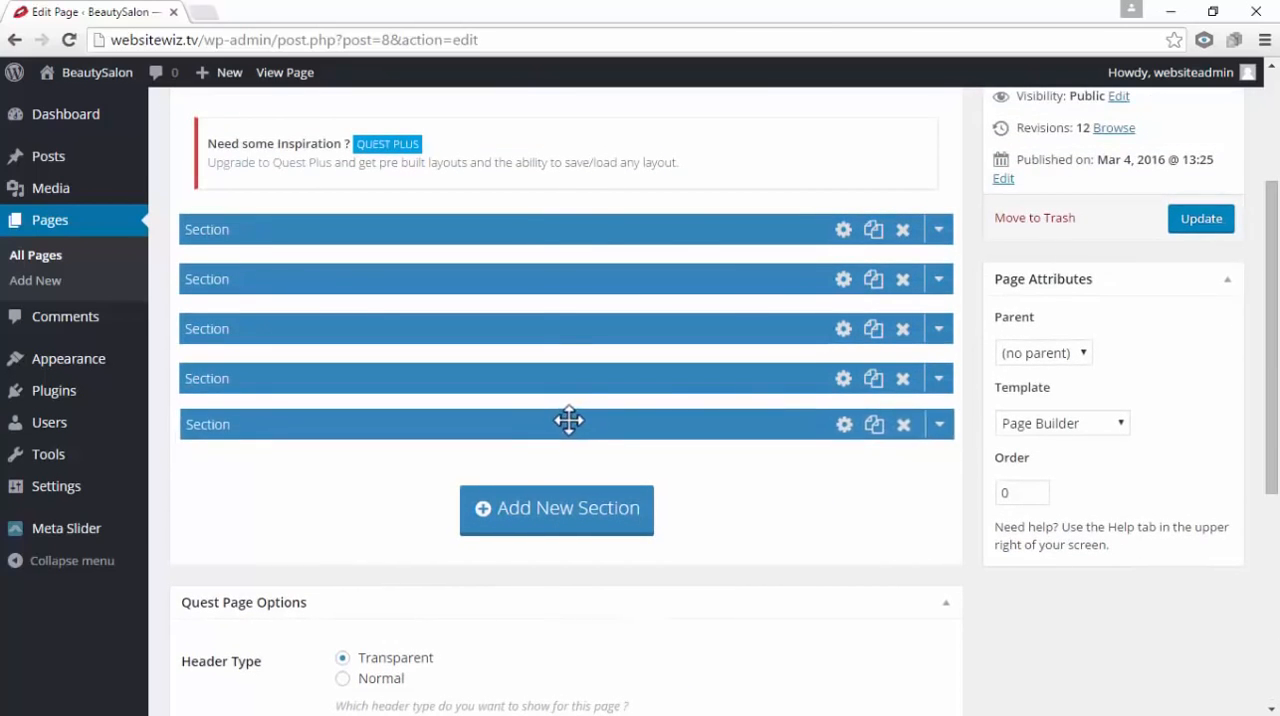
pyautogui.click(843, 429)
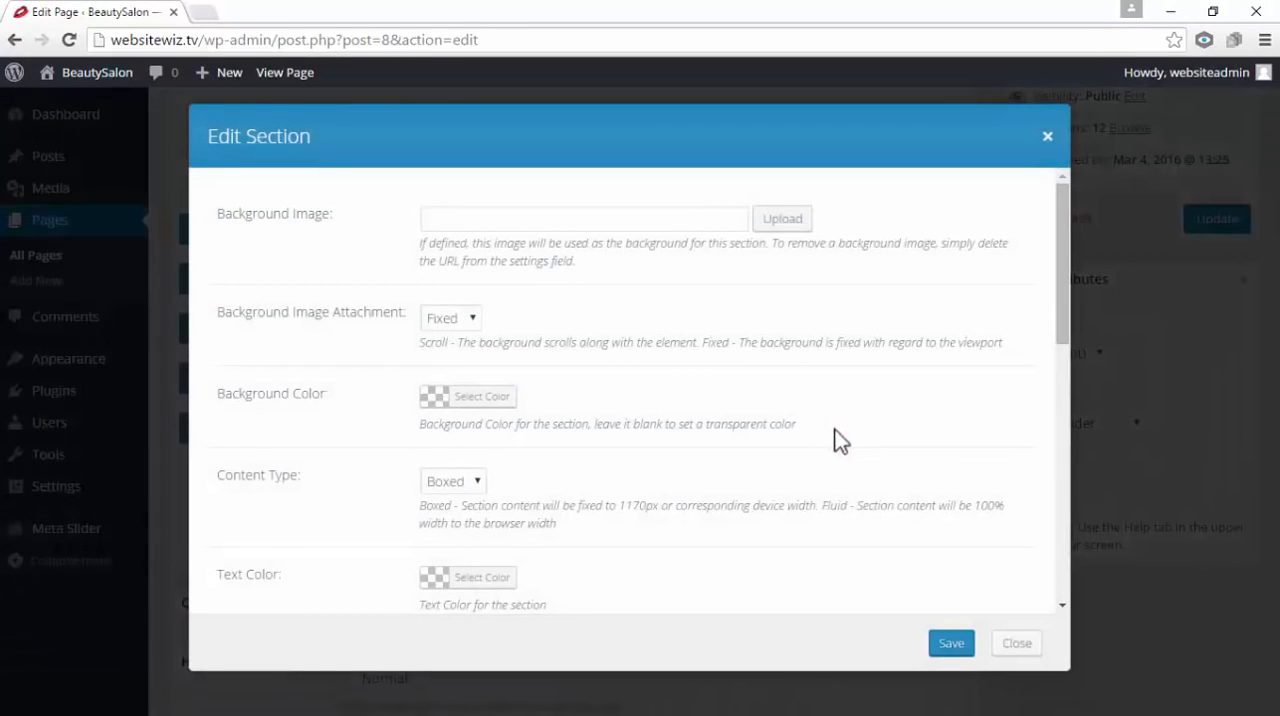
pyautogui.click(440, 407)
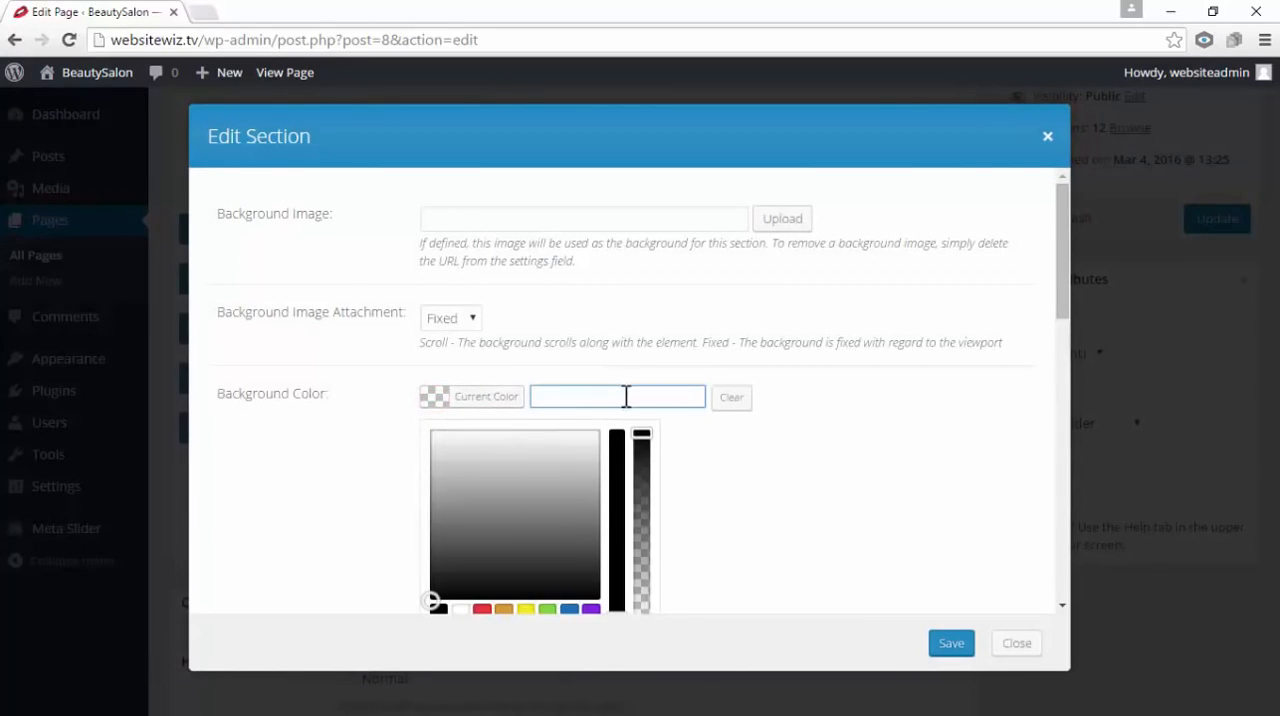
pyautogui.rightClick(626, 397)
pyautogui.click(694, 514)
pyautogui.click(716, 460)
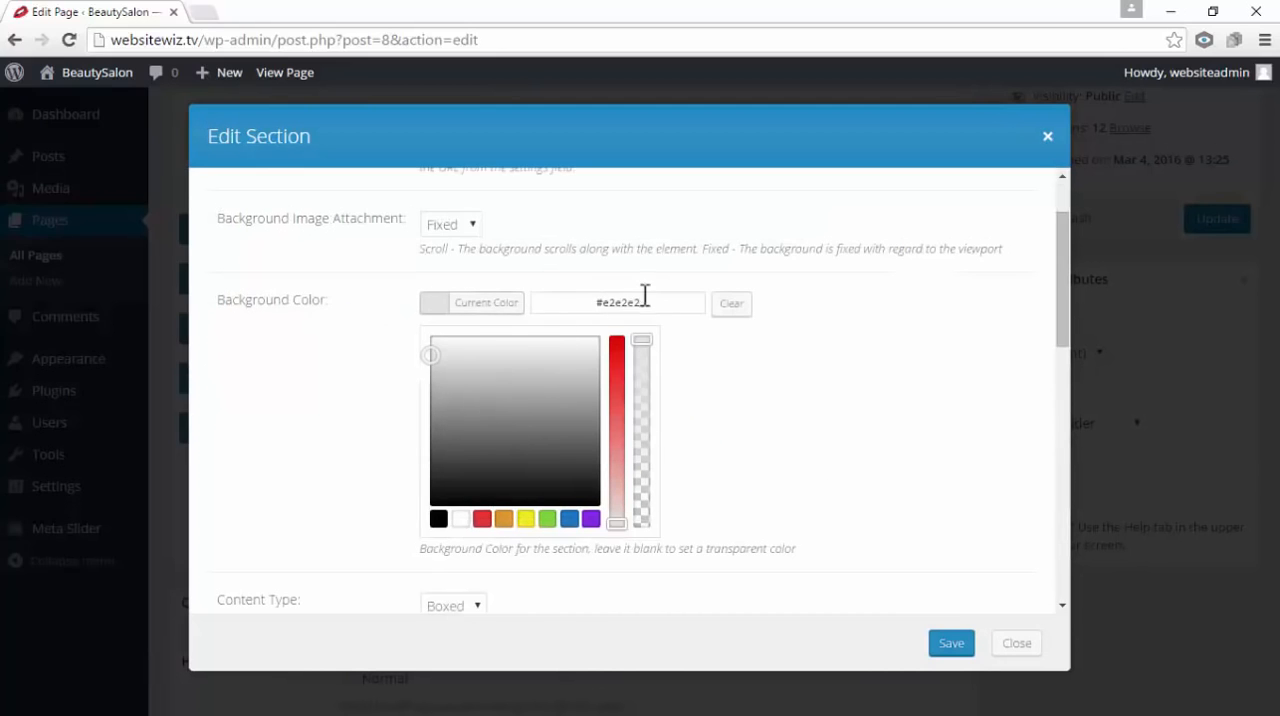
# Try several other grey shades for the section's background color, ending on #adadad
pyautogui.click(491, 402)
pyautogui.click(549, 385)
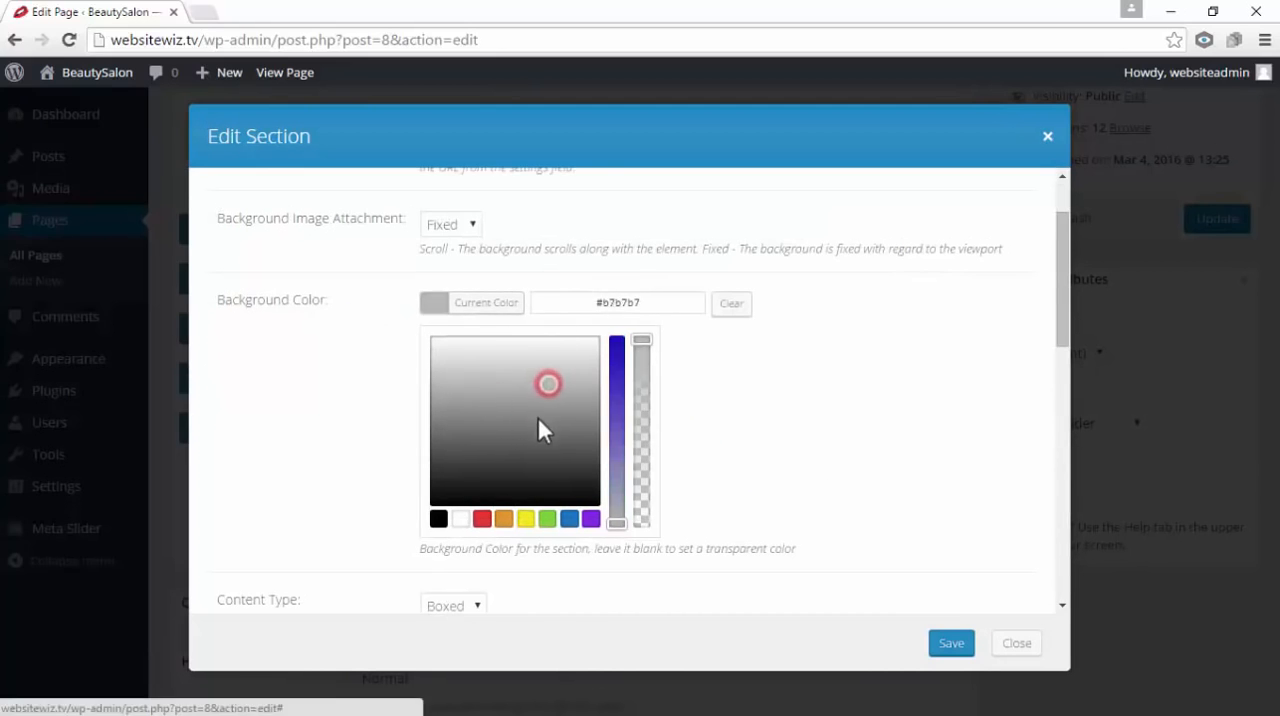
pyautogui.click(537, 420)
pyautogui.click(486, 420)
pyautogui.click(515, 456)
pyautogui.click(525, 412)
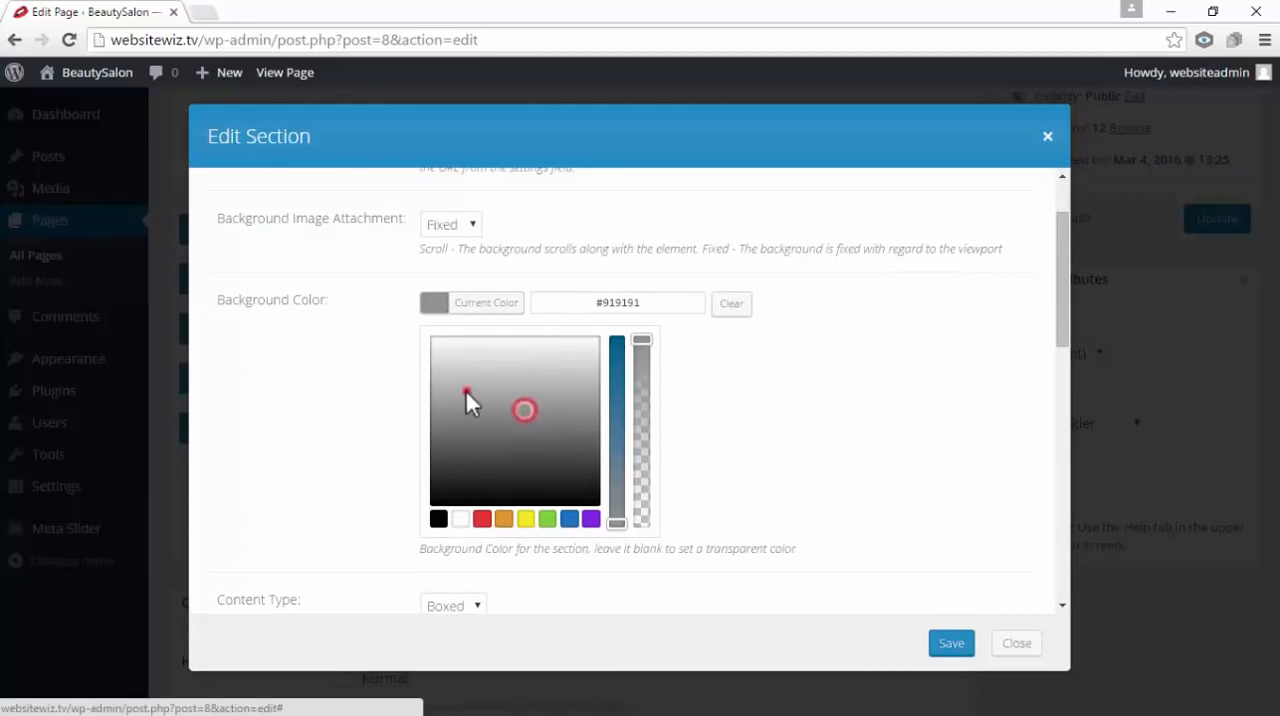
pyautogui.click(466, 392)
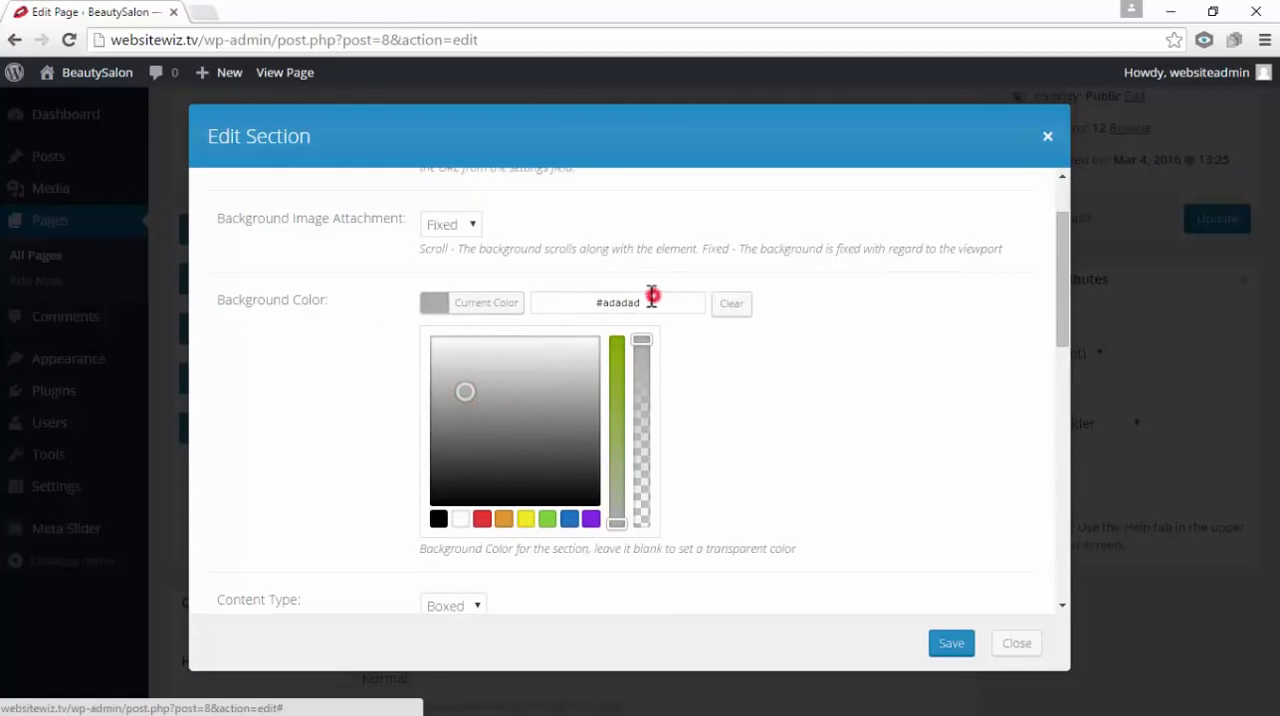
# Replace the section's background color with the copied value #e2e2e2 and save the section
pyautogui.moveTo(651, 296); pyautogui.dragTo(586, 308)
pyautogui.rightClick(620, 307)
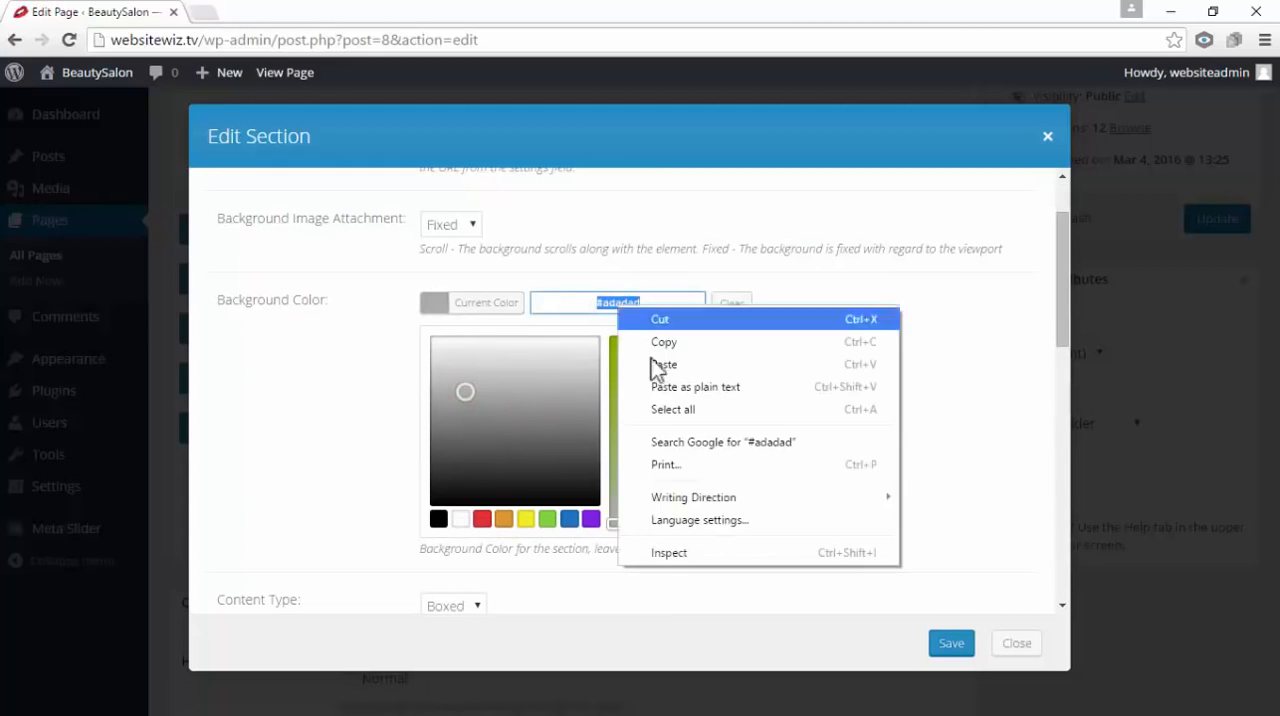
pyautogui.click(658, 366)
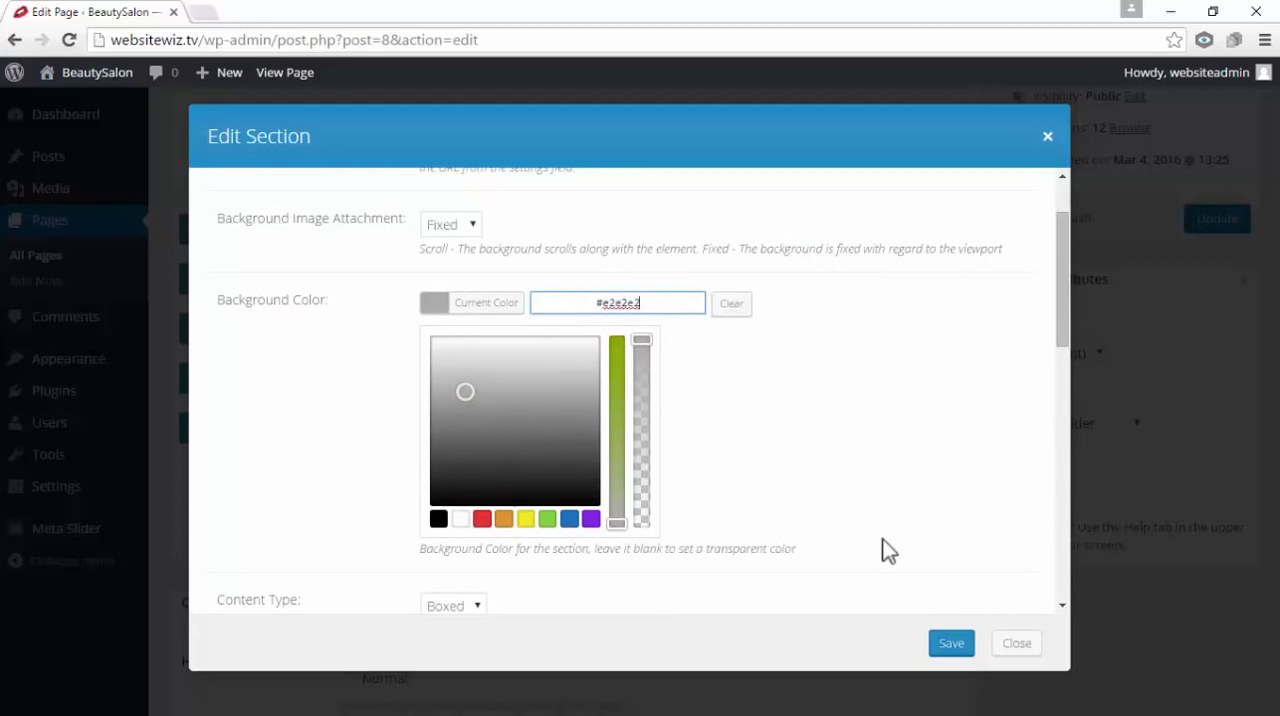
pyautogui.click(948, 644)
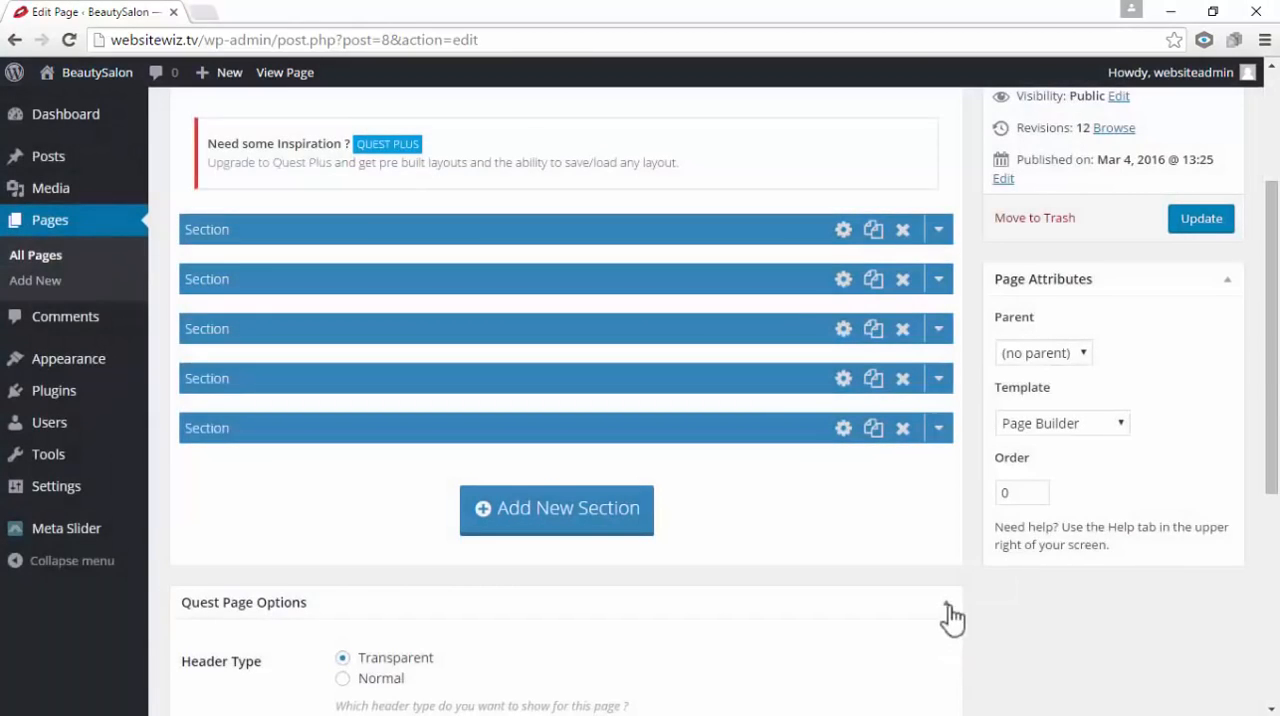
# Update the Home page and open the live site in a new browser tab
pyautogui.moveTo(1272, 453); pyautogui.dragTo(1277, 325)
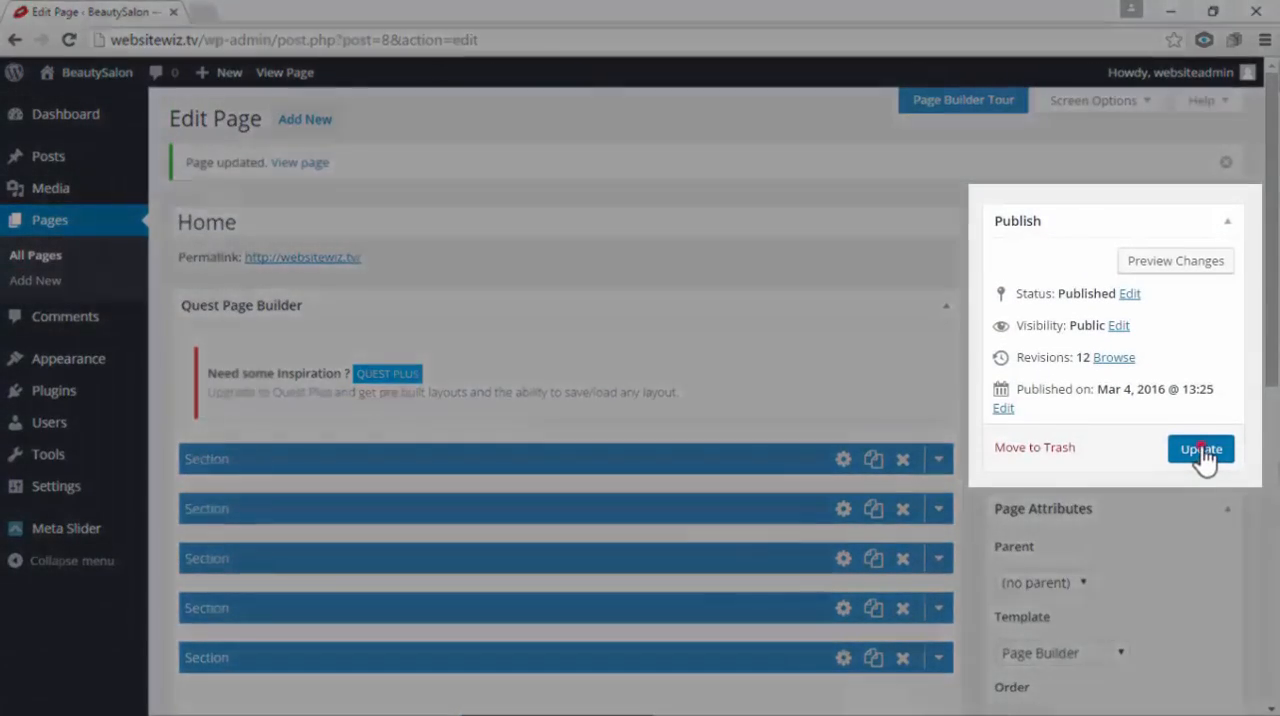
pyautogui.click(1205, 450)
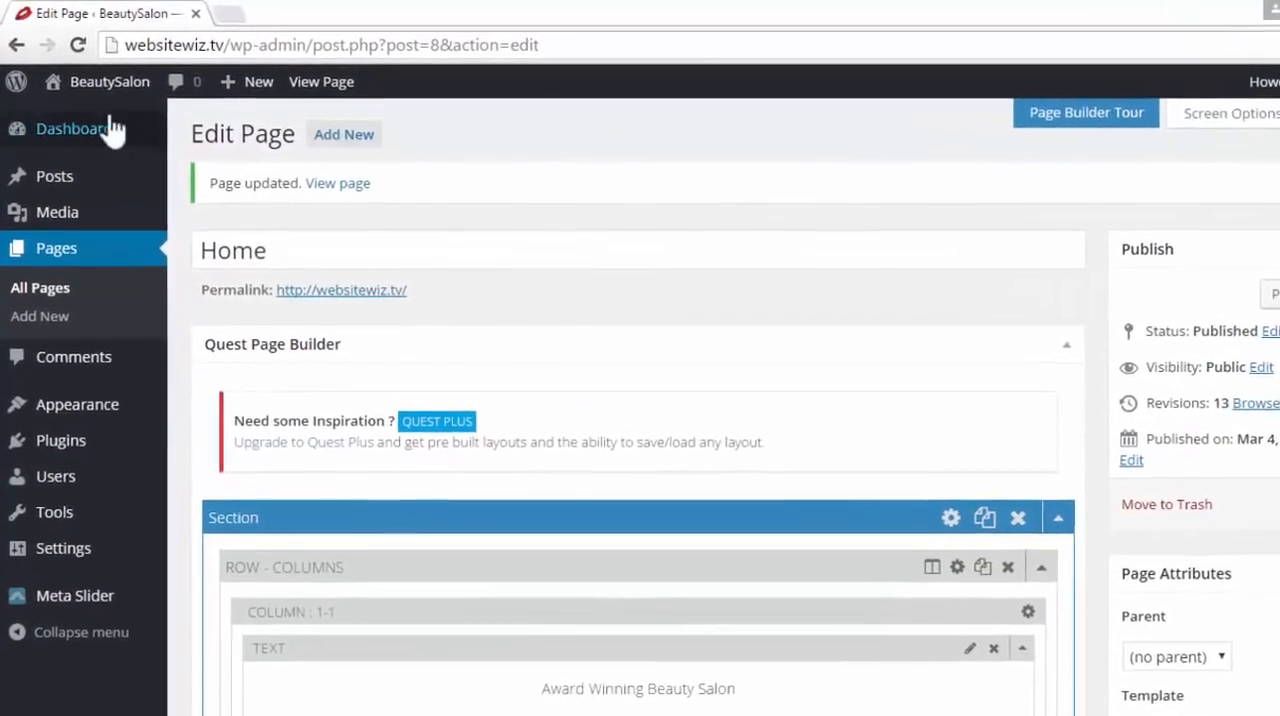
pyautogui.moveTo(78, 82)
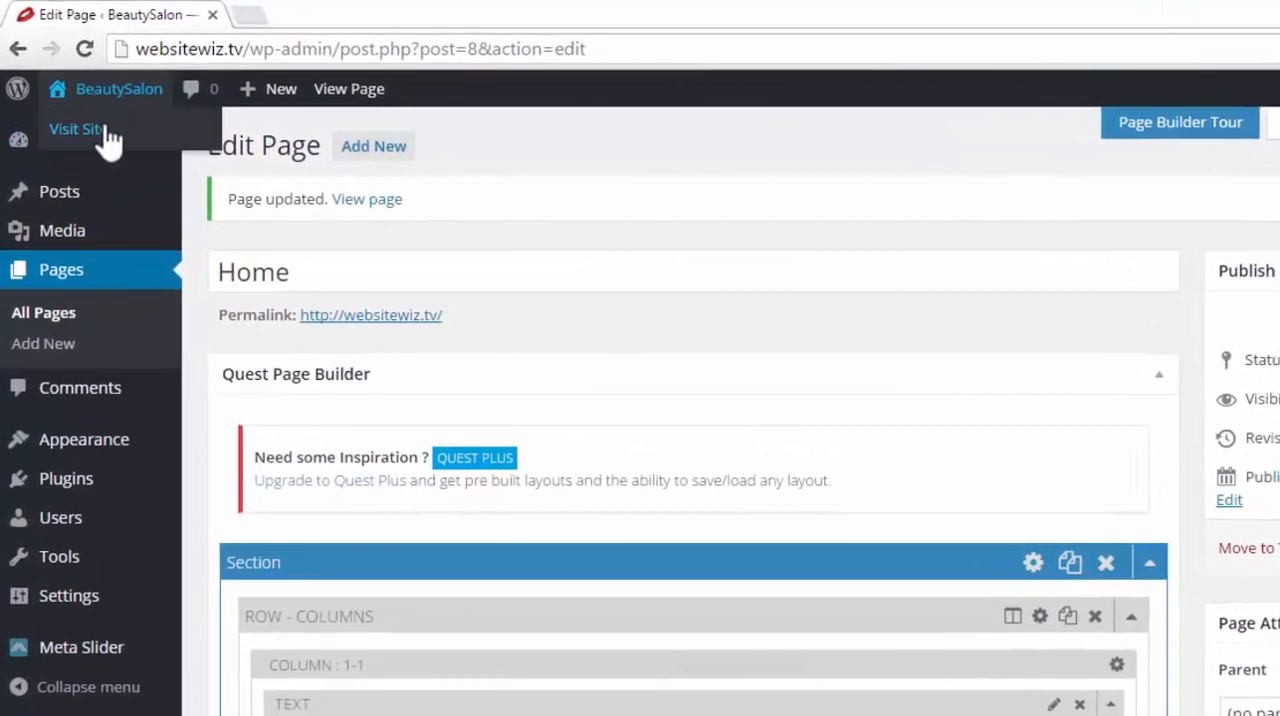
pyautogui.rightClick(100, 140)
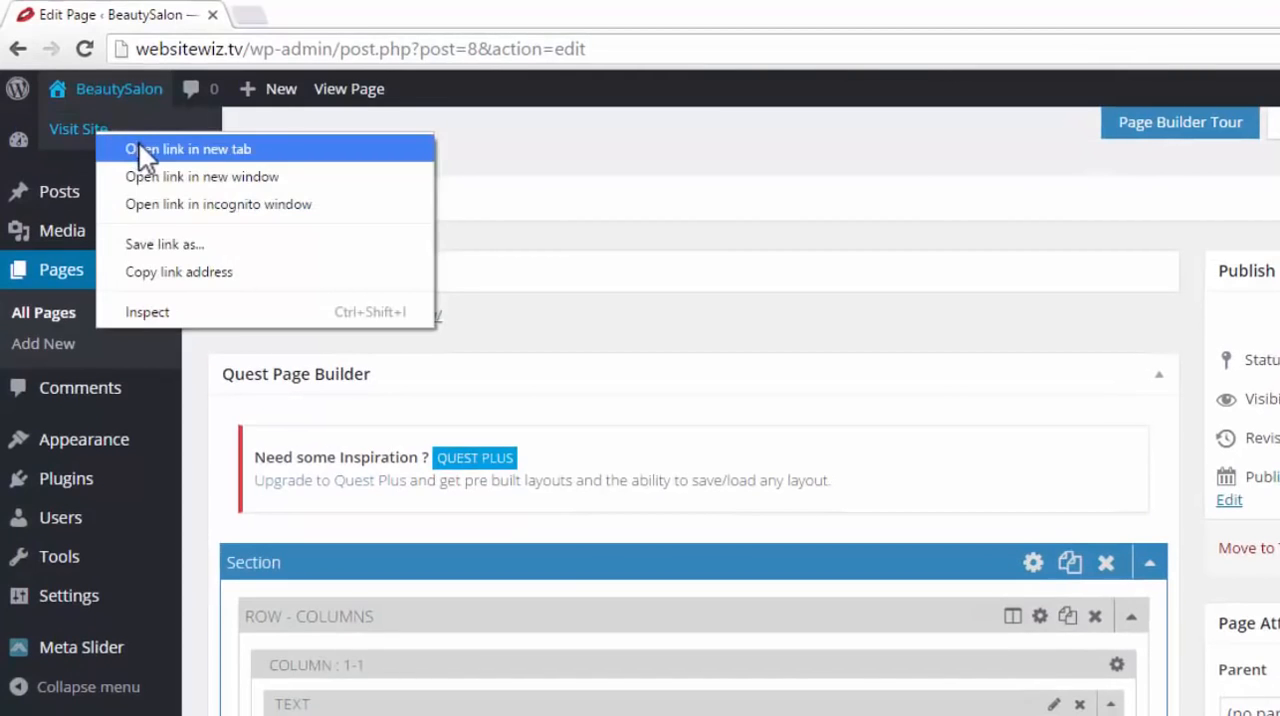
pyautogui.click(139, 144)
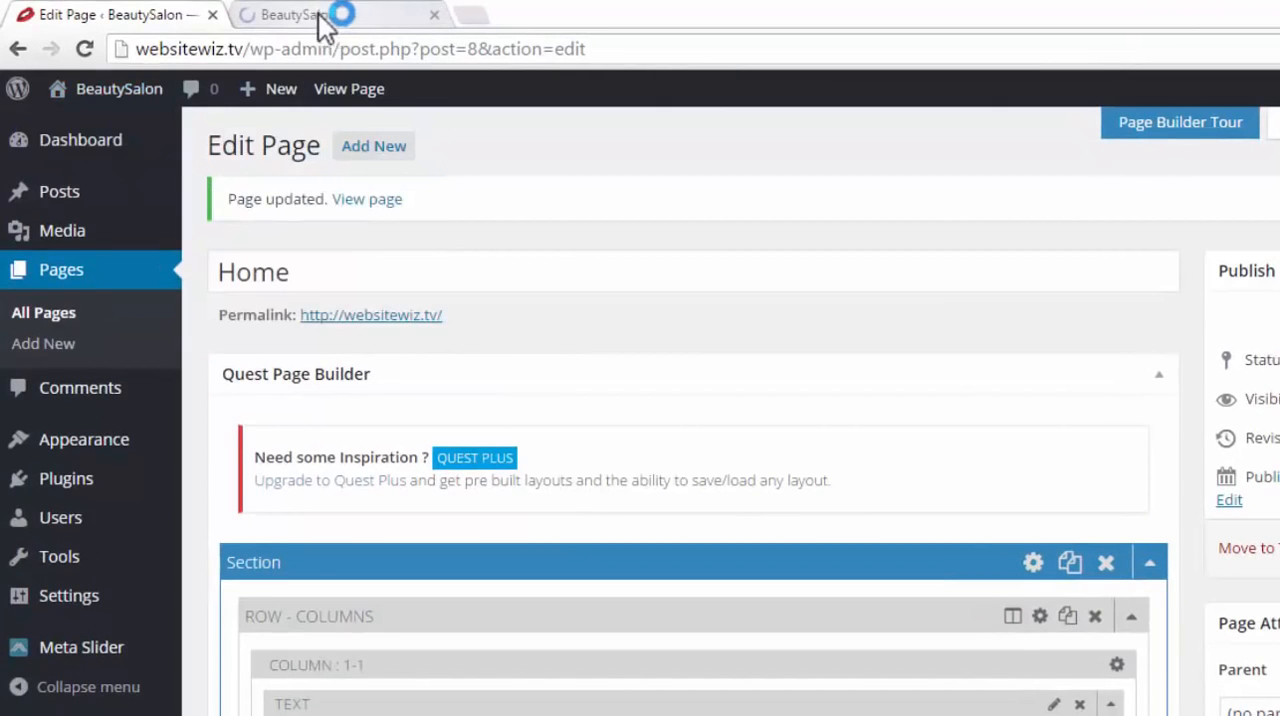
pyautogui.click(318, 14)
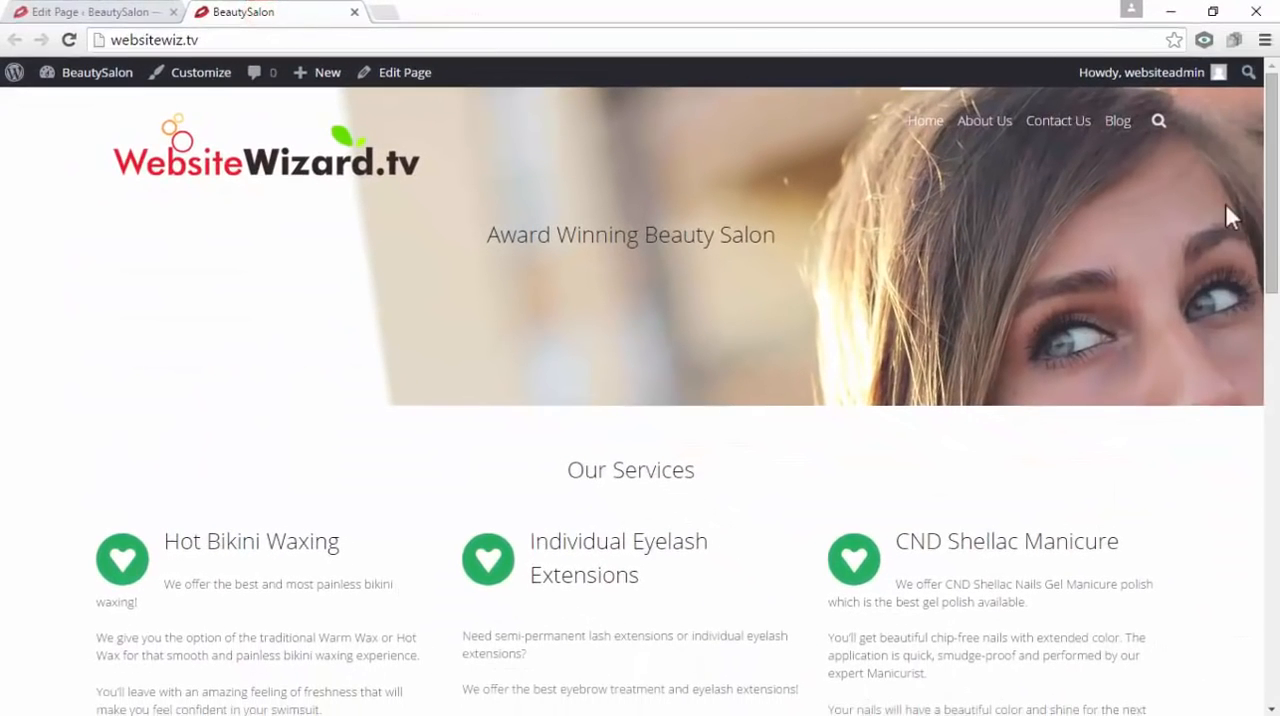
# Review the live home page, comparing the background of the Juicy Facts section with the Meet Our Team section
pyautogui.scroll(-10, 695, 338)
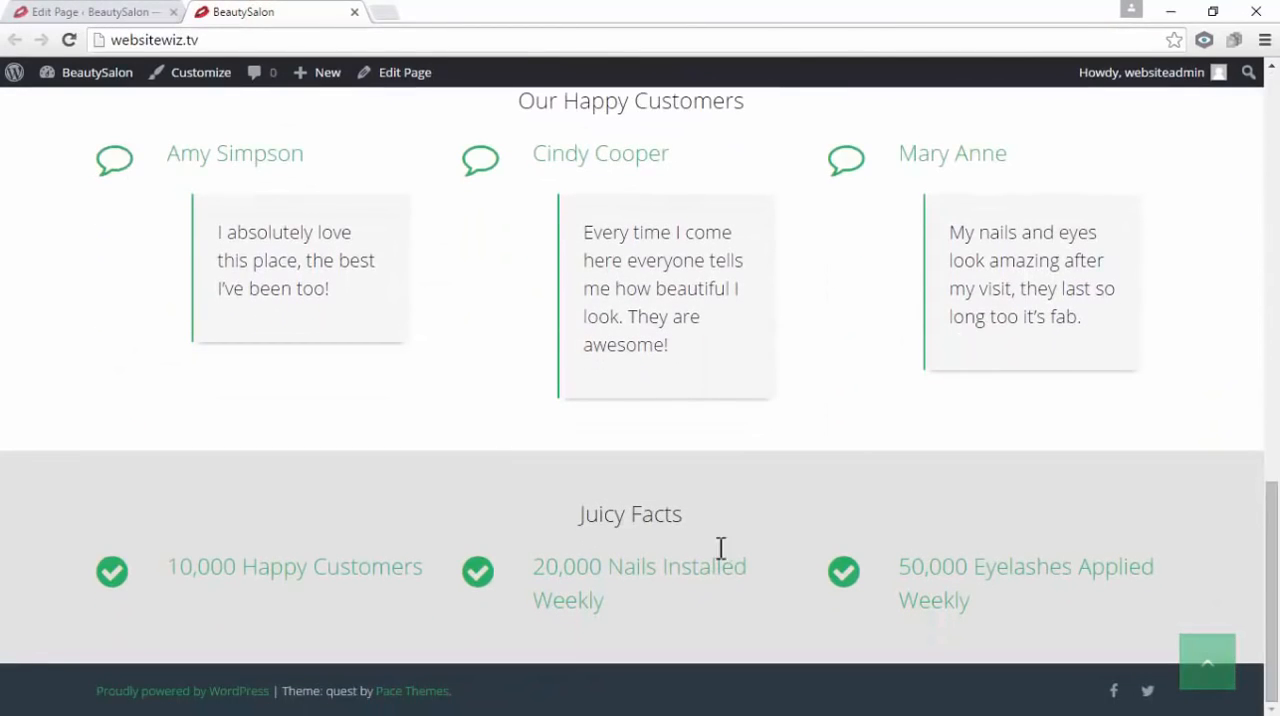
pyautogui.moveTo(700, 514); pyautogui.dragTo(606, 523)
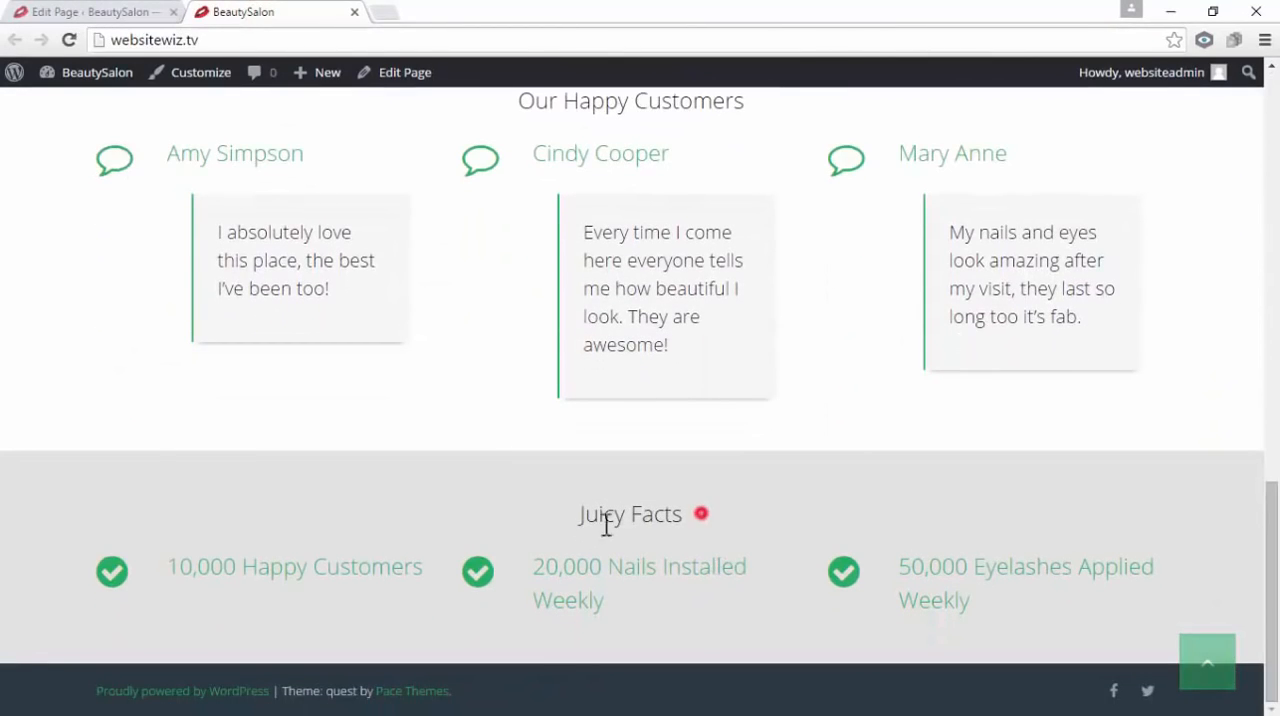
pyautogui.click(849, 494)
pyautogui.scroll(5, 748, 473)
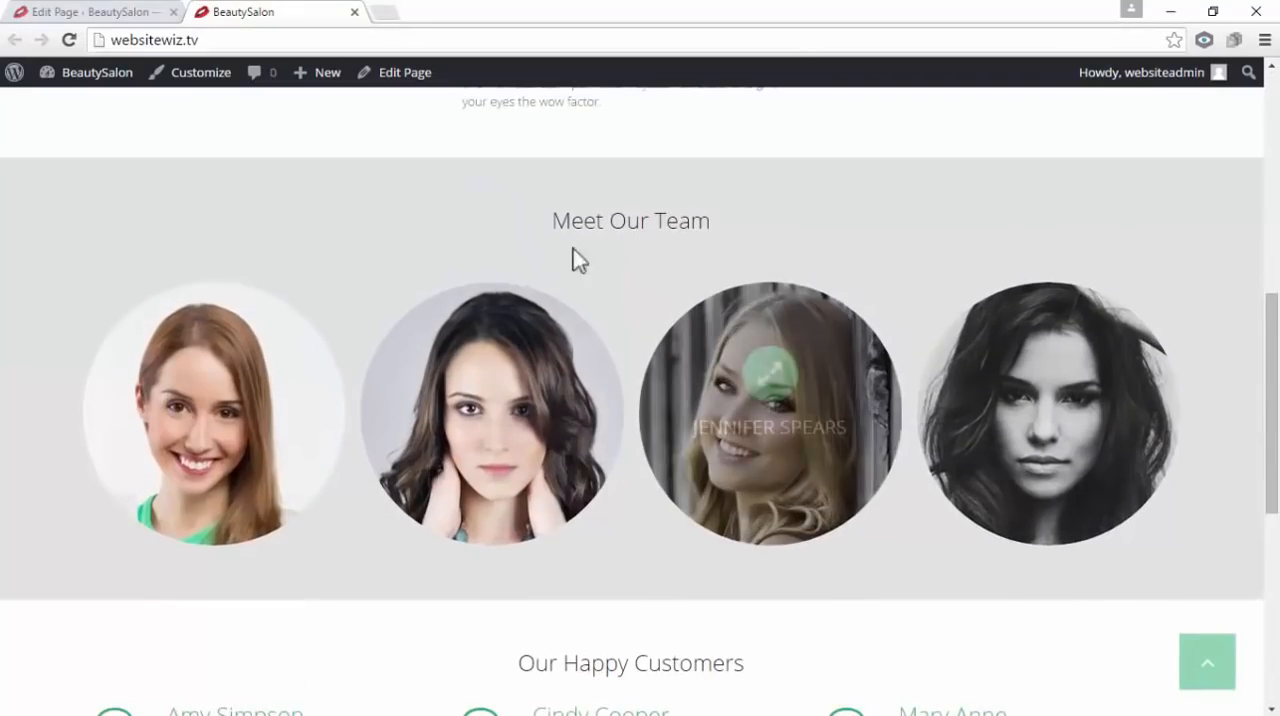
pyautogui.moveTo(528, 224); pyautogui.dragTo(775, 234)
pyautogui.scroll(1, 796, 247)
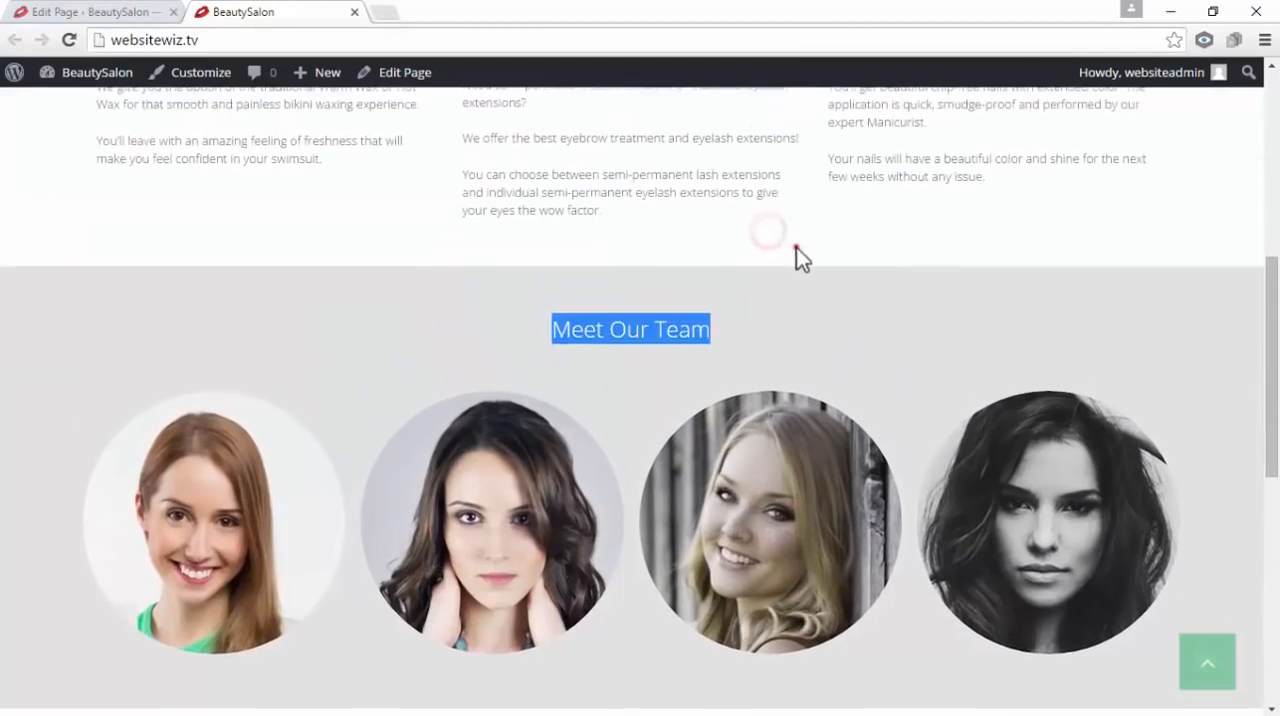
pyautogui.click(791, 250)
pyautogui.scroll(5, 790, 250)
pyautogui.scroll(-8, 795, 255)
pyautogui.scroll(9, 803, 270)
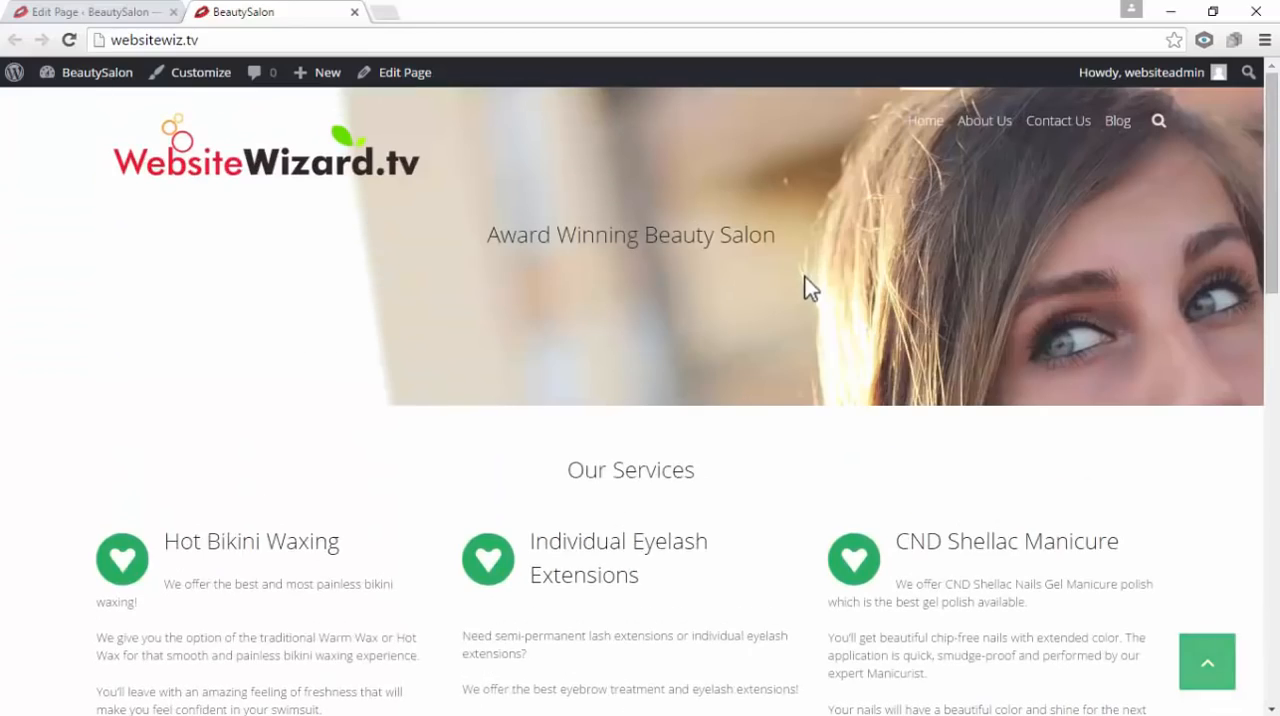
# Close the live site tab and open the Widgets page of the site's appearance settings
pyautogui.click(95, 12)
pyautogui.click(355, 11)
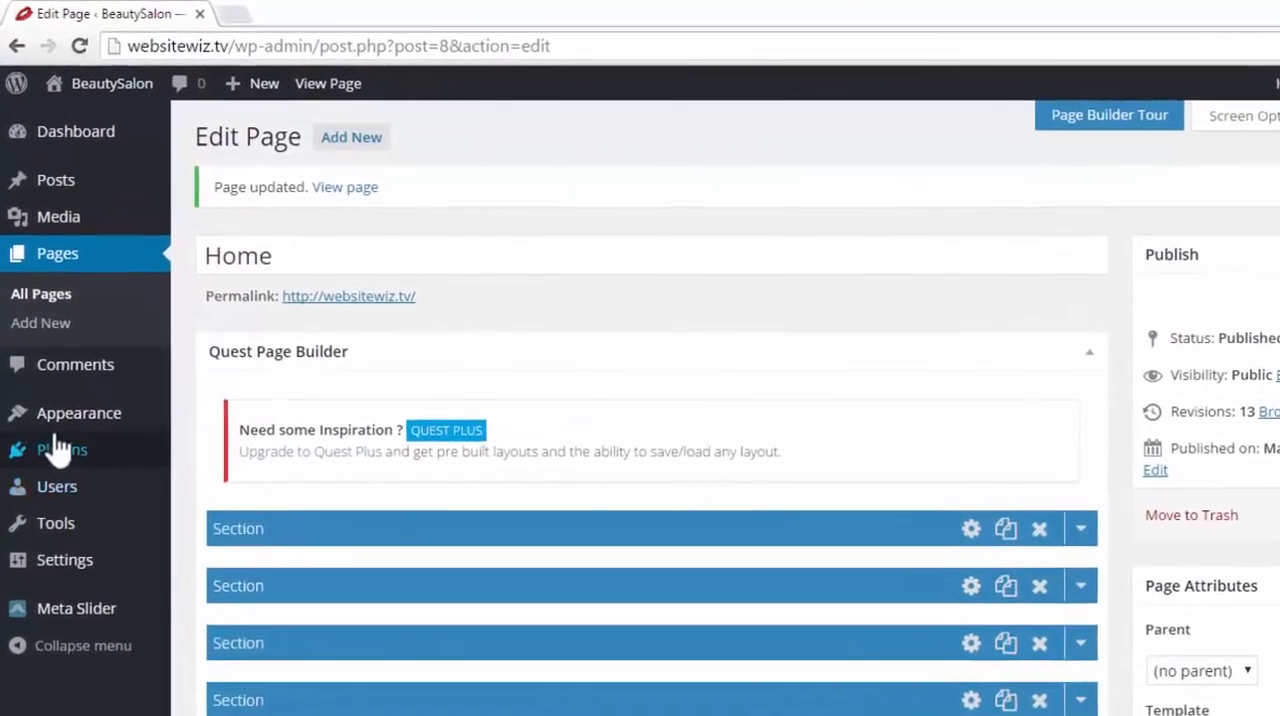
pyautogui.moveTo(30, 362)
pyautogui.click(244, 500)
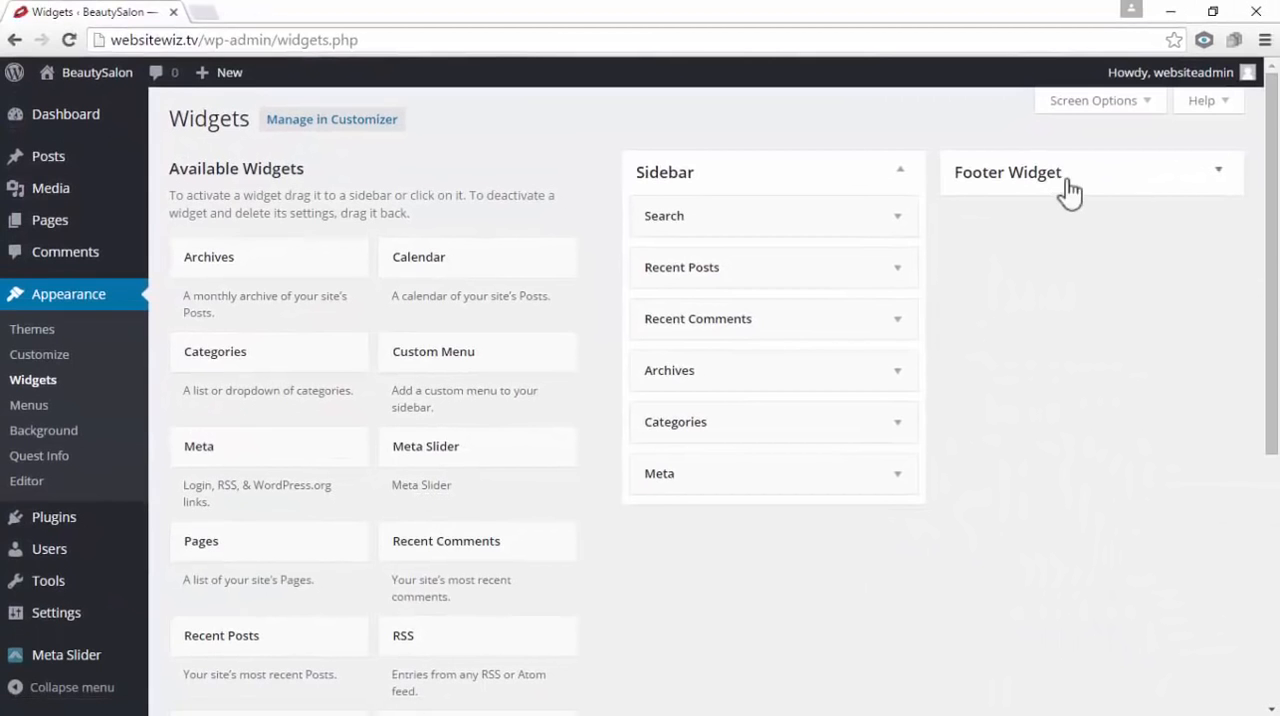
# Add the Pages widget to the Footer Widget area with the title Menu and save it
pyautogui.click(1219, 175)
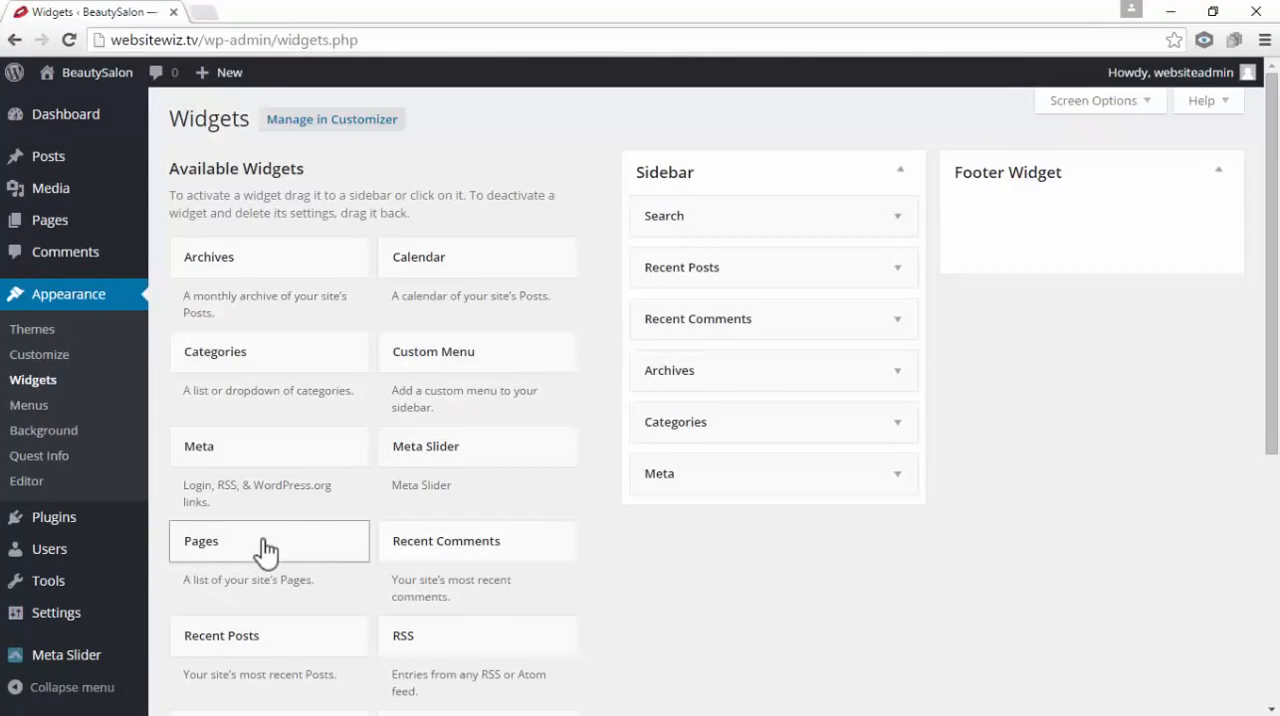
pyautogui.moveTo(261, 550); pyautogui.dragTo(1031, 195)
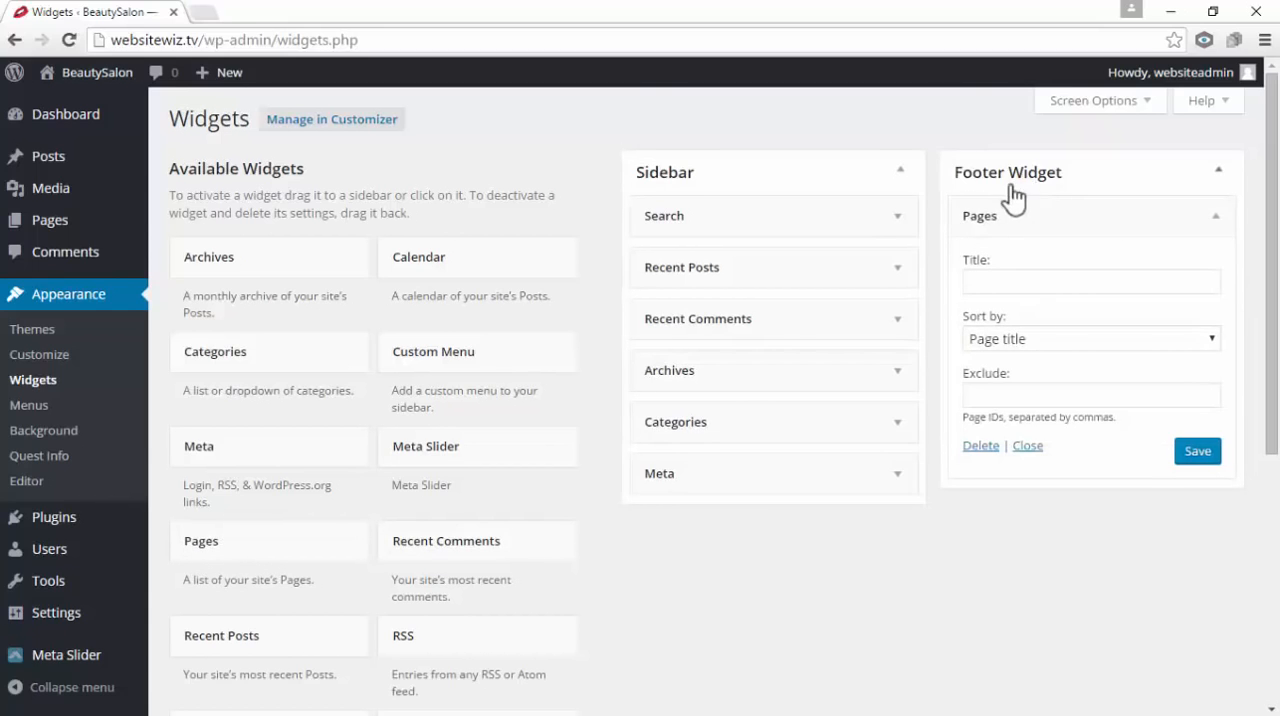
pyautogui.click(995, 282)
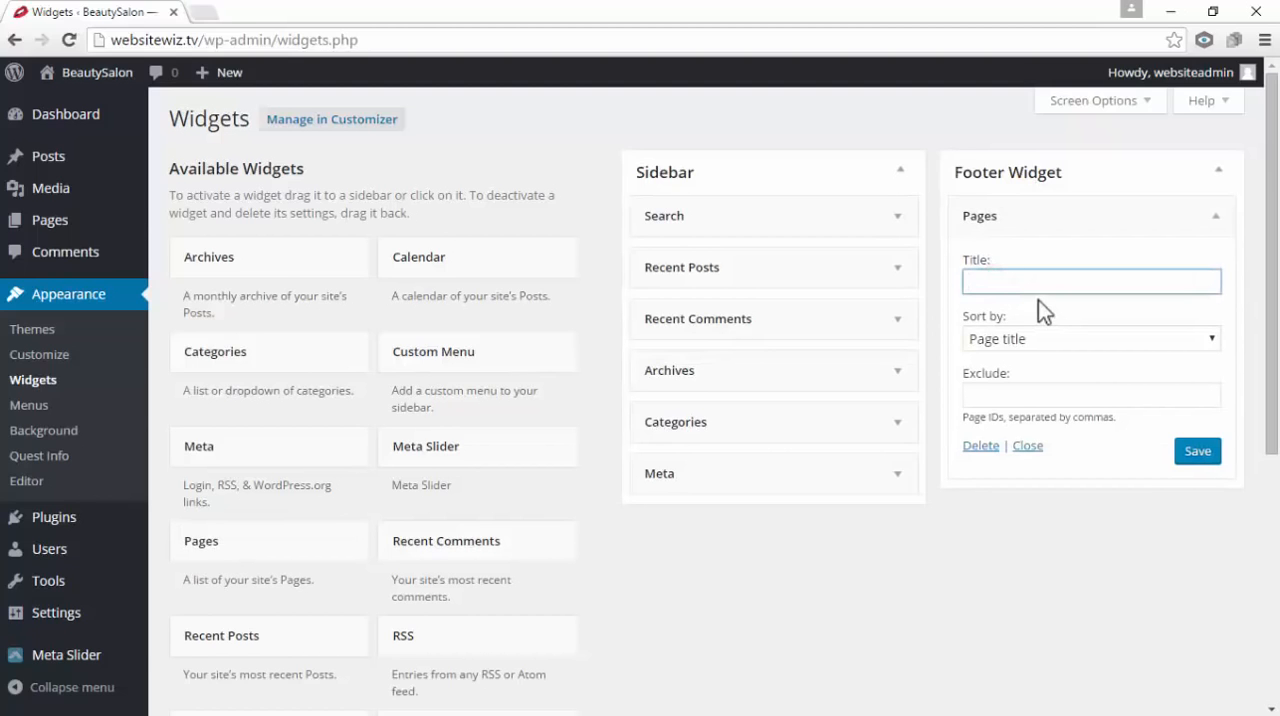
pyautogui.write('Menu')
pyautogui.click(1200, 450)
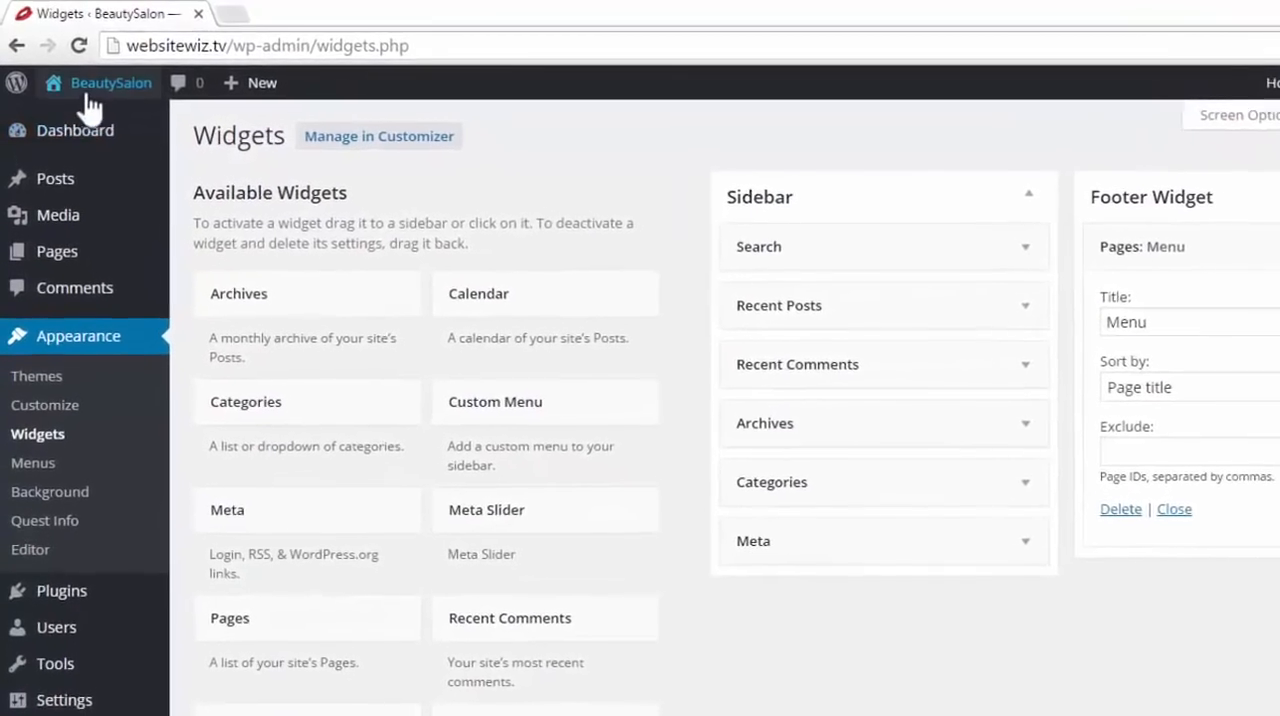
# Open the live site in a new browser tab and examine the Menu list in the home page footer
pyautogui.moveTo(86, 94)
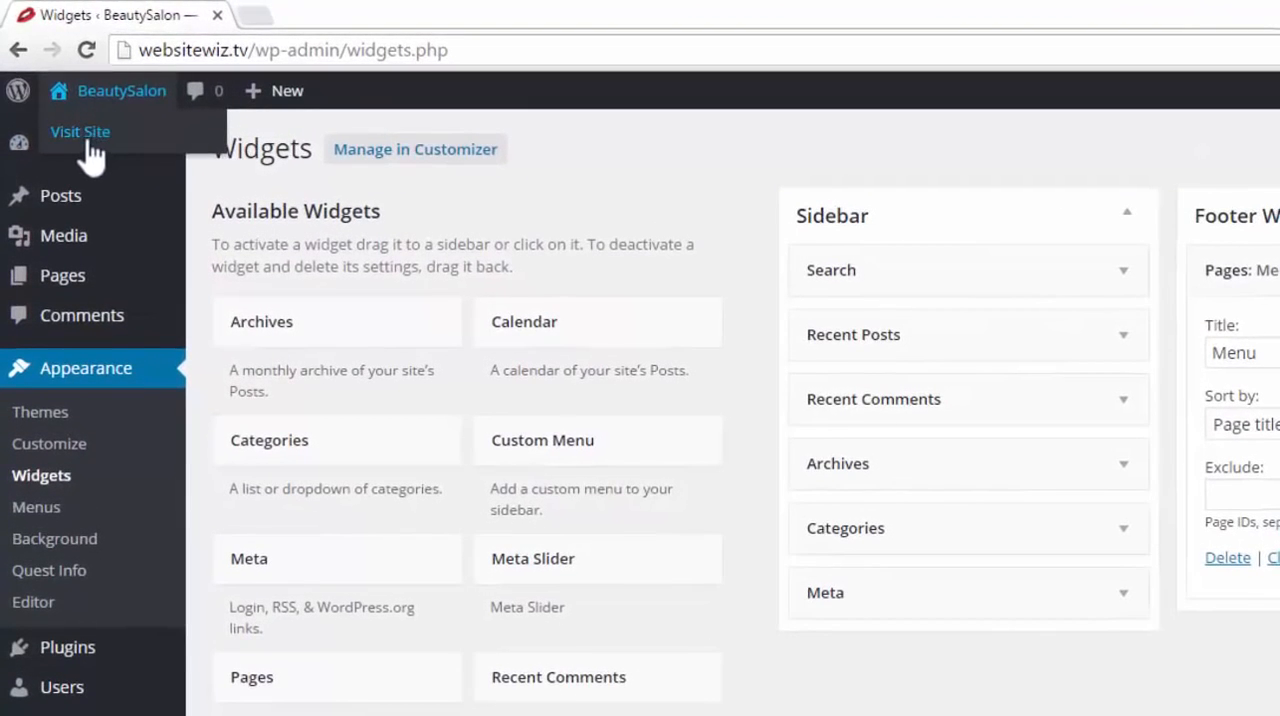
pyautogui.rightClick(88, 140)
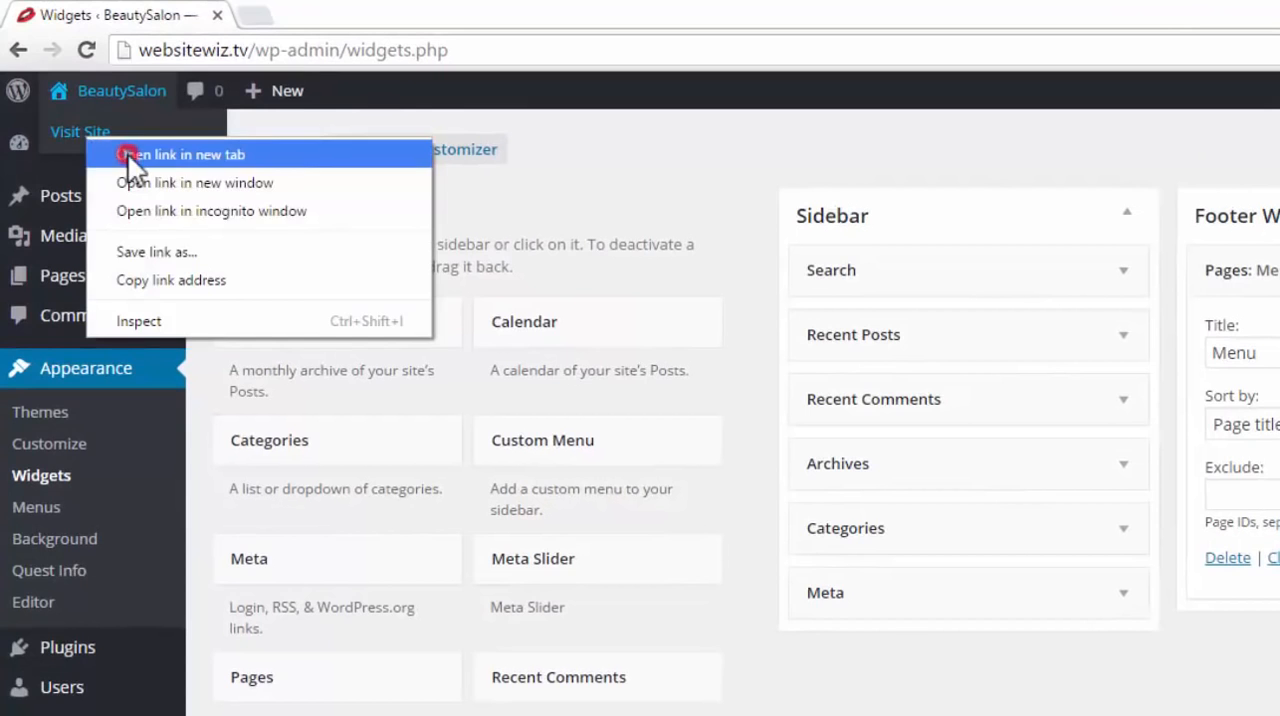
pyautogui.click(128, 155)
pyautogui.click(300, 25)
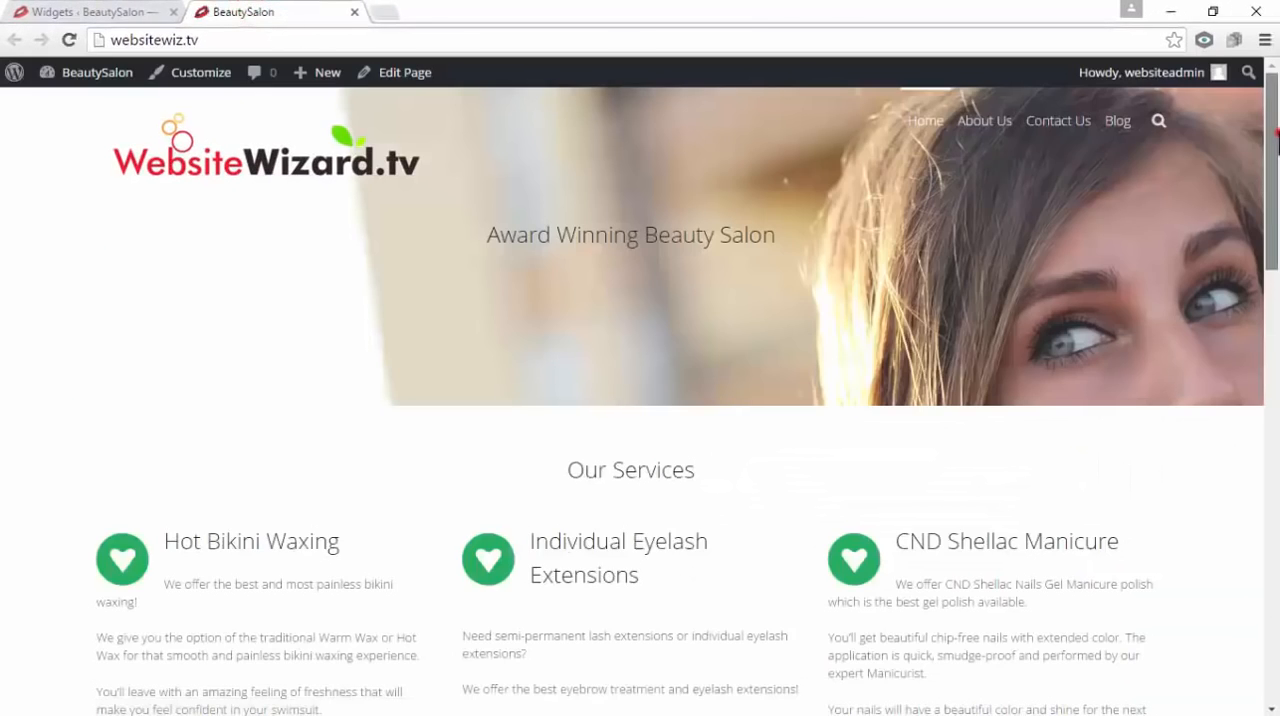
pyautogui.moveTo(1276, 140); pyautogui.dragTo(1277, 580)
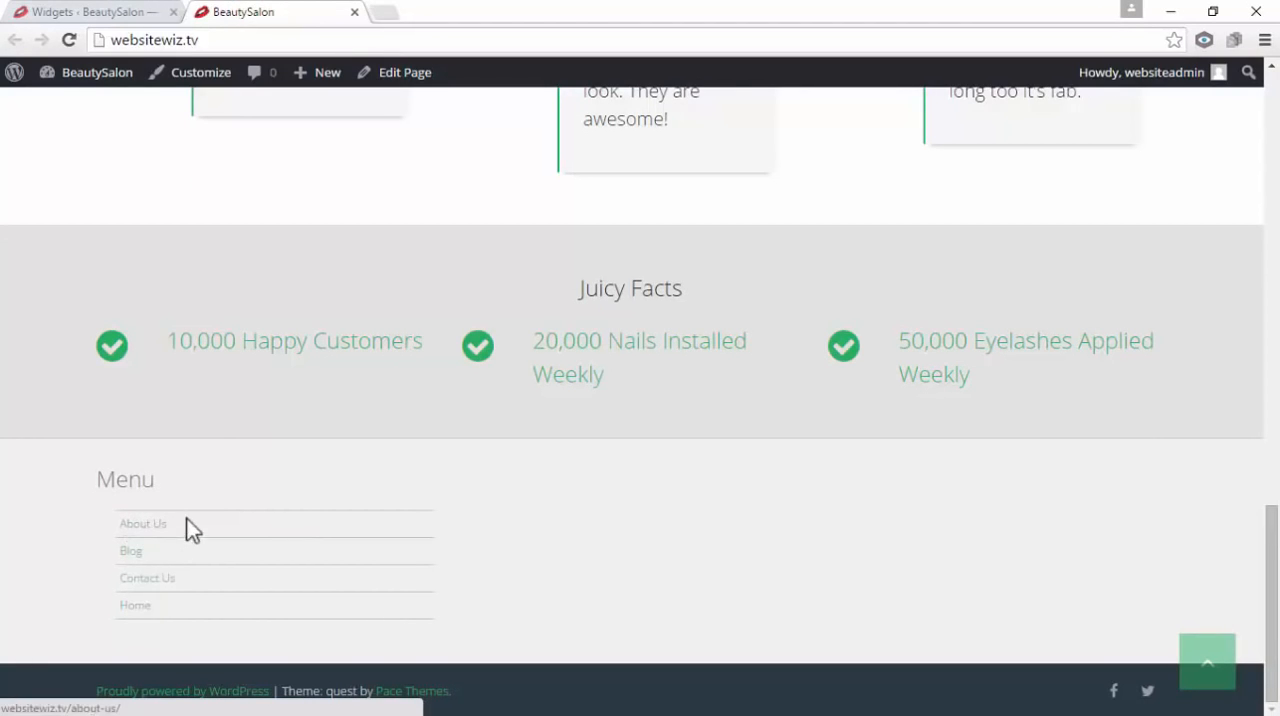
pyautogui.moveTo(166, 479); pyautogui.dragTo(97, 478)
pyautogui.click(189, 484)
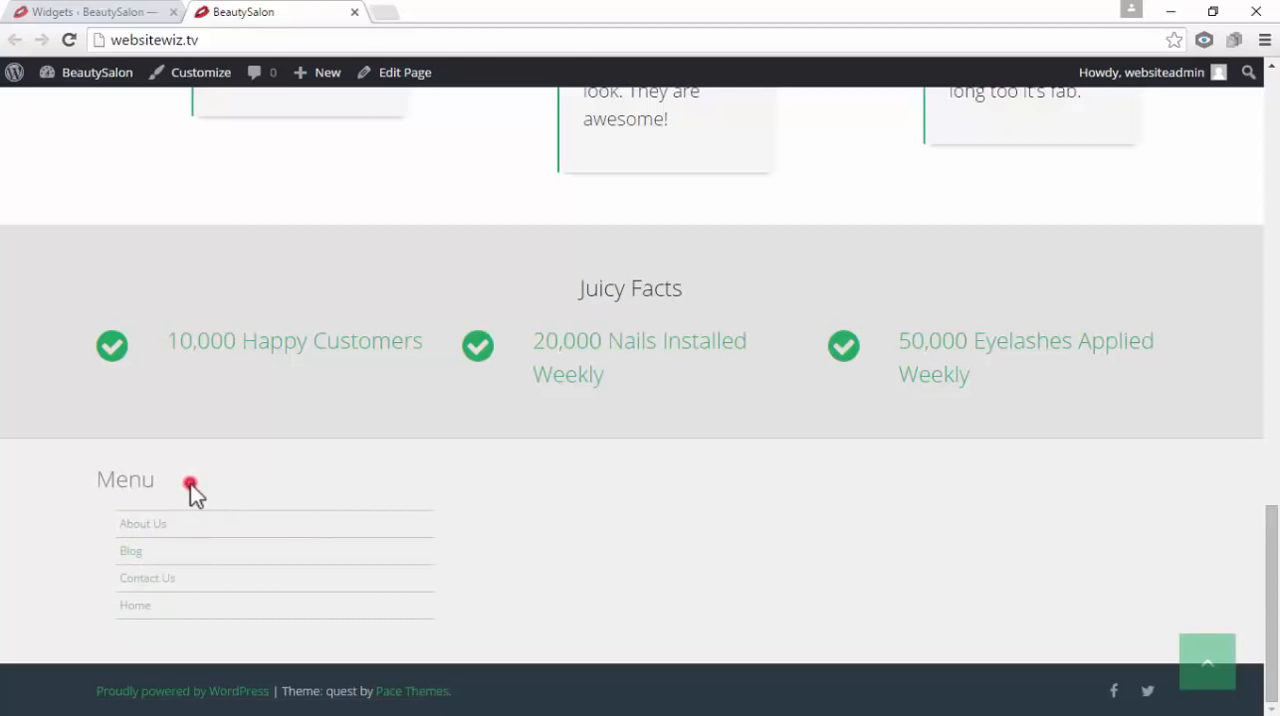
pyautogui.doubleClick(172, 481)
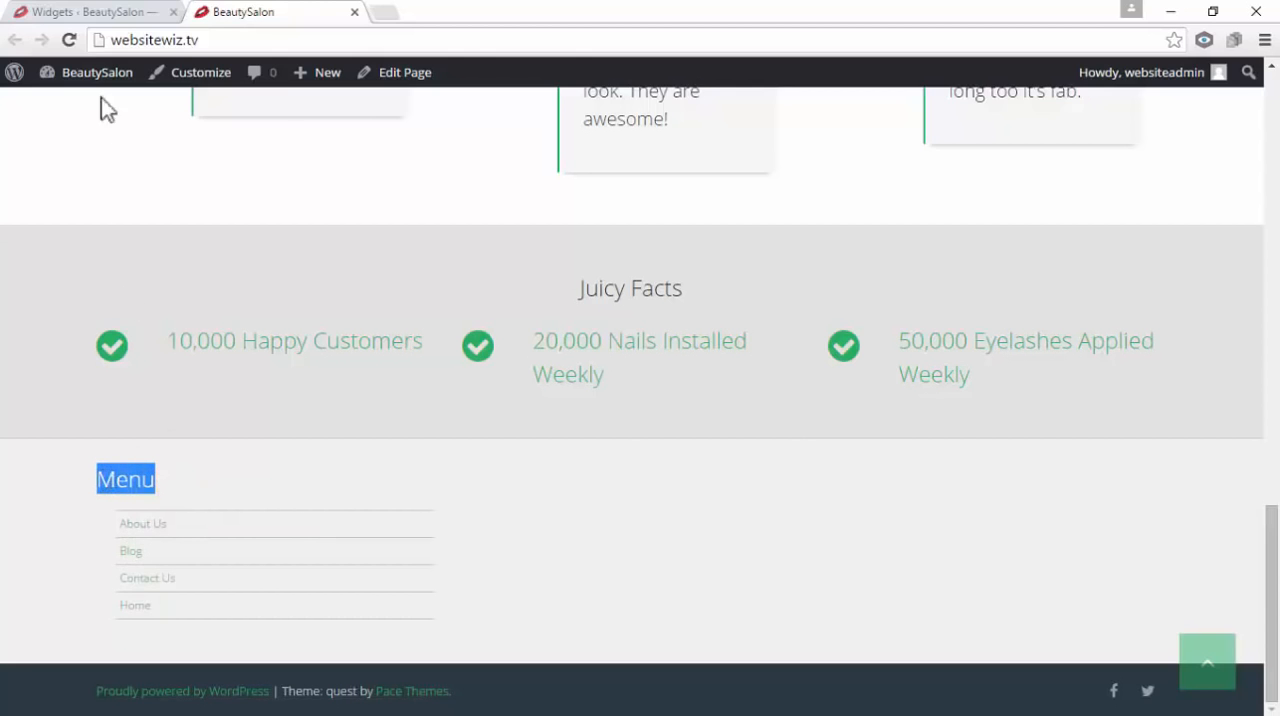
# Return to the Widgets page, compare the Pages widget's title with the footer heading, and close the live site tab
pyautogui.click(84, 12)
pyautogui.moveTo(1018, 280); pyautogui.dragTo(951, 280)
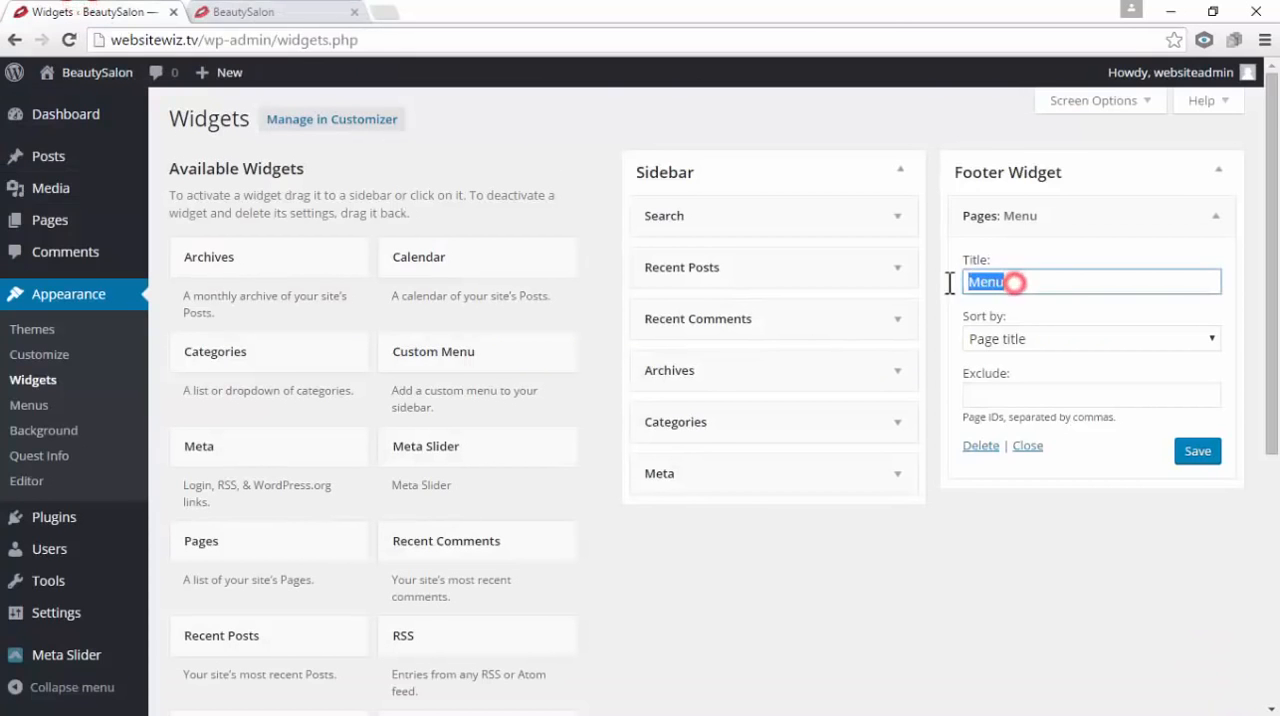
pyautogui.click(1009, 283)
pyautogui.doubleClick(1007, 281)
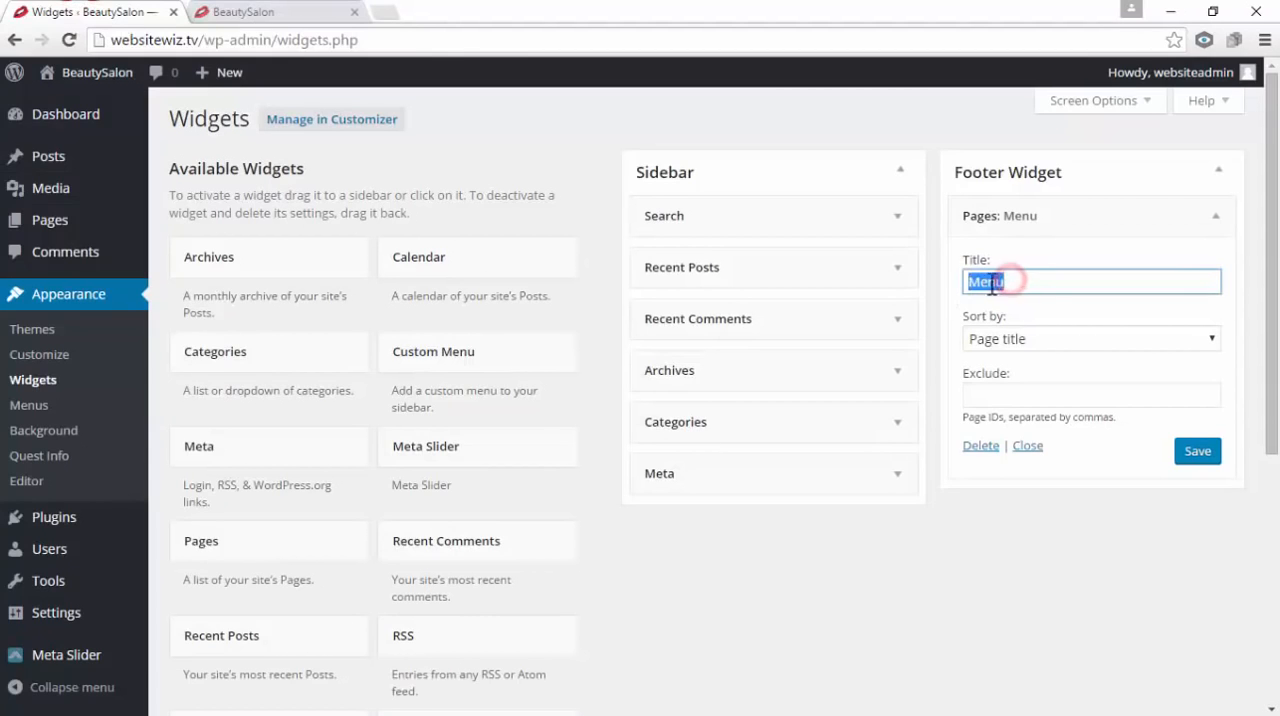
pyautogui.click(1006, 281)
pyautogui.click(355, 12)
# Create a new navigation menu named Social on the site's Menus page
pyautogui.click(790, 604)
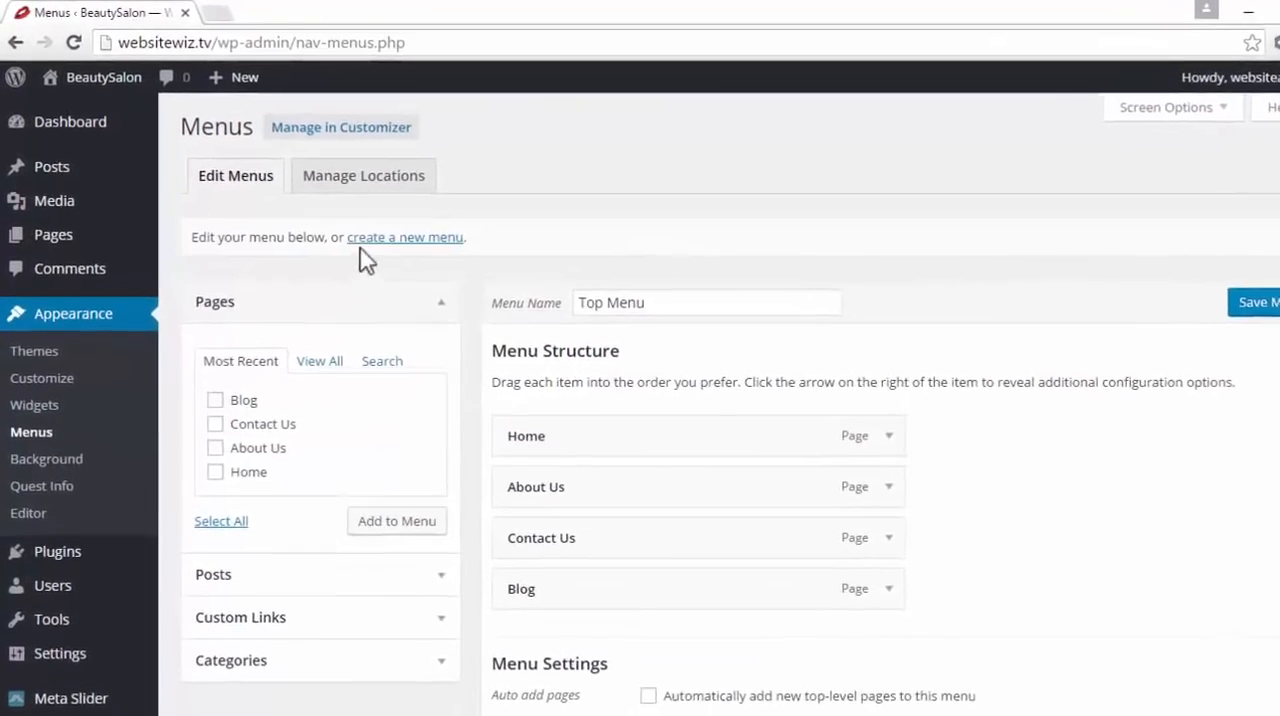
pyautogui.click(428, 239)
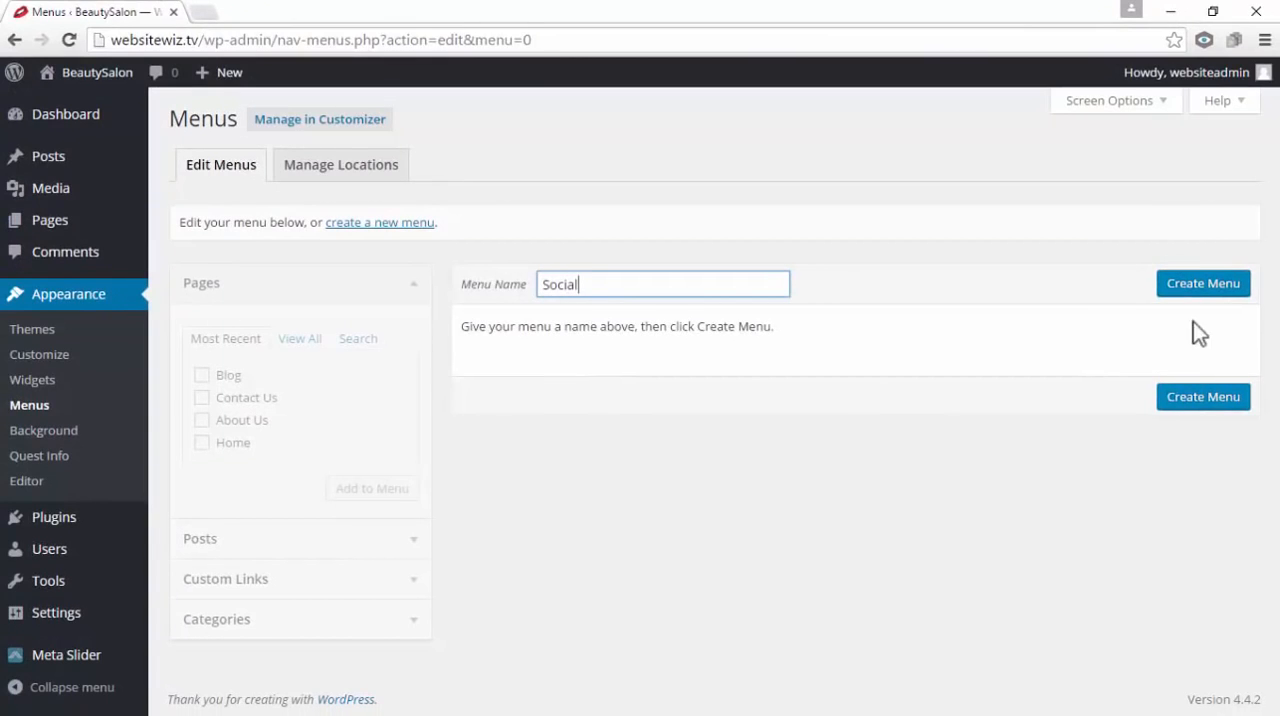
pyautogui.click(1203, 290)
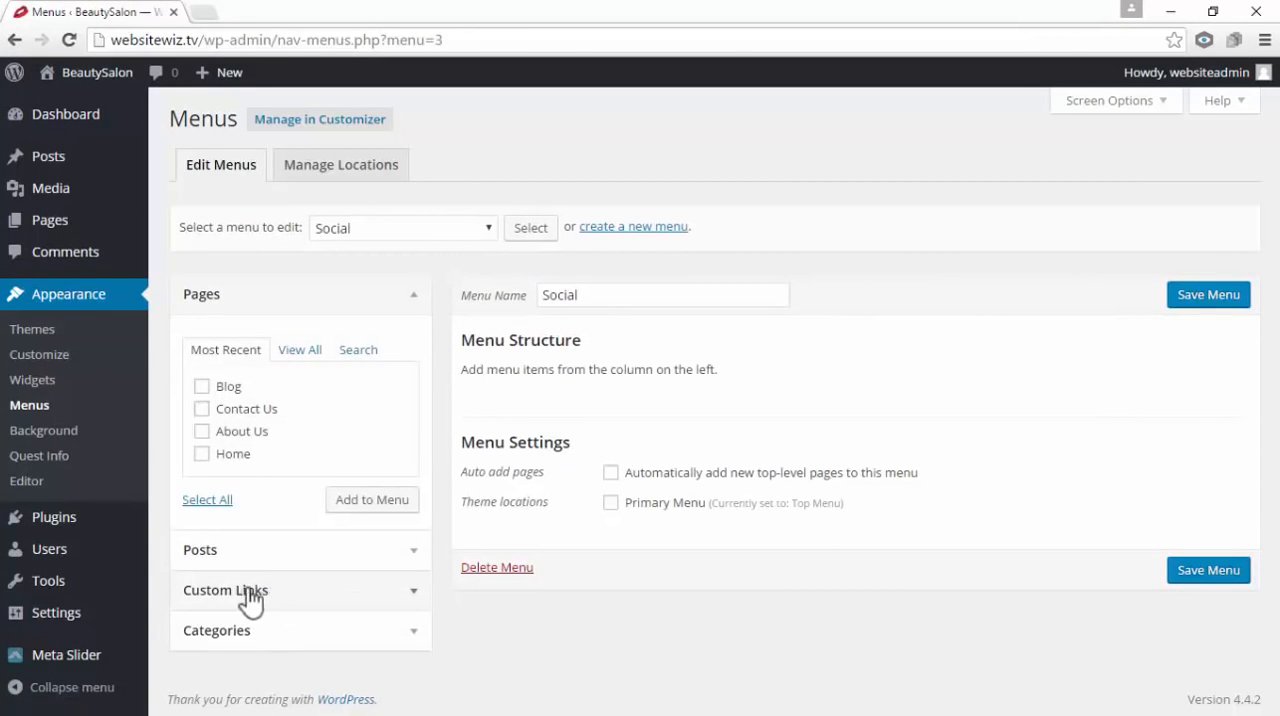
# Start a custom link for the Social menu with the link text Facebook
pyautogui.click(280, 600)
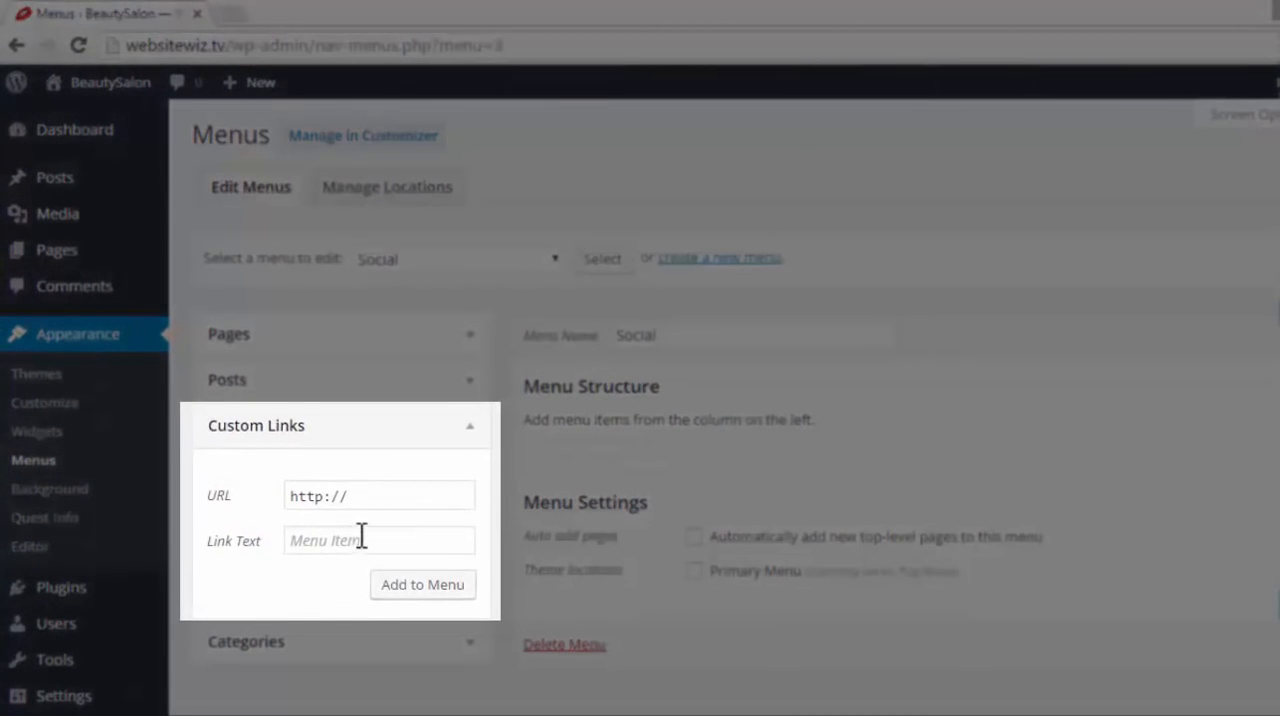
pyautogui.click(332, 545)
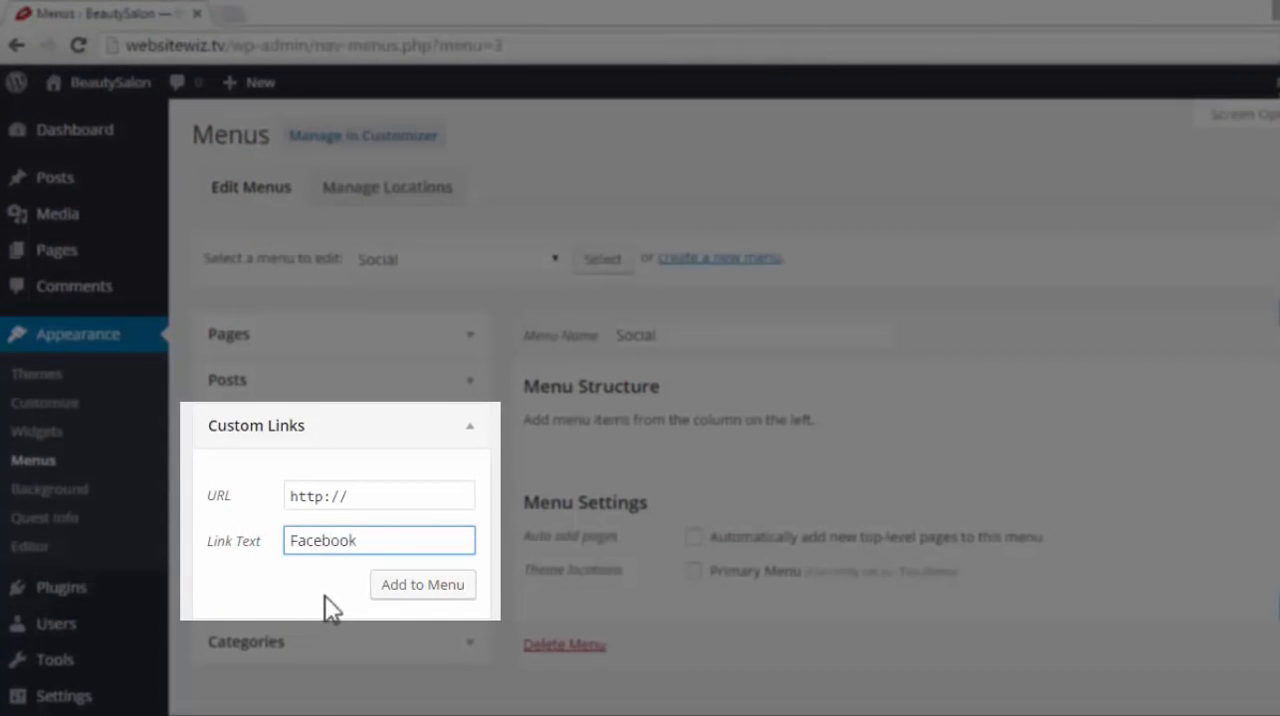
pyautogui.doubleClick(366, 540)
pyautogui.click(380, 534)
pyautogui.click(374, 494)
pyautogui.doubleClick(366, 491)
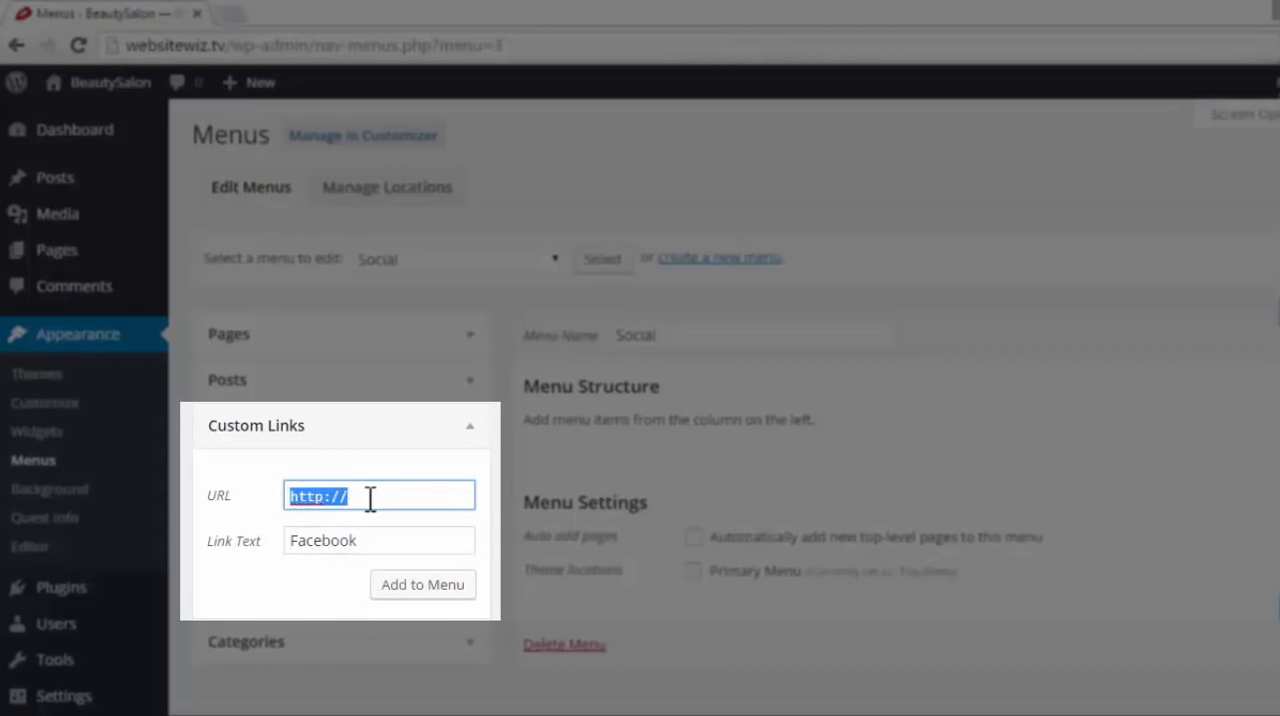
pyautogui.write('ht')
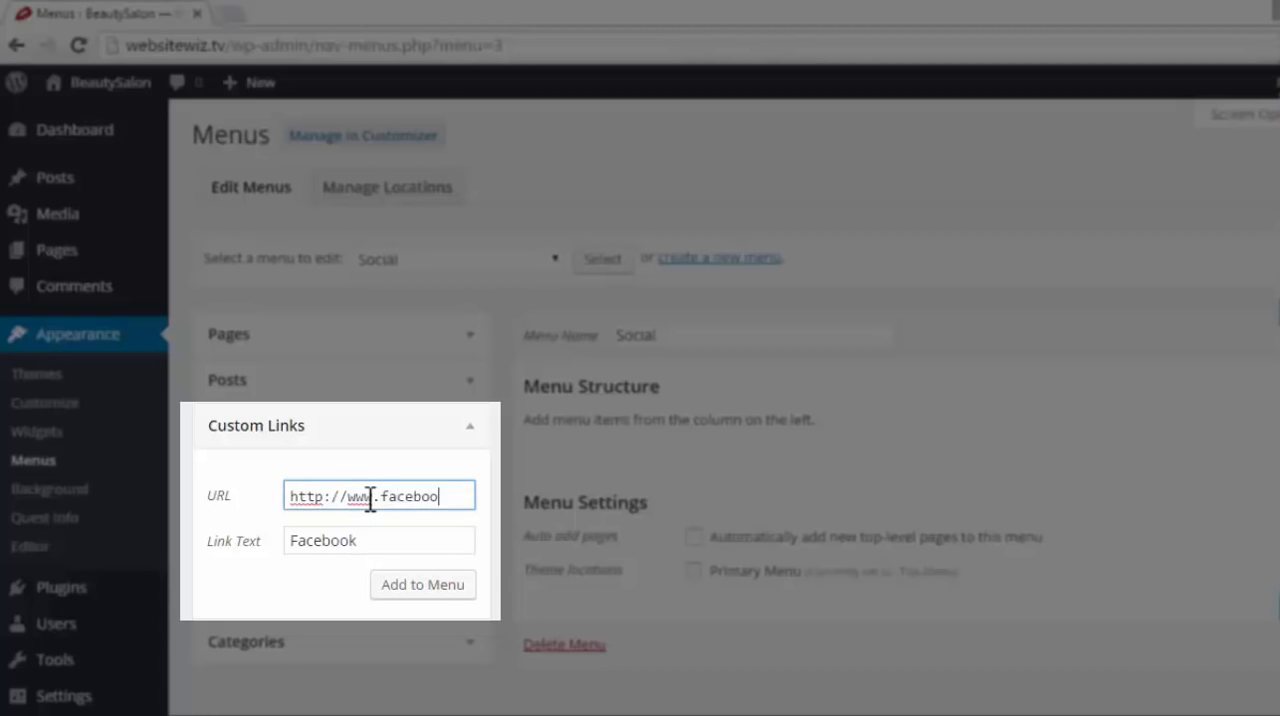
pyautogui.write('com/your')
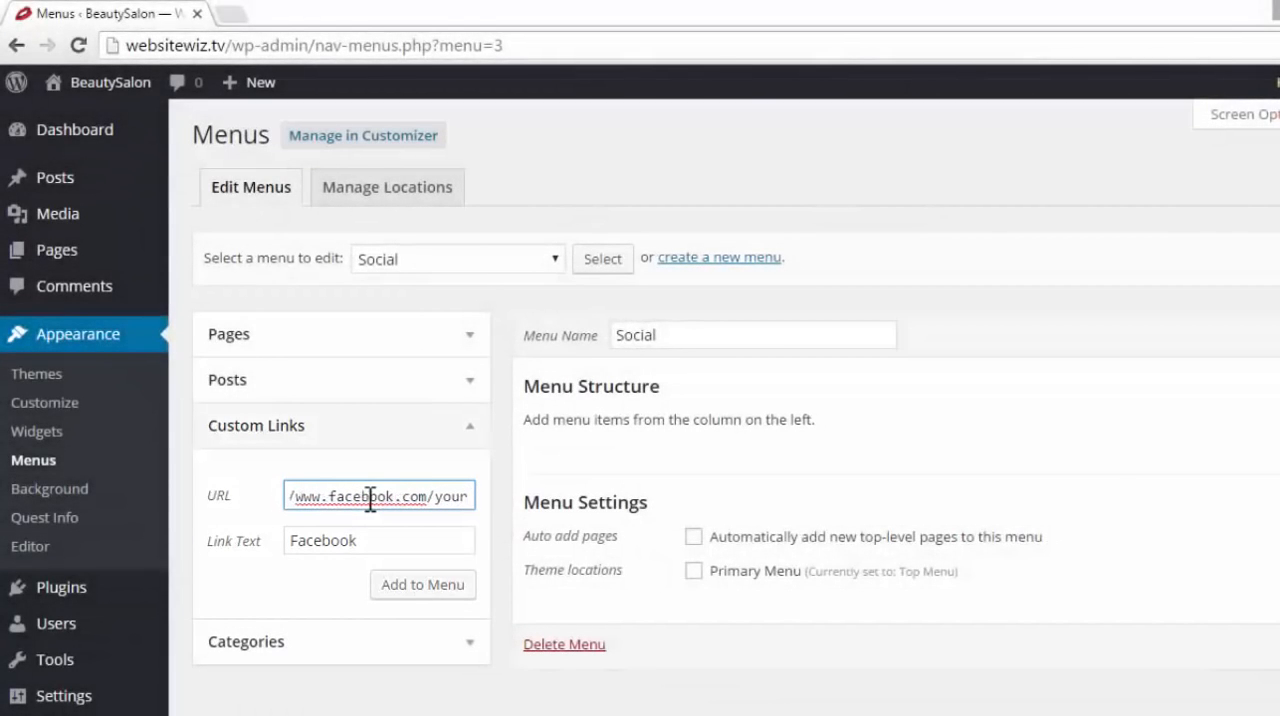
pyautogui.write('pgaenam')
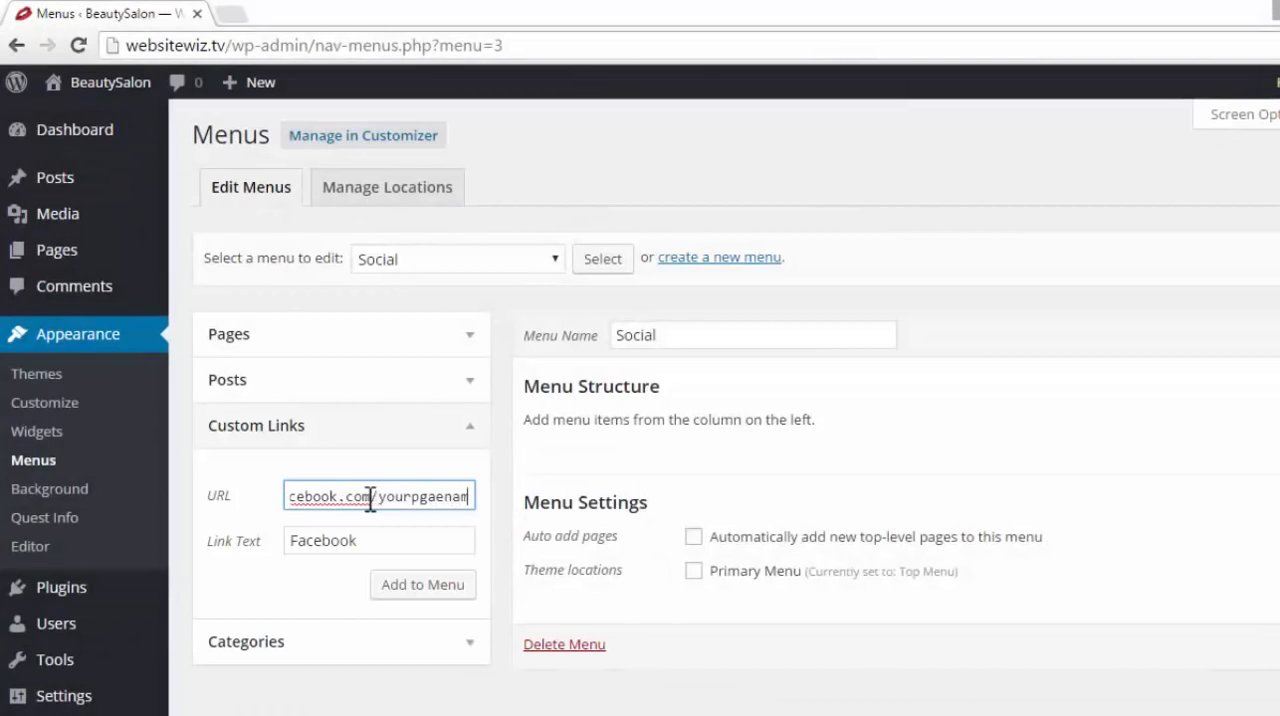
pyautogui.write('e')
# Check the Facebook link's text and URL, and add the link to the Social menu
pyautogui.click(389, 531)
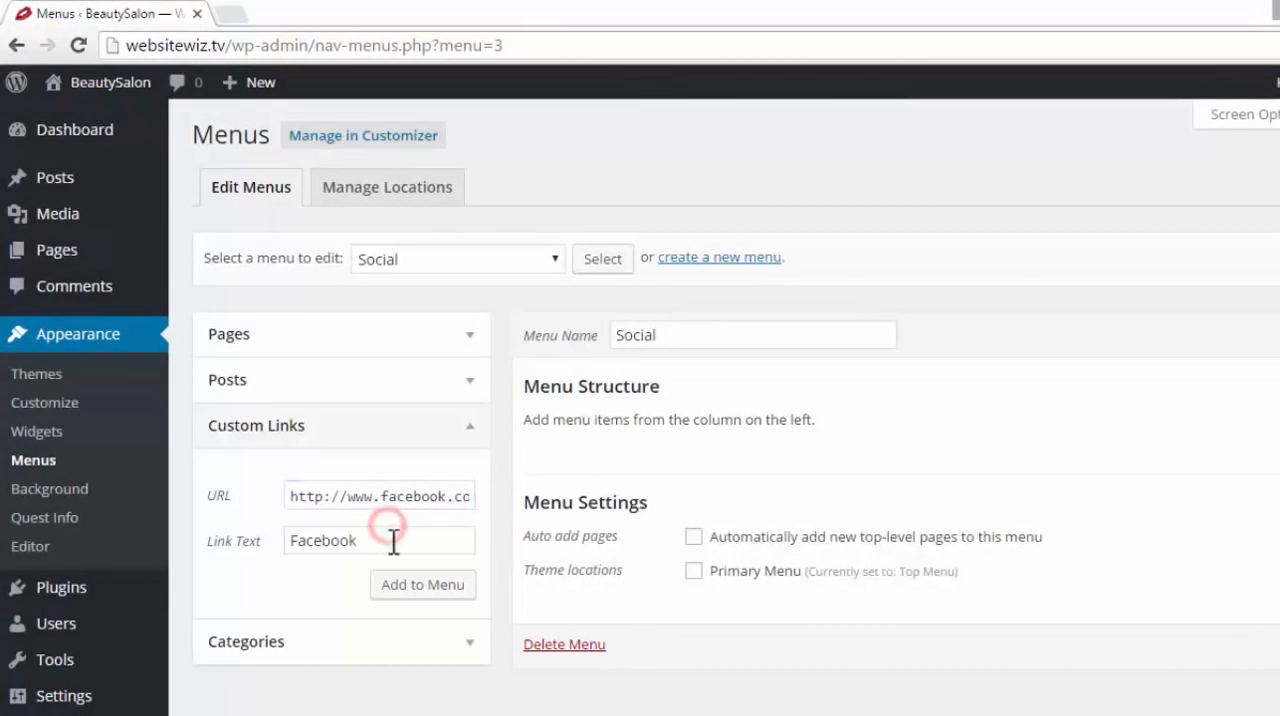
pyautogui.moveTo(381, 545); pyautogui.dragTo(289, 556)
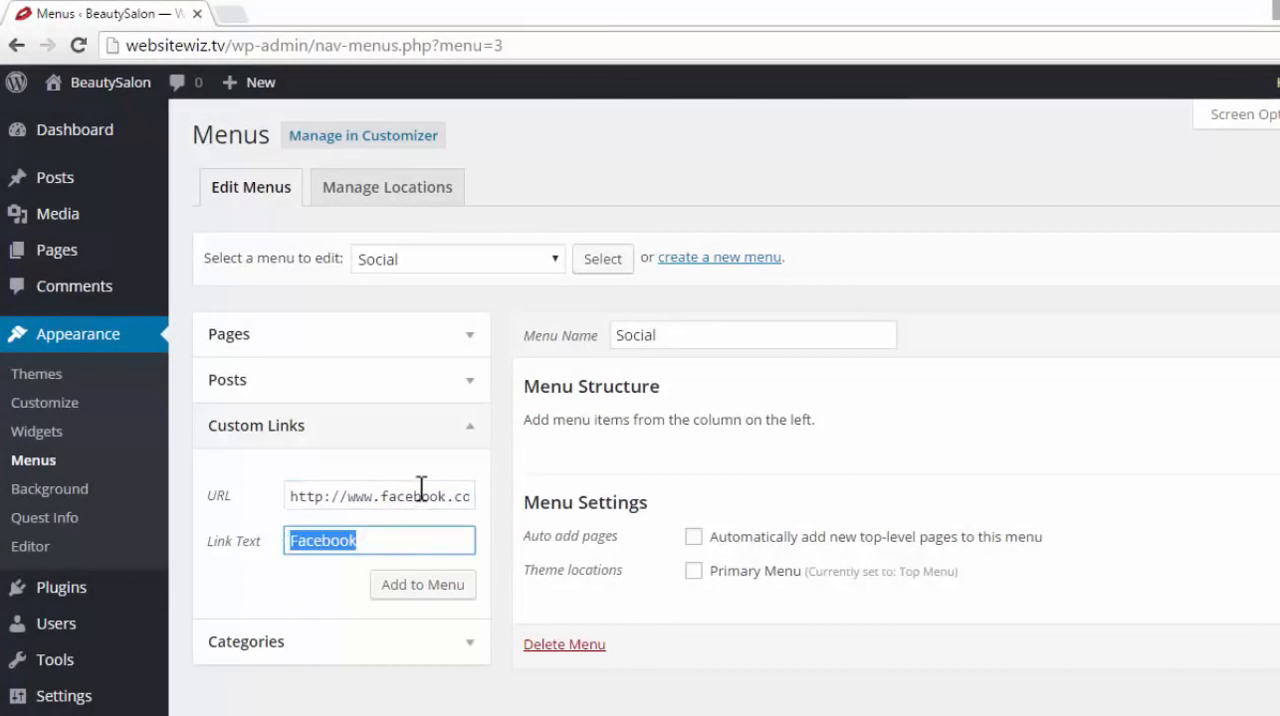
pyautogui.moveTo(421, 487); pyautogui.dragTo(287, 482)
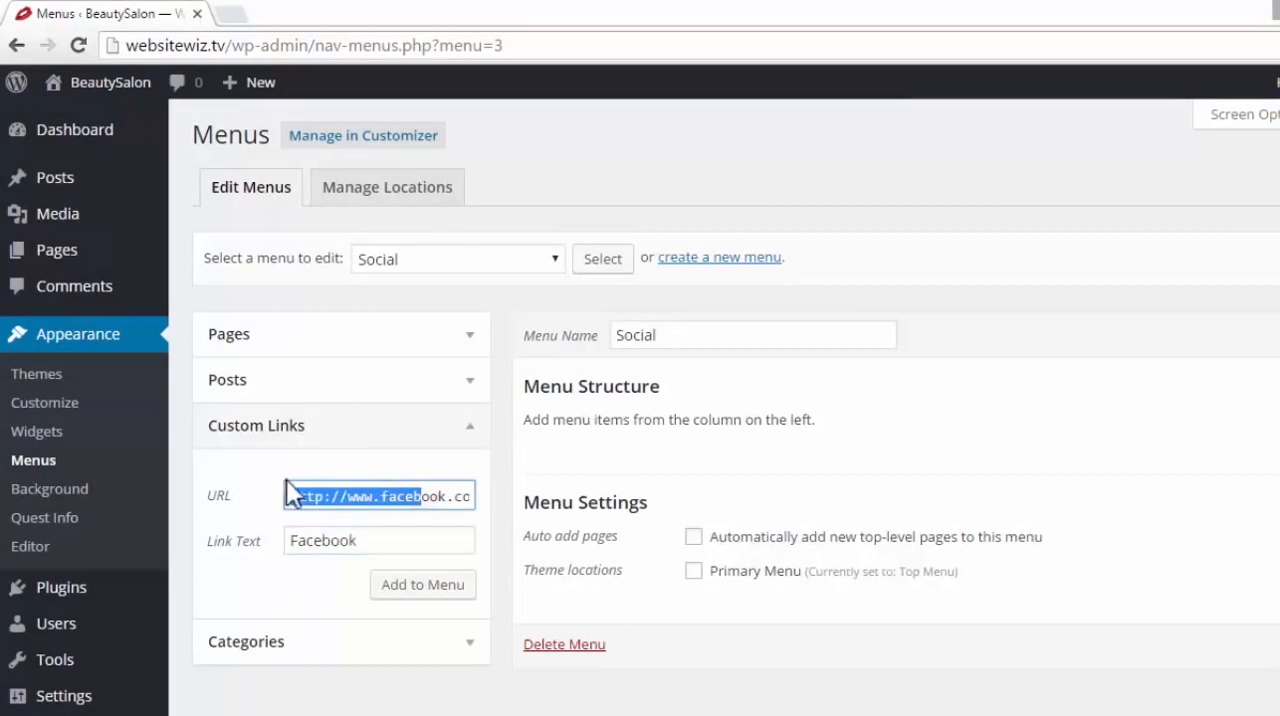
pyautogui.click(383, 540)
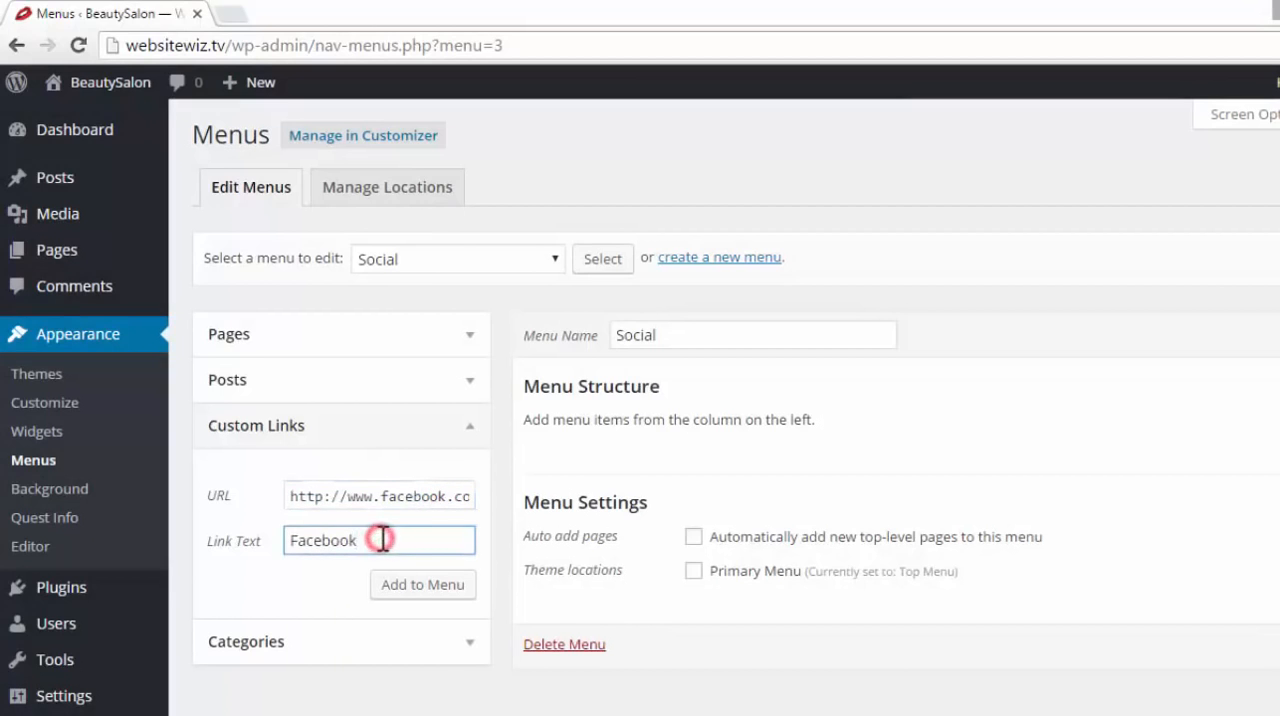
pyautogui.click(438, 586)
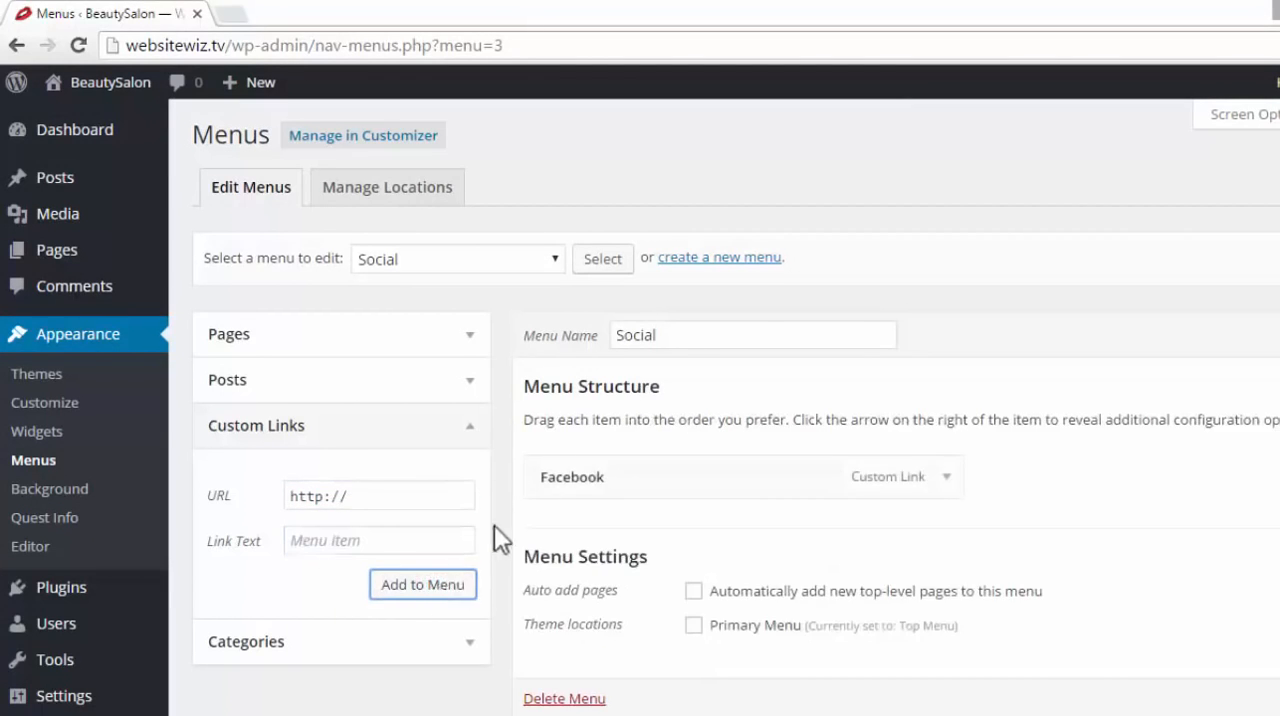
pyautogui.moveTo(643, 479)
pyautogui.mouseDown()
pyautogui.moveTo(668, 480)
pyautogui.moveTo(652, 466)
pyautogui.mouseUp()
pyautogui.click(355, 539)
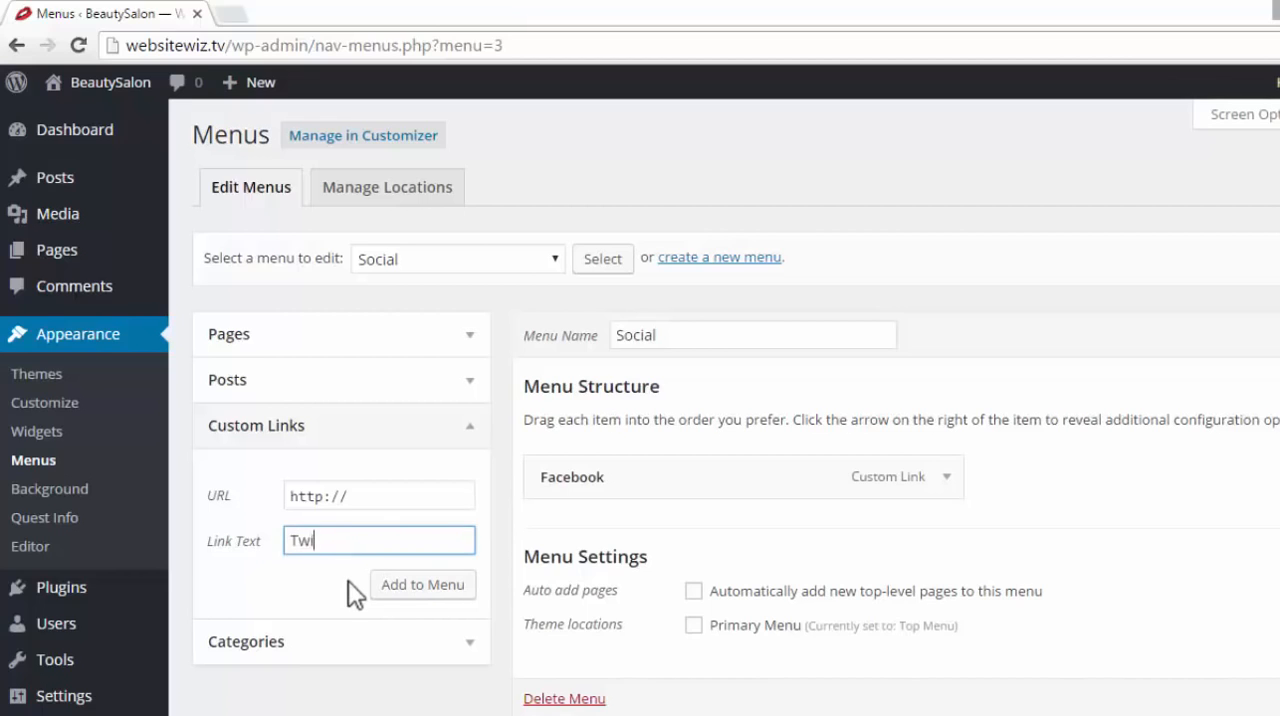
pyautogui.tripleClick(374, 497)
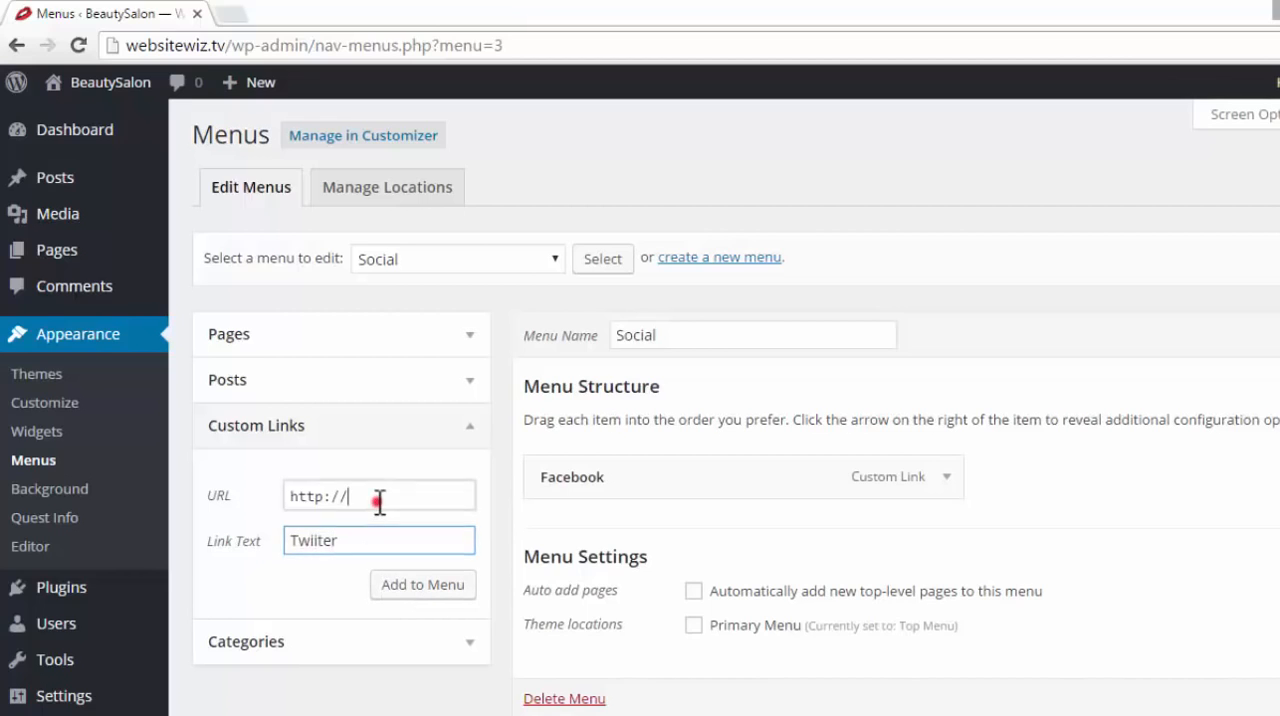
pyautogui.click(403, 493)
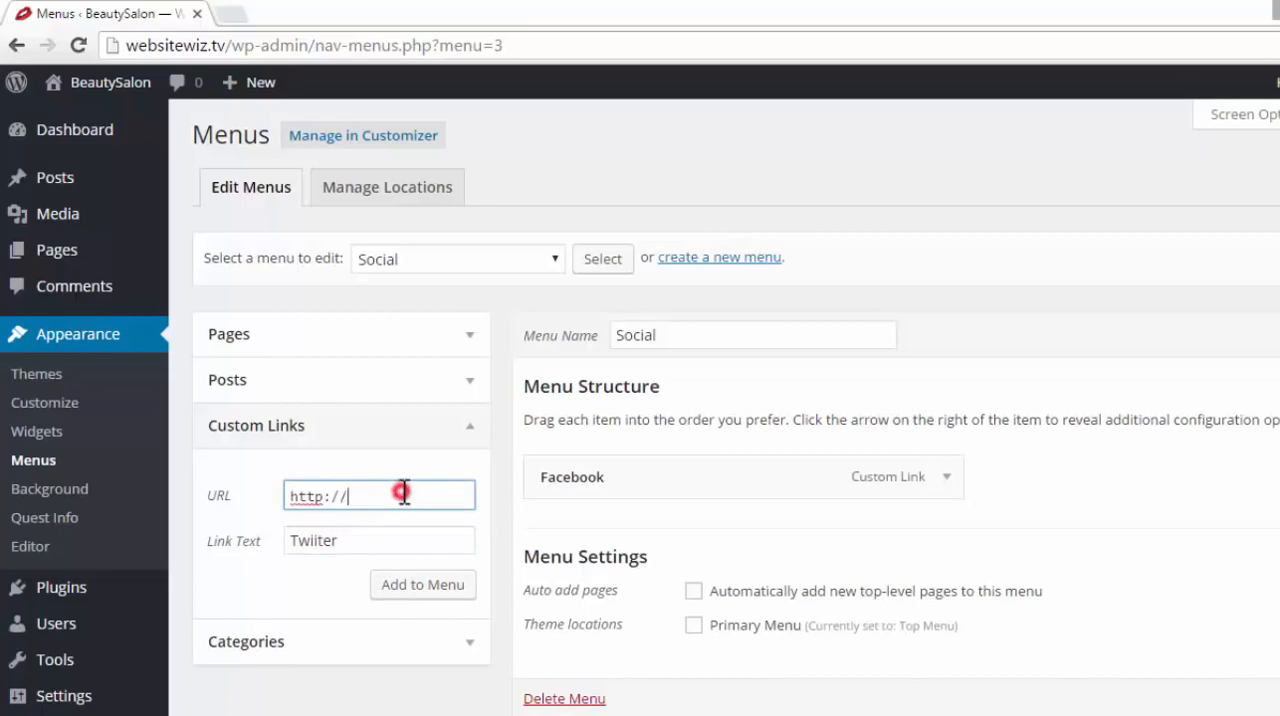
pyautogui.write('www.twitter.com/')
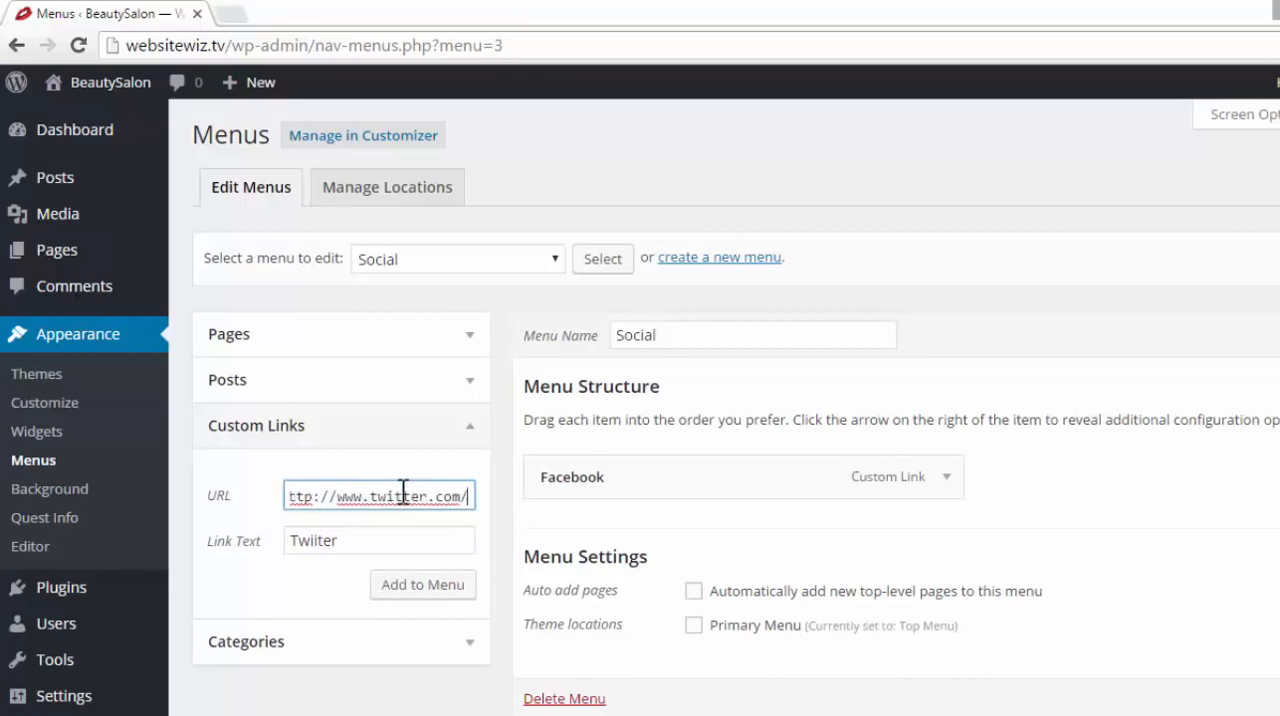
pyautogui.write('your')
pyautogui.write('url')
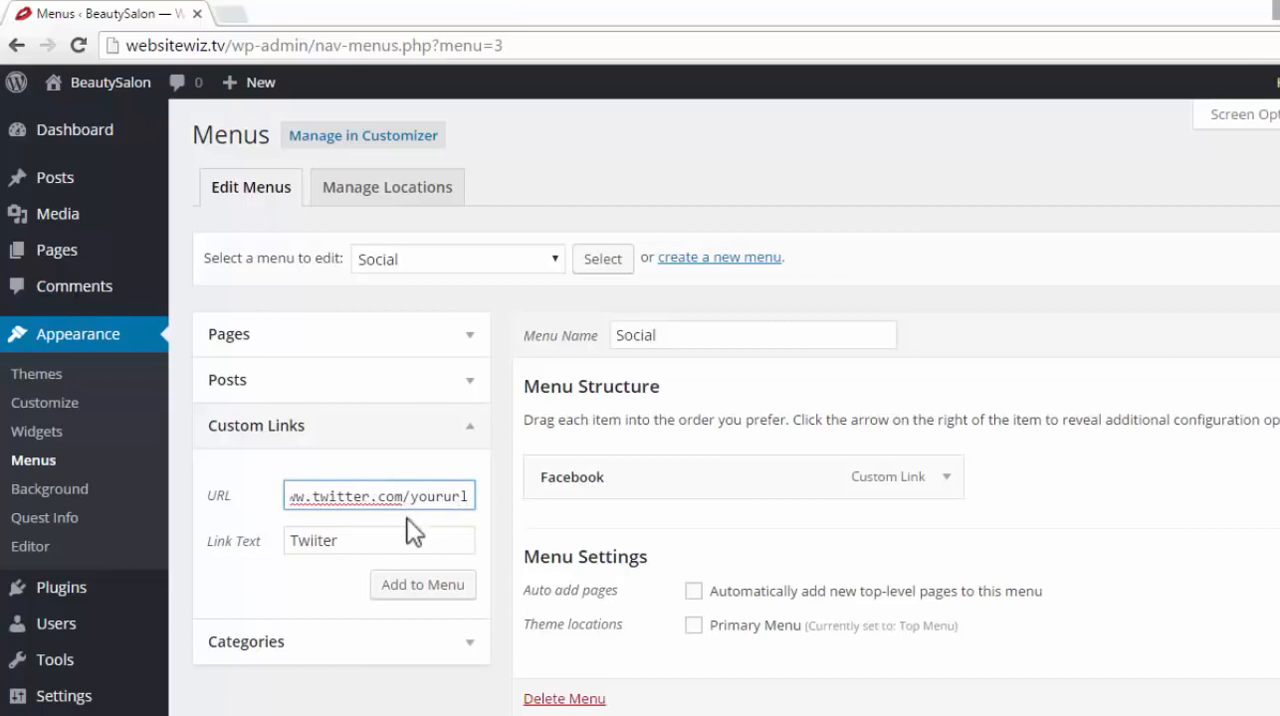
# Check the Twitter link's URL and text, and add the link to the Social menu
pyautogui.click(409, 533)
pyautogui.moveTo(437, 494); pyautogui.dragTo(288, 490)
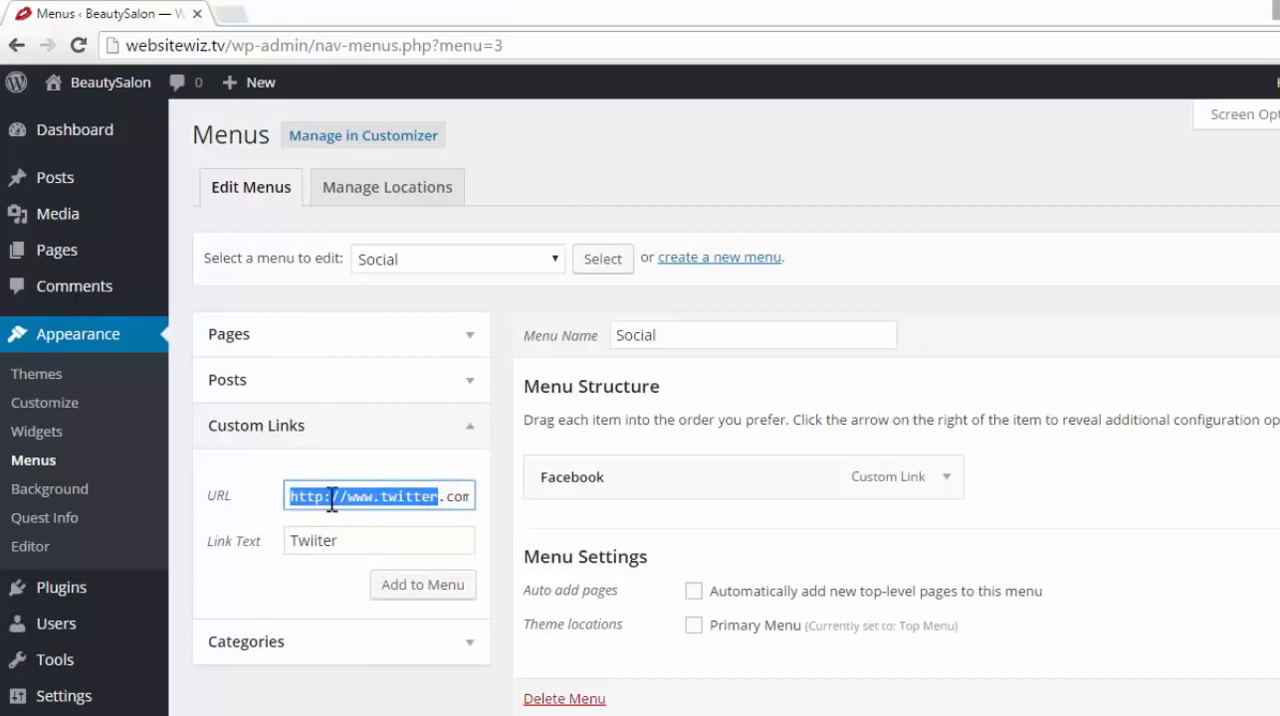
pyautogui.click(391, 537)
pyautogui.moveTo(366, 540); pyautogui.dragTo(274, 540)
pyautogui.click(378, 497)
pyautogui.moveTo(346, 494); pyautogui.dragTo(334, 523)
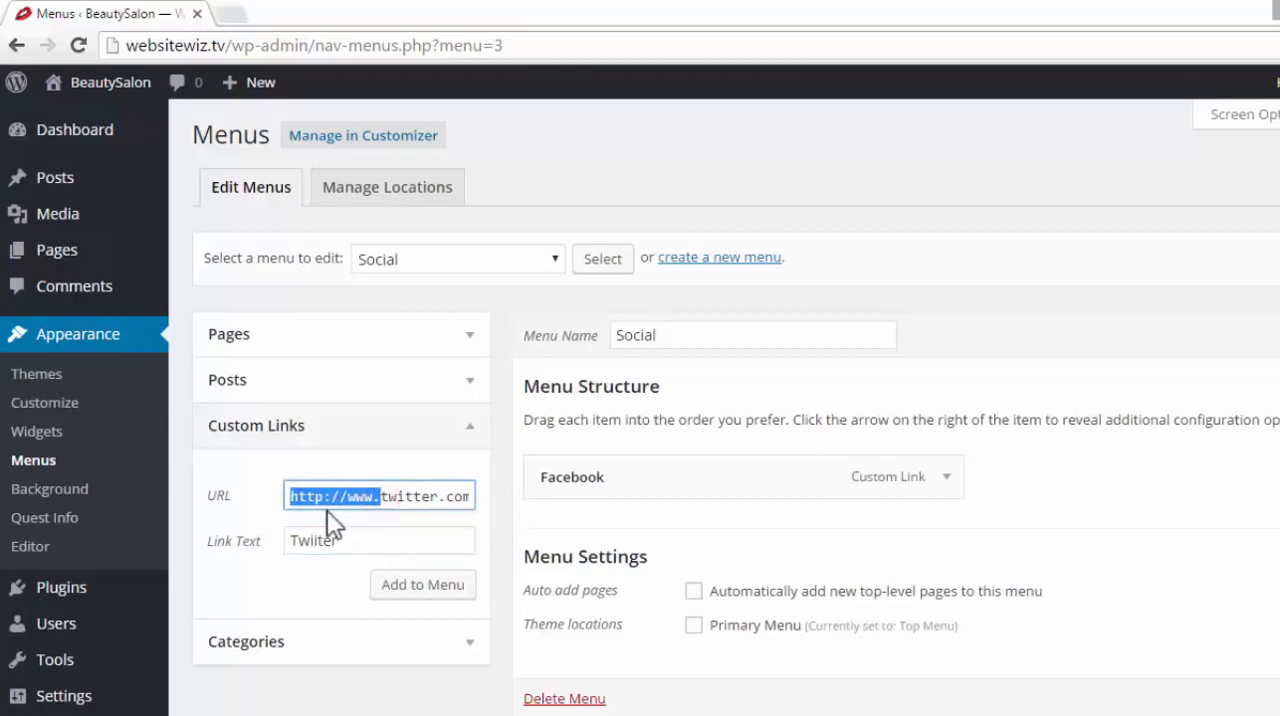
pyautogui.click(371, 538)
pyautogui.click(414, 584)
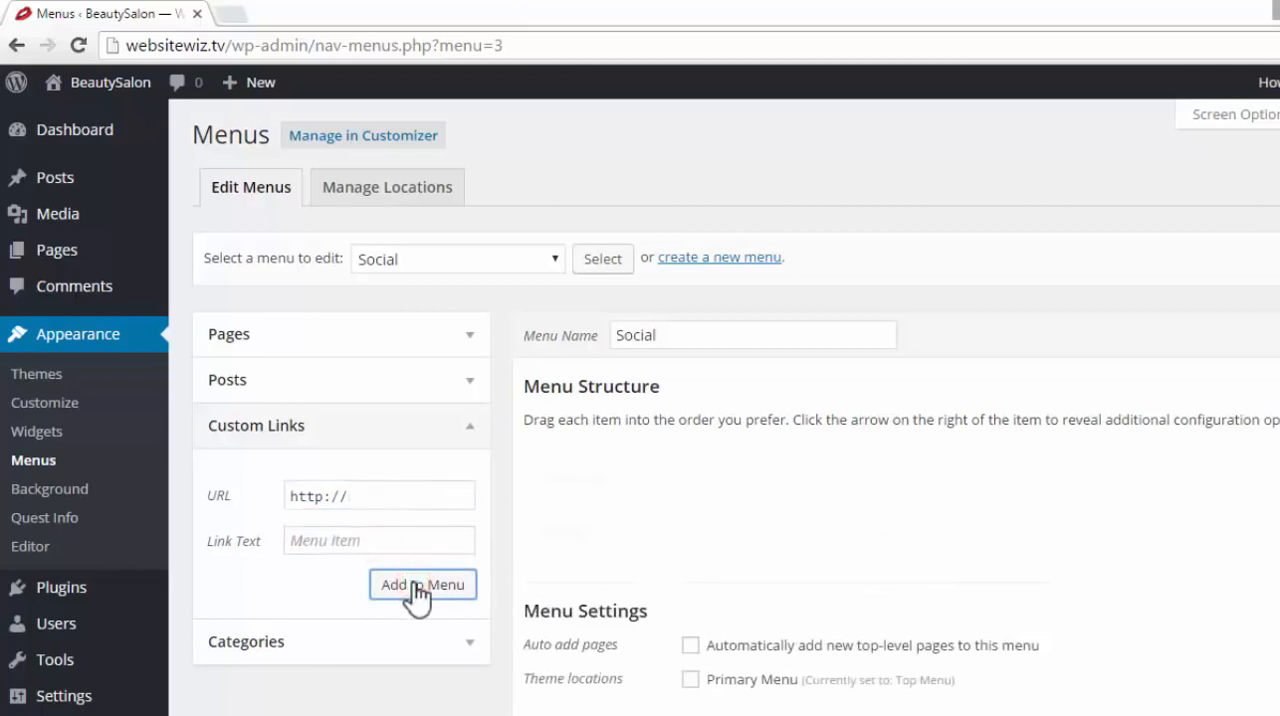
# Review the Facebook and Twiiter items in the Social menu's structure and save the menu
pyautogui.moveTo(612, 490); pyautogui.dragTo(624, 486)
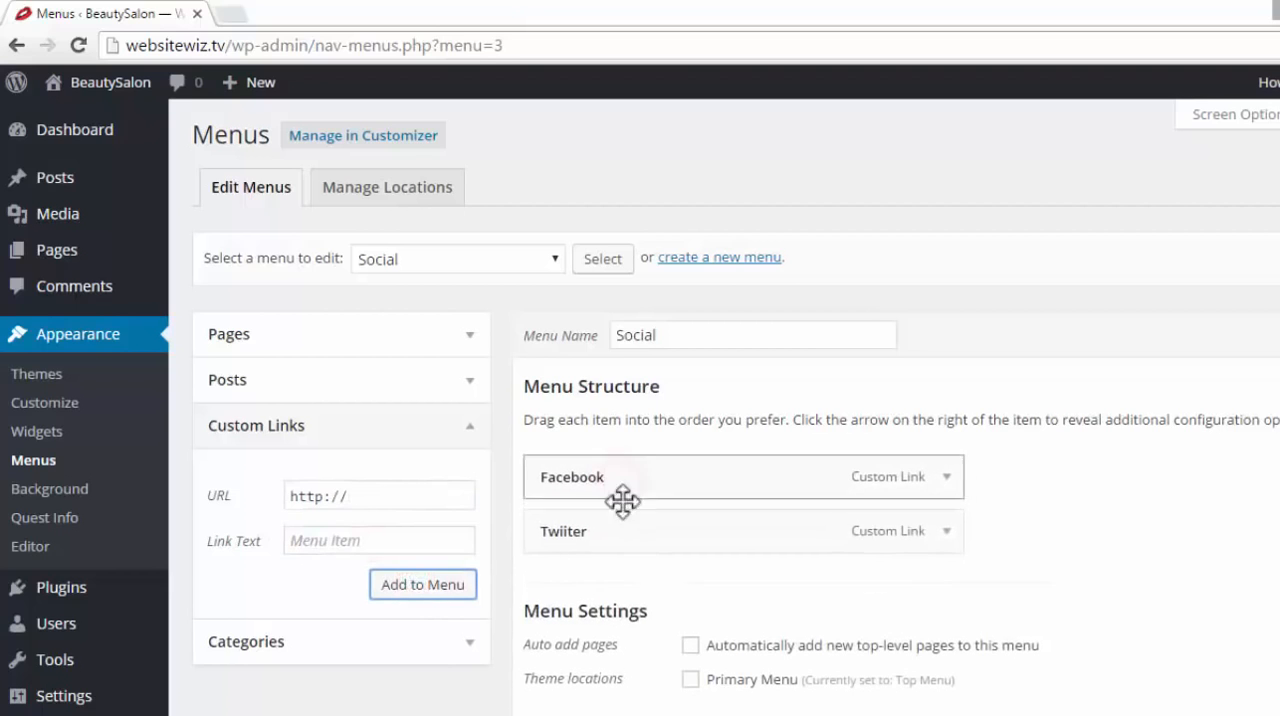
pyautogui.moveTo(622, 535); pyautogui.dragTo(624, 534)
pyautogui.click(386, 542)
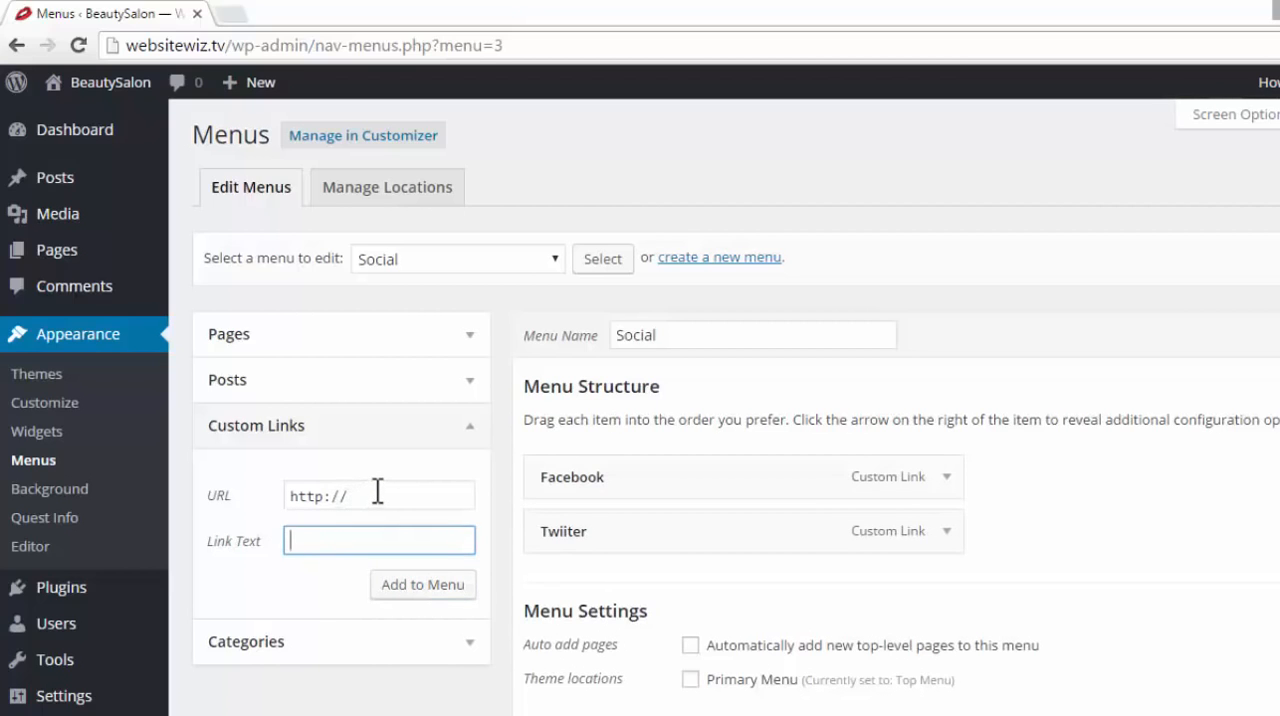
pyautogui.click(429, 557)
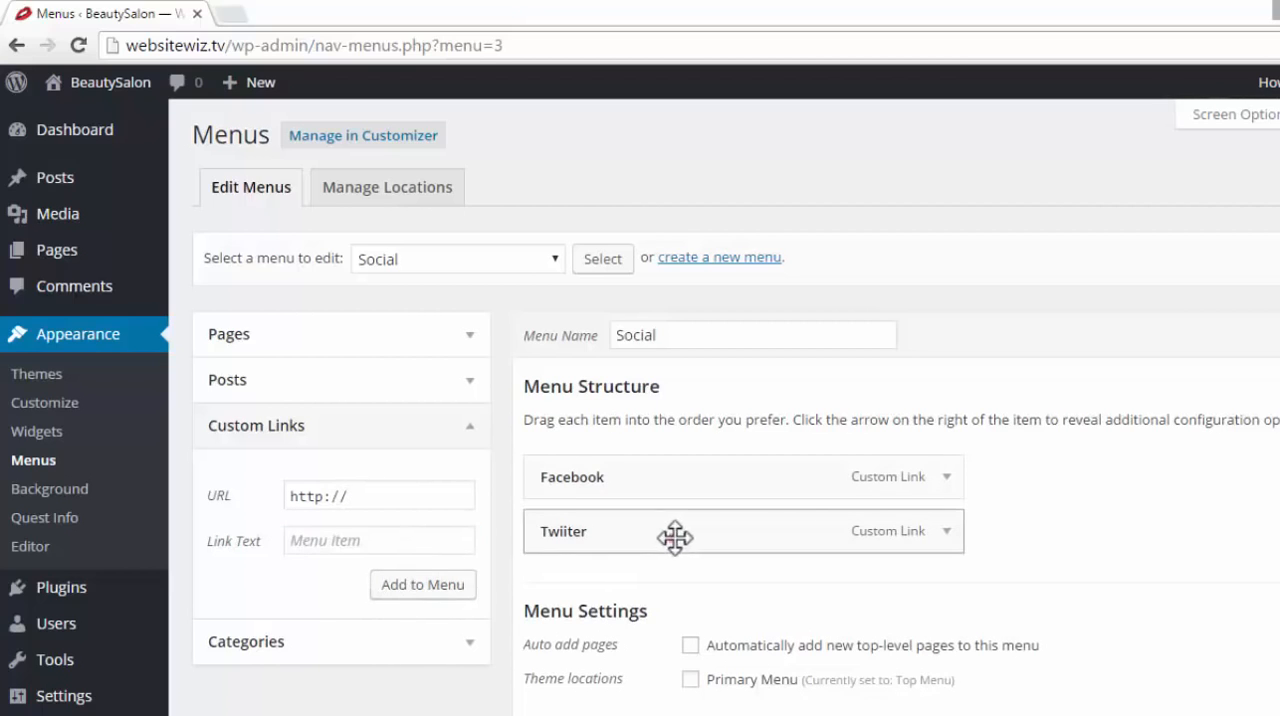
pyautogui.moveTo(675, 537); pyautogui.dragTo(705, 524)
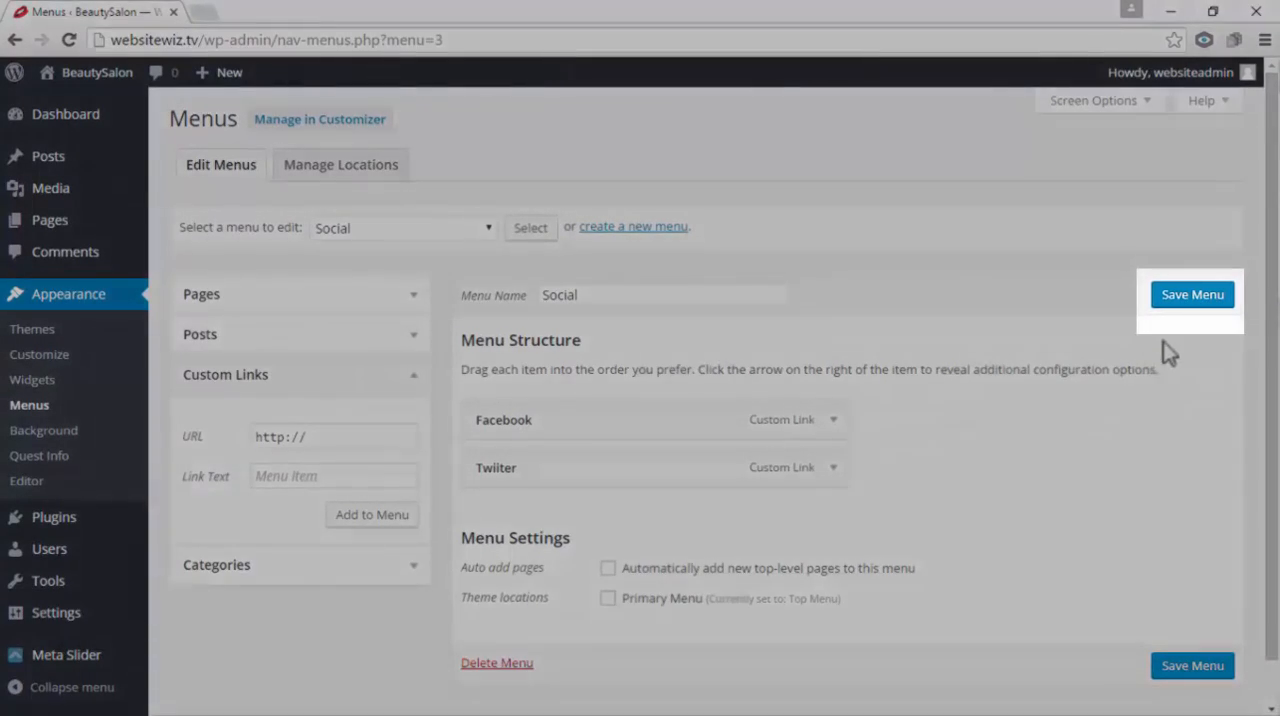
pyautogui.click(1185, 298)
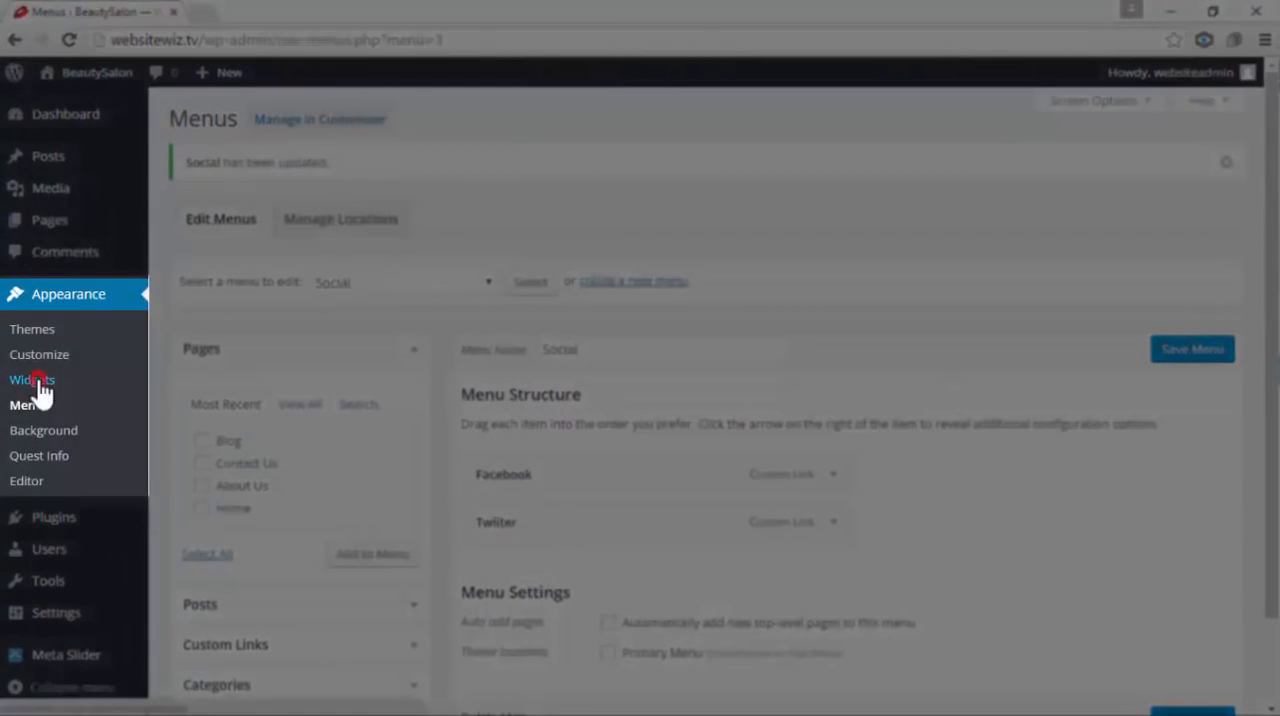
# Add a Custom Menu widget to the Footer Widget area below the Pages widget
pyautogui.click(36, 381)
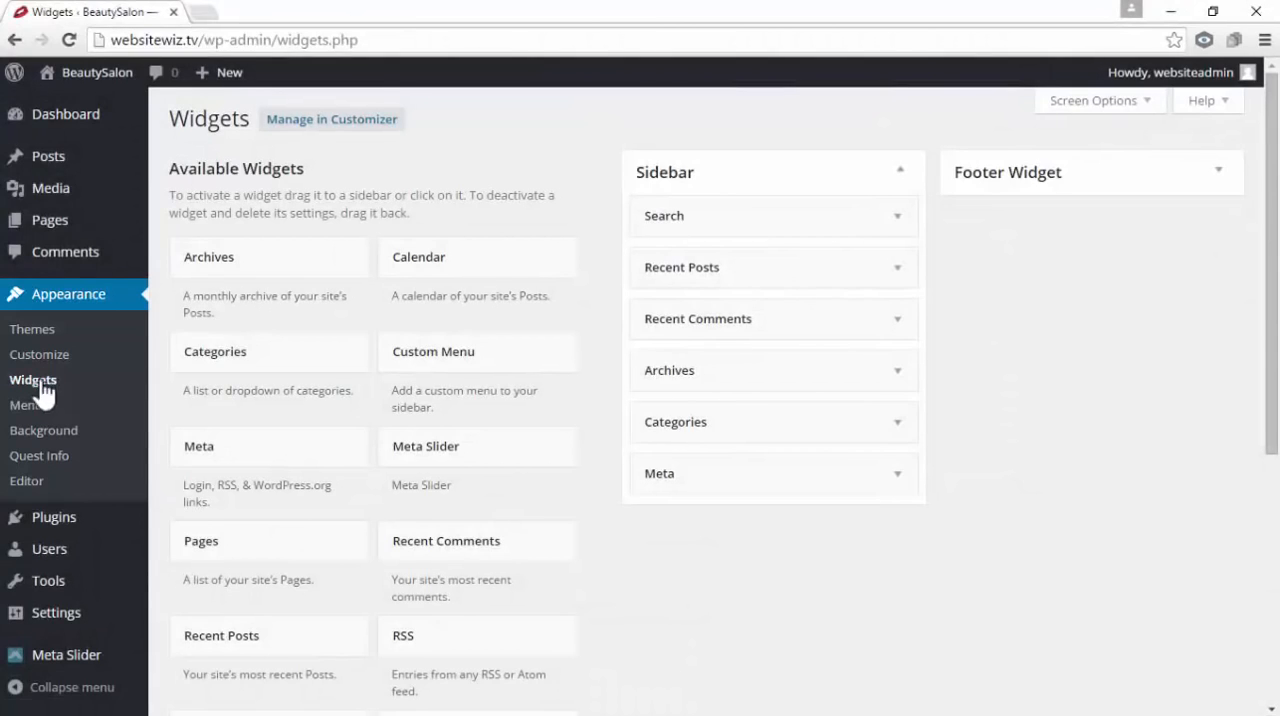
pyautogui.click(1219, 172)
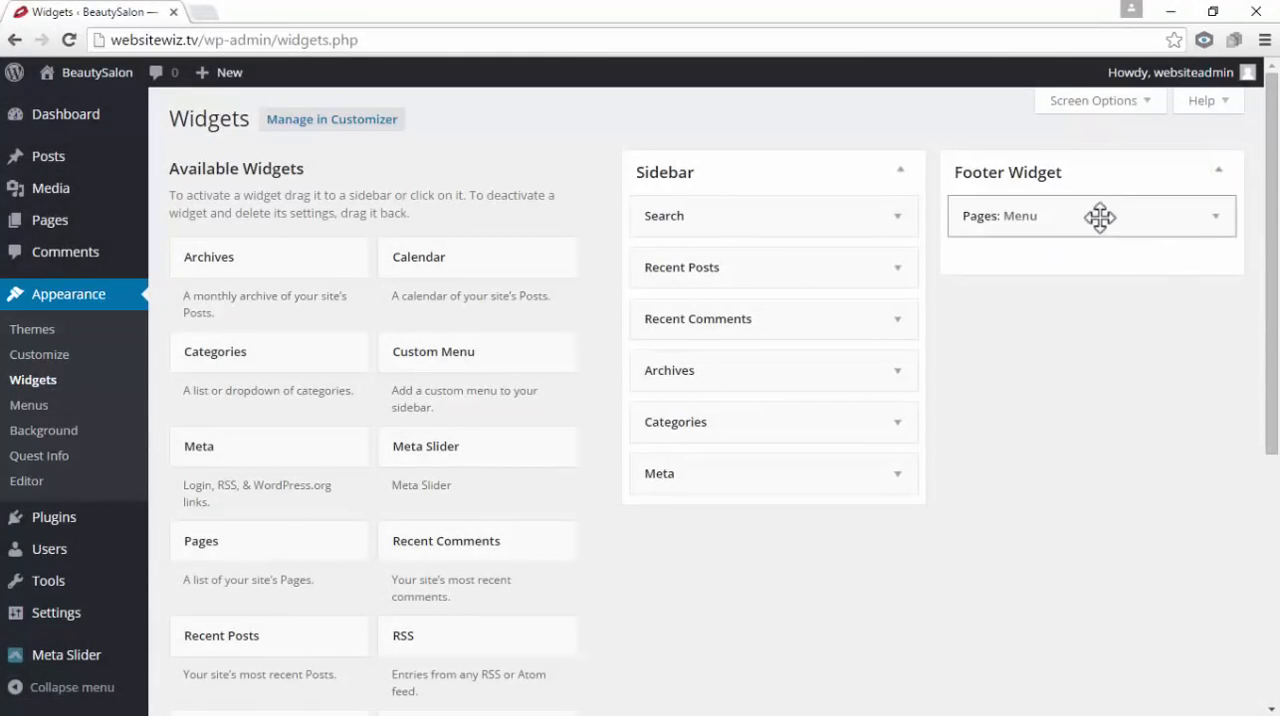
pyautogui.moveTo(1103, 217); pyautogui.dragTo(1103, 225)
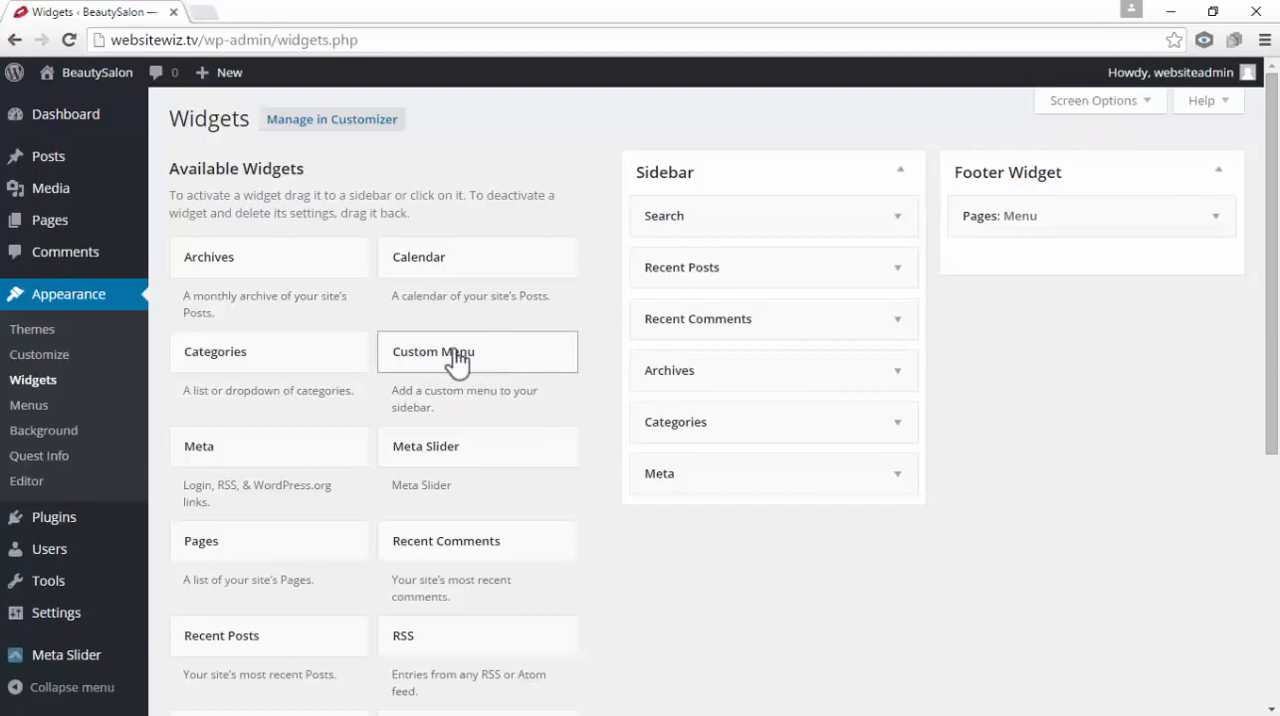
pyautogui.moveTo(451, 343); pyautogui.dragTo(1052, 250)
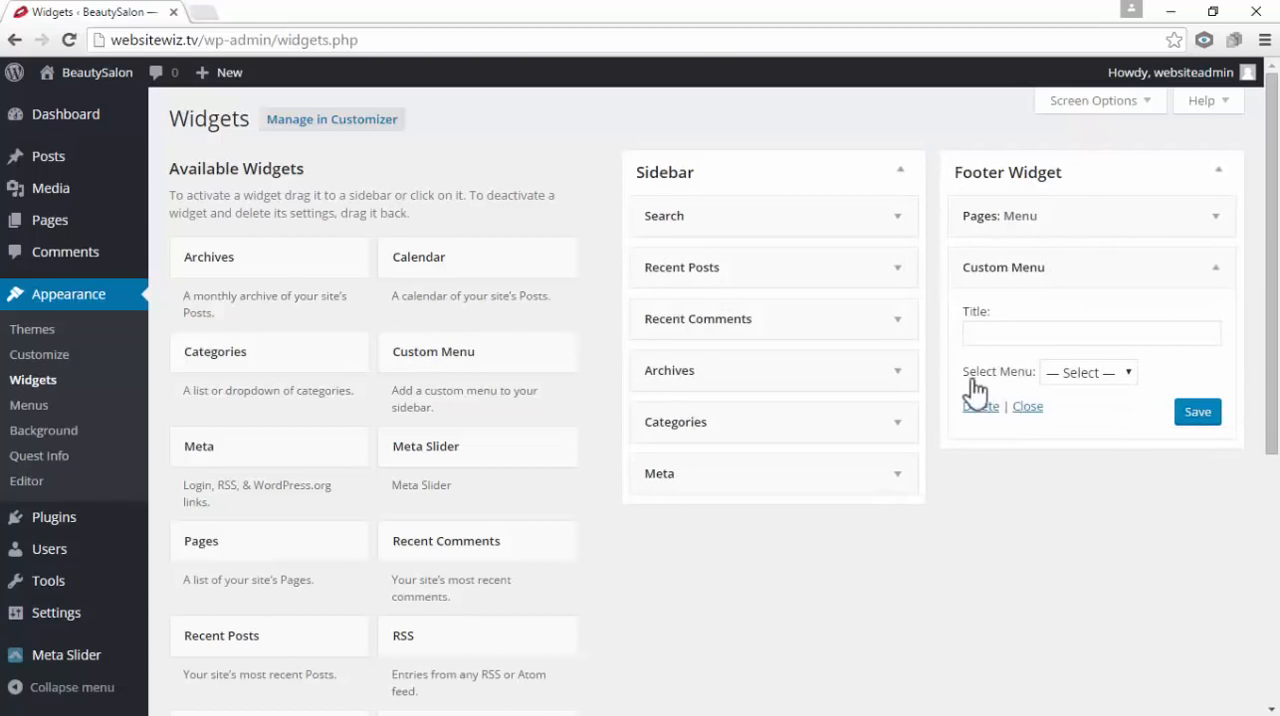
# Assign the Social menu to the Custom Menu widget, title it Connect With Us, and save it
pyautogui.click(1134, 371)
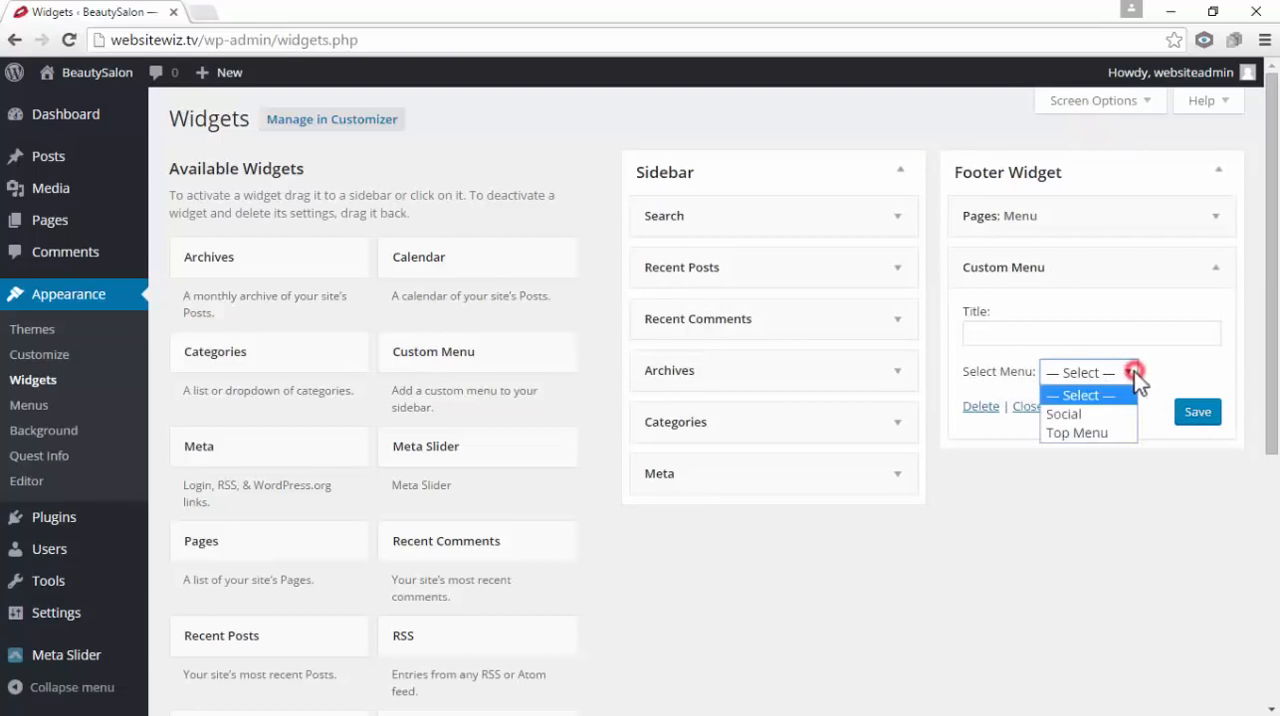
pyautogui.click(1085, 414)
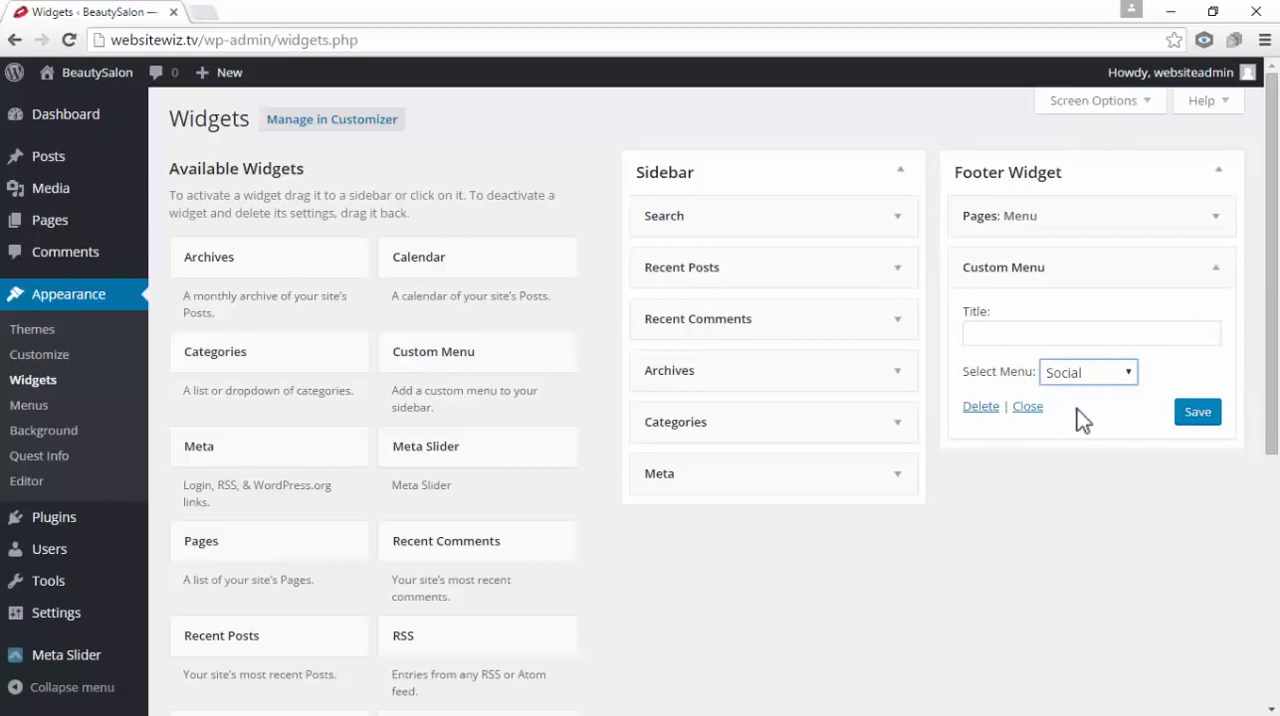
pyautogui.click(987, 331)
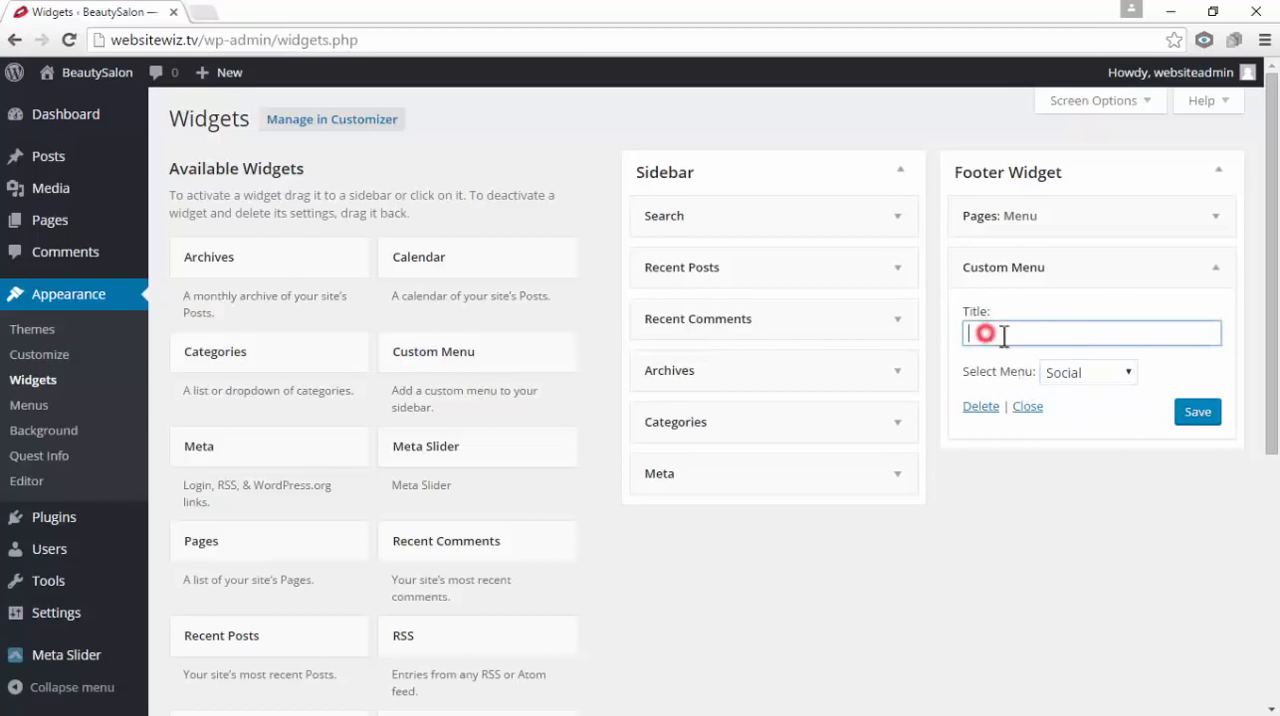
pyautogui.write('Connect With Us')
pyautogui.click(1205, 418)
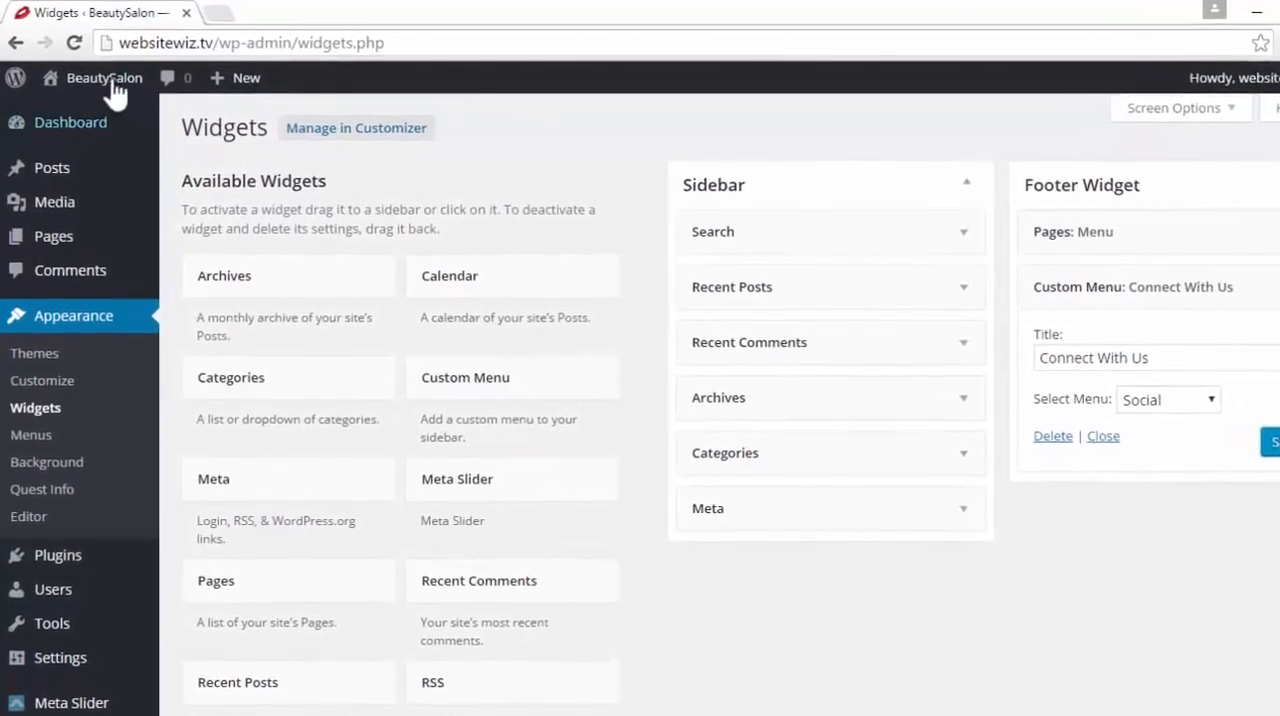
# Open the live site in a new tab and check the Connect With Us menu in the footer
pyautogui.moveTo(112, 85)
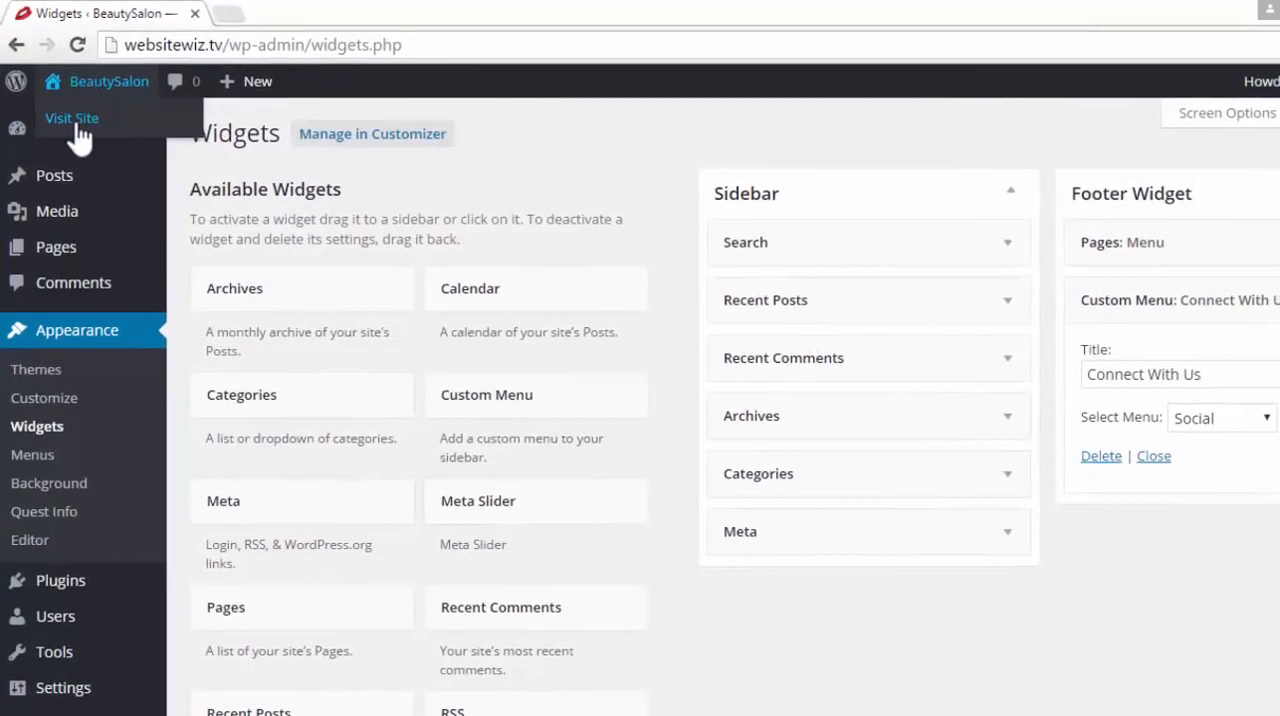
pyautogui.rightClick(76, 126)
pyautogui.click(108, 133)
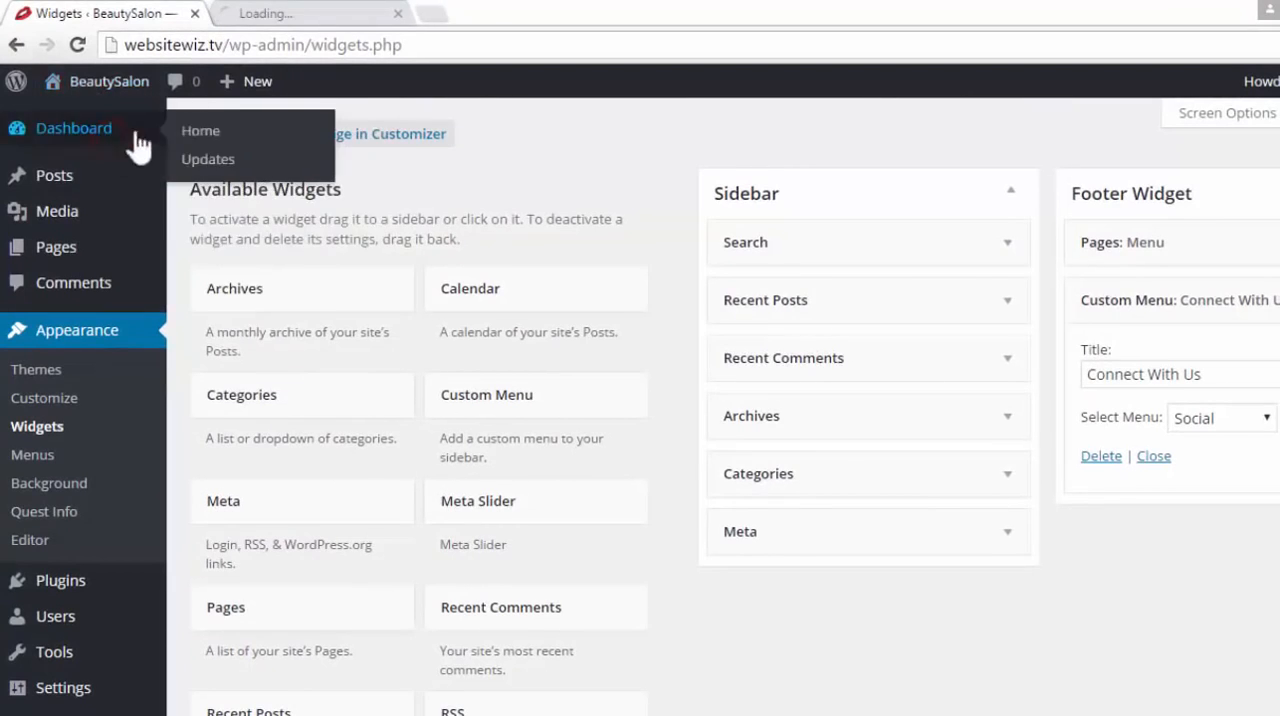
pyautogui.click(265, 13)
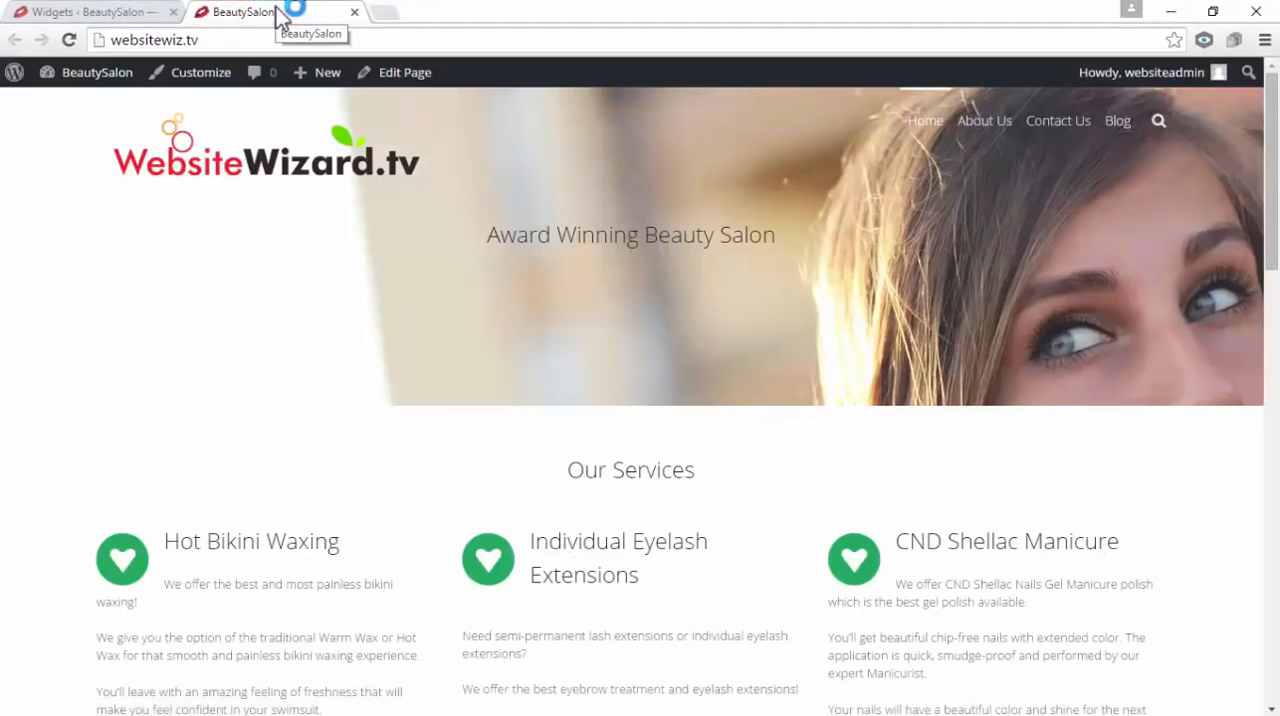
pyautogui.moveTo(1272, 150); pyautogui.dragTo(1279, 582)
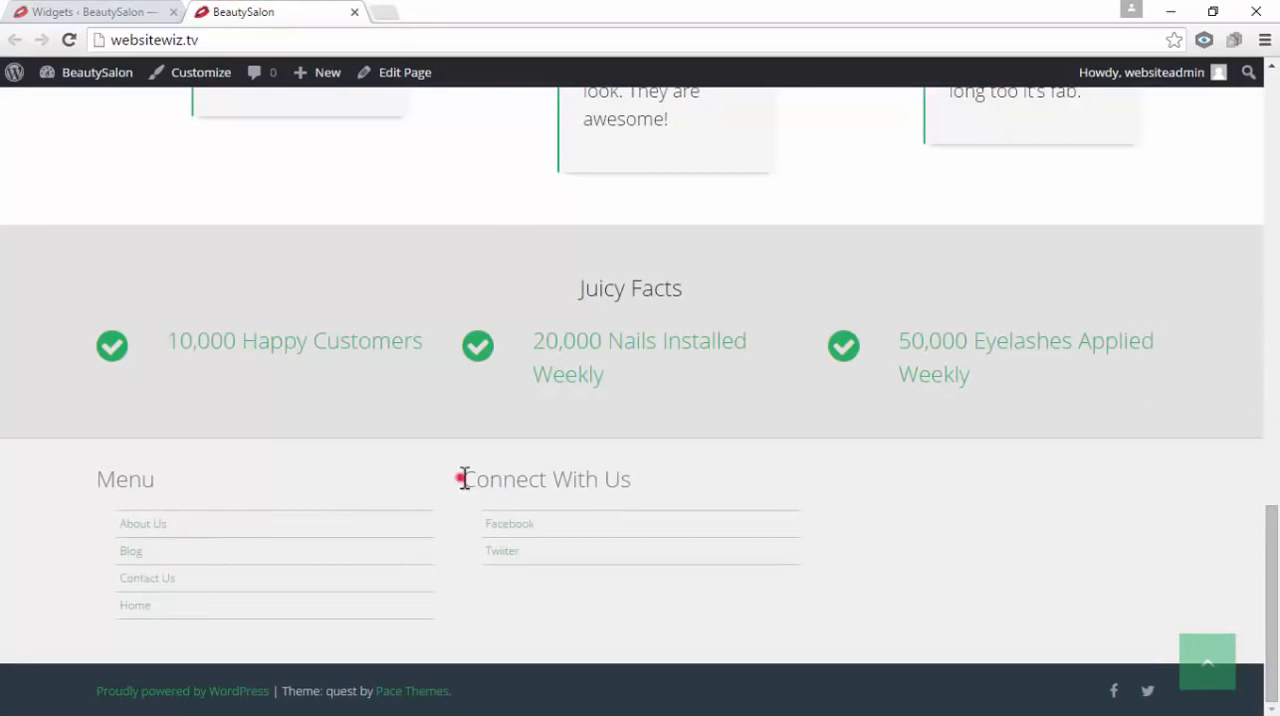
pyautogui.moveTo(464, 479); pyautogui.dragTo(669, 491)
pyautogui.click(656, 598)
pyautogui.click(1226, 674)
# Close the live site preview and collapse the Connect With Us widget's settings
pyautogui.click(94, 11)
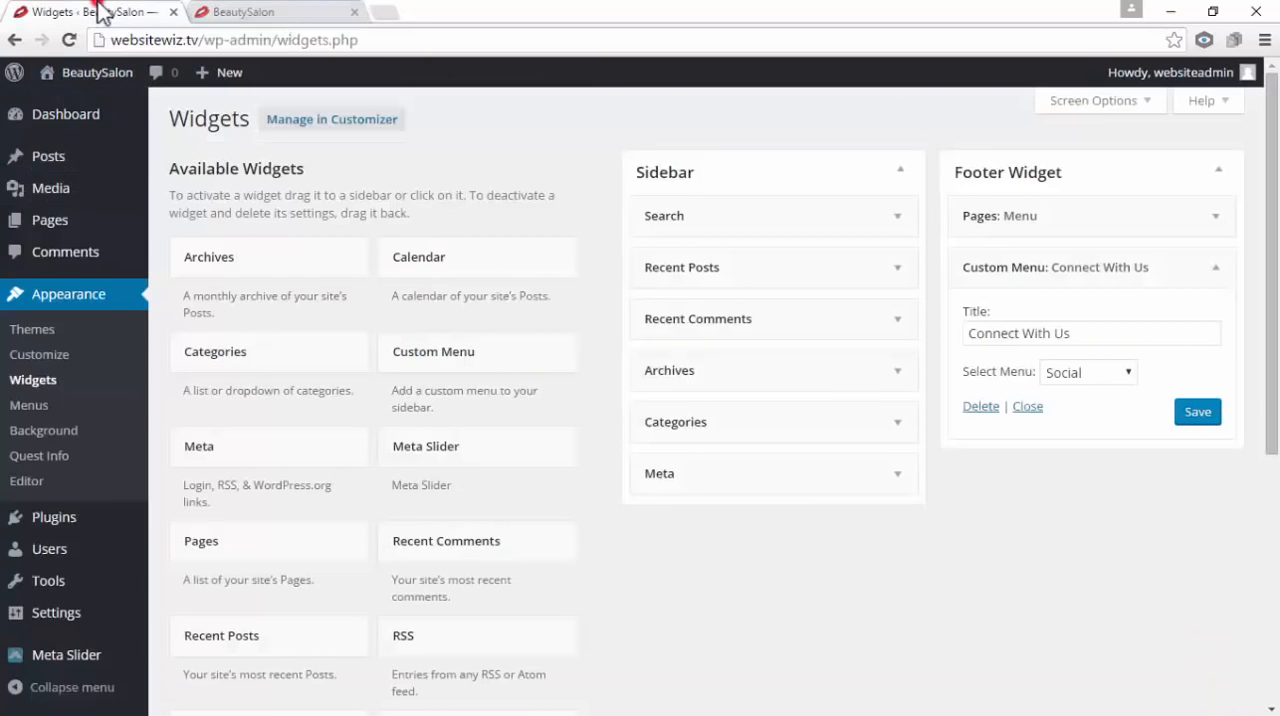
pyautogui.click(357, 12)
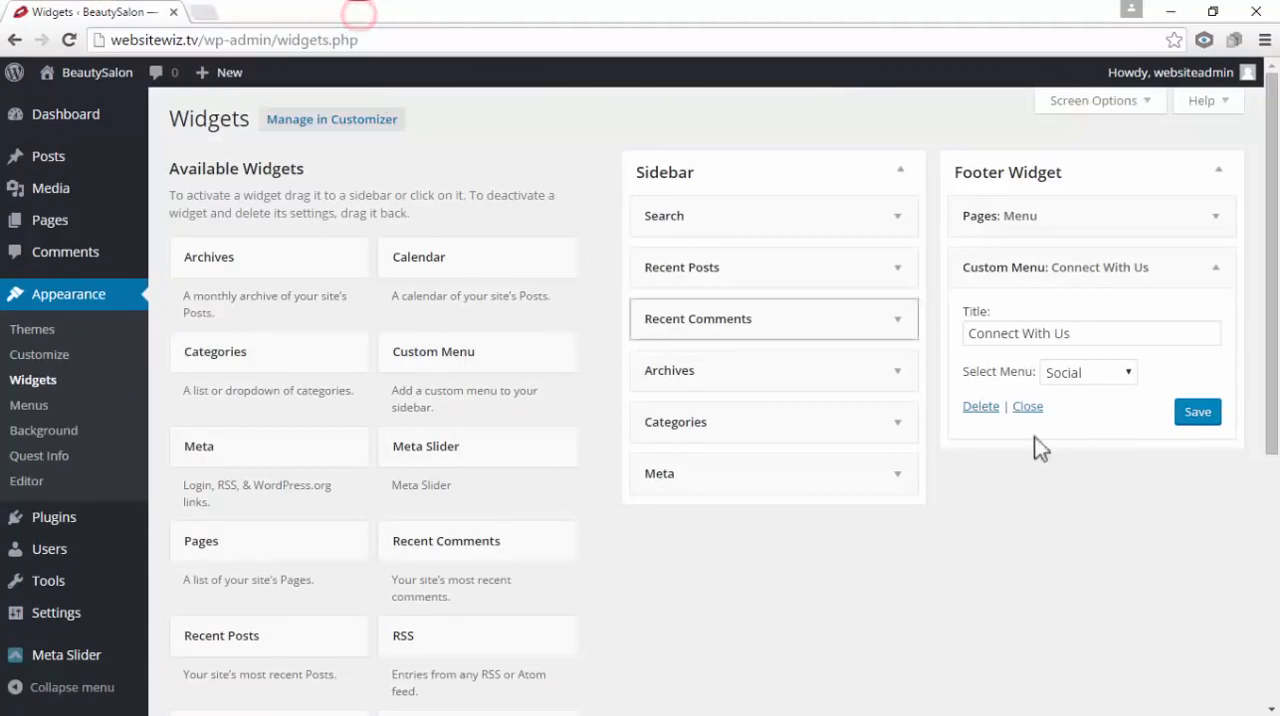
pyautogui.click(1216, 270)
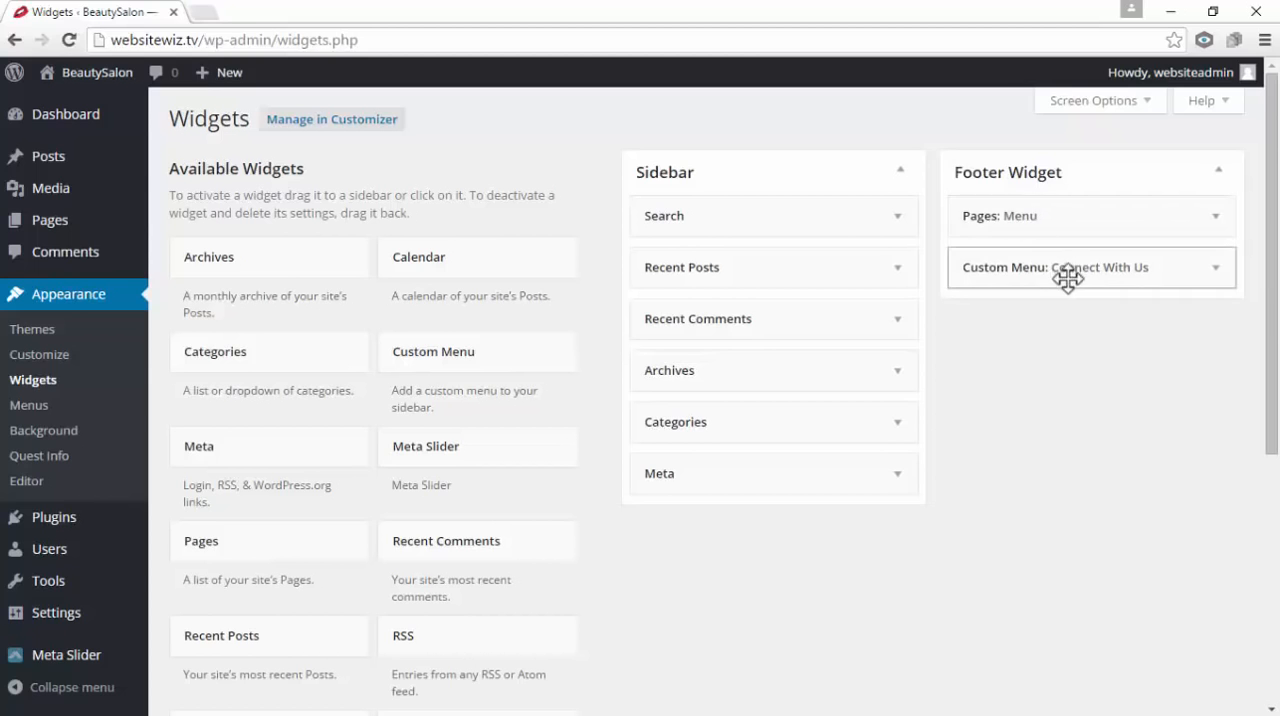
# Add a Text widget to the Footer Widget area below the Connect With Us widget
pyautogui.scroll(-1, 455, 465)
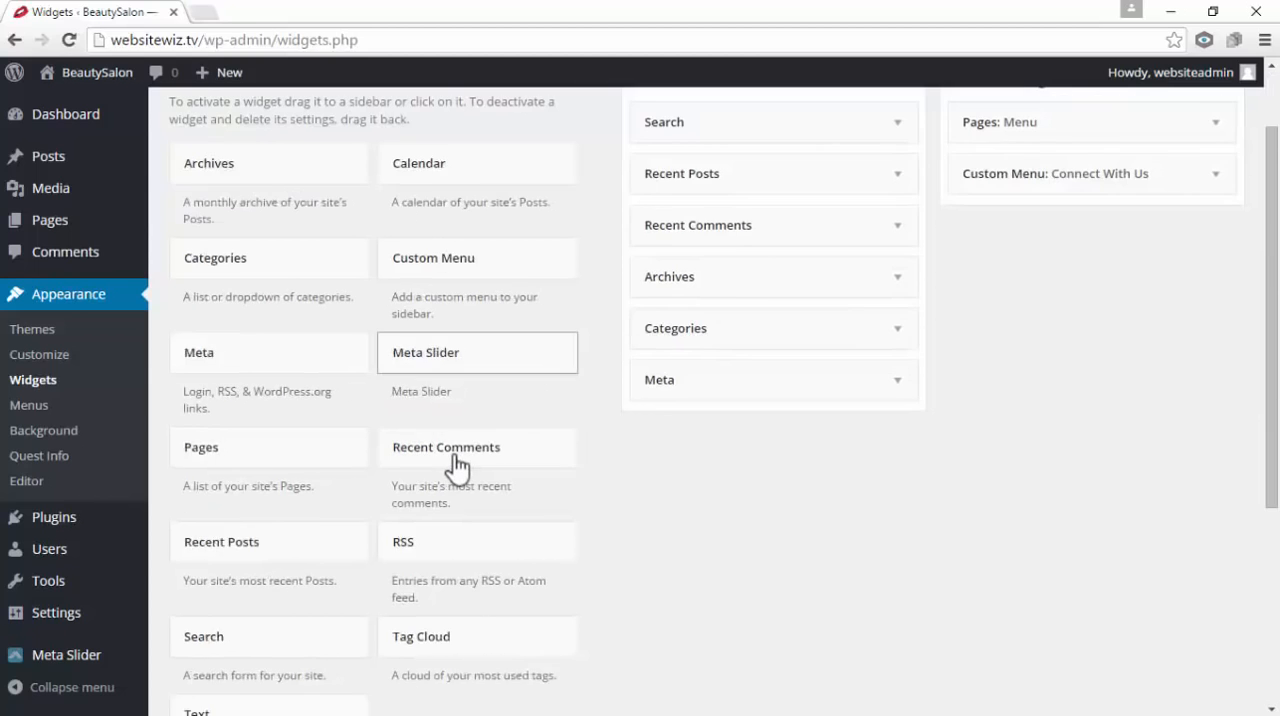
pyautogui.scroll(-2, 452, 470)
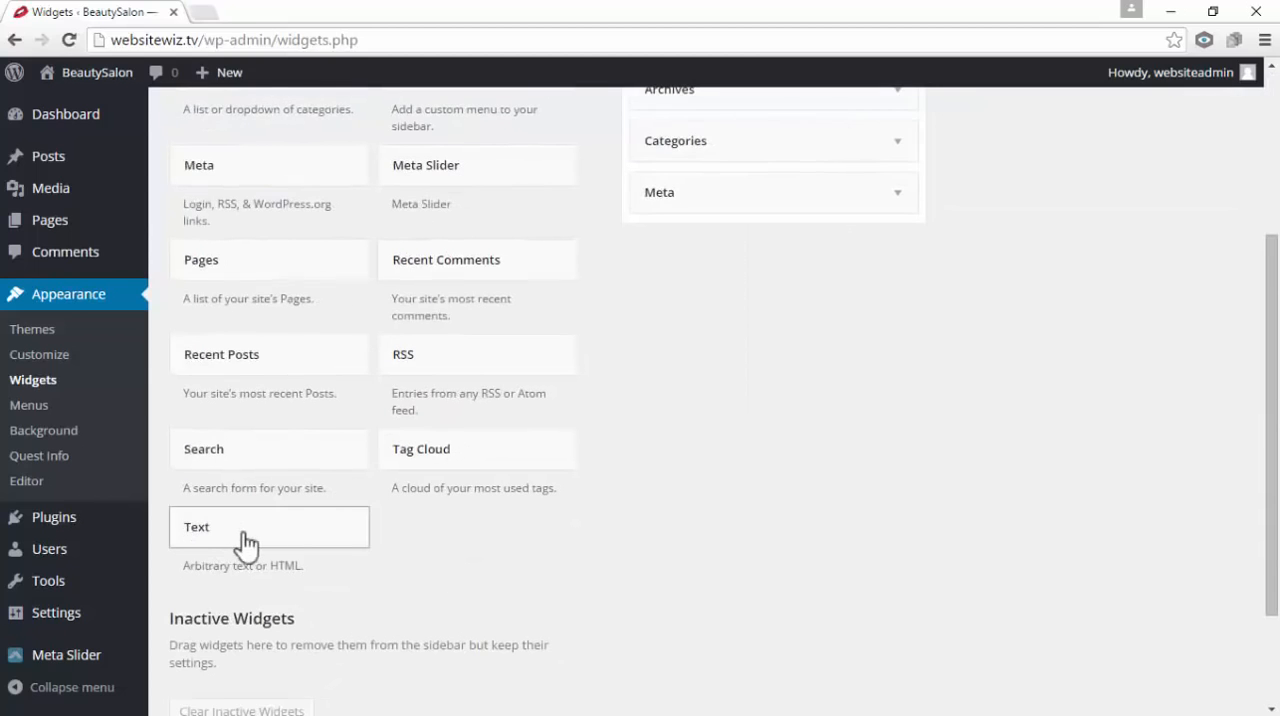
pyautogui.moveTo(247, 524); pyautogui.dragTo(1069, 311)
pyautogui.scroll(3, 363, 512)
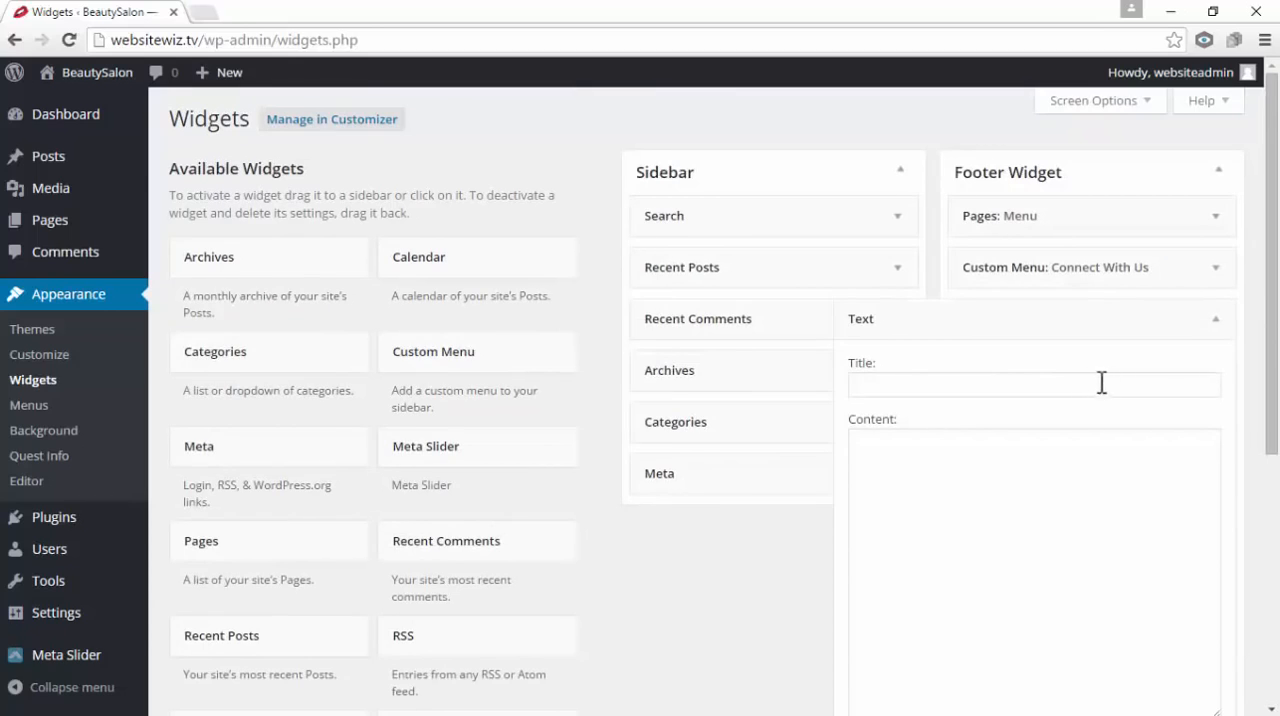
# Title the footer's Text widget Get In Touch, with a capital G
pyautogui.click(1066, 389)
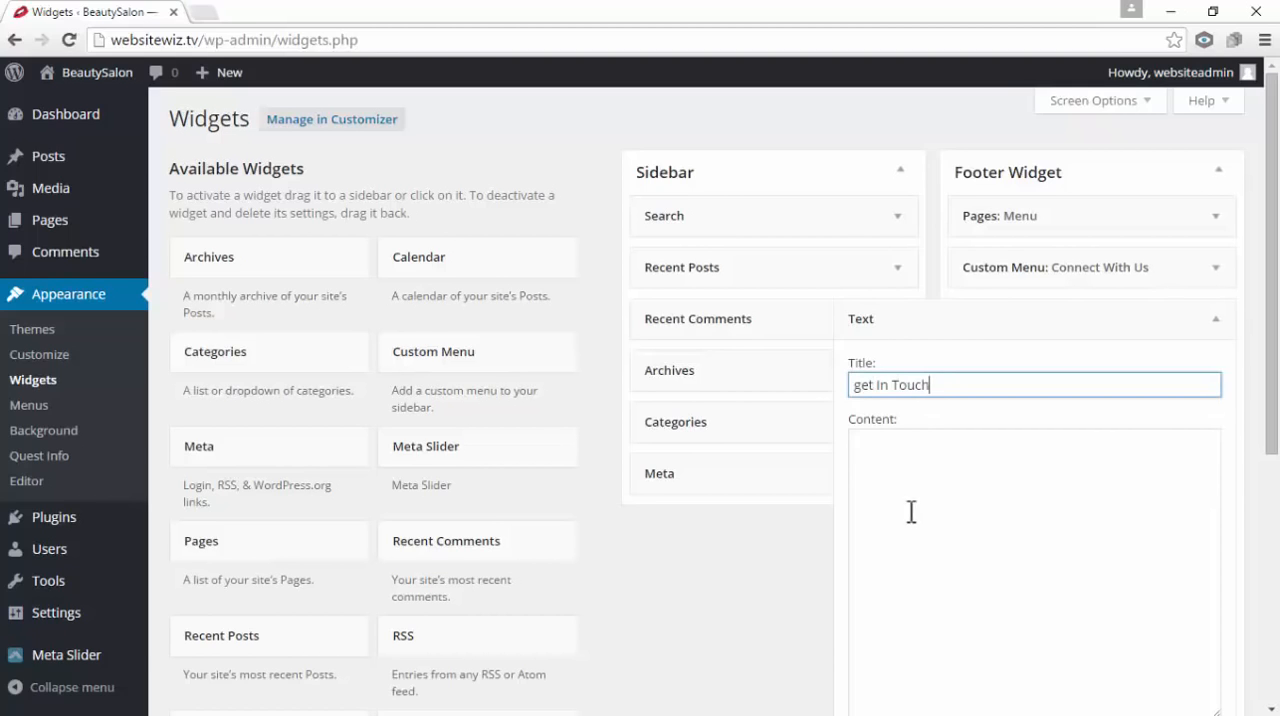
pyautogui.moveTo(861, 389); pyautogui.dragTo(851, 389)
pyautogui.write('G')
# Enter the contact e-mail and telephone number on separate labelled lines as the Text widget's content, and save the widget
pyautogui.click(940, 497)
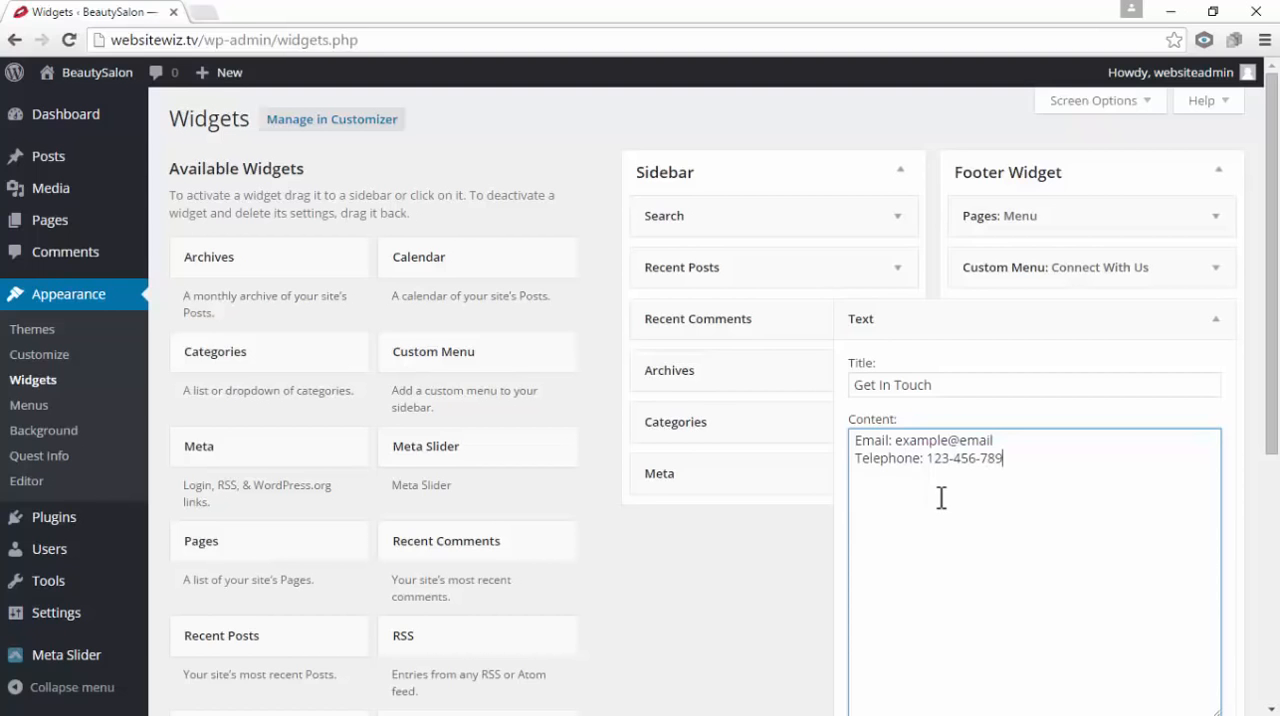
pyautogui.scroll(-1, 941, 497)
pyautogui.click(1197, 688)
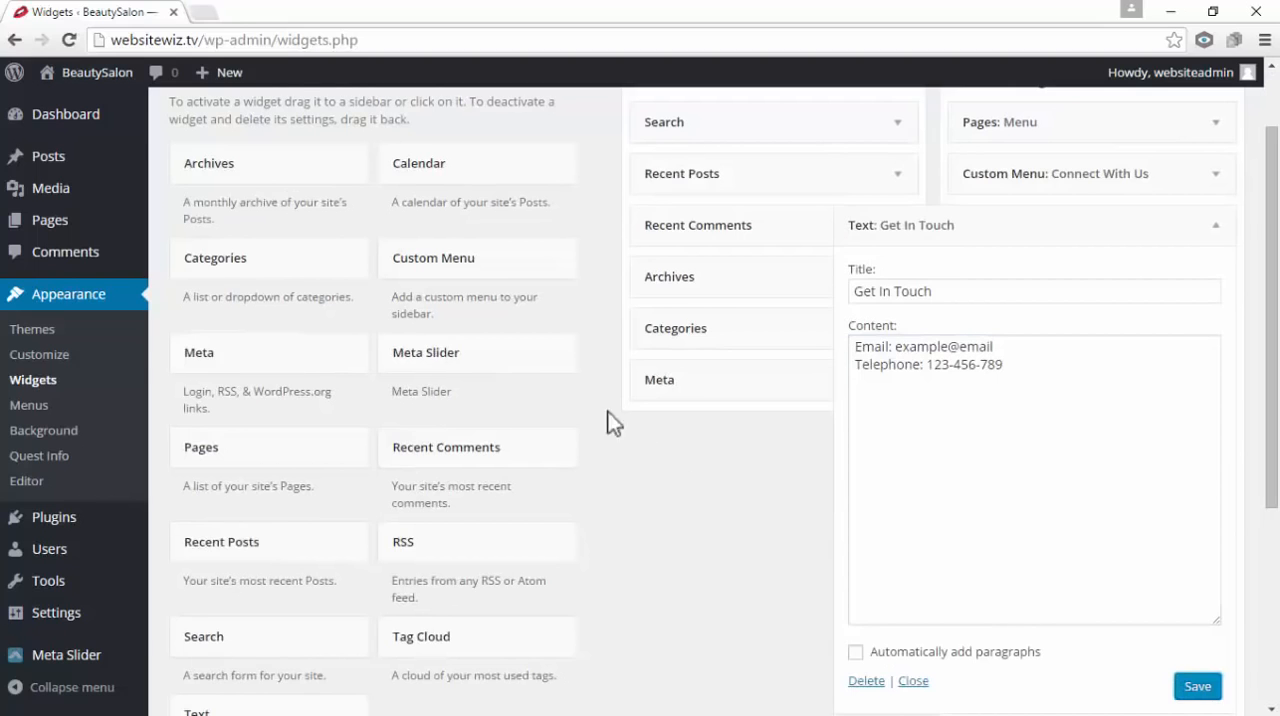
# Open the live site in a new tab and check the Get In Touch text's layout in the footer
pyautogui.moveTo(84, 77)
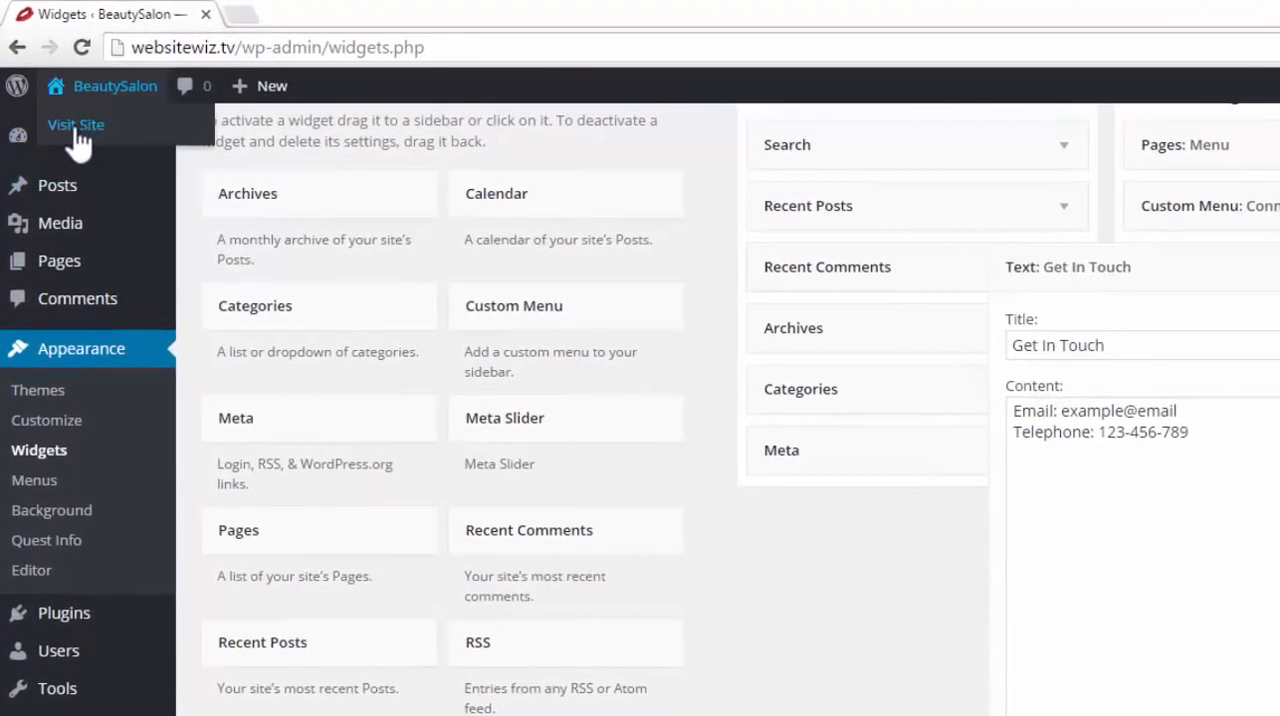
pyautogui.rightClick(104, 130)
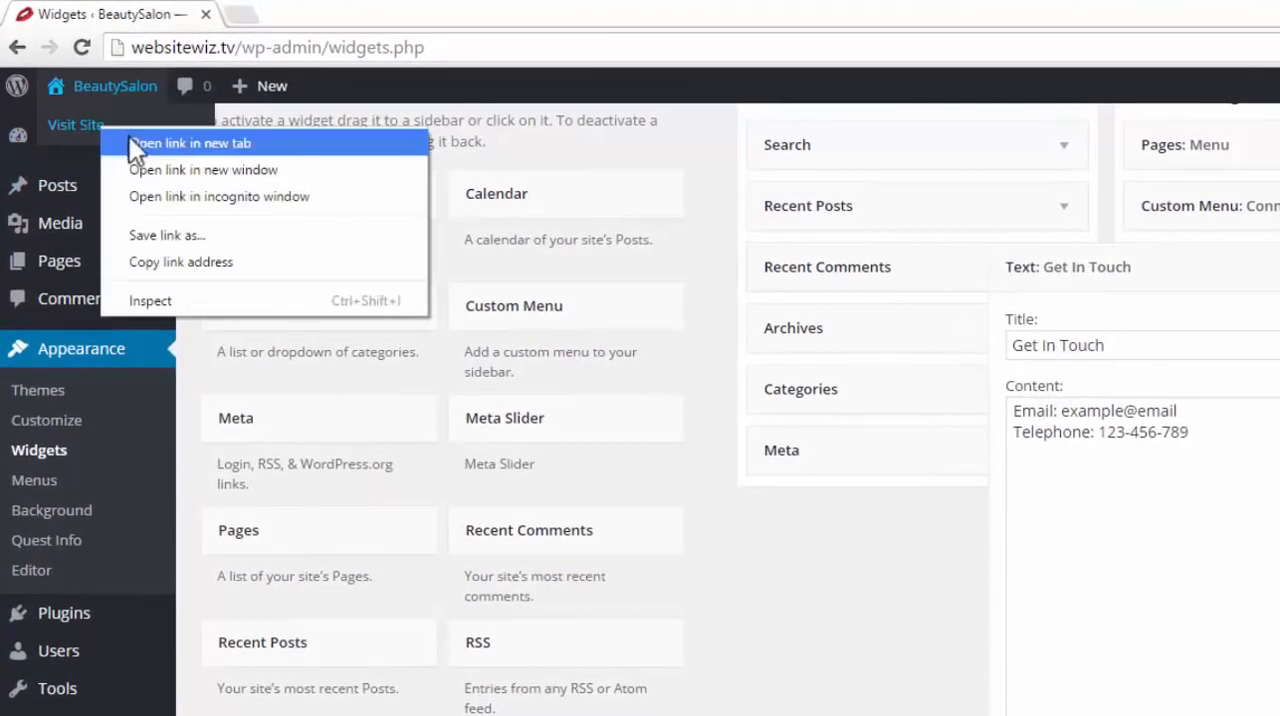
pyautogui.click(132, 137)
pyautogui.click(297, 14)
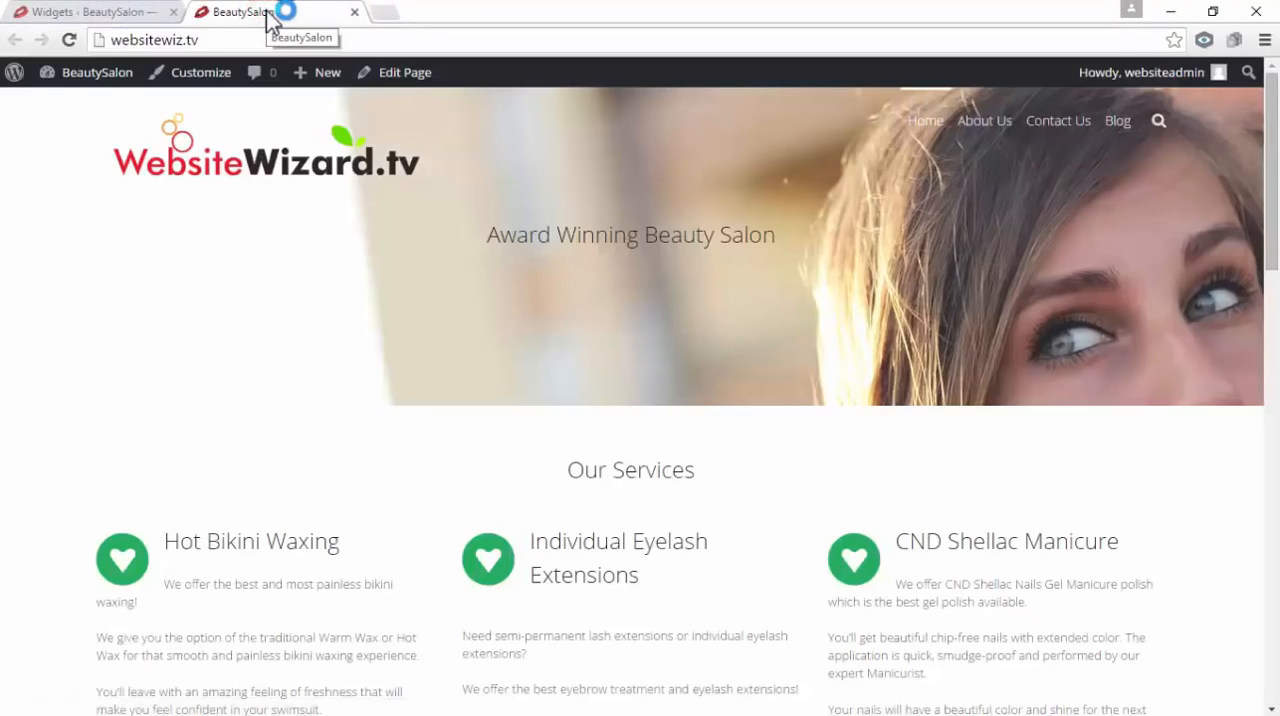
pyautogui.moveTo(1274, 145); pyautogui.dragTo(1275, 391)
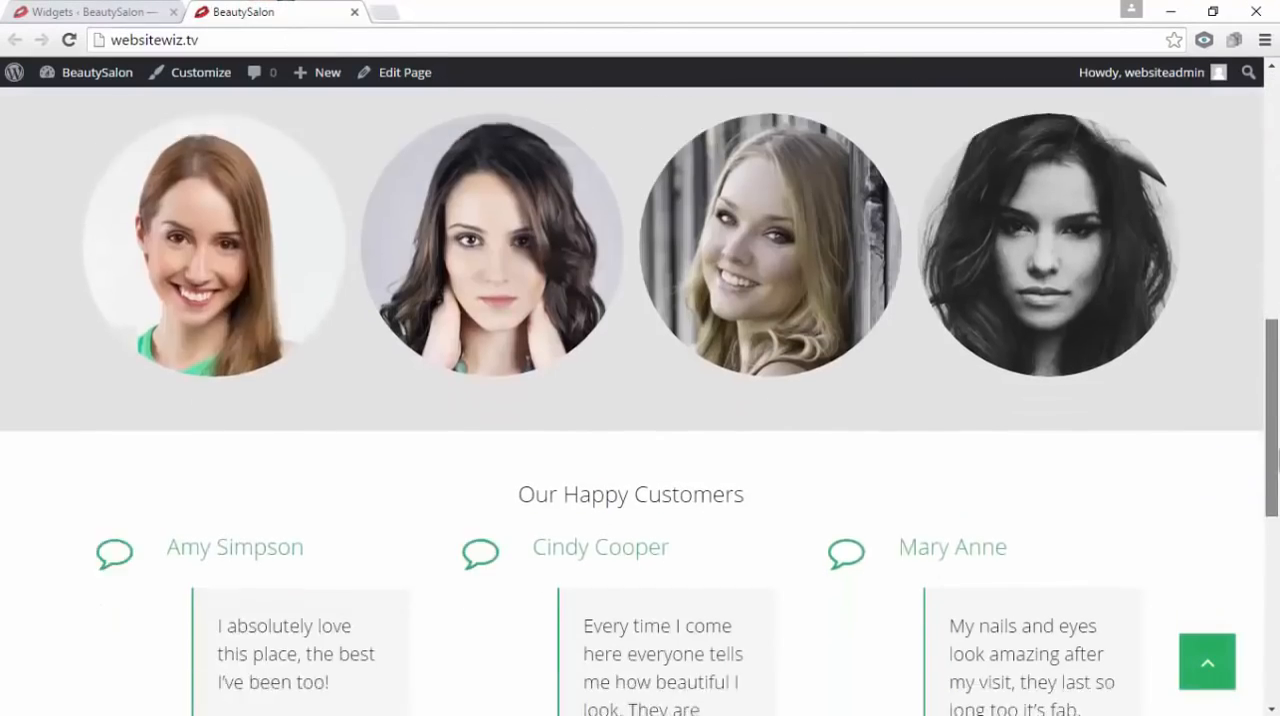
pyautogui.moveTo(1276, 455); pyautogui.dragTo(1275, 640)
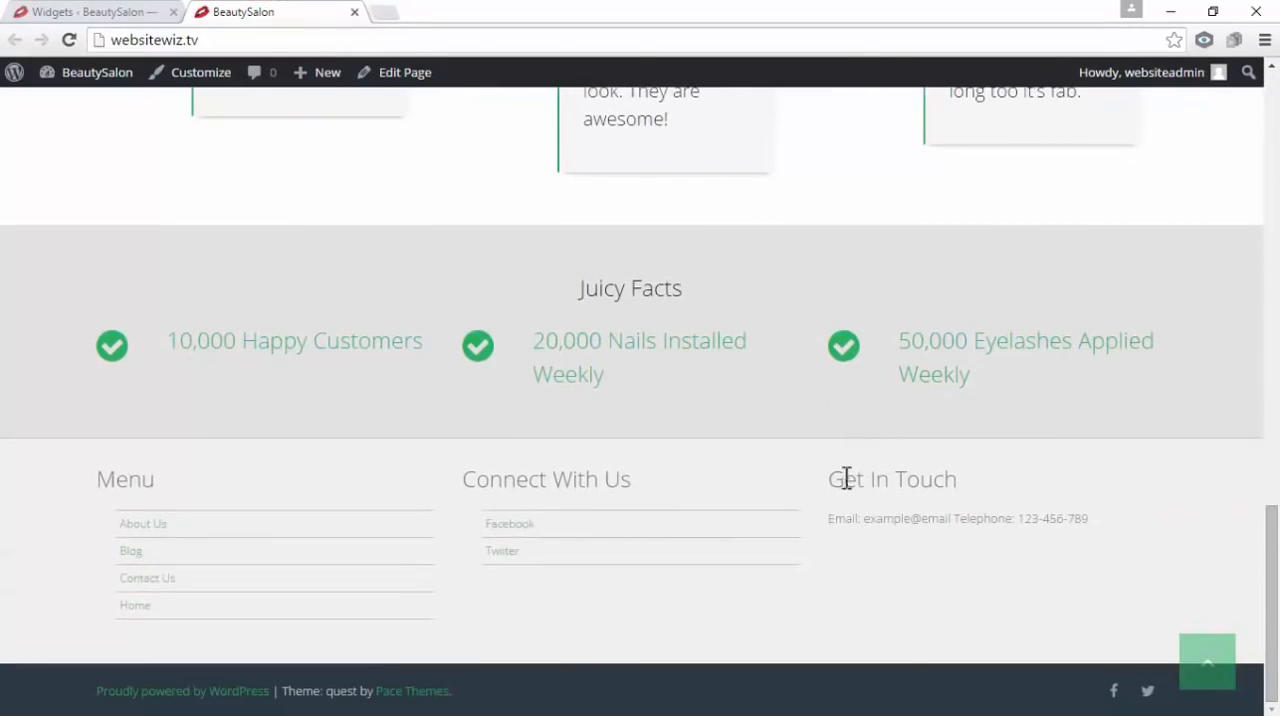
pyautogui.moveTo(830, 520); pyautogui.dragTo(956, 540)
pyautogui.moveTo(1094, 518); pyautogui.dragTo(958, 520)
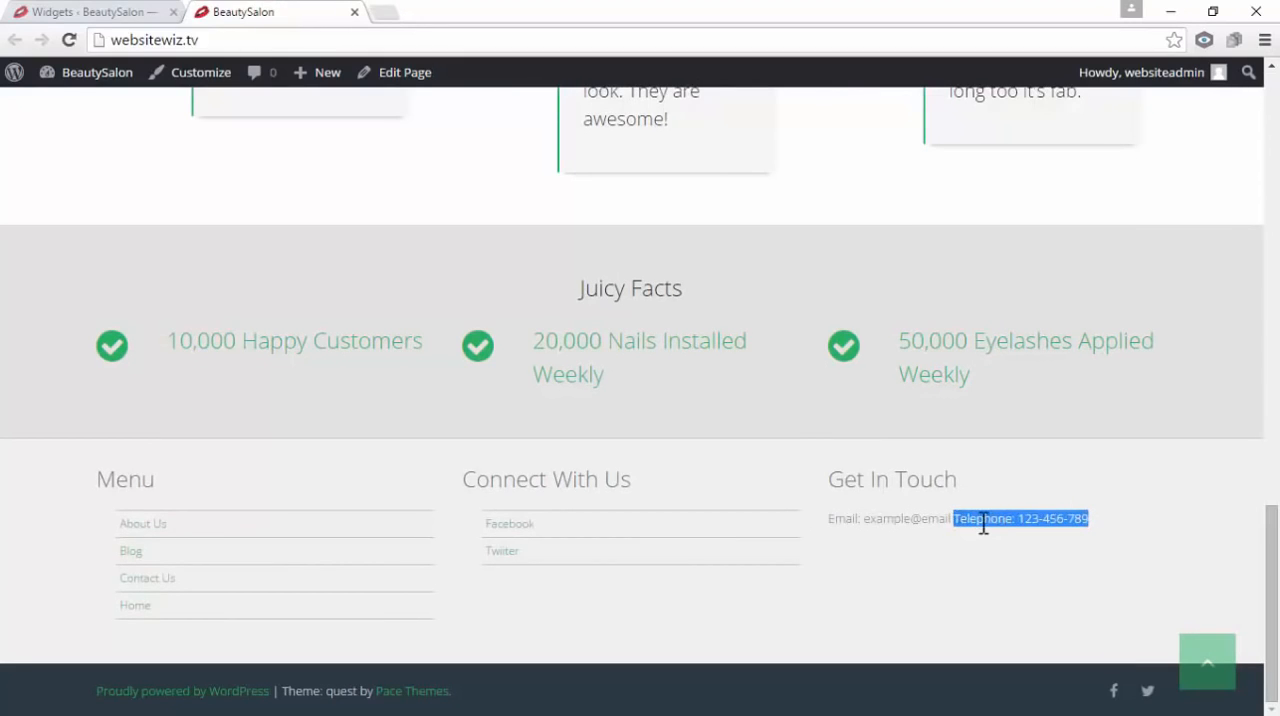
# Close the live site tab and add a <br> tag on its own line between the Get In Touch widget's e-mail and telephone lines
pyautogui.click(82, 12)
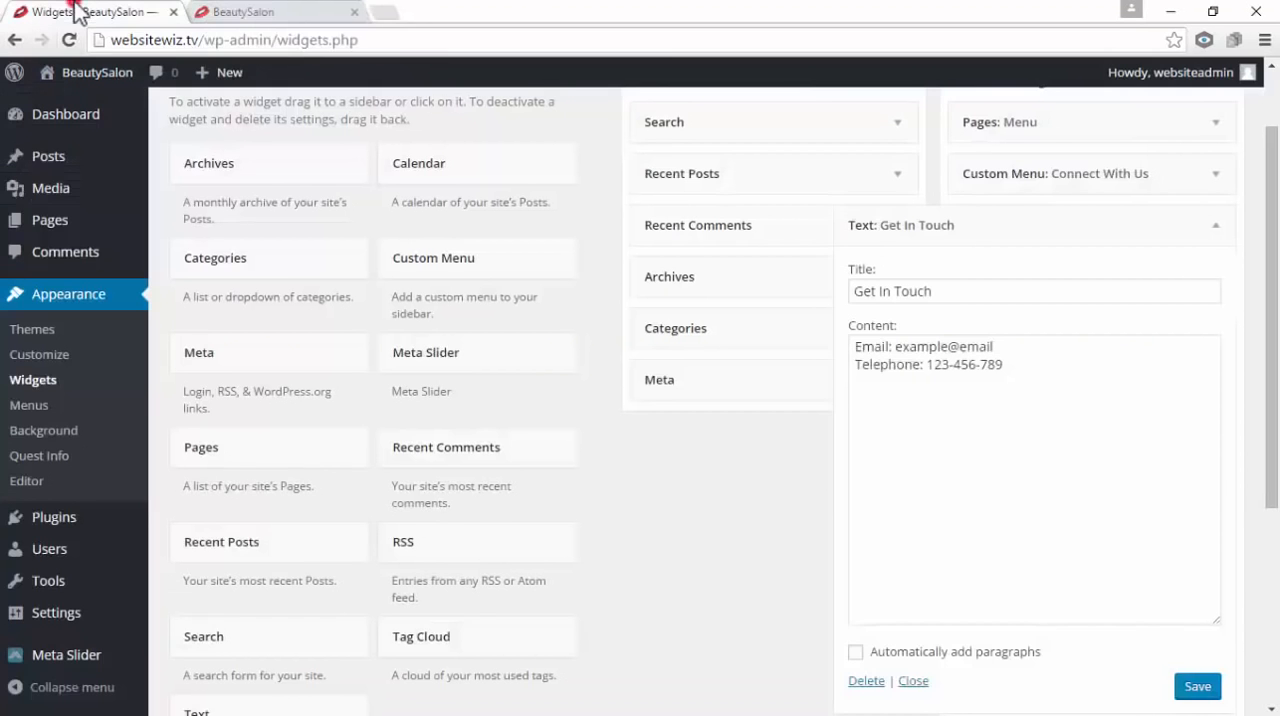
pyautogui.click(355, 12)
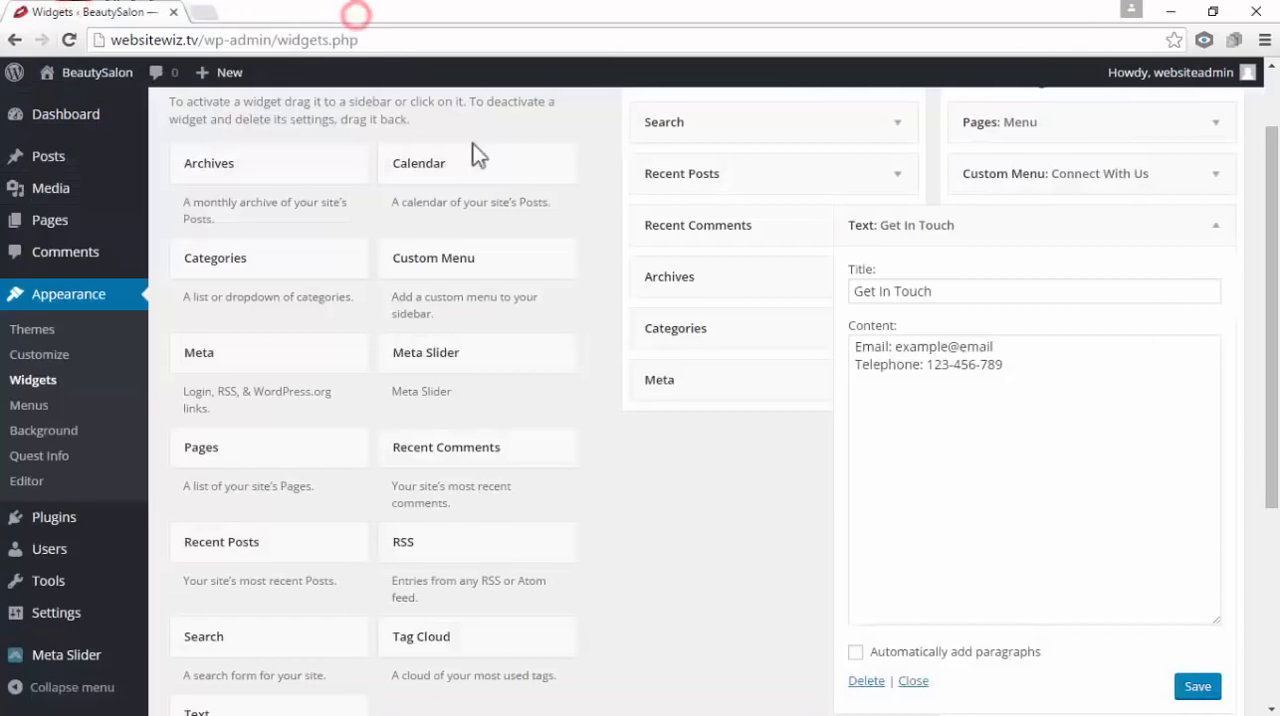
pyautogui.click(1012, 344)
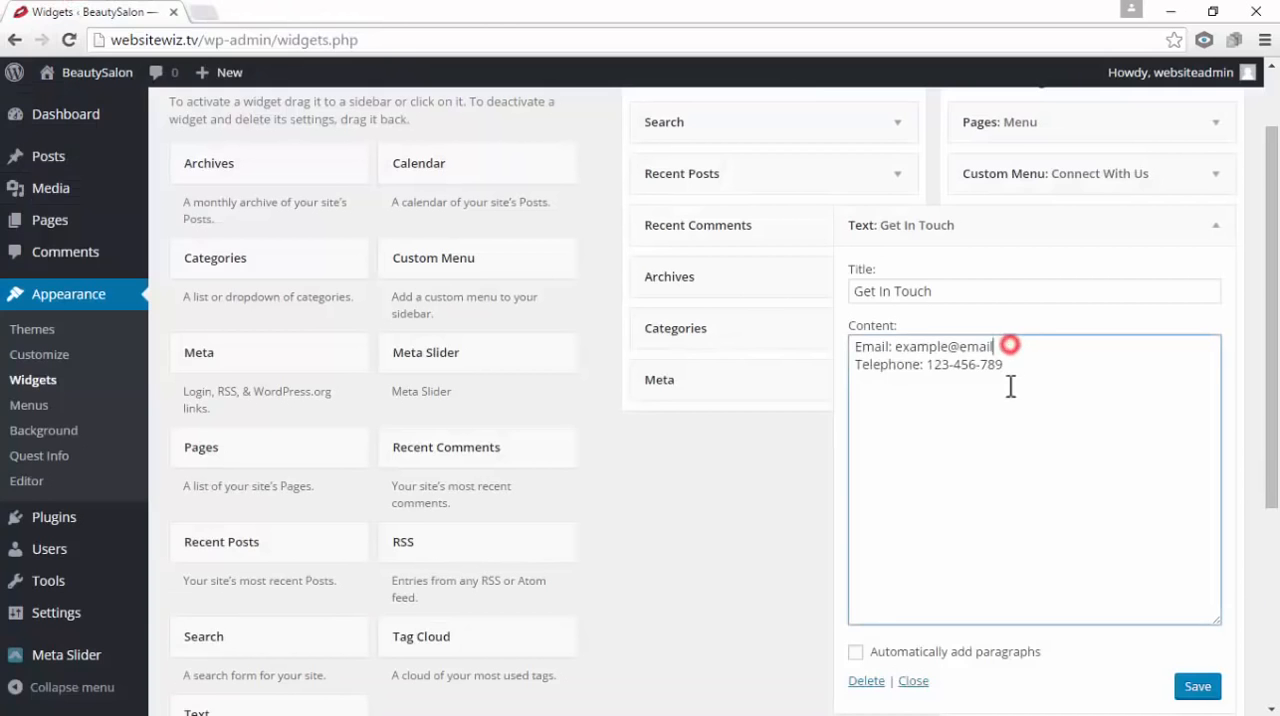
pyautogui.press('Return')
pyautogui.write('<')
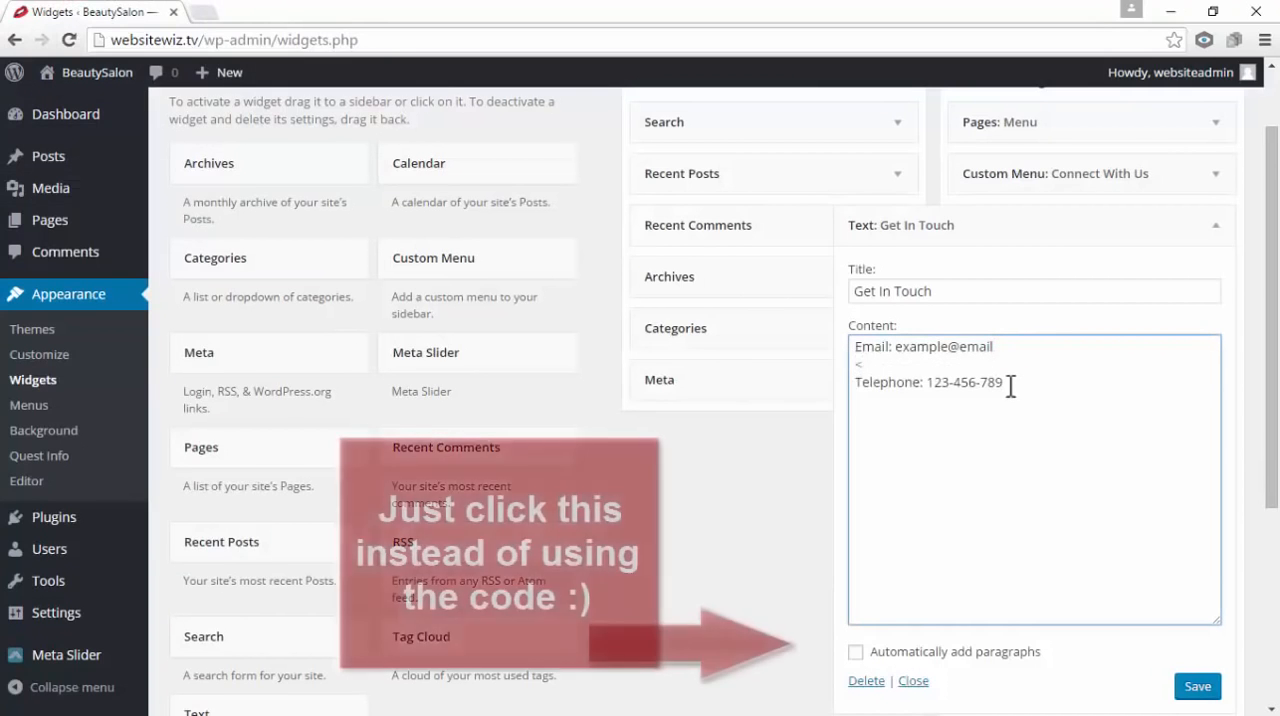
pyautogui.write('br>')
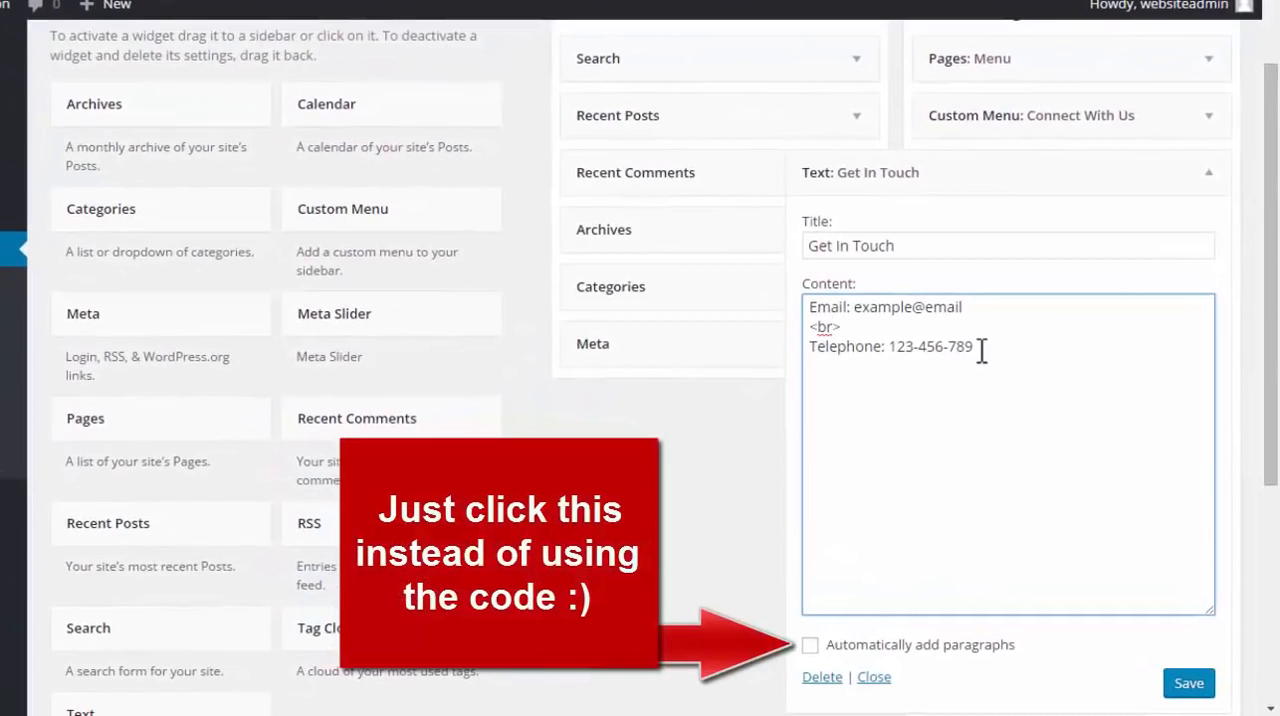
# Duplicate the <br> tag on a second line above the telephone line, and save the Get In Touch widget
pyautogui.press('Return')
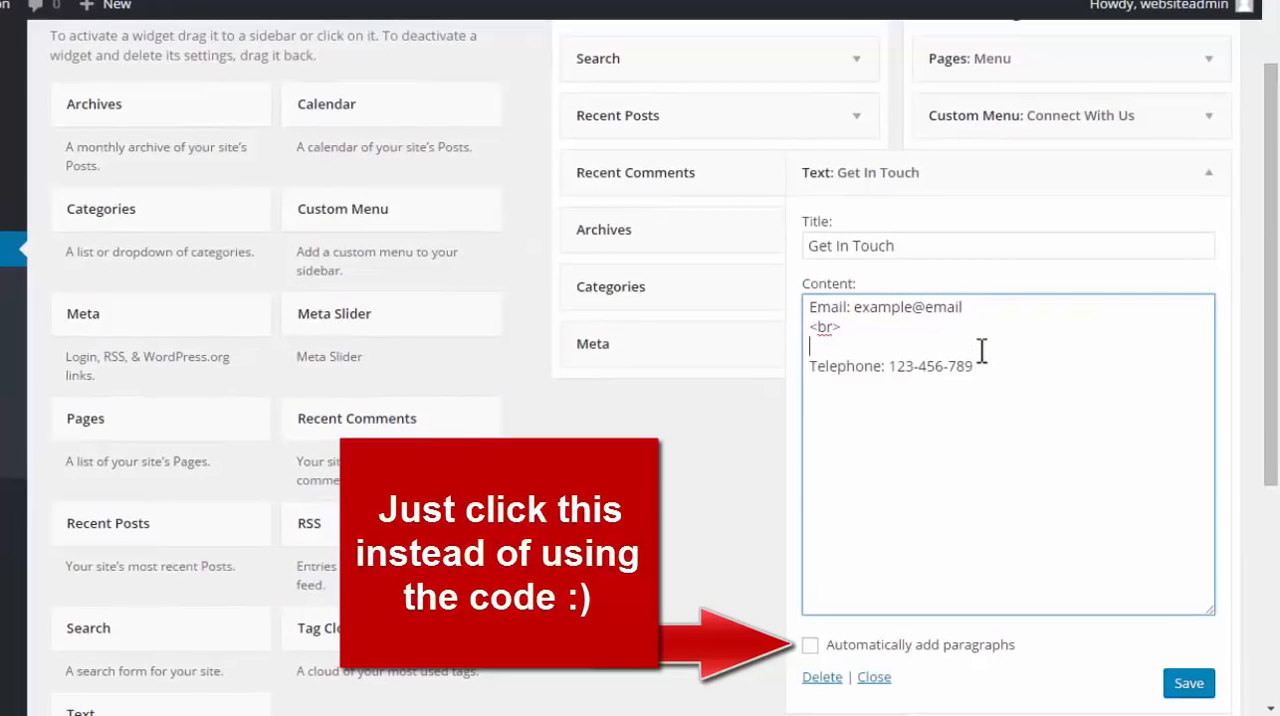
pyautogui.doubleClick(846, 331)
pyautogui.hotkey('ctrl', 'c')
pyautogui.click(848, 345)
pyautogui.hotkey('ctrl', 'v')
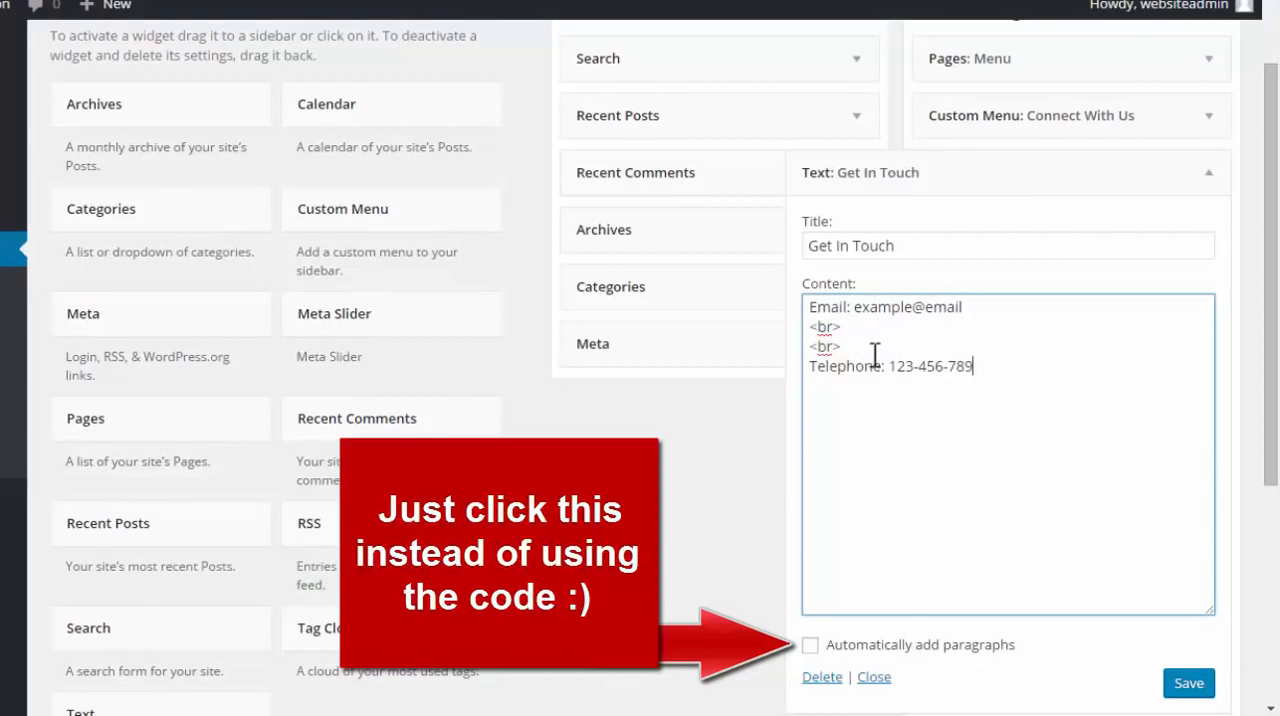
pyautogui.moveTo(861, 346); pyautogui.dragTo(809, 322)
pyautogui.click(1018, 449)
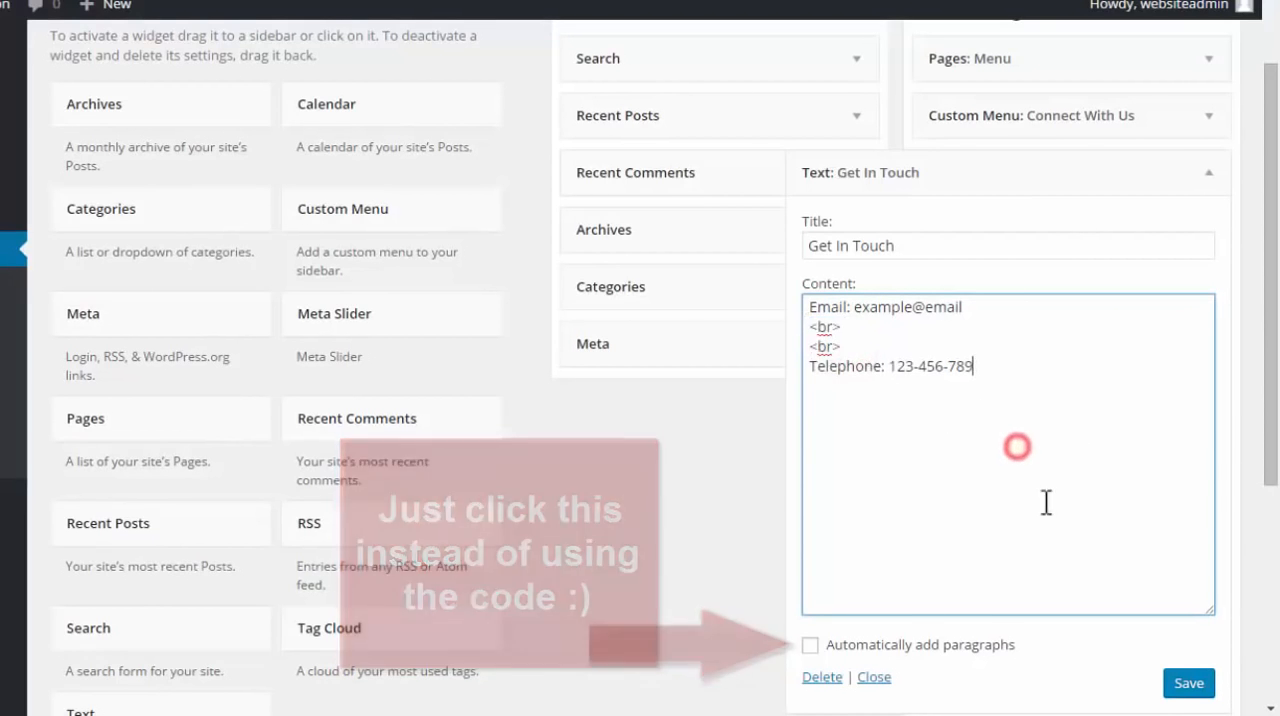
pyautogui.click(1192, 685)
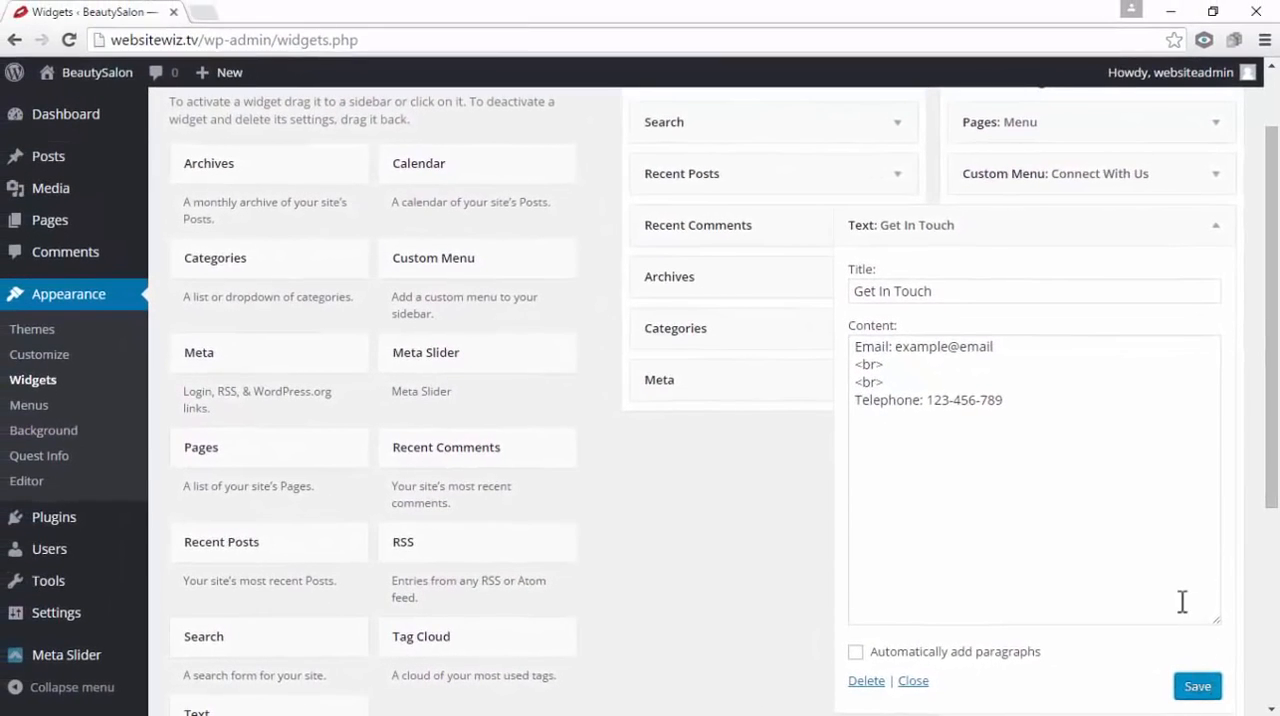
# Open the live site in a new tab and check the spacing of the e-mail and telephone lines under Get In Touch in the footer
pyautogui.moveTo(75, 87)
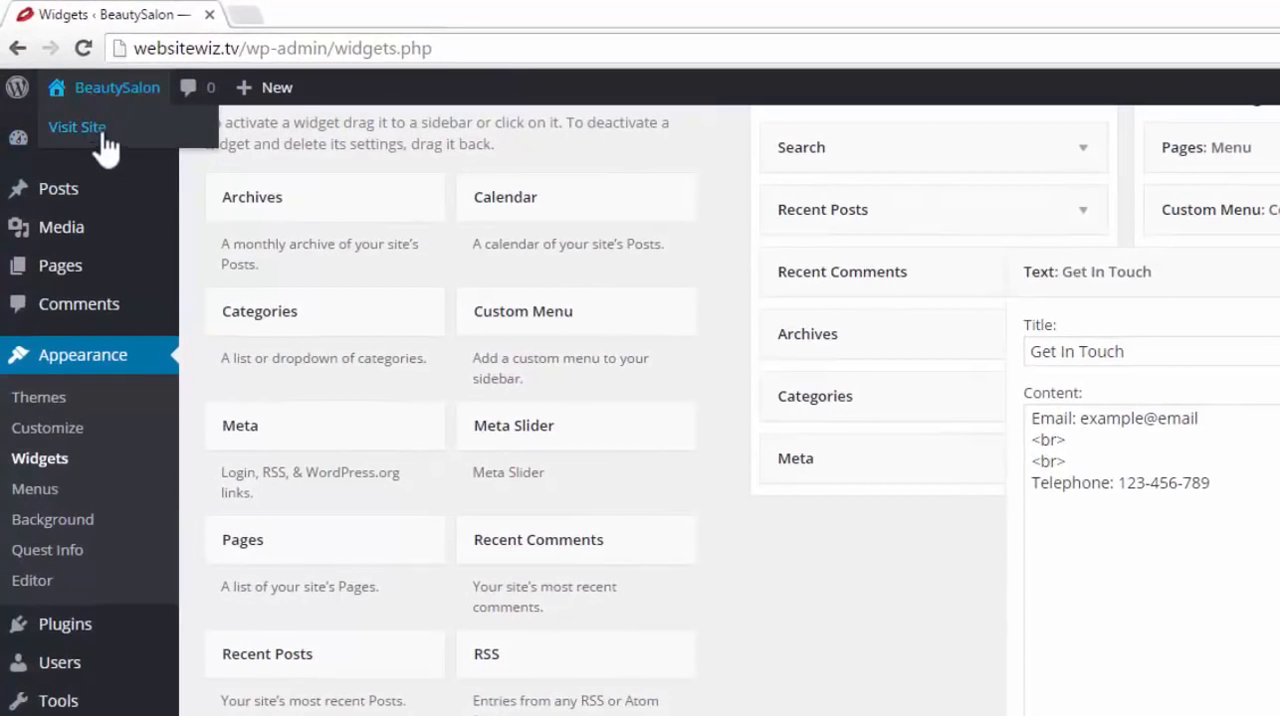
pyautogui.rightClick(104, 133)
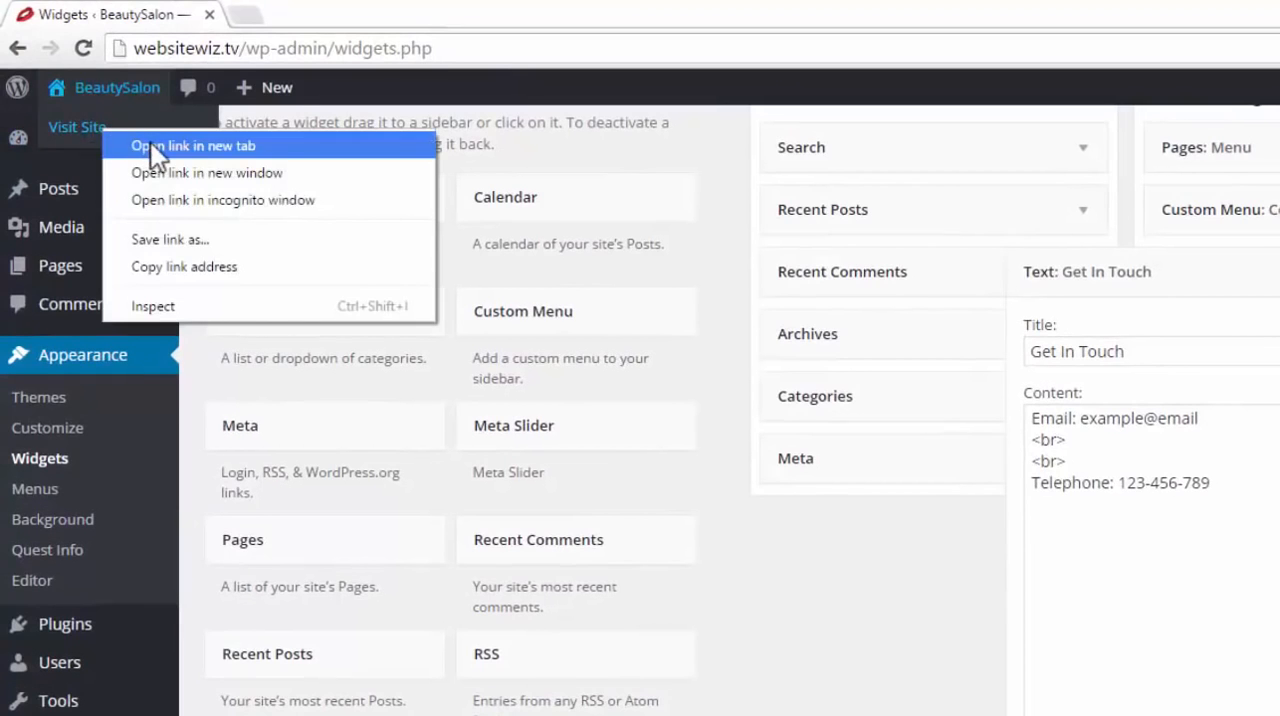
pyautogui.click(150, 142)
pyautogui.click(290, 14)
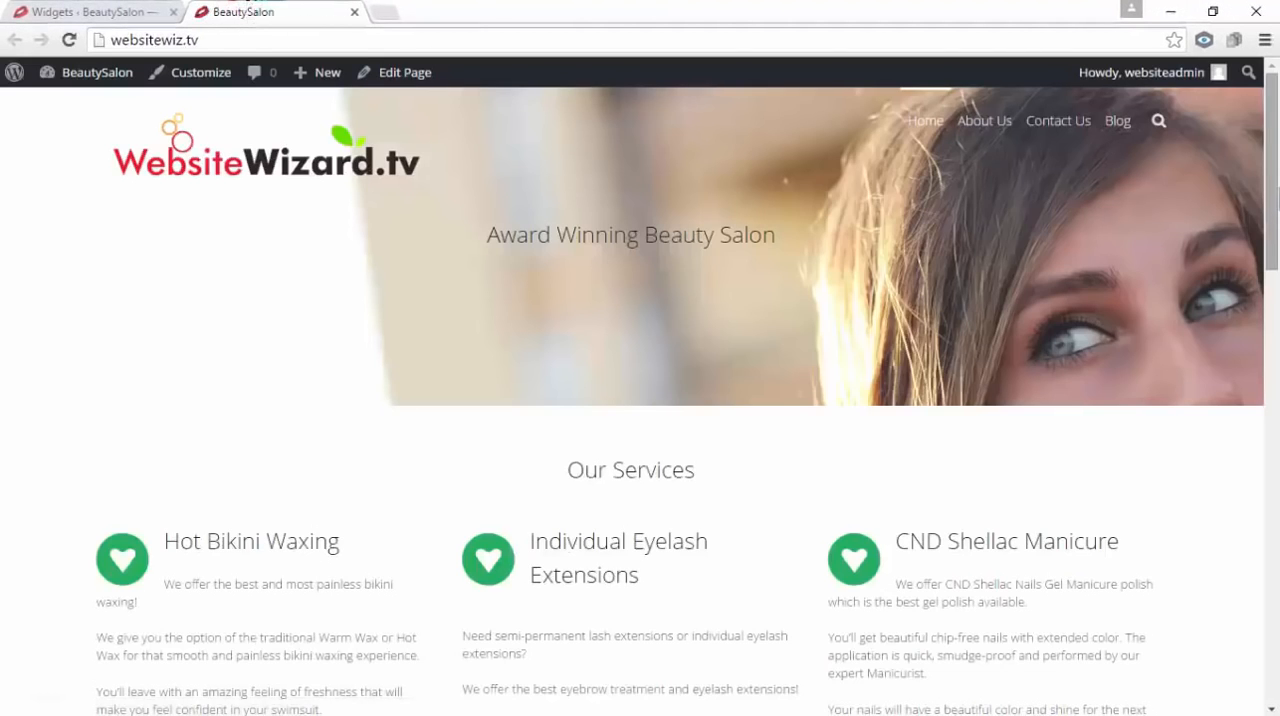
pyautogui.moveTo(1272, 227); pyautogui.dragTo(1277, 657)
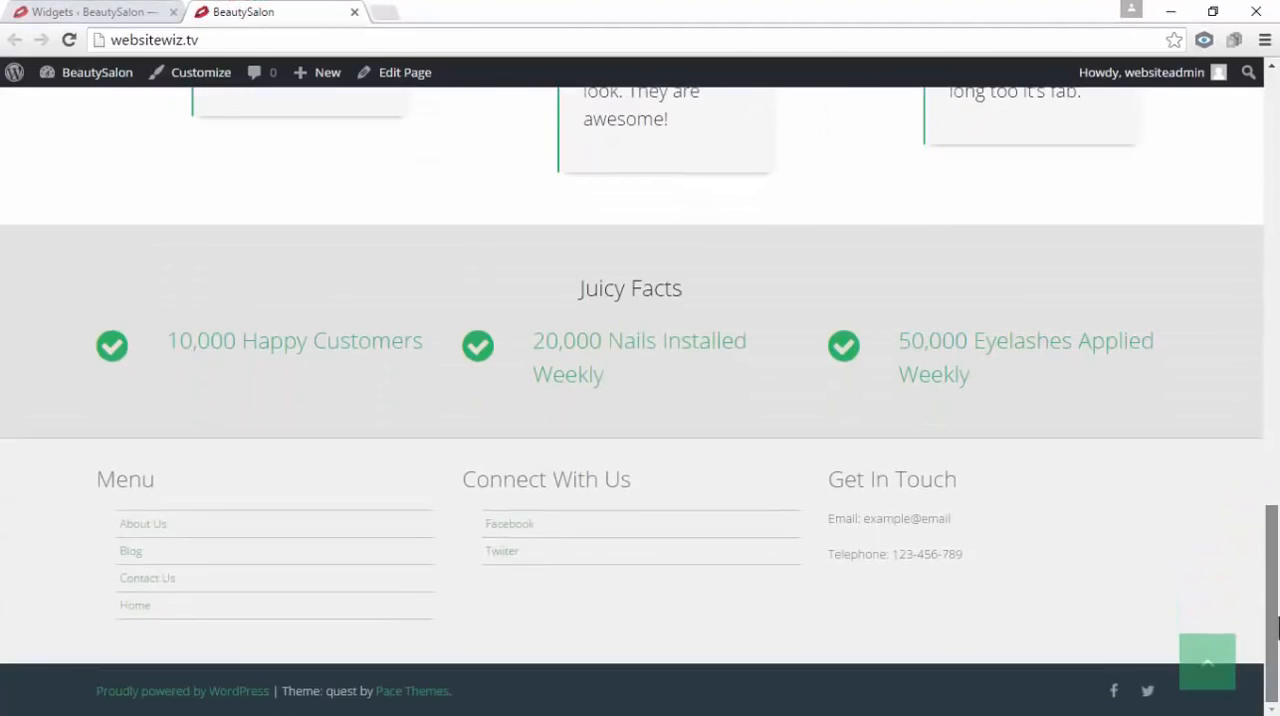
pyautogui.moveTo(990, 473); pyautogui.dragTo(837, 476)
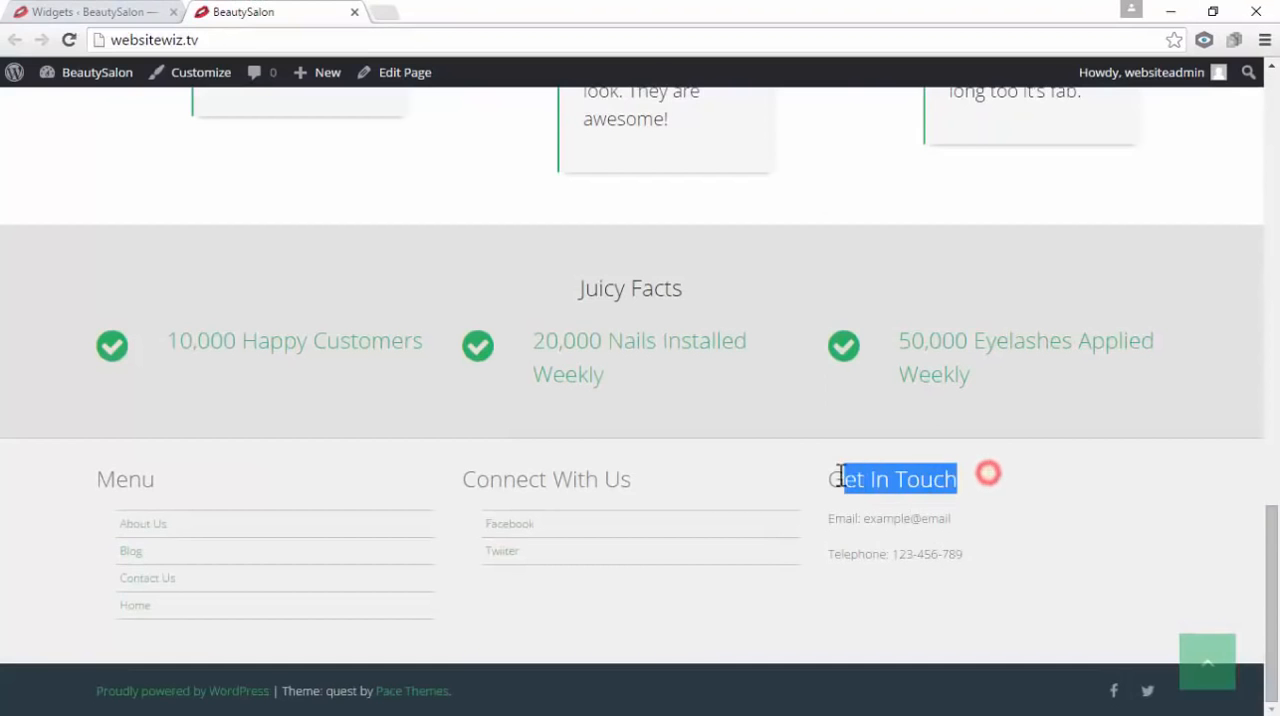
pyautogui.moveTo(986, 522); pyautogui.dragTo(866, 533)
pyautogui.moveTo(980, 554); pyautogui.dragTo(857, 554)
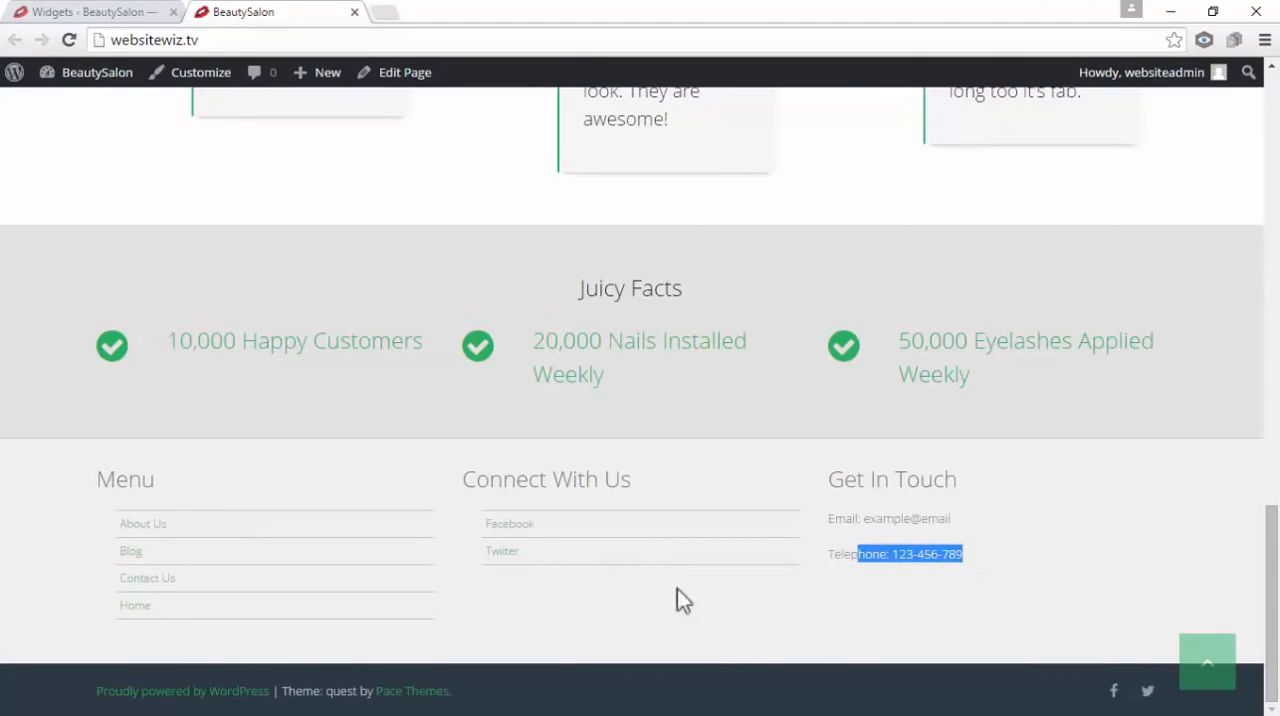
pyautogui.click(774, 597)
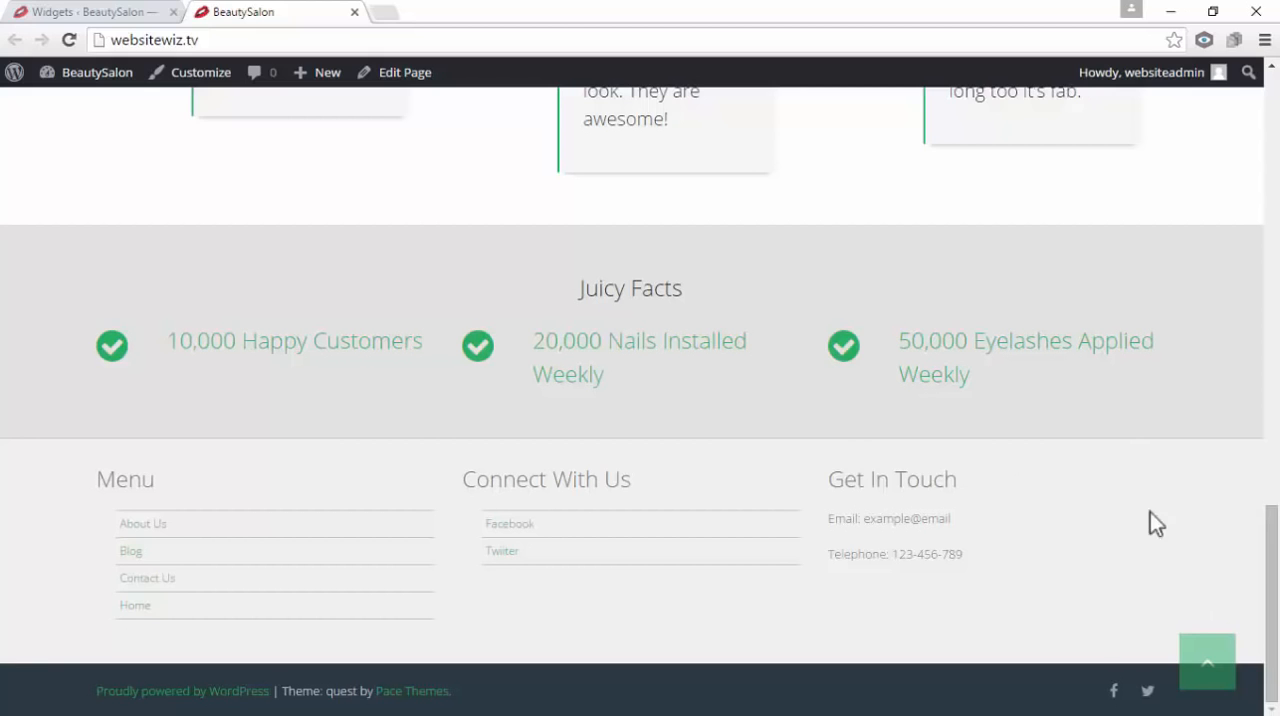
pyautogui.moveTo(1273, 582); pyautogui.dragTo(1271, 142)
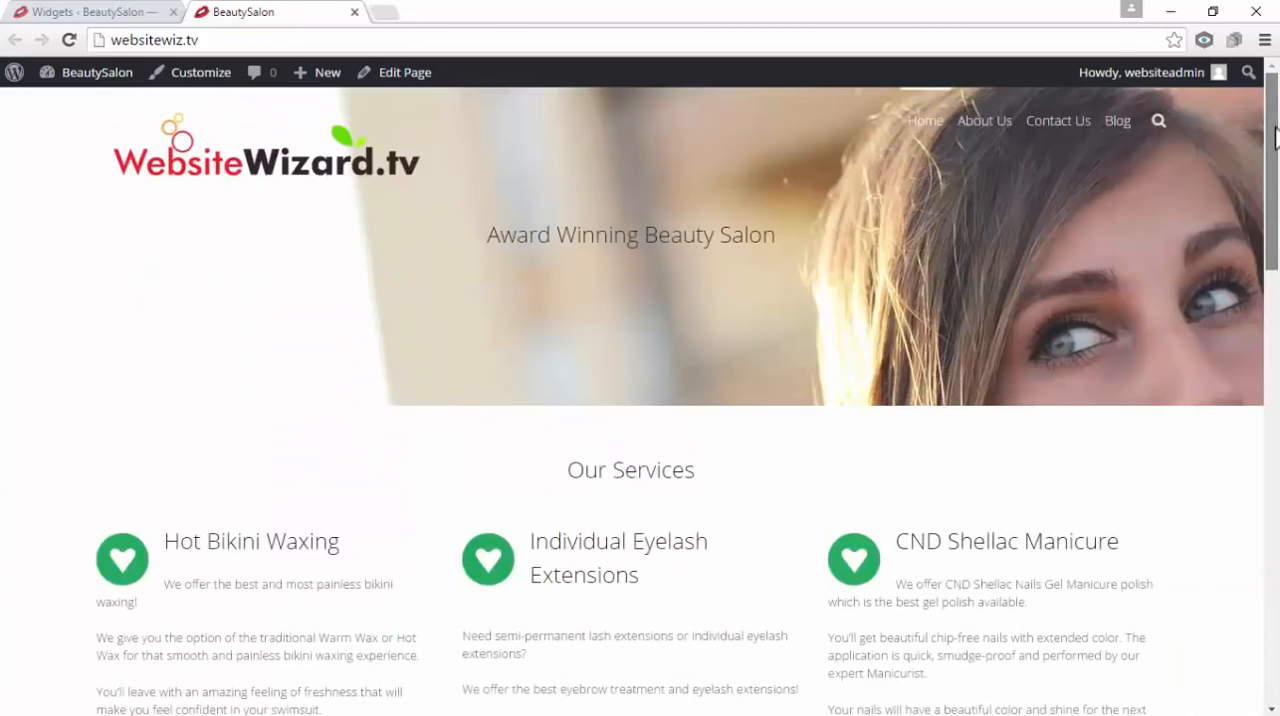
# Close the live site tab and collapse the Get In Touch Text widget in the Footer Widget area
pyautogui.click(68, 6)
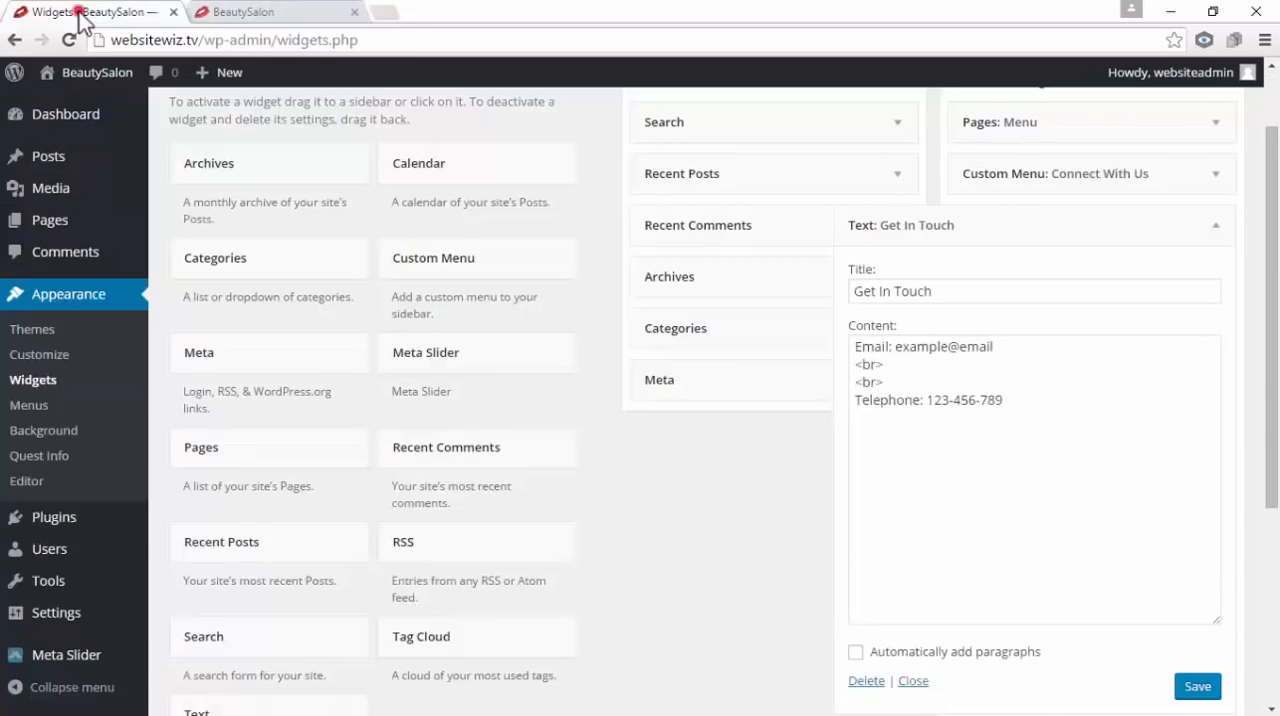
pyautogui.click(355, 12)
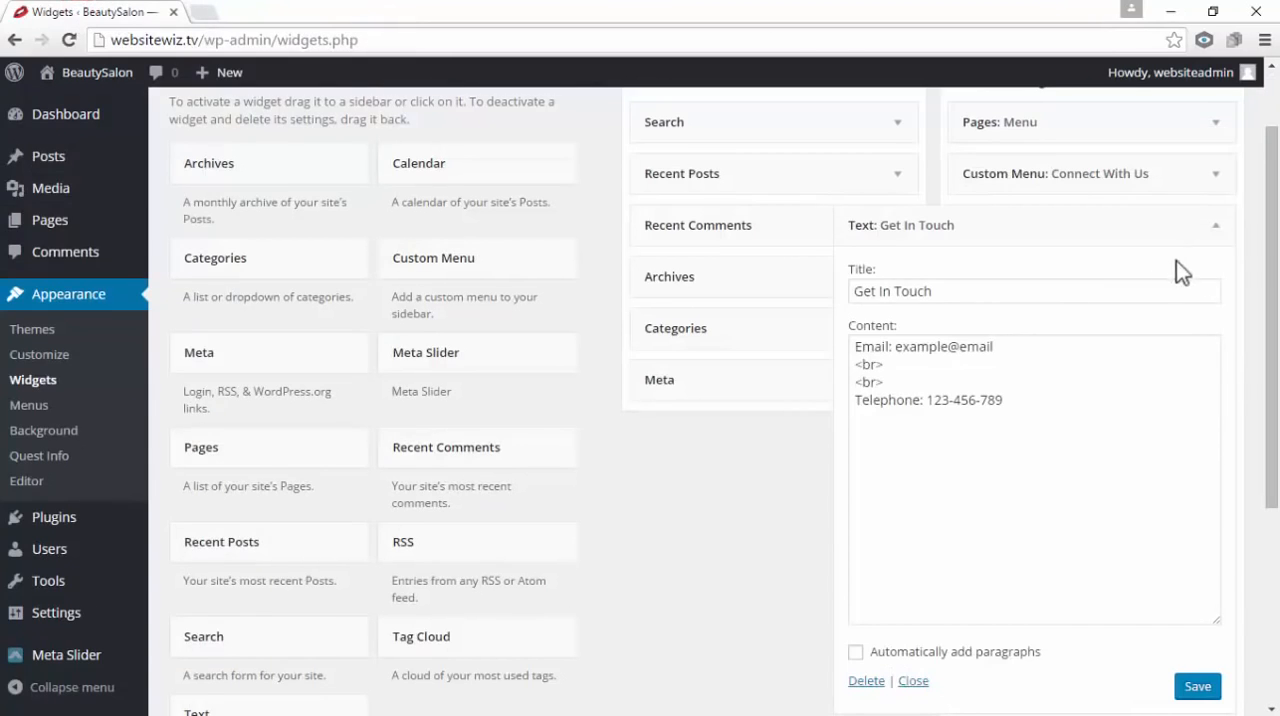
pyautogui.scroll(1, 1176, 260)
pyautogui.click(1218, 322)
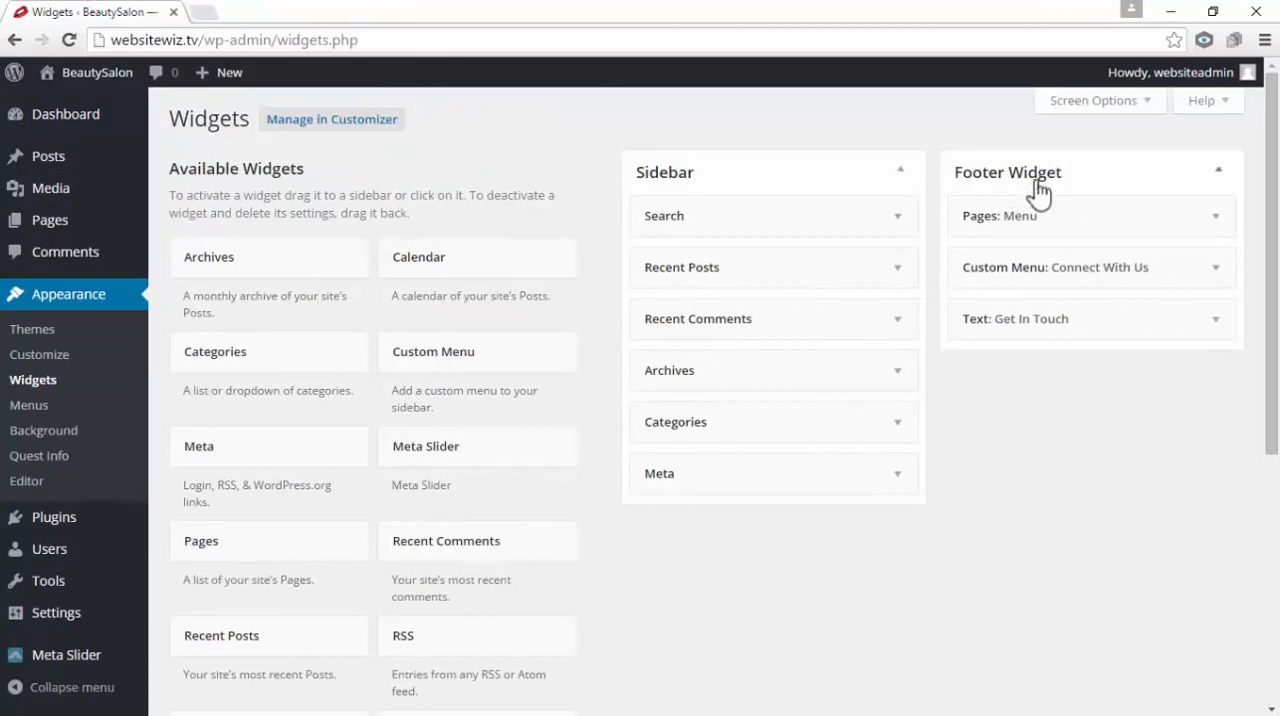
pyautogui.moveTo(1014, 218); pyautogui.dragTo(1025, 222)
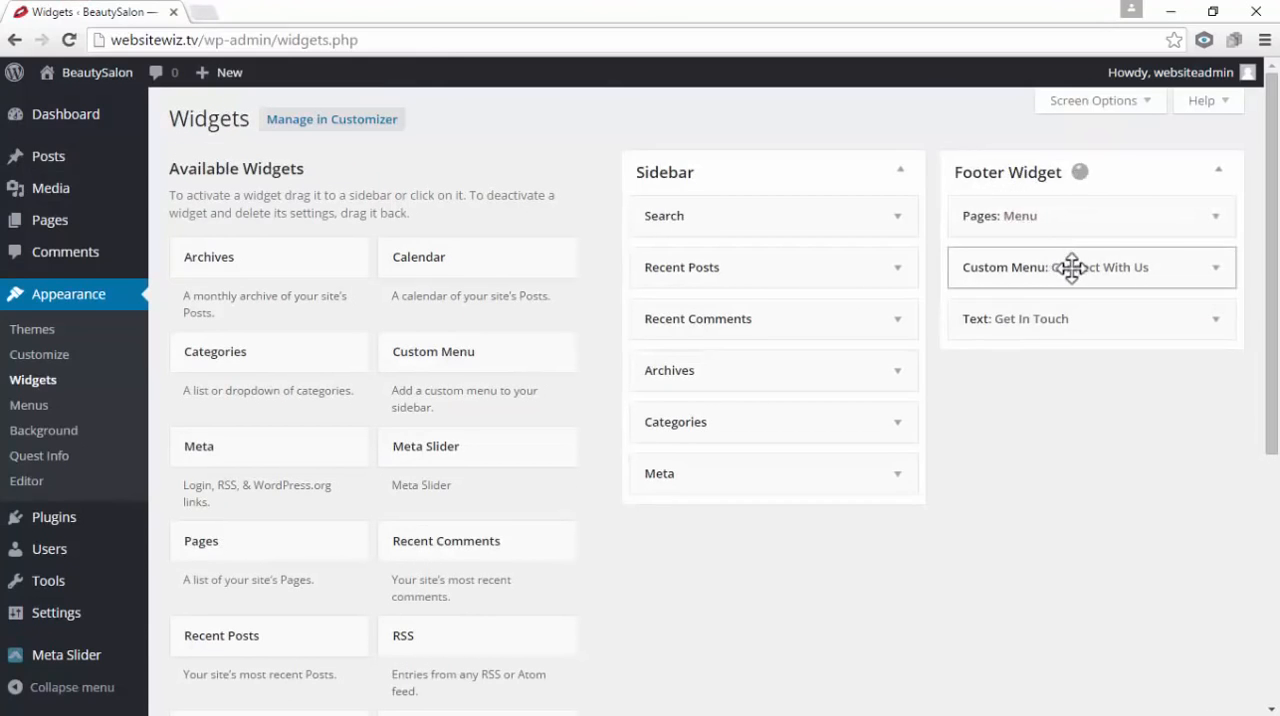
pyautogui.moveTo(1071, 269); pyautogui.dragTo(1070, 275)
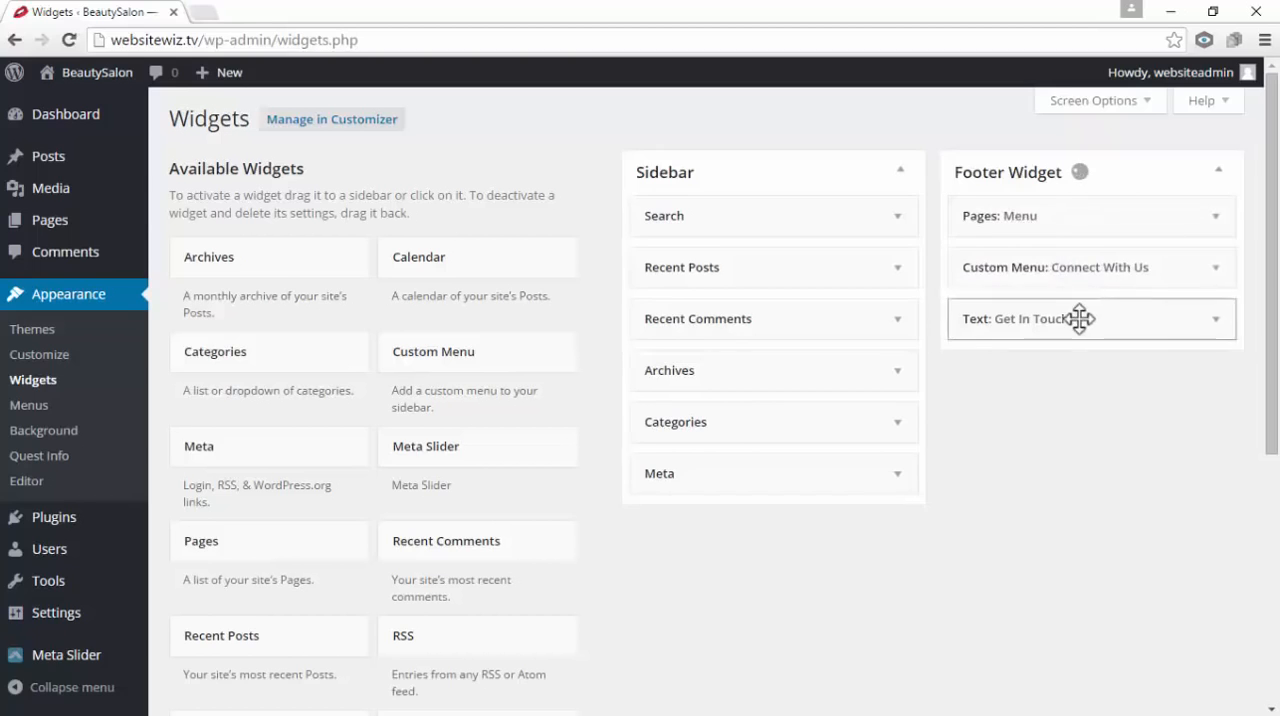
pyautogui.moveTo(1080, 318); pyautogui.dragTo(1070, 322)
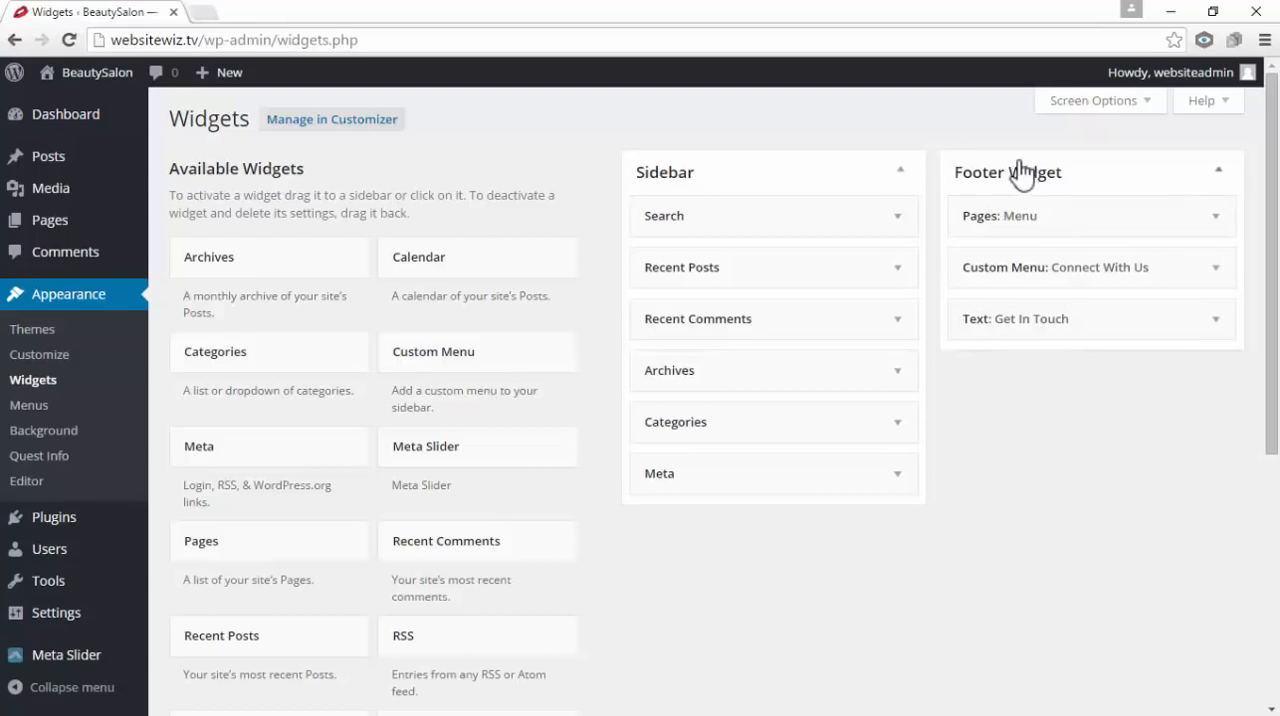
# Add another Text widget to the Footer Widget area below Get In Touch and place the cursor in its content
pyautogui.scroll(-3, 1077, 286)
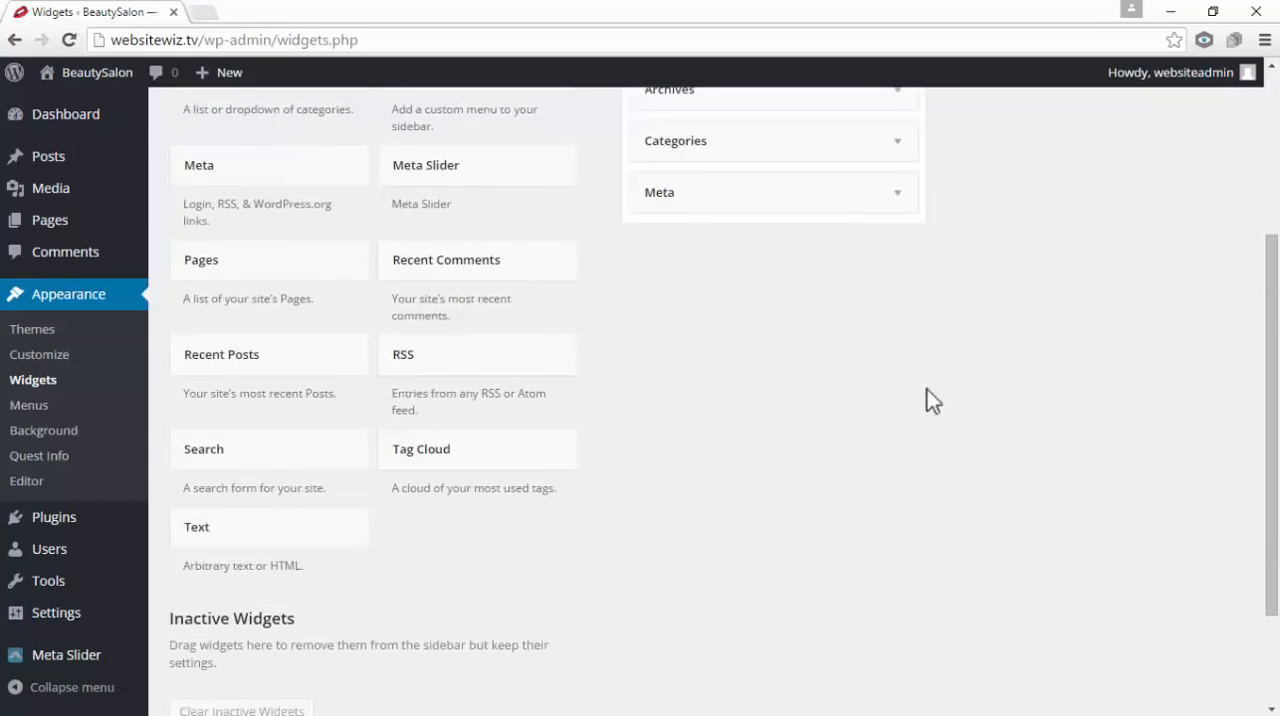
pyautogui.scroll(-2, 926, 400)
pyautogui.moveTo(246, 397); pyautogui.dragTo(1039, 374)
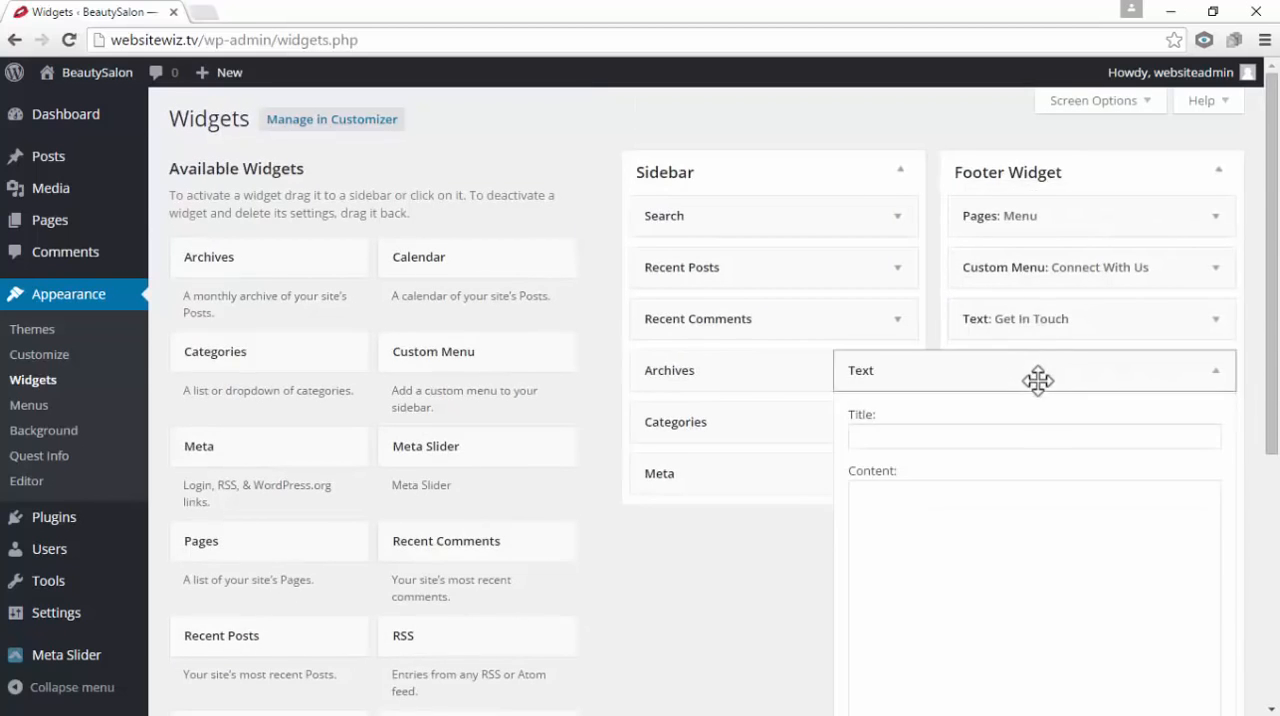
pyautogui.scroll(-1, 1037, 466)
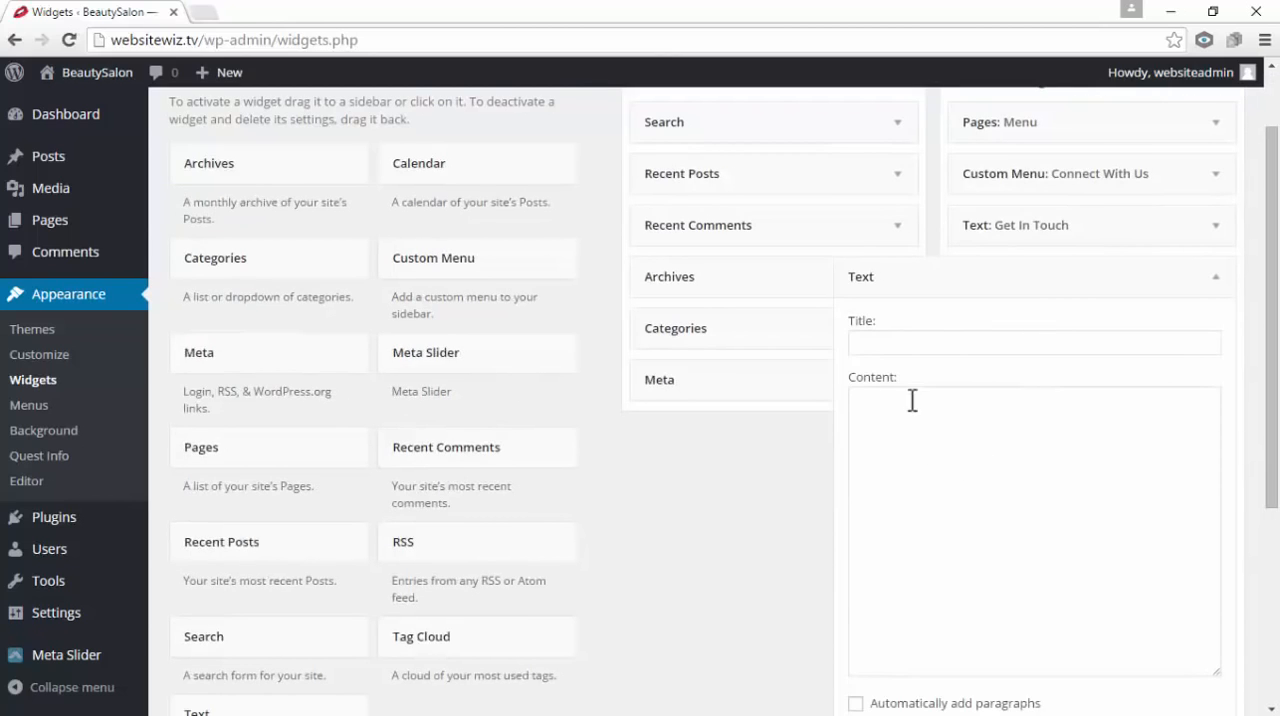
pyautogui.click(920, 443)
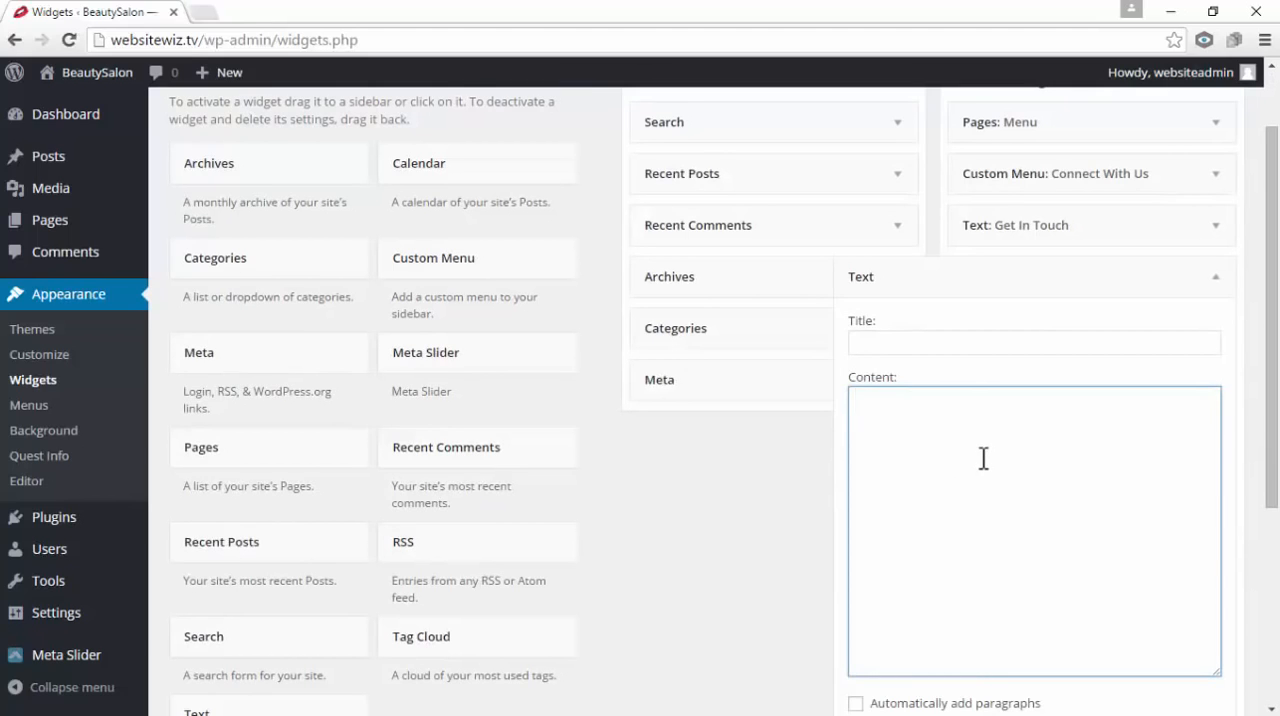
pyautogui.click(207, 17)
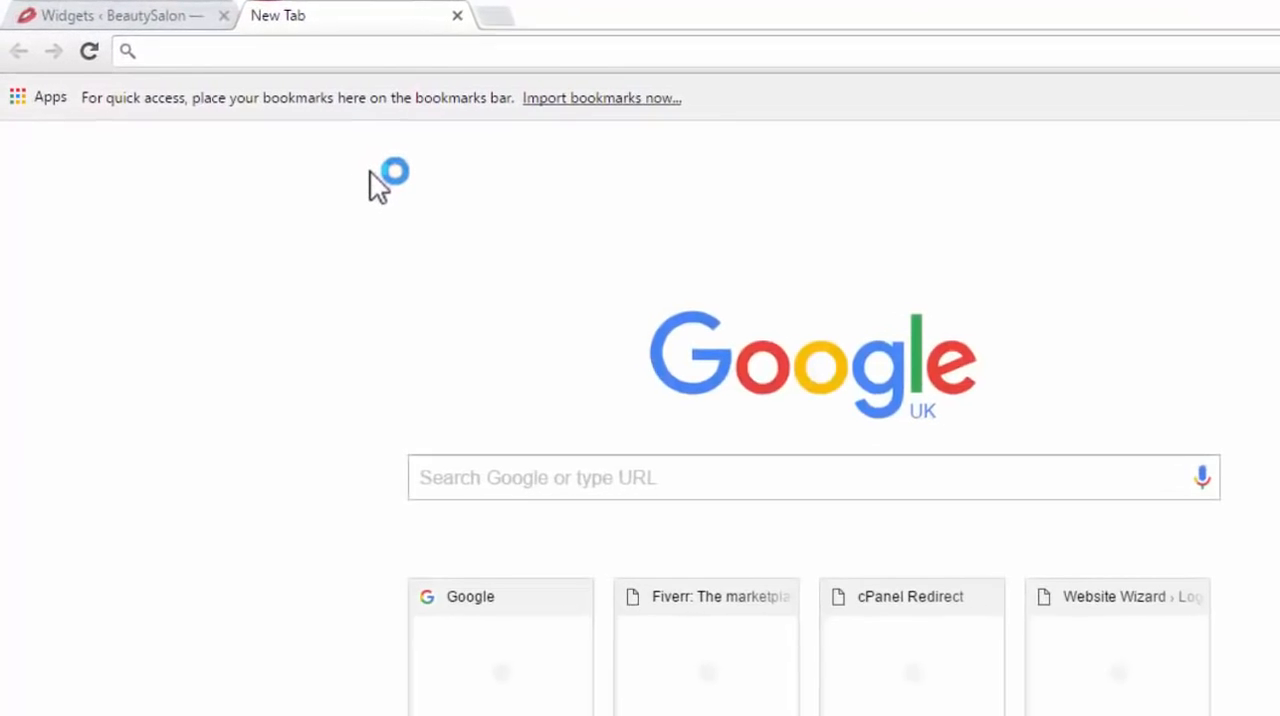
pyautogui.write('https://www.google.co.uk/maps')
pyautogui.press('Return')
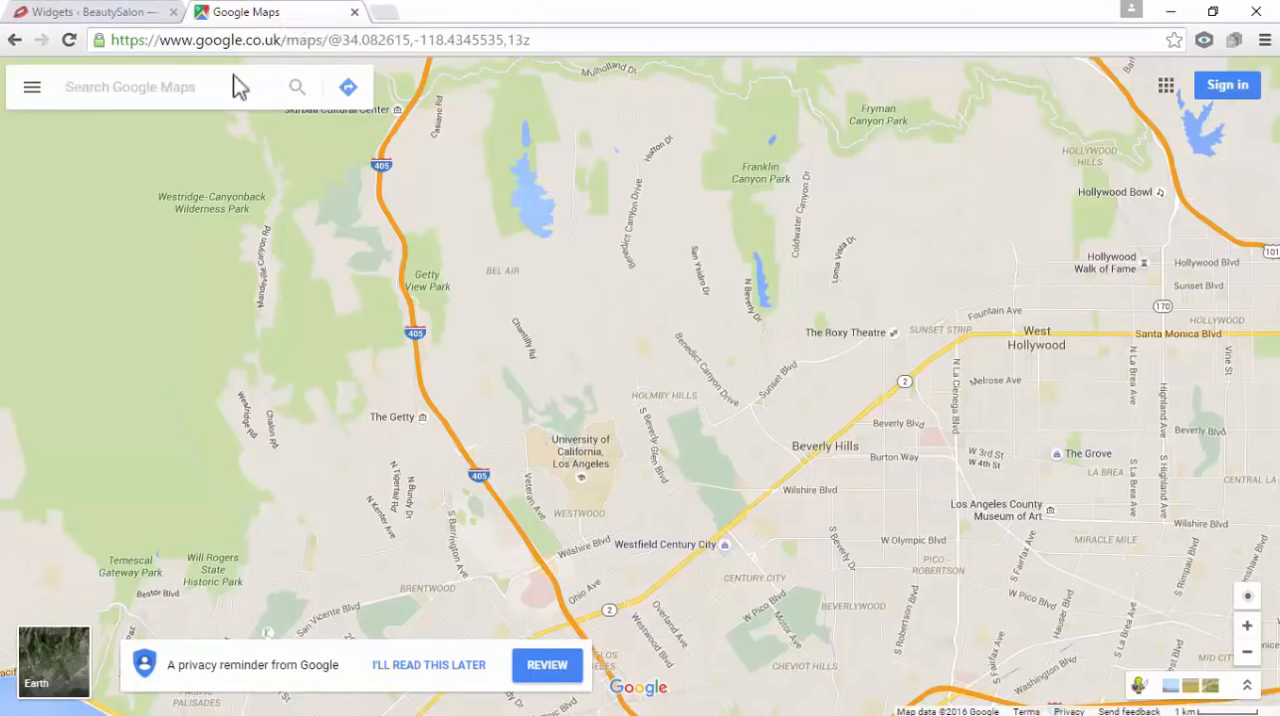
pyautogui.middleClick(215, 15)
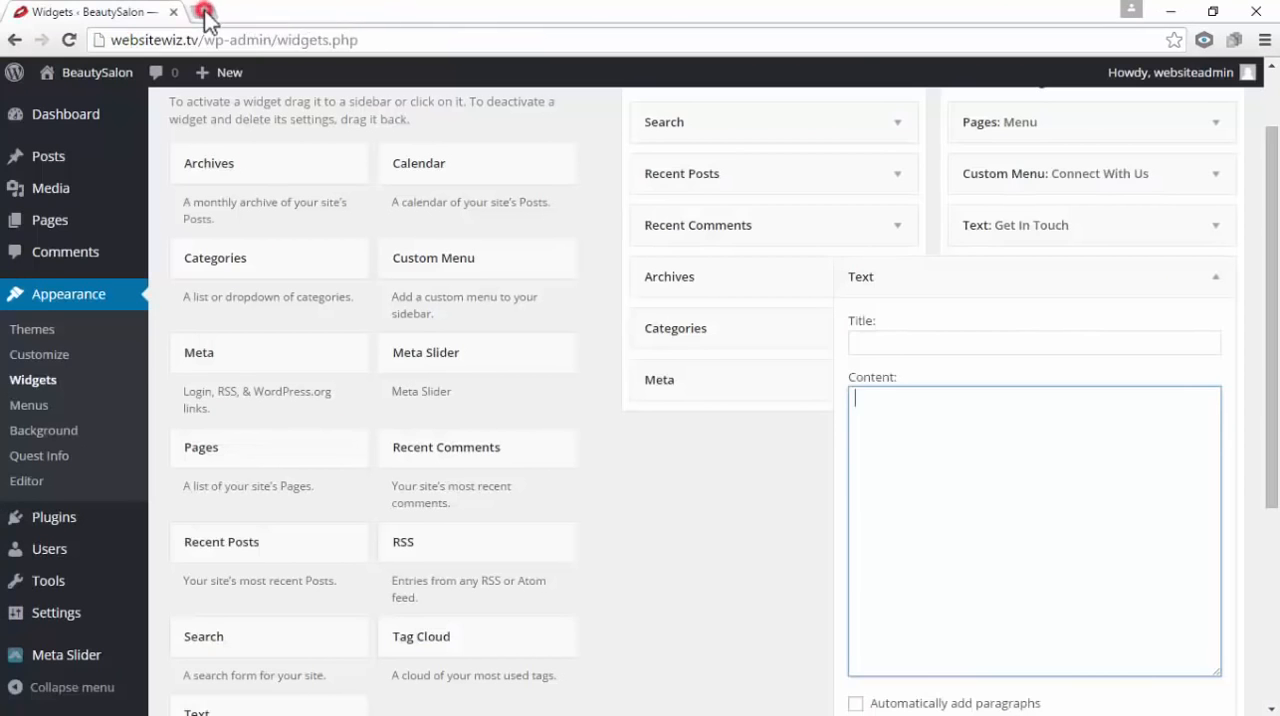
# Find Google Maps in a new tab with a Google search for maps, open it and look up las vegas
pyautogui.click(204, 13)
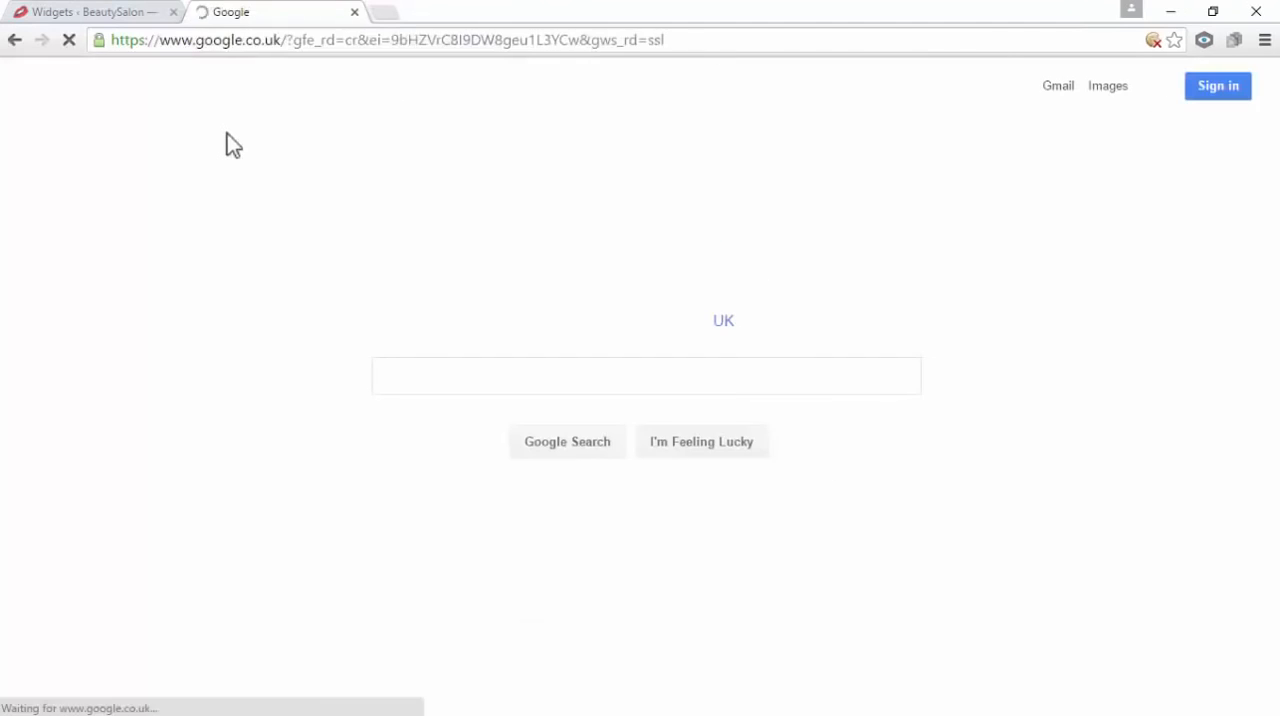
pyautogui.write('maps')
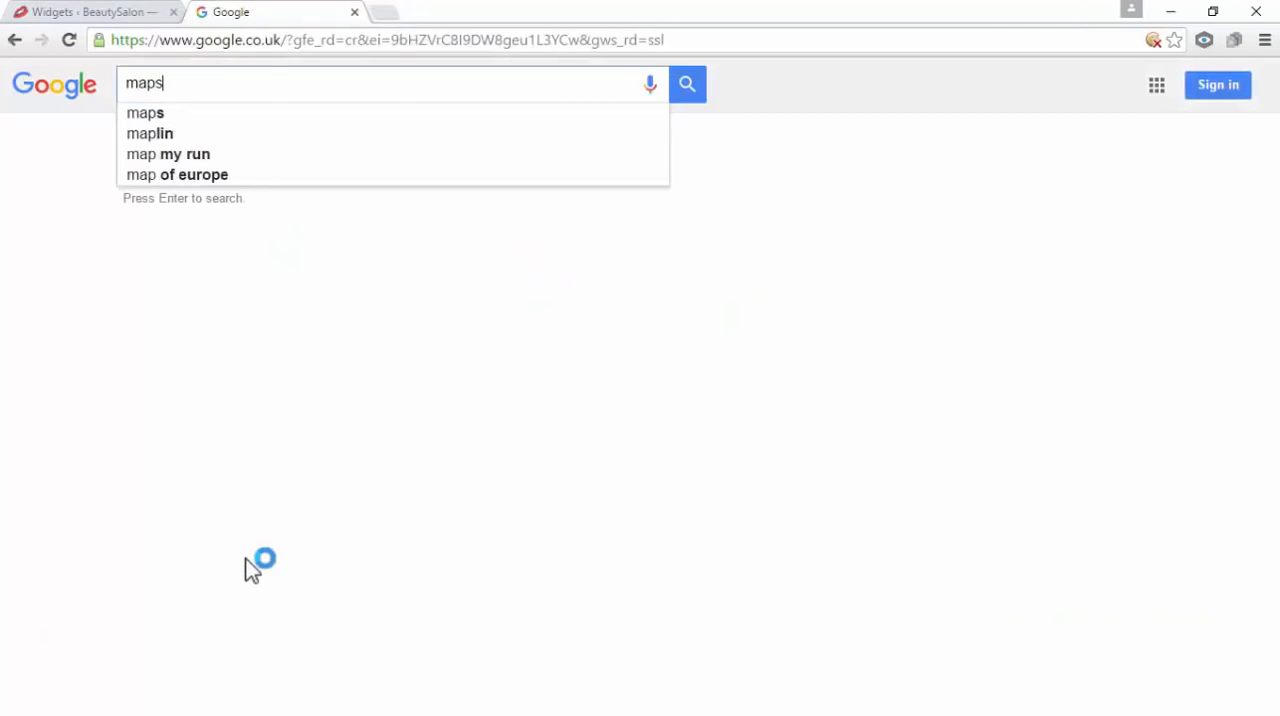
pyautogui.press('Return')
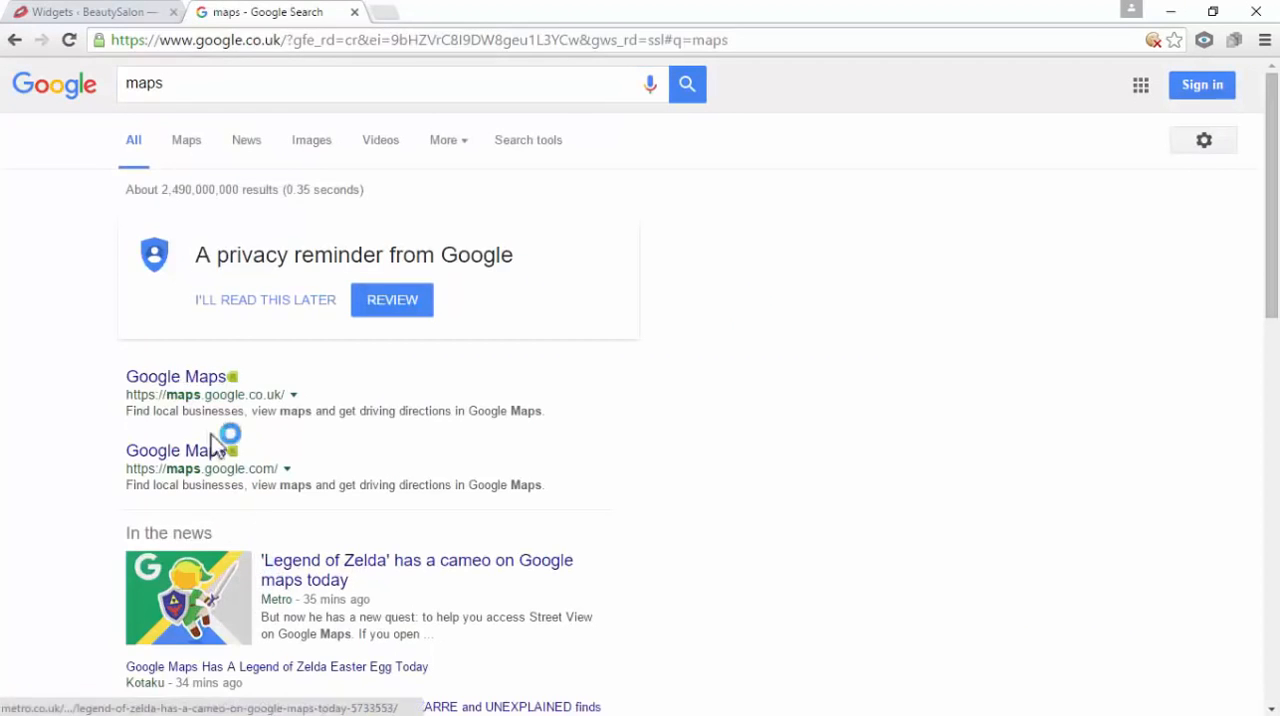
pyautogui.click(194, 384)
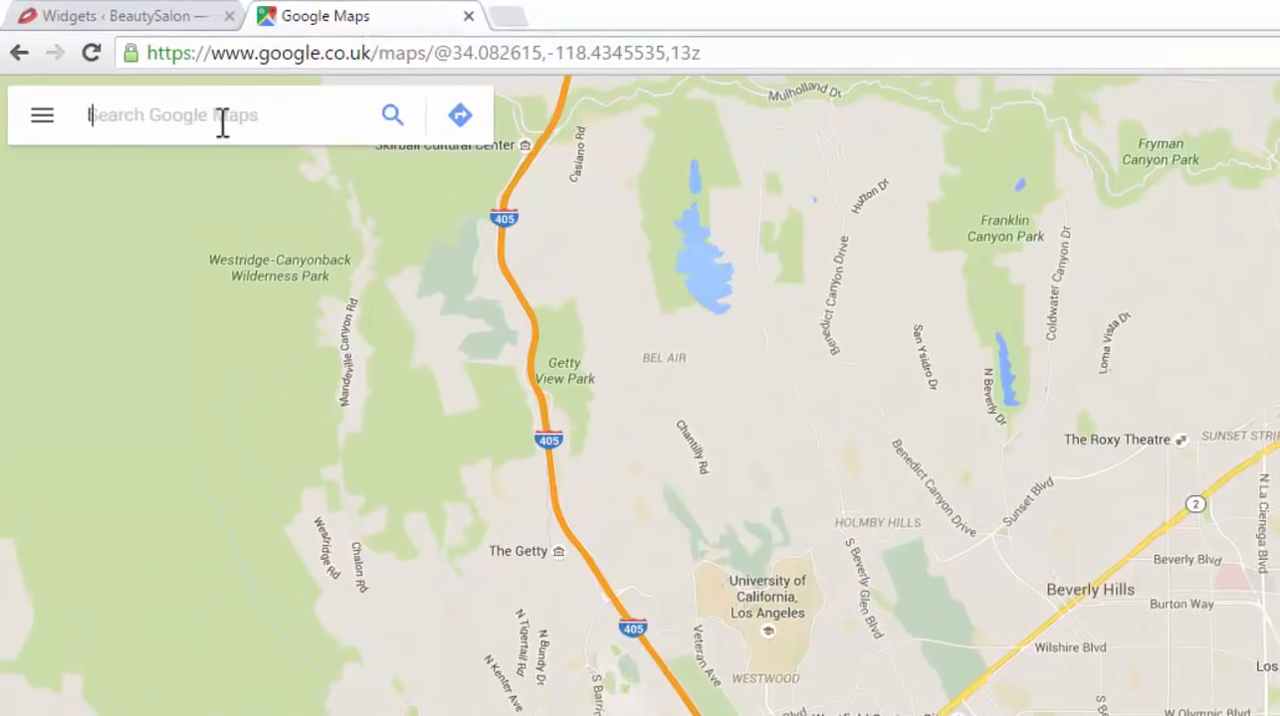
pyautogui.write('las vegas')
pyautogui.press('Return')
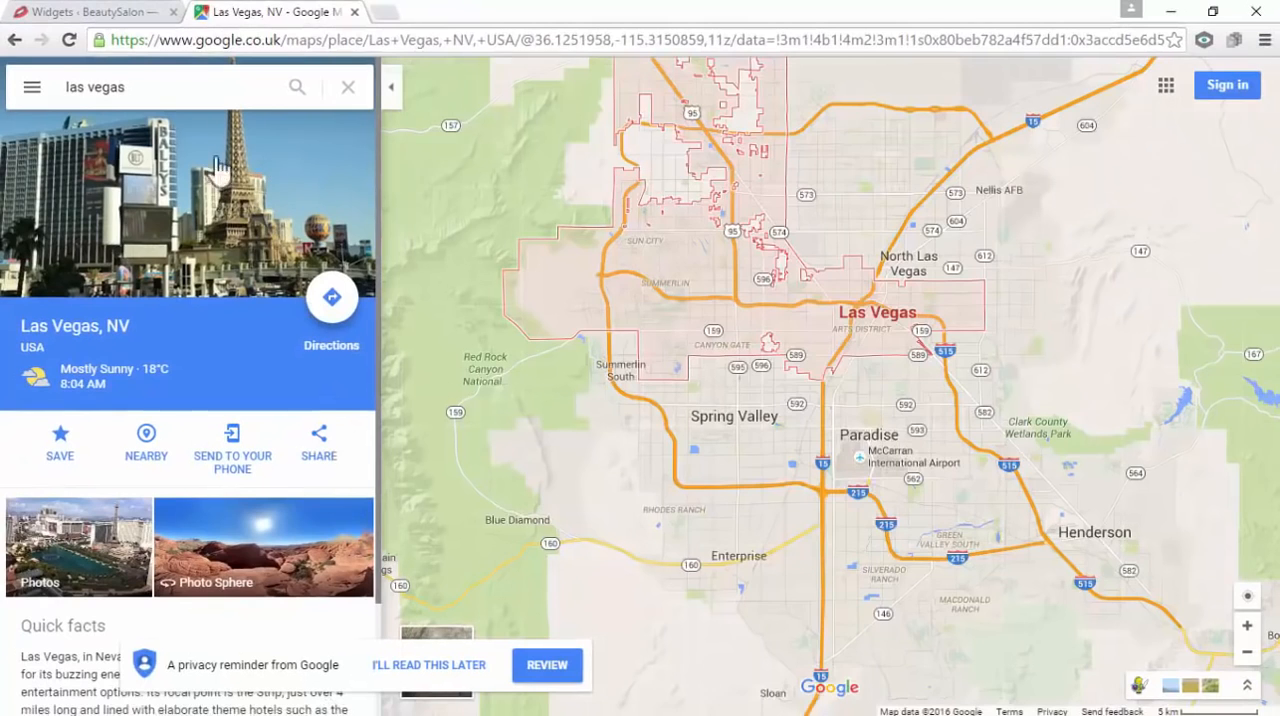
# Open the sharing options for the Las Vegas map and choose to embed it at the Small size
pyautogui.moveTo(137, 89); pyautogui.dragTo(45, 90)
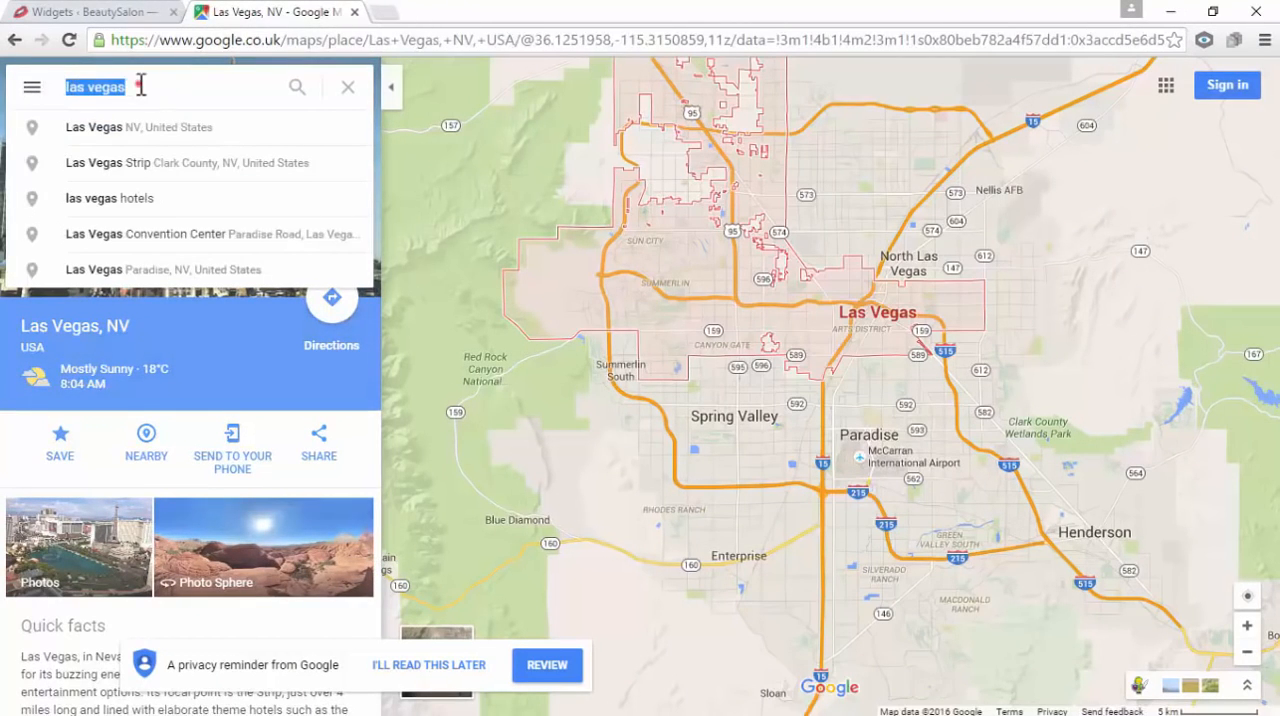
pyautogui.click(141, 86)
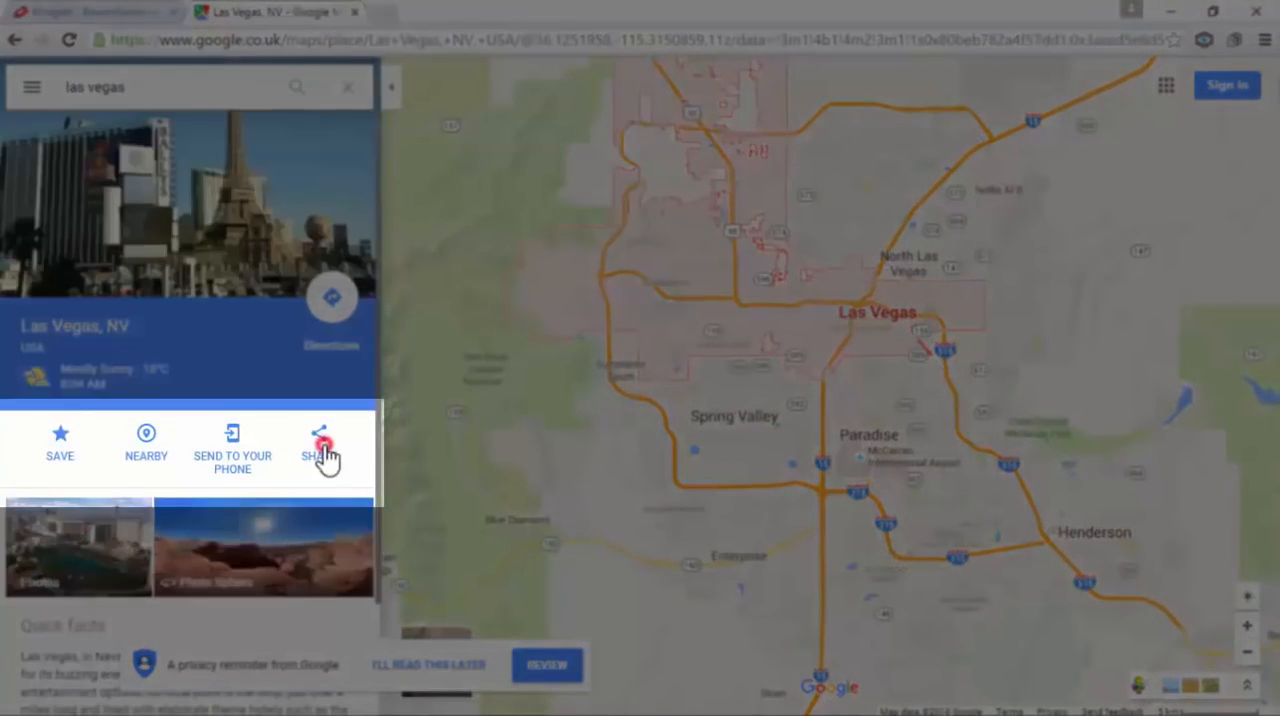
pyautogui.click(321, 455)
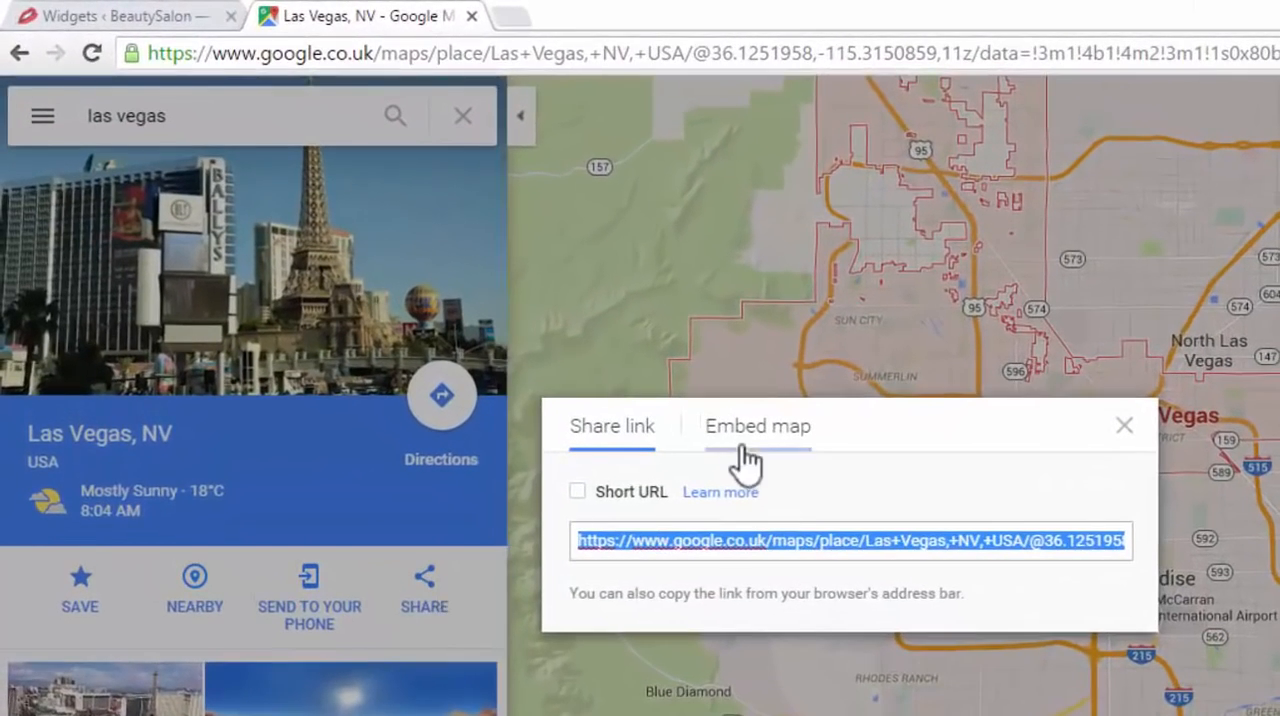
pyautogui.click(760, 452)
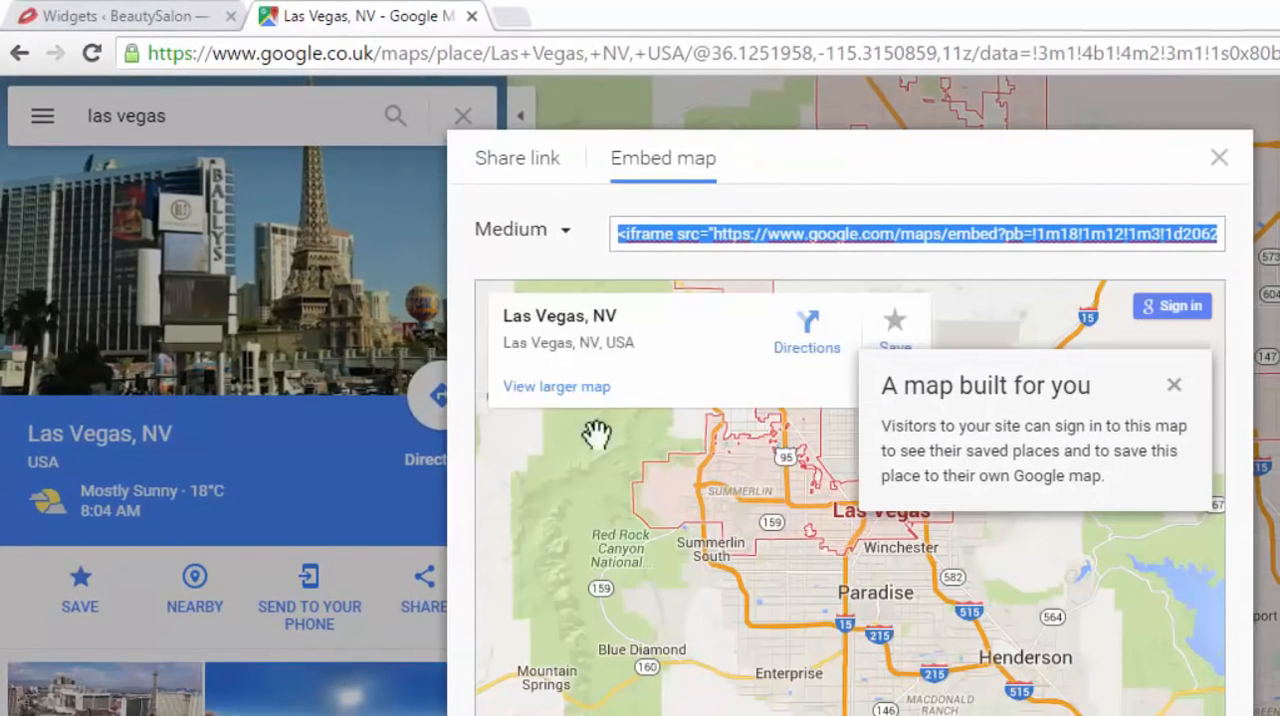
pyautogui.click(565, 232)
pyautogui.click(552, 268)
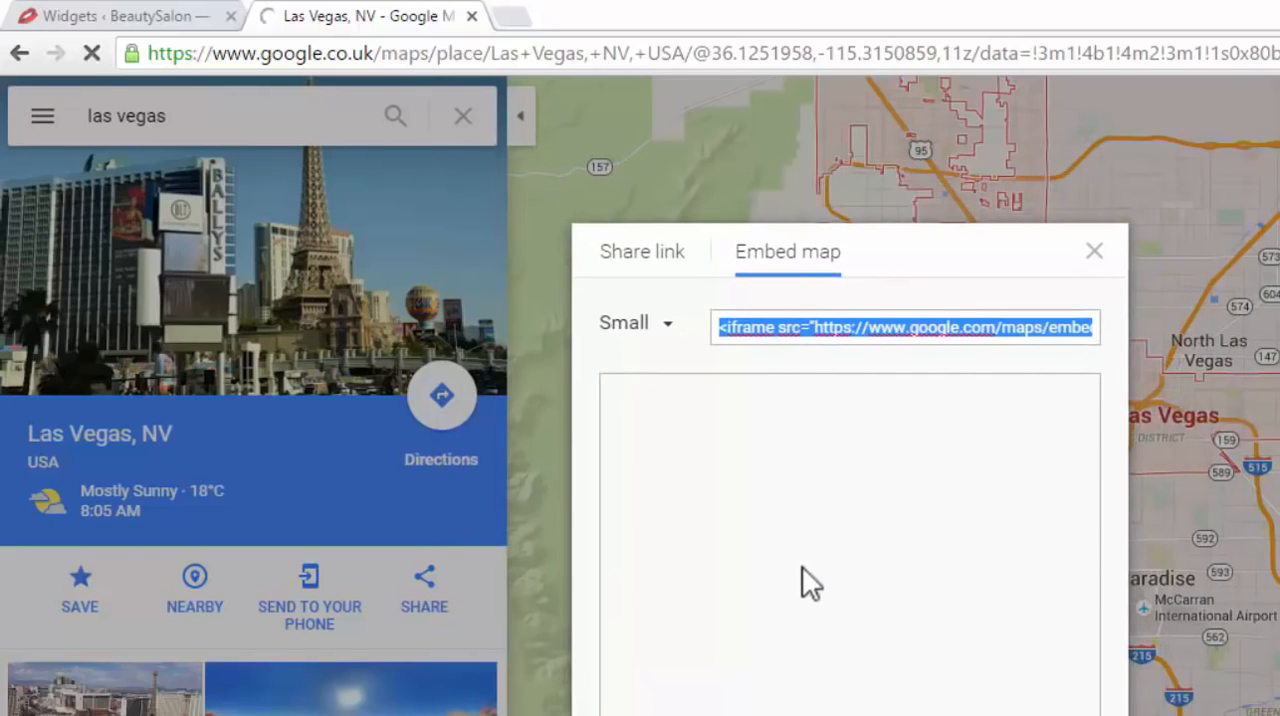
# Set the embedded Las Vegas map to a custom size of 300 × 200
pyautogui.click(667, 325)
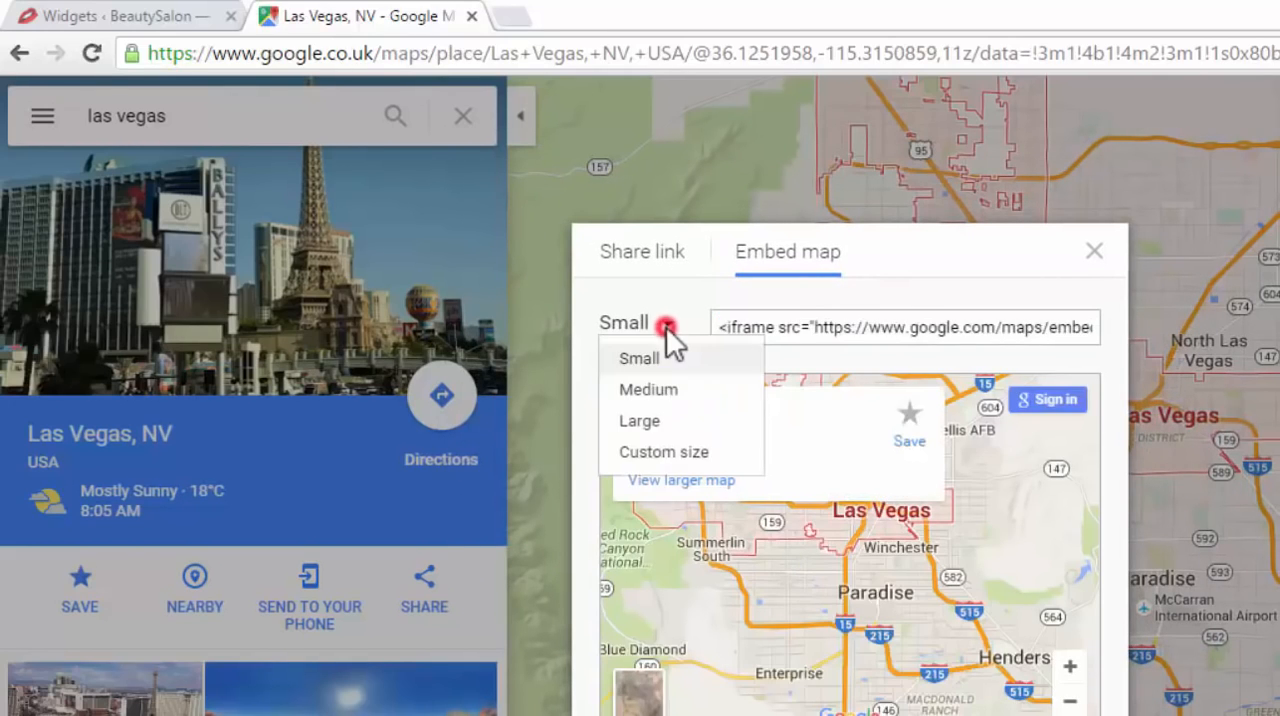
pyautogui.click(658, 451)
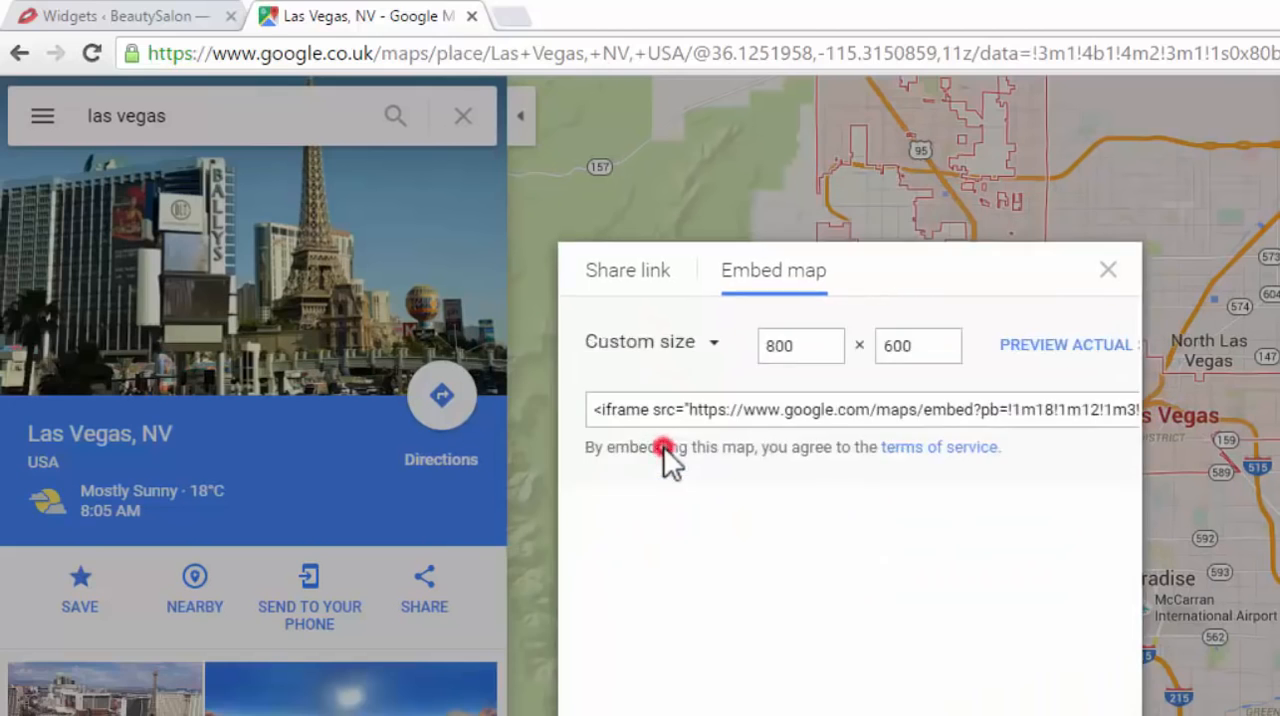
pyautogui.moveTo(699, 496); pyautogui.dragTo(646, 496)
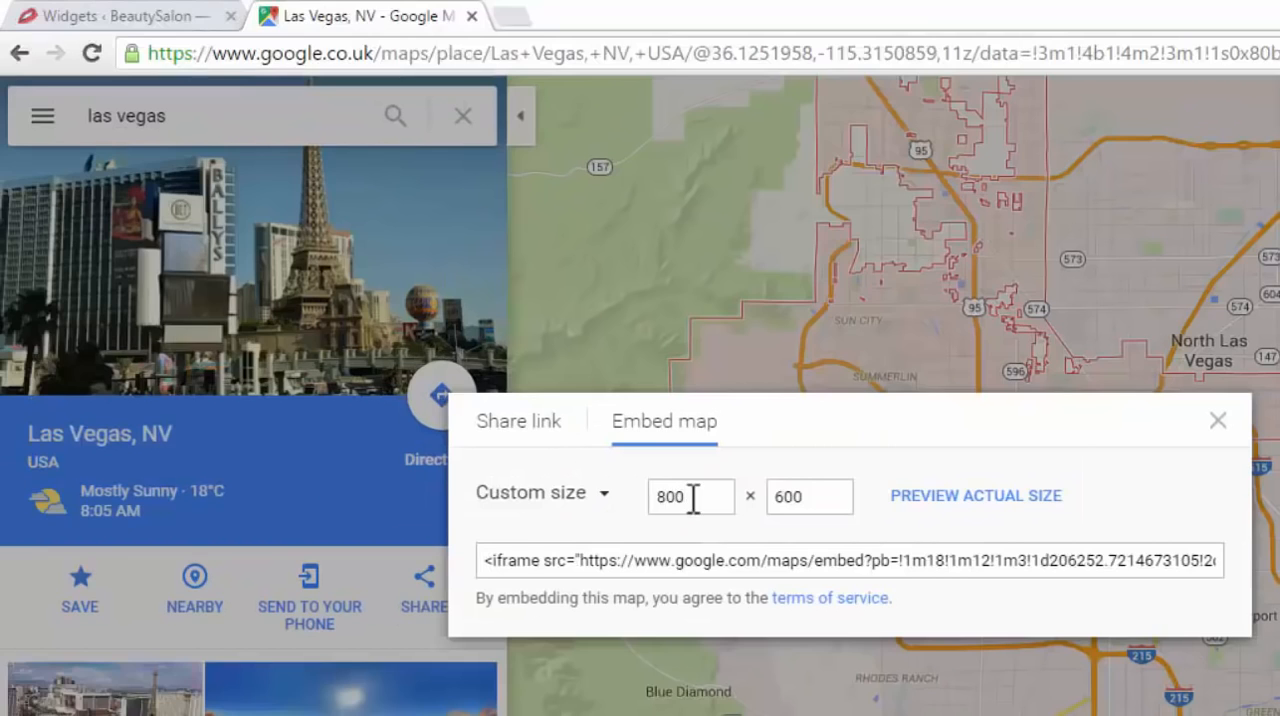
pyautogui.moveTo(524, 373); pyautogui.dragTo(486, 373)
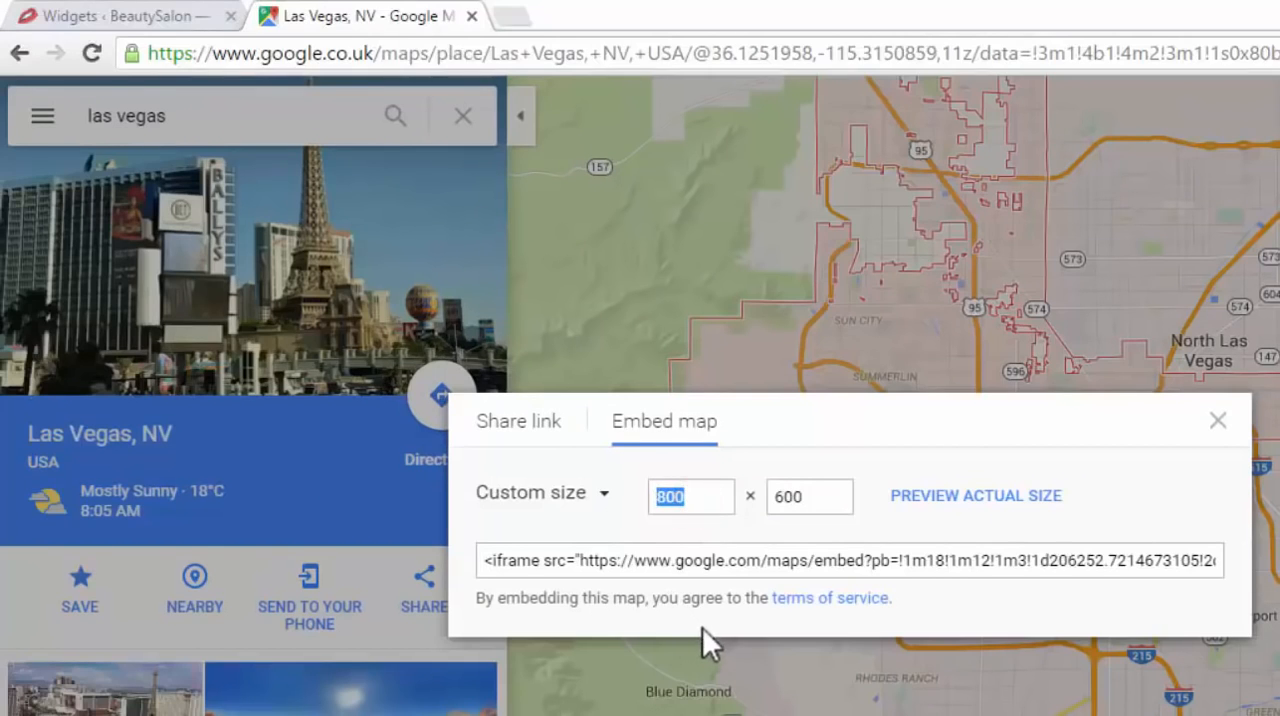
pyautogui.write('300')
pyautogui.doubleClick(820, 496)
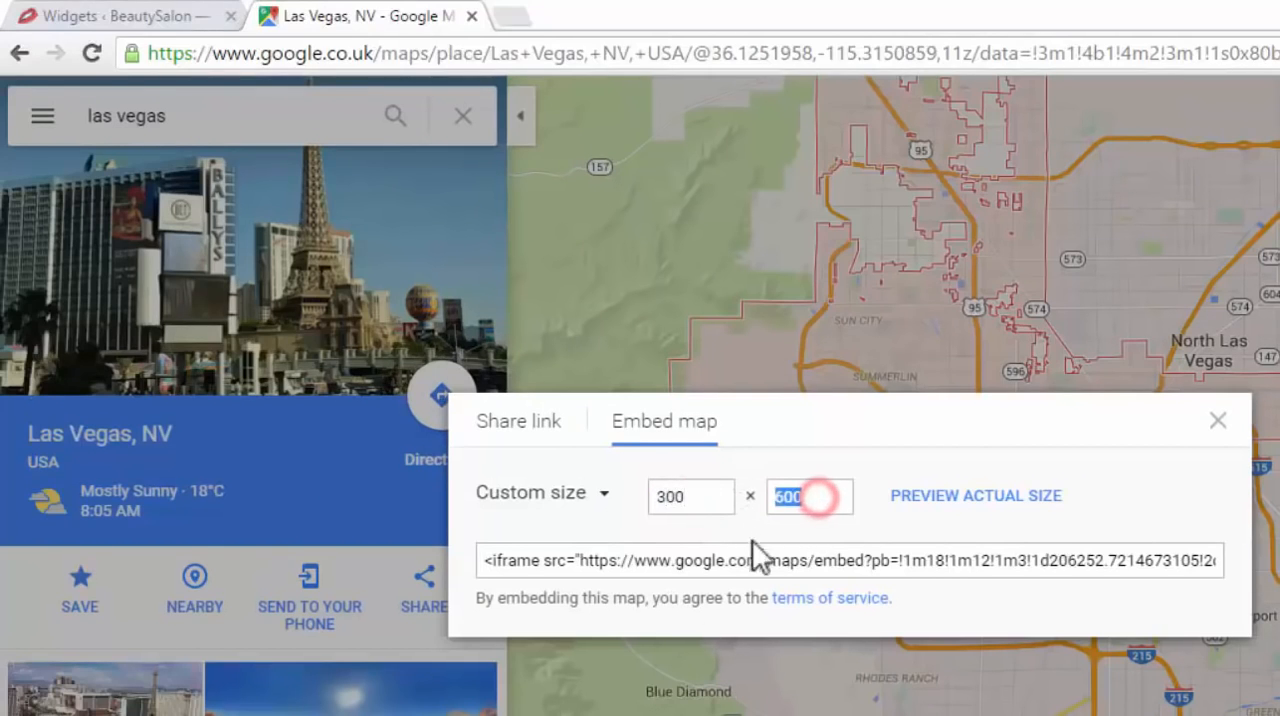
pyautogui.write('200')
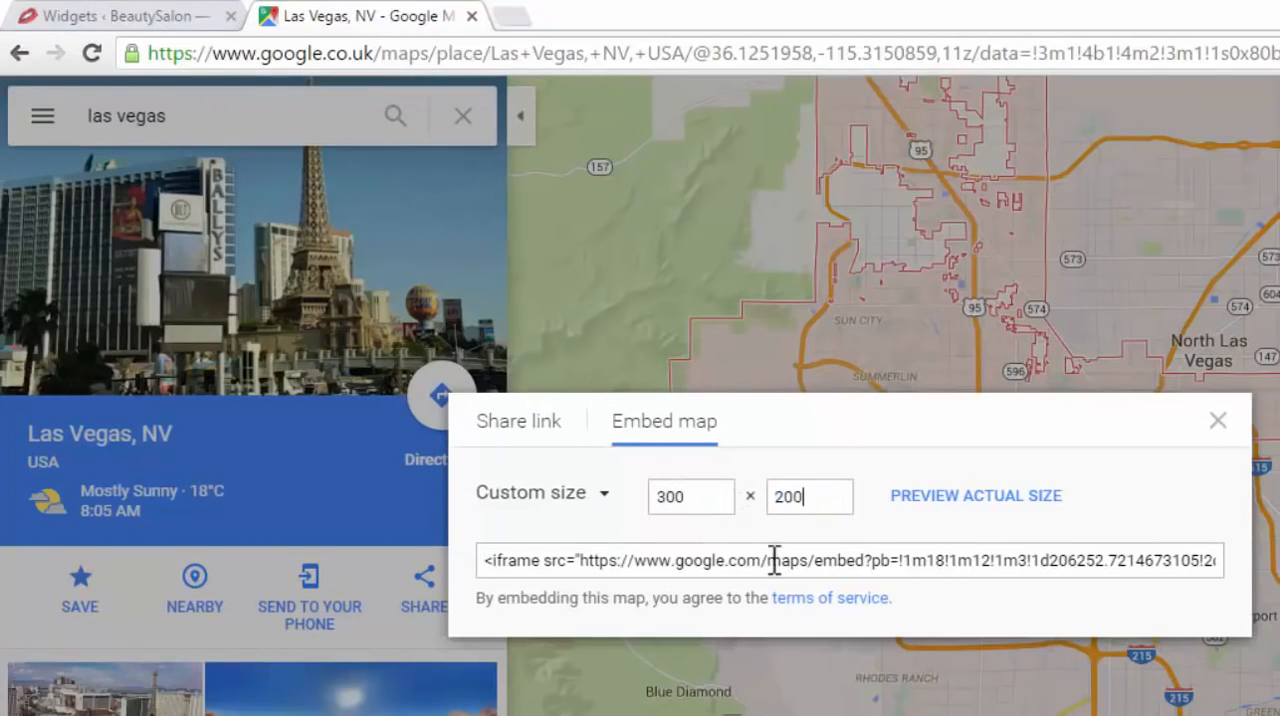
pyautogui.click(603, 494)
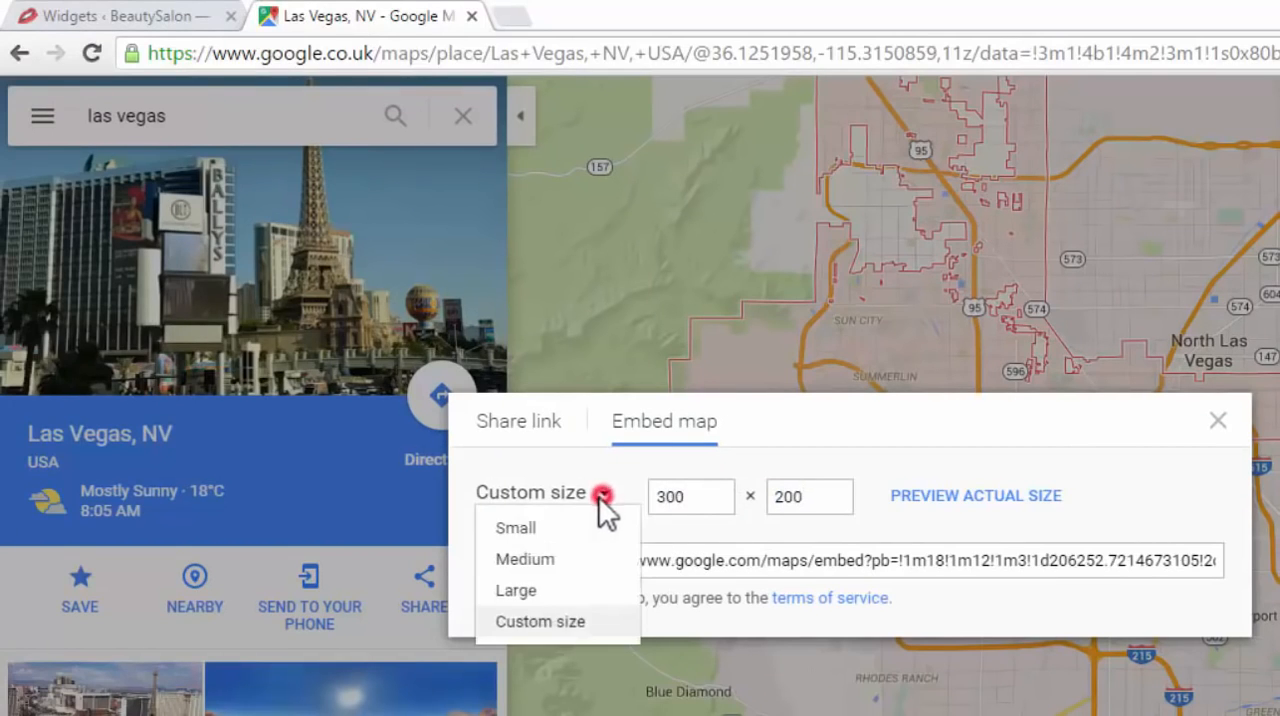
pyautogui.click(574, 618)
pyautogui.doubleClick(703, 496)
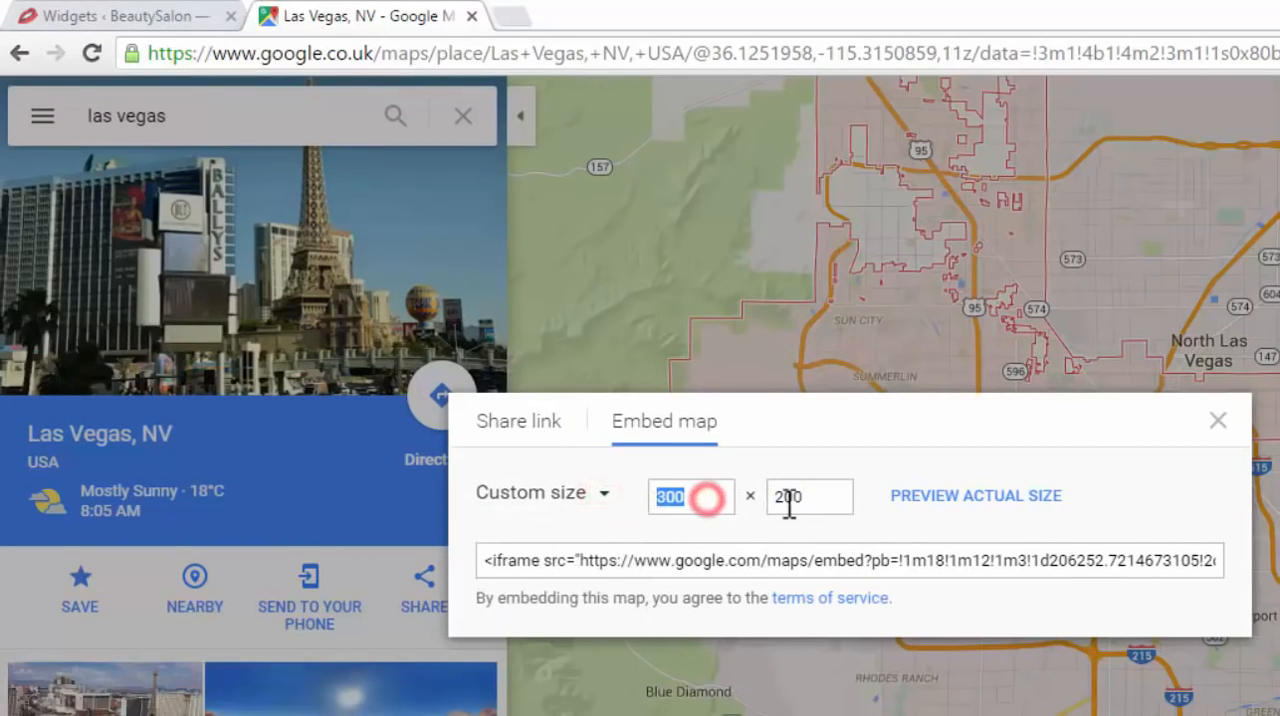
pyautogui.doubleClick(797, 496)
pyautogui.click(1048, 624)
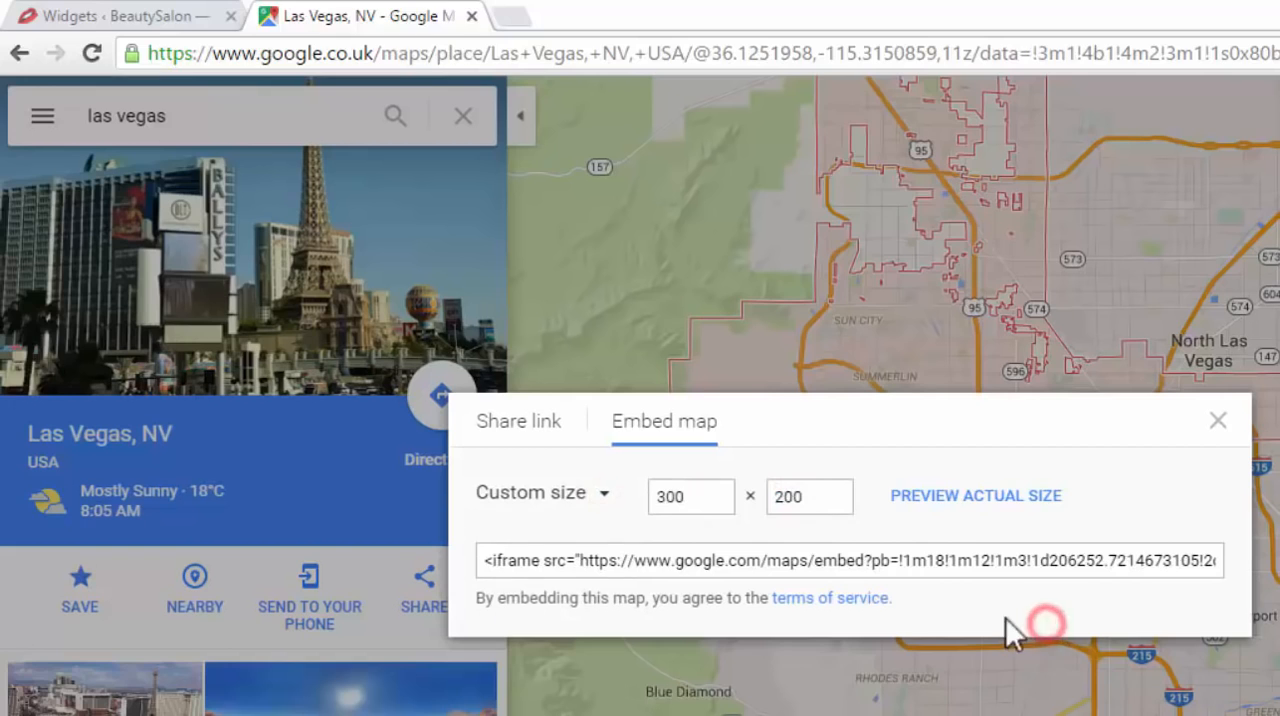
# Copy the complete iframe embed code for the Las Vegas map
pyautogui.rightClick(715, 565)
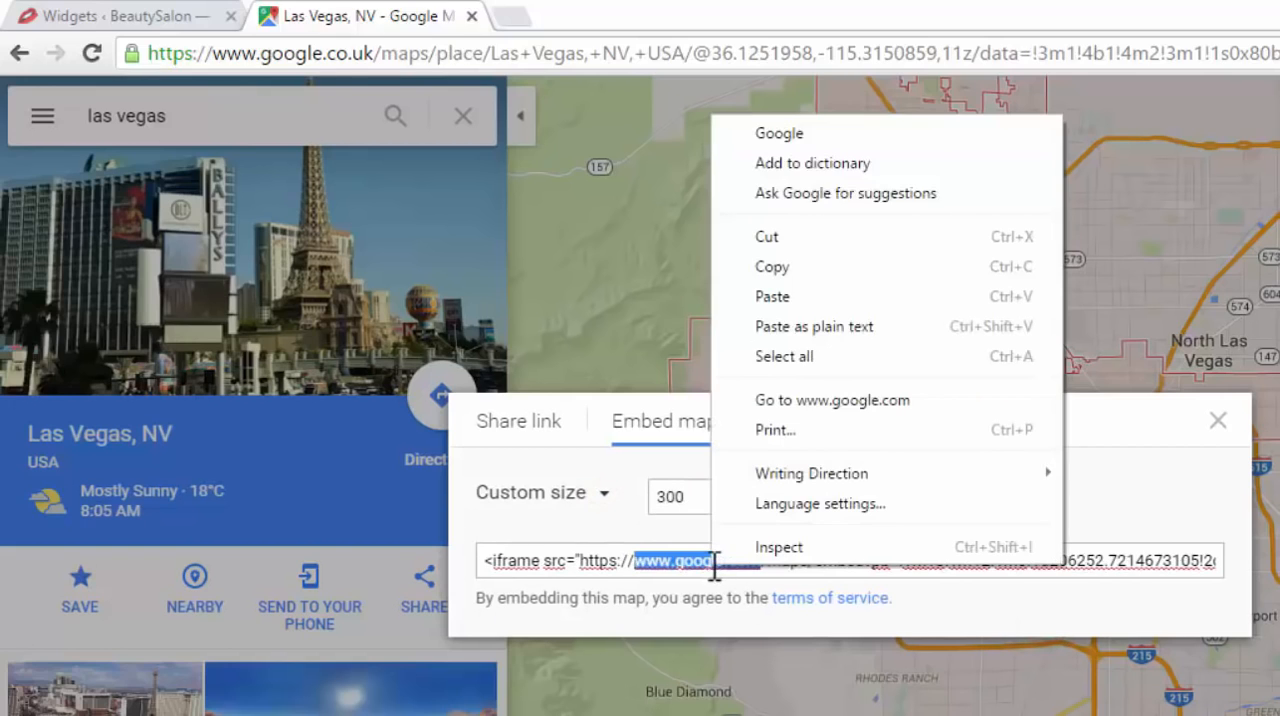
pyautogui.click(932, 603)
pyautogui.click(880, 560)
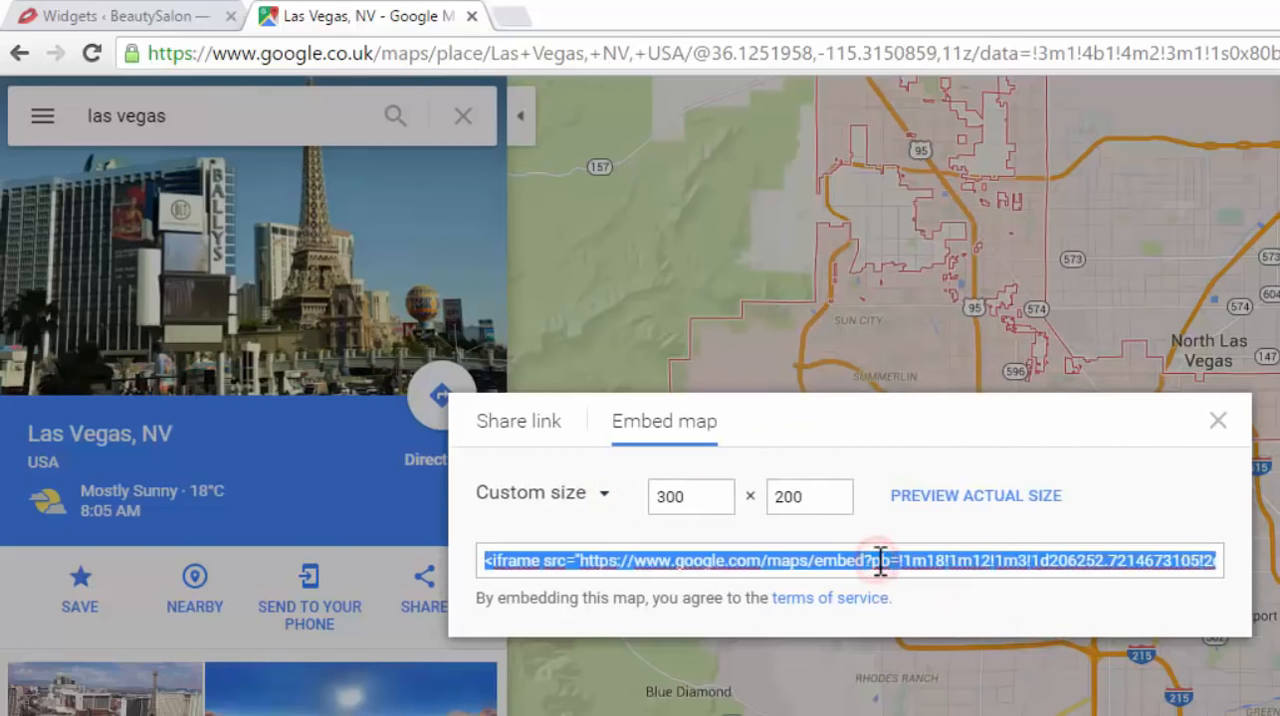
pyautogui.rightClick(880, 560)
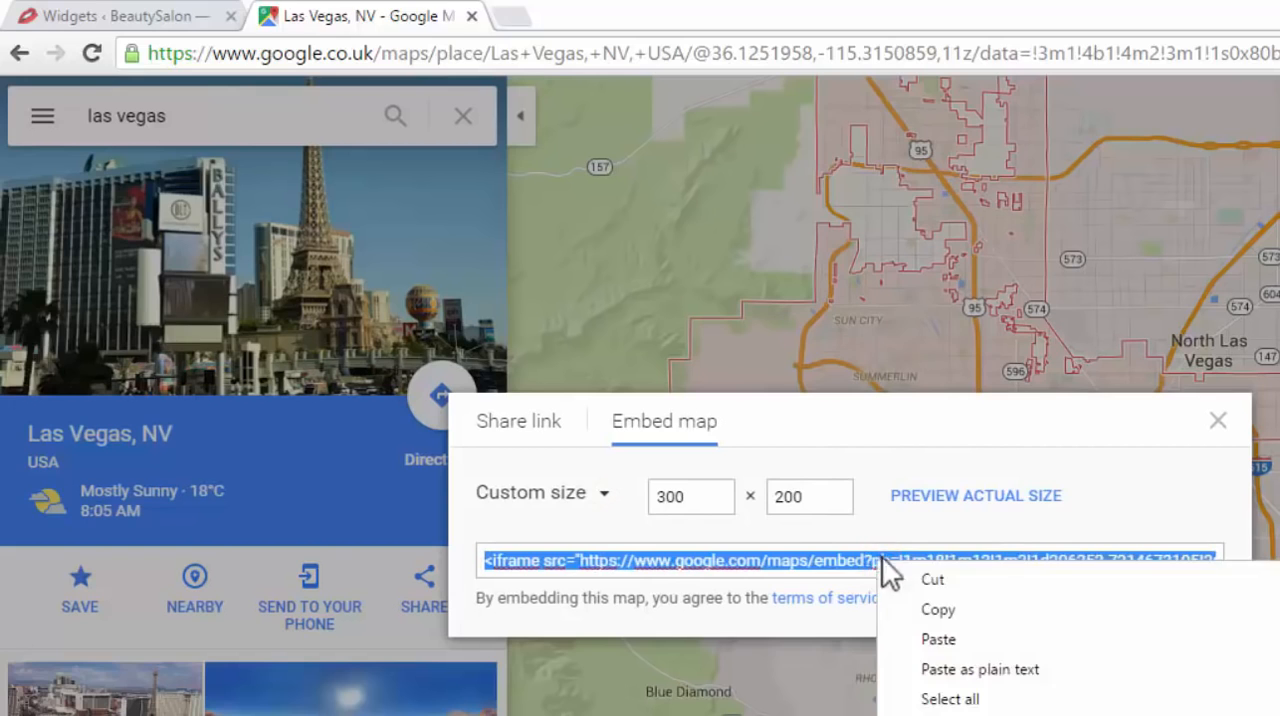
pyautogui.click(940, 609)
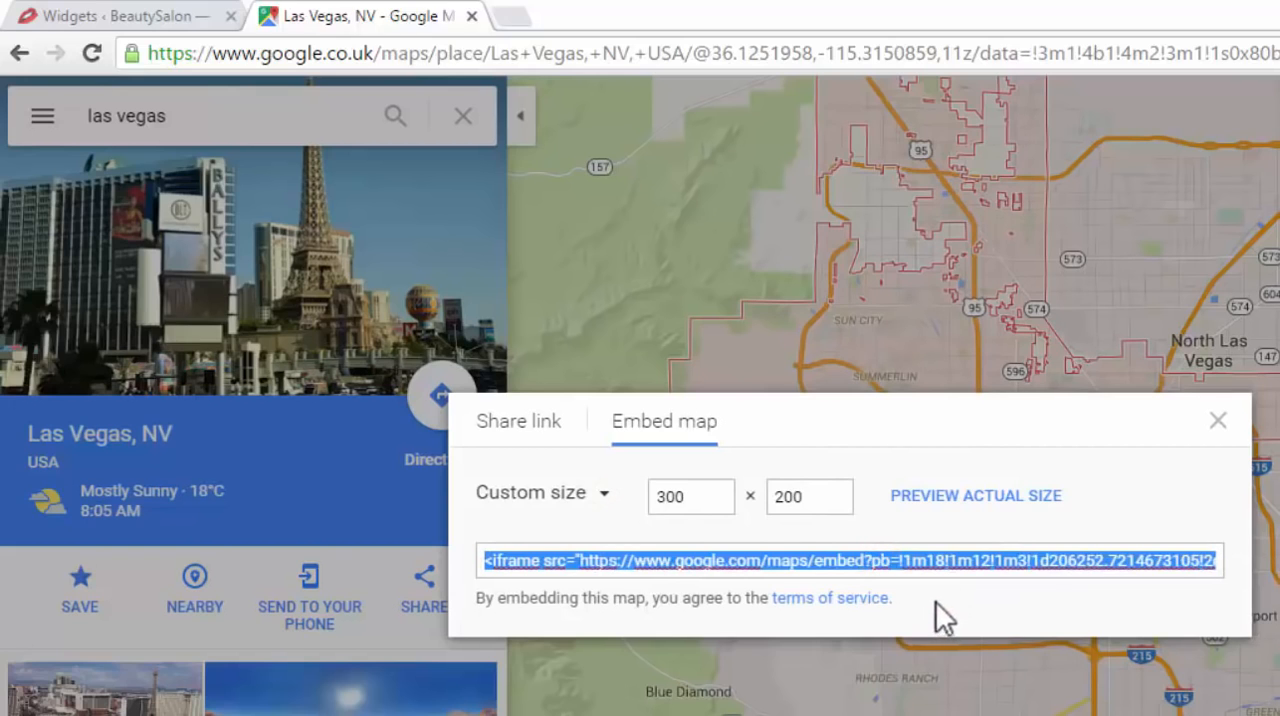
# Return to the WordPress Widgets page, paste the map embed code into the empty footer Text widget's content, and save and collapse the widget
pyautogui.click(114, 16)
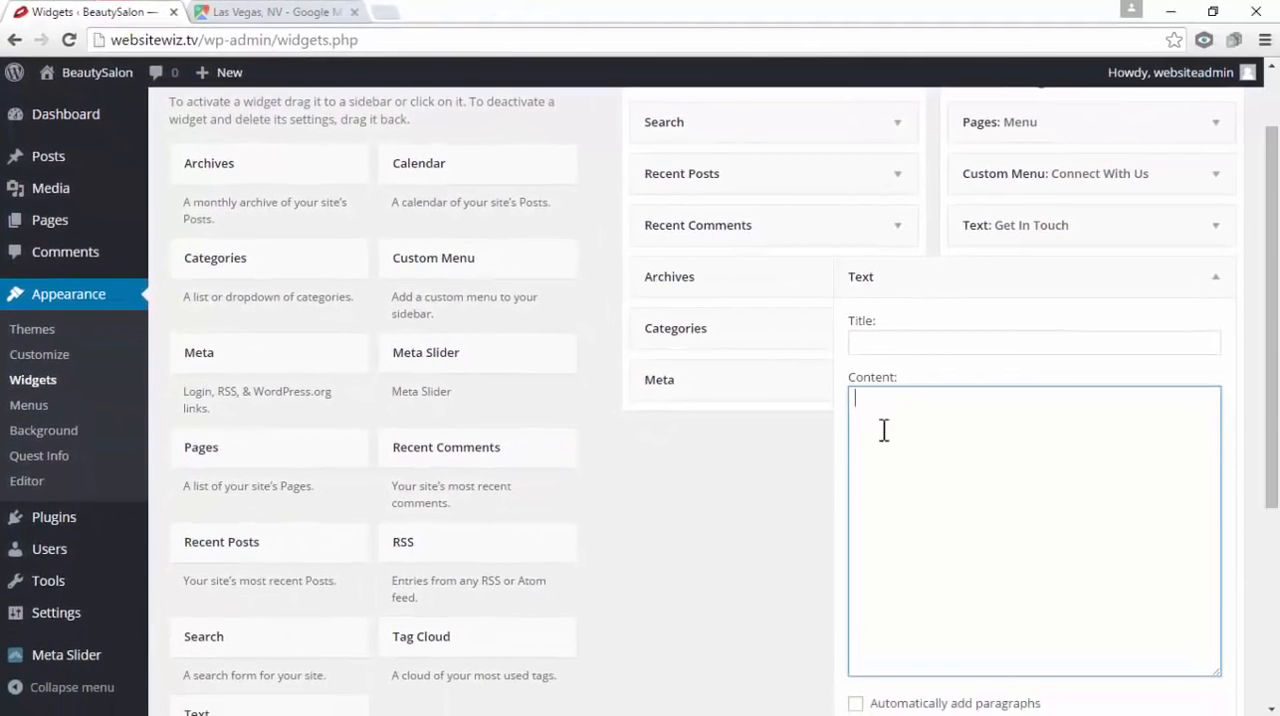
pyautogui.rightClick(887, 426)
pyautogui.click(934, 538)
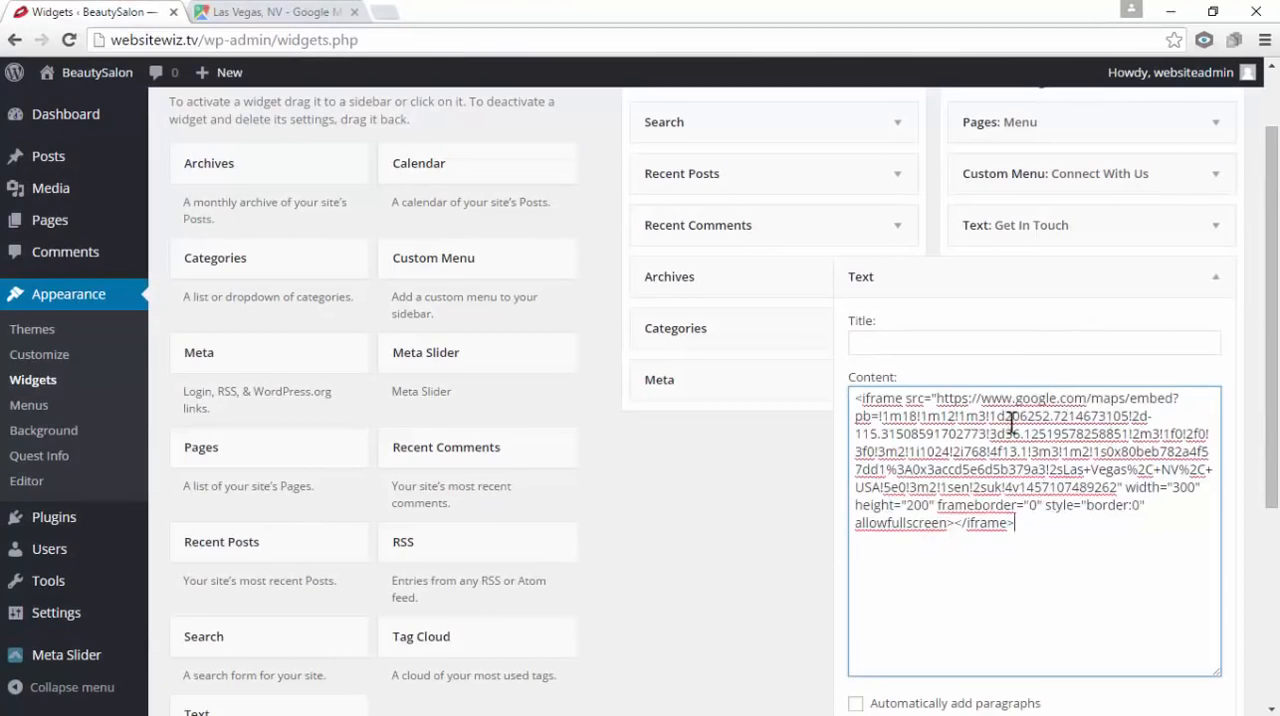
pyautogui.scroll(1, 1020, 426)
pyautogui.scroll(-2, 1030, 431)
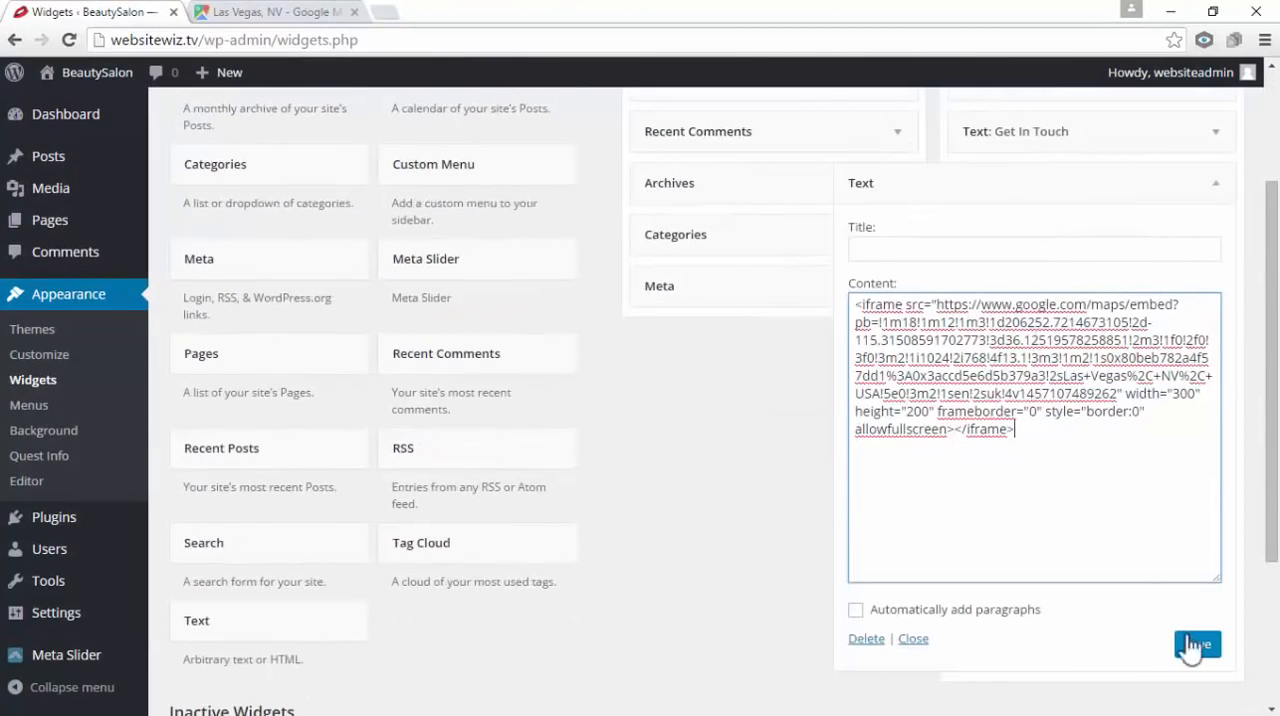
pyautogui.click(1192, 645)
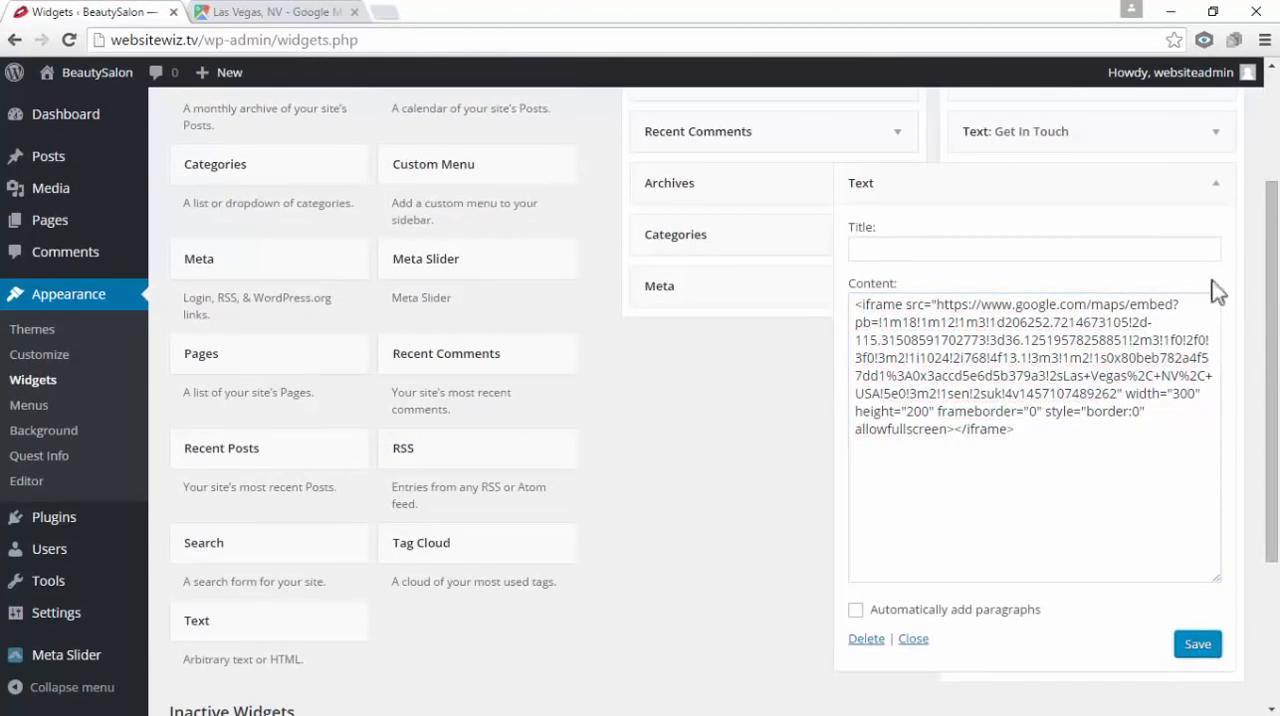
pyautogui.scroll(1, 1220, 272)
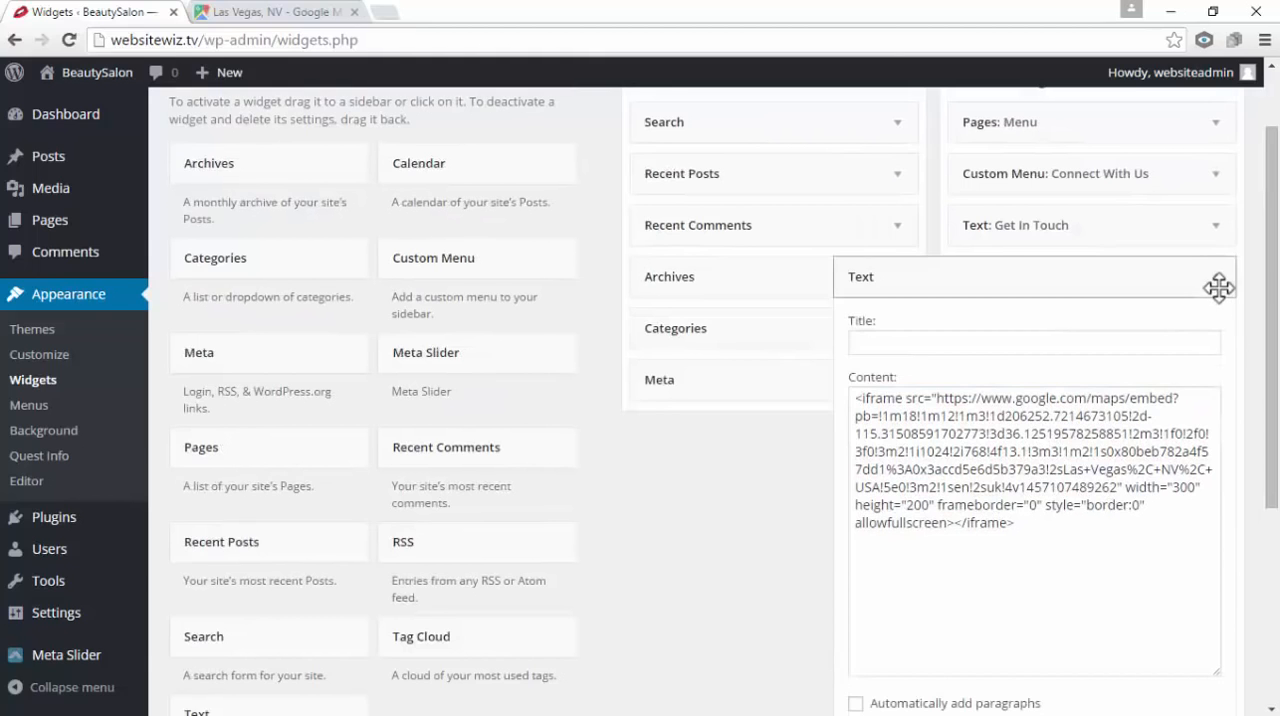
pyautogui.click(1217, 276)
pyautogui.scroll(1, 1150, 416)
pyautogui.moveTo(1084, 365)
pyautogui.mouseDown()
pyautogui.moveTo(1060, 366)
pyautogui.moveTo(1072, 368)
pyautogui.mouseUp()
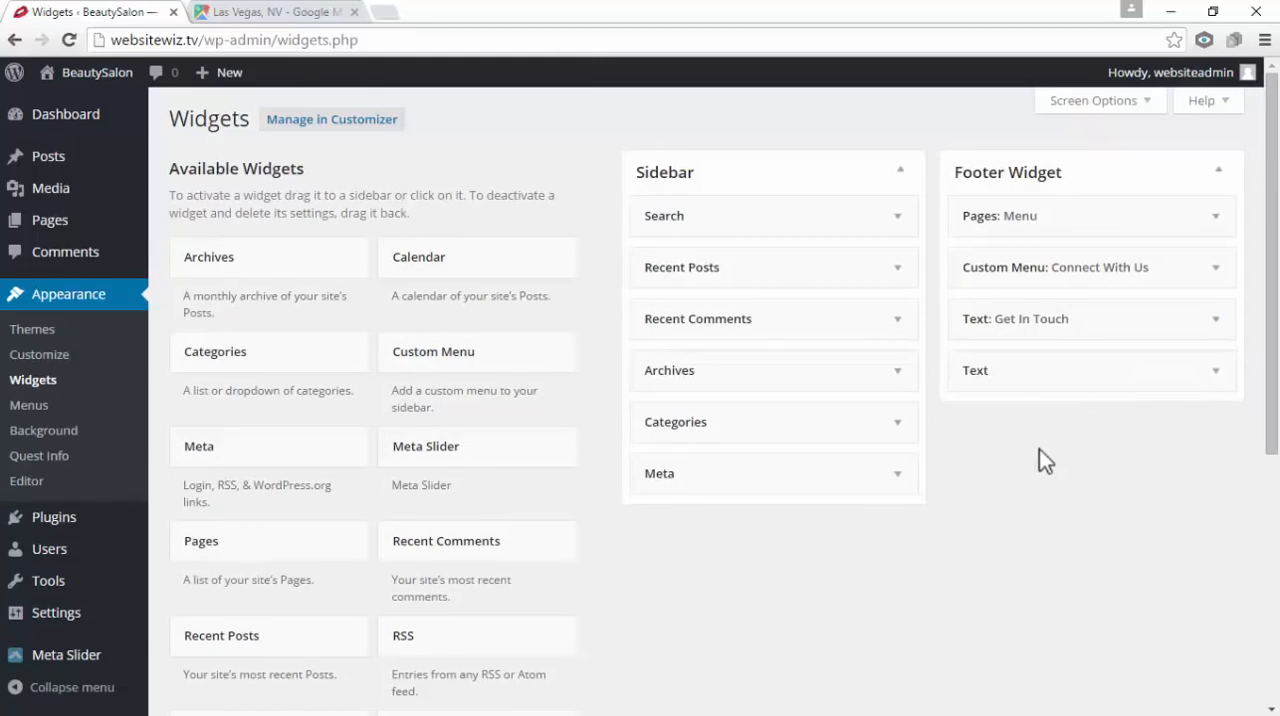
# Delete the untitled Text widget below Get In Touch from the Footer Widget area
pyautogui.click(1215, 371)
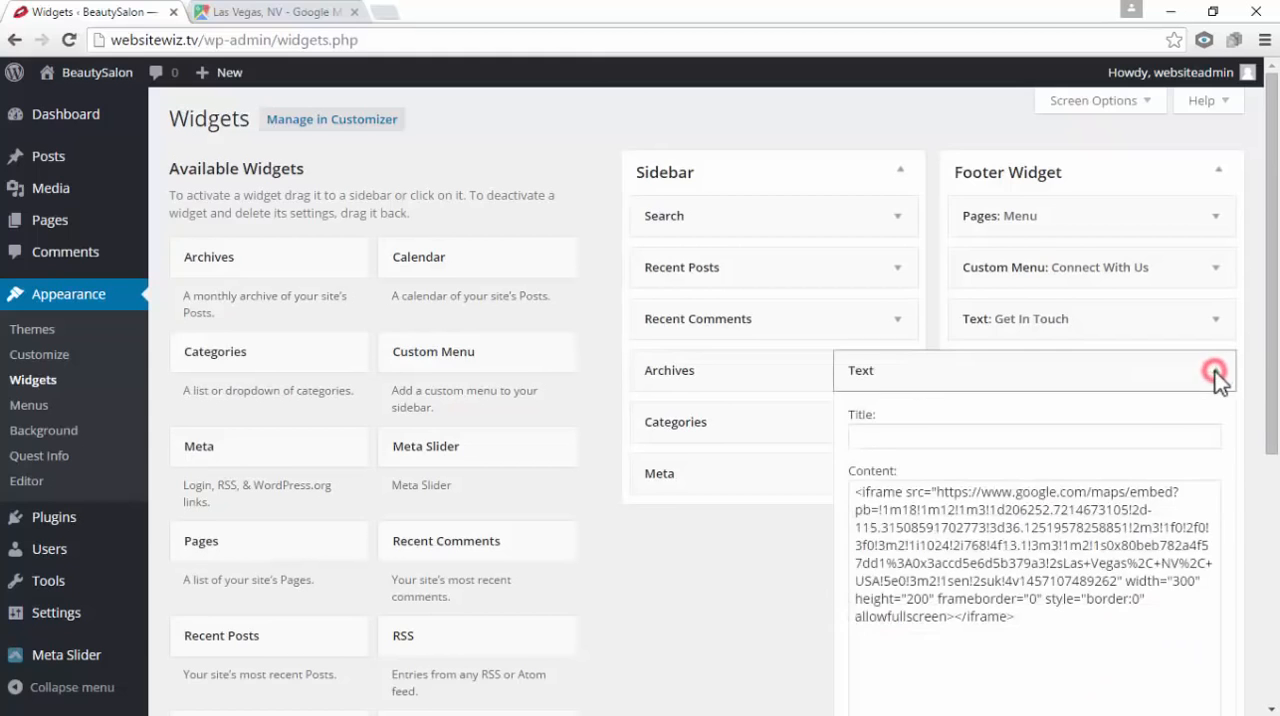
pyautogui.scroll(-2, 1215, 378)
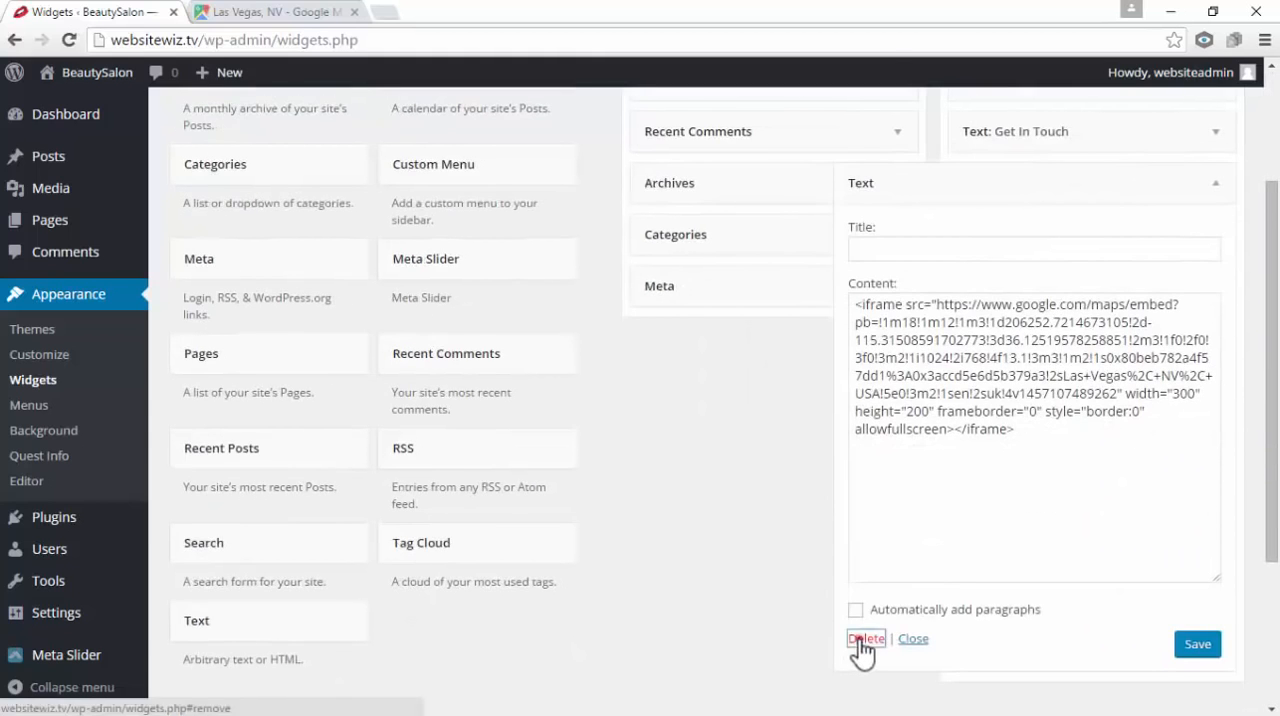
pyautogui.click(857, 640)
pyautogui.scroll(1, 1008, 510)
pyautogui.scroll(1, 1008, 498)
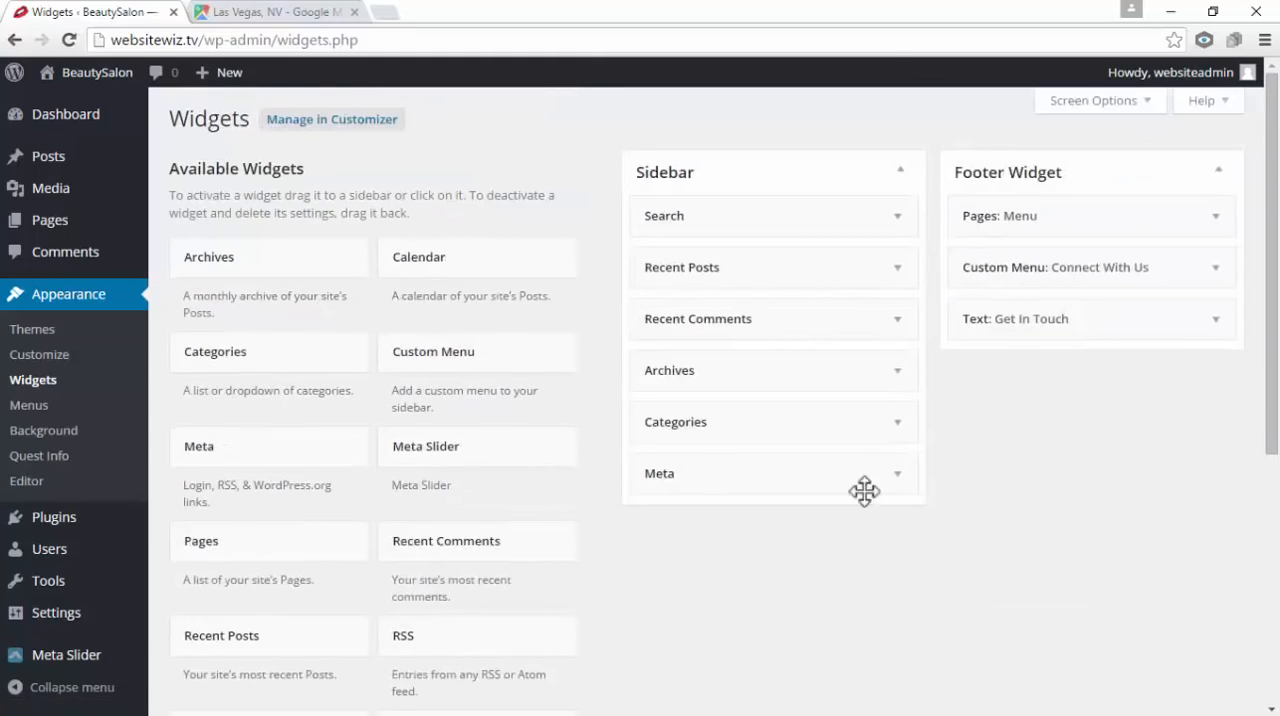
# Add a new Text widget to the Footer Widget area below Get In Touch
pyautogui.scroll(-4, 401, 407)
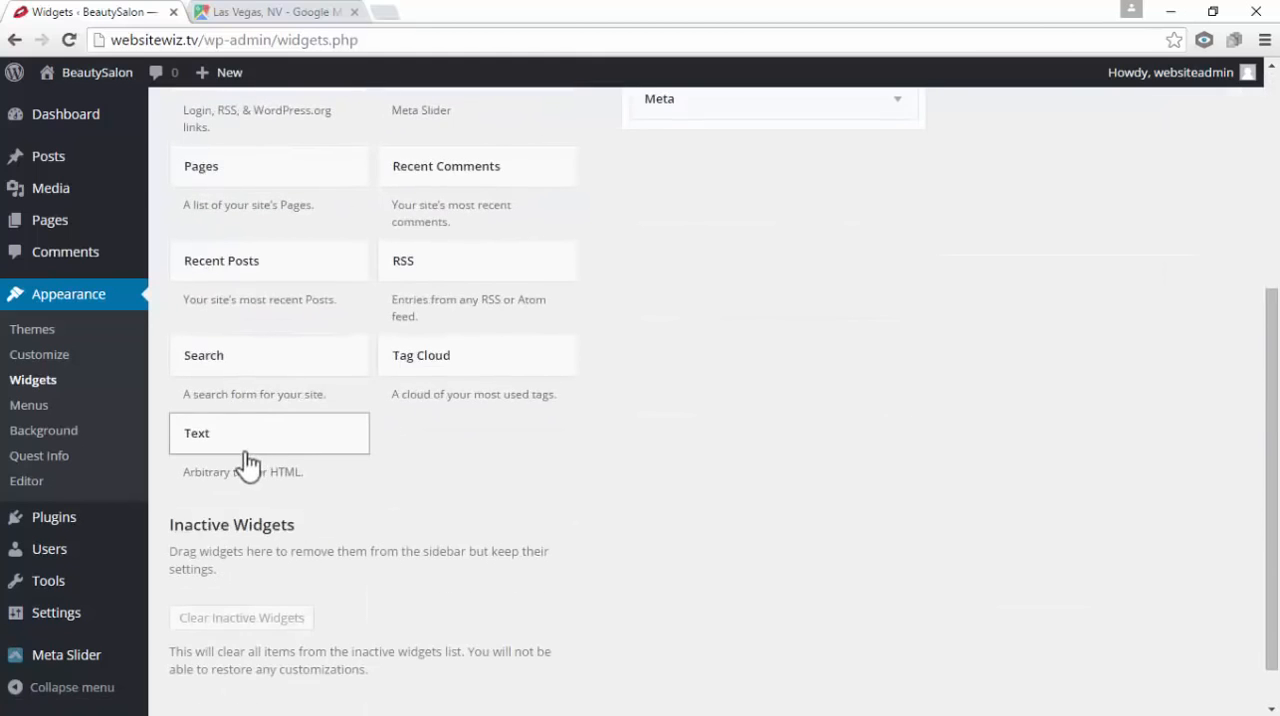
pyautogui.moveTo(237, 445); pyautogui.dragTo(1020, 400)
pyautogui.scroll(3, 795, 486)
pyautogui.scroll(1, 1006, 511)
pyautogui.scroll(-1, 955, 516)
# Paste the copied Google Maps iframe code into the new Text widget's content and save the widget
pyautogui.rightClick(921, 417)
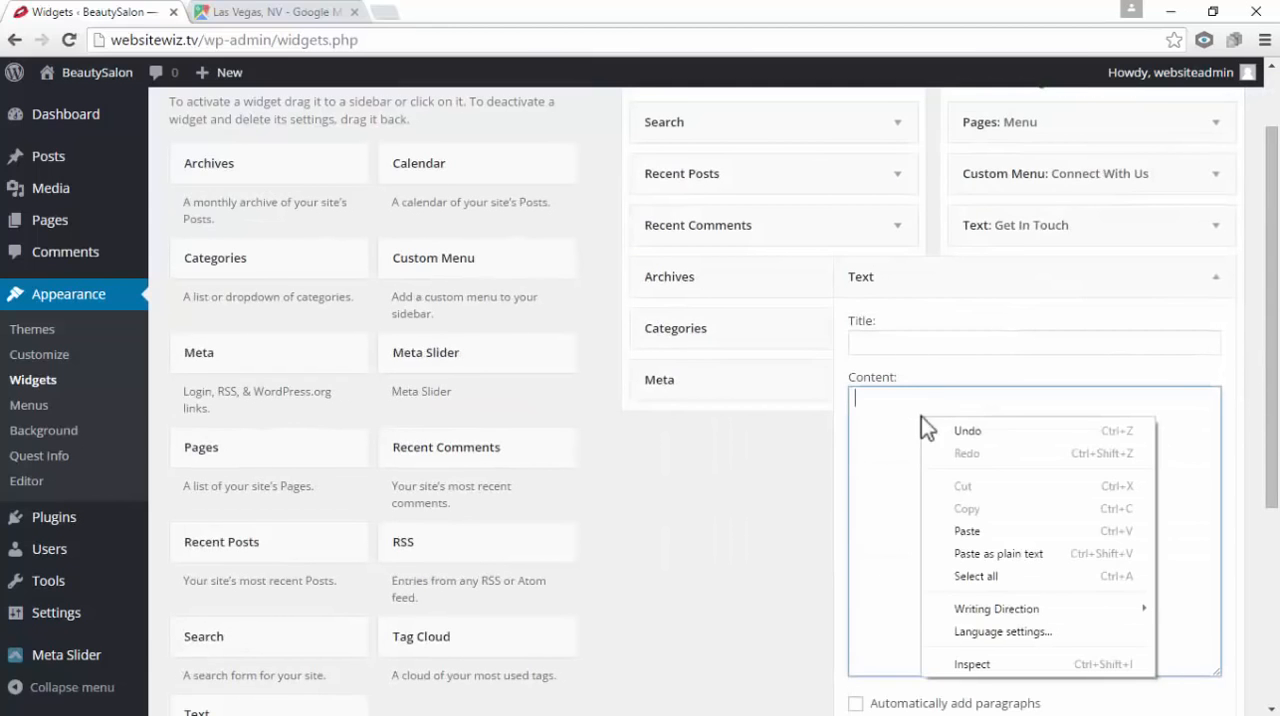
pyautogui.click(980, 530)
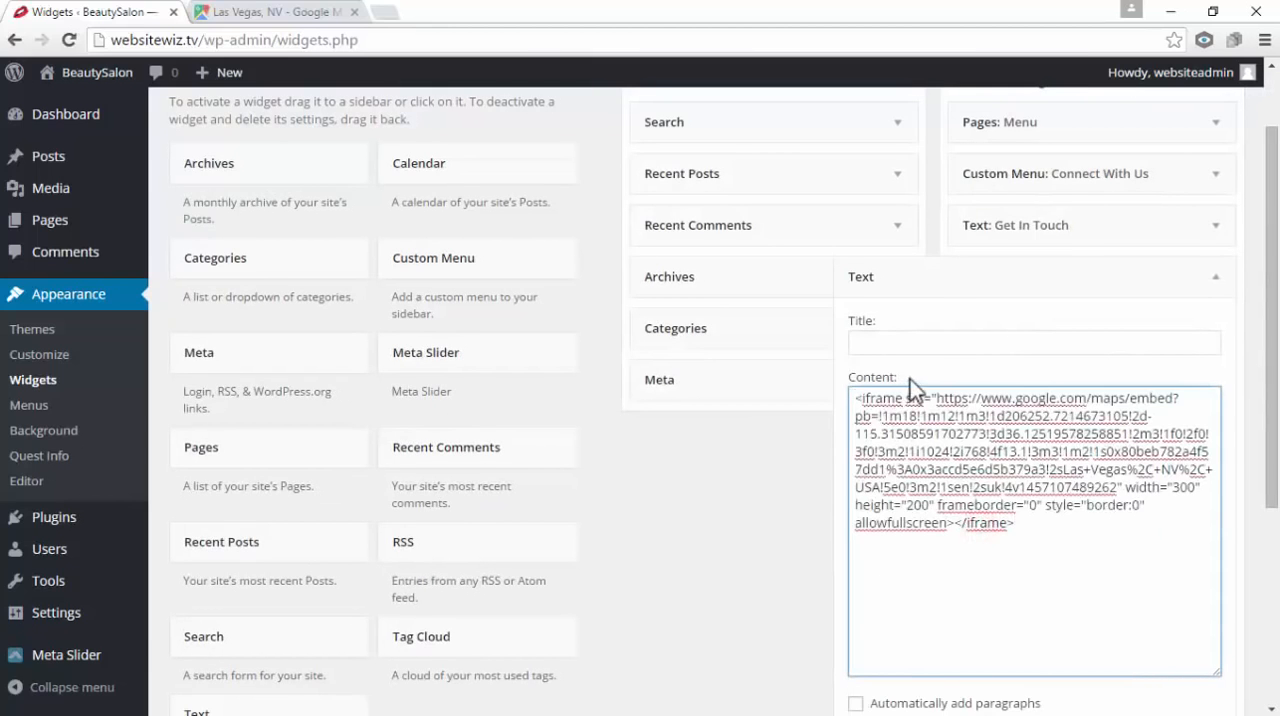
pyautogui.scroll(-2, 1133, 577)
pyautogui.click(1198, 551)
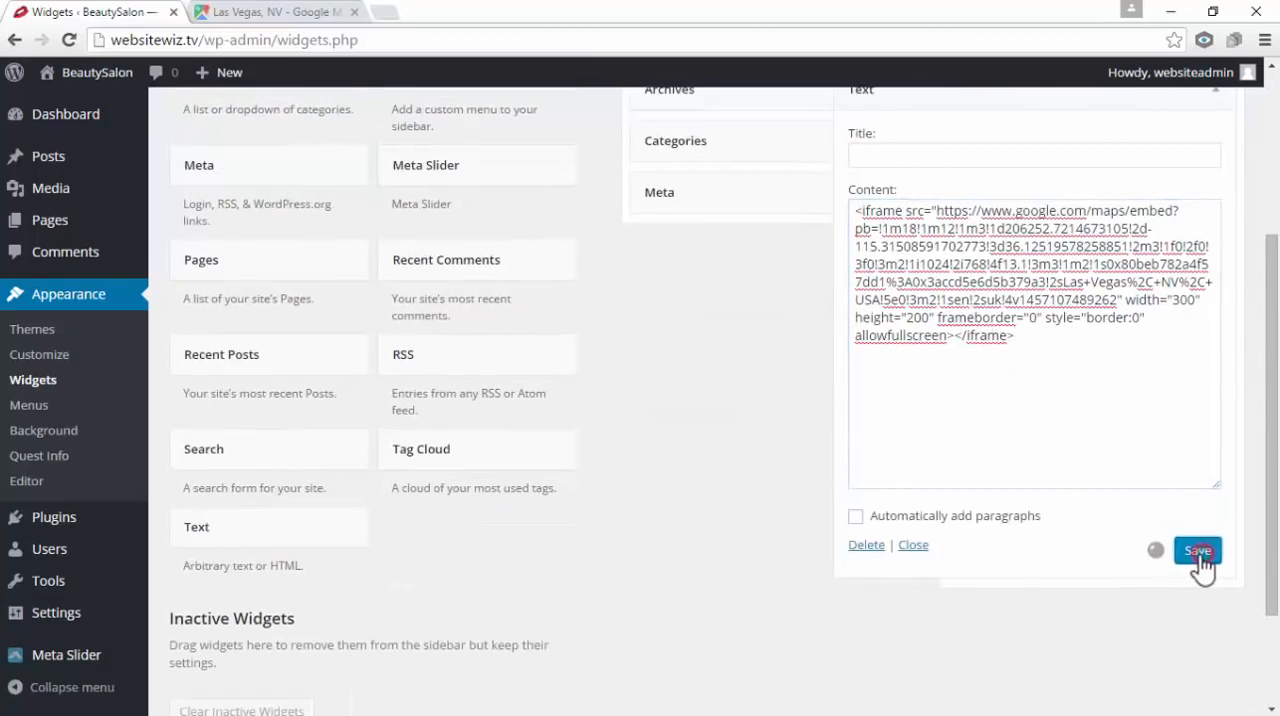
# Title the map's Text widget "Find Us Here" and save it
pyautogui.scroll(2, 1130, 527)
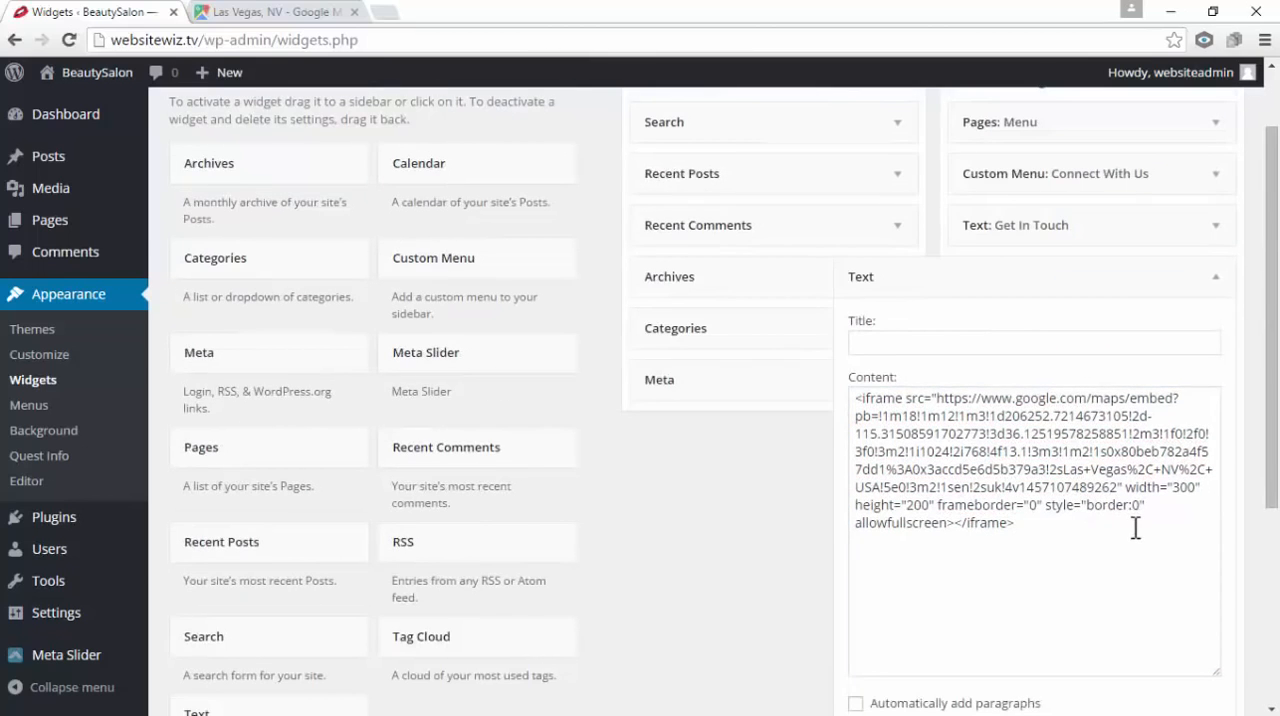
pyautogui.click(900, 341)
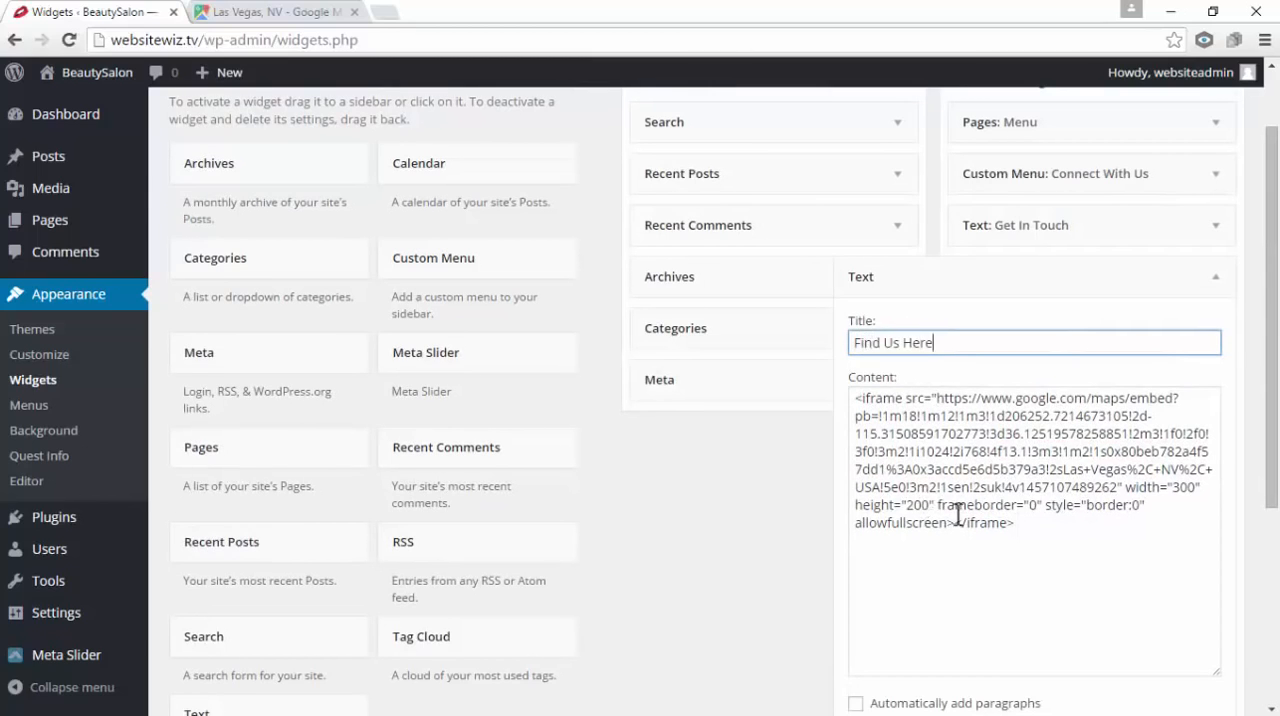
pyautogui.scroll(-1, 967, 520)
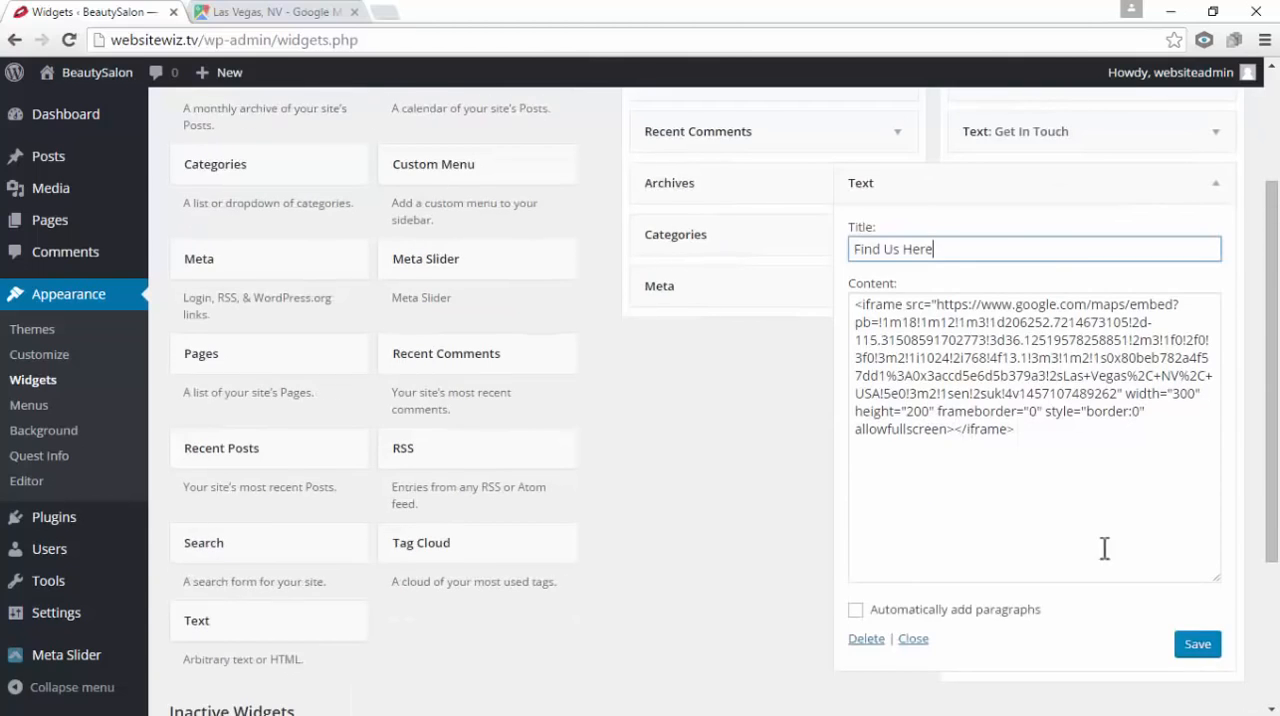
pyautogui.click(1209, 645)
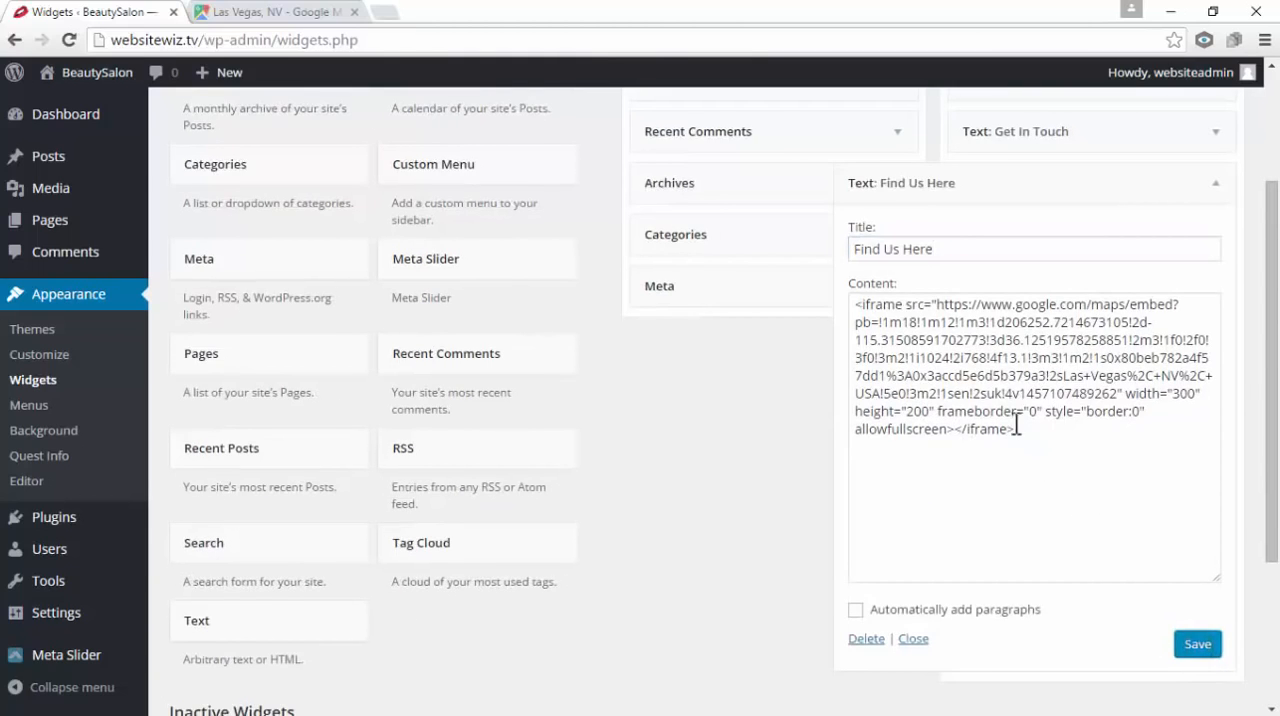
# Close the Google Maps page, open the live site in a new tab, and examine the footer widgets' layout
pyautogui.click(357, 12)
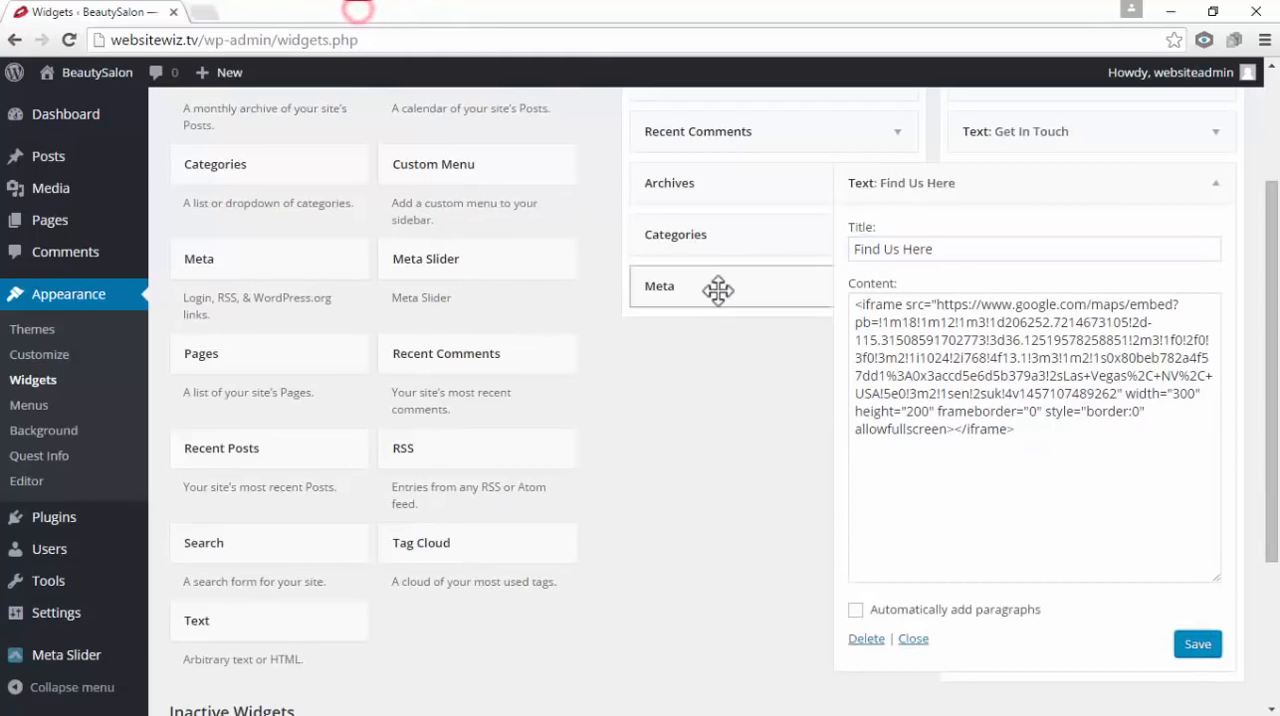
pyautogui.scroll(2, 720, 289)
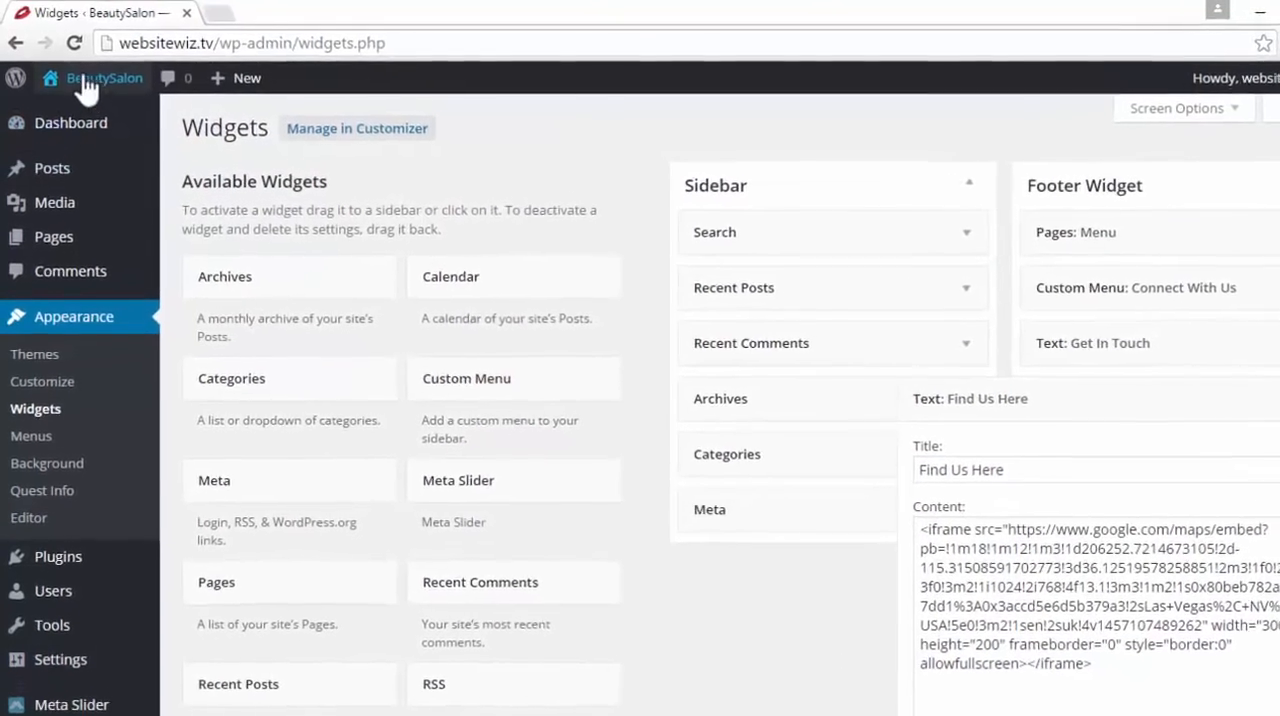
pyautogui.moveTo(83, 75)
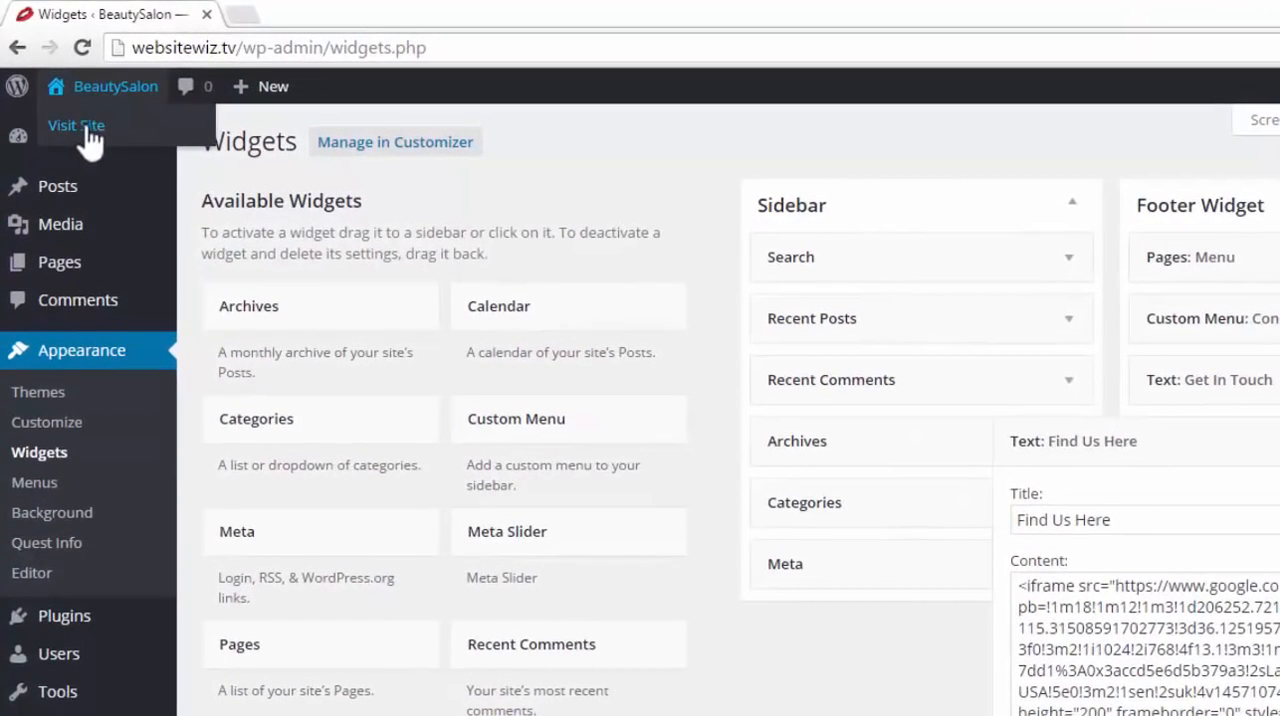
pyautogui.rightClick(94, 125)
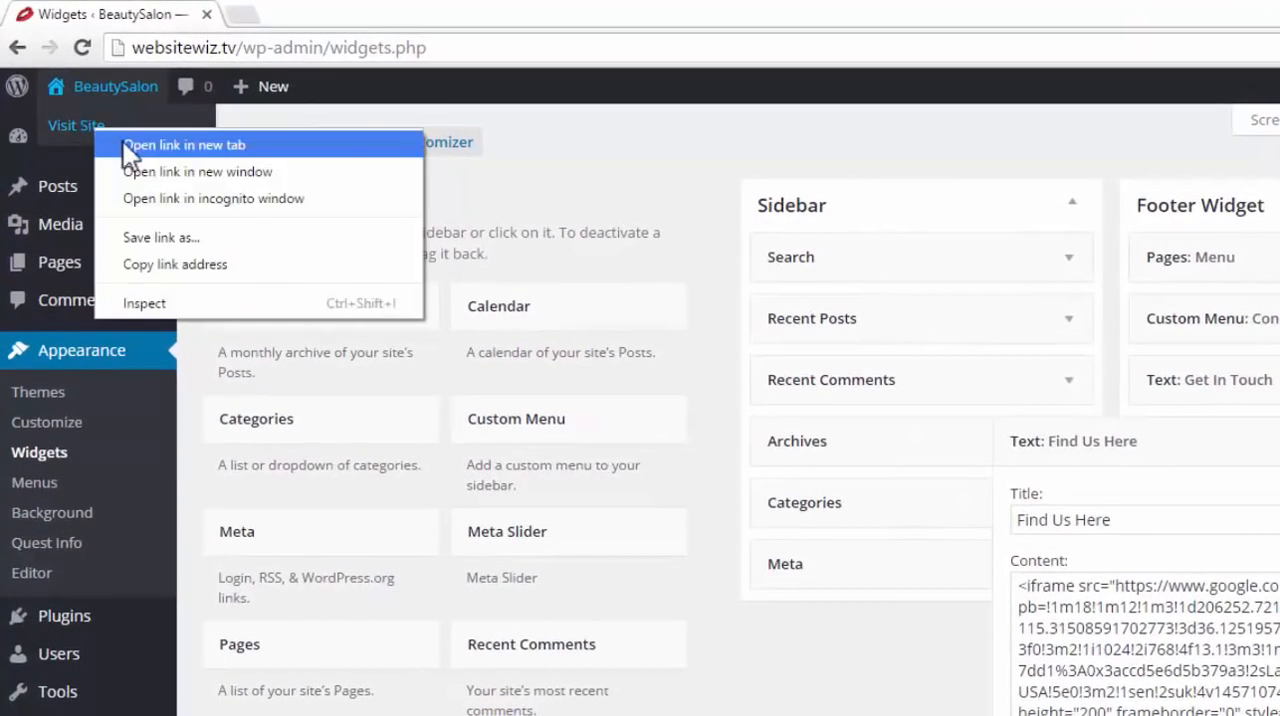
pyautogui.click(124, 145)
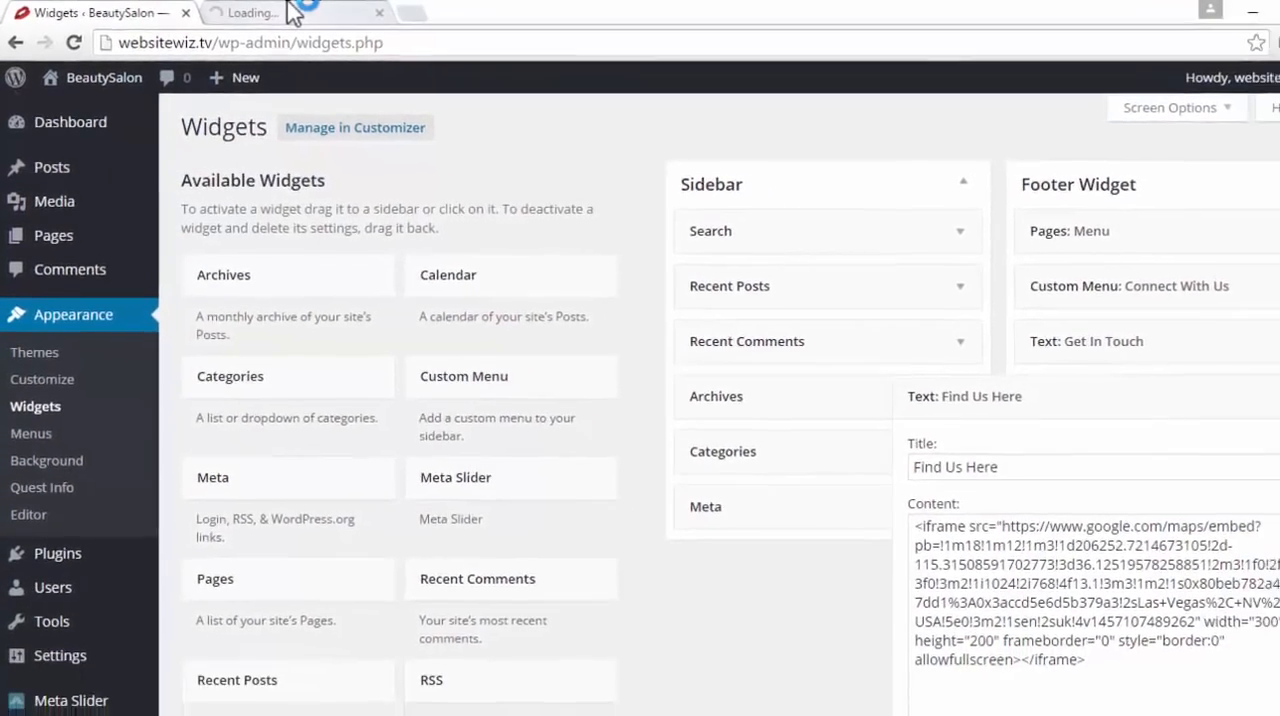
pyautogui.click(289, 5)
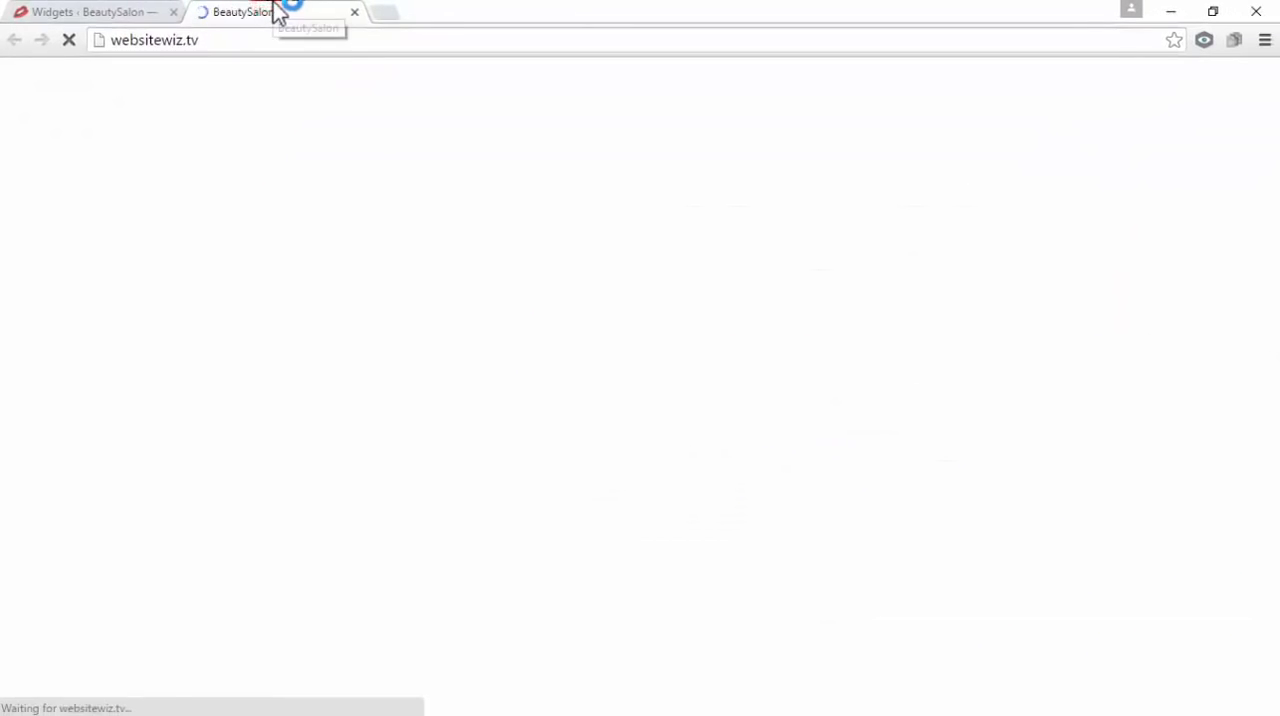
pyautogui.moveTo(1274, 145); pyautogui.dragTo(1277, 590)
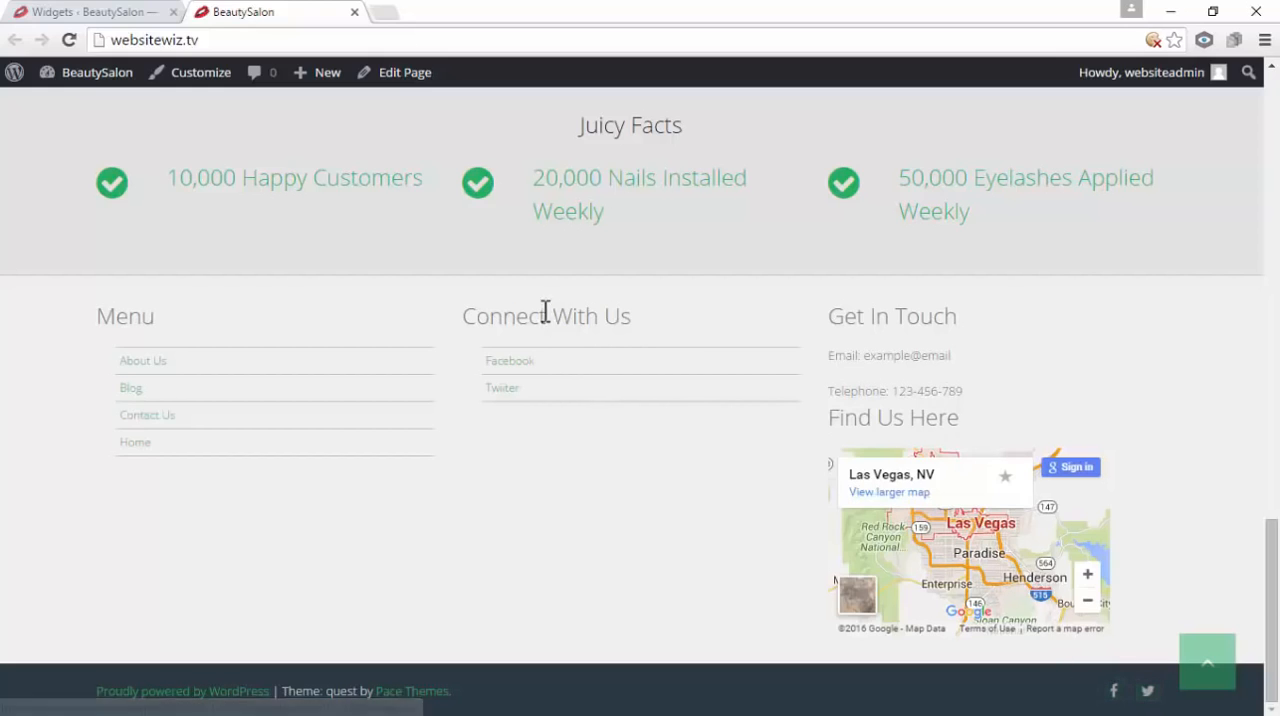
pyautogui.moveTo(669, 320); pyautogui.dragTo(548, 316)
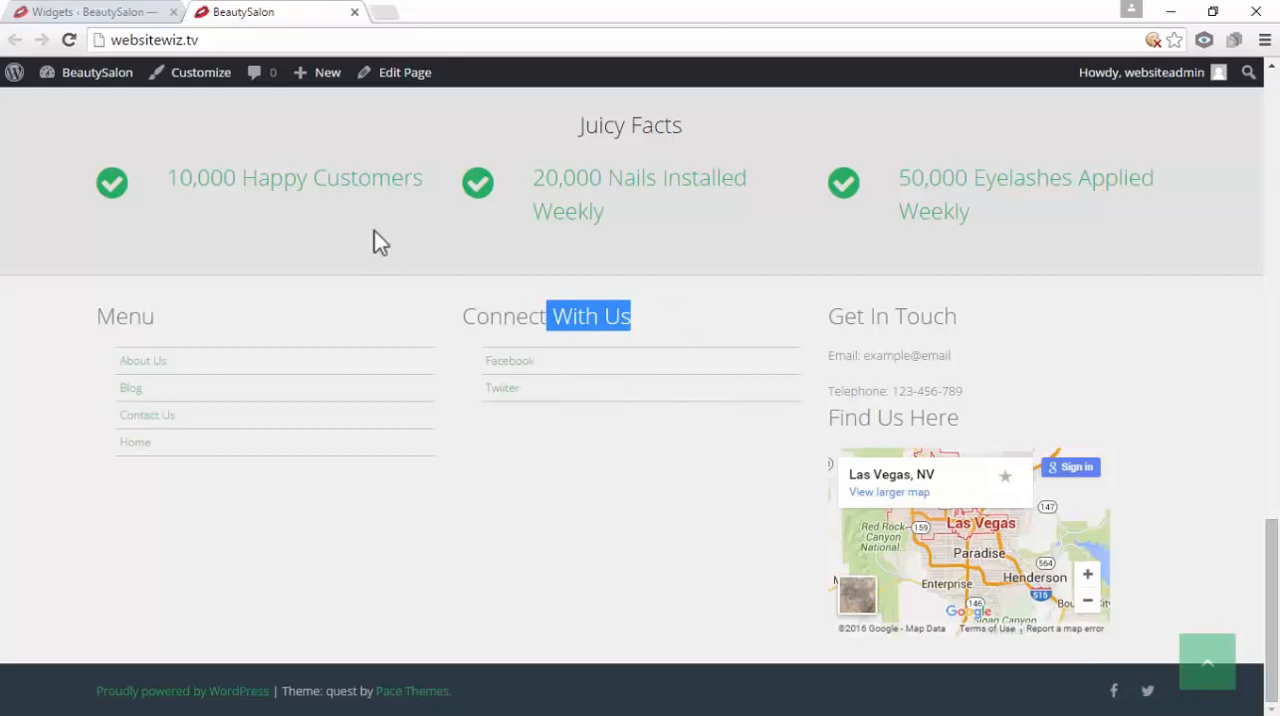
# Collapse the Find Us Here widget and delete the Connect With Us custom menu widget from the Footer Widget area
pyautogui.click(110, 12)
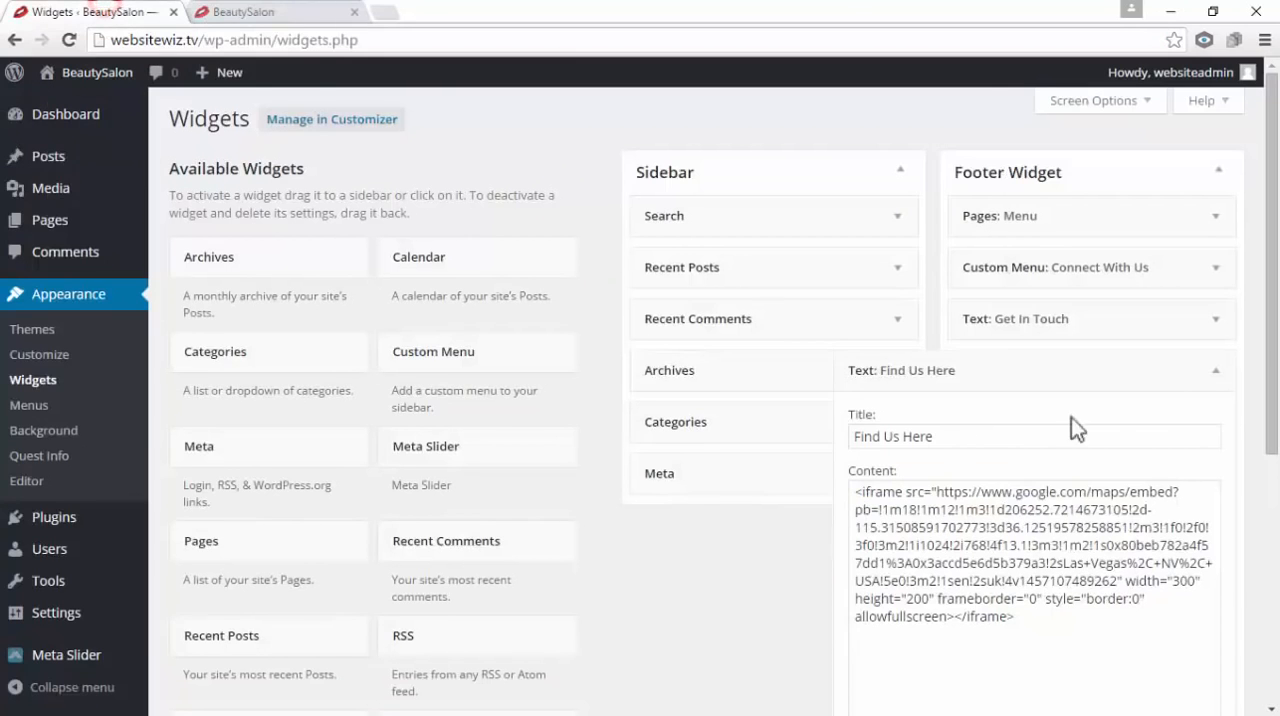
pyautogui.click(1219, 376)
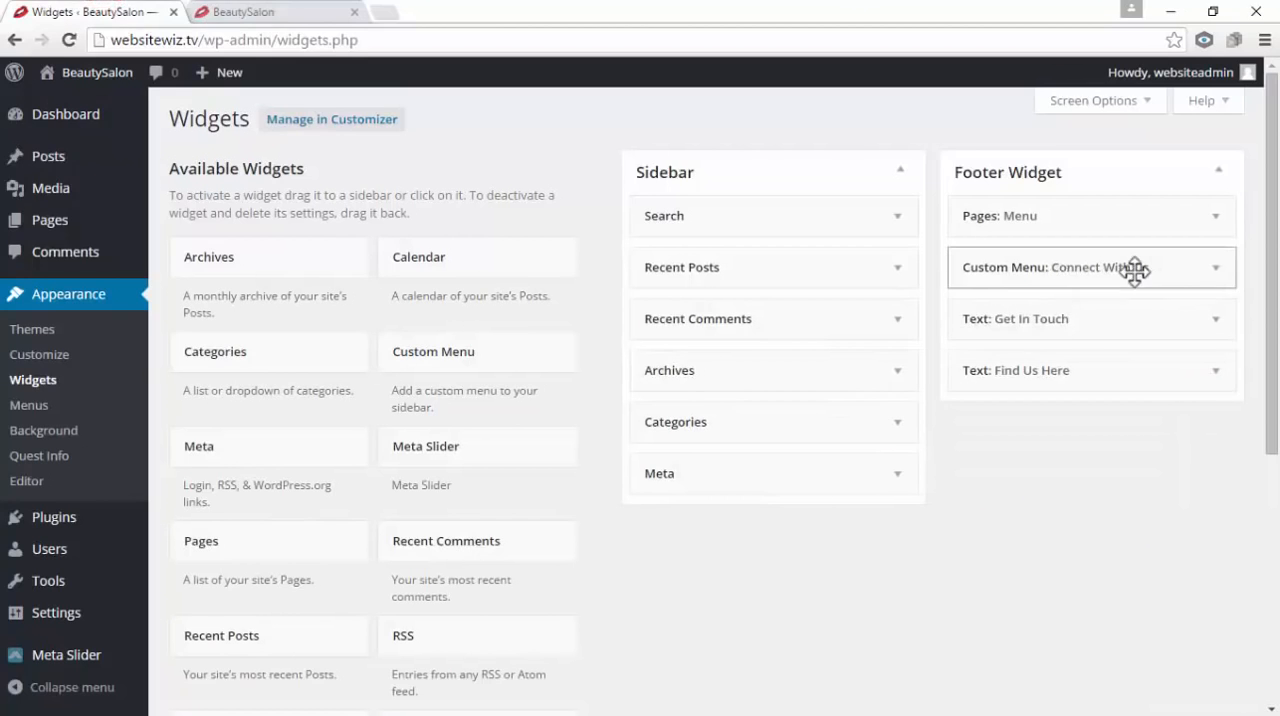
pyautogui.moveTo(1130, 267)
pyautogui.mouseDown()
pyautogui.moveTo(1106, 271)
pyautogui.moveTo(1131, 264)
pyautogui.mouseUp()
pyautogui.moveTo(1103, 326)
pyautogui.mouseDown()
pyautogui.moveTo(1082, 326)
pyautogui.moveTo(1104, 320)
pyautogui.mouseUp()
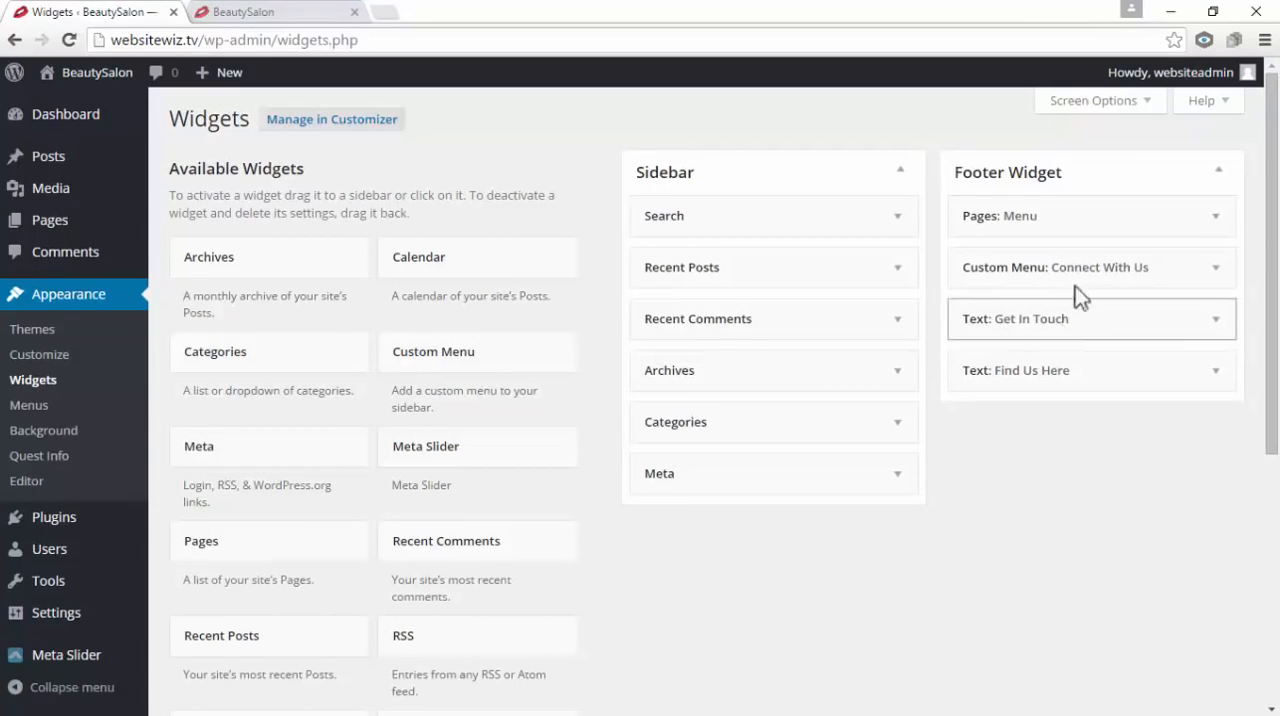
pyautogui.click(280, 12)
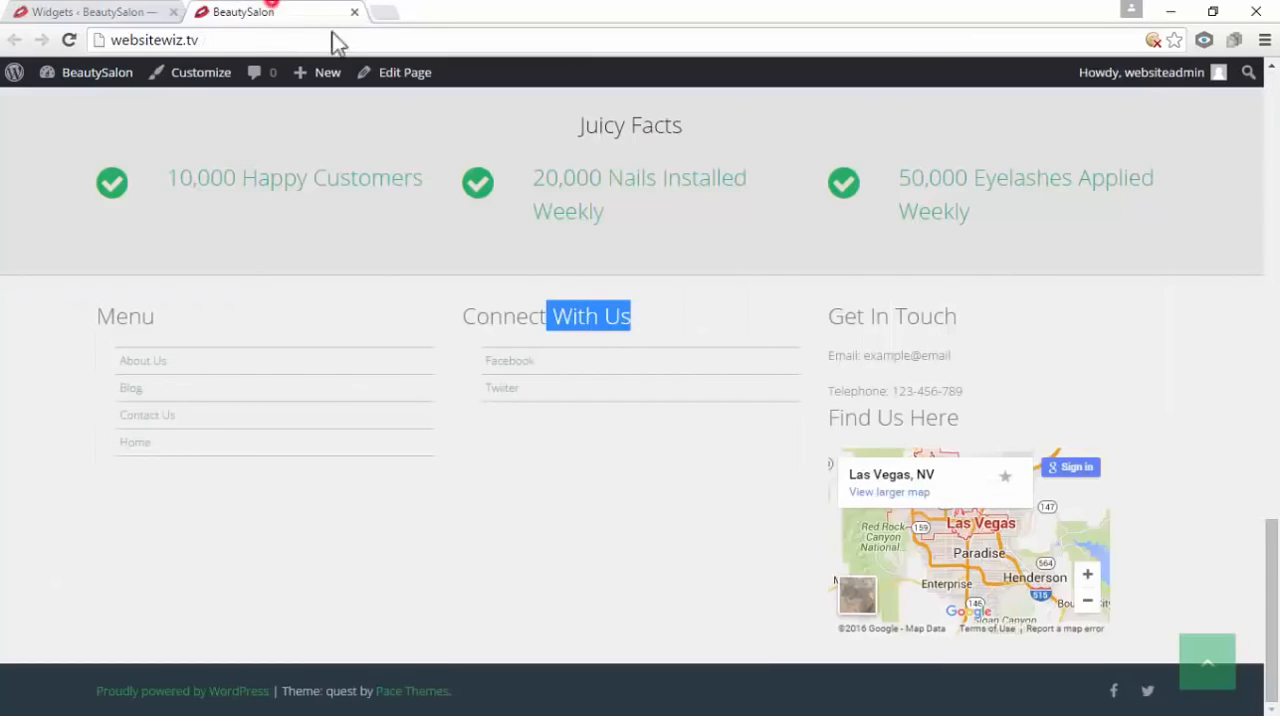
pyautogui.click(165, 14)
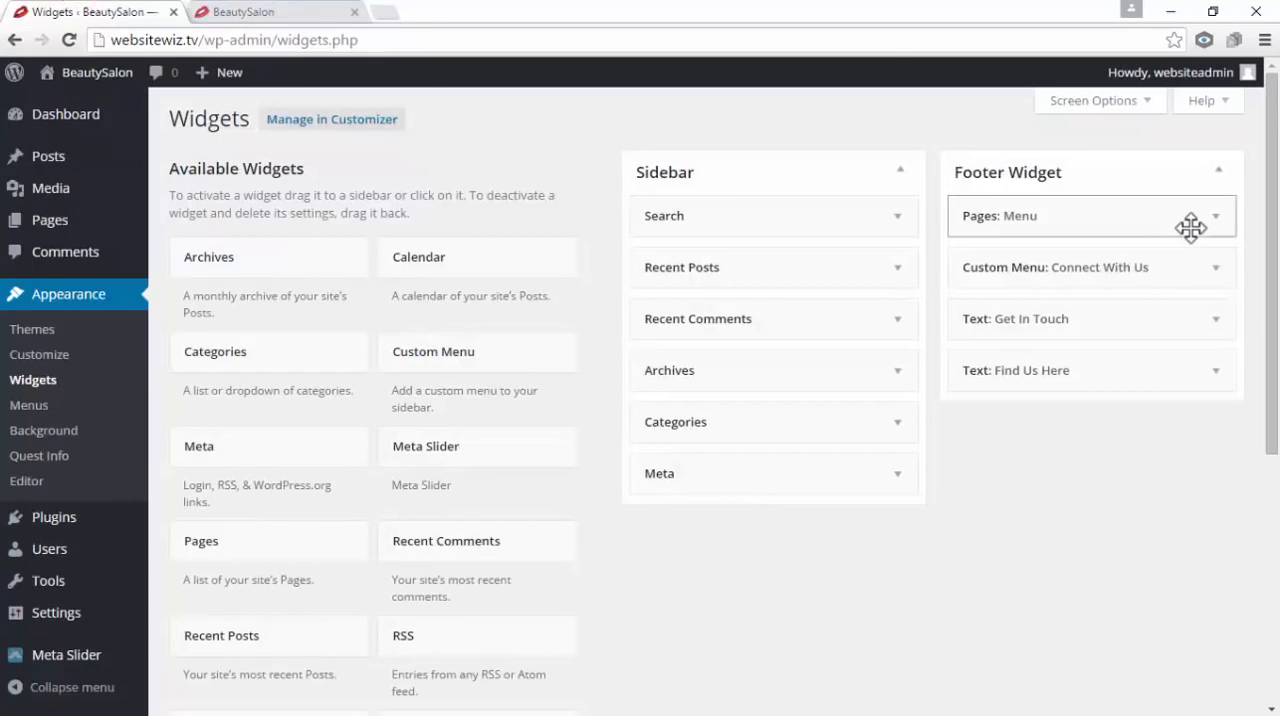
pyautogui.click(1216, 268)
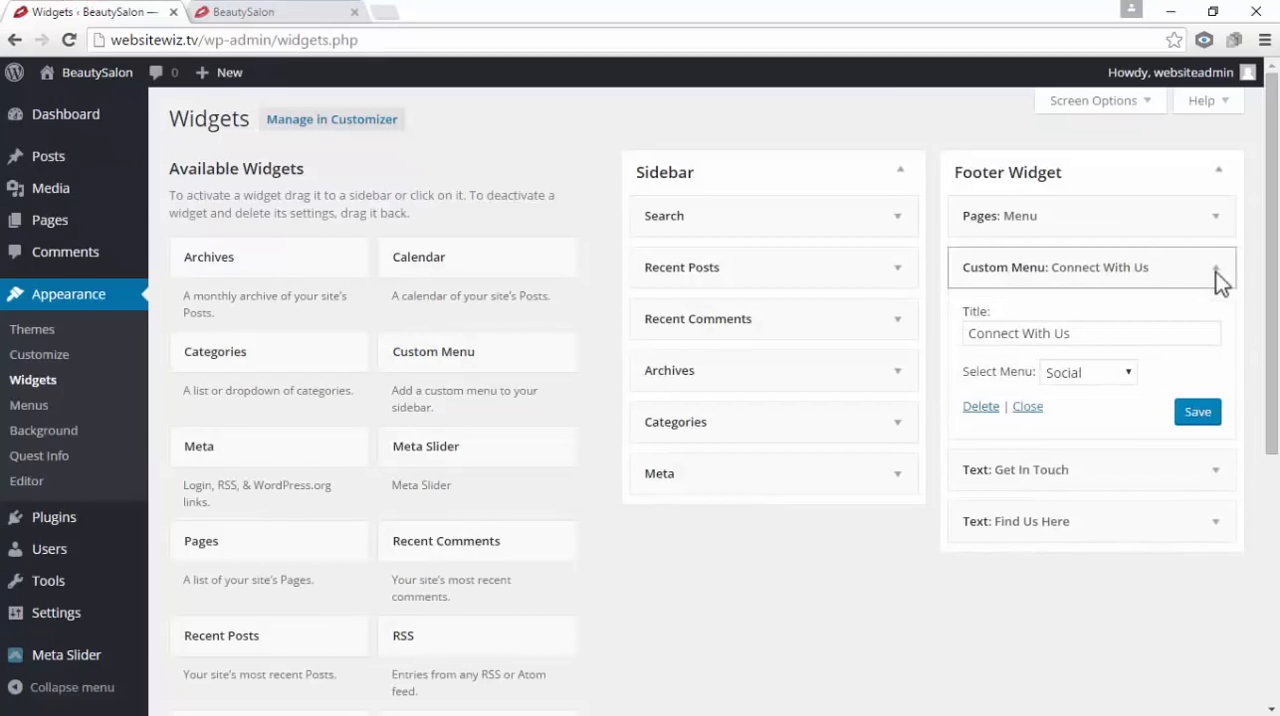
pyautogui.click(980, 407)
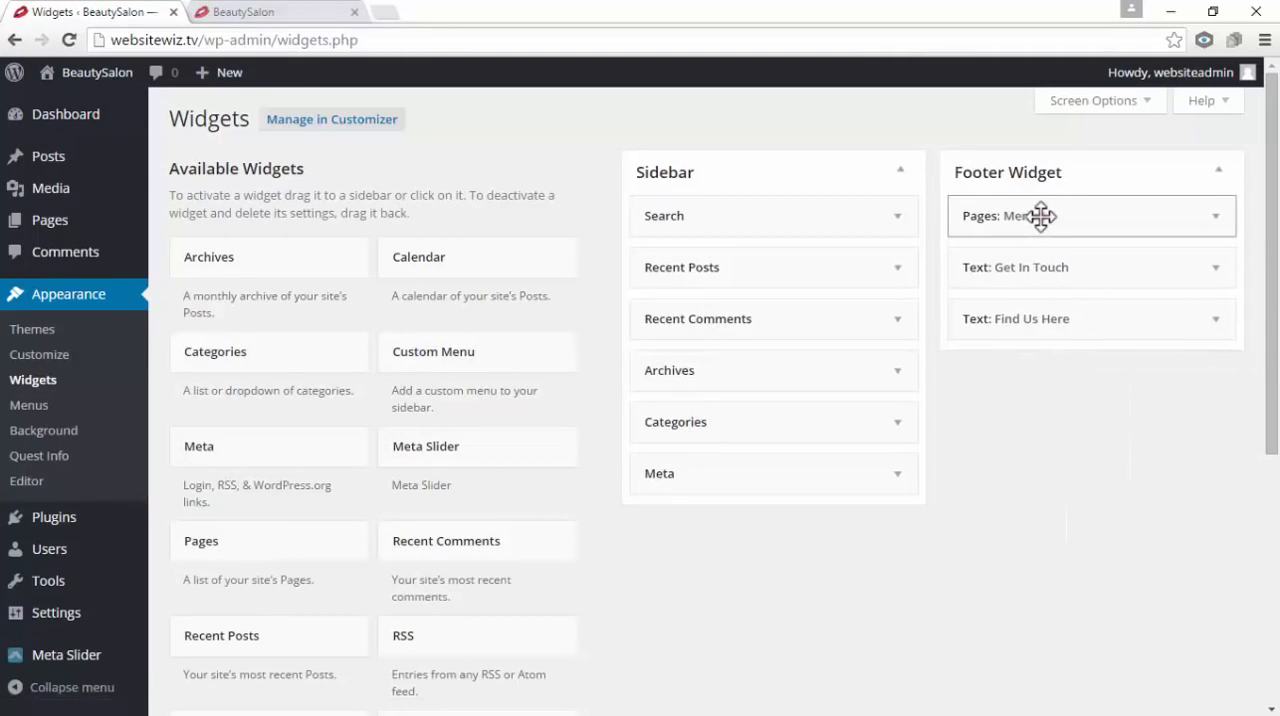
pyautogui.moveTo(1040, 216); pyautogui.dragTo(1040, 220)
pyautogui.moveTo(1058, 268); pyautogui.dragTo(1079, 287)
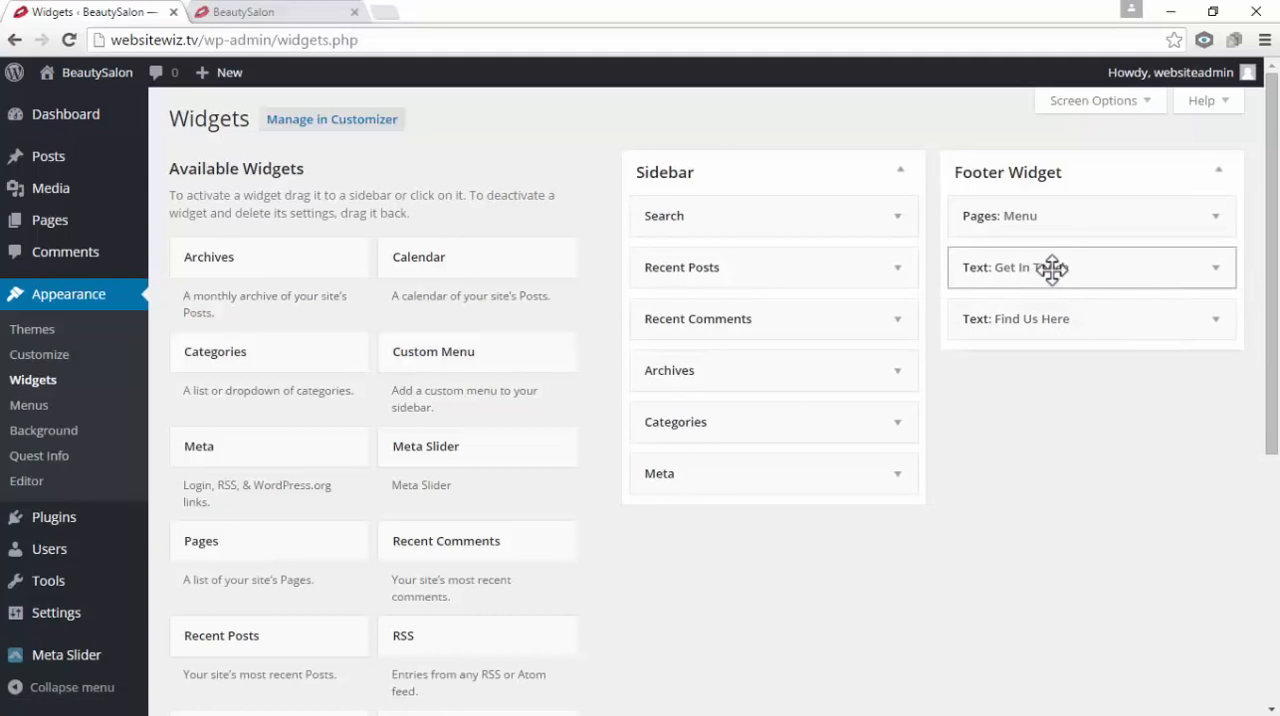
pyautogui.moveTo(1074, 326)
pyautogui.mouseDown()
pyautogui.moveTo(1060, 327)
pyautogui.moveTo(1074, 325)
pyautogui.mouseUp()
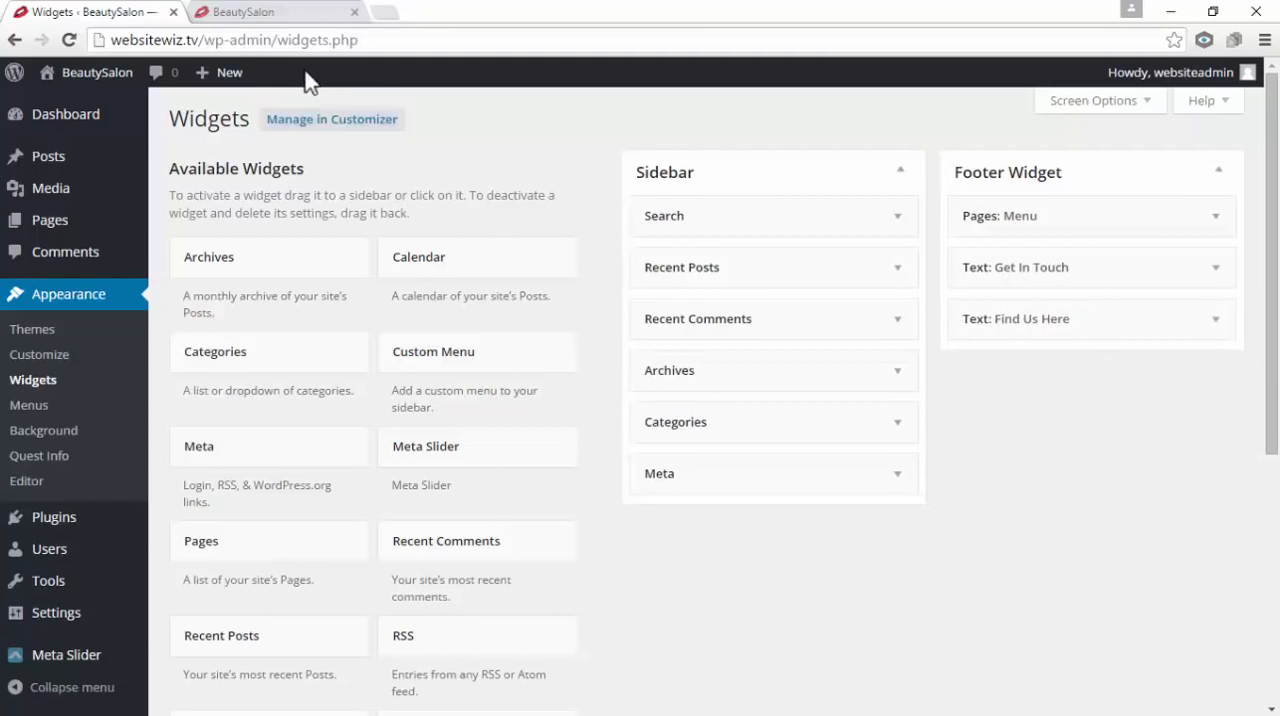
# Replace the old site preview with a fresh one in a new tab and examine the footer's widget columns and headings
pyautogui.click(354, 12)
pyautogui.moveTo(90, 72)
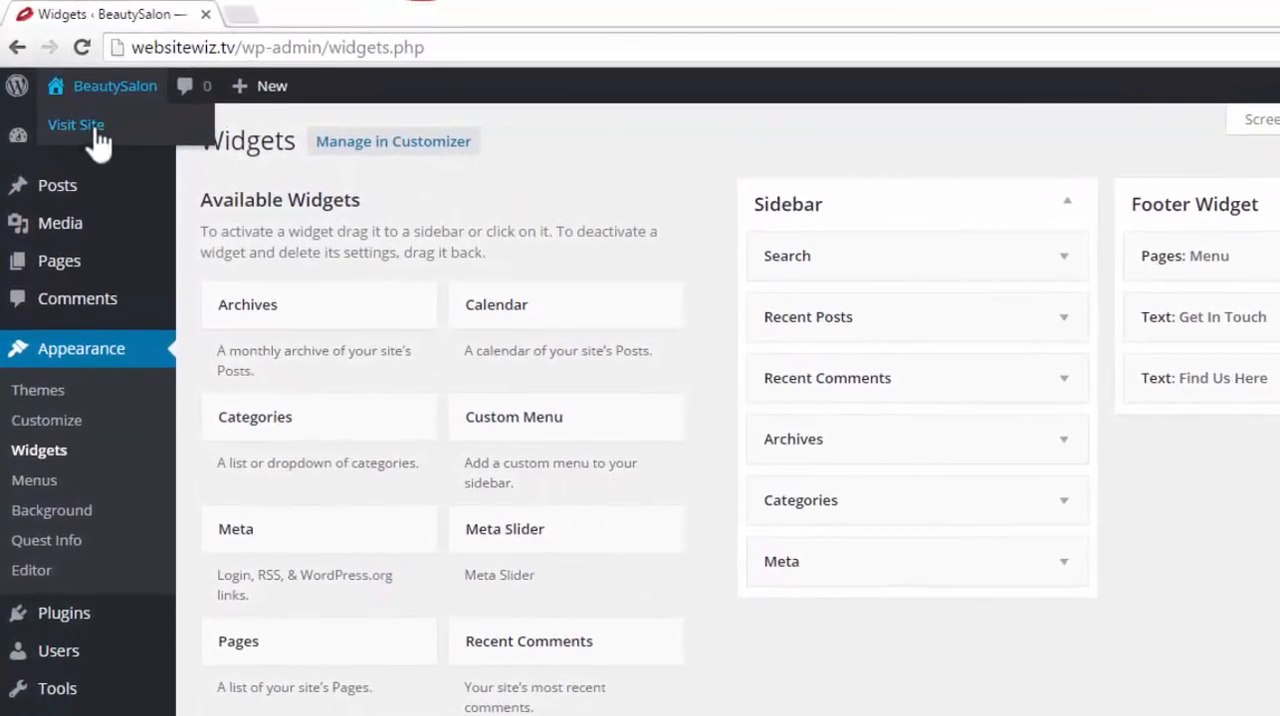
pyautogui.rightClick(95, 127)
pyautogui.click(125, 139)
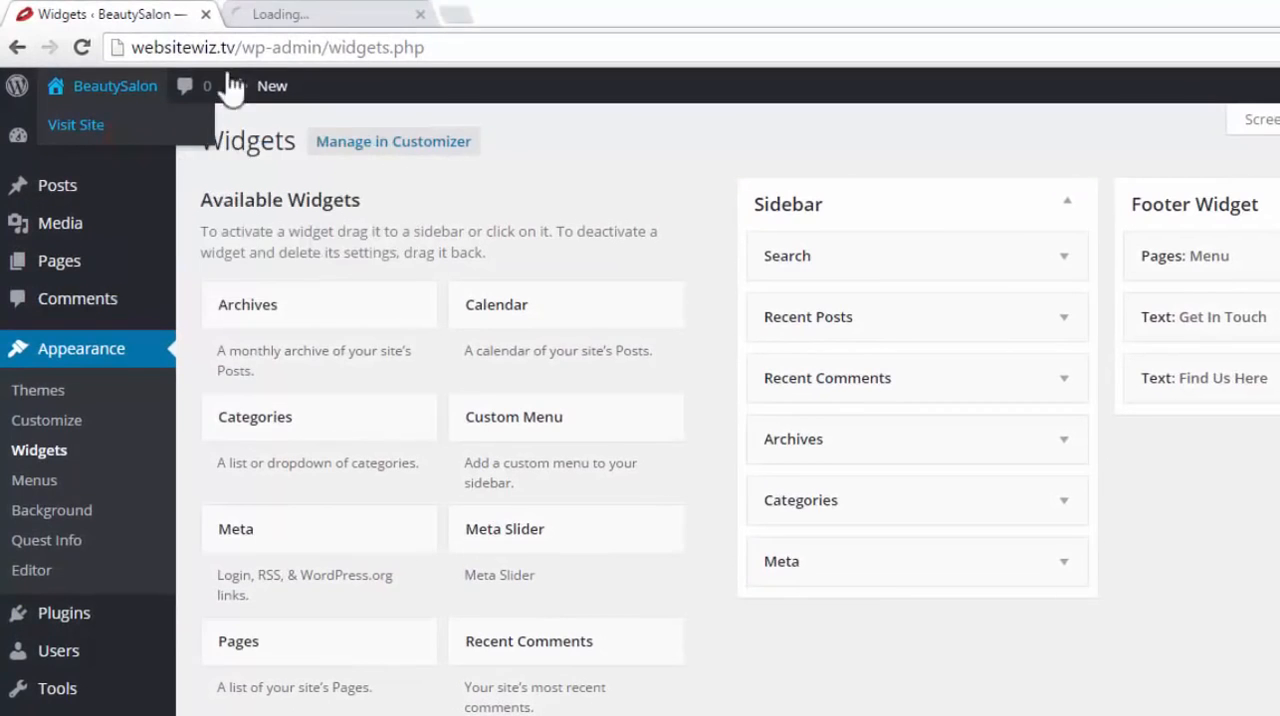
pyautogui.click(300, 14)
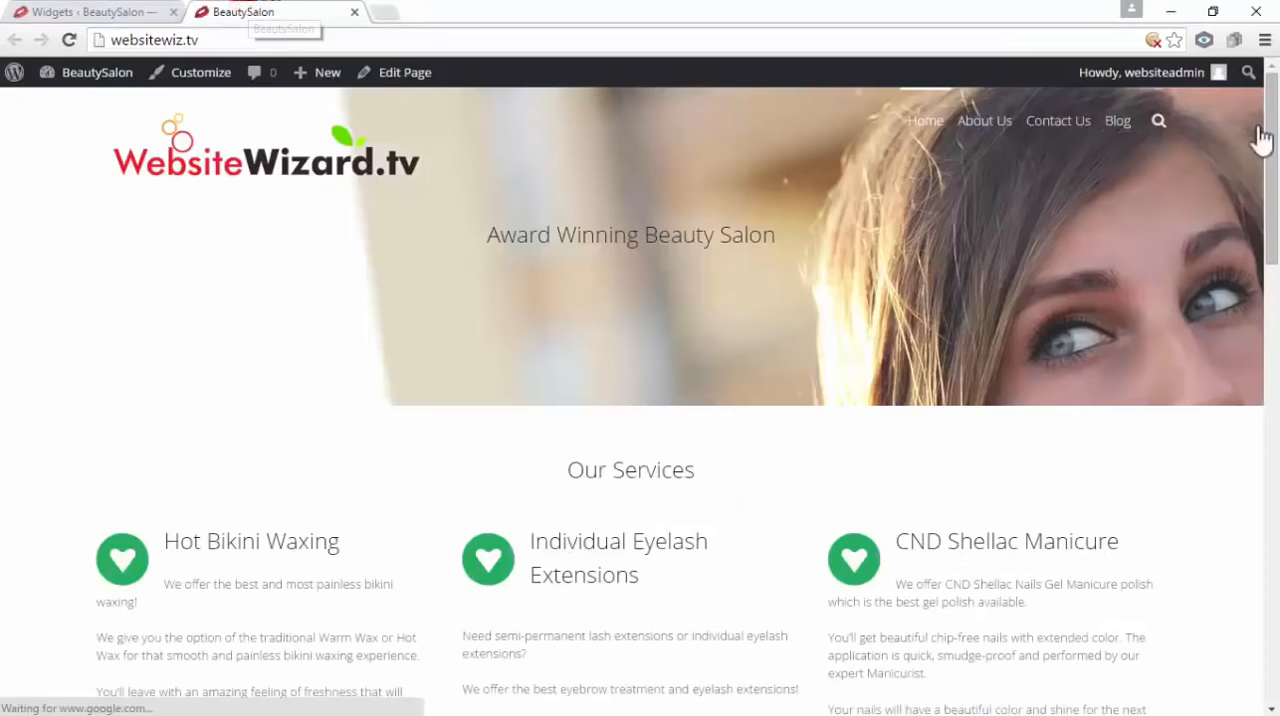
pyautogui.moveTo(1270, 140); pyautogui.dragTo(1272, 617)
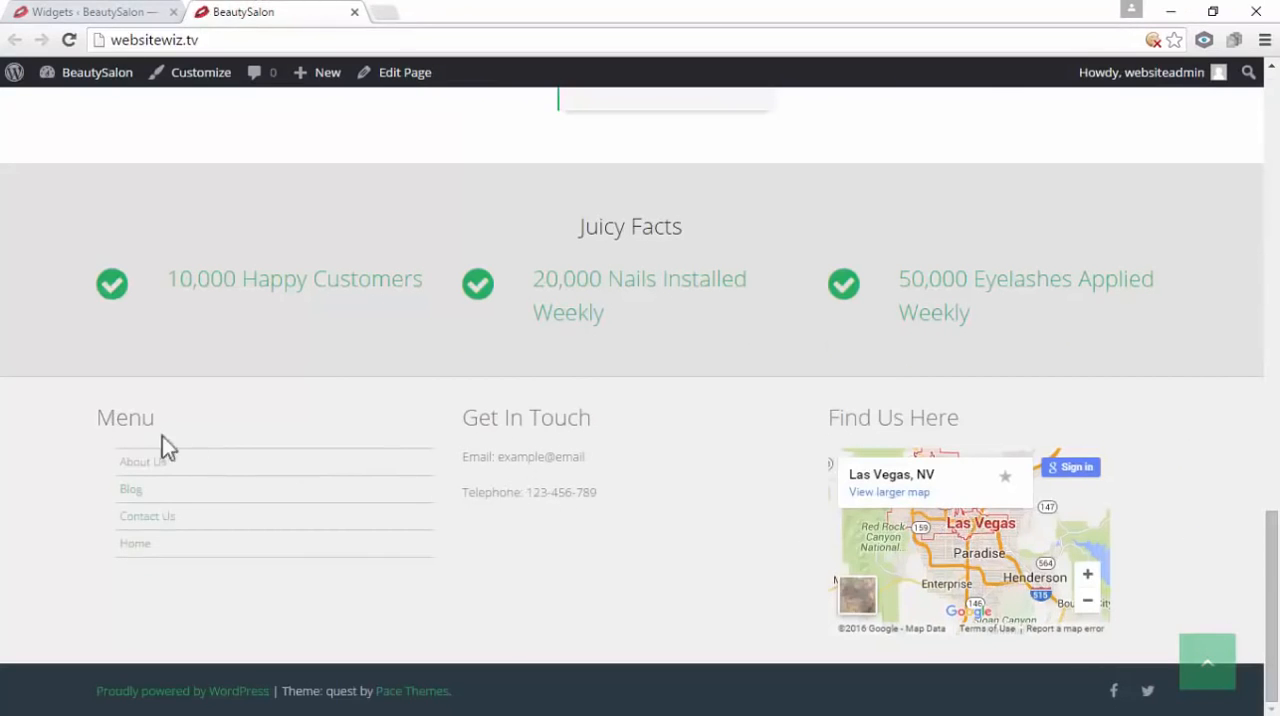
pyautogui.moveTo(971, 420); pyautogui.dragTo(838, 410)
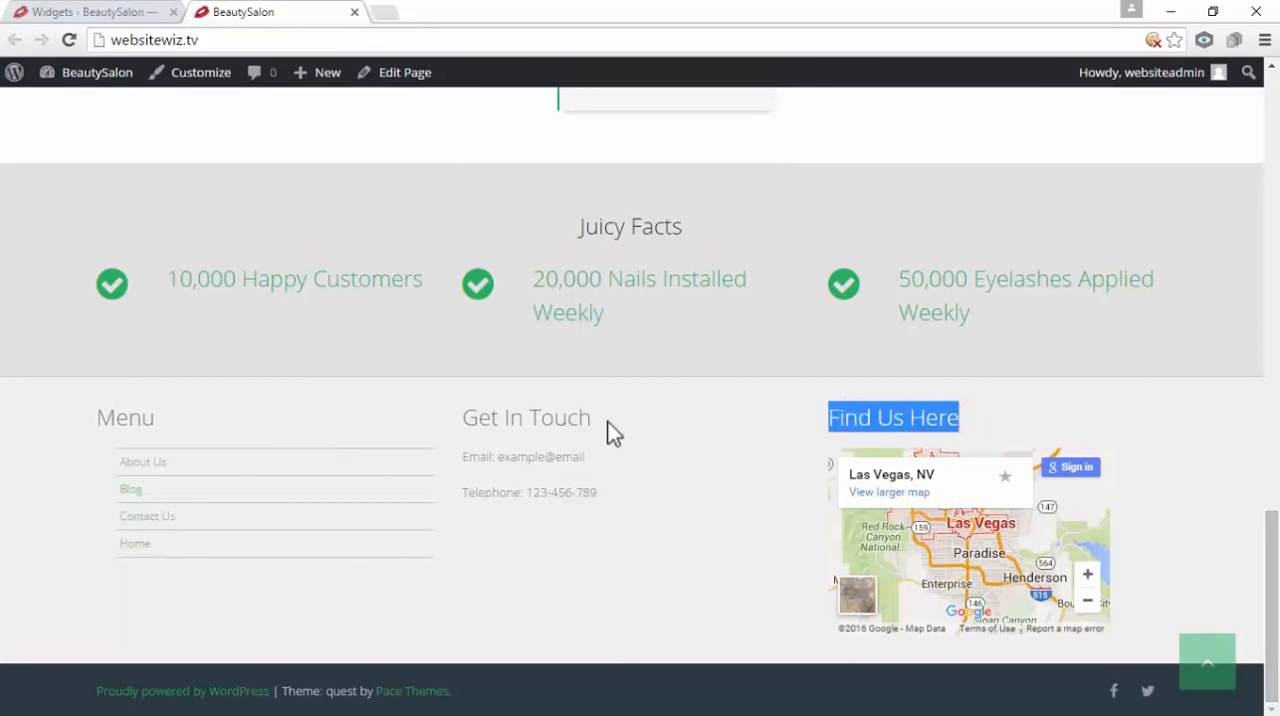
pyautogui.moveTo(606, 420); pyautogui.dragTo(458, 418)
pyautogui.moveTo(177, 414); pyautogui.dragTo(95, 440)
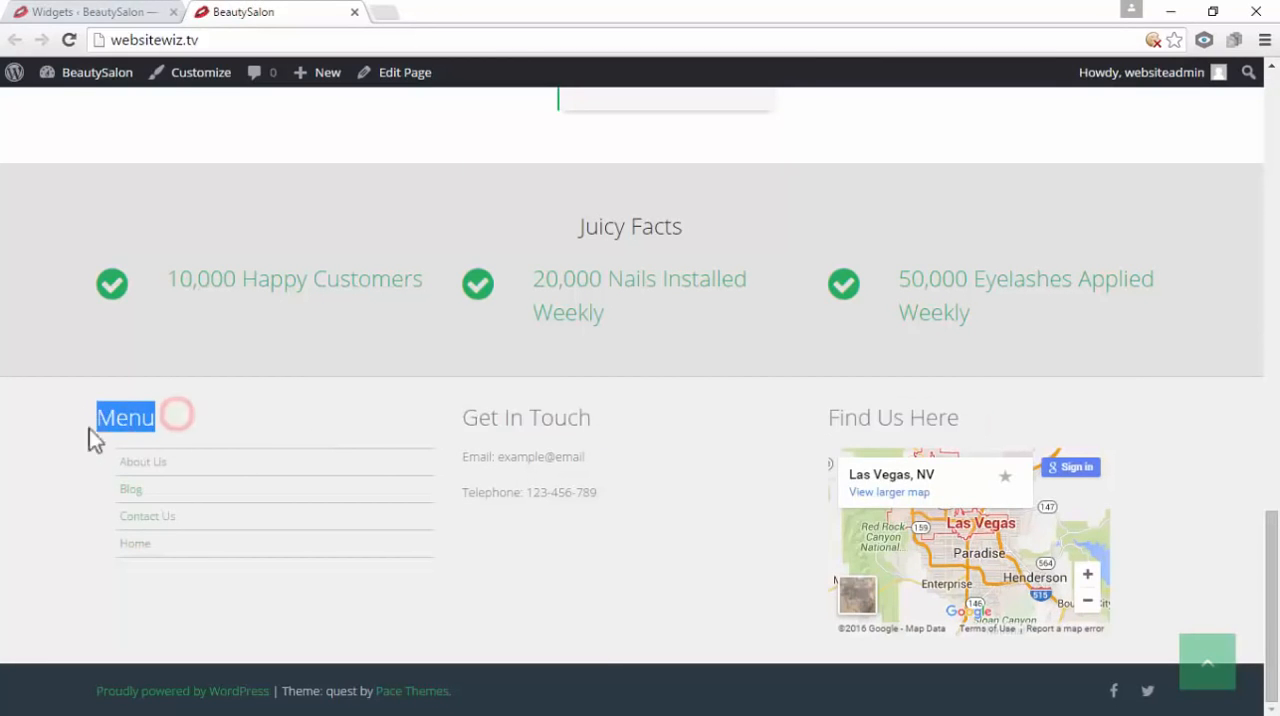
pyautogui.moveTo(596, 420); pyautogui.dragTo(509, 420)
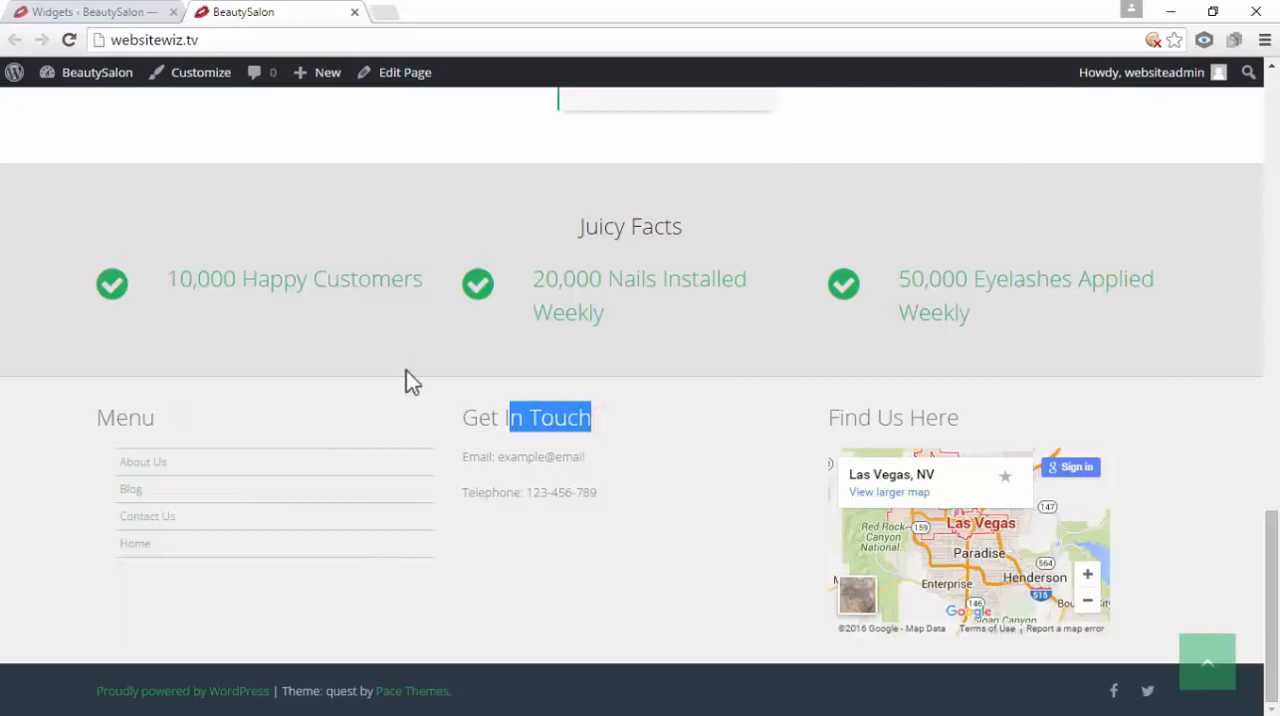
# Clear the title of the Pages widget in the Footer Widget area, save it and collapse the widget
pyautogui.click(106, 11)
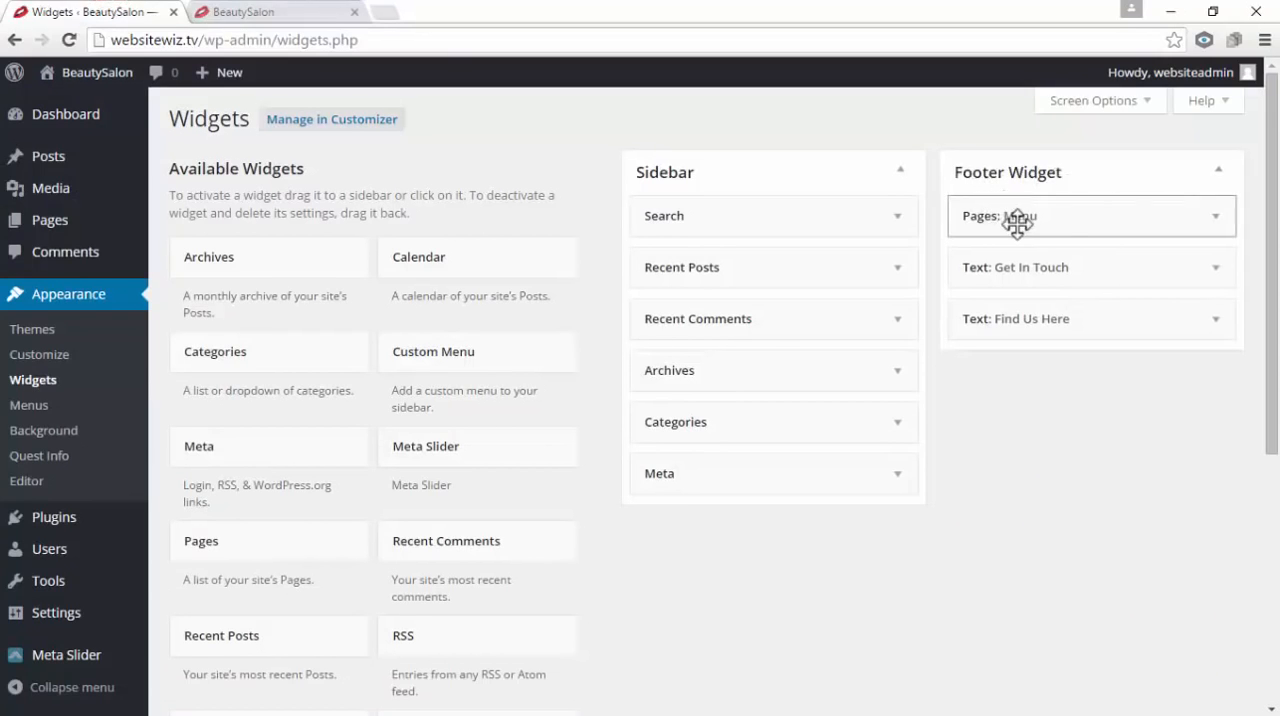
pyautogui.moveTo(1052, 217); pyautogui.dragTo(1094, 228)
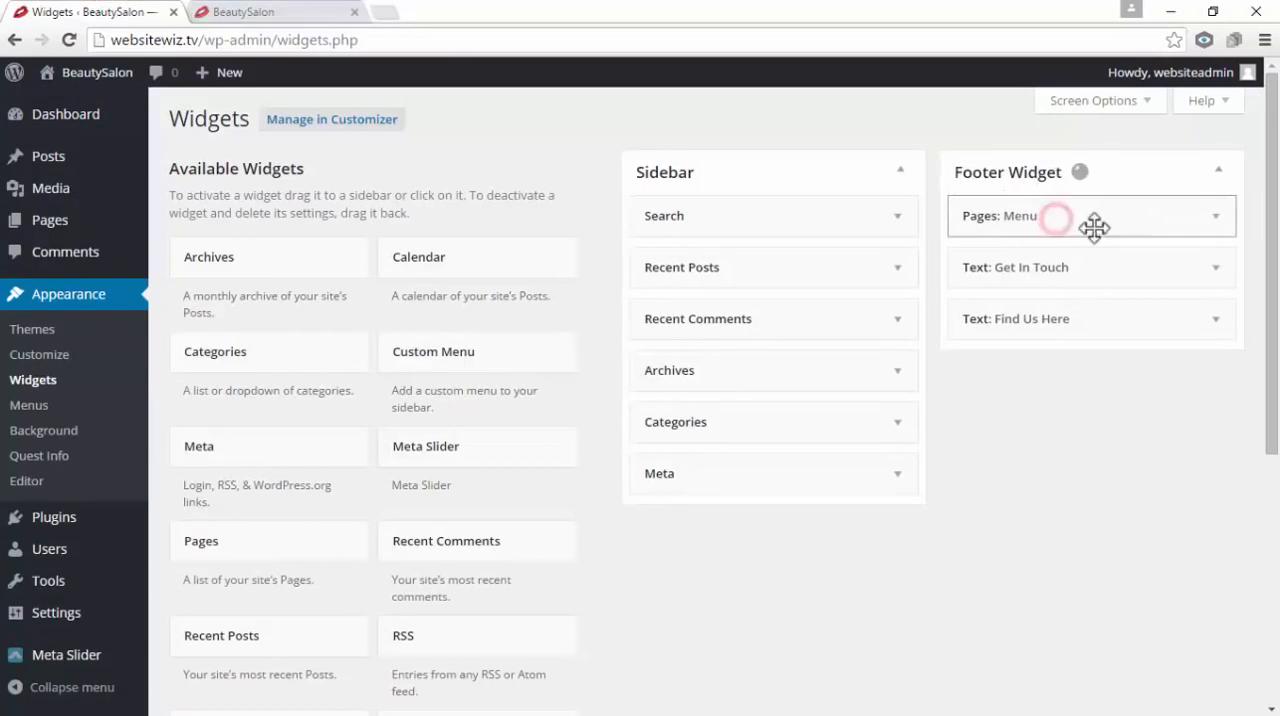
pyautogui.click(1216, 218)
pyautogui.moveTo(1028, 282); pyautogui.dragTo(963, 288)
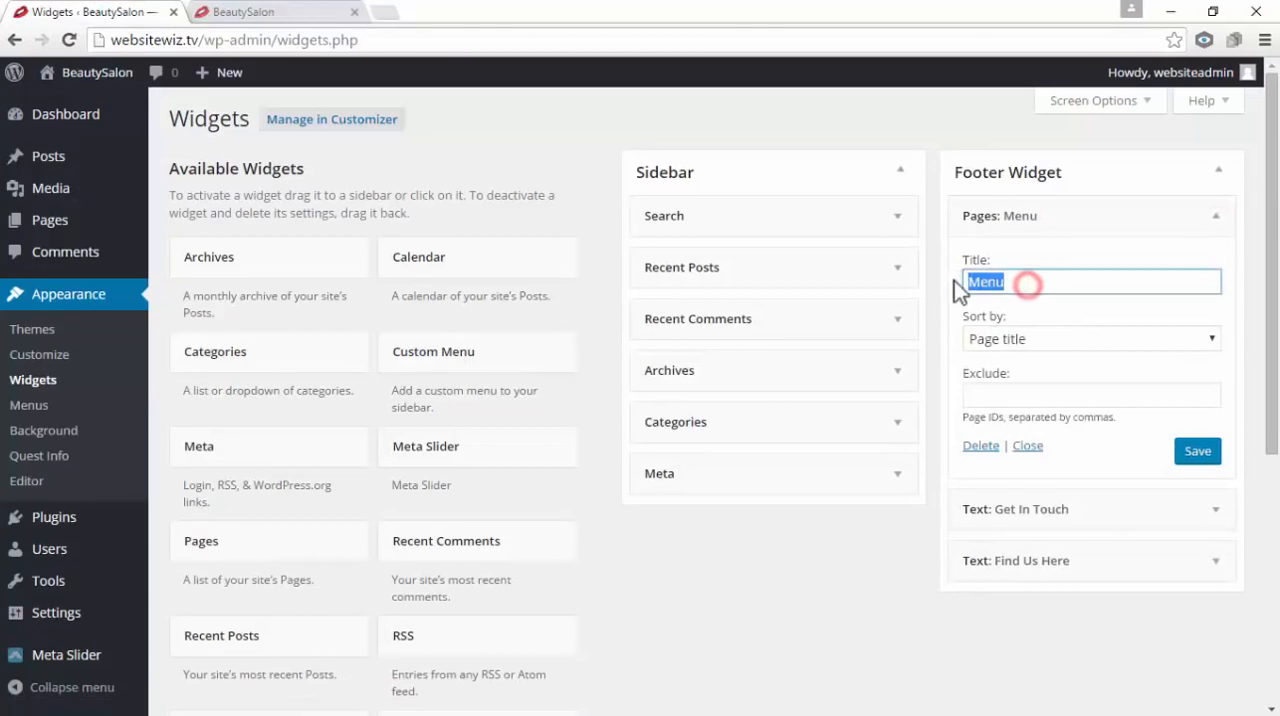
pyautogui.press('BackSpace')
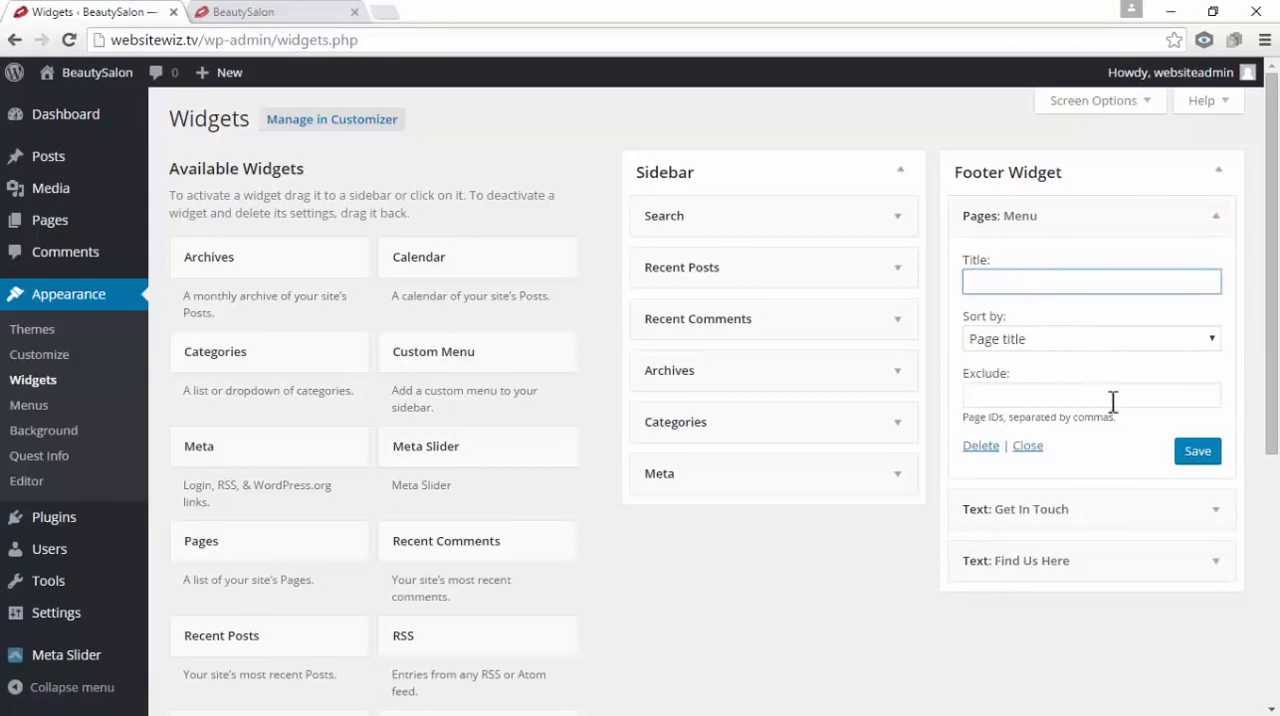
pyautogui.click(1205, 458)
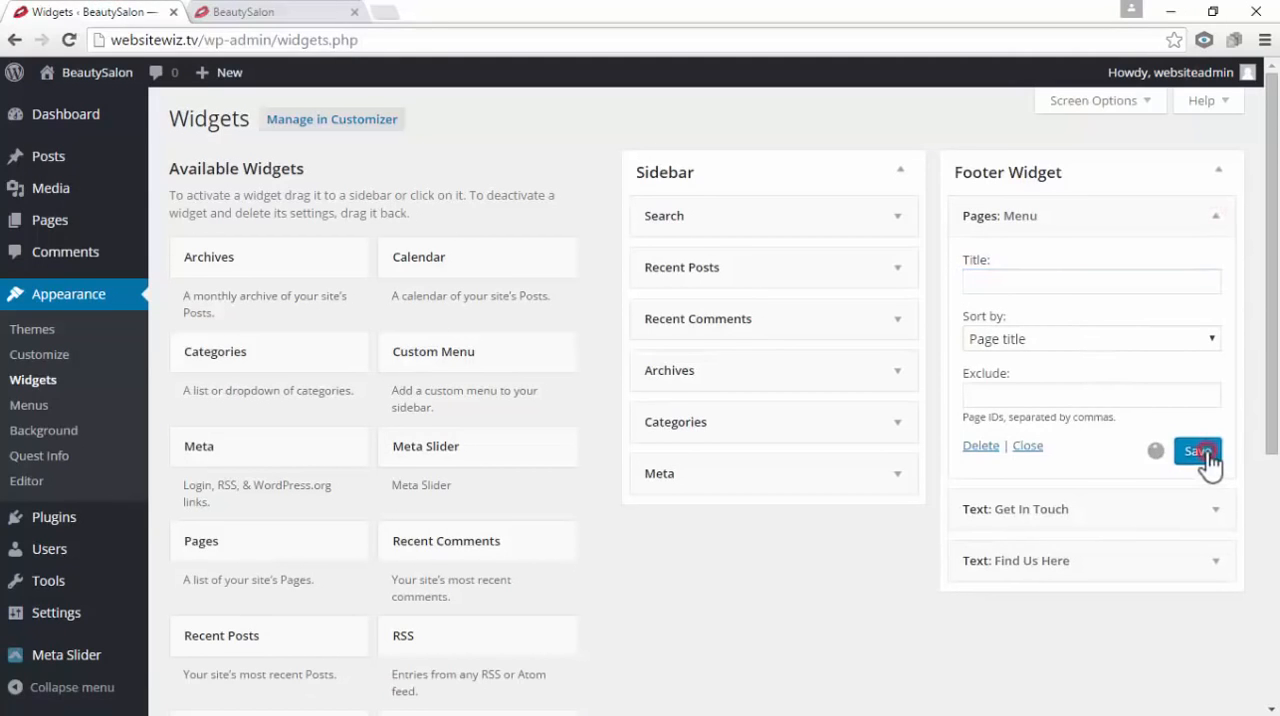
pyautogui.click(1216, 217)
# Clear the title of the Get In Touch text widget in the Footer Widget area, save it and collapse the widget
pyautogui.moveTo(1186, 265)
pyautogui.mouseDown()
pyautogui.moveTo(1146, 265)
pyautogui.moveTo(1170, 270)
pyautogui.mouseUp()
pyautogui.click(1216, 270)
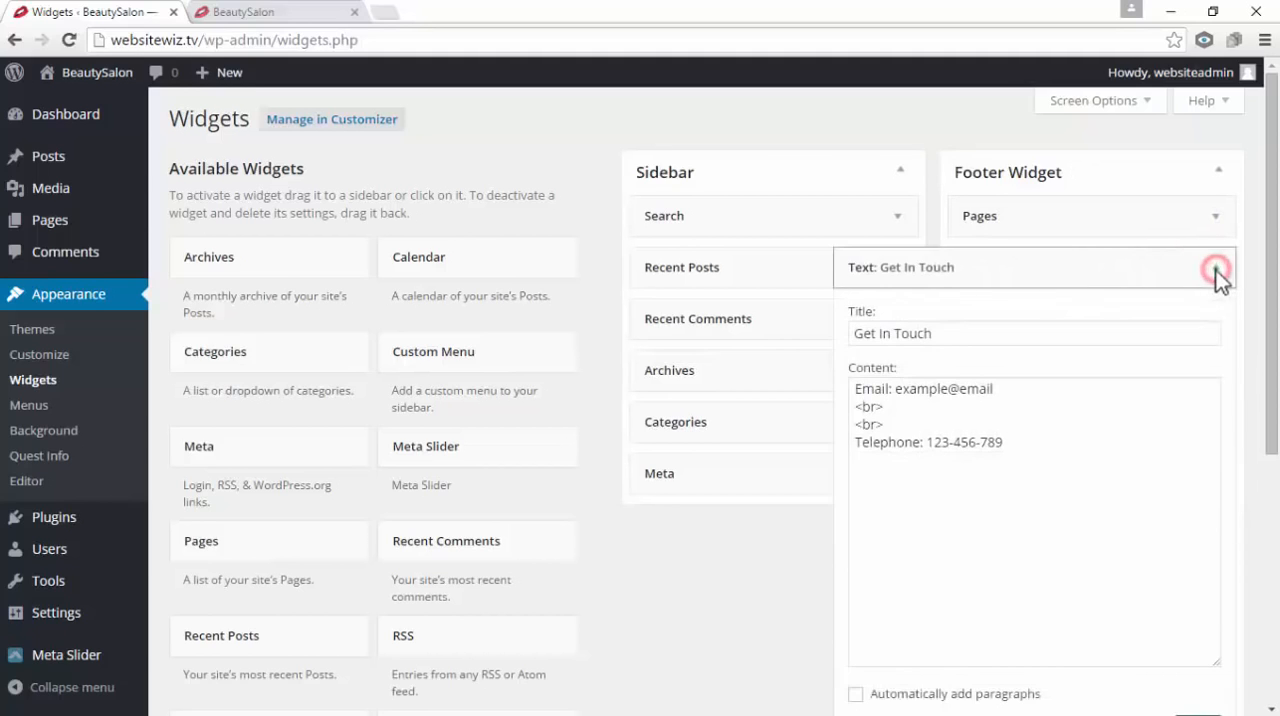
pyautogui.tripleClick(940, 332)
pyautogui.press('BackSpace')
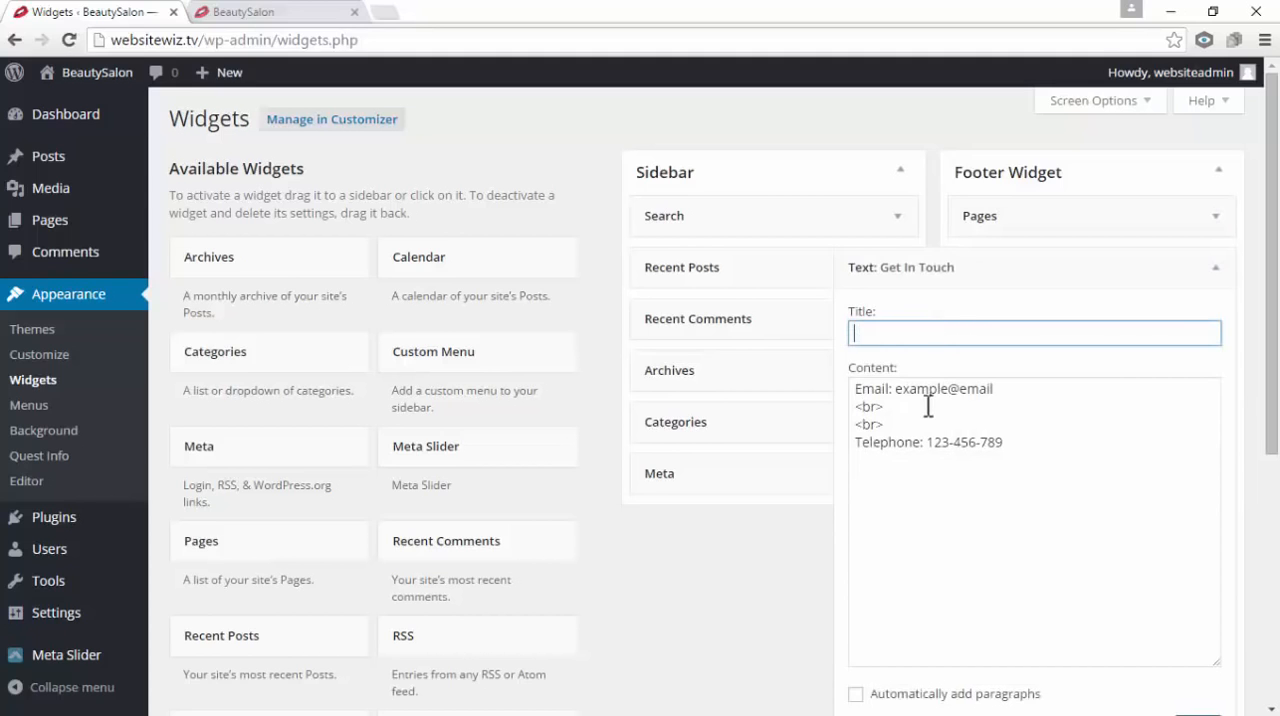
pyautogui.scroll(-1, 928, 405)
pyautogui.click(1195, 634)
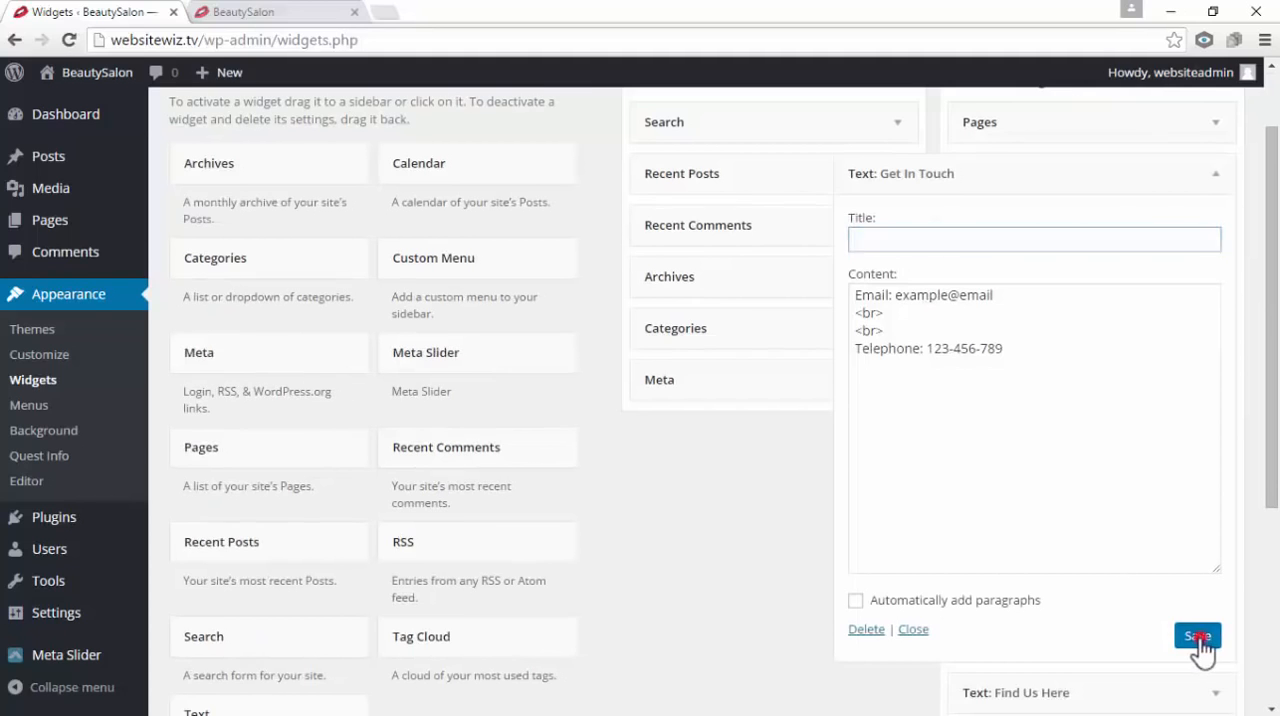
pyautogui.scroll(1, 1185, 542)
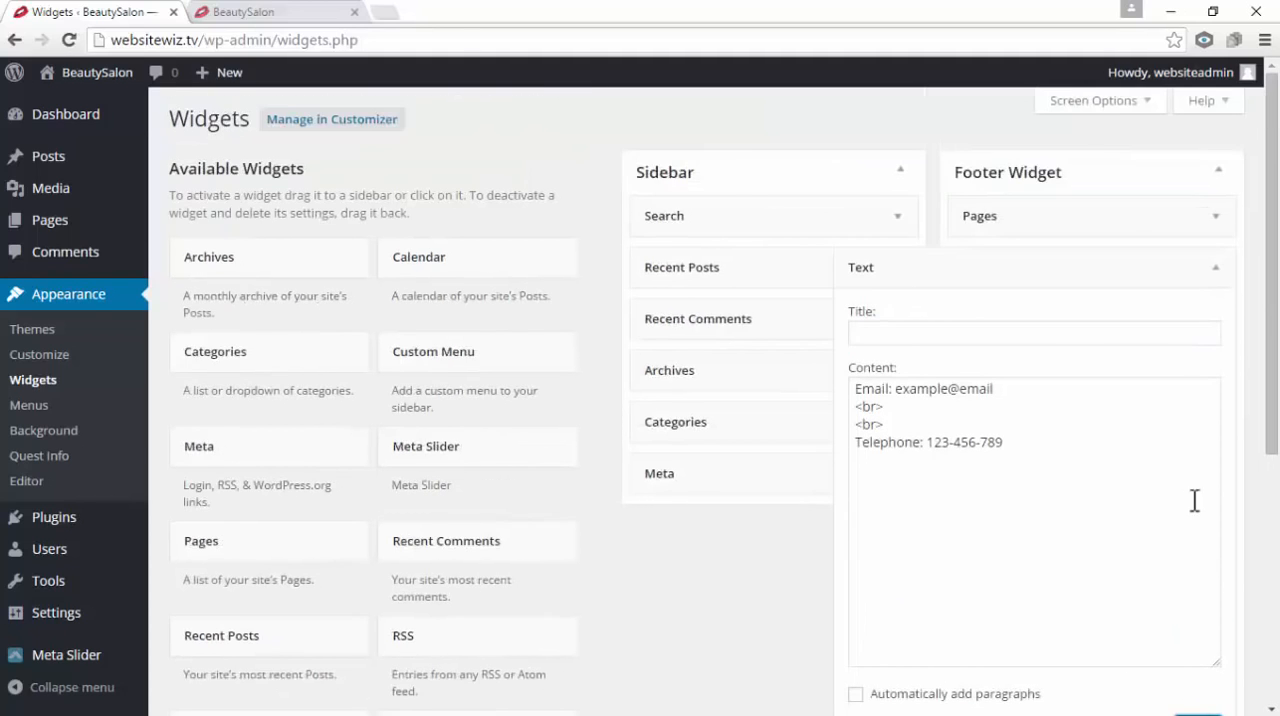
pyautogui.click(1215, 268)
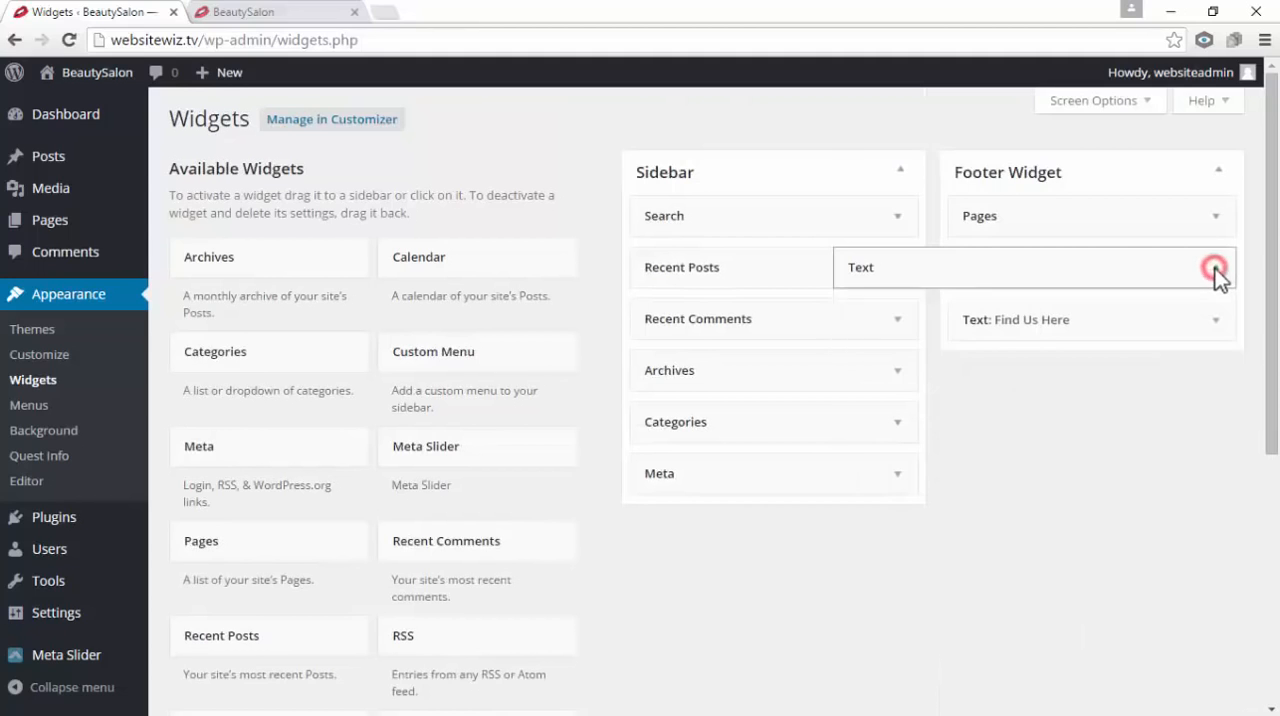
# Clear the title of the Find Us Here map text widget in the Footer Widget area and save it
pyautogui.moveTo(1103, 323); pyautogui.dragTo(1166, 337)
pyautogui.click(1216, 320)
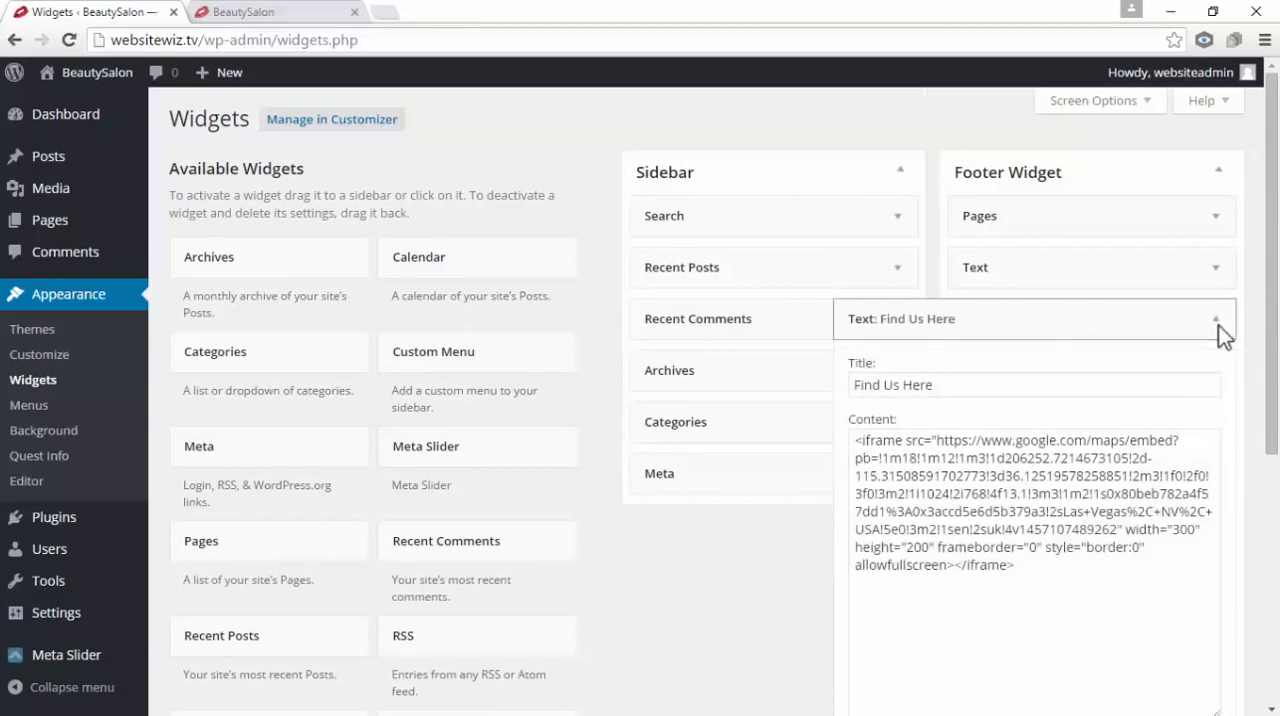
pyautogui.scroll(-1, 1075, 392)
pyautogui.moveTo(945, 291); pyautogui.dragTo(731, 291)
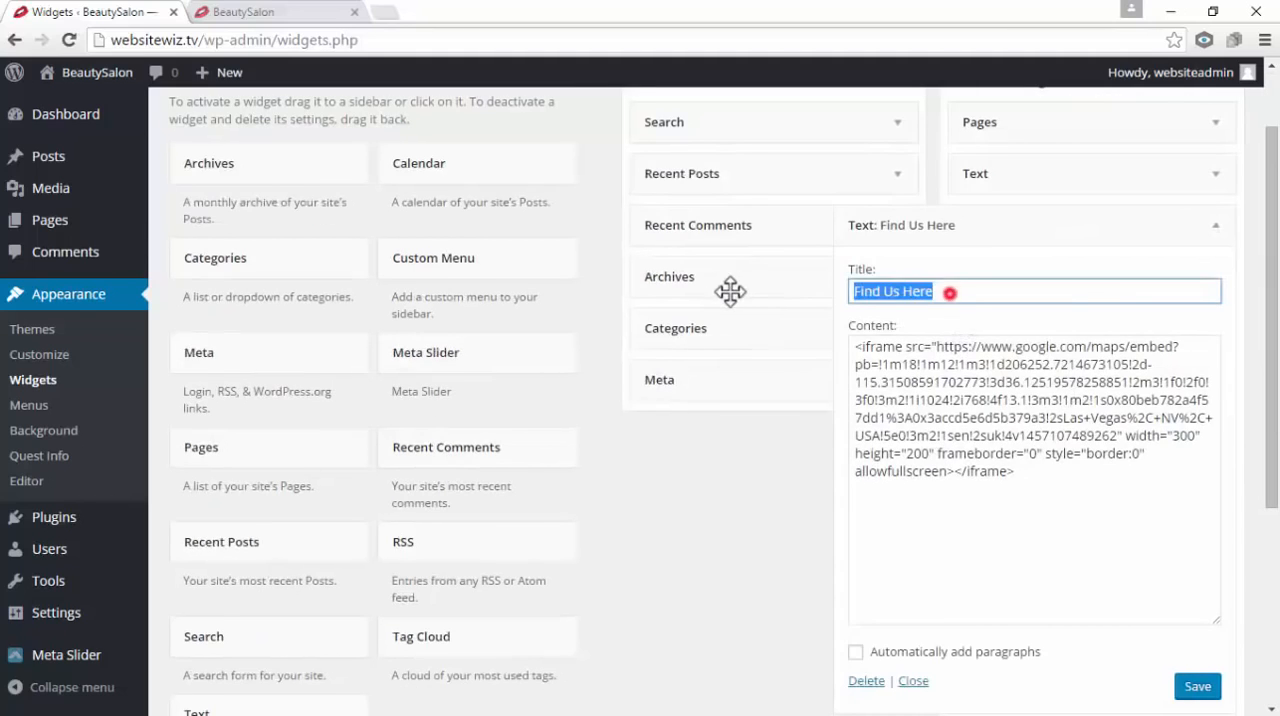
pyautogui.press('BackSpace')
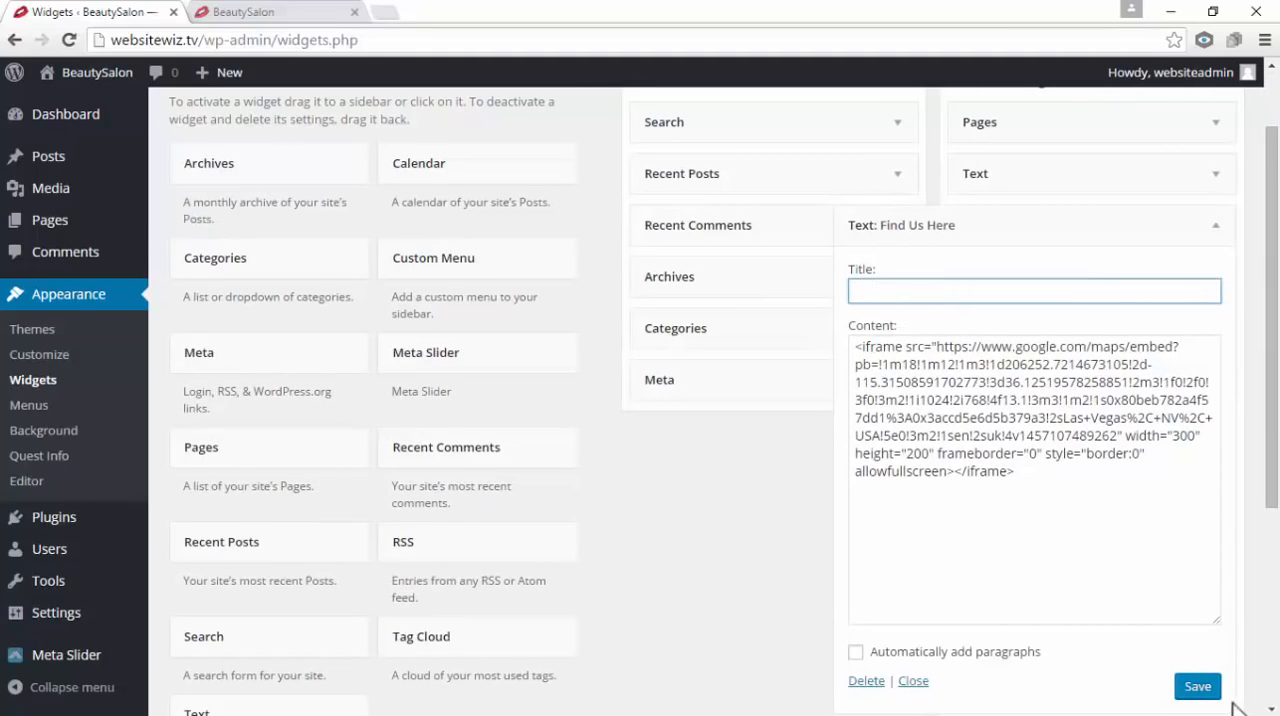
pyautogui.click(1188, 686)
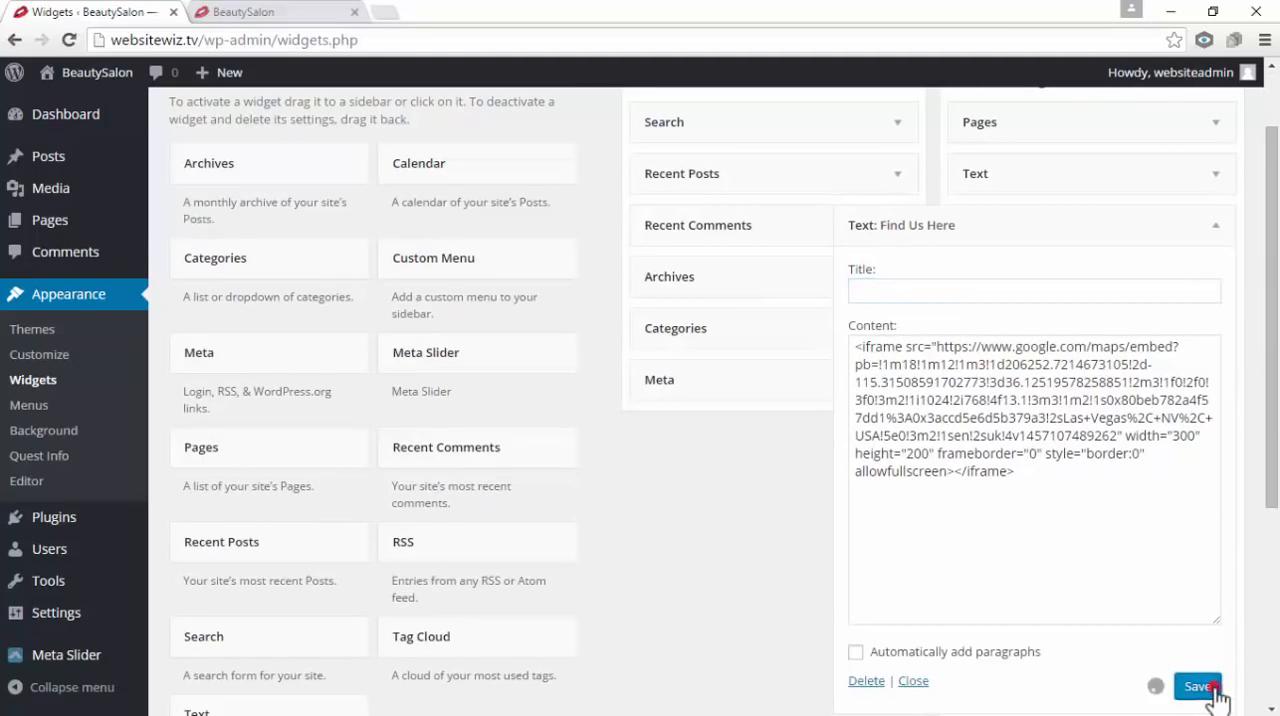
# Replace the old site preview with a fresh one in a new tab and check the footer's contact text and map columns
pyautogui.click(356, 12)
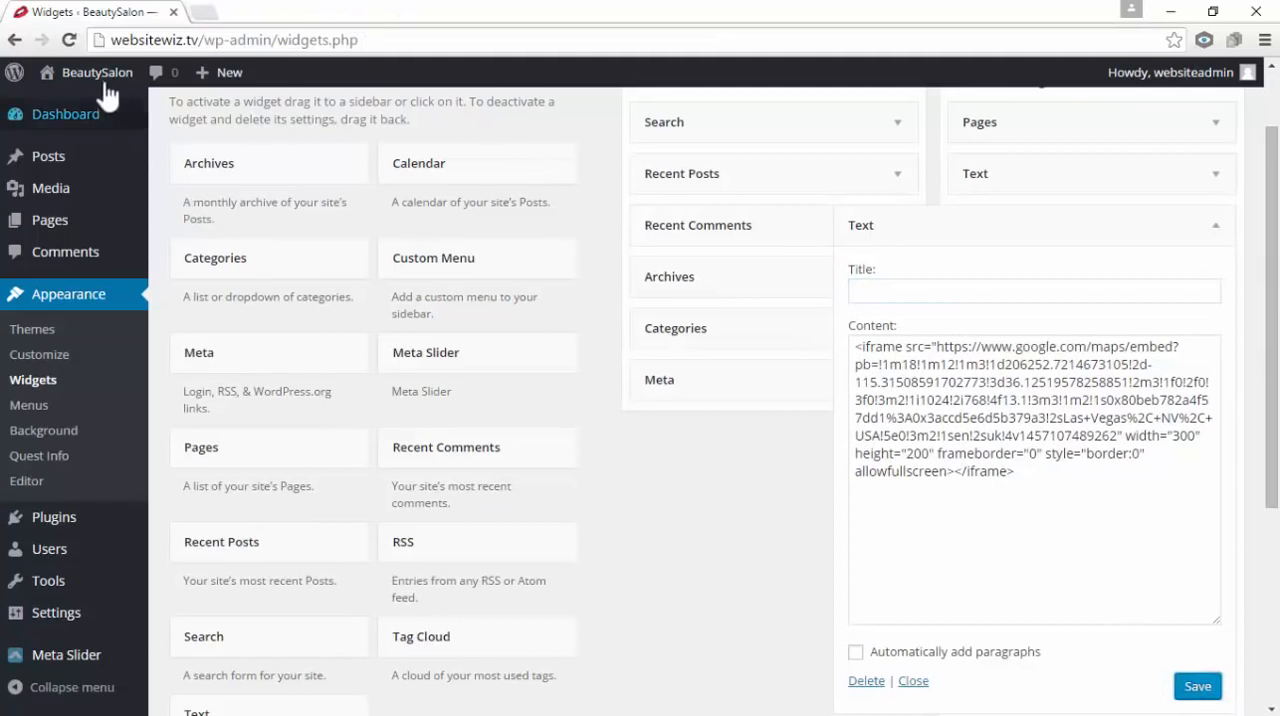
pyautogui.moveTo(97, 72)
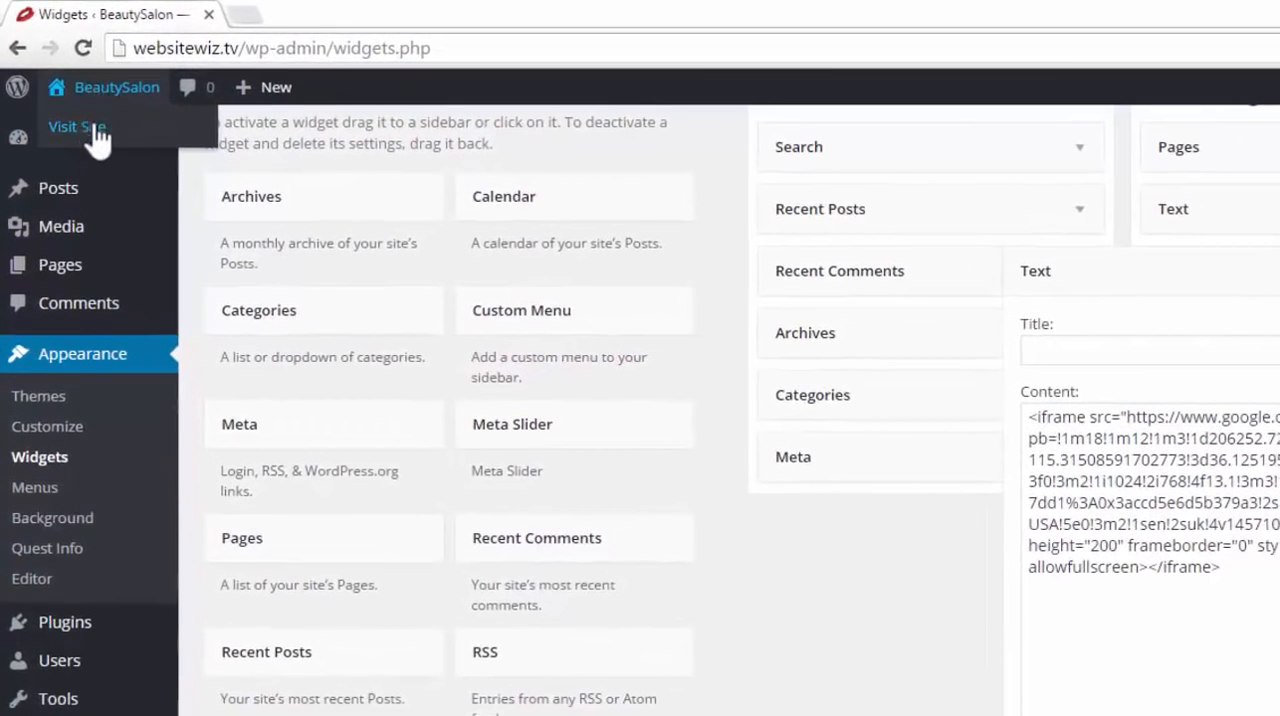
pyautogui.rightClick(101, 128)
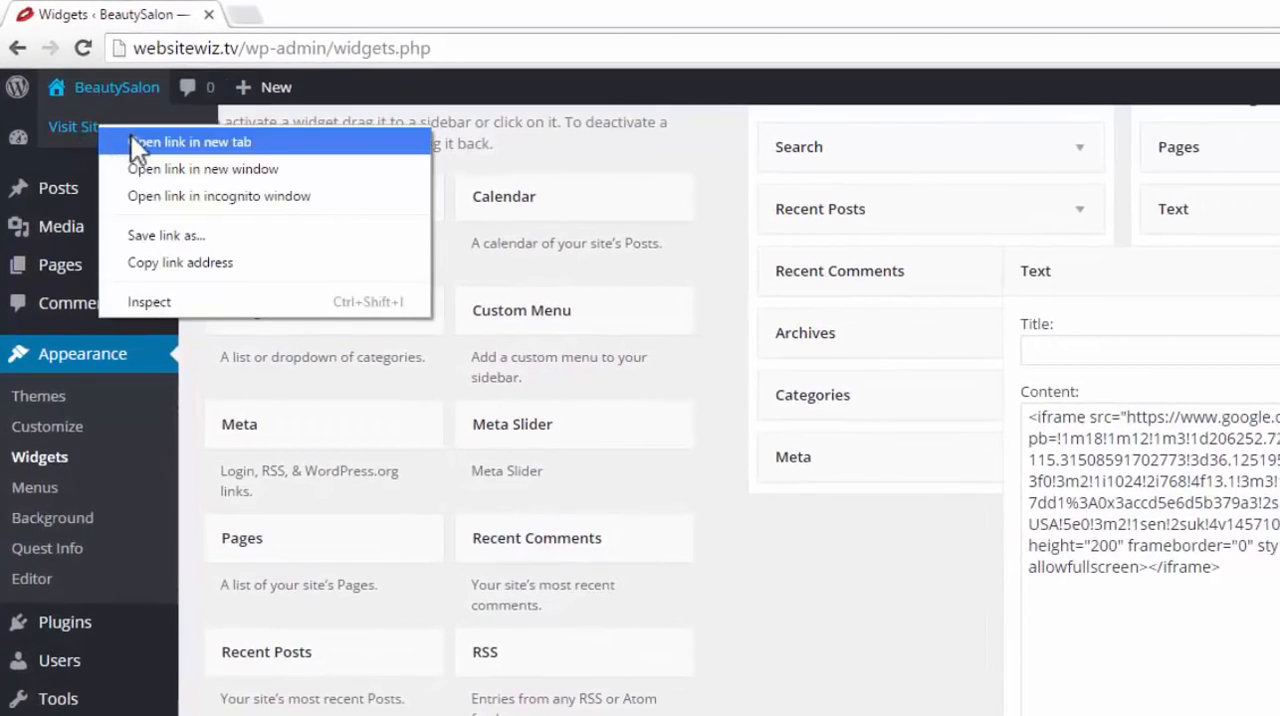
pyautogui.click(135, 136)
pyautogui.click(313, 15)
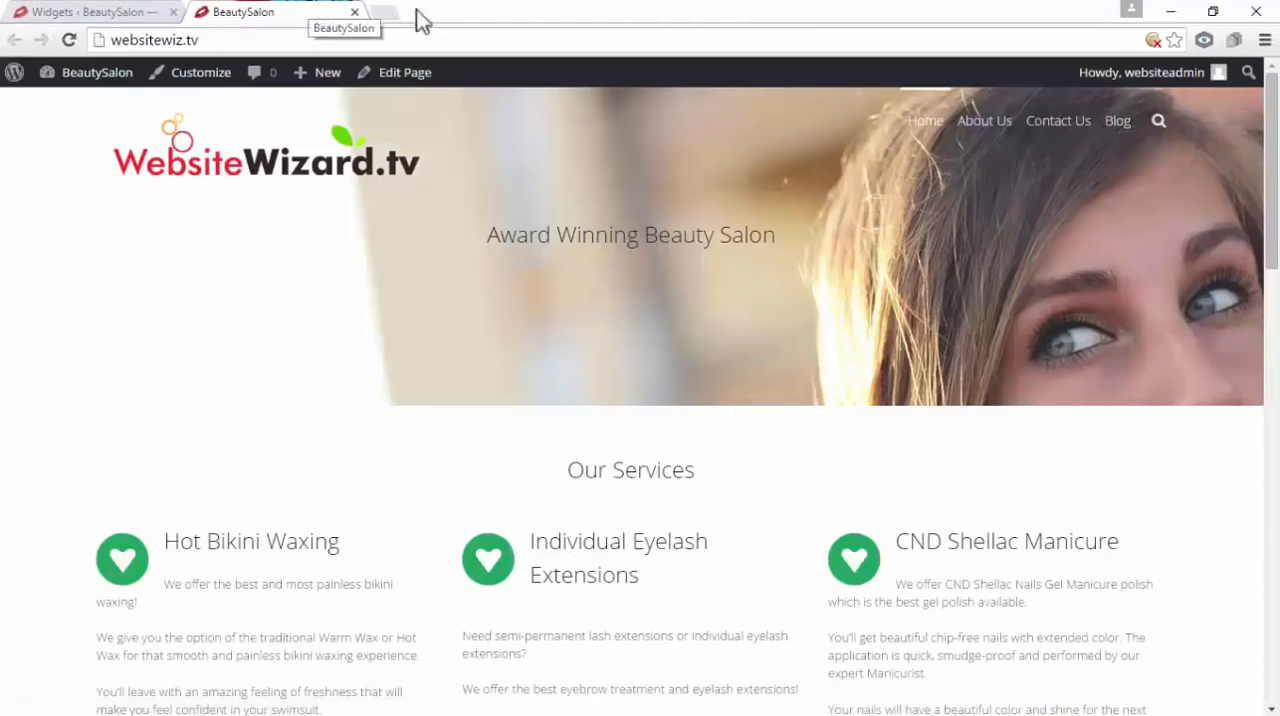
pyautogui.moveTo(1273, 170); pyautogui.dragTo(1277, 578)
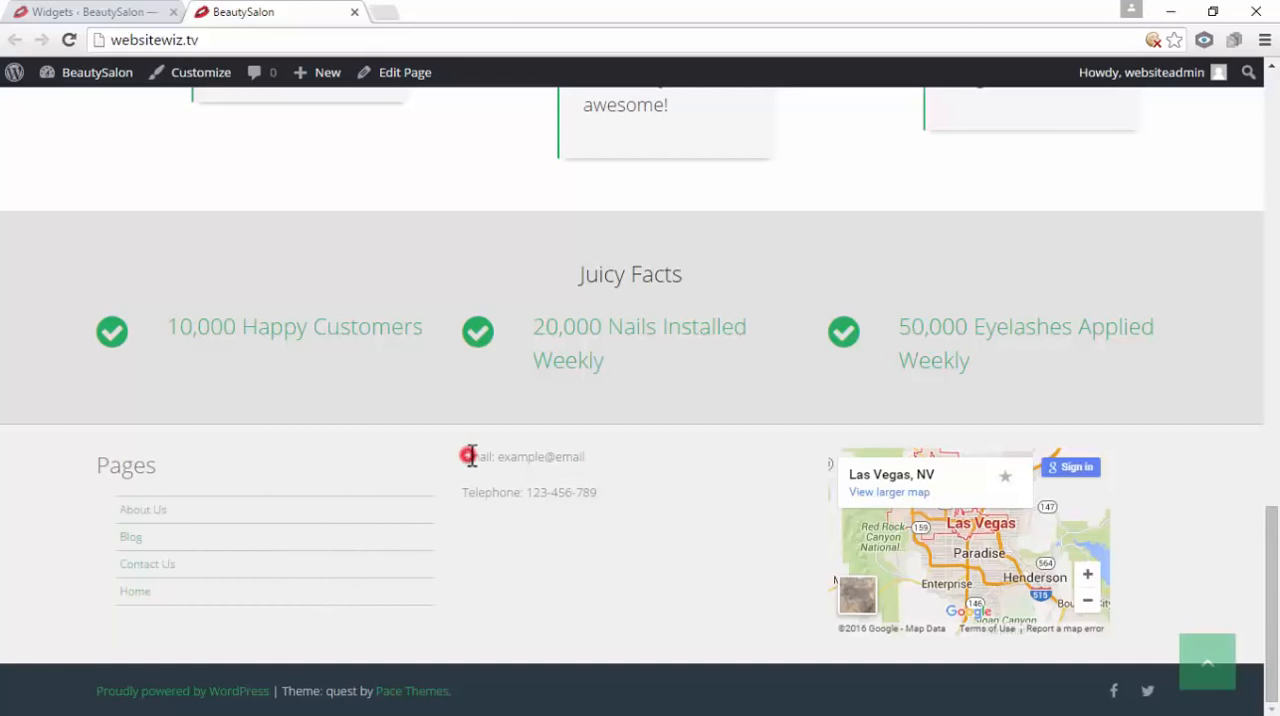
pyautogui.moveTo(463, 456); pyautogui.dragTo(506, 456)
pyautogui.click(621, 538)
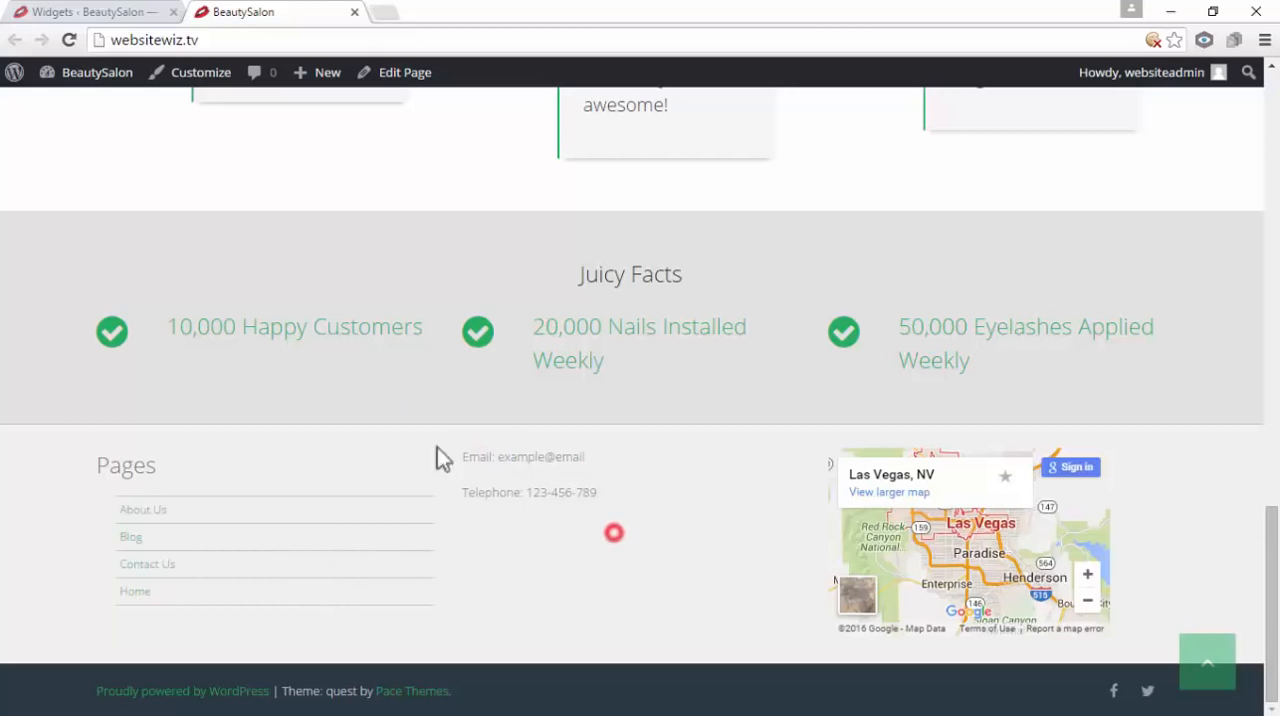
# Collapse the map widget in the Footer Widget area, set the contact text widget's title to "Get In Touch", and save and collapse it
pyautogui.click(128, 12)
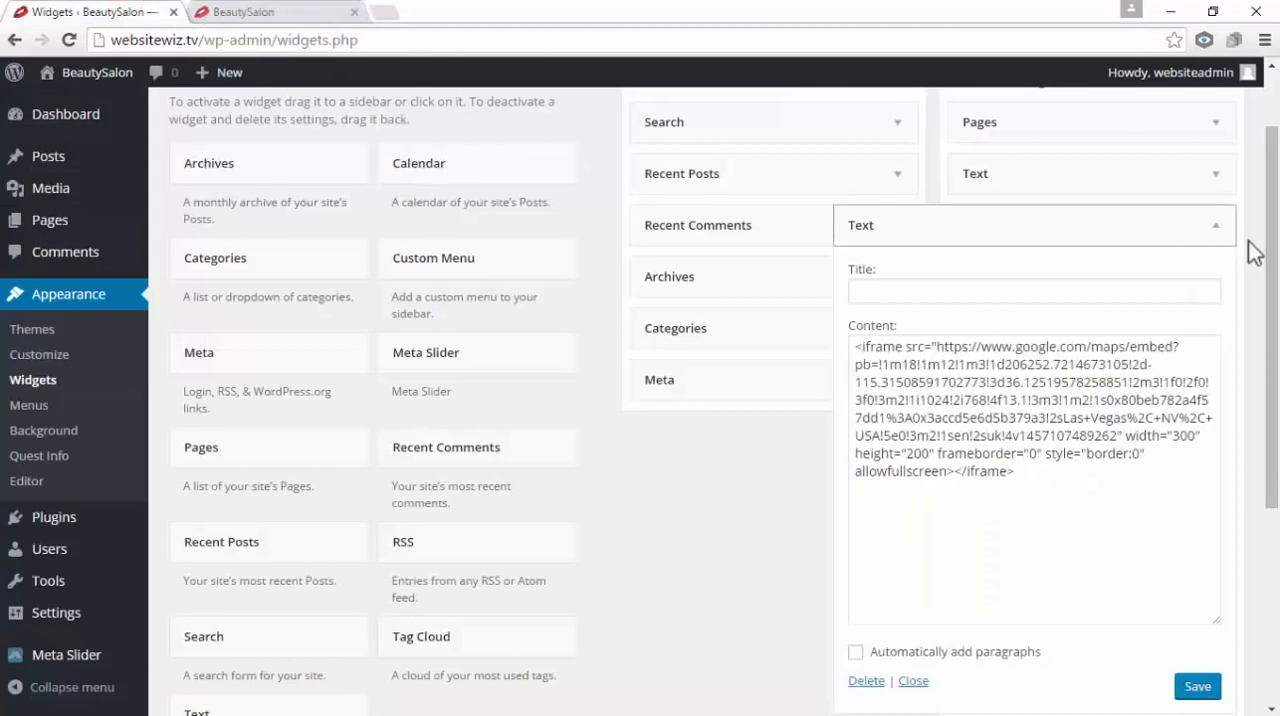
pyautogui.scroll(1, 1249, 250)
pyautogui.click(1217, 318)
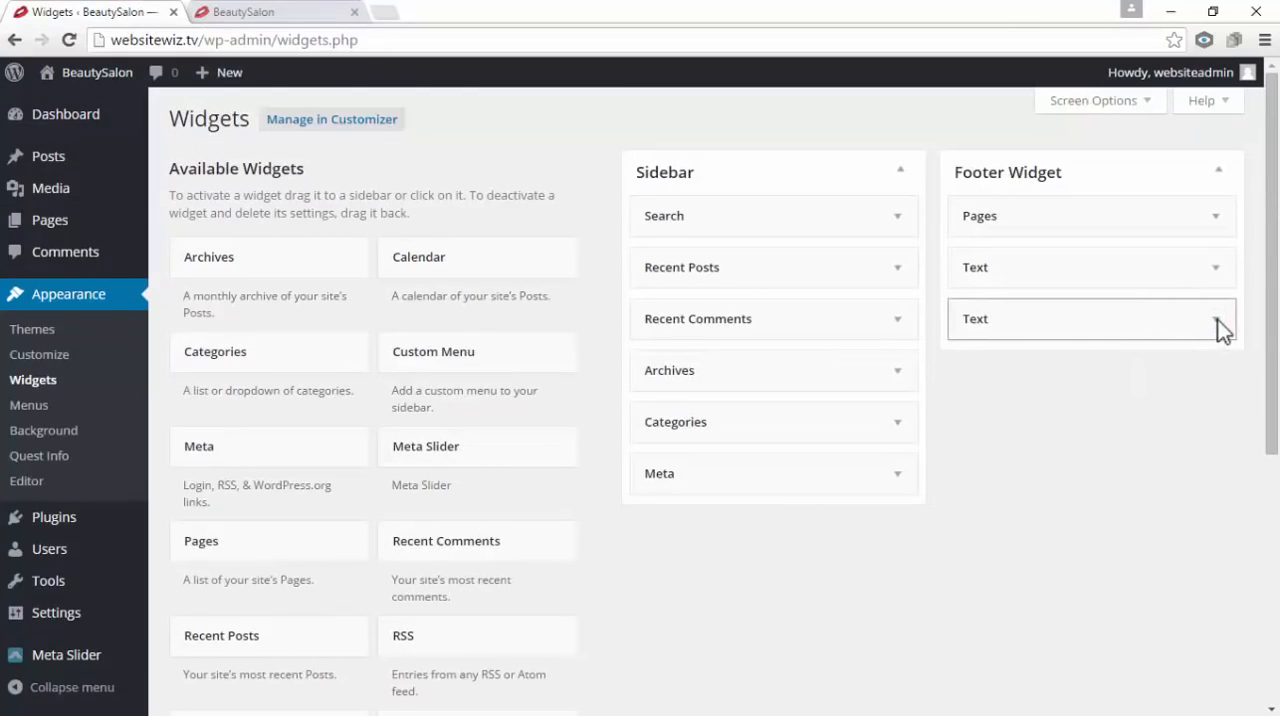
pyautogui.moveTo(1217, 320); pyautogui.dragTo(1163, 266)
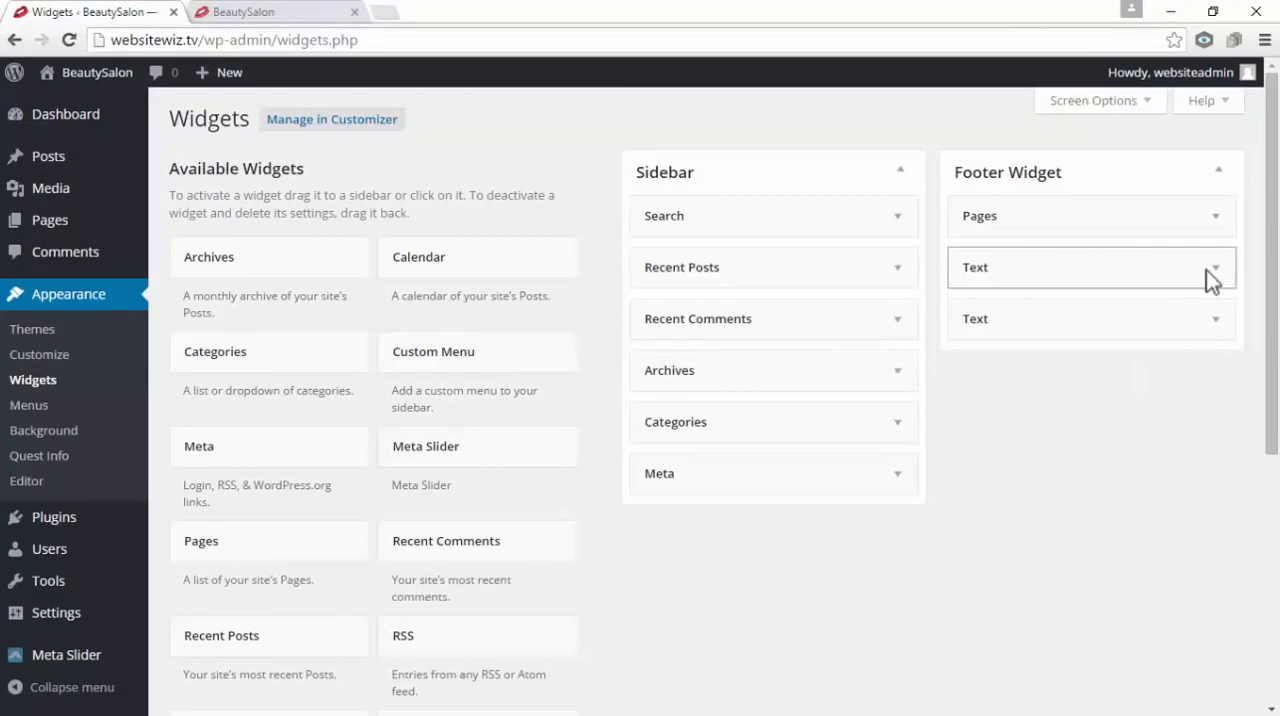
pyautogui.click(1217, 270)
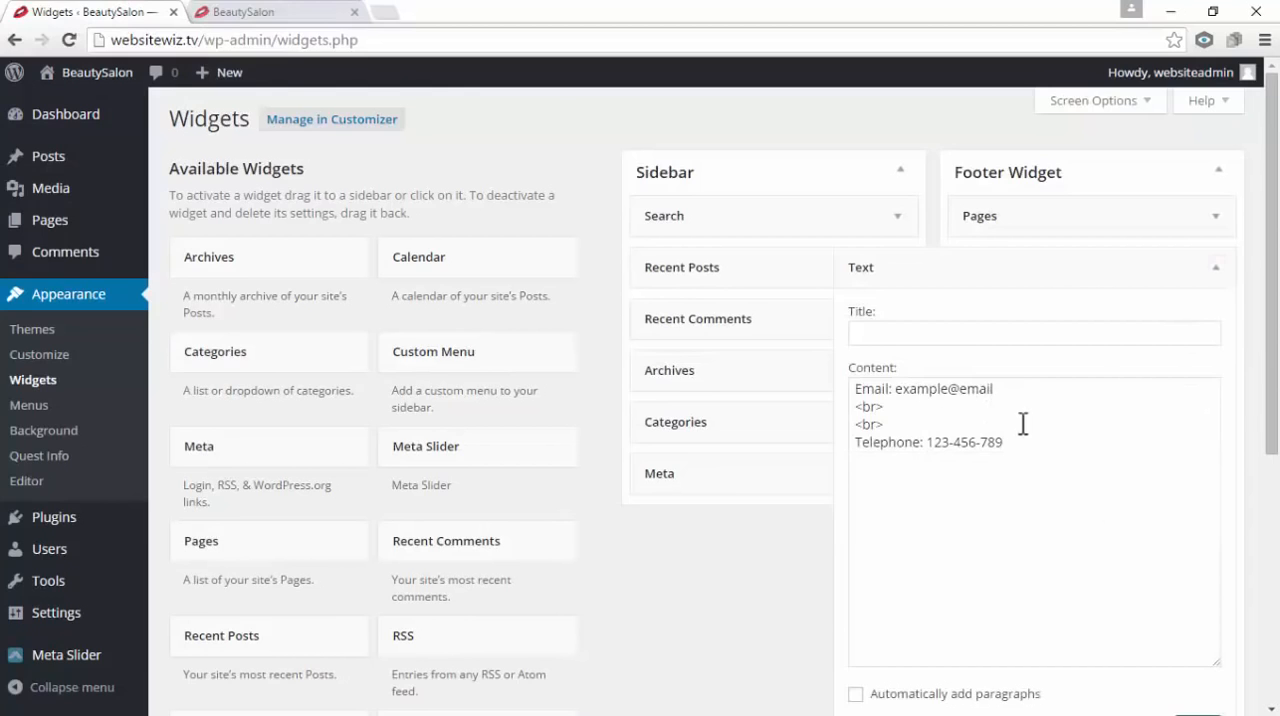
pyautogui.click(910, 336)
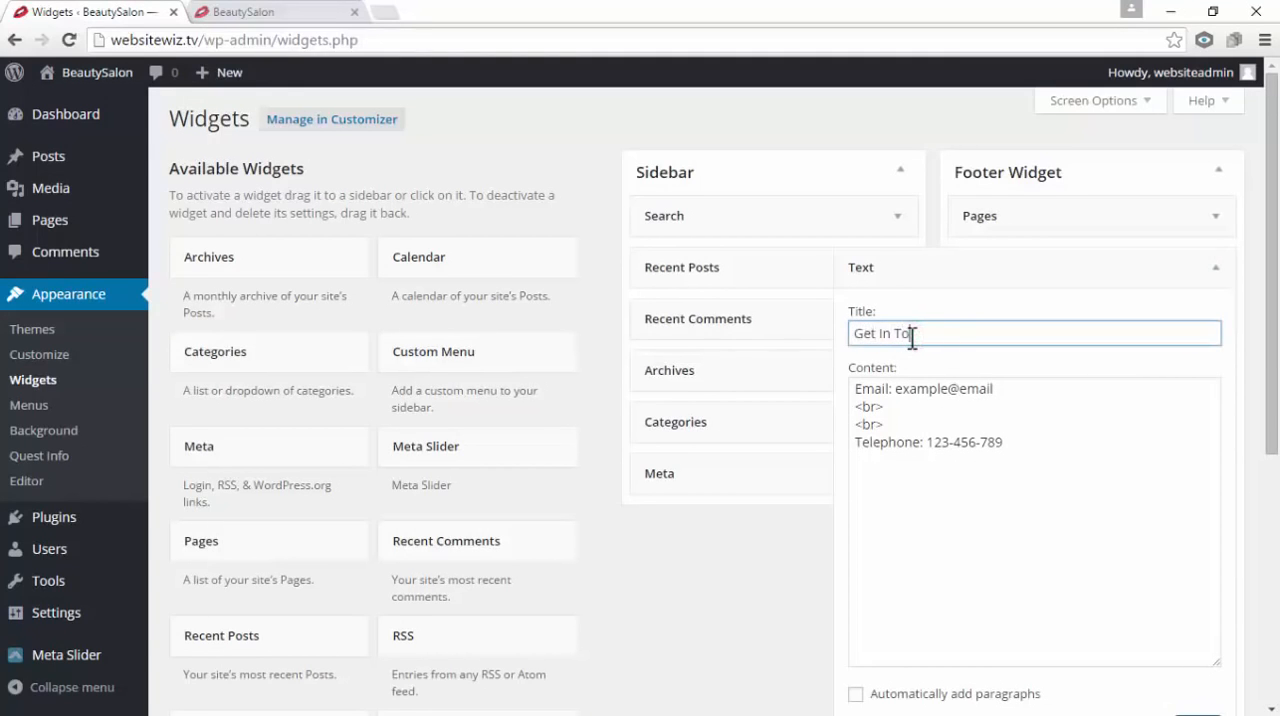
pyautogui.scroll(-1, 933, 370)
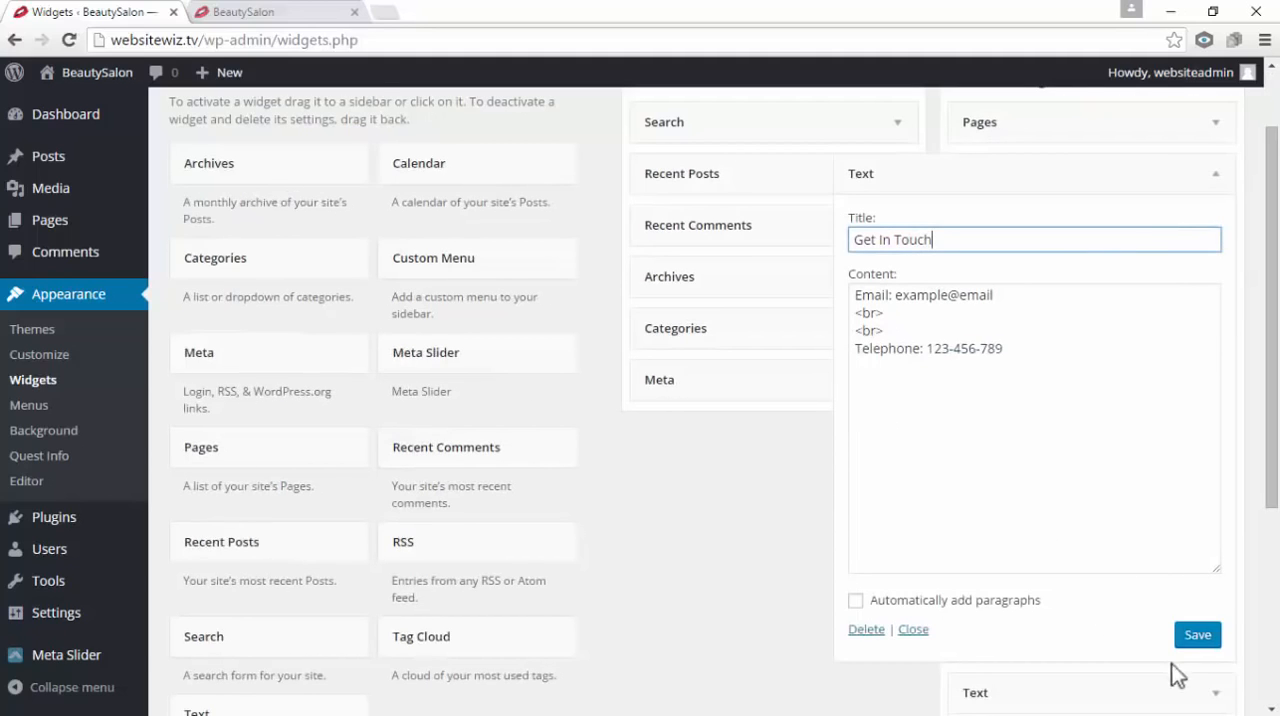
pyautogui.click(1205, 640)
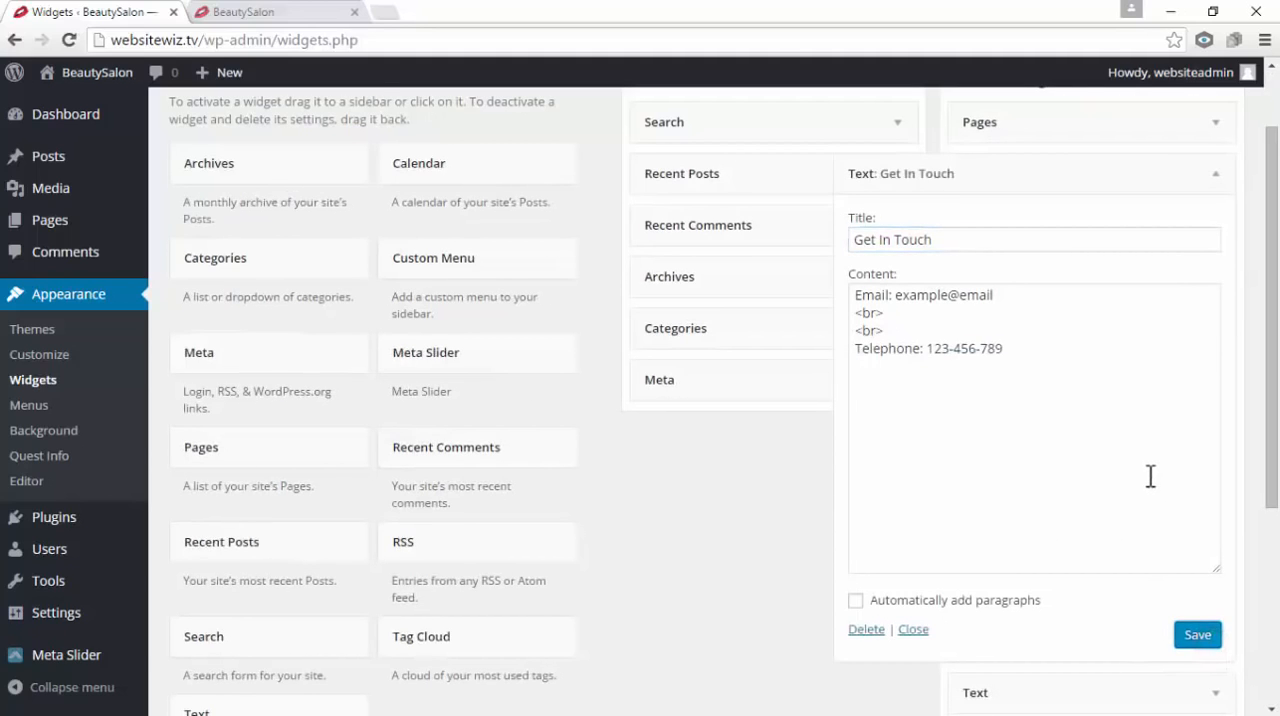
pyautogui.scroll(1, 1150, 477)
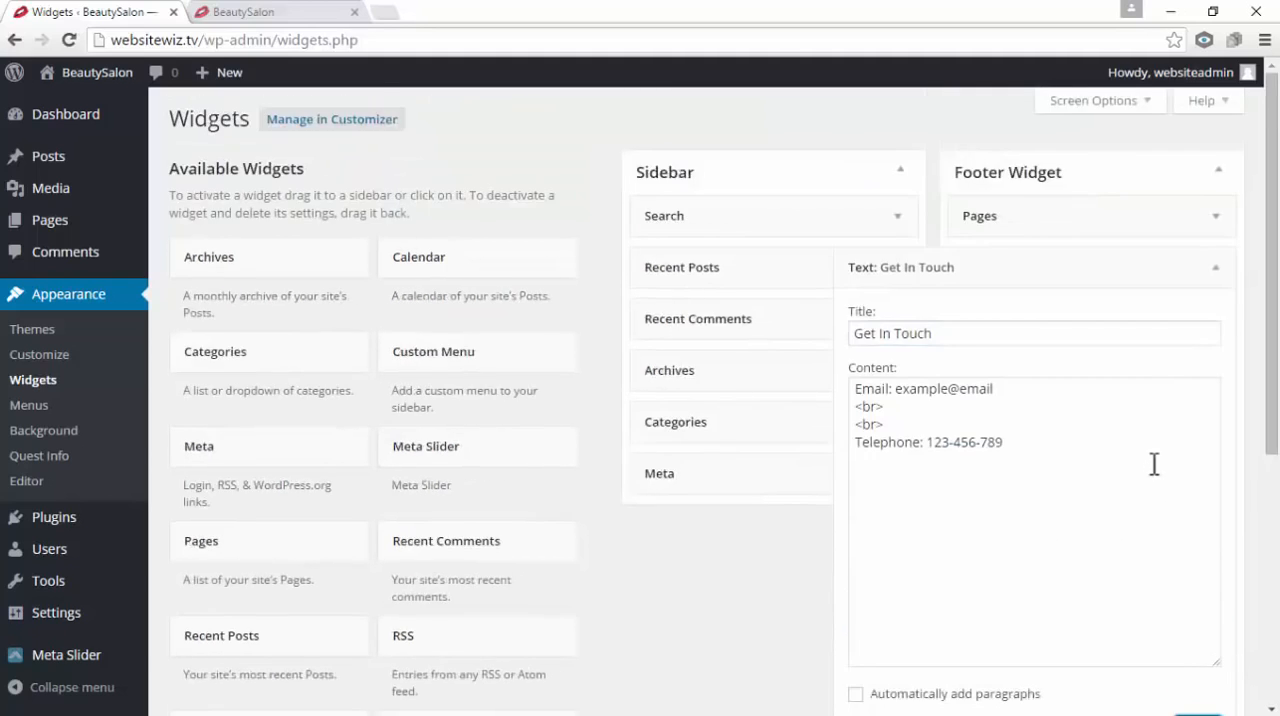
pyautogui.click(1219, 270)
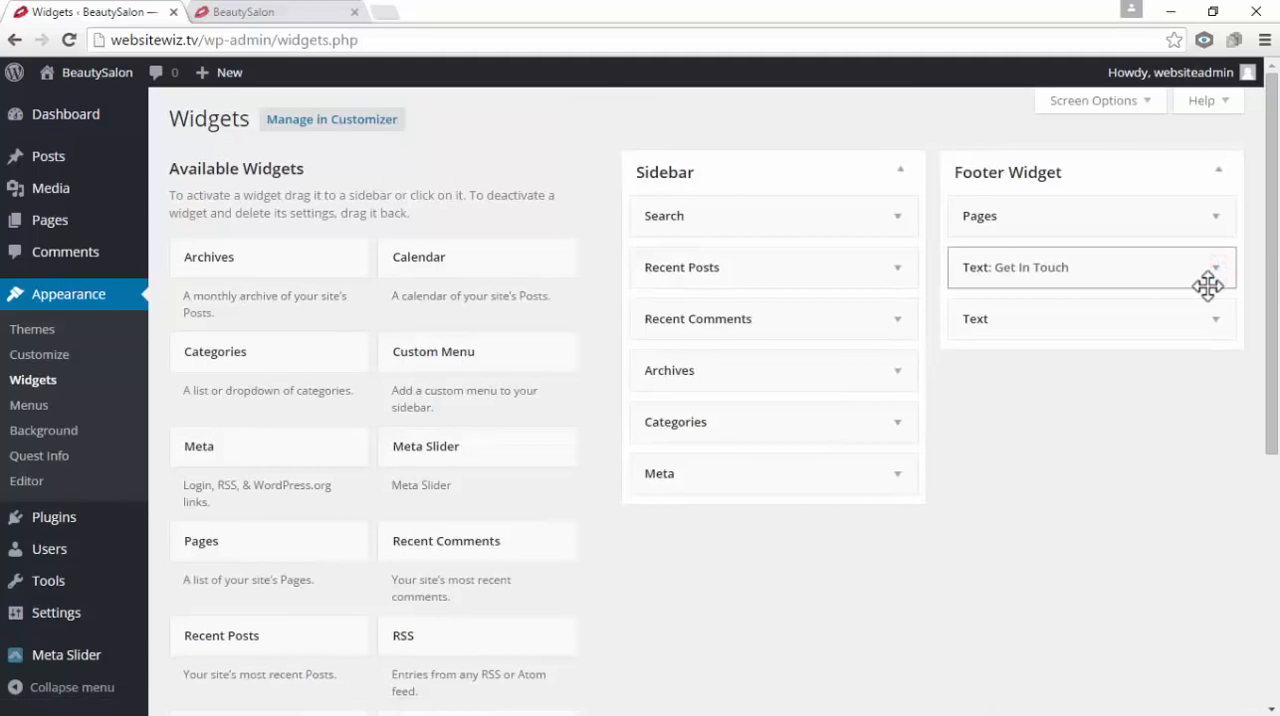
# Reload the site preview in a new tab, review the footer with its contact heading, and close the preview
pyautogui.click(354, 12)
pyautogui.moveTo(75, 70)
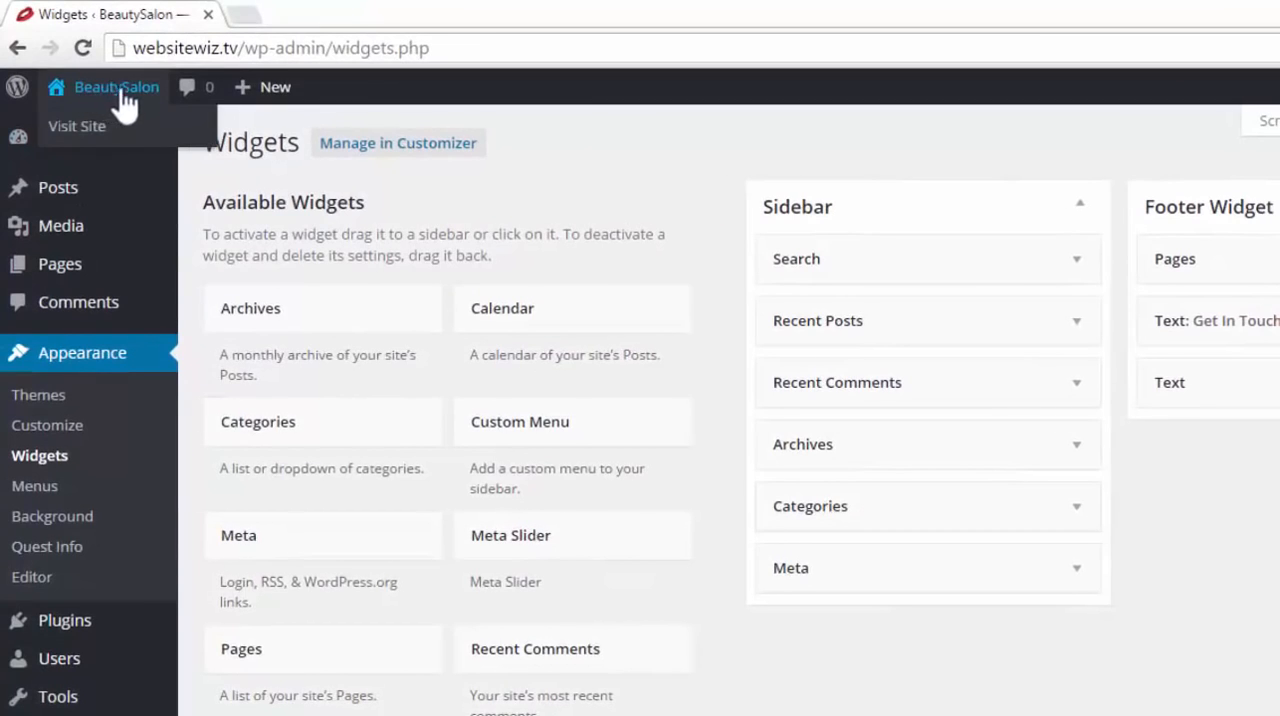
pyautogui.rightClick(101, 132)
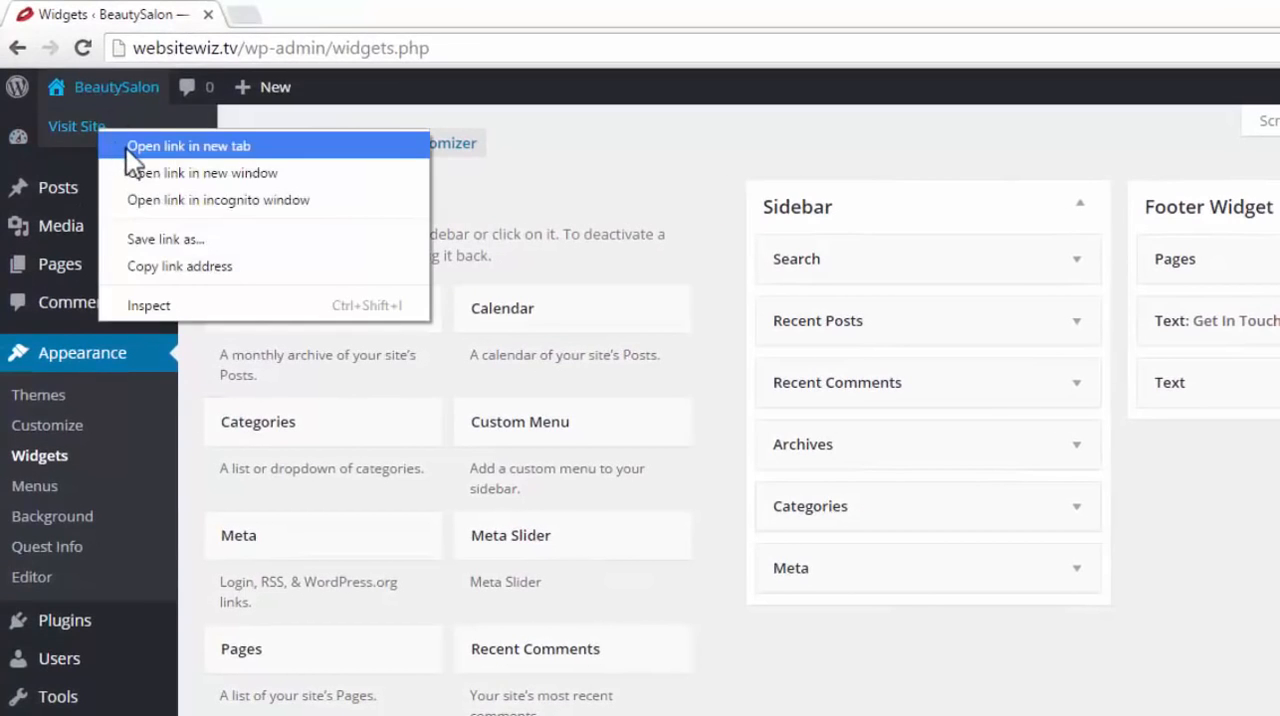
pyautogui.click(126, 148)
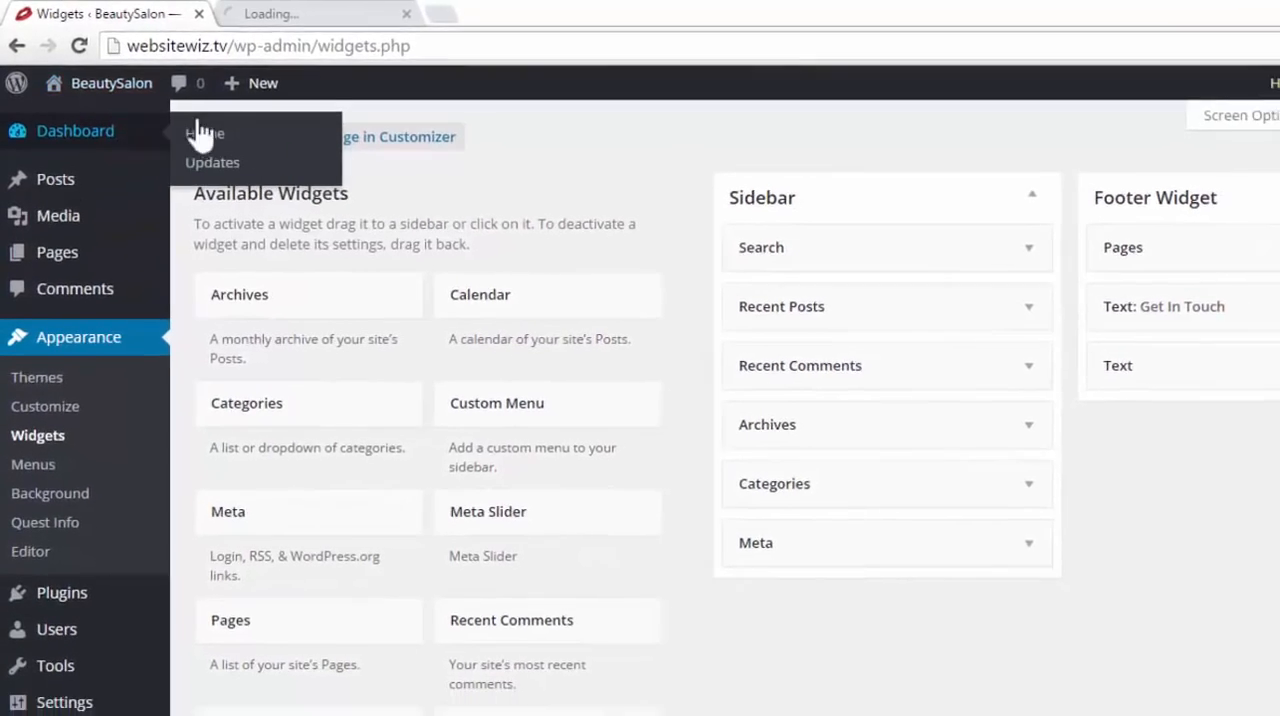
pyautogui.click(265, 13)
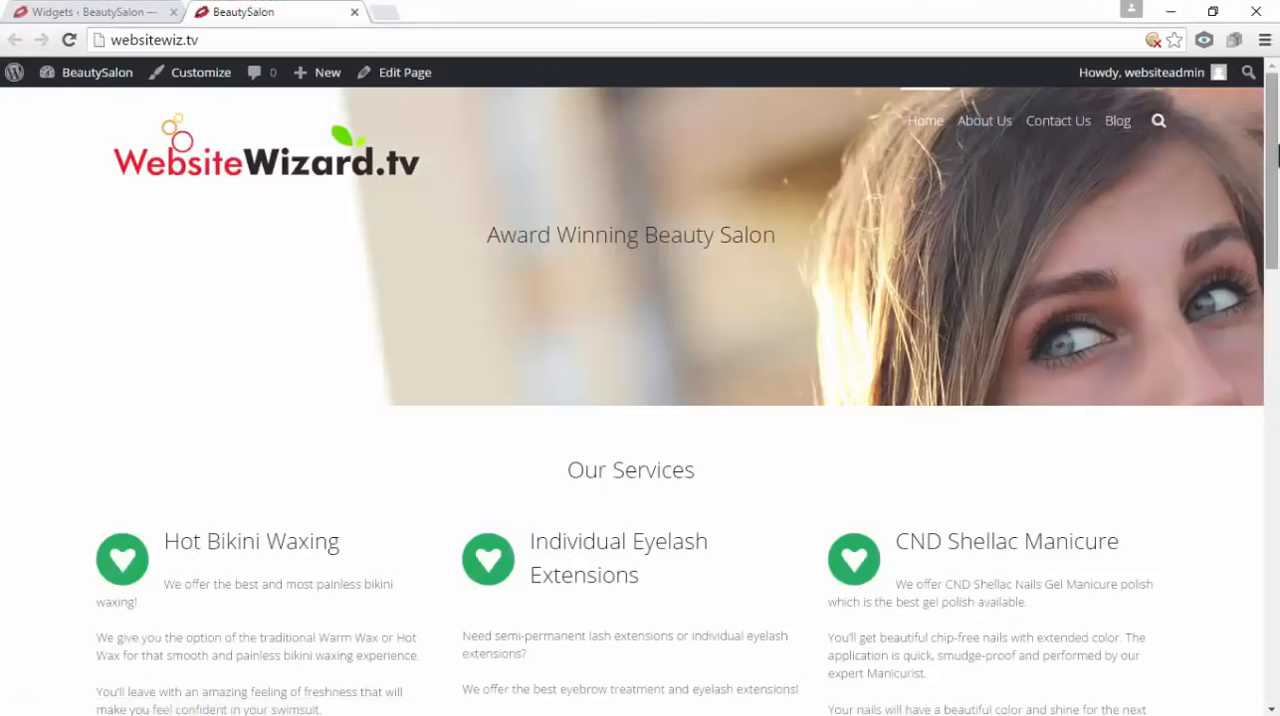
pyautogui.moveTo(1274, 144); pyautogui.dragTo(1274, 629)
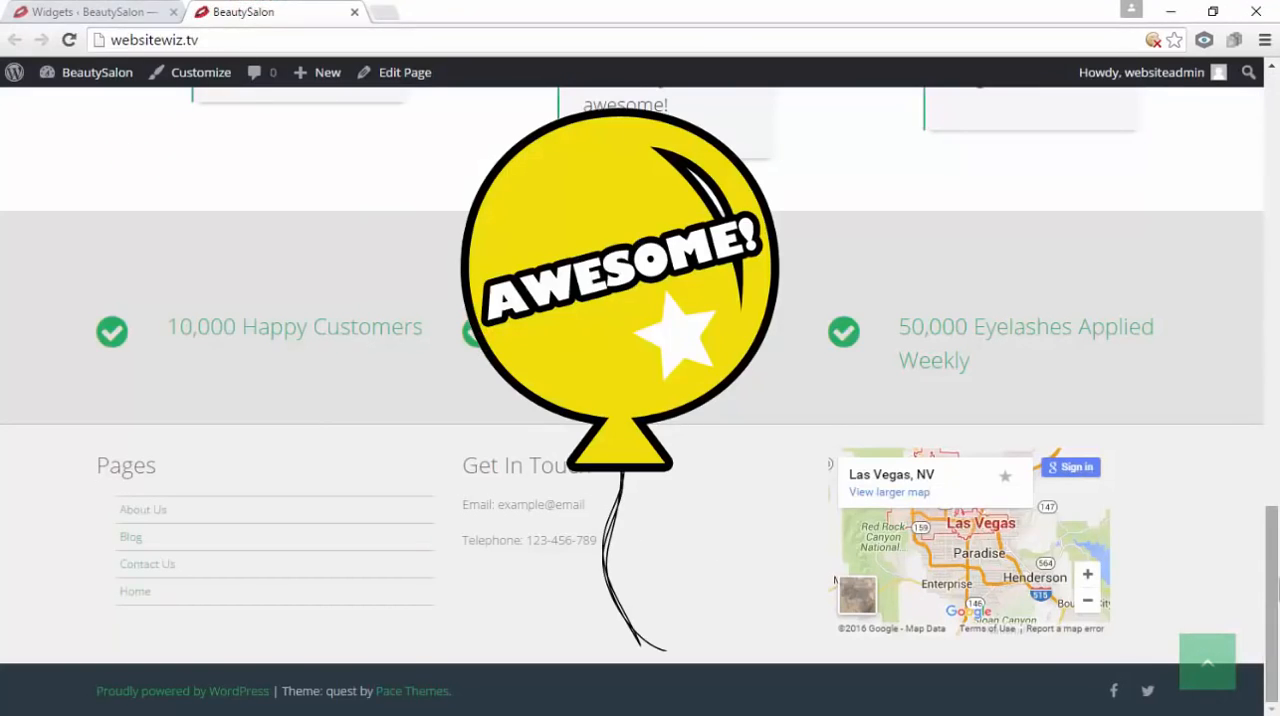
pyautogui.moveTo(1276, 580); pyautogui.dragTo(1274, 147)
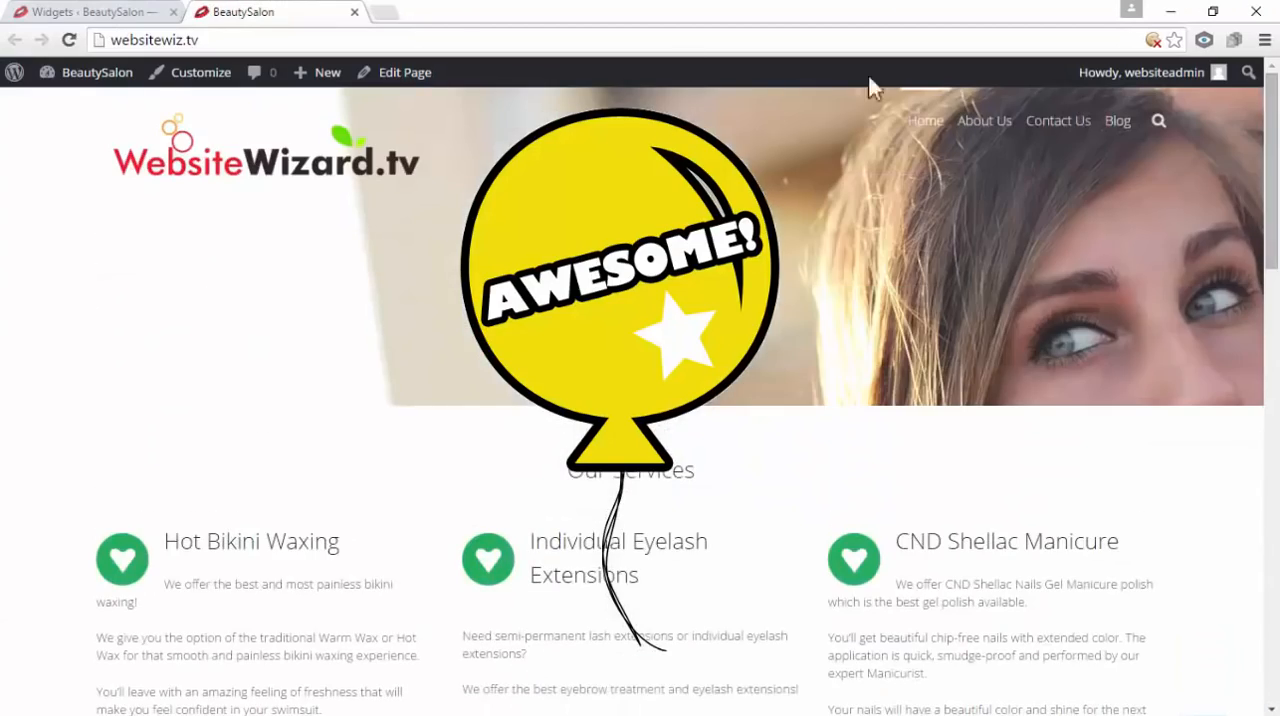
pyautogui.click(112, 12)
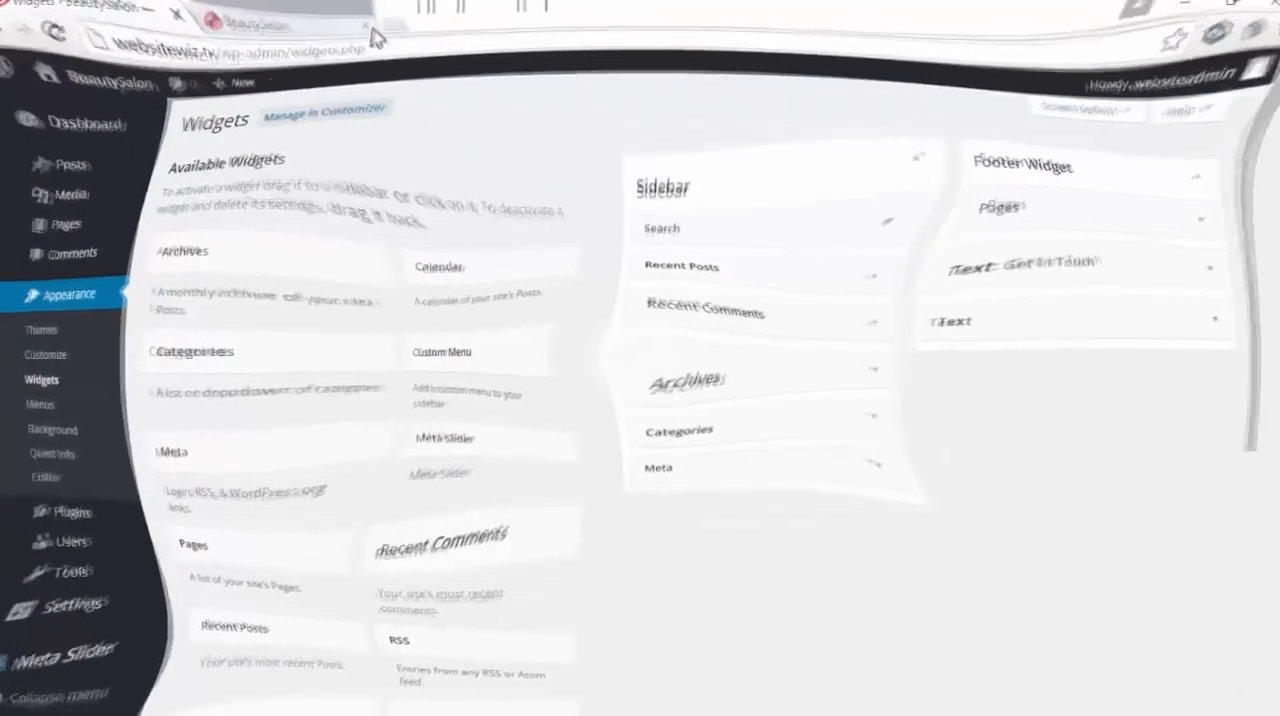
pyautogui.click(358, 12)
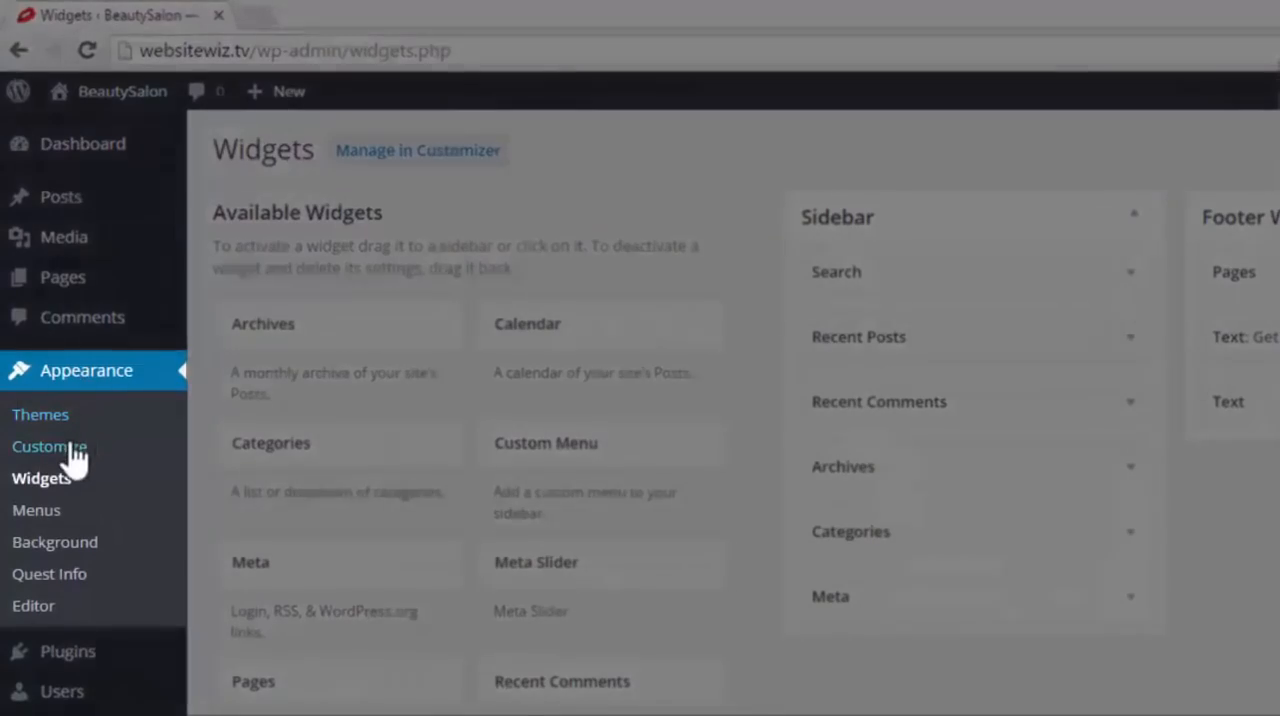
# Examine the Global color settings under Colors in the theme Customizer and leave without saving
pyautogui.click(73, 447)
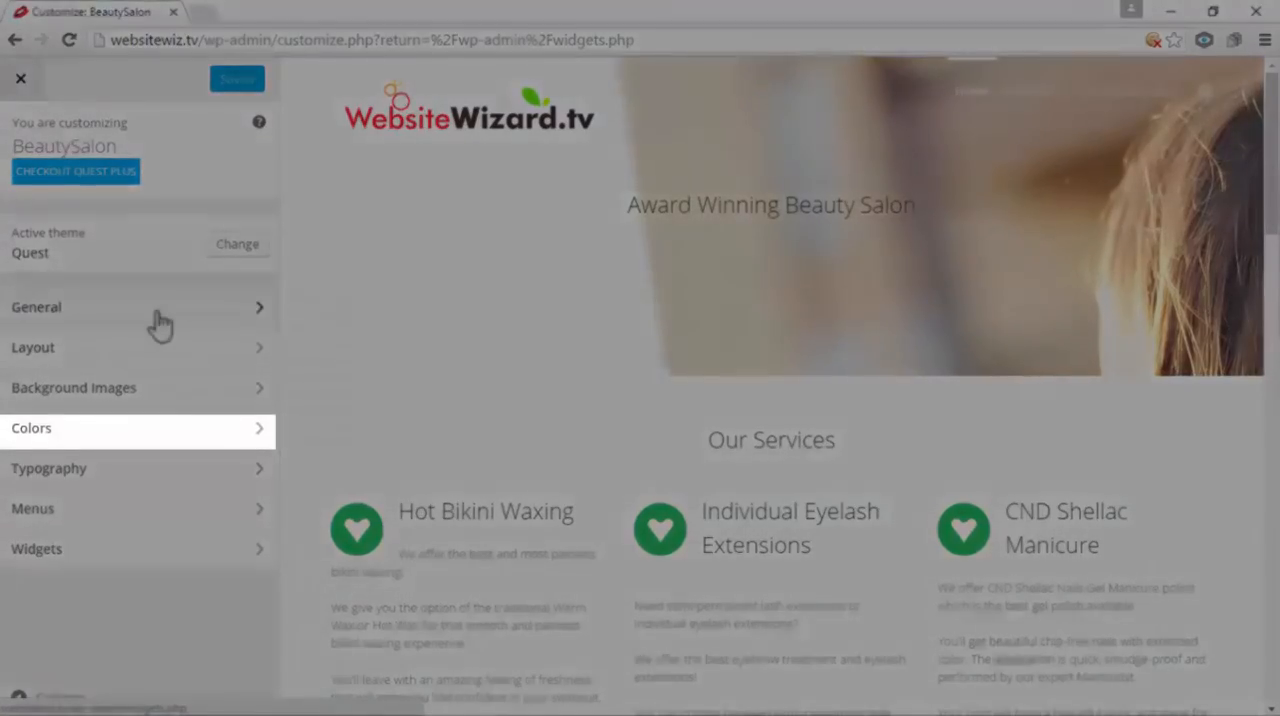
pyautogui.click(63, 432)
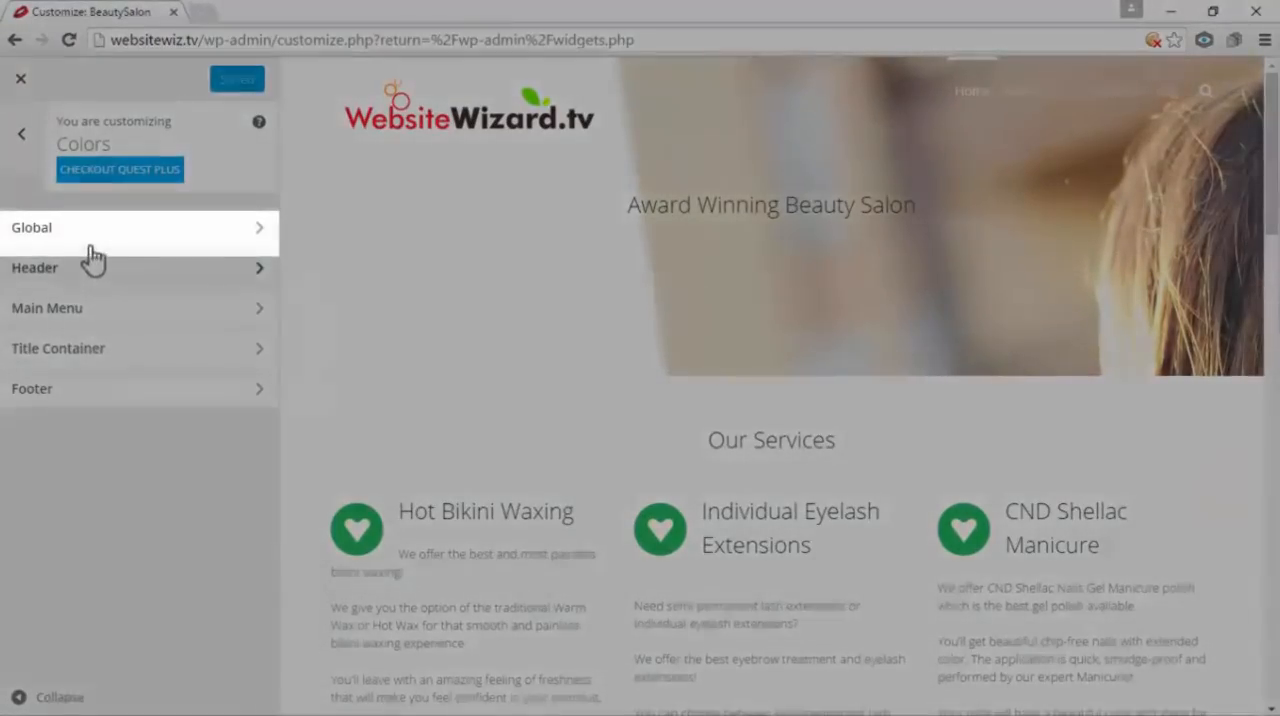
pyautogui.click(86, 234)
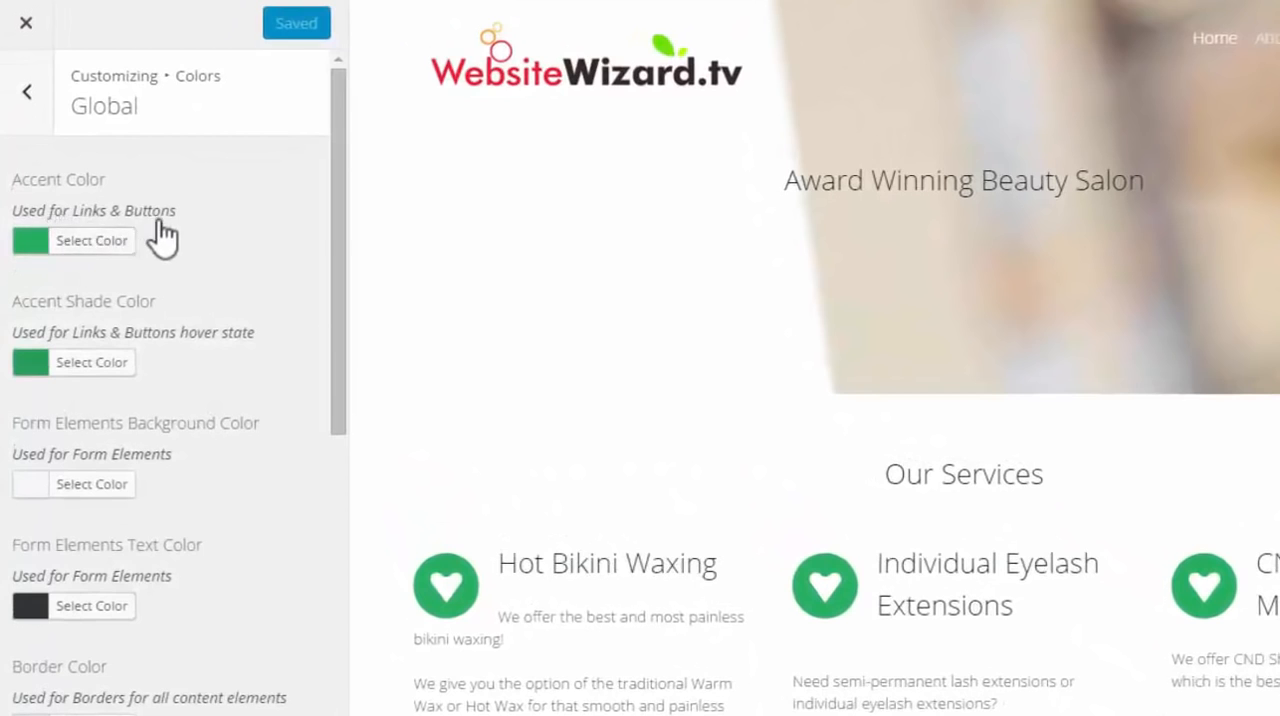
pyautogui.scroll(-6, 78, 517)
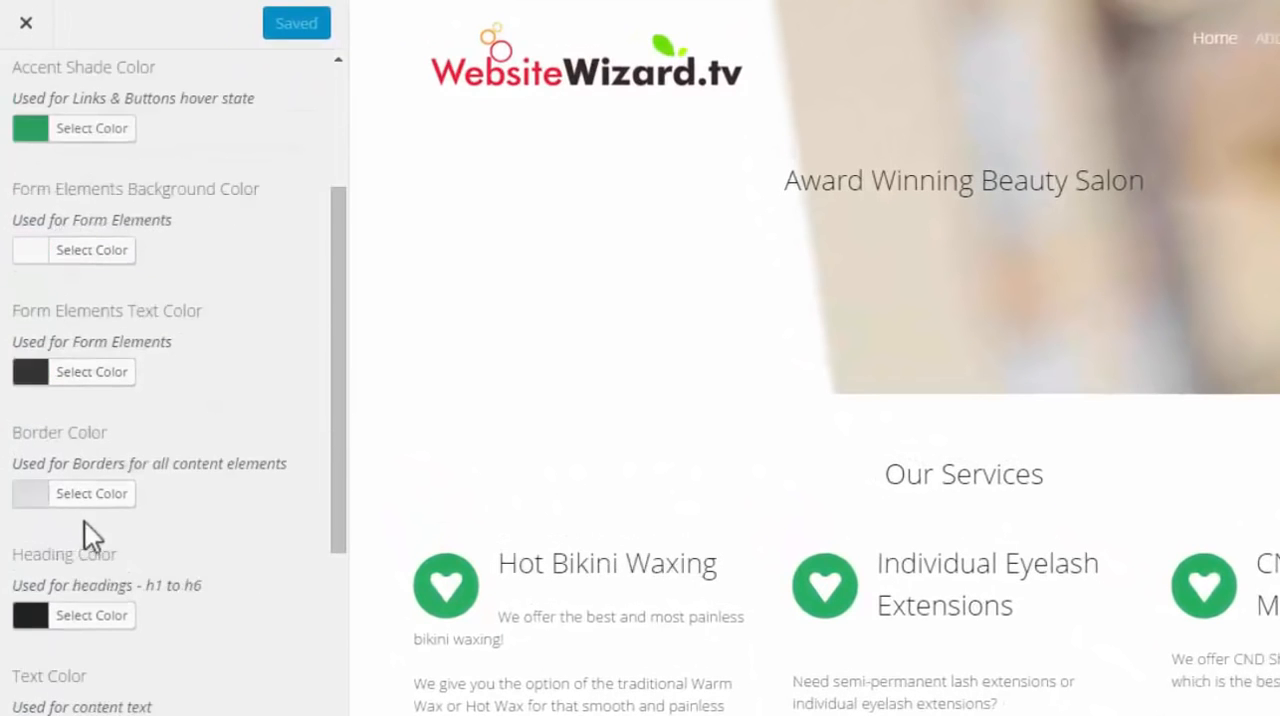
pyautogui.scroll(6, 108, 545)
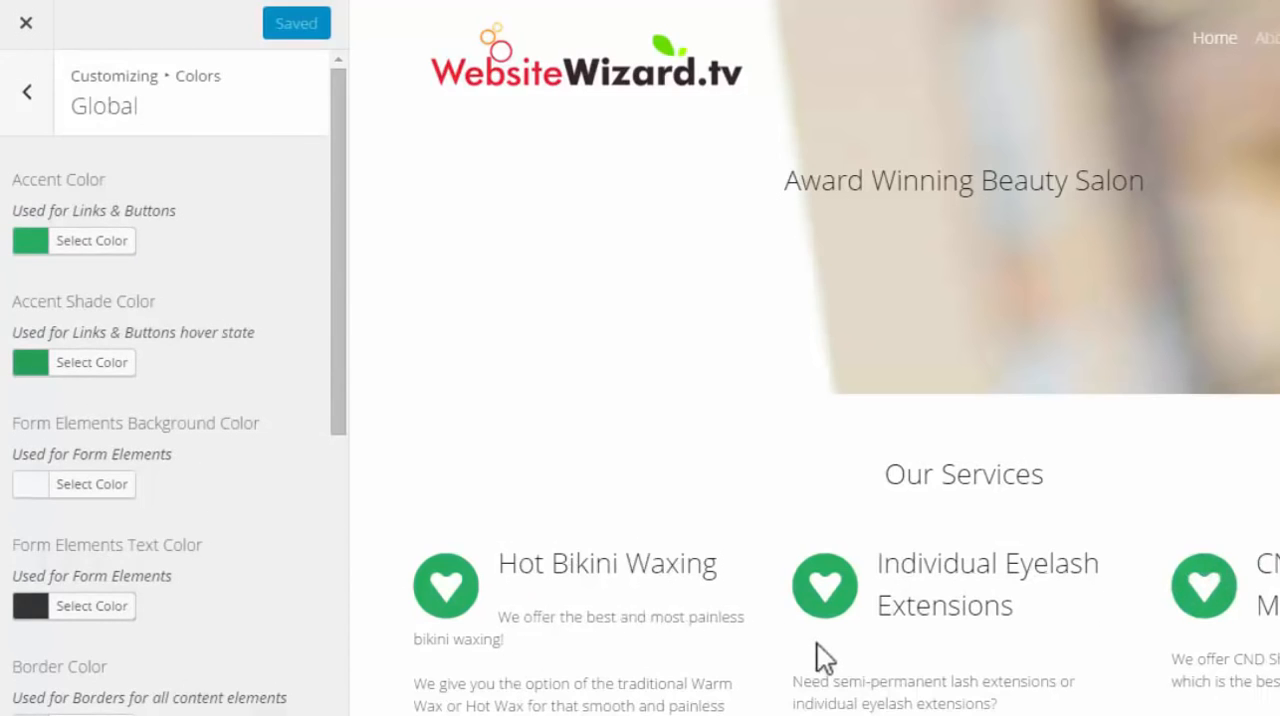
pyautogui.moveTo(337, 240); pyautogui.dragTo(312, 262)
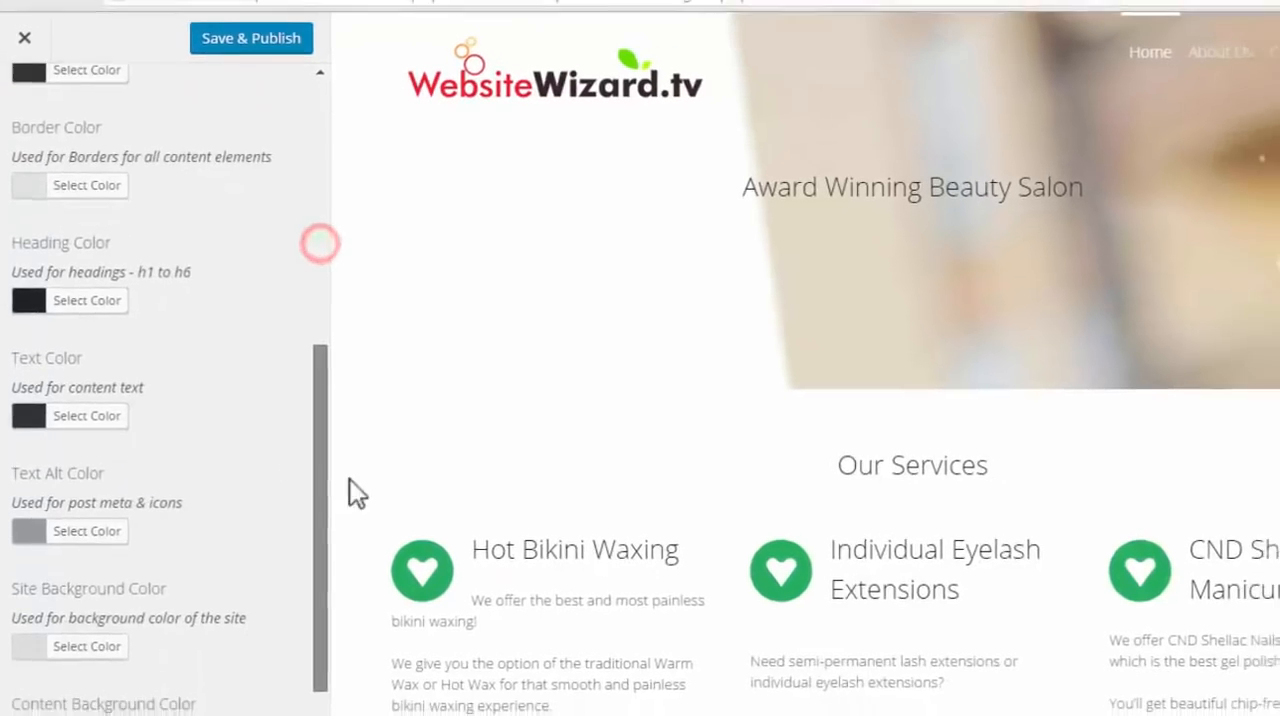
pyautogui.scroll(1, 258, 366)
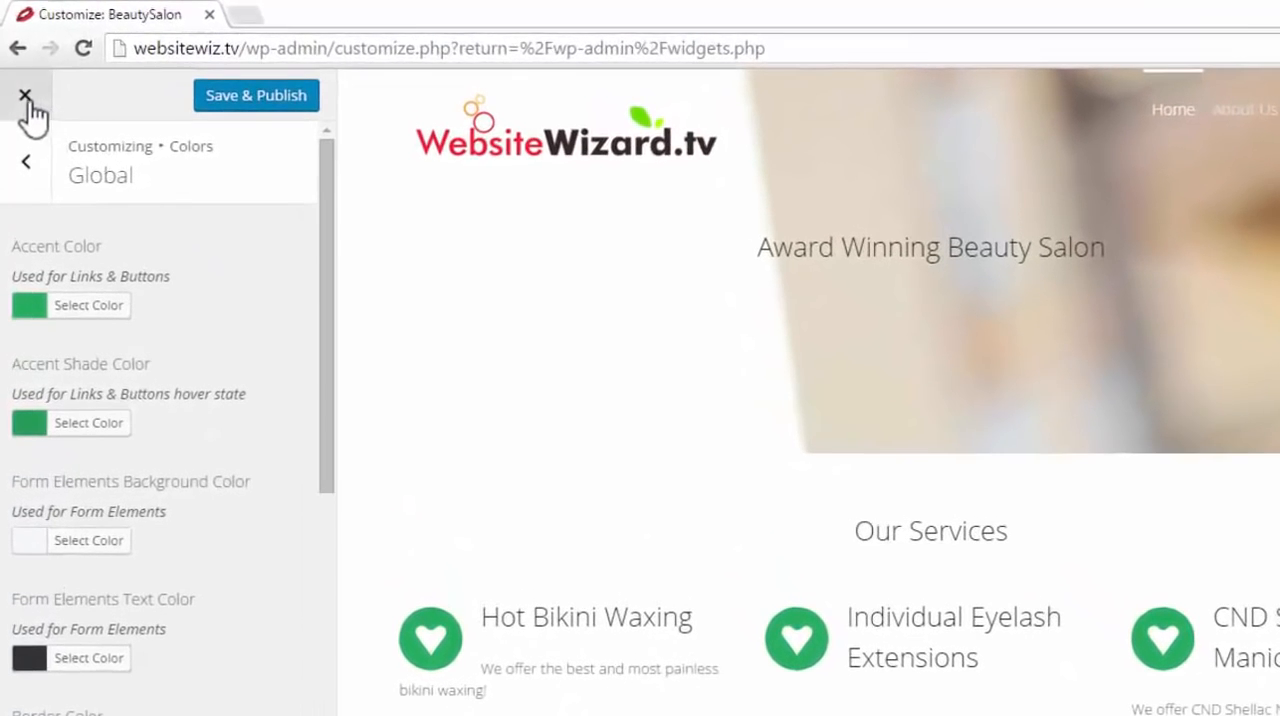
pyautogui.click(26, 97)
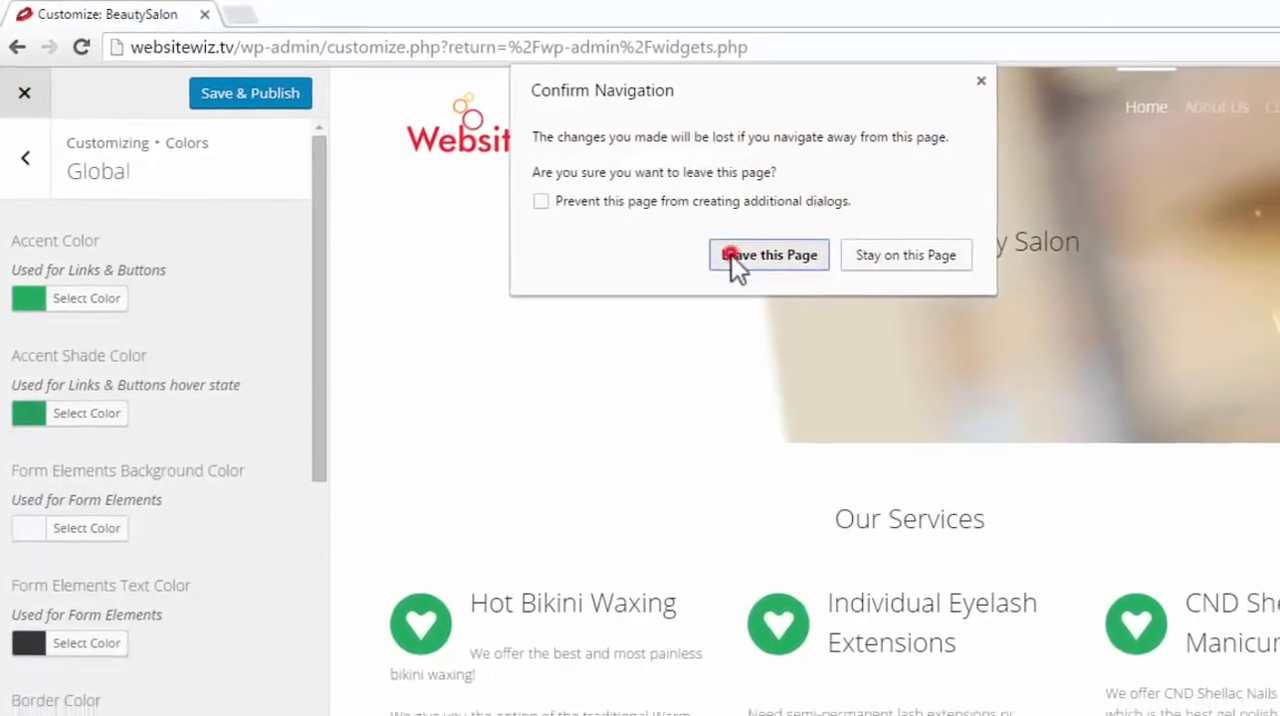
pyautogui.click(737, 266)
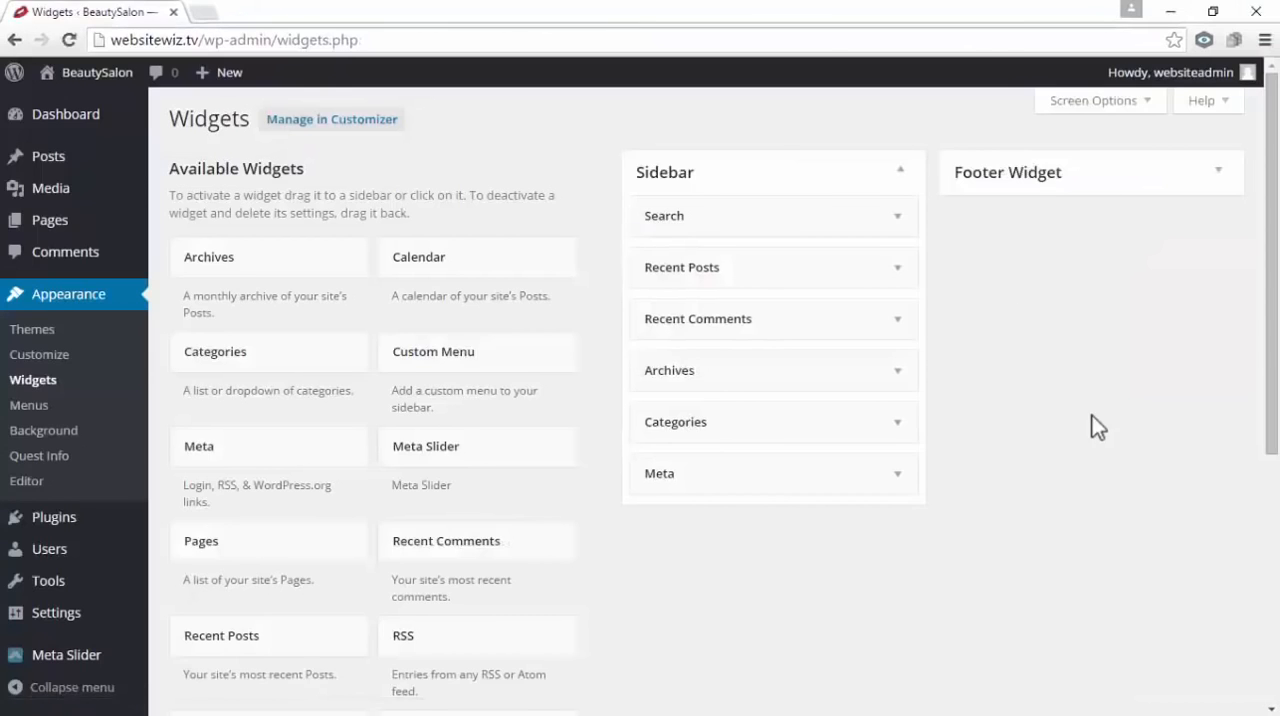
# Visit the live site's home page in the same tab and look it over
pyautogui.moveTo(88, 75)
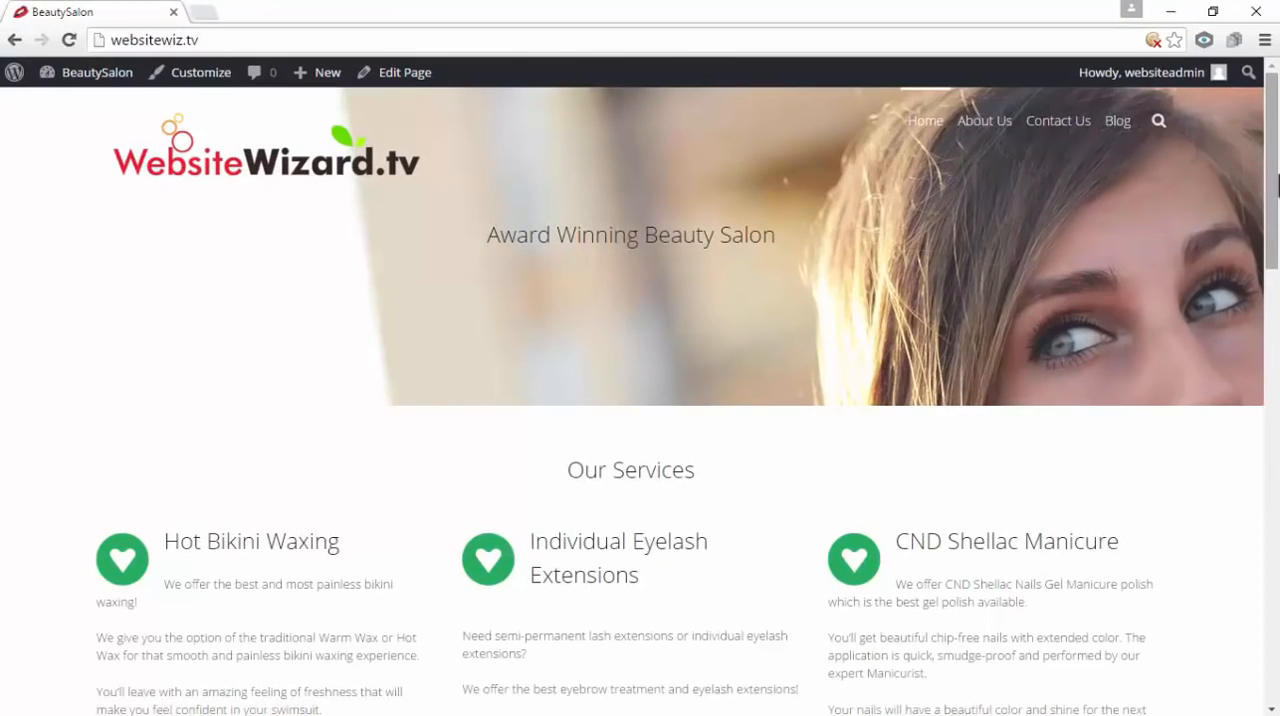
pyautogui.moveTo(1276, 172); pyautogui.dragTo(1278, 140)
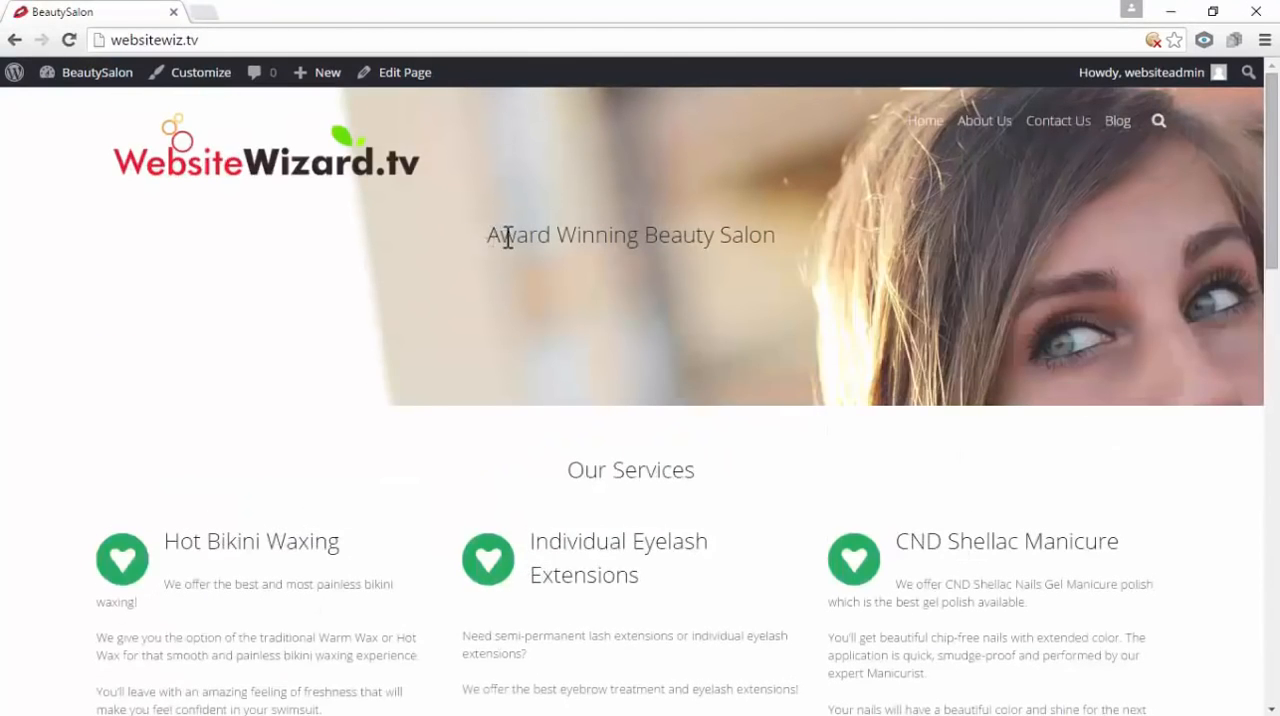
# Review the home page's services, team, customer testimonials, Juicy Facts and footer sections, and return to the top of the page
pyautogui.scroll(-1, 824, 300)
pyautogui.scroll(1, 880, 290)
pyautogui.scroll(-3, 750, 273)
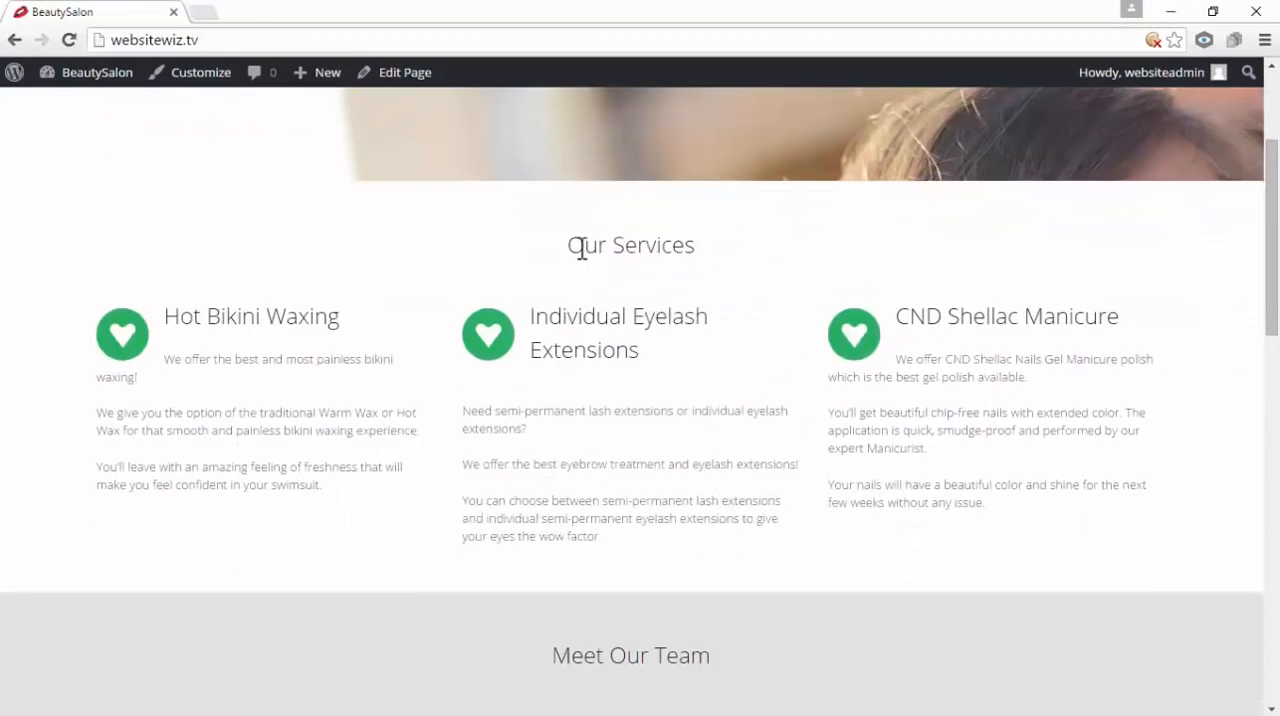
pyautogui.scroll(-3, 583, 376)
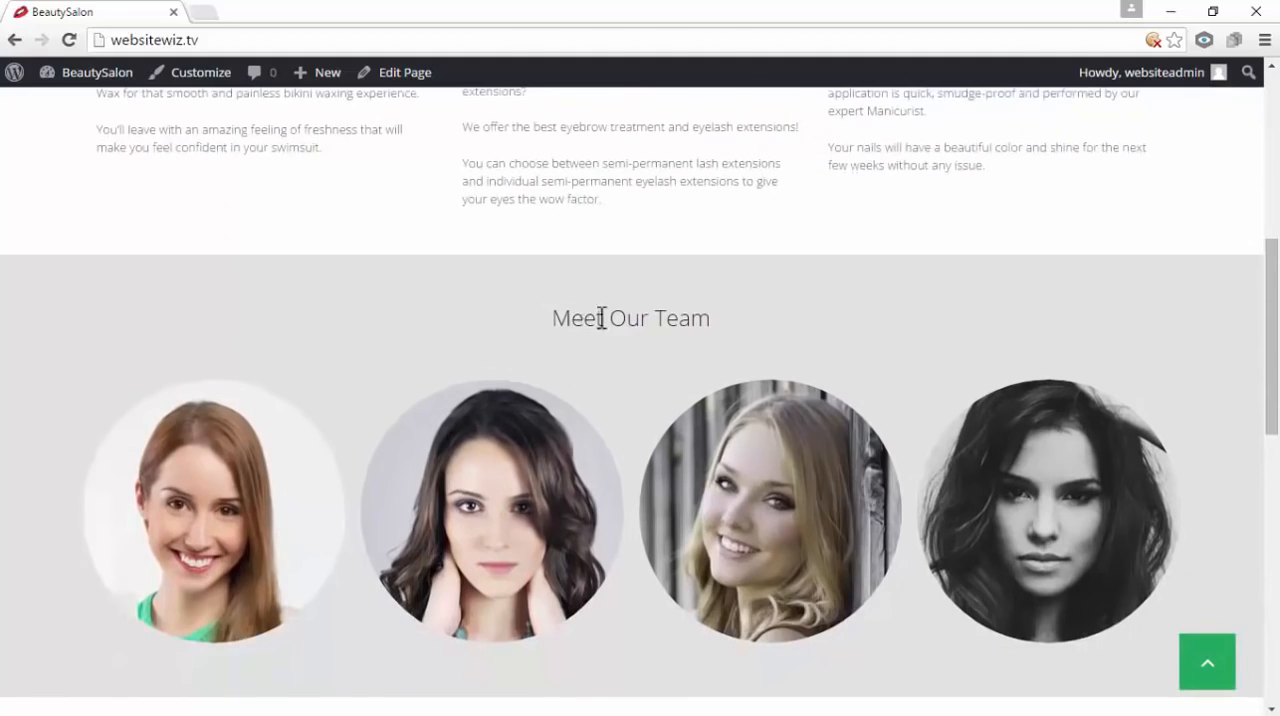
pyautogui.scroll(-5, 601, 318)
pyautogui.scroll(-1, 731, 297)
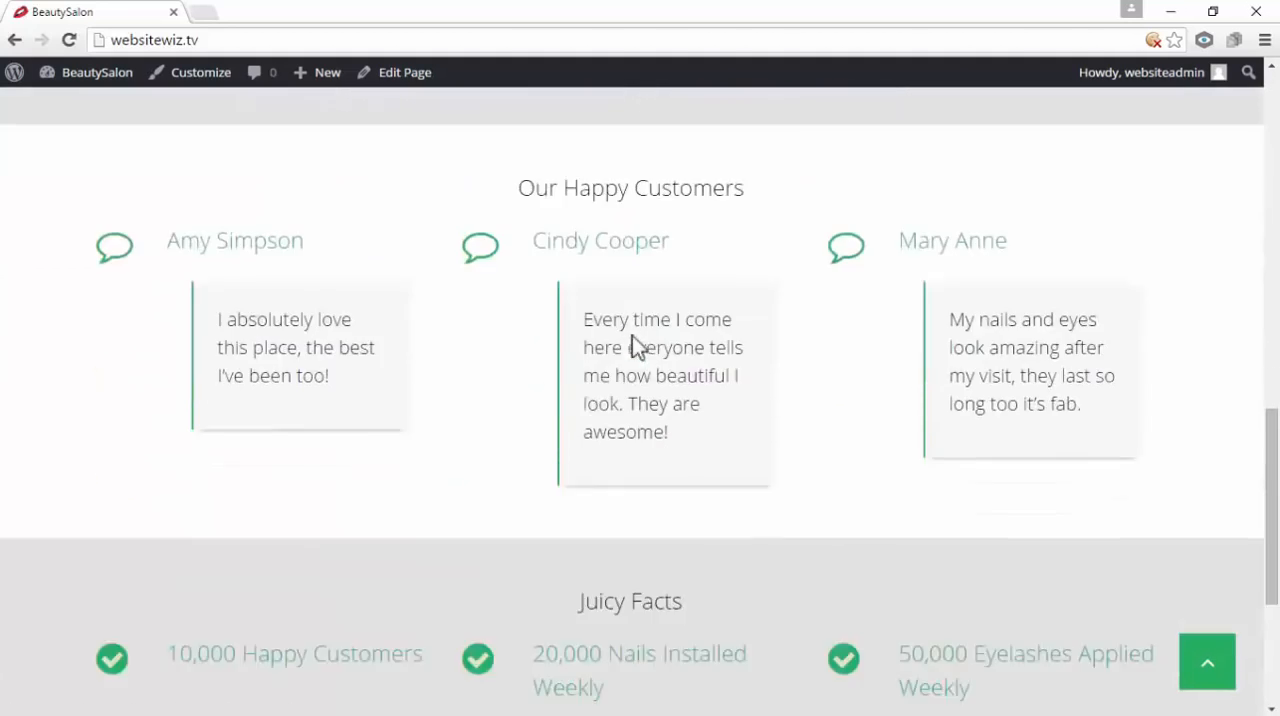
pyautogui.scroll(-3, 632, 345)
pyautogui.moveTo(597, 281); pyautogui.dragTo(665, 298)
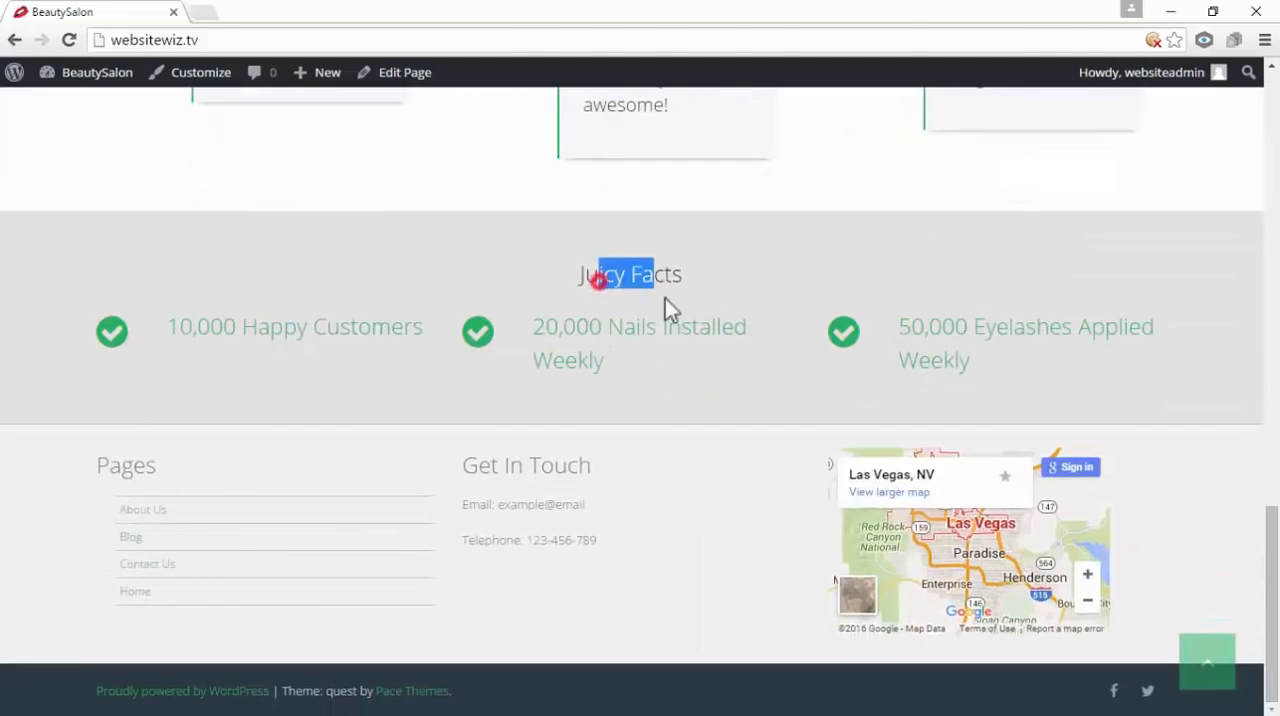
pyautogui.click(702, 457)
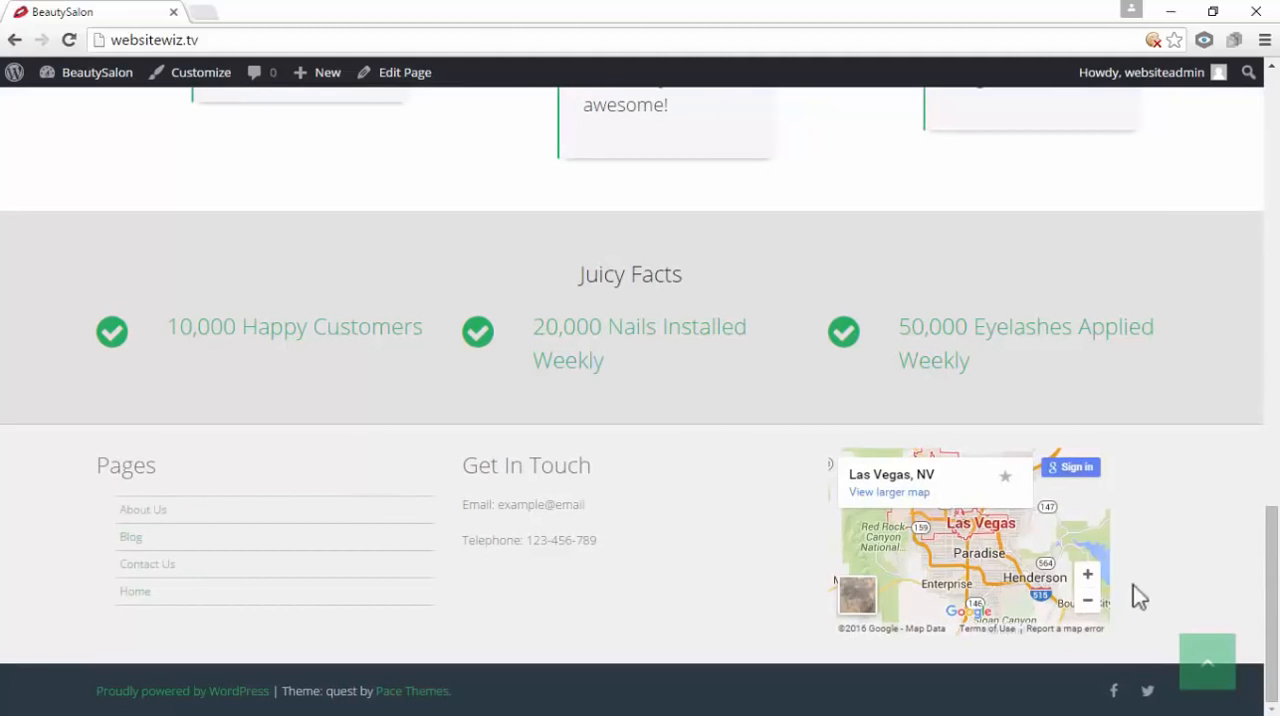
pyautogui.click(1207, 662)
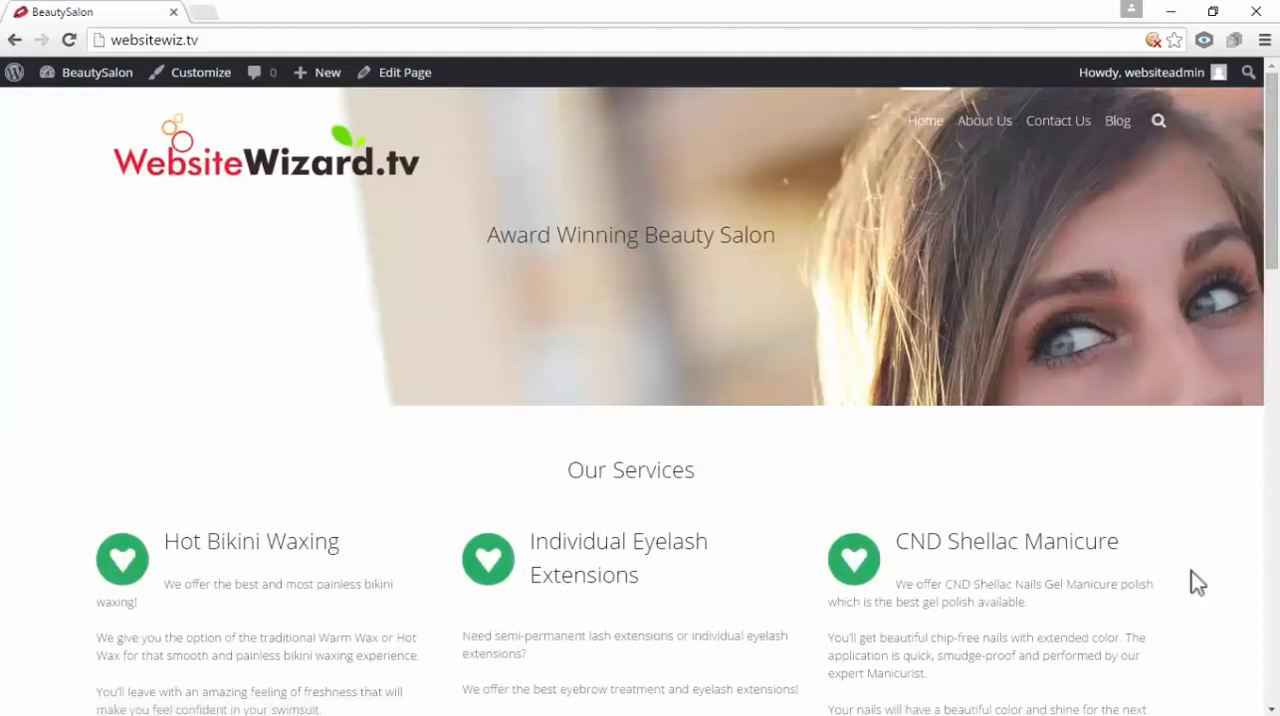
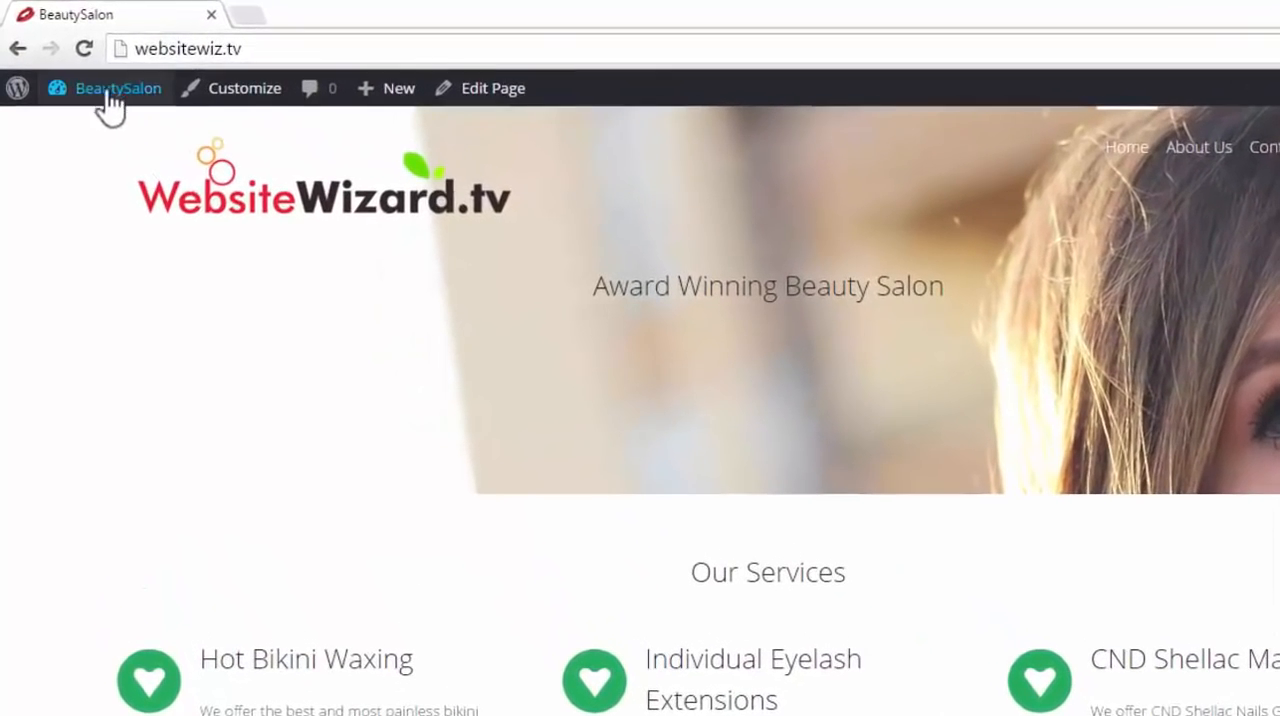
# Go to the site's dashboard and open the About Us page for editing
pyautogui.moveTo(110, 105)
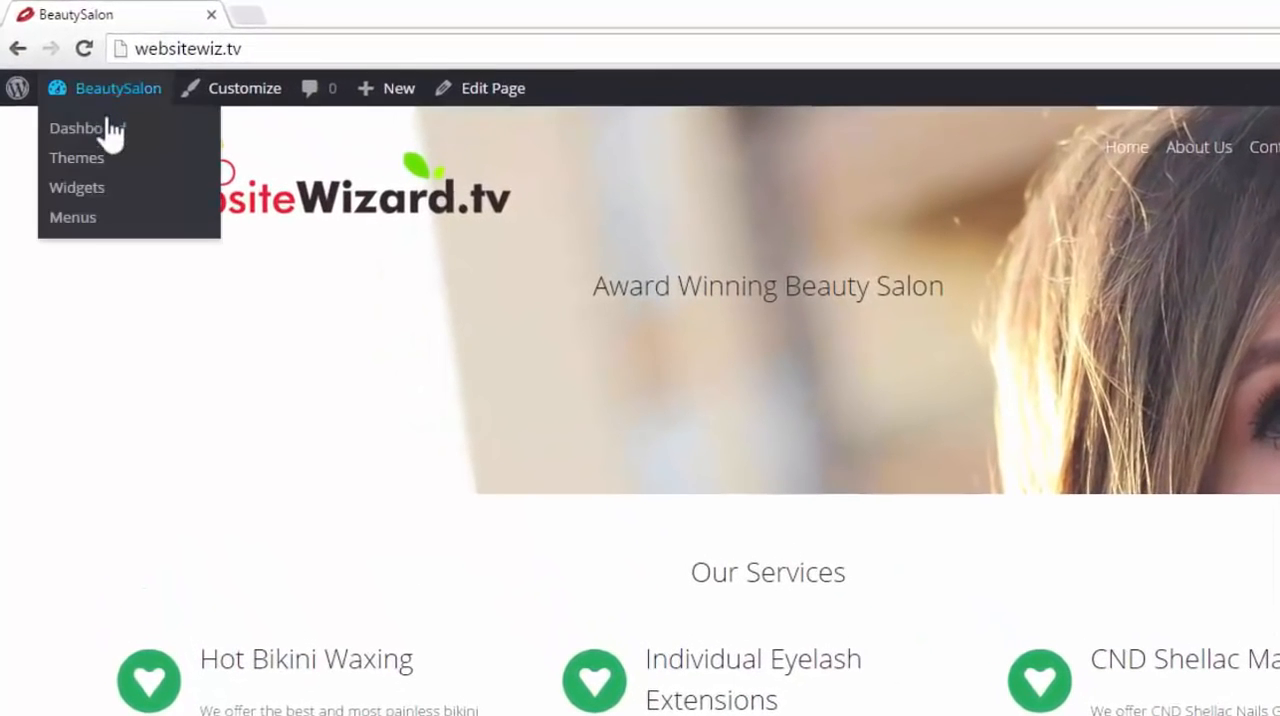
pyautogui.click(114, 130)
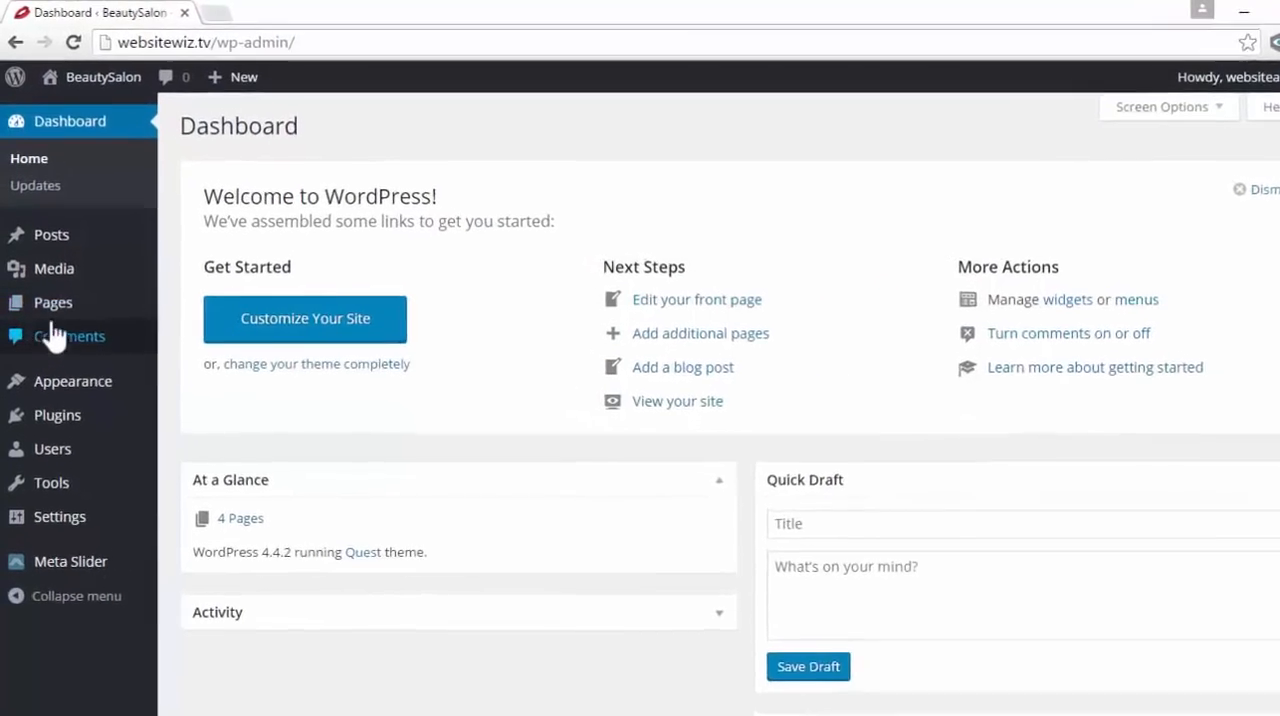
pyautogui.moveTo(32, 288)
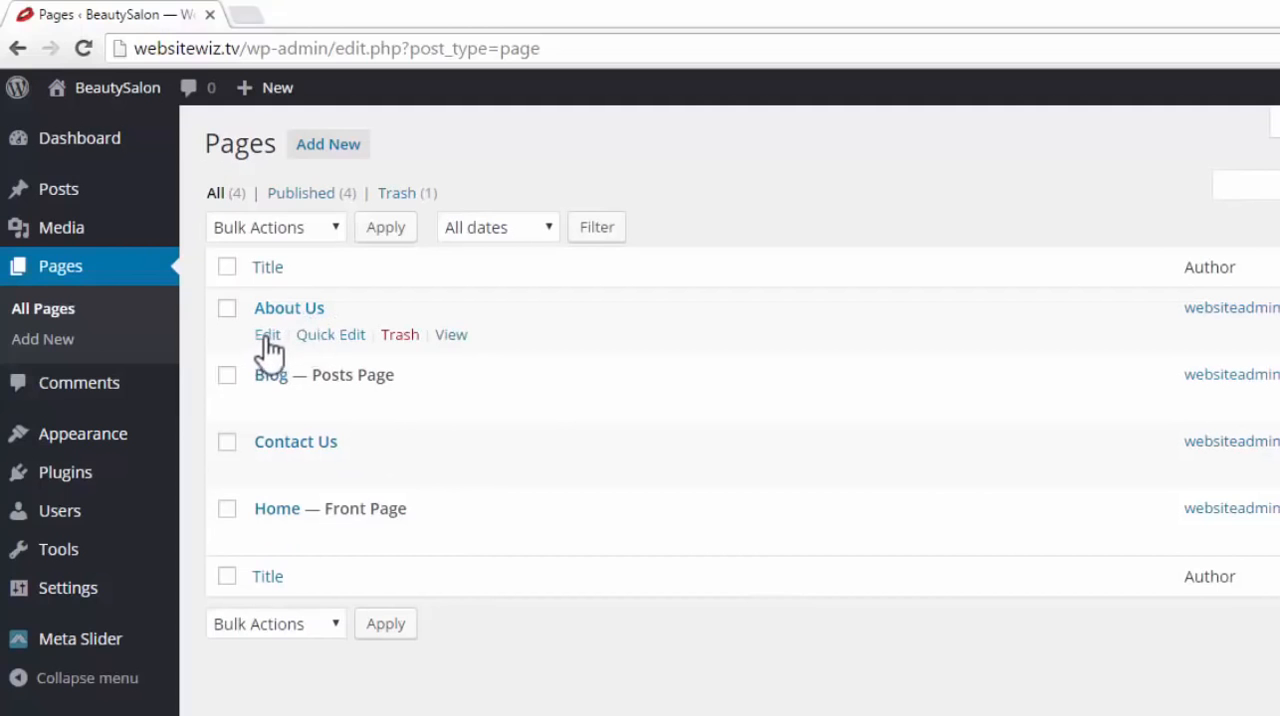
pyautogui.click(267, 338)
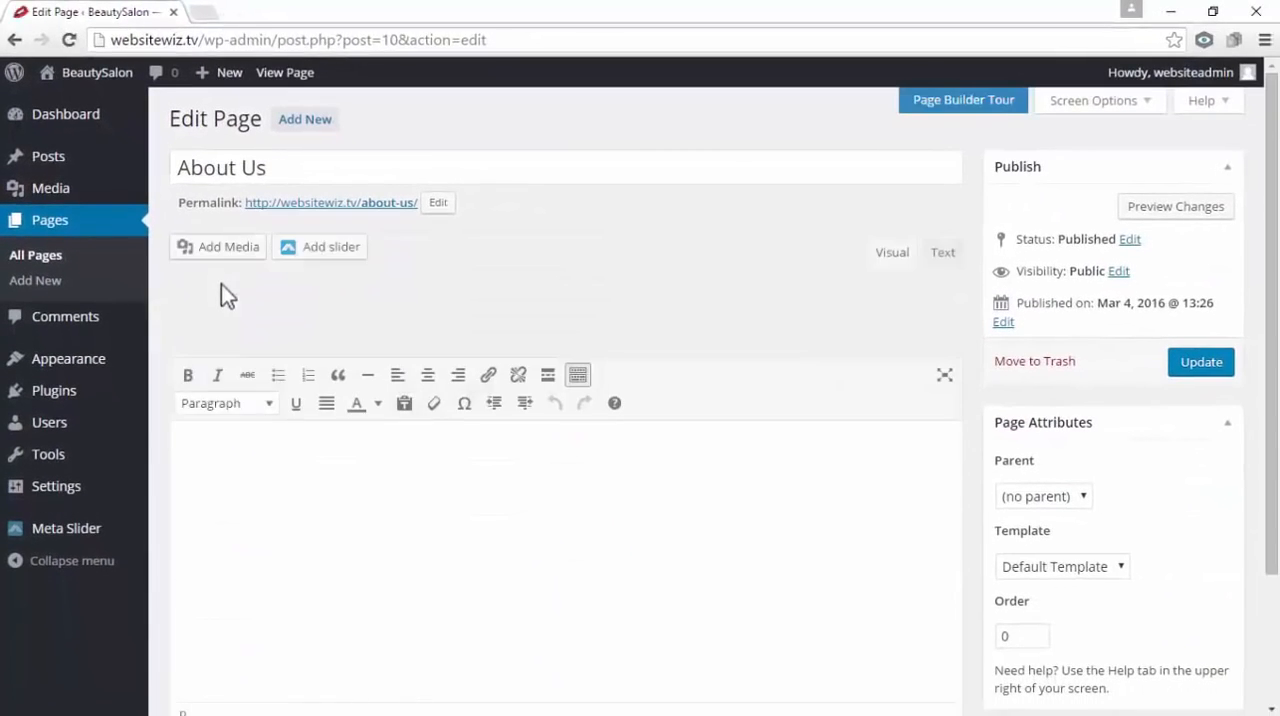
pyautogui.moveTo(280, 167); pyautogui.dragTo(163, 167)
pyautogui.click(277, 165)
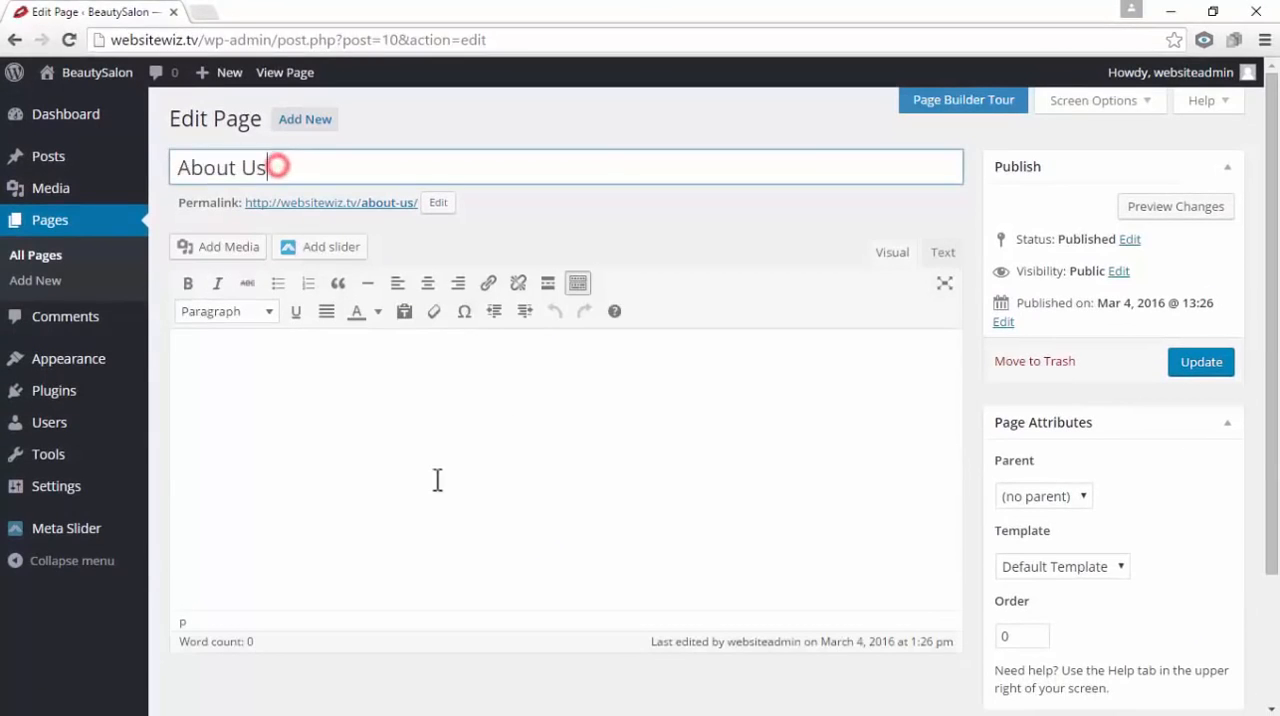
pyautogui.click(362, 452)
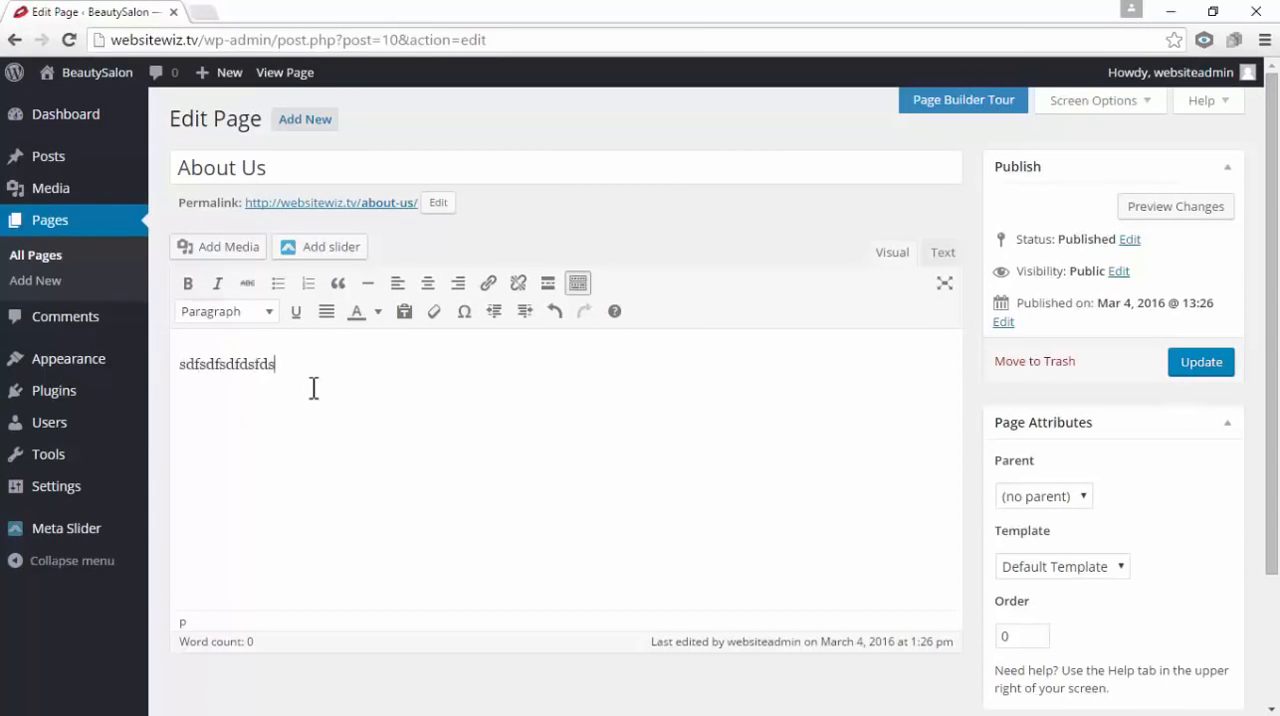
pyautogui.moveTo(325, 365); pyautogui.dragTo(248, 364)
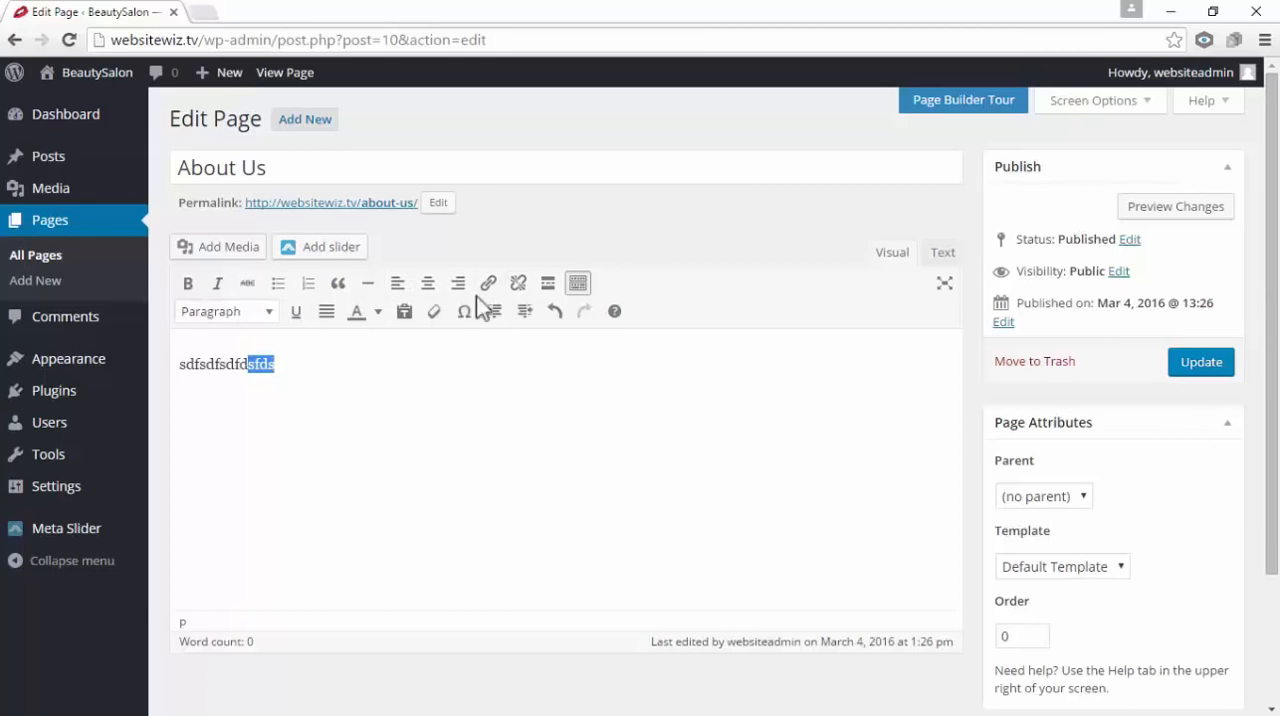
pyautogui.click(443, 386)
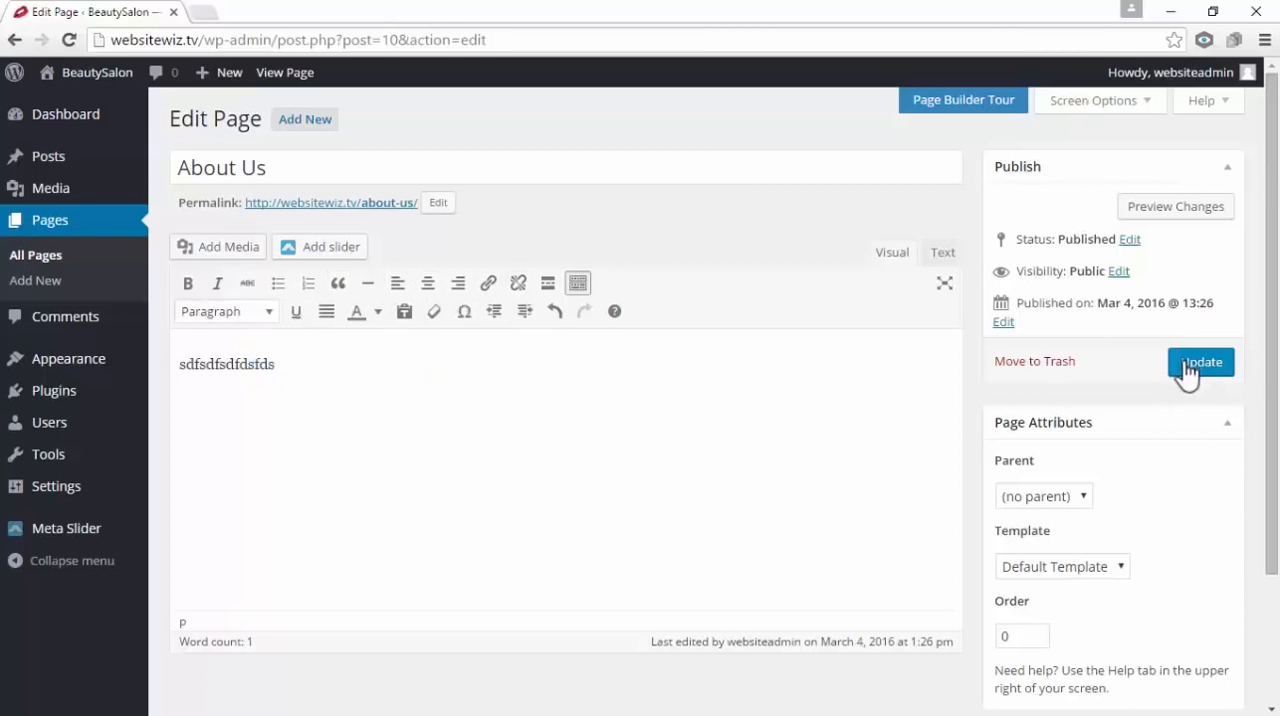
pyautogui.doubleClick(344, 369)
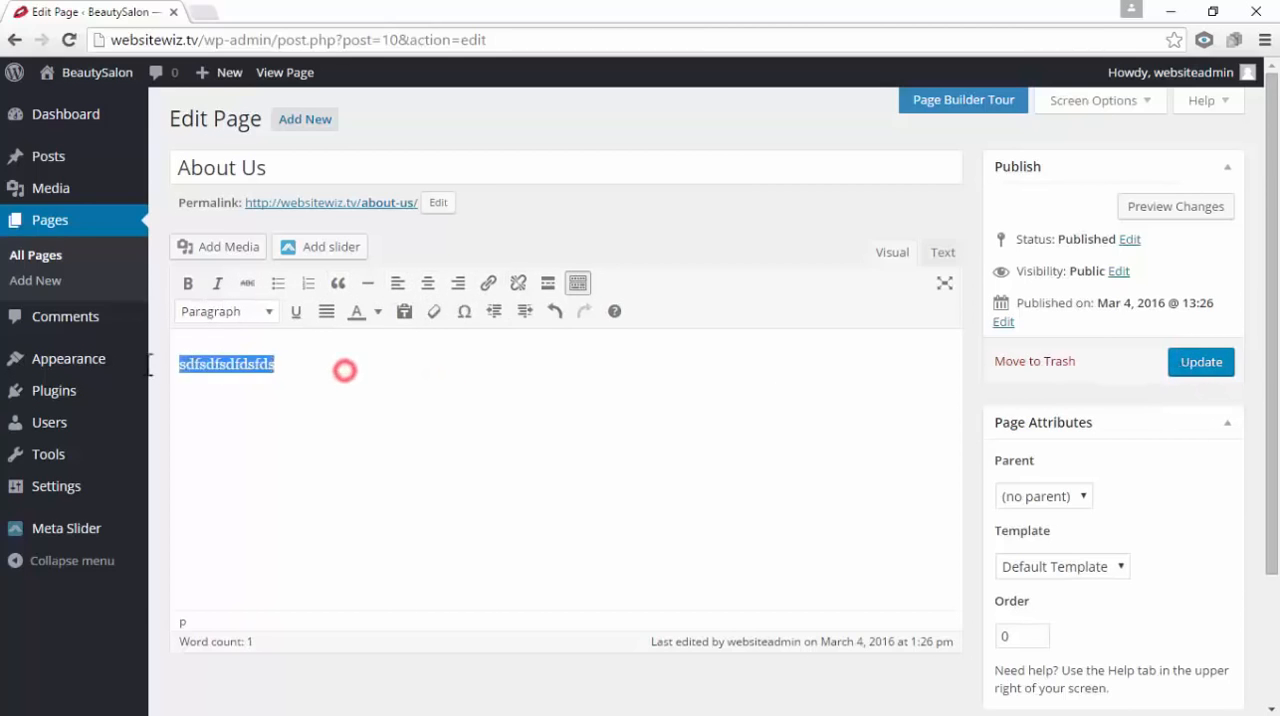
pyautogui.press('BackSpace')
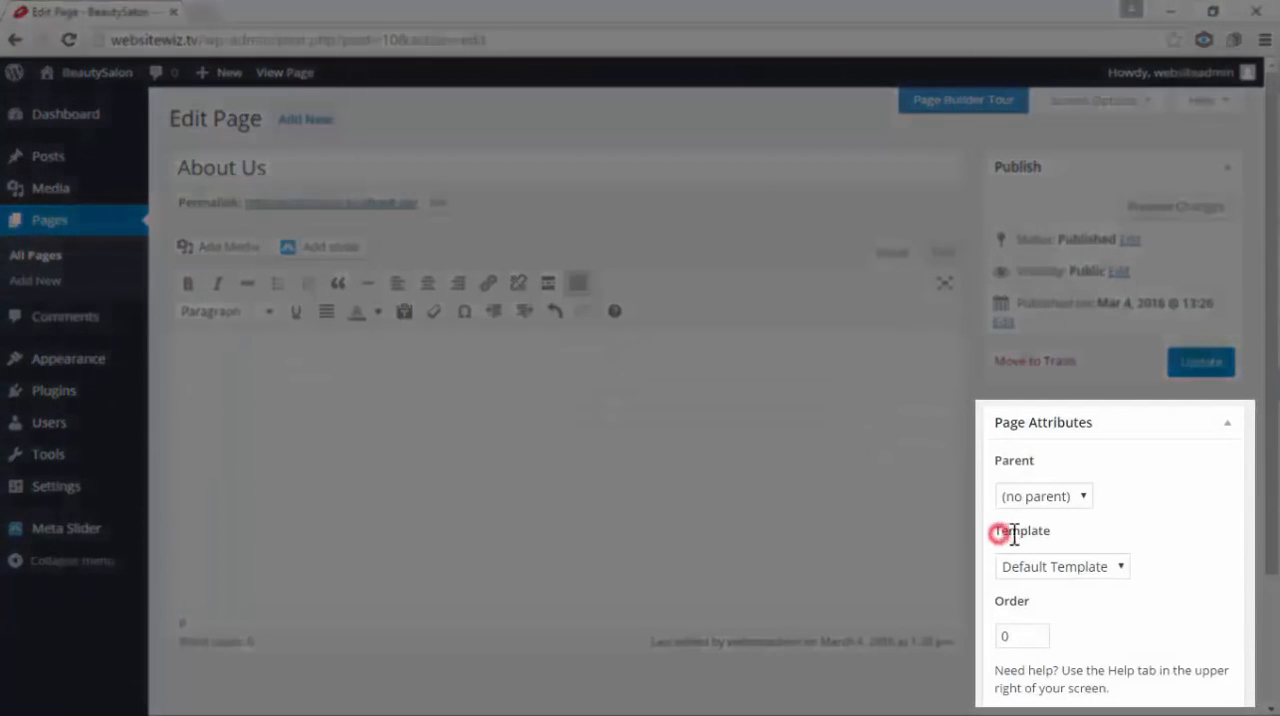
# Set the About Us page's template to Page Builder
pyautogui.doubleClick(1014, 535)
pyautogui.click(1097, 523)
pyautogui.click(1121, 566)
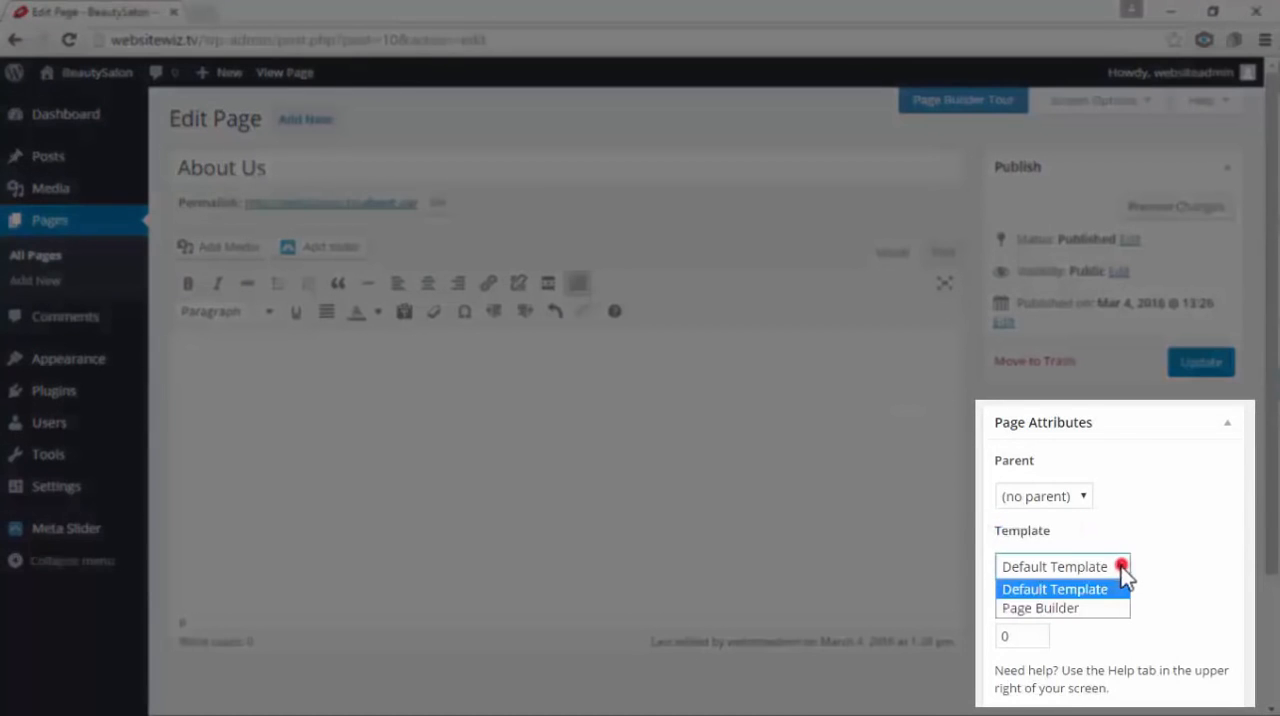
pyautogui.click(1066, 605)
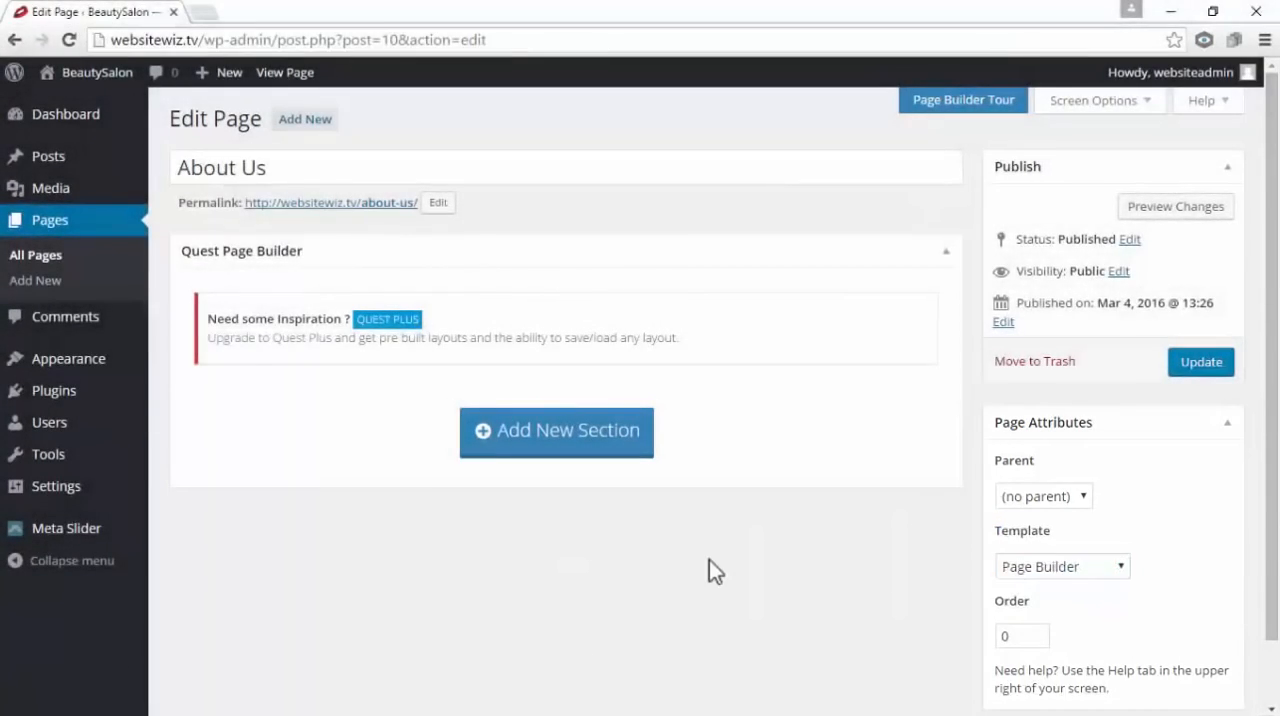
# Add a new section to the About Us page with an image slider row containing one slide
pyautogui.click(550, 440)
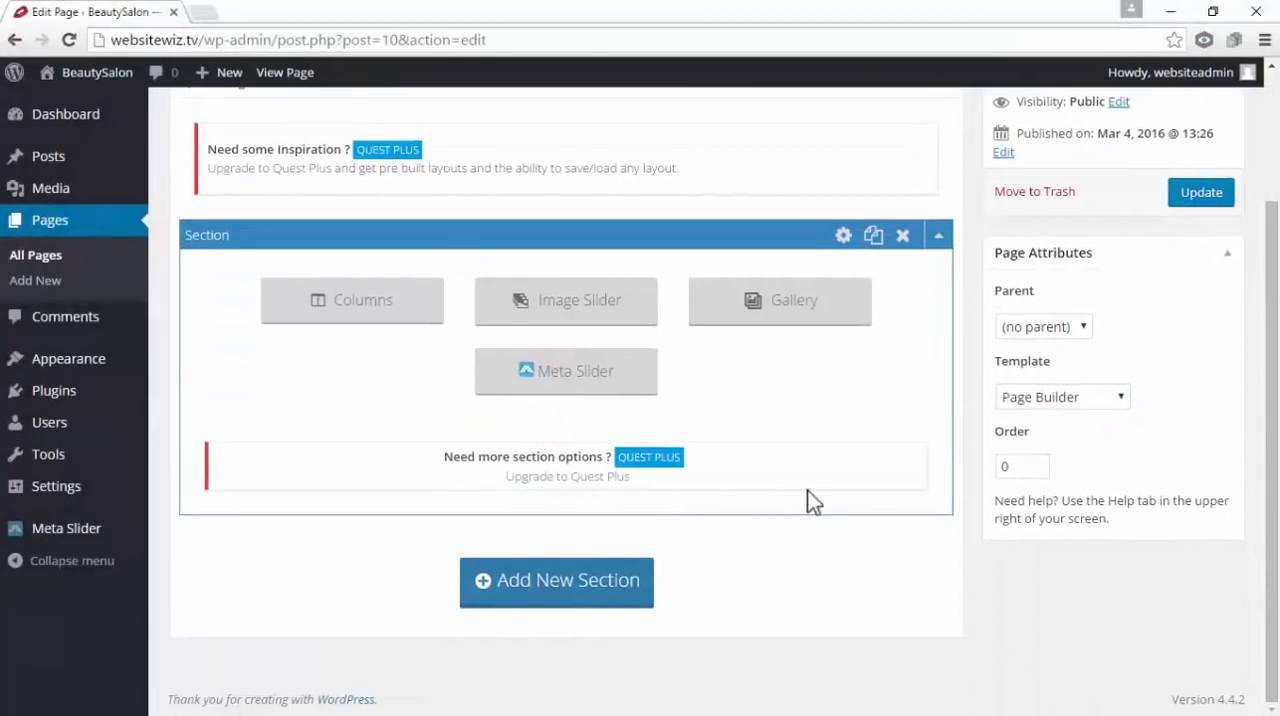
pyautogui.click(630, 315)
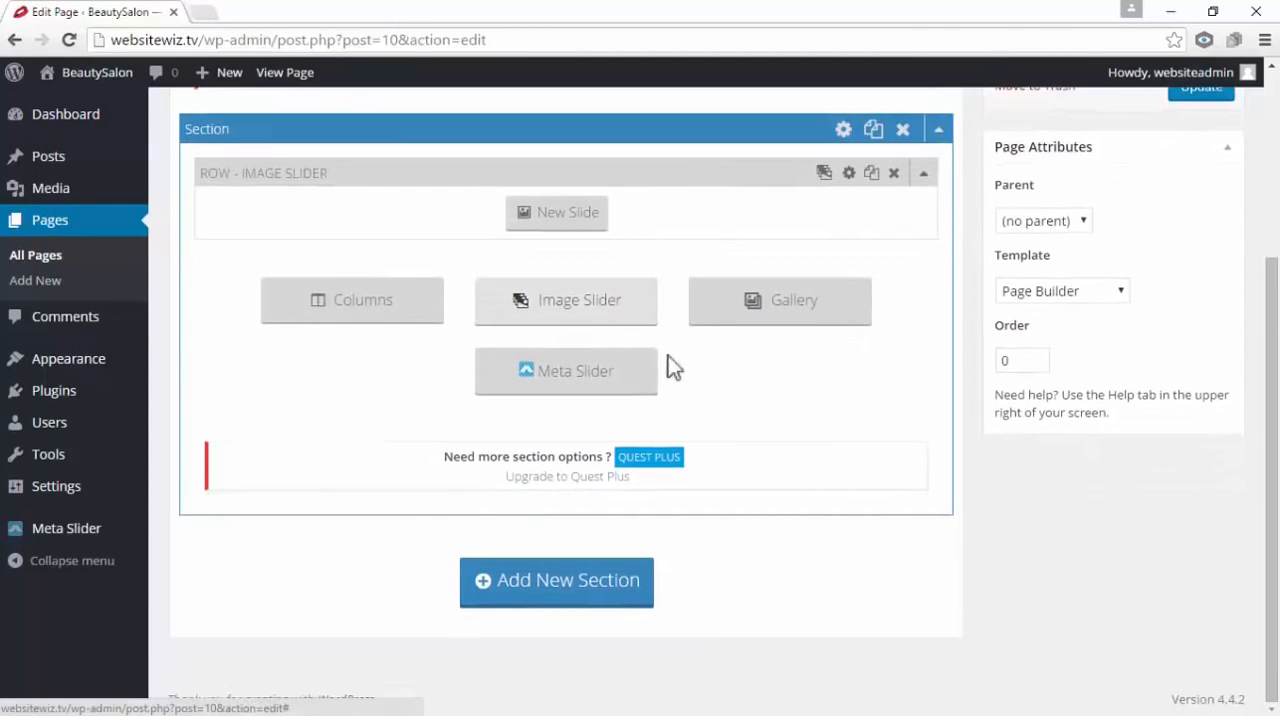
pyautogui.scroll(2, 904, 553)
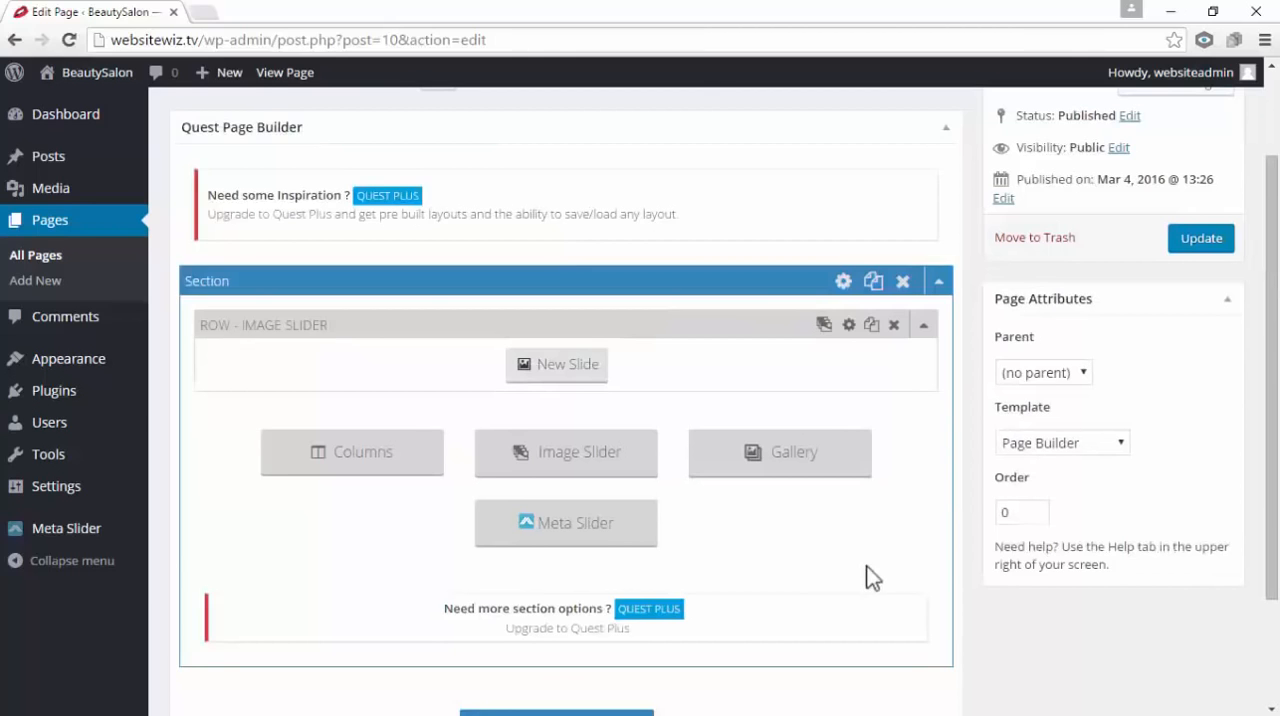
pyautogui.click(567, 365)
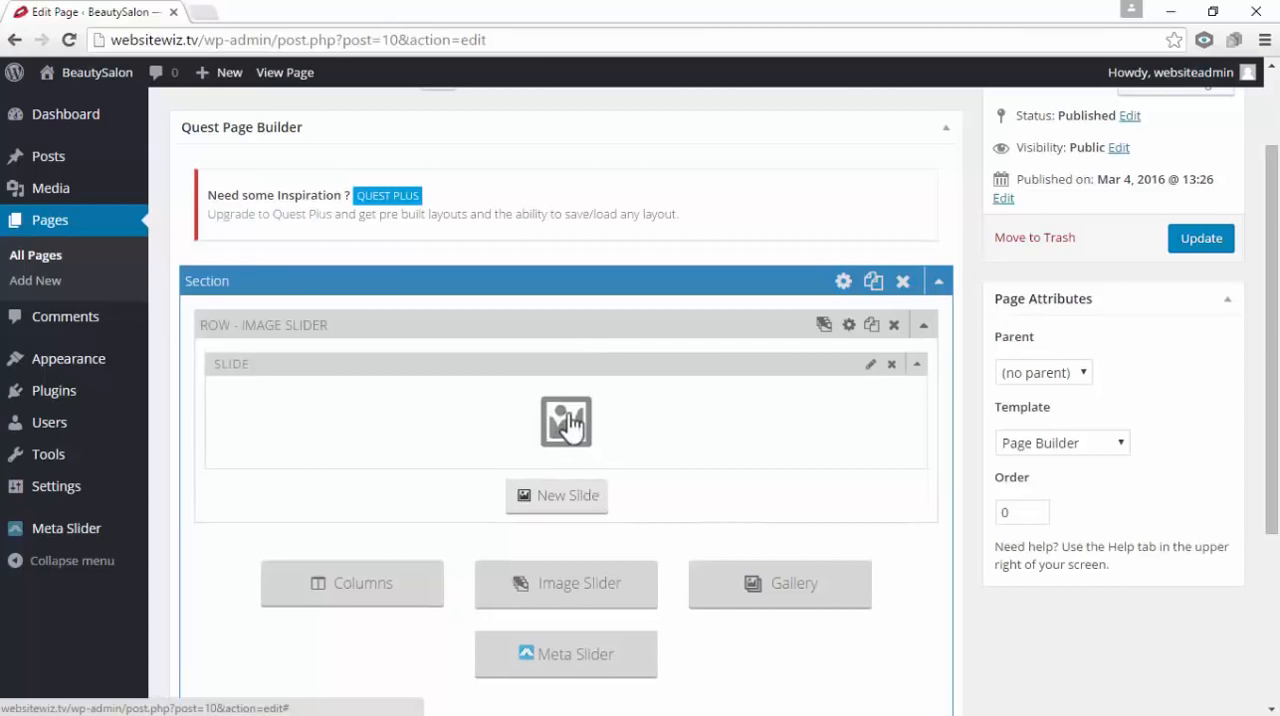
# Open the first slide's image settings and bring up the file upload area for its slide image
pyautogui.click(567, 425)
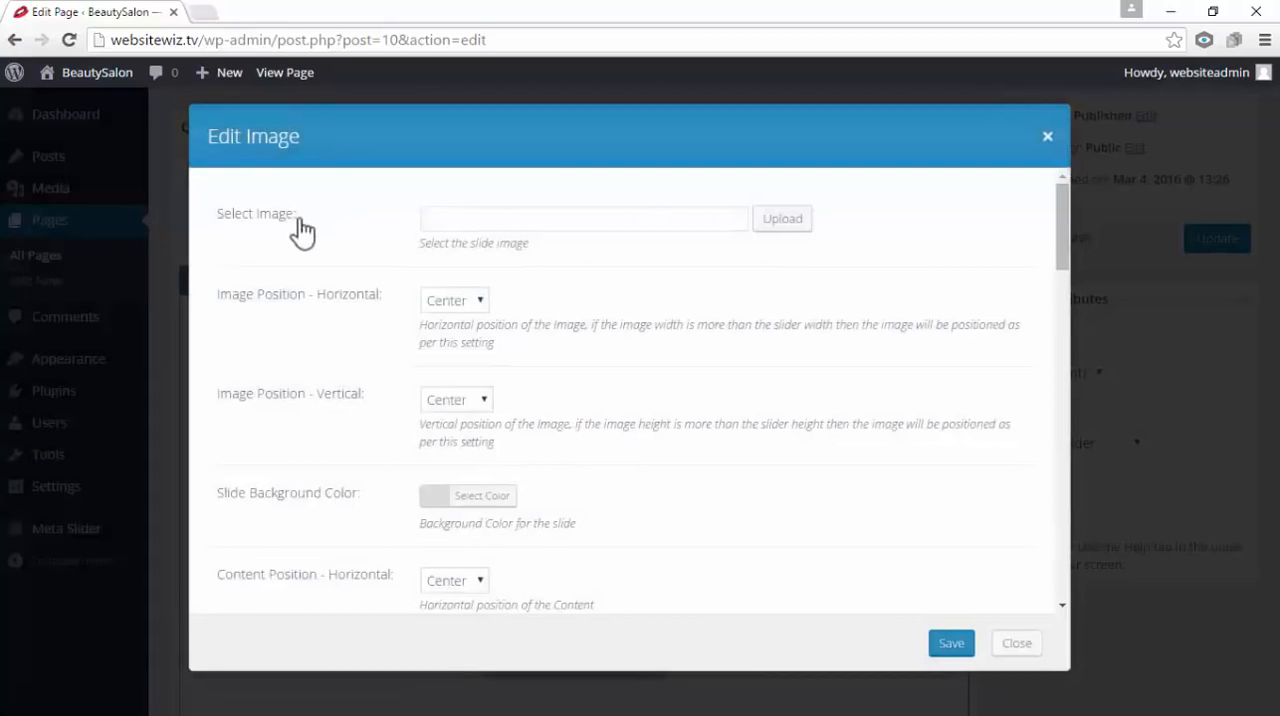
pyautogui.moveTo(297, 226); pyautogui.dragTo(231, 228)
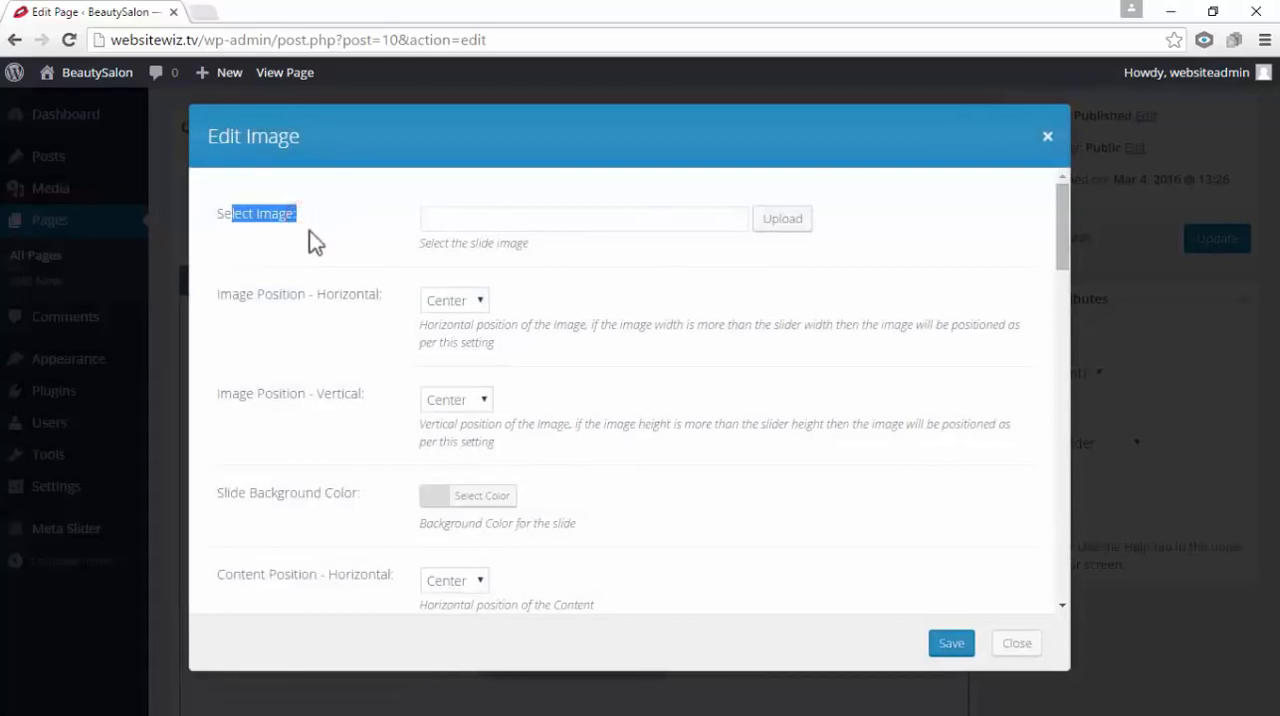
pyautogui.click(781, 219)
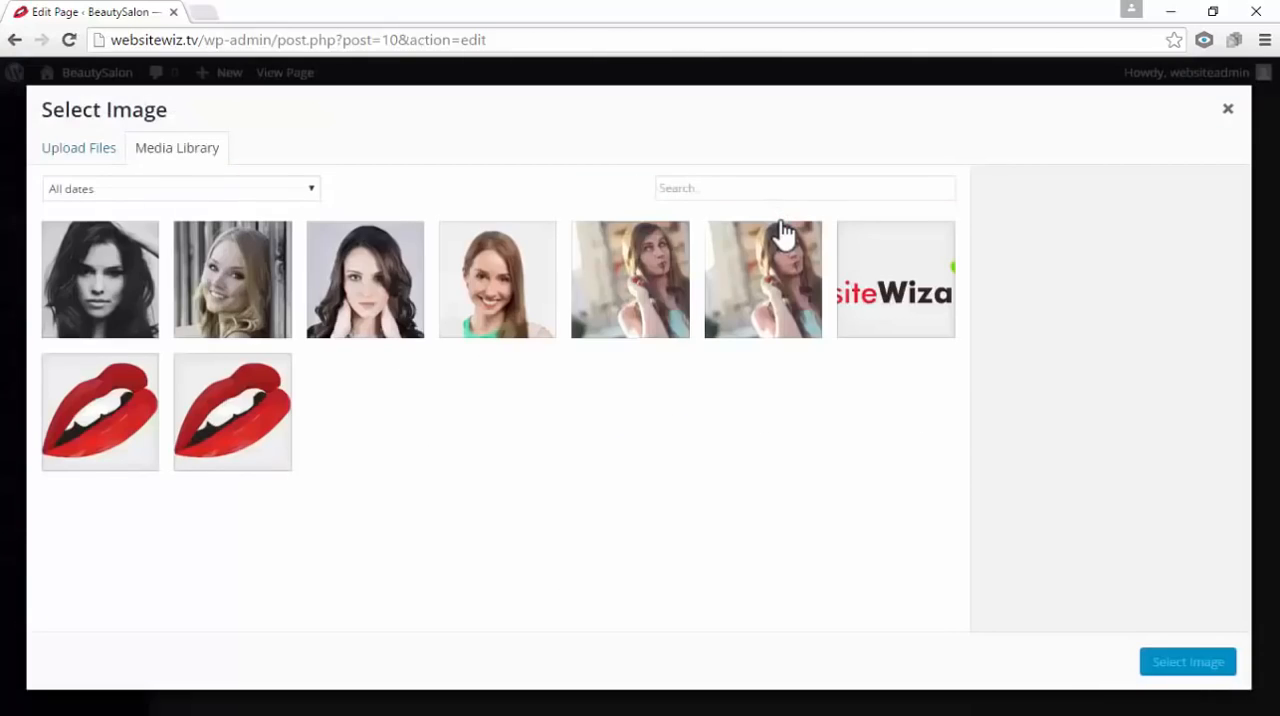
pyautogui.click(90, 163)
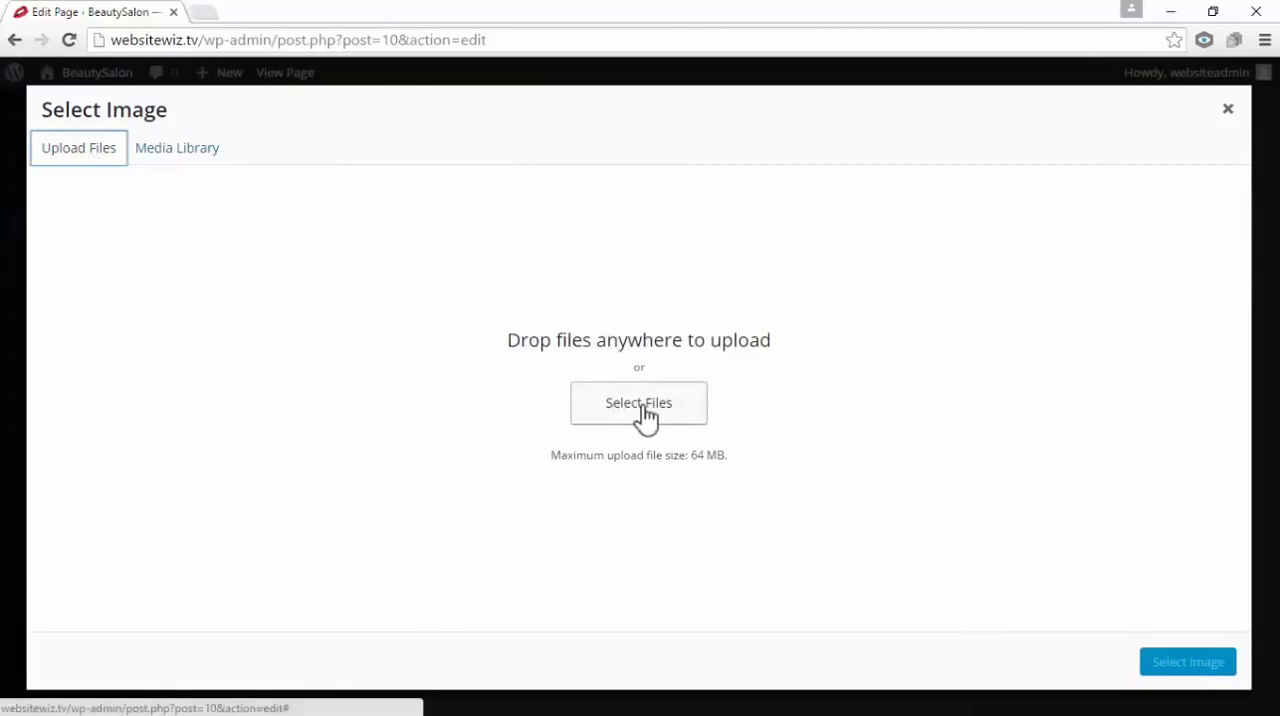
pyautogui.moveTo(506, 340); pyautogui.dragTo(806, 320)
pyautogui.click(850, 345)
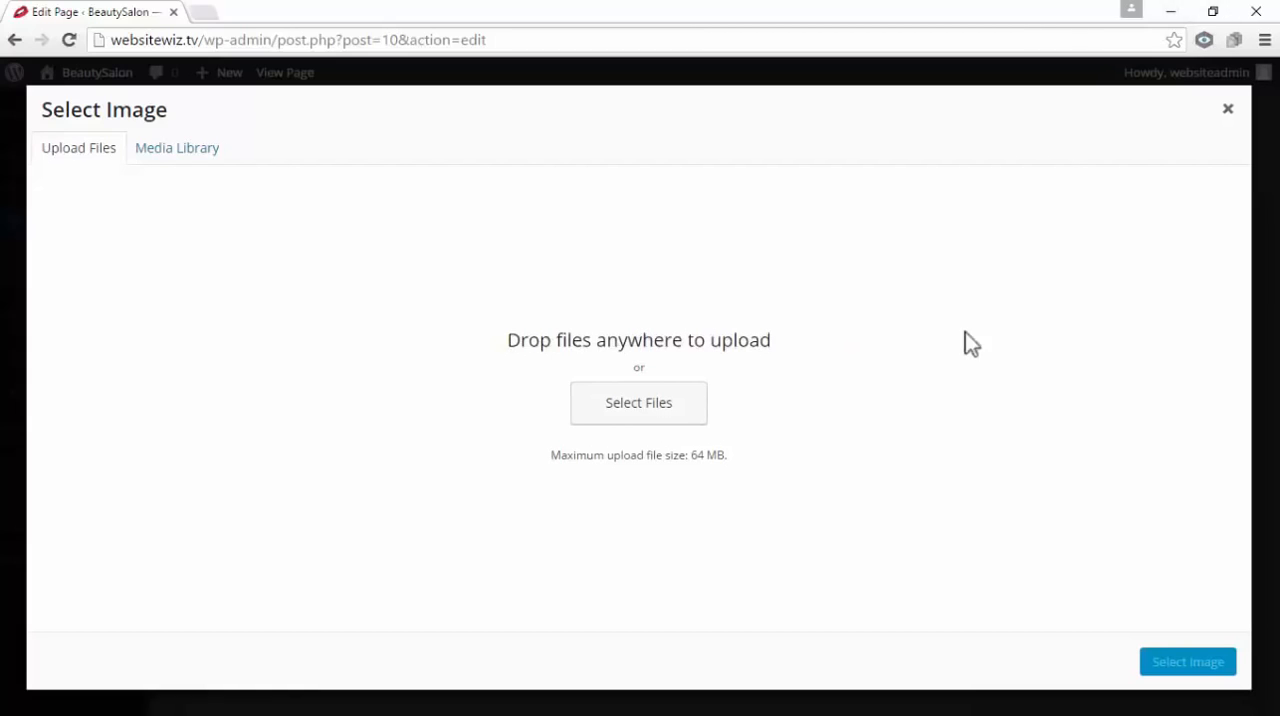
# Upload slider-1 from the ABOUT US folder in Quest Theme Assets and save it as the first slide's image
pyautogui.click(1212, 12)
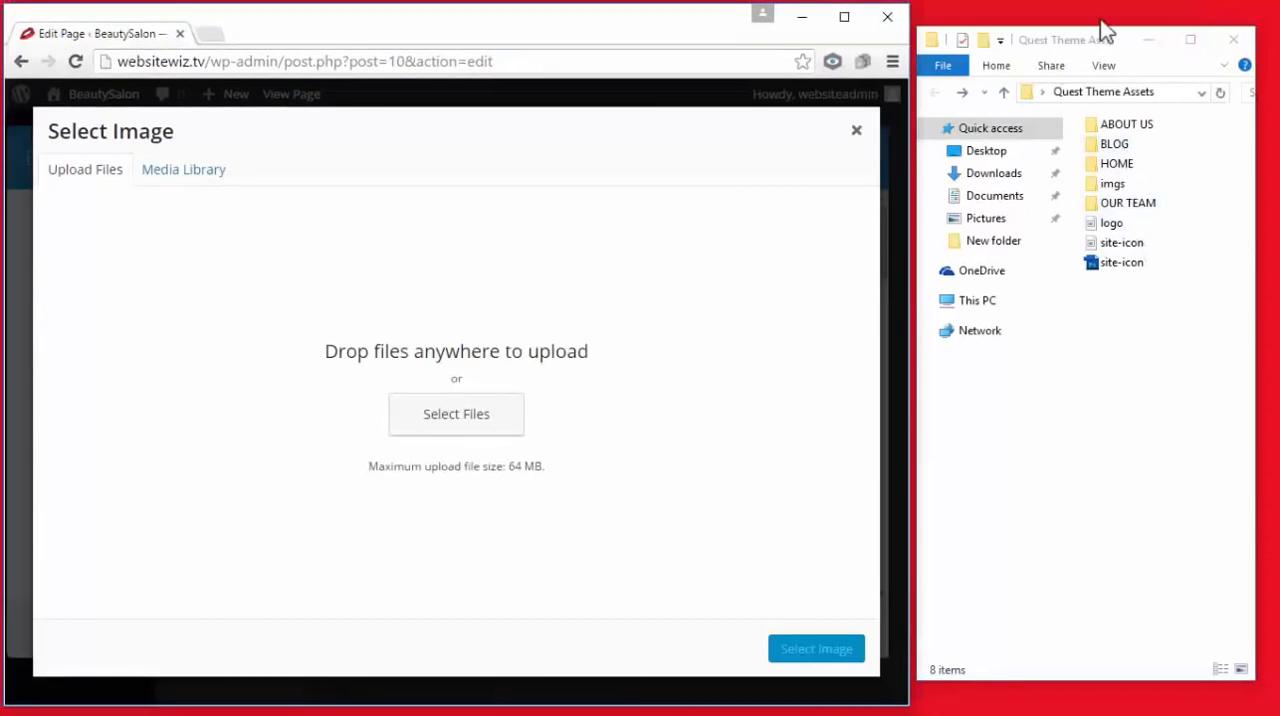
pyautogui.click(1119, 40)
pyautogui.moveTo(1120, 40); pyautogui.dragTo(1136, 34)
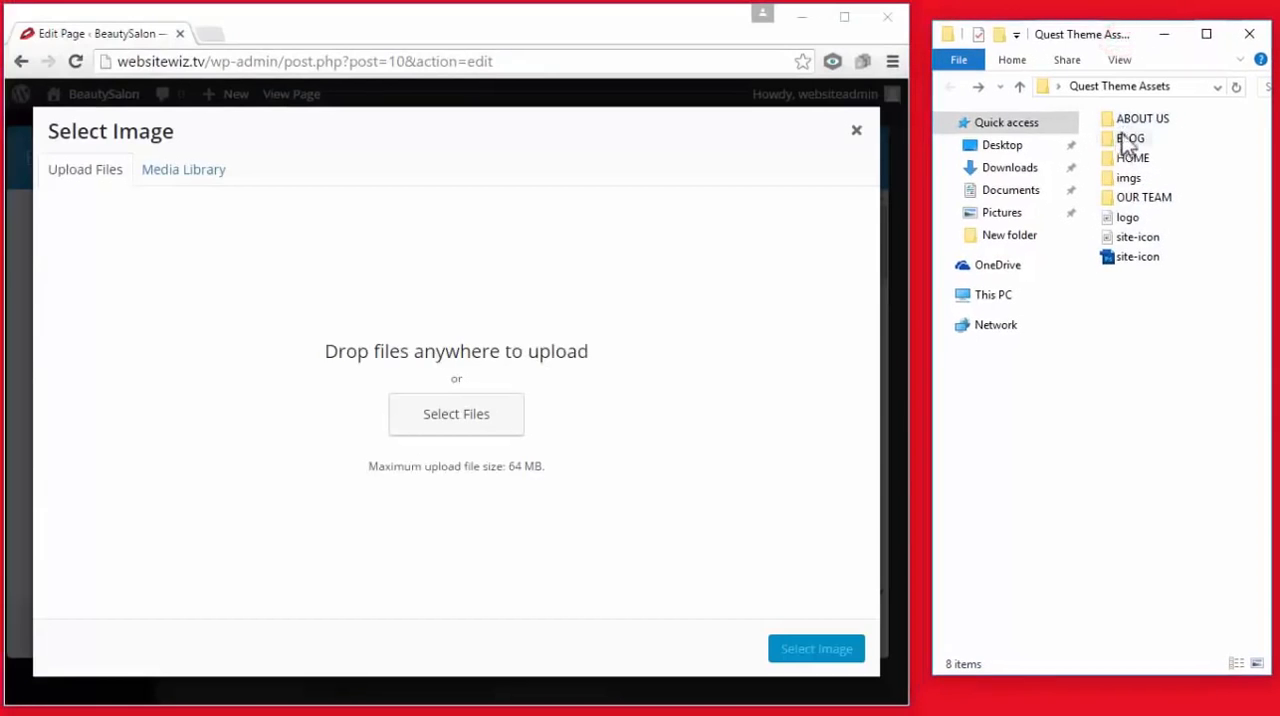
pyautogui.doubleClick(1139, 119)
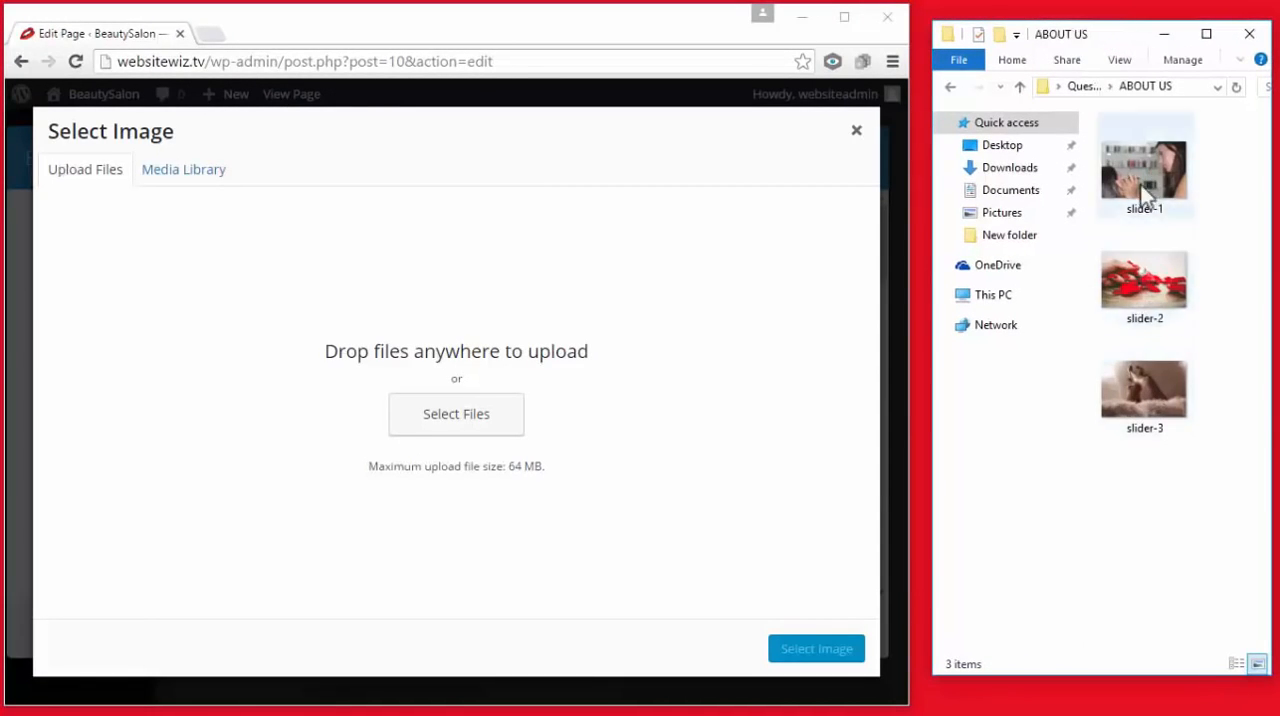
pyautogui.moveTo(1147, 177); pyautogui.dragTo(626, 321)
pyautogui.click(844, 17)
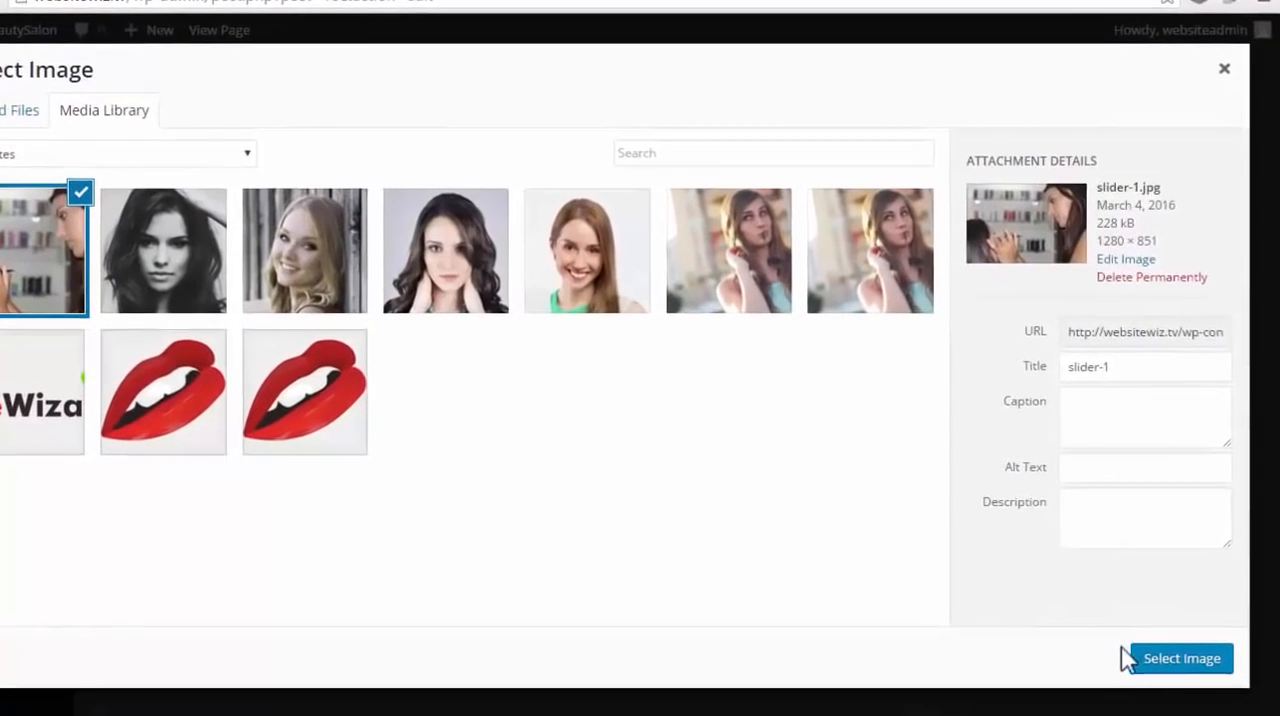
pyautogui.click(1180, 660)
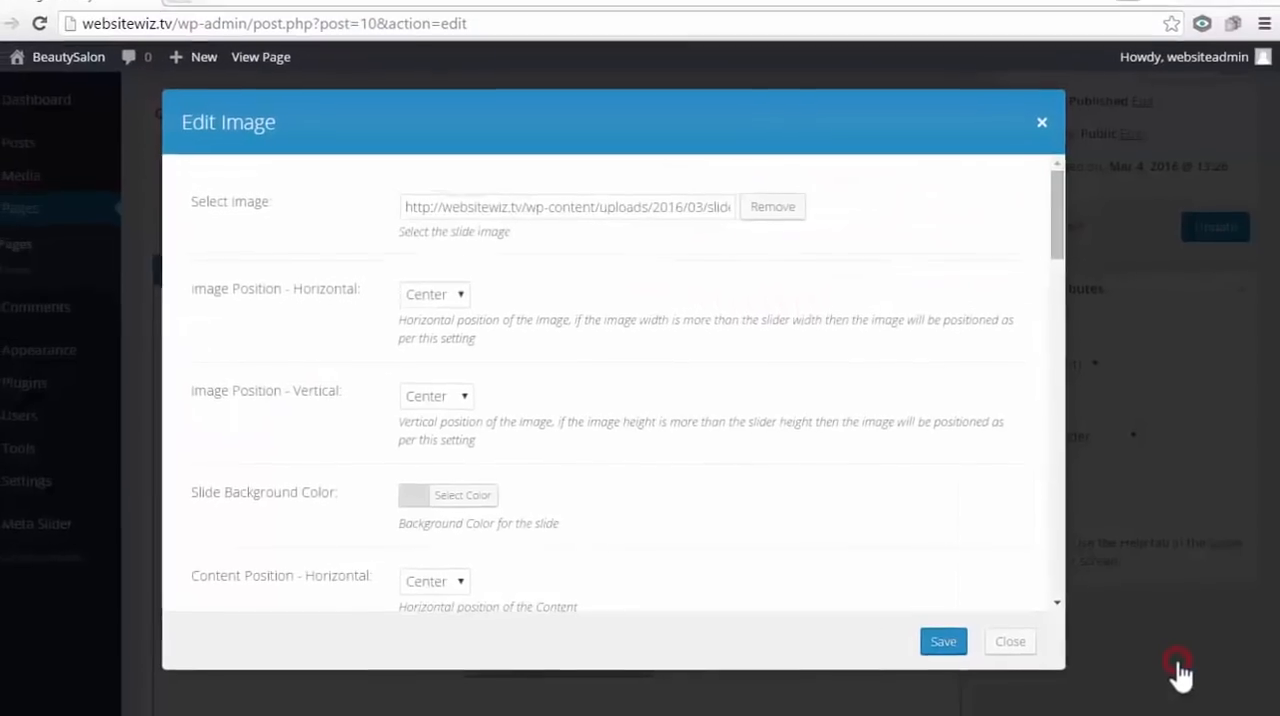
pyautogui.click(948, 643)
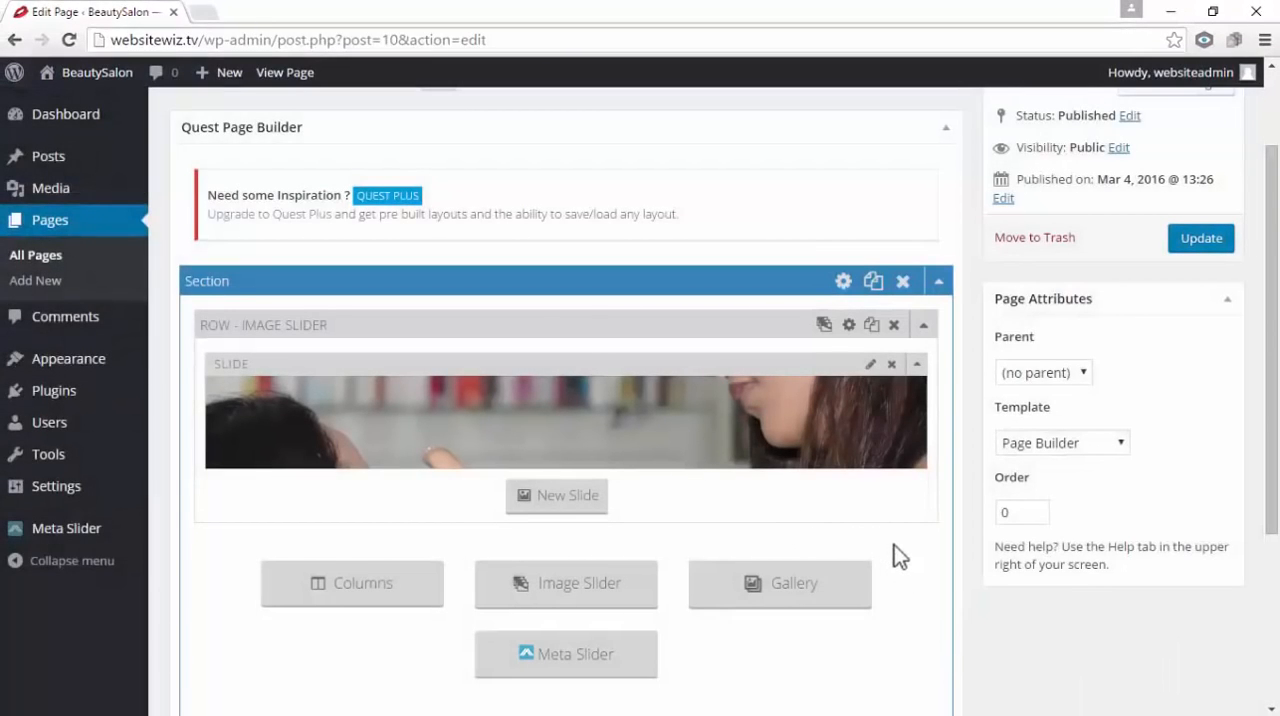
# Add a second slide to the image slider and bring up the file upload area for its image
pyautogui.click(563, 513)
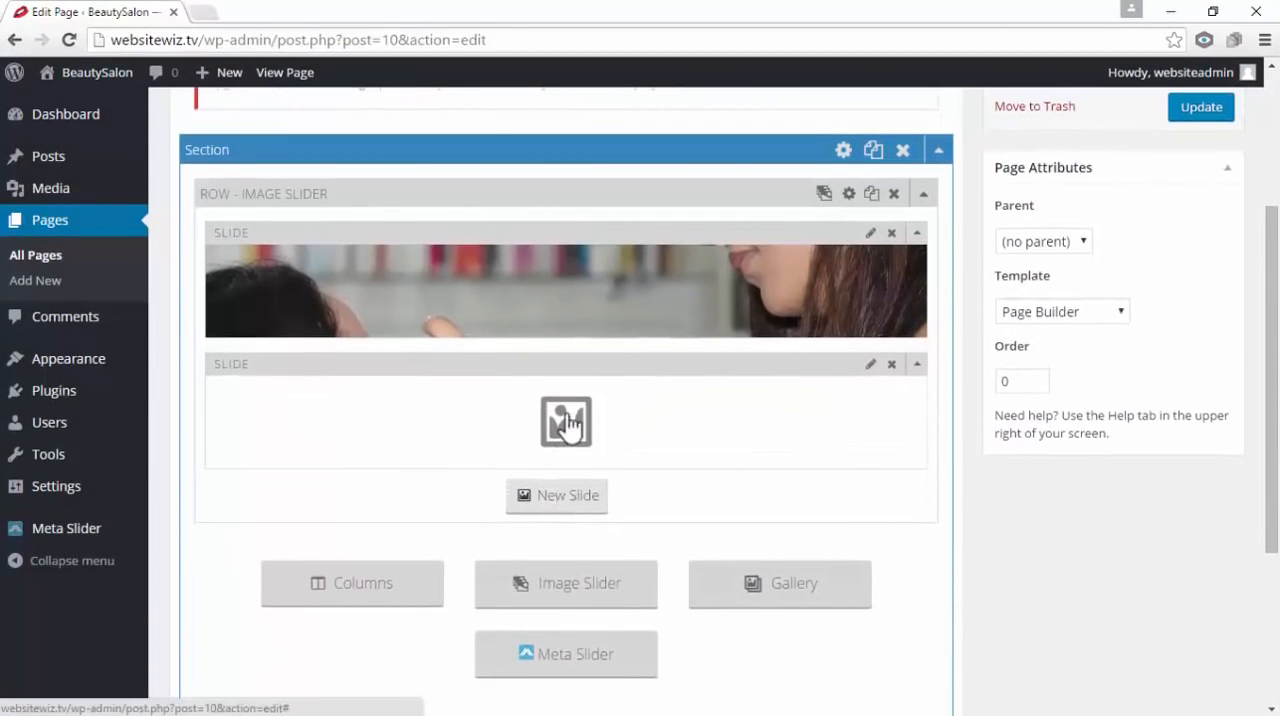
pyautogui.click(567, 426)
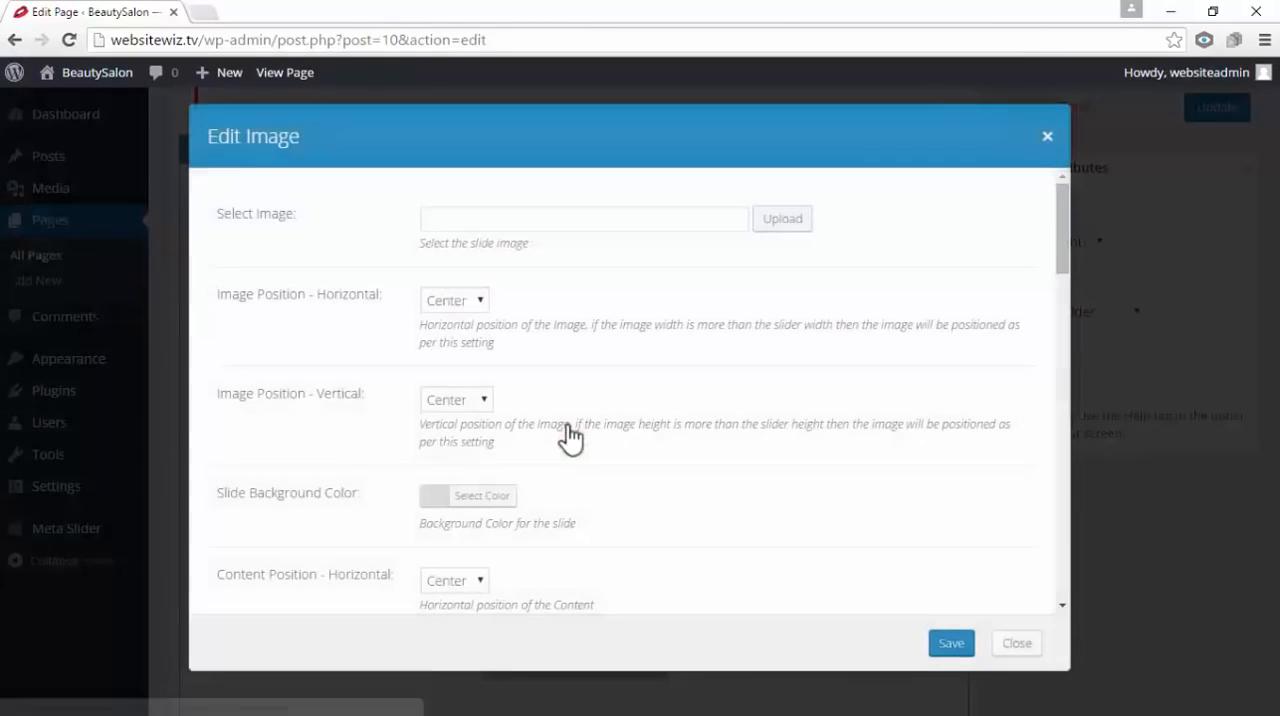
pyautogui.moveTo(296, 214); pyautogui.dragTo(258, 214)
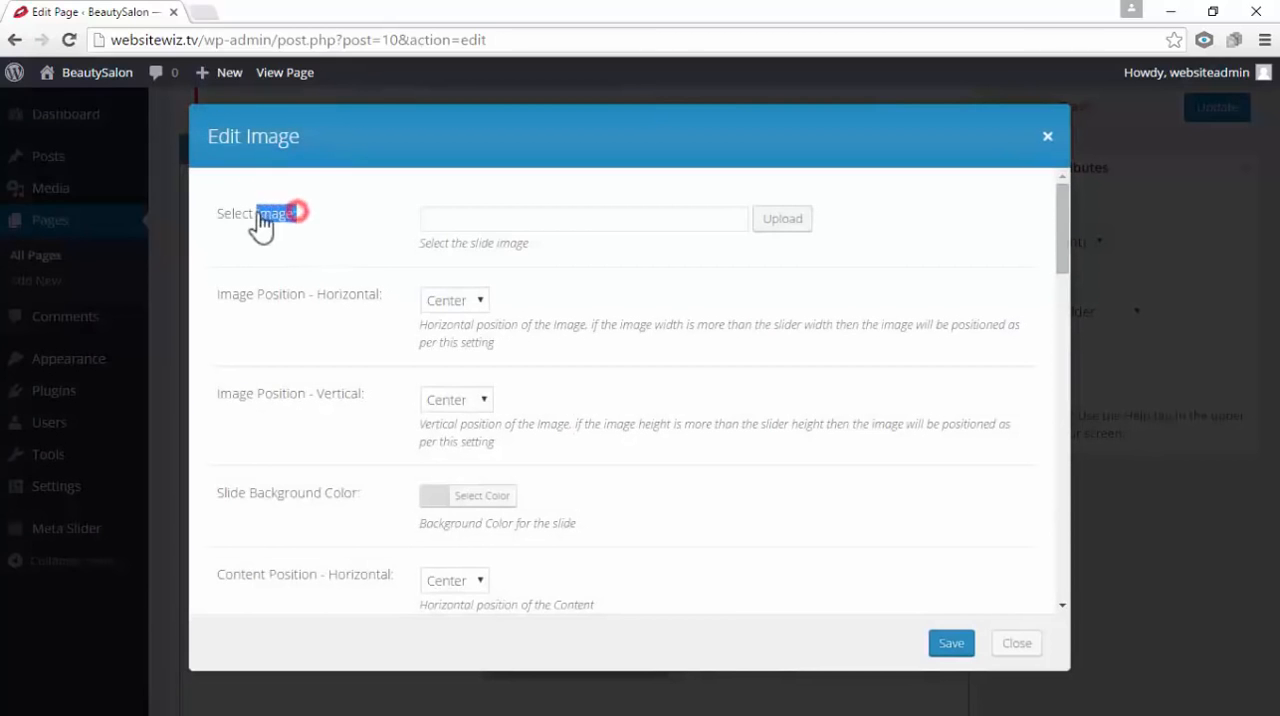
pyautogui.click(353, 229)
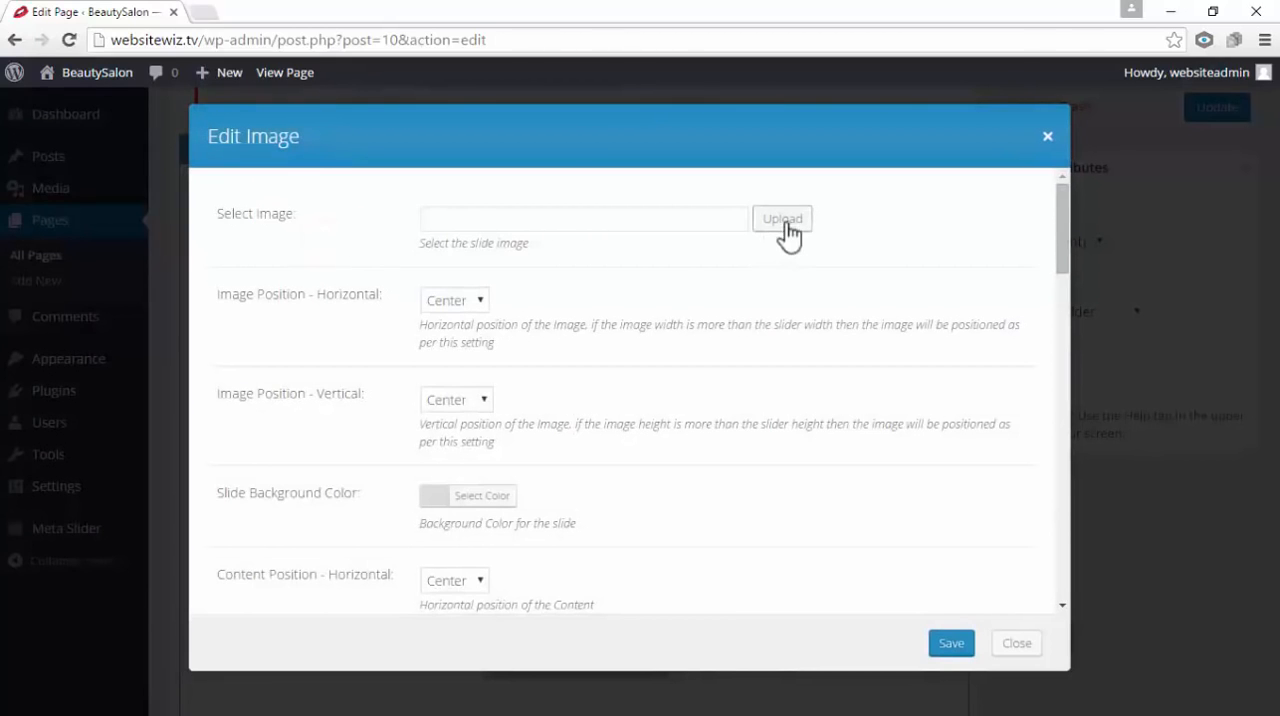
pyautogui.click(784, 222)
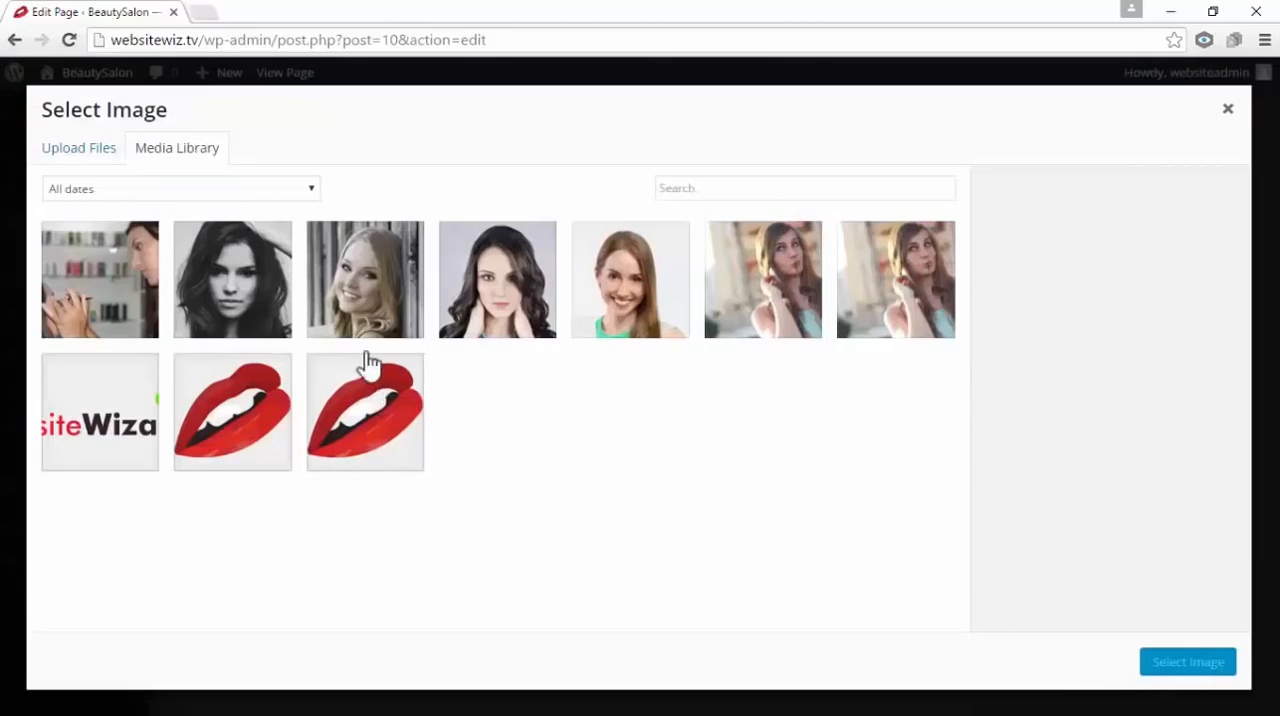
pyautogui.click(102, 154)
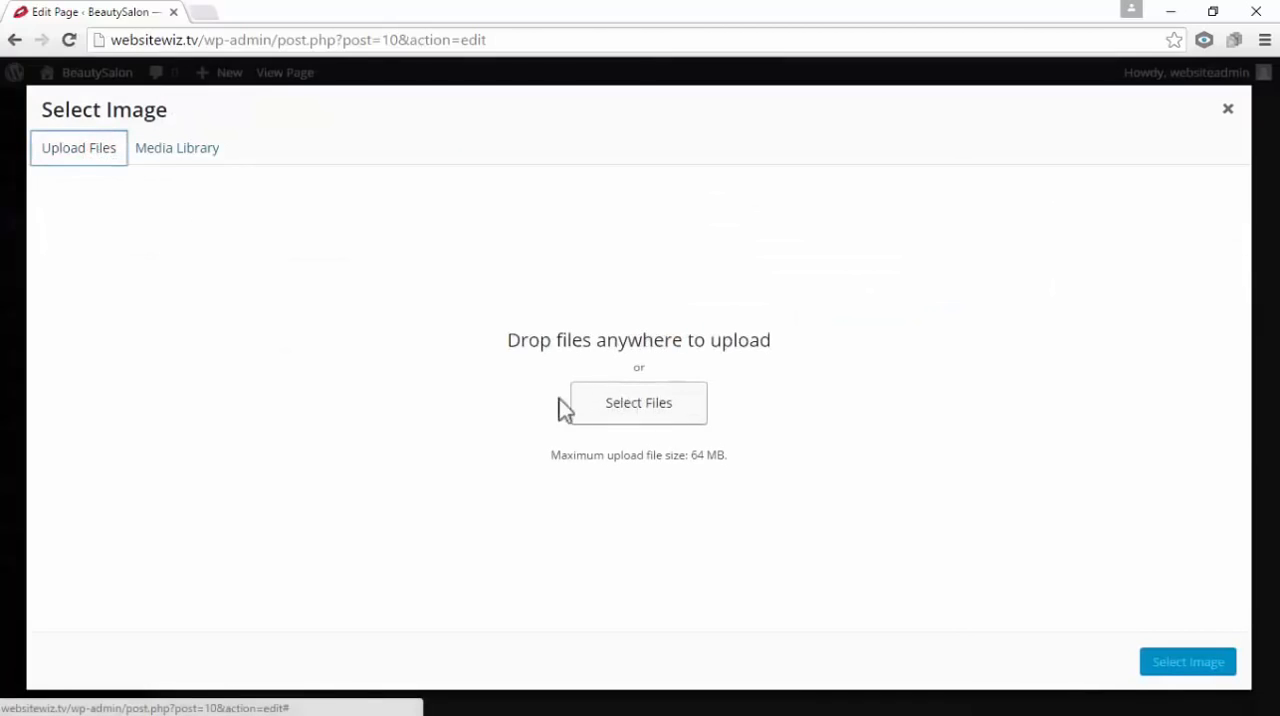
pyautogui.moveTo(489, 330); pyautogui.dragTo(806, 334)
pyautogui.click(831, 319)
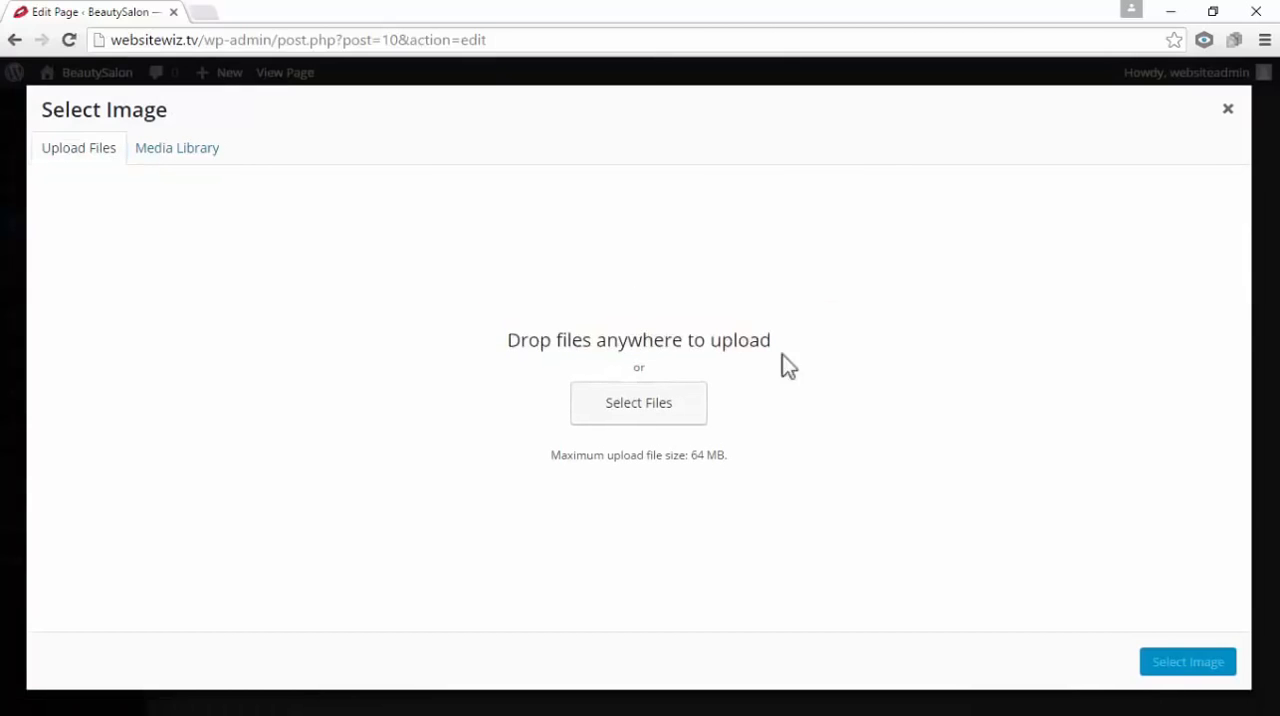
# Upload slider-2 from the ABOUT US folder to the media library for the second slide
pyautogui.click(1213, 20)
pyautogui.moveTo(1155, 278); pyautogui.dragTo(693, 349)
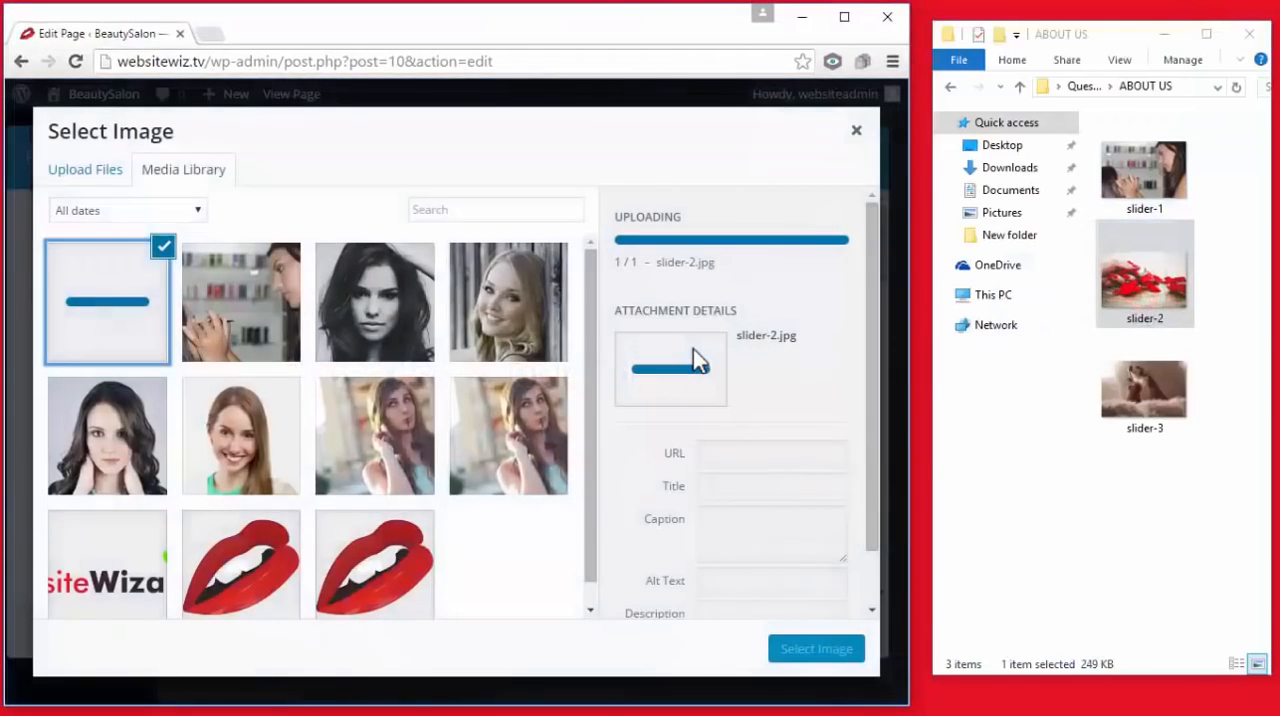
pyautogui.click(844, 17)
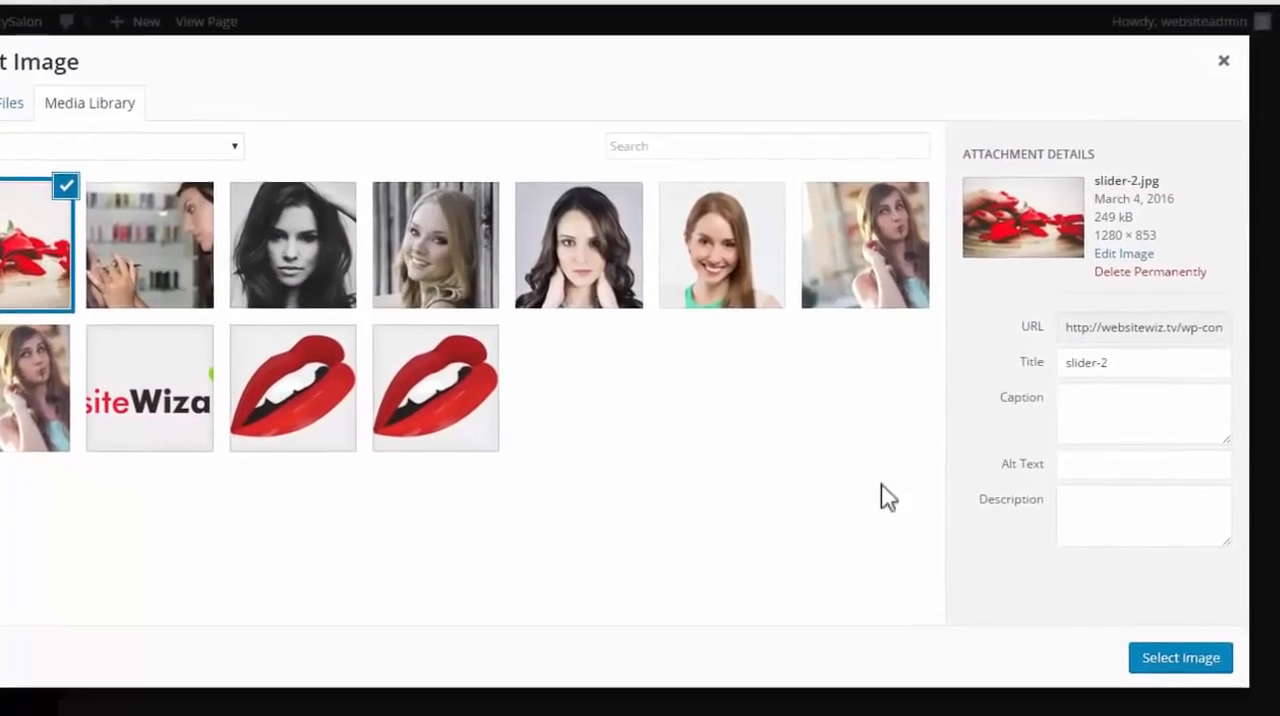
# Select the uploaded slider-2 picture as the second slide's image and save the slide
pyautogui.click(1140, 665)
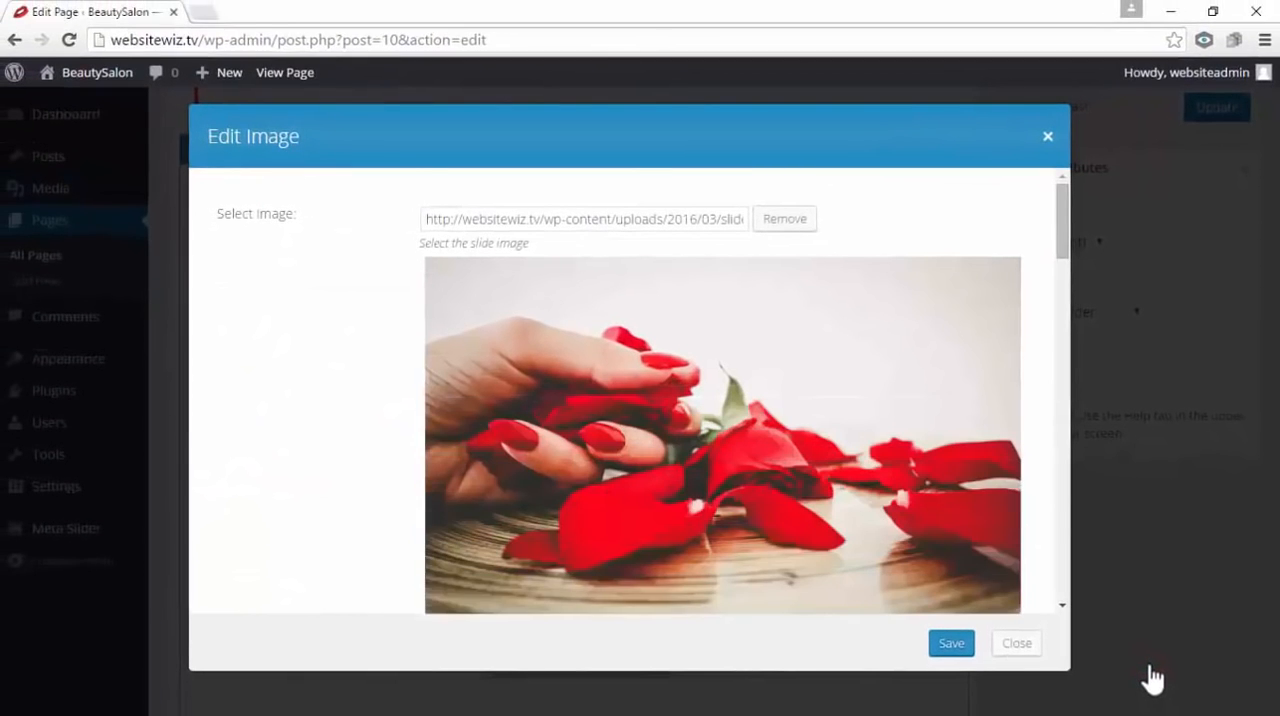
pyautogui.click(962, 643)
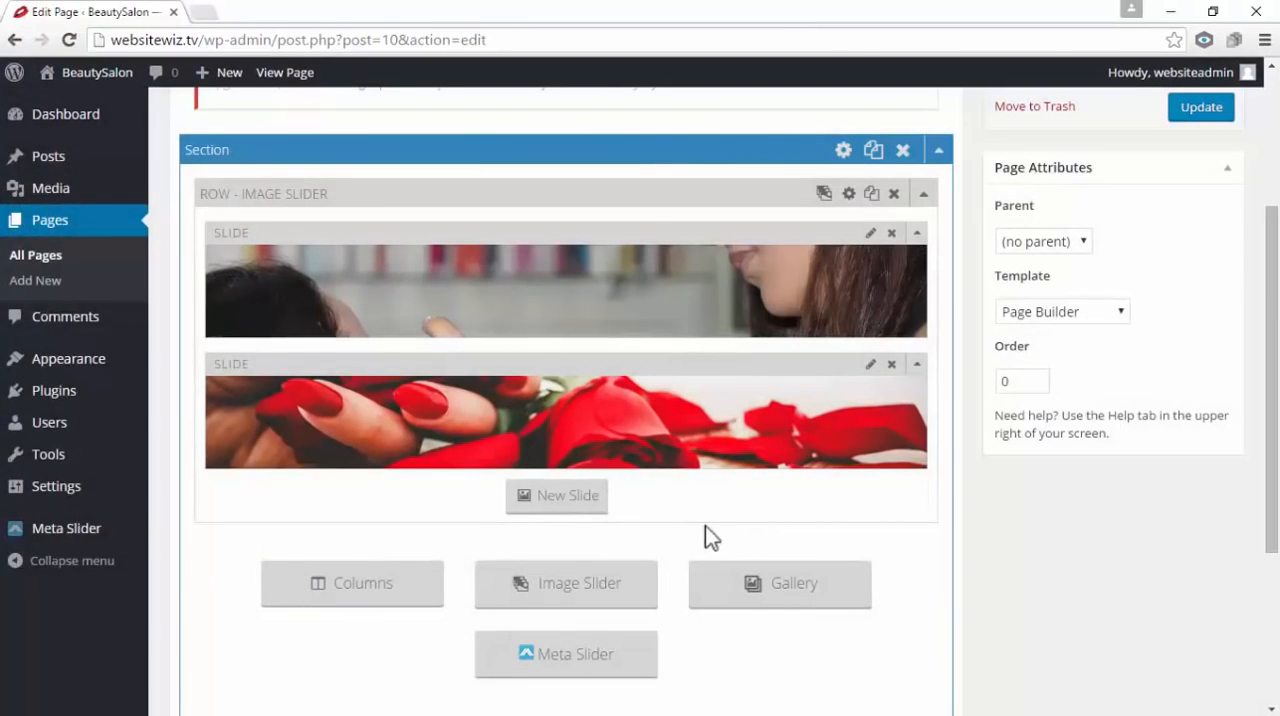
# Add a third slide to the image slider and bring up the file upload area for its image
pyautogui.click(561, 500)
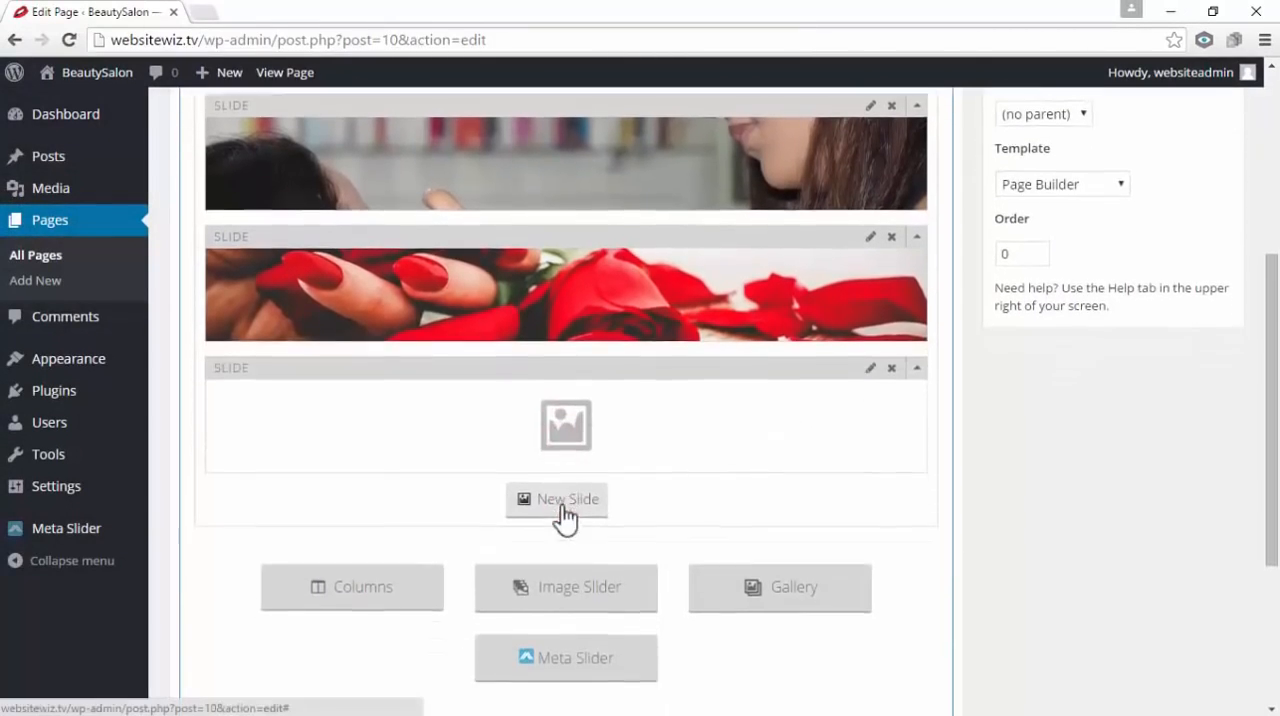
pyautogui.click(566, 425)
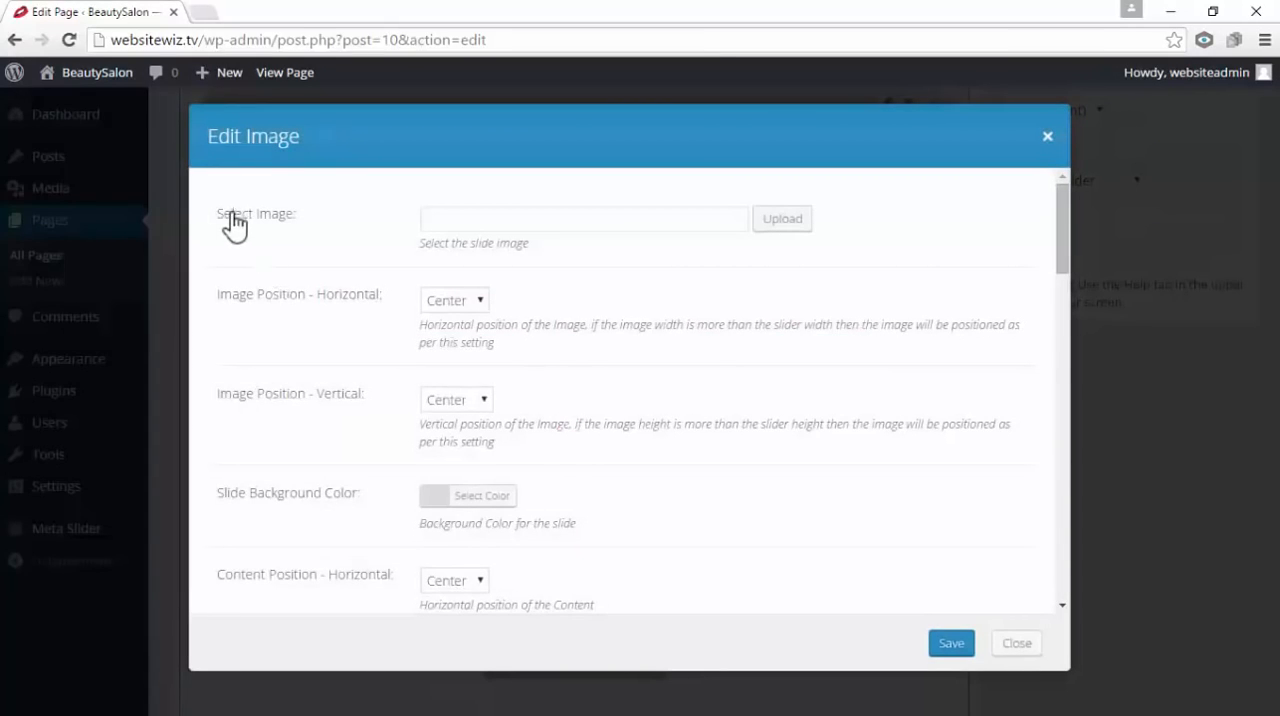
pyautogui.click(783, 228)
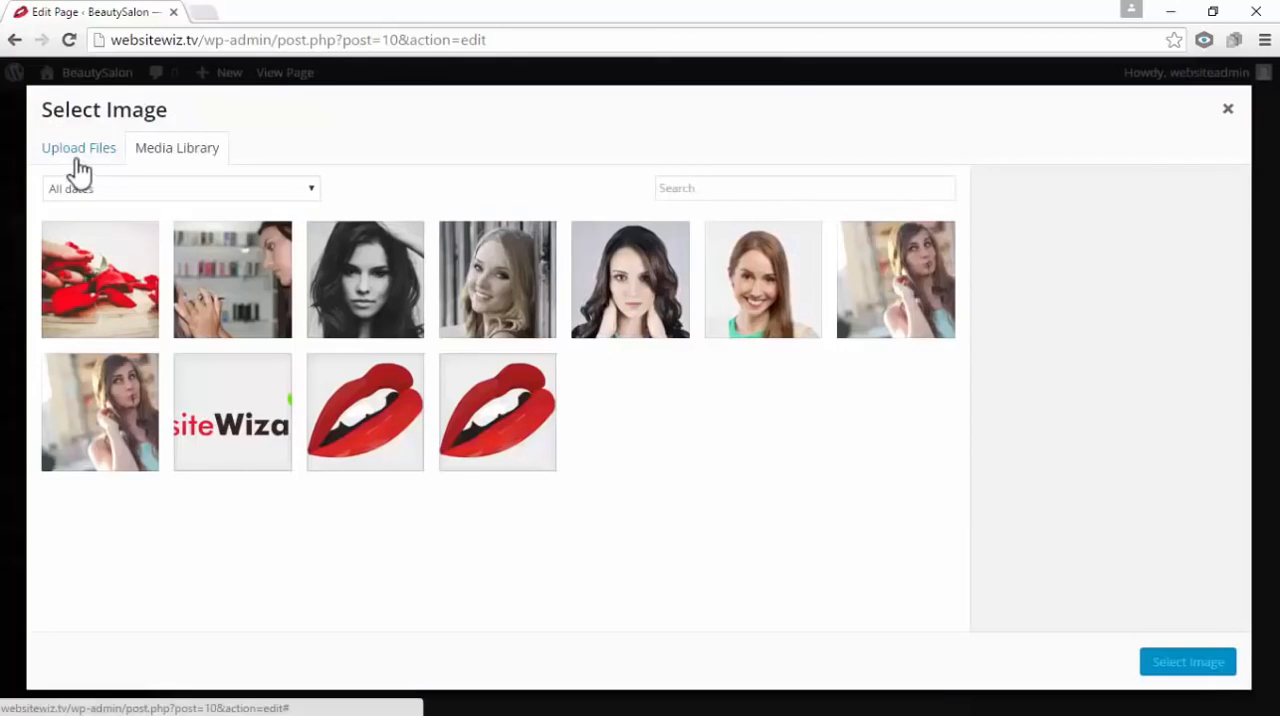
pyautogui.click(75, 152)
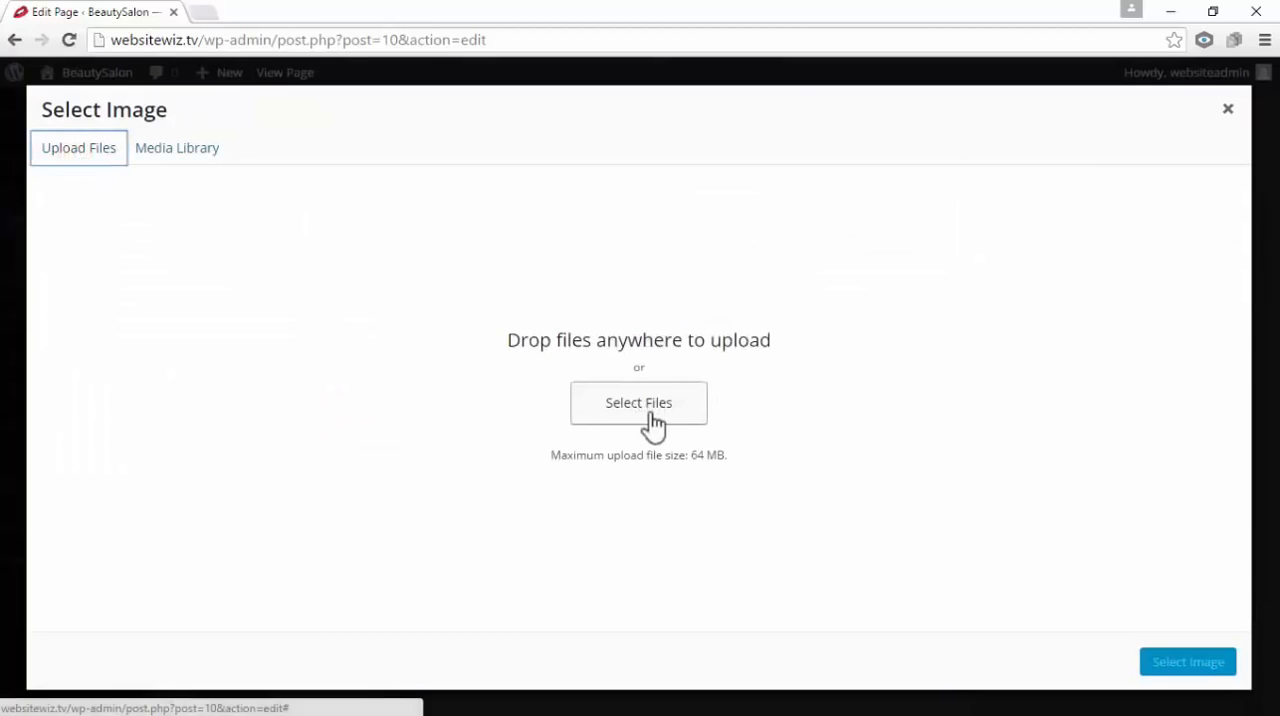
pyautogui.moveTo(504, 340); pyautogui.dragTo(777, 343)
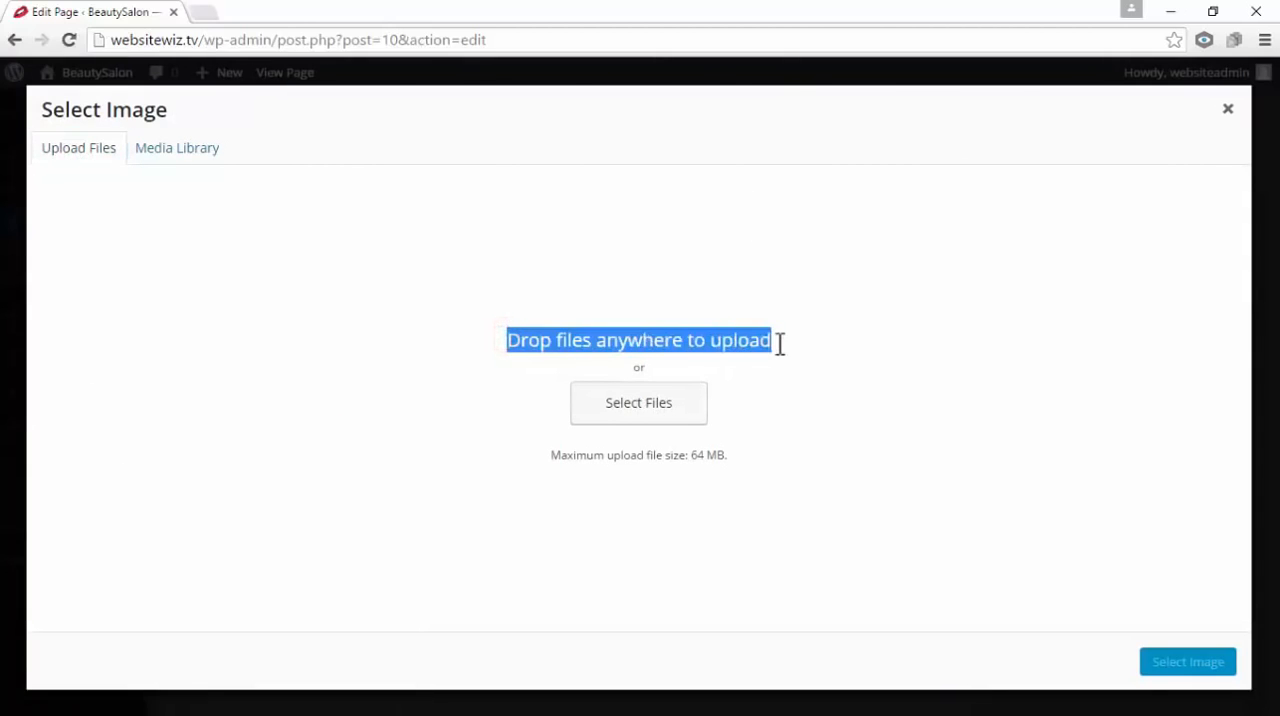
pyautogui.click(849, 346)
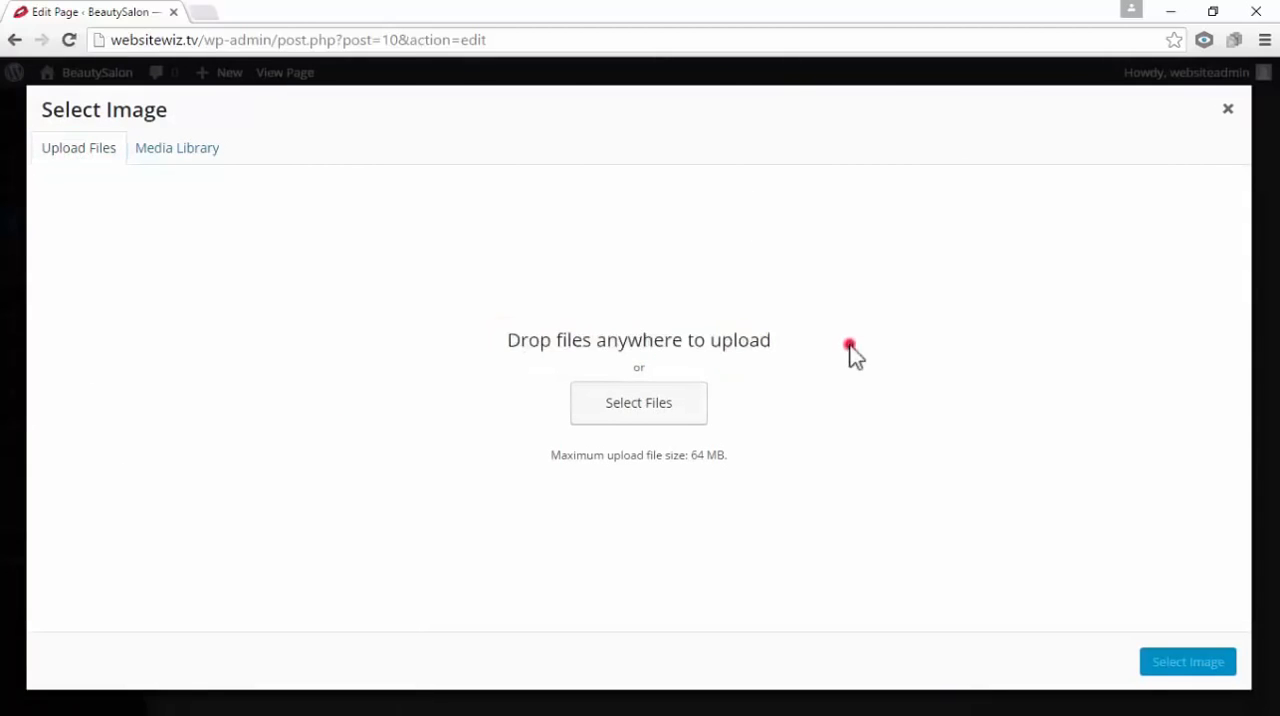
# Upload slider-3 from the ABOUT US folder and save it as the third slide's image
pyautogui.click(1215, 12)
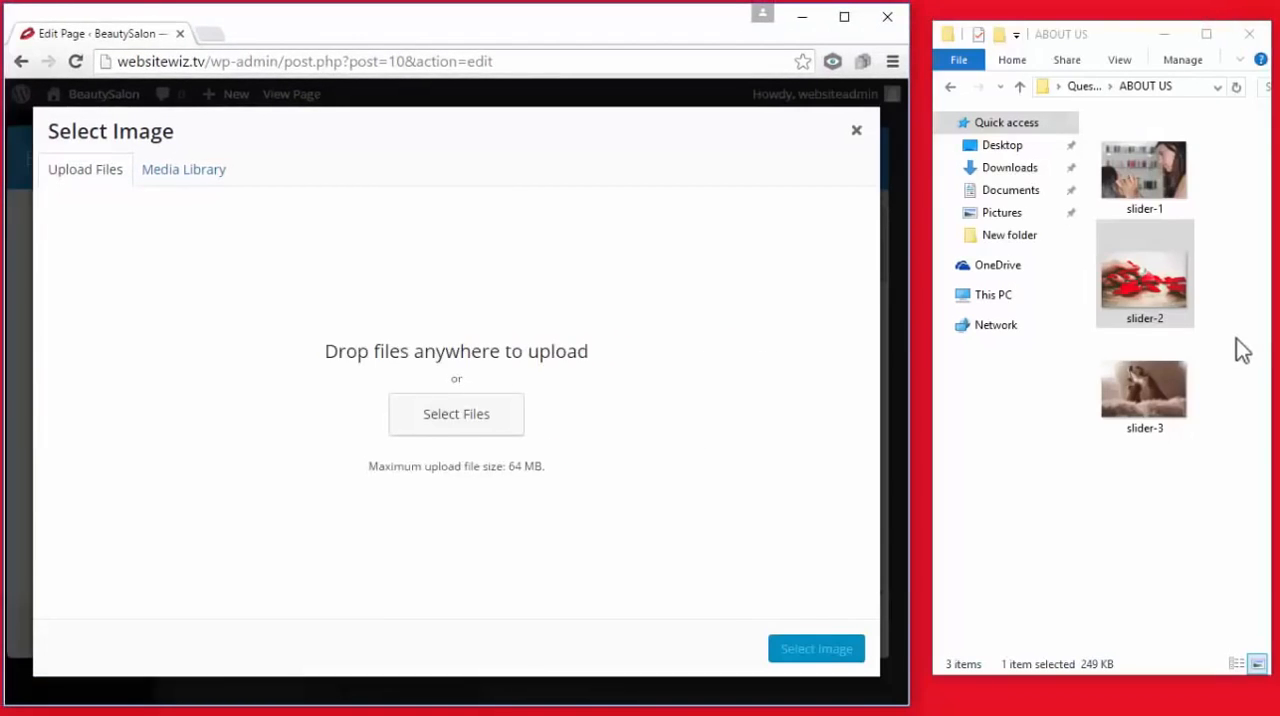
pyautogui.click(1238, 344)
pyautogui.moveTo(1137, 394); pyautogui.dragTo(561, 335)
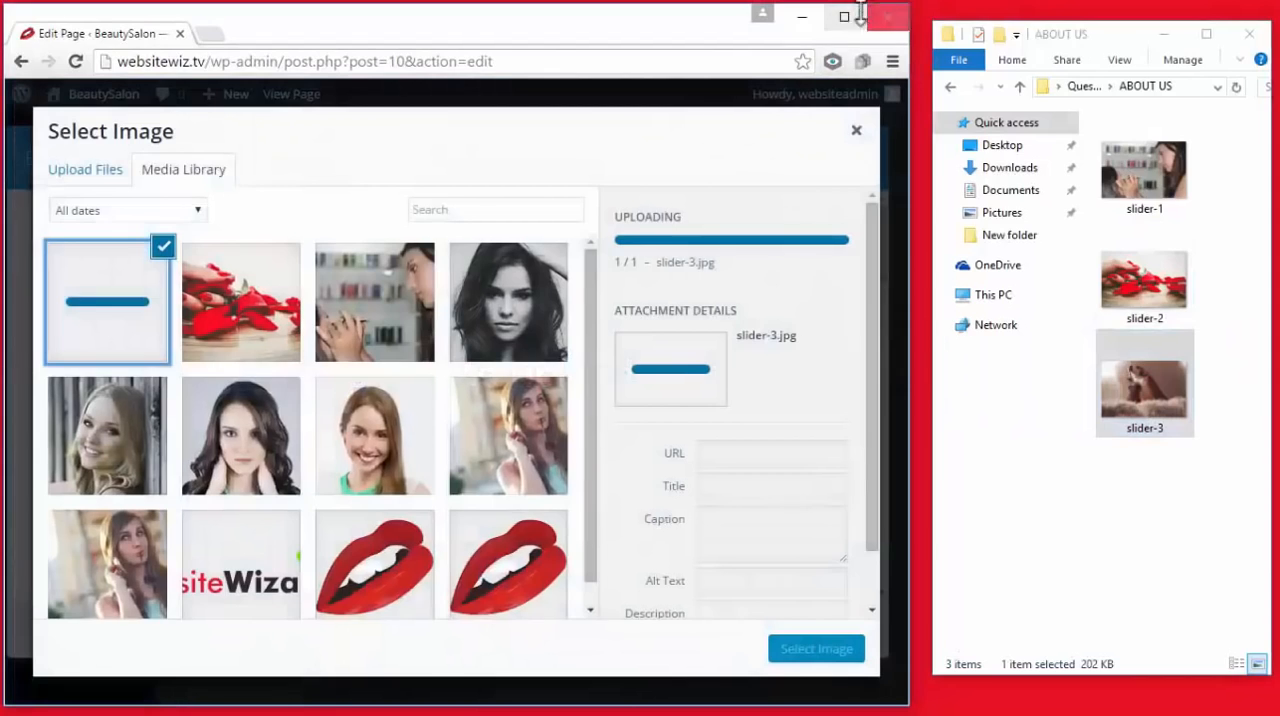
pyautogui.click(846, 16)
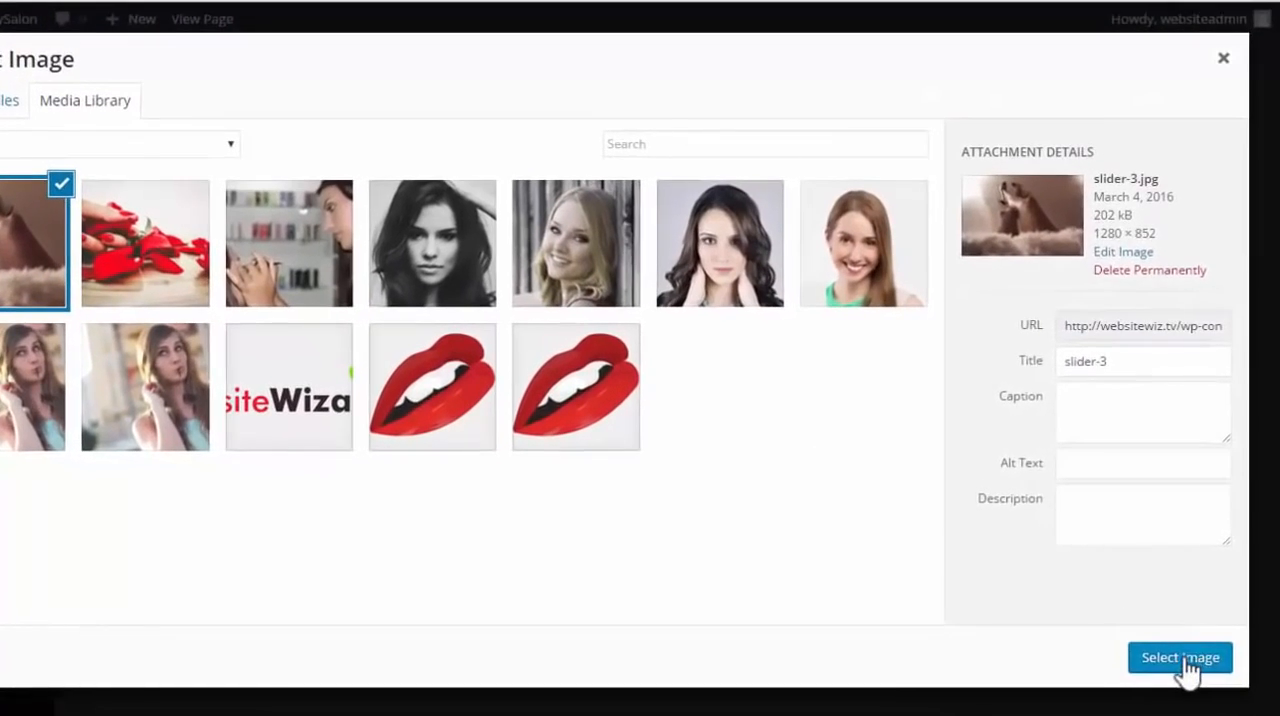
pyautogui.click(1182, 660)
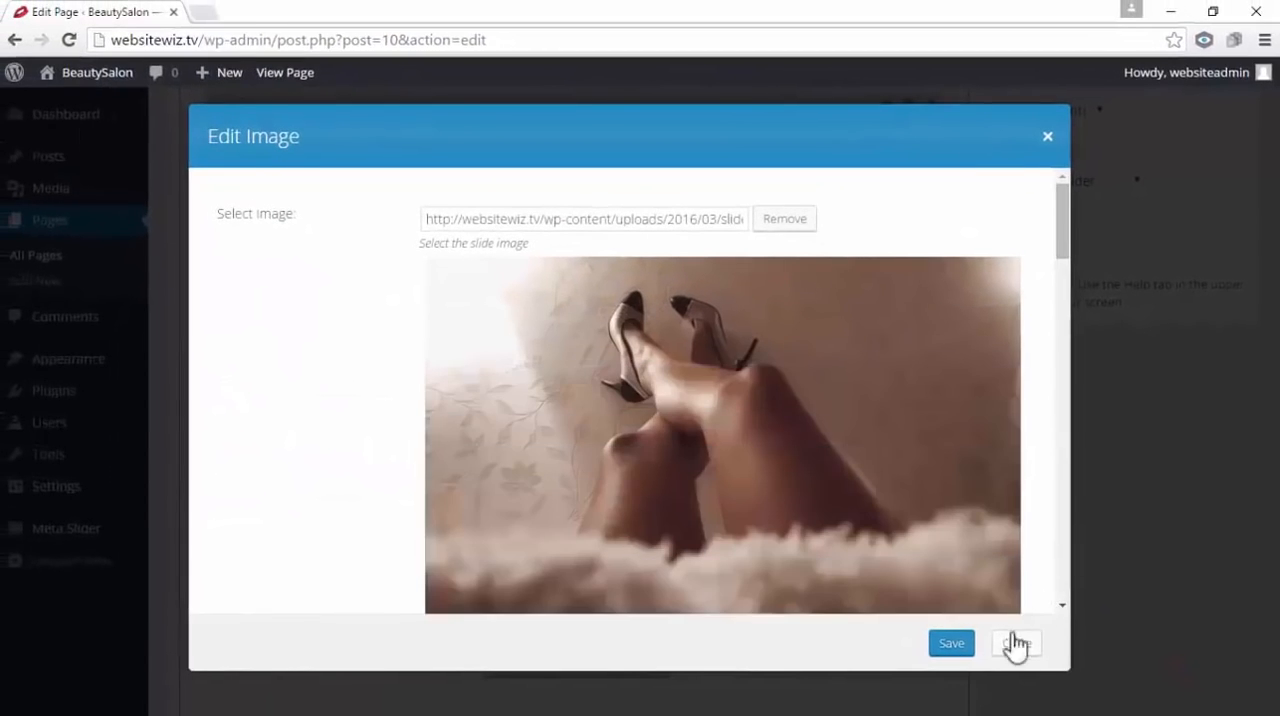
pyautogui.click(951, 645)
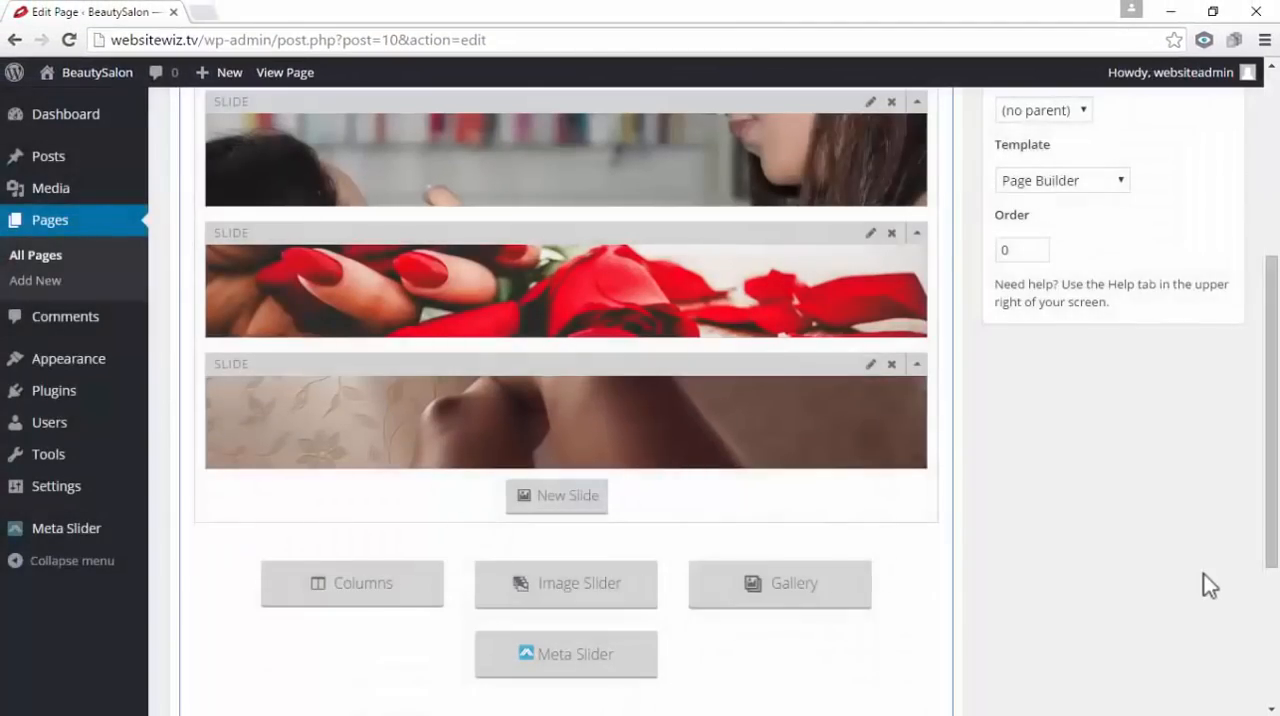
# Update the About Us page with the three slides and view the published page
pyautogui.scroll(4, 1276, 480)
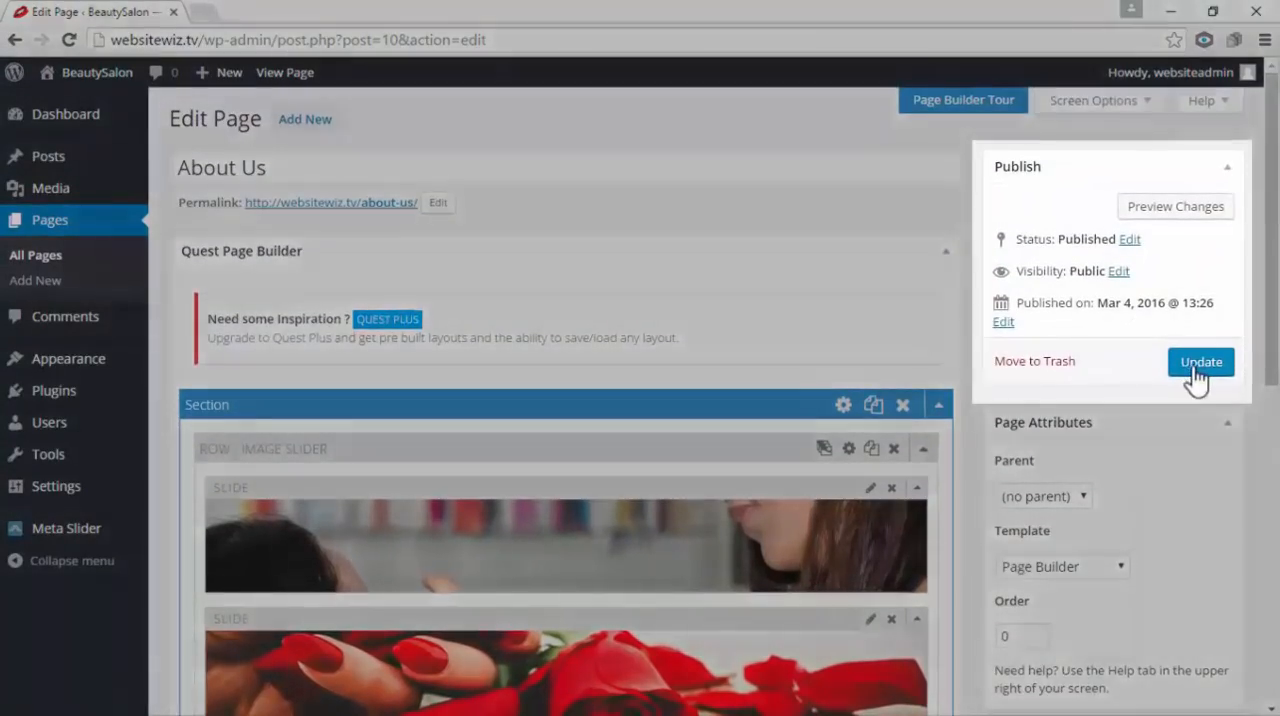
pyautogui.click(1195, 368)
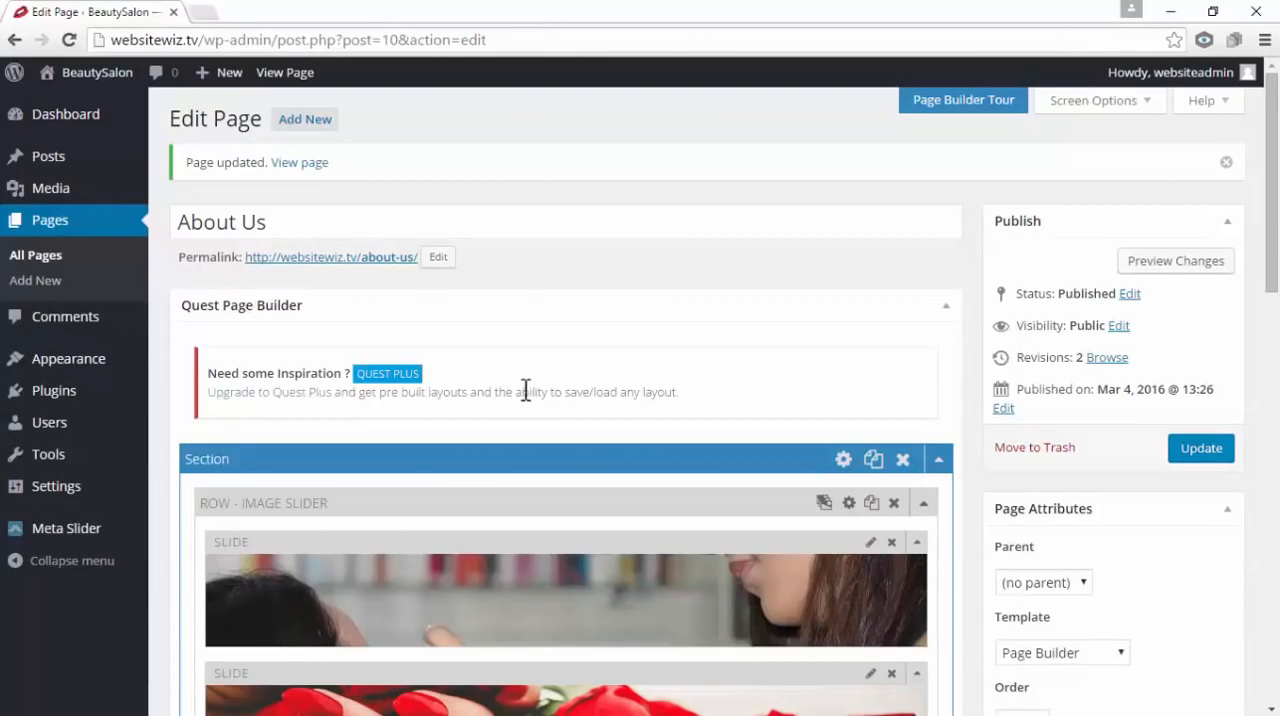
pyautogui.click(292, 170)
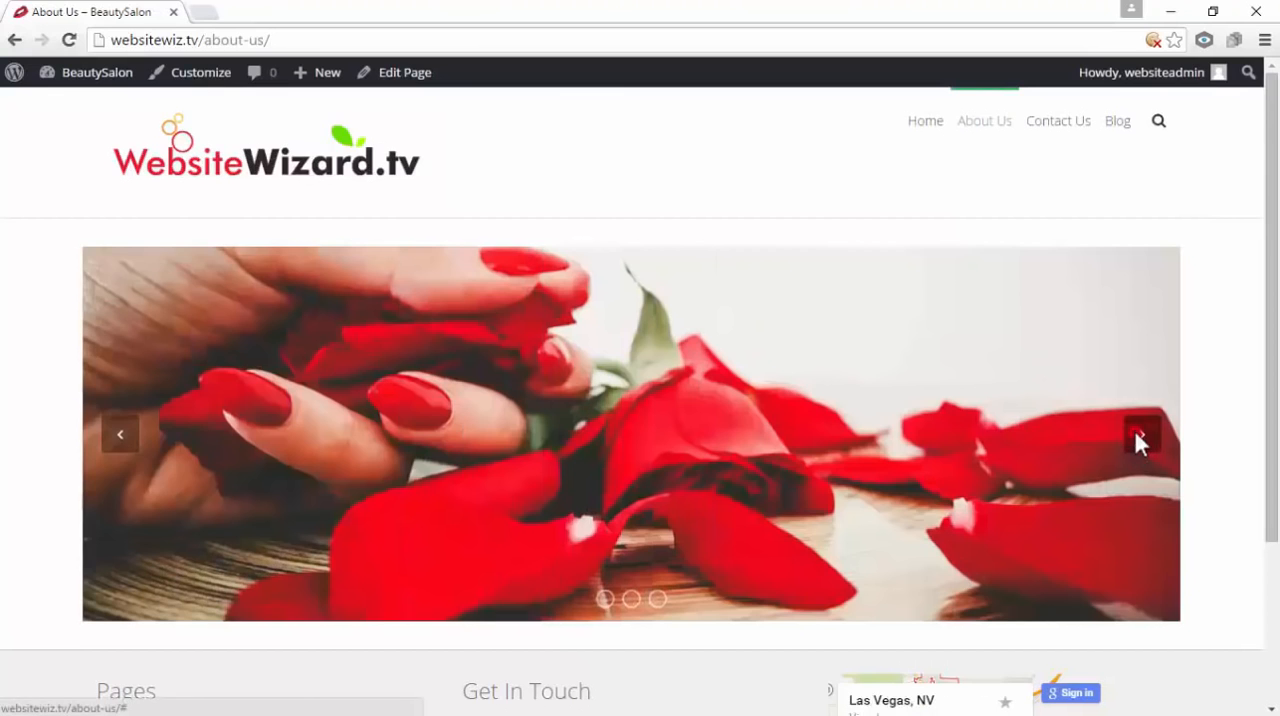
# Go through all the slides of the published About Us slider and look over the rest of the page
pyautogui.click(1138, 434)
pyautogui.click(1139, 438)
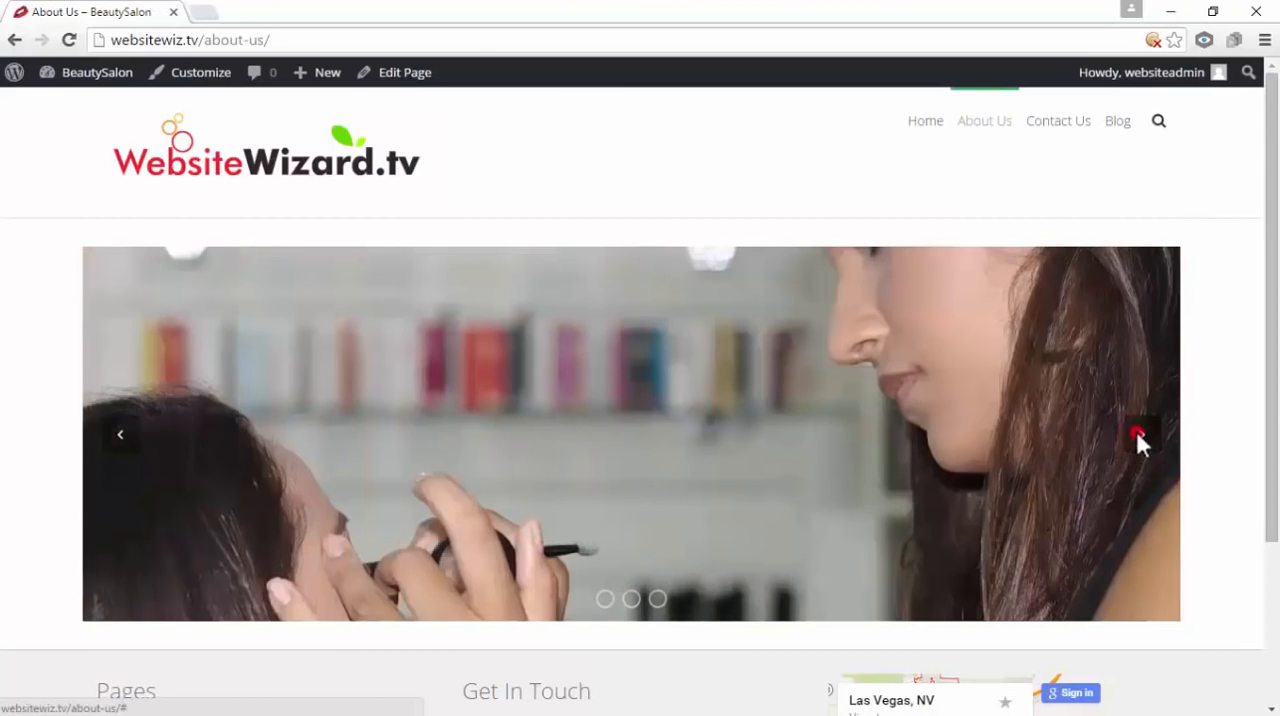
pyautogui.click(1137, 437)
pyautogui.click(1145, 443)
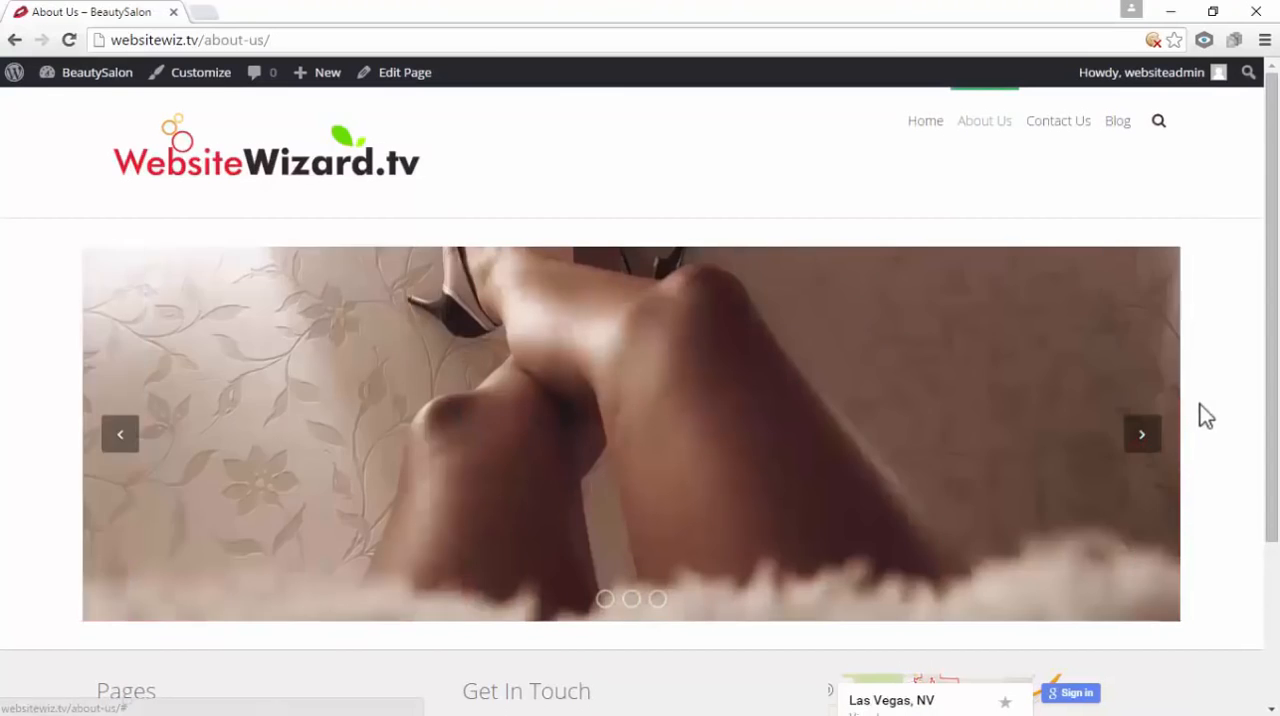
pyautogui.scroll(-2, 1215, 410)
pyautogui.scroll(1, 1218, 412)
pyautogui.scroll(1, 1222, 413)
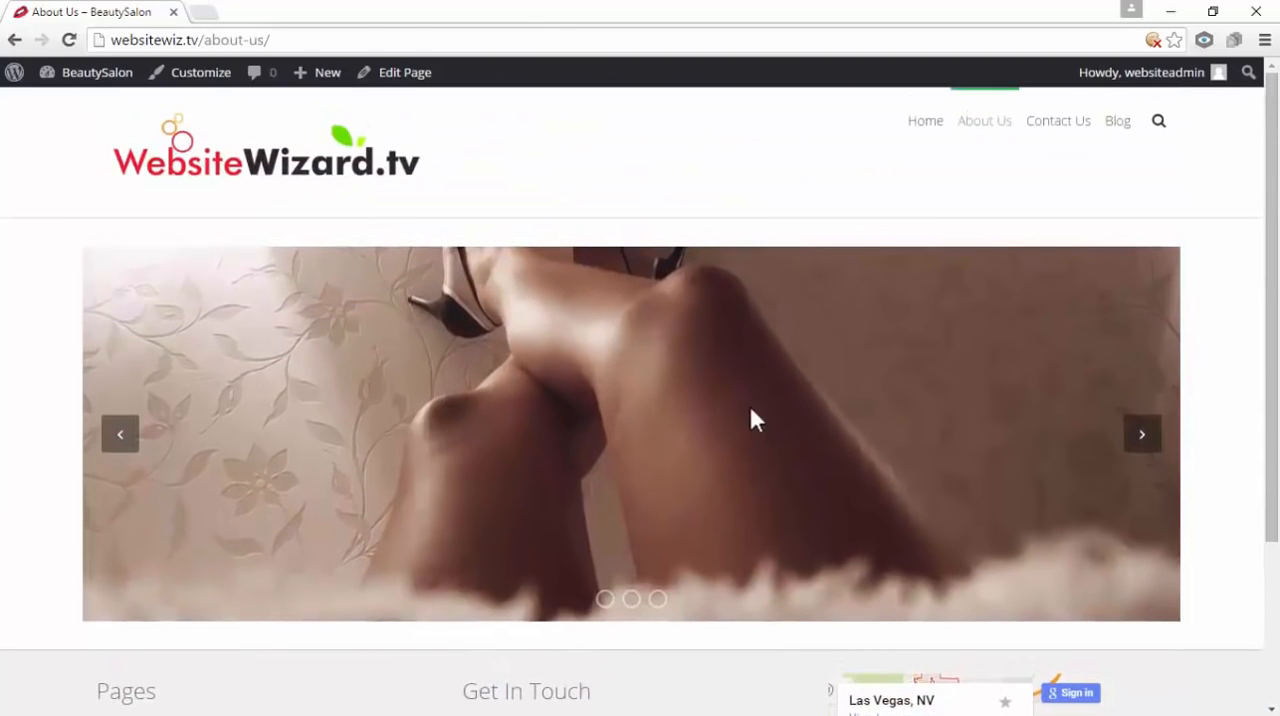
pyautogui.scroll(-1, 755, 420)
pyautogui.scroll(1, 606, 531)
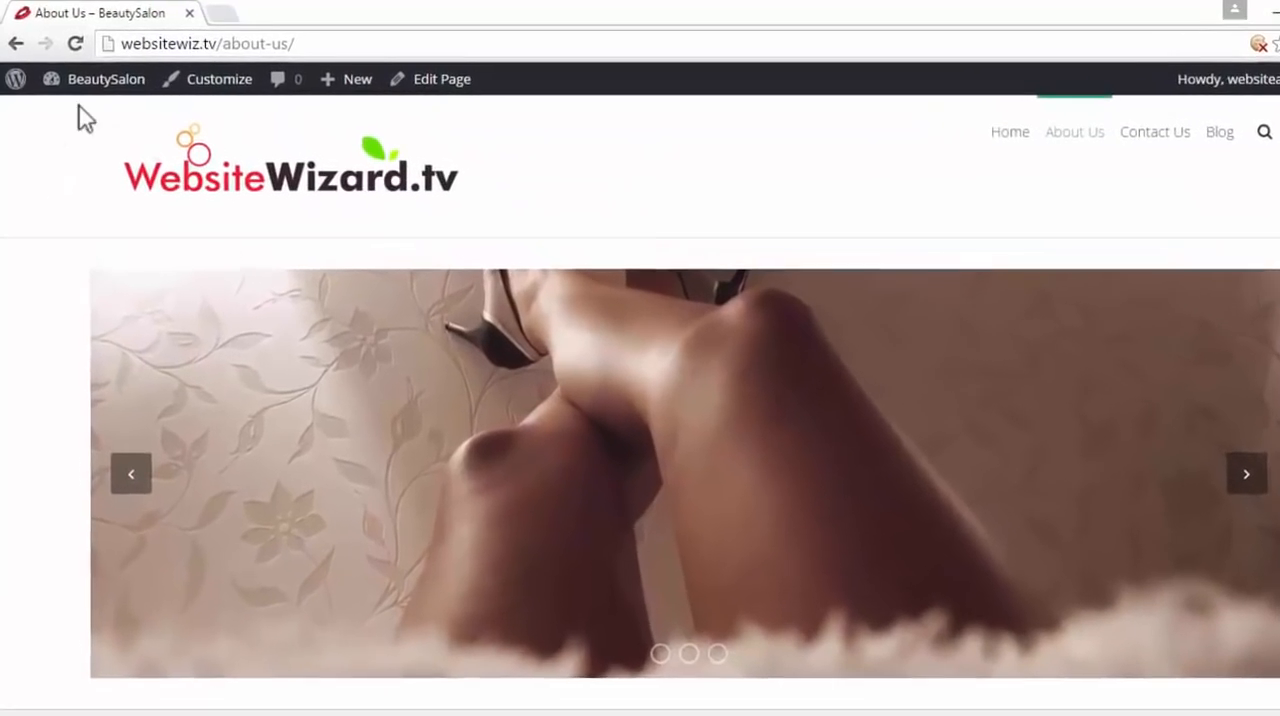
# Return to the dashboard's list of pages and open the About Us page for editing
pyautogui.moveTo(84, 76)
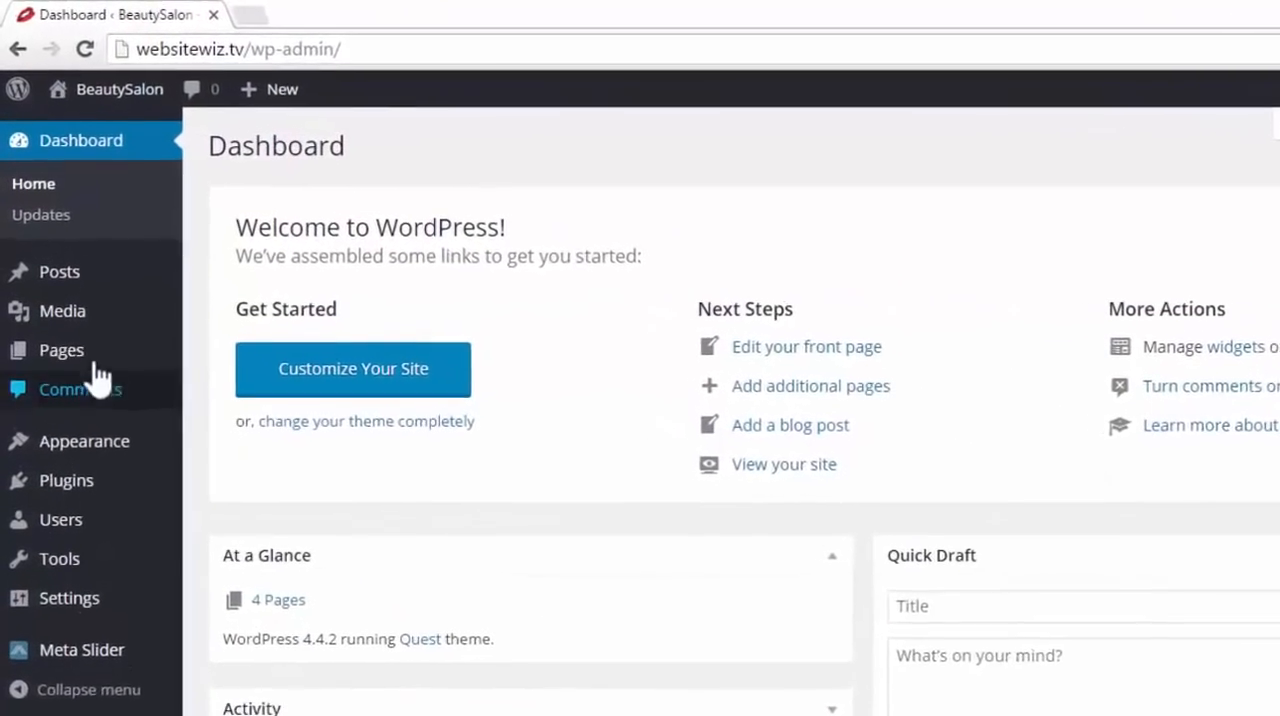
pyautogui.moveTo(61, 295)
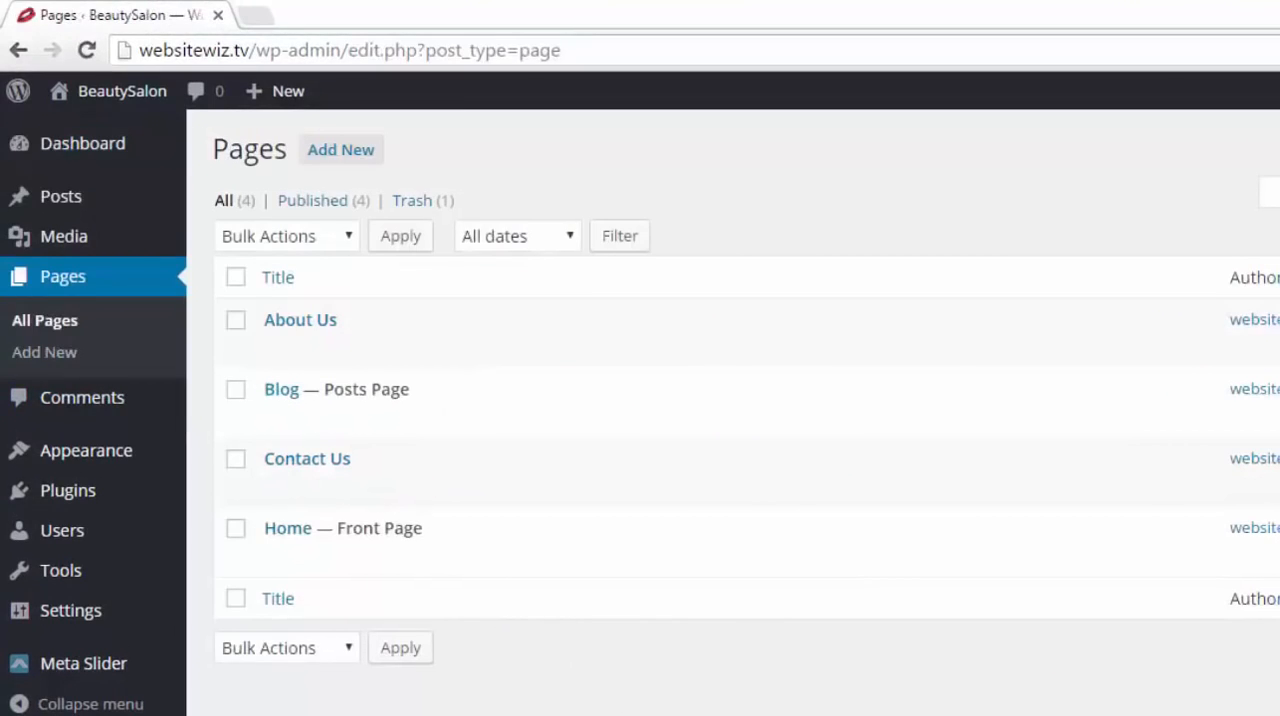
pyautogui.moveTo(278, 340)
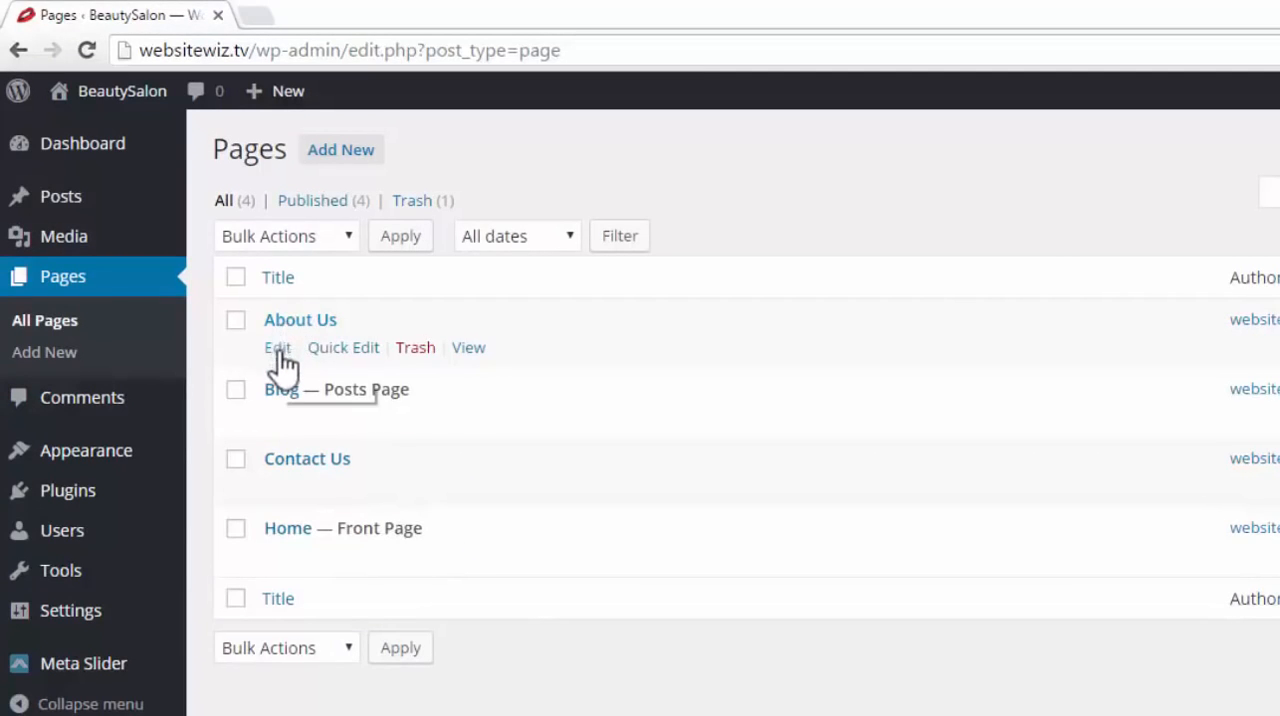
pyautogui.click(279, 351)
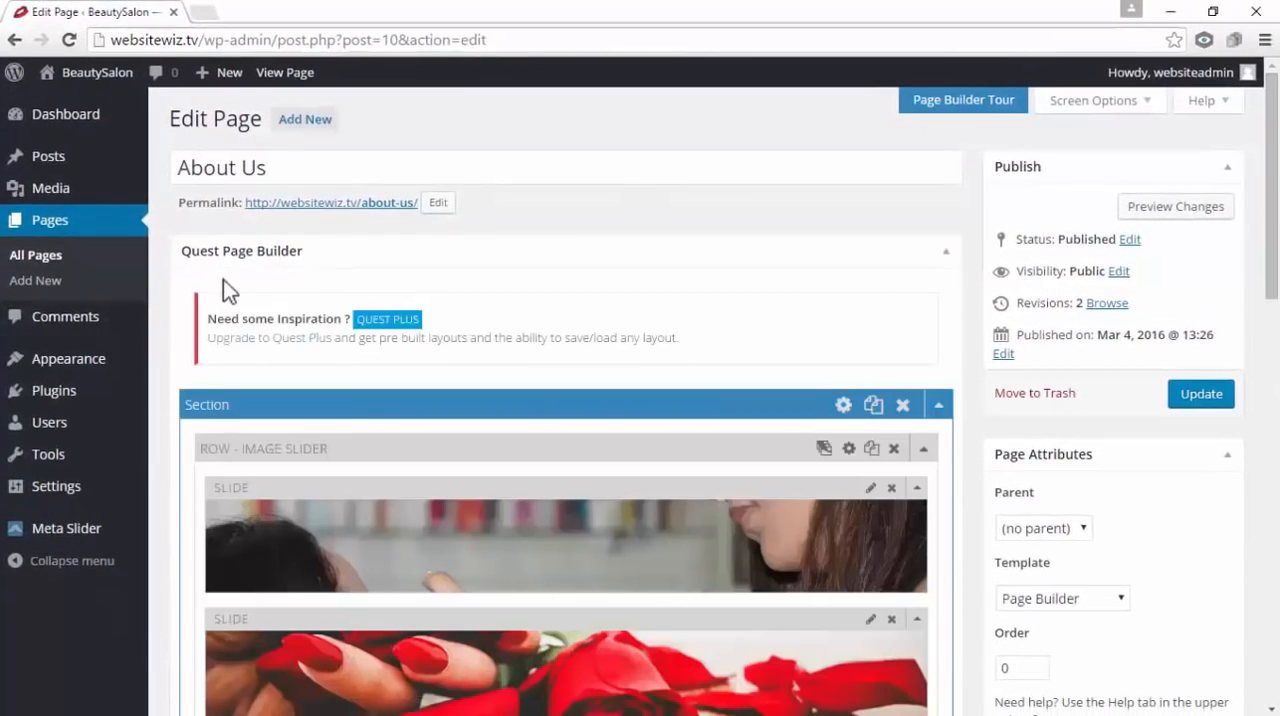
# Add a columns row with the single-column 1/1 layout below the image slider row
pyautogui.scroll(-3, 671, 287)
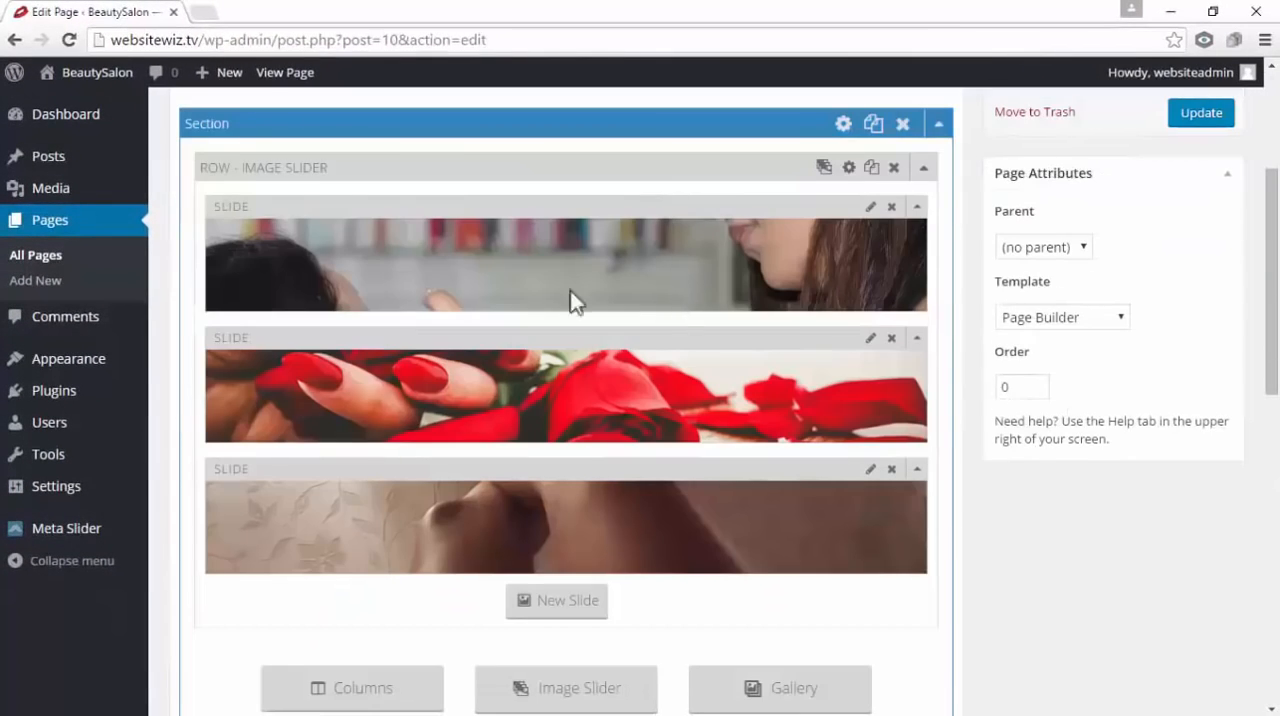
pyautogui.scroll(-1, 504, 505)
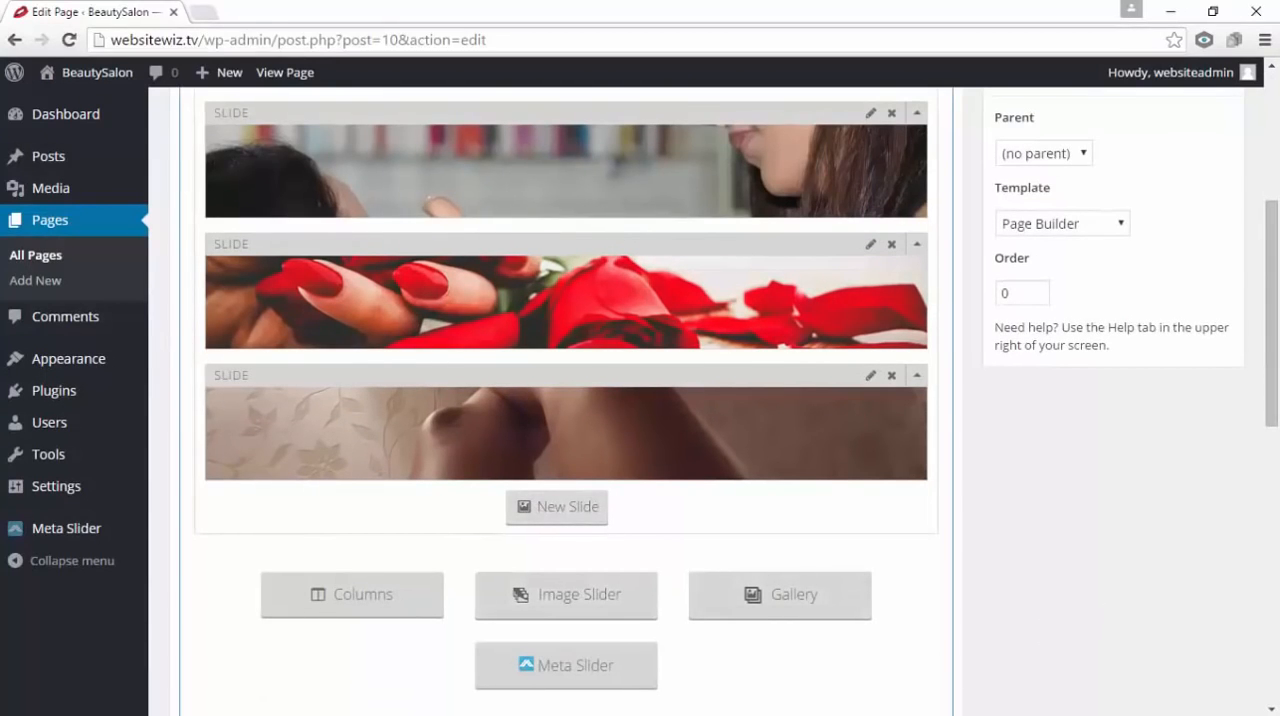
pyautogui.click(365, 598)
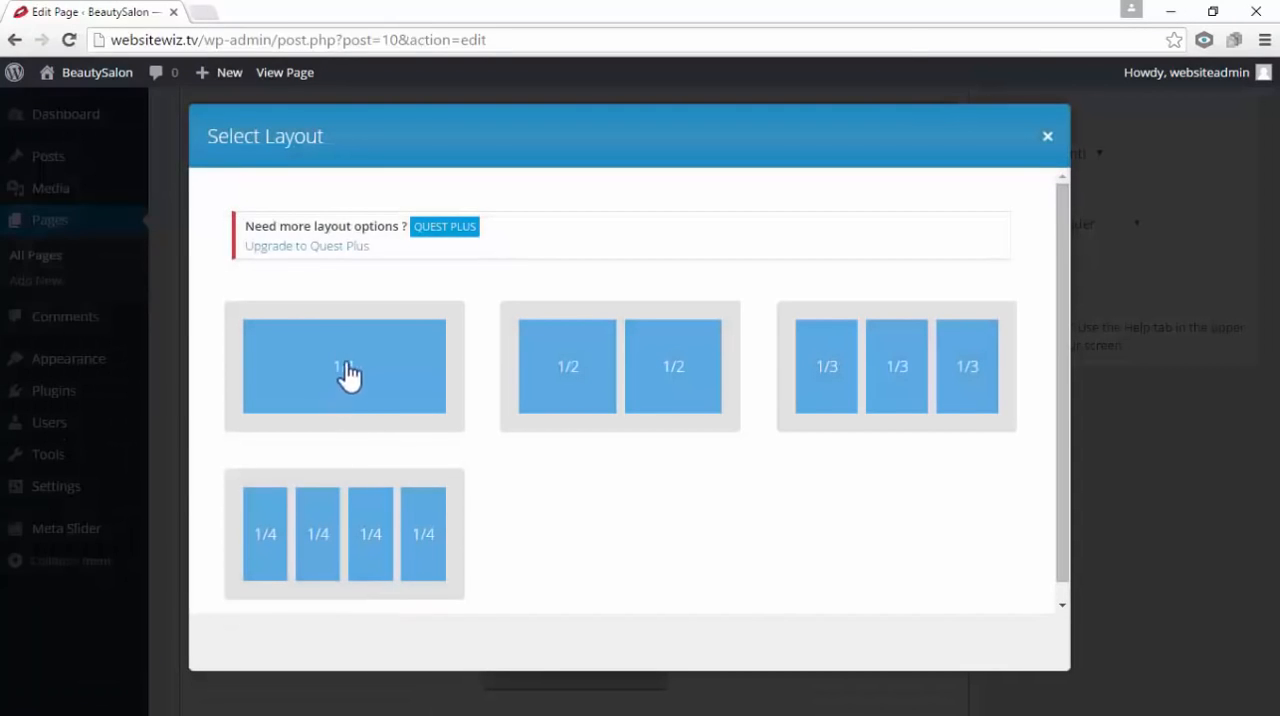
pyautogui.click(342, 370)
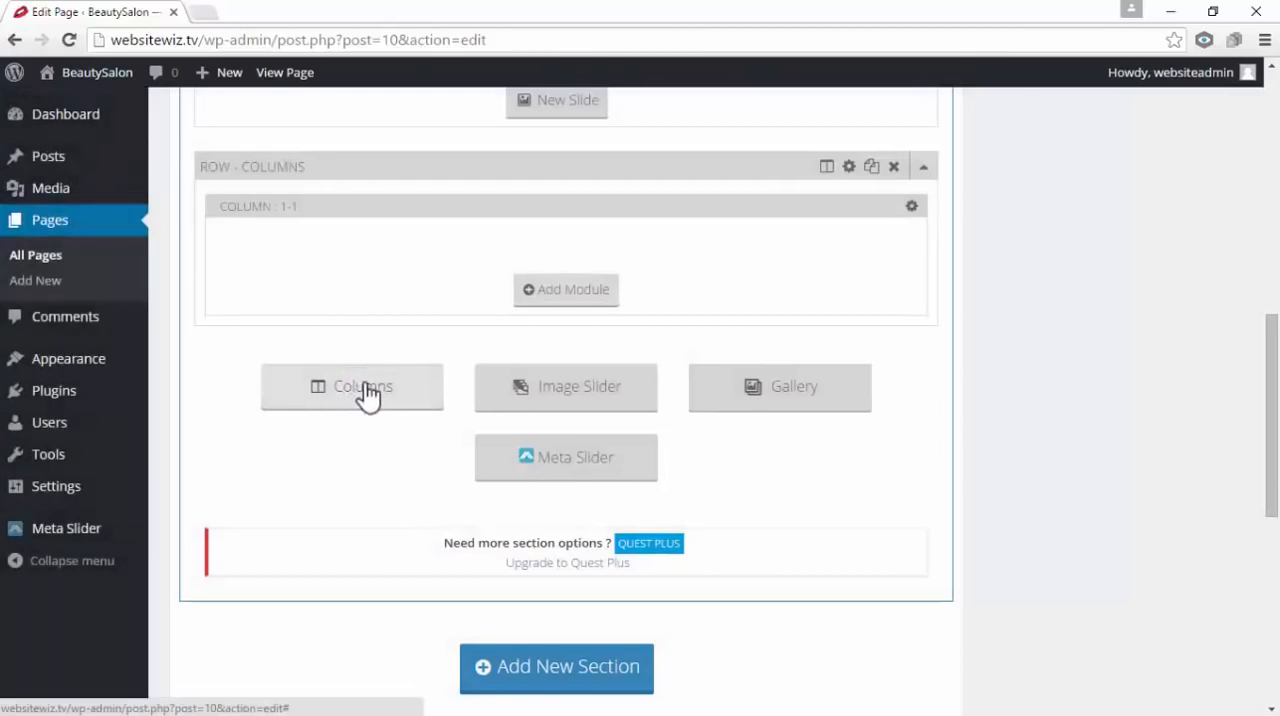
# Add a text module to the new 1-1 column and paste the copied beauty chain description into its content
pyautogui.scroll(1, 366, 390)
pyautogui.click(574, 384)
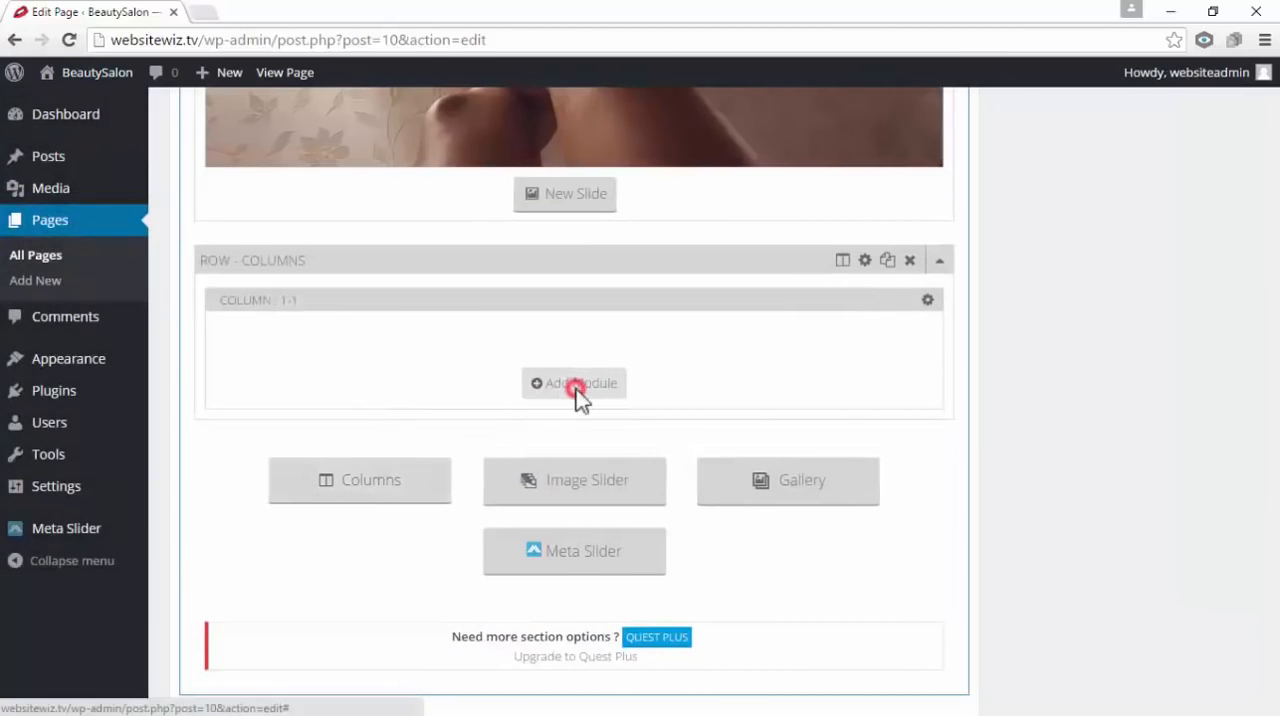
pyautogui.click(571, 221)
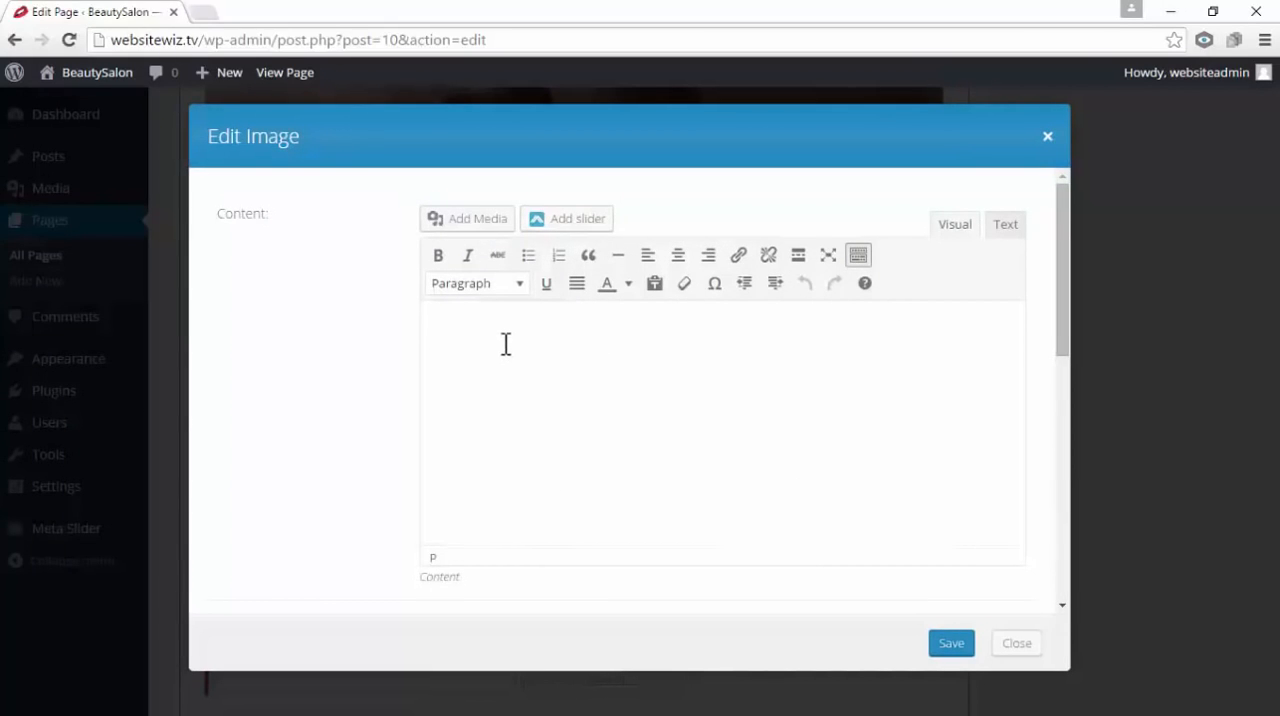
pyautogui.rightClick(490, 326)
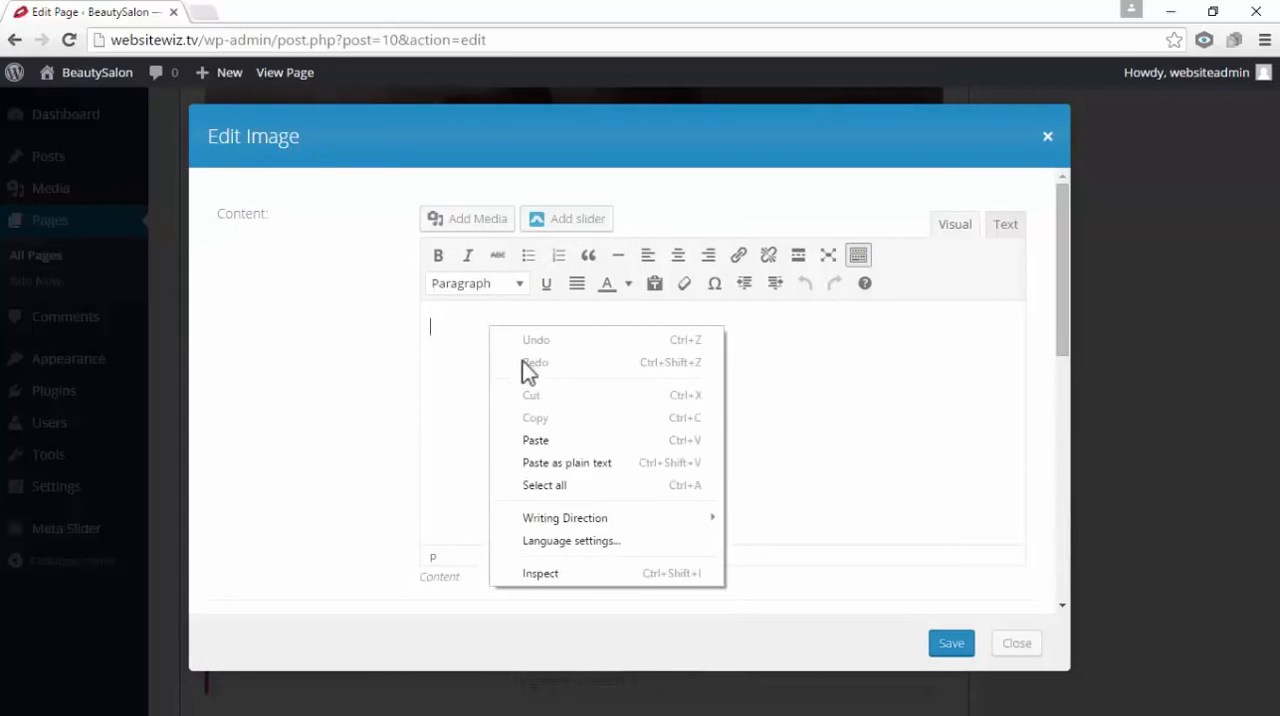
pyautogui.click(545, 440)
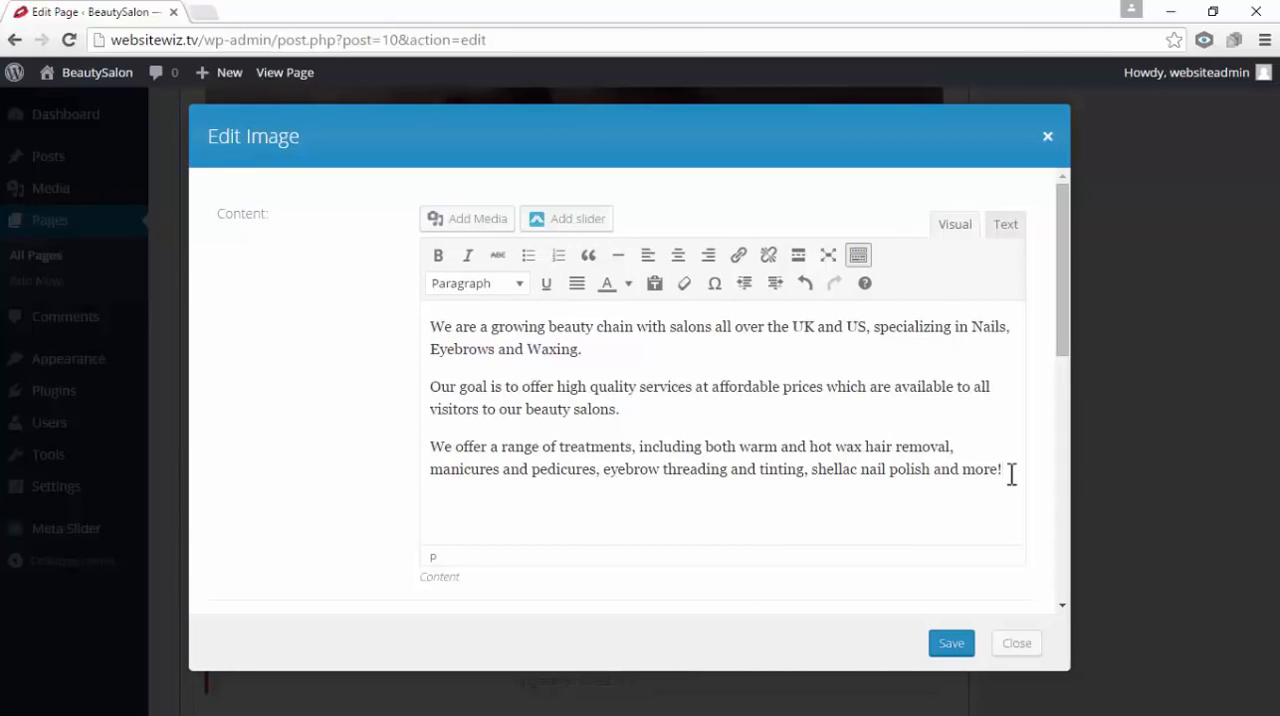
# Format all three paragraphs of the pasted salon description as Heading 4
pyautogui.moveTo(1006, 471); pyautogui.dragTo(421, 323)
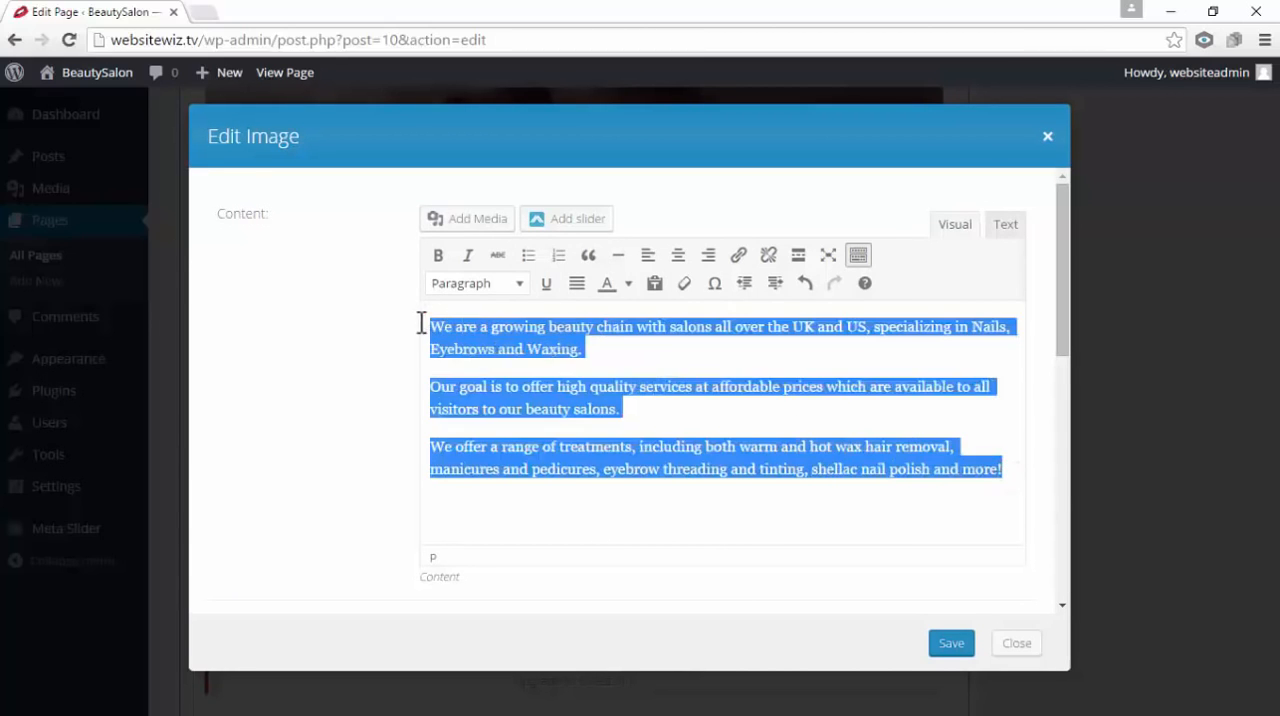
pyautogui.click(518, 283)
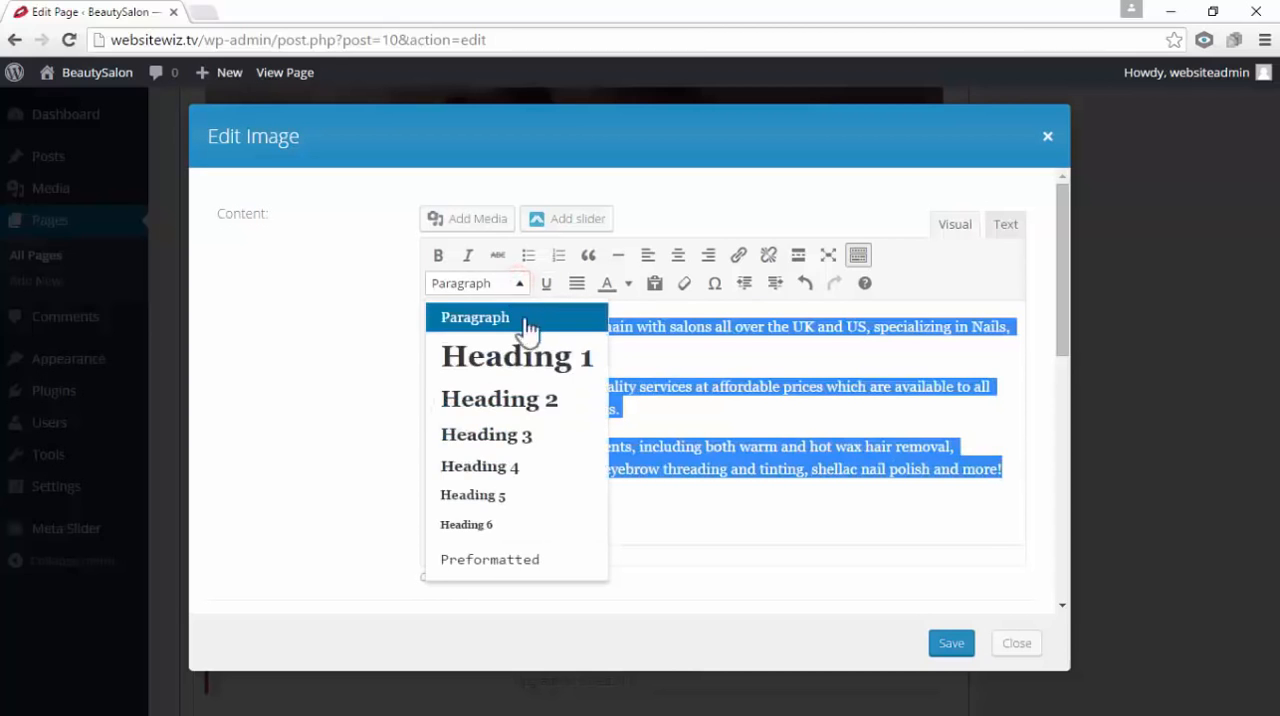
pyautogui.click(543, 468)
pyautogui.click(683, 490)
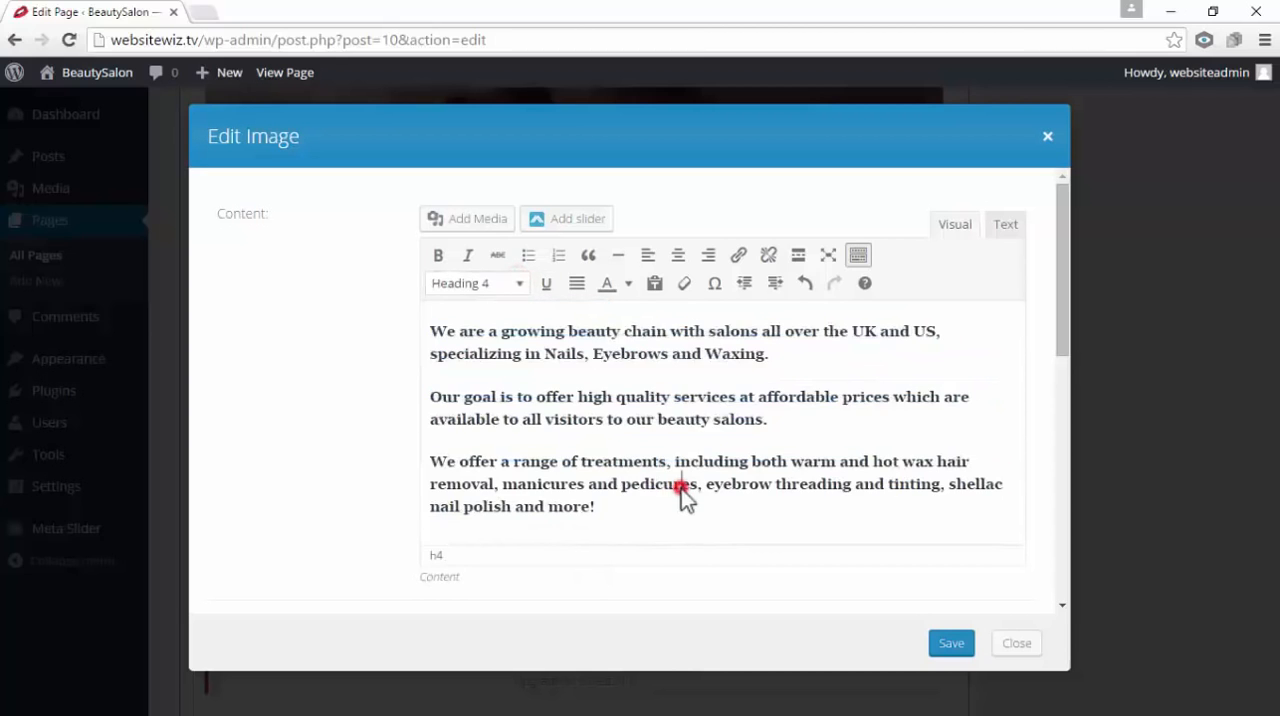
# Save the formatted text module and update the About Us page
pyautogui.click(950, 643)
pyautogui.scroll(10, 982, 540)
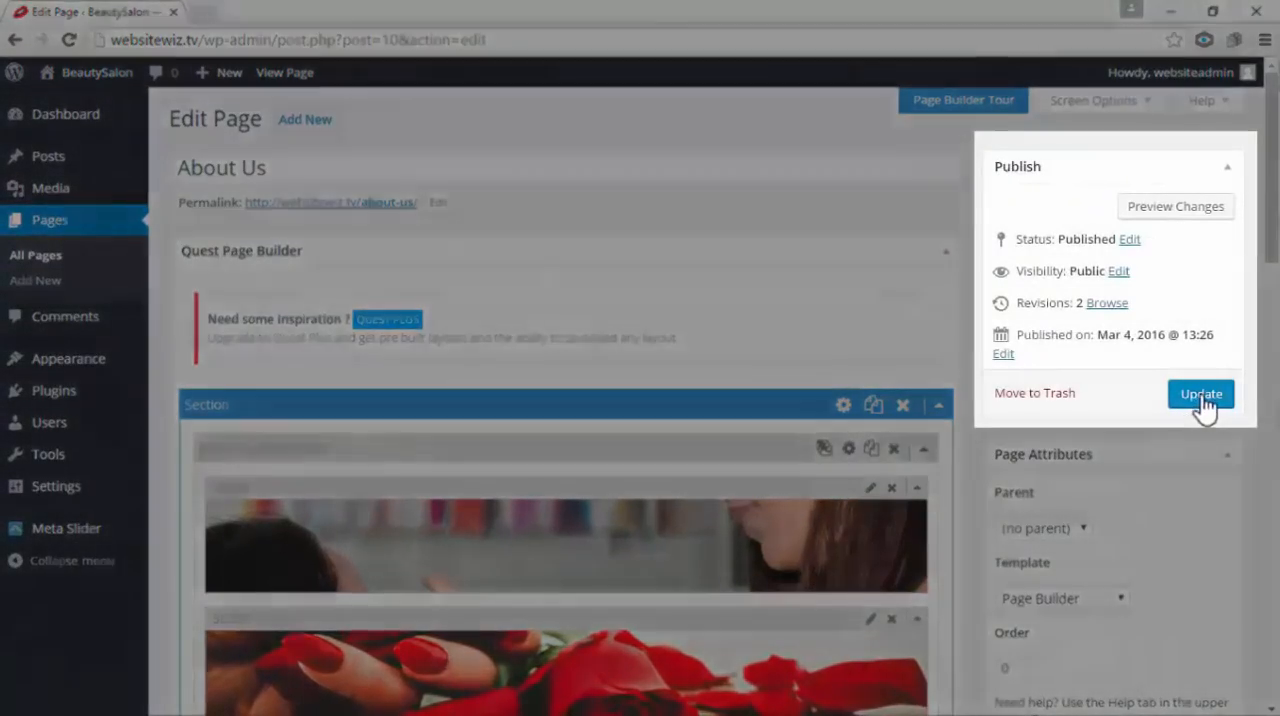
pyautogui.click(1198, 399)
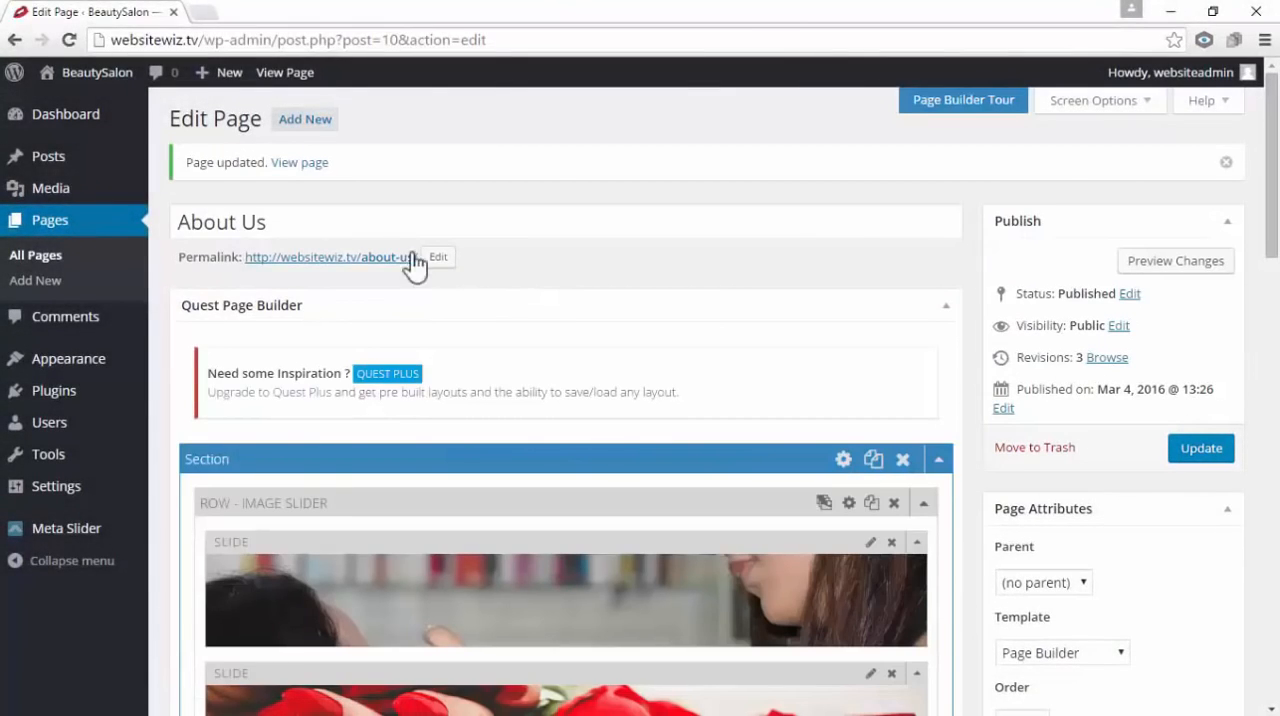
# View the live About Us page and go through all the images in its slider
pyautogui.click(298, 165)
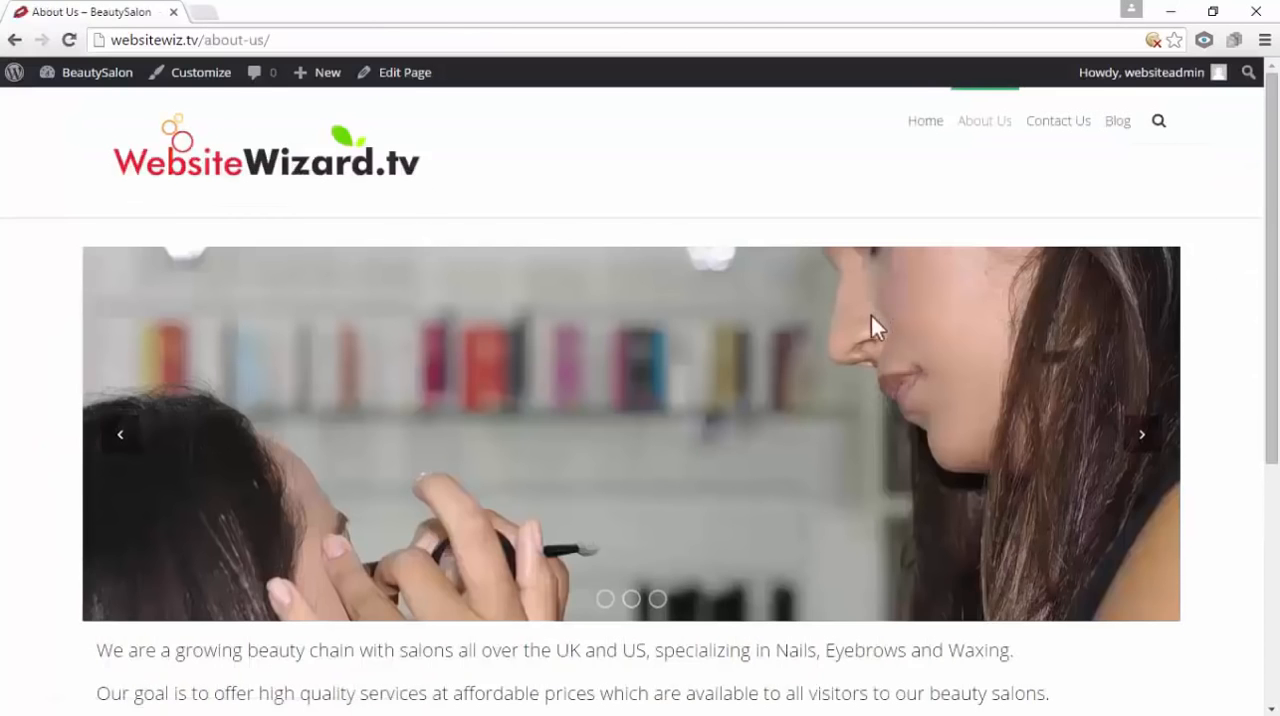
pyautogui.click(1145, 434)
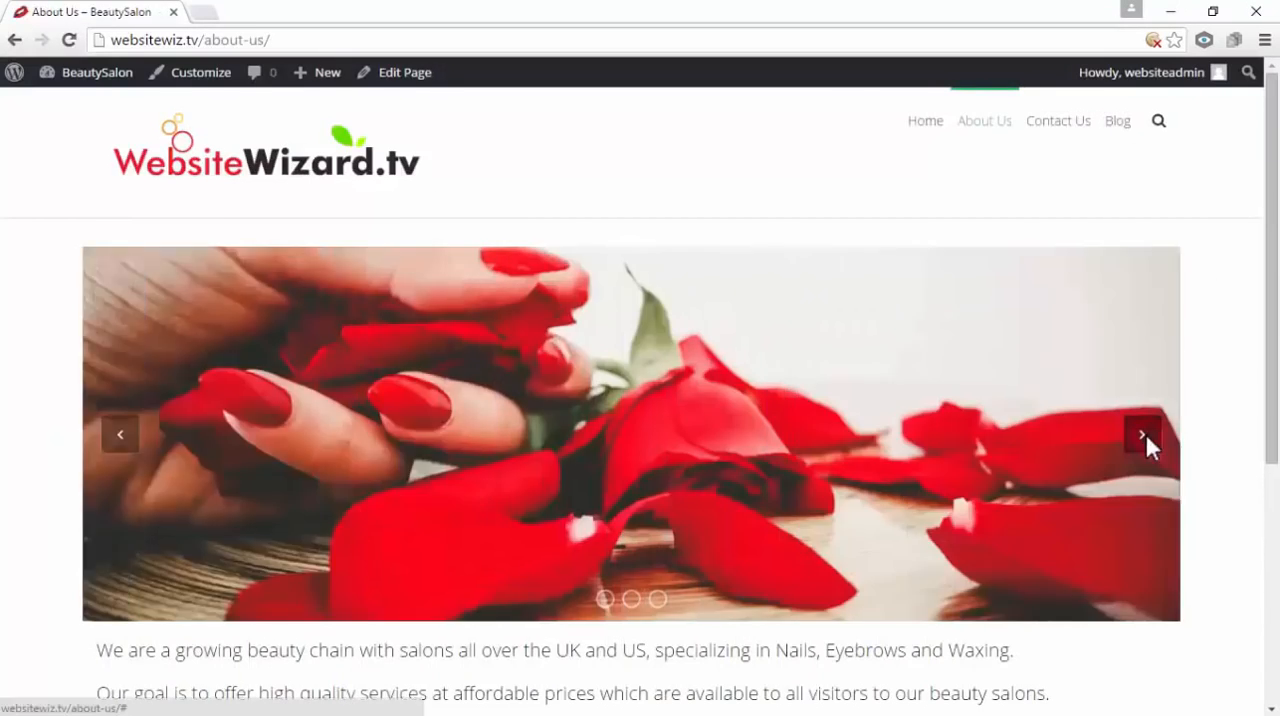
pyautogui.click(1145, 434)
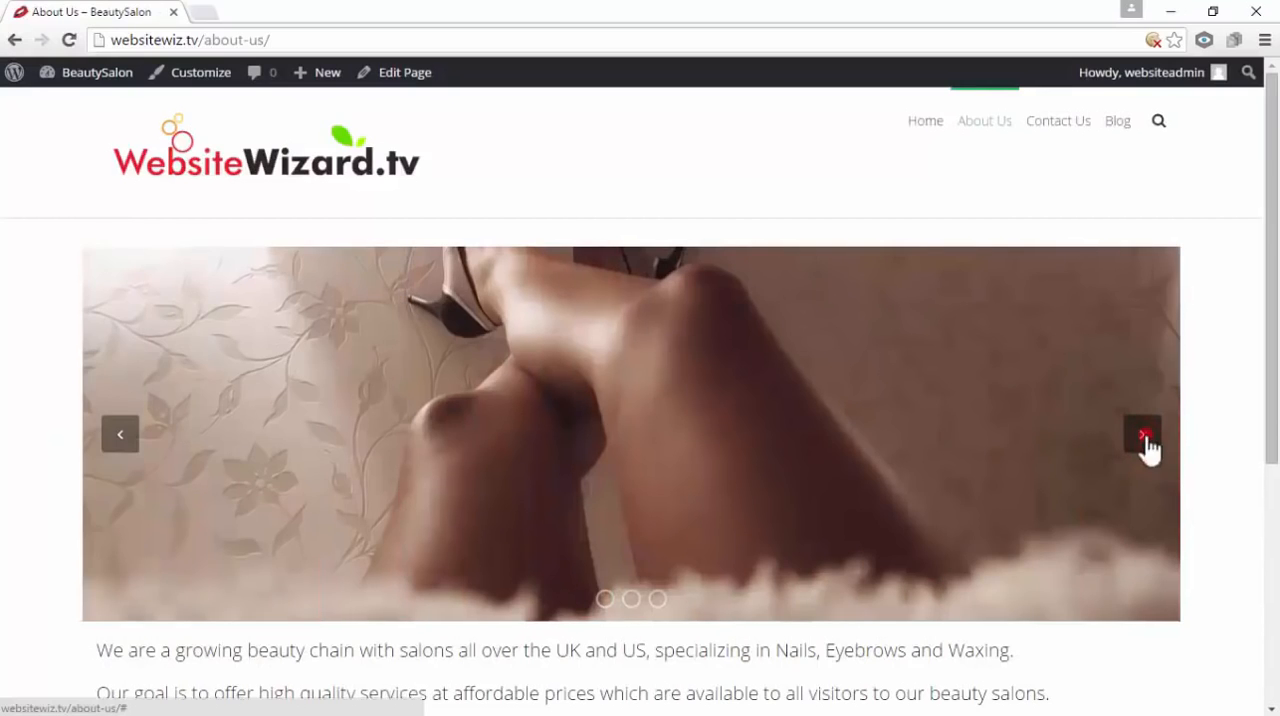
pyautogui.click(1145, 434)
pyautogui.scroll(-3, 1147, 445)
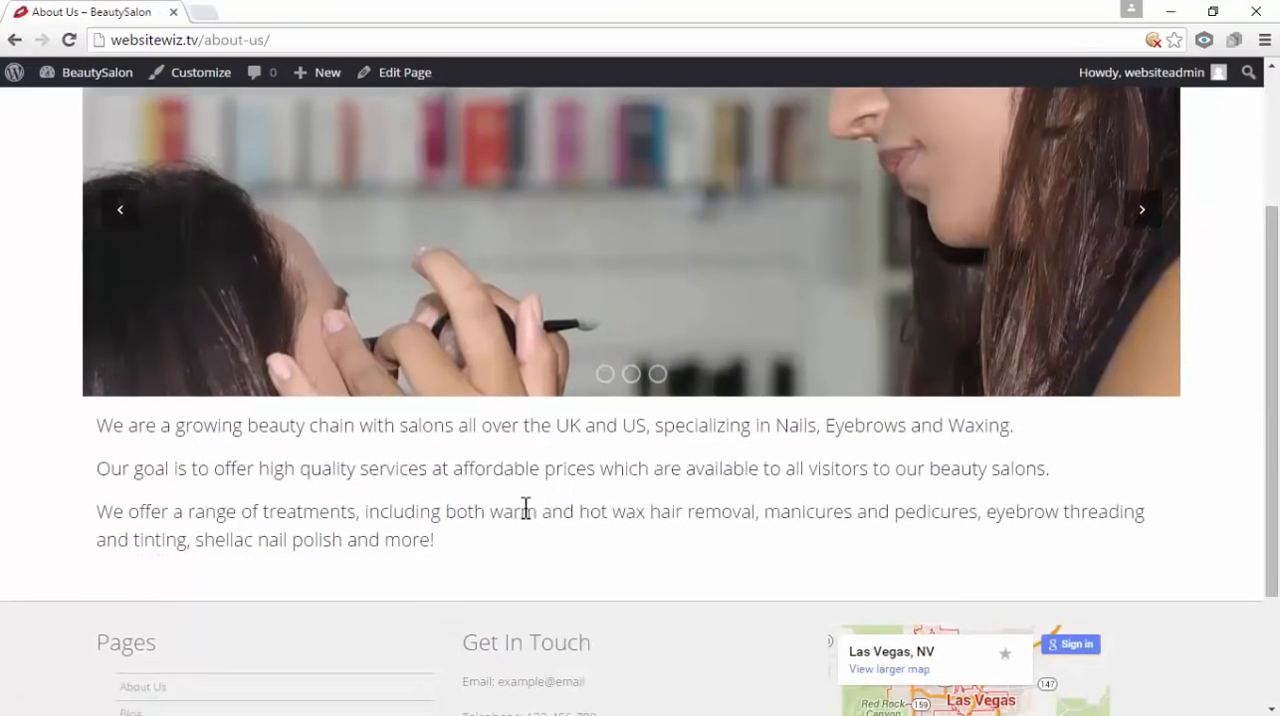
# Examine the three-paragraph salon description below the image slider on the live page
pyautogui.moveTo(486, 549); pyautogui.dragTo(93, 432)
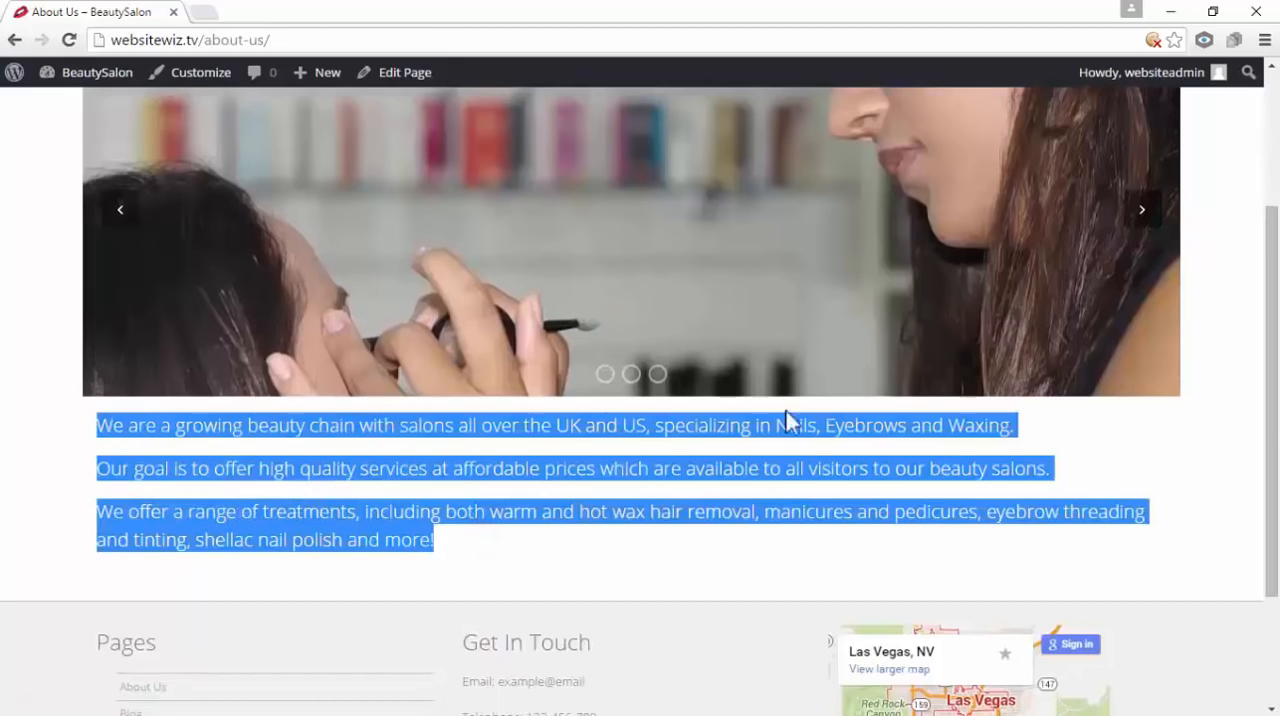
pyautogui.click(1105, 445)
pyautogui.scroll(3, 1108, 439)
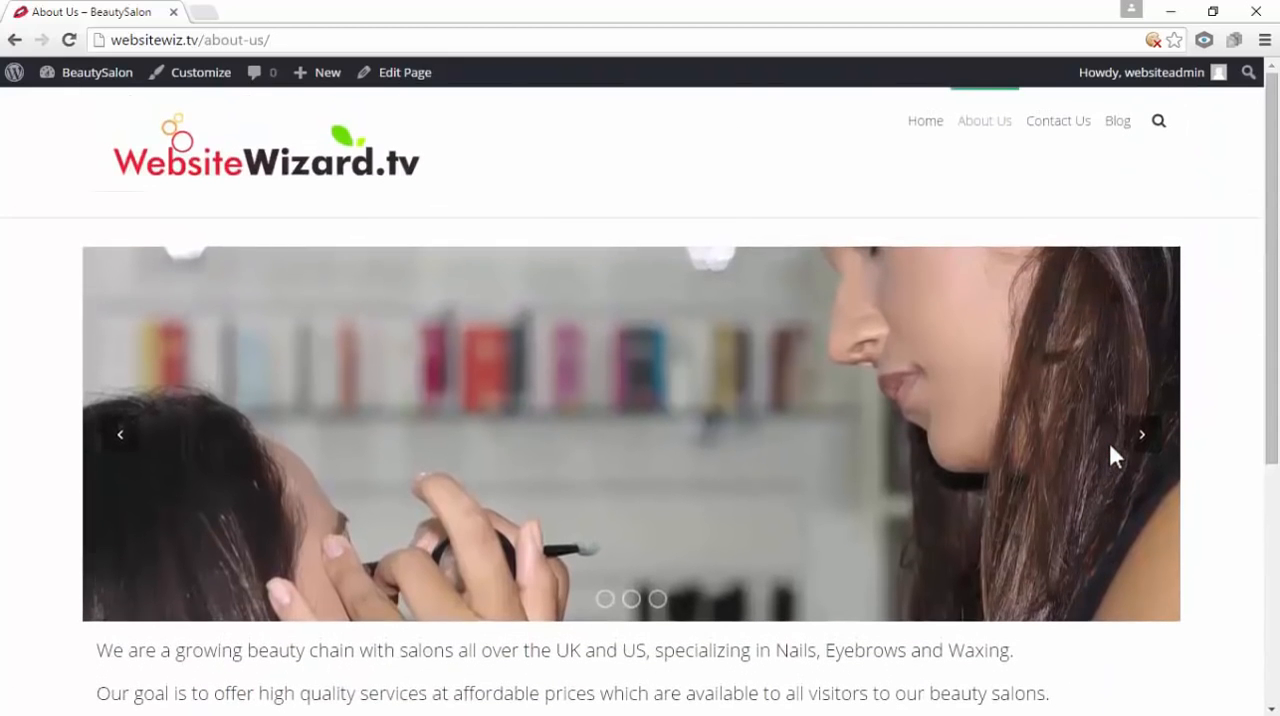
pyautogui.scroll(-3, 521, 445)
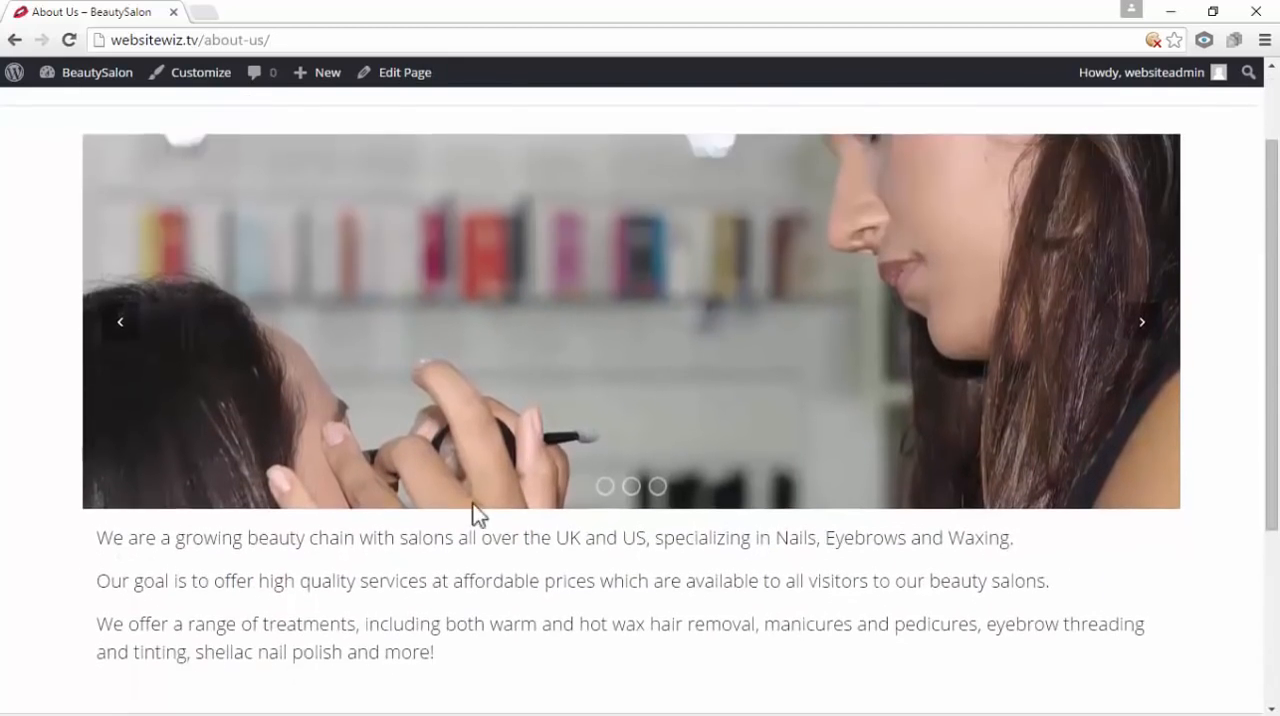
pyautogui.moveTo(436, 543); pyautogui.dragTo(92, 428)
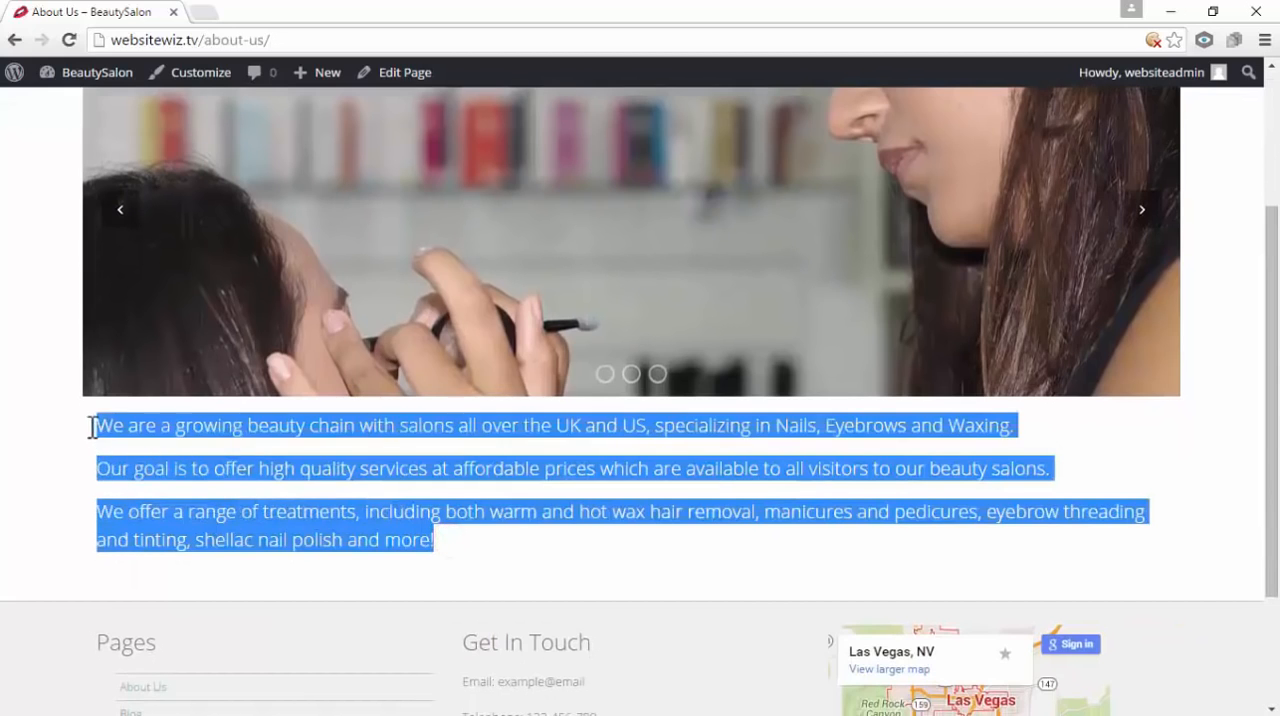
pyautogui.click(467, 461)
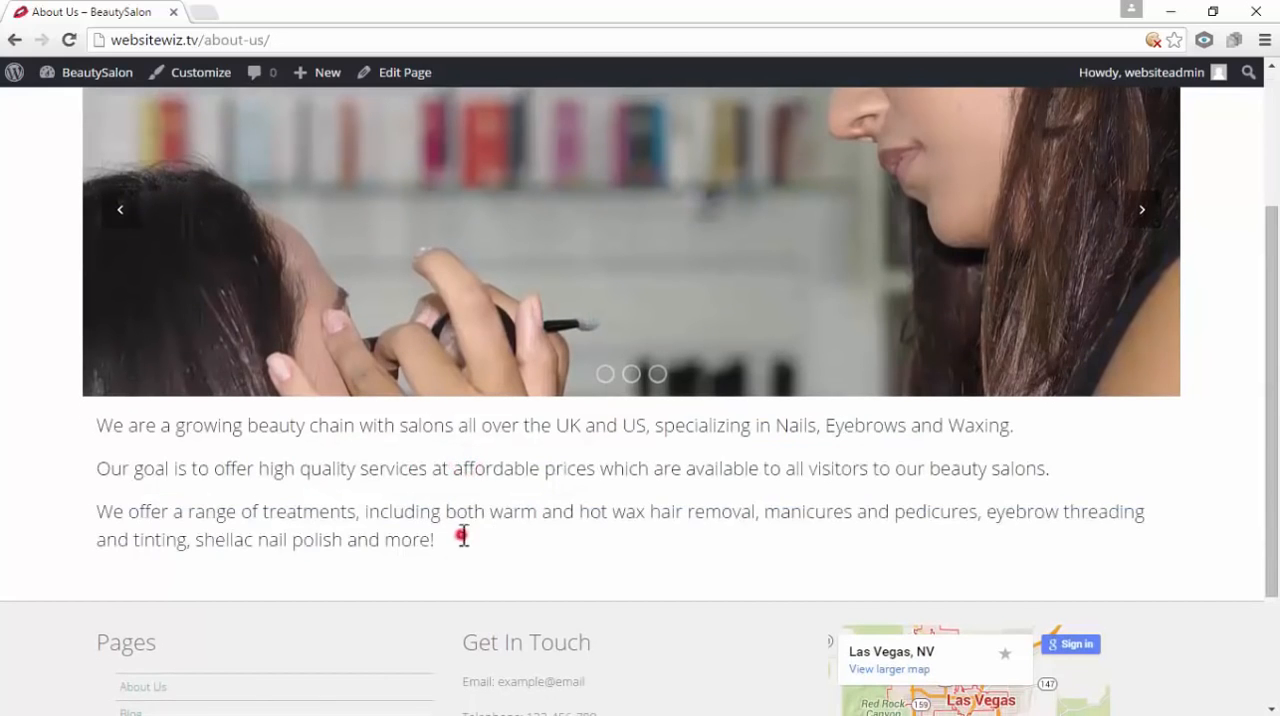
pyautogui.moveTo(463, 536); pyautogui.dragTo(94, 423)
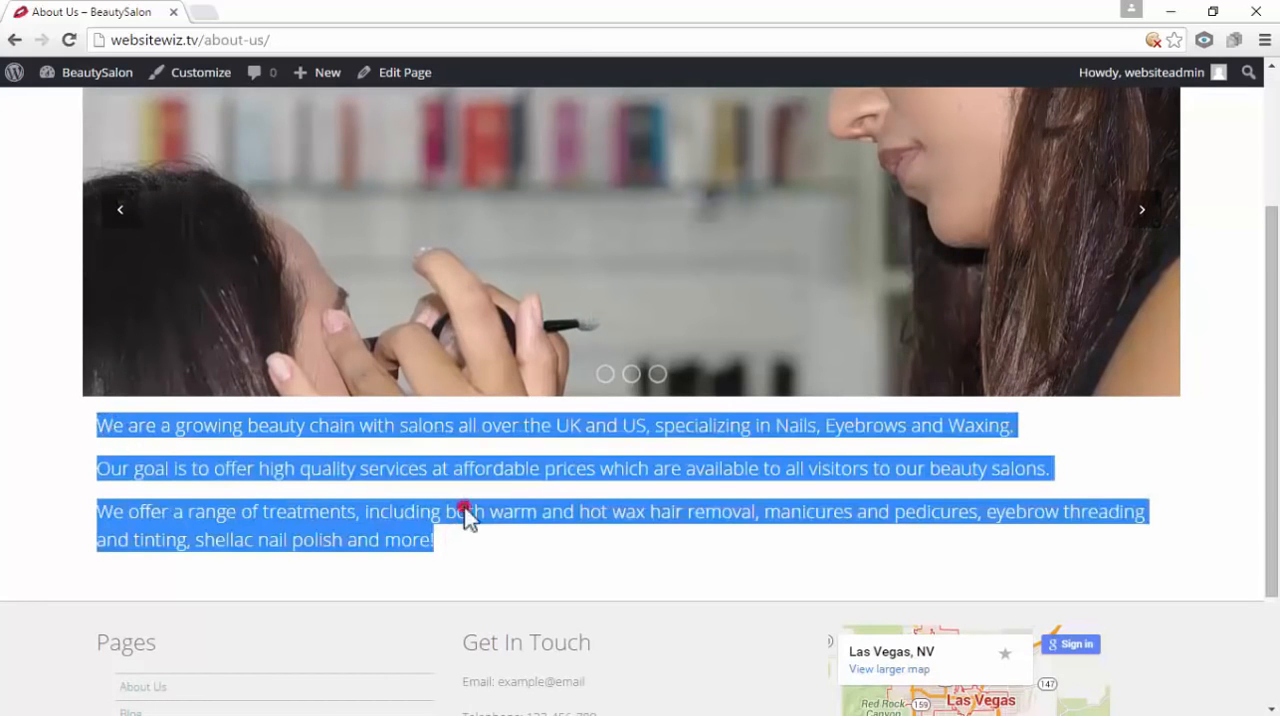
pyautogui.click(464, 507)
pyautogui.moveTo(446, 540); pyautogui.dragTo(103, 430)
pyautogui.click(180, 451)
pyautogui.moveTo(452, 540); pyautogui.dragTo(137, 443)
pyautogui.click(203, 471)
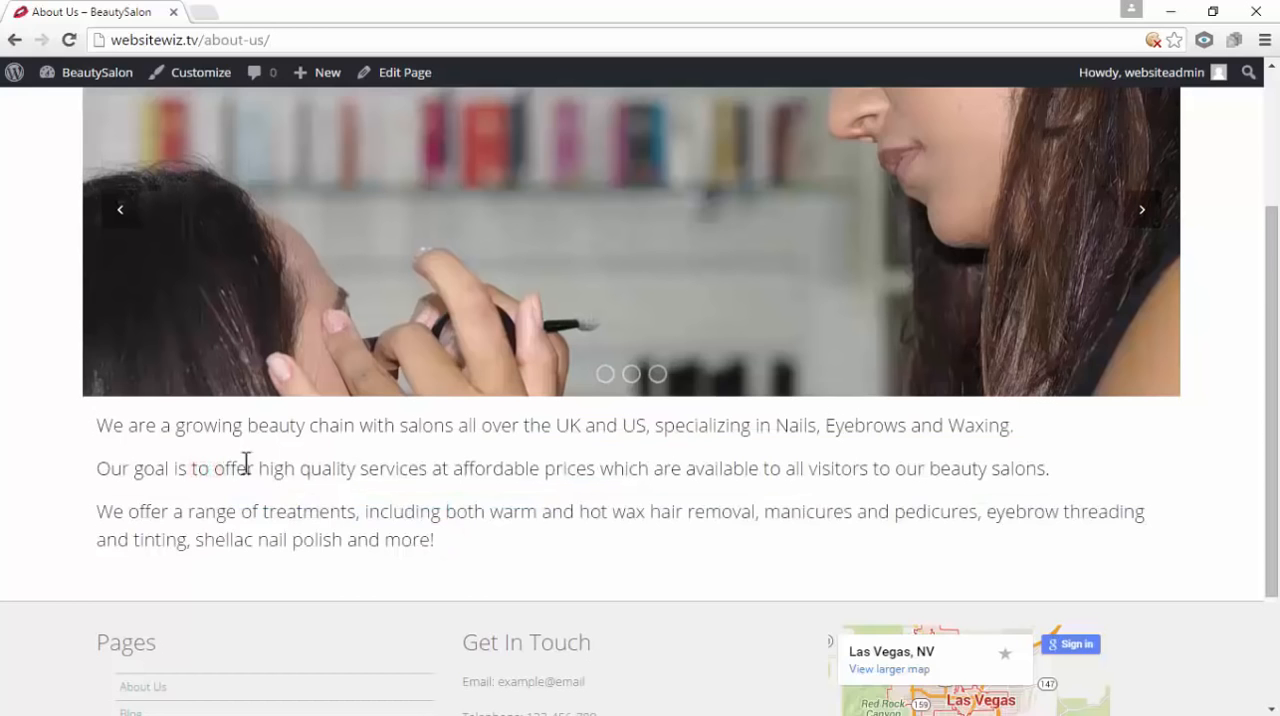
pyautogui.scroll(3, 597, 497)
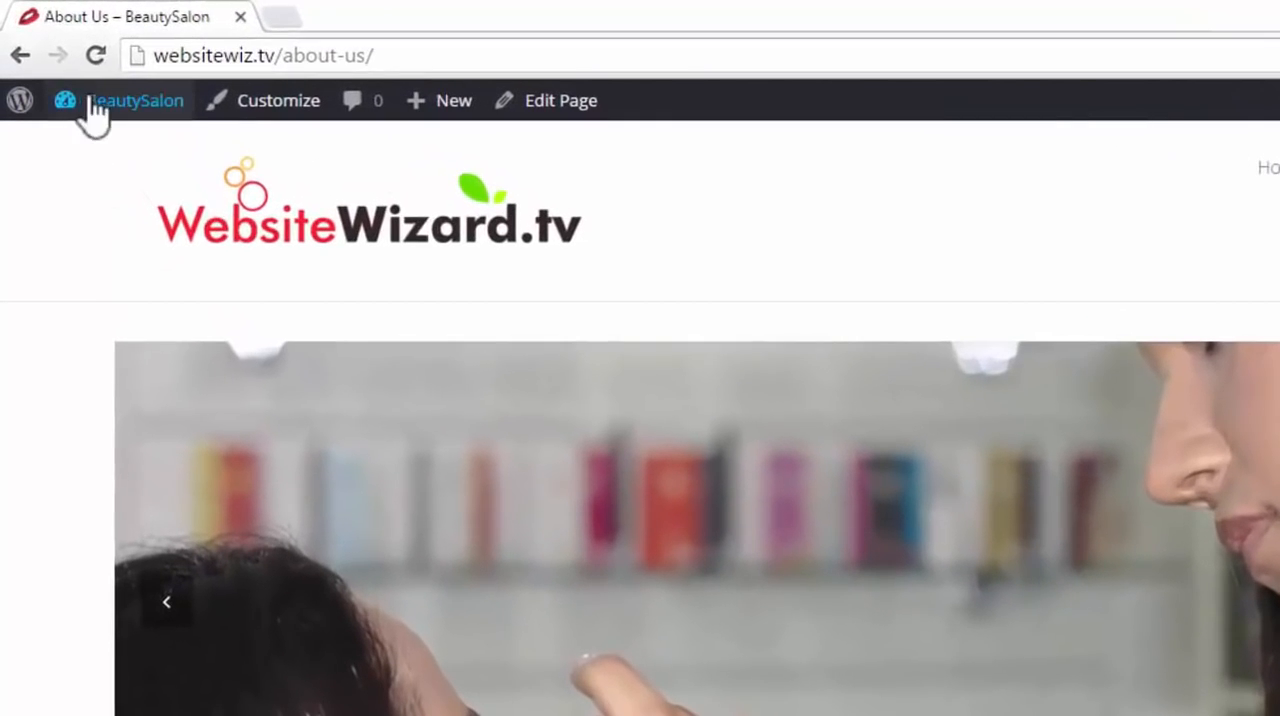
# Return to the dashboard's list of pages and open the Contact Us page for editing
pyautogui.moveTo(76, 81)
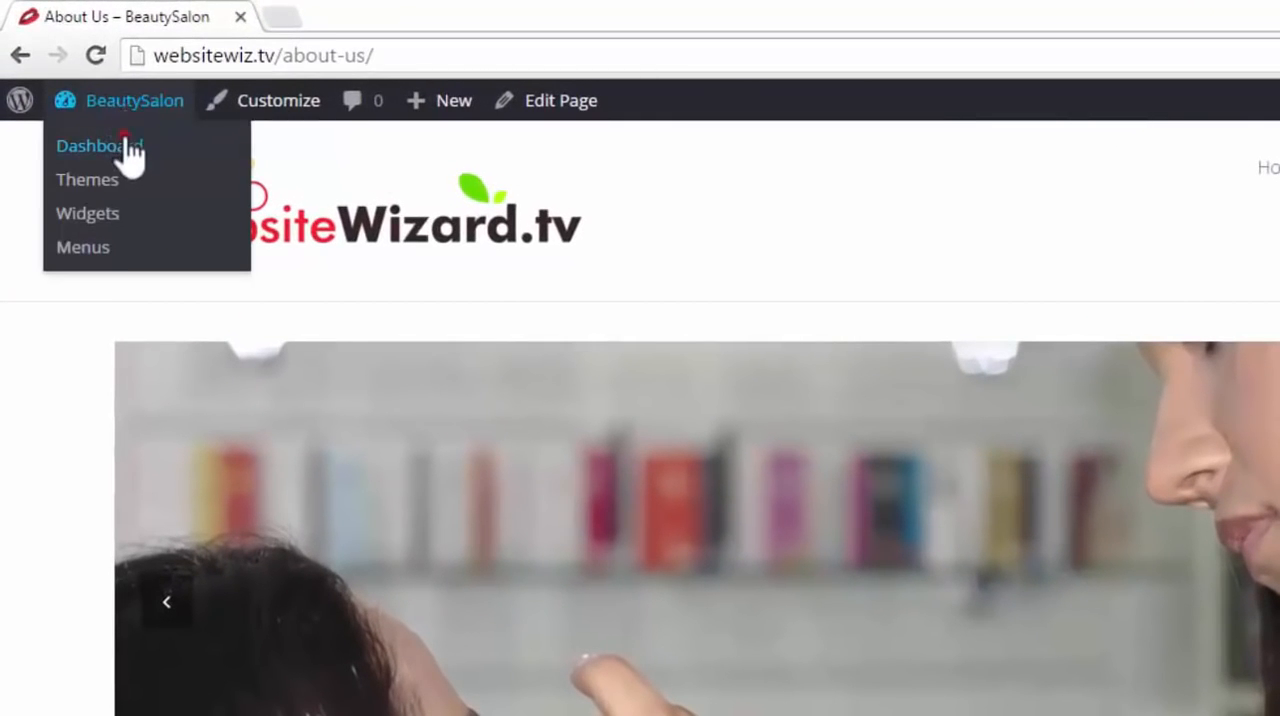
pyautogui.click(125, 140)
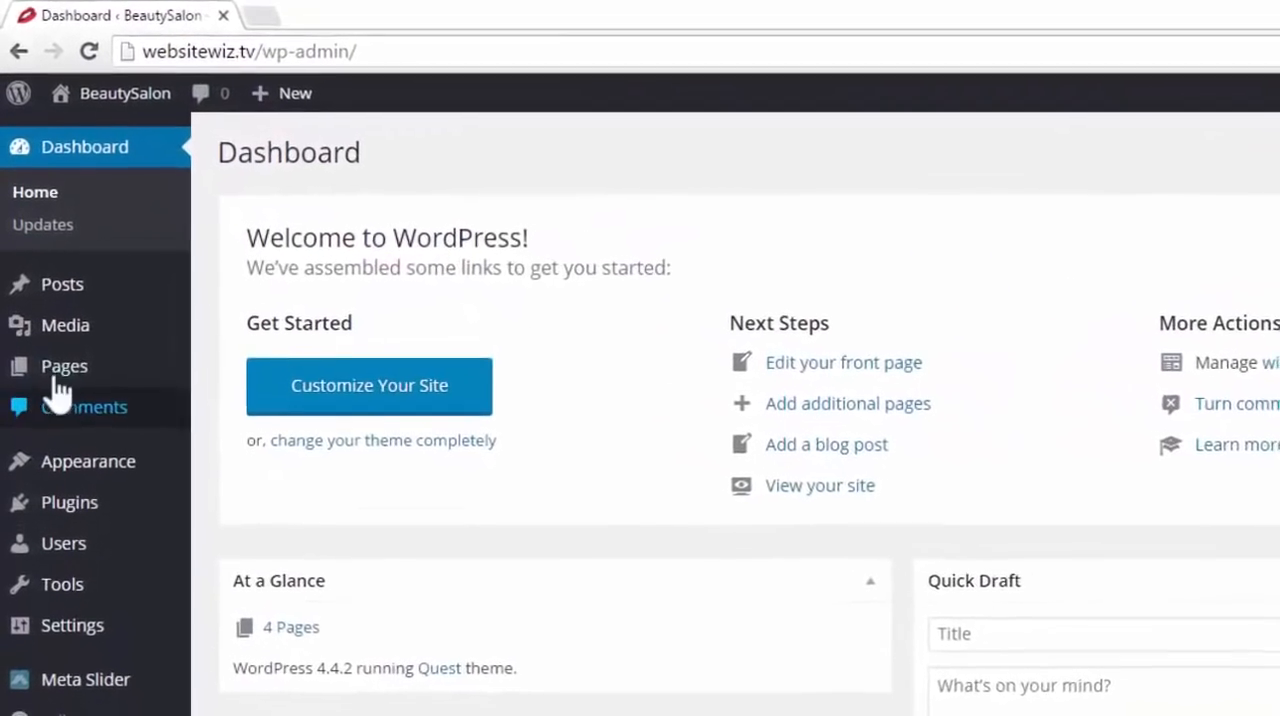
pyautogui.moveTo(46, 327)
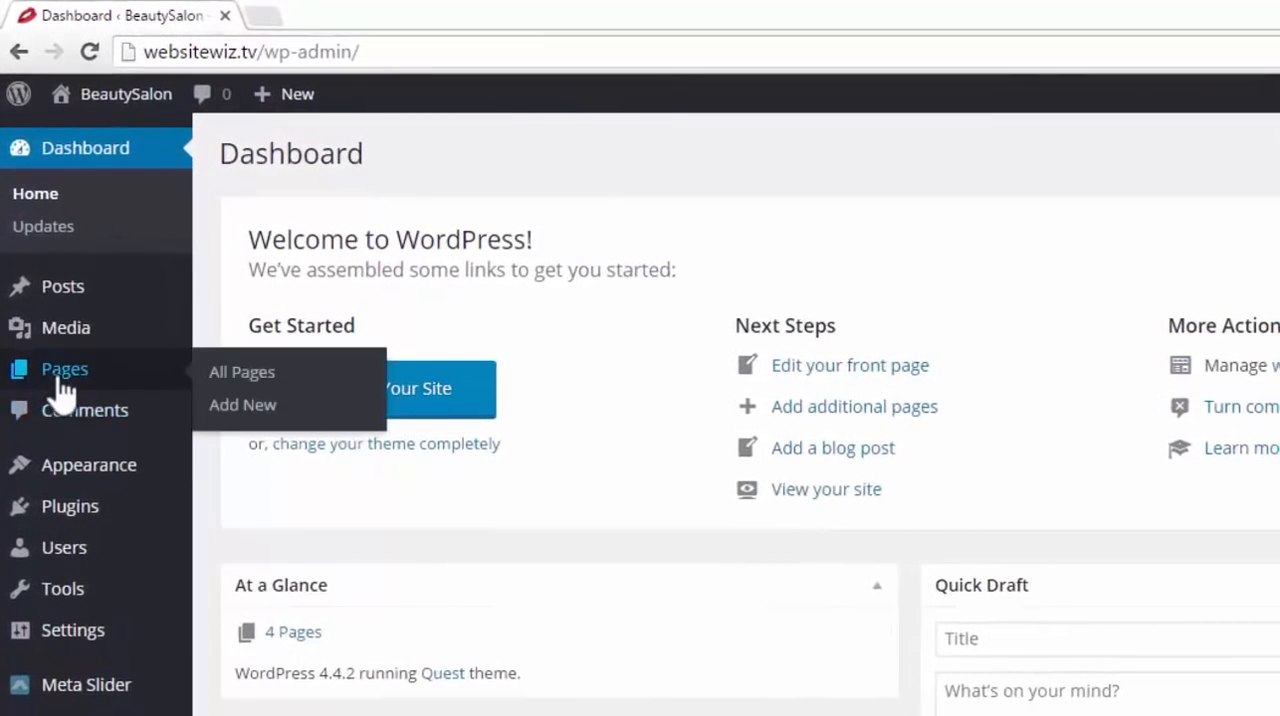
pyautogui.click(199, 328)
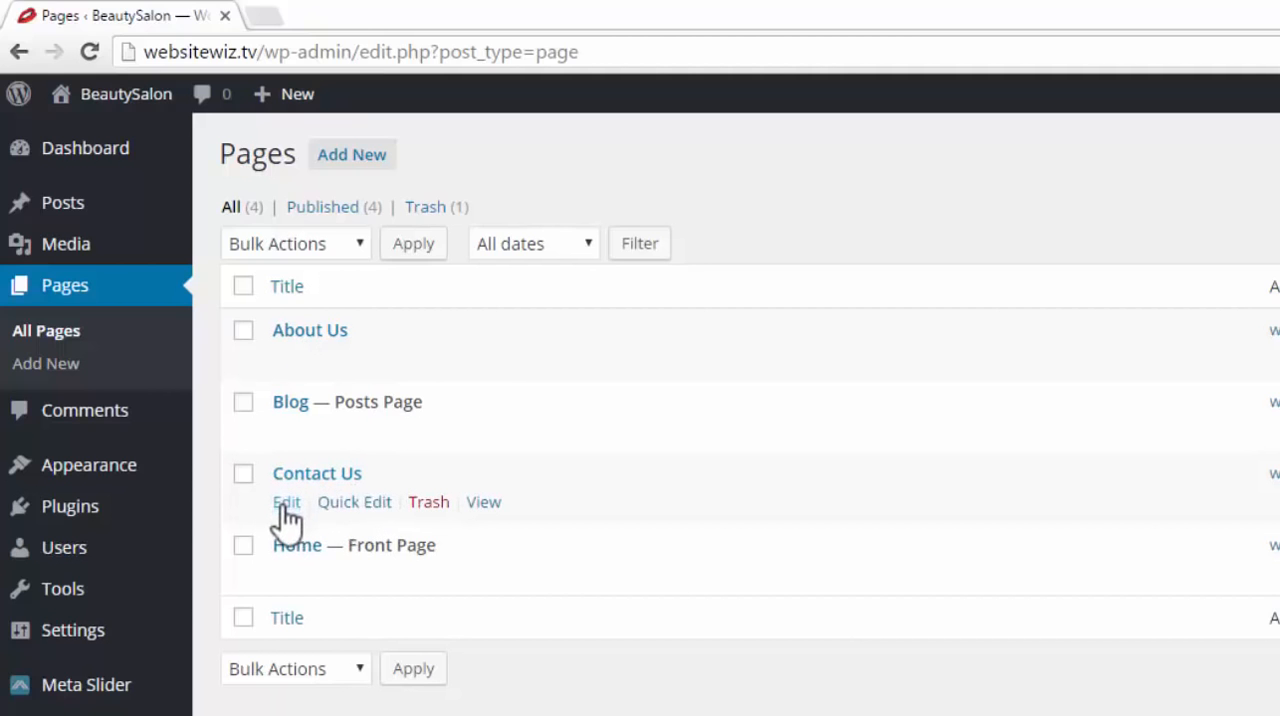
pyautogui.click(285, 503)
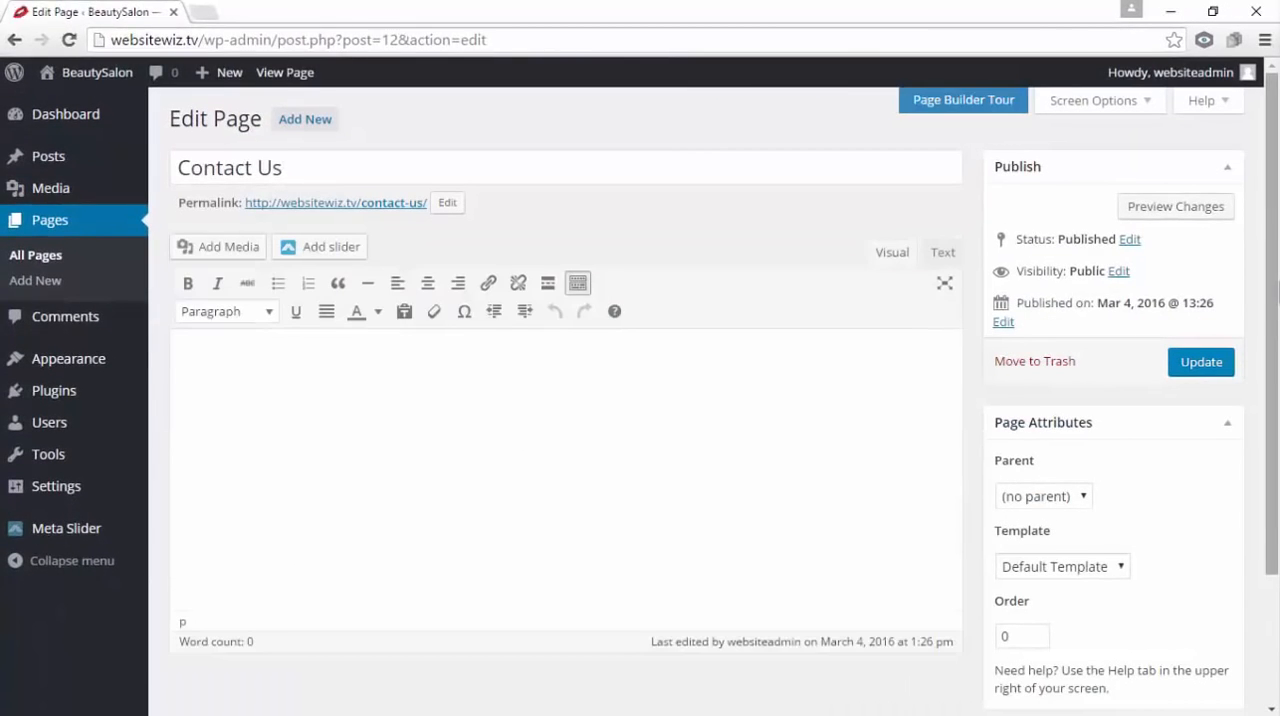
pyautogui.click(211, 160)
pyautogui.moveTo(303, 163); pyautogui.dragTo(182, 167)
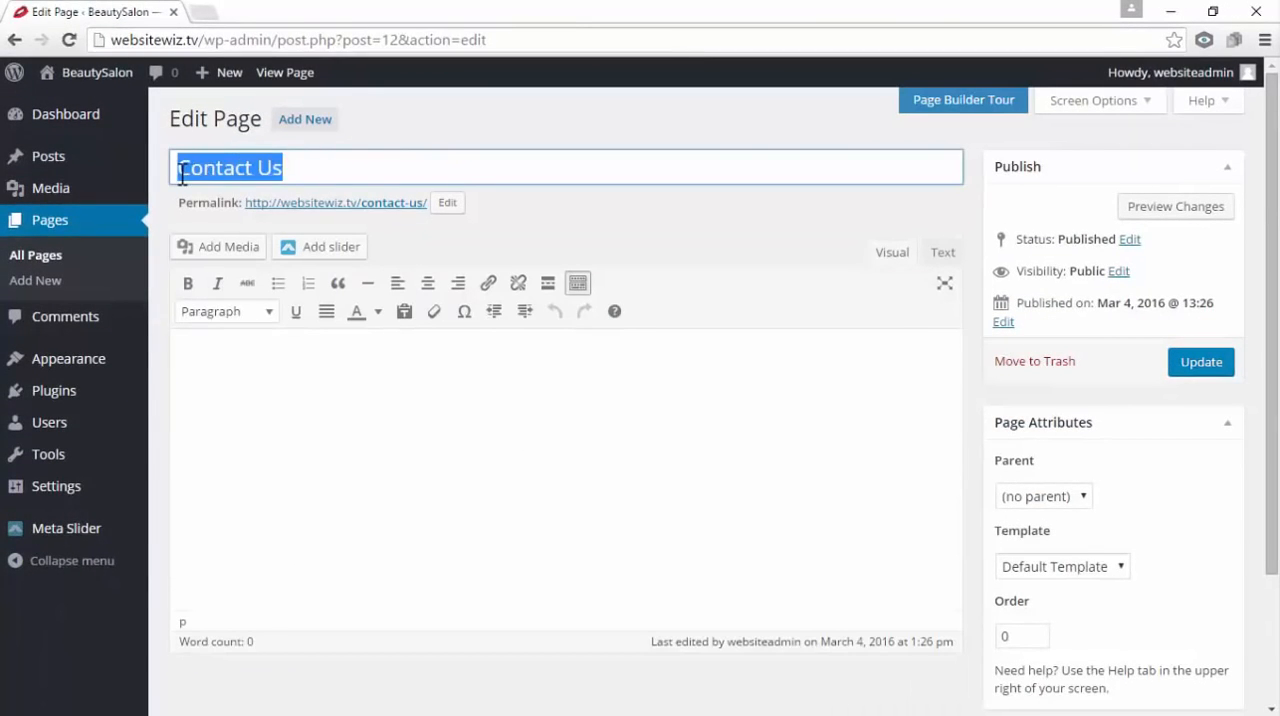
pyautogui.click(320, 414)
pyautogui.click(274, 405)
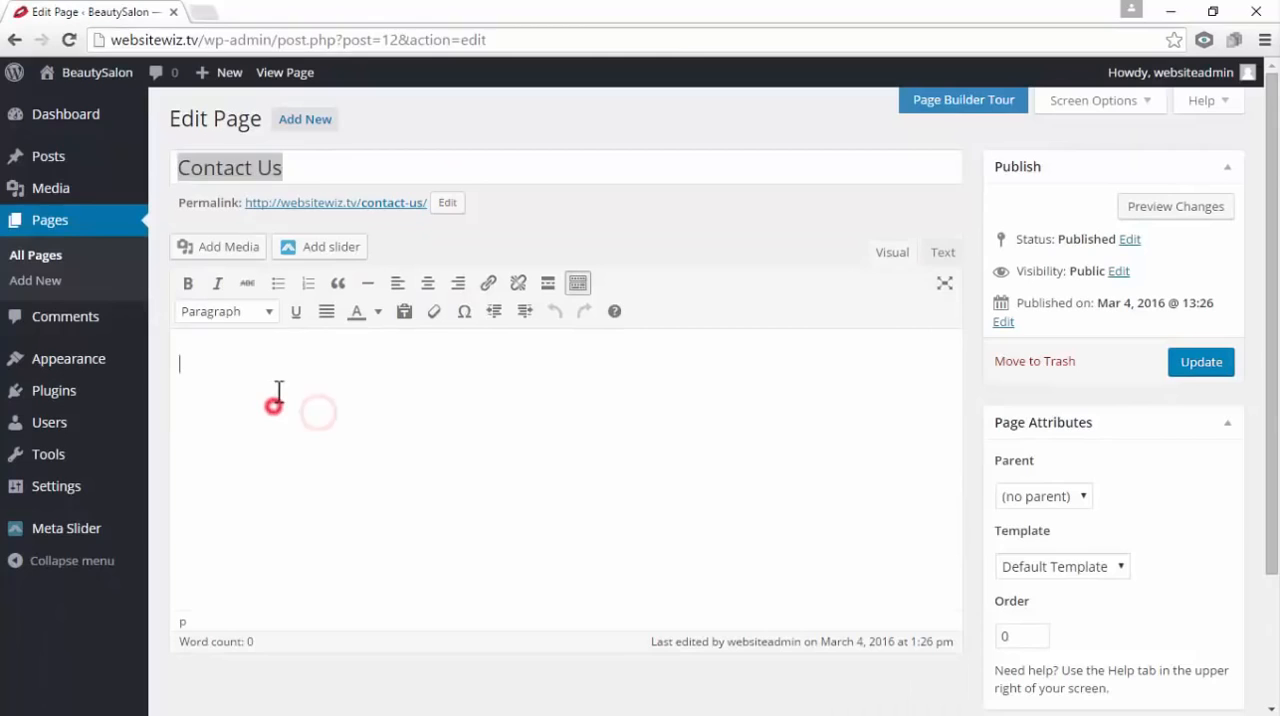
pyautogui.click(304, 157)
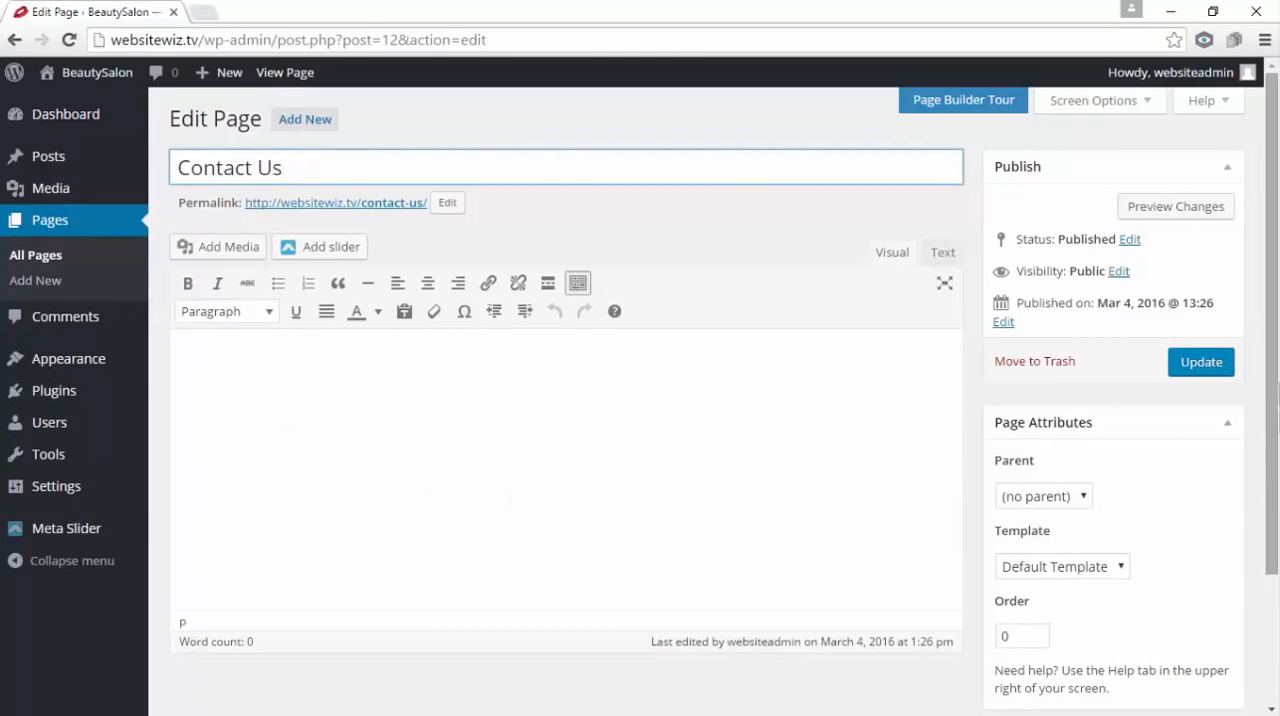
pyautogui.press('Tab')
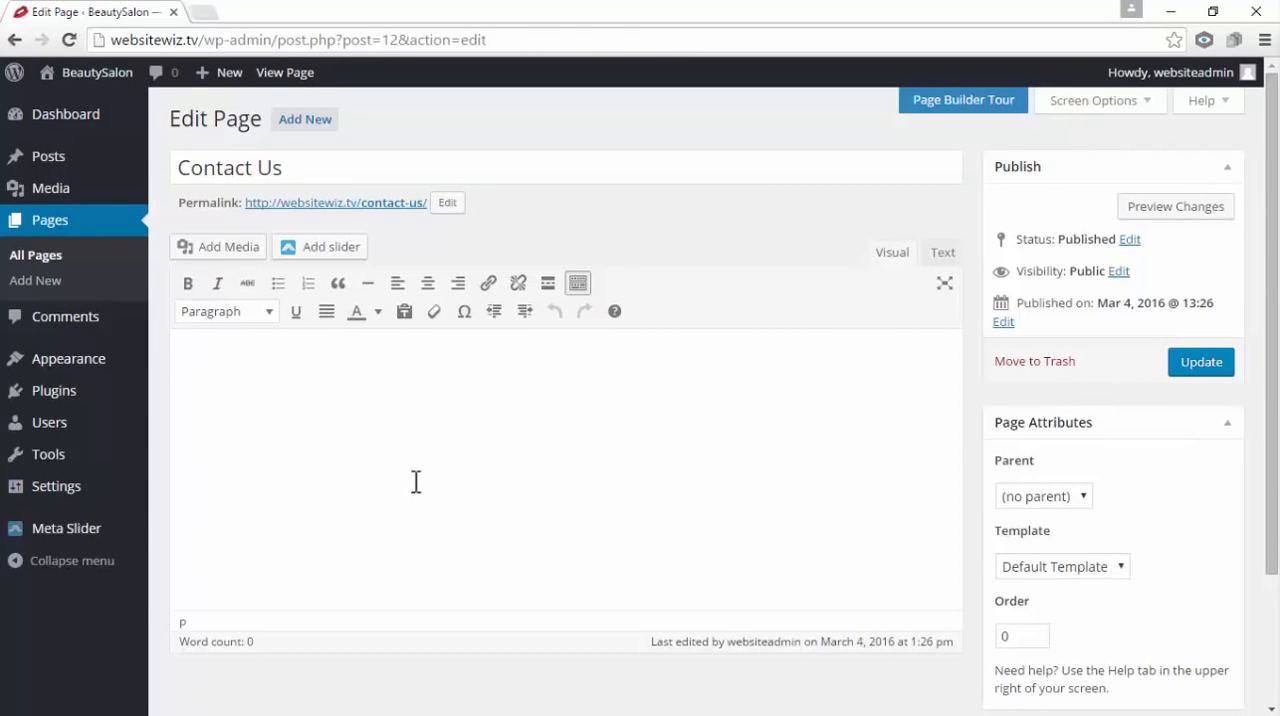
pyautogui.click(222, 368)
# Install and activate the Contact Form 7 plugin, found by searching for "contact form 7" among the new plugins
pyautogui.moveTo(52, 398)
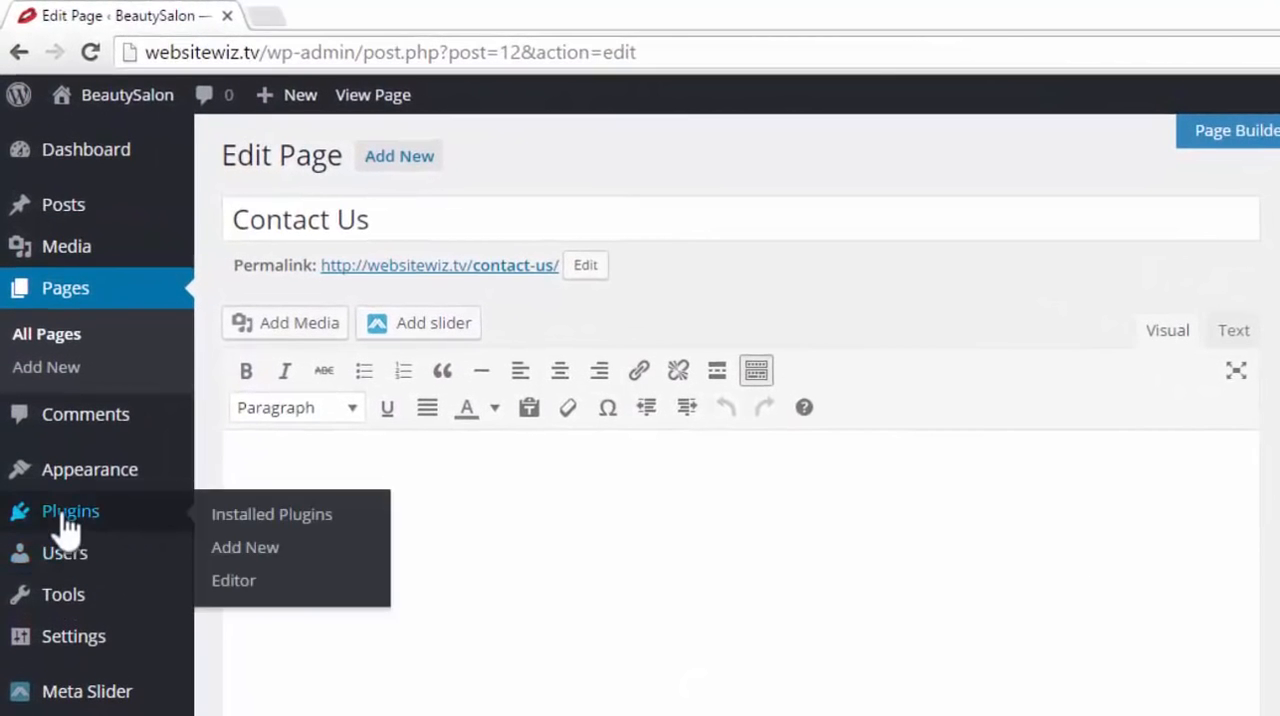
pyautogui.click(272, 557)
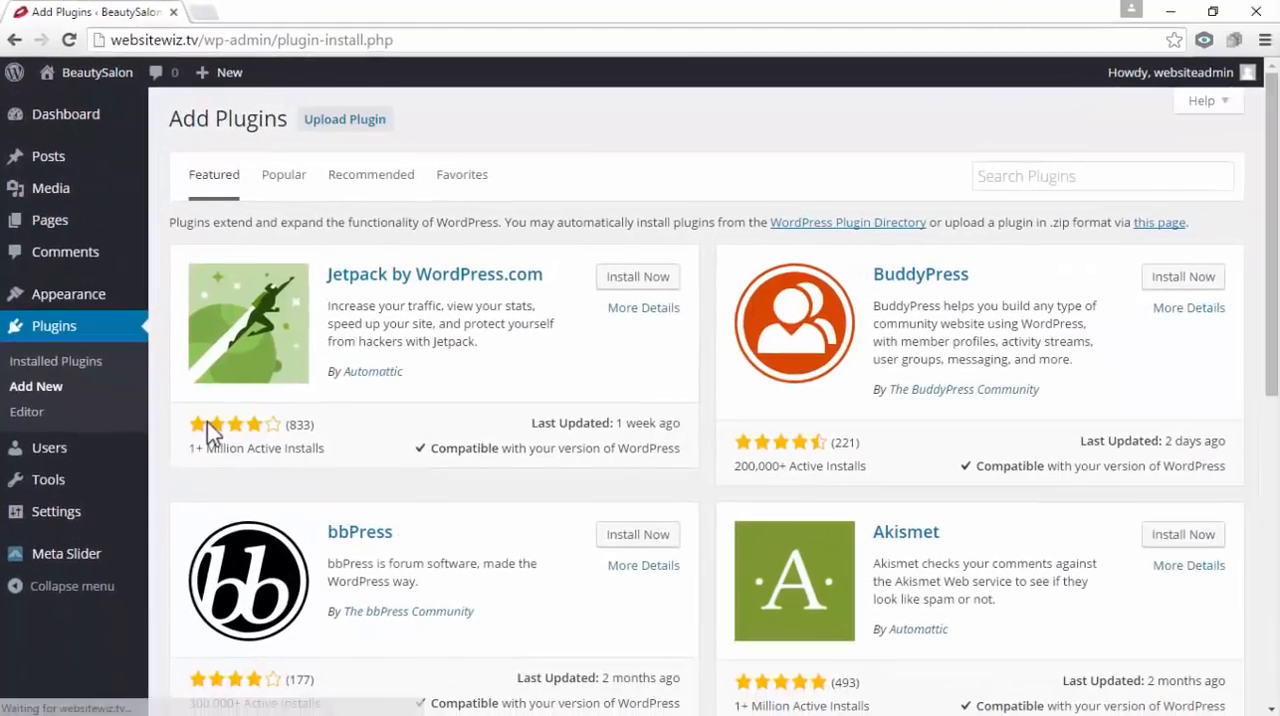
pyautogui.click(1027, 177)
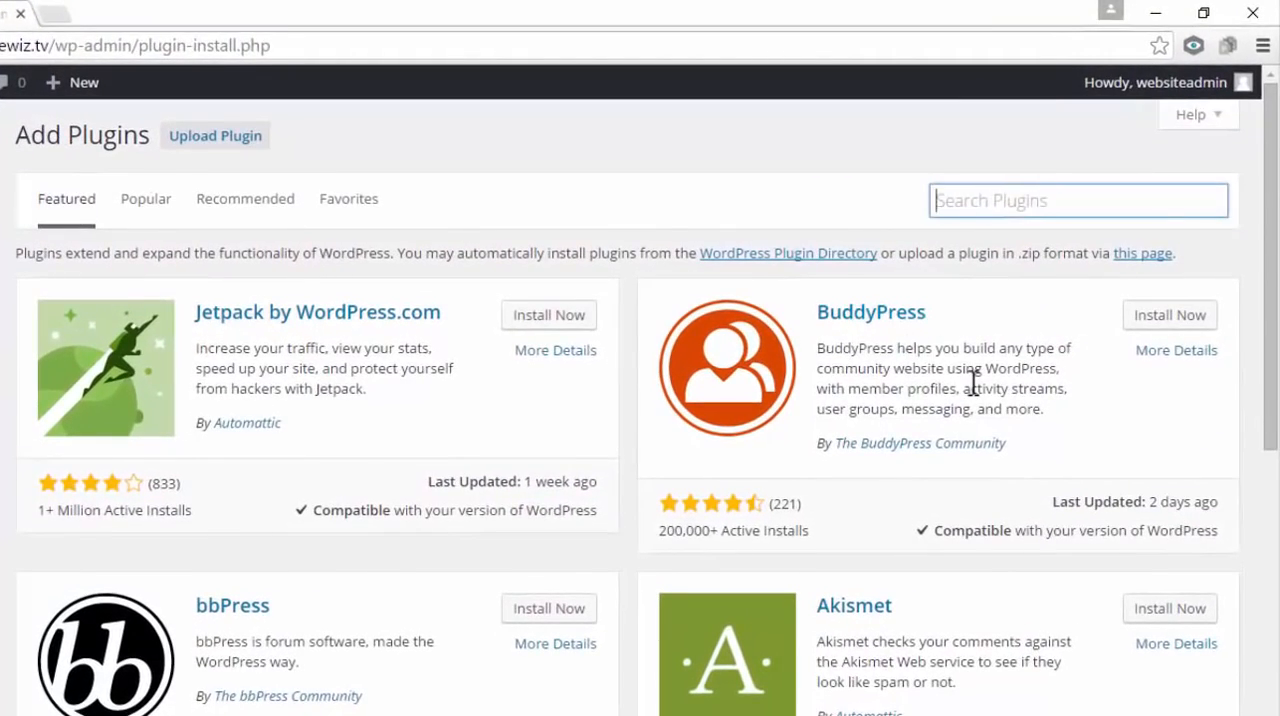
pyautogui.write('contact fo')
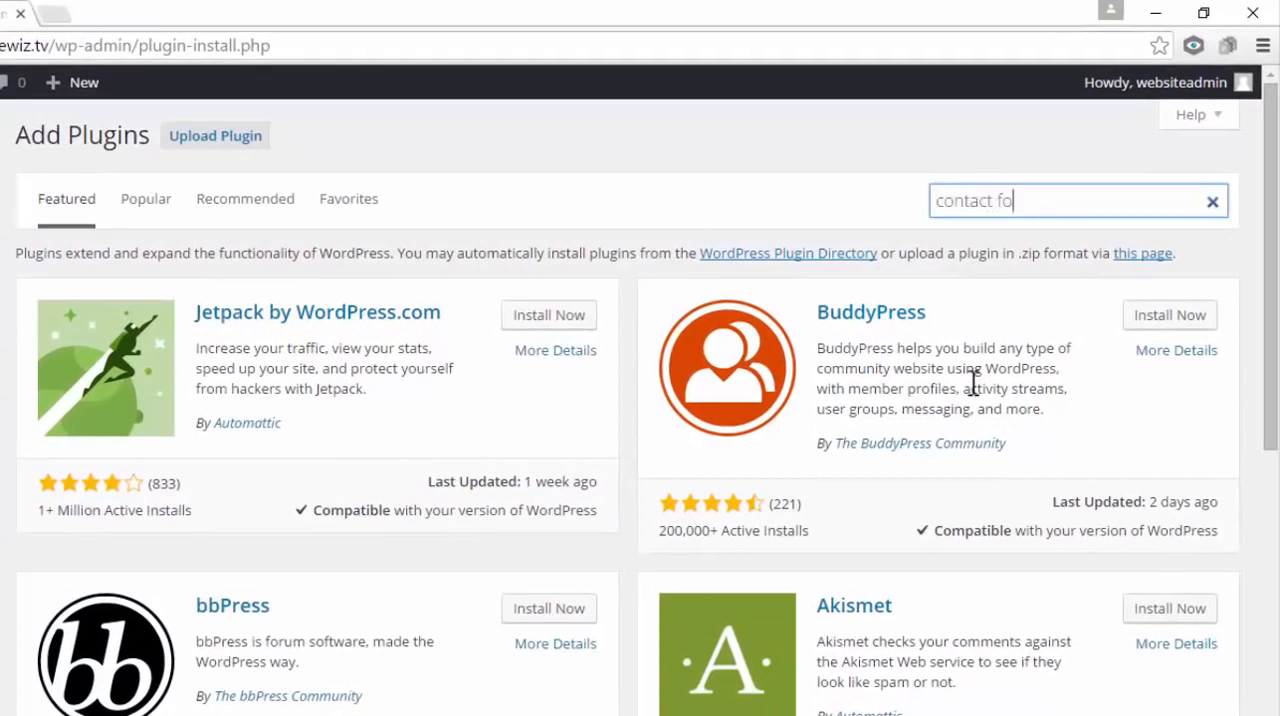
pyautogui.write('rm 7')
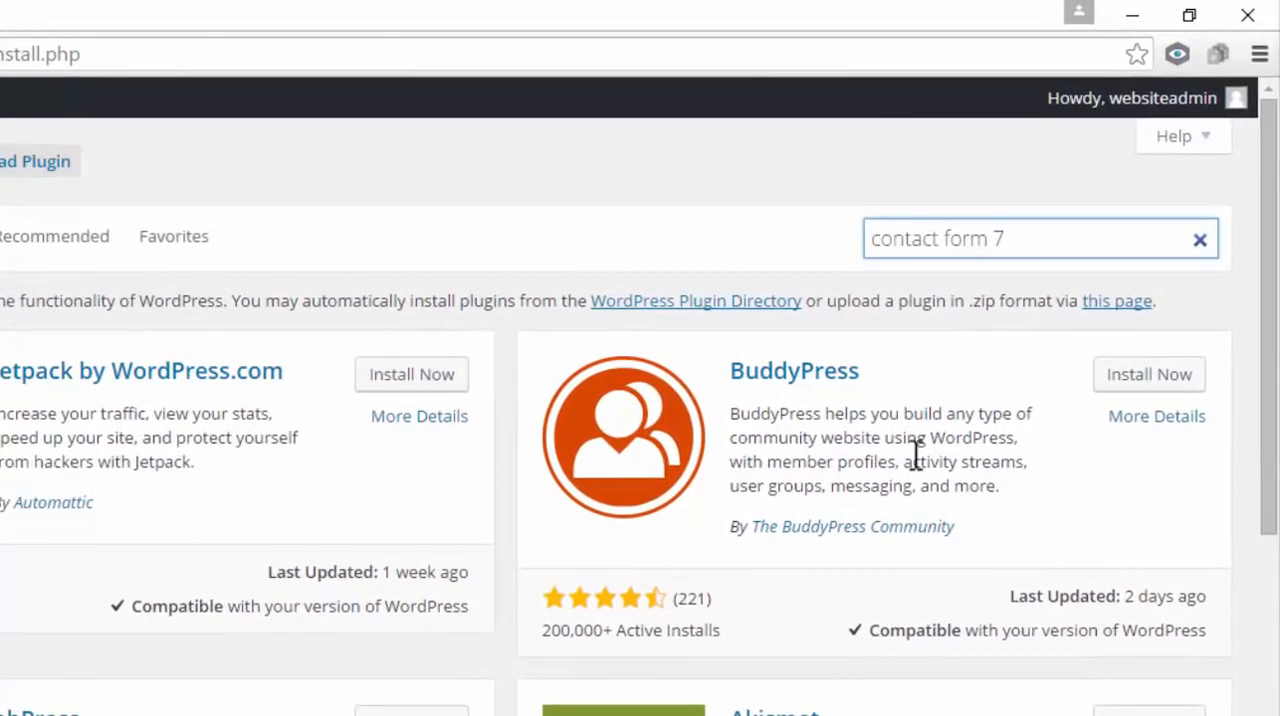
pyautogui.press('Return')
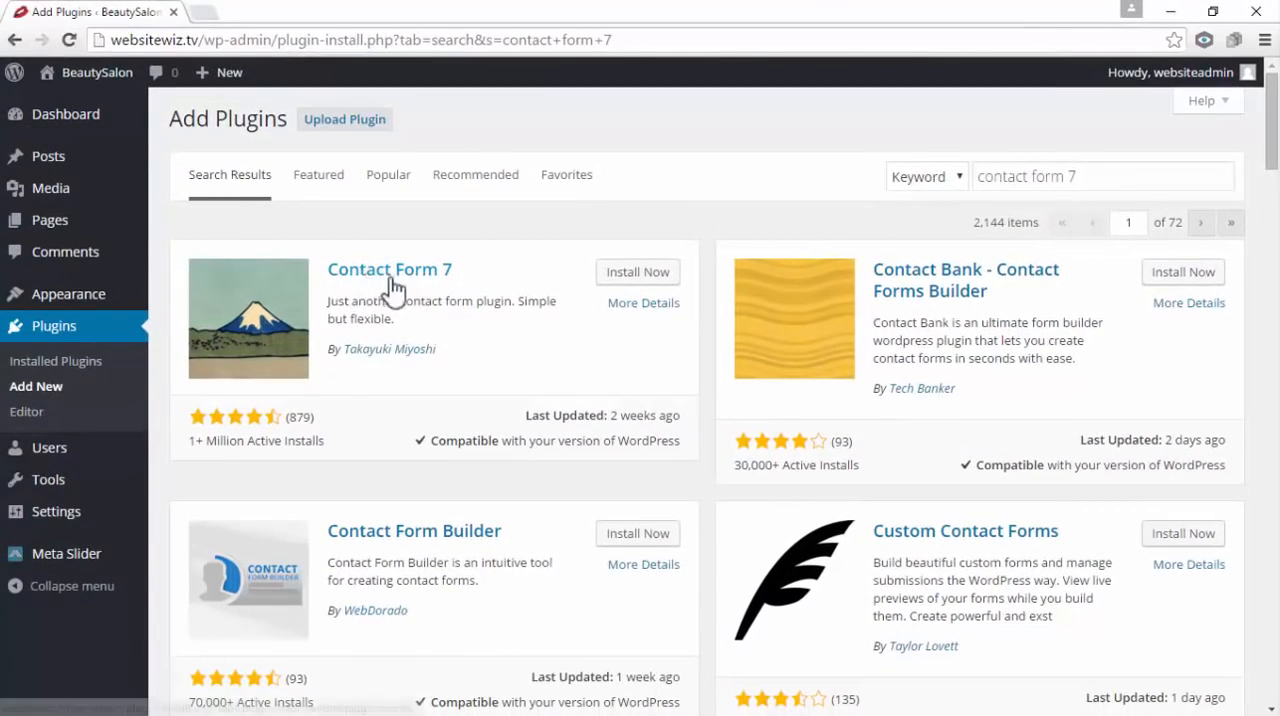
pyautogui.click(645, 282)
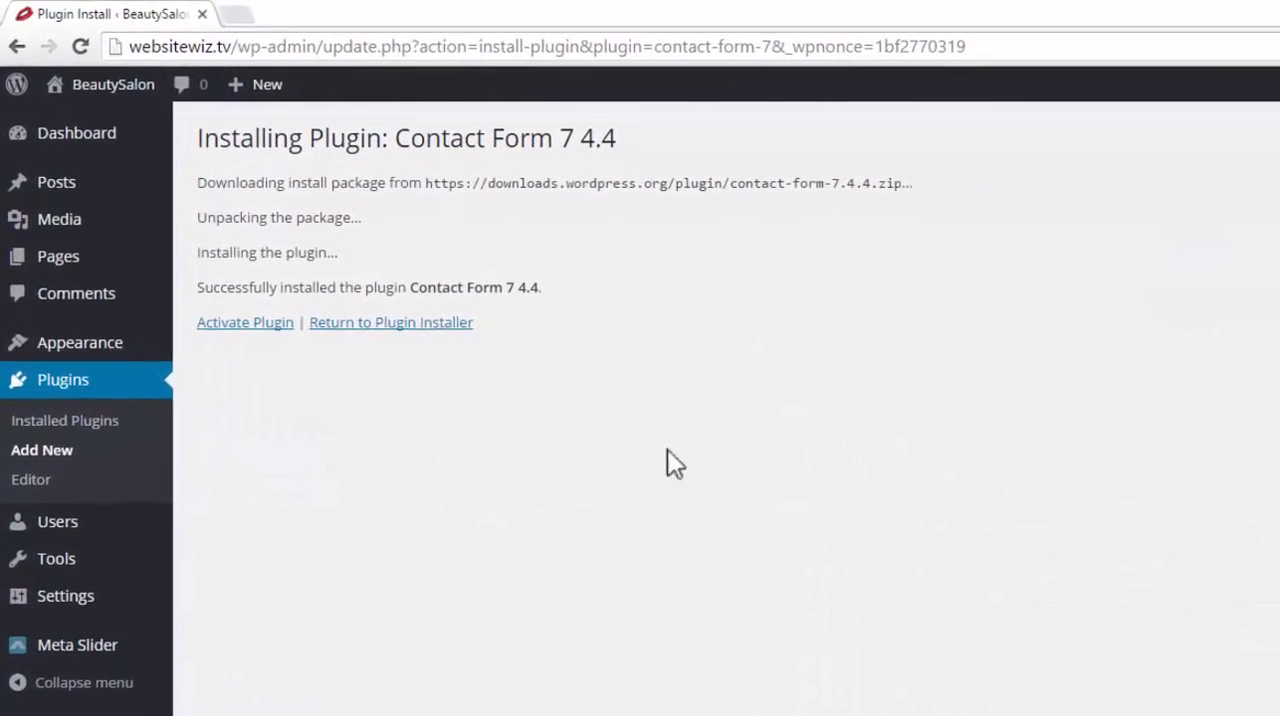
pyautogui.click(268, 325)
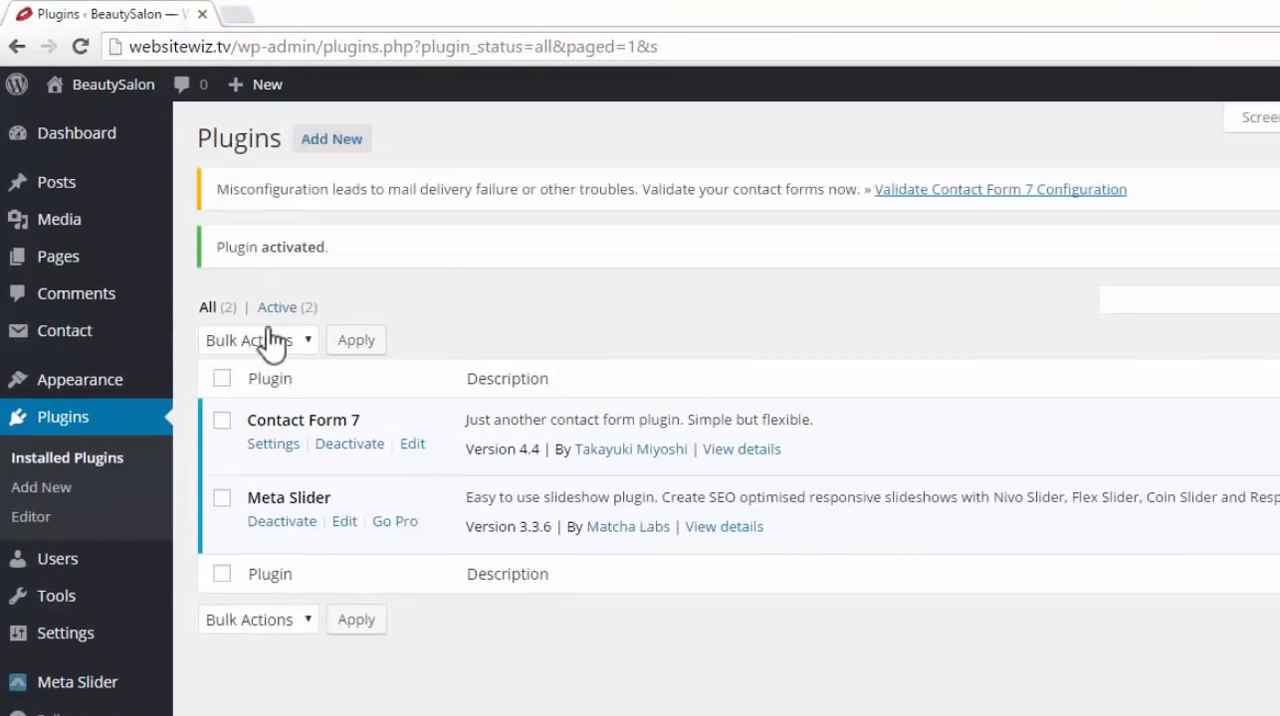
# Open the Contact Form 7 settings and copy the shortcode of Contact form 1
pyautogui.click(267, 450)
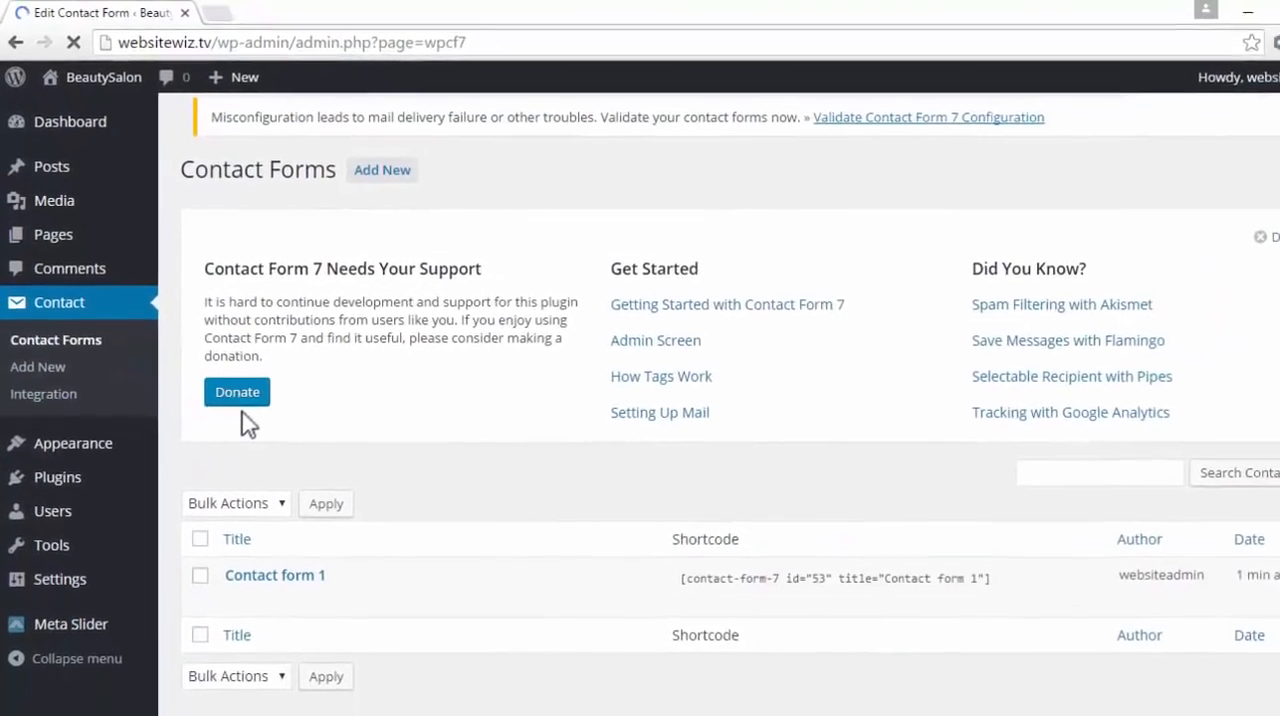
pyautogui.click(743, 578)
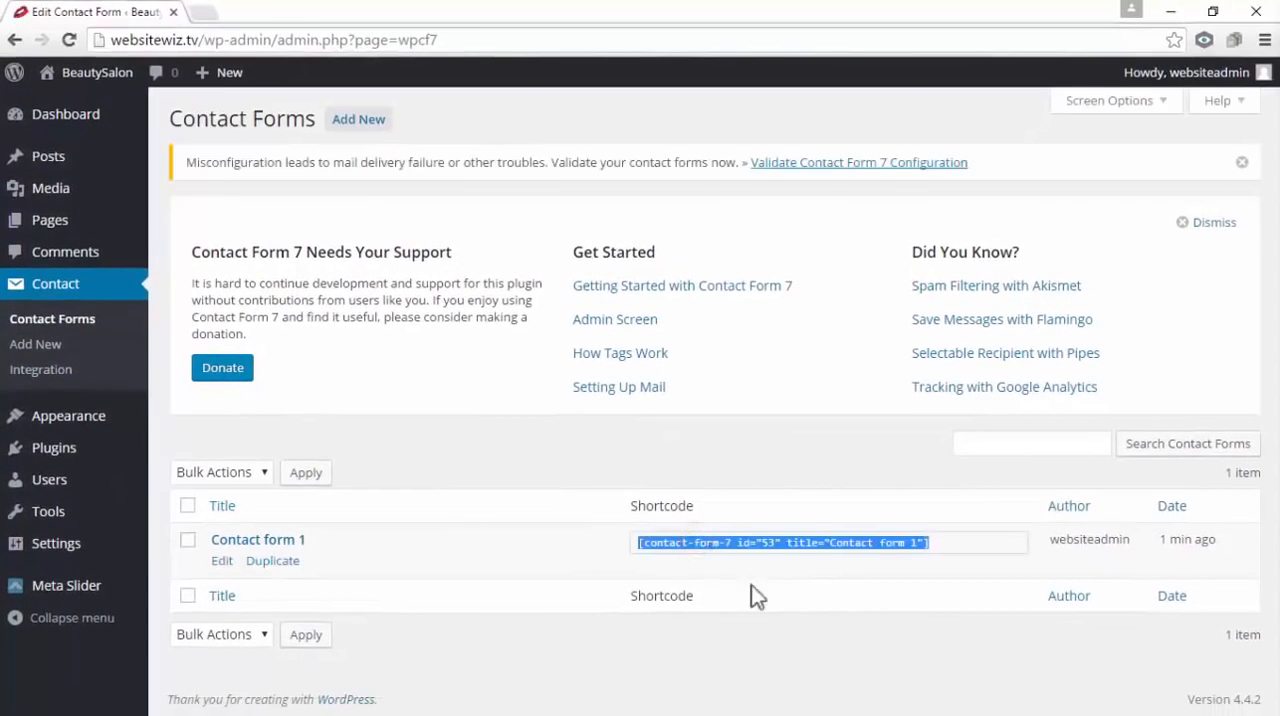
pyautogui.click(818, 605)
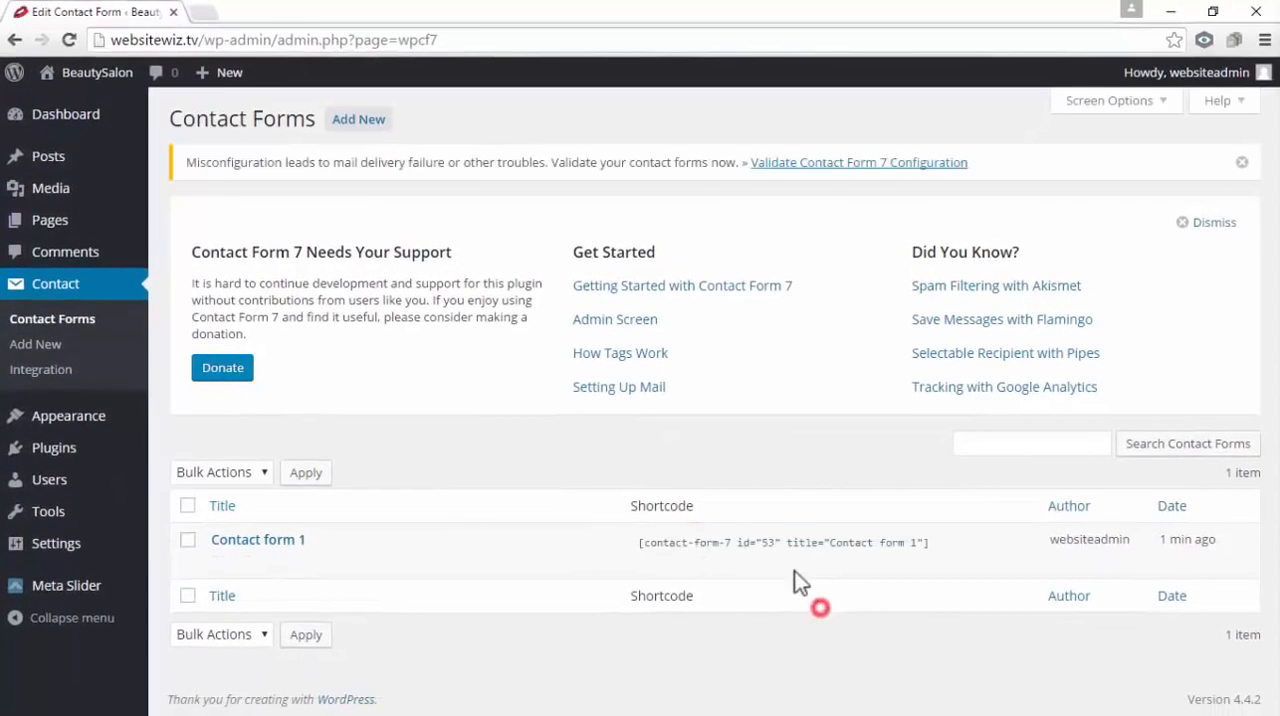
pyautogui.click(740, 546)
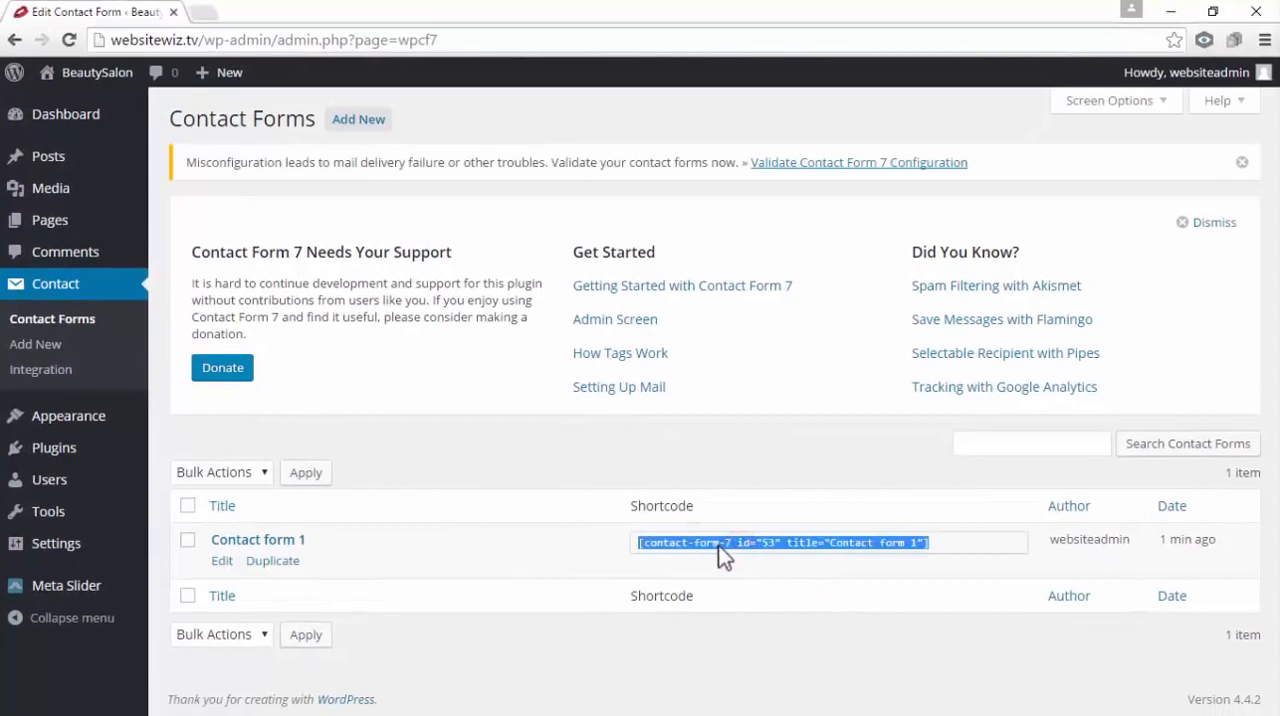
pyautogui.rightClick(703, 541)
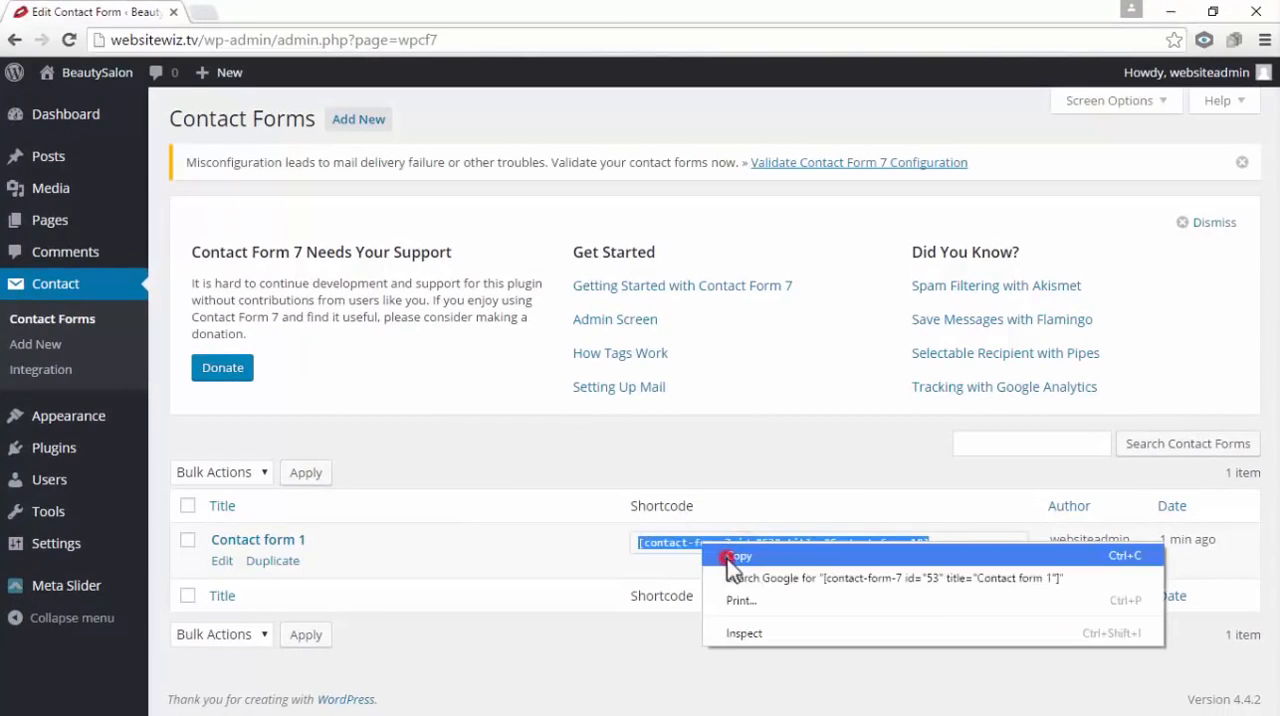
pyautogui.click(727, 559)
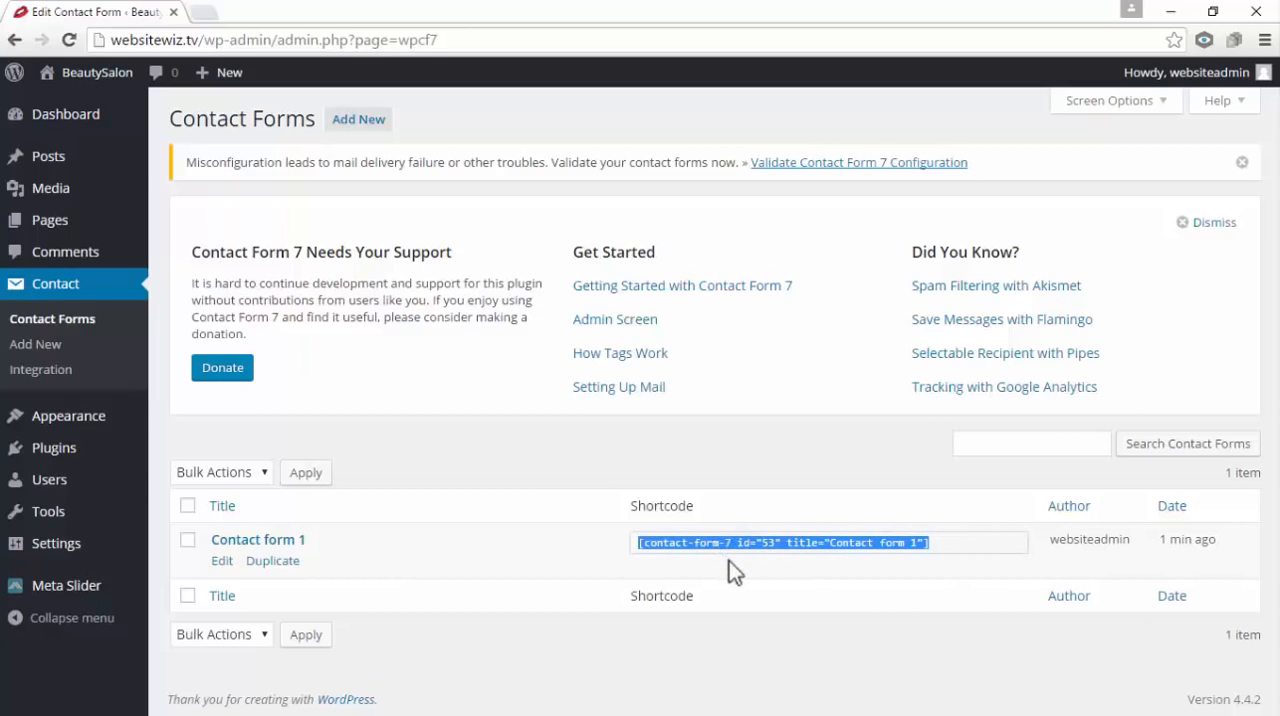
# Open Contact form 1 for editing and examine the recipient e-mail address in its mail settings
pyautogui.click(729, 561)
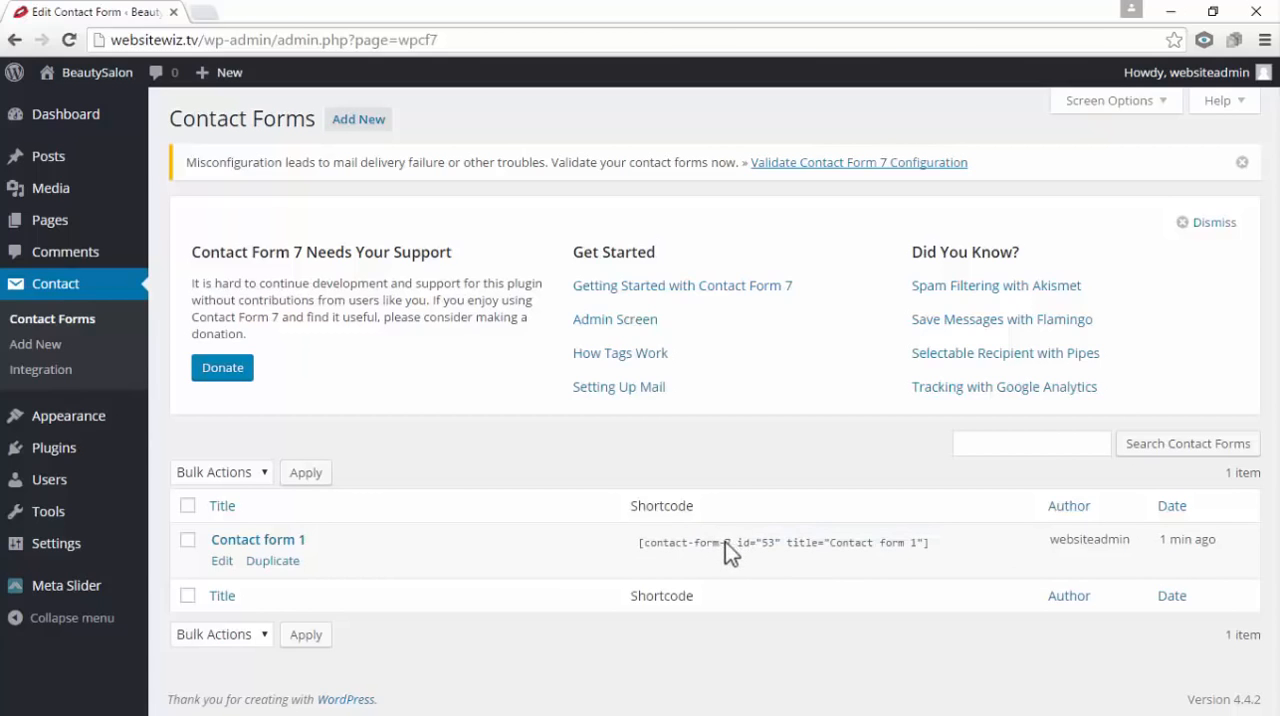
pyautogui.click(221, 561)
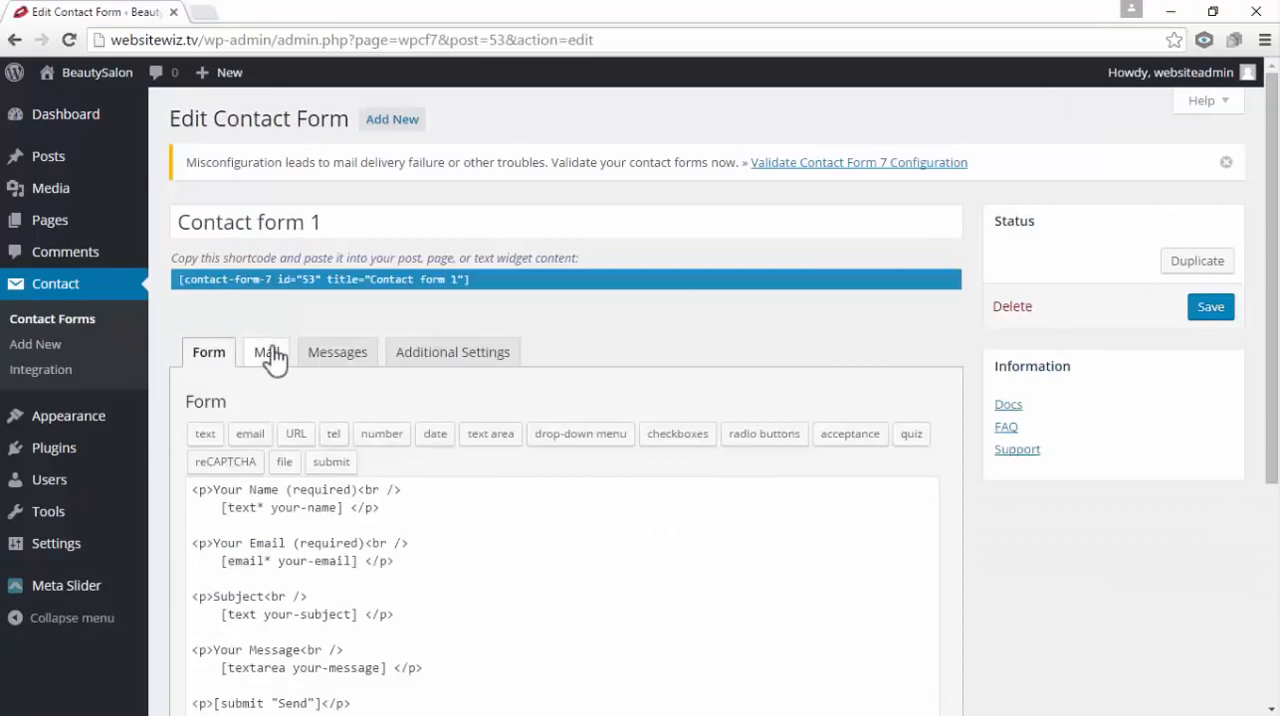
pyautogui.click(268, 352)
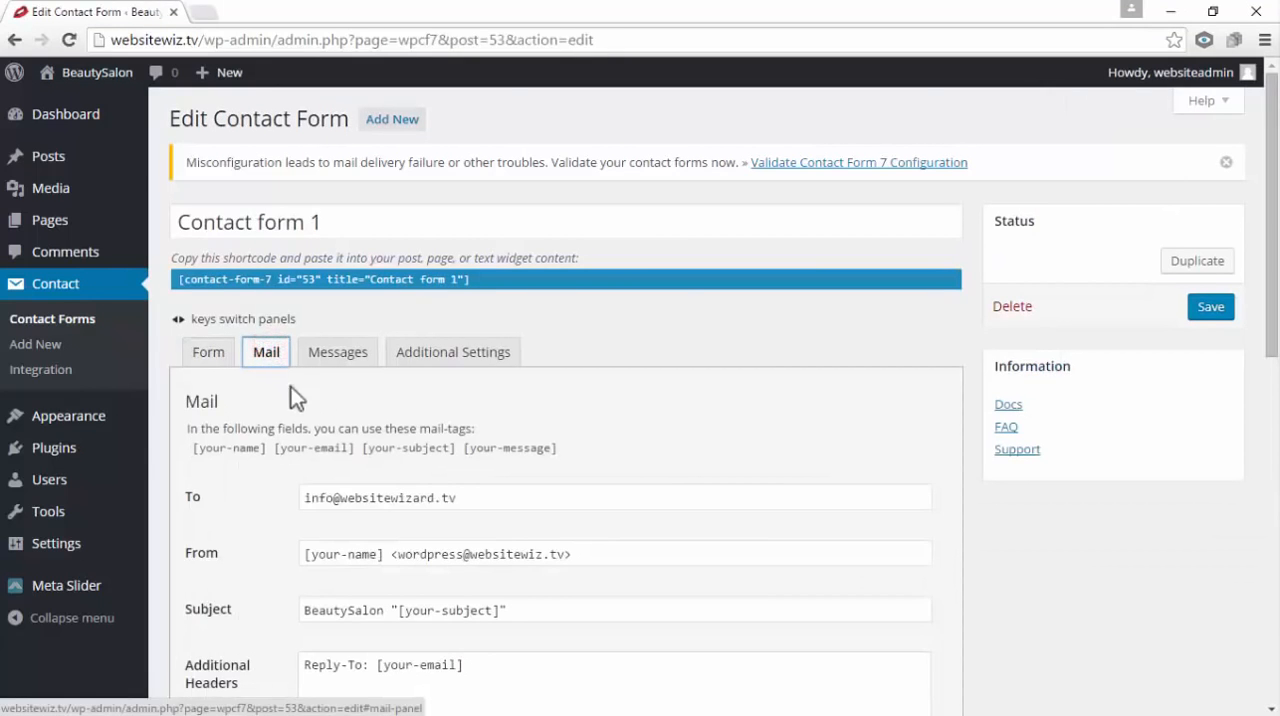
pyautogui.moveTo(481, 496); pyautogui.dragTo(306, 497)
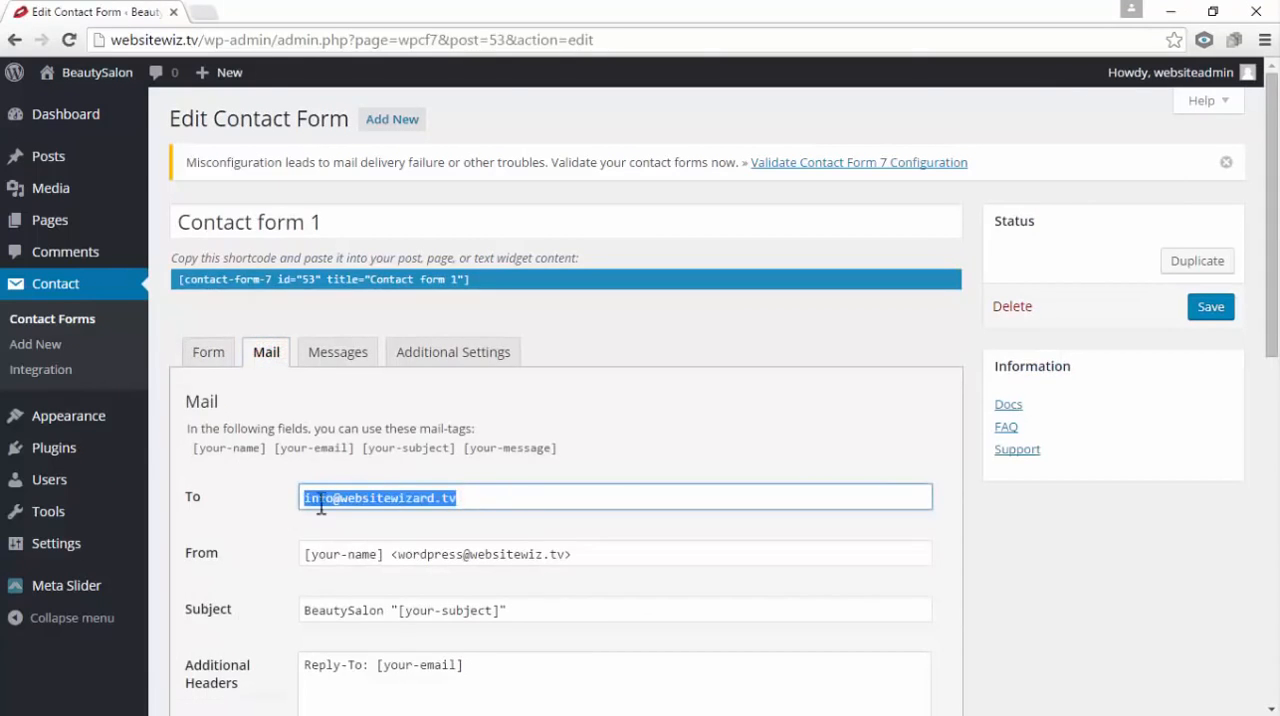
pyautogui.click(472, 498)
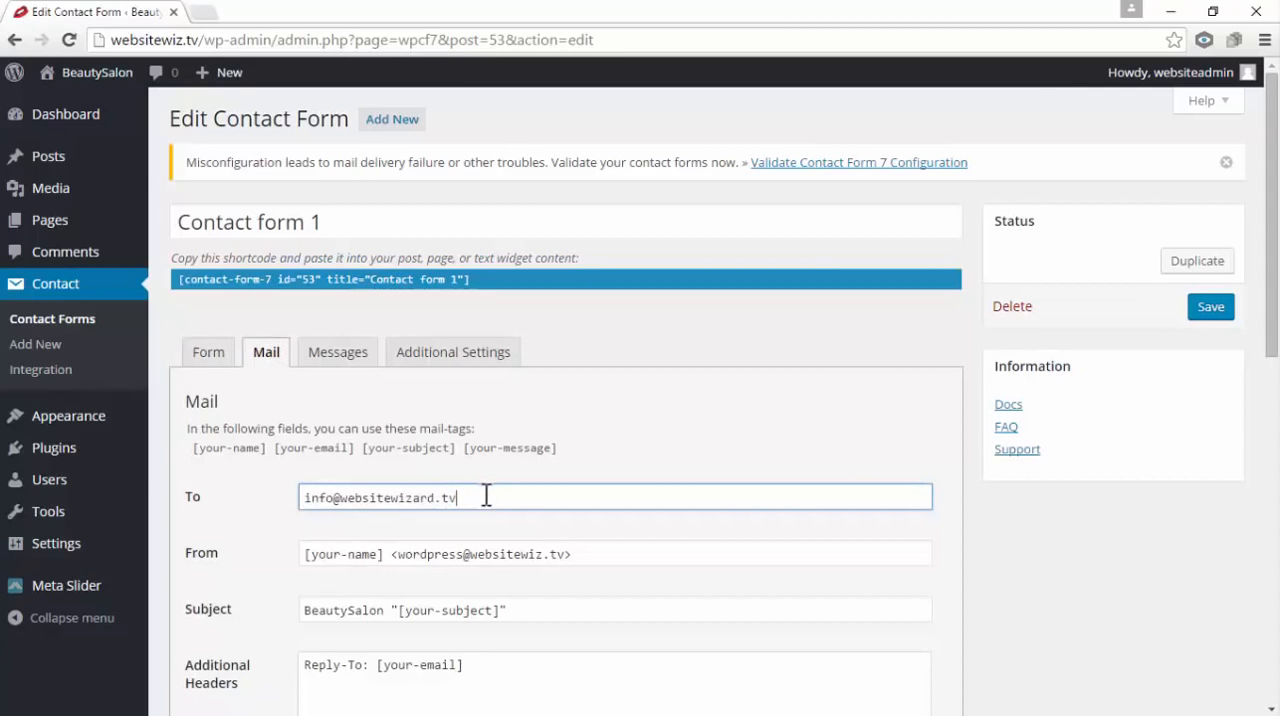
pyautogui.moveTo(473, 497); pyautogui.dragTo(320, 500)
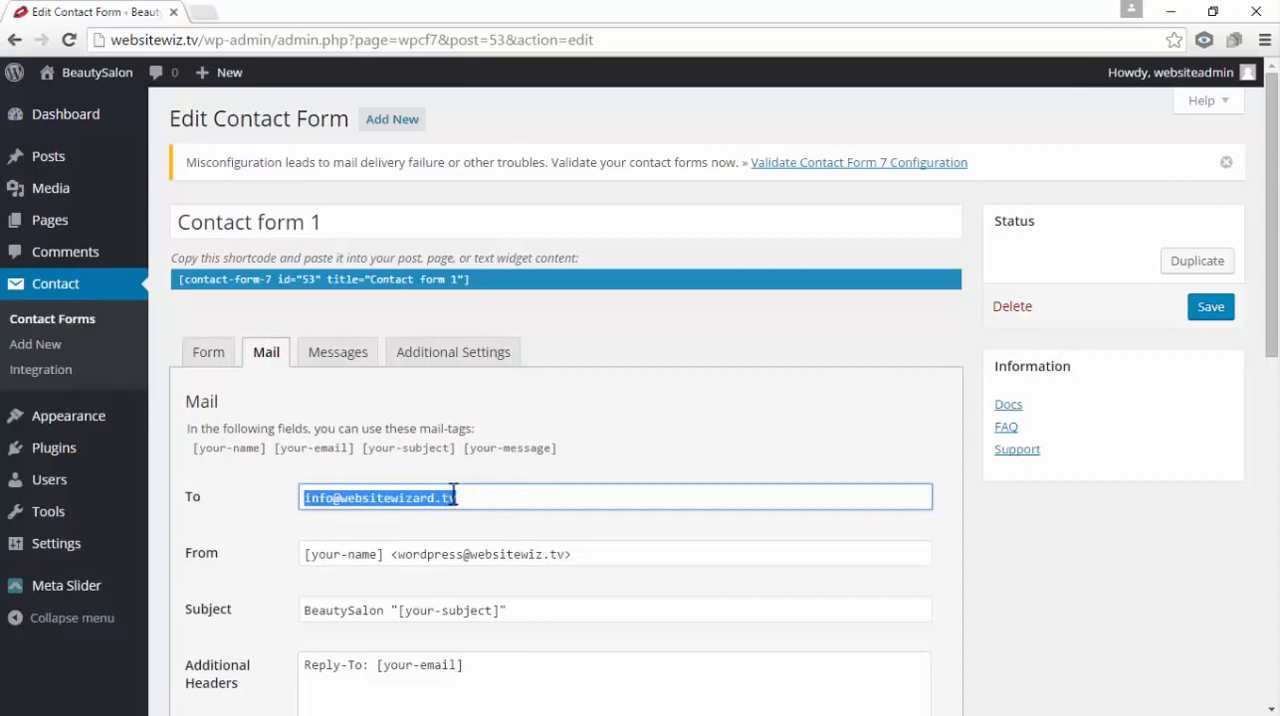
pyautogui.moveTo(455, 497); pyautogui.dragTo(304, 492)
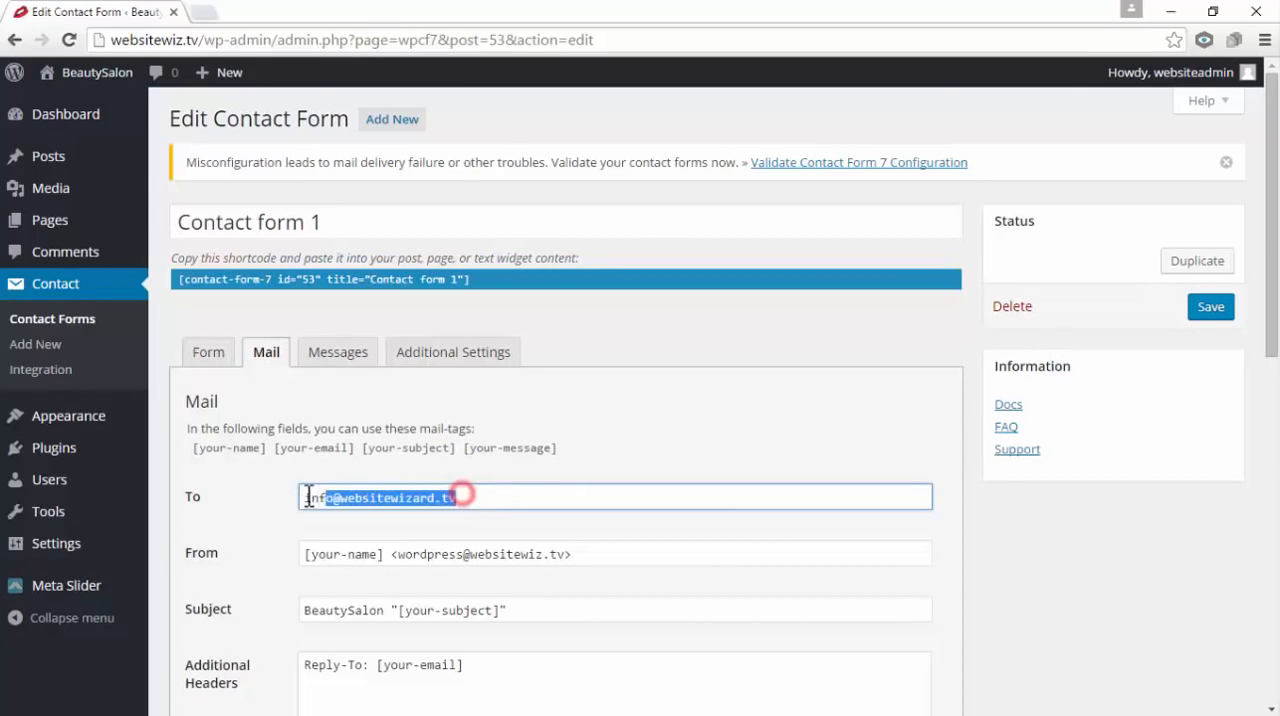
pyautogui.click(458, 495)
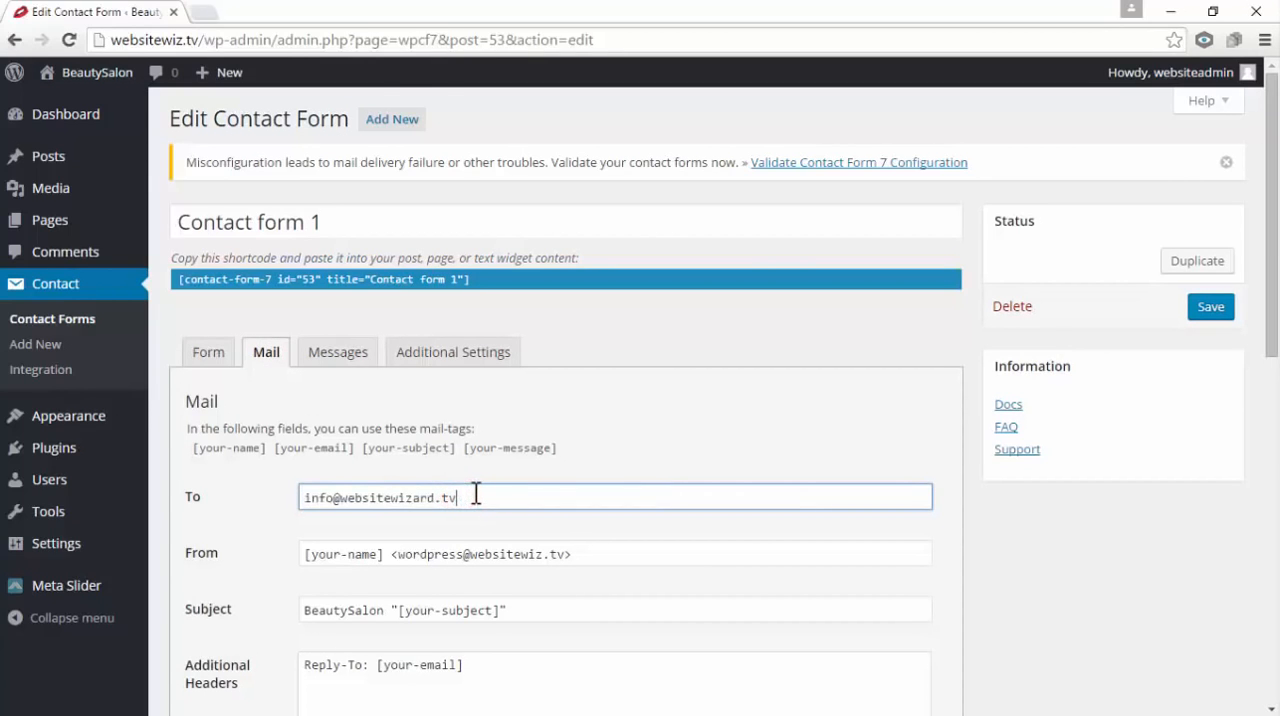
pyautogui.moveTo(469, 494); pyautogui.dragTo(278, 500)
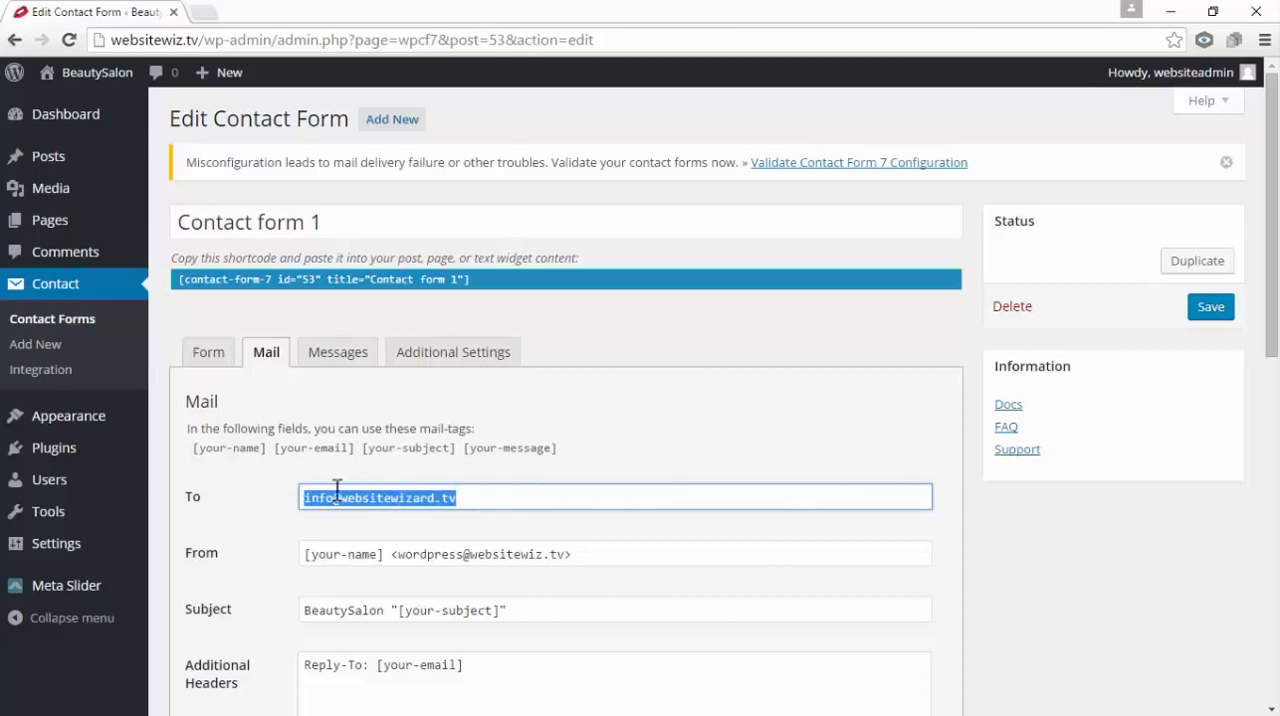
pyautogui.moveTo(462, 497); pyautogui.dragTo(337, 505)
pyautogui.click(1114, 576)
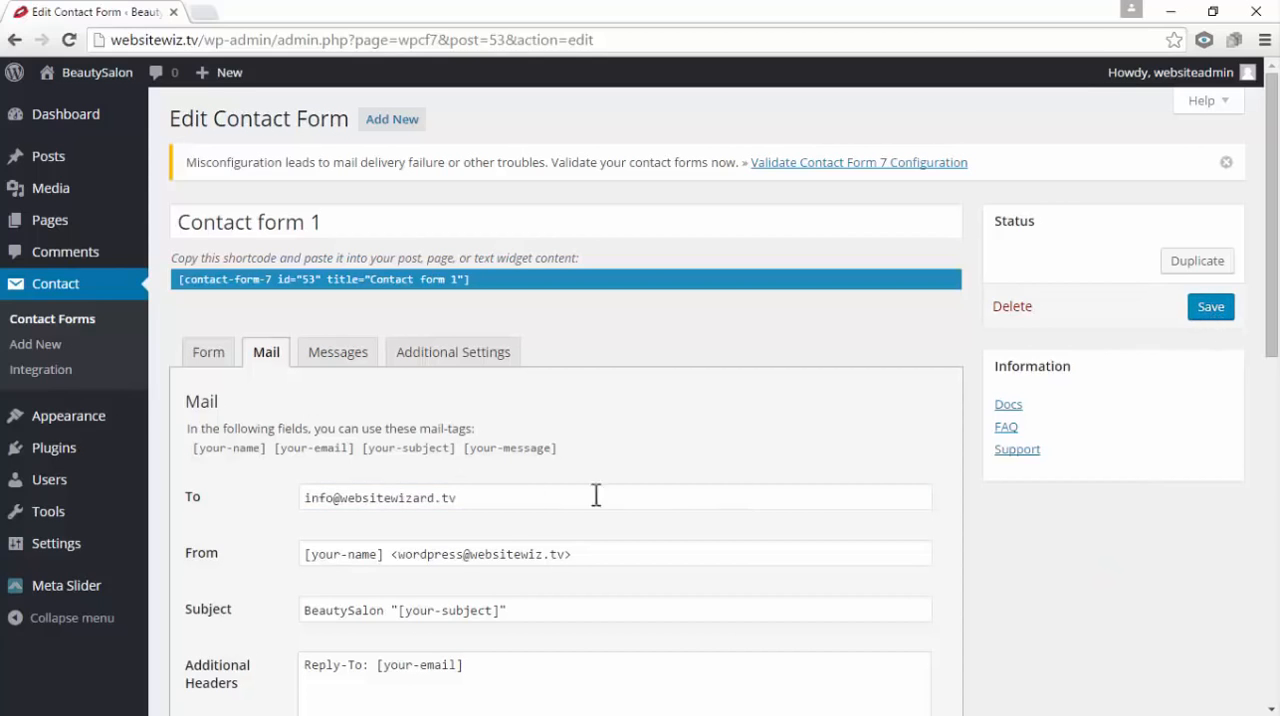
pyautogui.tripleClick(469, 497)
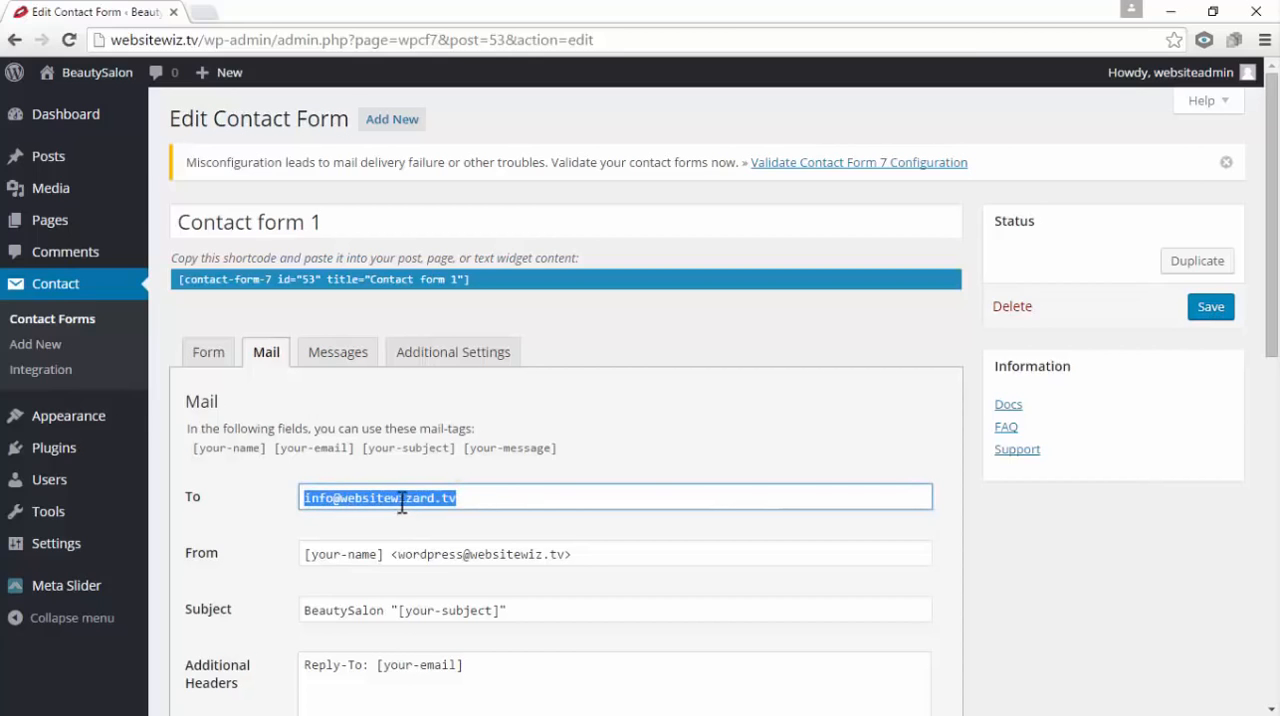
pyautogui.click(569, 468)
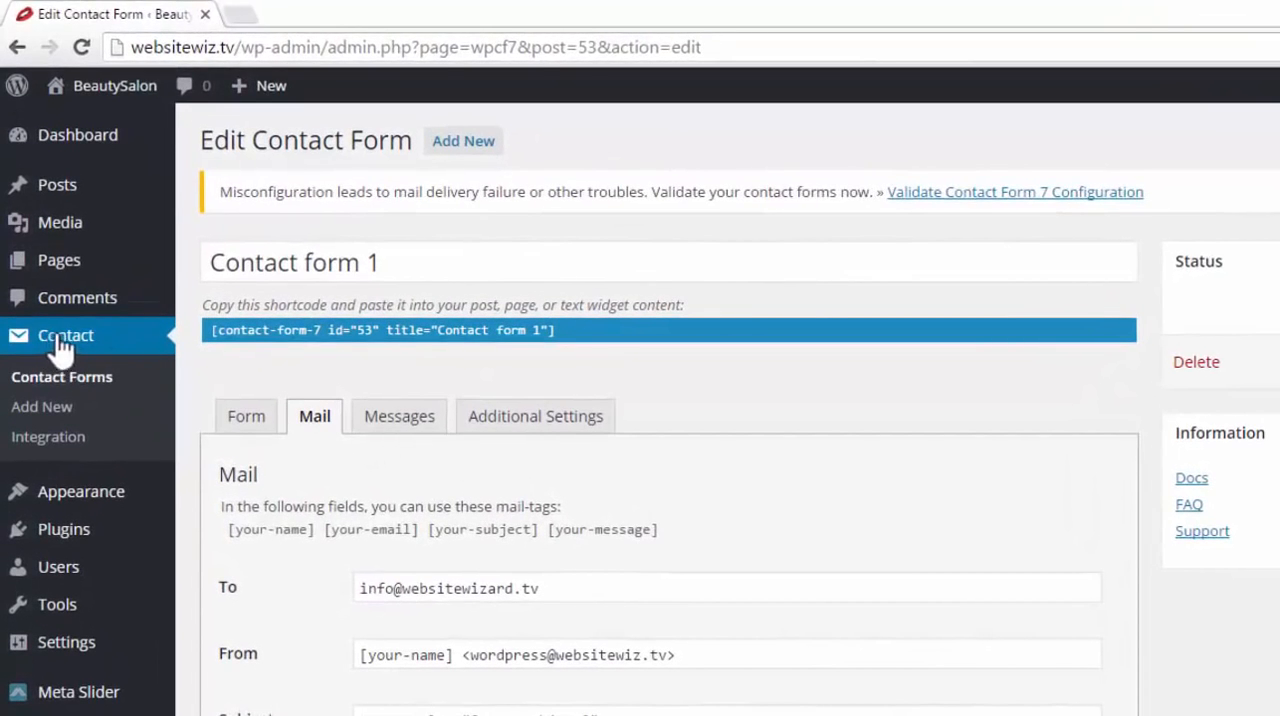
# Return to the list of contact forms and copy the shortcode of Contact form 1
pyautogui.click(44, 378)
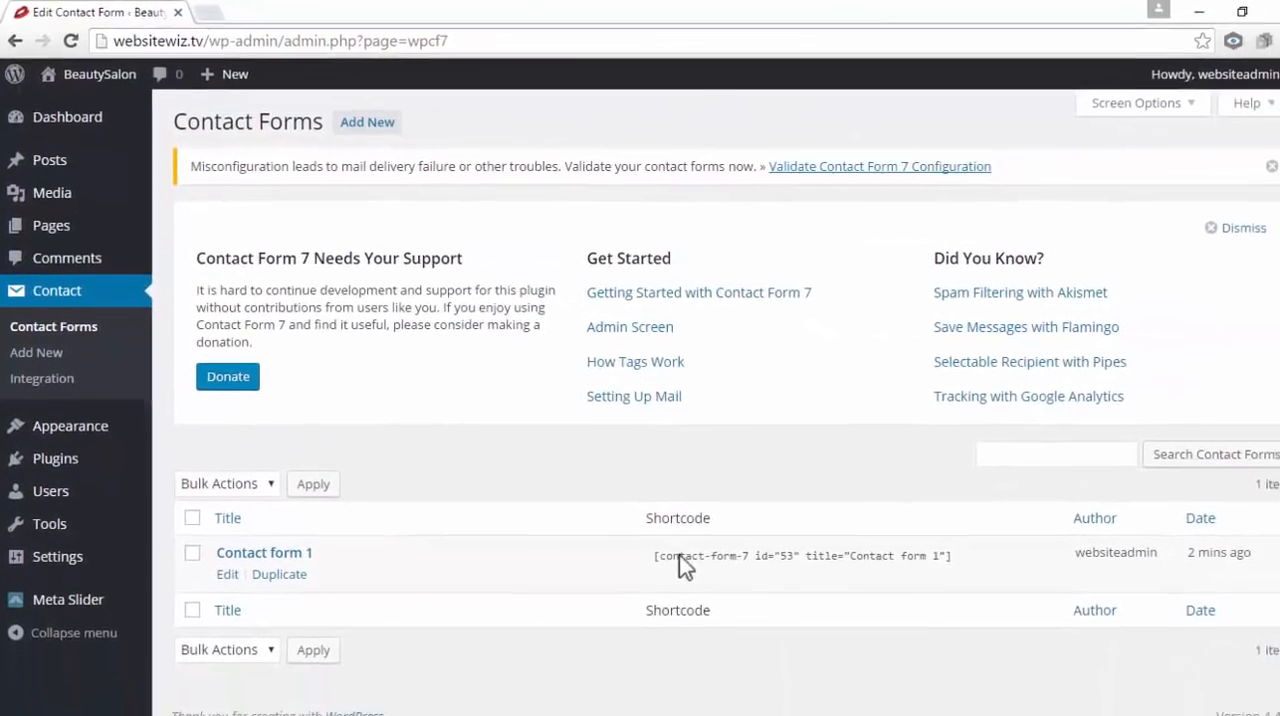
pyautogui.click(739, 604)
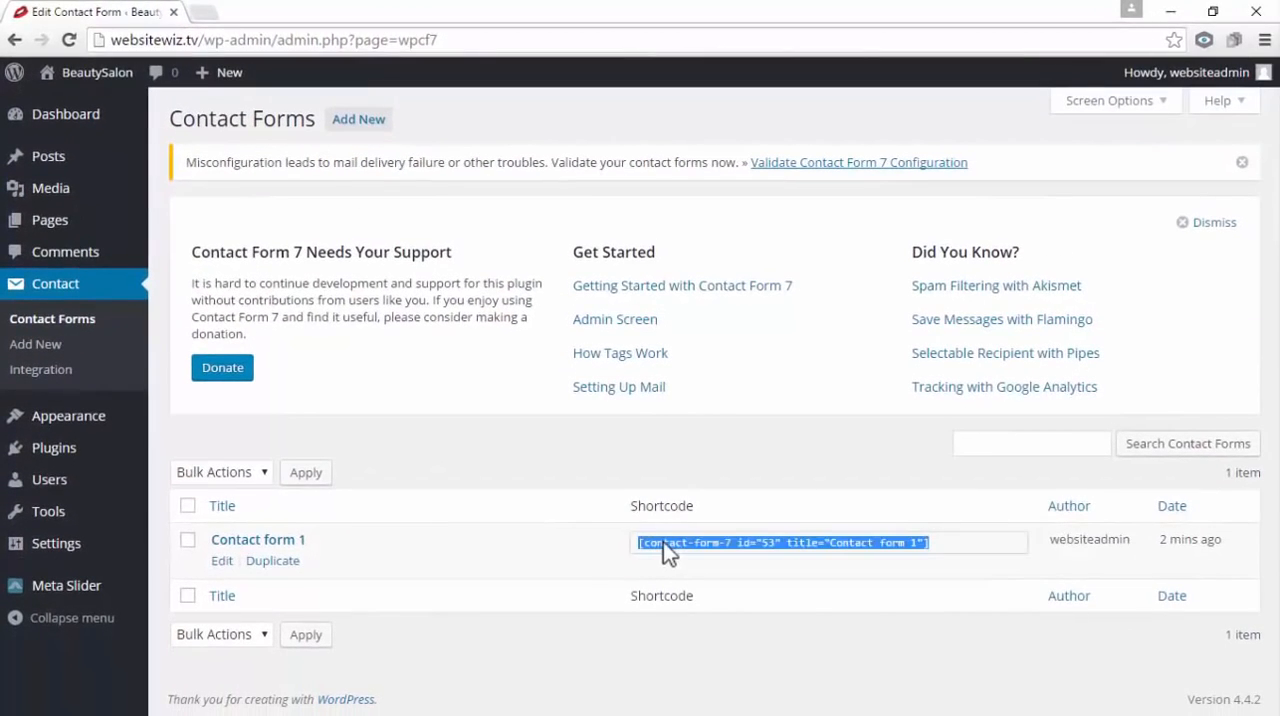
pyautogui.rightClick(739, 604)
pyautogui.click(689, 553)
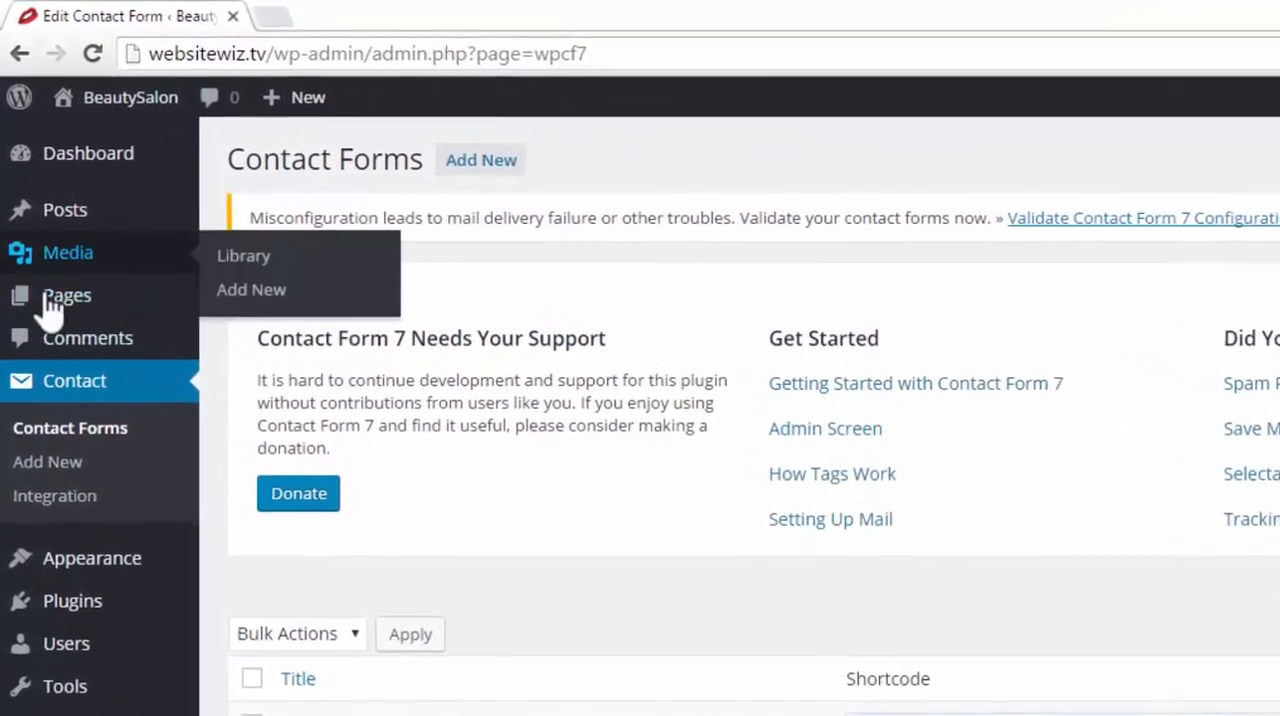
# Go to the list of all pages and open the Contact Us page for editing
pyautogui.moveTo(96, 228)
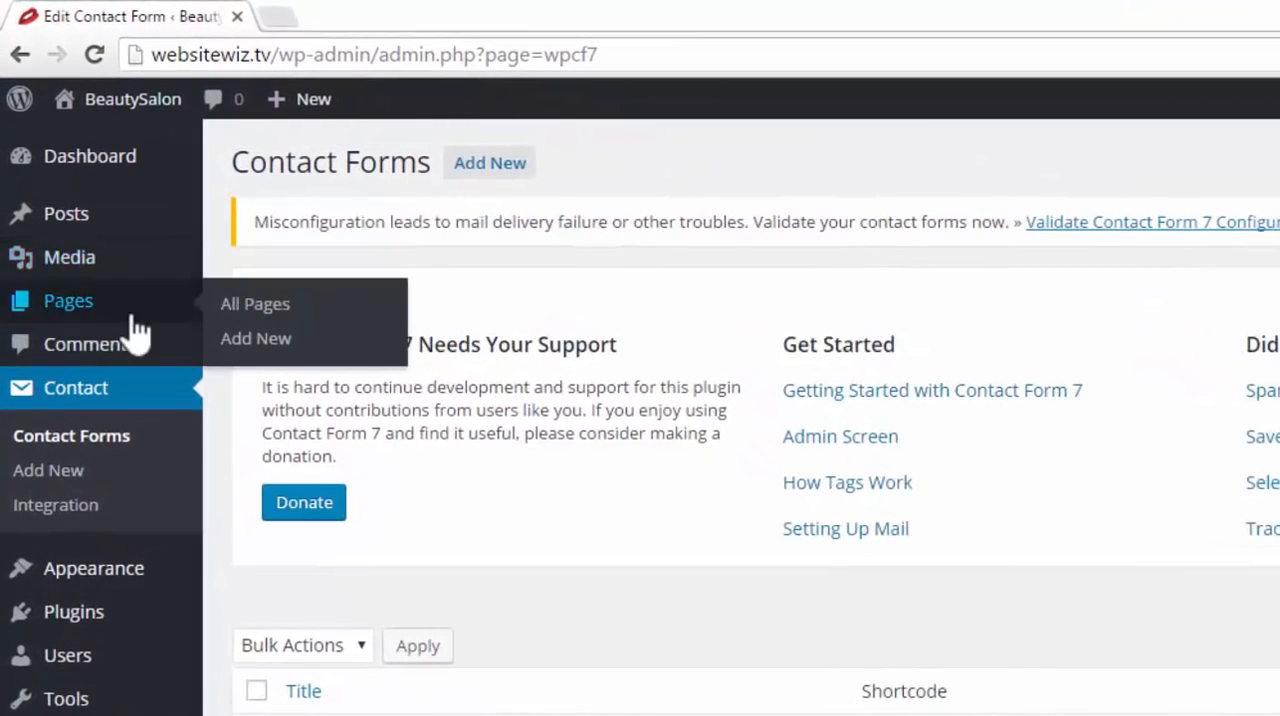
pyautogui.click(266, 308)
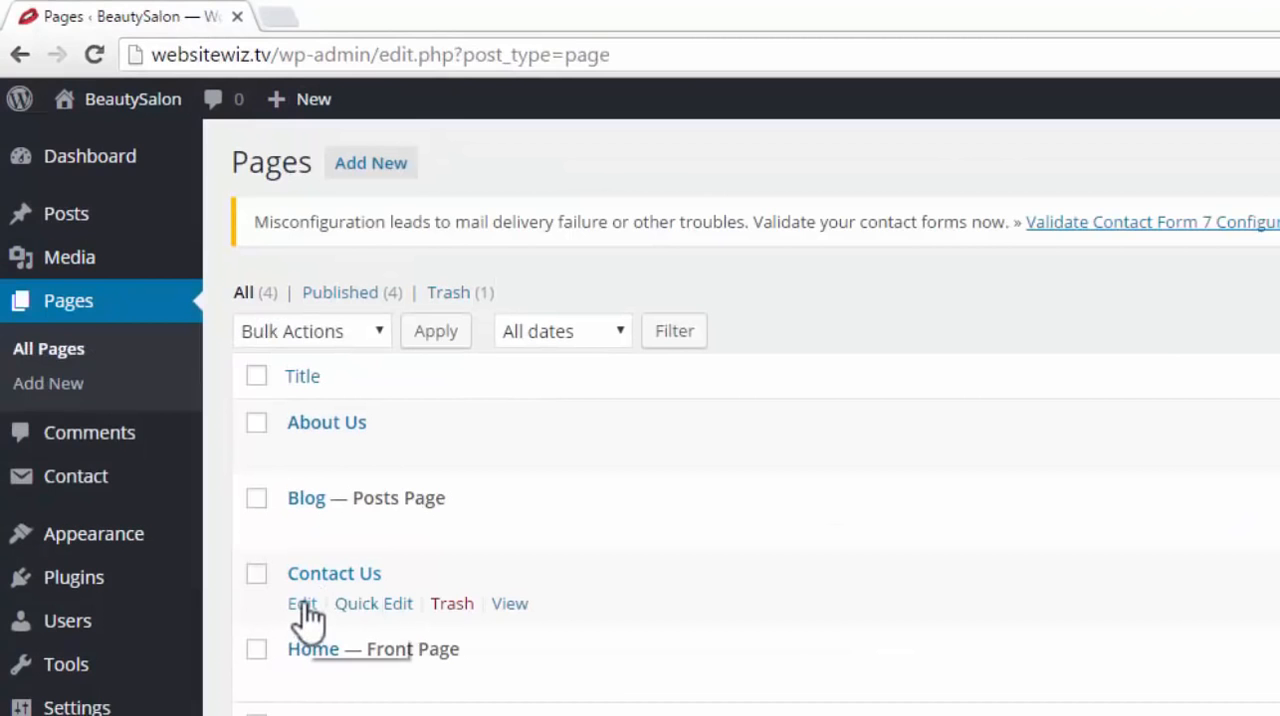
pyautogui.click(302, 603)
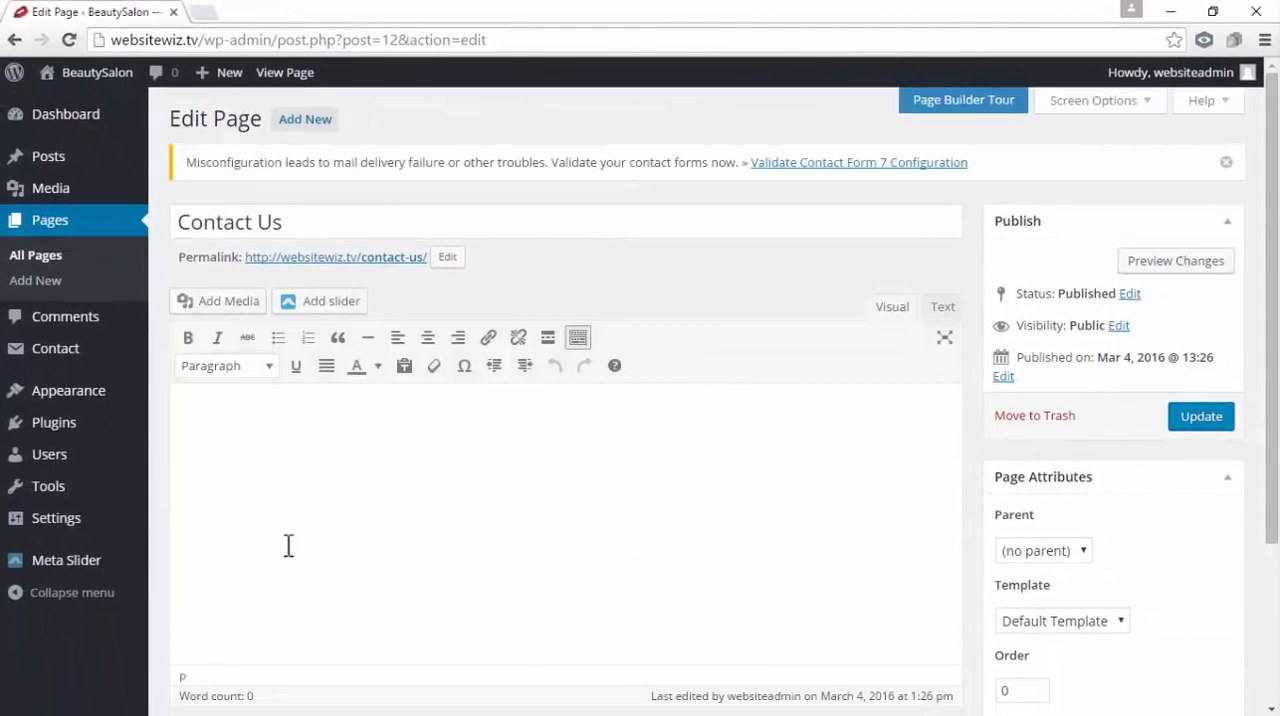
# Paste the Contact form 1 shortcode into the Contact Us page's standard content editor and delete it again
pyautogui.click(326, 608)
pyautogui.rightClick(237, 423)
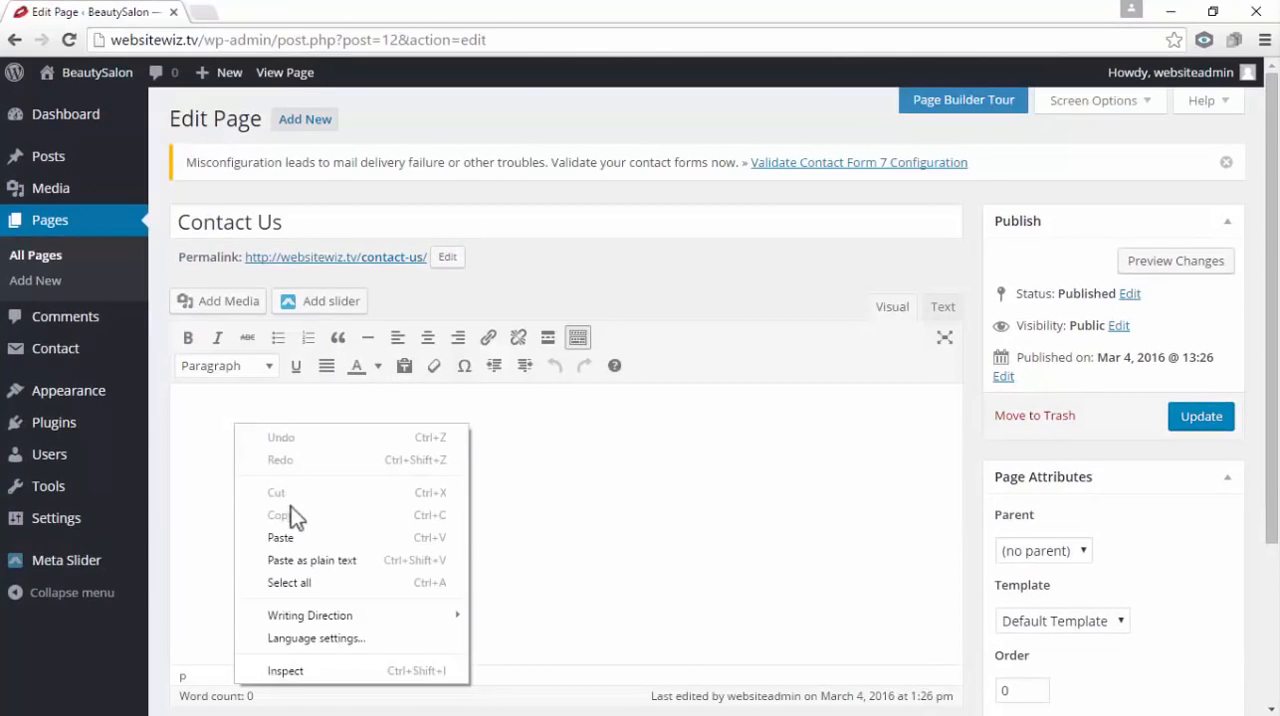
pyautogui.click(294, 537)
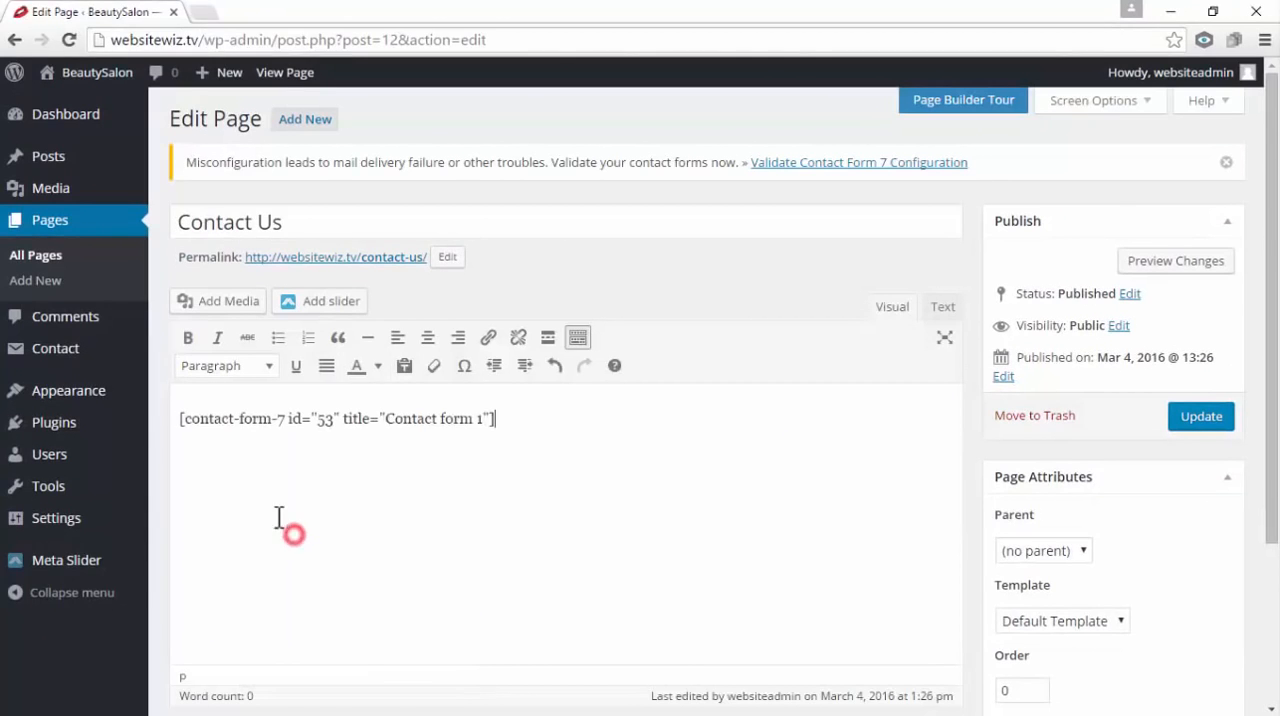
pyautogui.tripleClick(531, 434)
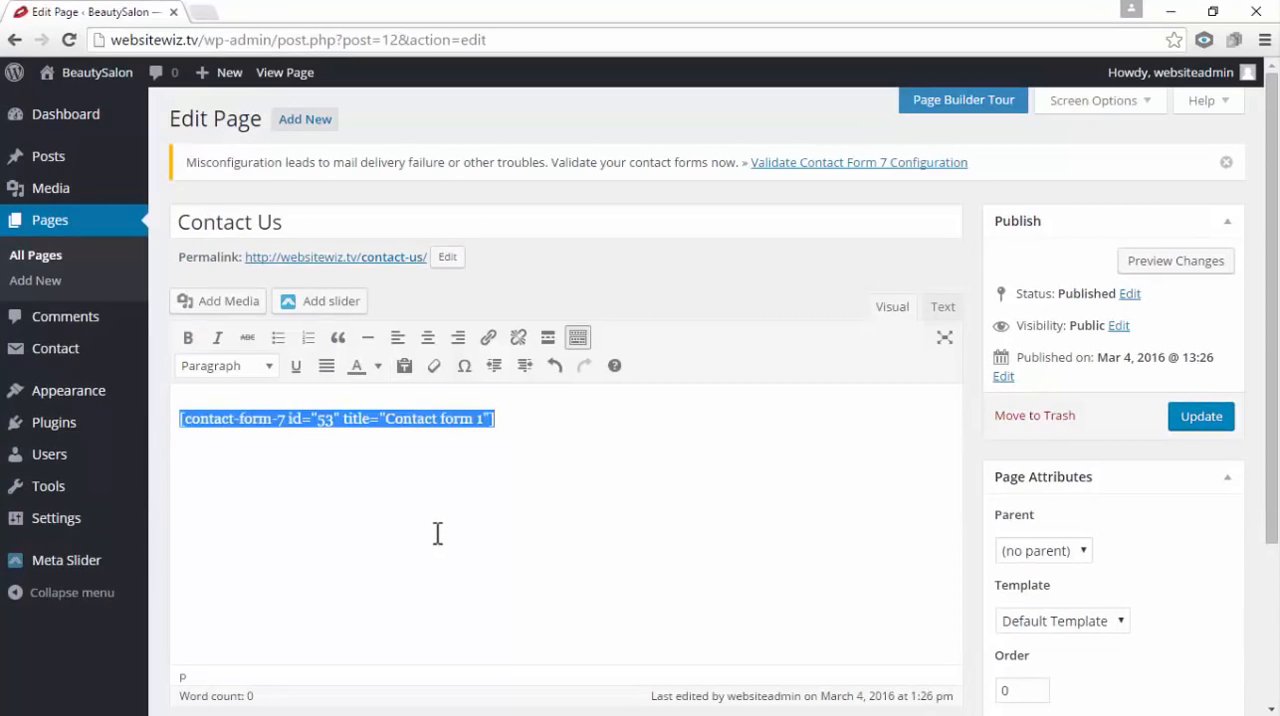
pyautogui.press('BackSpace')
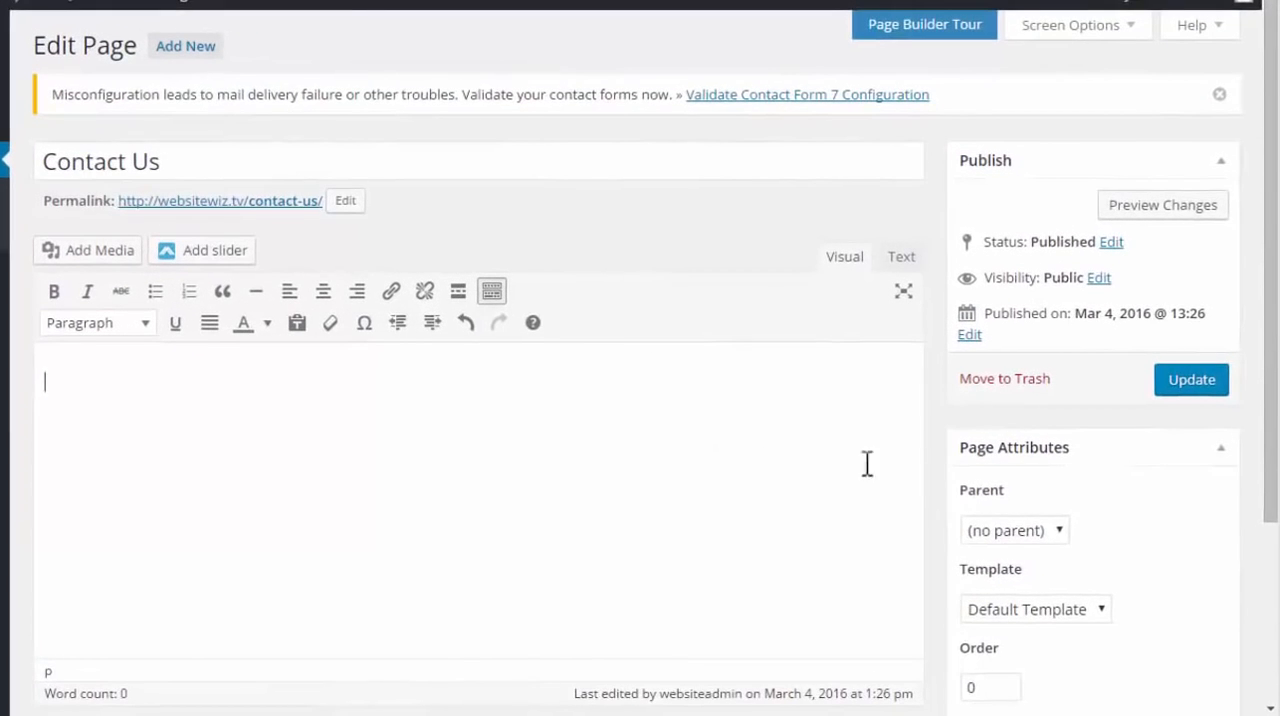
# Set the Contact Us page's template to Page Builder in its page attributes
pyautogui.scroll(-1, 1088, 525)
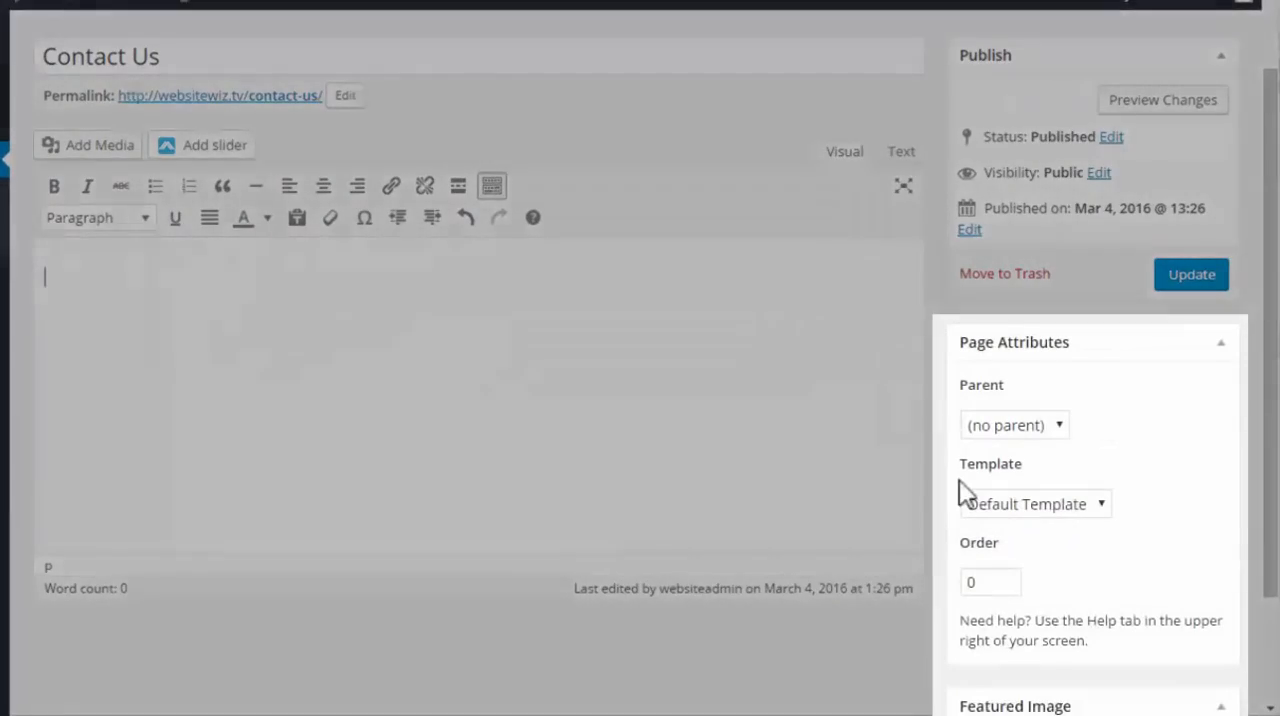
pyautogui.click(951, 465)
pyautogui.moveTo(951, 465); pyautogui.dragTo(1023, 463)
pyautogui.click(1128, 445)
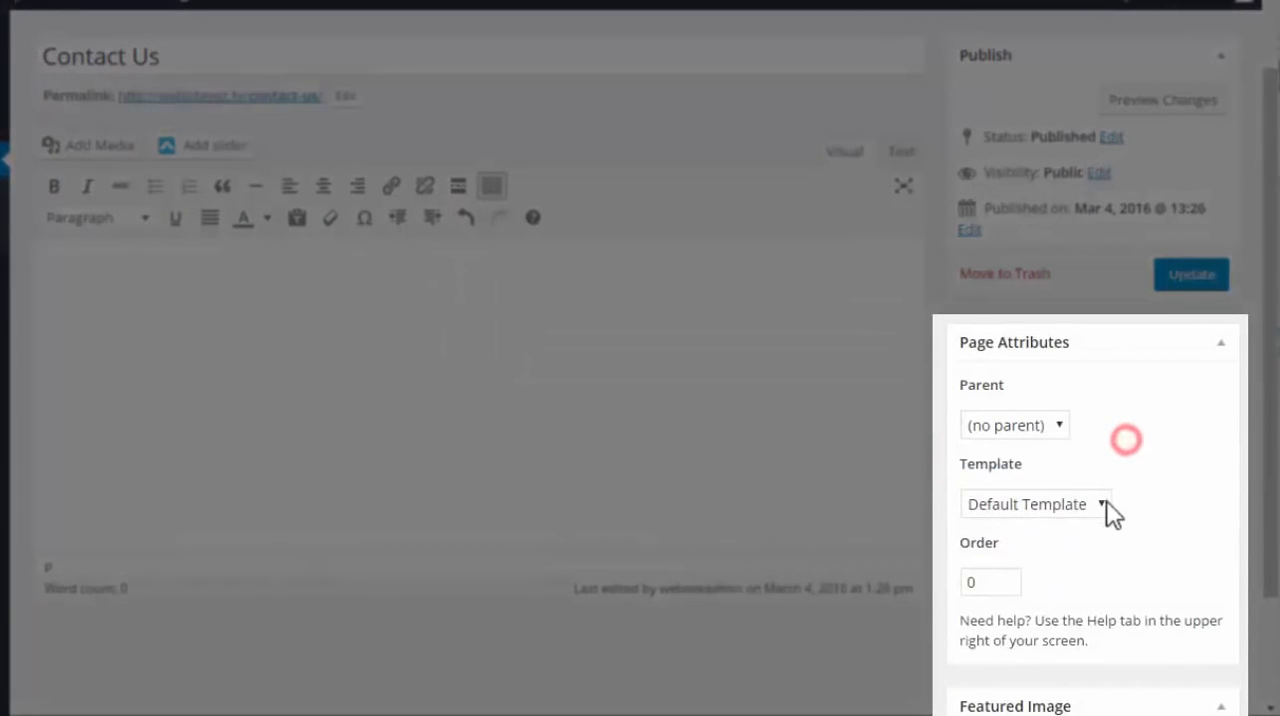
pyautogui.click(1101, 504)
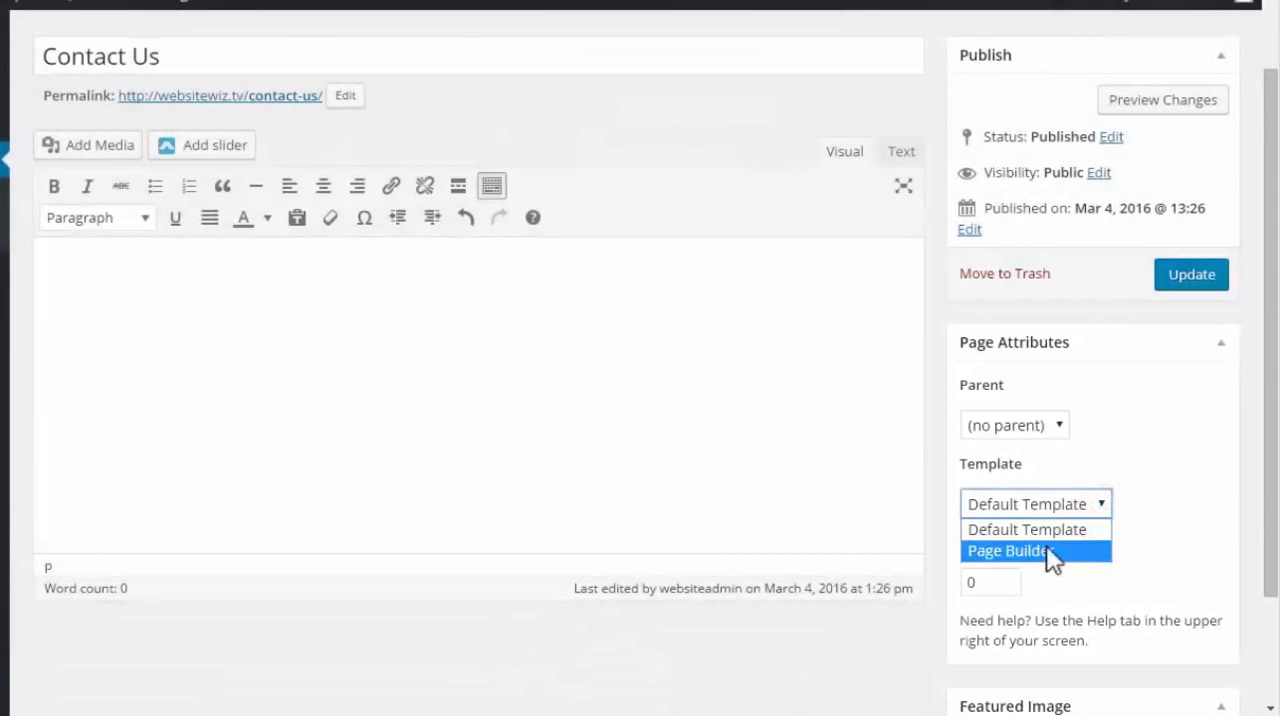
pyautogui.click(1045, 551)
# Add a new section to the Contact Us page with a columns row in the 1/2 + 1/2 layout
pyautogui.scroll(1, 1070, 568)
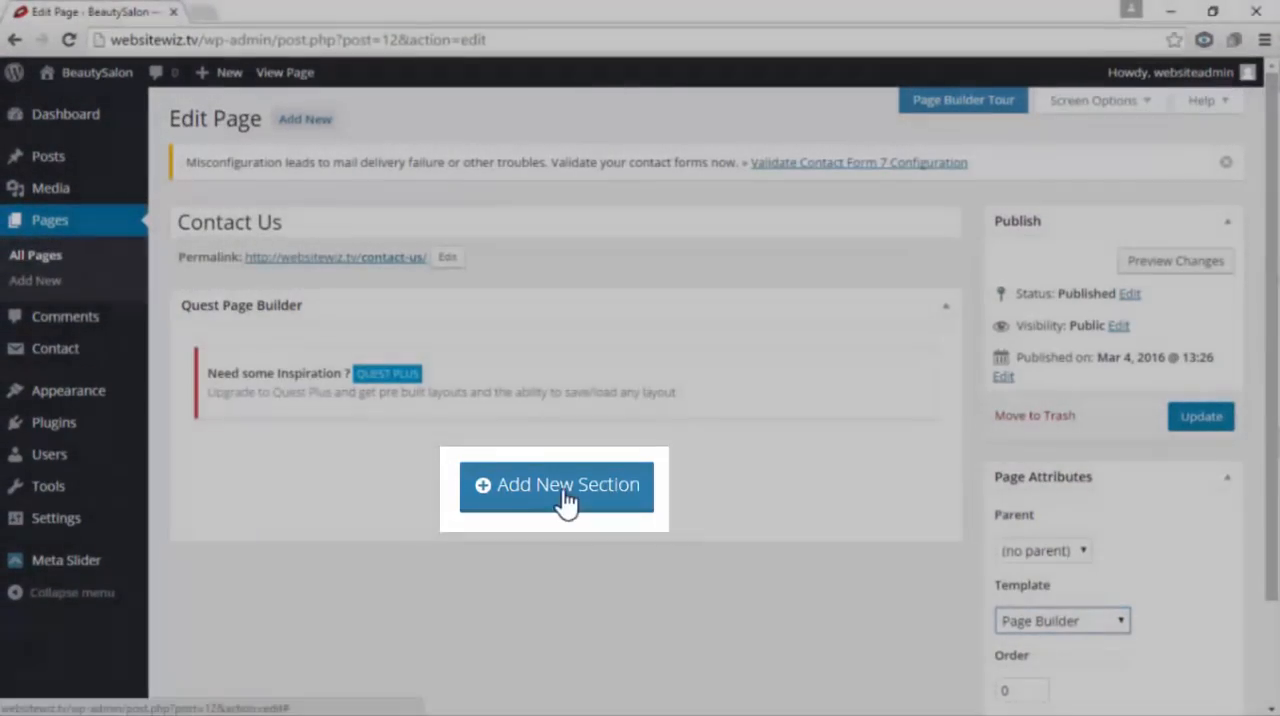
pyautogui.click(565, 495)
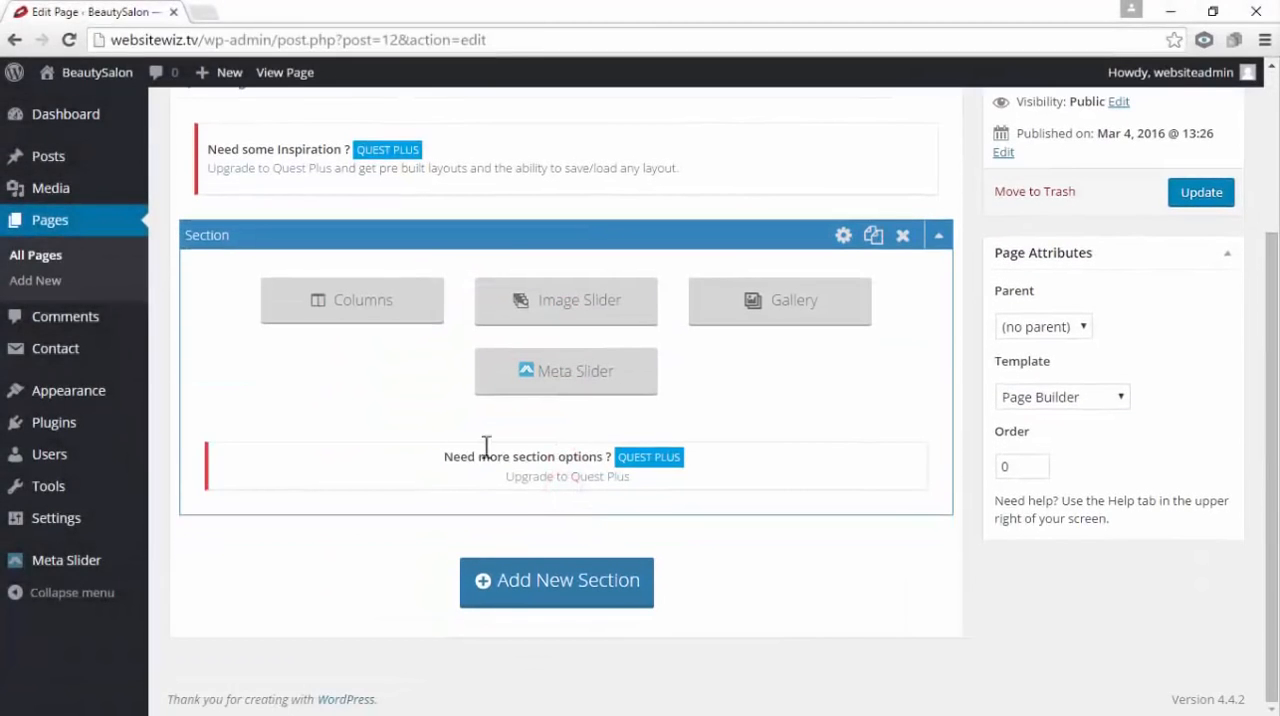
pyautogui.click(388, 316)
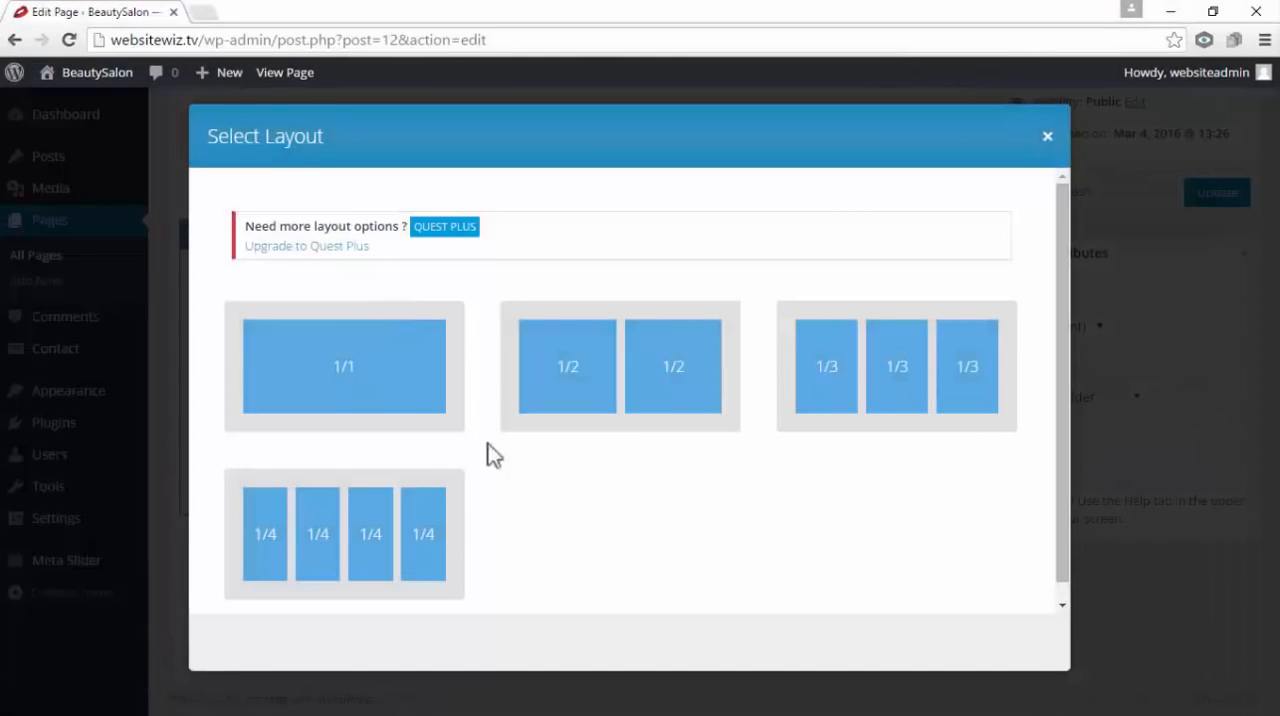
pyautogui.click(657, 390)
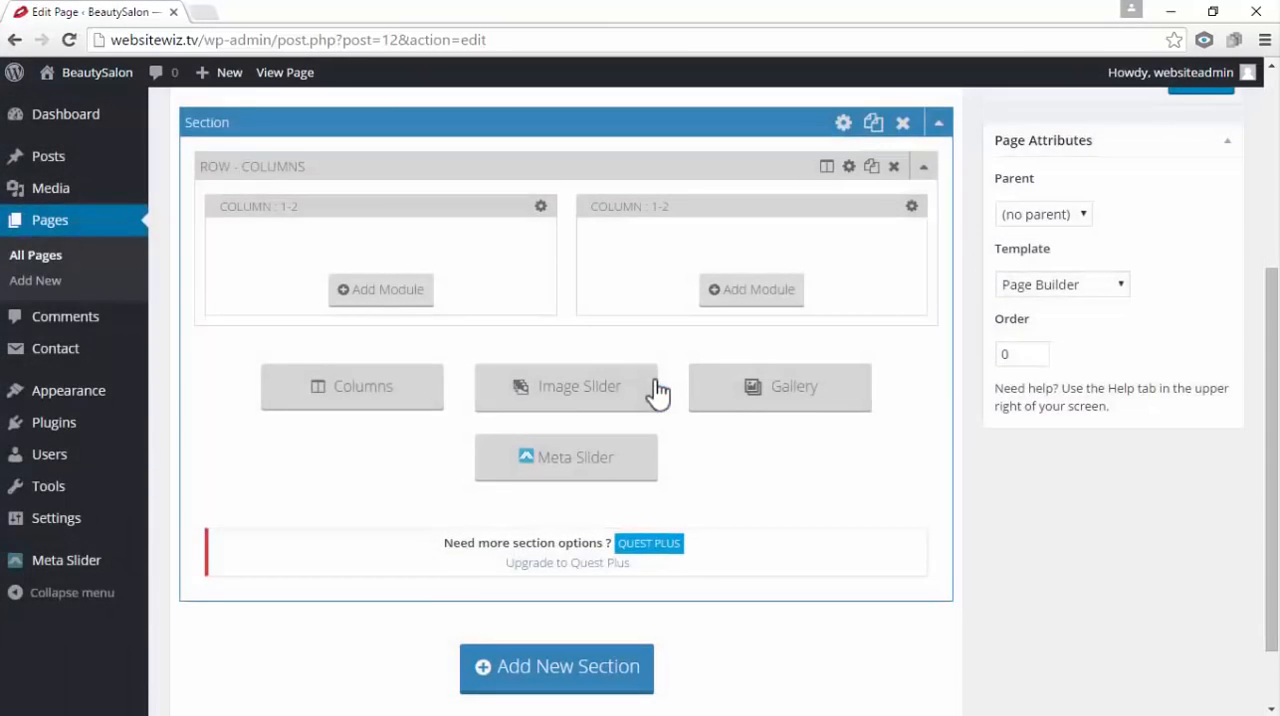
# Add a Text module containing the pasted Contact form 1 shortcode to the row's second column and save it
pyautogui.scroll(1, 670, 437)
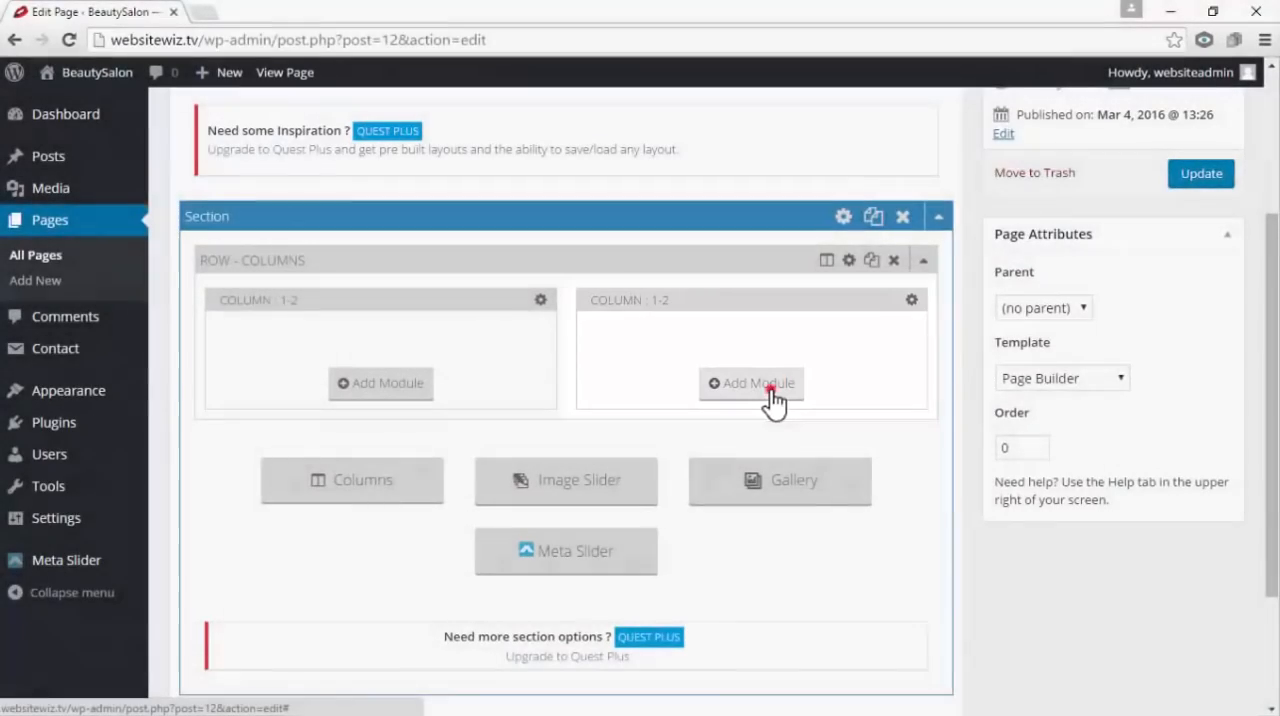
pyautogui.click(770, 390)
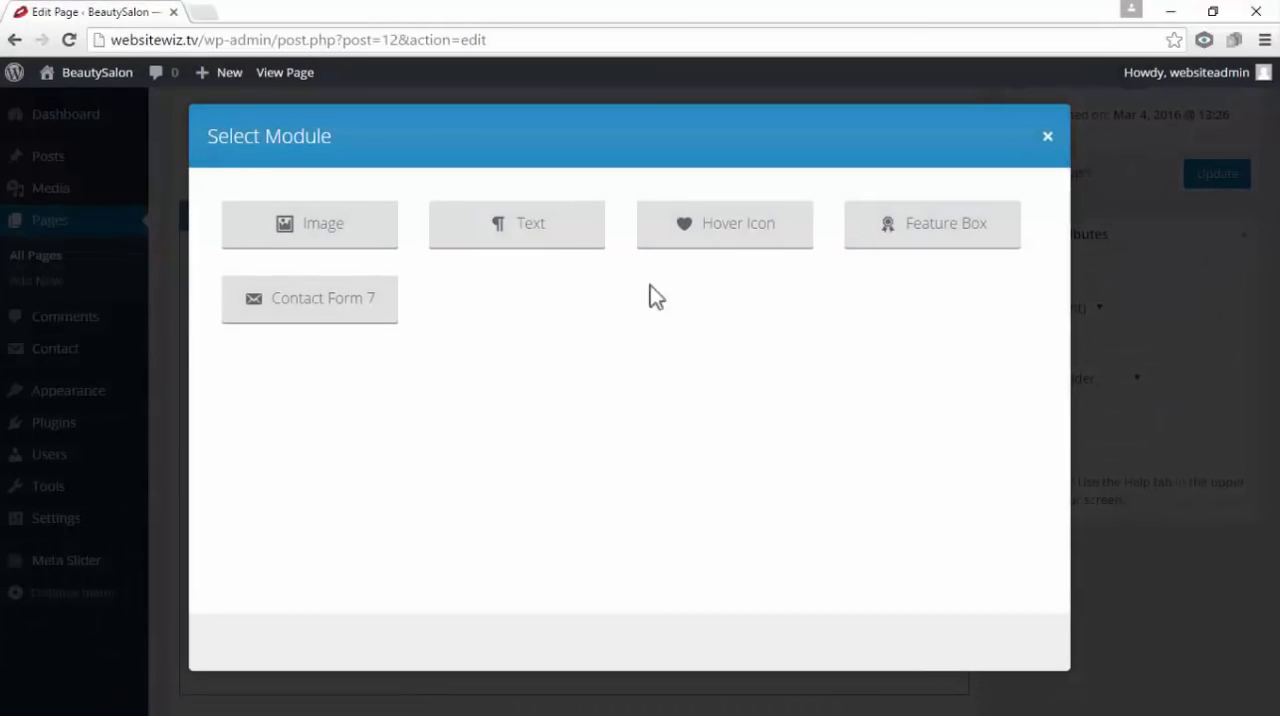
pyautogui.click(570, 224)
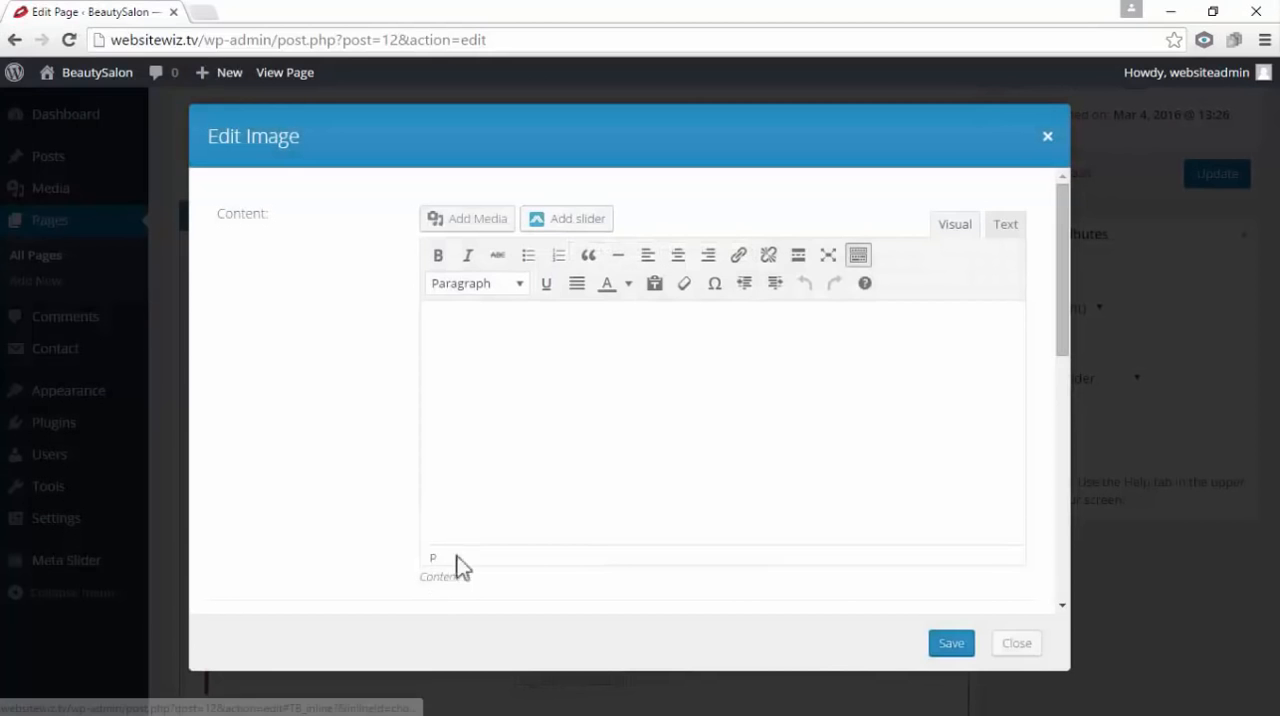
pyautogui.rightClick(484, 337)
pyautogui.click(544, 447)
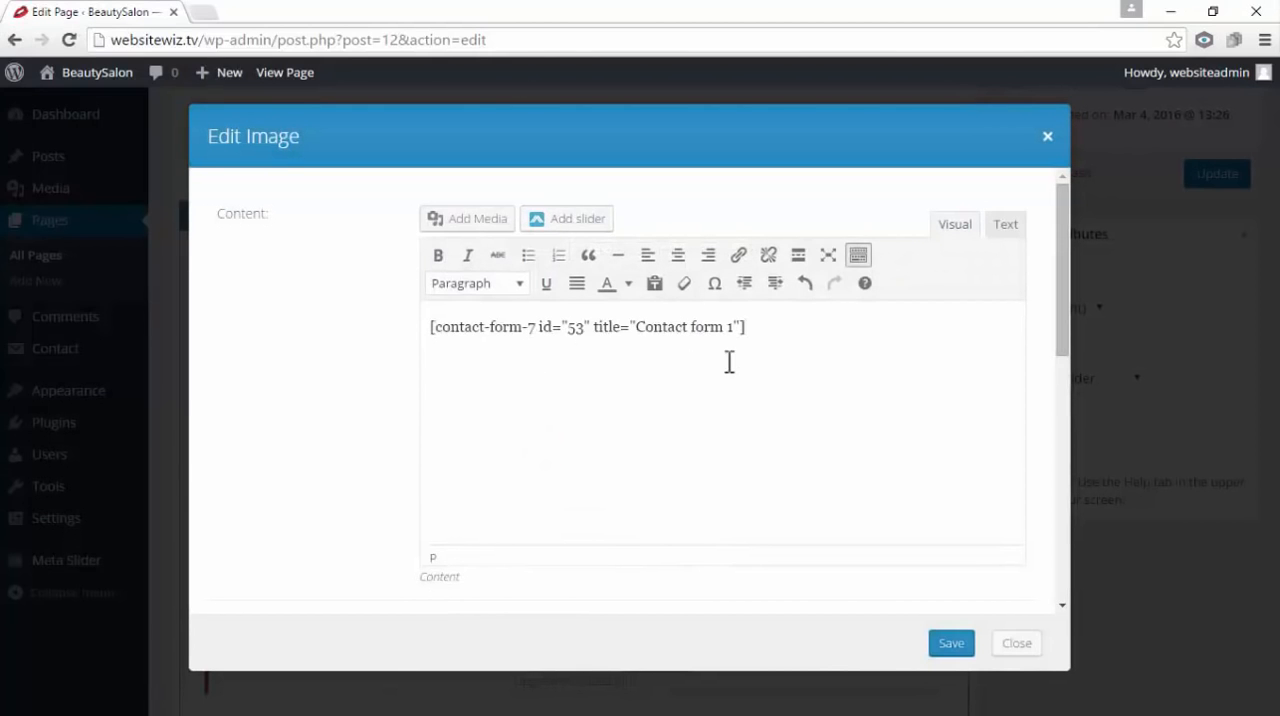
pyautogui.click(950, 645)
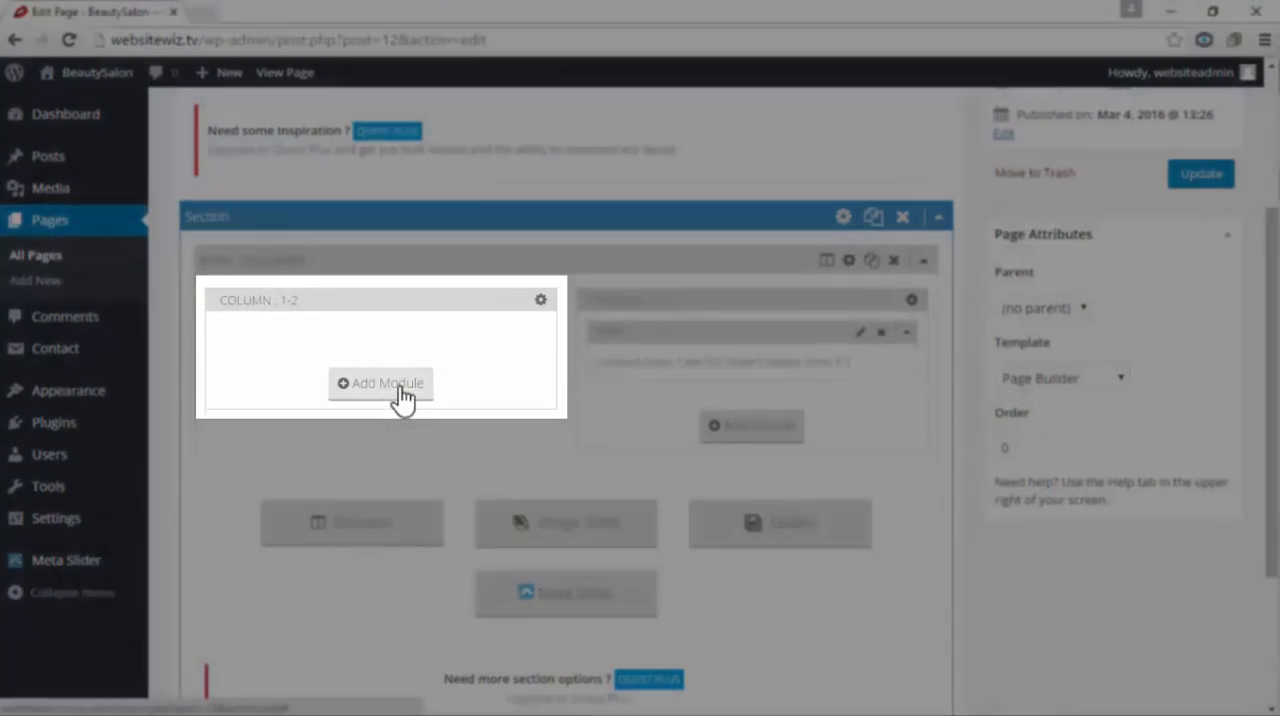
pyautogui.click(398, 385)
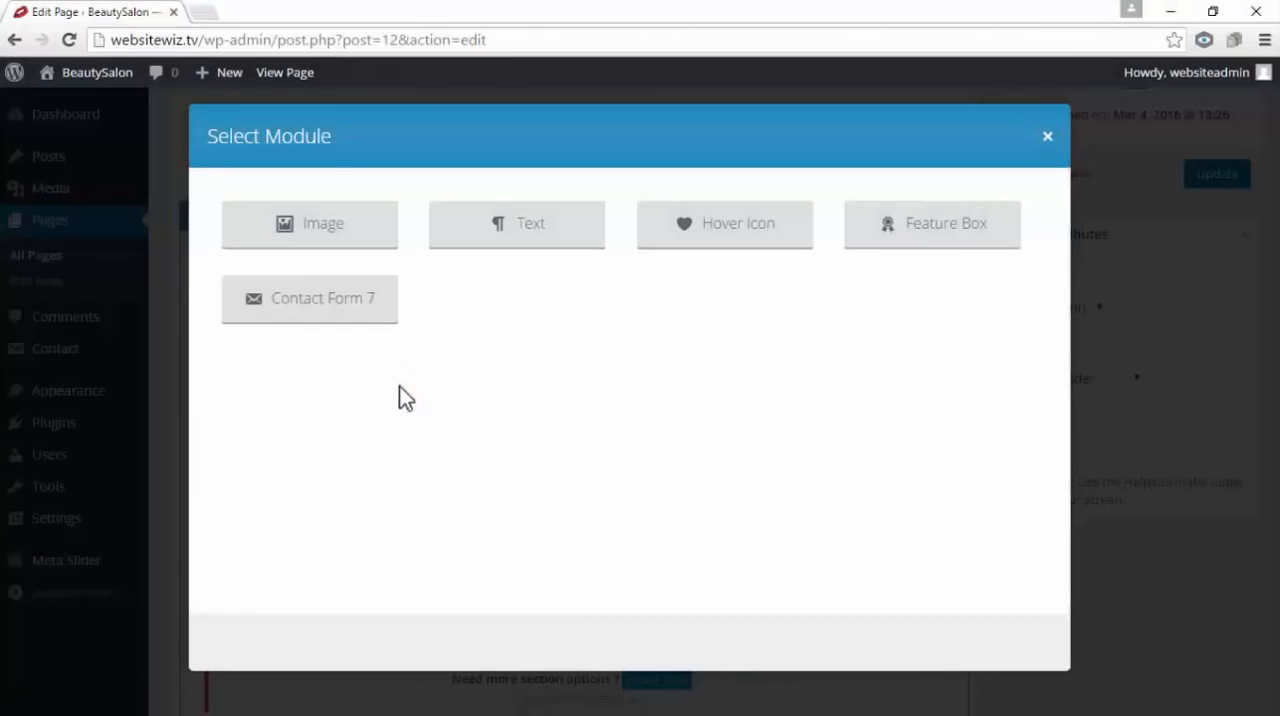
pyautogui.click(560, 234)
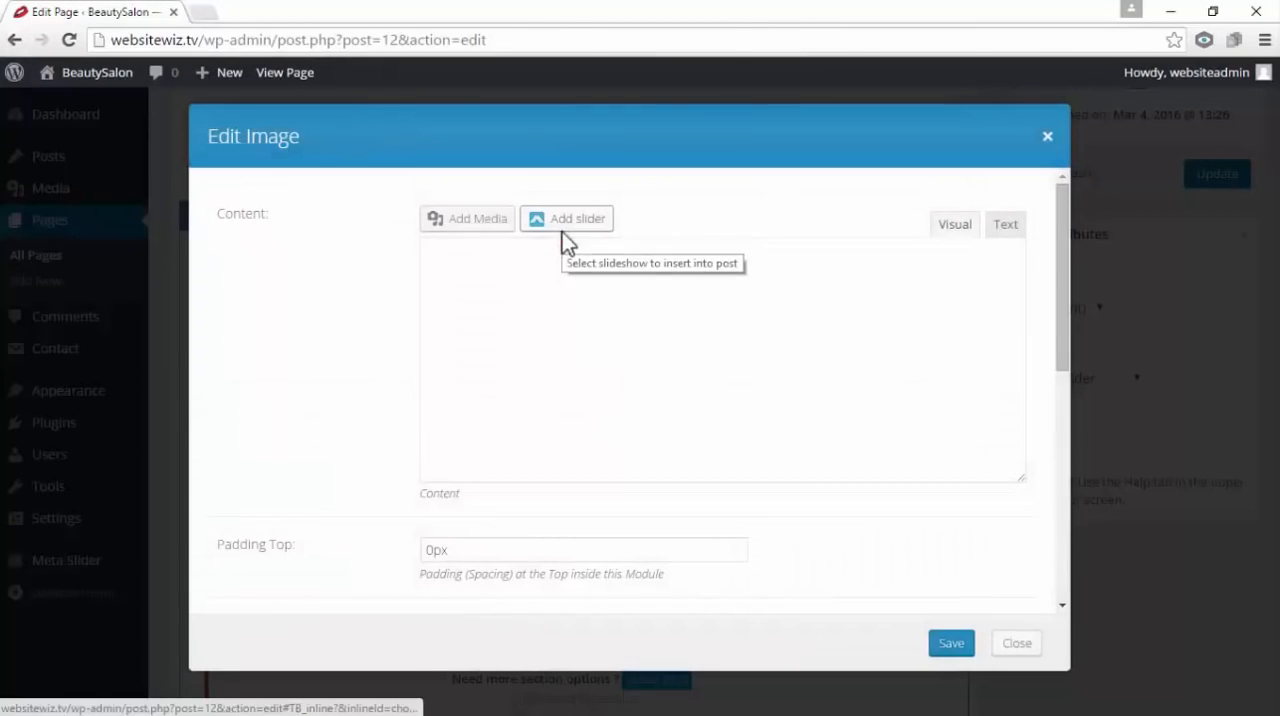
pyautogui.click(570, 308)
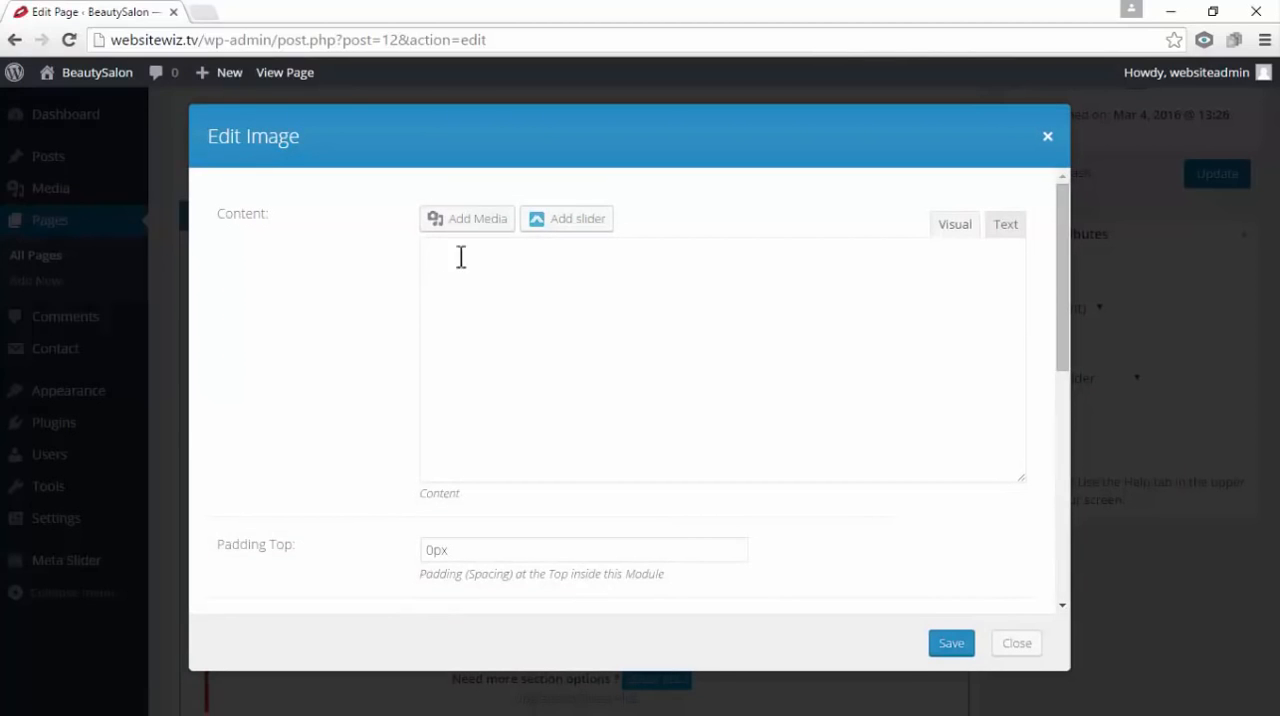
pyautogui.click(1048, 139)
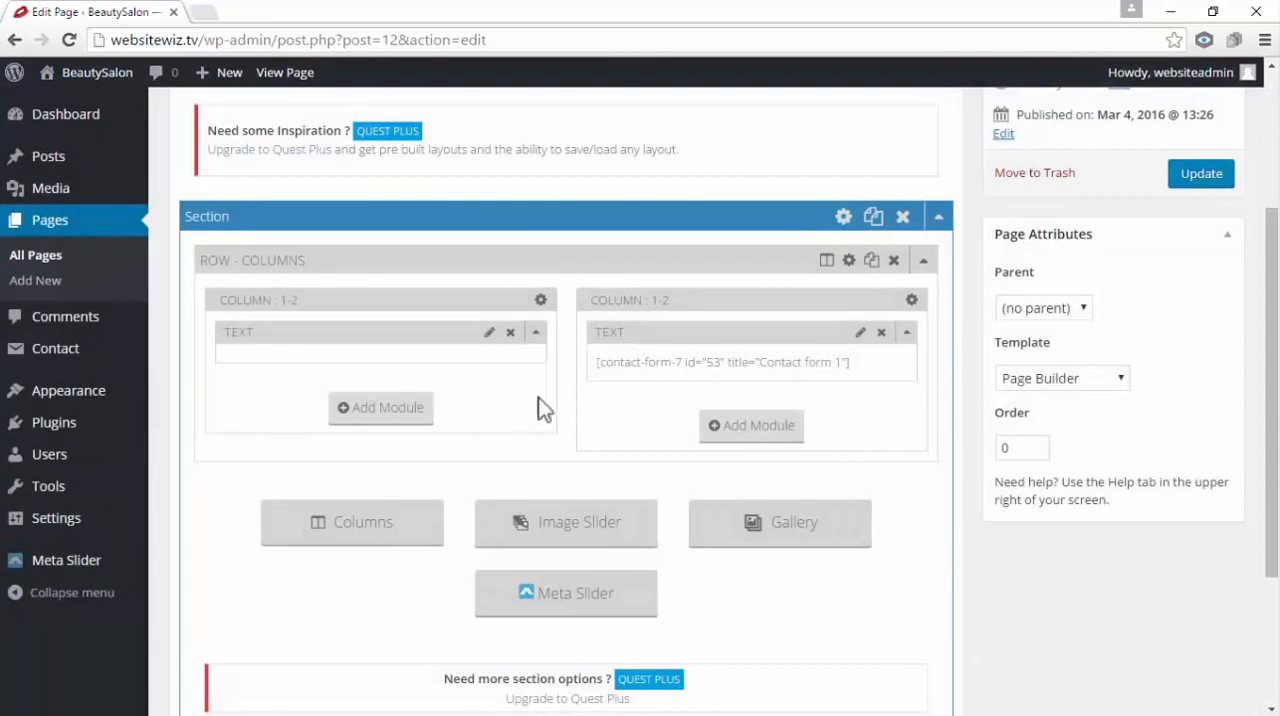
pyautogui.moveTo(257, 331); pyautogui.dragTo(275, 332)
pyautogui.click(511, 333)
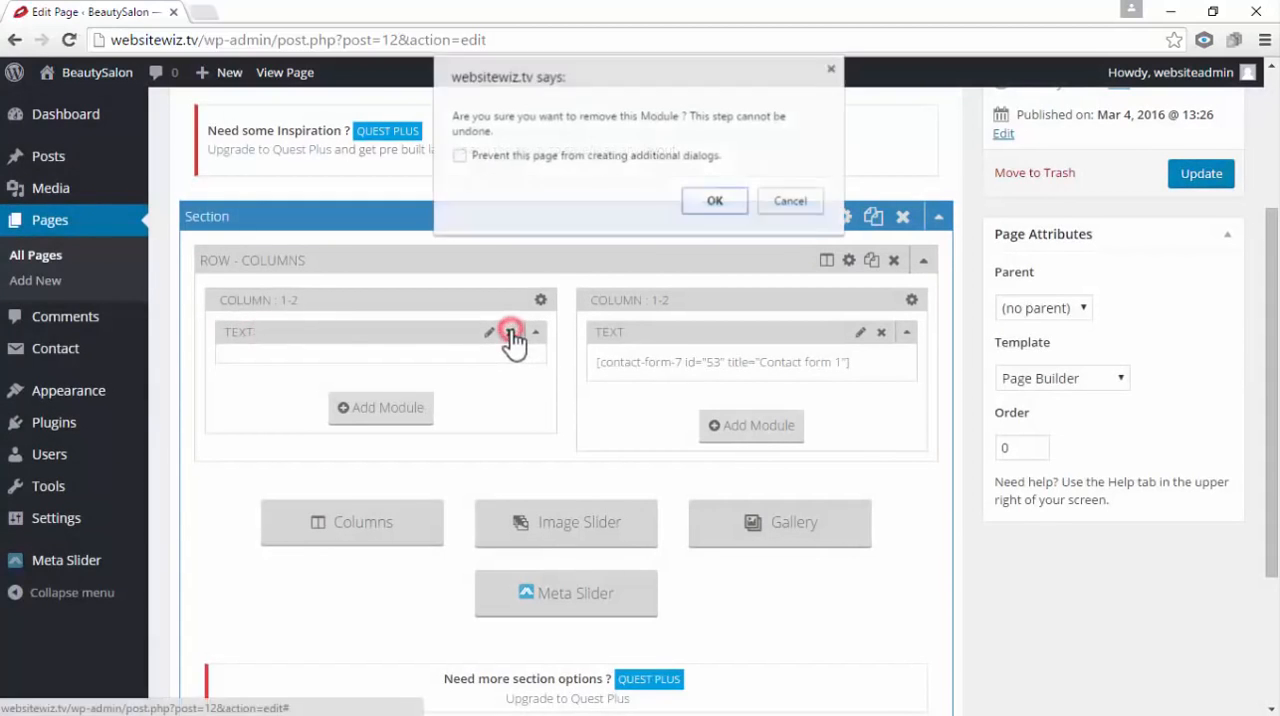
pyautogui.click(716, 200)
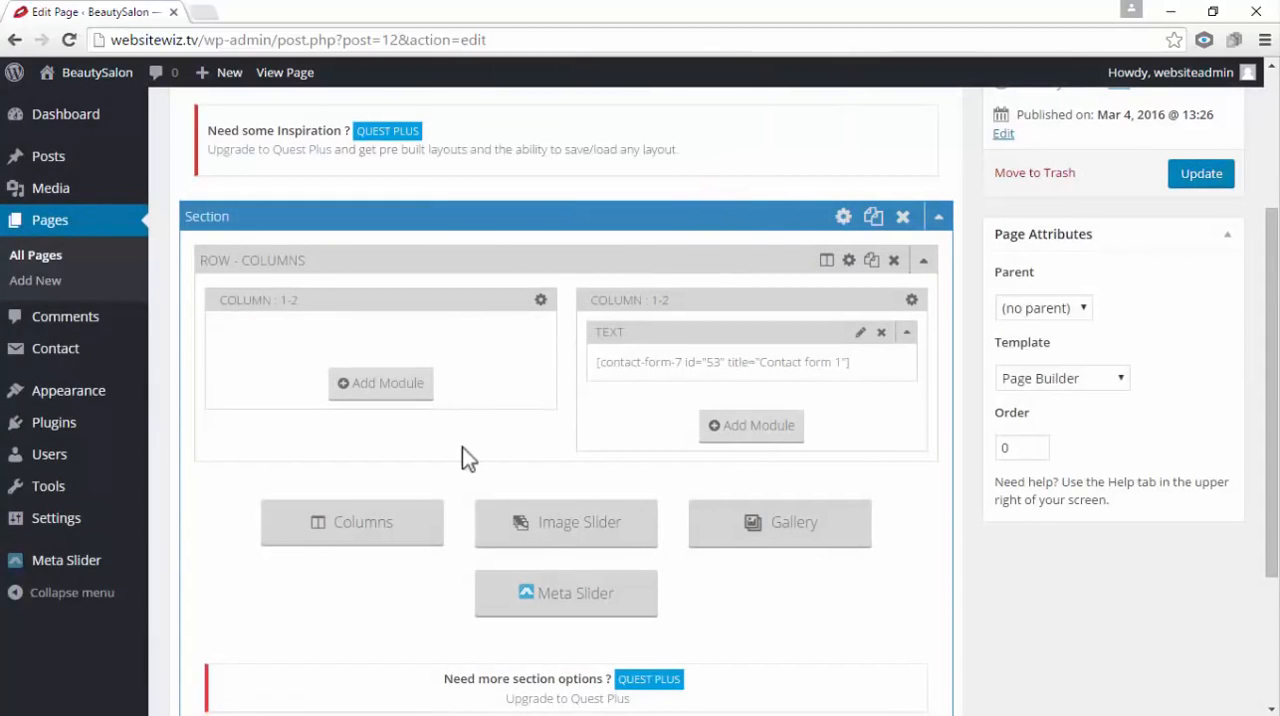
# Add a Text module to the row's first column containing a Phone line and an Email line with the salon's contact details, and save it
pyautogui.click(378, 385)
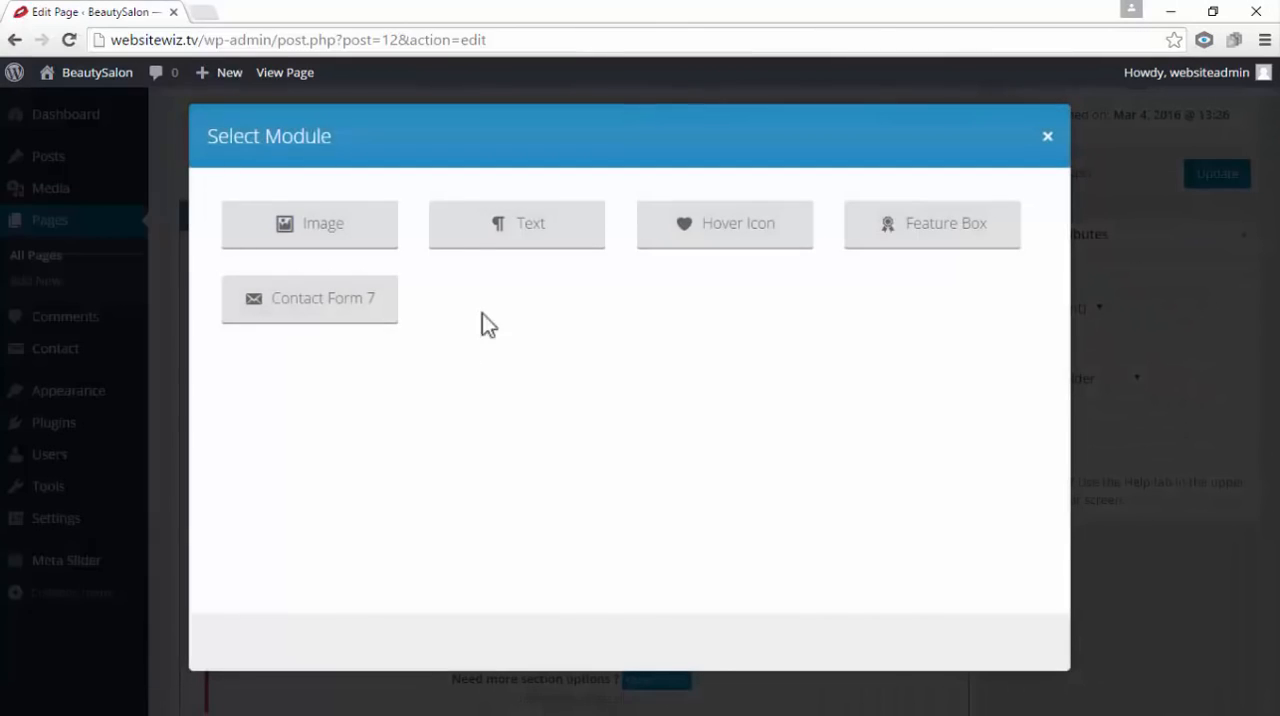
pyautogui.click(530, 224)
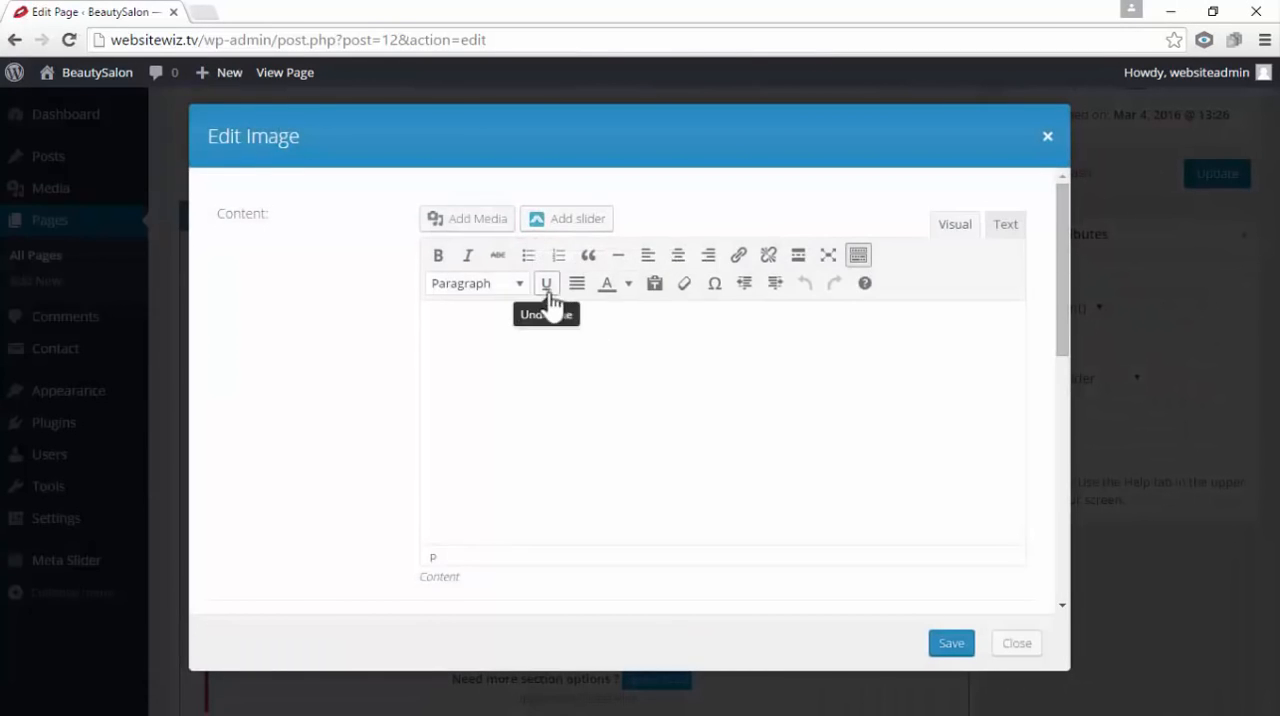
pyautogui.click(587, 345)
pyautogui.write('Phone: 123-456-789')
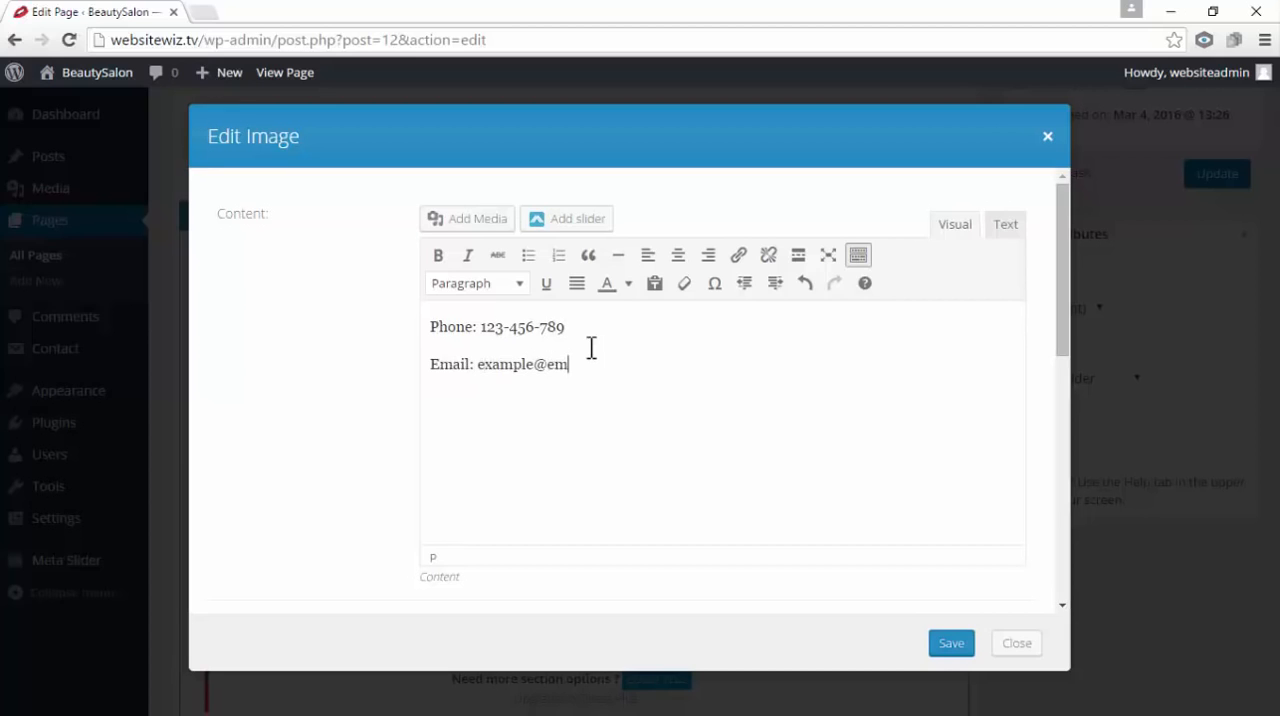
pyautogui.write('com')
pyautogui.click(966, 646)
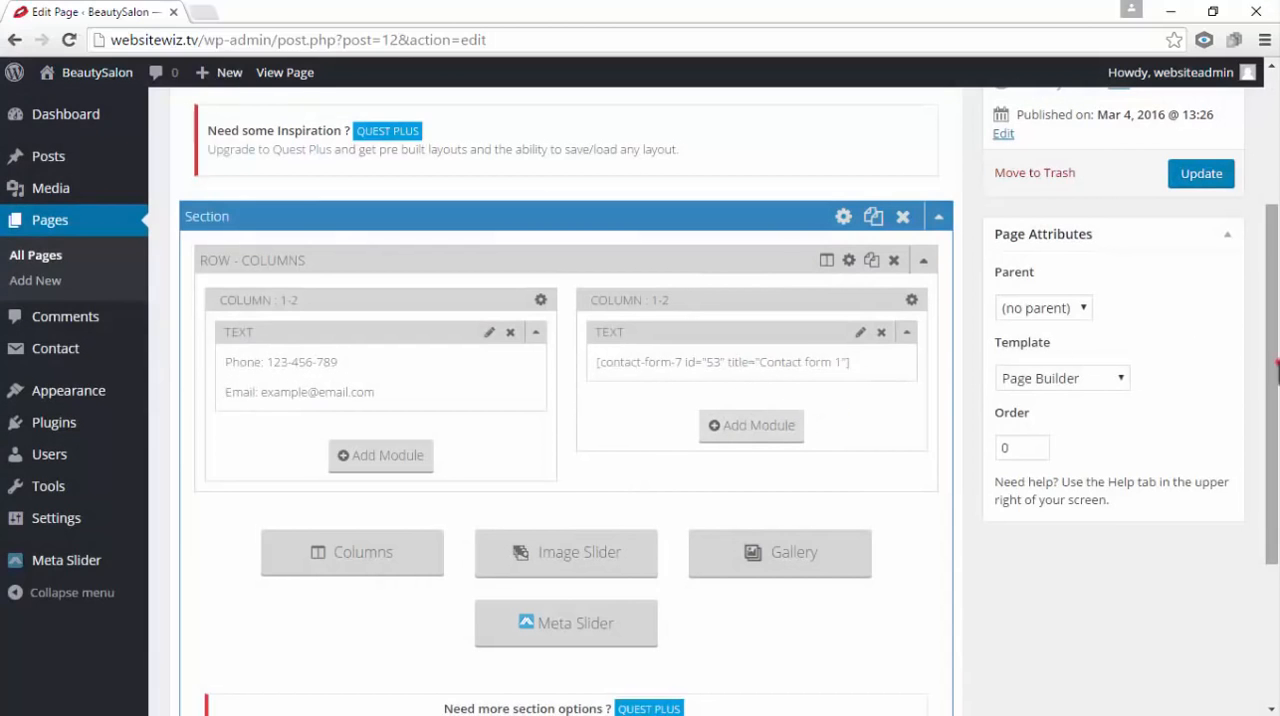
# Update the Contact Us page and view the published version
pyautogui.moveTo(1276, 384); pyautogui.dragTo(1272, 263)
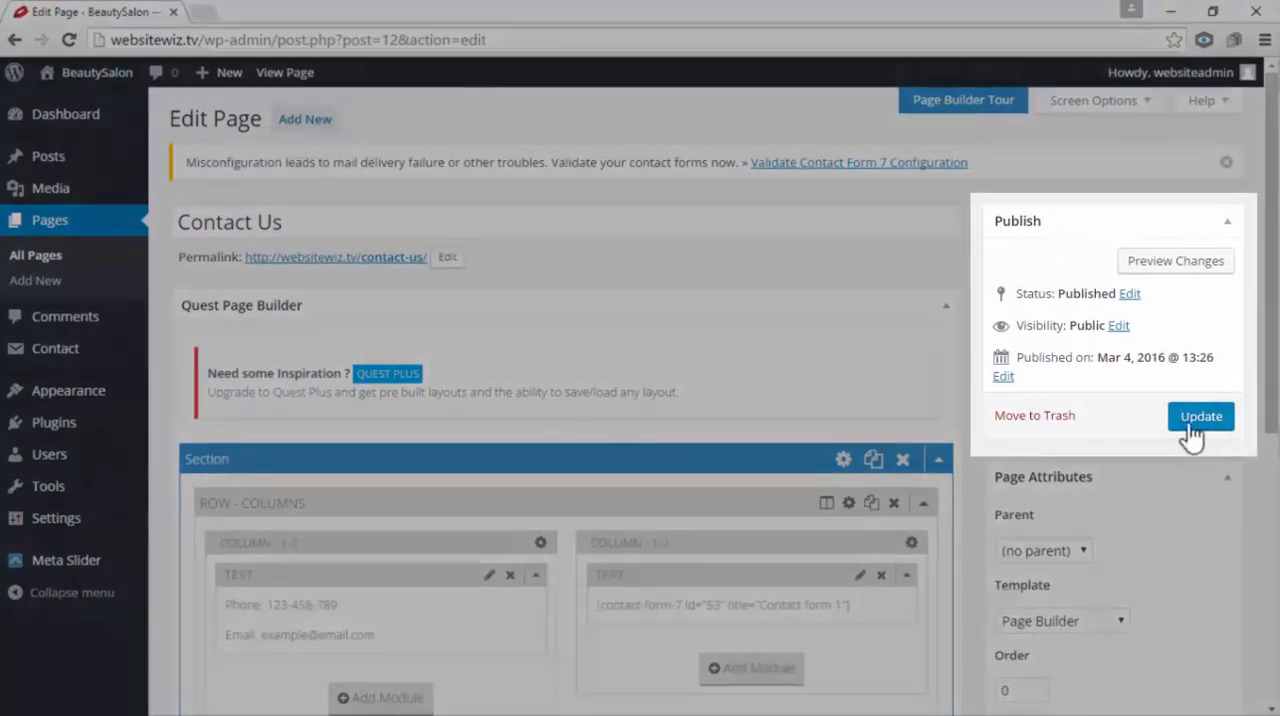
pyautogui.click(1200, 418)
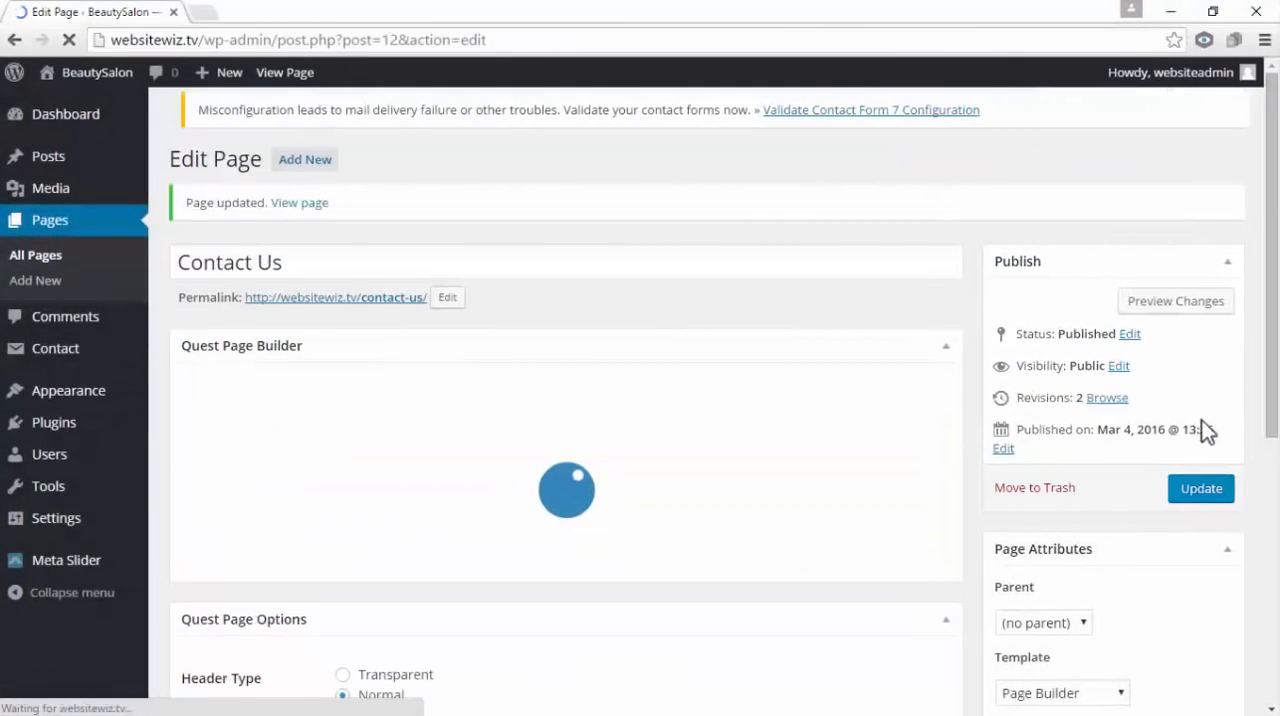
pyautogui.click(299, 213)
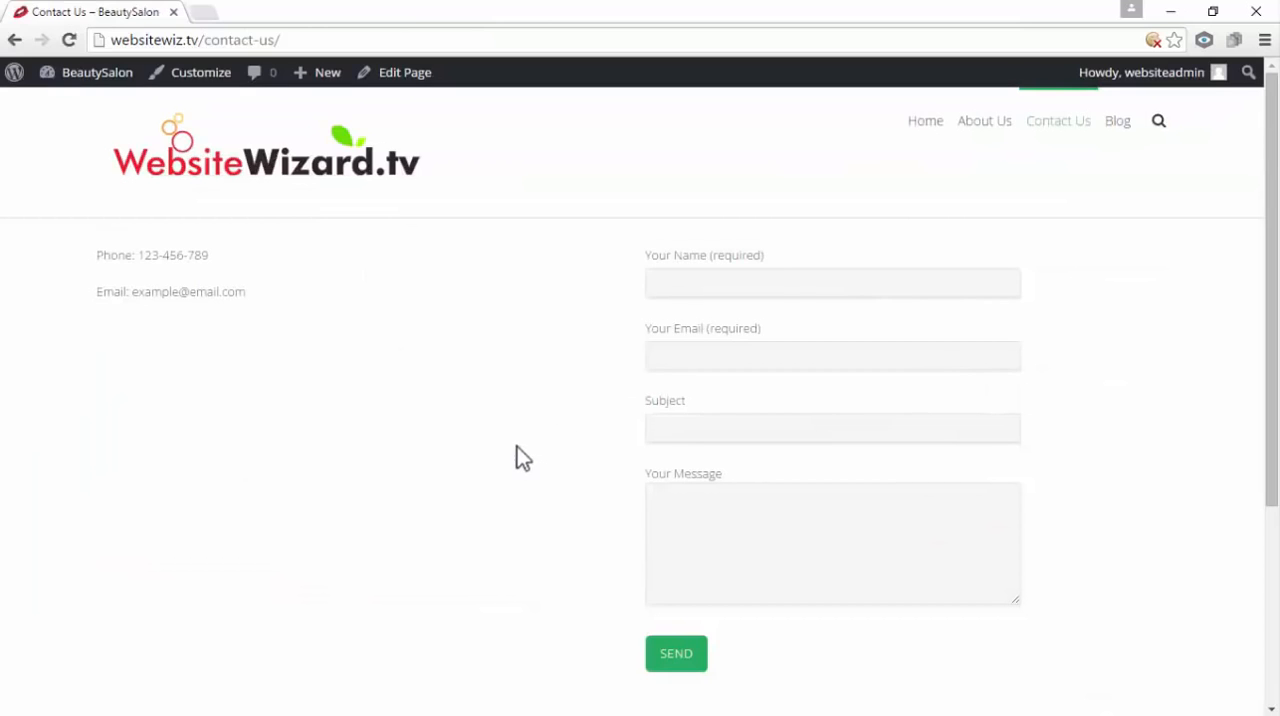
# Examine the published Contact Us page's form fields and the phone and email lines beside them
pyautogui.click(743, 285)
pyautogui.click(739, 355)
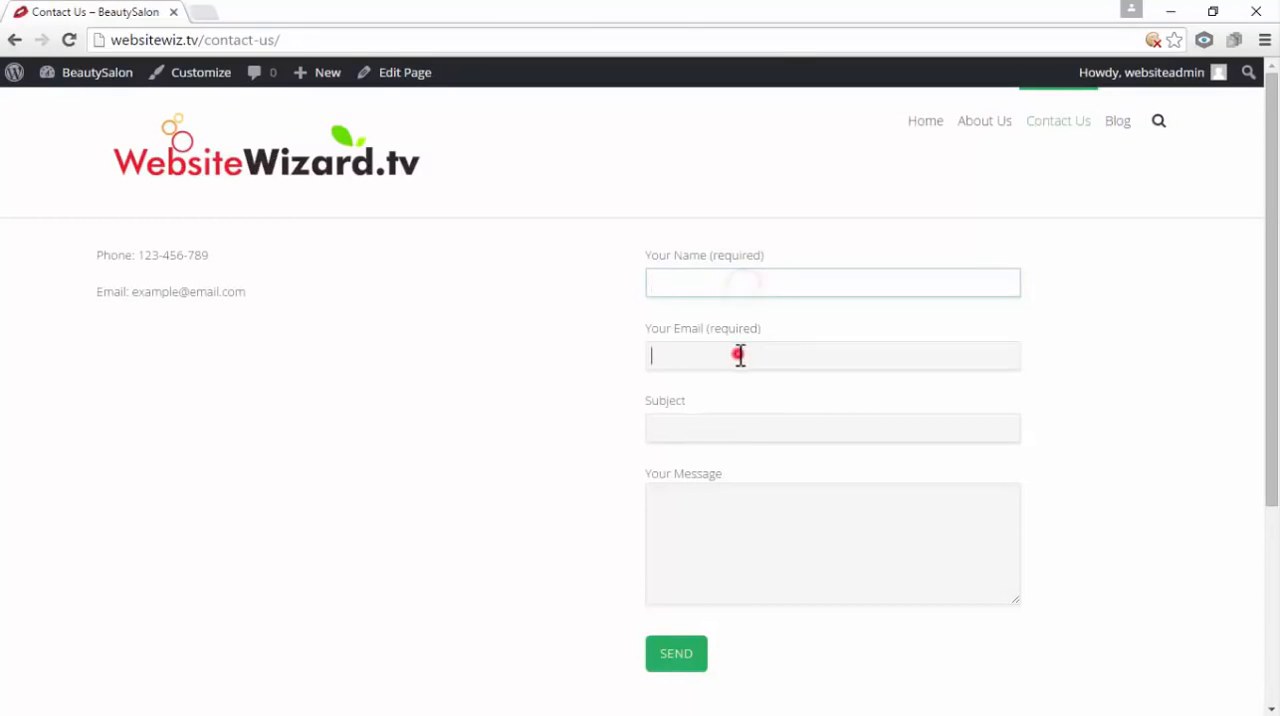
pyautogui.click(736, 427)
pyautogui.click(731, 523)
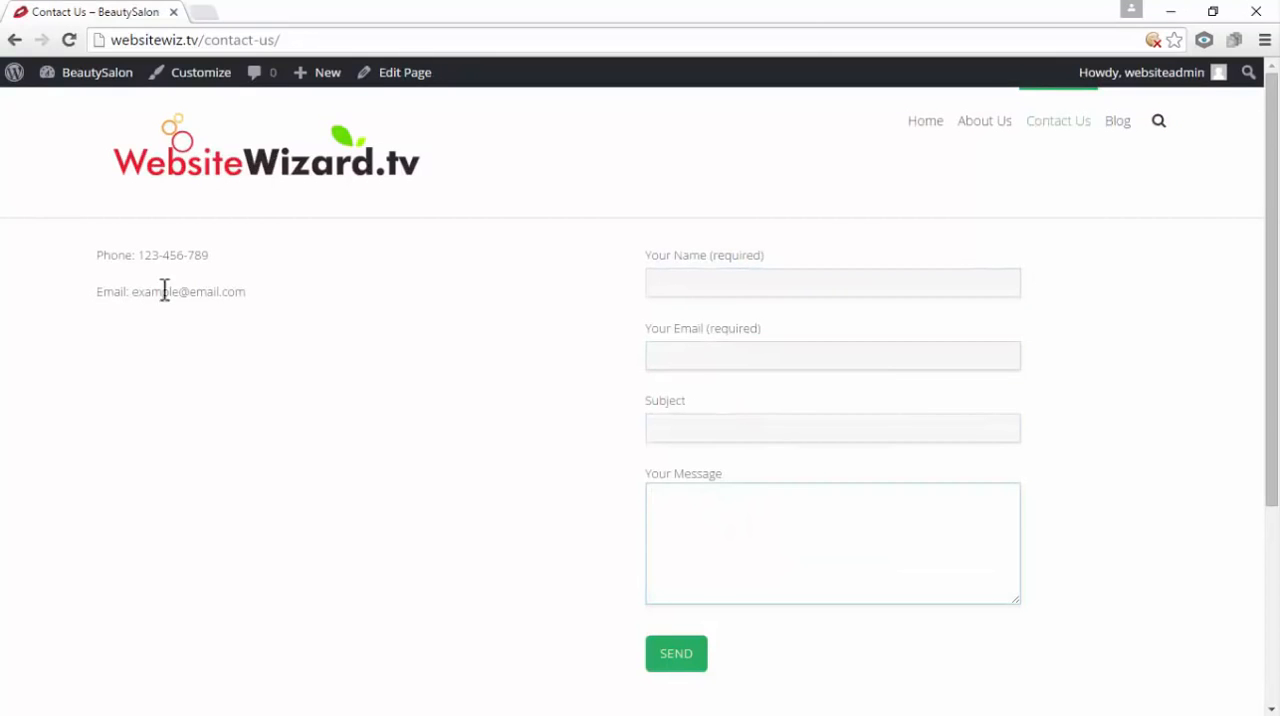
pyautogui.moveTo(211, 254); pyautogui.dragTo(9, 283)
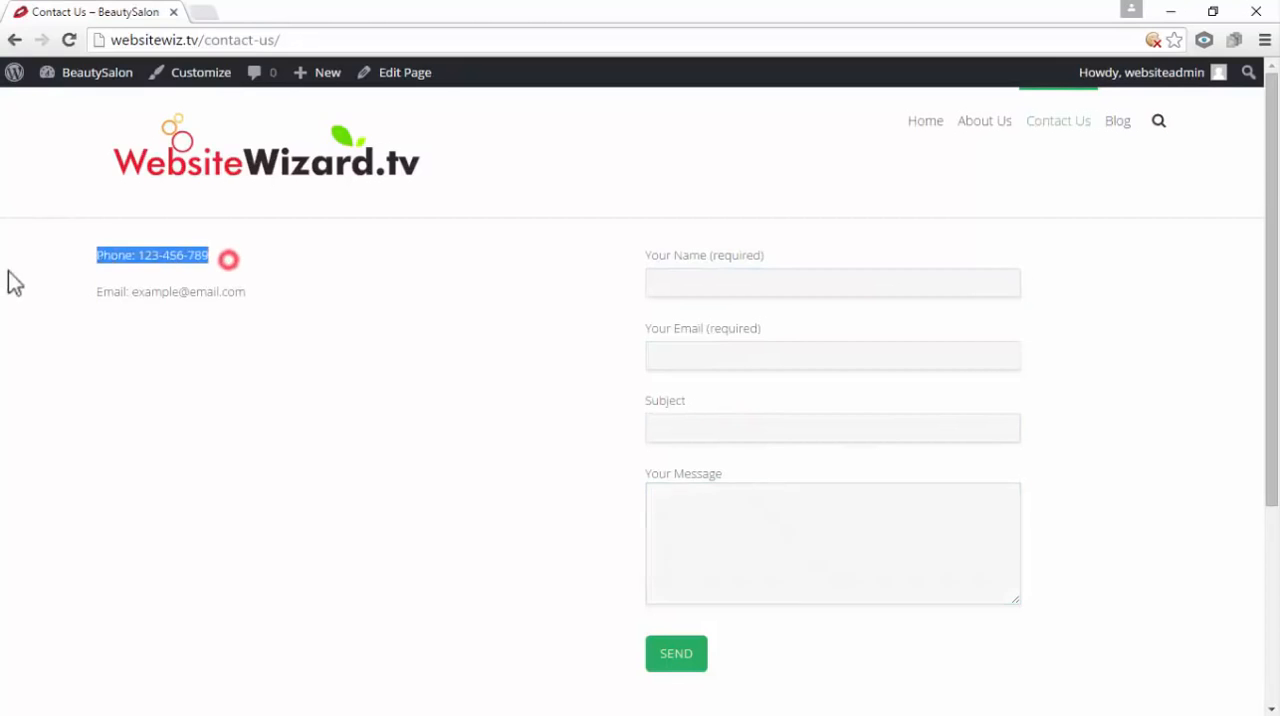
pyautogui.moveTo(250, 291); pyautogui.dragTo(57, 297)
pyautogui.moveTo(250, 294); pyautogui.dragTo(98, 252)
pyautogui.click(228, 337)
pyautogui.click(265, 297)
pyautogui.moveTo(248, 291); pyautogui.dragTo(54, 256)
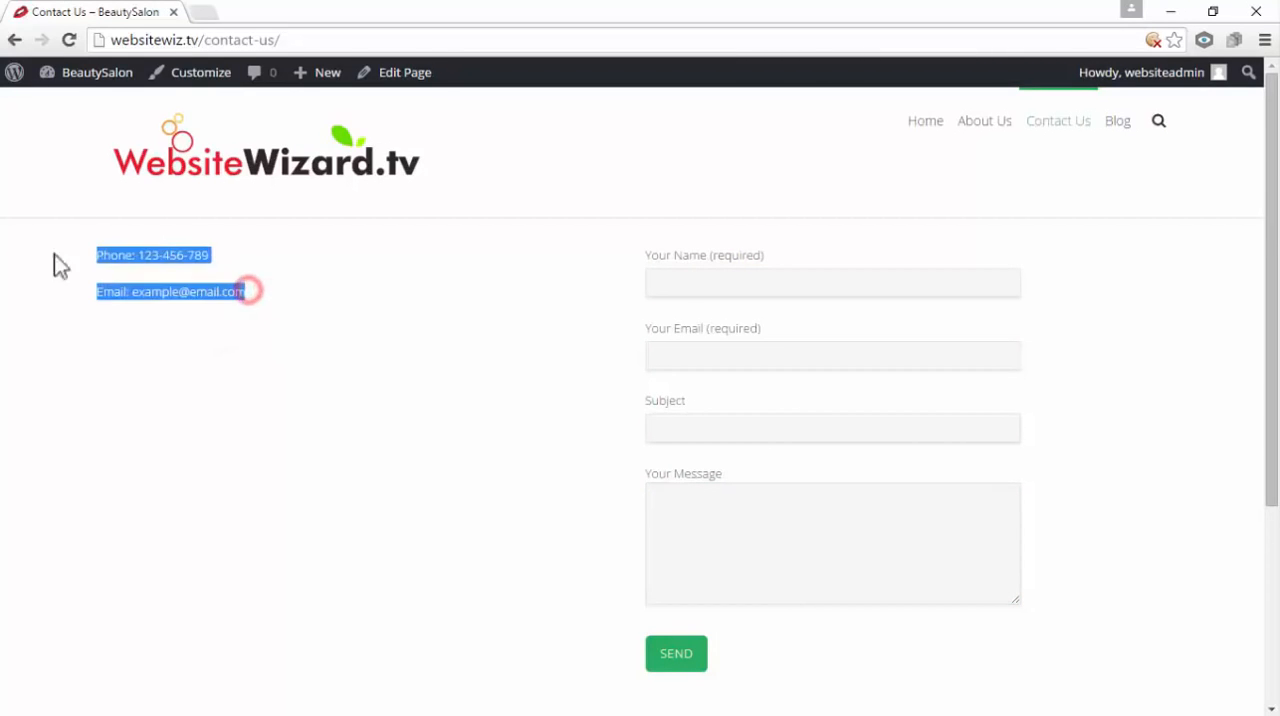
pyautogui.click(245, 333)
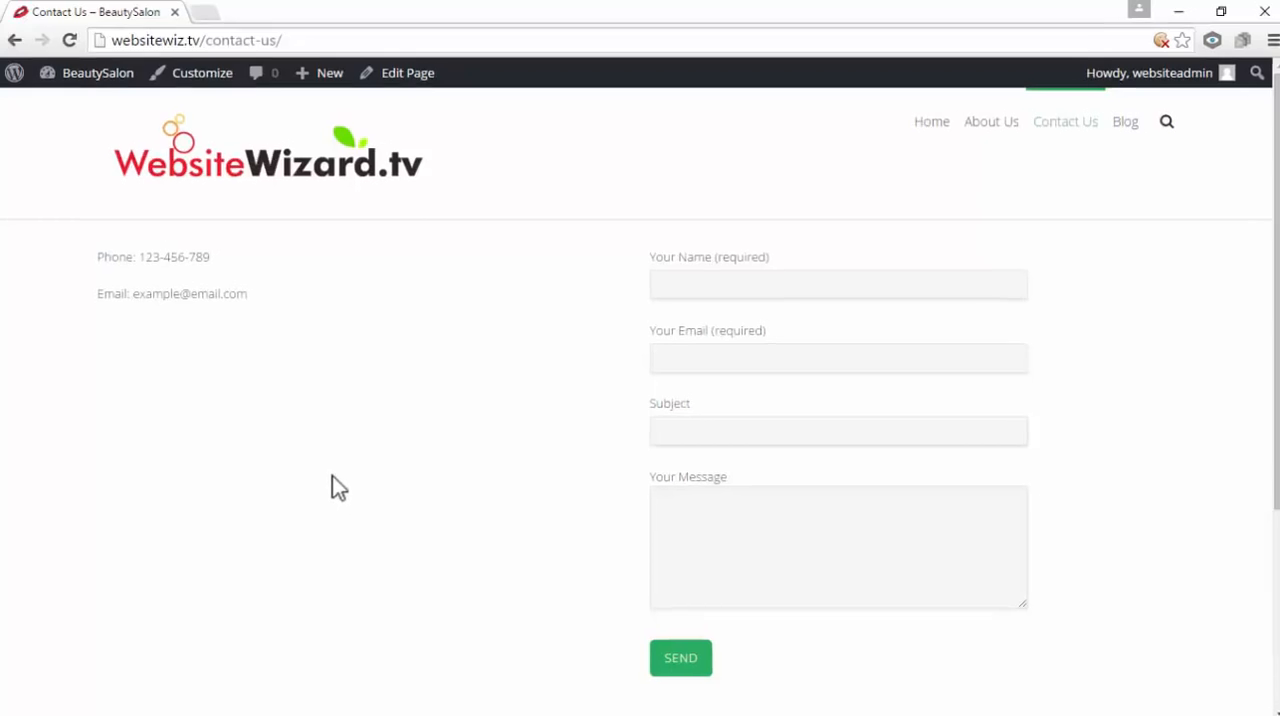
# Return to the dashboard and reopen the Contact Us page for editing from the list of all pages
pyautogui.moveTo(87, 110)
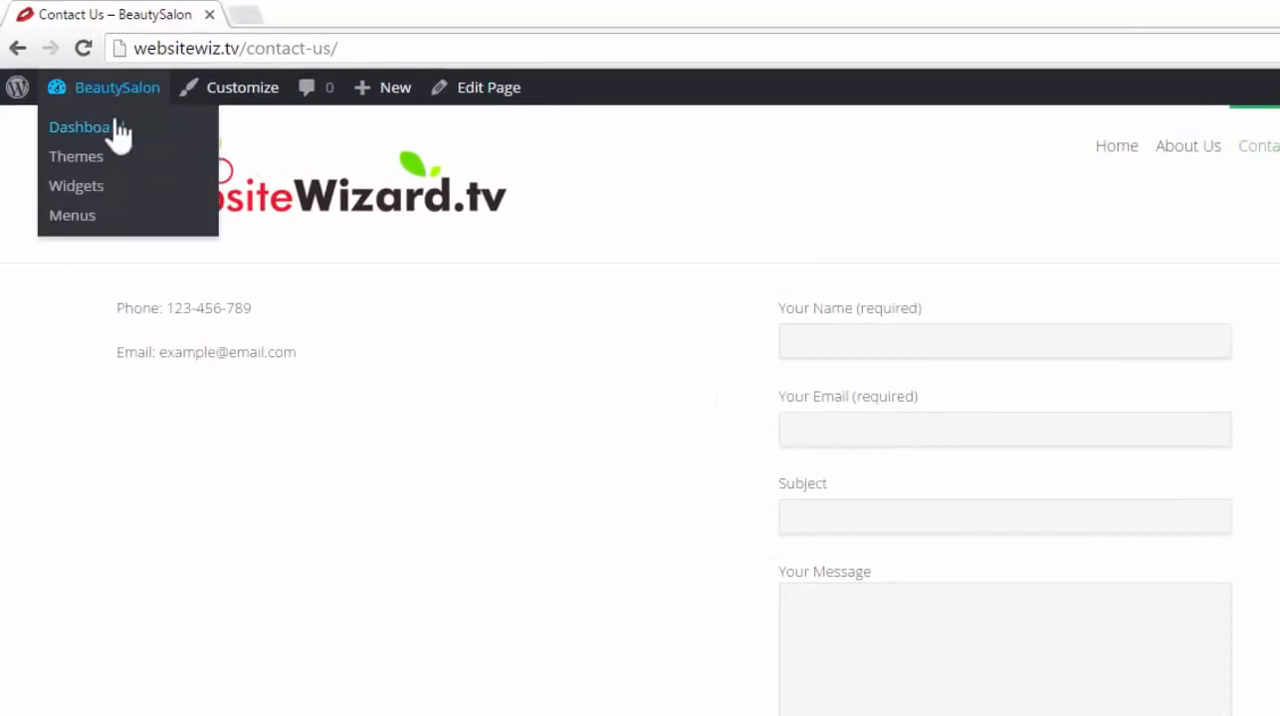
pyautogui.click(114, 127)
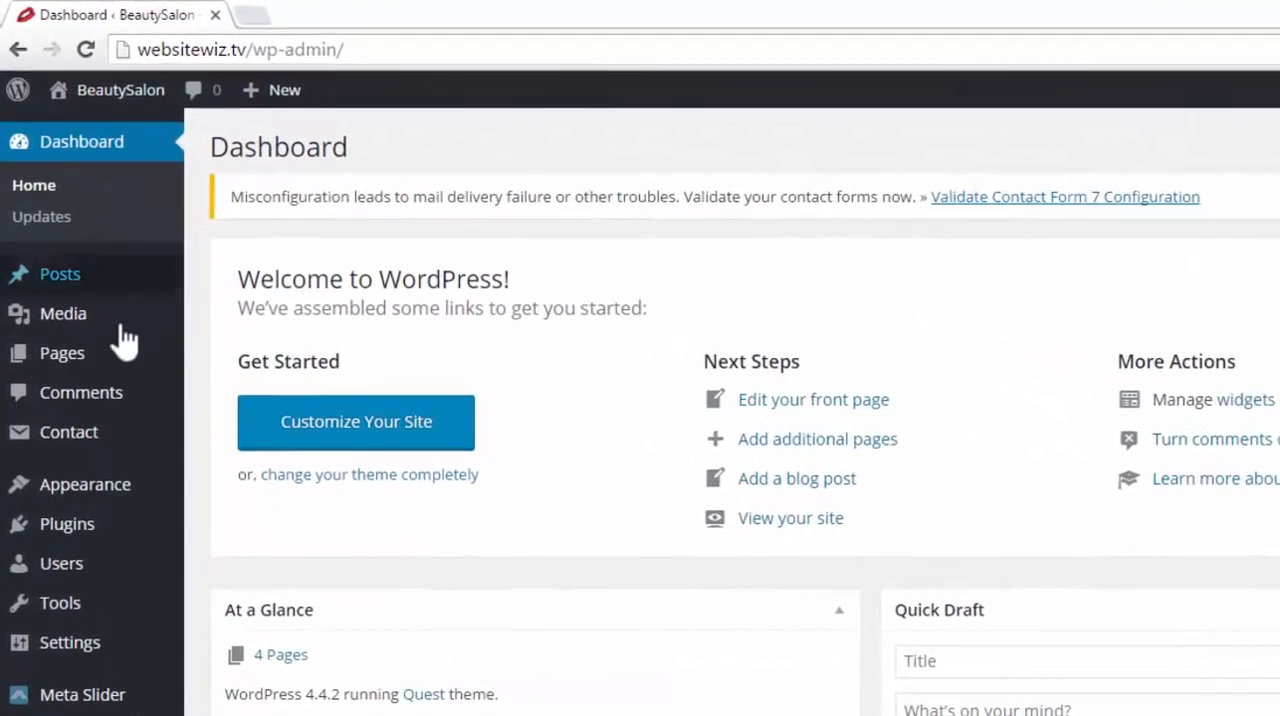
pyautogui.moveTo(46, 291)
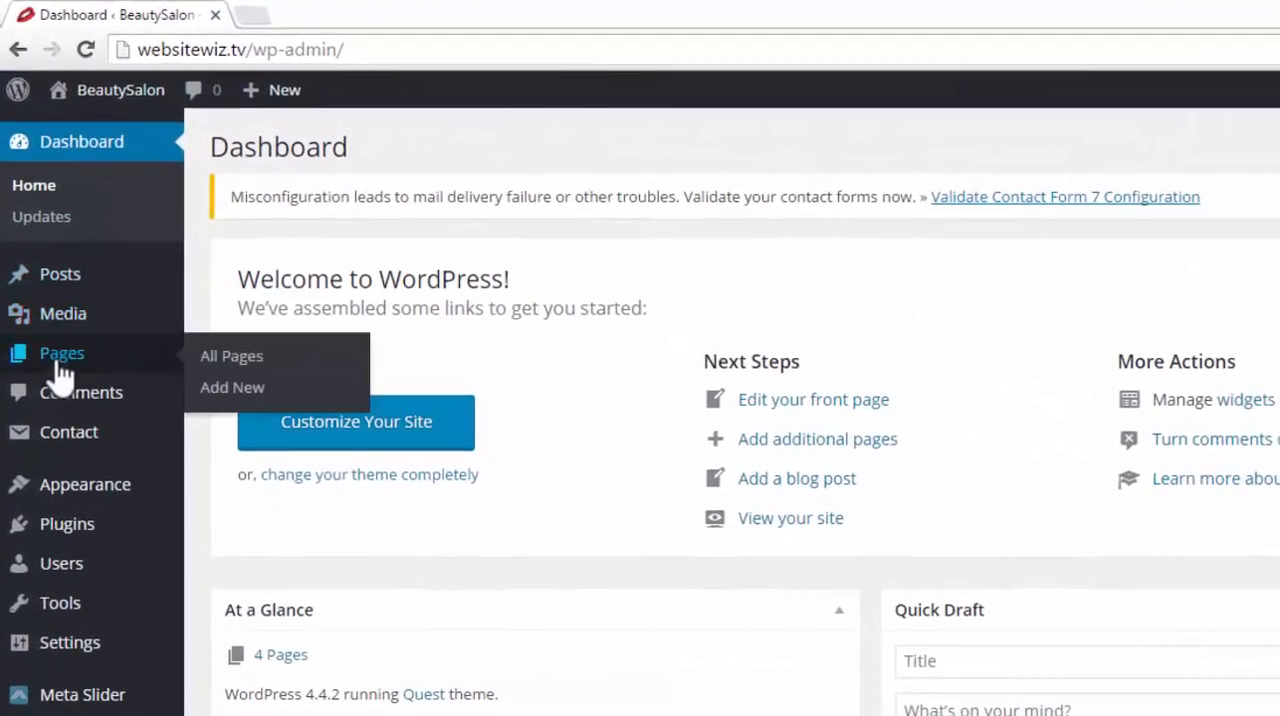
pyautogui.click(256, 356)
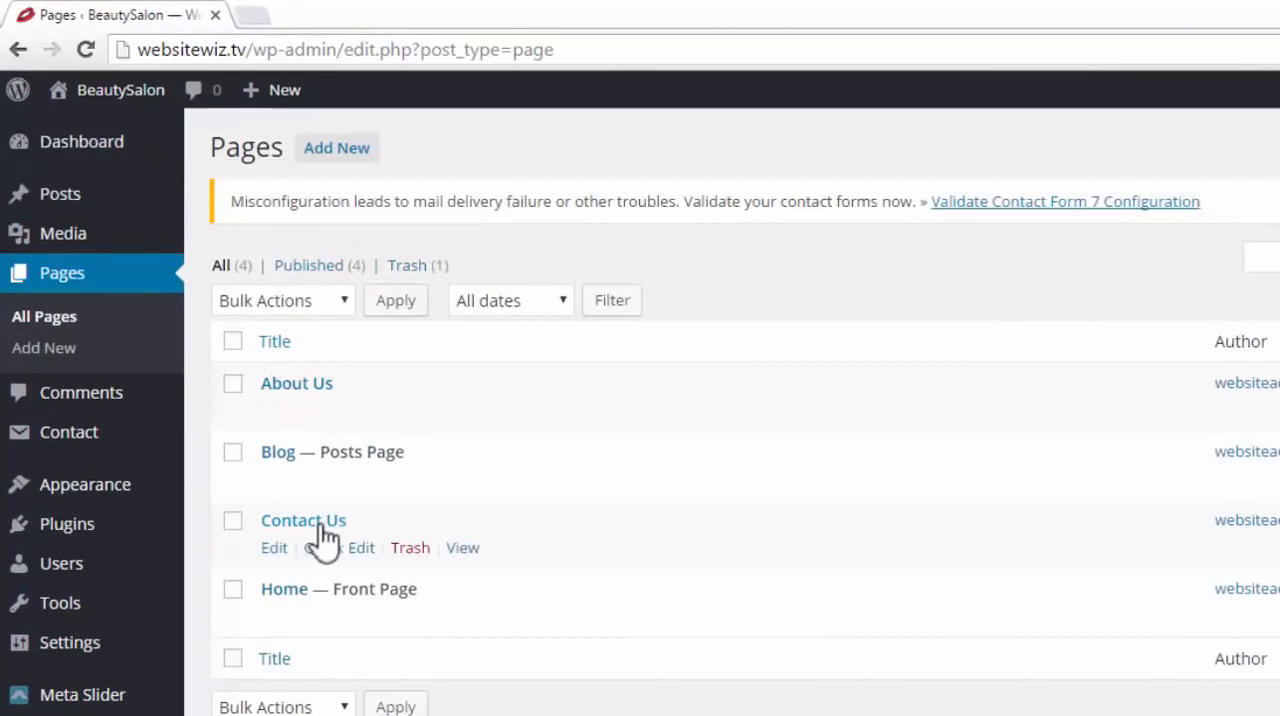
pyautogui.click(274, 549)
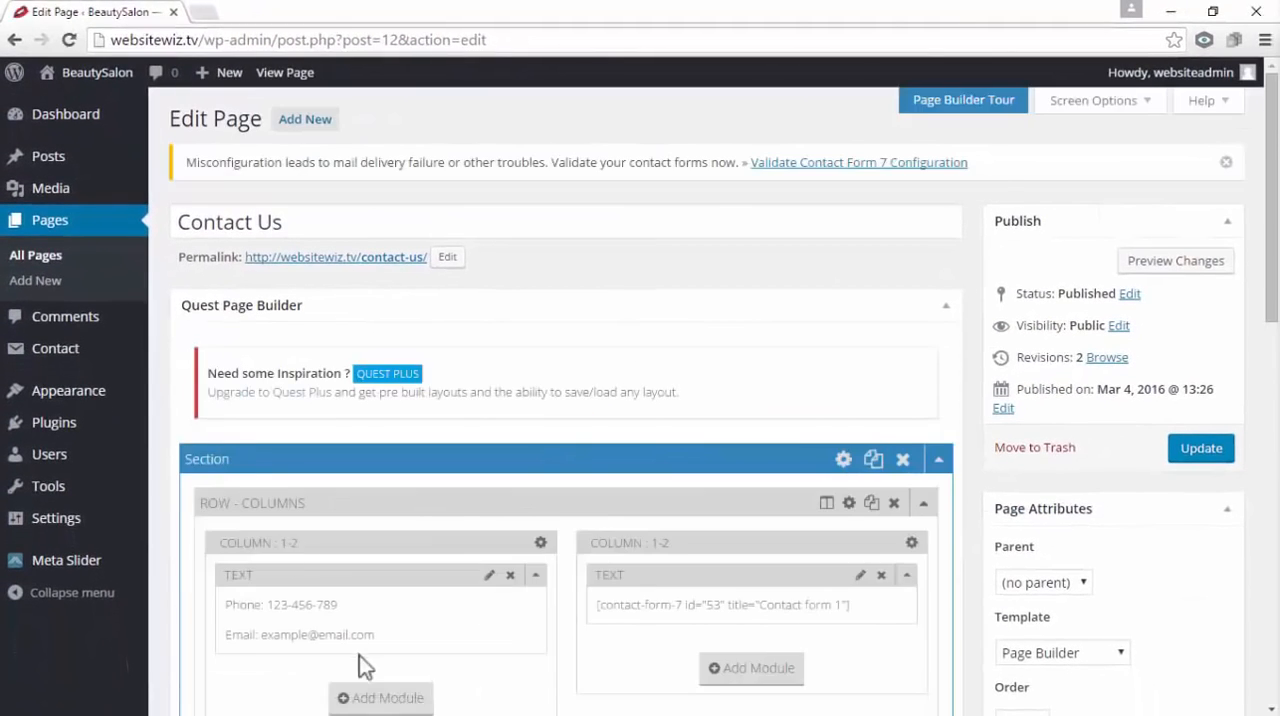
# Edit the first column's Text module and add an Address line with the salon's postal address below the email line
pyautogui.scroll(-2, 259, 378)
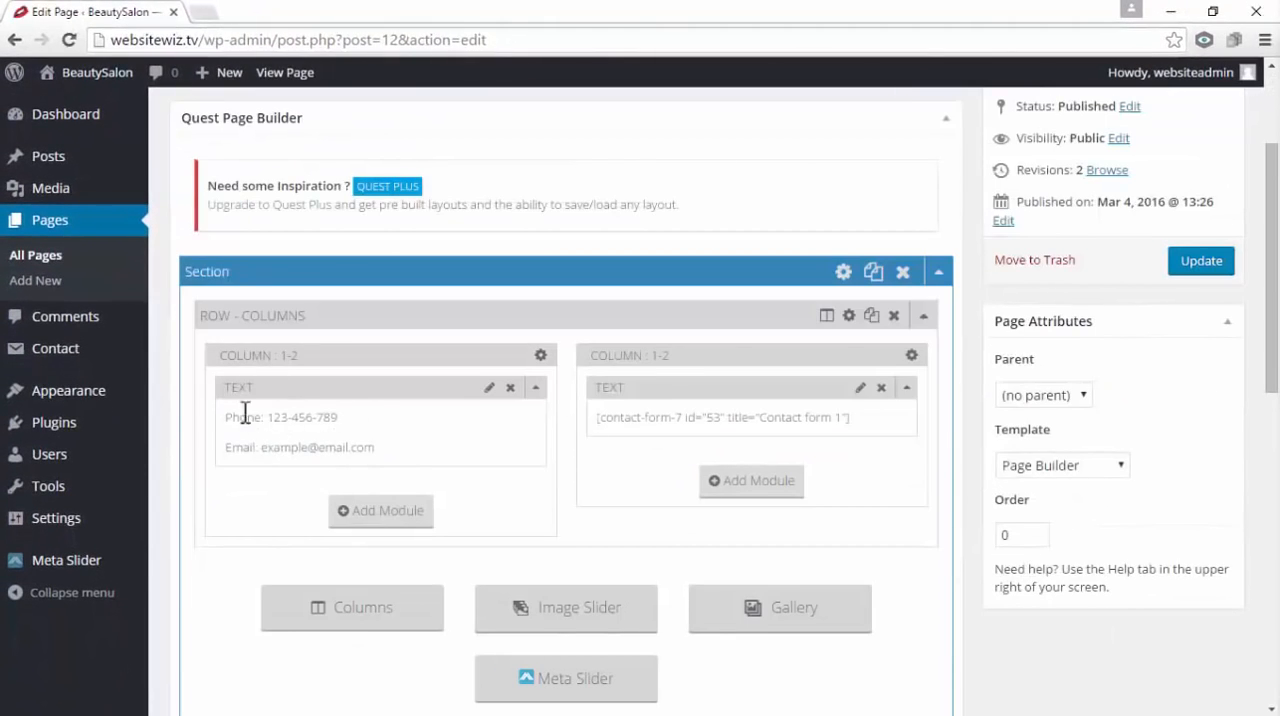
pyautogui.click(292, 390)
pyautogui.moveTo(293, 393); pyautogui.dragTo(291, 395)
pyautogui.click(488, 389)
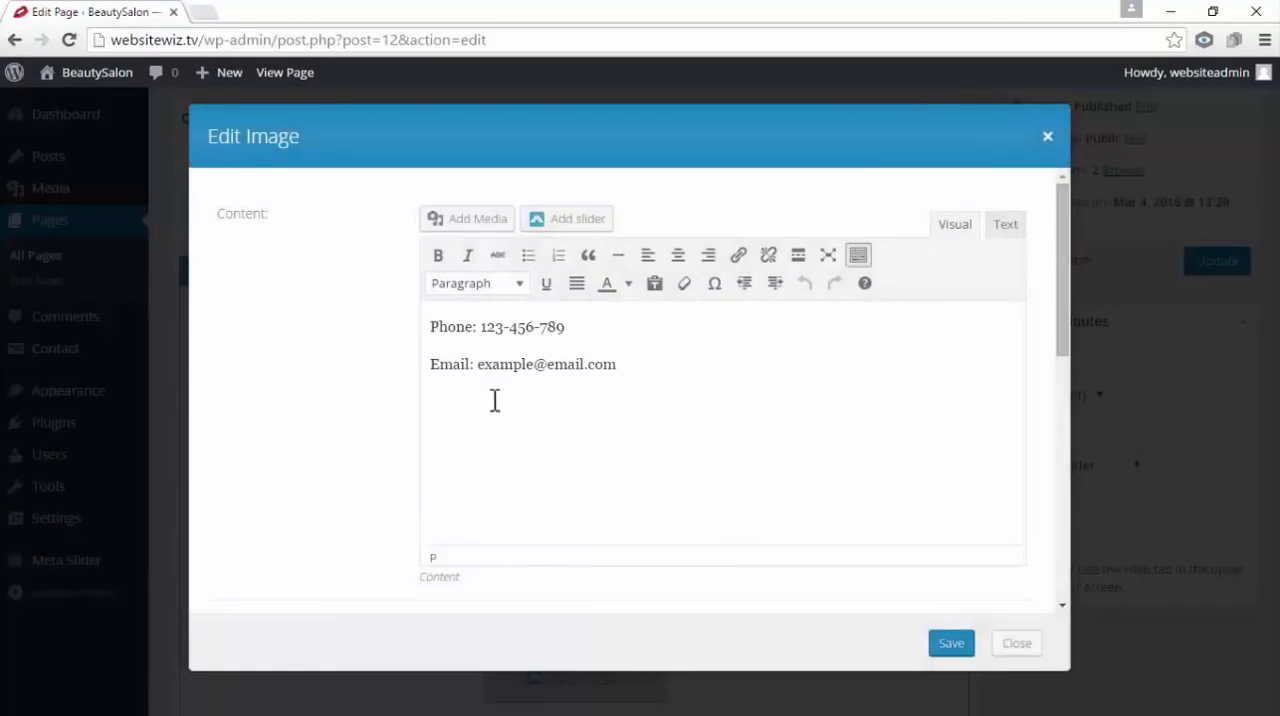
pyautogui.click(727, 373)
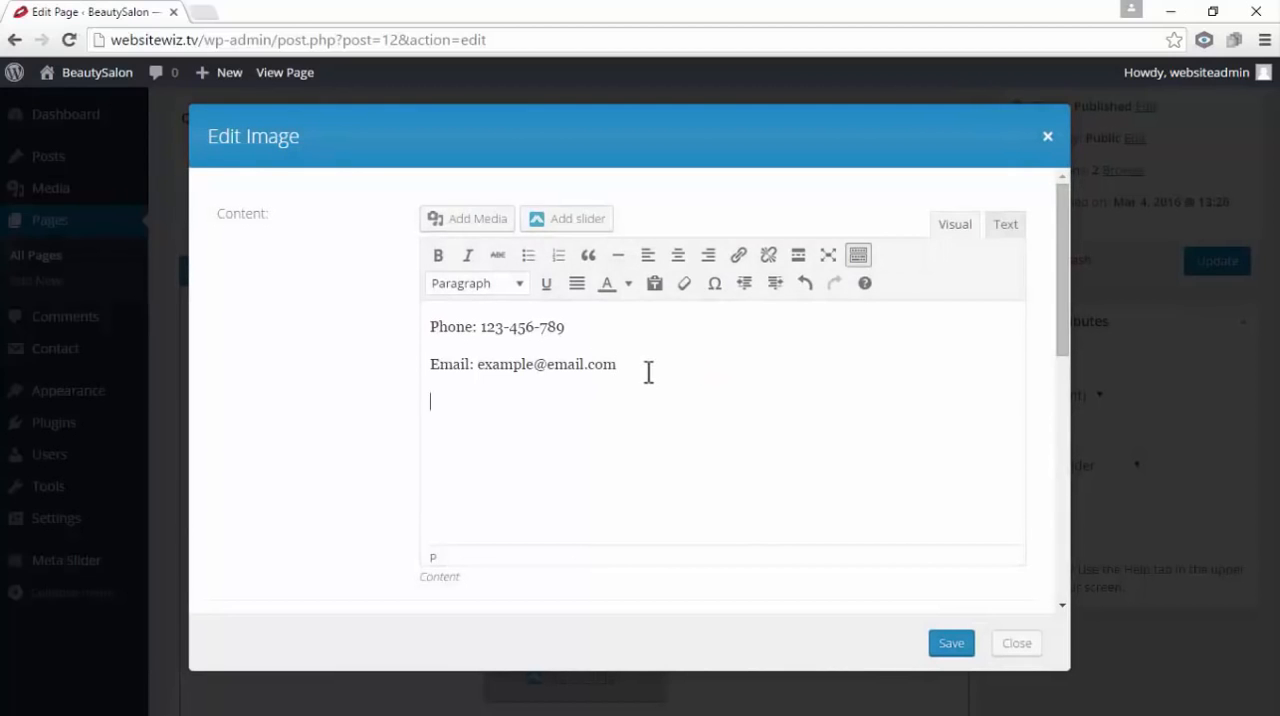
pyautogui.write('Address: 123 Yellowbrick lane, Beverly Hills, 90210')
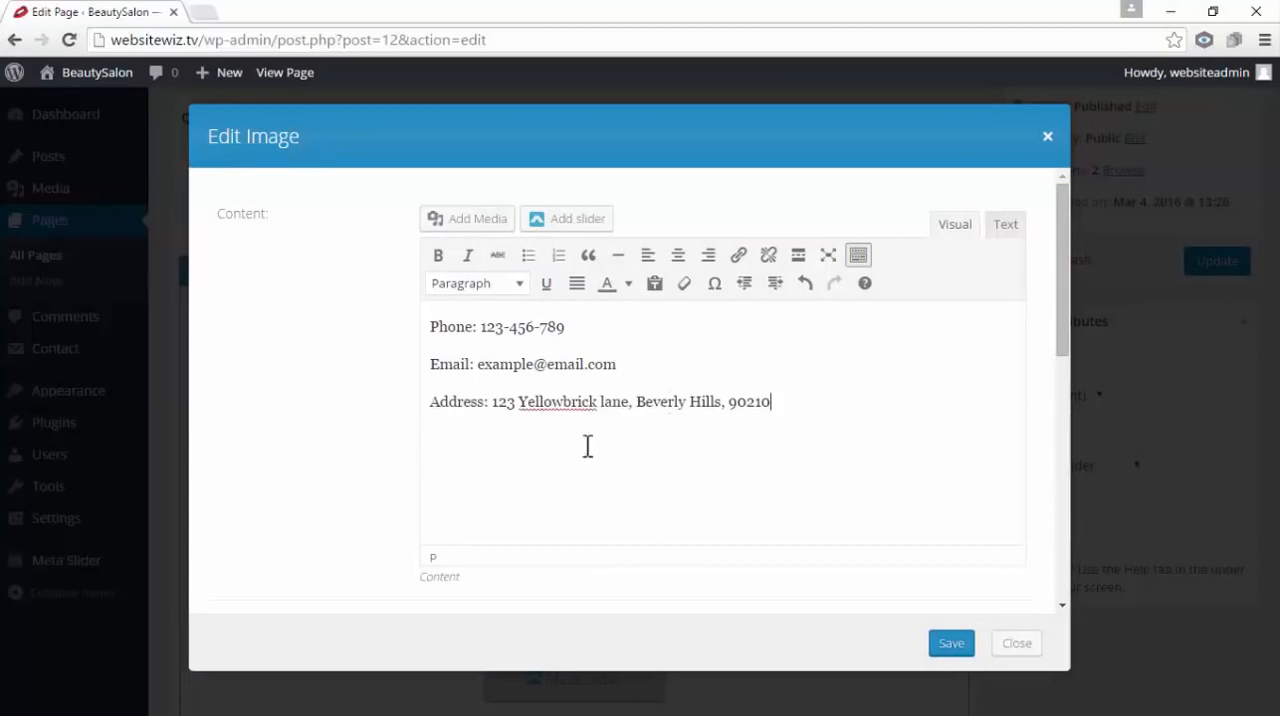
pyautogui.moveTo(479, 328); pyautogui.dragTo(454, 366)
pyautogui.moveTo(500, 403); pyautogui.dragTo(458, 403)
pyautogui.click(684, 523)
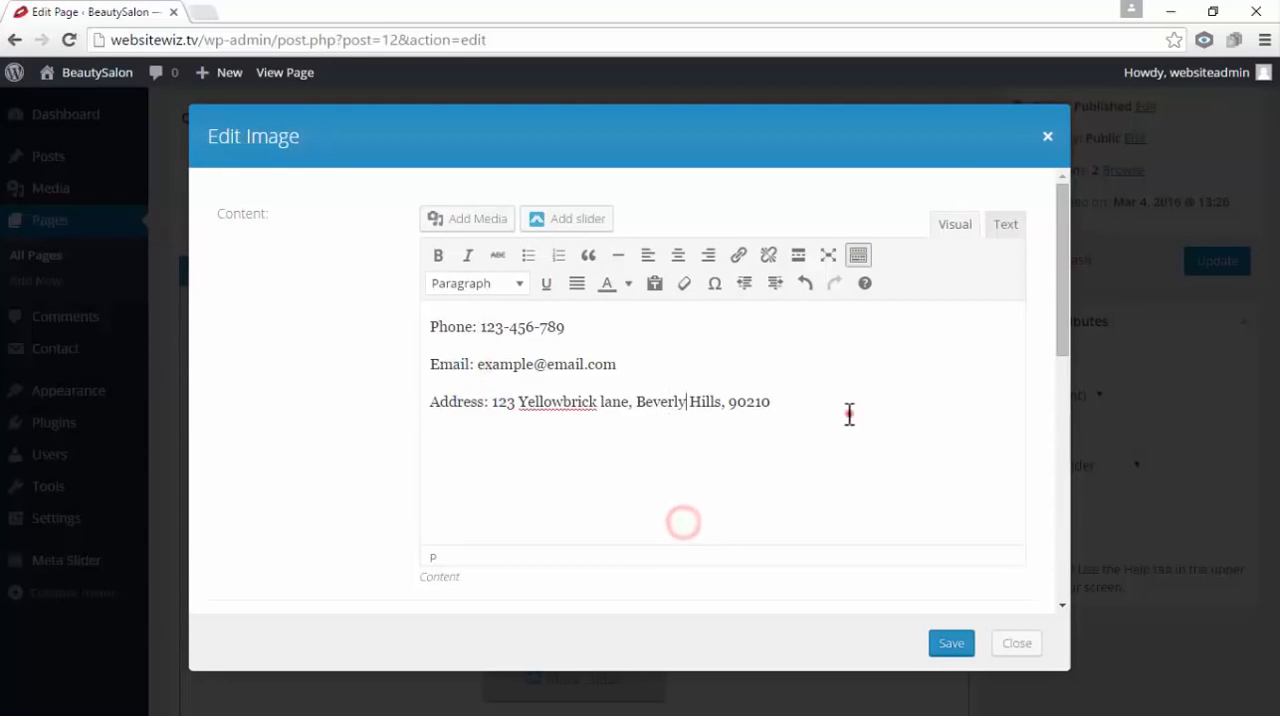
# Center the three contact lines in Heading 5 format, then save the module and update the Contact Us page
pyautogui.moveTo(849, 413); pyautogui.dragTo(370, 310)
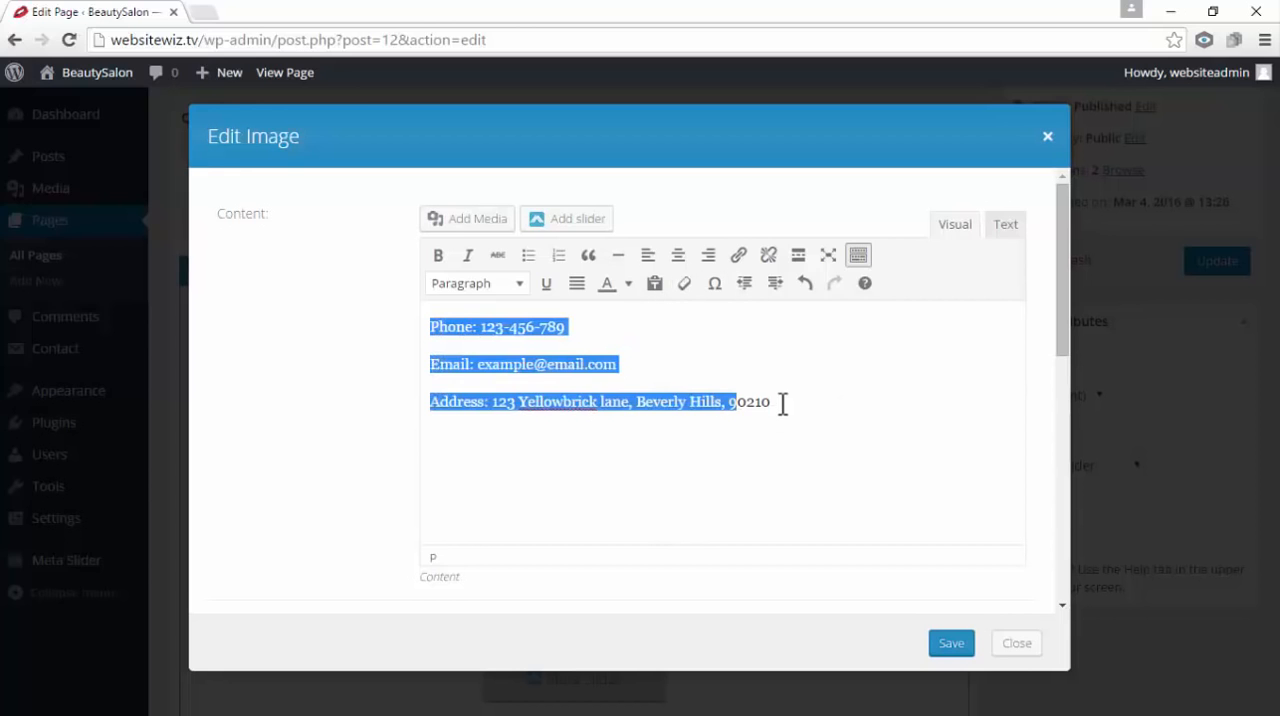
pyautogui.moveTo(780, 402); pyautogui.dragTo(389, 300)
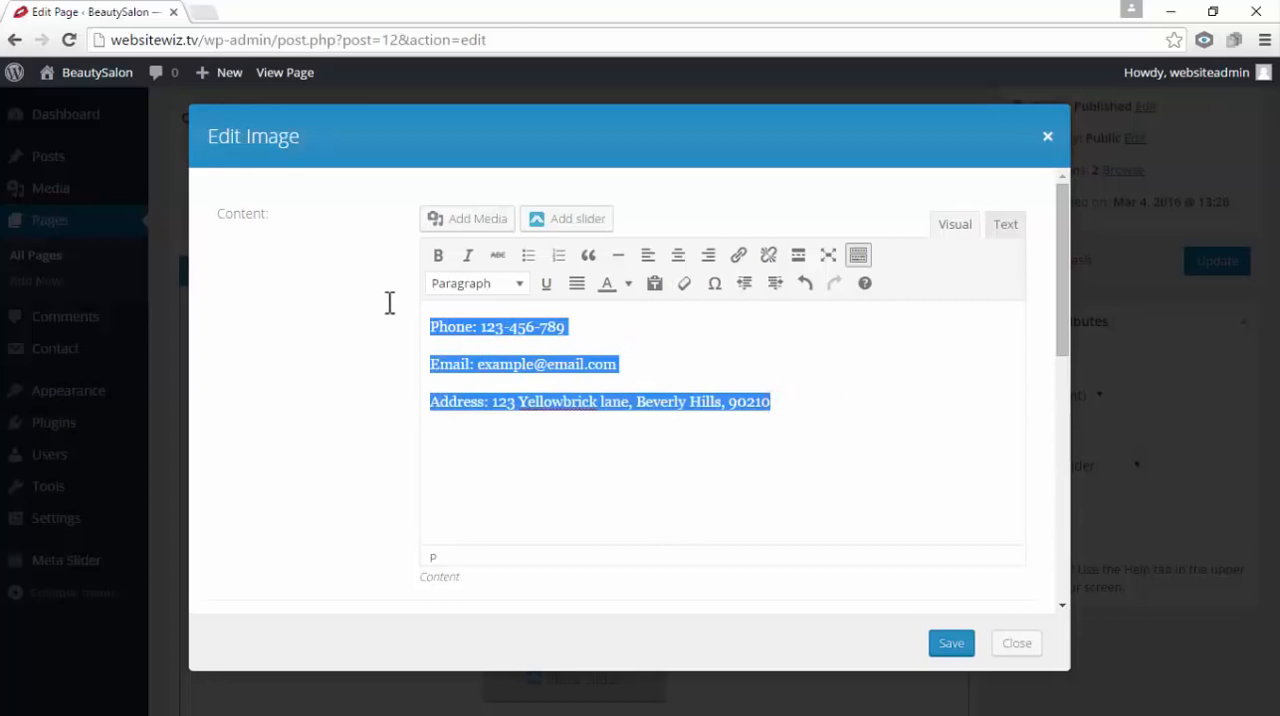
pyautogui.click(680, 256)
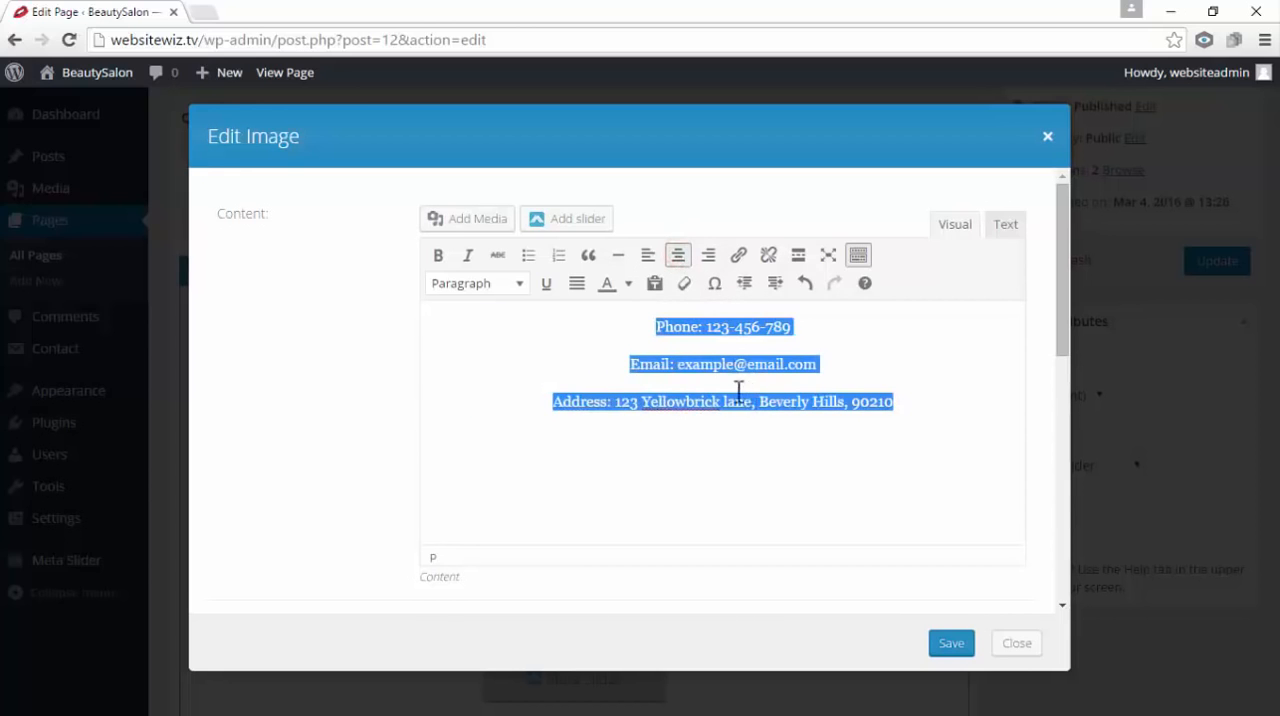
pyautogui.click(520, 284)
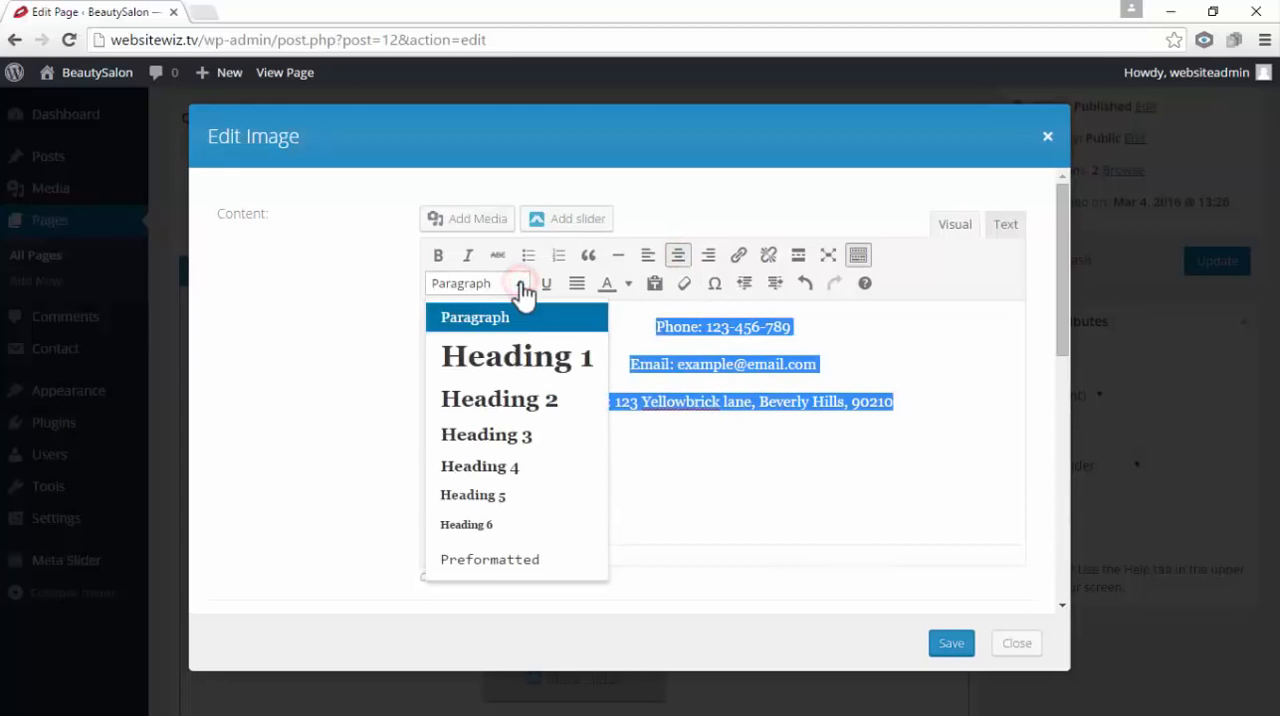
pyautogui.click(532, 498)
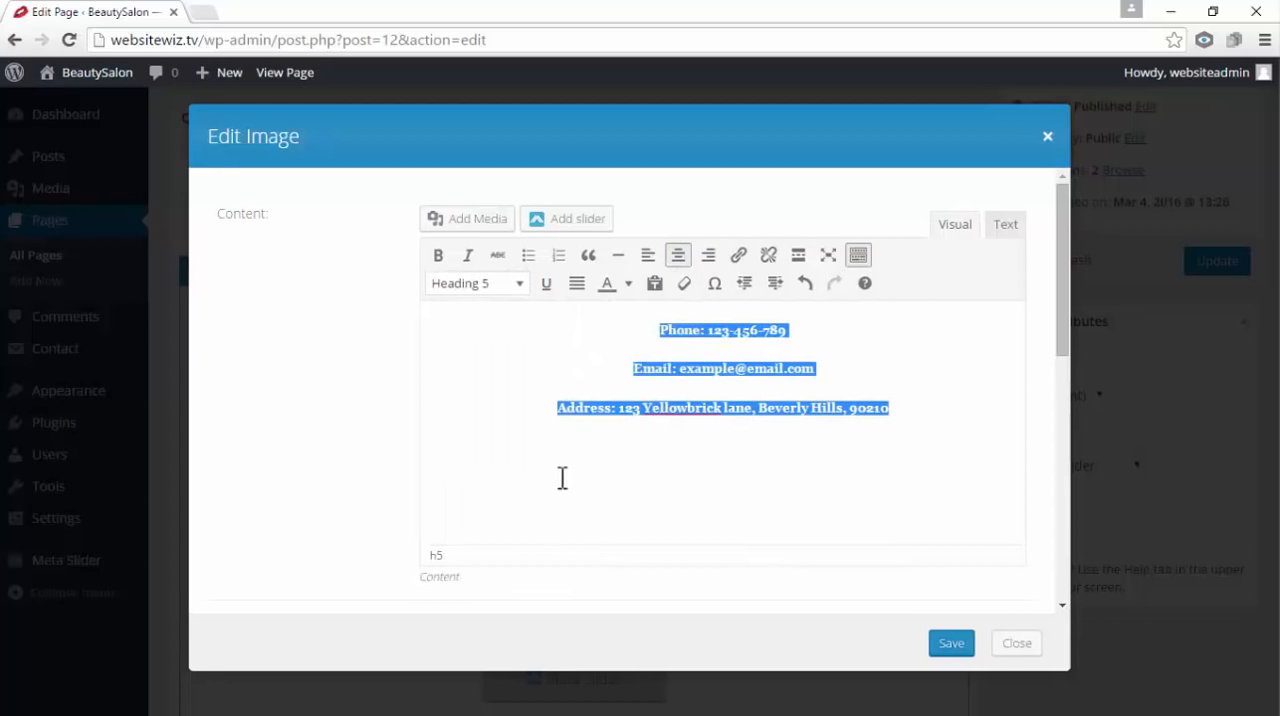
pyautogui.click(955, 648)
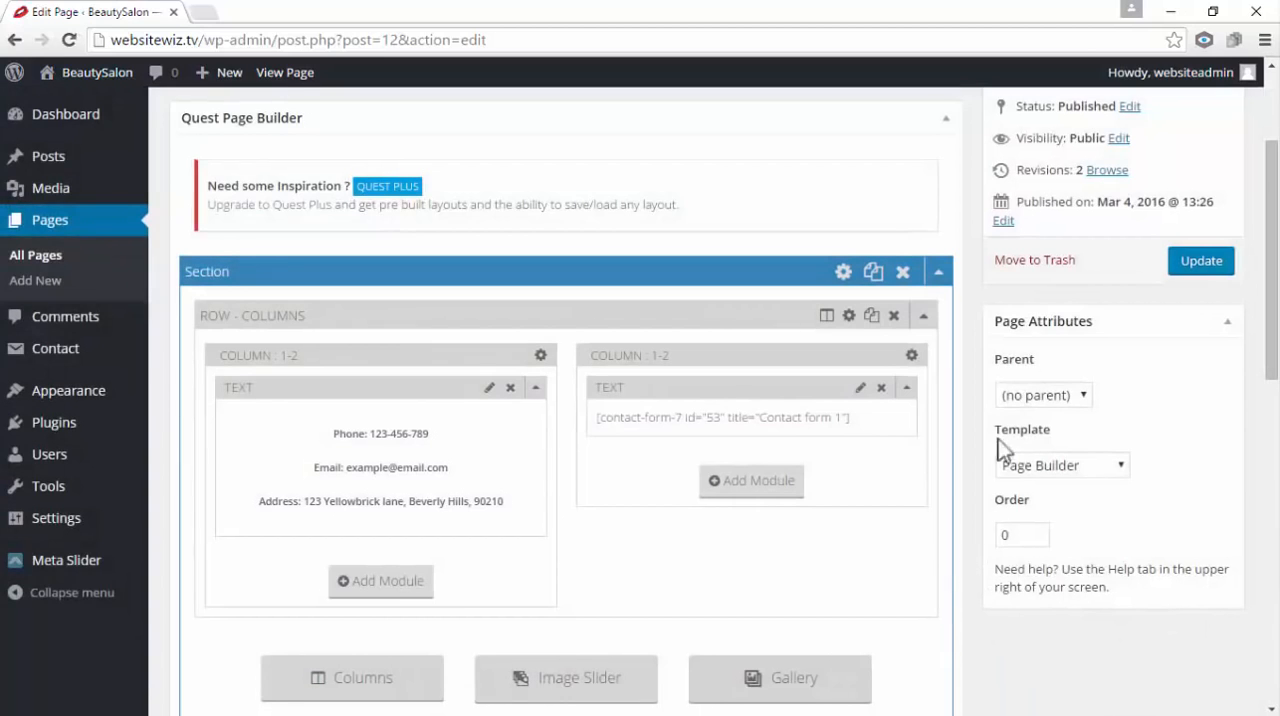
pyautogui.click(1198, 282)
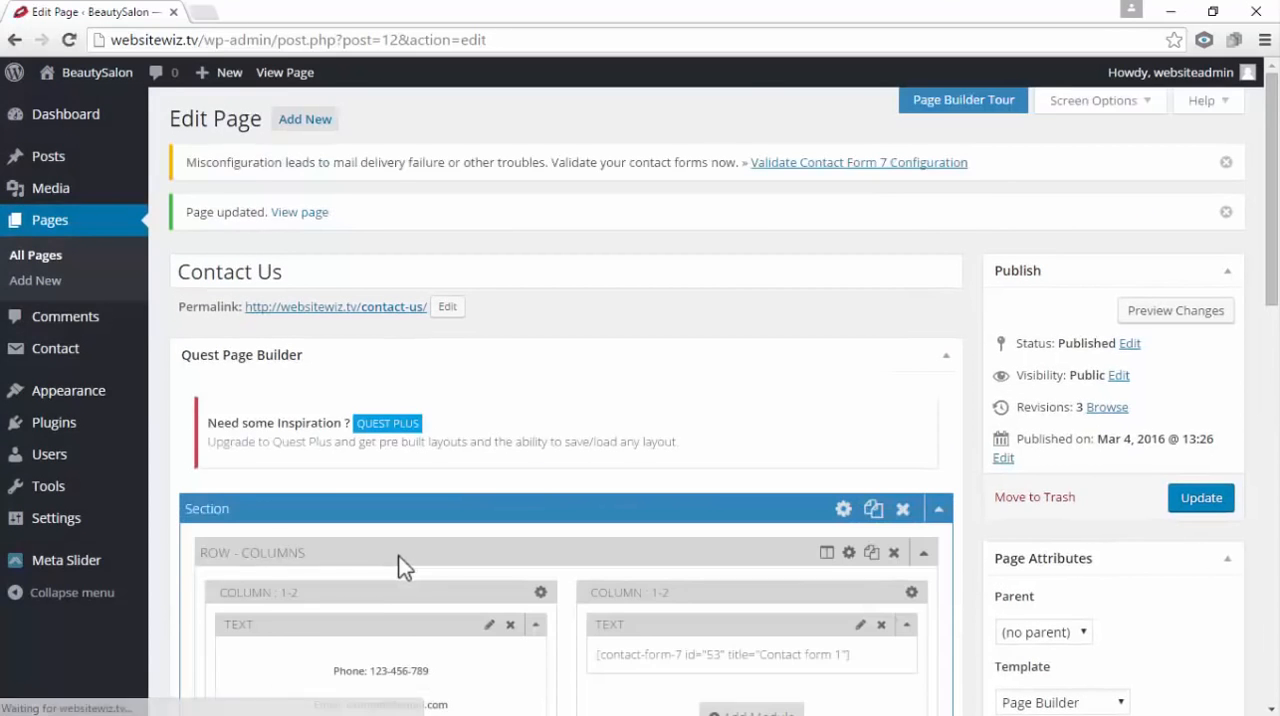
pyautogui.scroll(-2, 398, 560)
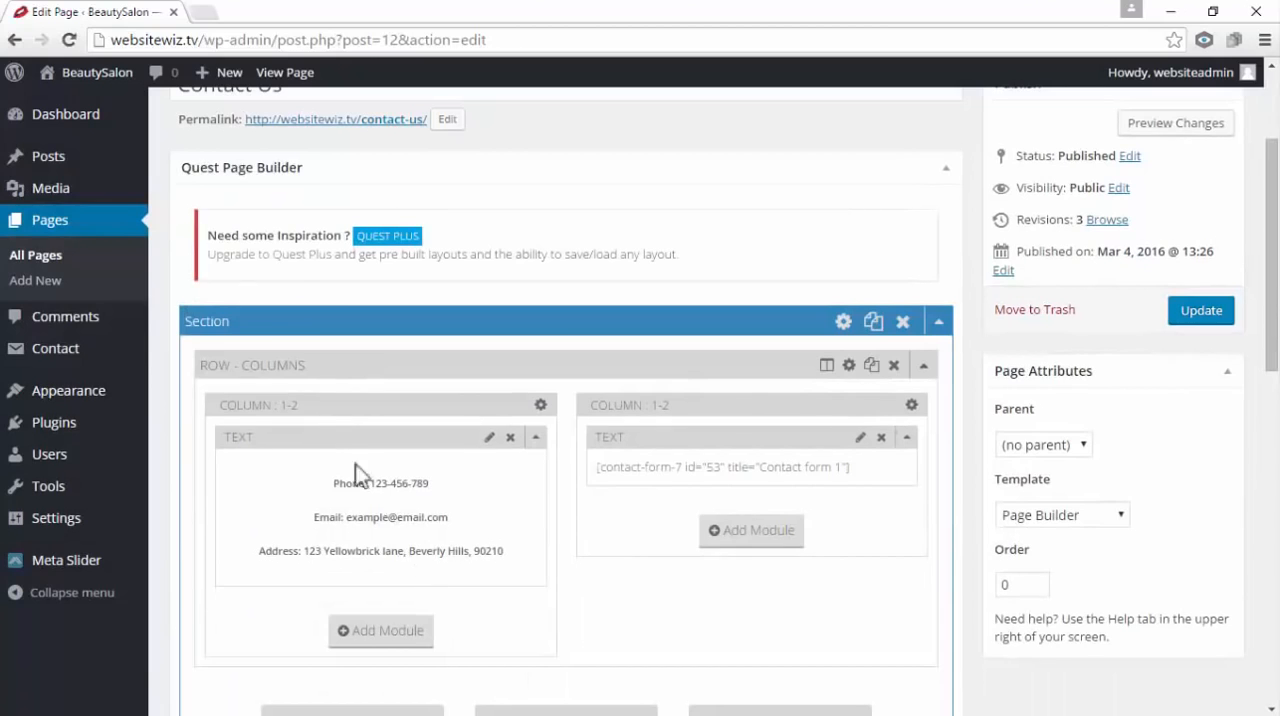
# Open Google Maps in a new browser tab by searching Google for "maps"
pyautogui.click(204, 13)
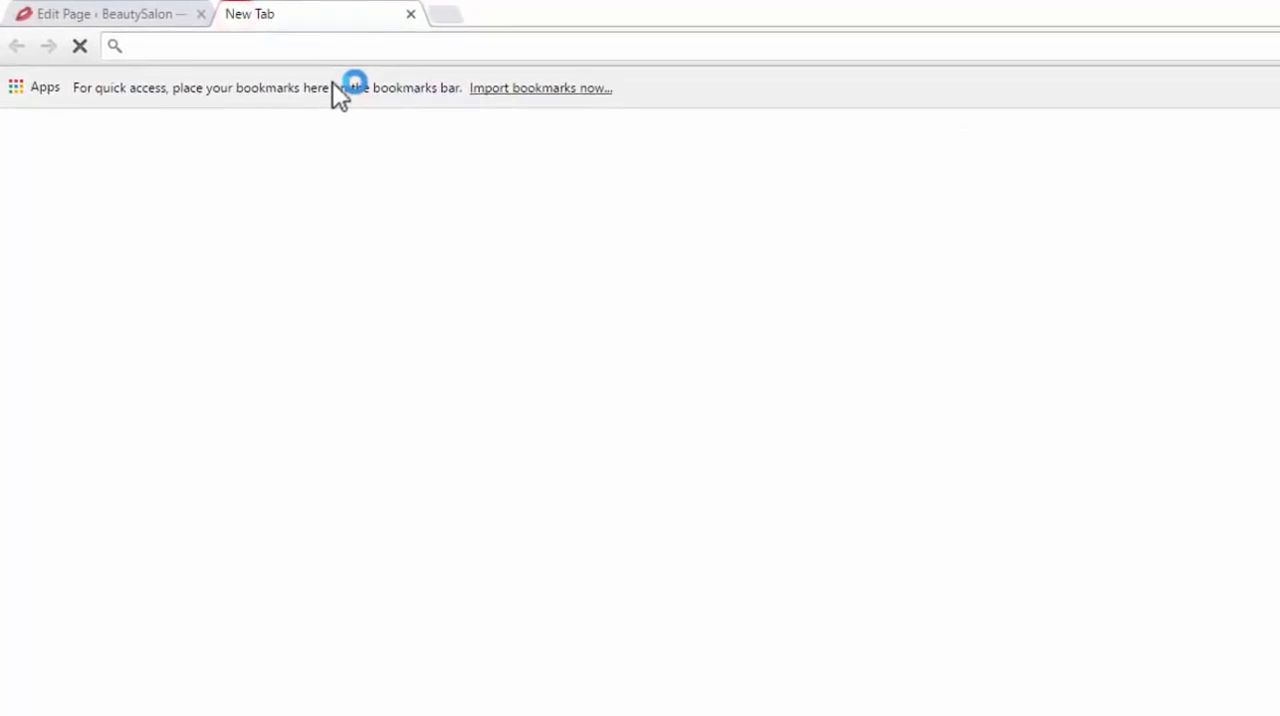
pyautogui.write('google.com')
pyautogui.press('Return')
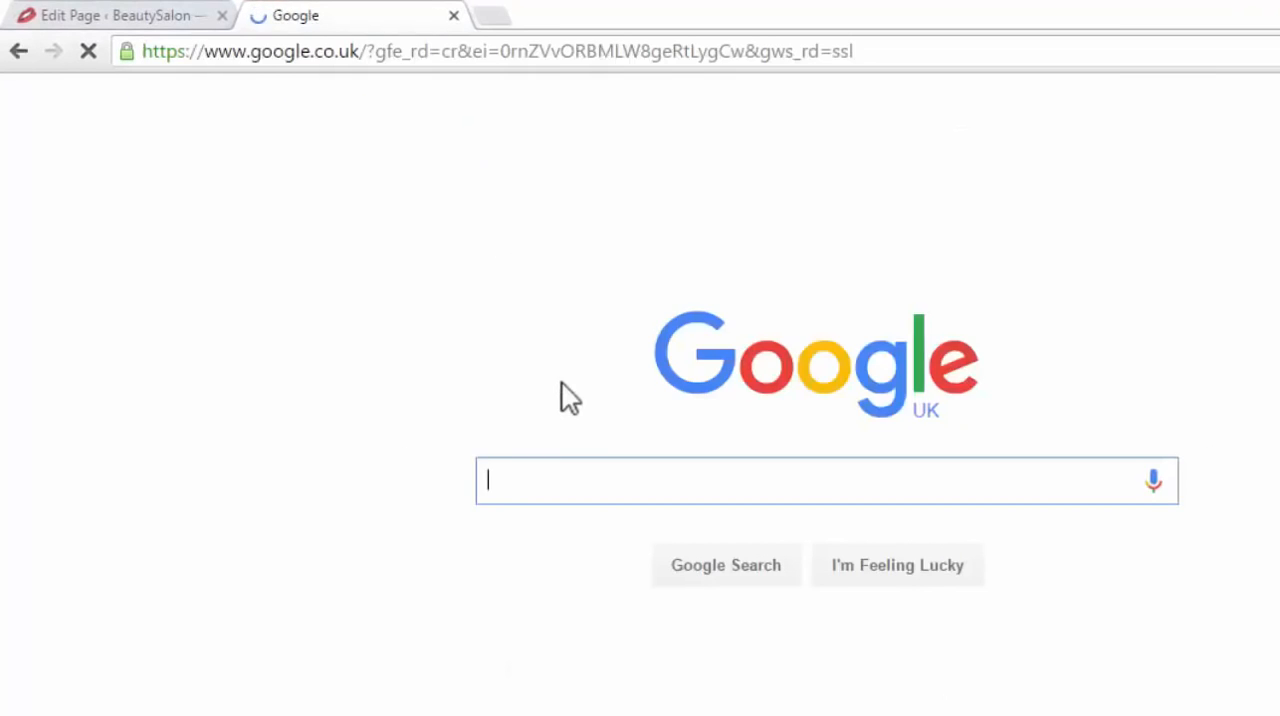
pyautogui.write('maps')
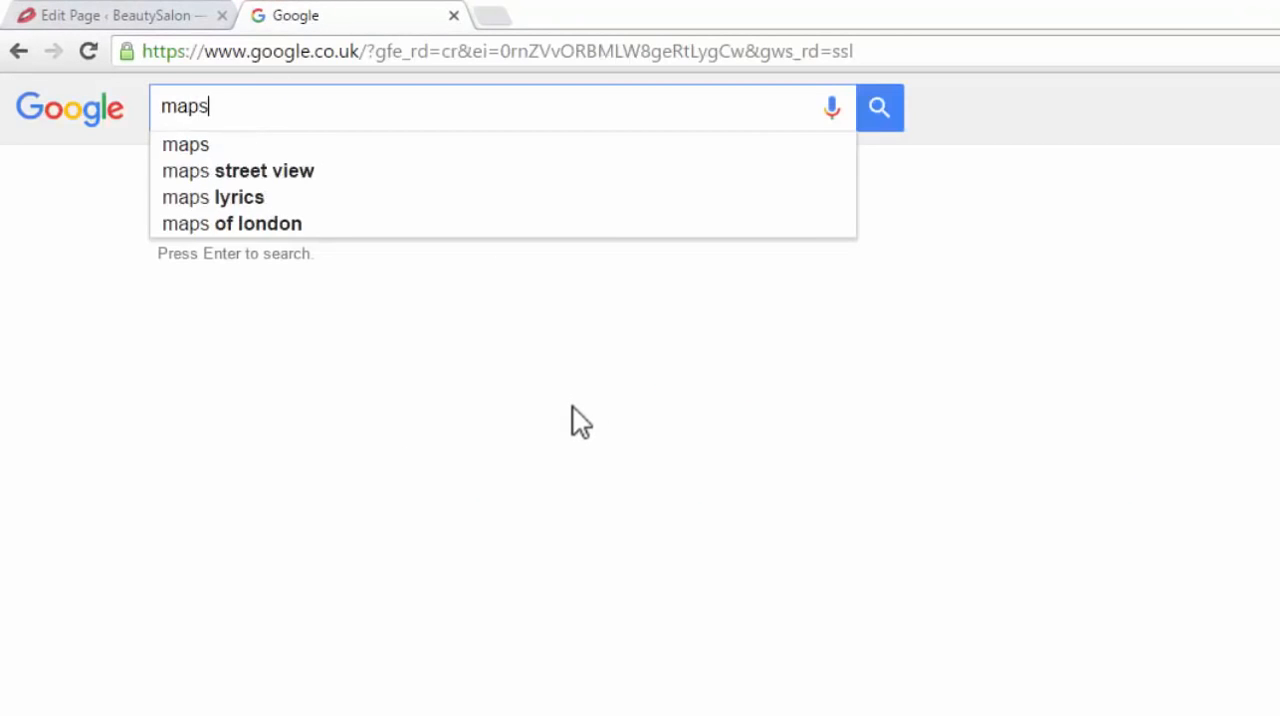
pyautogui.press('Return')
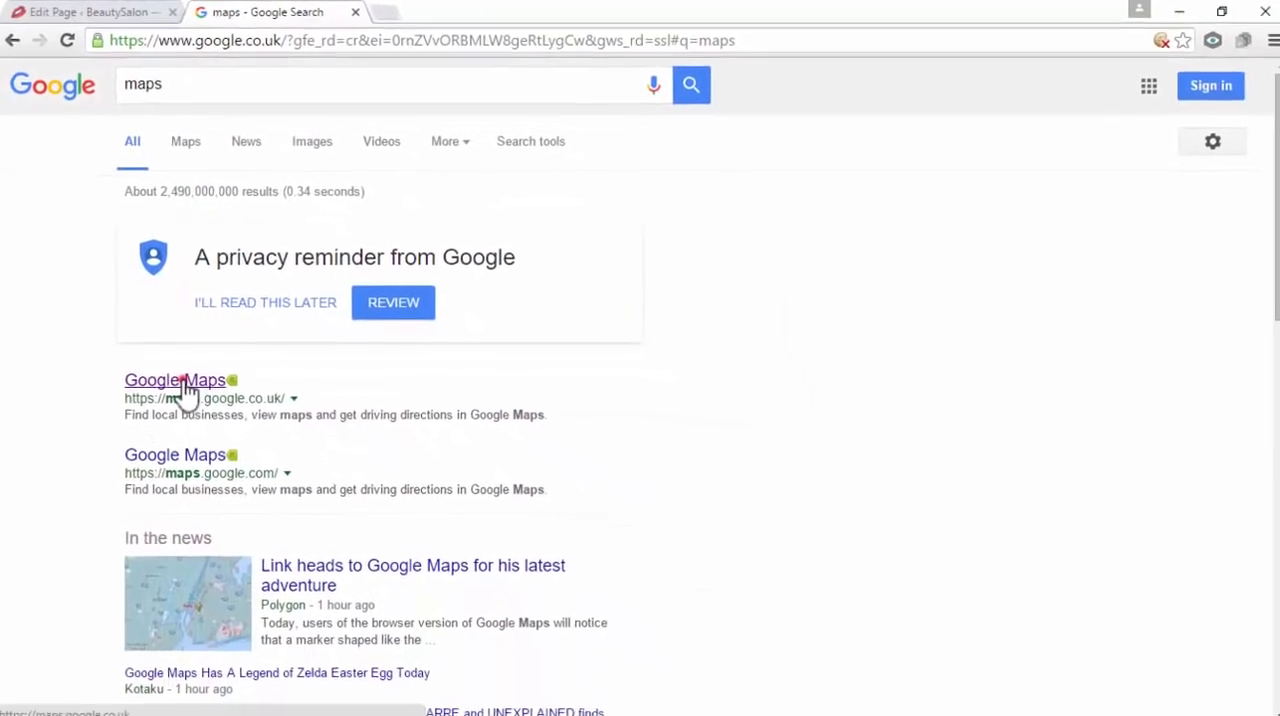
pyautogui.click(183, 385)
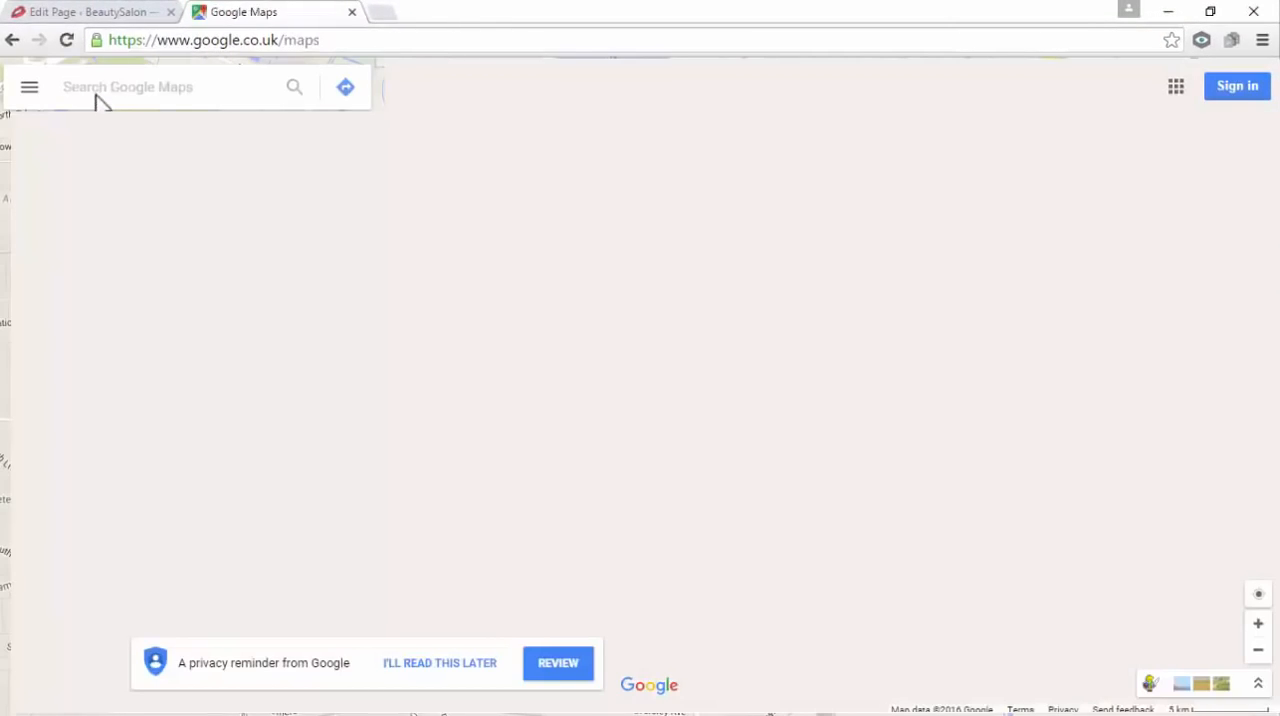
# Search Google Maps for "las vegas"
pyautogui.click(122, 92)
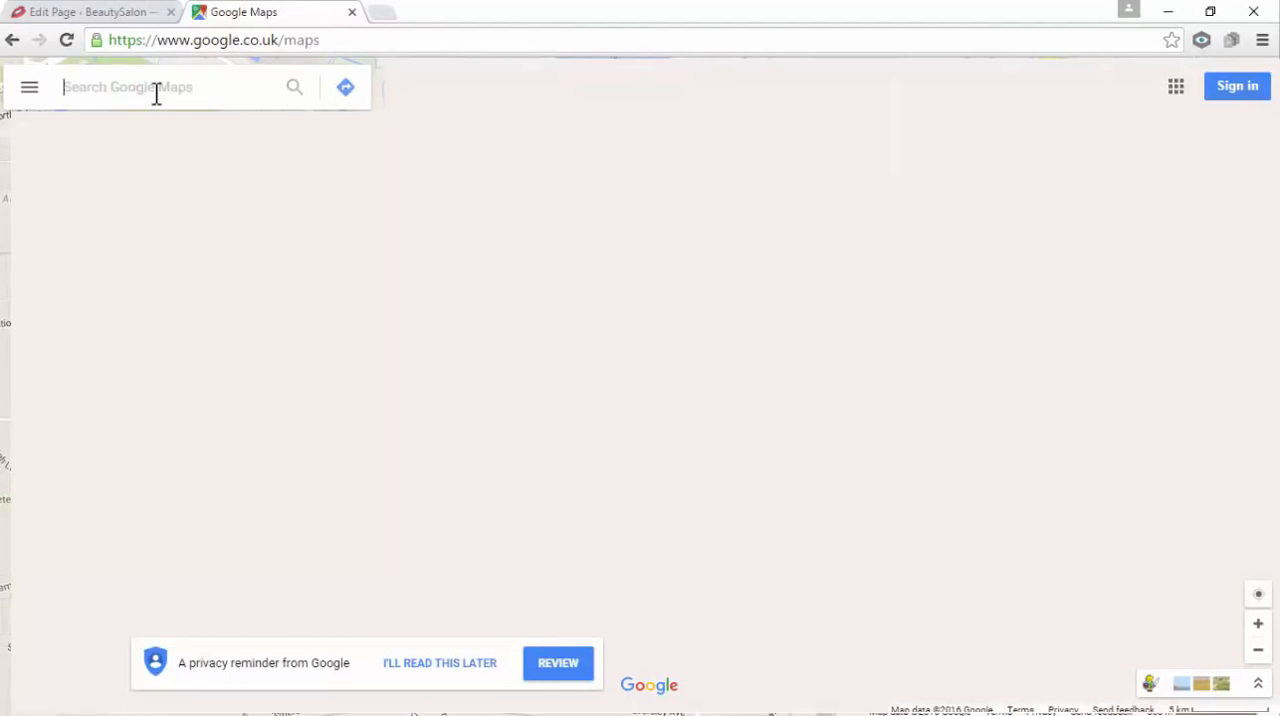
pyautogui.write('las vegas')
pyautogui.press('Return')
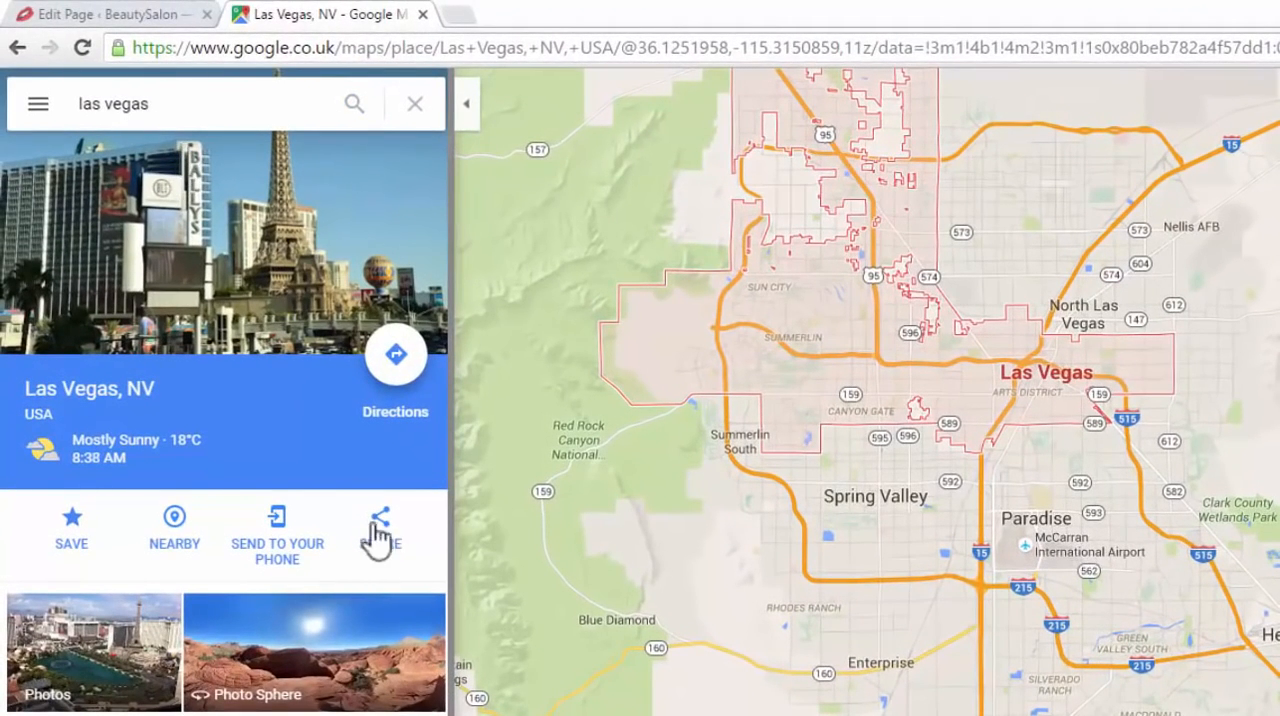
# Copy the Medium embed map code for Las Vegas, then close Google Maps and return to the Contact Us page editor
pyautogui.click(383, 545)
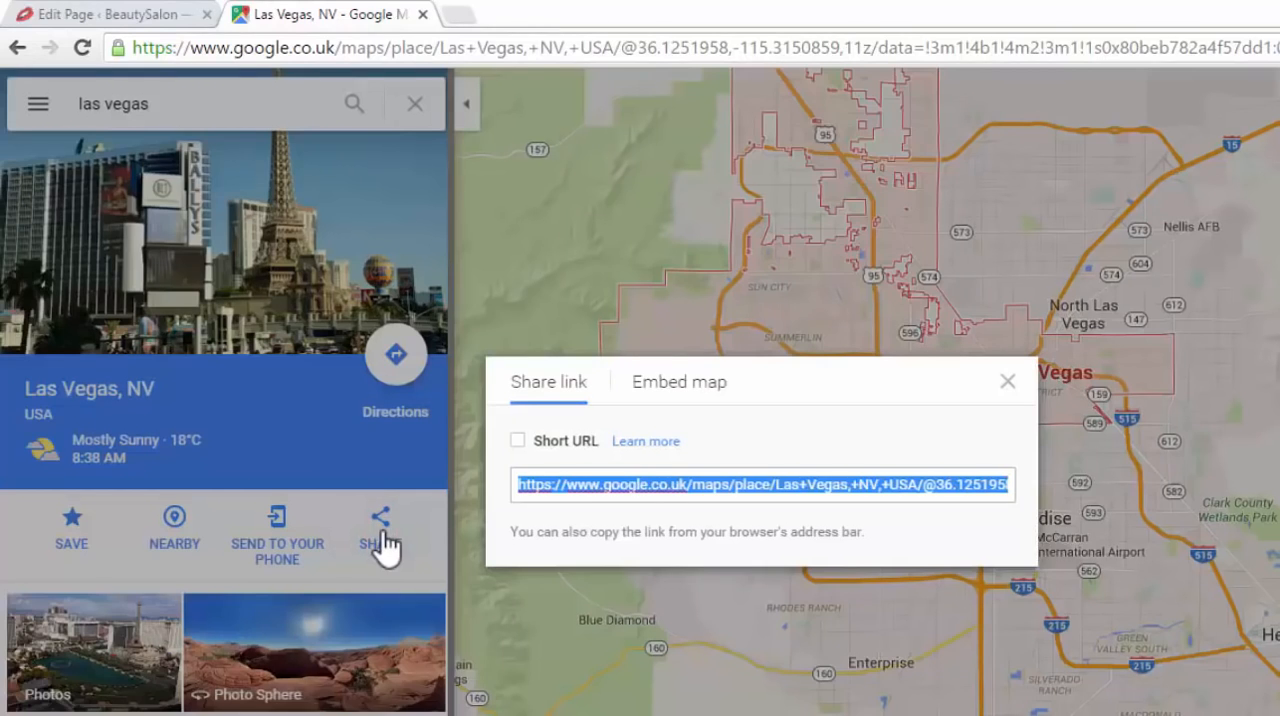
pyautogui.click(700, 383)
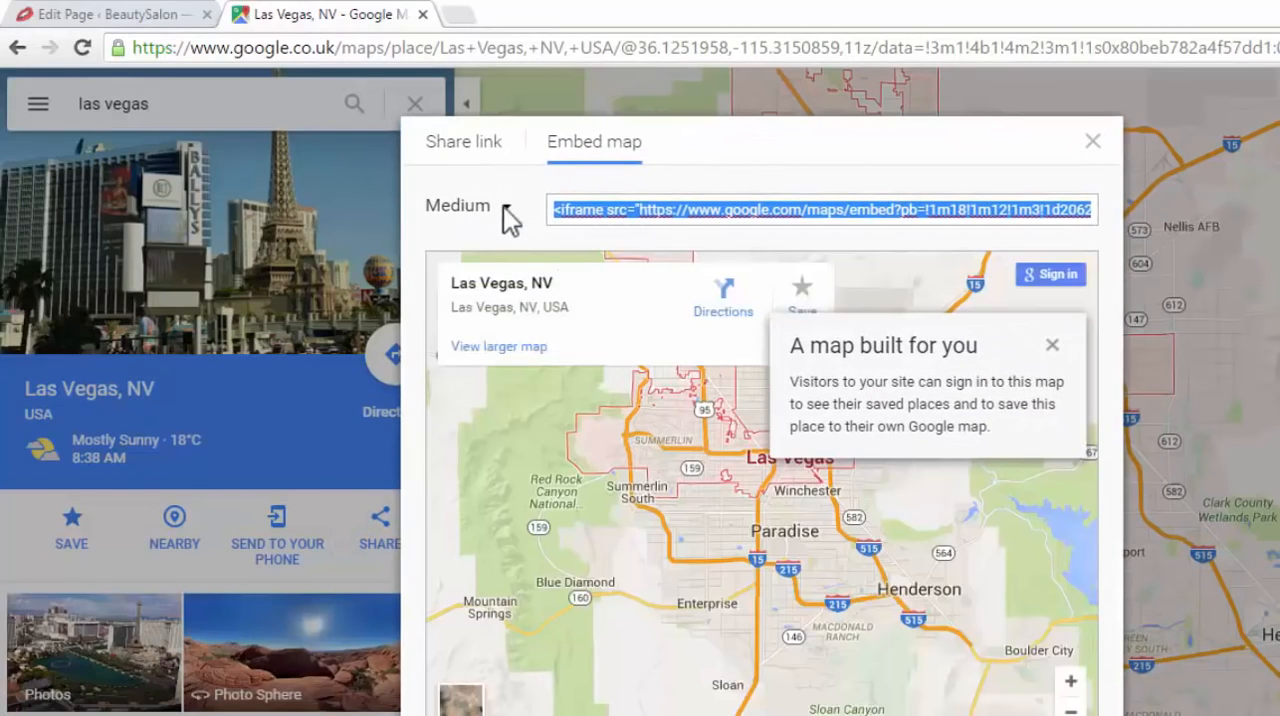
pyautogui.click(506, 208)
pyautogui.click(484, 268)
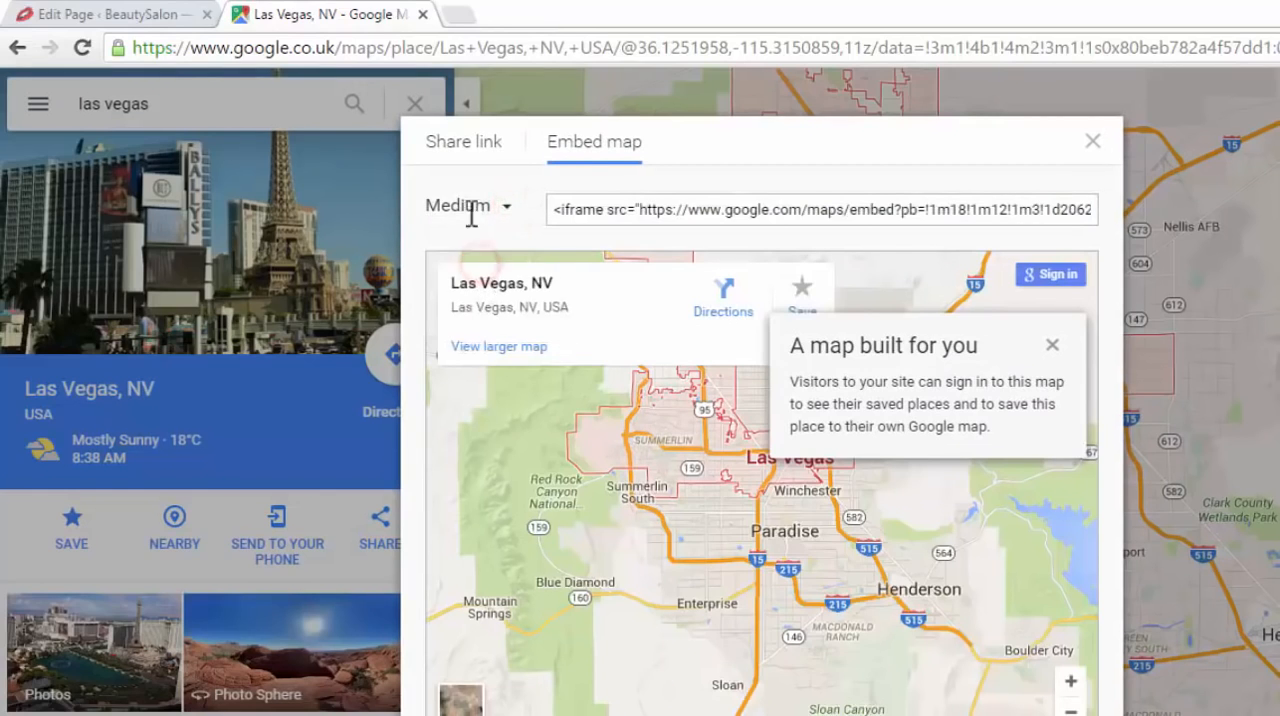
pyautogui.click(610, 205)
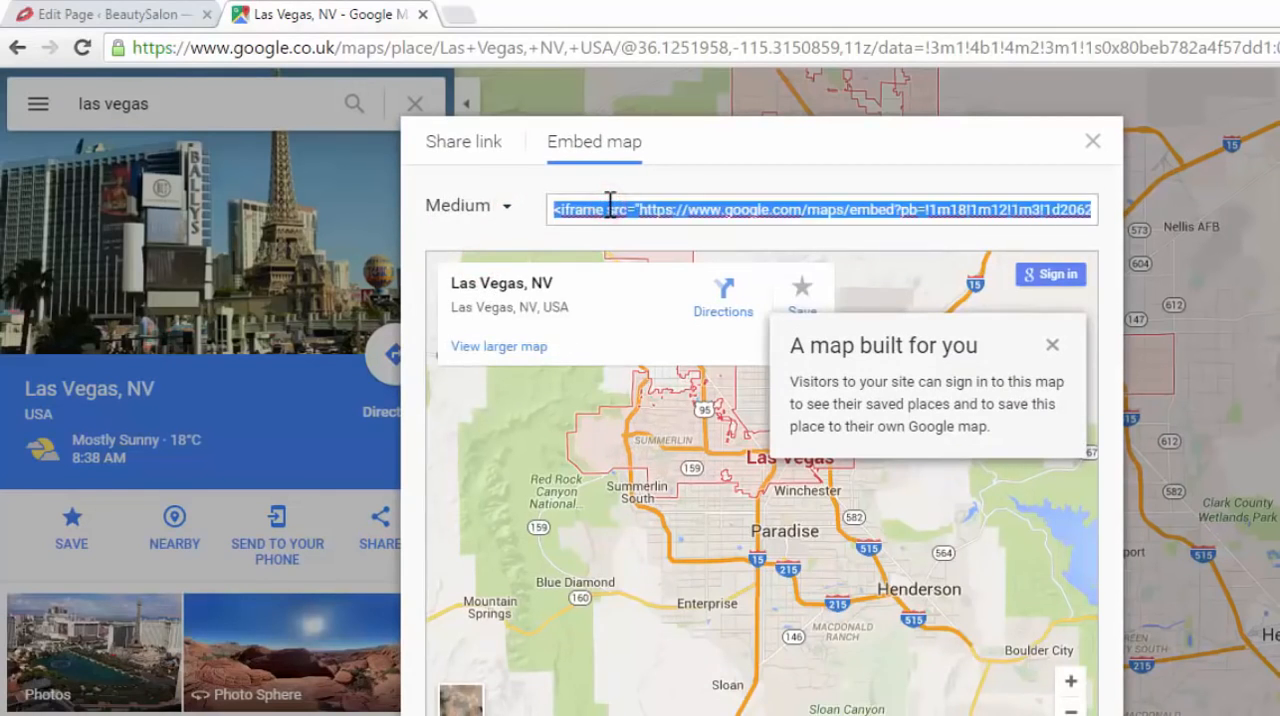
pyautogui.rightClick(610, 205)
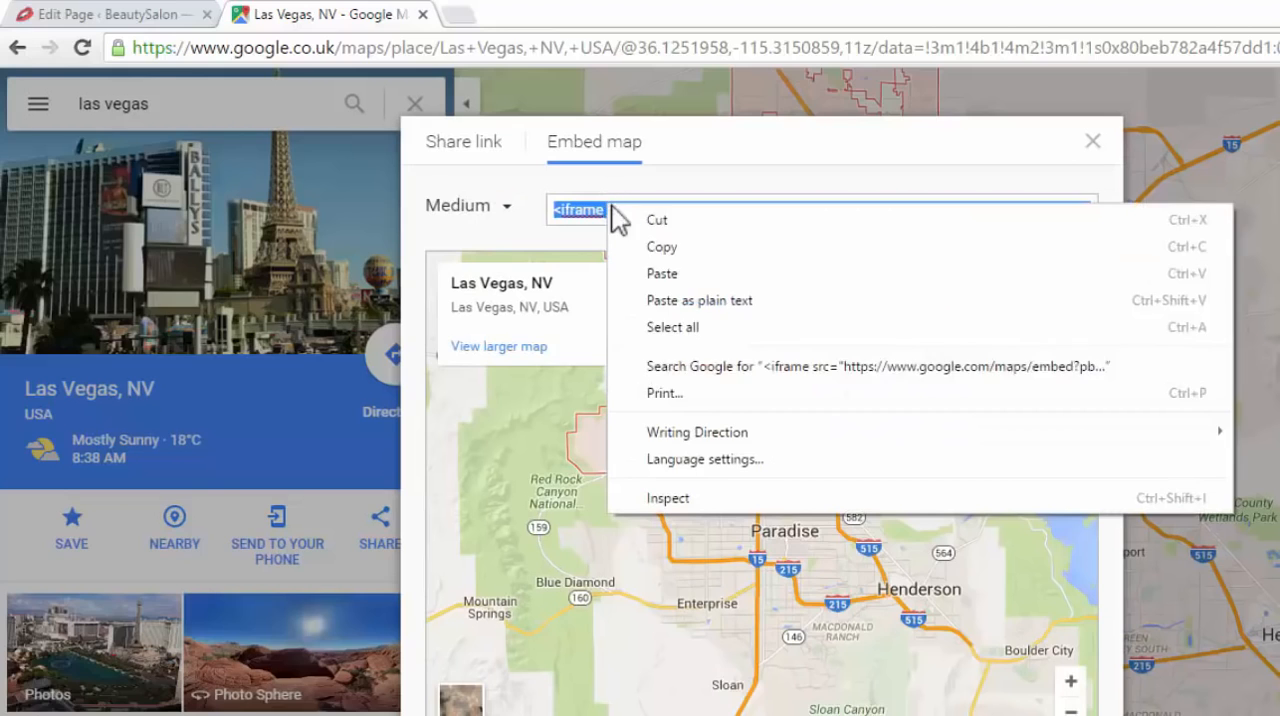
pyautogui.click(663, 249)
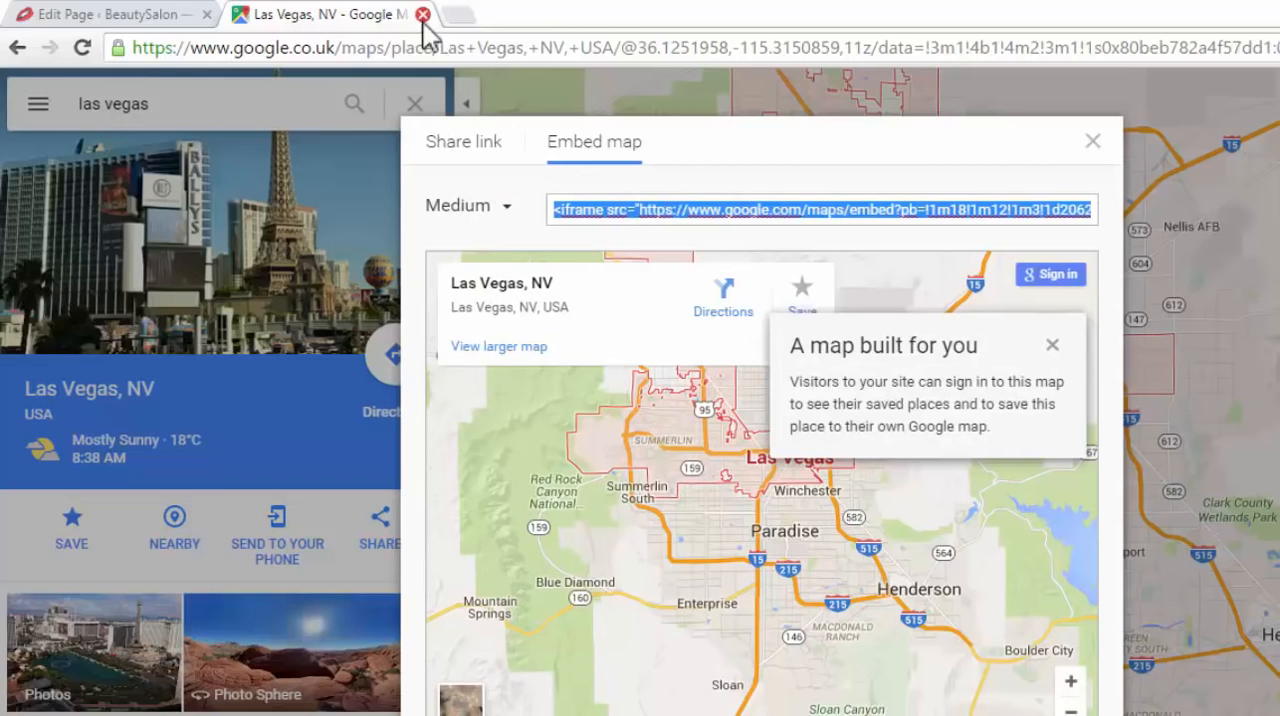
pyautogui.click(94, 14)
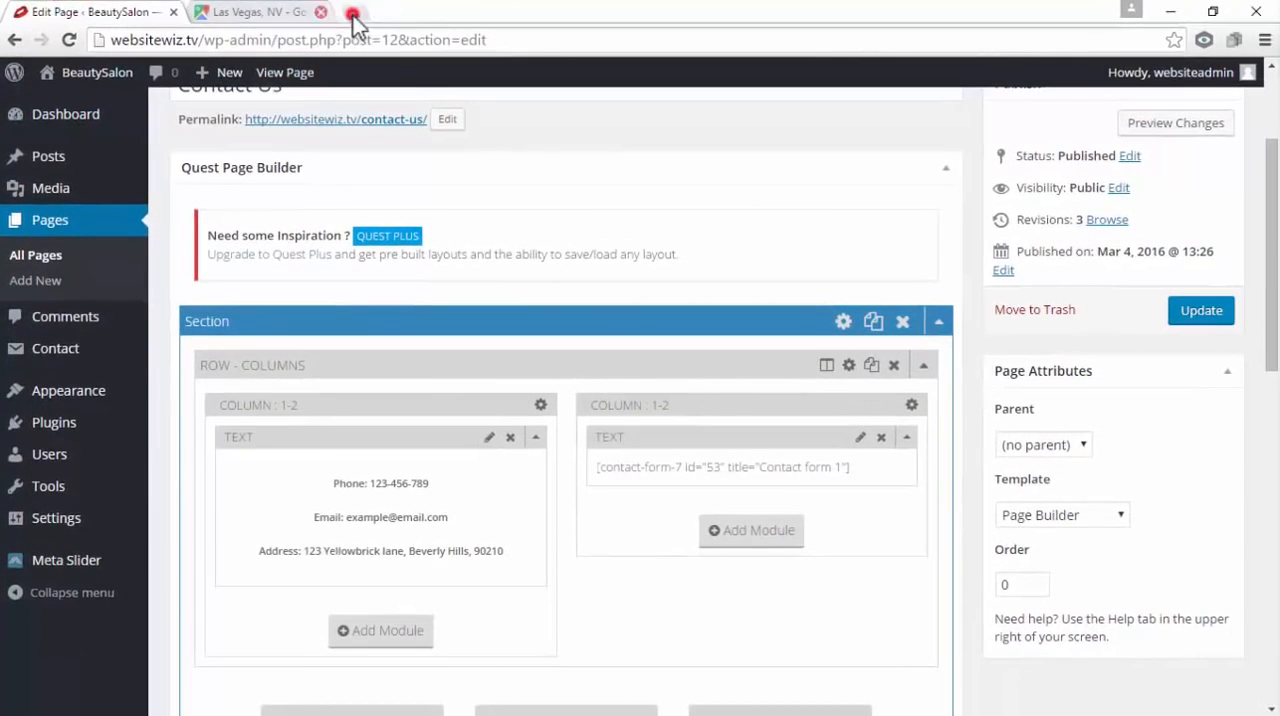
pyautogui.click(354, 12)
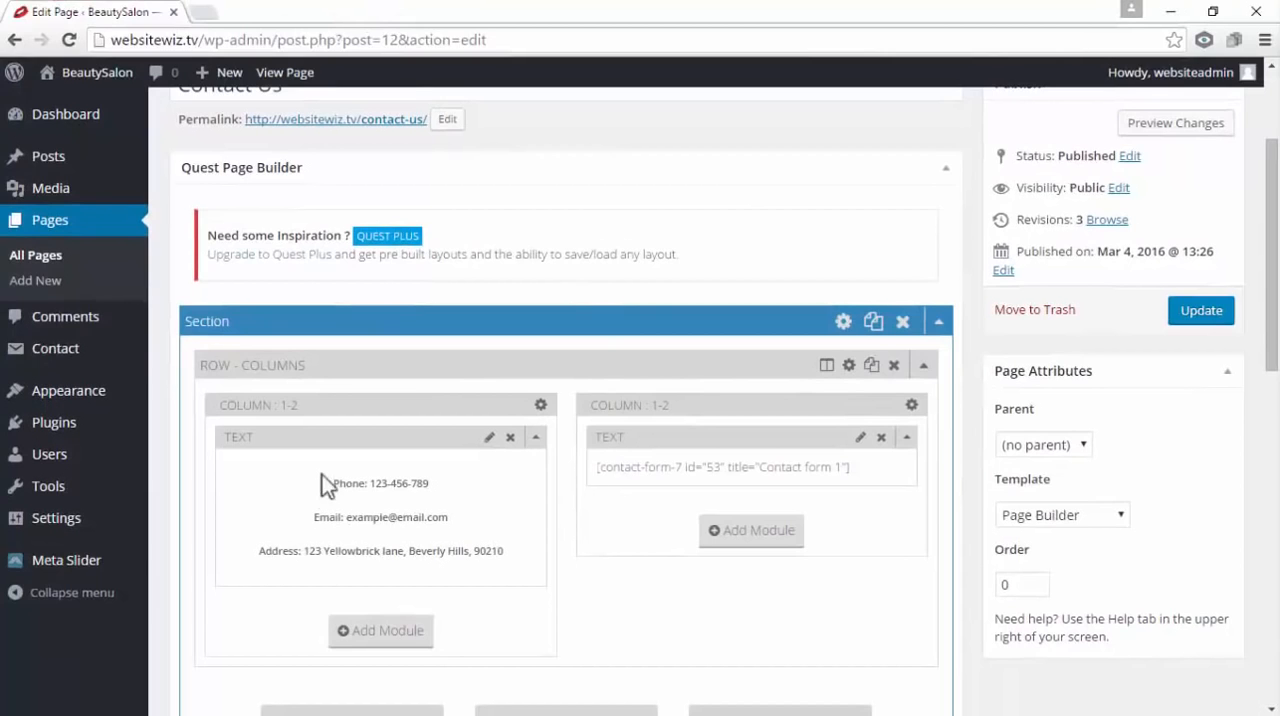
# Open the first column's Text module for editing and start a new line below the address line
pyautogui.moveTo(345, 434); pyautogui.dragTo(258, 455)
pyautogui.click(489, 439)
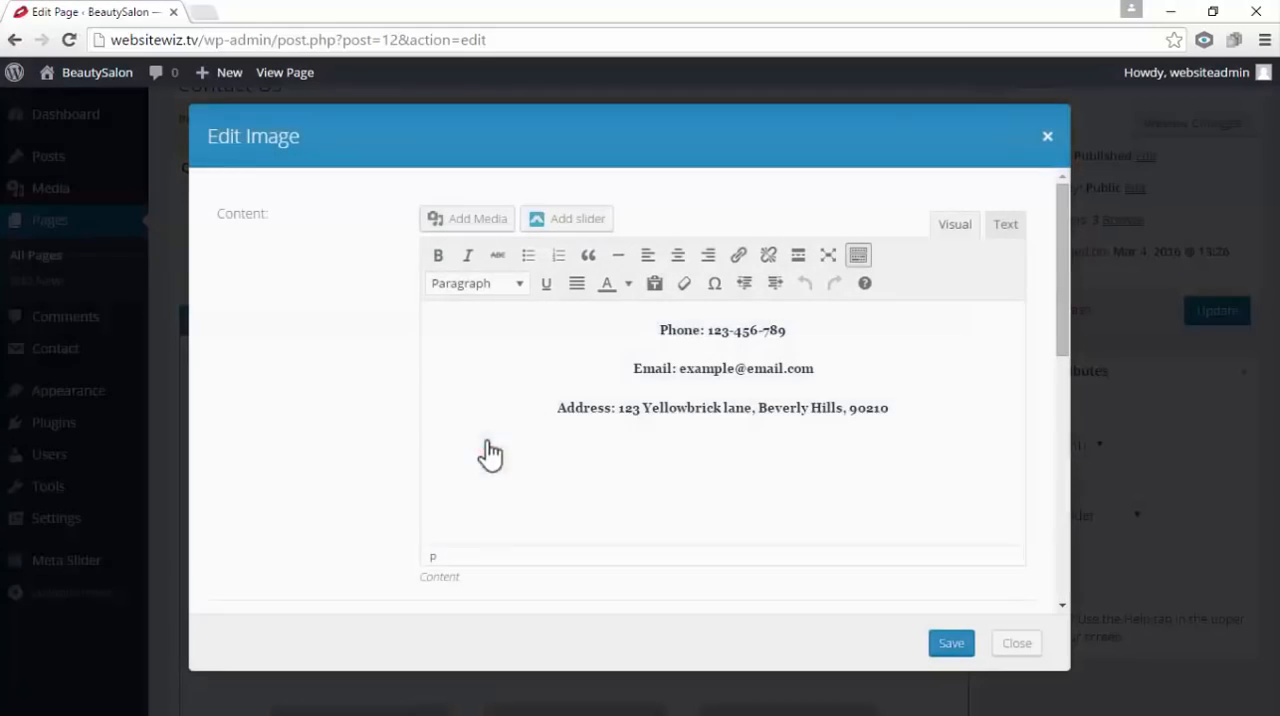
pyautogui.click(929, 409)
pyautogui.click(889, 409)
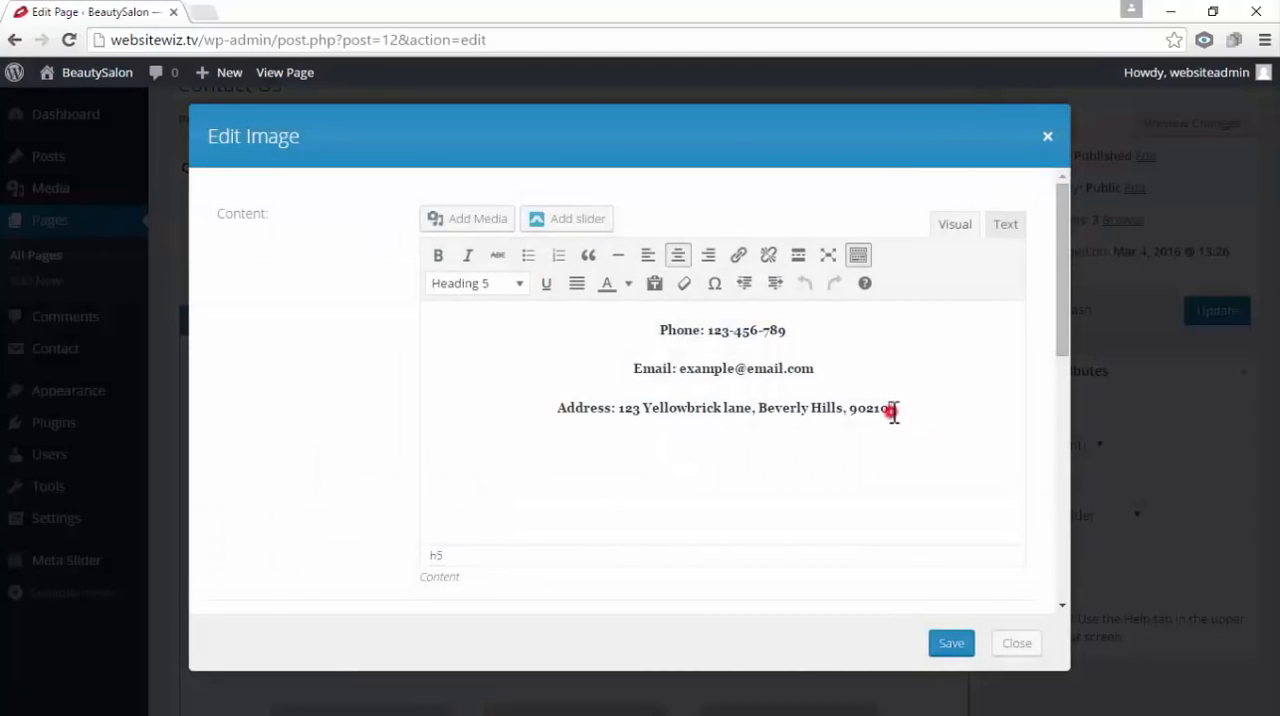
pyautogui.press('Return')
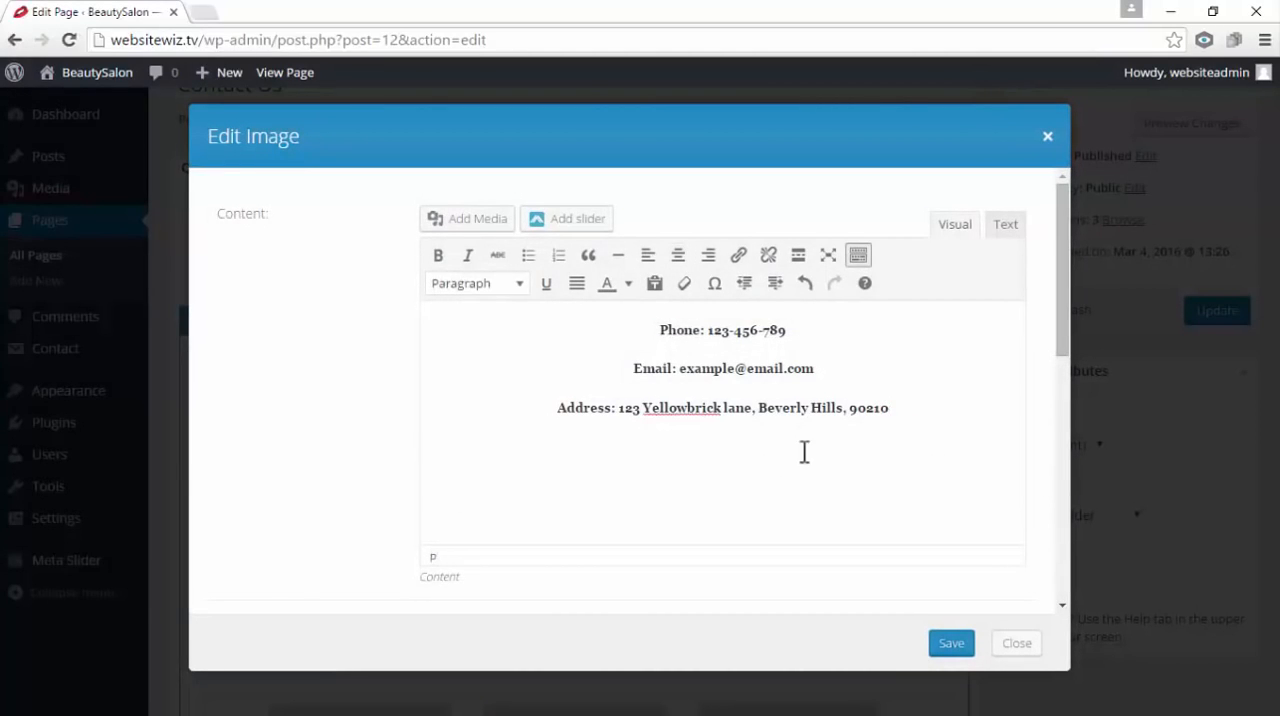
# Try pasting the map's iframe code below the address in the visual editor, then delete the pasted code
pyautogui.rightClick(493, 449)
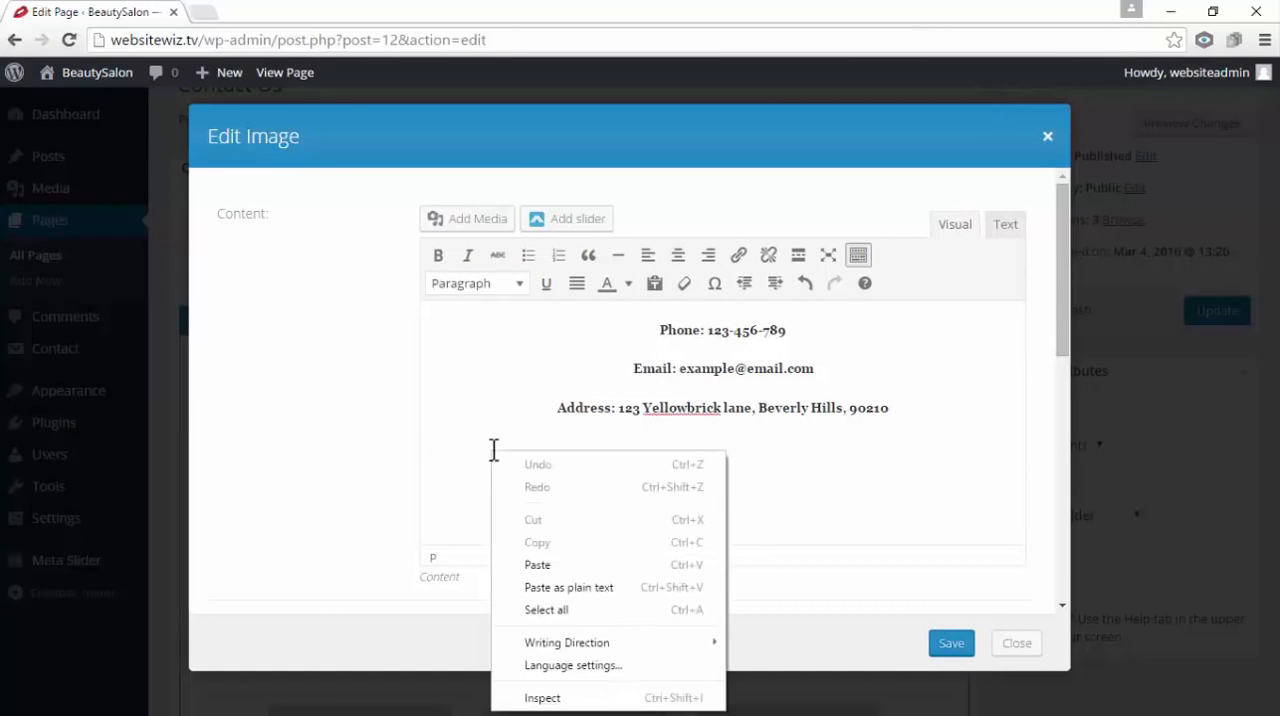
pyautogui.click(539, 566)
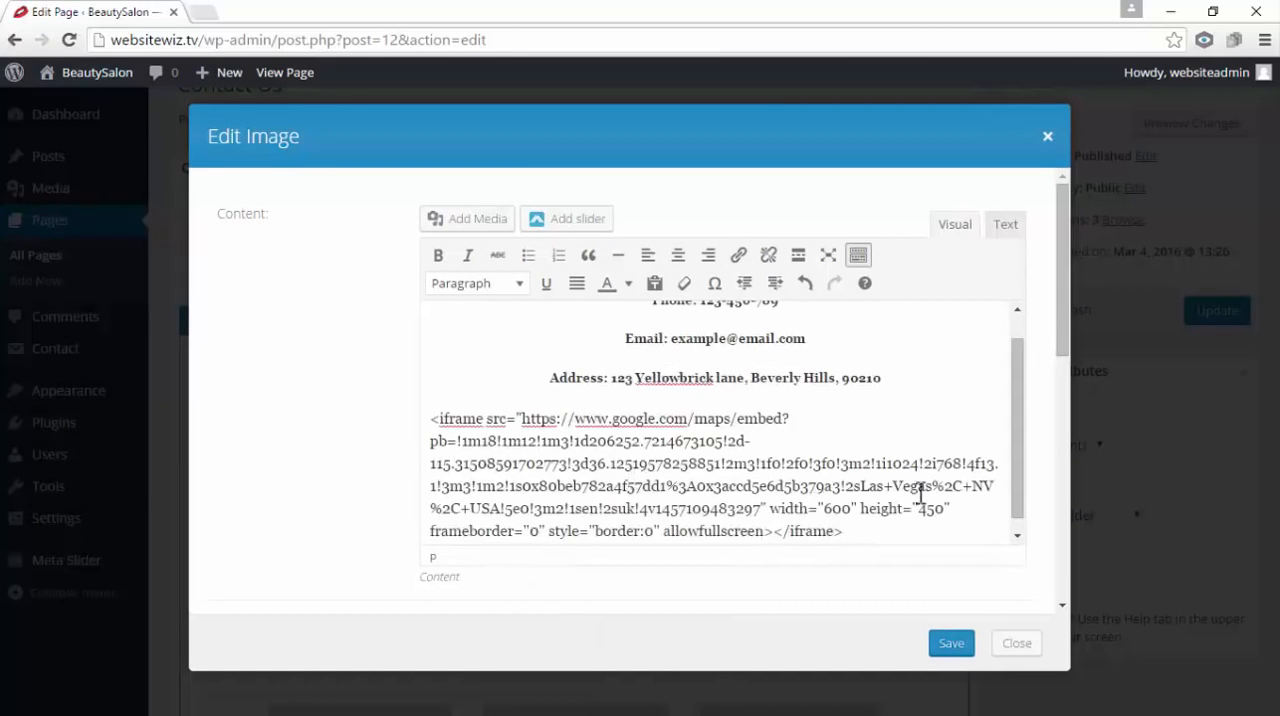
pyautogui.moveTo(1020, 466); pyautogui.dragTo(1015, 424)
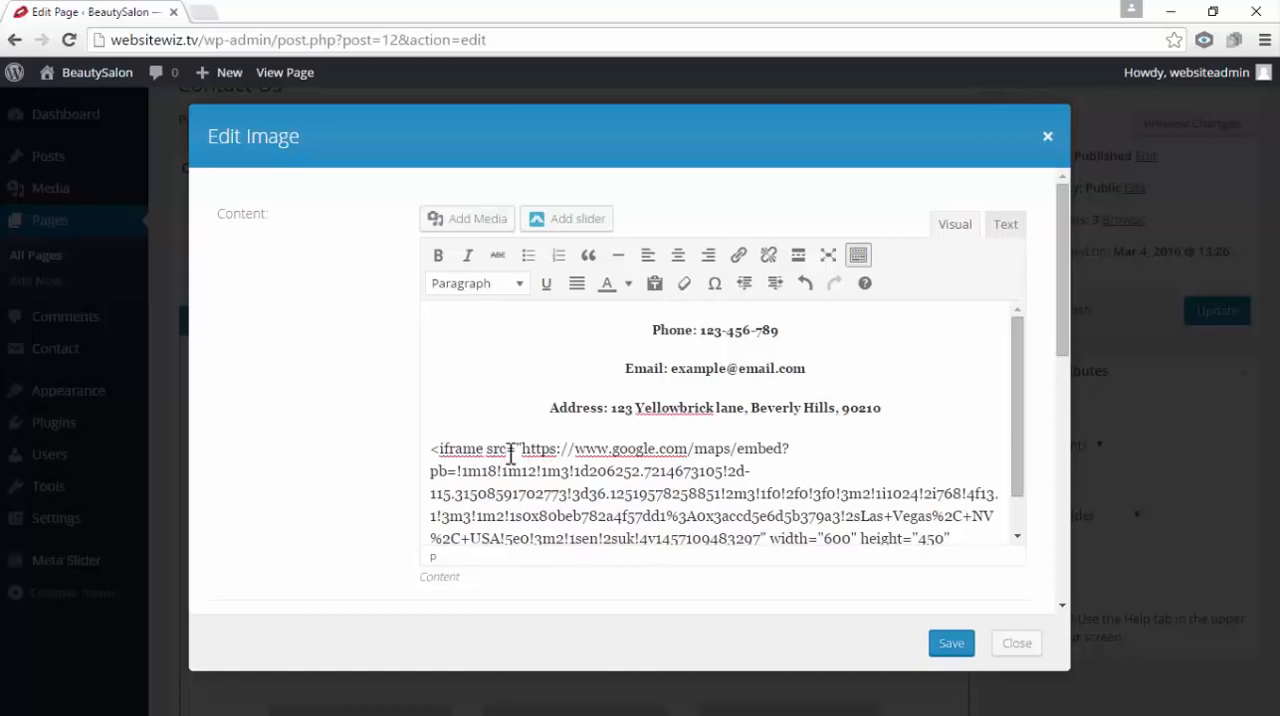
pyautogui.moveTo(433, 447); pyautogui.dragTo(1014, 537)
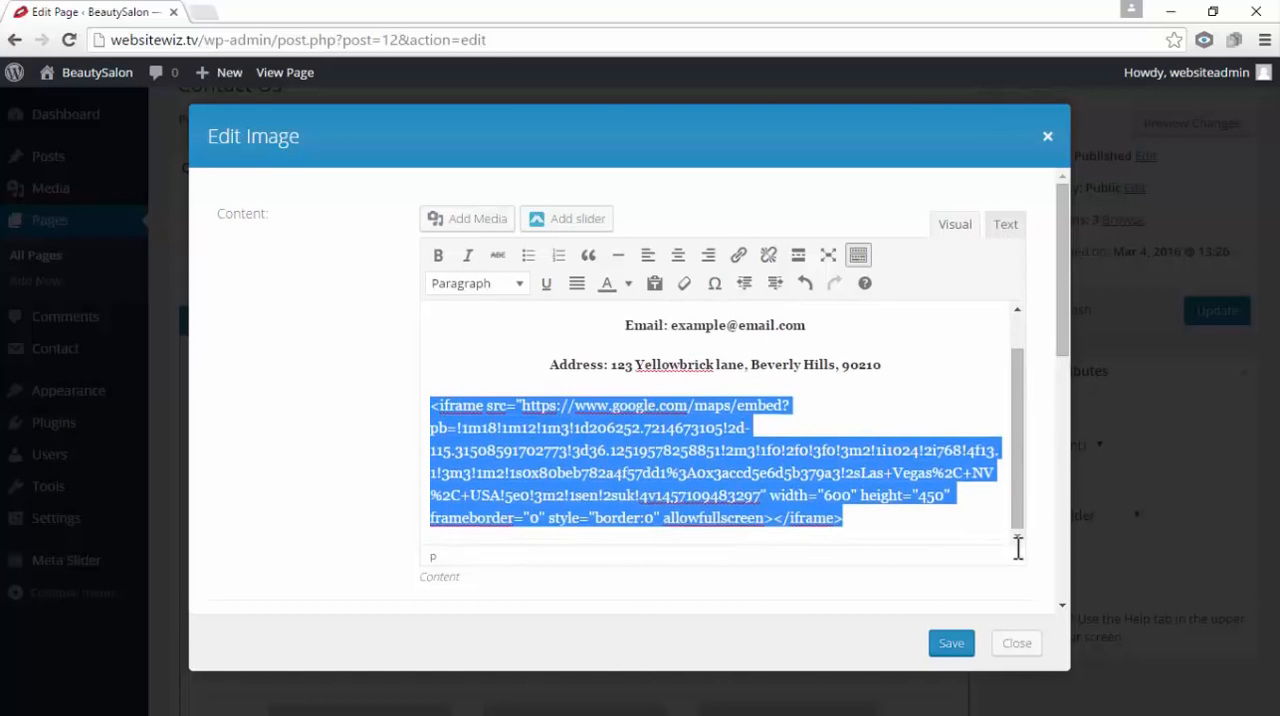
pyautogui.press('Delete')
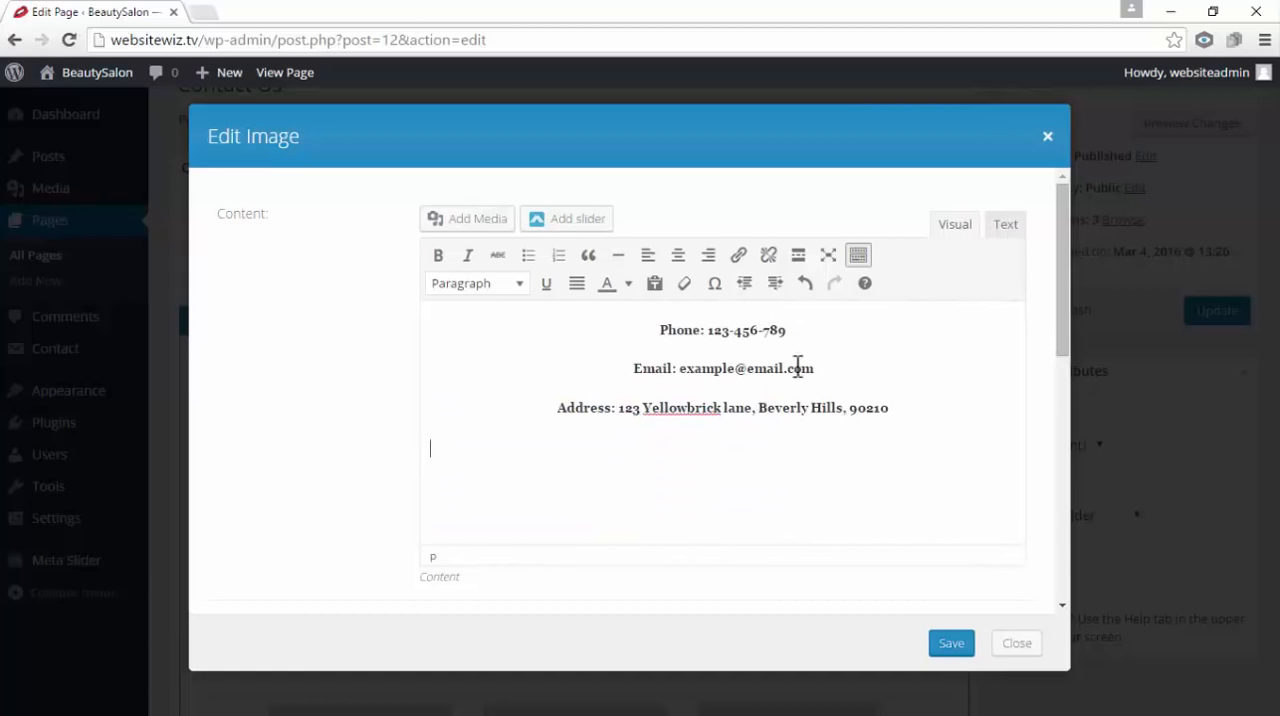
# Compare the HTML source of the contact lines with their visual rendering in the Text module
pyautogui.click(1004, 228)
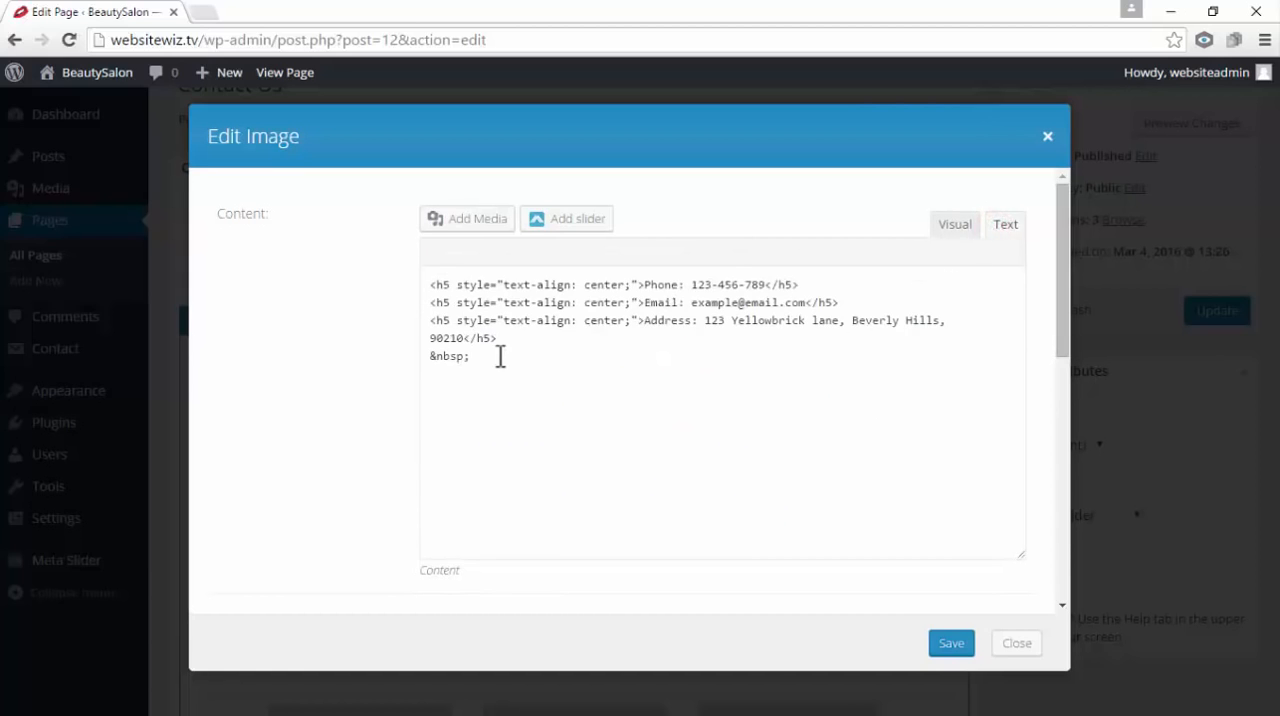
pyautogui.moveTo(498, 356); pyautogui.dragTo(425, 285)
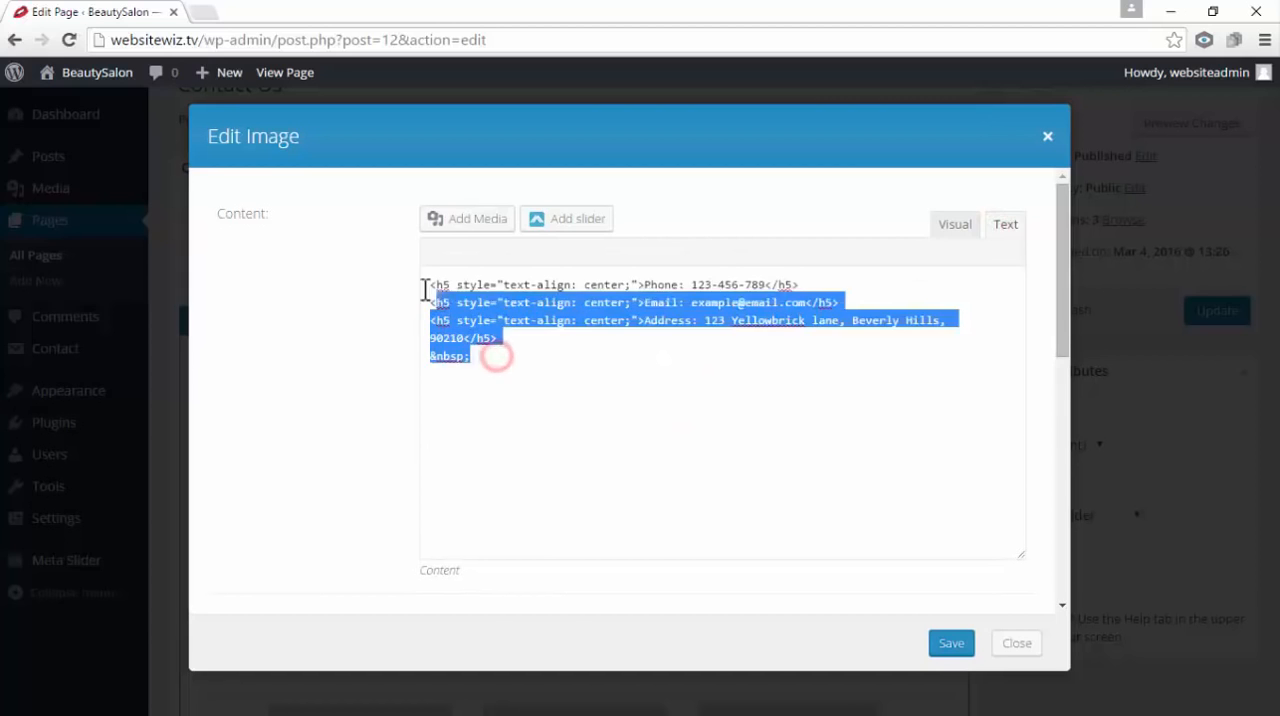
pyautogui.click(578, 378)
pyautogui.moveTo(511, 363); pyautogui.dragTo(412, 278)
pyautogui.click(580, 380)
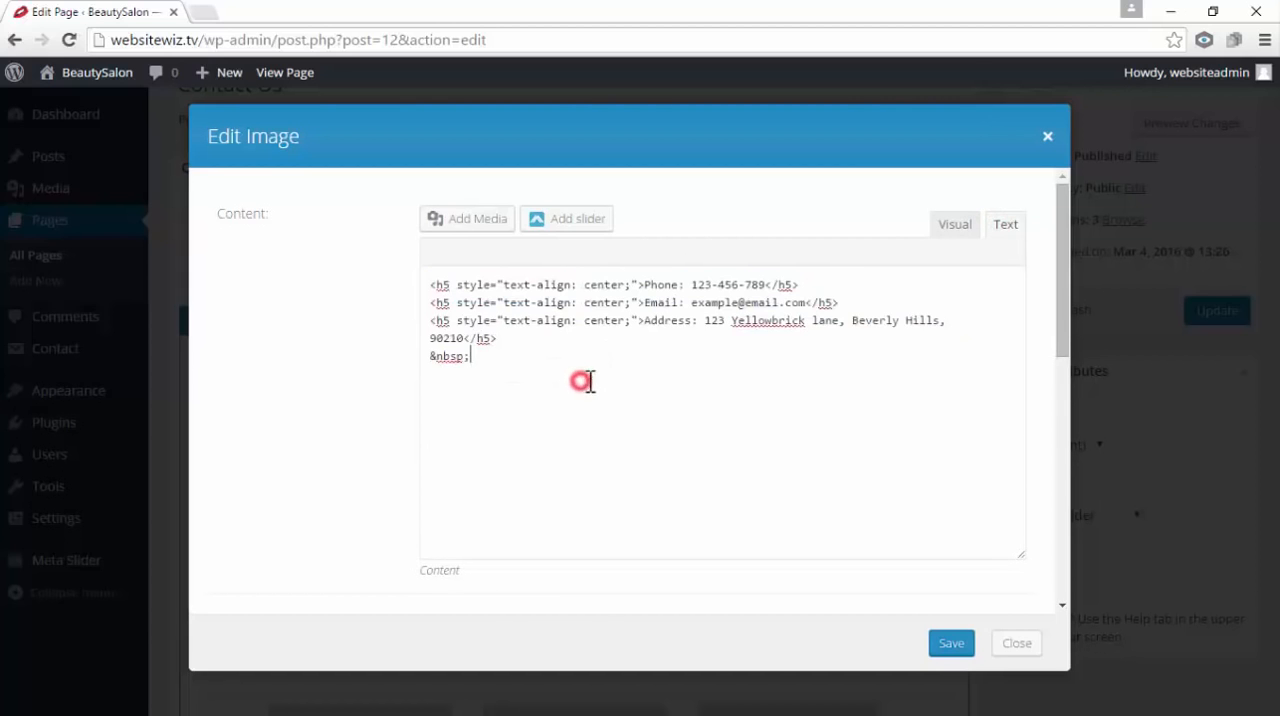
pyautogui.click(954, 225)
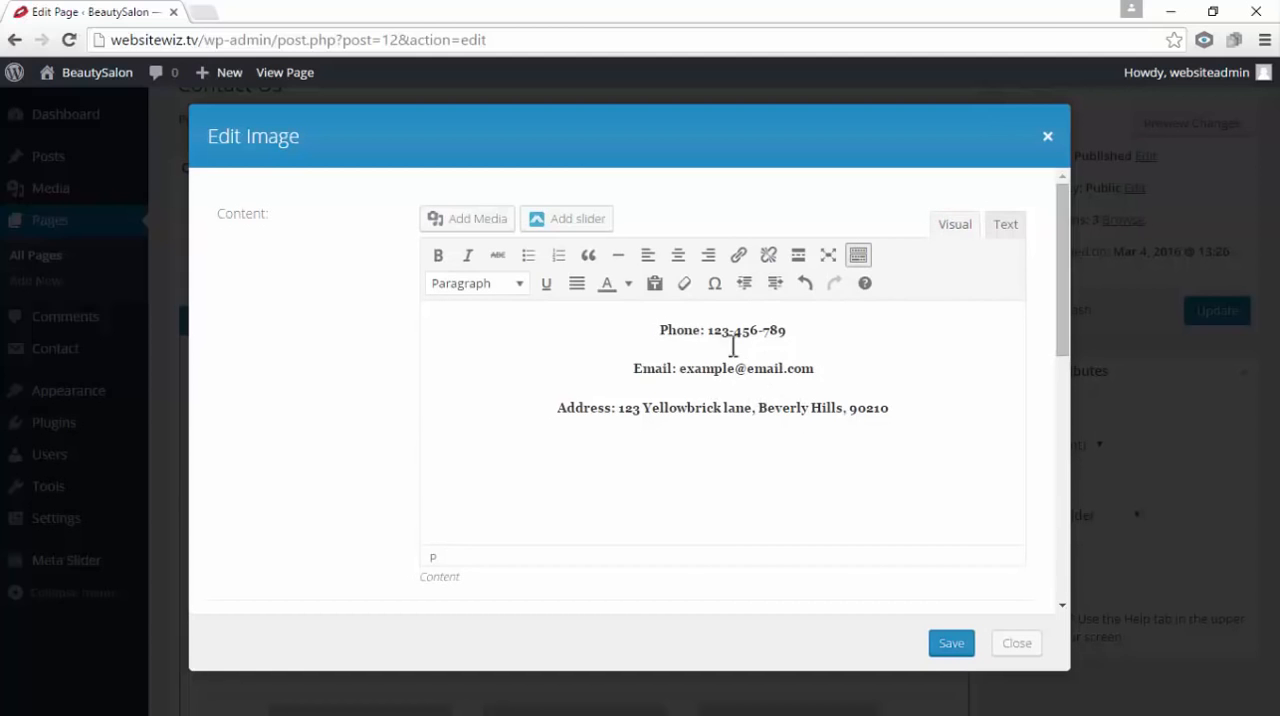
pyautogui.click(1005, 226)
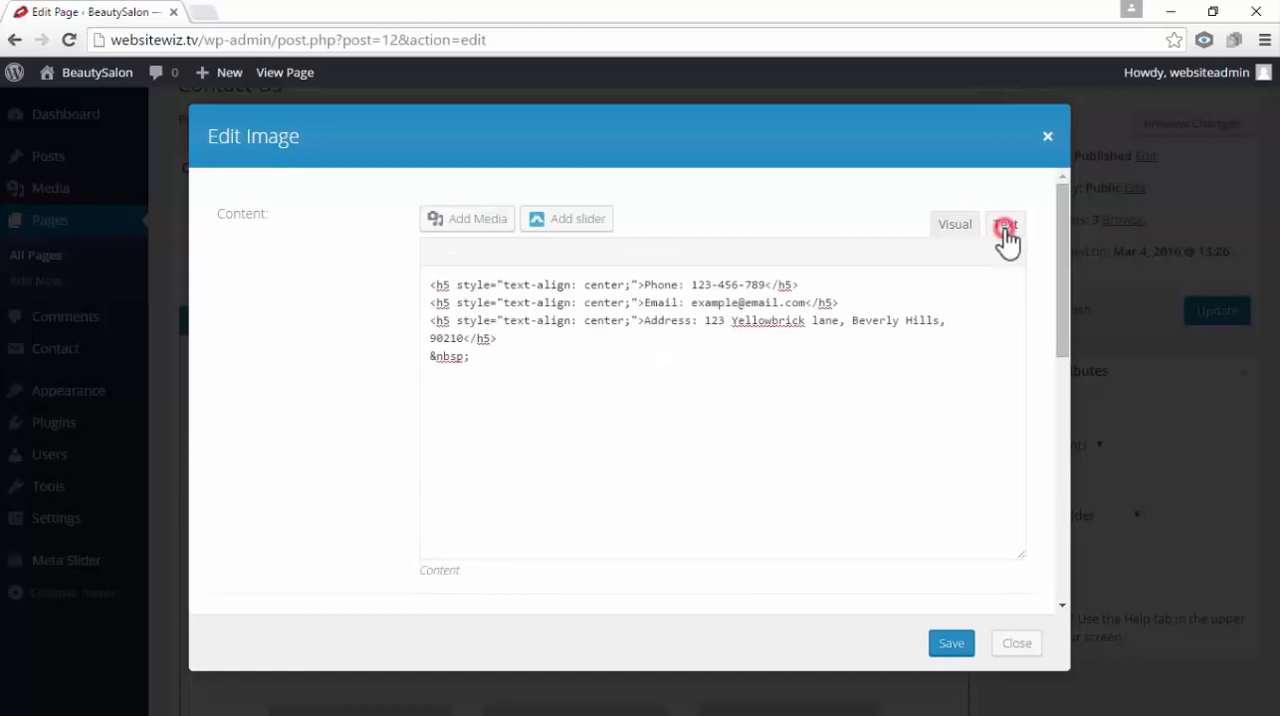
pyautogui.click(955, 224)
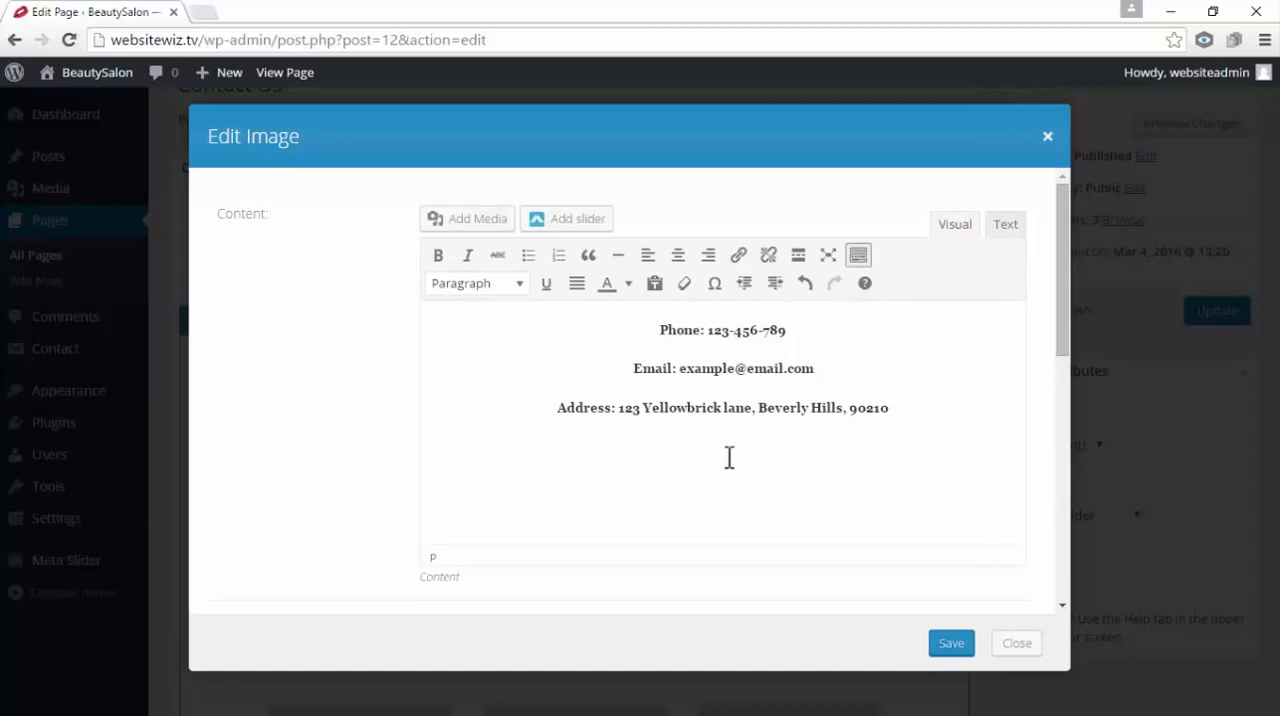
# Paste the Las Vegas map's iframe code into the Text module's HTML below the contact lines, check its visual preview, and save the module
pyautogui.click(1003, 228)
pyautogui.click(555, 381)
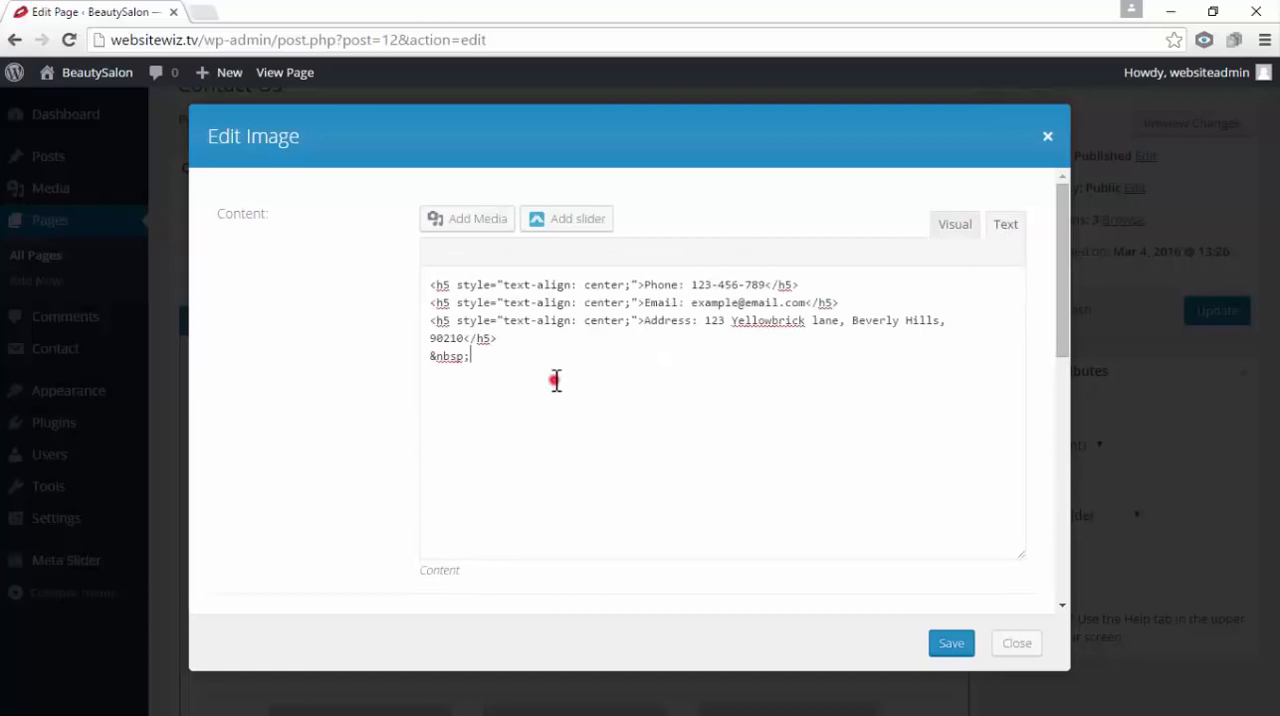
pyautogui.rightClick(453, 391)
pyautogui.click(518, 500)
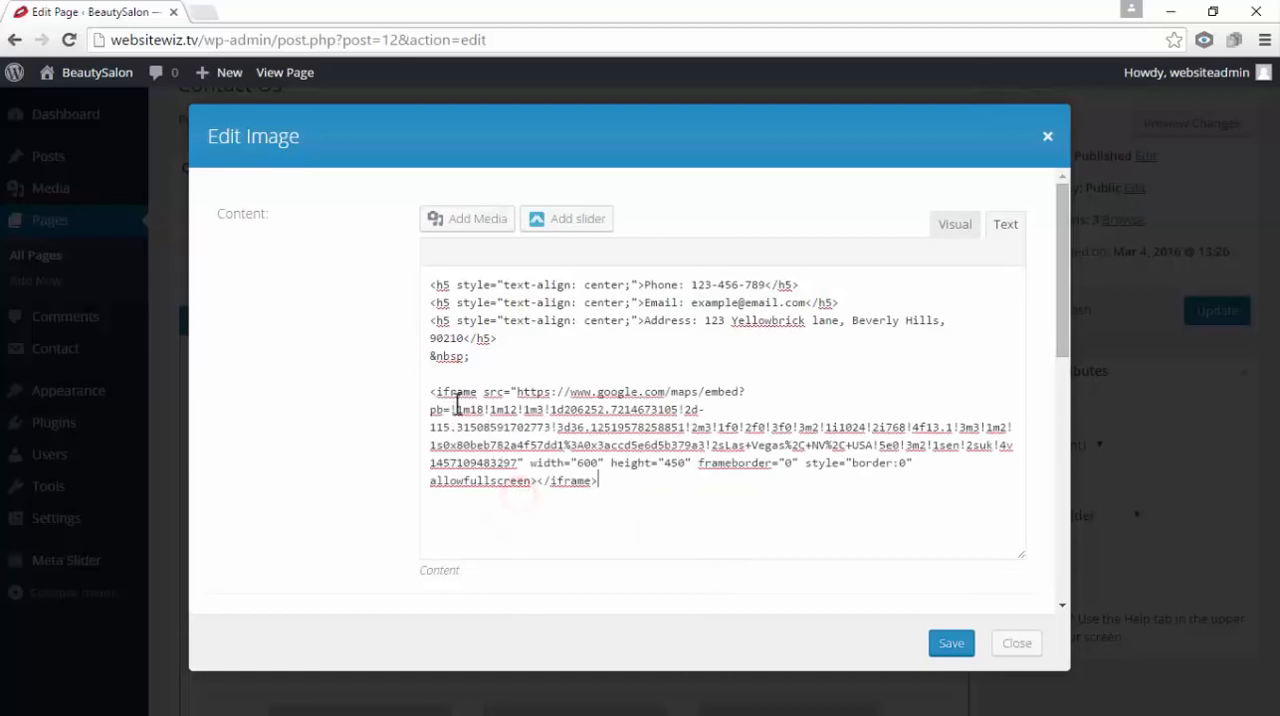
pyautogui.click(955, 232)
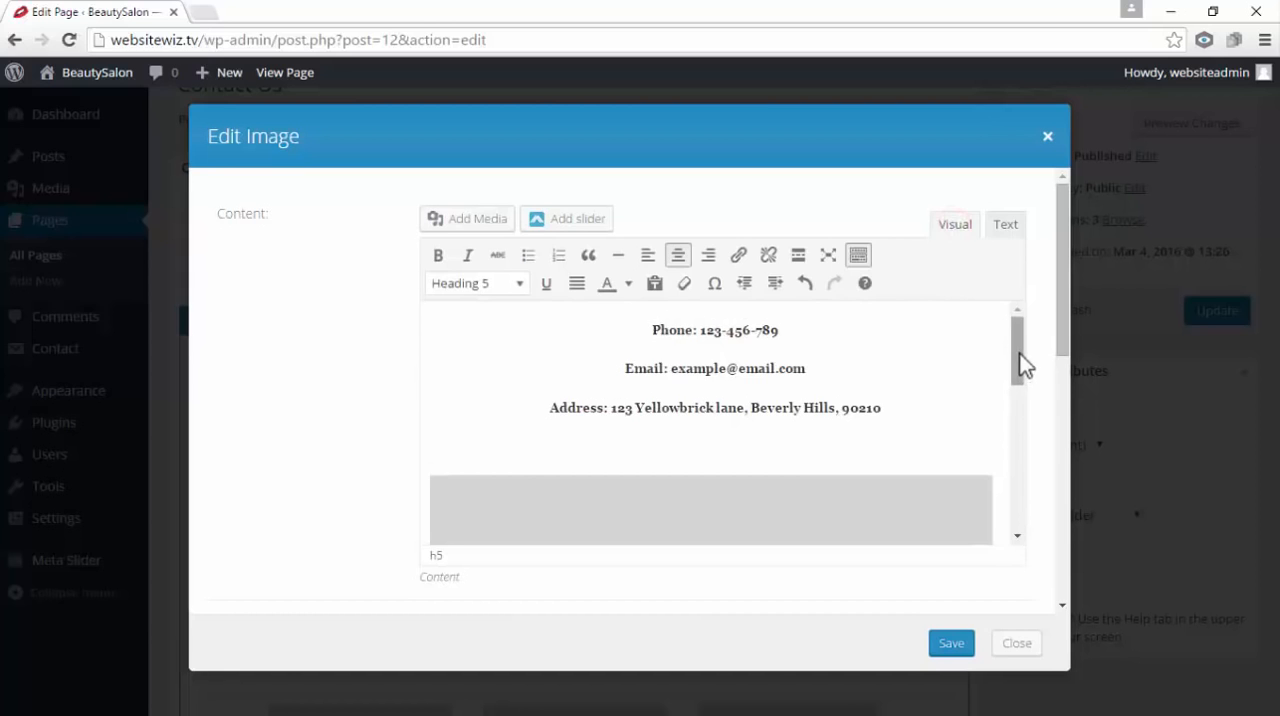
pyautogui.moveTo(1018, 353); pyautogui.dragTo(998, 320)
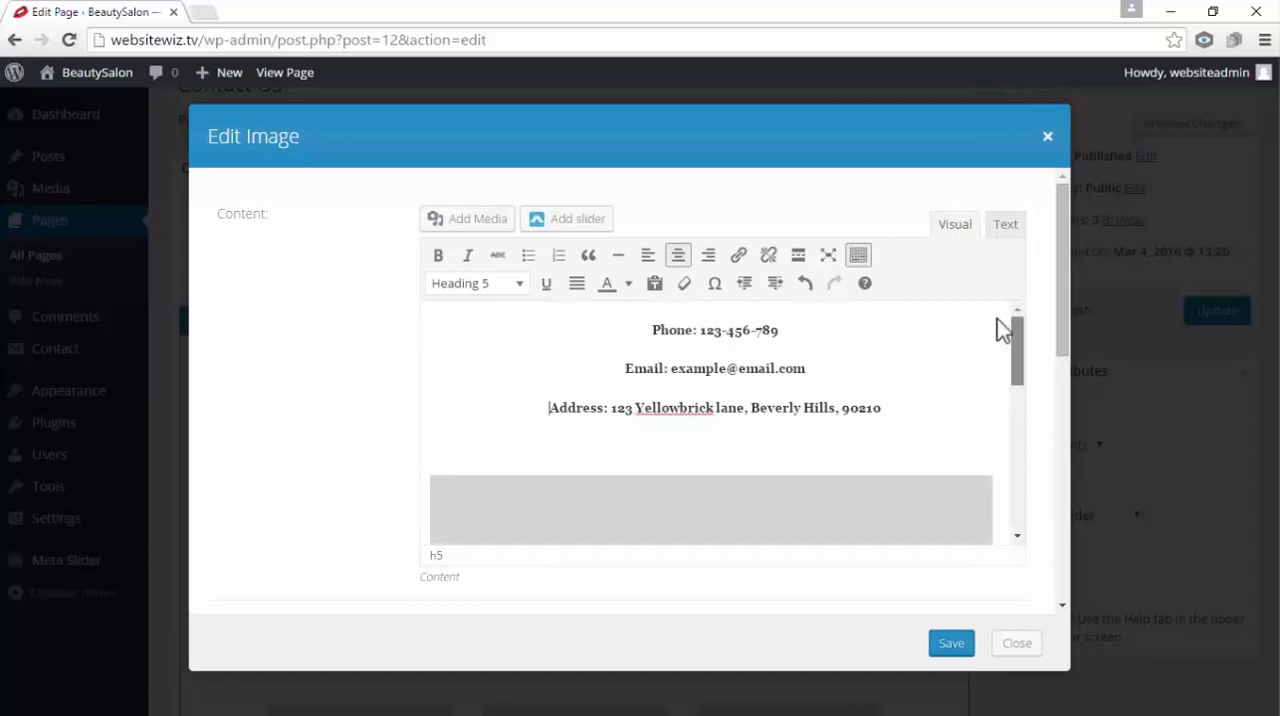
pyautogui.click(948, 645)
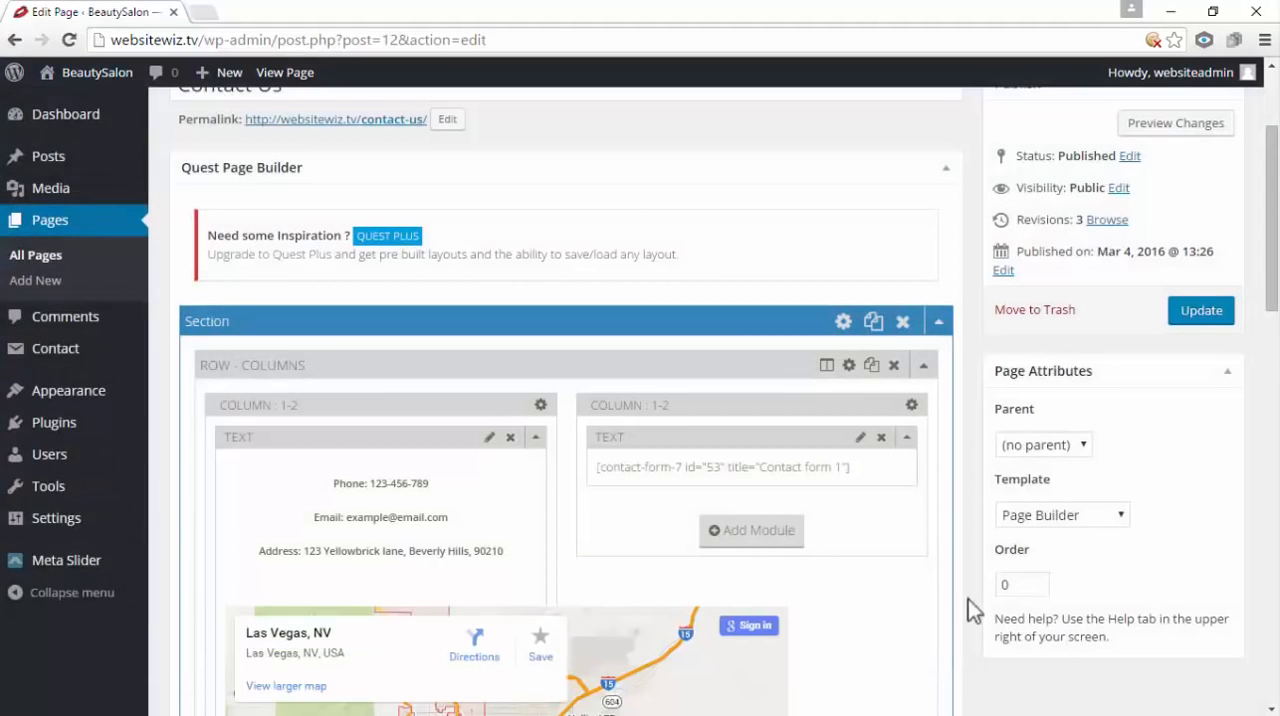
pyautogui.scroll(-2, 859, 514)
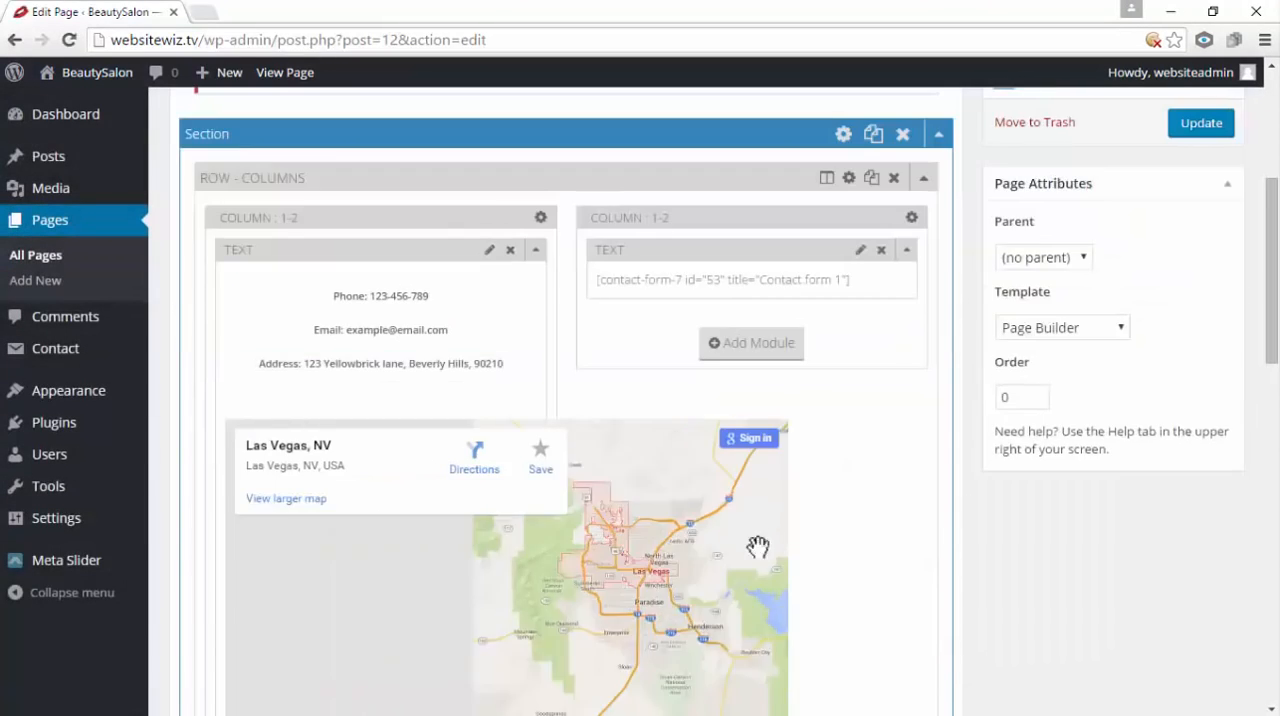
# Update the Contact Us page with the embedded map and open its published version
pyautogui.scroll(2, 769, 548)
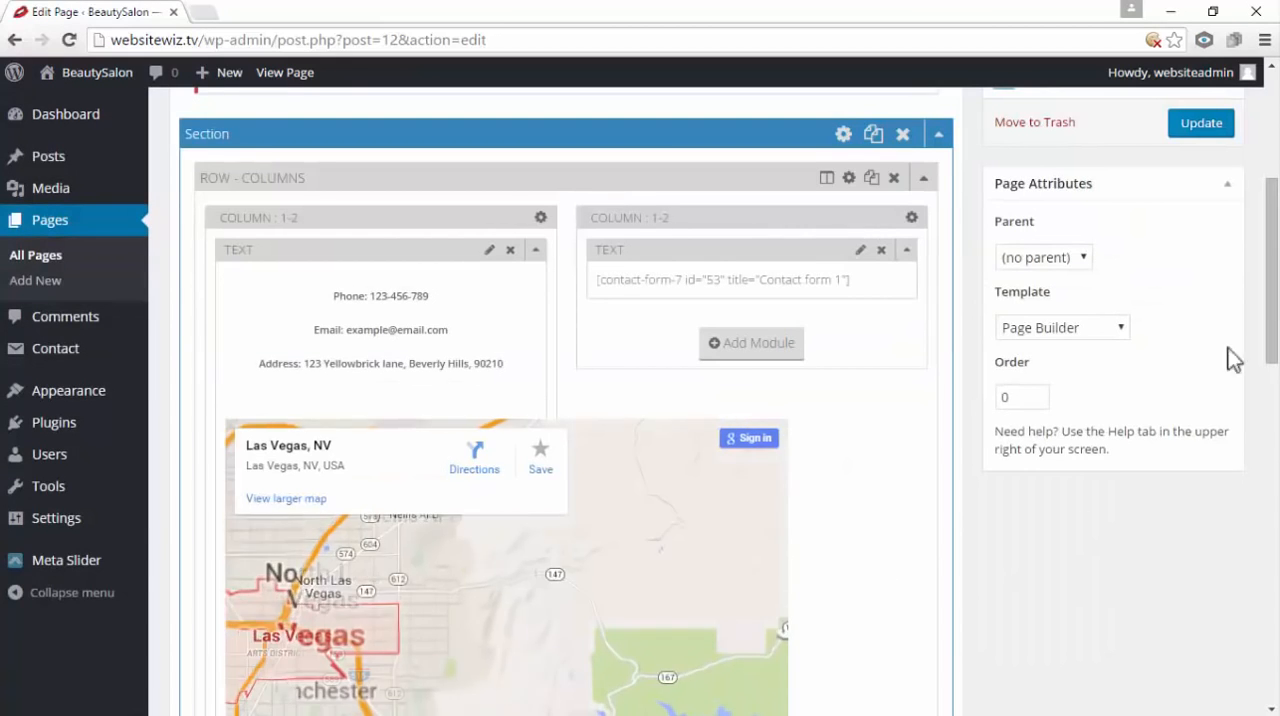
pyautogui.moveTo(1272, 297); pyautogui.dragTo(1270, 190)
pyautogui.click(1185, 505)
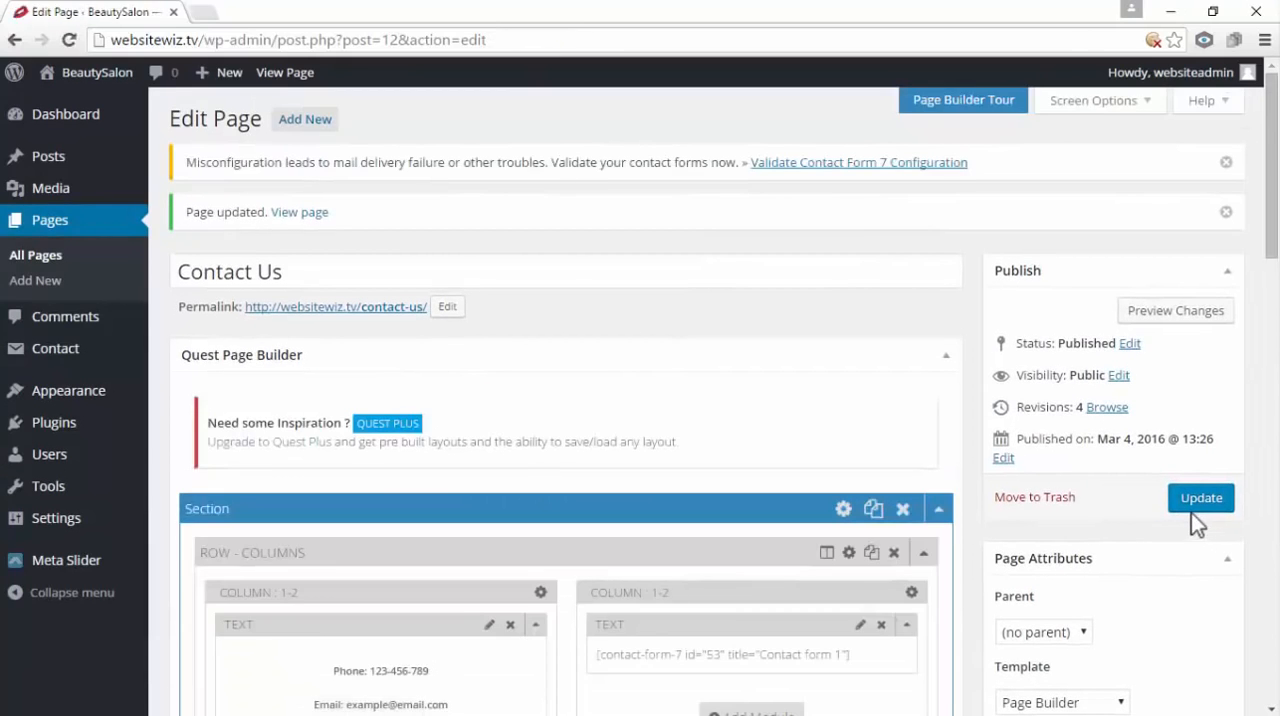
pyautogui.click(308, 216)
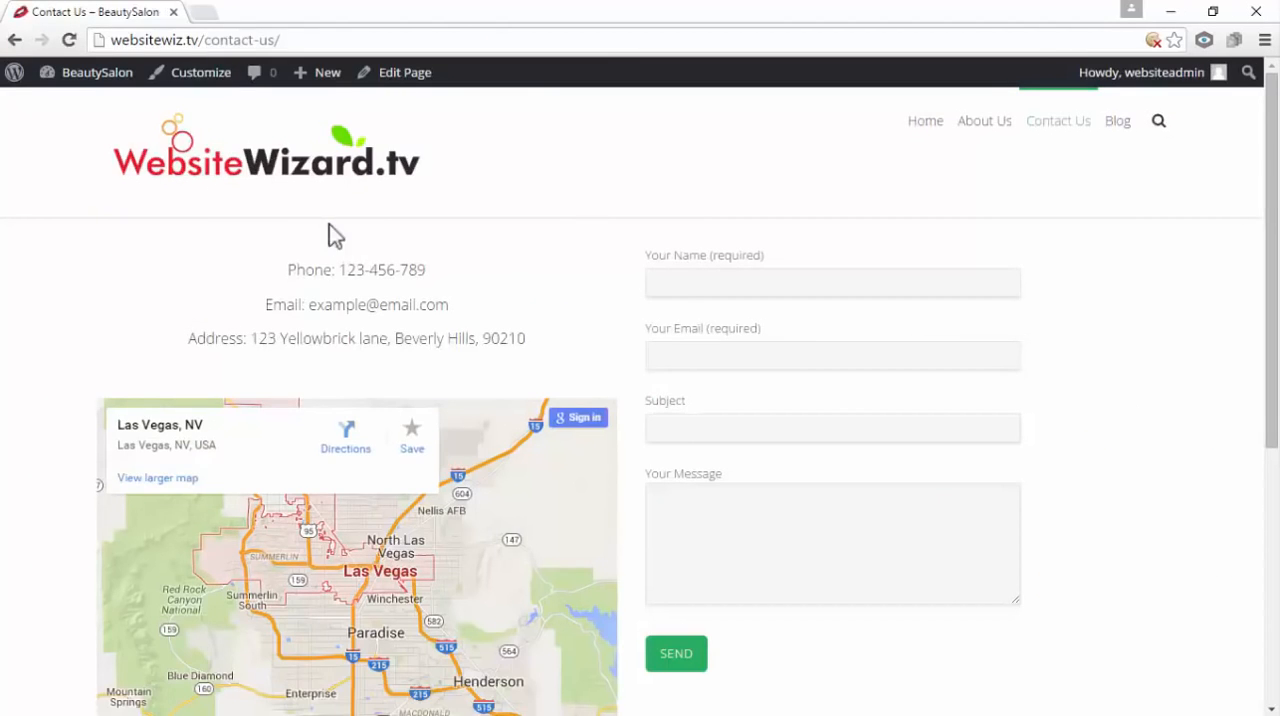
# Check the contact form's name, email, subject and message fields on the published Contact Us page
pyautogui.click(766, 354)
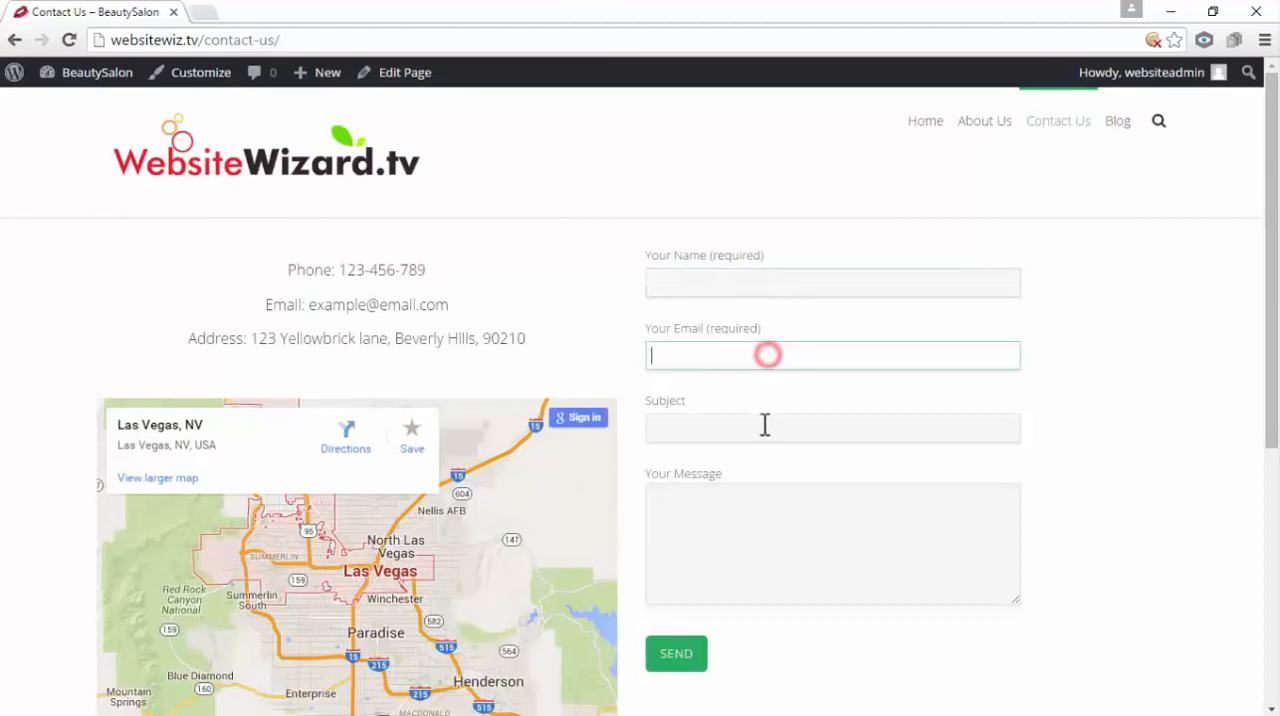
pyautogui.click(761, 426)
pyautogui.click(769, 517)
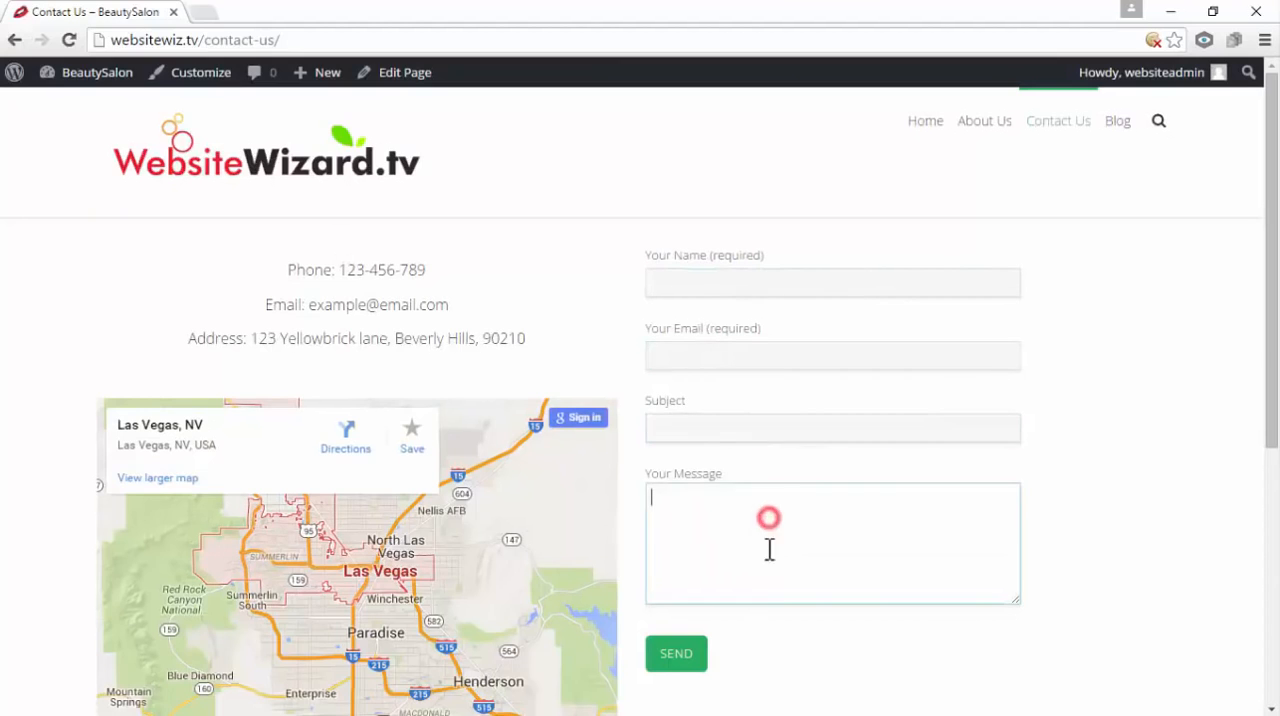
pyautogui.click(726, 346)
pyautogui.click(686, 429)
pyautogui.click(709, 532)
# Examine the phone, email and address lines and test the embedded Las Vegas map's zooming out and in
pyautogui.moveTo(432, 270); pyautogui.dragTo(286, 246)
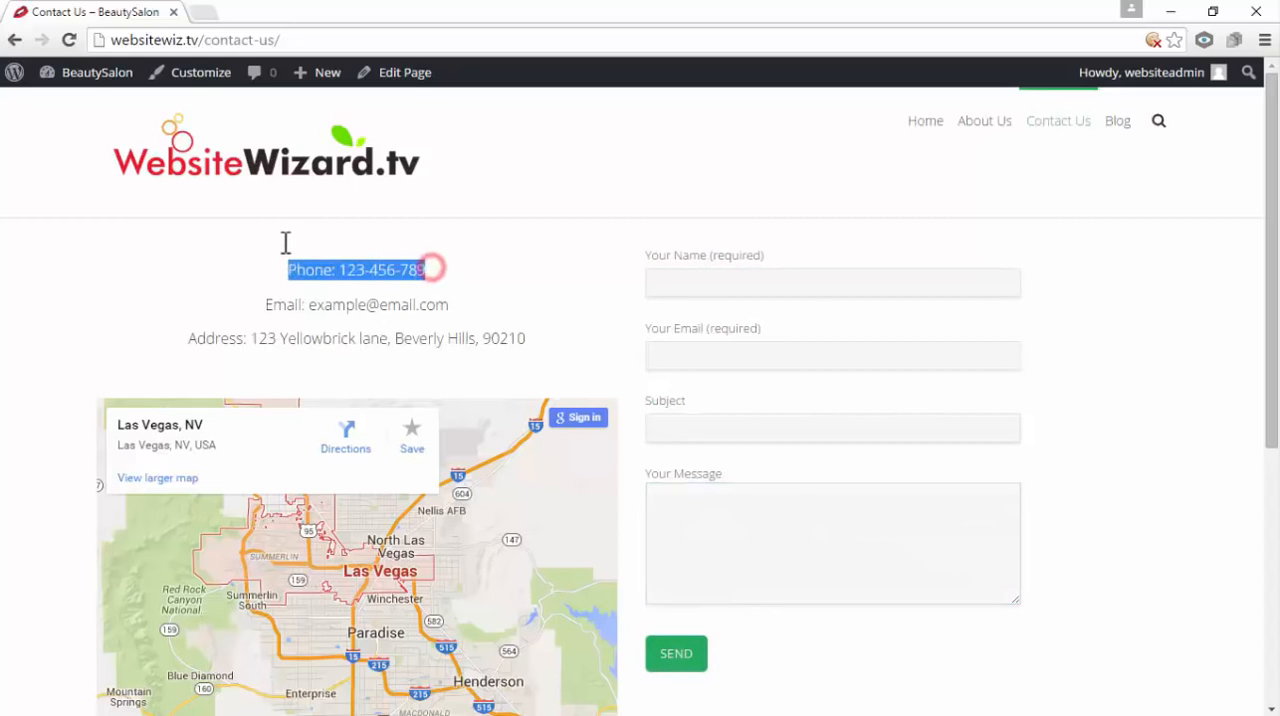
pyautogui.click(452, 304)
pyautogui.moveTo(450, 305); pyautogui.dragTo(354, 304)
pyautogui.moveTo(528, 340); pyautogui.dragTo(268, 338)
pyautogui.moveTo(540, 342); pyautogui.dragTo(325, 270)
pyautogui.click(520, 292)
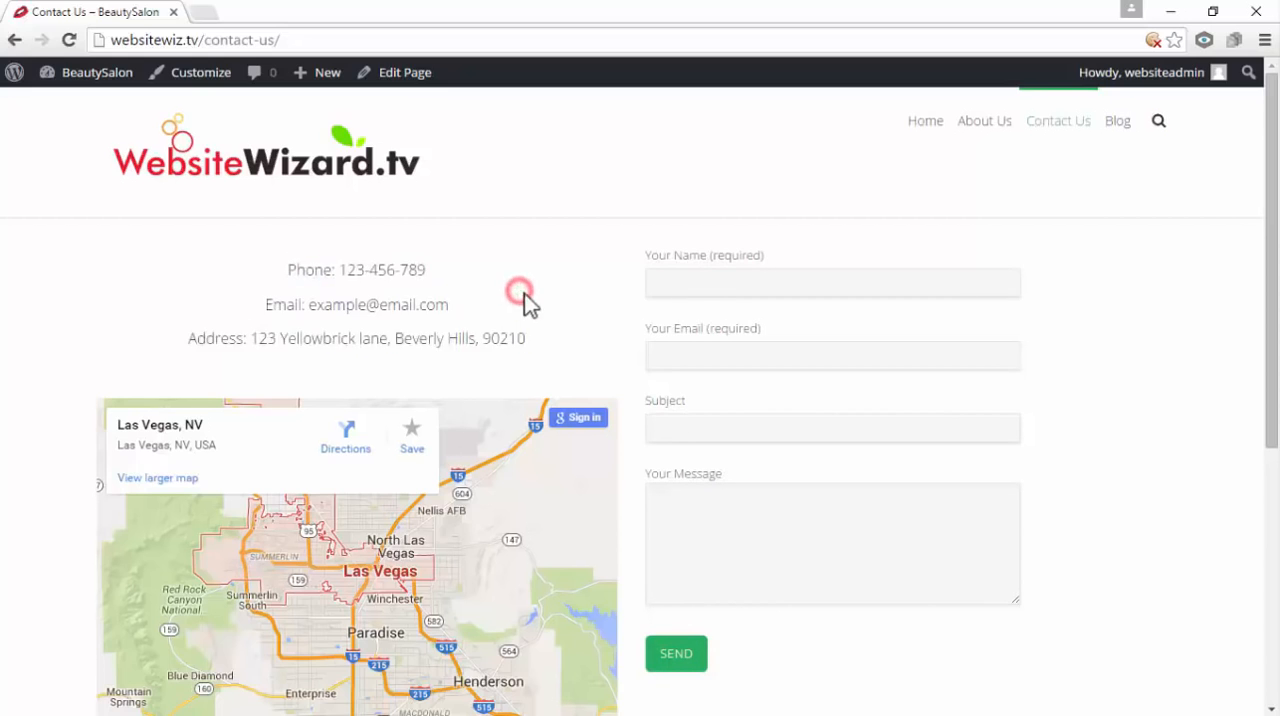
pyautogui.scroll(-1, 491, 442)
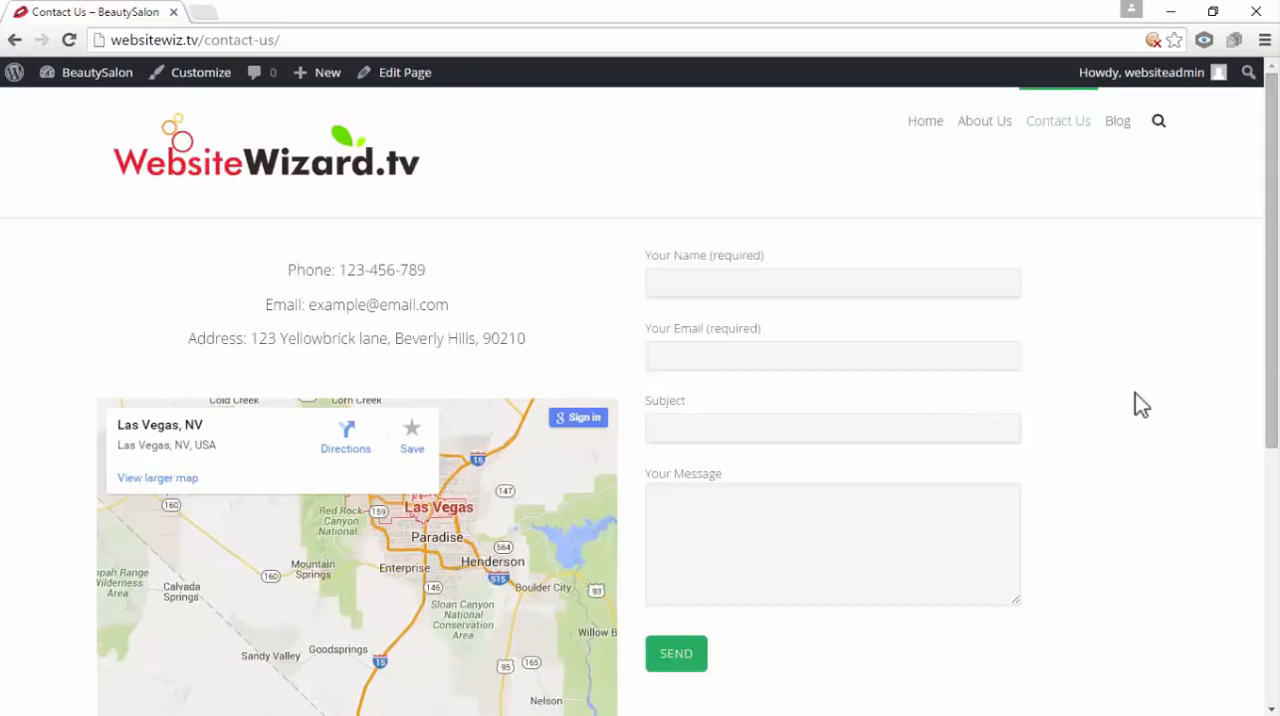
pyautogui.scroll(1, 498, 442)
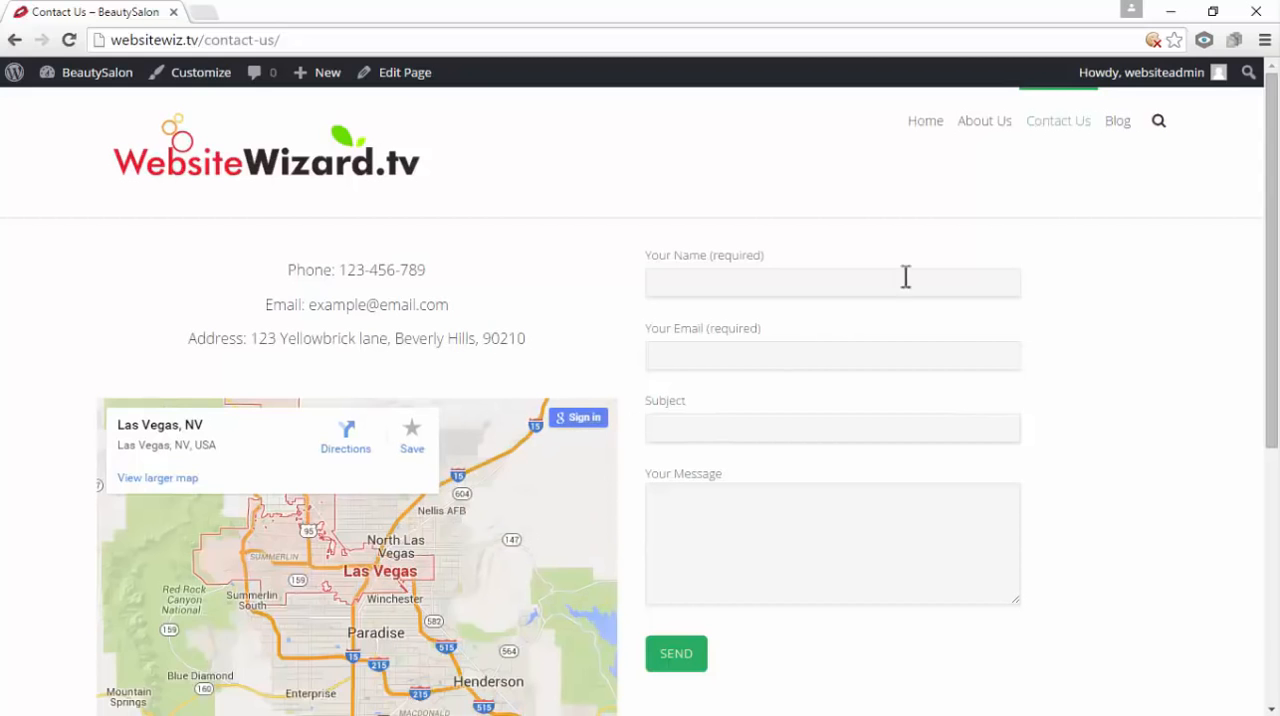
# Review the site's About Us, Contact Us and Home pages, and open the Blog page
pyautogui.click(976, 124)
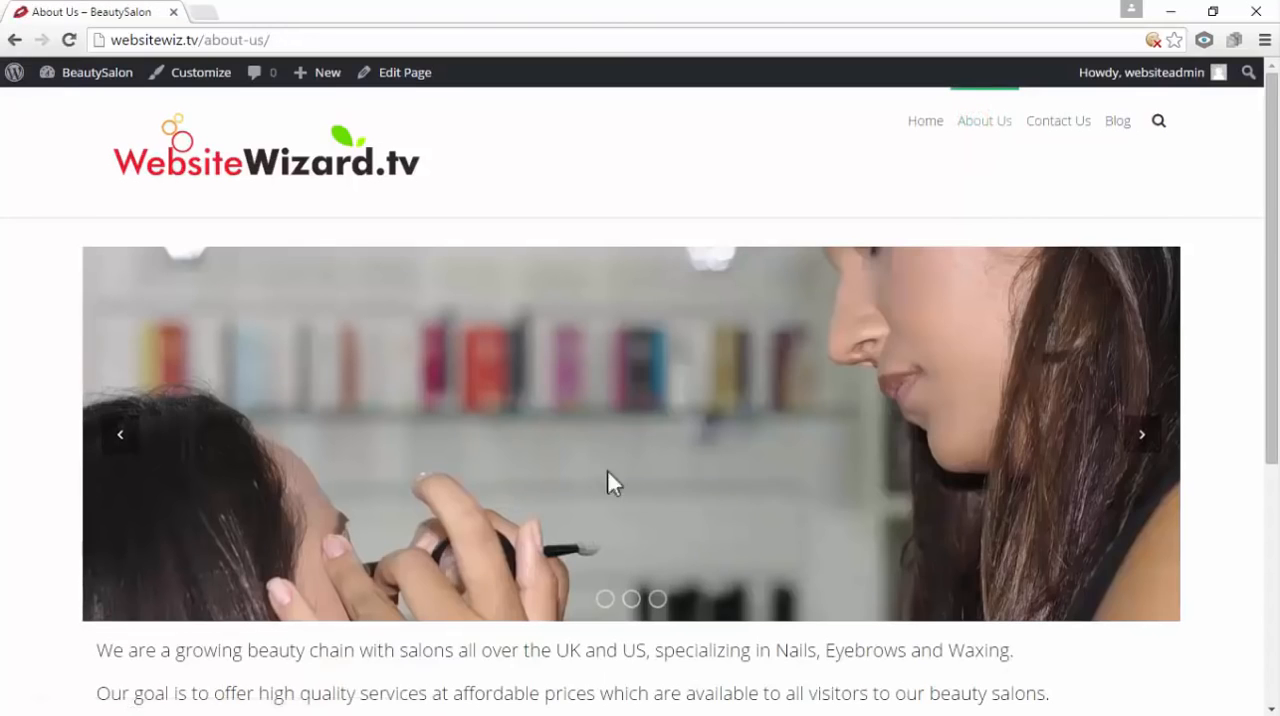
pyautogui.scroll(-3, 623, 548)
pyautogui.scroll(3, 571, 471)
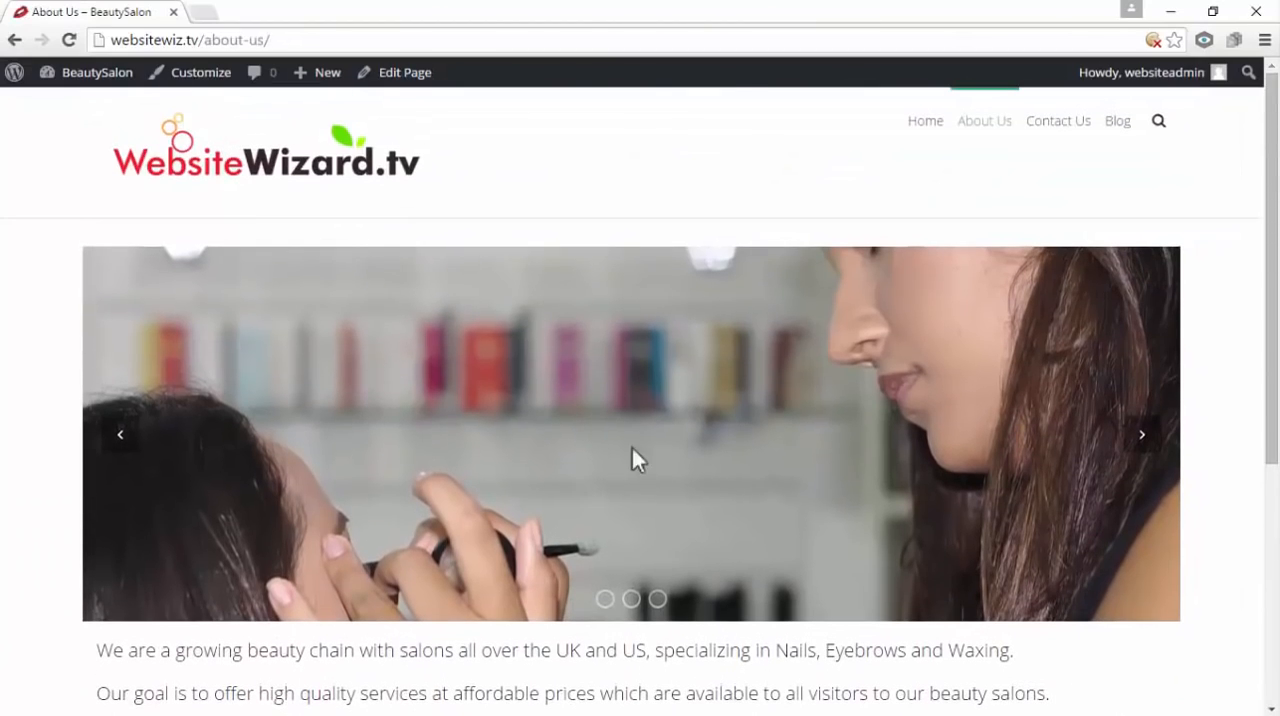
pyautogui.click(1047, 125)
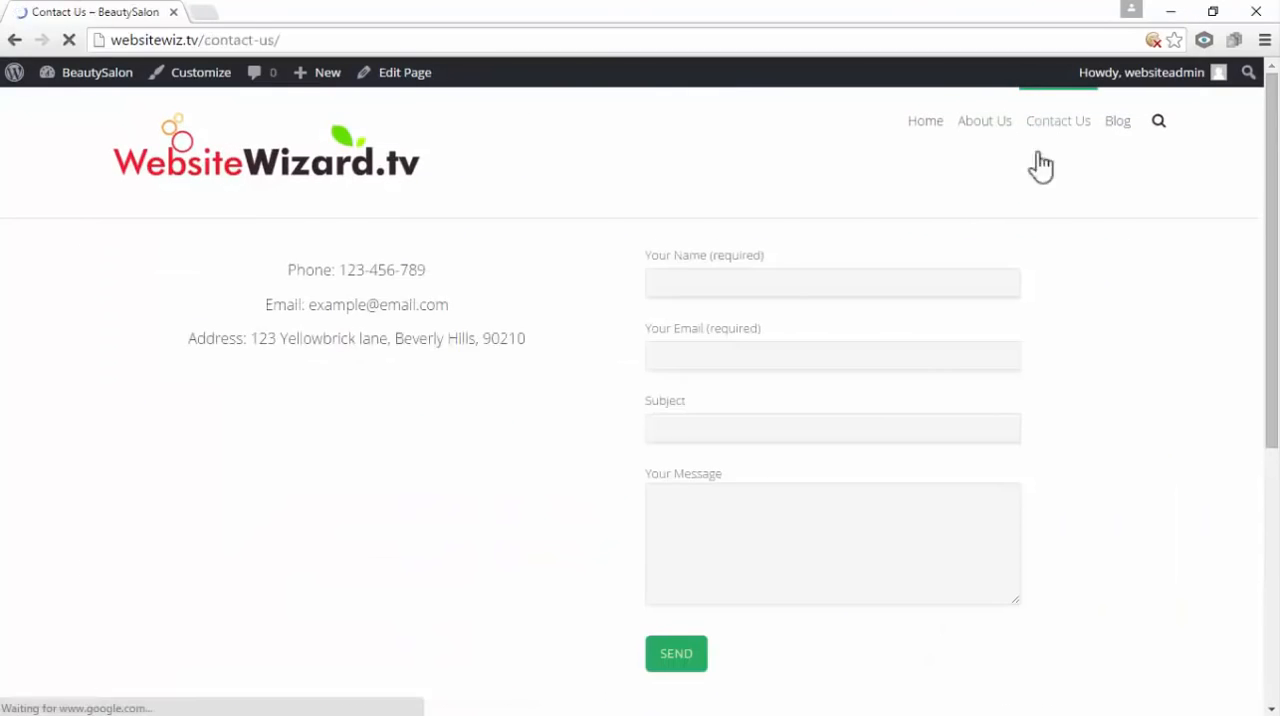
pyautogui.click(915, 121)
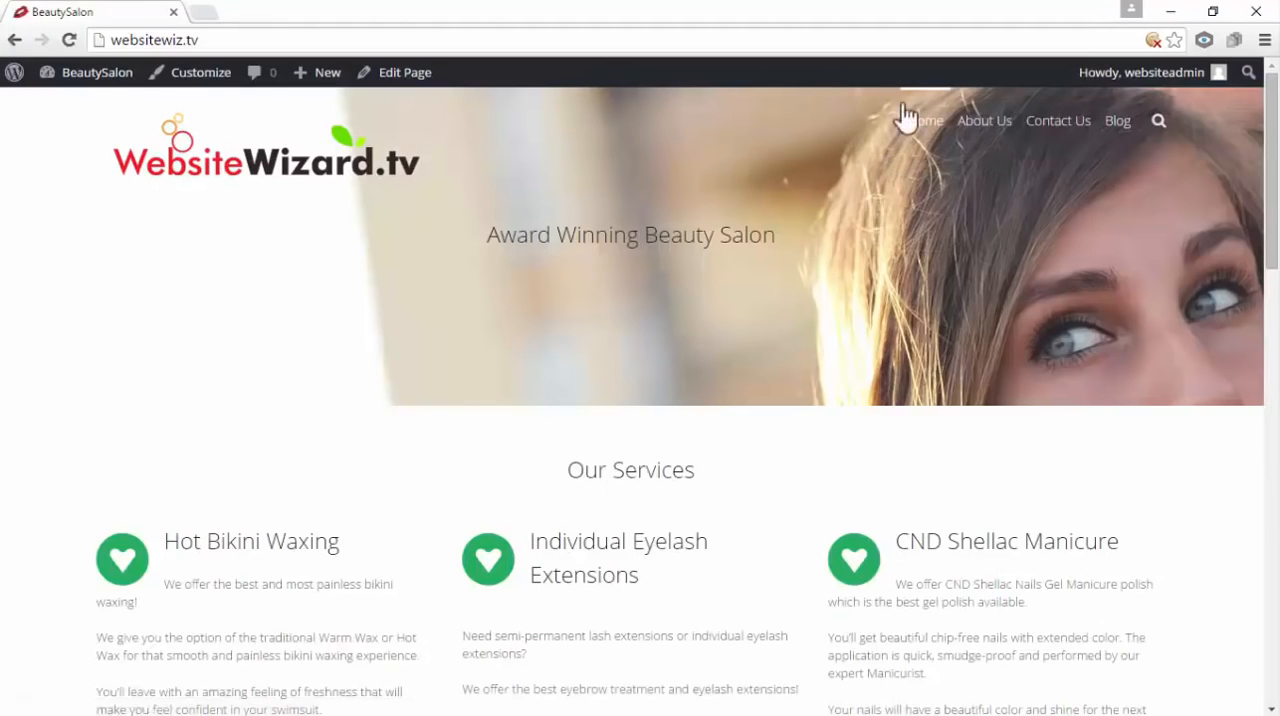
pyautogui.click(1114, 121)
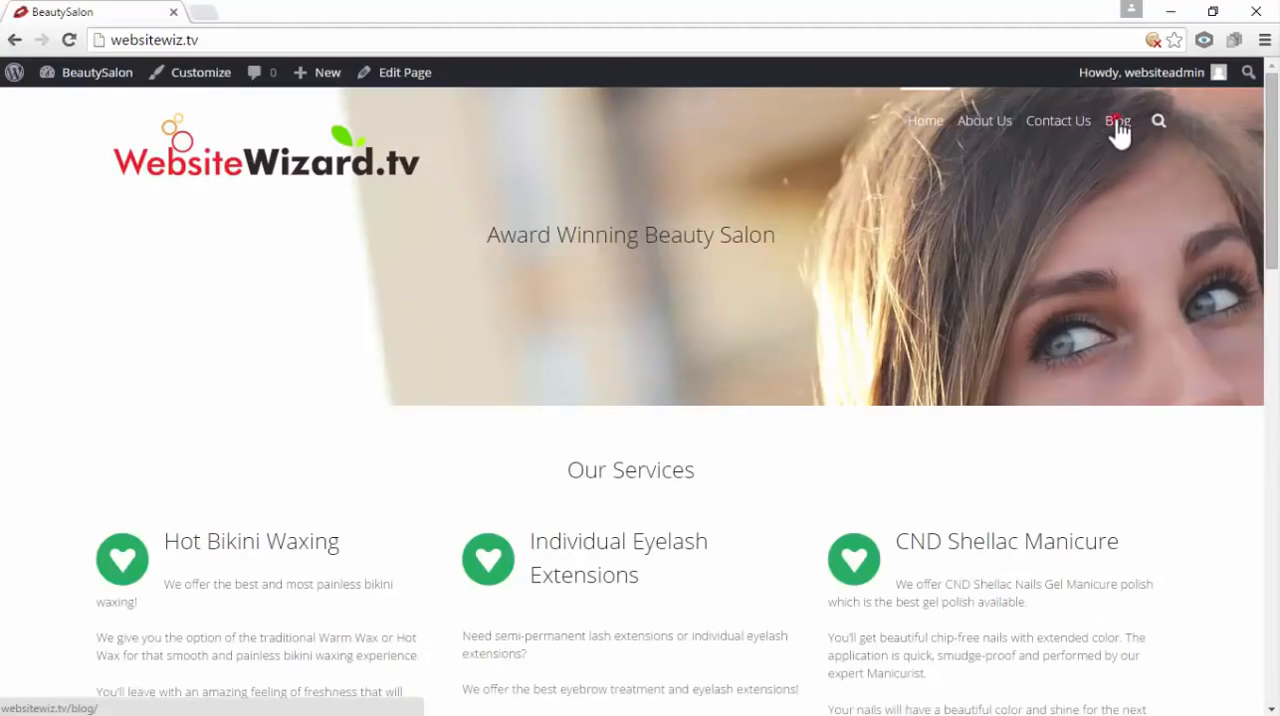
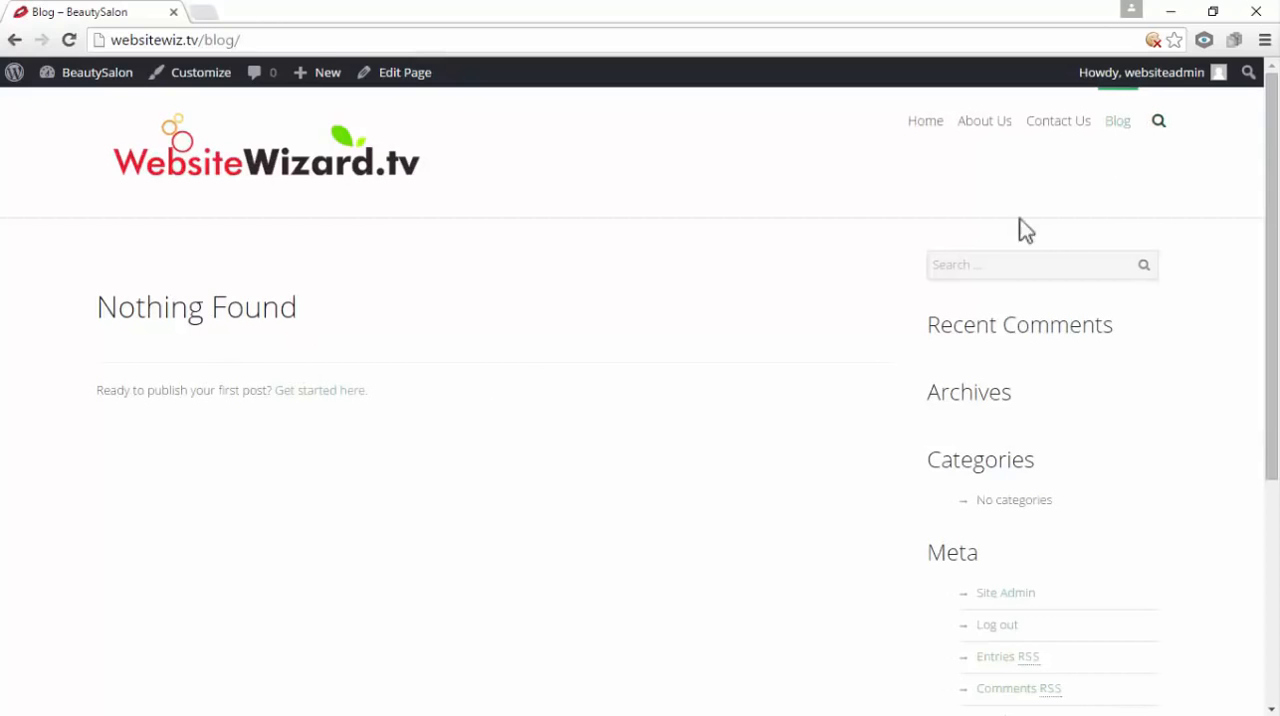
# Go to the site's dashboard and start adding a new blog post
pyautogui.moveTo(92, 78)
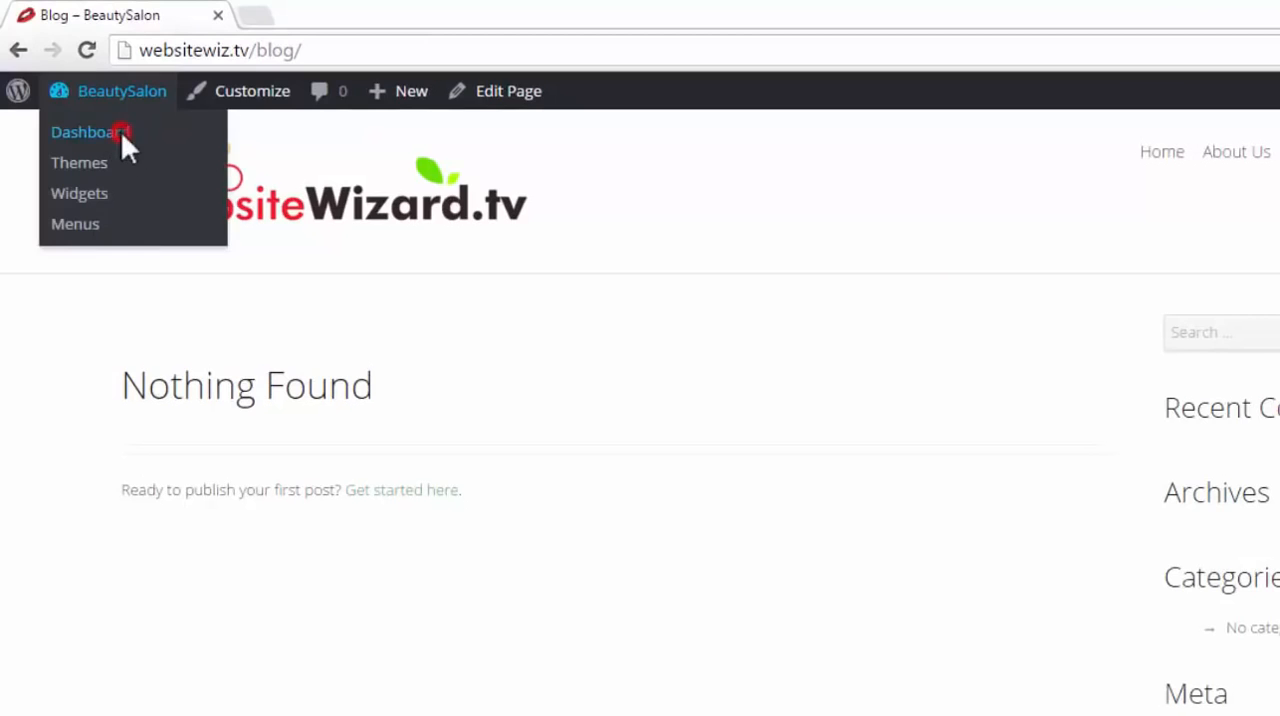
pyautogui.click(121, 131)
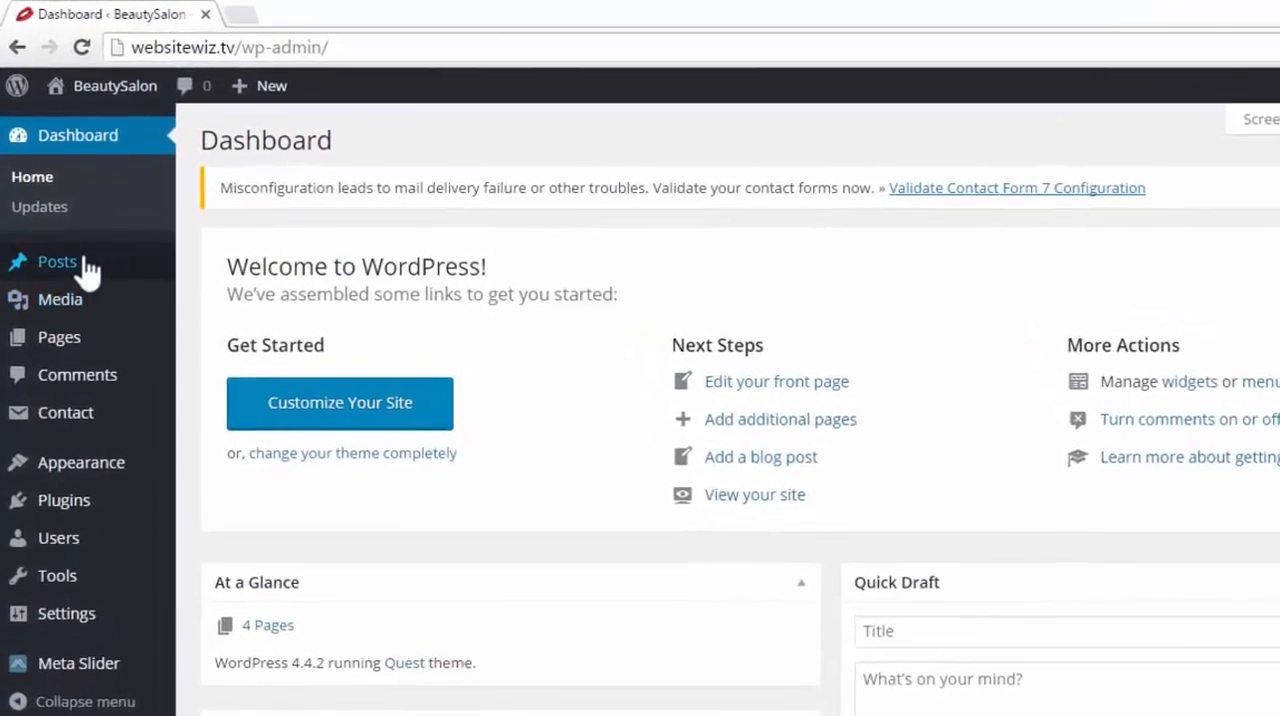
pyautogui.moveTo(62, 222)
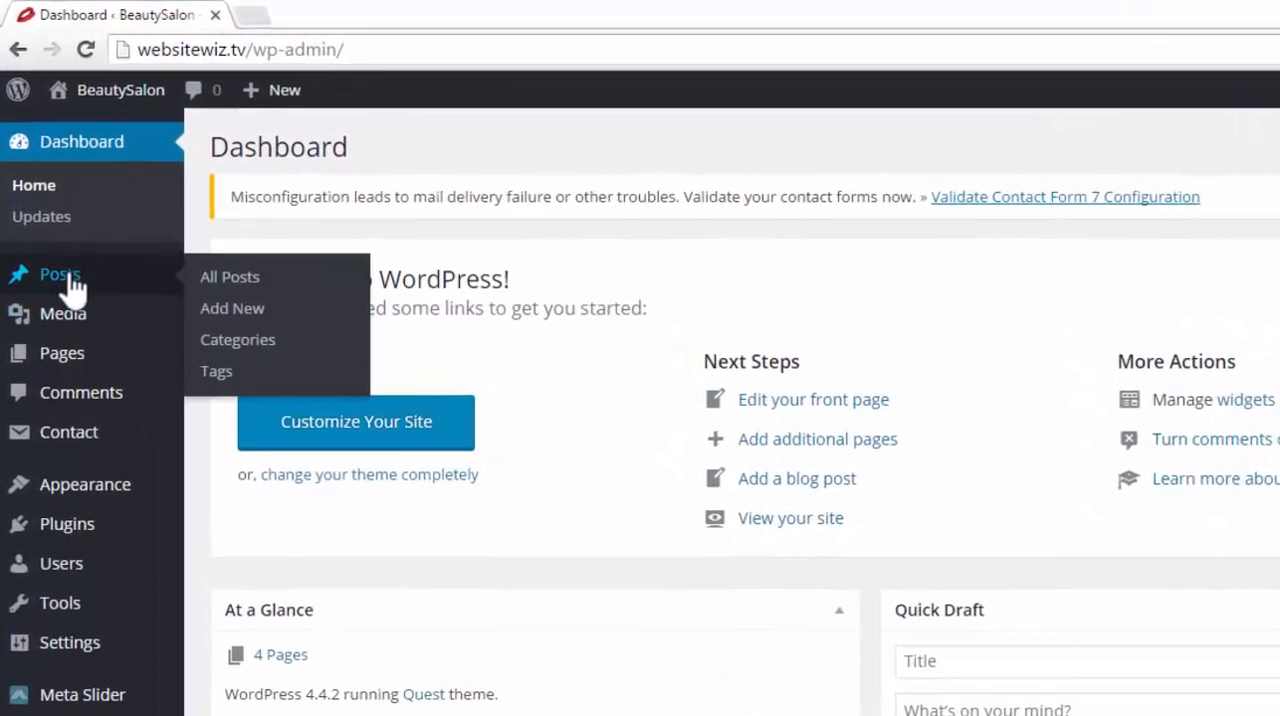
pyautogui.click(262, 310)
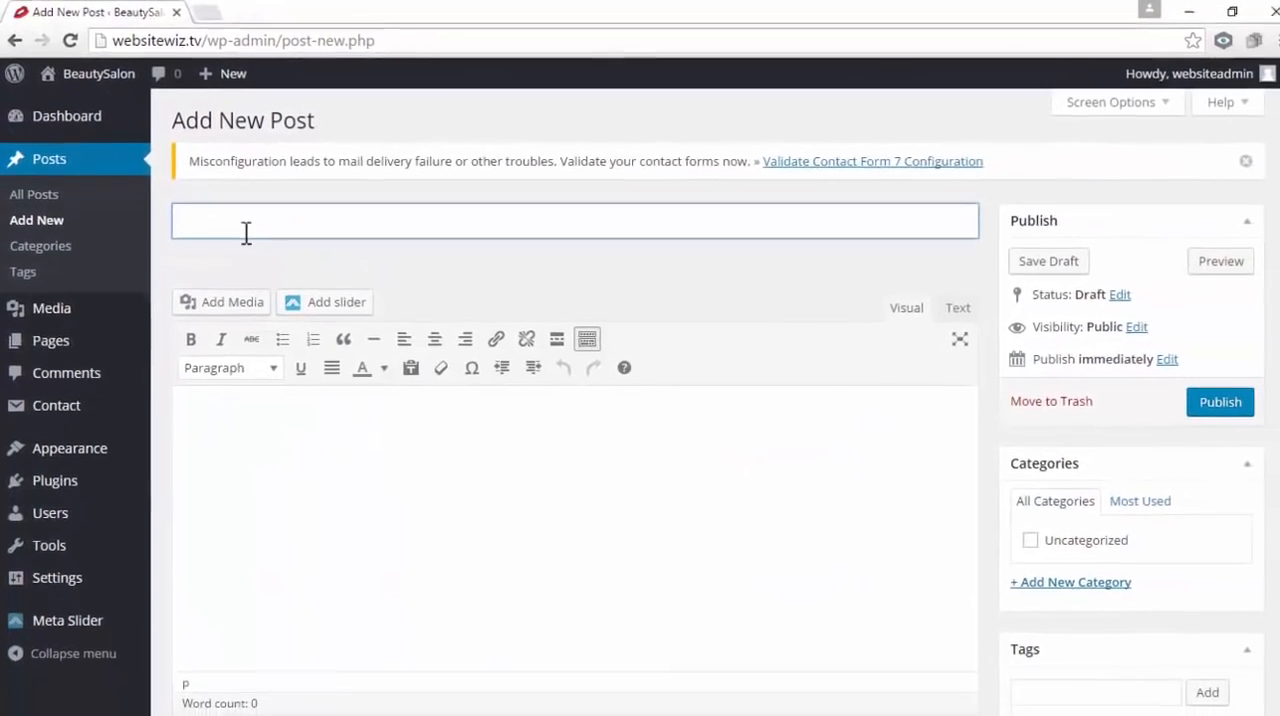
# Title the new post "First Time Waxing? Your Questions Answered"
pyautogui.click(250, 436)
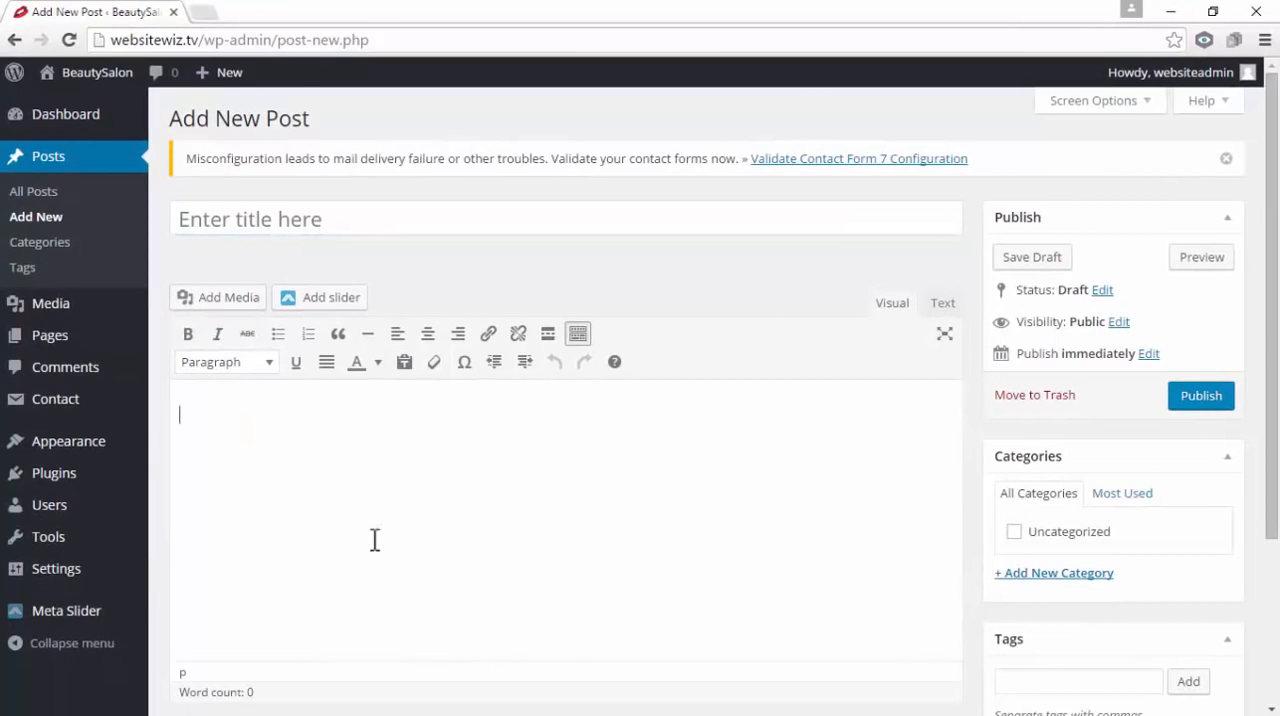
pyautogui.click(337, 214)
pyautogui.write('First Time Waxing? Your Questions Answered')
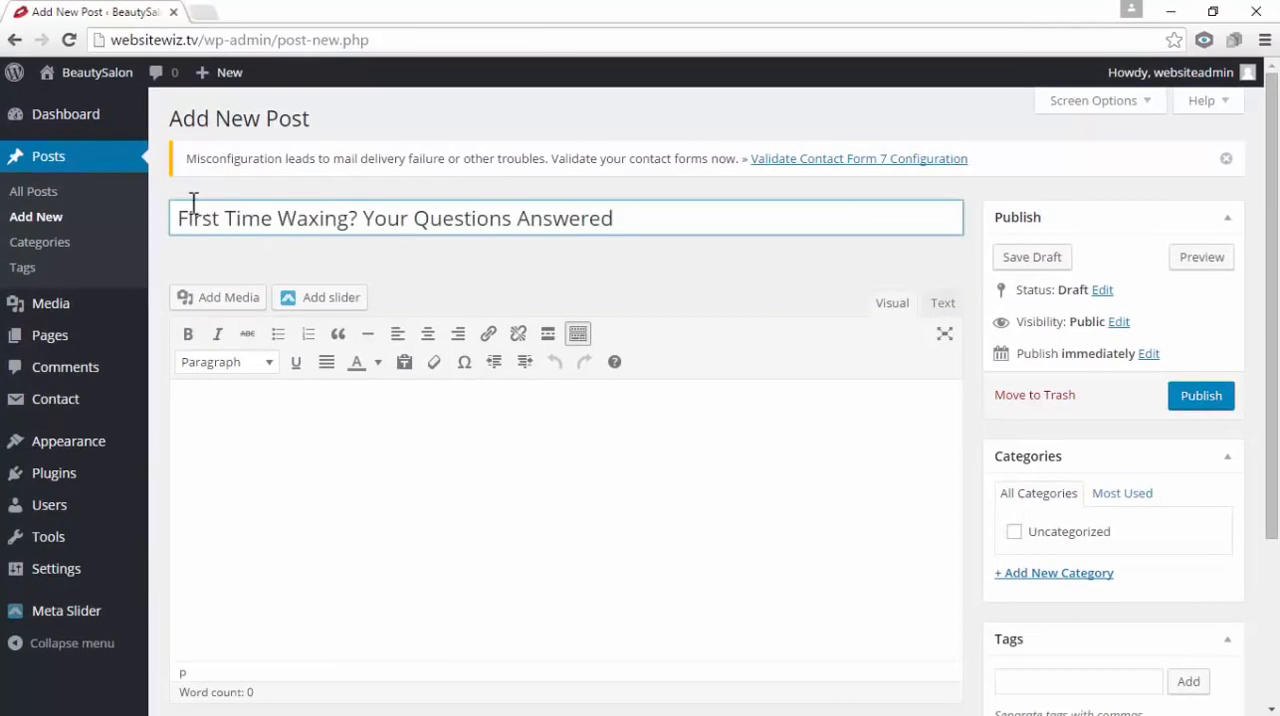
pyautogui.moveTo(178, 213); pyautogui.dragTo(660, 272)
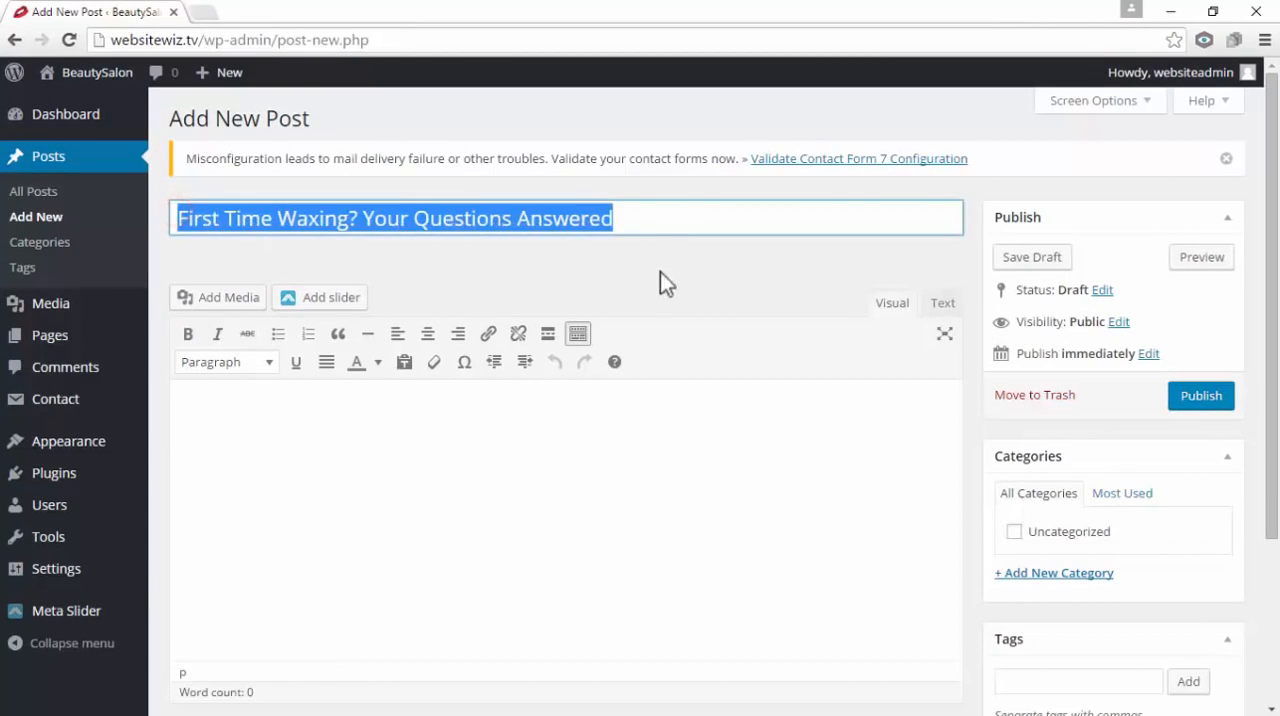
pyautogui.click(452, 436)
pyautogui.click(626, 217)
pyautogui.moveTo(640, 207); pyautogui.dragTo(320, 218)
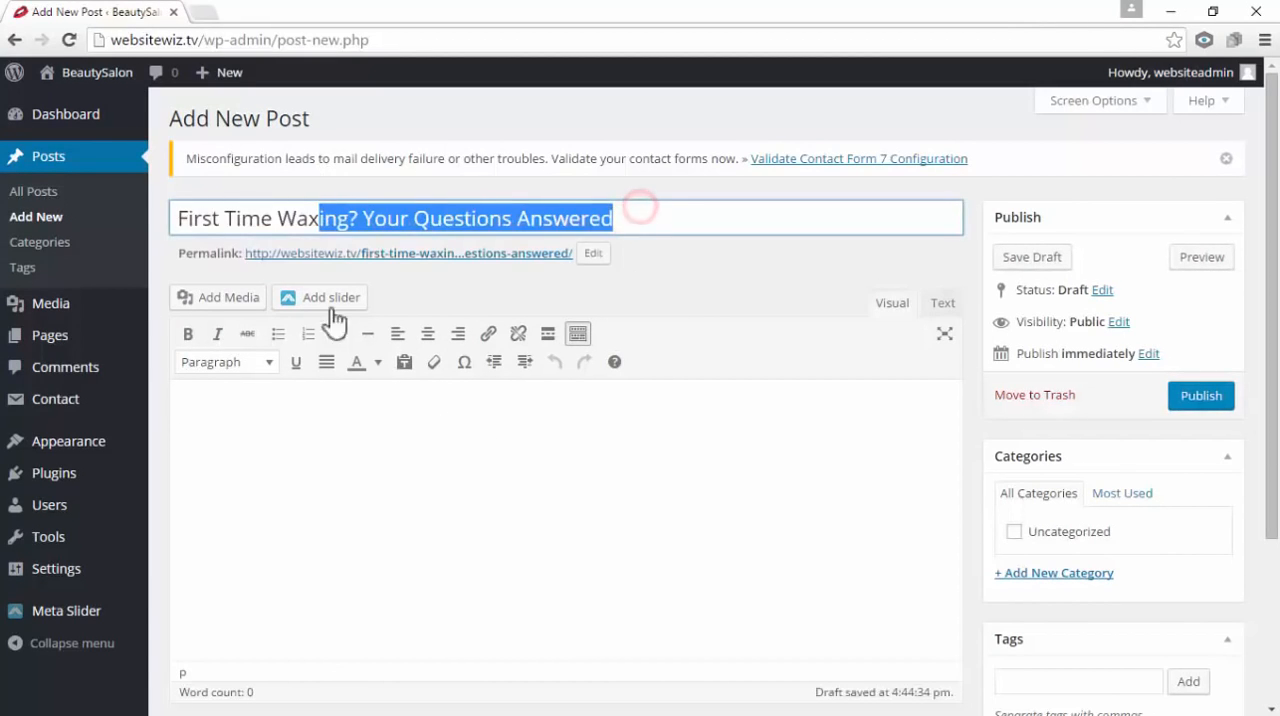
pyautogui.click(323, 449)
pyautogui.click(432, 221)
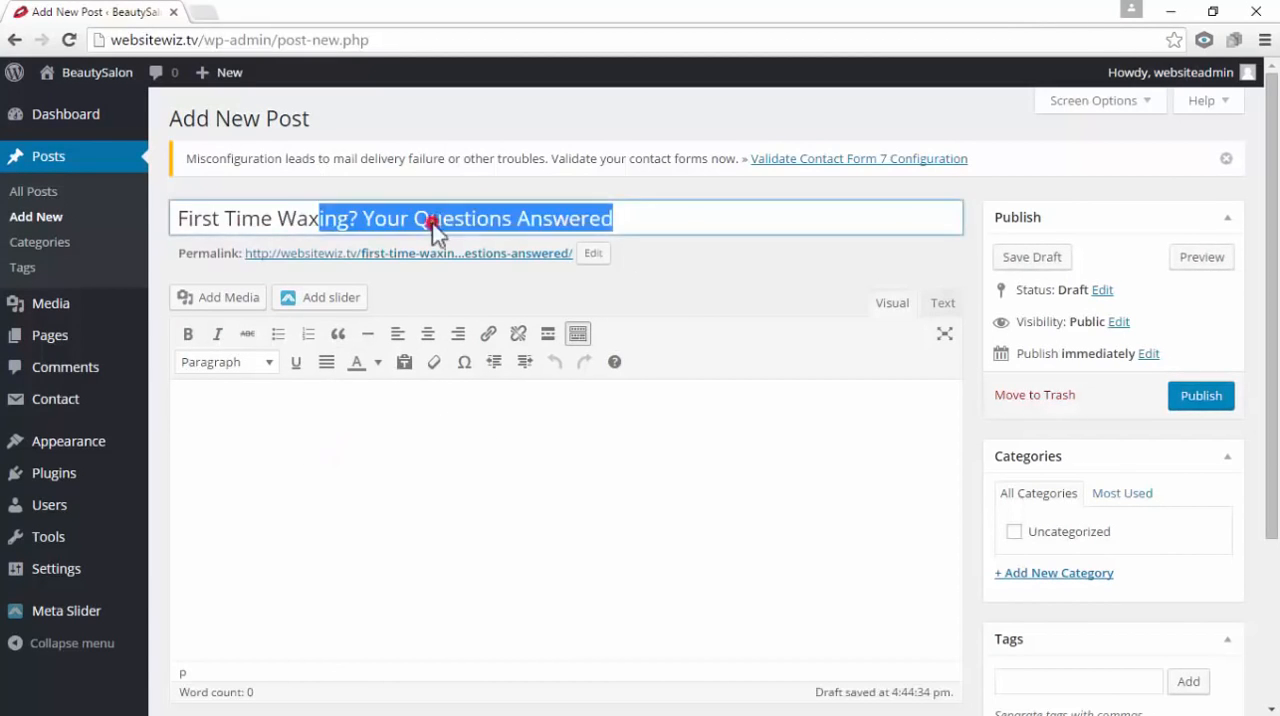
# Paste the copied waxing article into the post body, keeping the blank line after the introduction
pyautogui.click(215, 424)
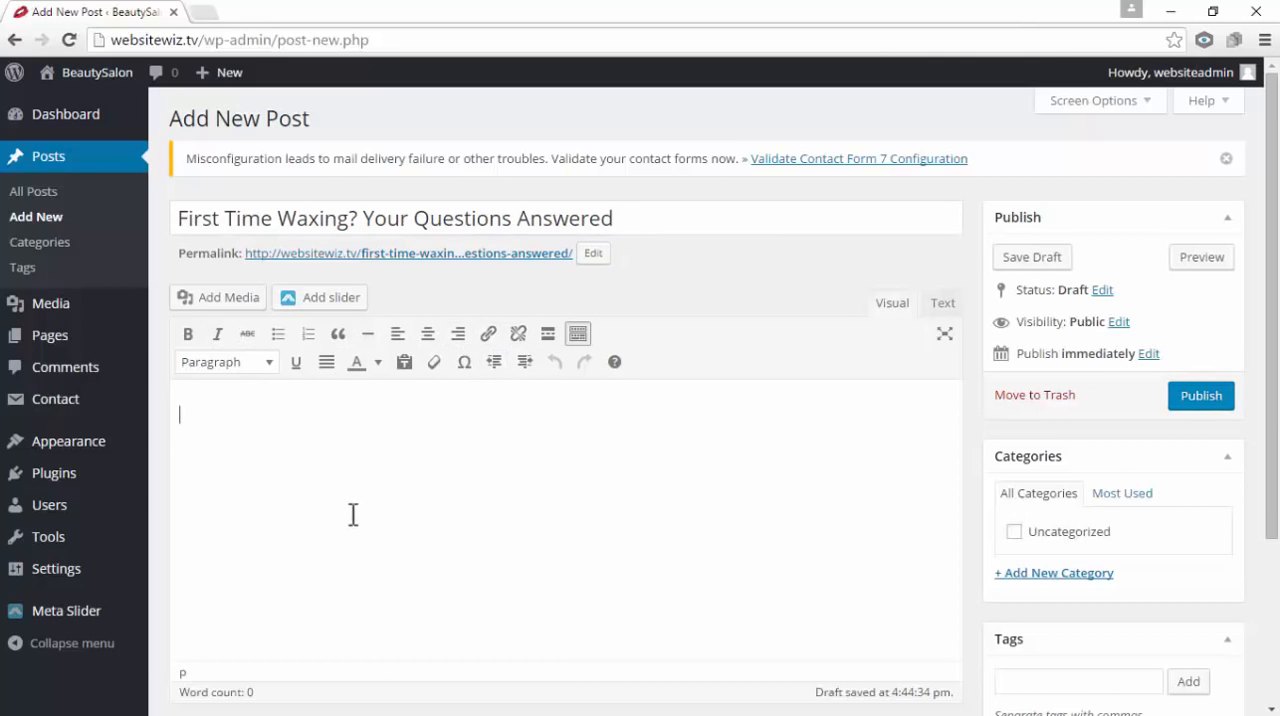
pyautogui.rightClick(501, 421)
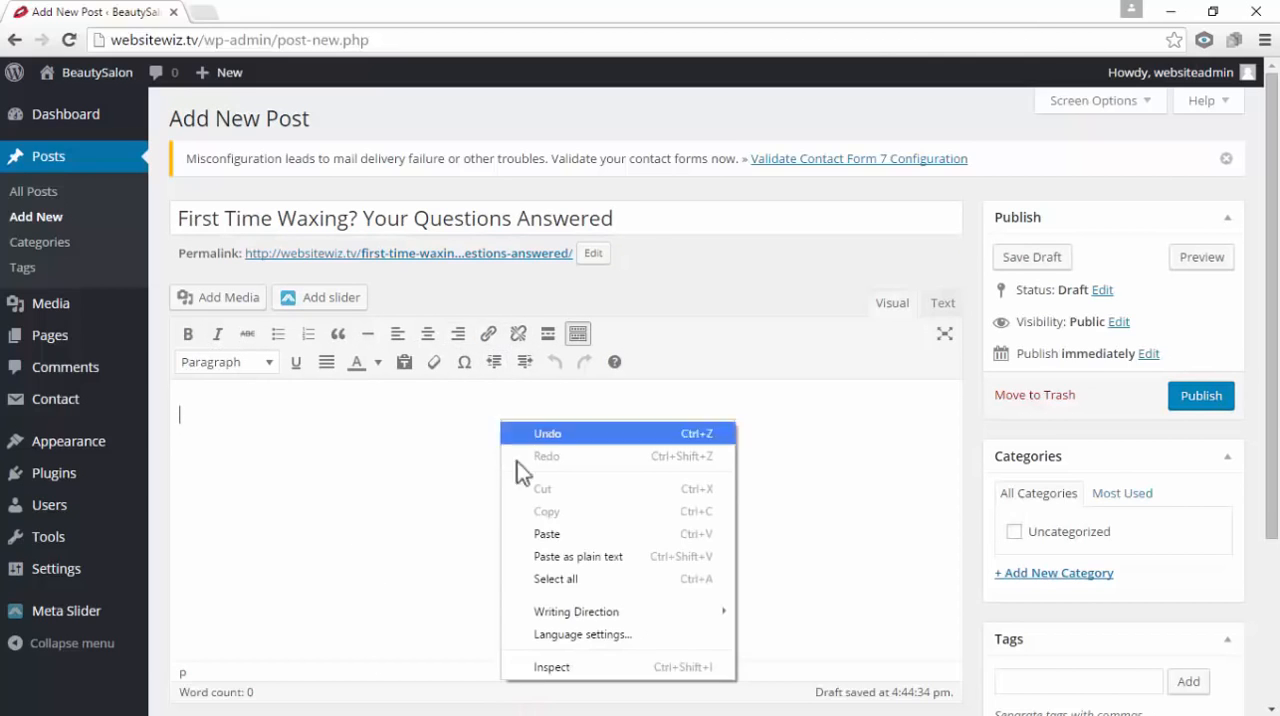
pyautogui.click(553, 533)
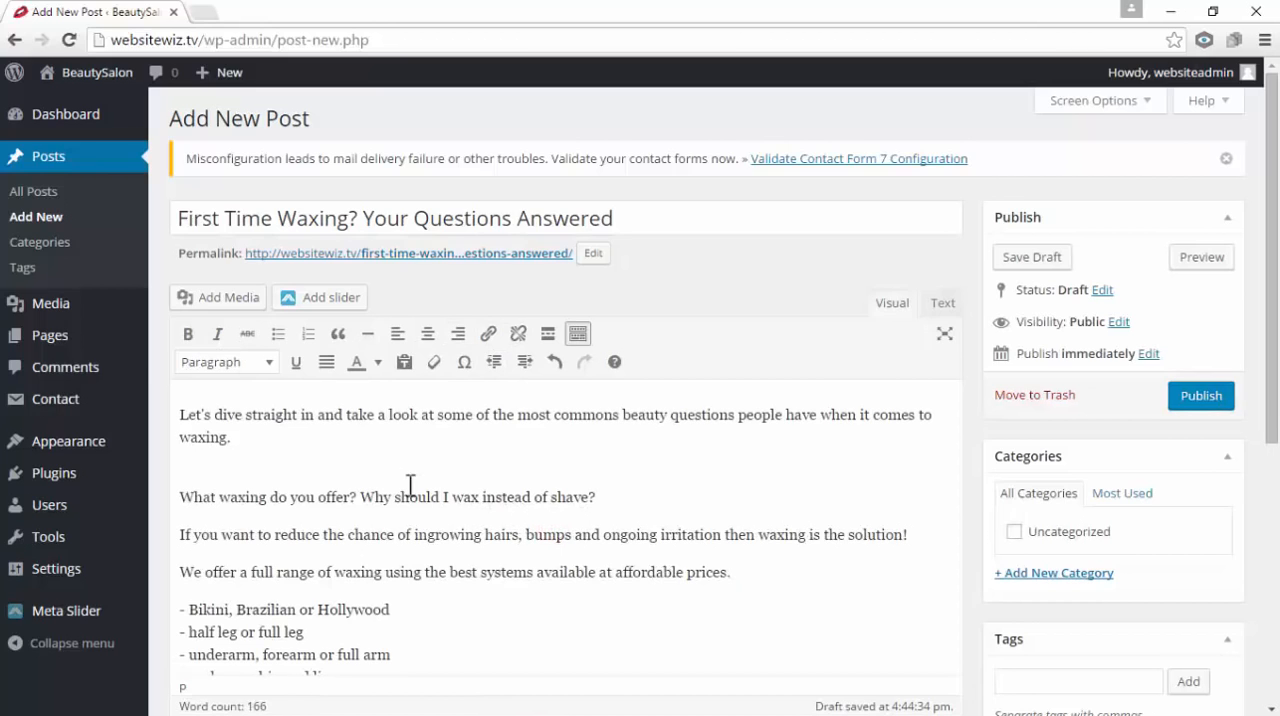
pyautogui.click(278, 461)
pyautogui.press('BackSpace')
pyautogui.press('Return')
# Format the line "What waxing do you offer? Why should I wax instead of shave?" as Heading 3
pyautogui.moveTo(615, 457); pyautogui.dragTo(171, 457)
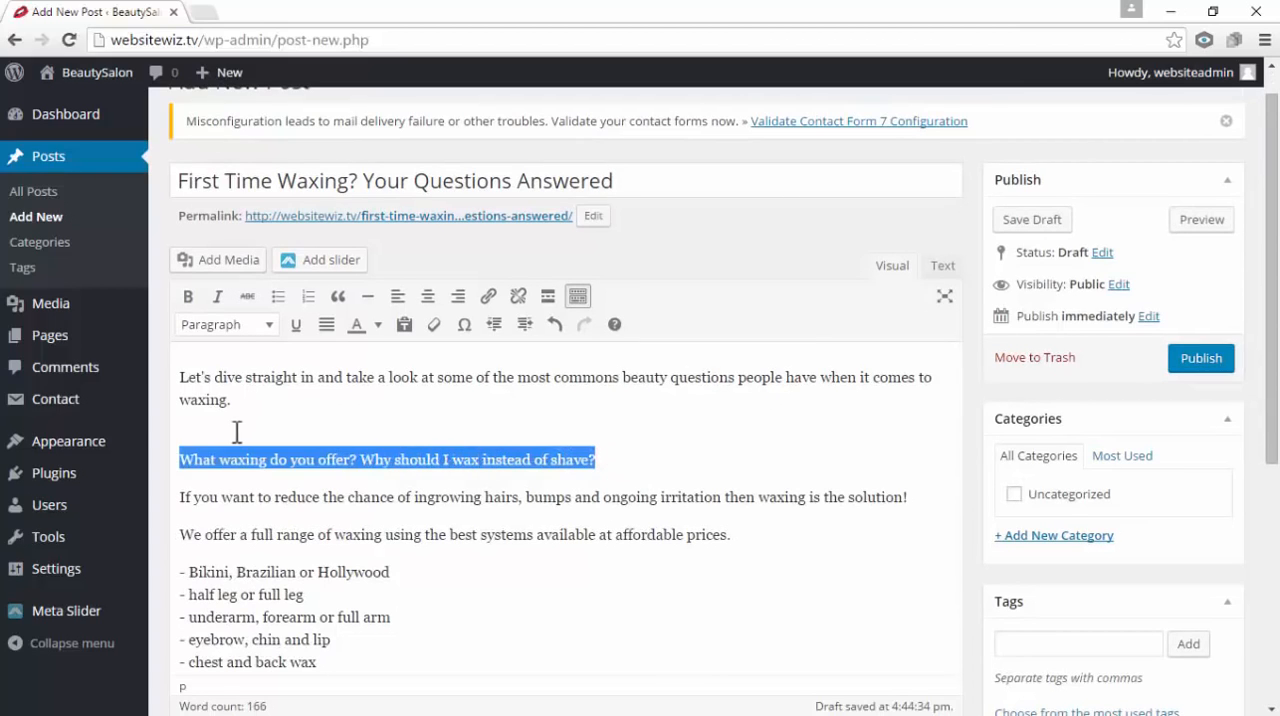
pyautogui.click(268, 326)
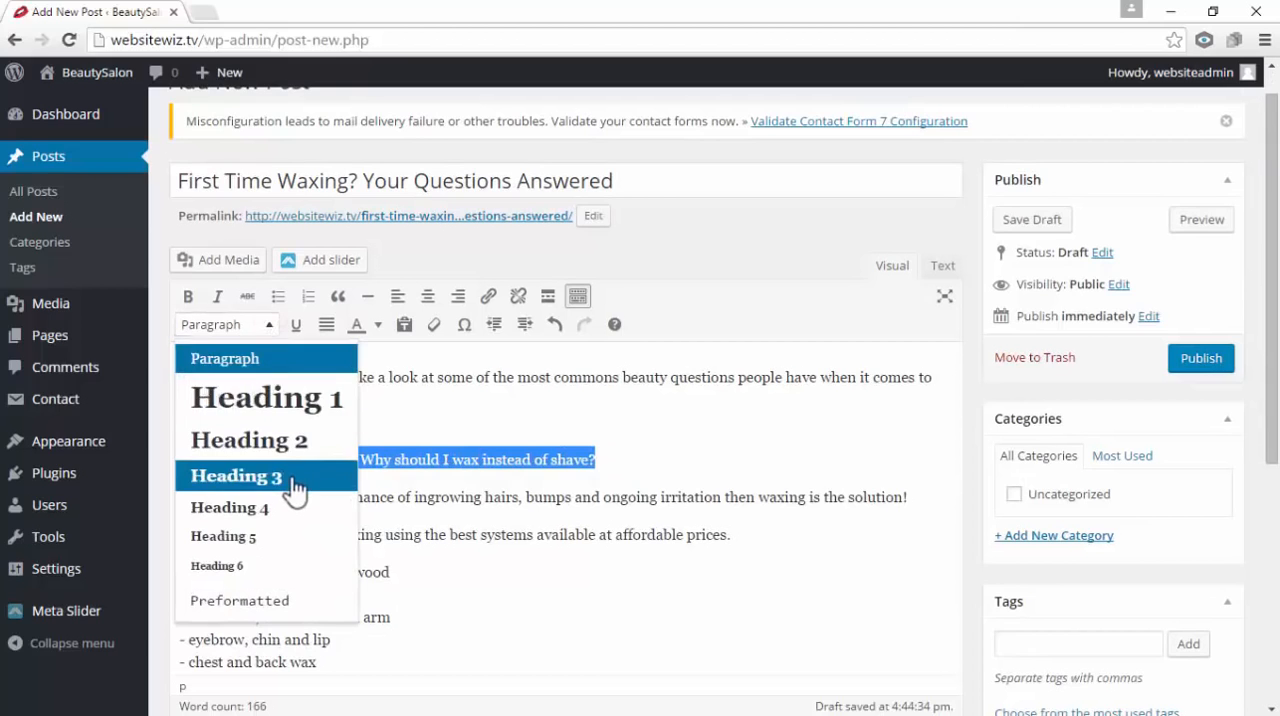
pyautogui.click(293, 488)
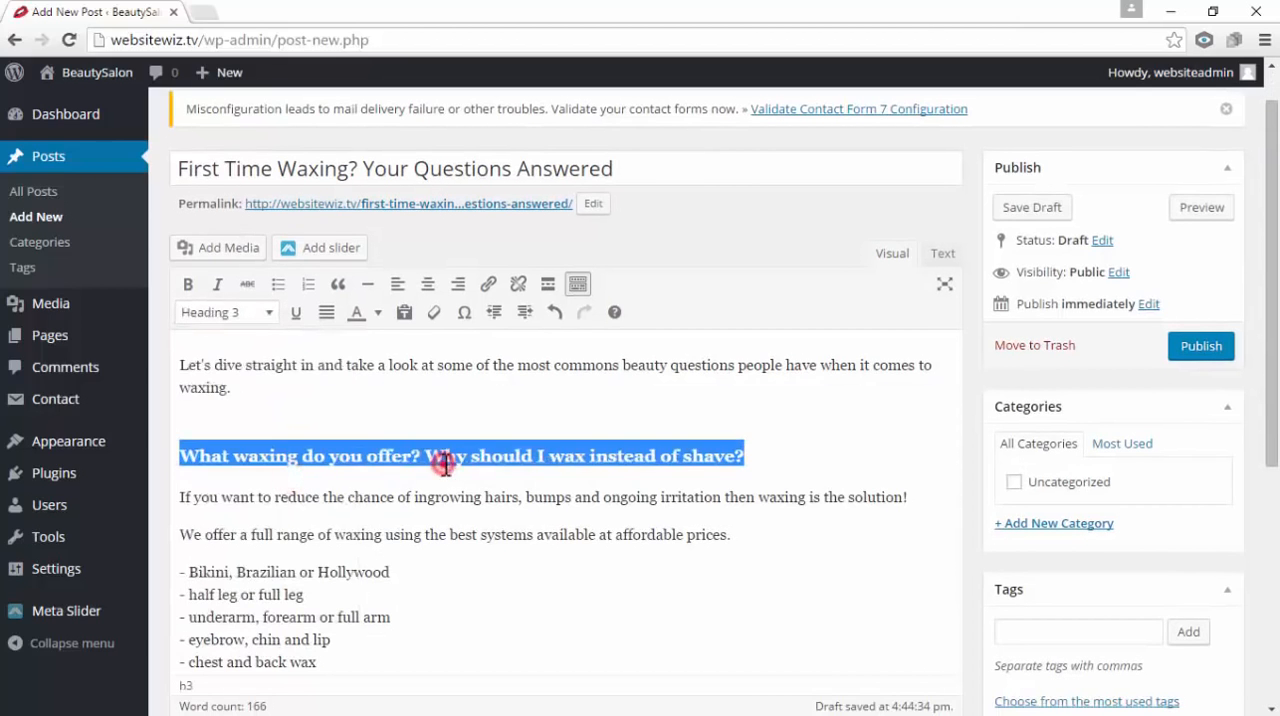
pyautogui.keyDown('shift'); pyautogui.click(444, 460); pyautogui.keyUp('shift')
# Format the line "Brazilian, Hollywood – what's the difference?" as Heading 3
pyautogui.scroll(-1, 448, 466)
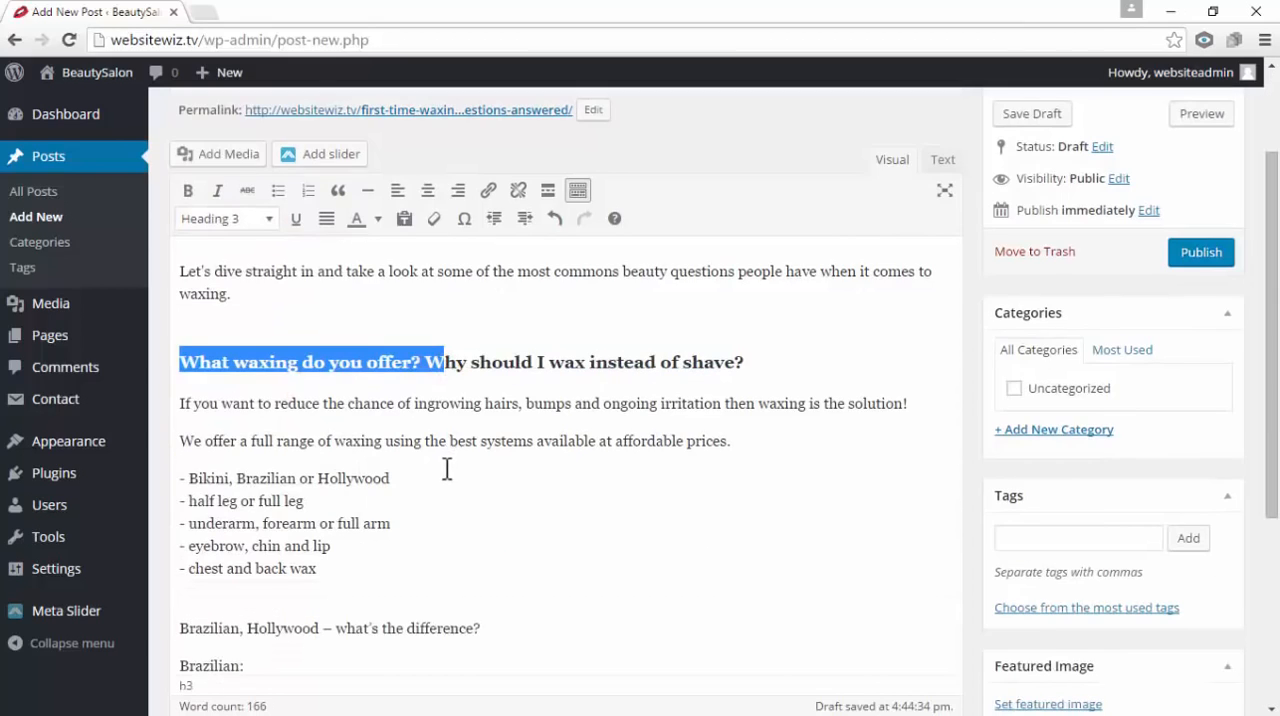
pyautogui.scroll(-1, 447, 469)
pyautogui.moveTo(481, 531); pyautogui.dragTo(191, 527)
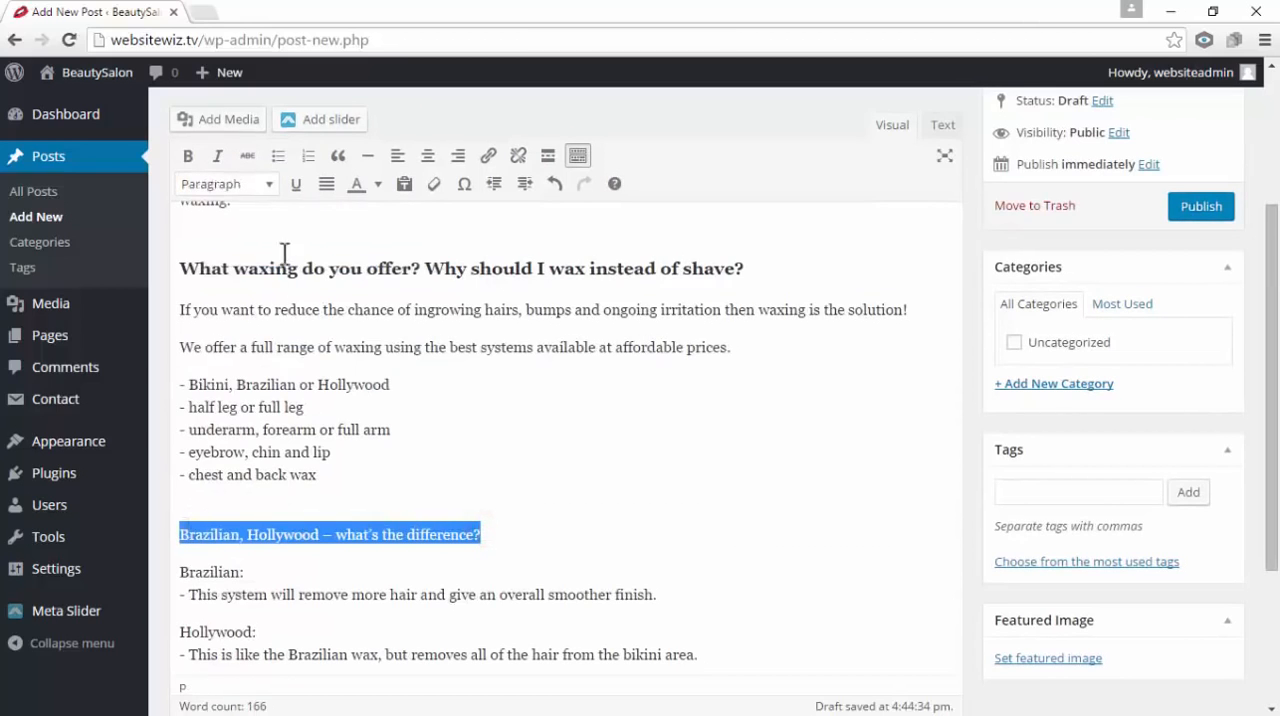
pyautogui.click(270, 190)
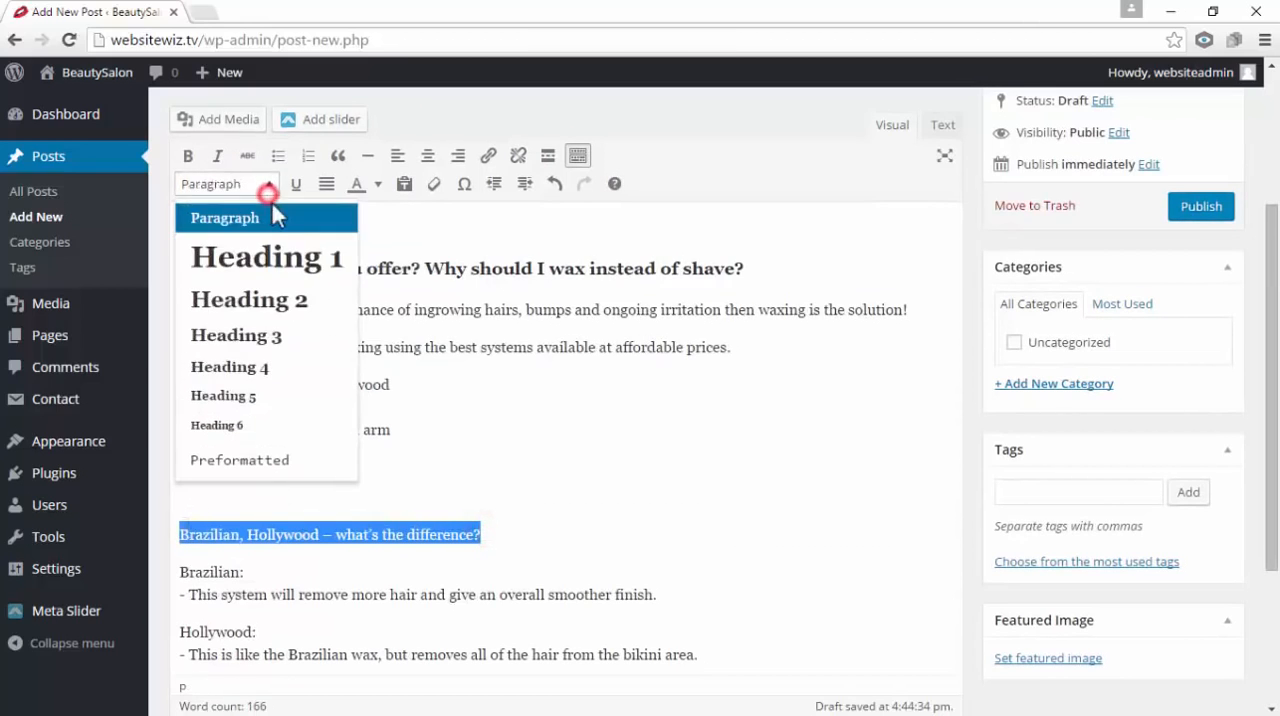
pyautogui.click(280, 339)
pyautogui.click(486, 412)
# Format the line "What do I do before a wax?" as Heading 3
pyautogui.scroll(-2, 486, 412)
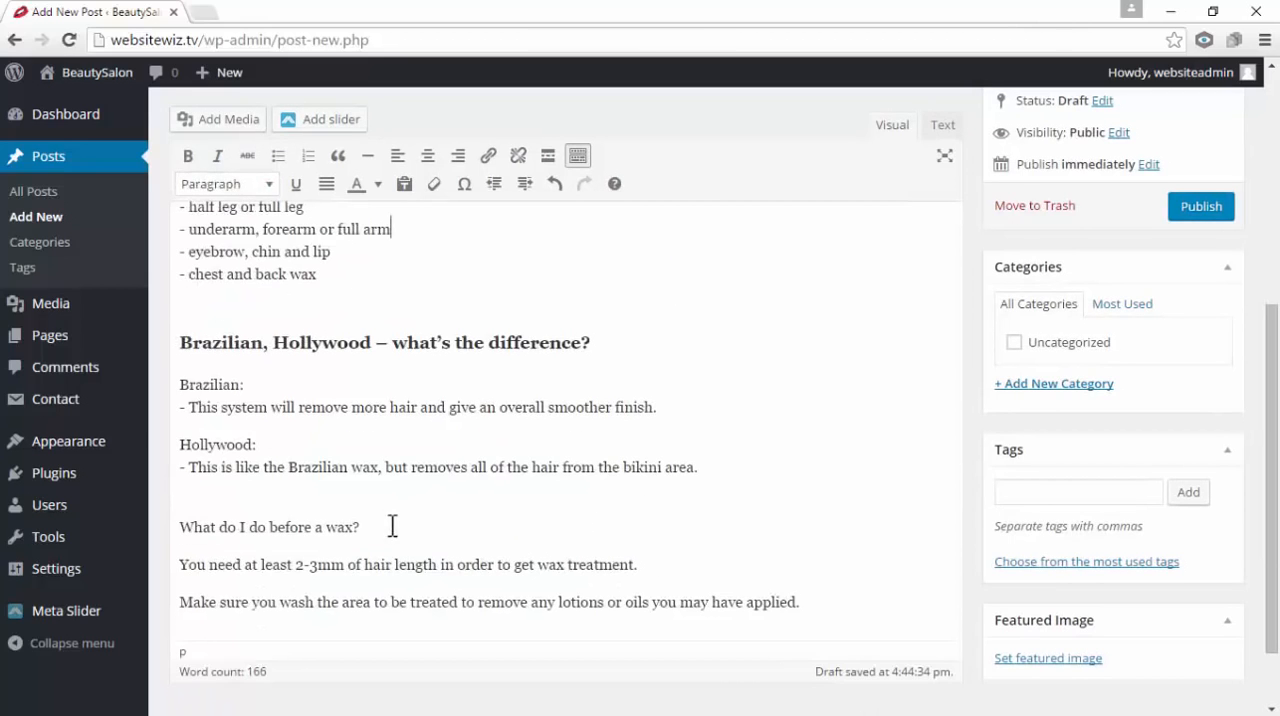
pyautogui.moveTo(392, 526); pyautogui.dragTo(174, 517)
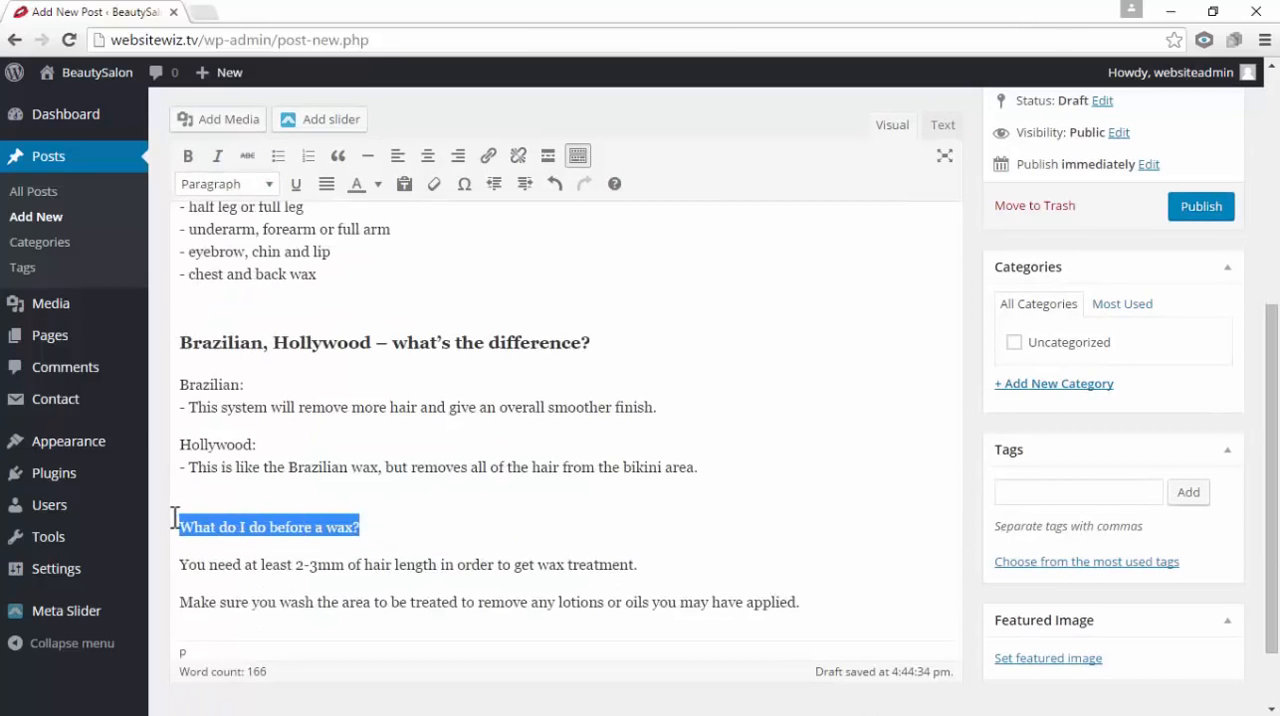
pyautogui.click(272, 184)
pyautogui.click(301, 332)
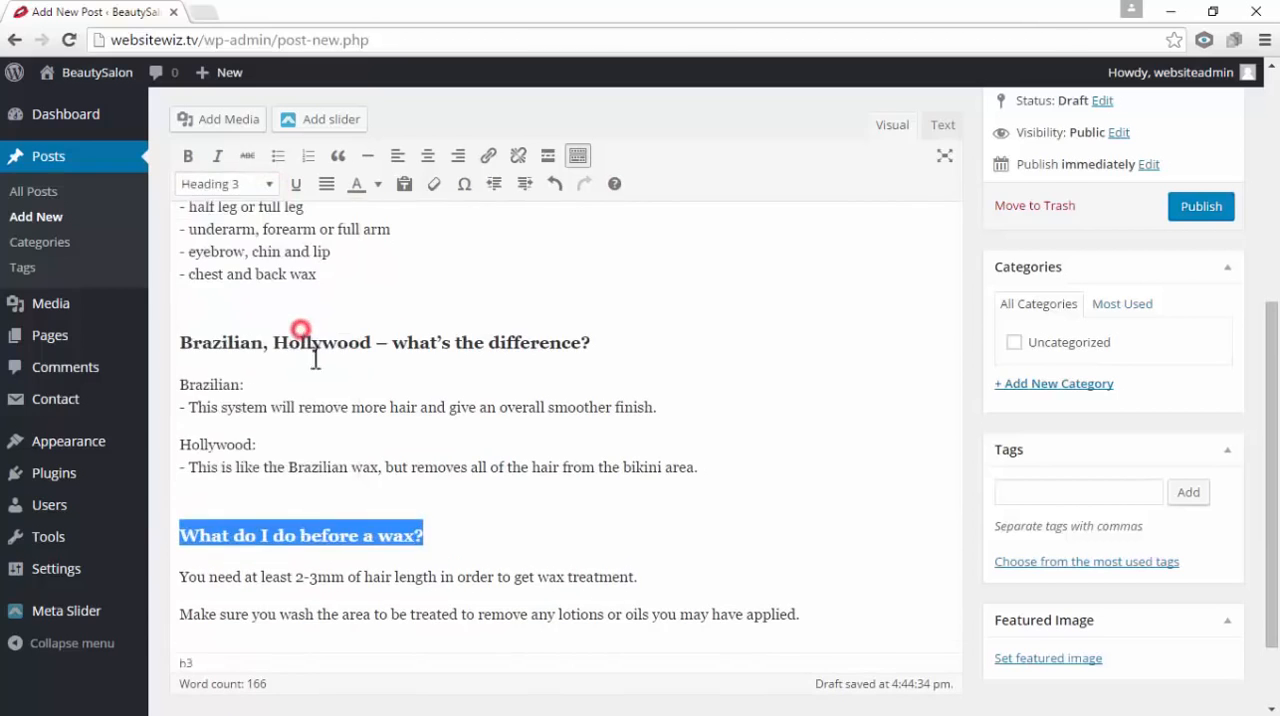
pyautogui.click(510, 452)
# Remove the dash before "Bikini, Brazilian or Hollywood" and turn the waxing services into a bulleted list
pyautogui.scroll(3, 512, 455)
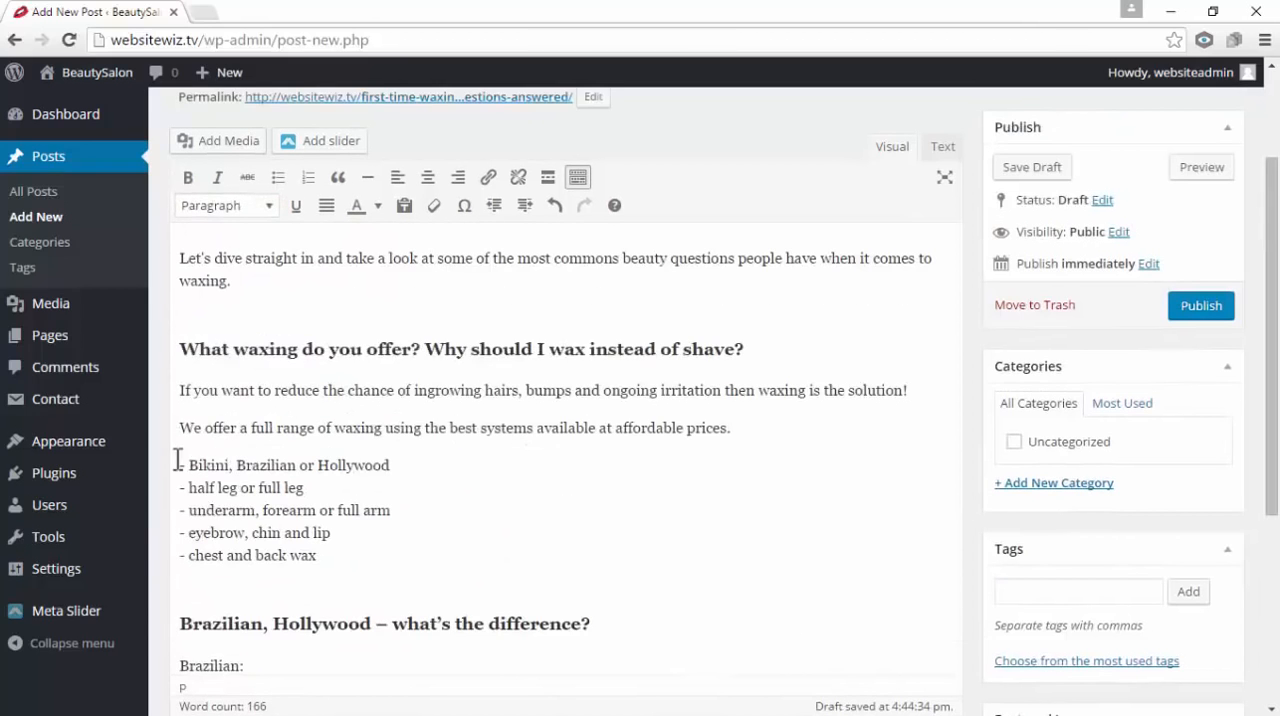
pyautogui.click(194, 466)
pyautogui.press('BackSpace')
pyautogui.press('BackSpace')
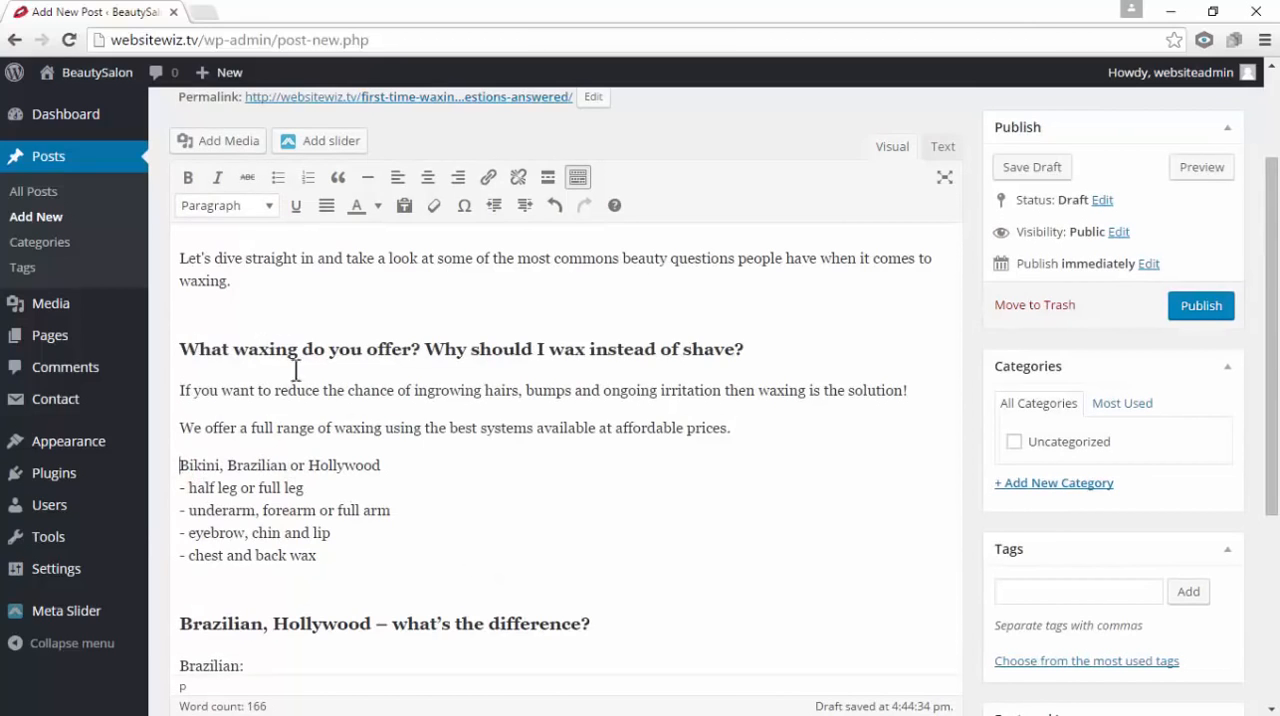
pyautogui.click(278, 182)
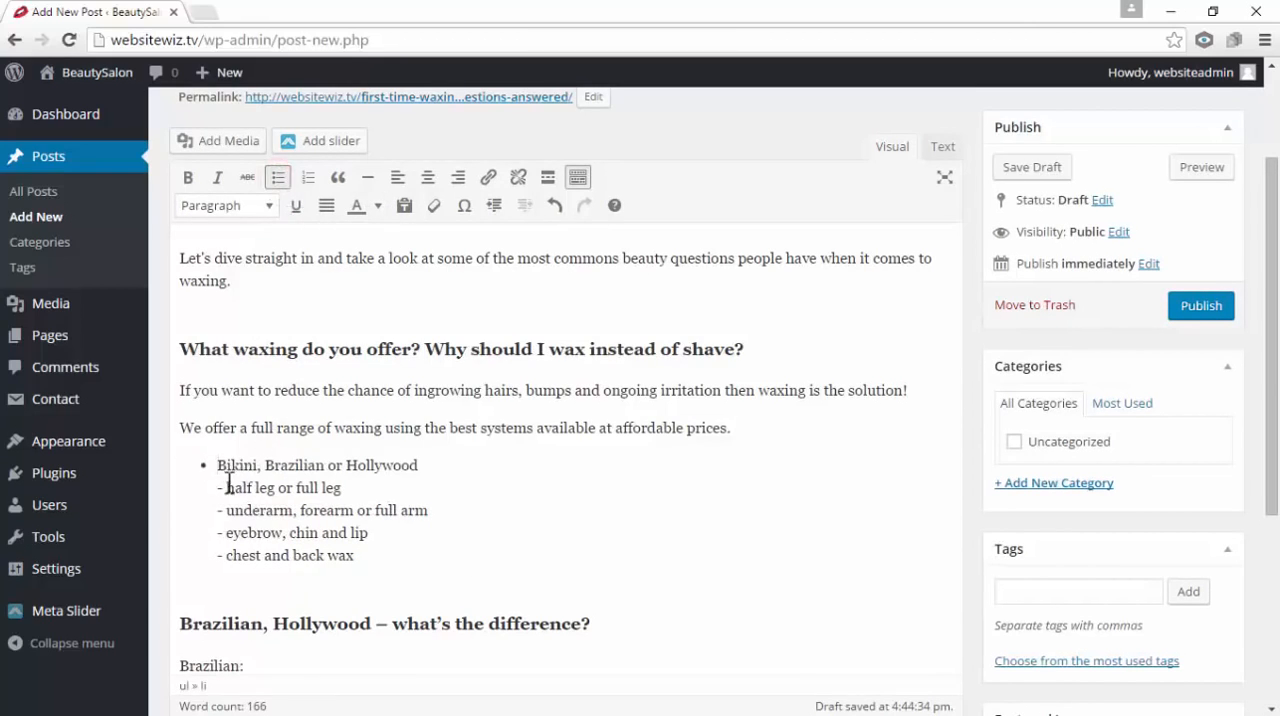
# Replace the dashes before "half leg or full leg" and "underarm, forearm or full arm" with separate bullet items
pyautogui.click(230, 487)
pyautogui.press('BackSpace')
pyautogui.press('BackSpace')
pyautogui.press('BackSpace')
pyautogui.press('Return')
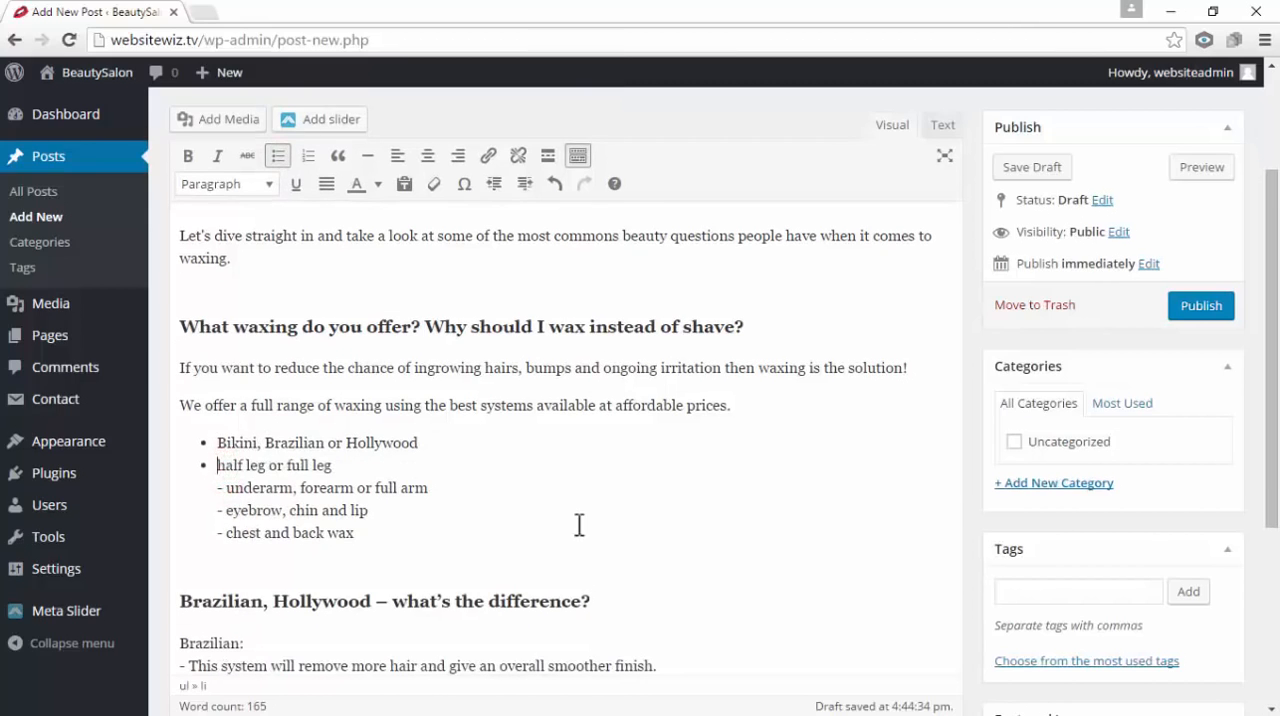
pyautogui.click(228, 487)
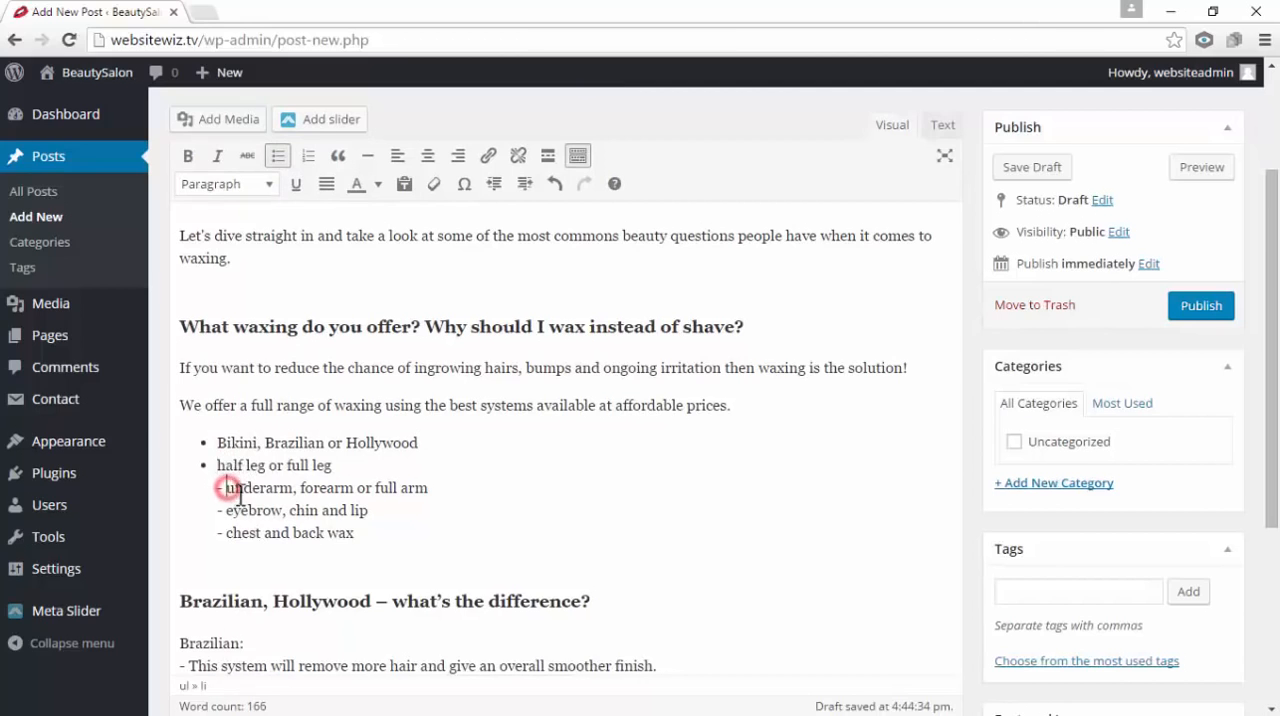
pyautogui.press('BackSpace')
pyautogui.press('BackSpace')
pyautogui.press('BackSpace')
pyautogui.press('Return')
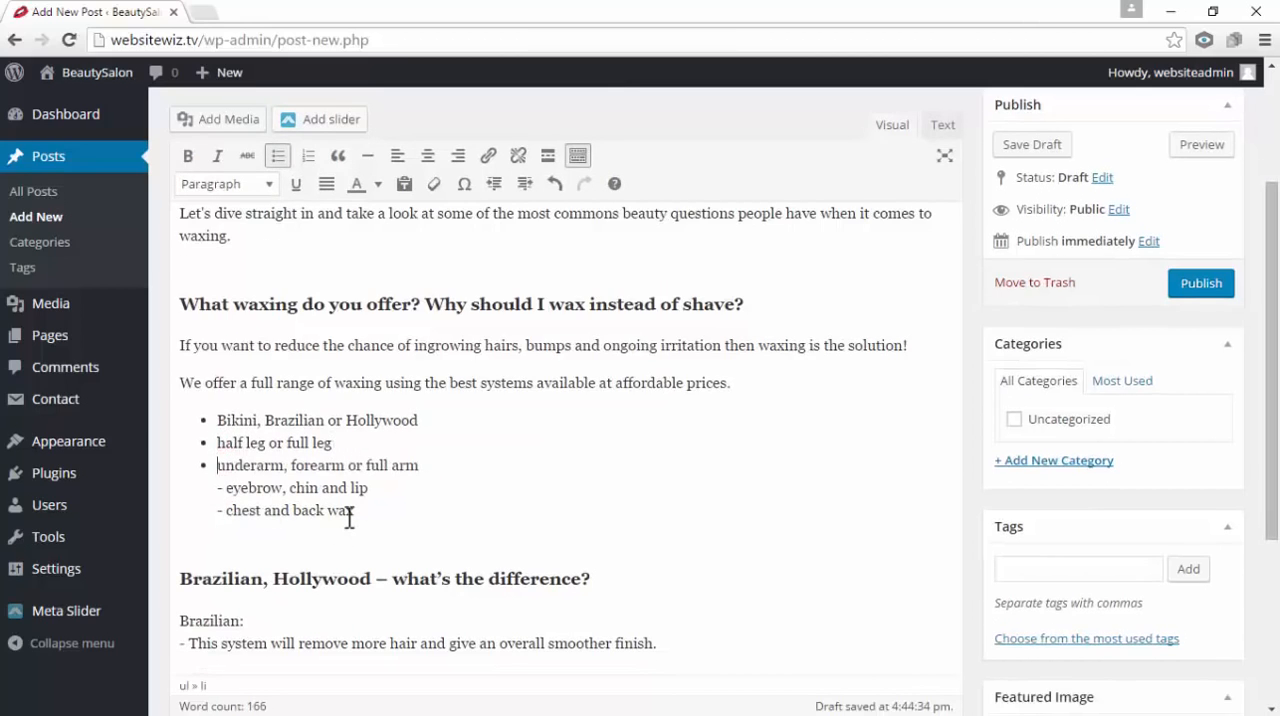
# Make "eyebrow, chin and lip" and "chest and back wax" separate bullet items without their dashes
pyautogui.click(228, 487)
pyautogui.press('BackSpace')
pyautogui.press('BackSpace')
pyautogui.press('BackSpace')
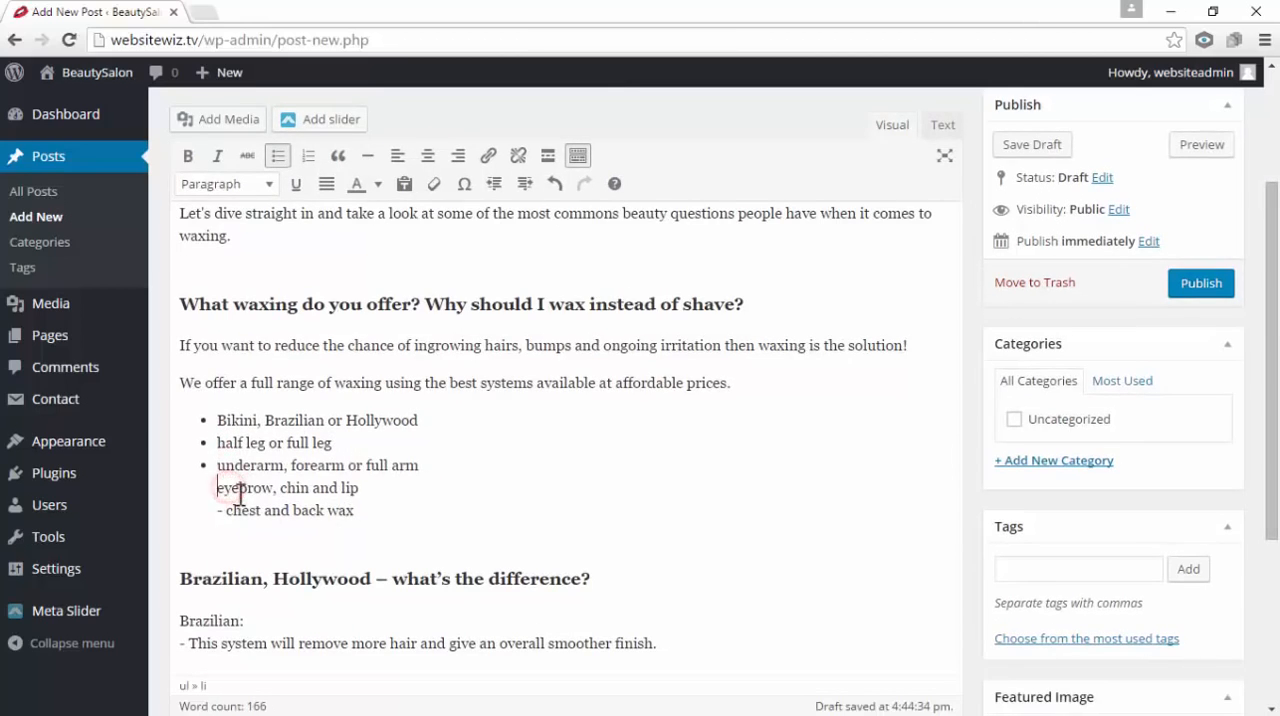
pyautogui.press('Return')
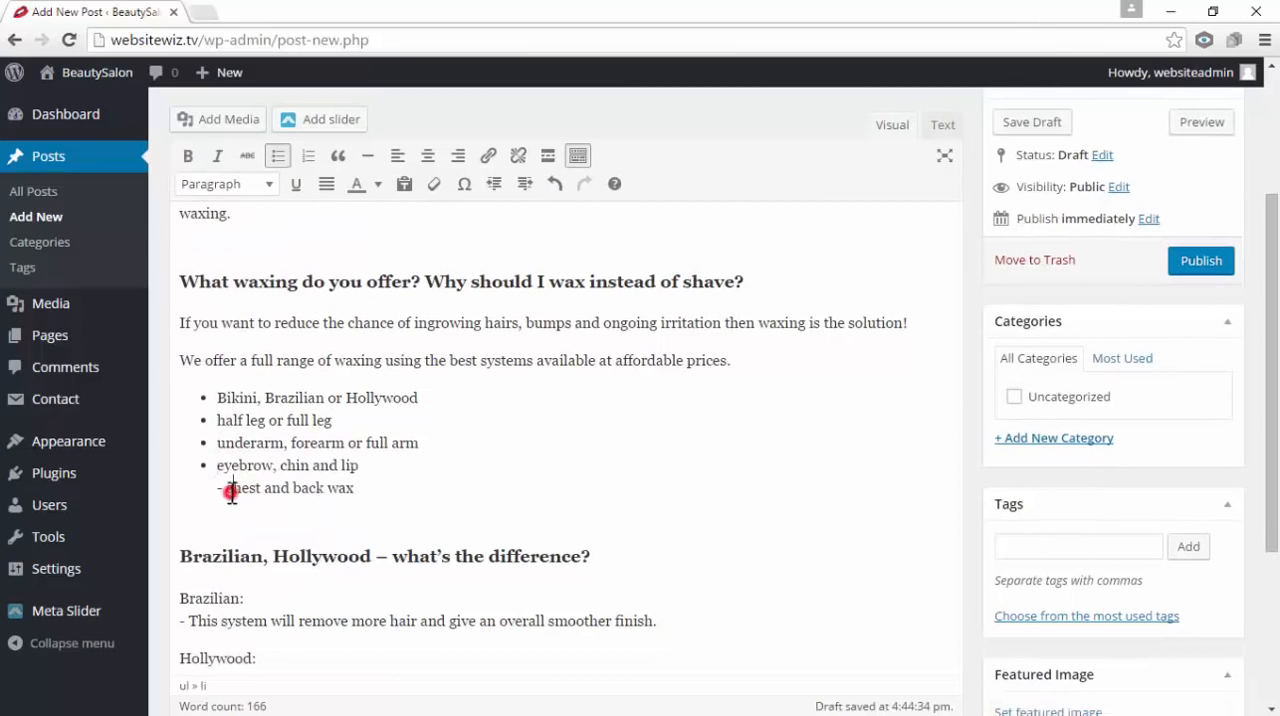
pyautogui.click(228, 487)
pyautogui.press('BackSpace')
pyautogui.press('BackSpace')
pyautogui.press('BackSpace')
pyautogui.press('Return')
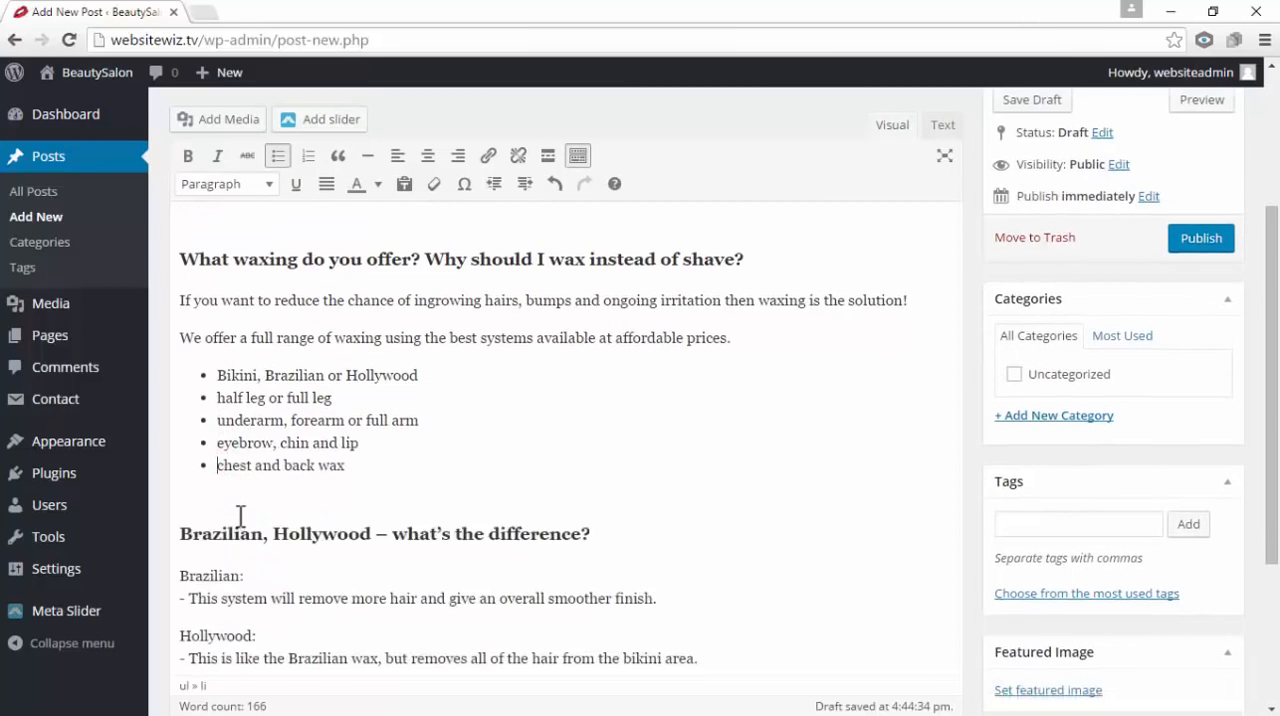
# Remove the dash from the Brazilian description, move it onto its own line below "Brazilian:" and make it a bullet item
pyautogui.scroll(-3, 284, 492)
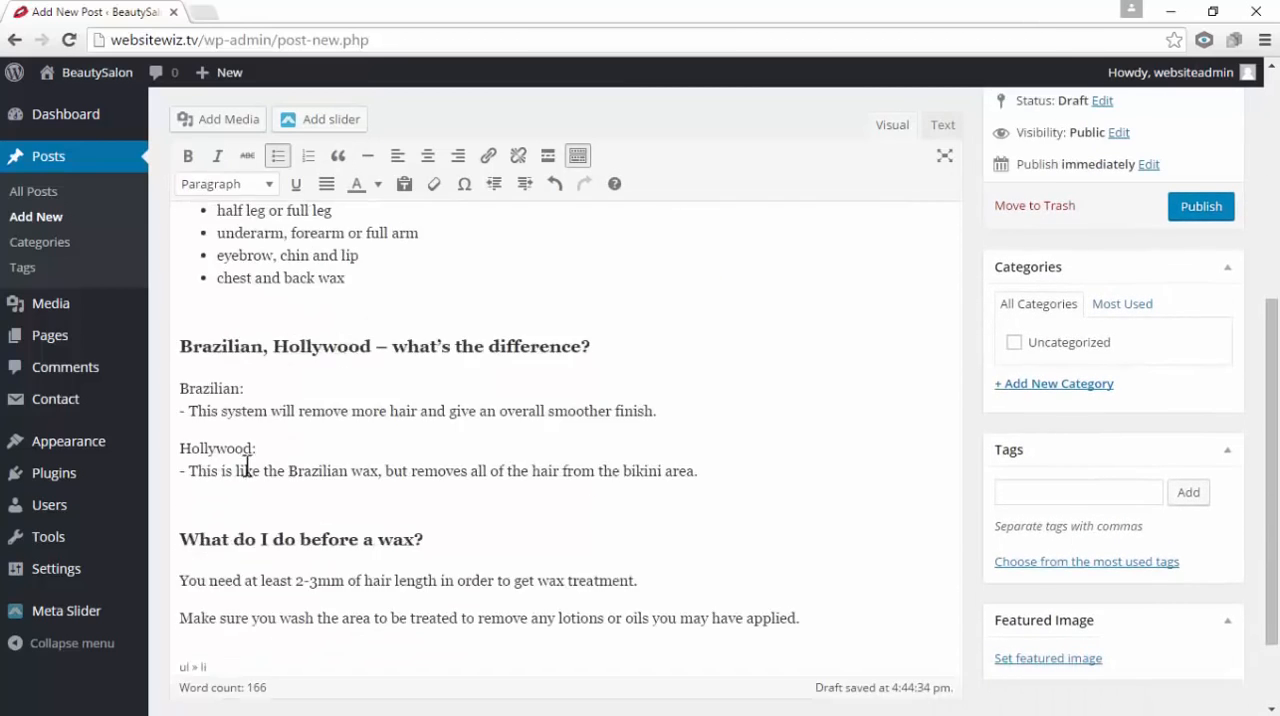
pyautogui.click(193, 410)
pyautogui.press('BackSpace')
pyautogui.press('BackSpace')
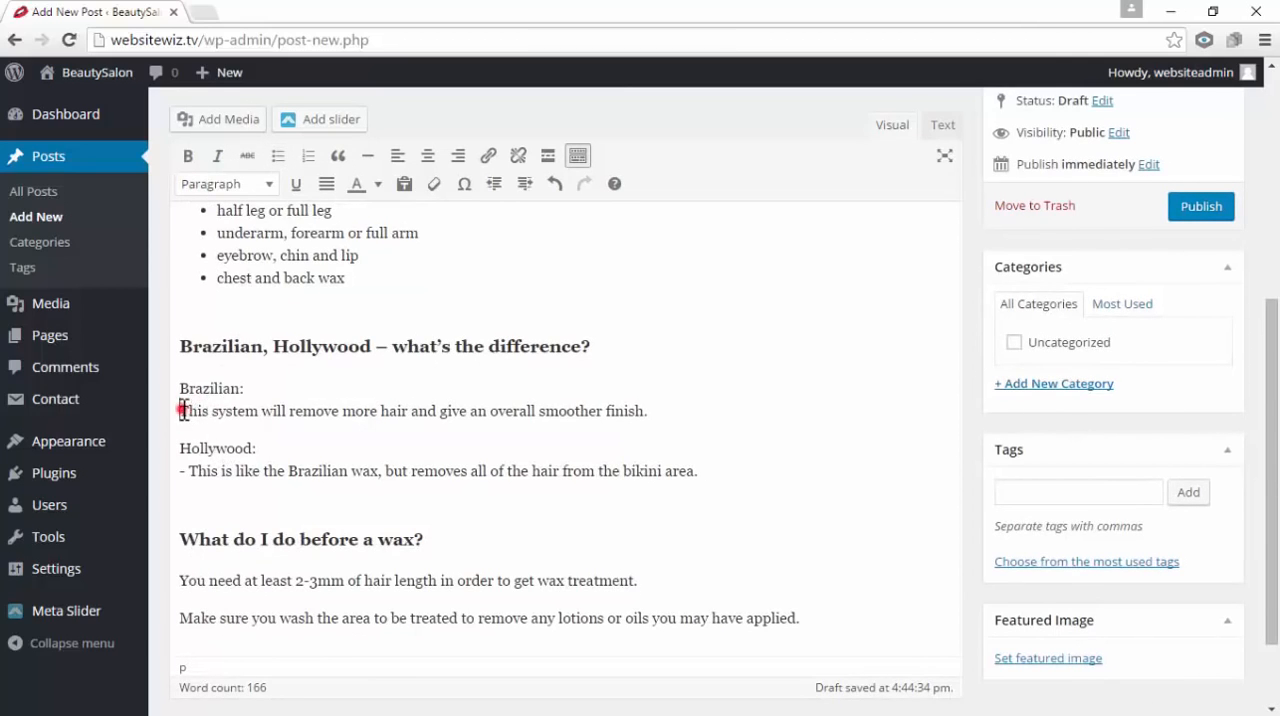
pyautogui.click(276, 158)
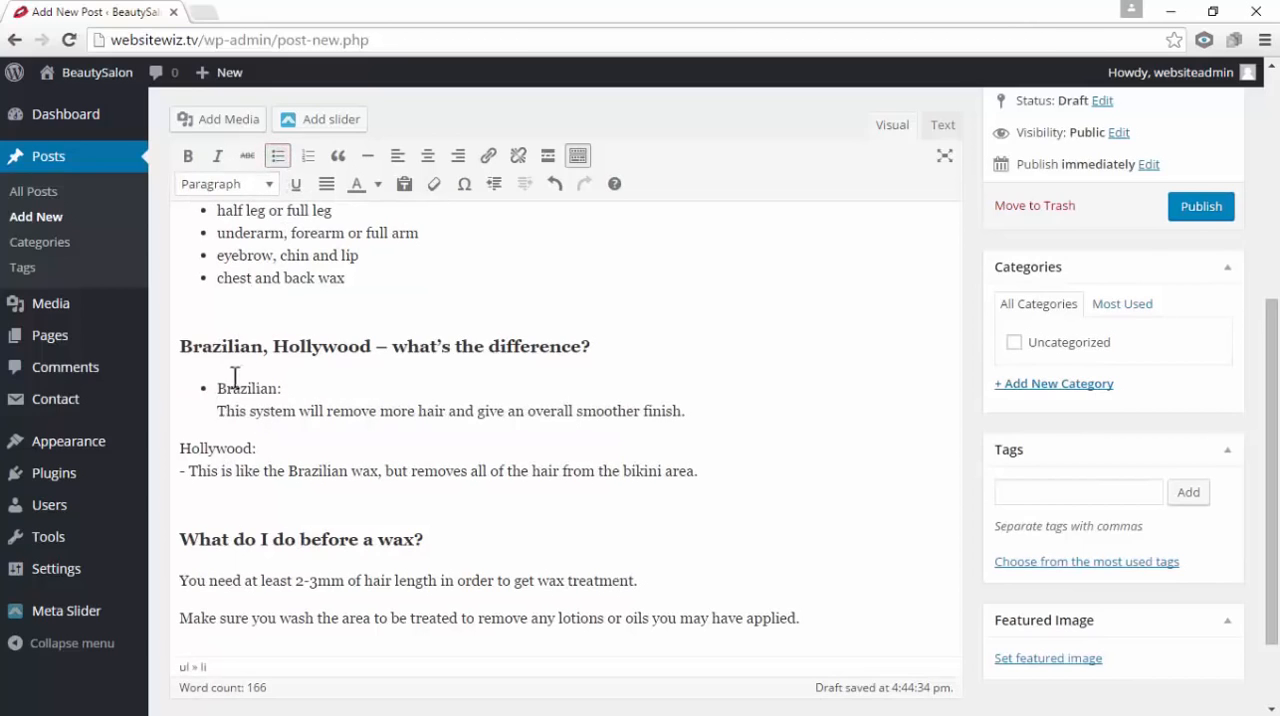
pyautogui.click(276, 157)
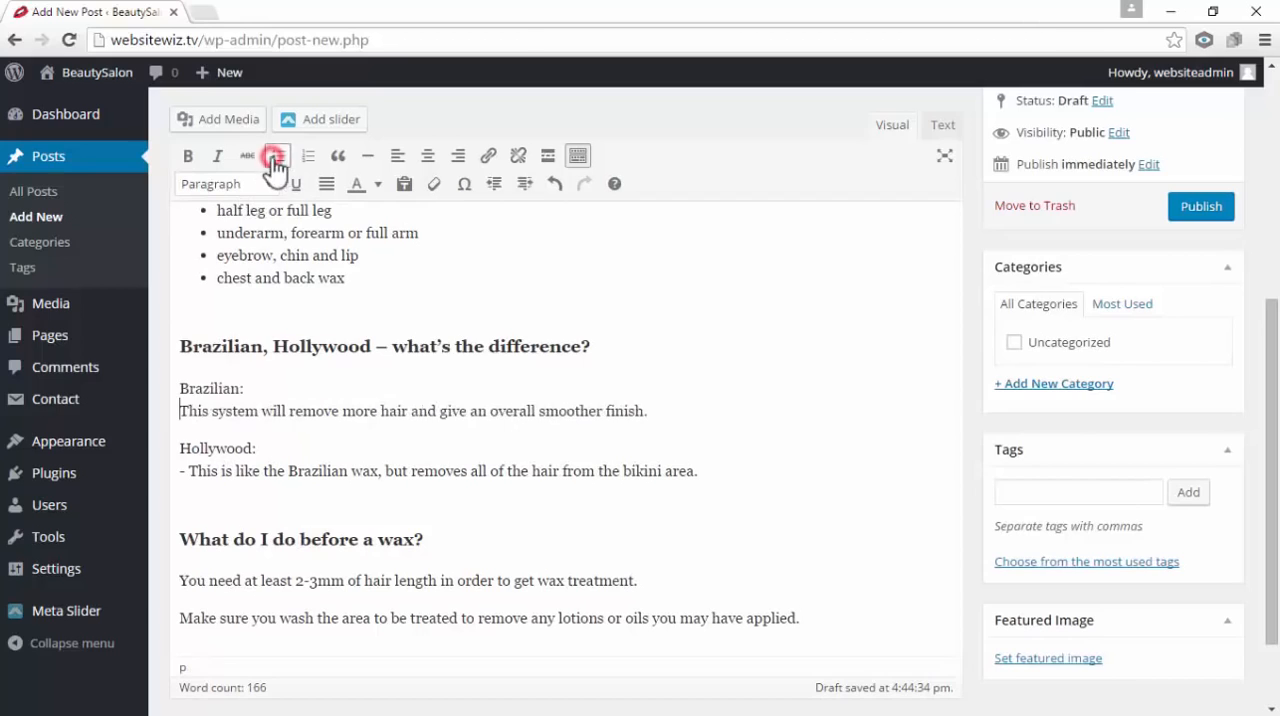
pyautogui.click(252, 386)
pyautogui.press('Return')
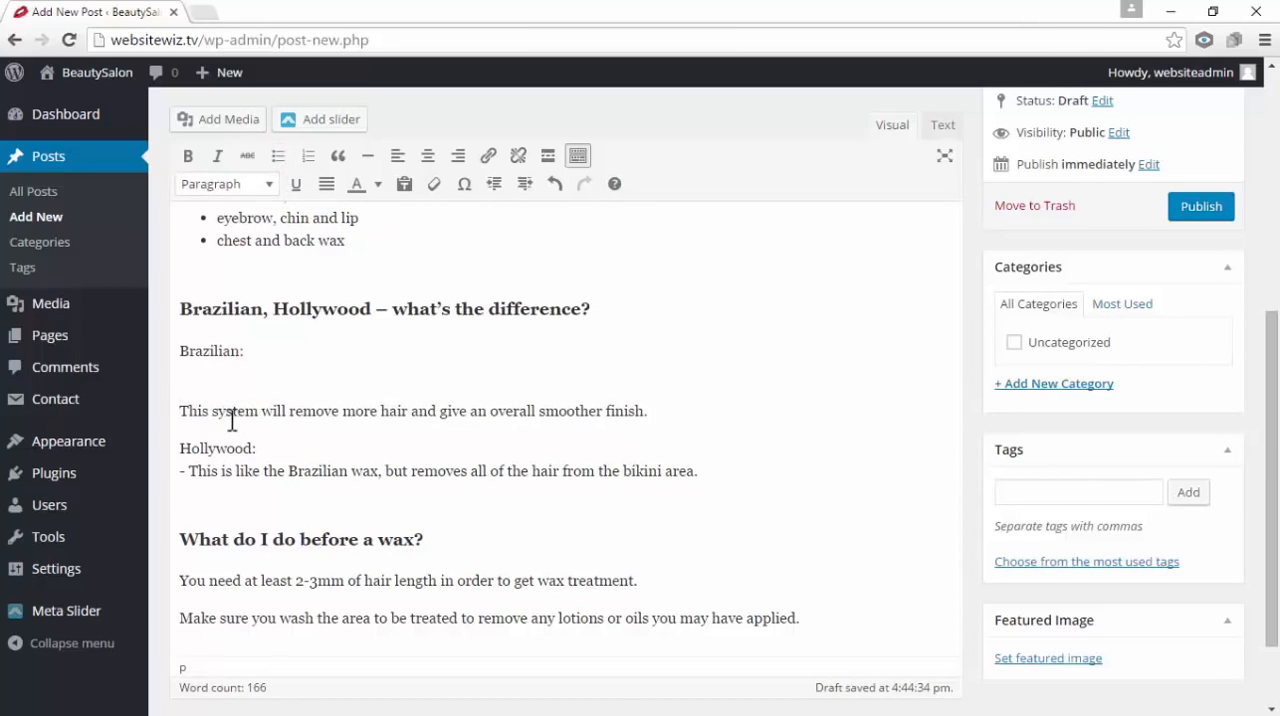
pyautogui.press('BackSpace')
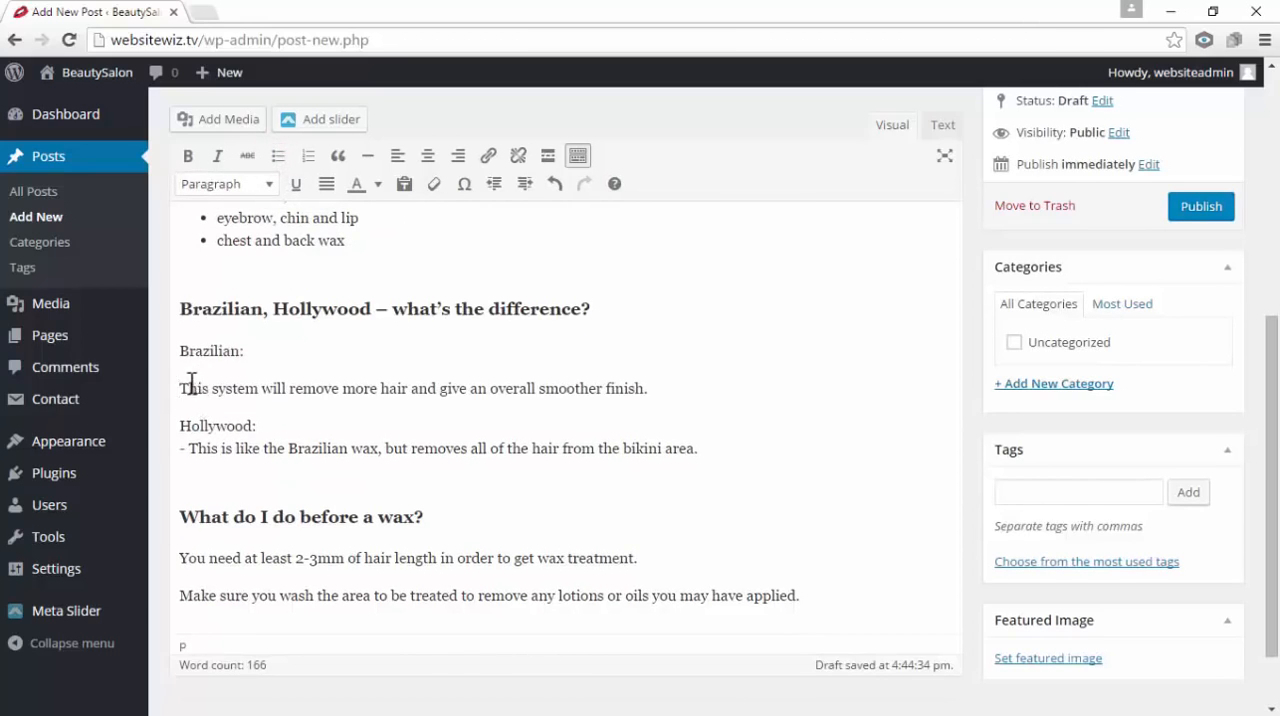
pyautogui.click(277, 158)
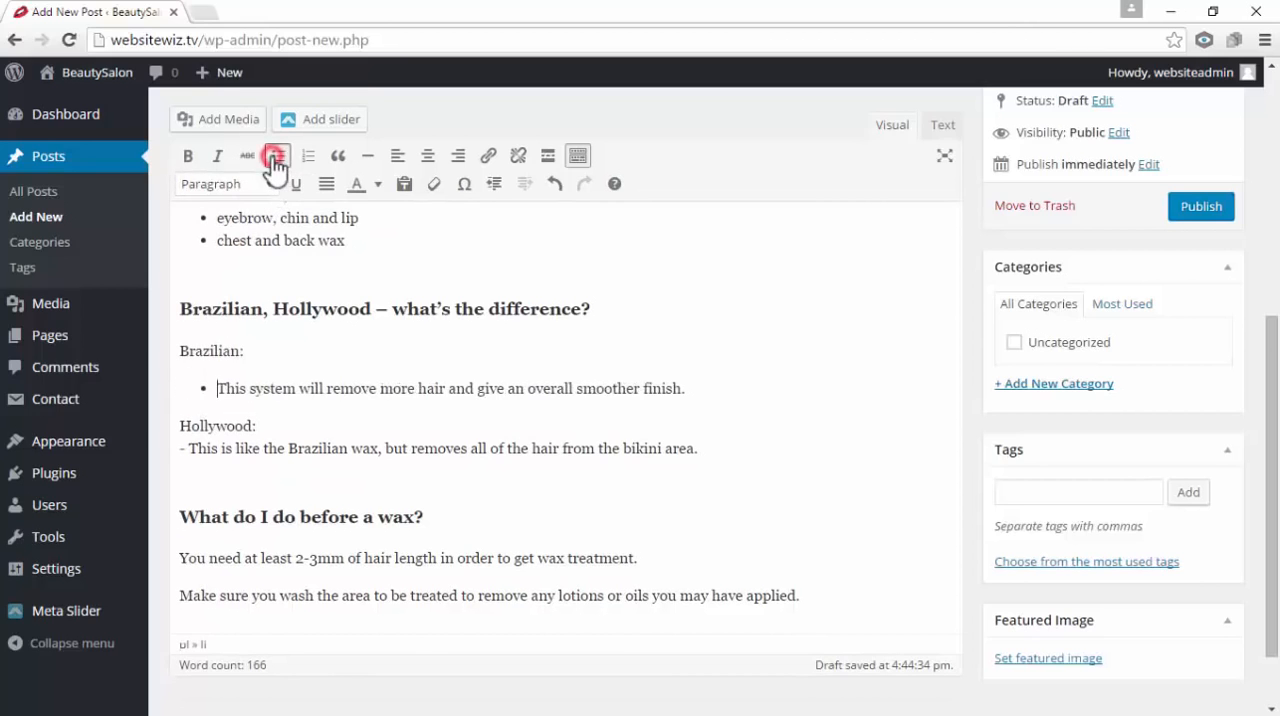
# Split the Hollywood description from its label, delete its dash and turn it into a bullet item
pyautogui.click(260, 427)
pyautogui.press('Return')
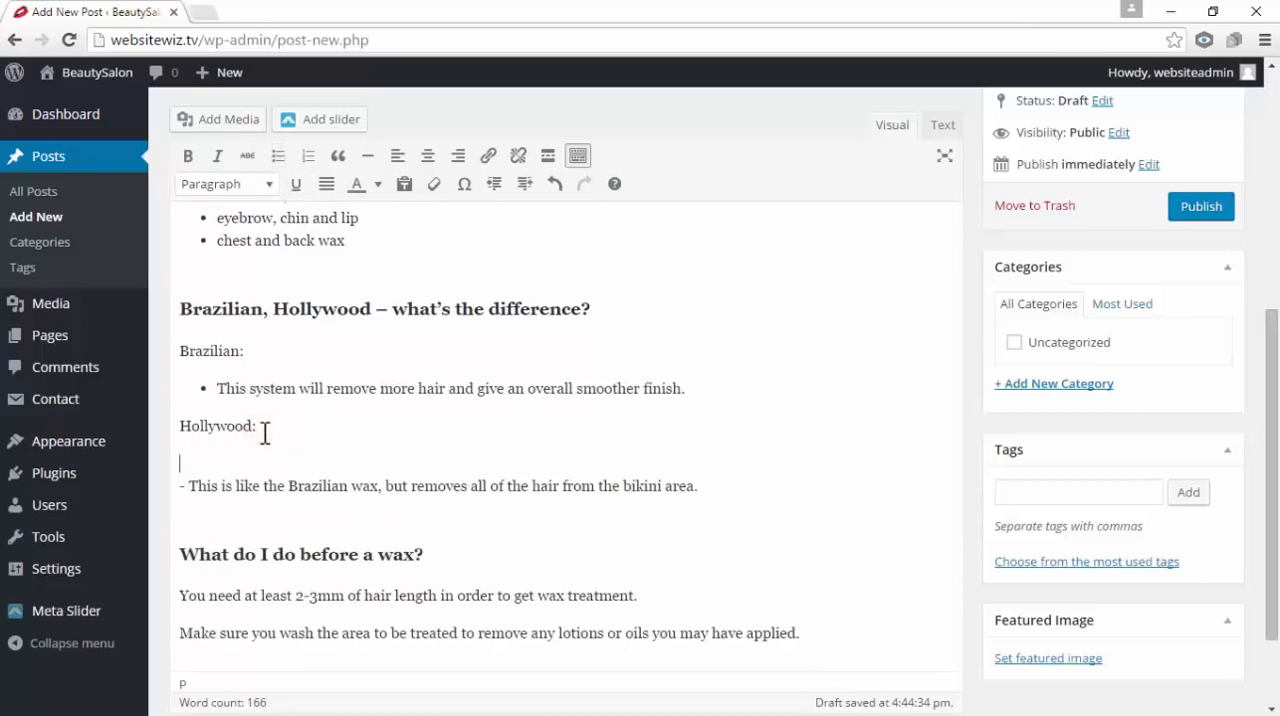
pyautogui.press('Delete')
pyautogui.press('Delete')
pyautogui.press('Delete')
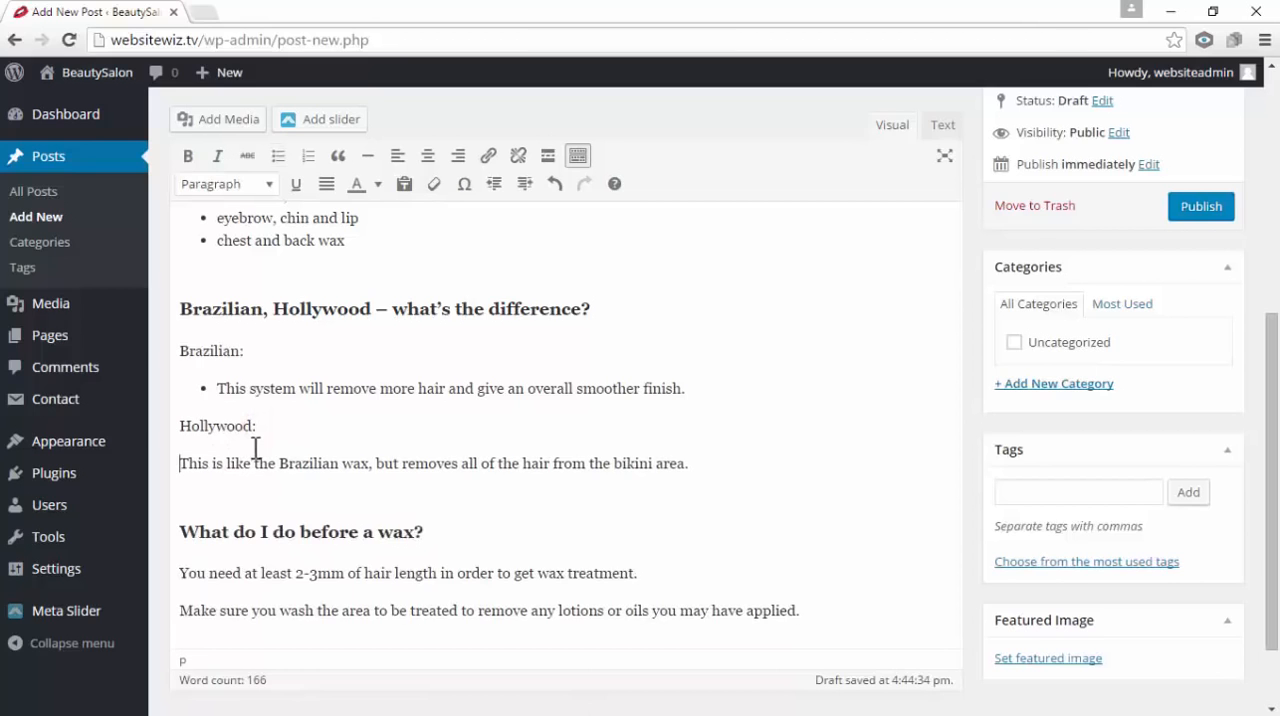
pyautogui.click(277, 157)
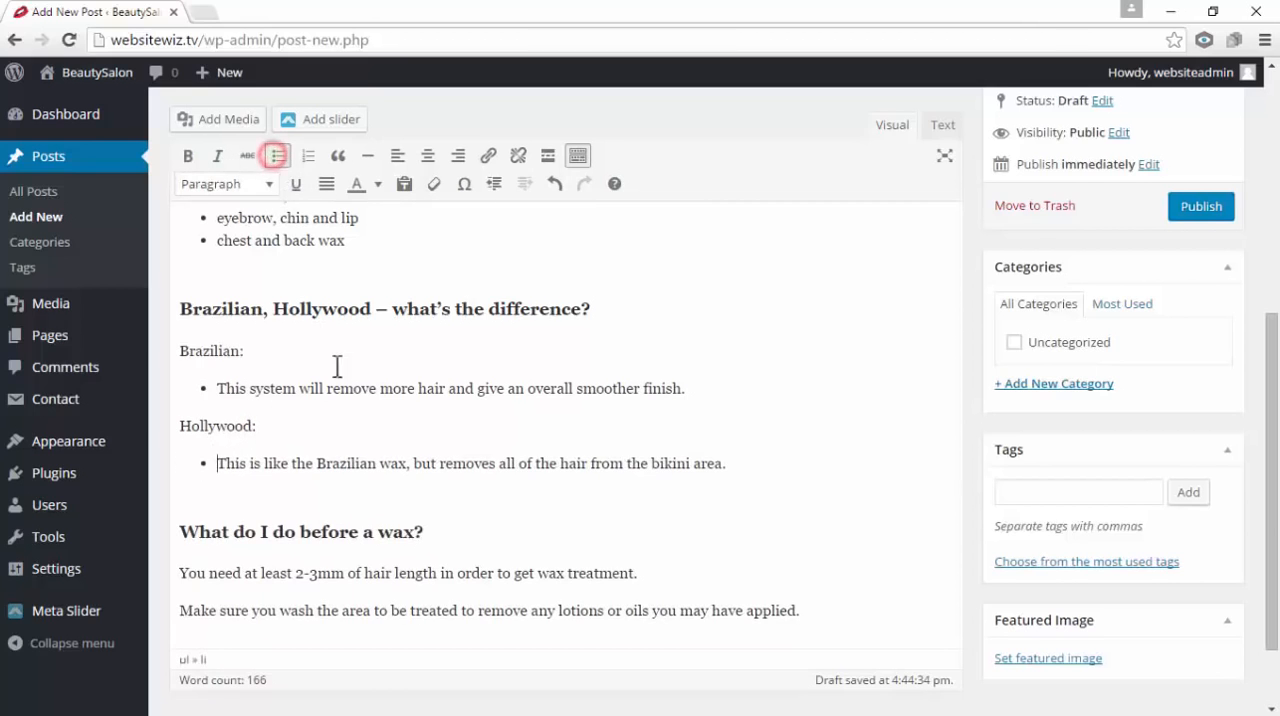
# Start setting the post's featured image and open the file upload area
pyautogui.scroll(-1, 375, 428)
pyautogui.scroll(4, 375, 428)
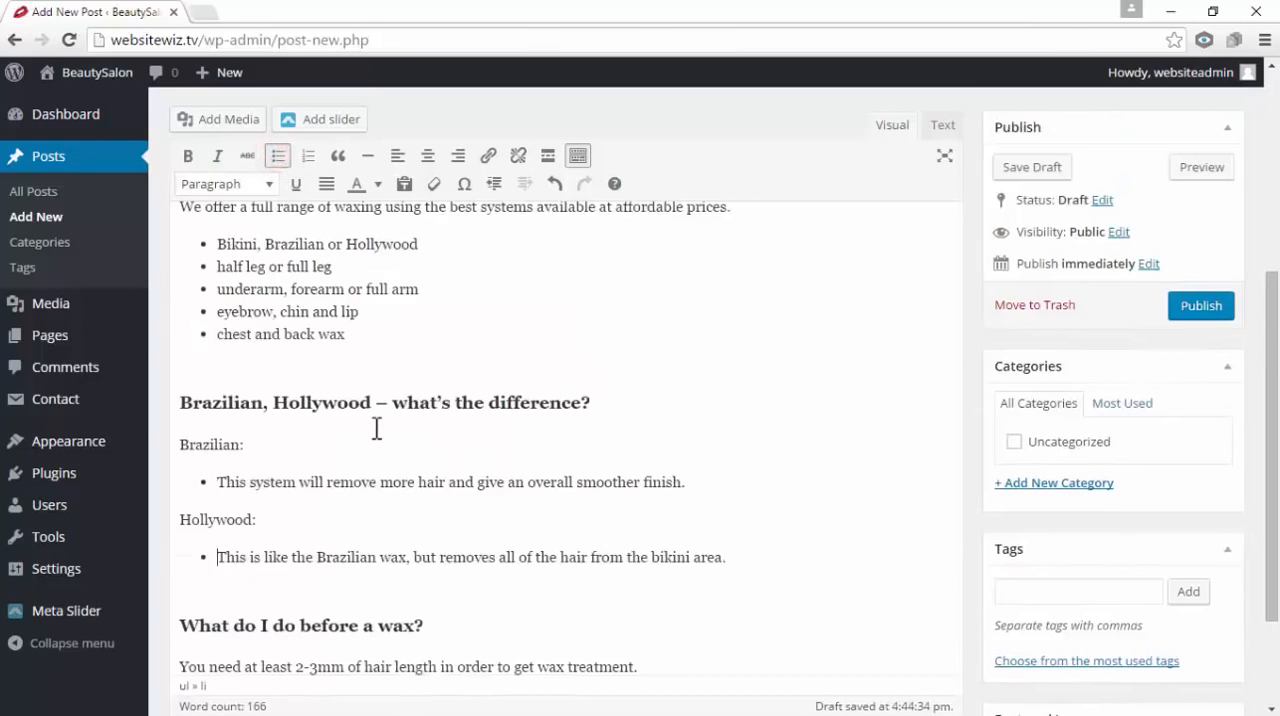
pyautogui.scroll(3, 375, 428)
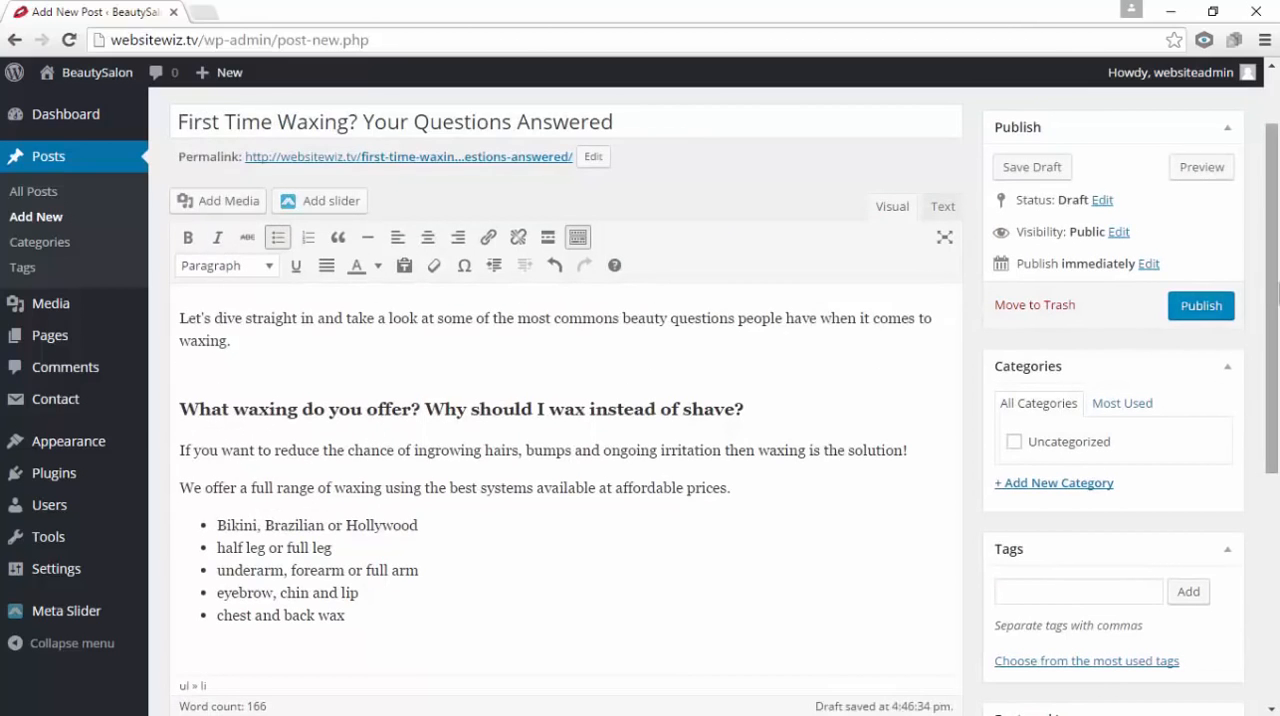
pyautogui.scroll(-5, 883, 334)
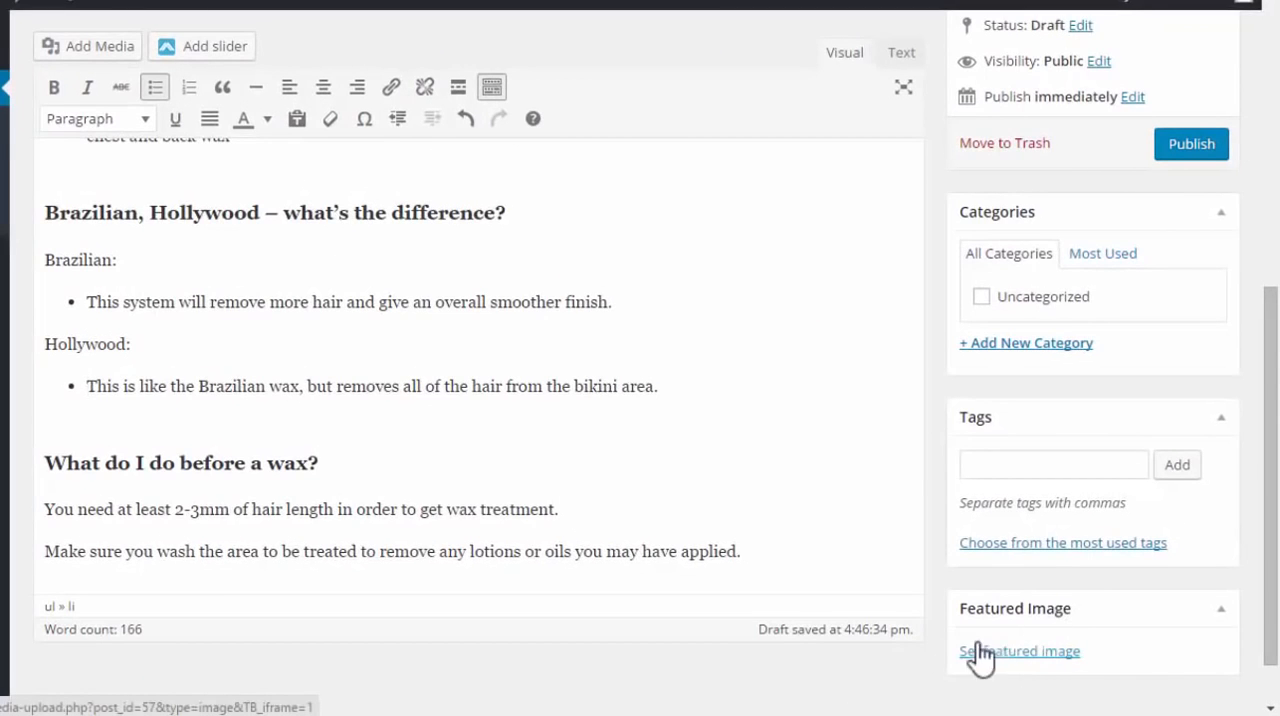
pyautogui.click(1058, 652)
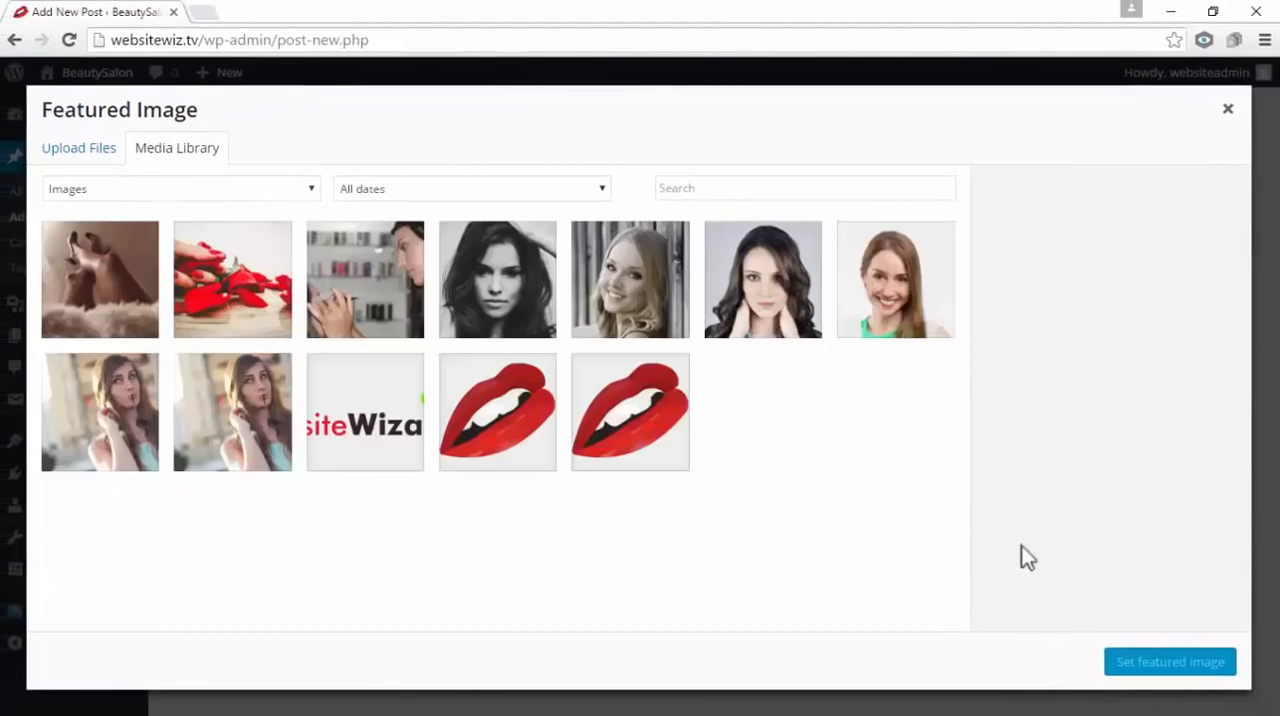
pyautogui.click(84, 160)
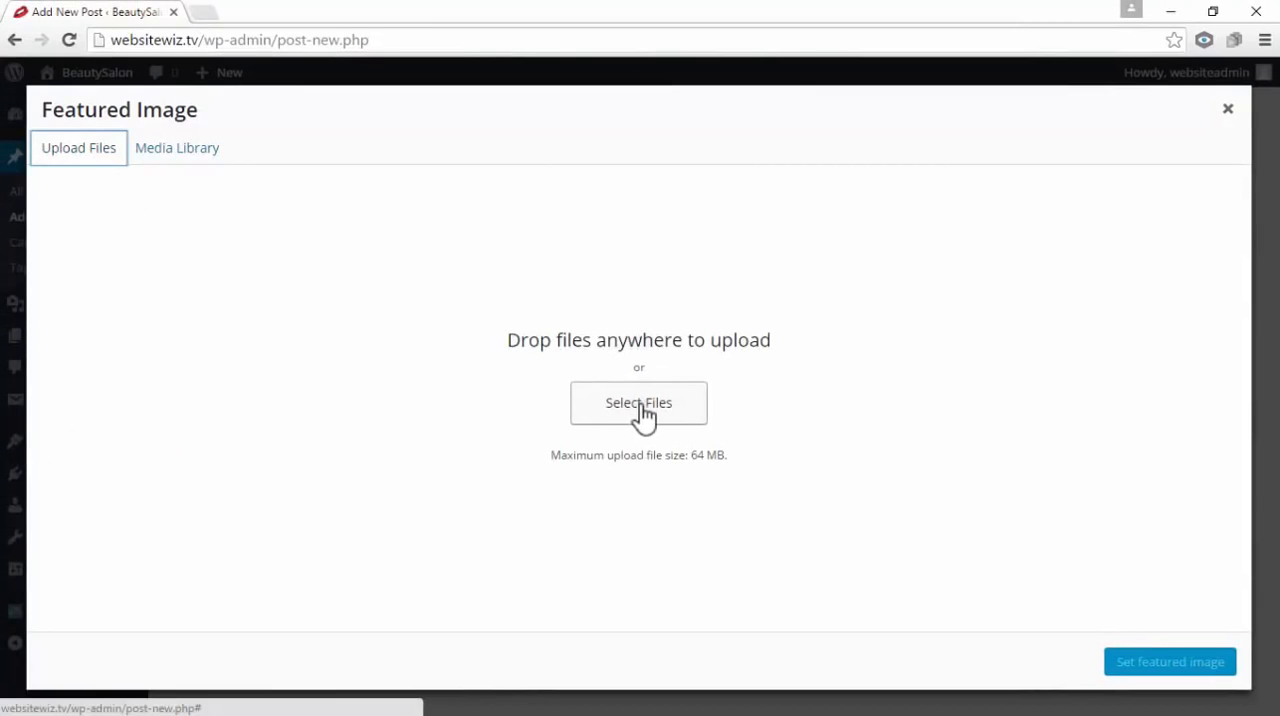
pyautogui.moveTo(508, 340); pyautogui.dragTo(480, 331)
pyautogui.click(850, 337)
pyautogui.click(920, 306)
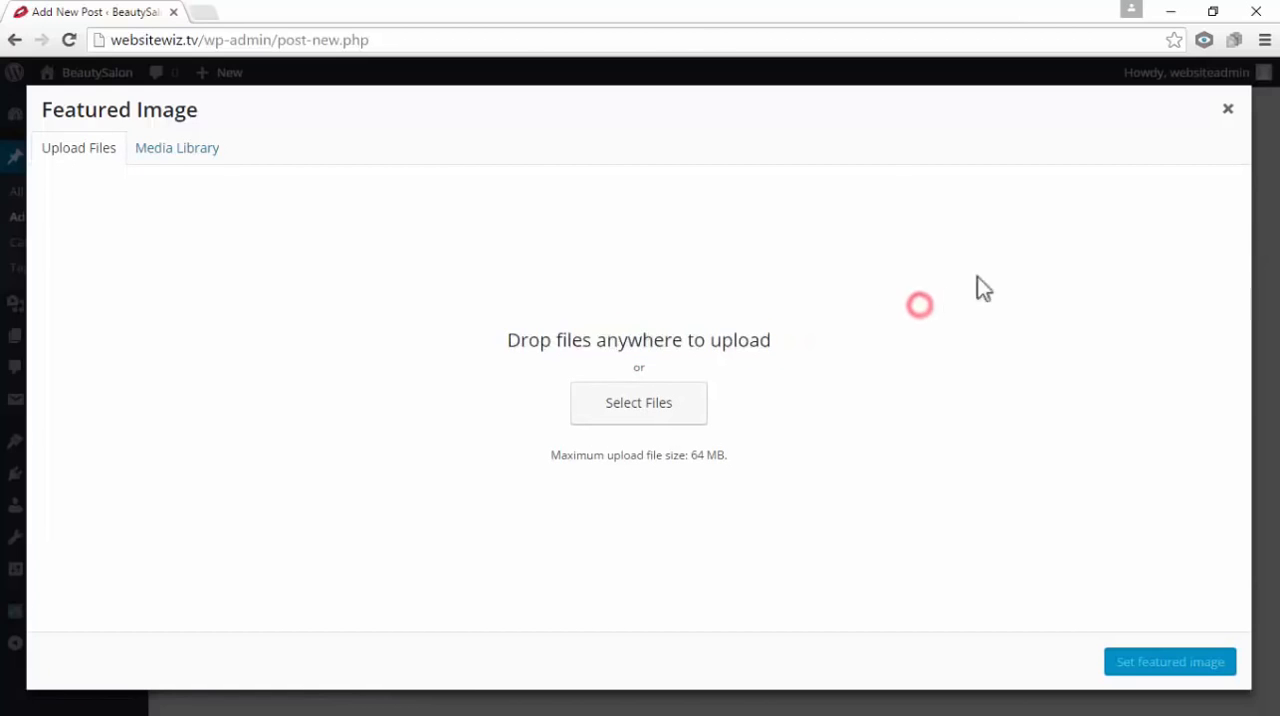
pyautogui.moveTo(794, 344); pyautogui.dragTo(490, 333)
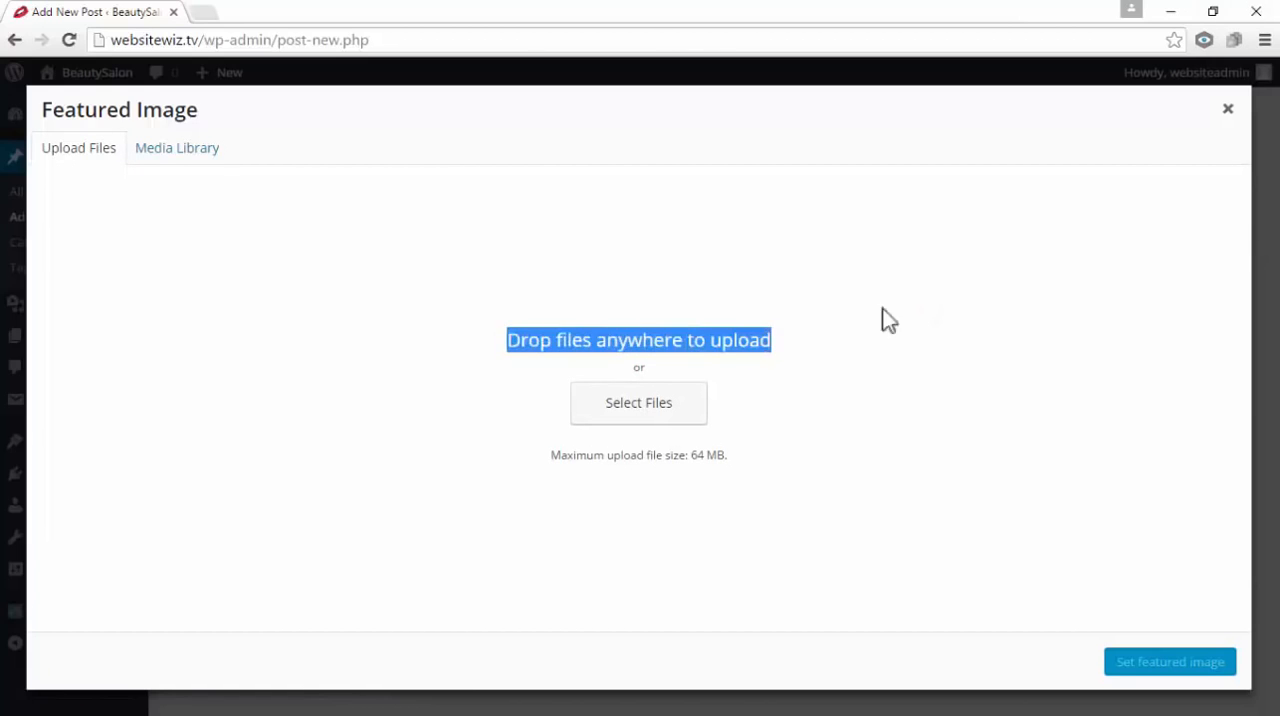
pyautogui.click(920, 306)
# Upload blogpost.jpg from the BLOG folder of Quest Theme Assets and set it as the post's featured image
pyautogui.click(1213, 11)
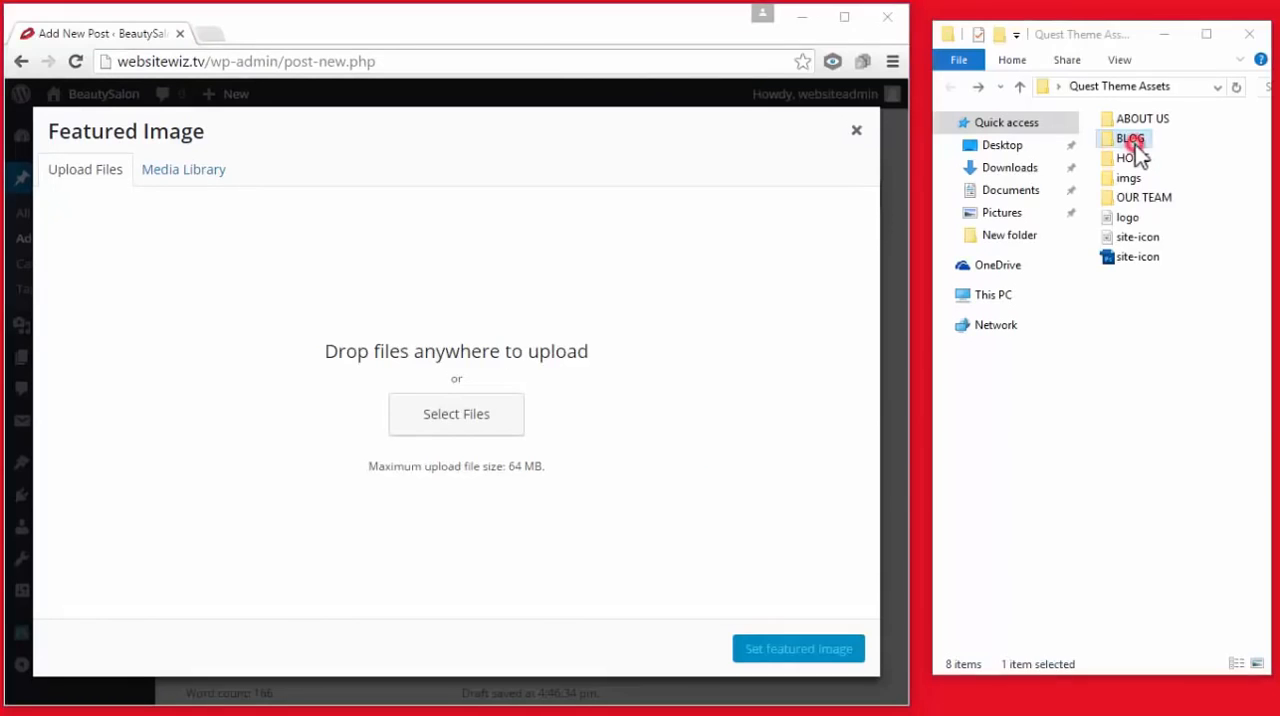
pyautogui.doubleClick(1131, 141)
pyautogui.moveTo(1145, 165); pyautogui.dragTo(622, 311)
pyautogui.click(844, 17)
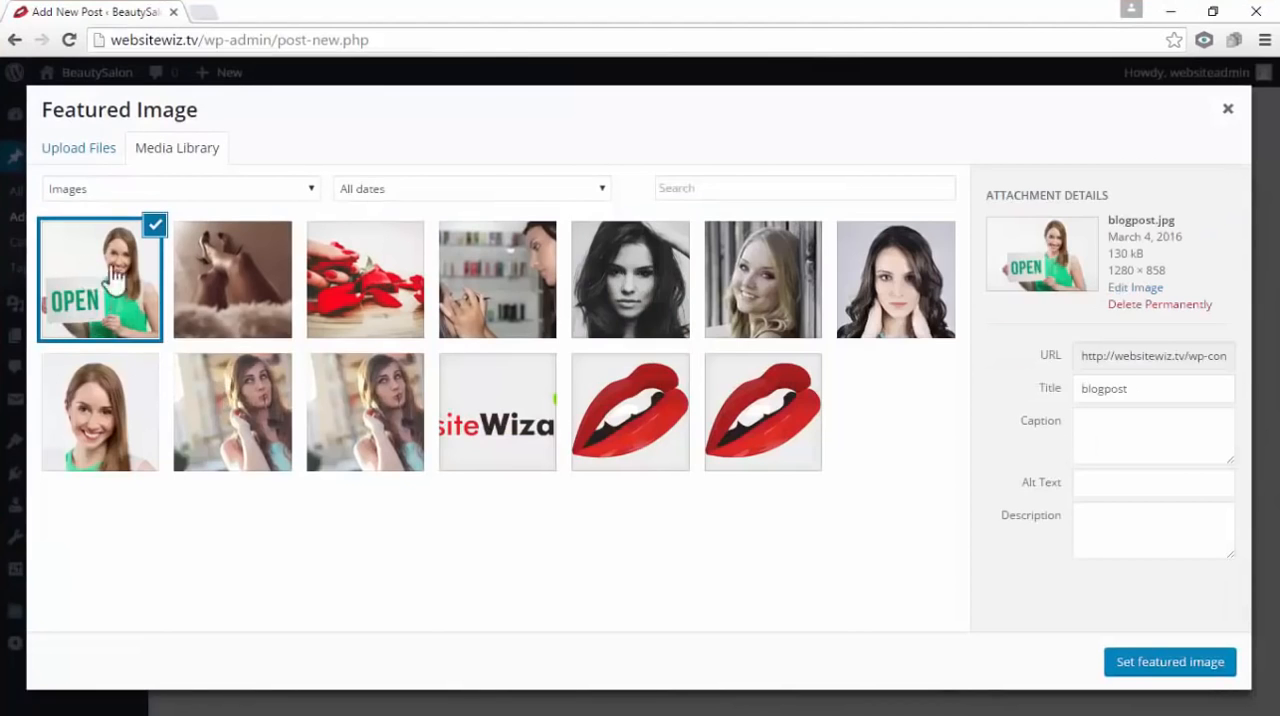
pyautogui.click(1161, 665)
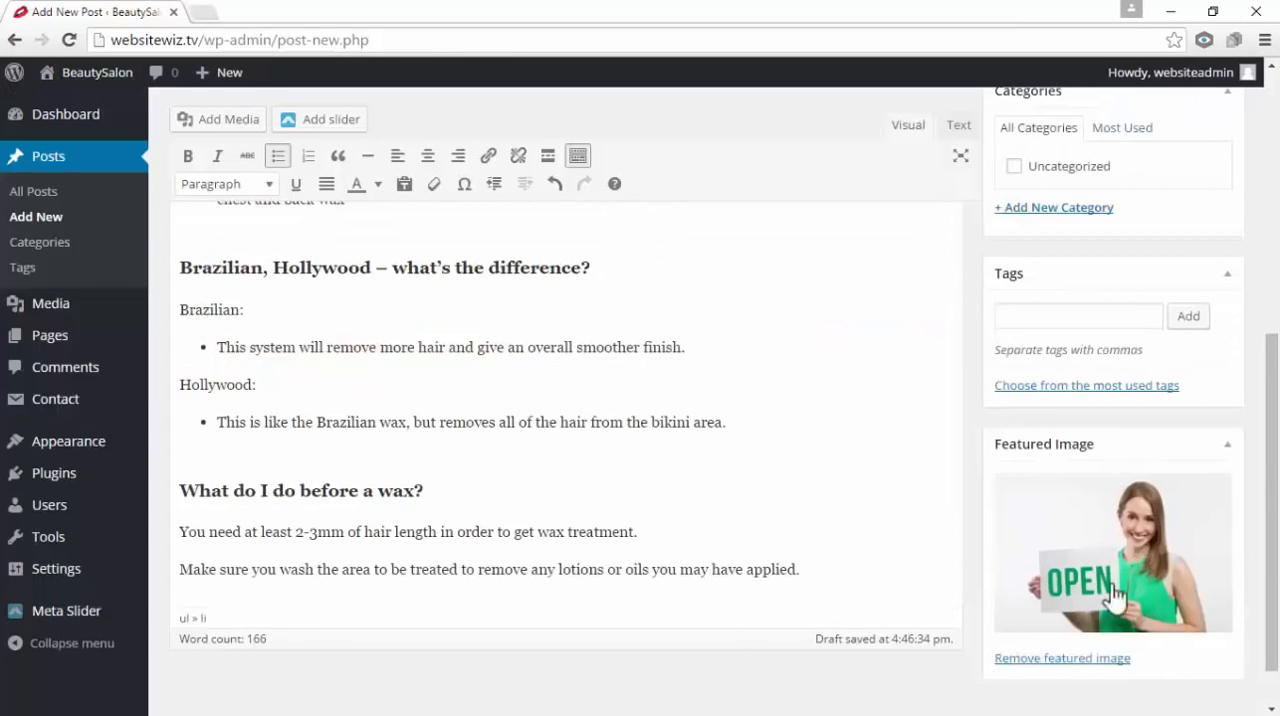
# Add an empty paragraph after the intro paragraph that ends with "when it comes to waxing."
pyautogui.scroll(8, 1071, 500)
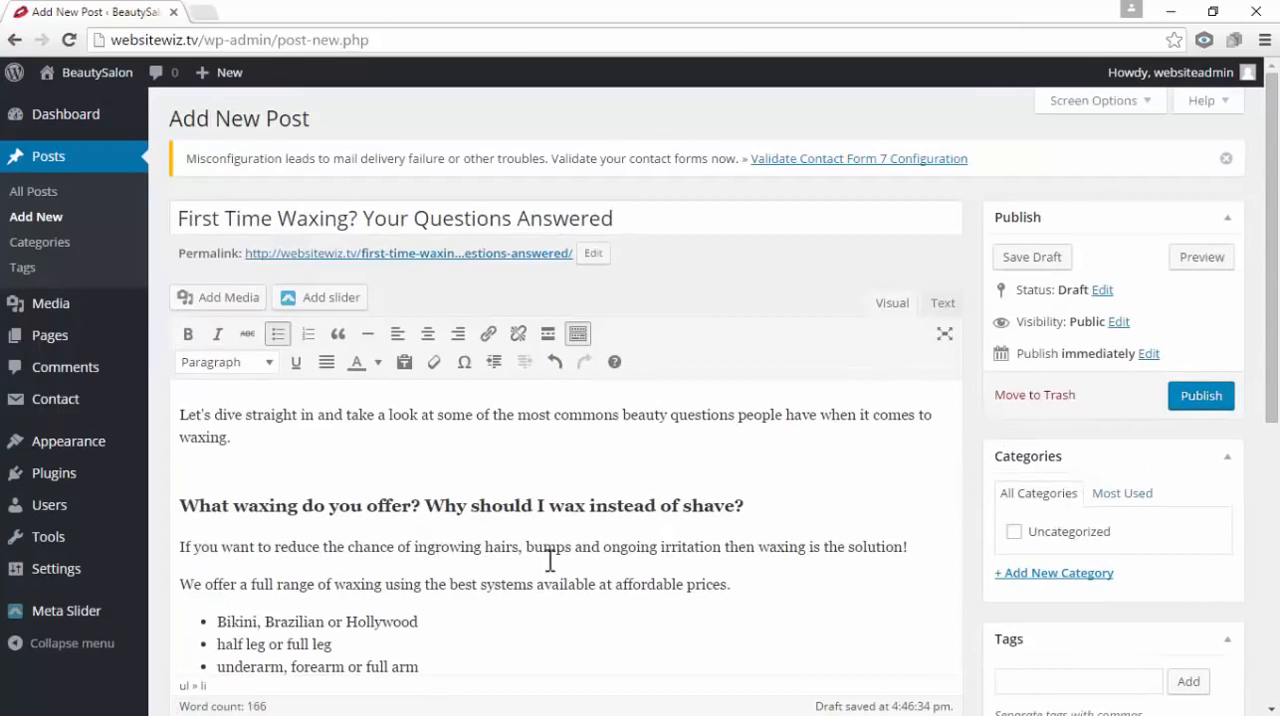
pyautogui.moveTo(510, 584); pyautogui.dragTo(397, 453)
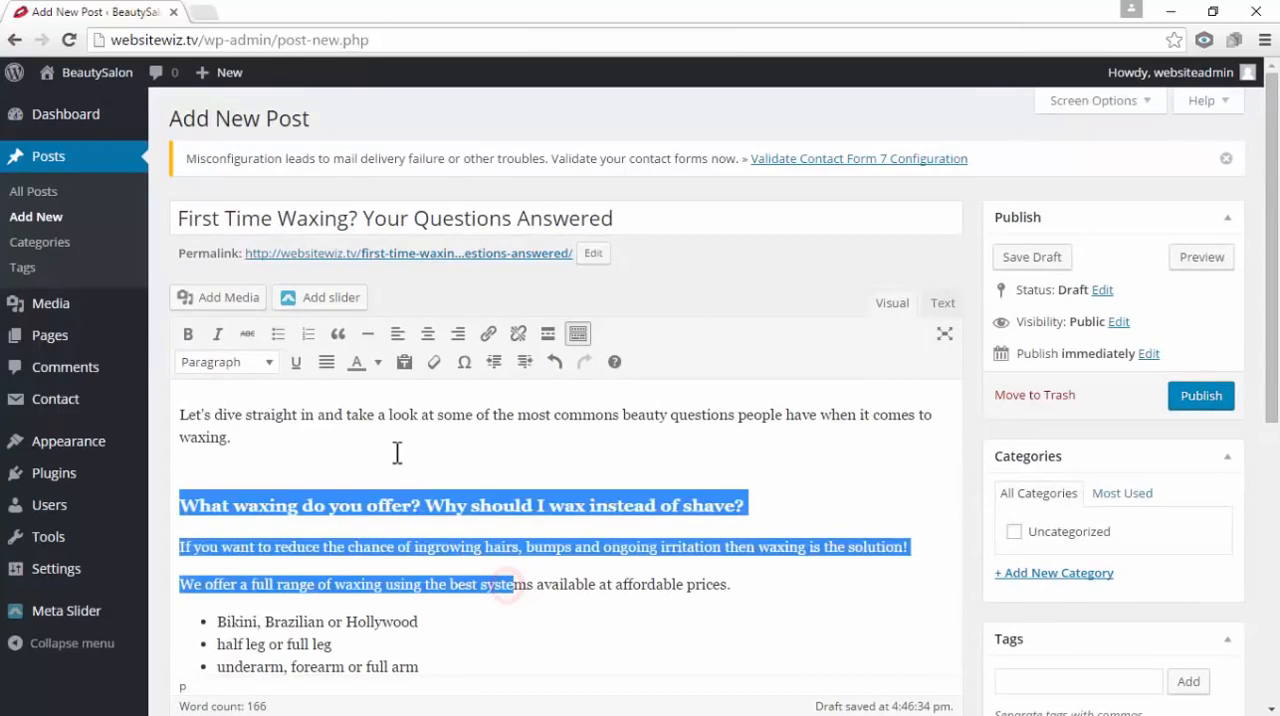
pyautogui.click(395, 453)
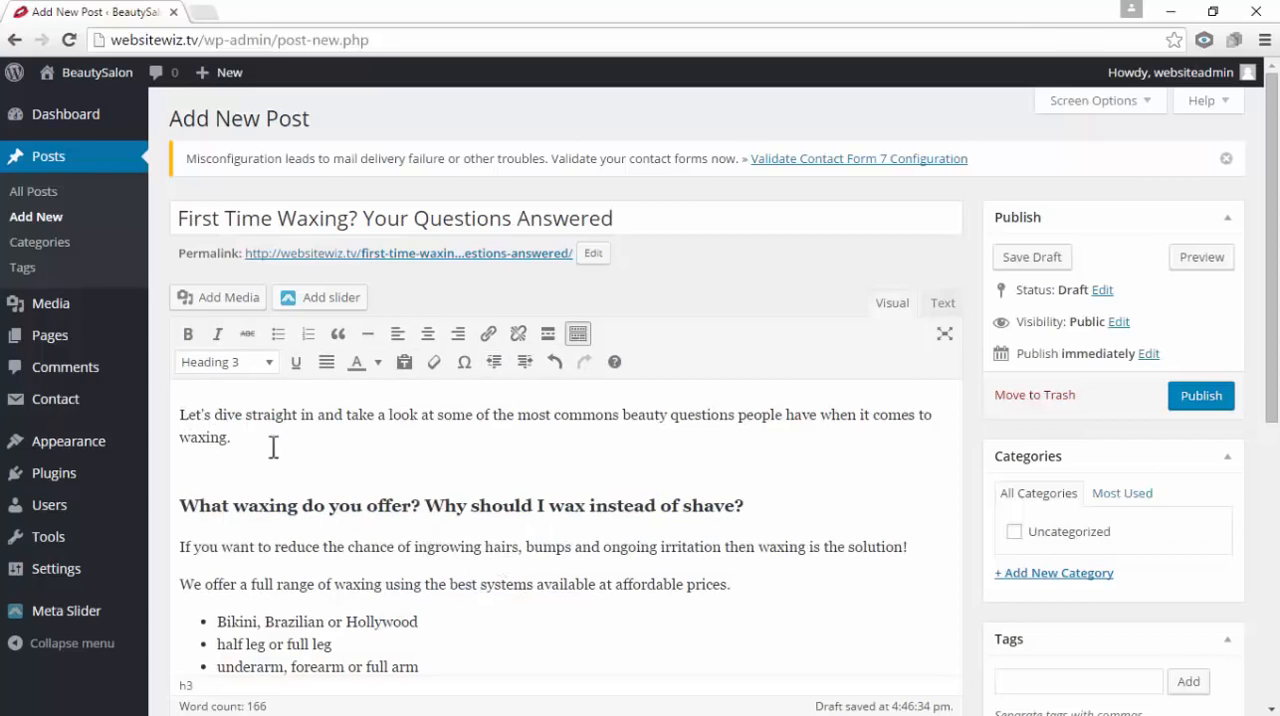
pyautogui.click(195, 451)
pyautogui.click(272, 440)
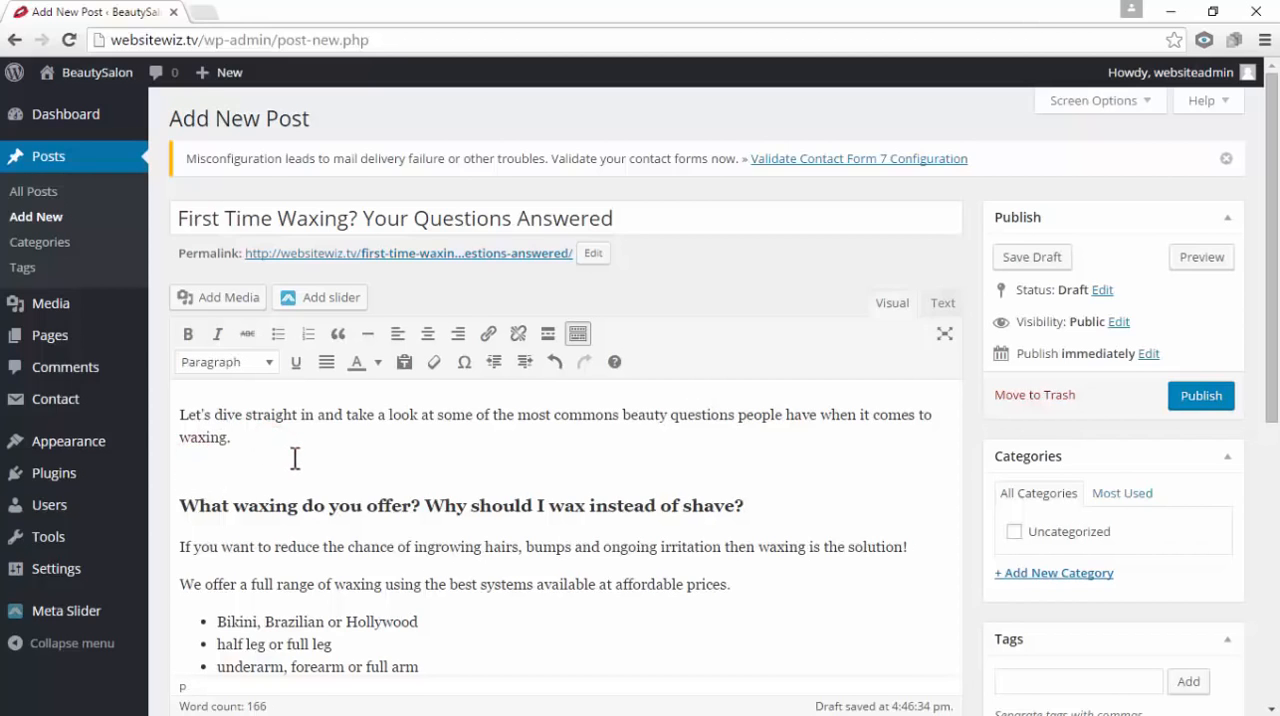
pyautogui.press('Return')
pyautogui.press('Delete')
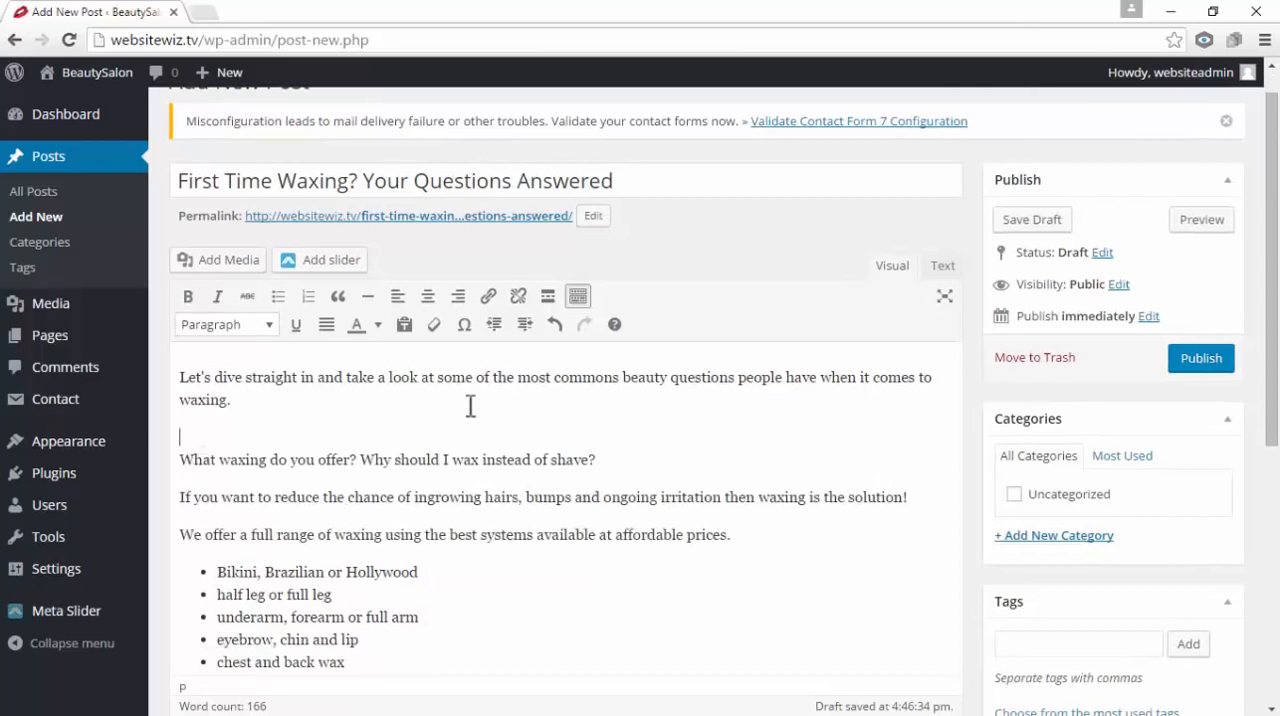
pyautogui.moveTo(204, 462); pyautogui.dragTo(469, 467)
pyautogui.moveTo(587, 451); pyautogui.dragTo(605, 459)
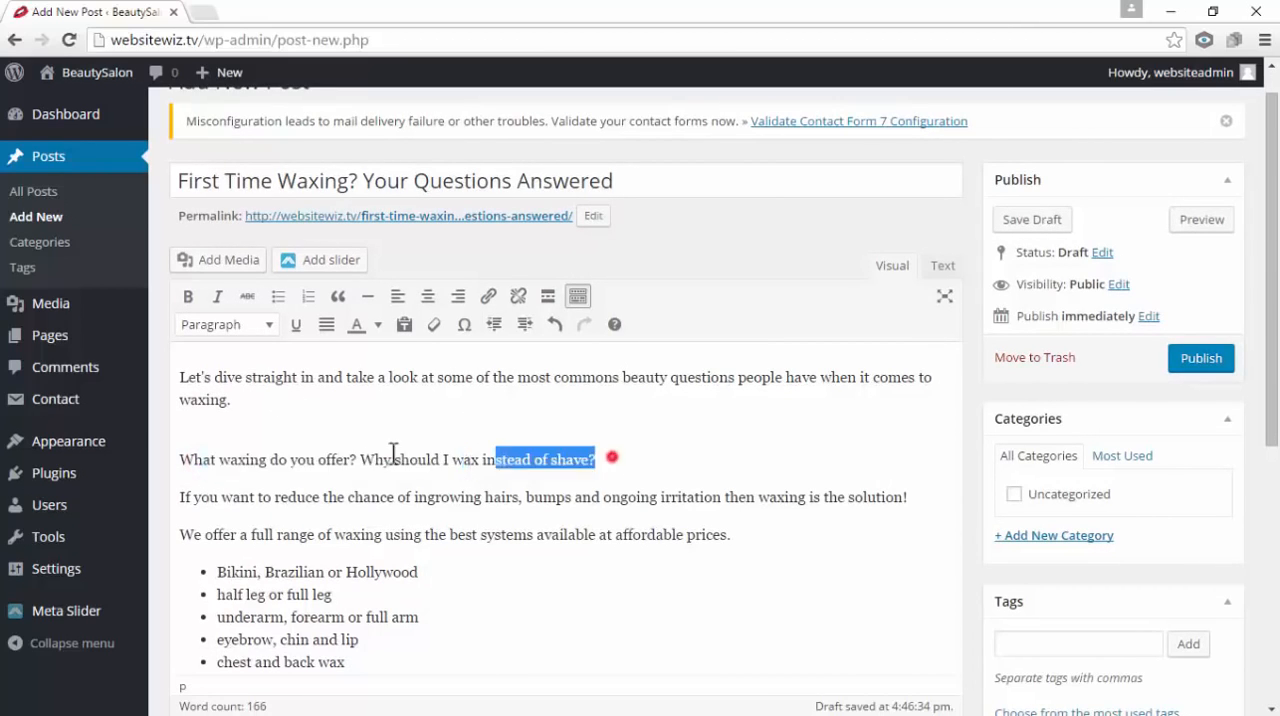
pyautogui.click(278, 418)
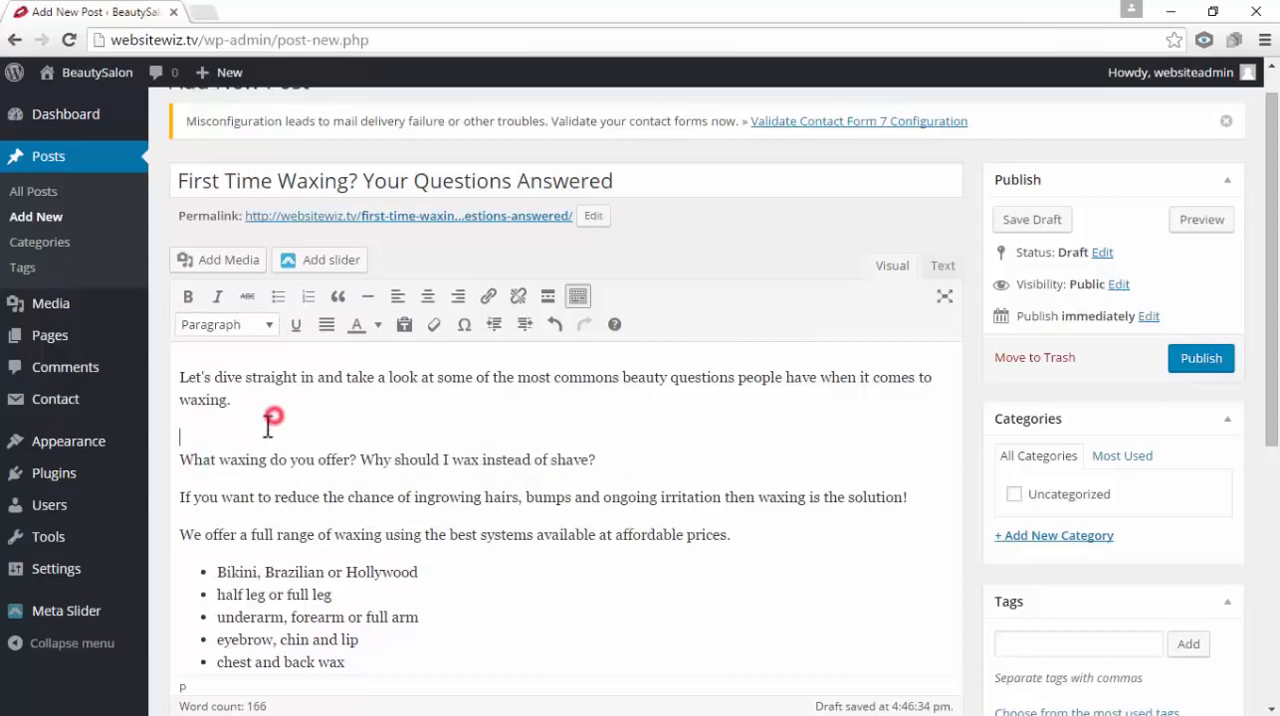
pyautogui.click(552, 324)
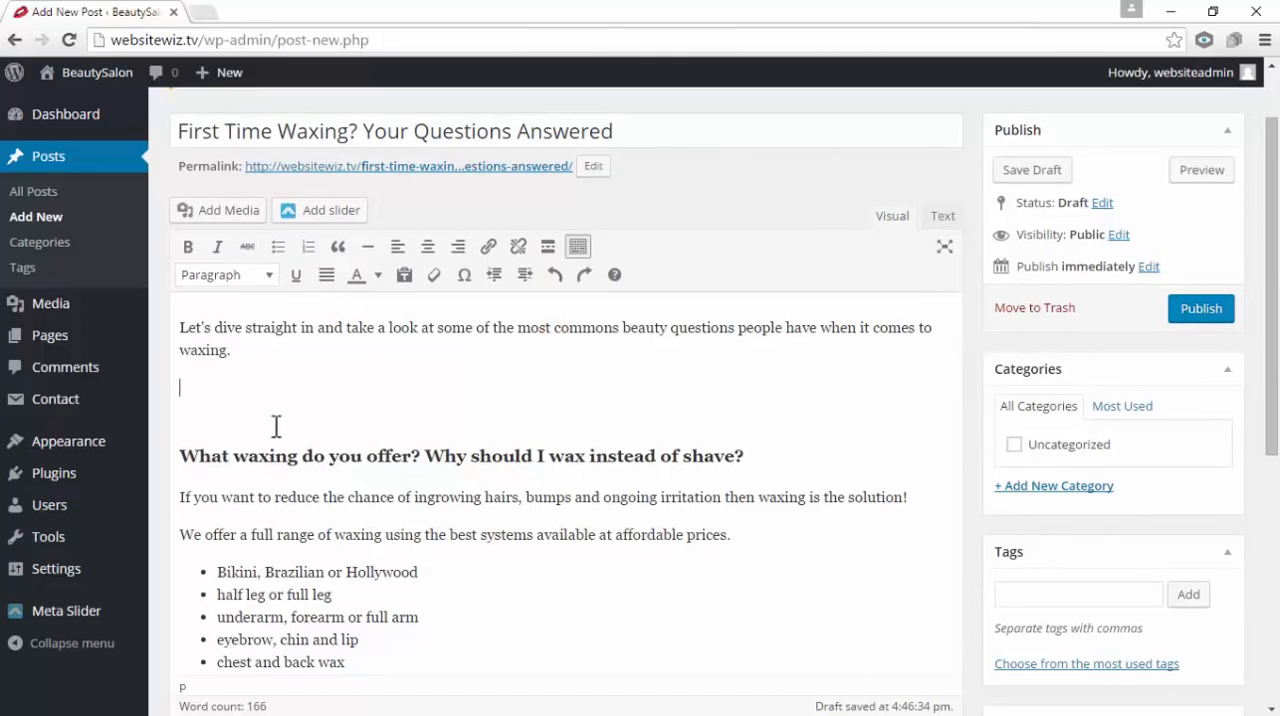
pyautogui.scroll(1, 276, 426)
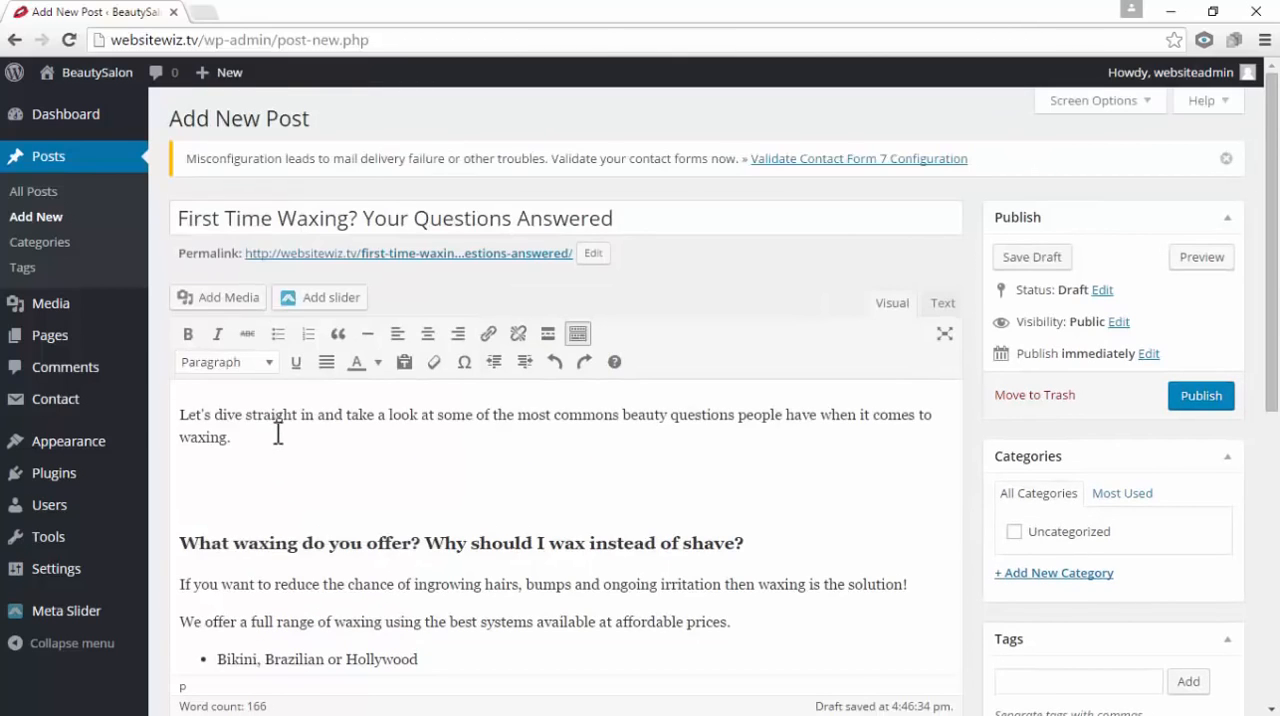
pyautogui.click(582, 362)
pyautogui.click(550, 362)
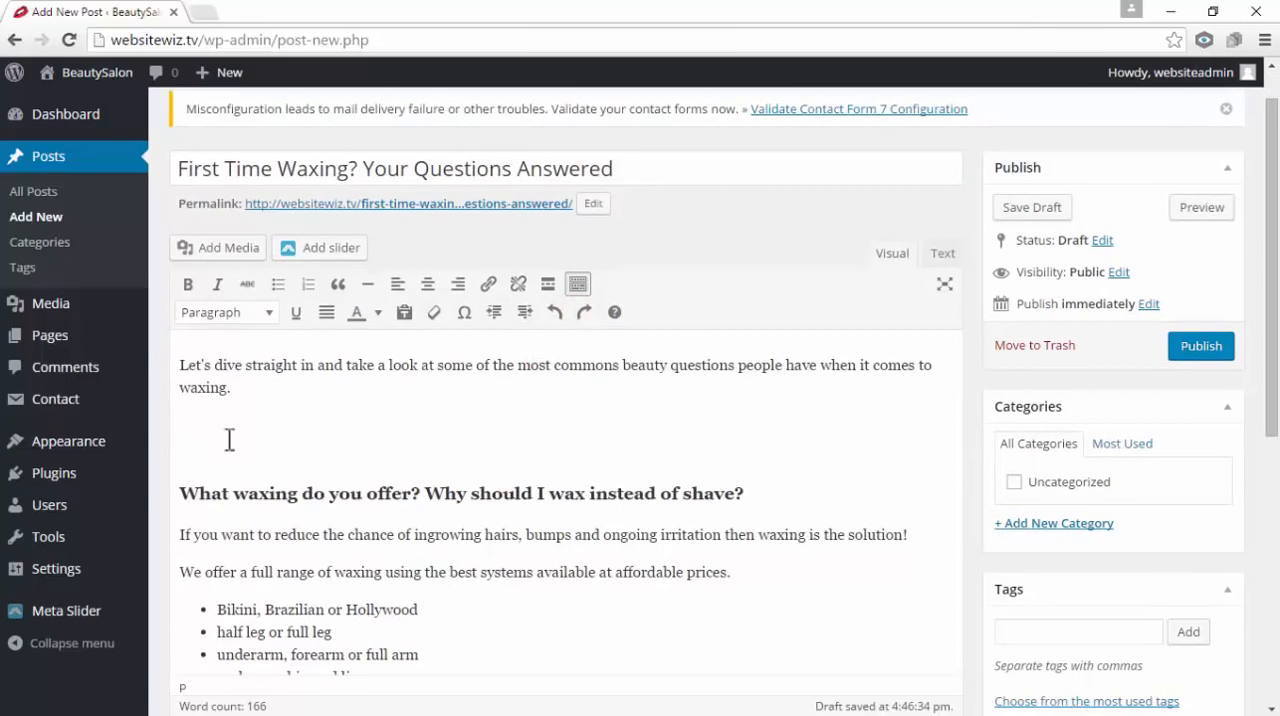
# Insert the slider-2.jpg image from the media library into the empty paragraph below the intro
pyautogui.click(248, 252)
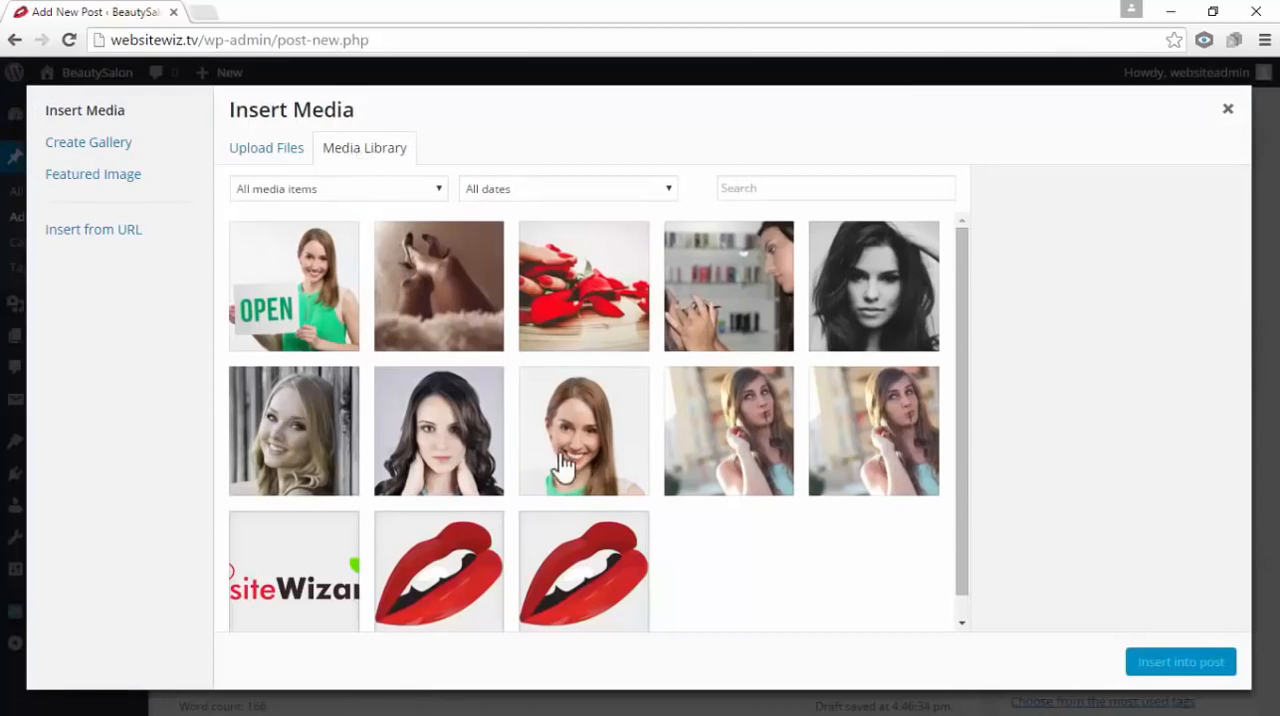
pyautogui.click(262, 150)
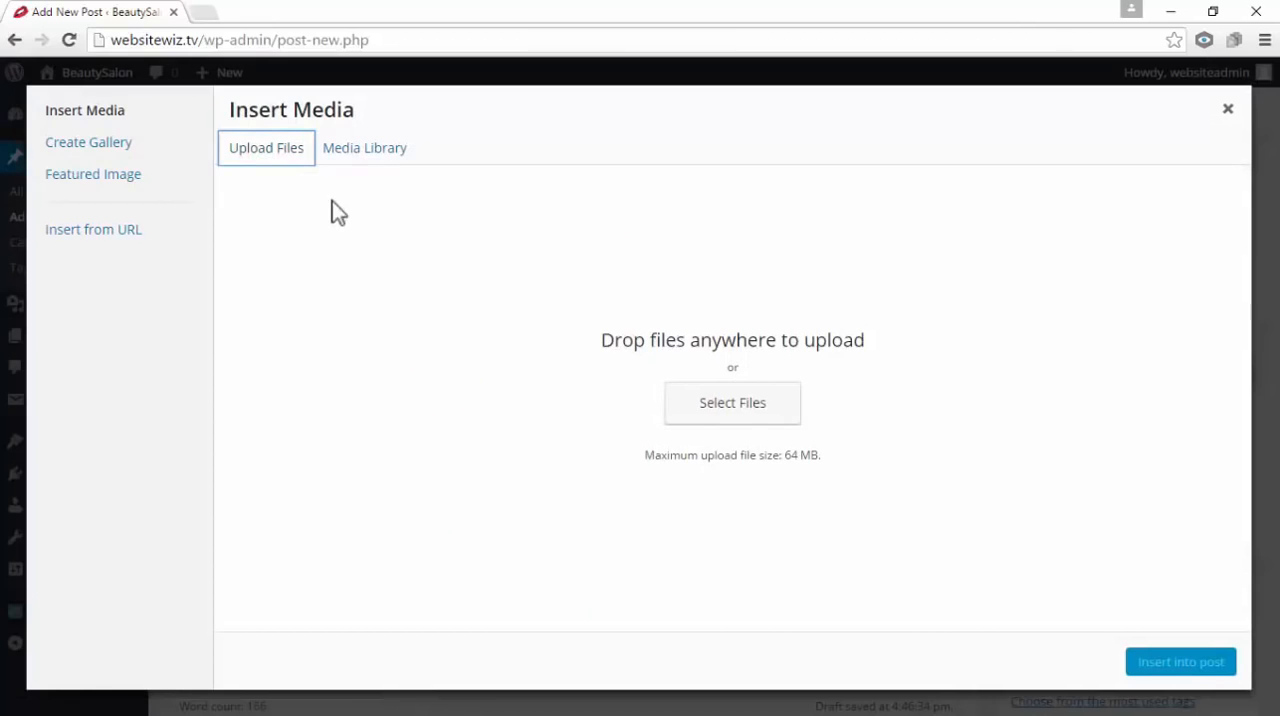
pyautogui.click(346, 157)
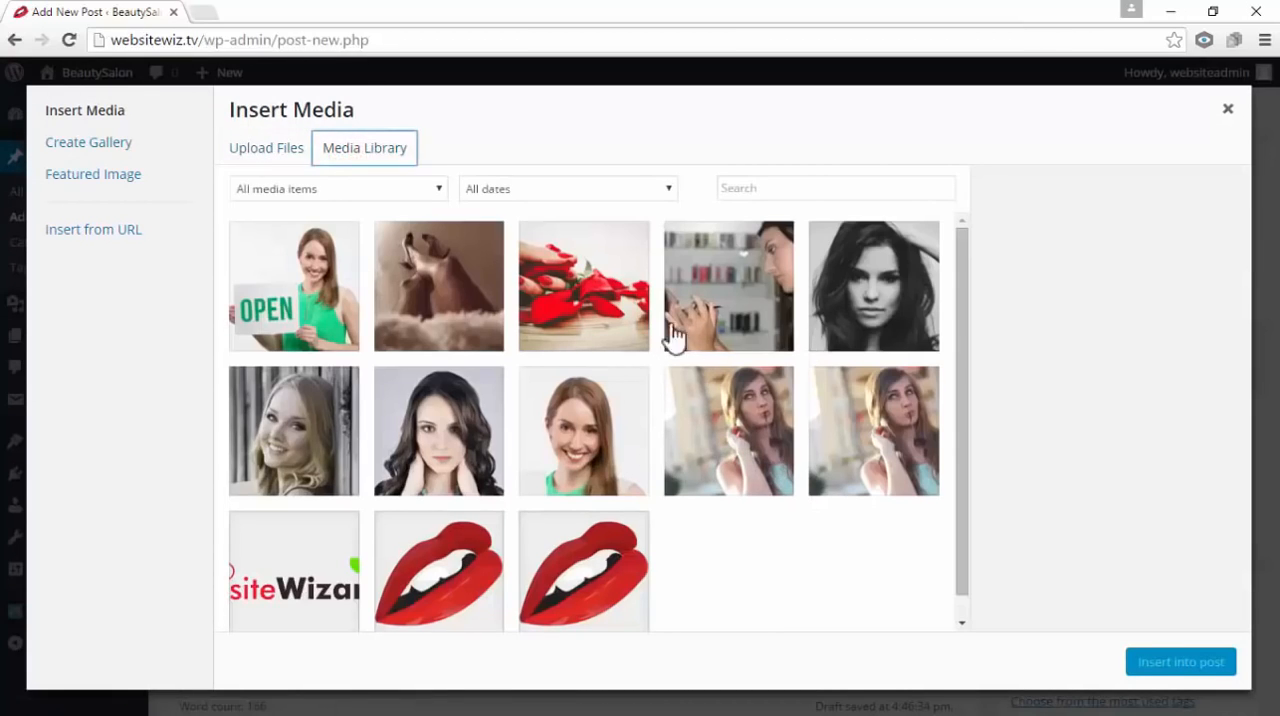
pyautogui.click(570, 296)
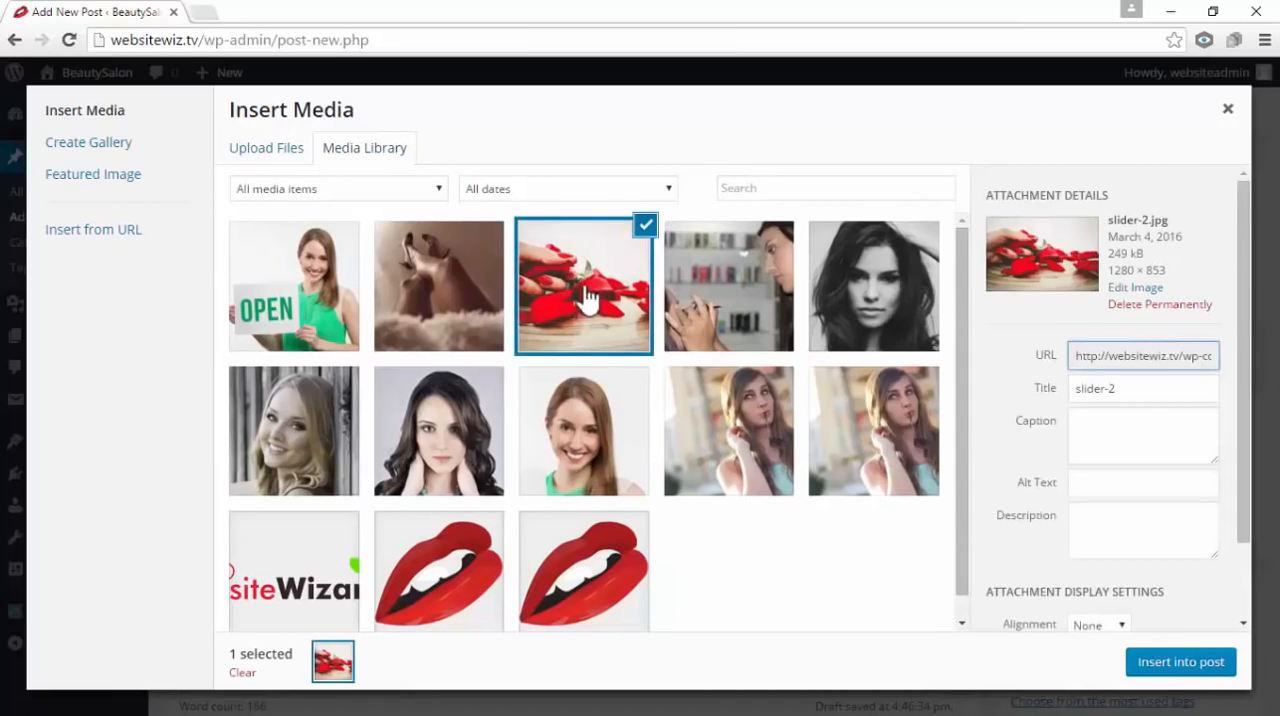
pyautogui.click(1167, 664)
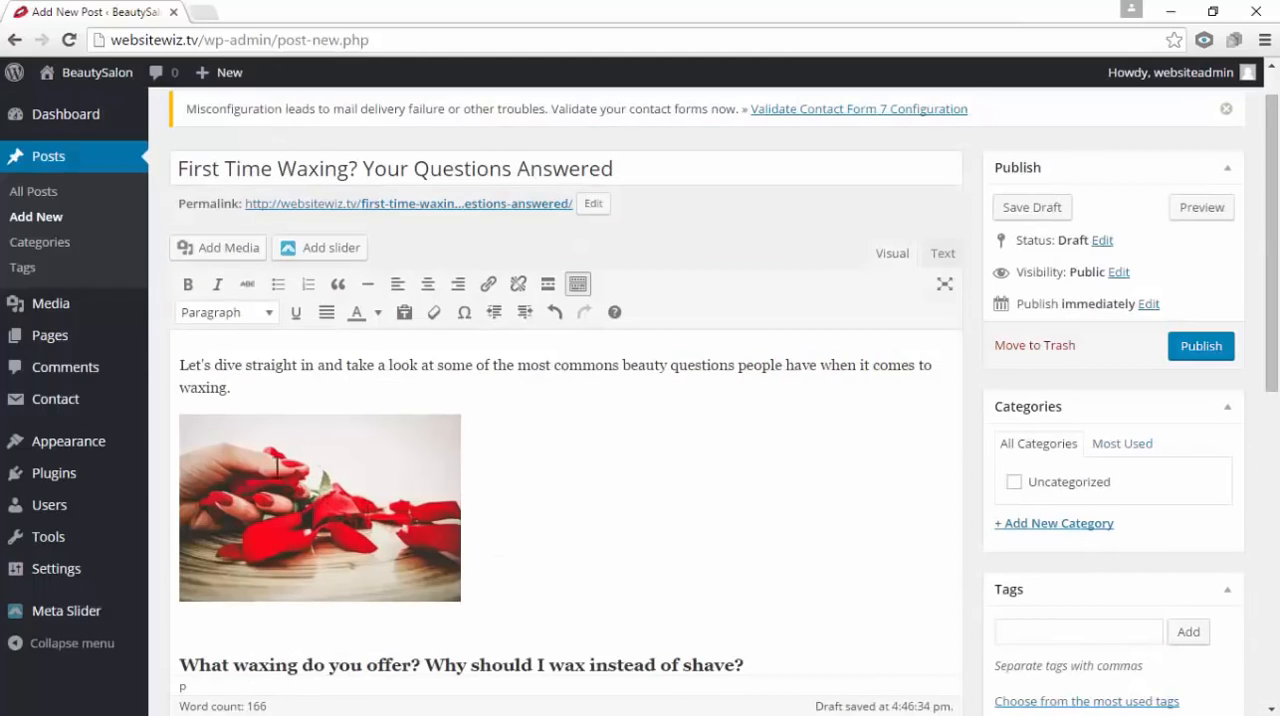
# Right-align the image below the intro paragraph so the text wraps beside it, and shrink it slightly
pyautogui.click(330, 475)
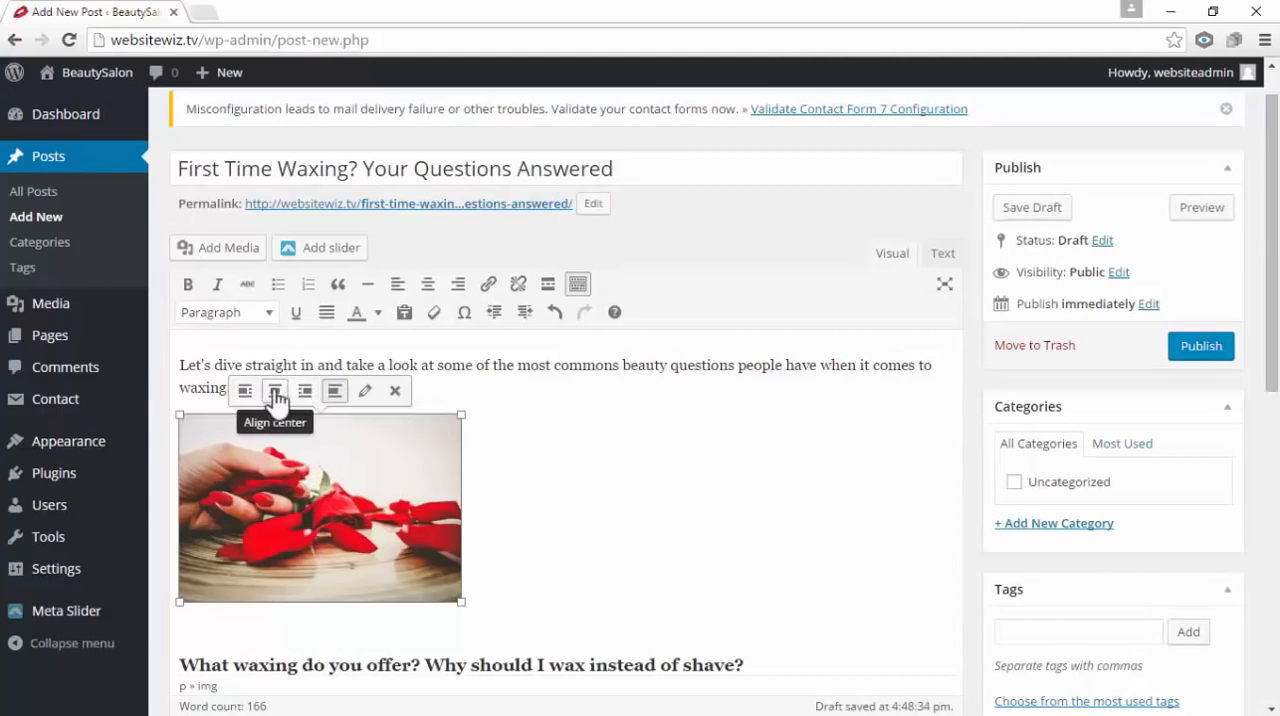
pyautogui.click(277, 392)
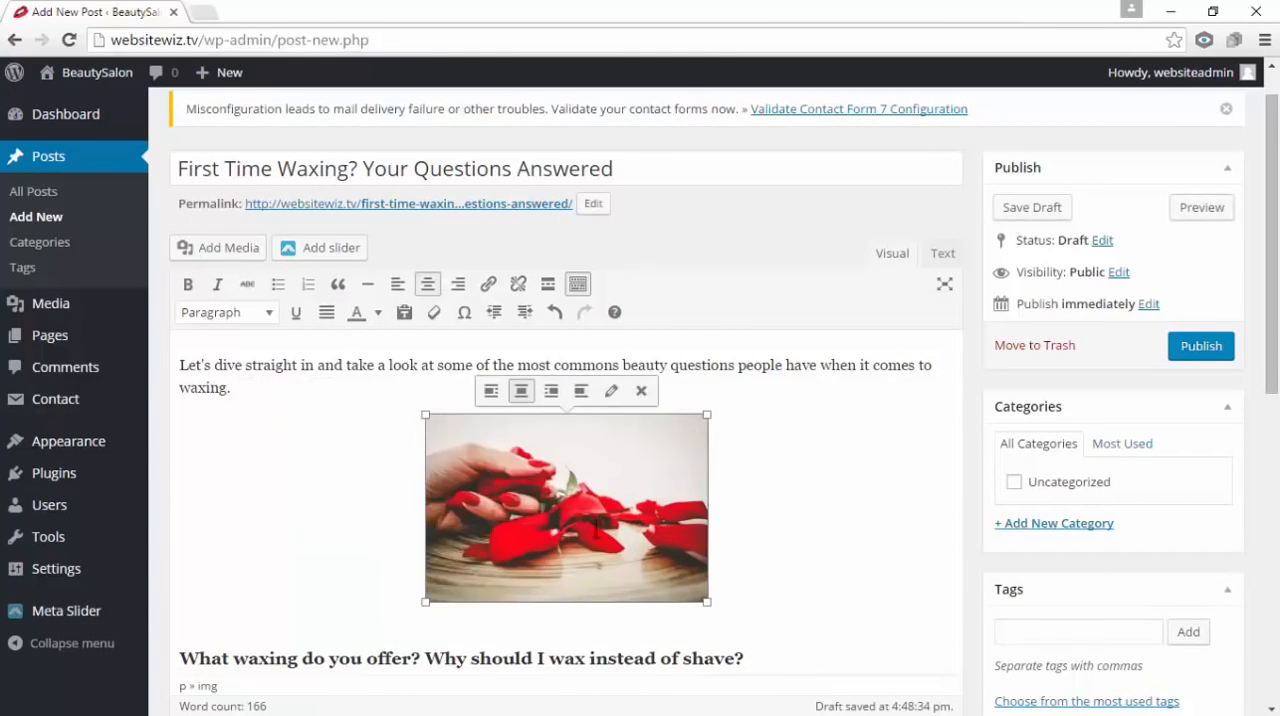
pyautogui.click(491, 391)
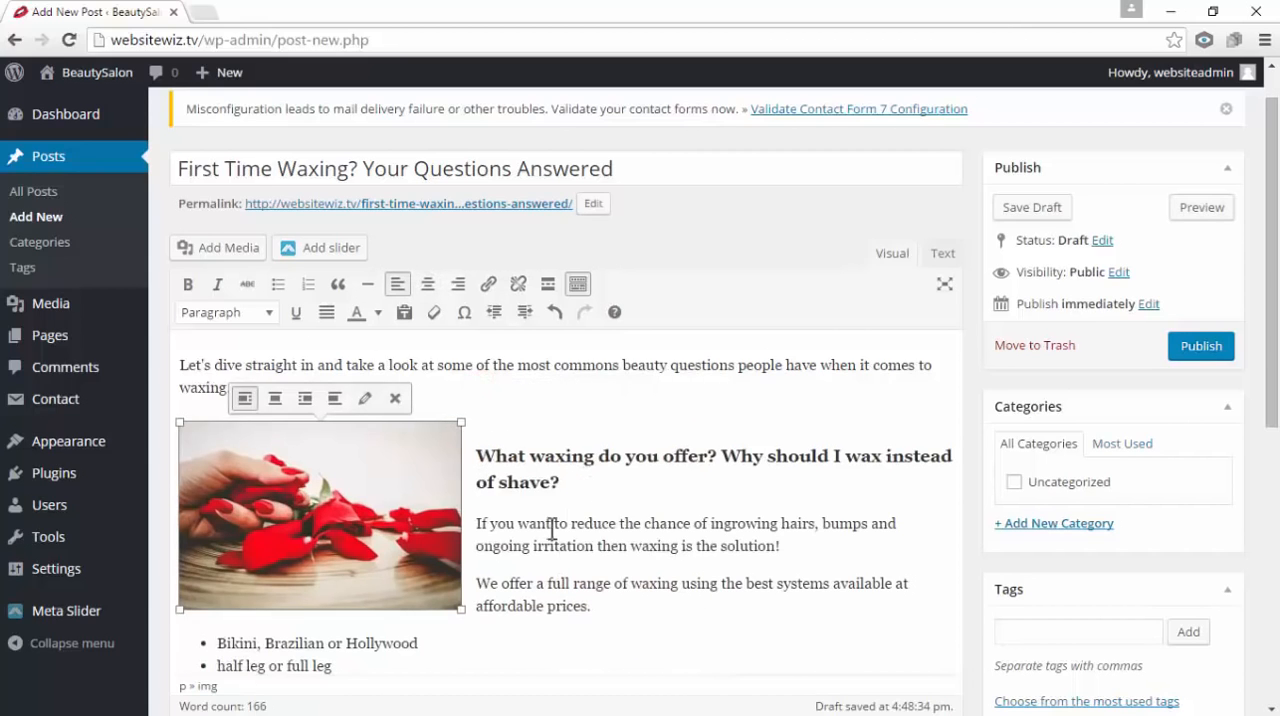
pyautogui.click(306, 400)
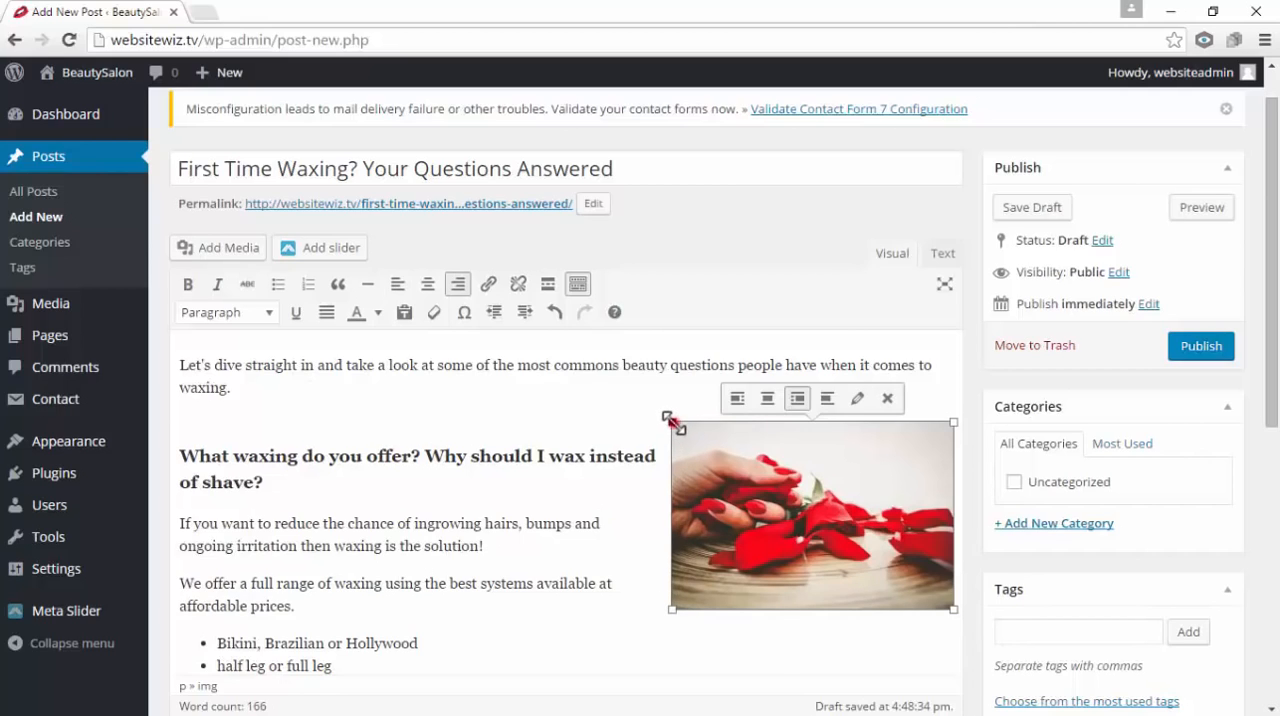
pyautogui.moveTo(674, 420); pyautogui.dragTo(717, 443)
pyautogui.click(746, 623)
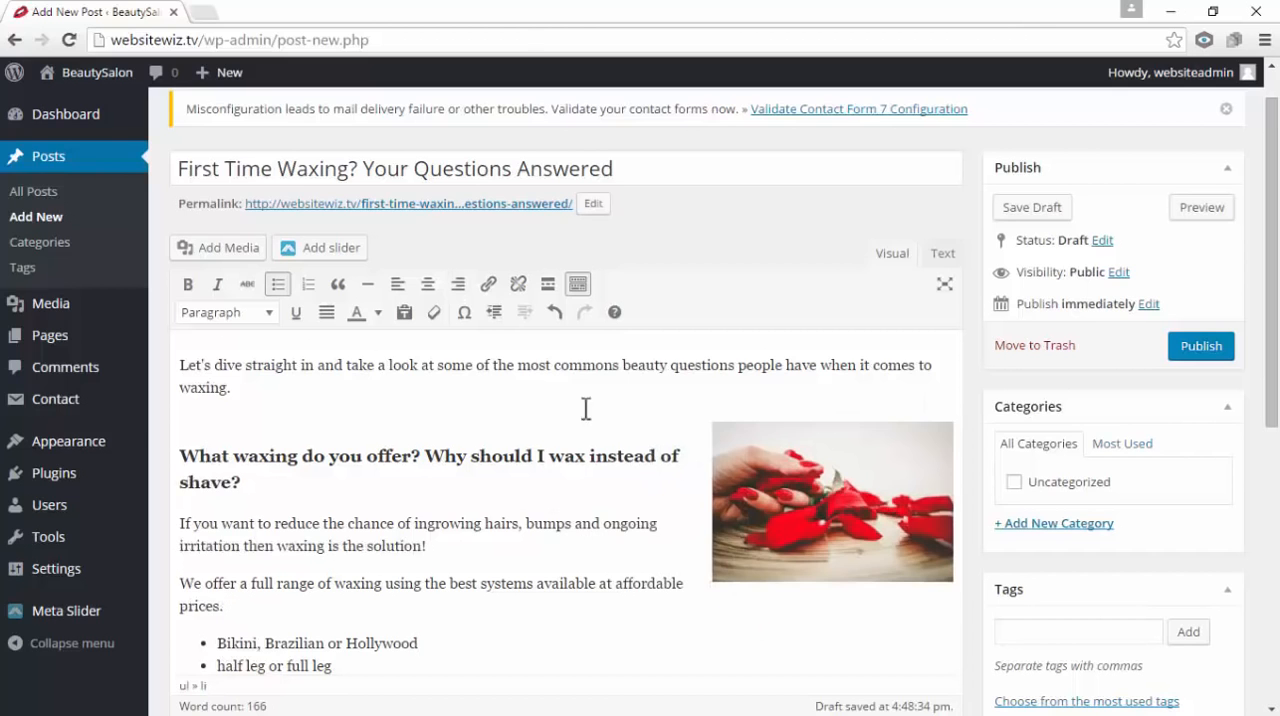
# Publish the post "First Time Waxing? Your Questions Answered"
pyautogui.scroll(-5, 1190, 383)
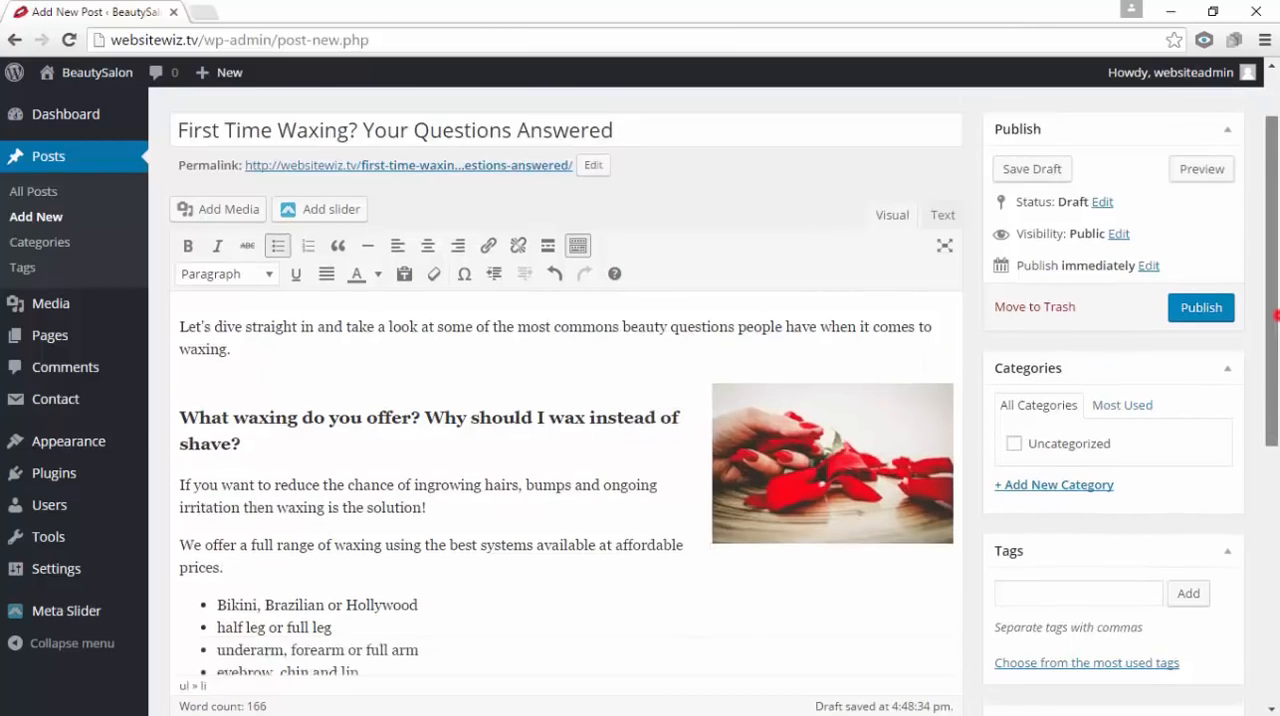
pyautogui.scroll(8, 1080, 497)
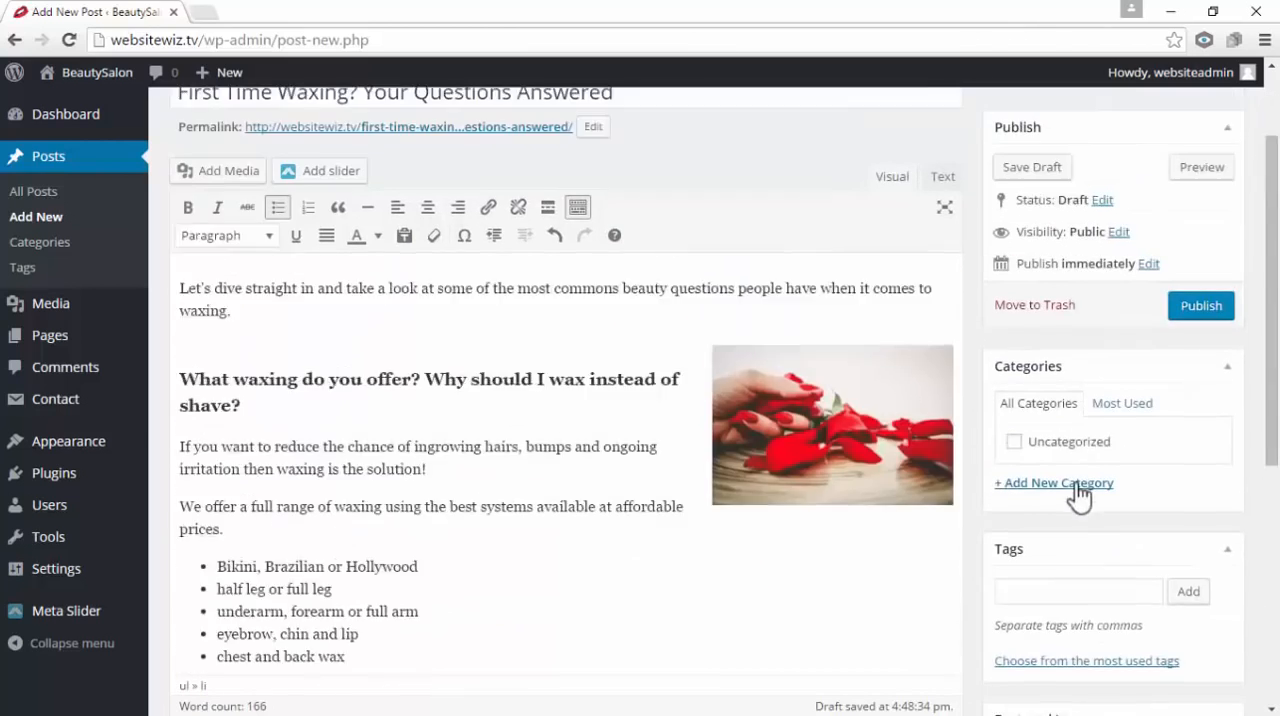
pyautogui.click(1201, 396)
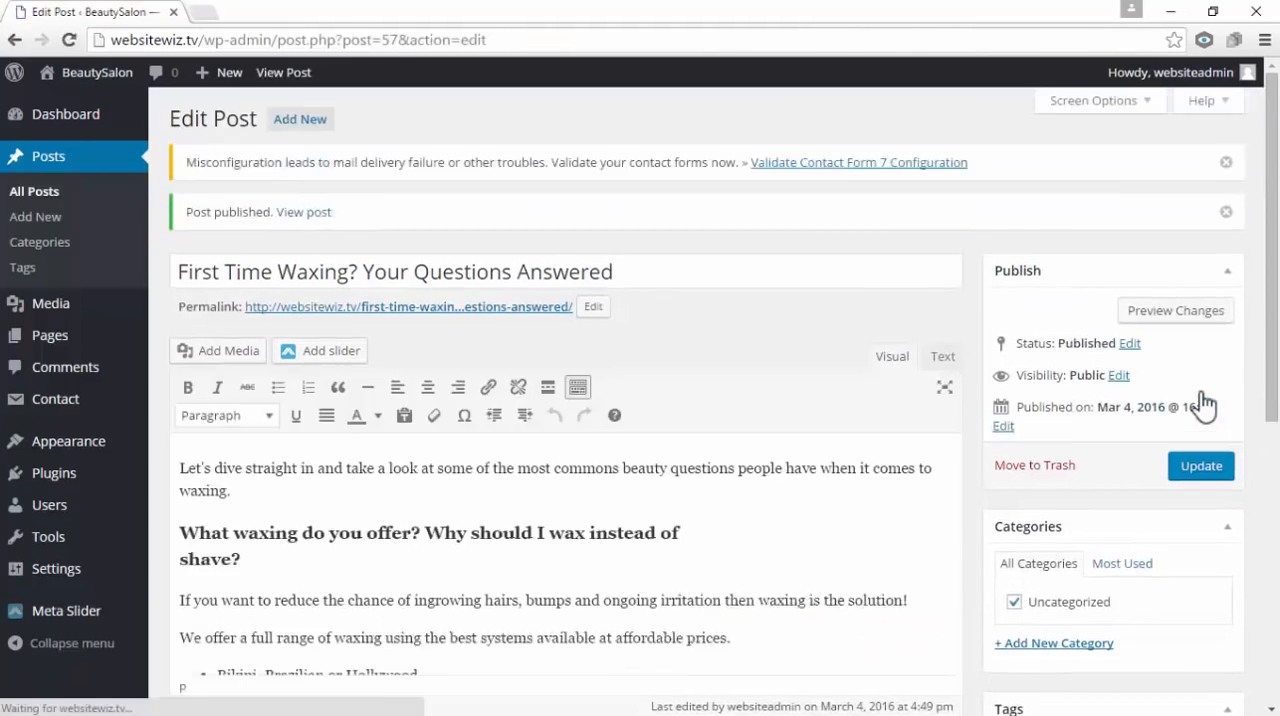
# View the published post on the site and examine its featured image, title, headings, inline image and text
pyautogui.click(309, 213)
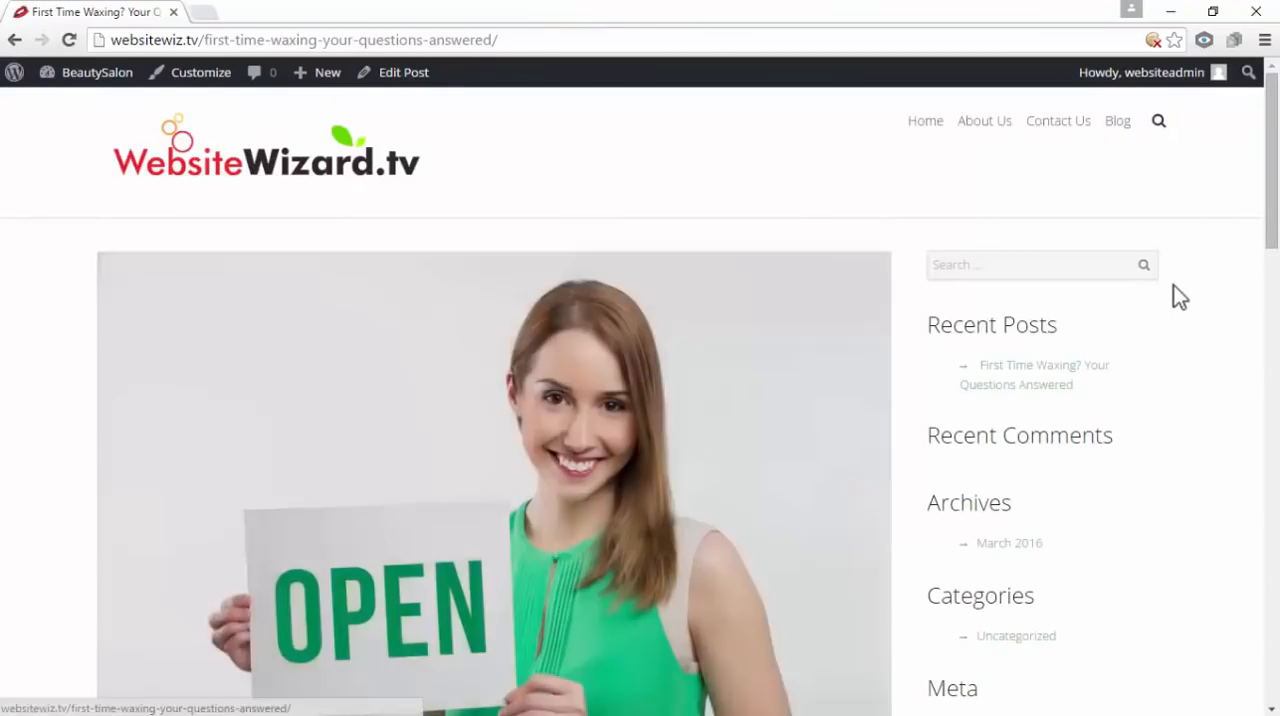
pyautogui.scroll(-5, 1174, 290)
pyautogui.scroll(3, 1170, 305)
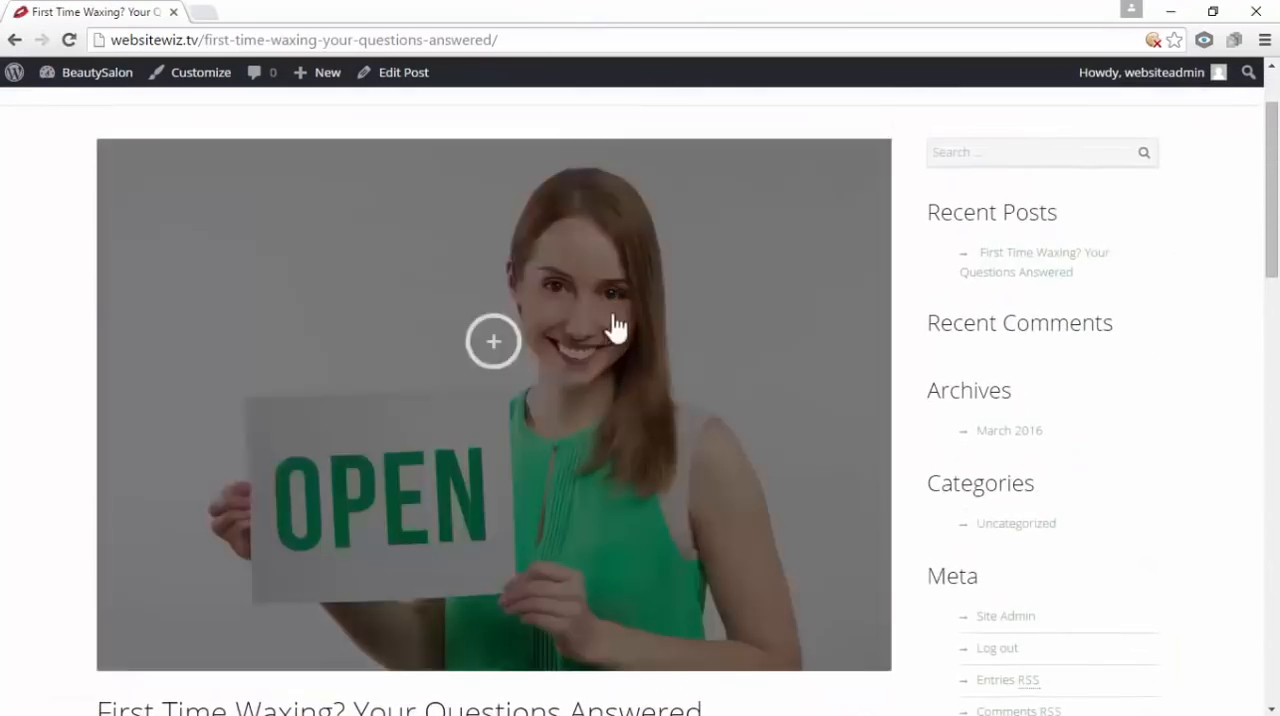
pyautogui.scroll(-6, 984, 333)
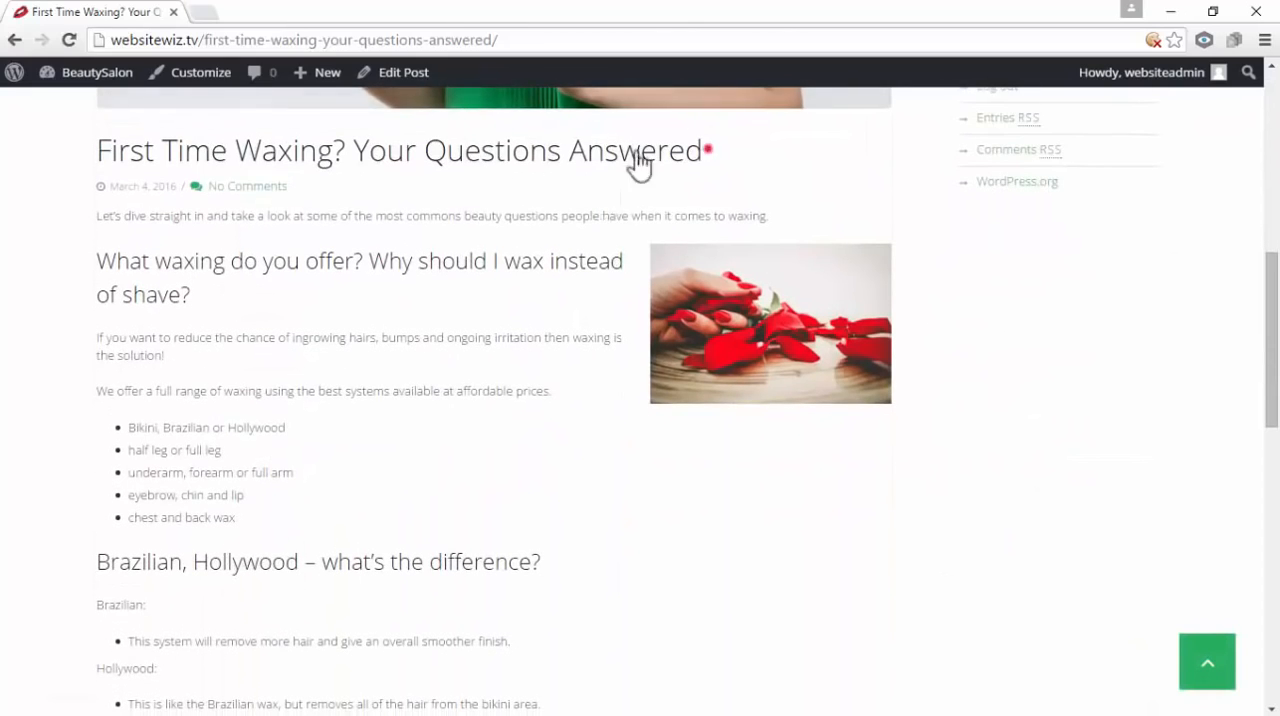
pyautogui.moveTo(705, 150); pyautogui.dragTo(162, 150)
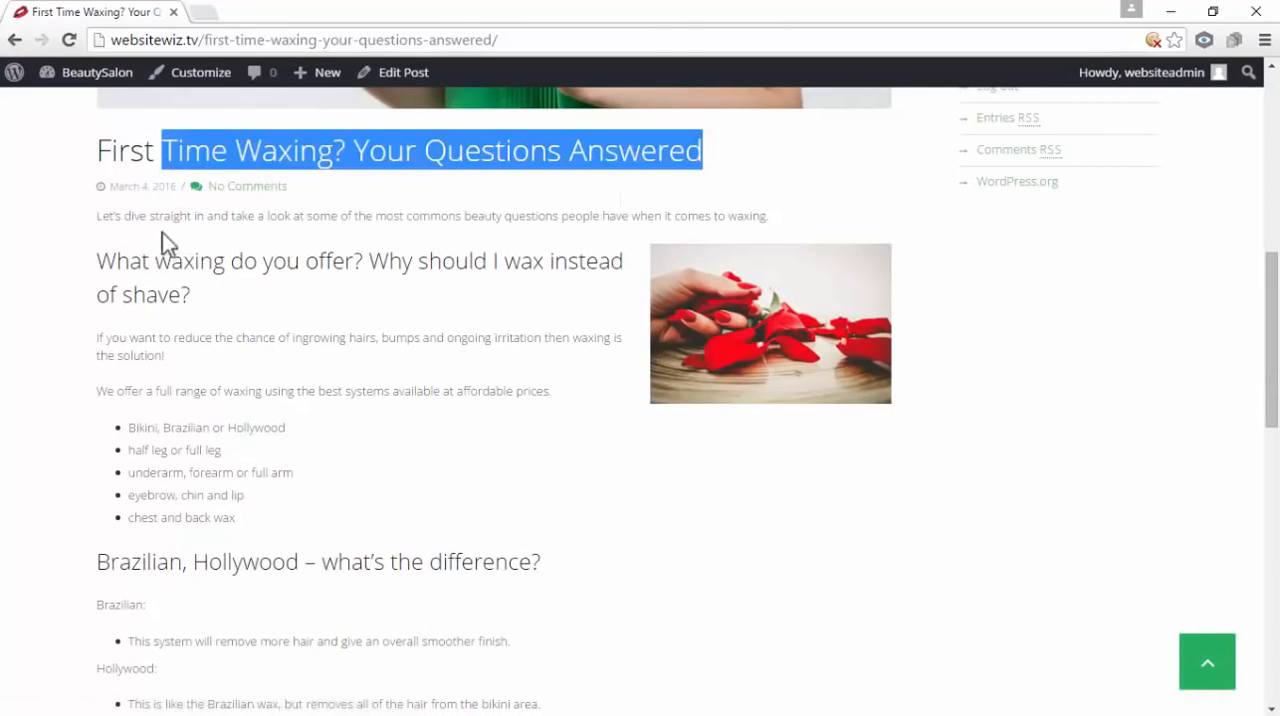
pyautogui.moveTo(162, 232); pyautogui.dragTo(243, 451)
pyautogui.click(518, 494)
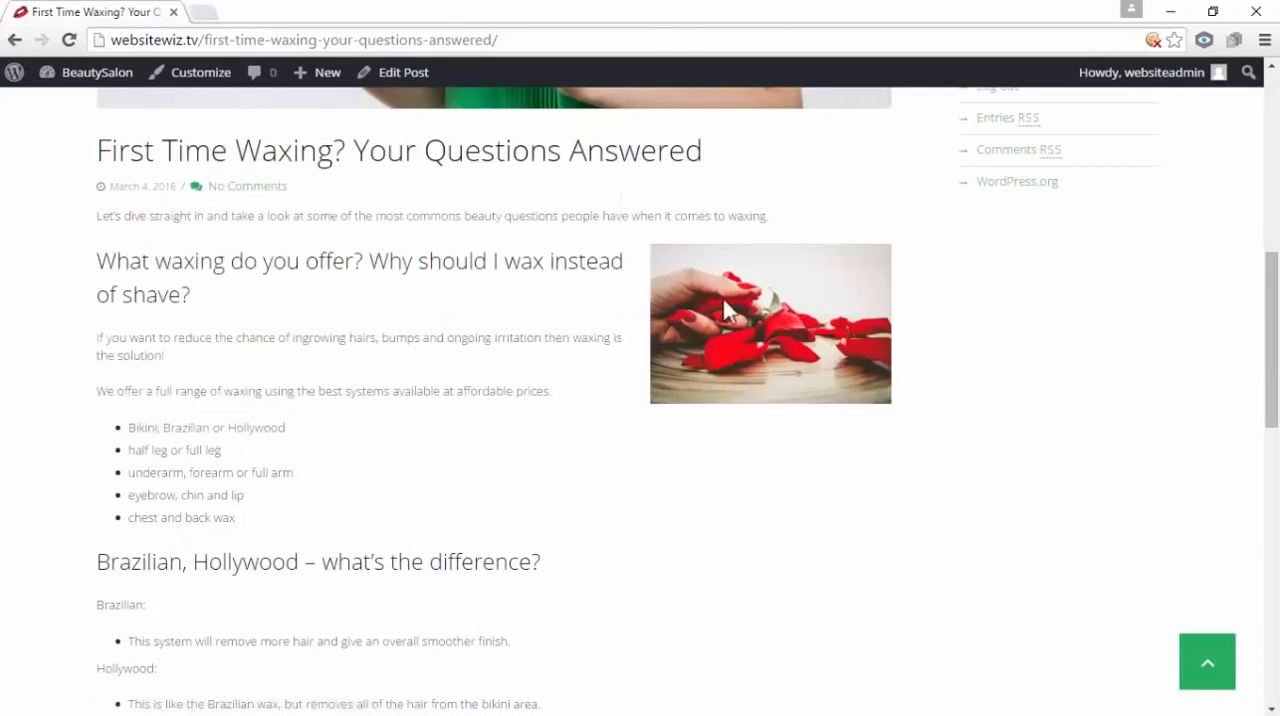
pyautogui.scroll(2, 743, 389)
pyautogui.scroll(-2, 797, 516)
pyautogui.scroll(1, 697, 380)
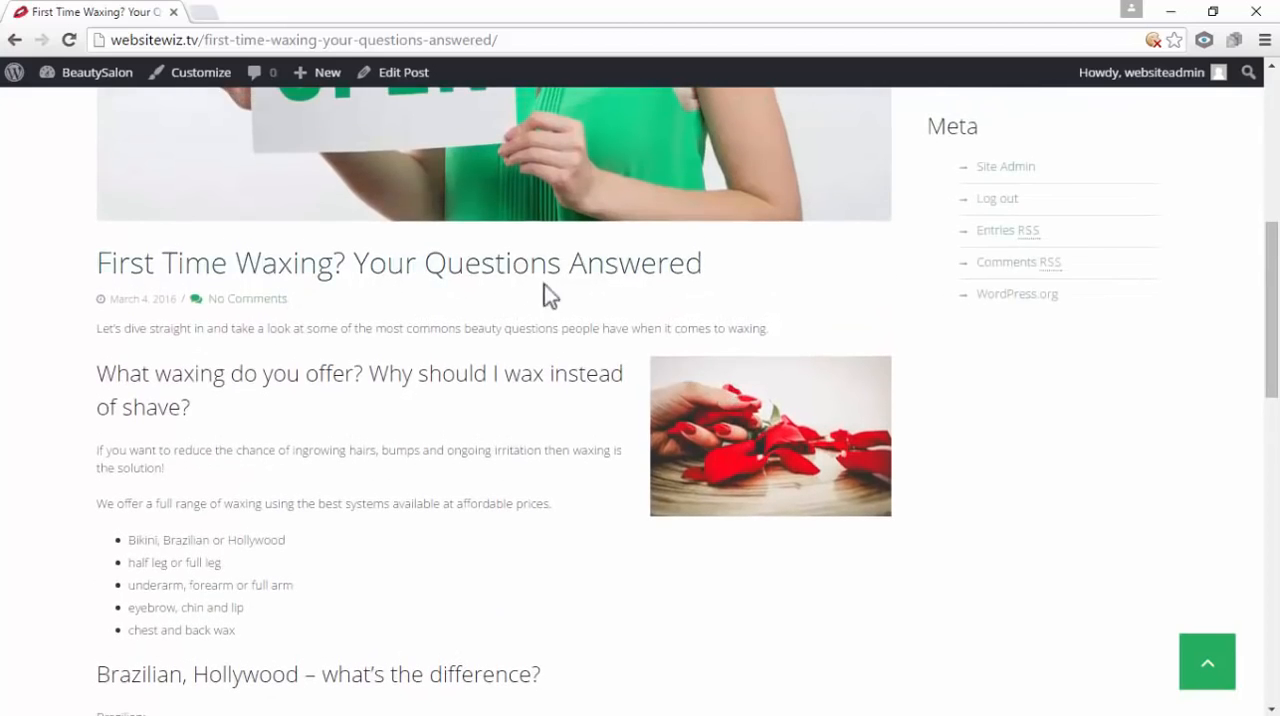
pyautogui.scroll(2, 480, 288)
pyautogui.scroll(-8, 447, 285)
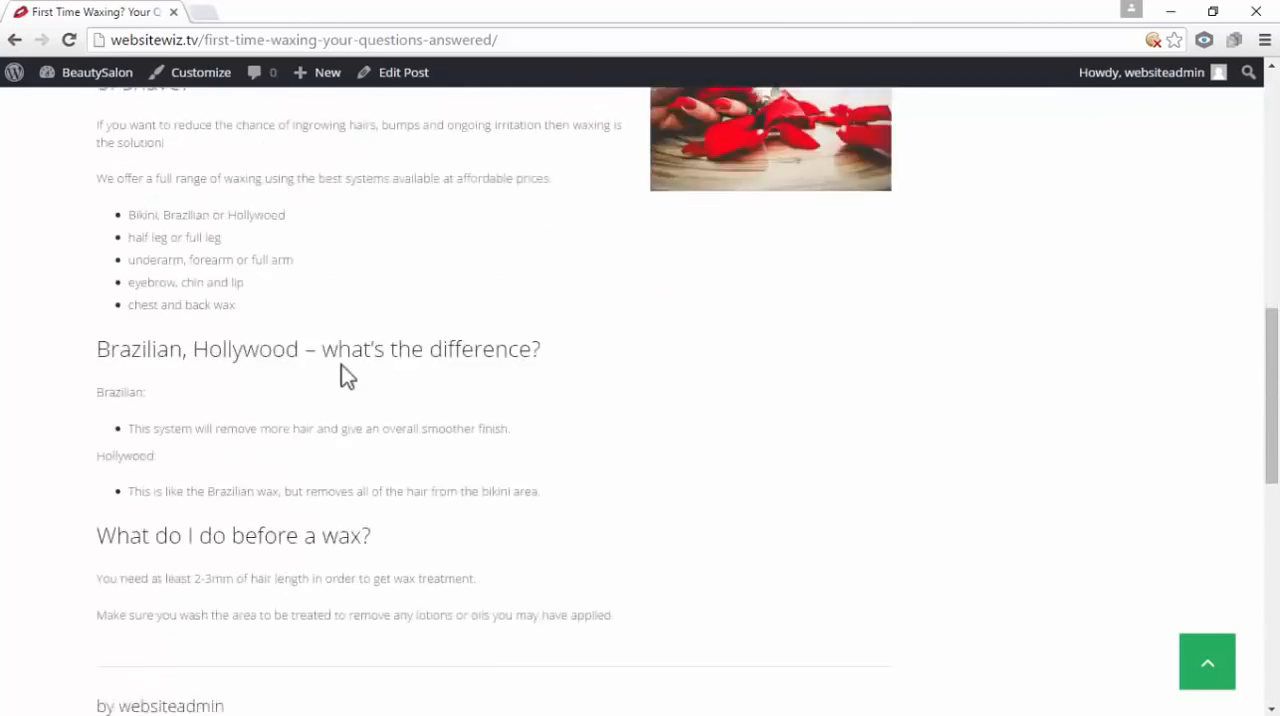
pyautogui.scroll(-3, 400, 388)
pyautogui.scroll(10, 526, 402)
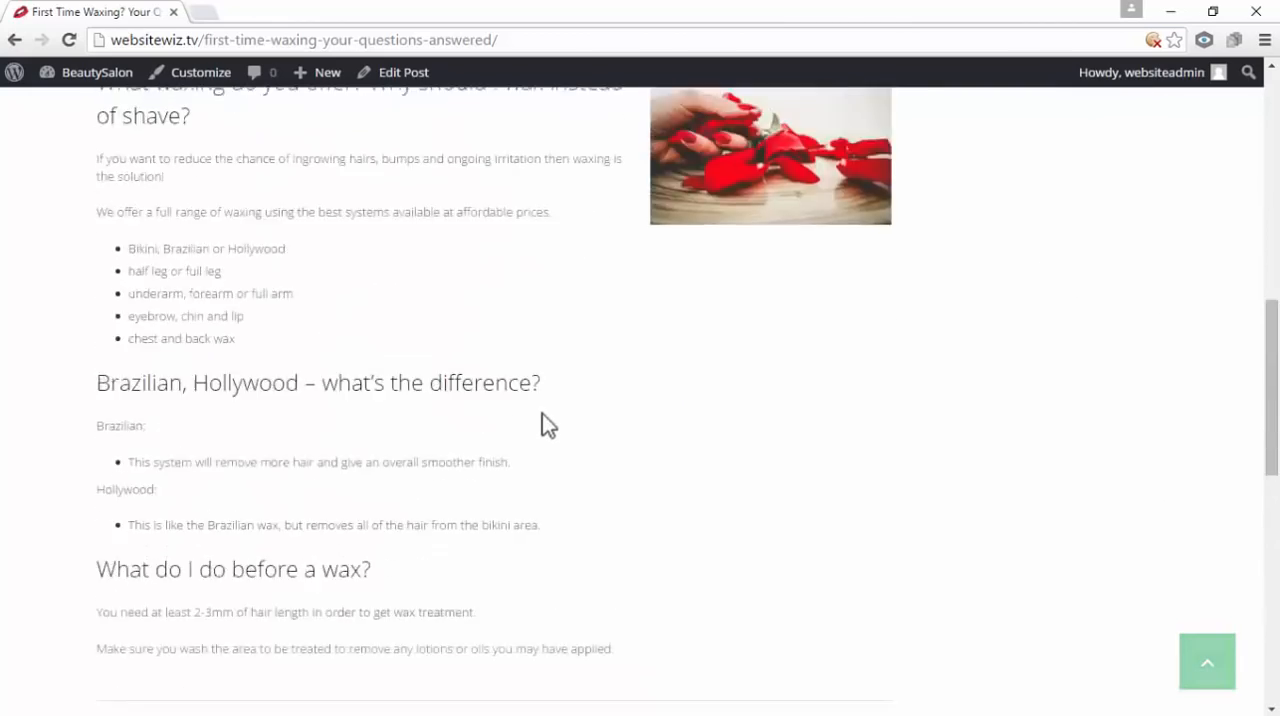
# Examine the author section and the Leave a Reply comment form below the post, and return to the page's beginning
pyautogui.scroll(-10, 951, 517)
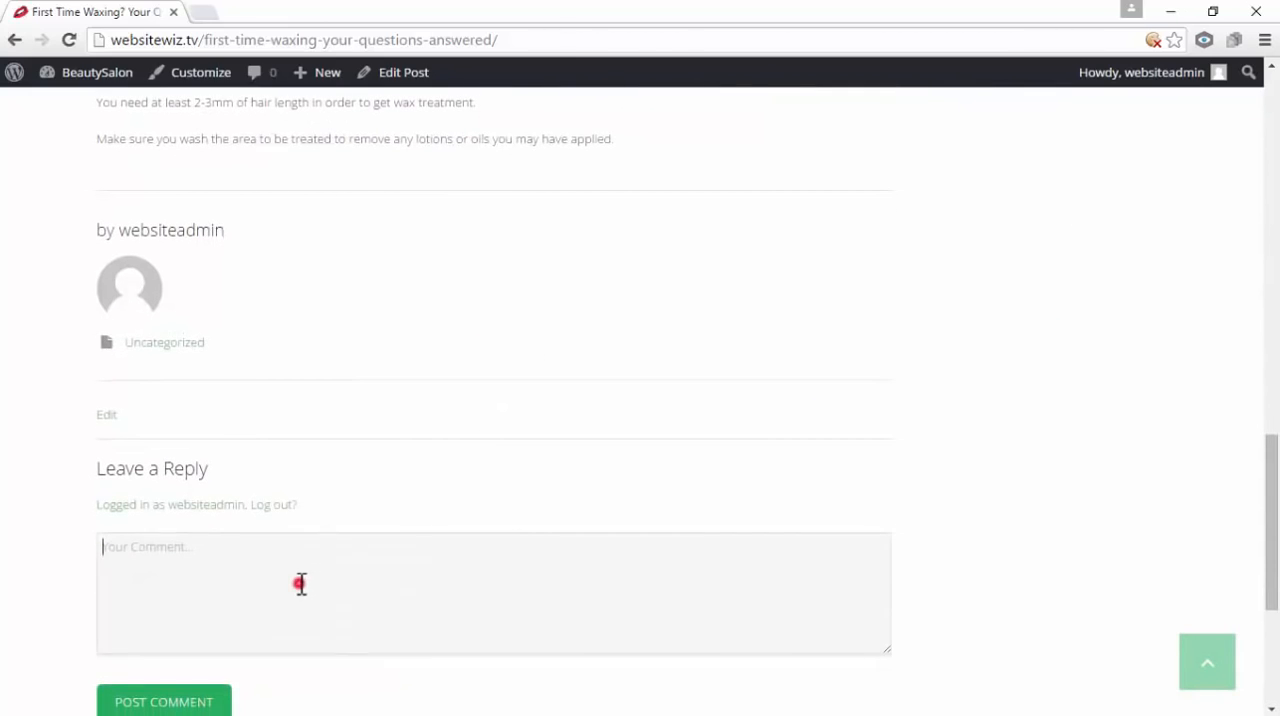
pyautogui.click(300, 583)
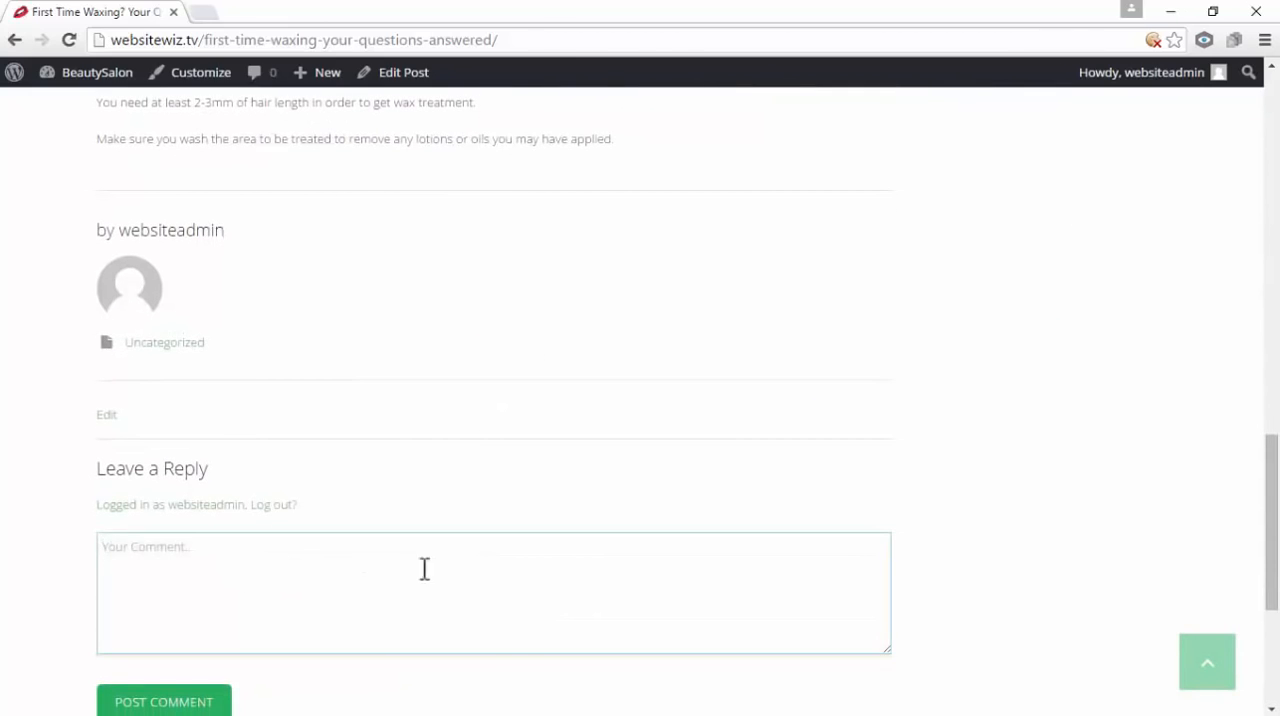
pyautogui.scroll(-1, 428, 562)
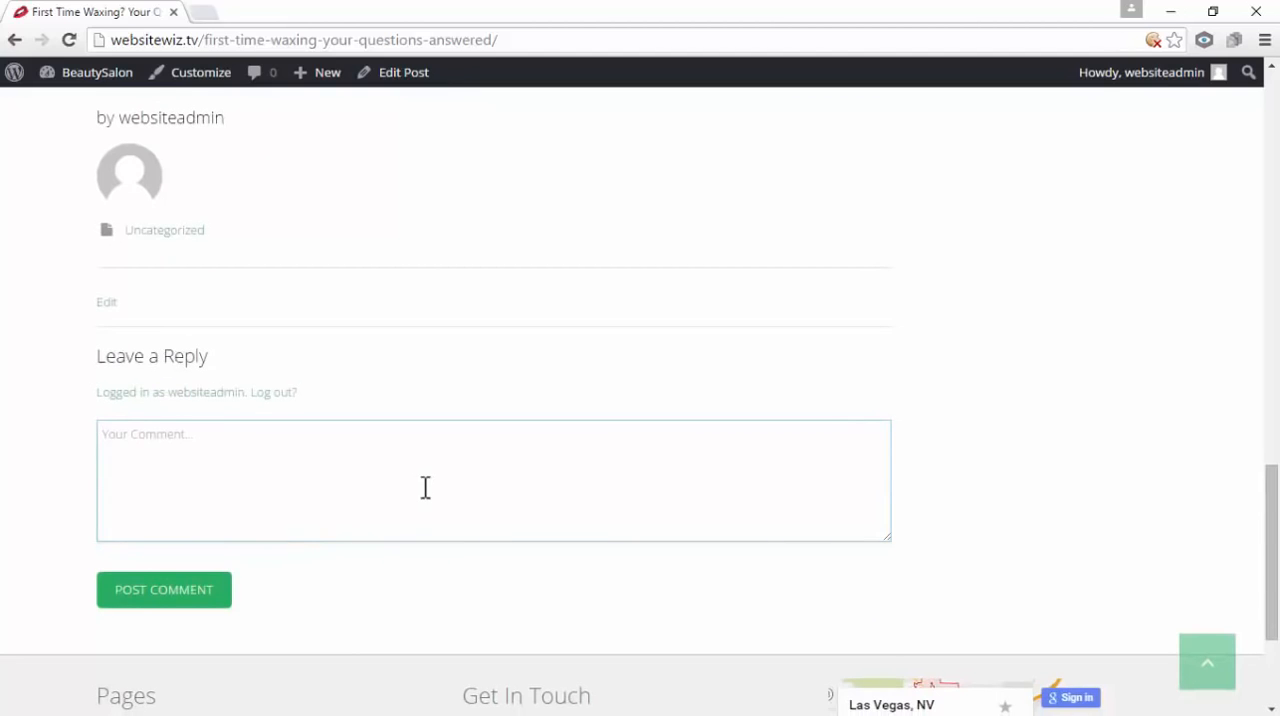
pyautogui.scroll(2, 452, 505)
pyautogui.scroll(-1, 440, 558)
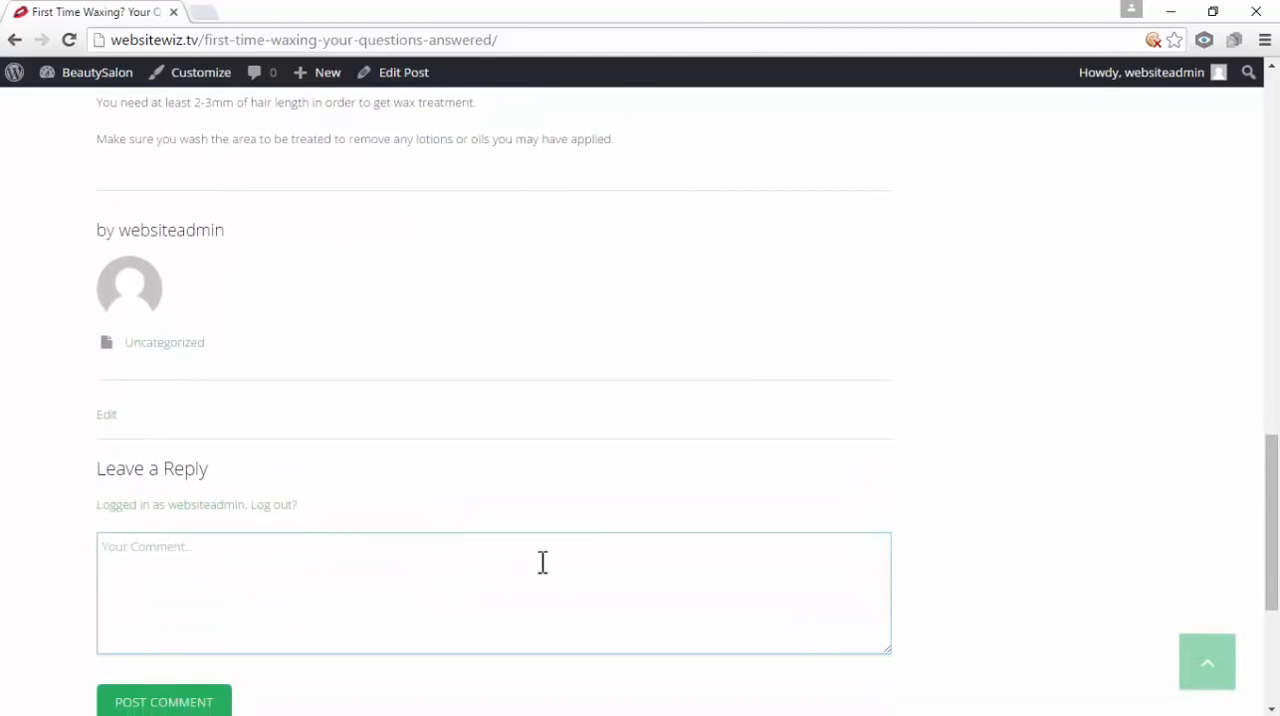
pyautogui.click(1219, 662)
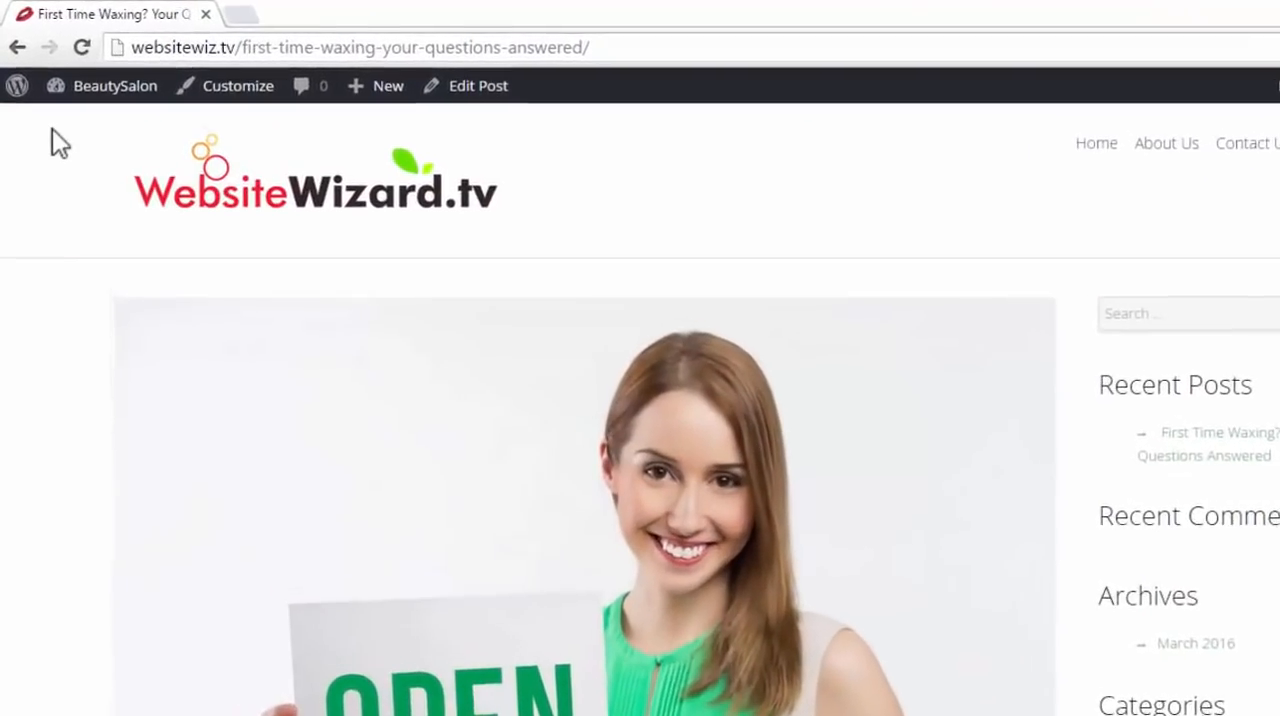
# Go back to the site's dashboard and open the list of all posts
pyautogui.moveTo(69, 78)
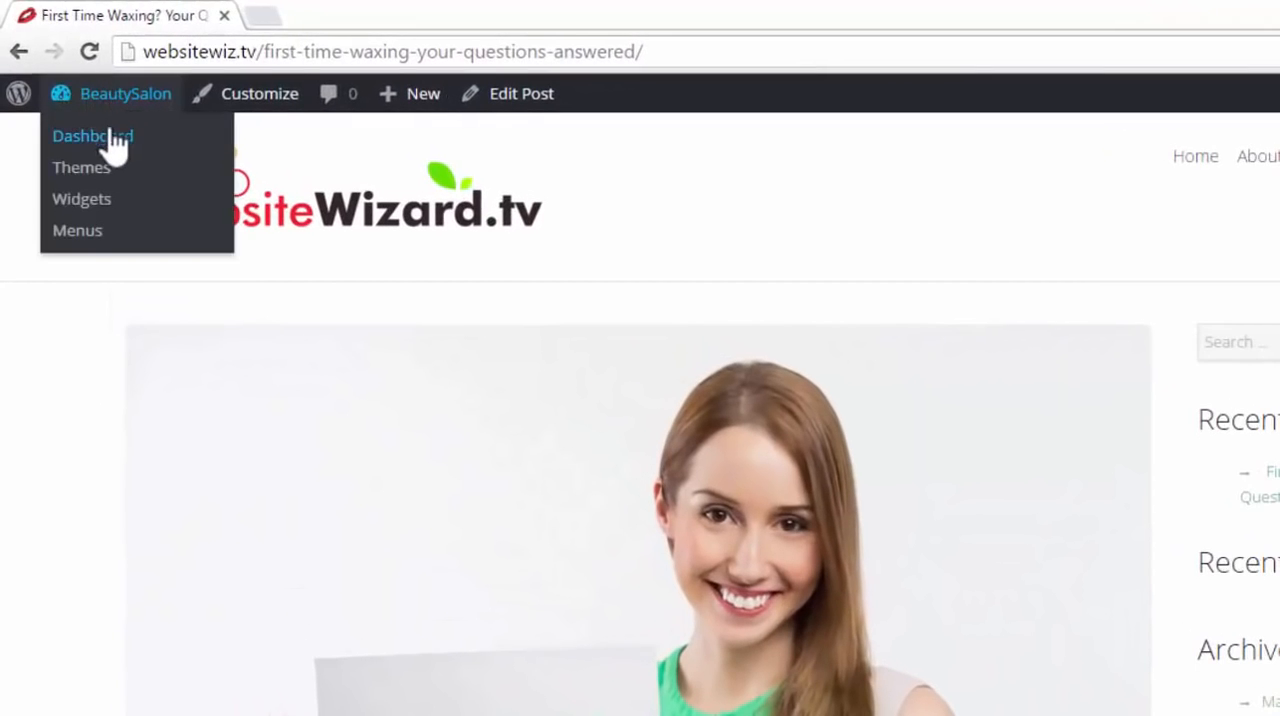
pyautogui.click(93, 136)
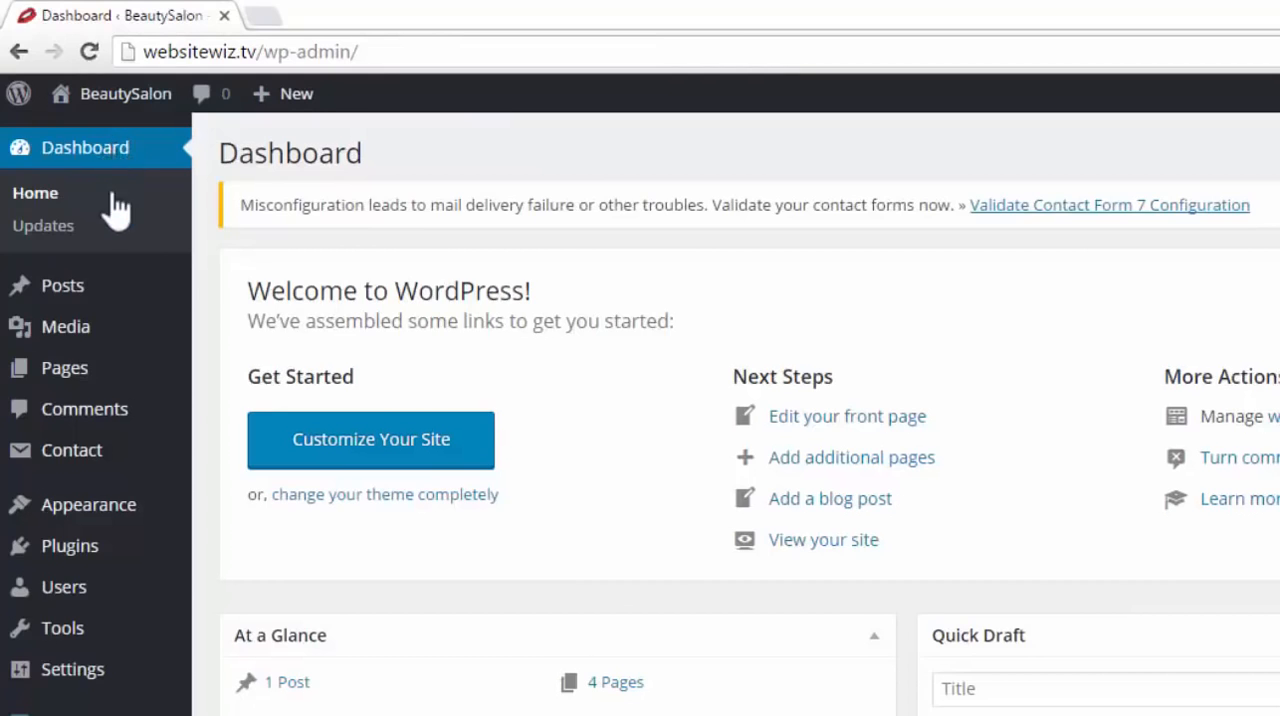
pyautogui.moveTo(96, 290)
pyautogui.click(275, 289)
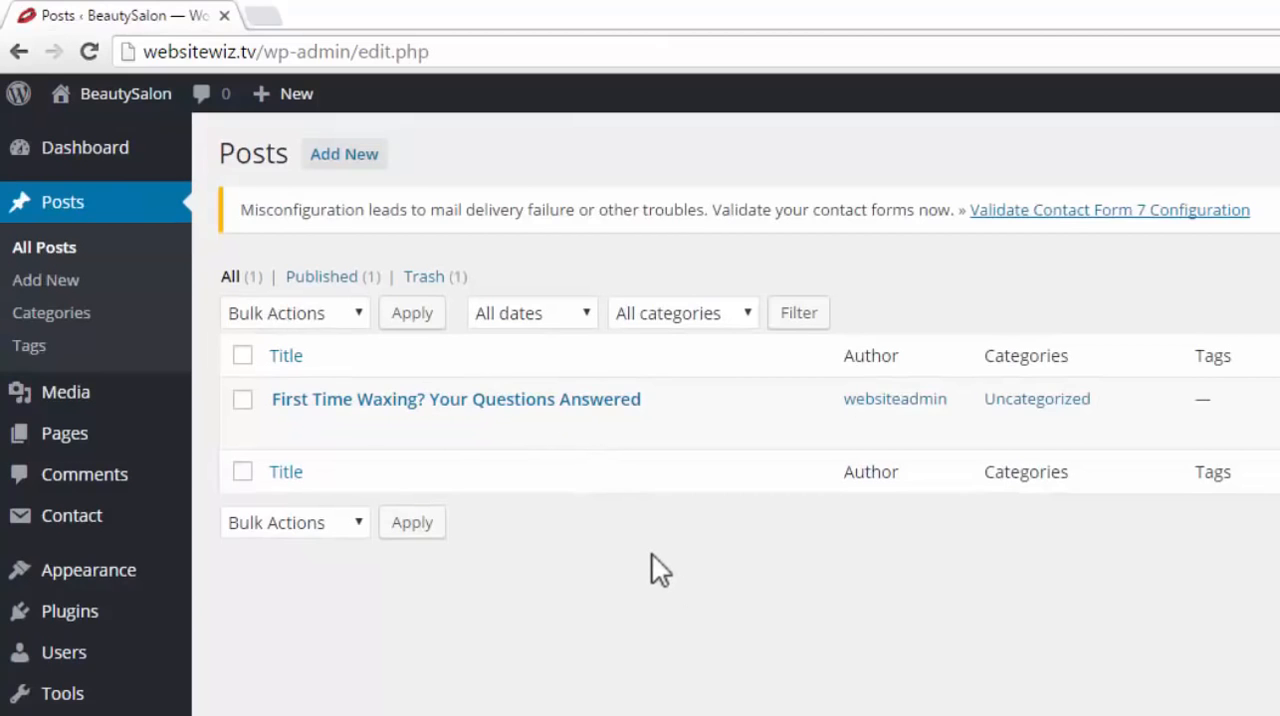
# Disallow comments on the post "First Time Waxing? Your Questions Answered" with Quick Edit and update it
pyautogui.moveTo(310, 411)
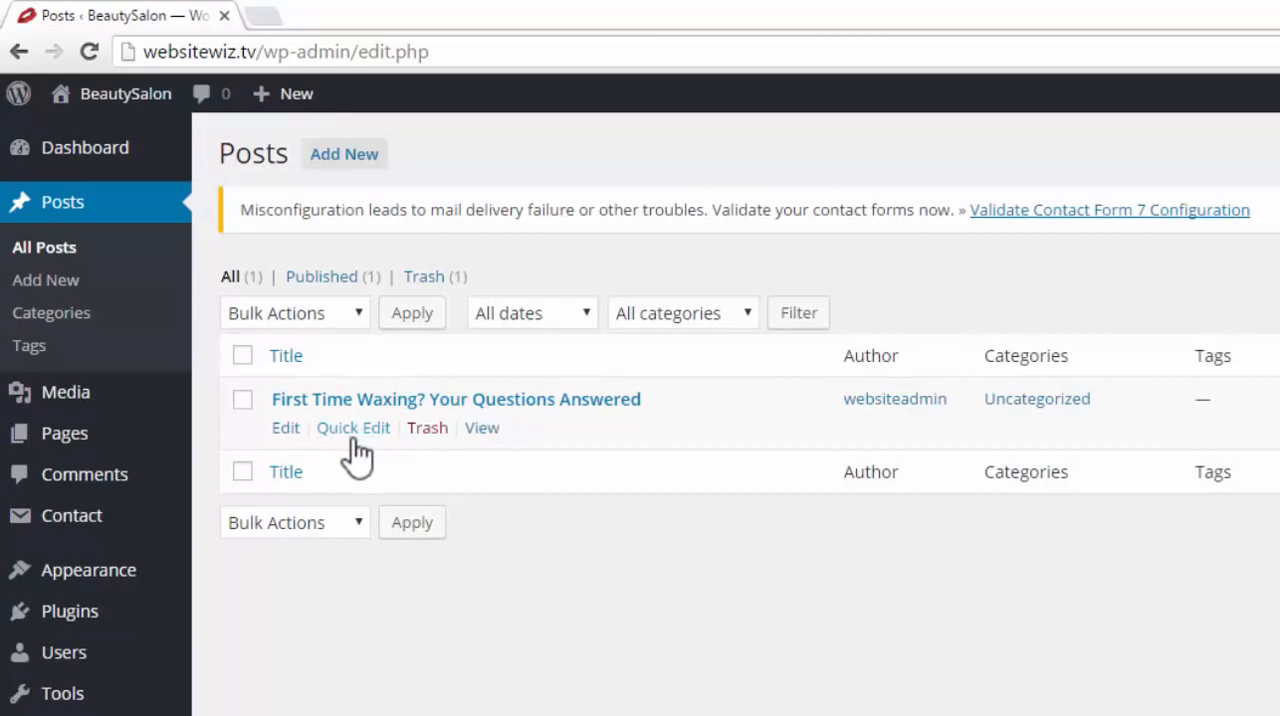
pyautogui.click(353, 430)
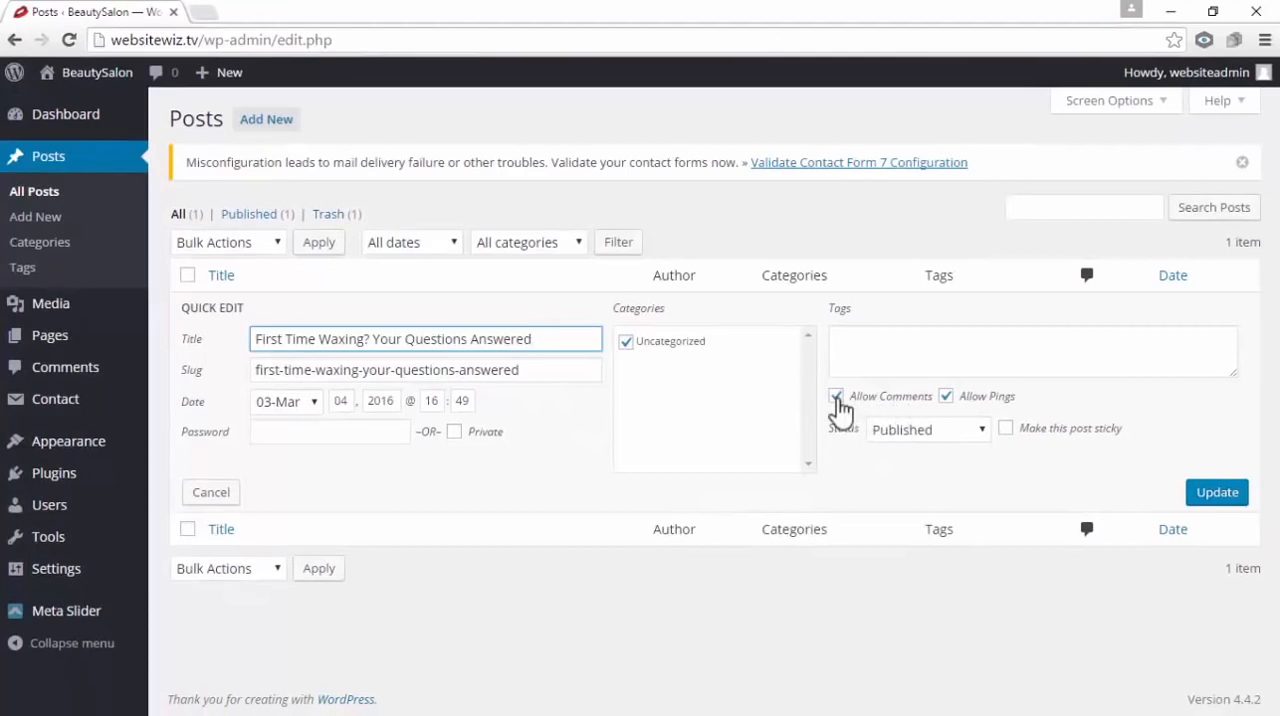
pyautogui.click(836, 399)
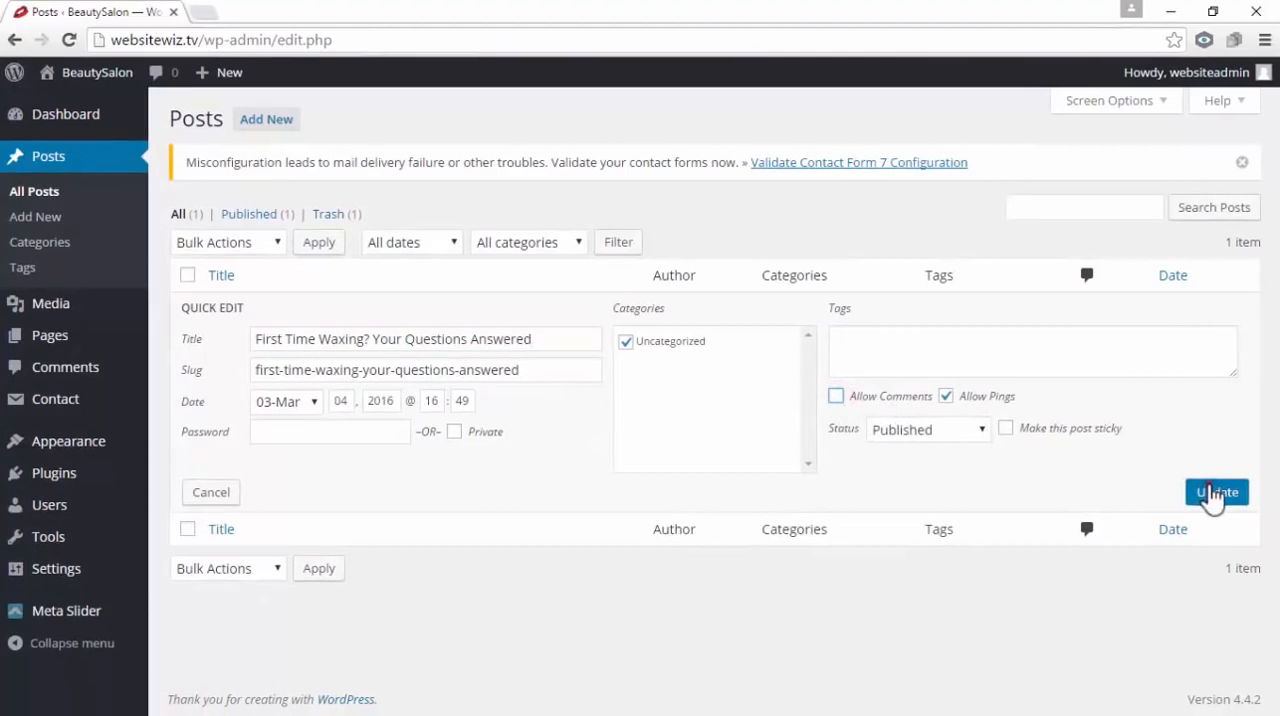
pyautogui.click(1214, 492)
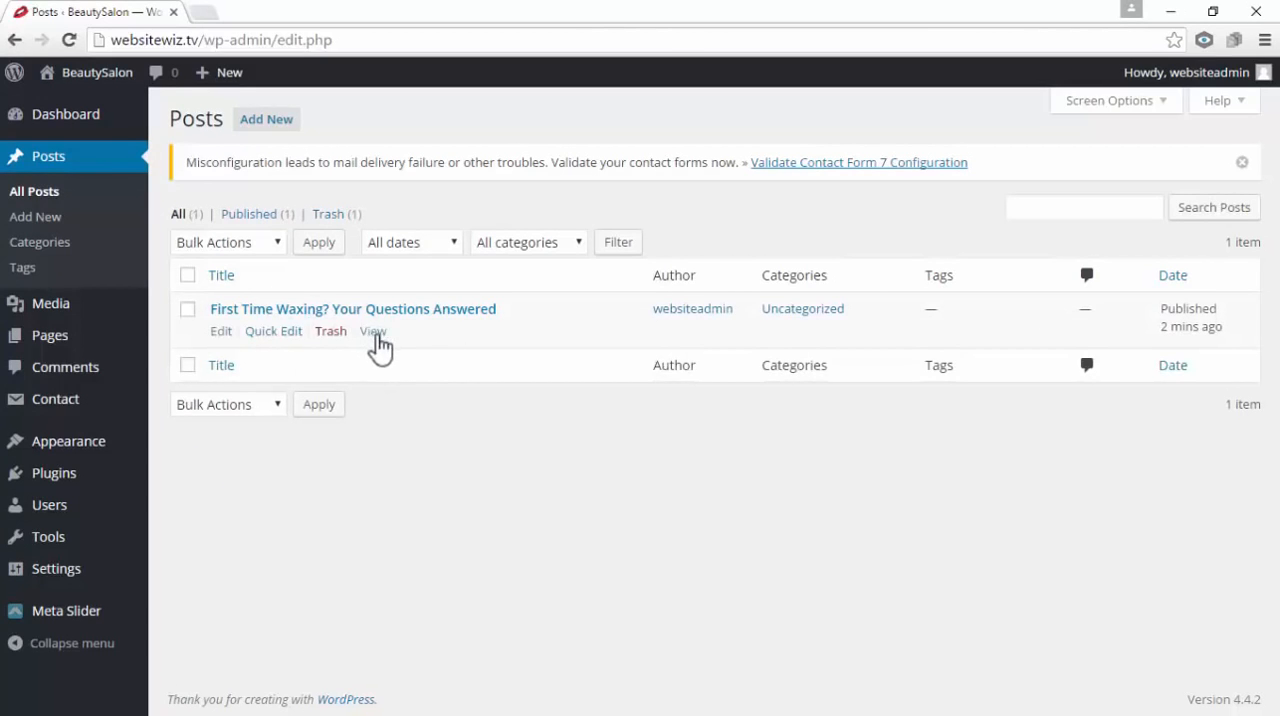
# View the post on the site and check the area below its text for a comment form, plus the sidebar widgets
pyautogui.click(373, 333)
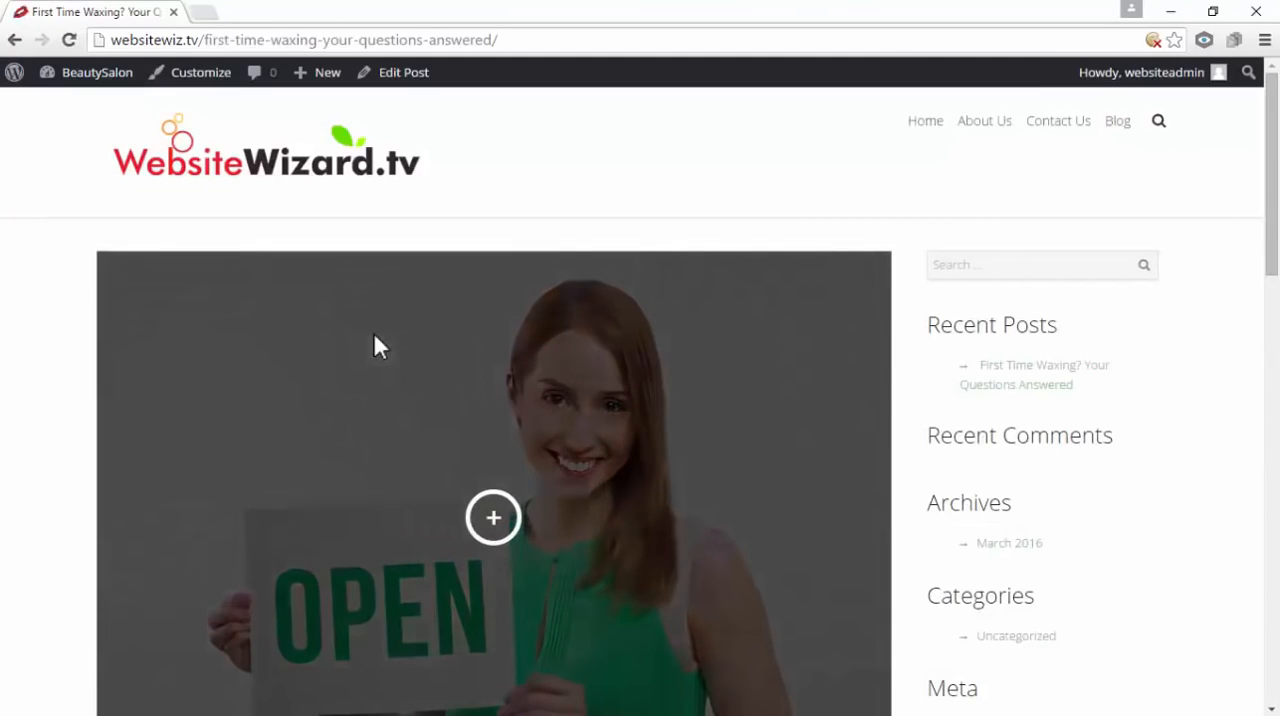
pyautogui.scroll(-15, 373, 335)
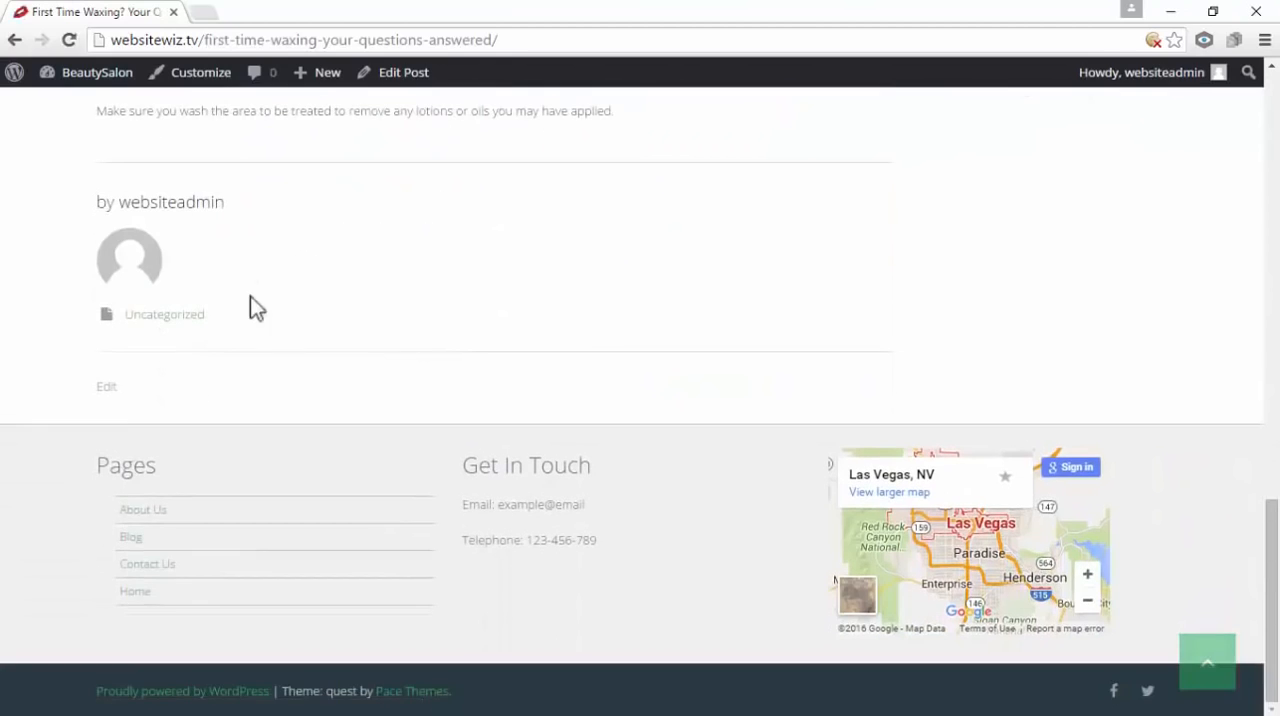
pyautogui.scroll(10, 286, 314)
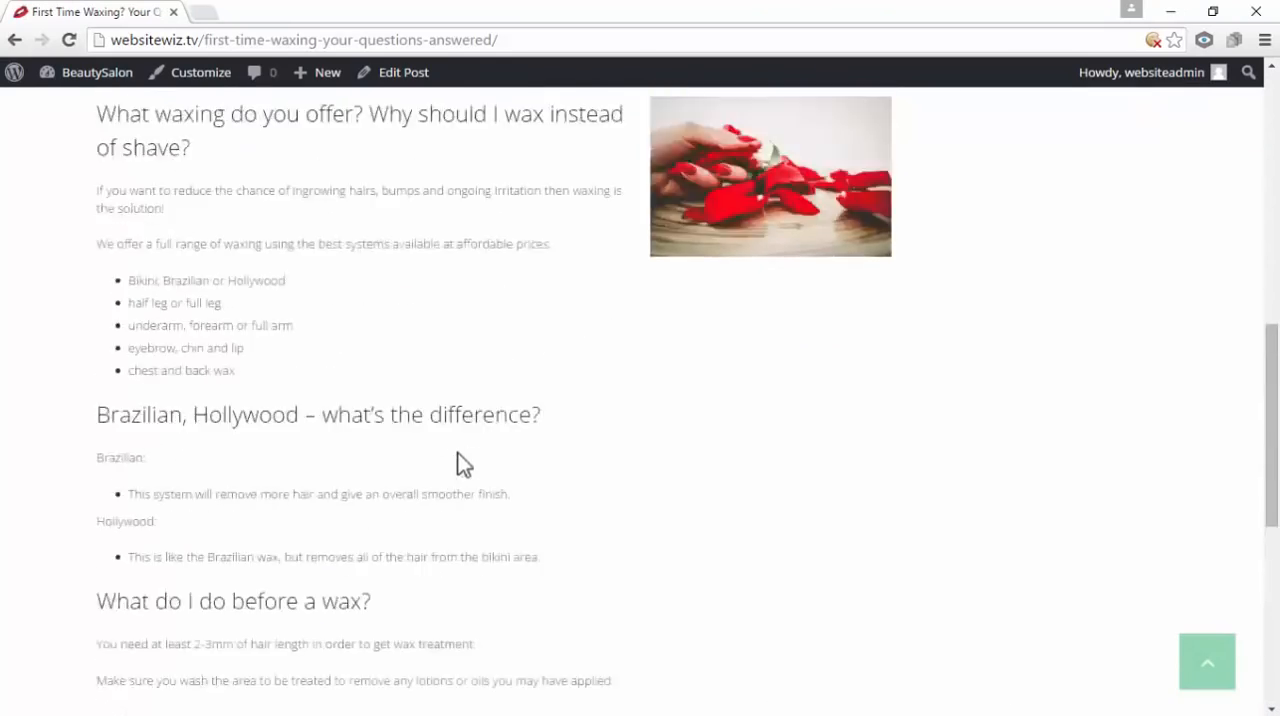
pyautogui.scroll(1, 464, 465)
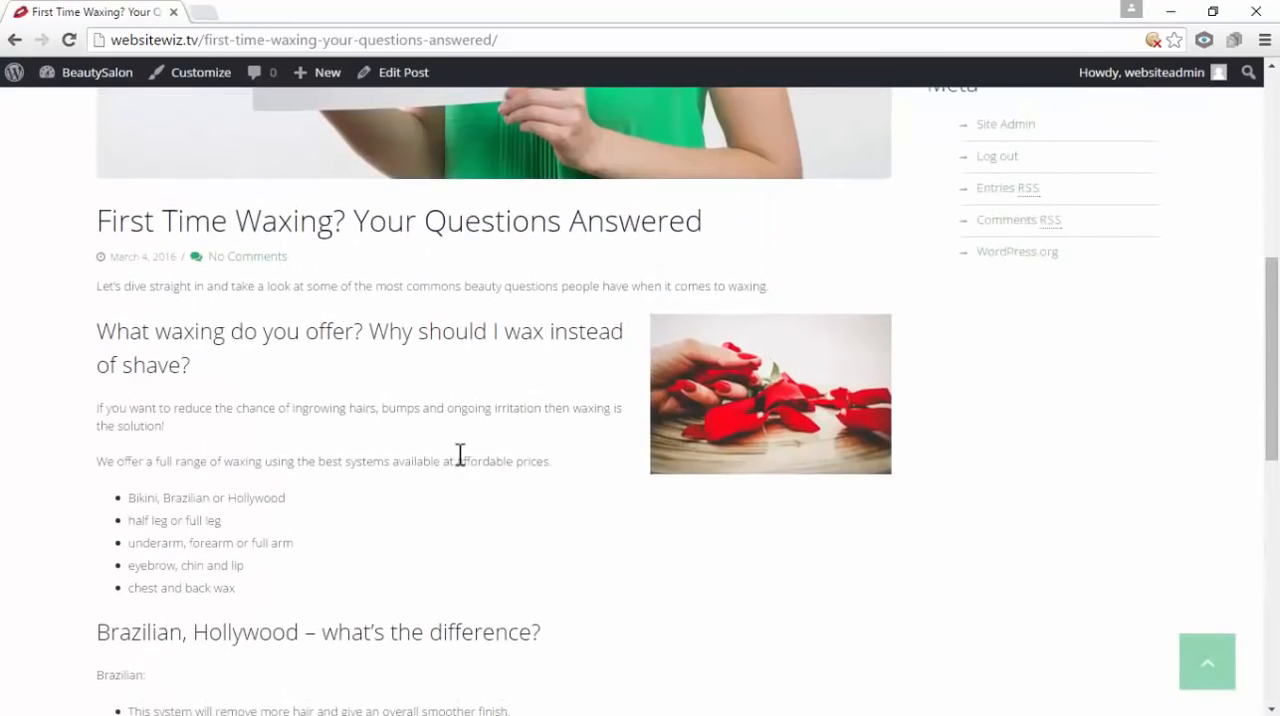
pyautogui.scroll(4, 460, 455)
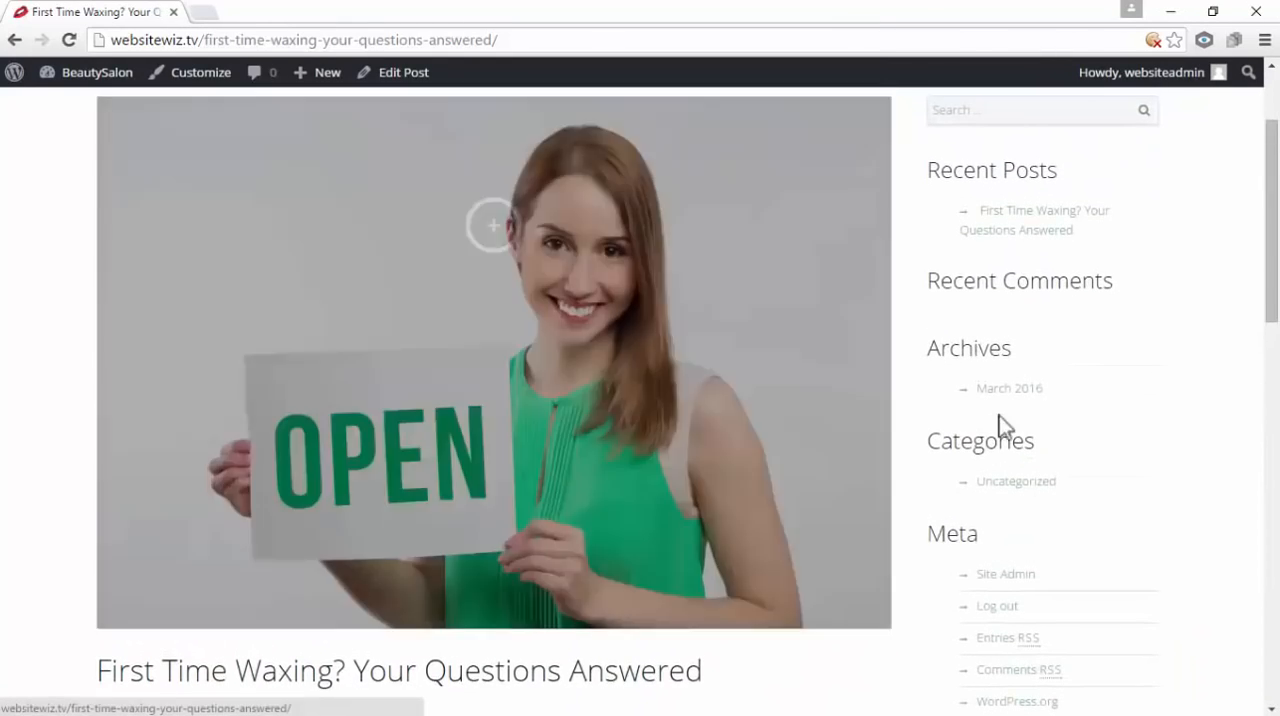
pyautogui.scroll(2, 999, 415)
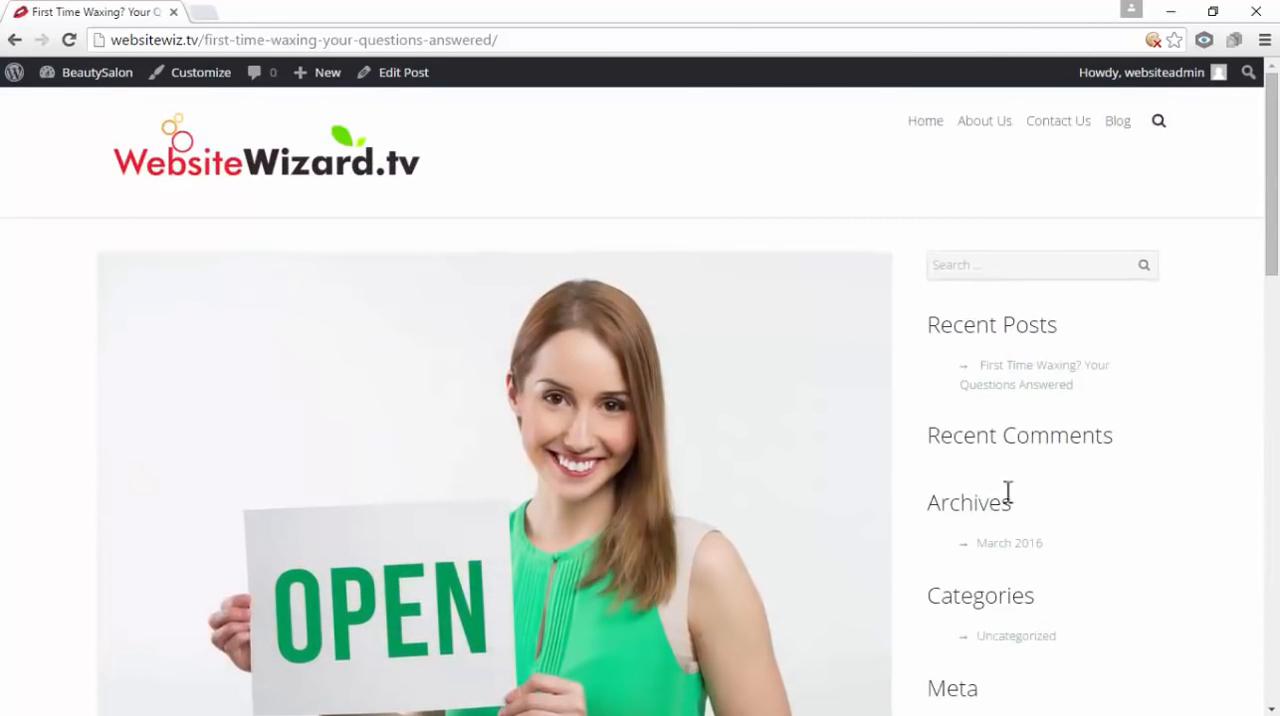
pyautogui.scroll(-4, 1032, 396)
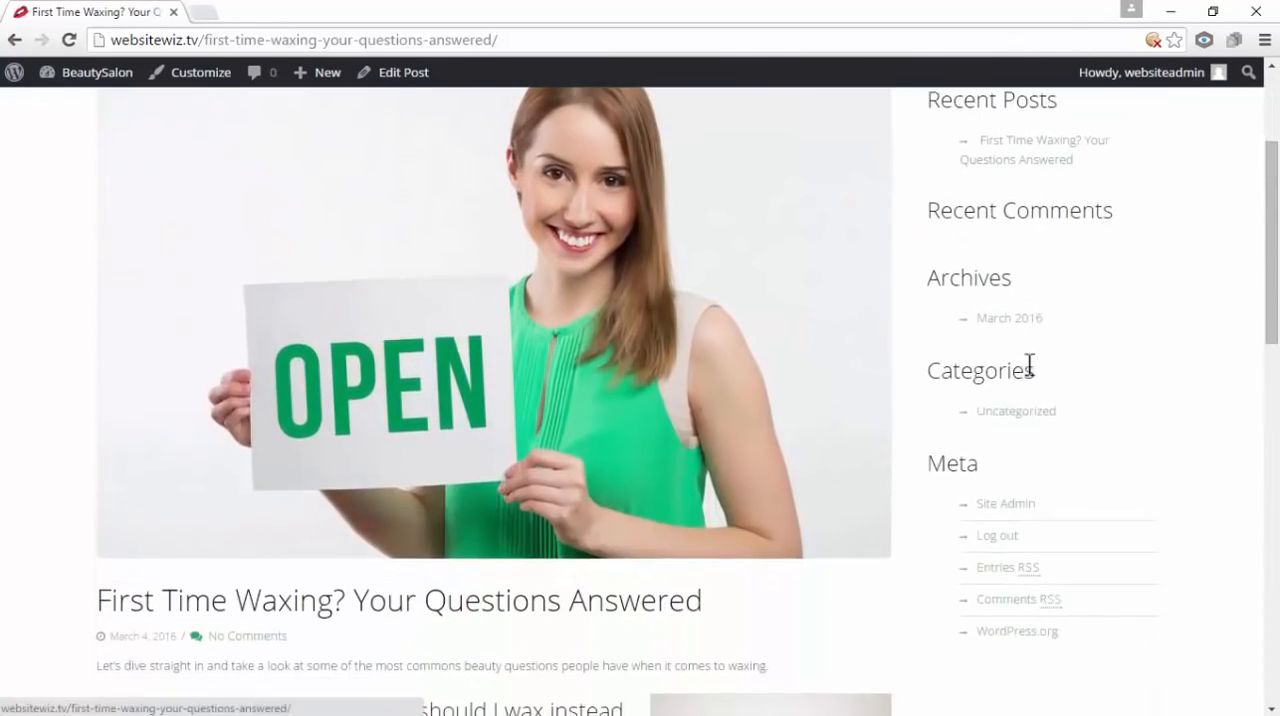
# Examine the sidebar widgets beside the post, from the search box down to the Meta links
pyautogui.scroll(4, 1035, 384)
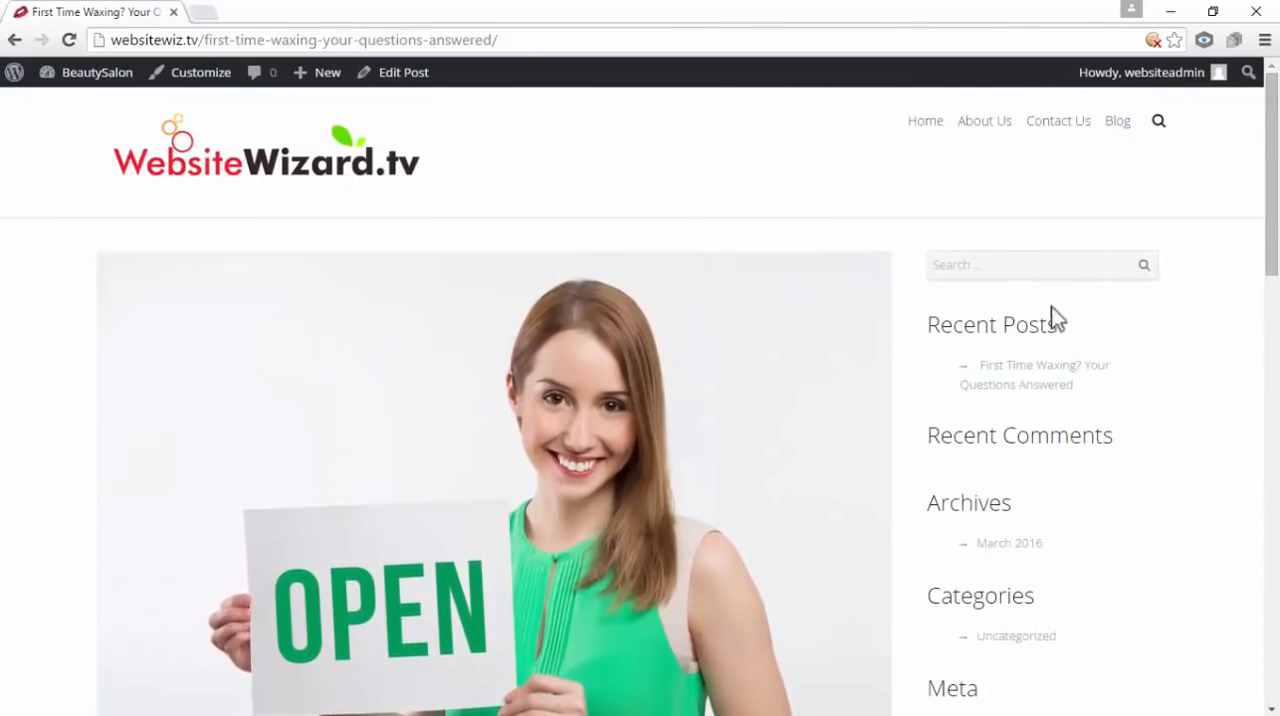
pyautogui.scroll(-4, 1040, 500)
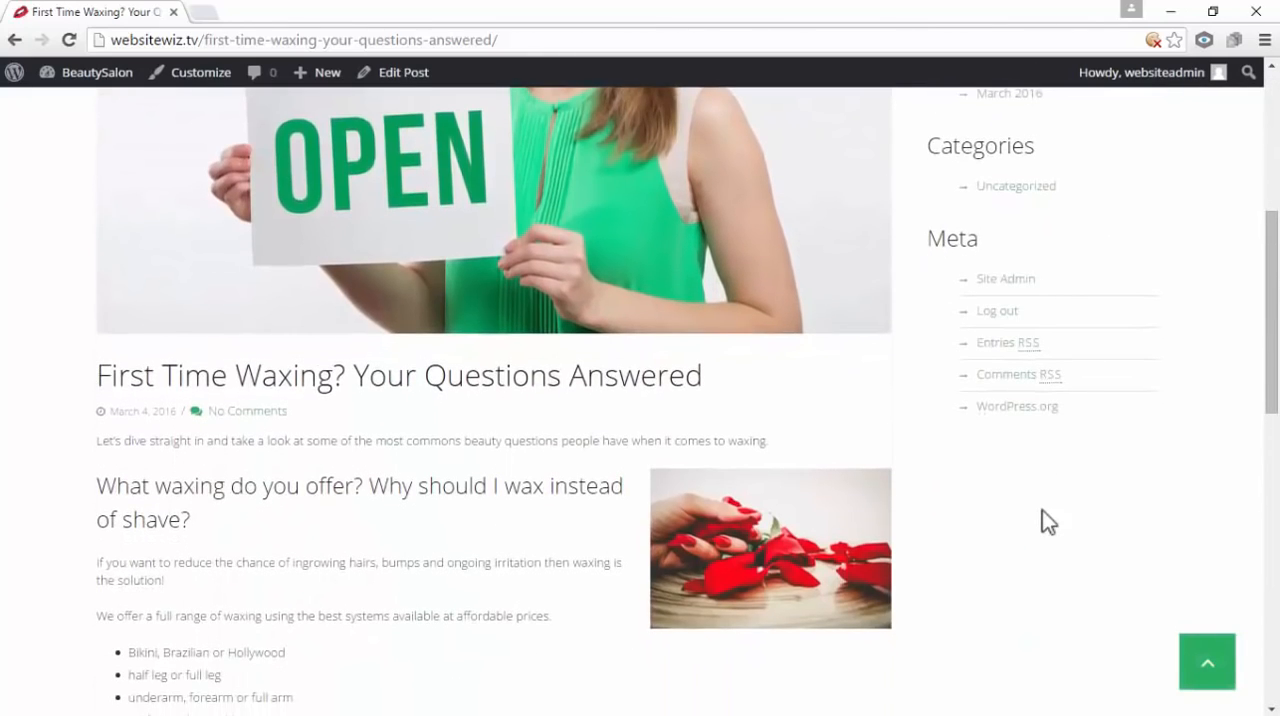
pyautogui.scroll(4, 1043, 515)
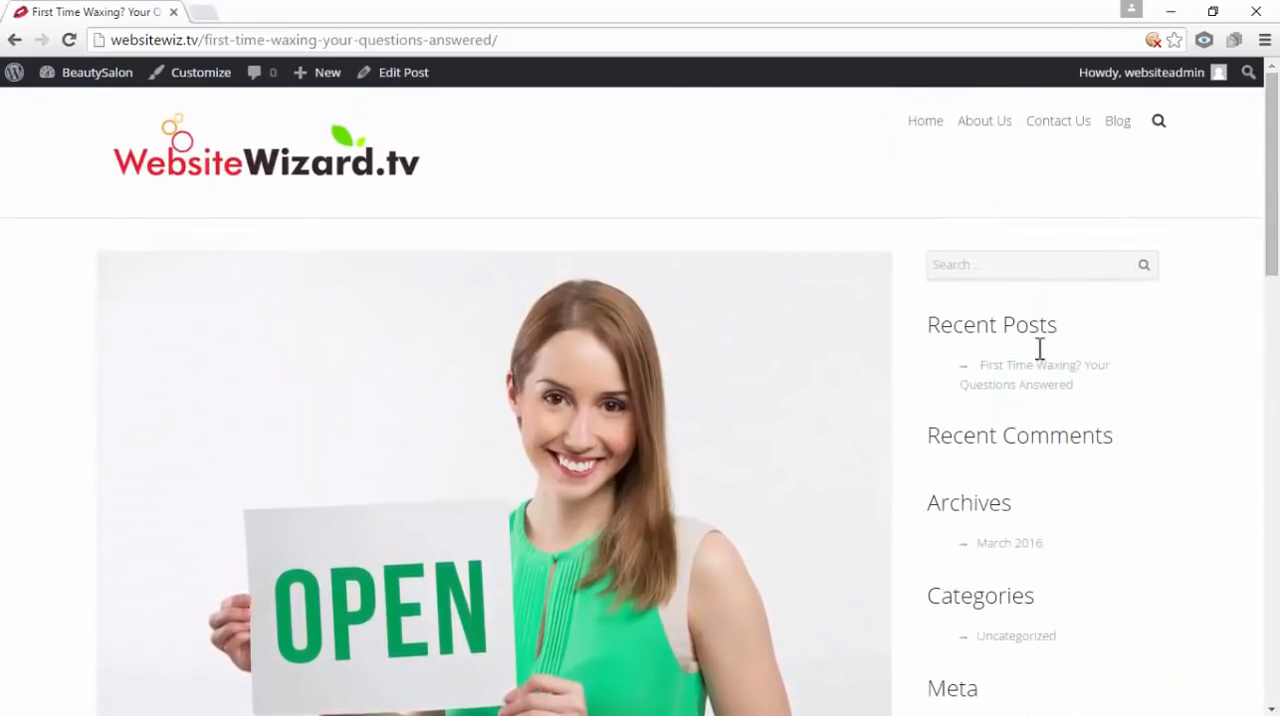
pyautogui.scroll(-4, 1042, 515)
pyautogui.scroll(4, 1042, 515)
pyautogui.scroll(-4, 1011, 362)
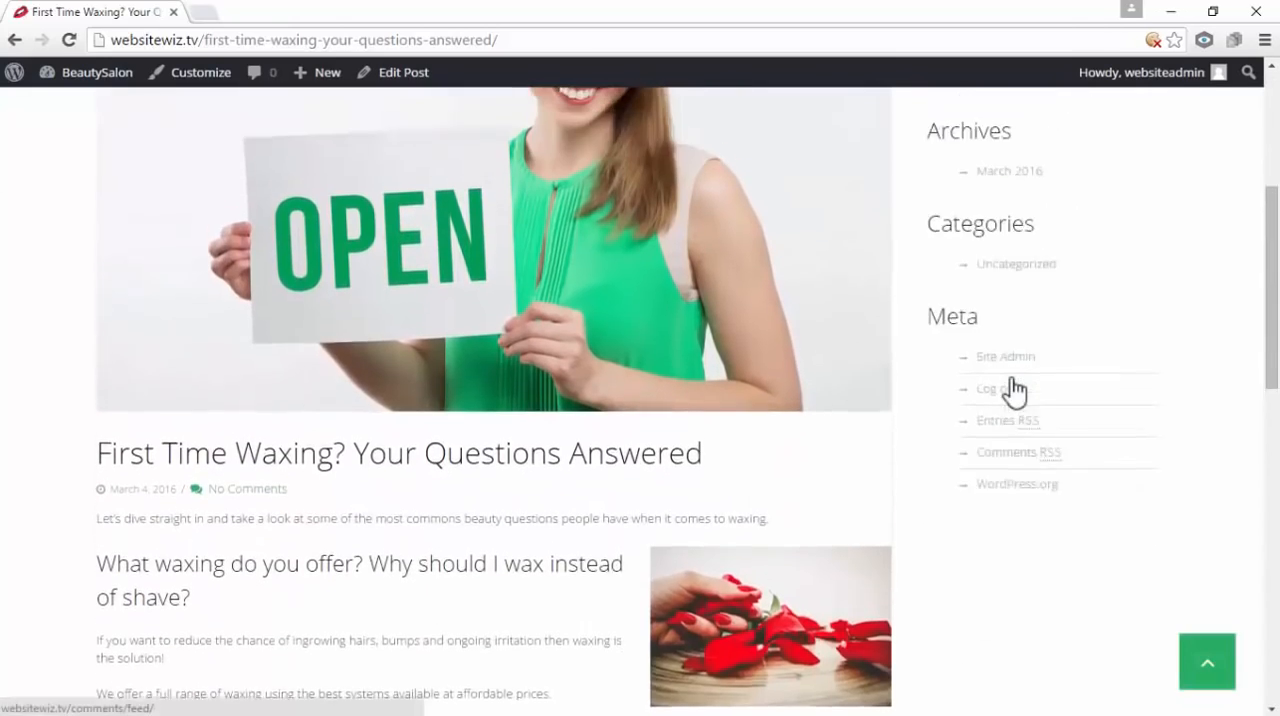
pyautogui.scroll(3, 1011, 388)
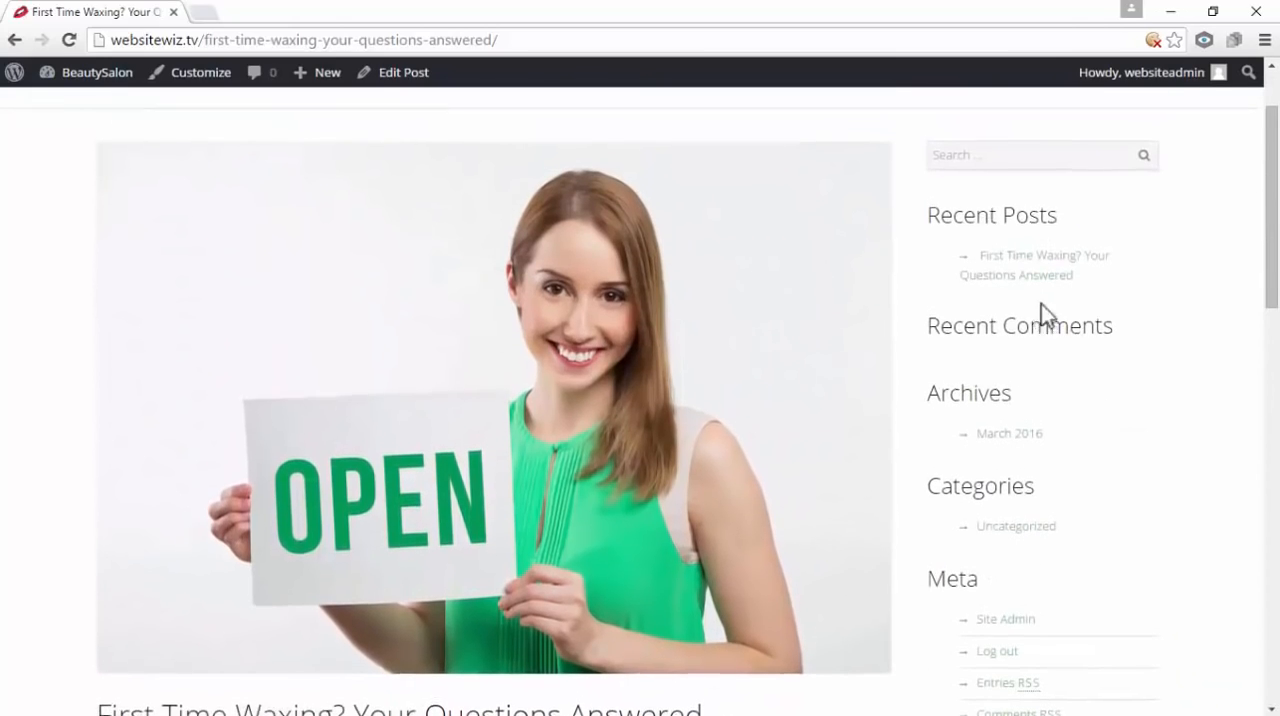
pyautogui.scroll(1, 1043, 314)
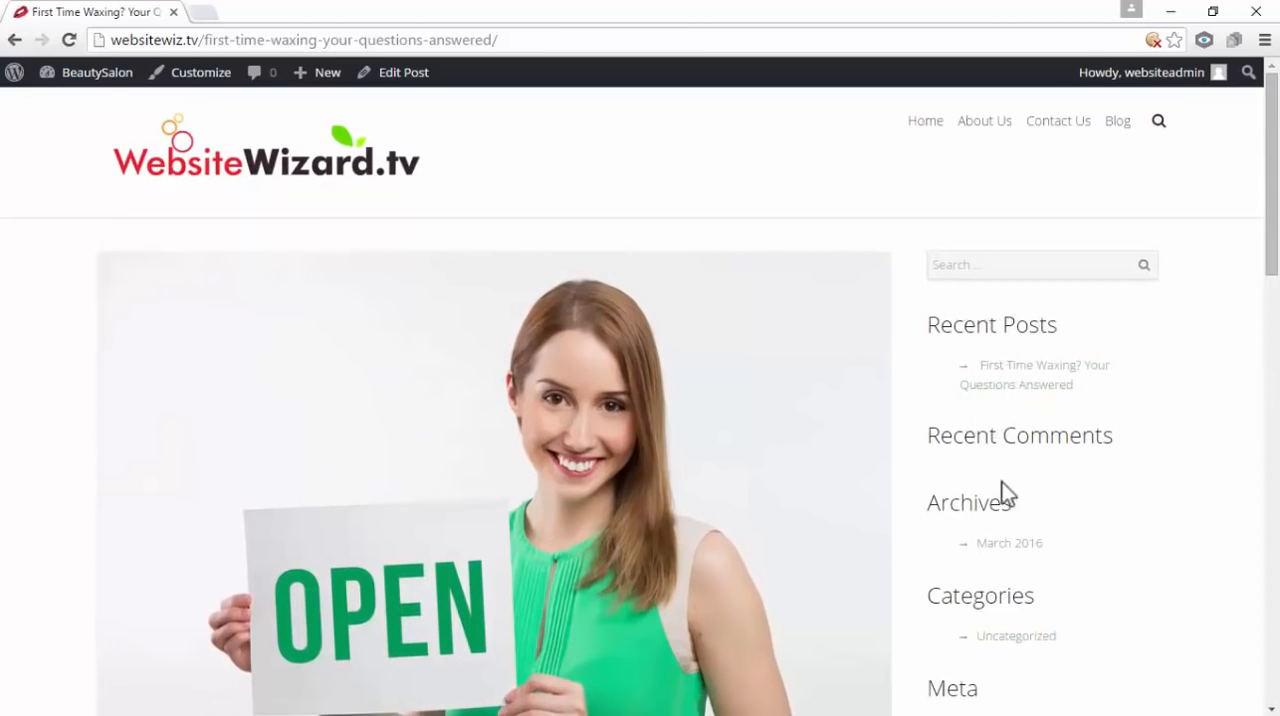
pyautogui.scroll(-2, 1055, 545)
pyautogui.scroll(2, 1057, 550)
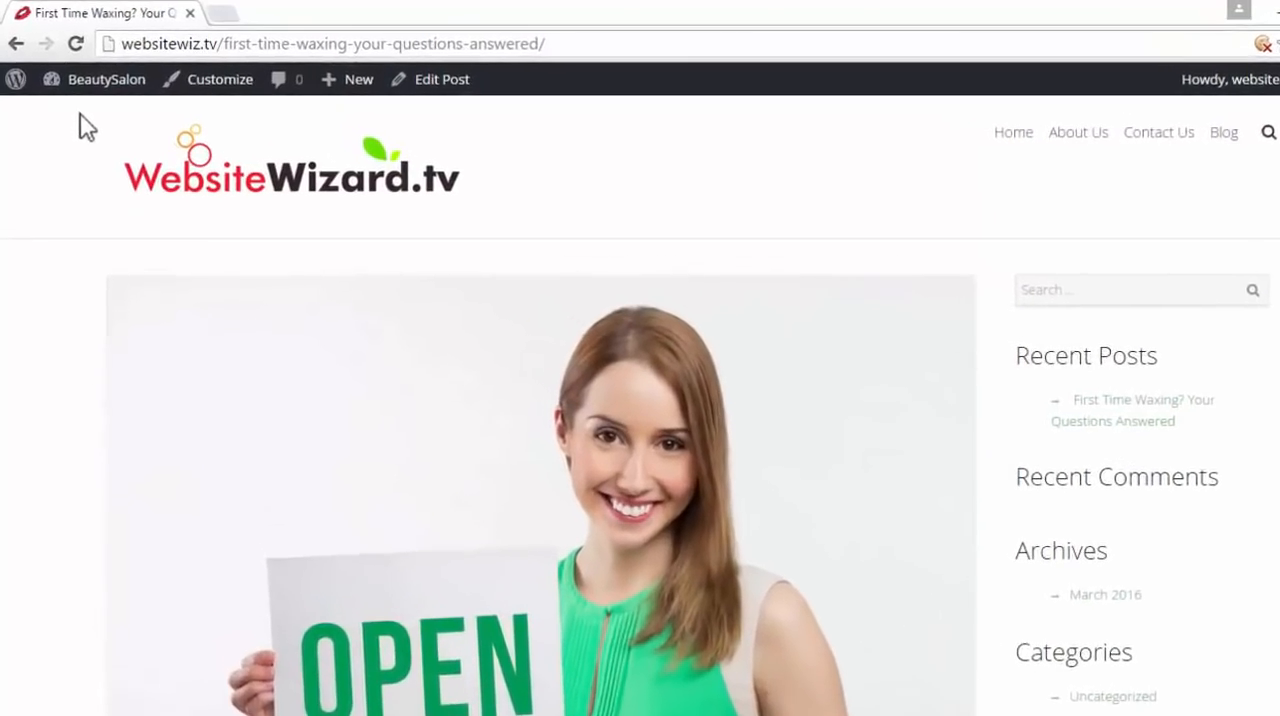
# Go to the dashboard's Widgets settings and expand the Footer Widget area to show its widgets beside the Sidebar area
pyautogui.moveTo(90, 73)
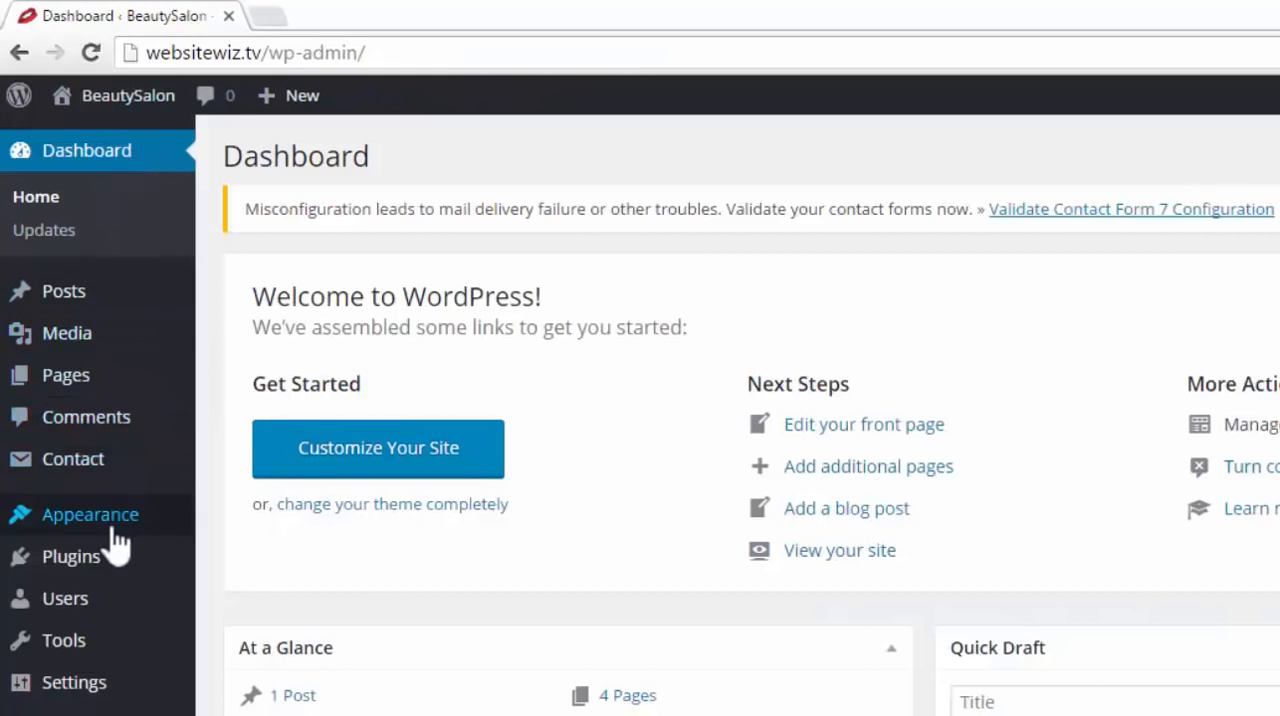
pyautogui.moveTo(118, 528)
pyautogui.click(271, 586)
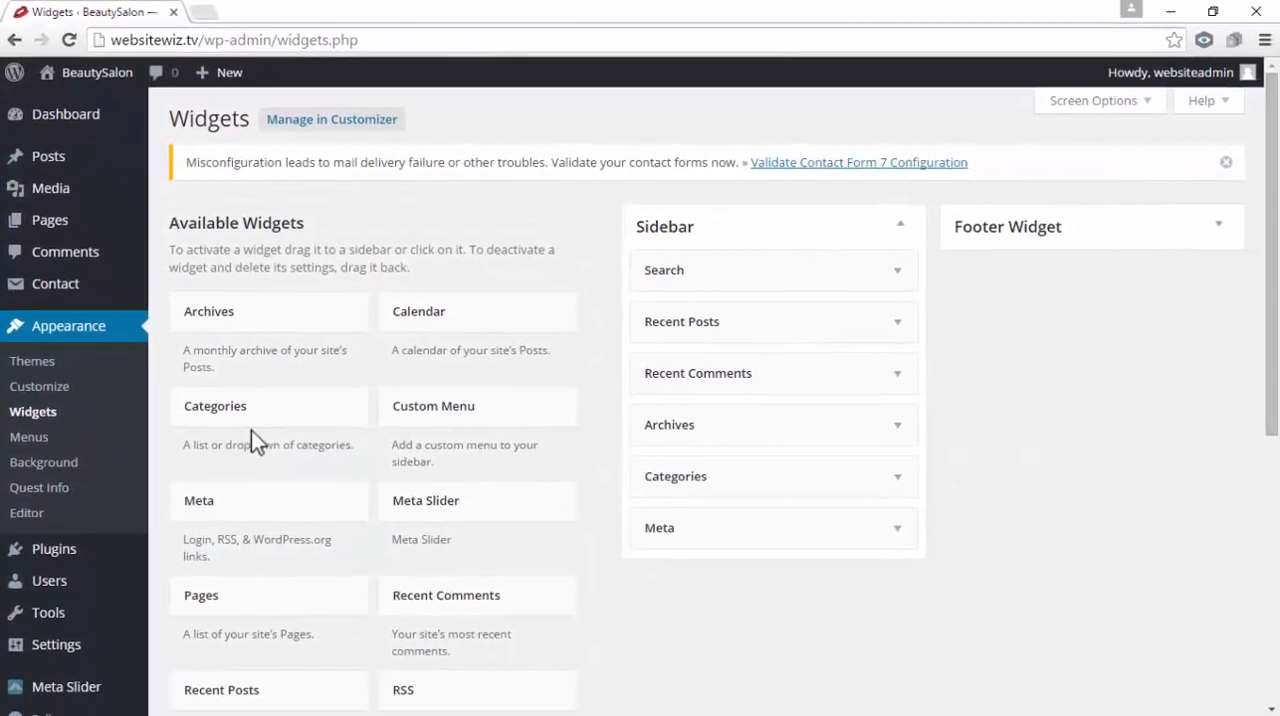
pyautogui.click(1220, 224)
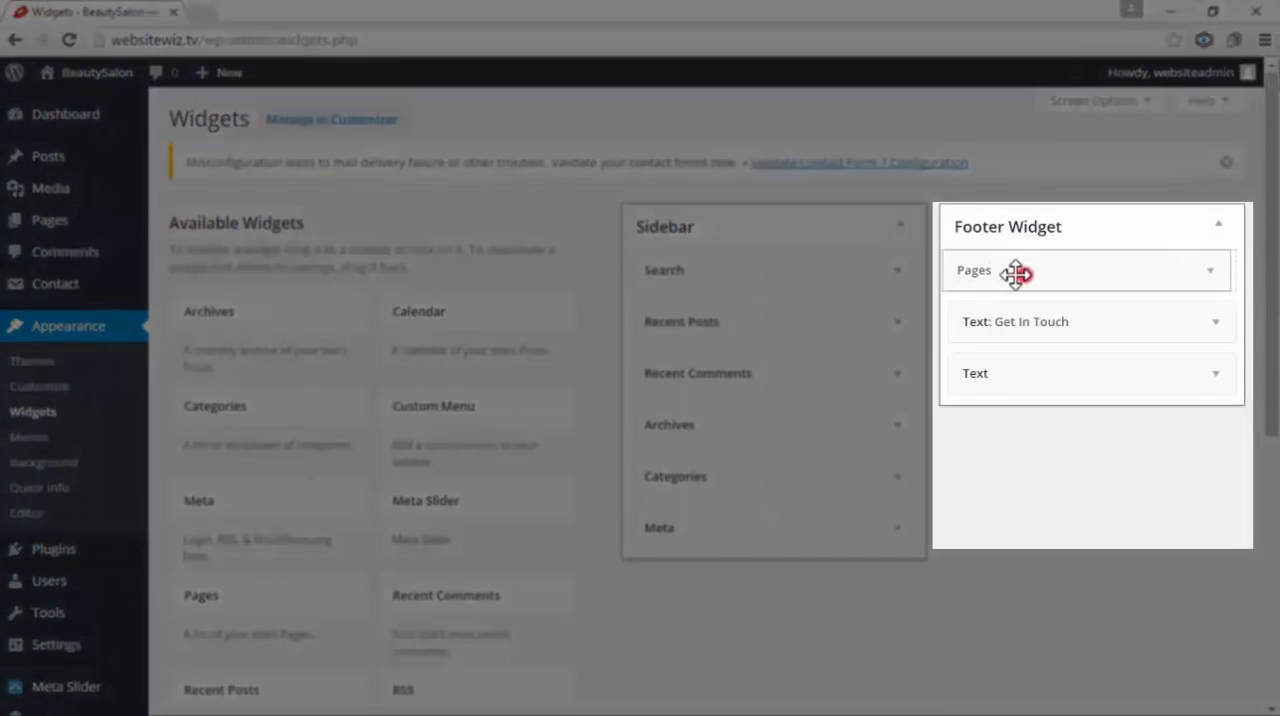
pyautogui.moveTo(1014, 274); pyautogui.dragTo(1051, 277)
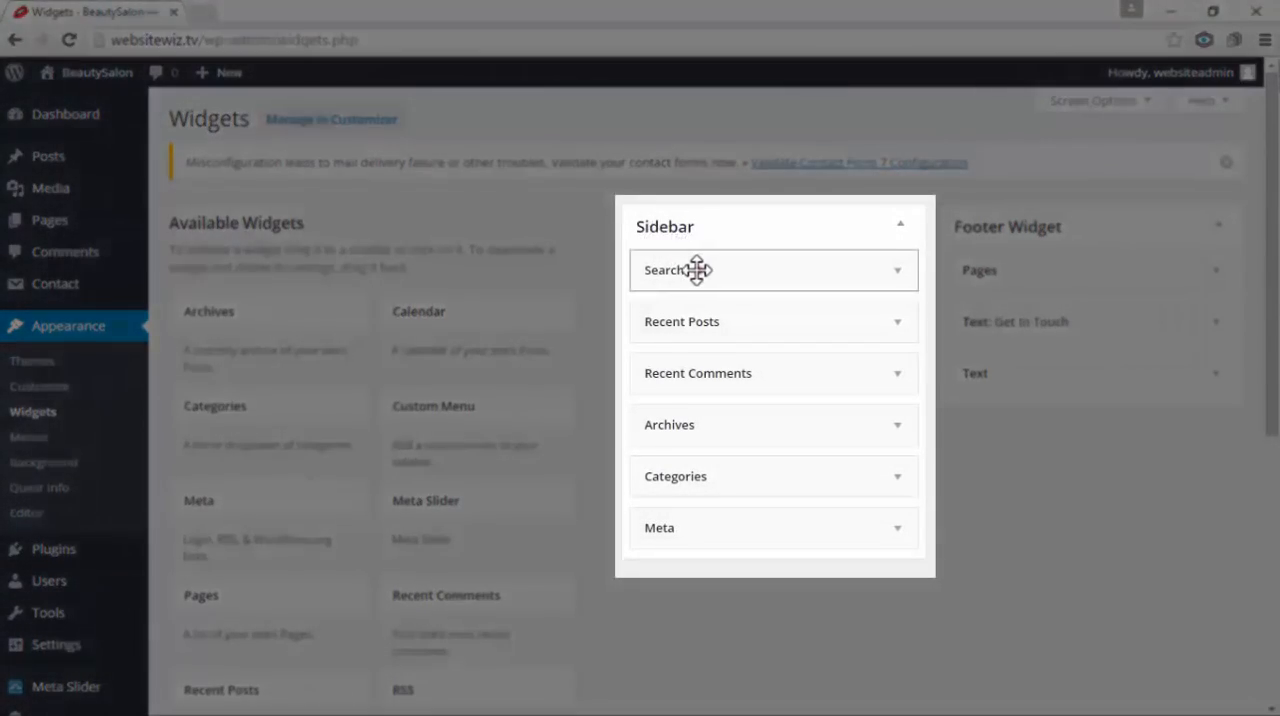
pyautogui.moveTo(694, 271); pyautogui.dragTo(720, 522)
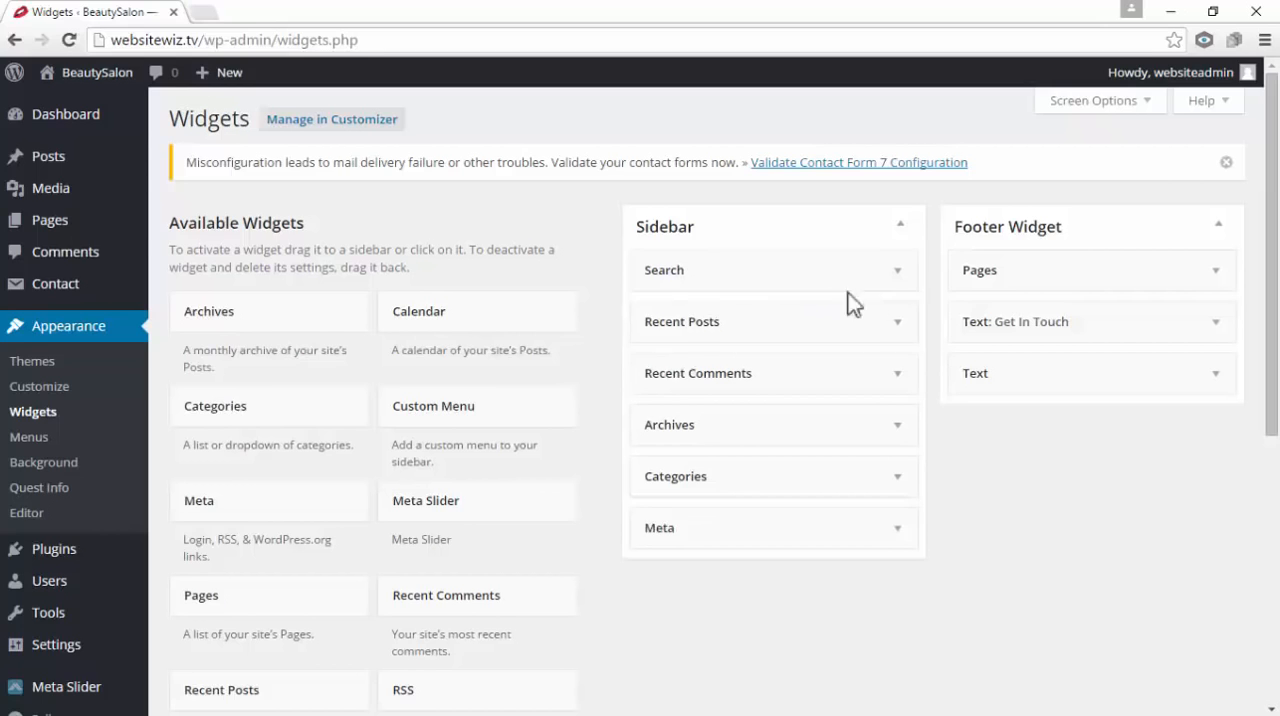
# Delete the Search and Recent Posts widgets from the Sidebar area
pyautogui.click(897, 272)
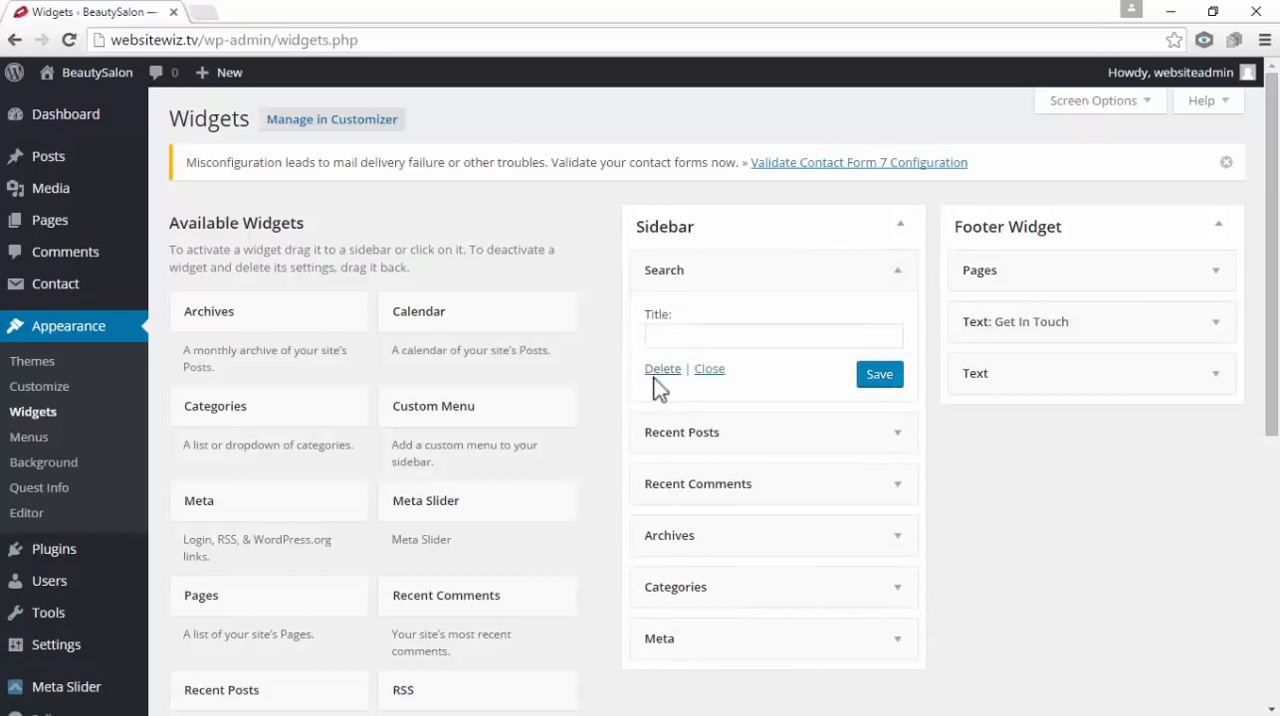
pyautogui.click(659, 370)
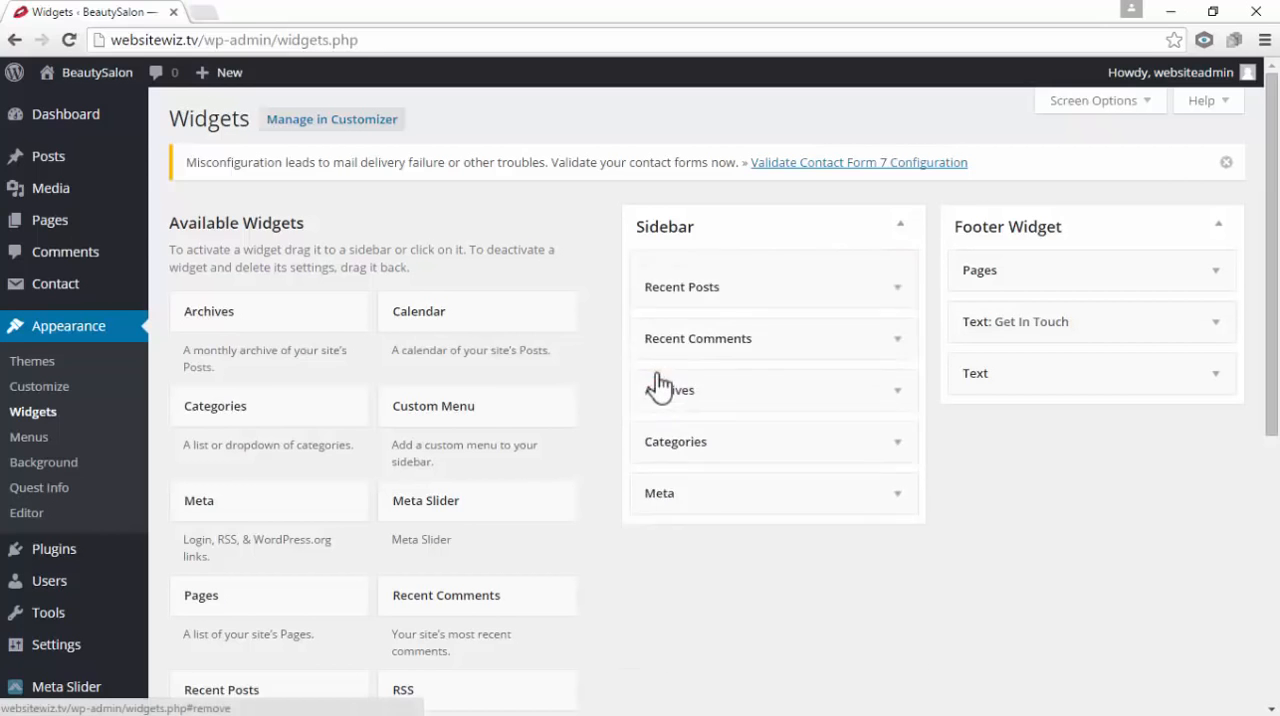
pyautogui.click(898, 272)
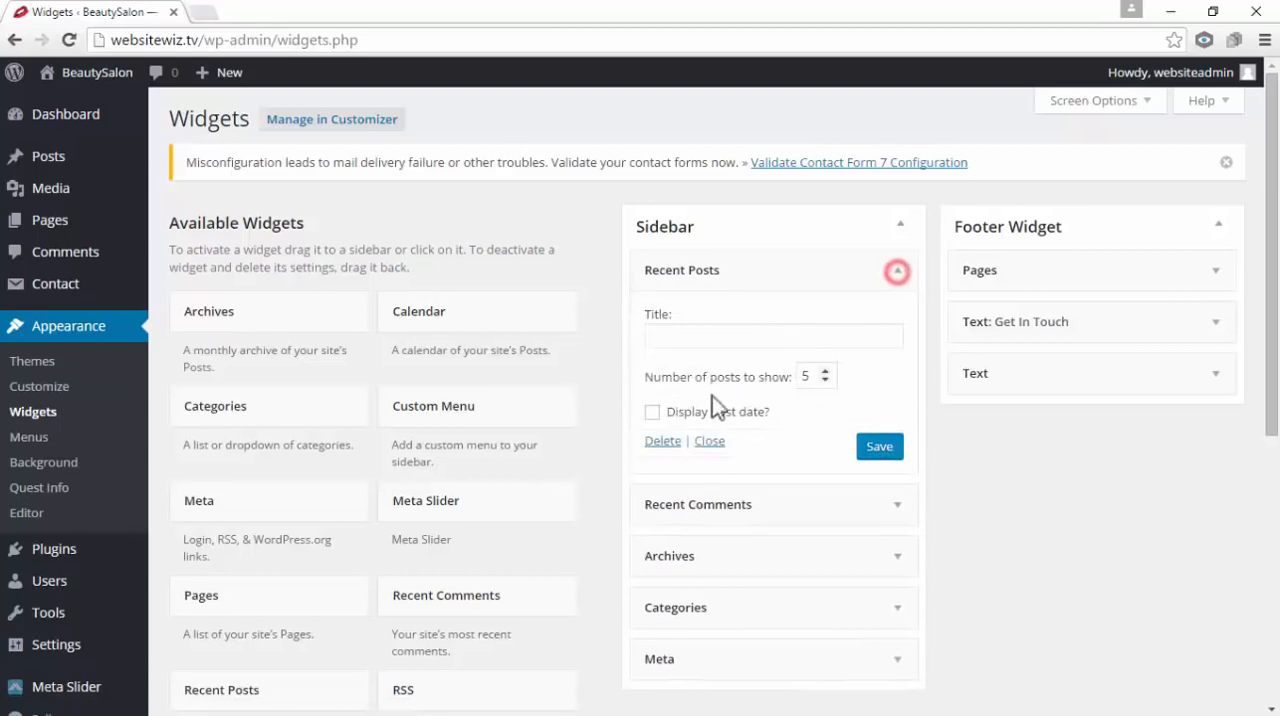
pyautogui.click(661, 442)
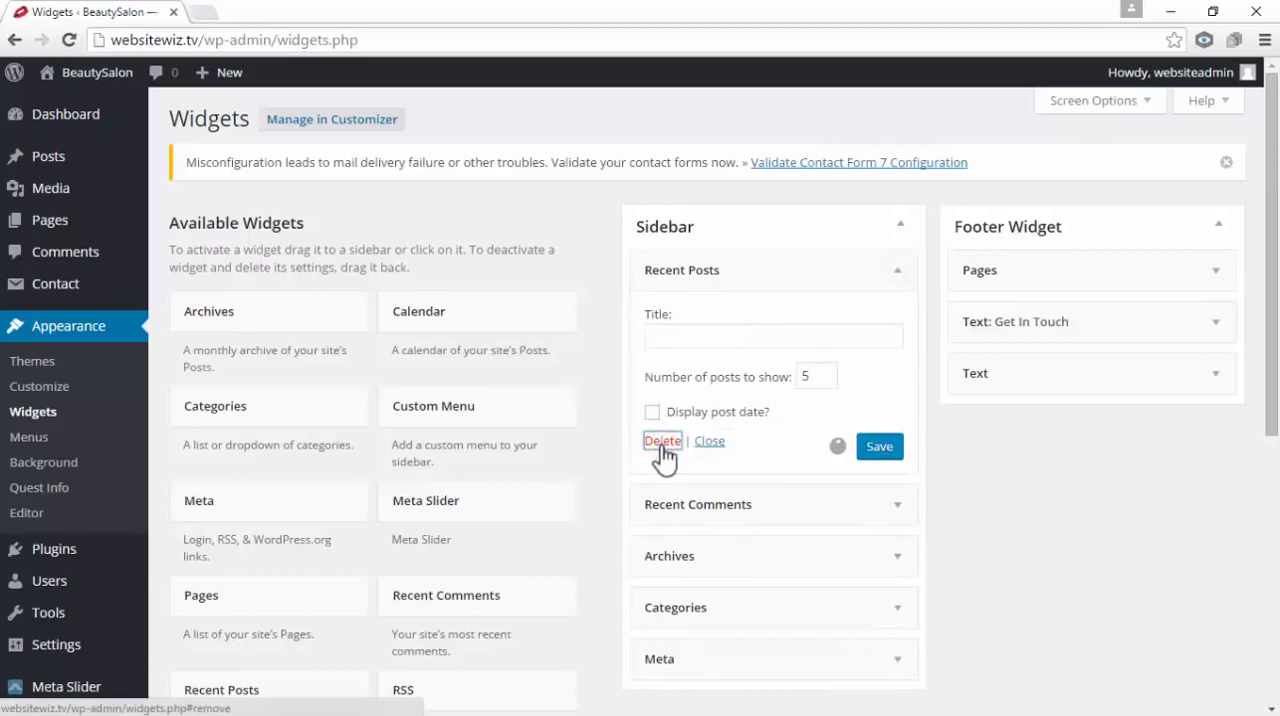
# Remove the Recent Comments, Archives, Categories and Meta widgets from the Sidebar area
pyautogui.click(742, 270)
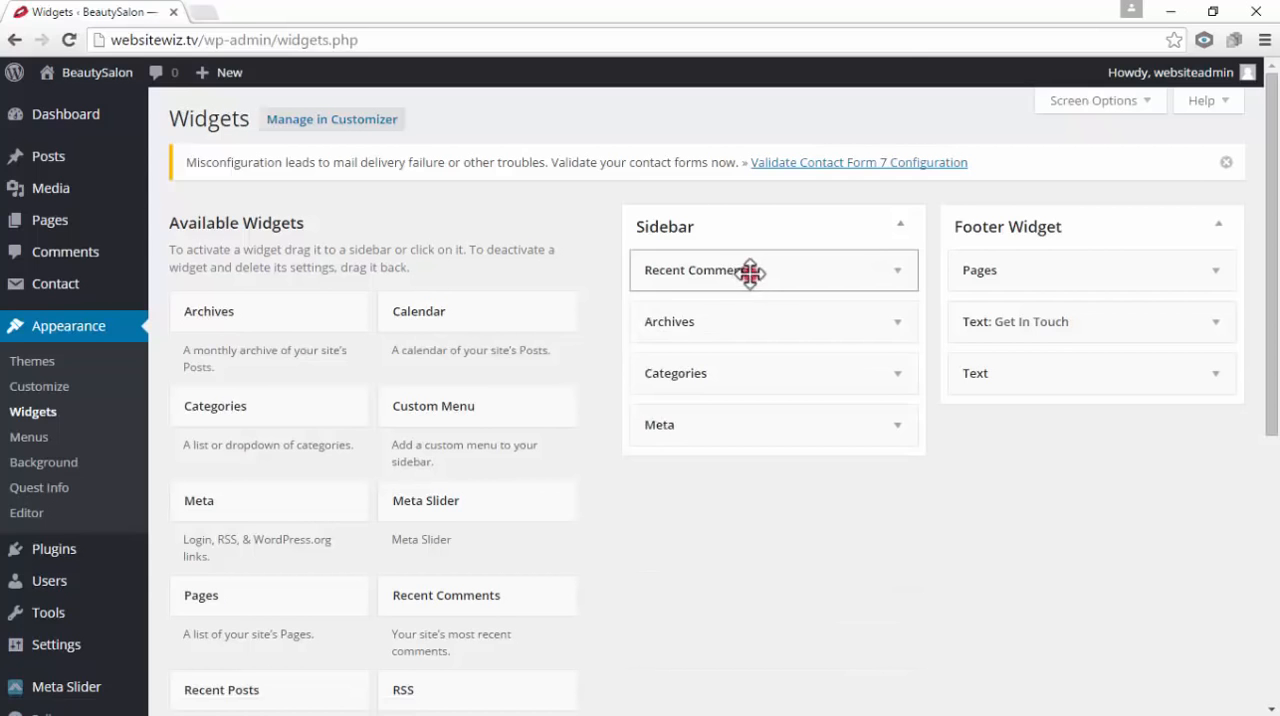
pyautogui.moveTo(742, 270); pyautogui.dragTo(390, 265)
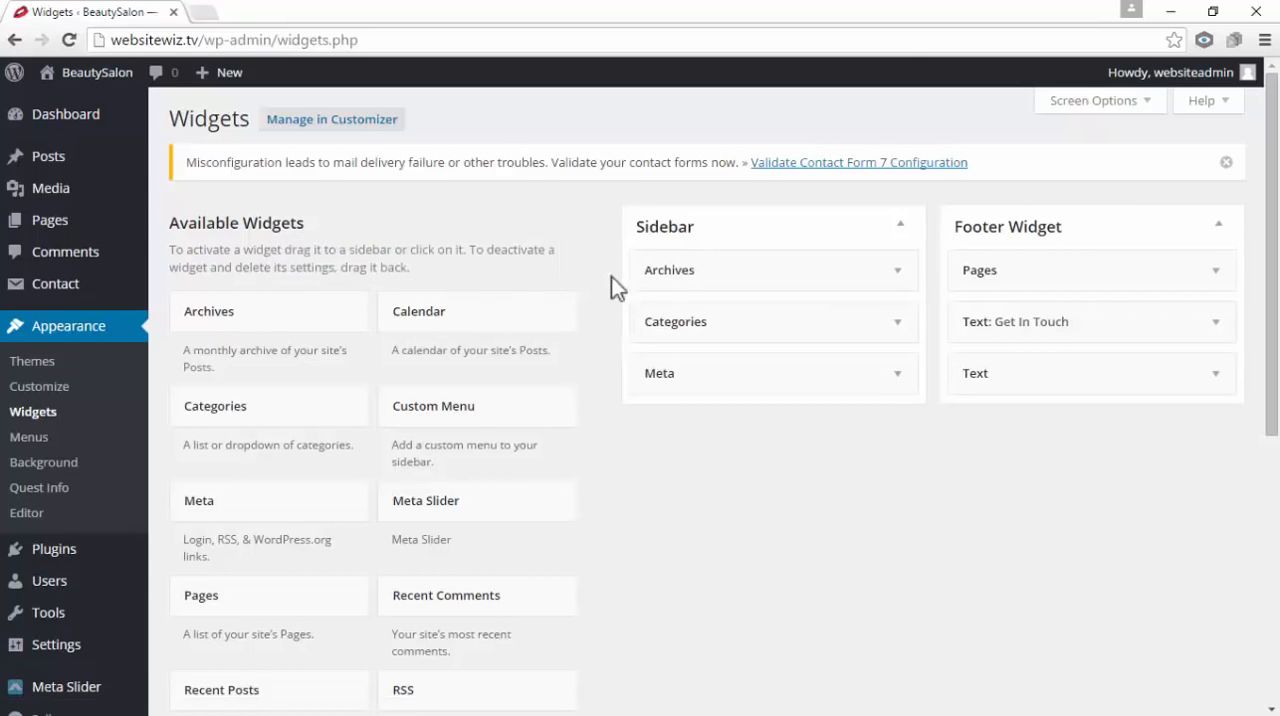
pyautogui.moveTo(723, 263); pyautogui.dragTo(470, 272)
pyautogui.moveTo(737, 270); pyautogui.dragTo(560, 272)
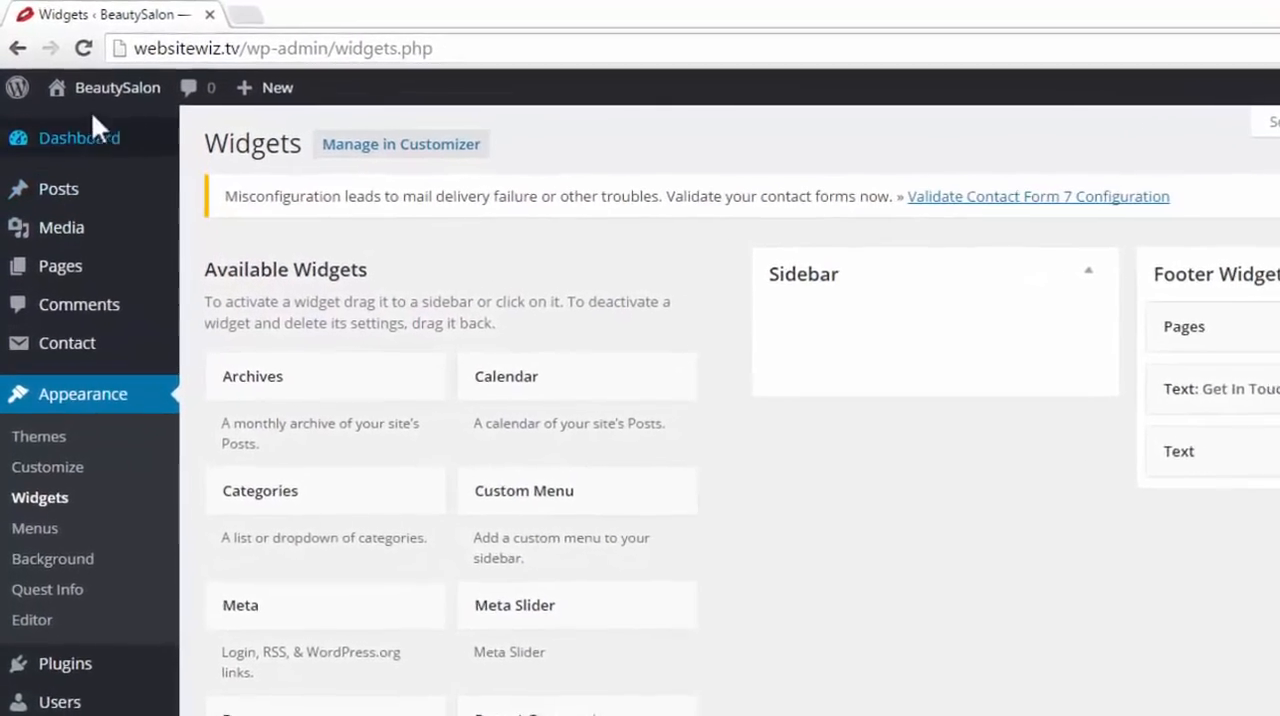
# Open the live site in a new browser tab and check the sidebar area of its Blog page
pyautogui.moveTo(85, 80)
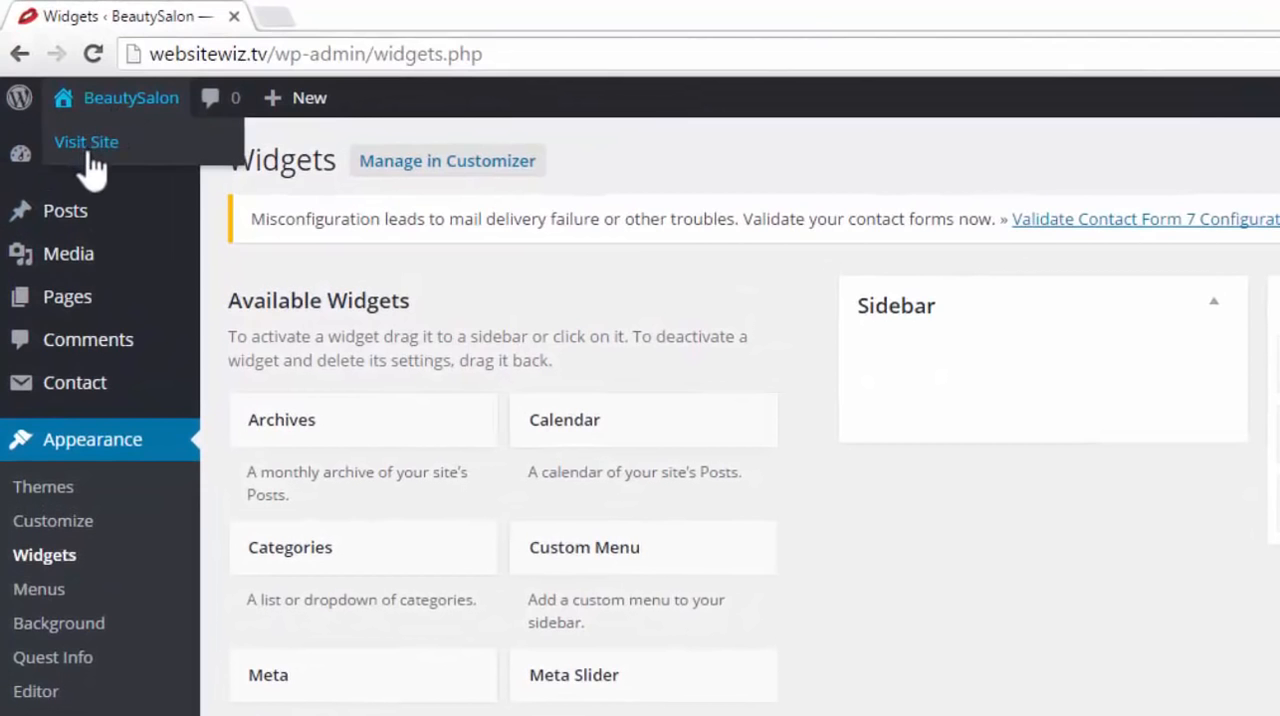
pyautogui.rightClick(88, 152)
pyautogui.click(122, 160)
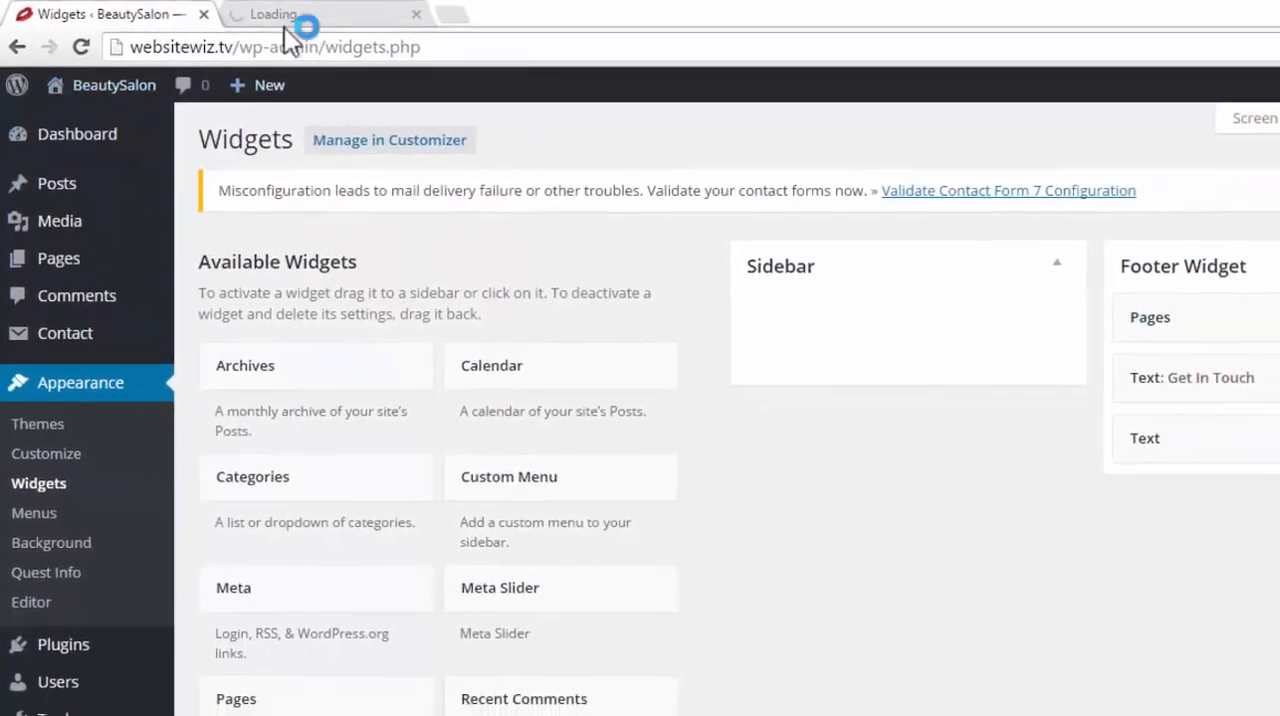
pyautogui.click(338, 17)
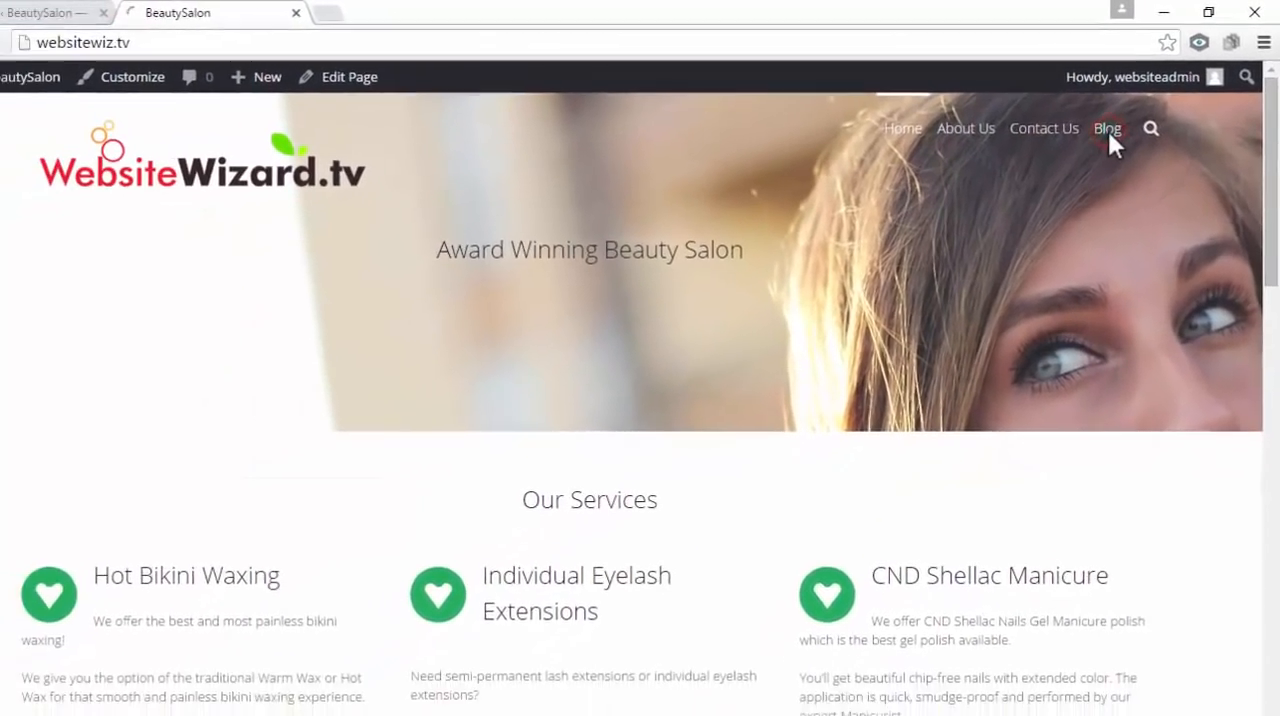
pyautogui.click(1088, 146)
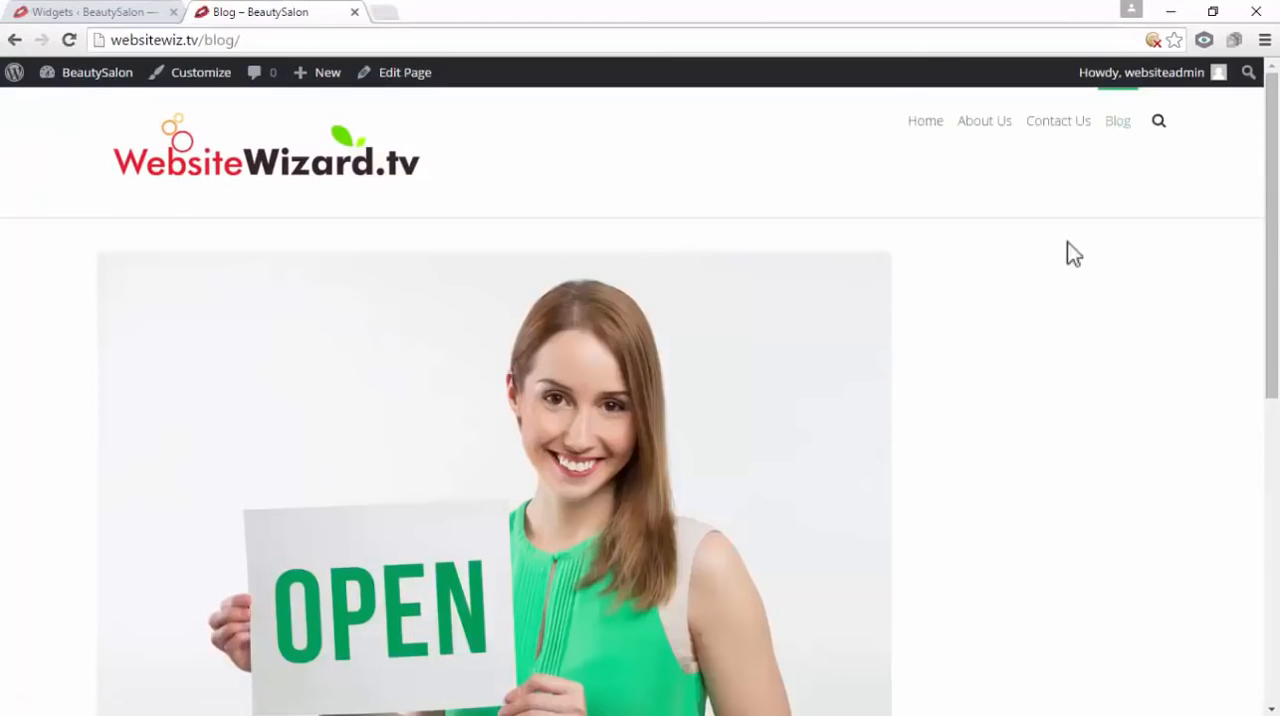
pyautogui.scroll(-4, 809, 434)
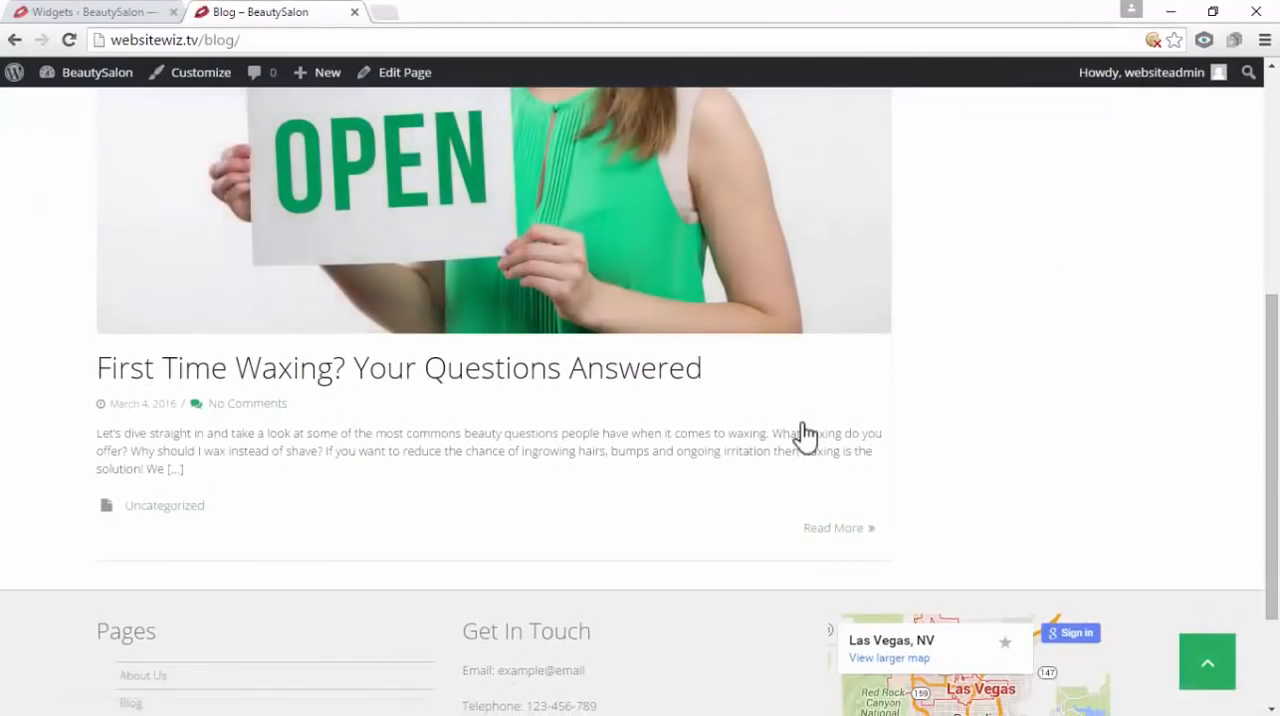
pyautogui.scroll(1, 808, 437)
pyautogui.scroll(2, 560, 340)
pyautogui.scroll(-2, 610, 390)
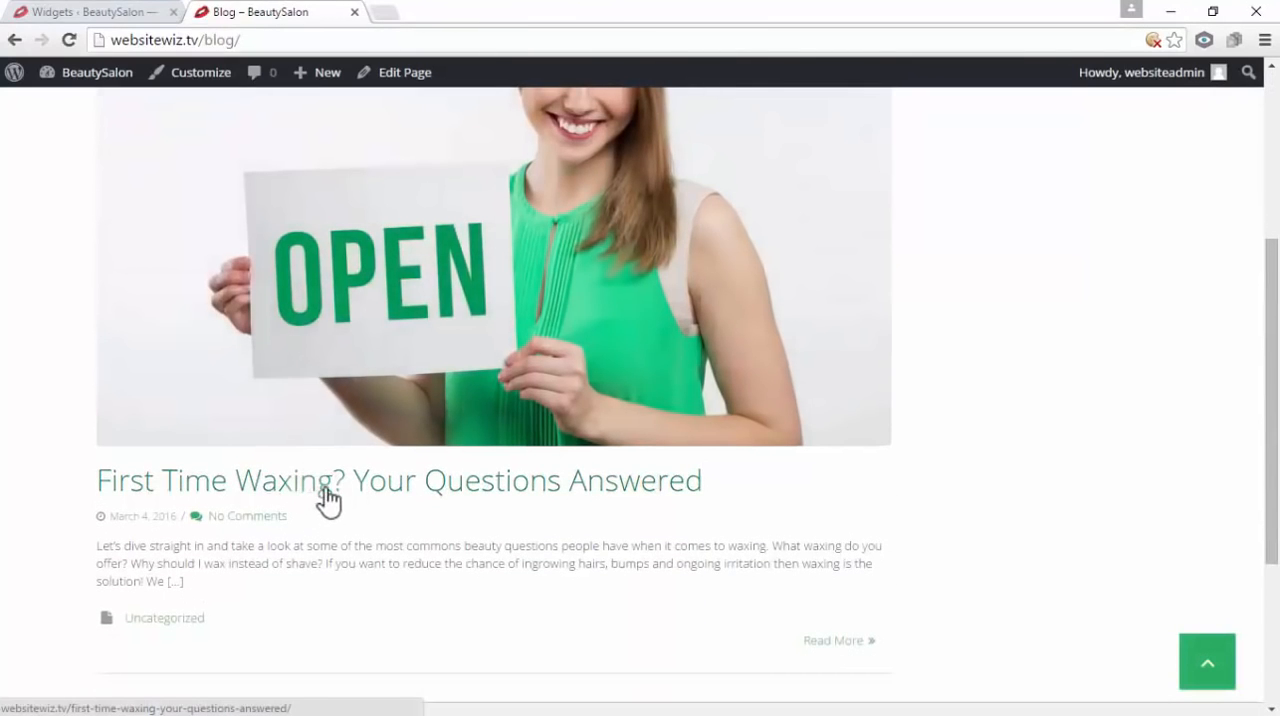
# View the post "First Time Waxing? Your Questions Answered" to check its sidebar area, and close its tab to return to the Widgets settings
pyautogui.click(327, 489)
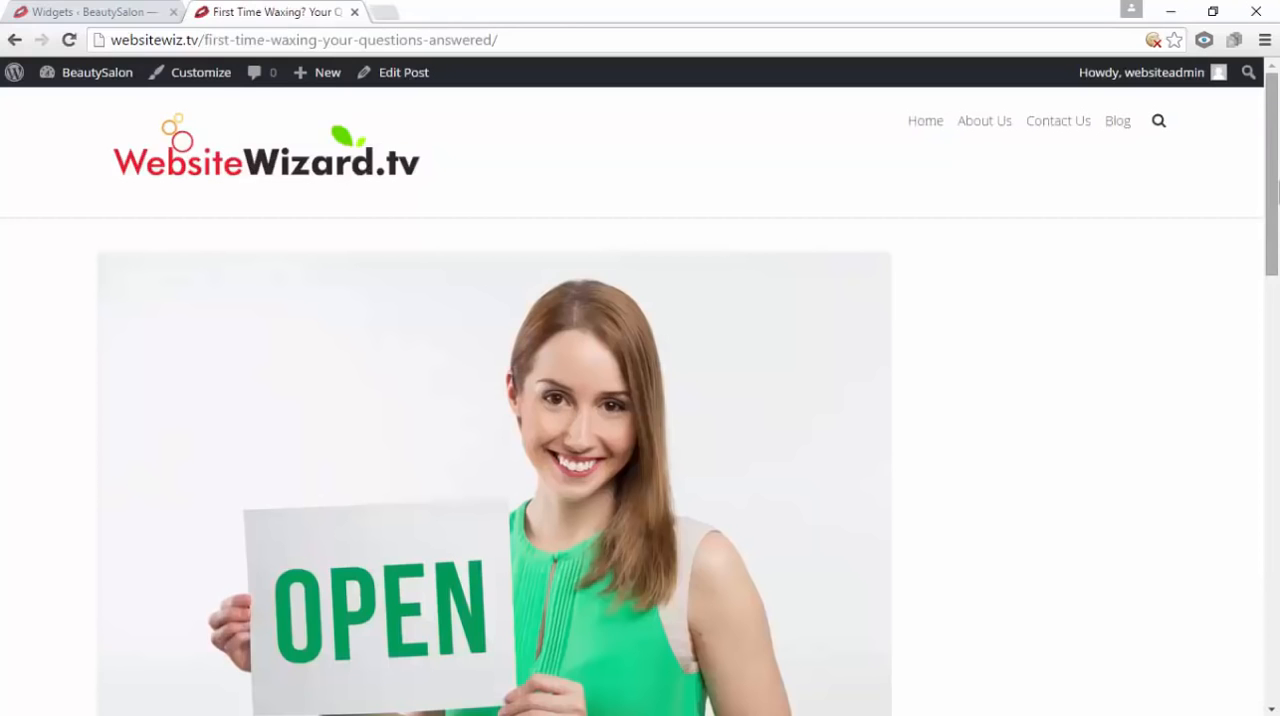
pyautogui.moveTo(1277, 192); pyautogui.dragTo(1275, 222)
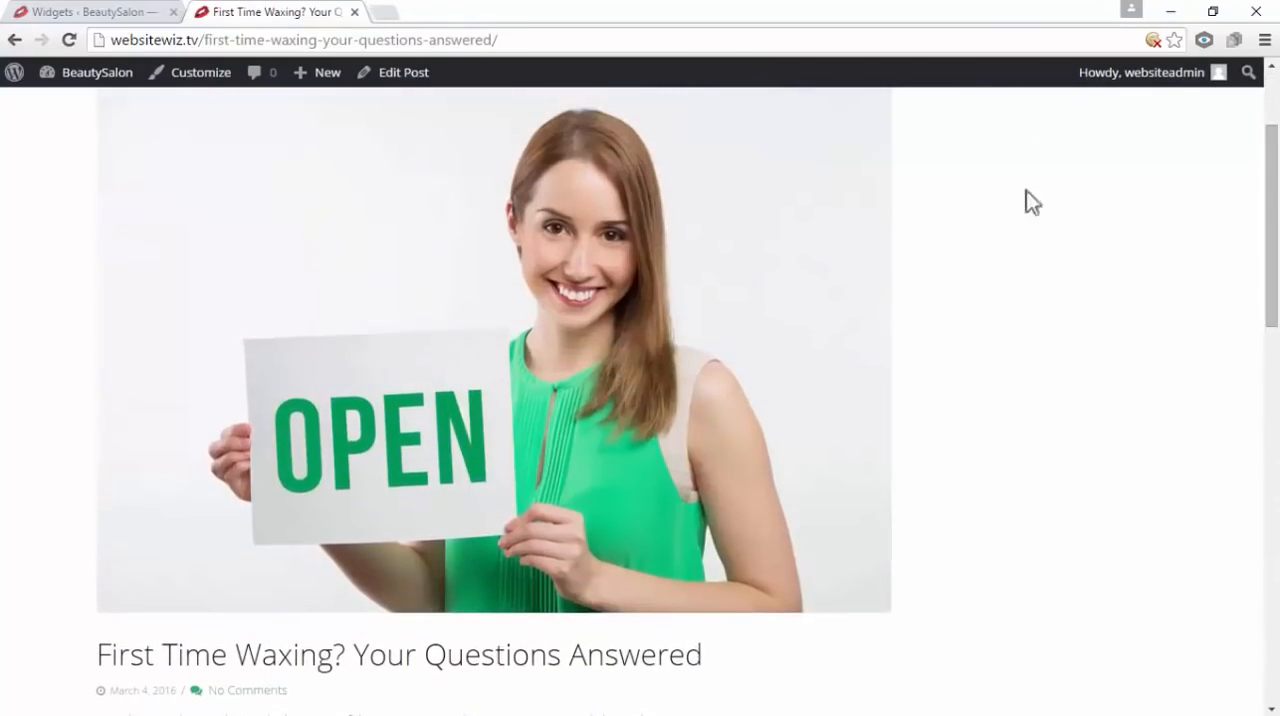
pyautogui.scroll(-2, 1065, 292)
pyautogui.scroll(4, 1056, 350)
pyautogui.scroll(-10, 1057, 428)
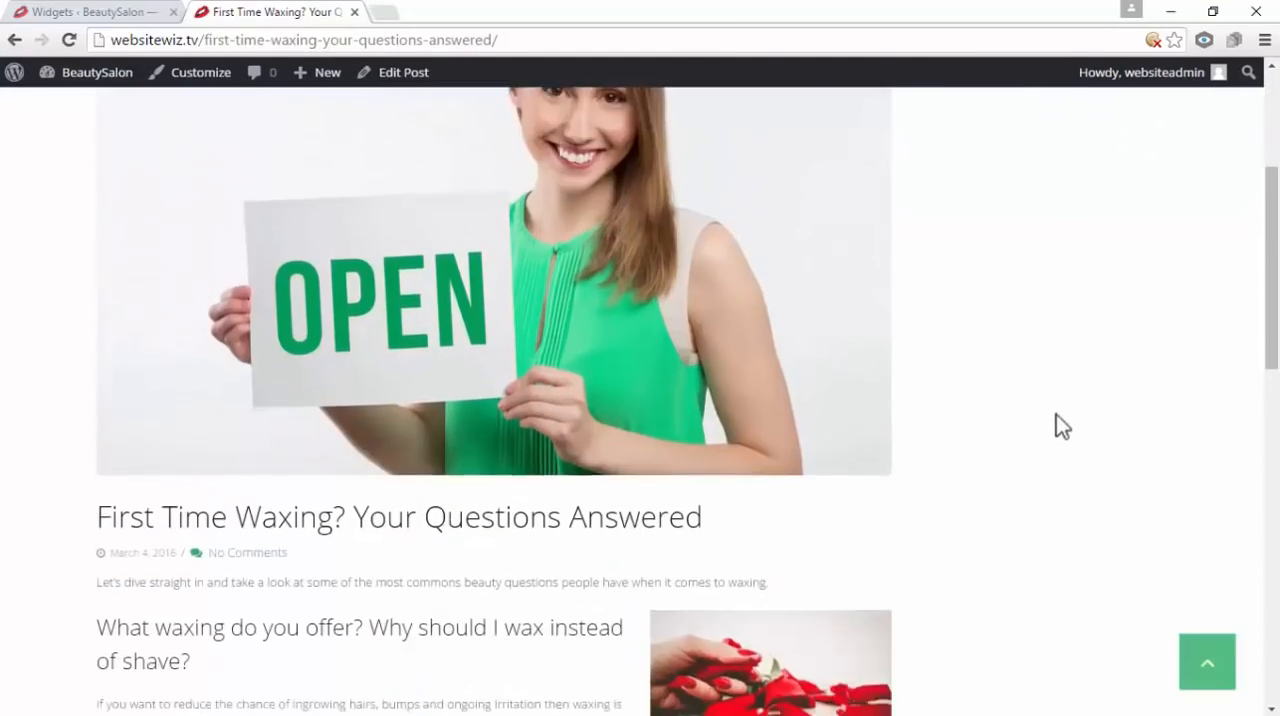
pyautogui.scroll(10, 1051, 417)
pyautogui.scroll(1, 1055, 418)
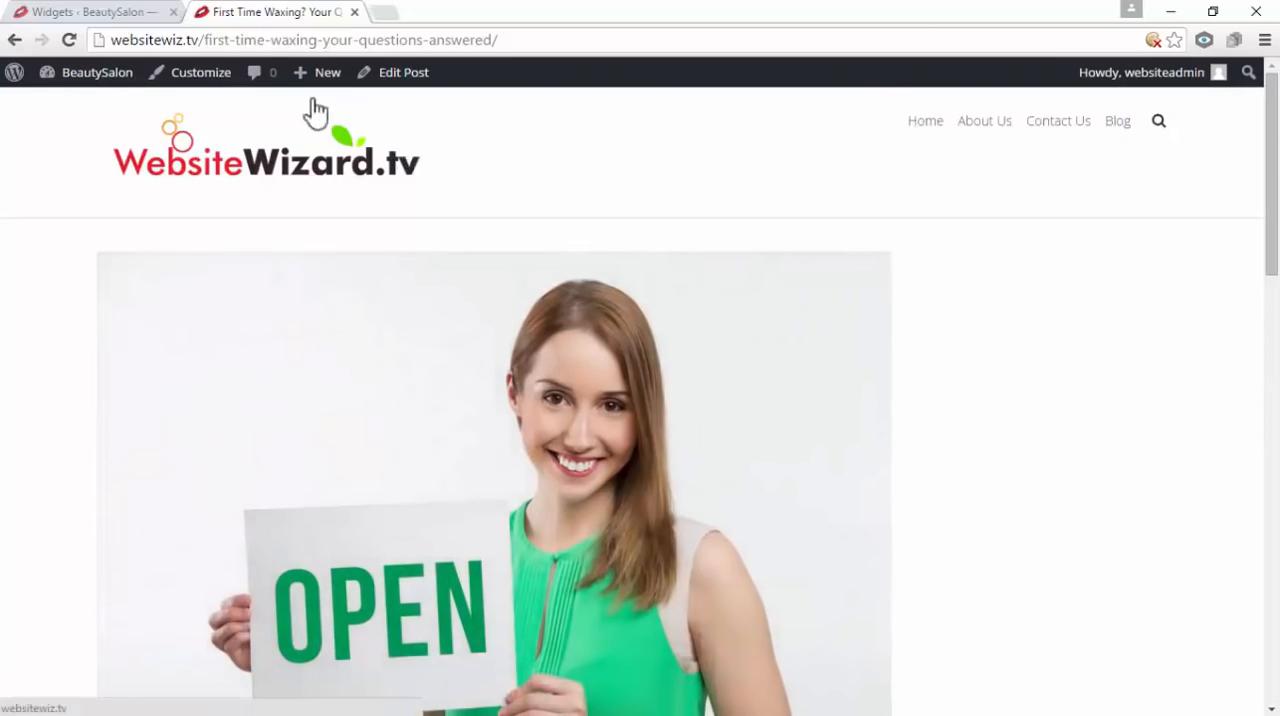
pyautogui.click(108, 9)
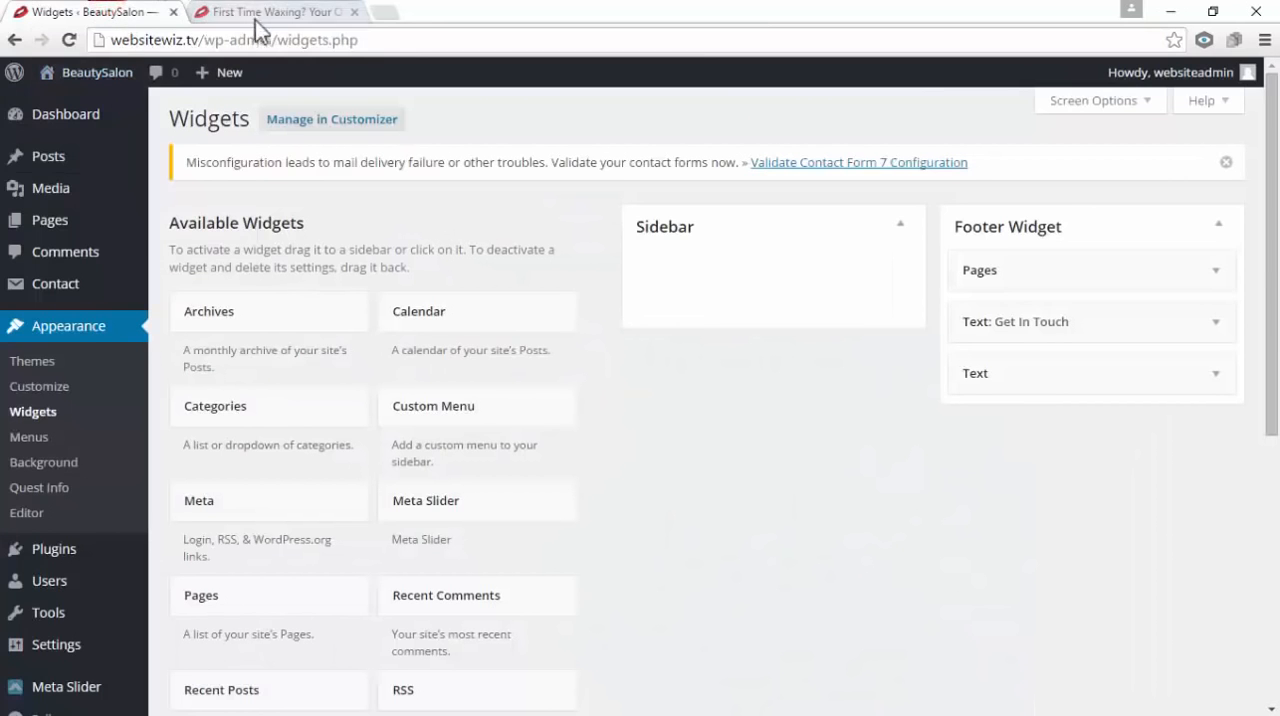
pyautogui.click(354, 12)
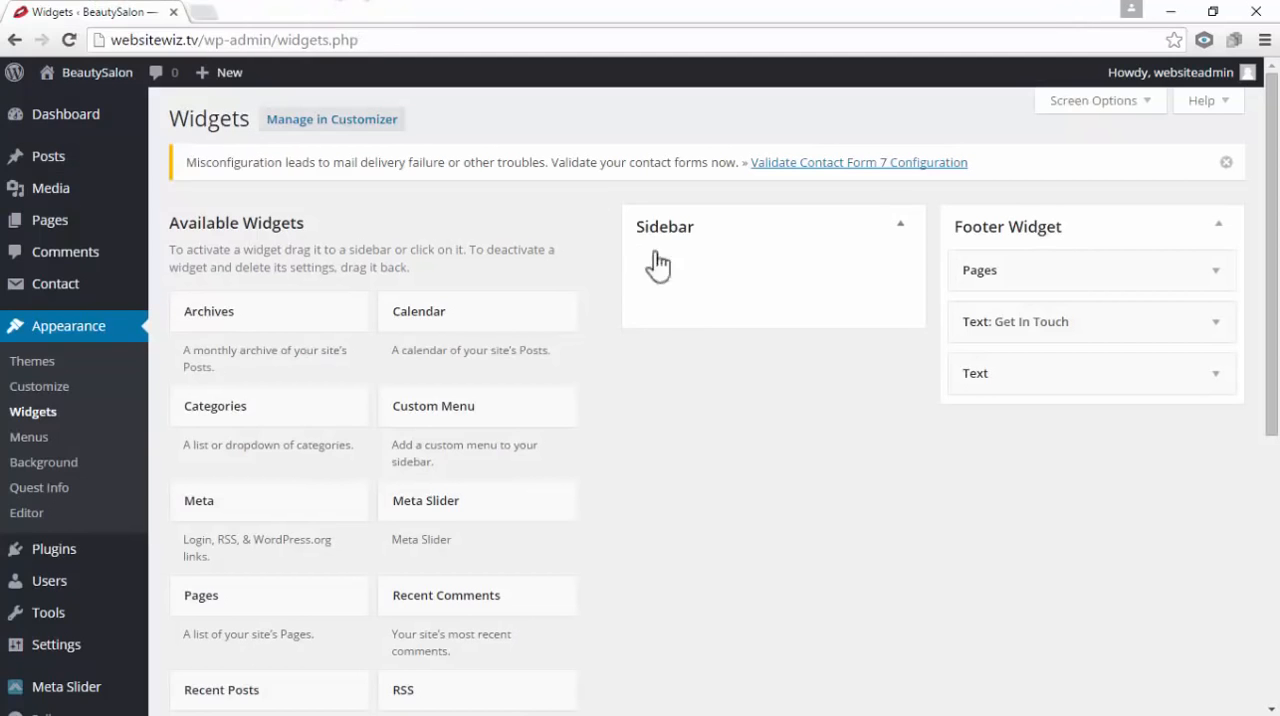
# Try out the Recent Comments widget in the Sidebar area by adjusting its number of comments to show, and remove it again
pyautogui.moveTo(443, 322); pyautogui.dragTo(445, 315)
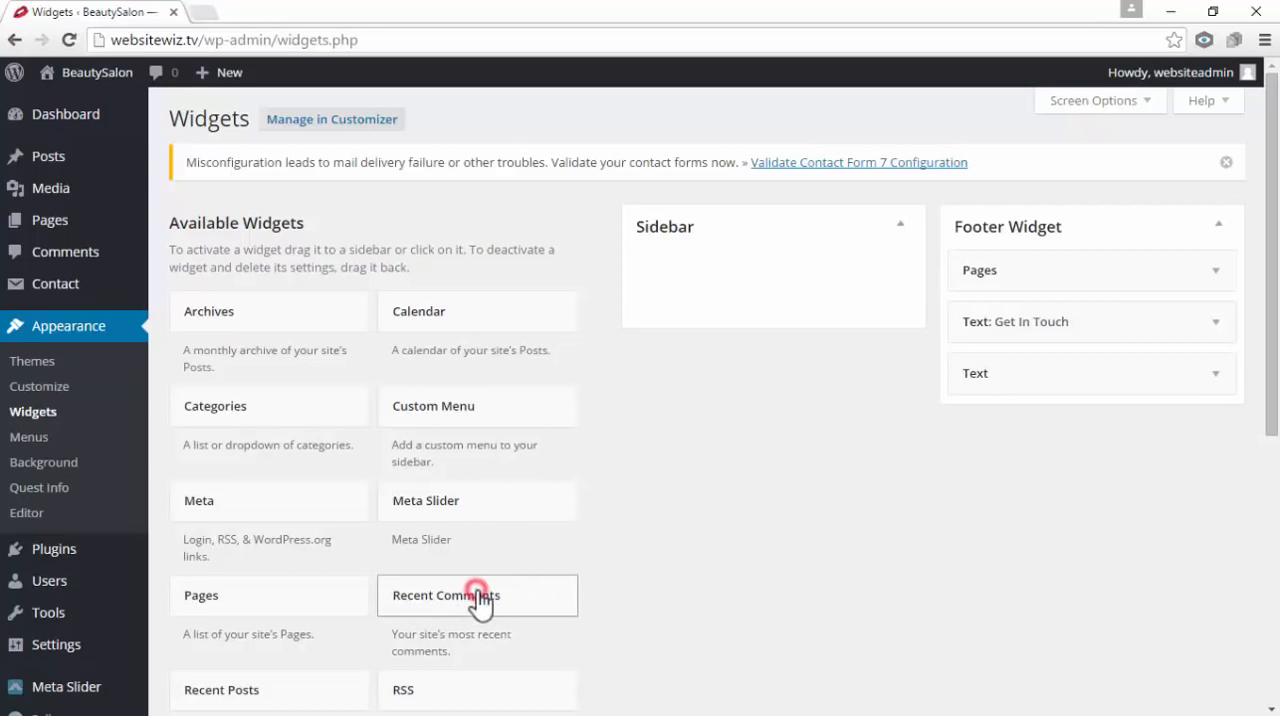
pyautogui.moveTo(477, 592); pyautogui.dragTo(729, 300)
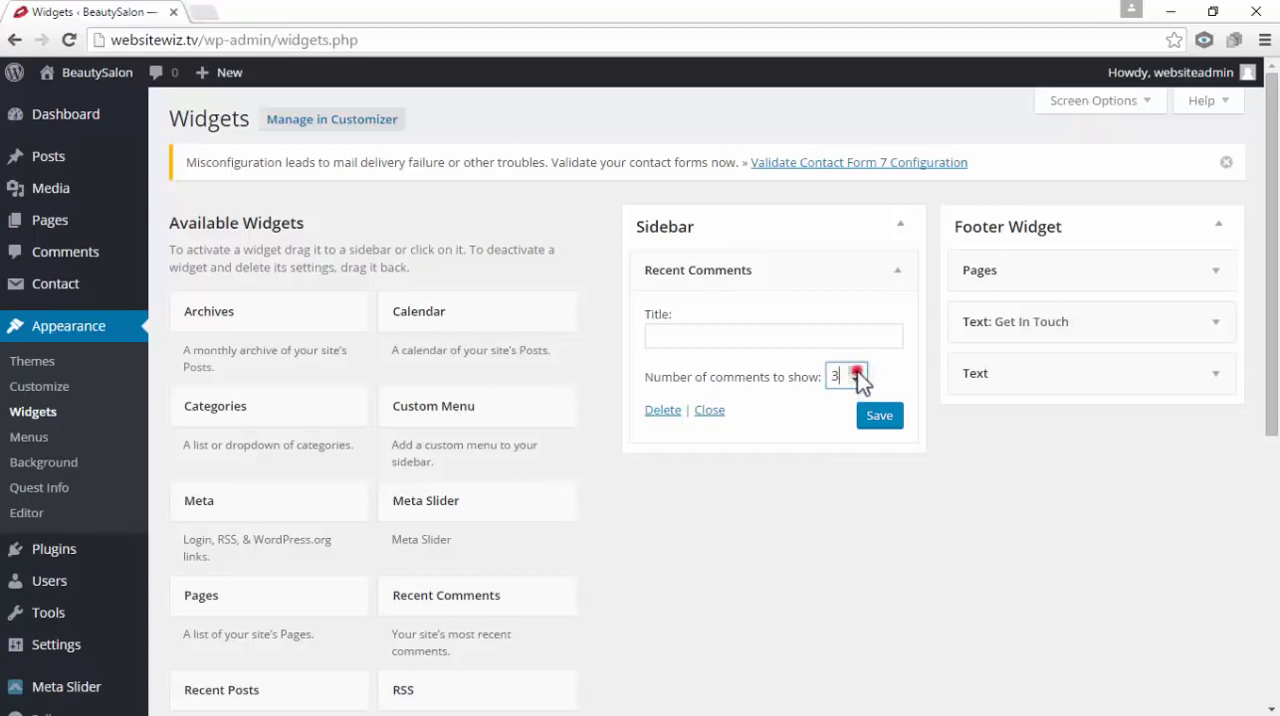
pyautogui.click(856, 373)
pyautogui.moveTo(788, 269); pyautogui.dragTo(405, 298)
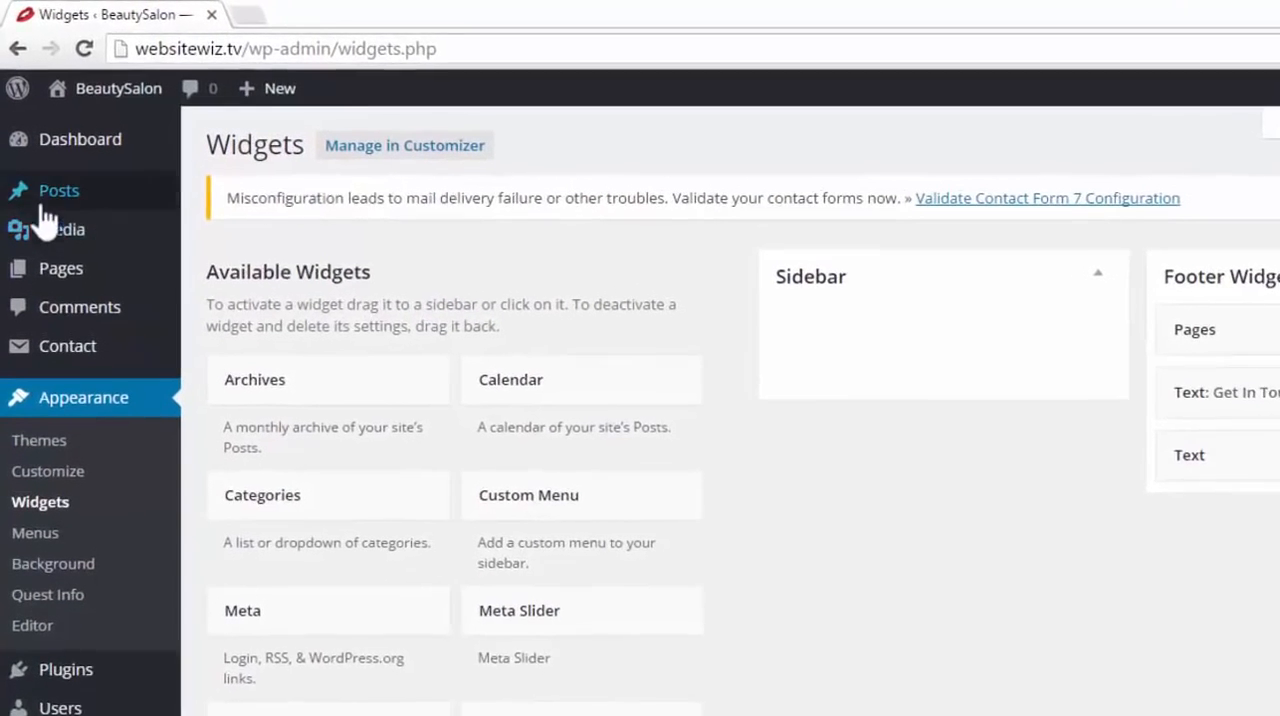
# Start a new blog post and place the cursor in its title field and content area
pyautogui.moveTo(42, 163)
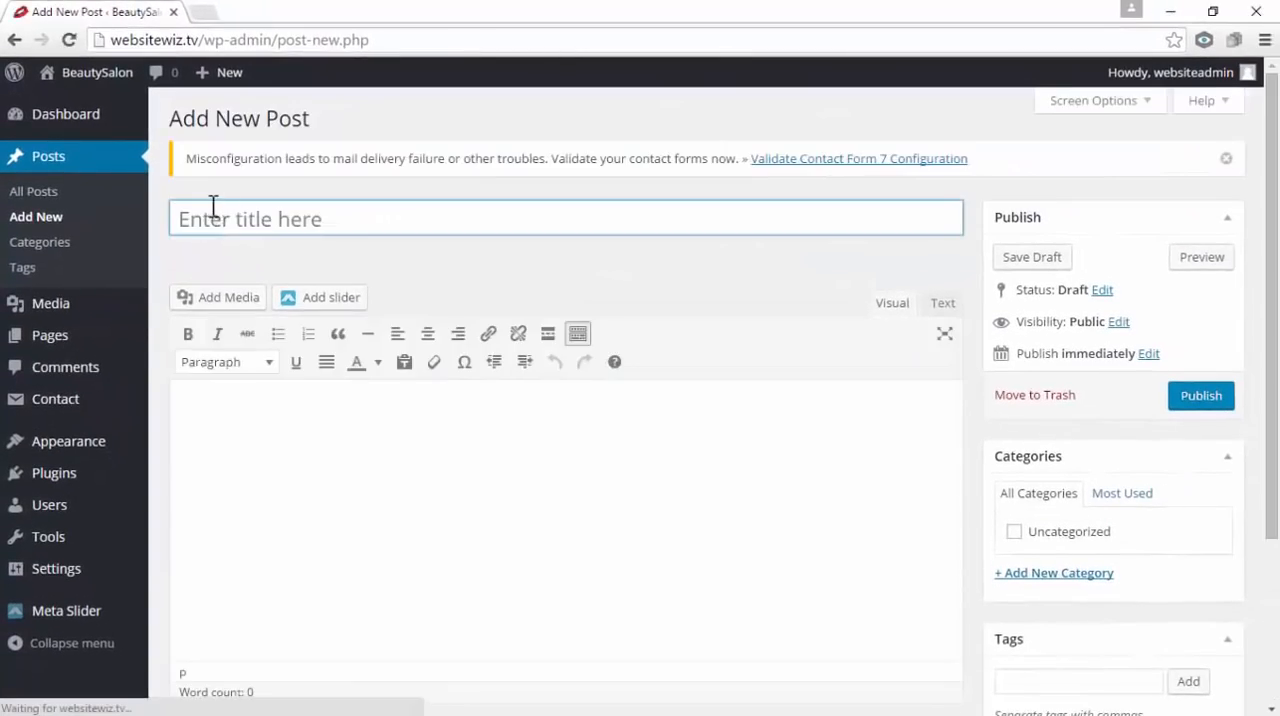
pyautogui.click(203, 219)
pyautogui.click(283, 484)
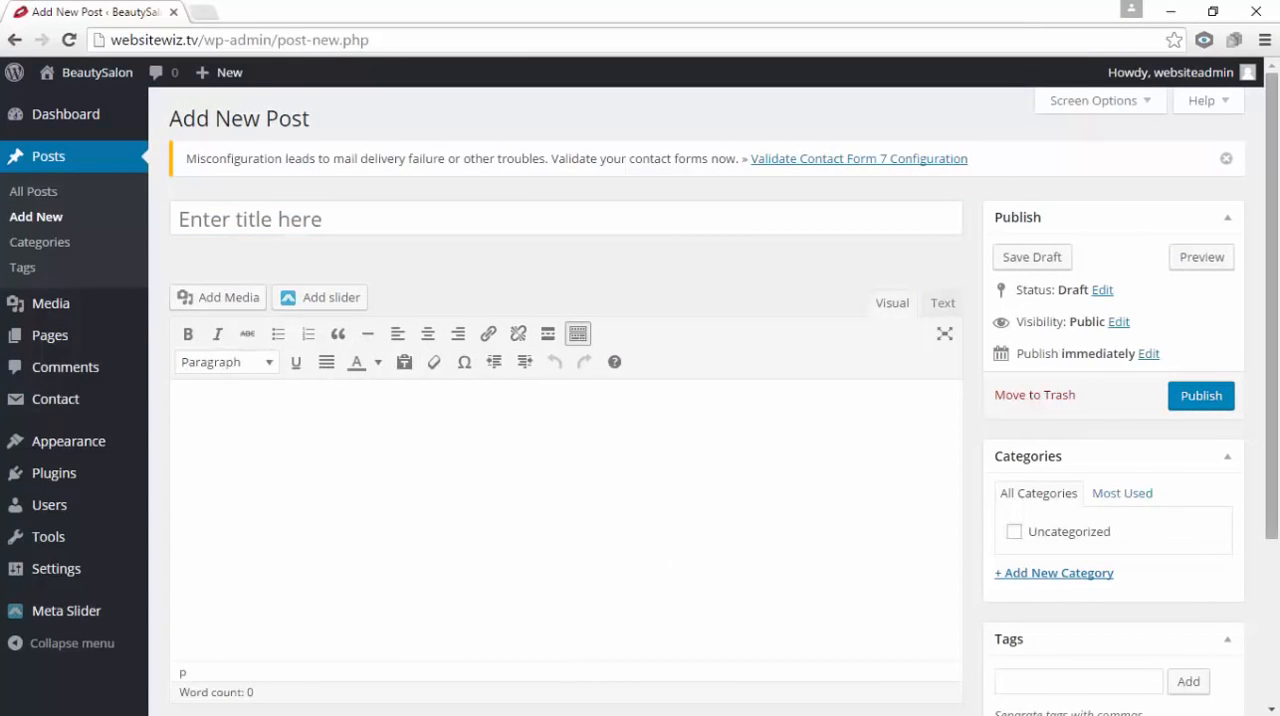
pyautogui.scroll(-2, 1270, 400)
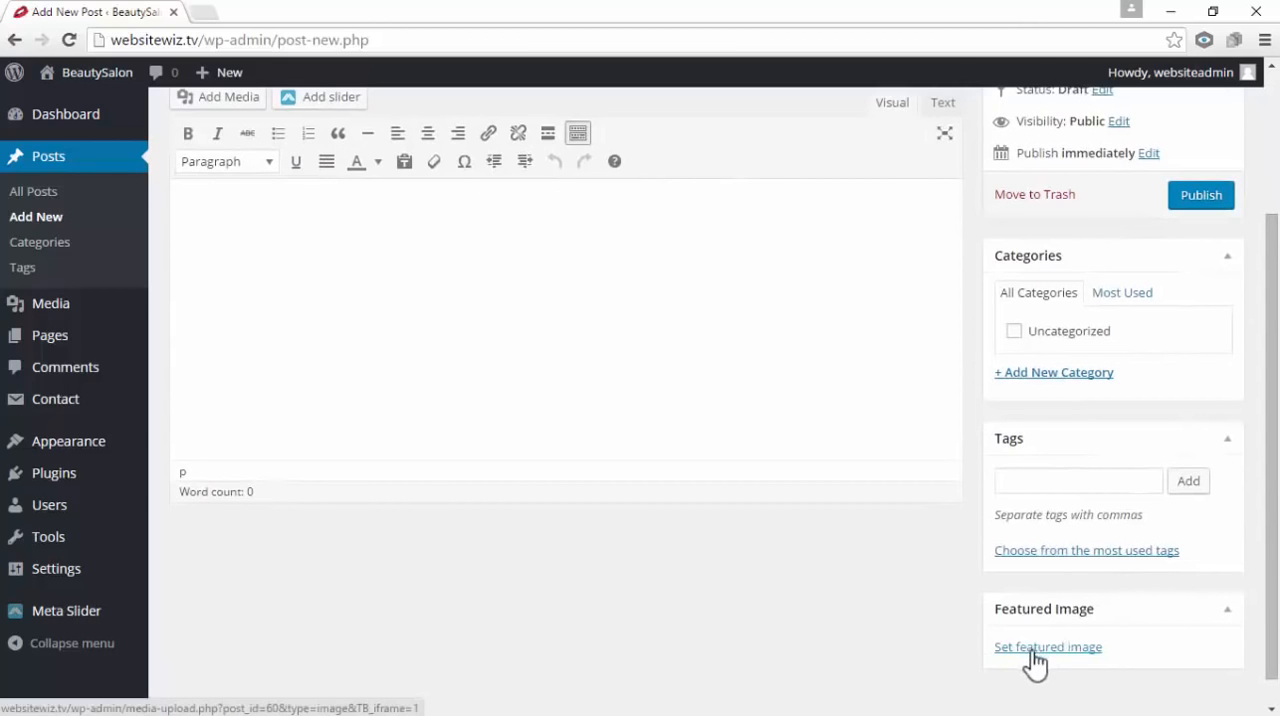
pyautogui.scroll(1, 1071, 595)
pyautogui.scroll(1, 1071, 592)
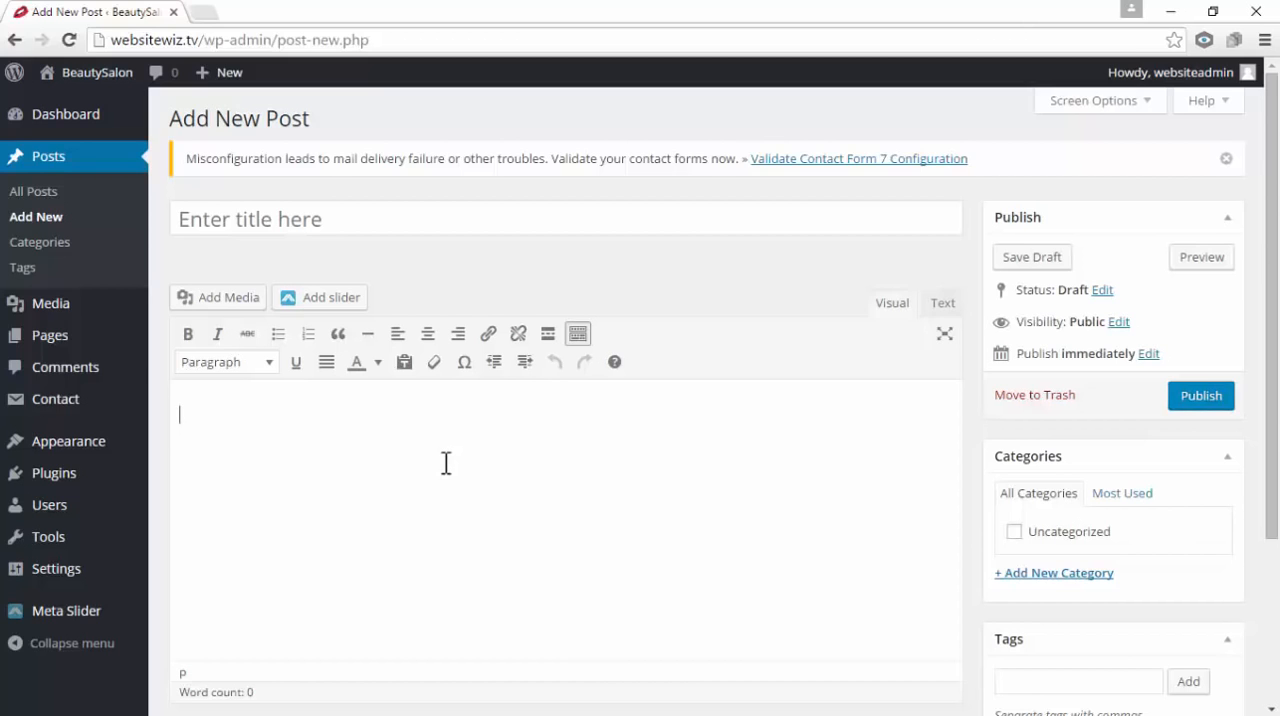
# Open the live site's Blog page and examine how the waxing post's image, title and excerpt are laid out
pyautogui.moveTo(86, 72)
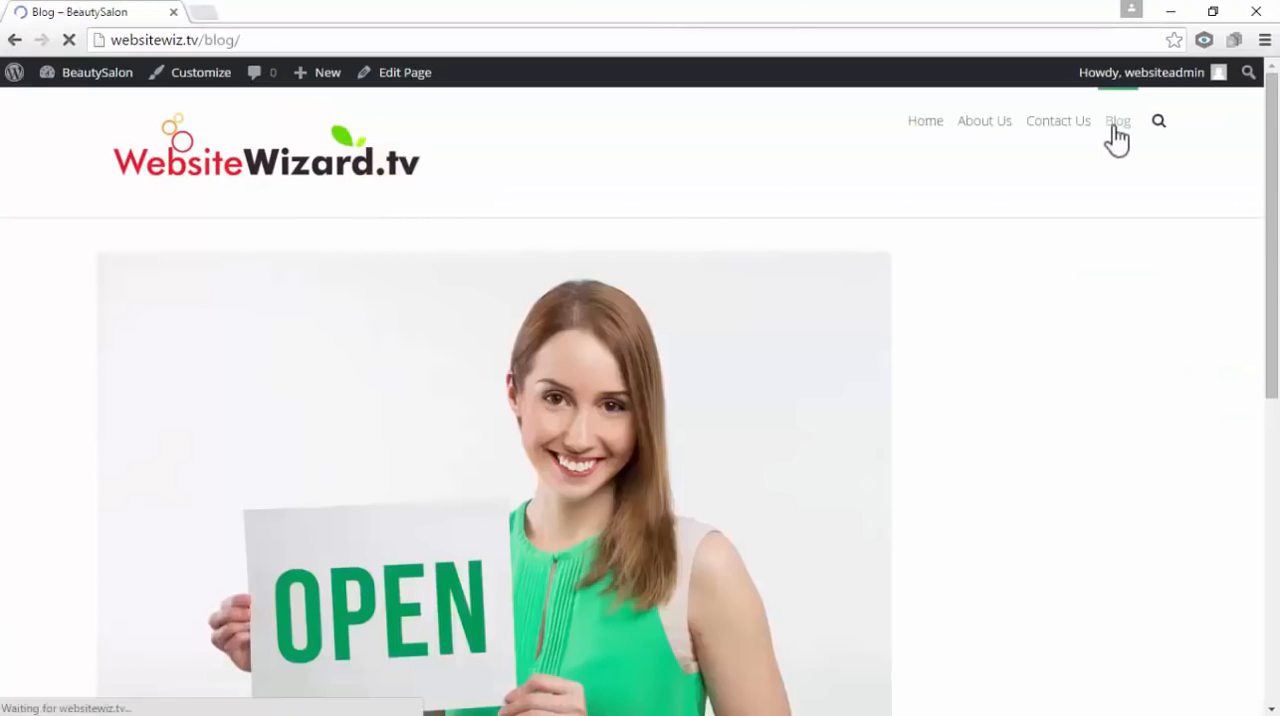
pyautogui.scroll(-6, 775, 400)
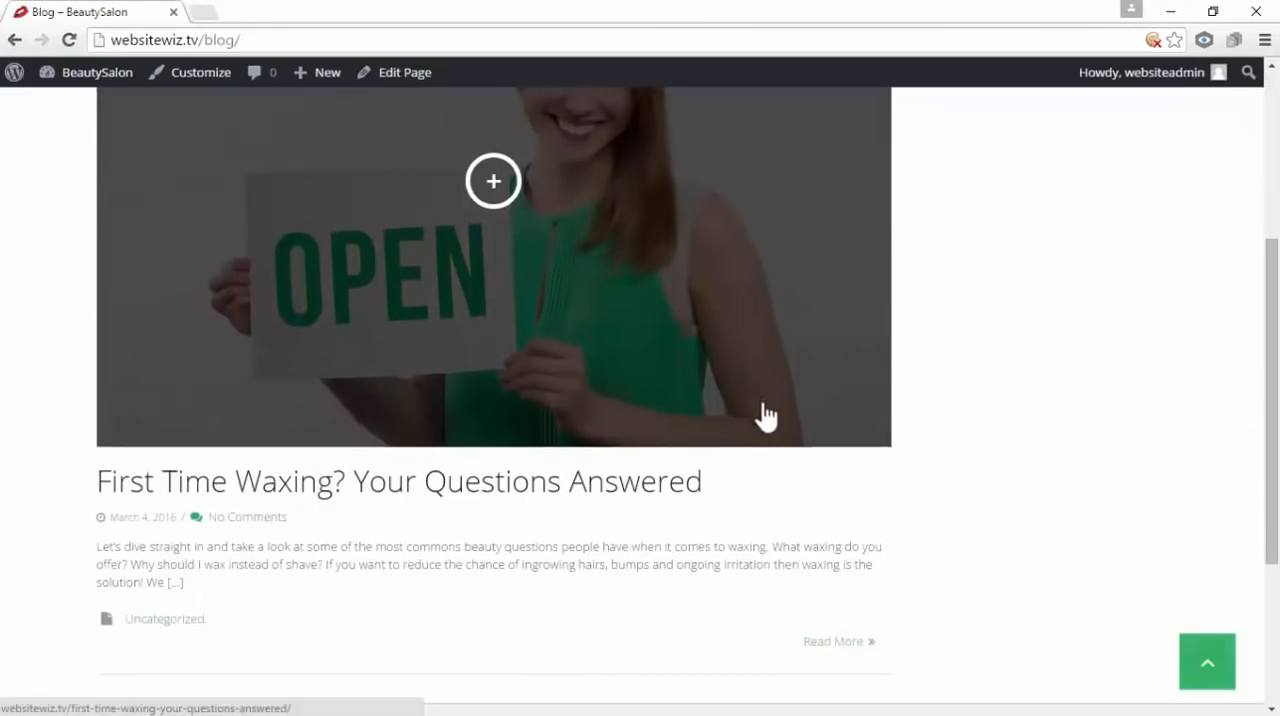
pyautogui.scroll(3, 765, 415)
pyautogui.scroll(3, 765, 415)
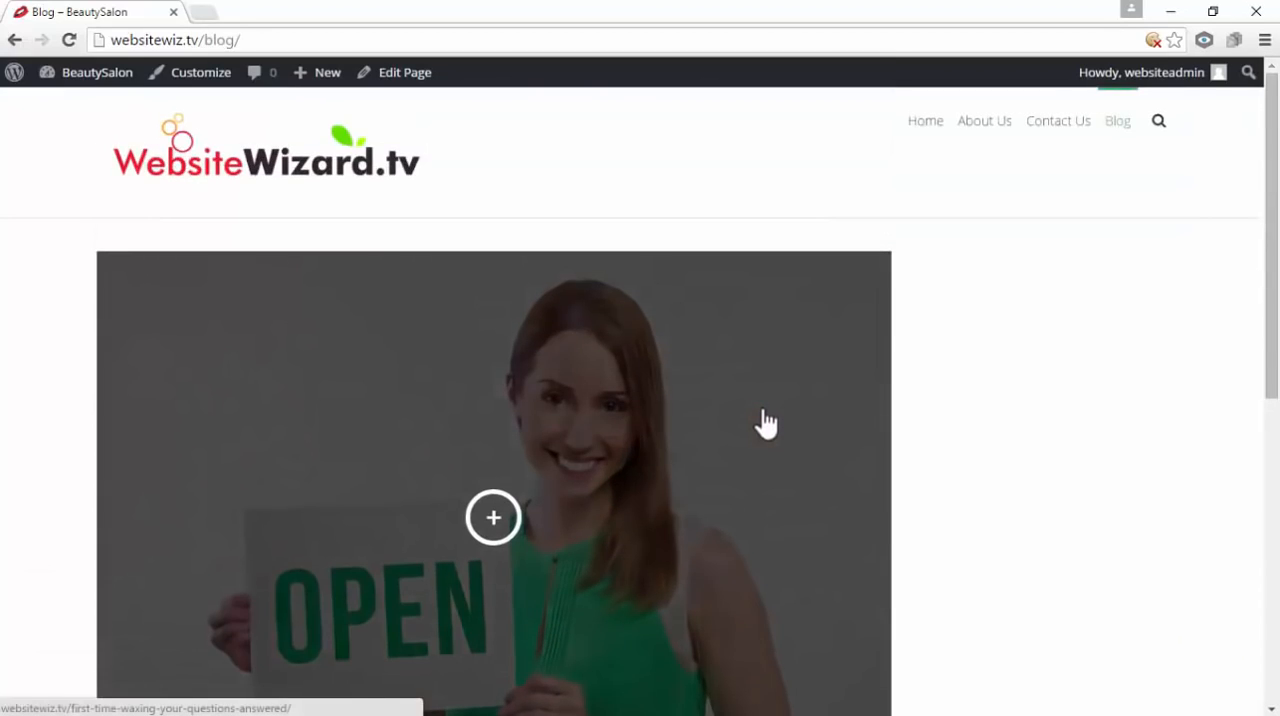
pyautogui.scroll(-5, 763, 423)
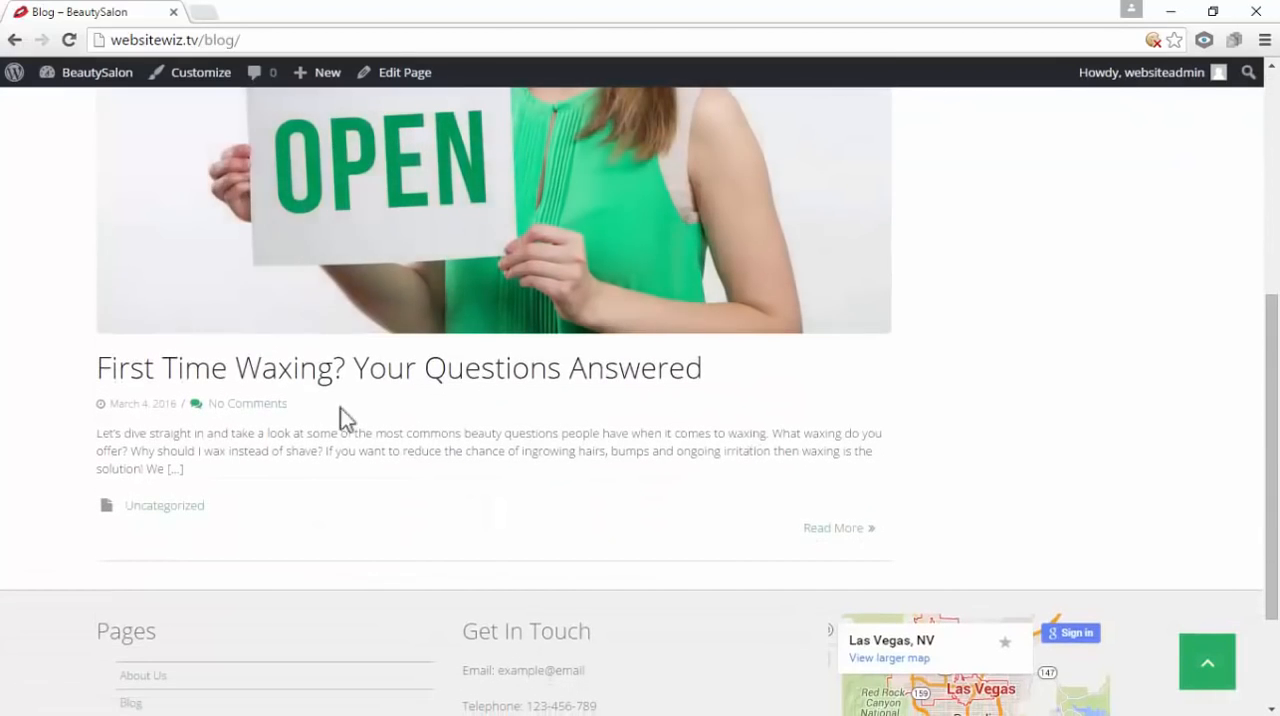
pyautogui.scroll(3, 404, 398)
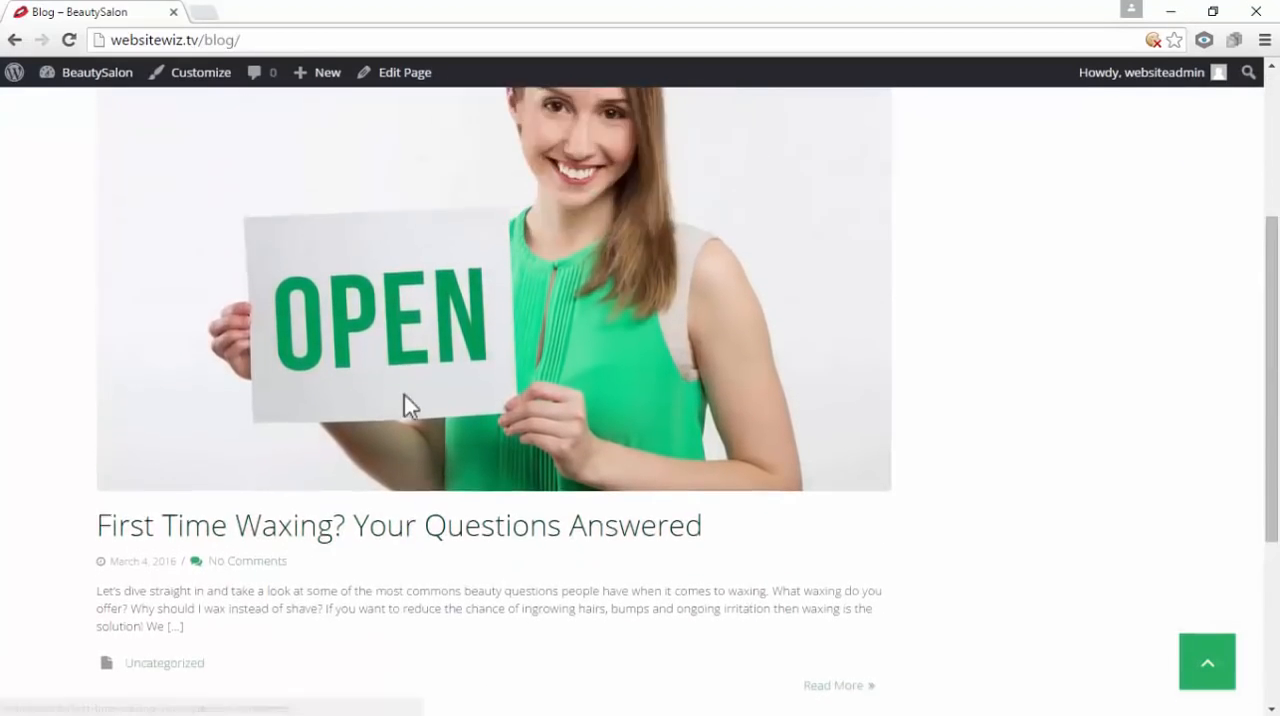
pyautogui.scroll(-3, 897, 395)
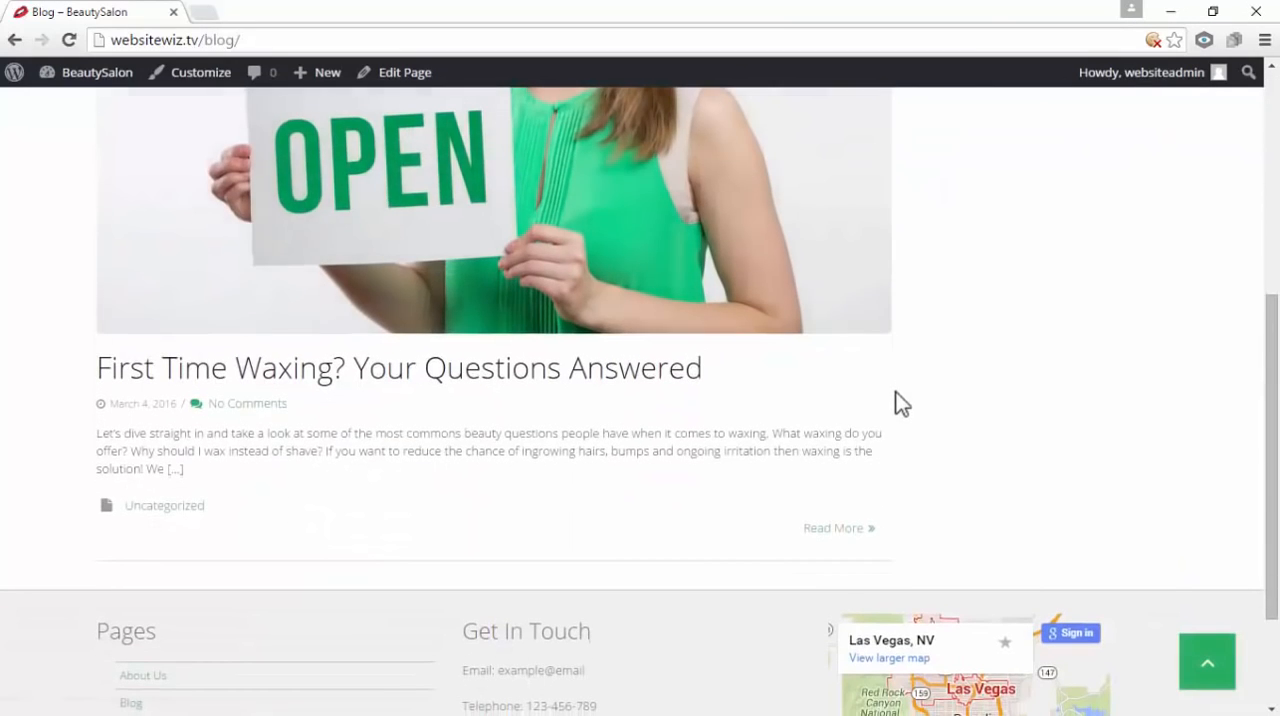
pyautogui.scroll(2, 480, 480)
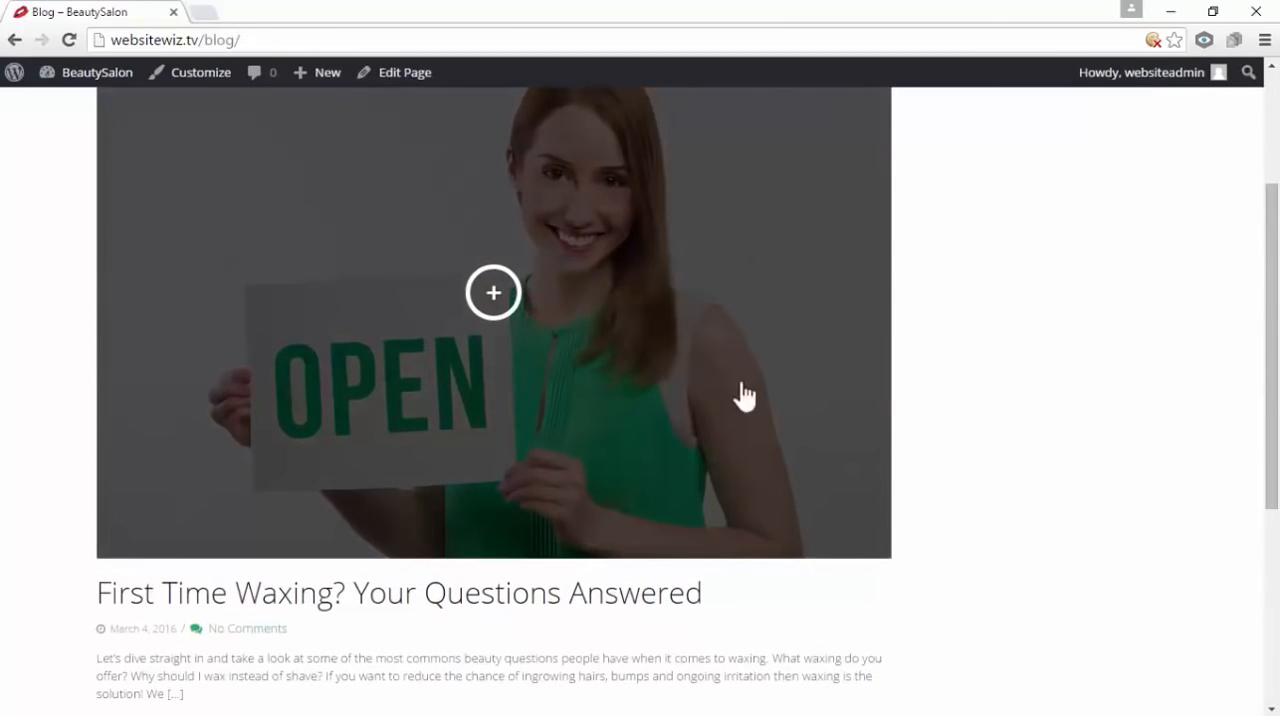
pyautogui.scroll(-1, 670, 434)
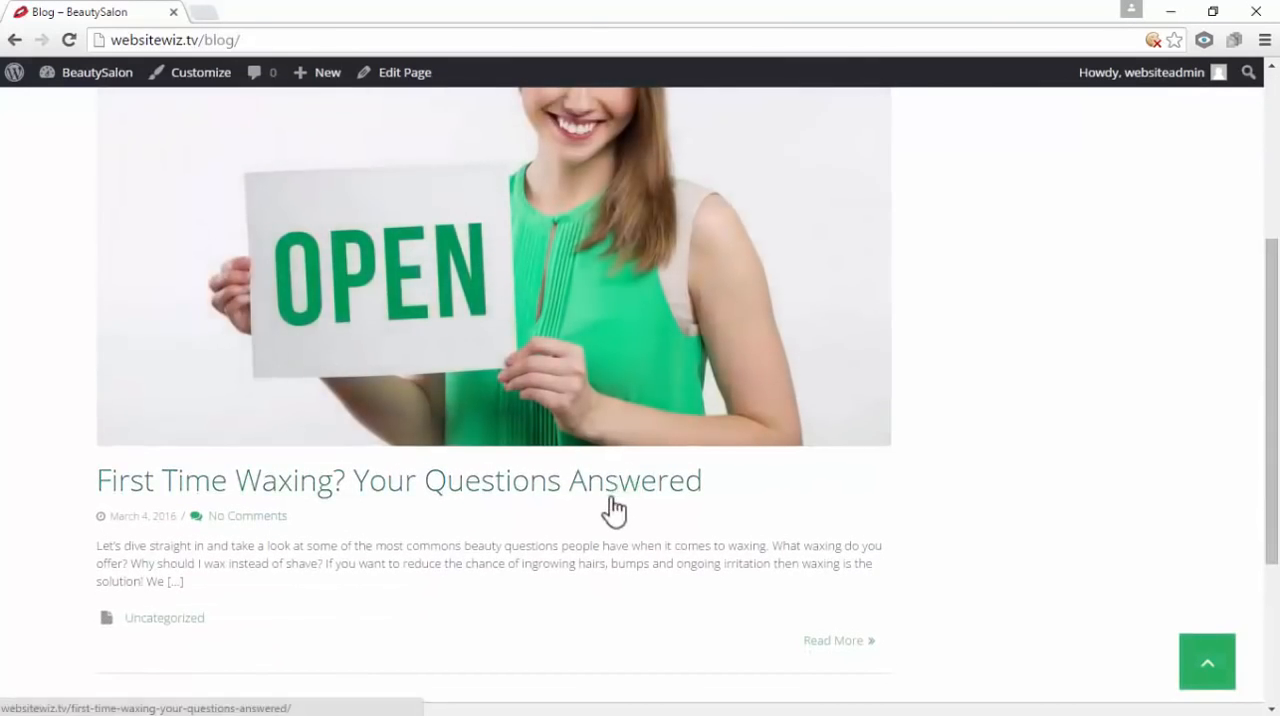
pyautogui.scroll(3, 608, 518)
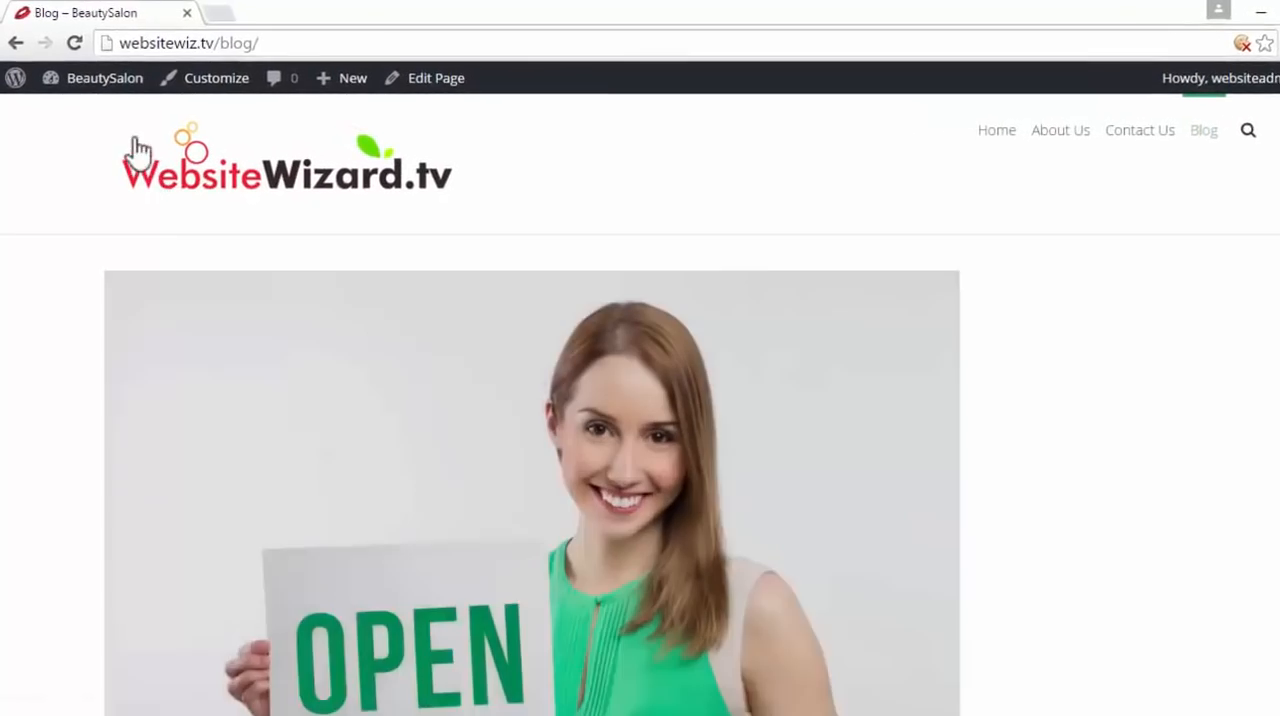
# Return to the dashboard and open the Blog (Posts Page) layout settings in the site customizer
pyautogui.moveTo(92, 76)
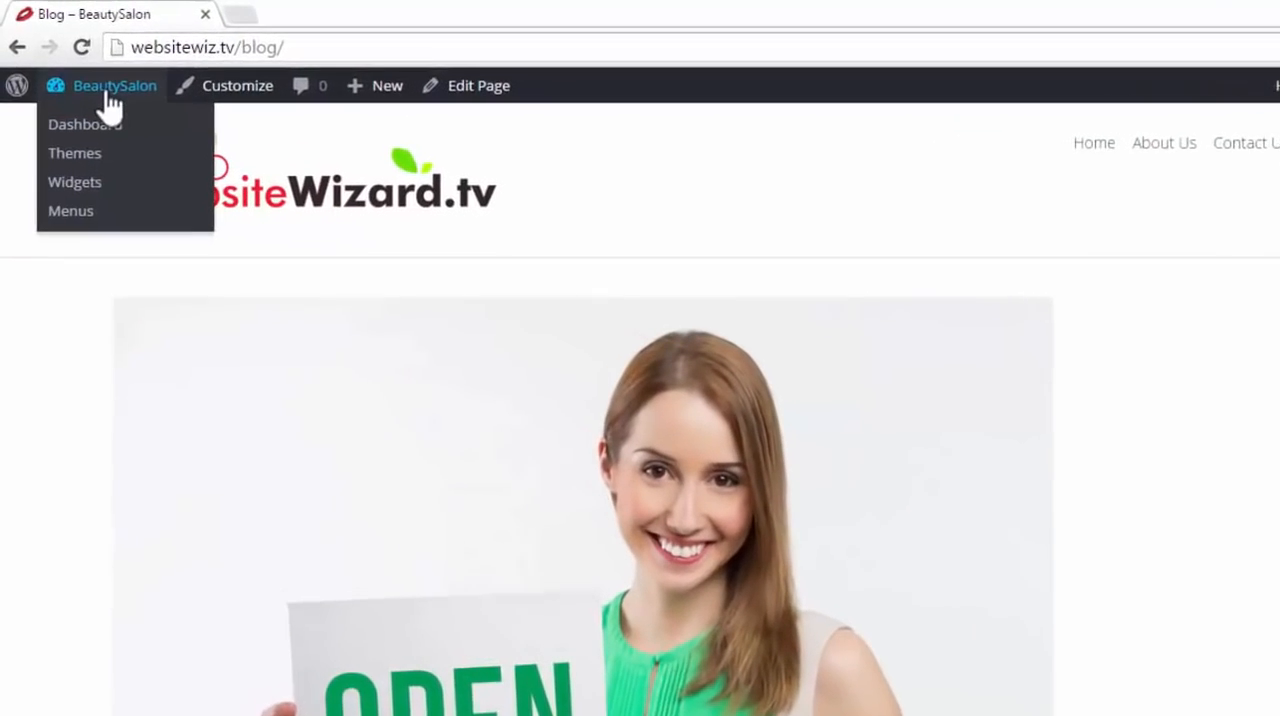
pyautogui.click(114, 124)
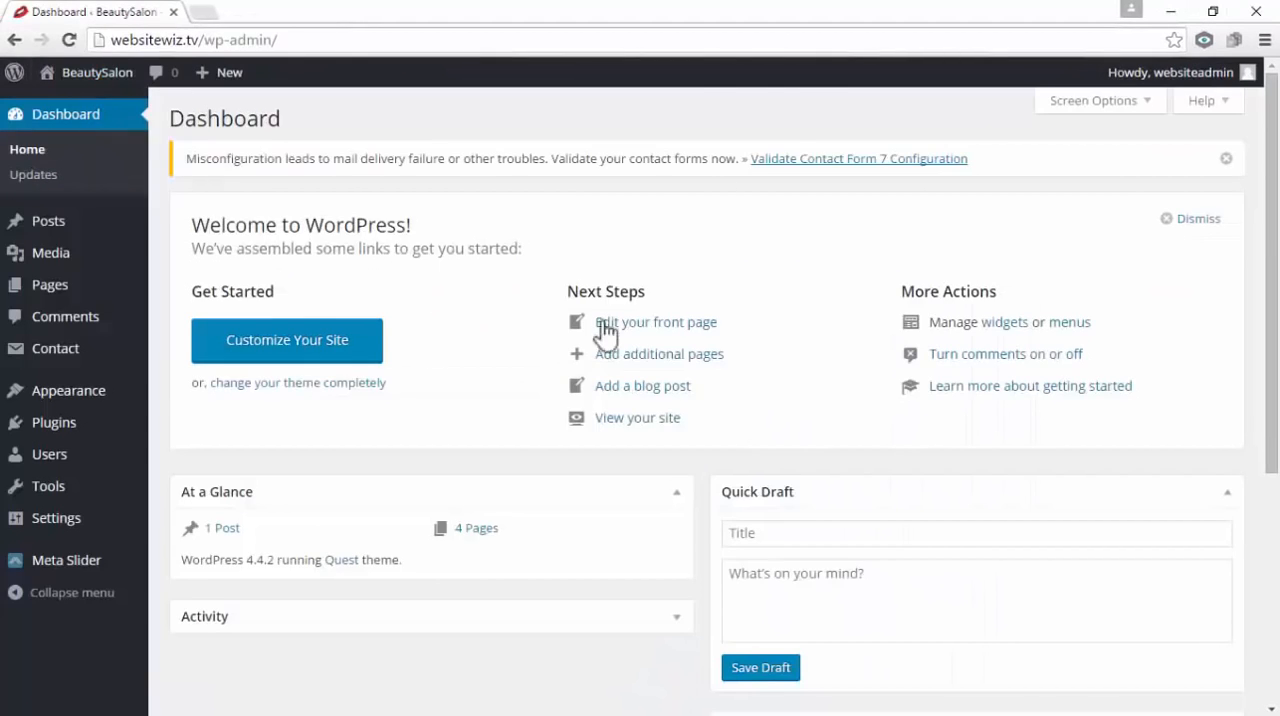
pyautogui.moveTo(123, 397)
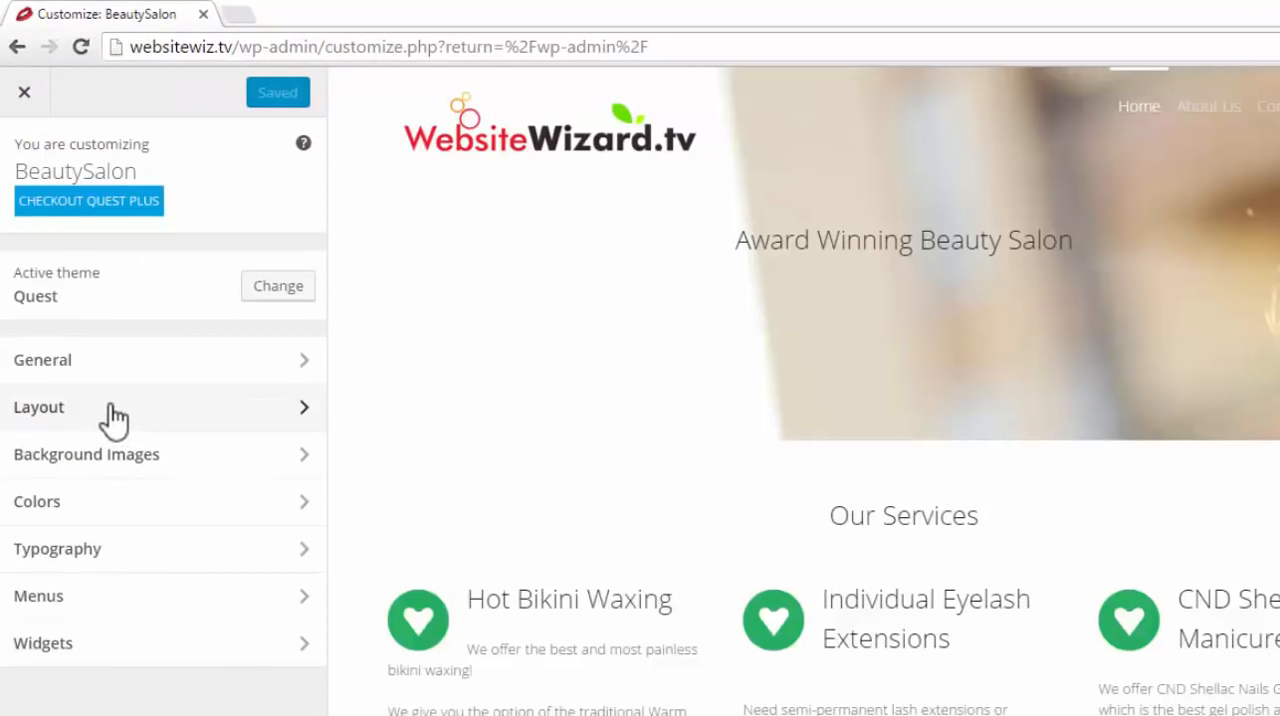
pyautogui.click(112, 410)
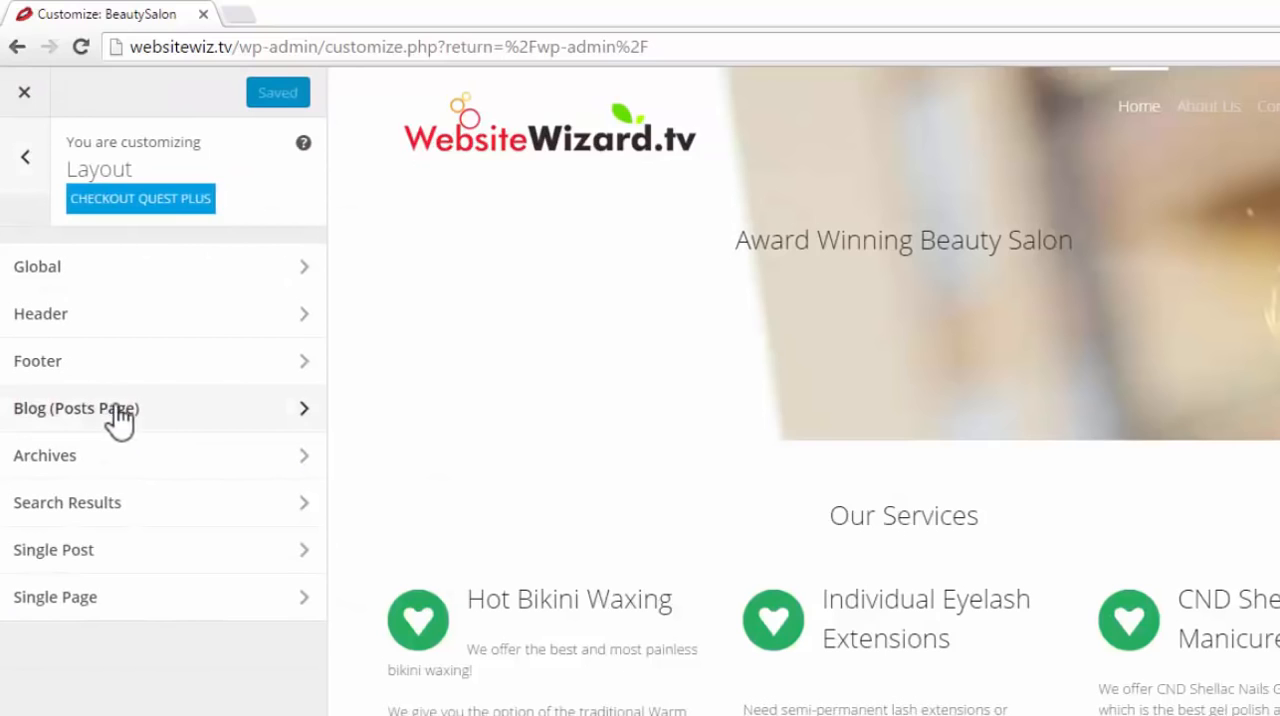
pyautogui.click(188, 410)
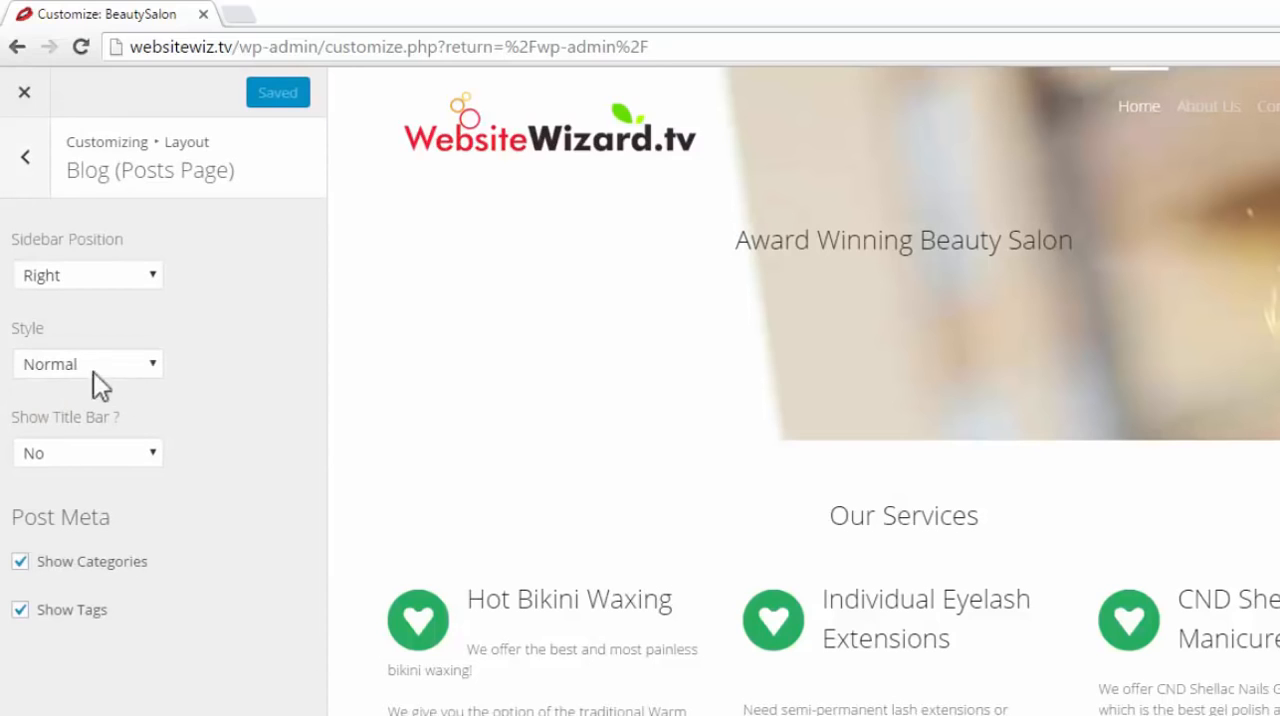
# Try the Medium style for the blog posts page and preview it on the Blog page
pyautogui.click(155, 368)
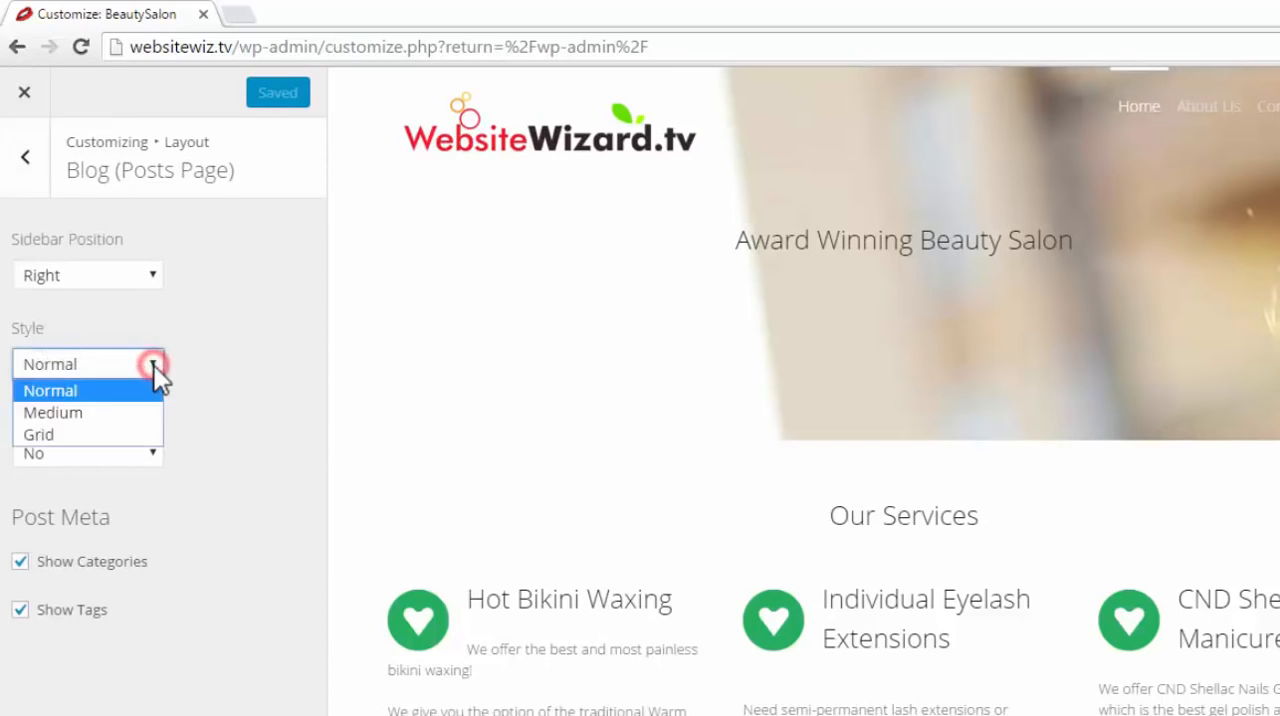
pyautogui.click(100, 411)
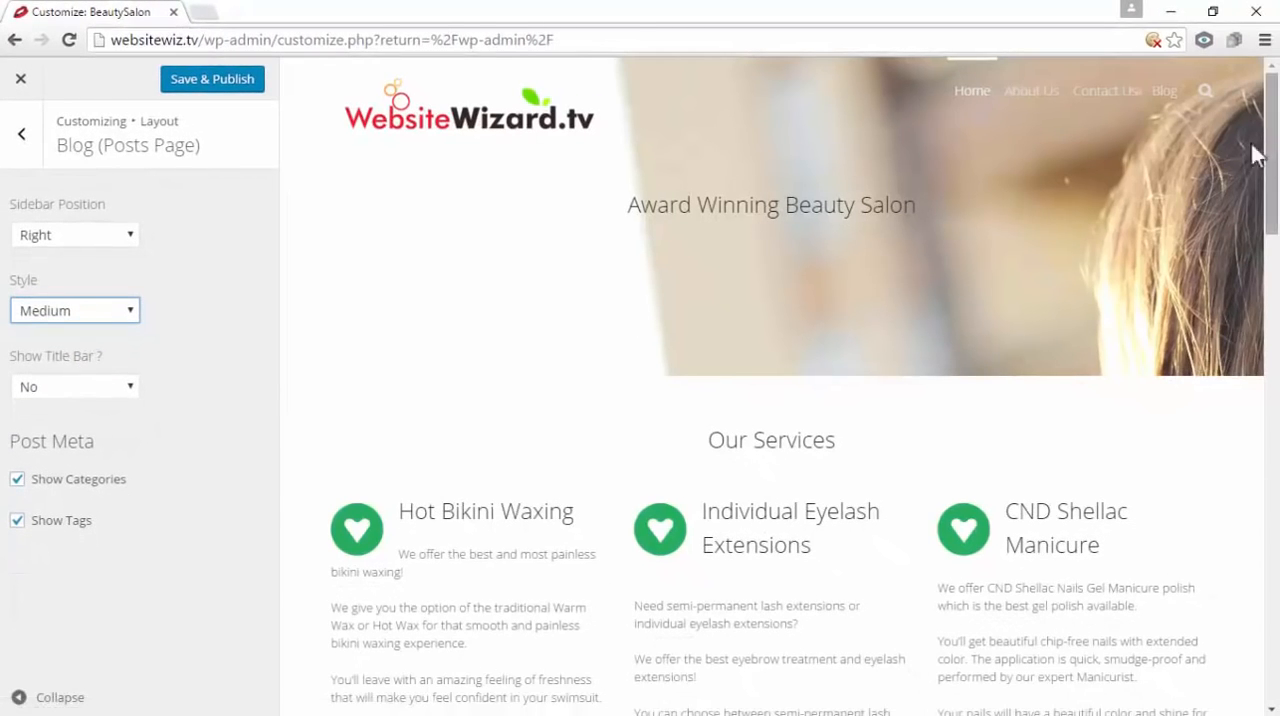
pyautogui.click(1162, 92)
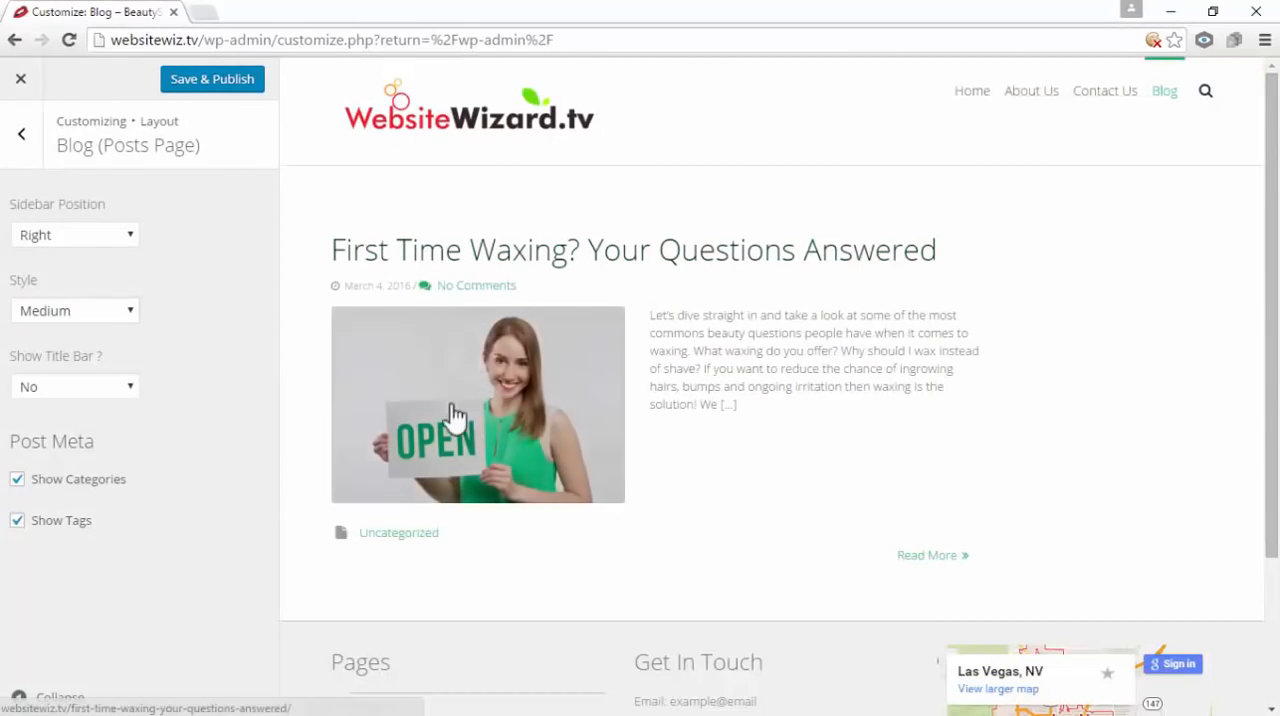
# Set the blog posts page style to Grid, save and publish the change, and close the customizer
pyautogui.click(133, 312)
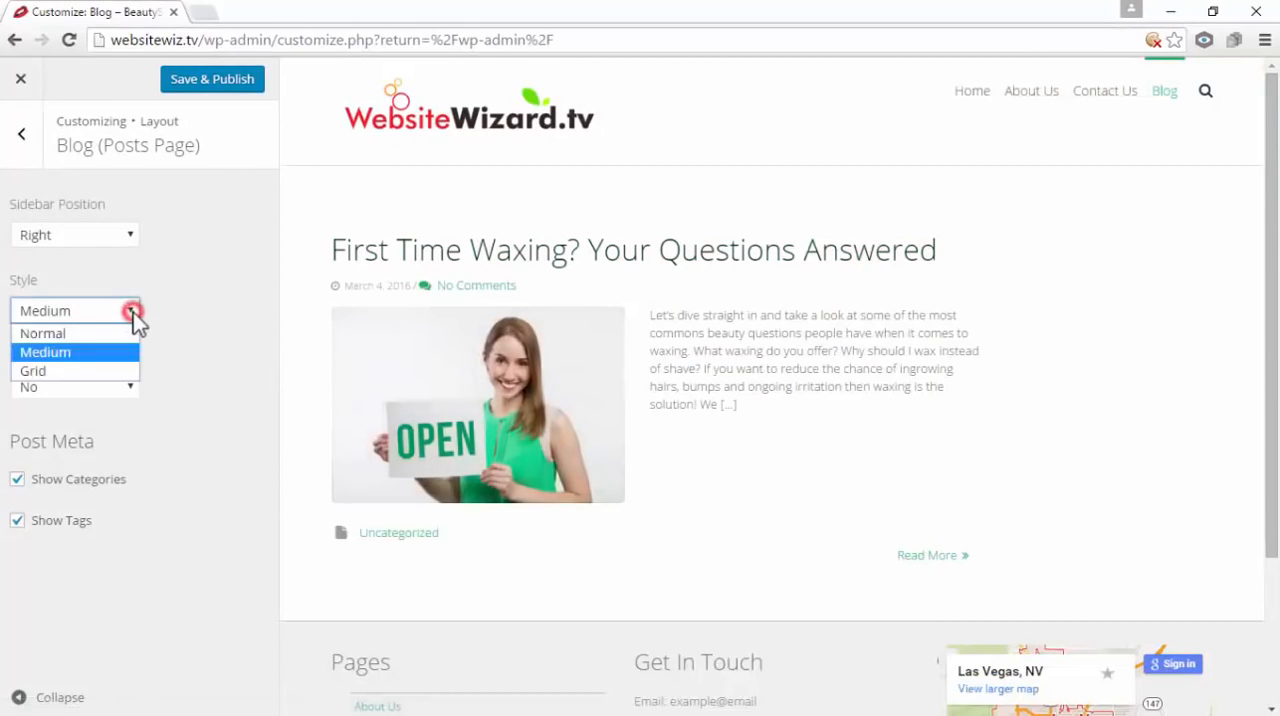
pyautogui.click(103, 372)
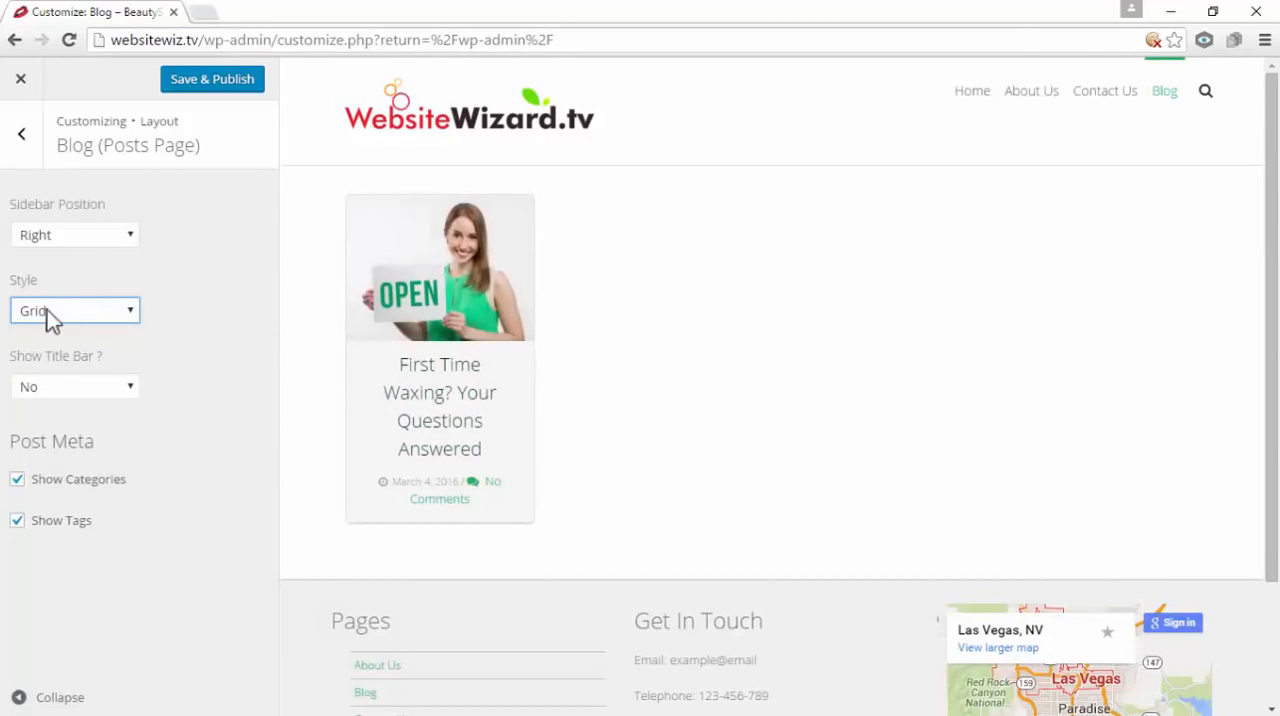
pyautogui.click(133, 310)
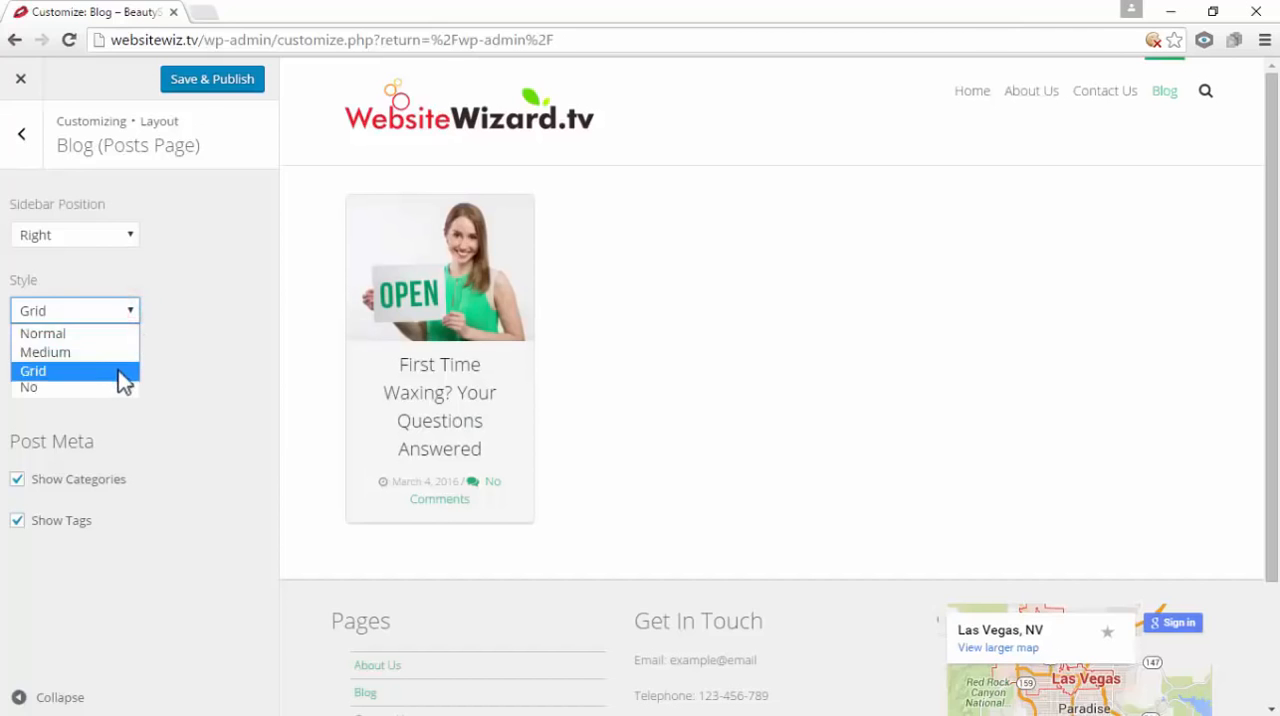
pyautogui.click(118, 369)
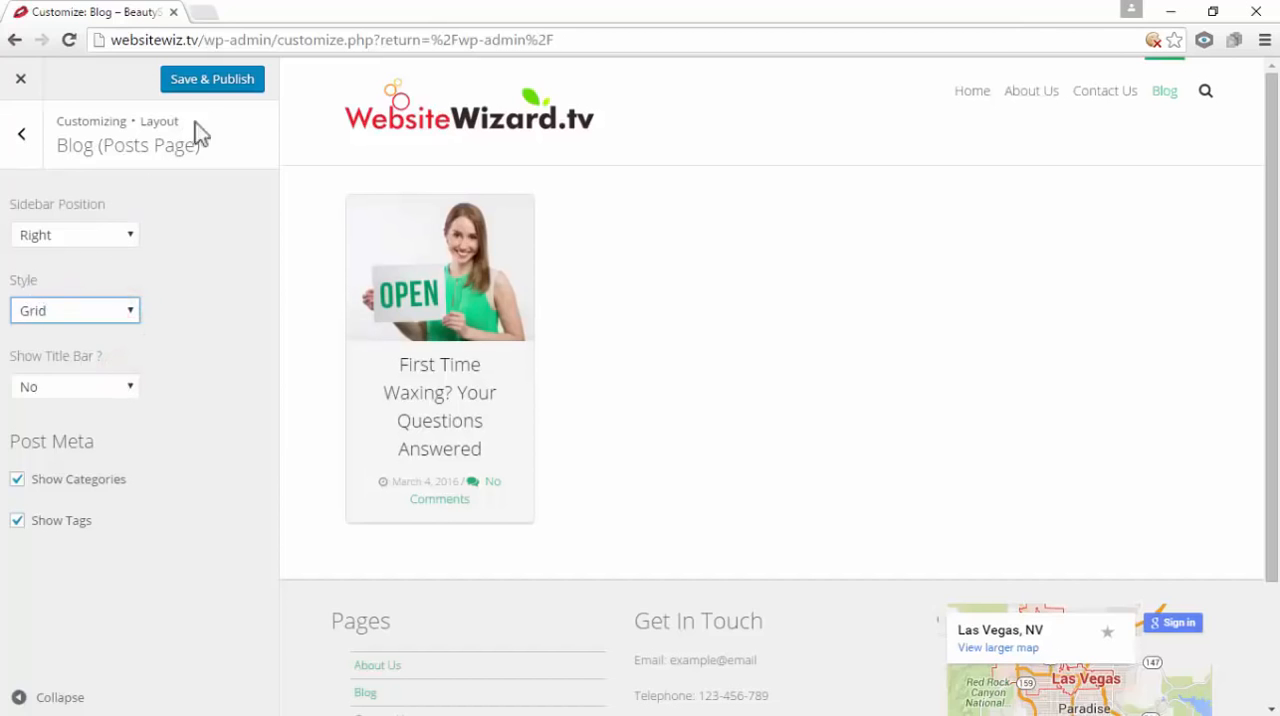
pyautogui.click(216, 95)
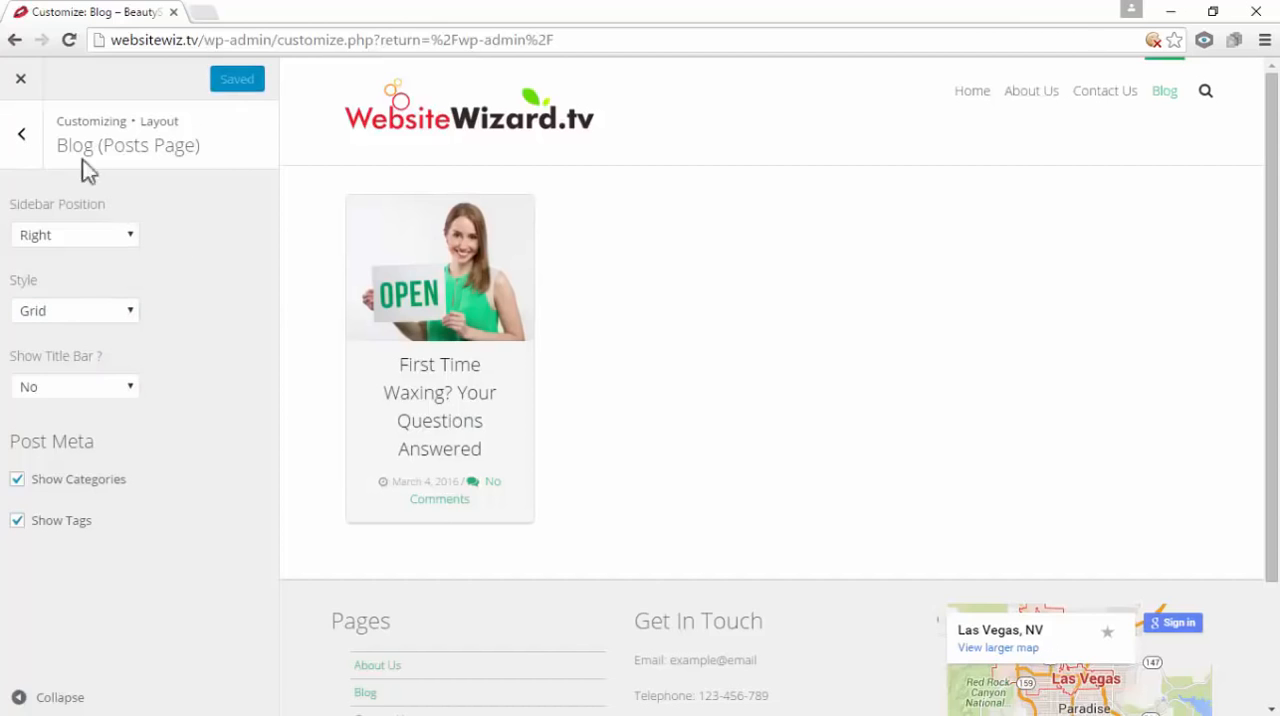
pyautogui.click(22, 80)
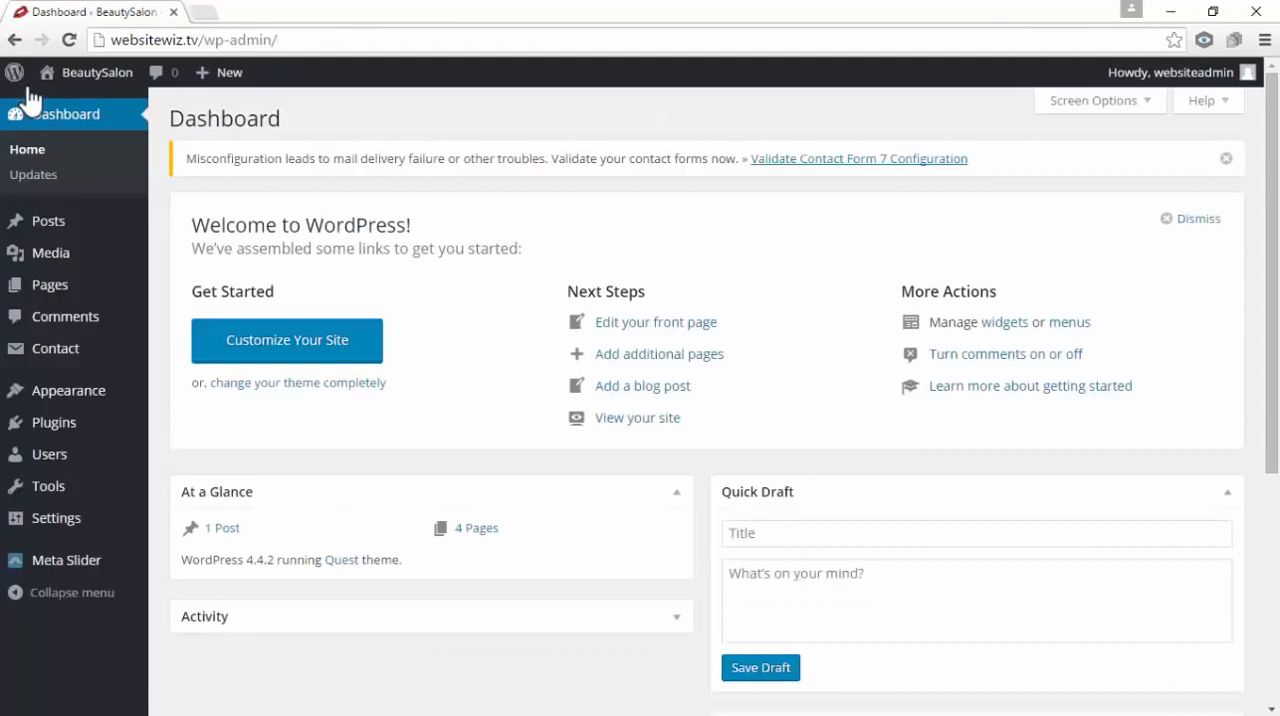
pyautogui.moveTo(30, 84)
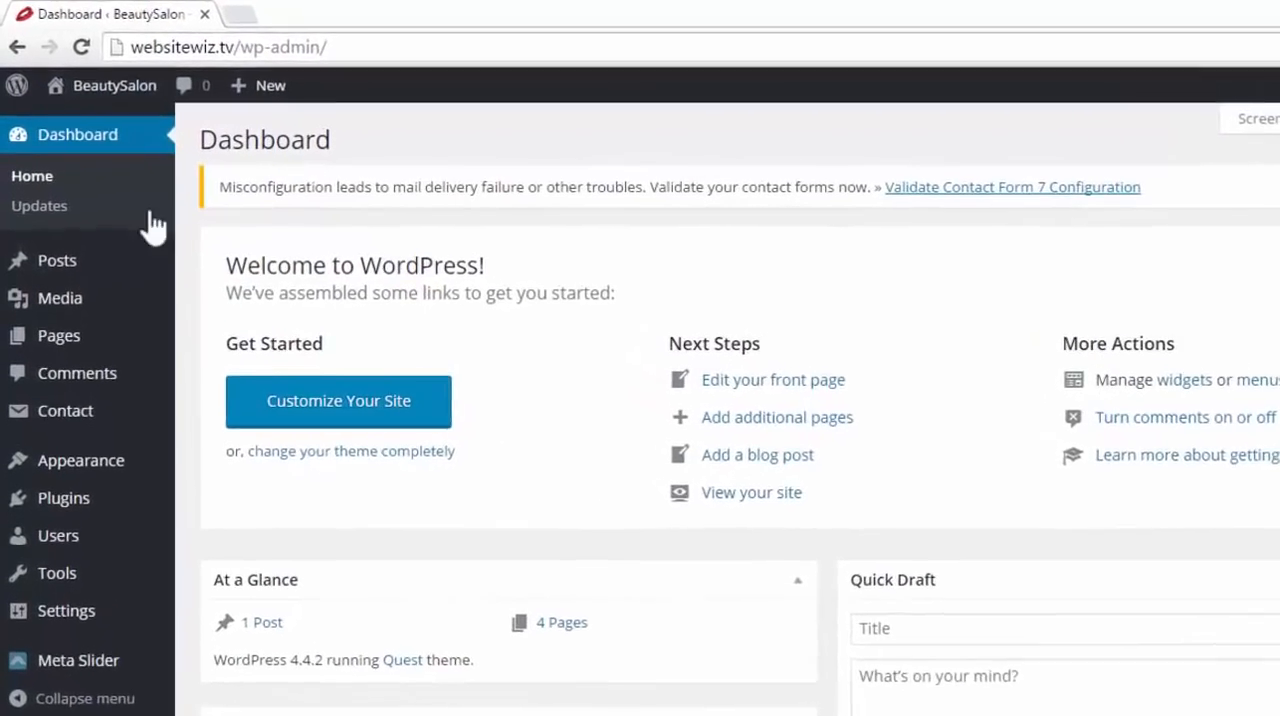
# Create a new post titled "Blog Post 2" with the body text "This is some sample content"
pyautogui.moveTo(12, 222)
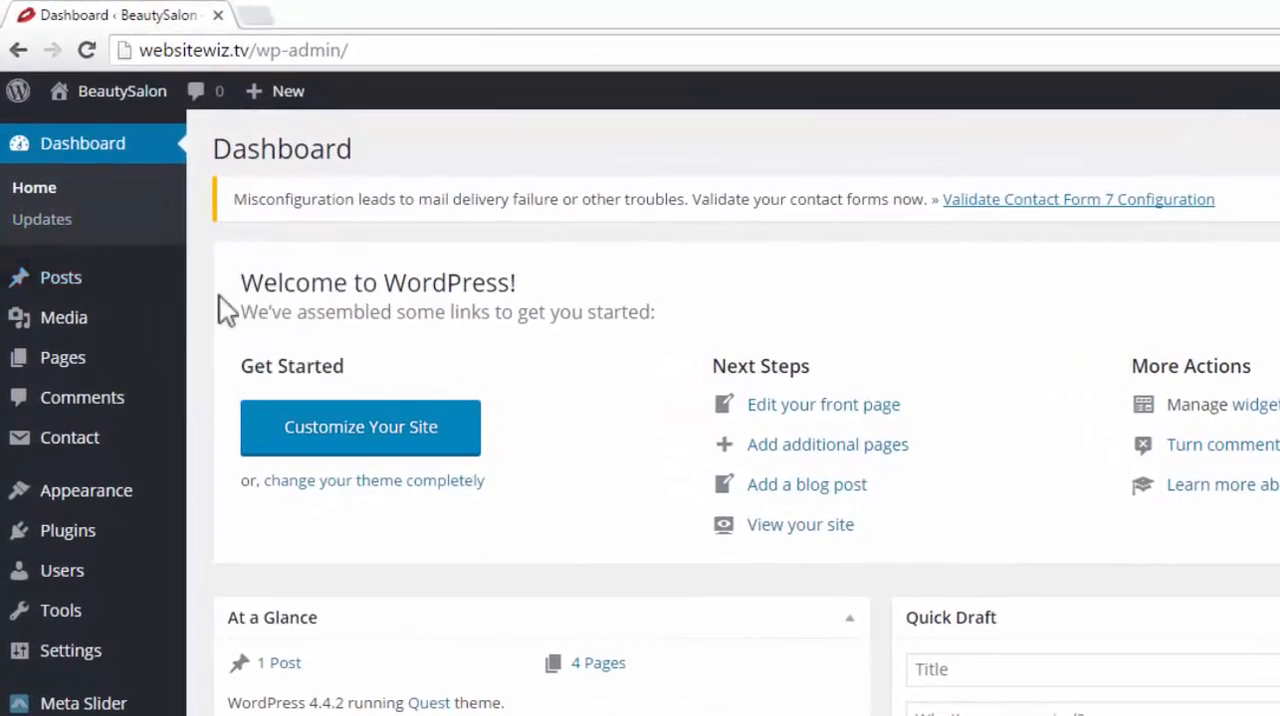
pyautogui.moveTo(63, 297)
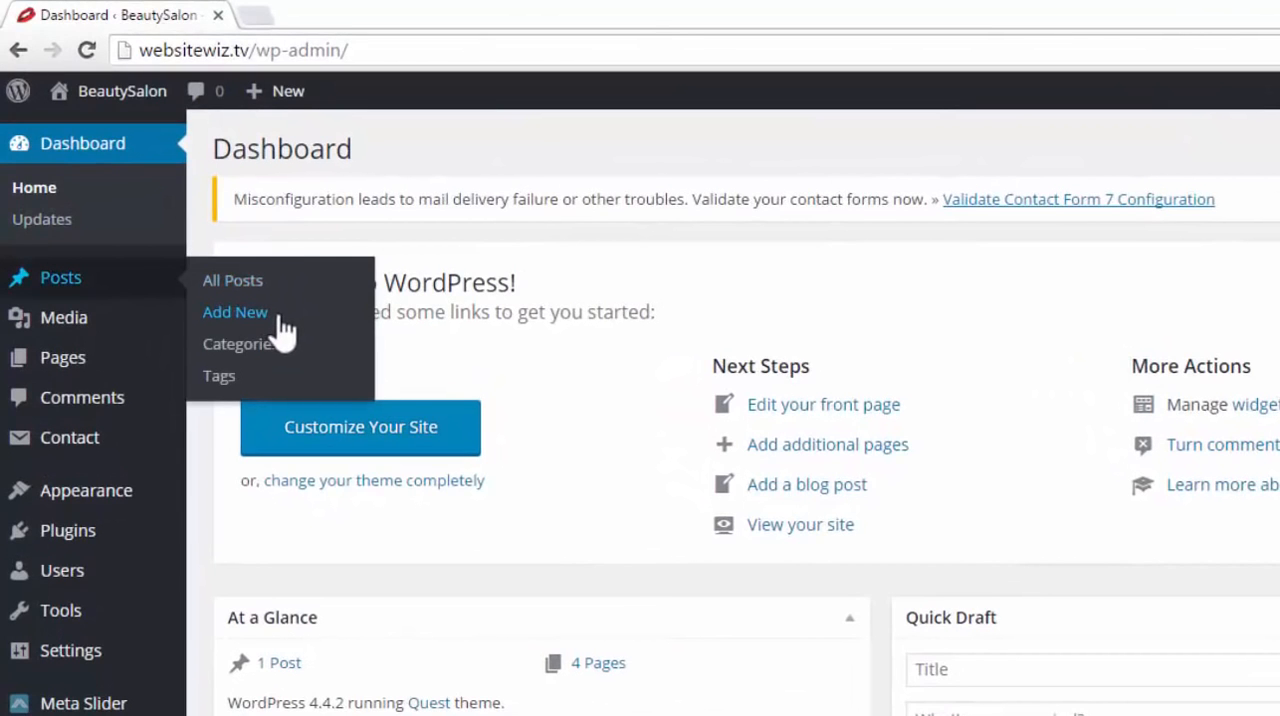
pyautogui.click(280, 318)
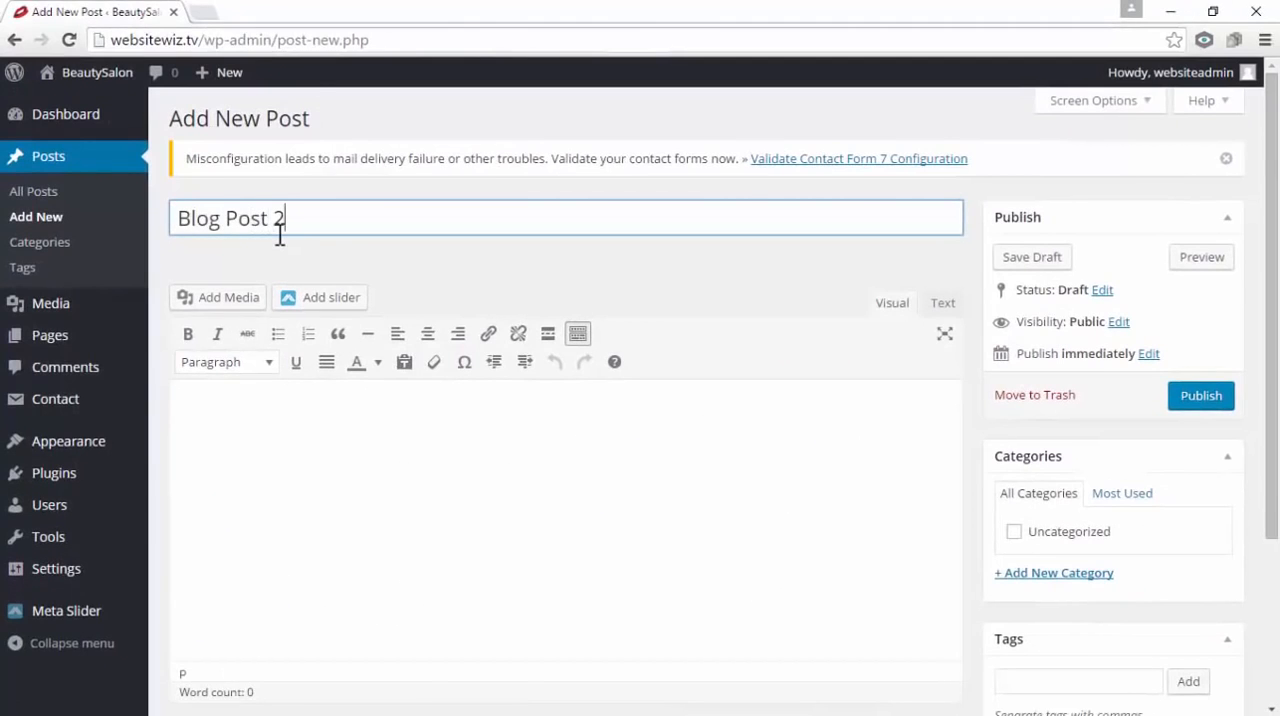
pyautogui.click(562, 591)
pyautogui.write('T')
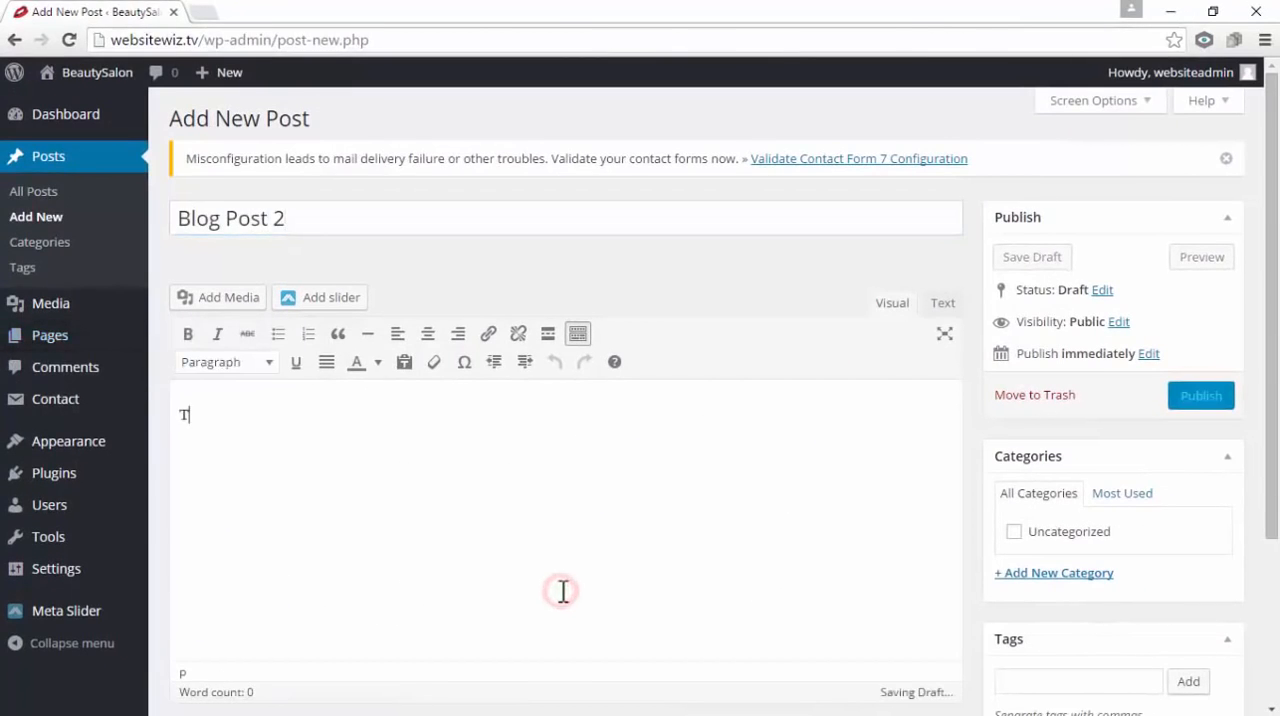
pyautogui.write('his is some sample content')
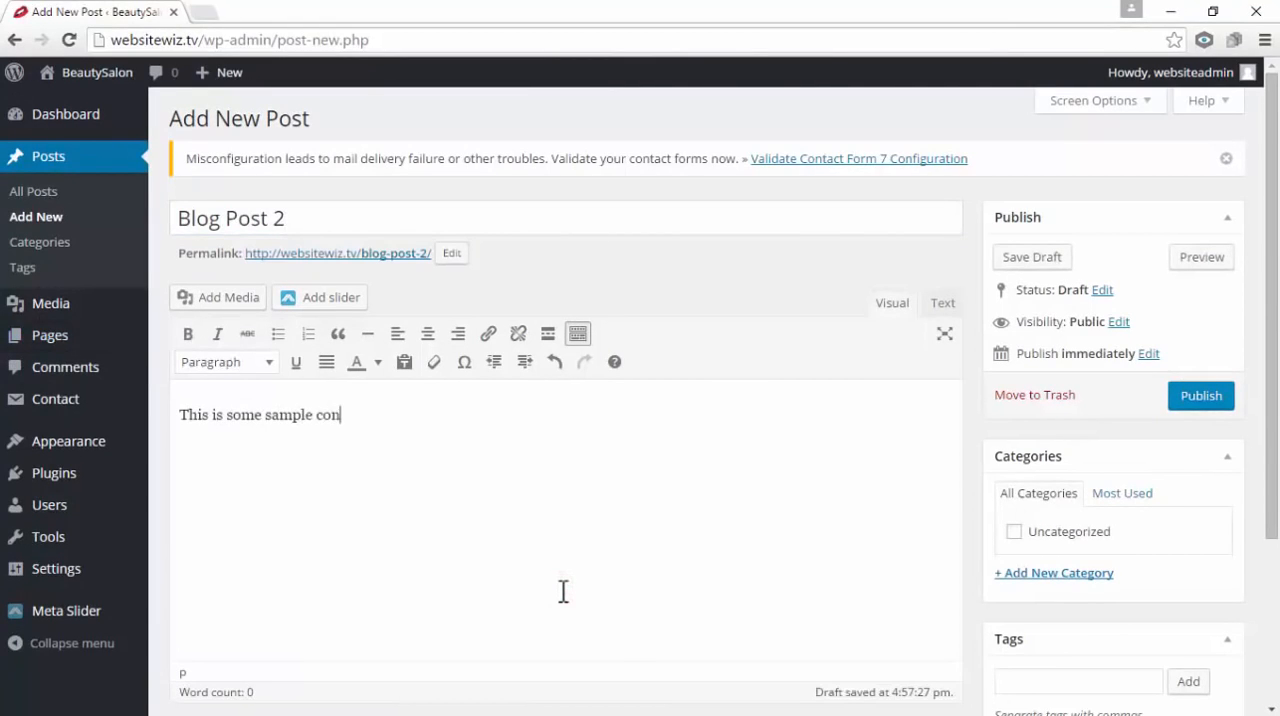
pyautogui.tripleClick(330, 219)
pyautogui.moveTo(385, 425); pyautogui.dragTo(186, 414)
pyautogui.click(442, 469)
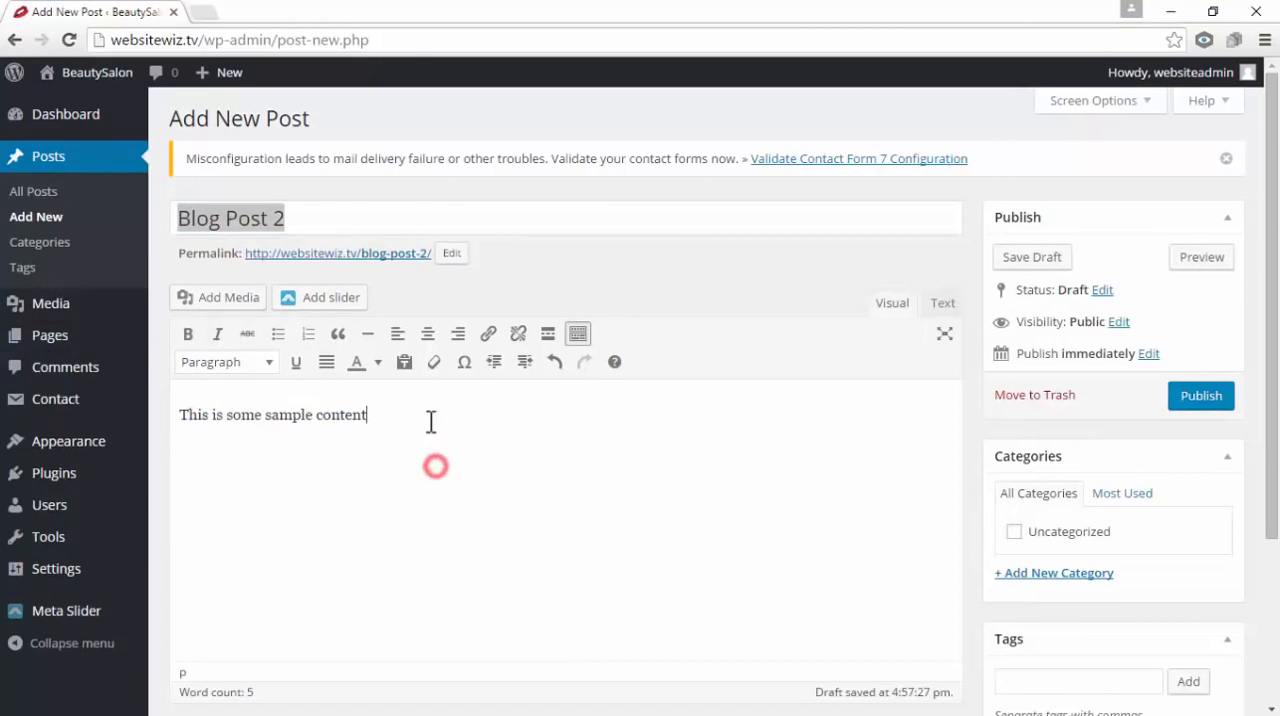
# Set slider-1.jpg from the media library as the featured image of Blog Post 2
pyautogui.scroll(-3, 800, 403)
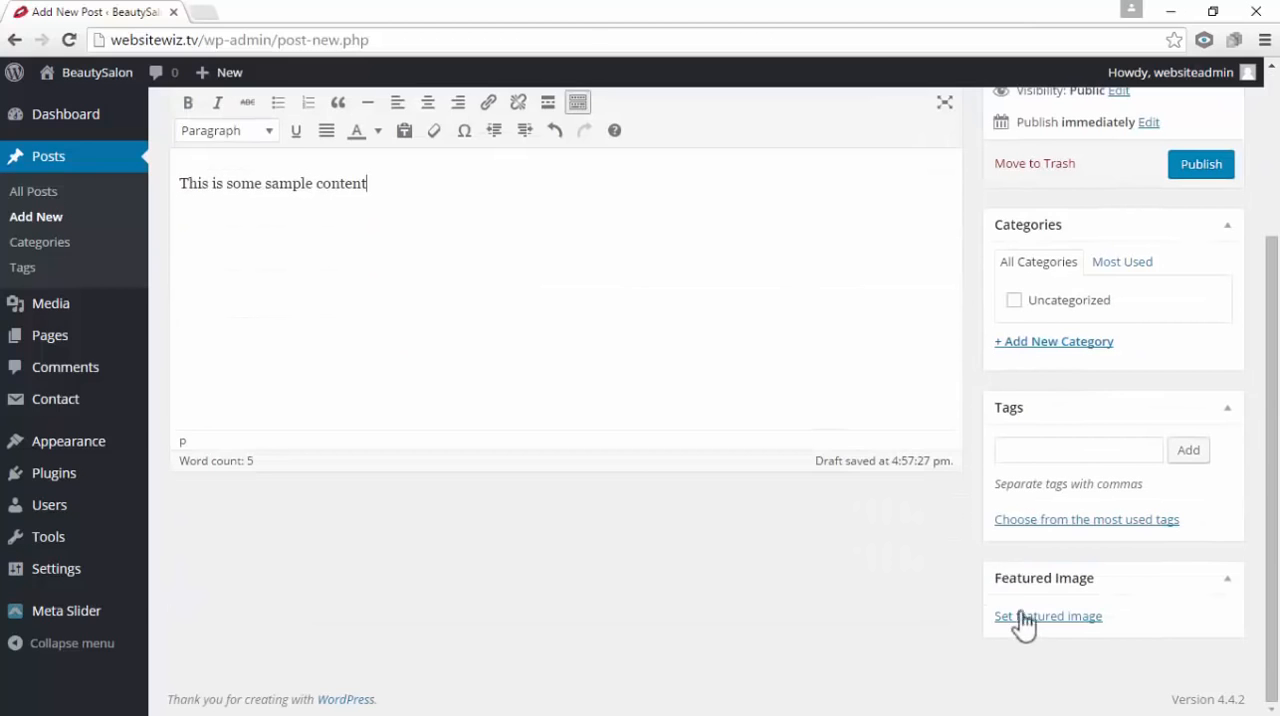
pyautogui.click(1023, 620)
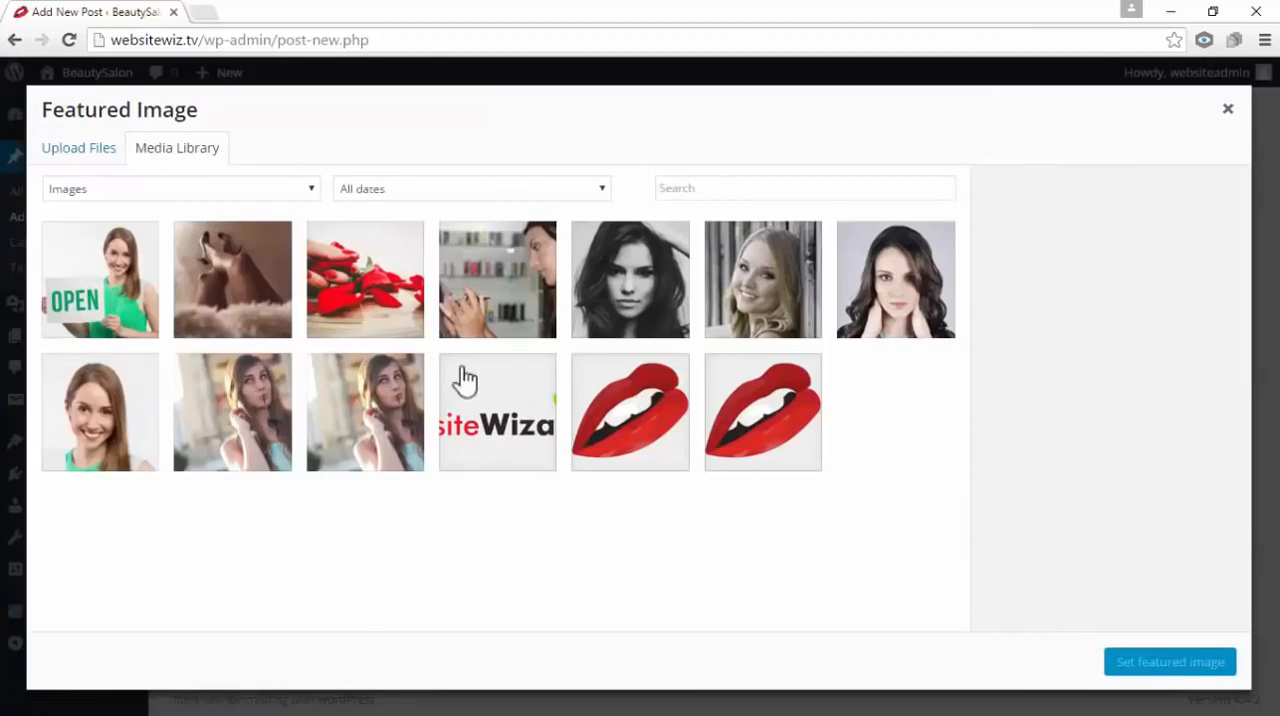
pyautogui.click(65, 152)
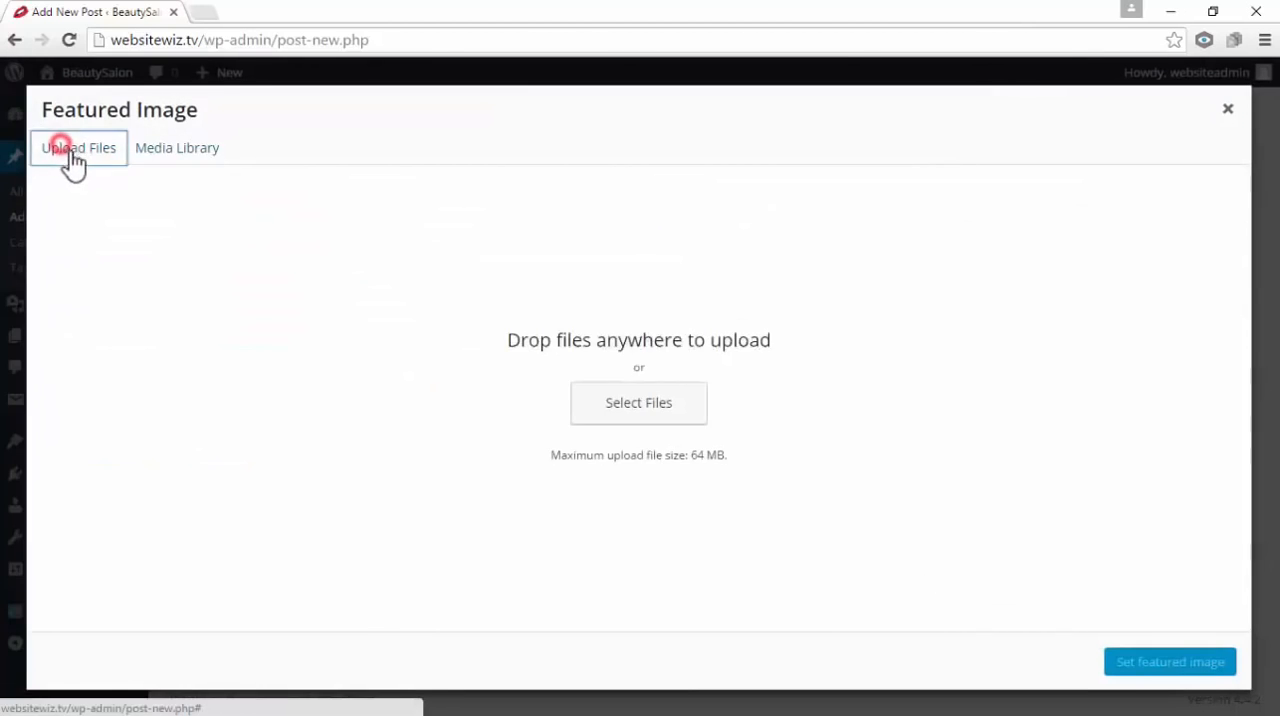
pyautogui.click(170, 150)
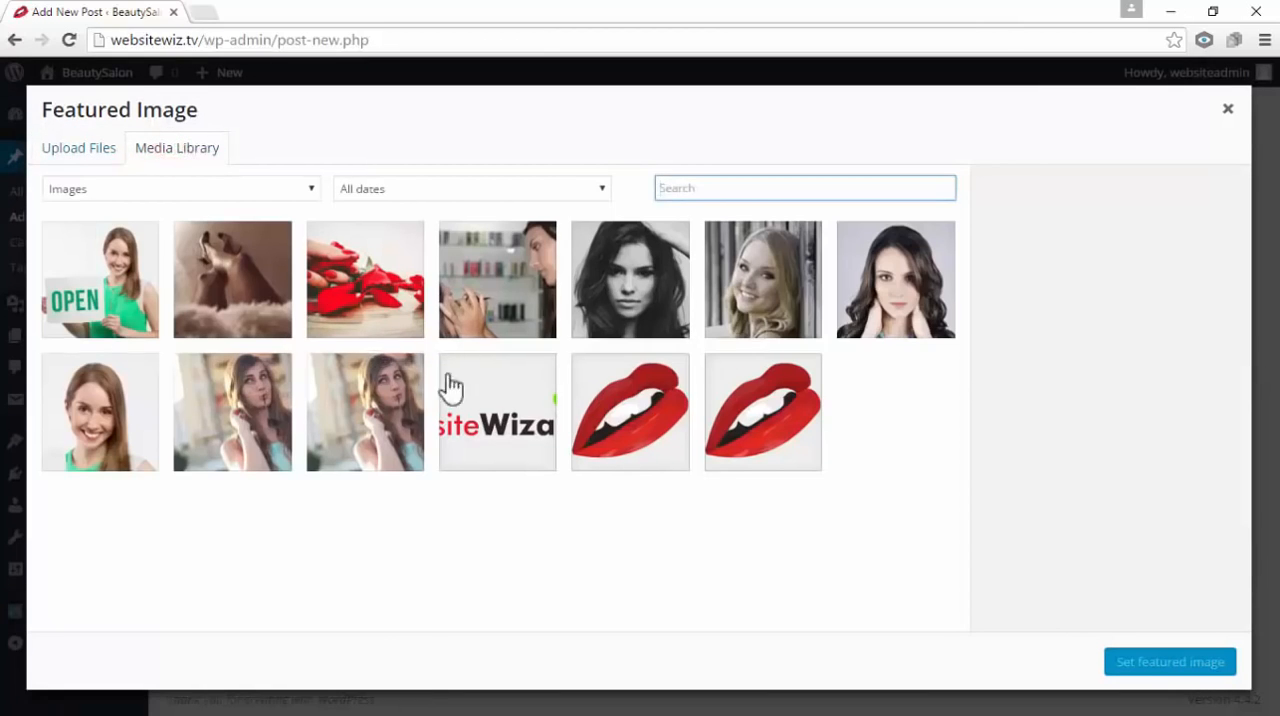
pyautogui.click(458, 288)
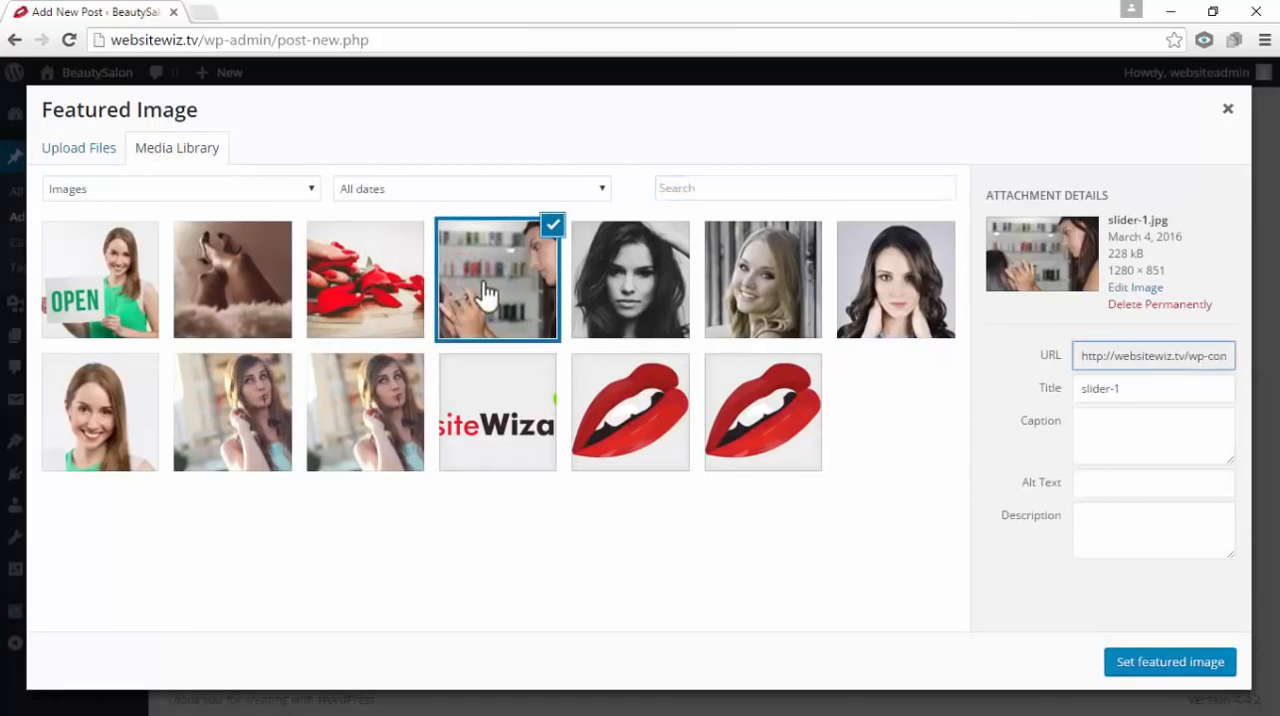
pyautogui.click(1142, 662)
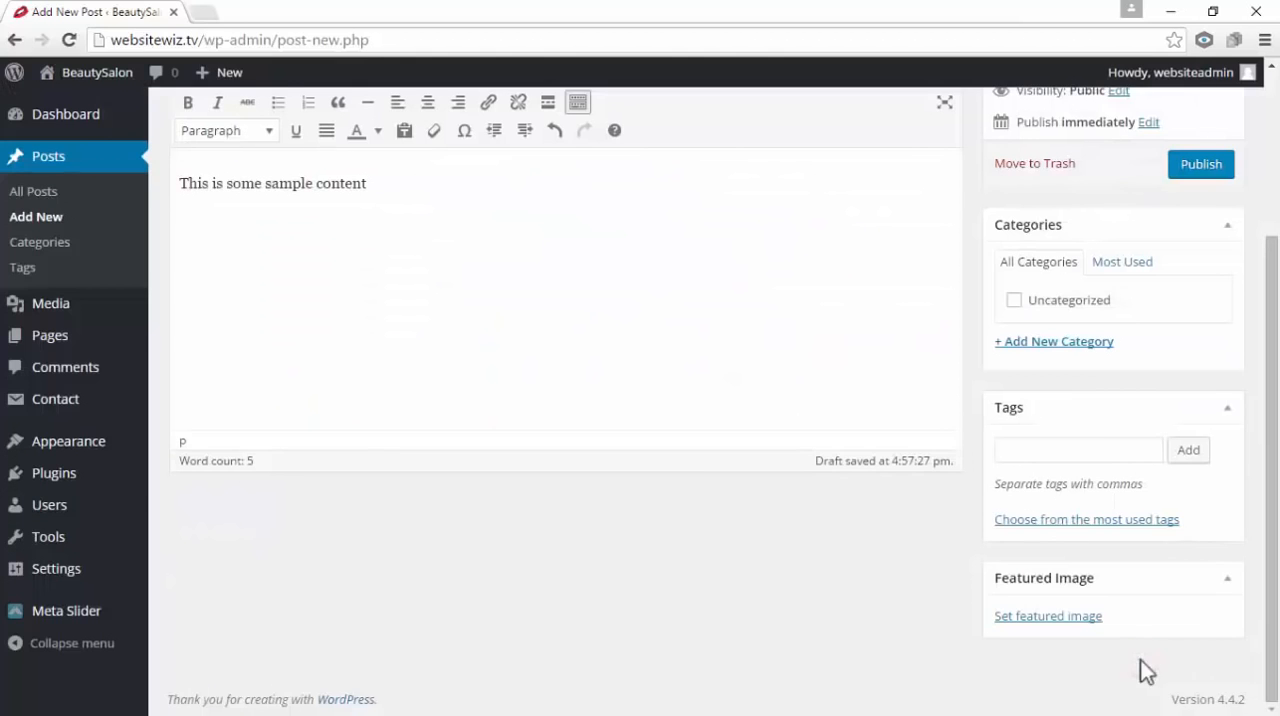
pyautogui.scroll(-1, 875, 520)
pyautogui.scroll(-1, 878, 515)
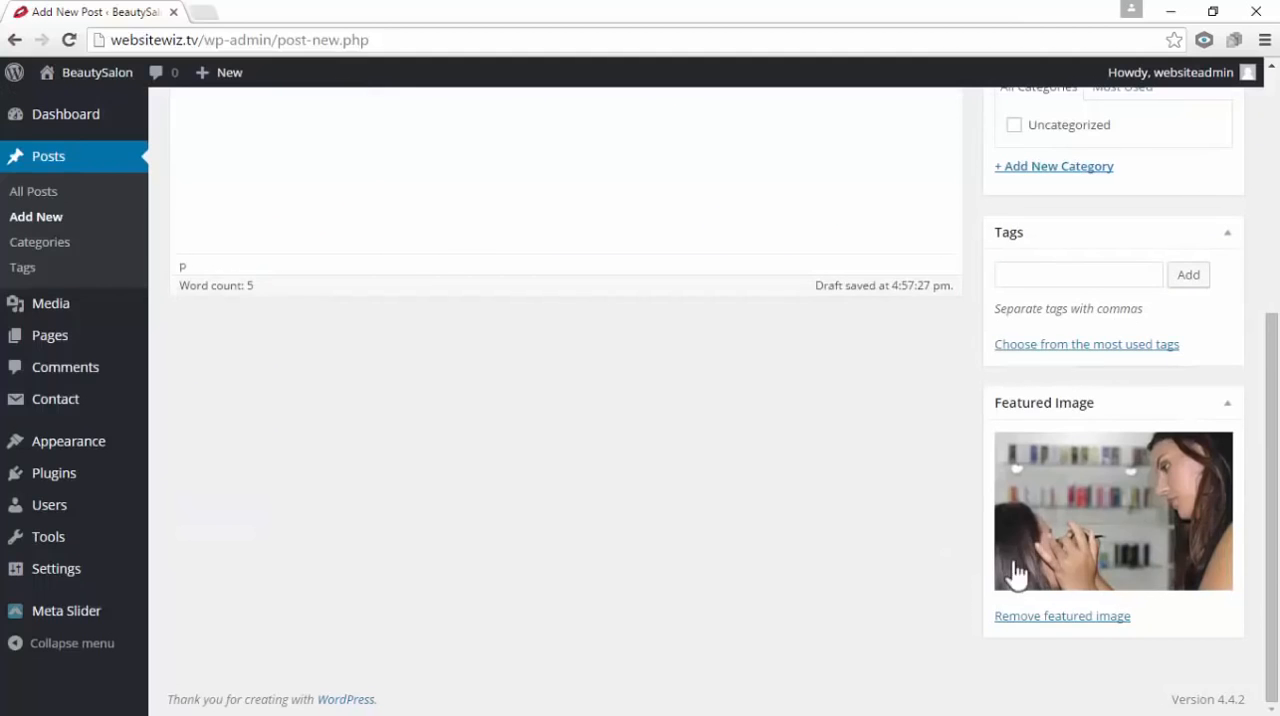
# Review the title and body text of Blog Post 2 and publish the post
pyautogui.scroll(4, 484, 258)
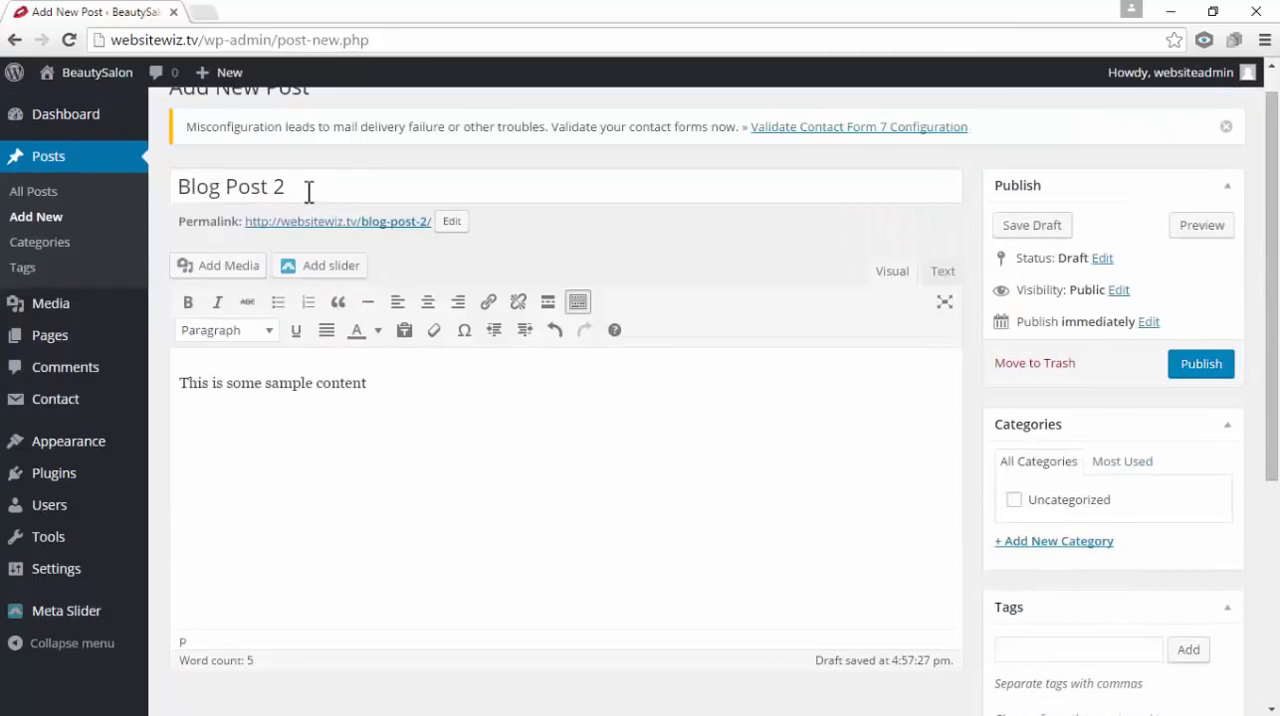
pyautogui.moveTo(298, 188); pyautogui.dragTo(196, 188)
pyautogui.moveTo(412, 395); pyautogui.dragTo(212, 387)
pyautogui.click(403, 449)
pyautogui.scroll(1, 427, 451)
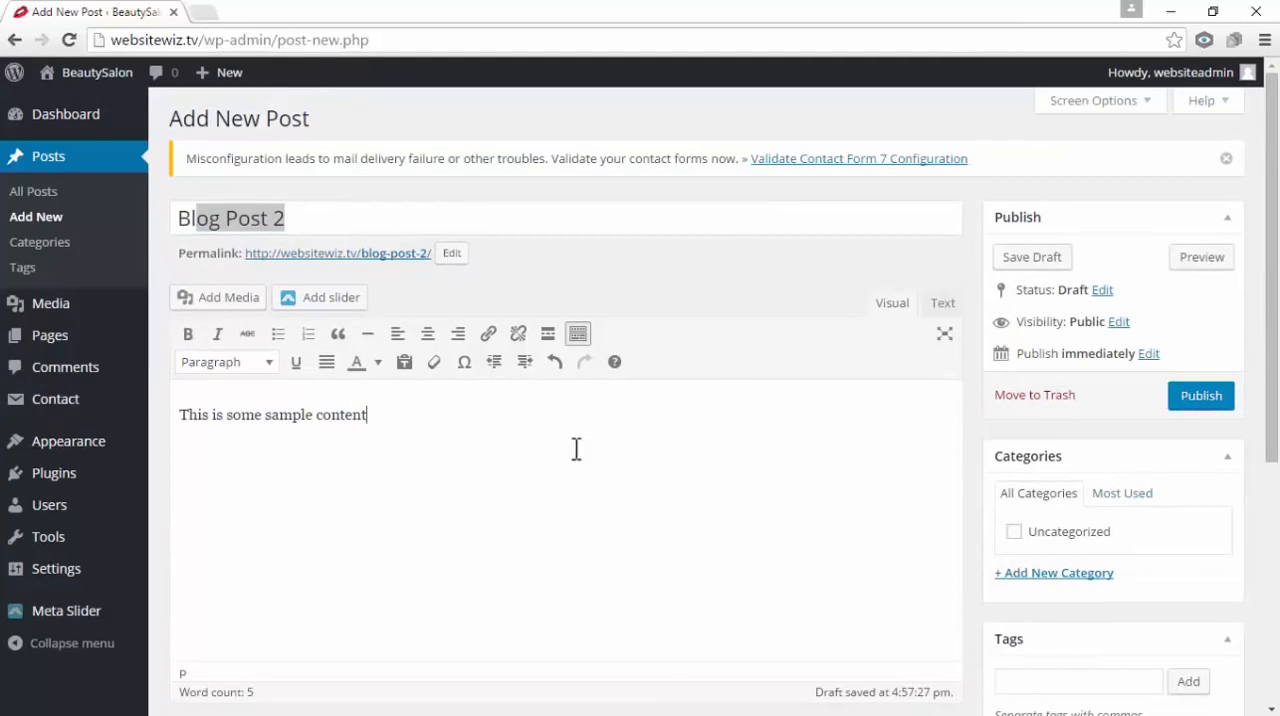
pyautogui.click(1198, 400)
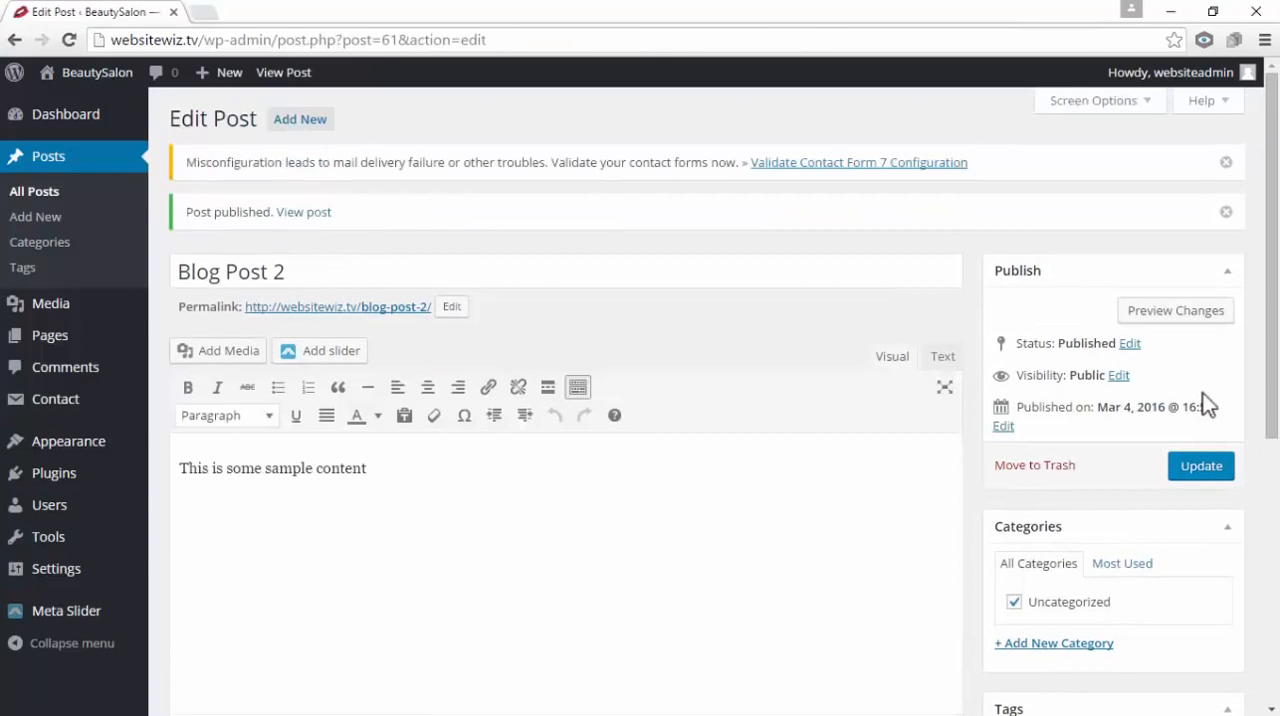
# View the published Blog Post 2 on the site and examine its featured image, title and body text
pyautogui.click(312, 213)
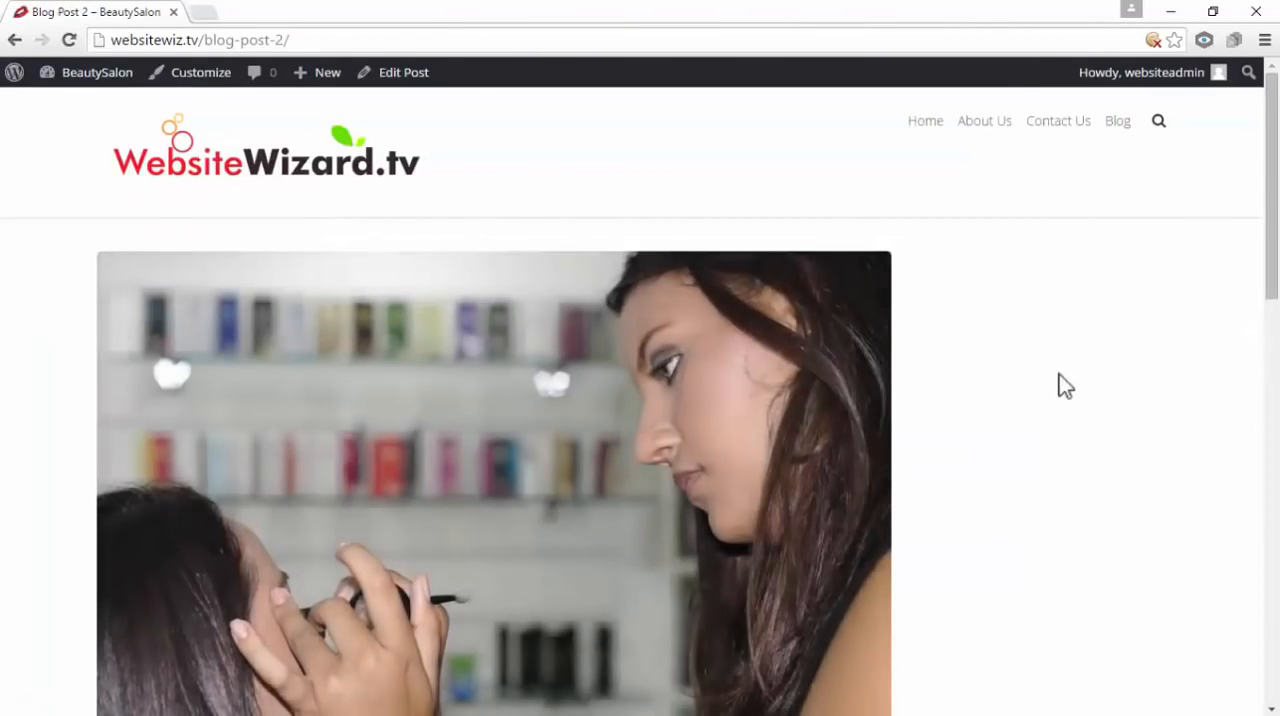
pyautogui.scroll(-5, 1020, 390)
pyautogui.scroll(-1, 586, 449)
pyautogui.scroll(2, 229, 457)
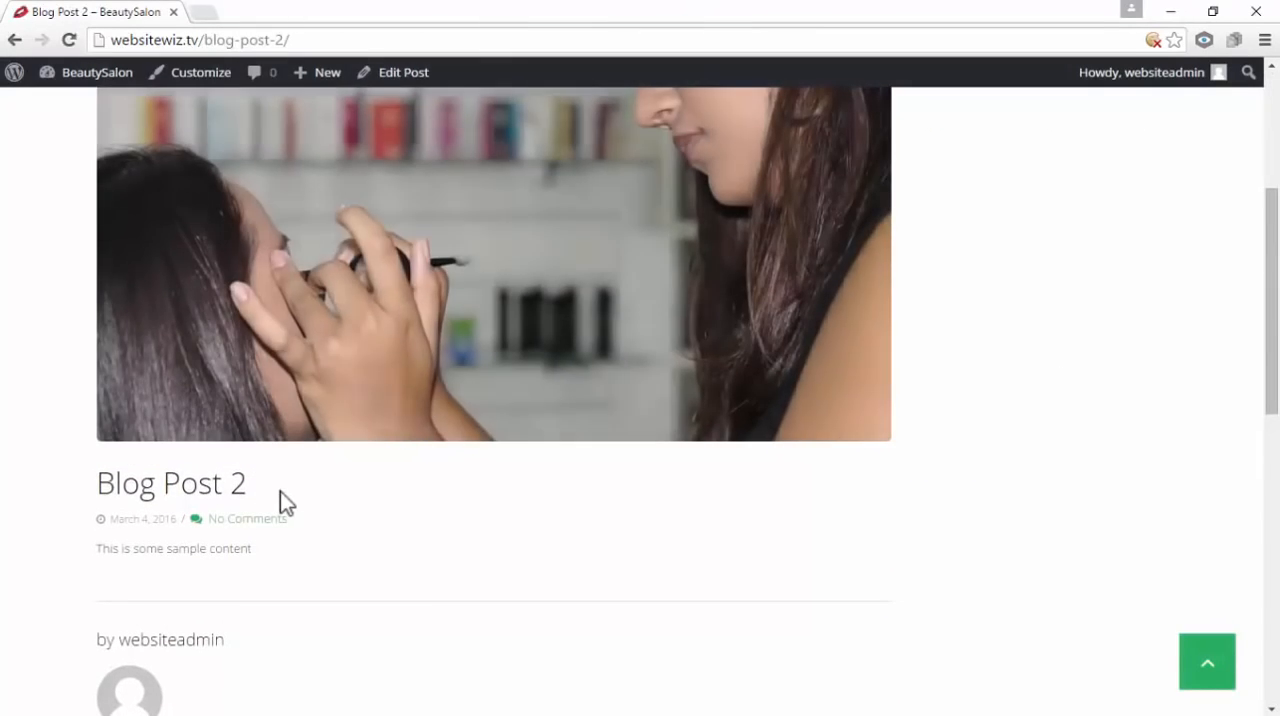
pyautogui.moveTo(260, 548); pyautogui.dragTo(110, 567)
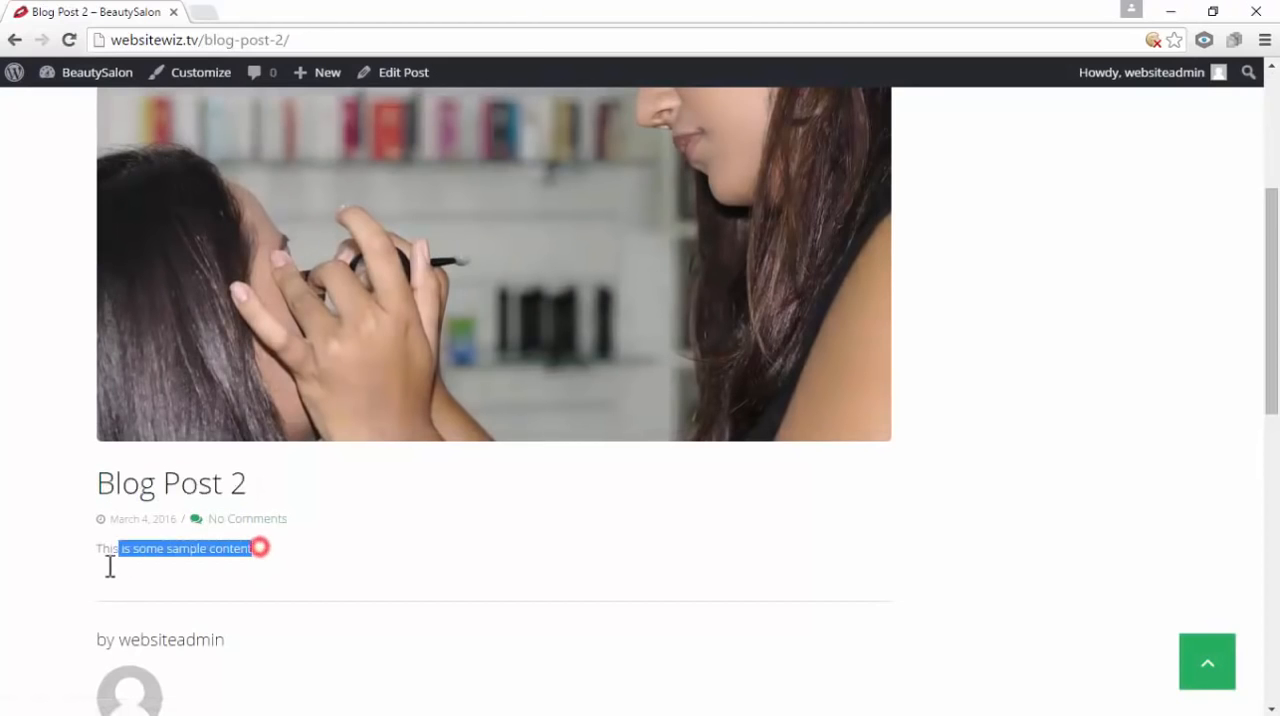
pyautogui.scroll(1, 340, 530)
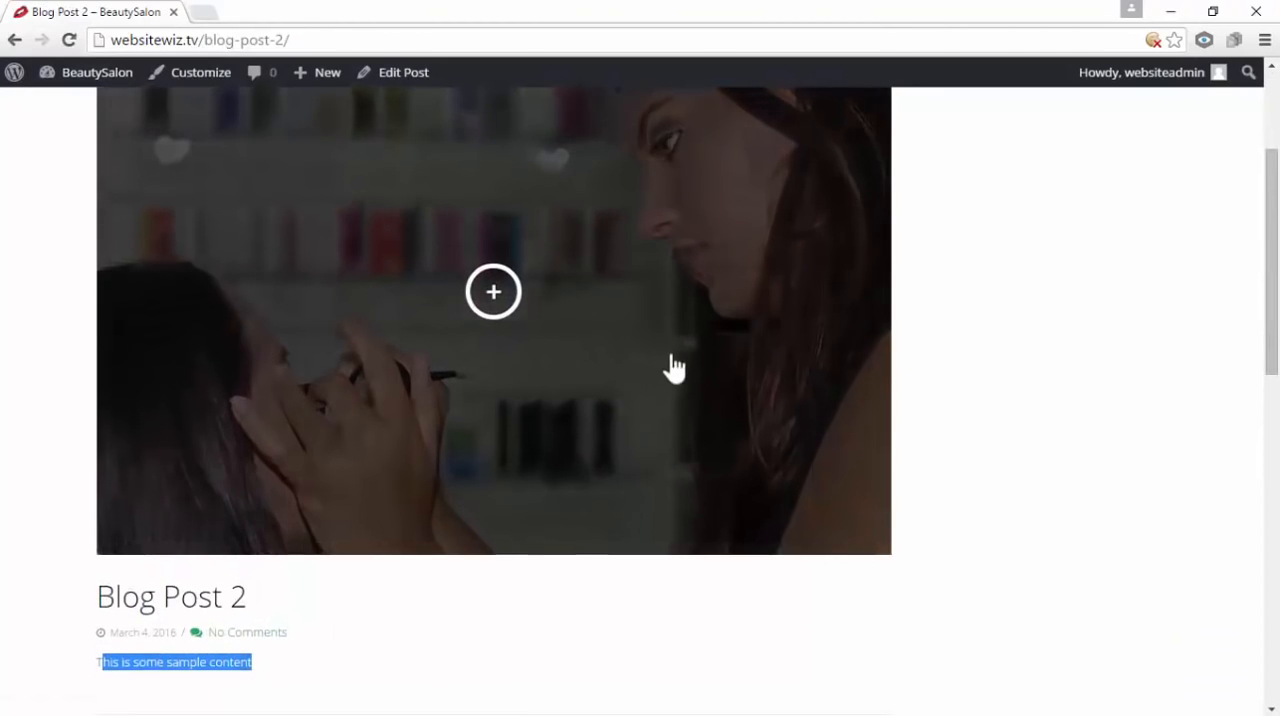
pyautogui.scroll(2, 673, 368)
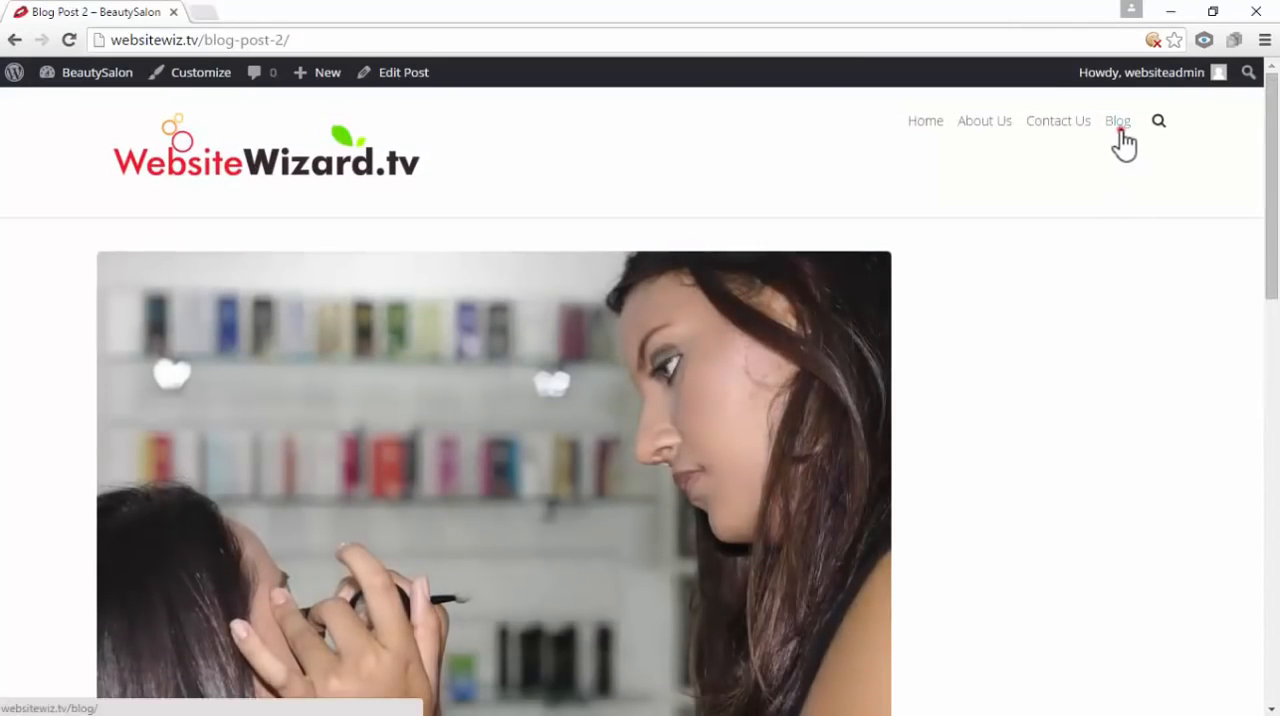